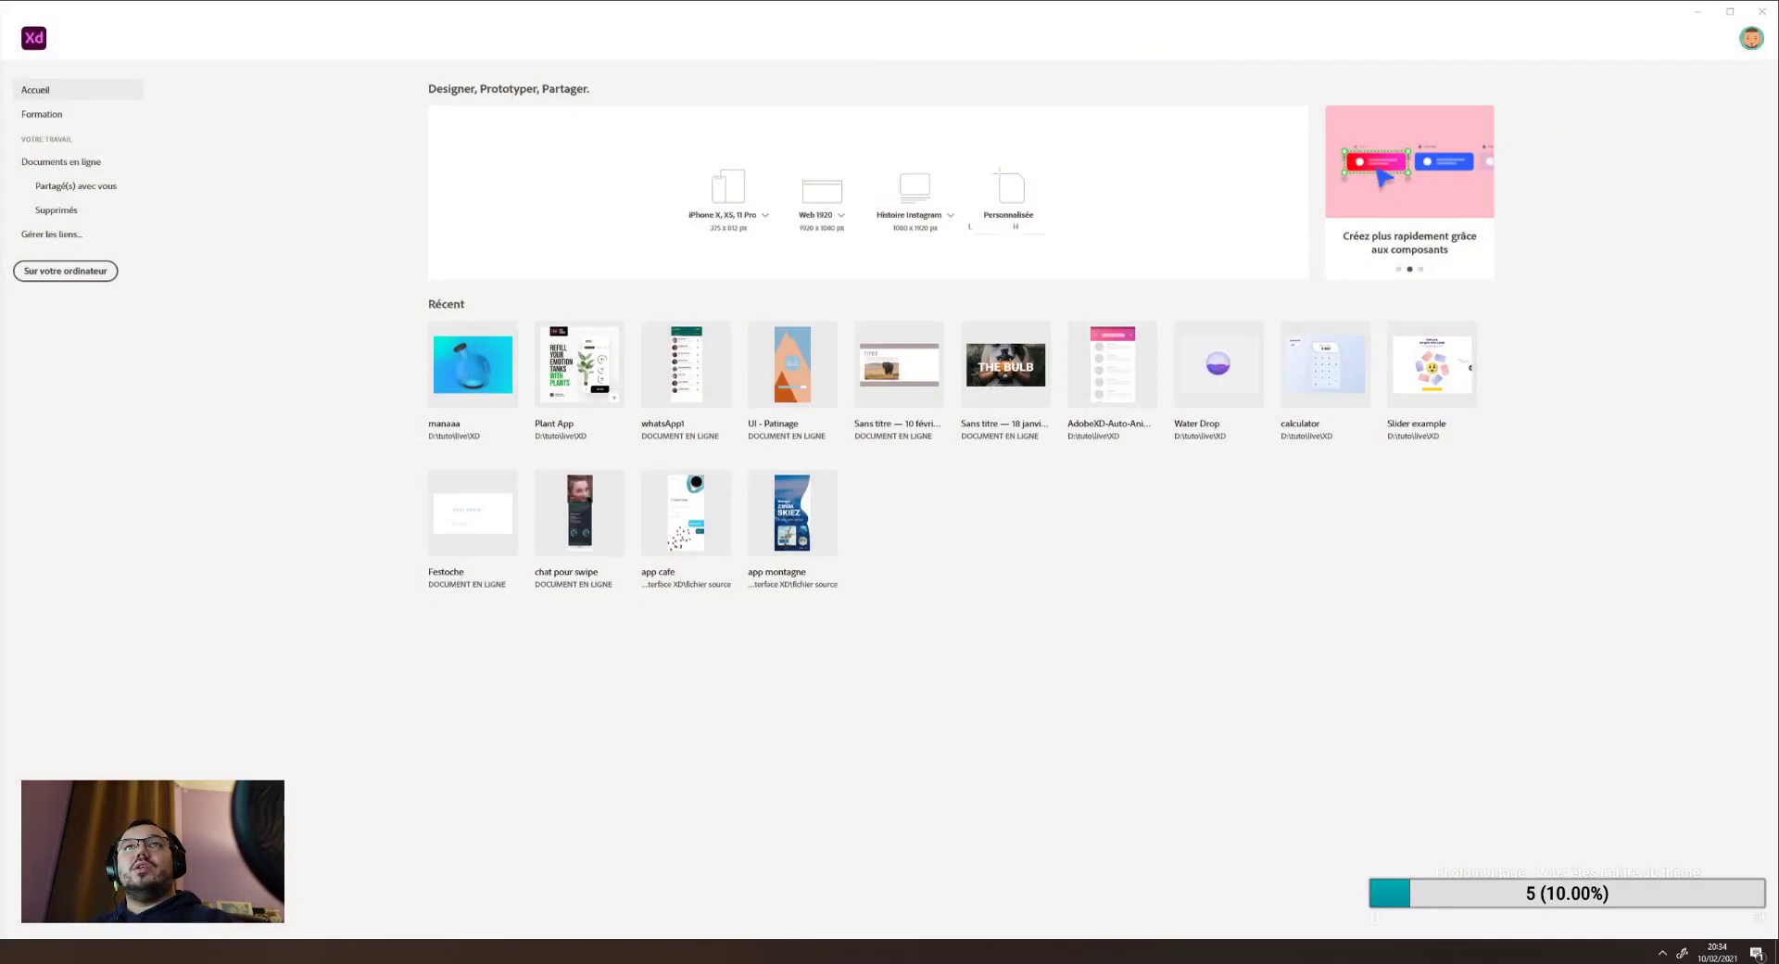
Open the _SMOOTH-FAST.xd file from the D:\tuto\live\XD folder in Adobe XD and maximize its window.
drag(0, 436, 826, 185)
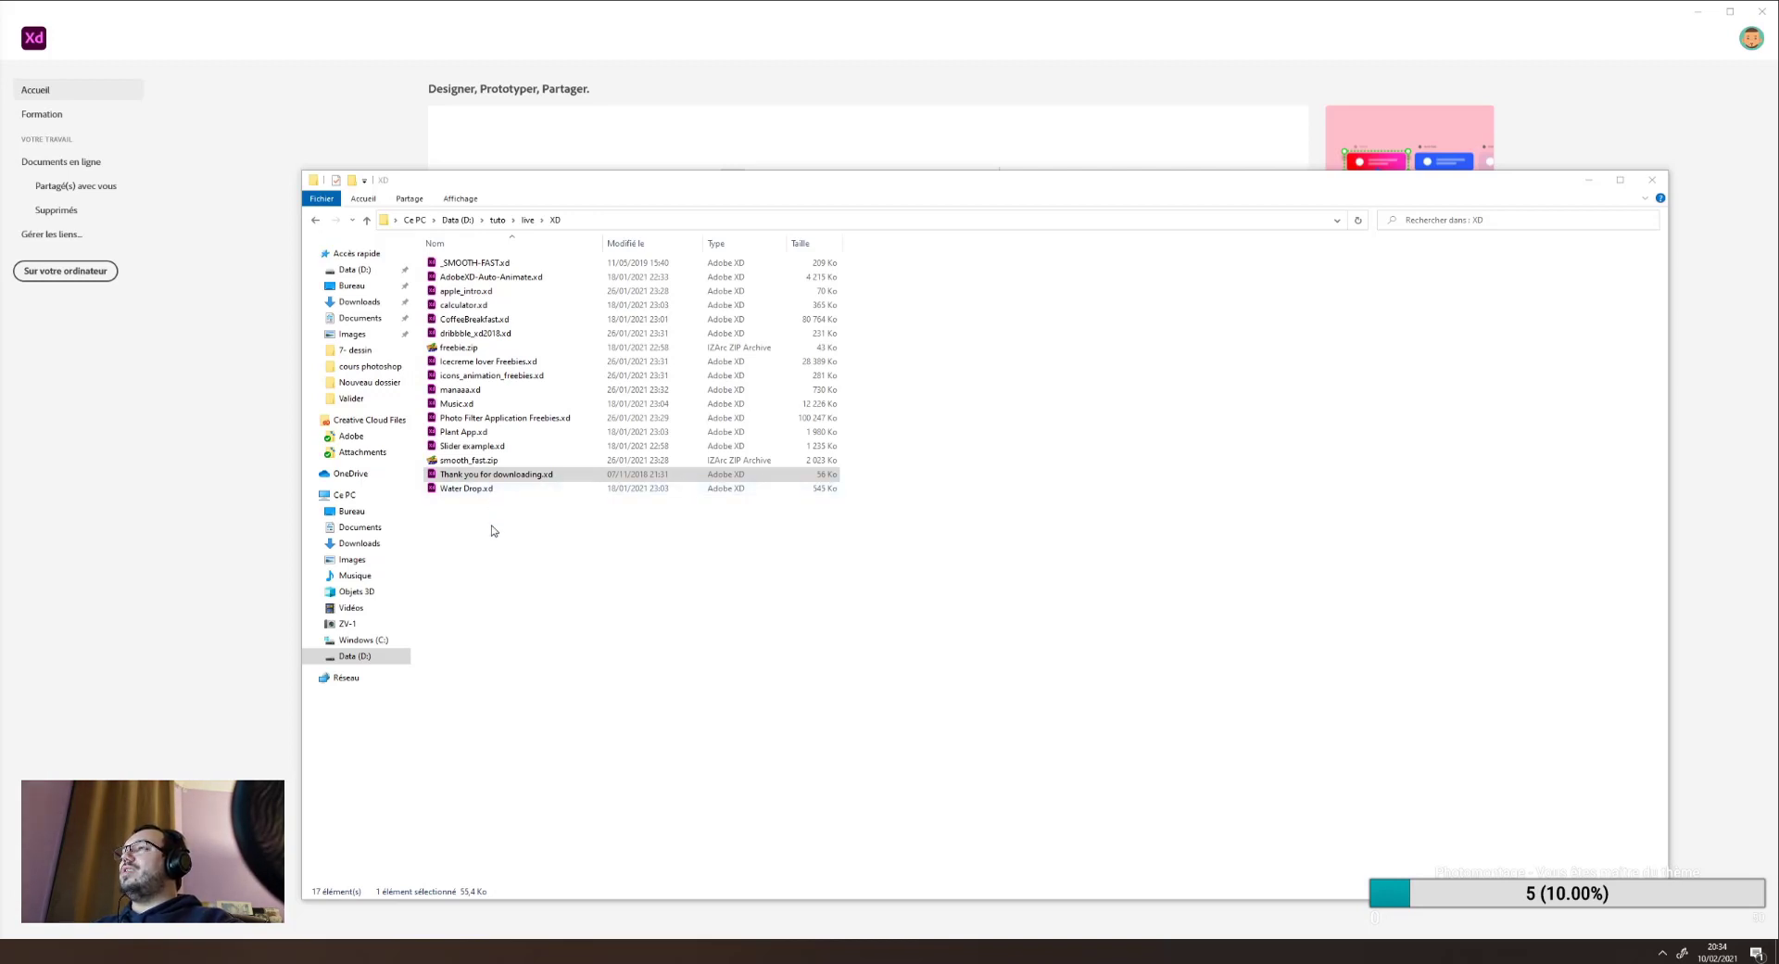
click(511, 596)
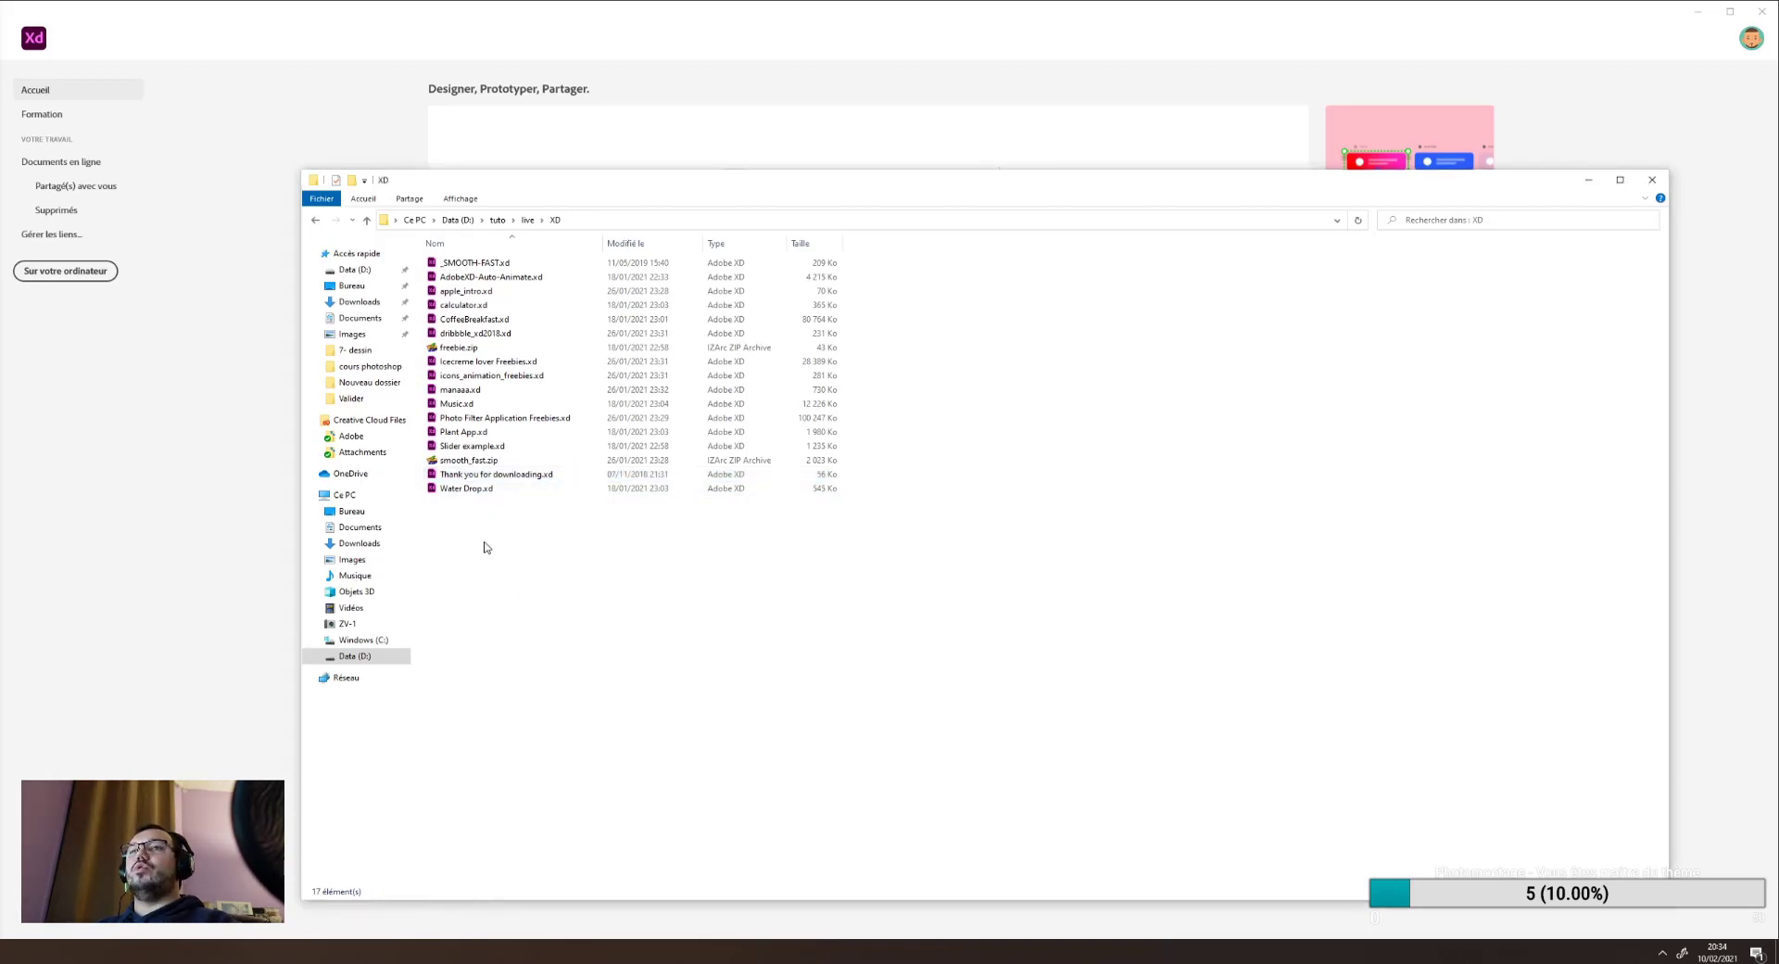
drag(709, 185, 0, 163)
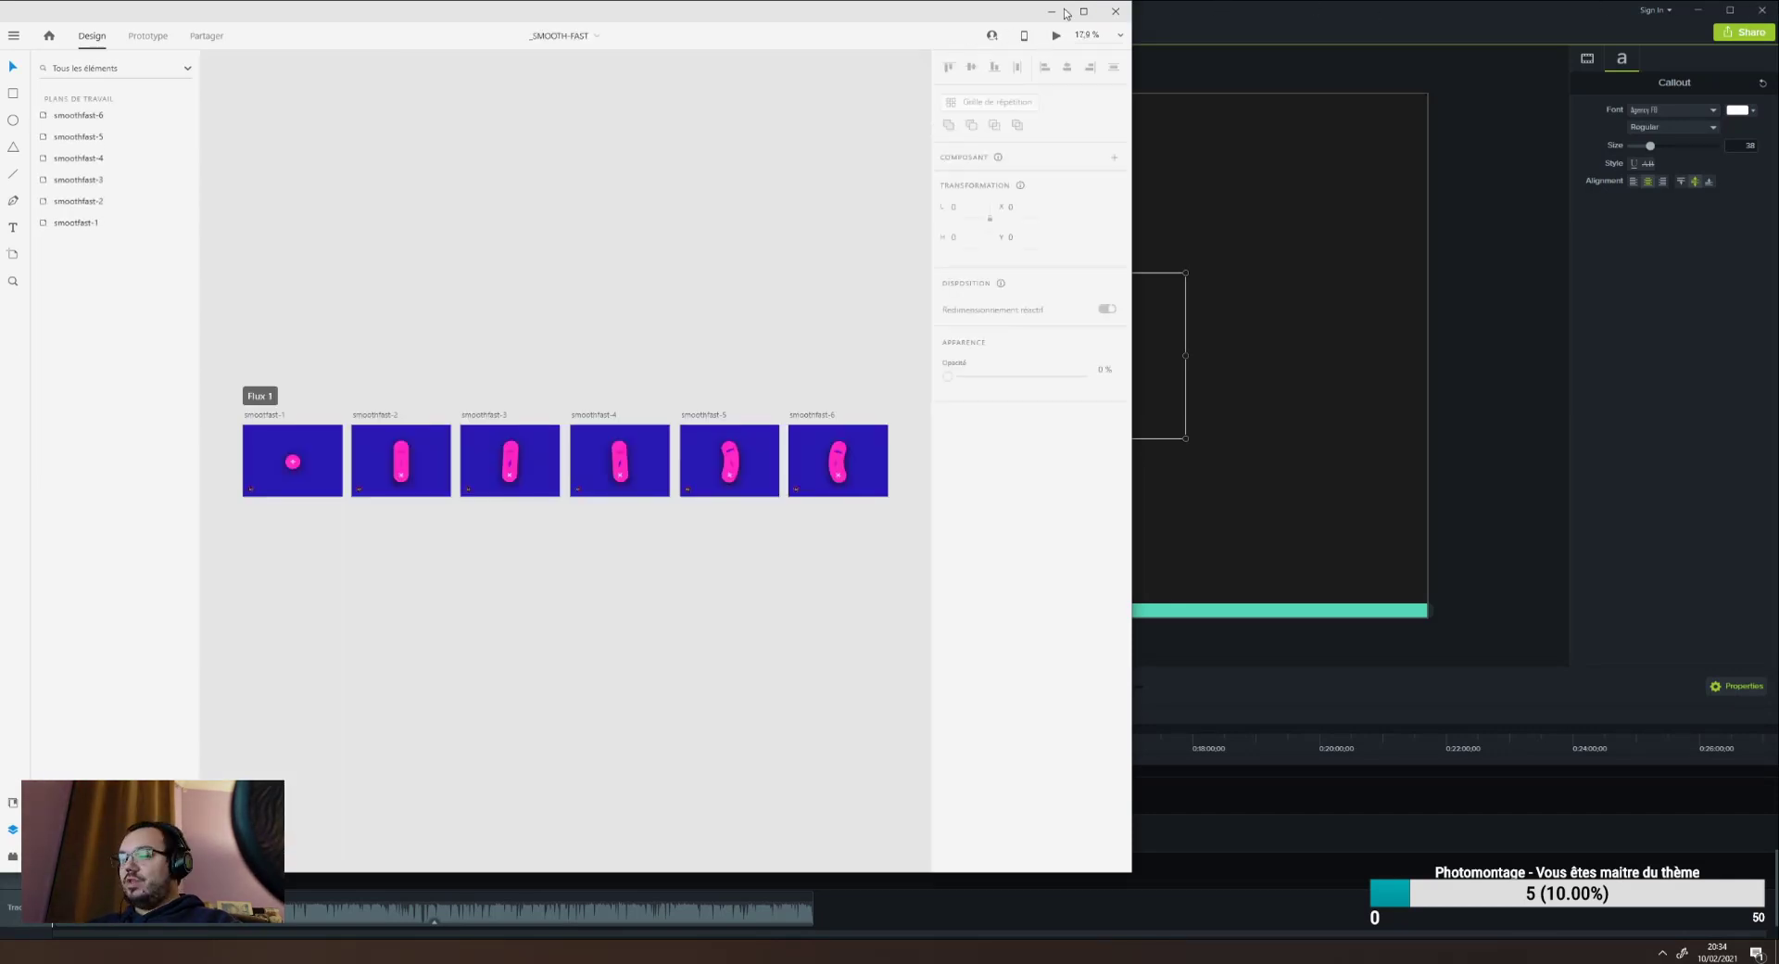
click(1066, 13)
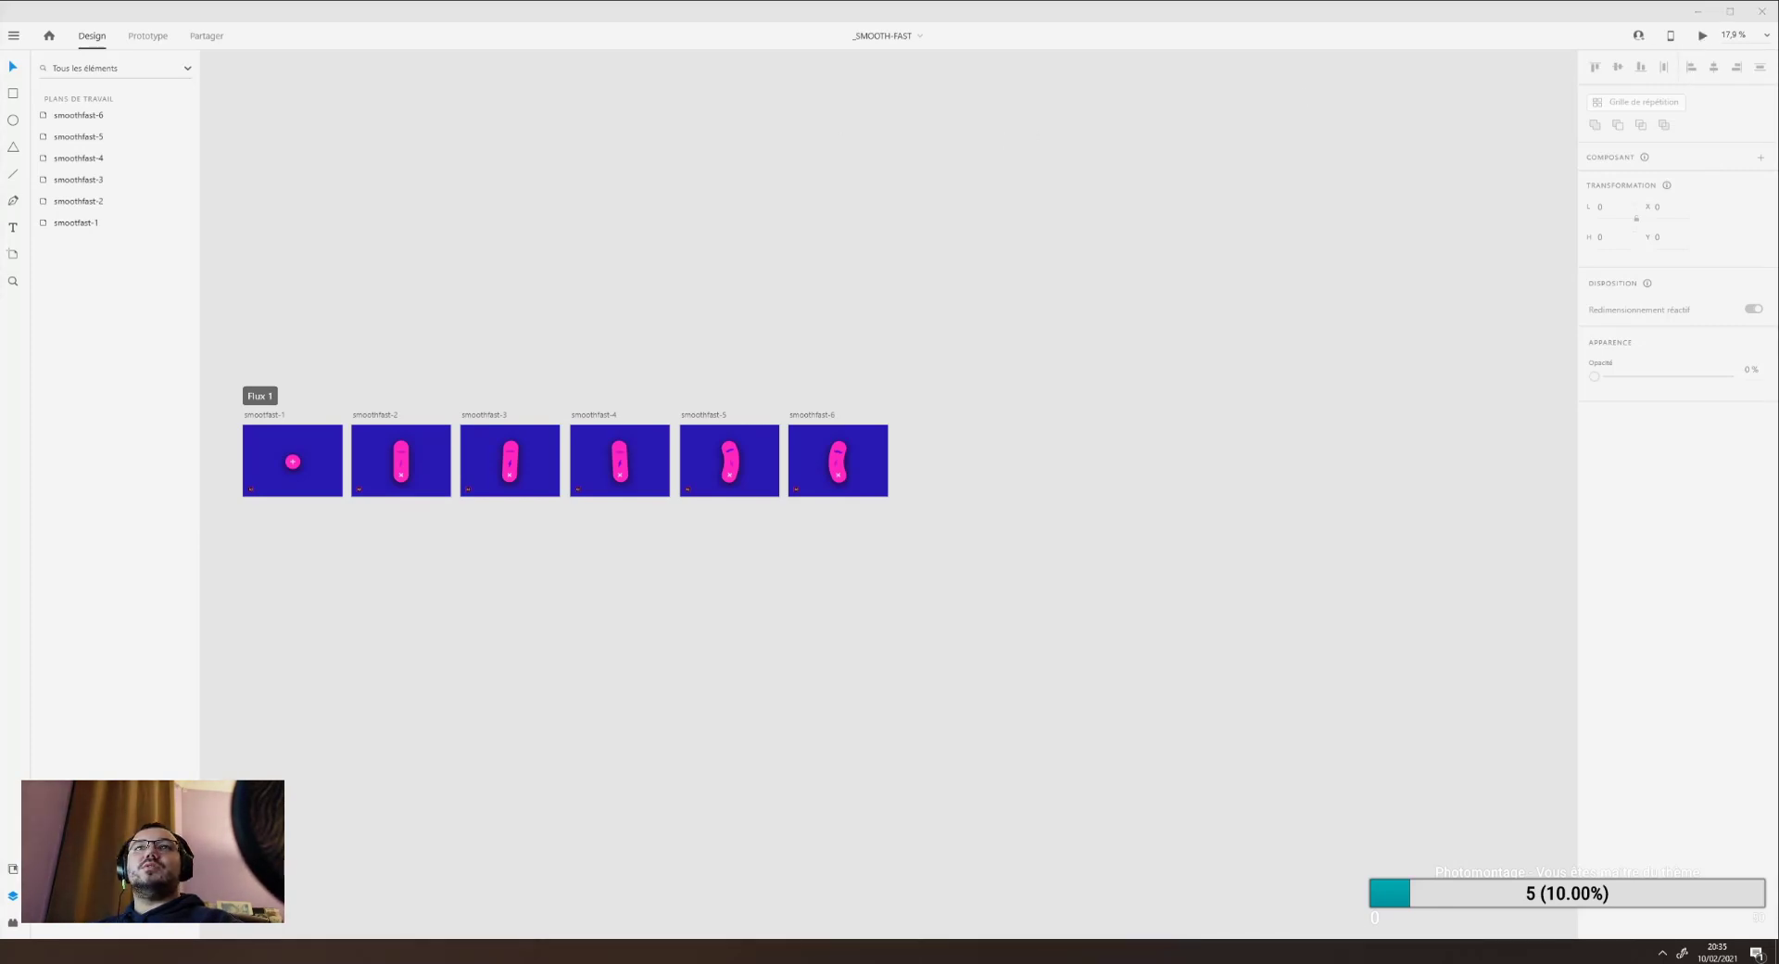
Preview the prototype by triggering the plus, lightning, moustache and cross icons in turn, and close the preview.
drag(587, 263, 1298, 61)
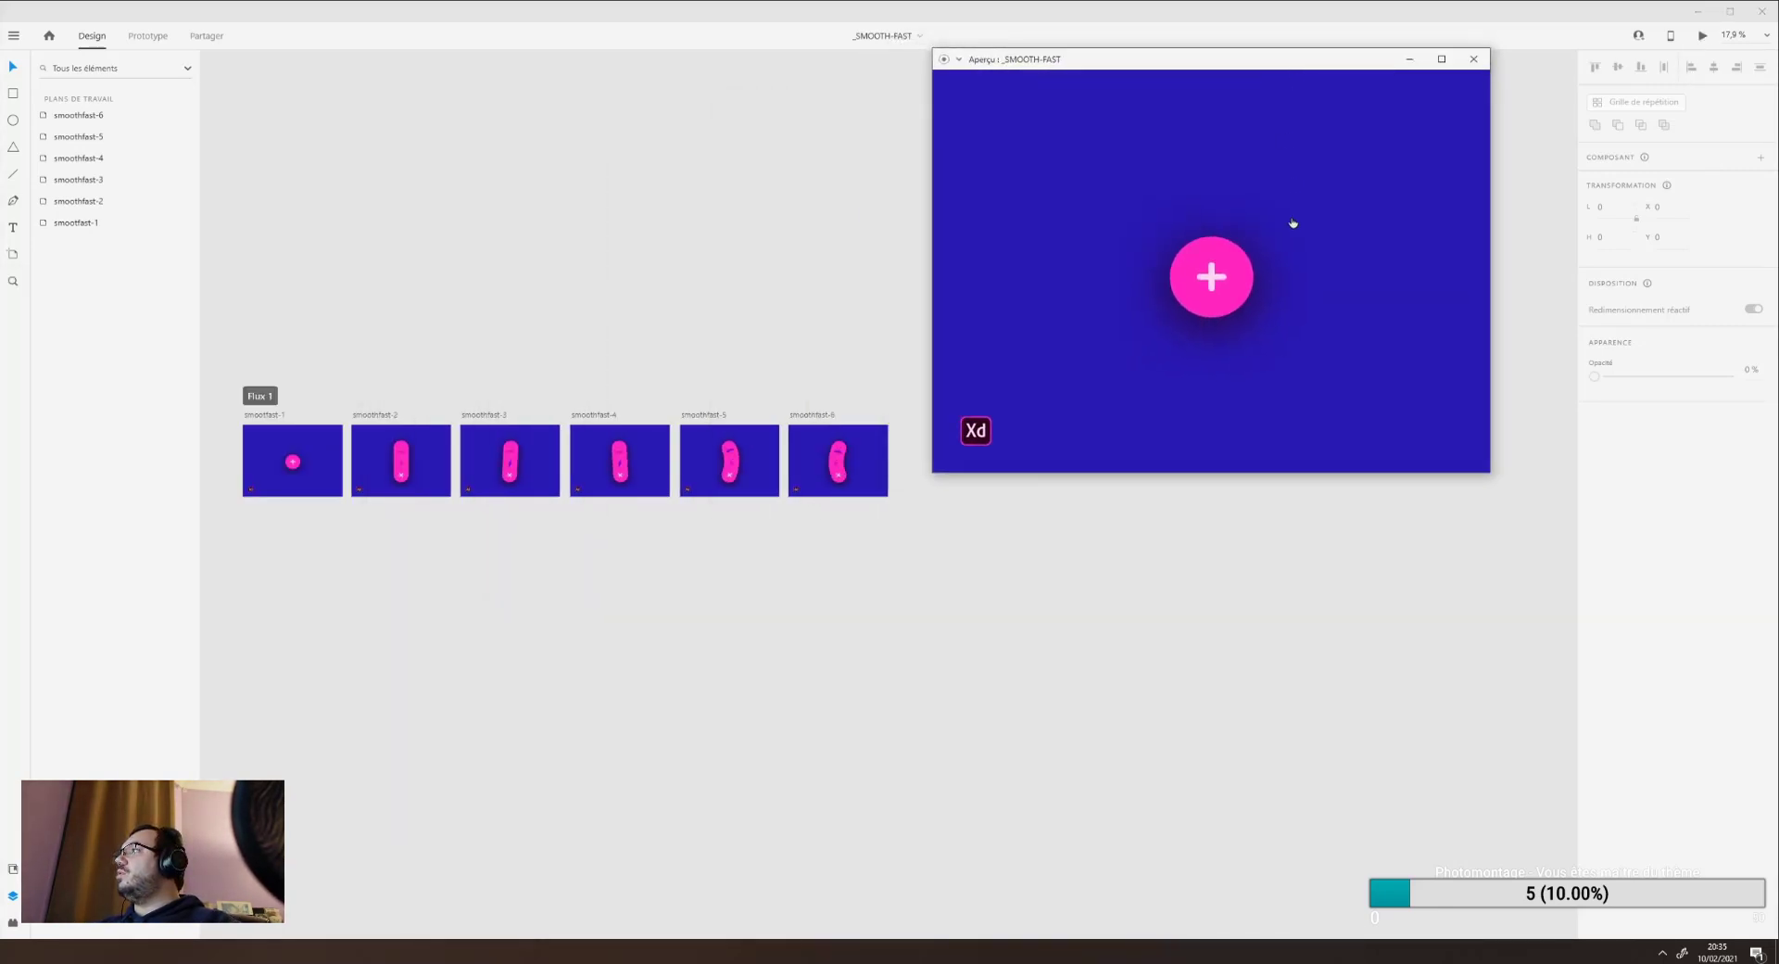
click(1194, 273)
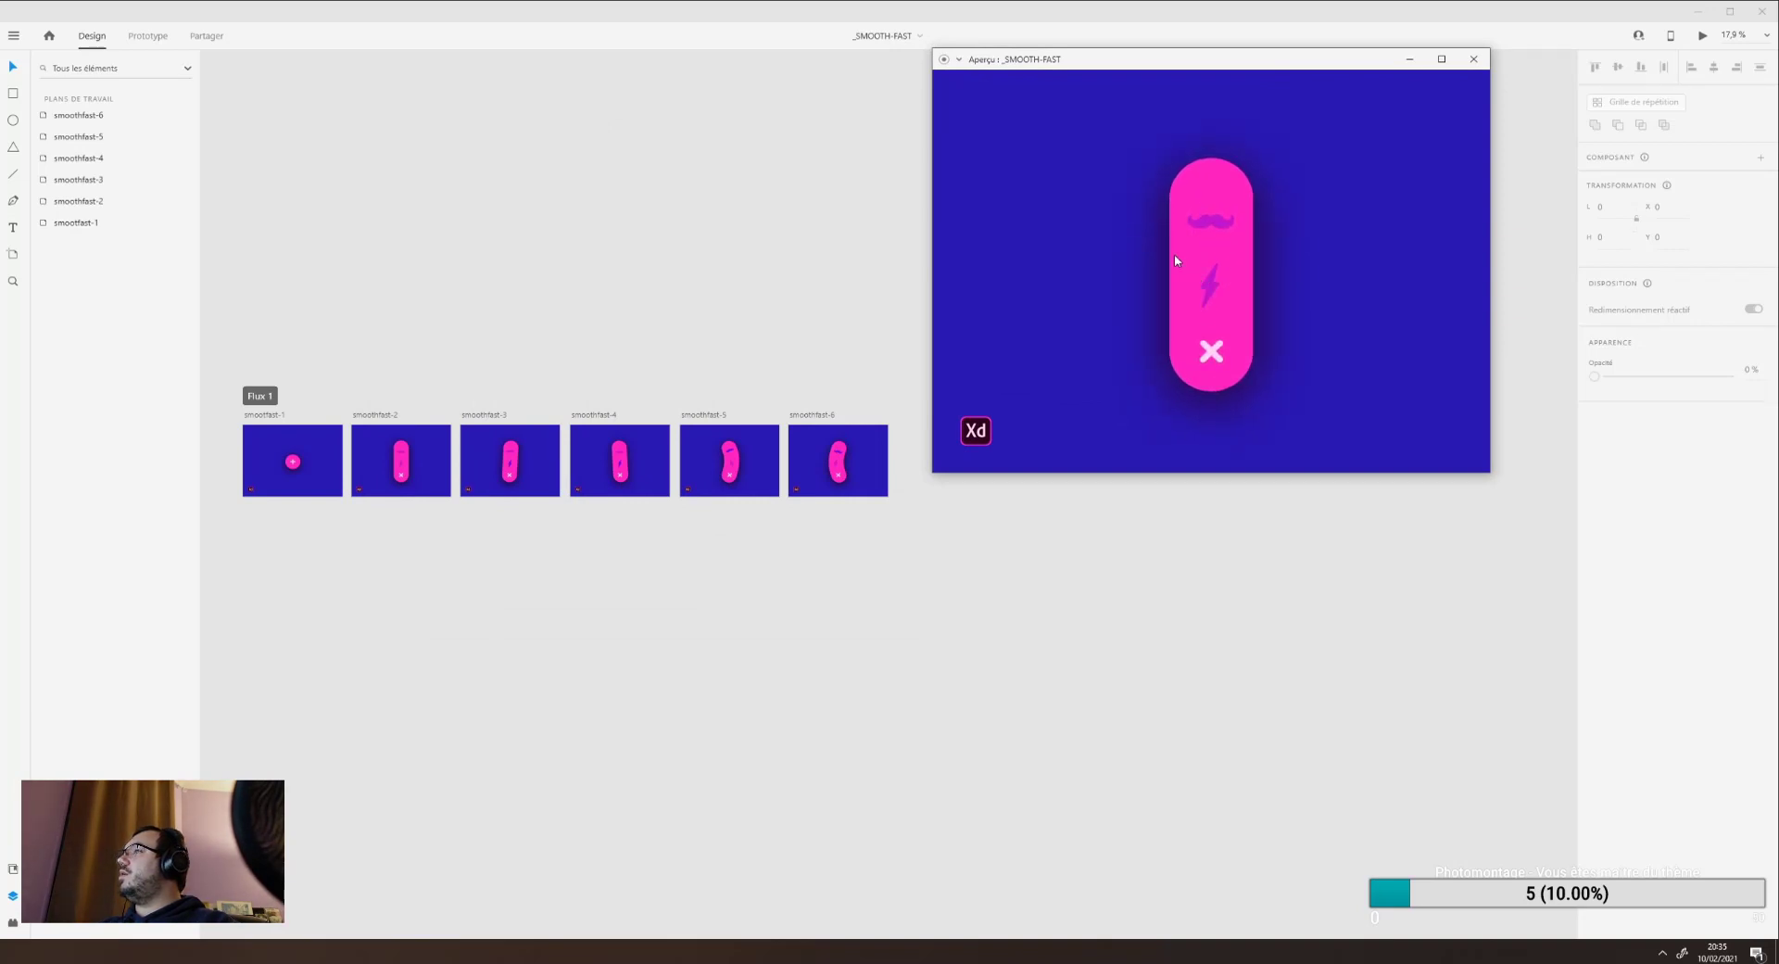
click(1210, 287)
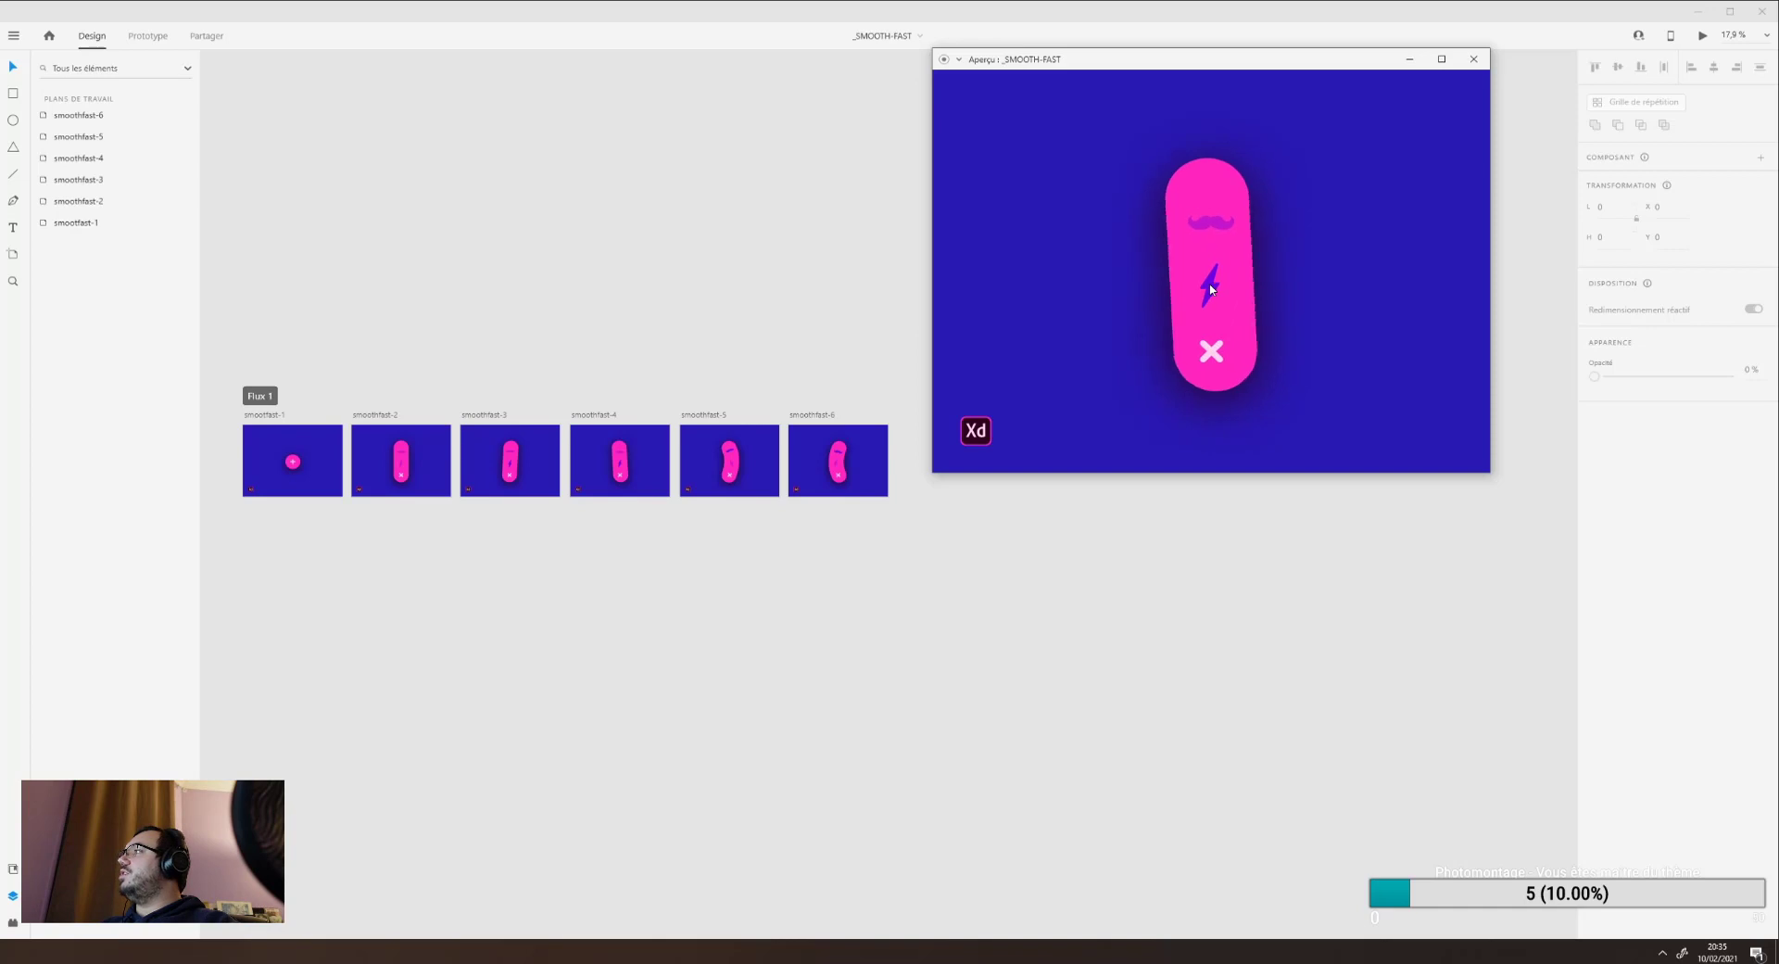
click(1214, 230)
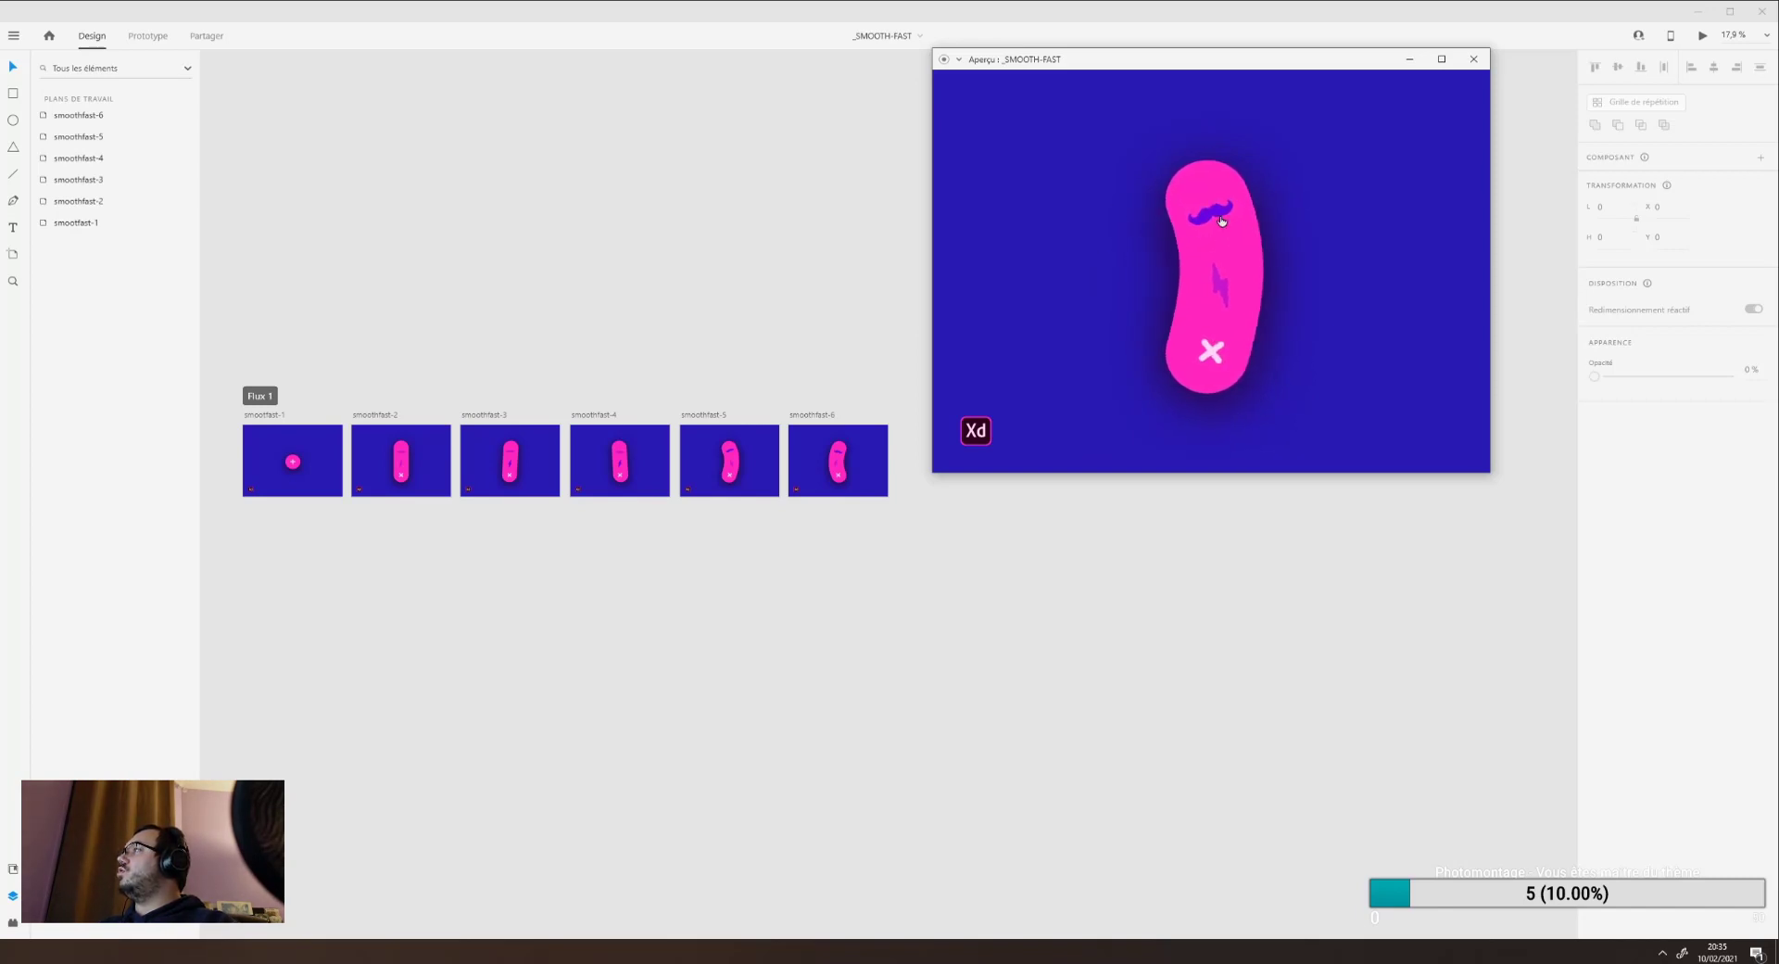
click(1207, 358)
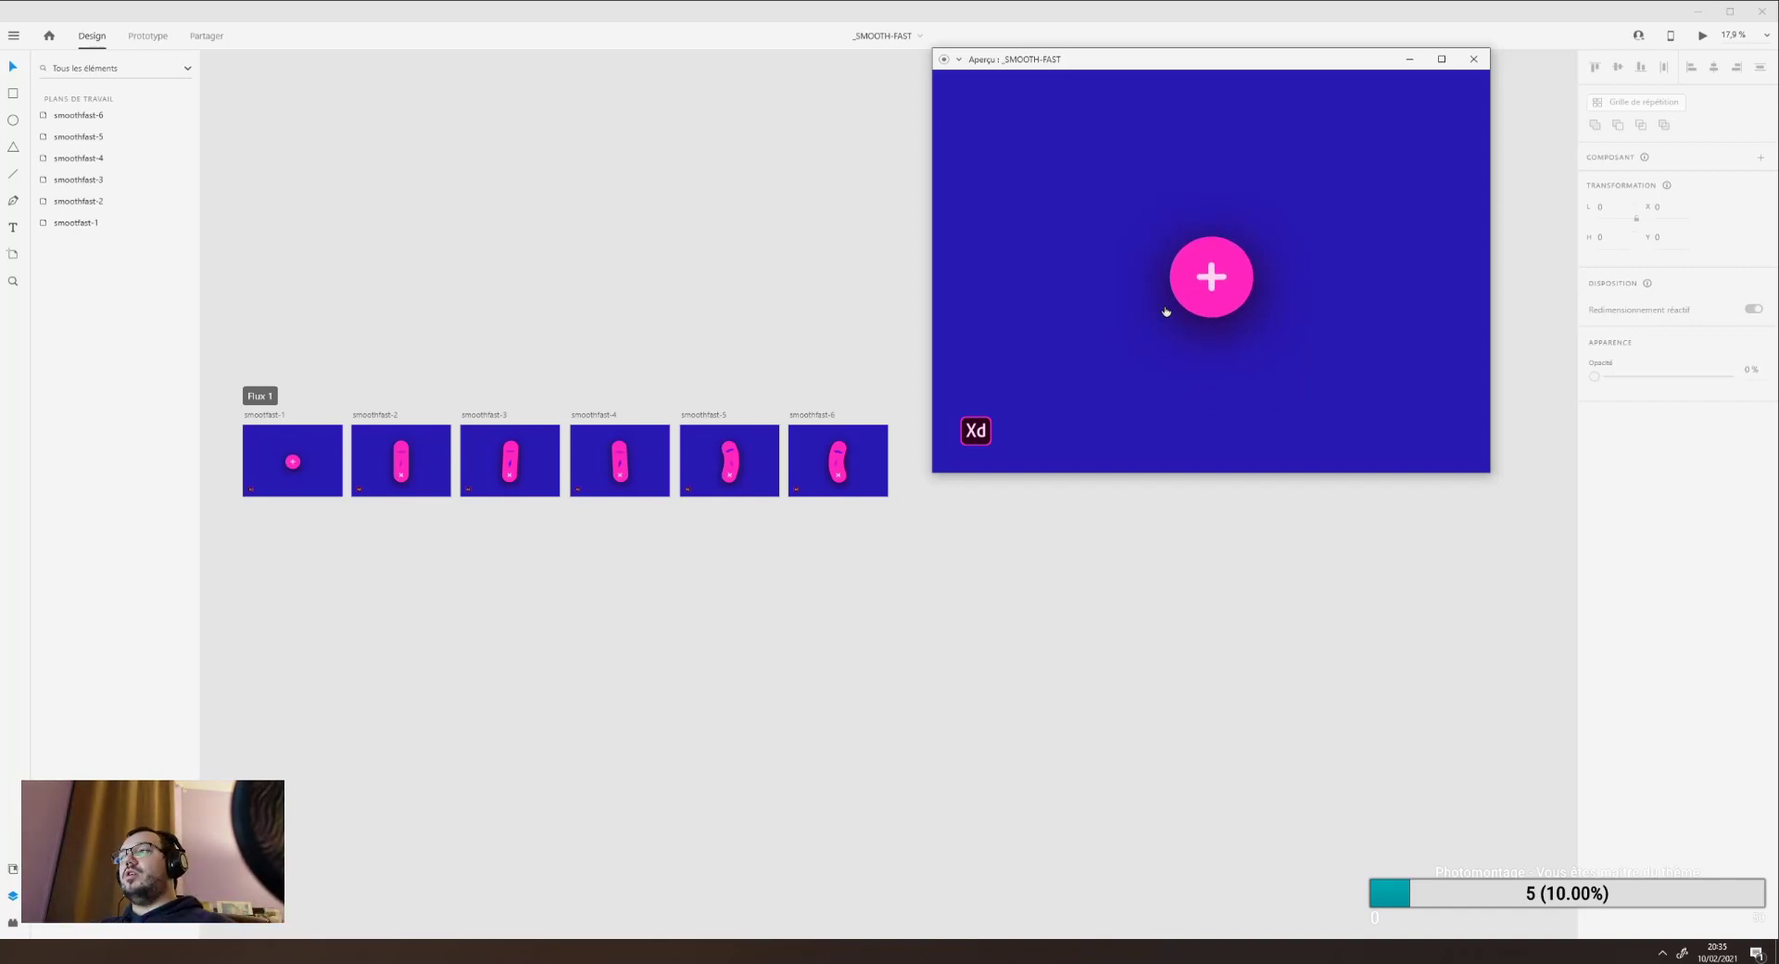
click(1473, 58)
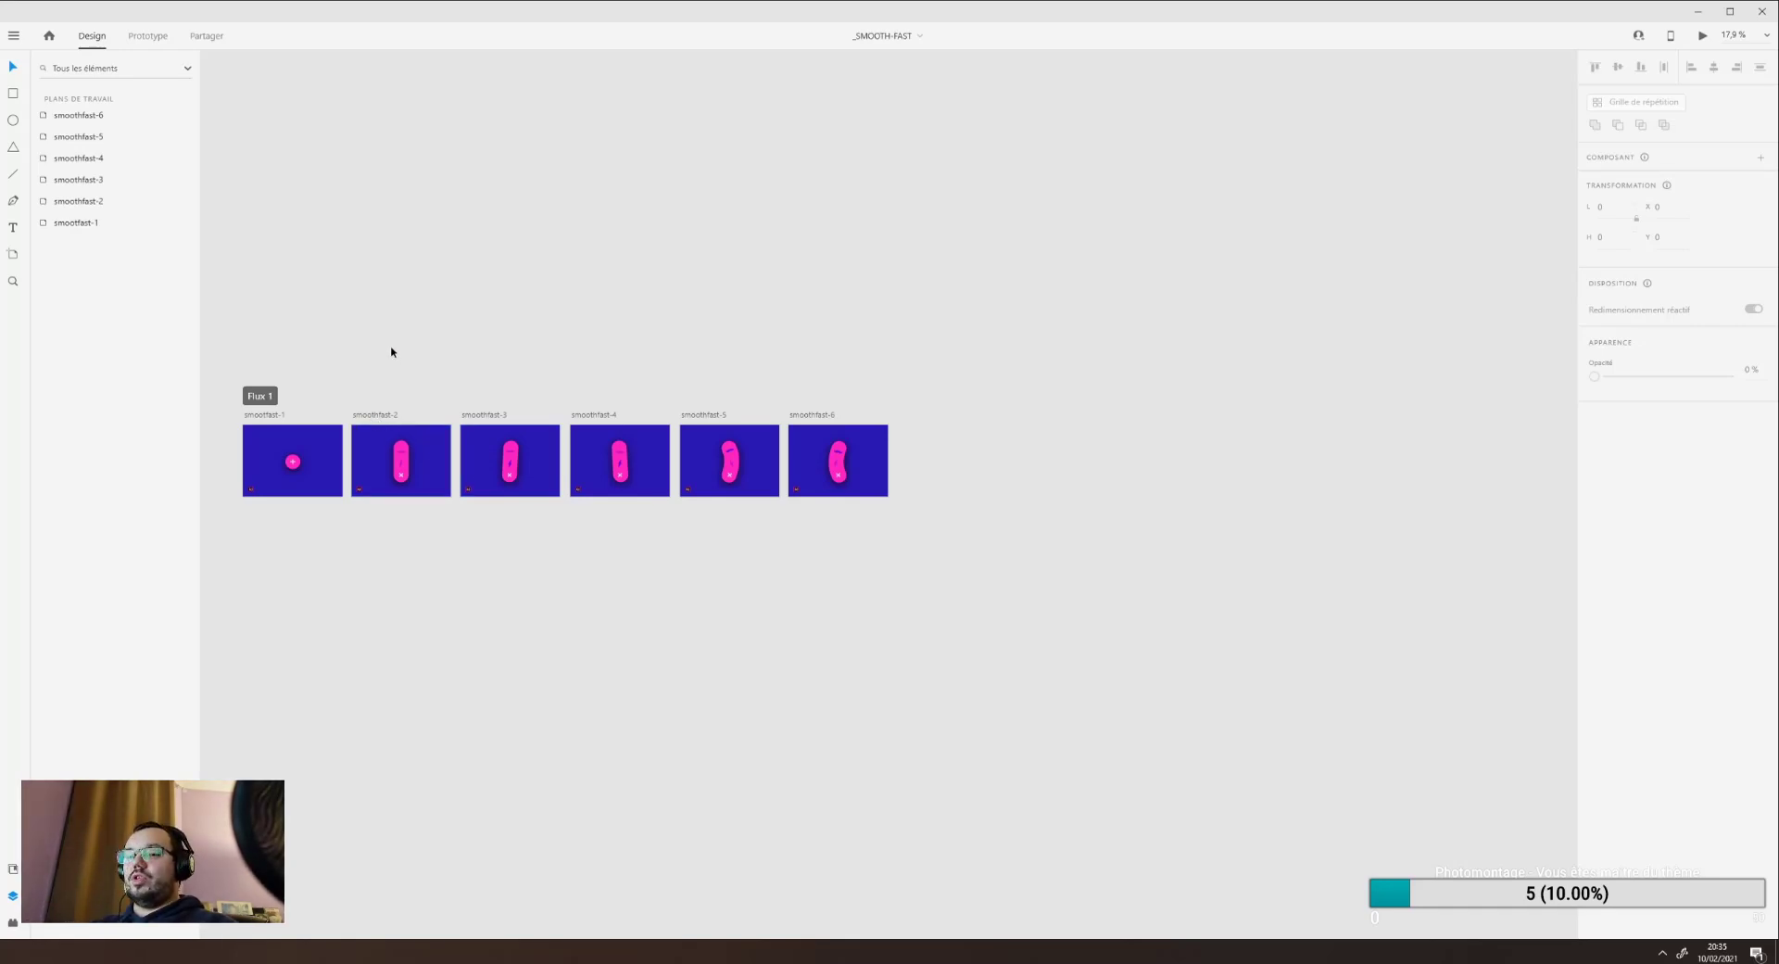
Open the smoothfast-1 artboard's layers up close and inspect its plus sign group and background Rectangle 33.
scroll(391, 352, up, 3)
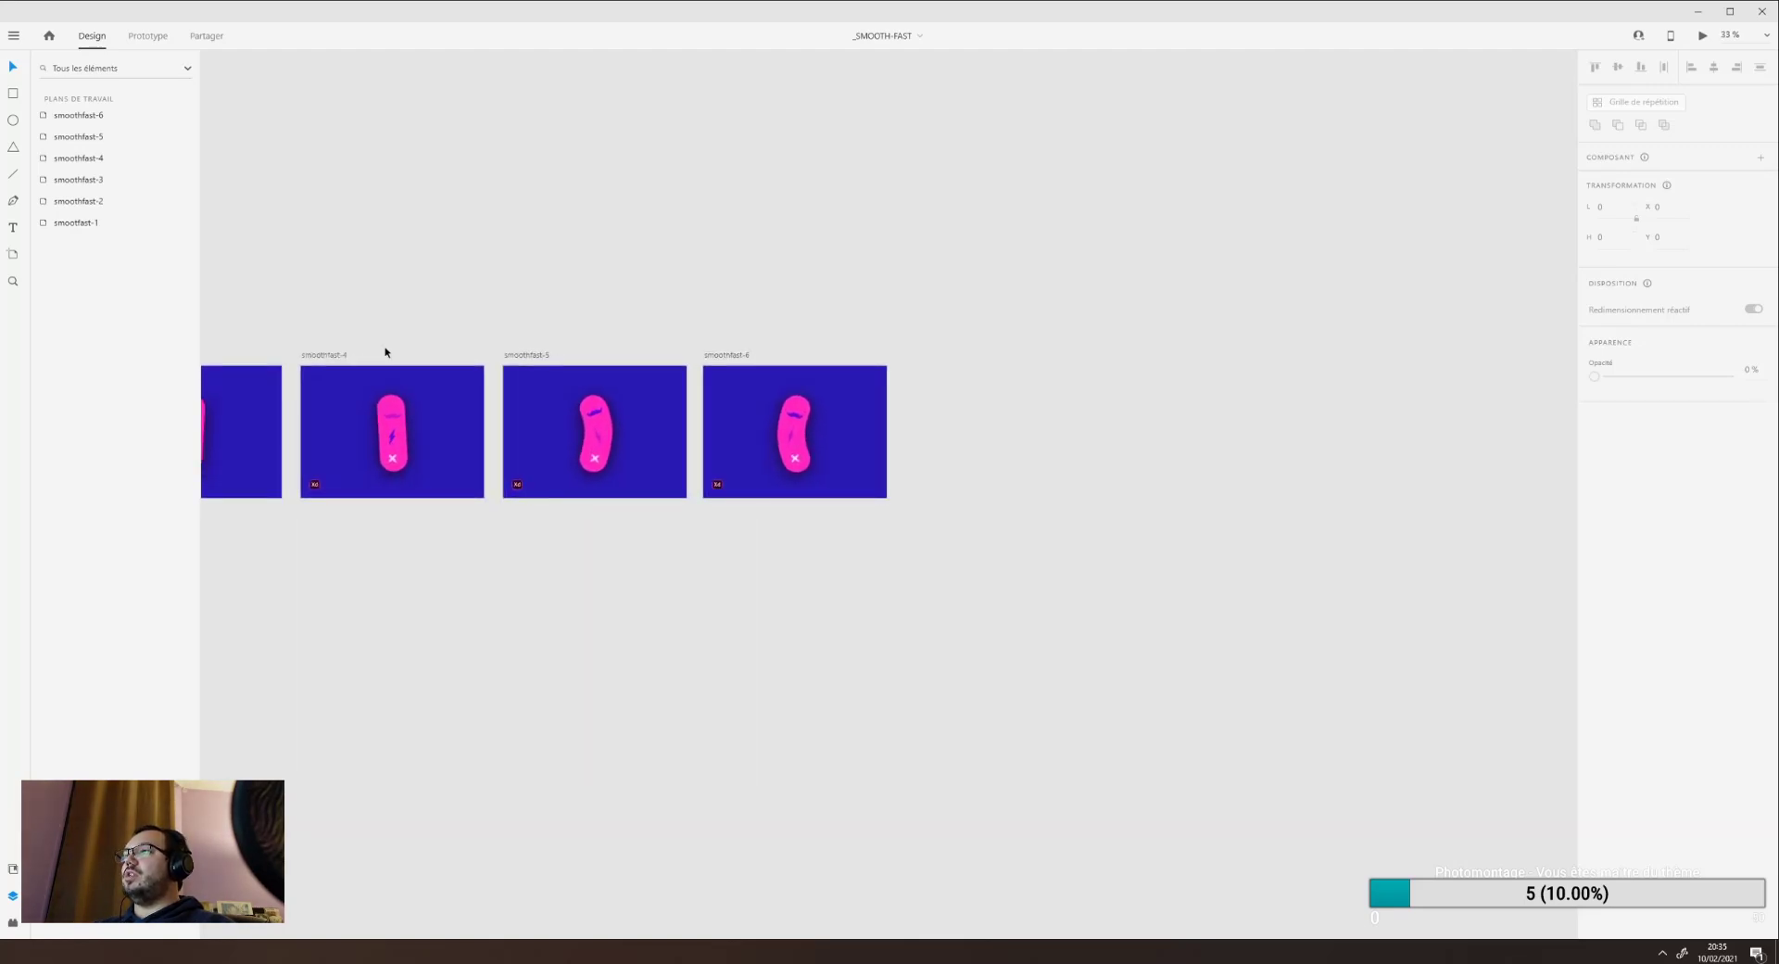
scroll(628, 309, down, 1)
drag(627, 309, 847, 306)
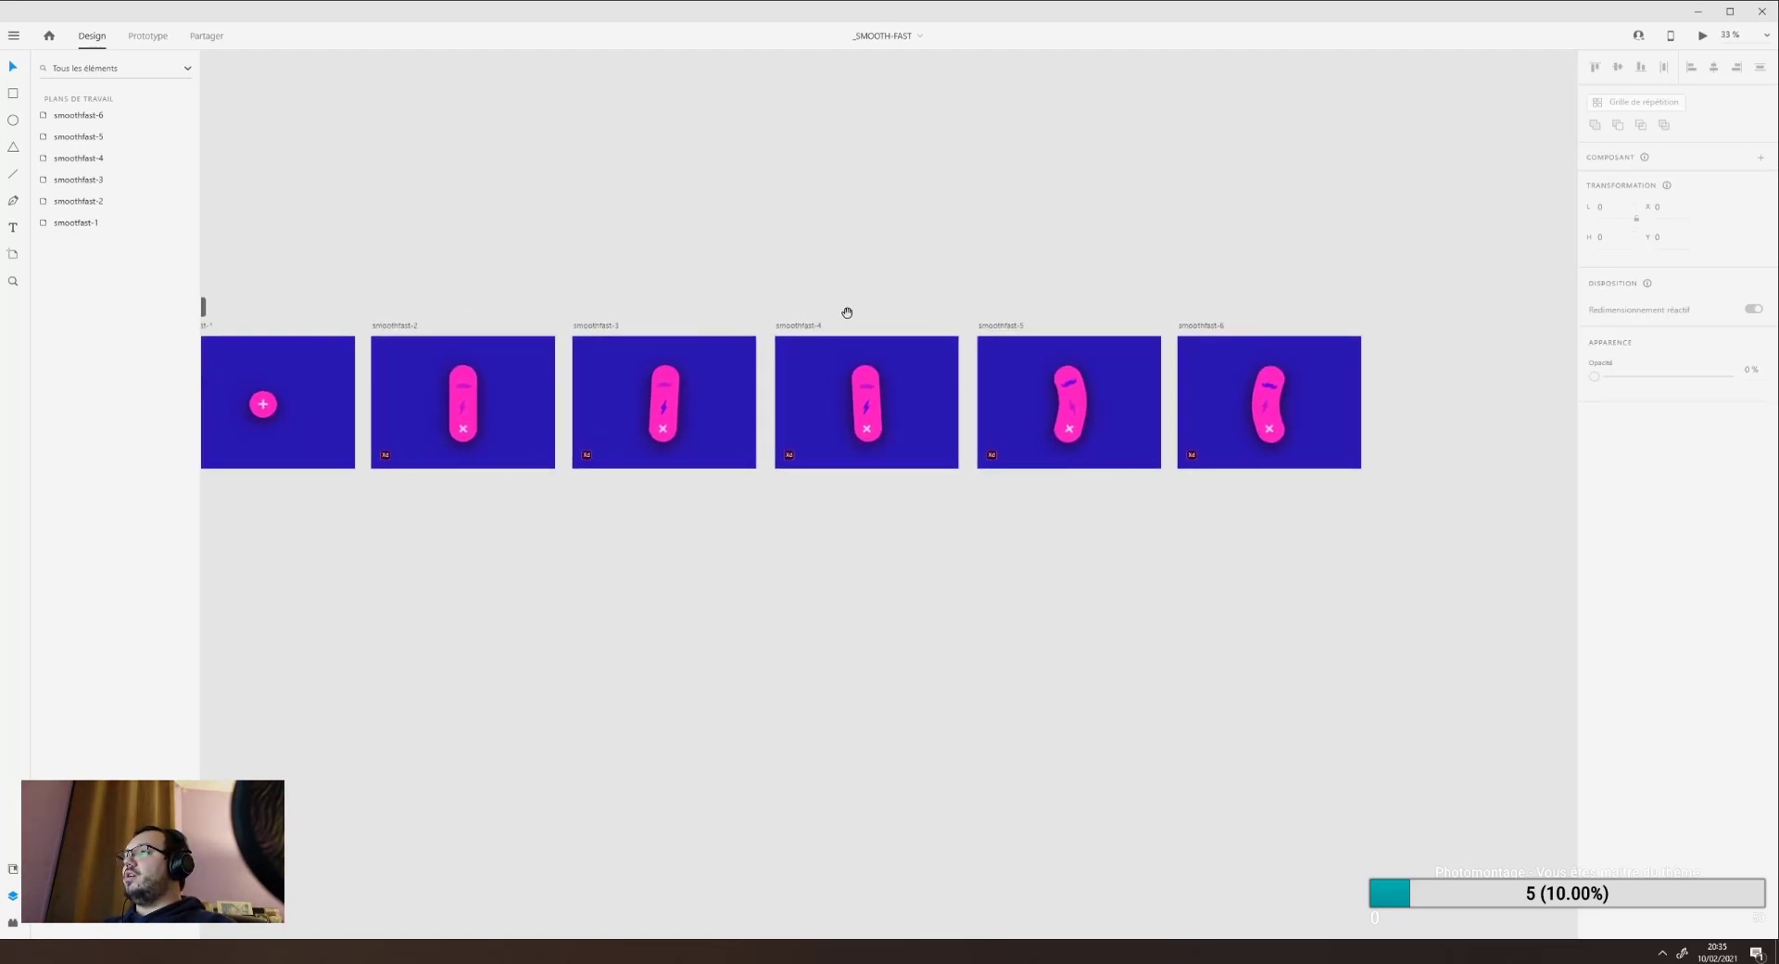
drag(707, 307, 746, 315)
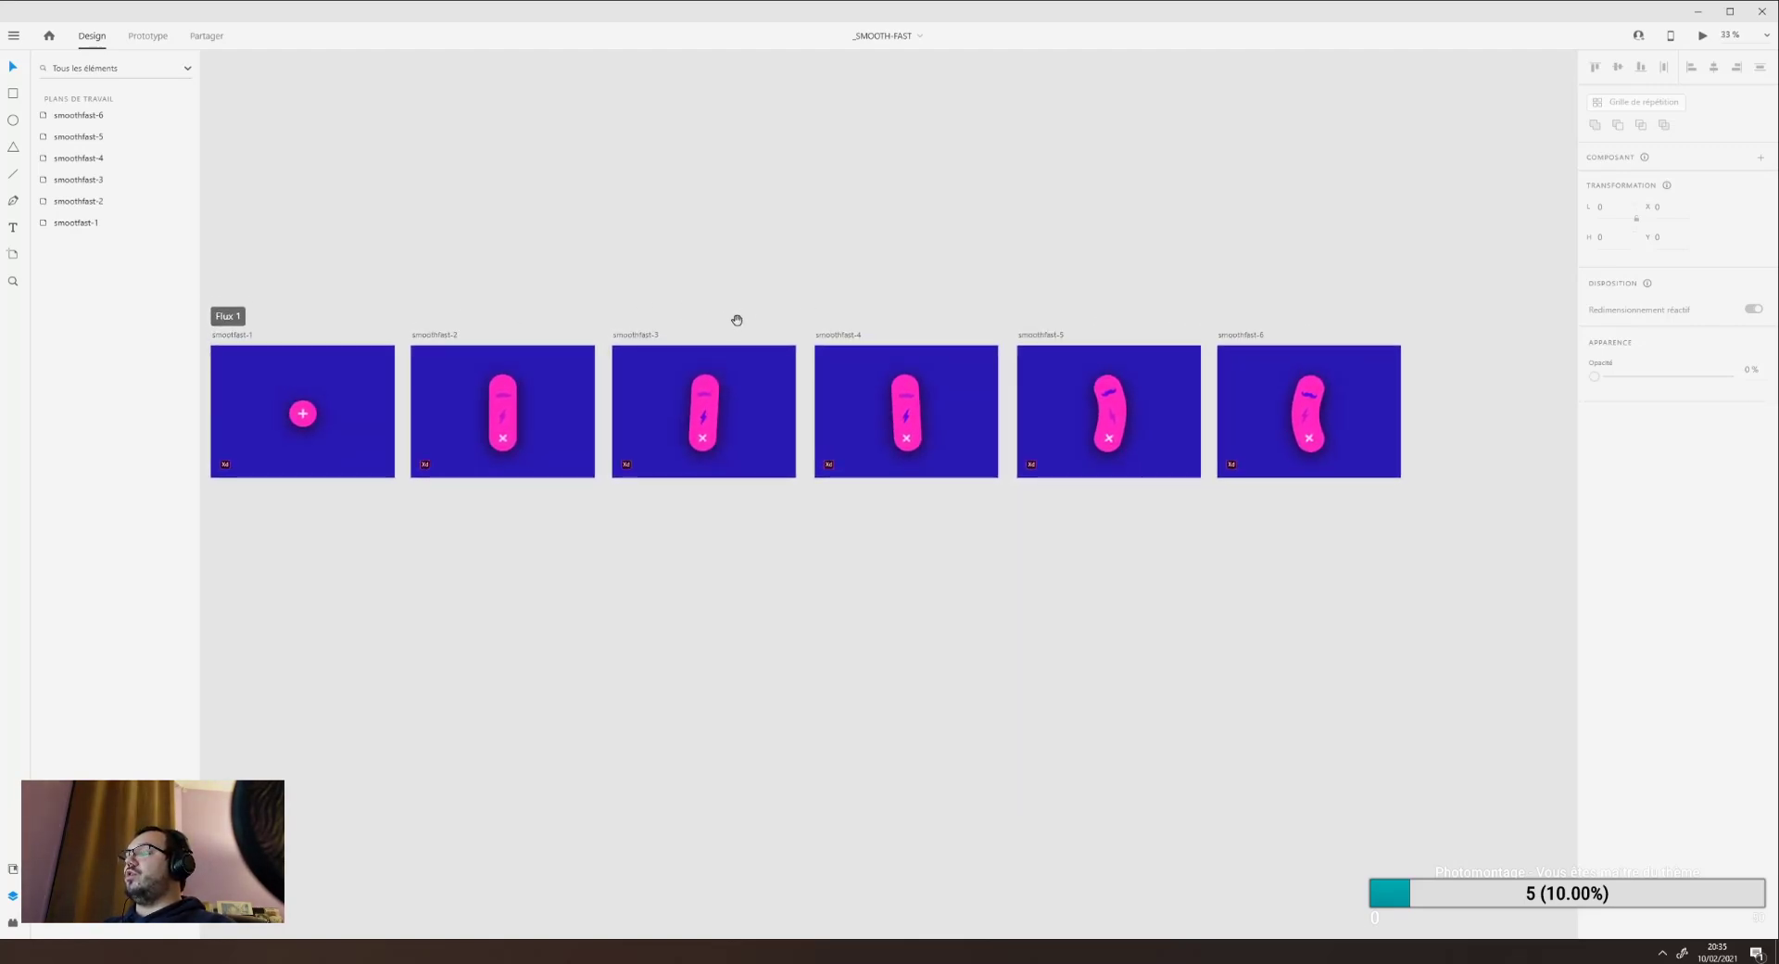
click(316, 418)
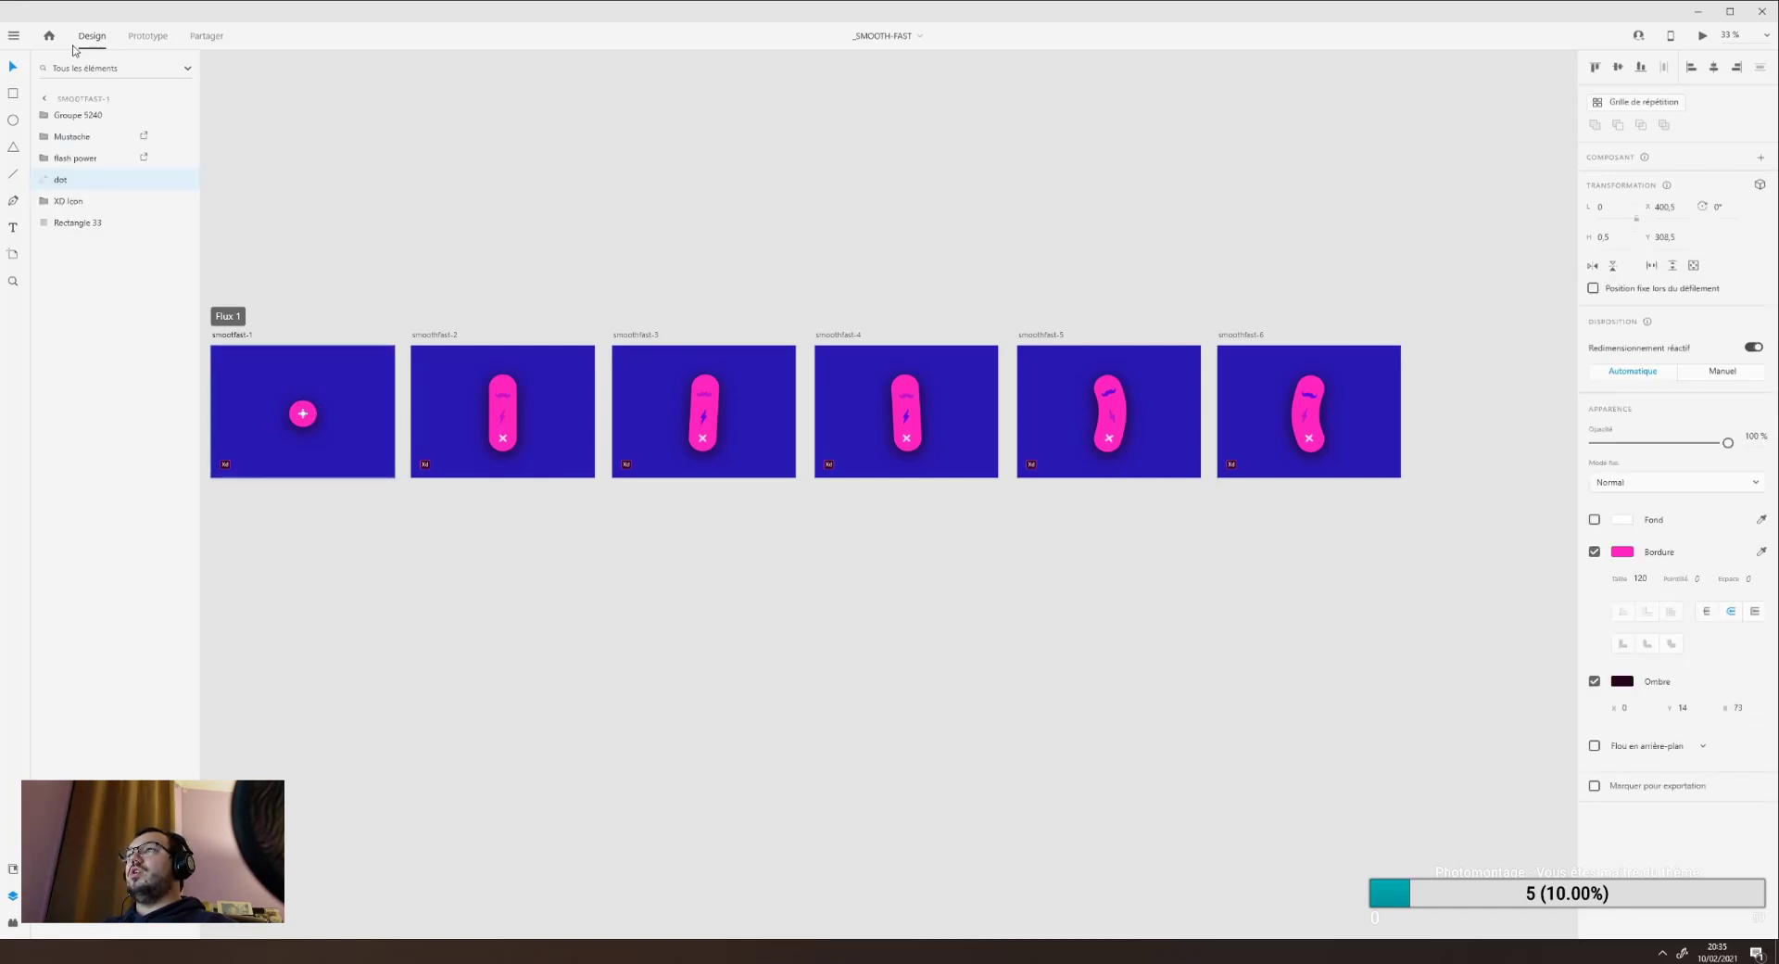
click(375, 333)
click(241, 338)
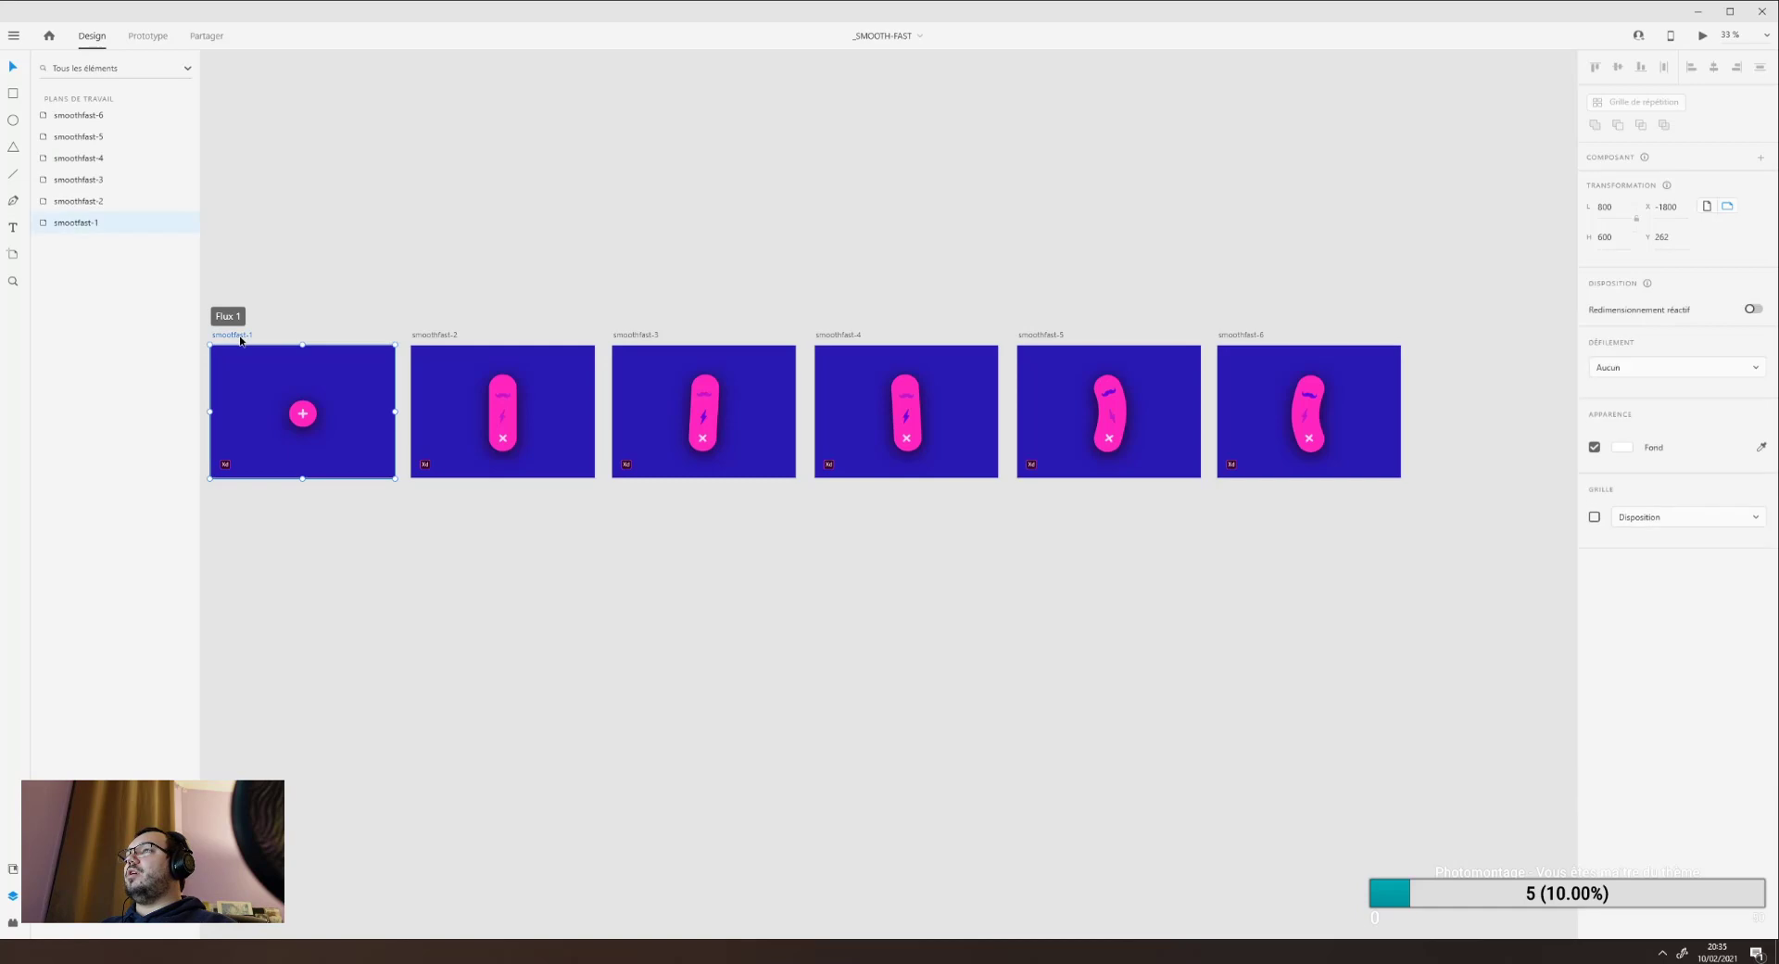
double_click(47, 225)
click(888, 491)
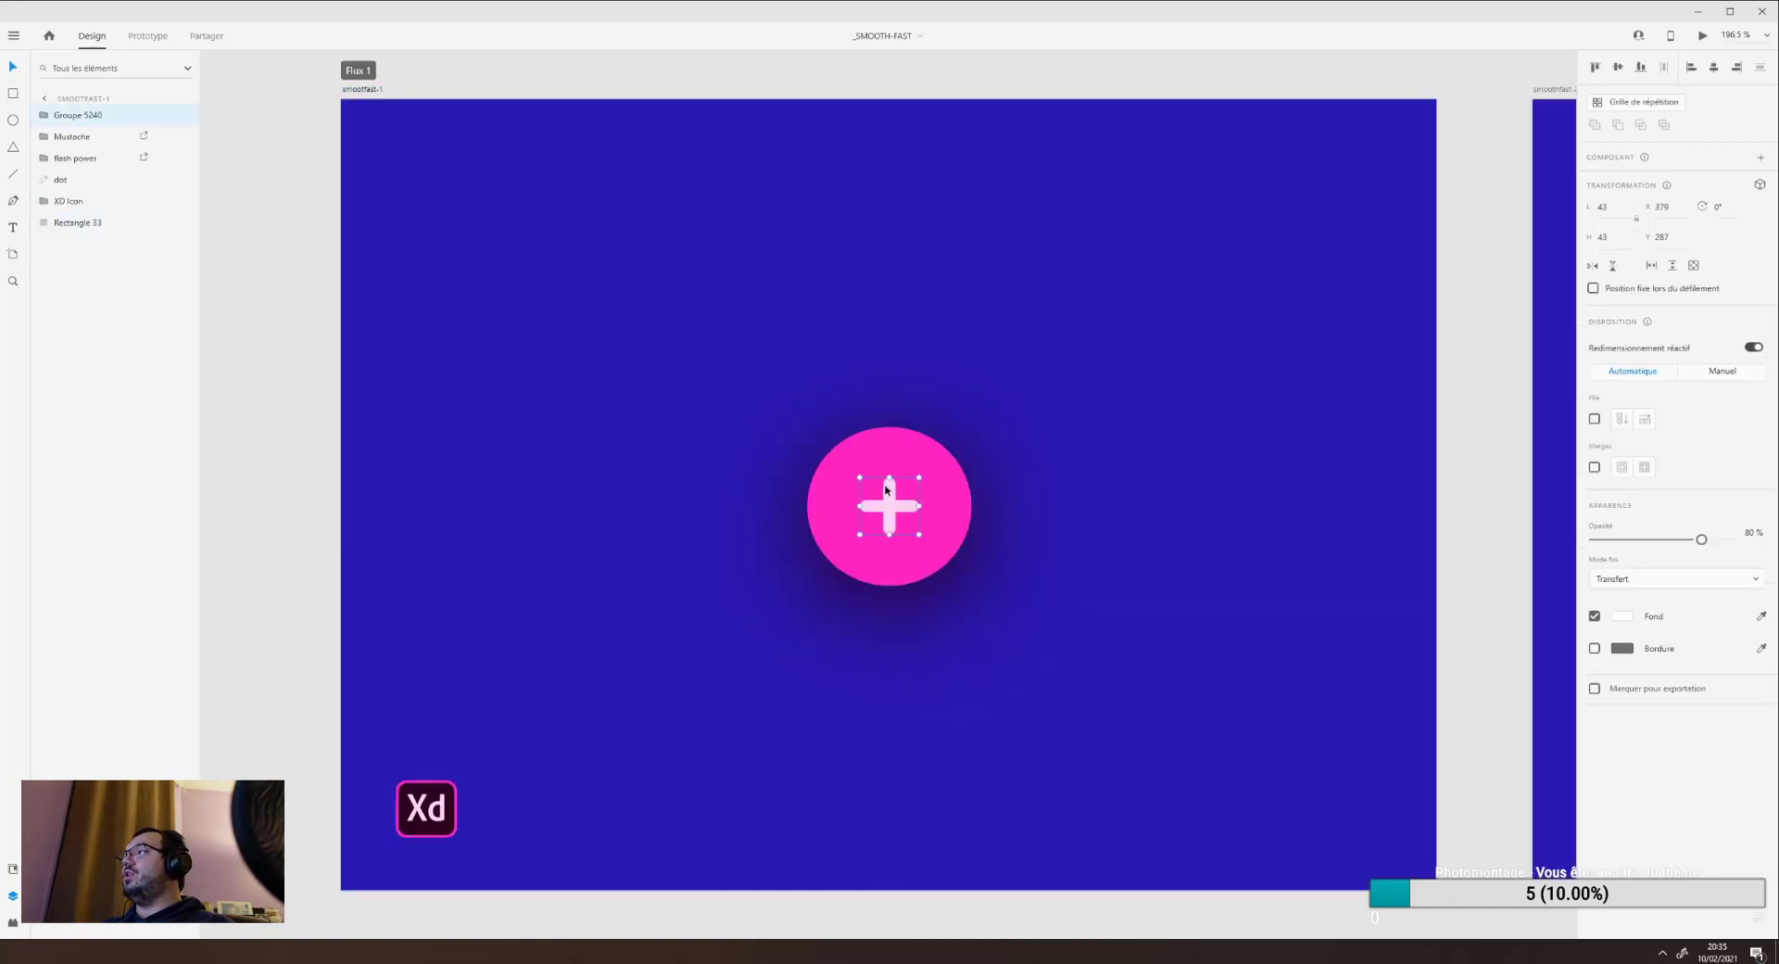
click(83, 224)
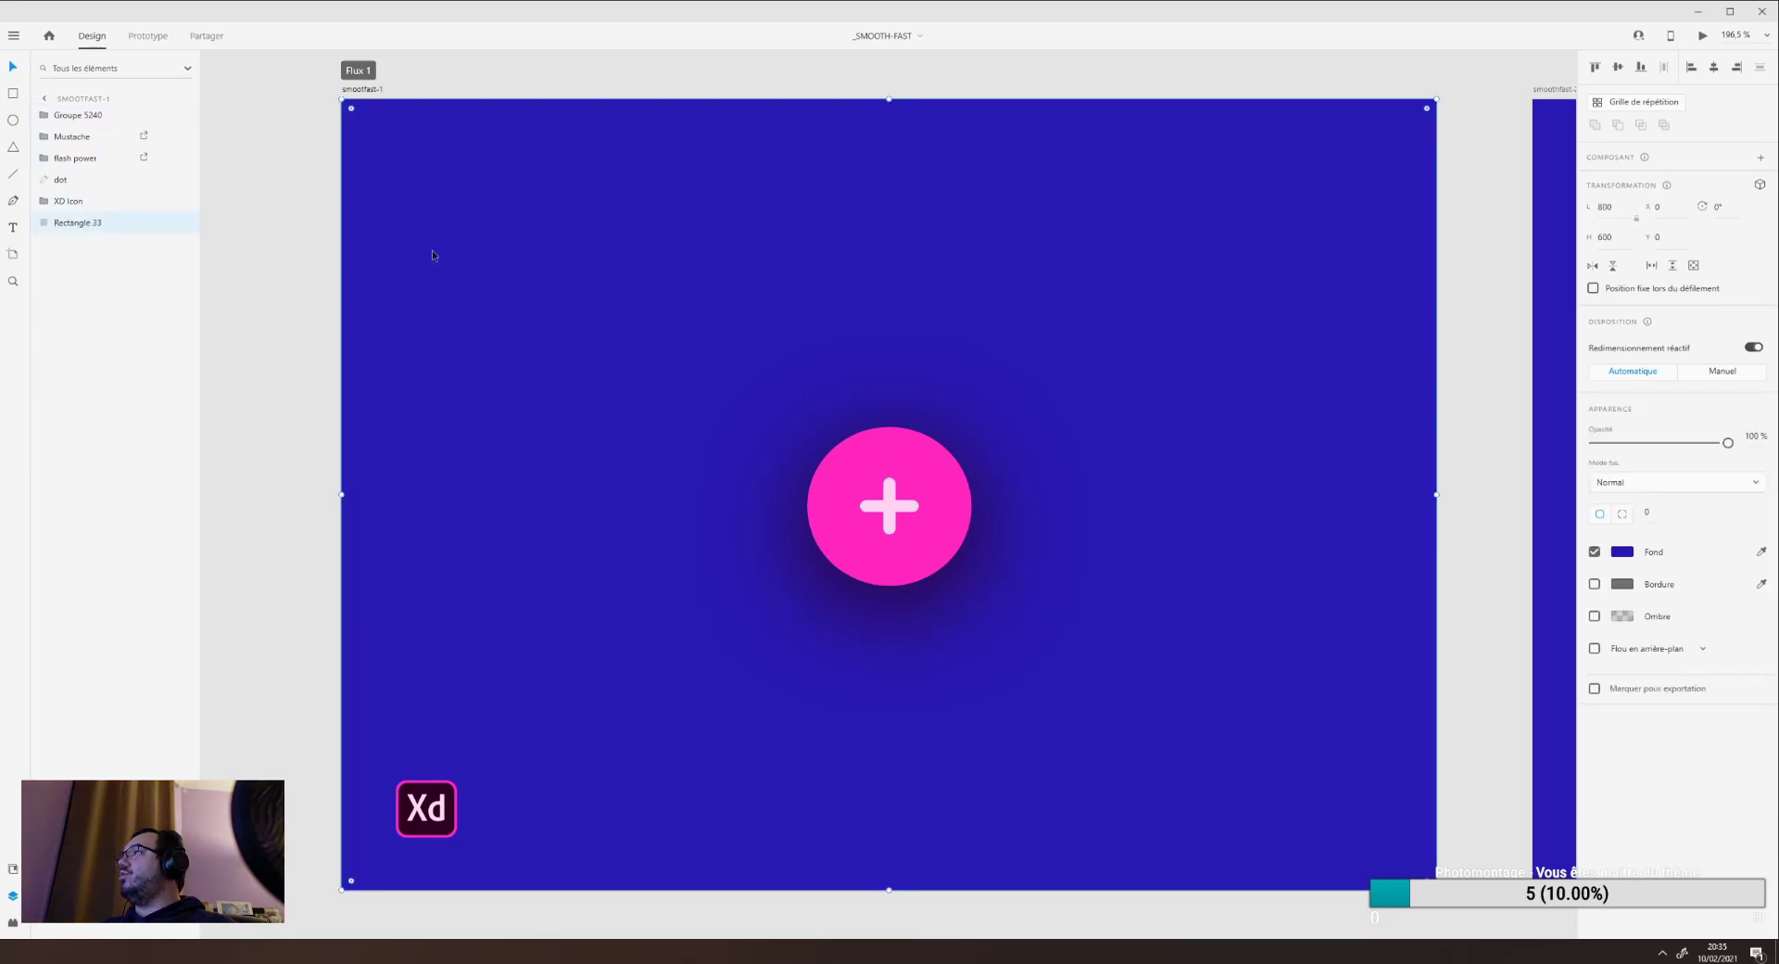
Check the XD icon, dot and flash power layers by hiding and showing each one.
click(79, 199)
click(184, 201)
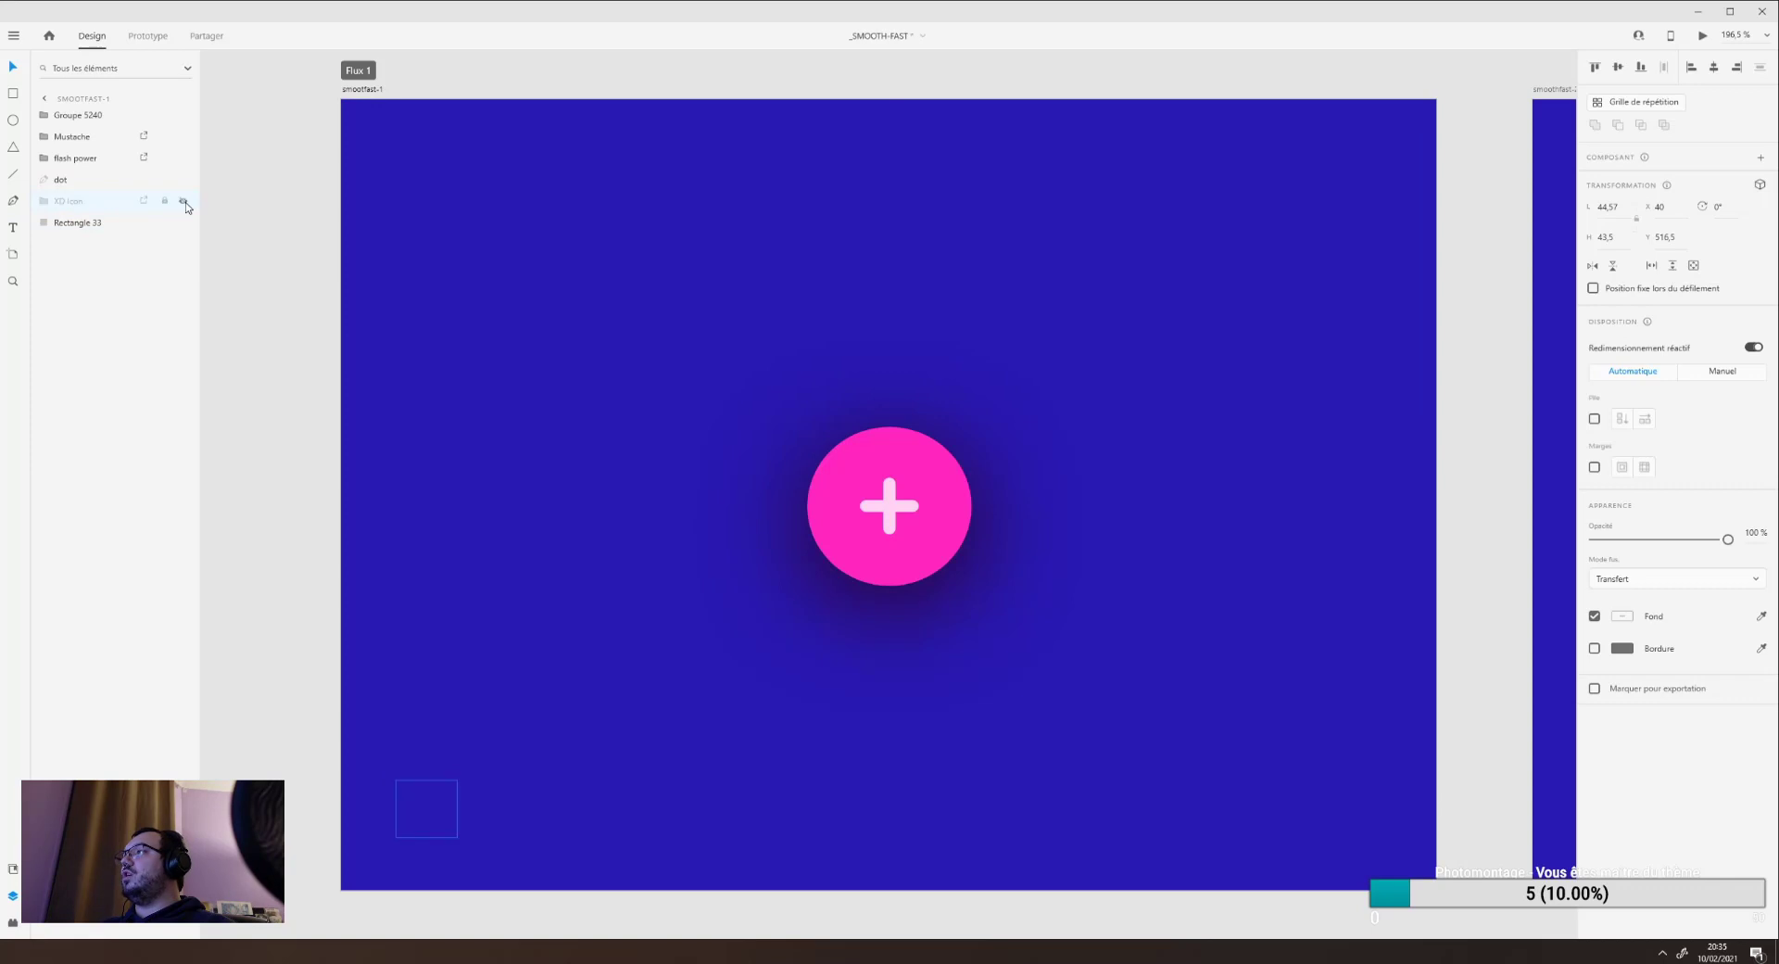
click(185, 202)
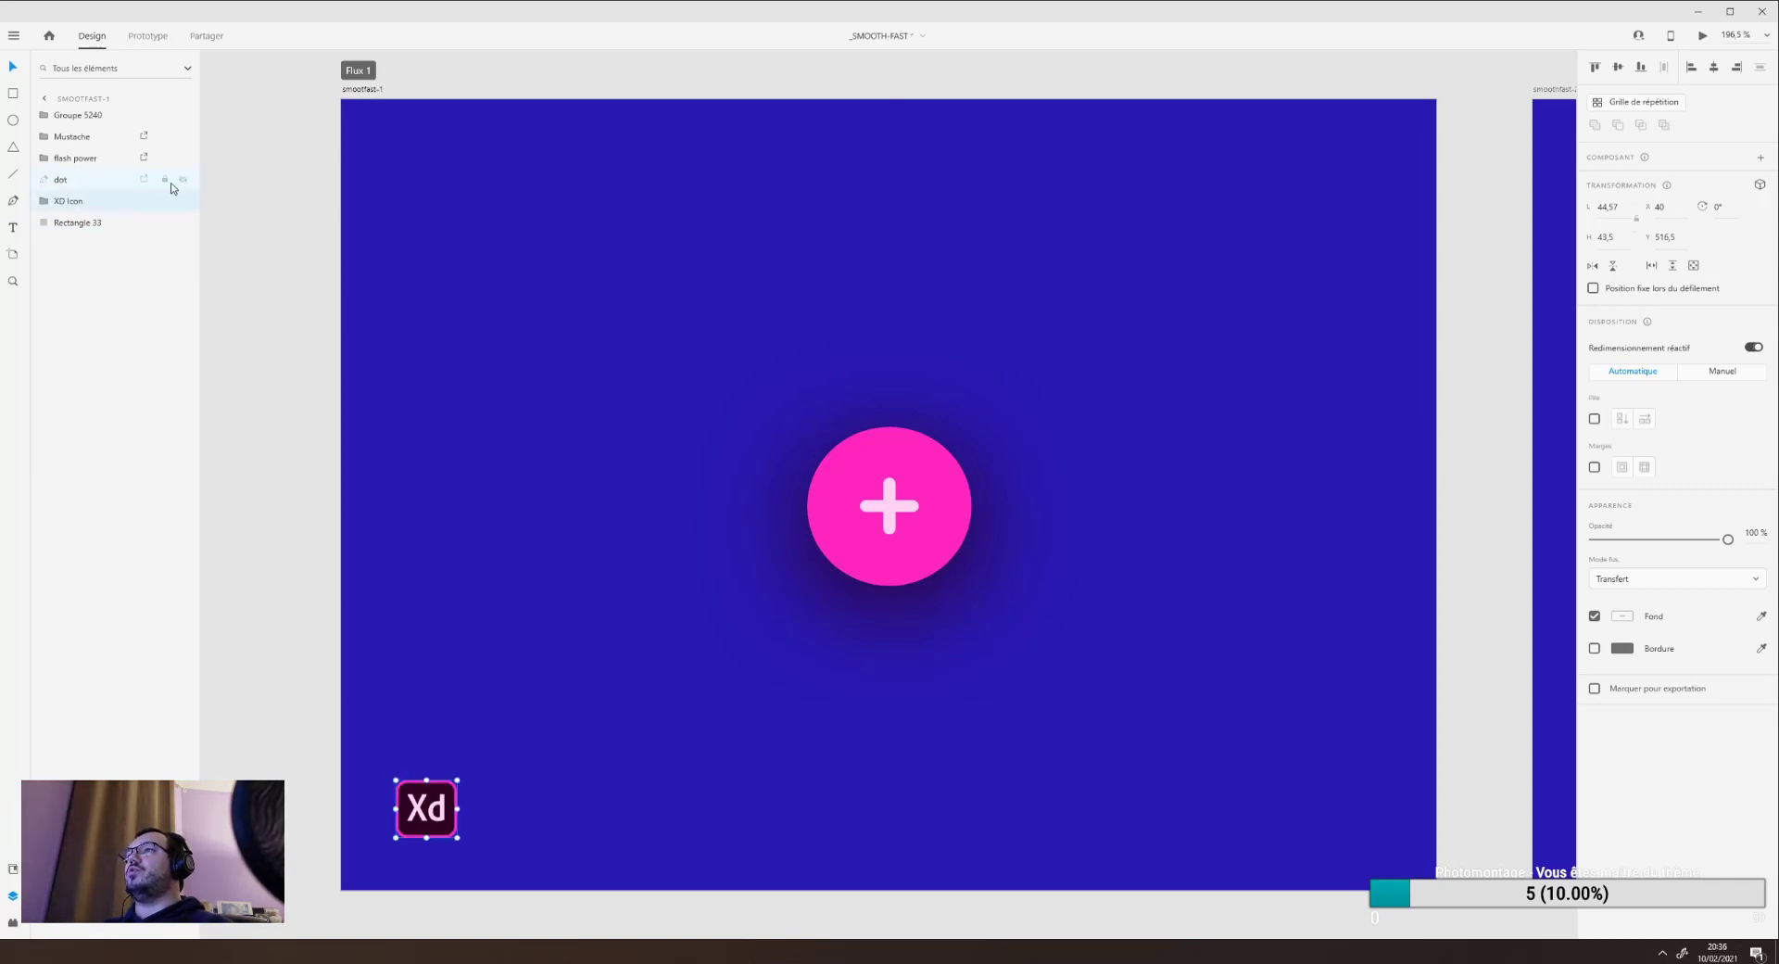
click(184, 181)
click(184, 181)
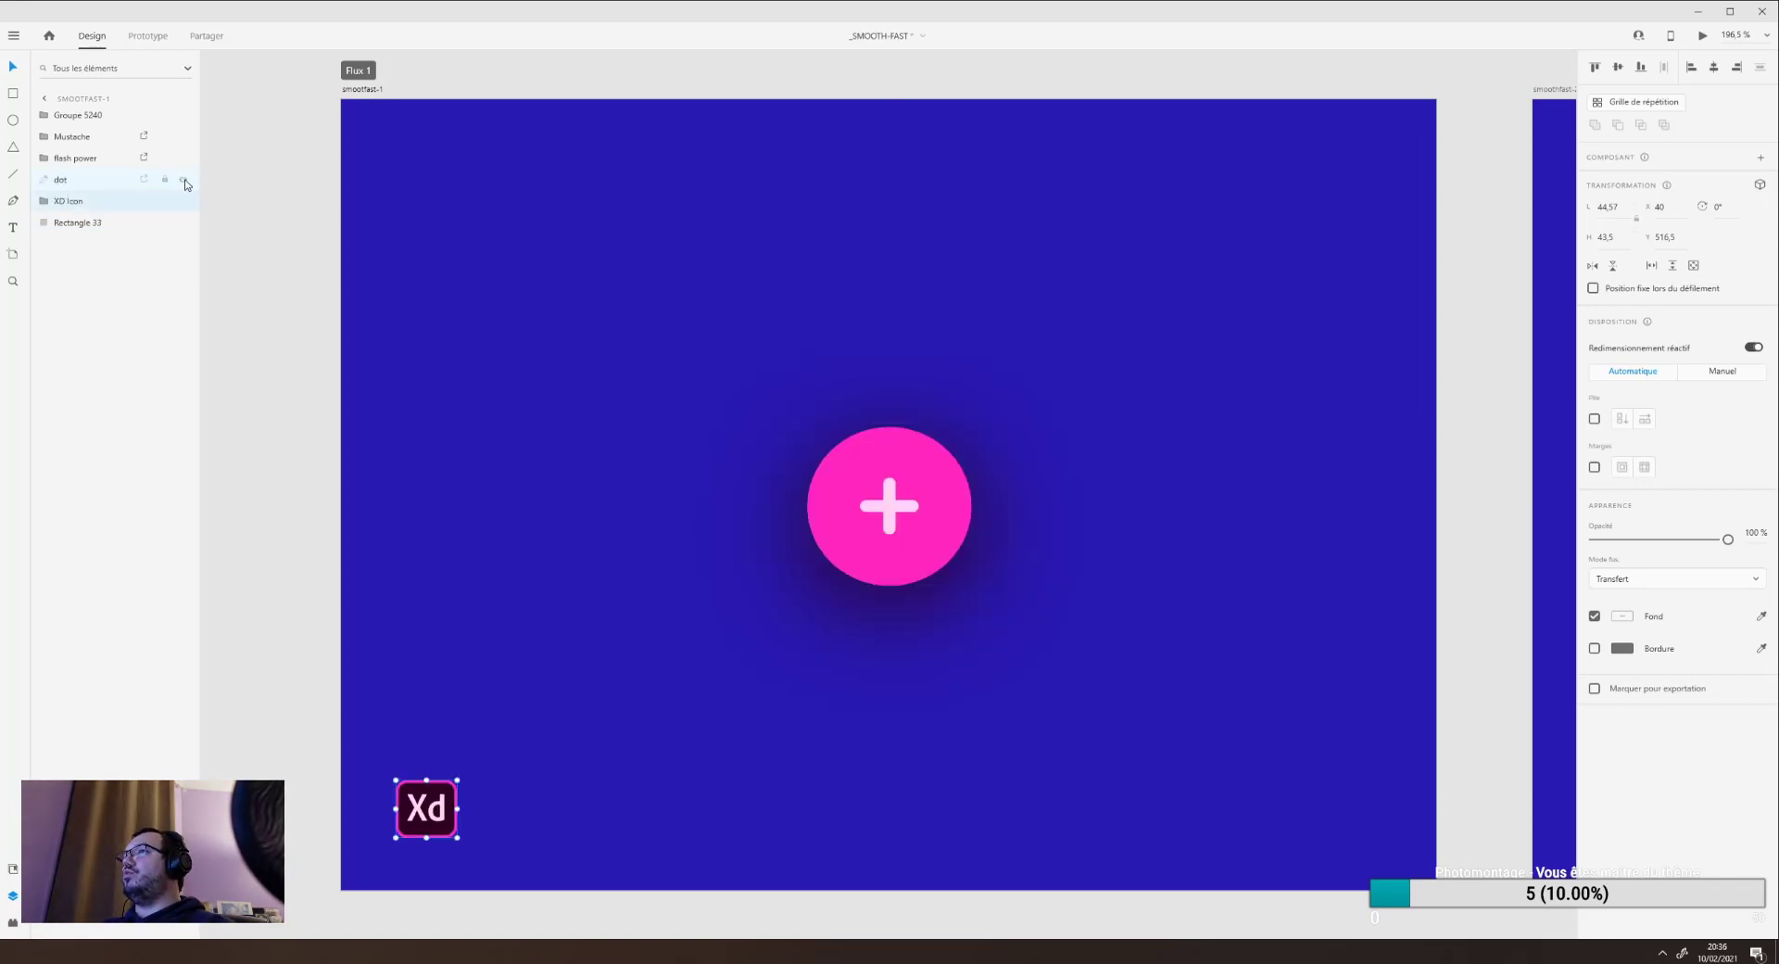
click(184, 158)
click(183, 157)
Expand the flash power group down to its innermost path and toggle that path's visibility off and on.
click(42, 158)
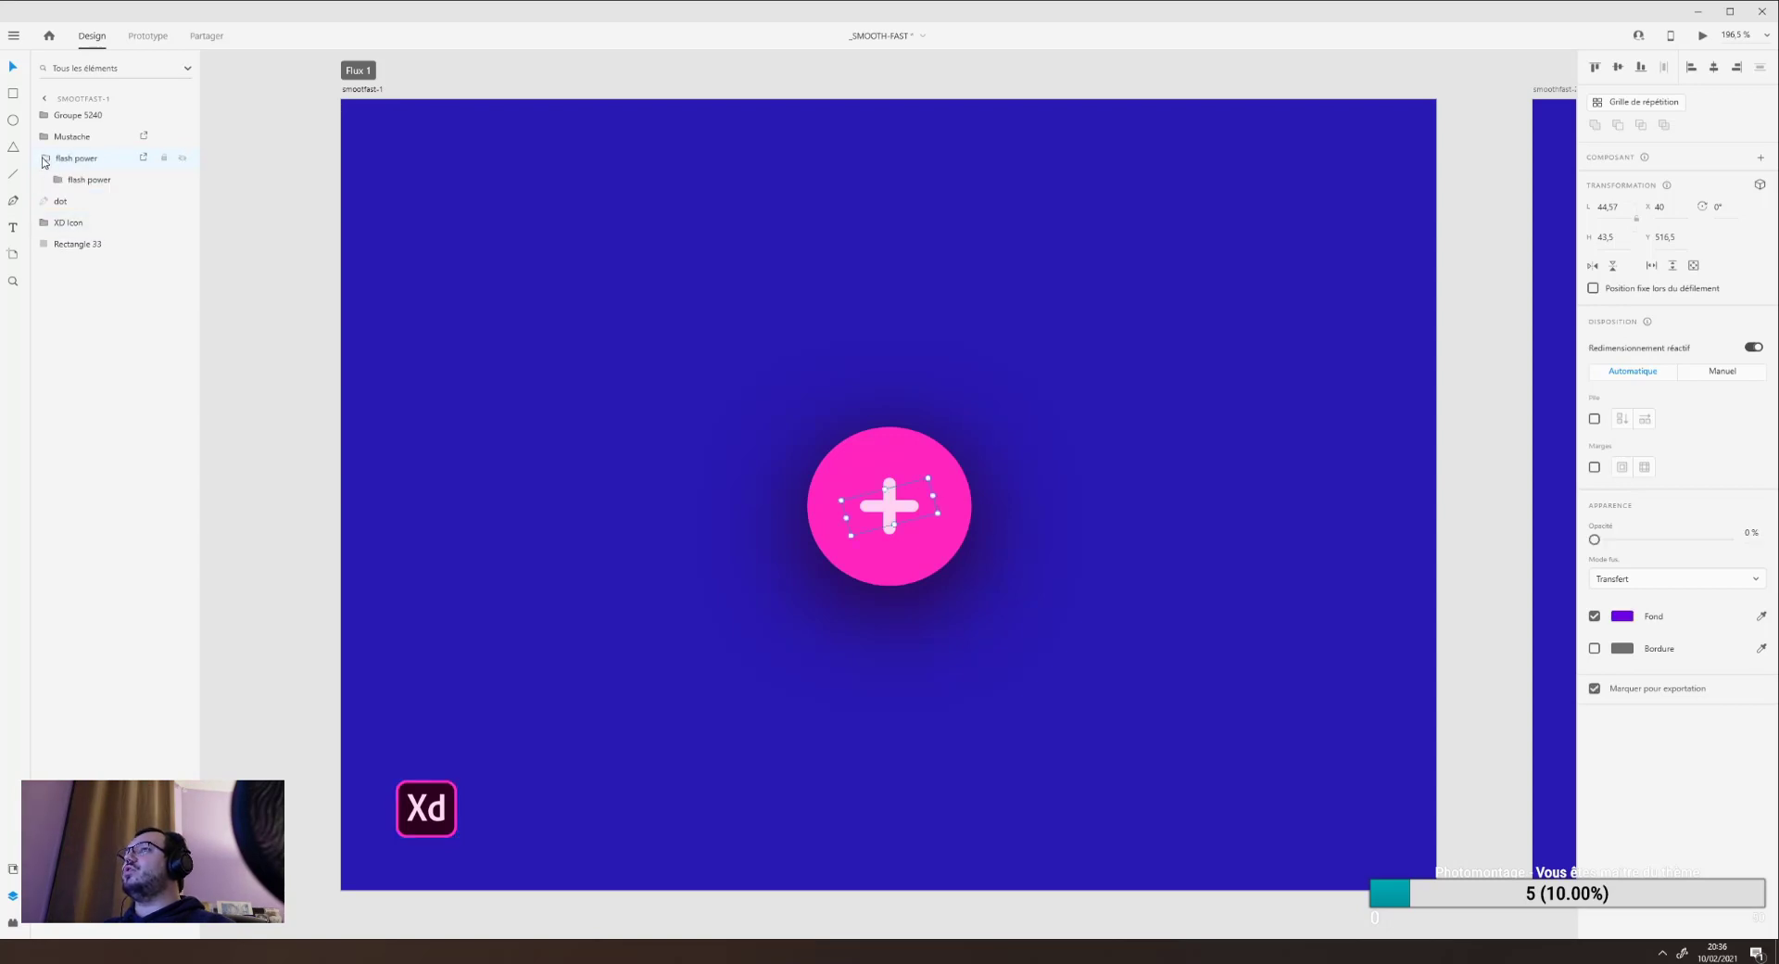
click(50, 179)
click(70, 200)
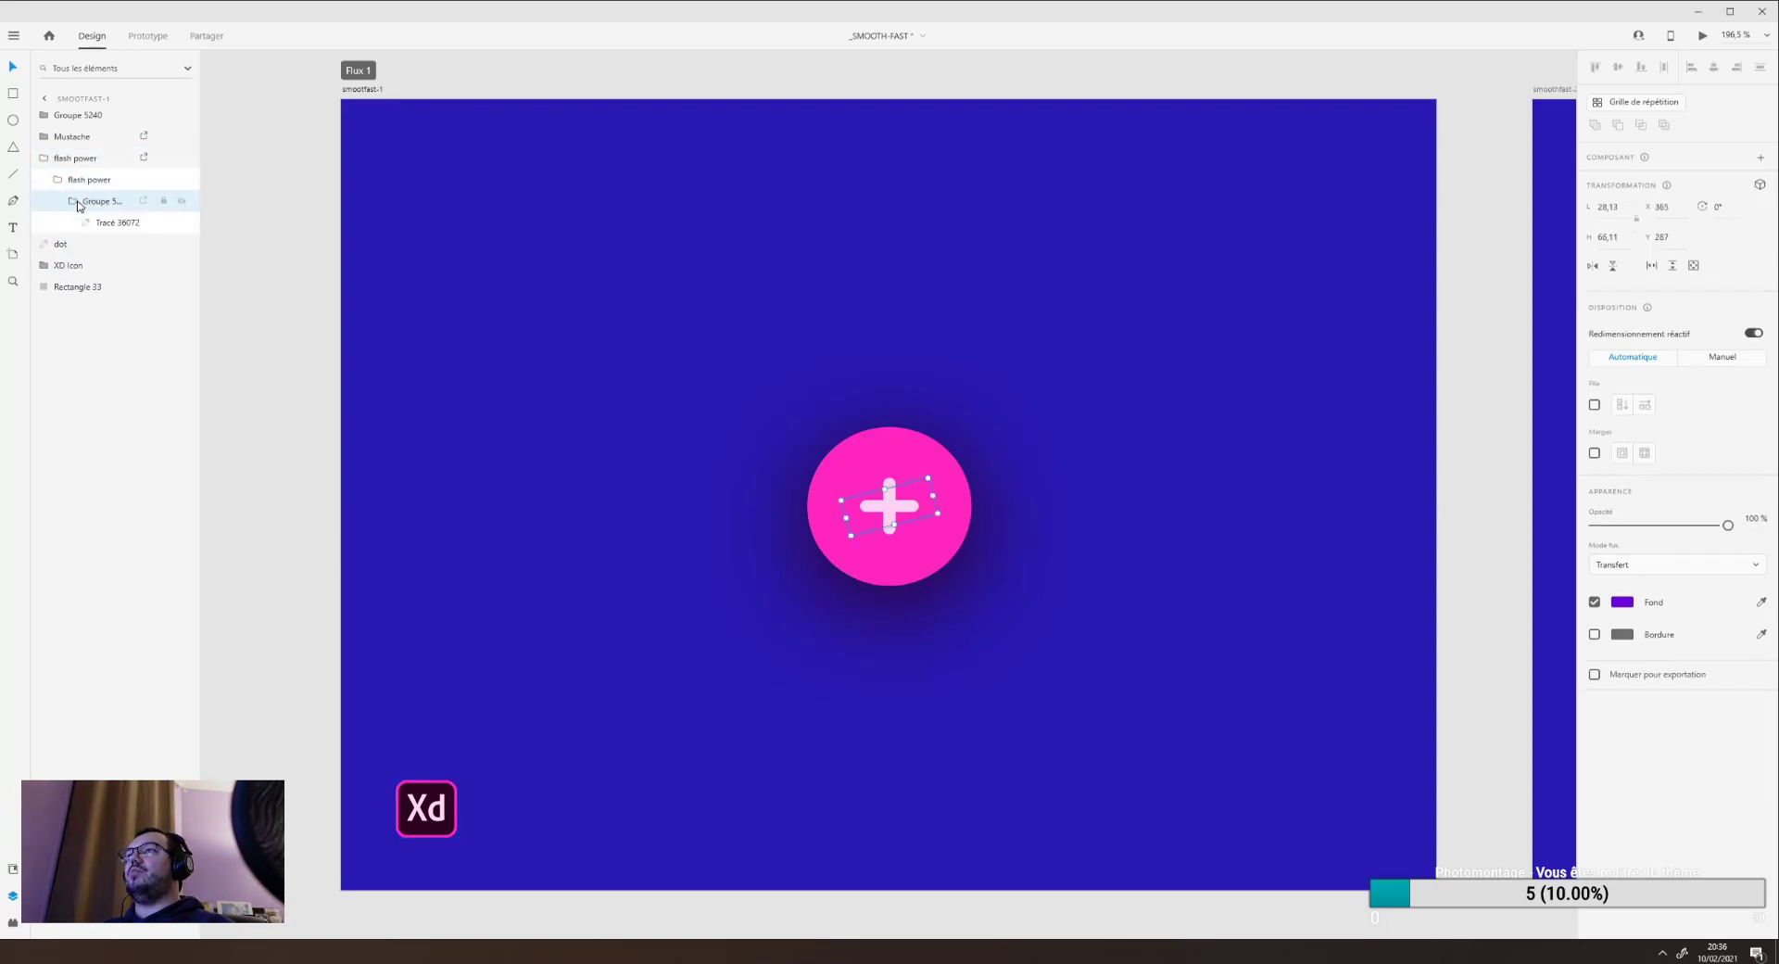
click(184, 222)
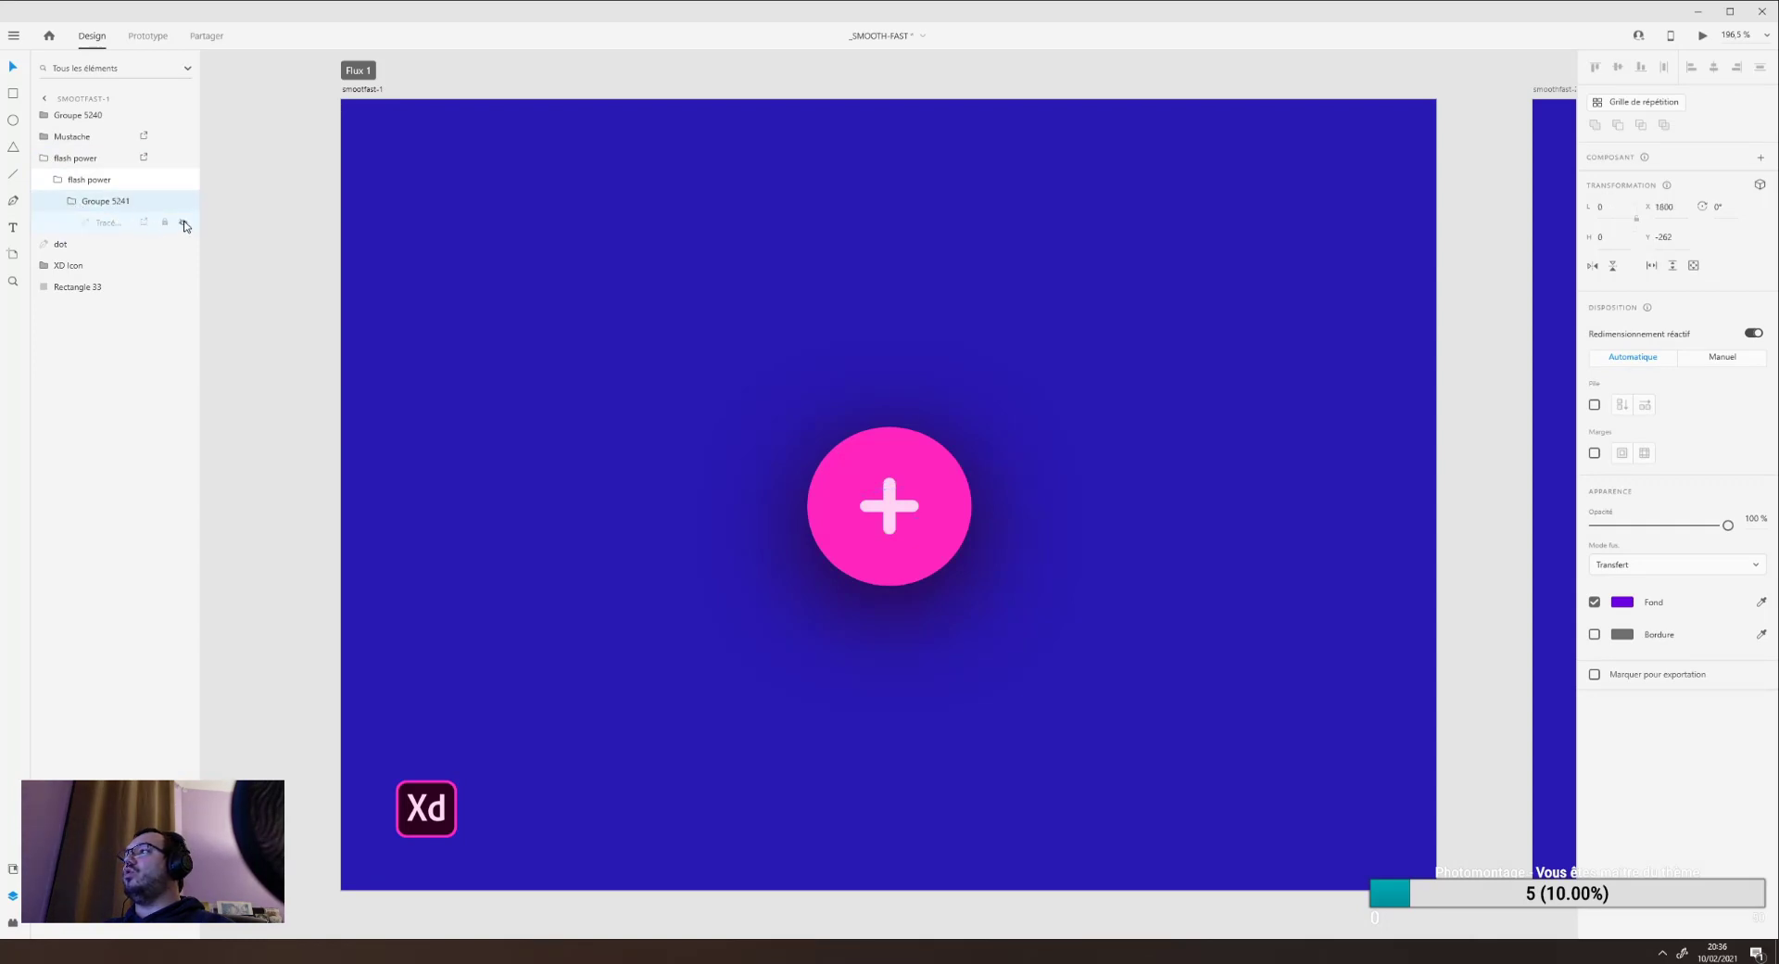
click(183, 223)
Hide the plus sign's Groupe 5240 and toggle the dot layer off and on.
click(183, 116)
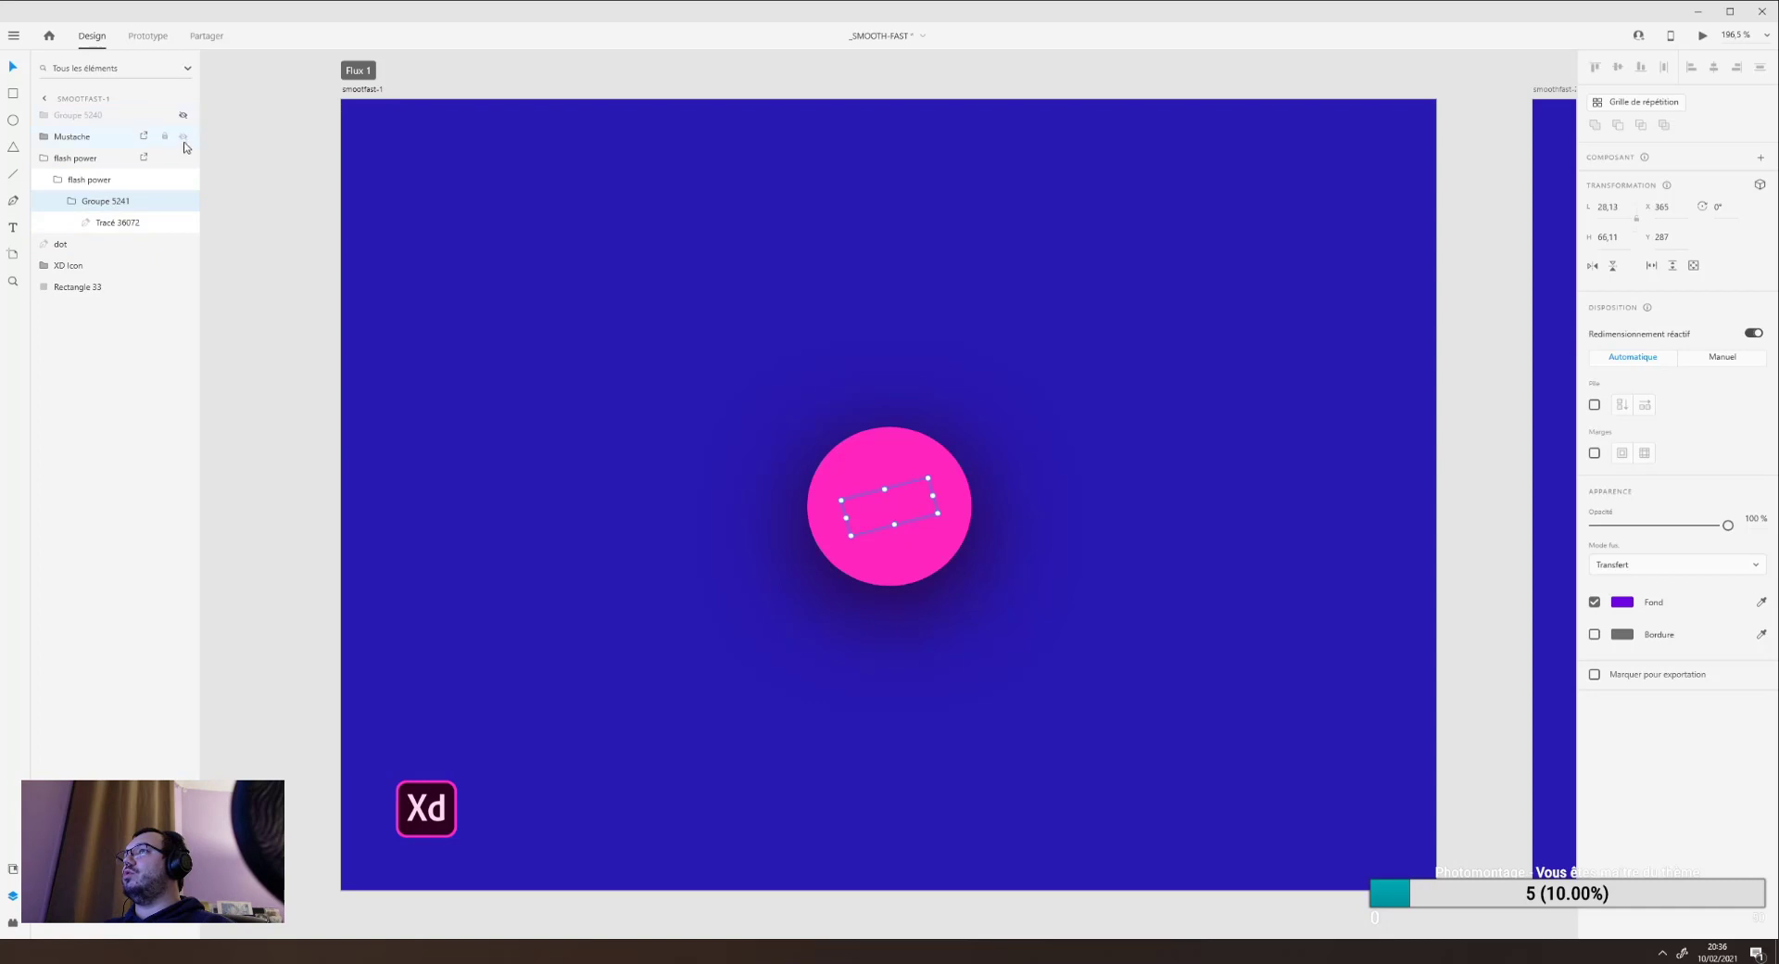
click(183, 245)
click(183, 244)
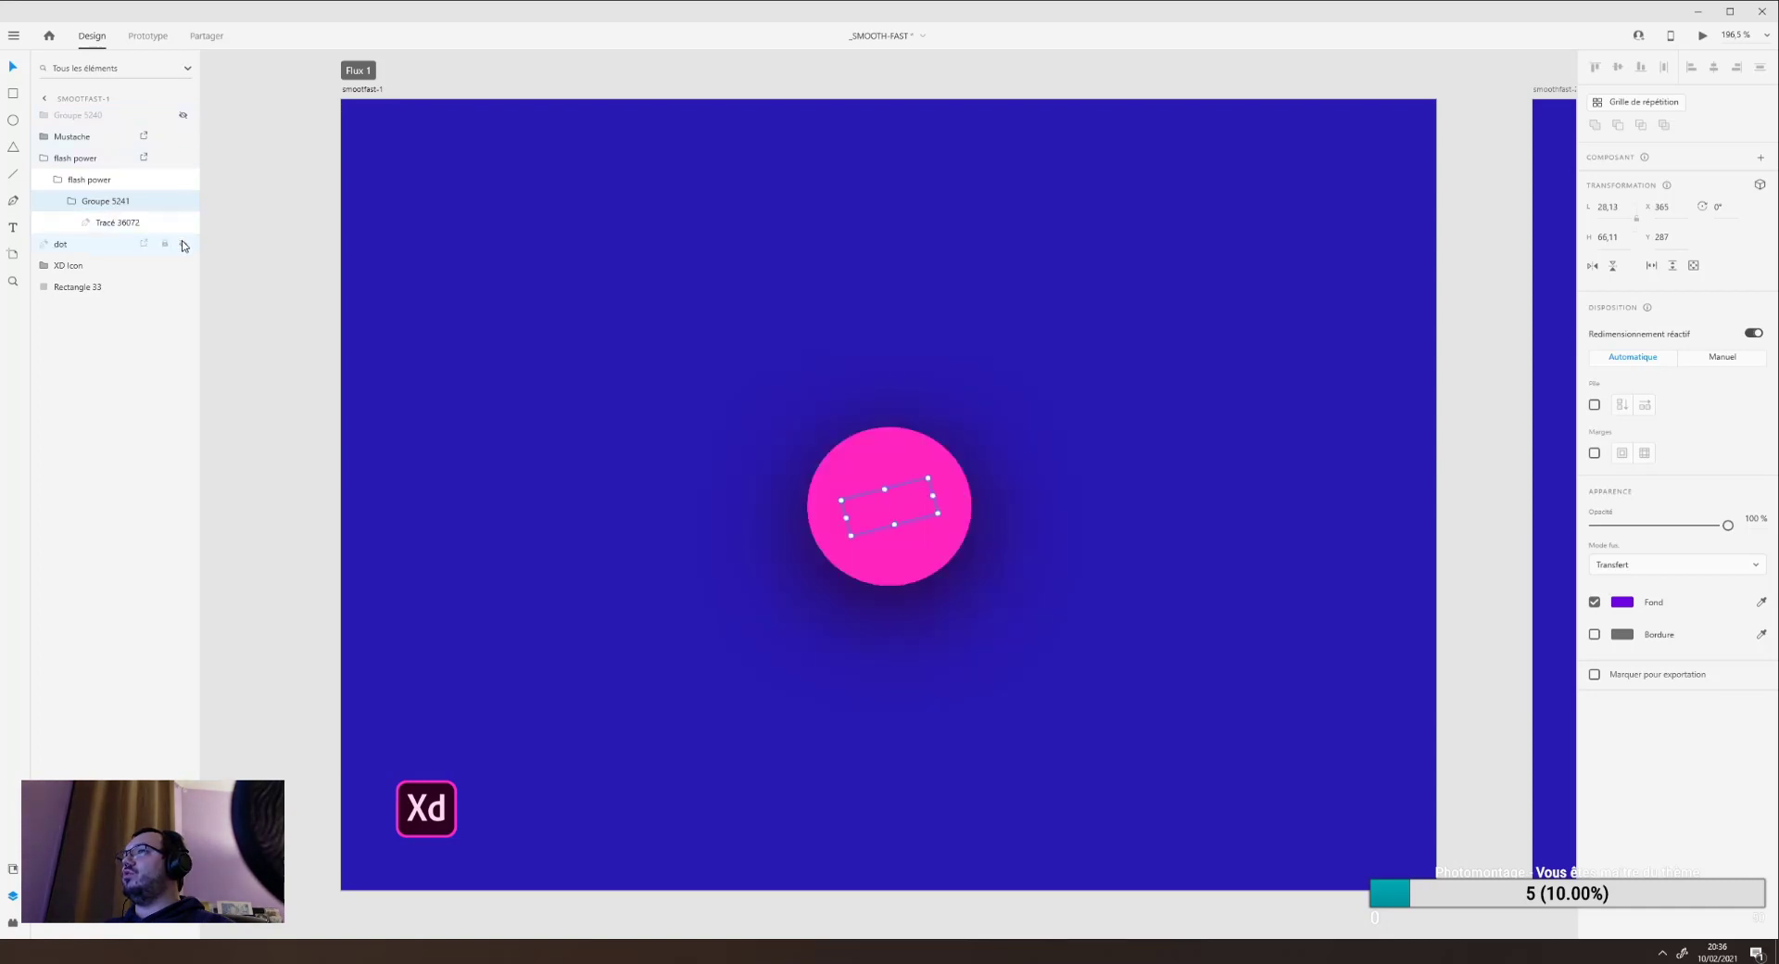
Examine the opacity settings of the flash power group, its nested layers and the Mustache group.
click(90, 161)
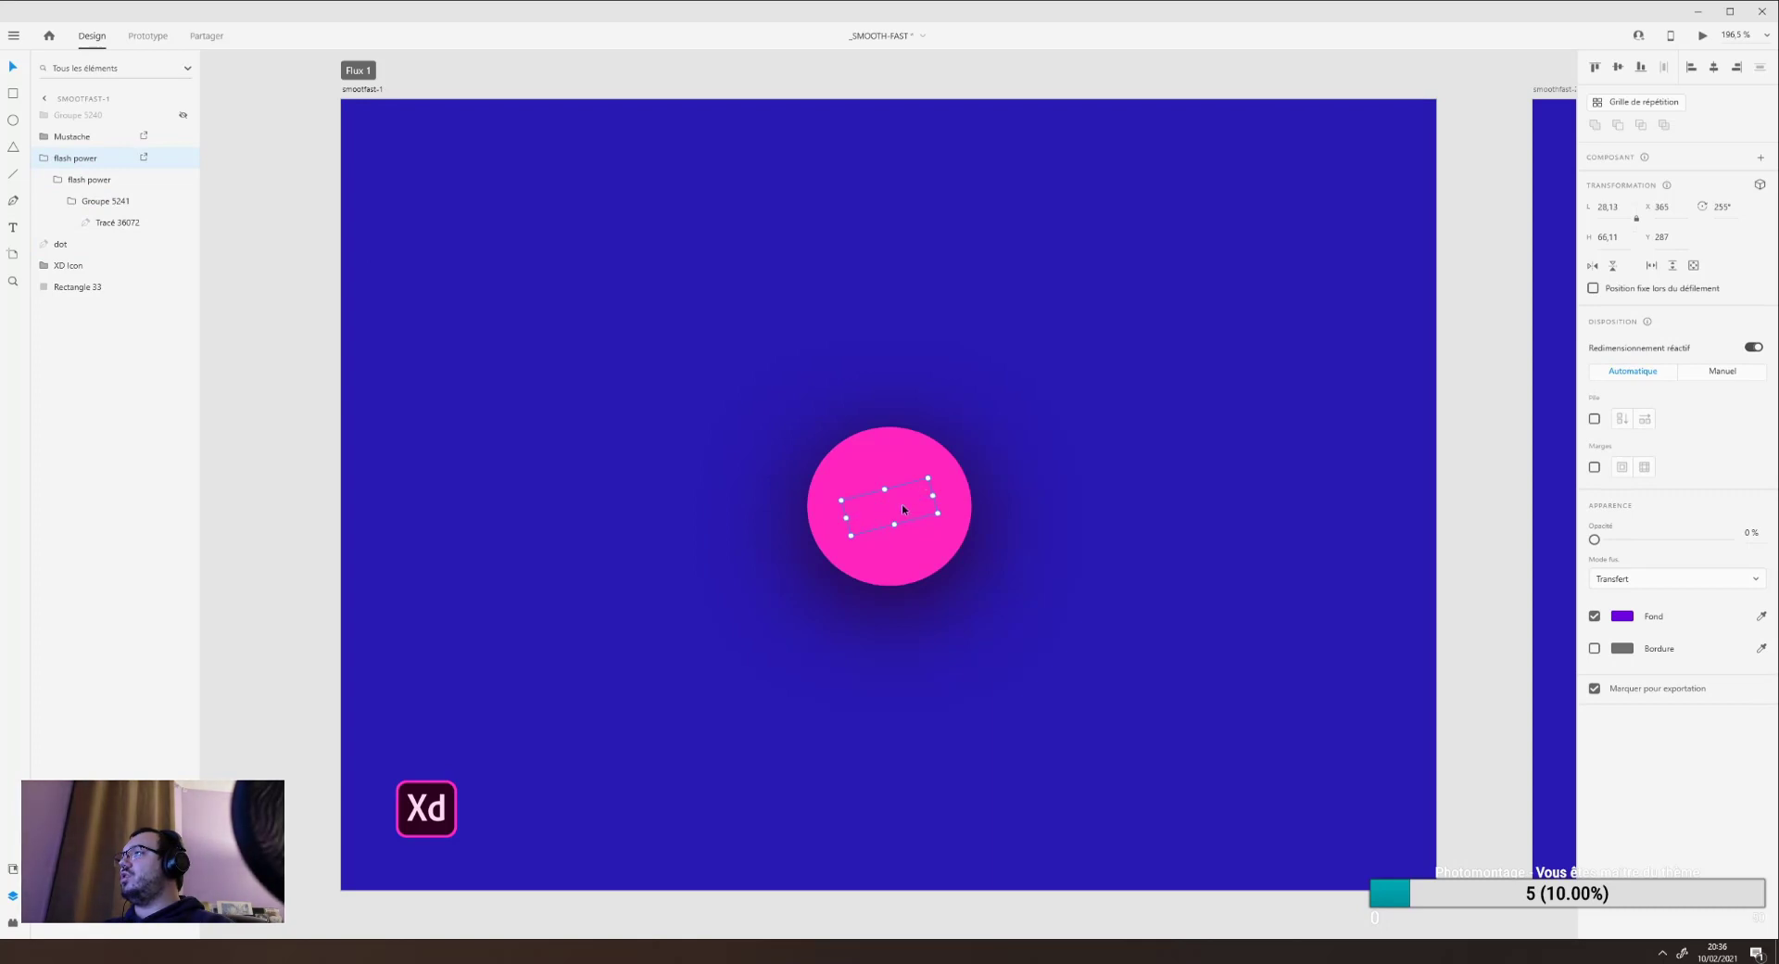
click(110, 225)
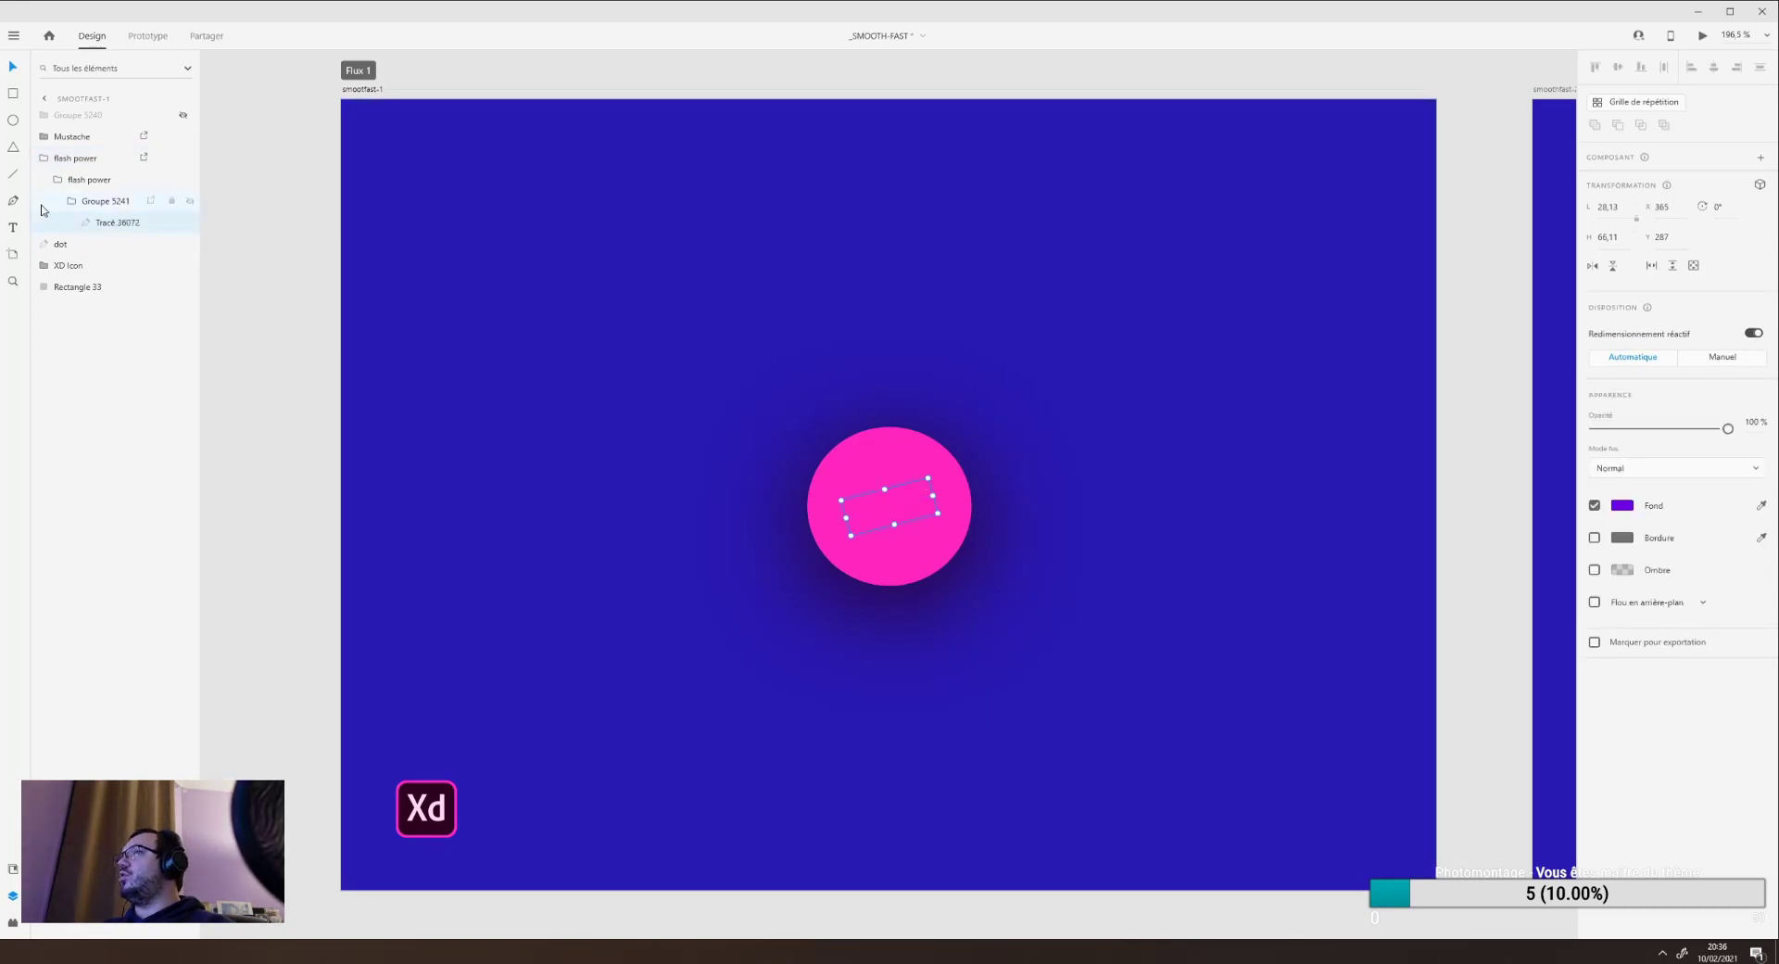
click(100, 202)
click(98, 180)
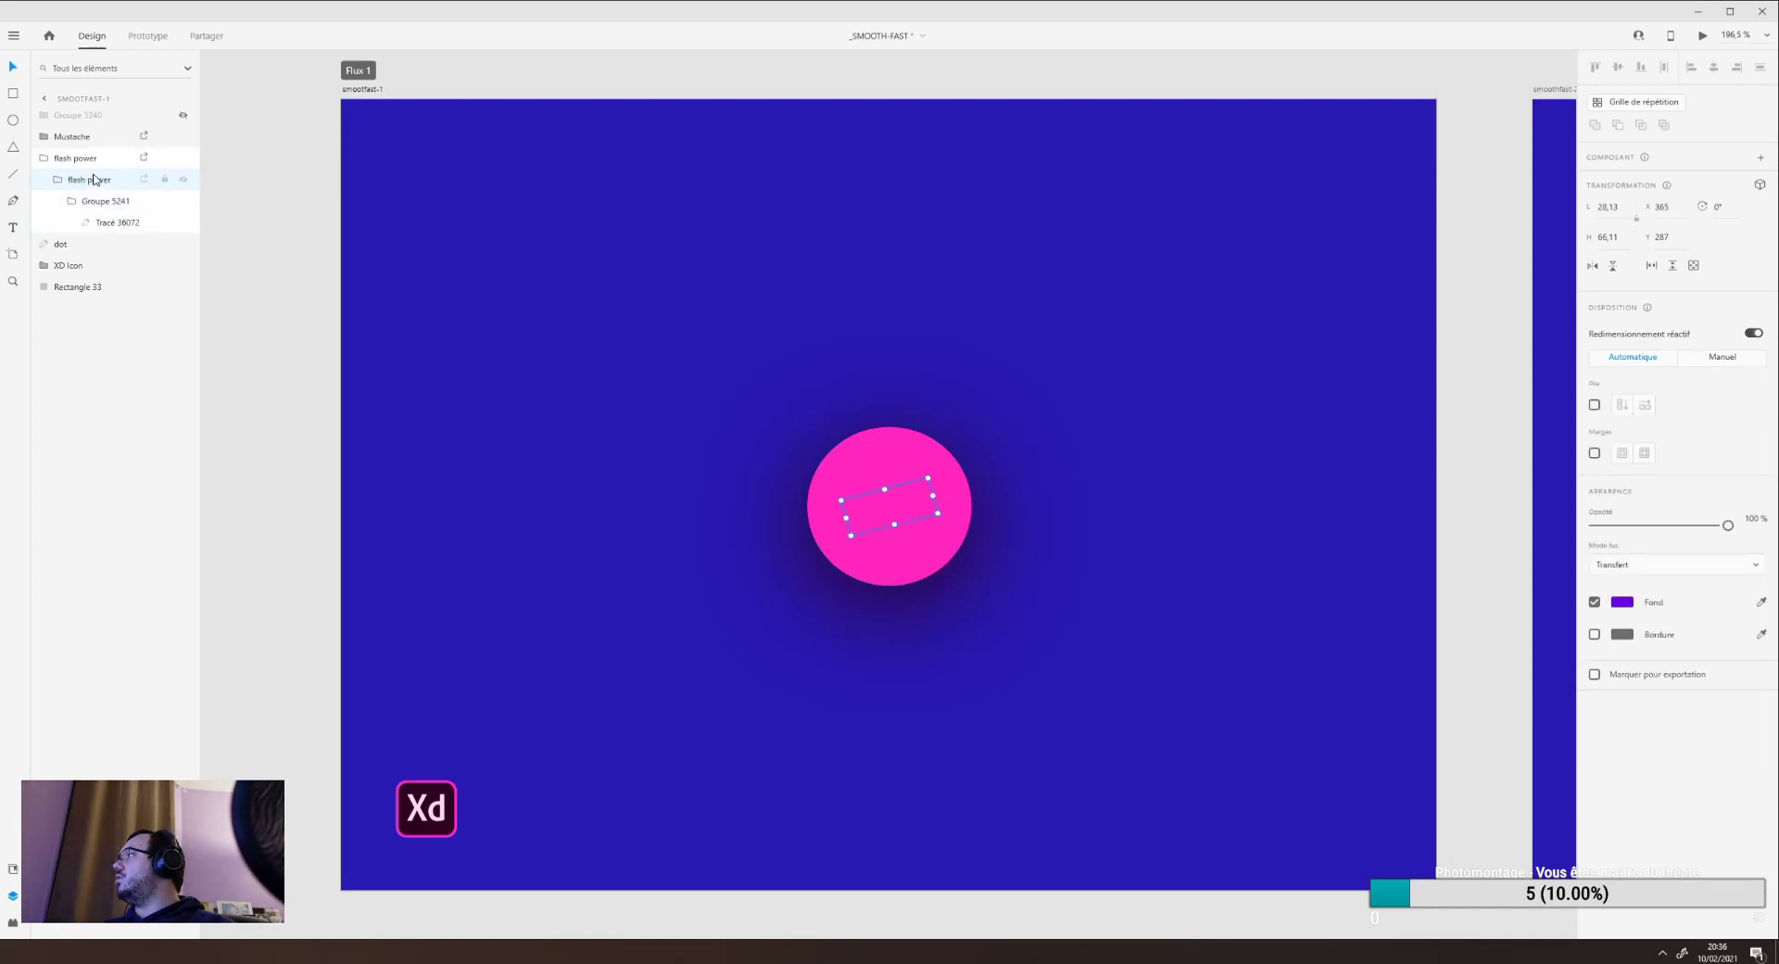
click(89, 159)
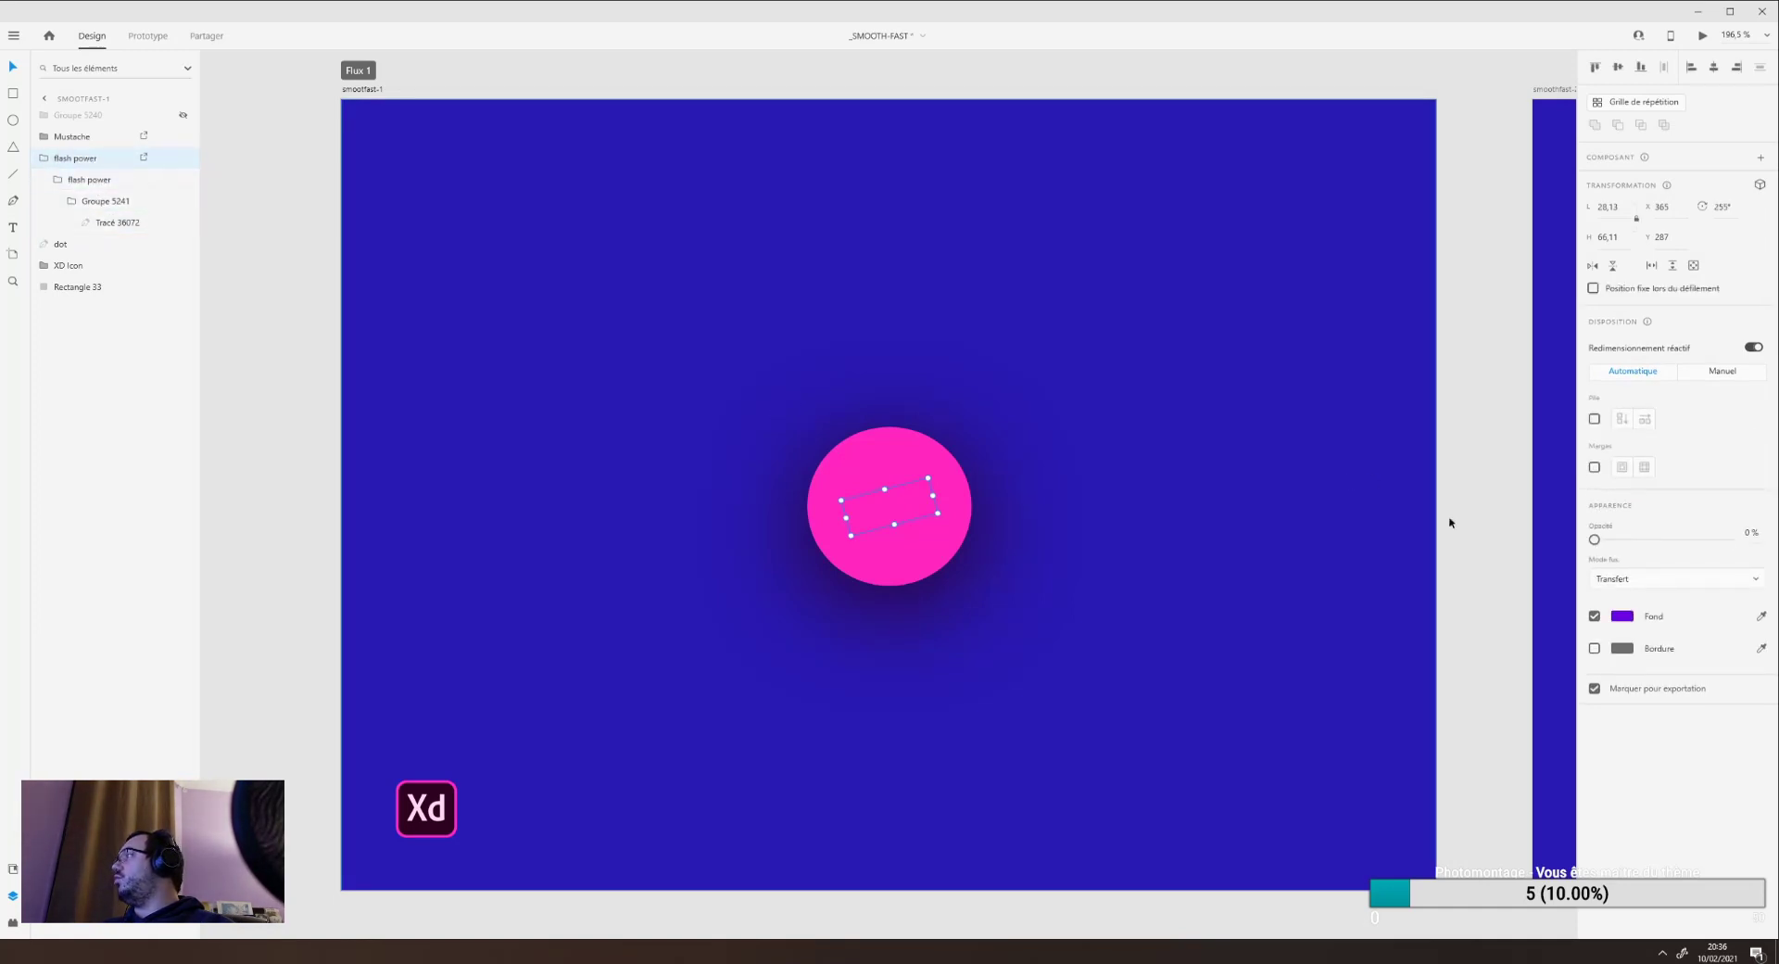
drag(1595, 539, 1473, 535)
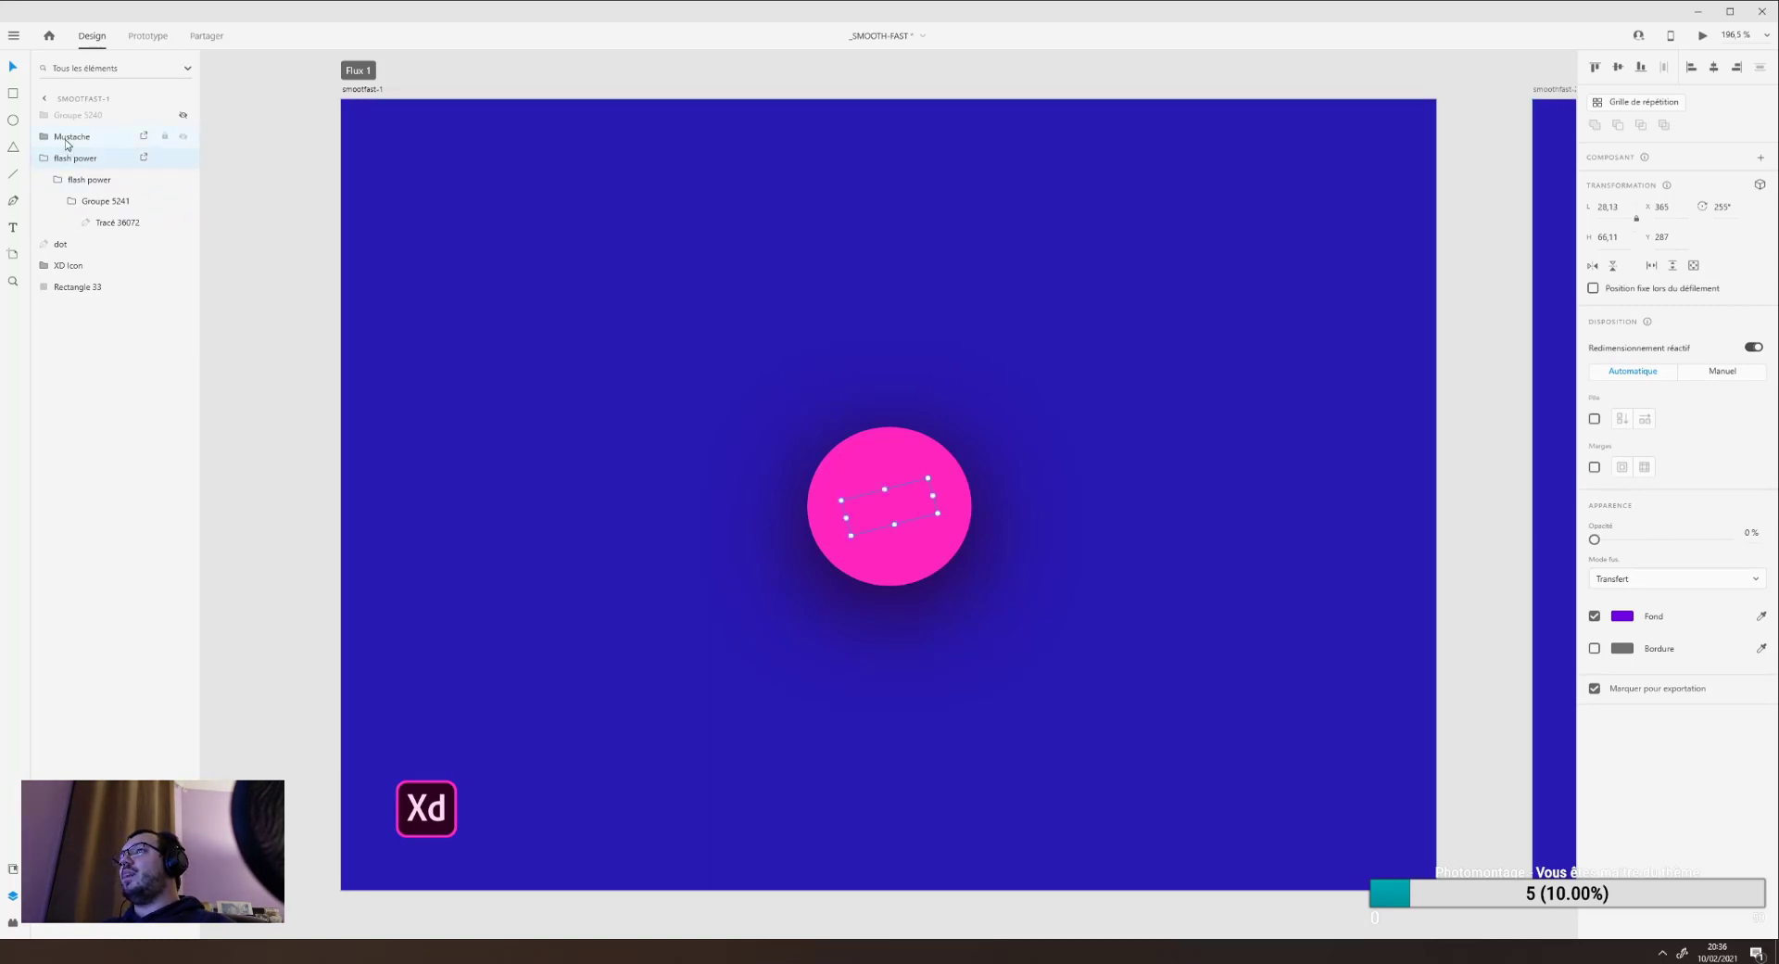
click(66, 139)
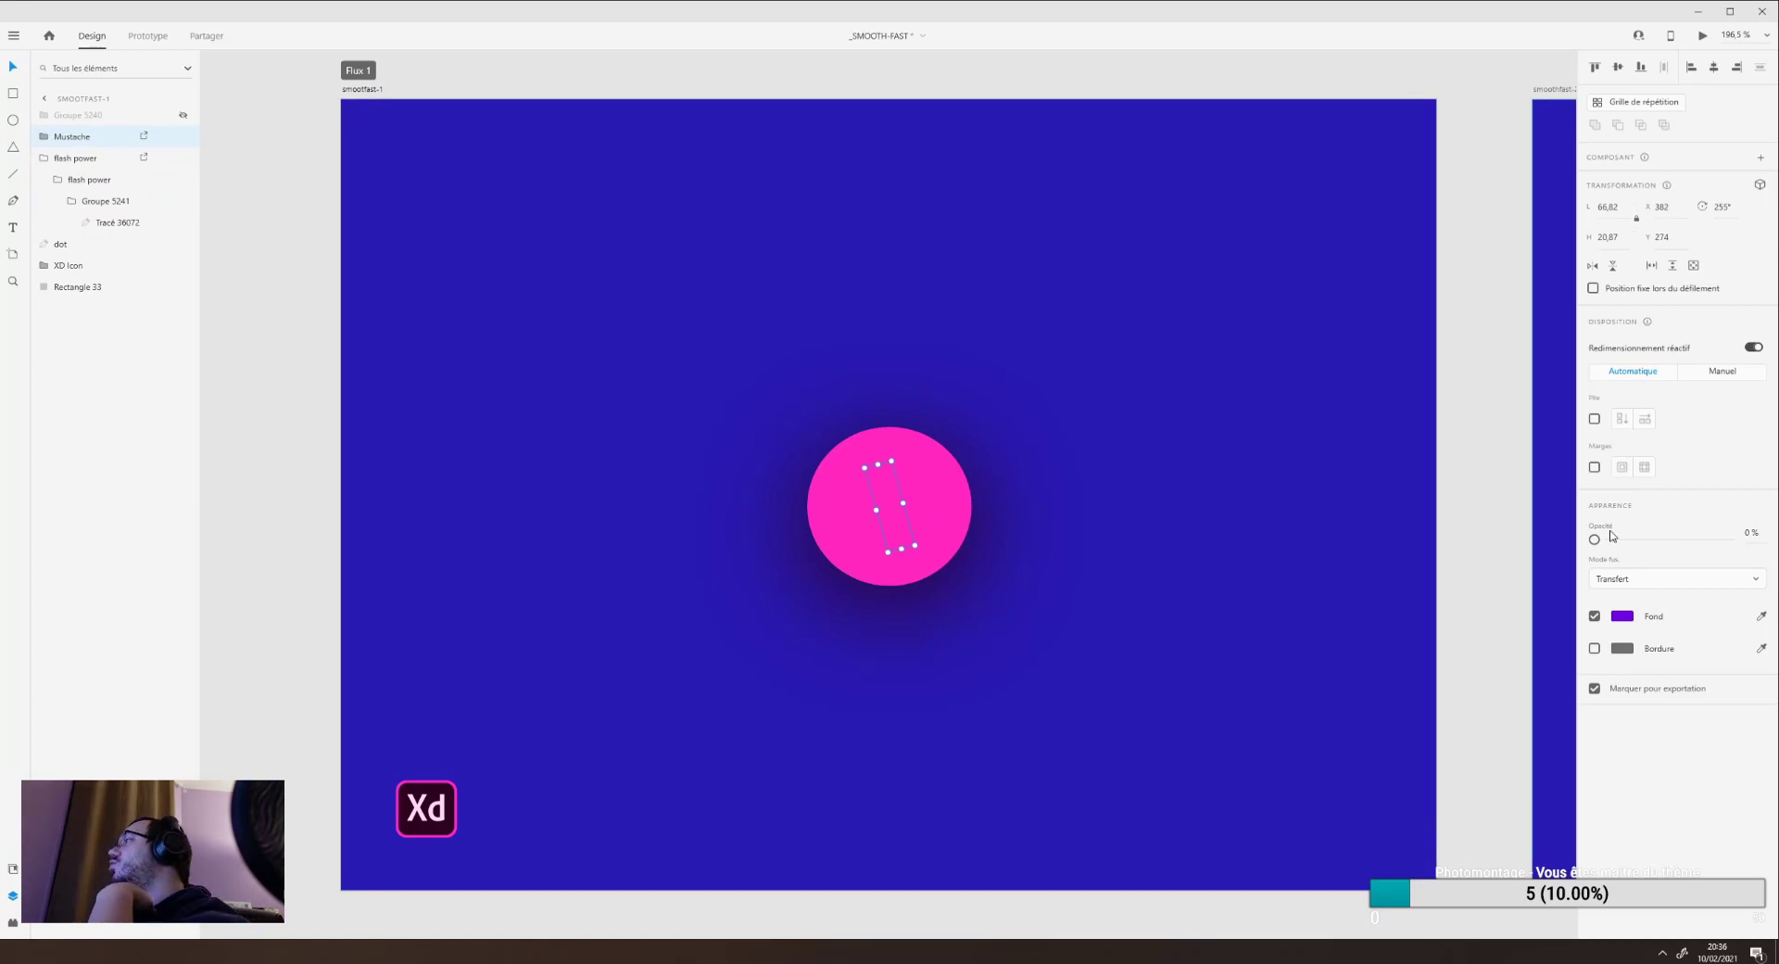
drag(1612, 537, 1344, 505)
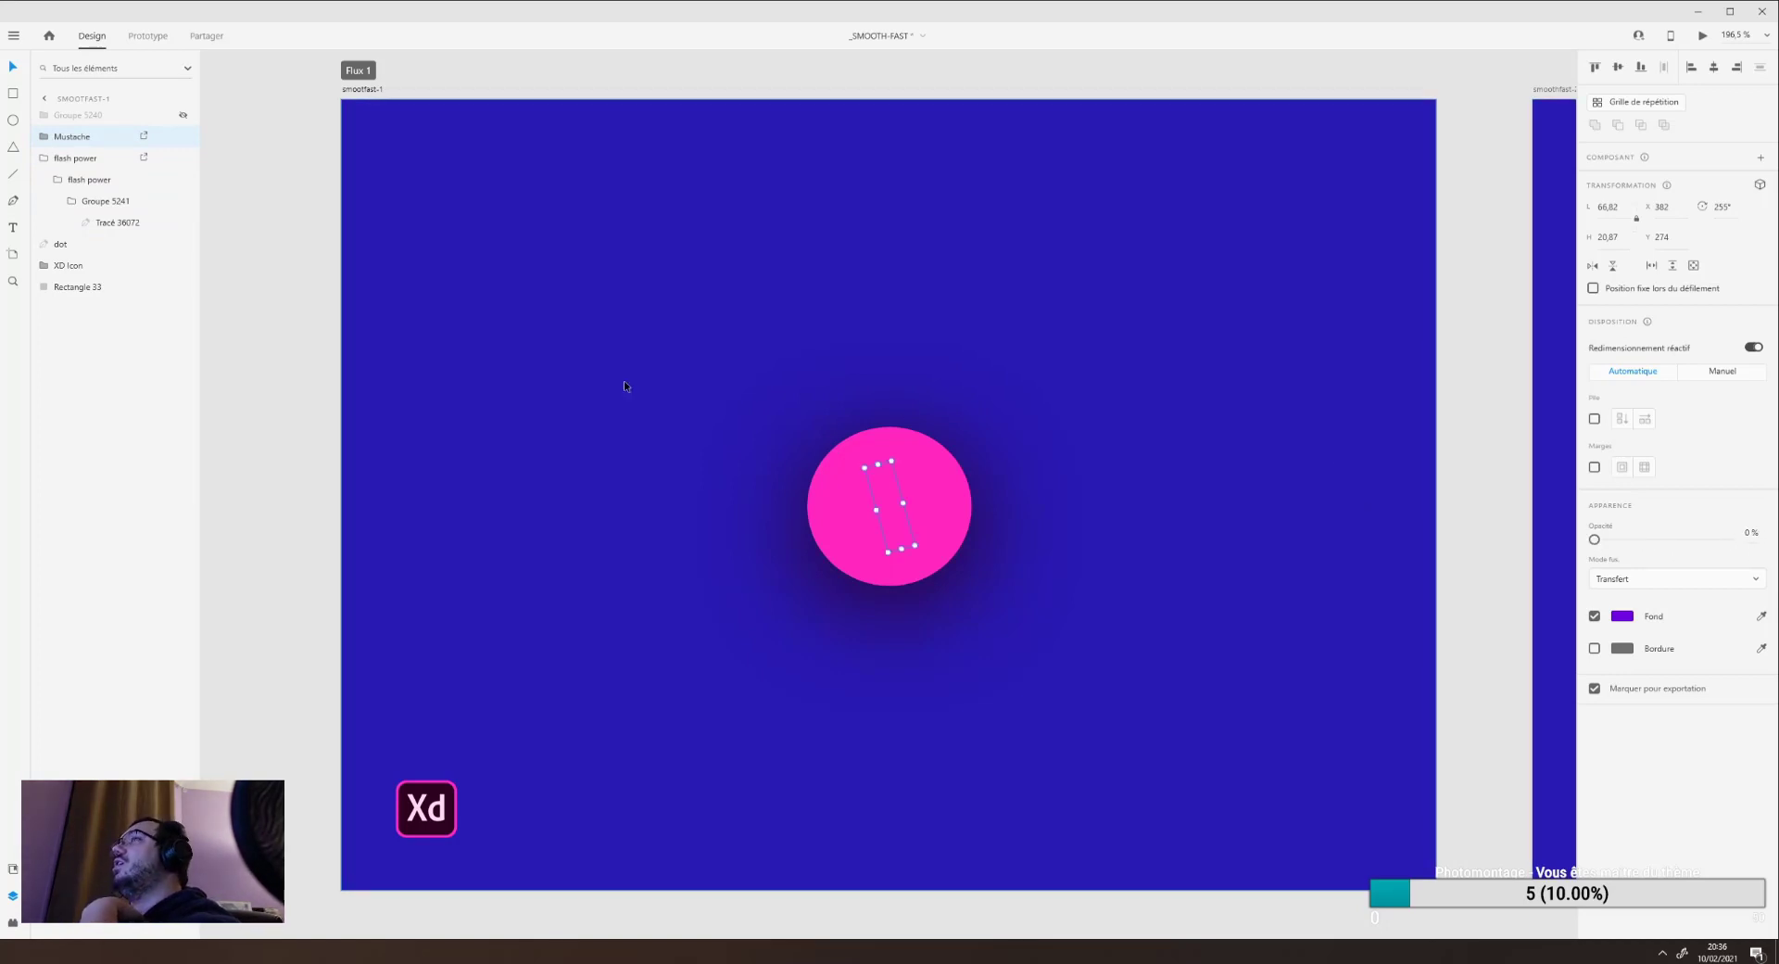
Show the plus sign's Groupe 5240 again and return to the overview of all artboards.
click(183, 116)
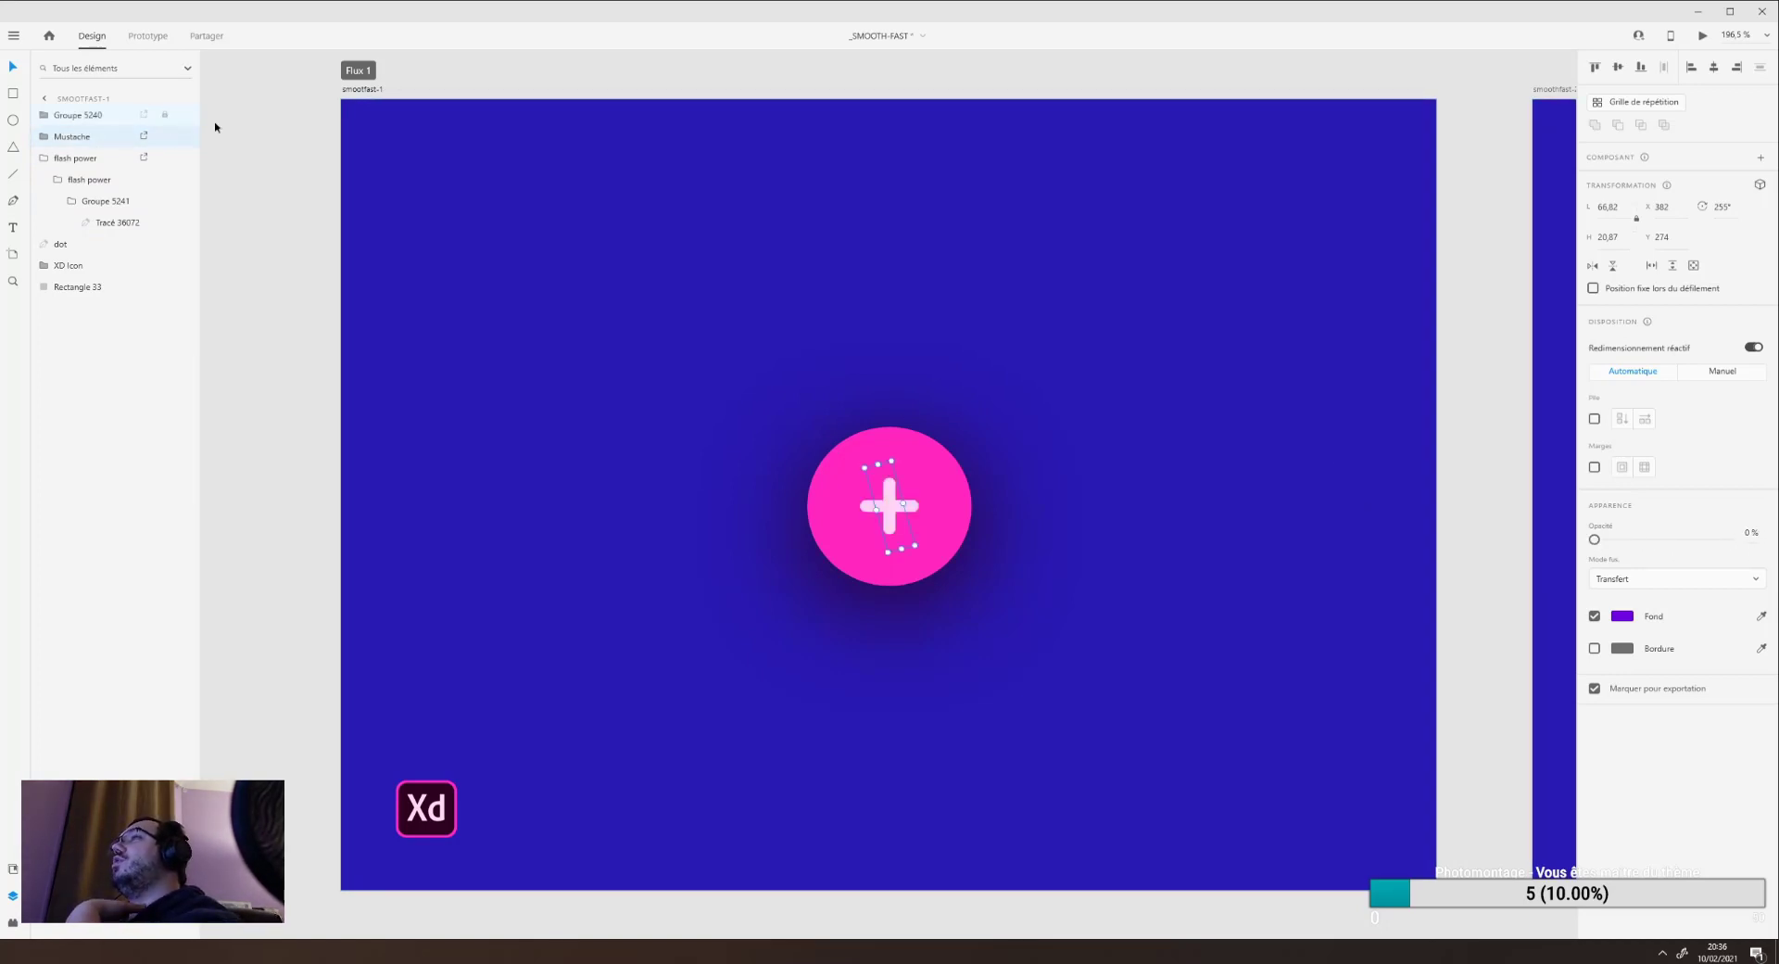
click(44, 103)
key(ctrl+0)
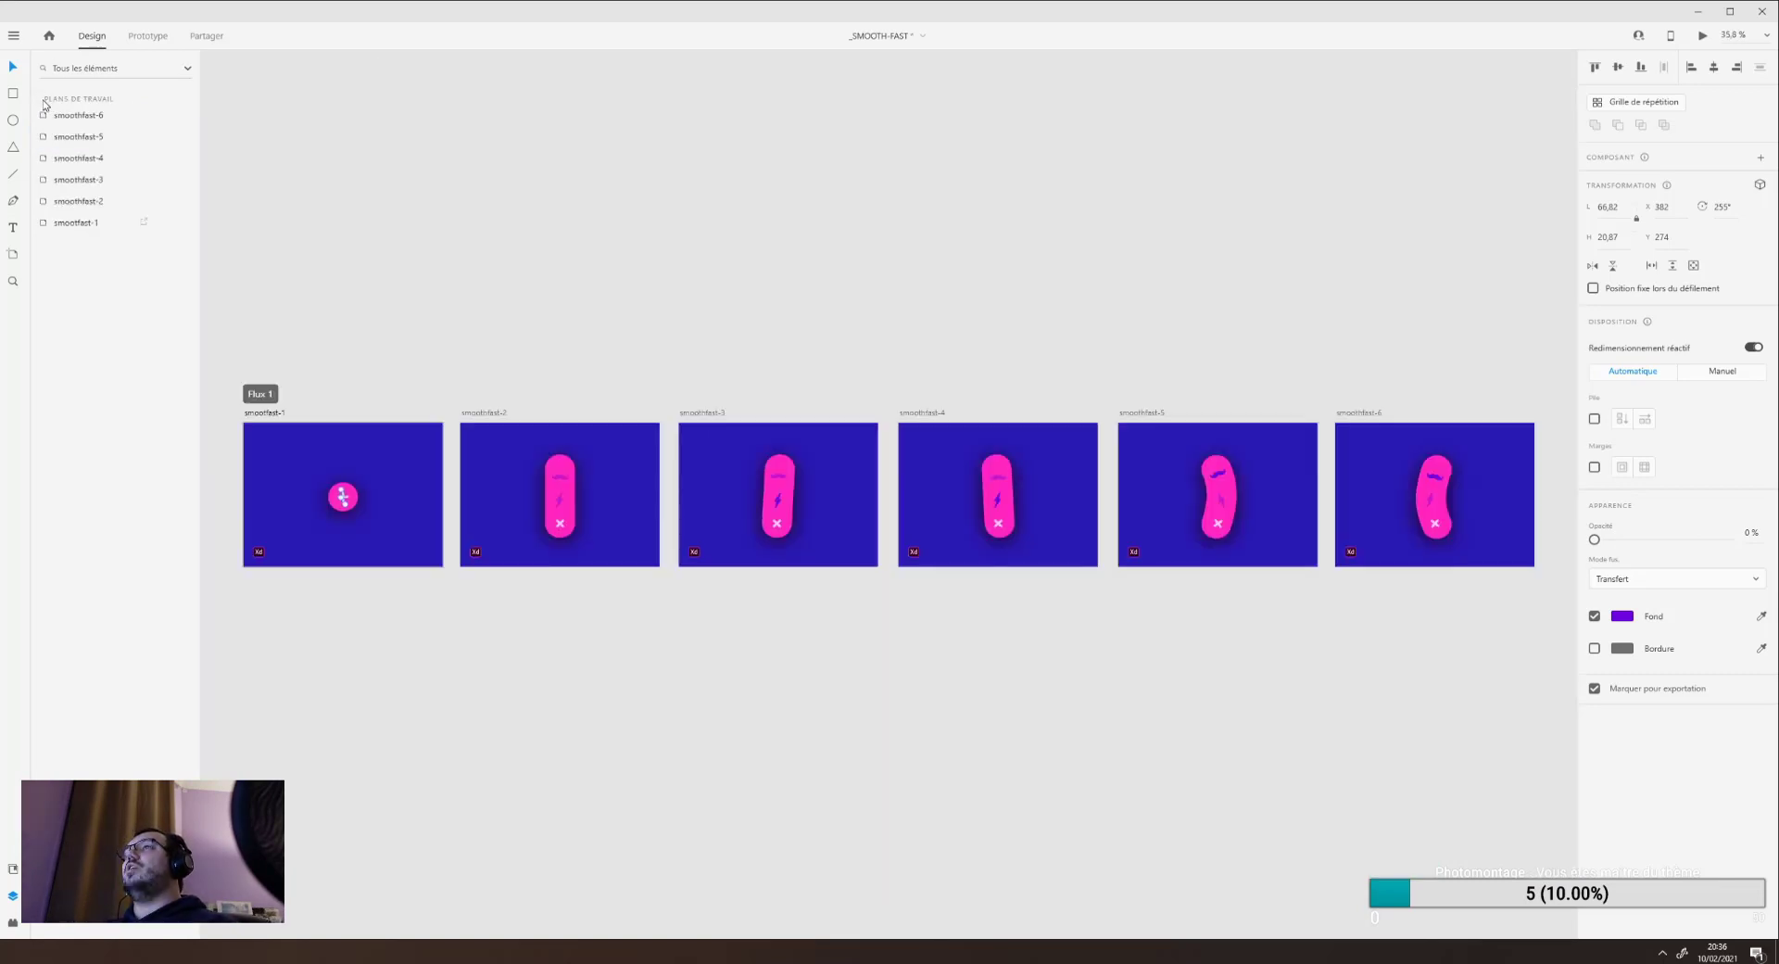
scroll(528, 419, up, 3)
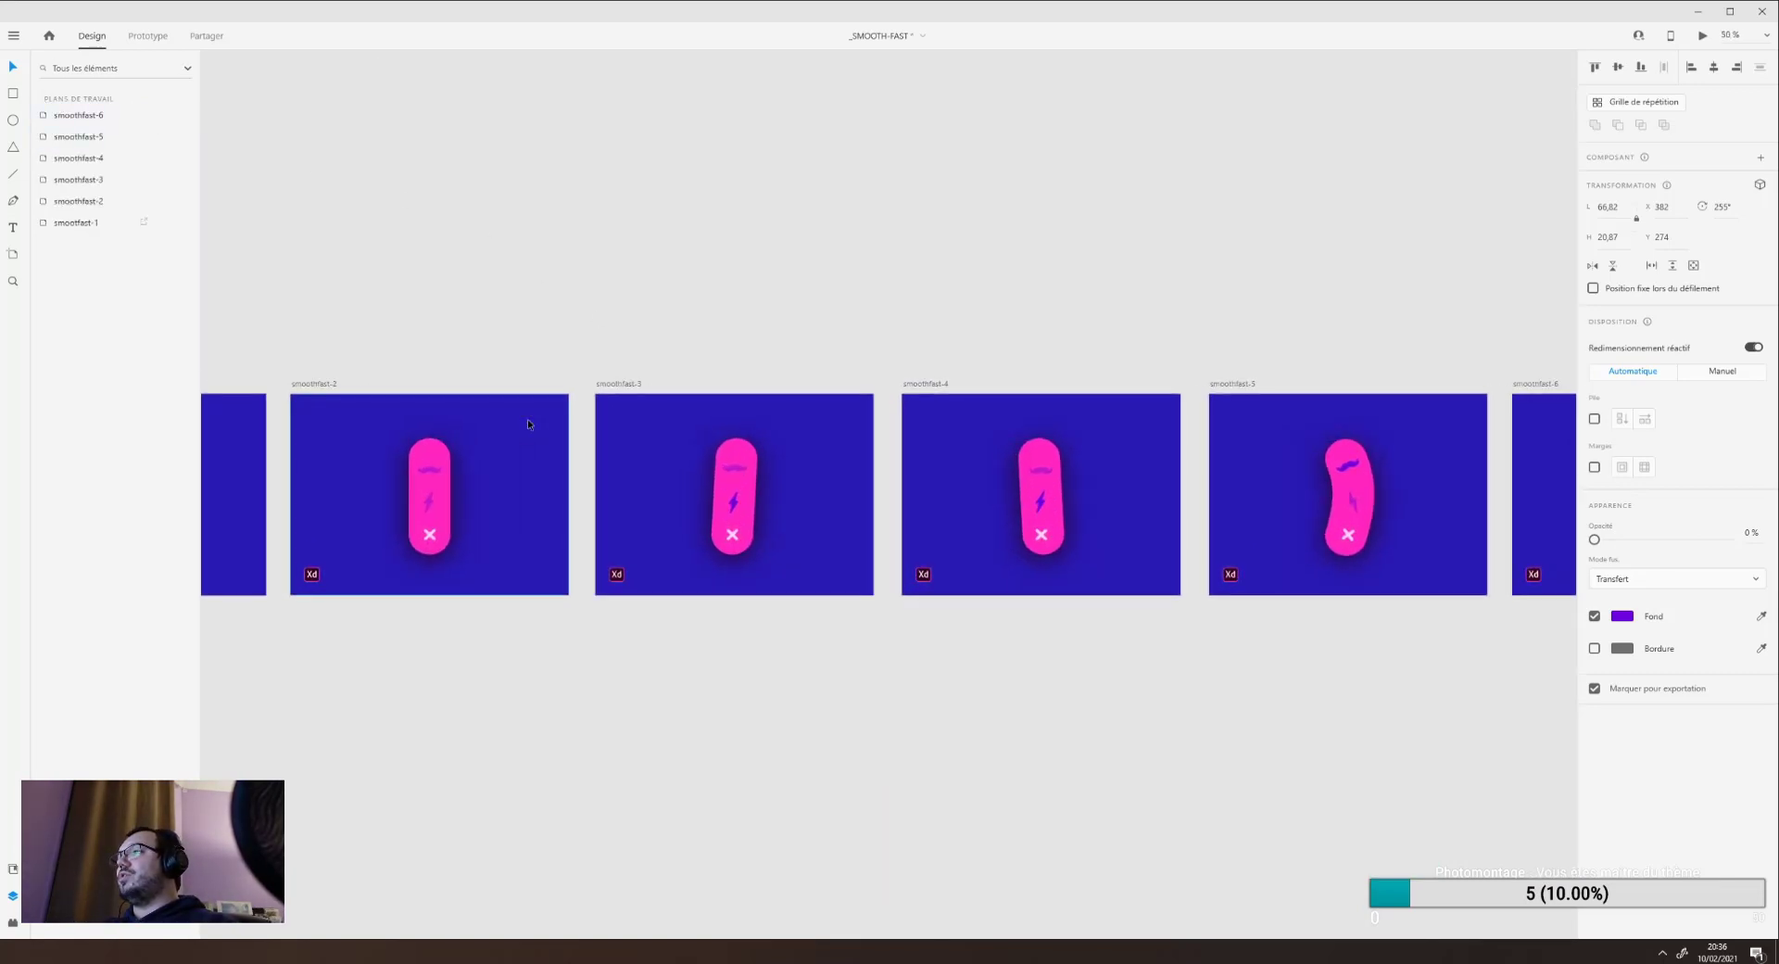
scroll(528, 425, up, 2)
drag(448, 365, 618, 356)
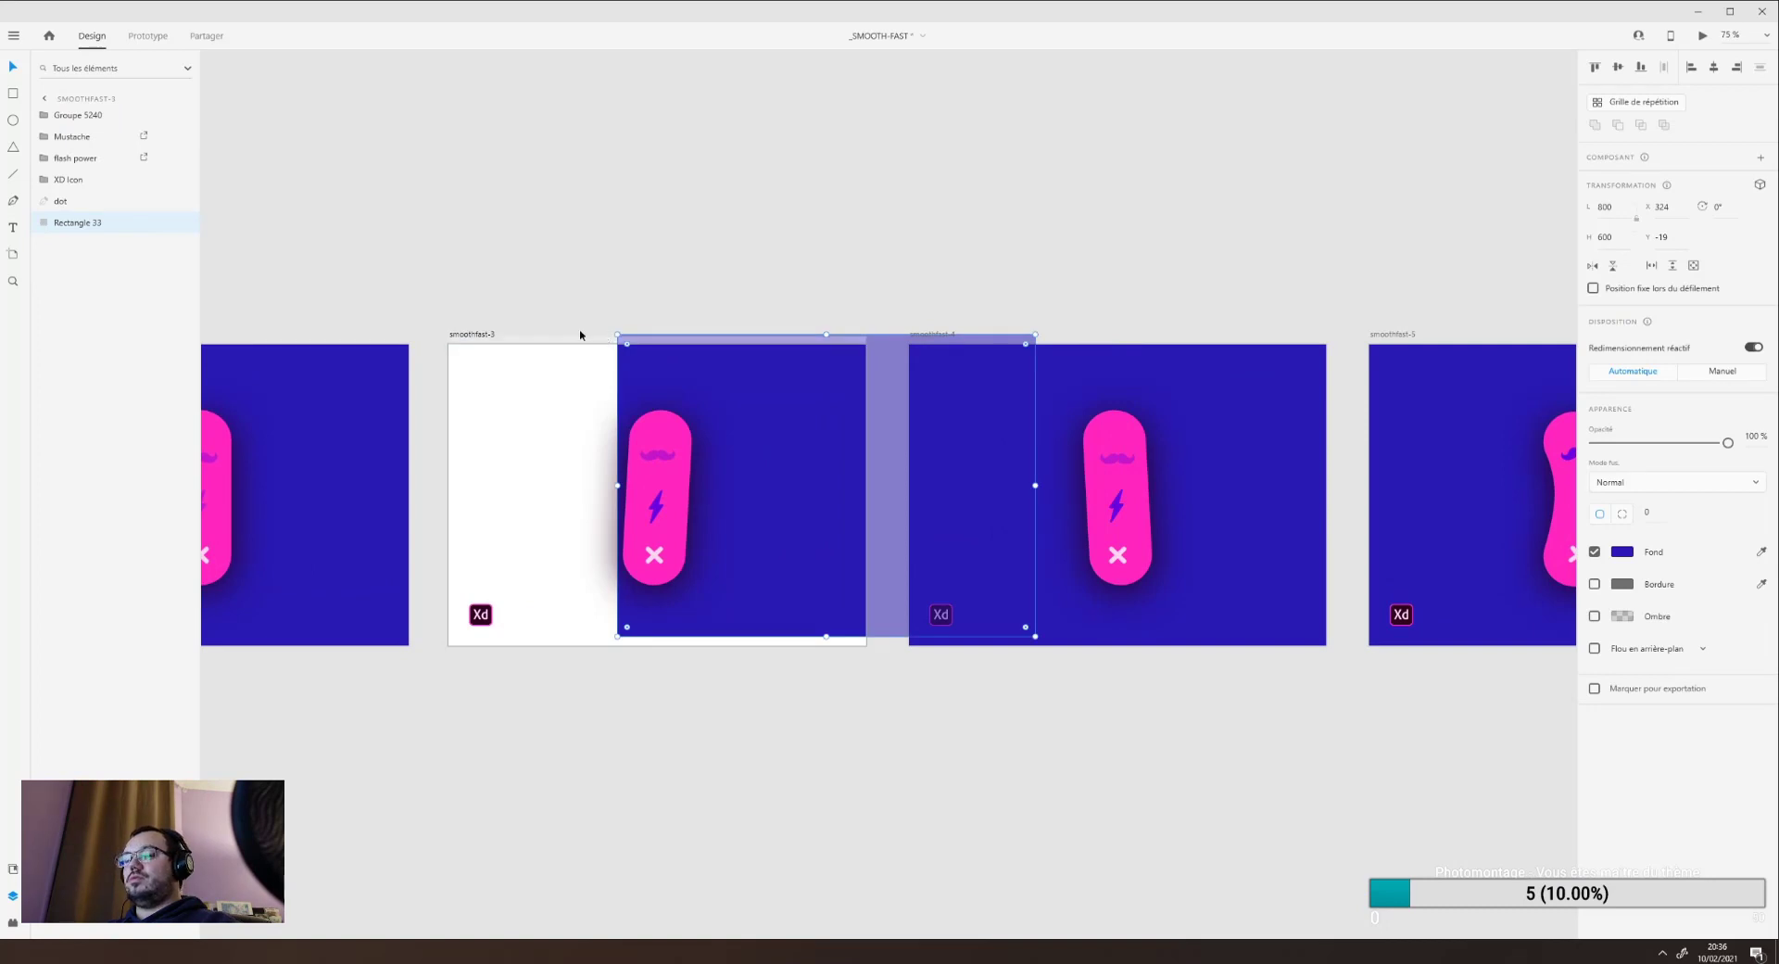
key(ctrl+z)
Select the smoothfast-2 artboard and its dot layer to examine their properties, and clear the selection.
drag(322, 247, 624, 215)
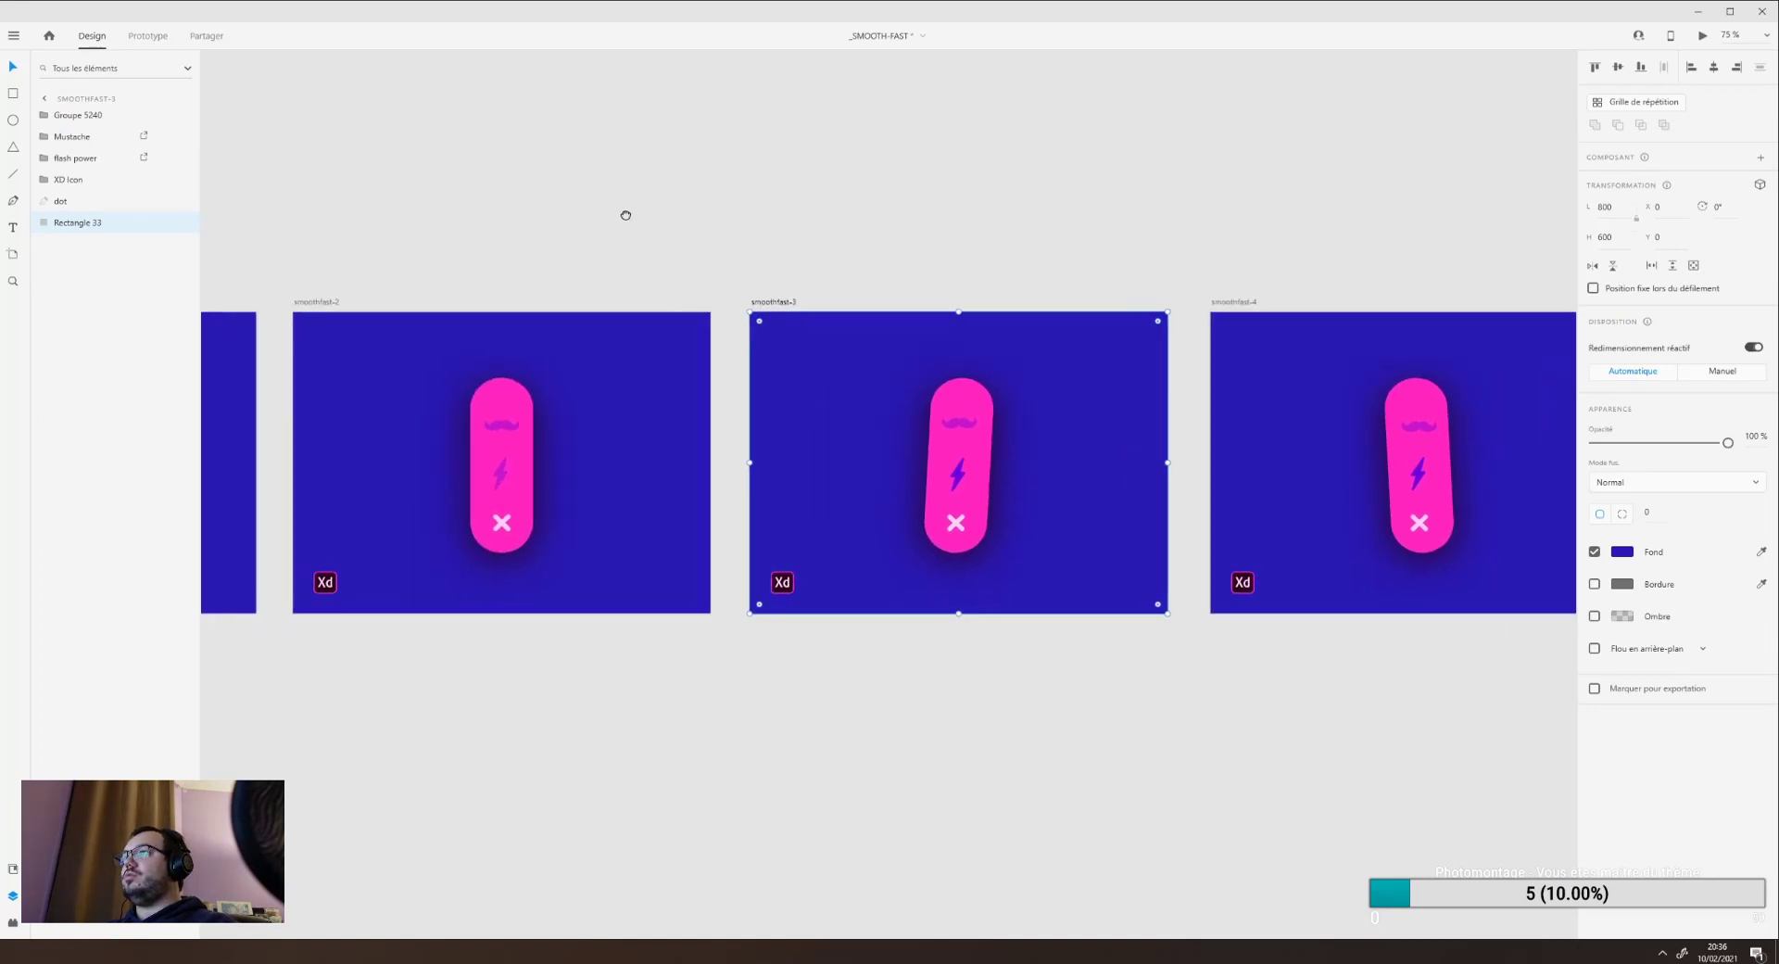
click(320, 302)
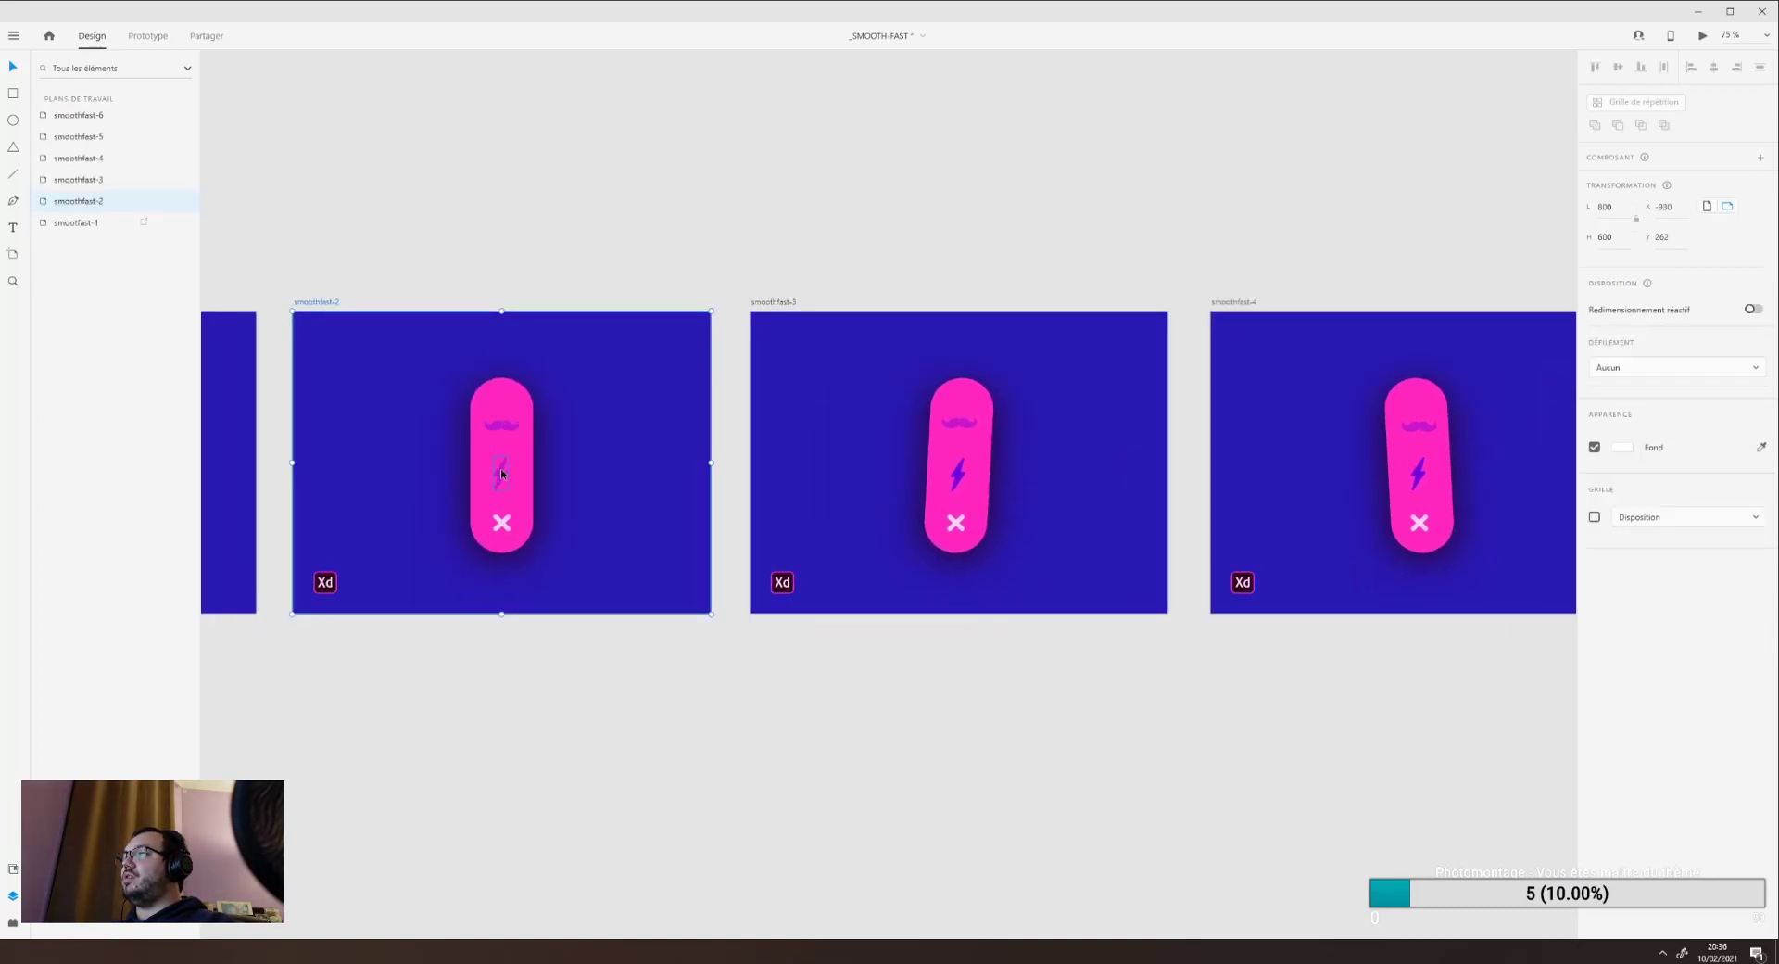
click(503, 500)
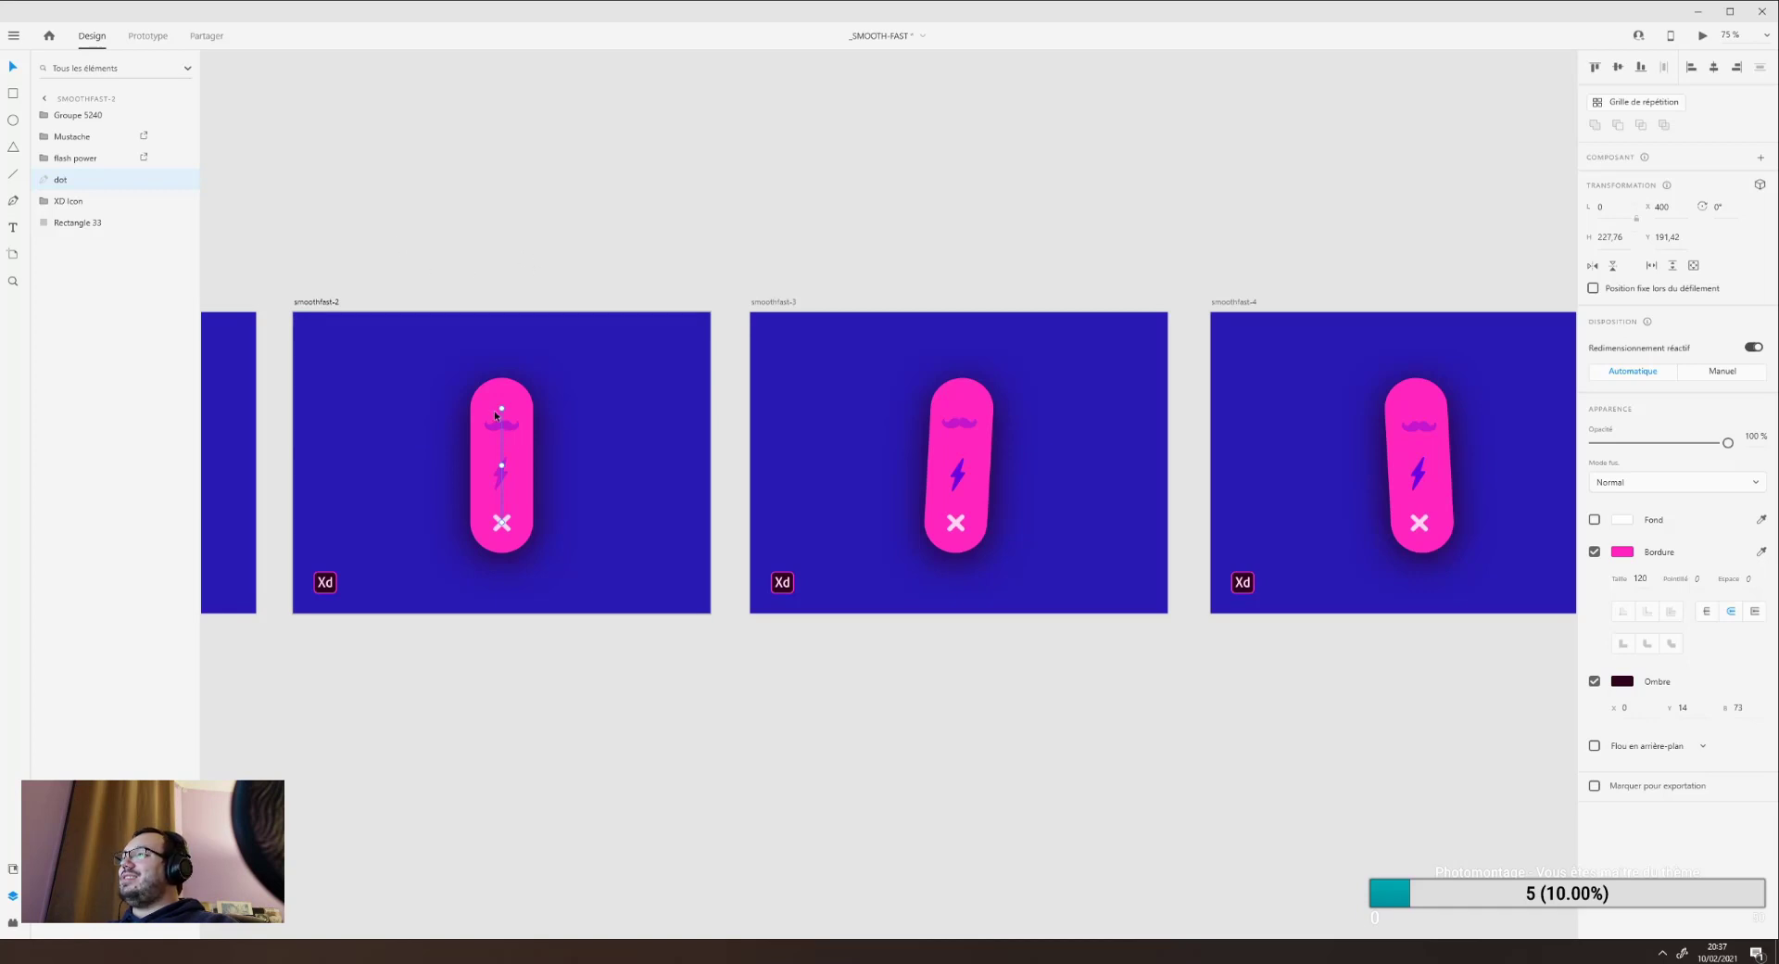
click(860, 279)
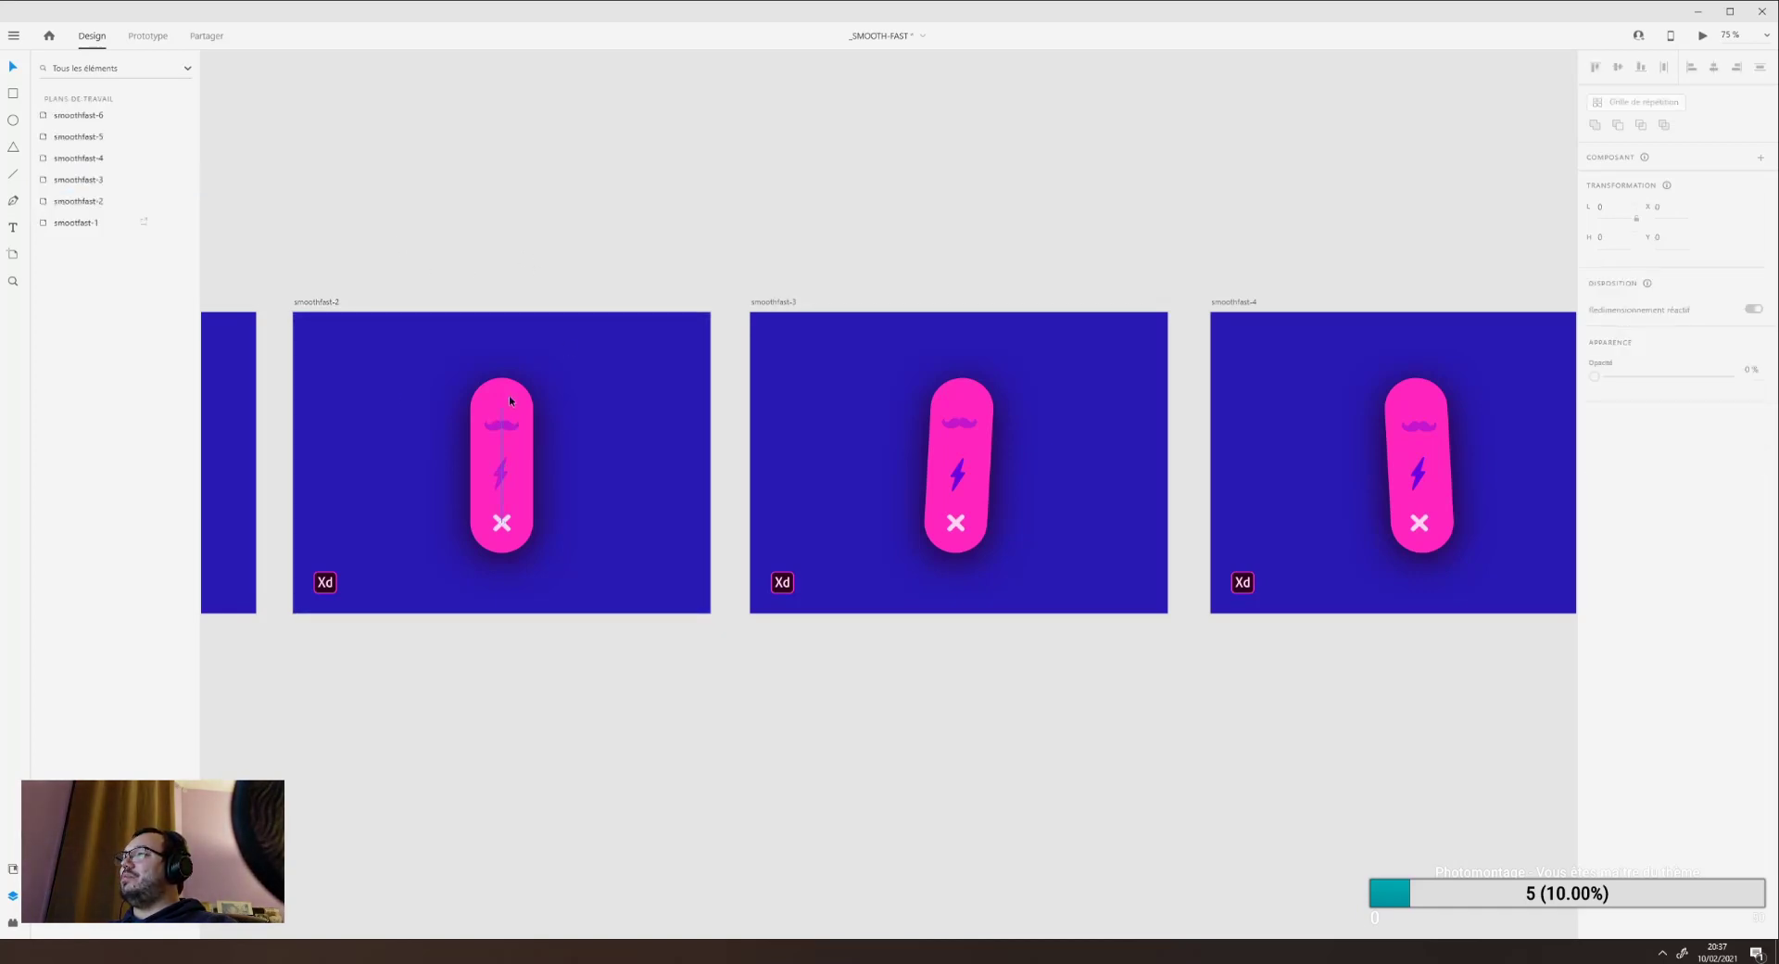
Switch to Prototype mode and inspect the interaction linking the smoothfast-1 artboard to smoothfast-2.
click(148, 37)
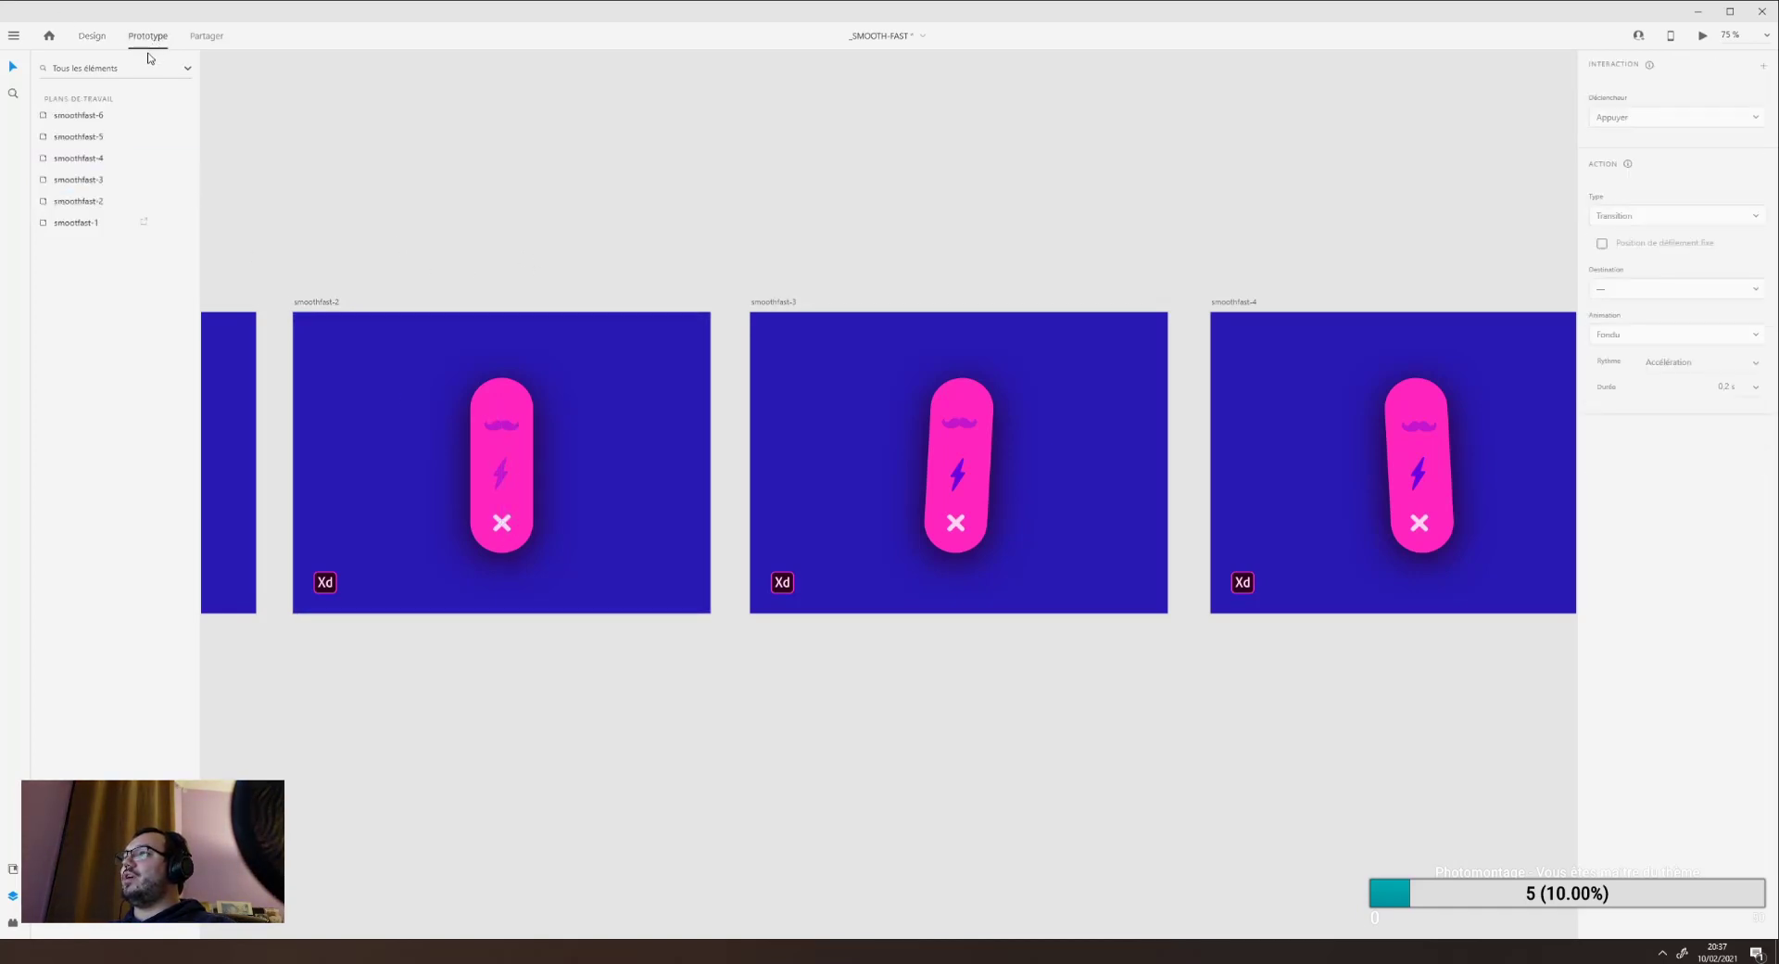
drag(382, 203, 486, 205)
drag(378, 246, 656, 242)
click(424, 488)
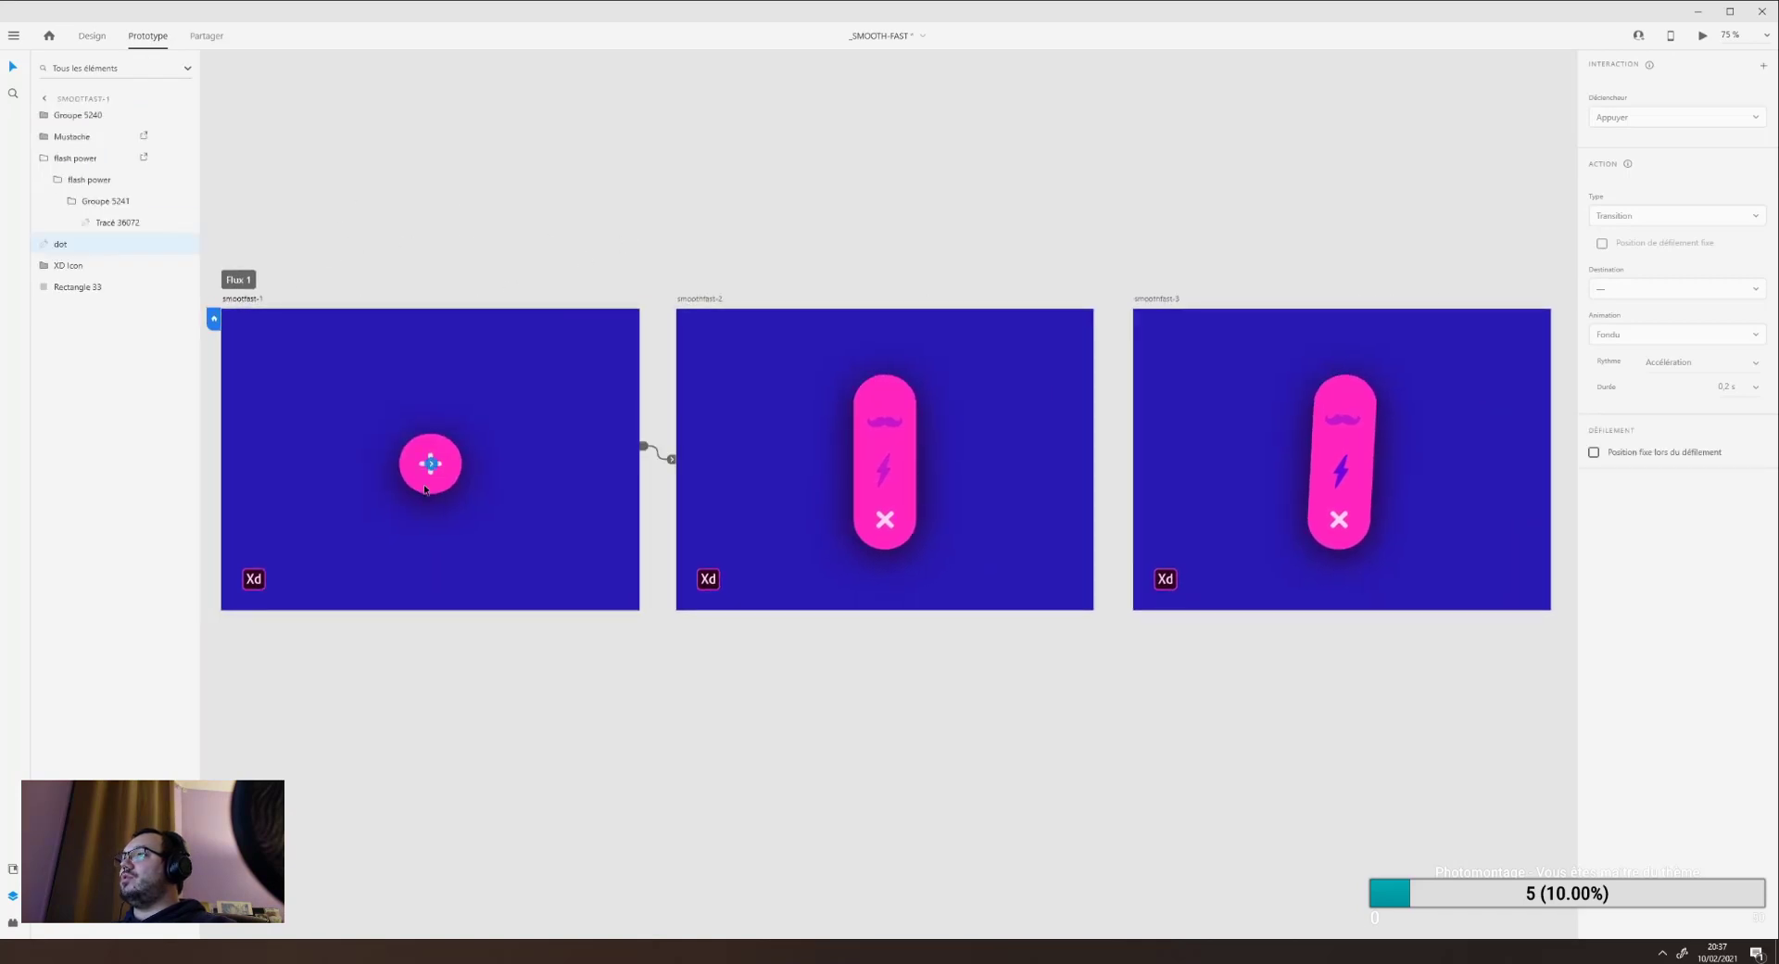
click(641, 457)
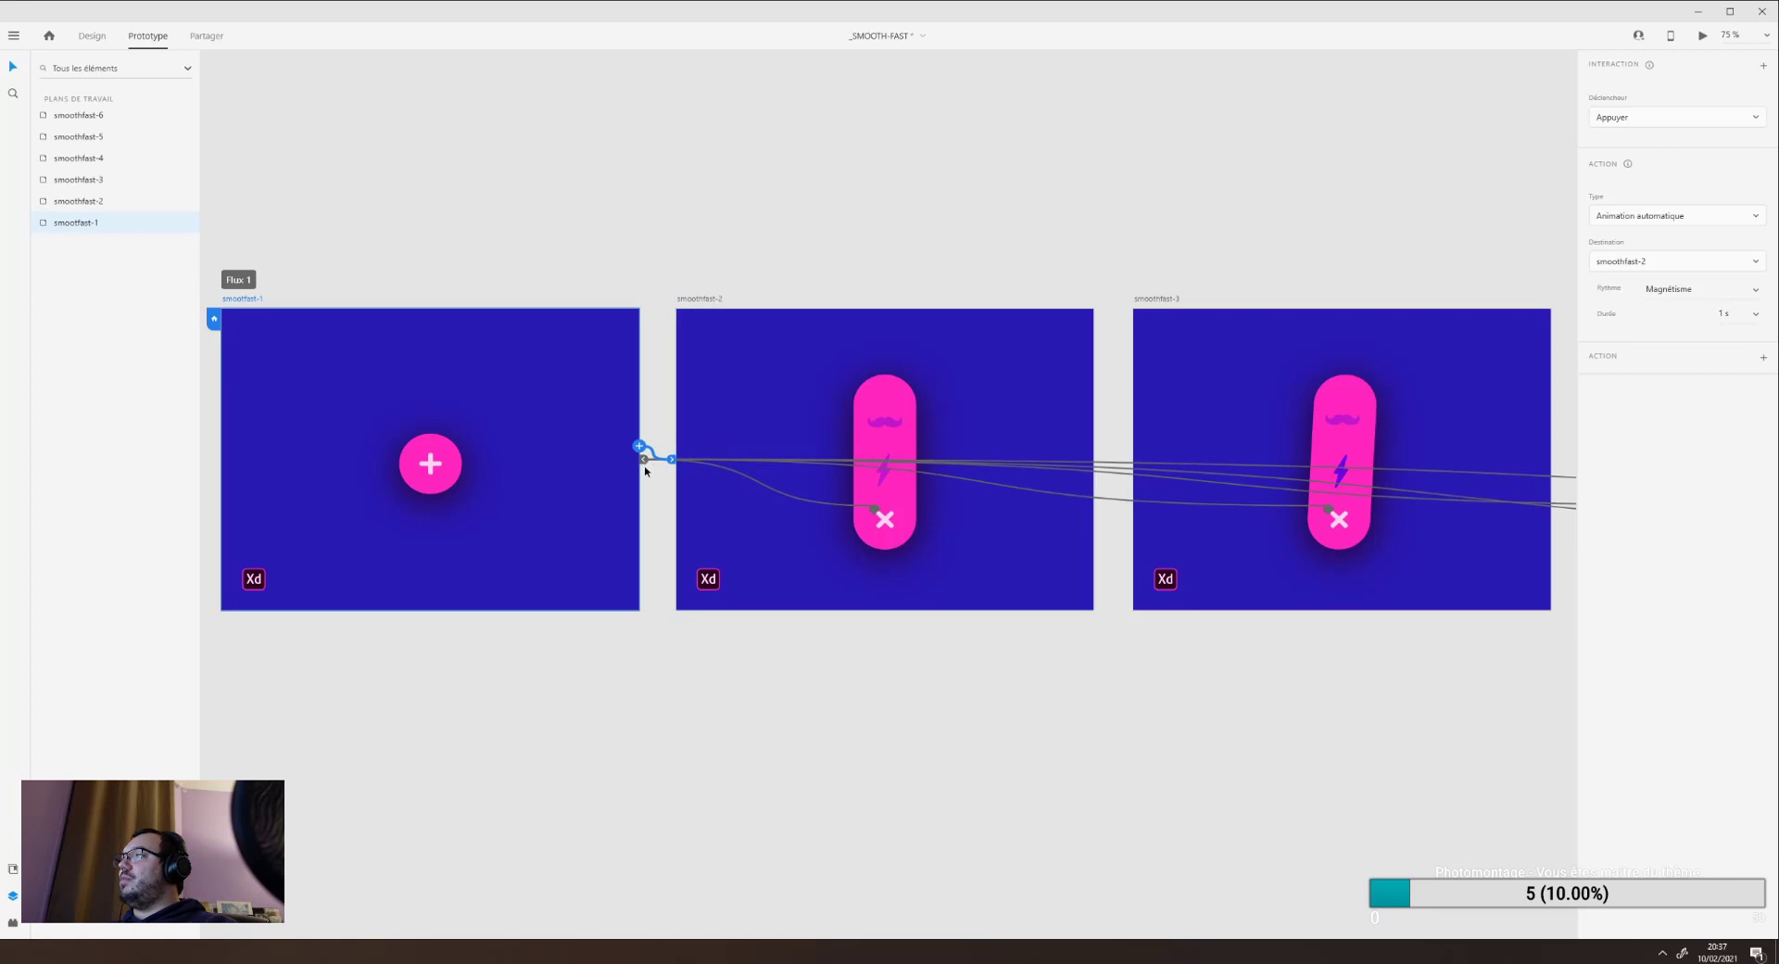
Examine the connections leaving smoothfast-2 and the interaction settings of its flash power group.
scroll(396, 521, right, 3)
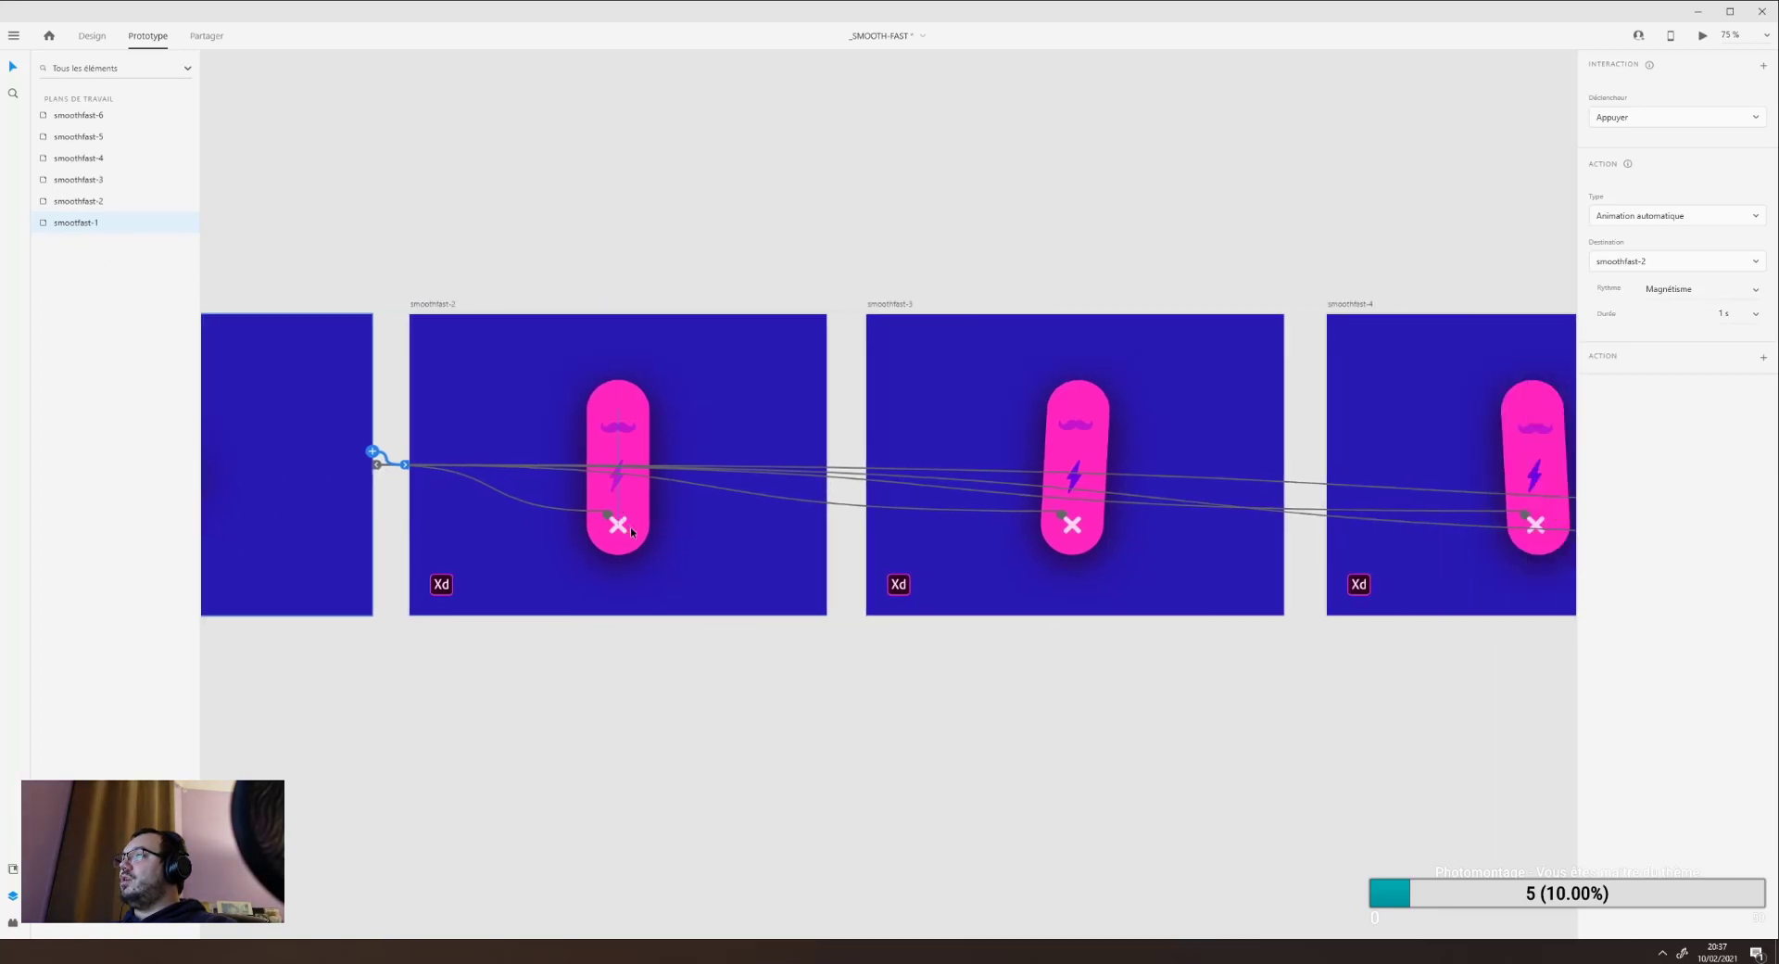
click(673, 542)
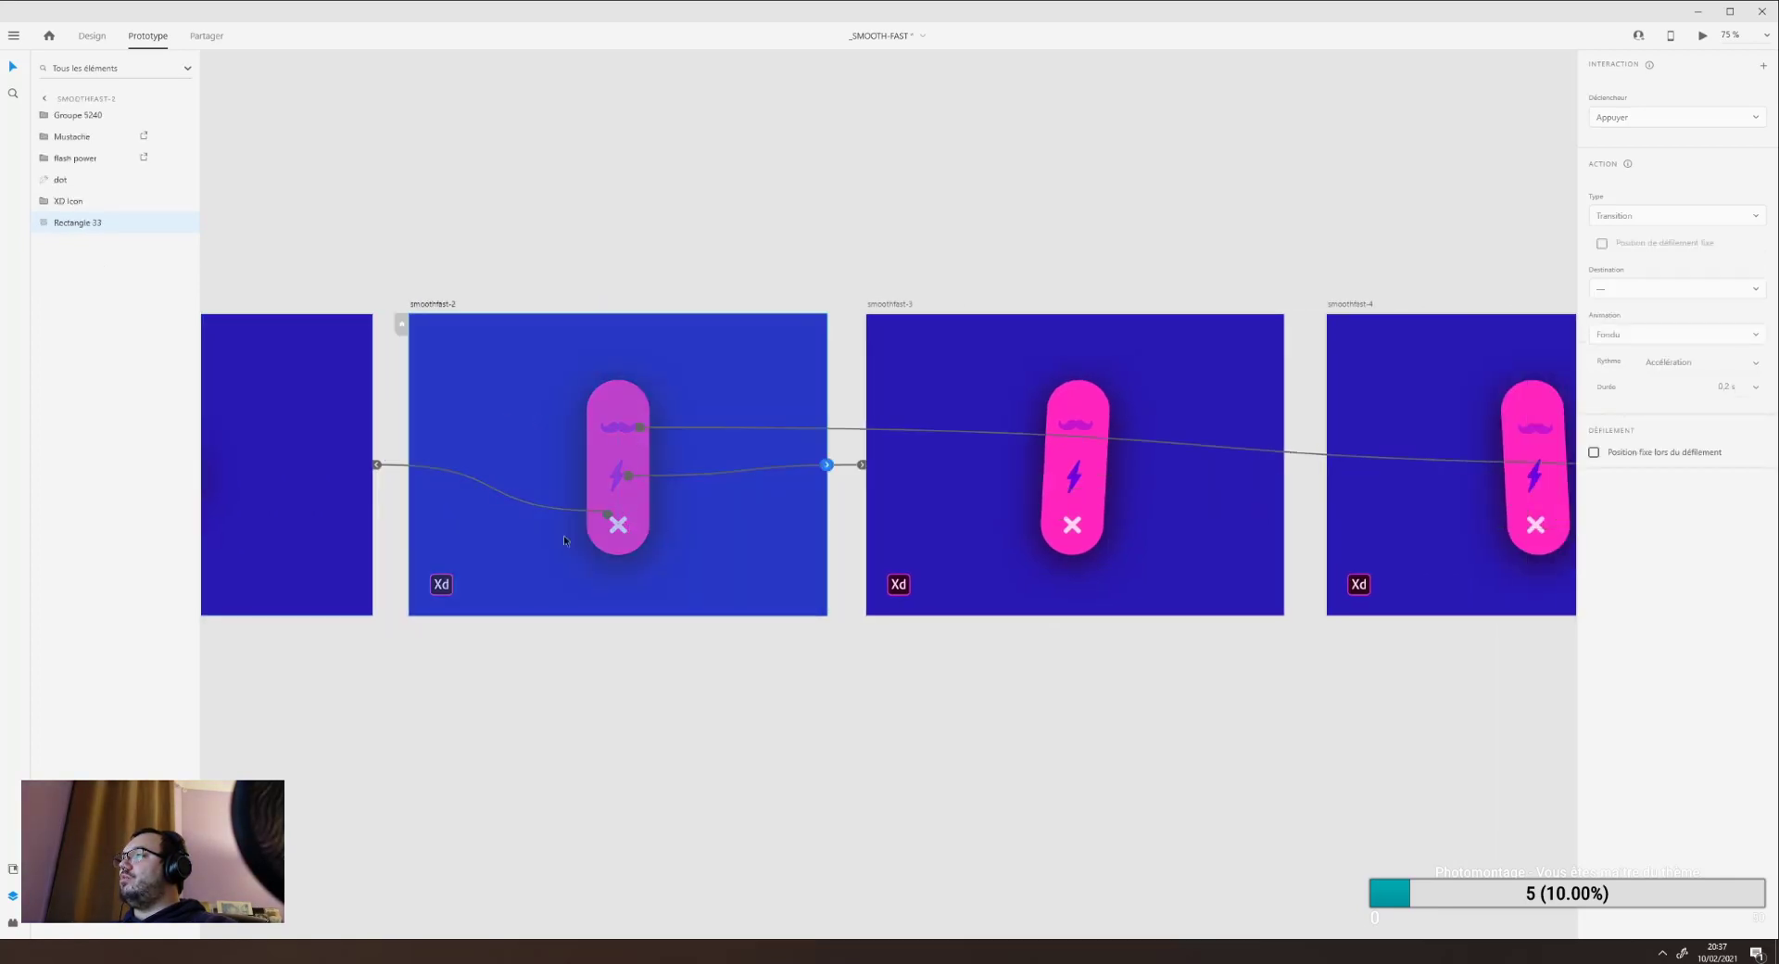
click(617, 479)
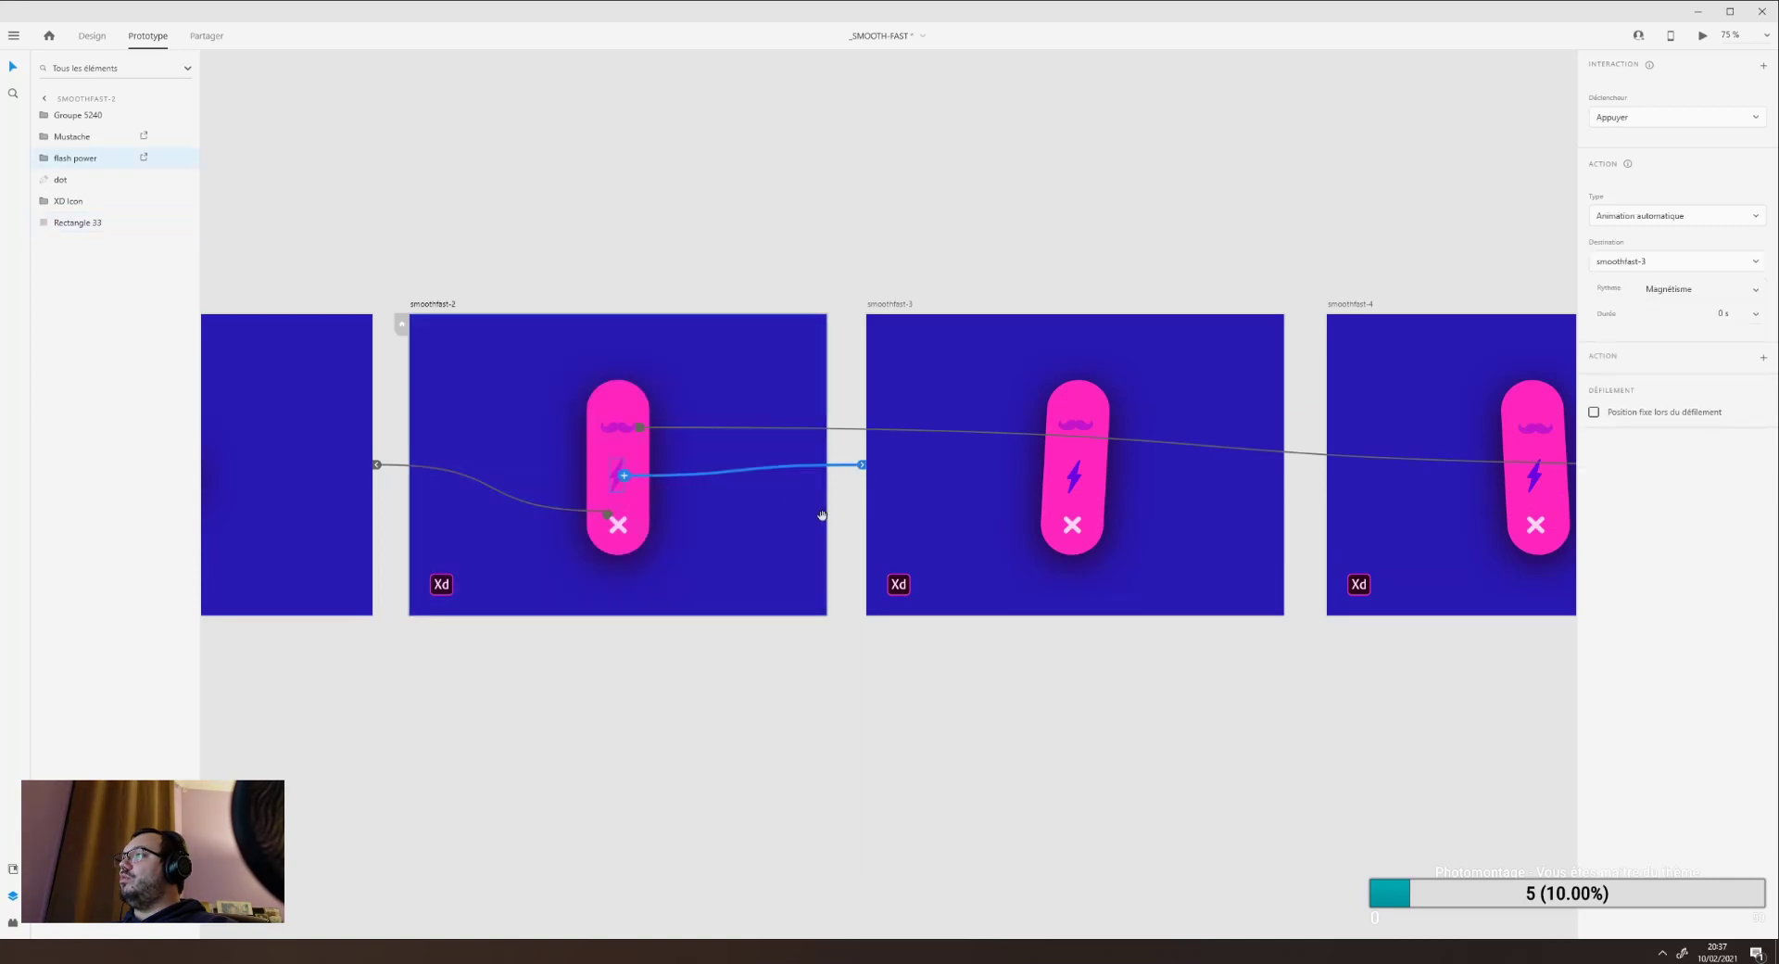
drag(822, 515, 643, 520)
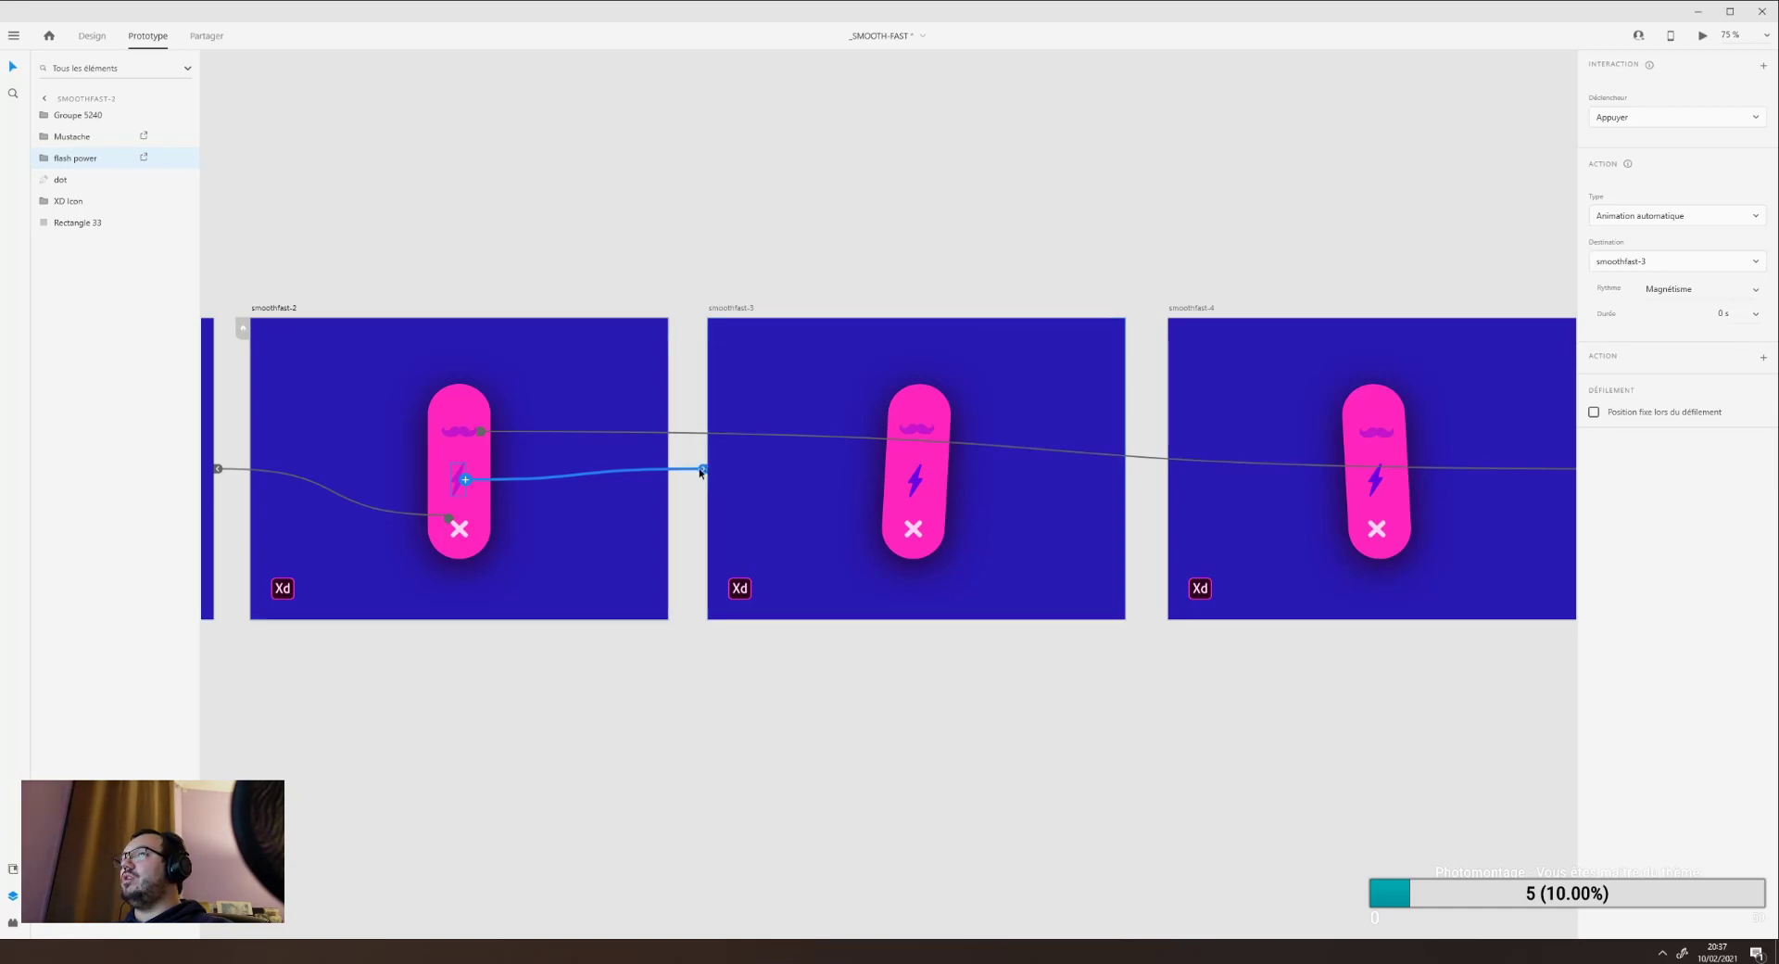
Examine the connections leaving smoothfast-3 and the interaction settings of its flash power group.
click(811, 523)
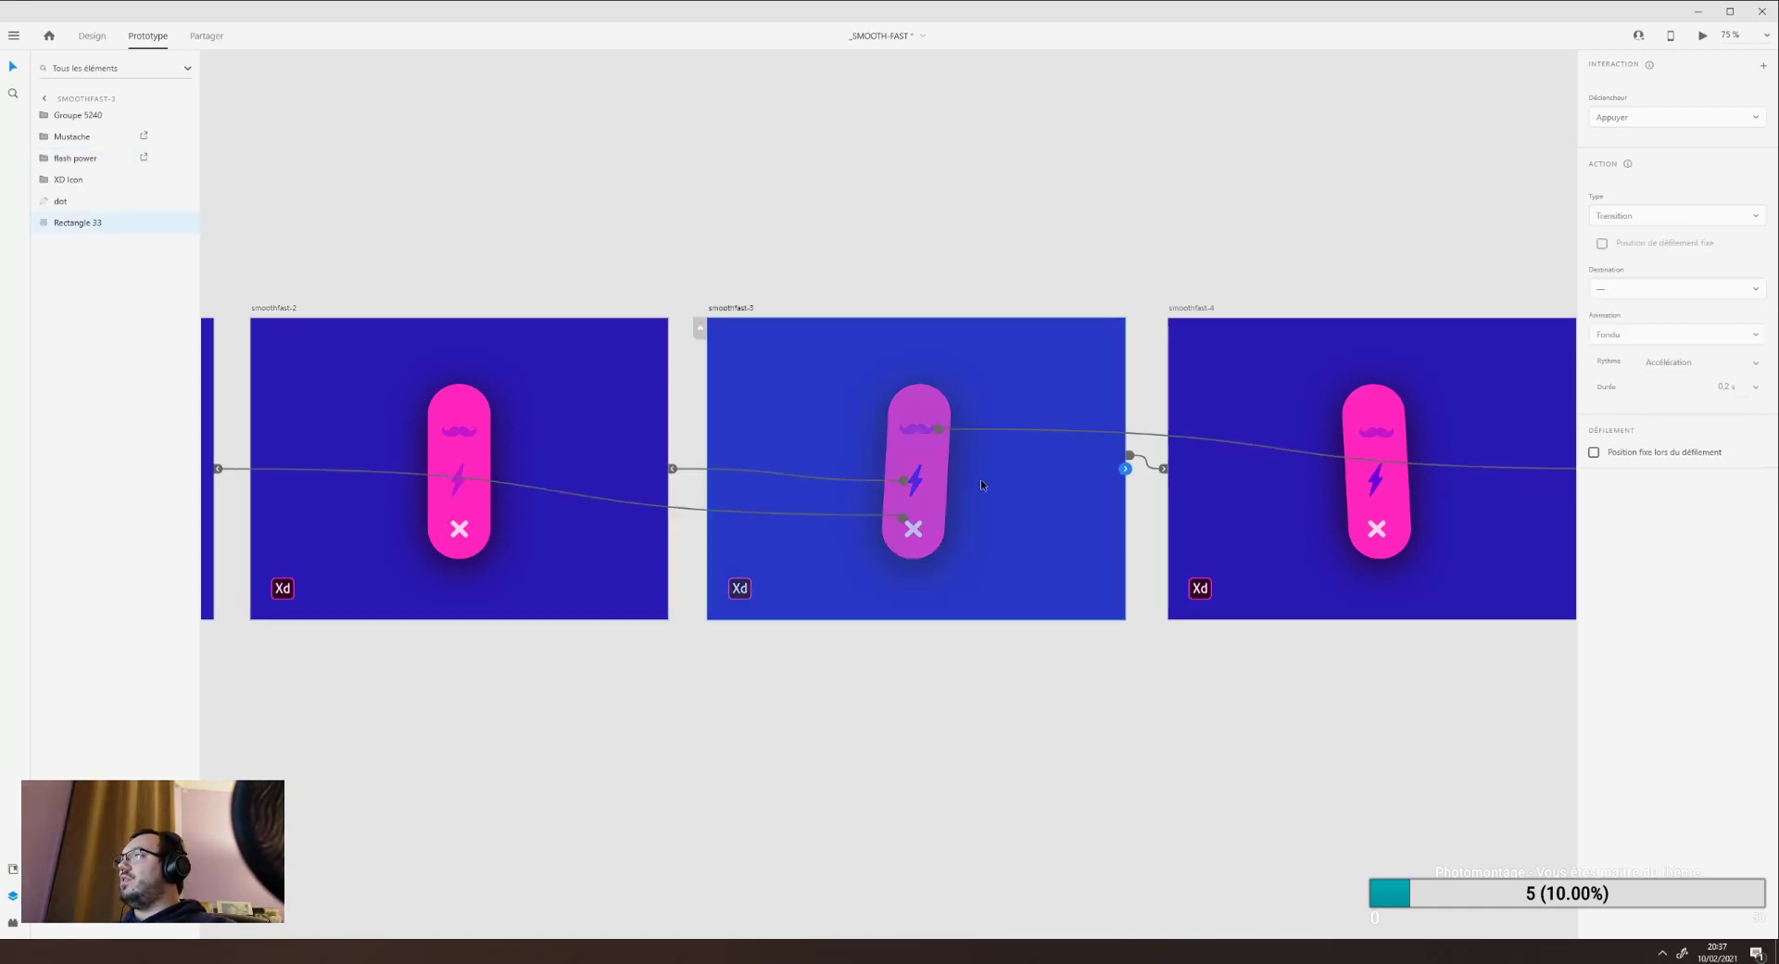
drag(976, 510, 826, 498)
click(750, 484)
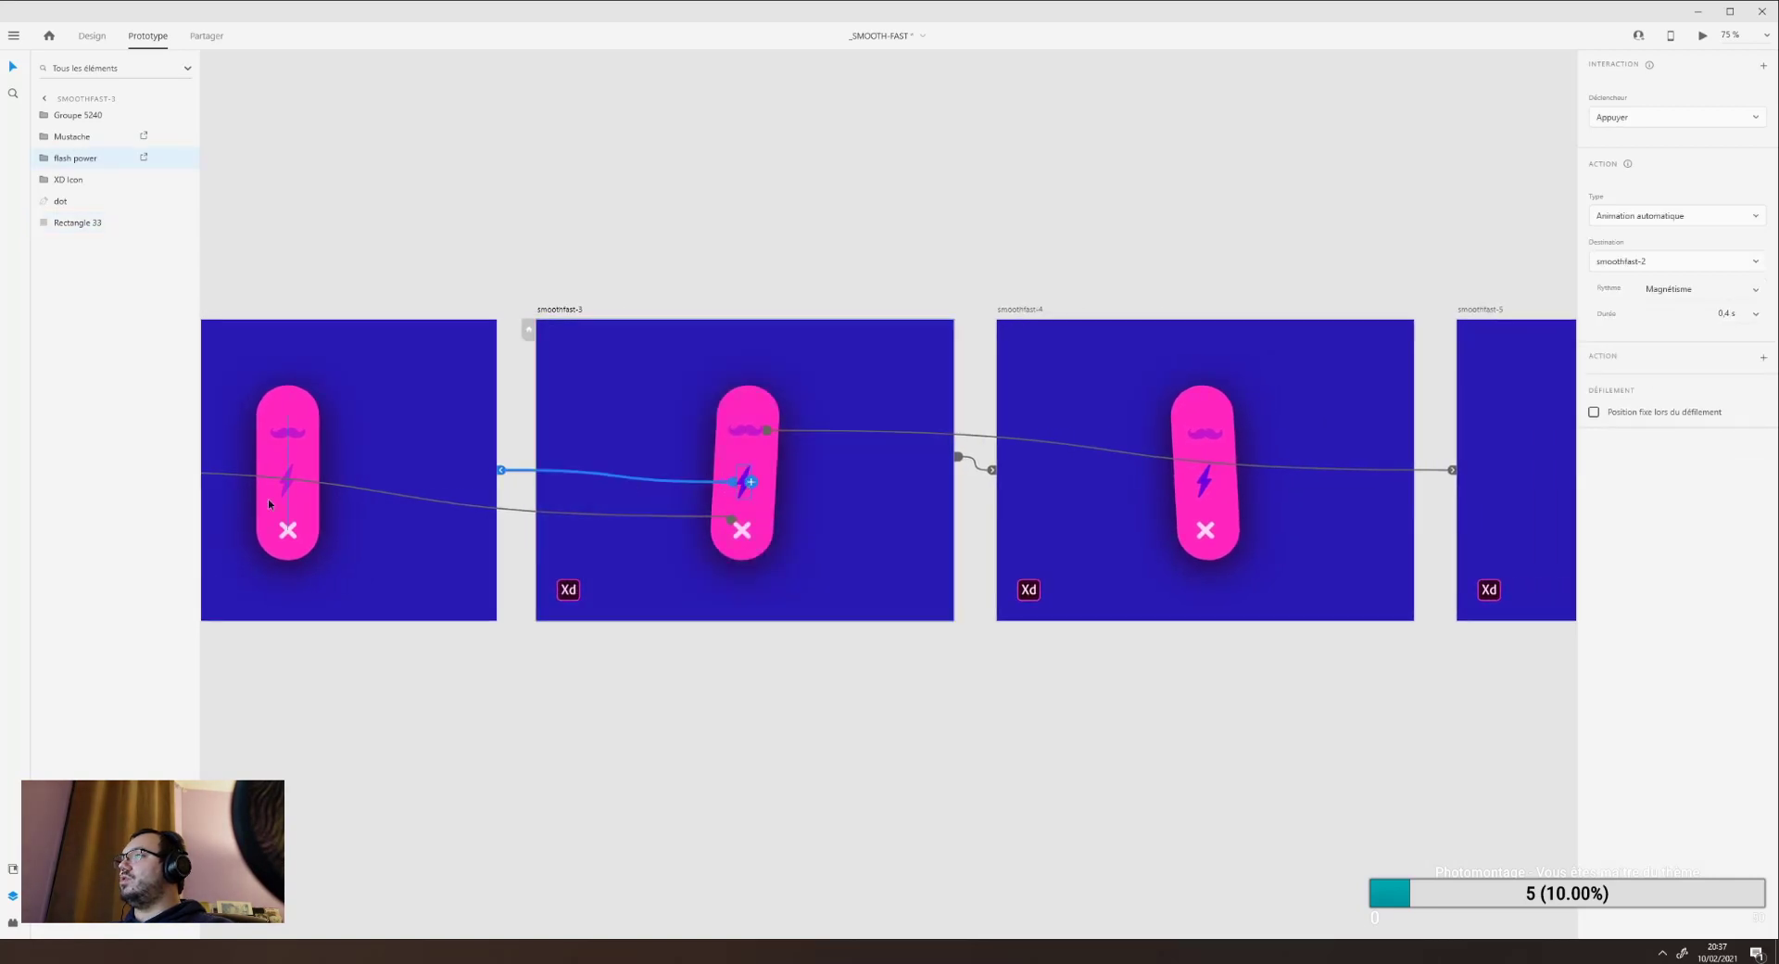
click(292, 497)
Compare the connections of smoothfast-3 and smoothfast-4, and inspect the artboard-level interaction from smoothfast-3 to smoothfast-4.
click(861, 495)
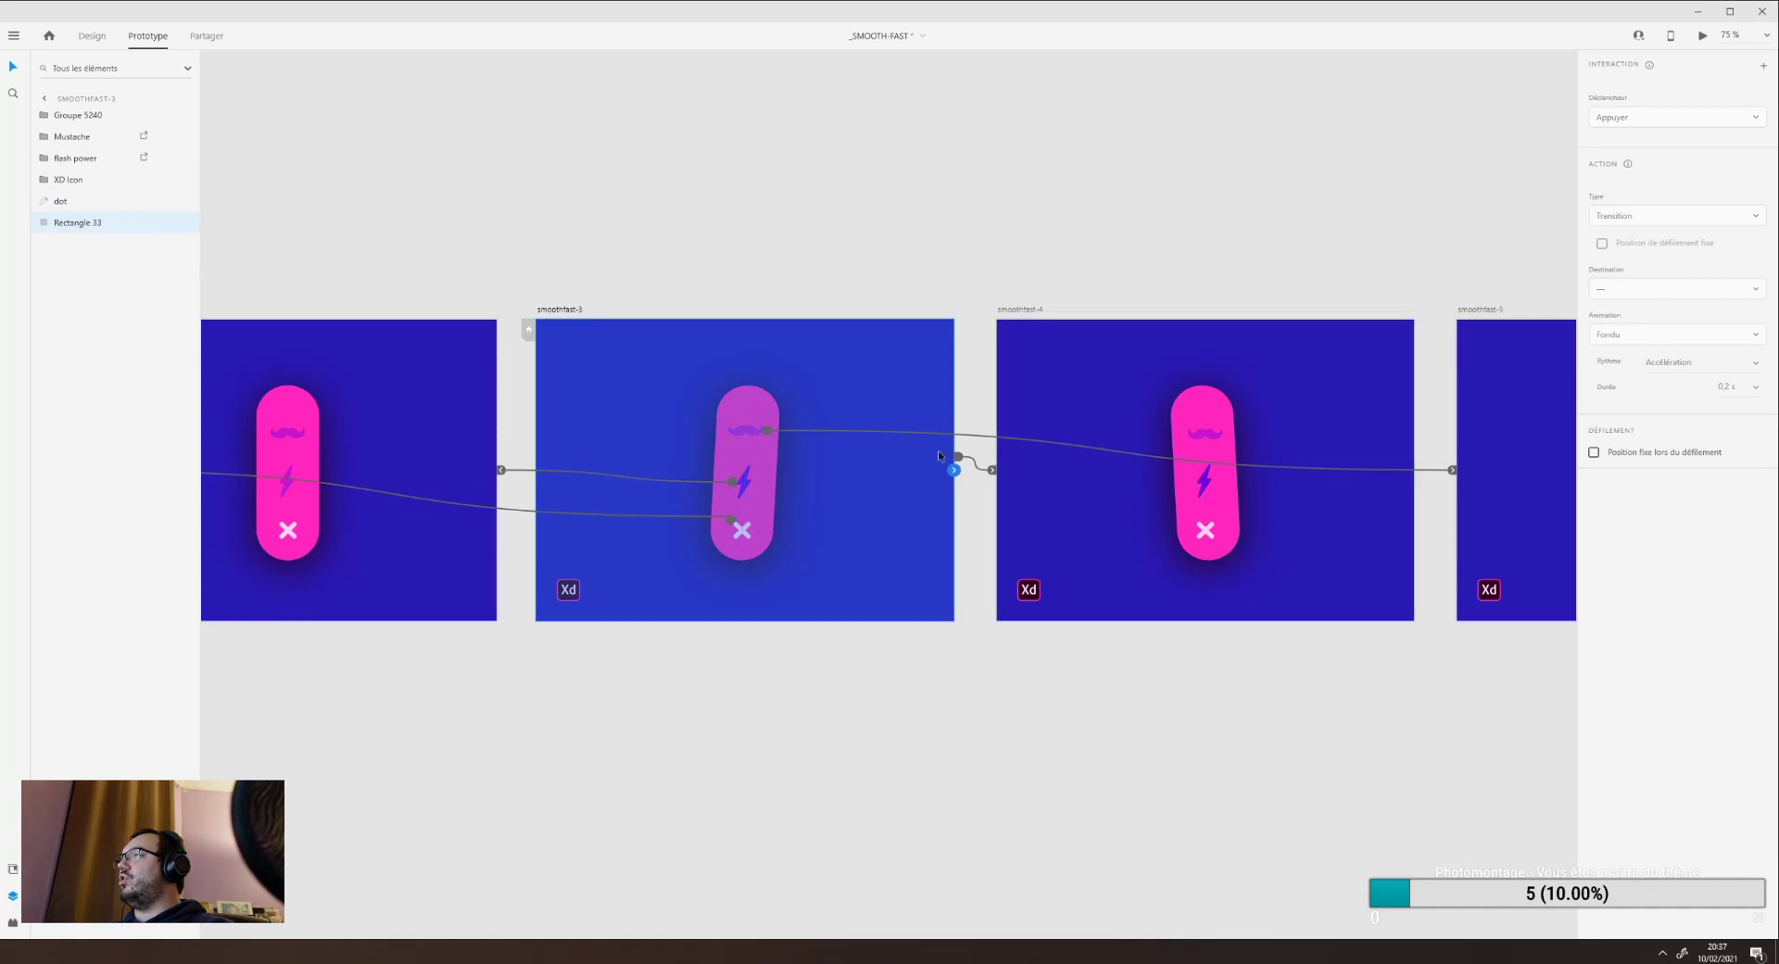
click(1166, 501)
scroll(1127, 502, right, 5)
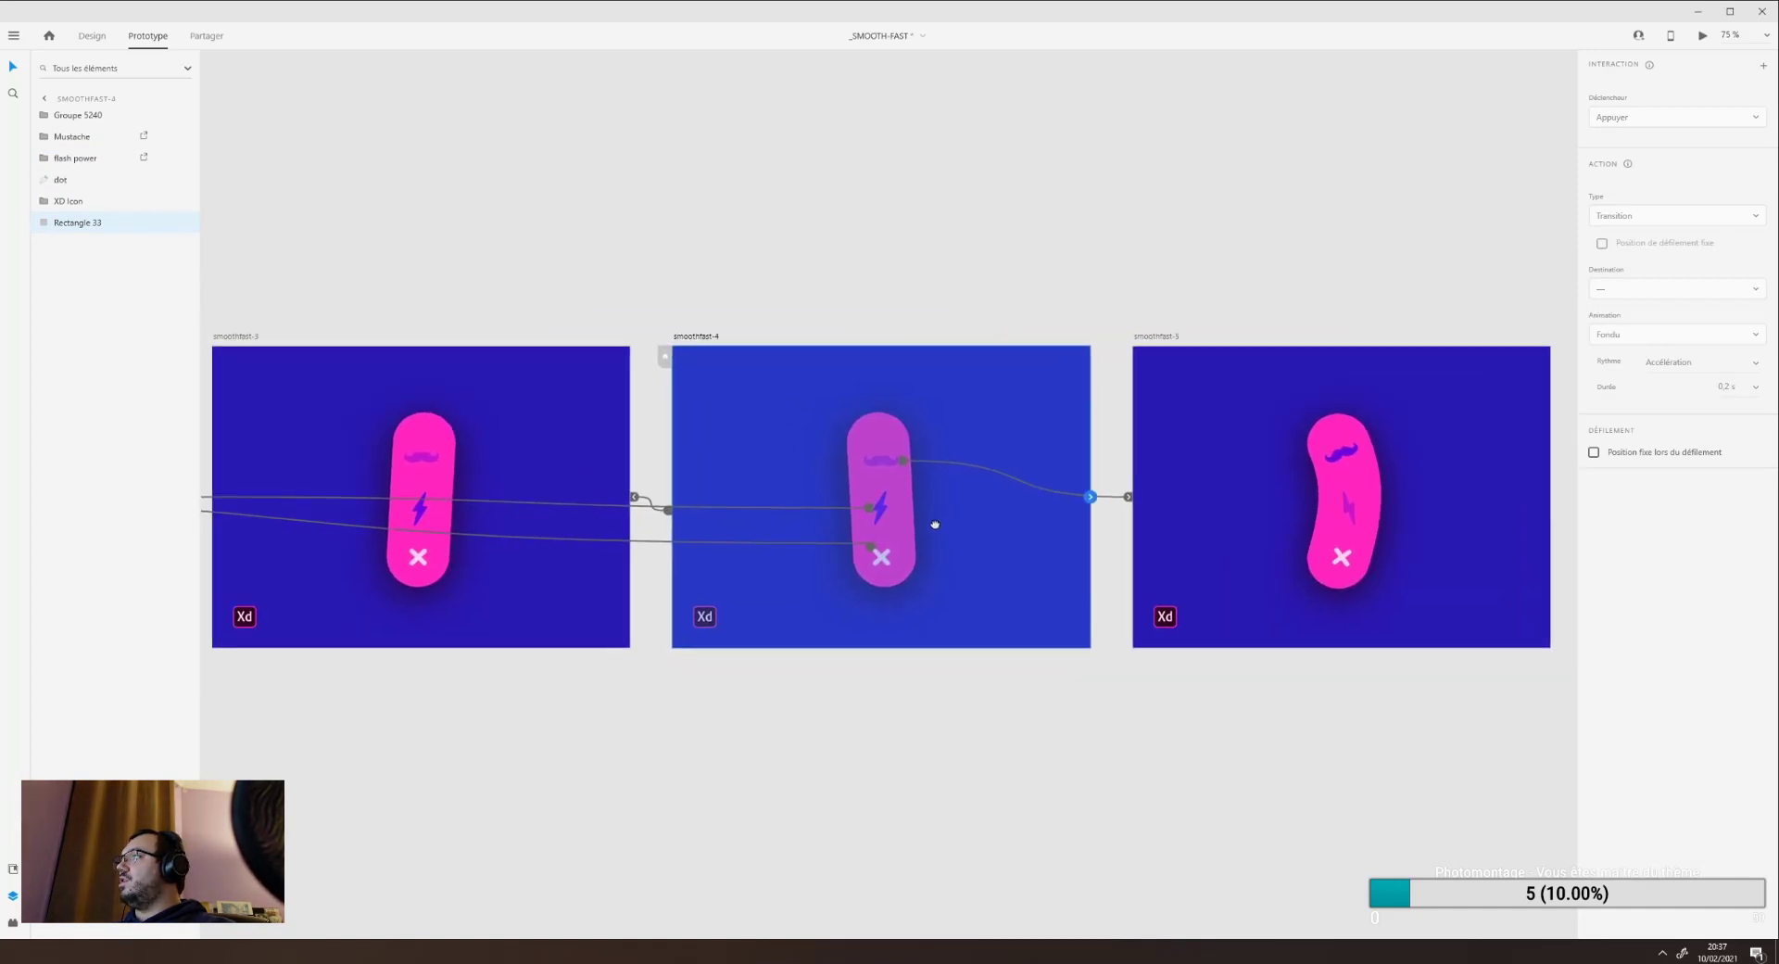
scroll(738, 541, left, 6)
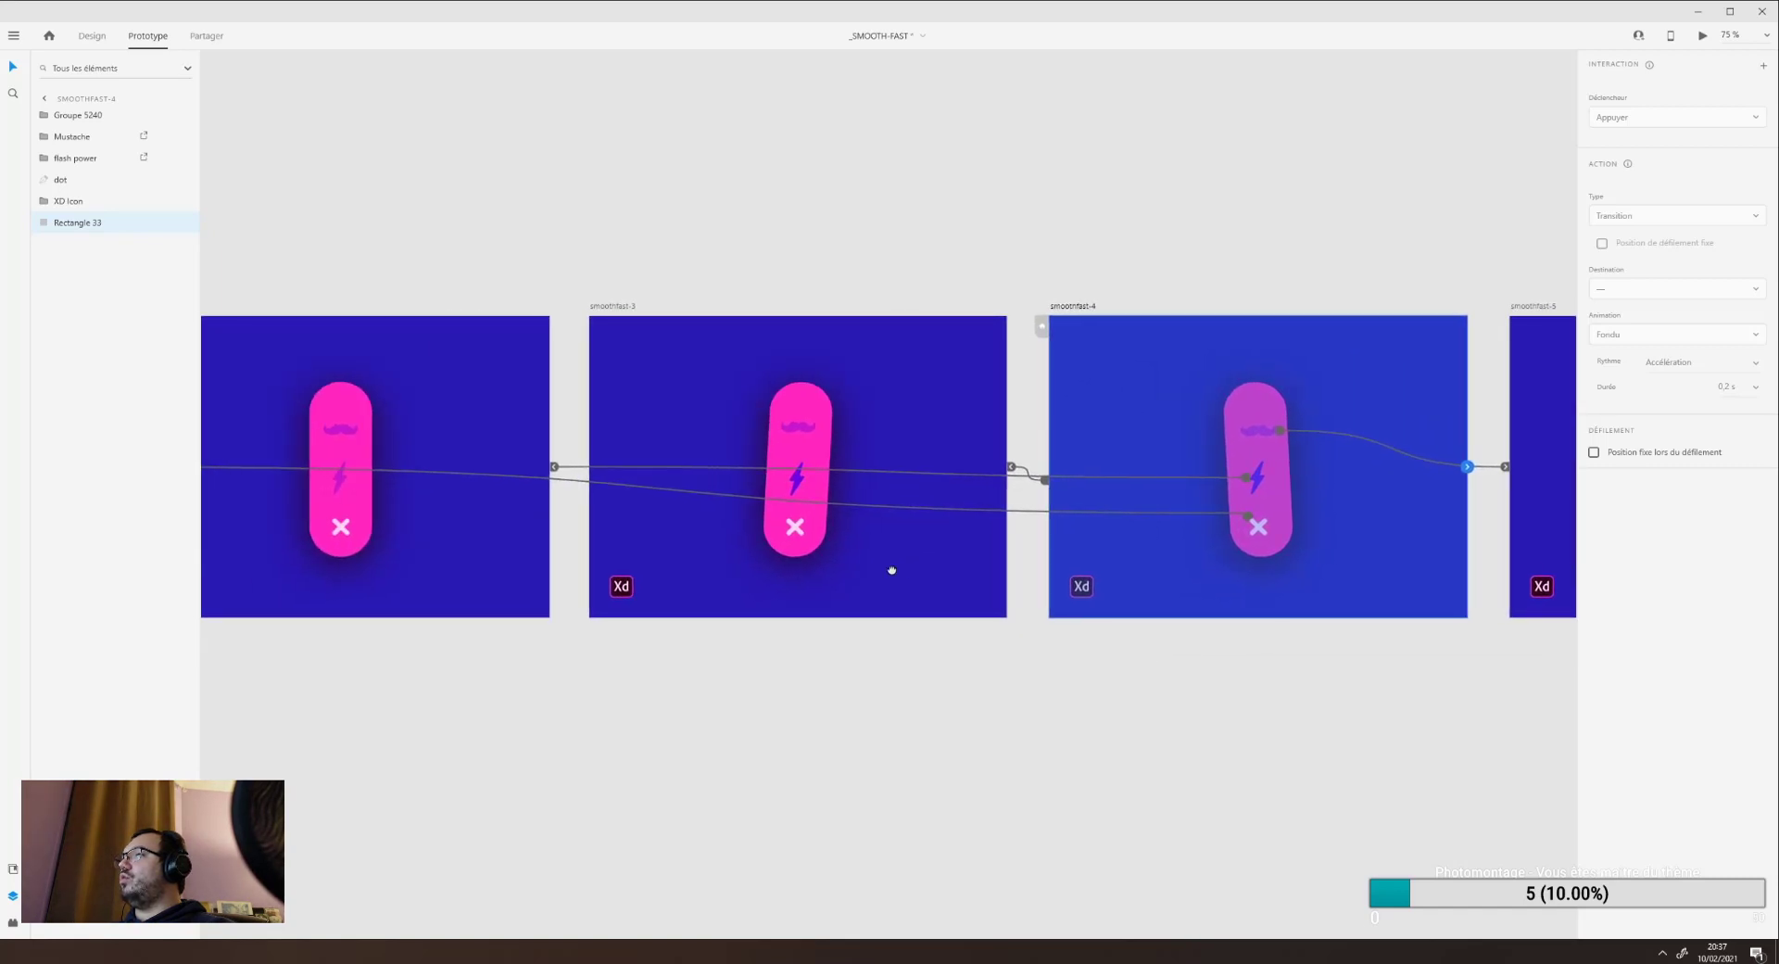
click(861, 569)
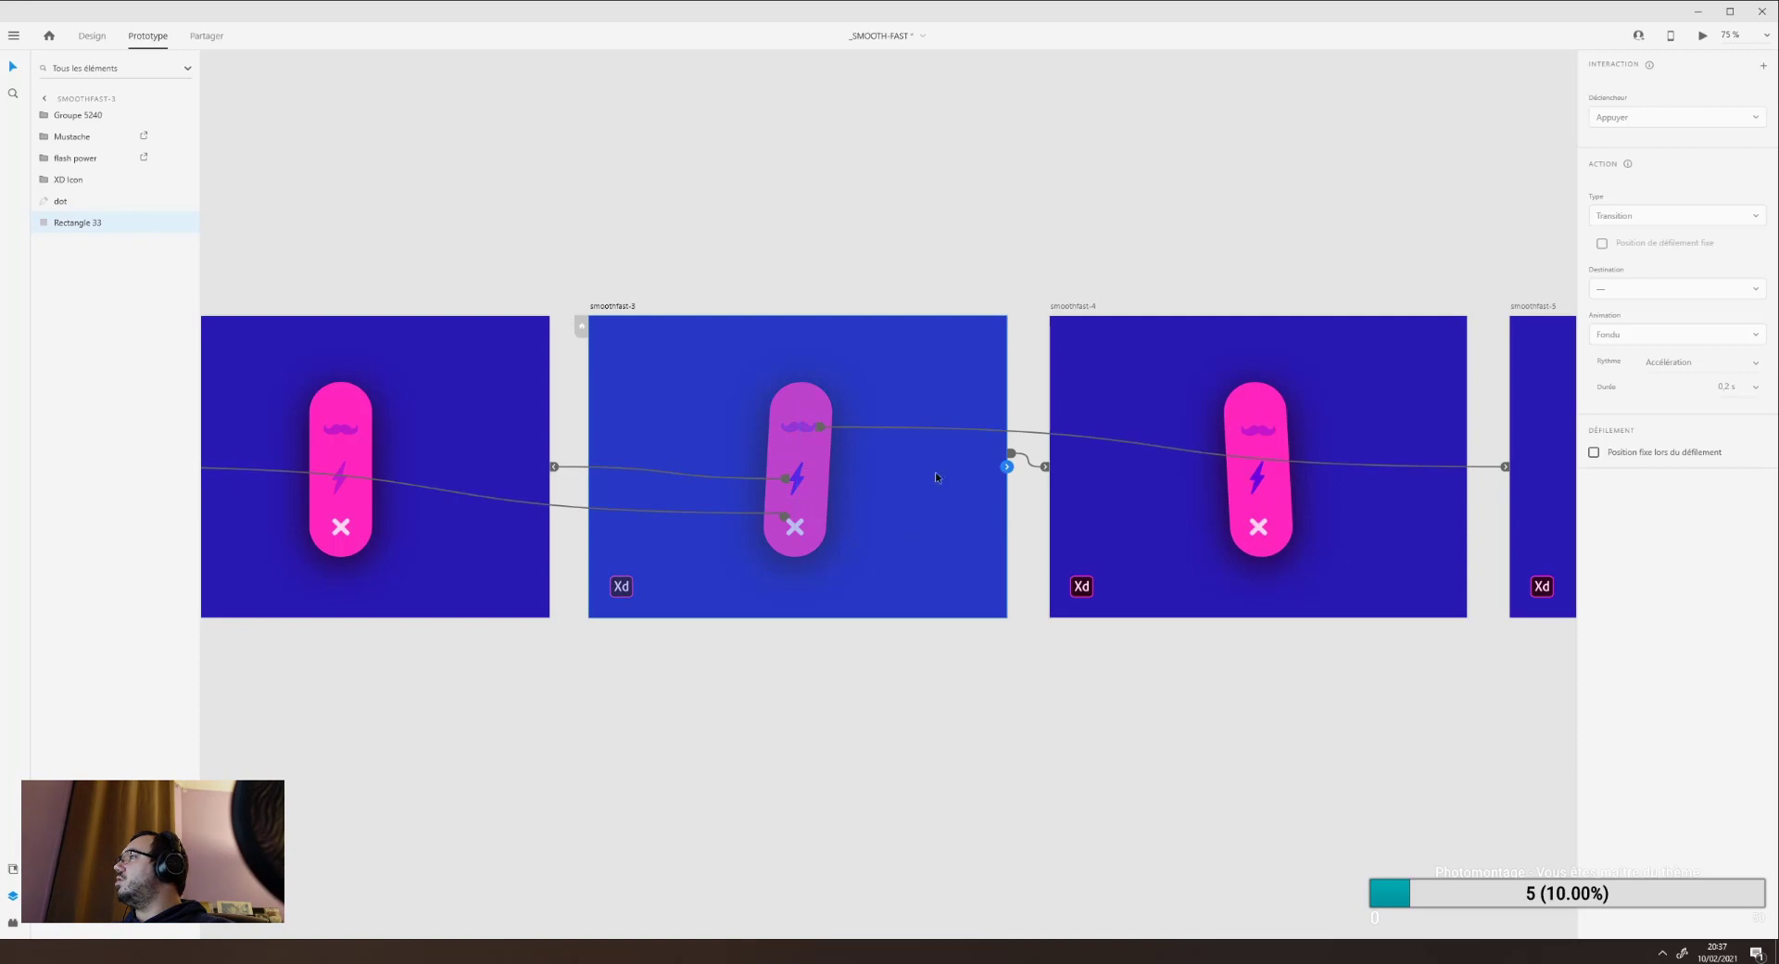
click(1019, 459)
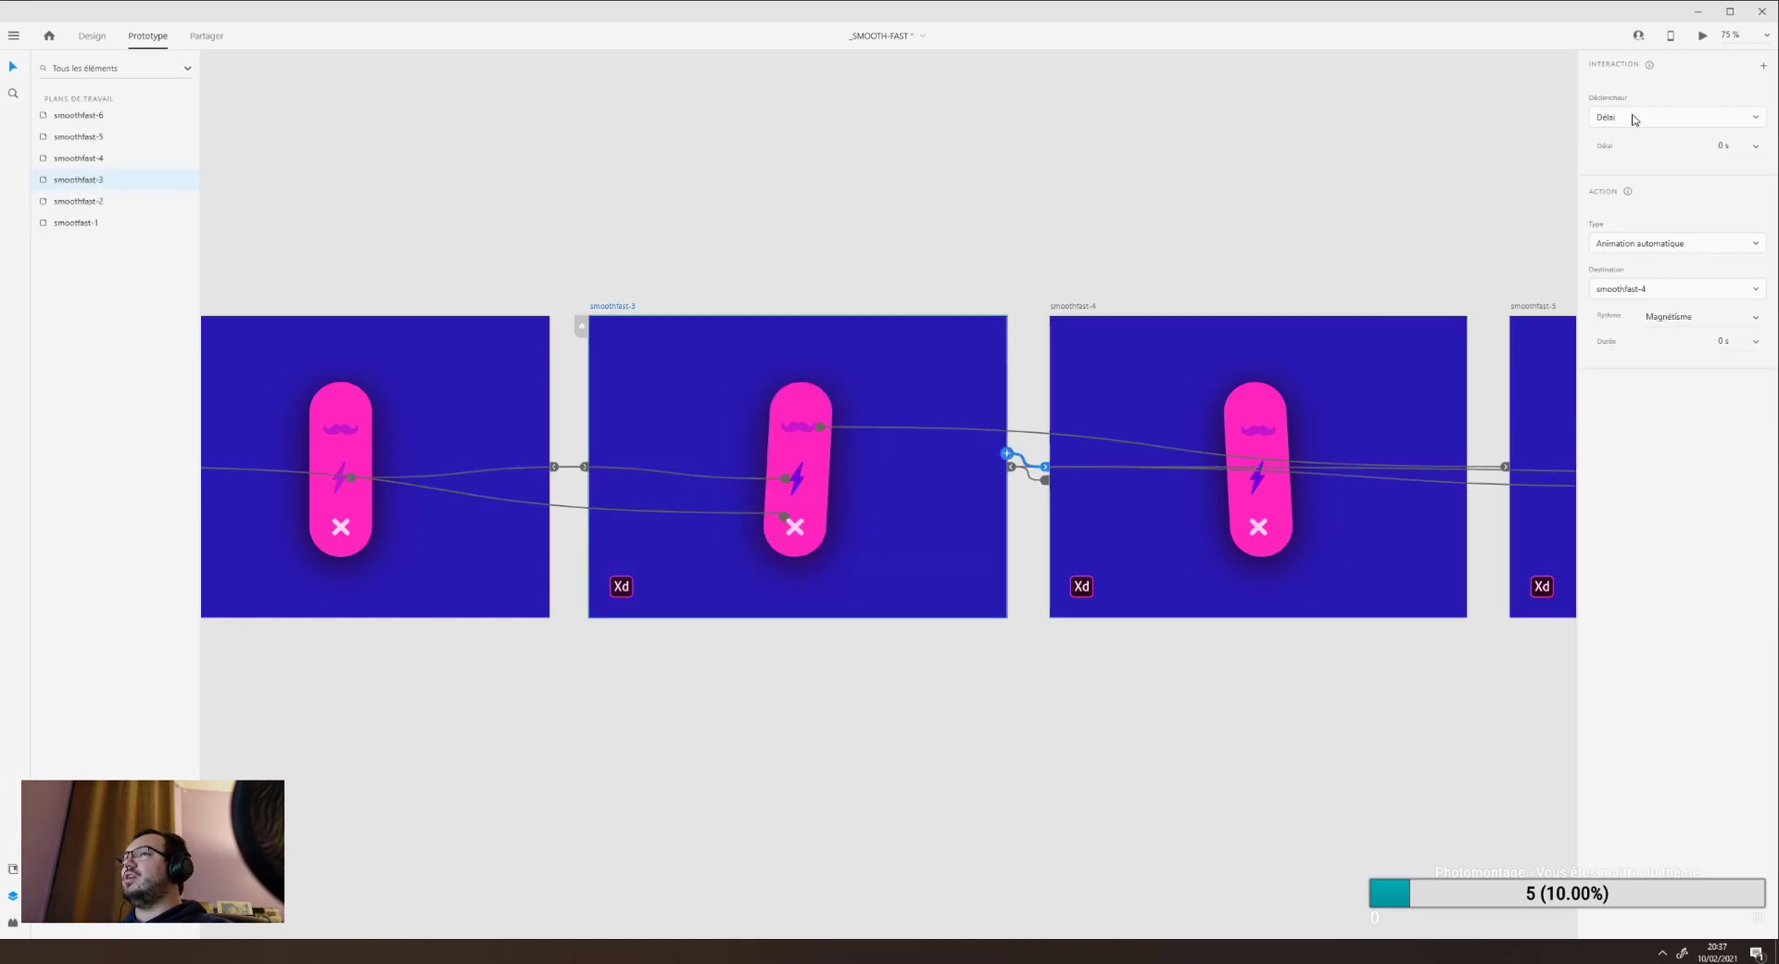
Review the flow from smoothfast-1 onward and select the pill shape on smoothfast-2 to view that artboard's connections.
drag(504, 250, 726, 228)
drag(585, 245, 1033, 248)
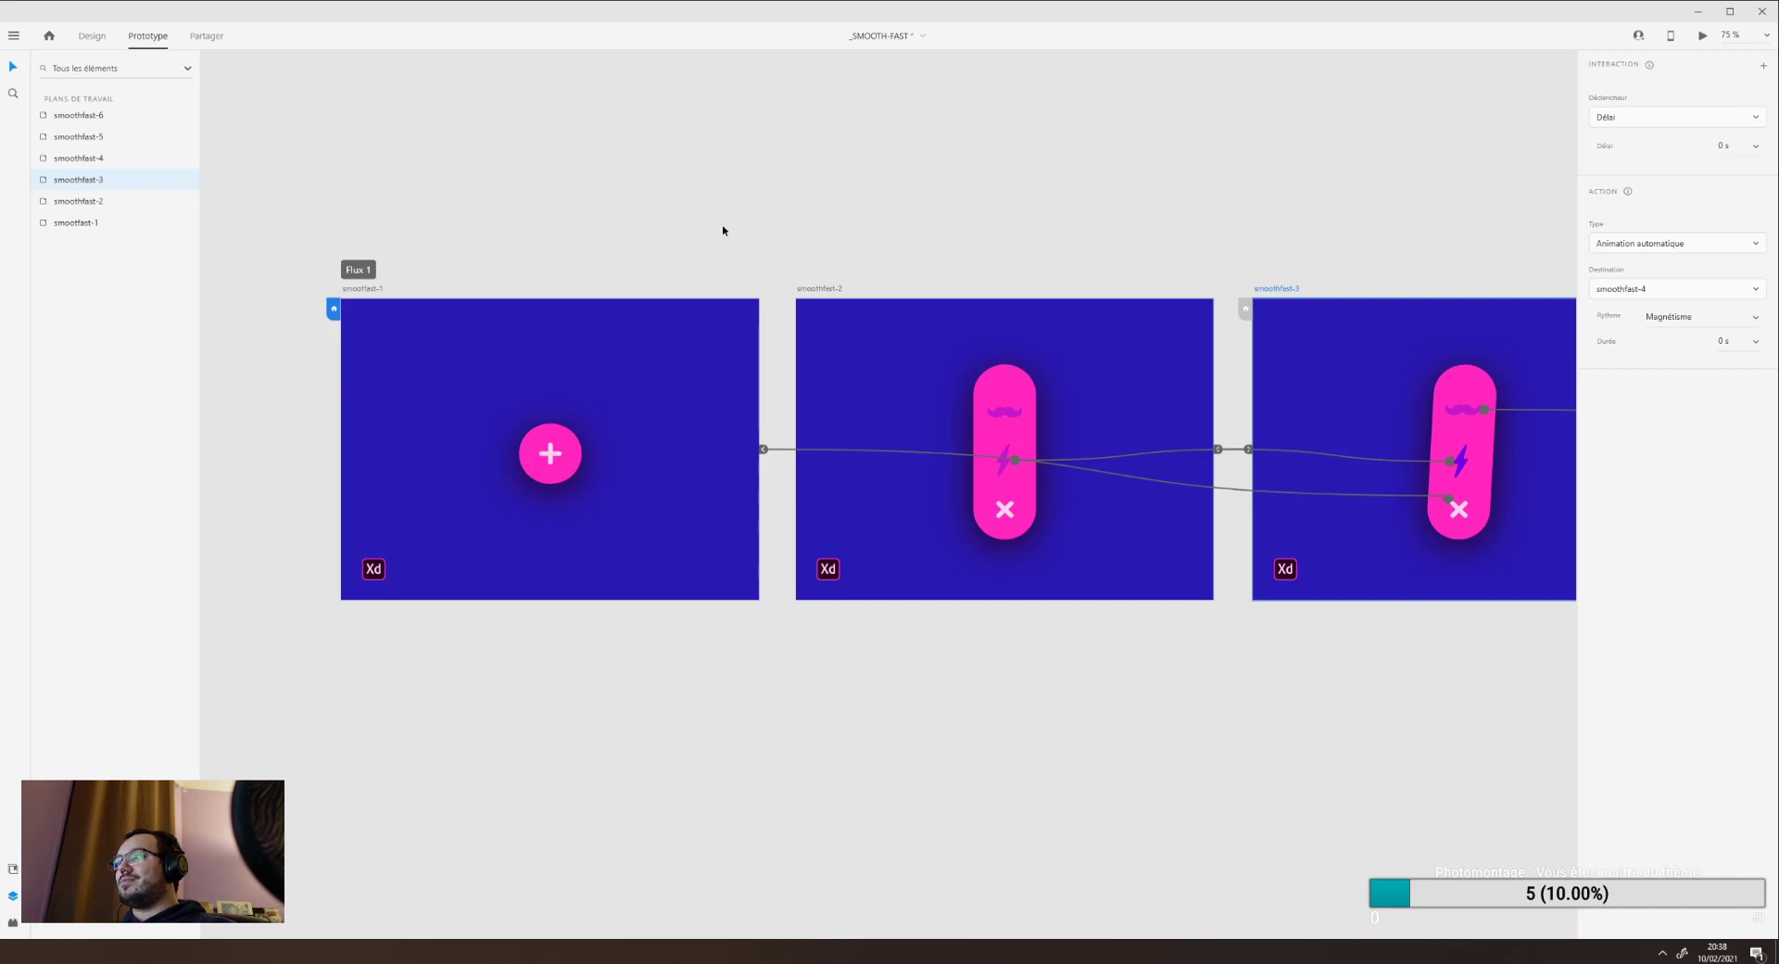
drag(723, 231, 490, 259)
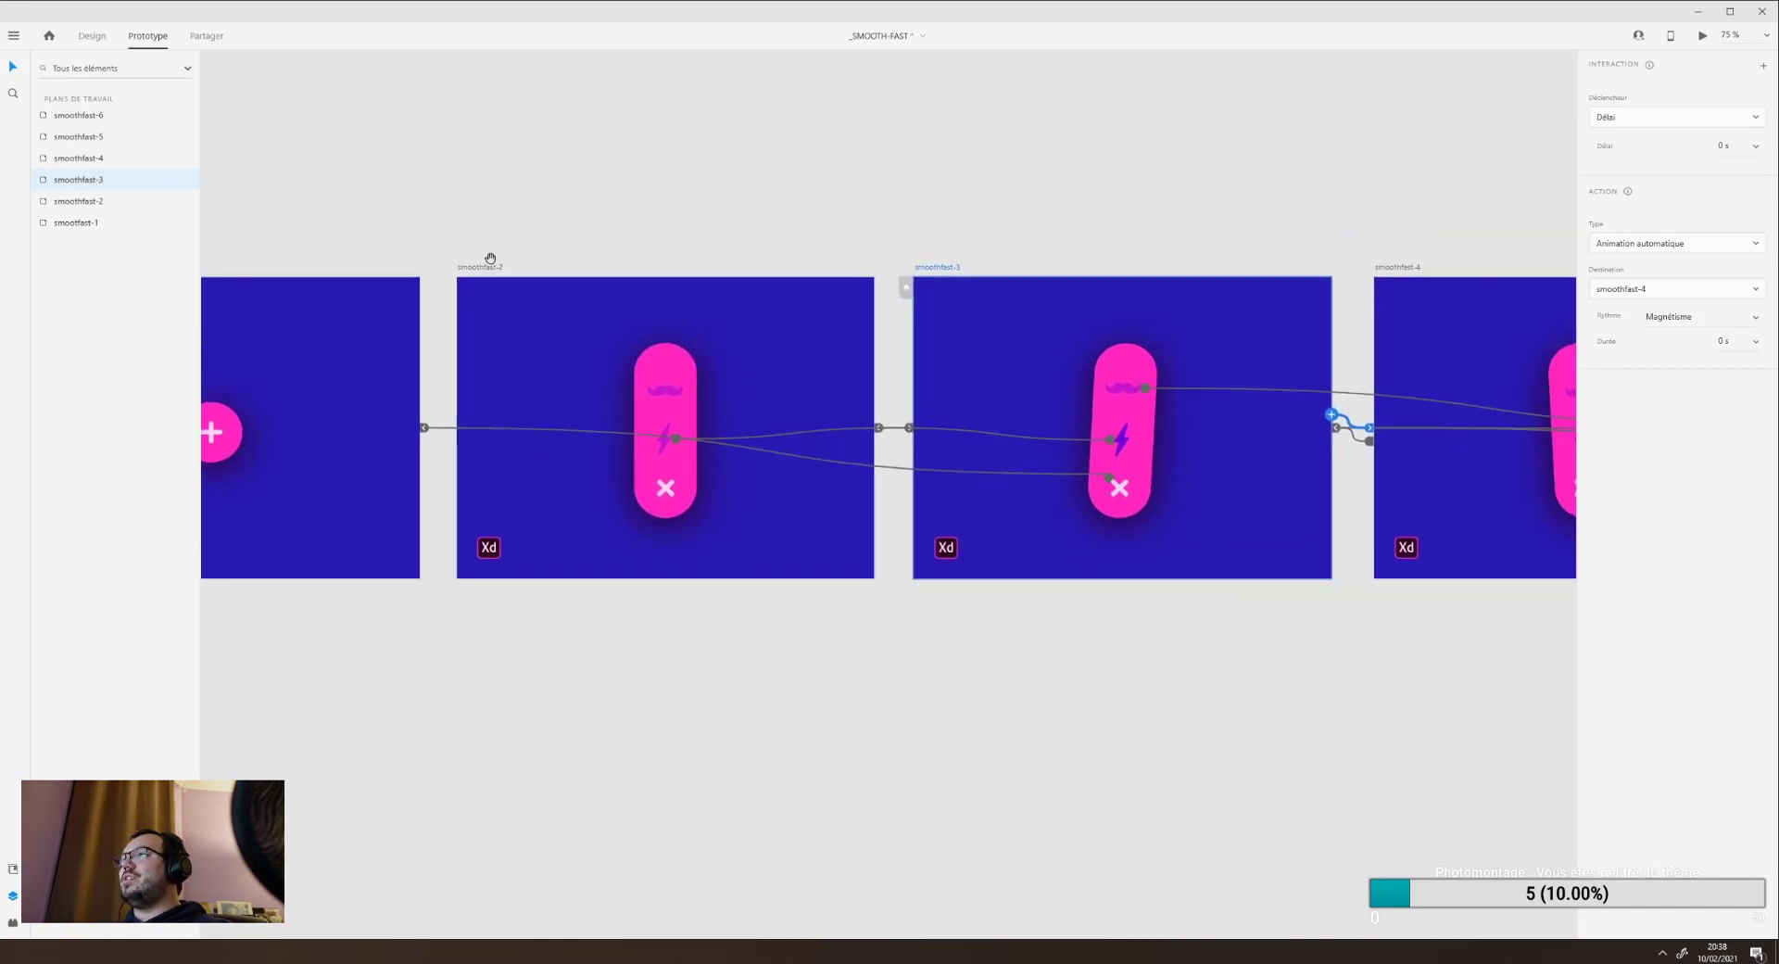
click(664, 445)
click(663, 447)
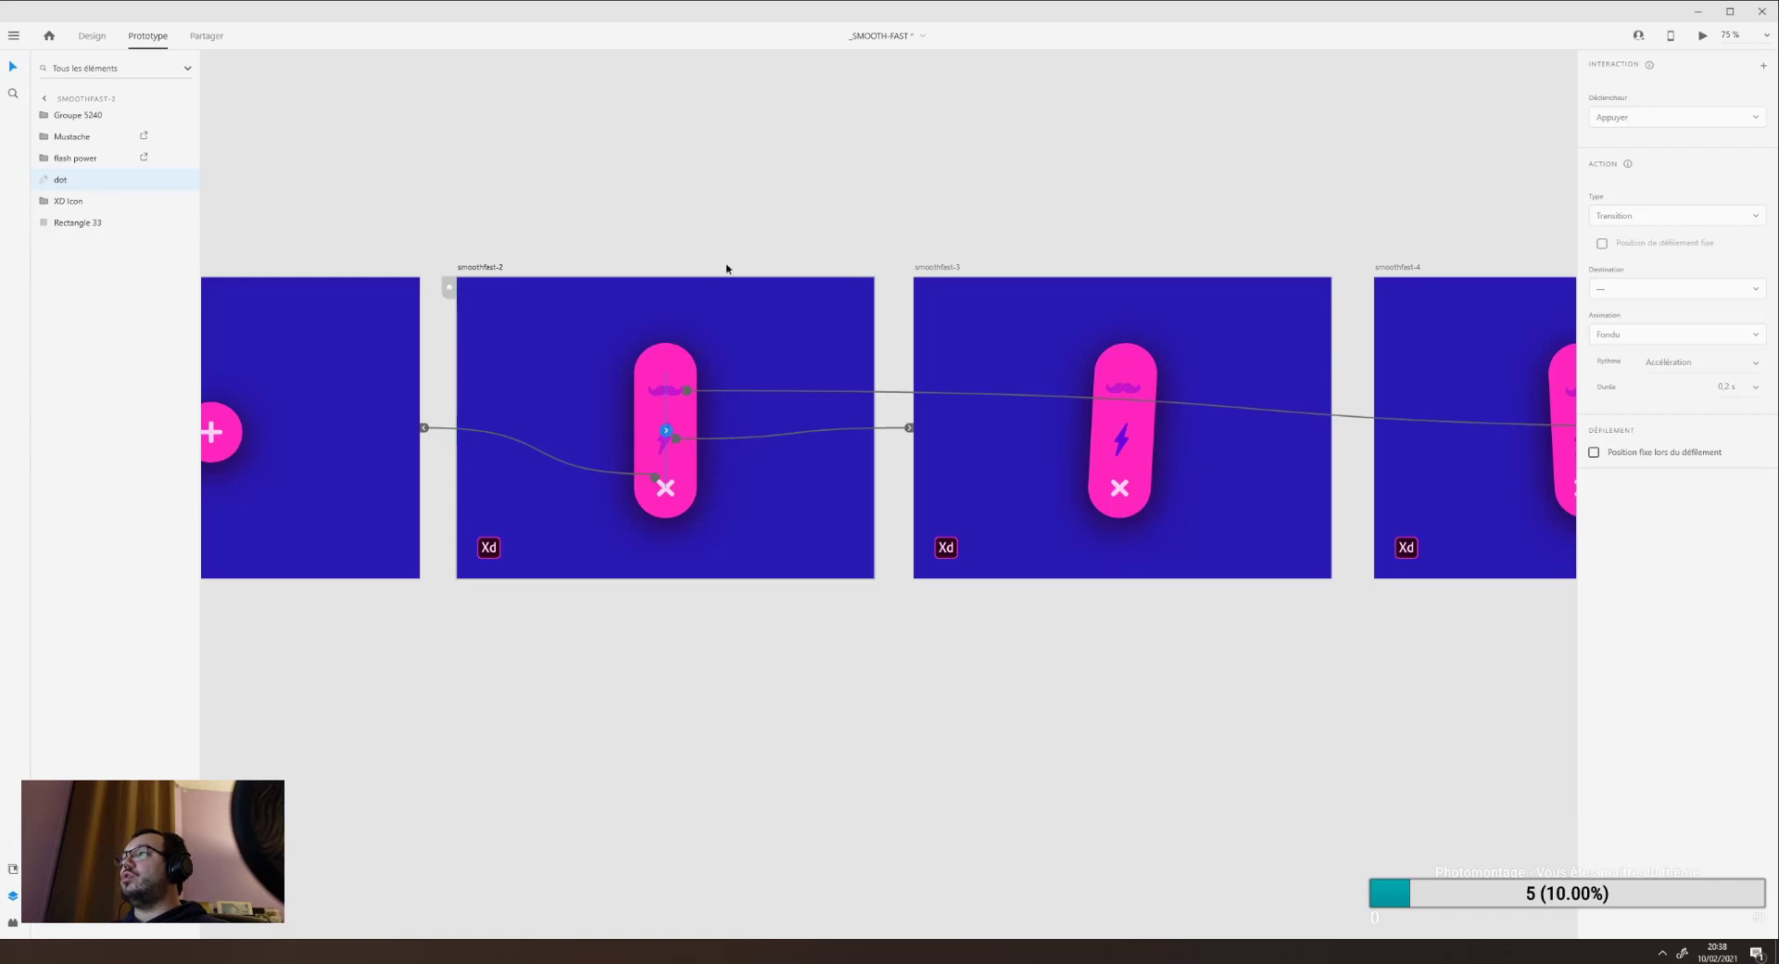
Move the smoothfast-5 and smoothfast-6 artboards together into a second row above smoothfast-3 and smoothfast-4.
key(ctrl+minus)
key(ctrl+minus)
scroll(652, 286, right, 5)
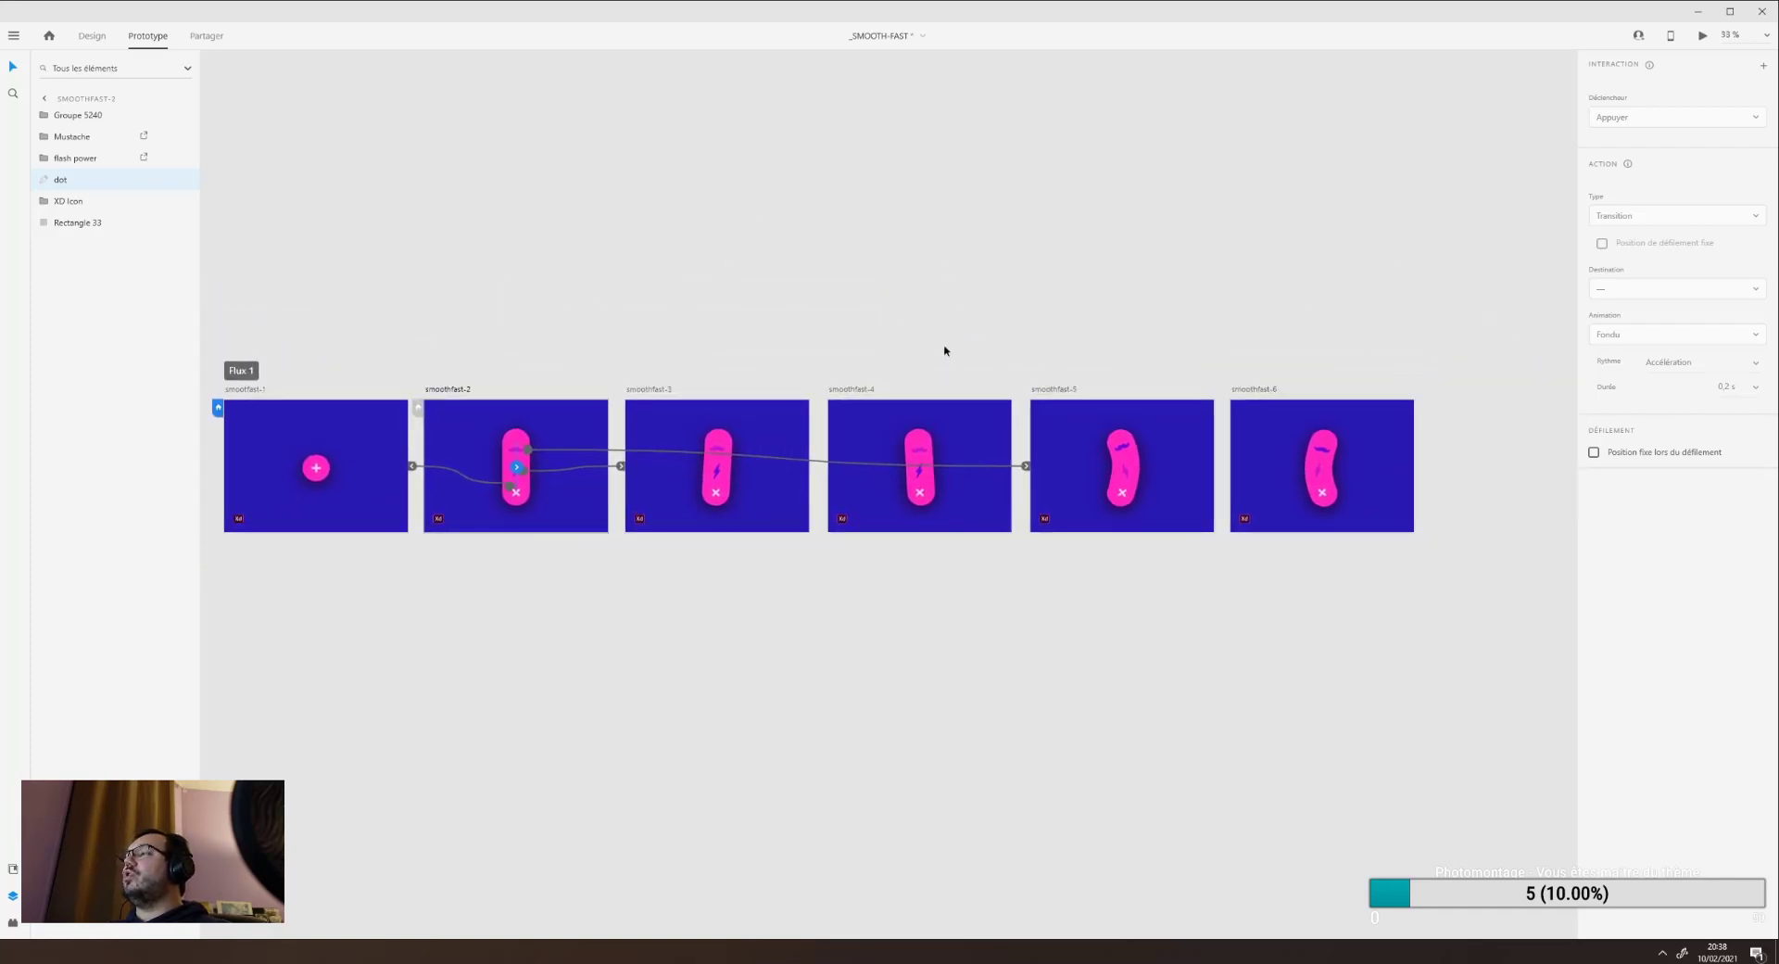
click(1059, 390)
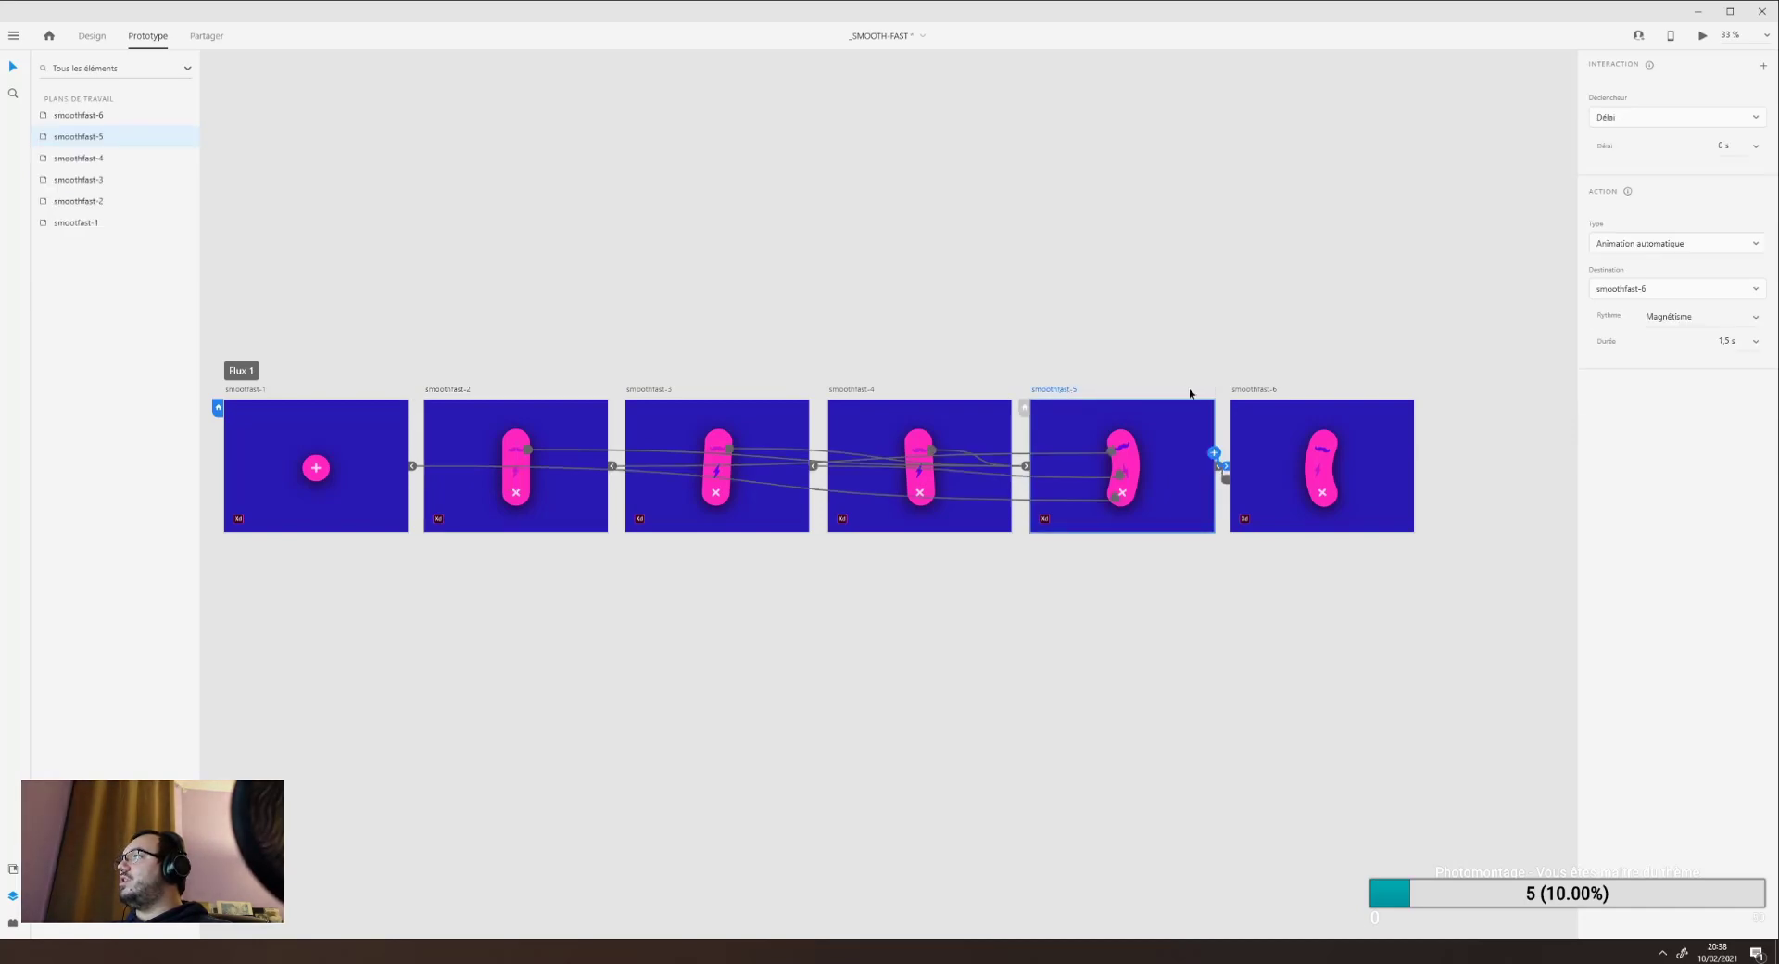
shift+click(1234, 390)
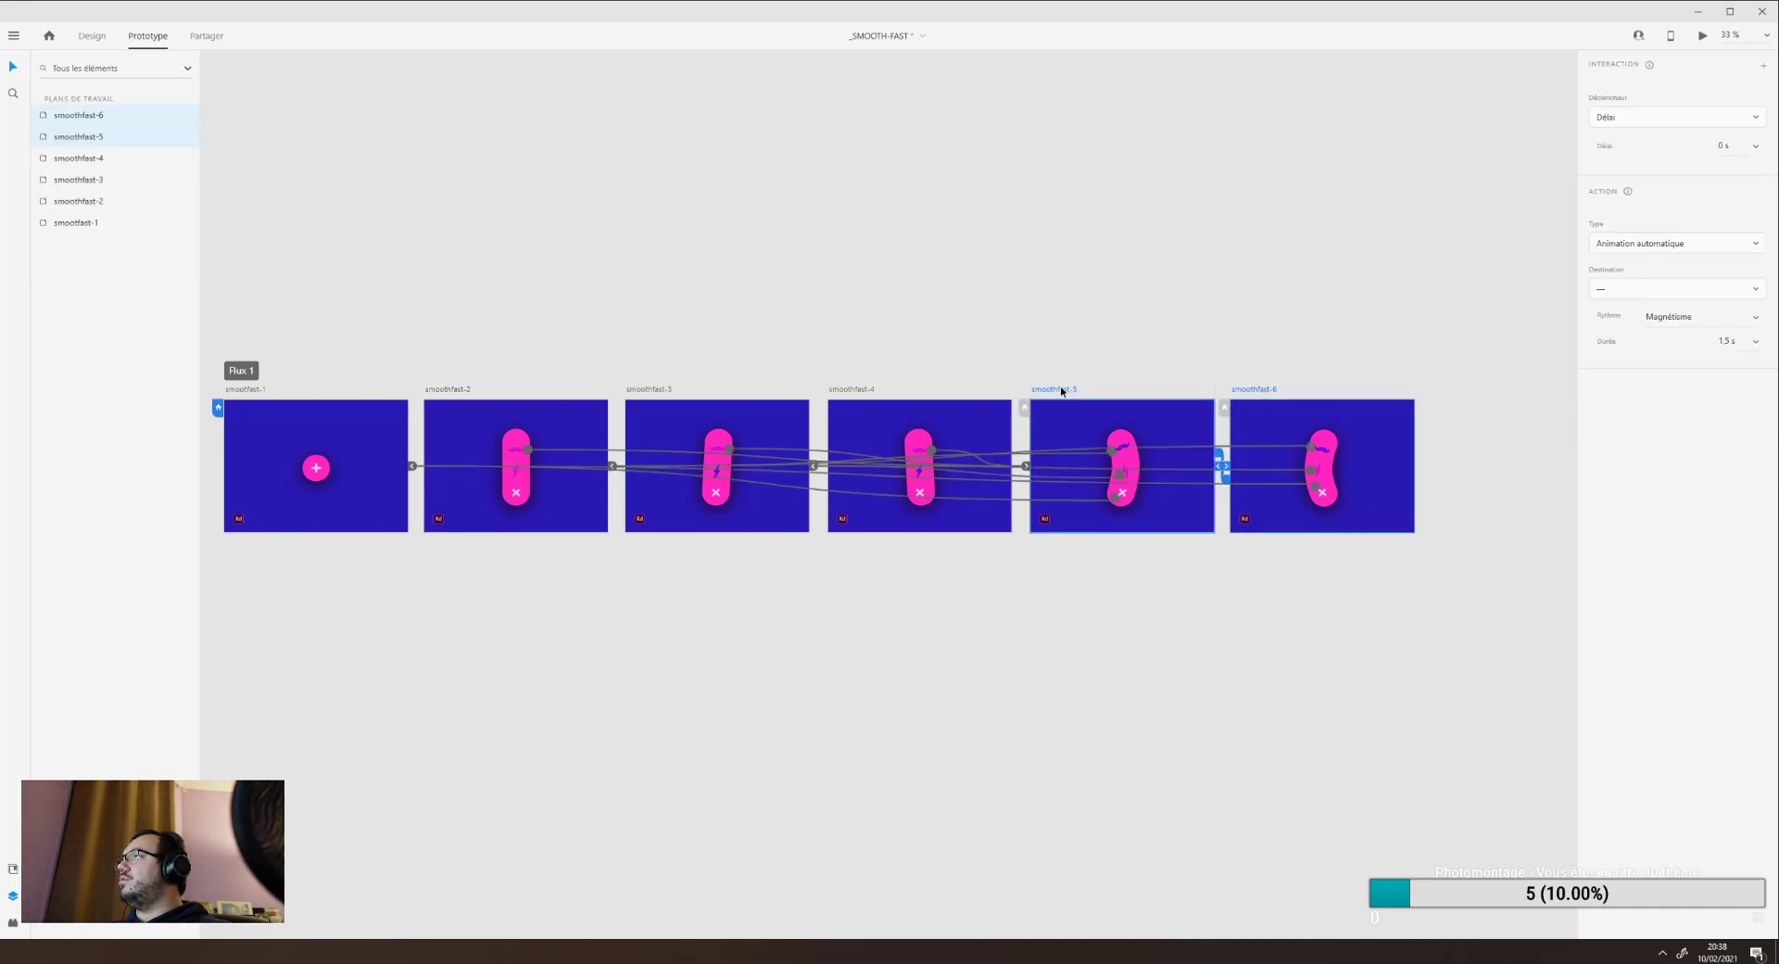
drag(1061, 390, 656, 206)
click(612, 472)
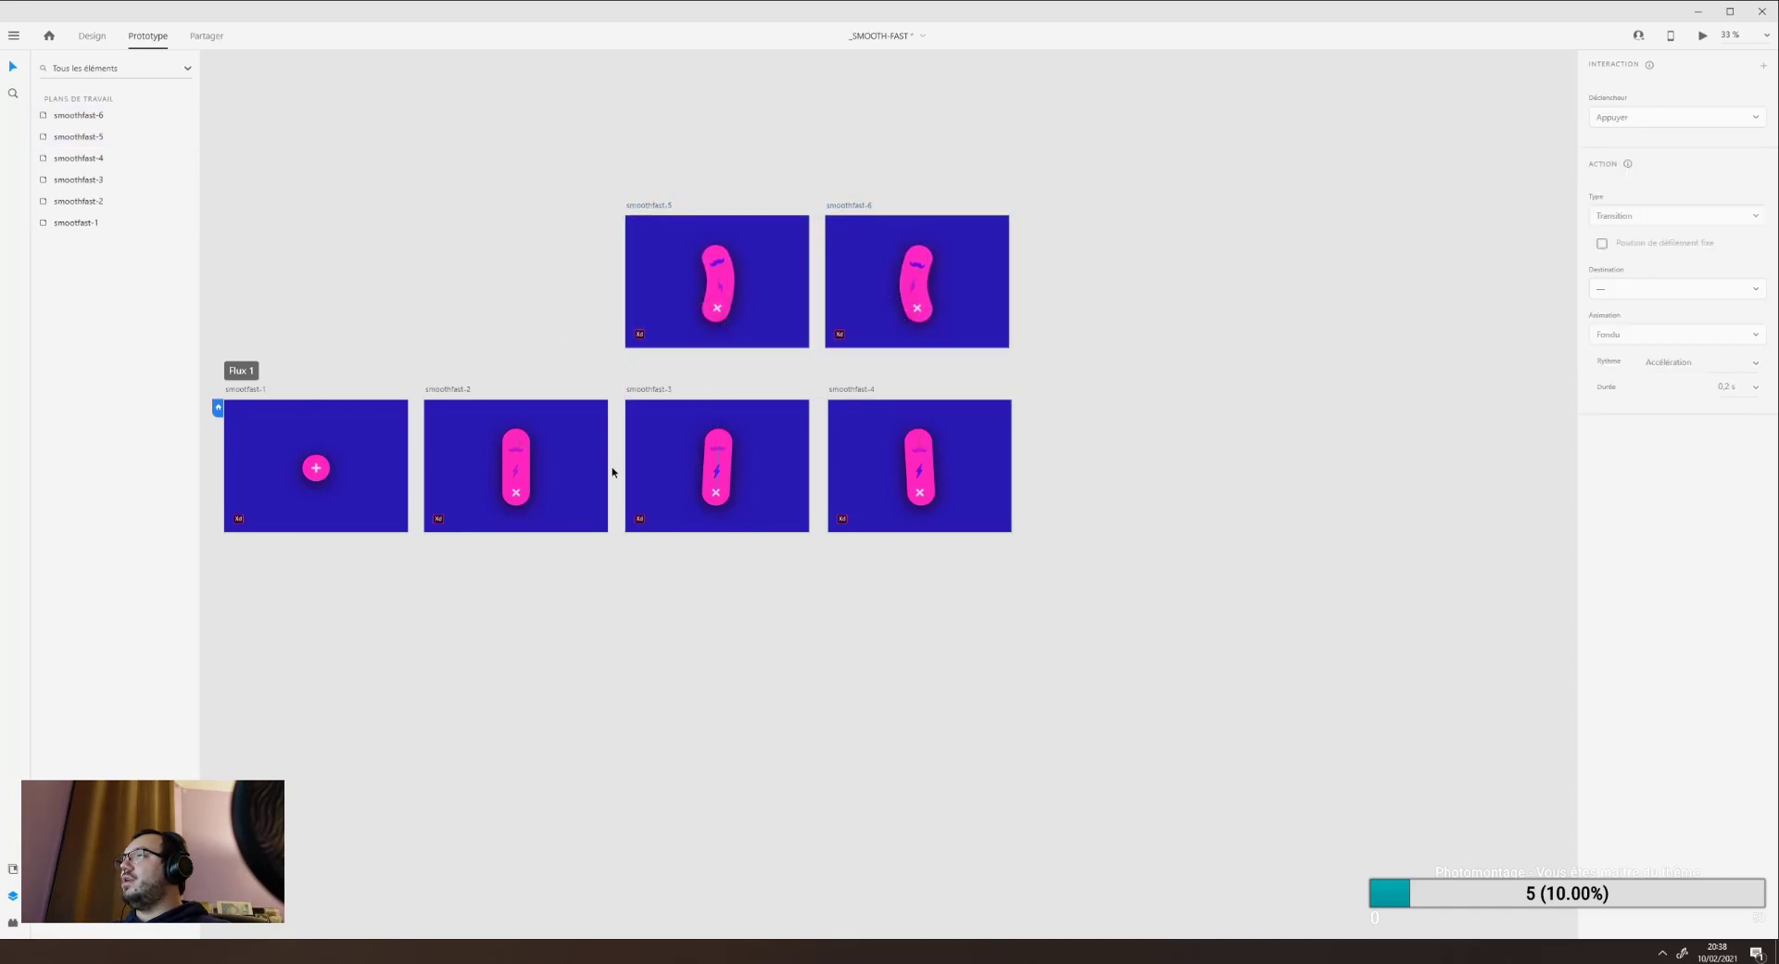
Trace the flash power interaction on smoothfast-2 and the connections leaving smoothfast-3 and smoothfast-4.
click(518, 473)
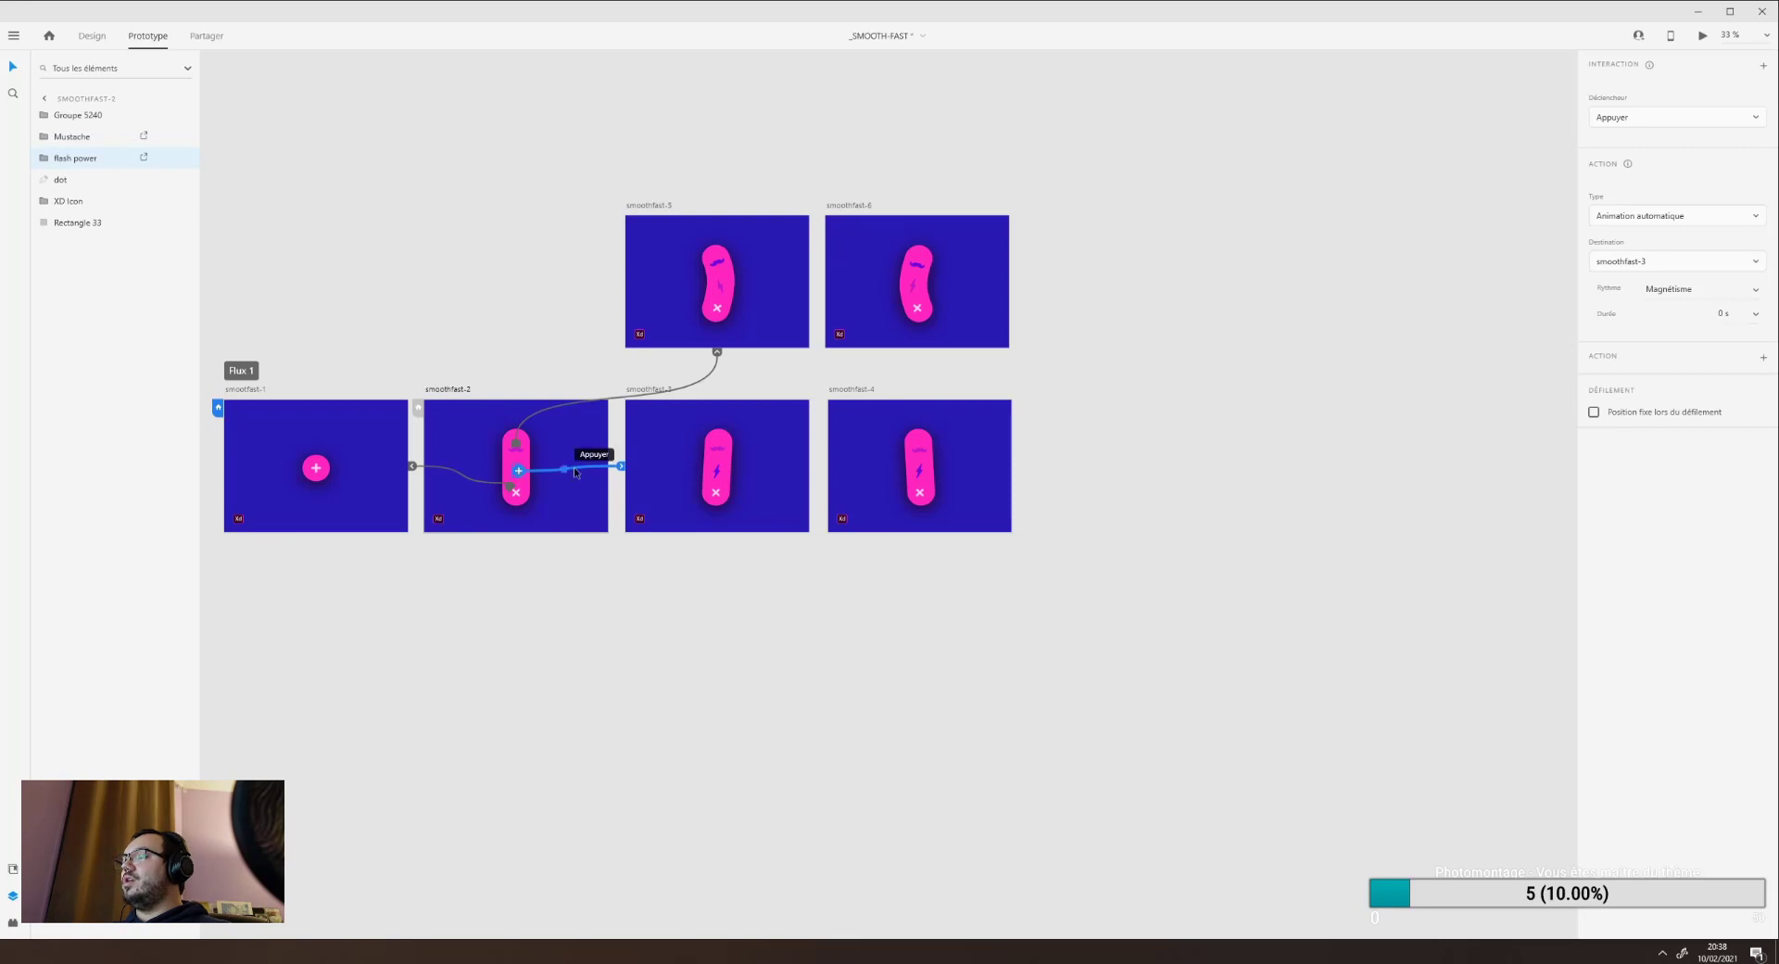
click(647, 443)
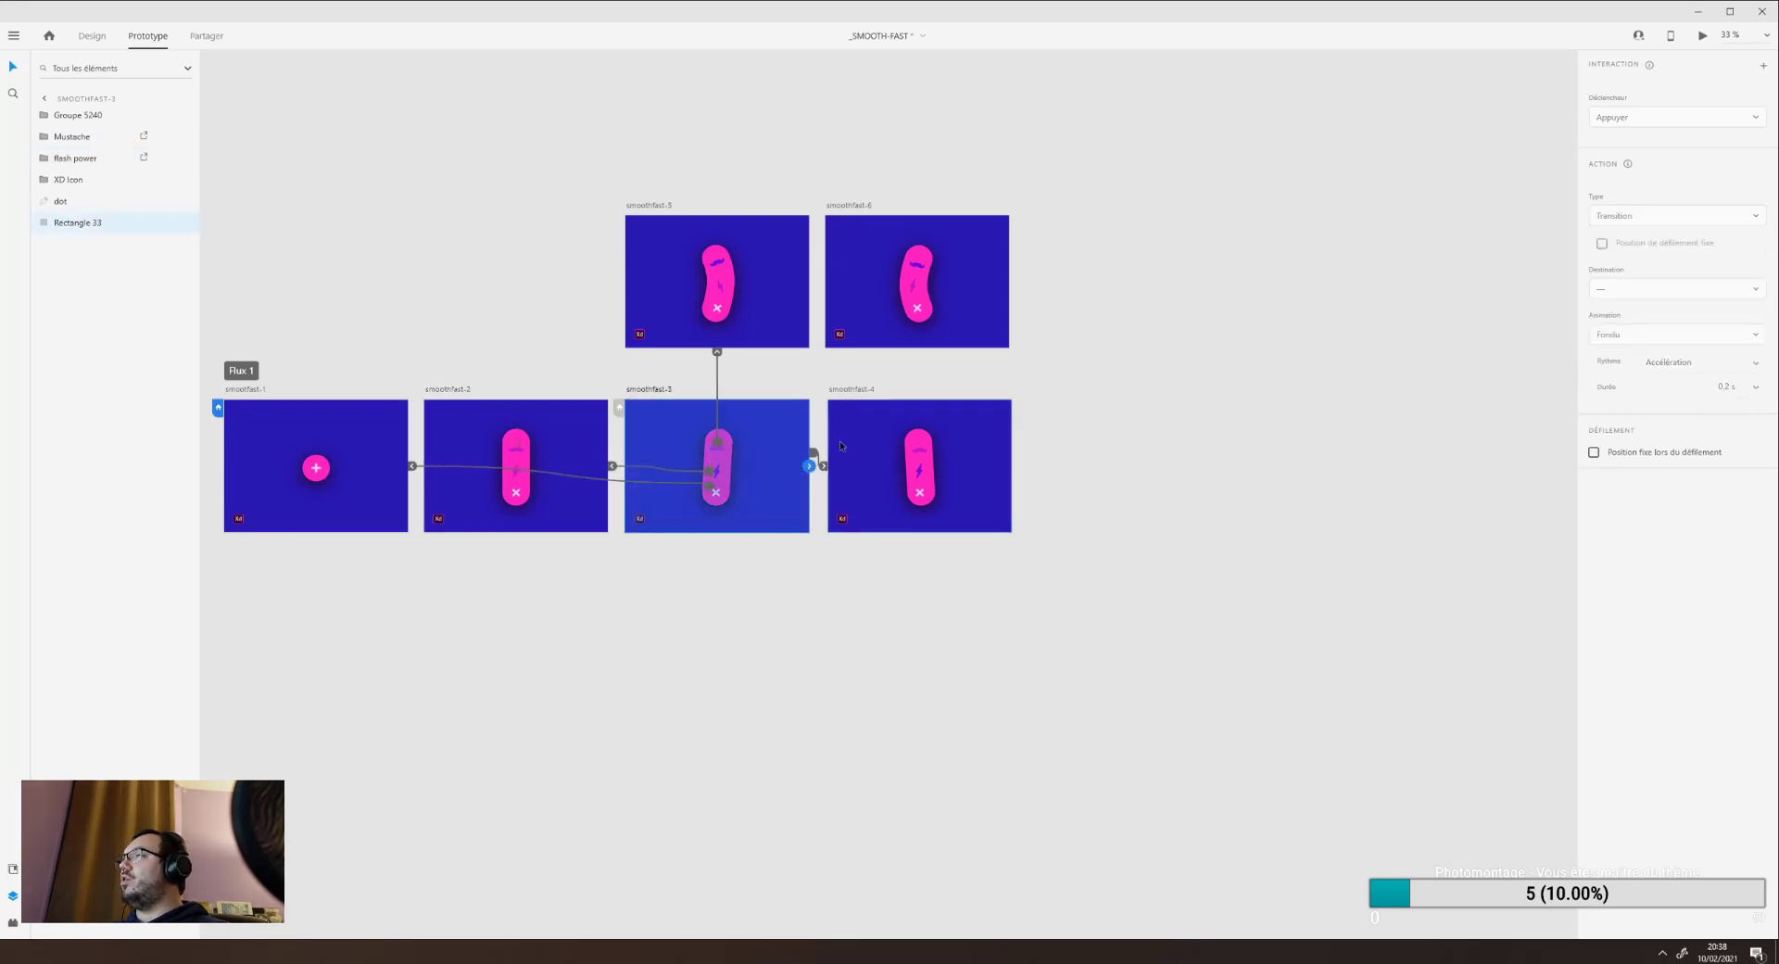
click(986, 480)
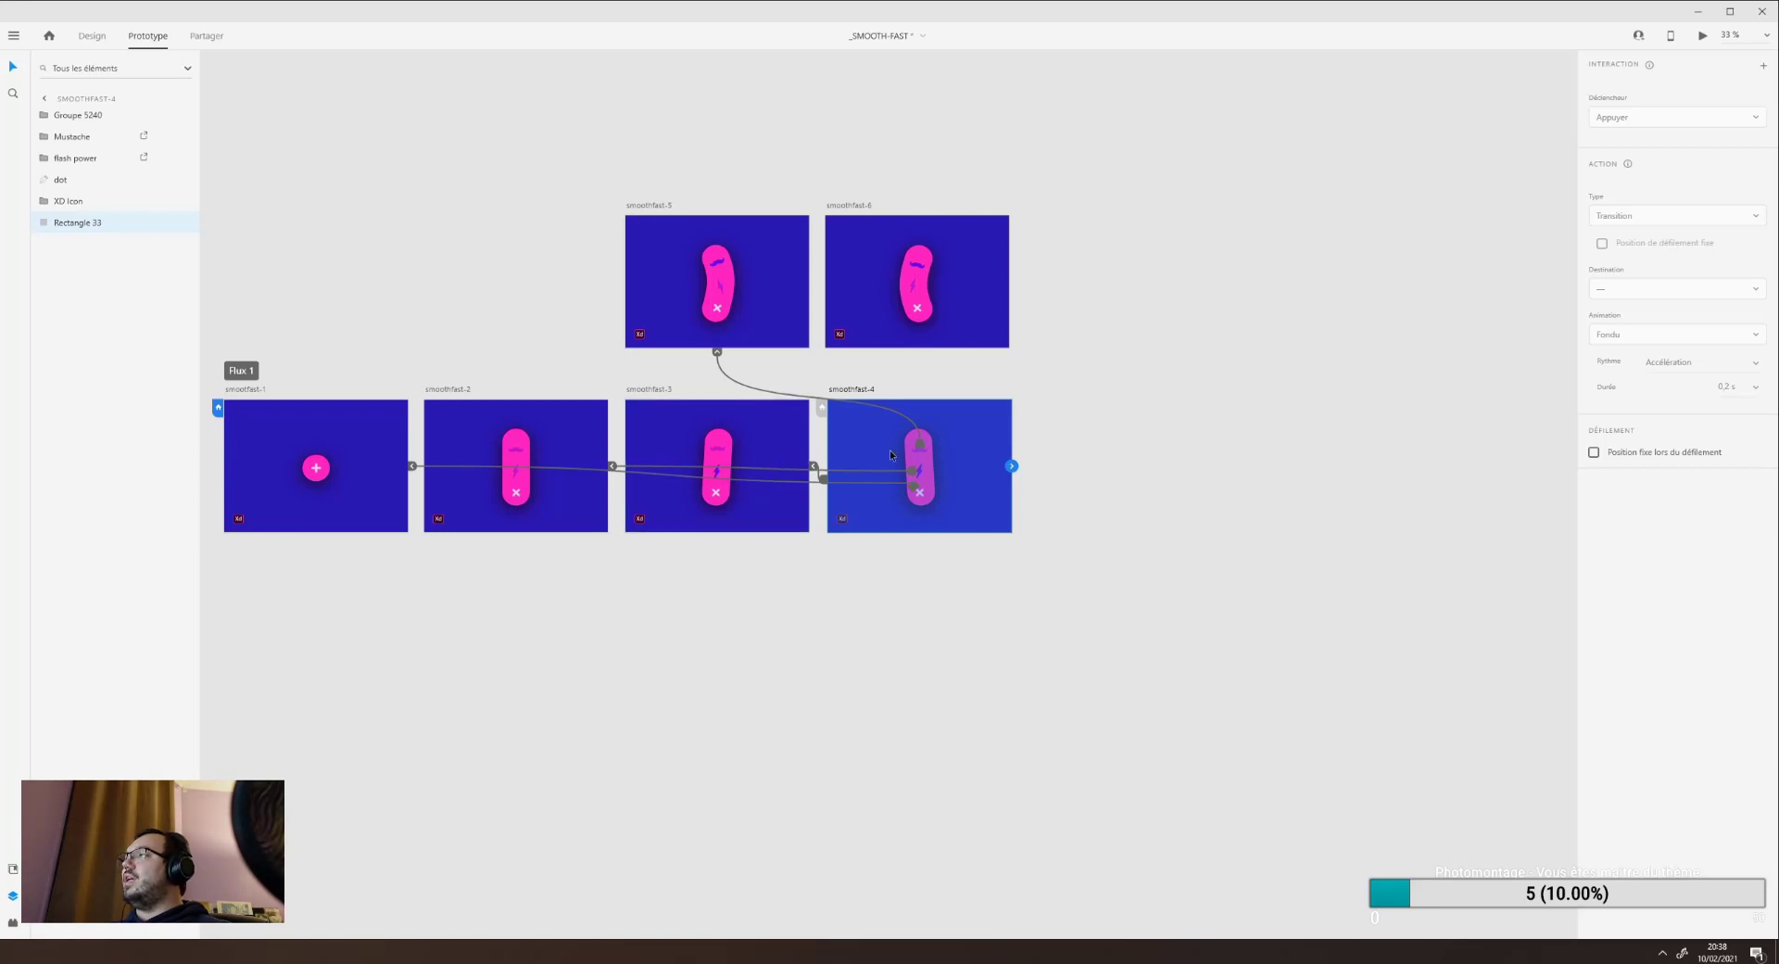
Inspect the interactions of the Mustache group and the cross icon's Groupe 5240 on smoothfast-4.
click(919, 454)
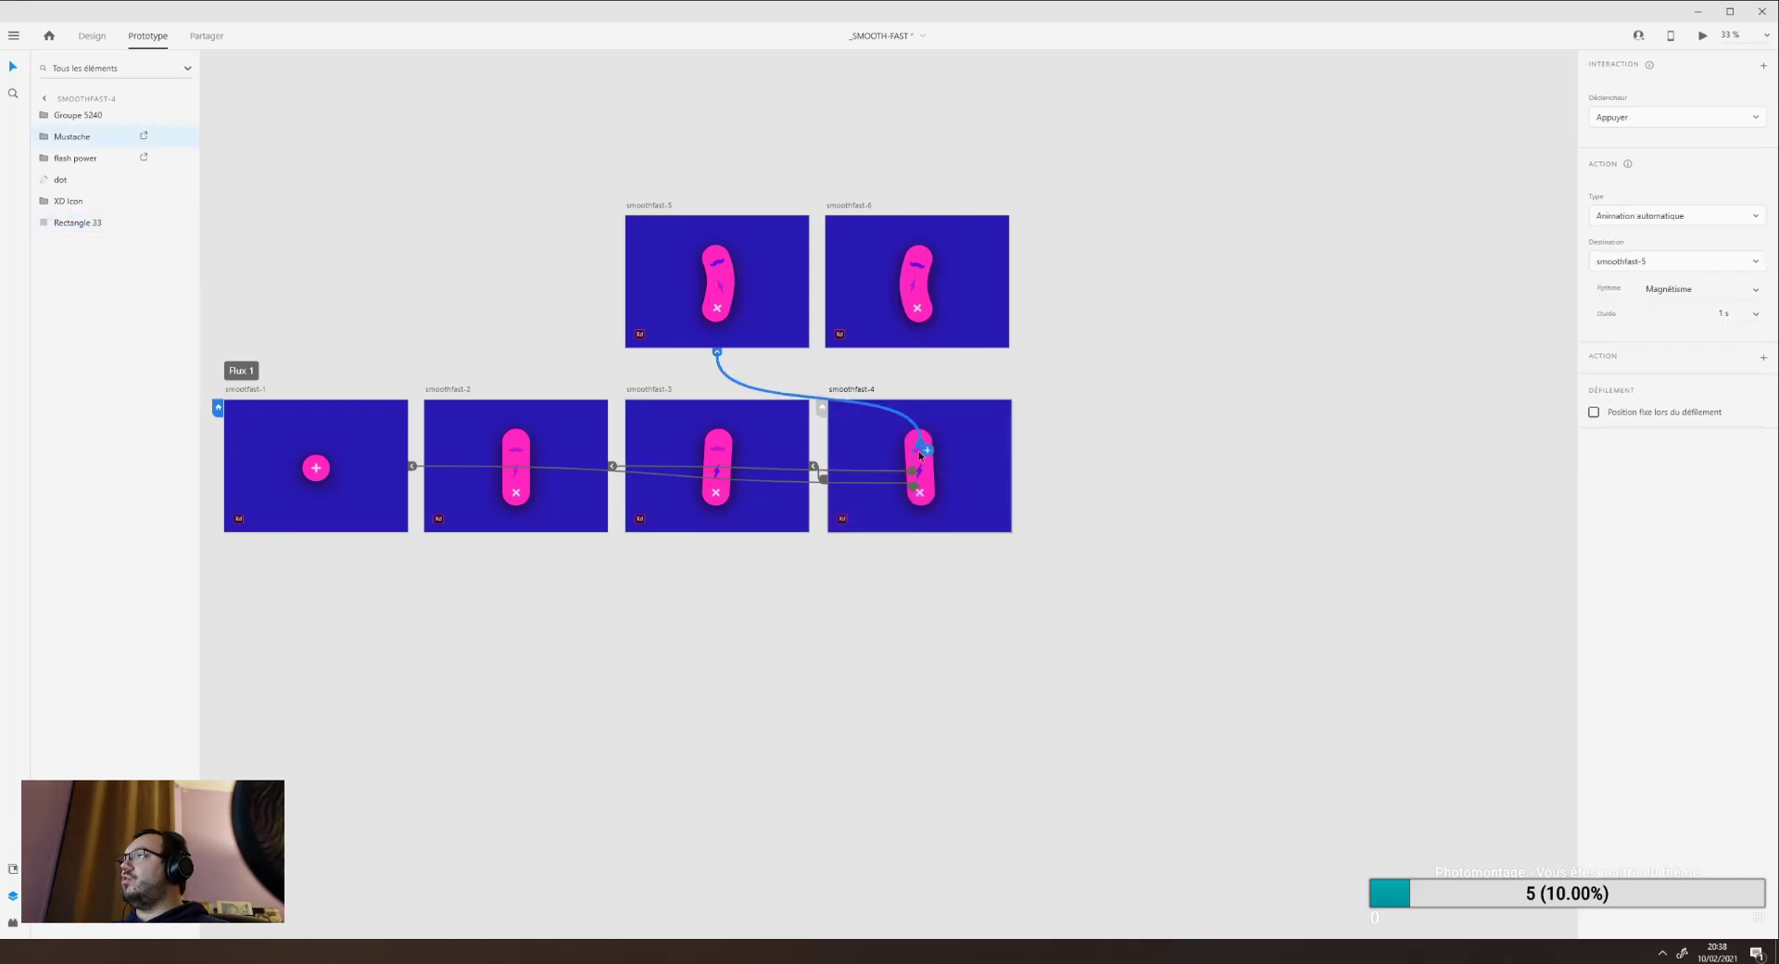
click(881, 480)
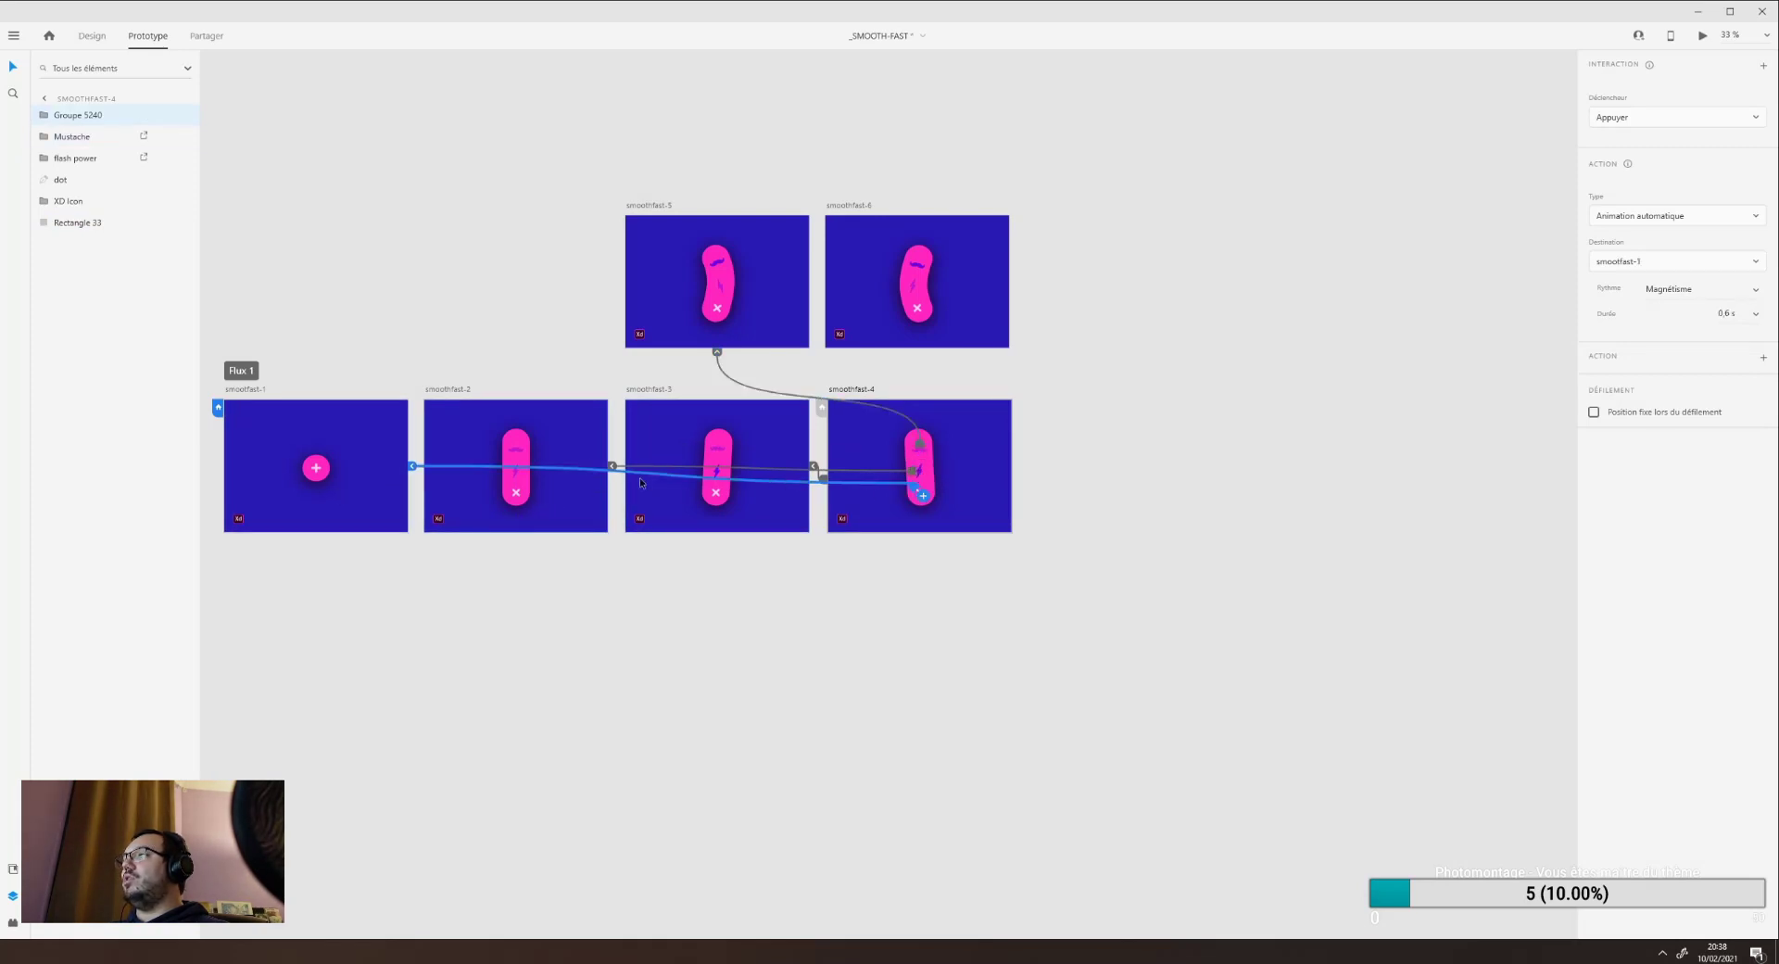
click(921, 454)
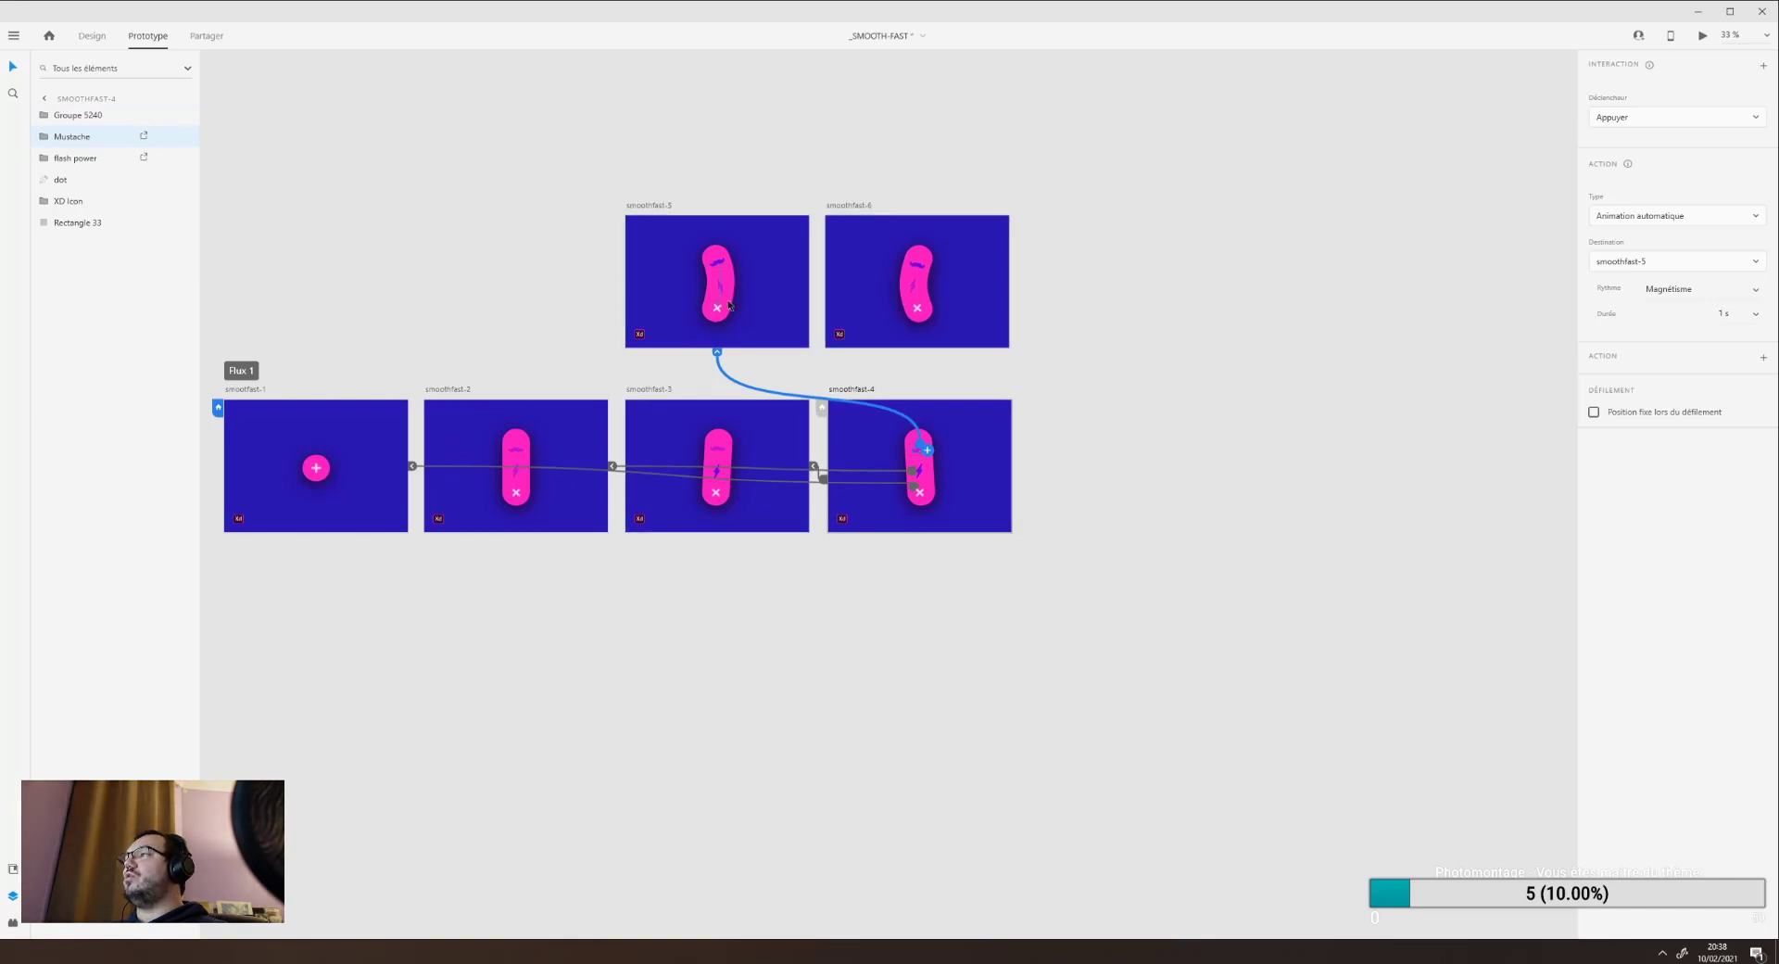
Inspect the Mustache group's interaction on smoothfast-3 and view the available action types without changing the current one.
click(718, 450)
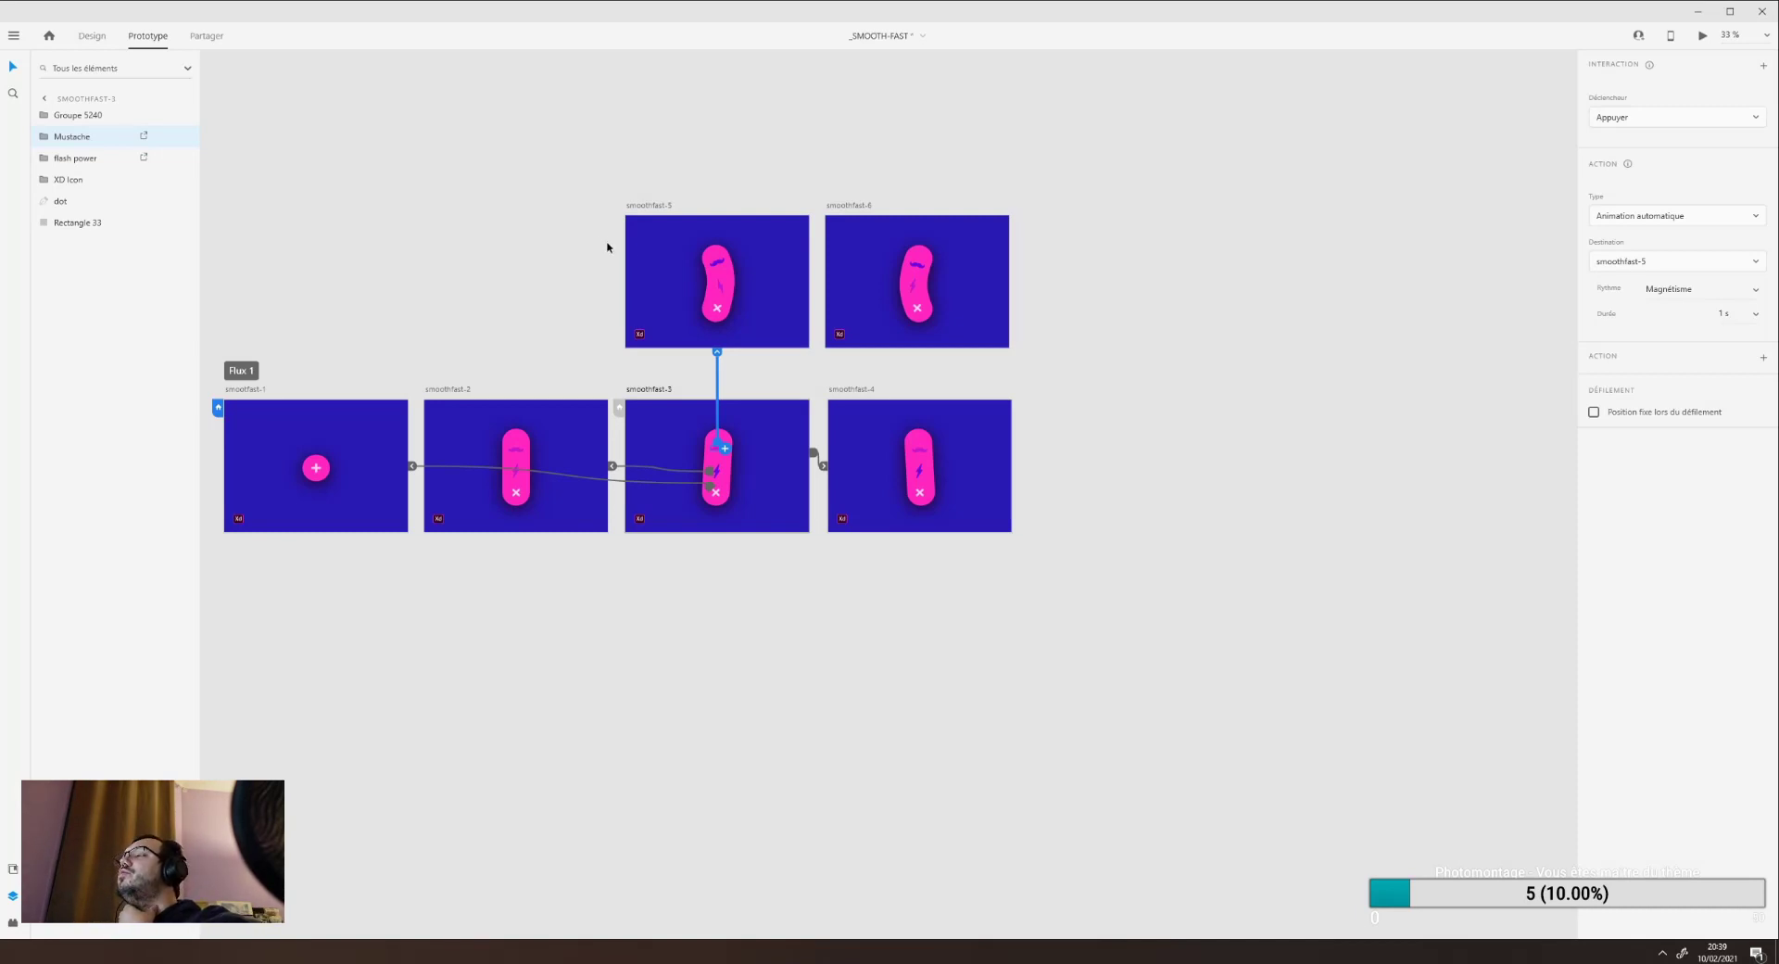
click(1637, 216)
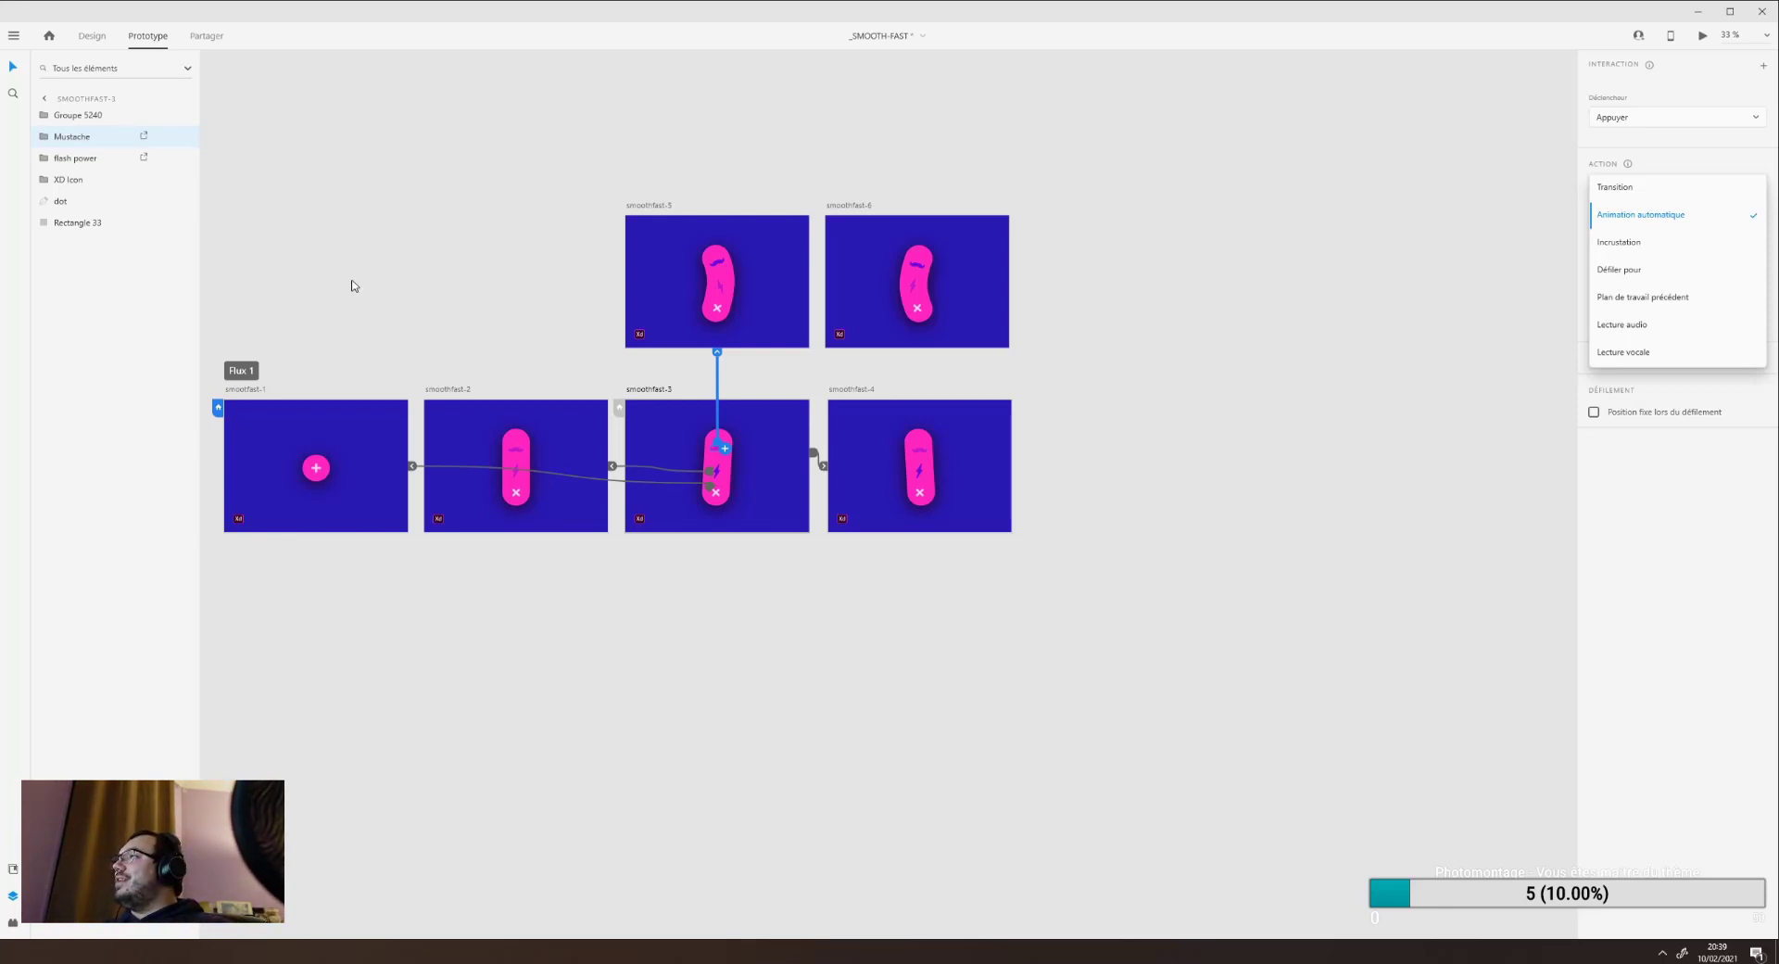
click(480, 257)
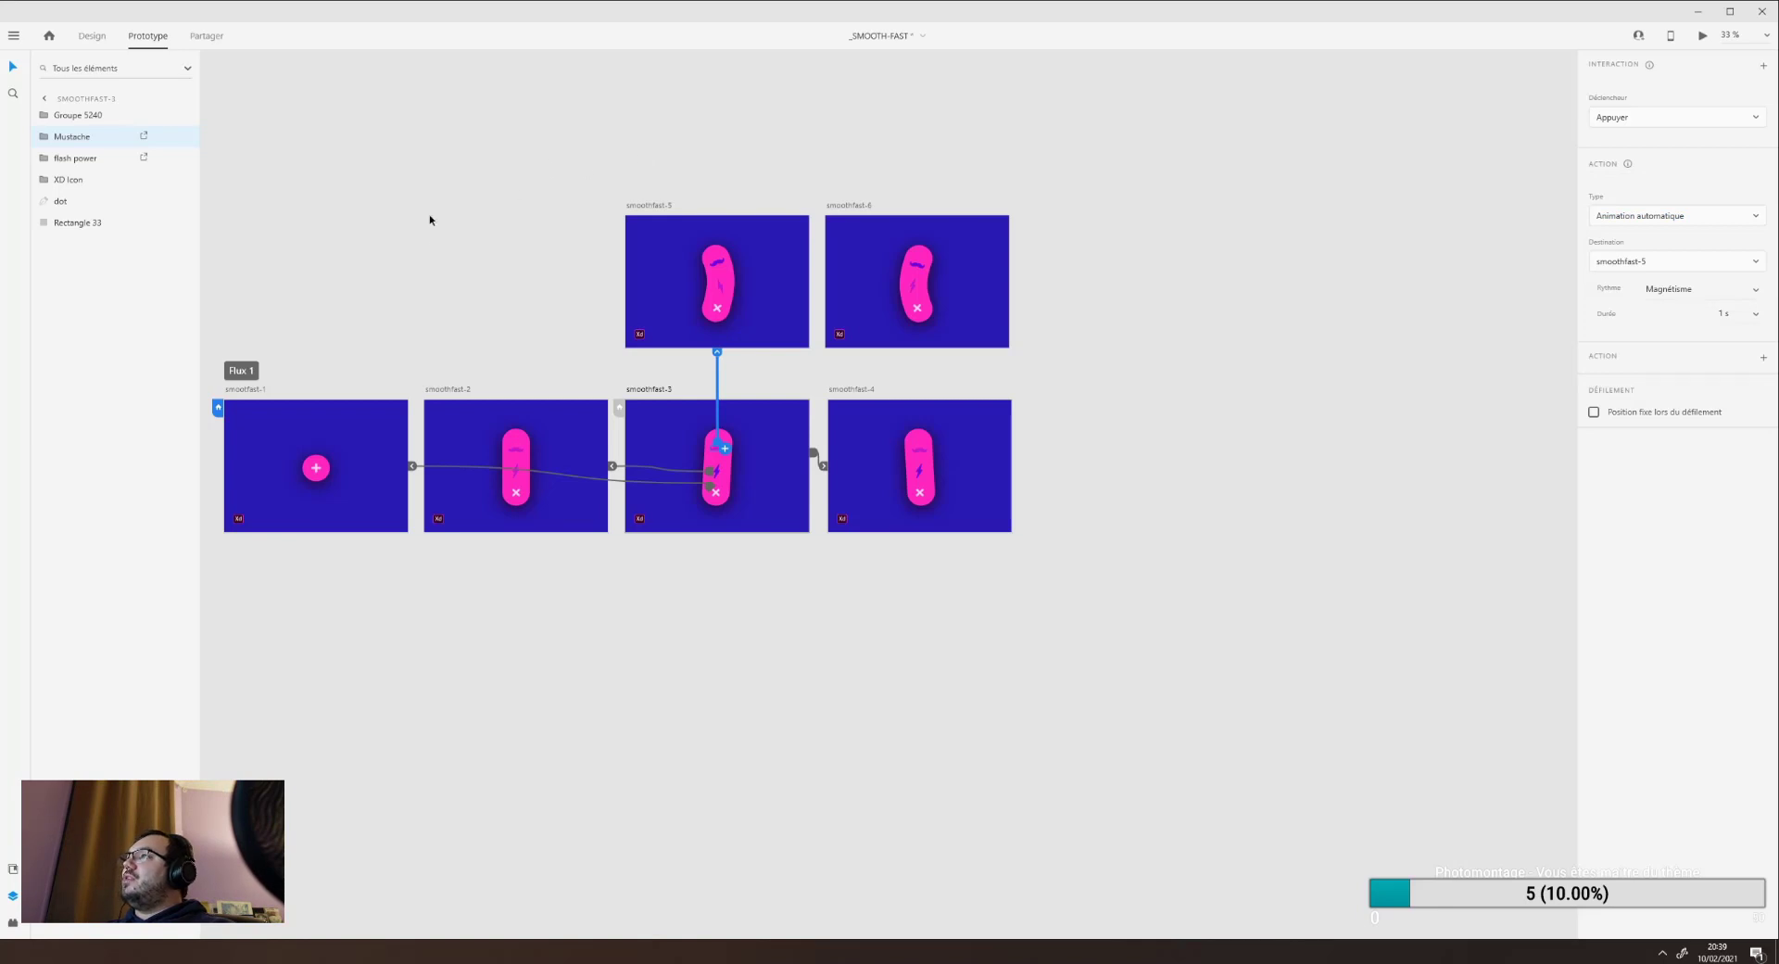
Show the connections of smoothfast-1 and bring the _SMOOTH-FAST preview window alongside the artboards.
click(243, 388)
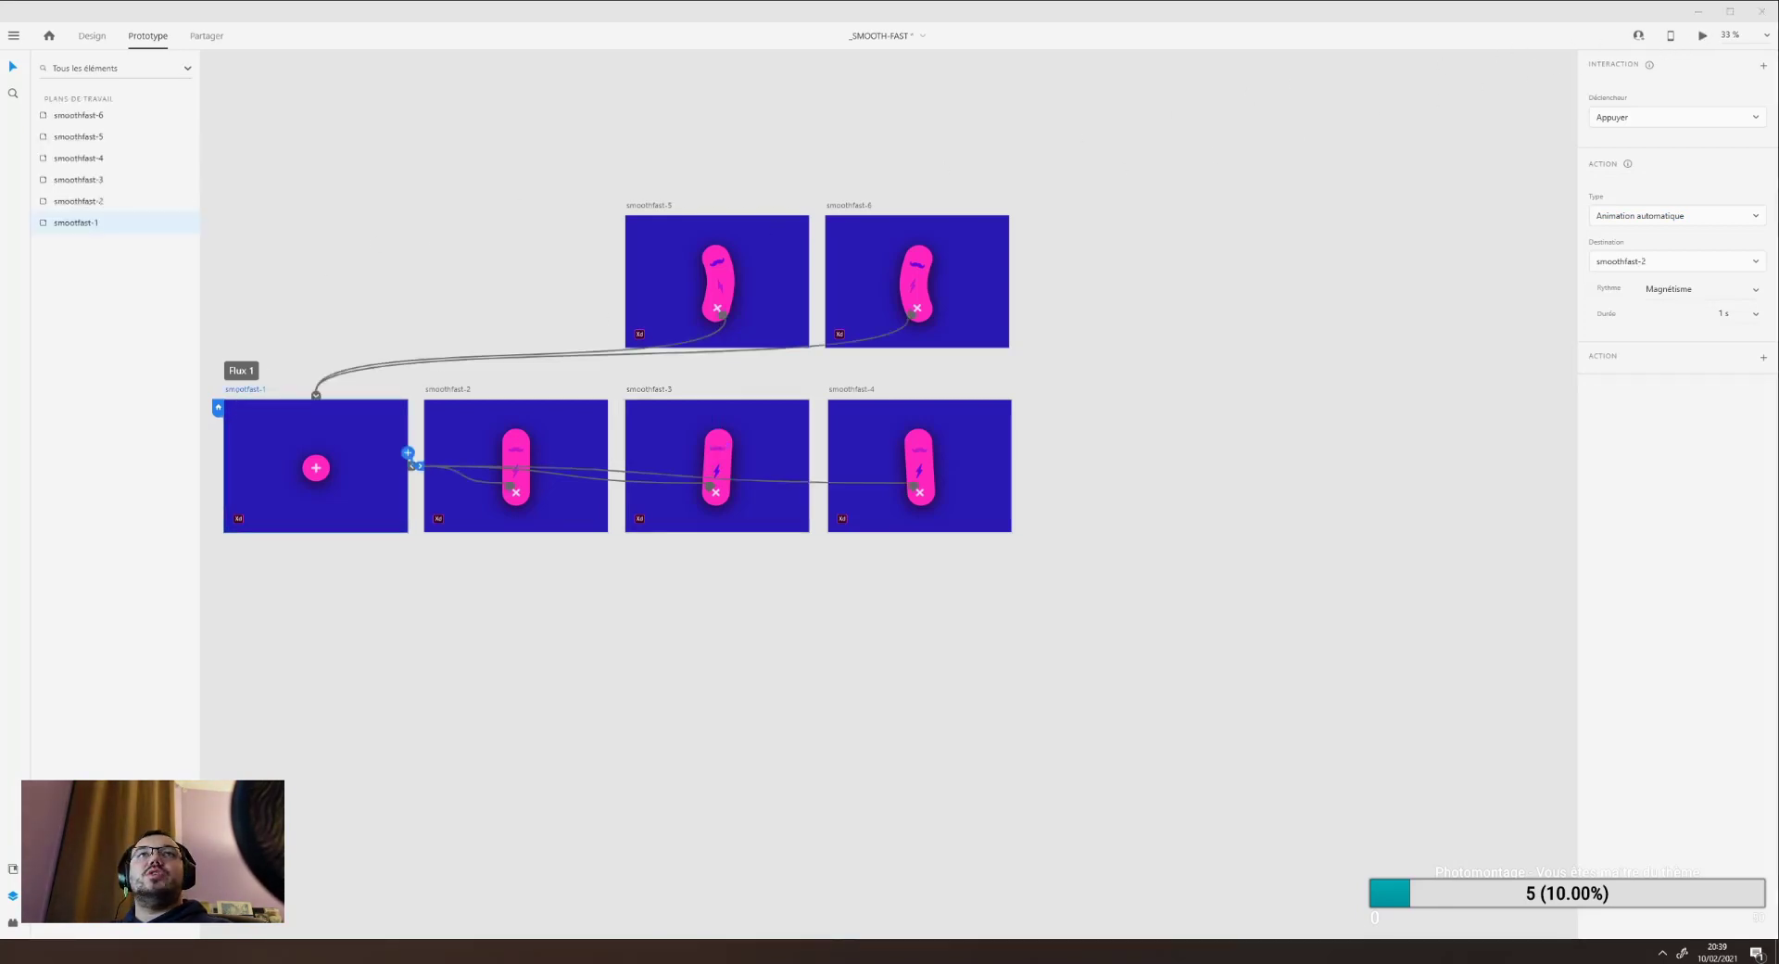
drag(0, 283, 1360, 163)
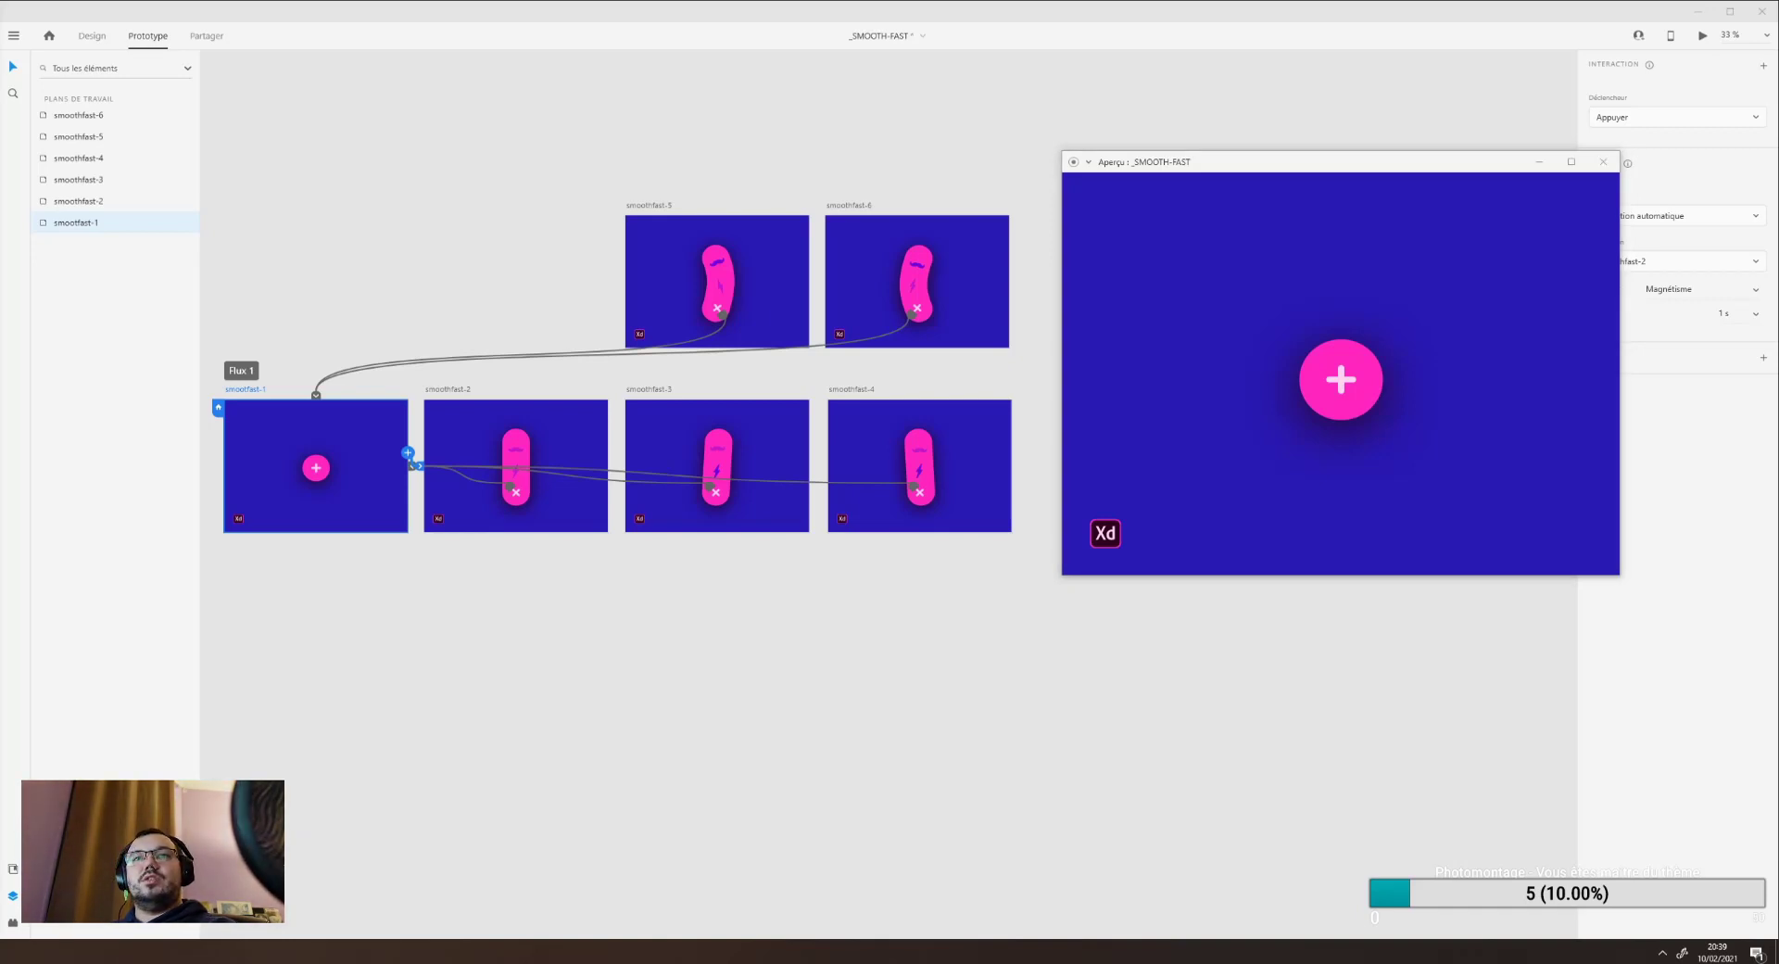
Switch to the browser and look through pages 5 to 7 of XD Guru's XD Animation Examples & Templates before returning to Adobe XD.
key(alt+Tab)
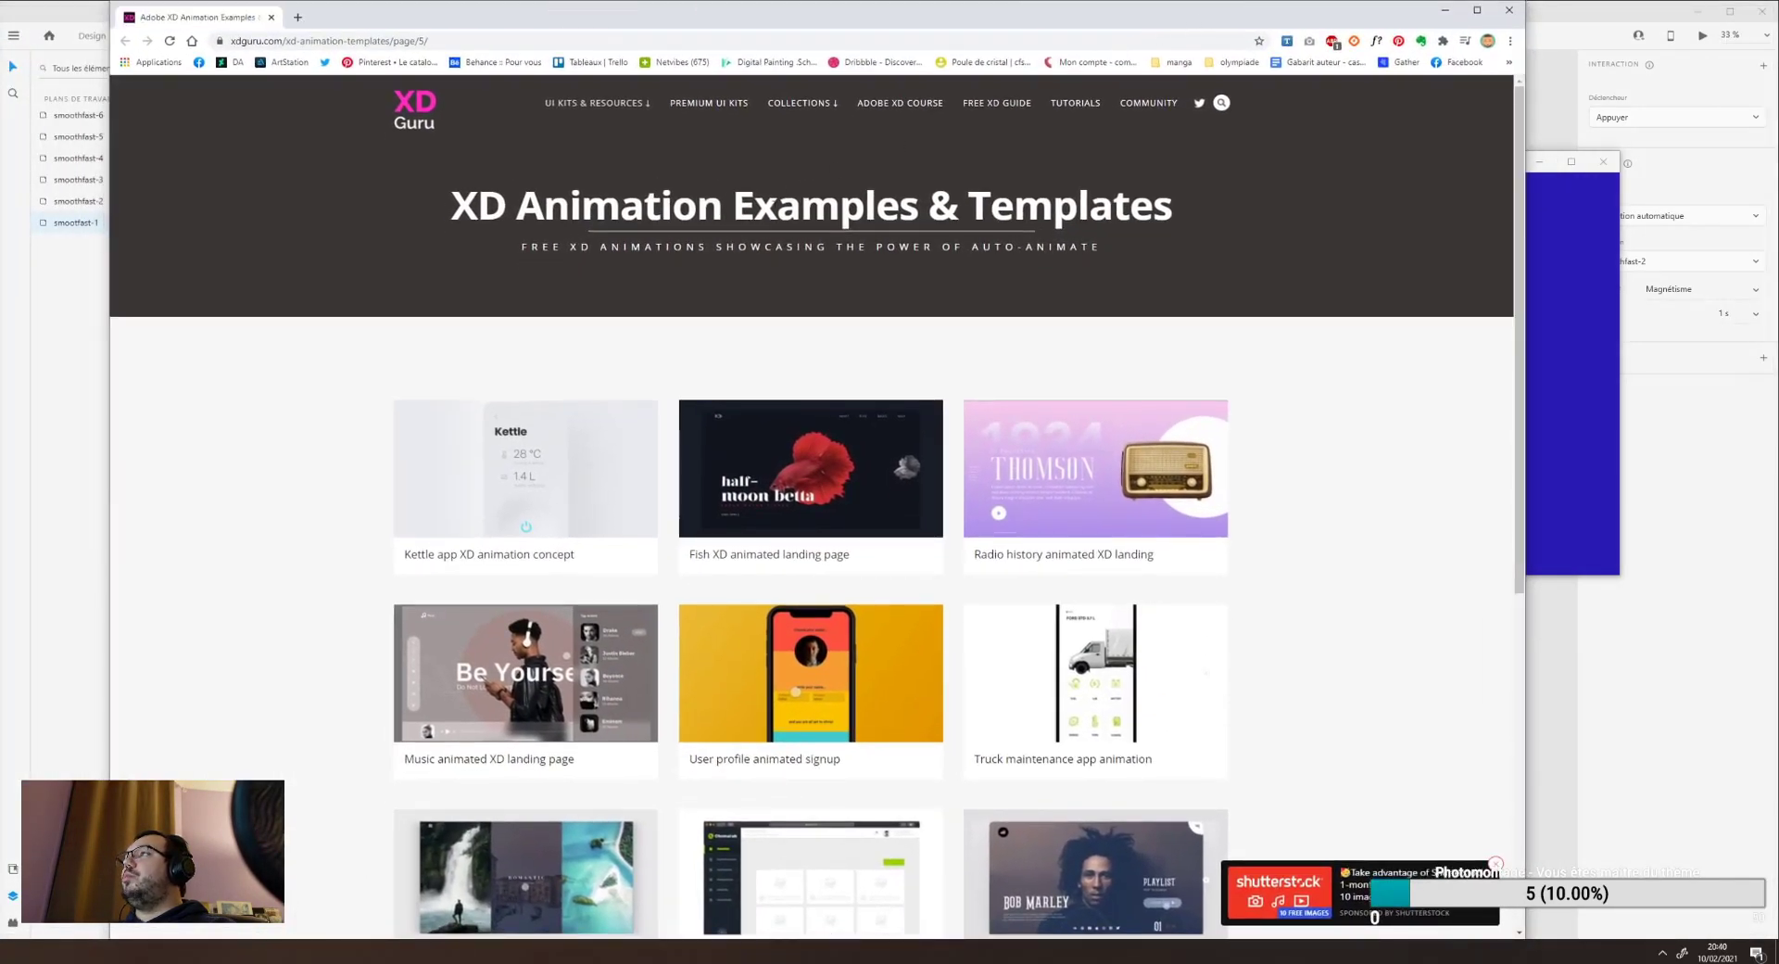
scroll(547, 408, down, 2)
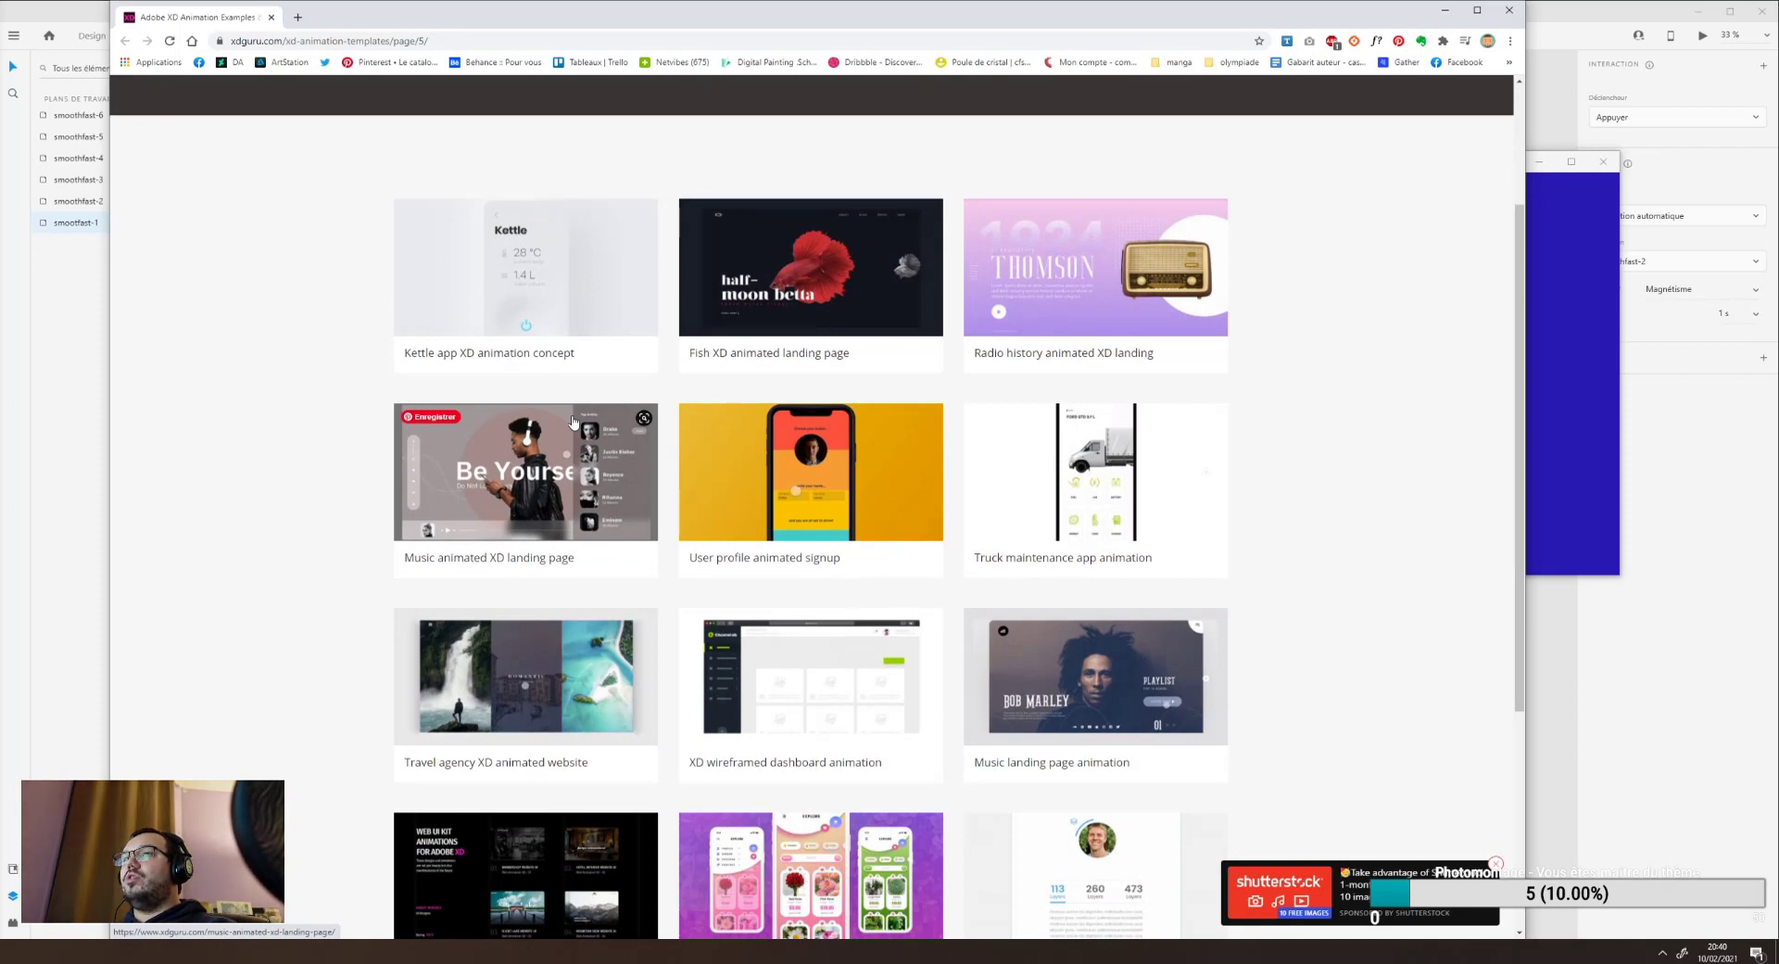
scroll(573, 421, down, 3)
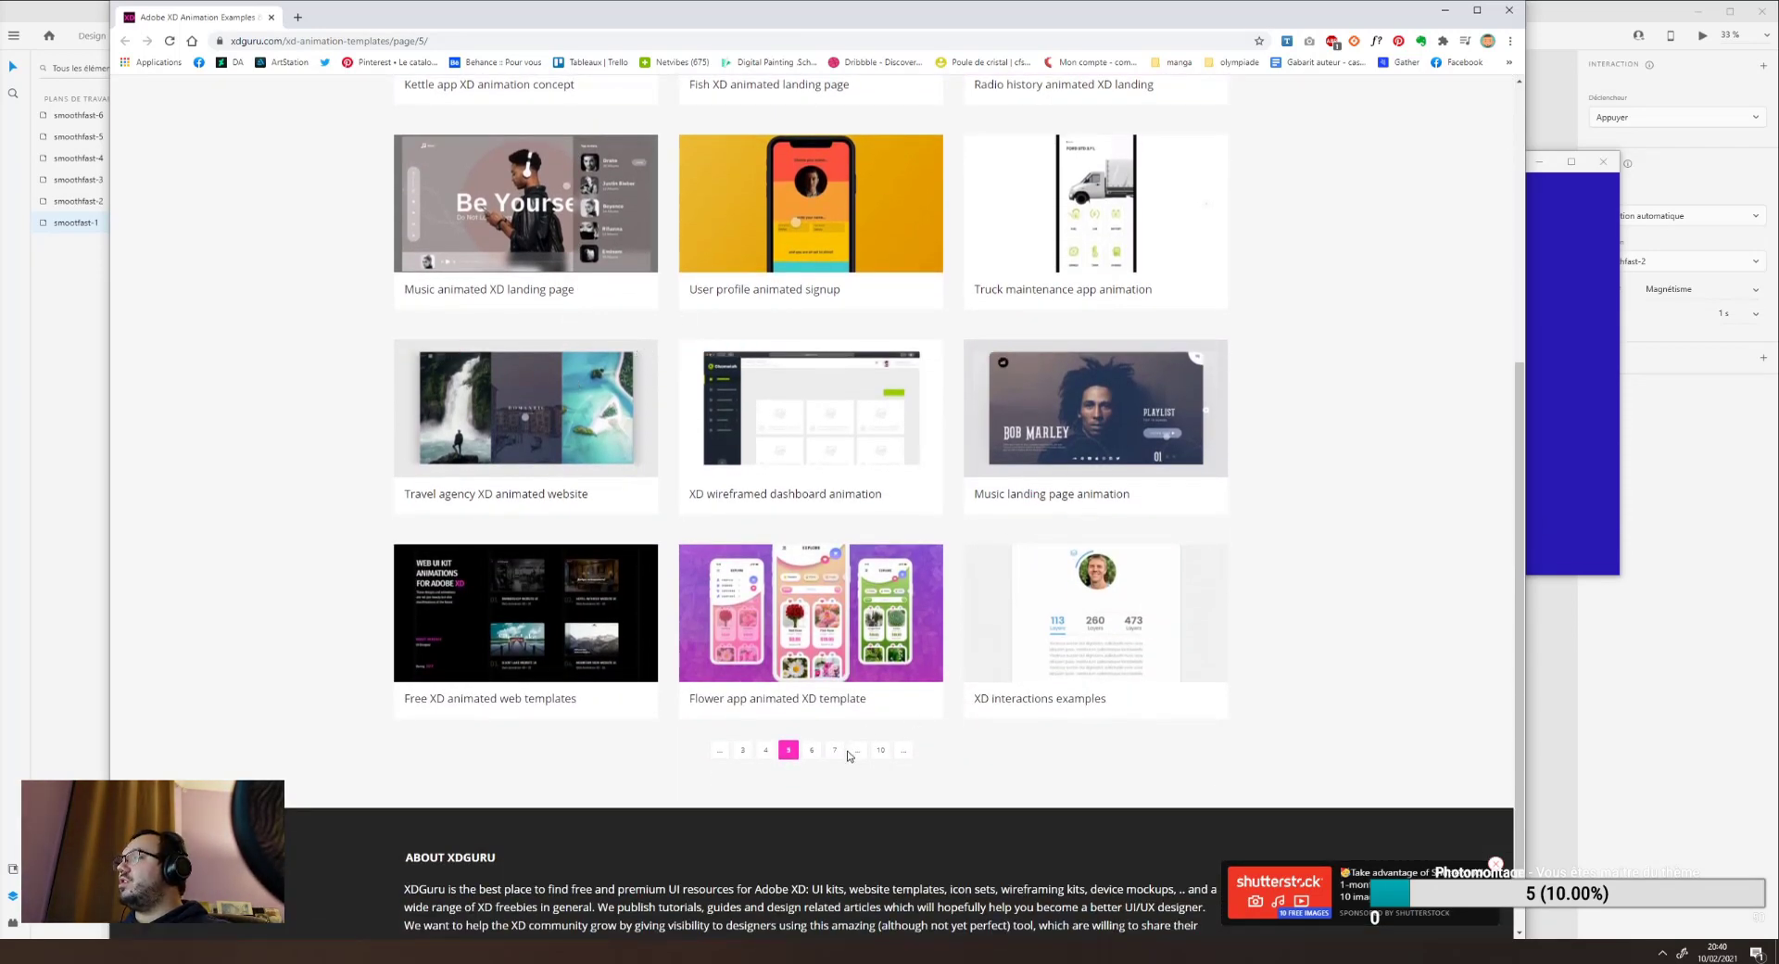
click(819, 749)
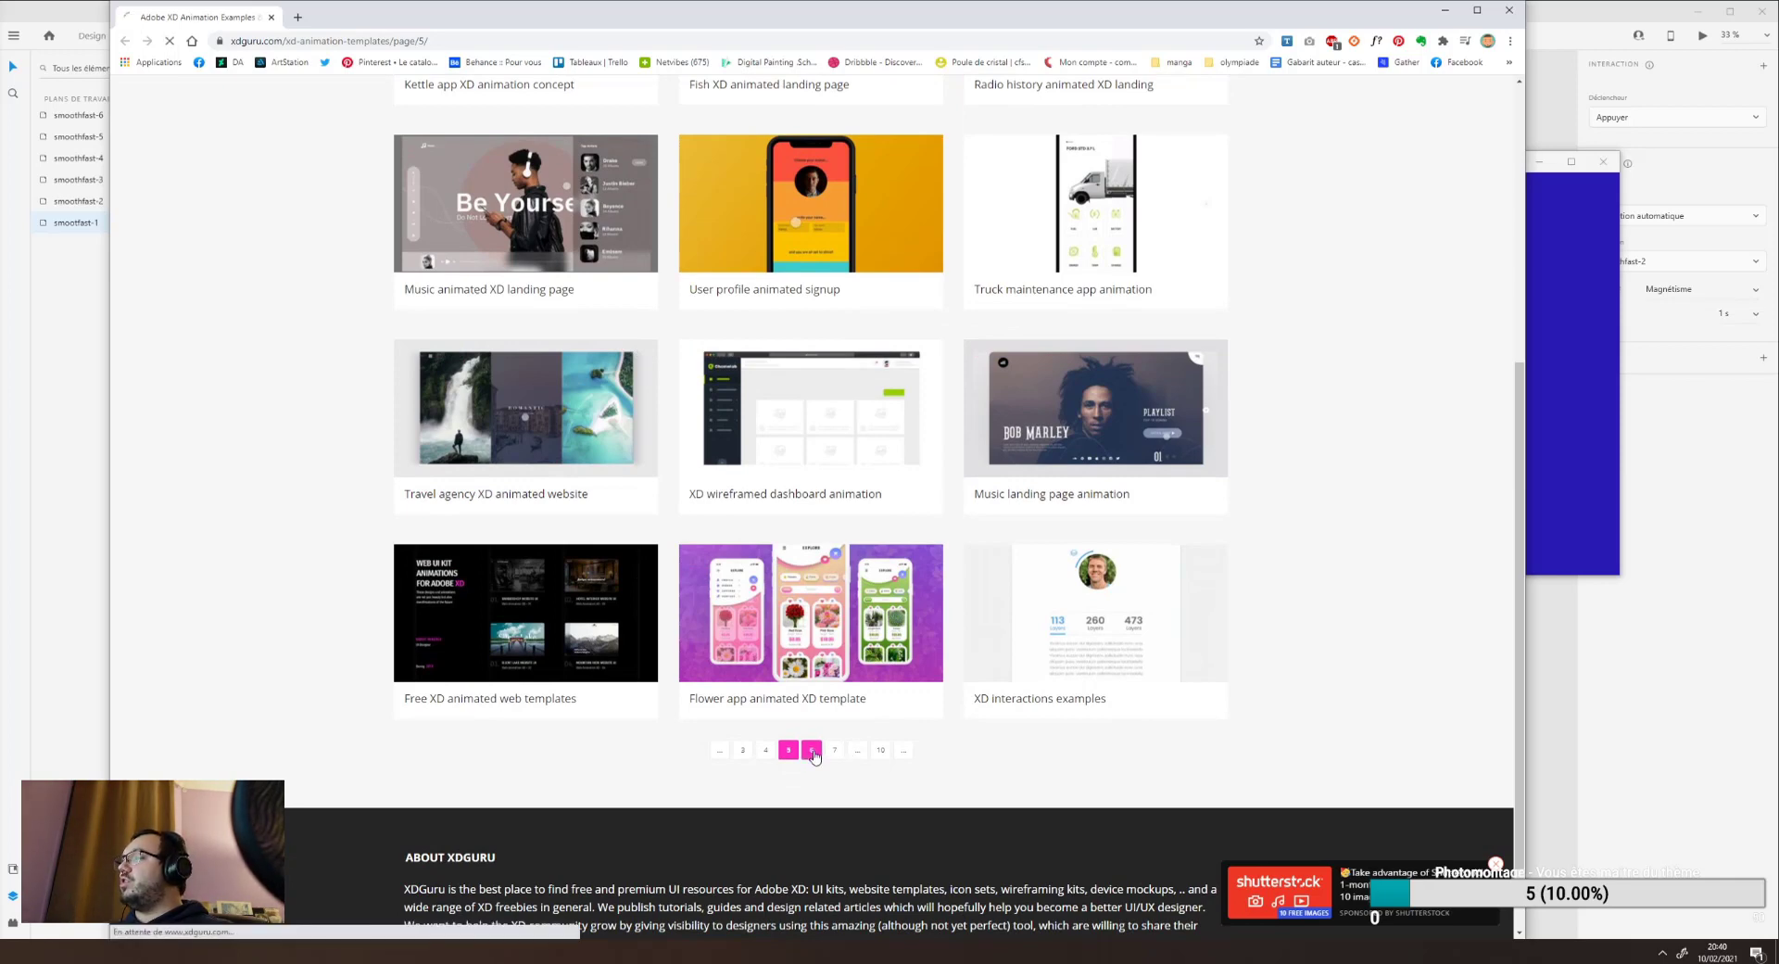
scroll(821, 742, down, 6)
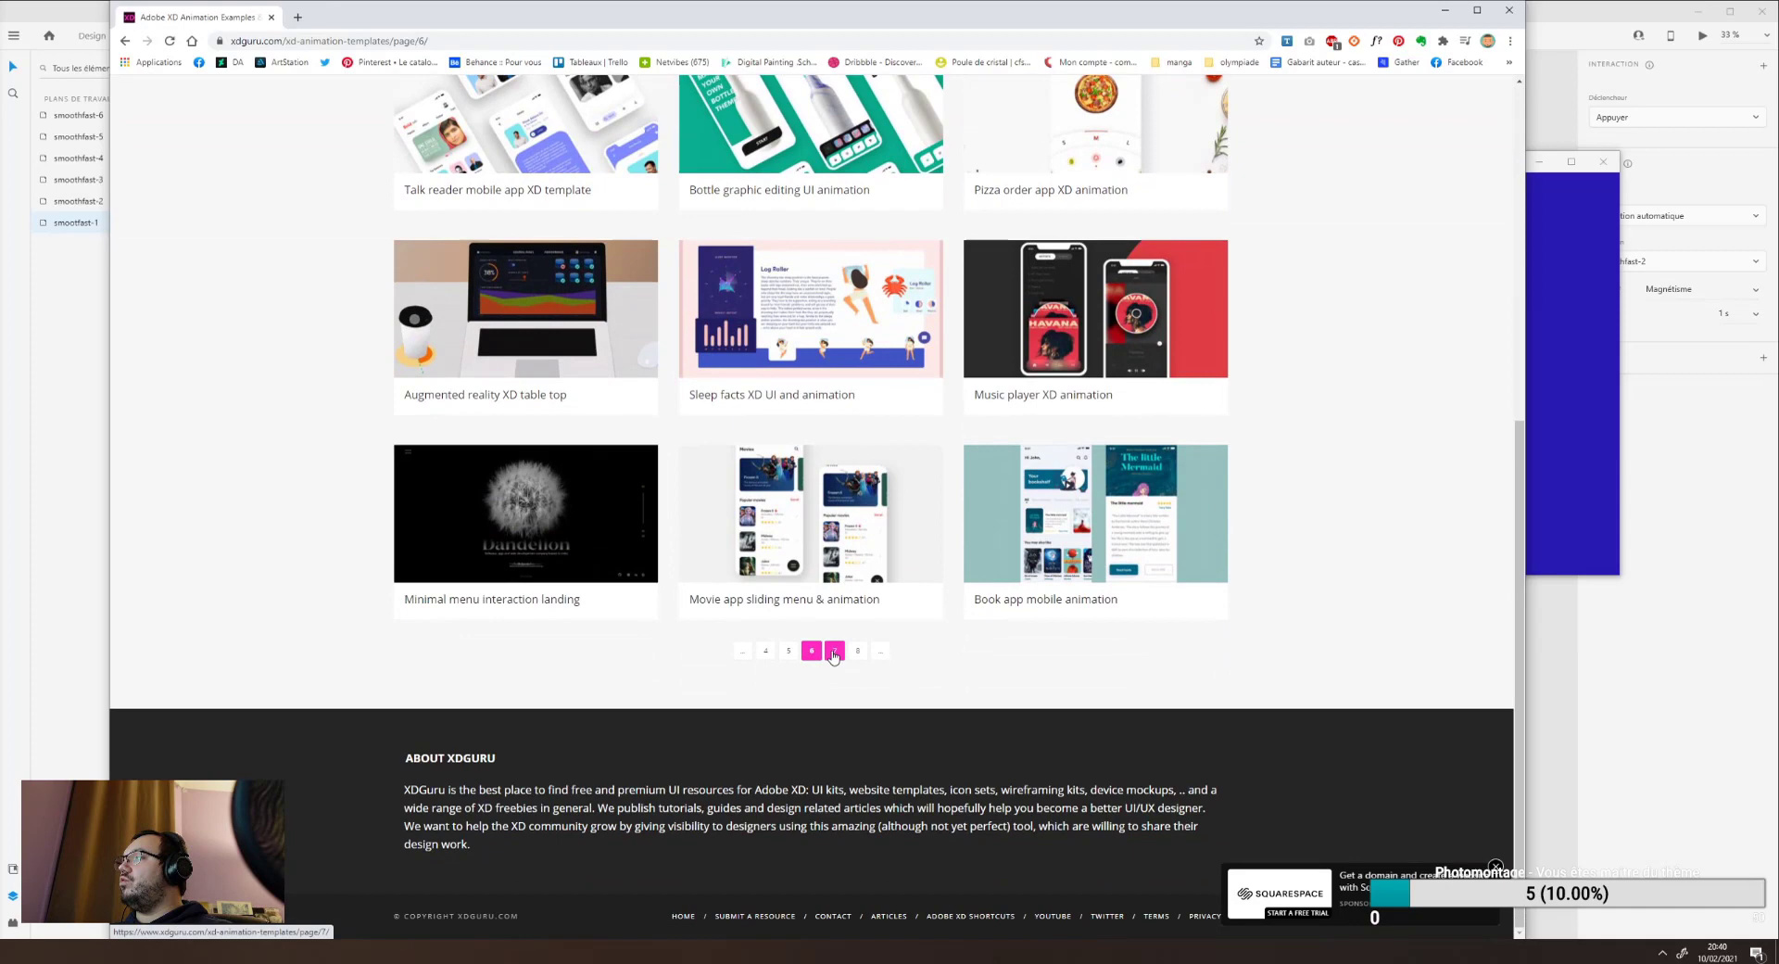
click(833, 652)
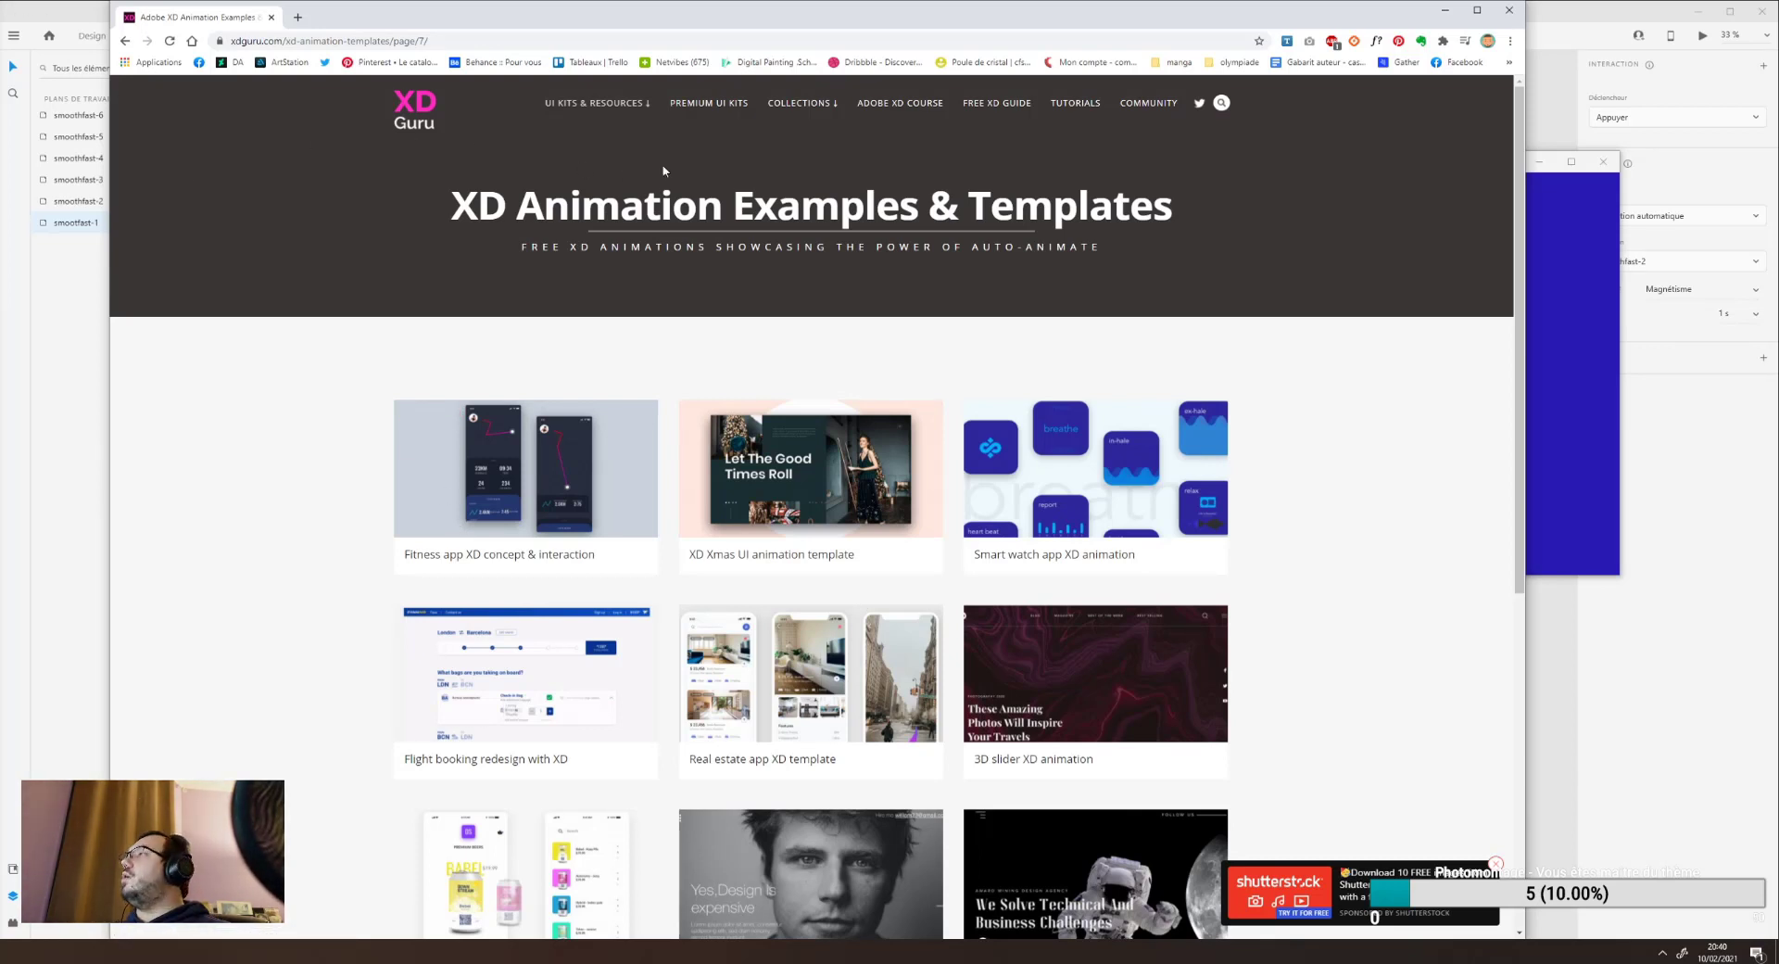
click(1444, 11)
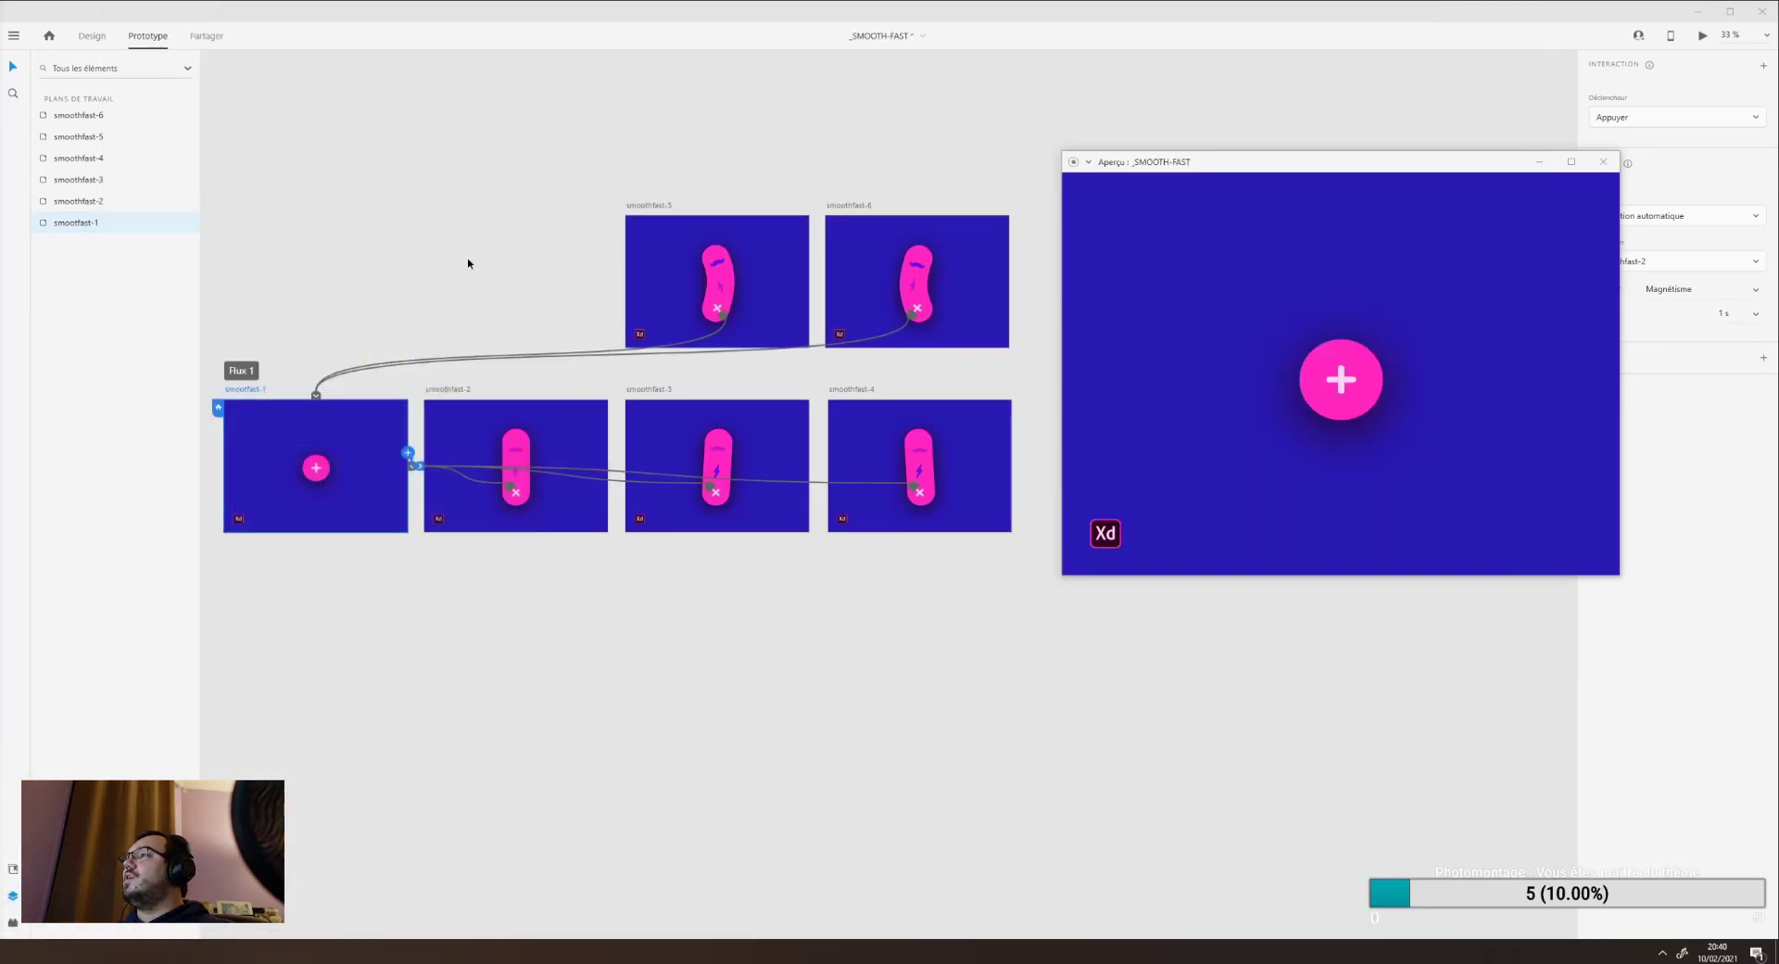
Play the prototype from smoothfast-1 in the preview, opening the plus button's menu and triggering the flash icon.
drag(1249, 162, 1116, 157)
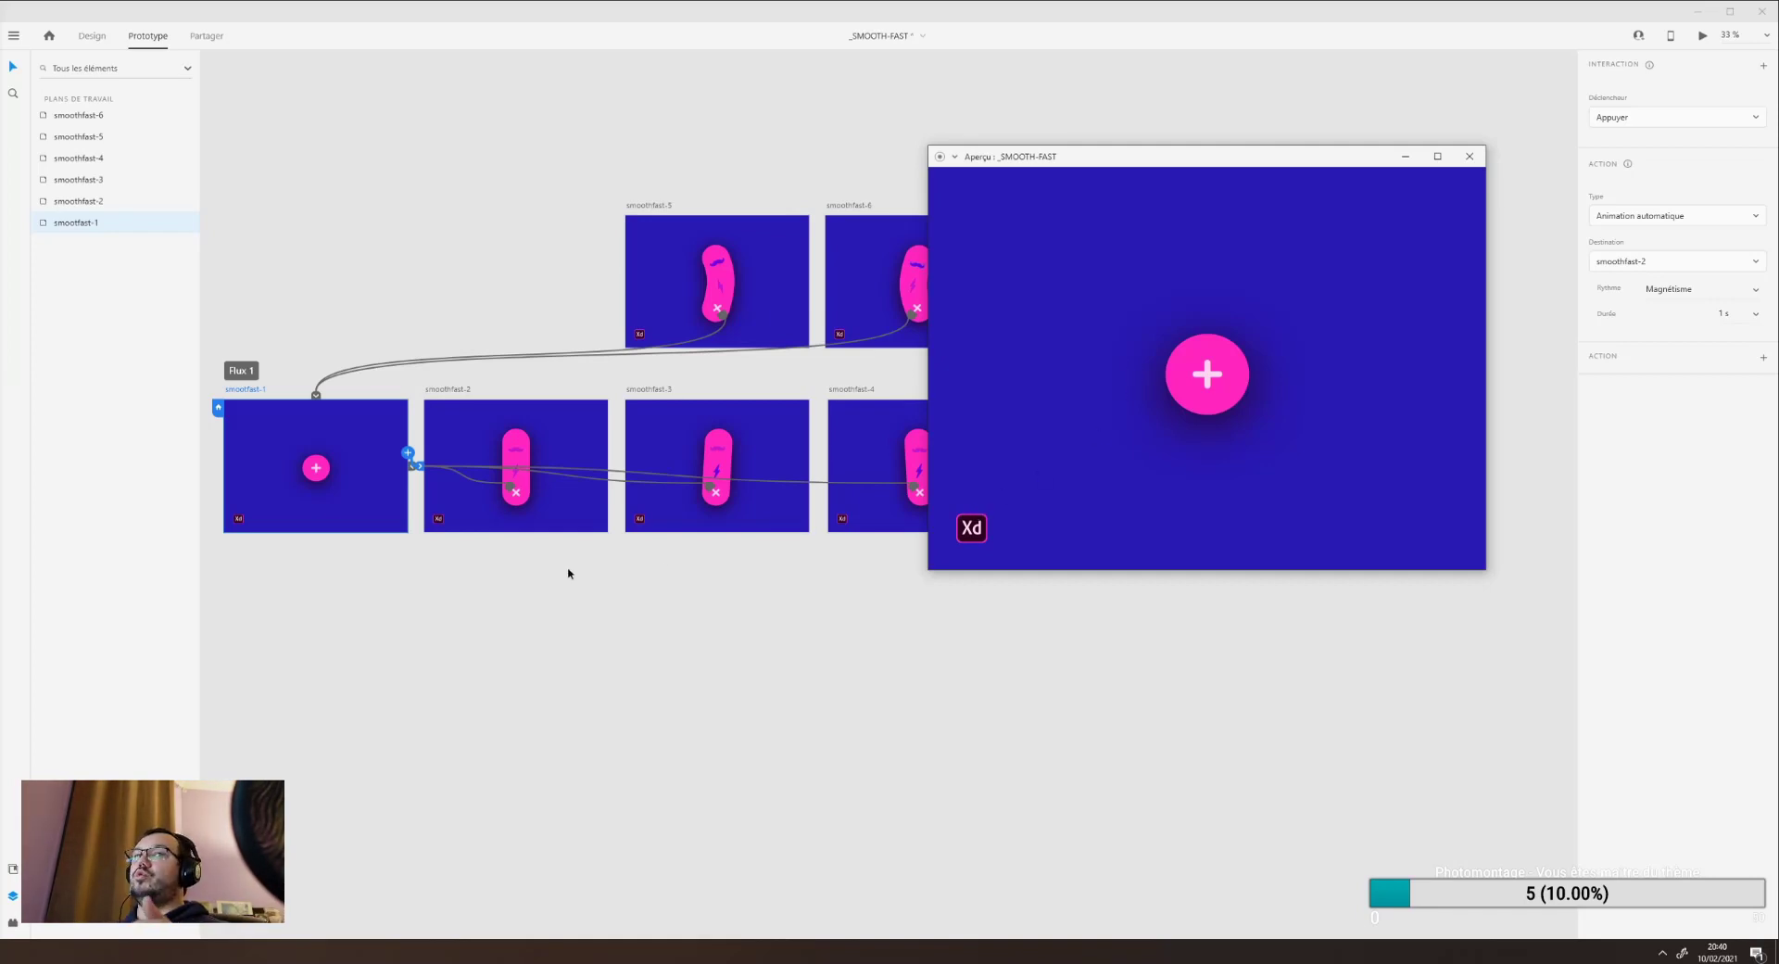
click(1220, 382)
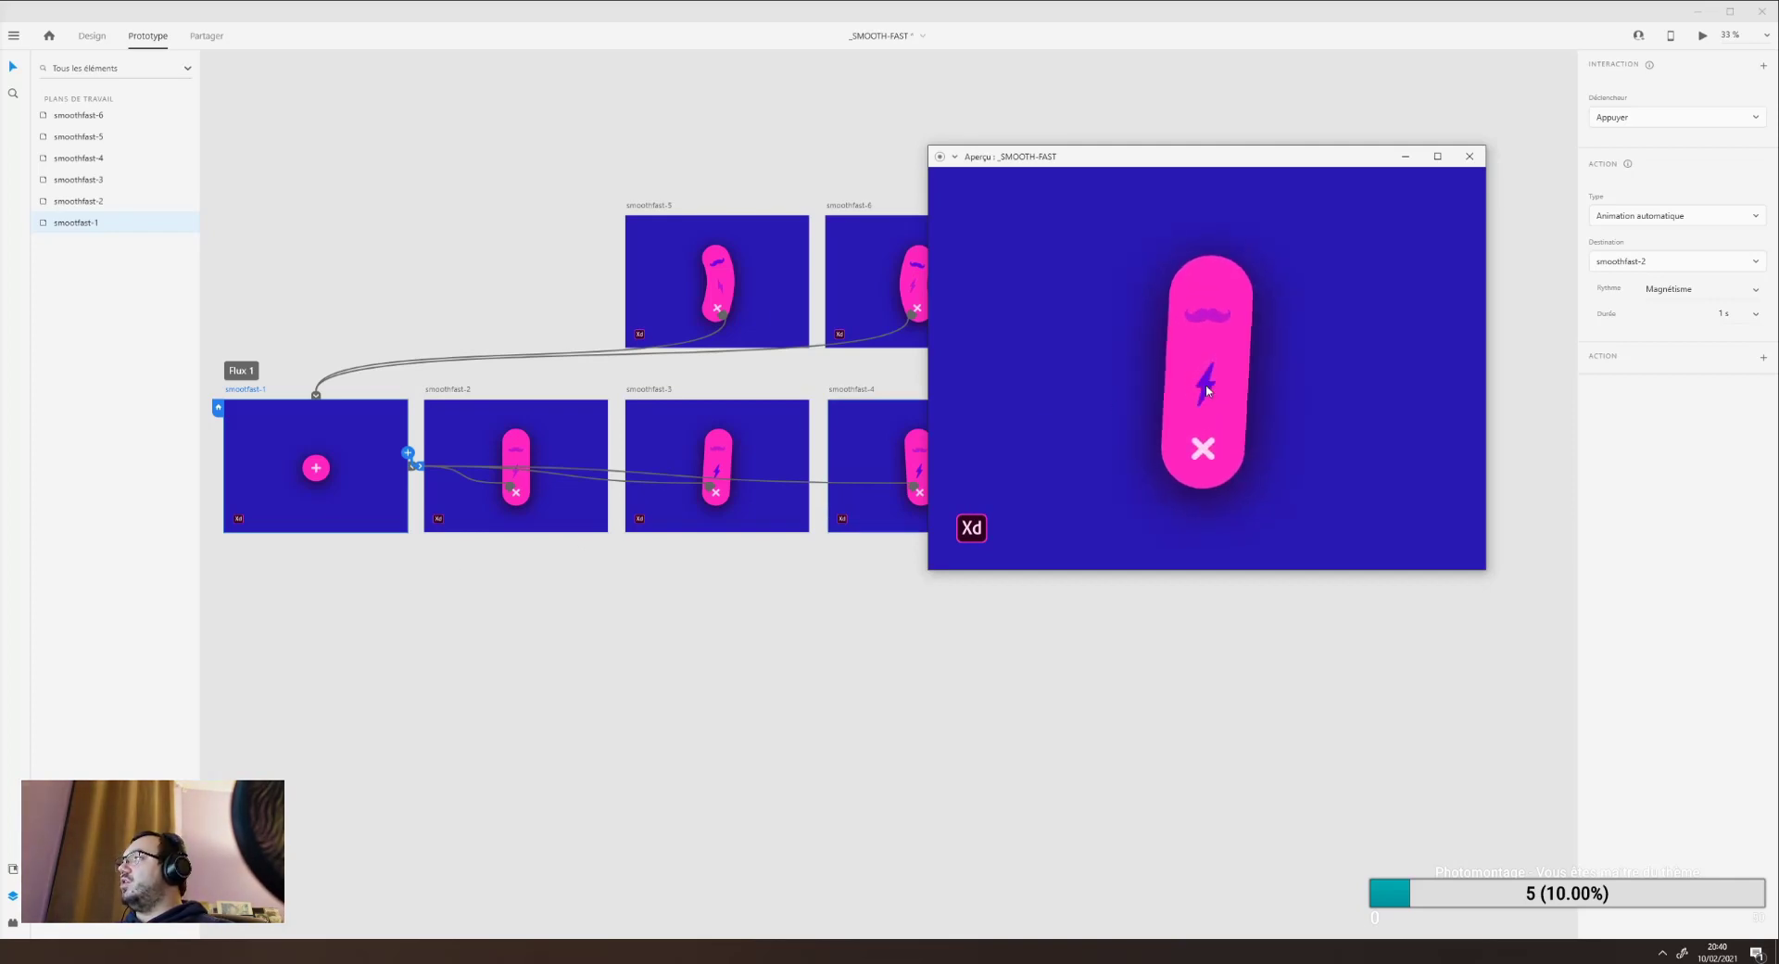
click(1210, 391)
click(1217, 391)
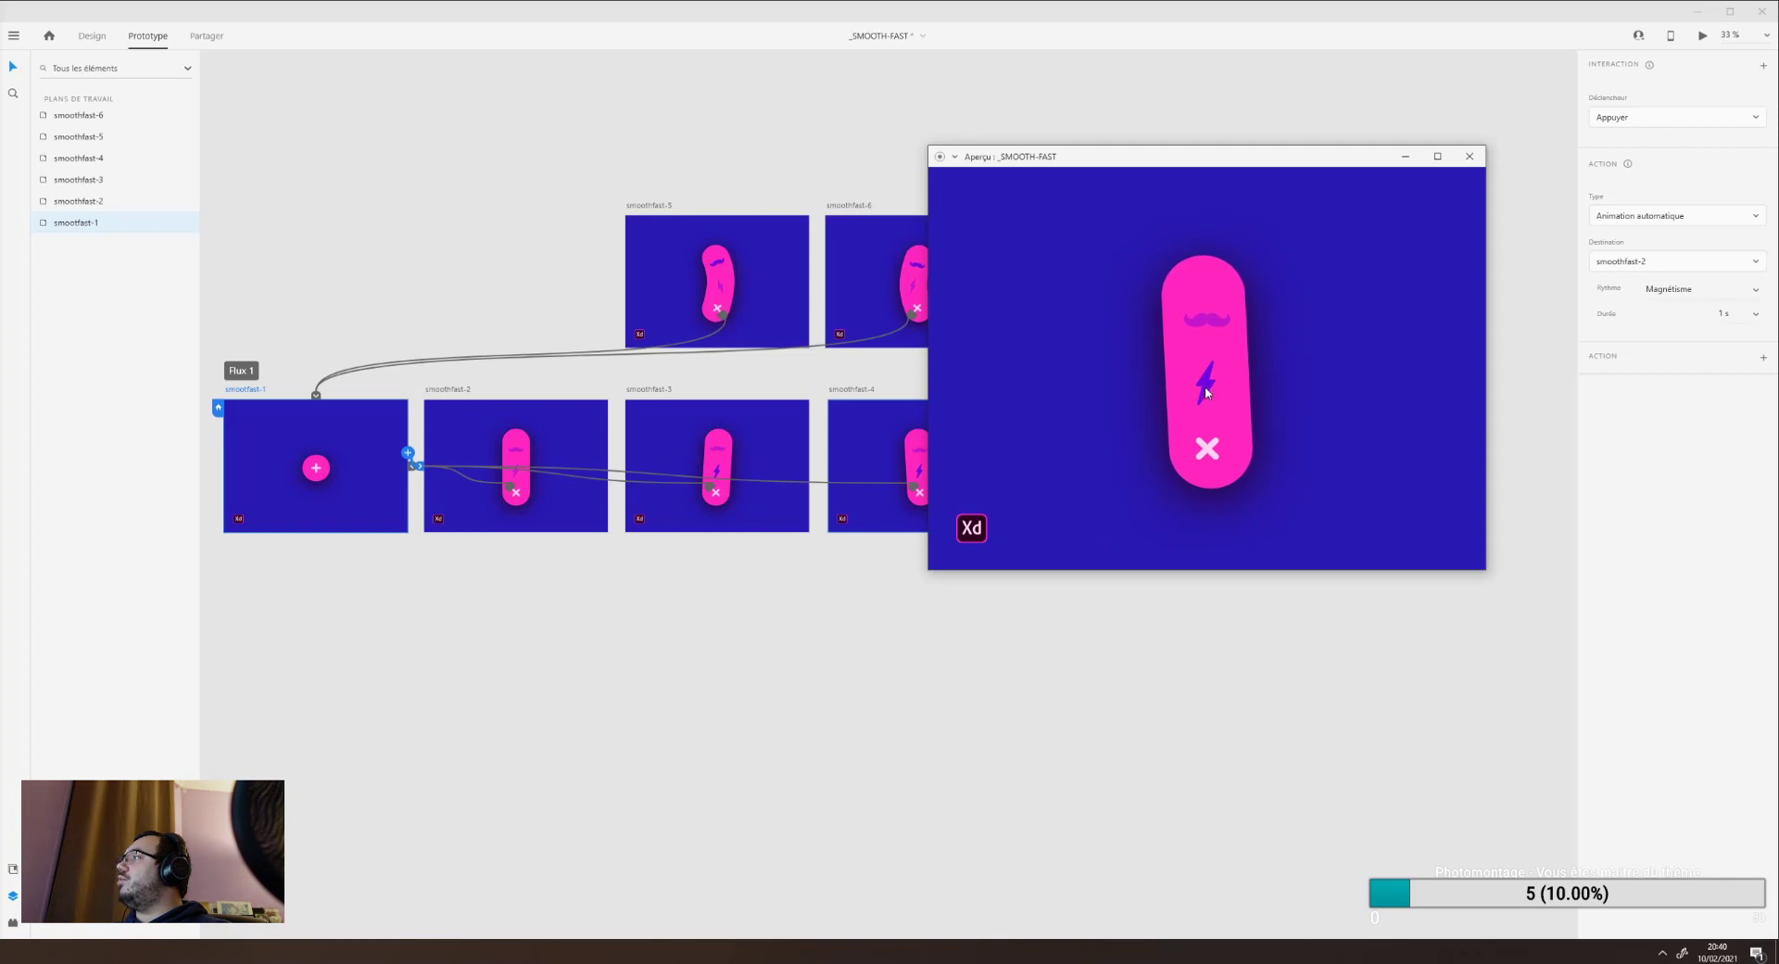
Set the duration of the flash power interaction from smoothfast-2 to smoothfast-3 to 0.2 s.
click(777, 544)
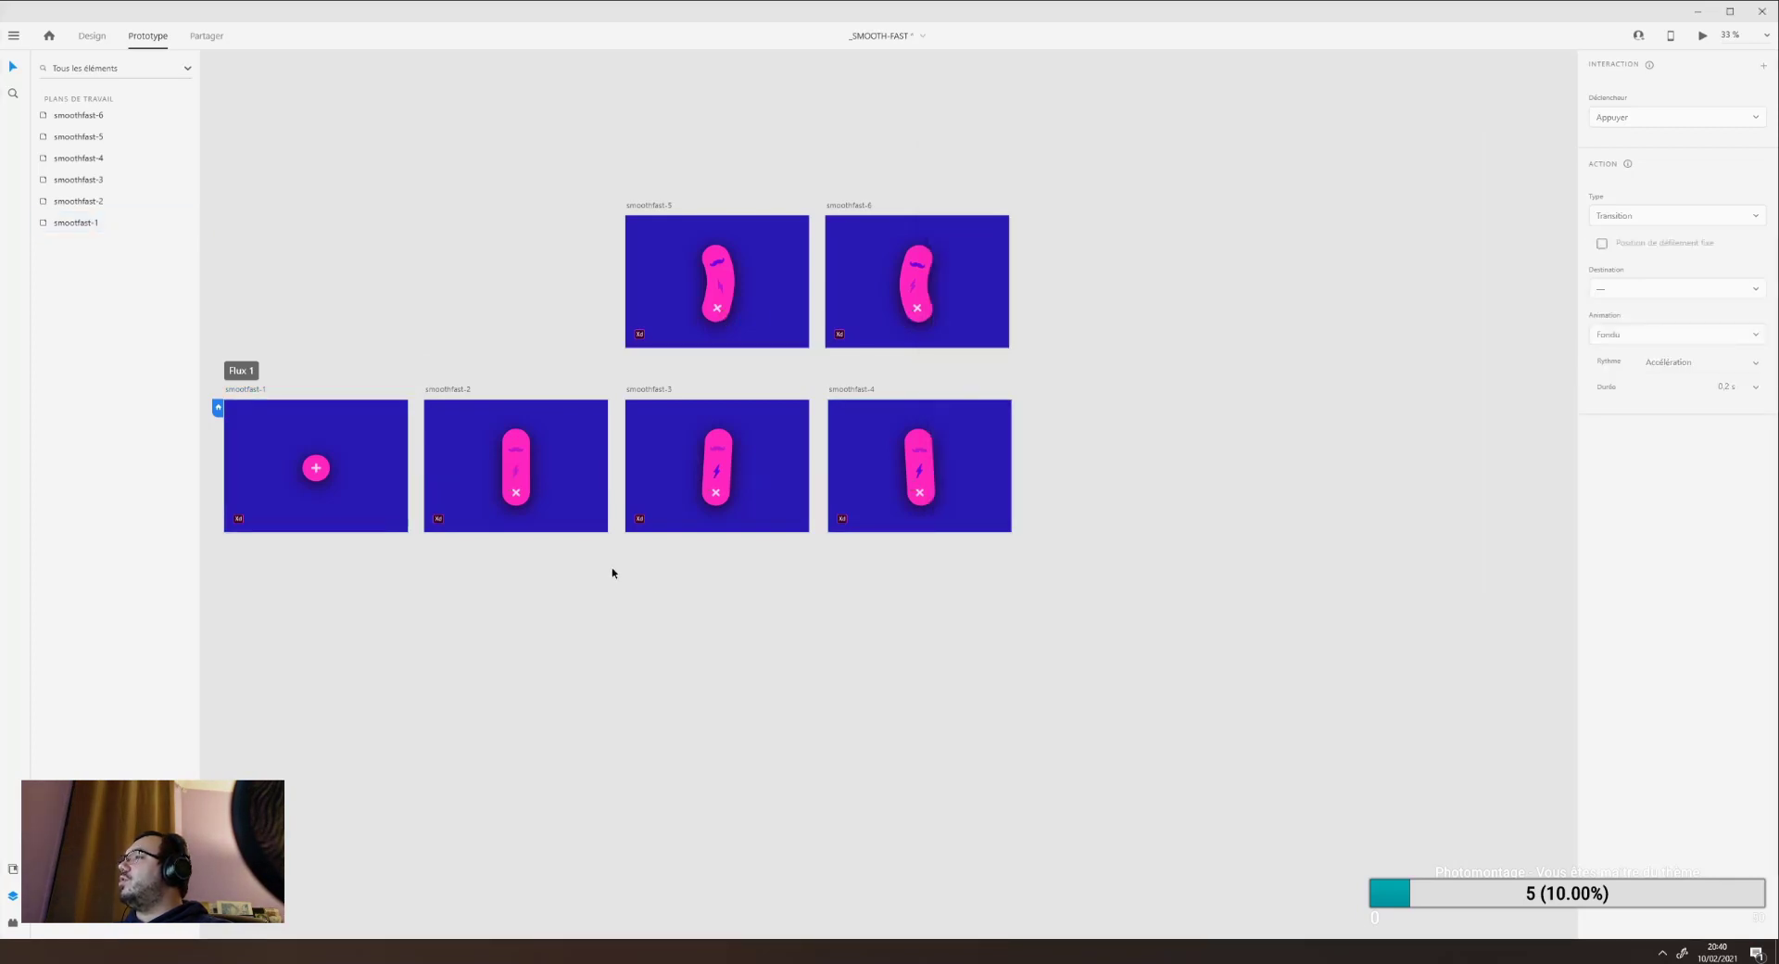
click(755, 469)
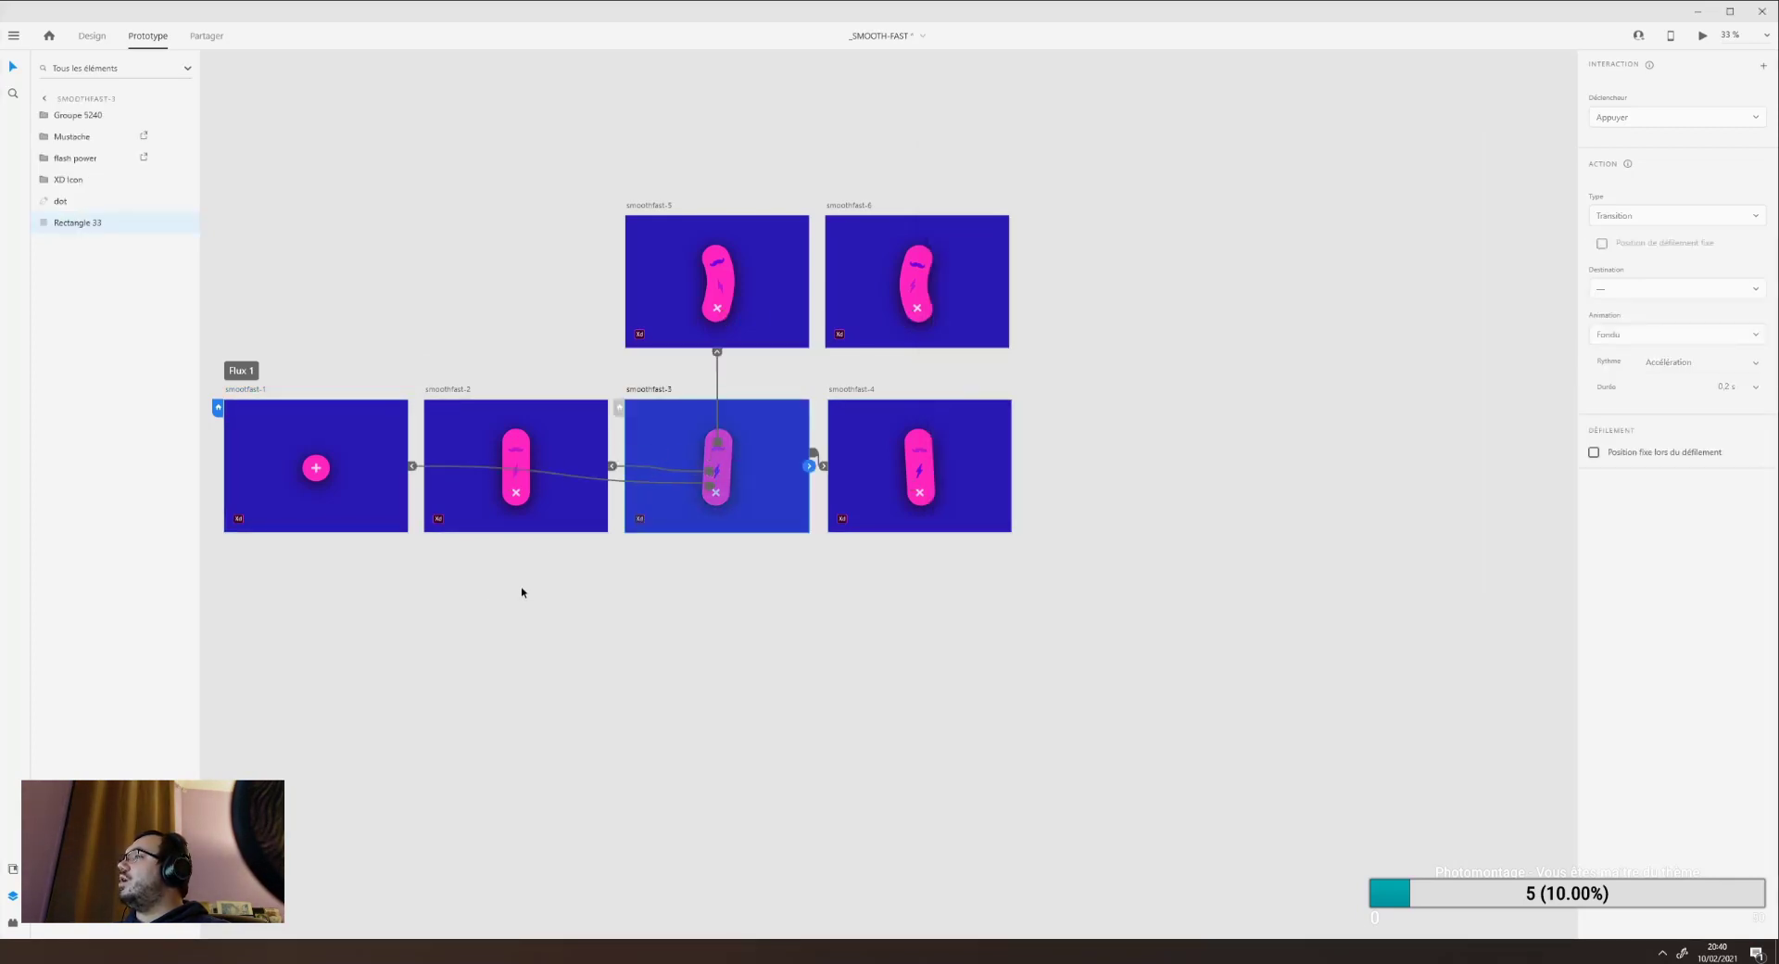
click(460, 391)
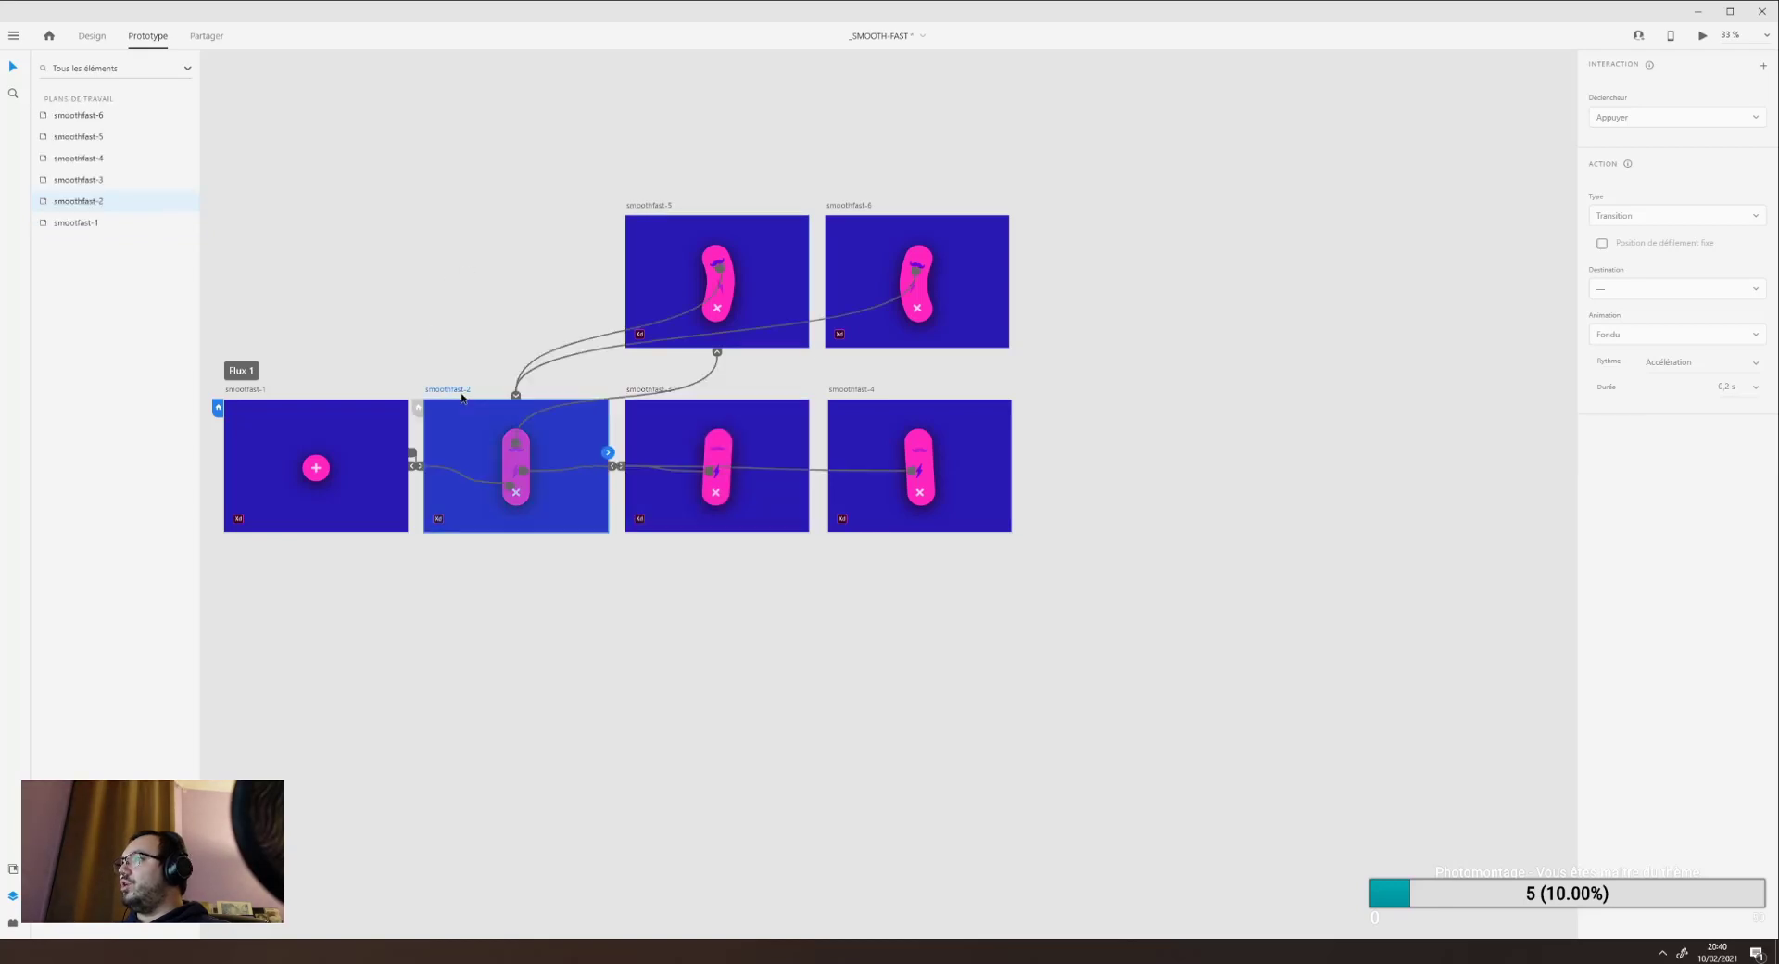
click(524, 478)
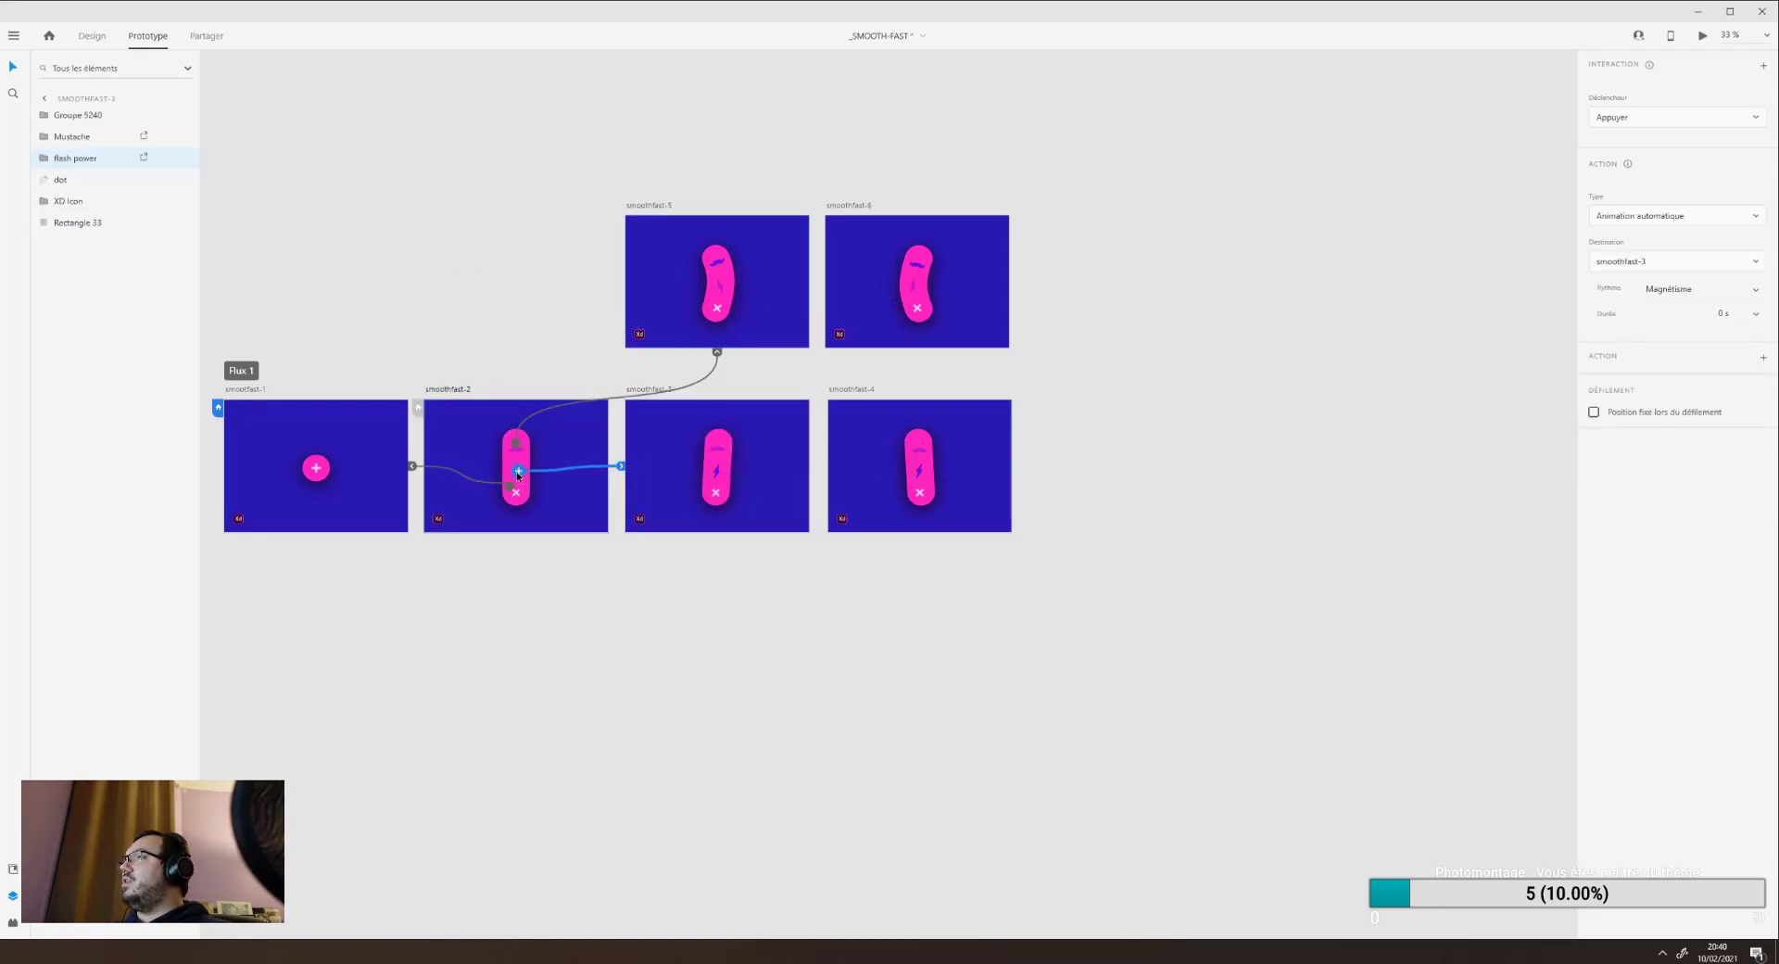
click(1758, 316)
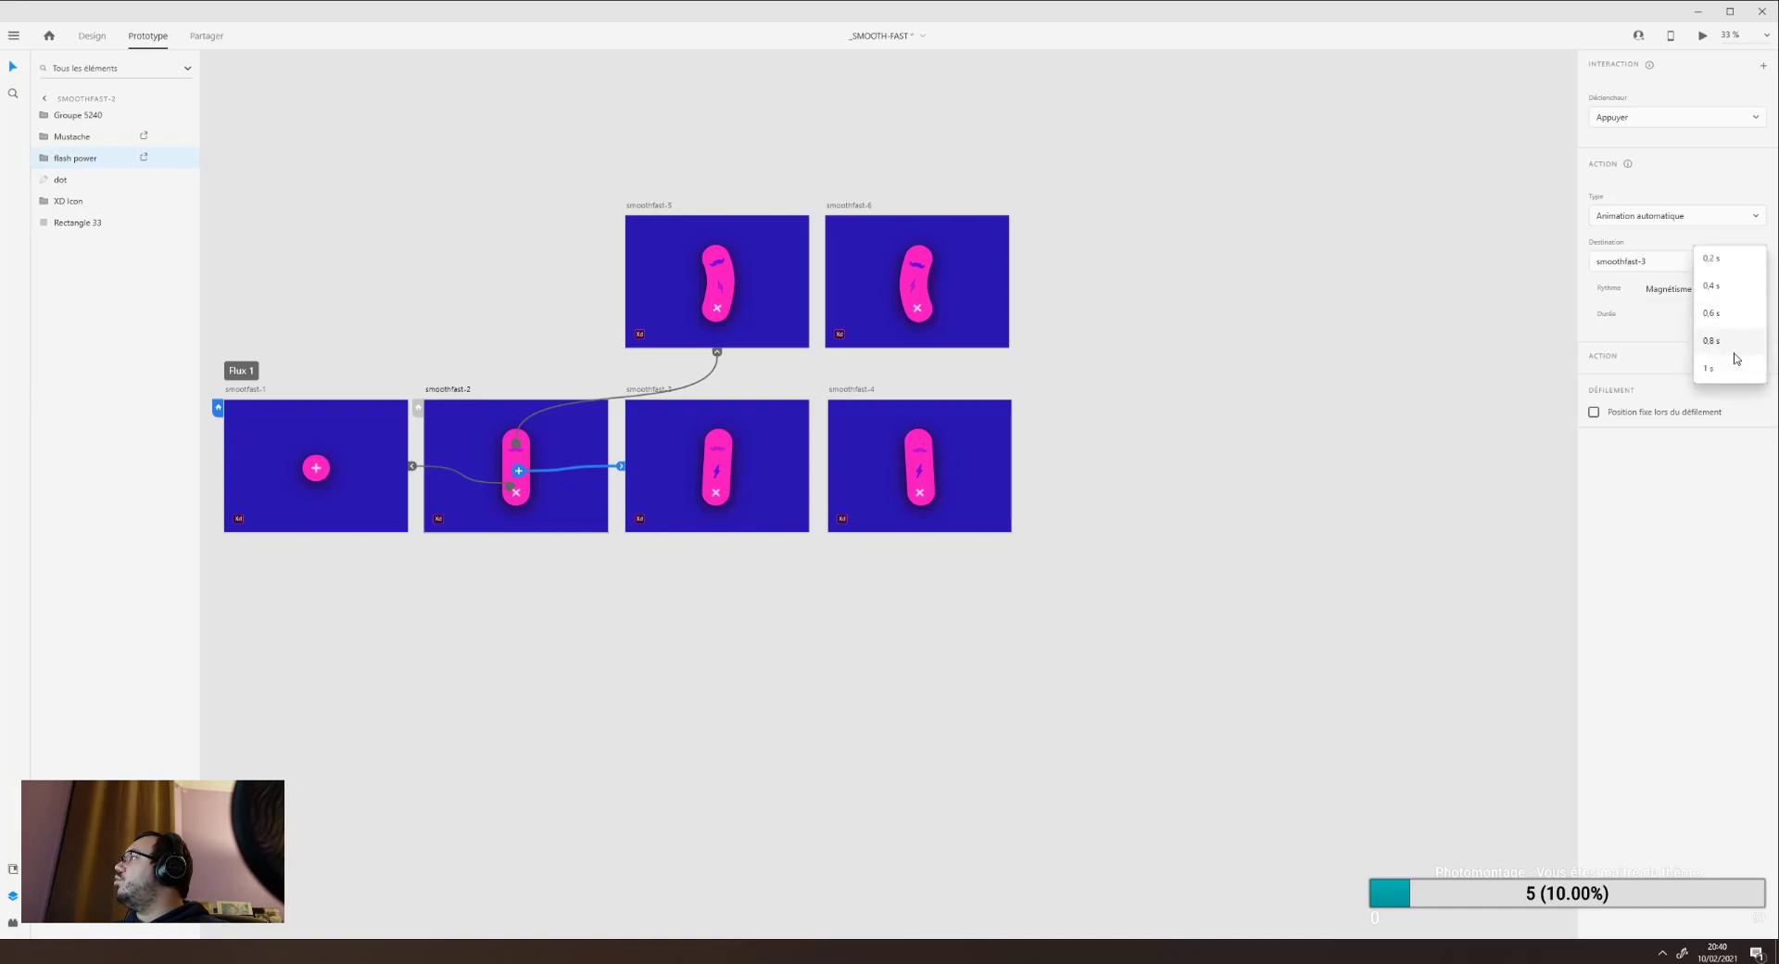
click(1714, 259)
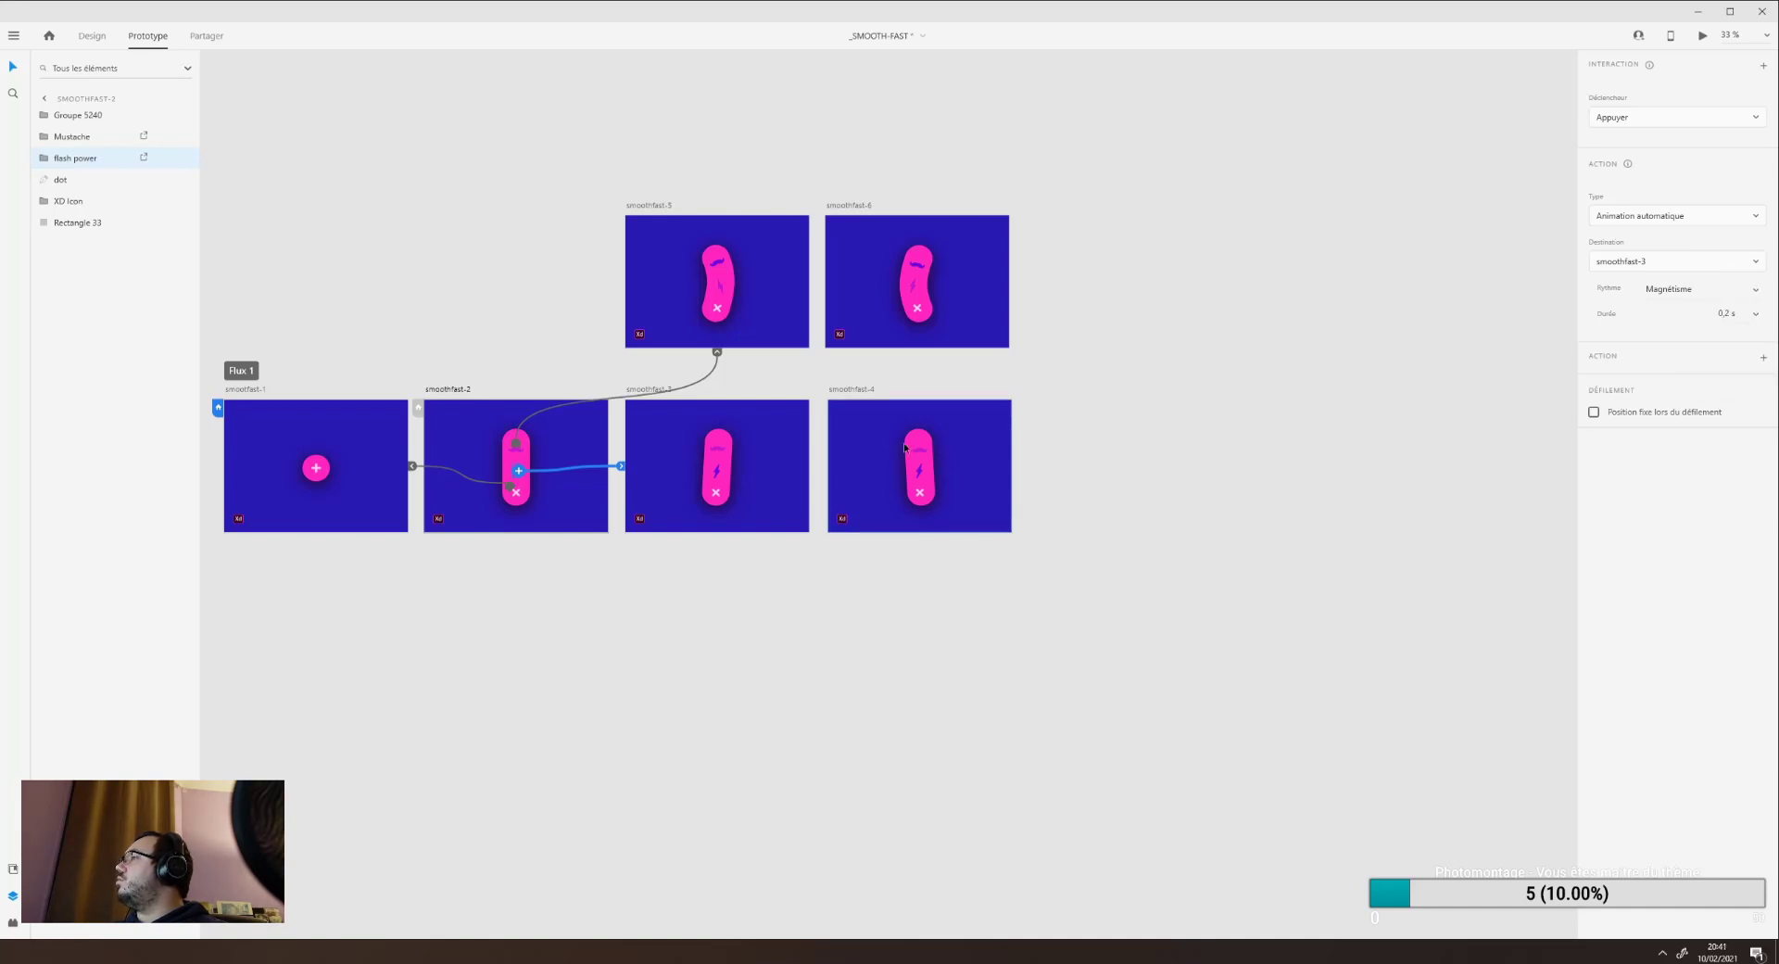
Inspect the flash power interaction leading from smoothfast-3 back to smoothfast-2.
click(718, 473)
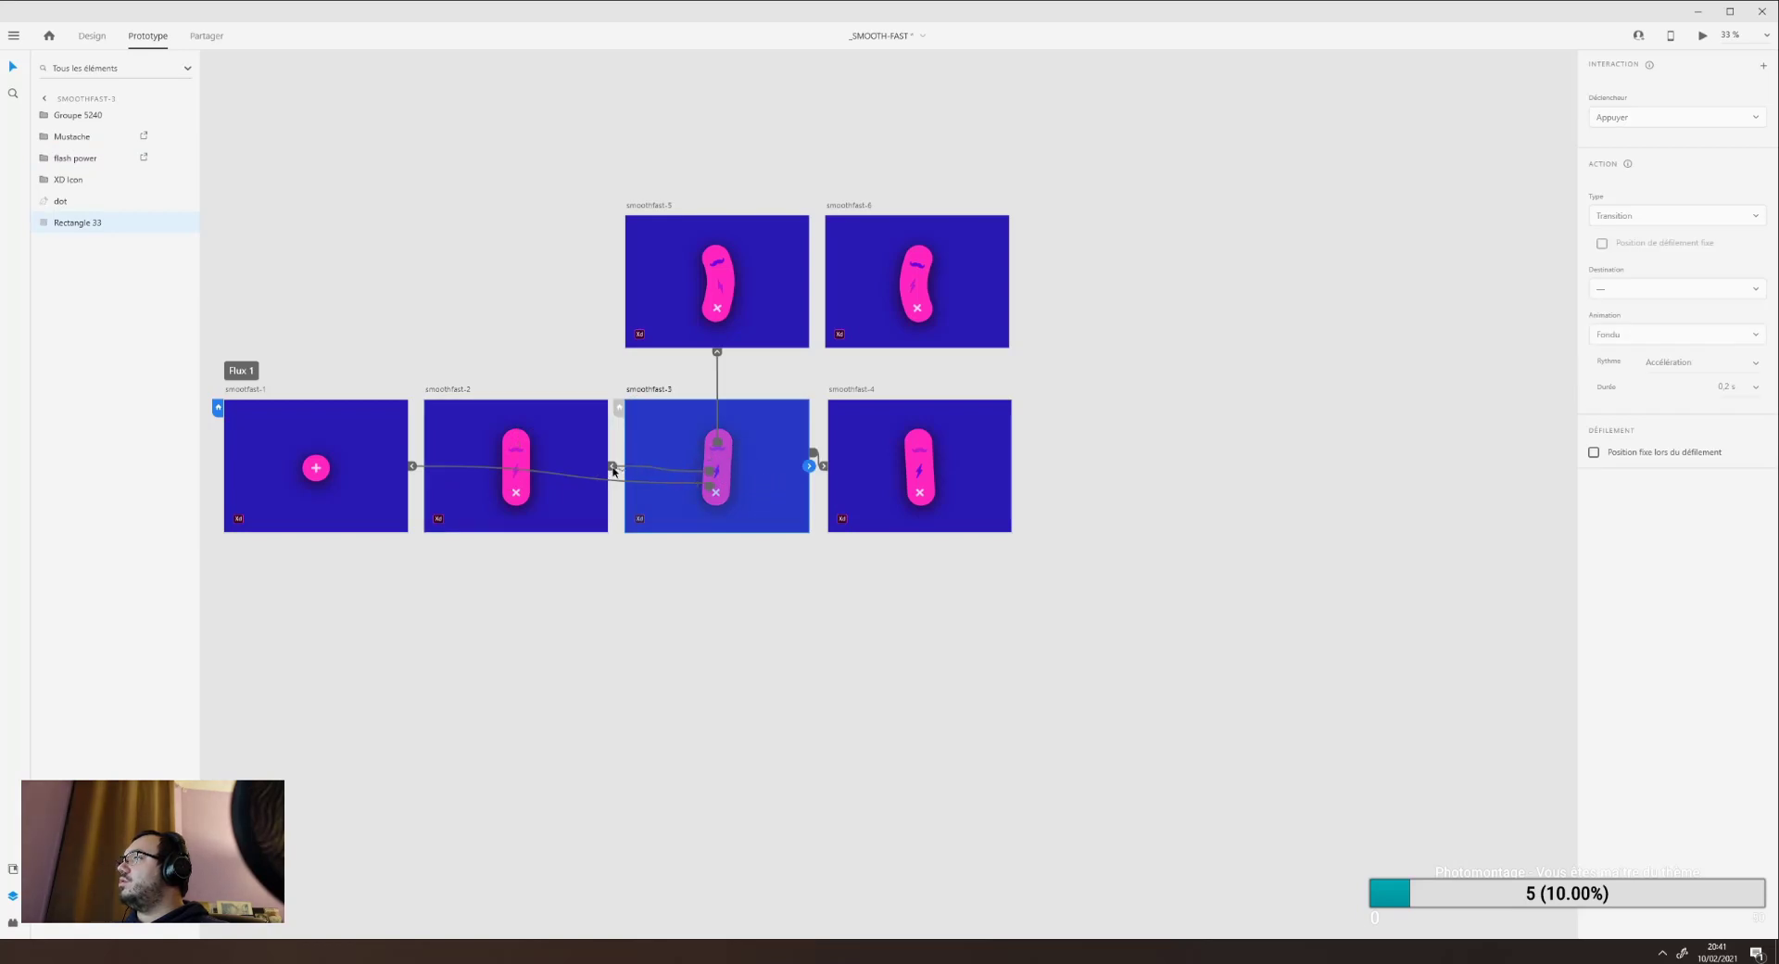
click(810, 467)
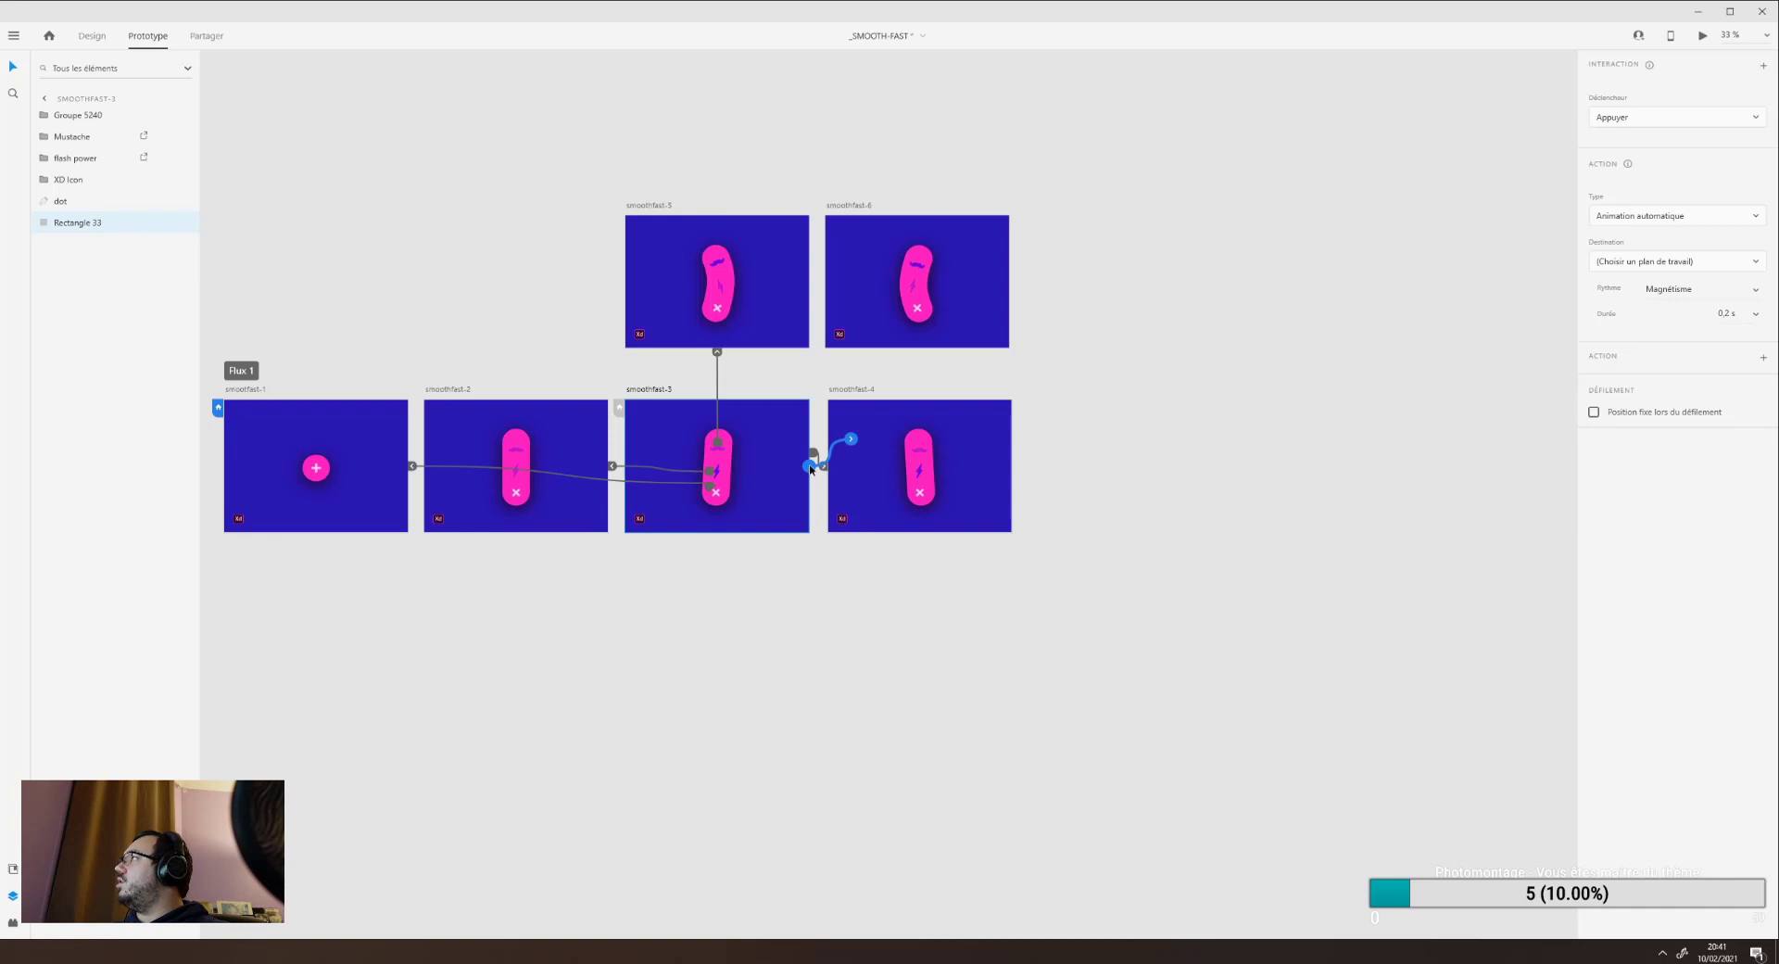
drag(811, 468, 614, 470)
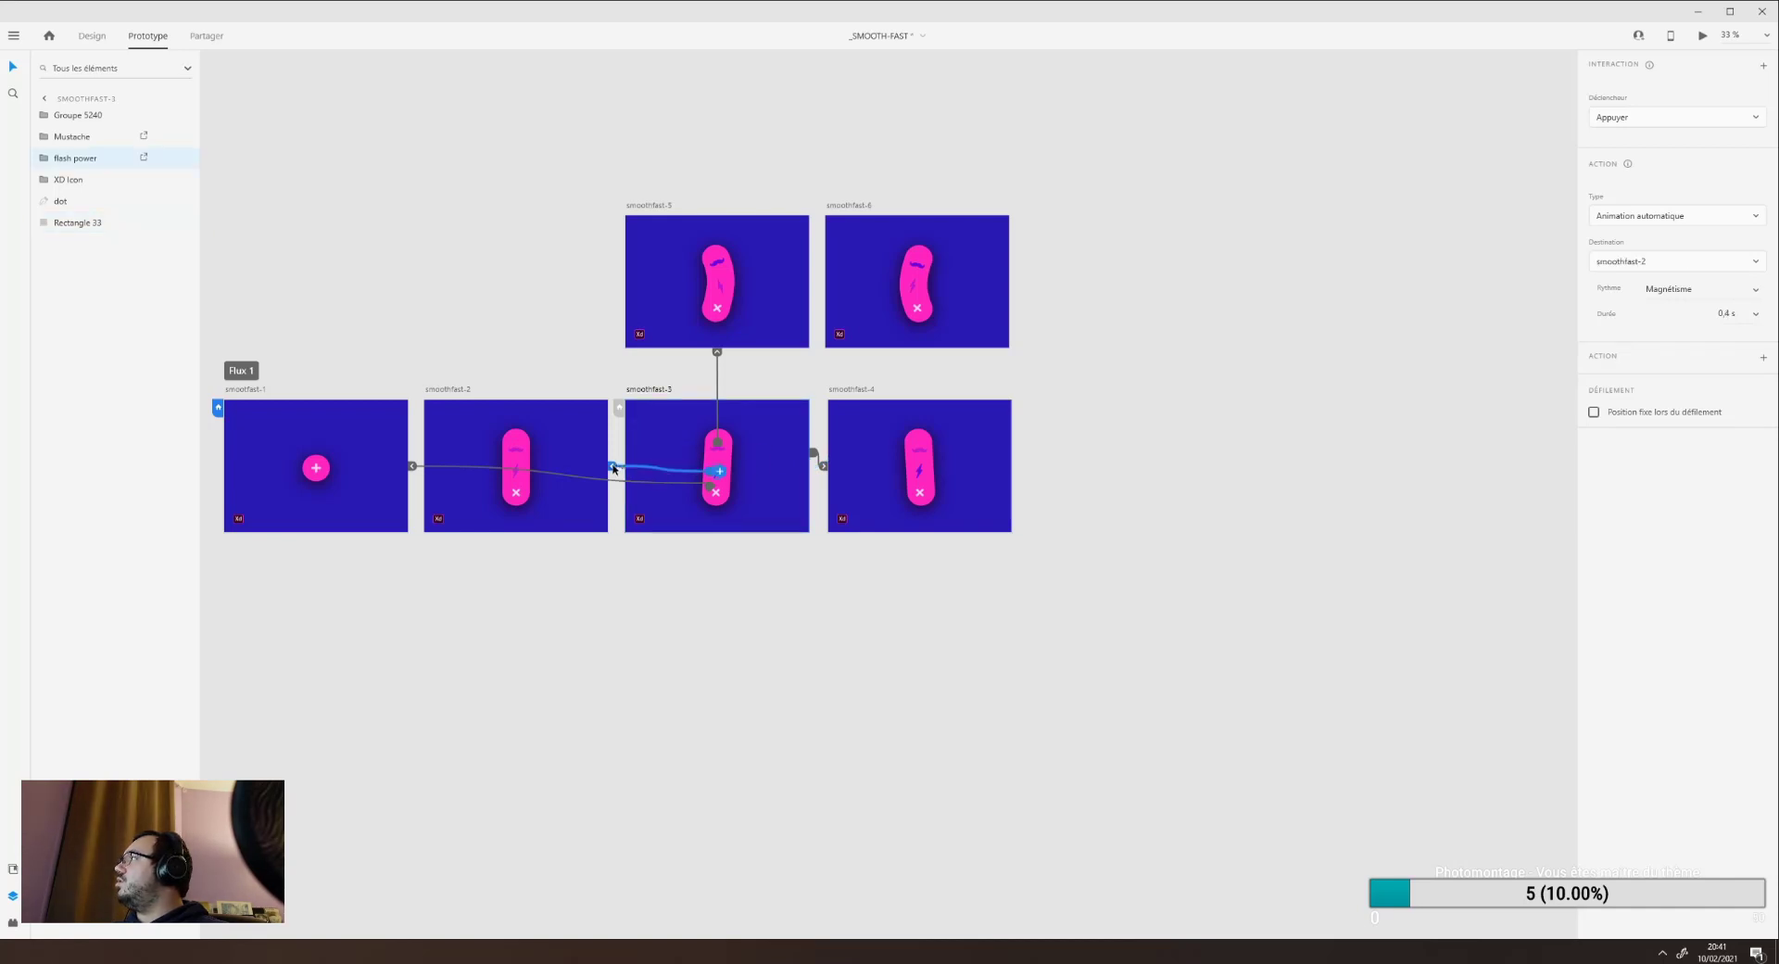
click(671, 583)
click(671, 525)
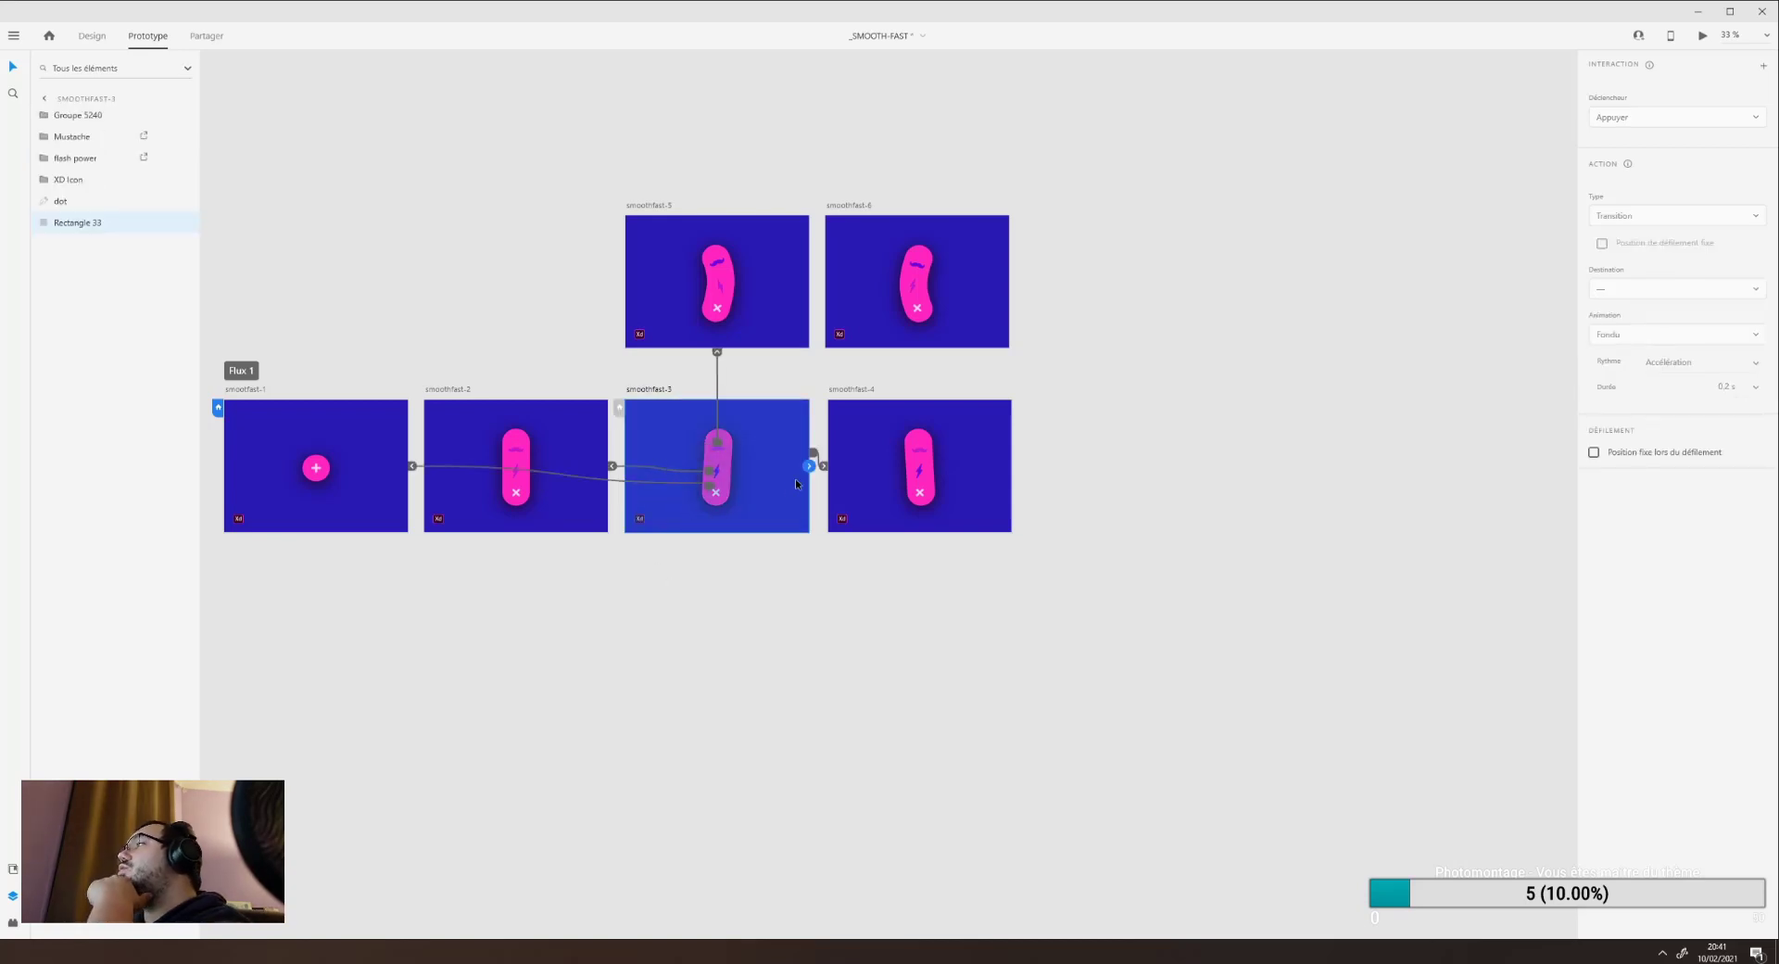
Set the duration of smoothfast-4's delay-triggered auto-animate to smoothfast-3 to 0.2 s.
click(861, 477)
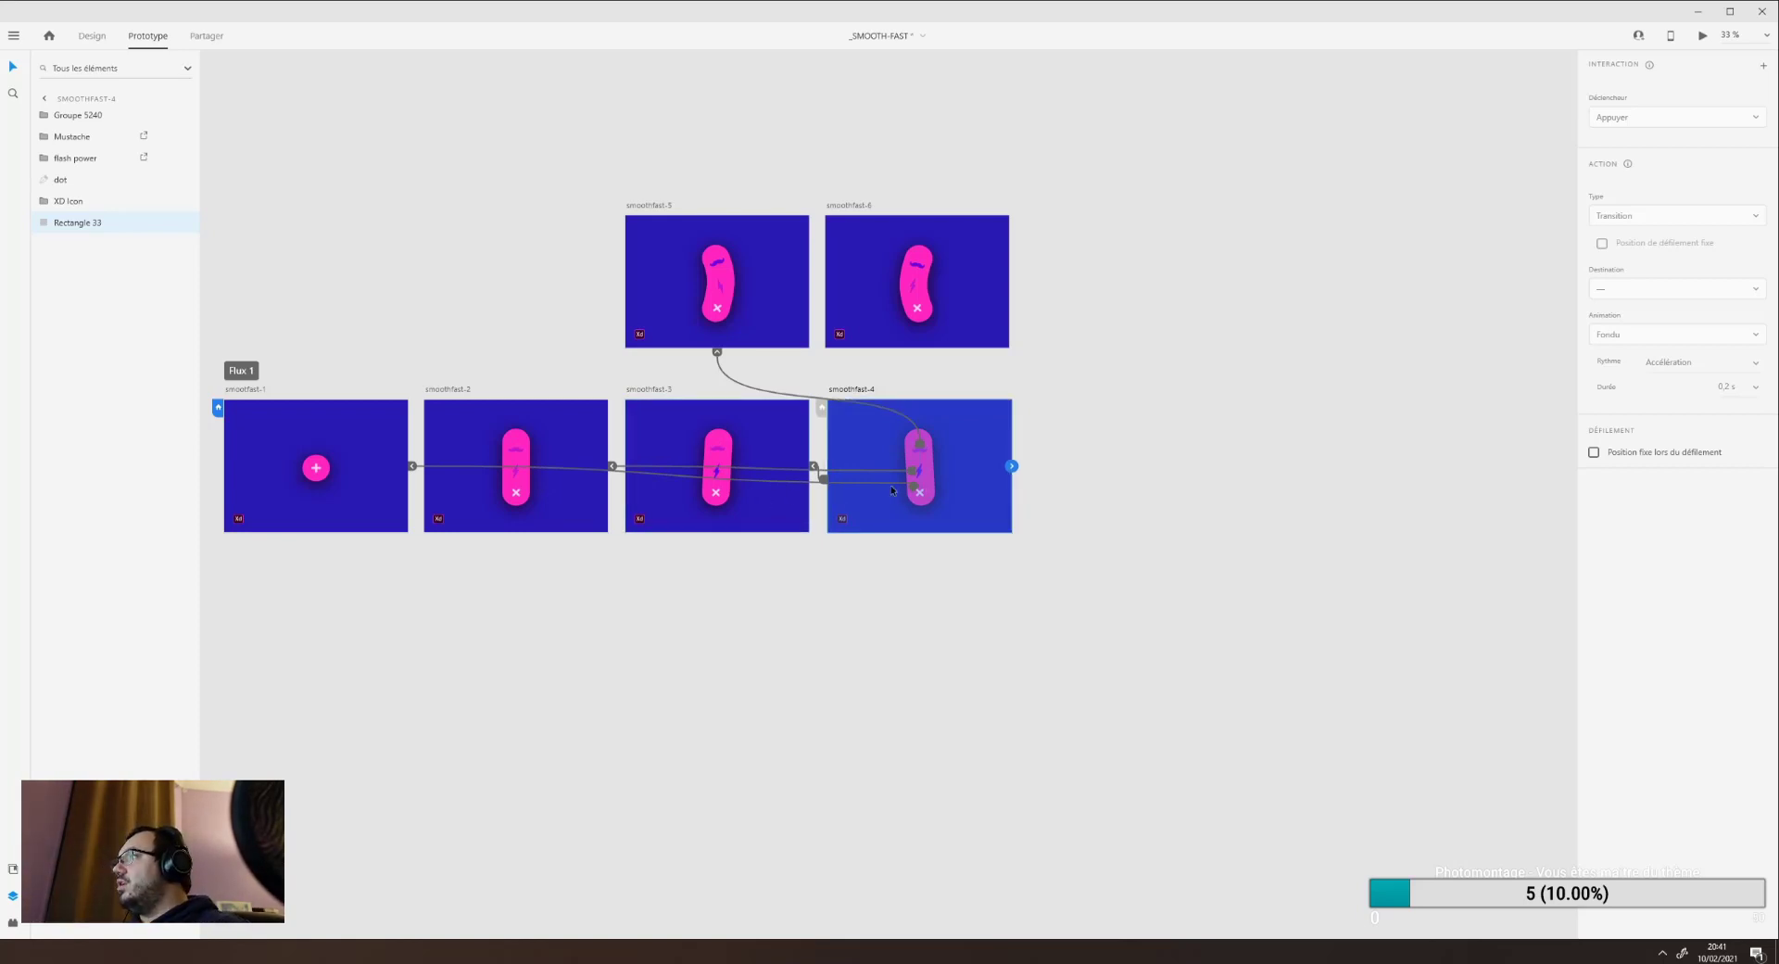
click(816, 469)
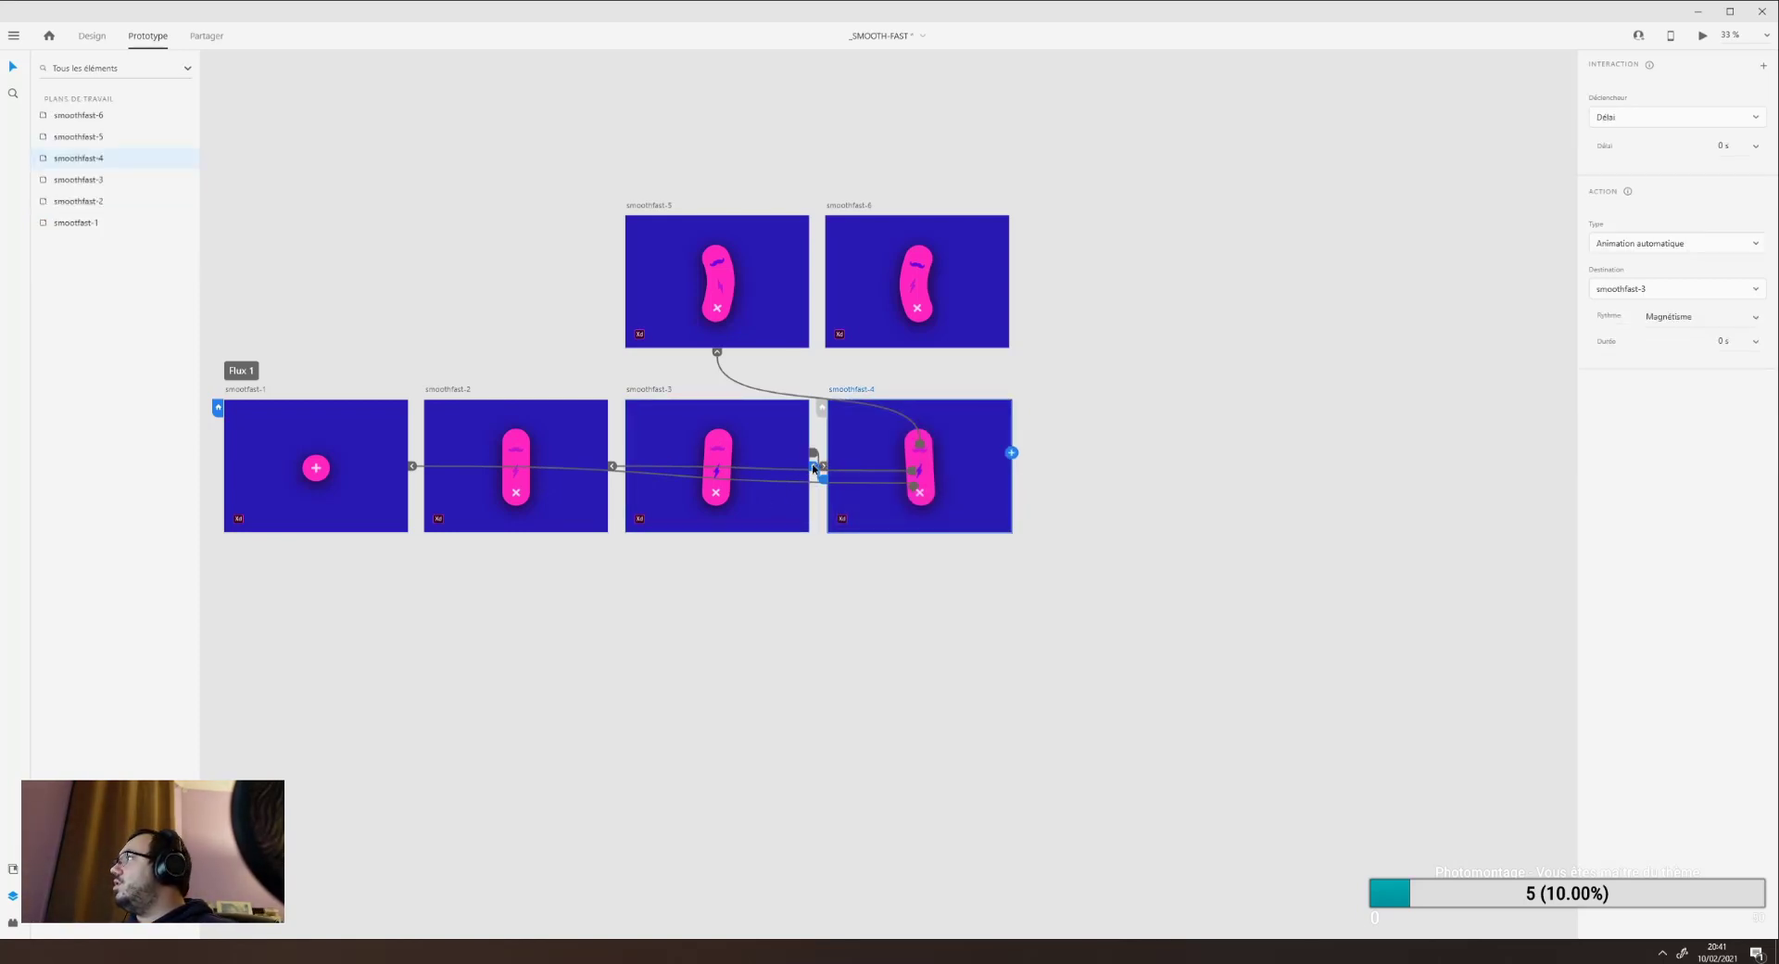
click(1754, 343)
click(1719, 286)
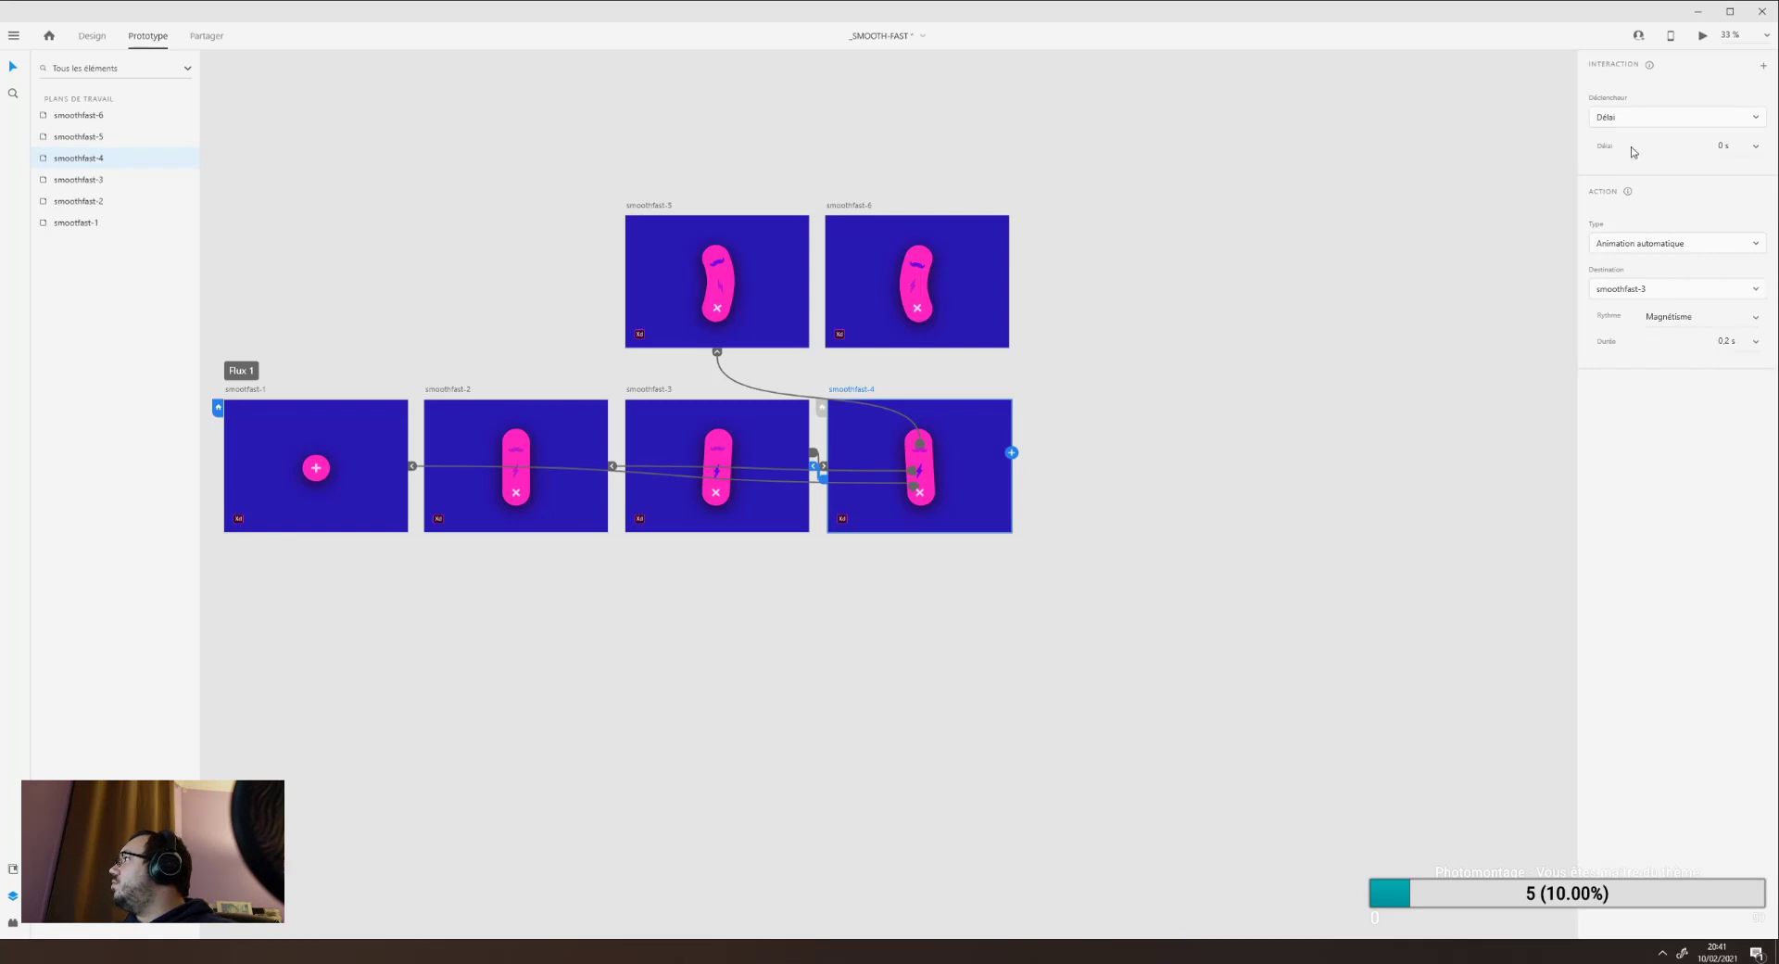
Preview the prototype from smoothfast-2 to check the flash icon's wobble animation, and close the preview.
click(451, 389)
click(1702, 35)
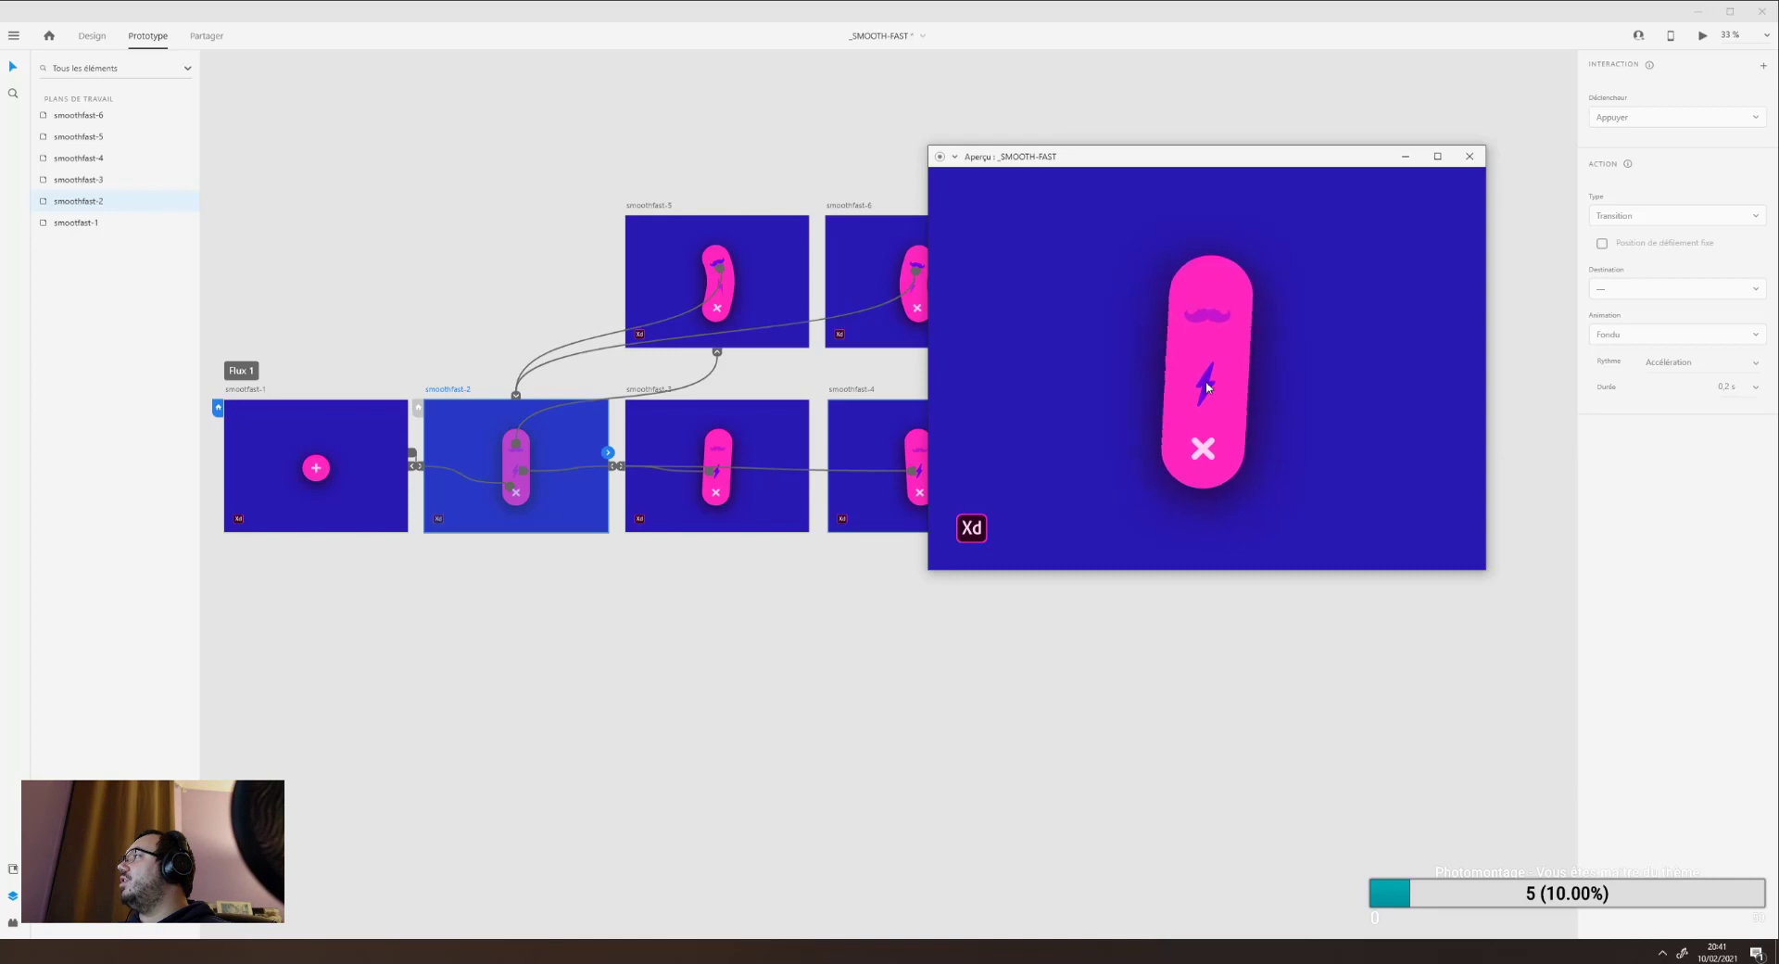
click(1477, 163)
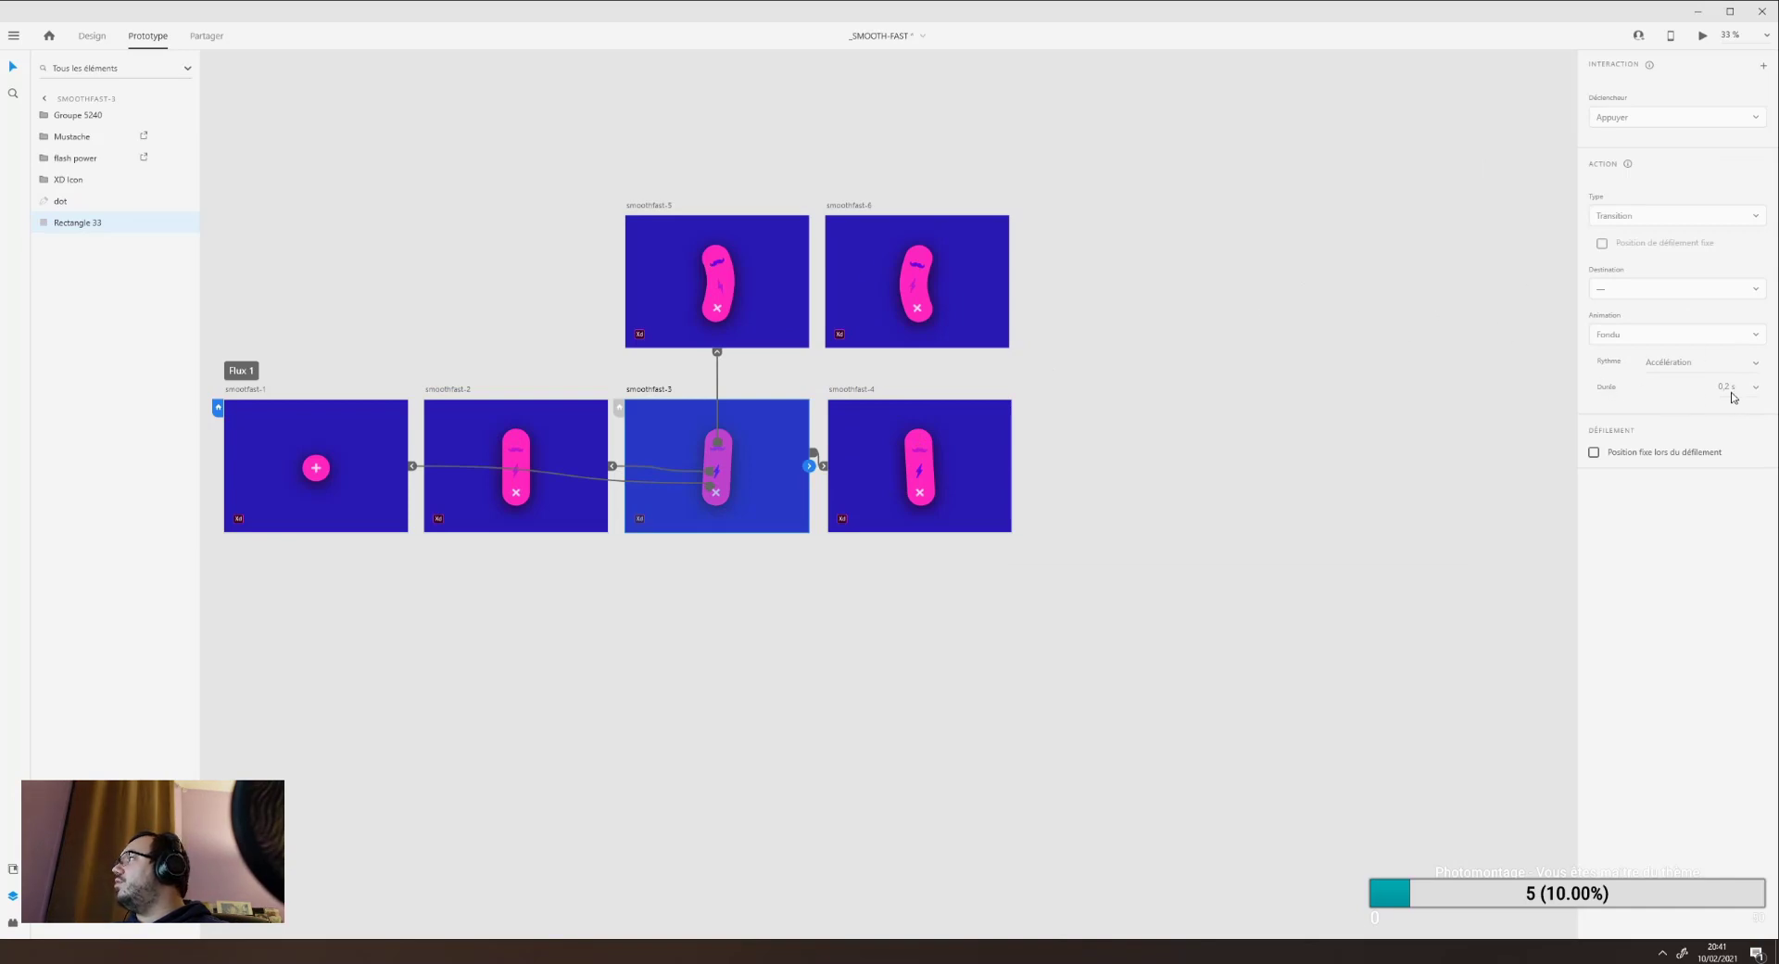
click(587, 361)
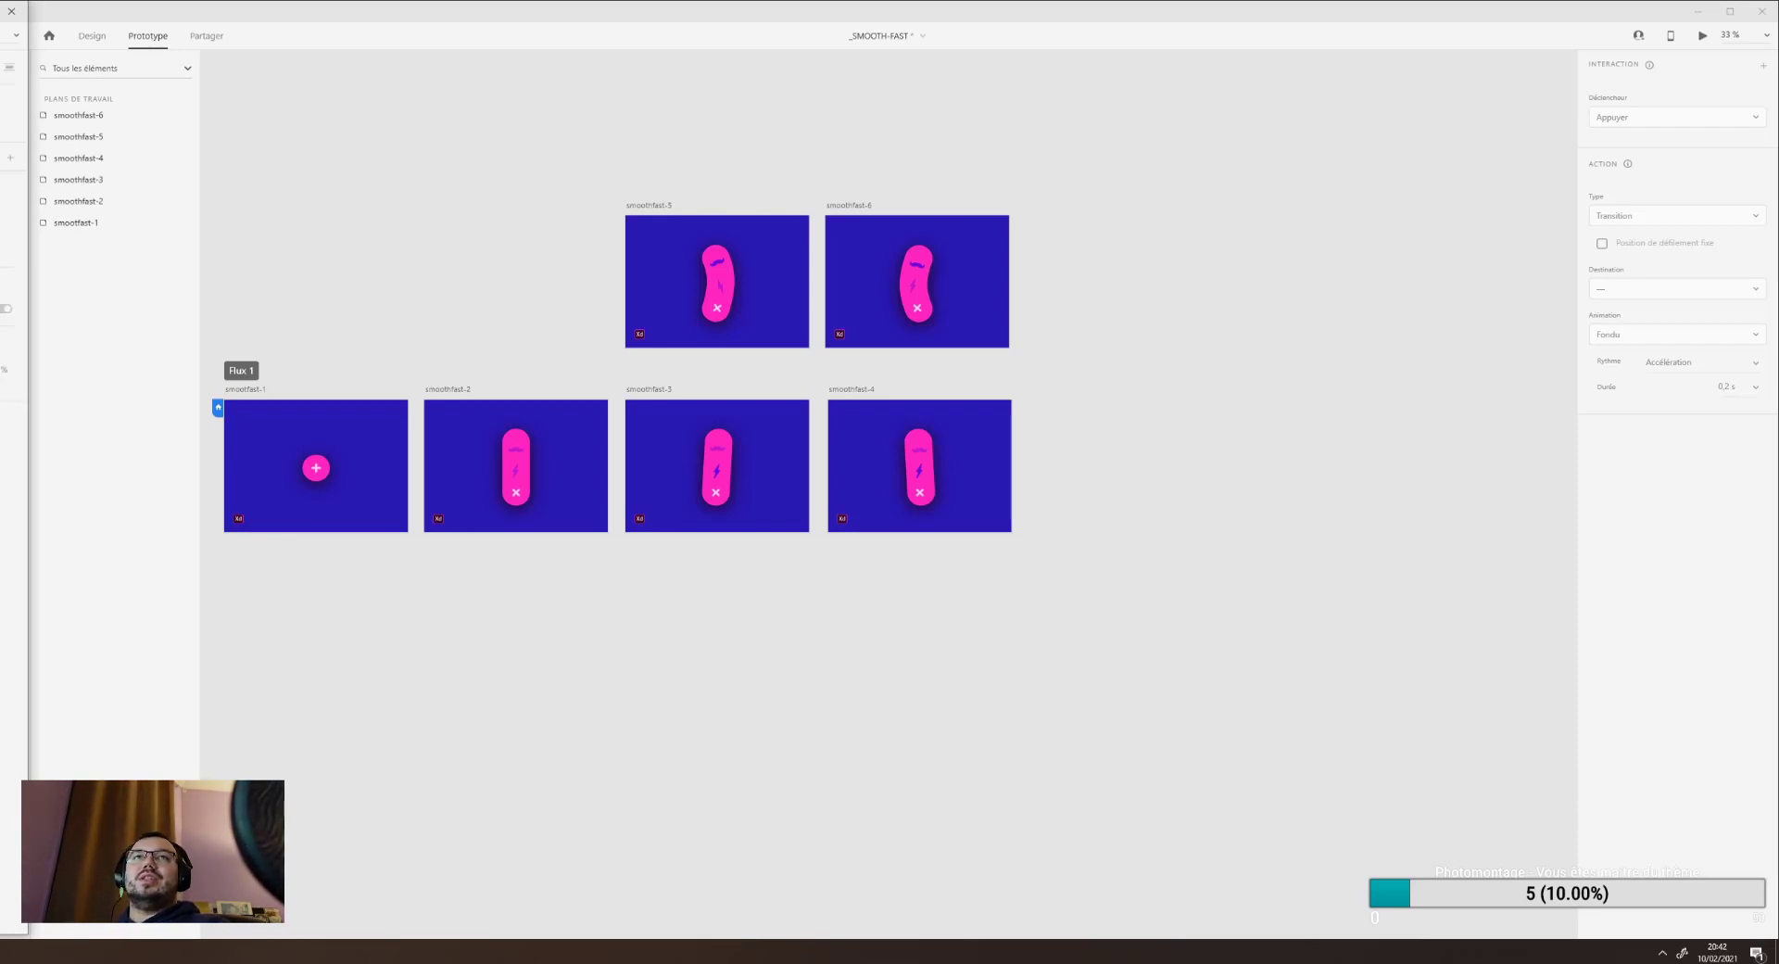
Switch to the AdobeXD-Auto-Animate file and select the uxdesign.cc link text under "Adobe XD: putting auto-animate to the test".
drag(0, 218, 504, 20)
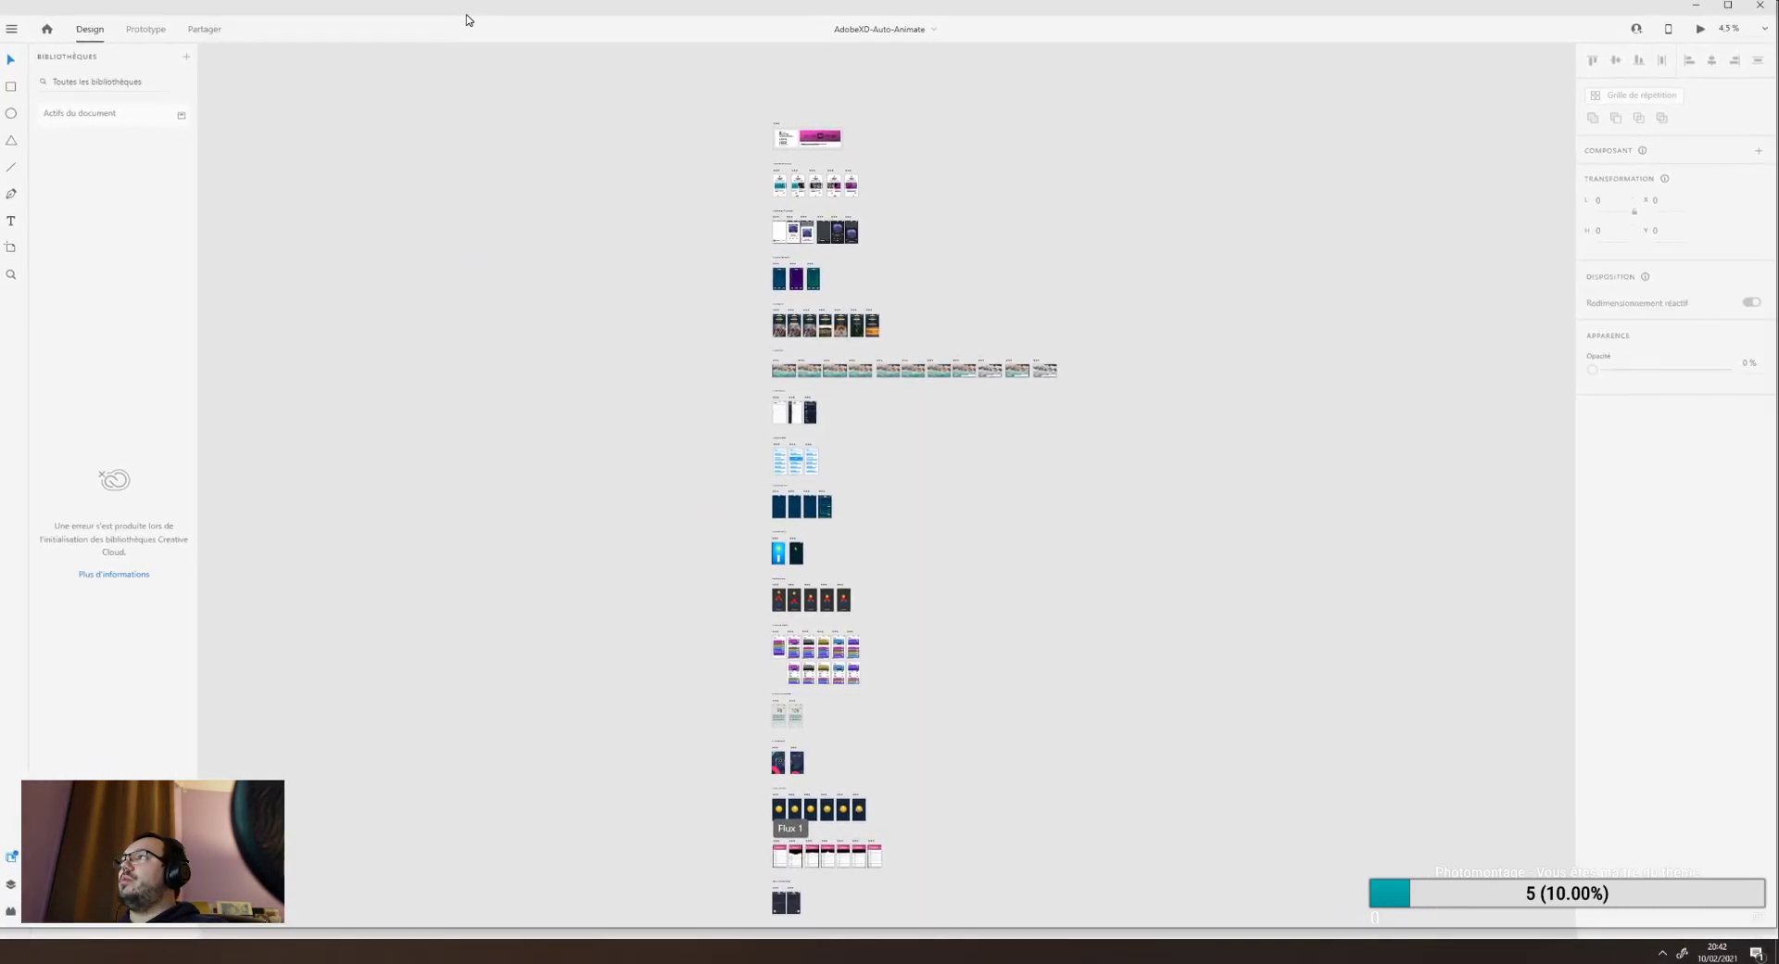
scroll(893, 238, up, 10)
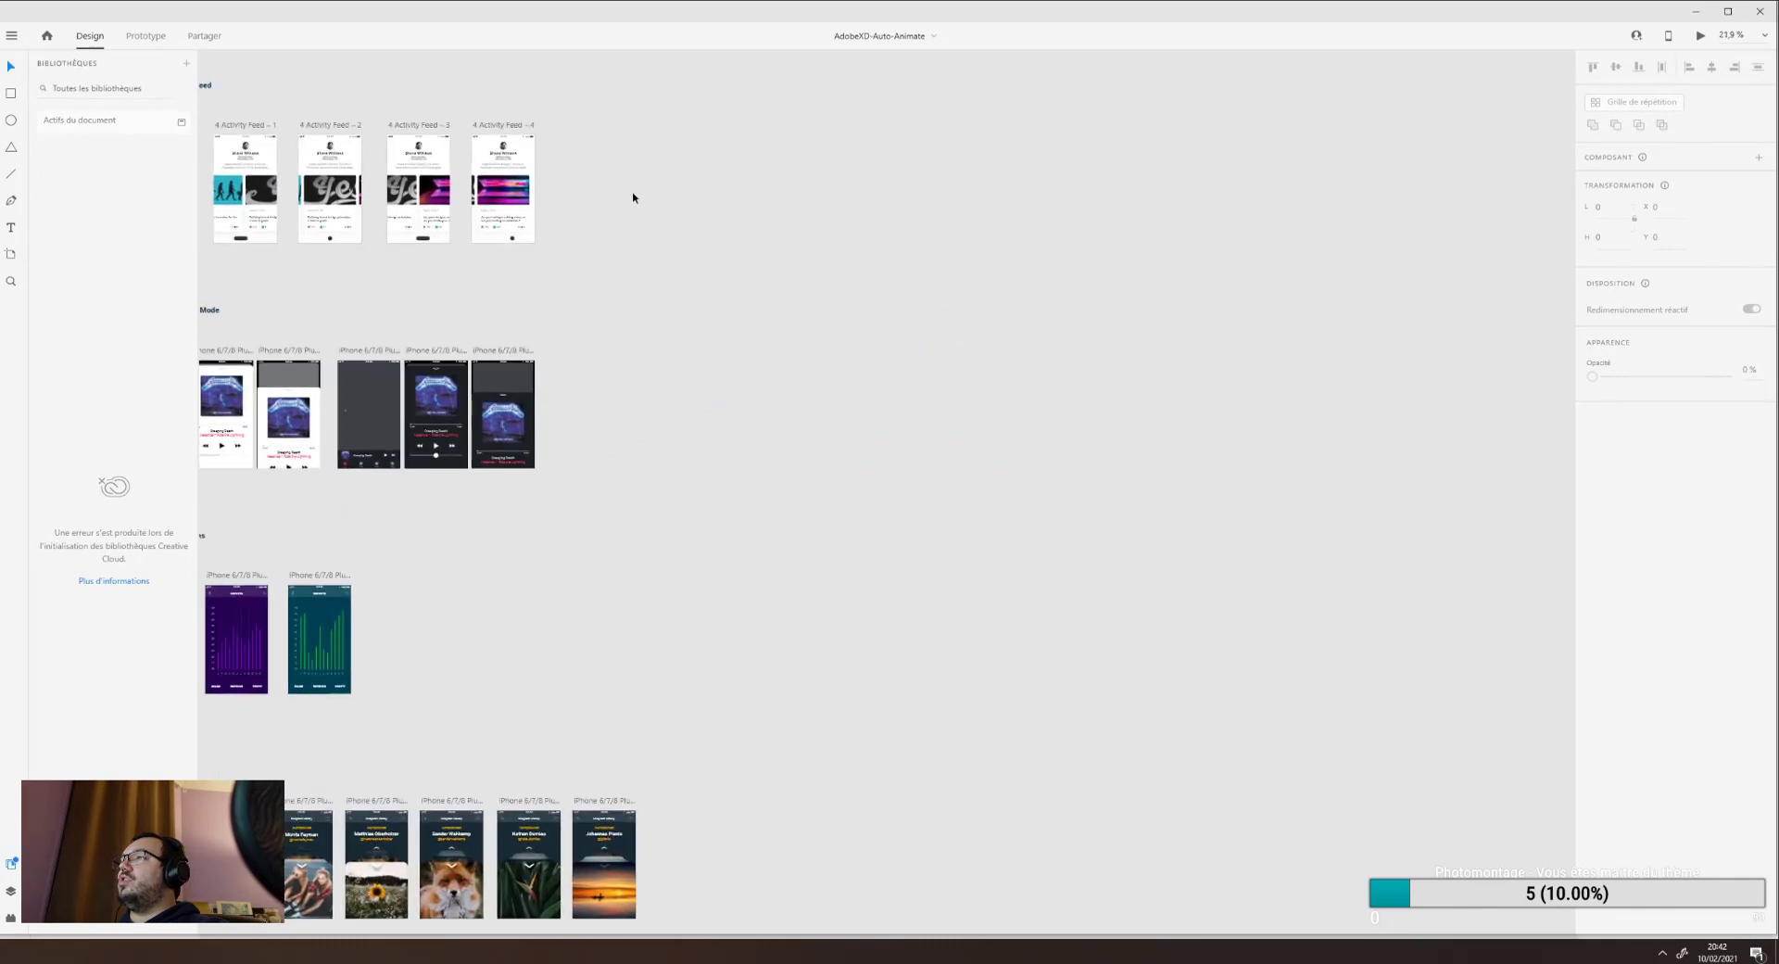
scroll(961, 424, up, 5)
scroll(874, 261, up, 5)
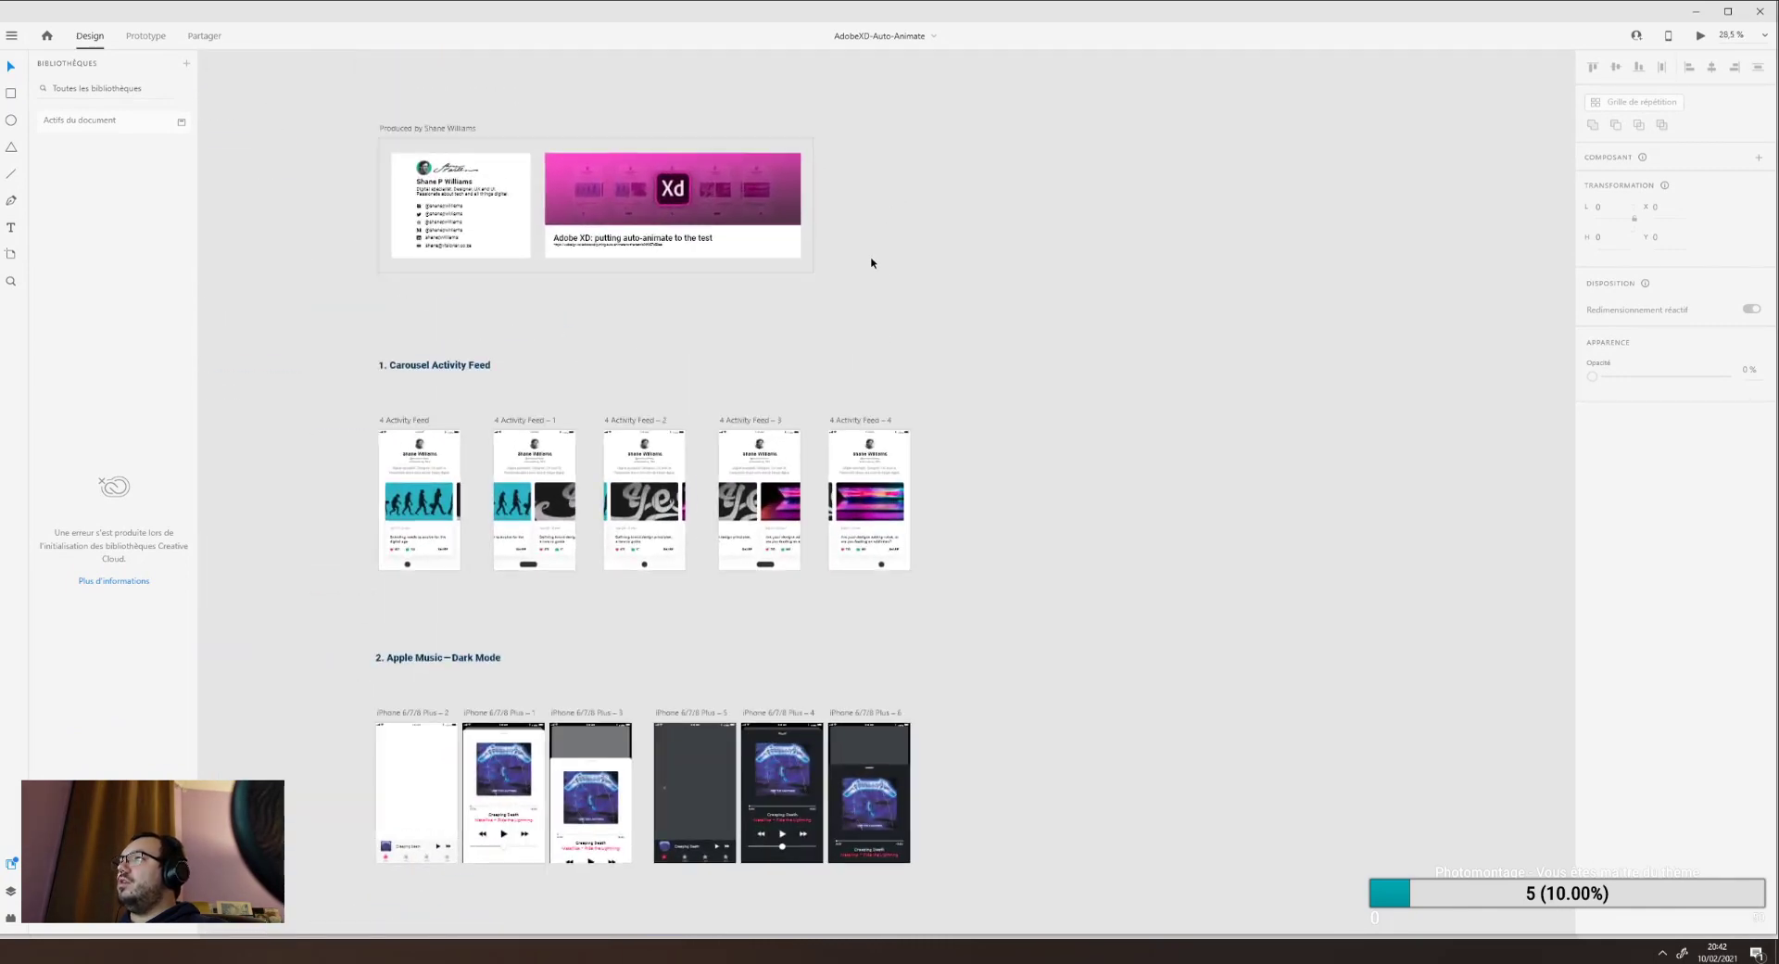
scroll(856, 263, up, 3)
scroll(398, 193, up, 6)
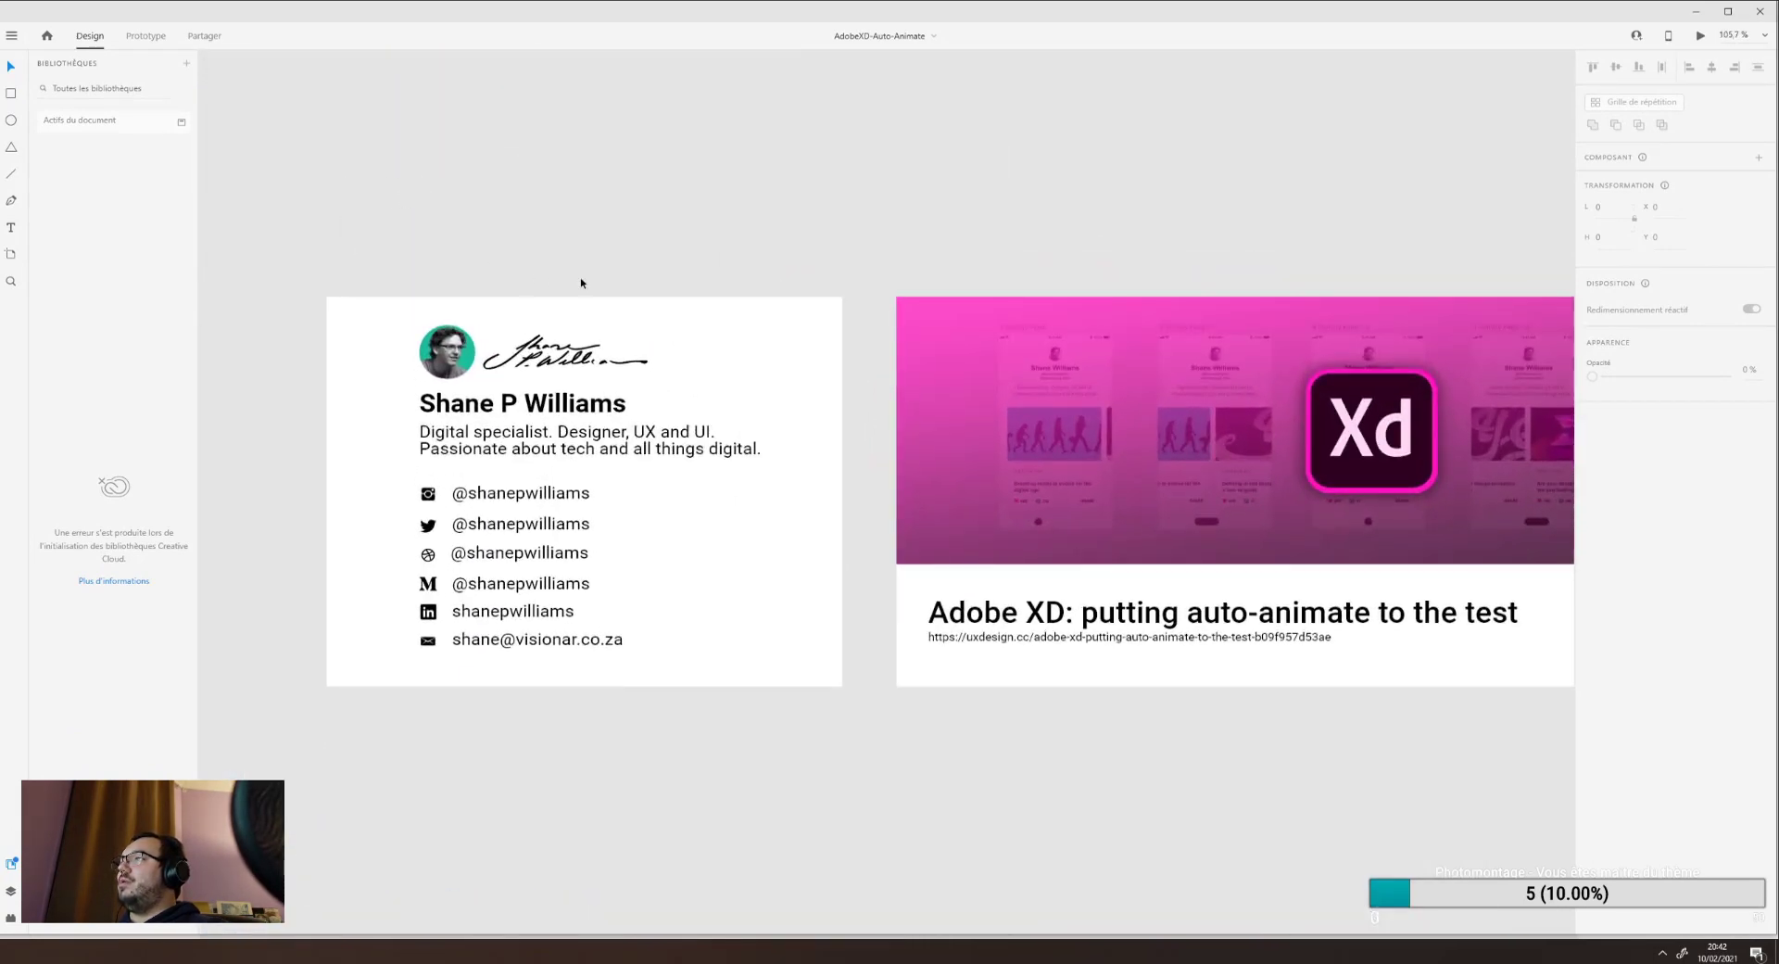
drag(672, 198, 628, 159)
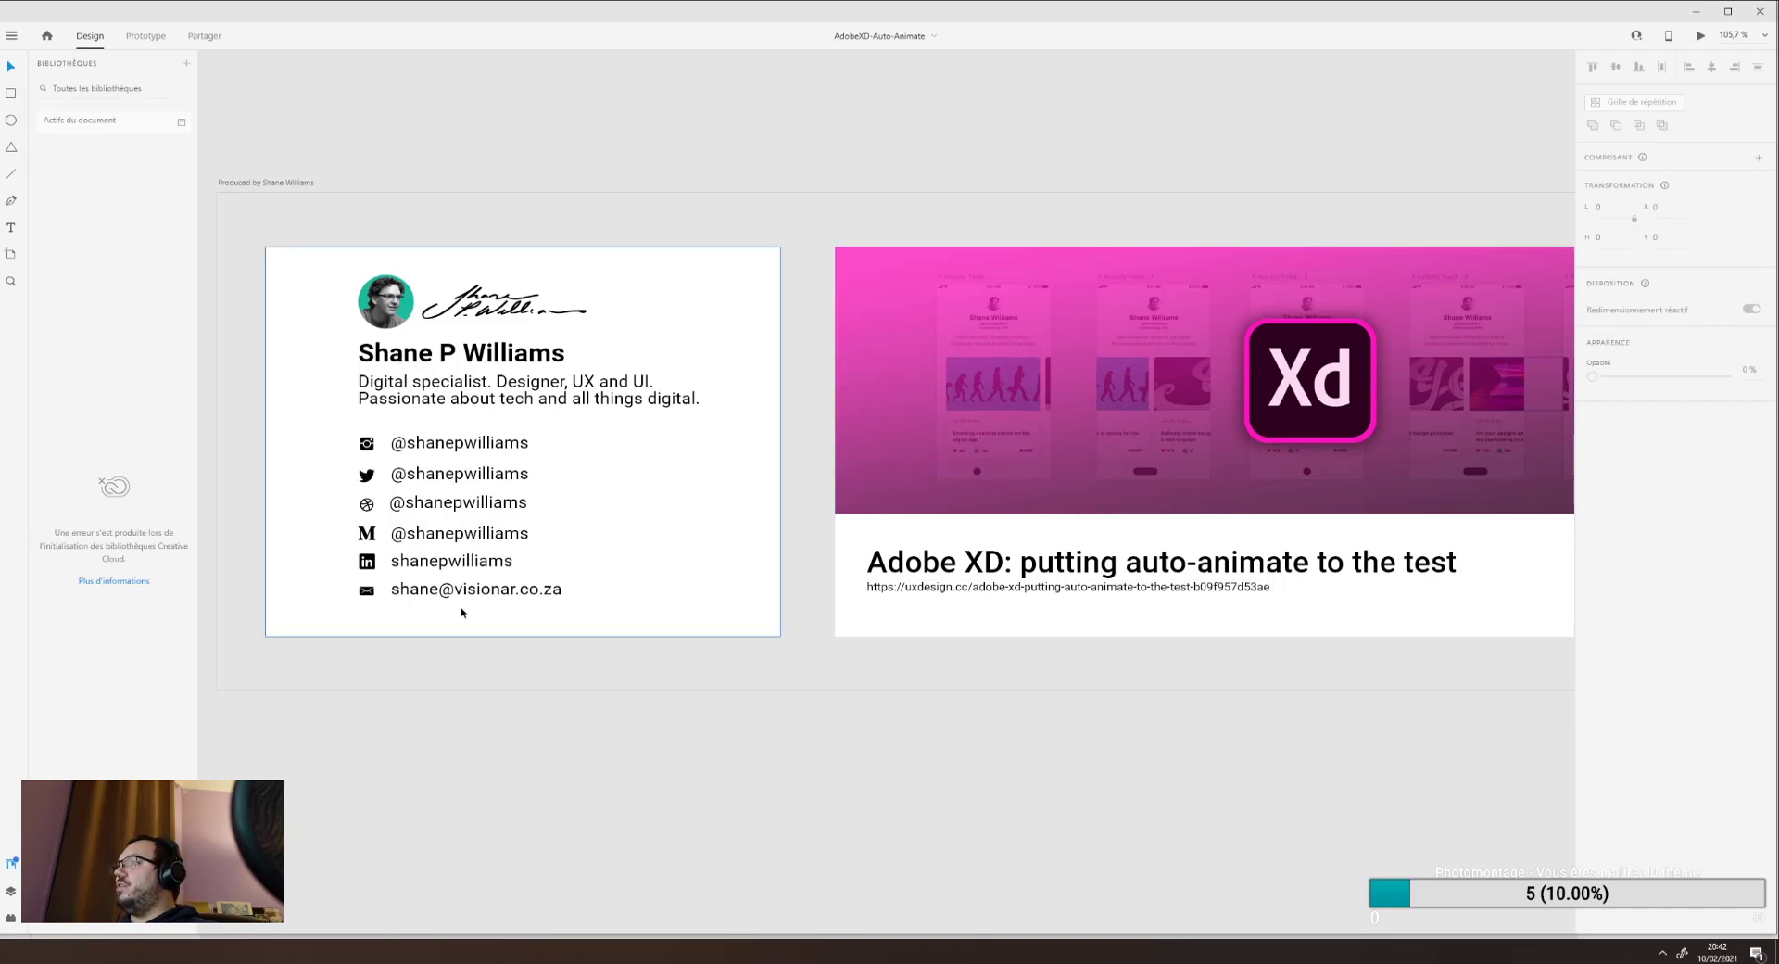
scroll(452, 503, down, 2)
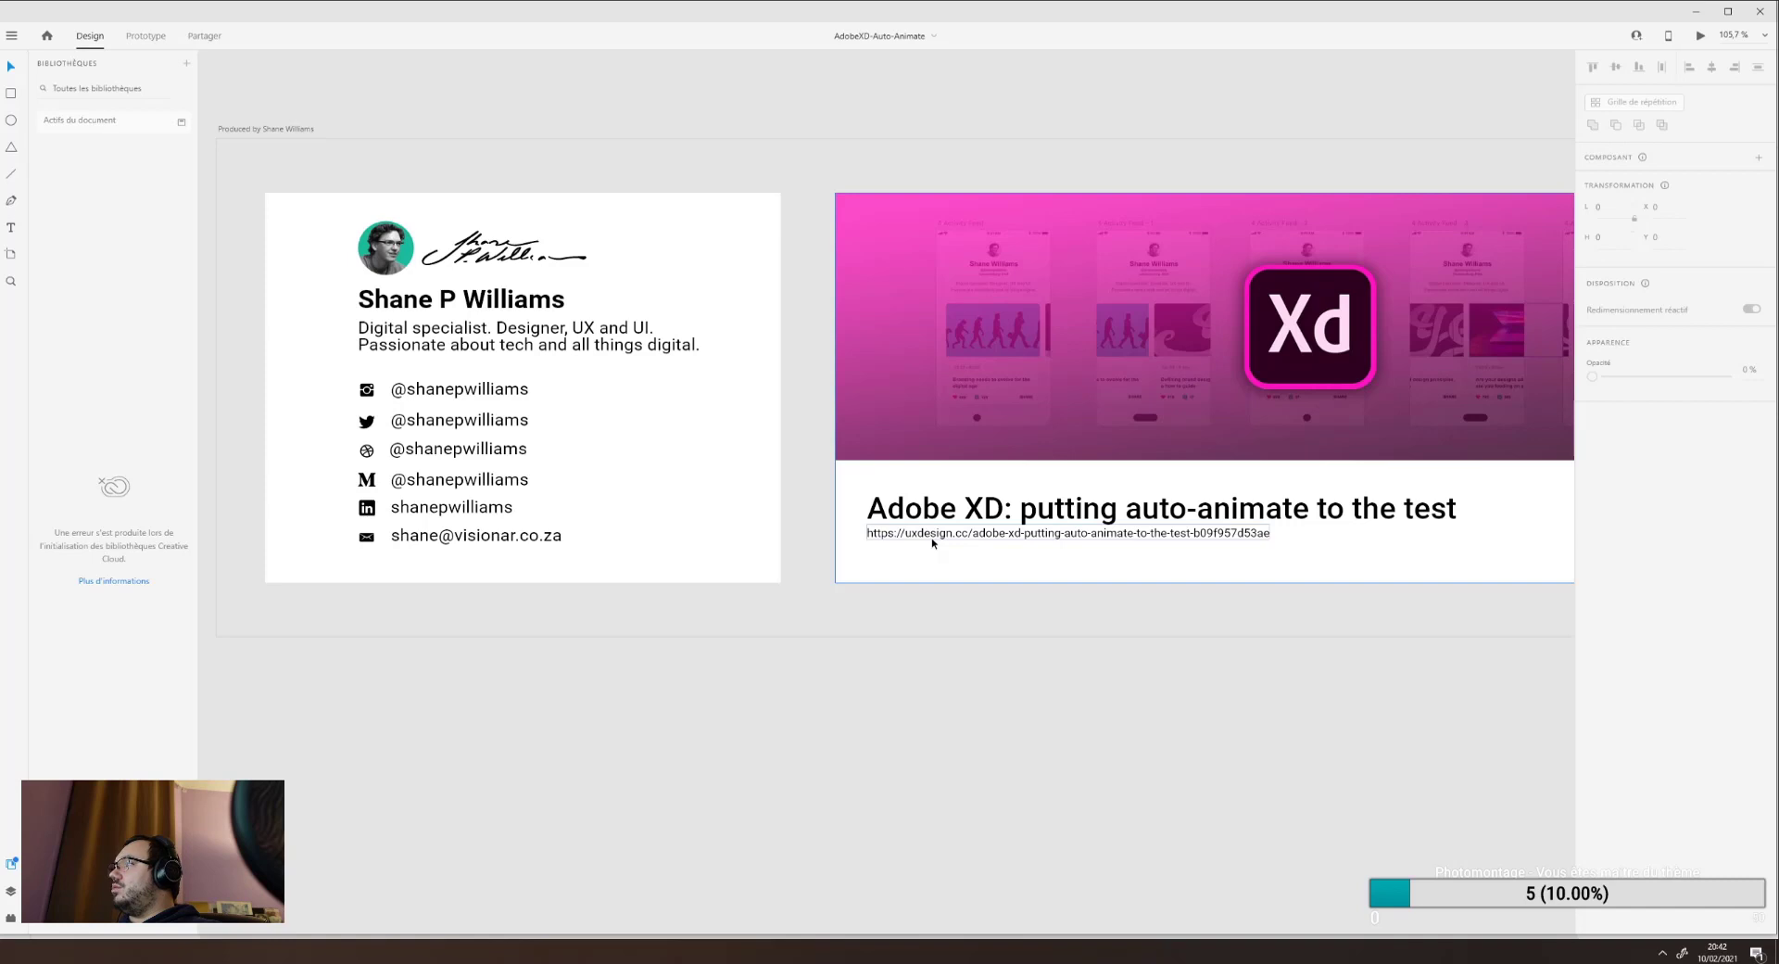
click(934, 536)
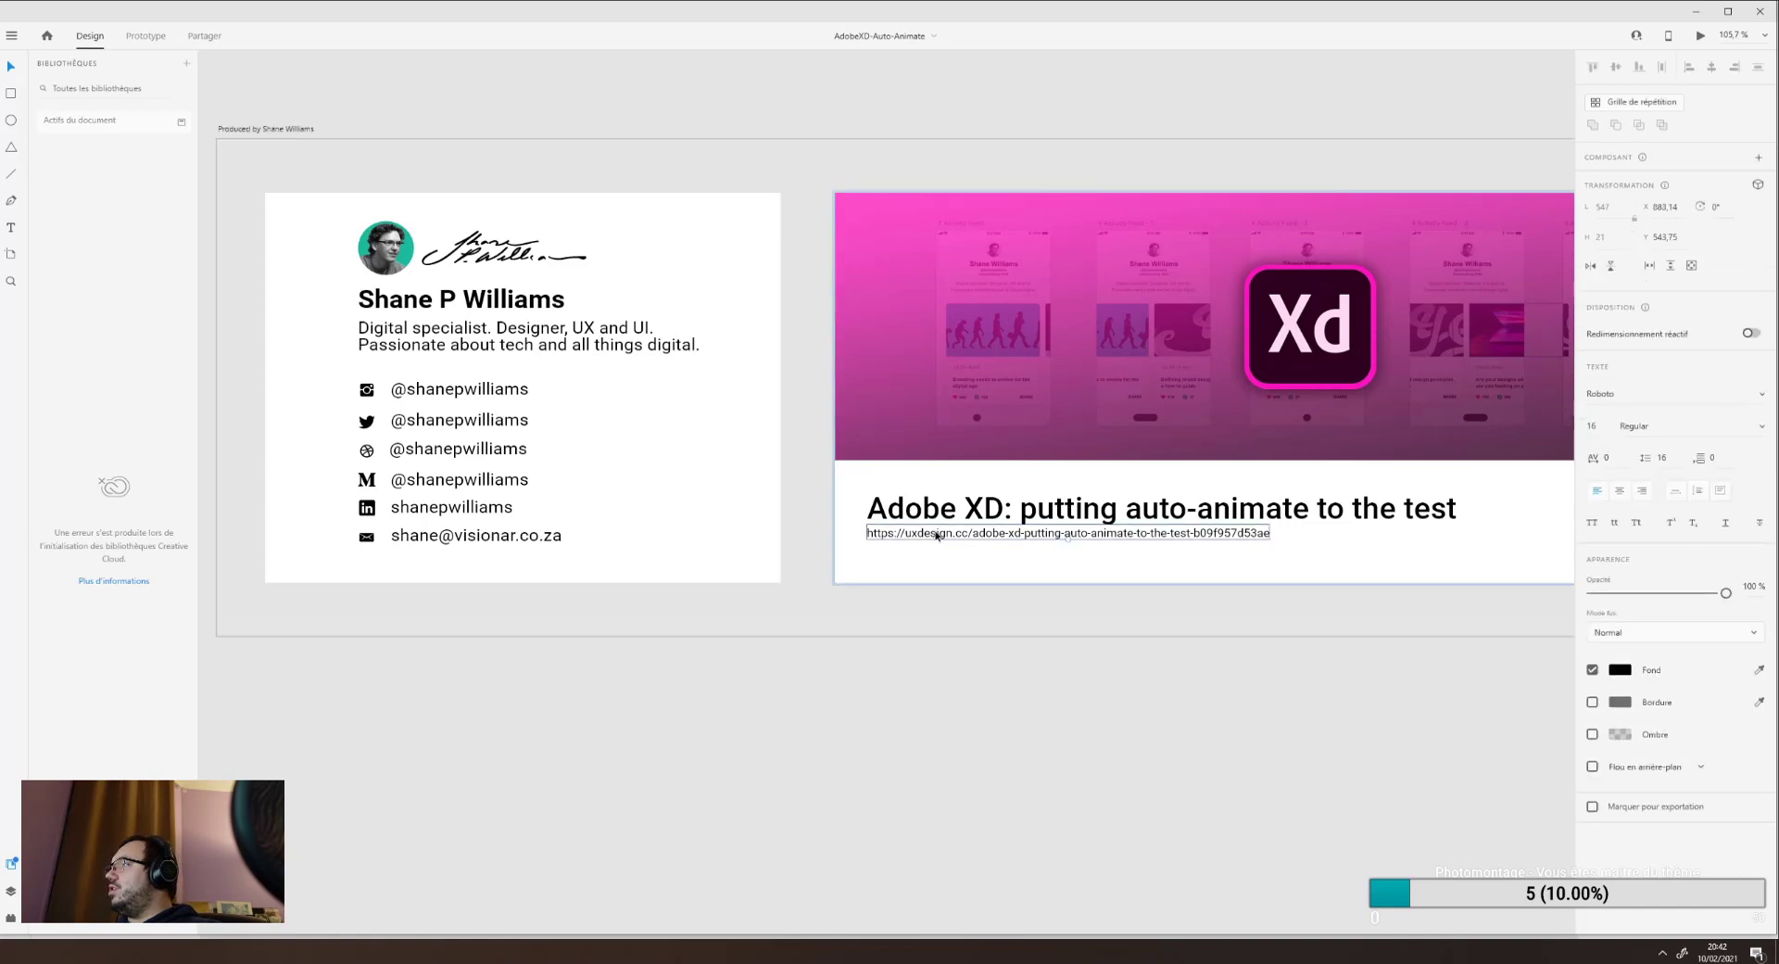
Highlight the whole uxdesign.cc article address inside its text object.
double_click(937, 533)
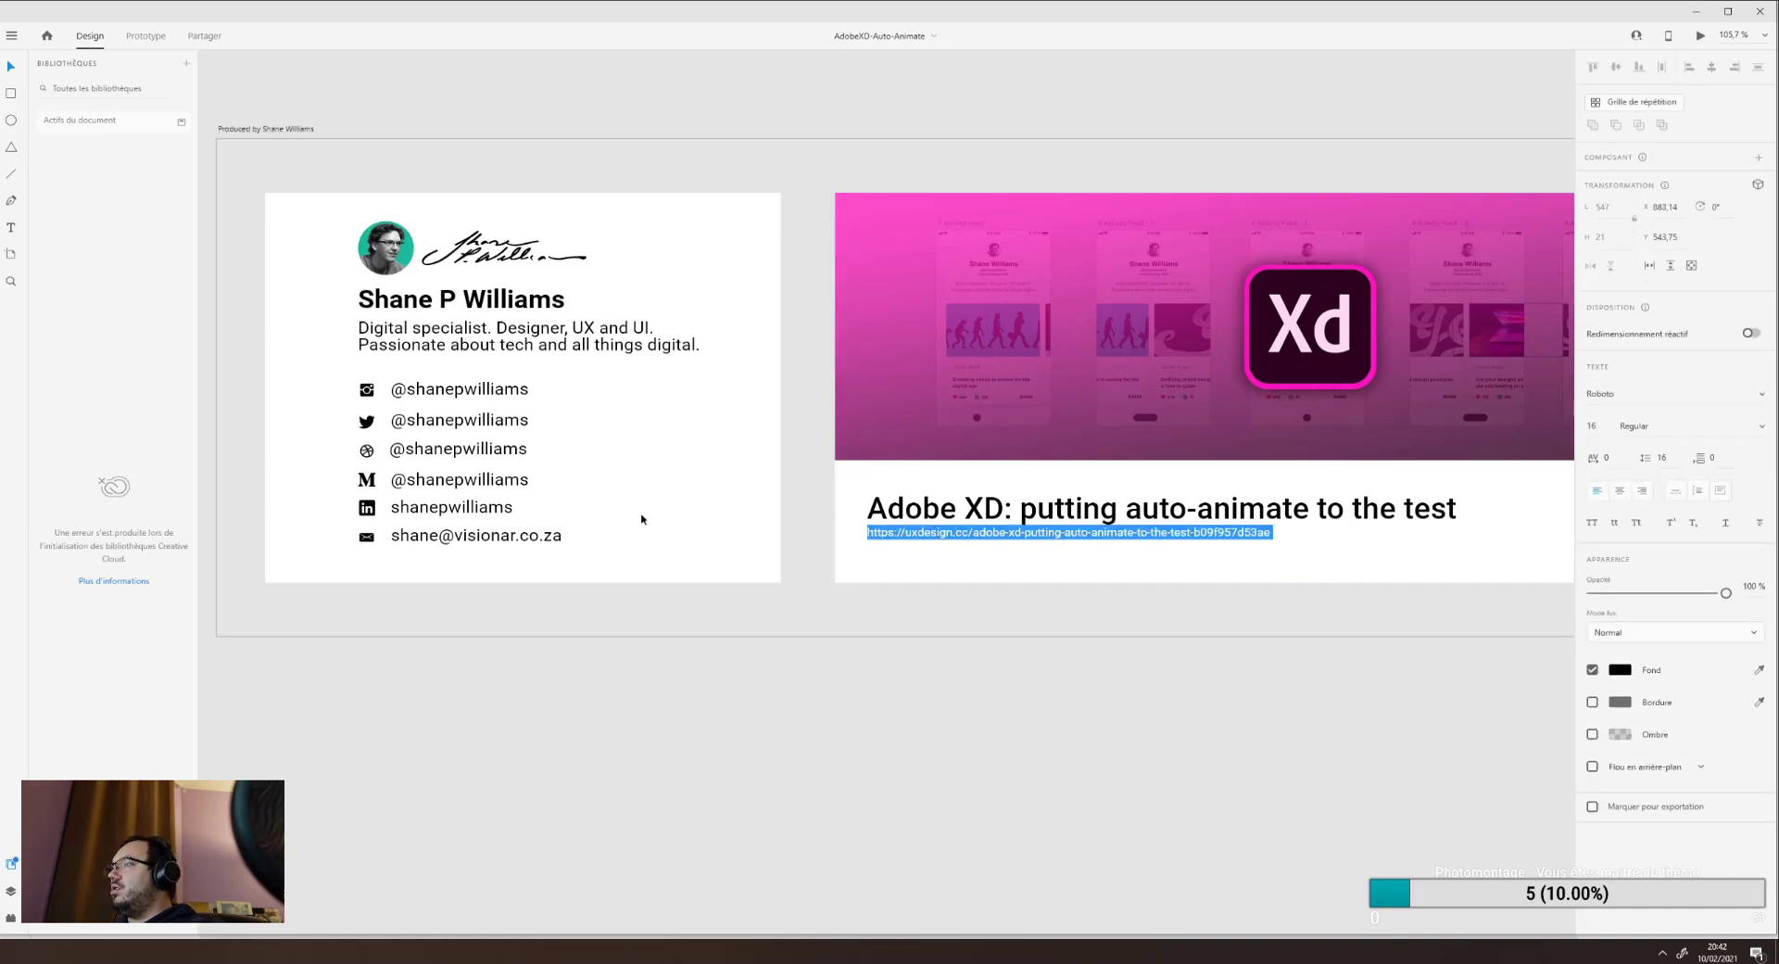
key(alt+Tab)
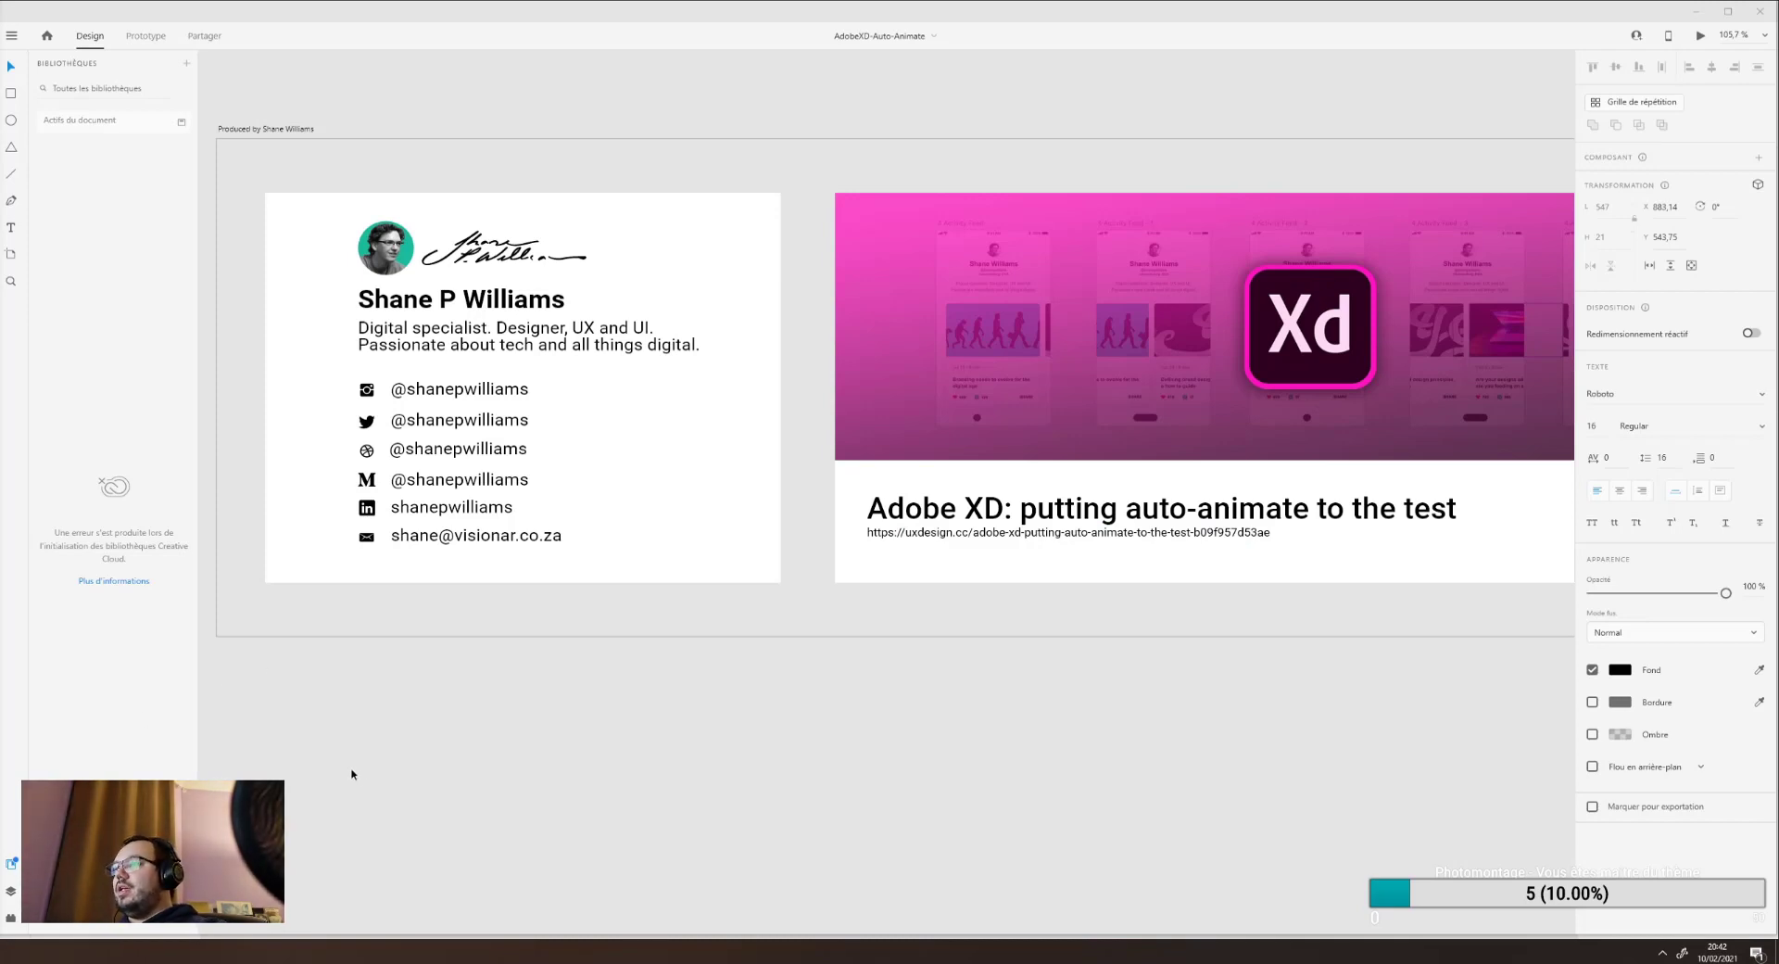
Preview the 1. Carousel Activity Feed example in prototype mode, starting from the 4 Activity Feed artboard.
key(ctrl+minus)
scroll(355, 773, down, 5)
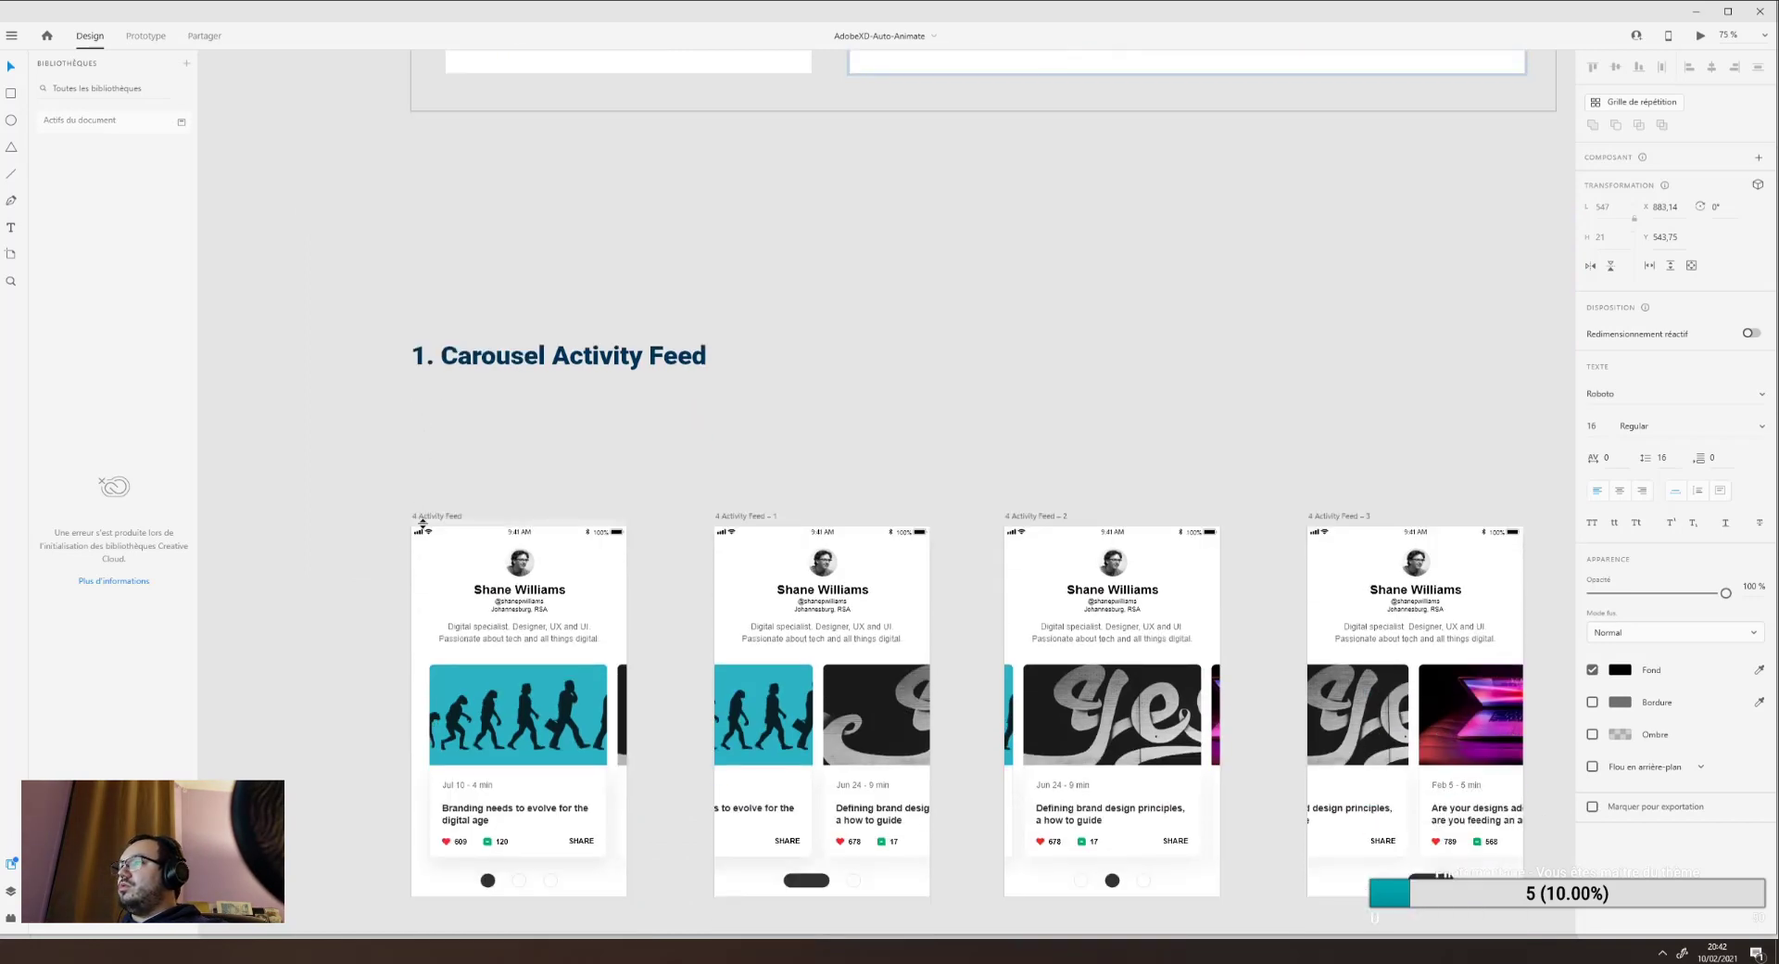
click(433, 516)
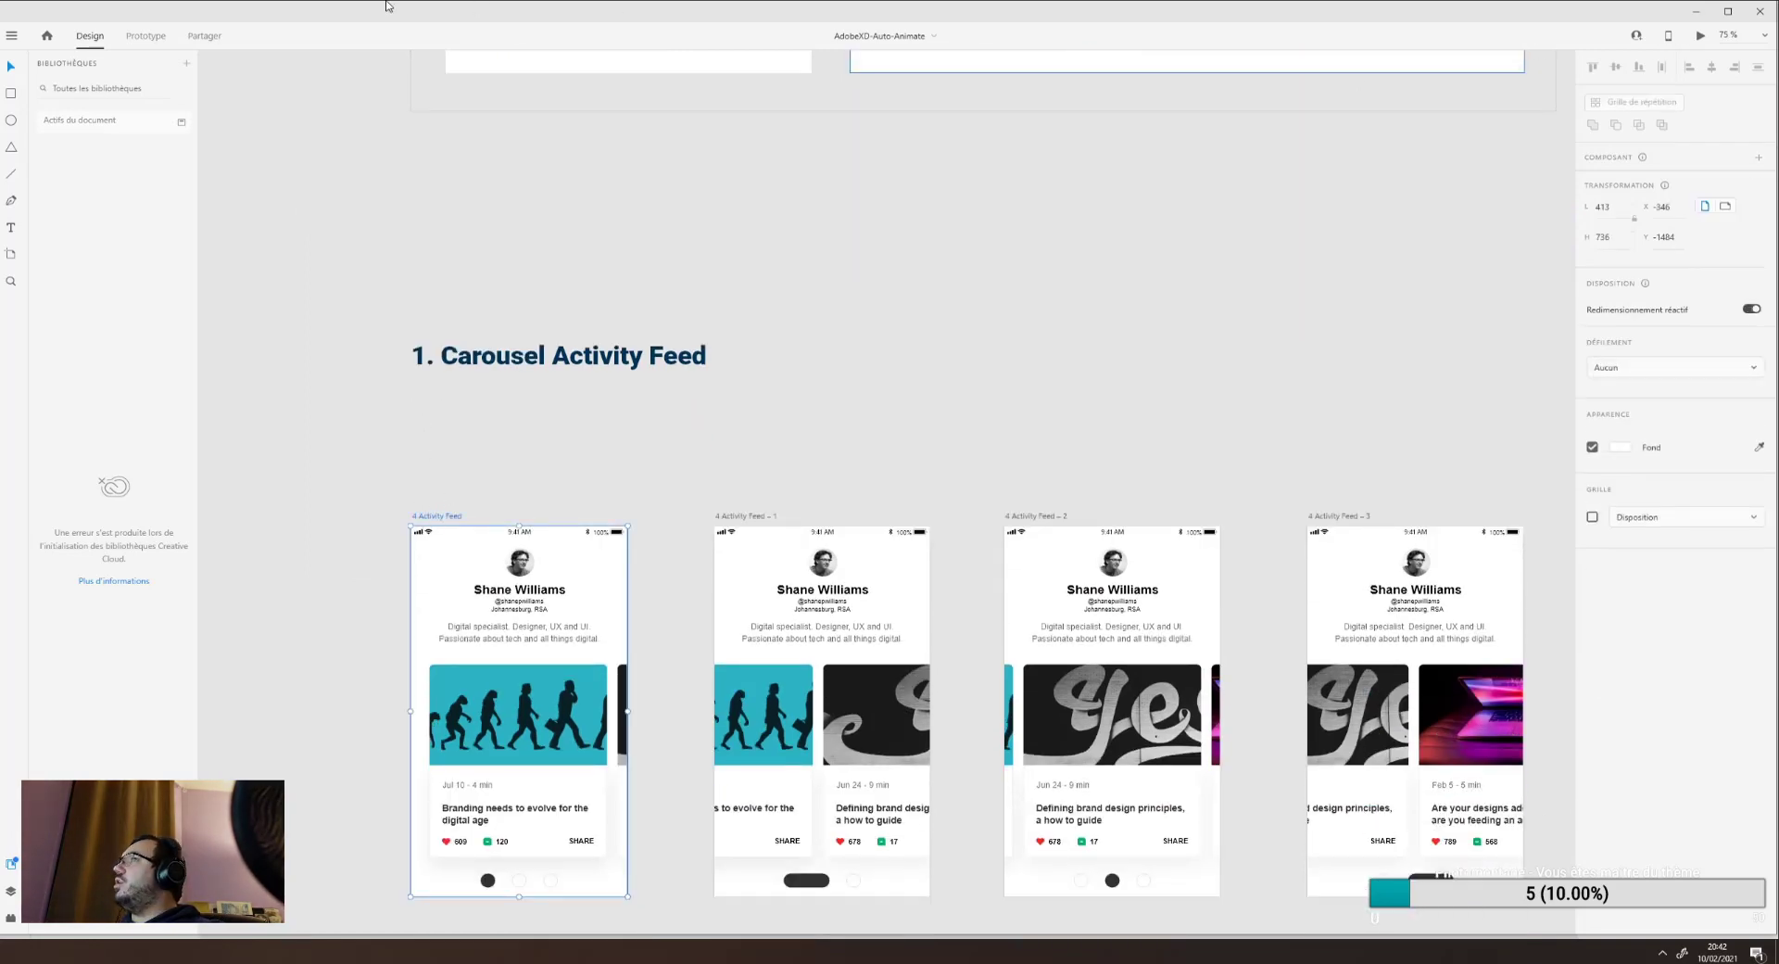
click(146, 35)
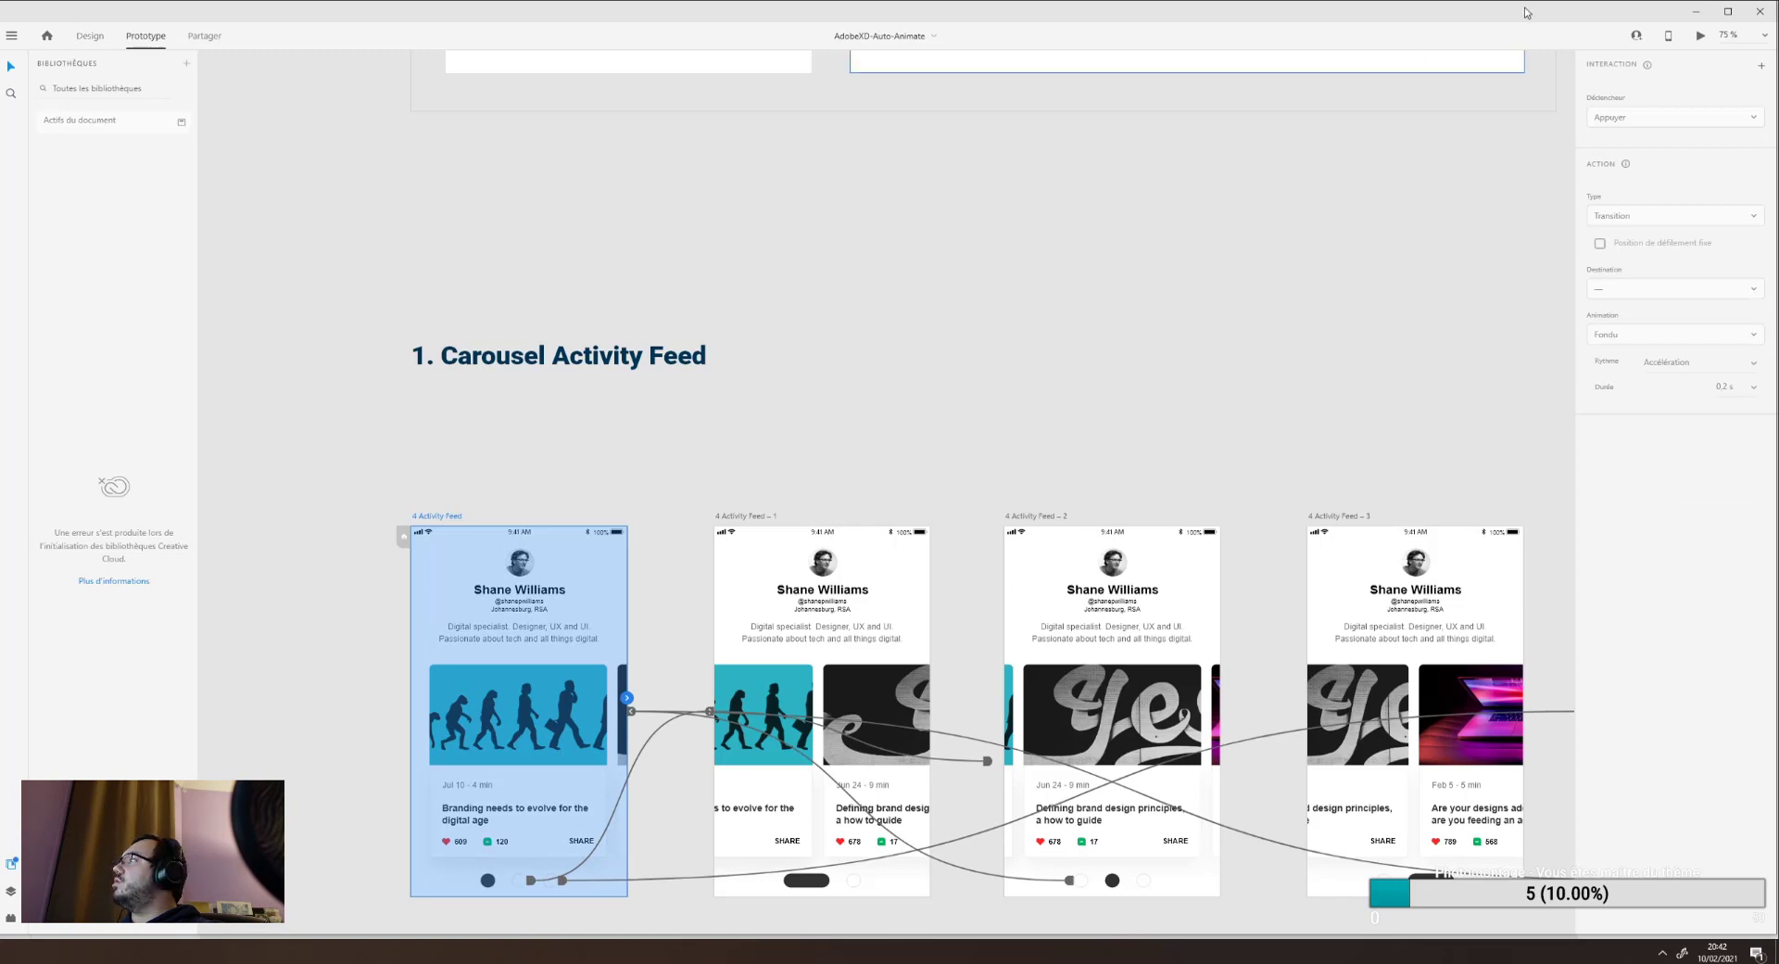
click(1699, 41)
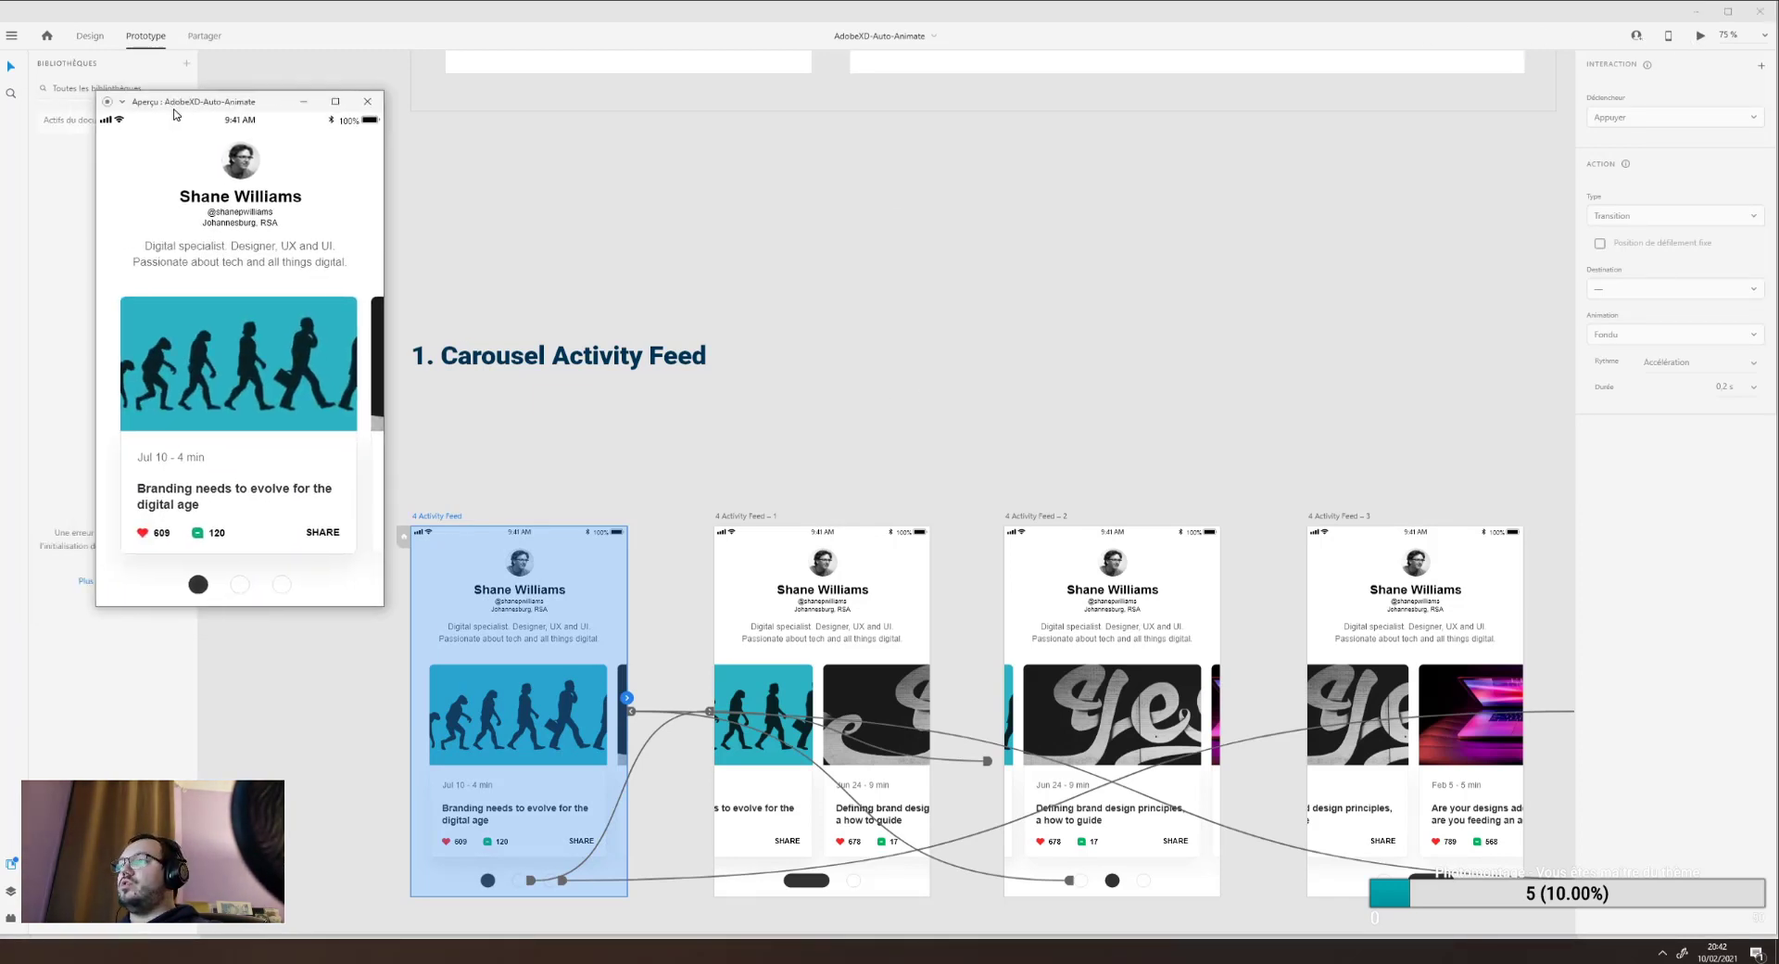
Test the carousel in the preview by swiping the post cards and switching between them with the pagination dots.
mouse_move(176, 109)
mouse_down()
mouse_move(210, 43)
mouse_move(184, 79)
mouse_up()
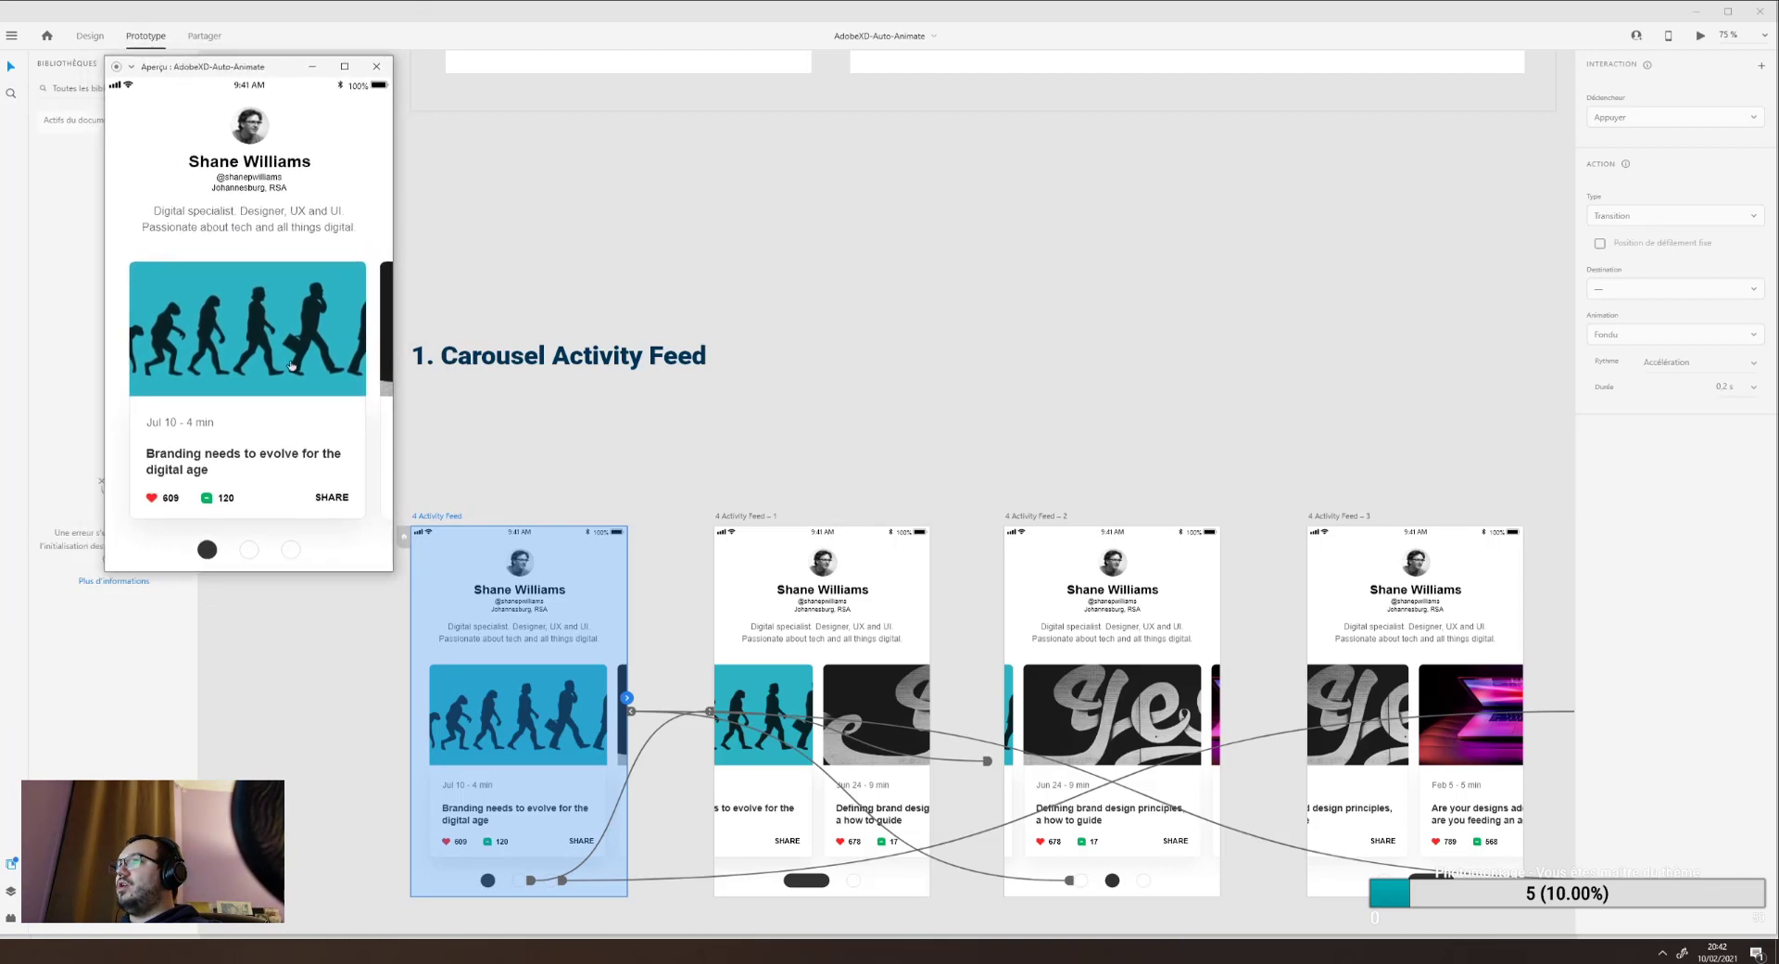
drag(289, 363, 175, 348)
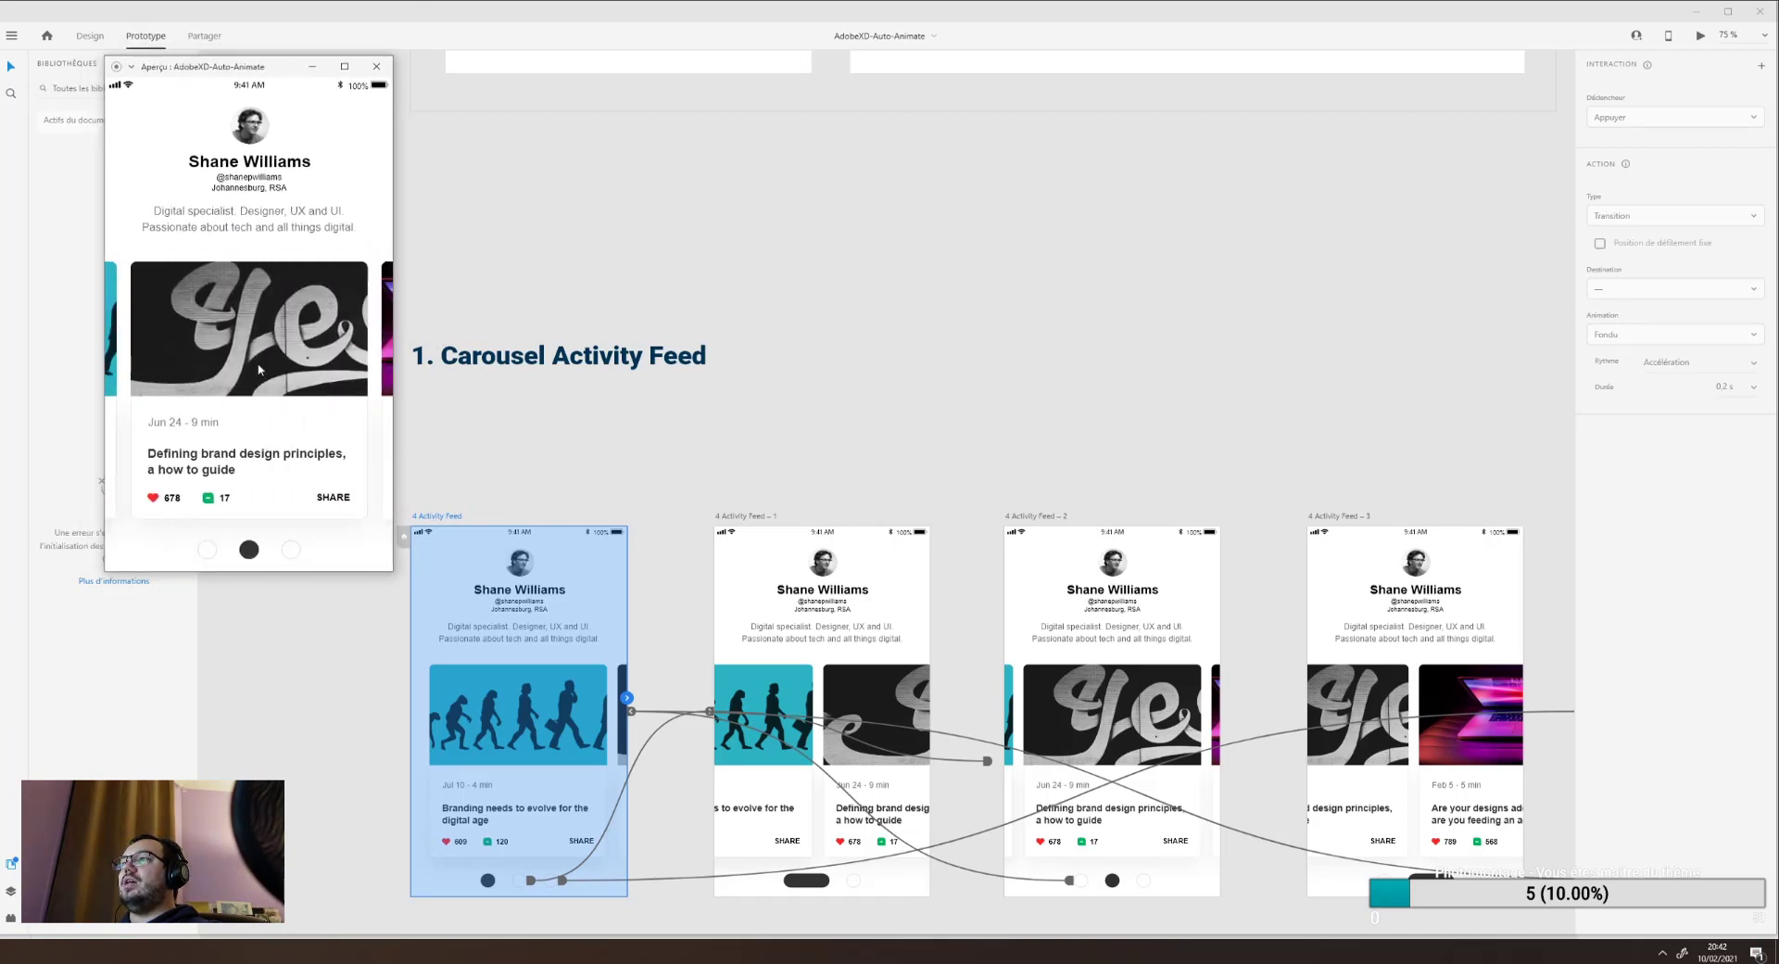
drag(278, 387, 131, 351)
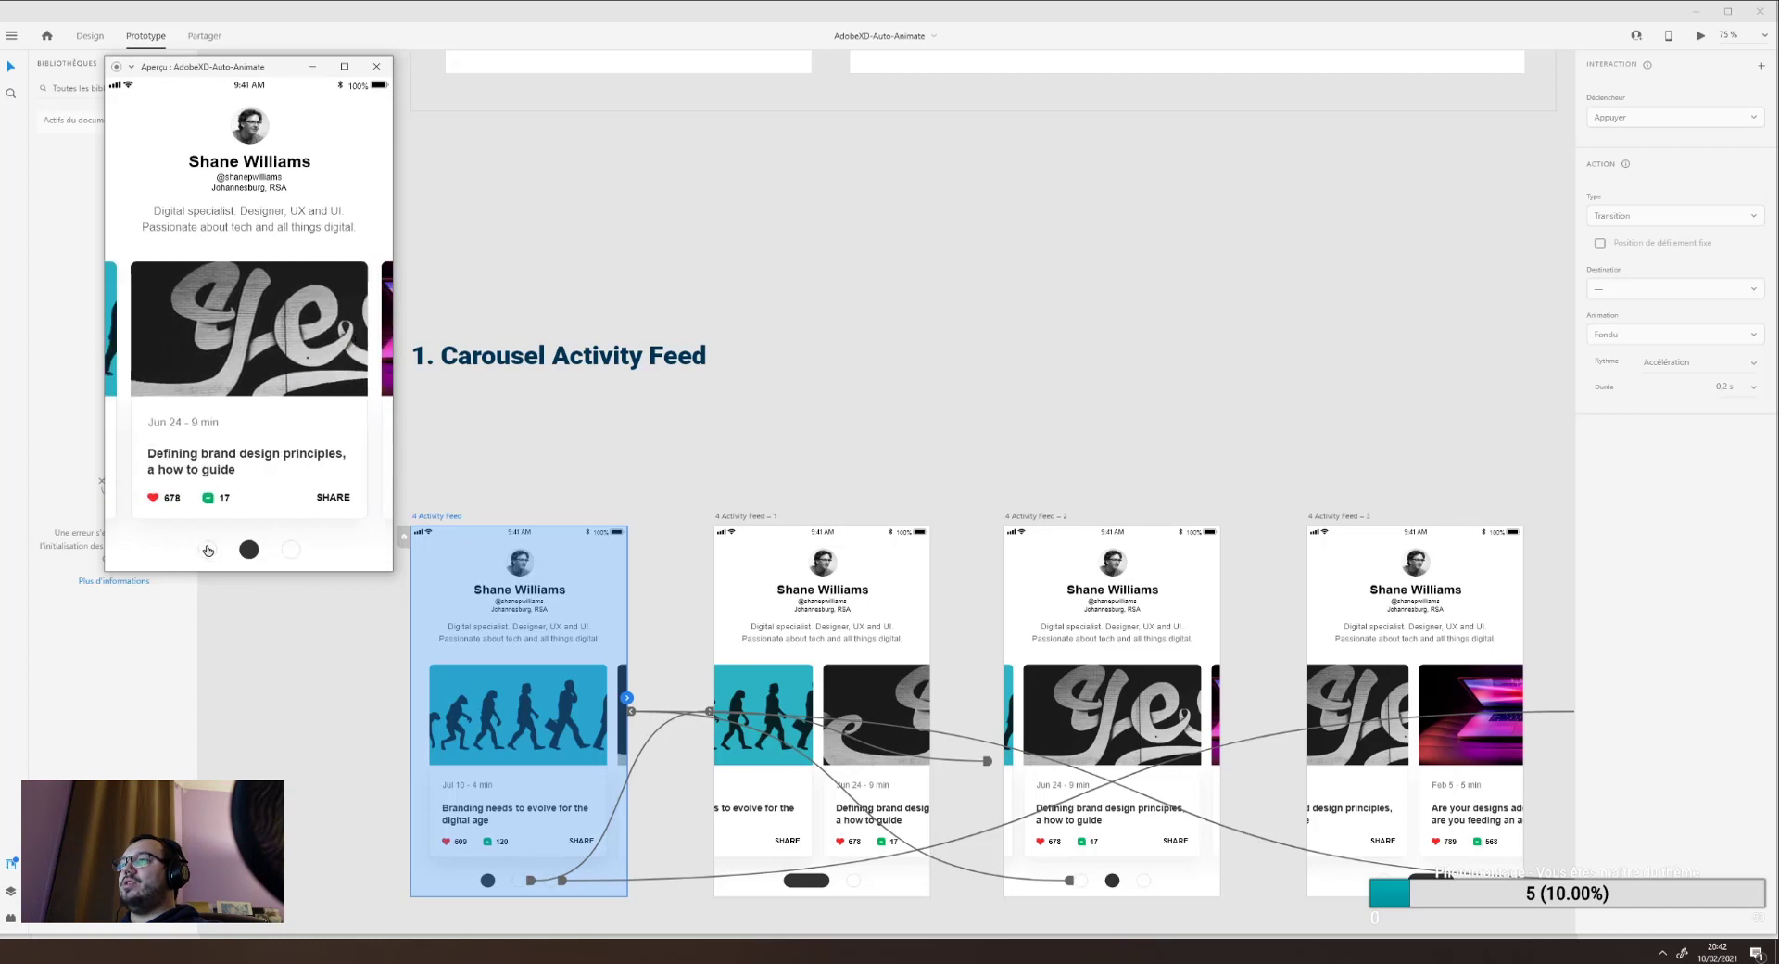
click(206, 550)
click(248, 549)
click(292, 551)
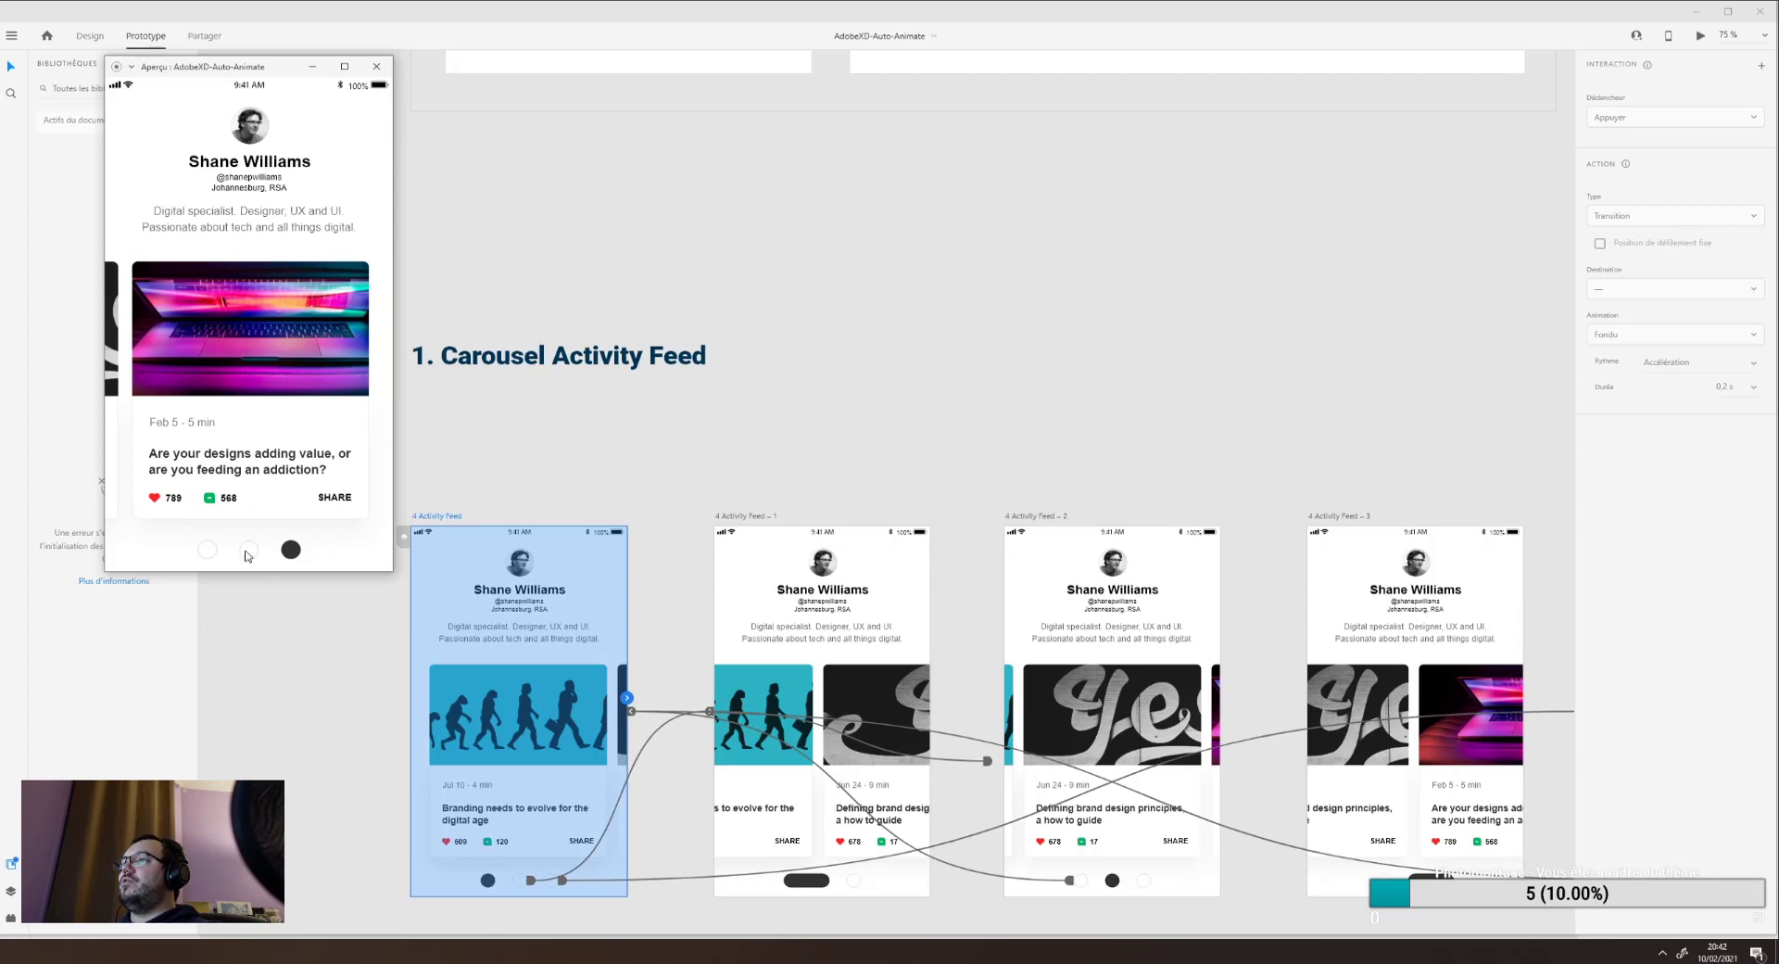
click(248, 553)
Close the preview and examine the card group's interaction on 4 Activity Feed and the layout of the carousel artboards.
click(524, 725)
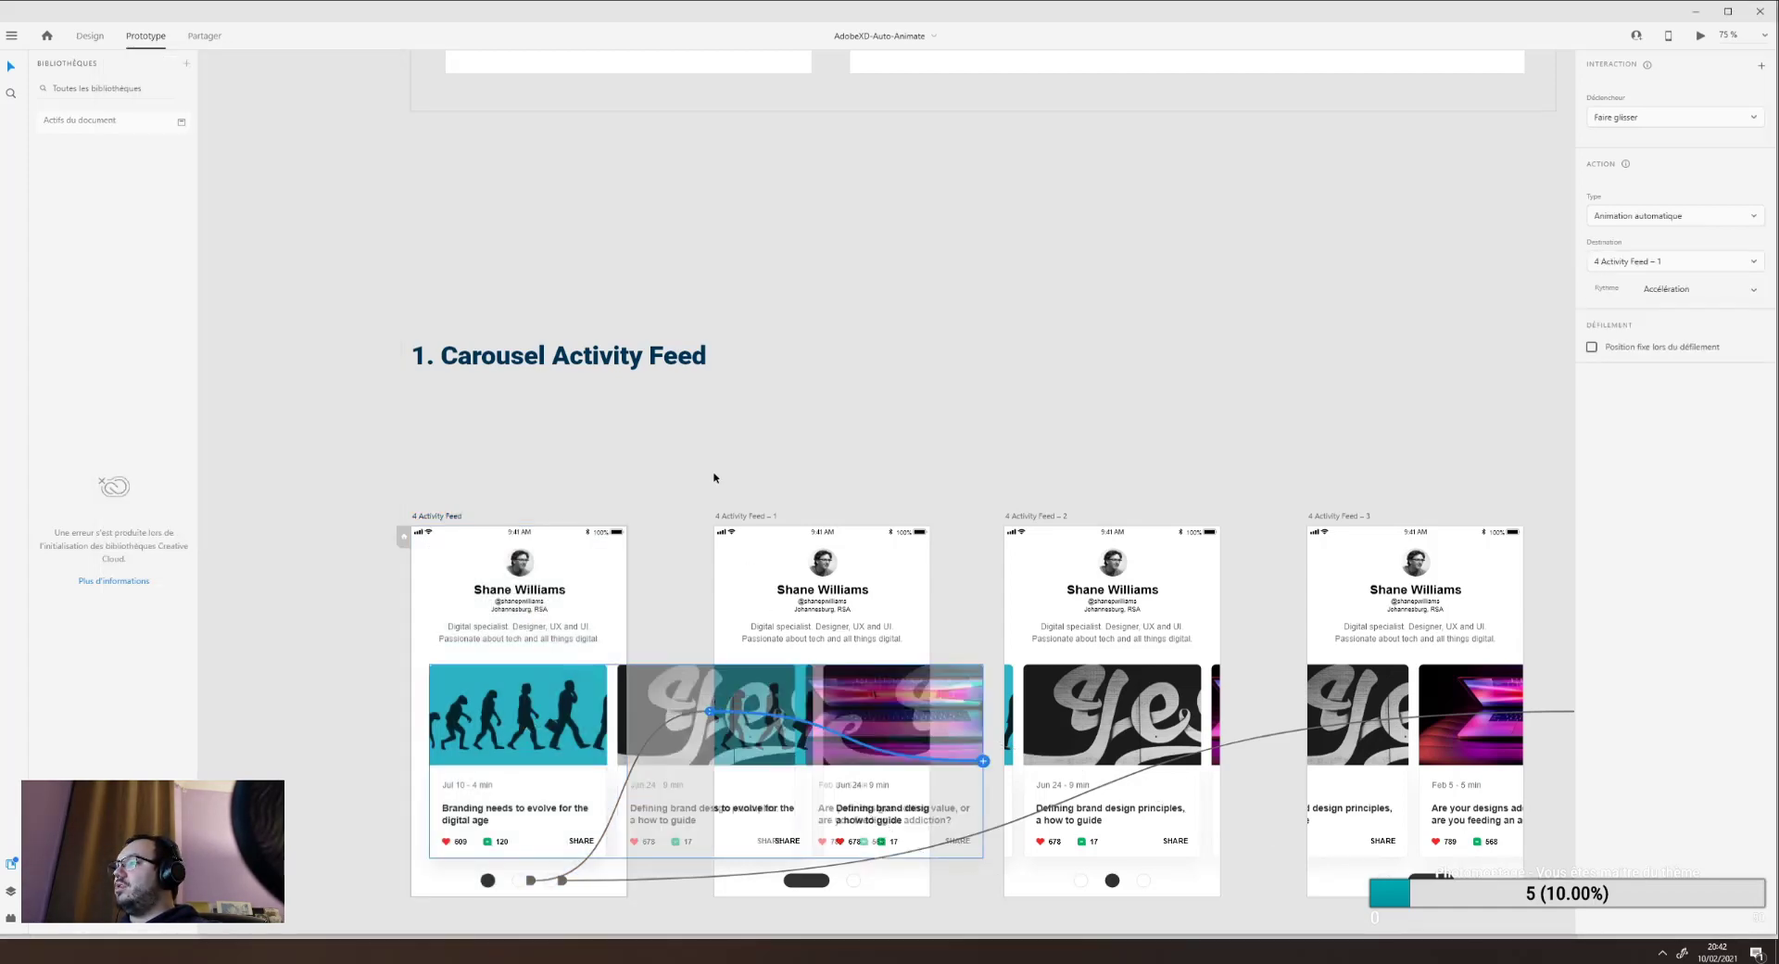
click(746, 449)
drag(747, 449, 664, 349)
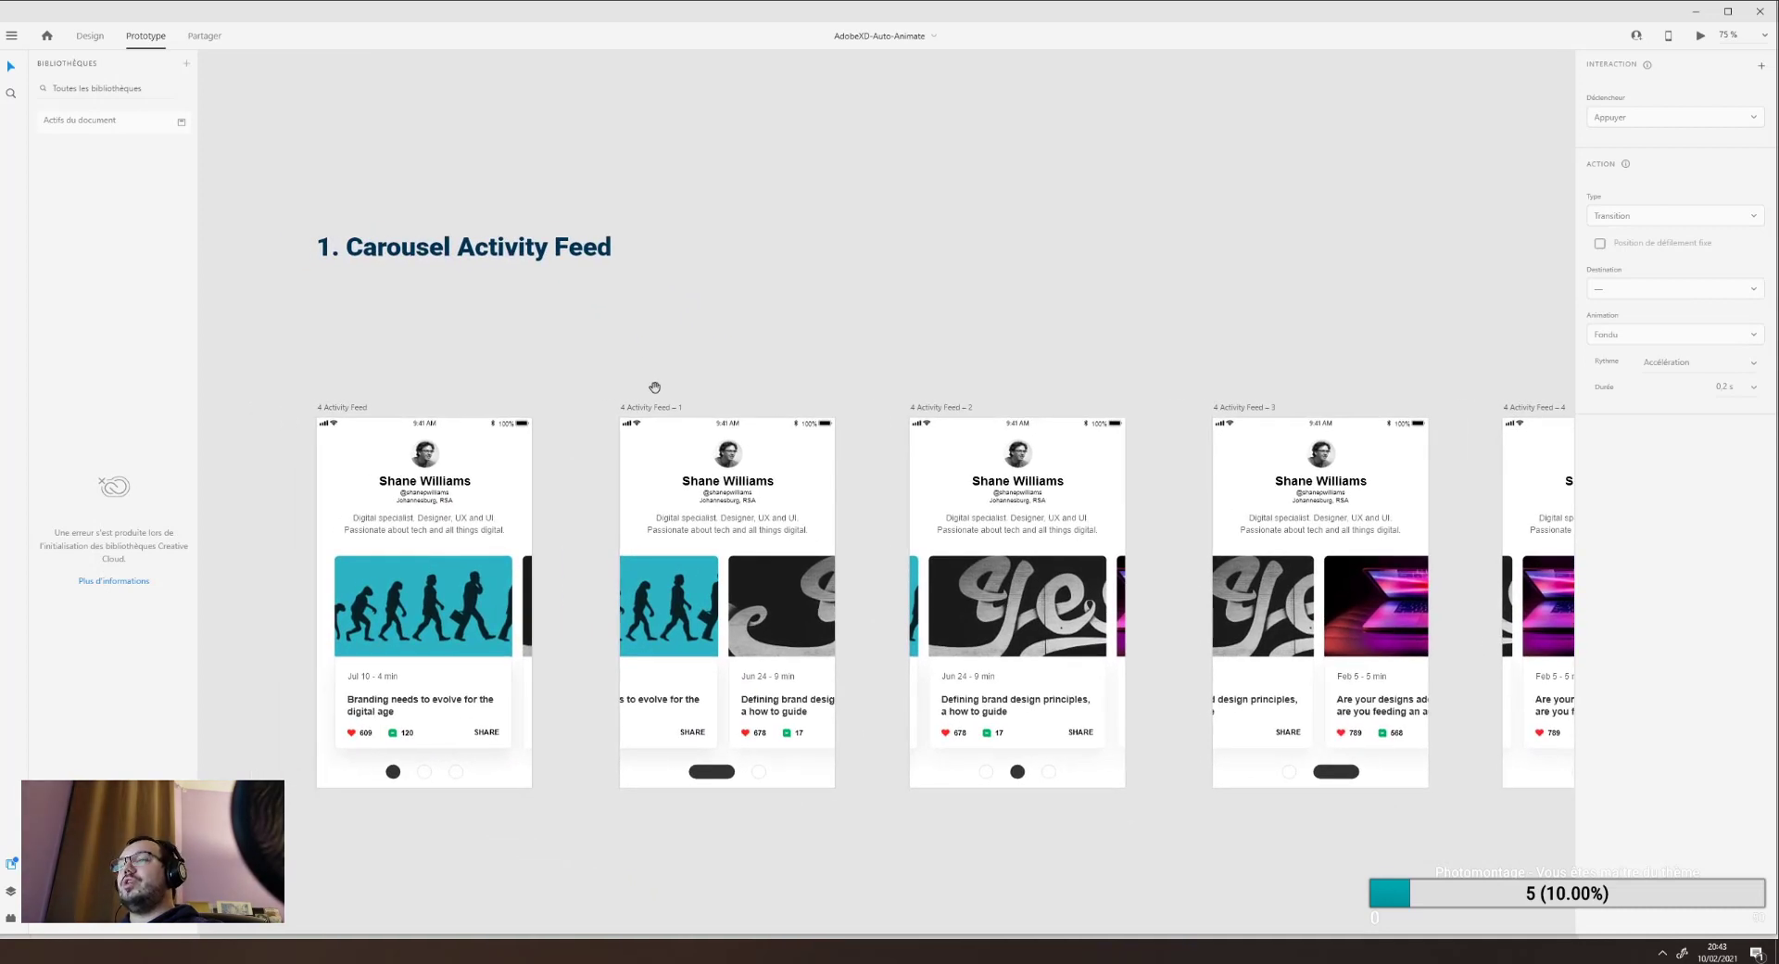
drag(570, 411, 551, 356)
click(594, 523)
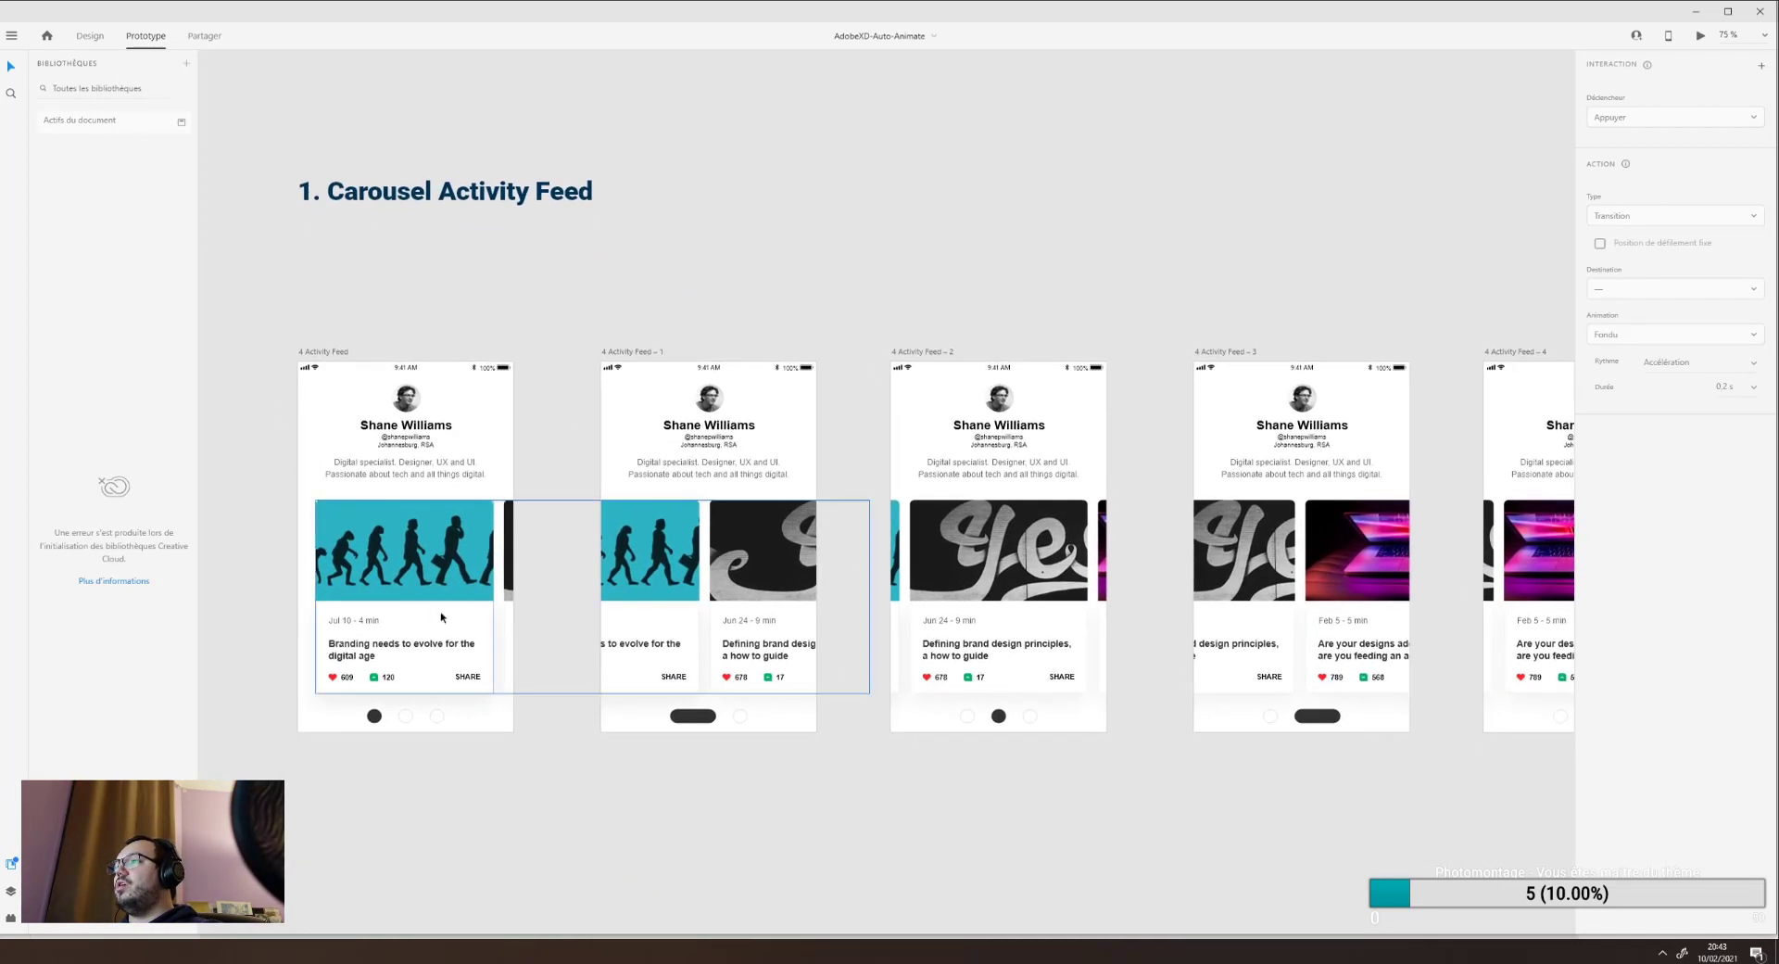
click(818, 554)
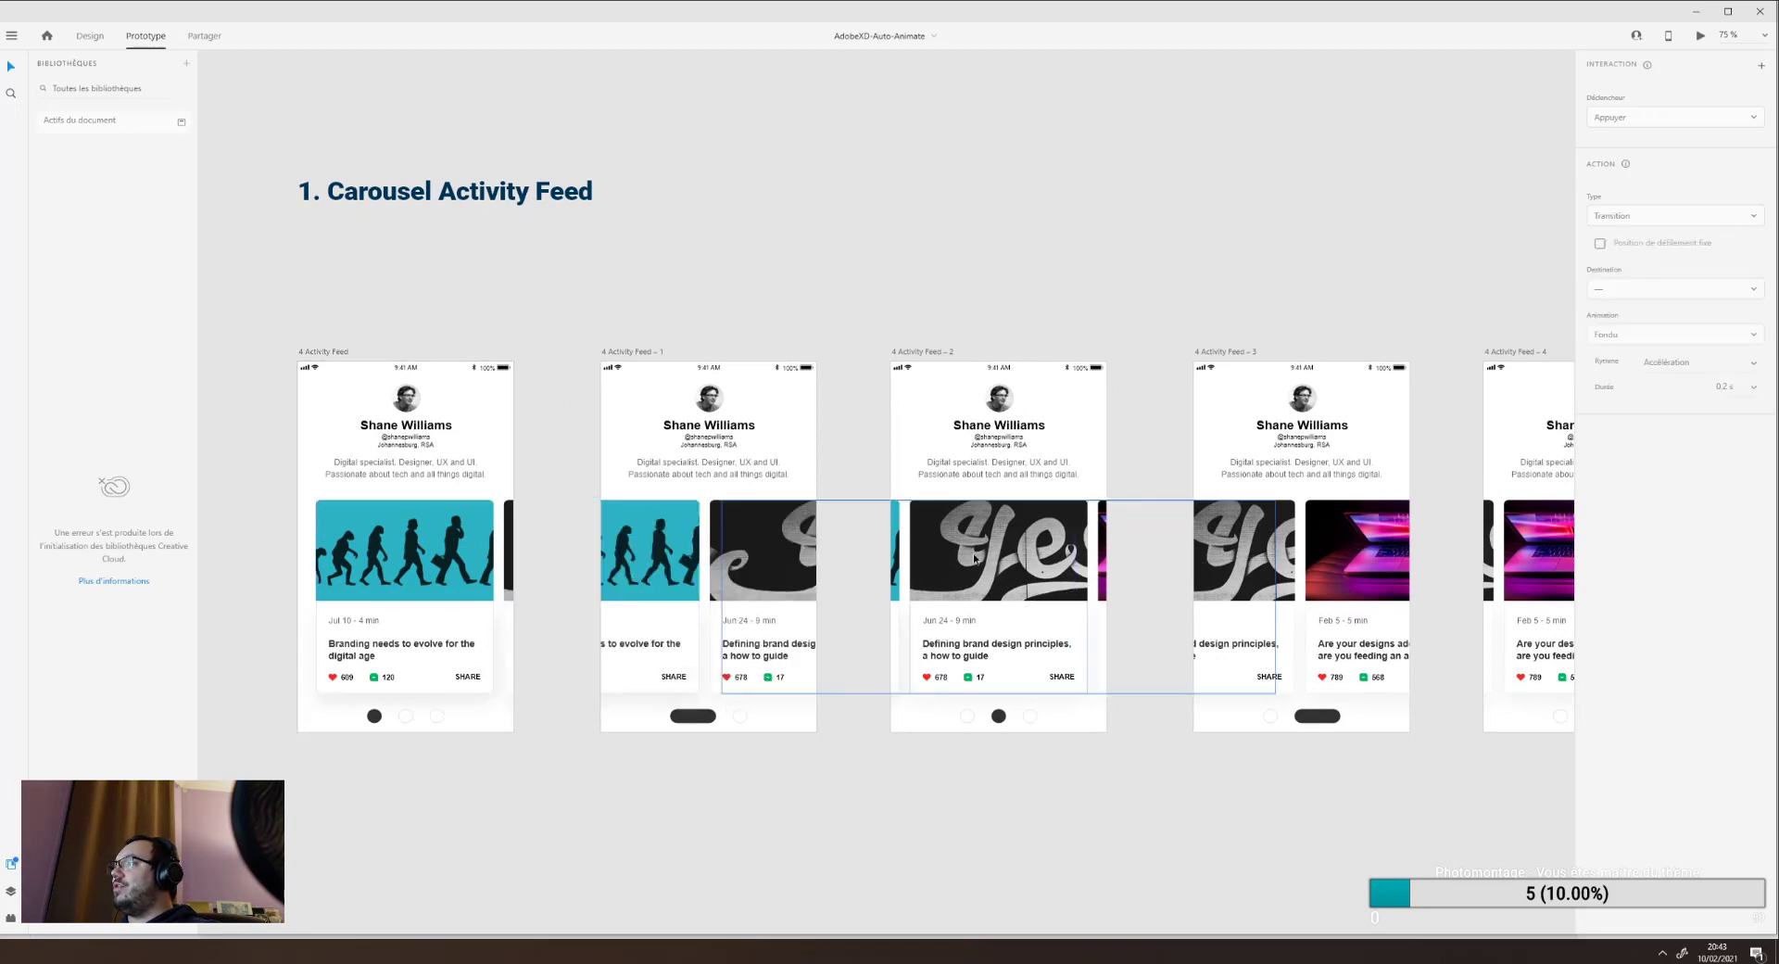
scroll(975, 559, right, 5)
scroll(649, 556, left, 5)
scroll(649, 556, down, 1)
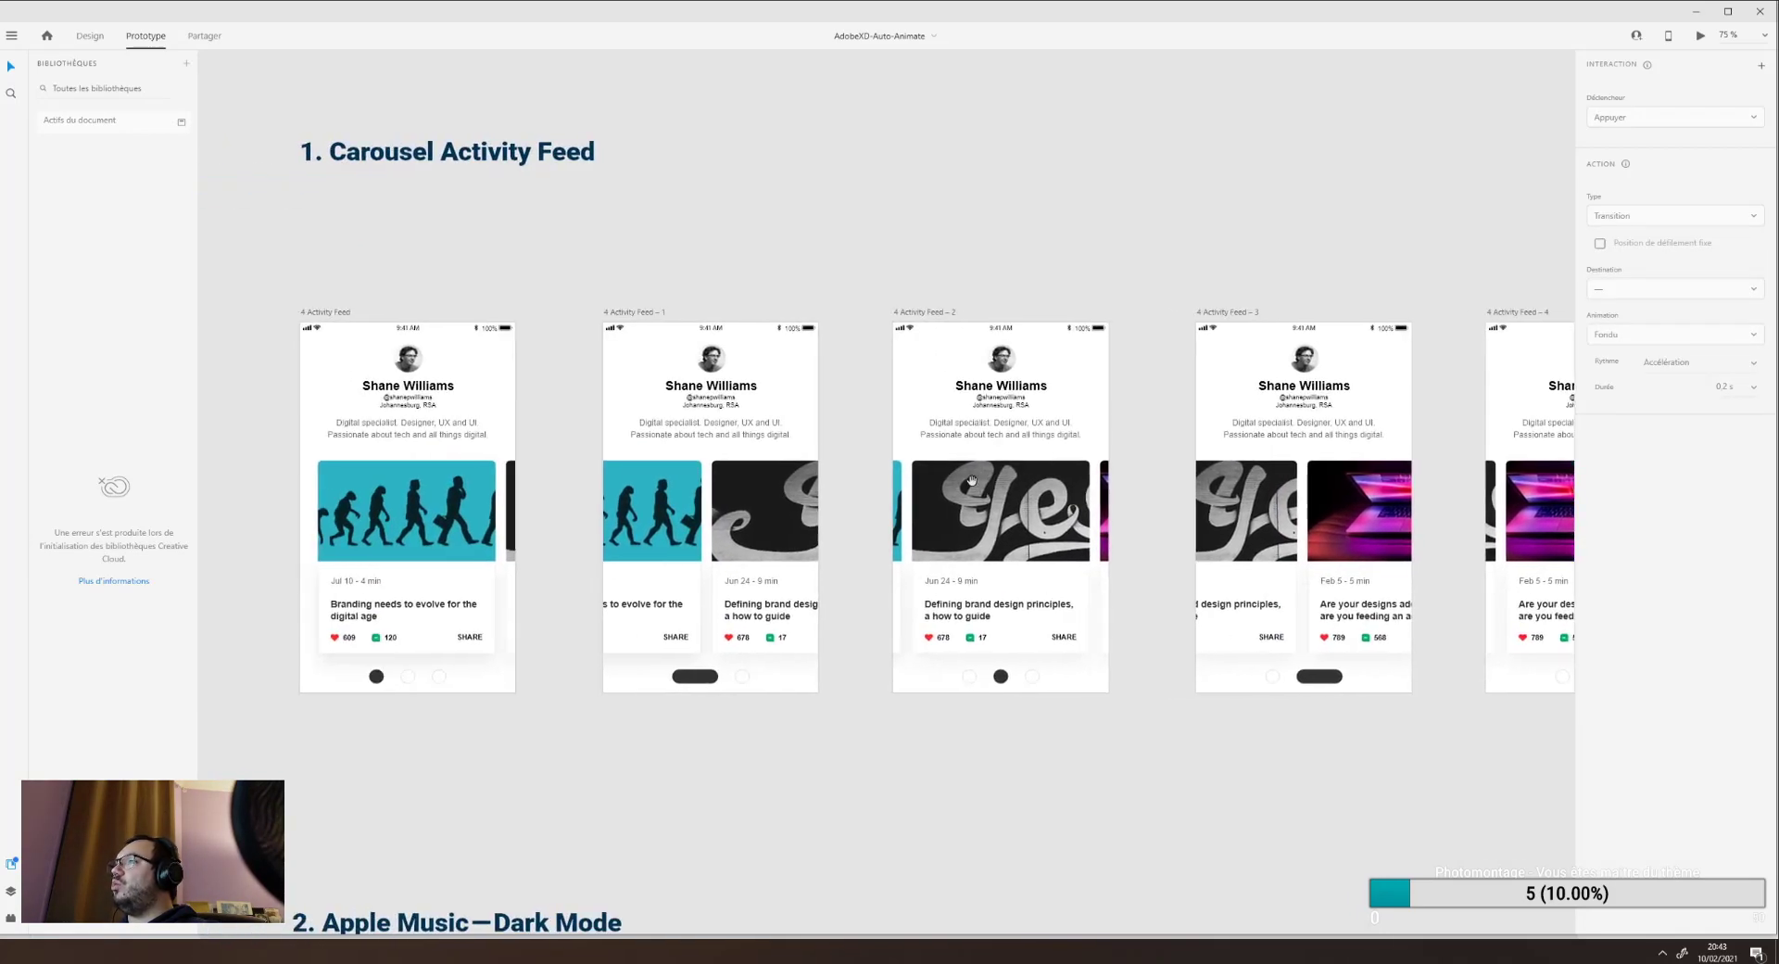
Select the card group on 4 Activity Feed and expand Groupe 45 to examine its nested post groups.
click(451, 548)
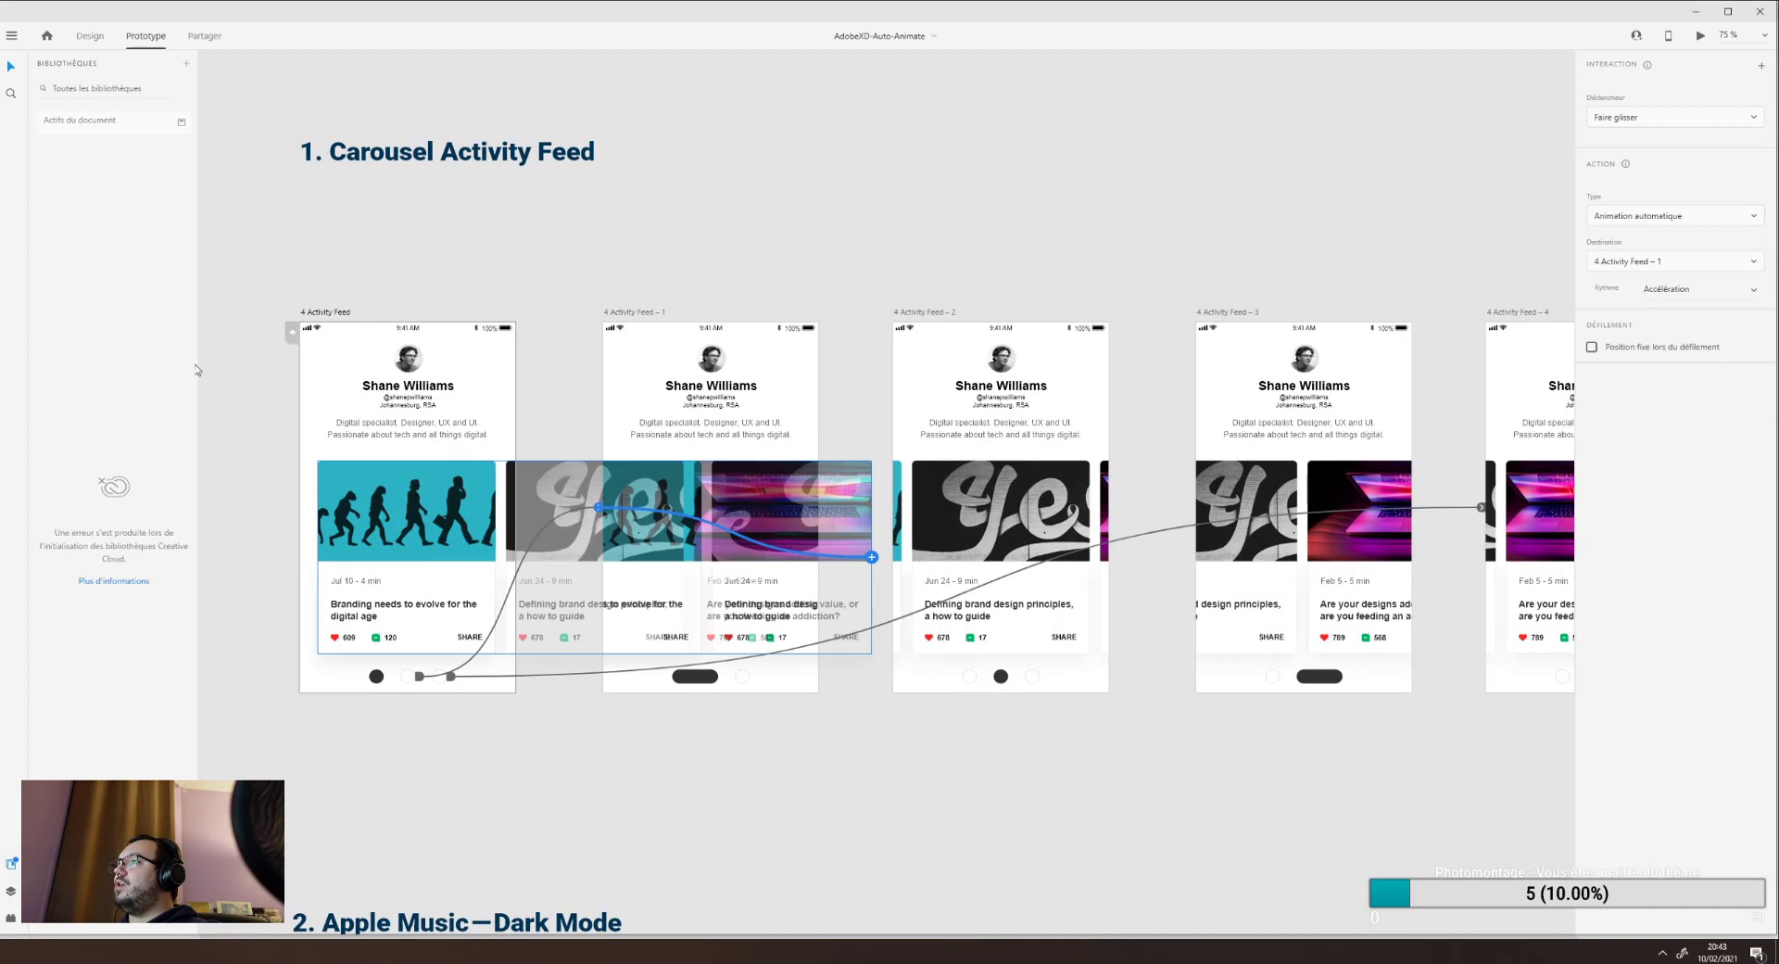
click(11, 891)
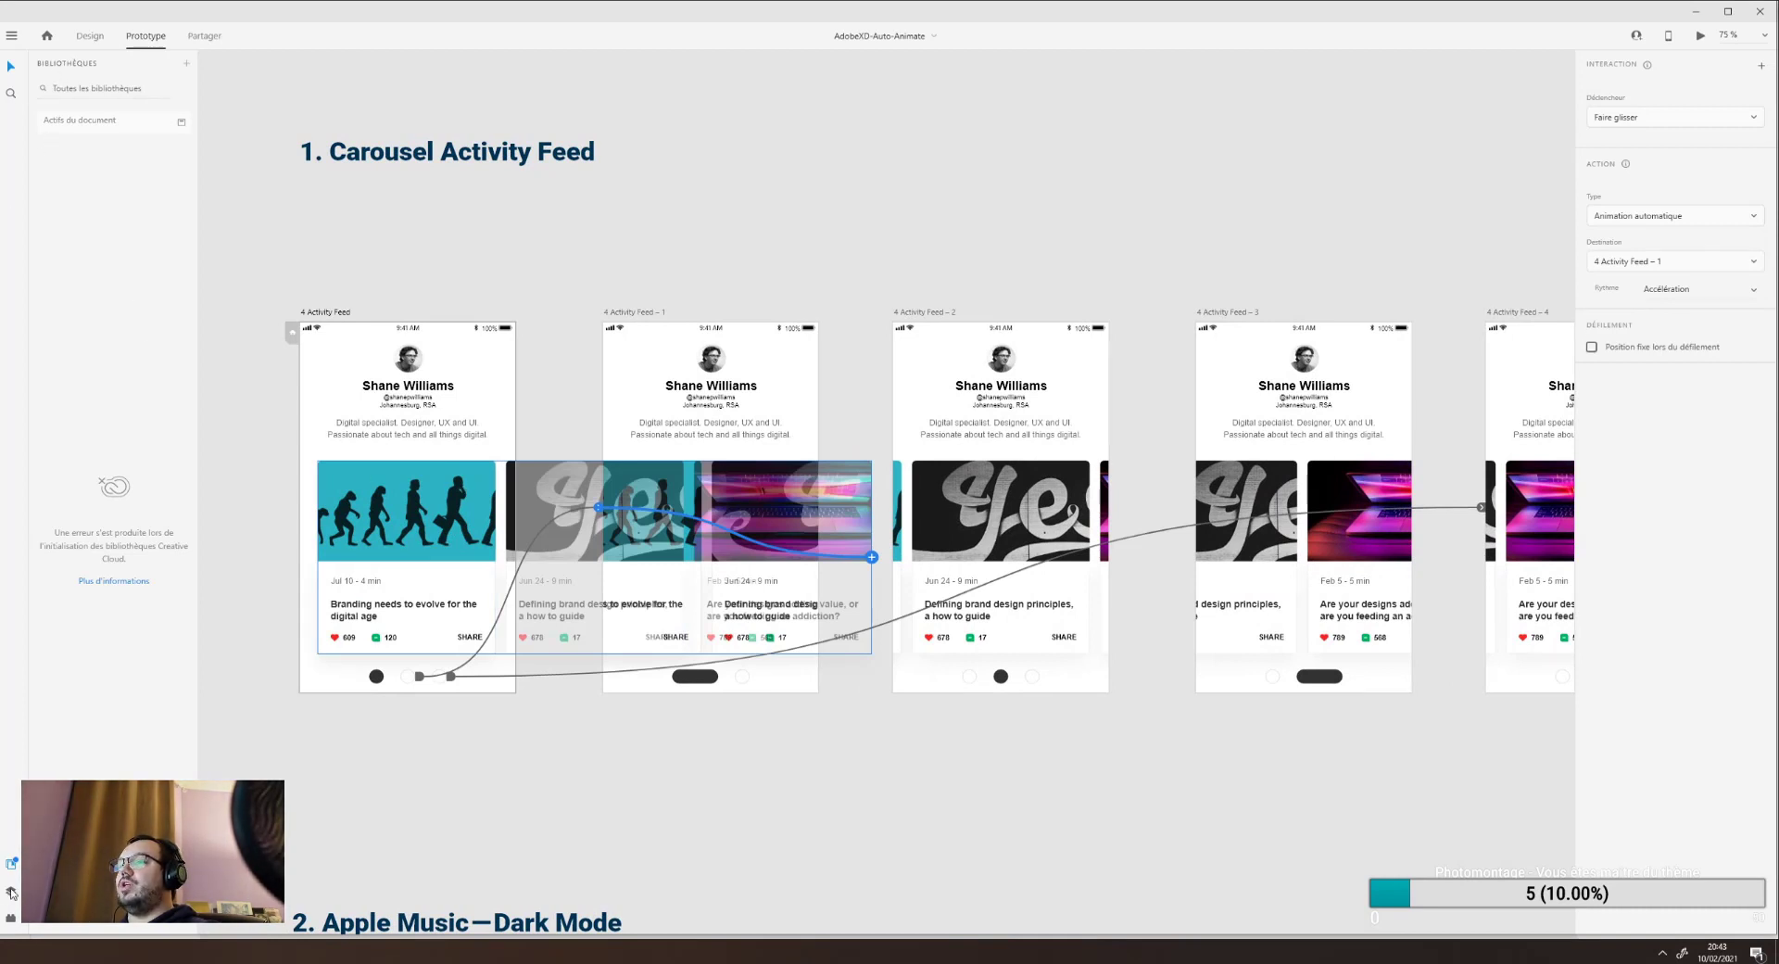
click(43, 202)
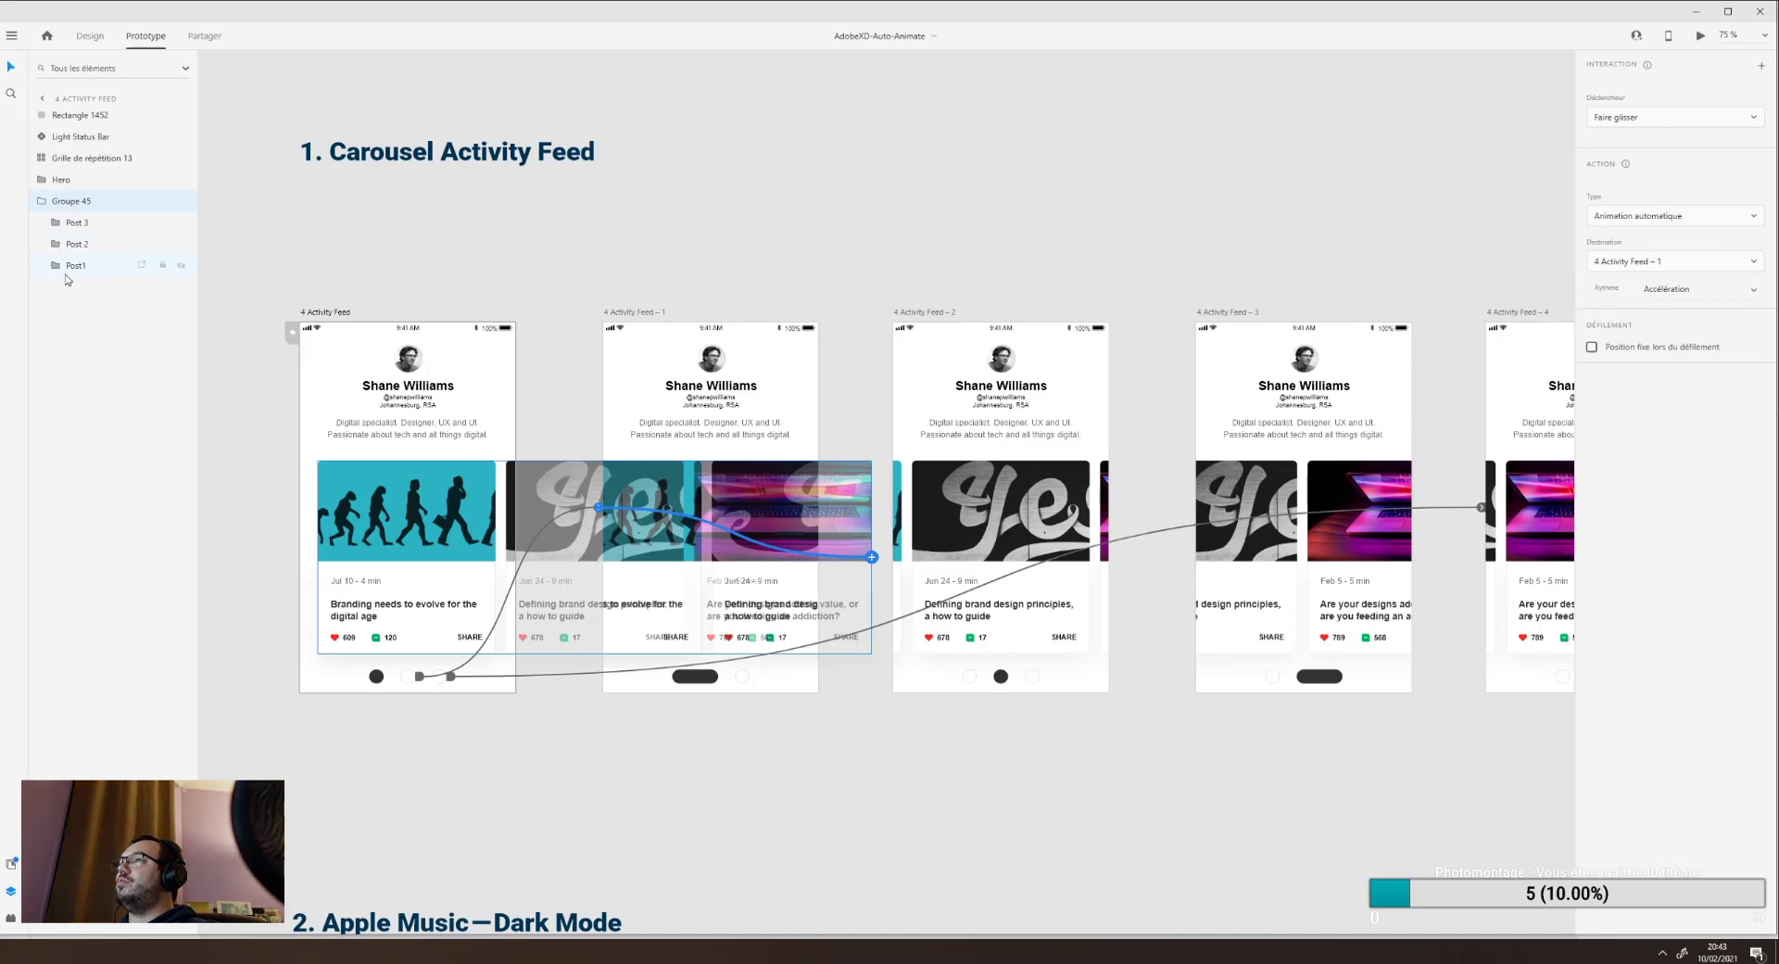
Inspect the interaction of artboard 4 Activity Feed – 1 and its Groupe 45, and clear the selection.
click(659, 324)
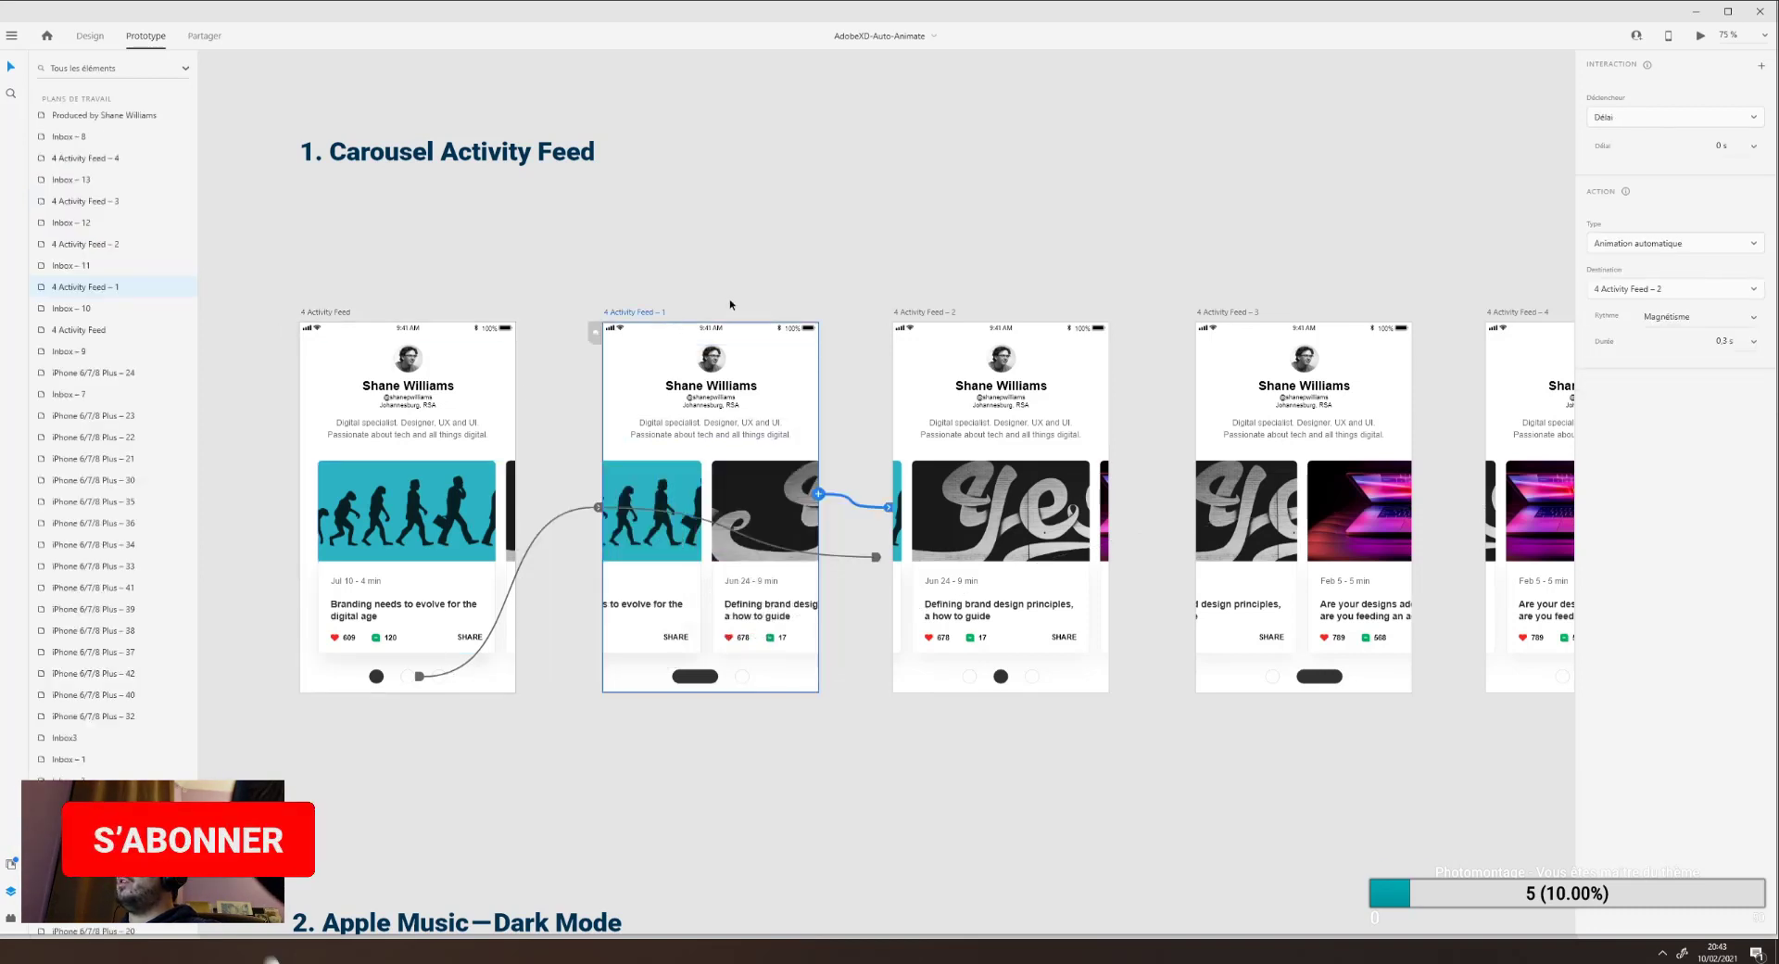
click(649, 505)
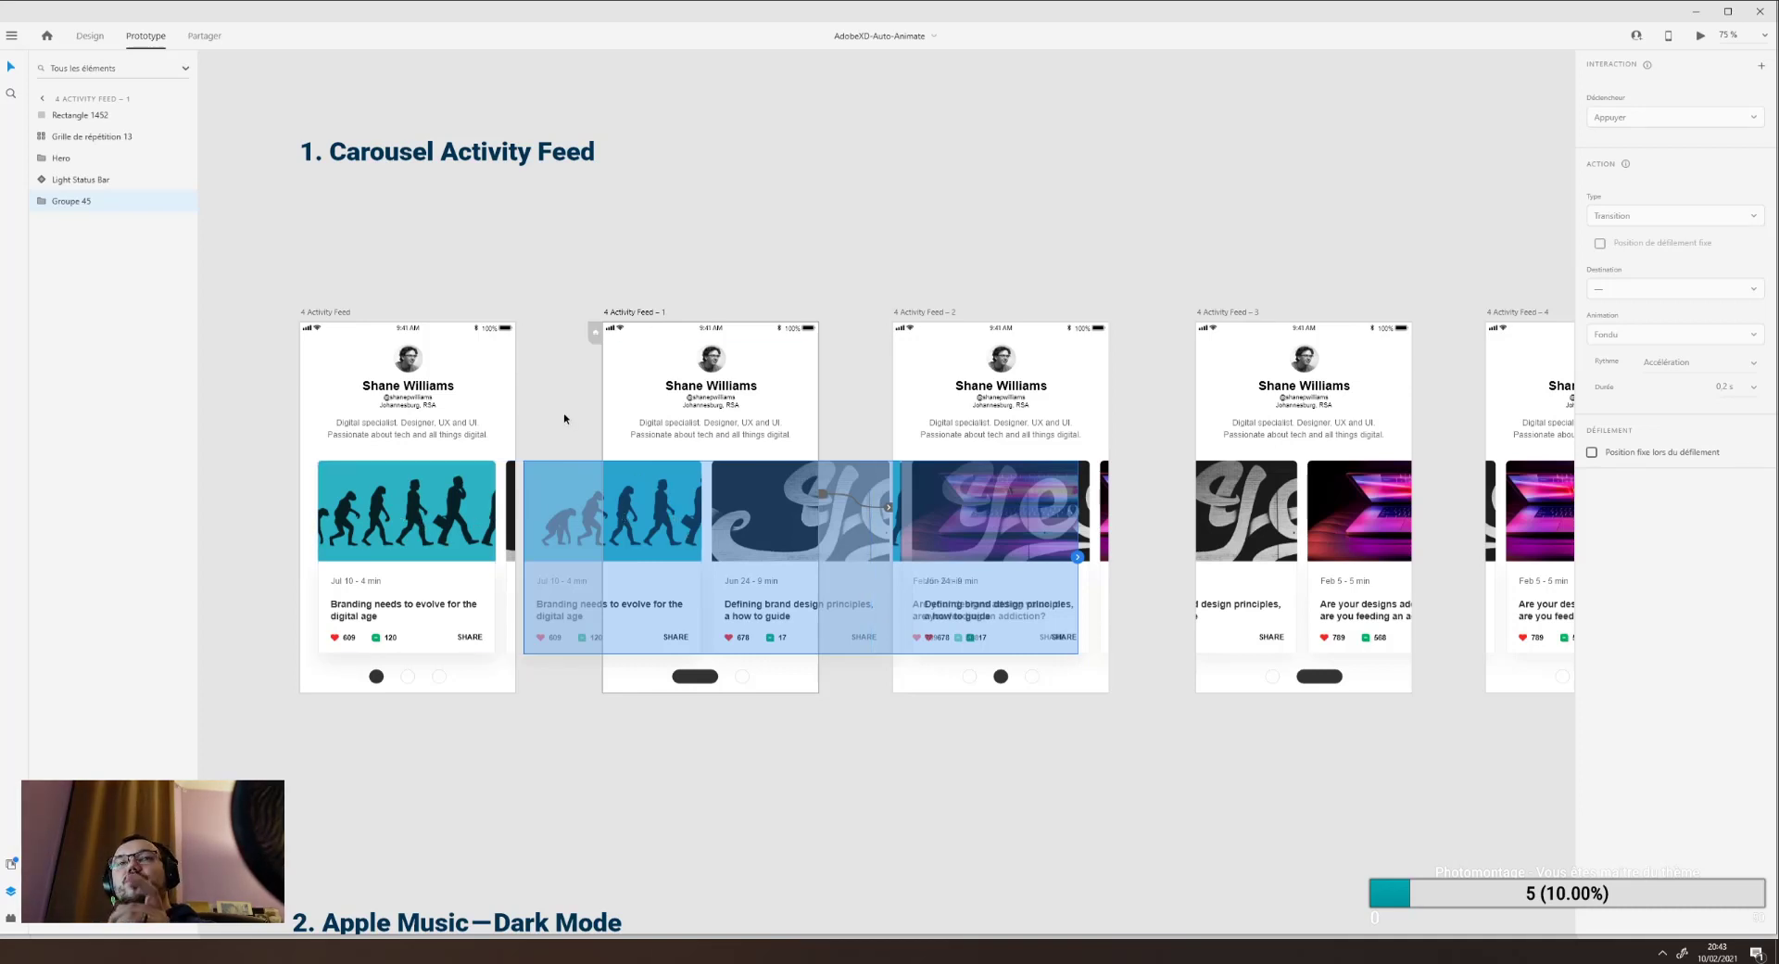
click(921, 237)
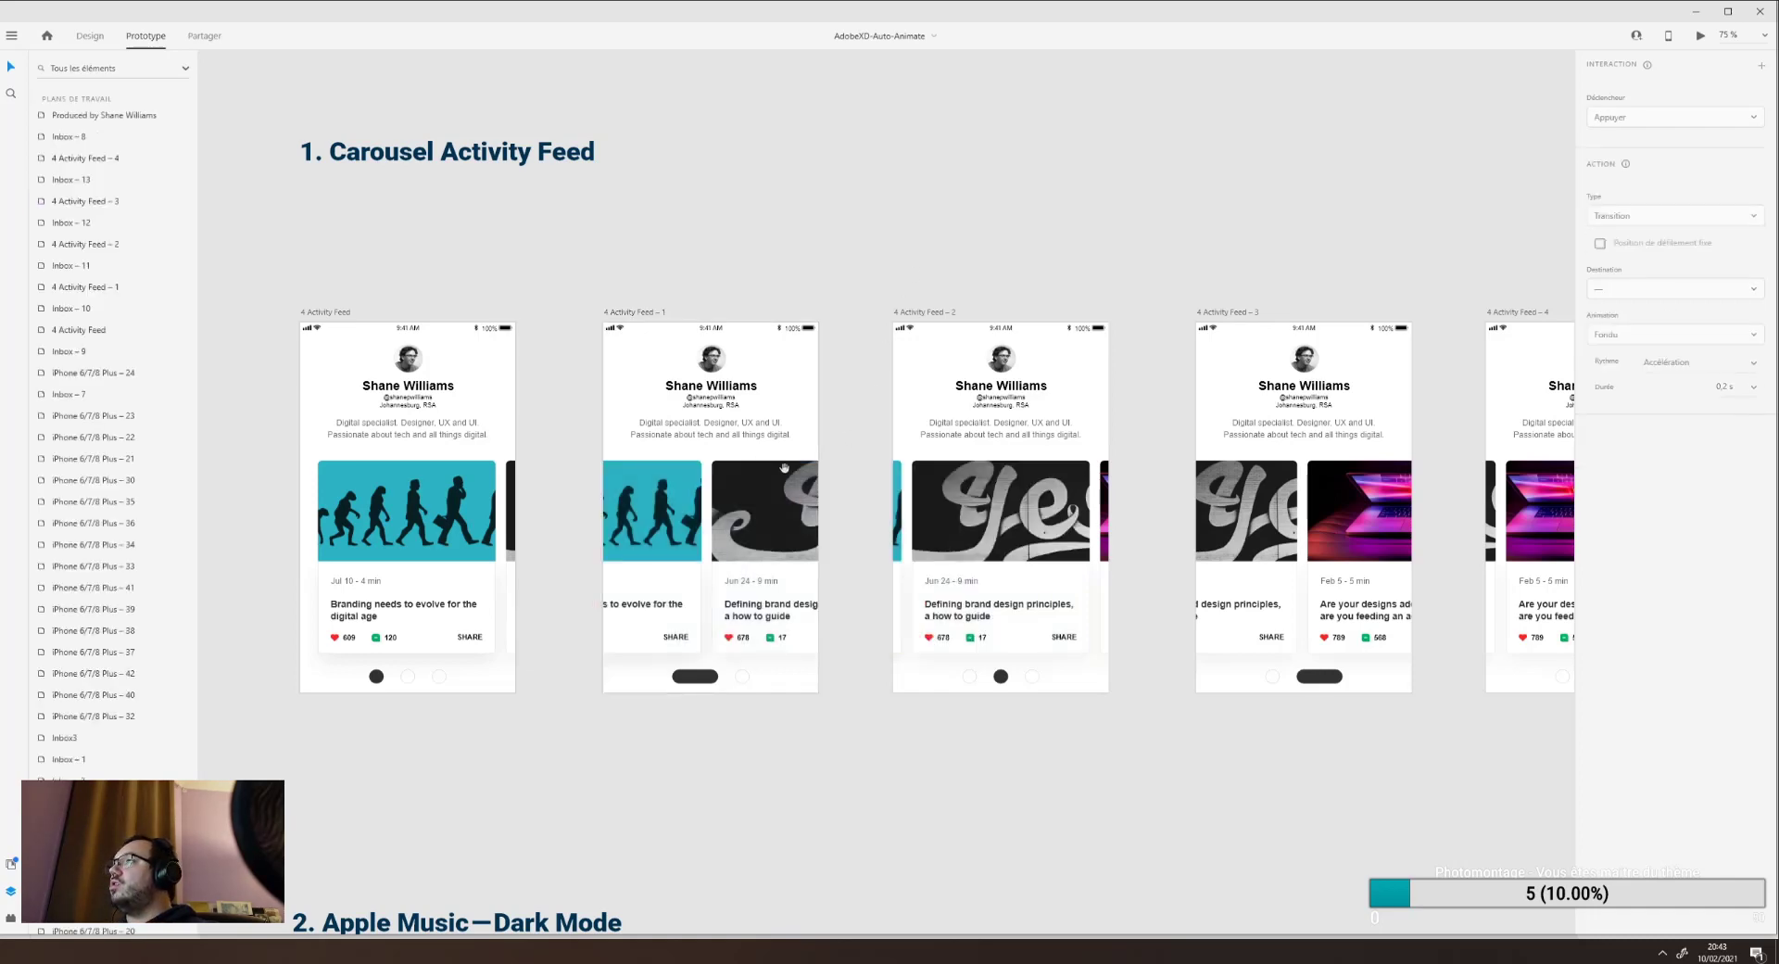
Preview the Apple Music—Dark Mode example from iPhone 6/7/8 Plus – 2, expanding the Creeping Death player and collapsing it again.
scroll(801, 360, down, 2)
drag(802, 360, 785, 290)
drag(645, 607, 662, 237)
click(344, 530)
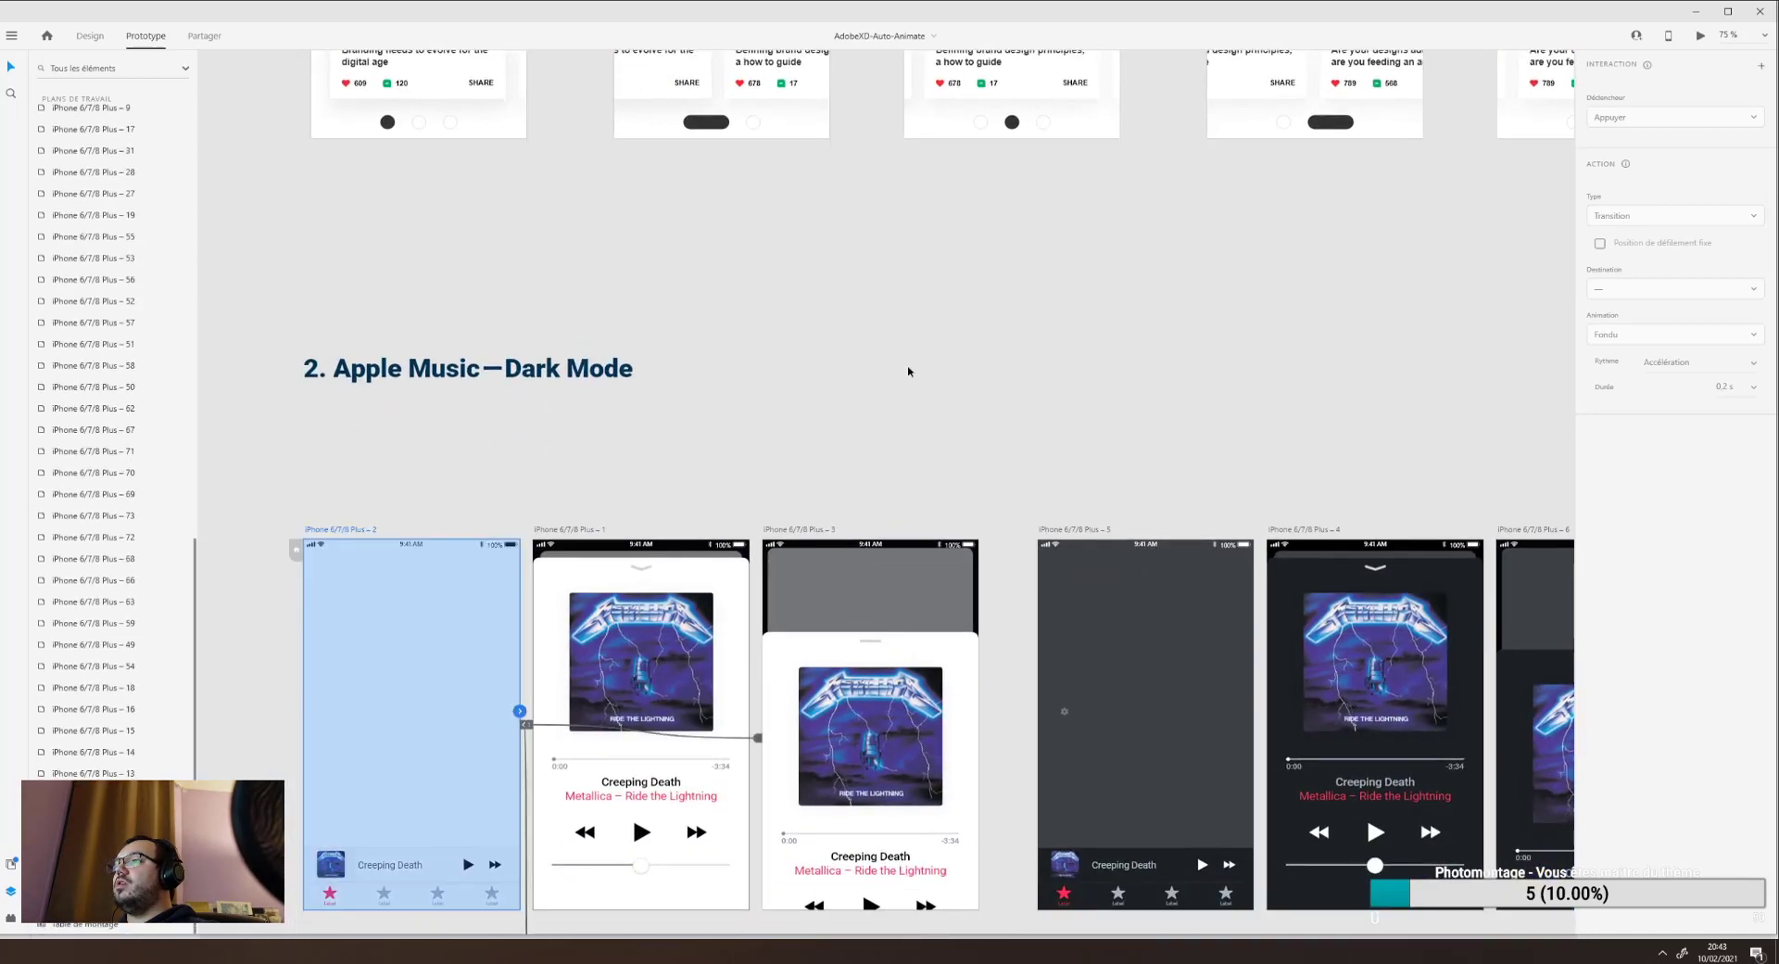
click(1700, 35)
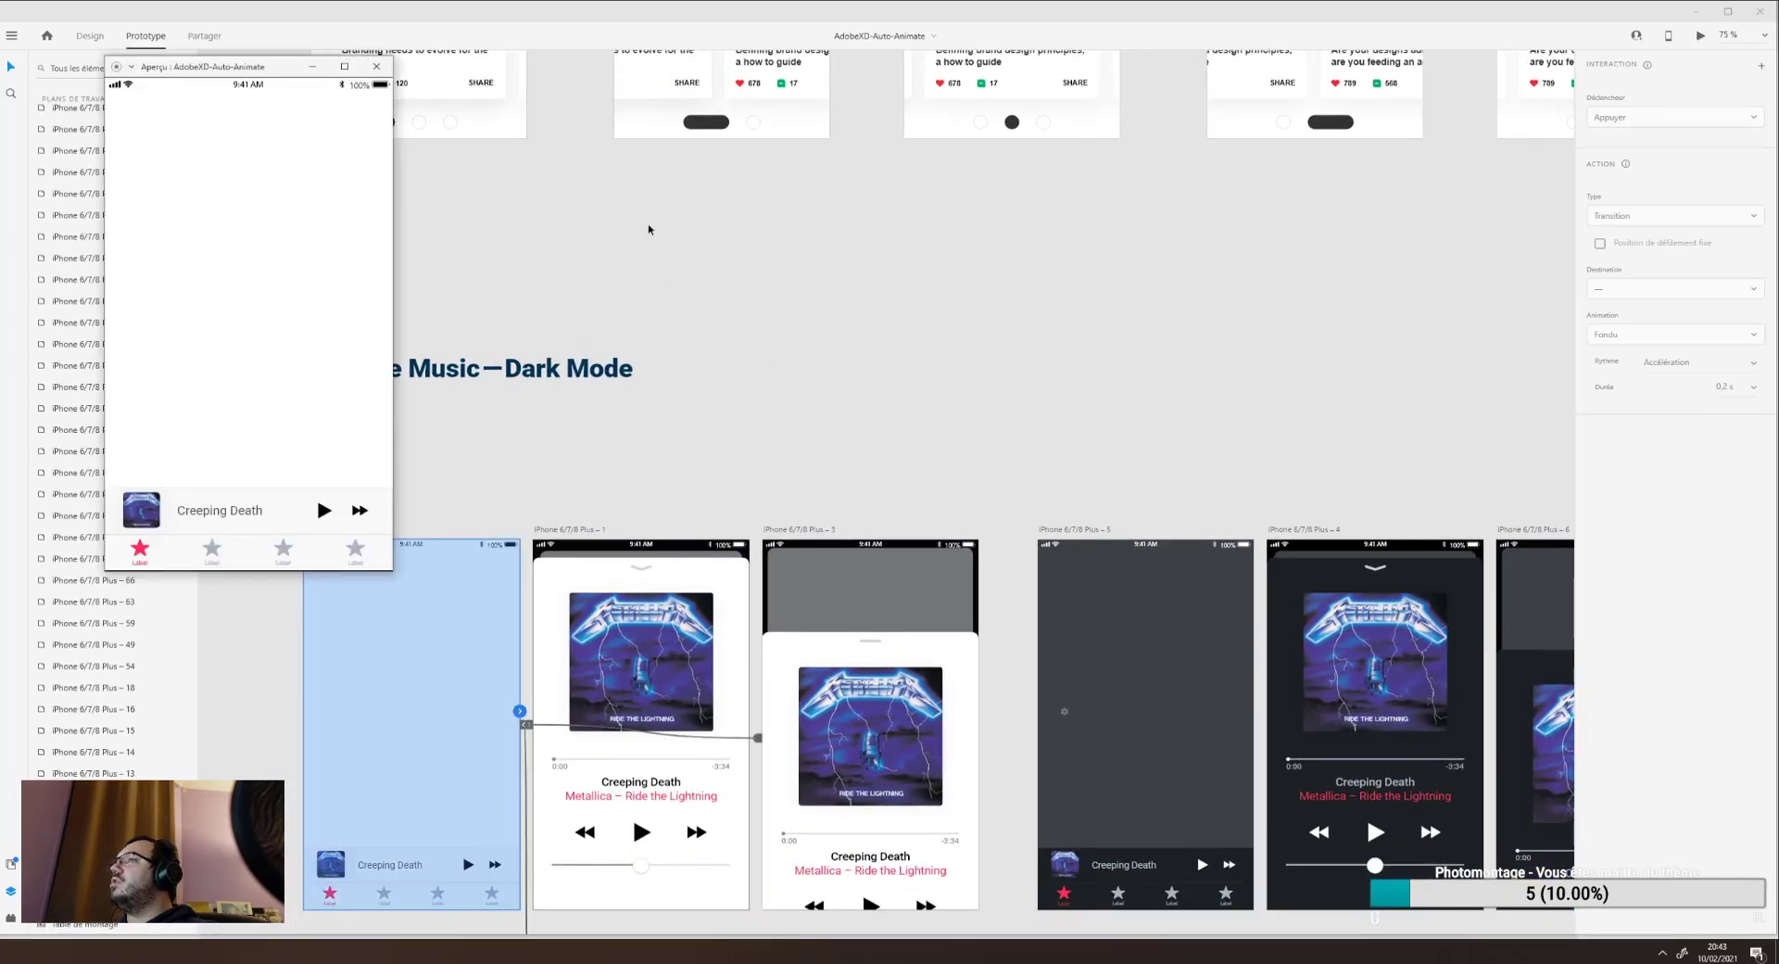
click(315, 515)
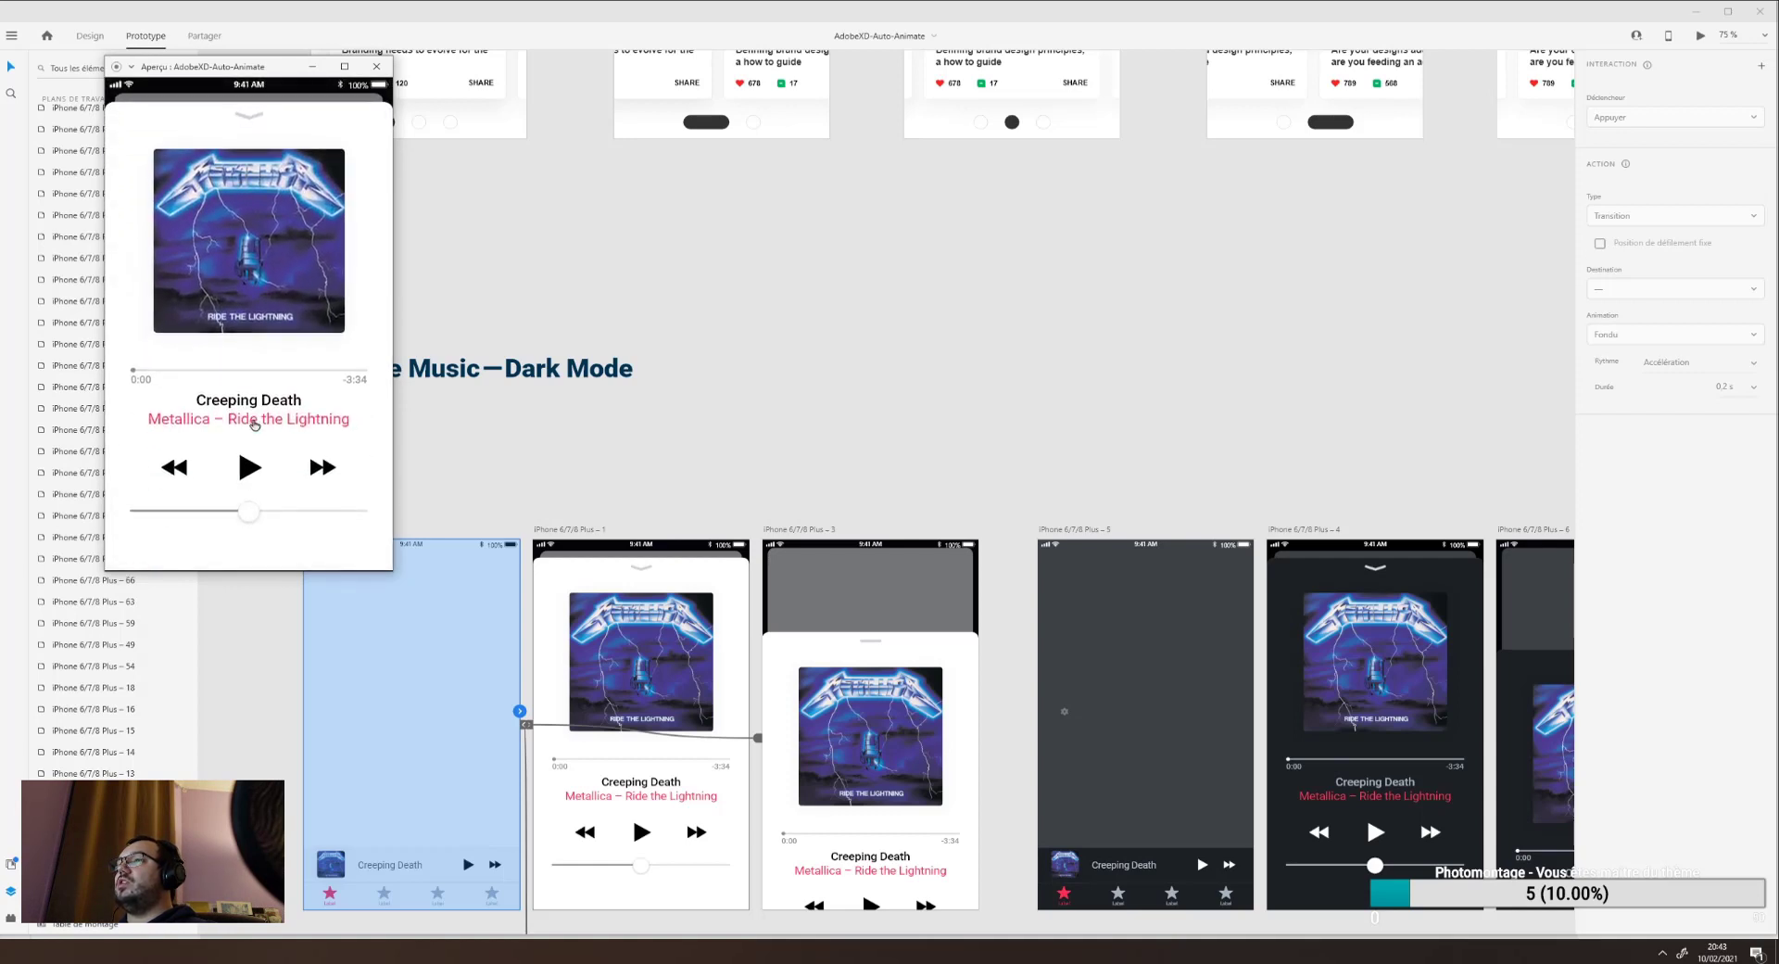
click(265, 234)
drag(271, 66, 229, 64)
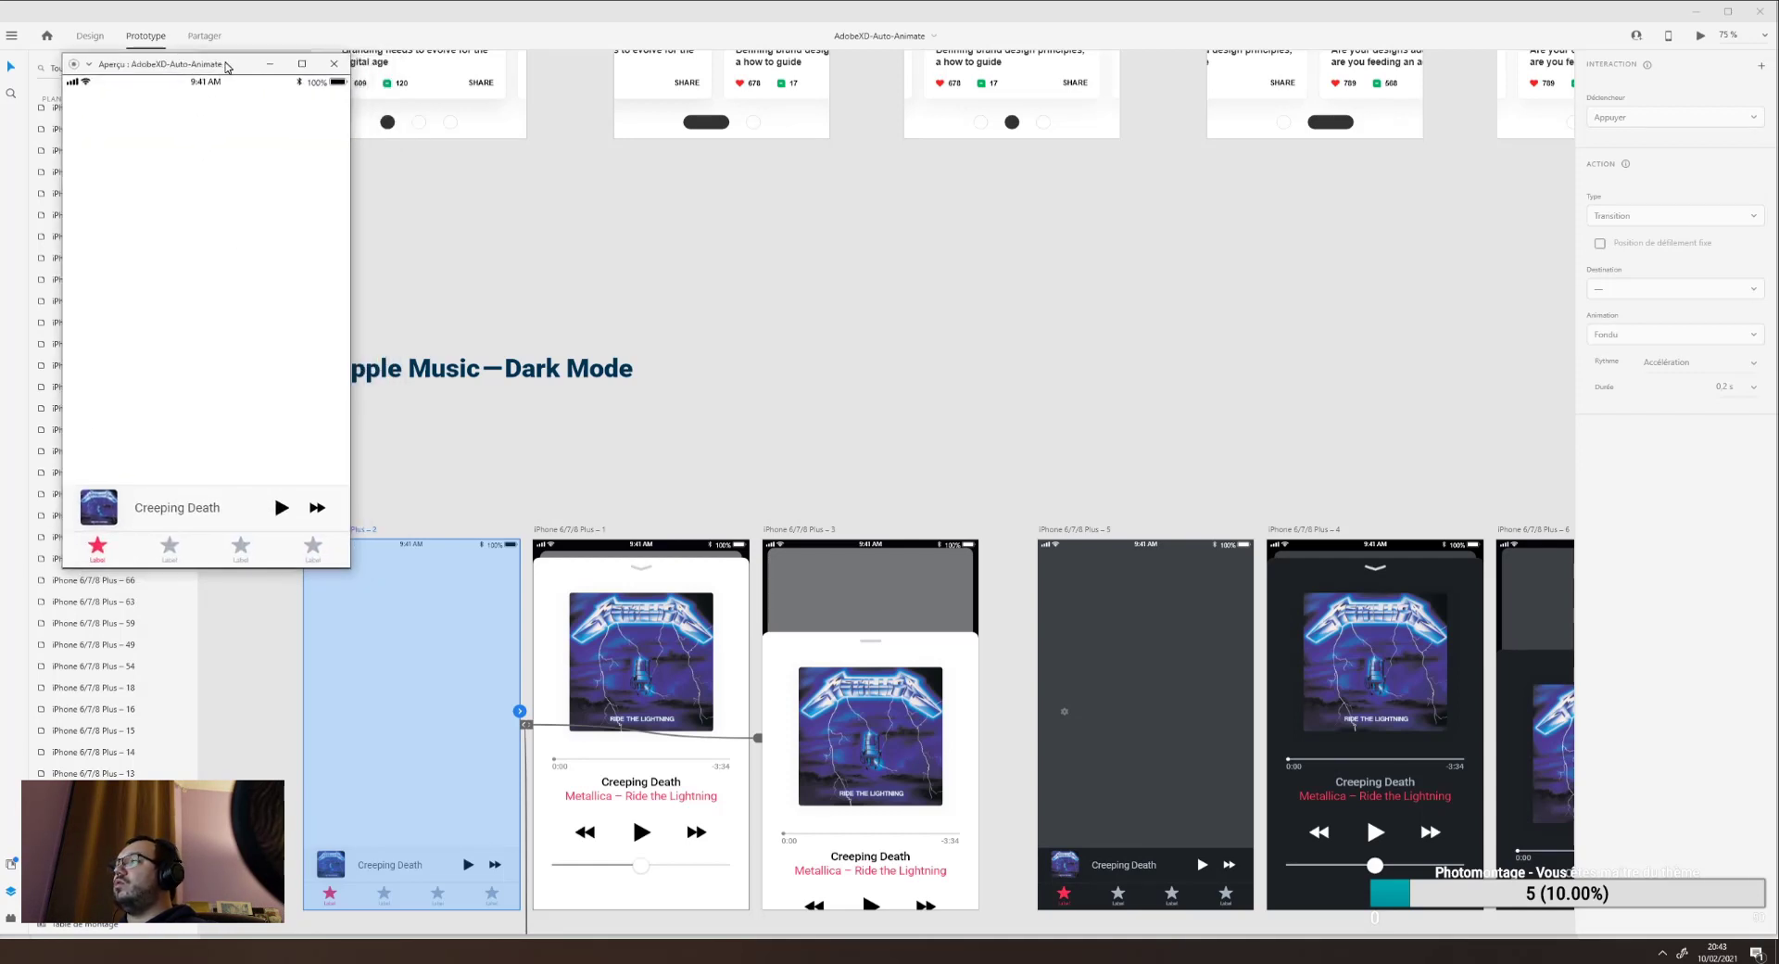
Close the preview and examine Groupe 8 on iPhone 6/7/8 Plus – 2, including its content beyond the artboard.
scroll(834, 514, down, 3)
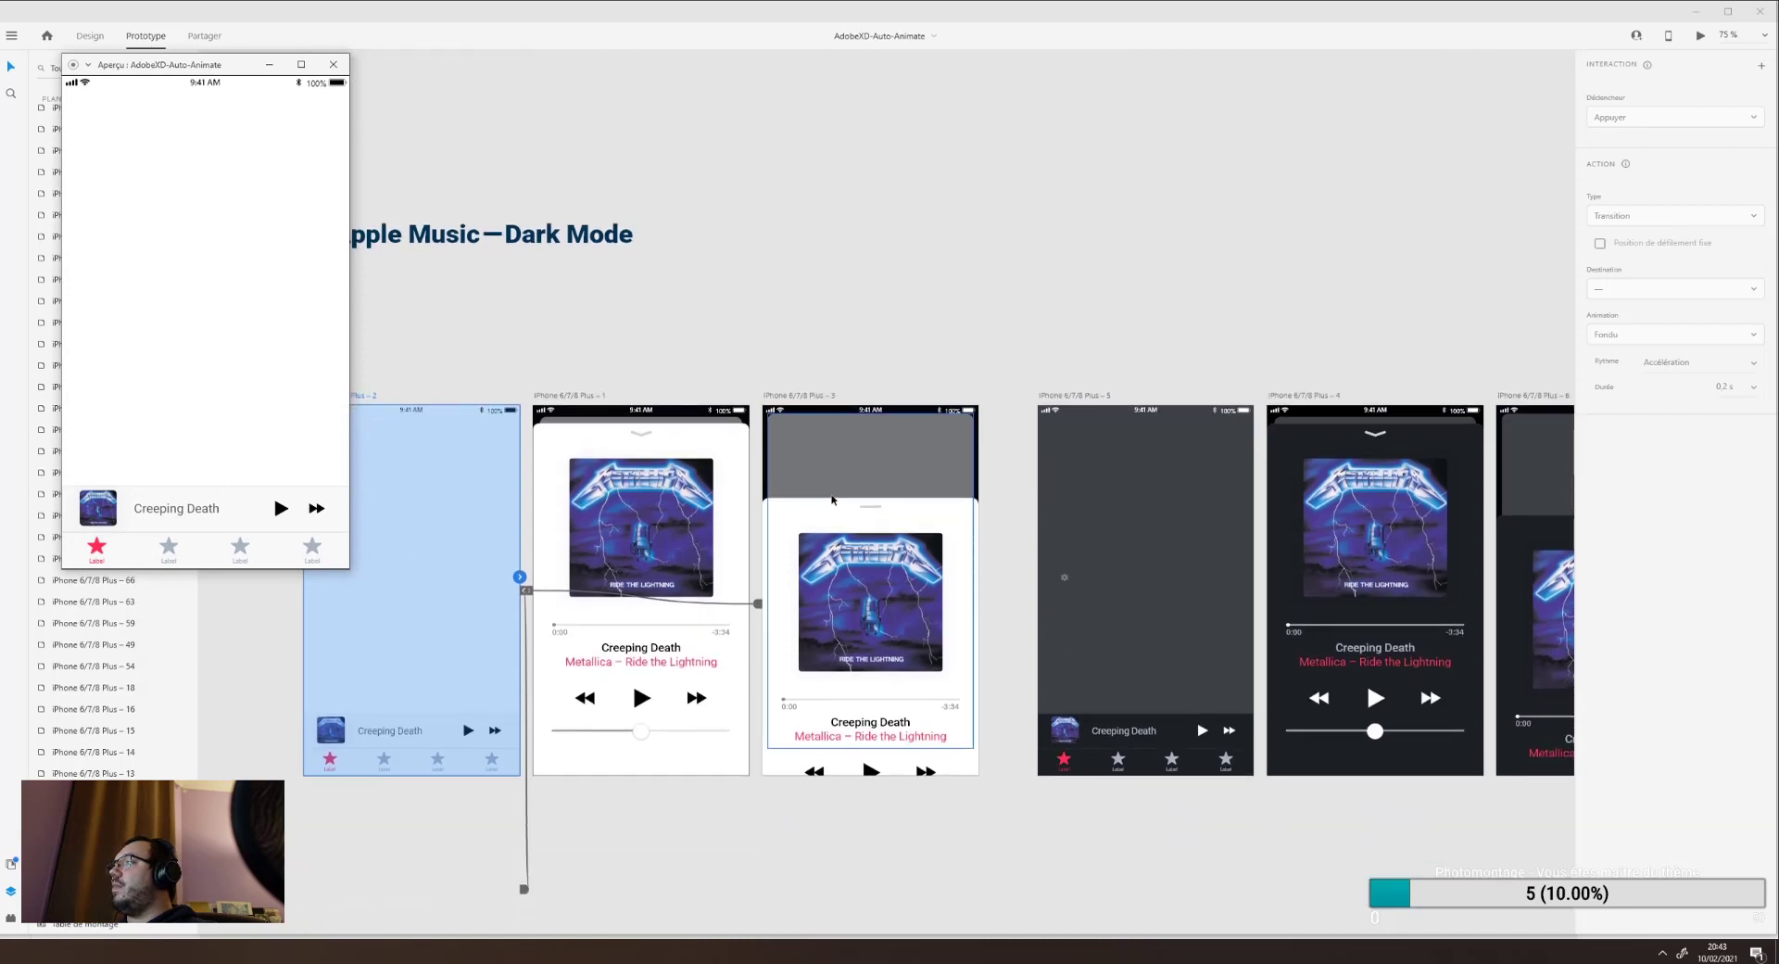
scroll(832, 499, up, 1)
scroll(832, 498, down, 3)
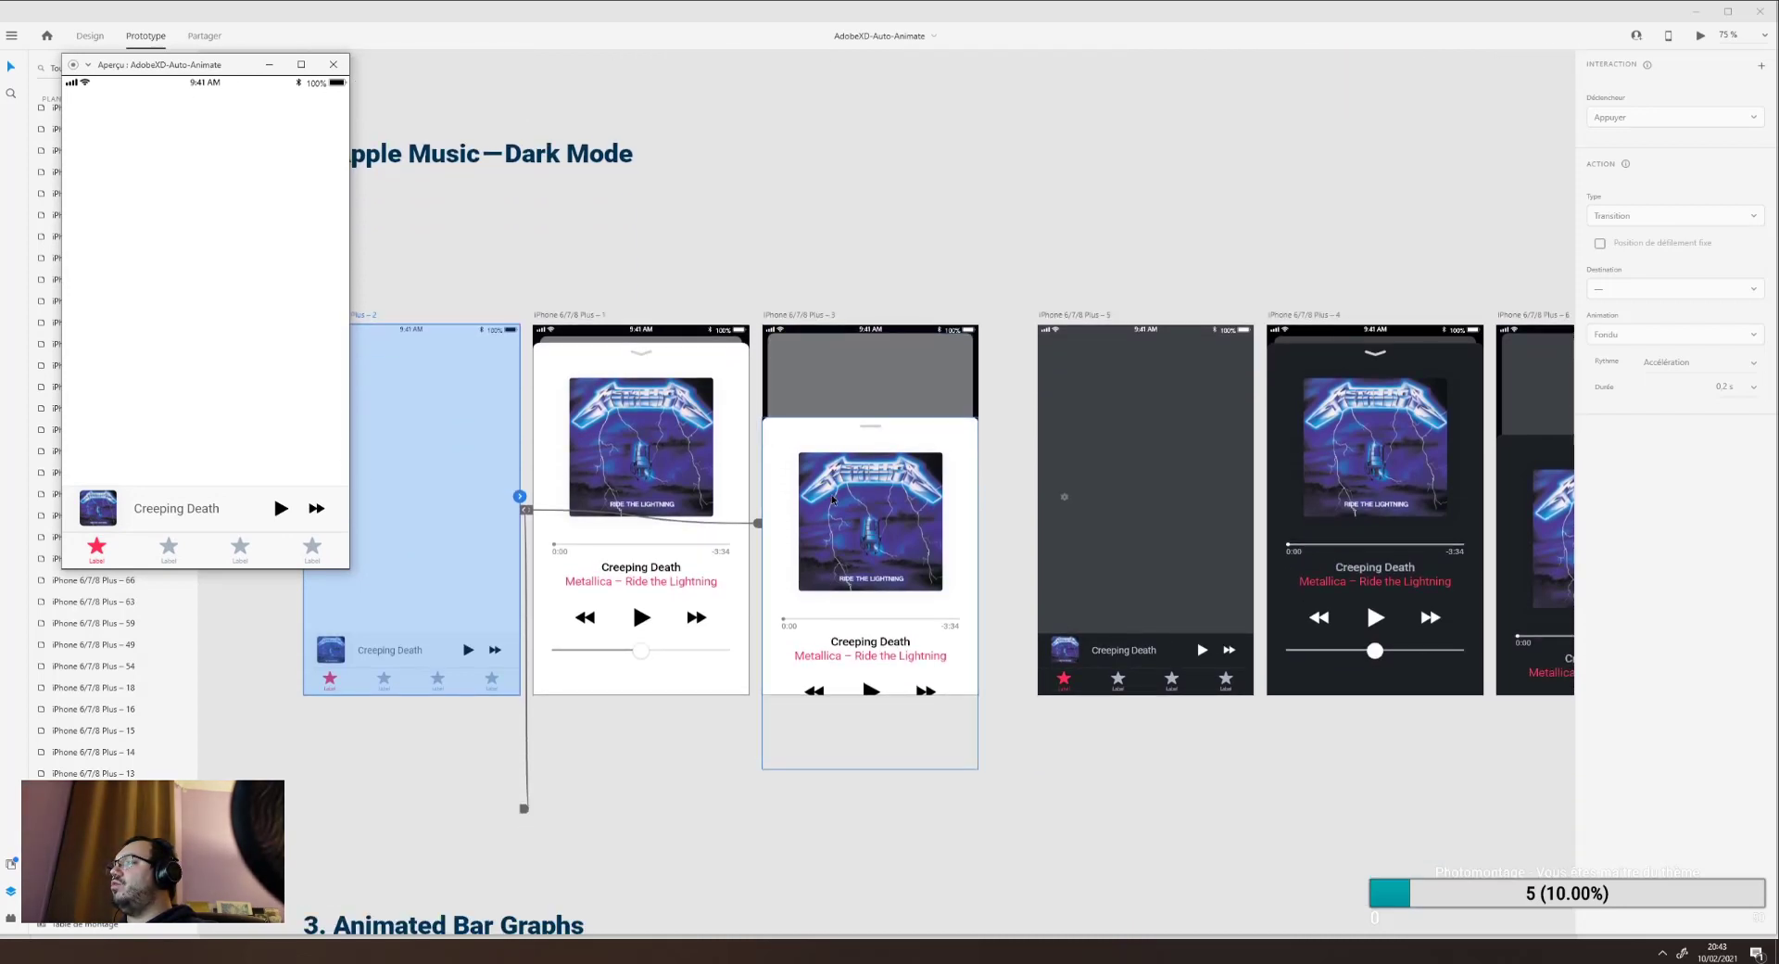
scroll(833, 500, up, 1)
click(465, 604)
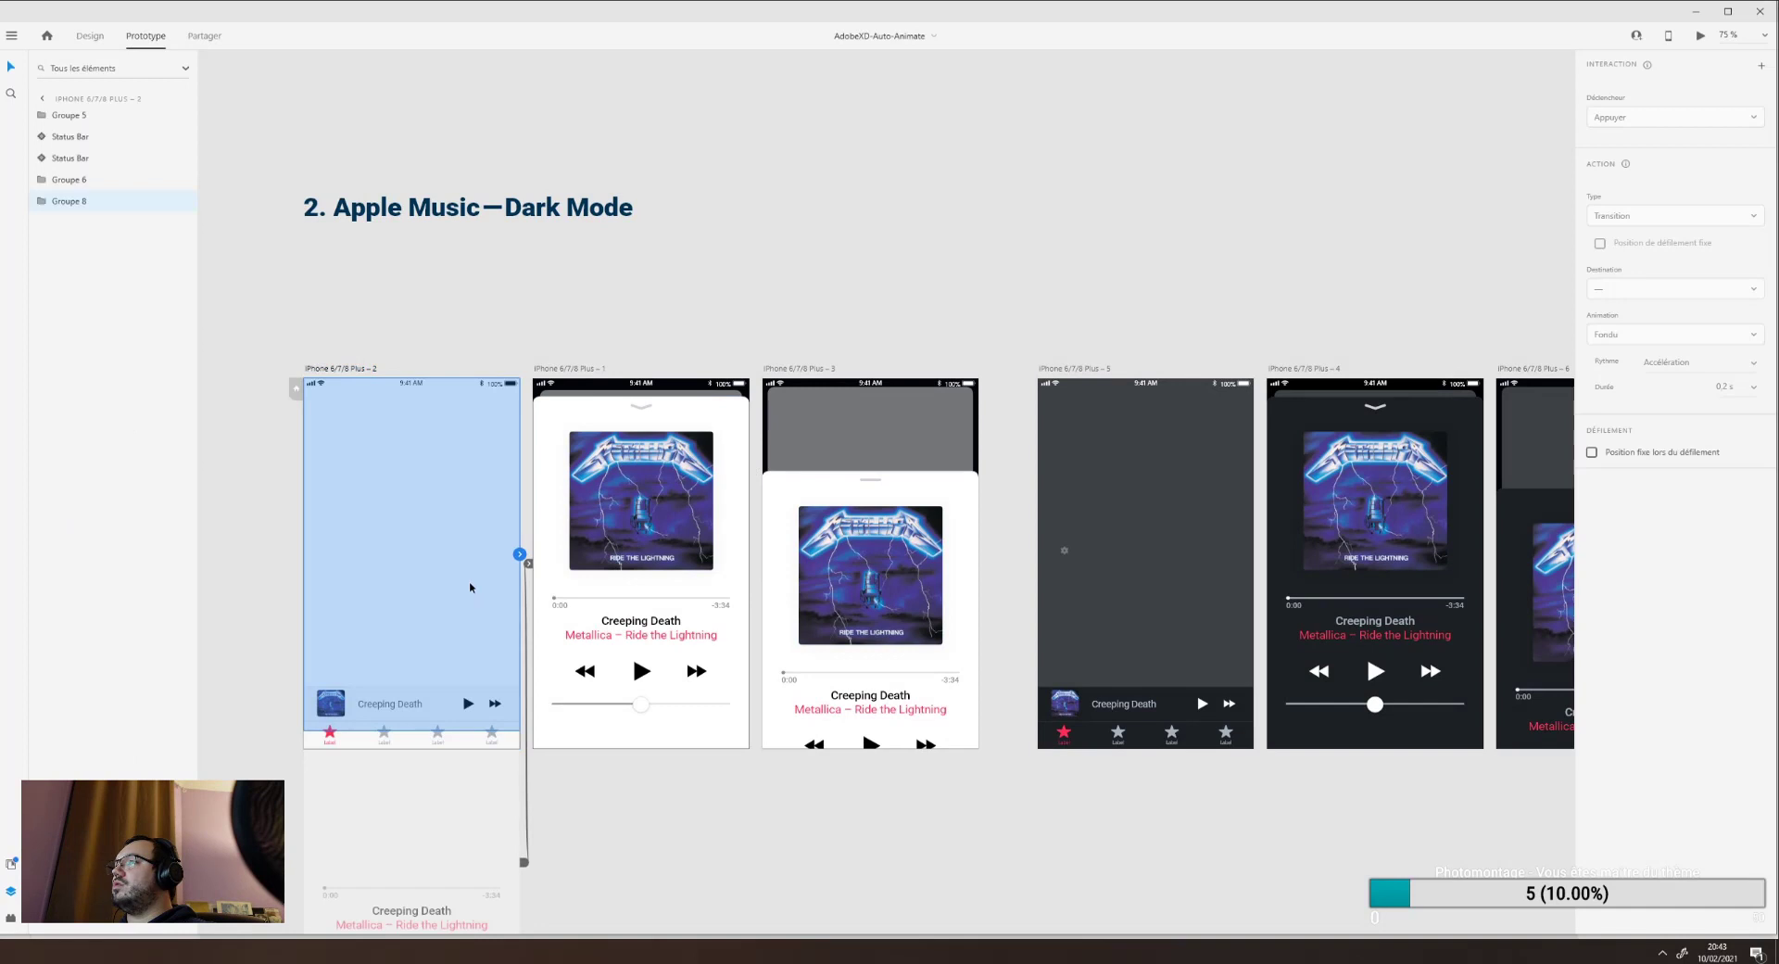
scroll(470, 587, down, 7)
scroll(465, 626, up, 5)
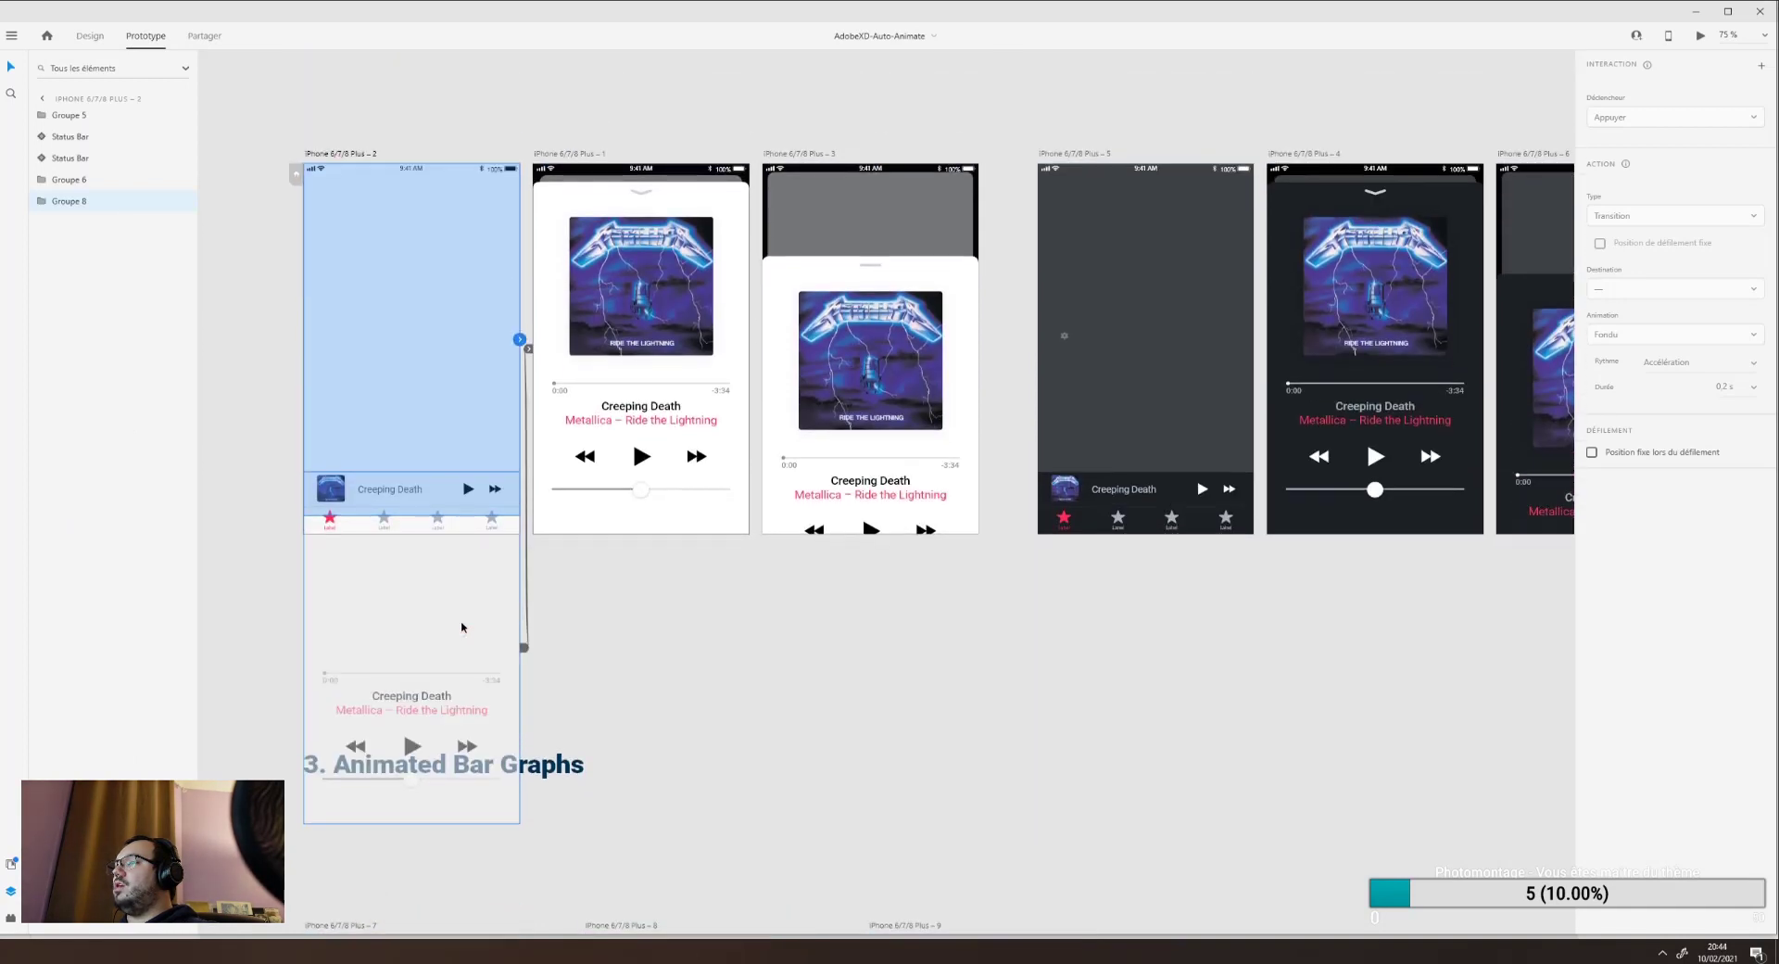
Inspect the player groups and interactions on the light artboards and the dark iPhone 6/7/8 Plus – 5, and clear the selection.
click(602, 619)
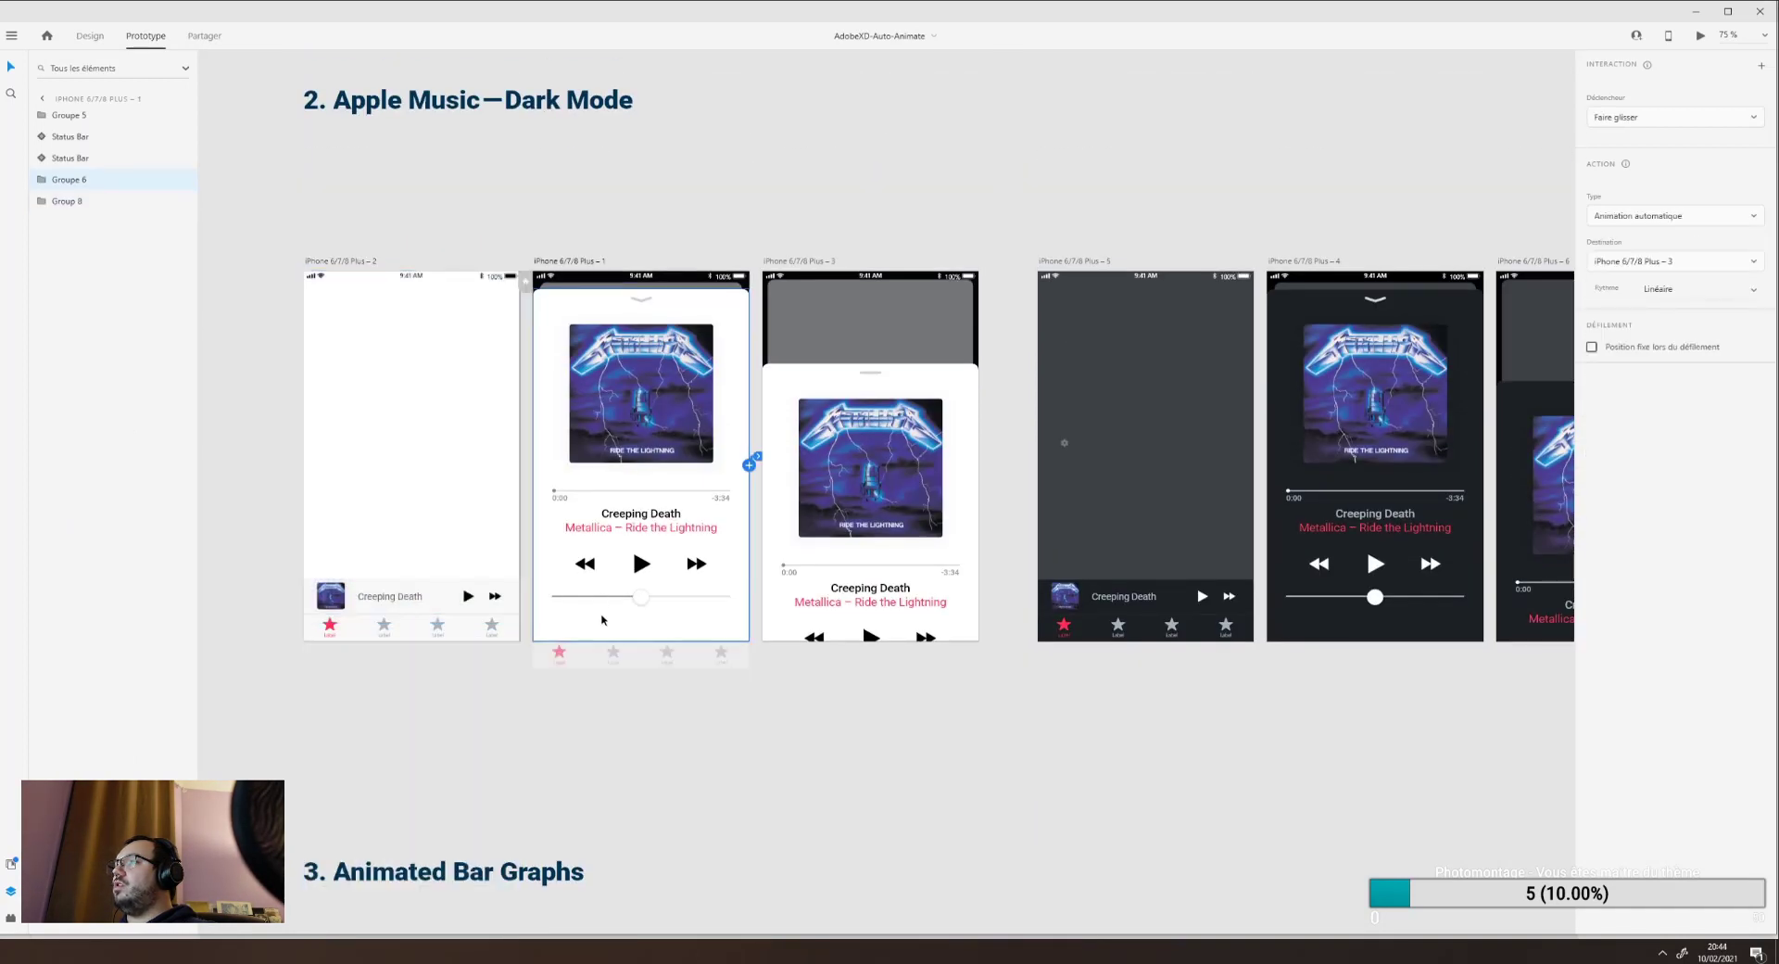
click(871, 556)
click(1111, 500)
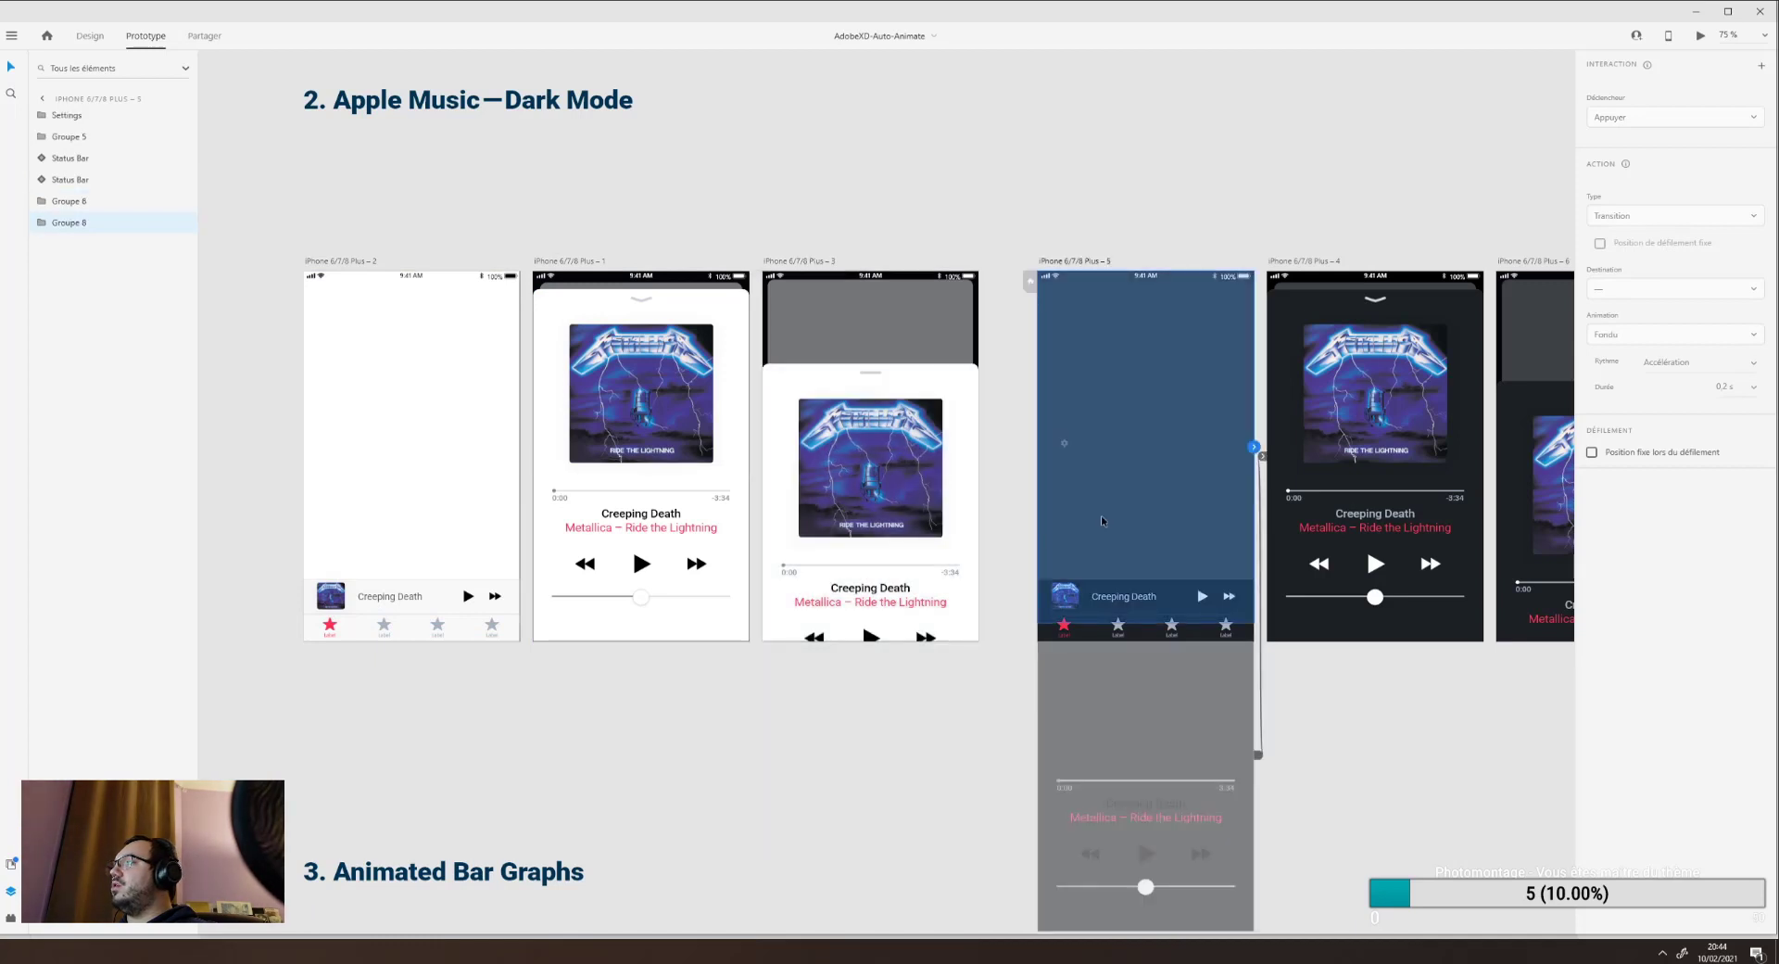
drag(940, 717, 822, 624)
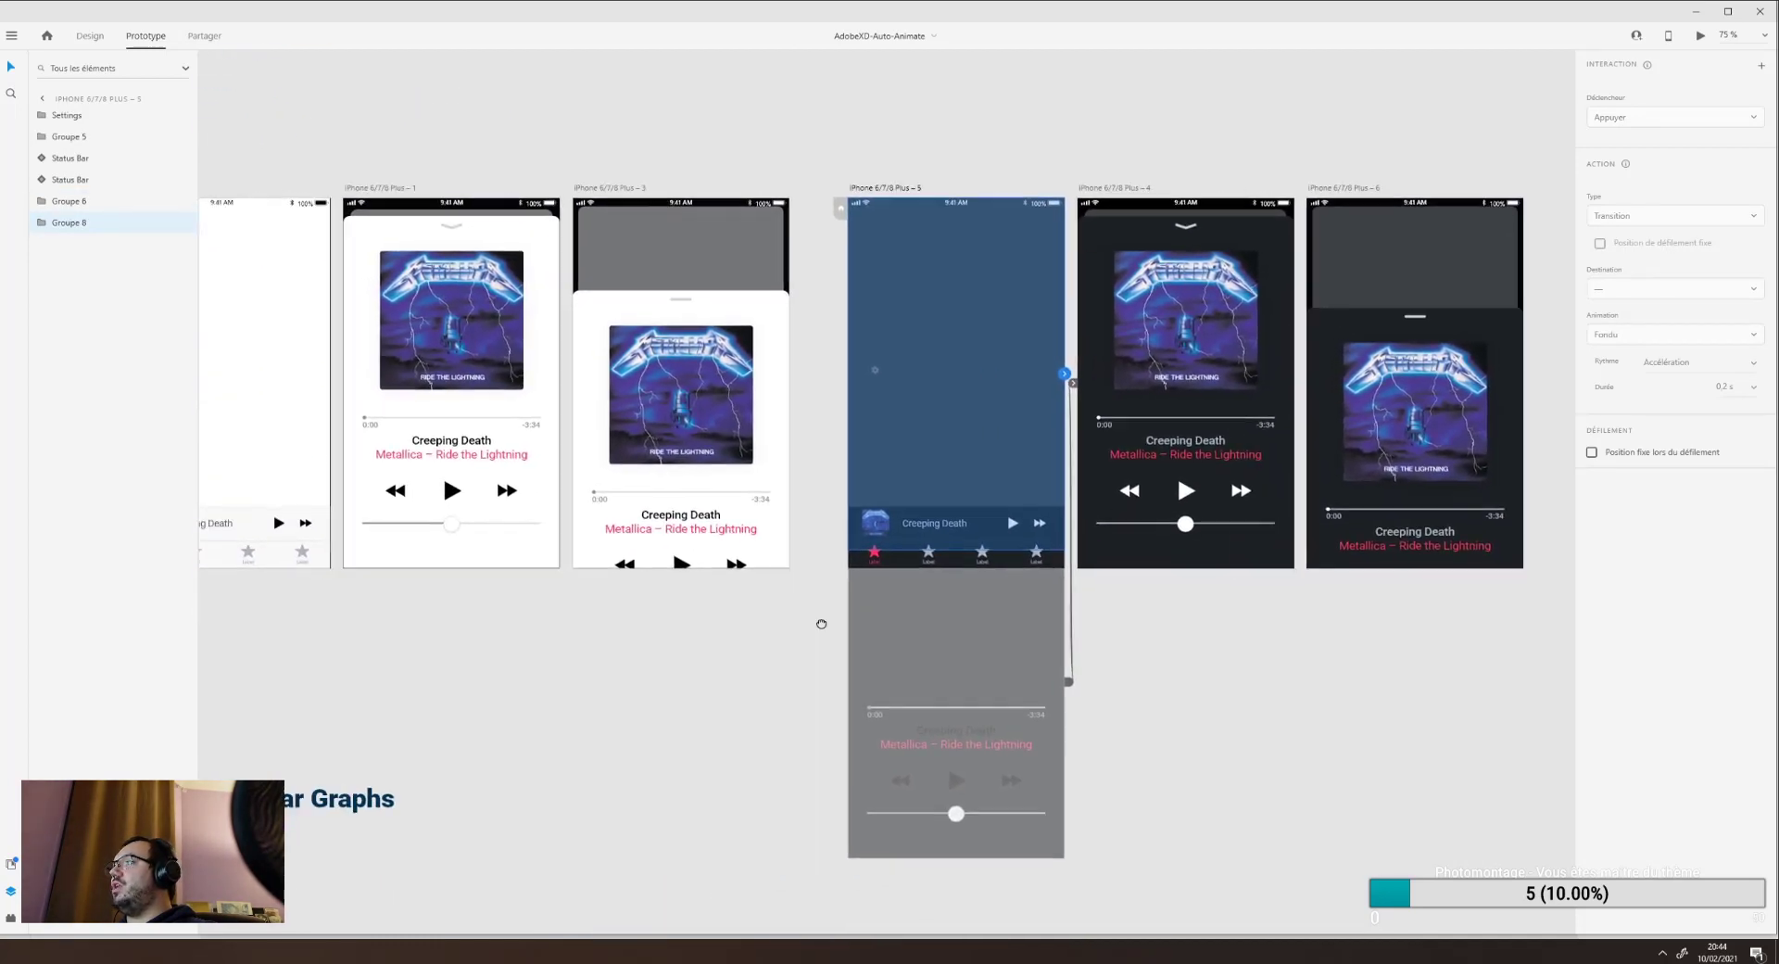
drag(618, 647, 826, 628)
drag(648, 636, 525, 675)
click(524, 675)
Preview the prototype again from iPhone 6/7/8 Plus – 2 and expand the mini player to full screen.
click(275, 214)
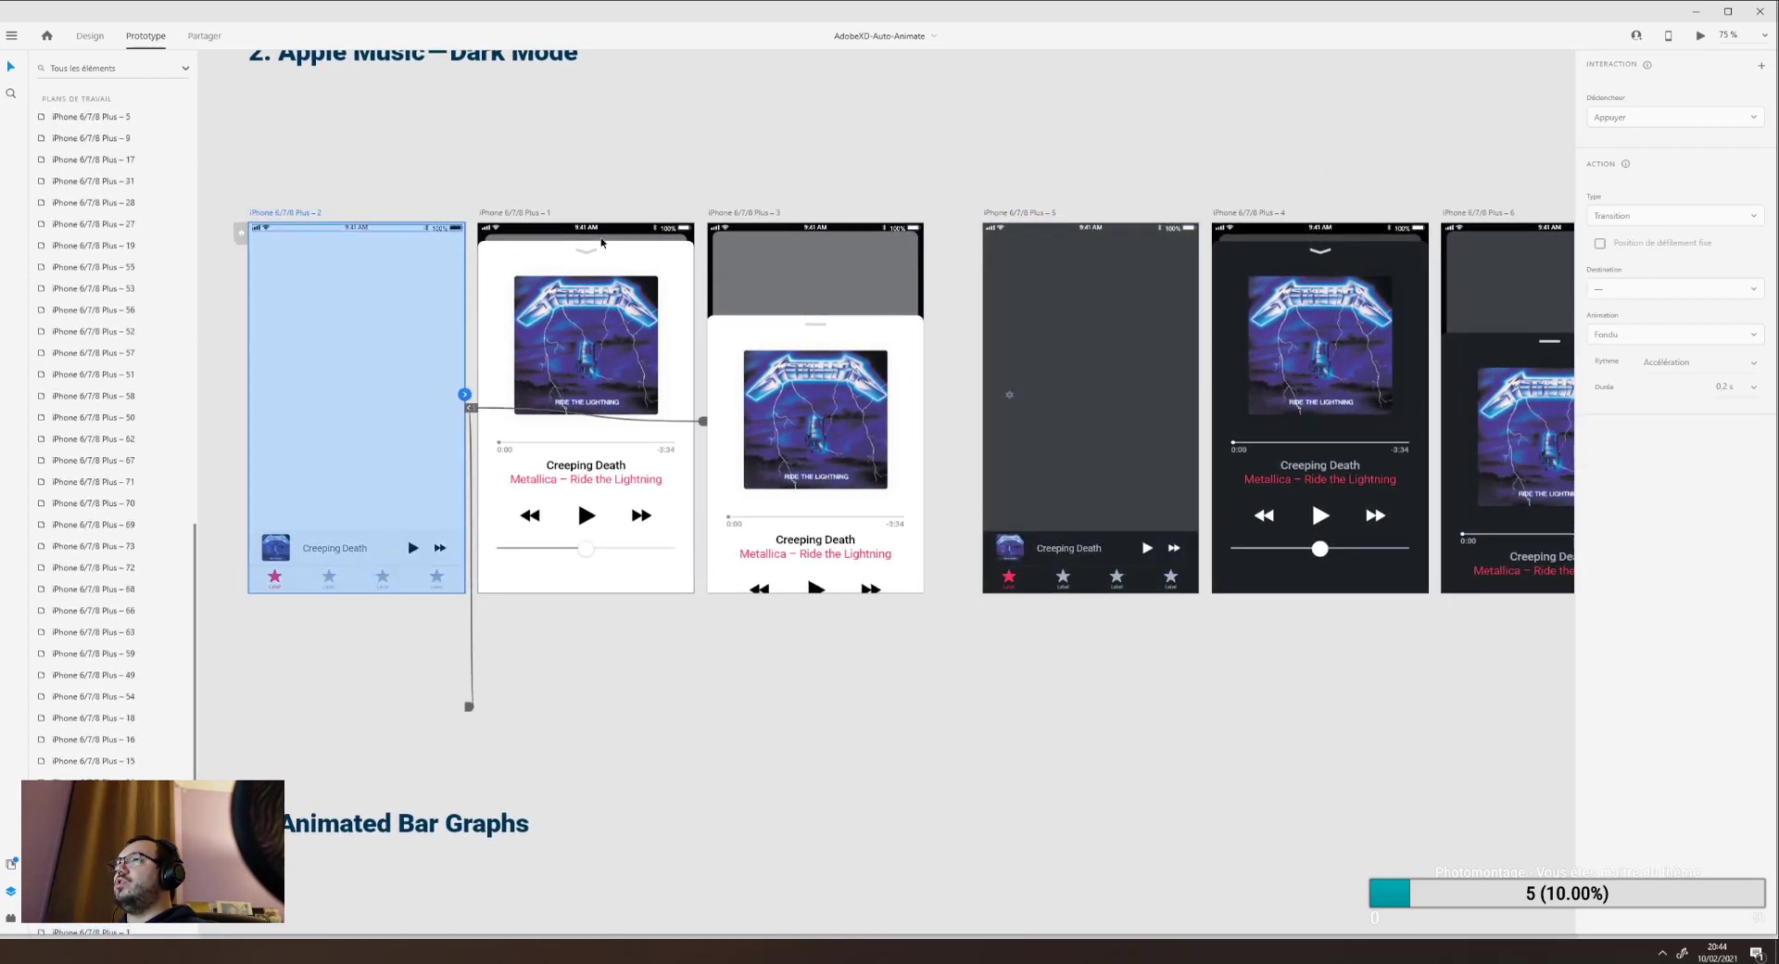
click(1700, 36)
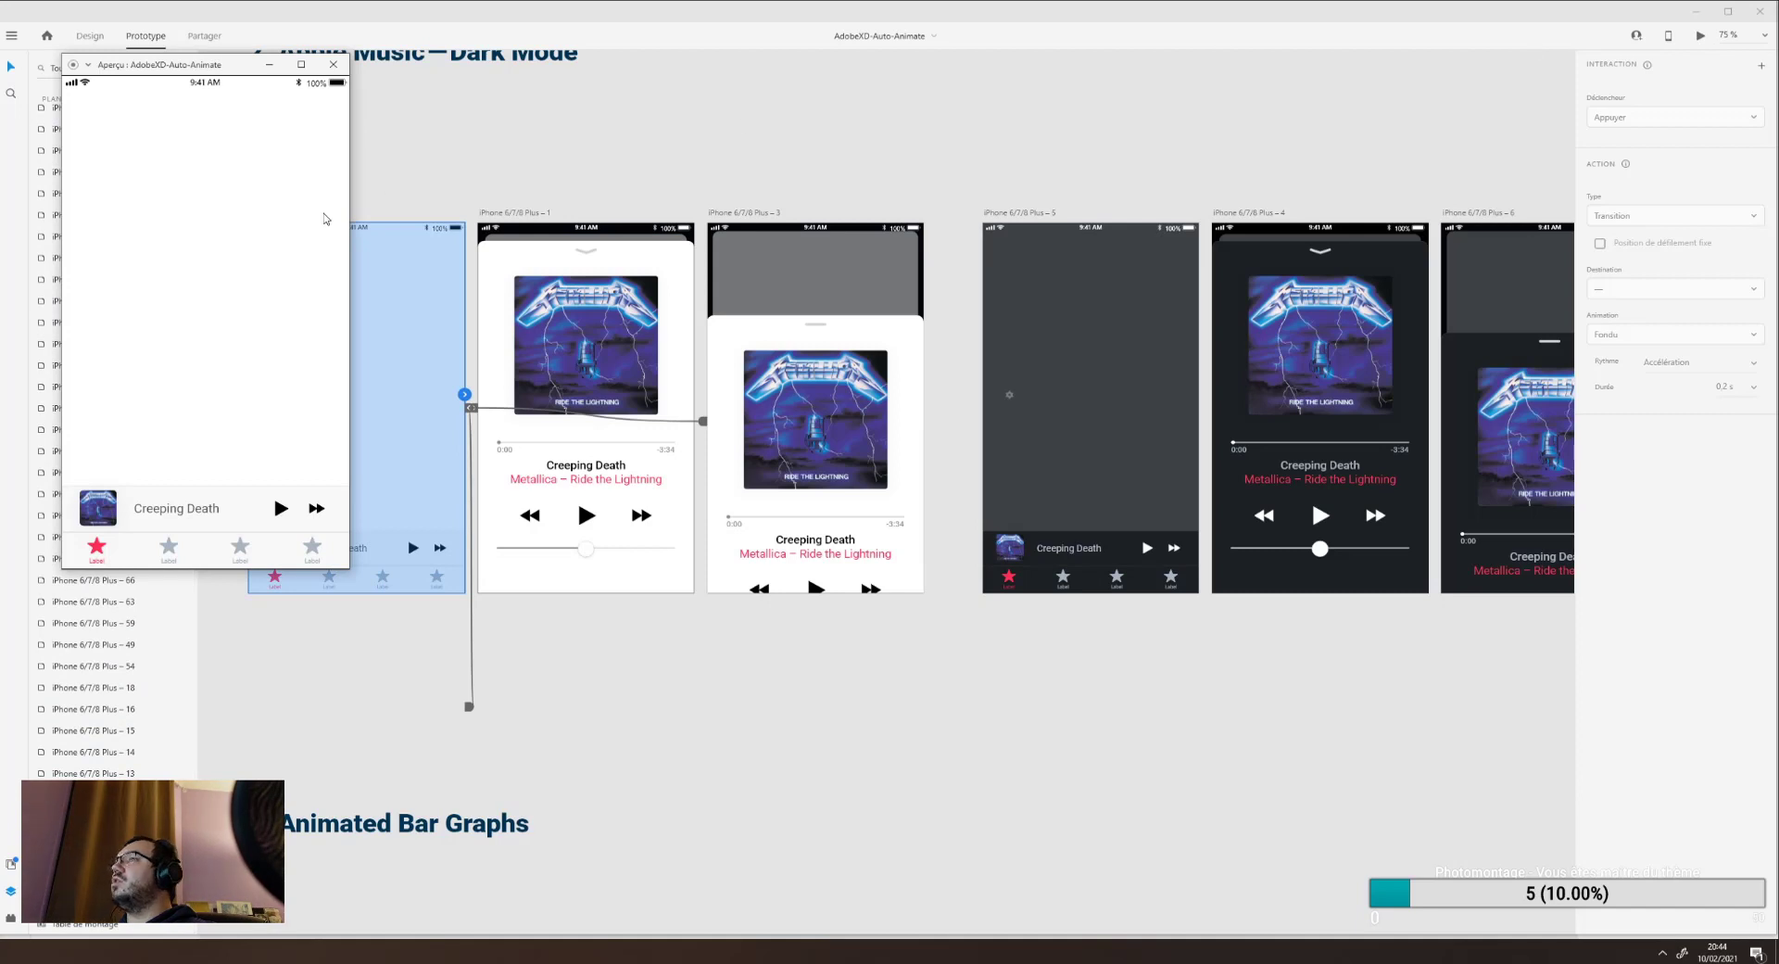
click(276, 511)
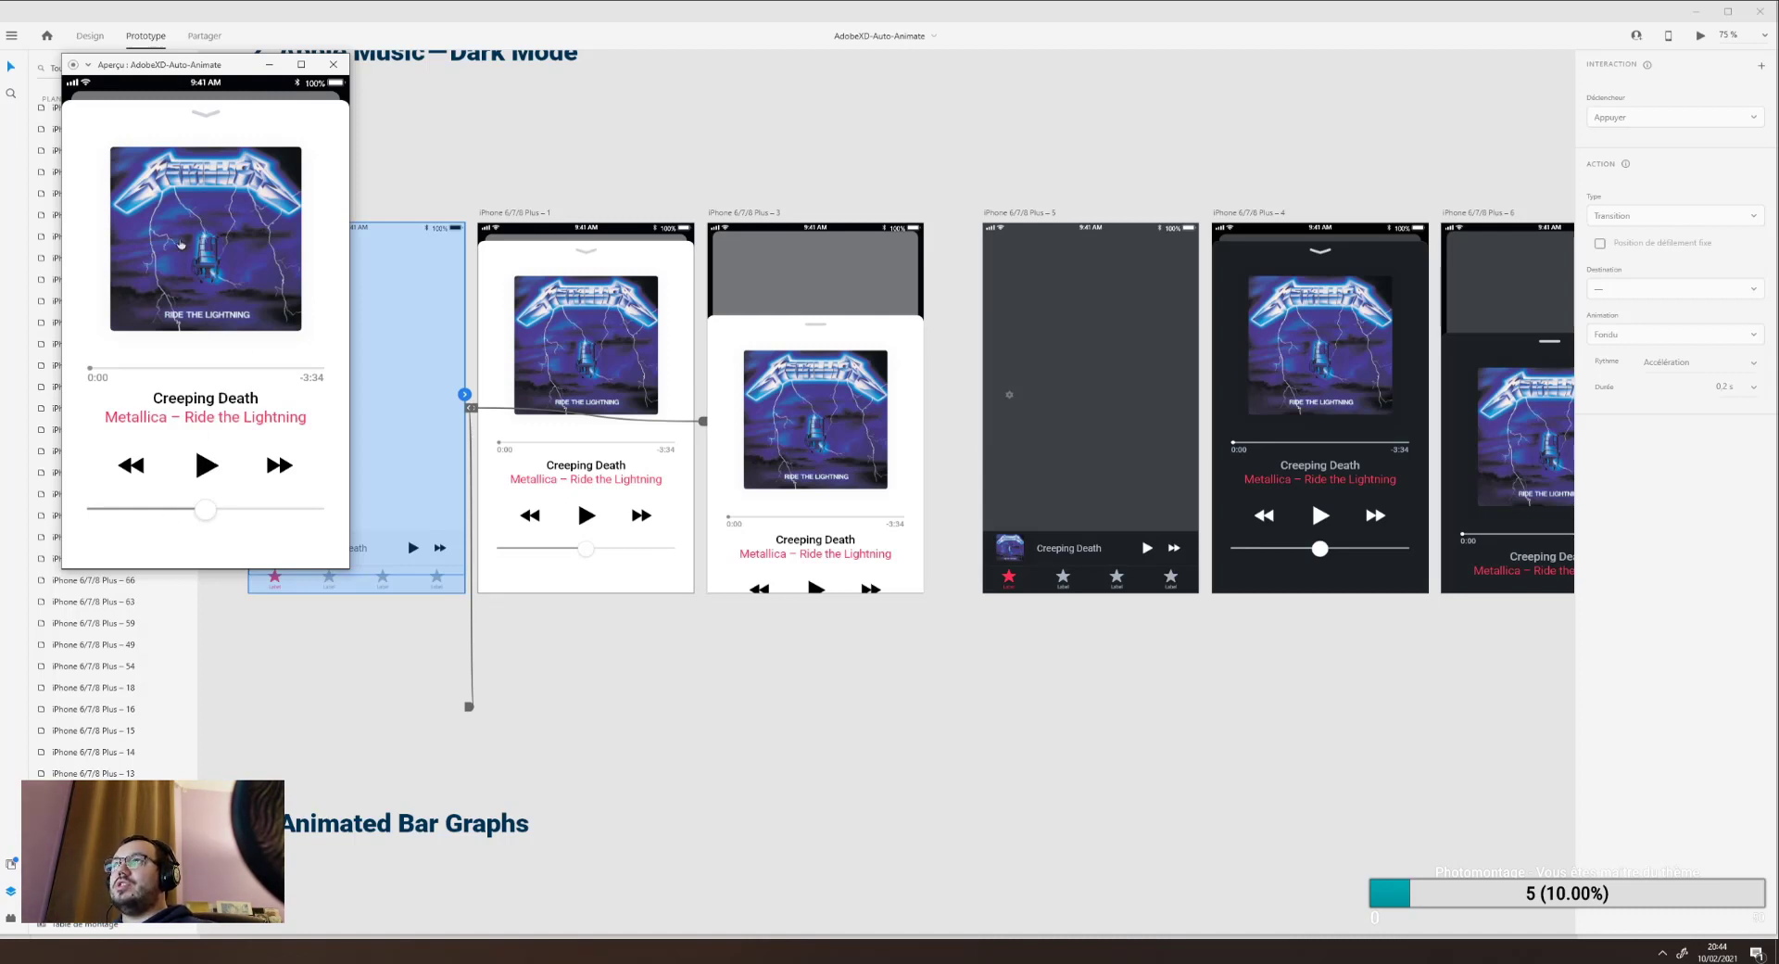
Collapse the Creeping Death player in the preview, expand it again, and return to the artboards.
click(198, 117)
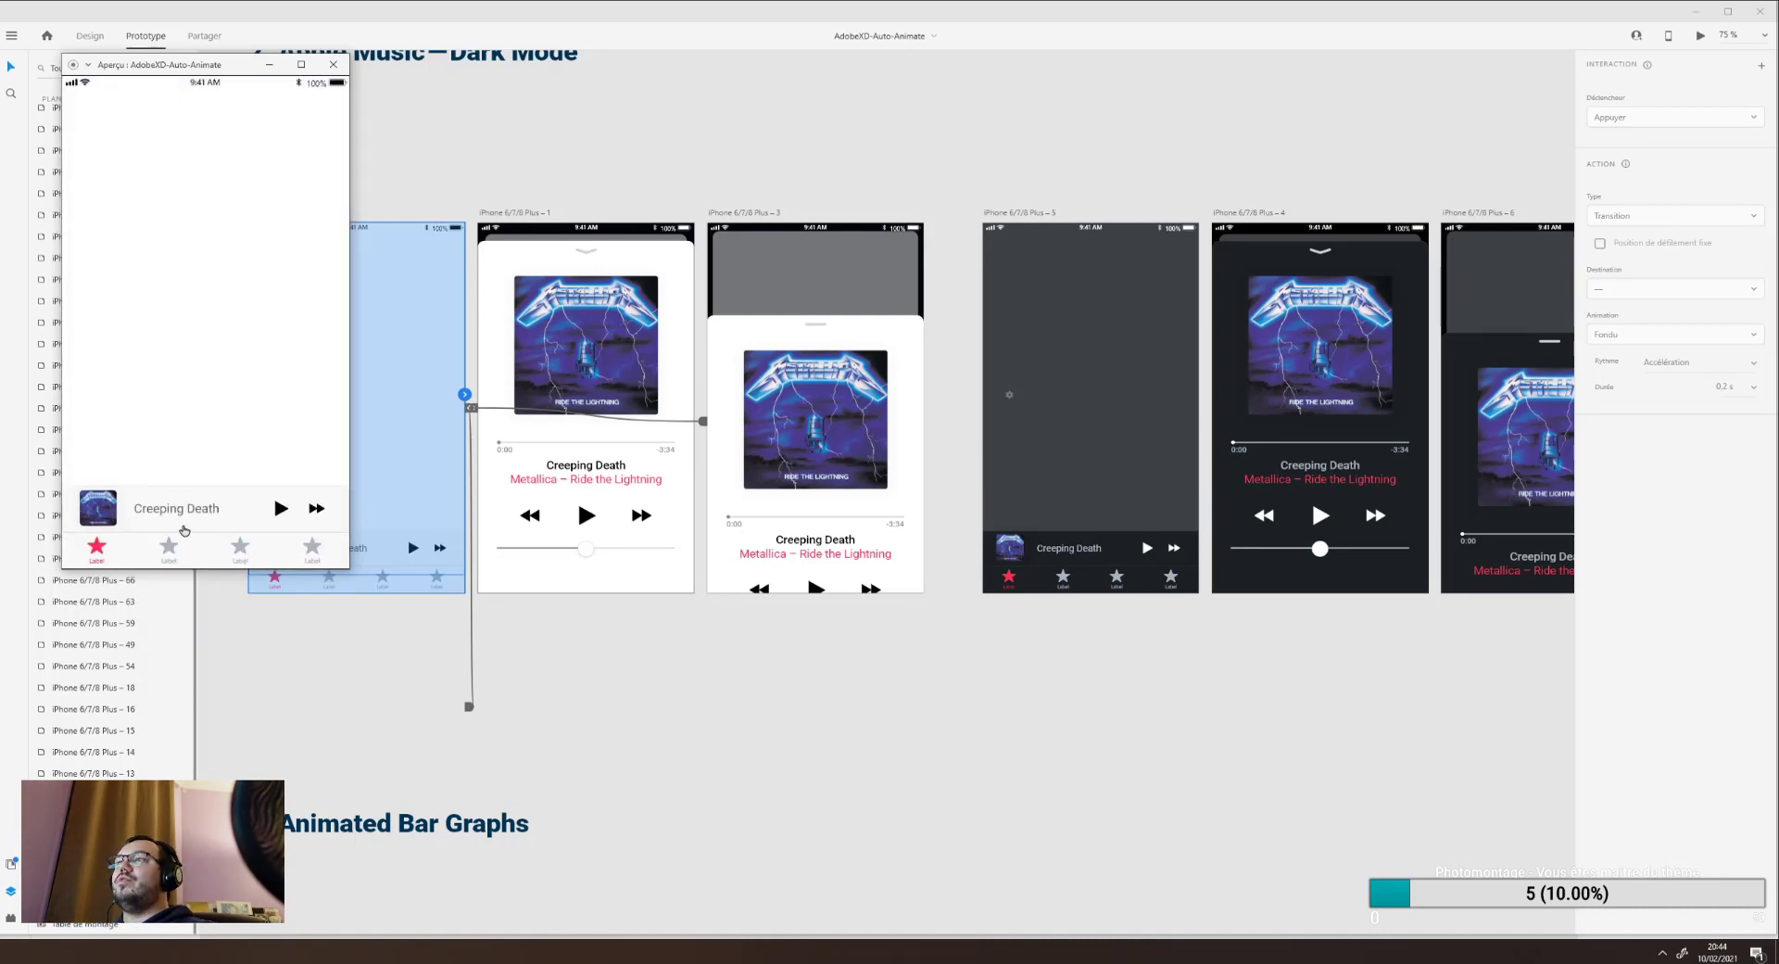
click(278, 514)
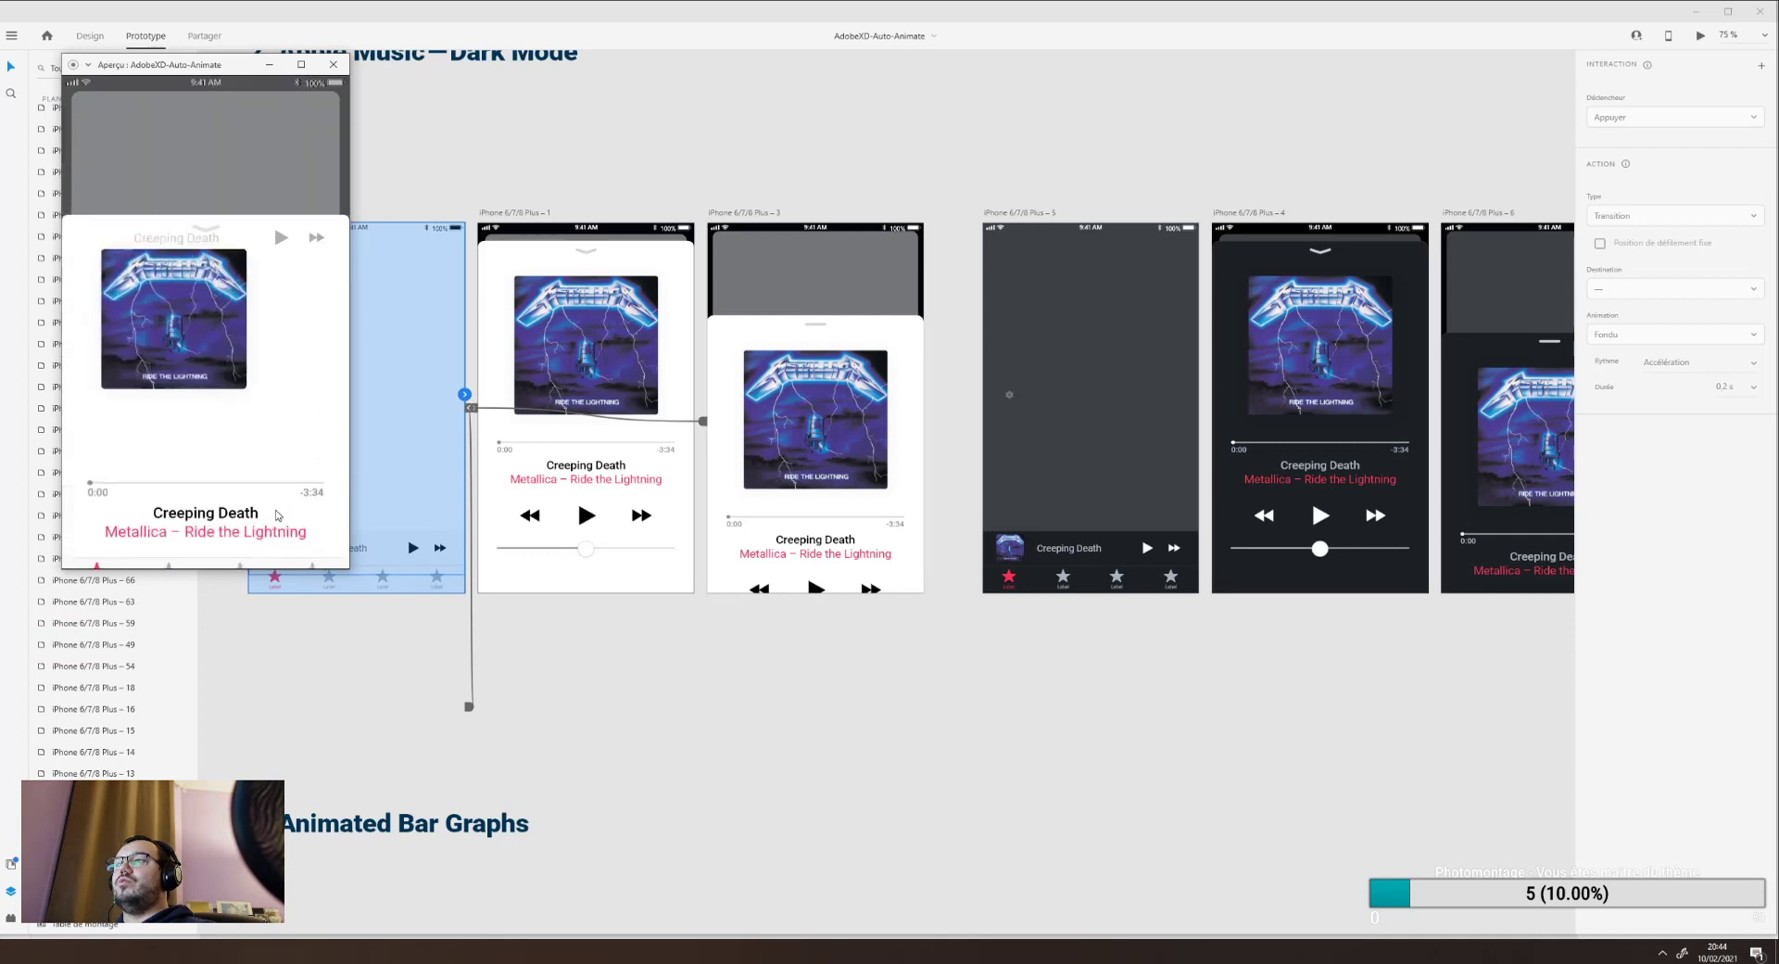
click(380, 332)
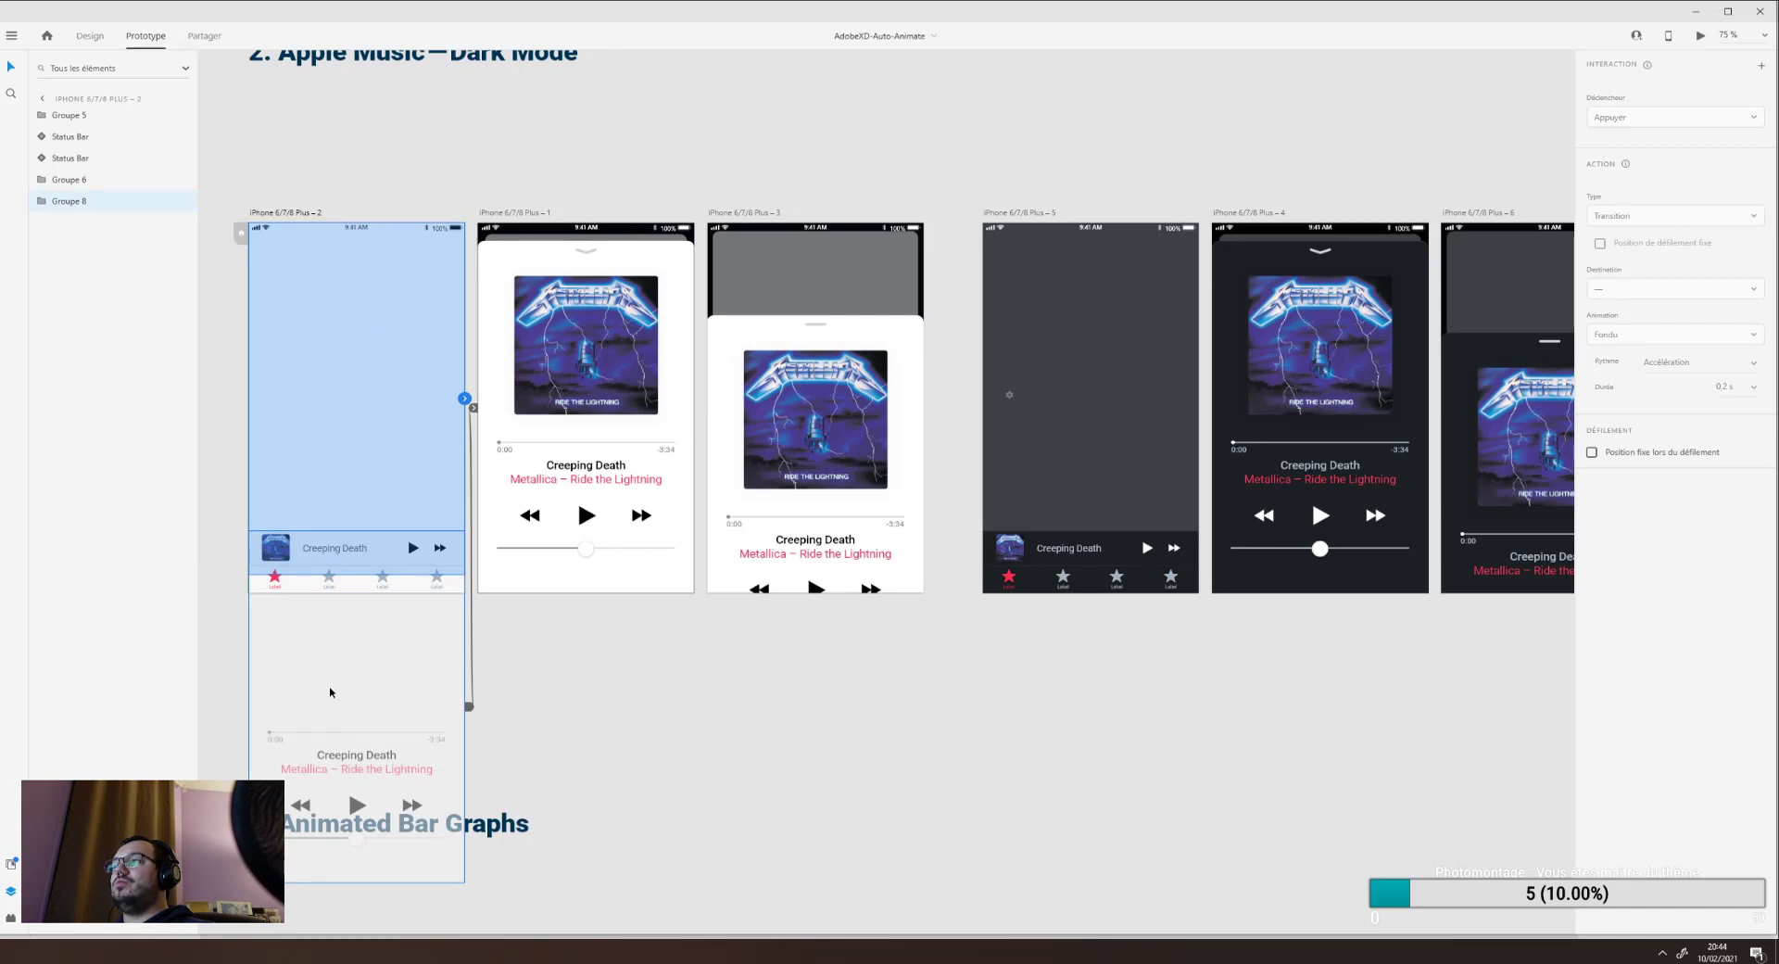
Examine the player groups on iPhone 6/7/8 Plus – 1, hiding and showing Group 8, and clear the selection.
click(589, 334)
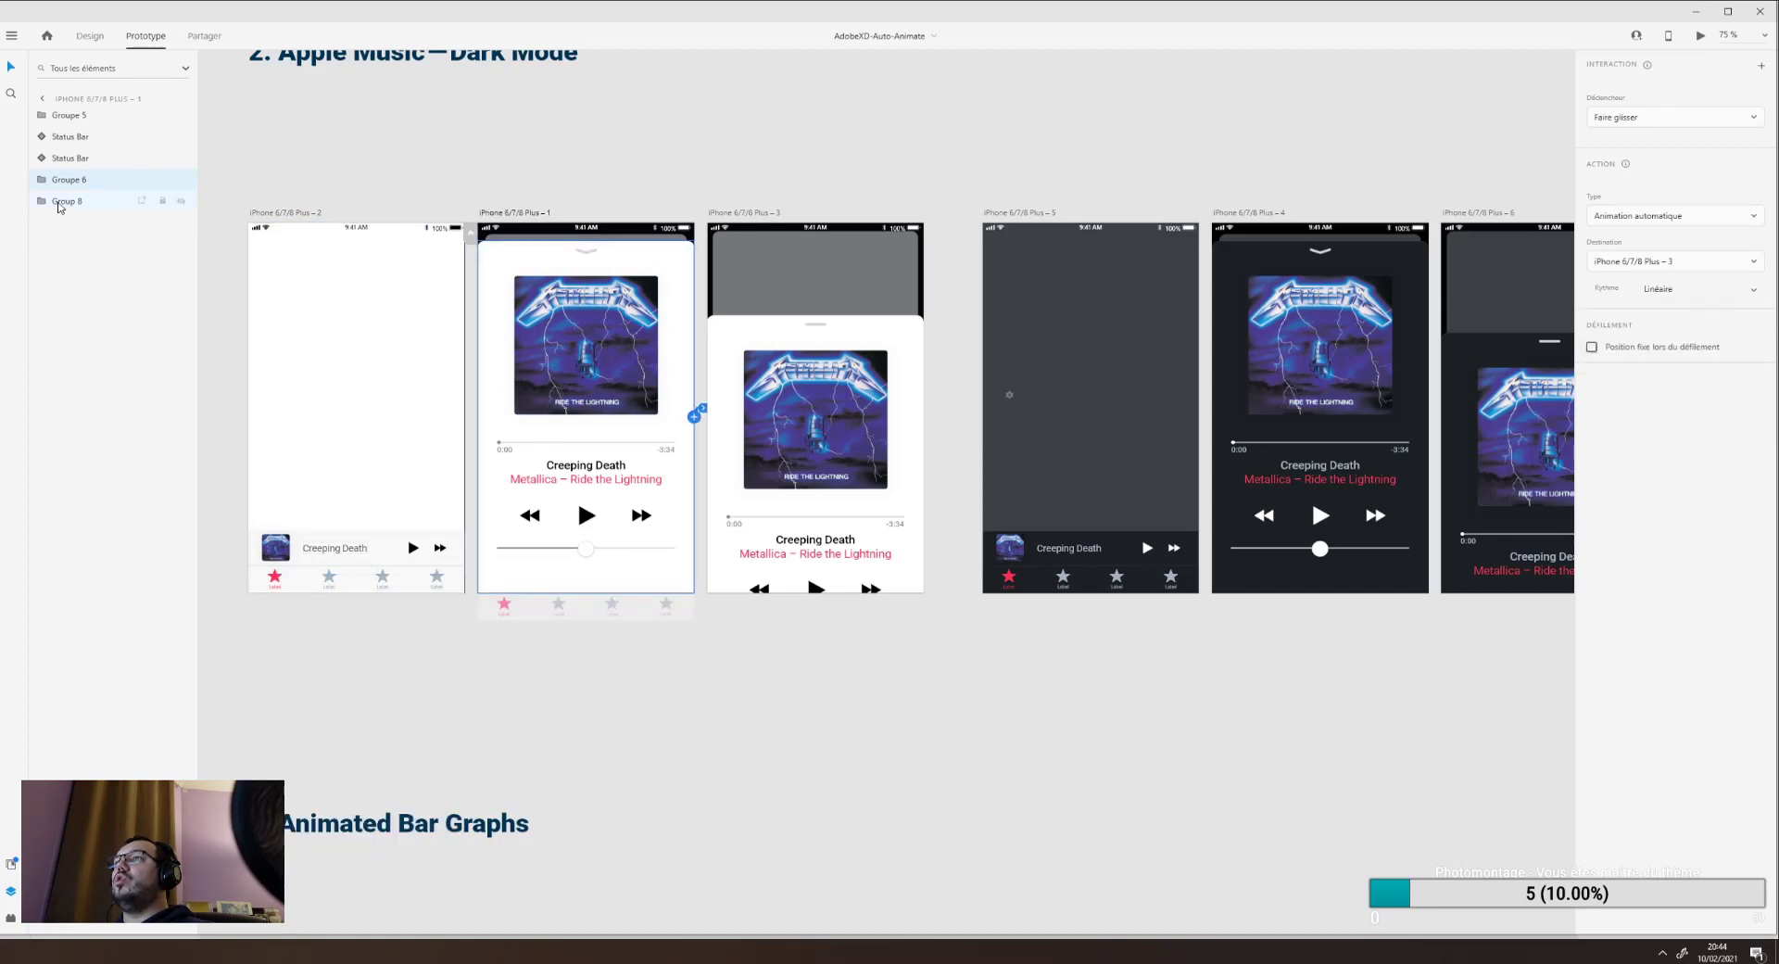
click(59, 203)
click(183, 202)
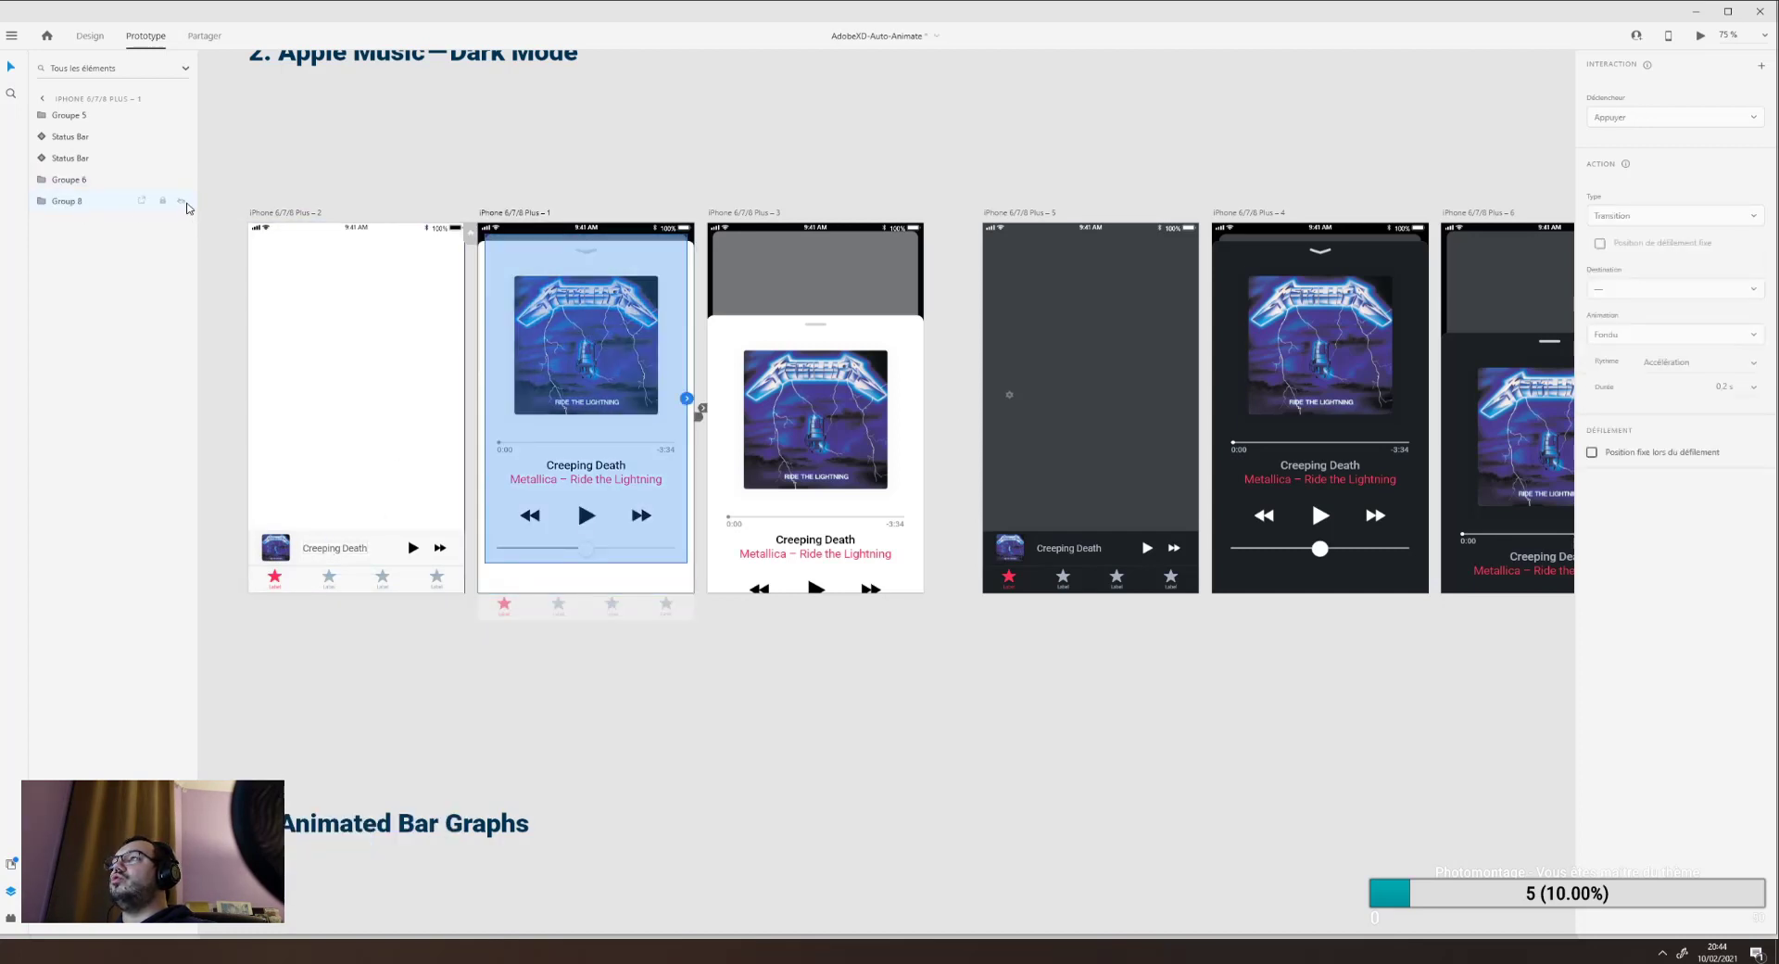
click(183, 202)
click(345, 215)
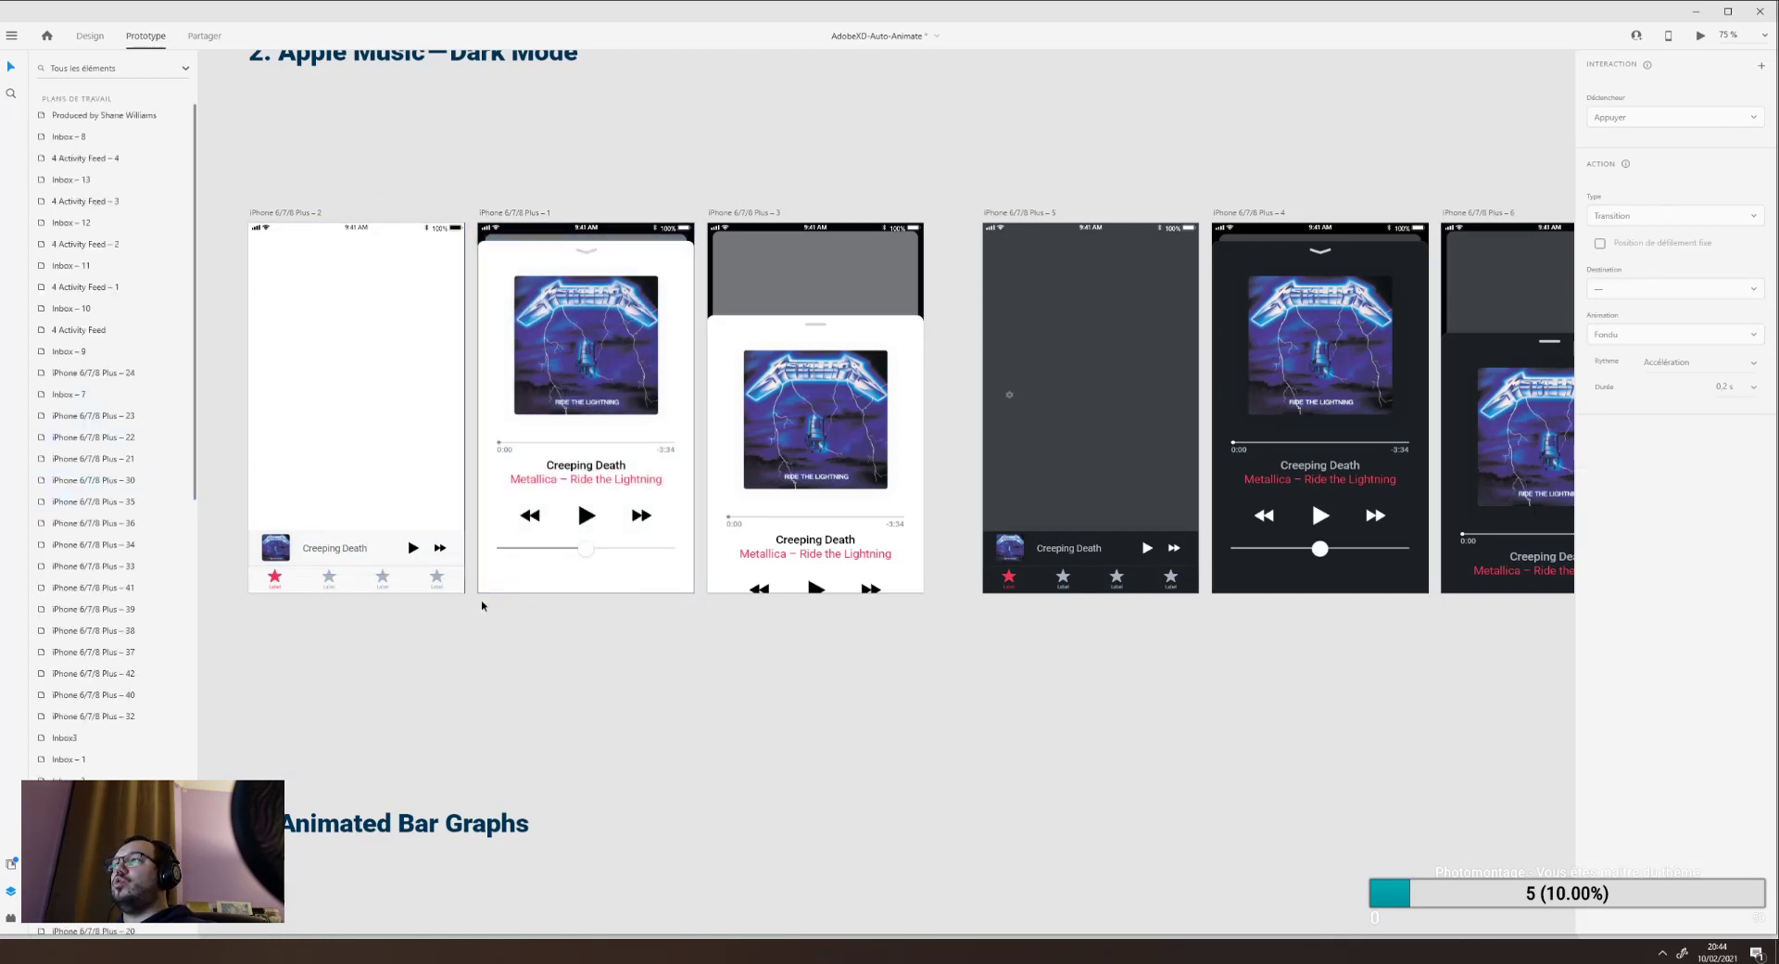
Preview the Animated Bar Graphs example from iPhone 6/7/8 Plus – 7, switching between the Revenue, Profit and Sales reports.
scroll(482, 606, down, 6)
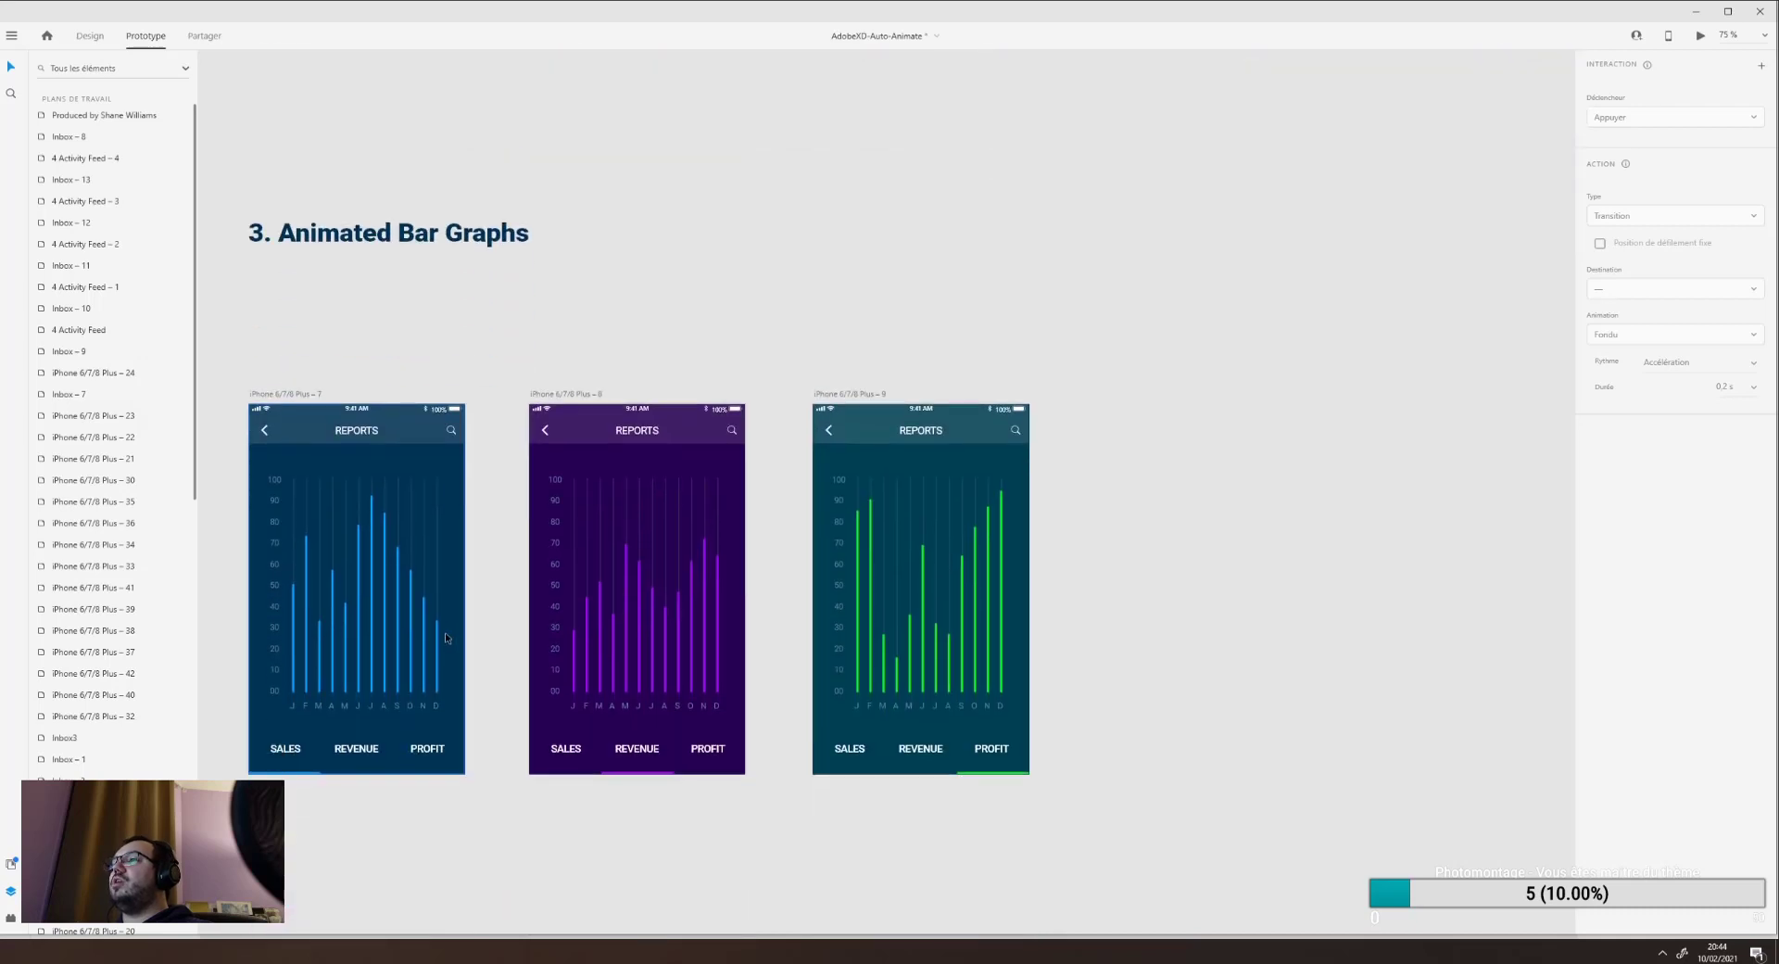
scroll(446, 638, down, 2)
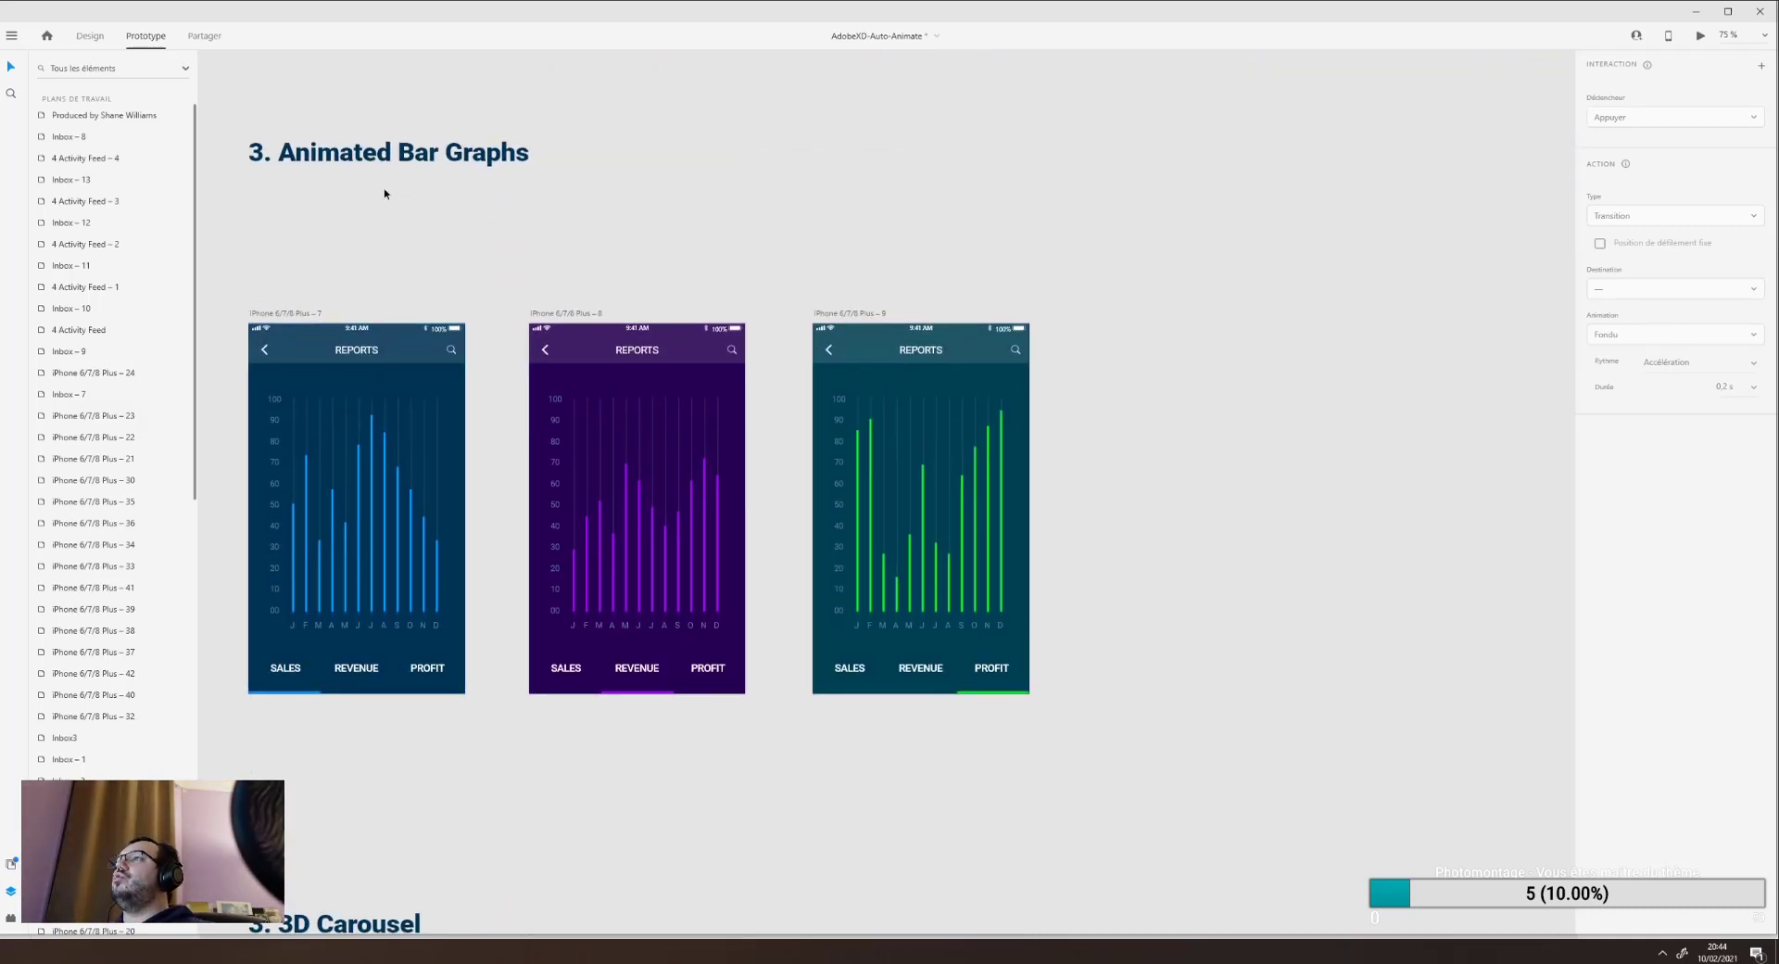
click(363, 147)
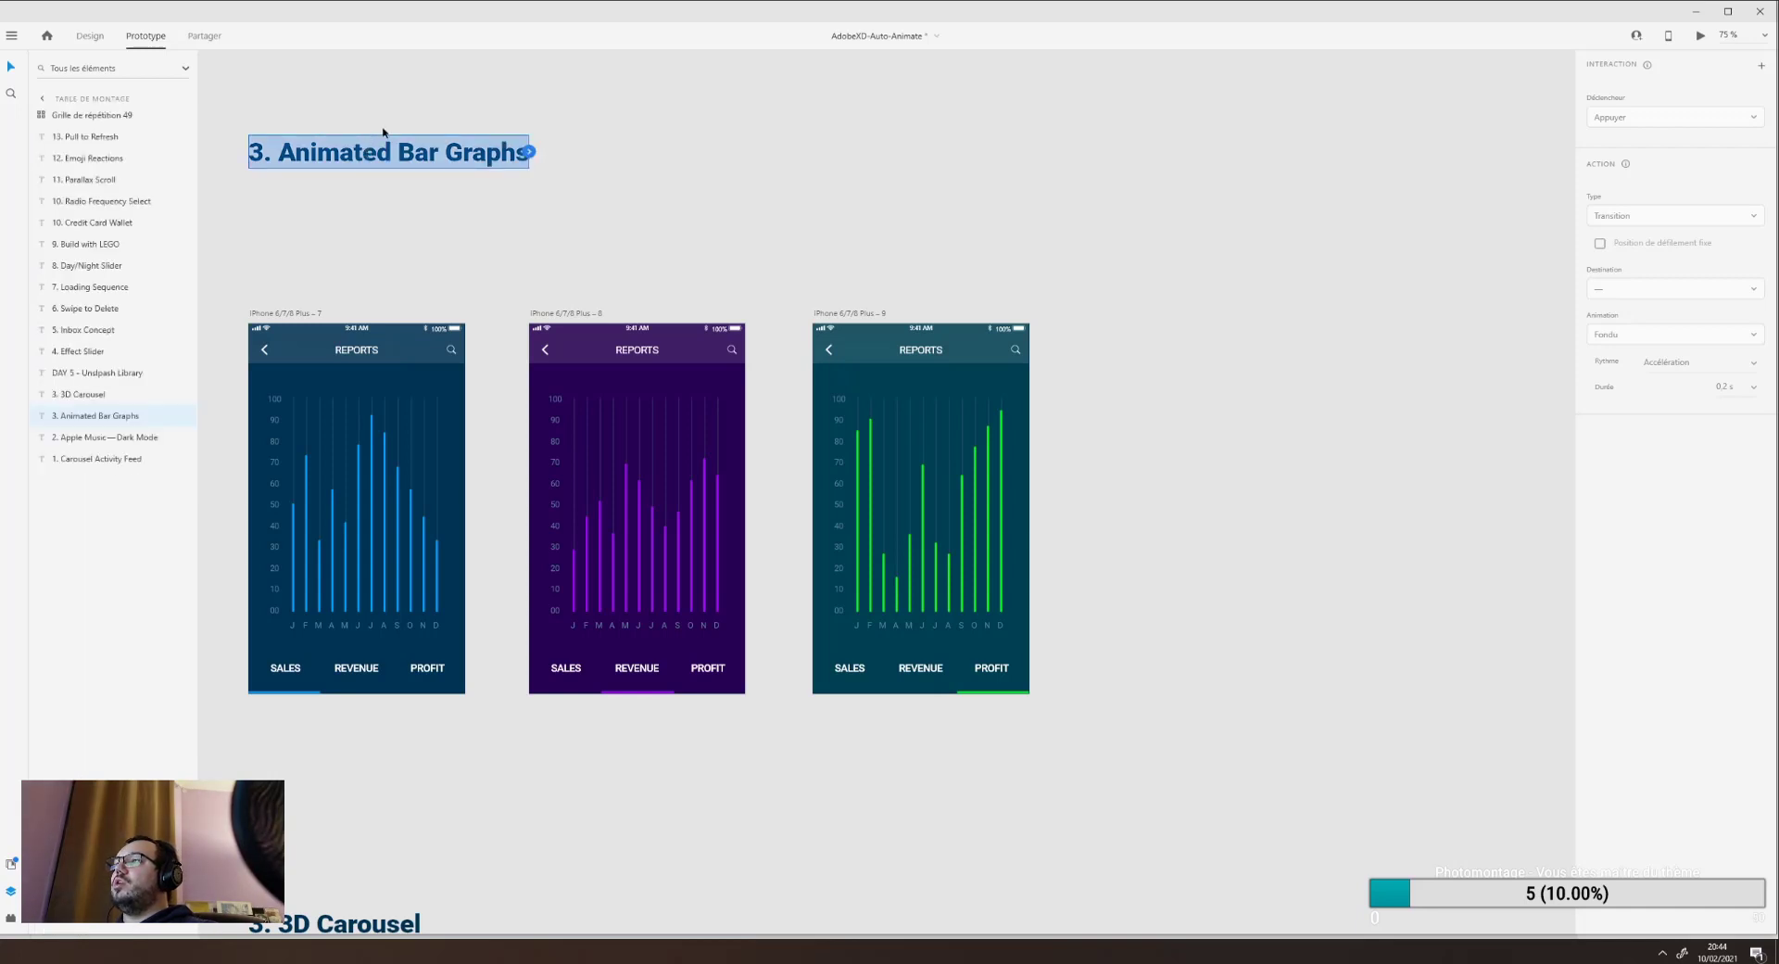
click(288, 313)
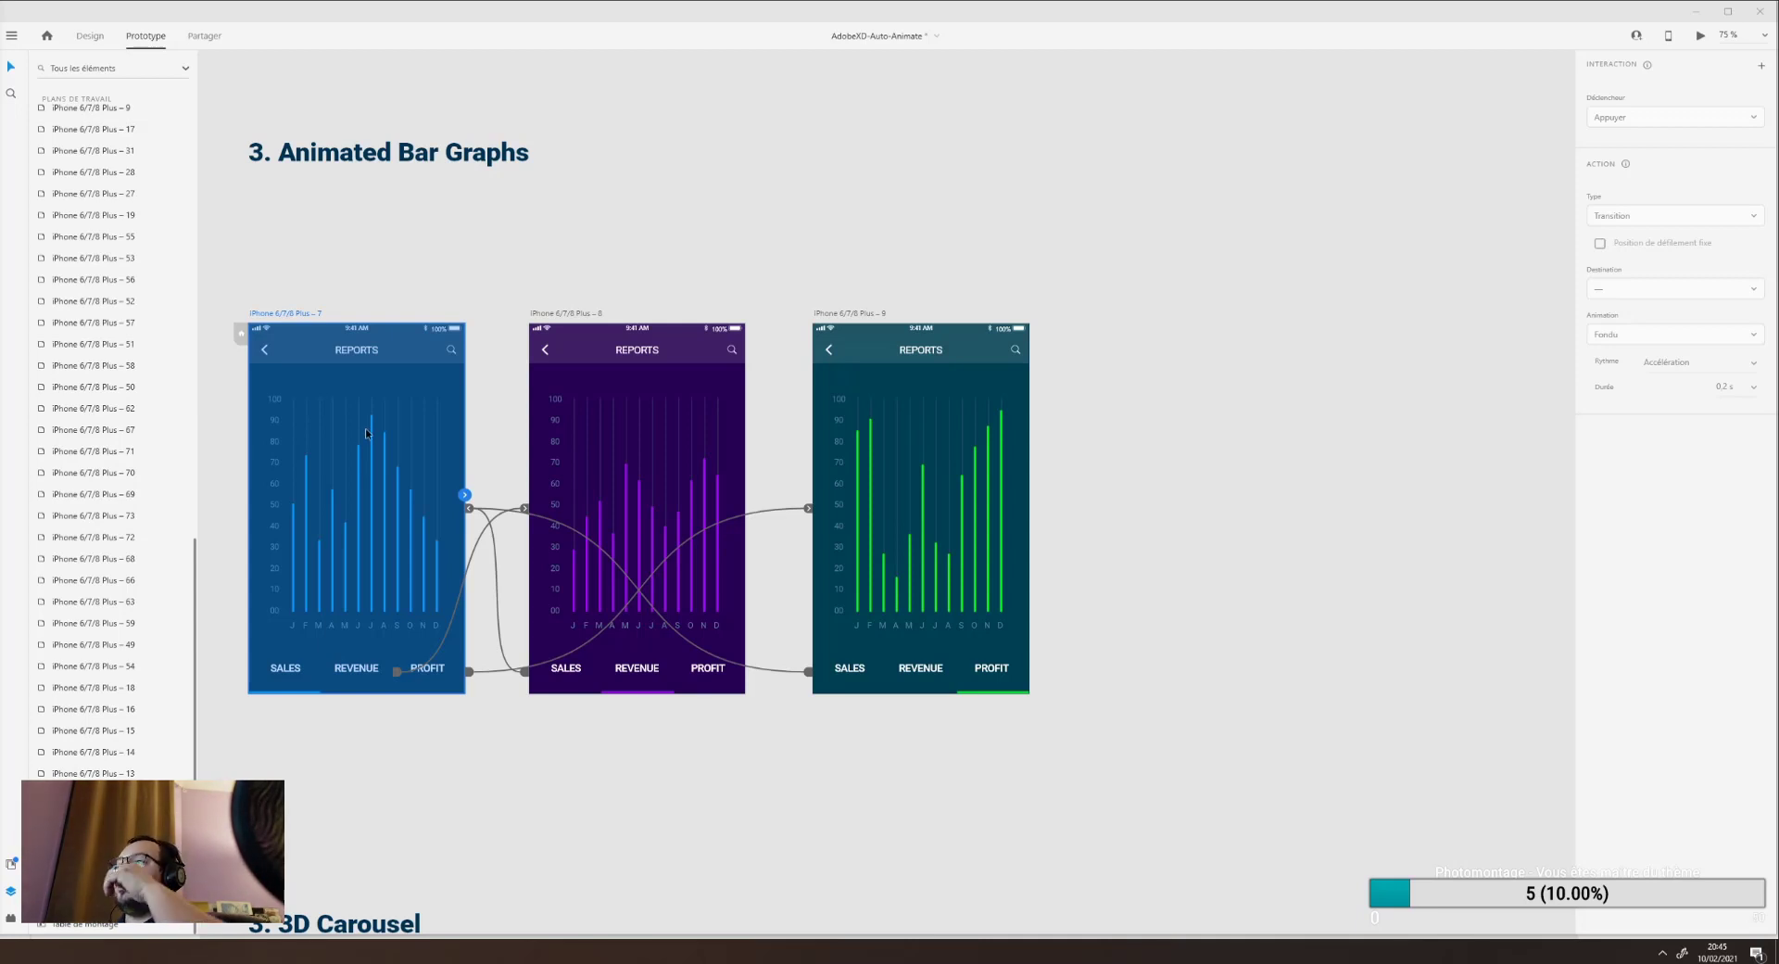
click(1700, 35)
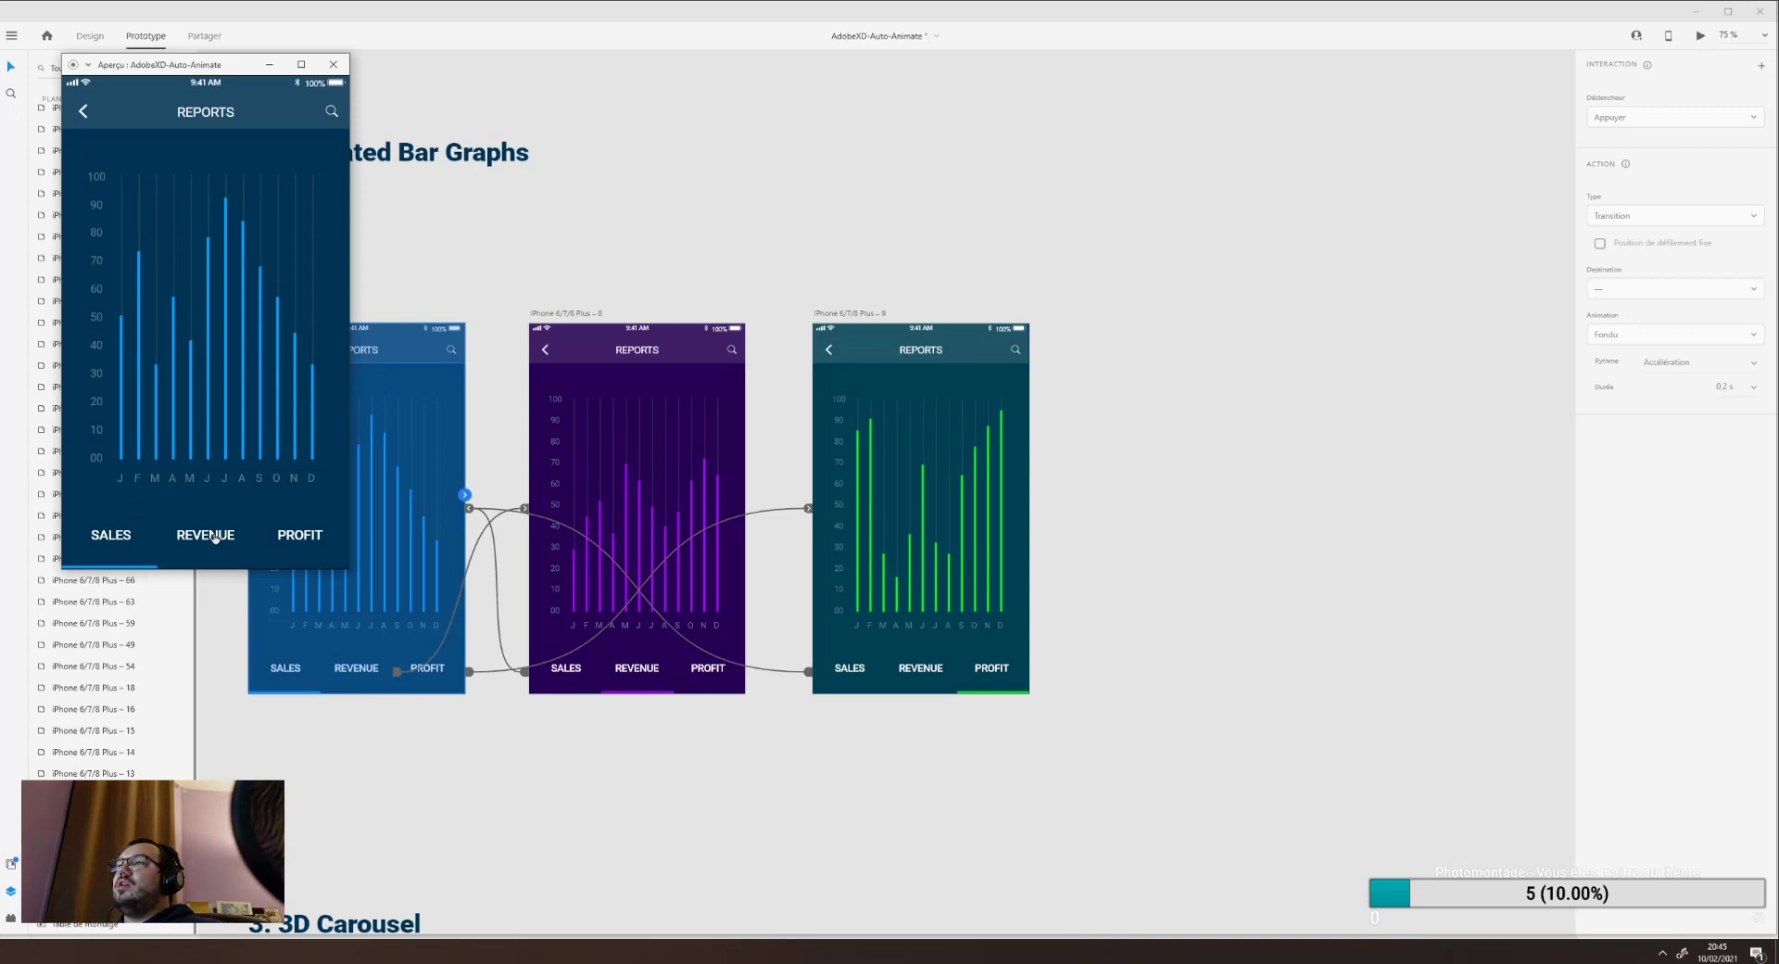
click(215, 539)
click(277, 545)
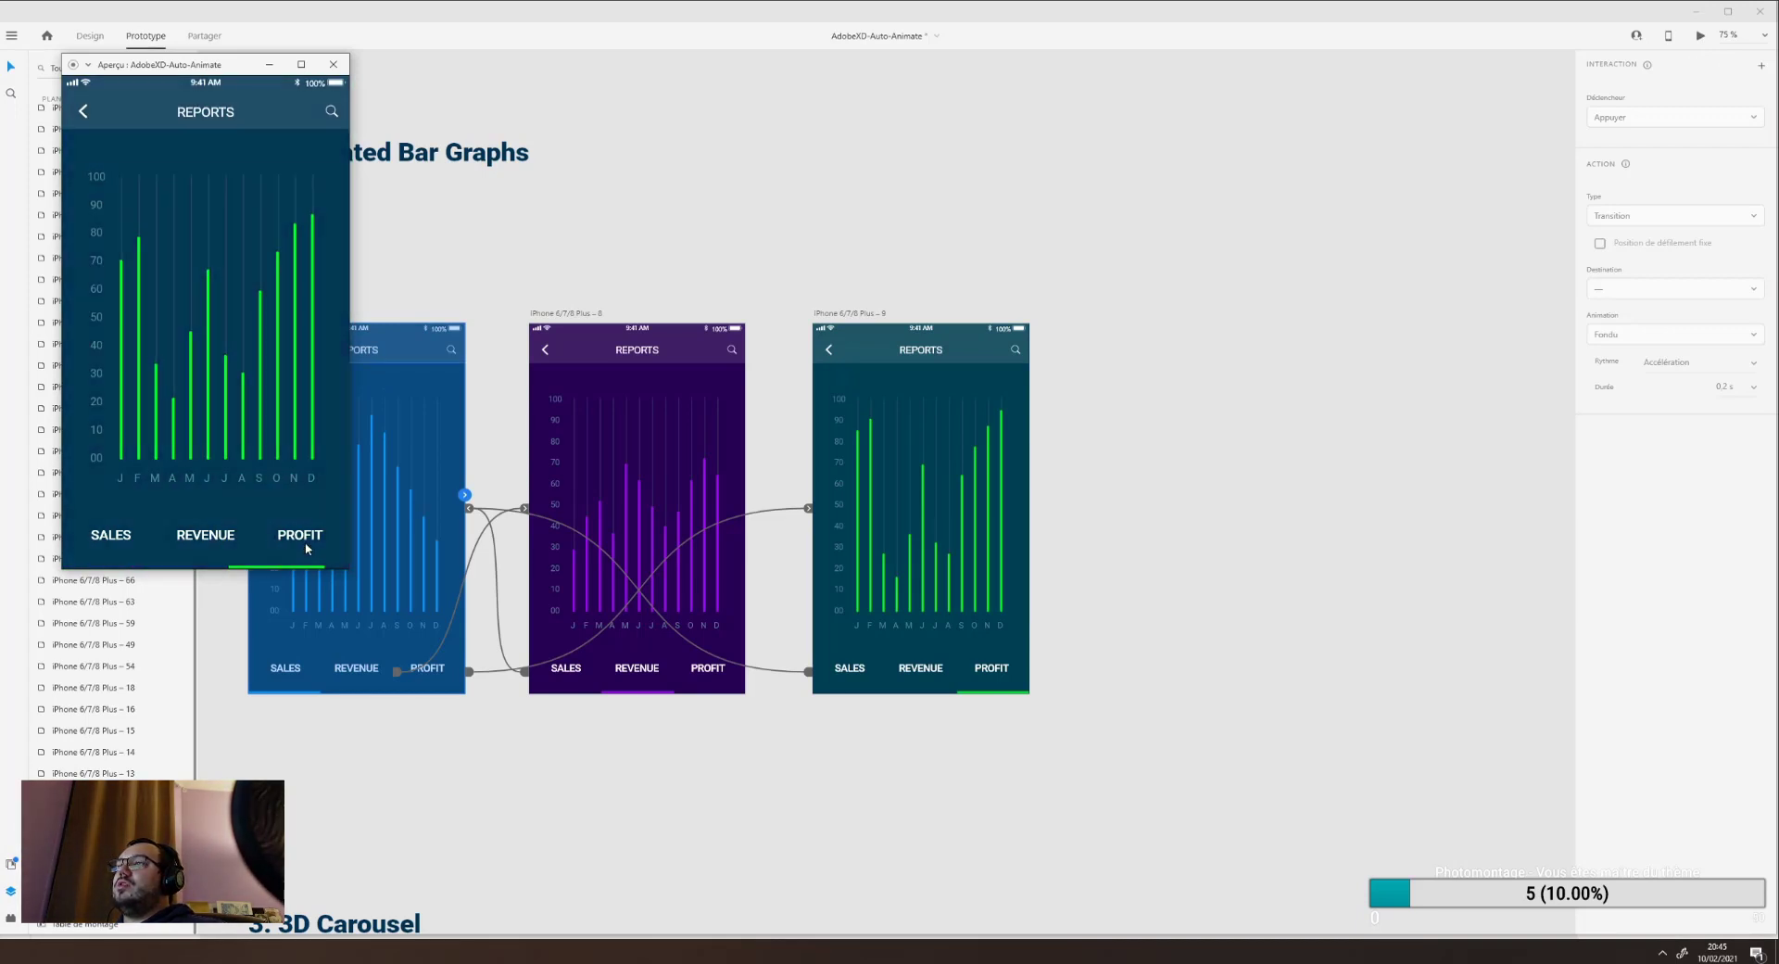
click(223, 542)
click(127, 540)
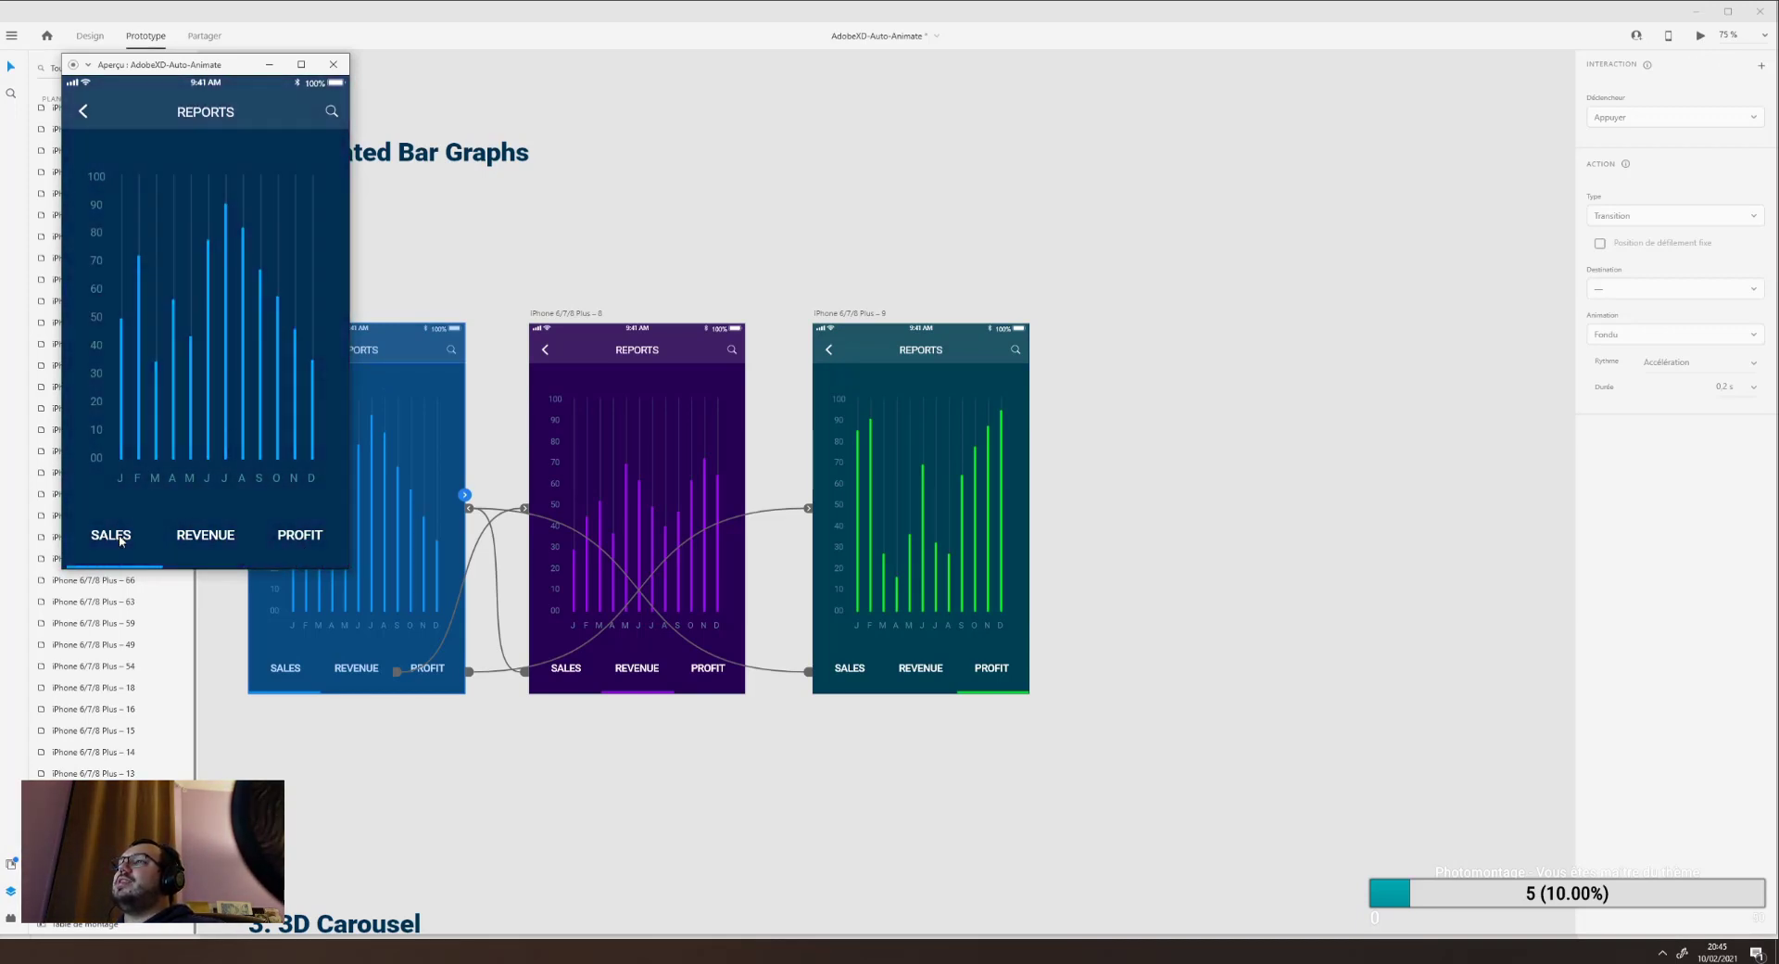
Close the preview and inspect the tab interactions on the blue and purple report artboards, keeping Animation automatique for the purple SALES hotspot.
click(404, 554)
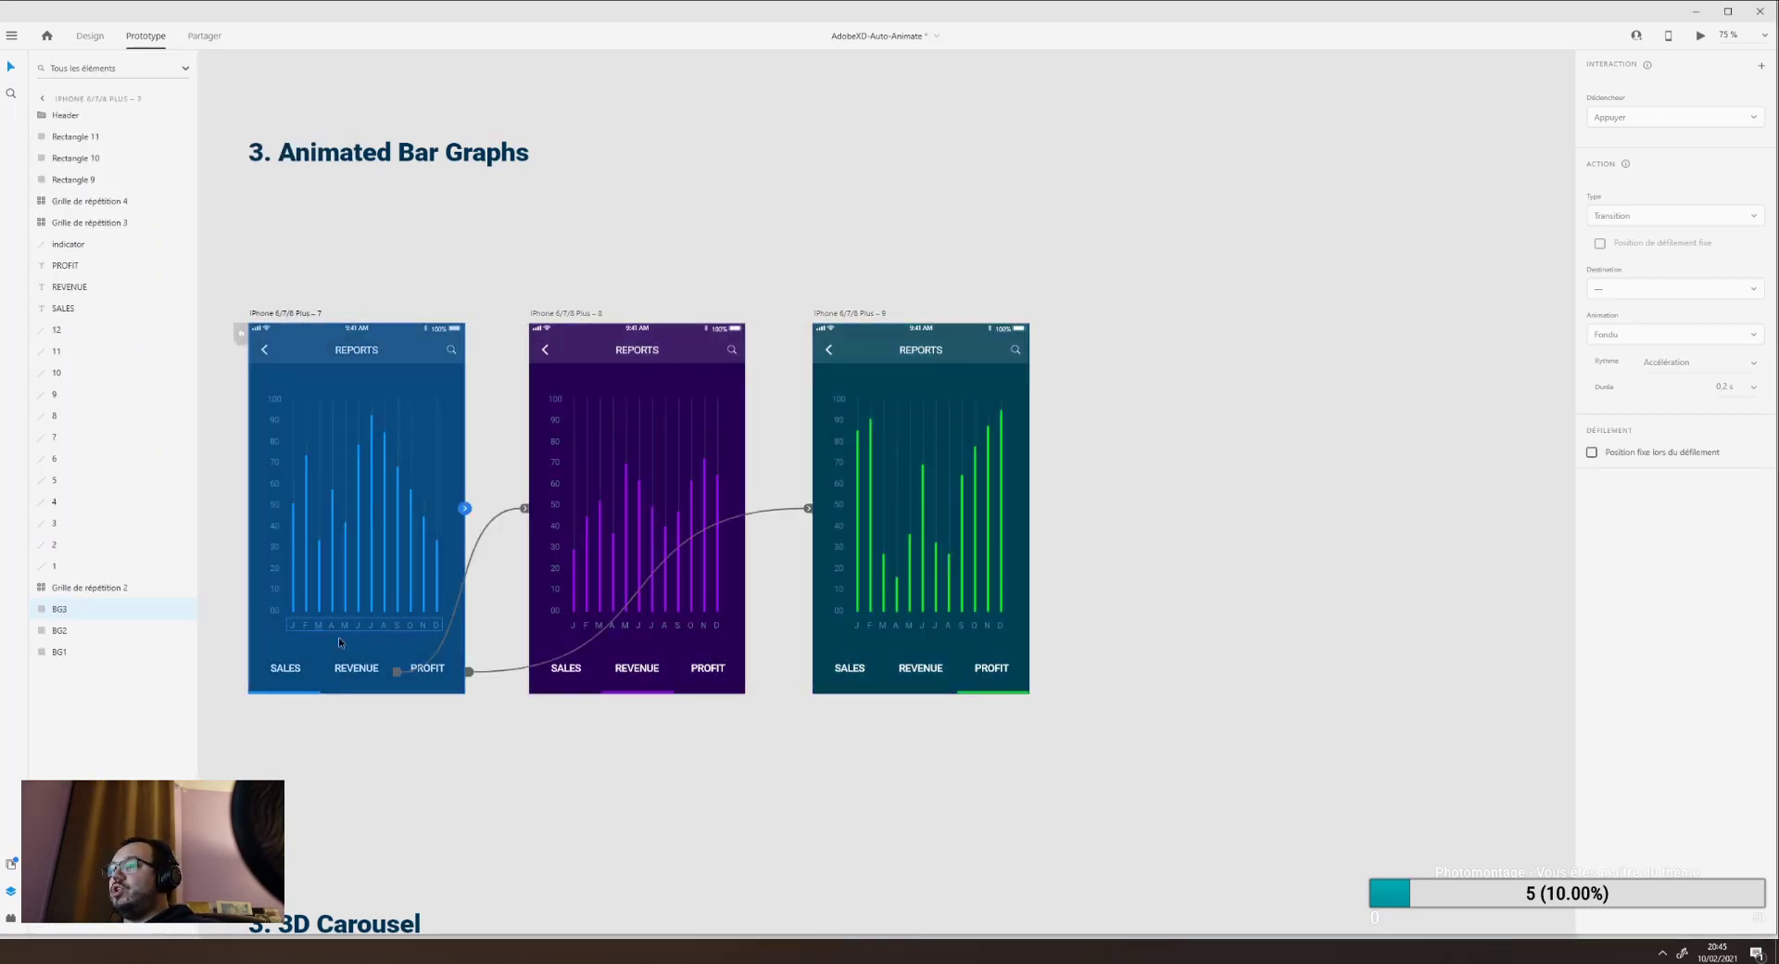
click(356, 667)
click(581, 546)
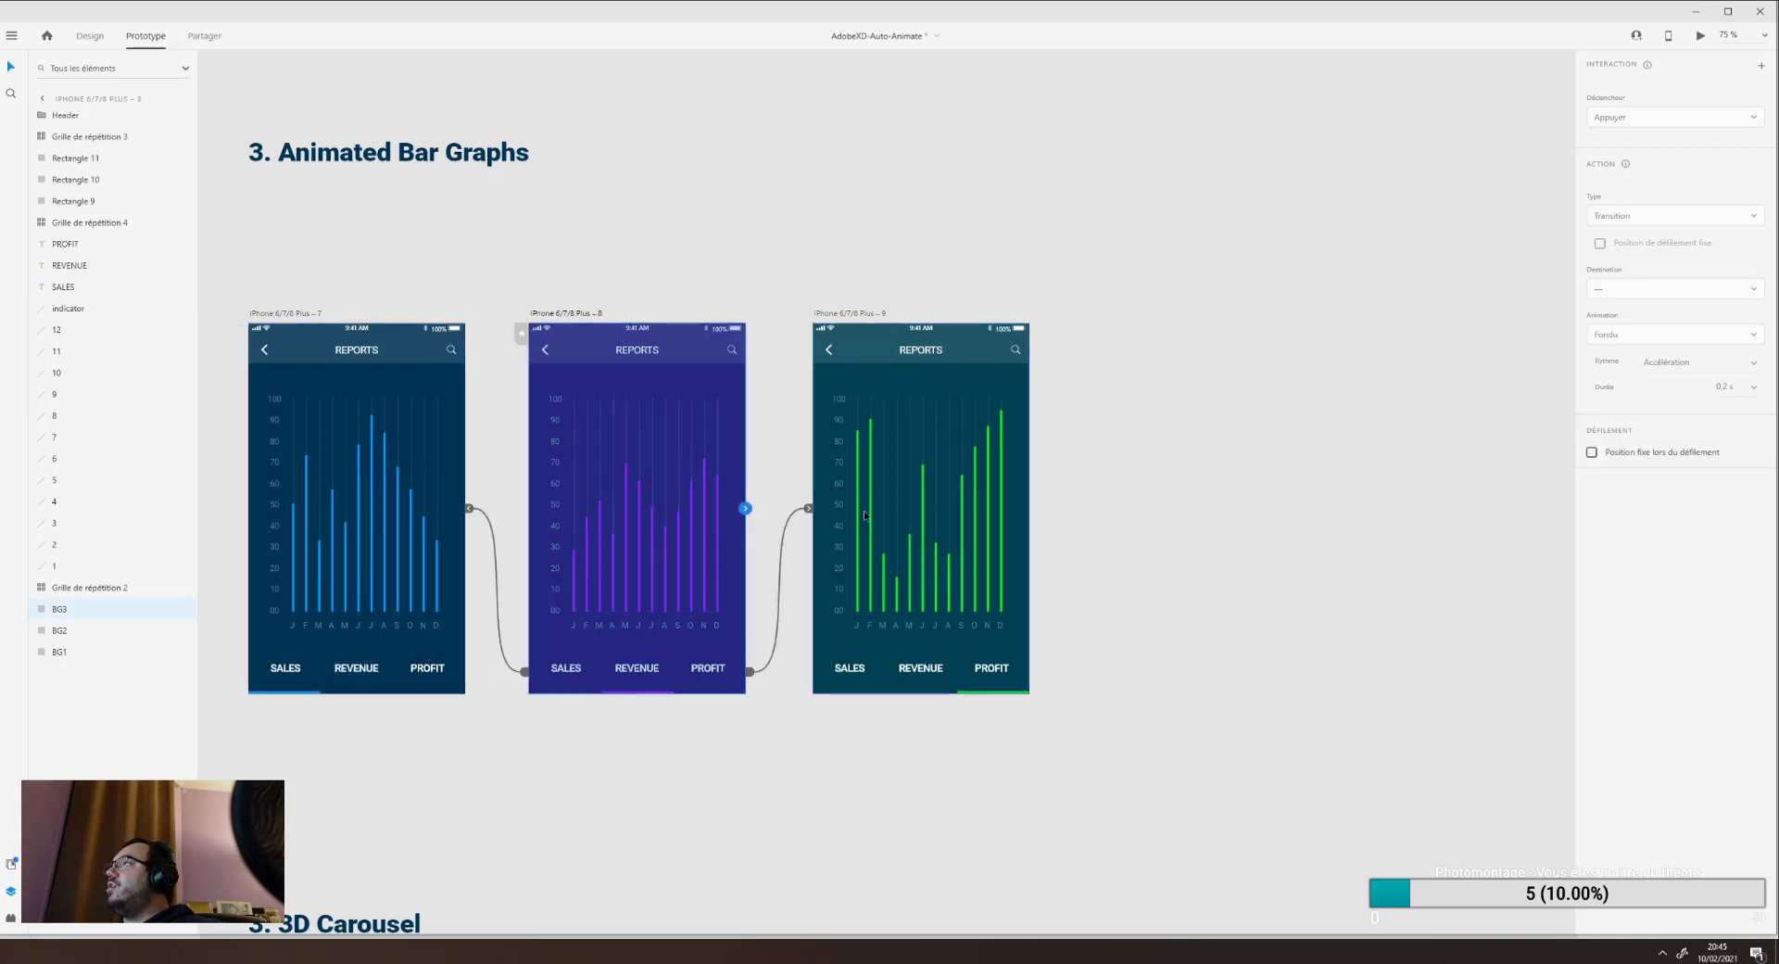
click(535, 680)
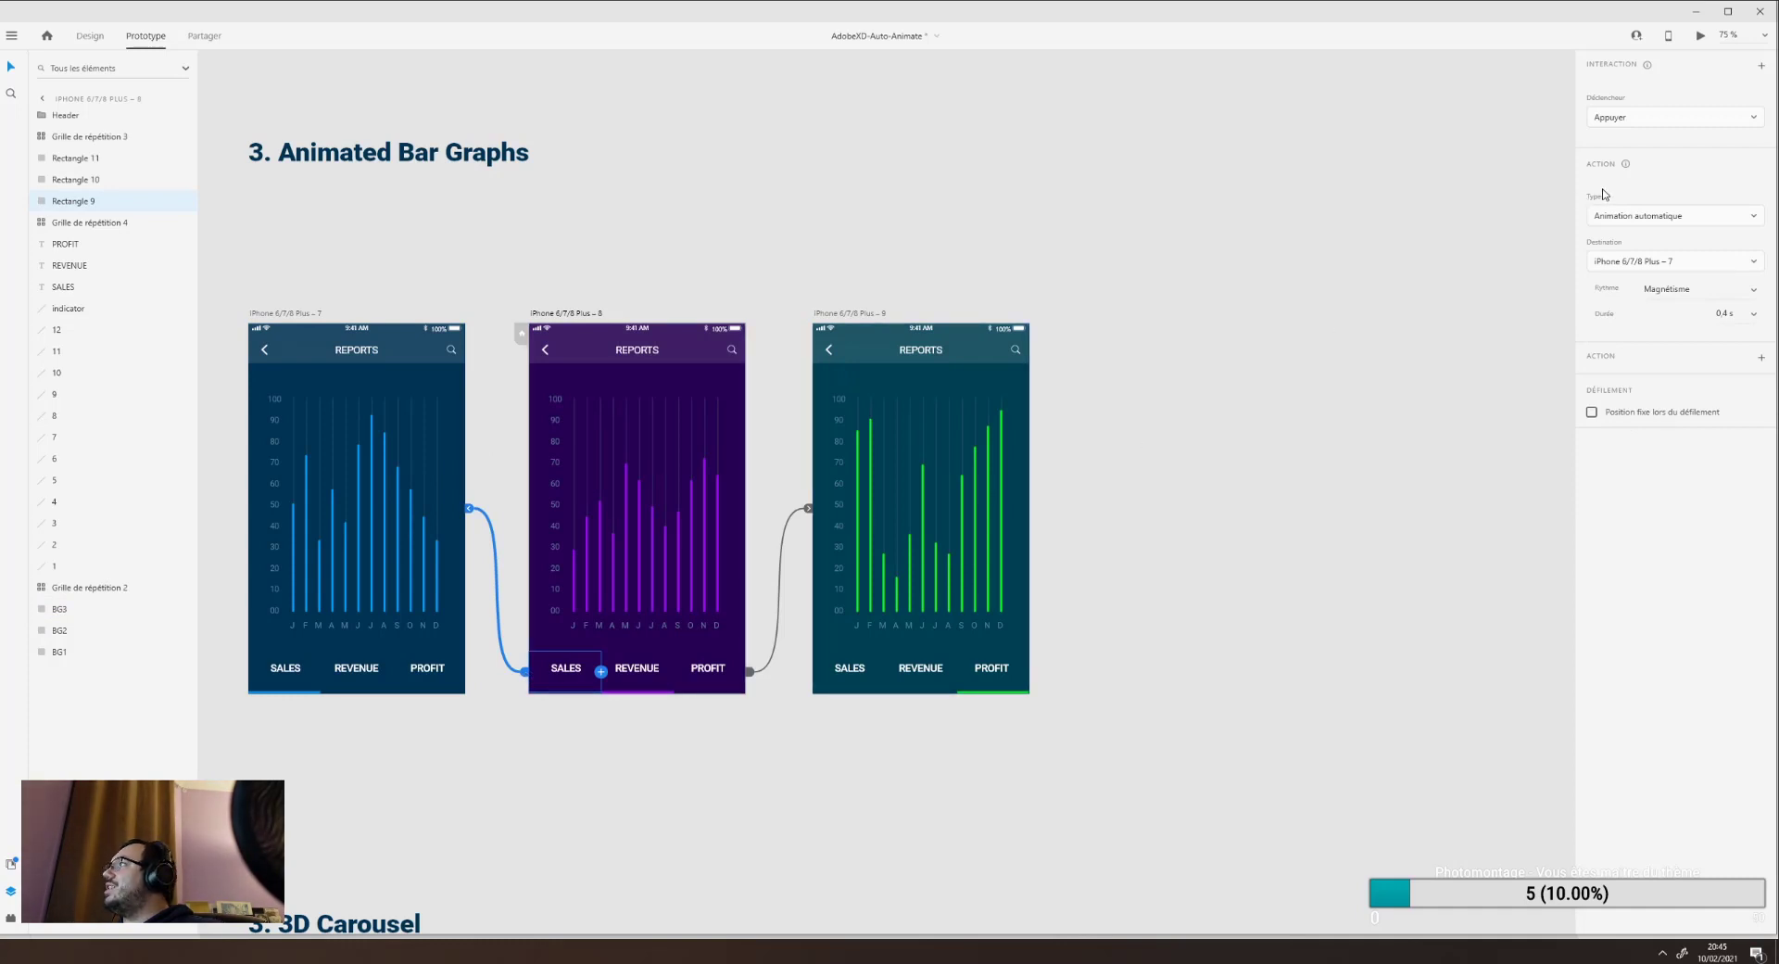
click(1652, 218)
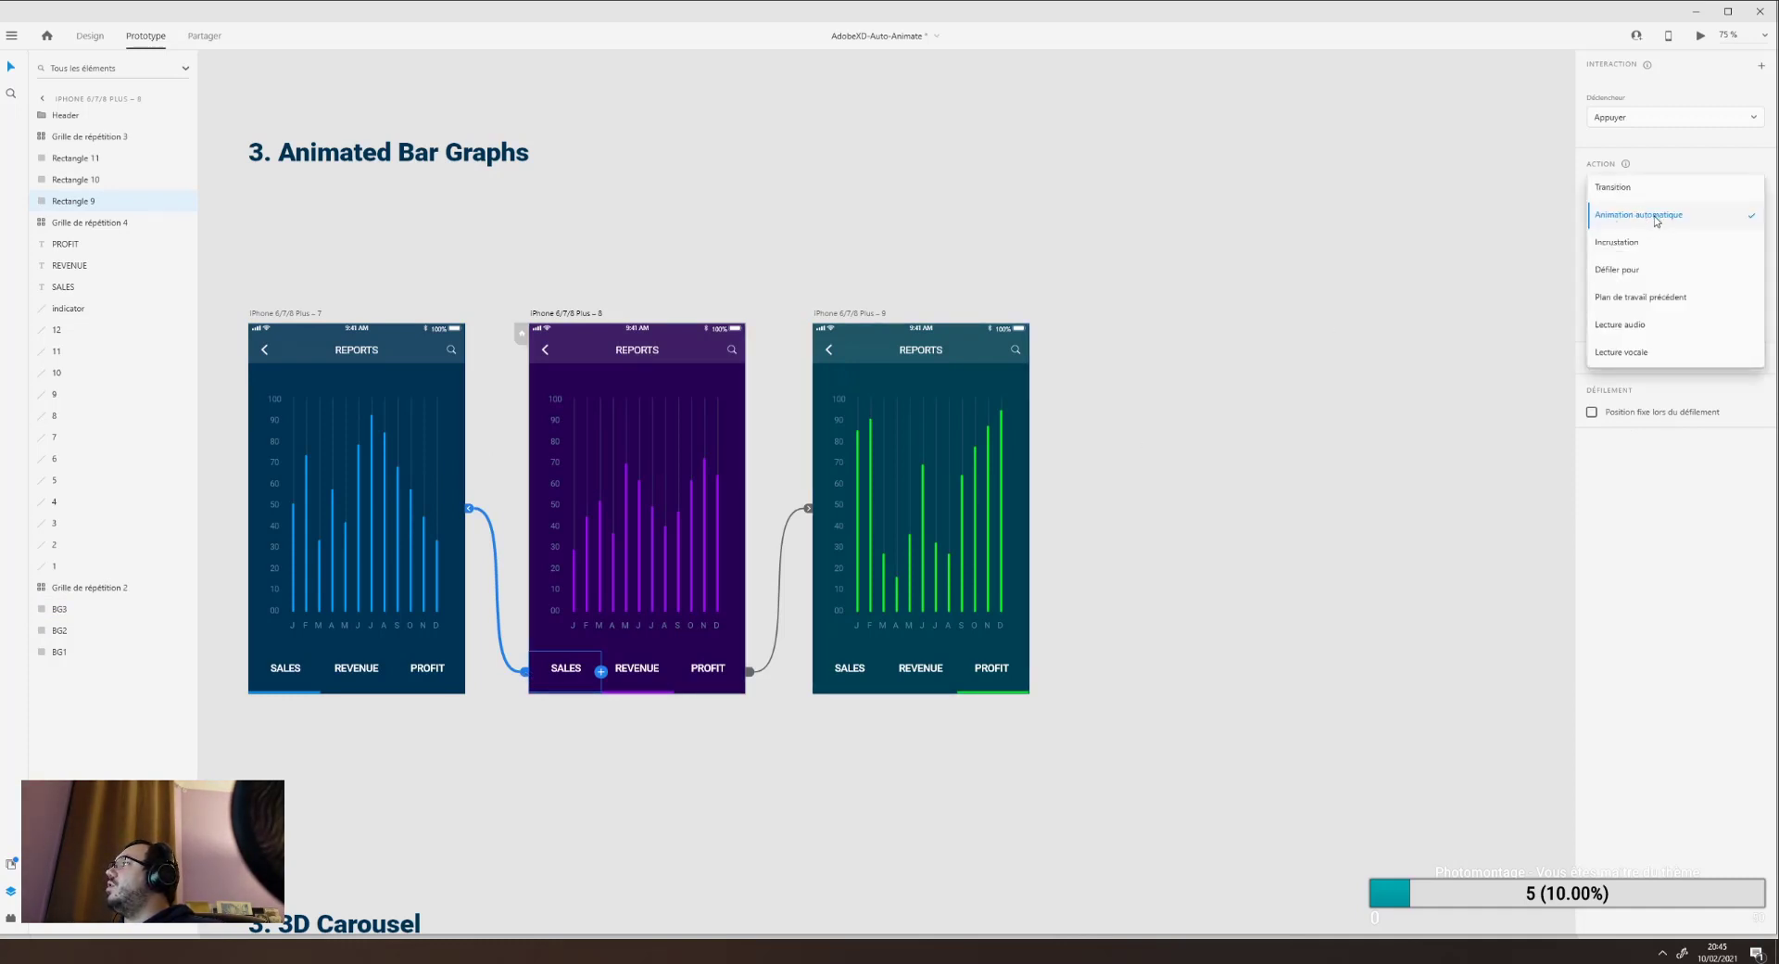
click(1656, 218)
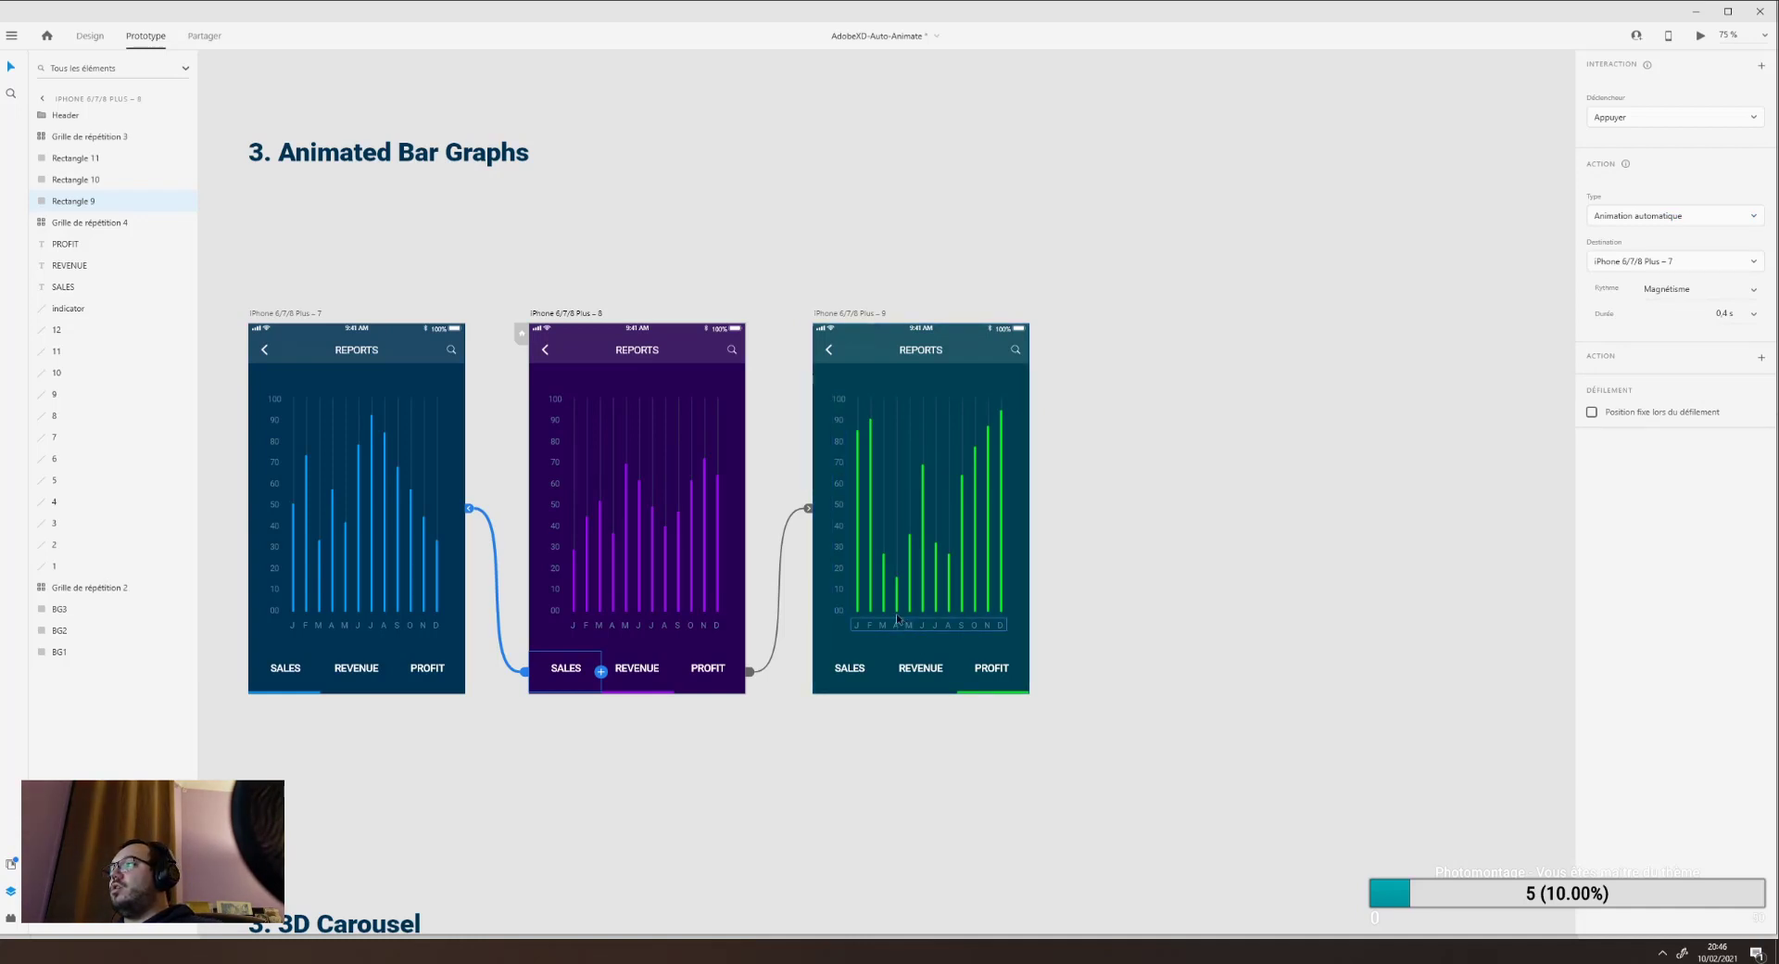
In Design mode, shorten the second green bar on the Profit report artboard to about 25 on the chart scale.
click(869, 427)
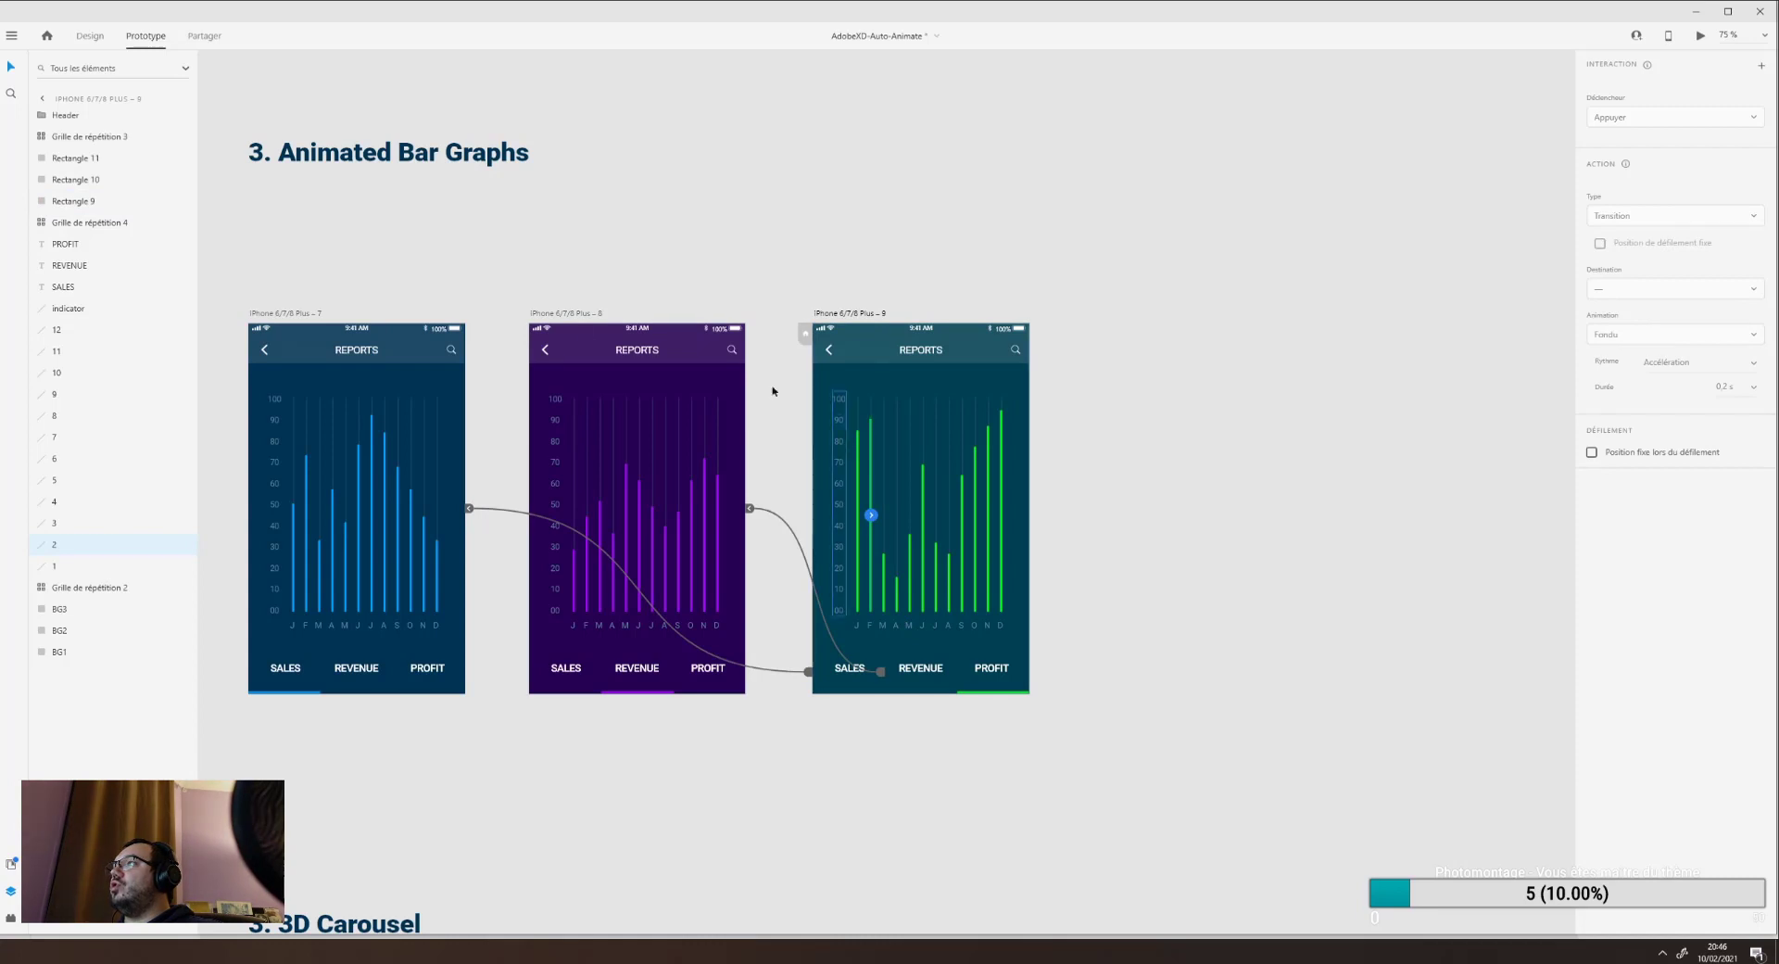
key(ctrl+1)
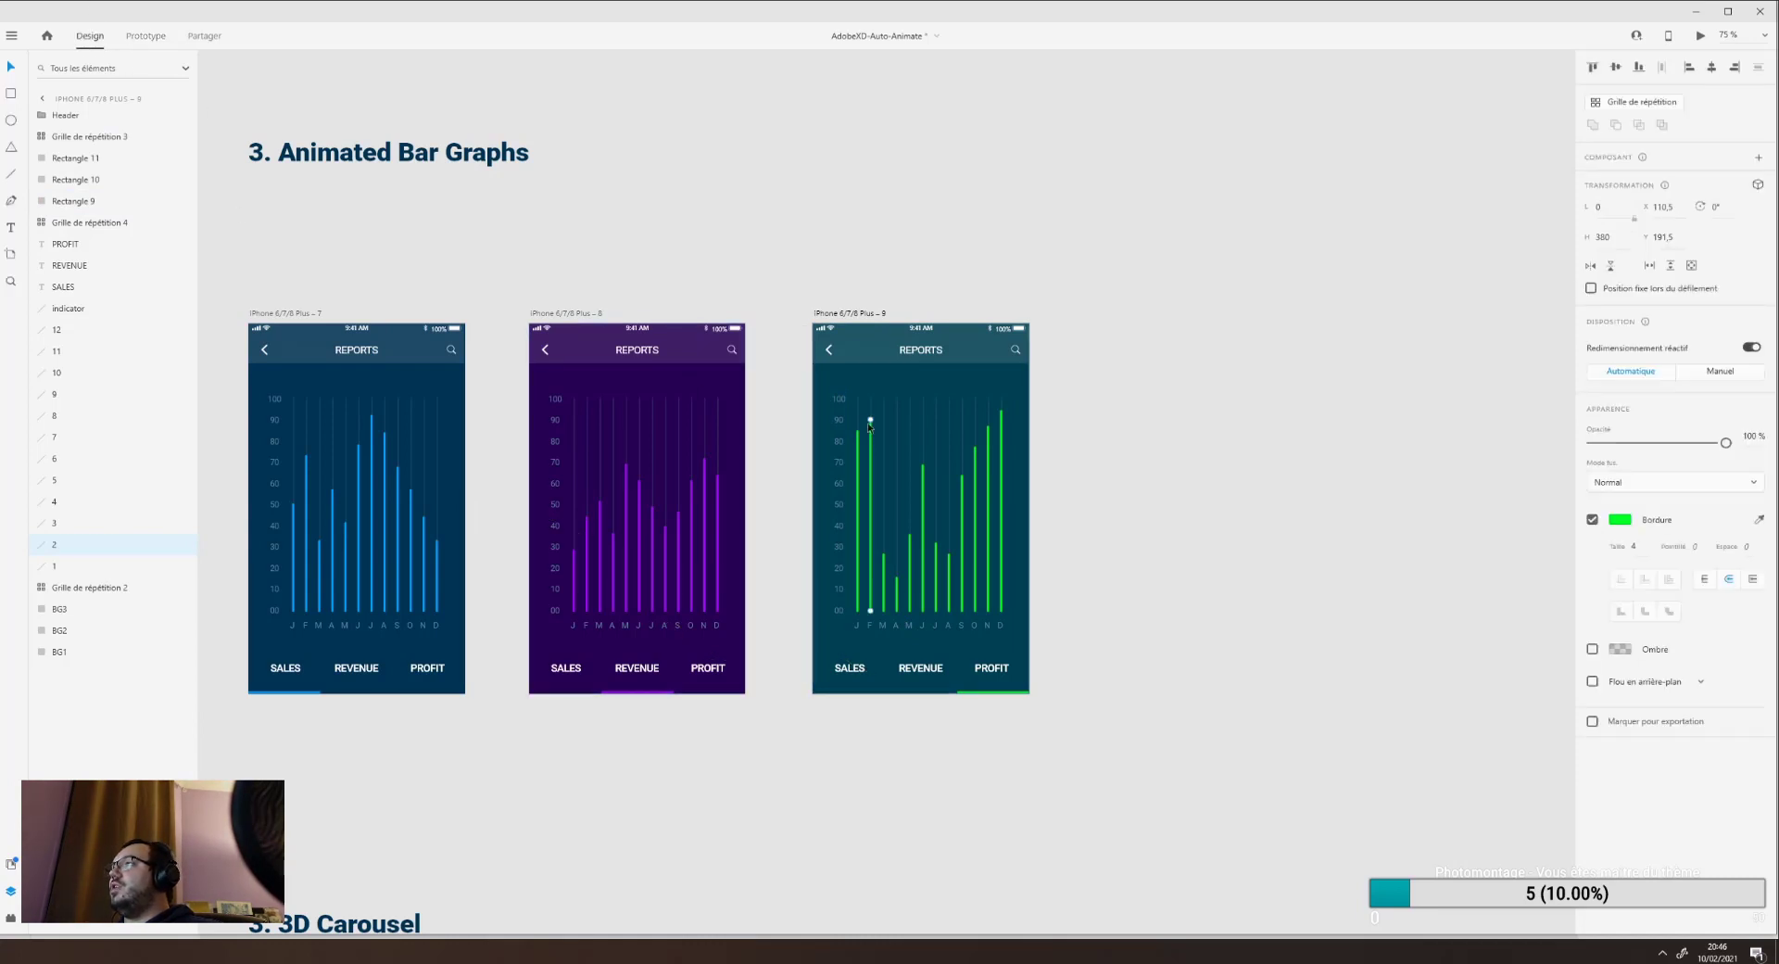
drag(871, 419, 871, 493)
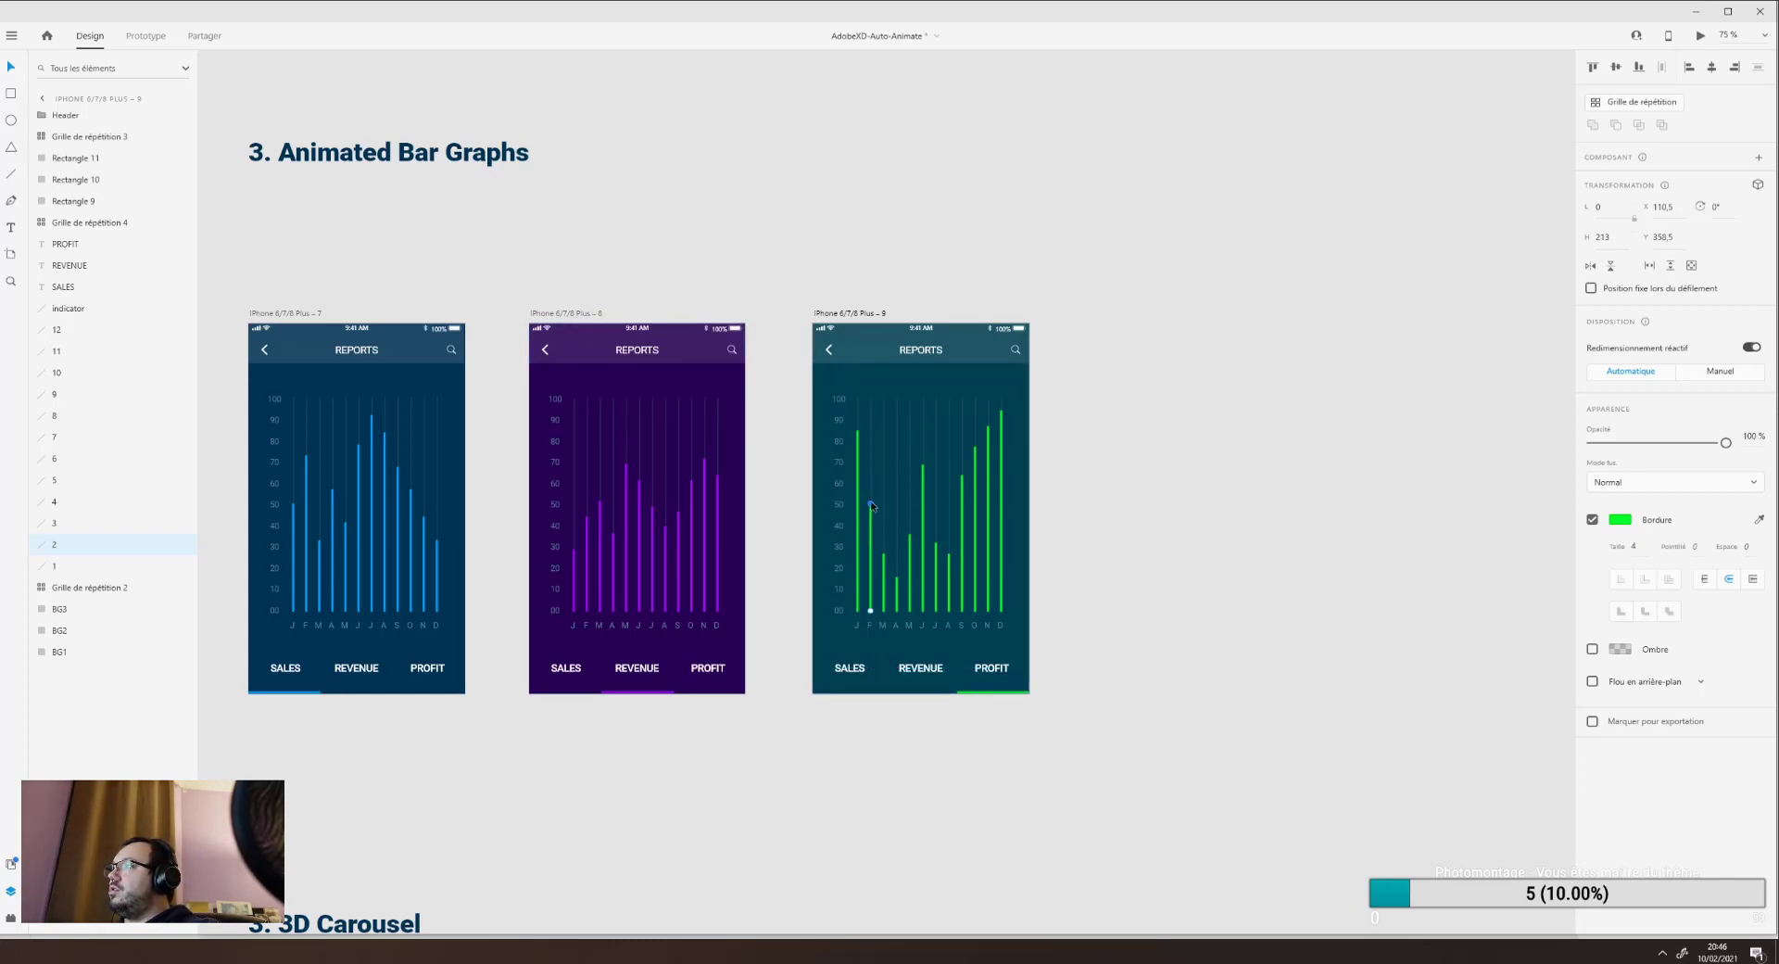
drag(872, 506, 868, 565)
Preview the edited bar graphs from the purple Revenue artboard, switching between Profit, Revenue and Sales, and close the preview.
click(582, 313)
click(1702, 35)
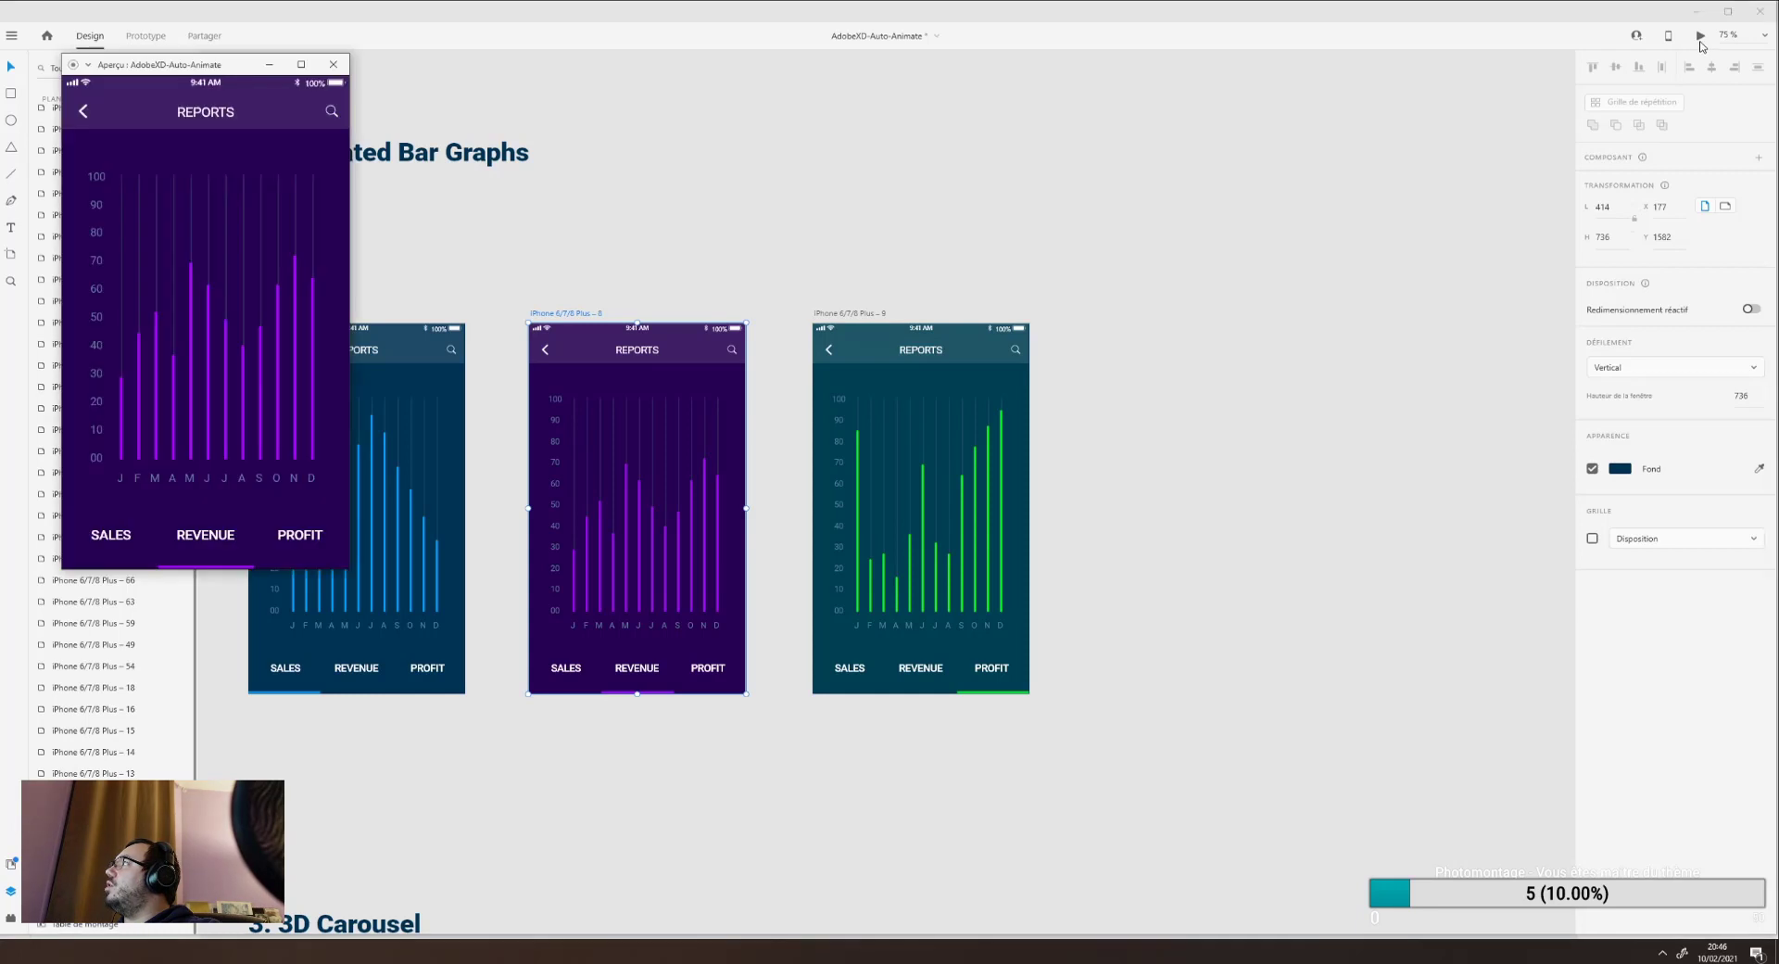
click(312, 540)
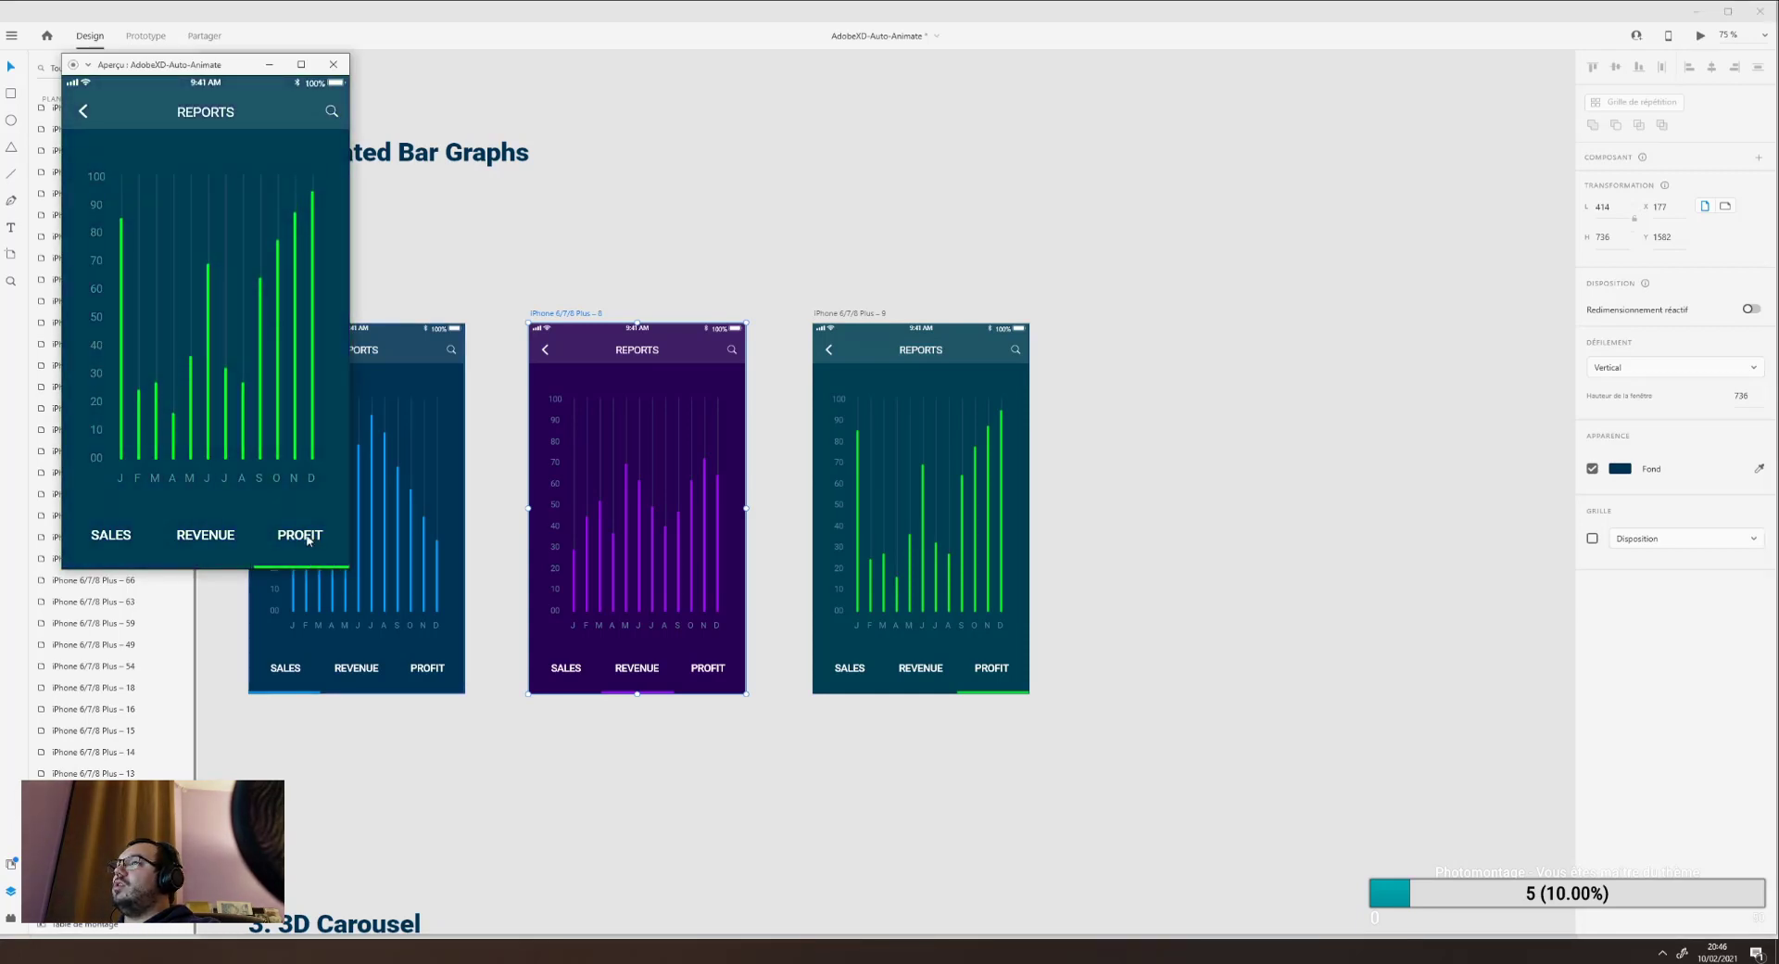
click(207, 535)
click(111, 536)
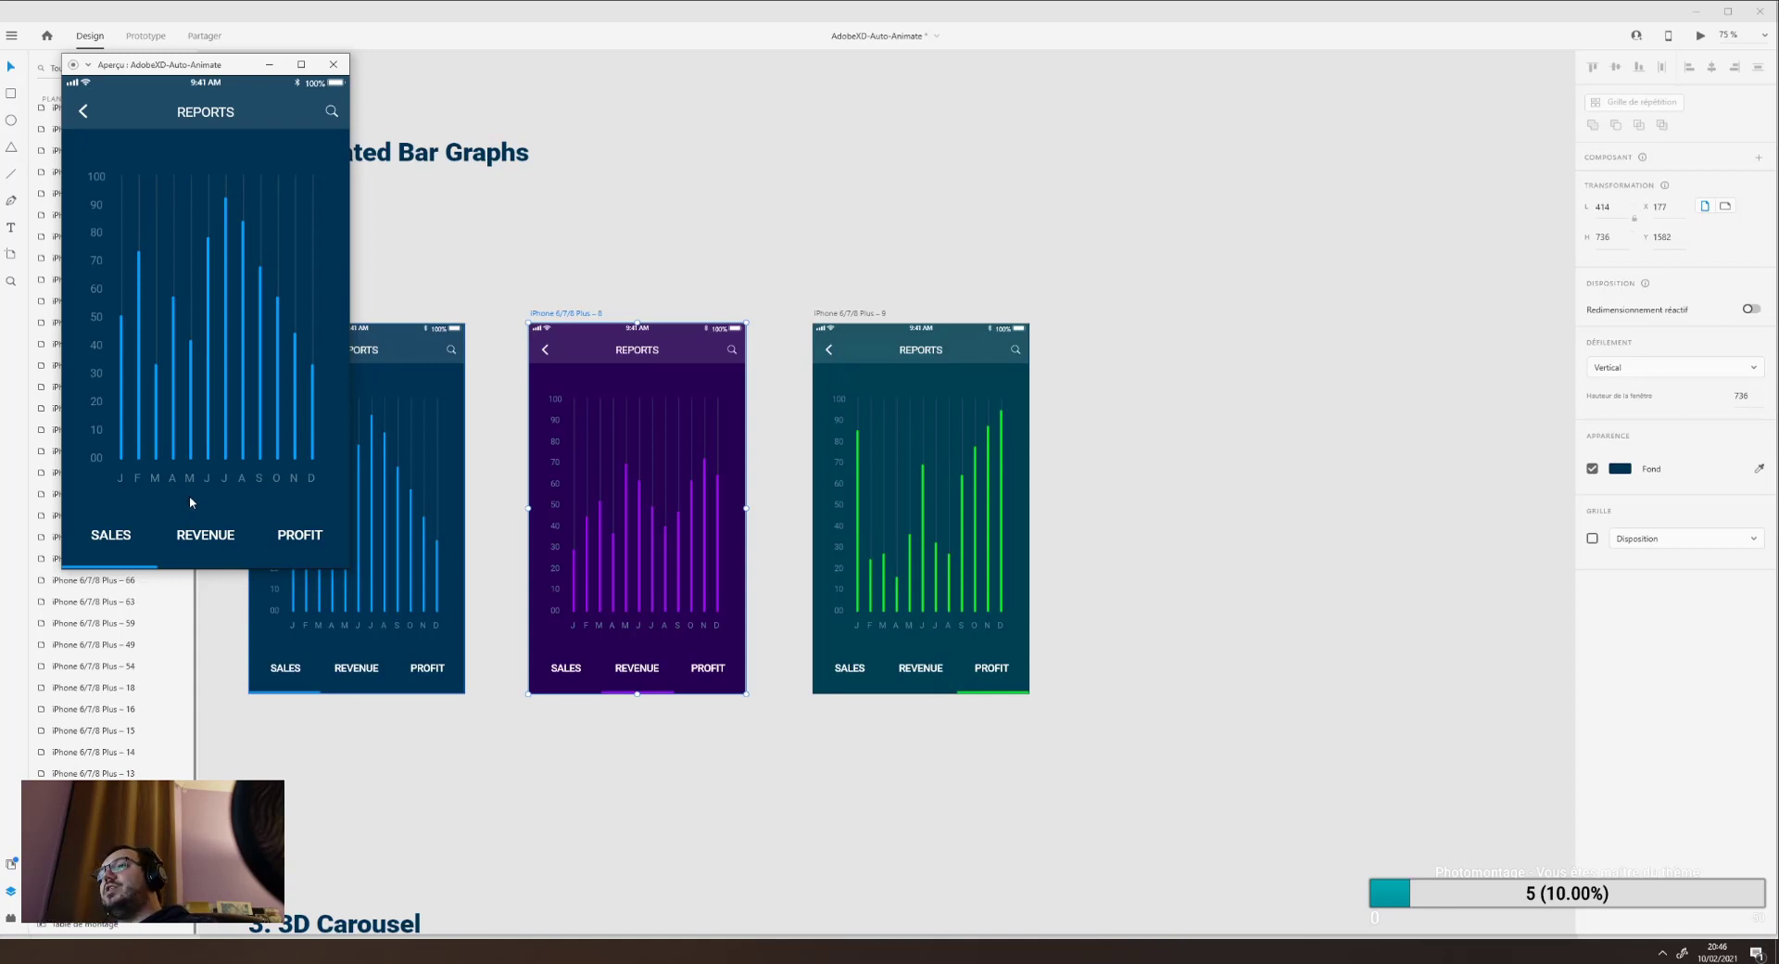
click(184, 537)
click(273, 540)
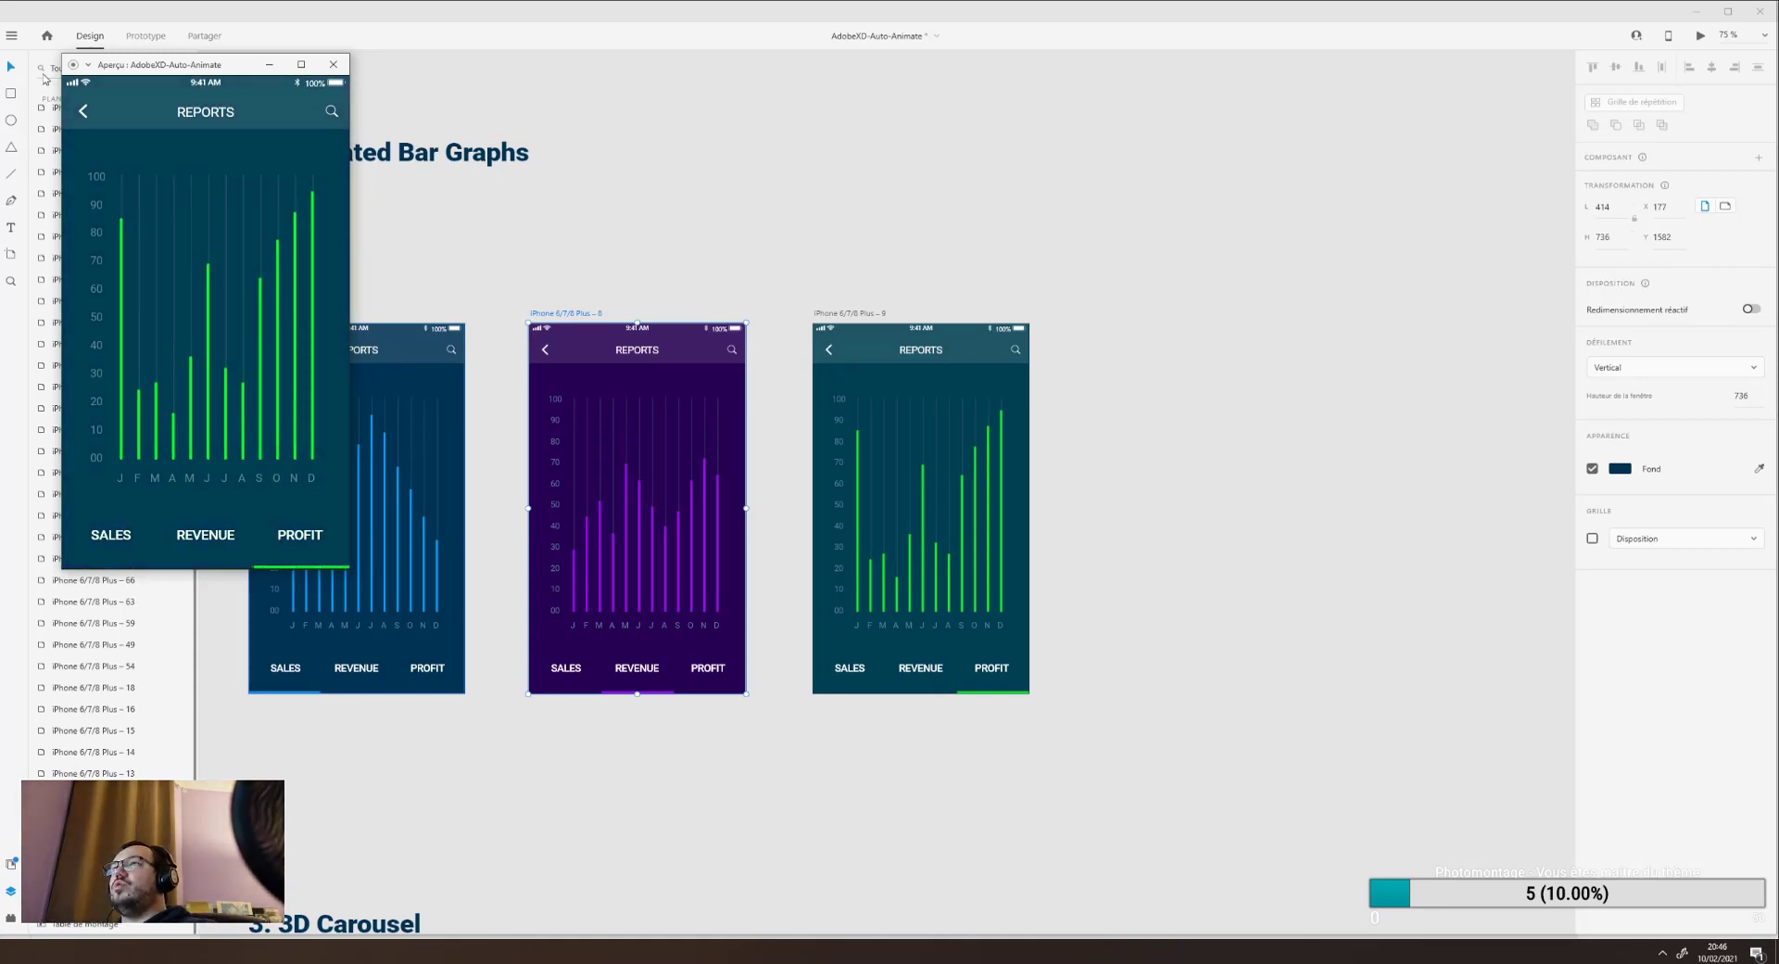
click(333, 63)
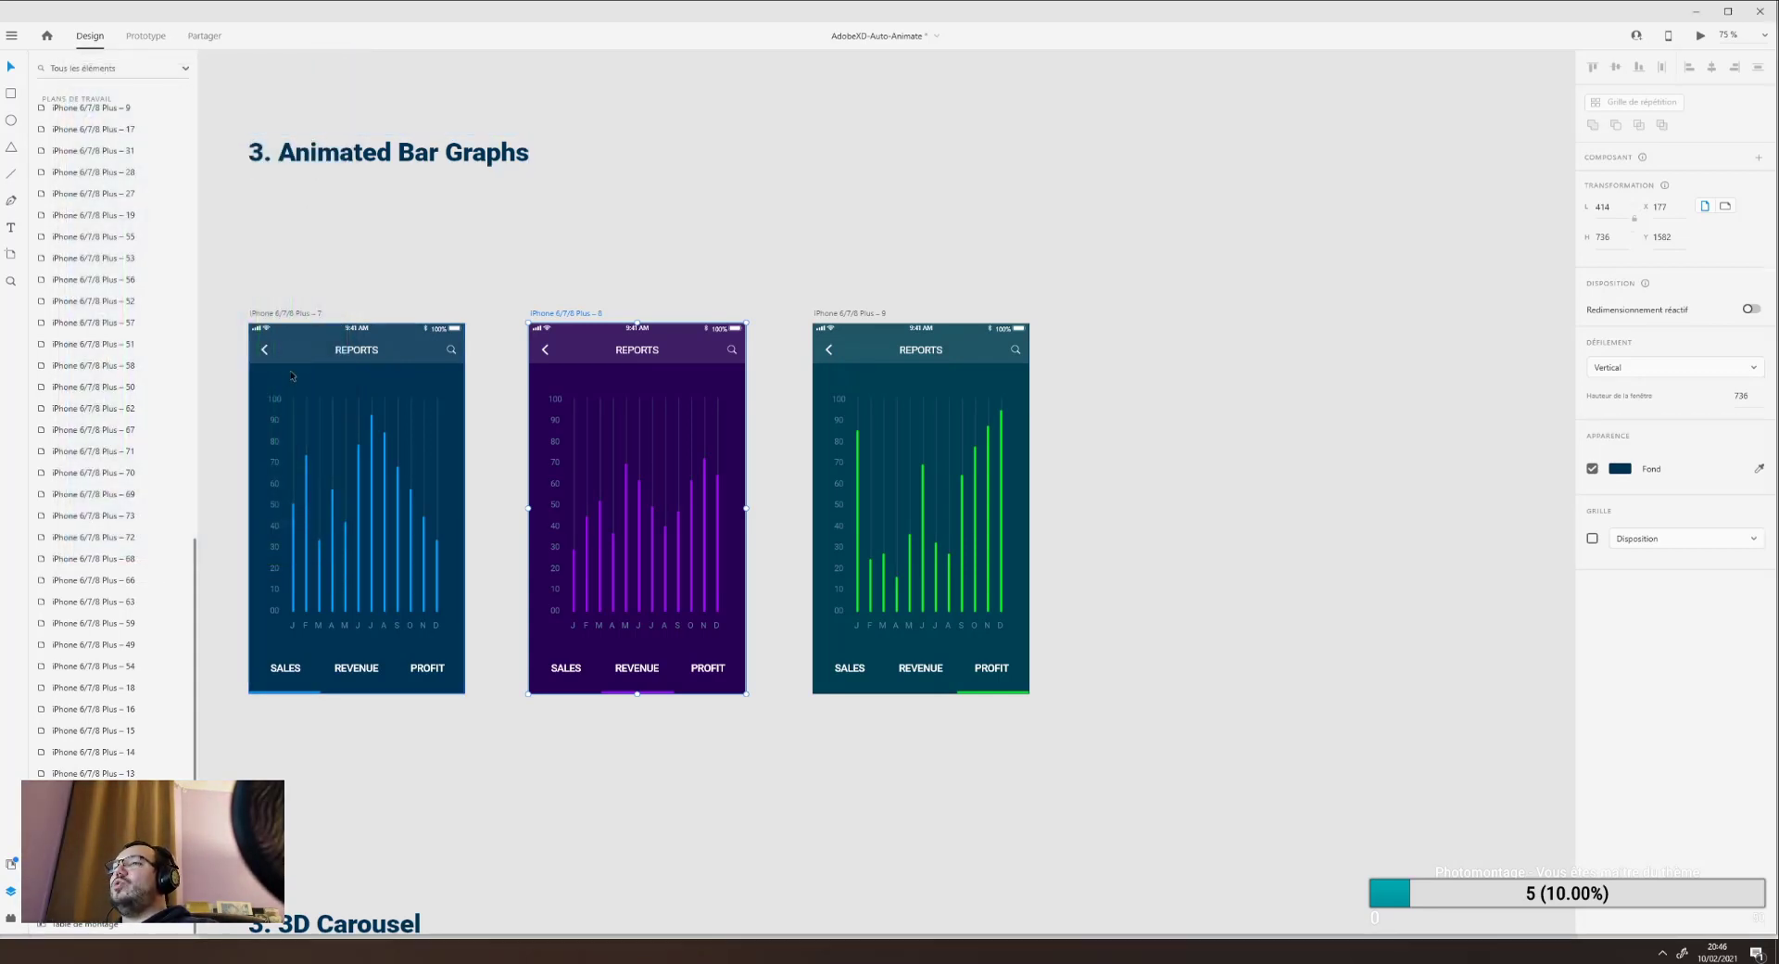
Look through the 3D Carousel artboards and examine Groupe 17, the image stack on iPhone 6/7/8 Plus – 22.
scroll(291, 374, down, 5)
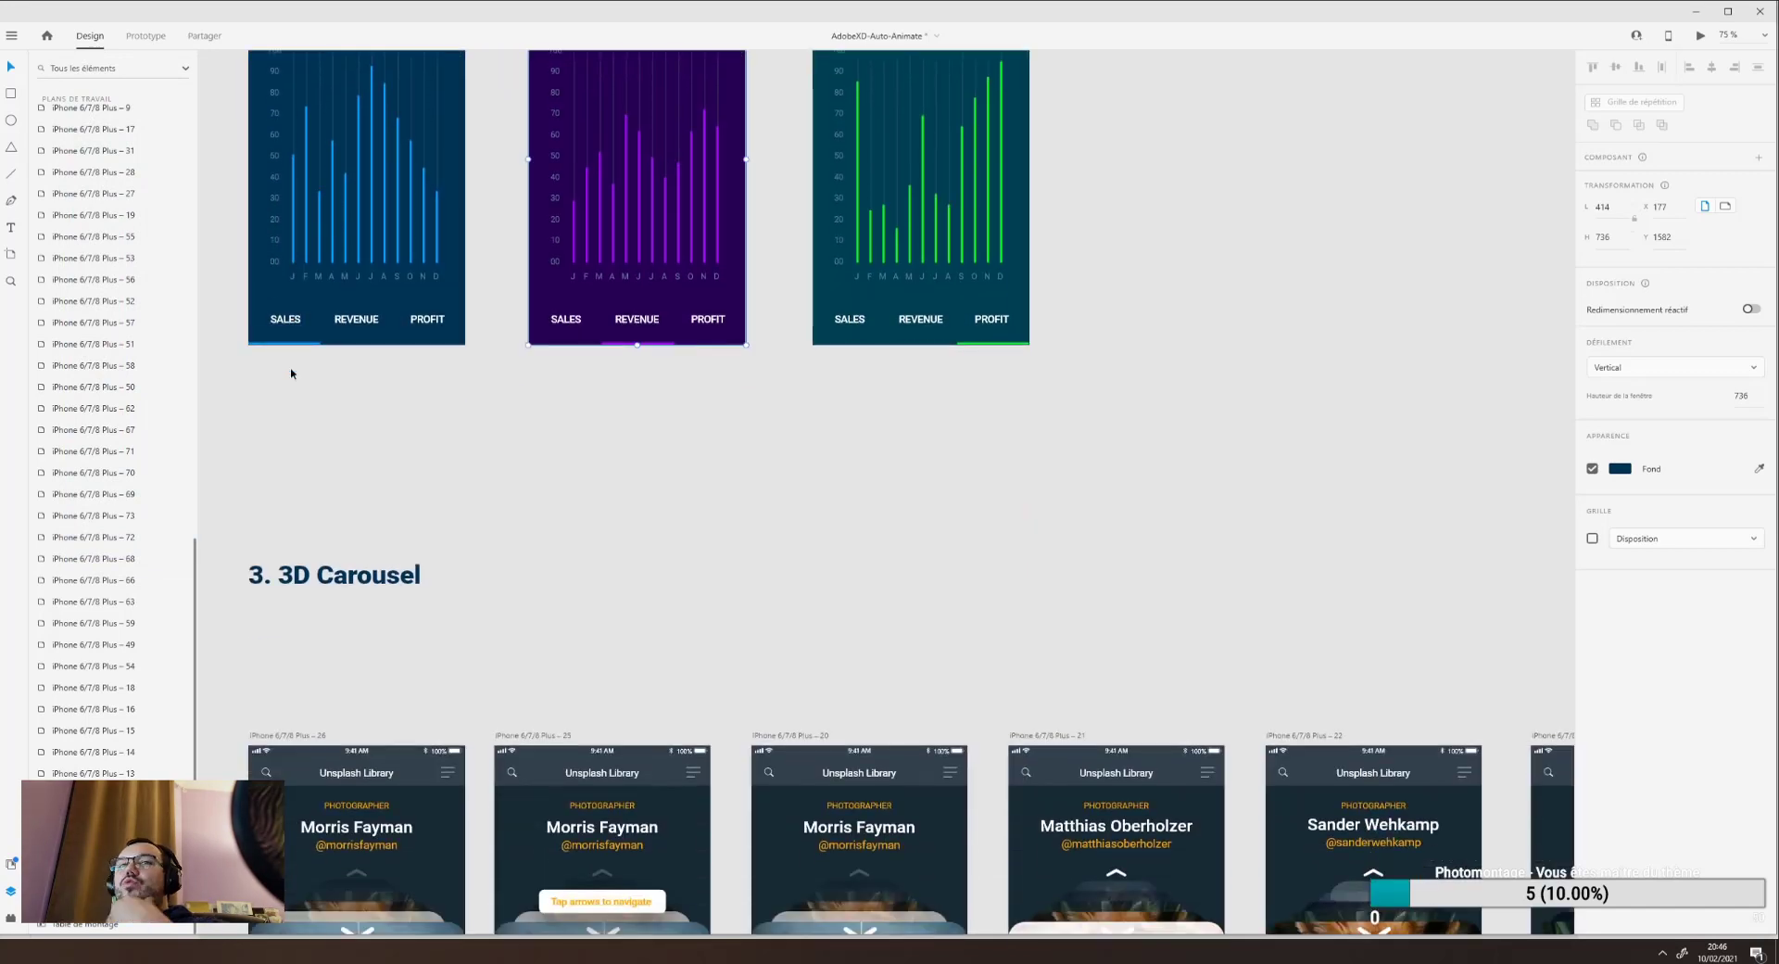
scroll(291, 375, down, 4)
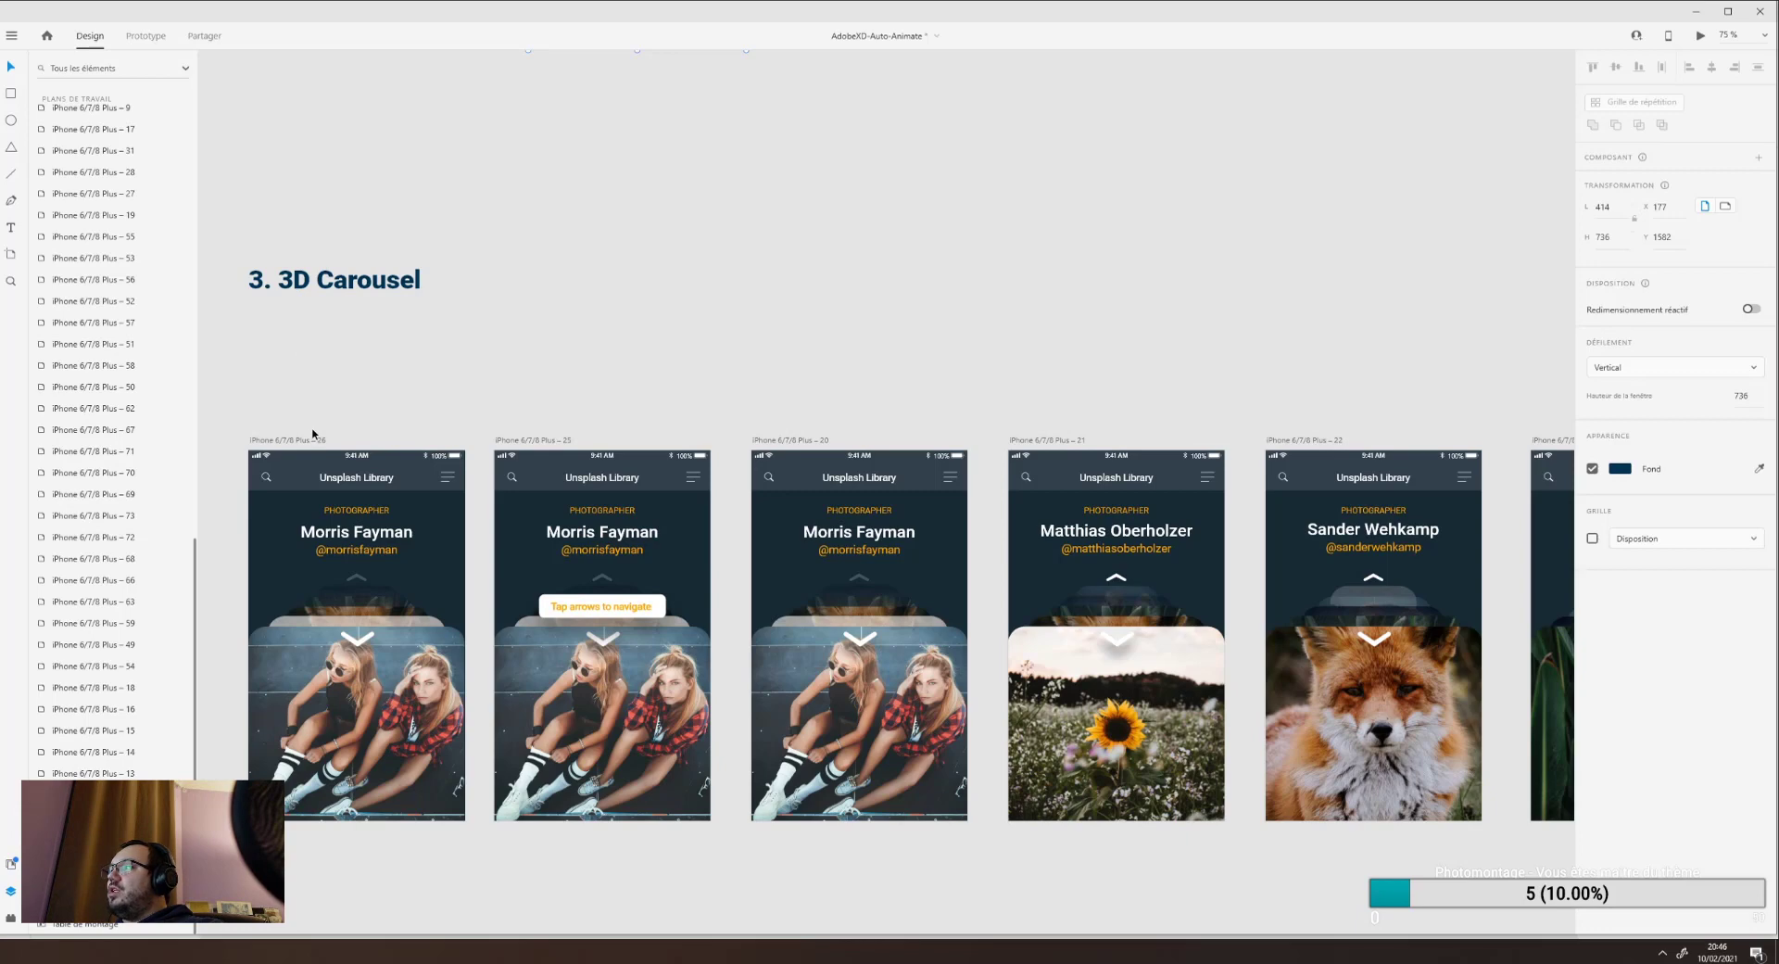
scroll(751, 428, down, 2)
scroll(719, 245, right, 8)
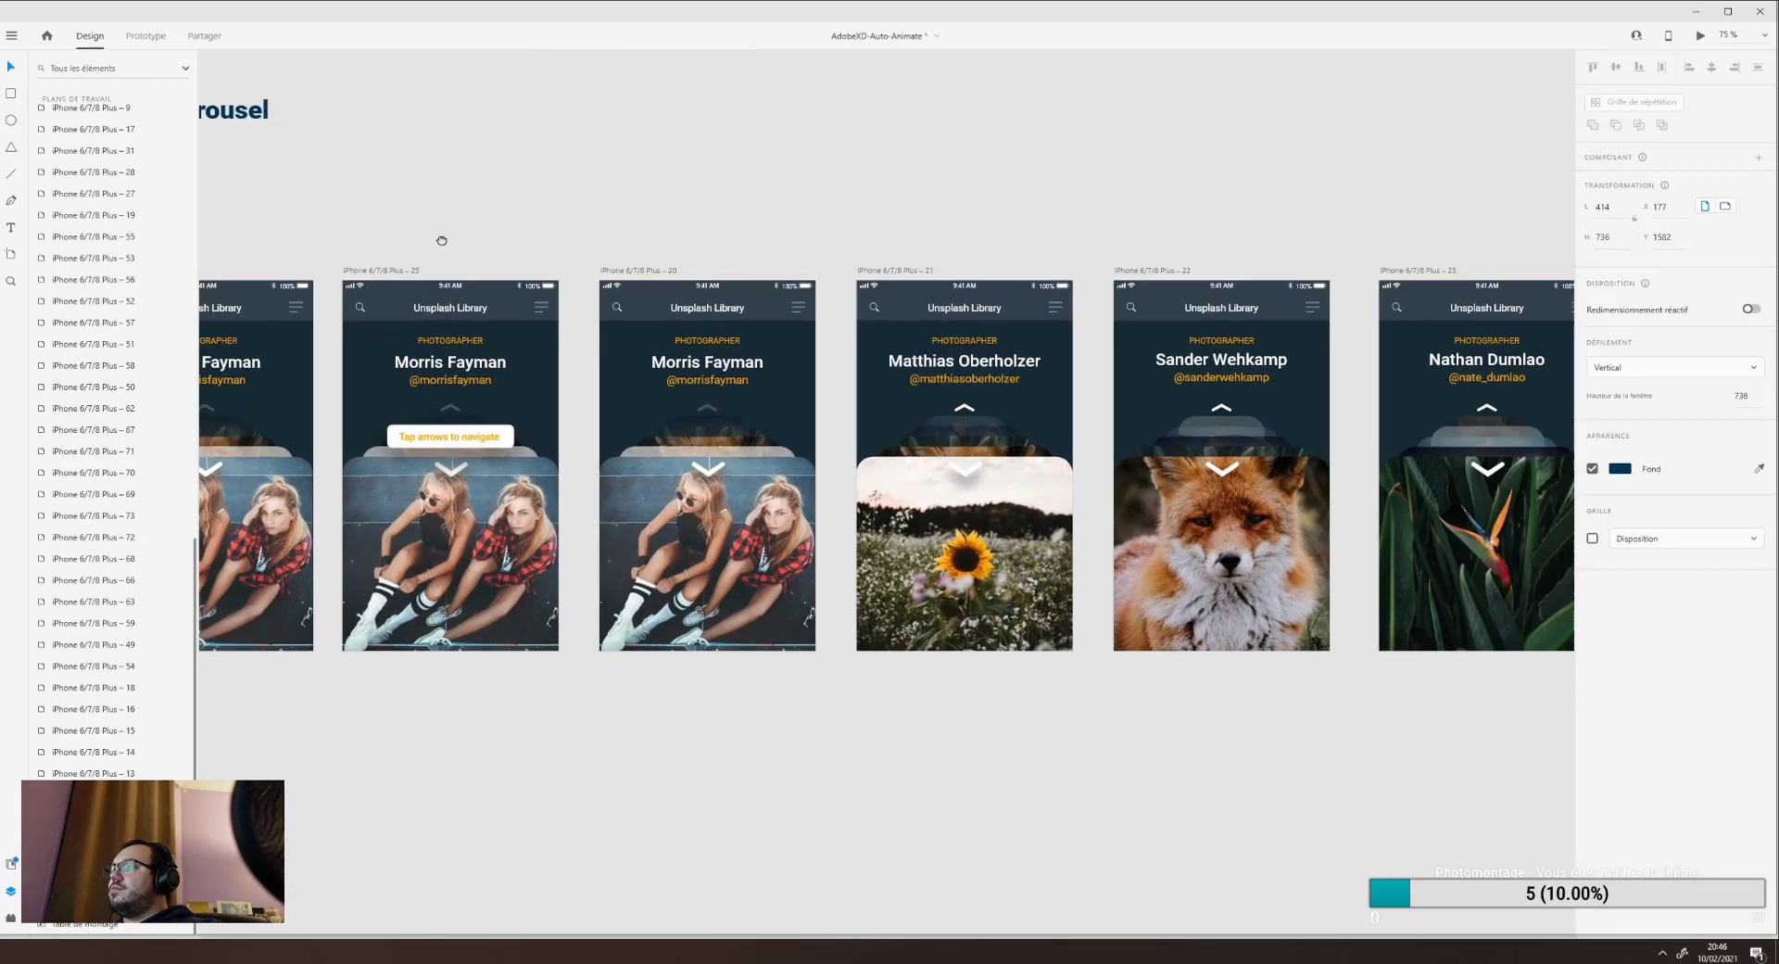
scroll(649, 417, left, 1)
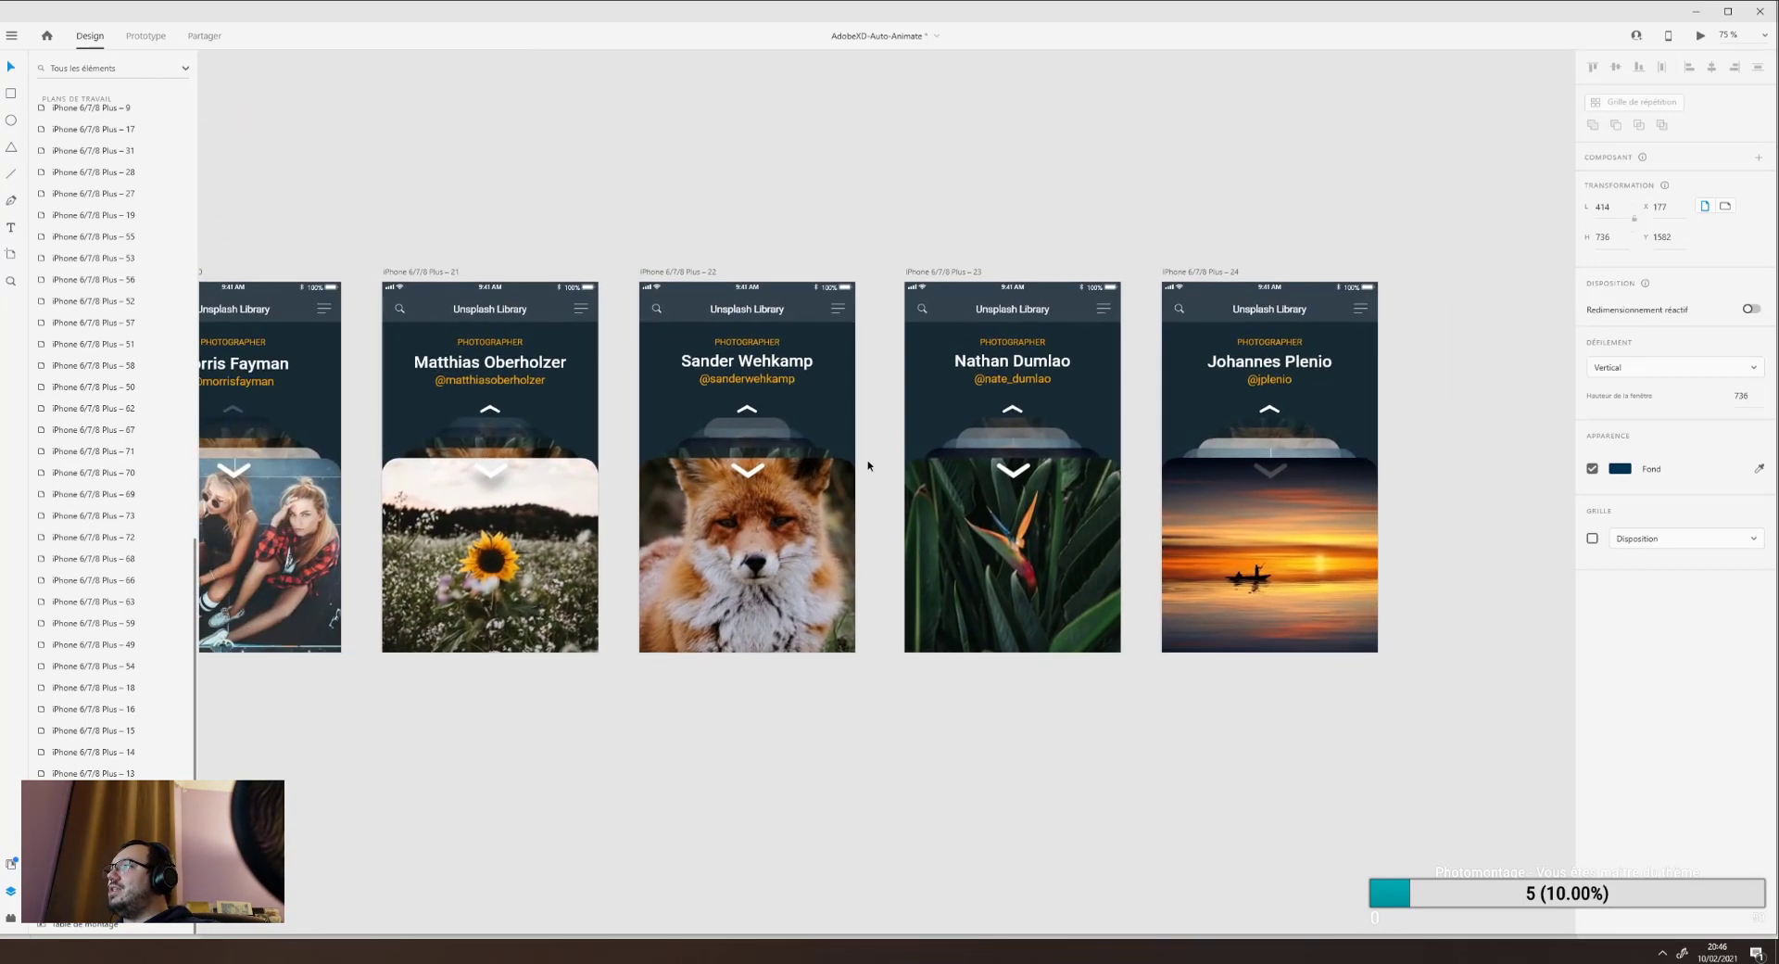
click(776, 445)
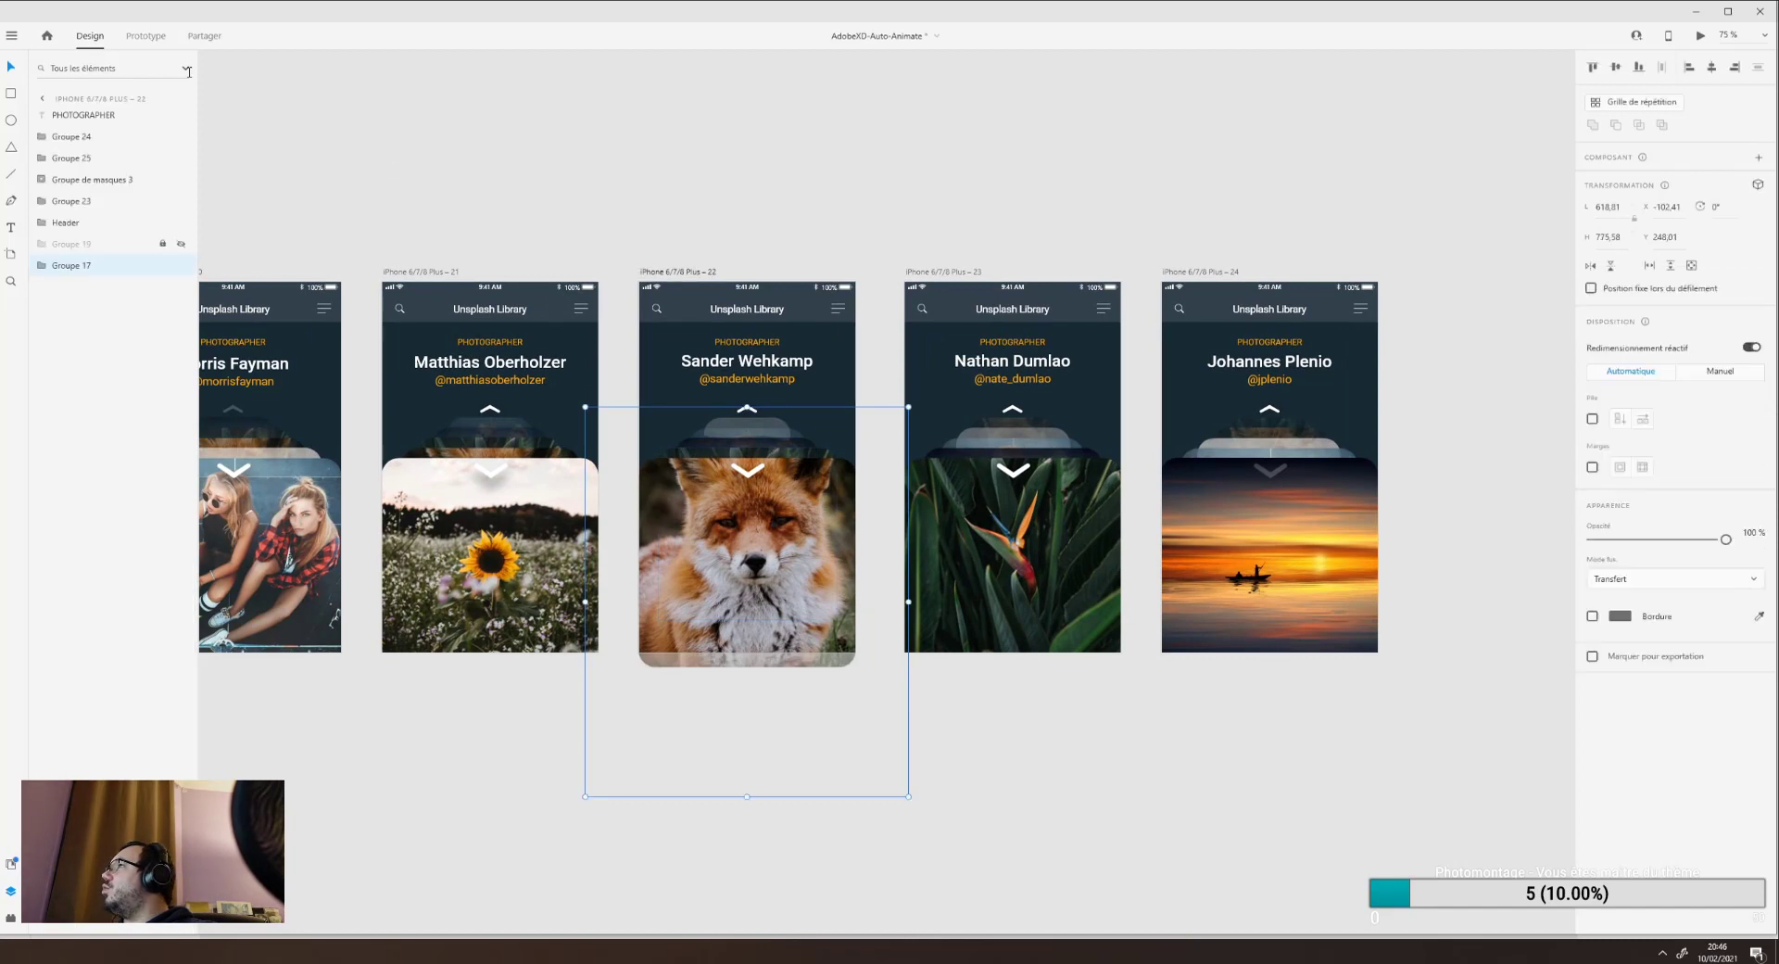
scroll(950, 339, left, 8)
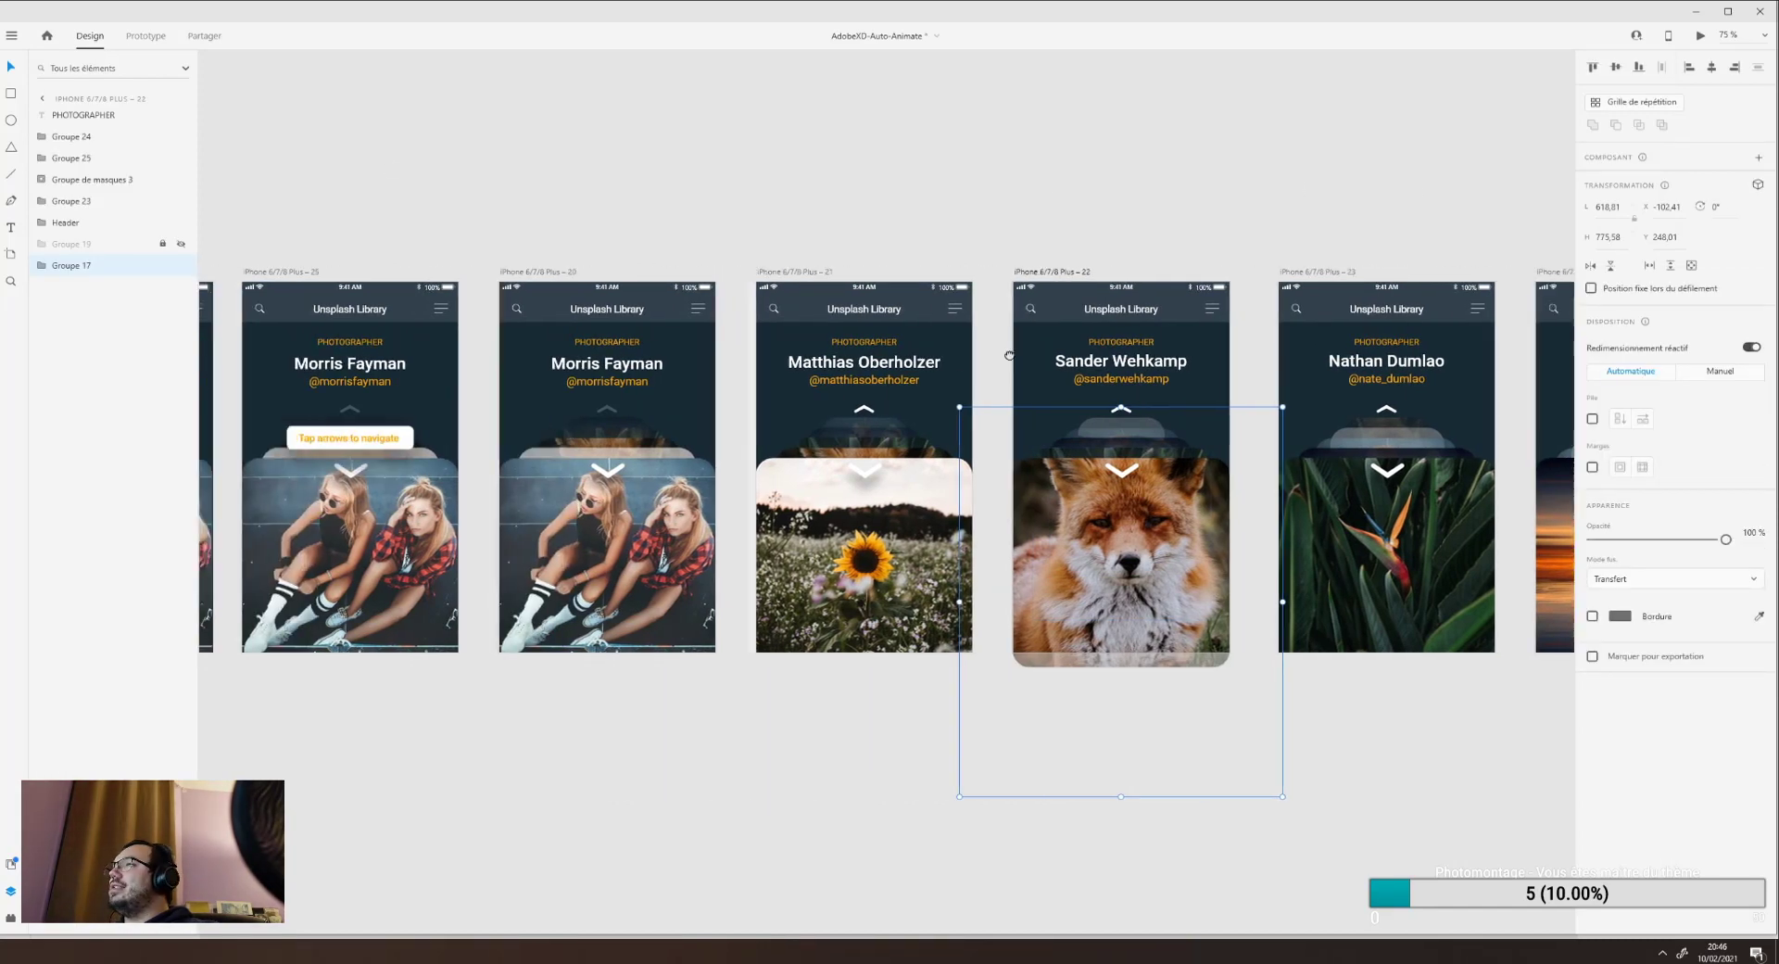
scroll(950, 340, left, 1)
Open the 3D Carousel preview from iPhone 6/7/8 Plus – 26 and bring its window fully into view over the canvas.
click(519, 258)
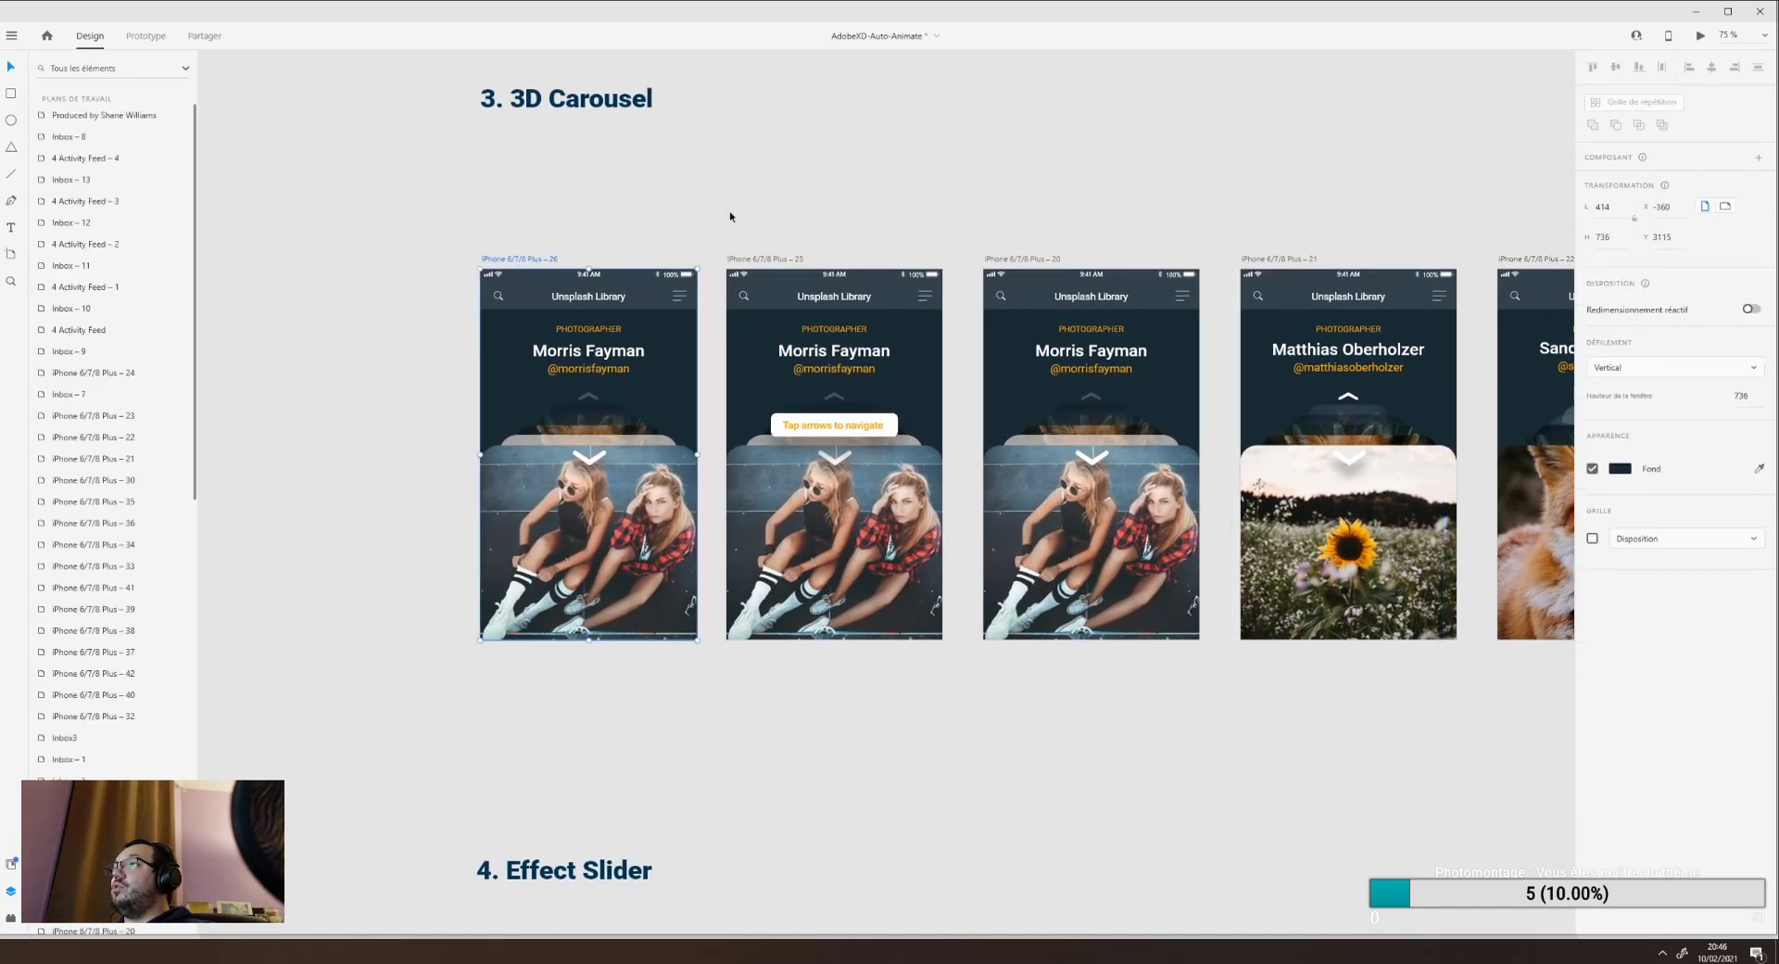
click(1702, 37)
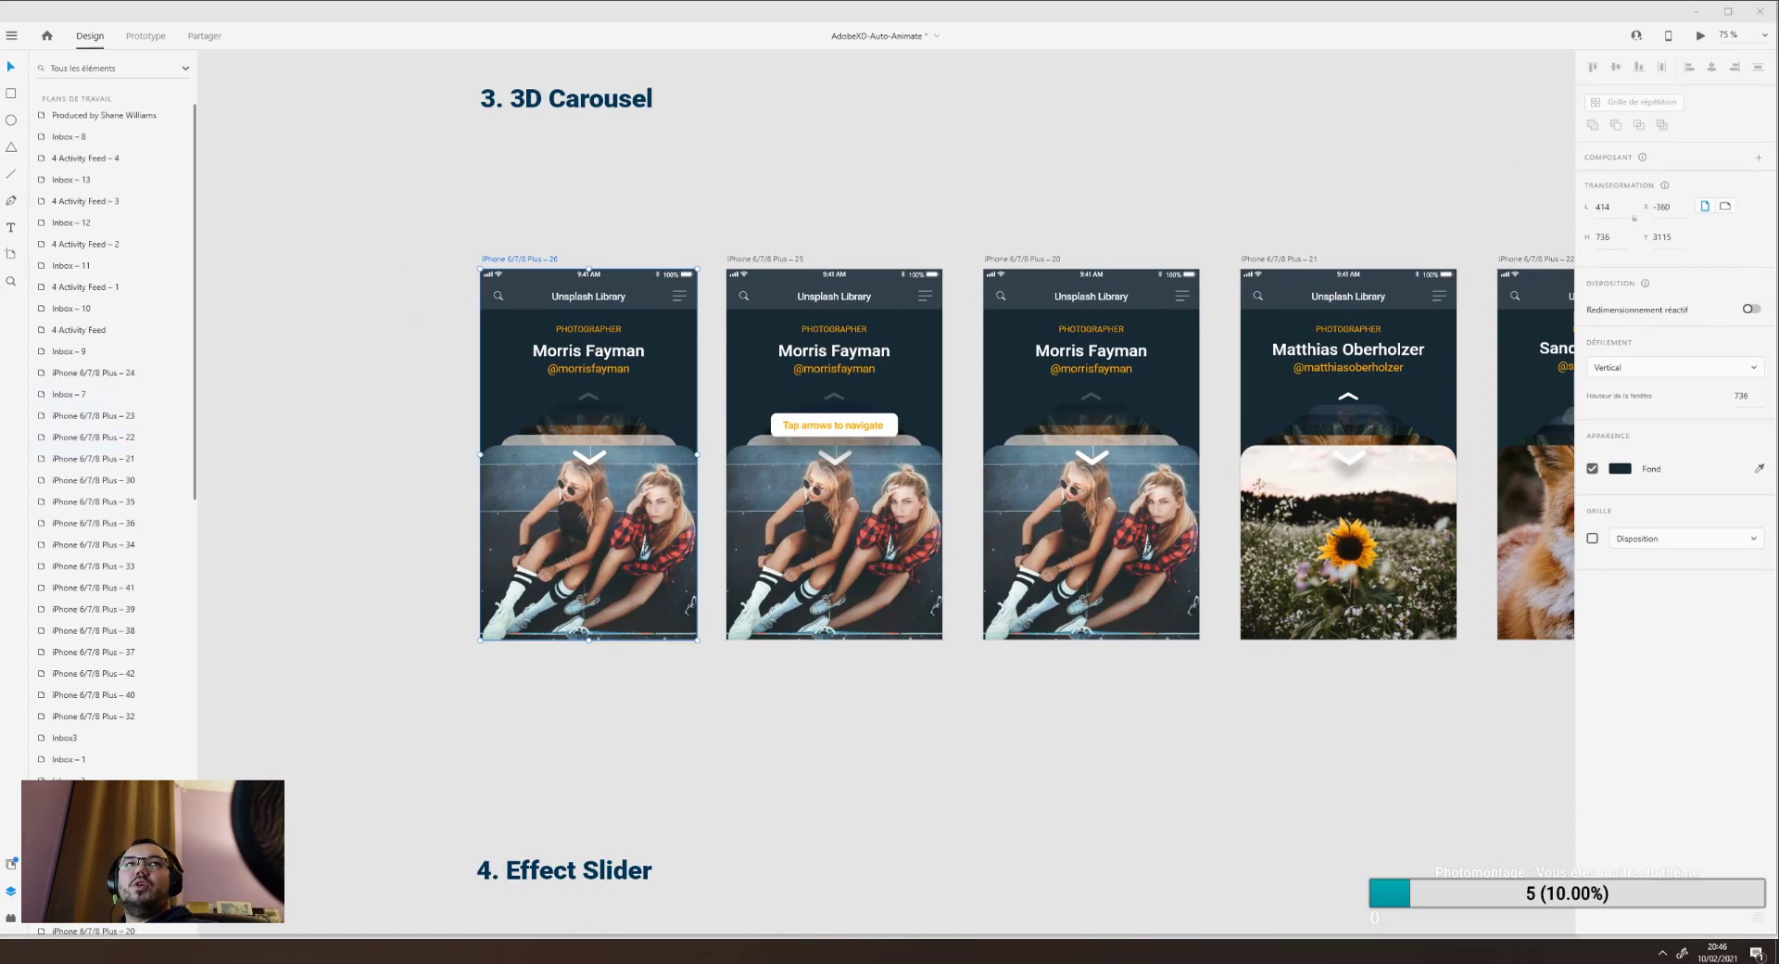
drag(0, 161, 226, 119)
drag(257, 114, 270, 115)
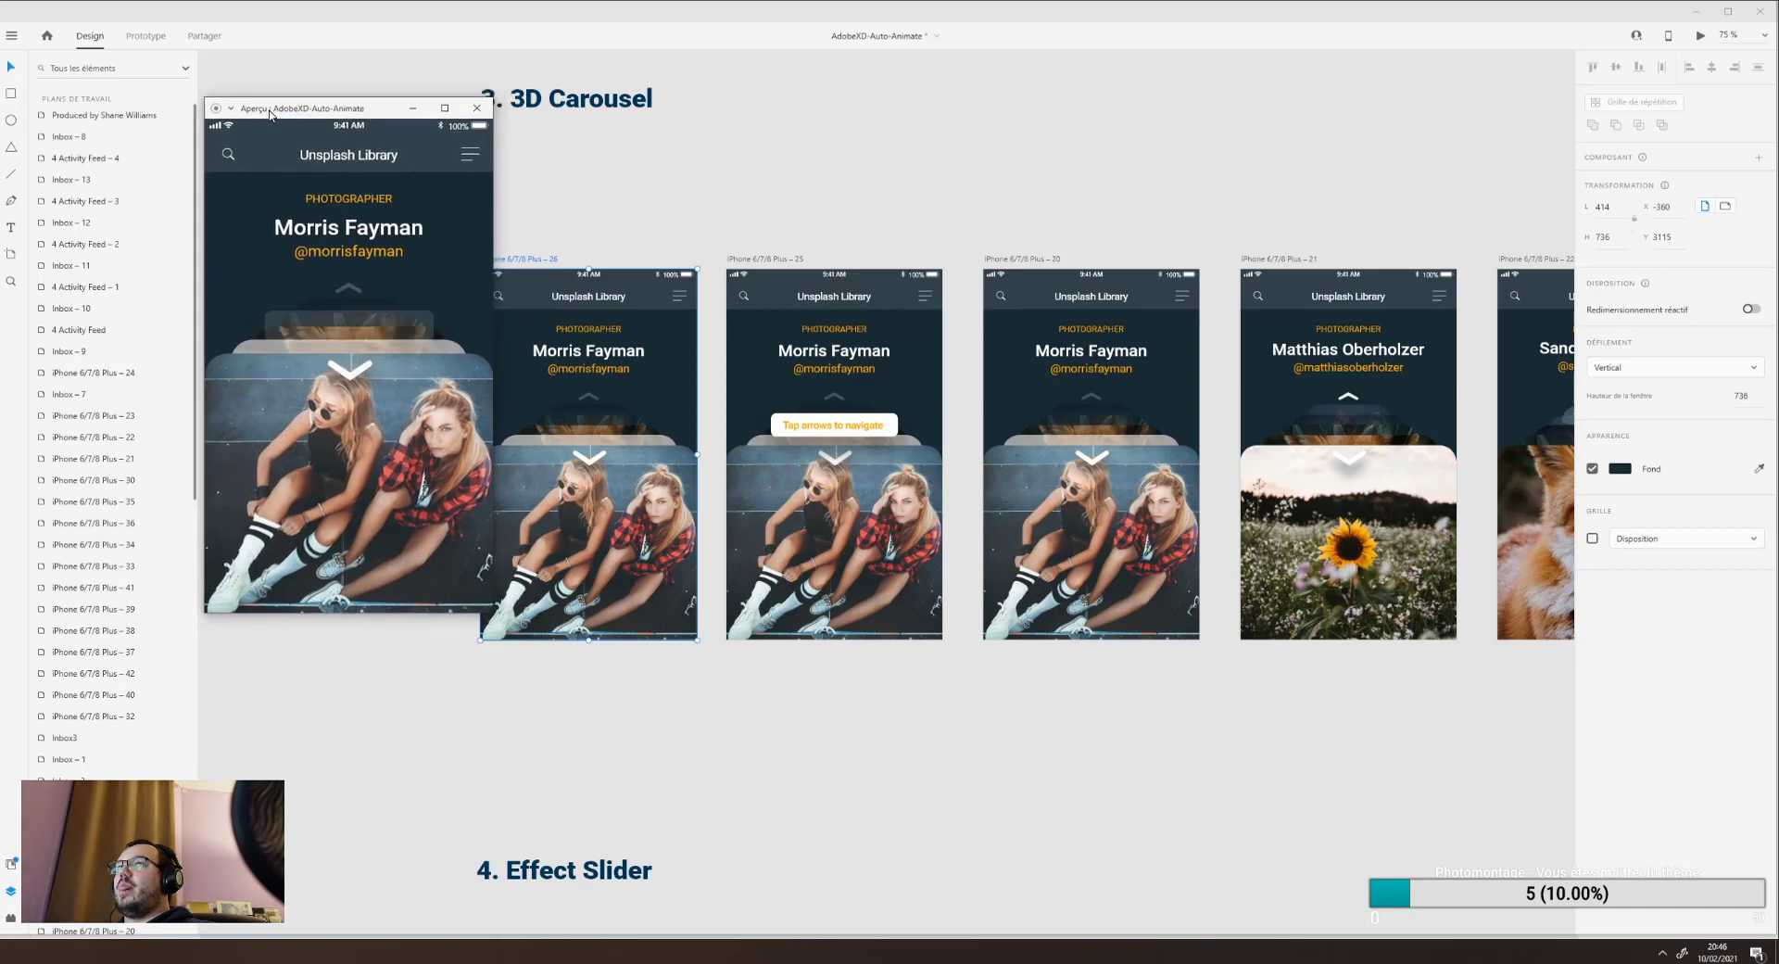
Step through the 3D Carousel preview to its last photo and back to the first with the arrows, then close it.
click(350, 372)
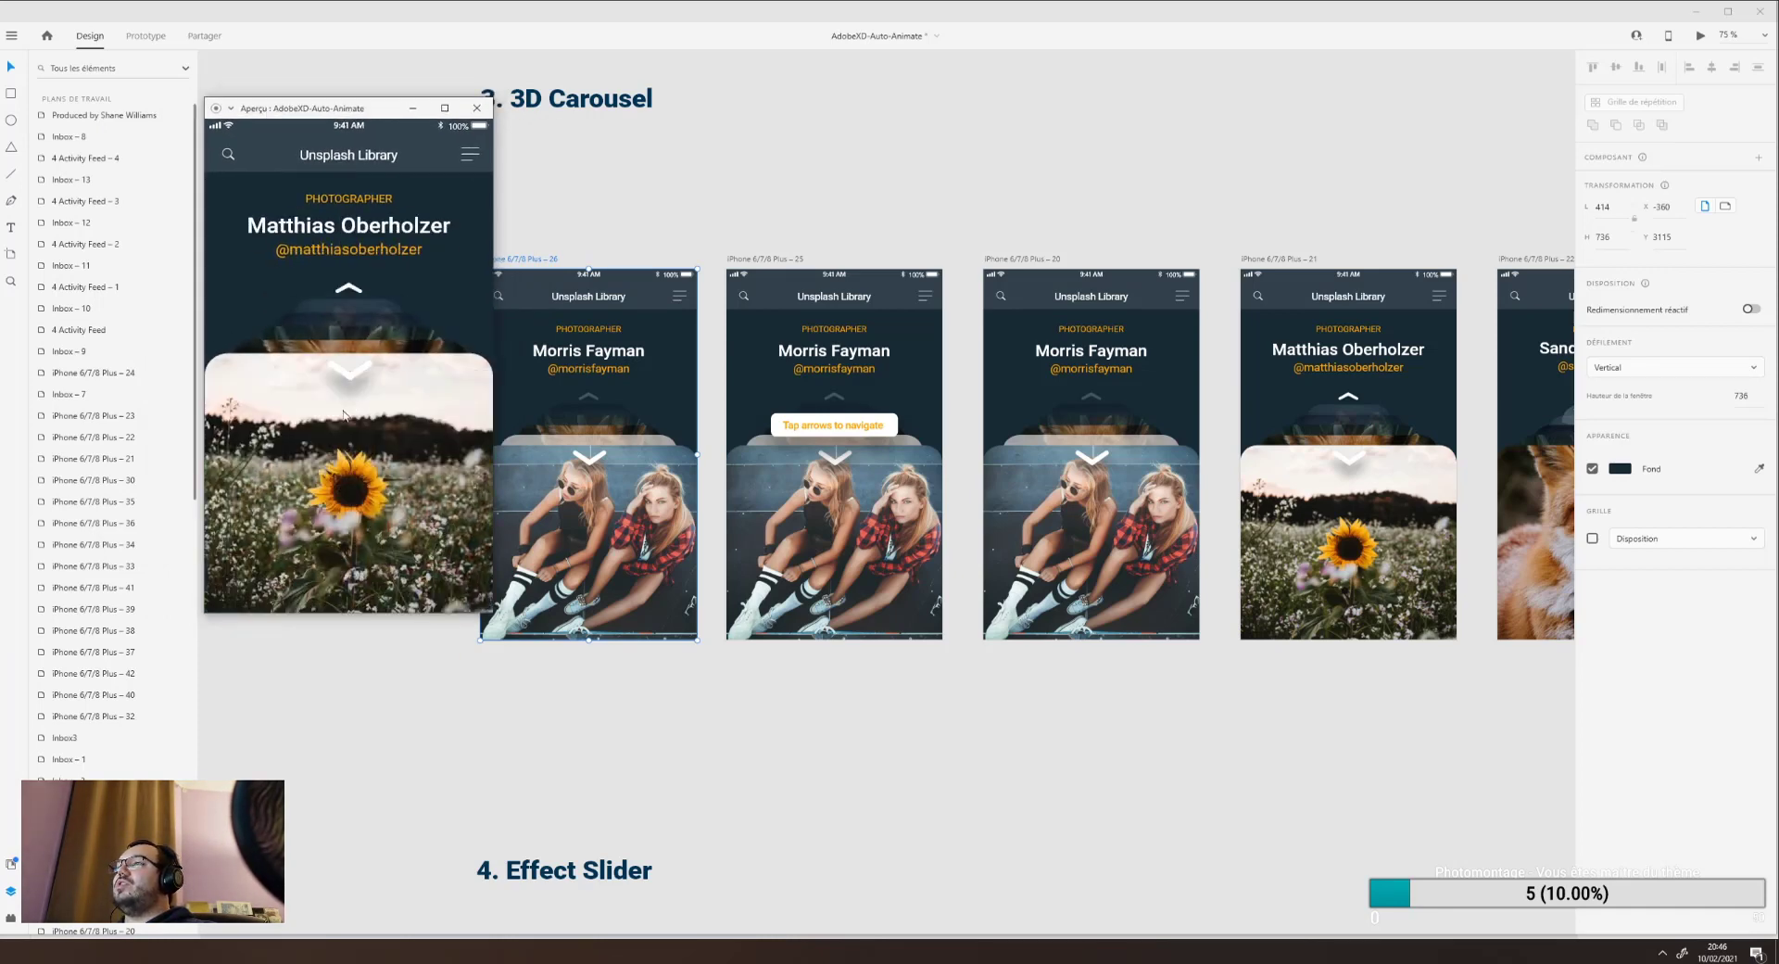
click(351, 375)
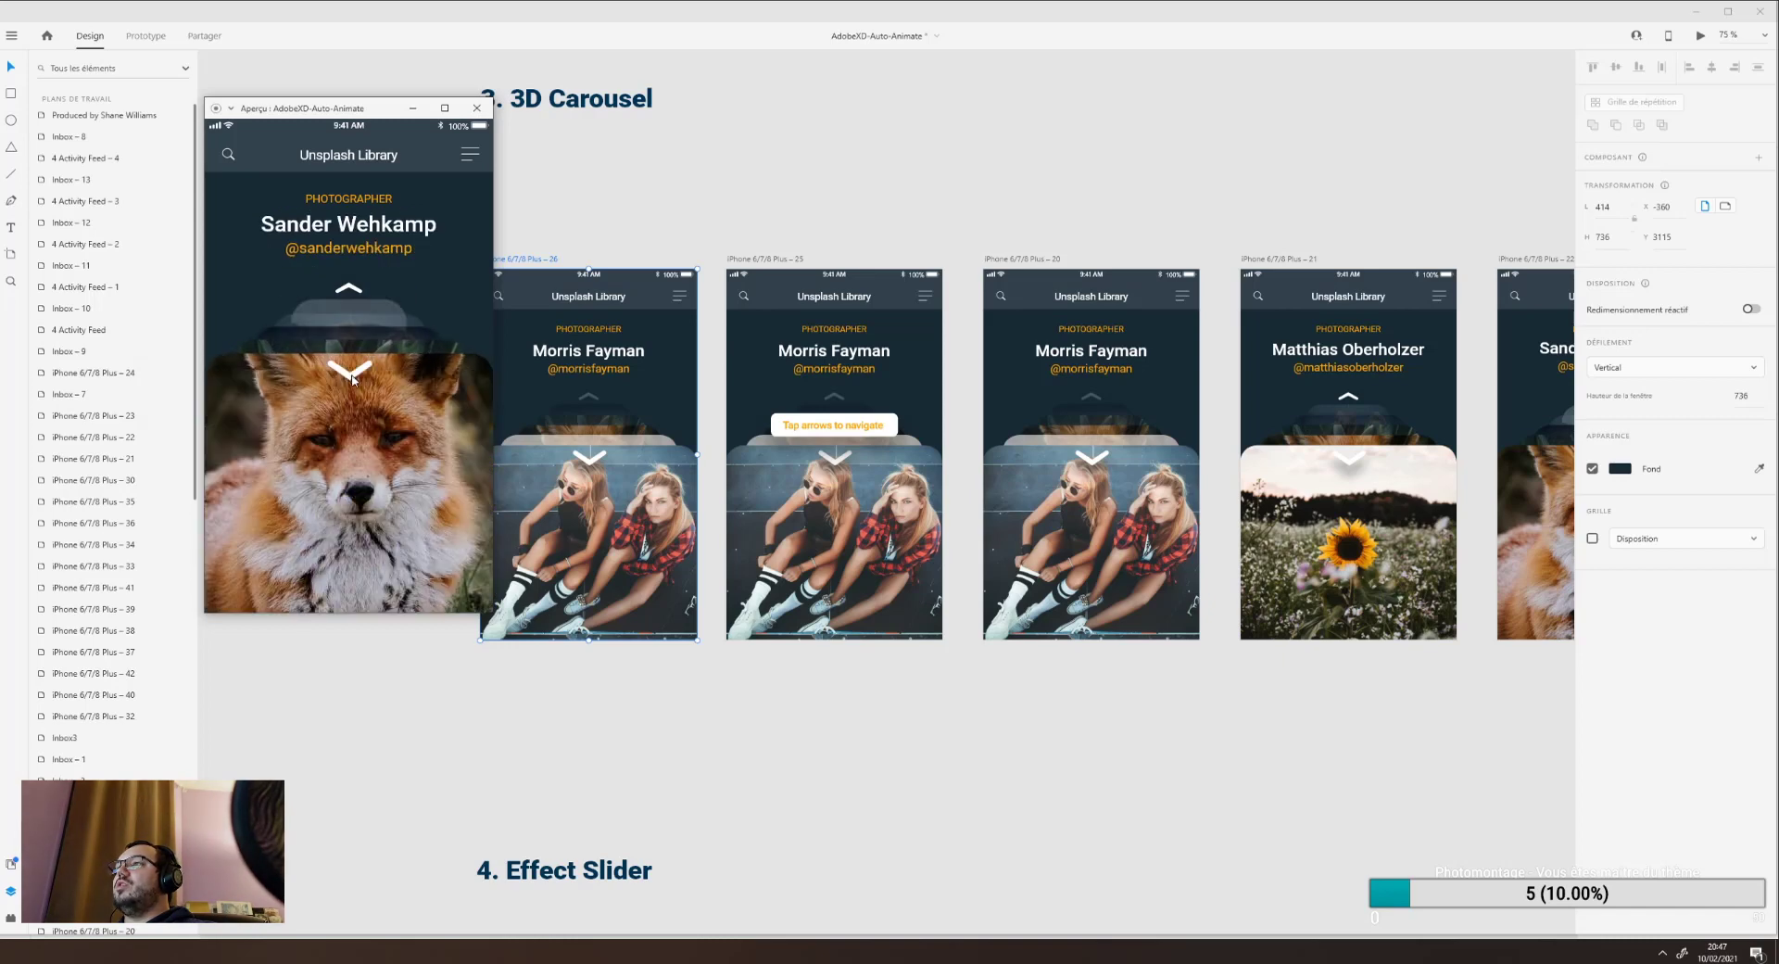
click(352, 377)
click(352, 377)
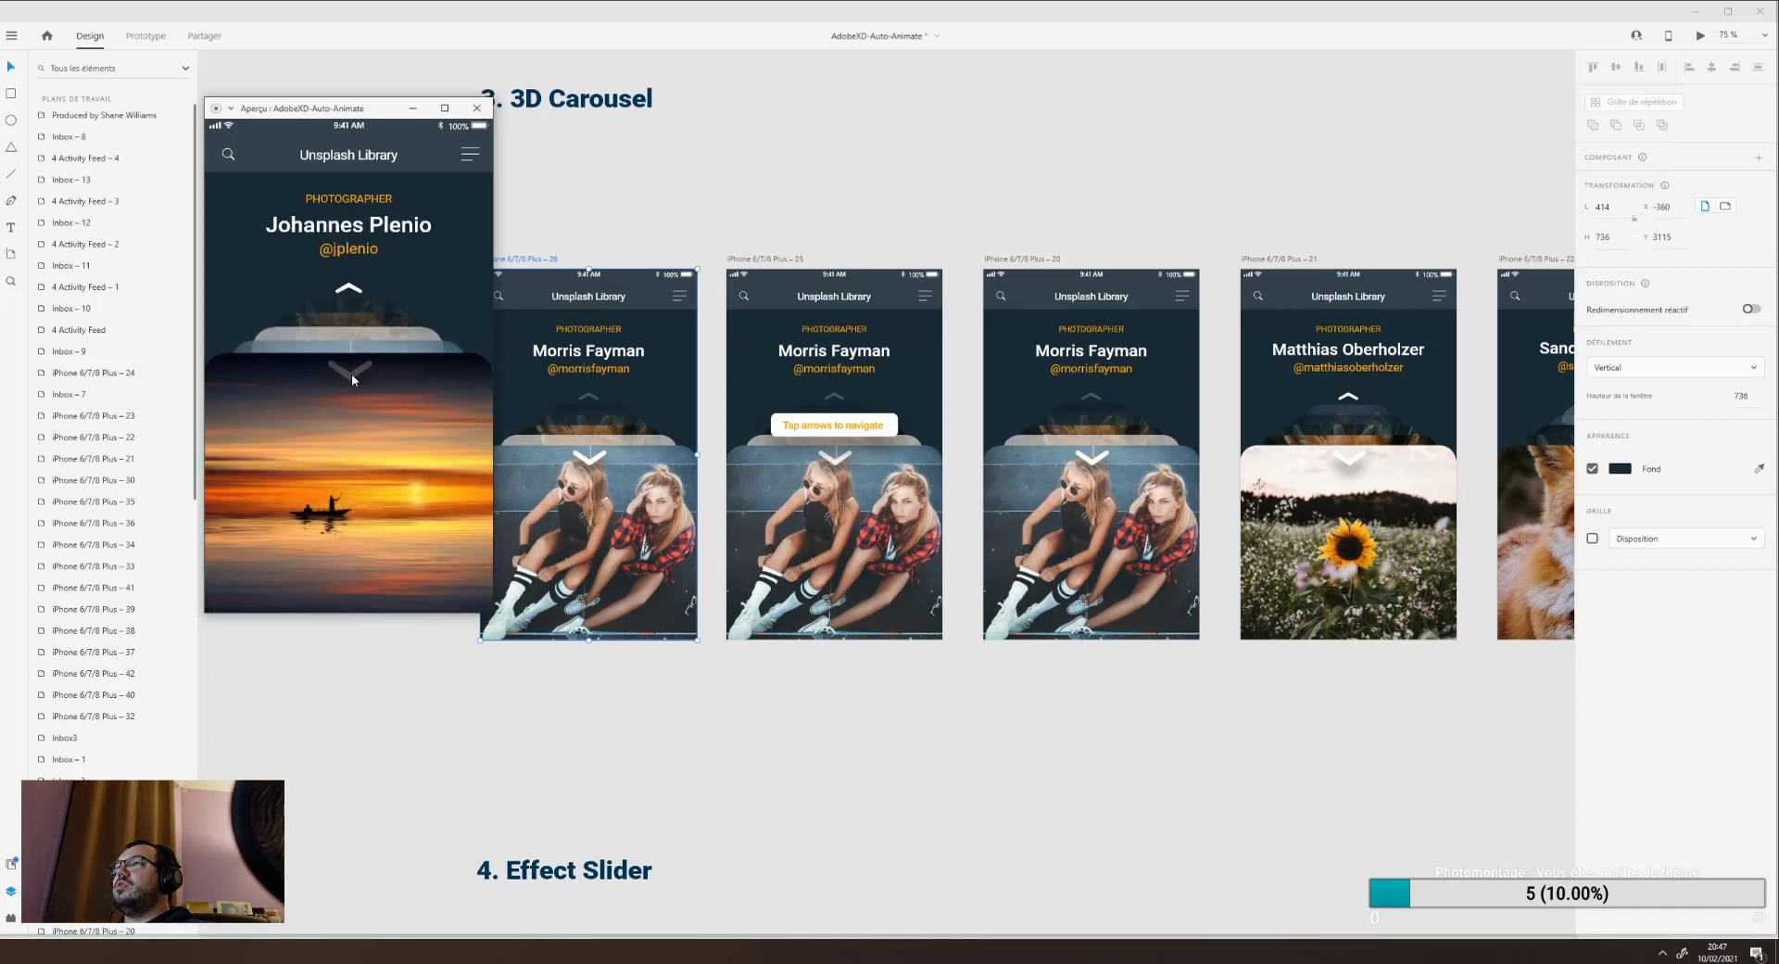
click(350, 286)
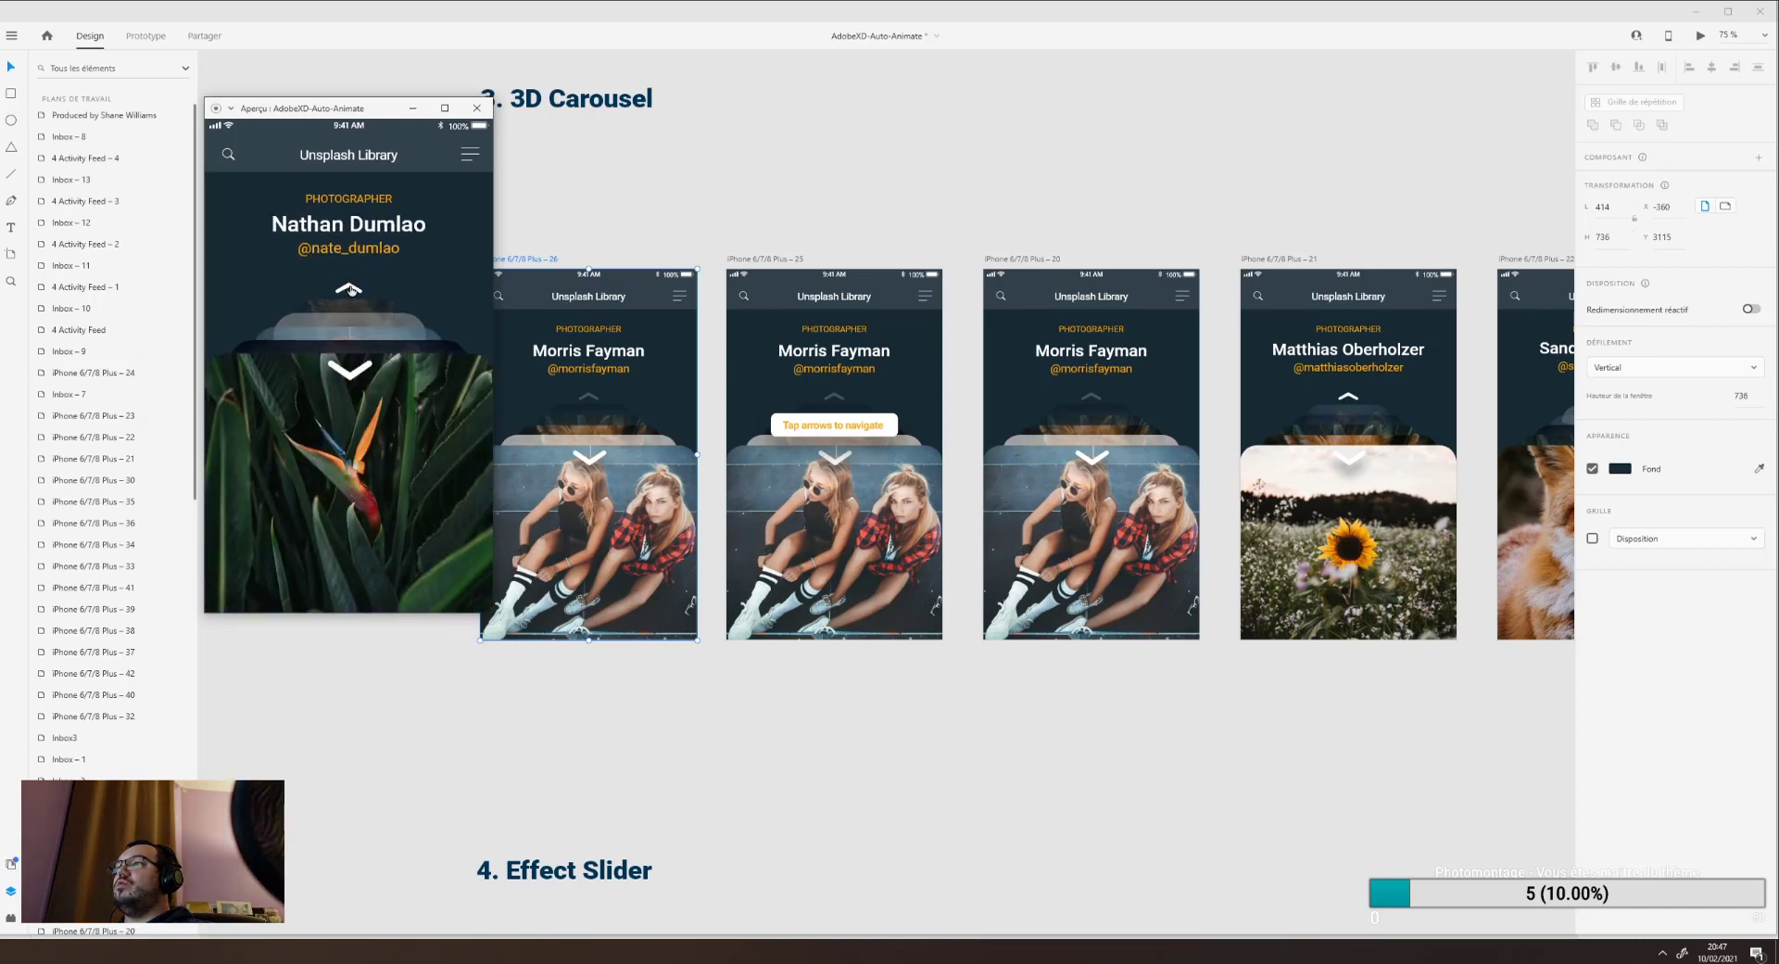
click(350, 287)
click(350, 289)
click(350, 289)
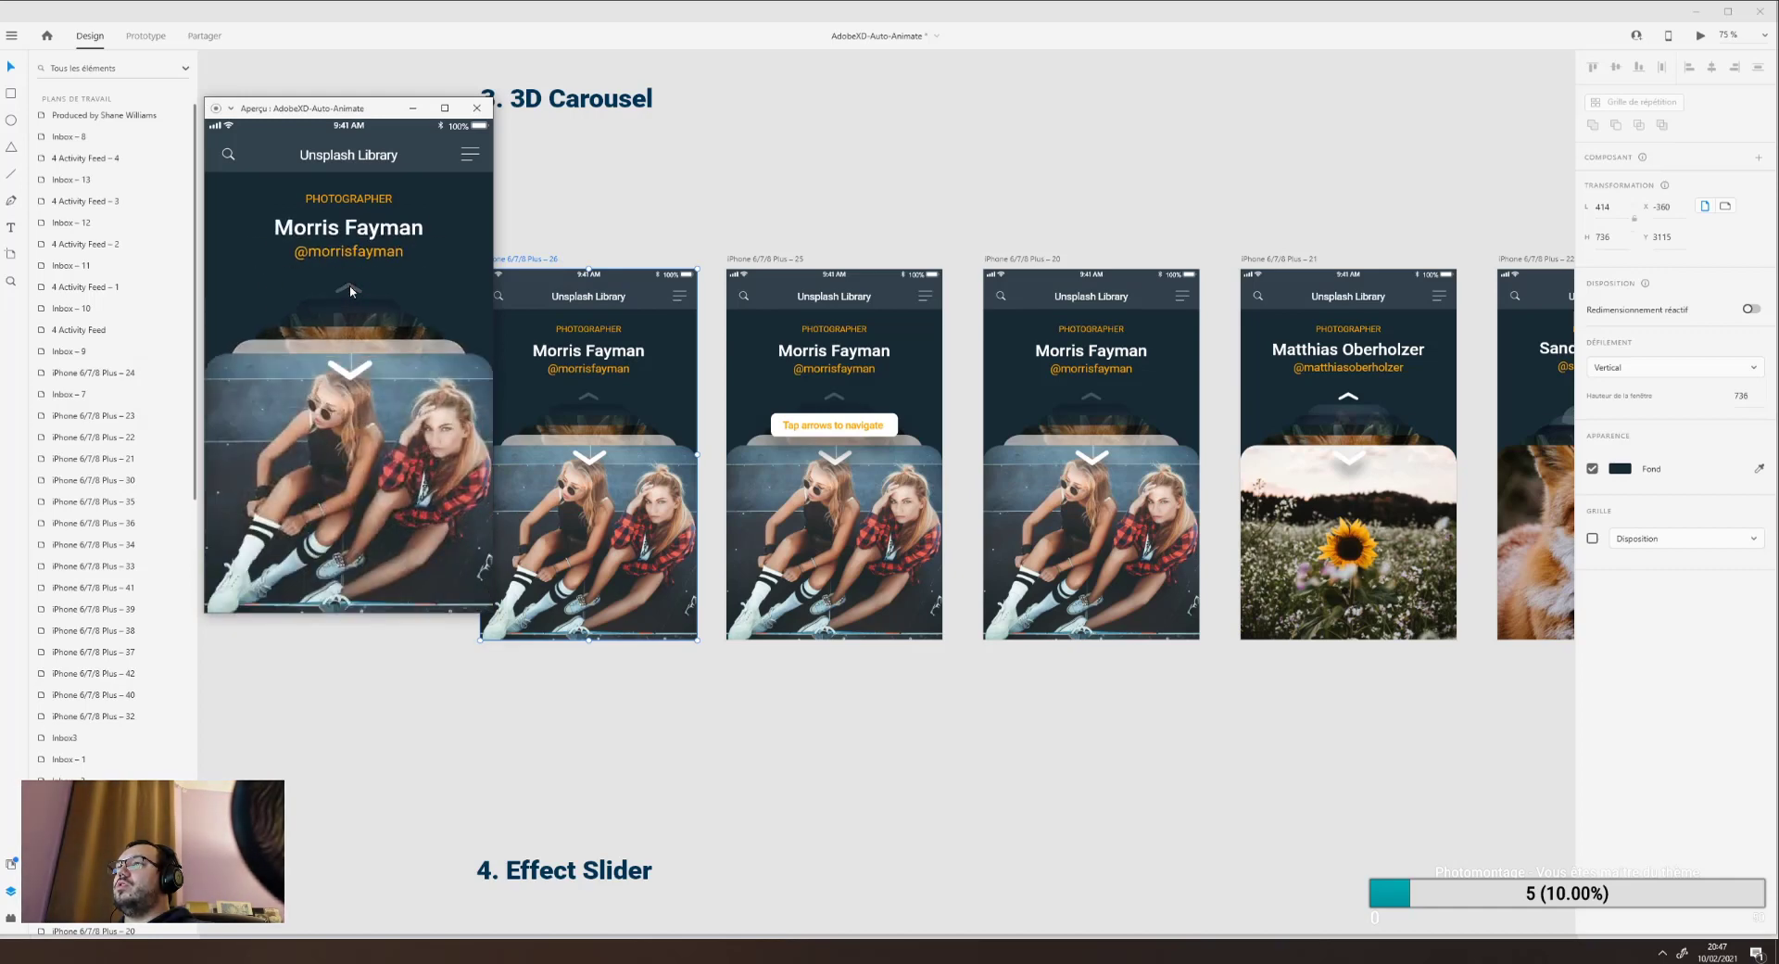
click(477, 107)
Select the down arrow group on iPhone 6/7/8 Plus – 26 and examine the carousel artboards' links in Prototype mode.
scroll(704, 131, right, 3)
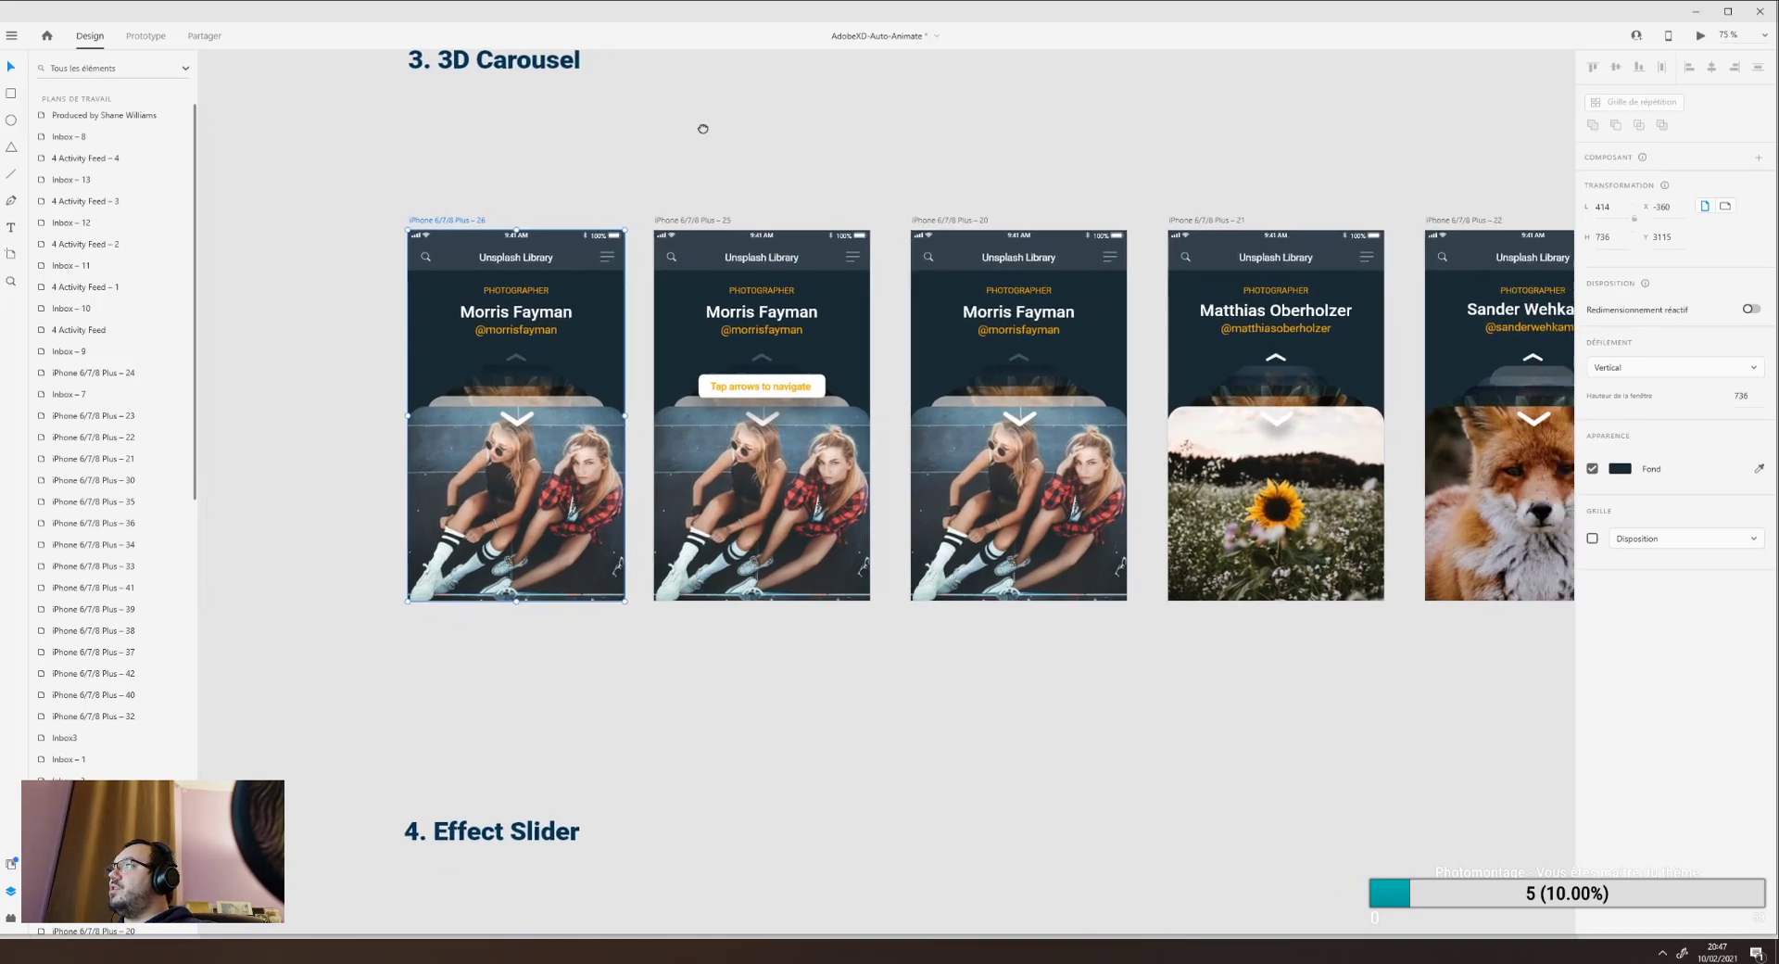
click(443, 433)
click(443, 433)
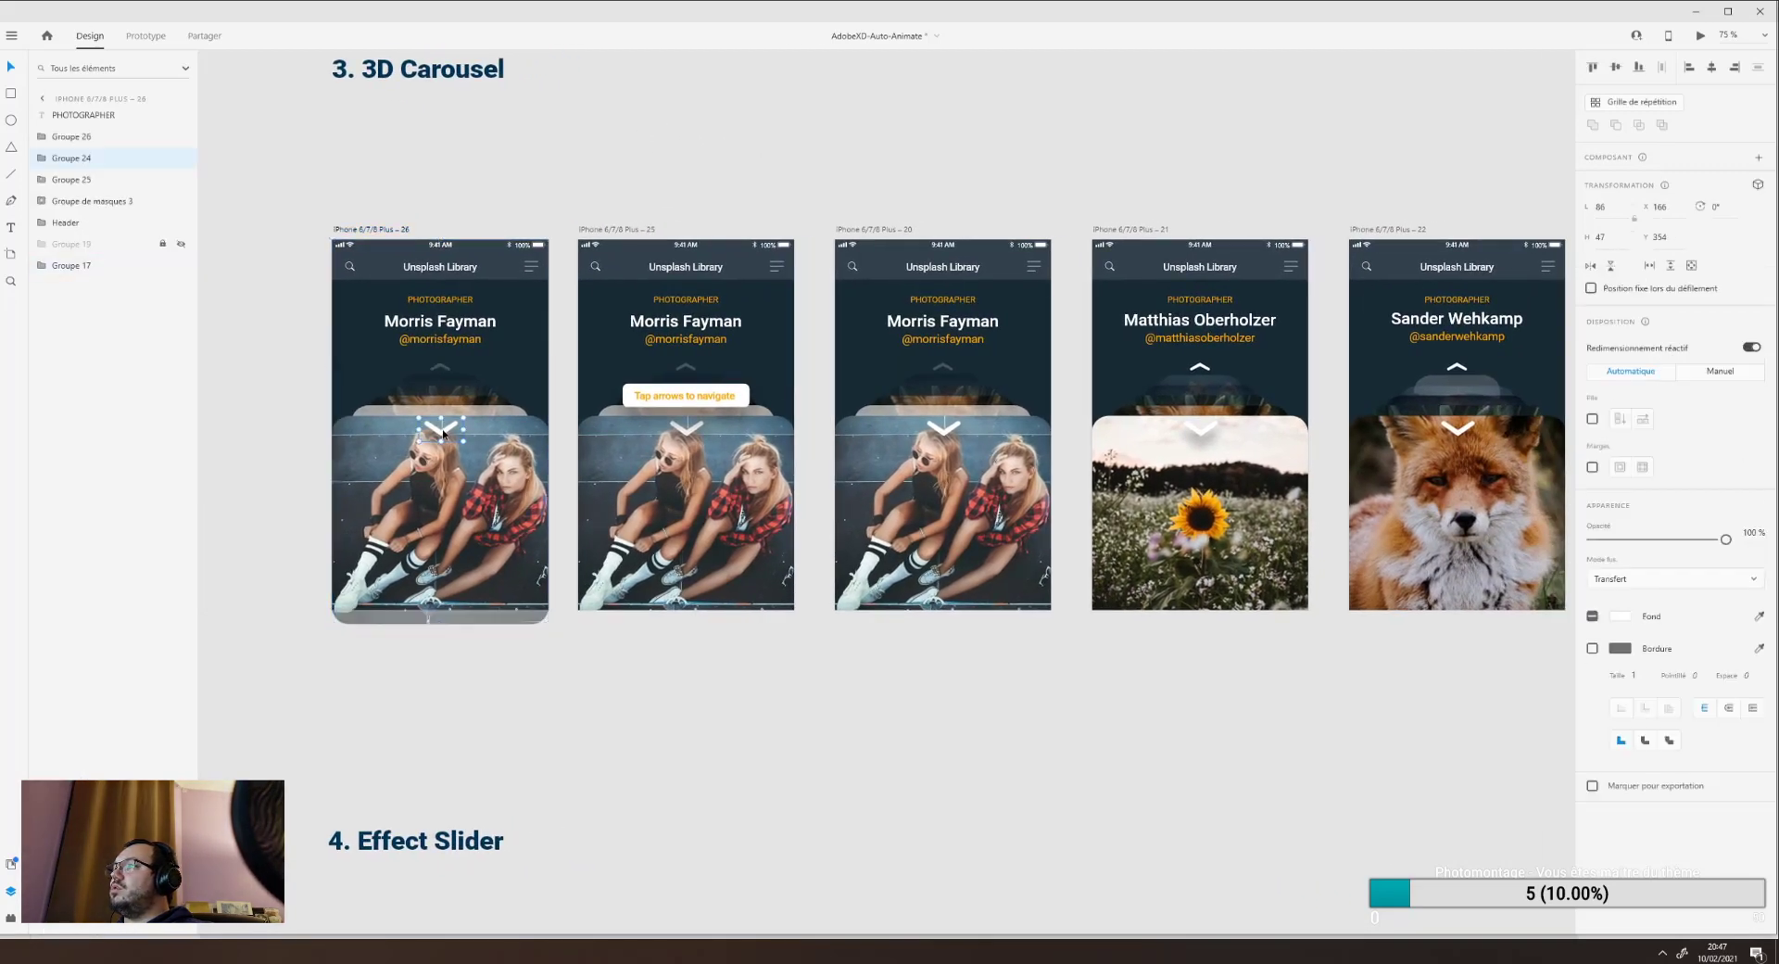
click(146, 35)
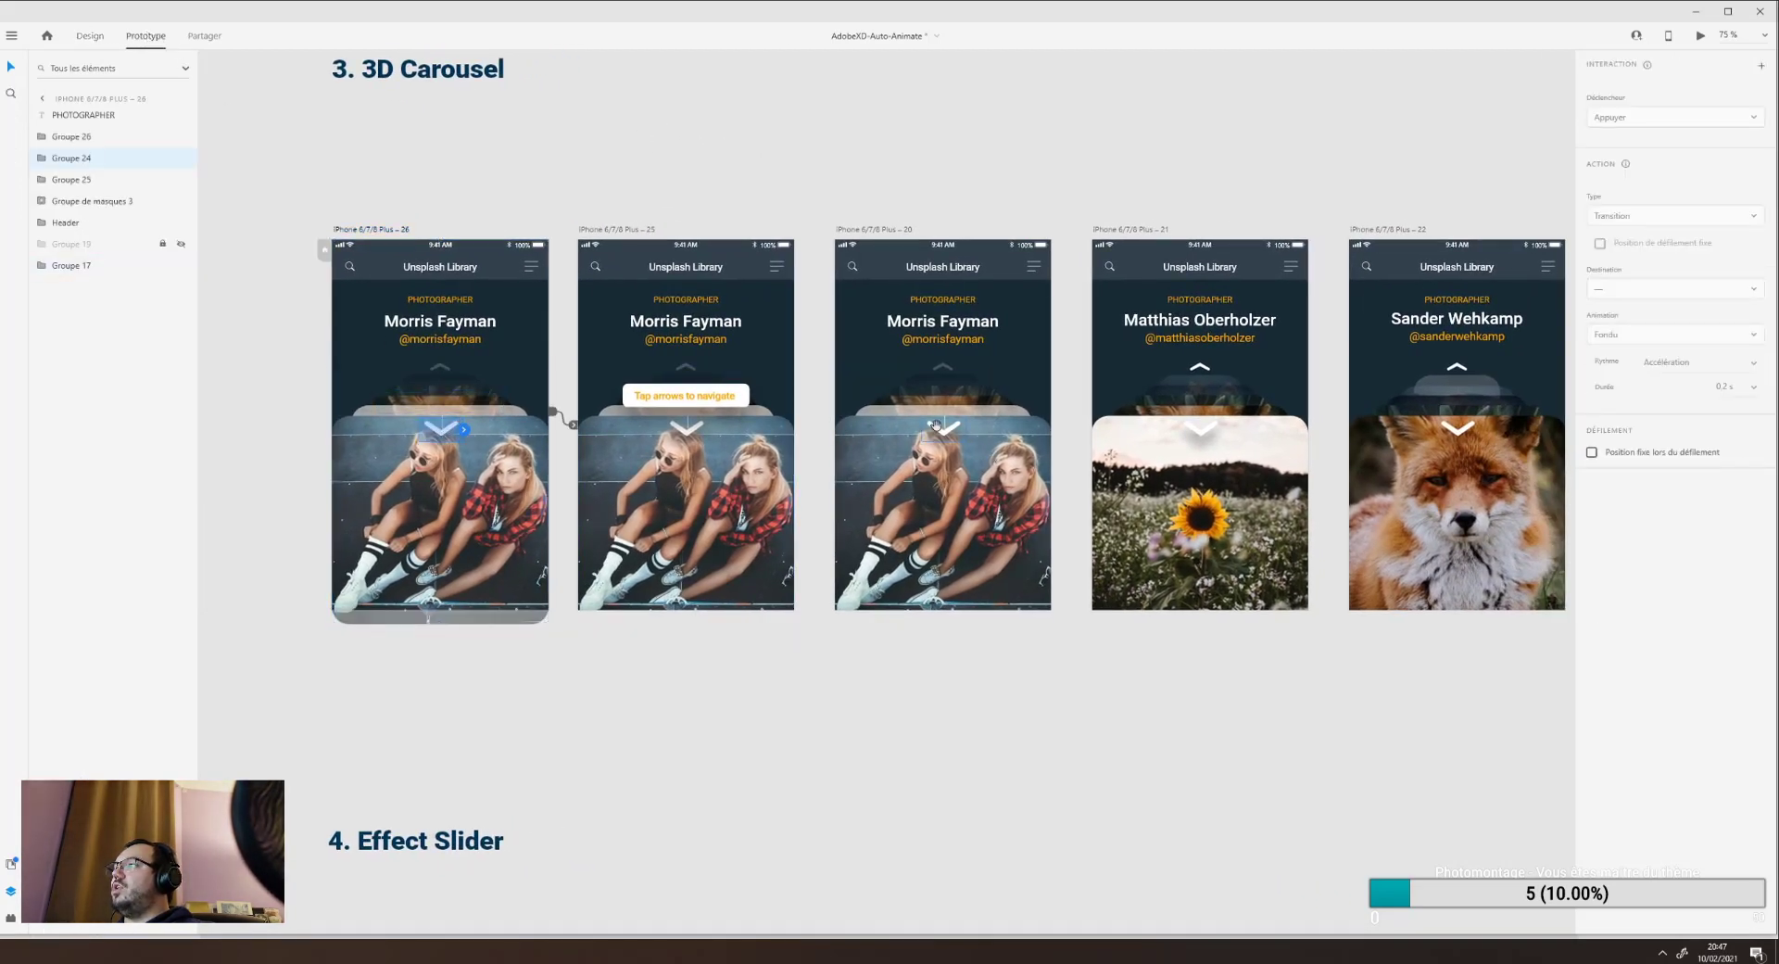
scroll(936, 426, right, 6)
scroll(580, 484, left, 1)
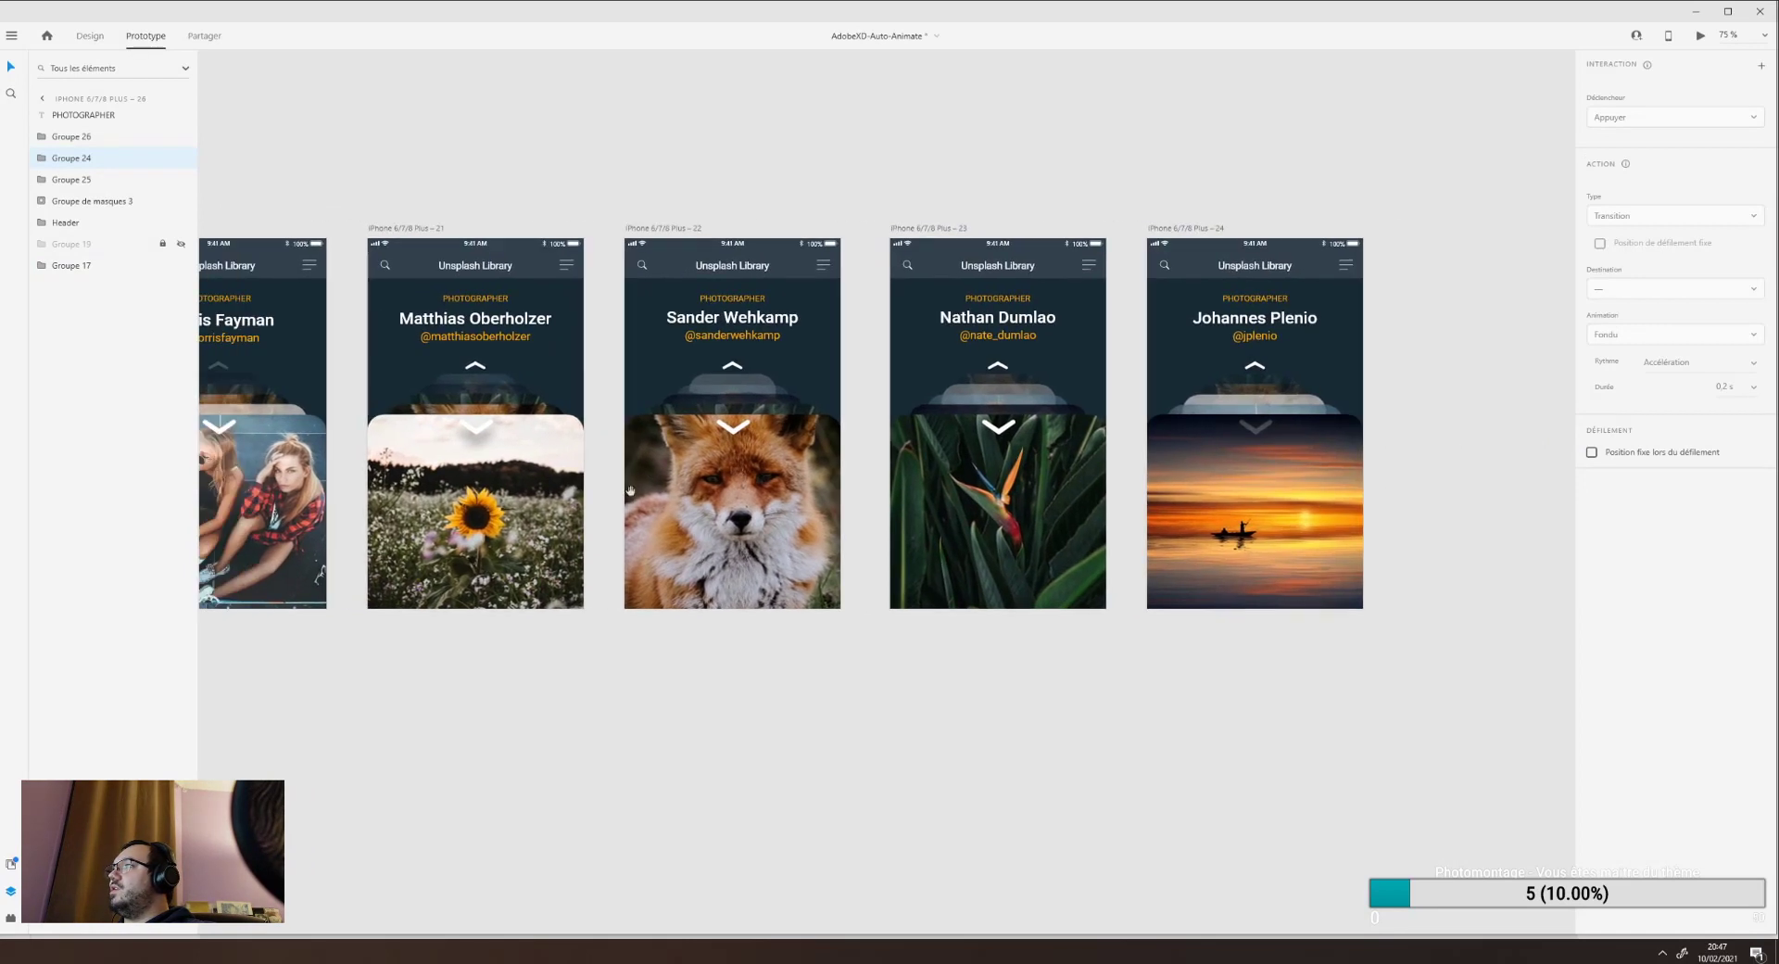
click(735, 428)
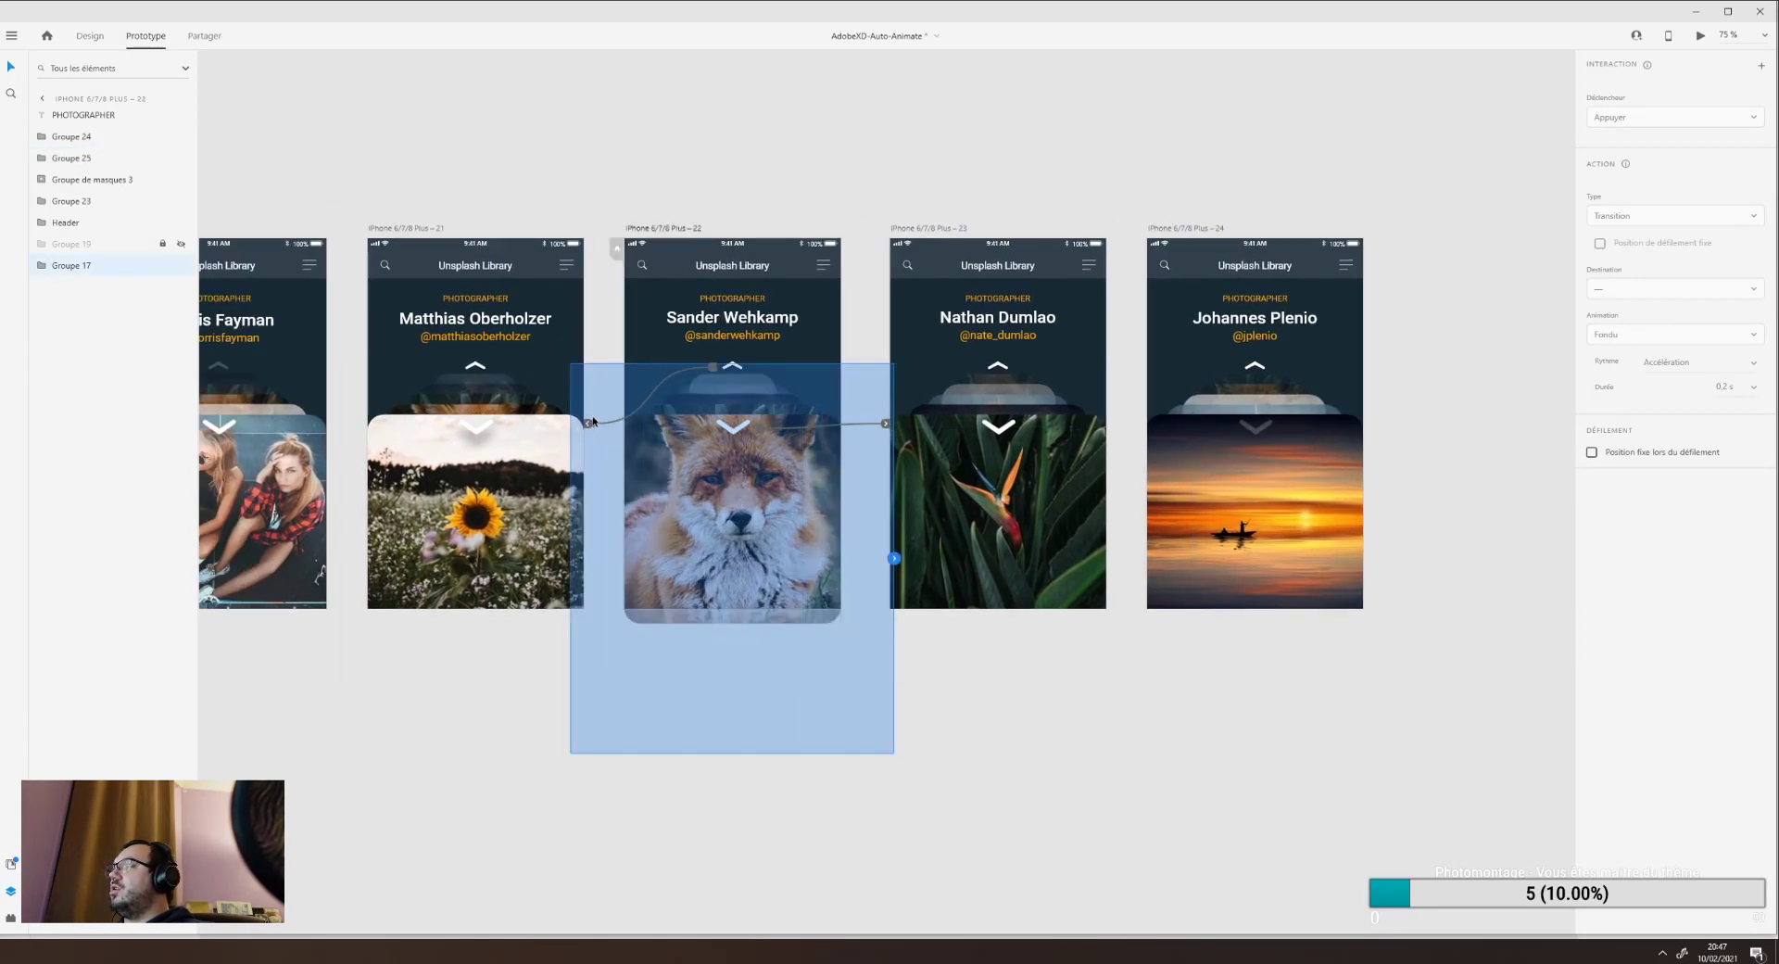
Show all prototype connections at once and examine how the 3D Carousel artboards are linked to each other.
click(794, 208)
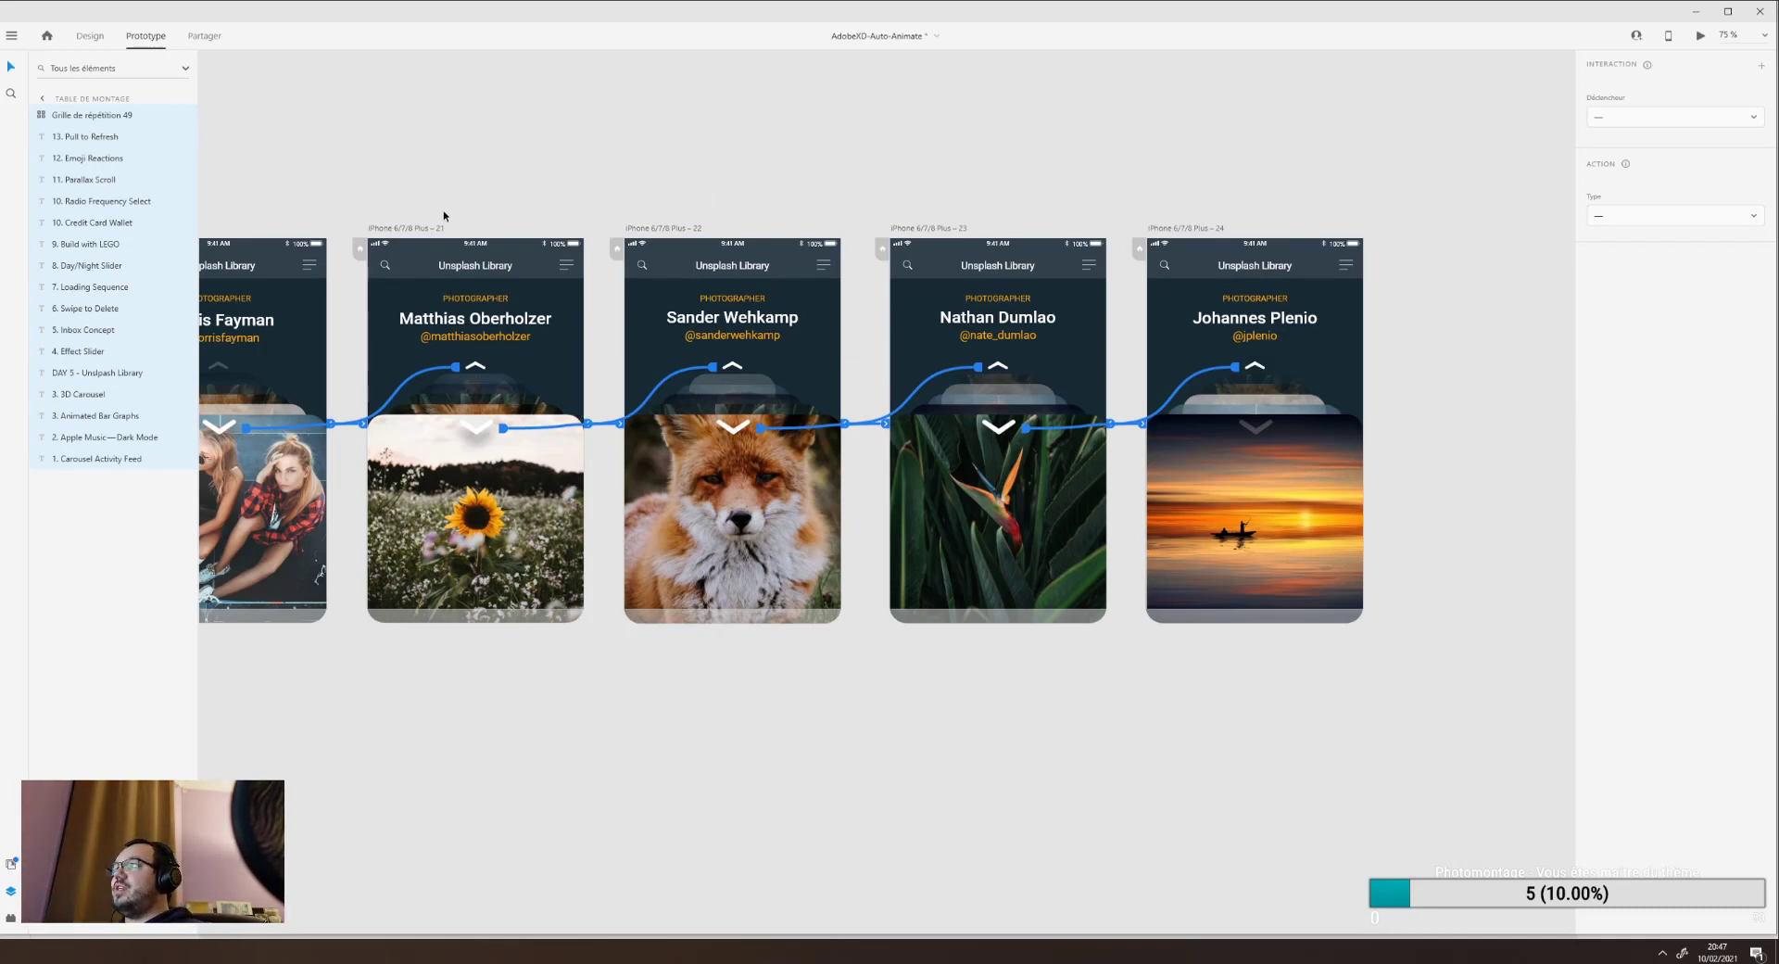
drag(443, 215, 889, 211)
drag(667, 283, 942, 289)
key(ctrl+minus)
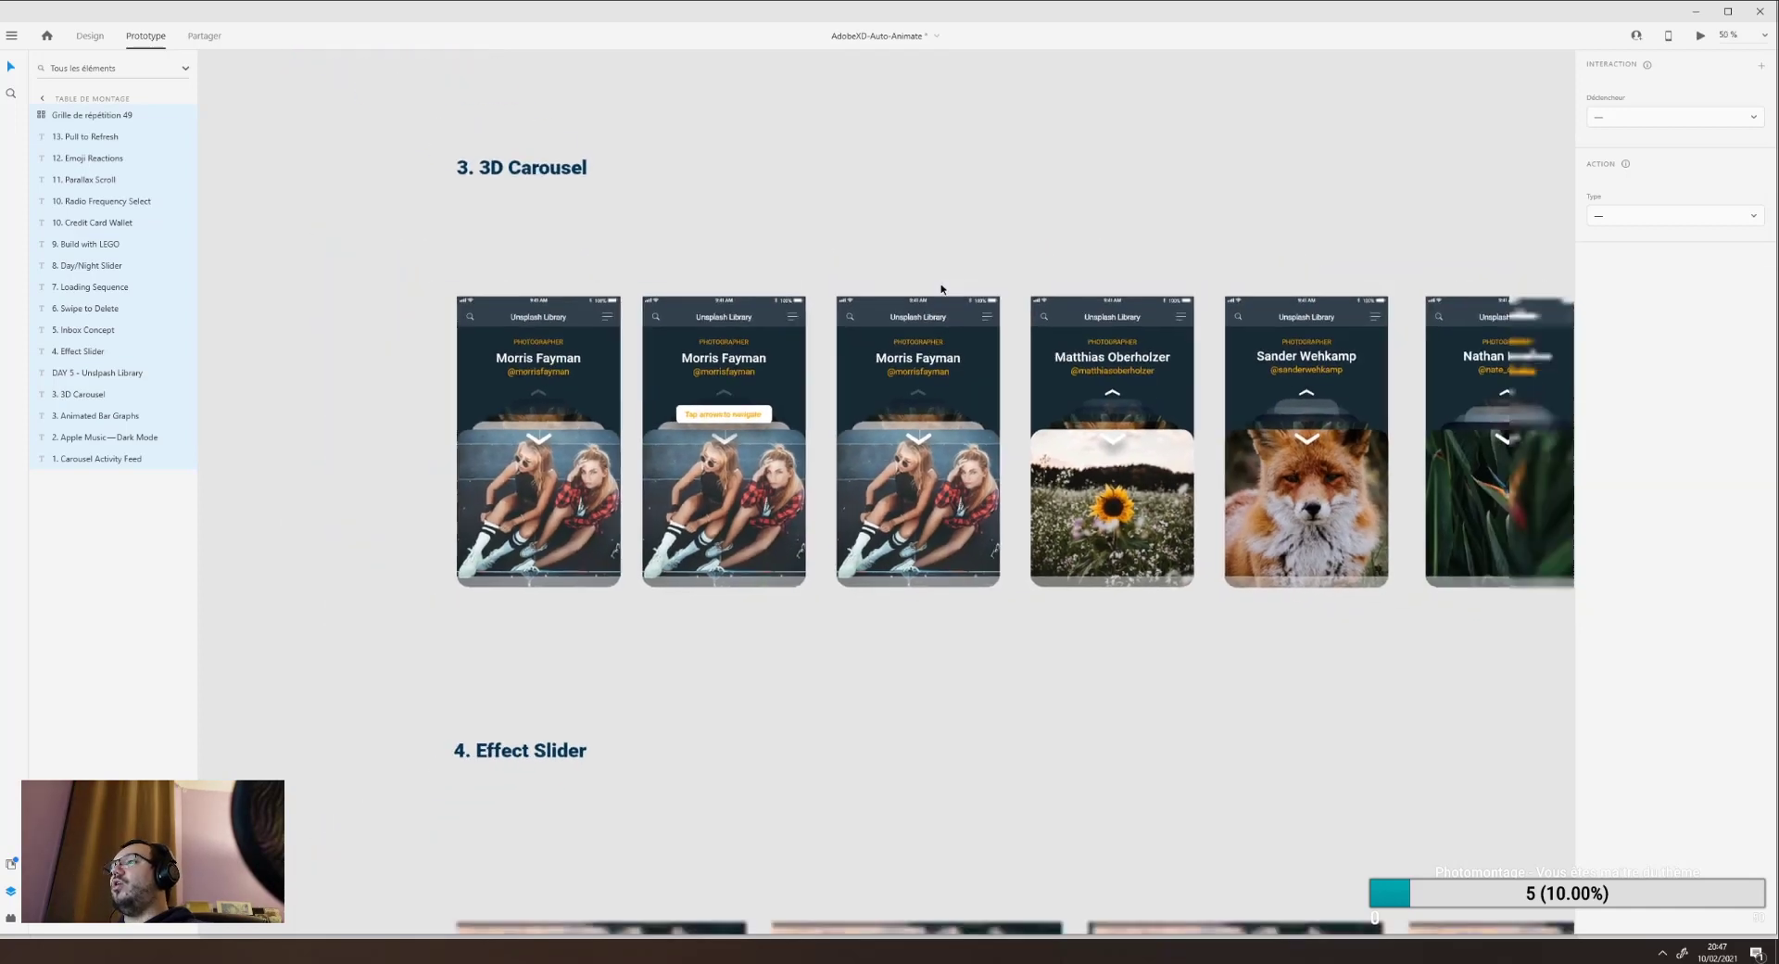
key(ctrl+minus)
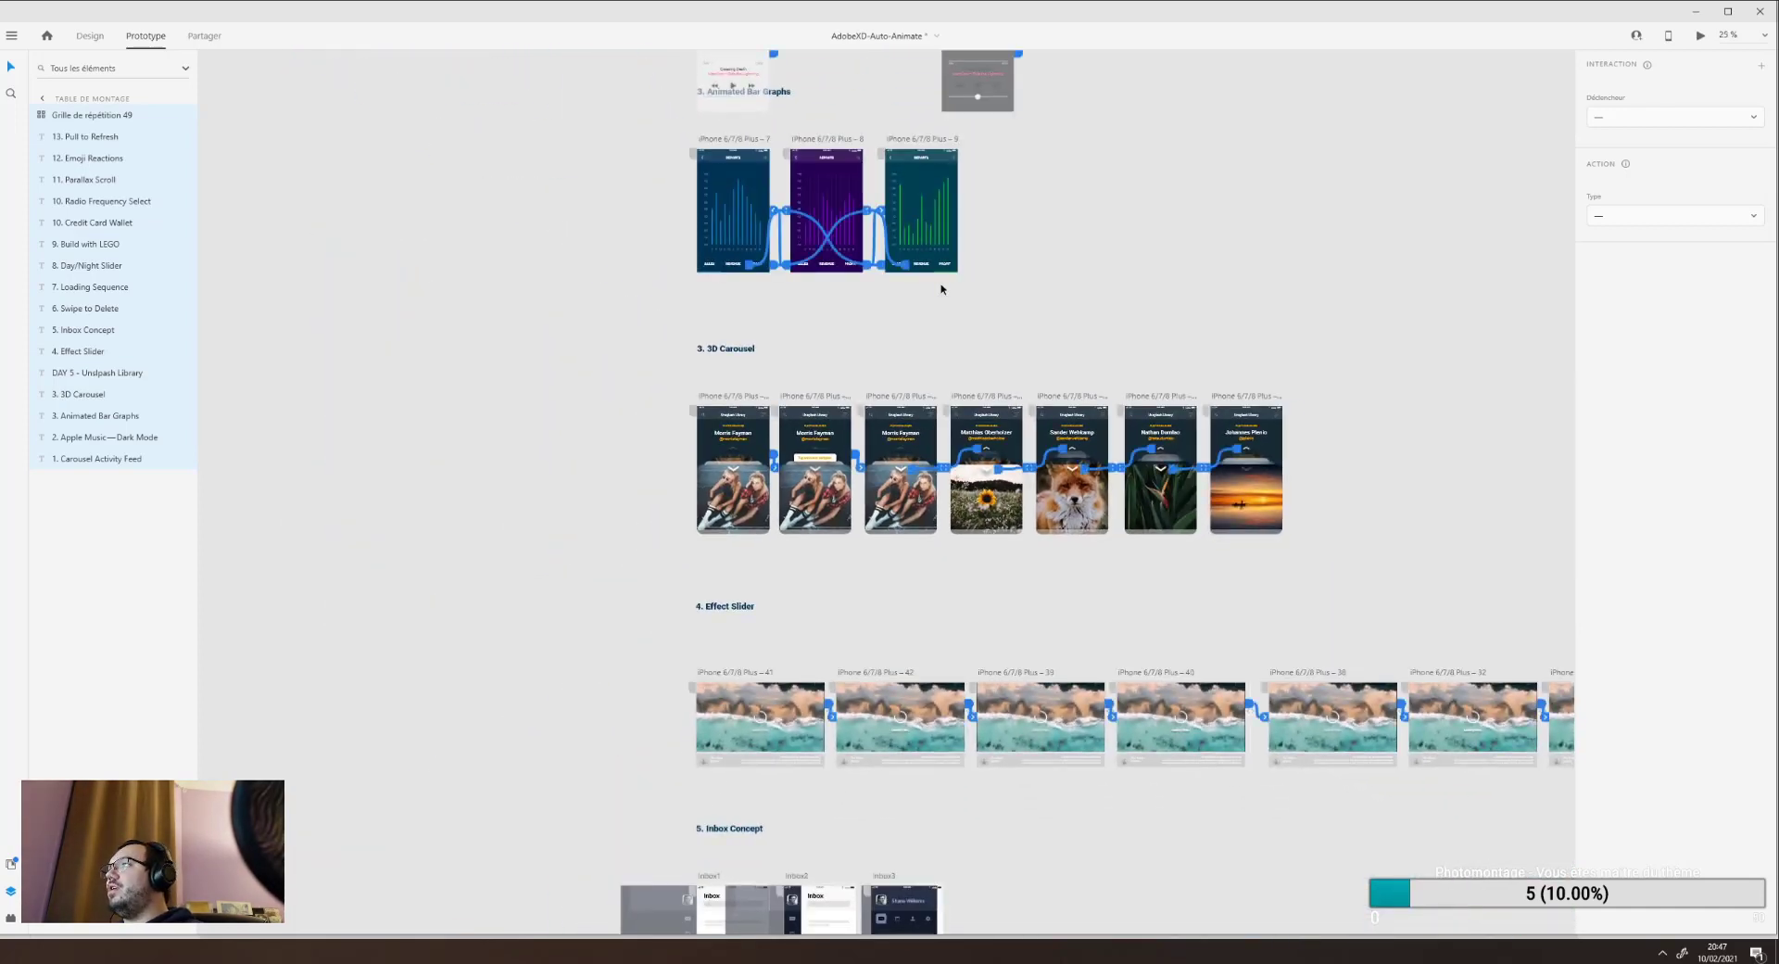
key(ctrl+plus)
key(ctrl+plus)
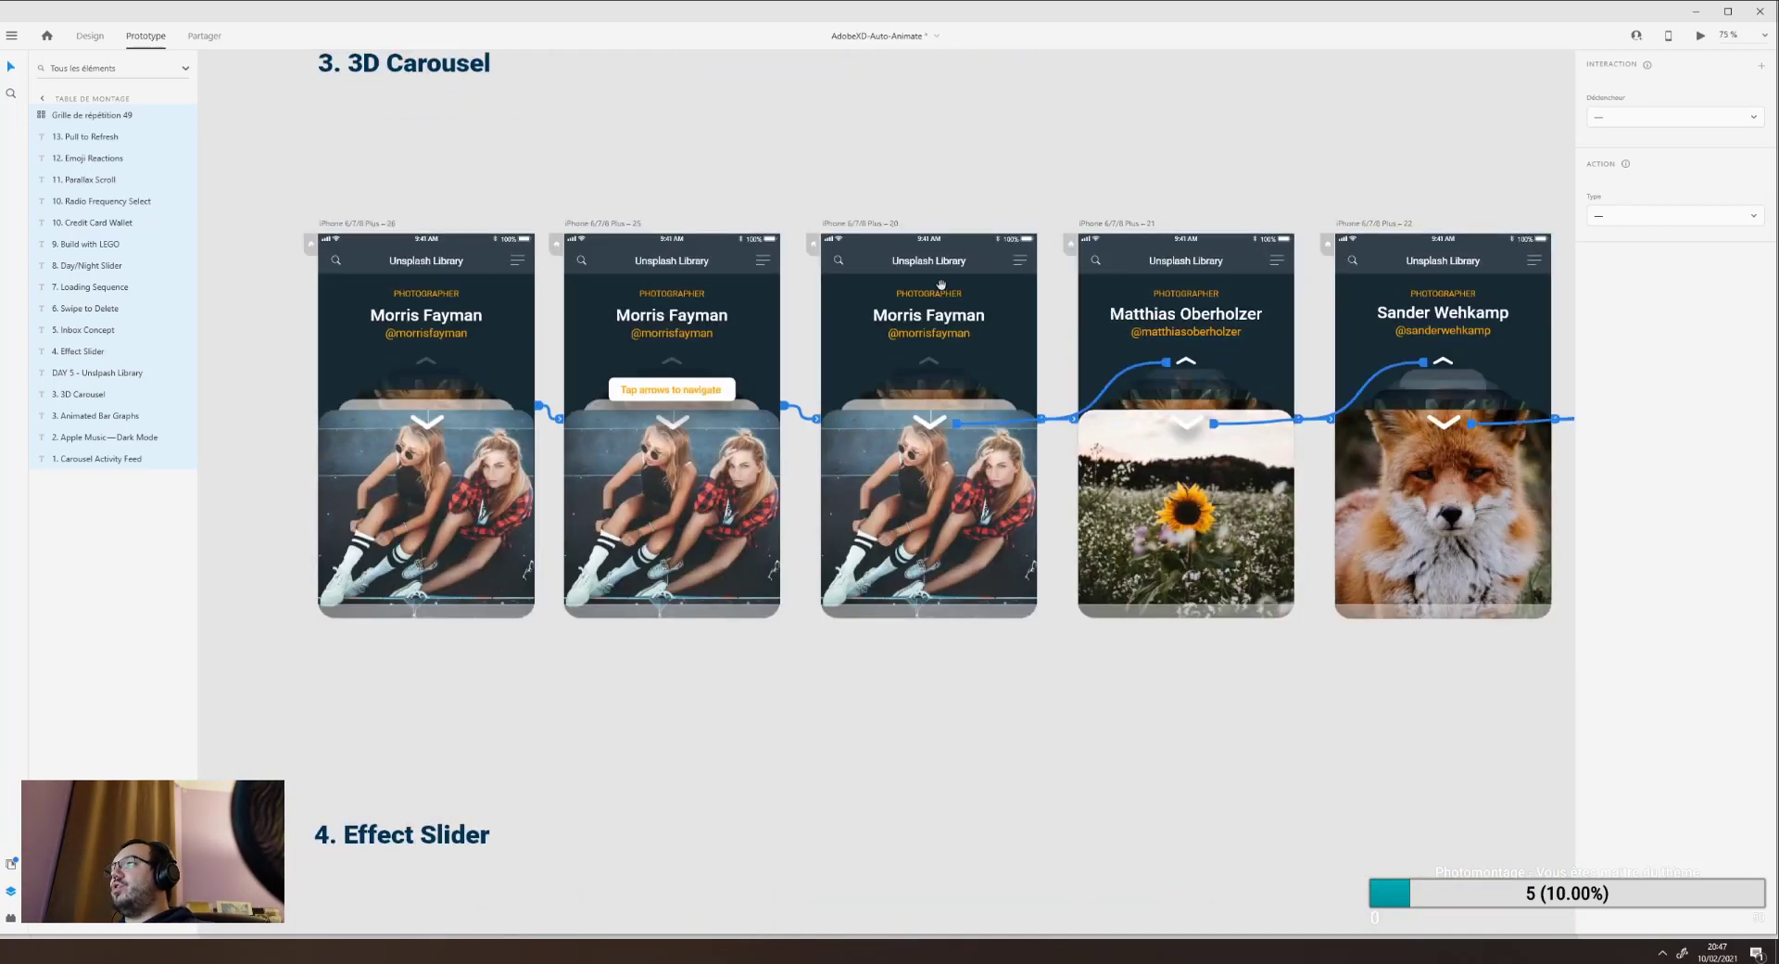
drag(941, 284, 474, 280)
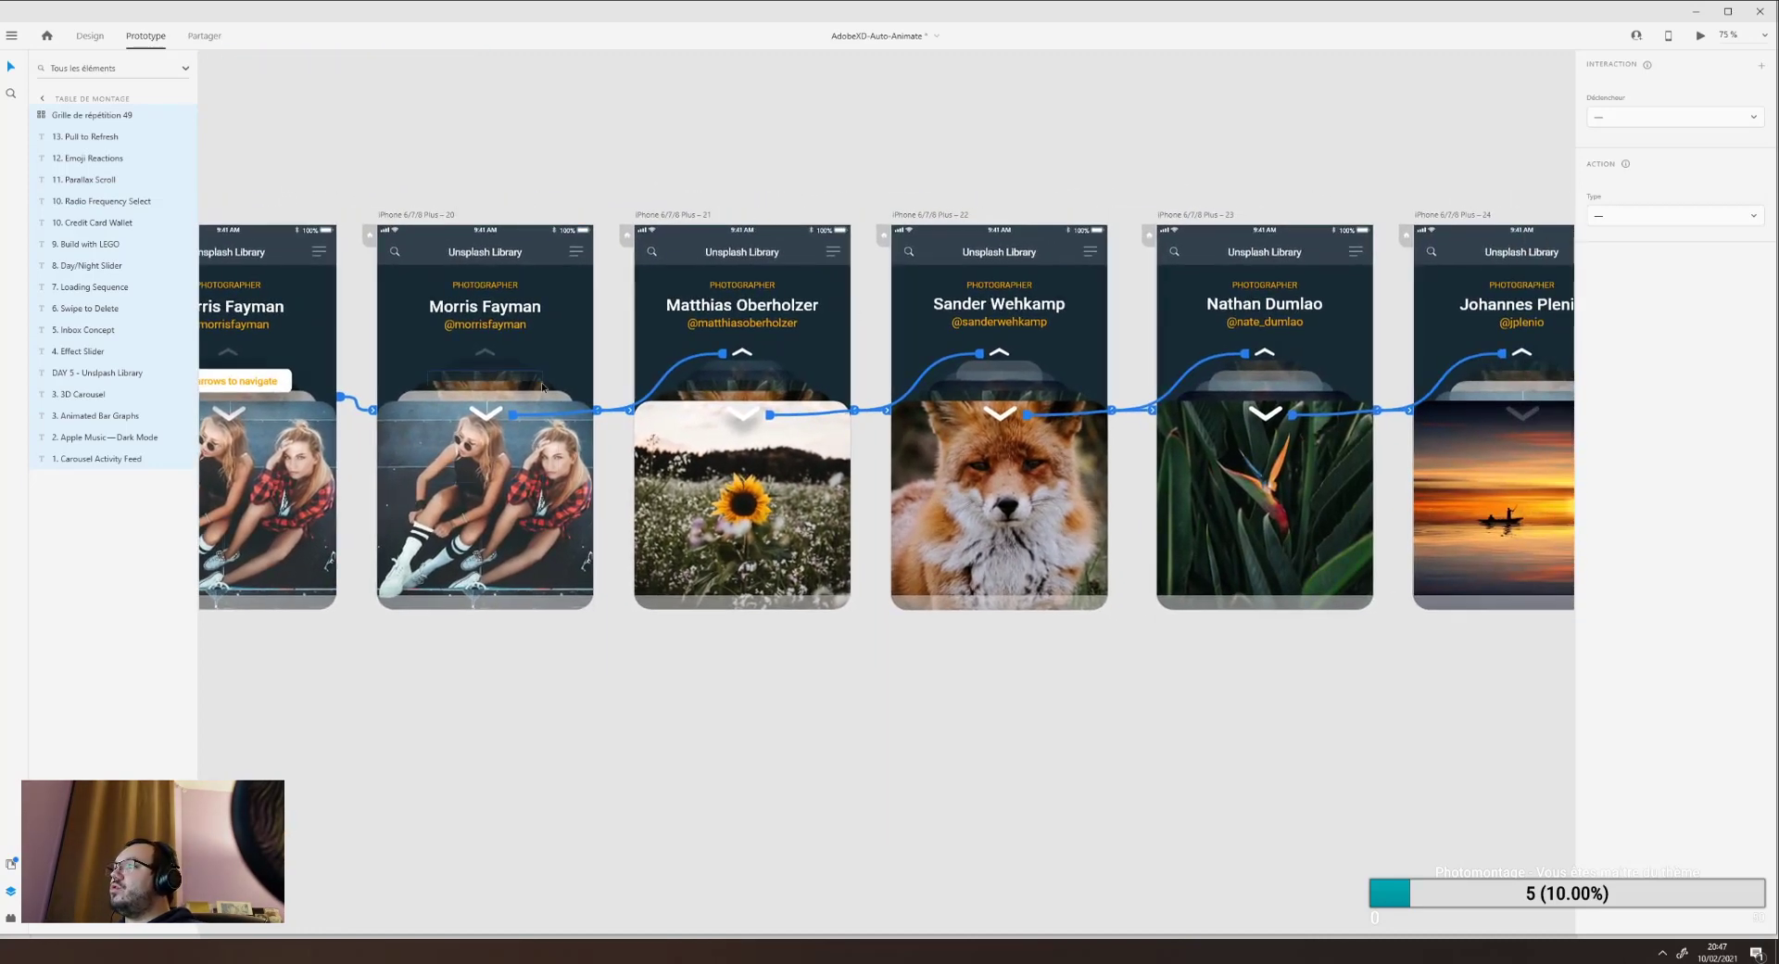
drag(529, 393, 643, 396)
Inspect the interaction settings of the connection from iPhone 6/7/8 Plus – 26 to iPhone 6/7/8 Plus – 25.
click(470, 479)
drag(429, 448, 634, 450)
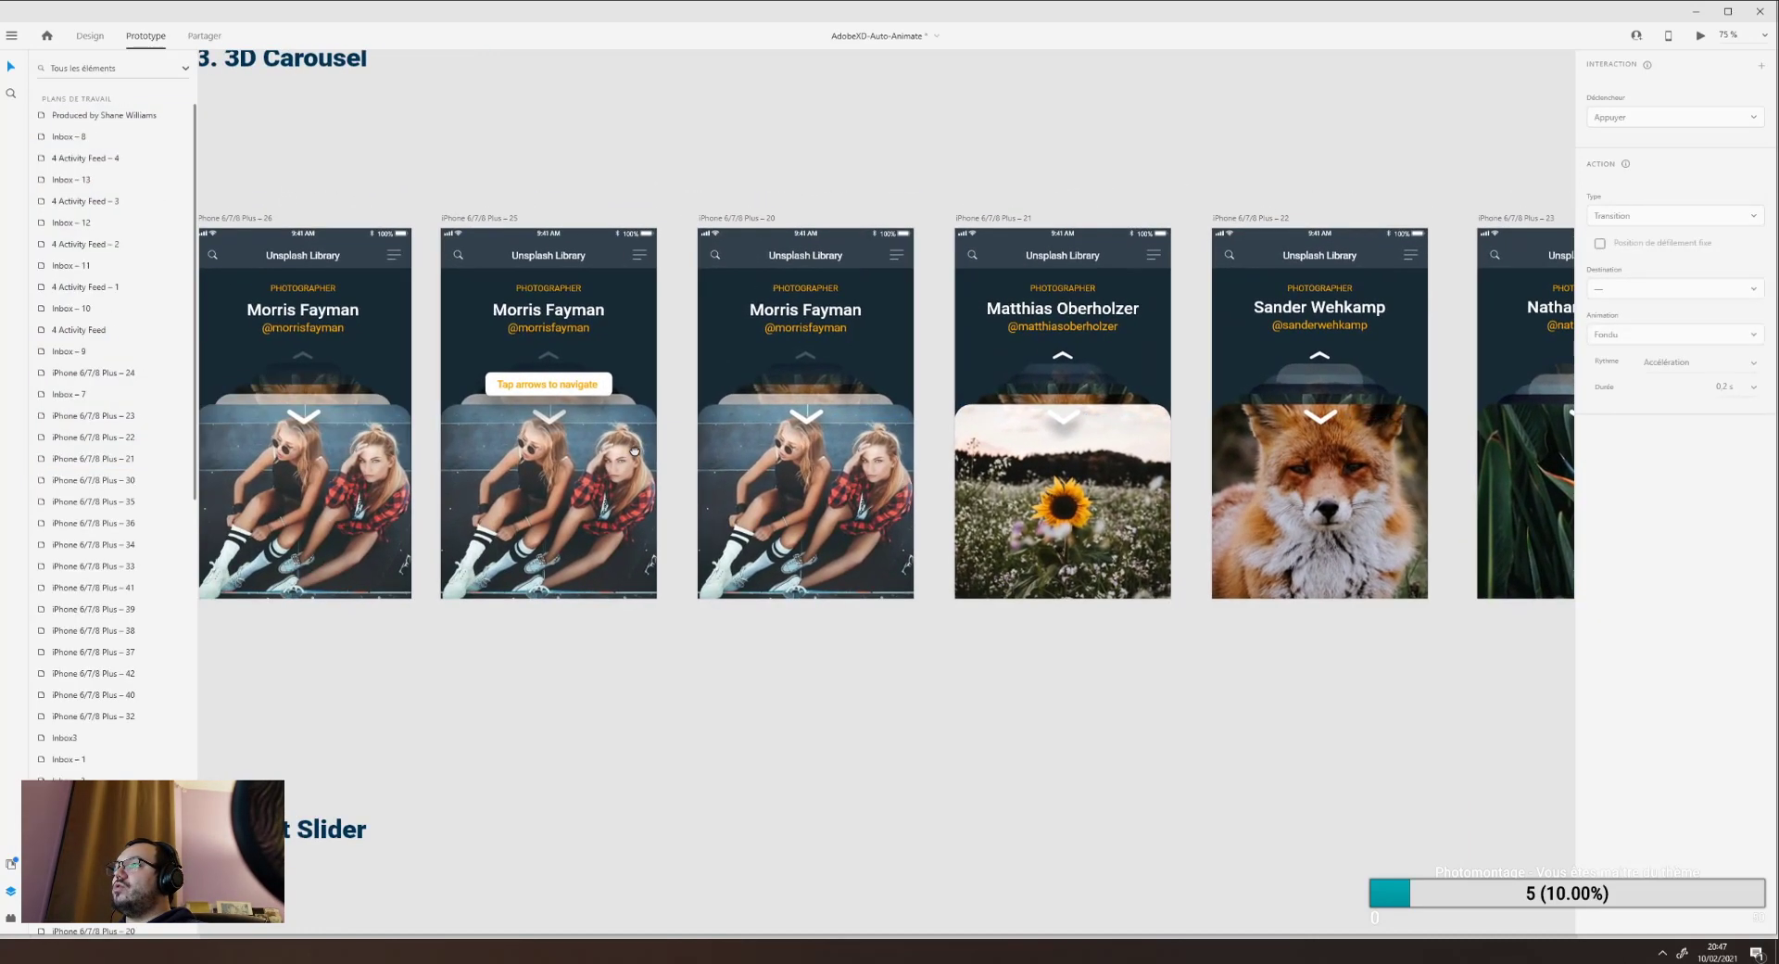
click(404, 457)
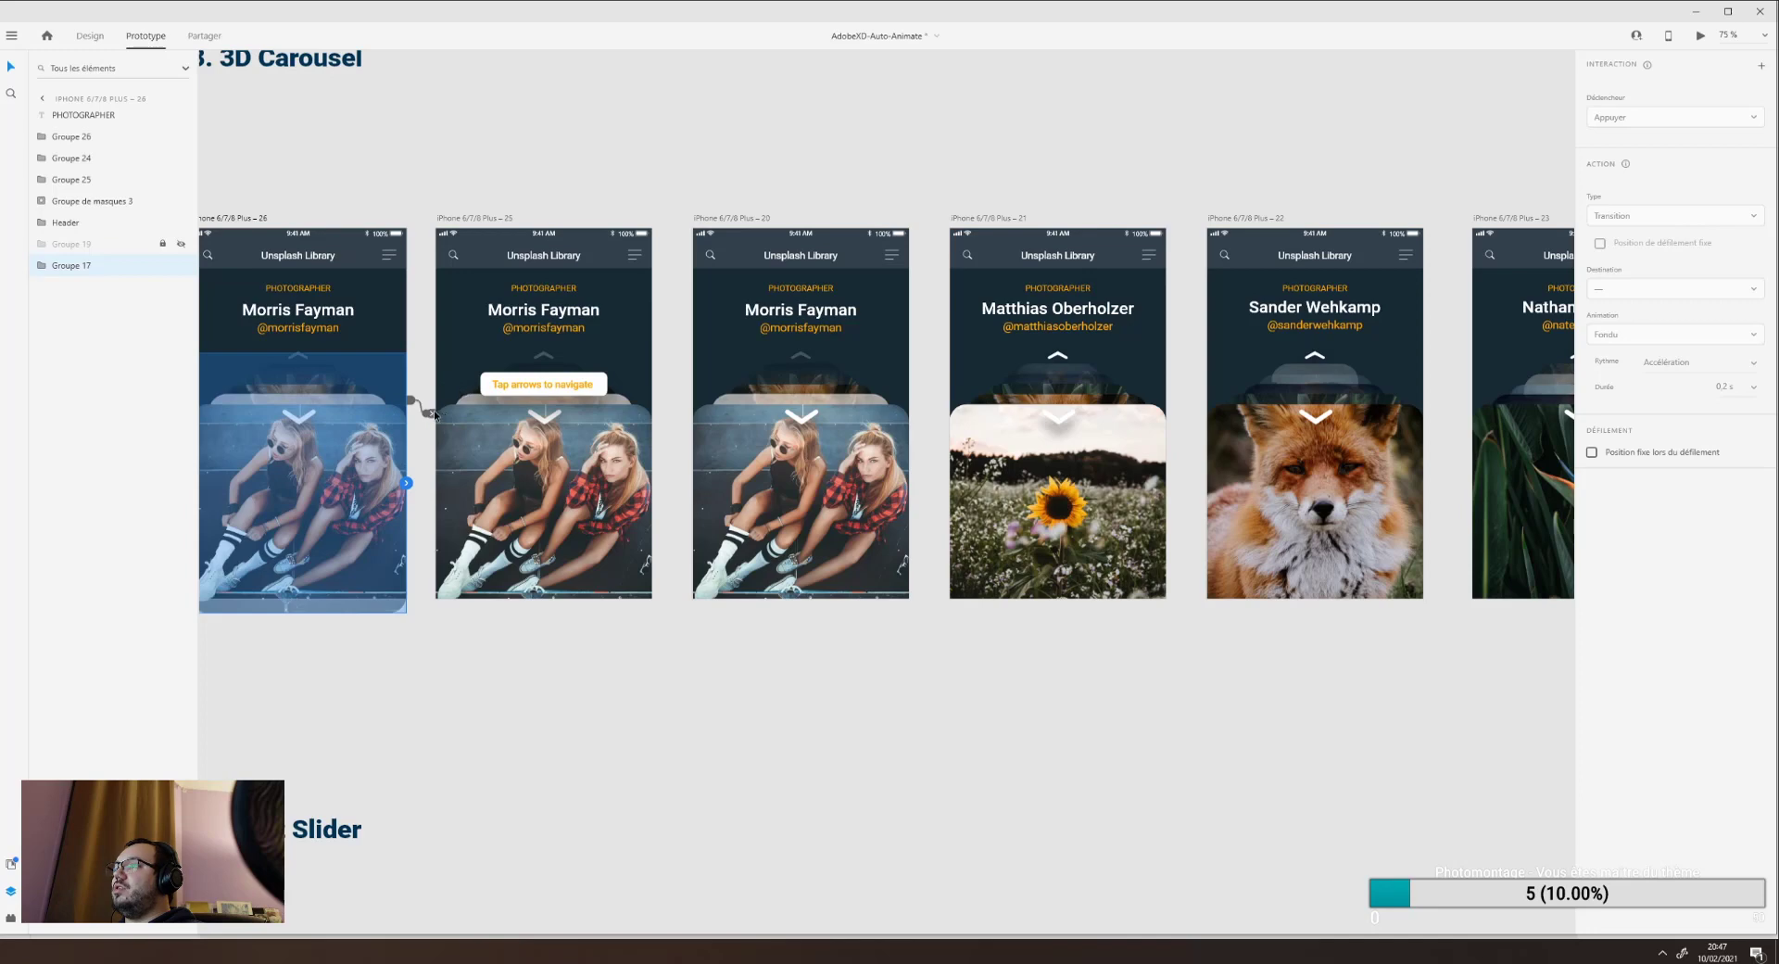
mouse_move(432, 415)
mouse_down()
mouse_move(475, 455)
mouse_move(453, 422)
mouse_up()
click(431, 416)
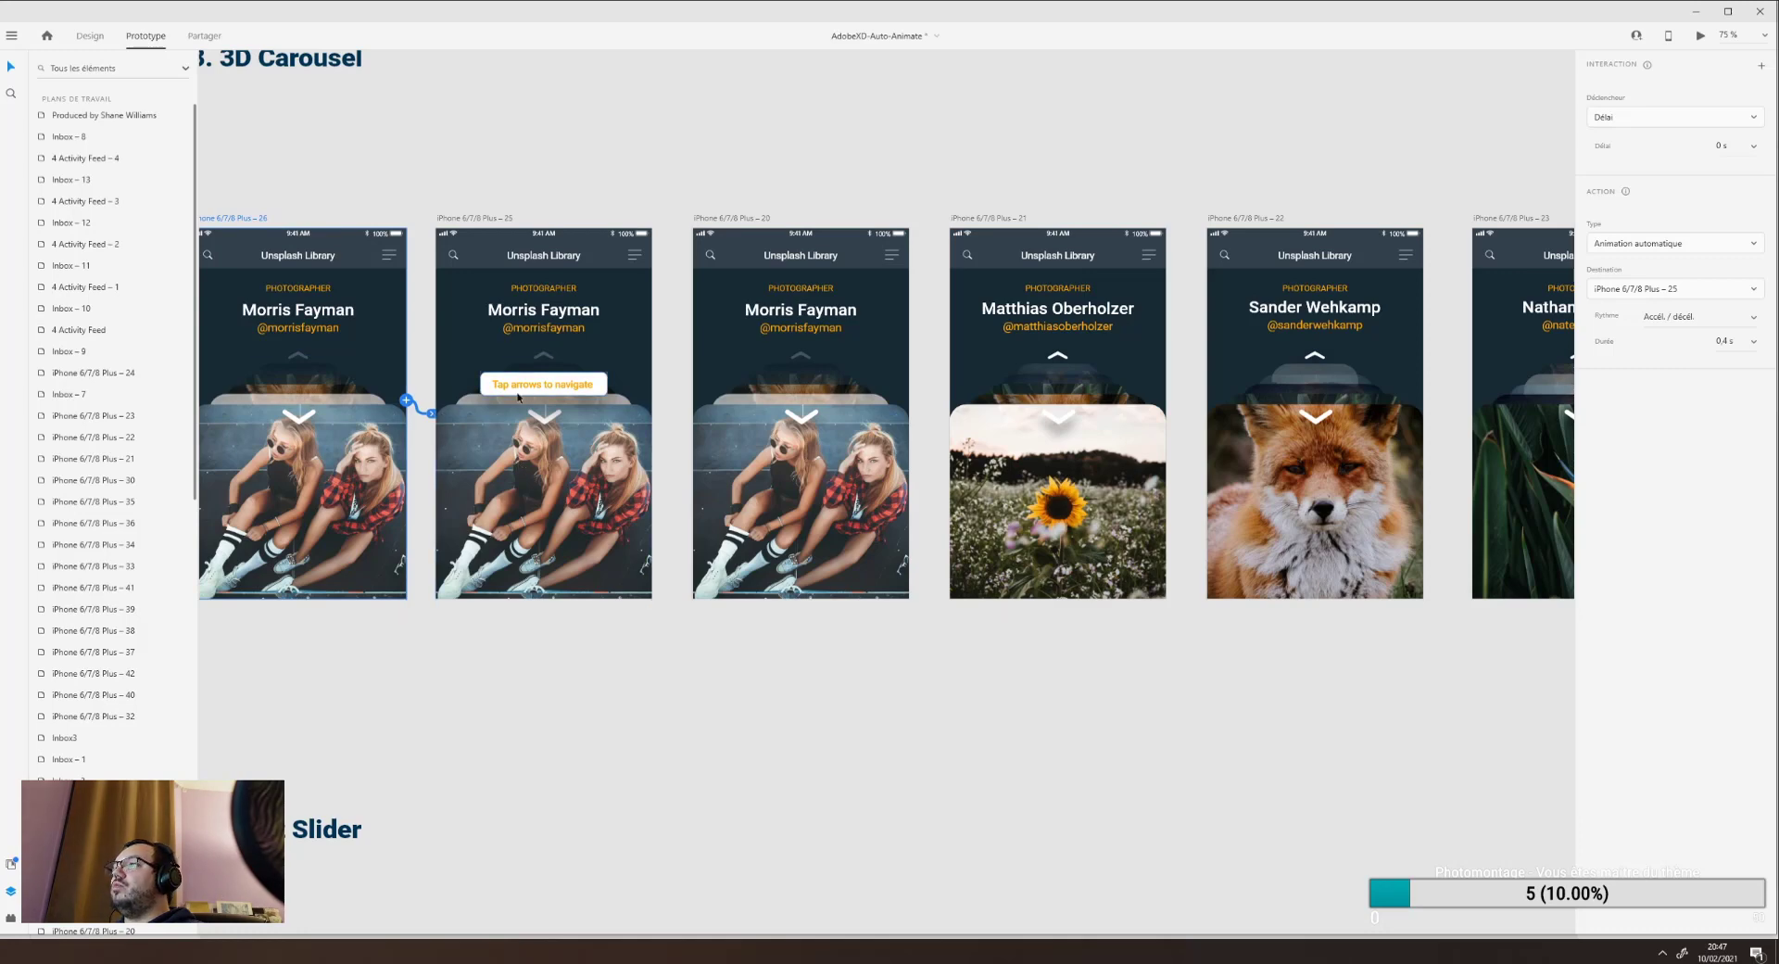
Examine the Groupe 17 image stack on iPhone 6/7/8 Plus – 25, 20, 21 and 22 in turn.
click(614, 449)
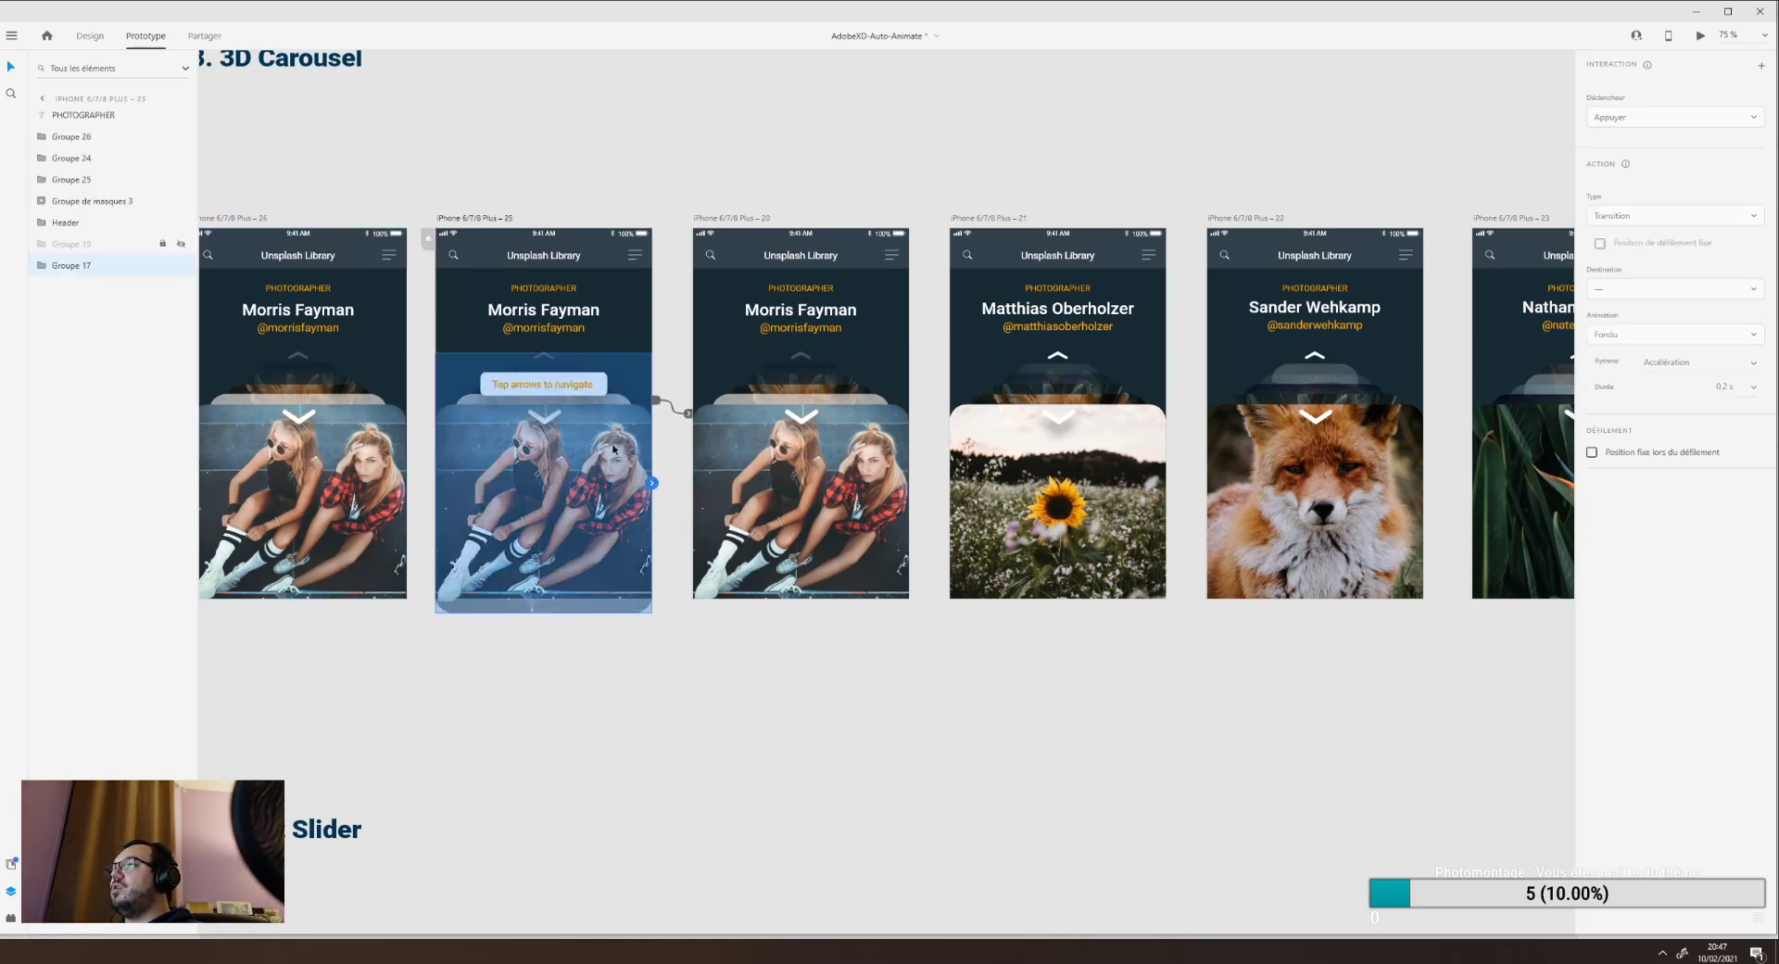
click(735, 452)
scroll(736, 452, right, 5)
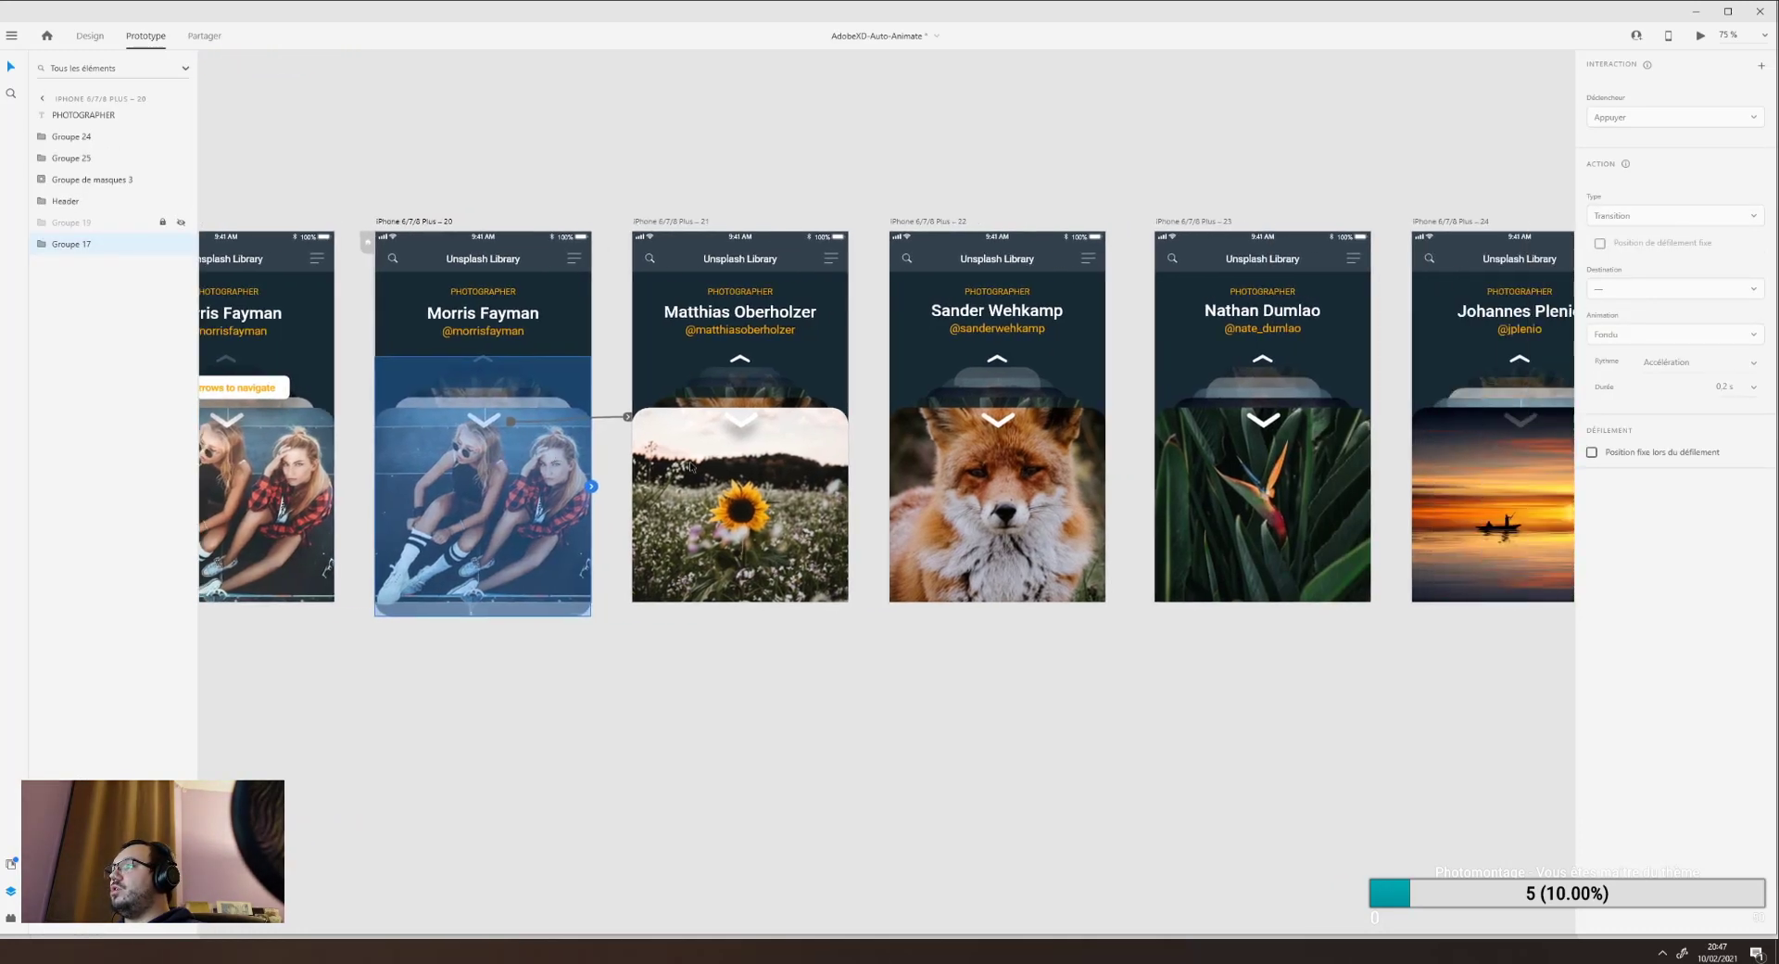
click(878, 452)
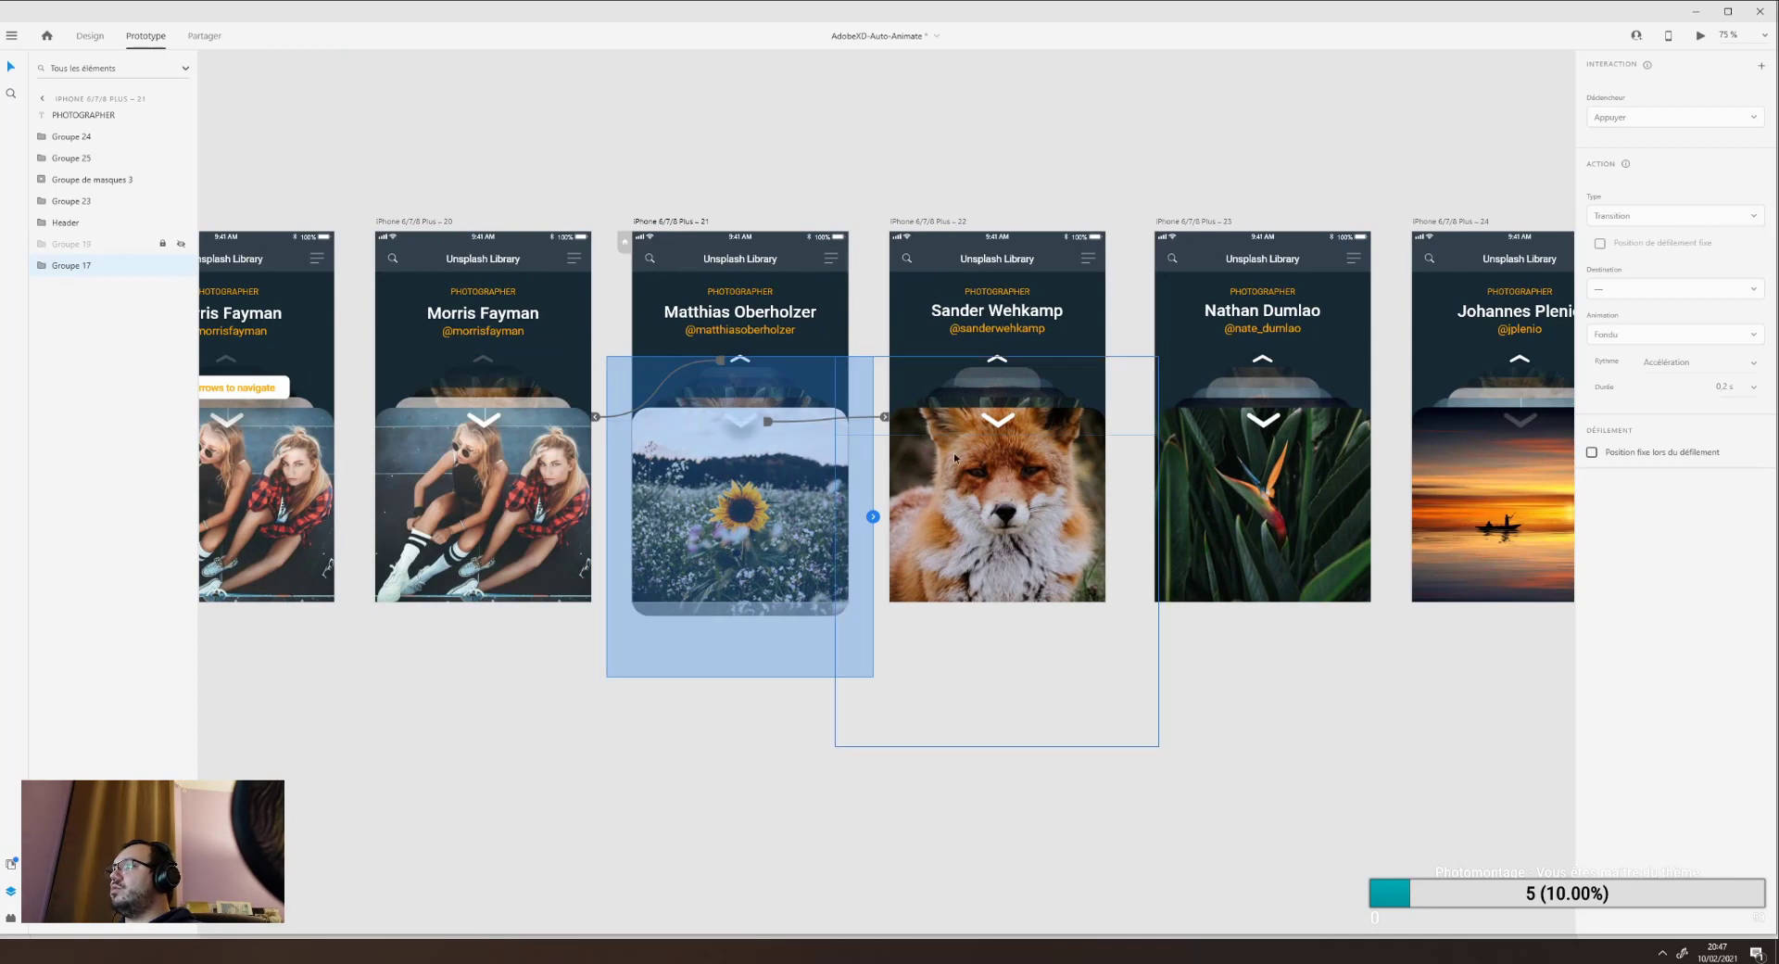
click(949, 496)
scroll(950, 498, right, 5)
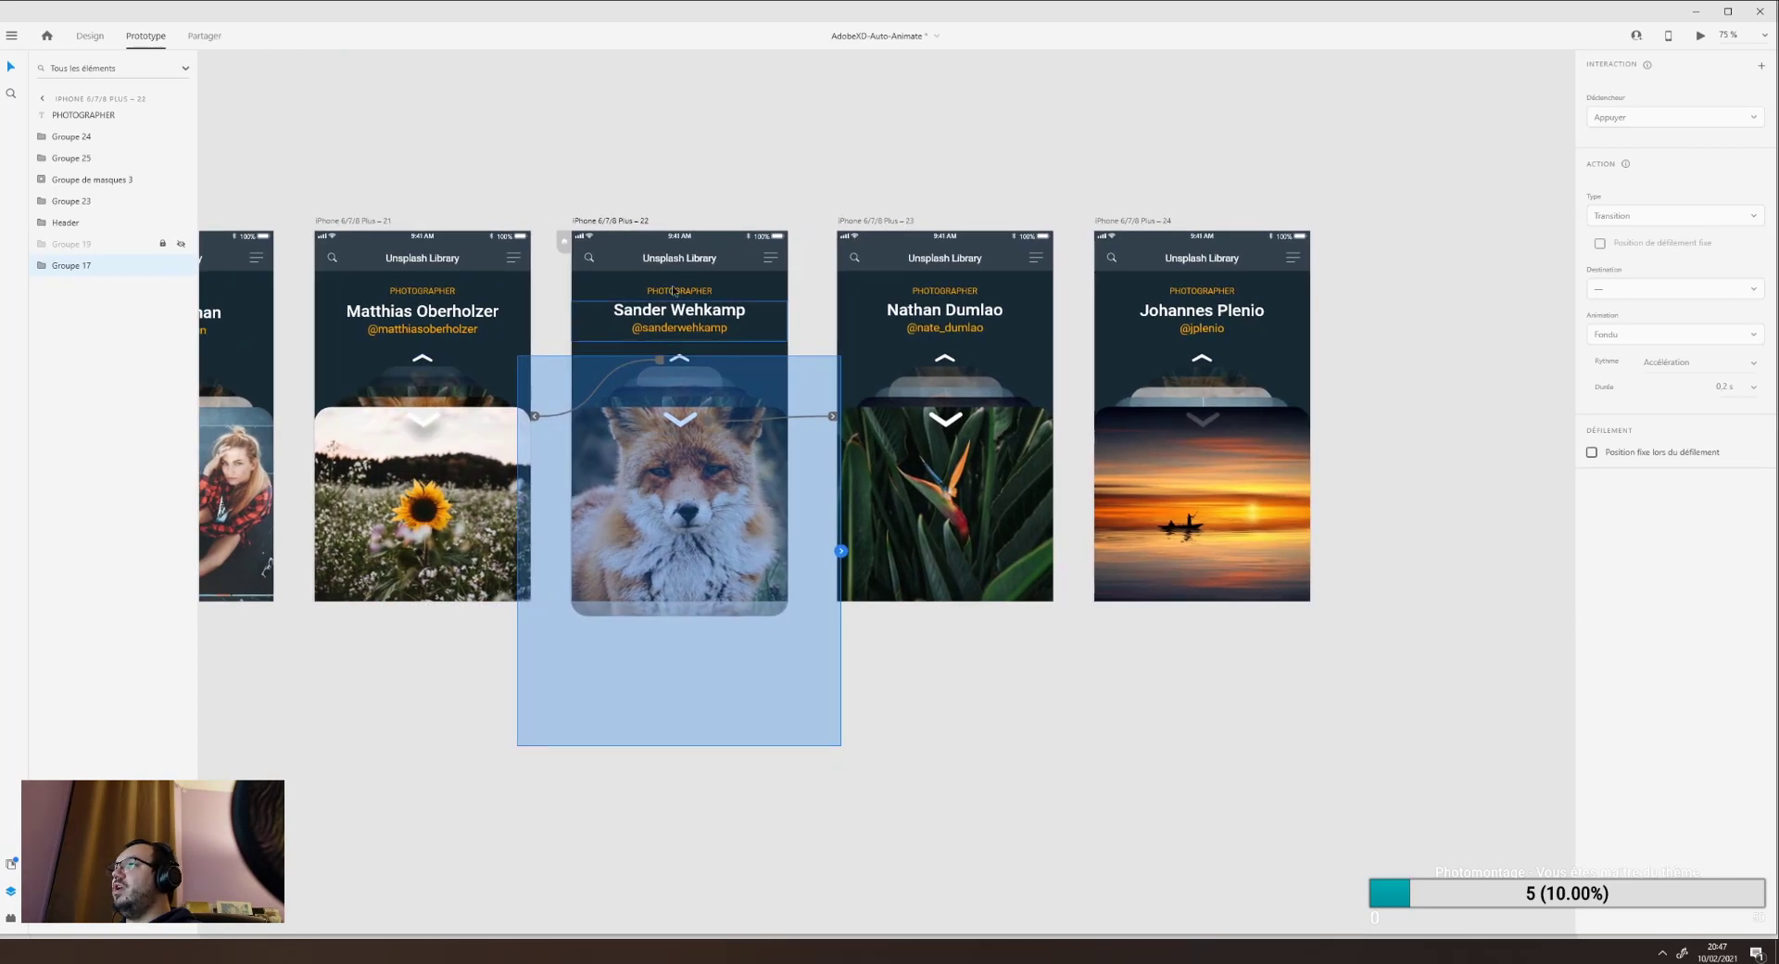
Inspect the interaction linking the down arrow on iPhone 6/7/8 Plus – 22 to iPhone 6/7/8 Plus – 23, and its Groupe 24 layer.
click(889, 483)
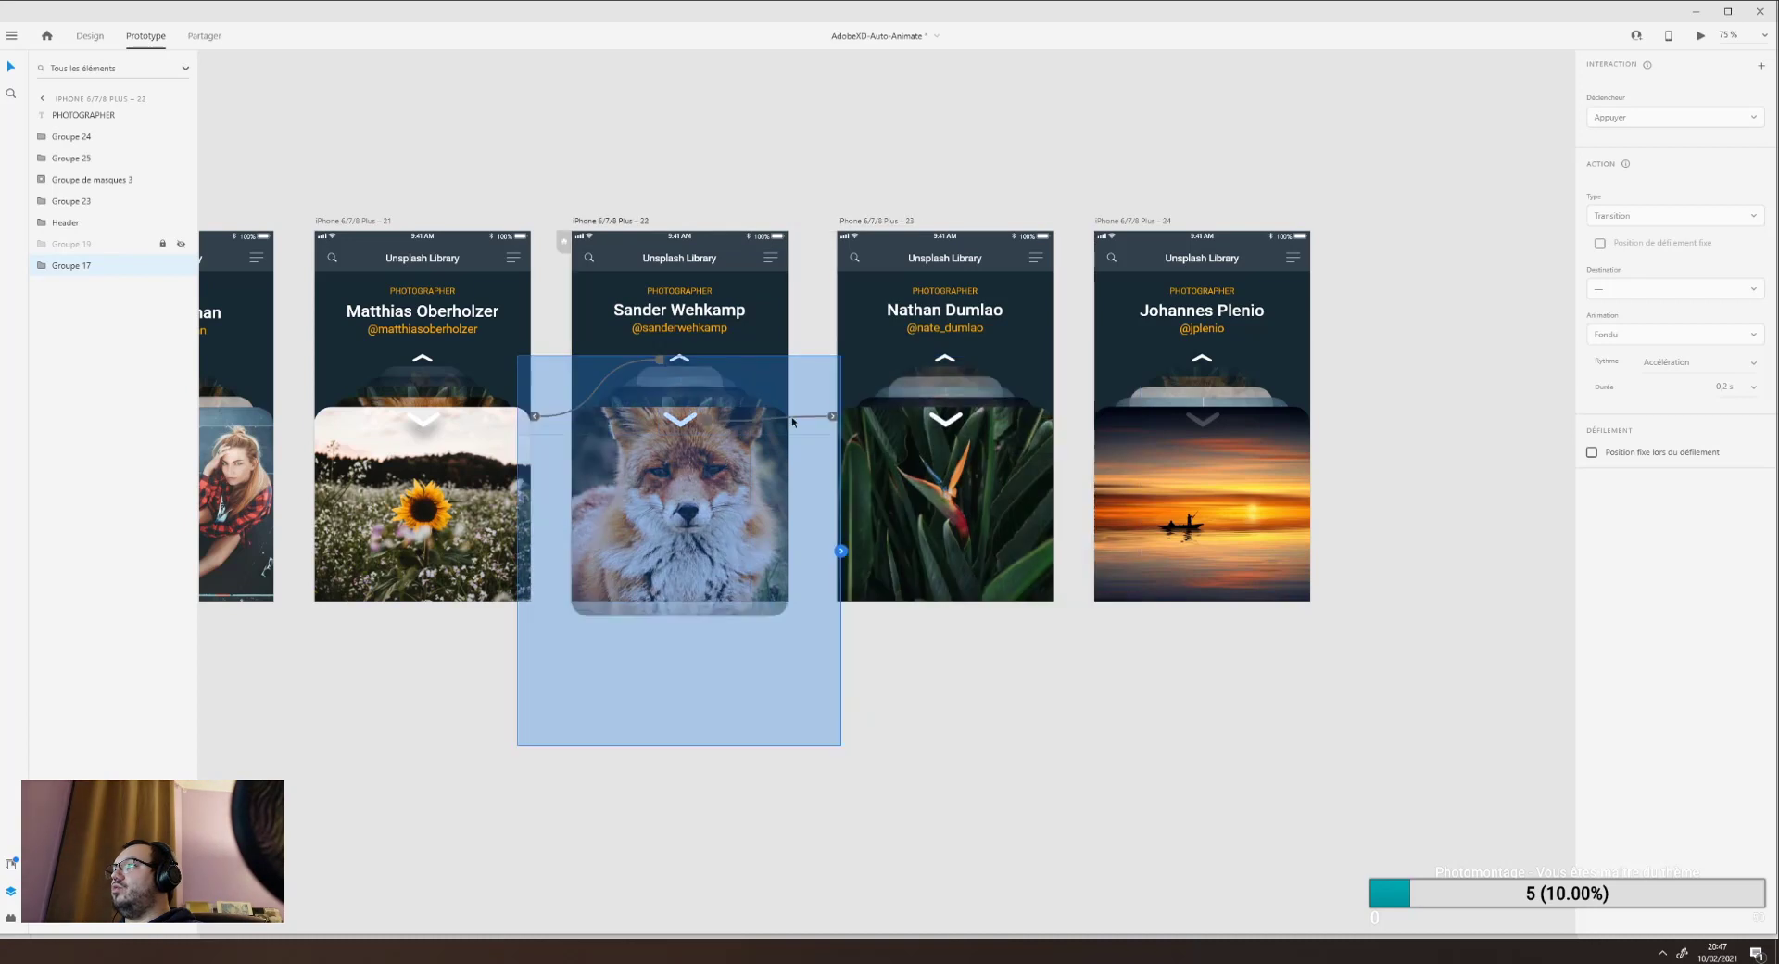
click(760, 463)
click(833, 420)
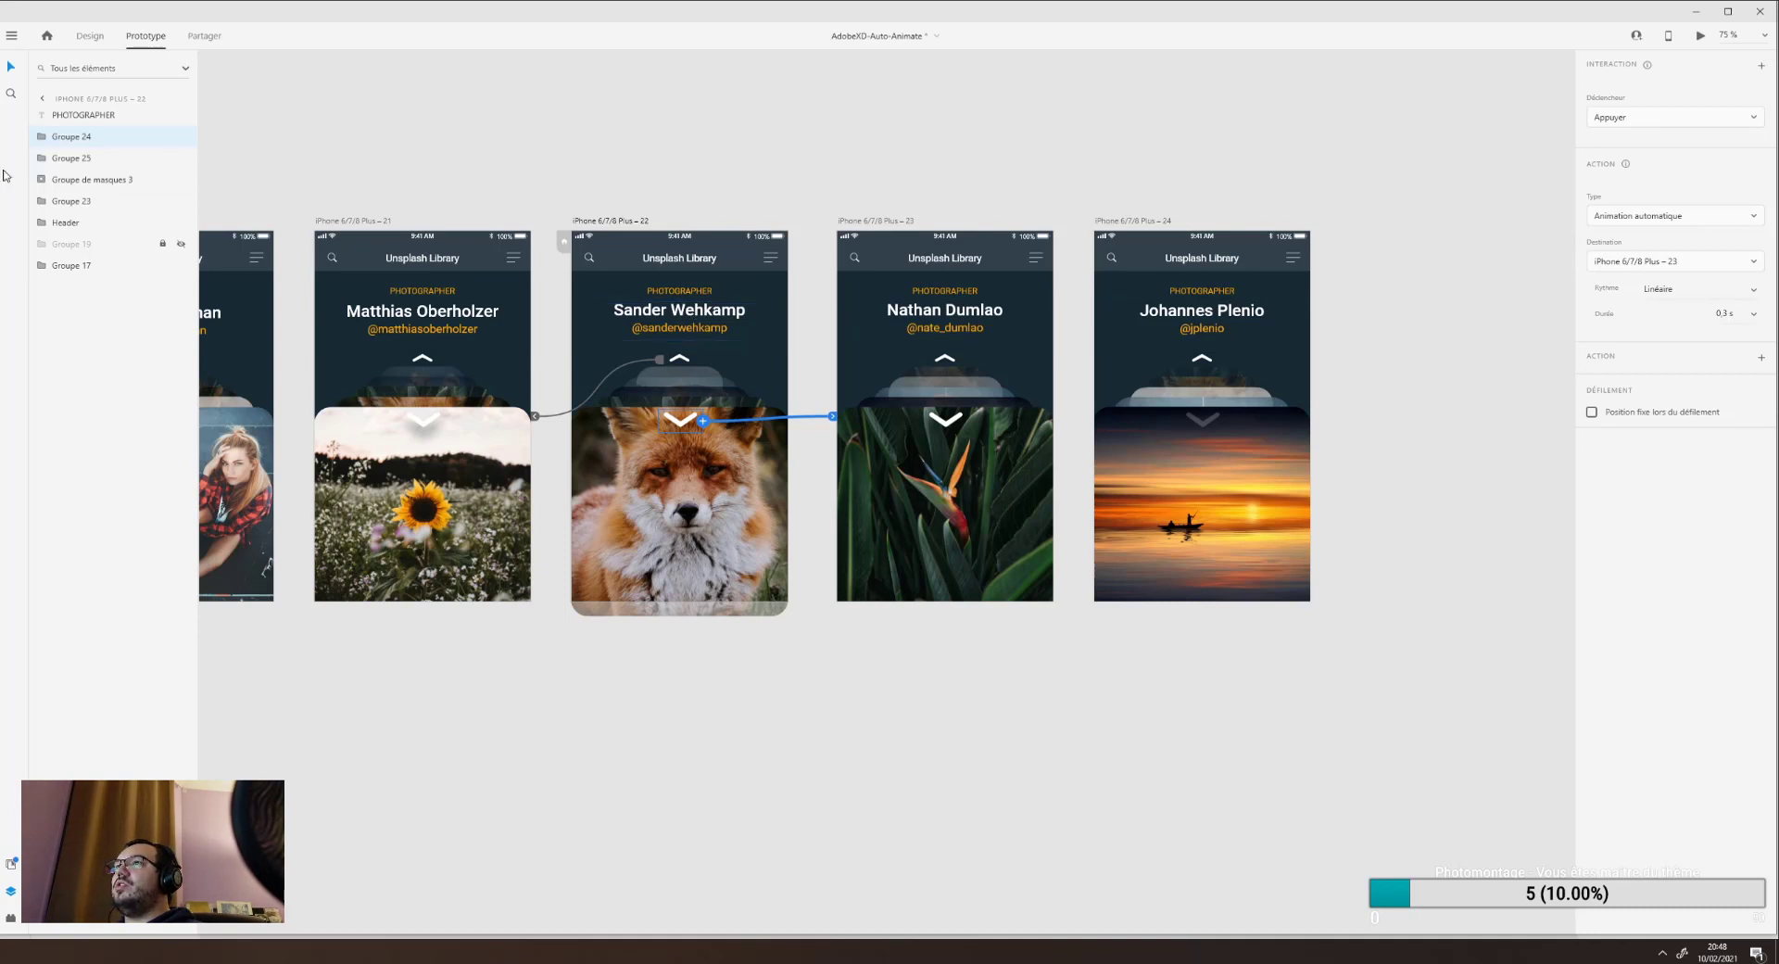
click(42, 137)
click(42, 137)
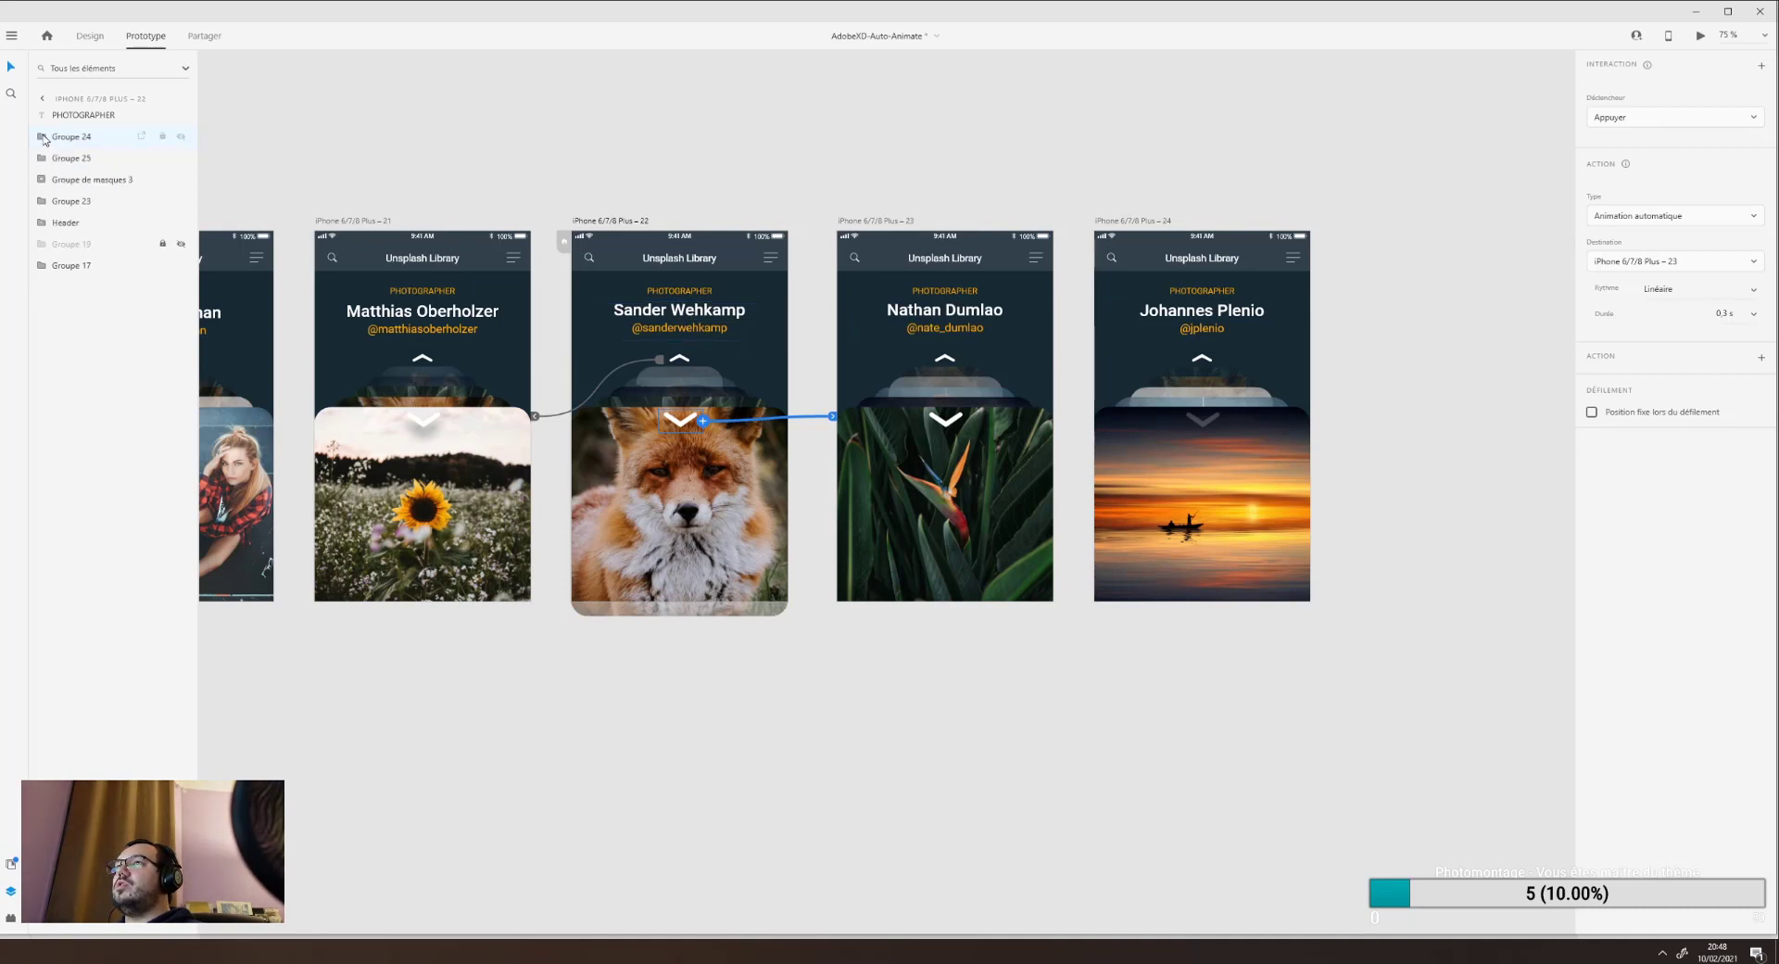
Expand Groupe 17 on iPhone 6/7/8 Plus – 21 to view the photo groups inside it.
click(677, 524)
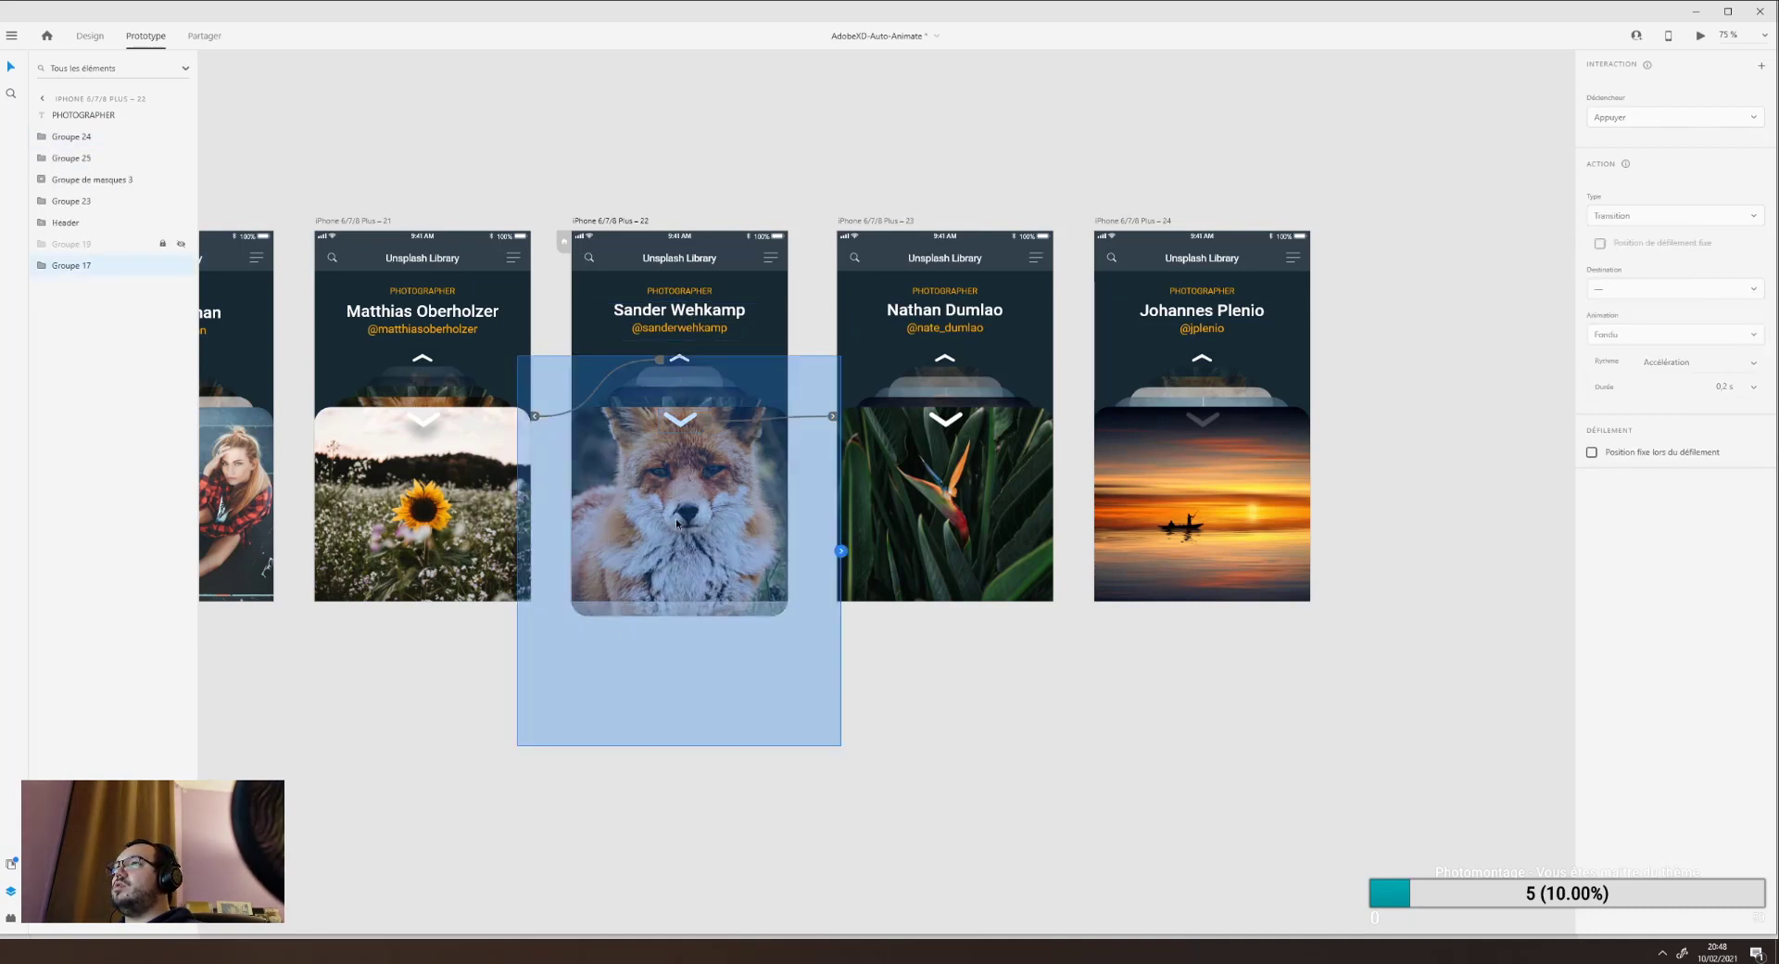
click(448, 510)
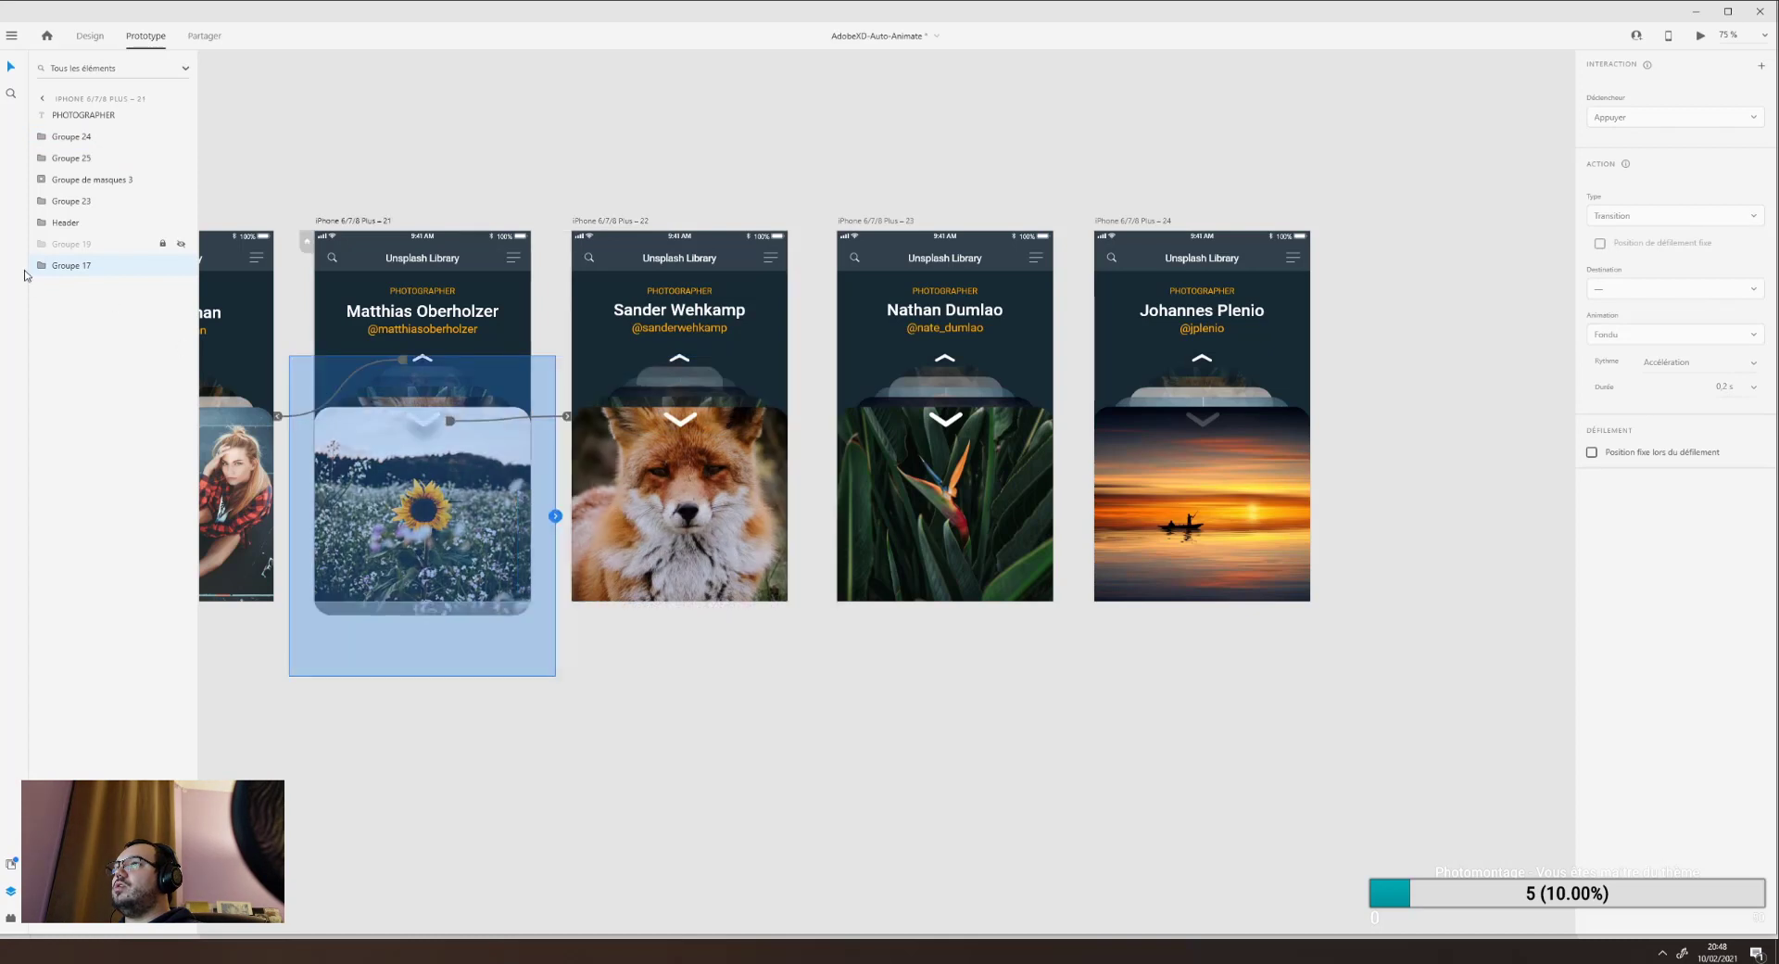
click(40, 266)
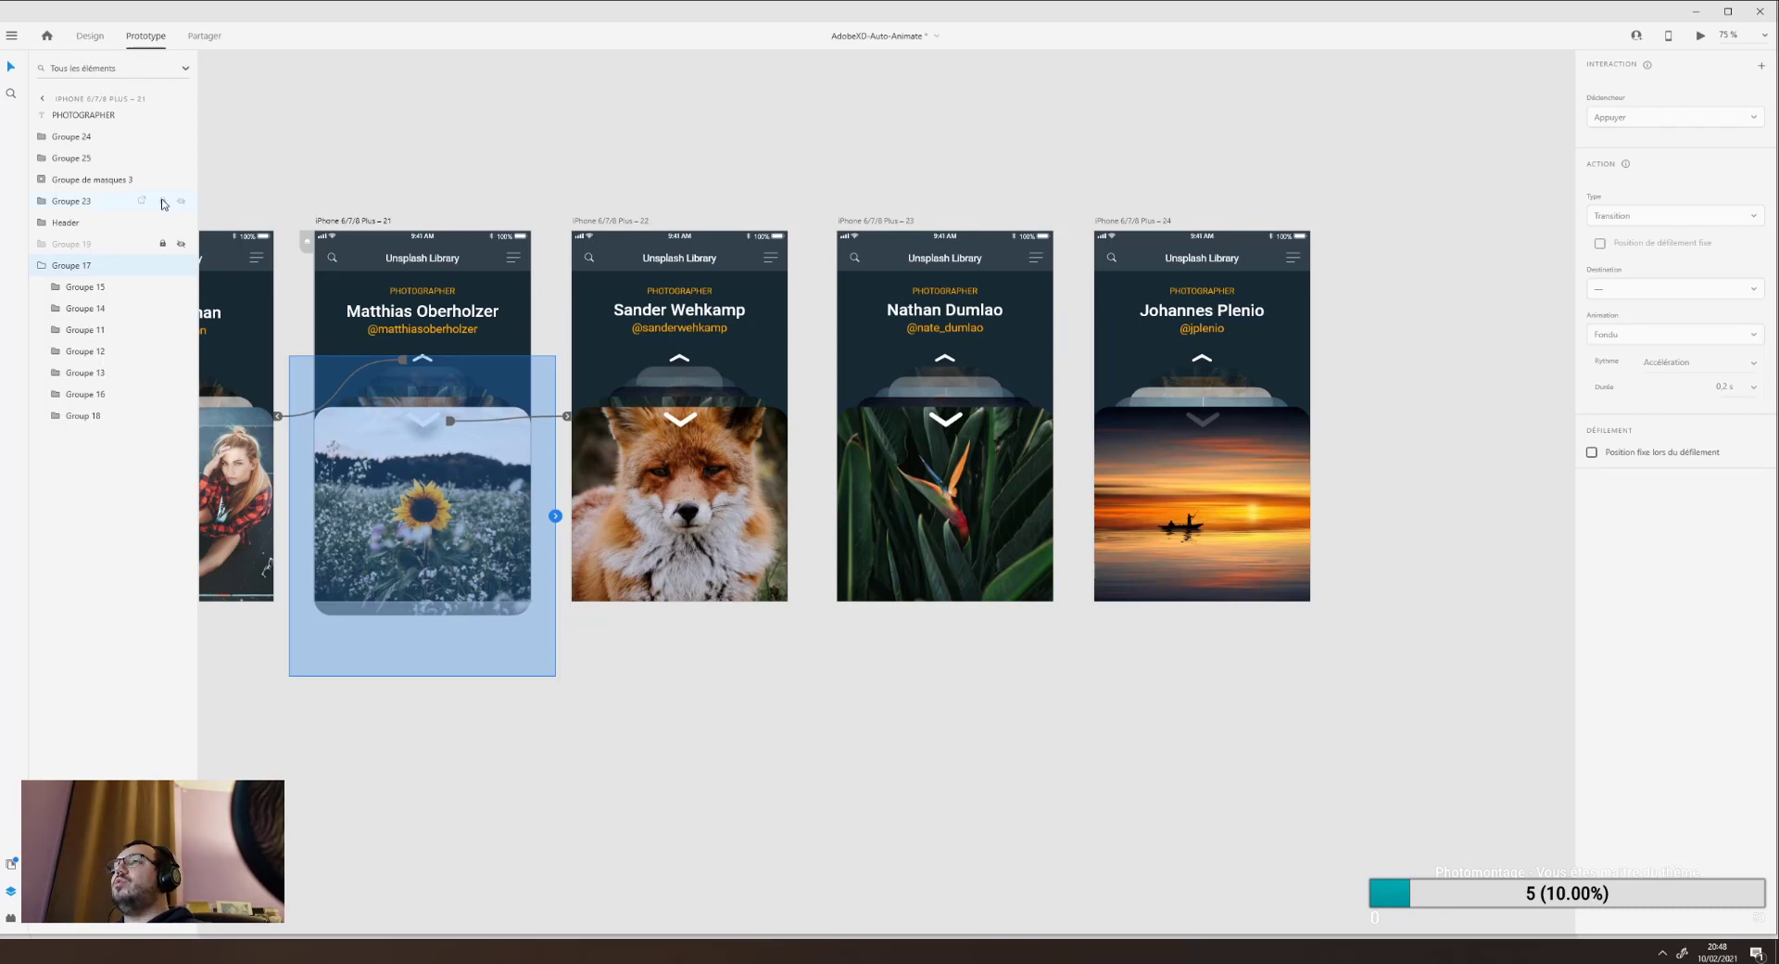
In Design mode, enable 3D transforms for Groupe 17, the image stack on iPhone 6/7/8 Plus – 20.
key(alt+1)
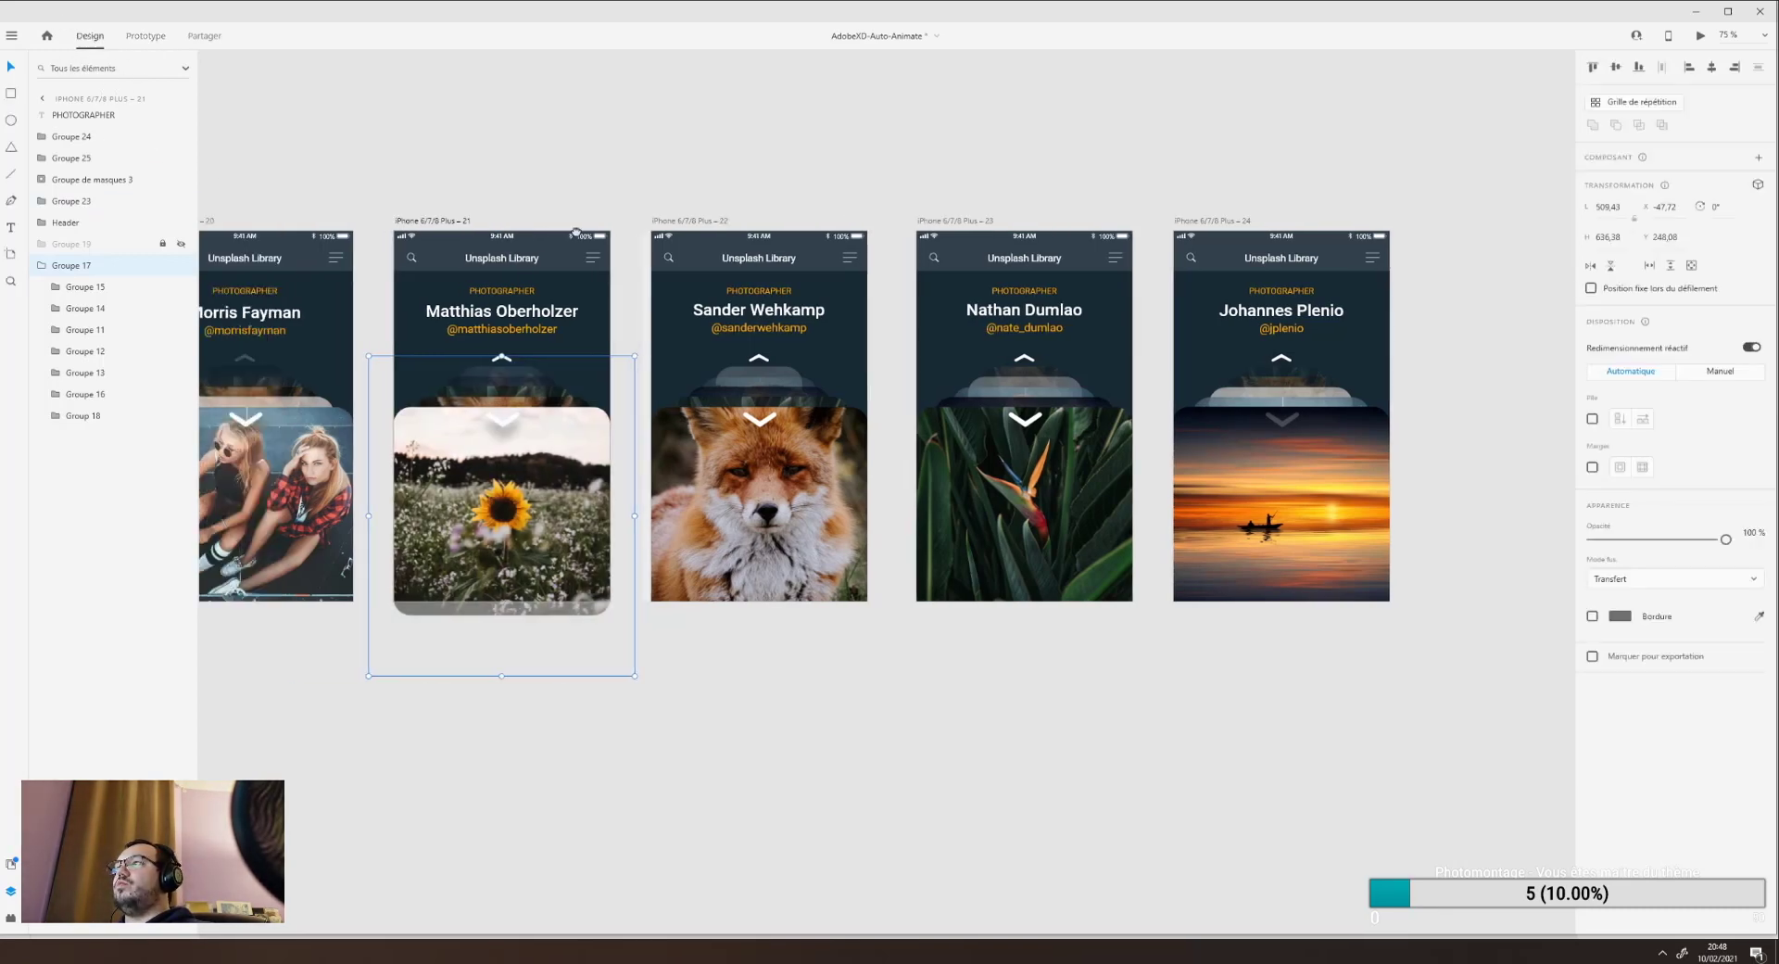
scroll(576, 231, left, 5)
click(635, 443)
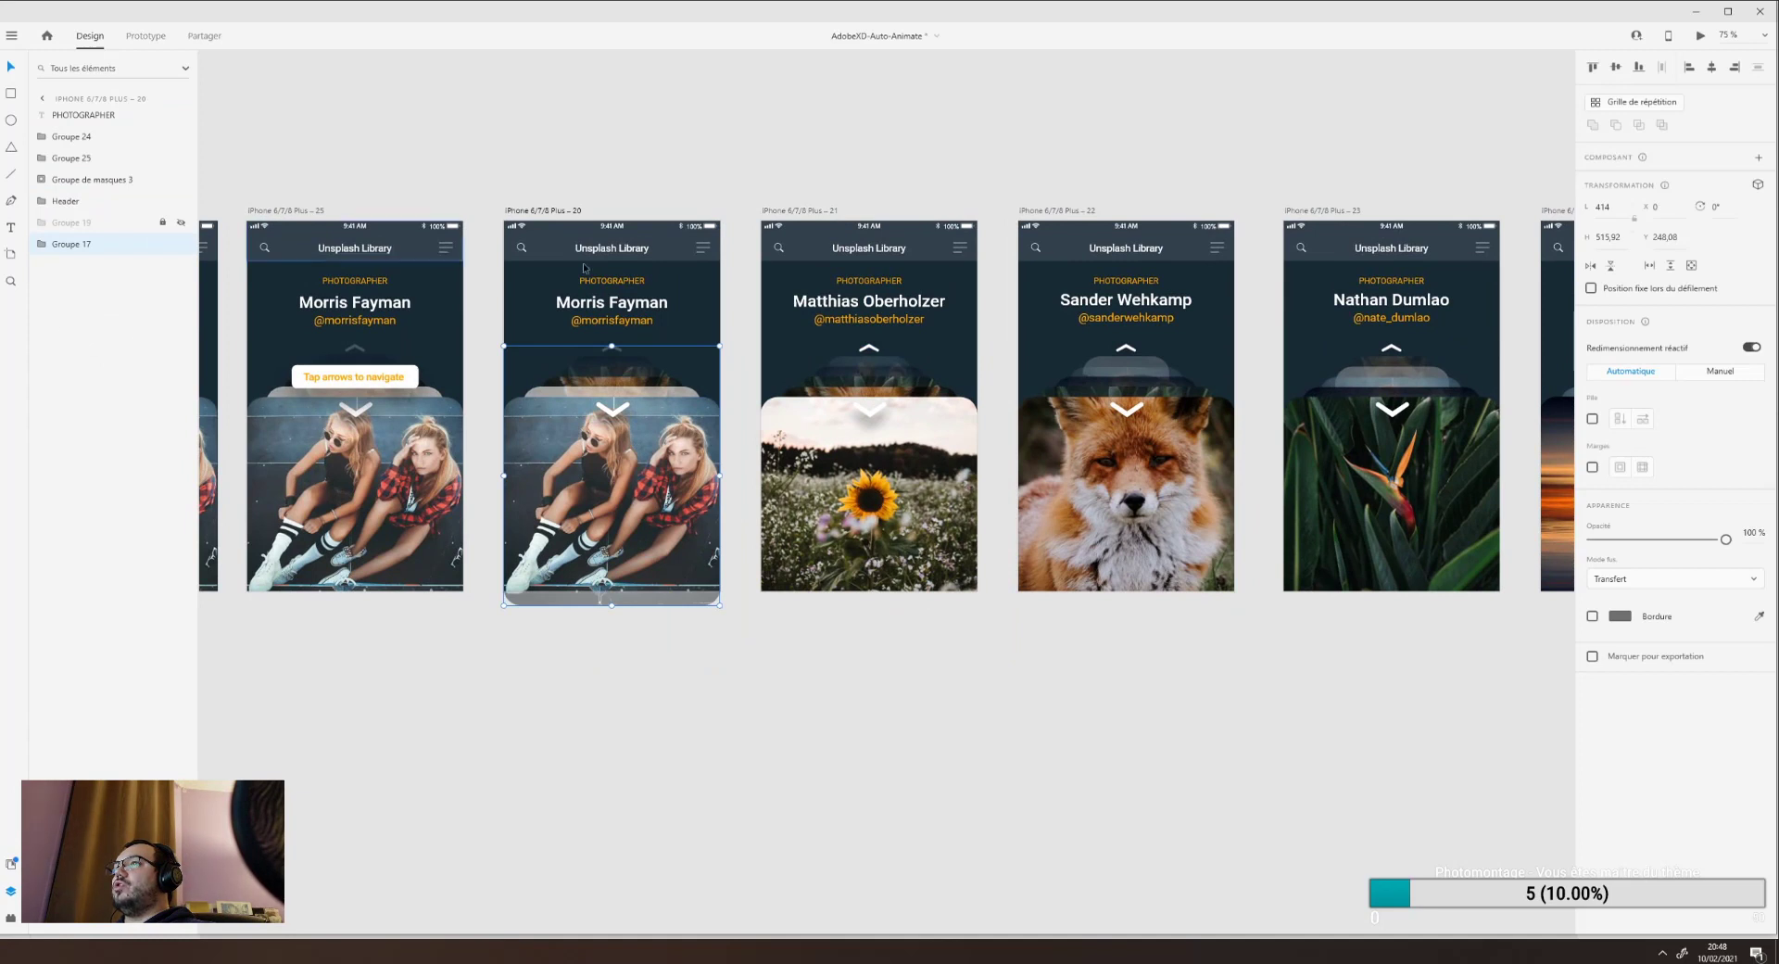
click(1758, 185)
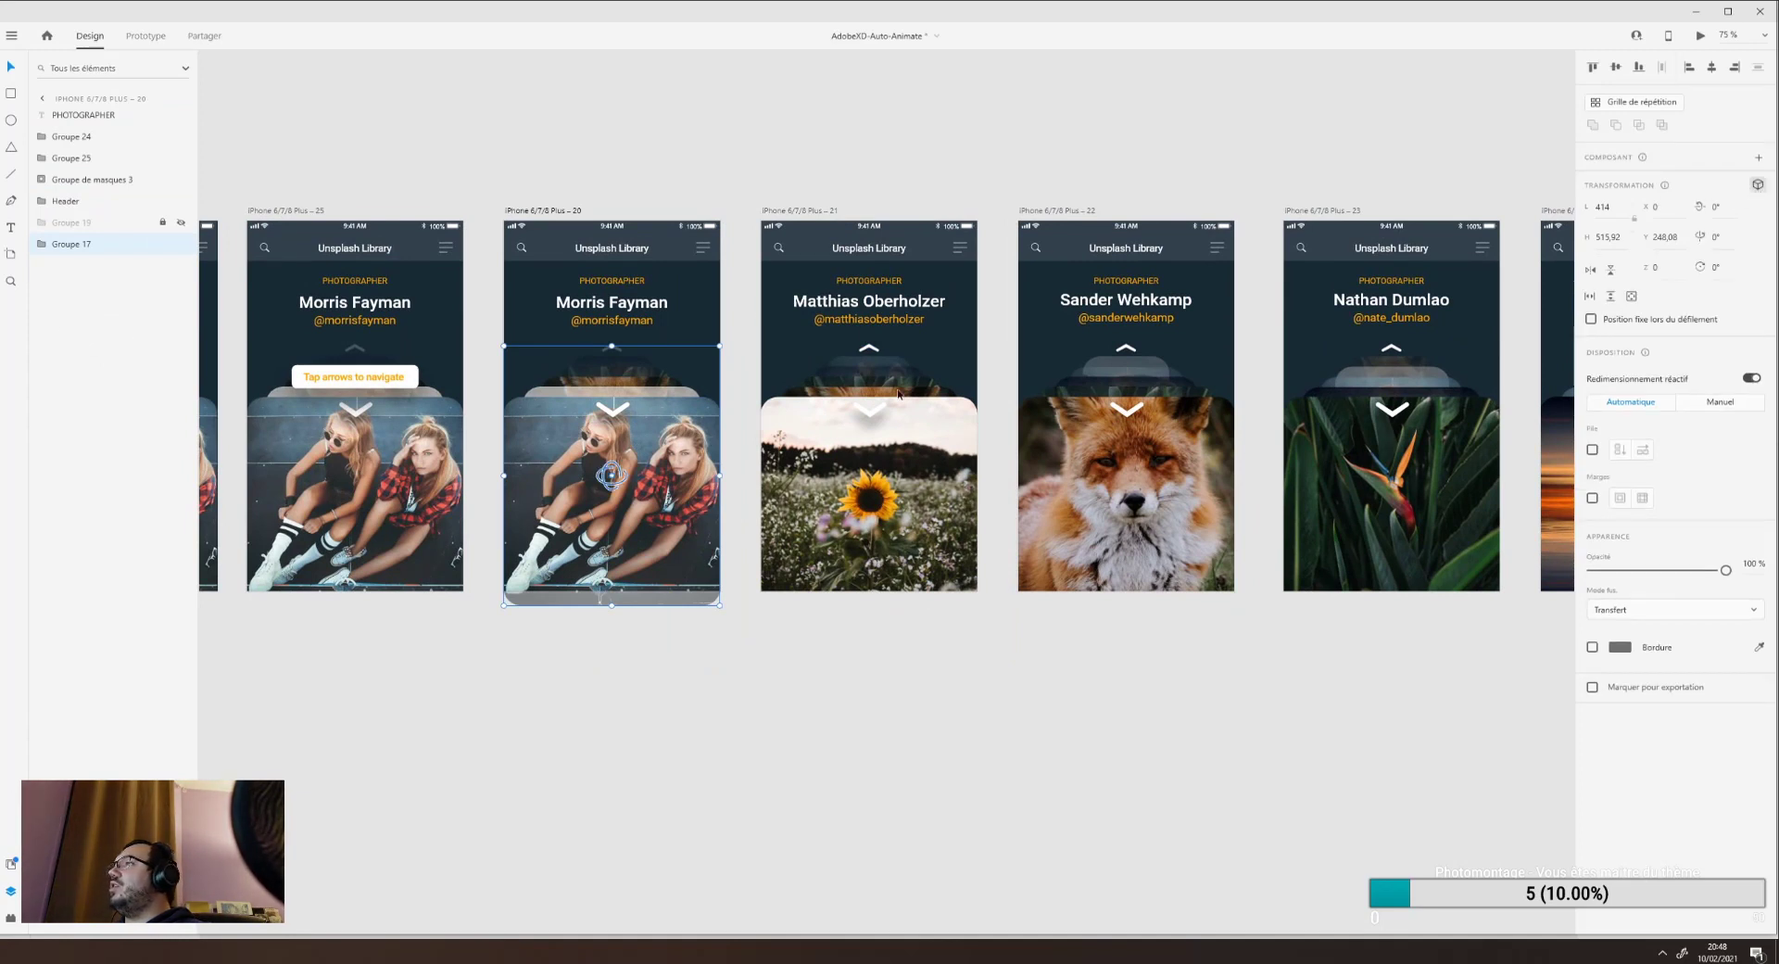
Try rotating Groupe 17 to -54° about its vertical axis and its subgroup Groupe 15 in 3D, then undo the rotations.
mouse_move(611, 474)
mouse_down()
mouse_move(713, 470)
mouse_move(514, 477)
mouse_move(590, 473)
mouse_up()
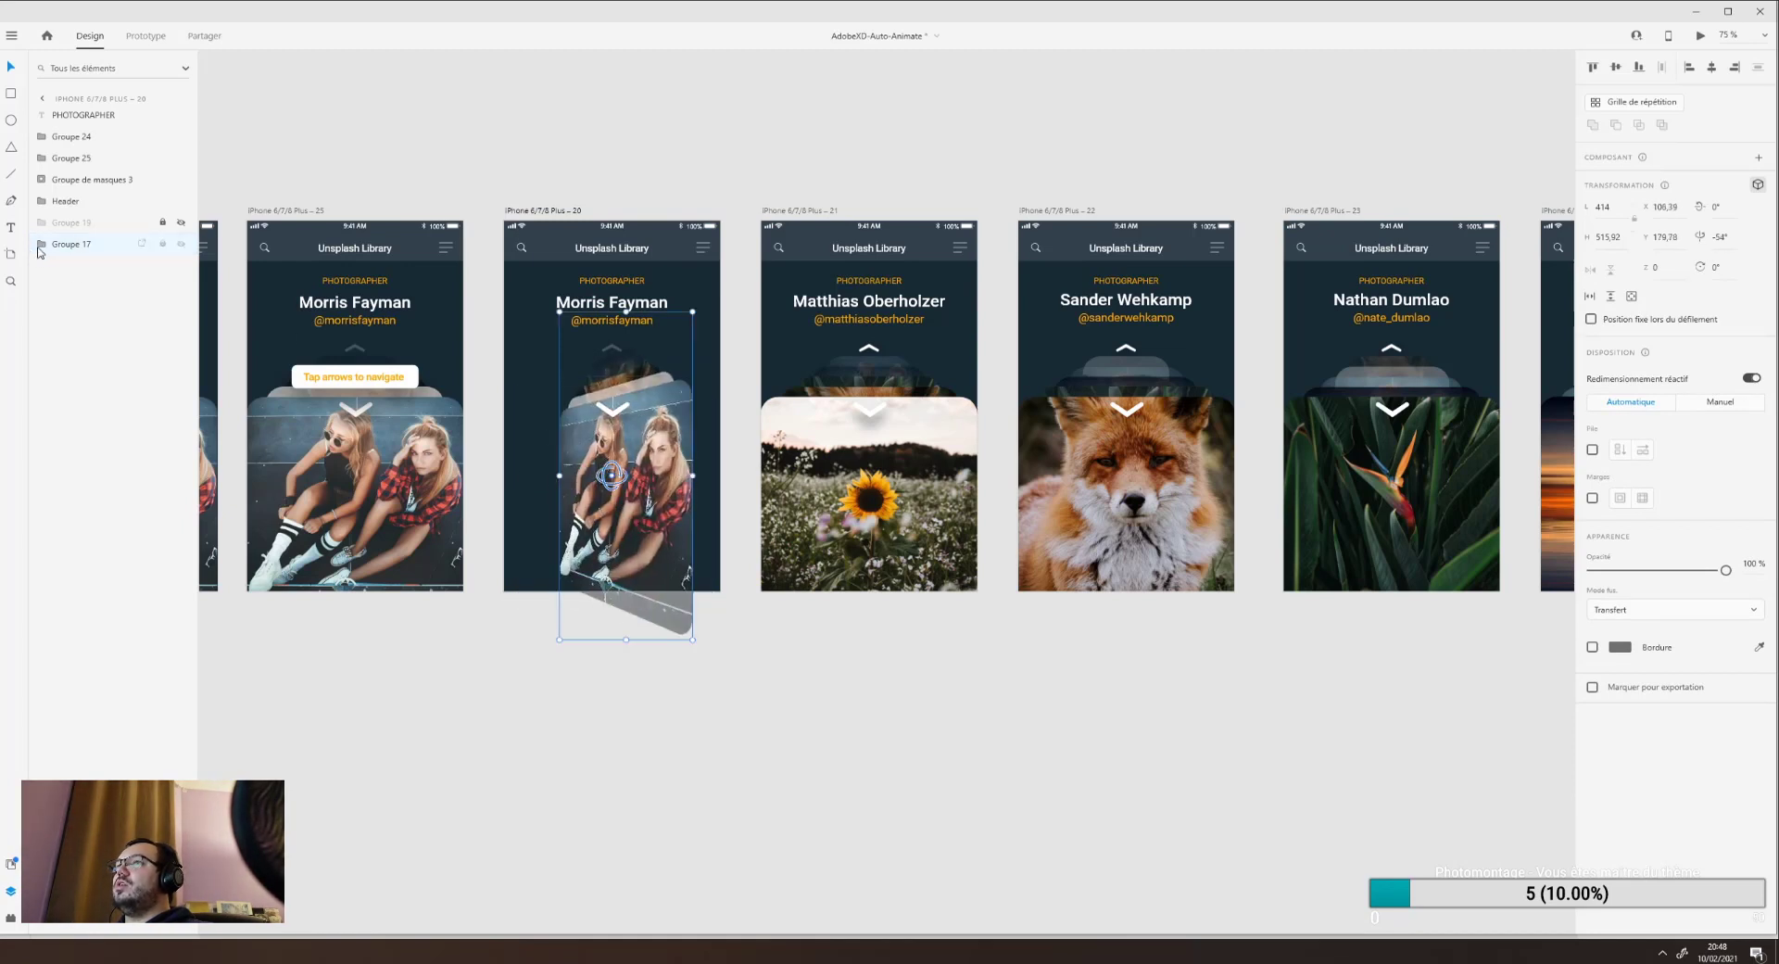
click(41, 244)
click(69, 269)
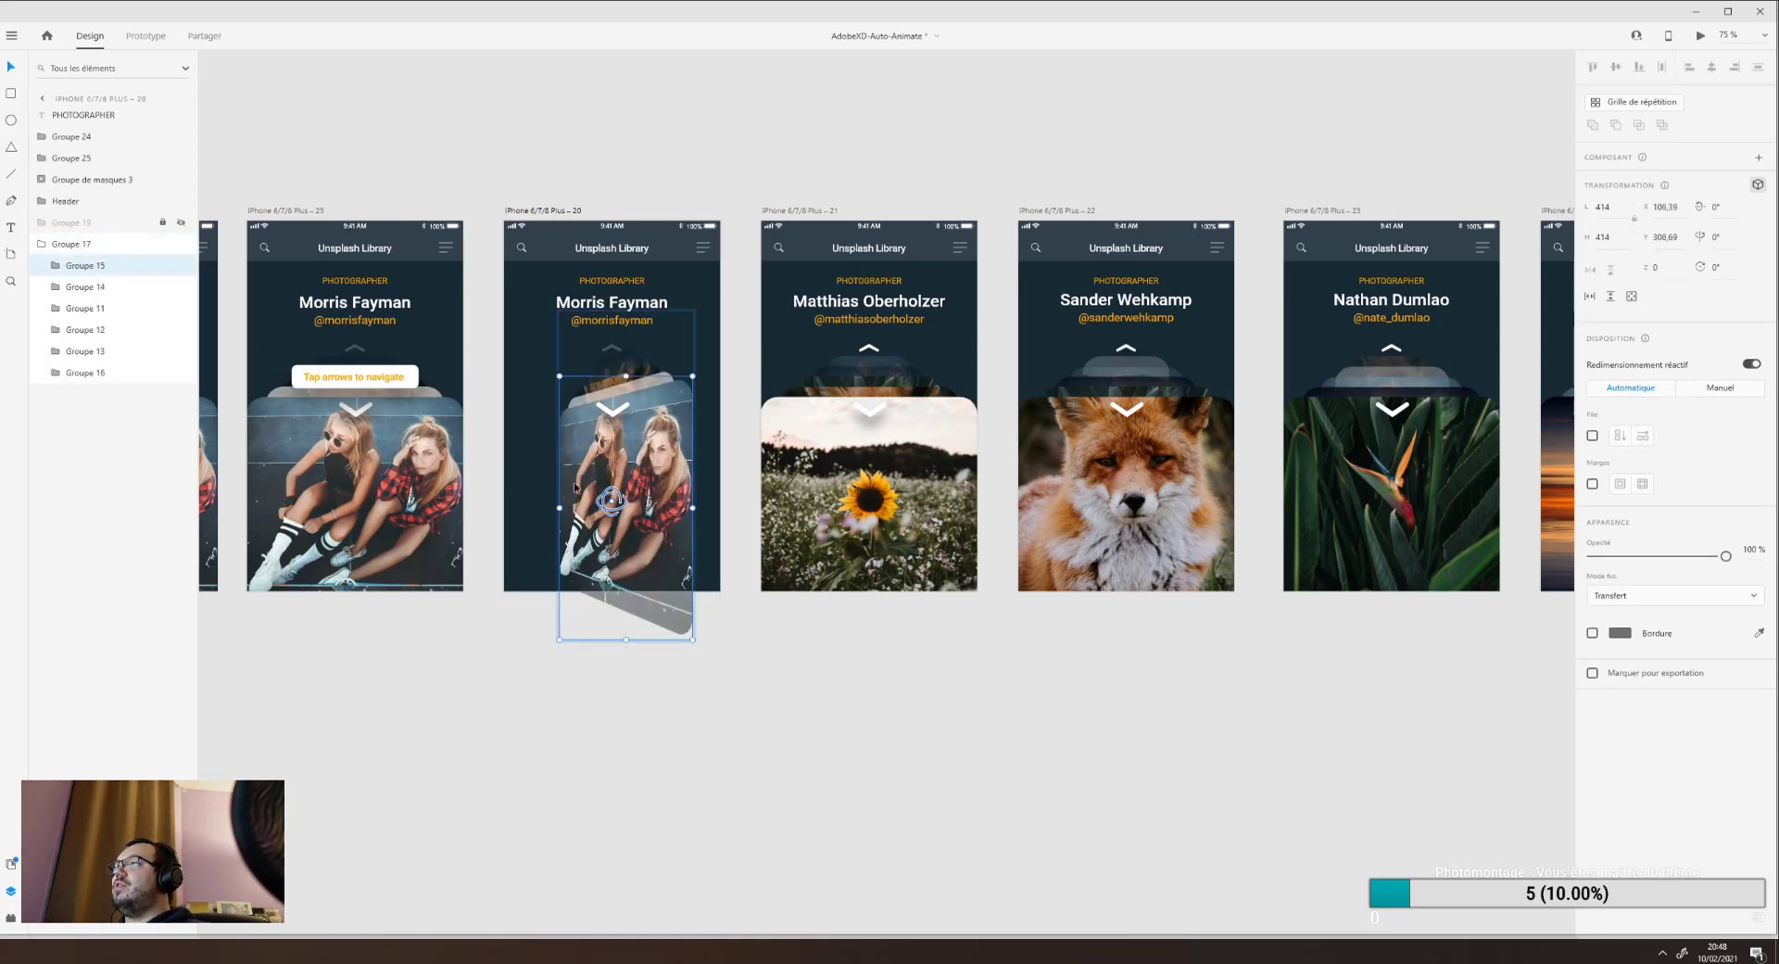
drag(610, 501, 571, 500)
key(ctrl+z)
key(ctrl+z)
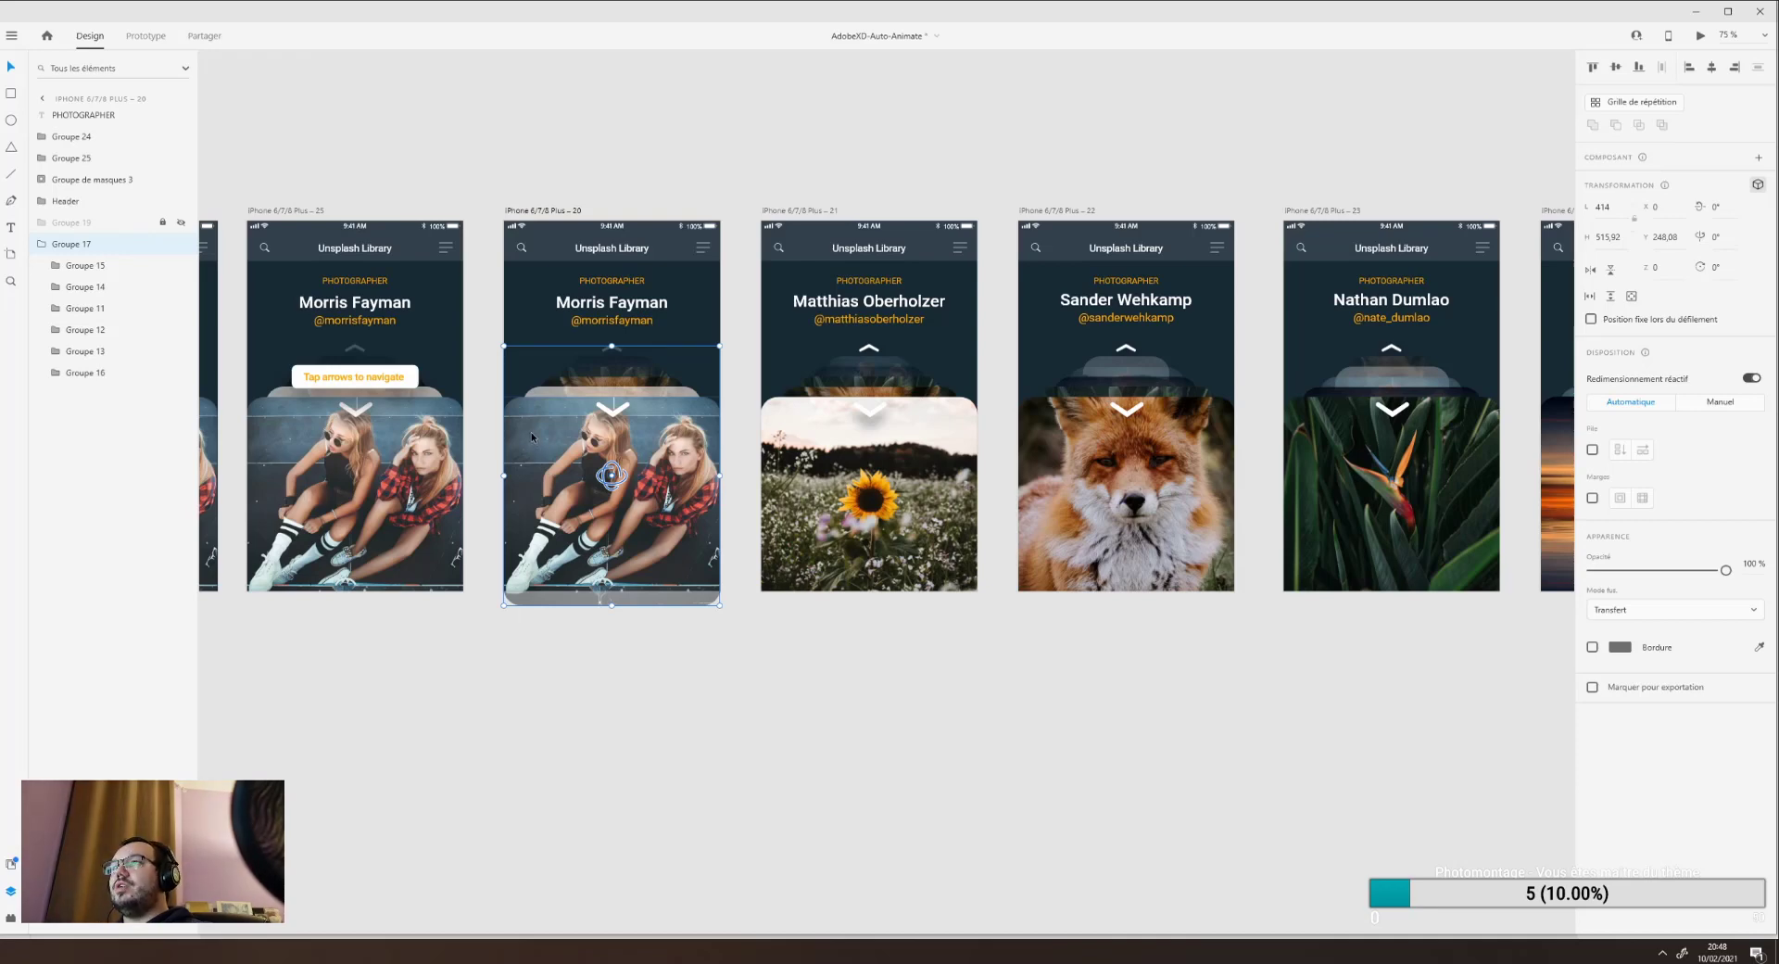
scroll(530, 615, up, 1)
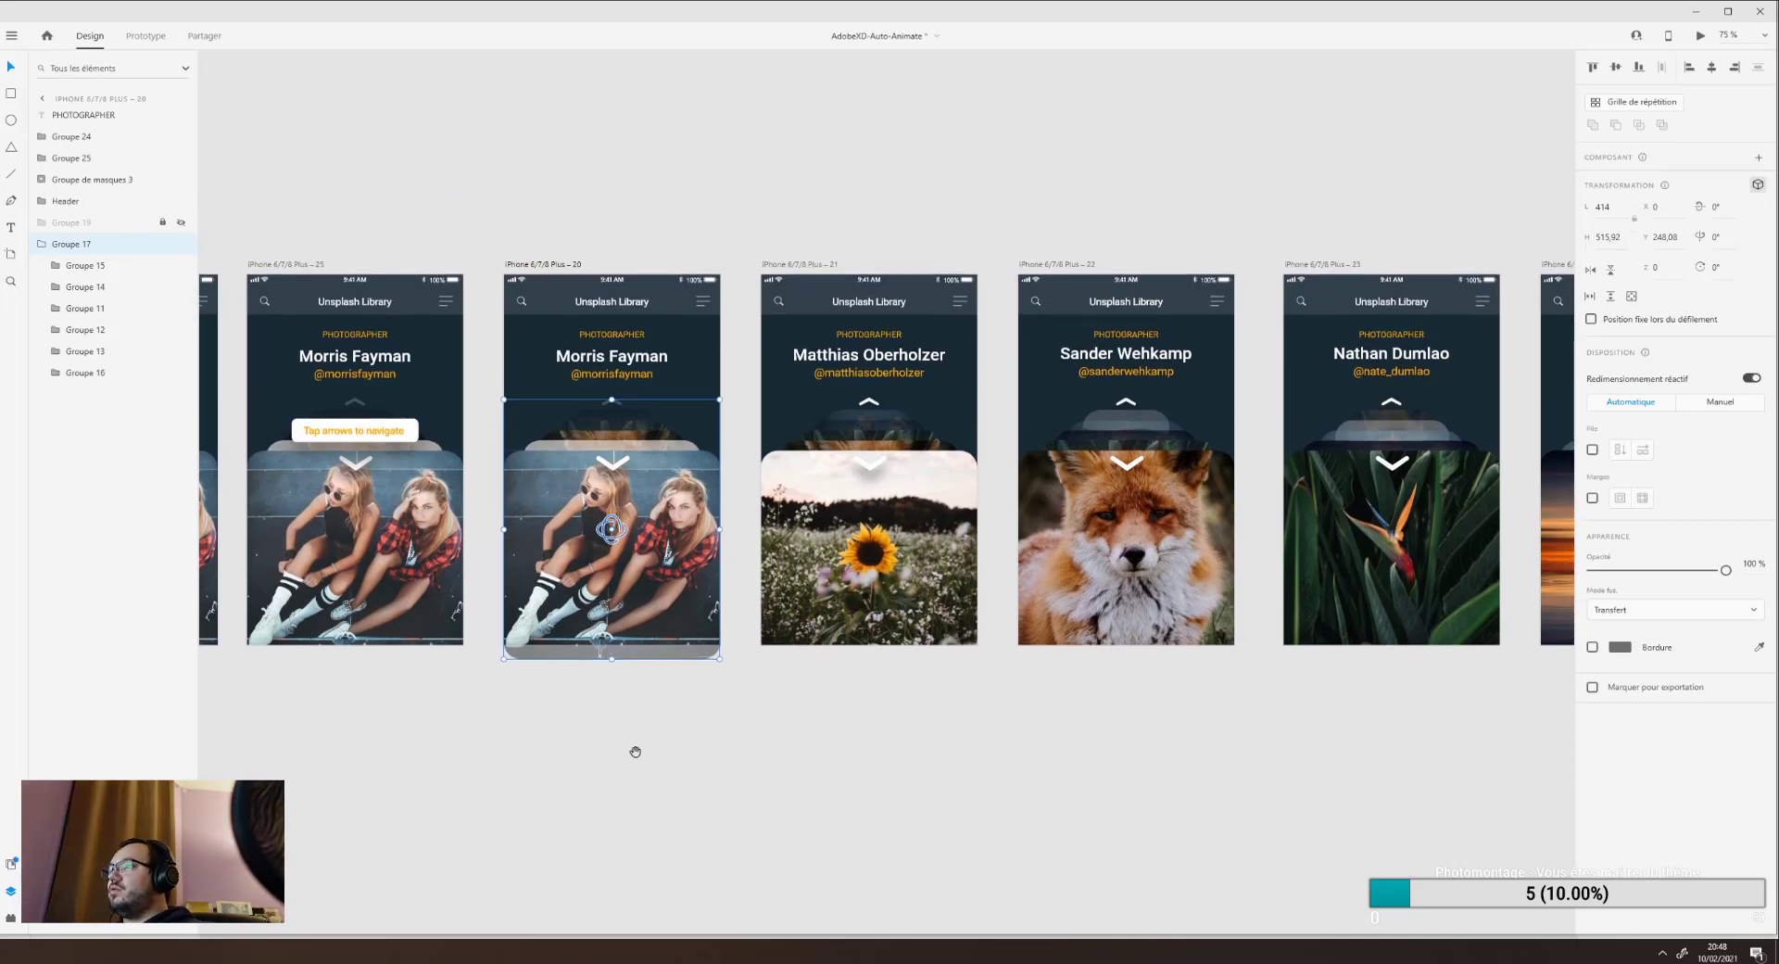
Preview the 4. Effect Slider prototype starting from iPhone 6/7/8 Plus – 41 and move its comparison slider across the image.
scroll(636, 751, right, 5)
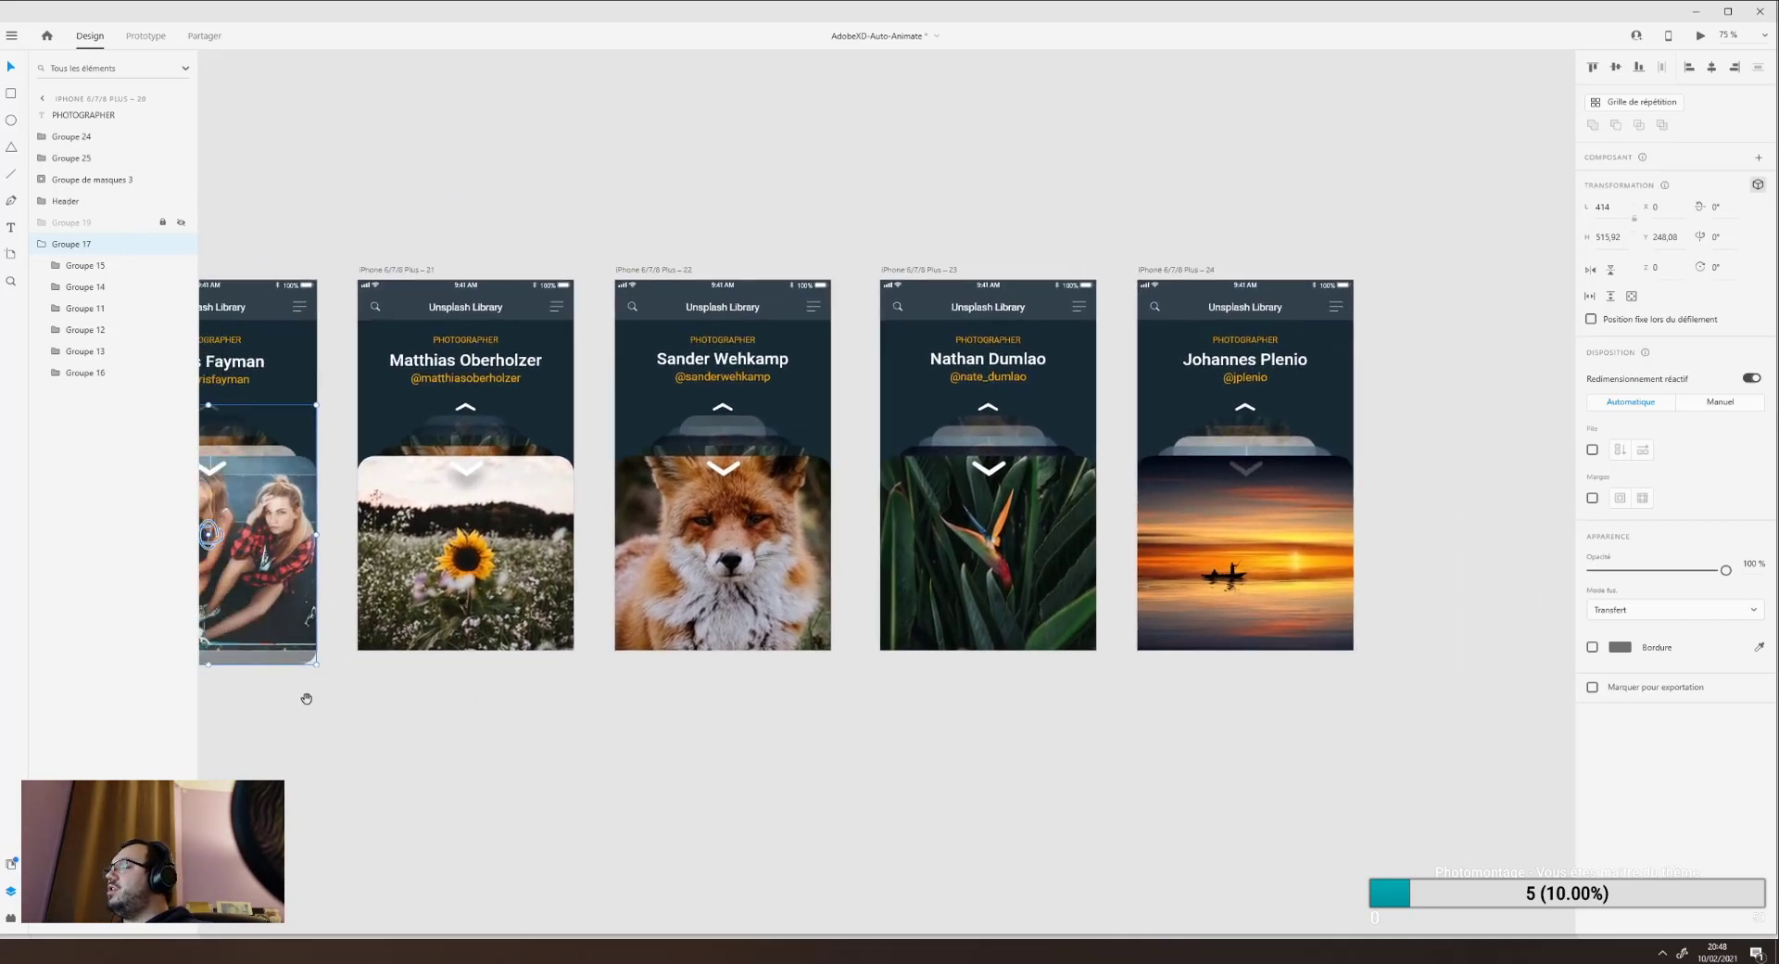
scroll(377, 715, left, 5)
scroll(766, 694, down, 4)
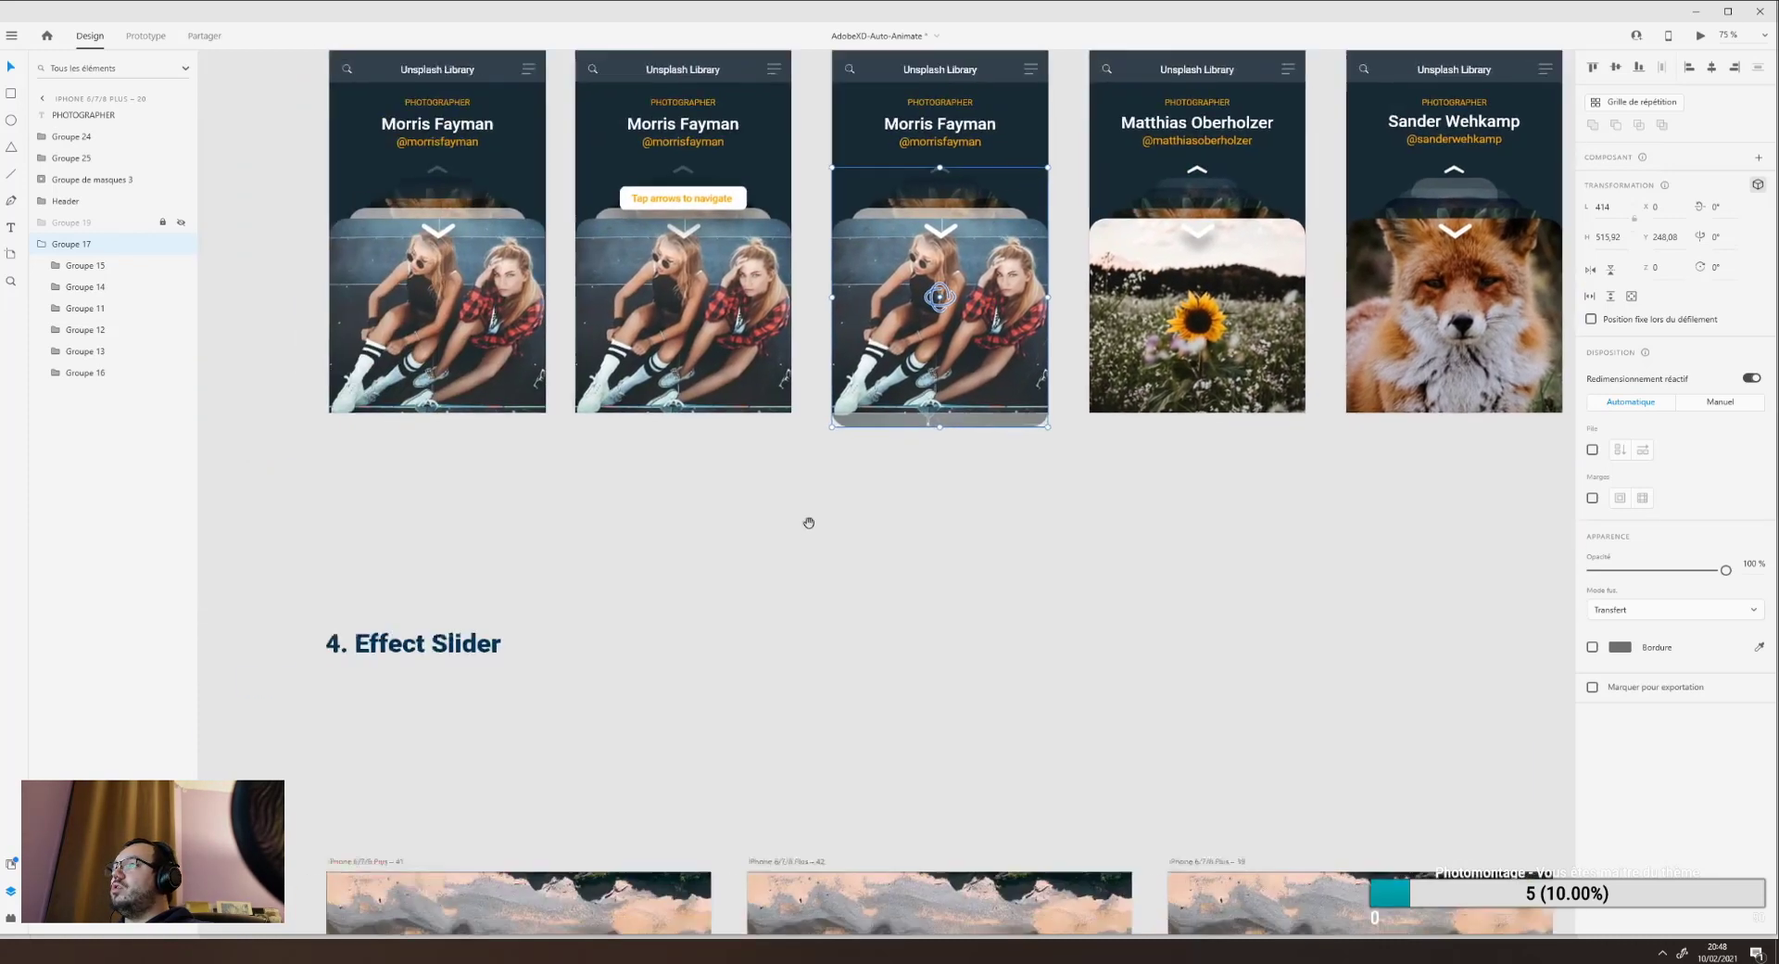
scroll(727, 520, down, 5)
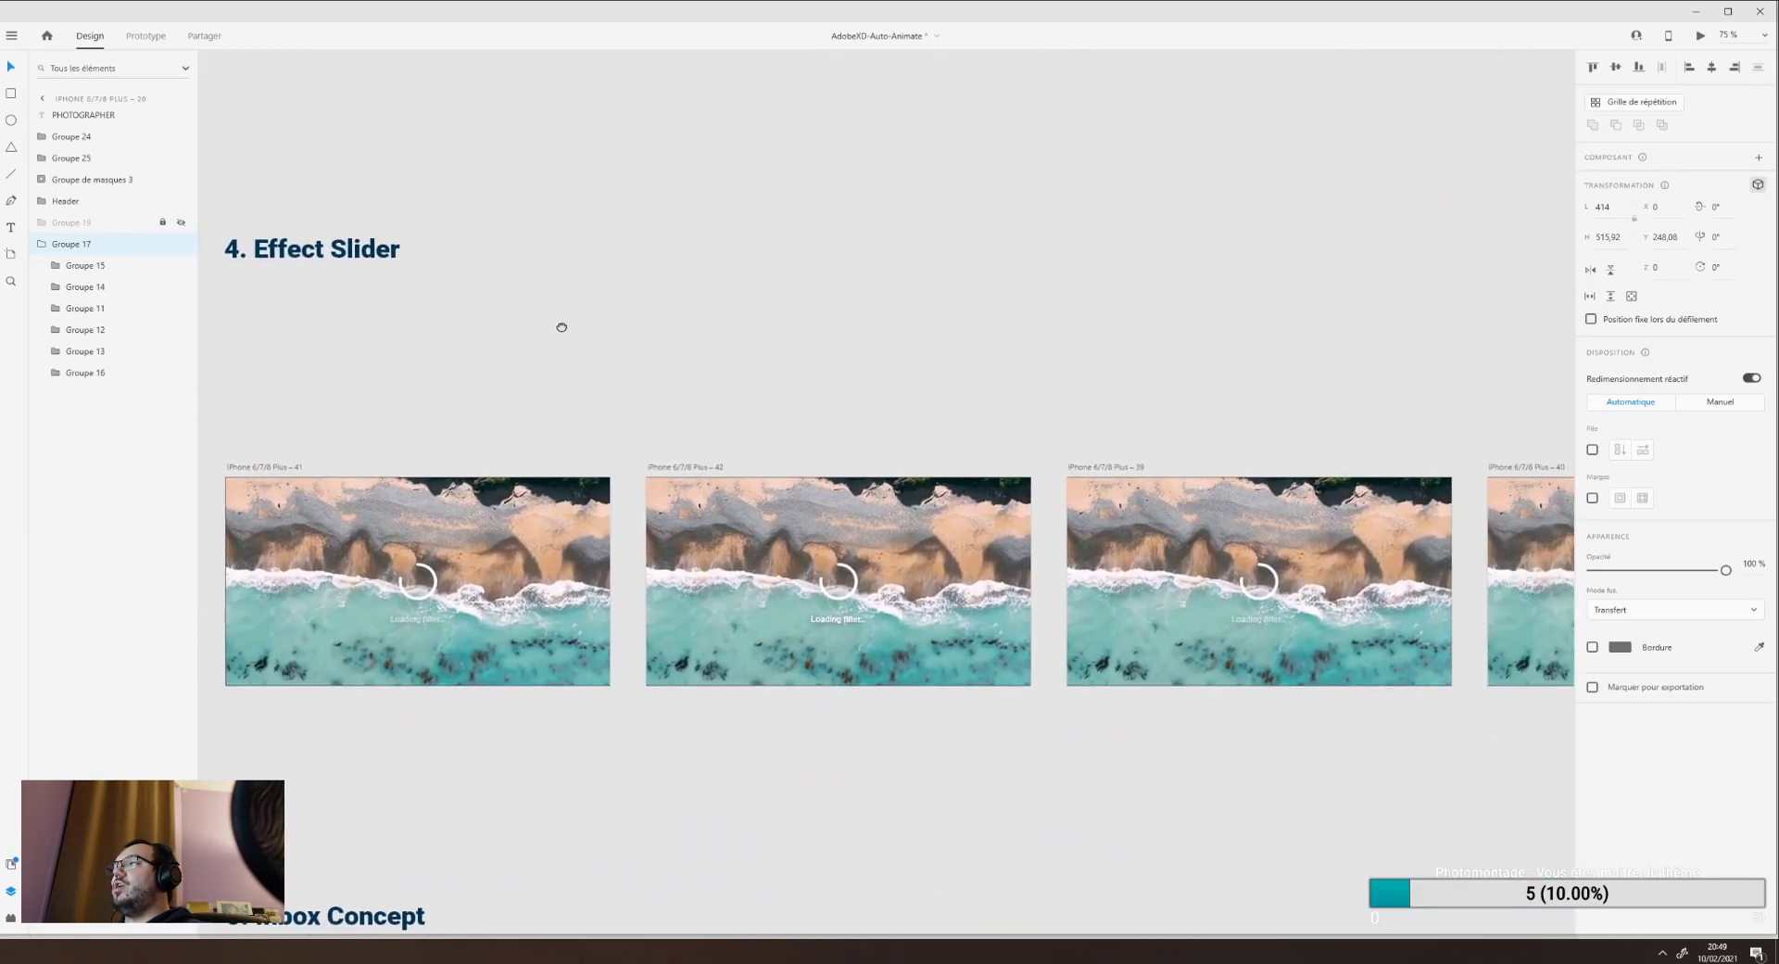
click(277, 467)
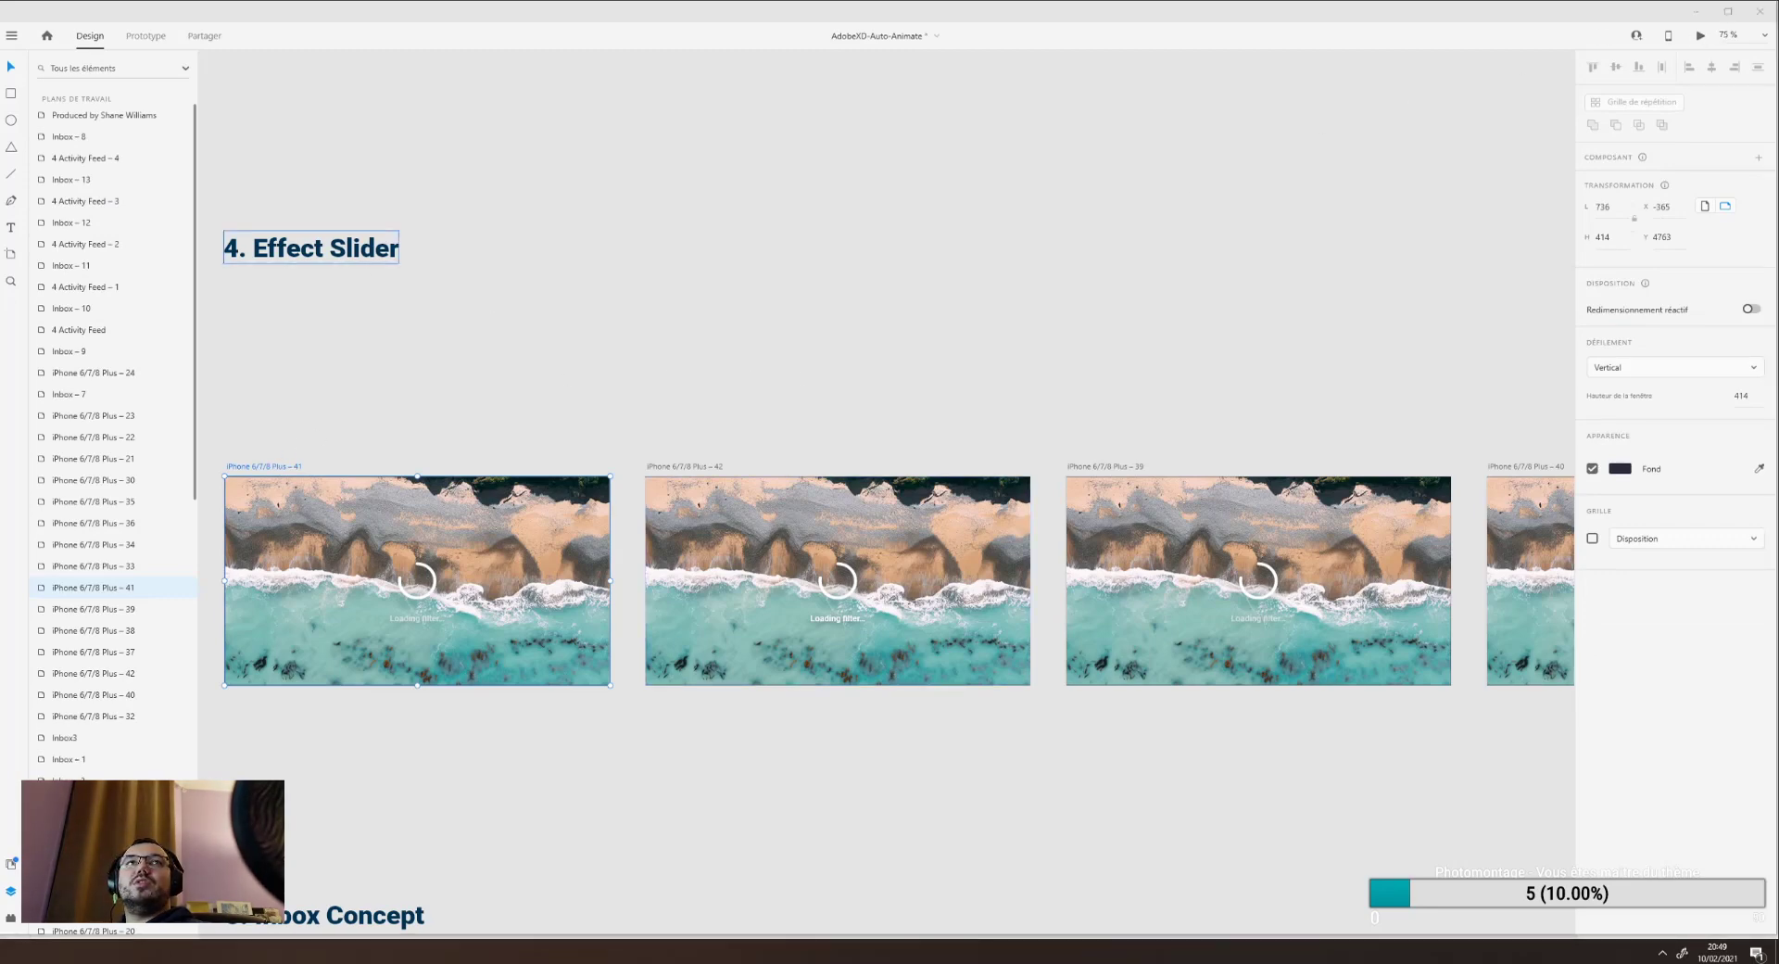
drag(0, 242, 732, 78)
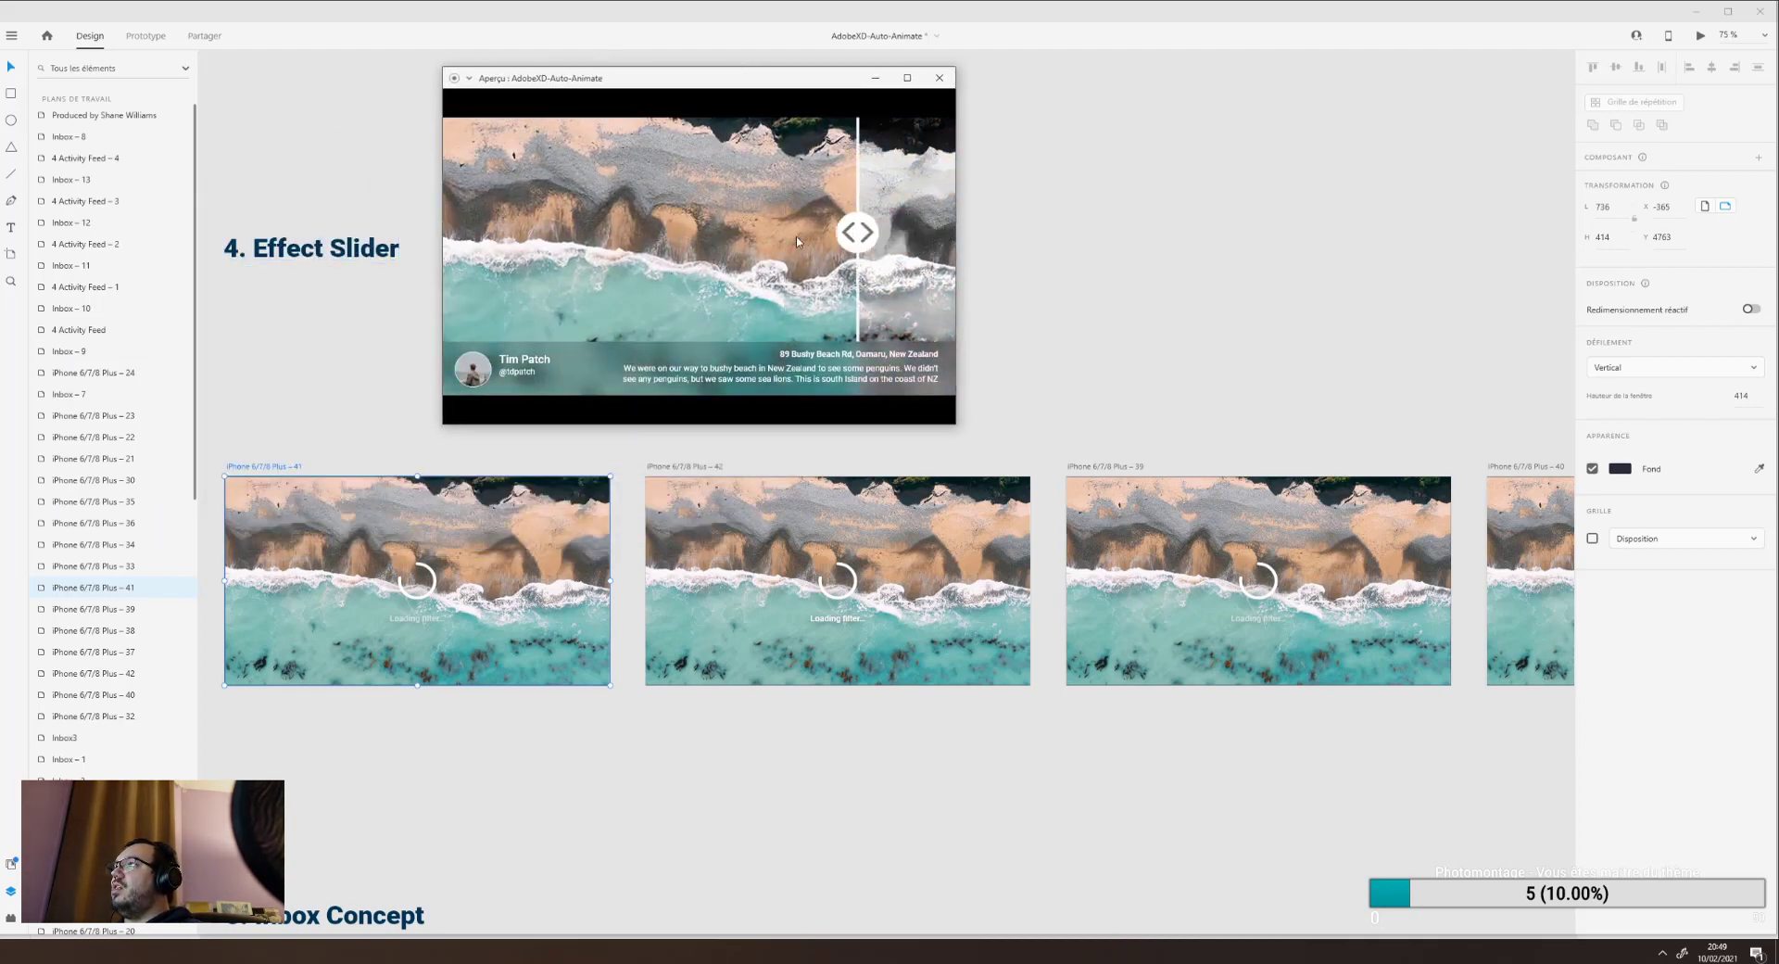
drag(557, 243, 938, 243)
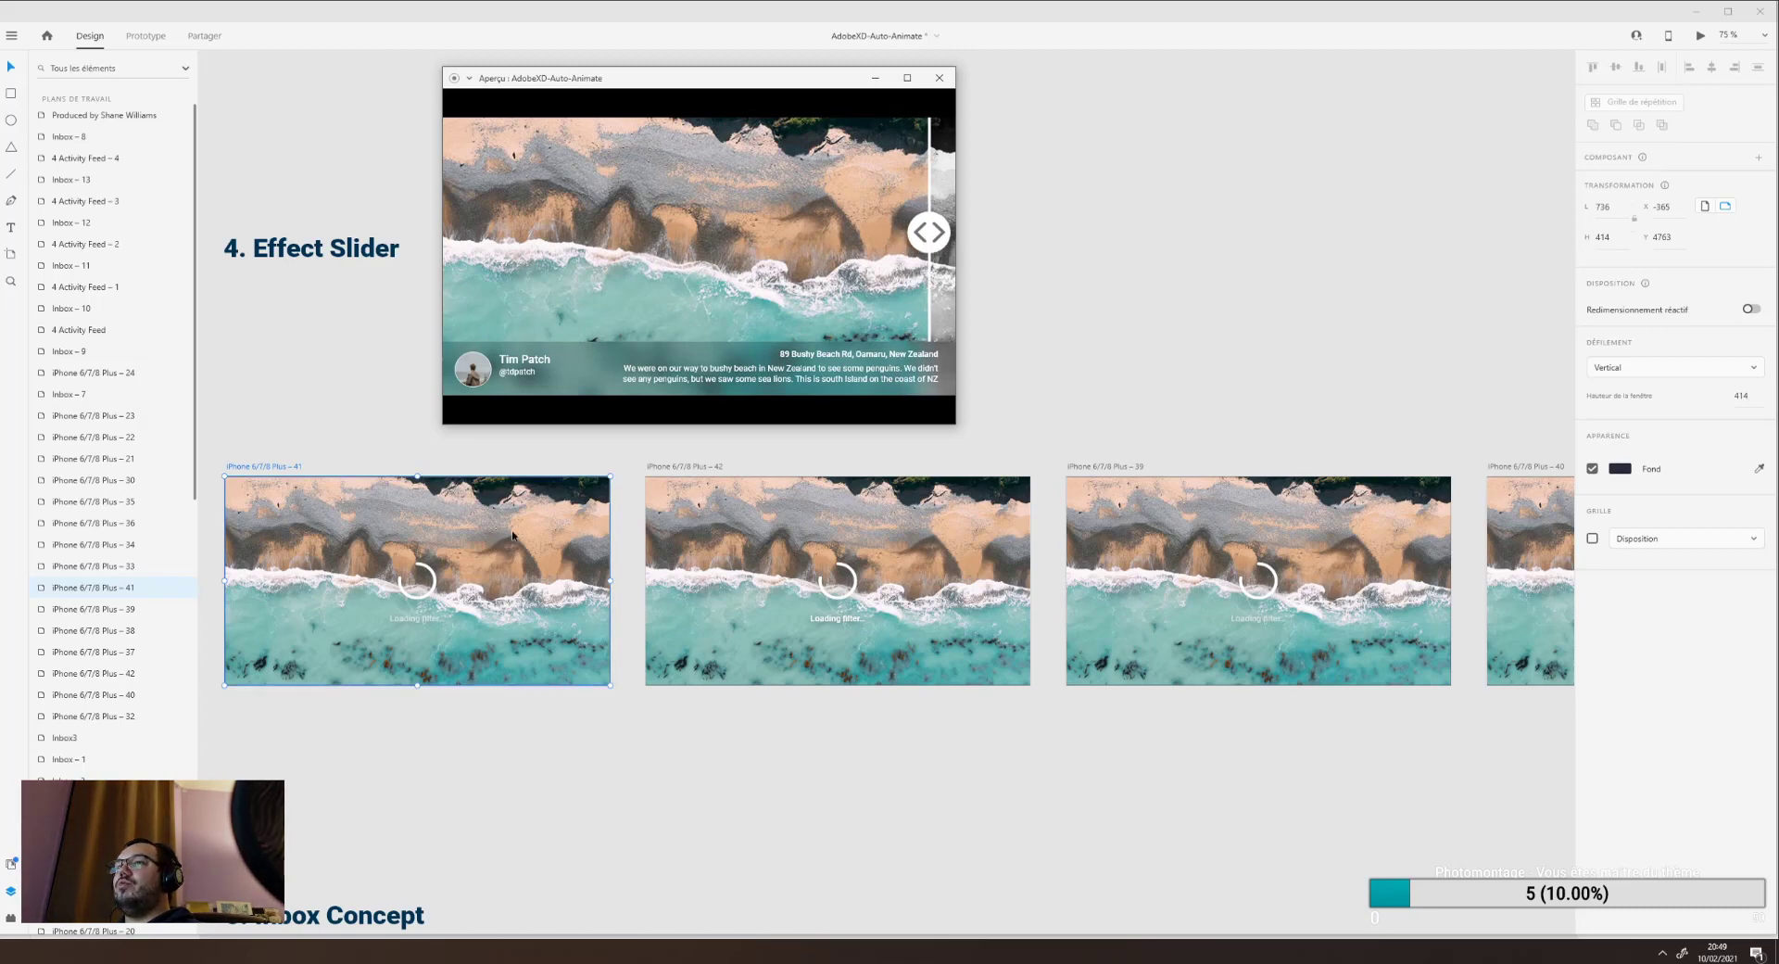
click(1700, 38)
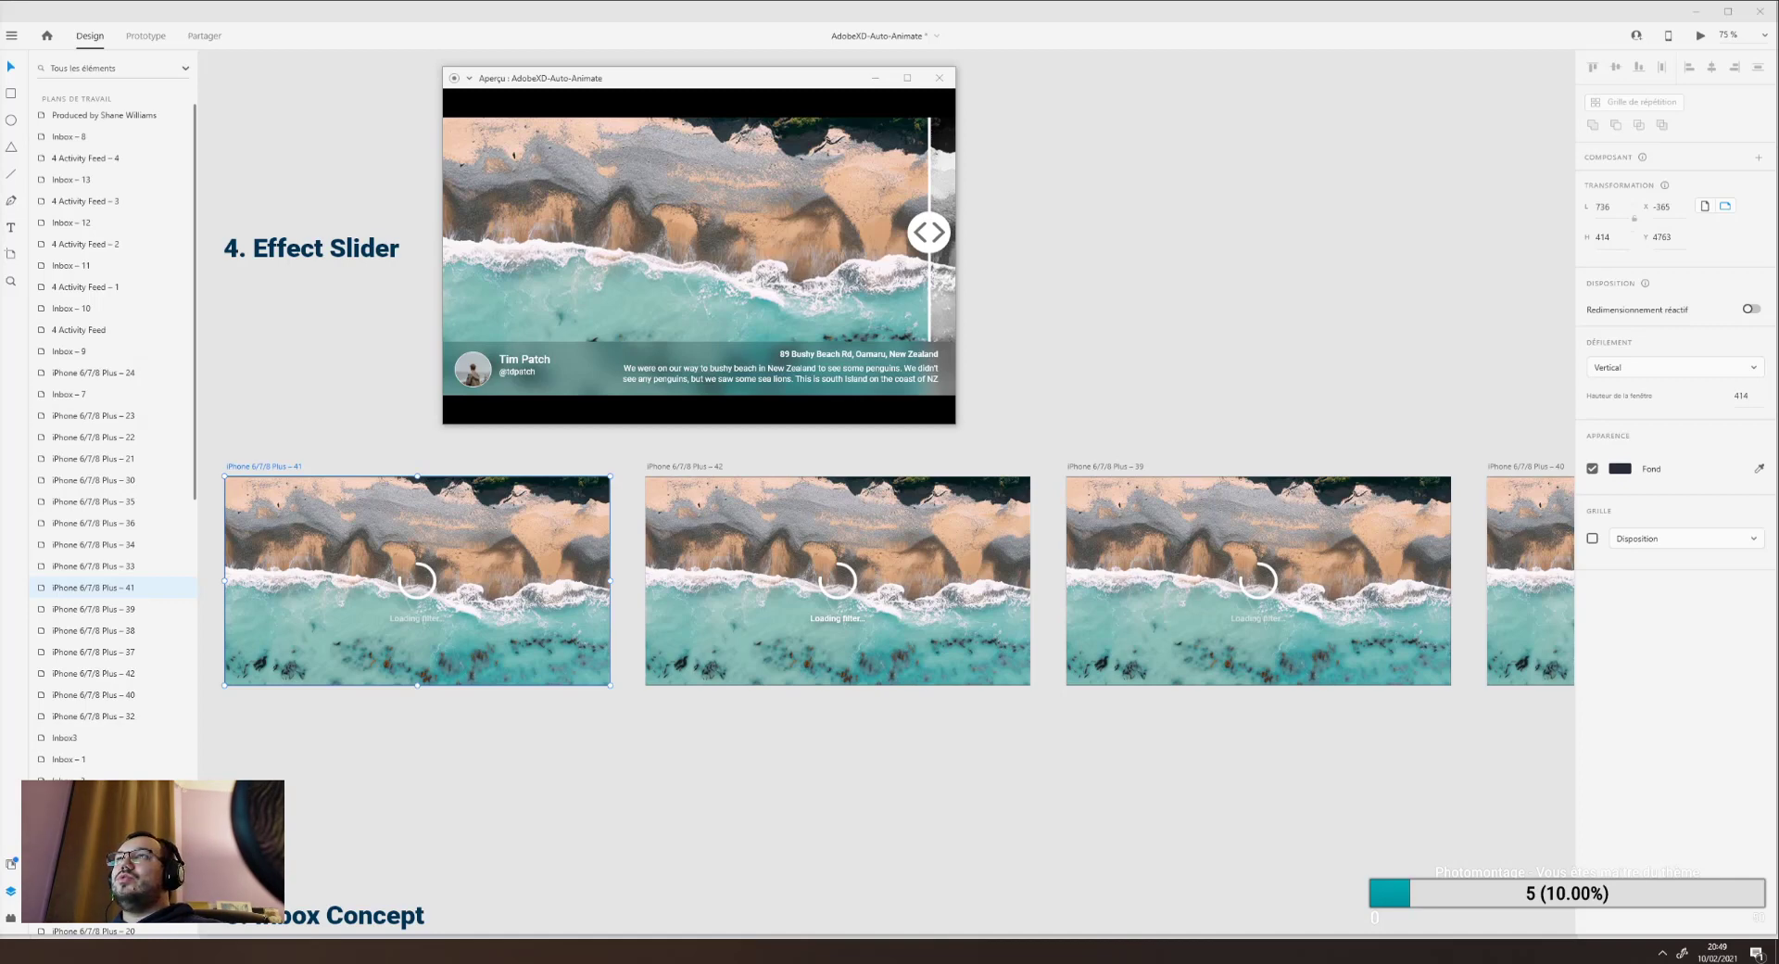
Close the preview and turn off 3D transforms for Ellipse 9, the loading ring on iPhone 6/7/8 Plus – 41.
click(337, 377)
drag(392, 337, 263, 268)
drag(364, 481, 395, 481)
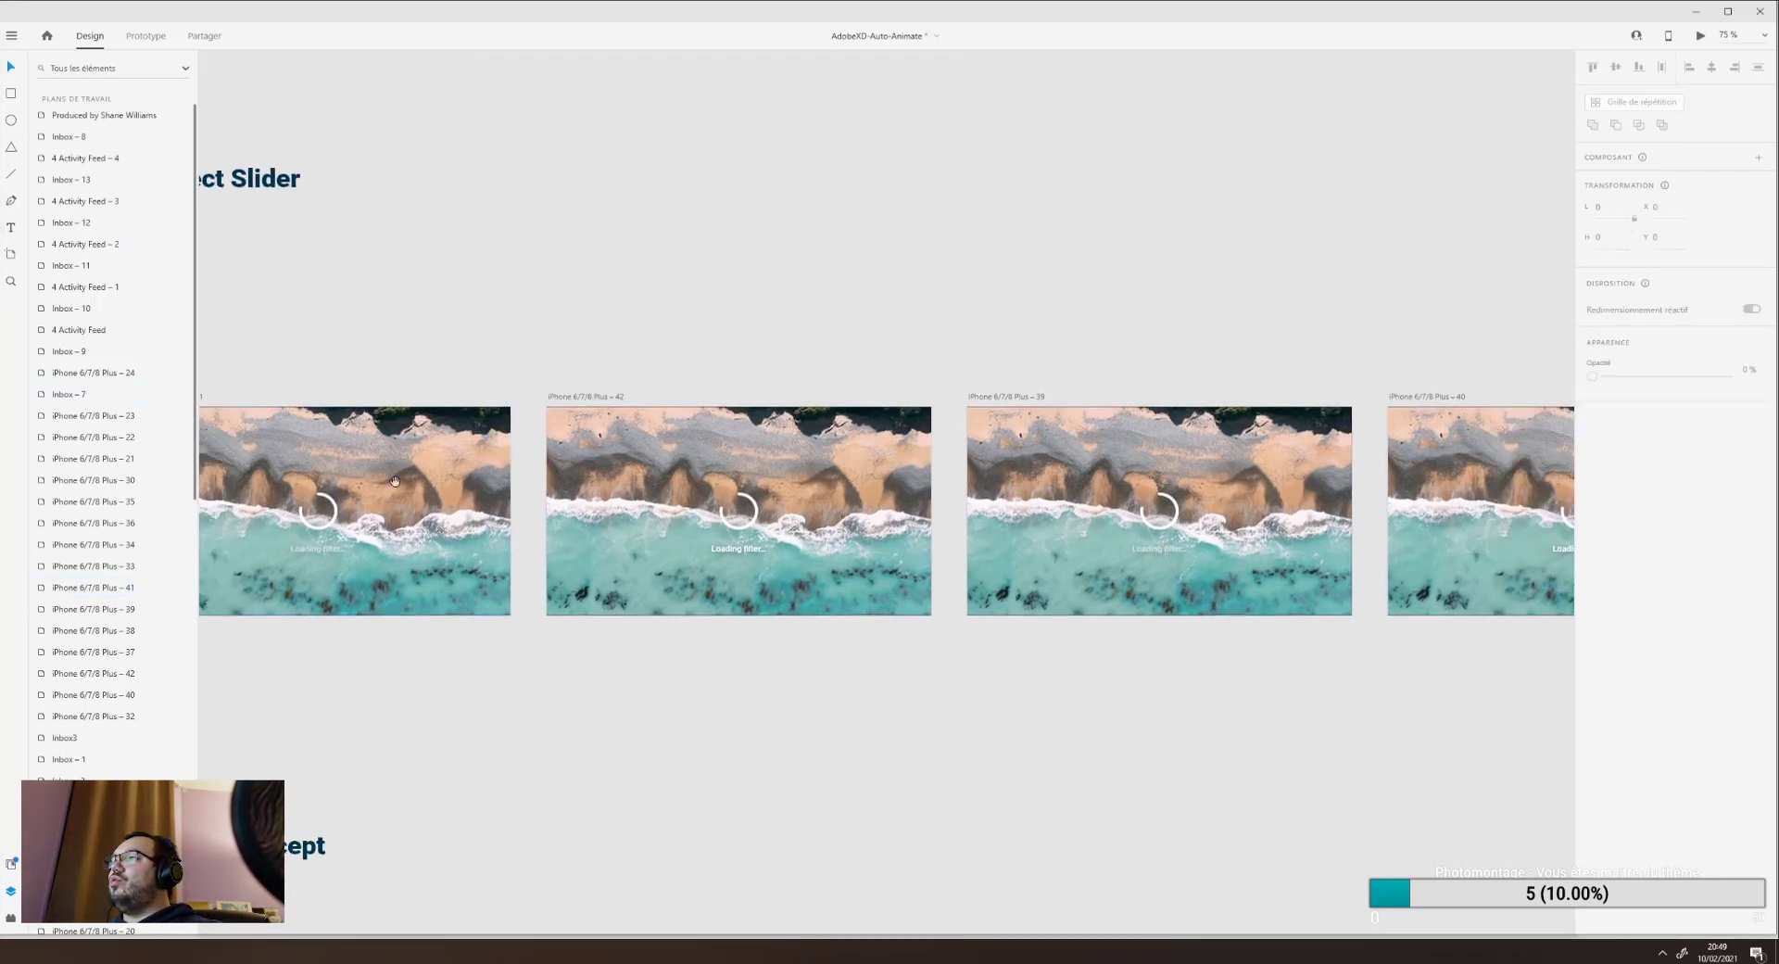
click(329, 530)
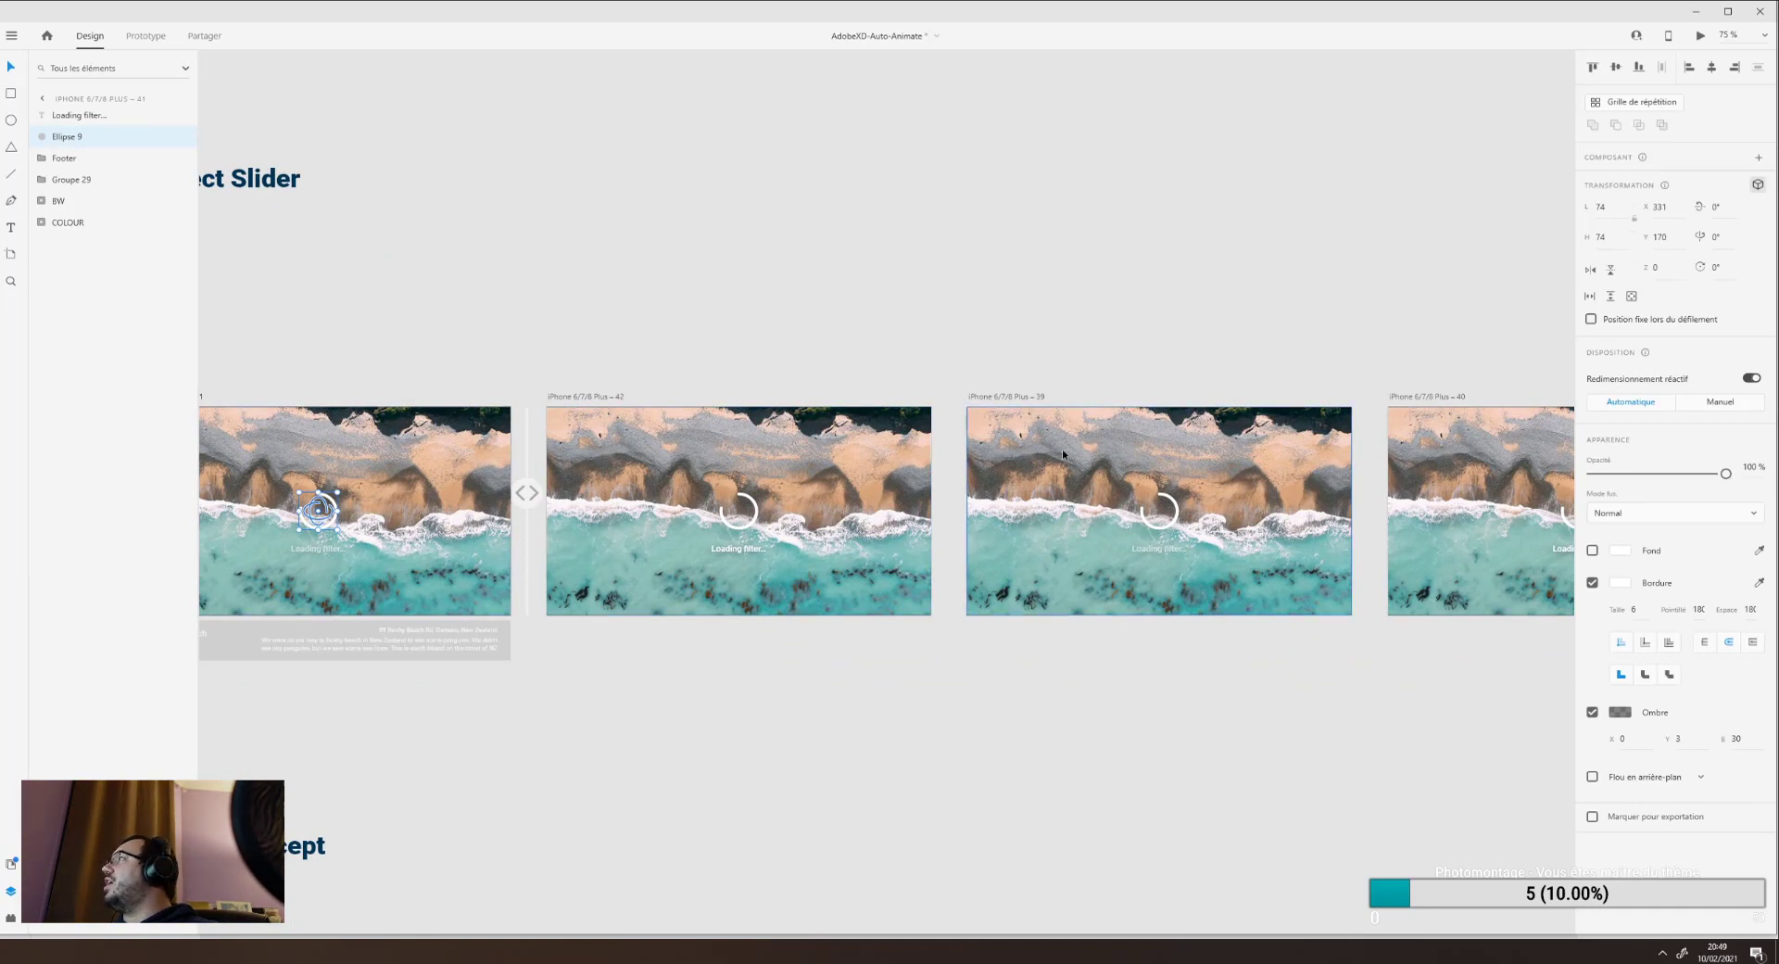
click(1759, 185)
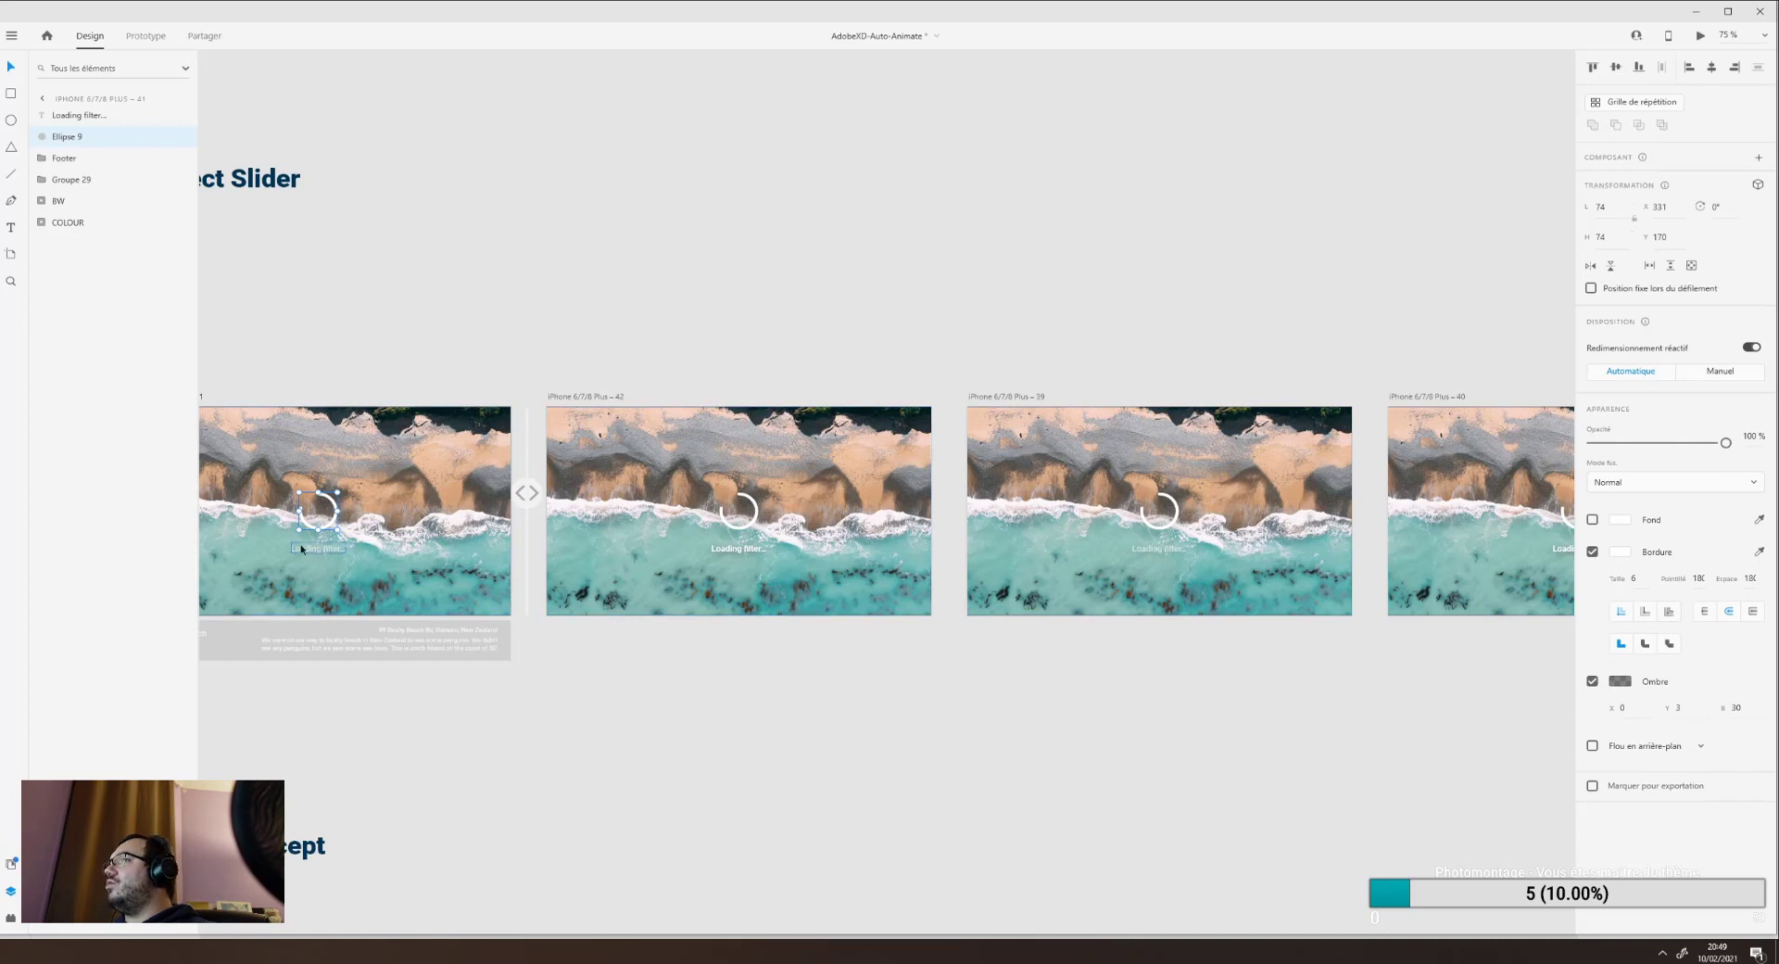
Compare the transform settings of the loading ring on iPhone 6/7/8 Plus – 41 and – 42, and view the neighbouring loading artboards.
drag(408, 301, 488, 270)
click(817, 482)
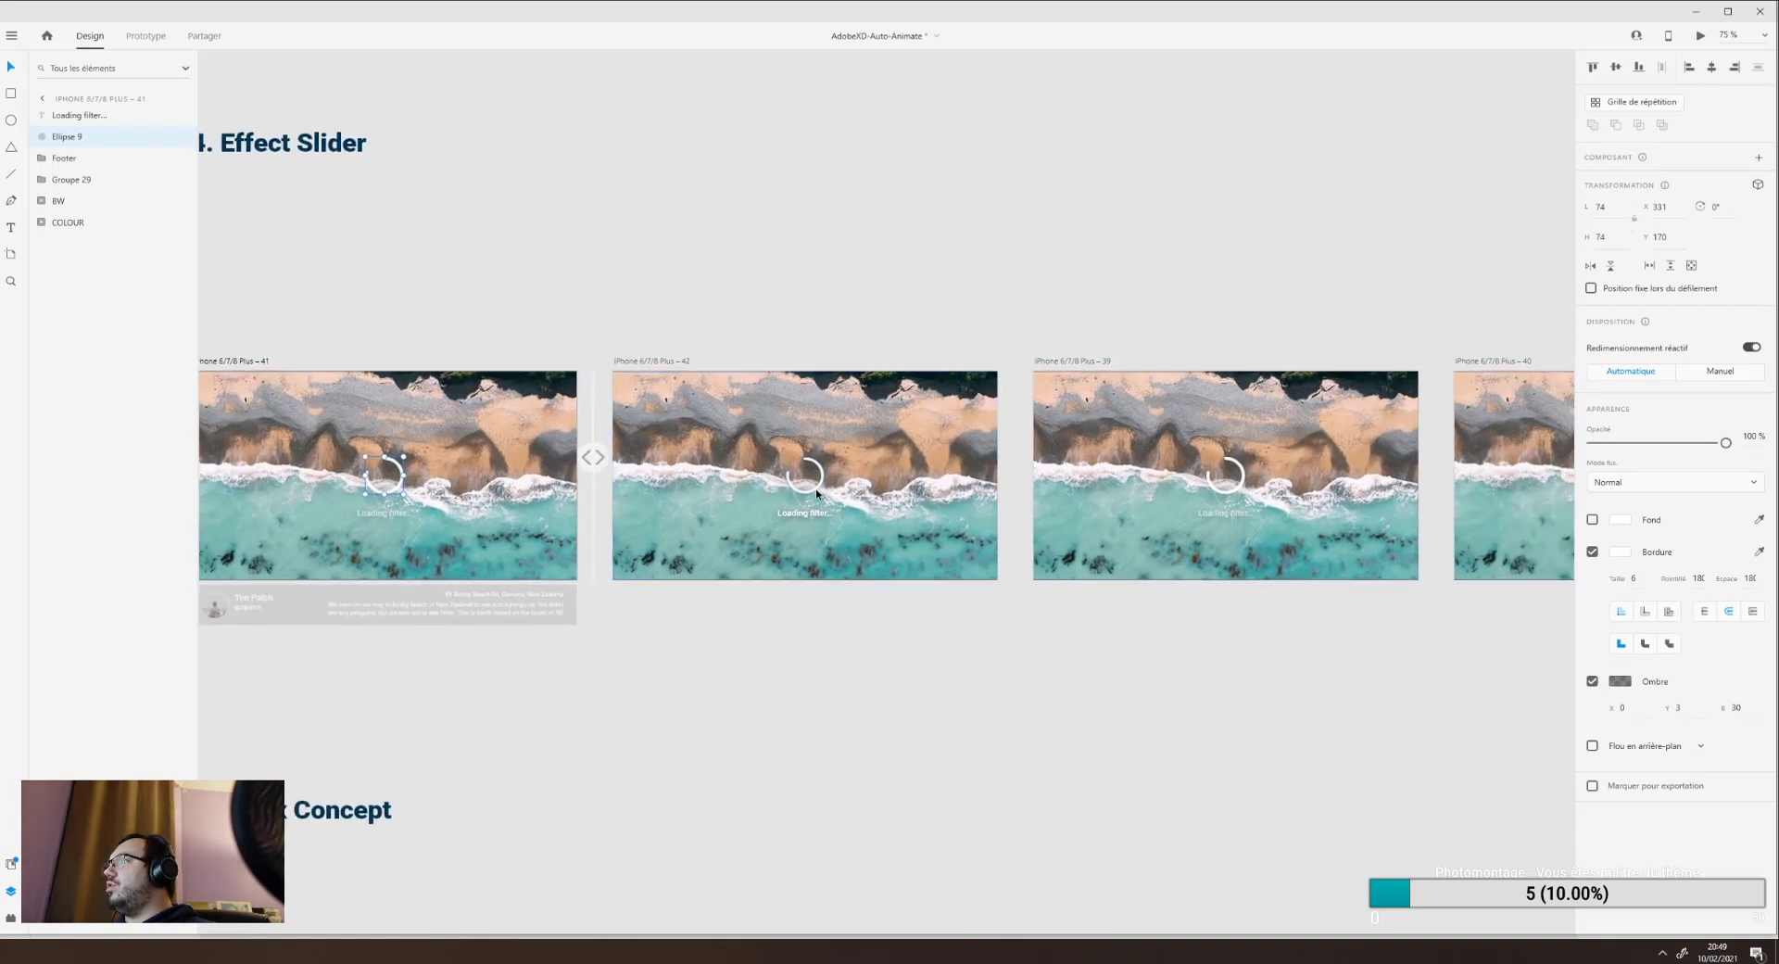
click(385, 496)
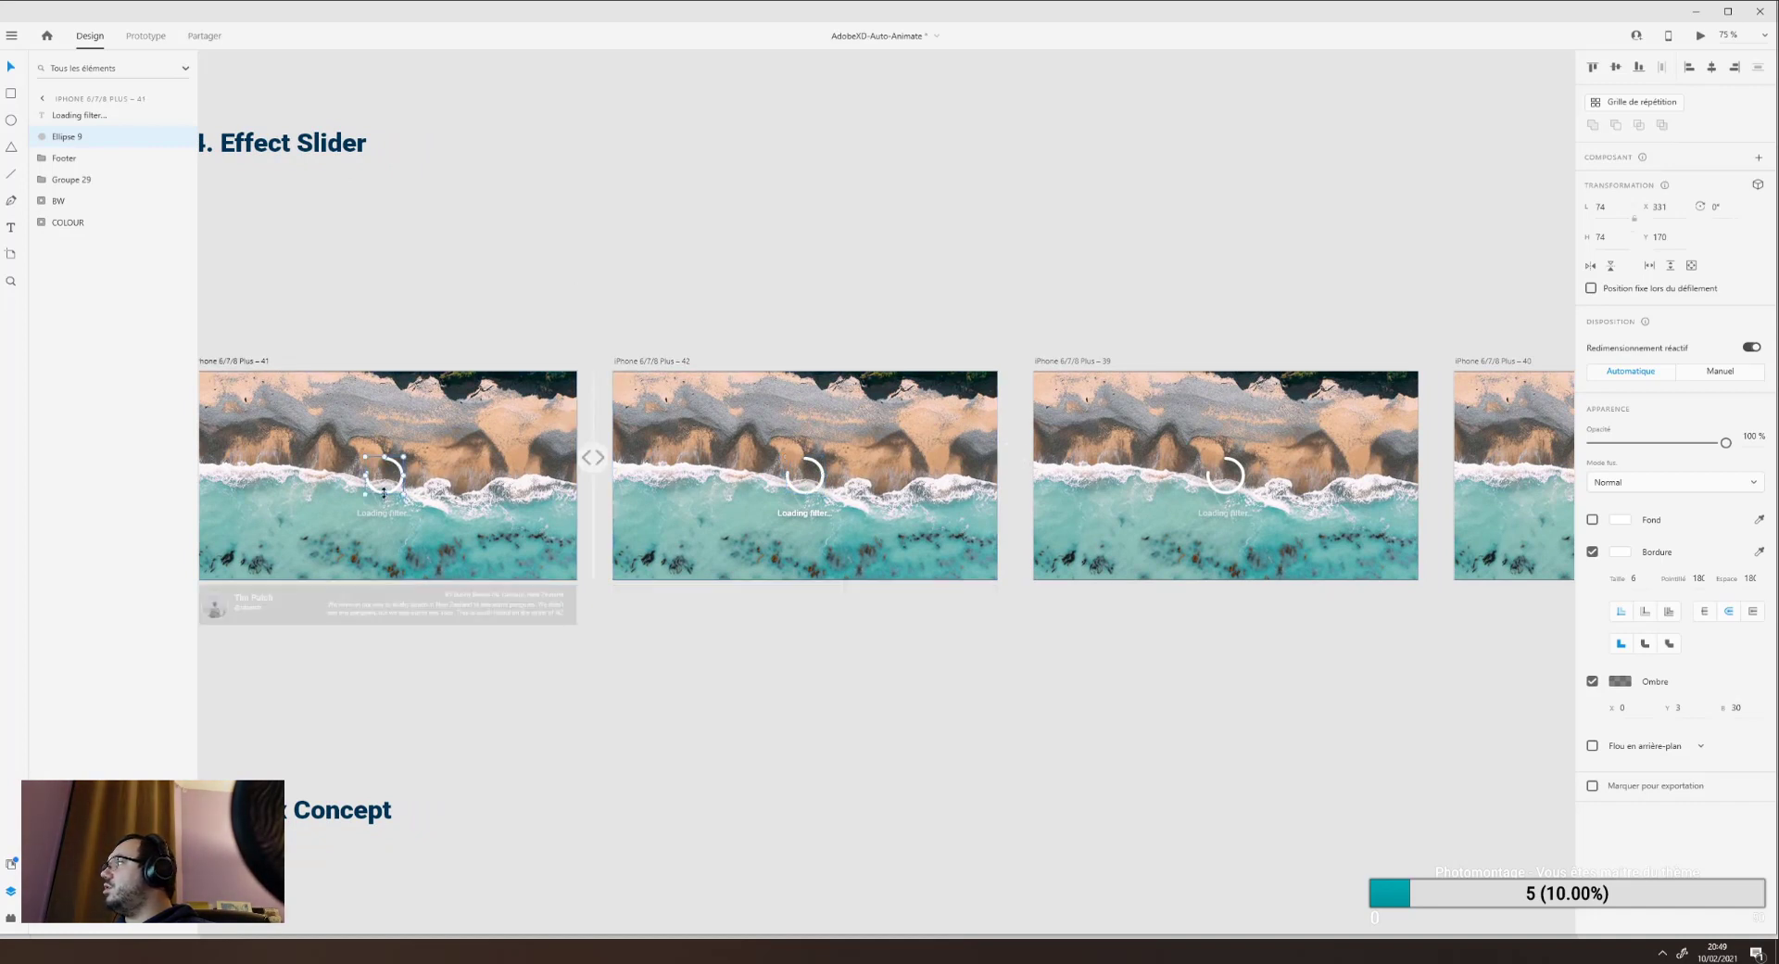
click(805, 477)
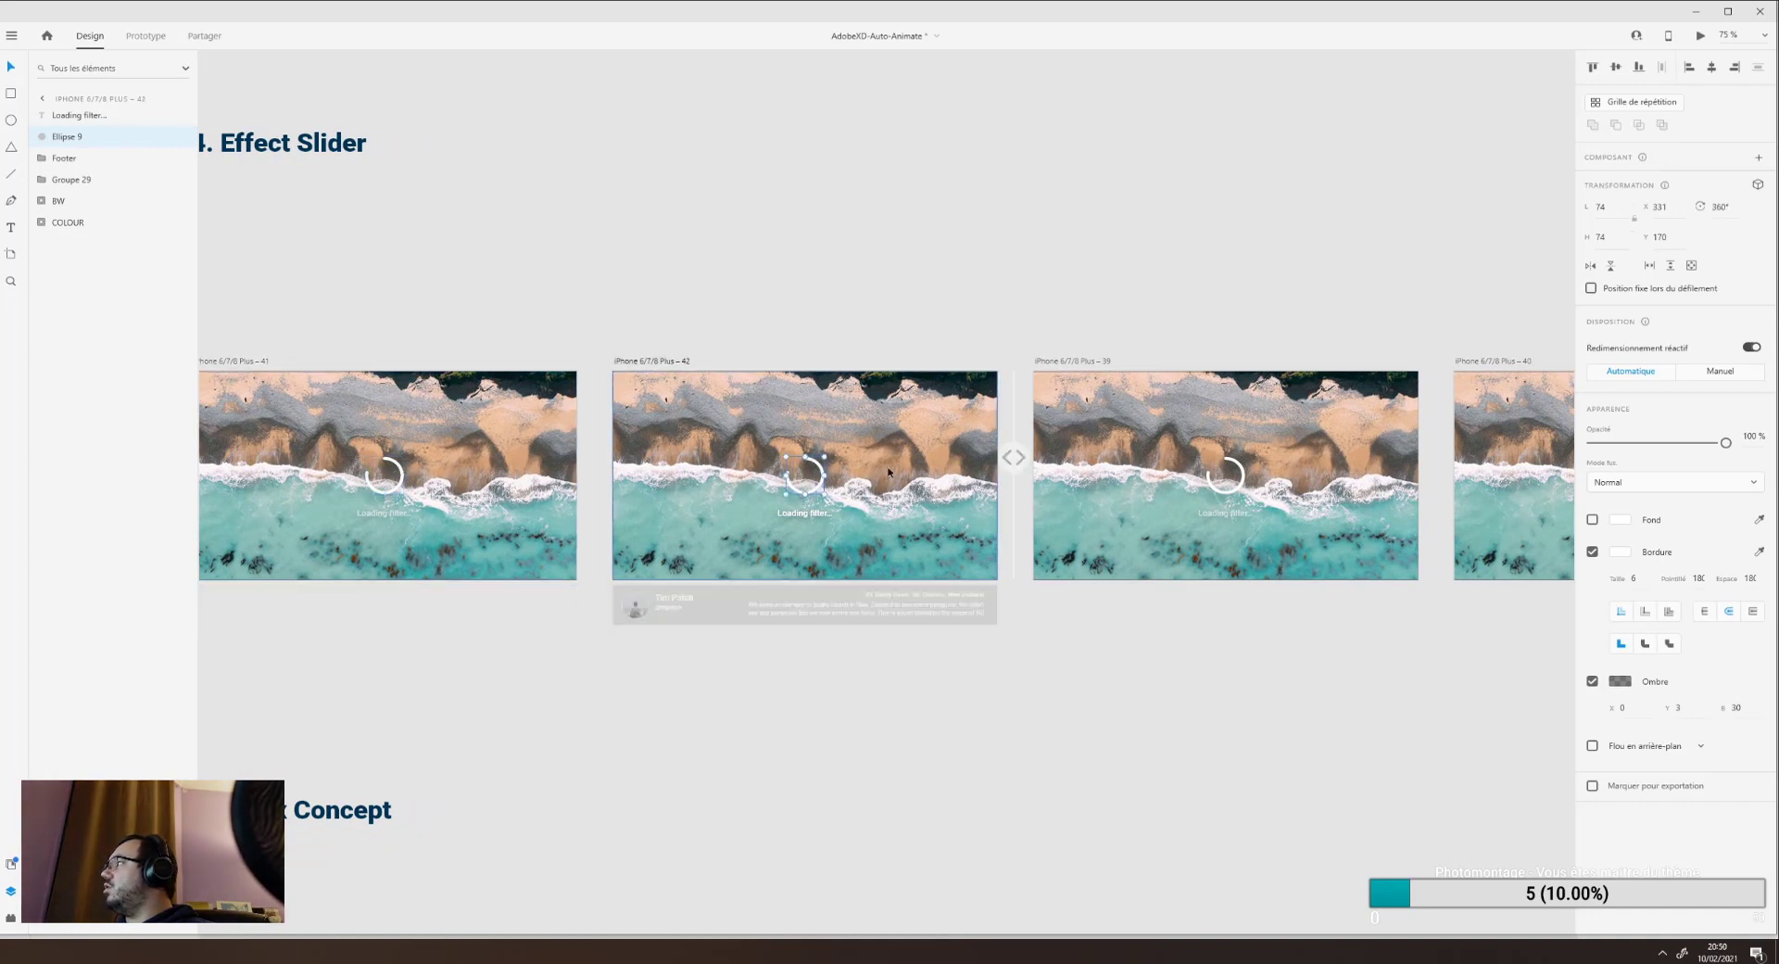
scroll(798, 315, right, 10)
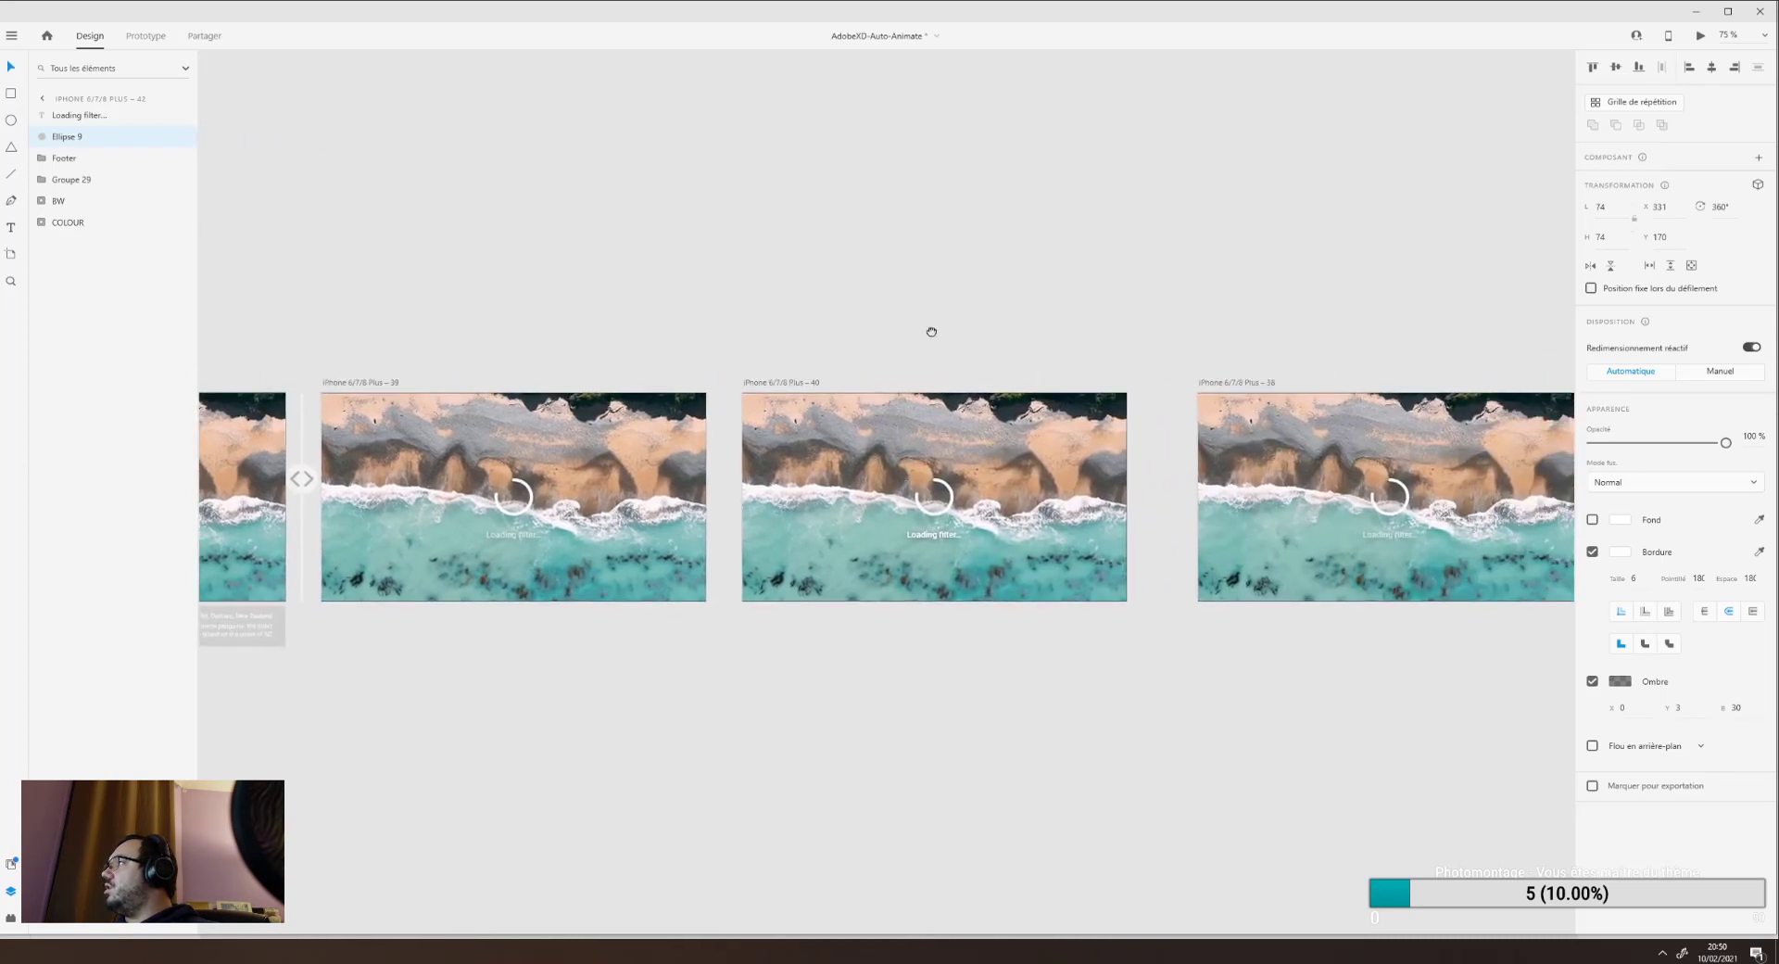
mouse_move(932, 331)
mouse_down()
mouse_move(873, 286)
mouse_move(602, 291)
mouse_move(963, 300)
mouse_move(920, 325)
mouse_up()
In Prototype mode, inspect the interaction linking iPhone 6/7/8 Plus – 42 to iPhone 6/7/8 Plus – 39.
click(139, 38)
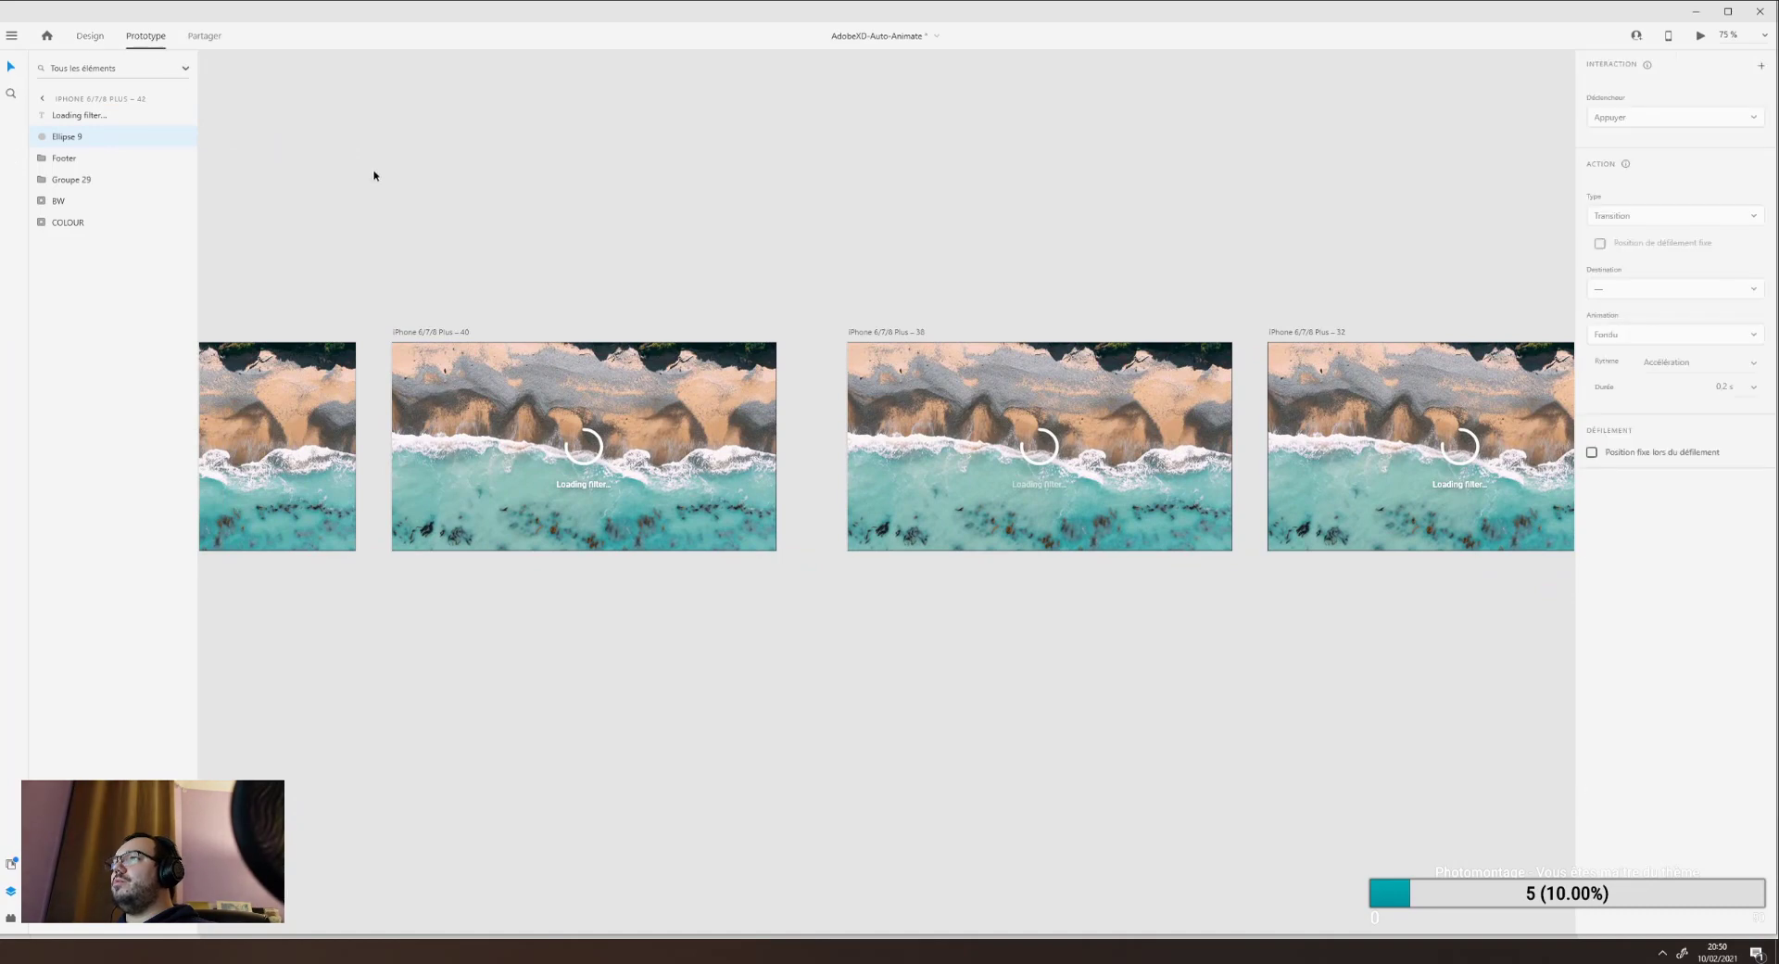
scroll(743, 266, left, 5)
click(607, 452)
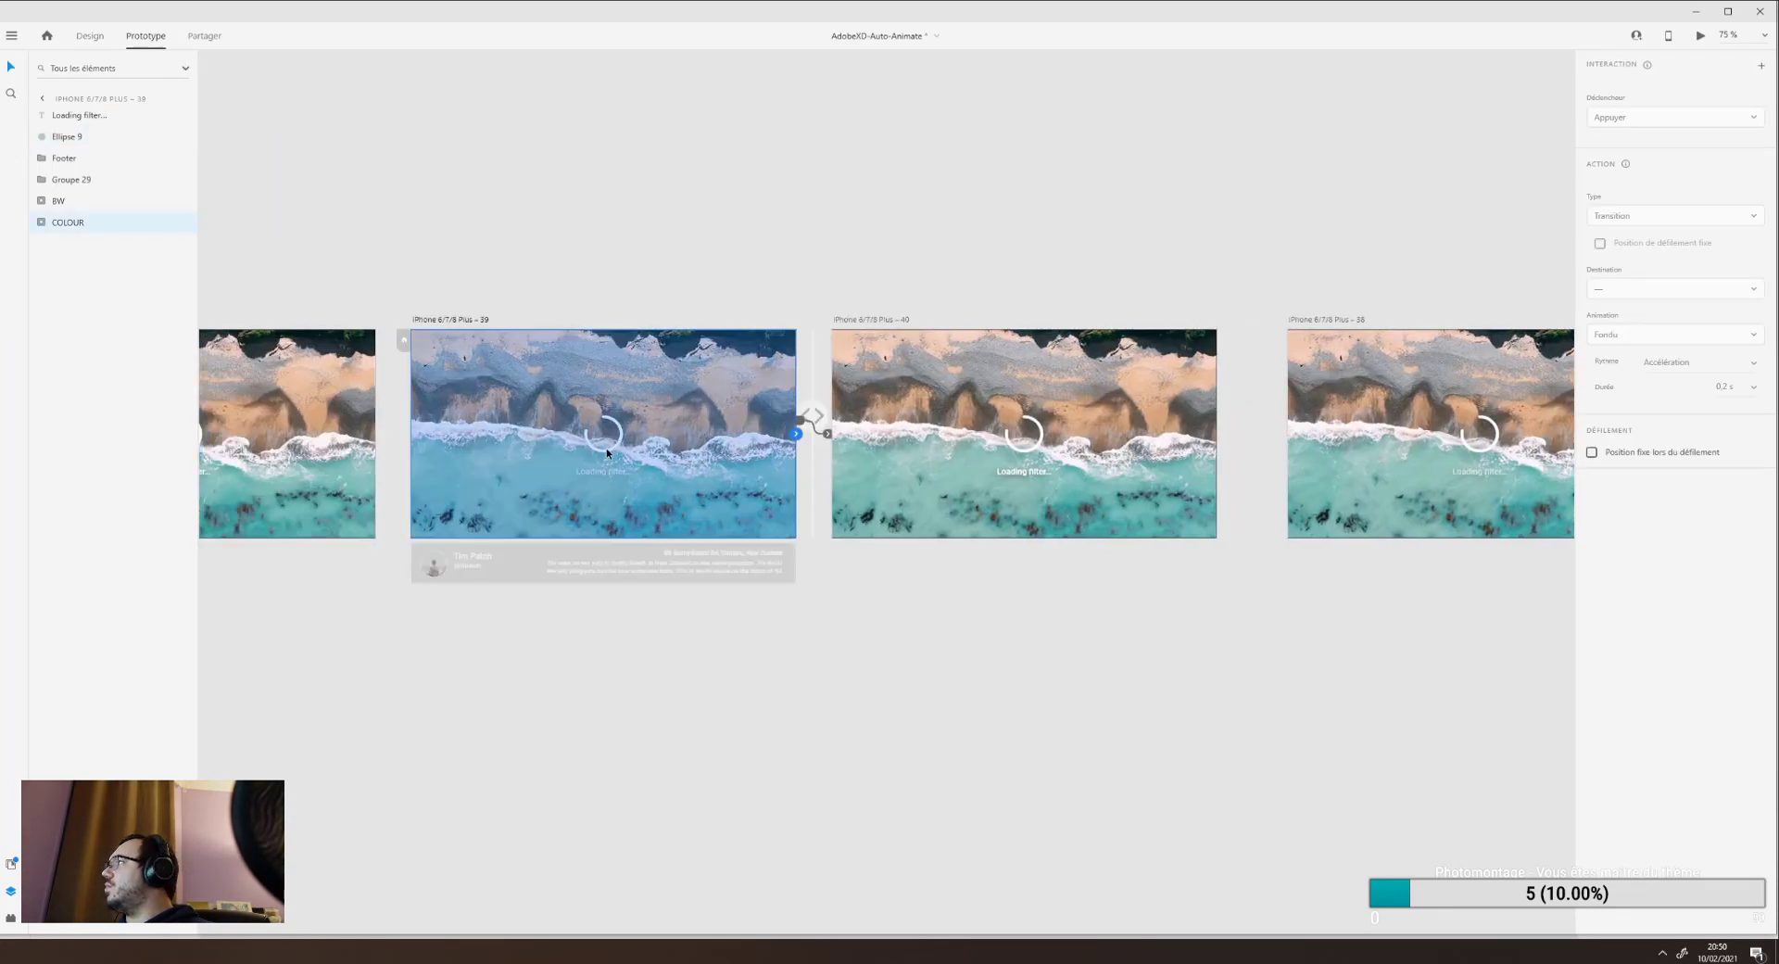
click(298, 460)
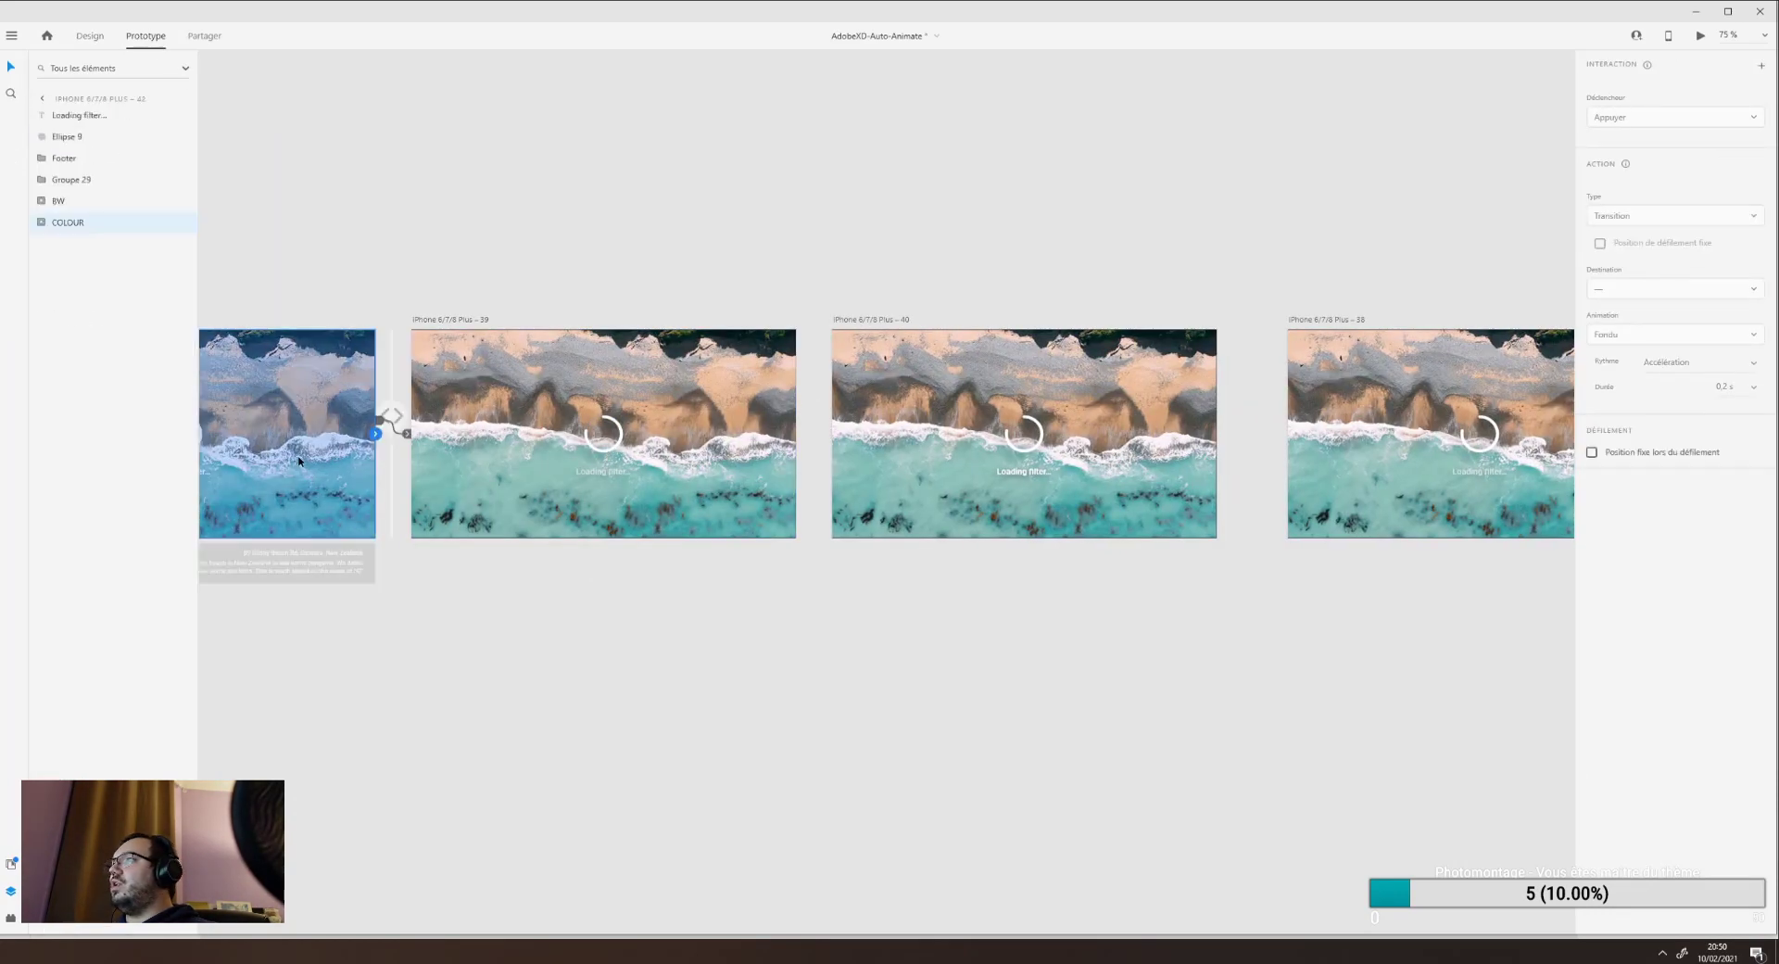
click(407, 434)
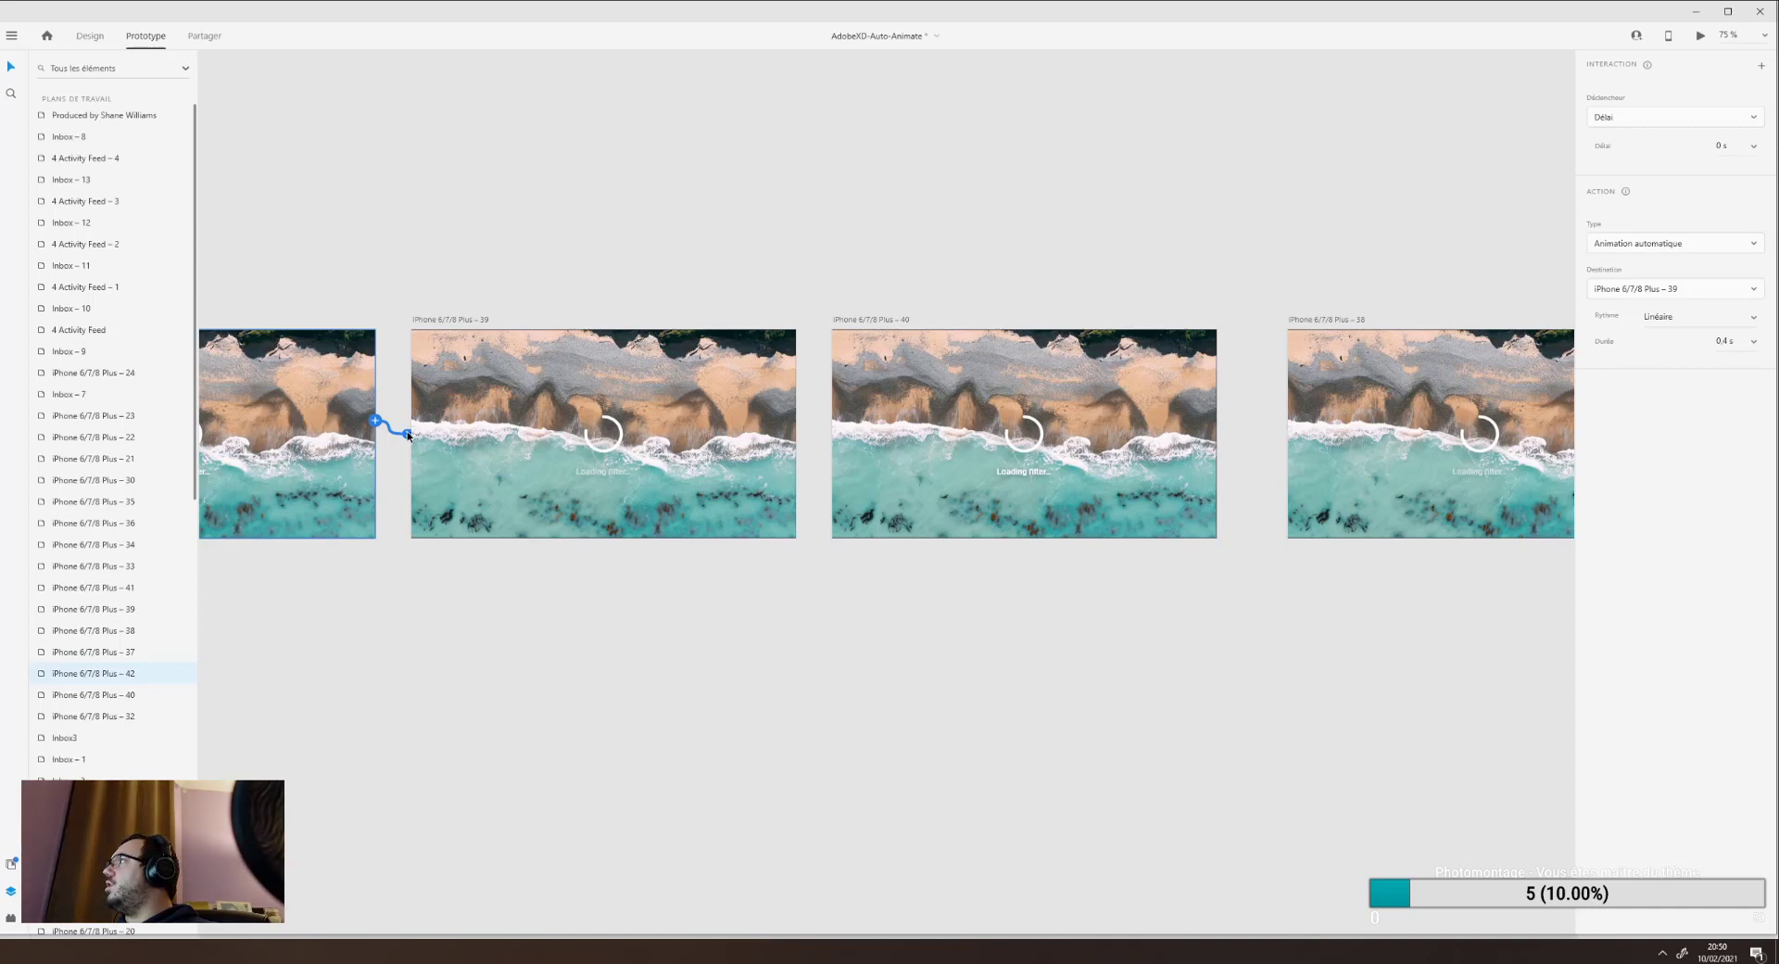
drag(424, 229, 779, 254)
drag(756, 281, 840, 280)
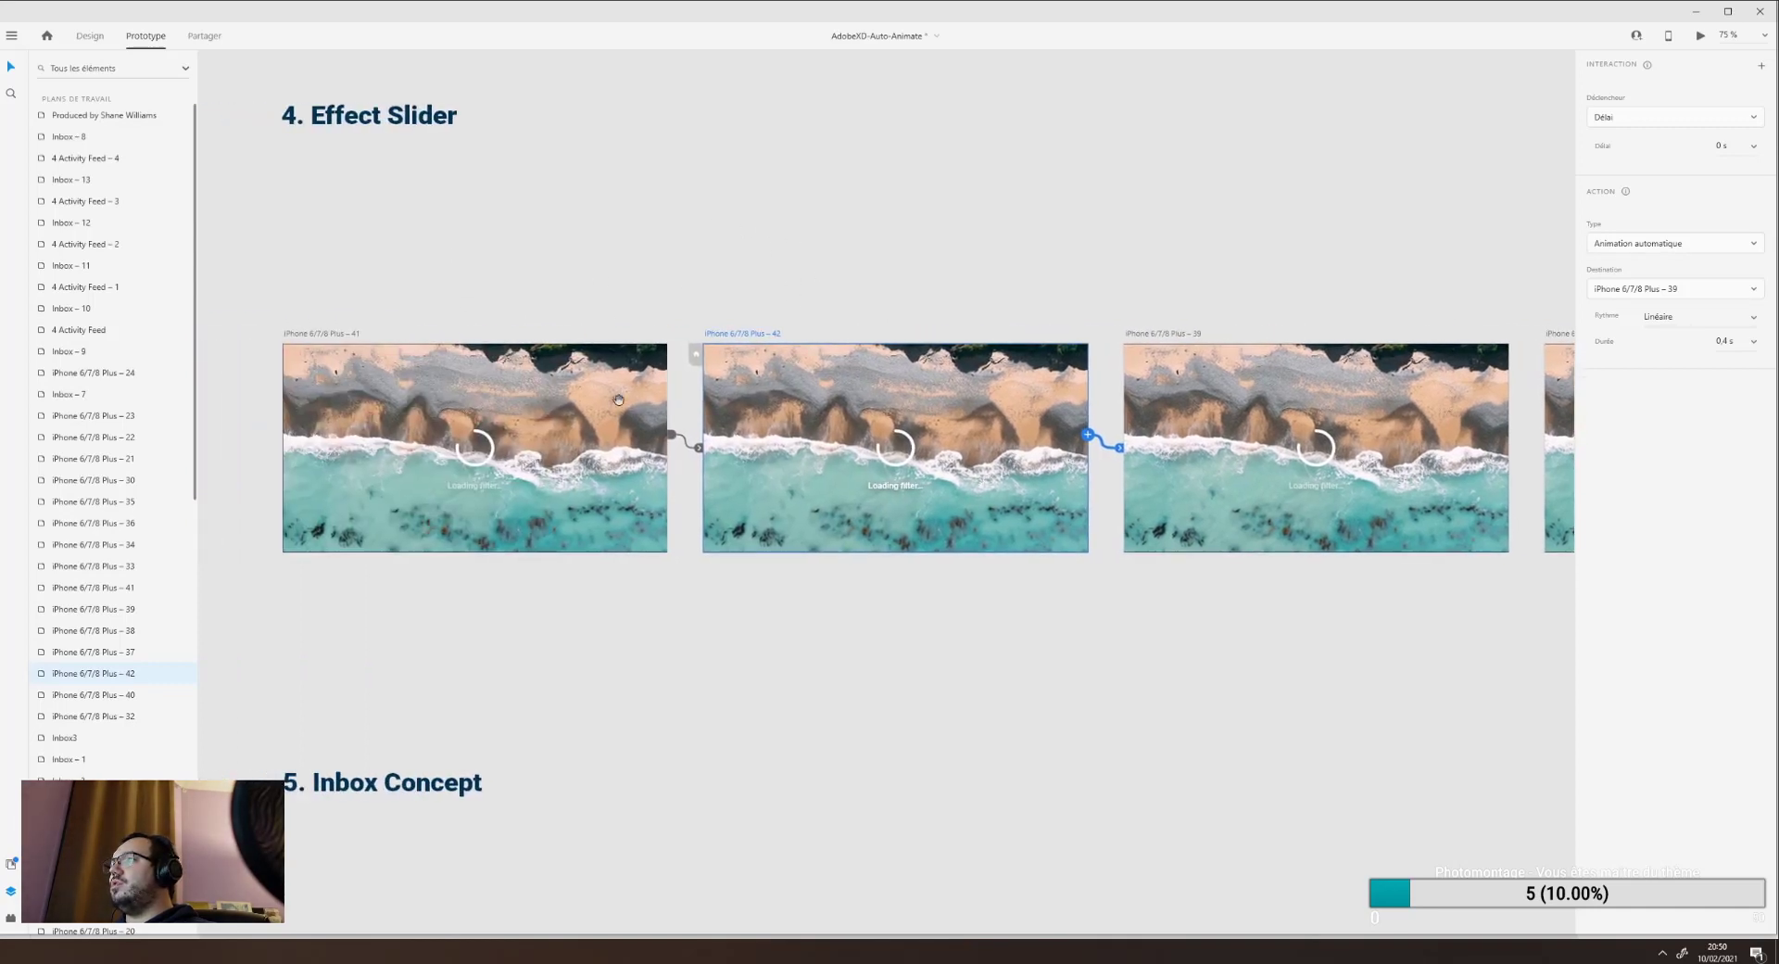
In Design mode, examine the border dash and gap settings of Ellipse 9 on iPhone 6/7/8 Plus – 41, – 42 and – 39.
click(493, 439)
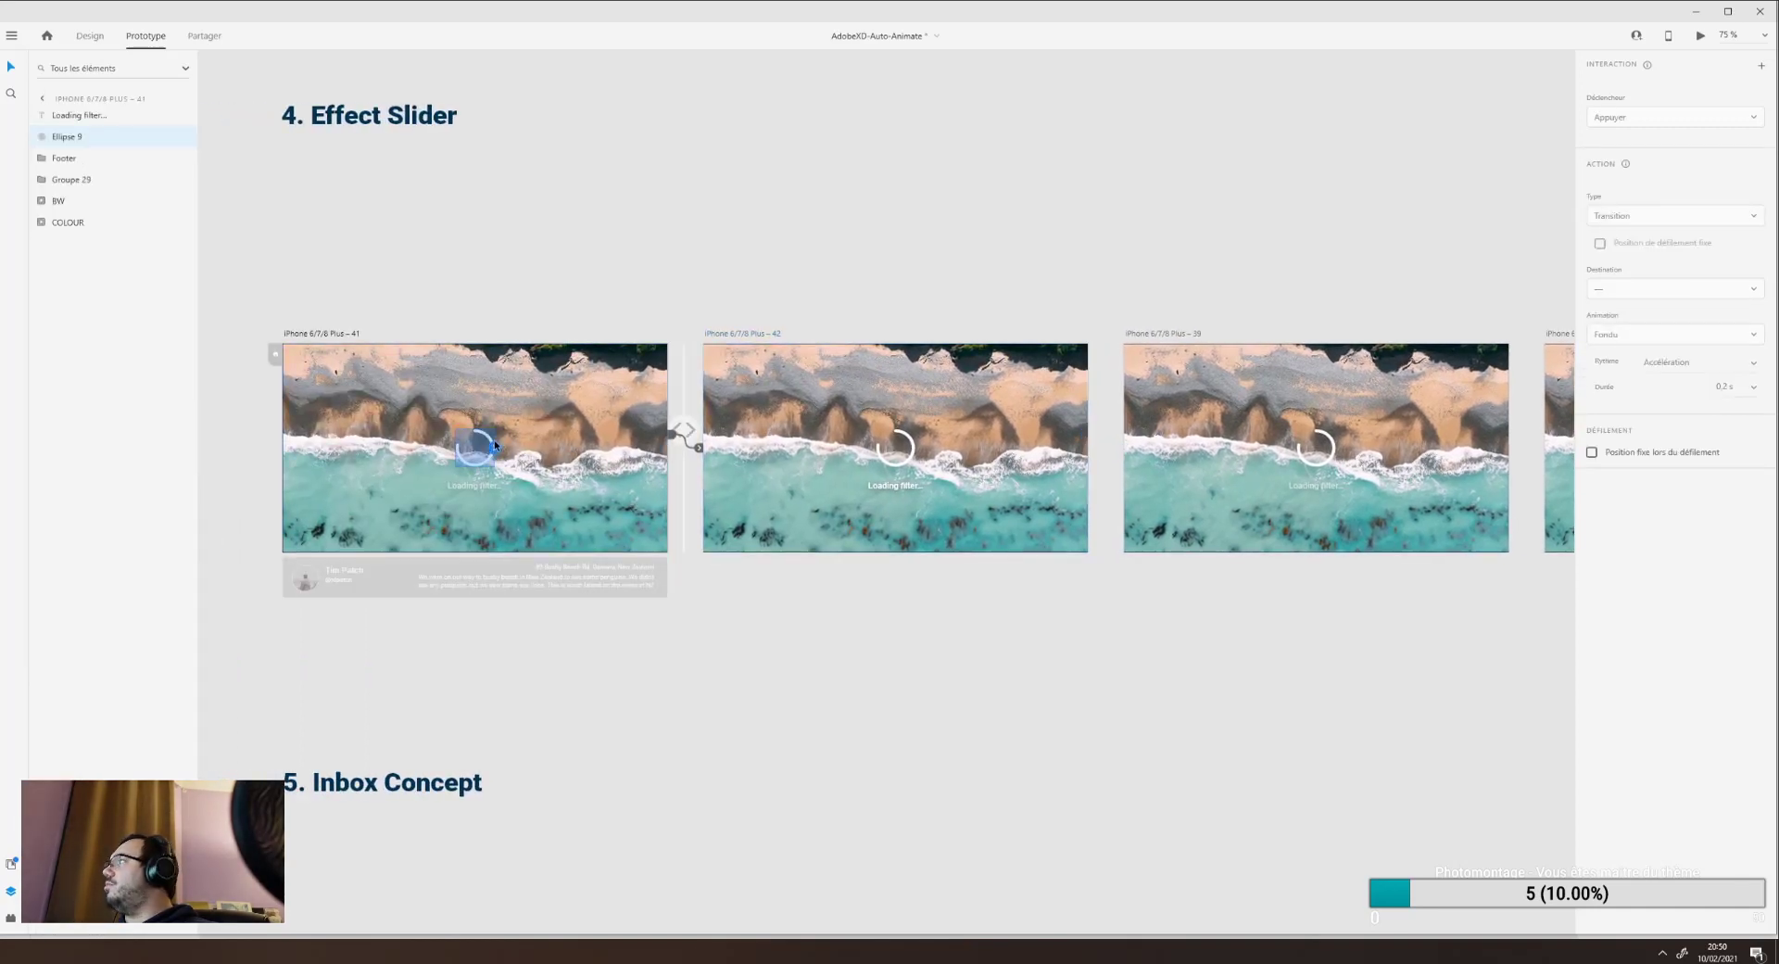
click(90, 35)
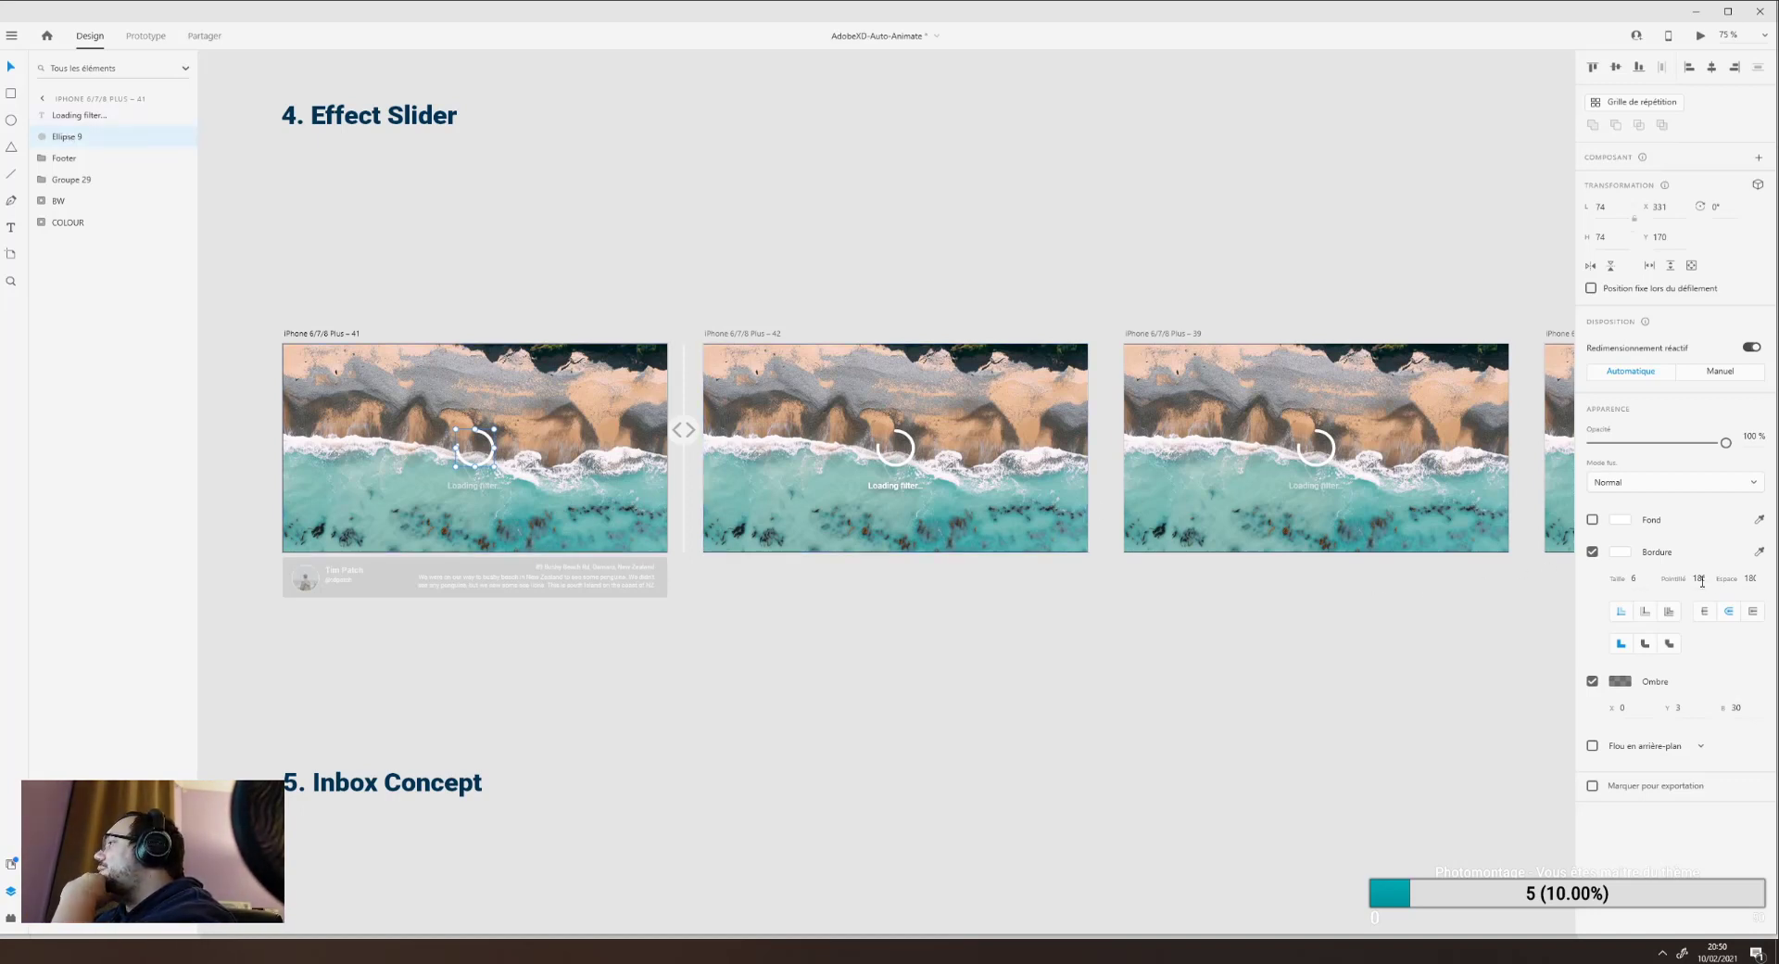
click(911, 451)
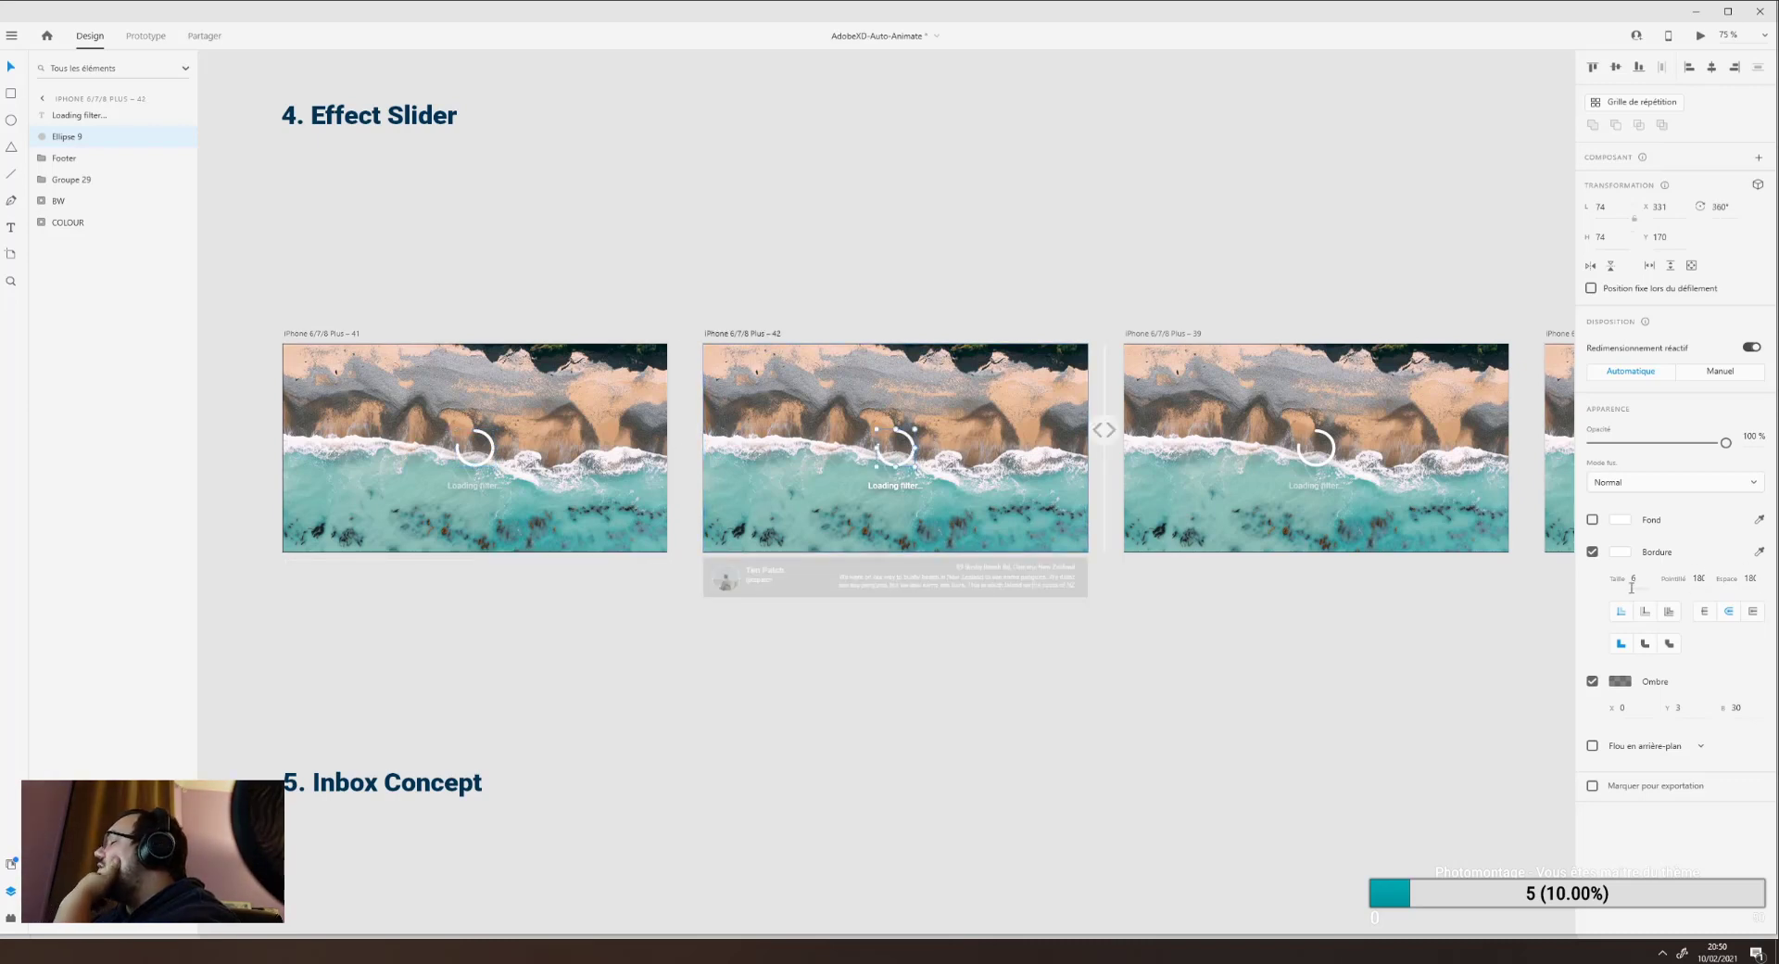
click(1311, 456)
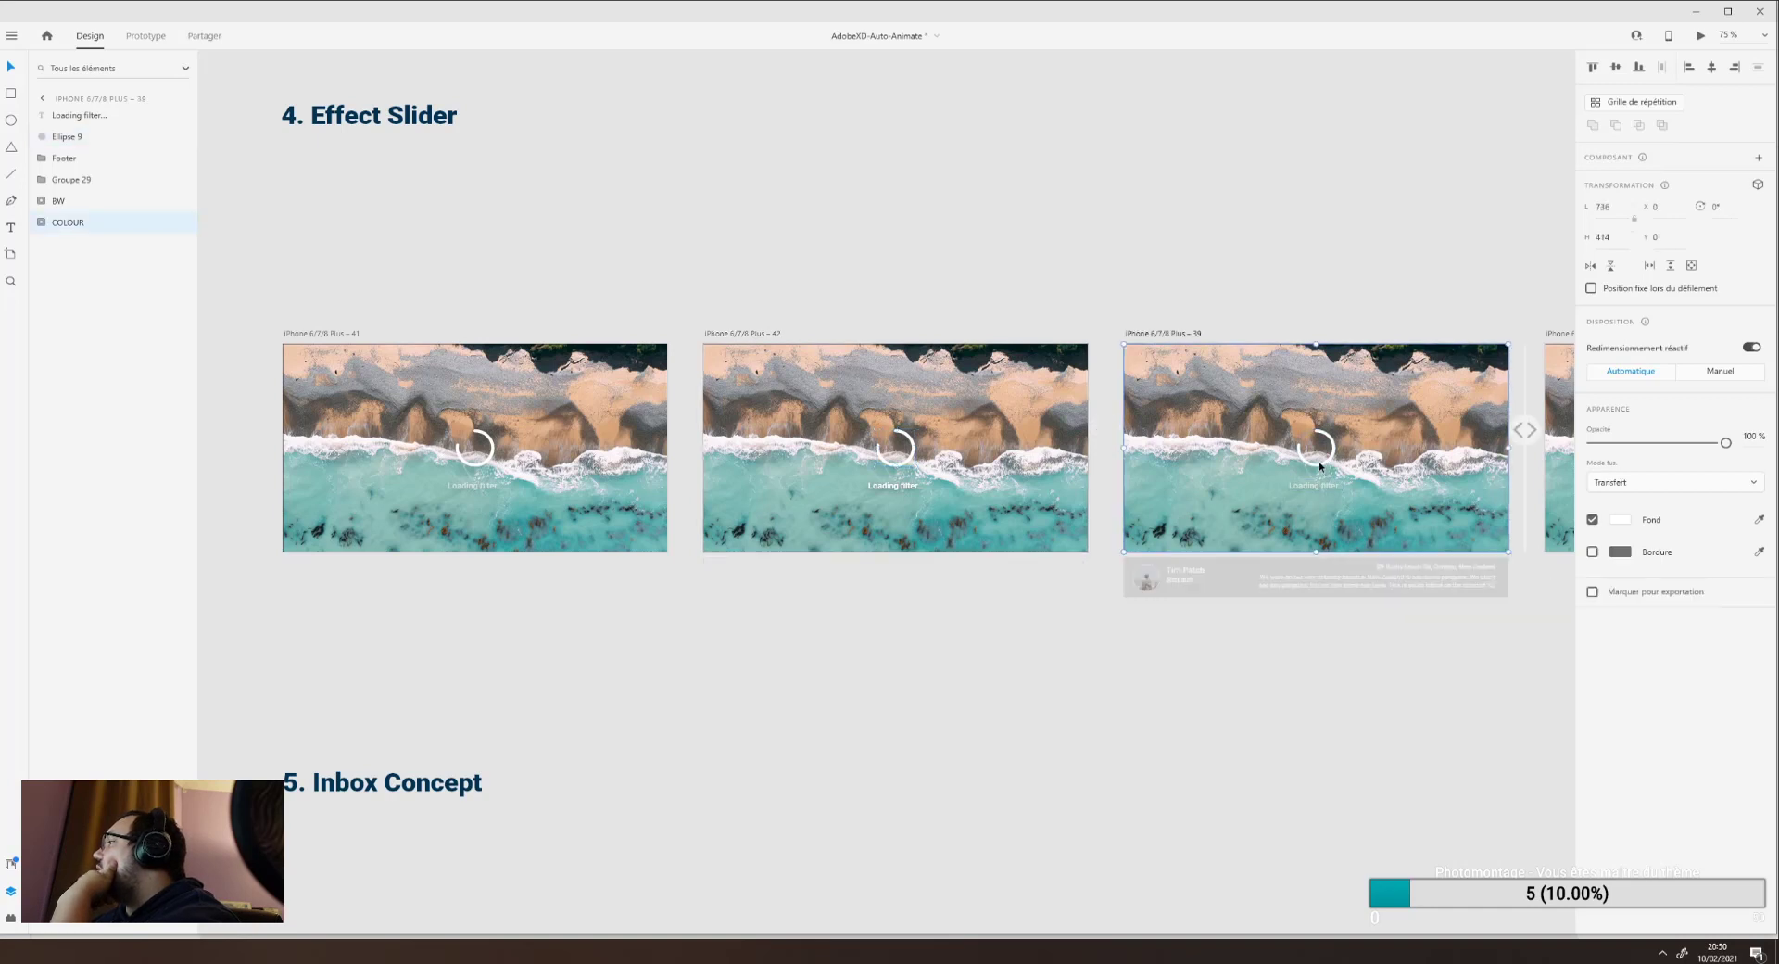
click(1322, 468)
click(1325, 472)
click(1323, 466)
click(1699, 578)
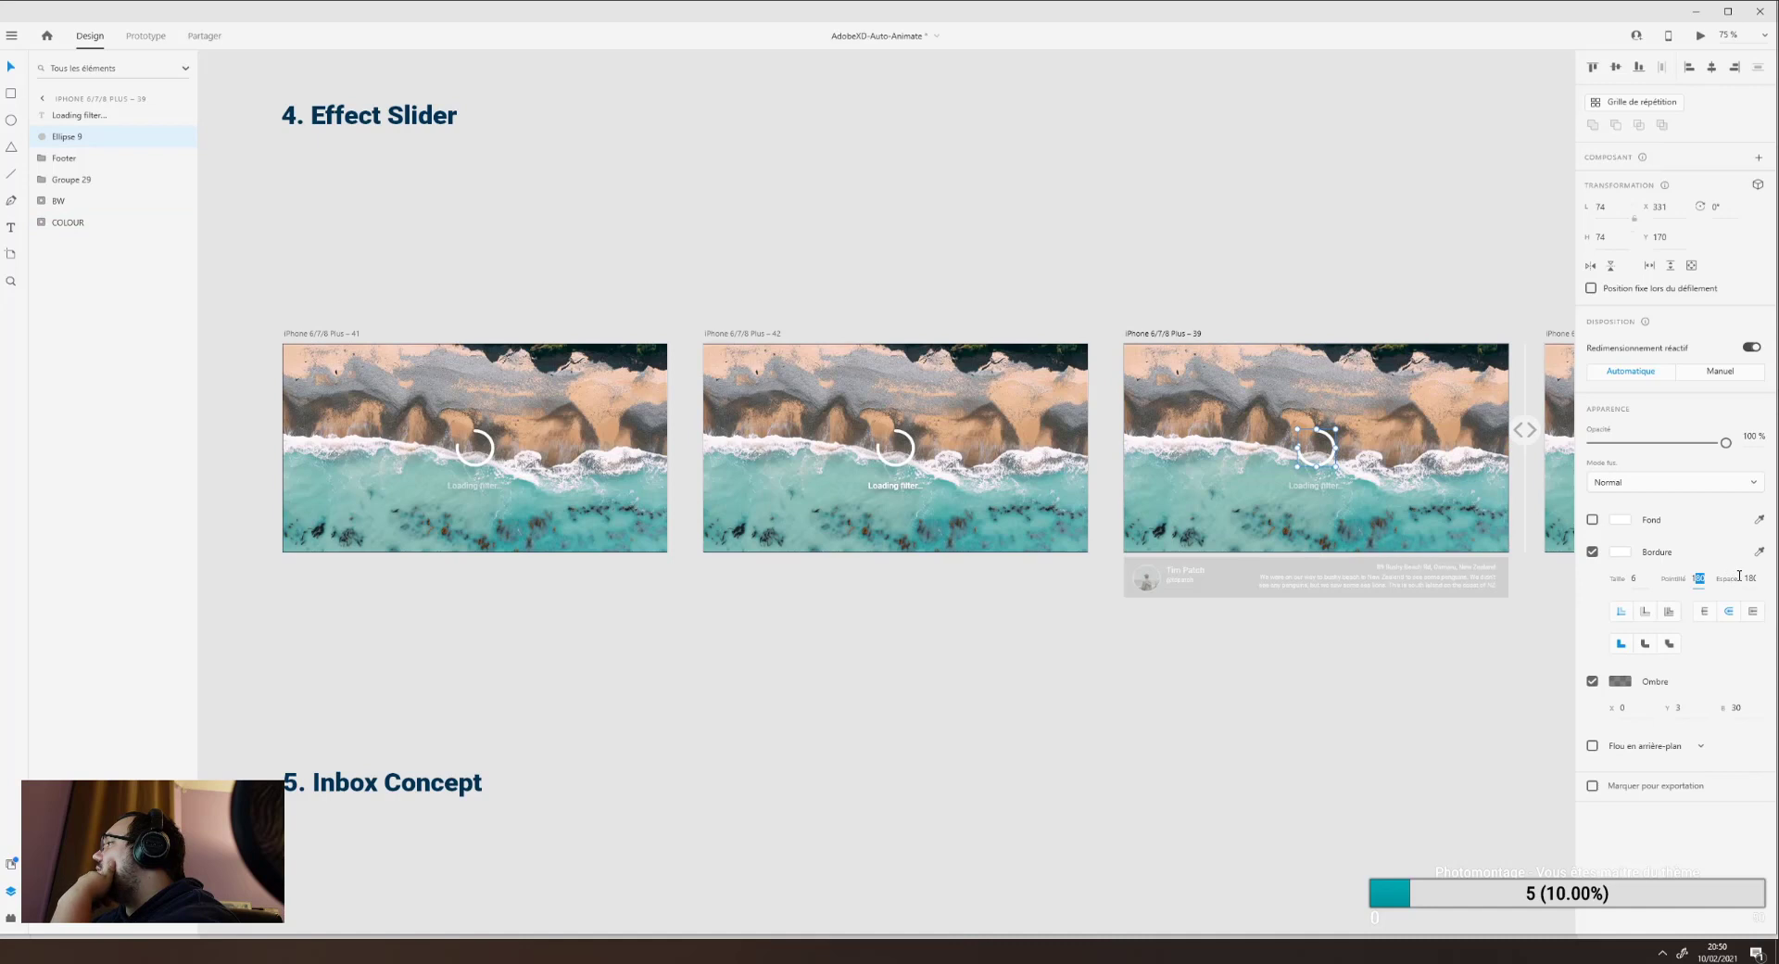
click(1746, 578)
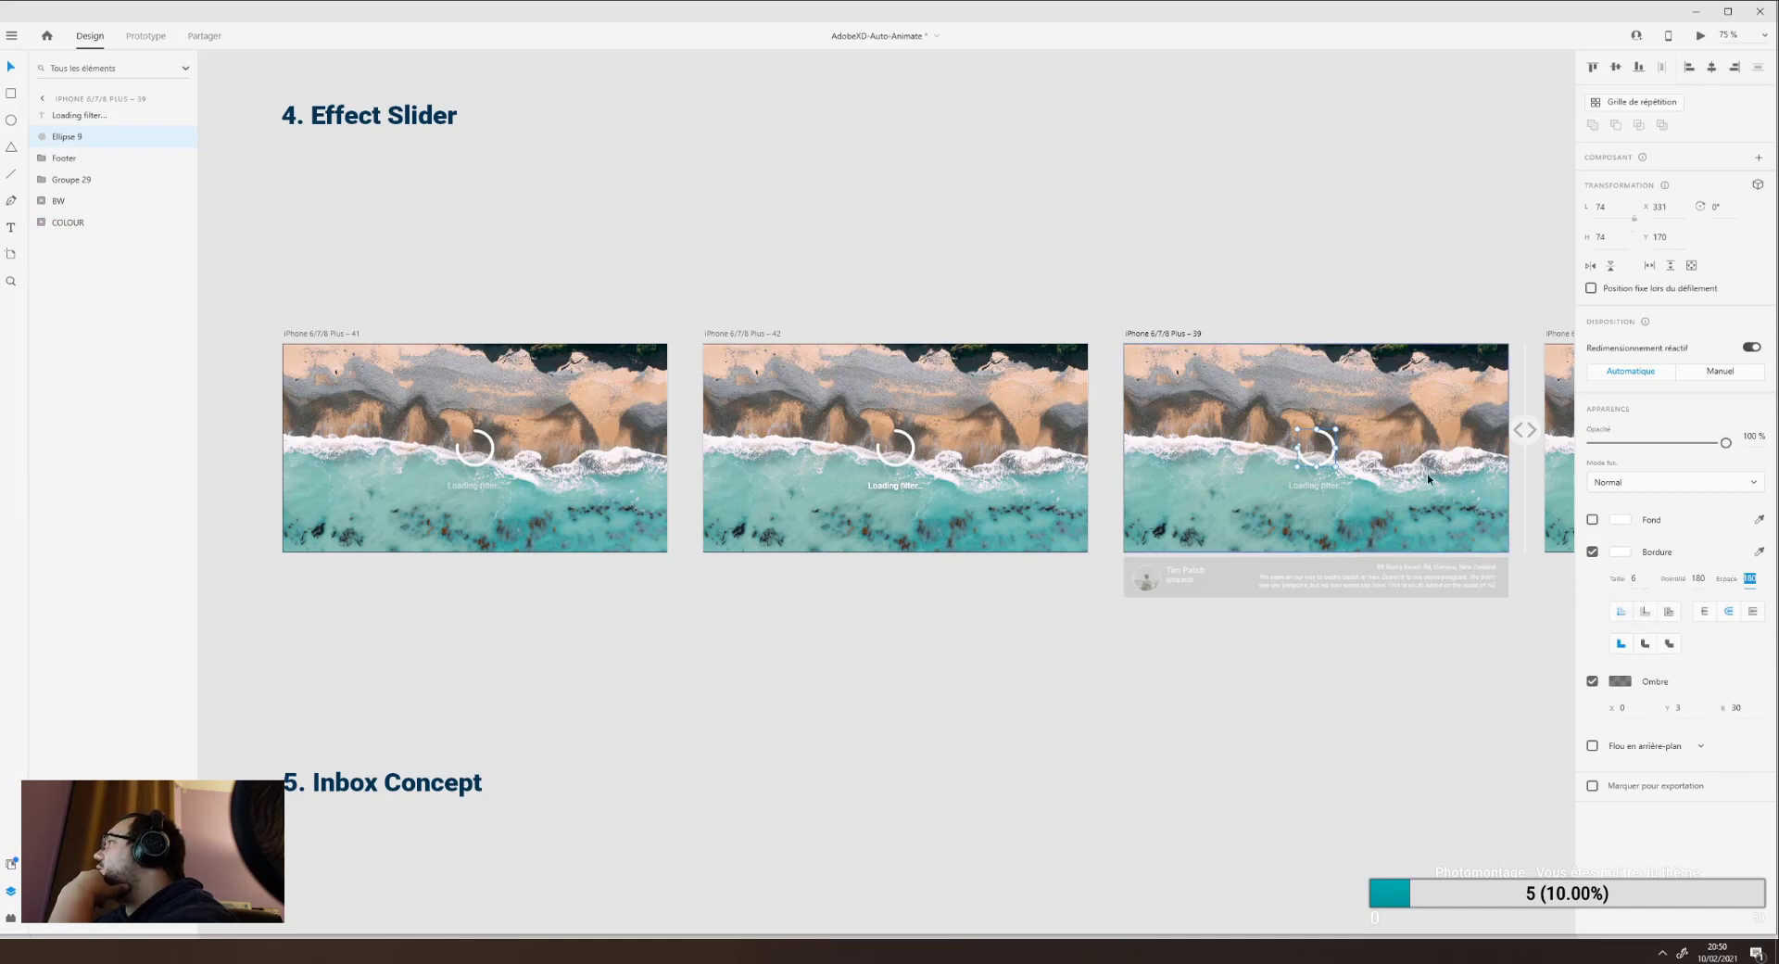
Compare the rotation of Ellipse 9 between iPhone 6/7/8 Plus – 41 and – 42, and select the COLOUR image on – 39.
click(910, 453)
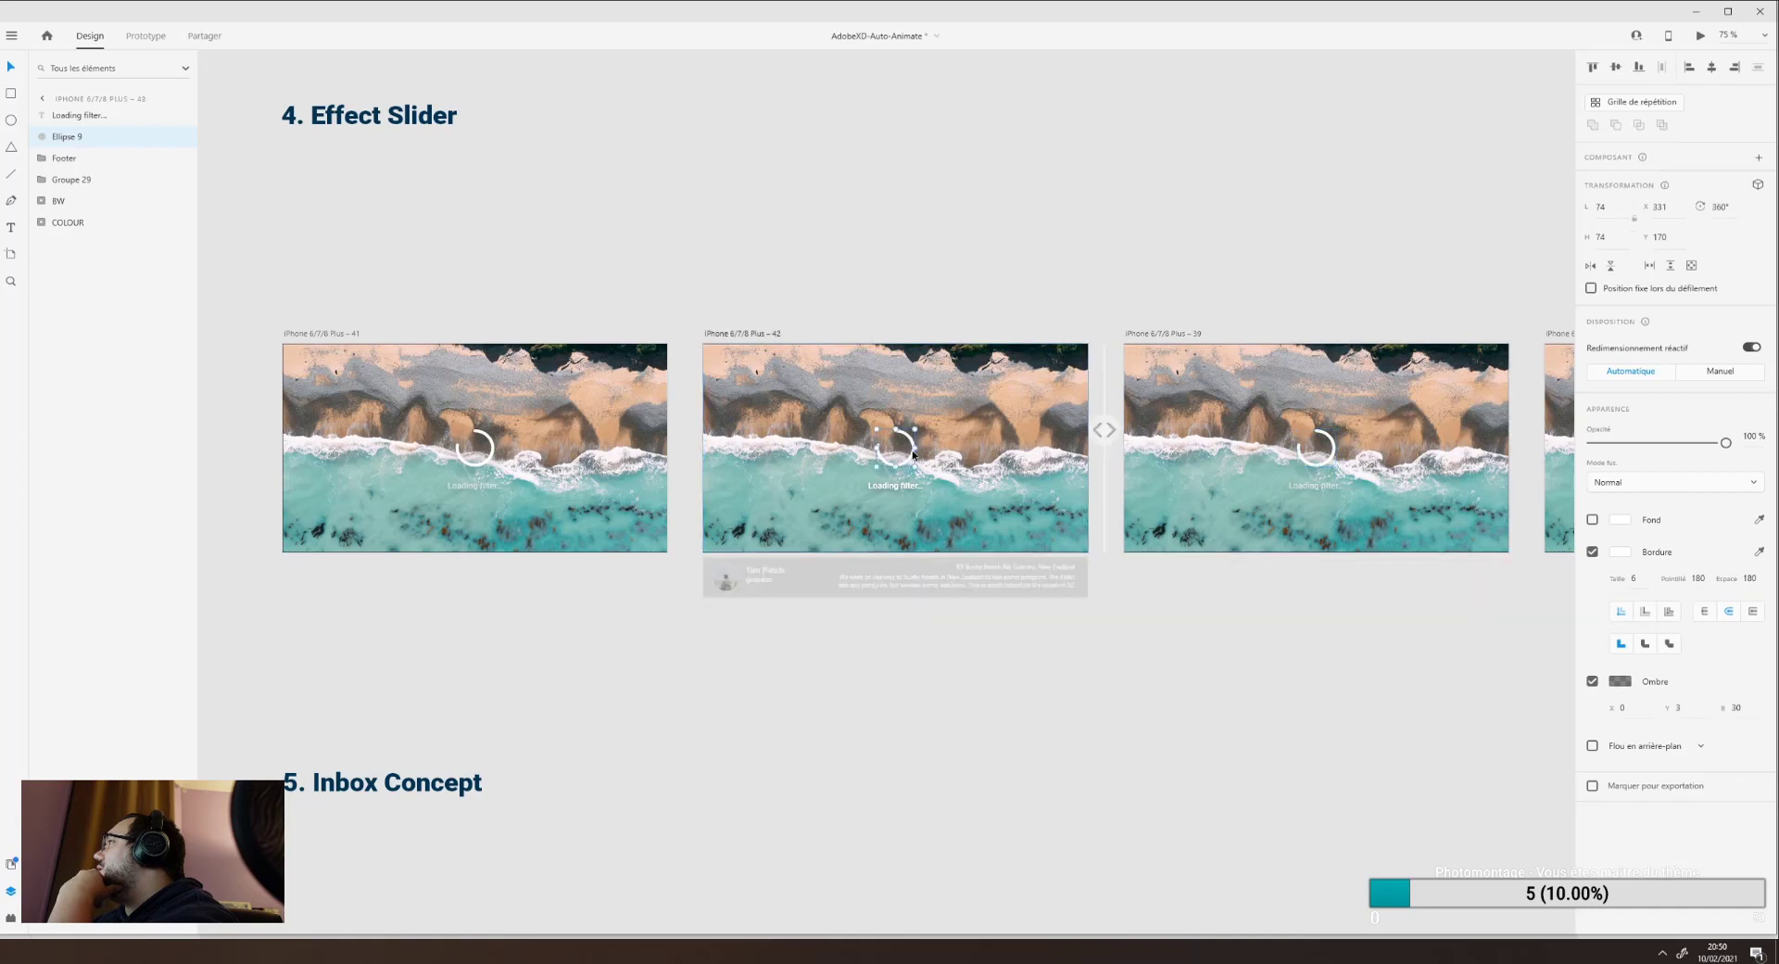
click(487, 466)
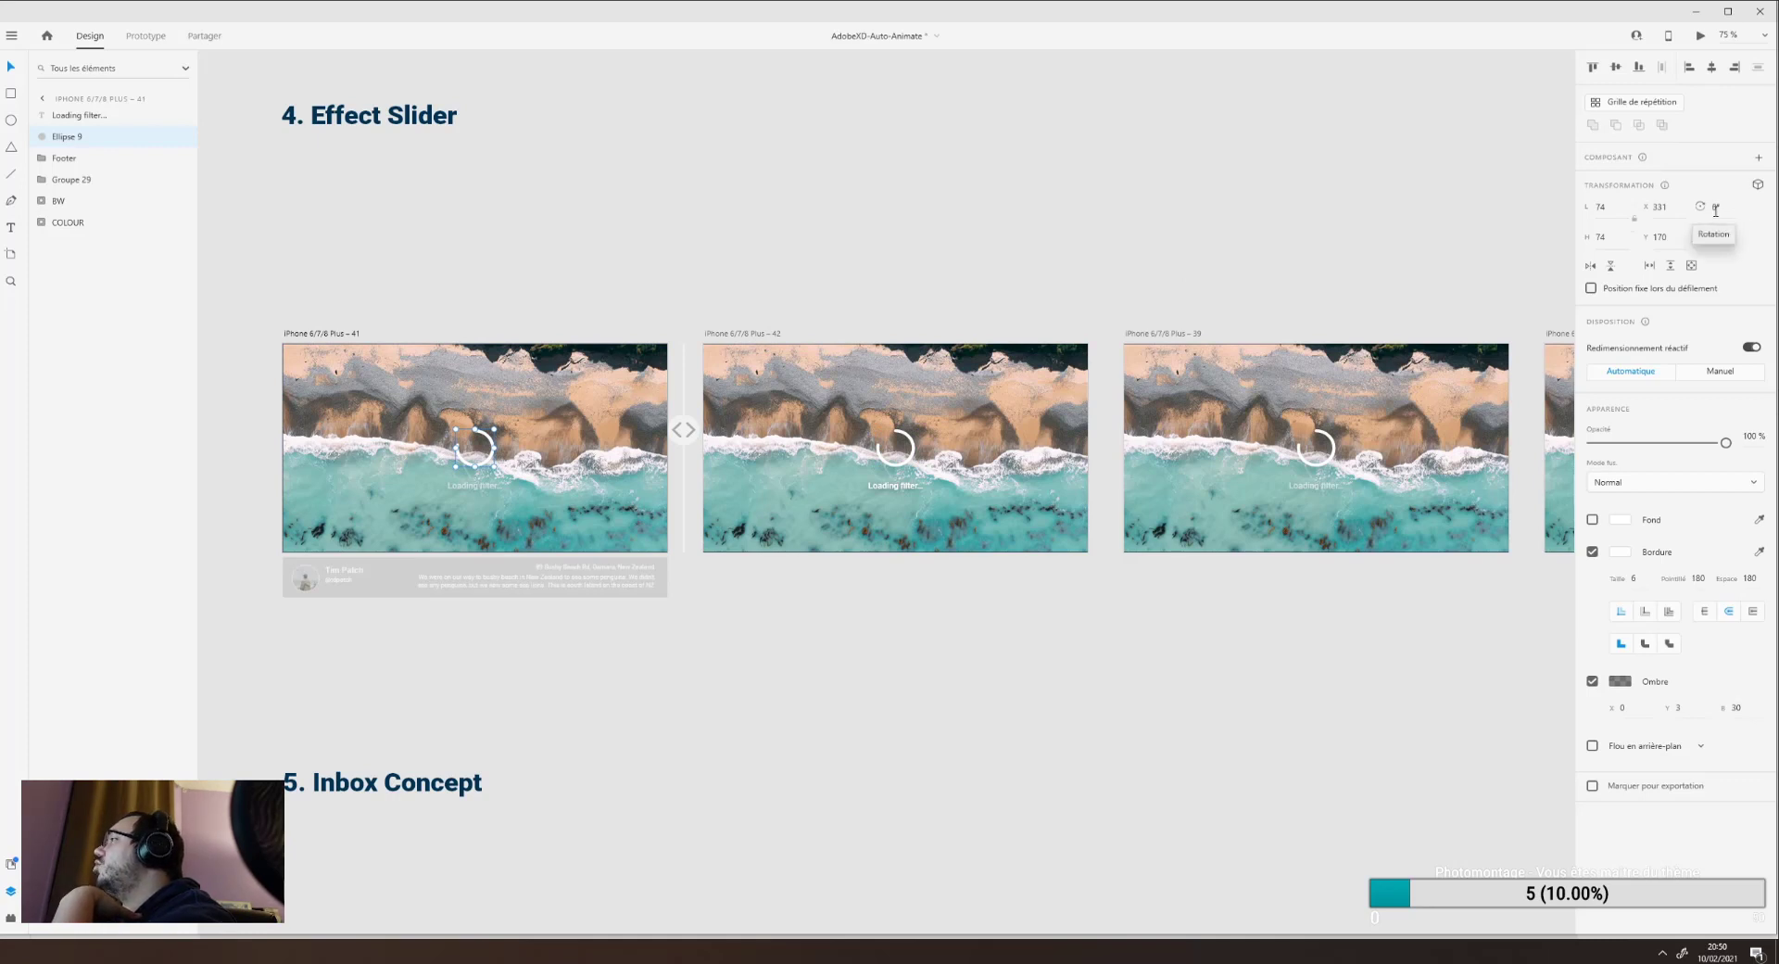
click(895, 448)
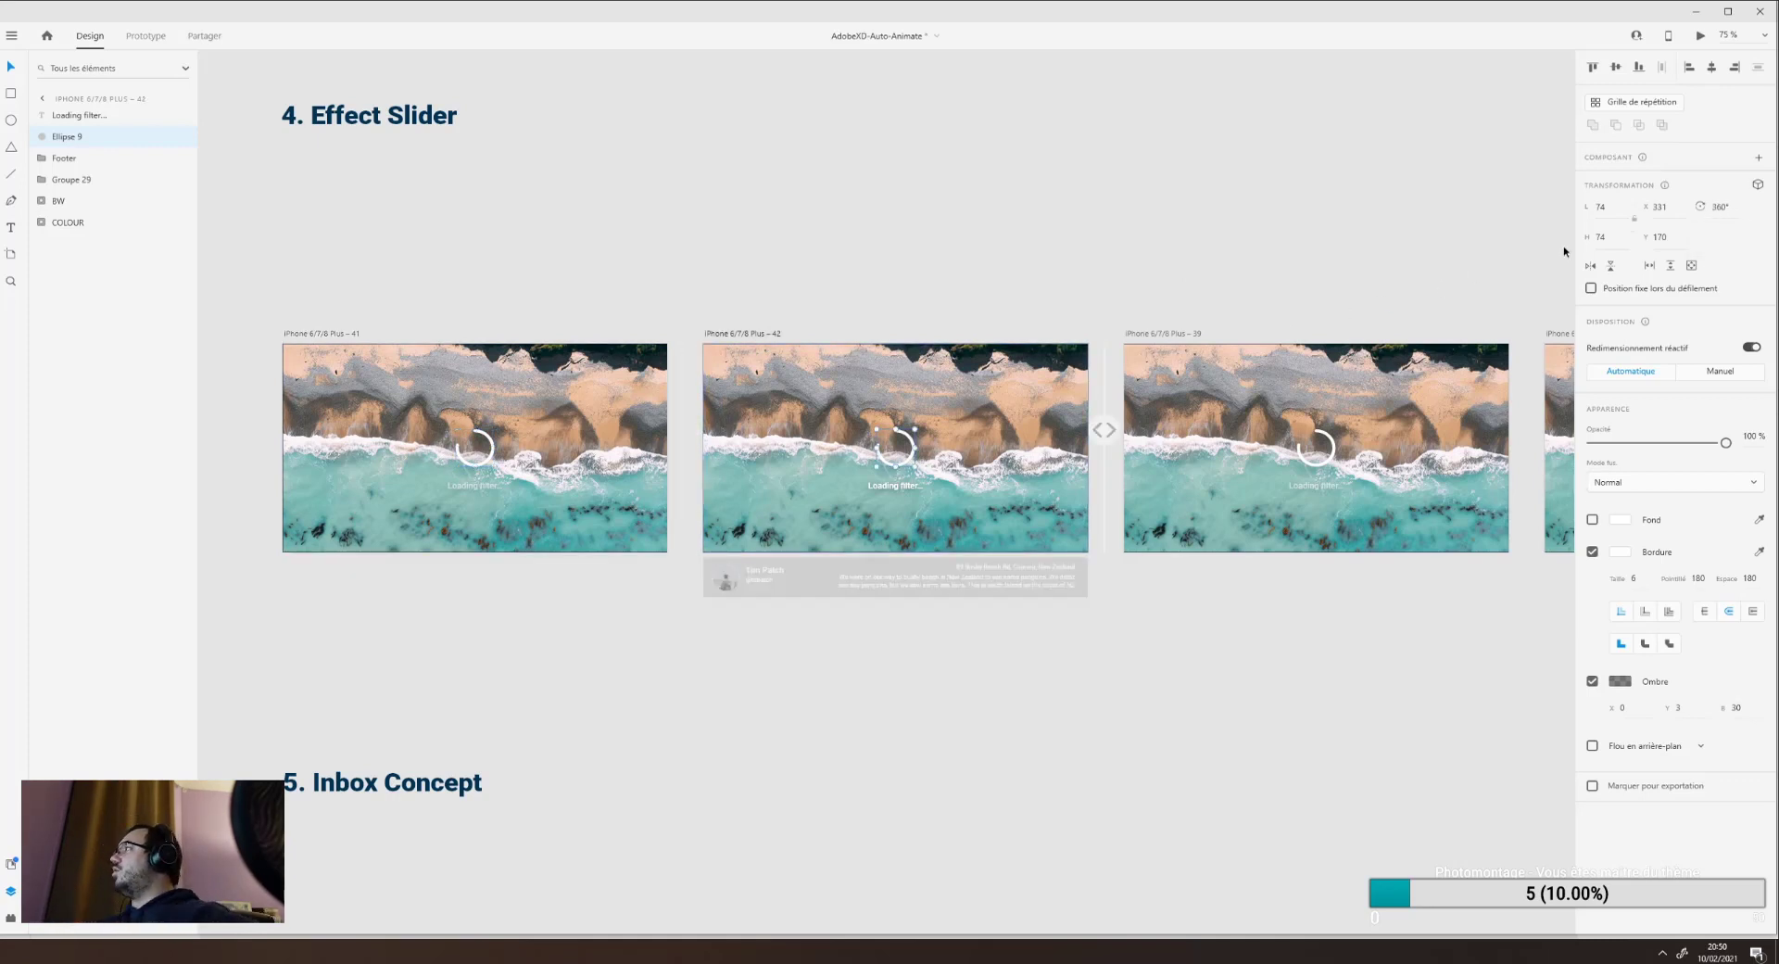
click(1312, 464)
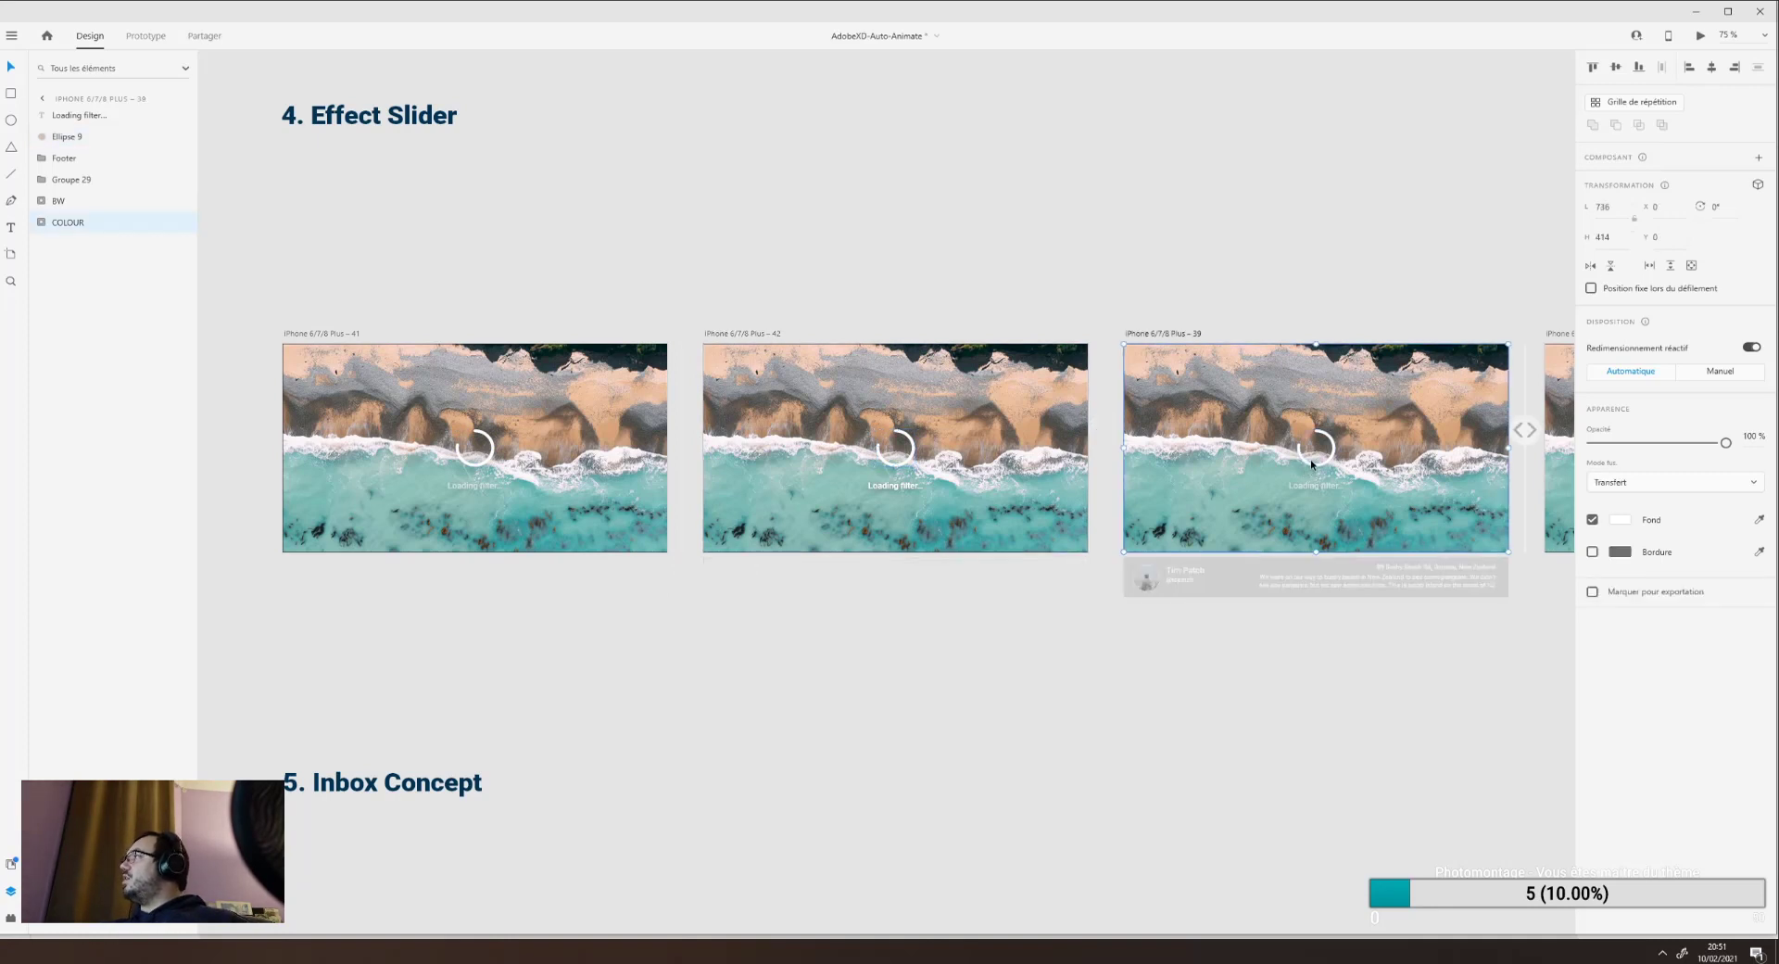
Look over the remaining Effect Slider artboards and select iPhone 6/7/8 Plus – 33 for a closer view.
scroll(1352, 290, right, 10)
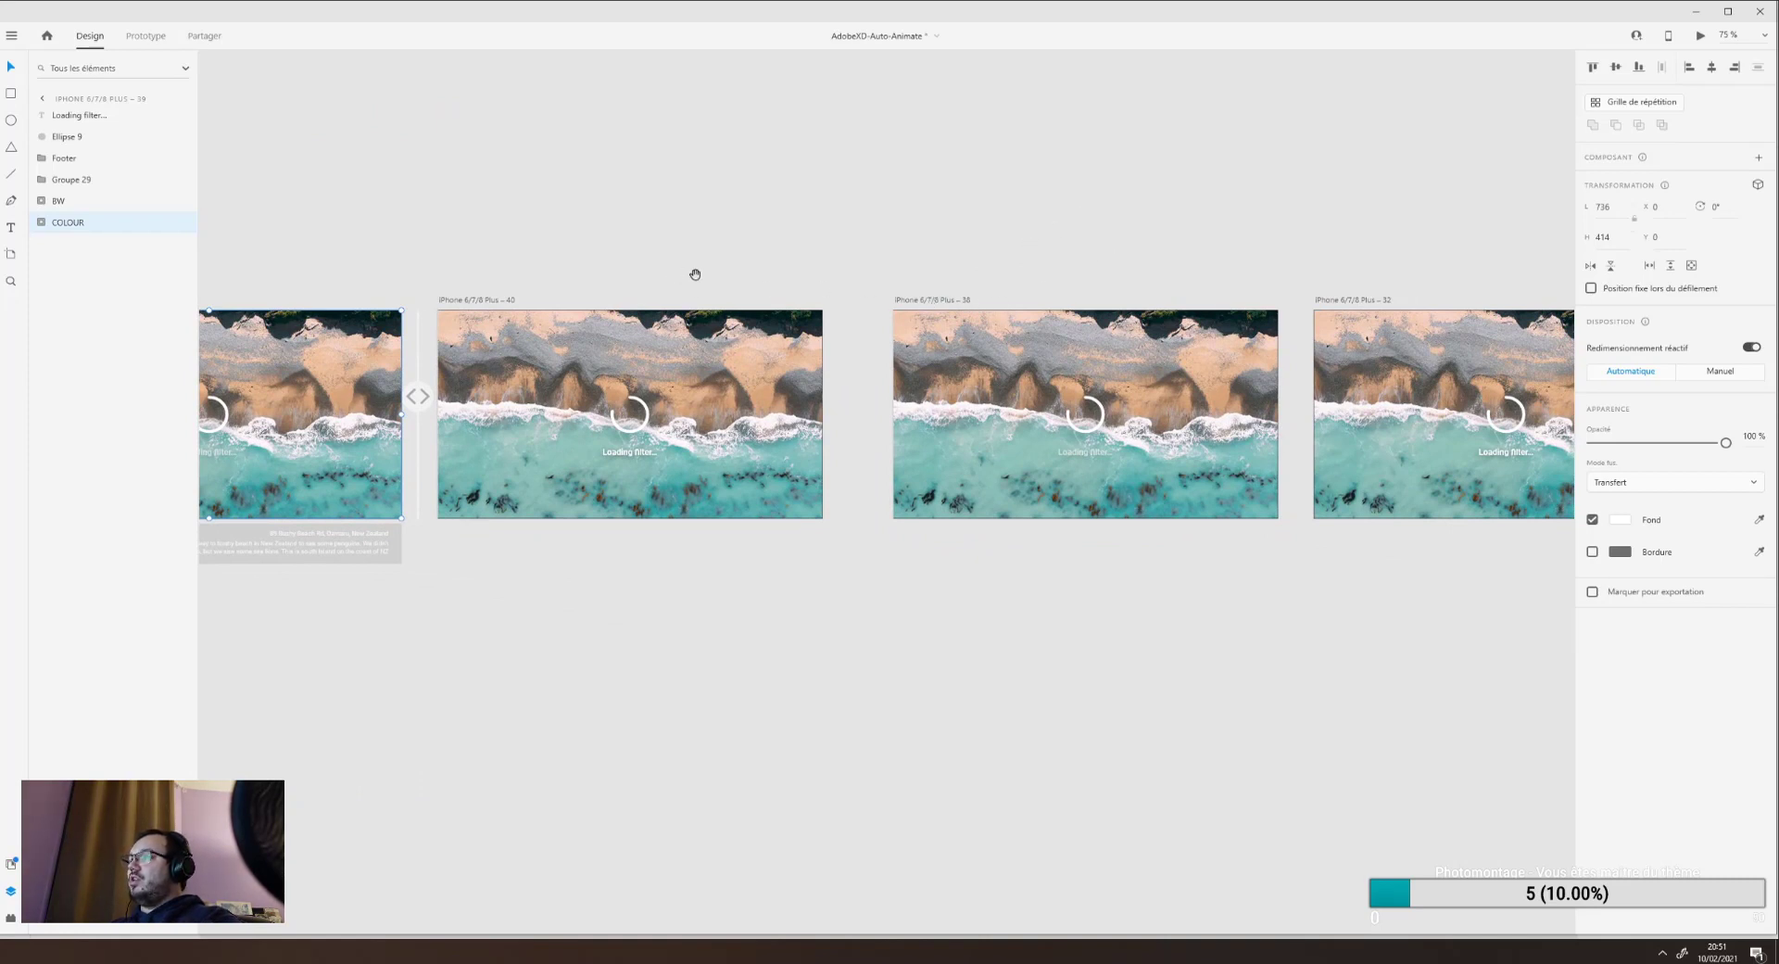
scroll(695, 274, right, 9)
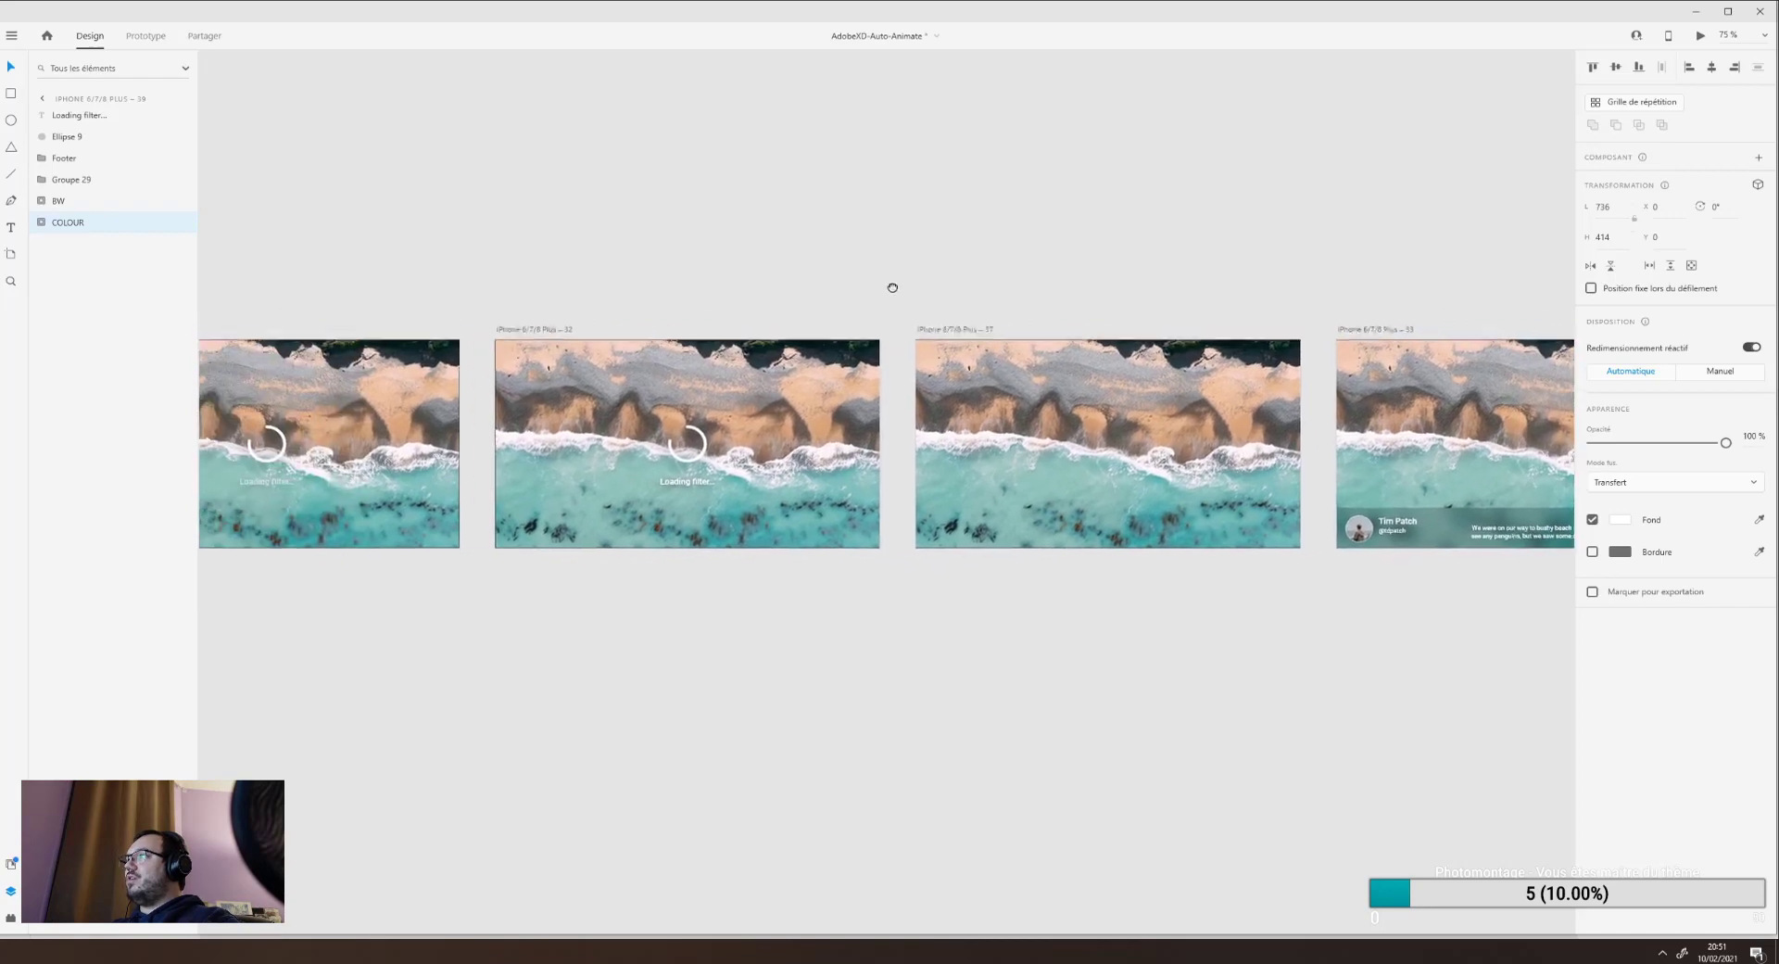
scroll(892, 287, down, 5)
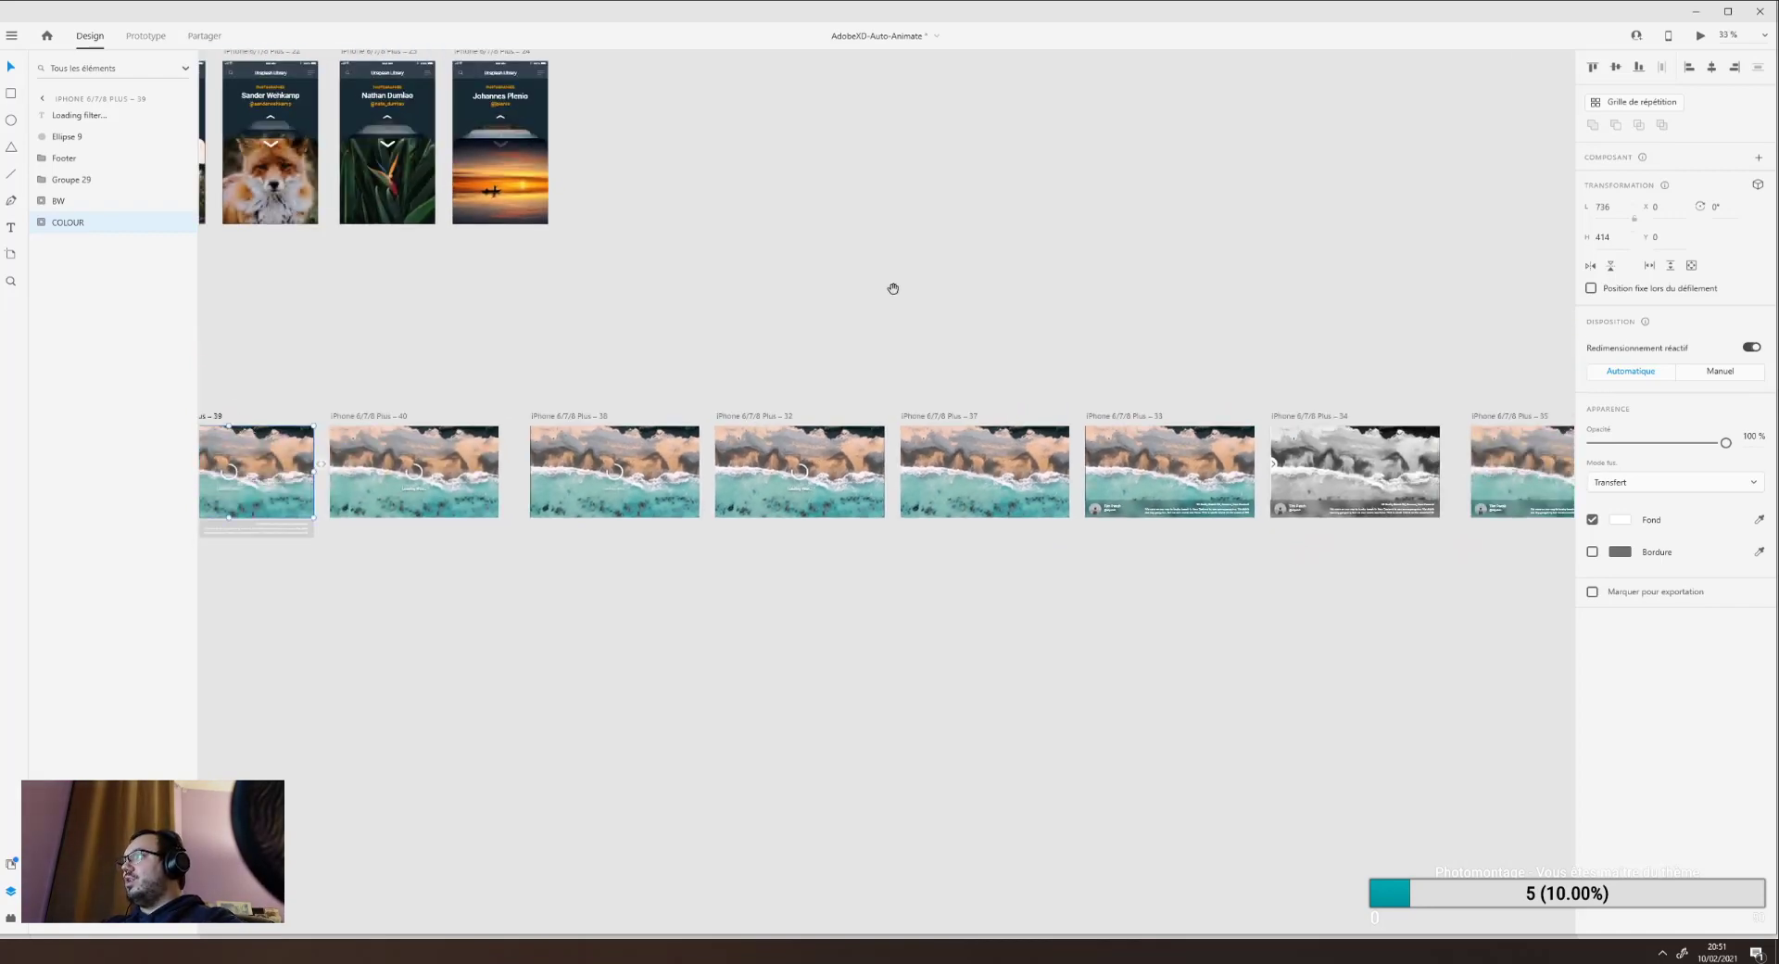
scroll(892, 288, left, 7)
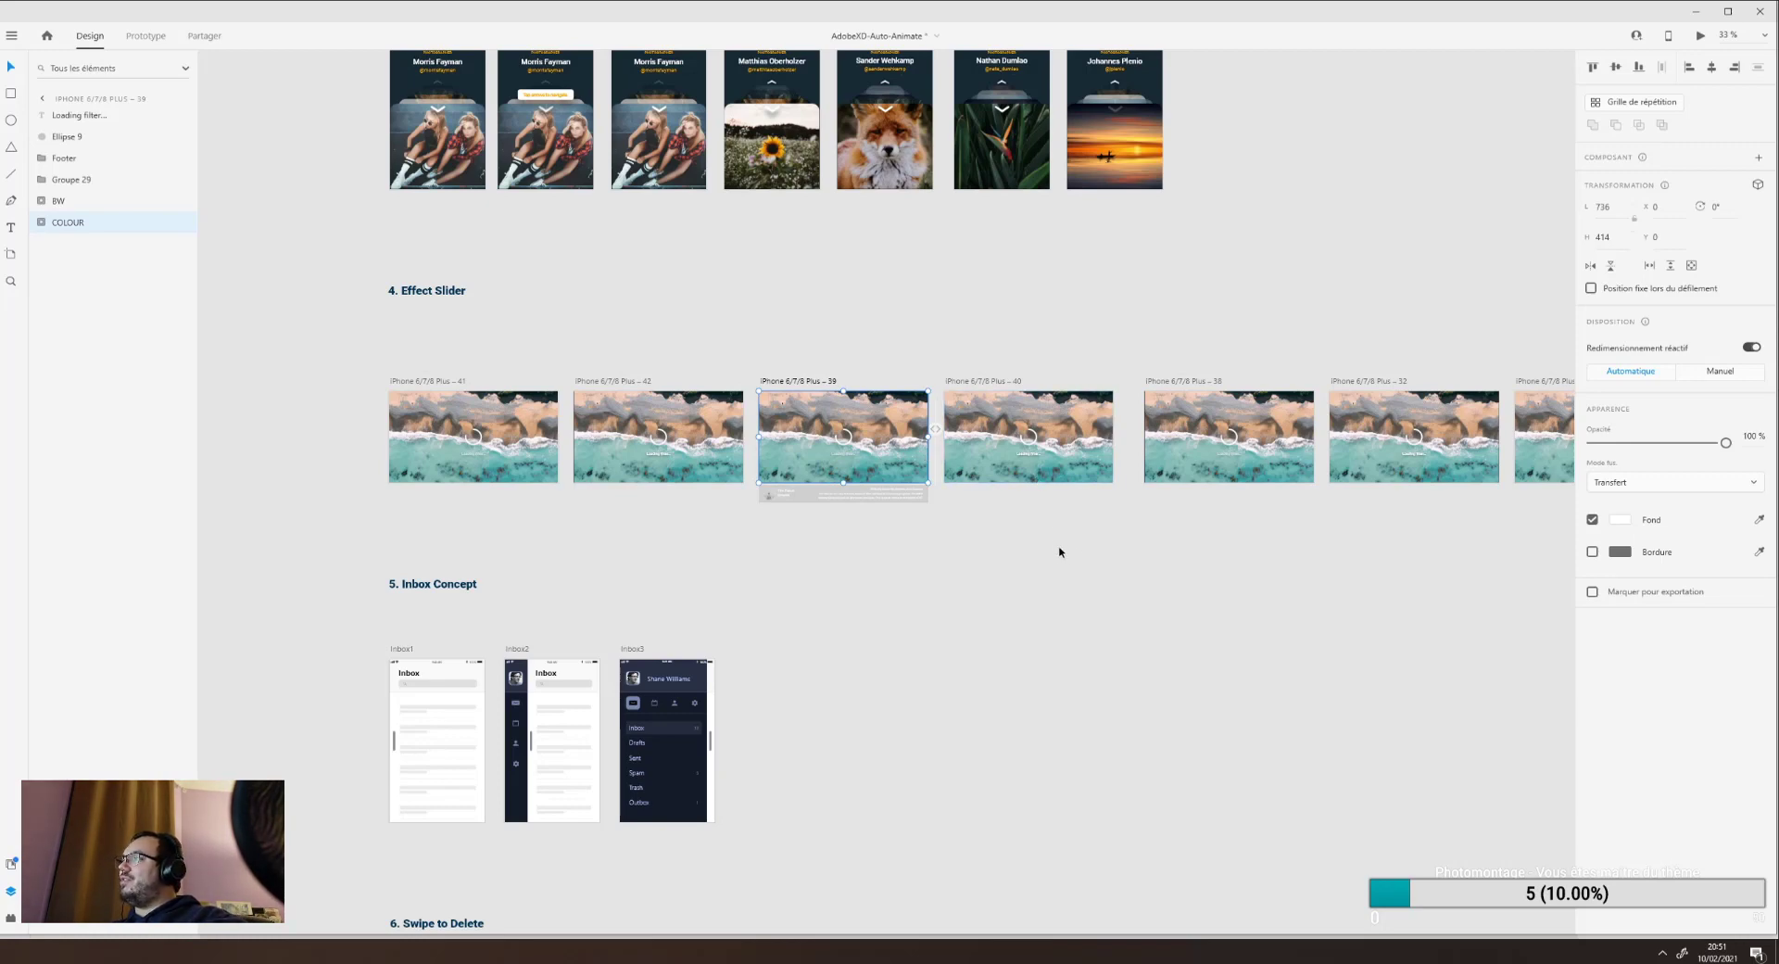
drag(1187, 576, 679, 572)
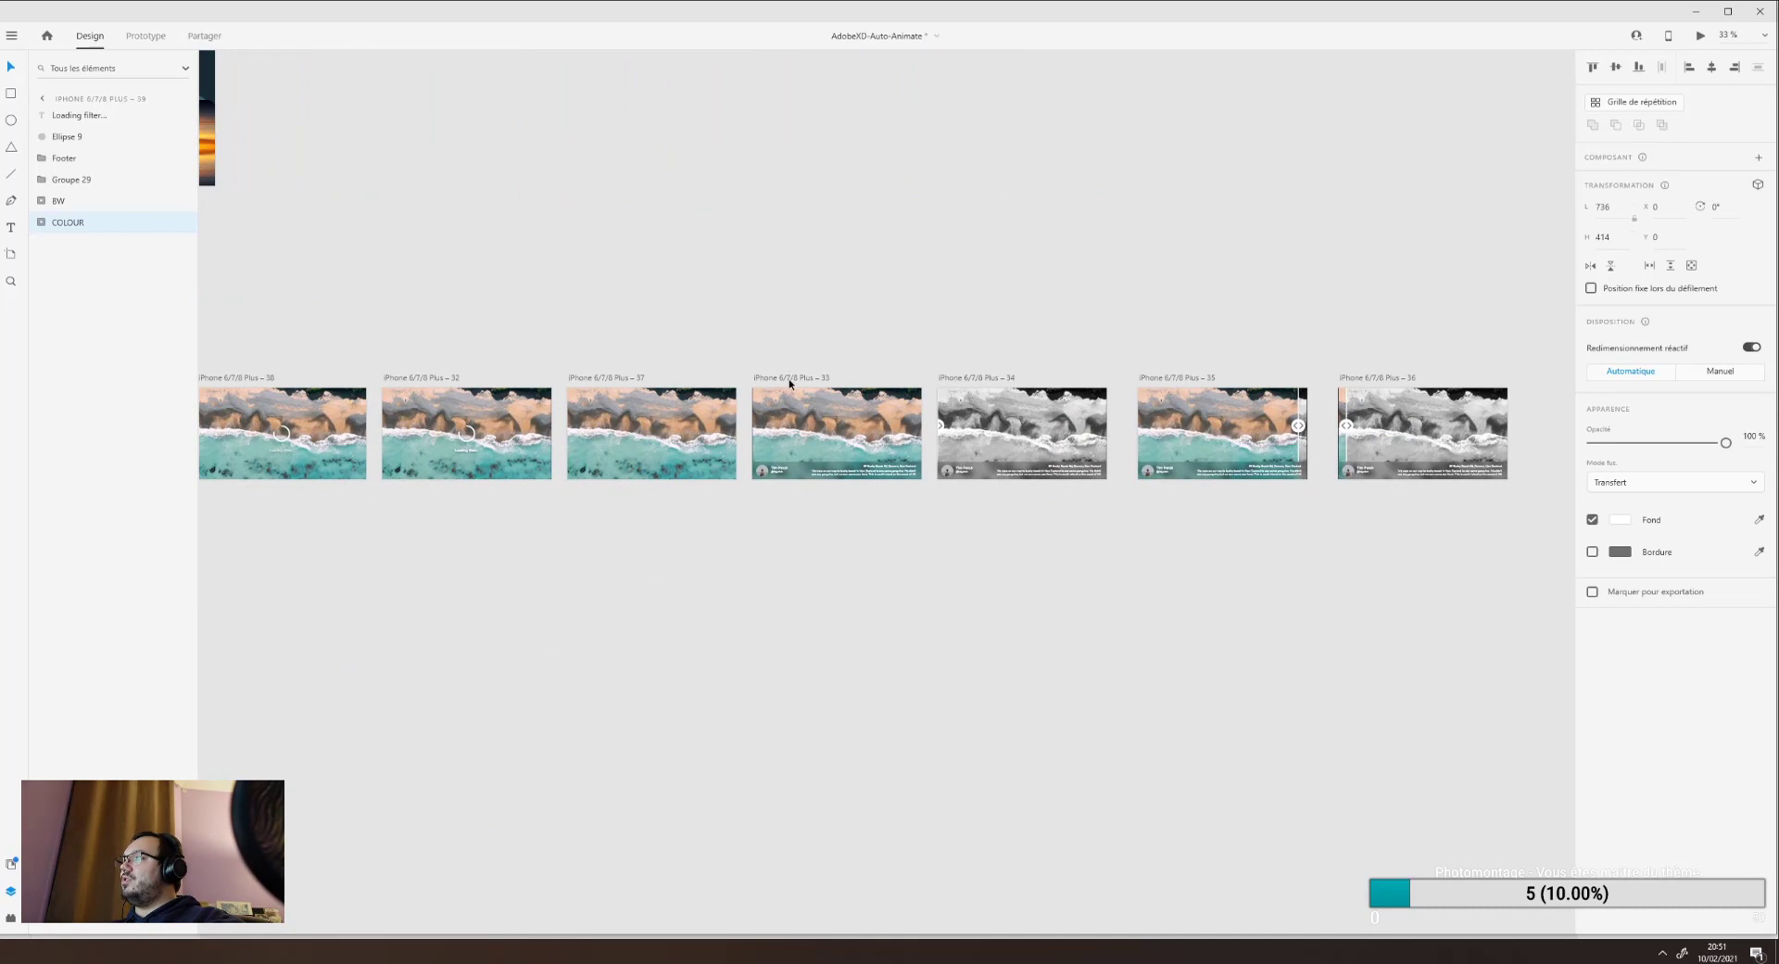
click(782, 384)
scroll(801, 346, up, 5)
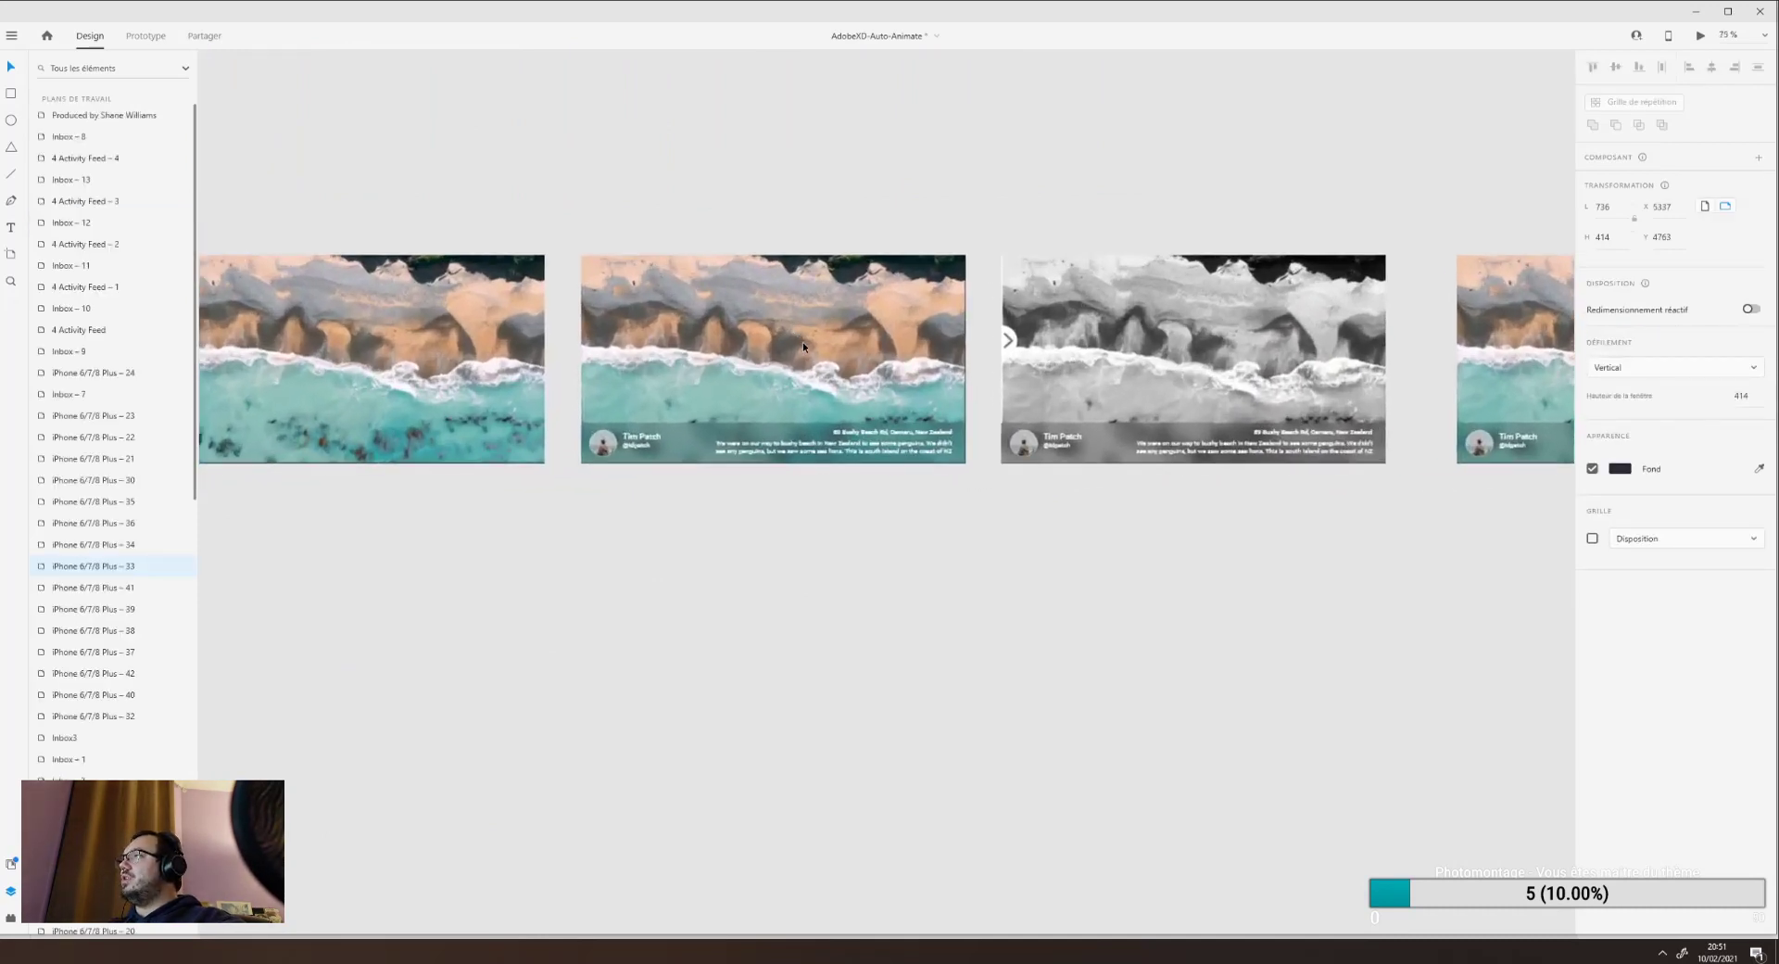
Look over the slider artboards 33 to 36 and select the COLOUR and BW images on iPhone 6/7/8 Plus – 33.
drag(927, 322, 860, 441)
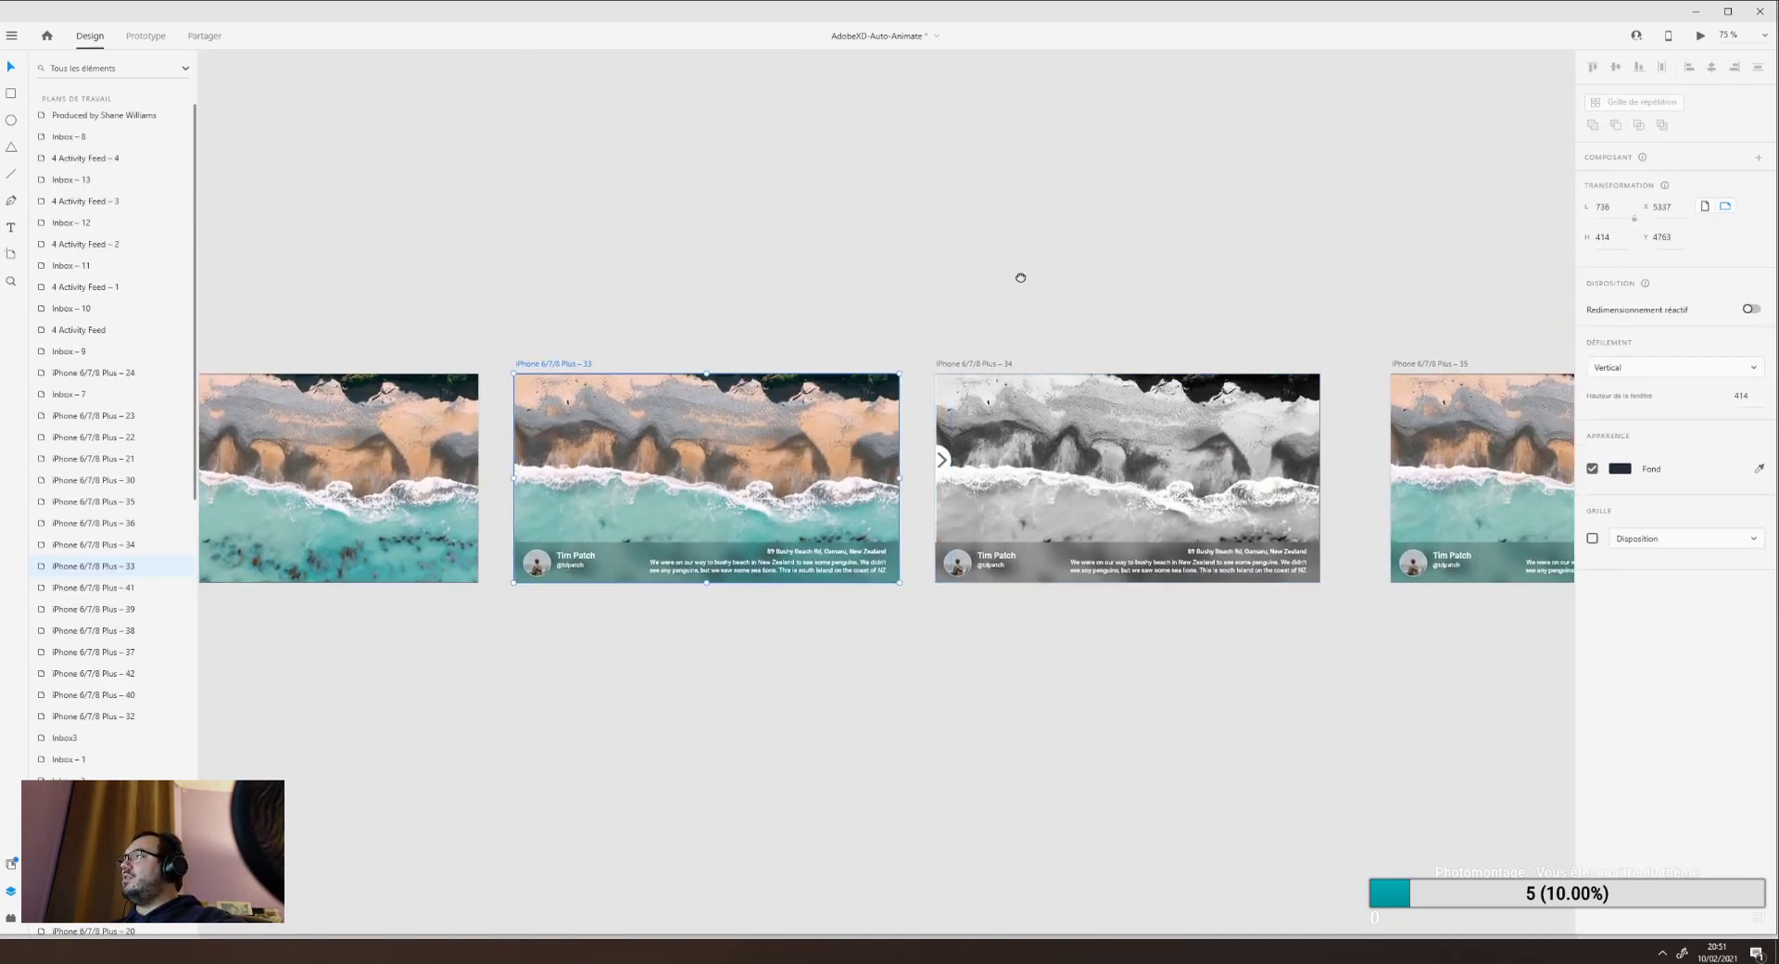
drag(1020, 278, 447, 309)
drag(942, 318, 985, 261)
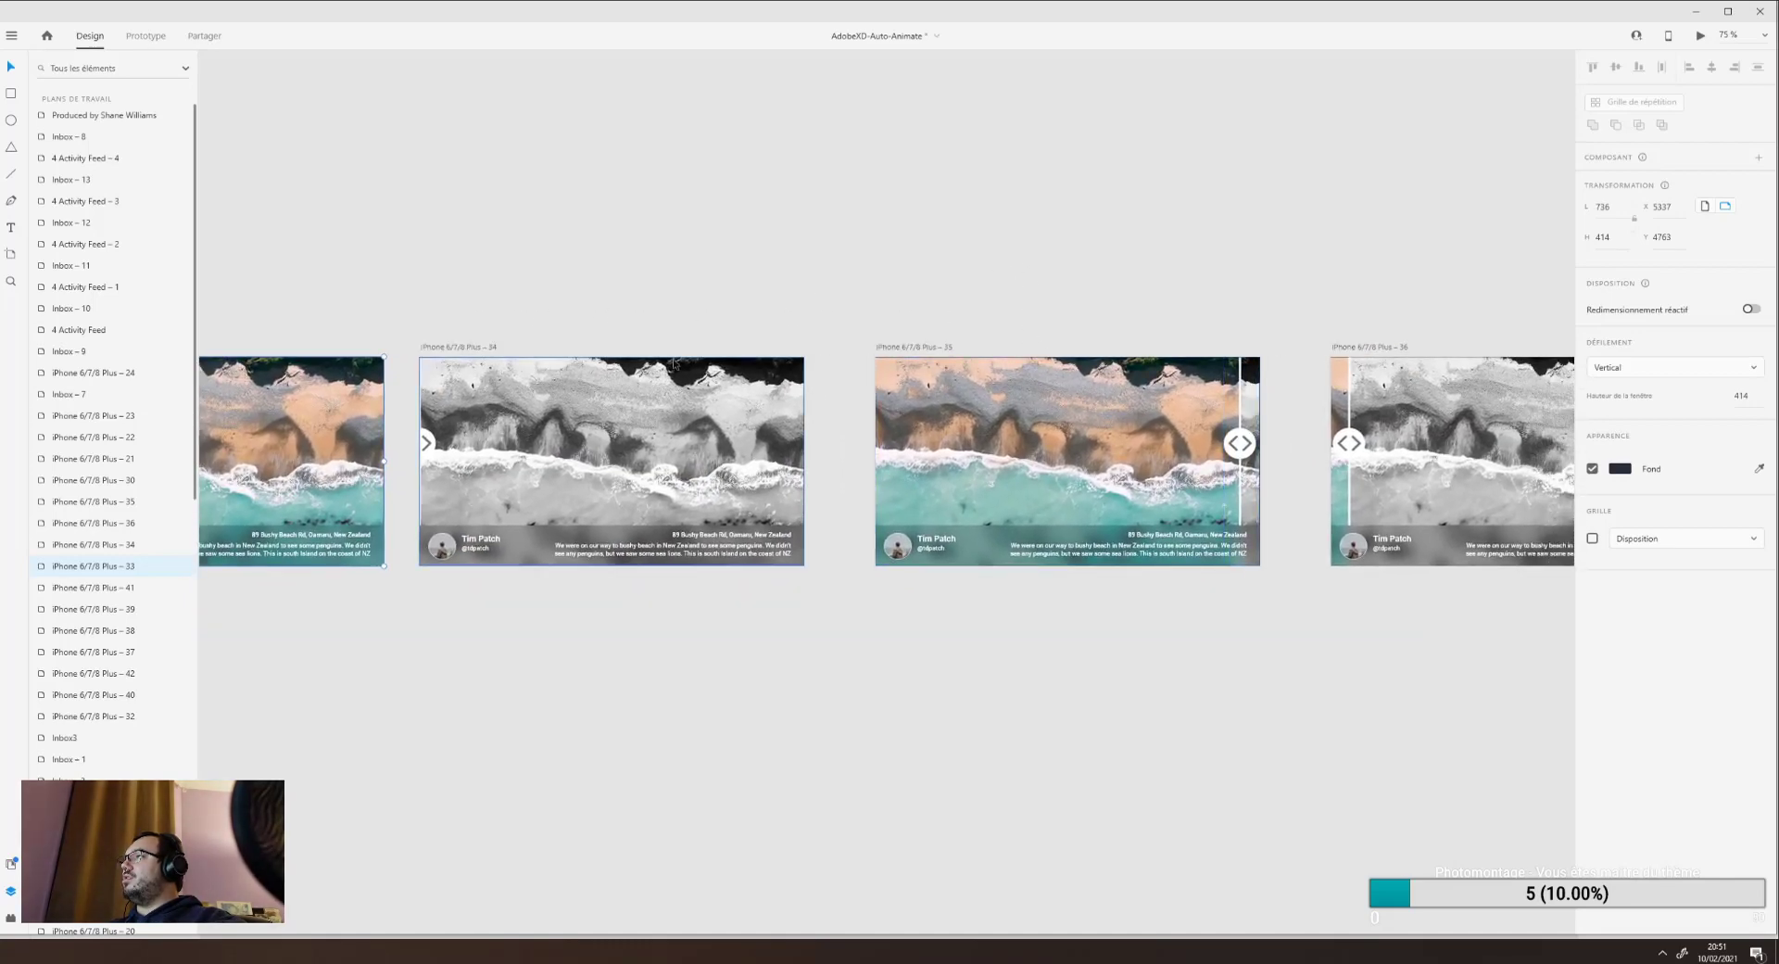
drag(507, 292, 954, 270)
click(697, 464)
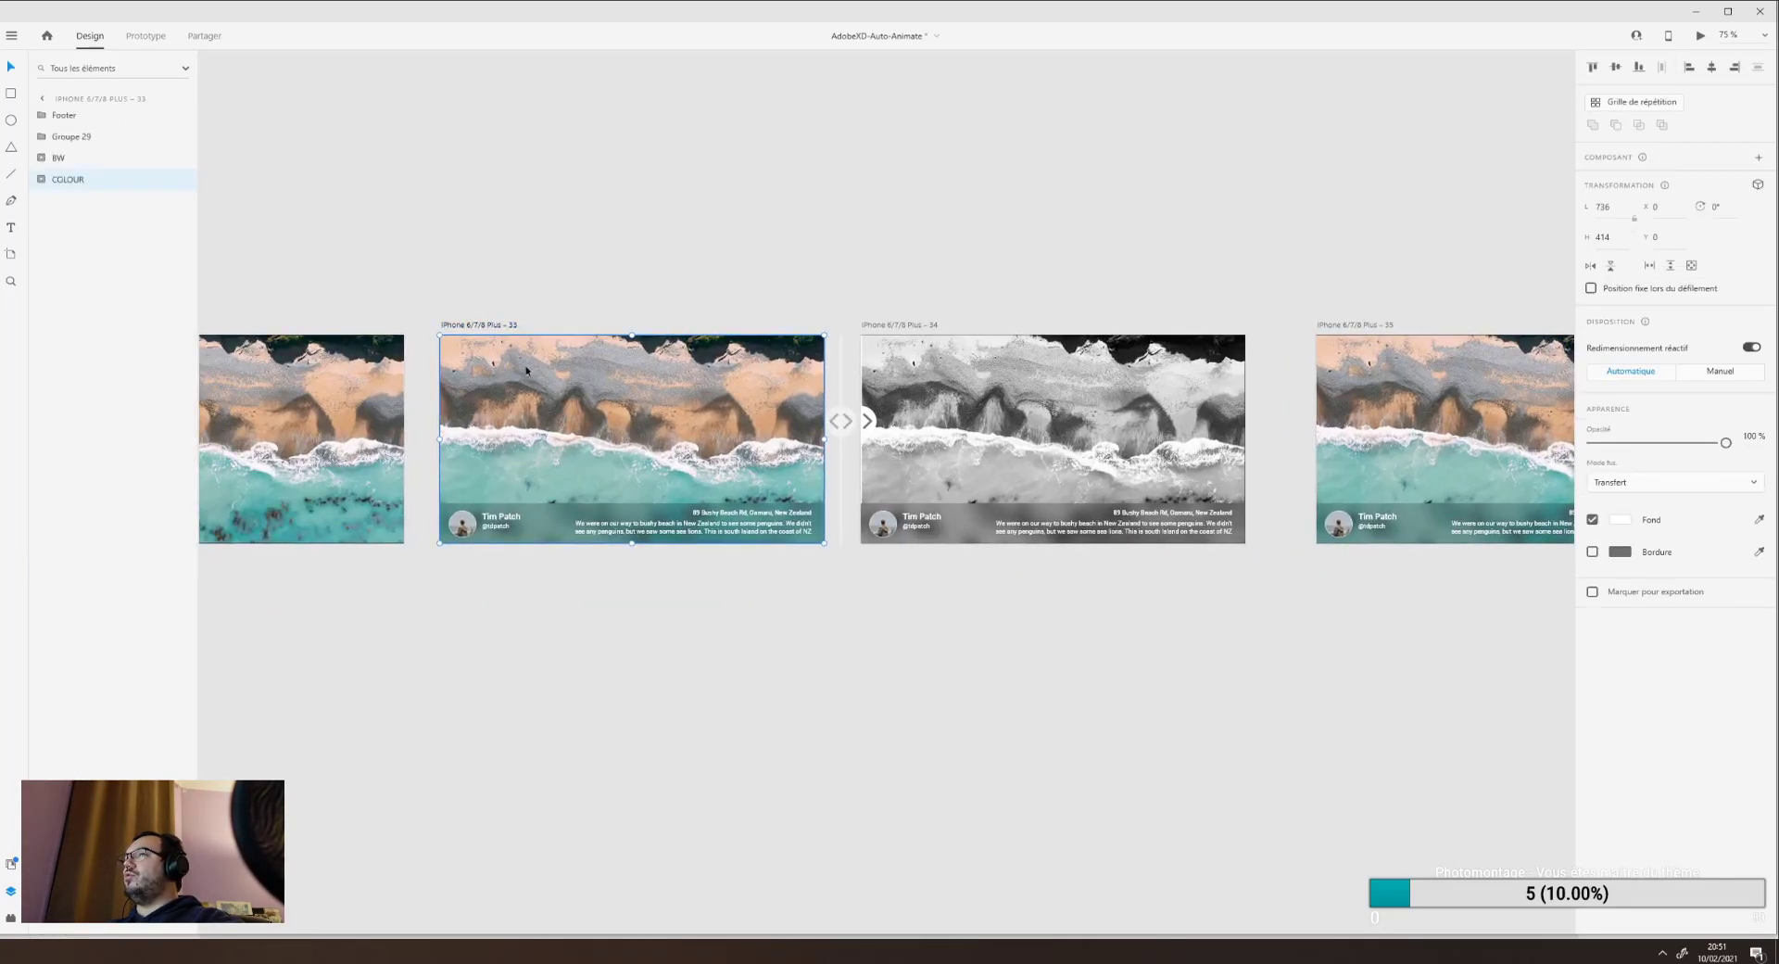
click(84, 157)
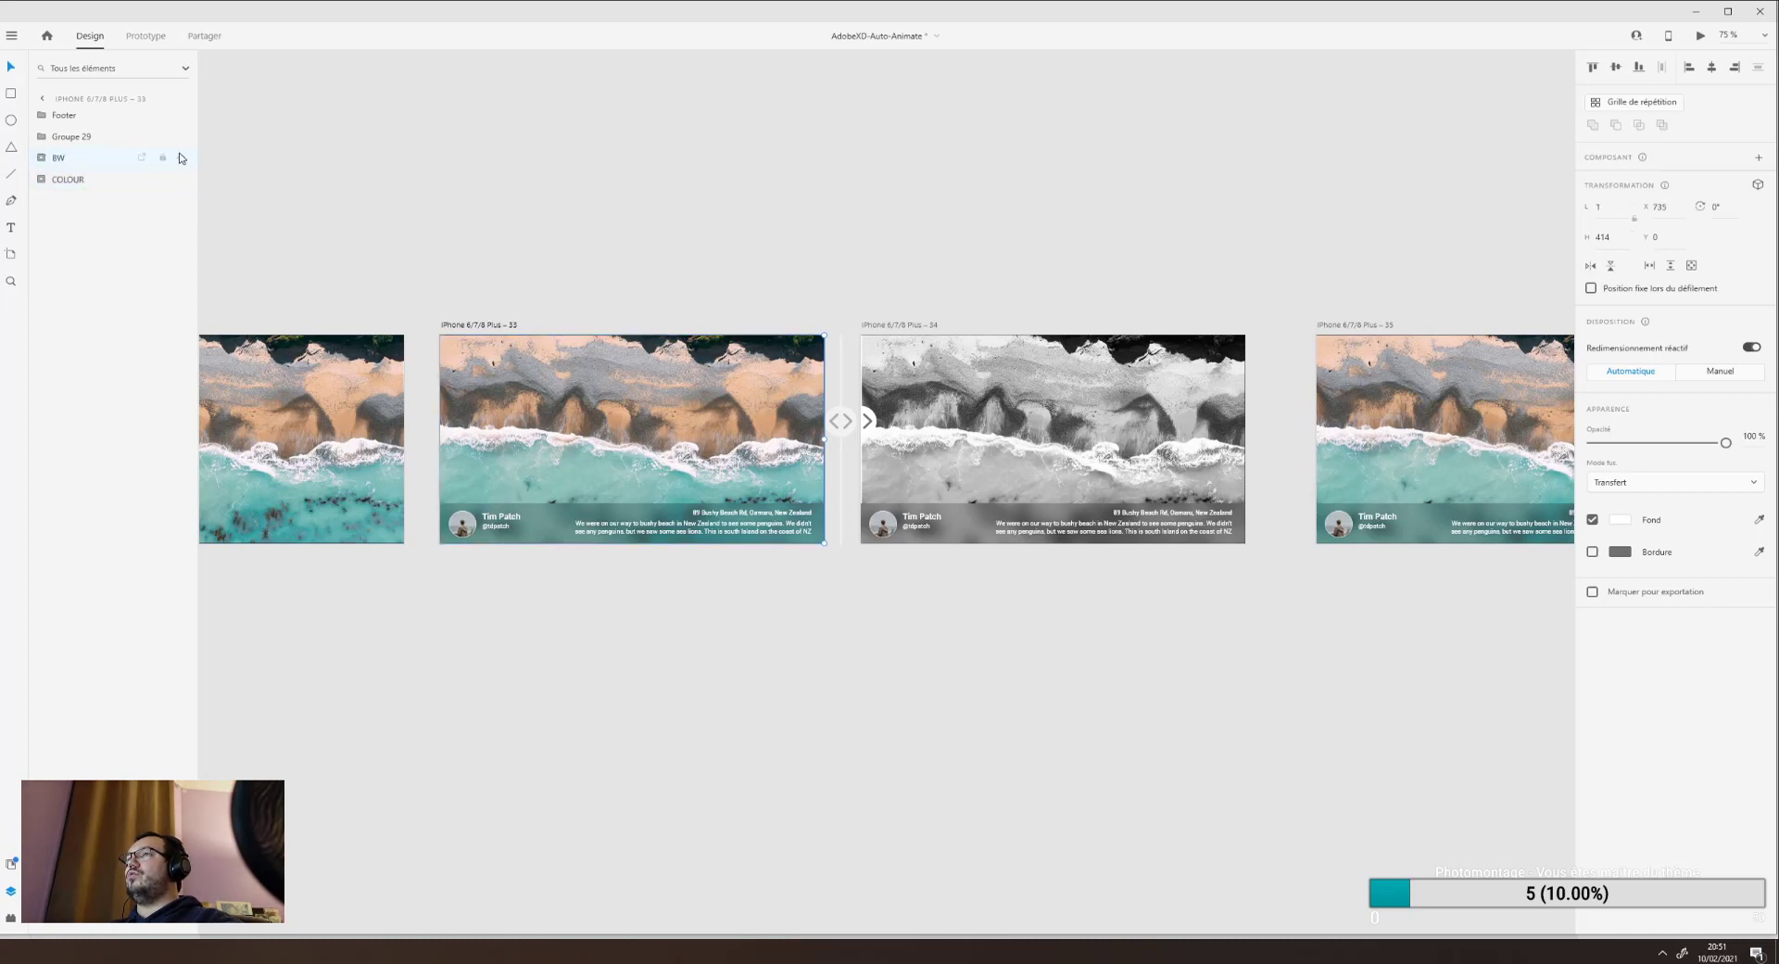
Examine the contents of the BW mask group on iPhone 6/7/8 Plus – 33, including Rectangle 21 and its photo.
click(730, 432)
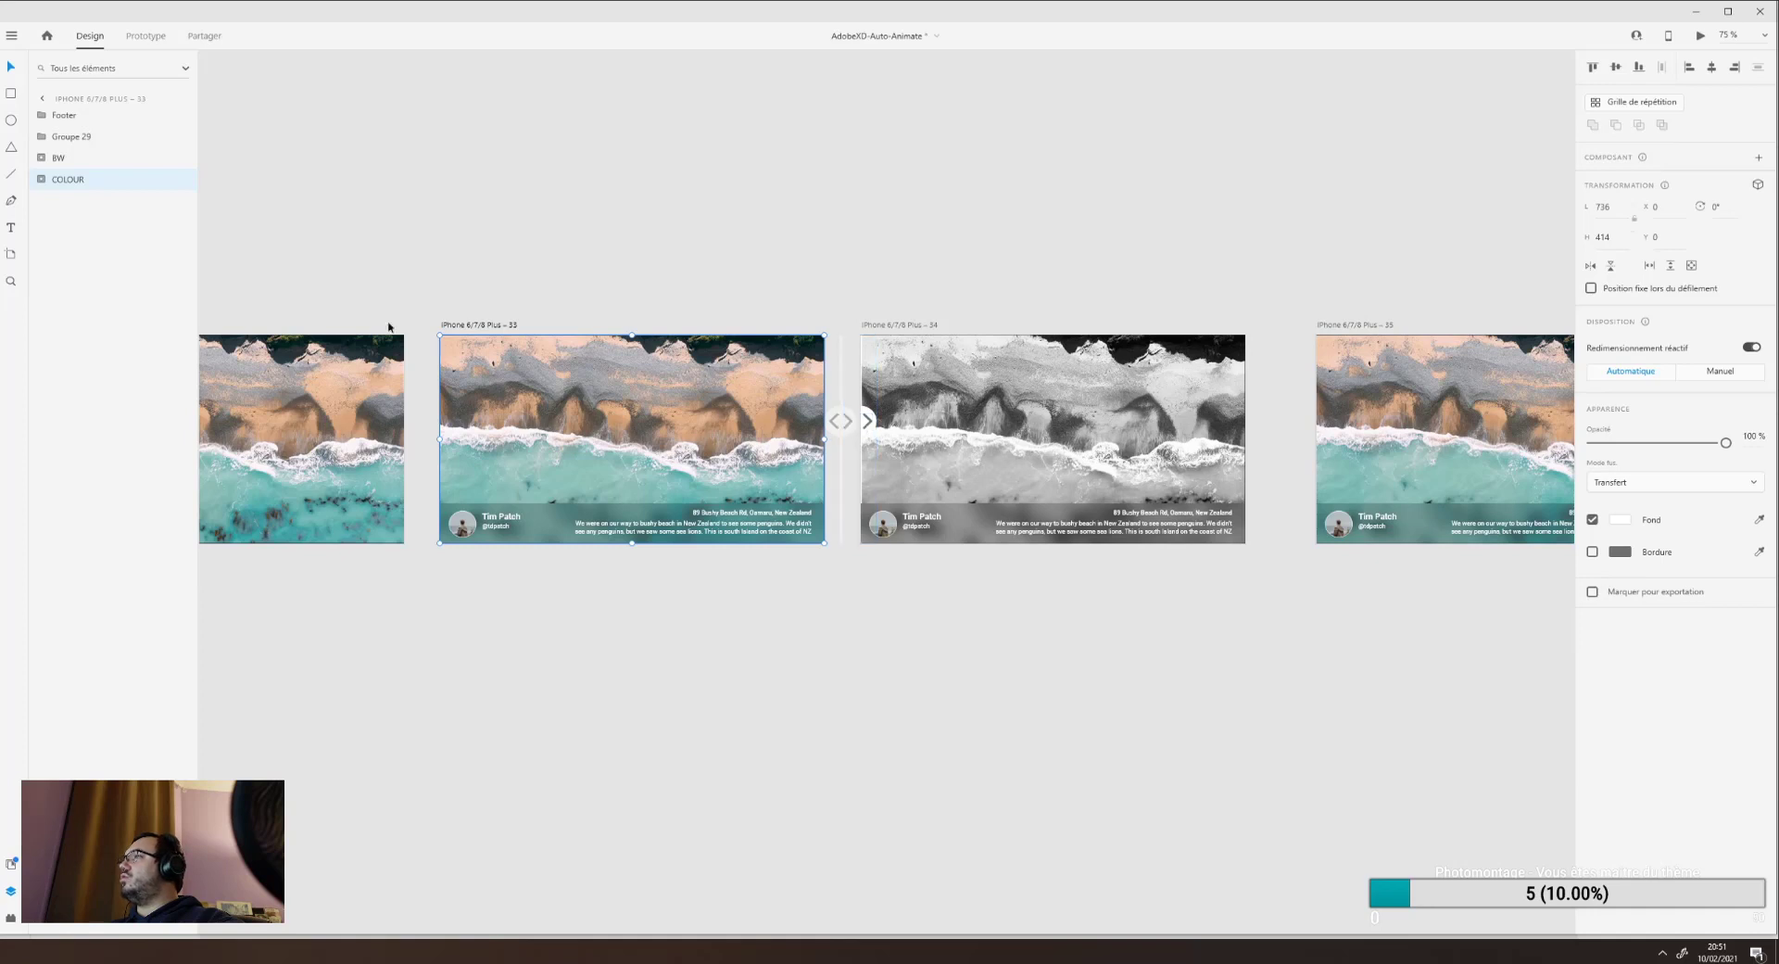
click(98, 158)
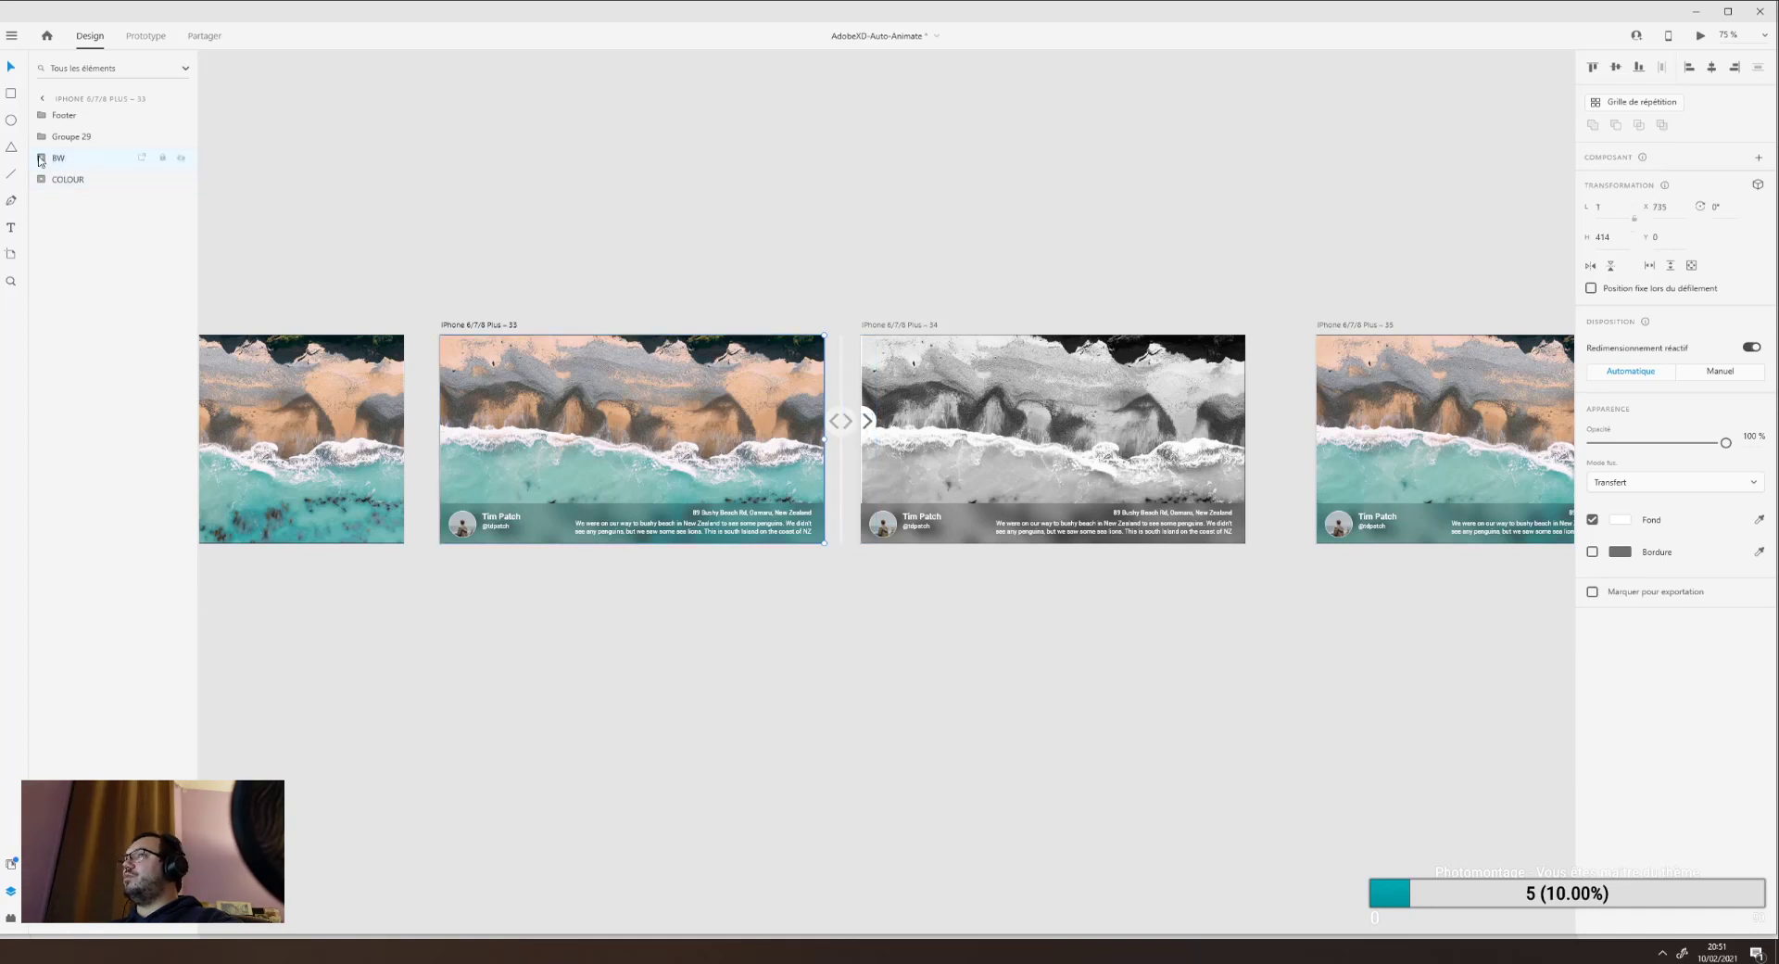
click(41, 157)
click(85, 201)
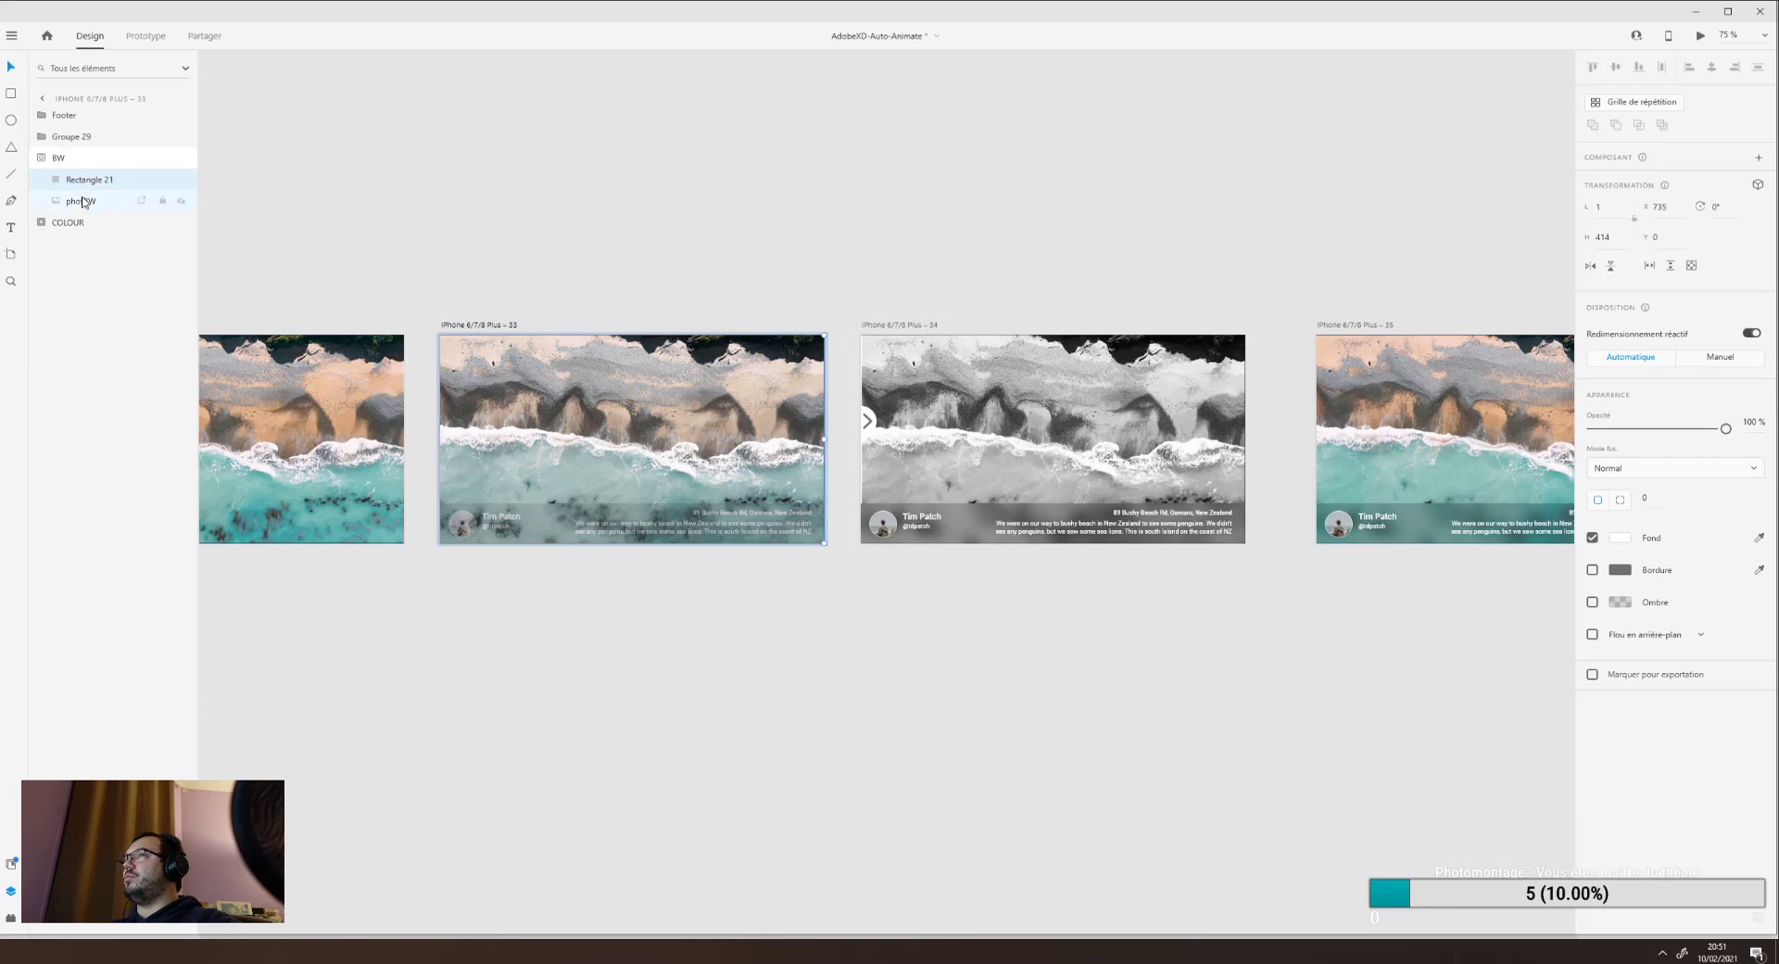
click(41, 159)
Hide and show BW and Groupe 29 on iPhone 6/7/8 Plus – 33 to check what each contains.
click(182, 158)
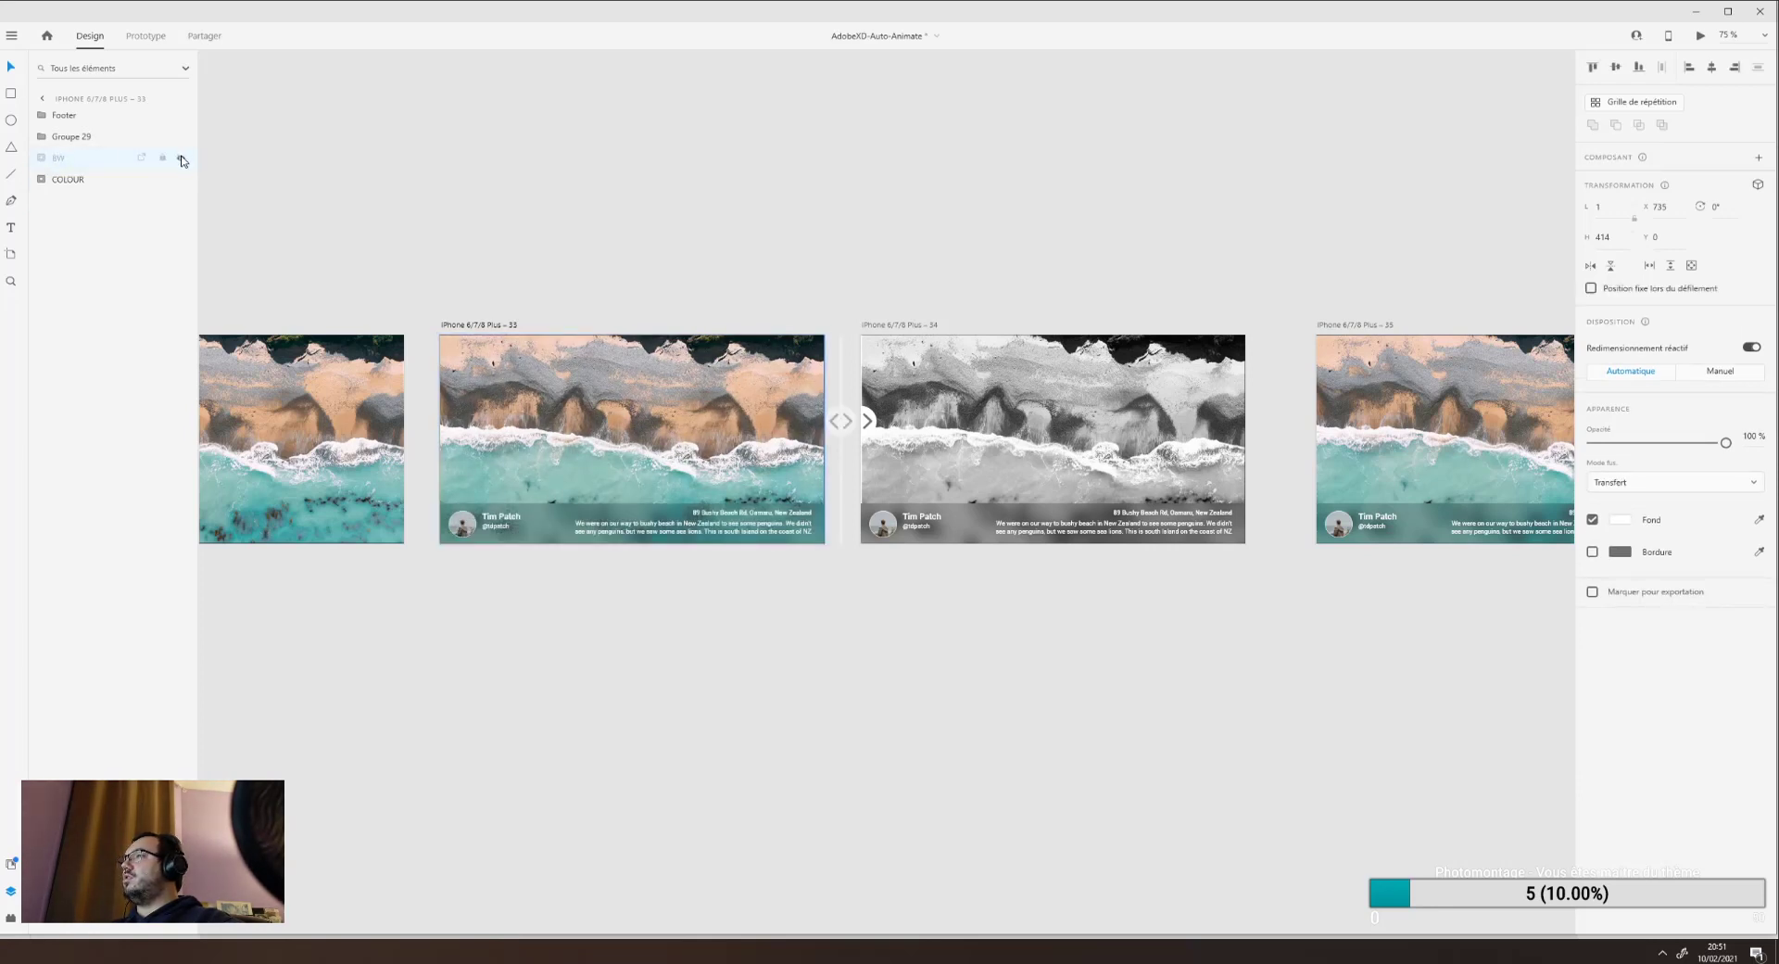
click(181, 136)
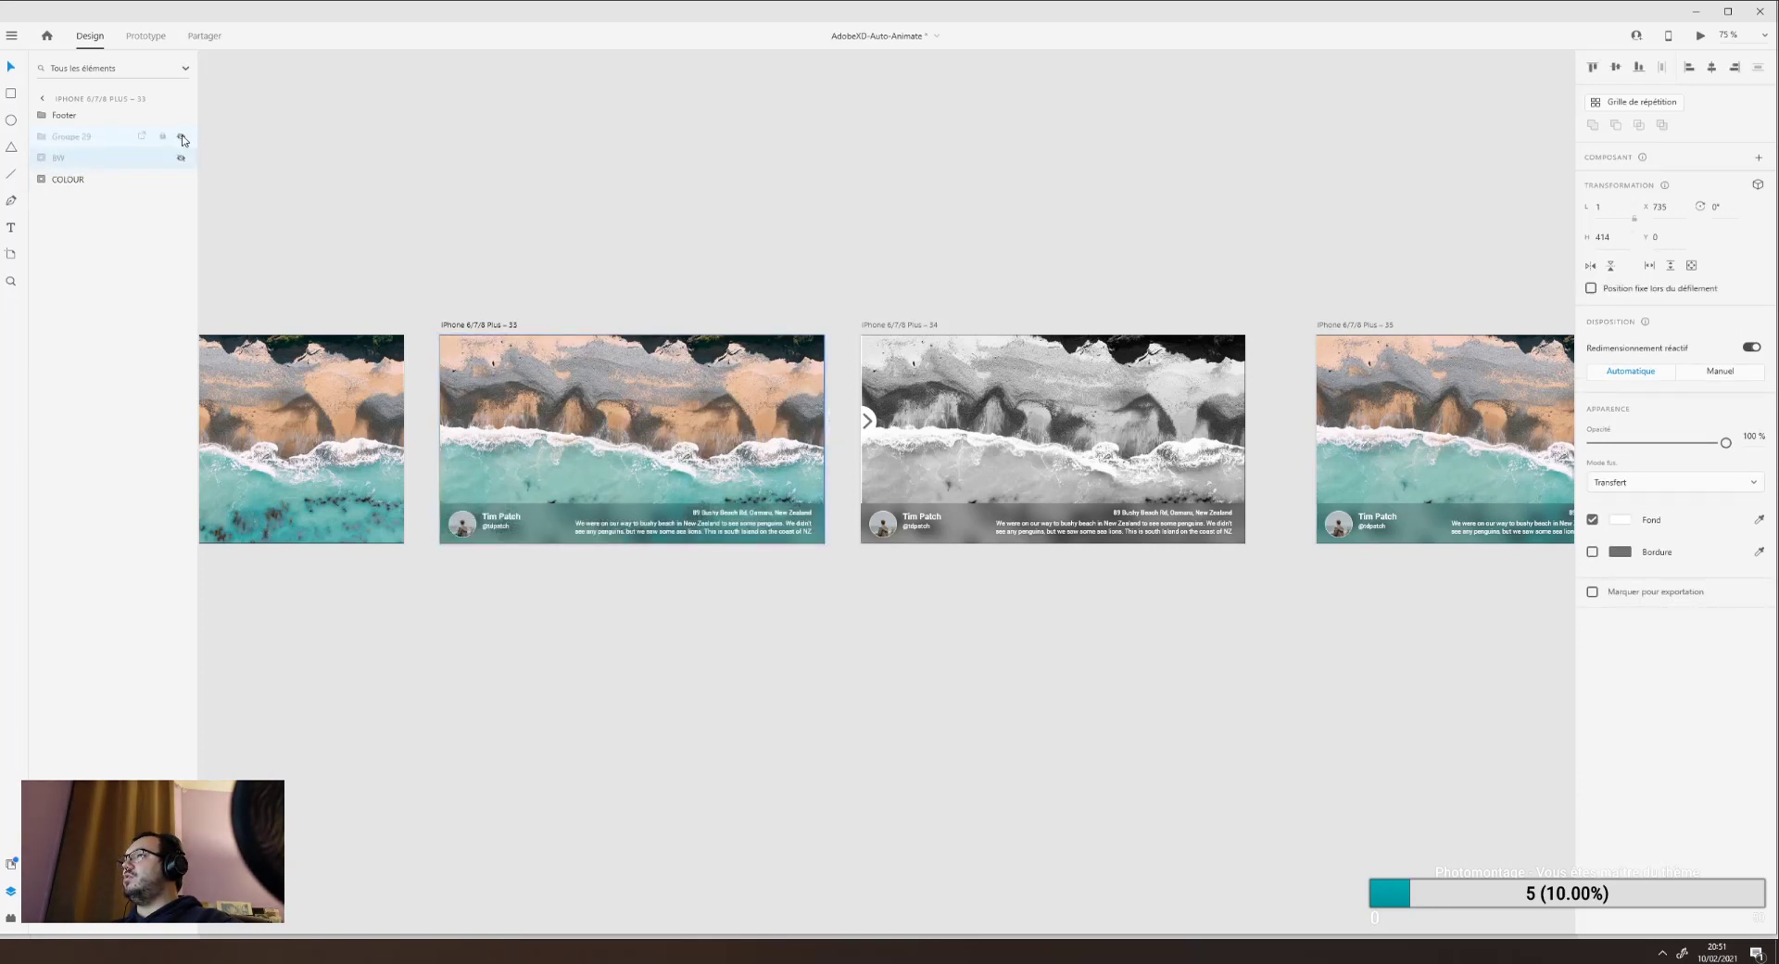
click(181, 158)
click(180, 137)
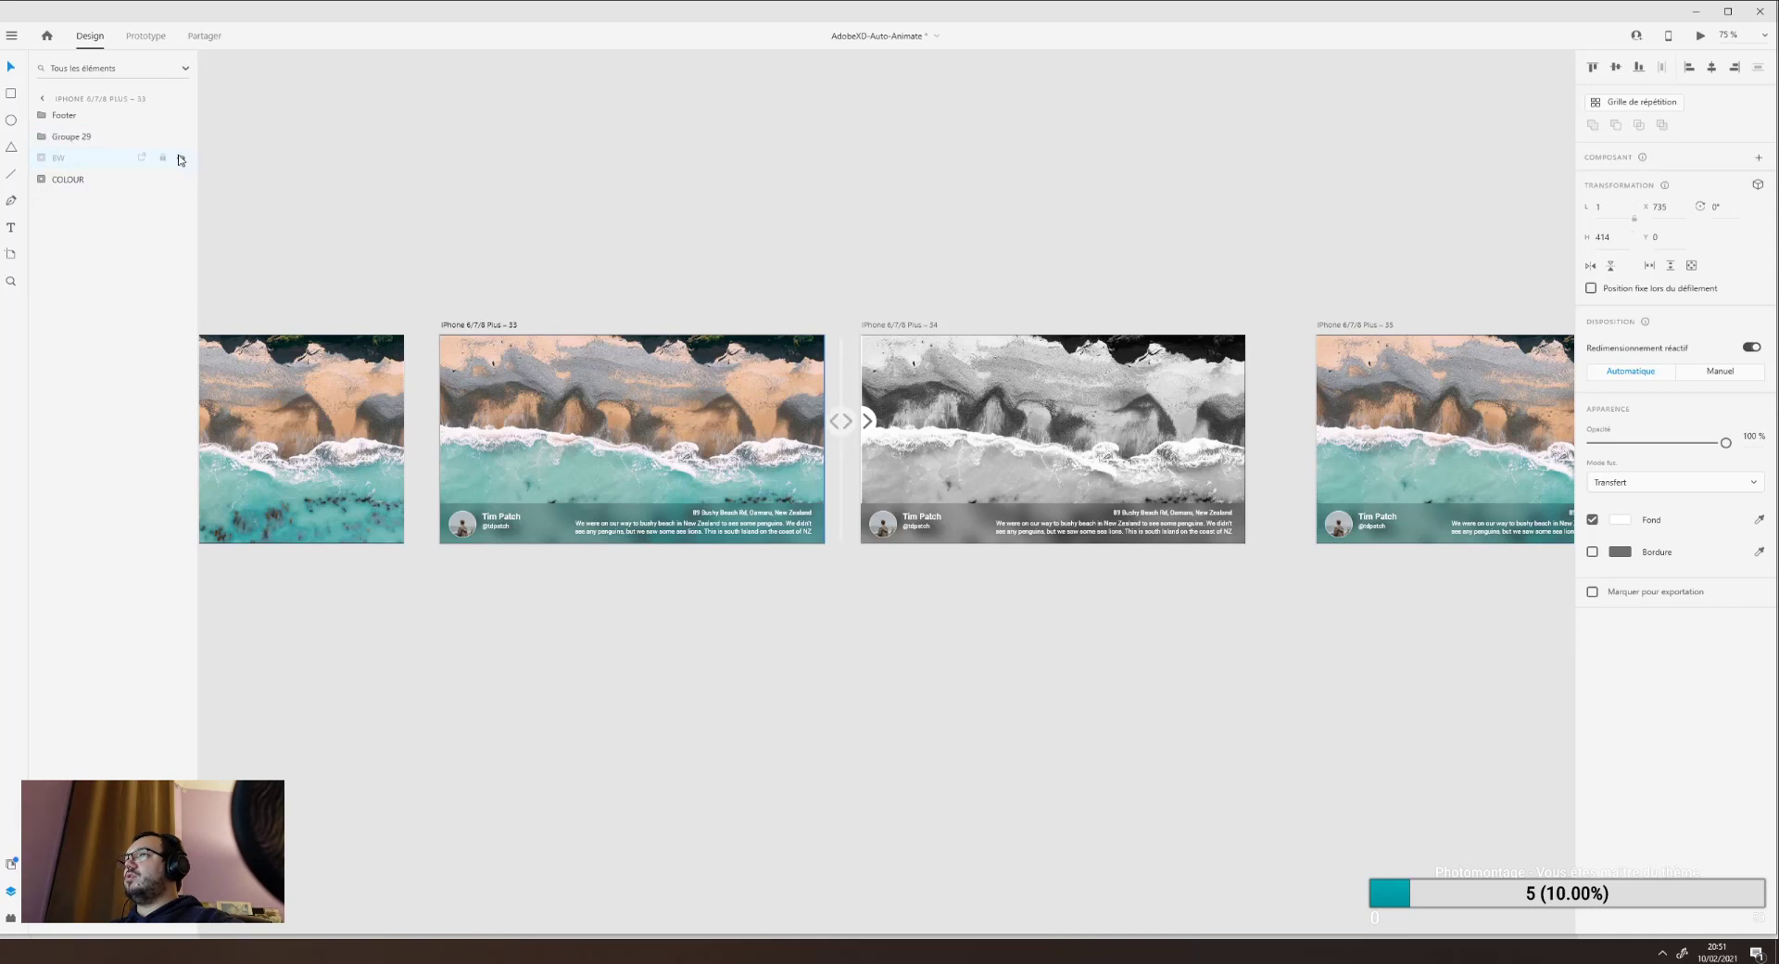
Compare the dimensions and positions of the COLOUR and BW images on iPhone 6/7/8 Plus – 33.
click(717, 498)
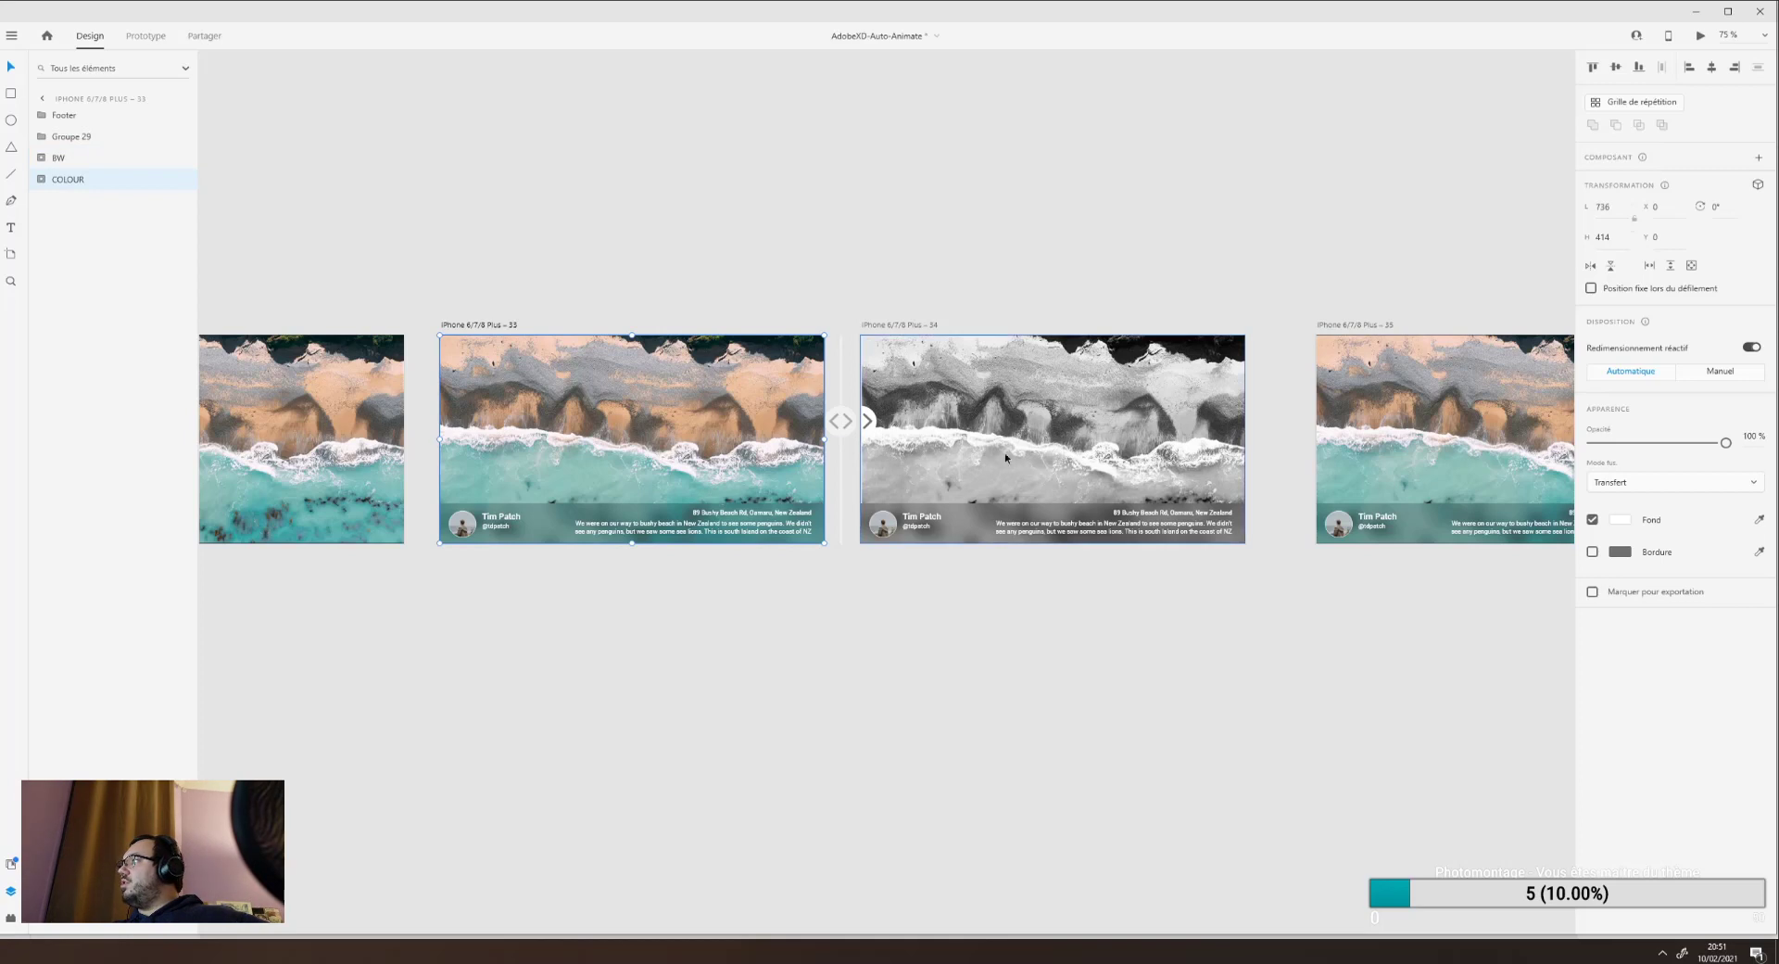
click(87, 160)
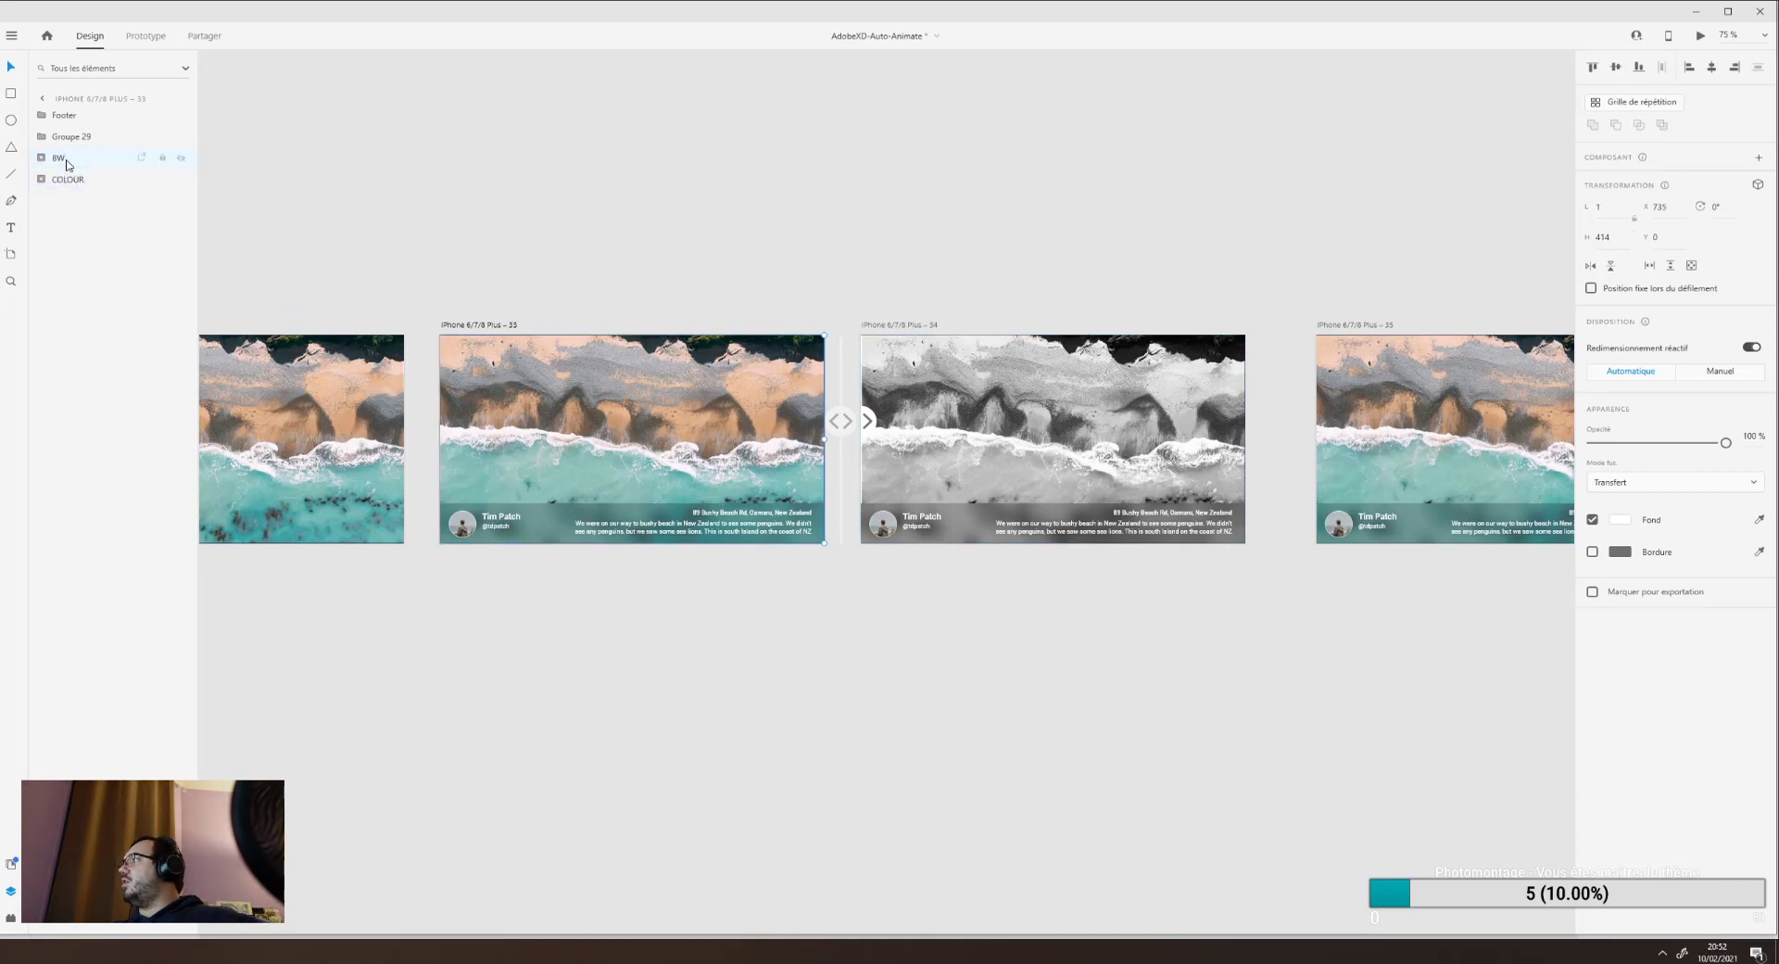
click(68, 180)
click(73, 165)
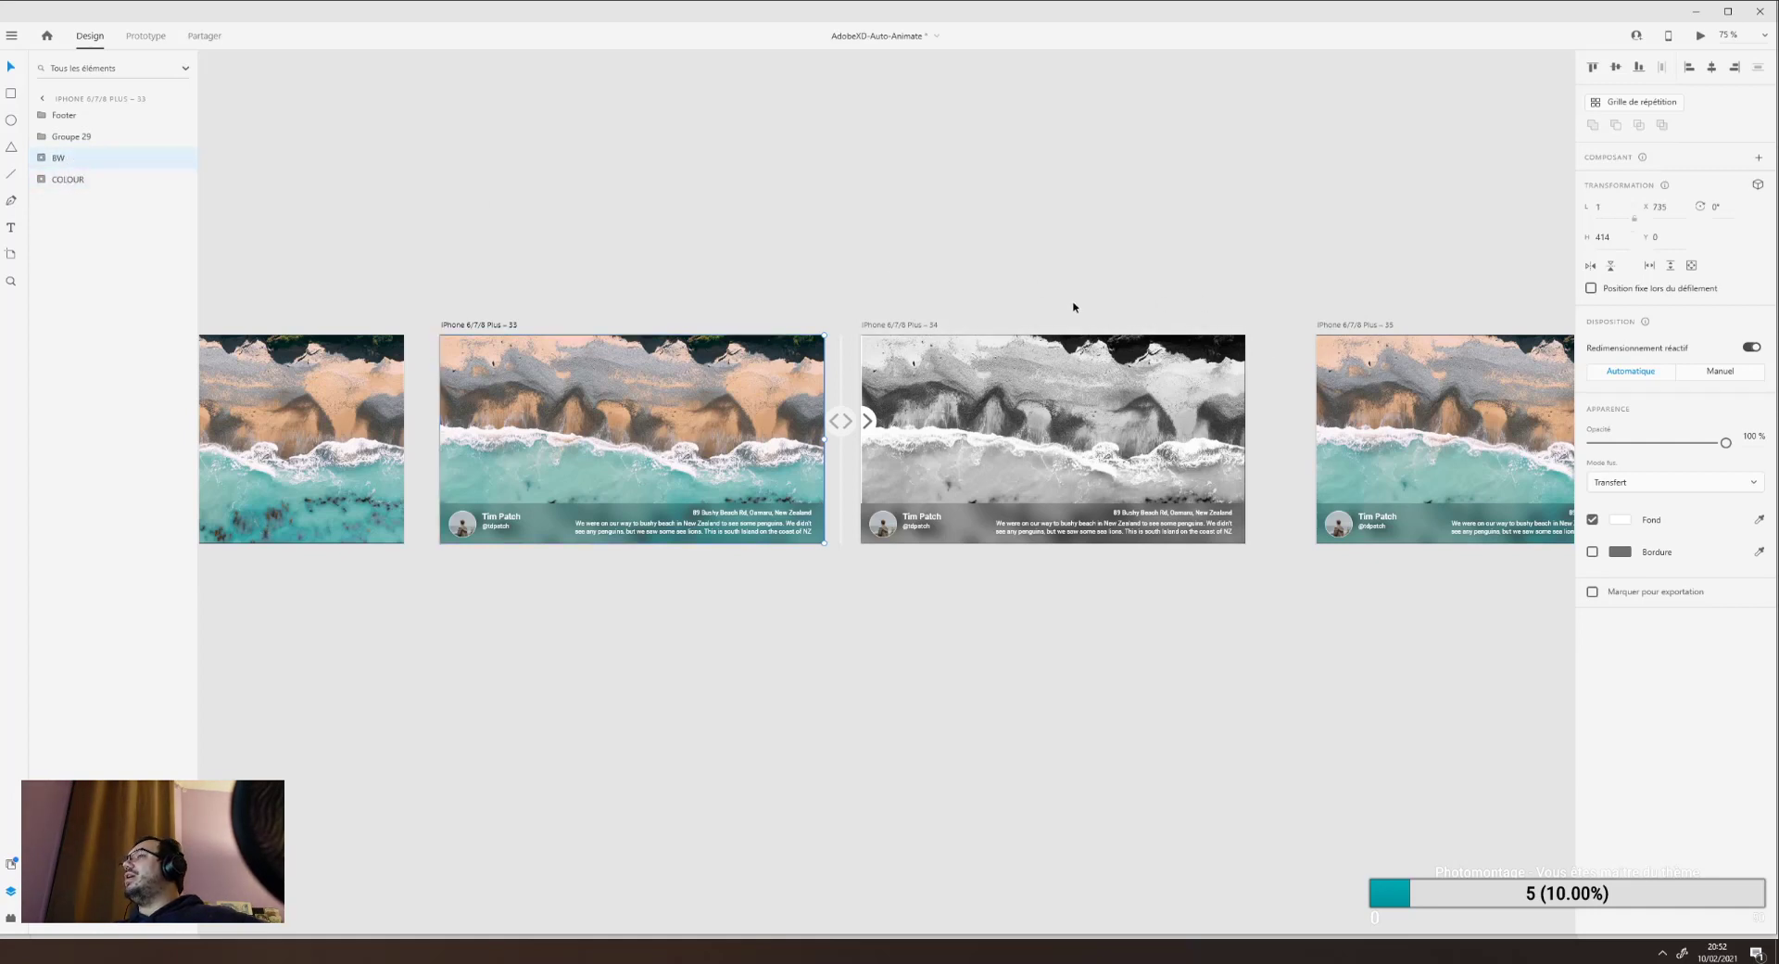
Try setting the BW image's width to 736 on iPhone 6/7/8 Plus – 33, and undo the change.
click(1605, 209)
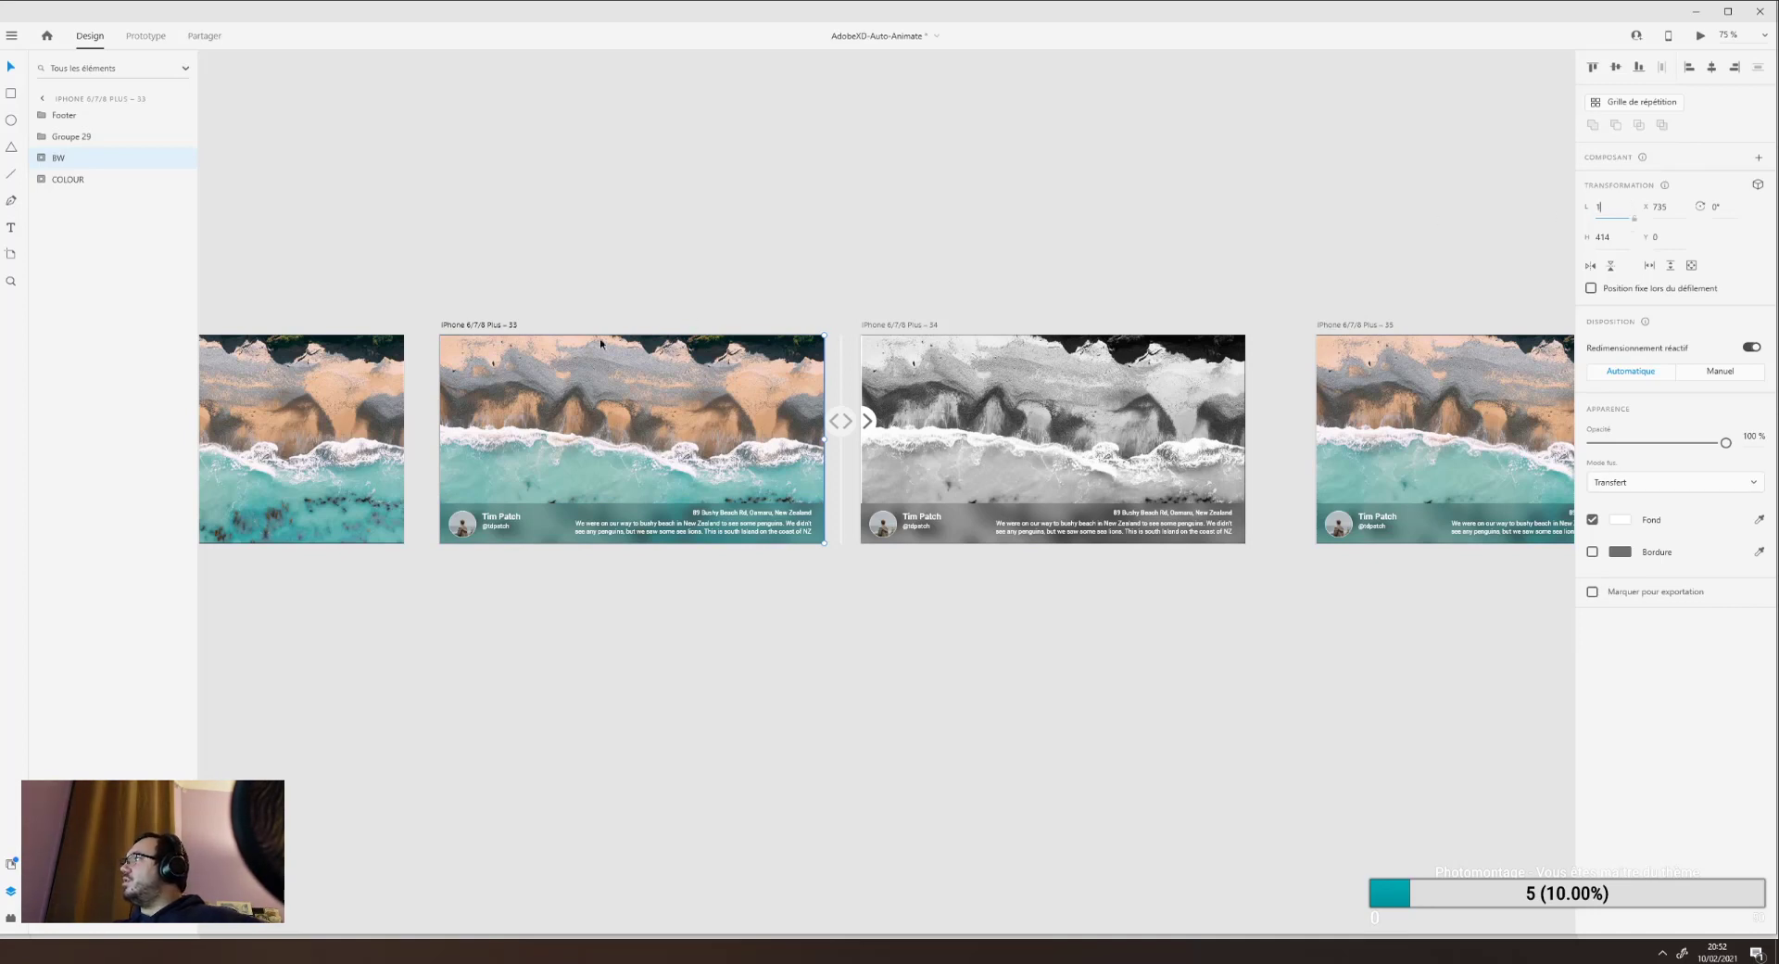
click(574, 431)
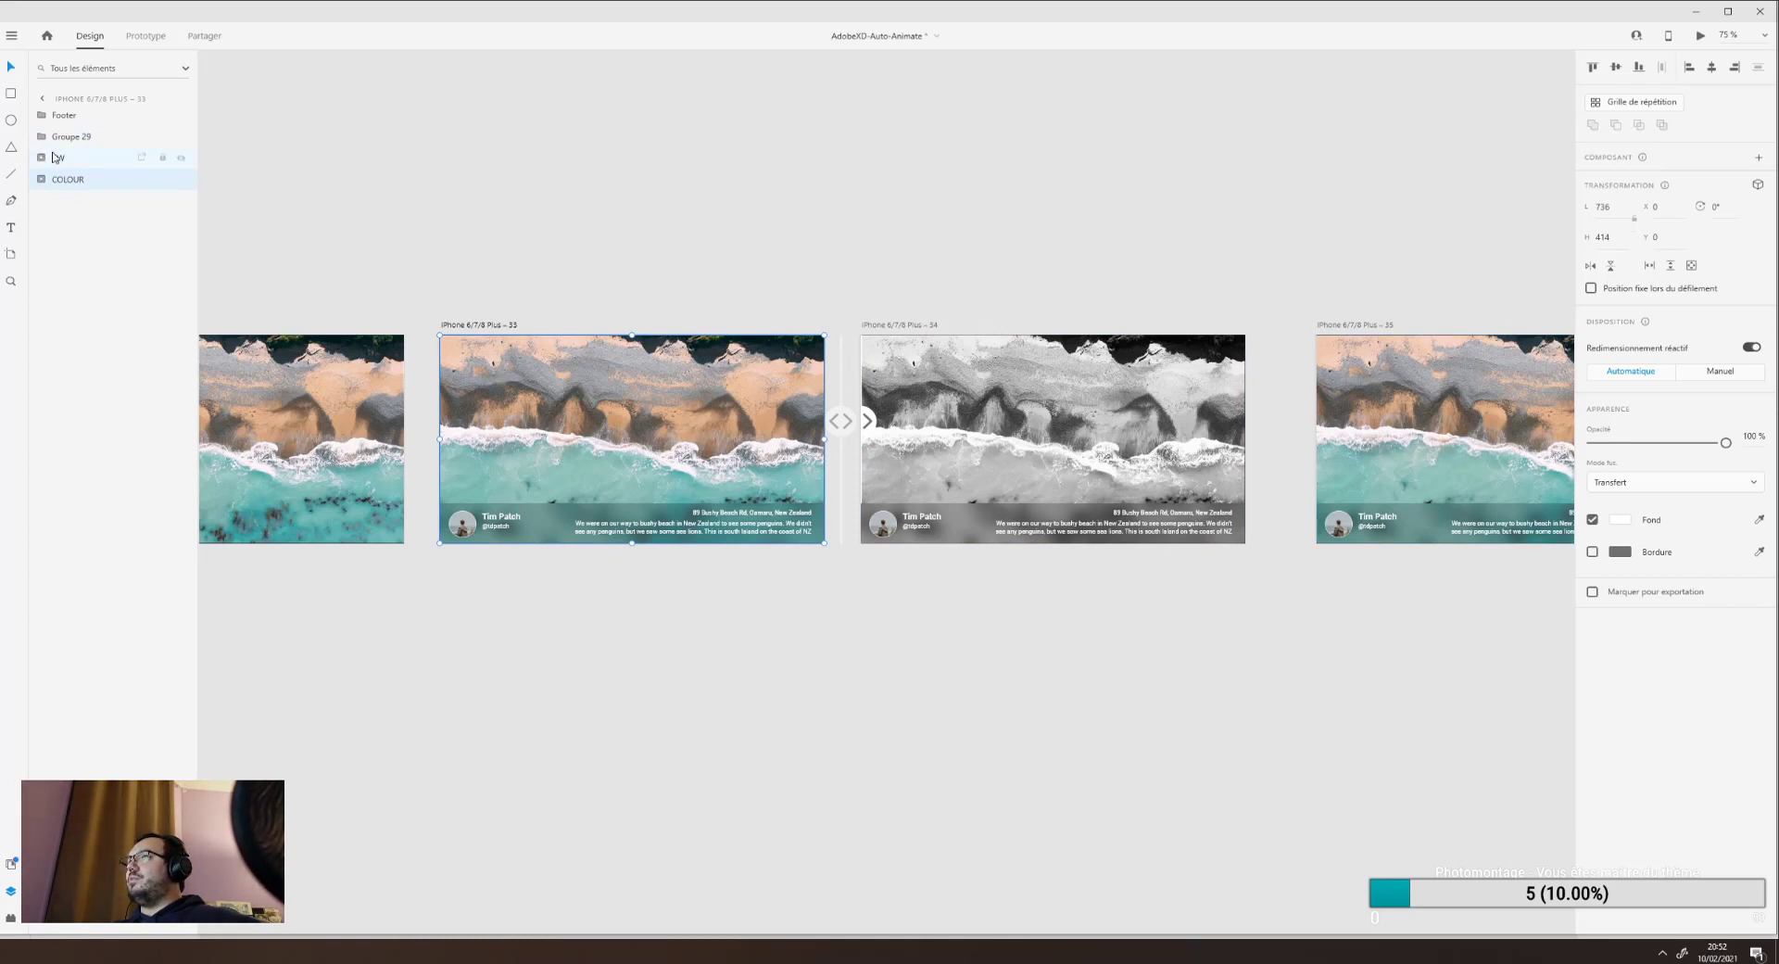
click(67, 162)
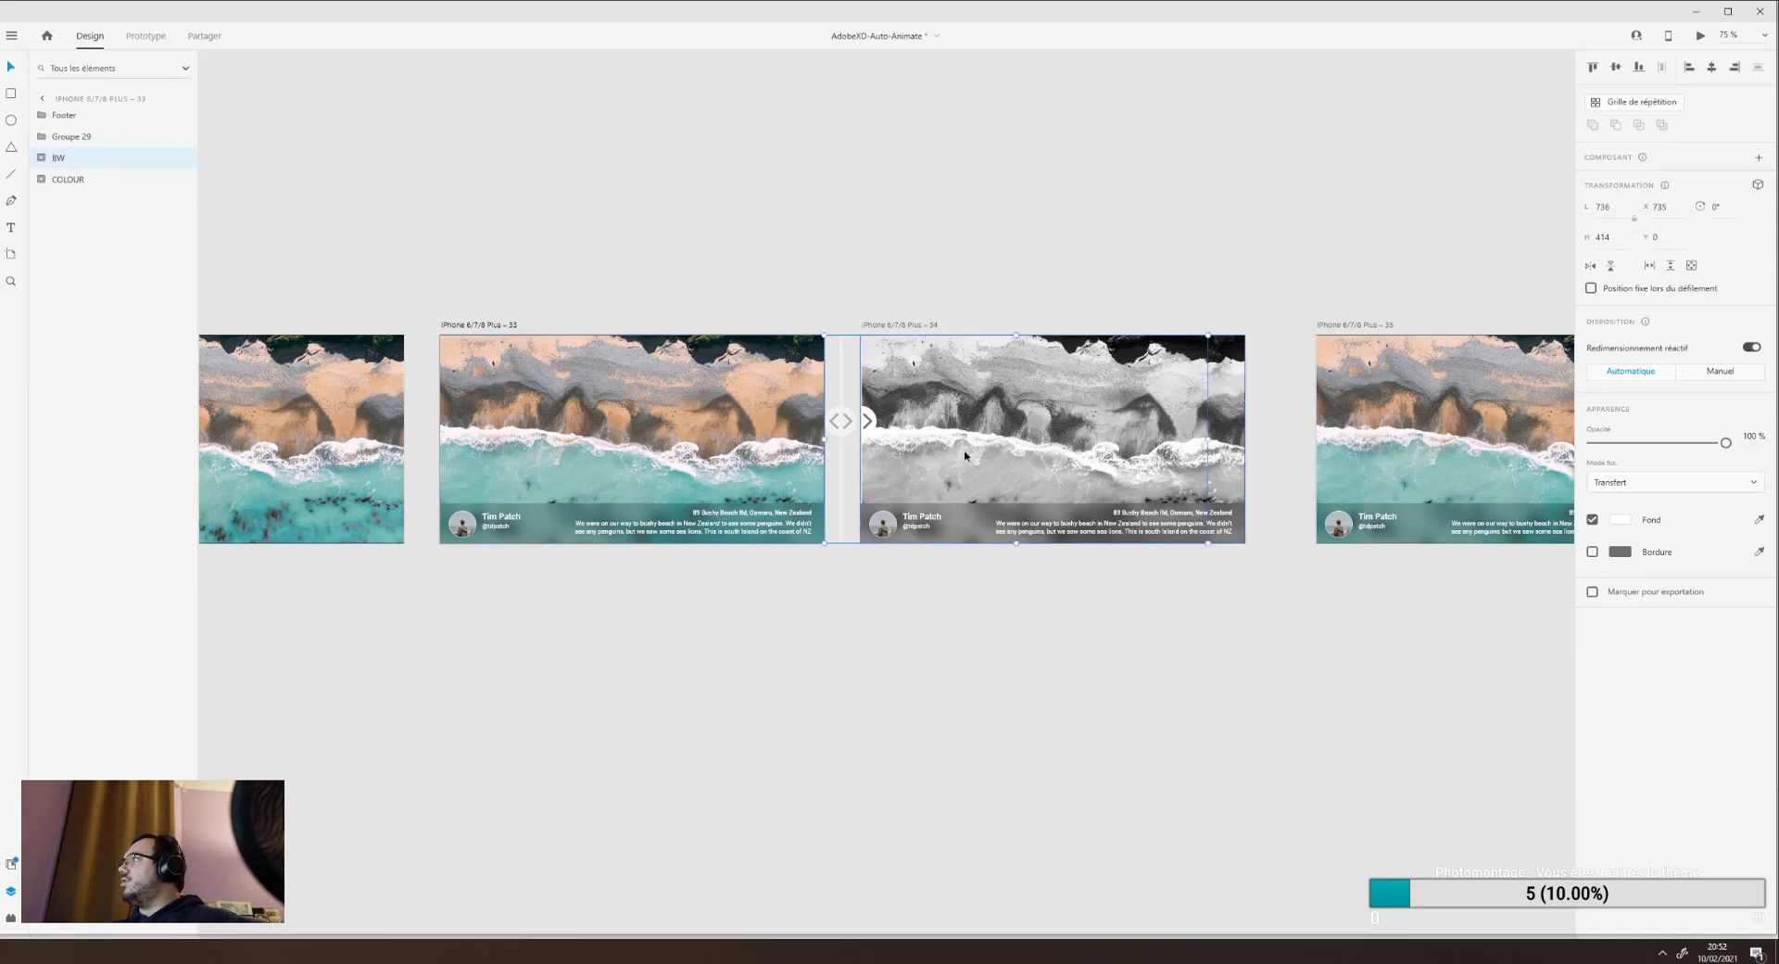
key(ctrl+z)
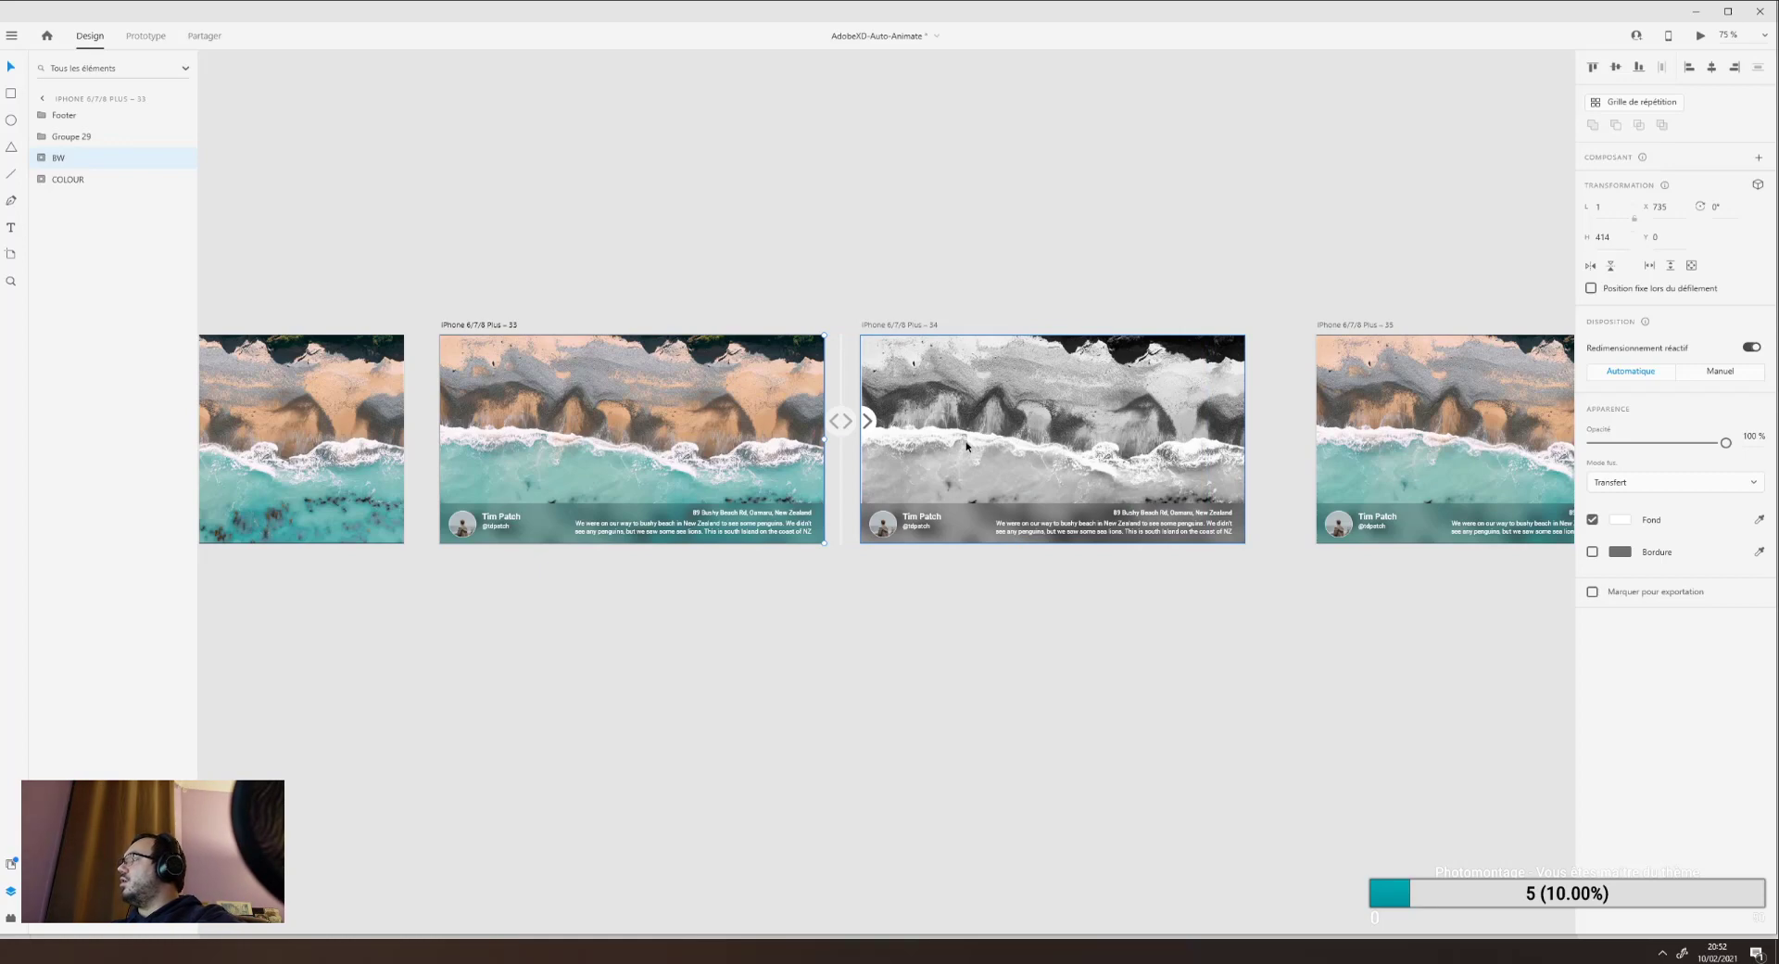
In Prototype mode, inspect the interactions linking iPhone 6/7/8 Plus – 33 to – 34 and – 34 to – 35.
click(497, 324)
click(146, 35)
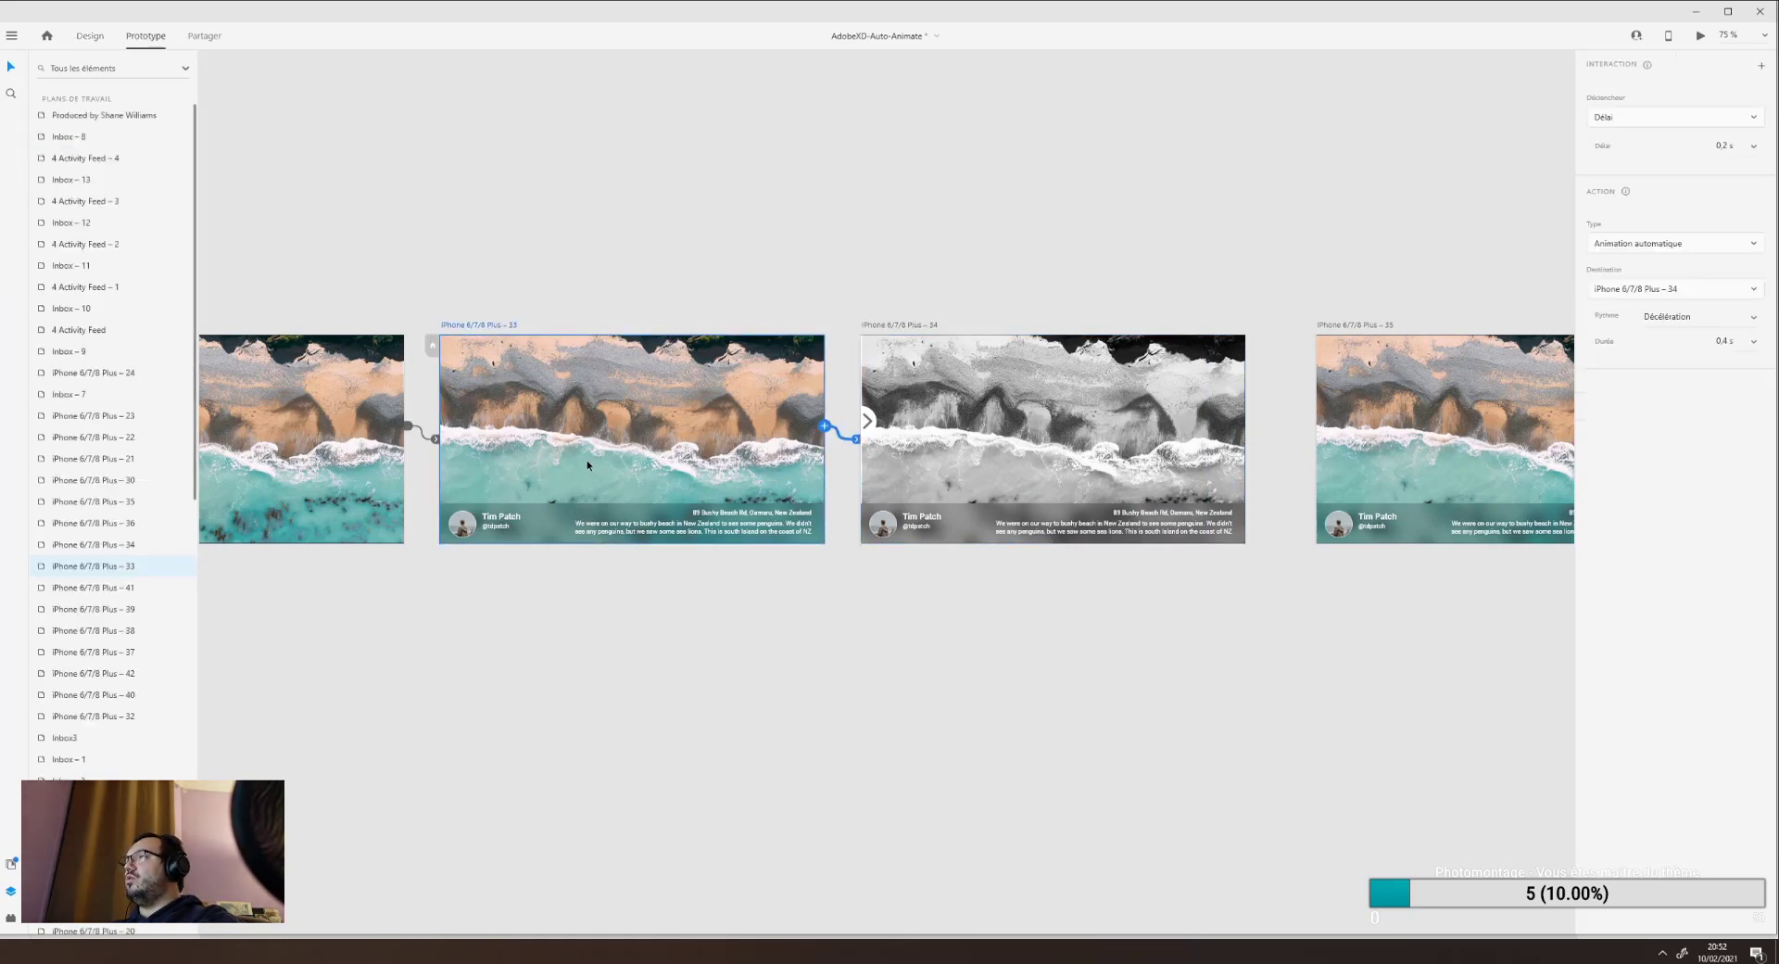
click(917, 428)
click(868, 422)
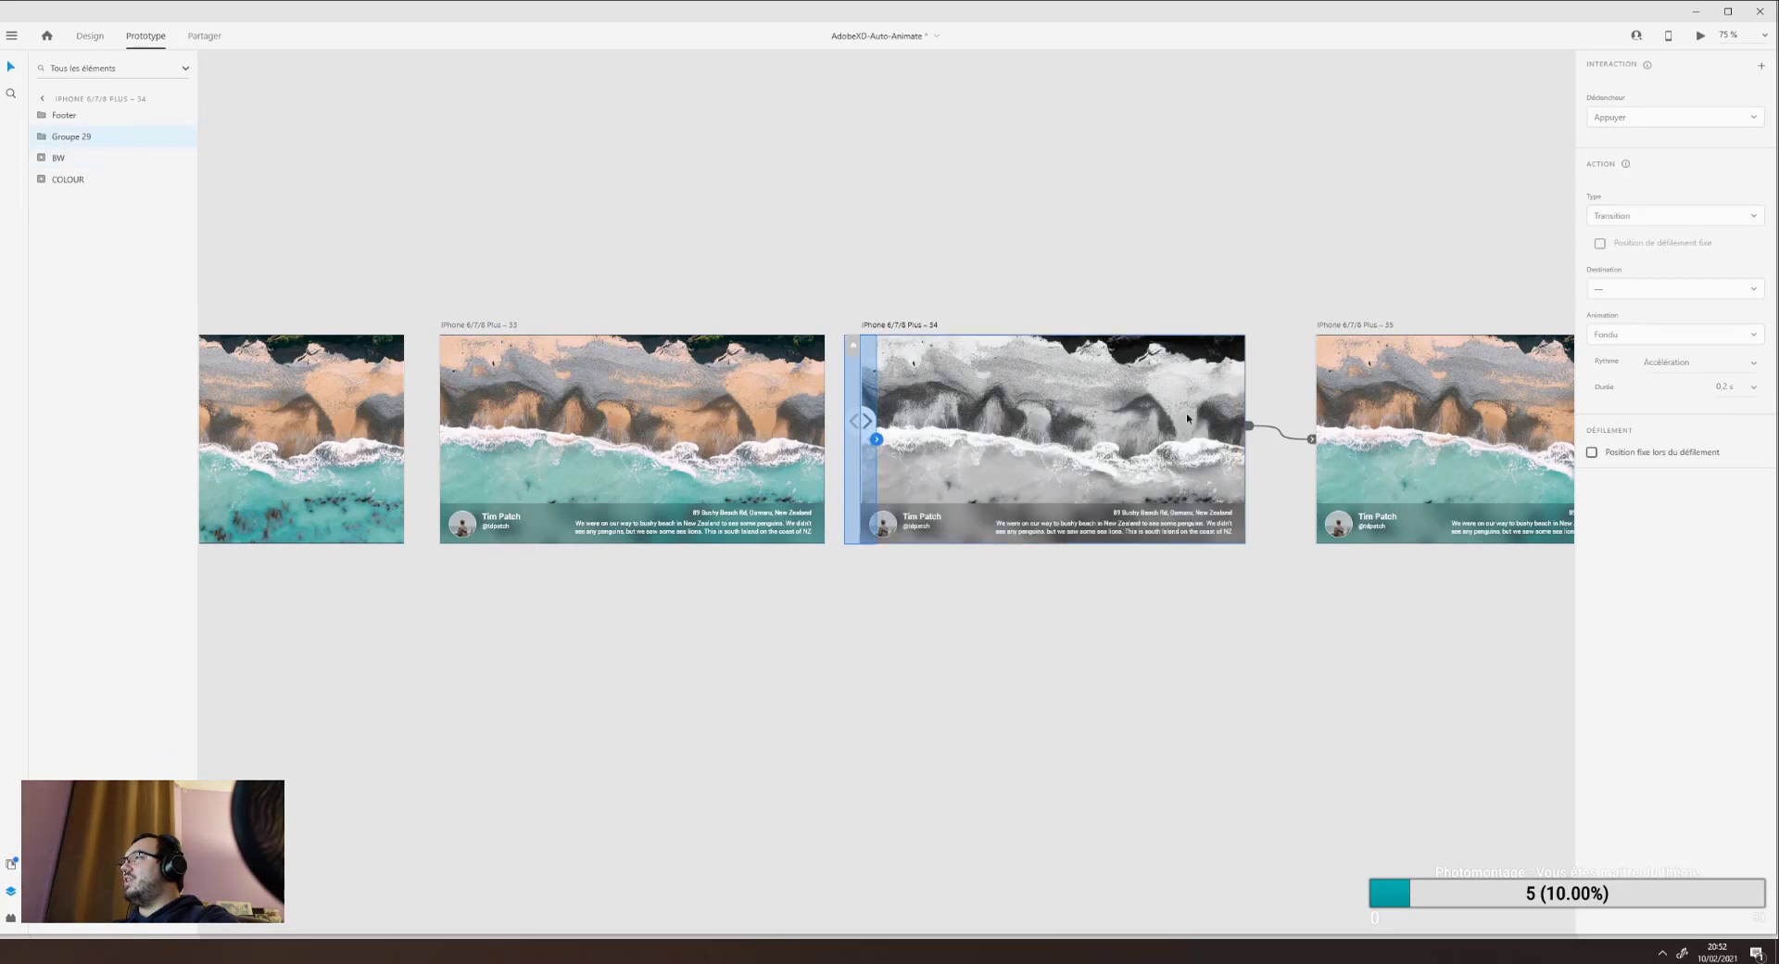
click(1312, 437)
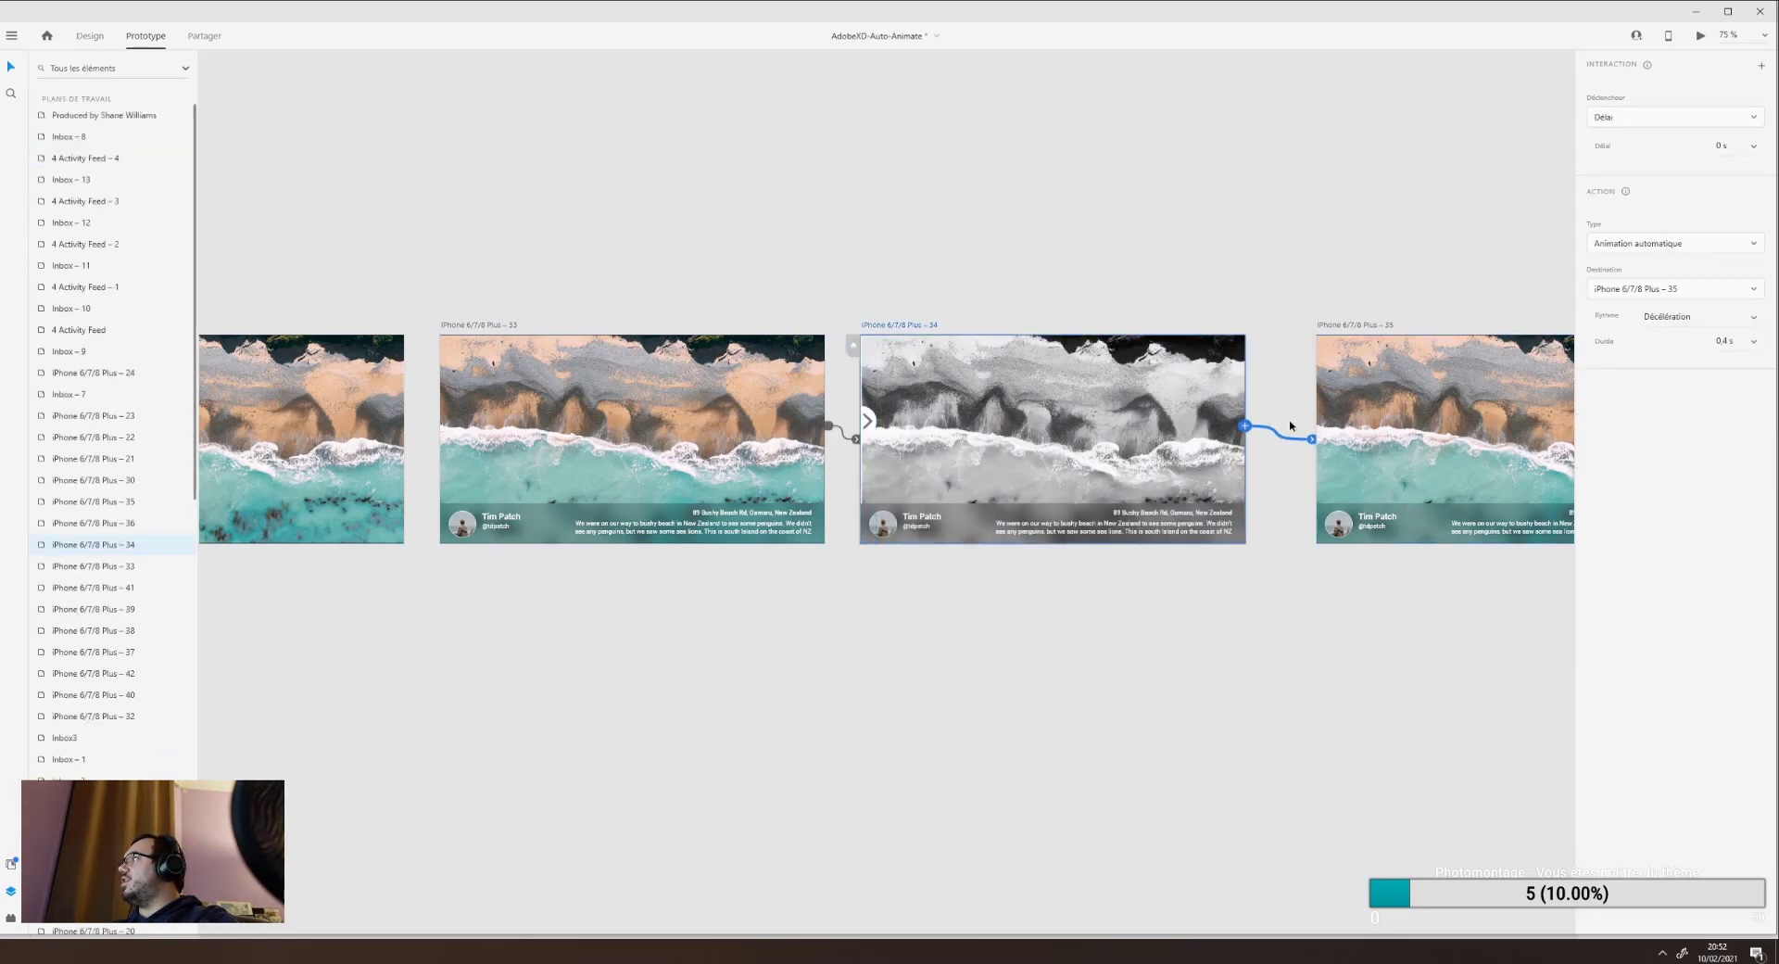
Compare the images on iPhone 6/7/8 Plus – 34 and – 35, and inspect Groupe 29's interaction from – 35 to – 36.
drag(1295, 269, 809, 309)
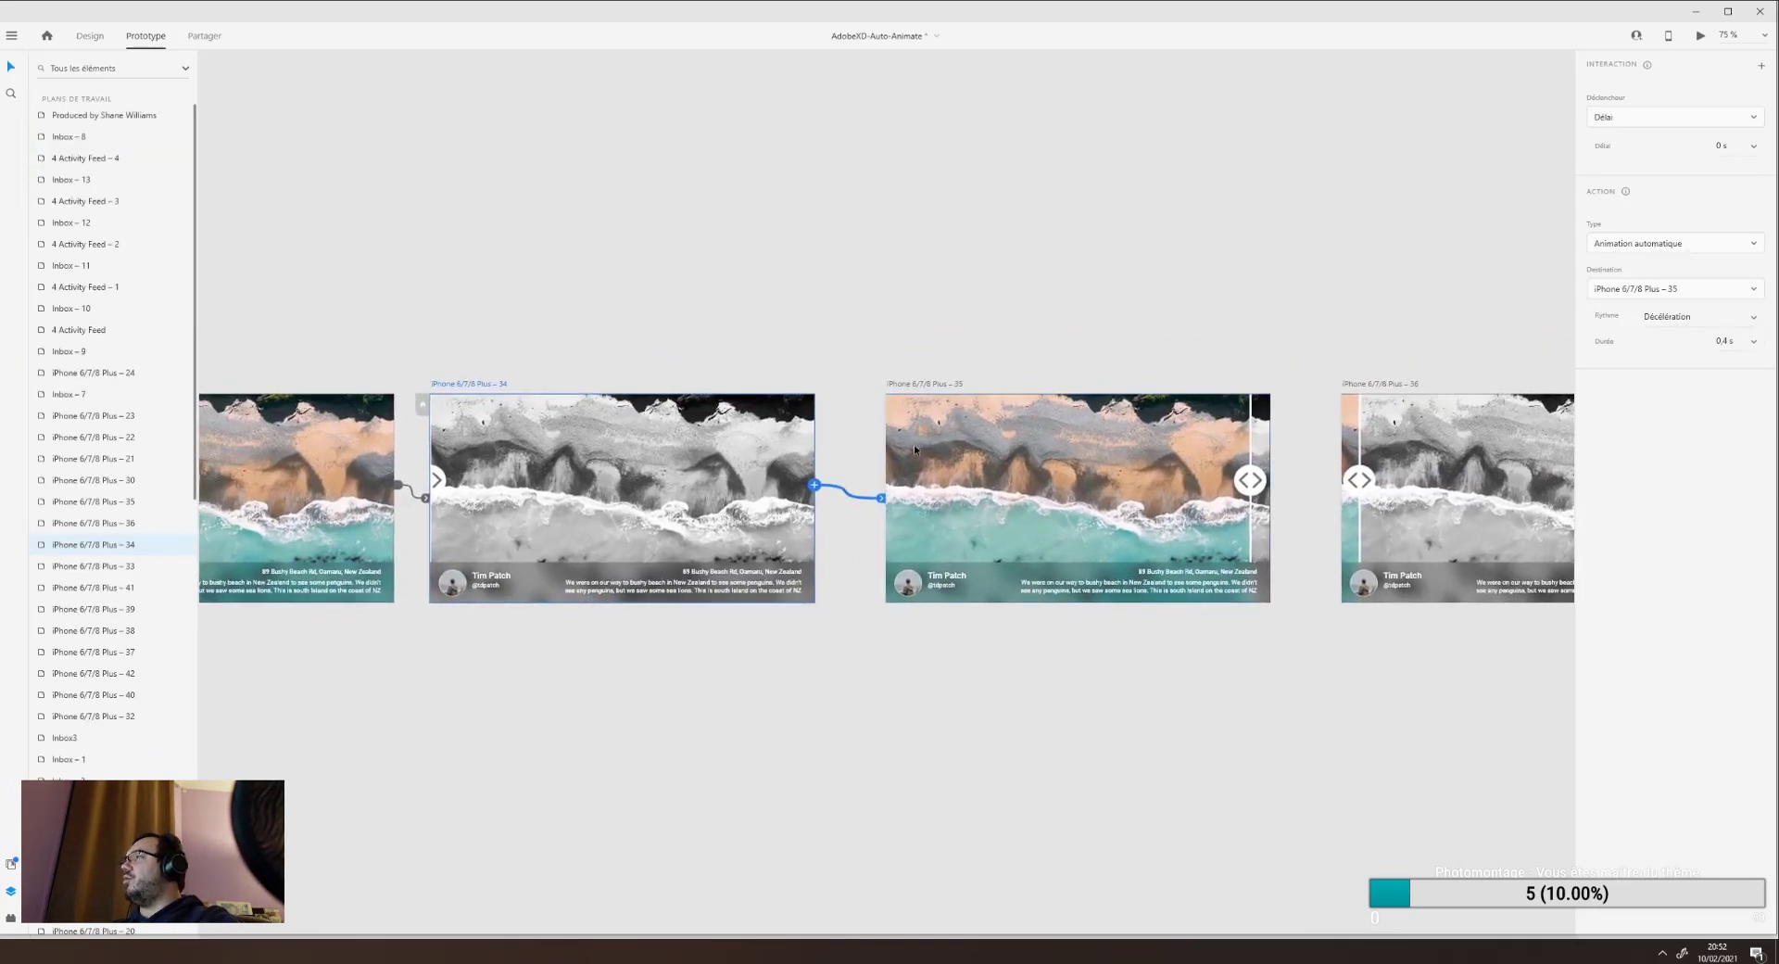
click(746, 471)
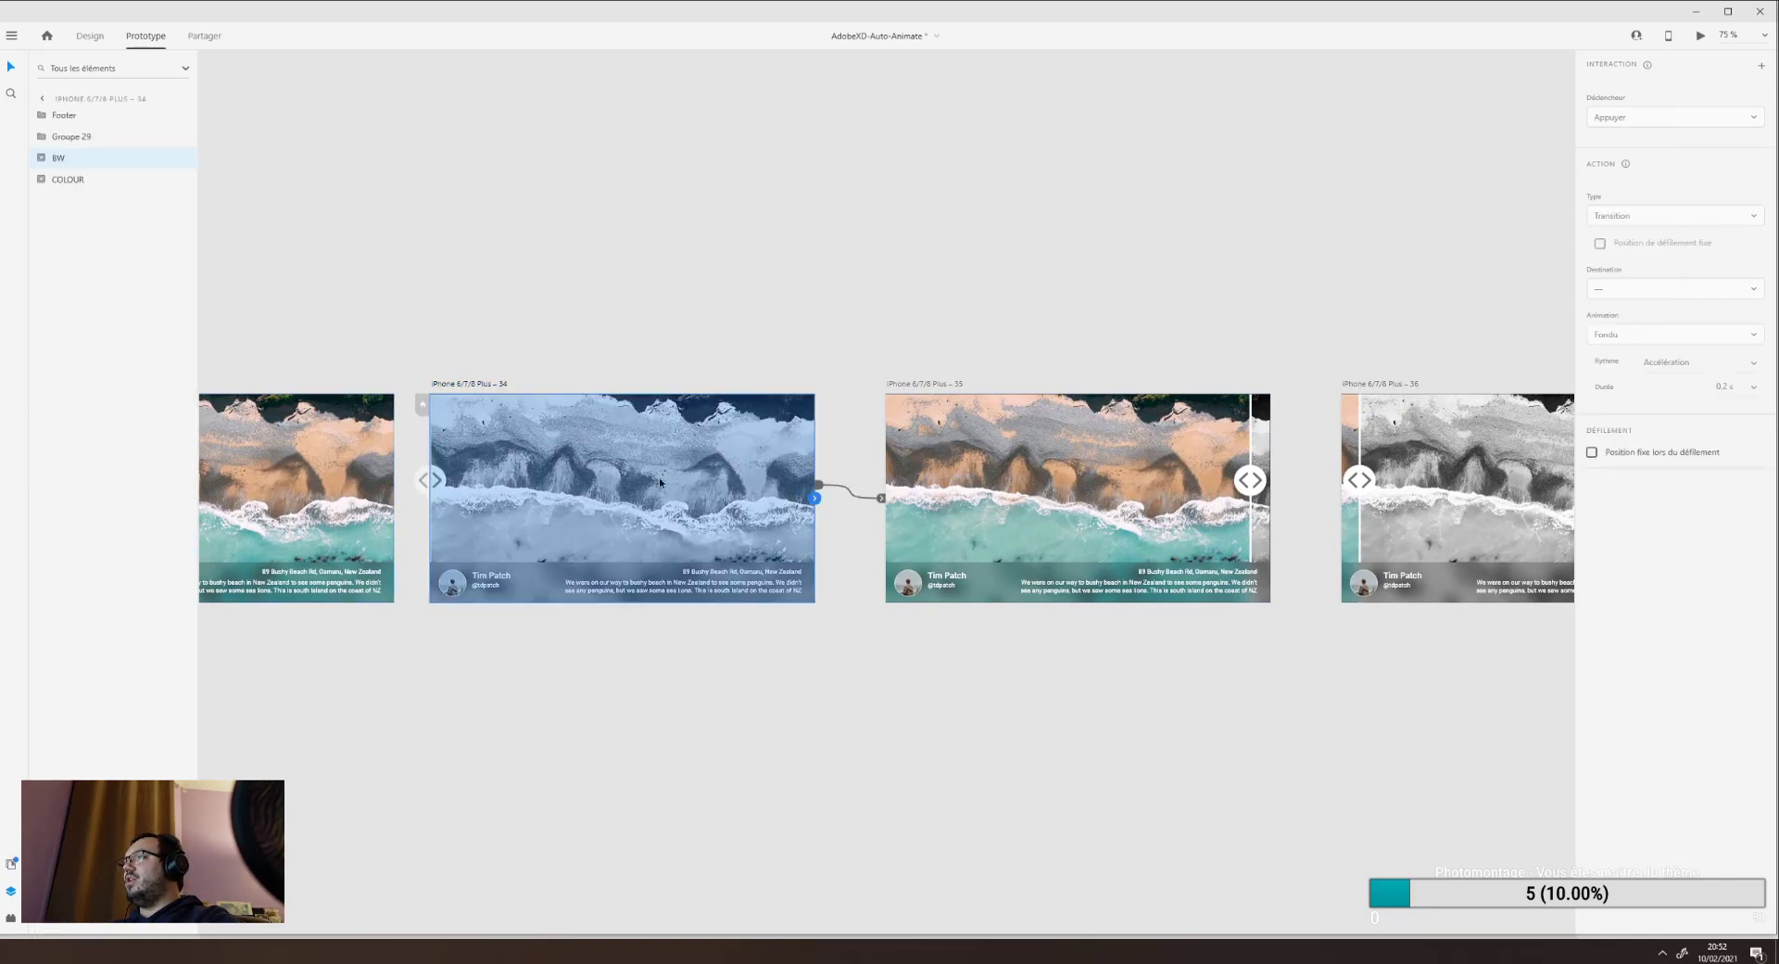
click(1196, 501)
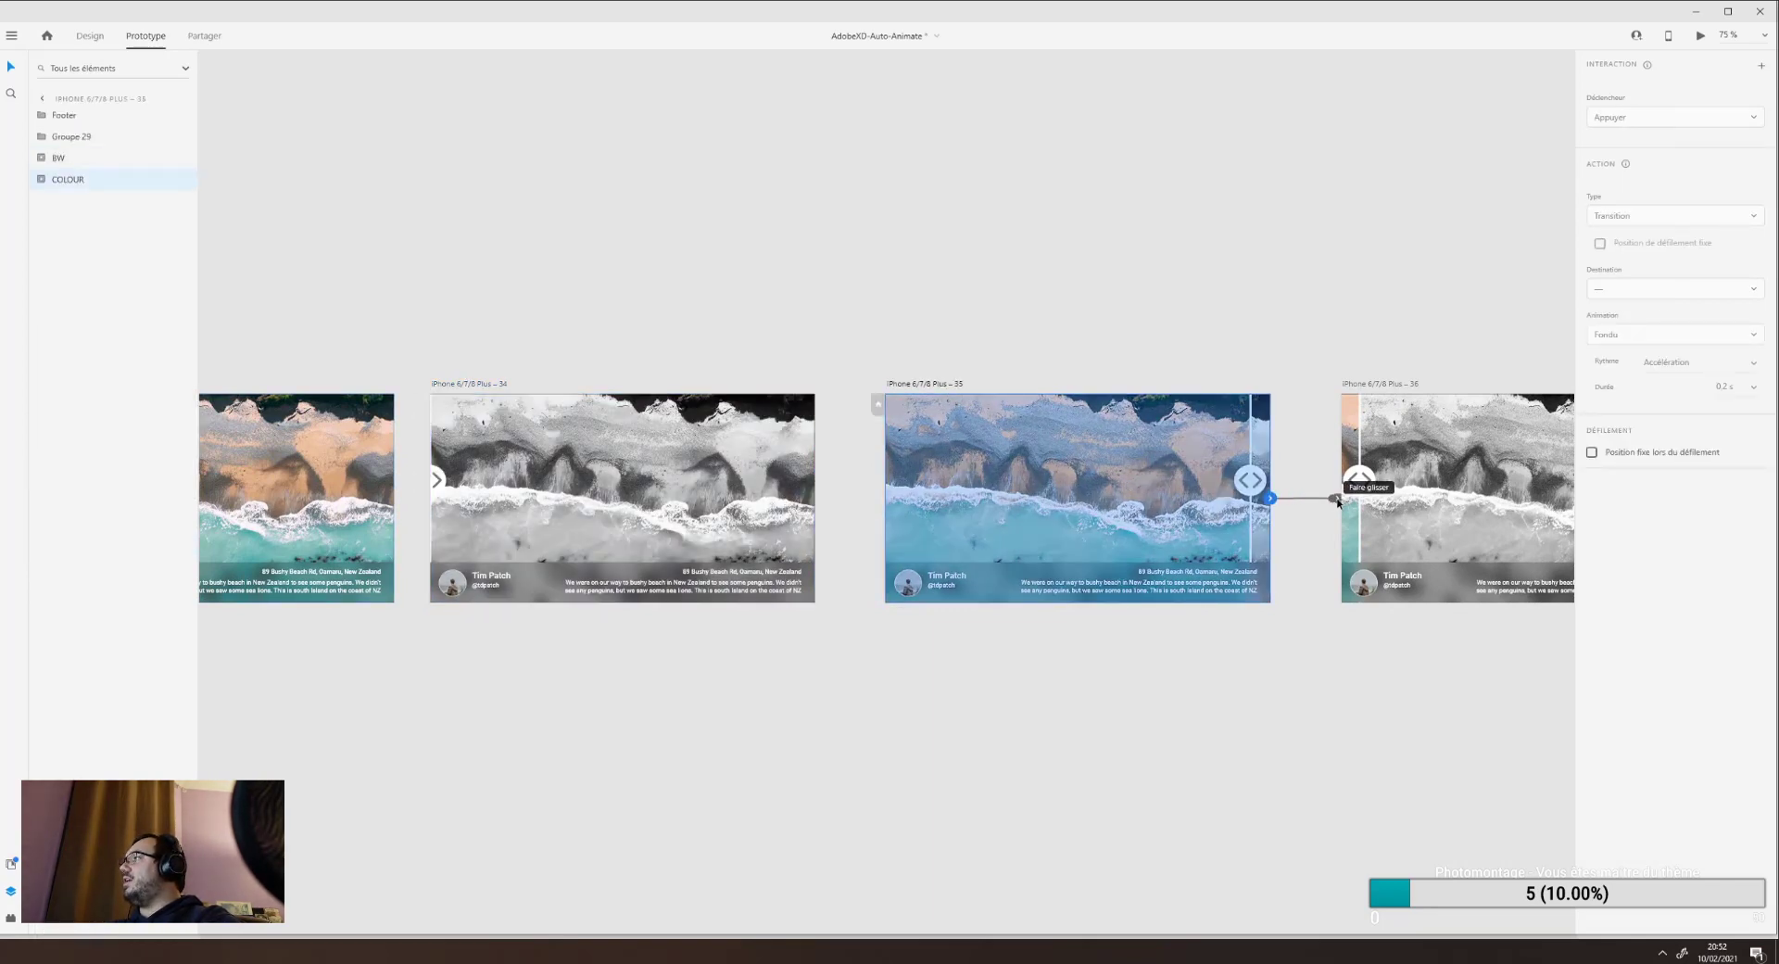
drag(1338, 501, 839, 477)
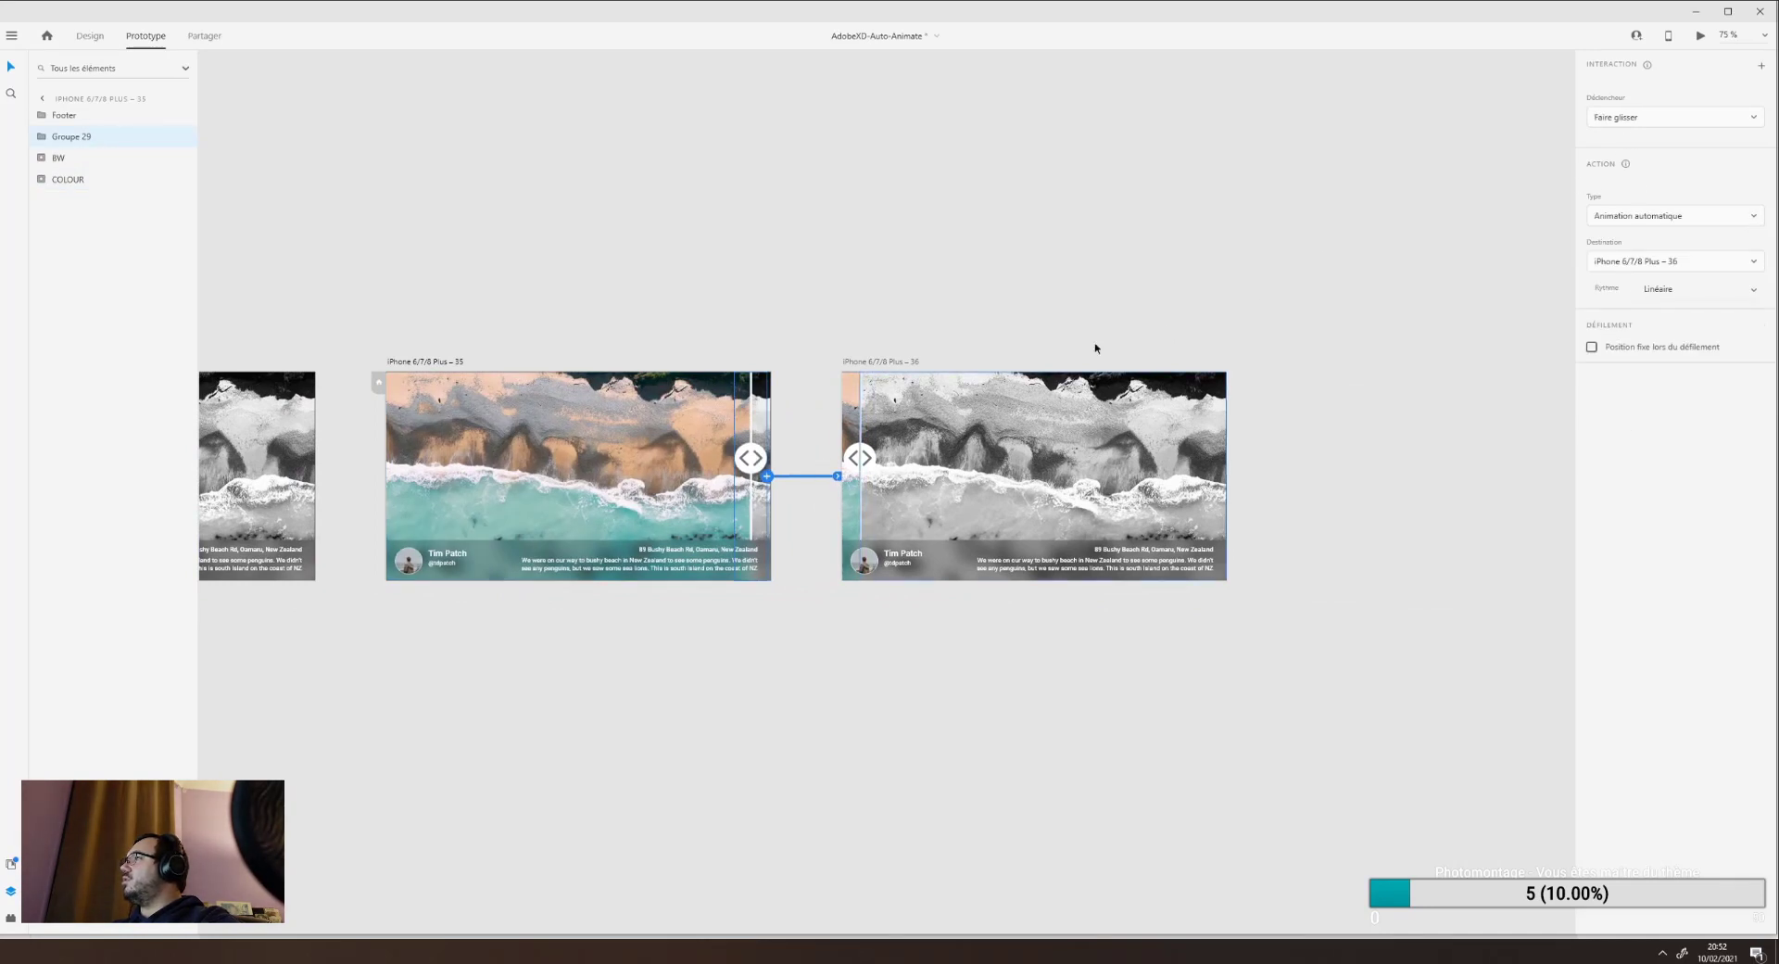
Preview the prototype from iPhone 6/7/8 Plus – 35, try the image comparison slider, and close the preview.
click(430, 362)
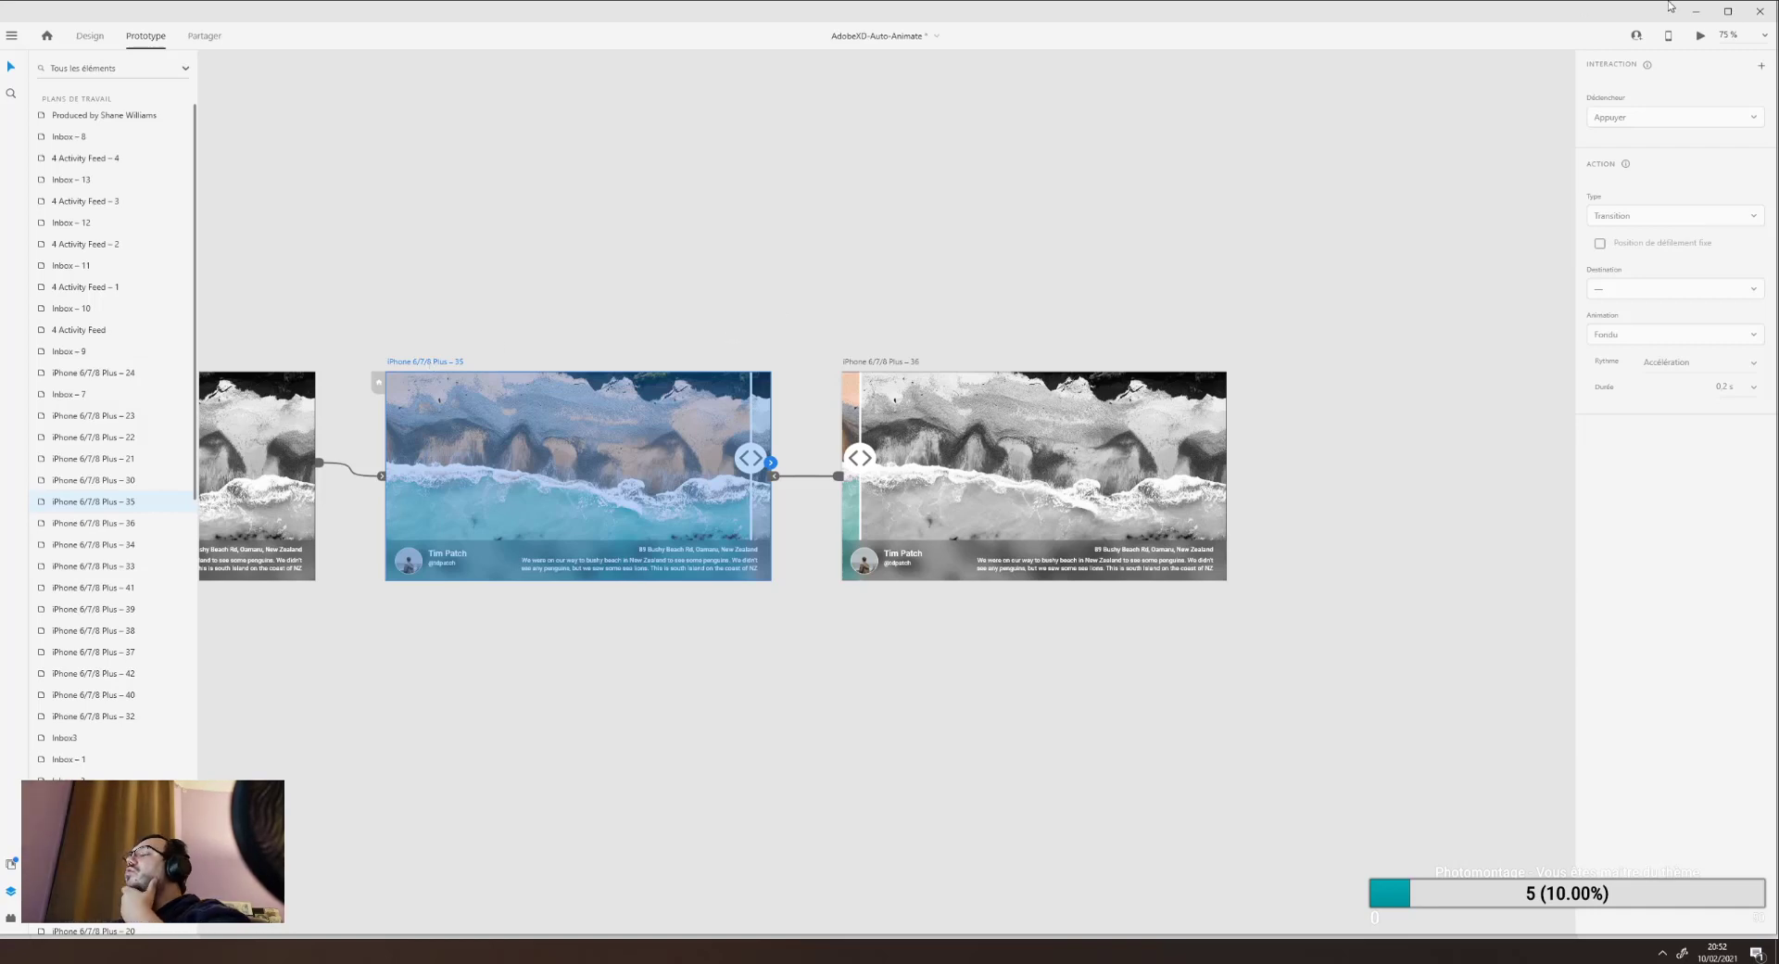
click(1700, 35)
drag(923, 227, 961, 238)
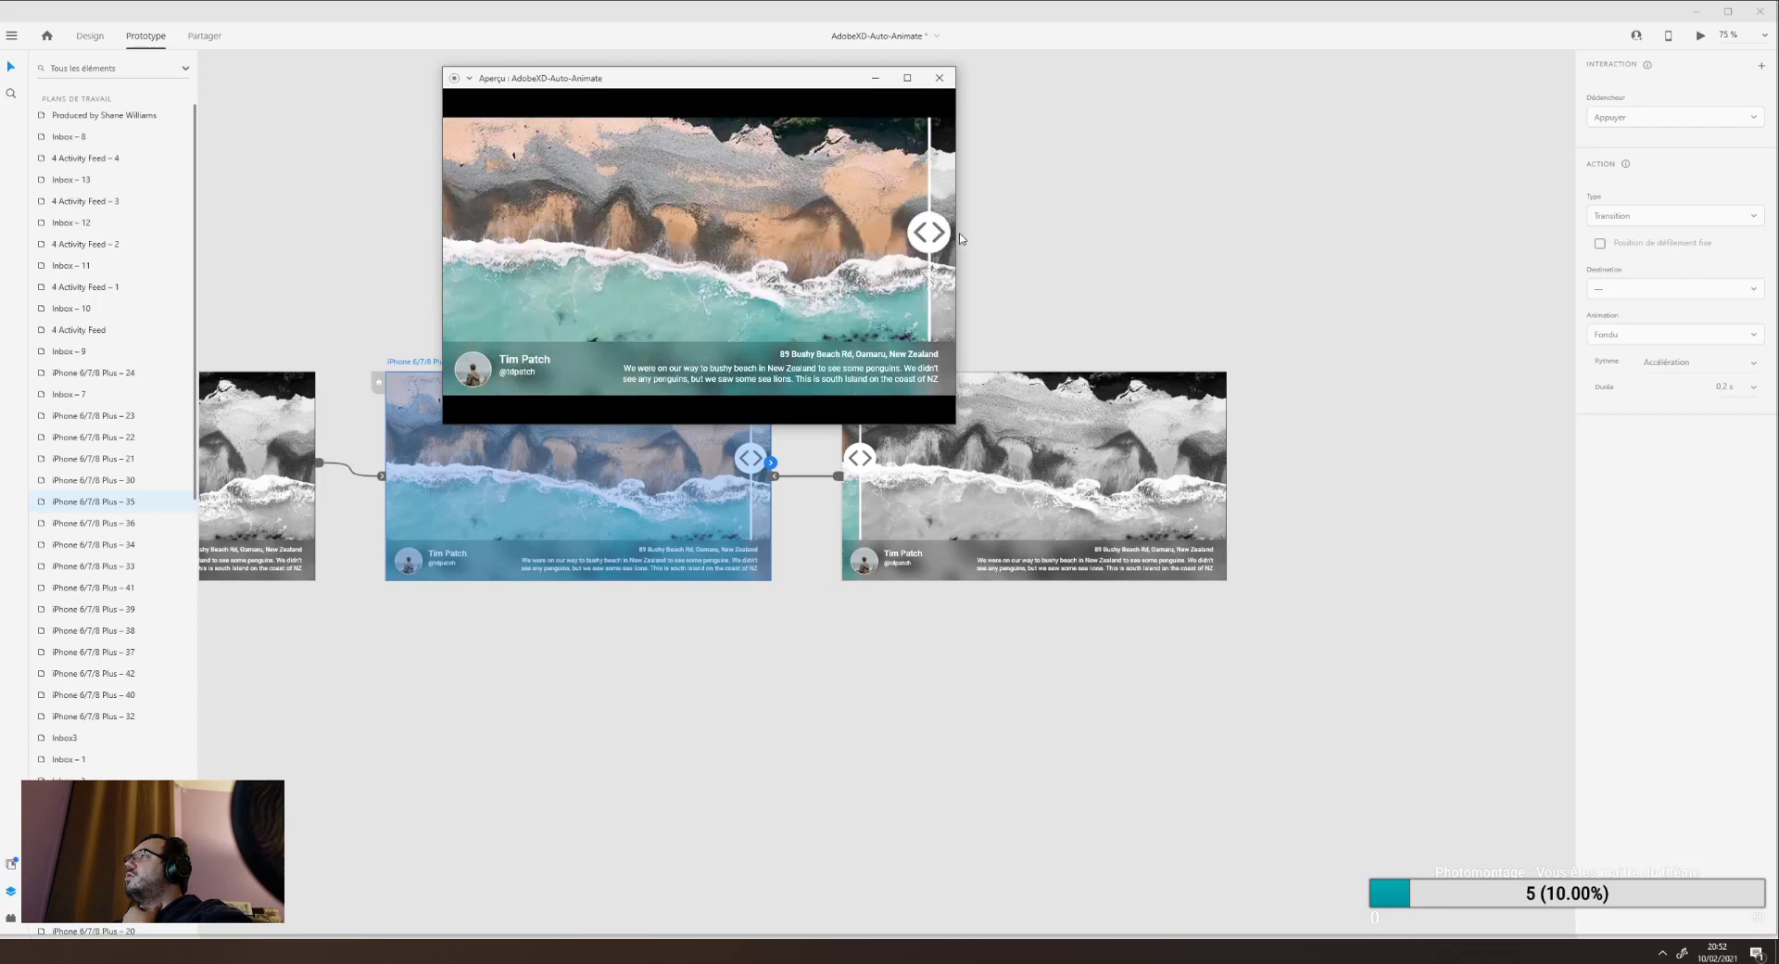
click(939, 78)
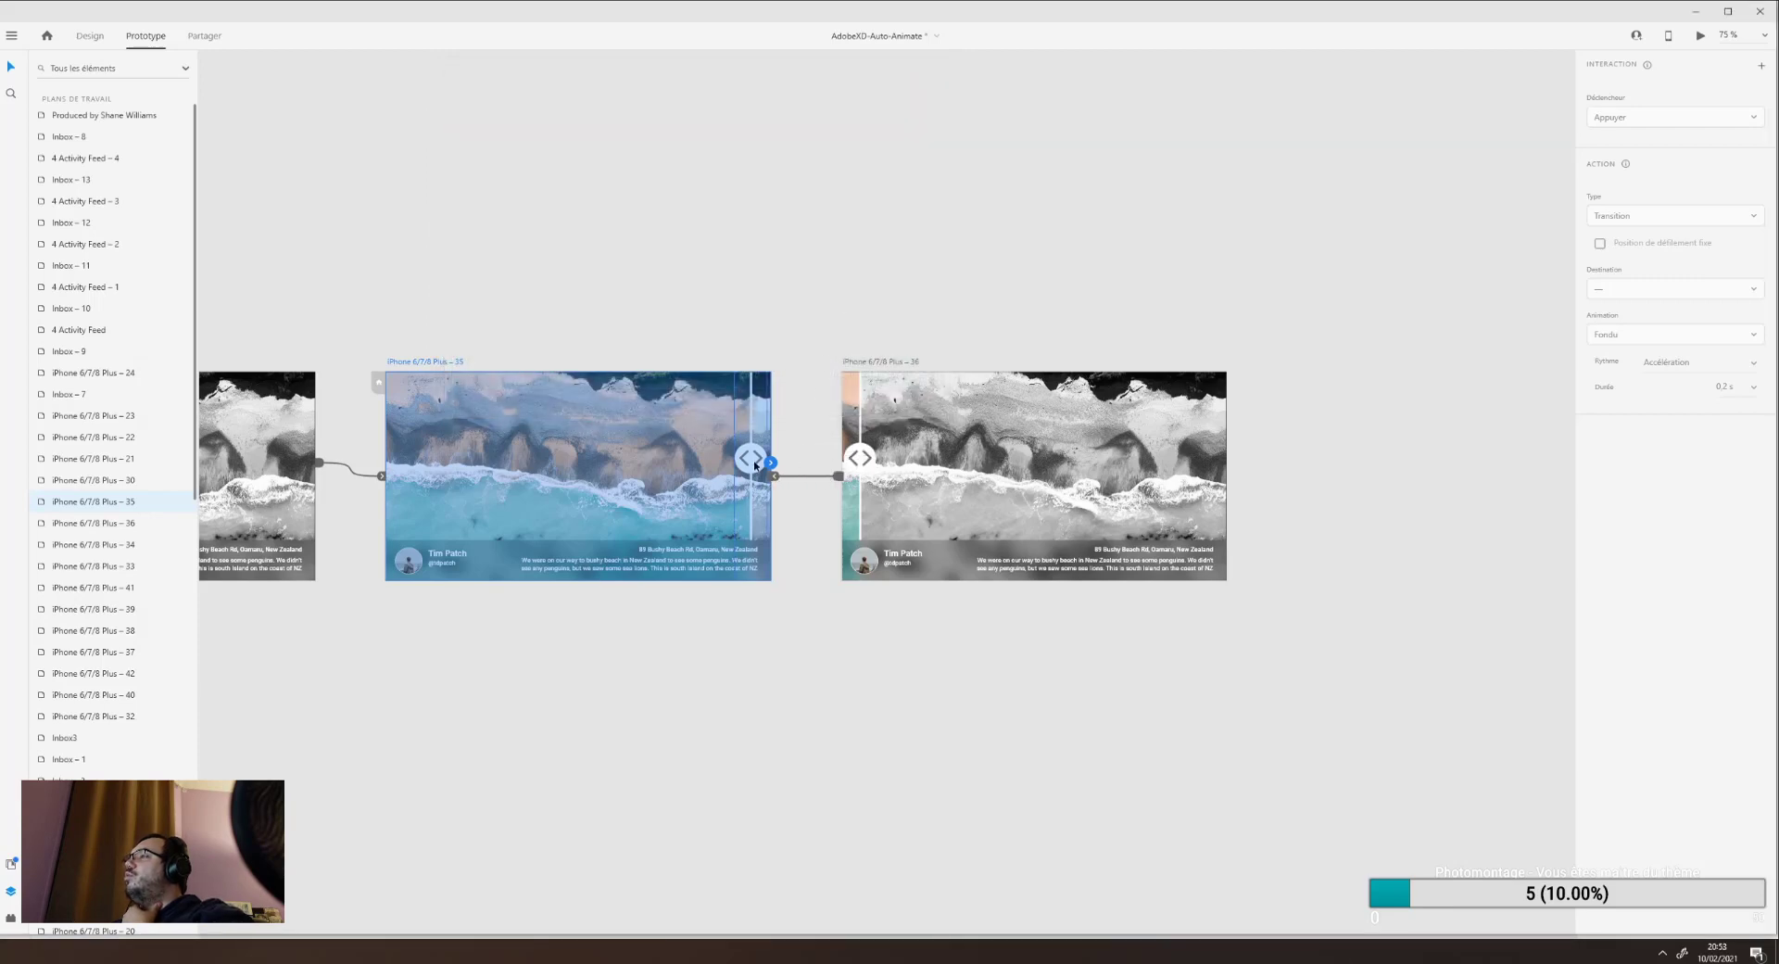
Change the action type of Groupe 29's interaction from iPhone 6/7/8 Plus – 35 to – 36 to Transition.
click(692, 469)
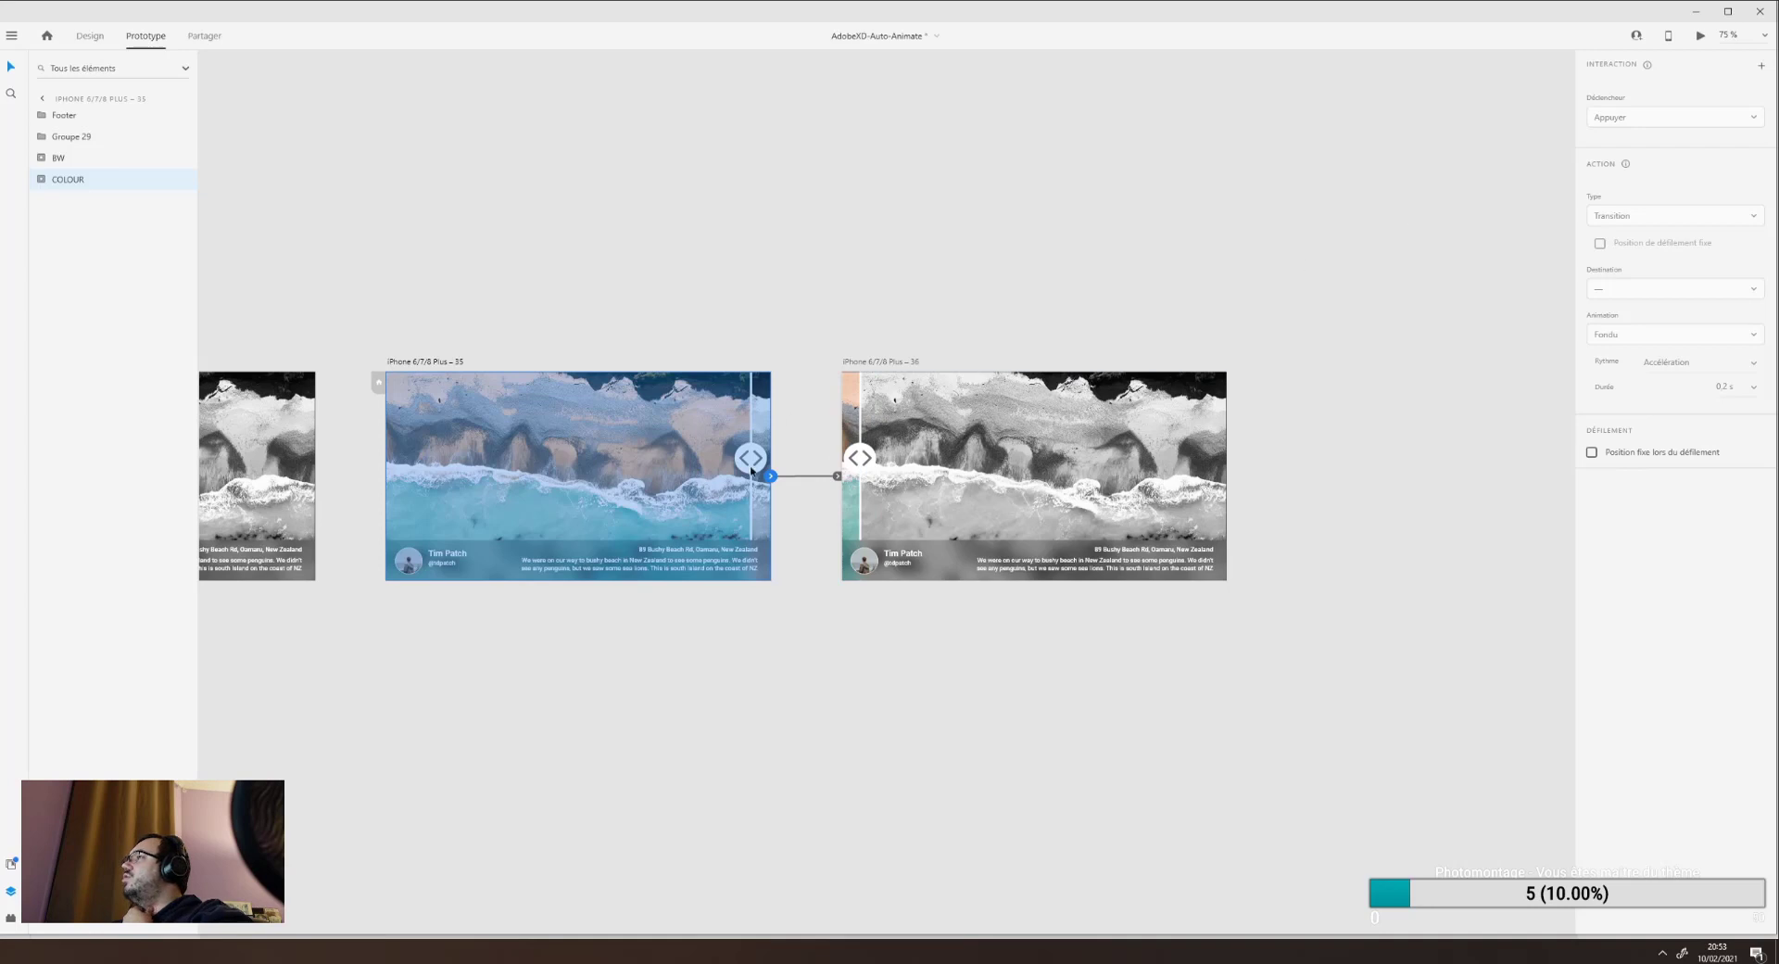
click(770, 476)
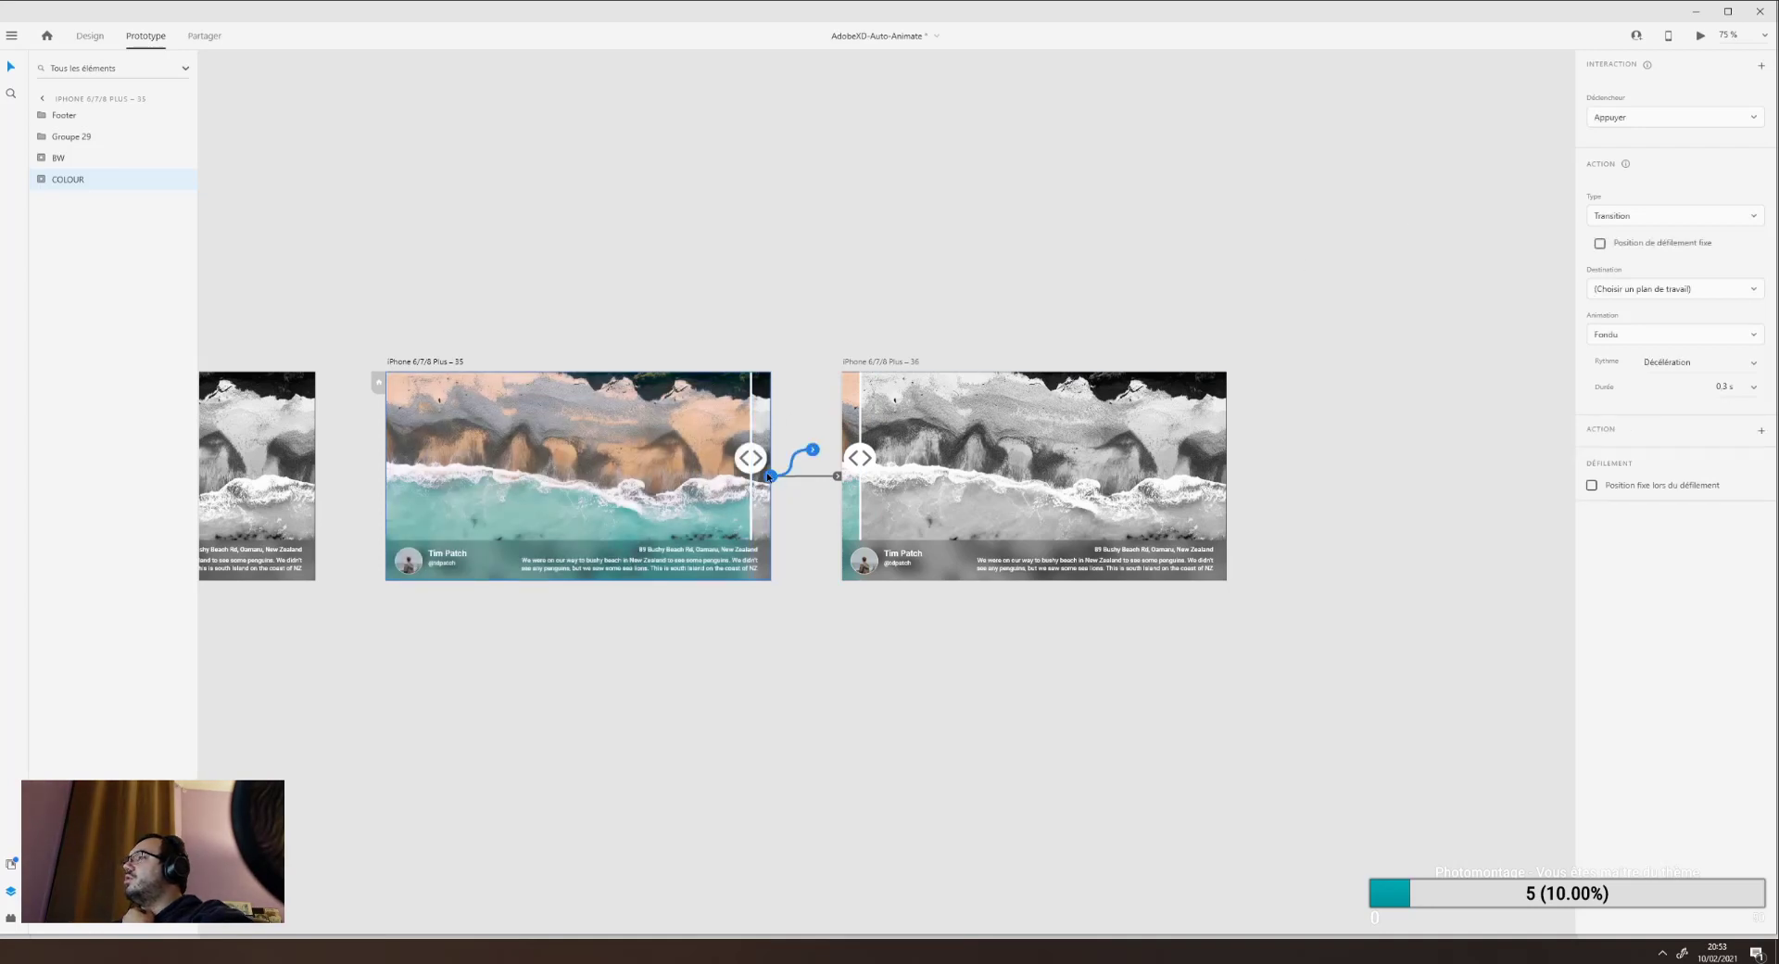
click(771, 478)
drag(834, 480, 841, 477)
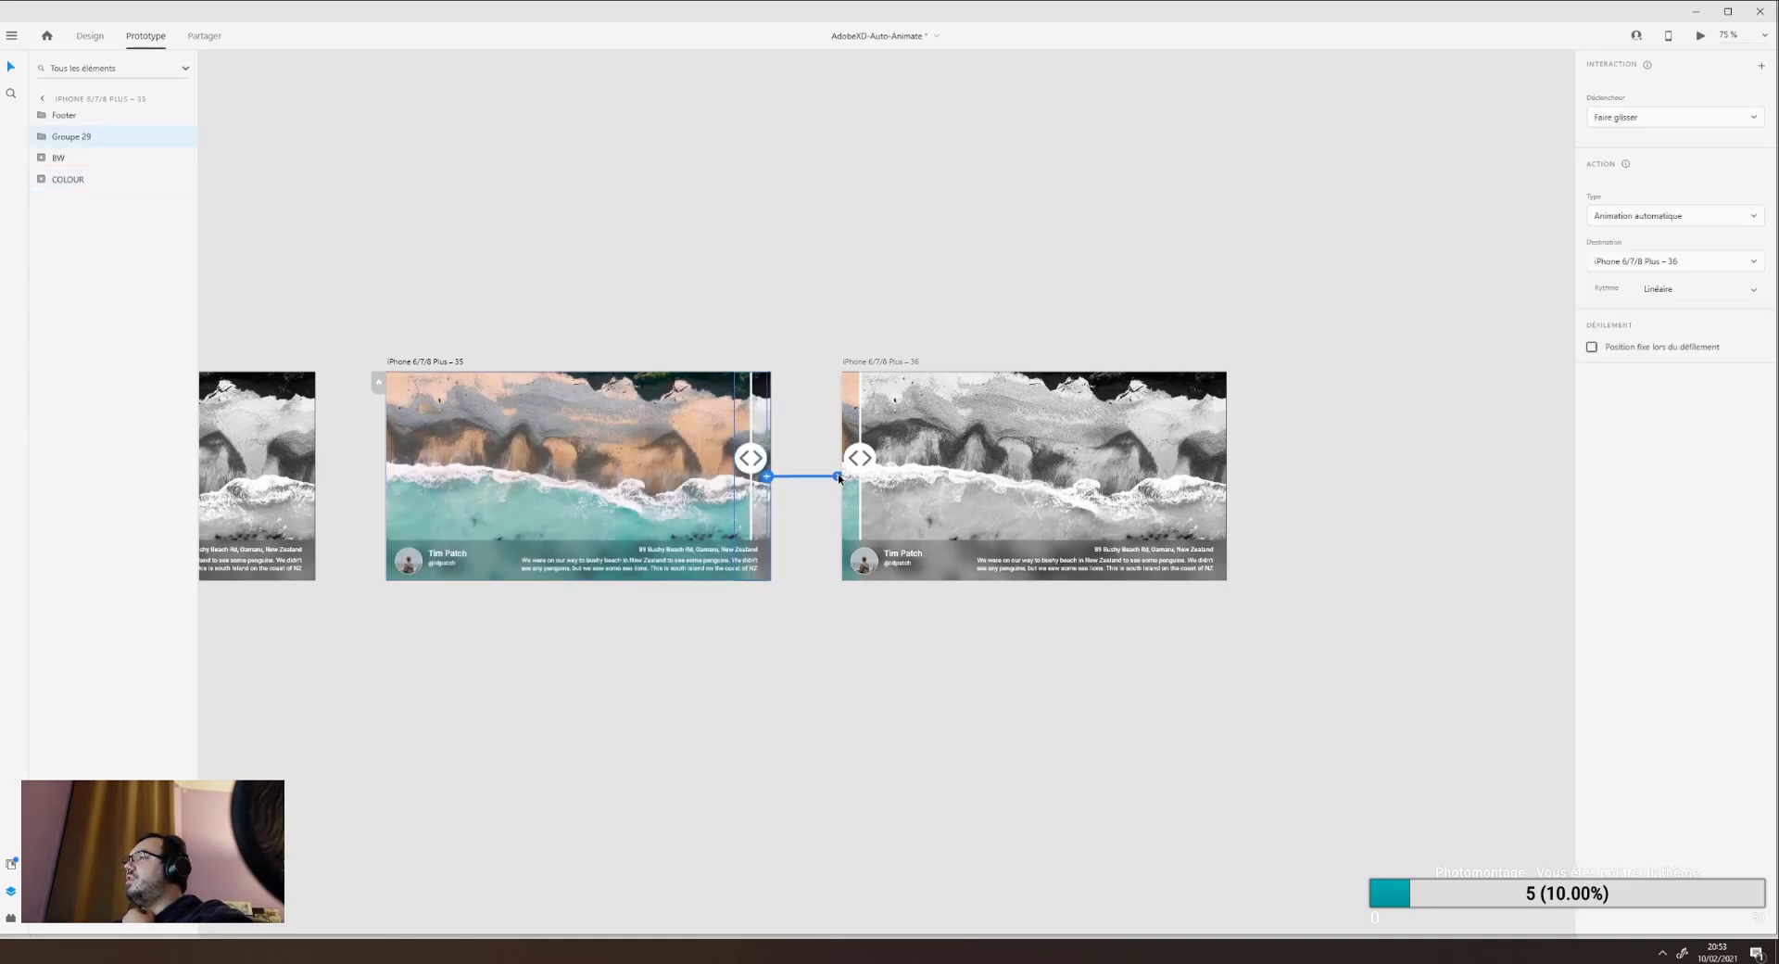
click(1673, 218)
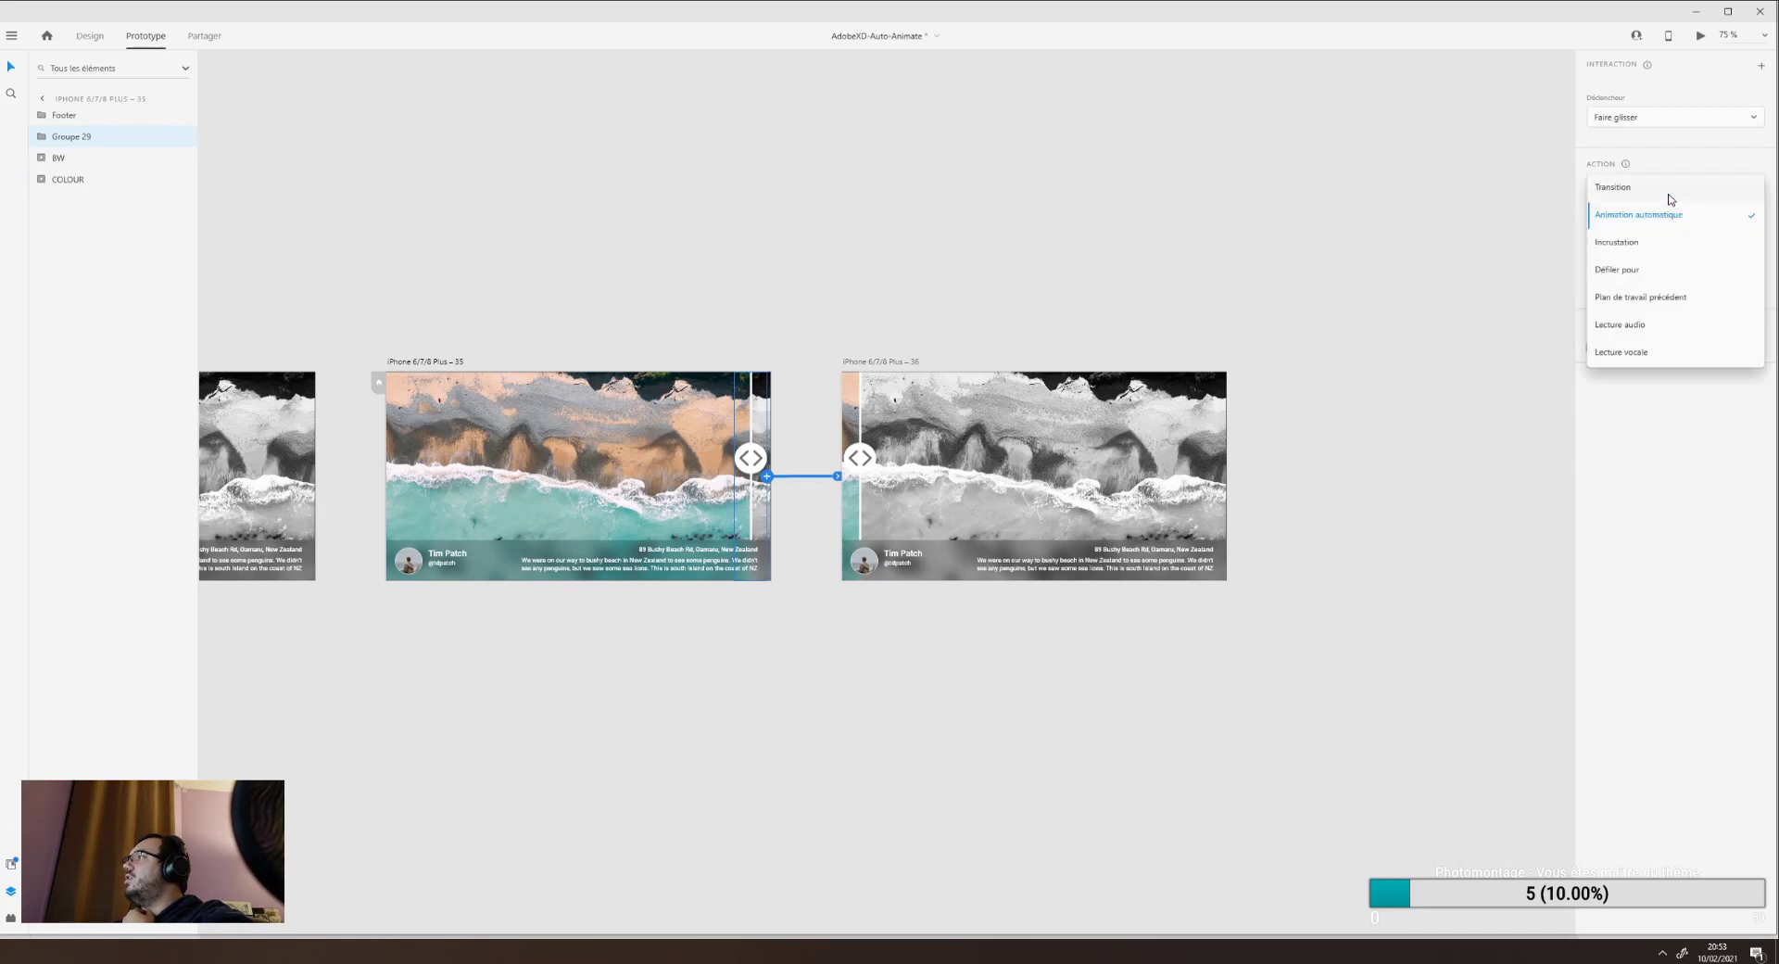
click(1670, 191)
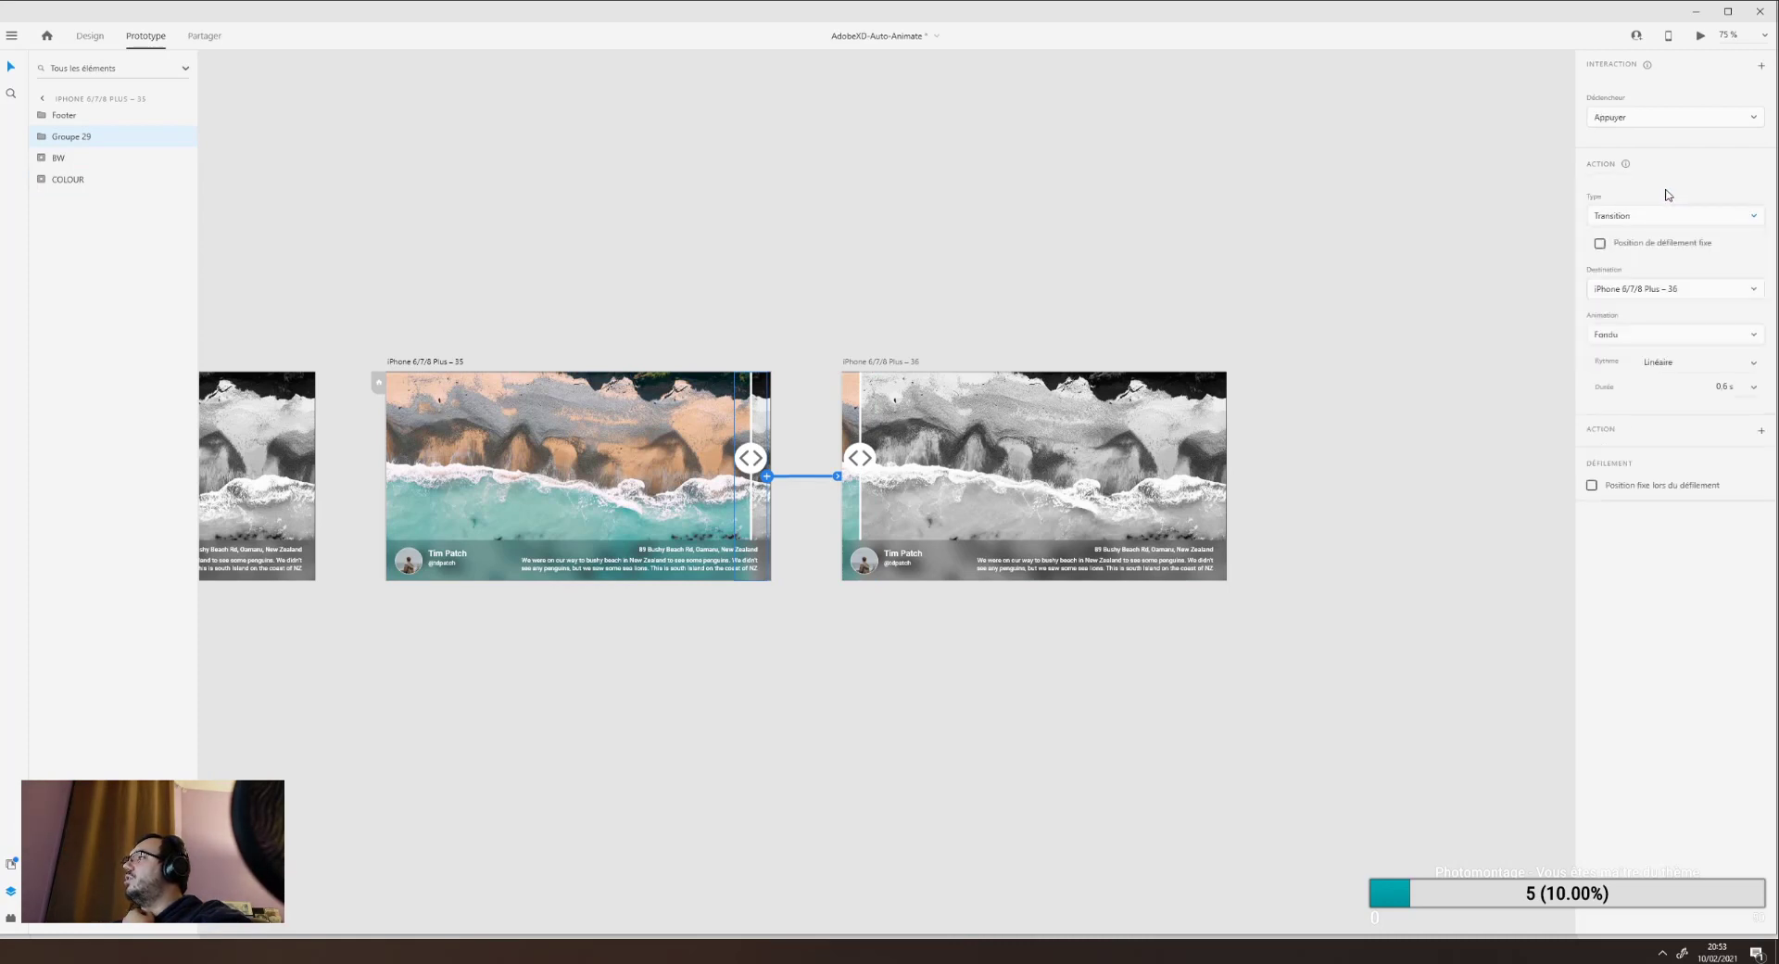
Preview iPhone 6/7/8 Plus – 35 and tap the slider handle to test the Transition action.
click(454, 361)
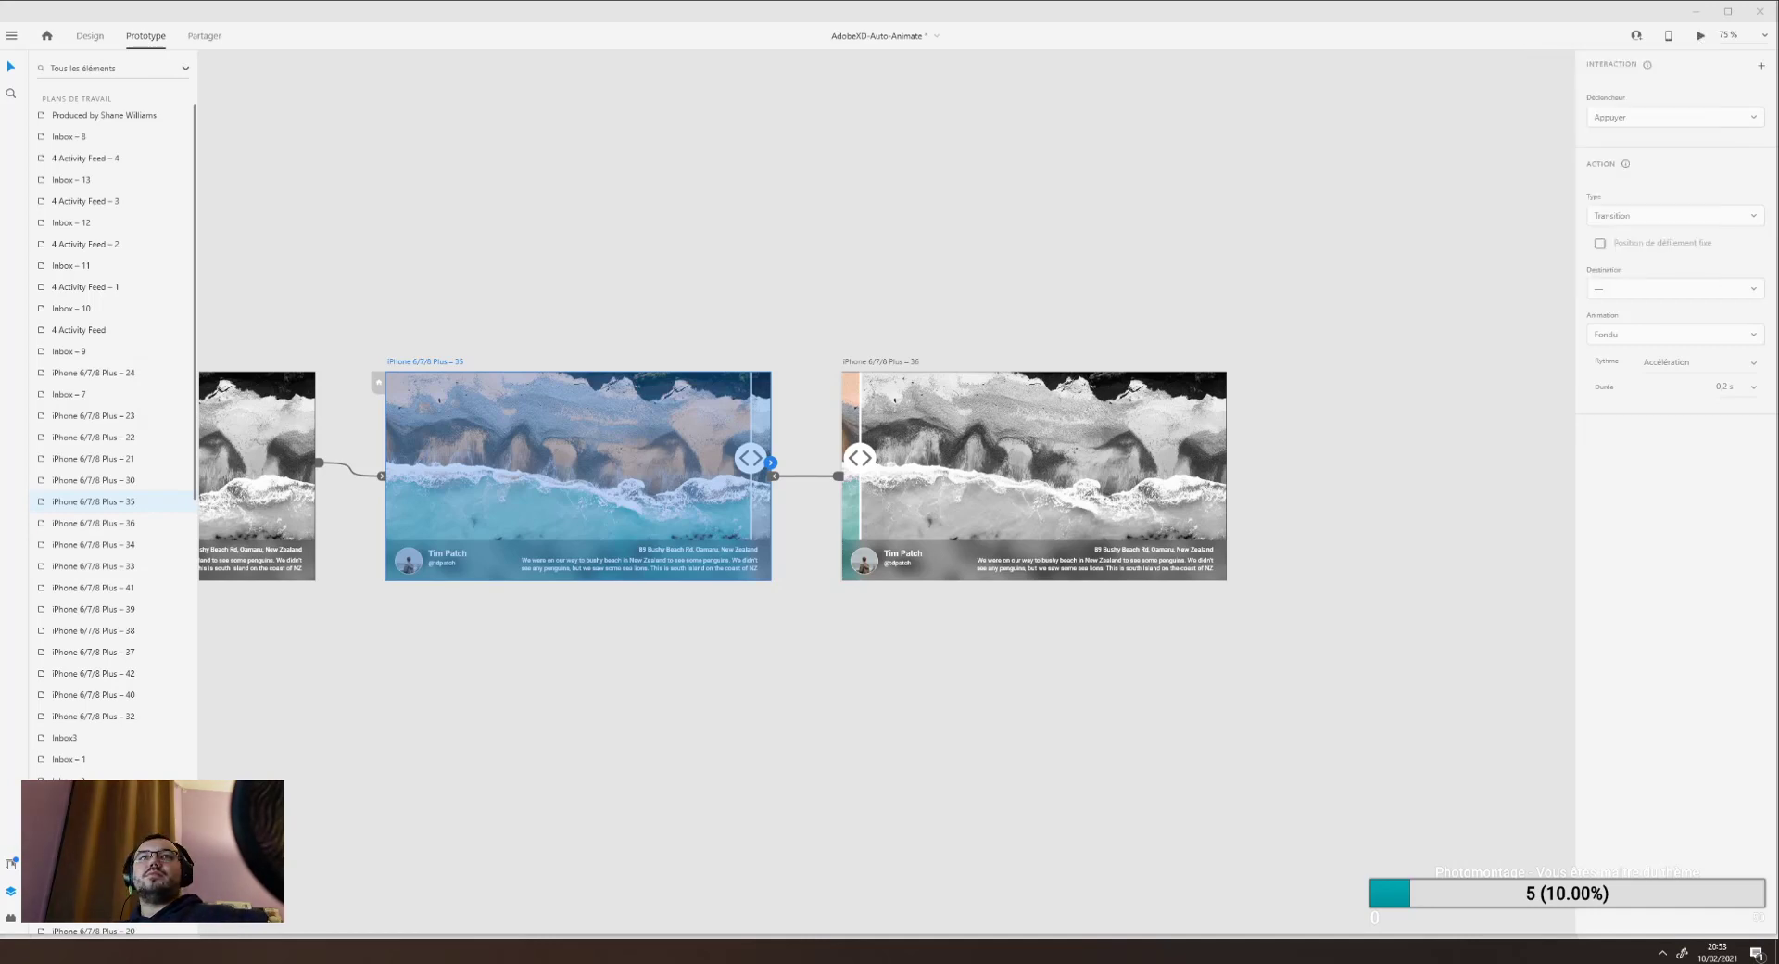
drag(2, 78, 882, 58)
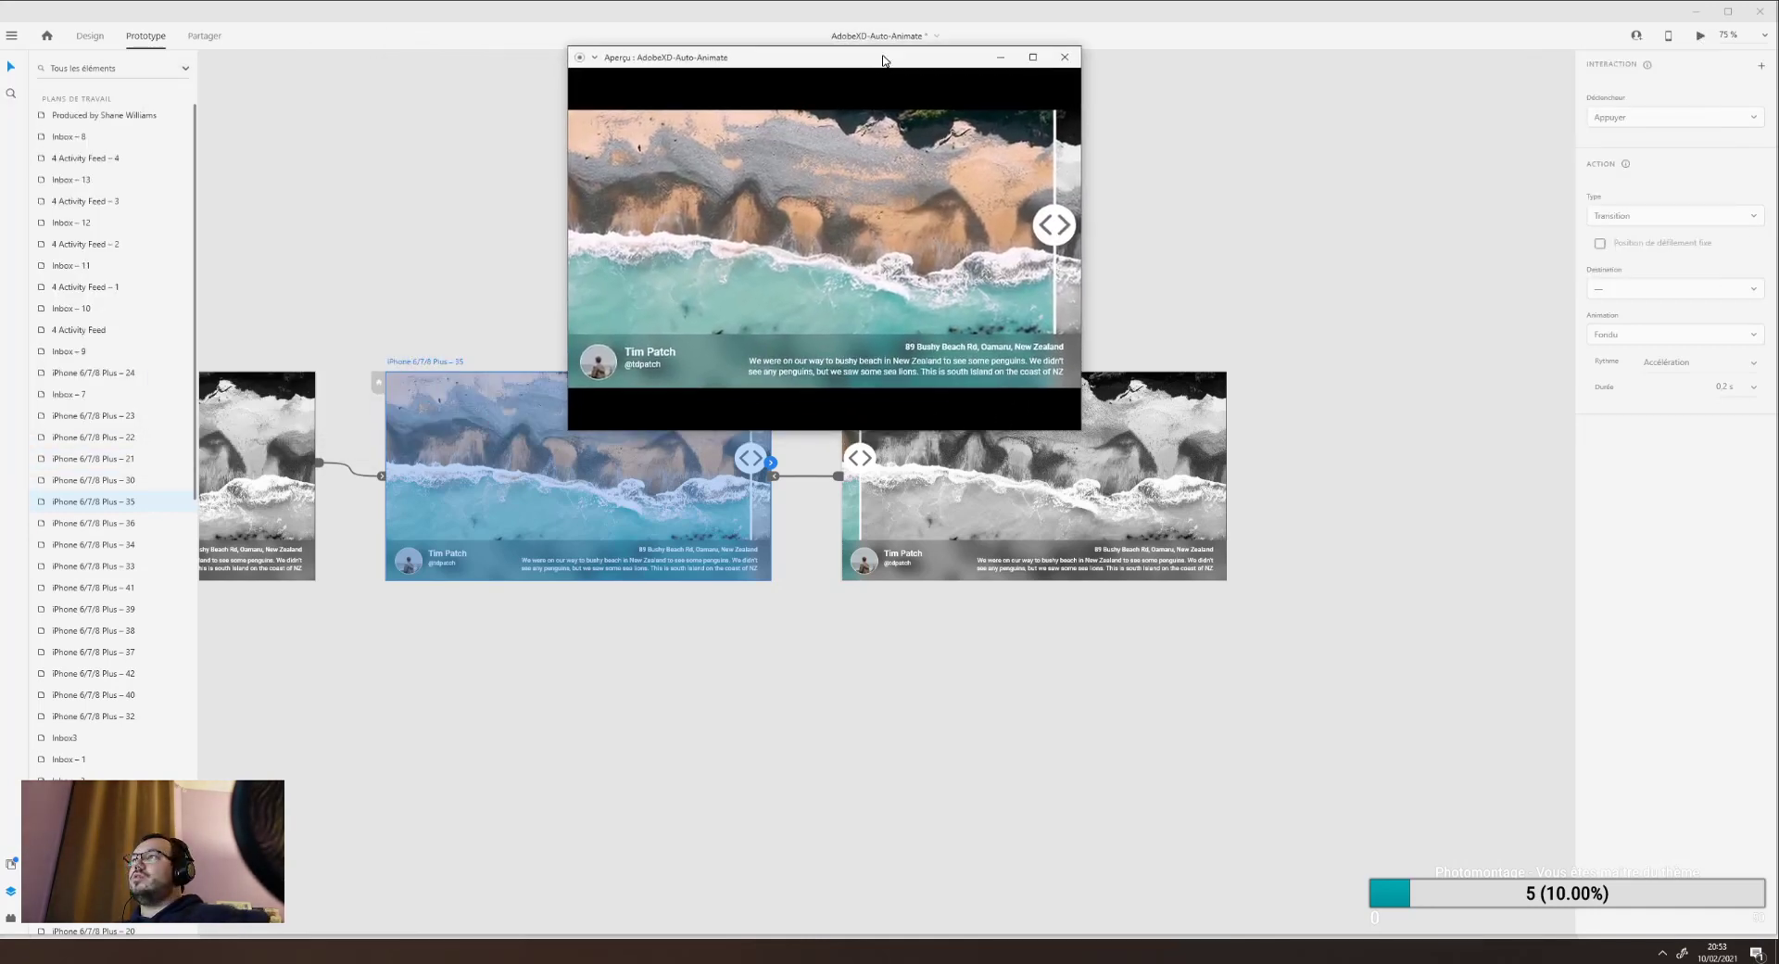
click(1053, 238)
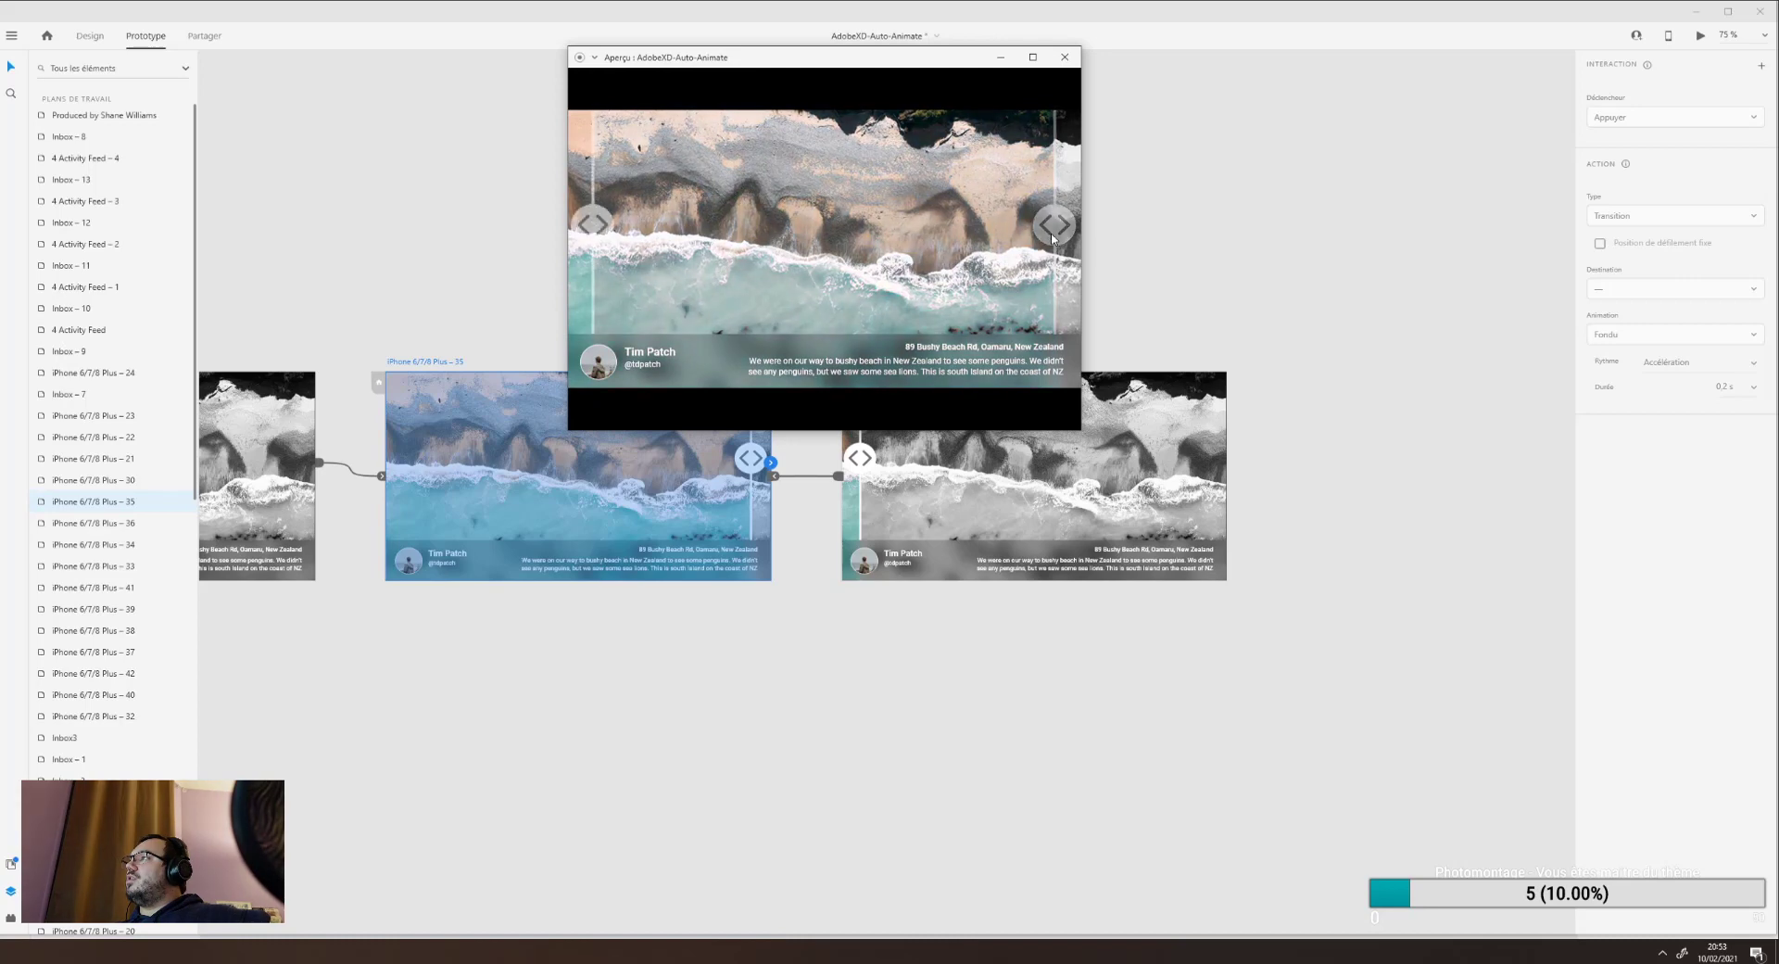
Close the preview and set the action type of Groupe 29's interaction to iPhone 6/7/8 Plus – 36 back to Animation automatique.
click(1065, 56)
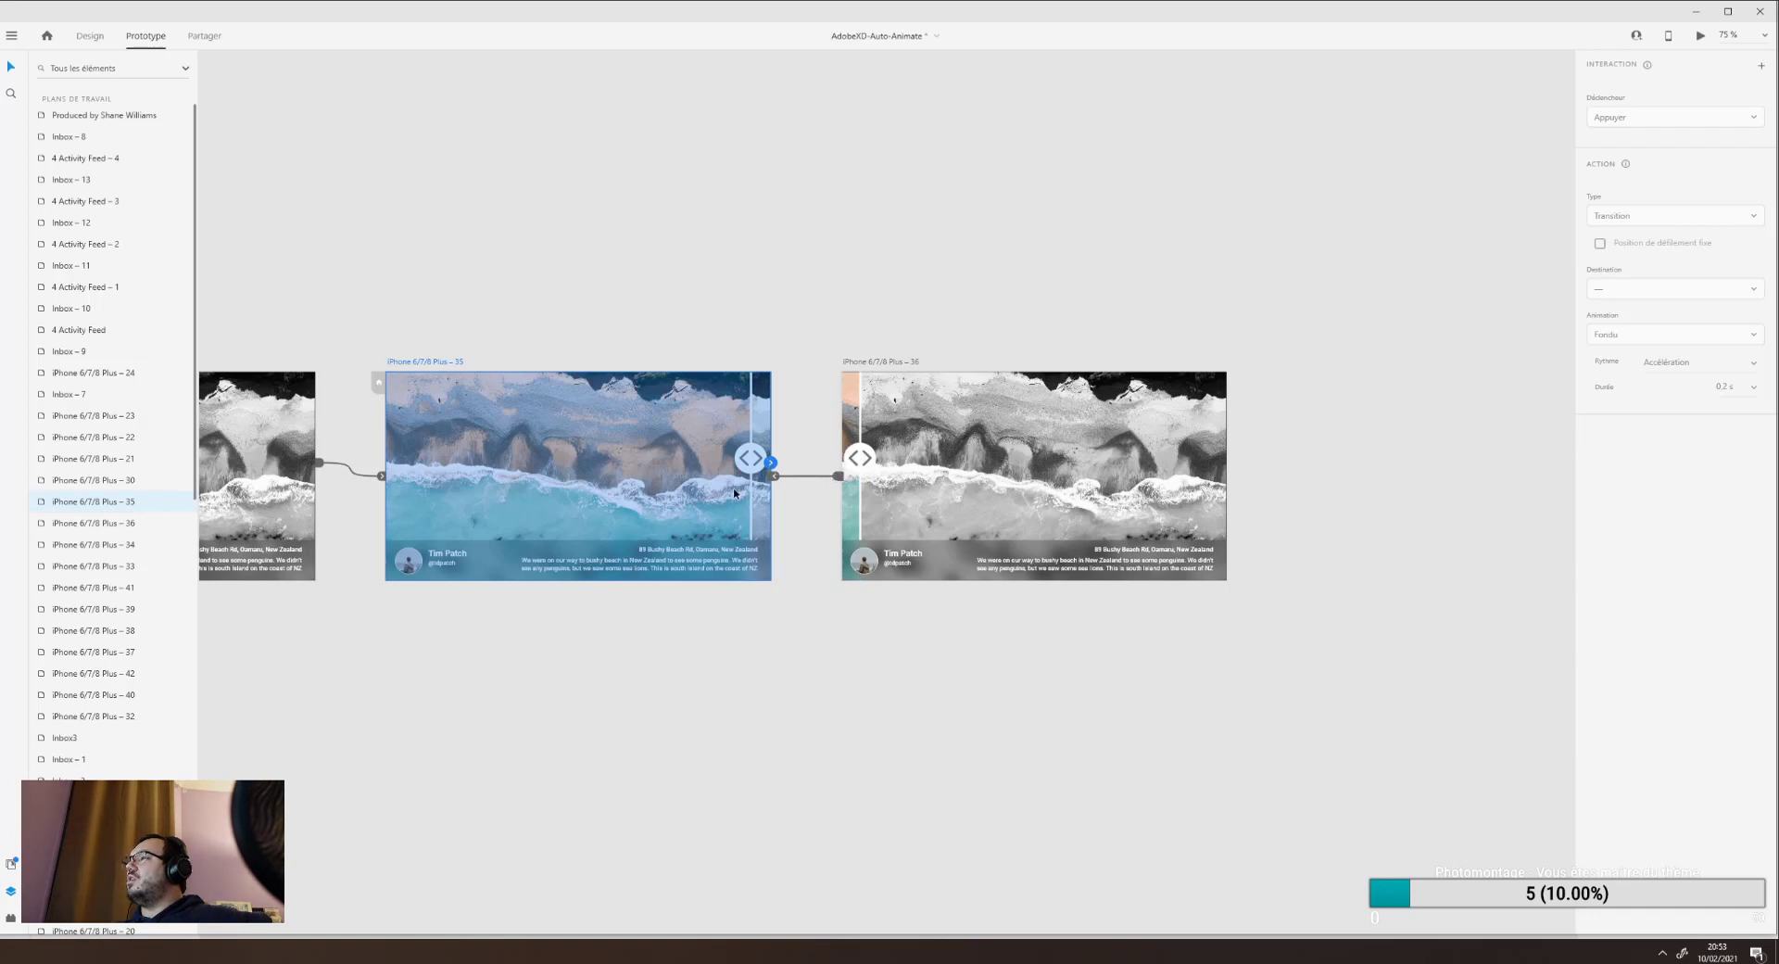
click(828, 477)
drag(826, 476, 845, 475)
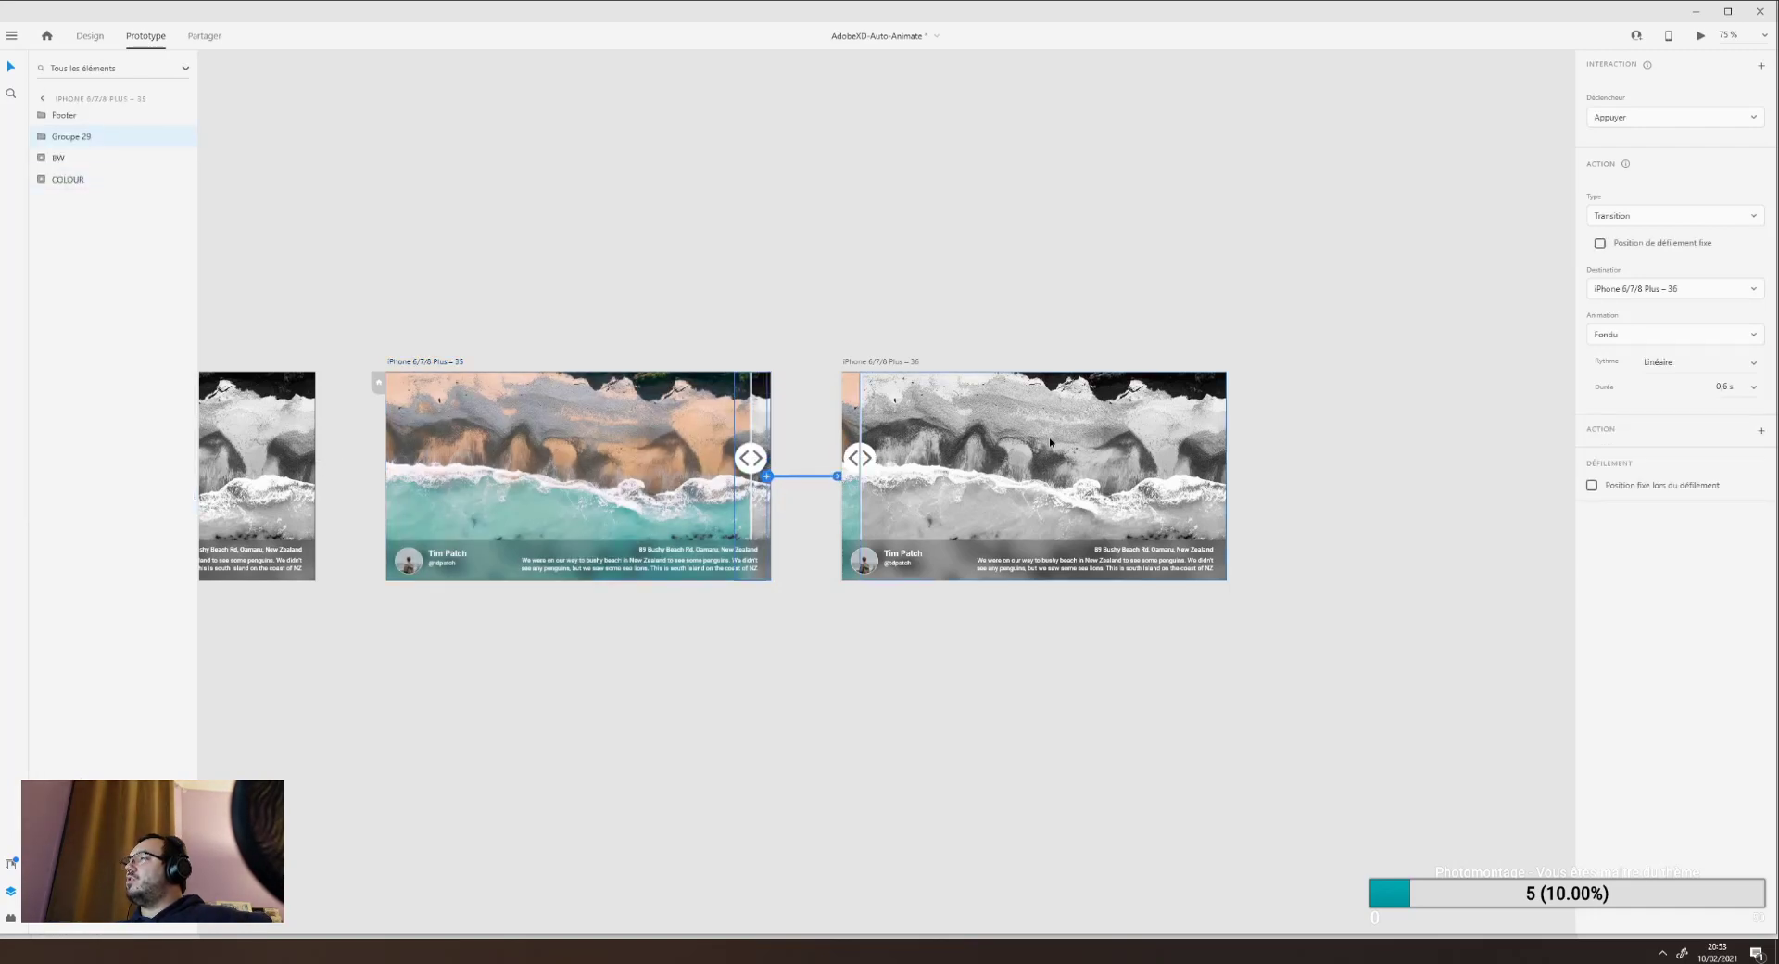
click(1659, 222)
click(1657, 218)
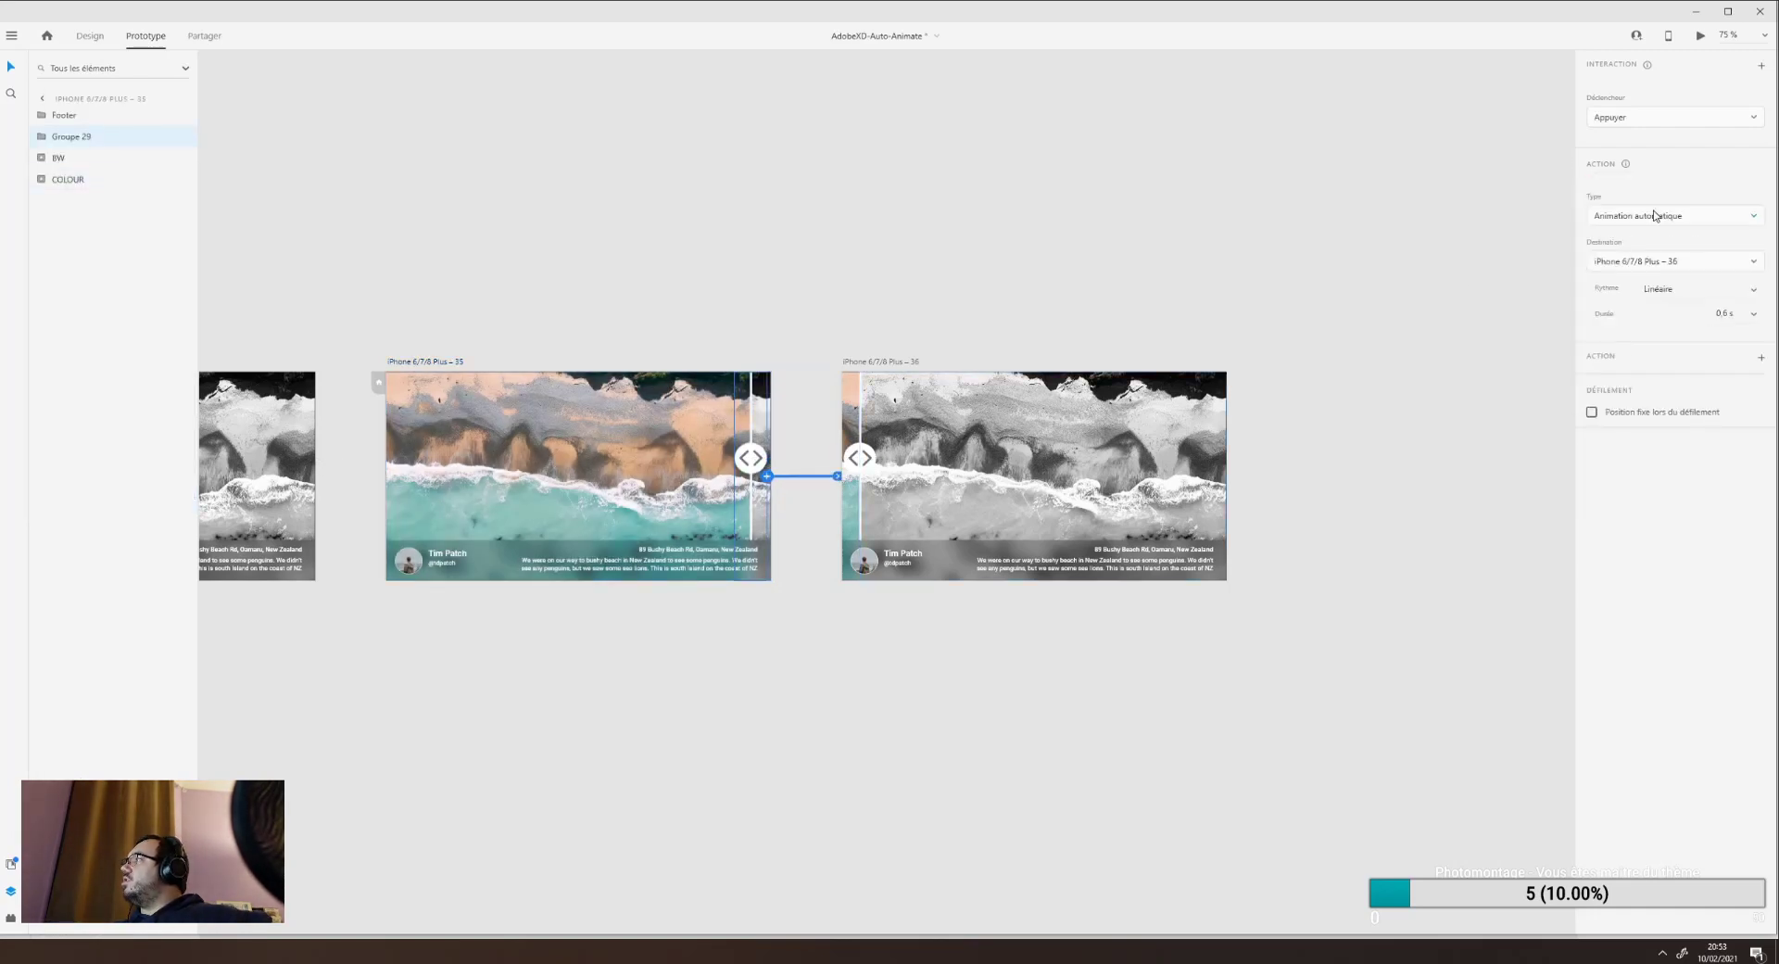
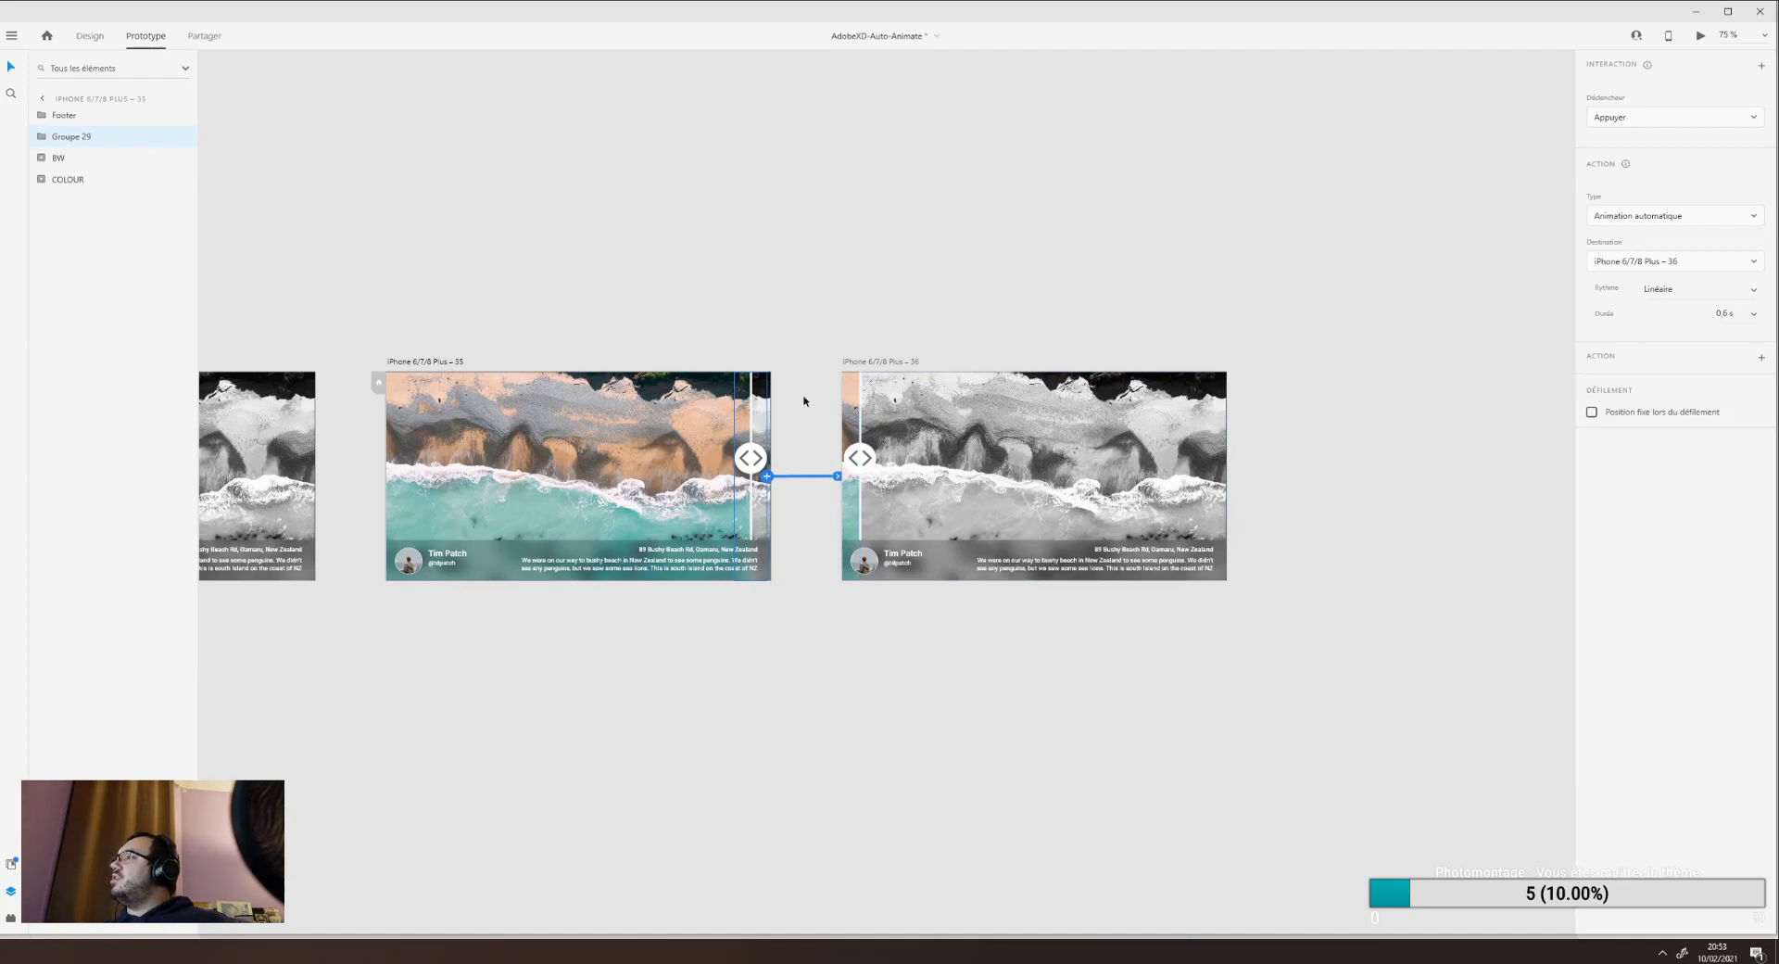
Preview the Inbox Concept example from Inbox1, pull its side handle to open the menu, and tap the mail icon to expand it.
scroll(809, 390, down, 3)
scroll(812, 387, up, 3)
scroll(814, 386, down, 3)
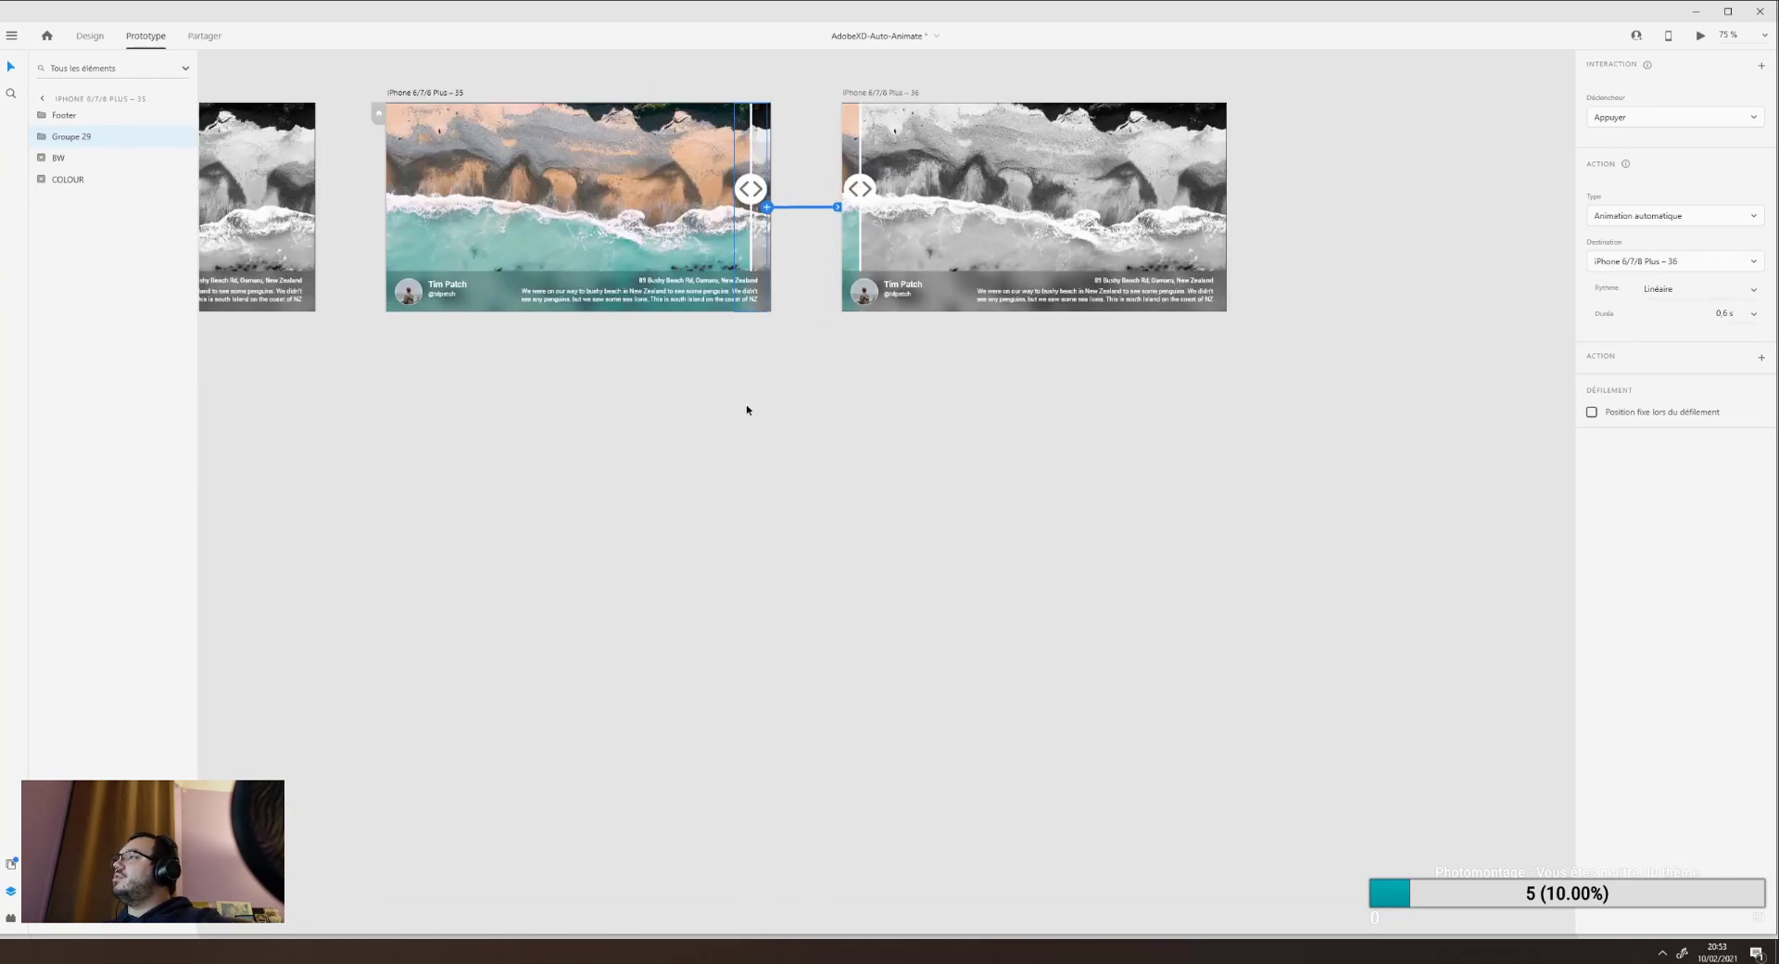
drag(500, 419, 1086, 229)
drag(649, 400, 1149, 290)
drag(389, 278, 902, 411)
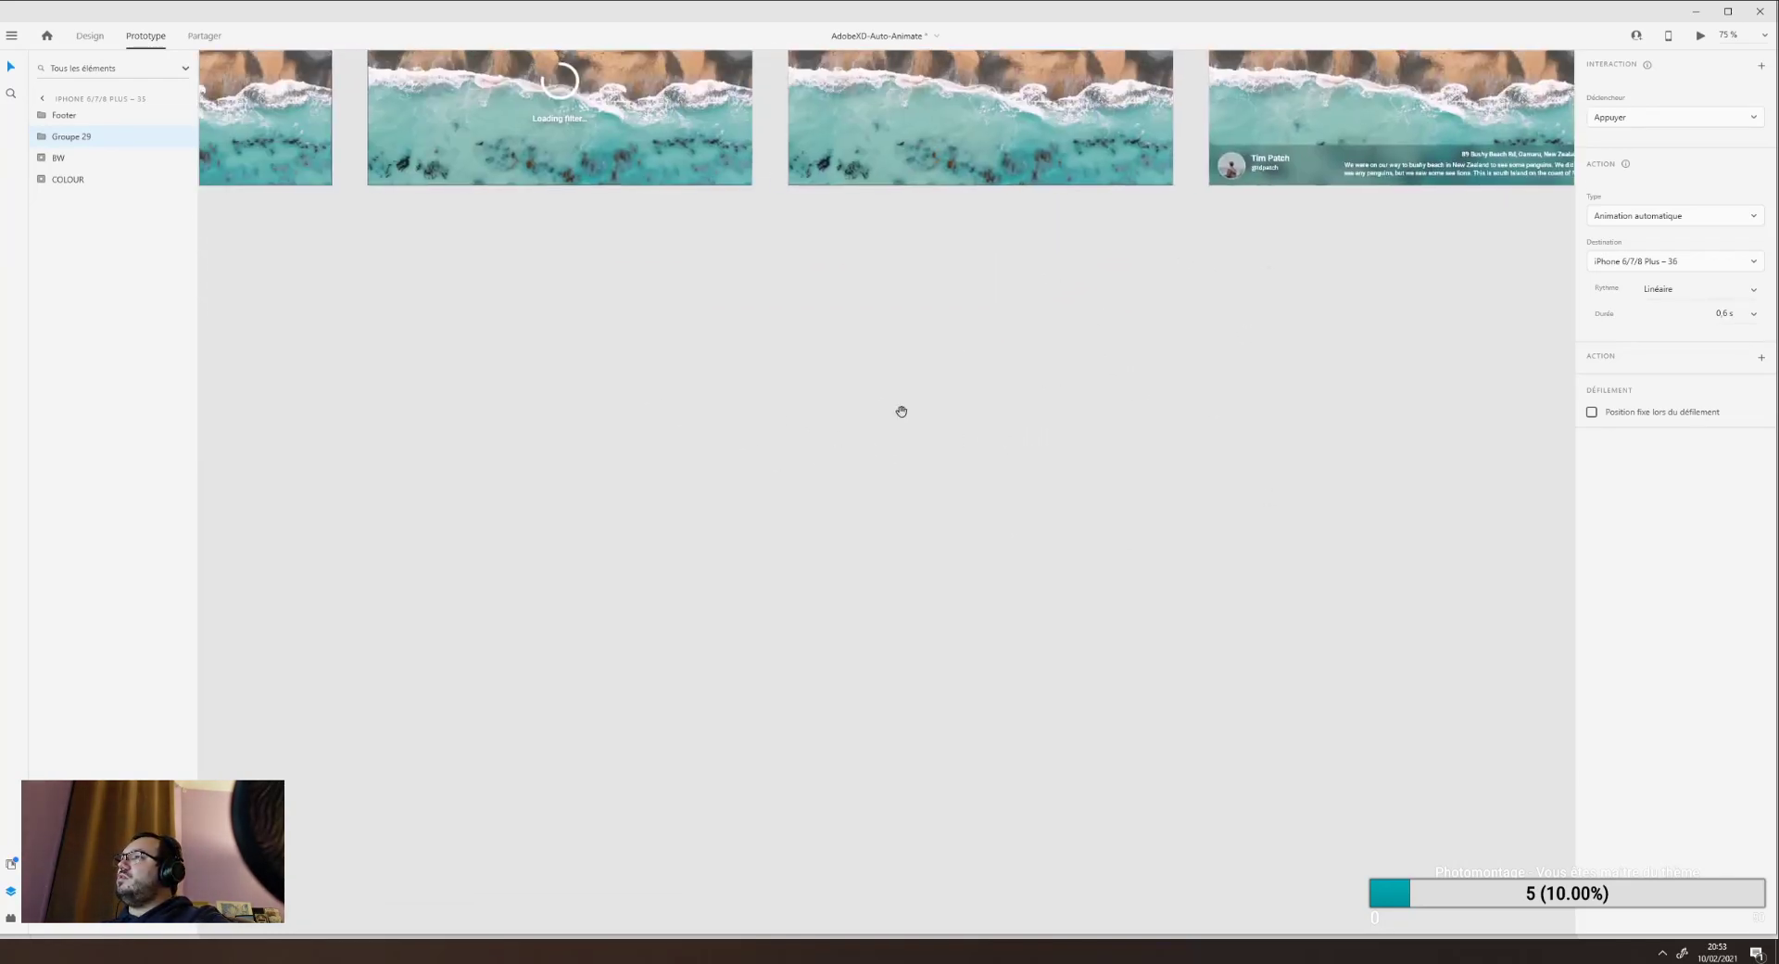
mouse_move(374, 511)
mouse_down()
mouse_move(915, 486)
mouse_move(1032, 460)
mouse_move(1354, 501)
mouse_move(989, 398)
mouse_move(1015, 357)
mouse_up()
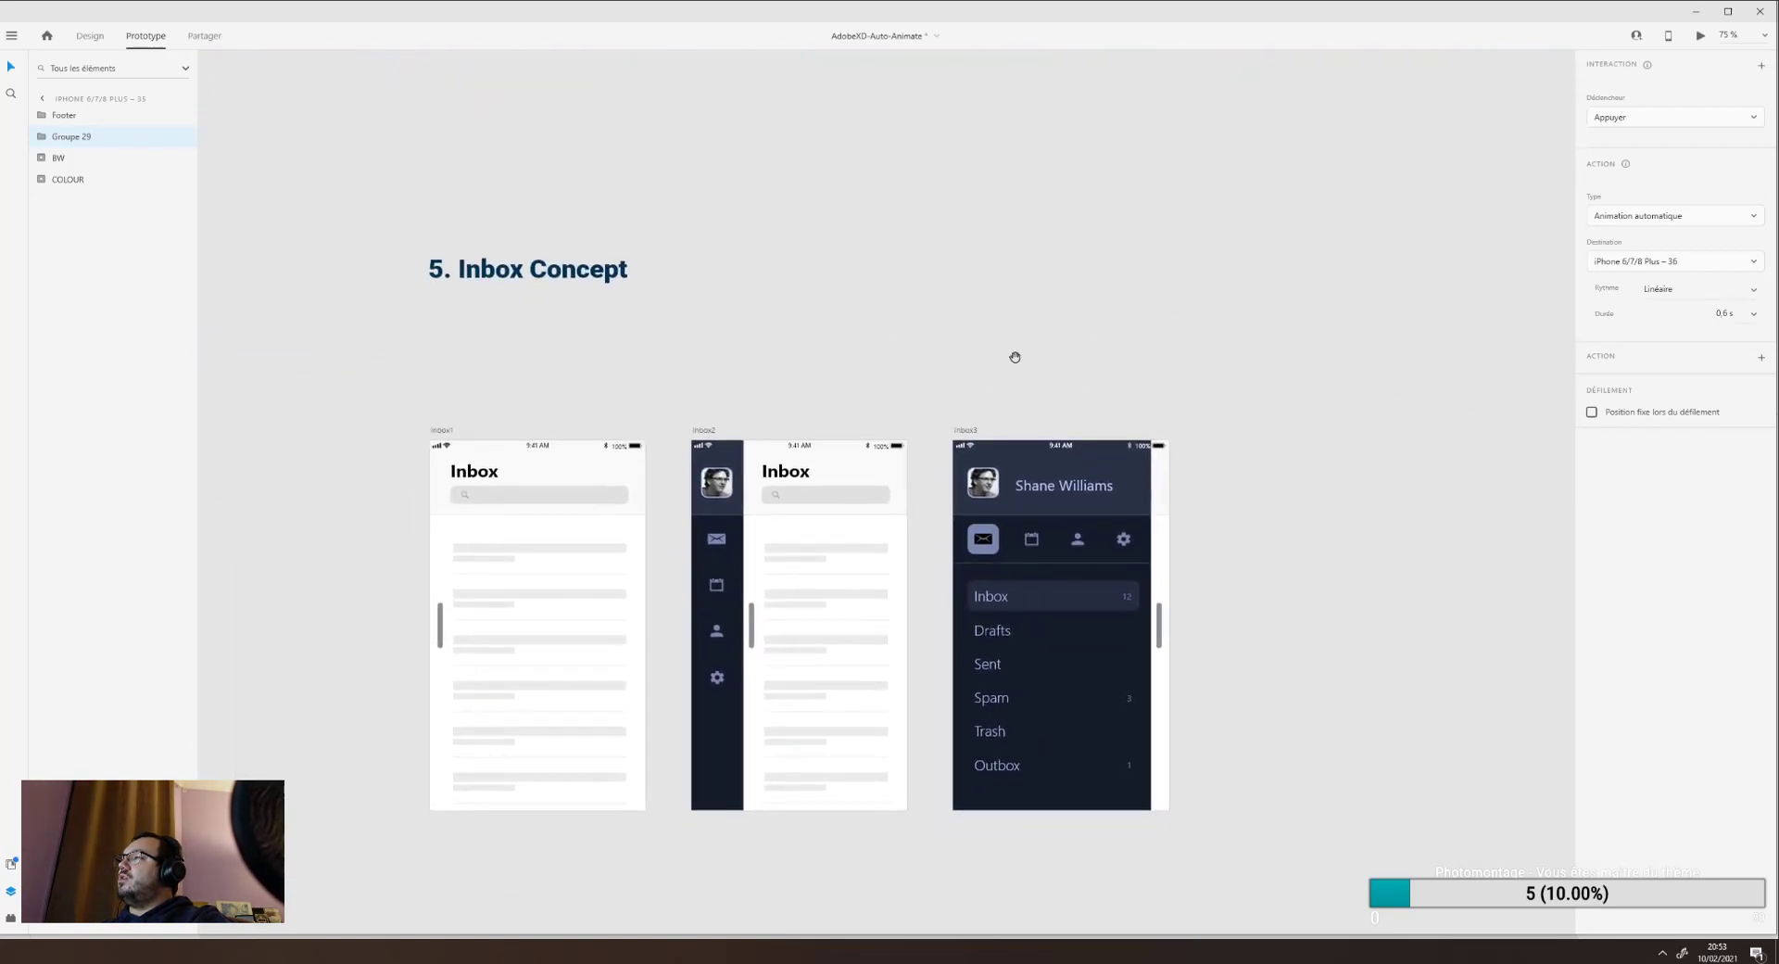
click(439, 431)
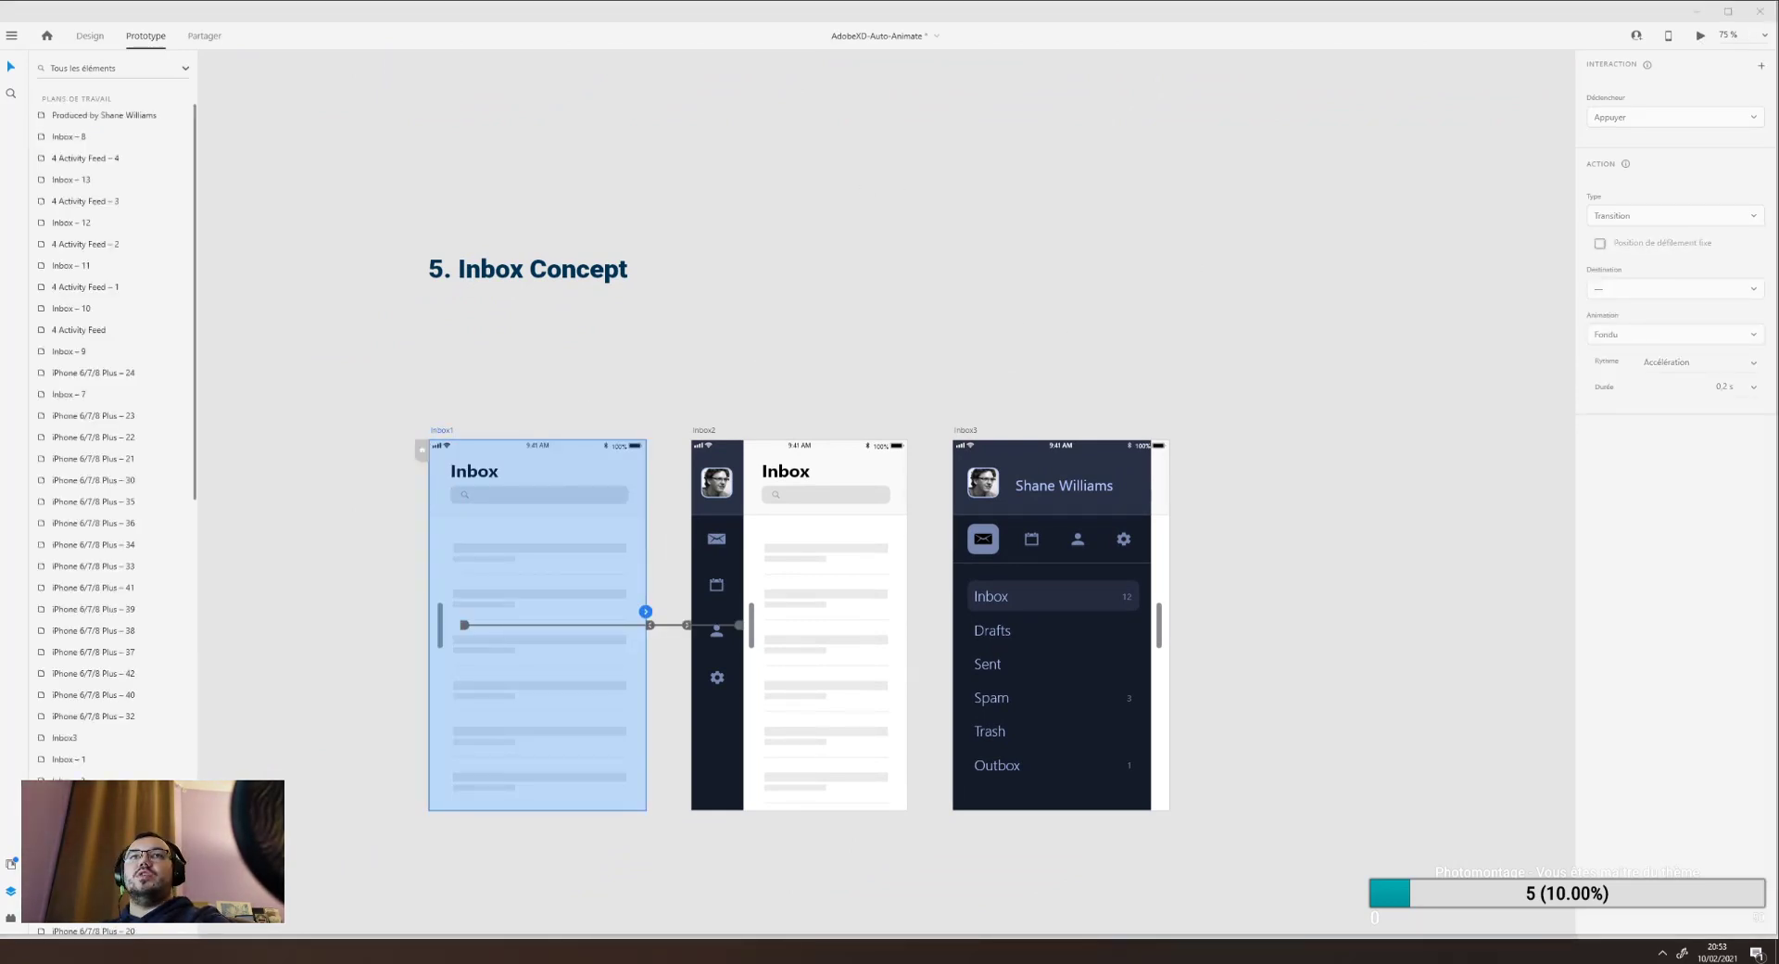
key(ctrl+Return)
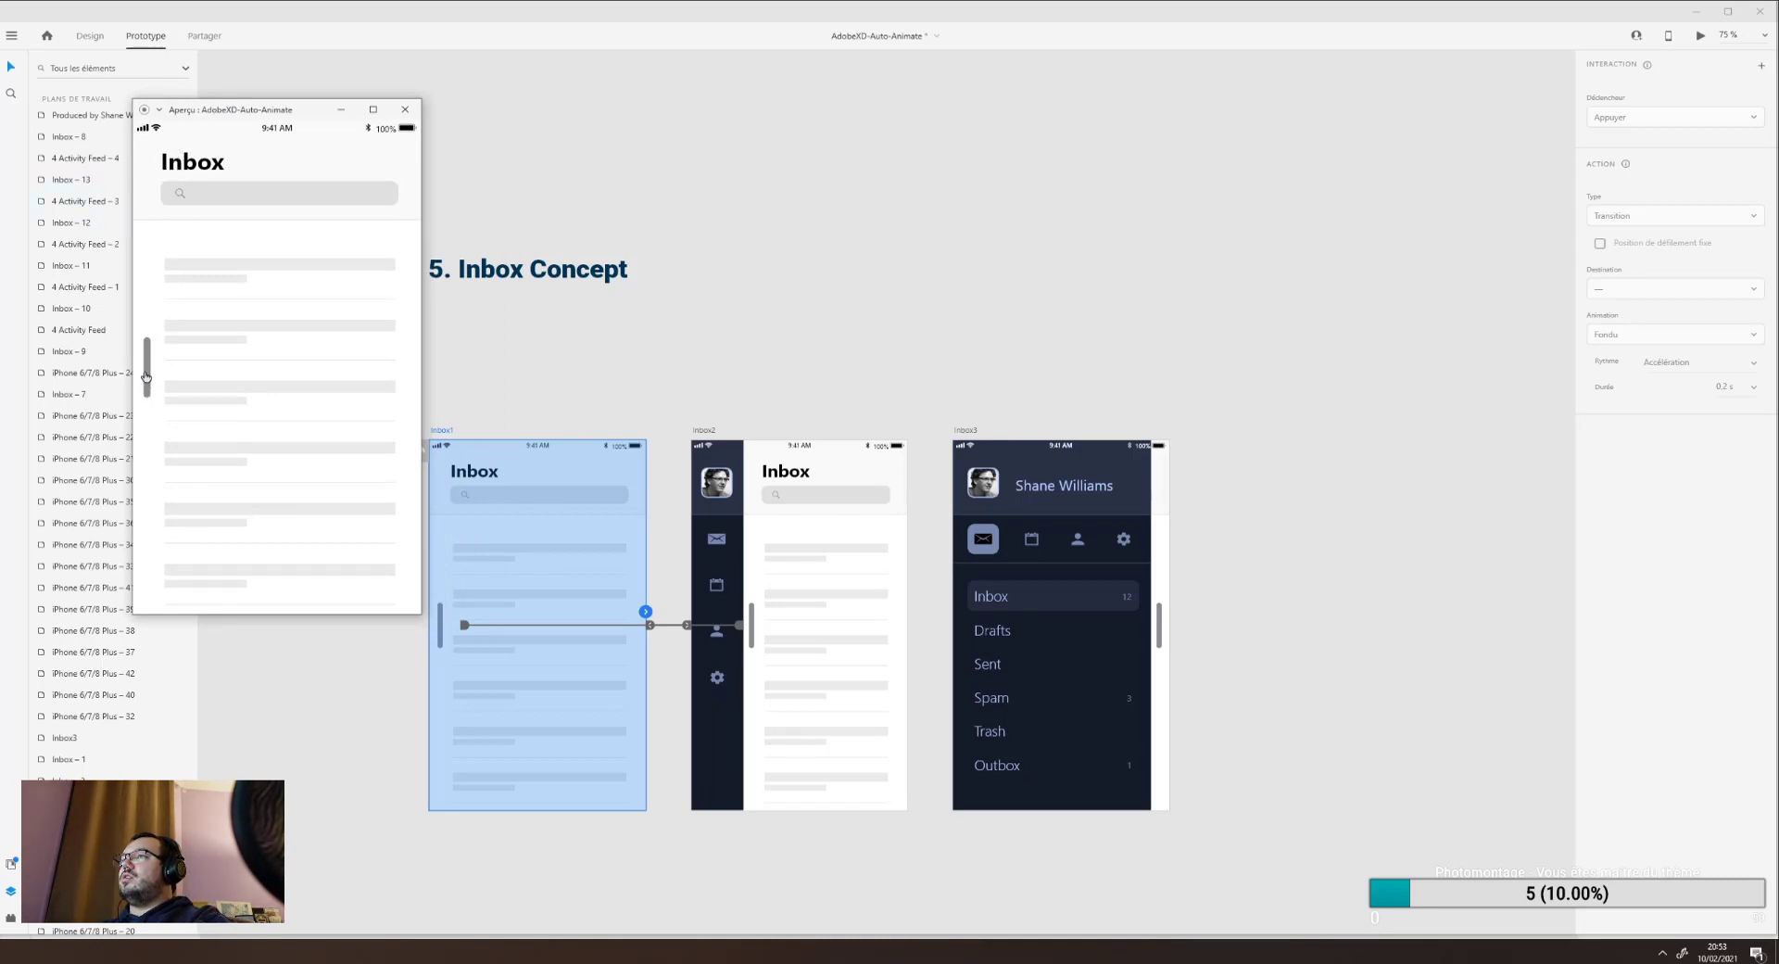
drag(146, 376, 109, 367)
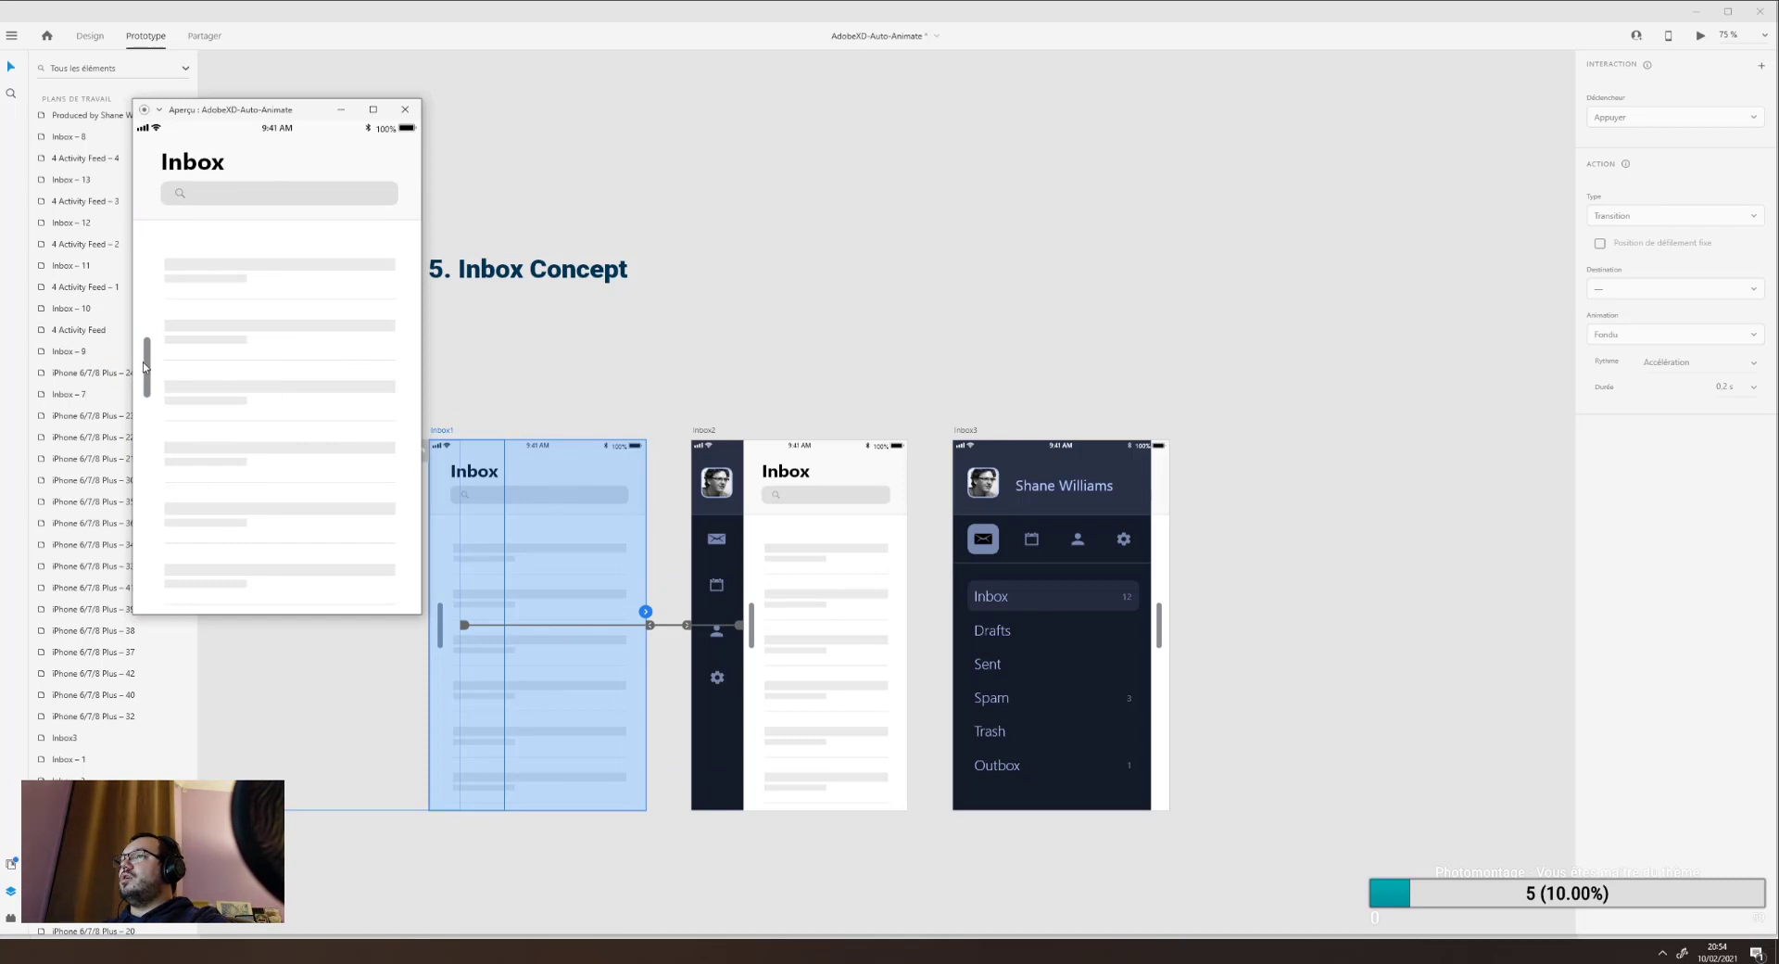
drag(145, 366, 294, 370)
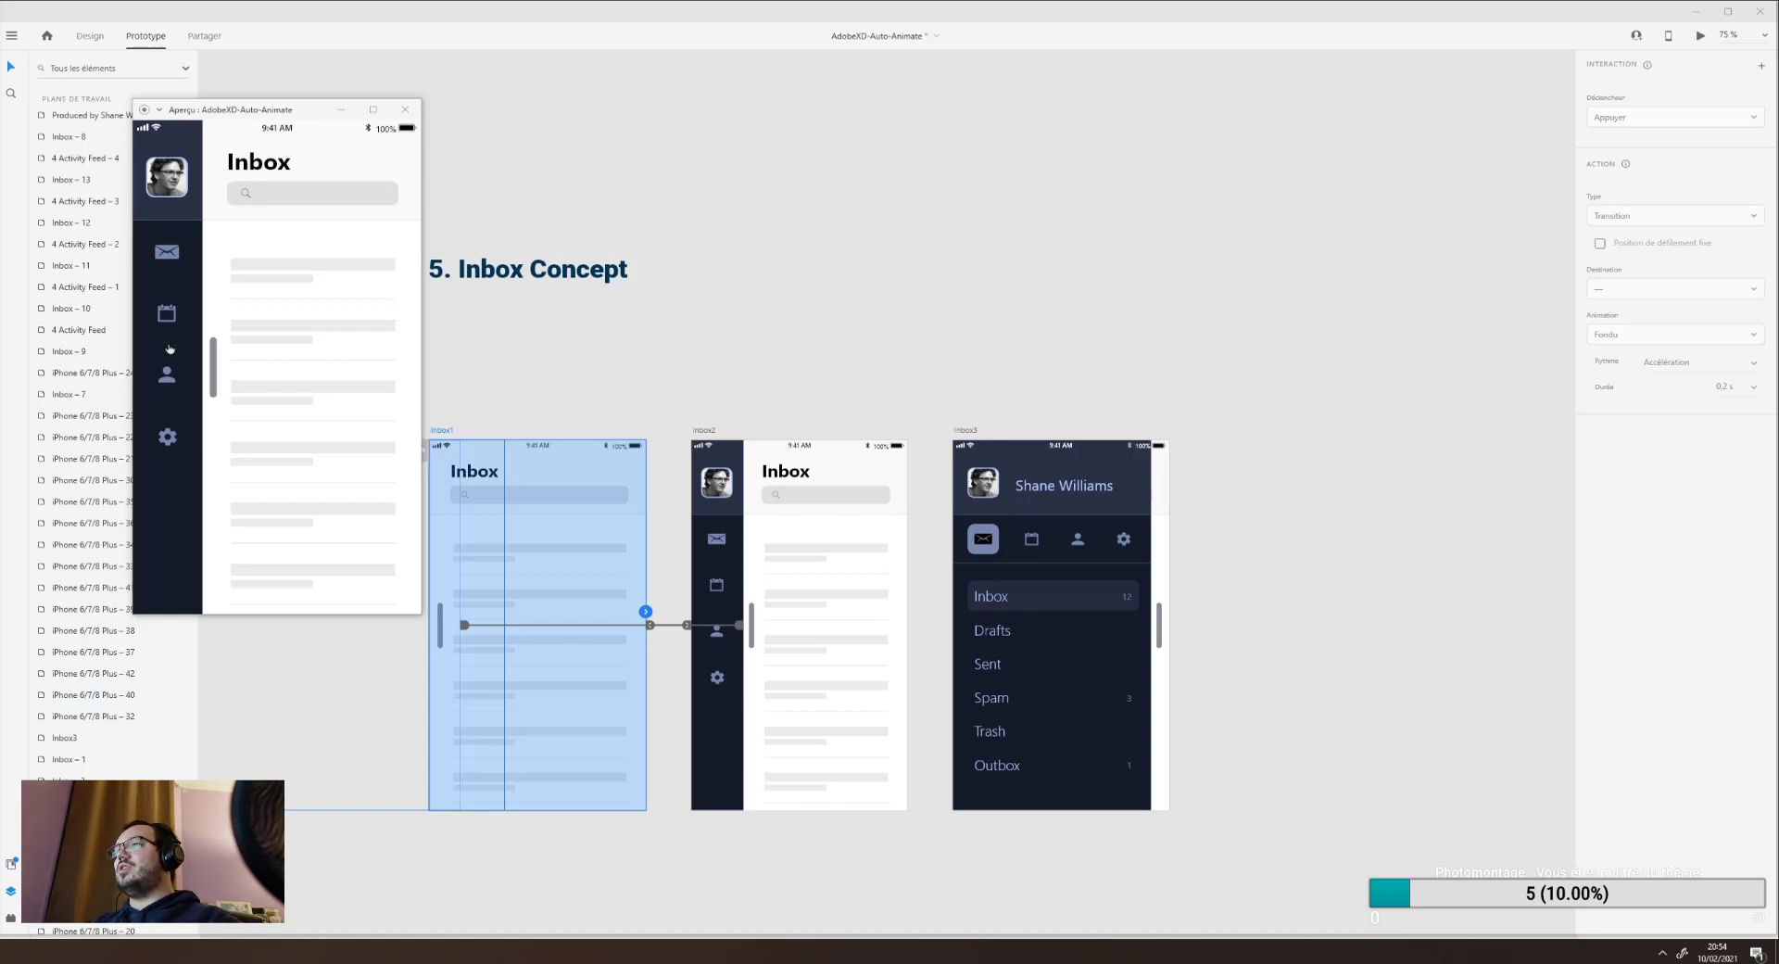
click(168, 253)
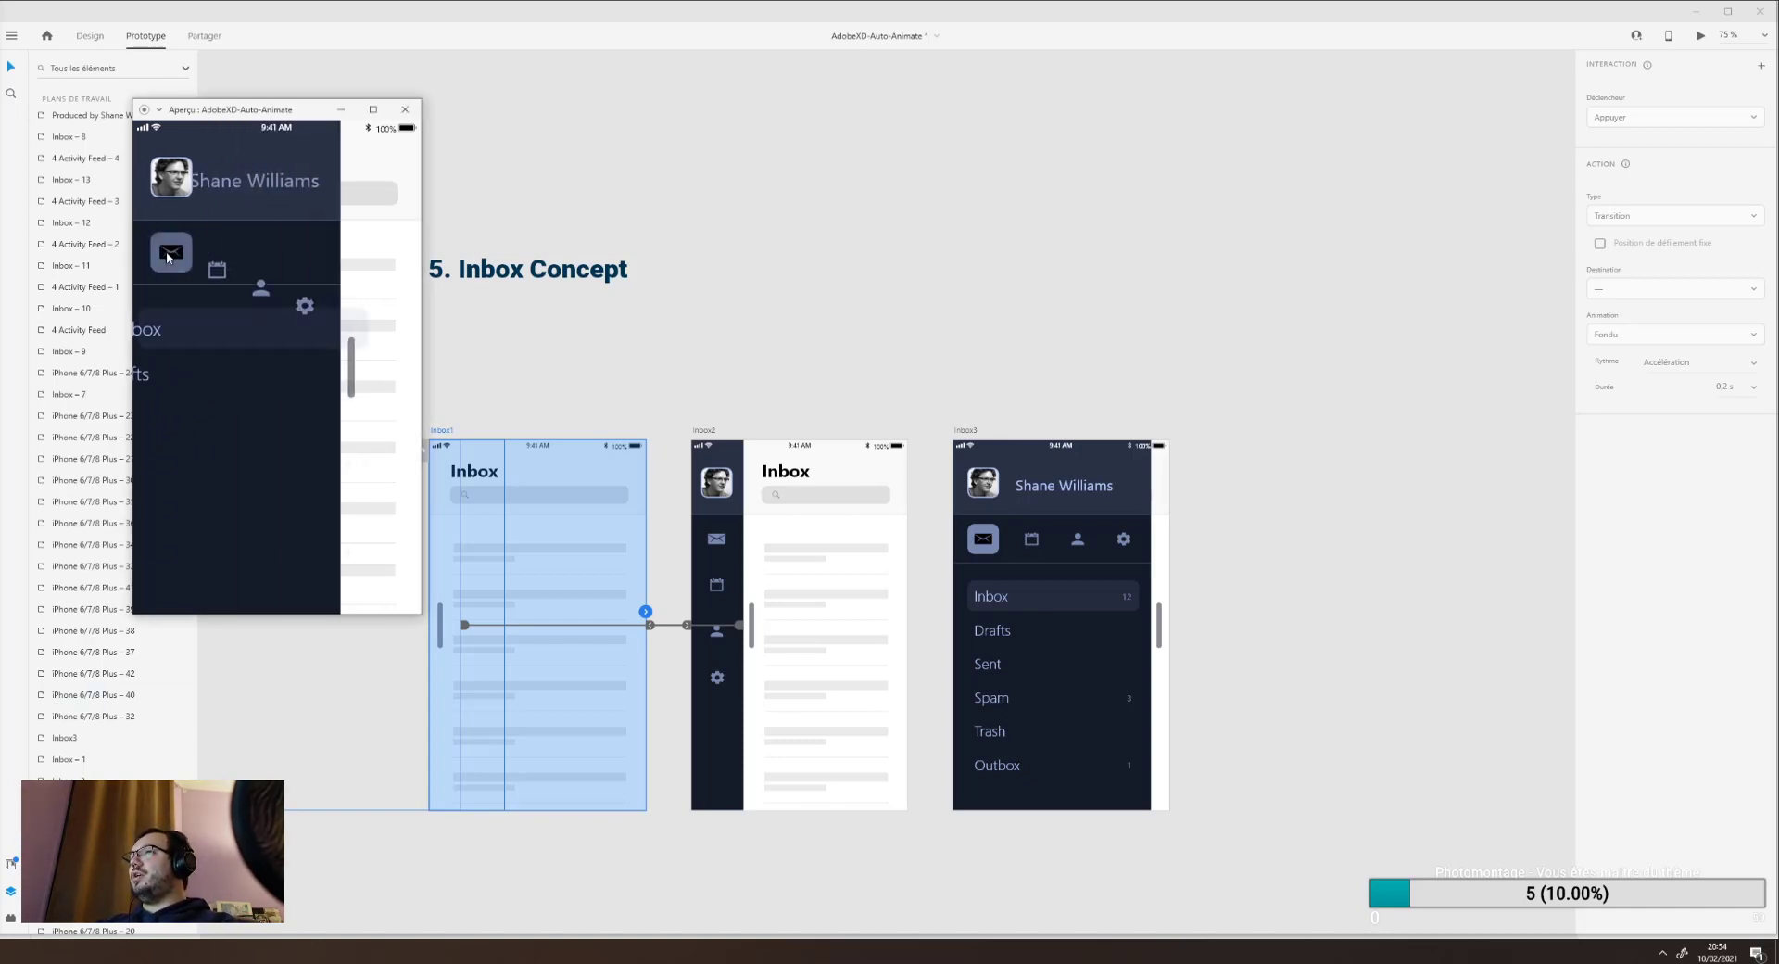
Inspect the hit area's interaction from Inbox2 to Inbox3 and its easing options, and clear the selection.
click(721, 544)
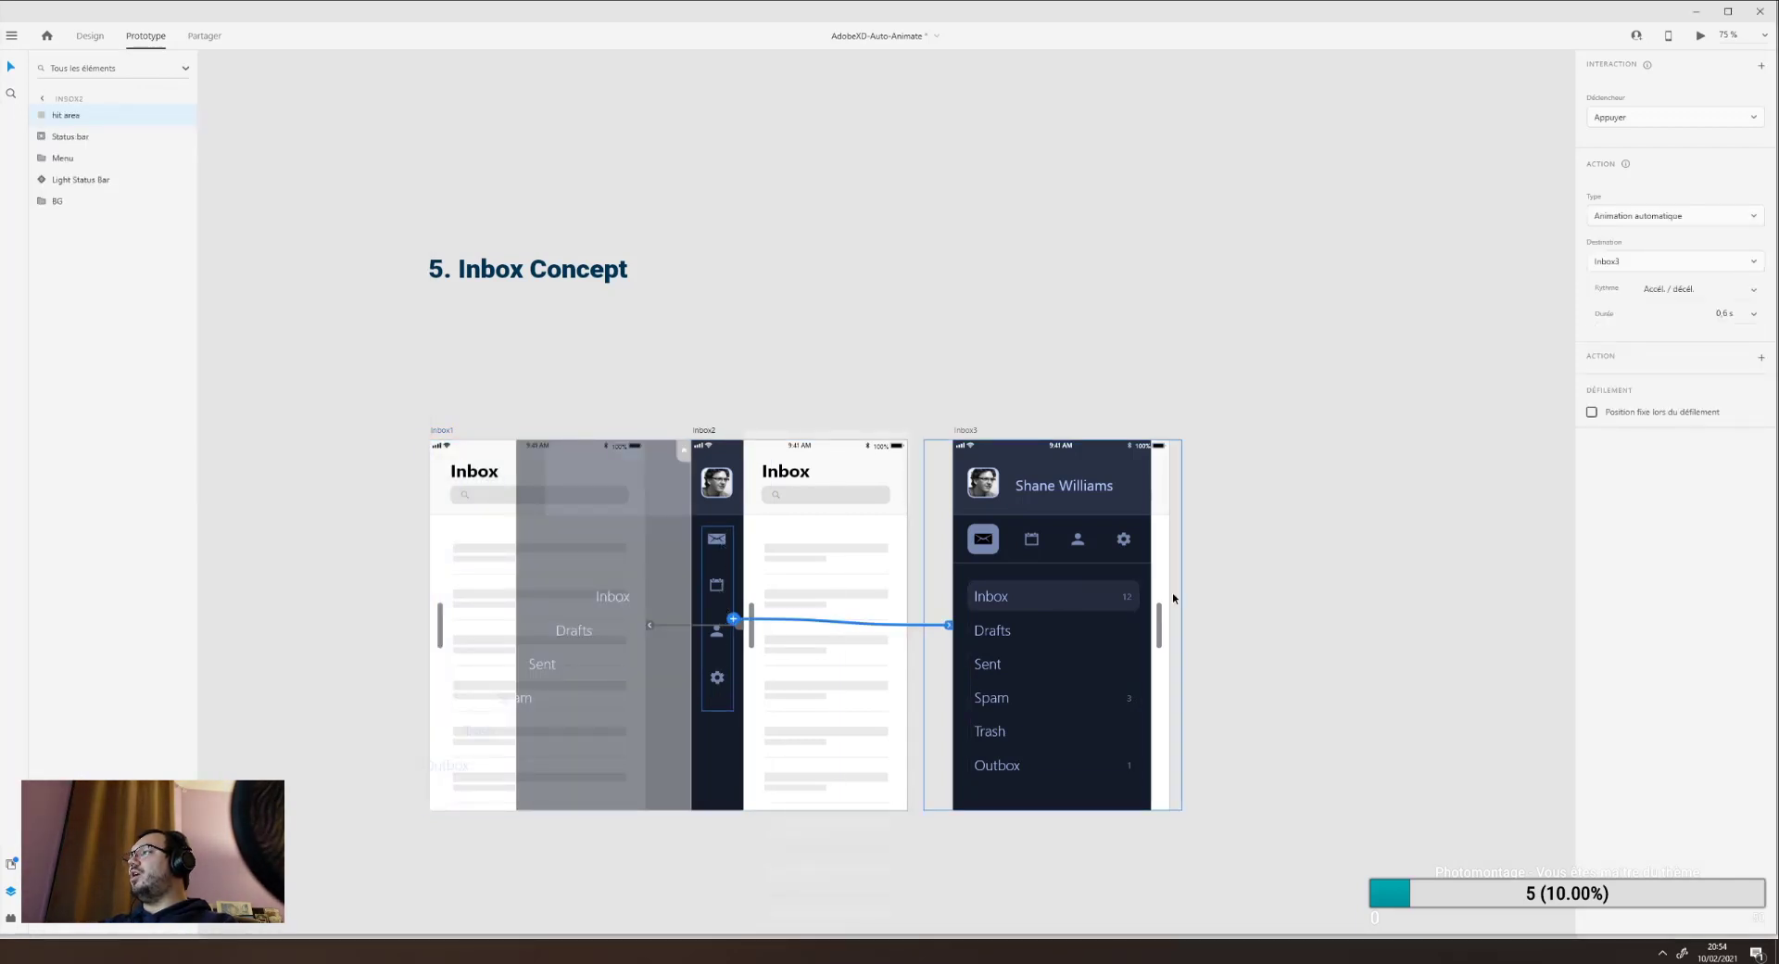
scroll(727, 602, down, 3)
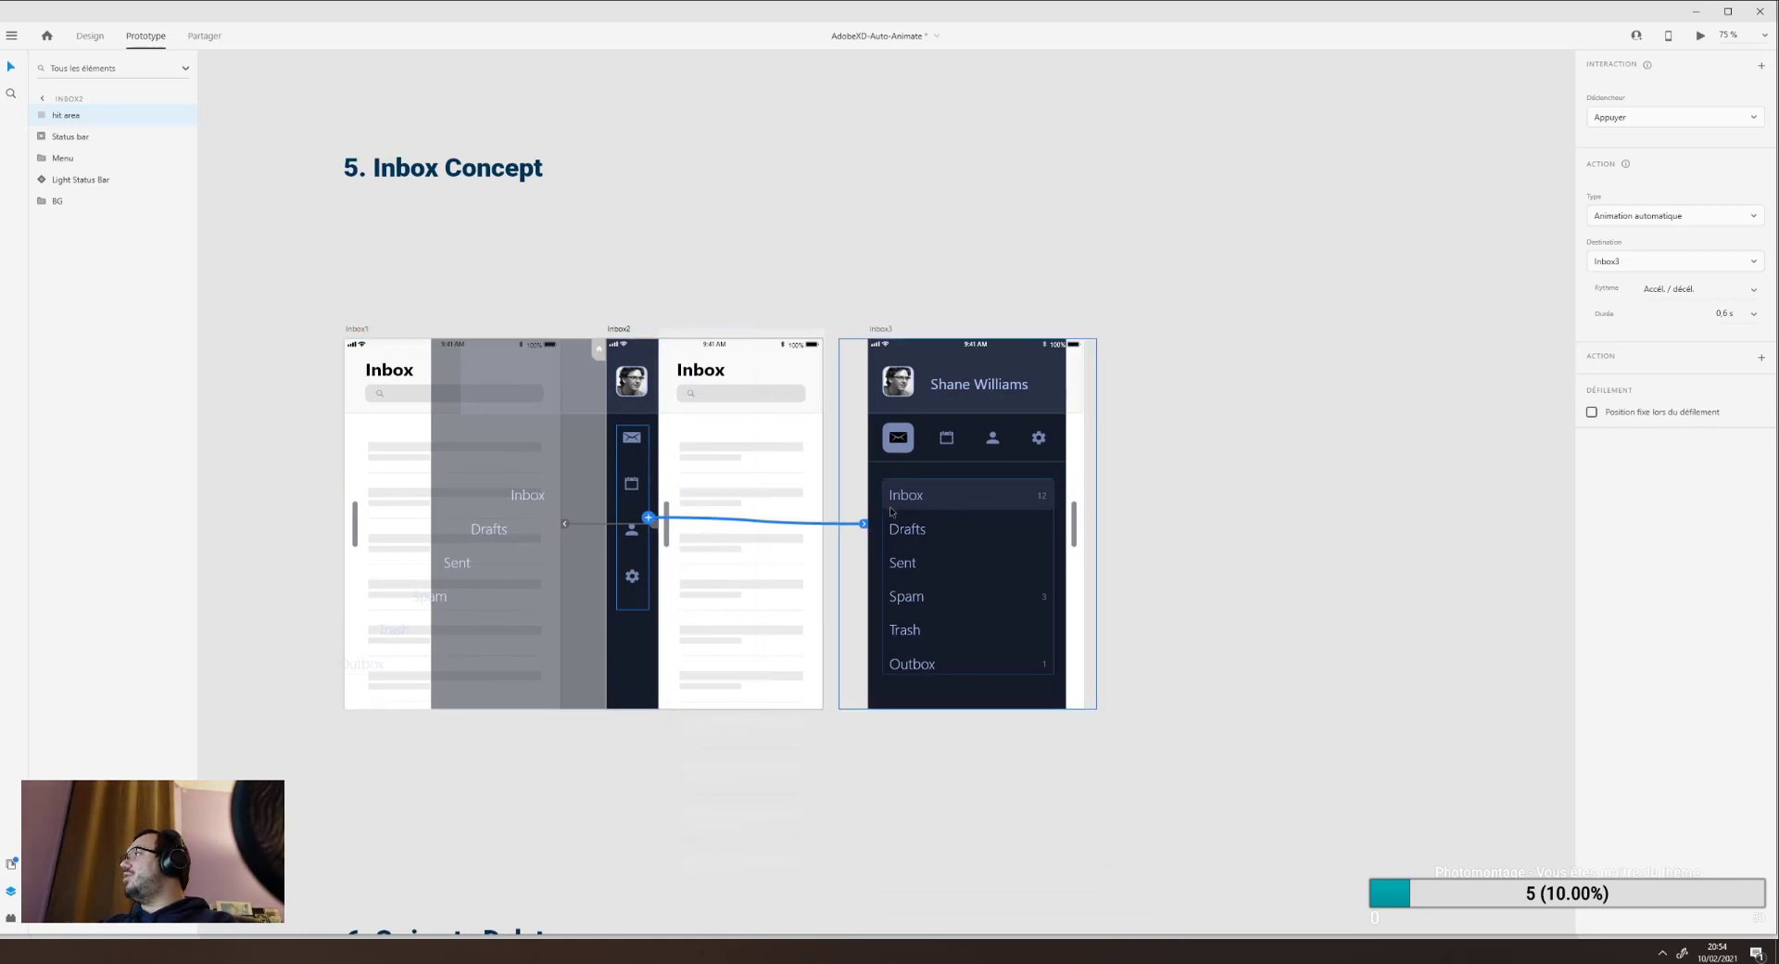
click(1726, 293)
click(1756, 294)
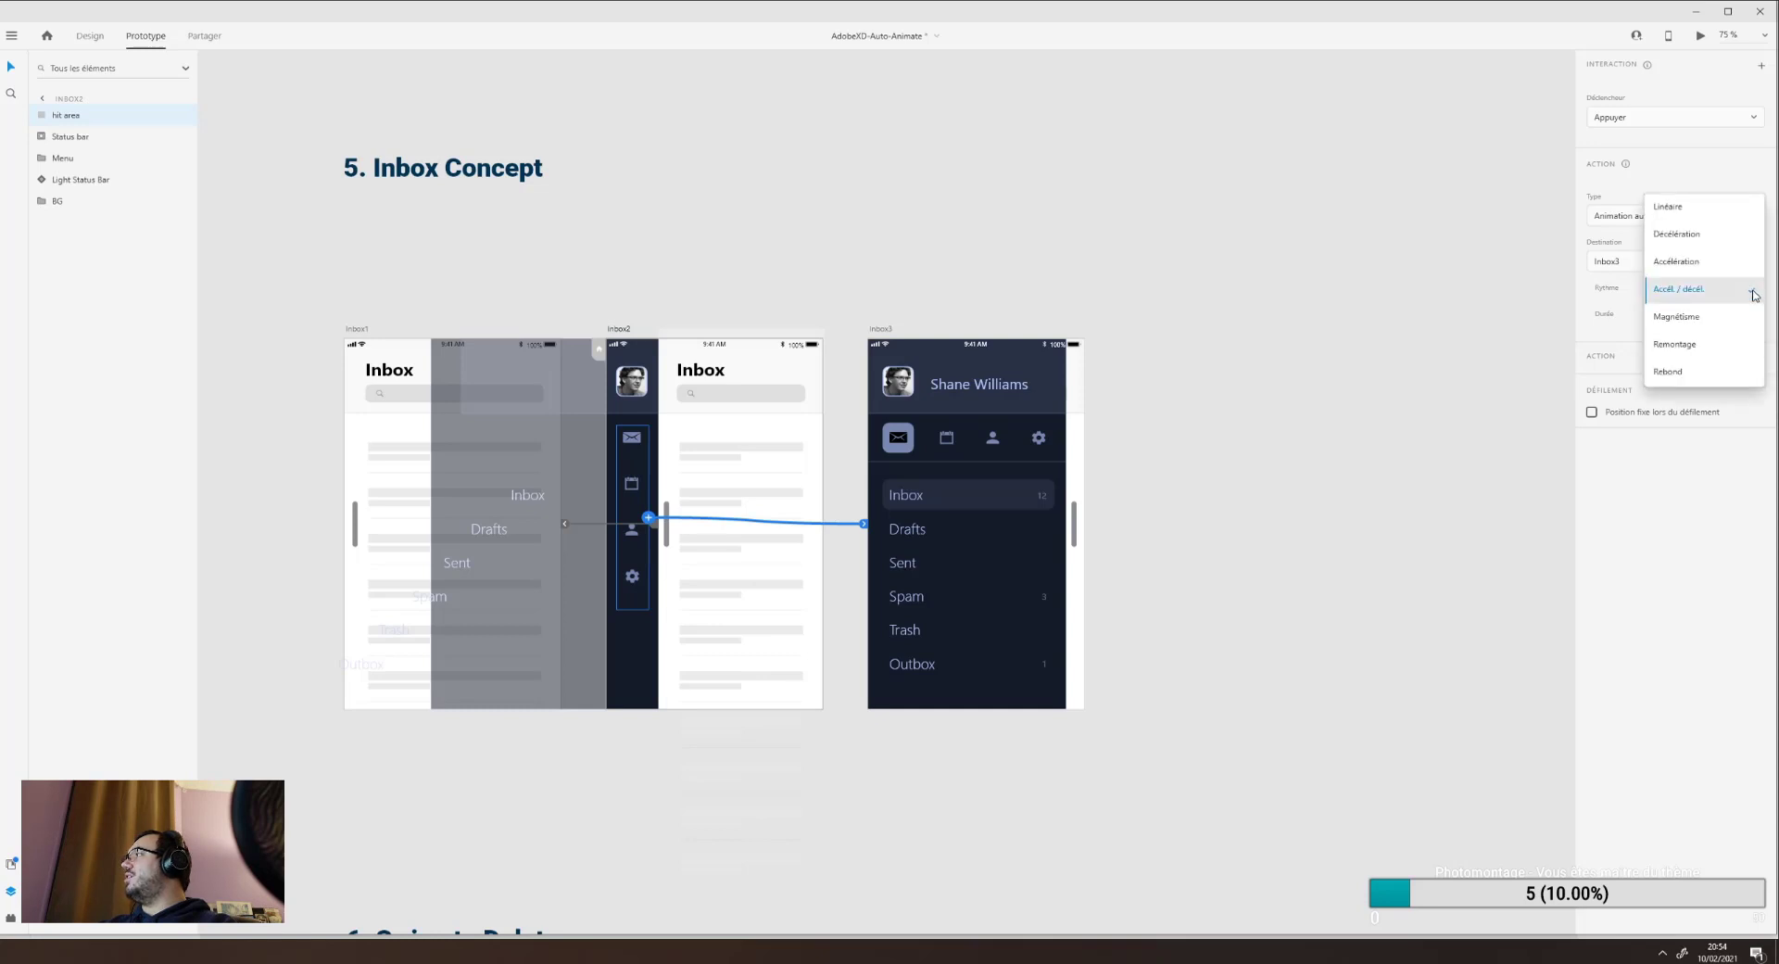
click(1746, 293)
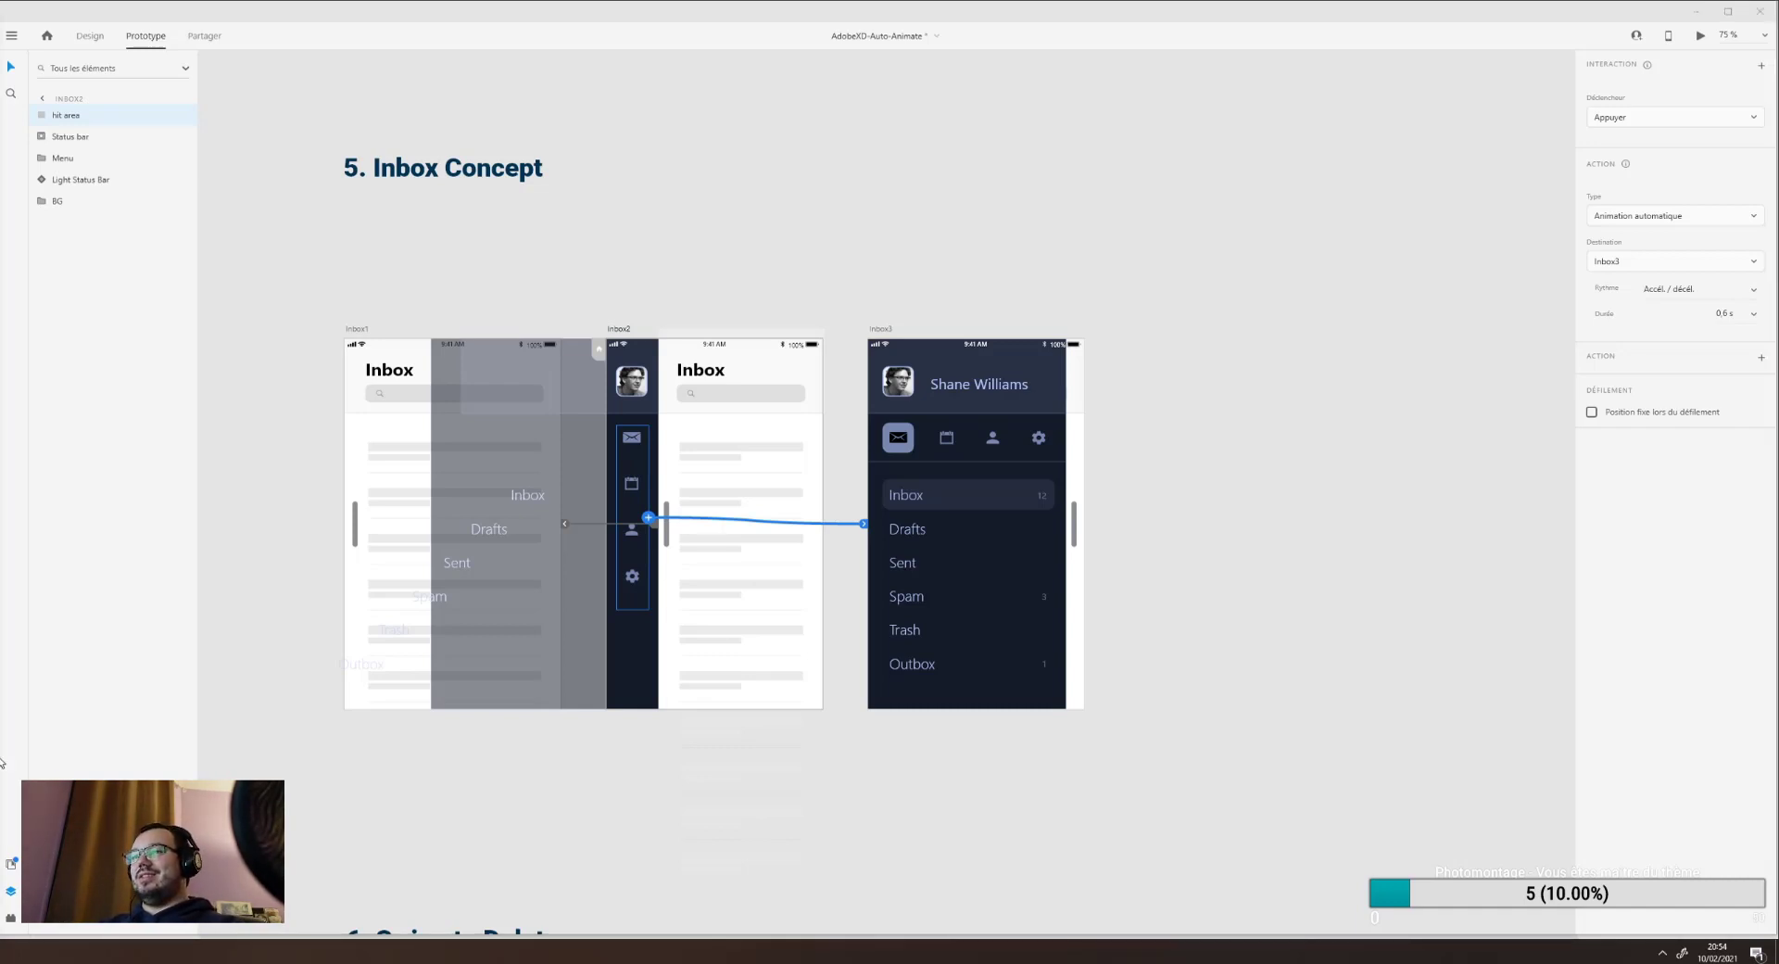
click(79, 179)
click(181, 181)
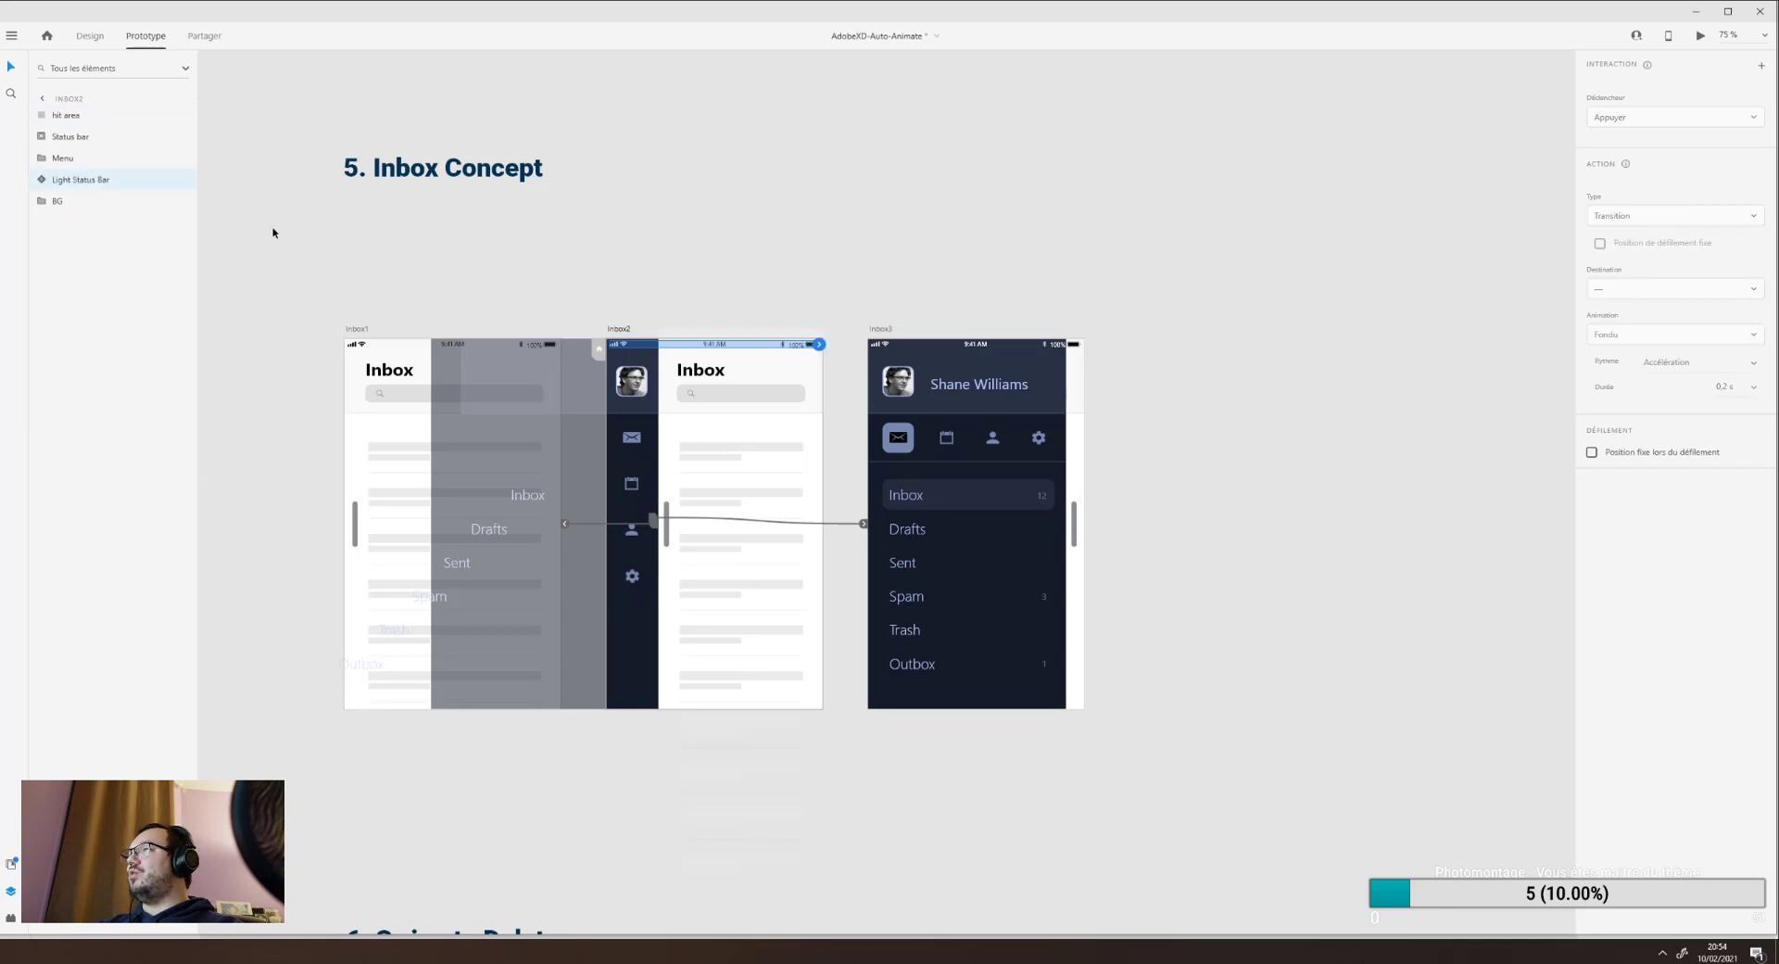
click(246, 435)
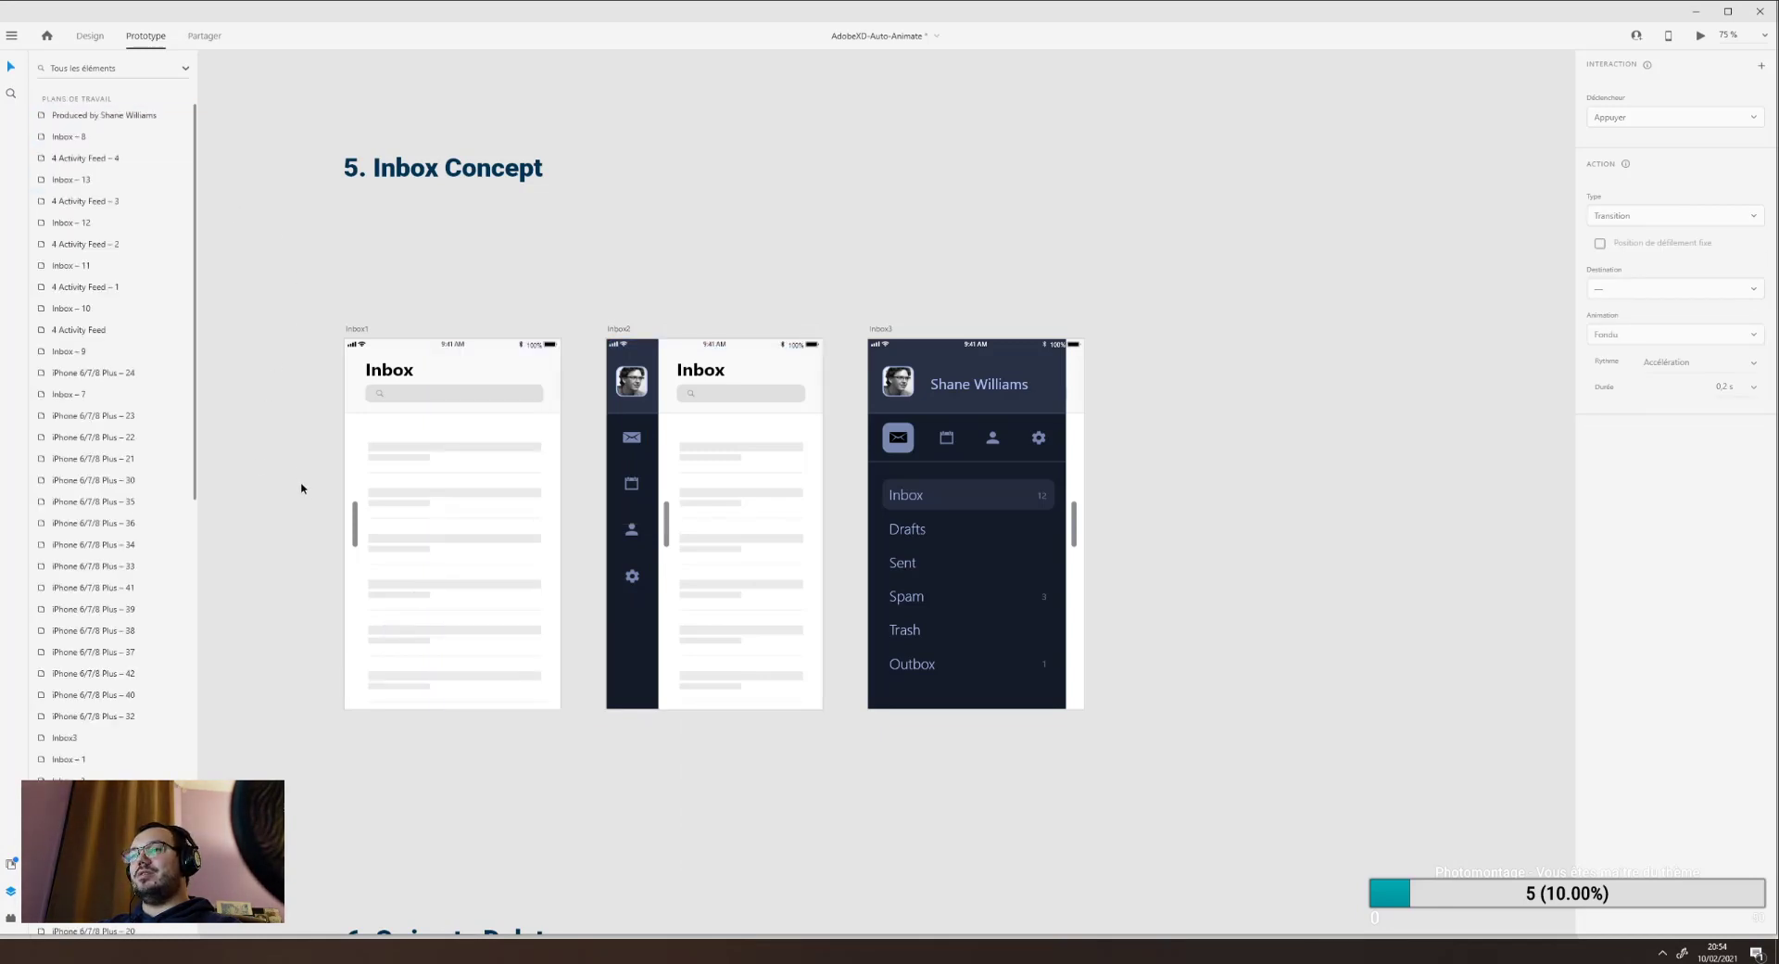
Examine the three Inbox artboards of the Swipe to Delete example.
scroll(303, 507, down, 3)
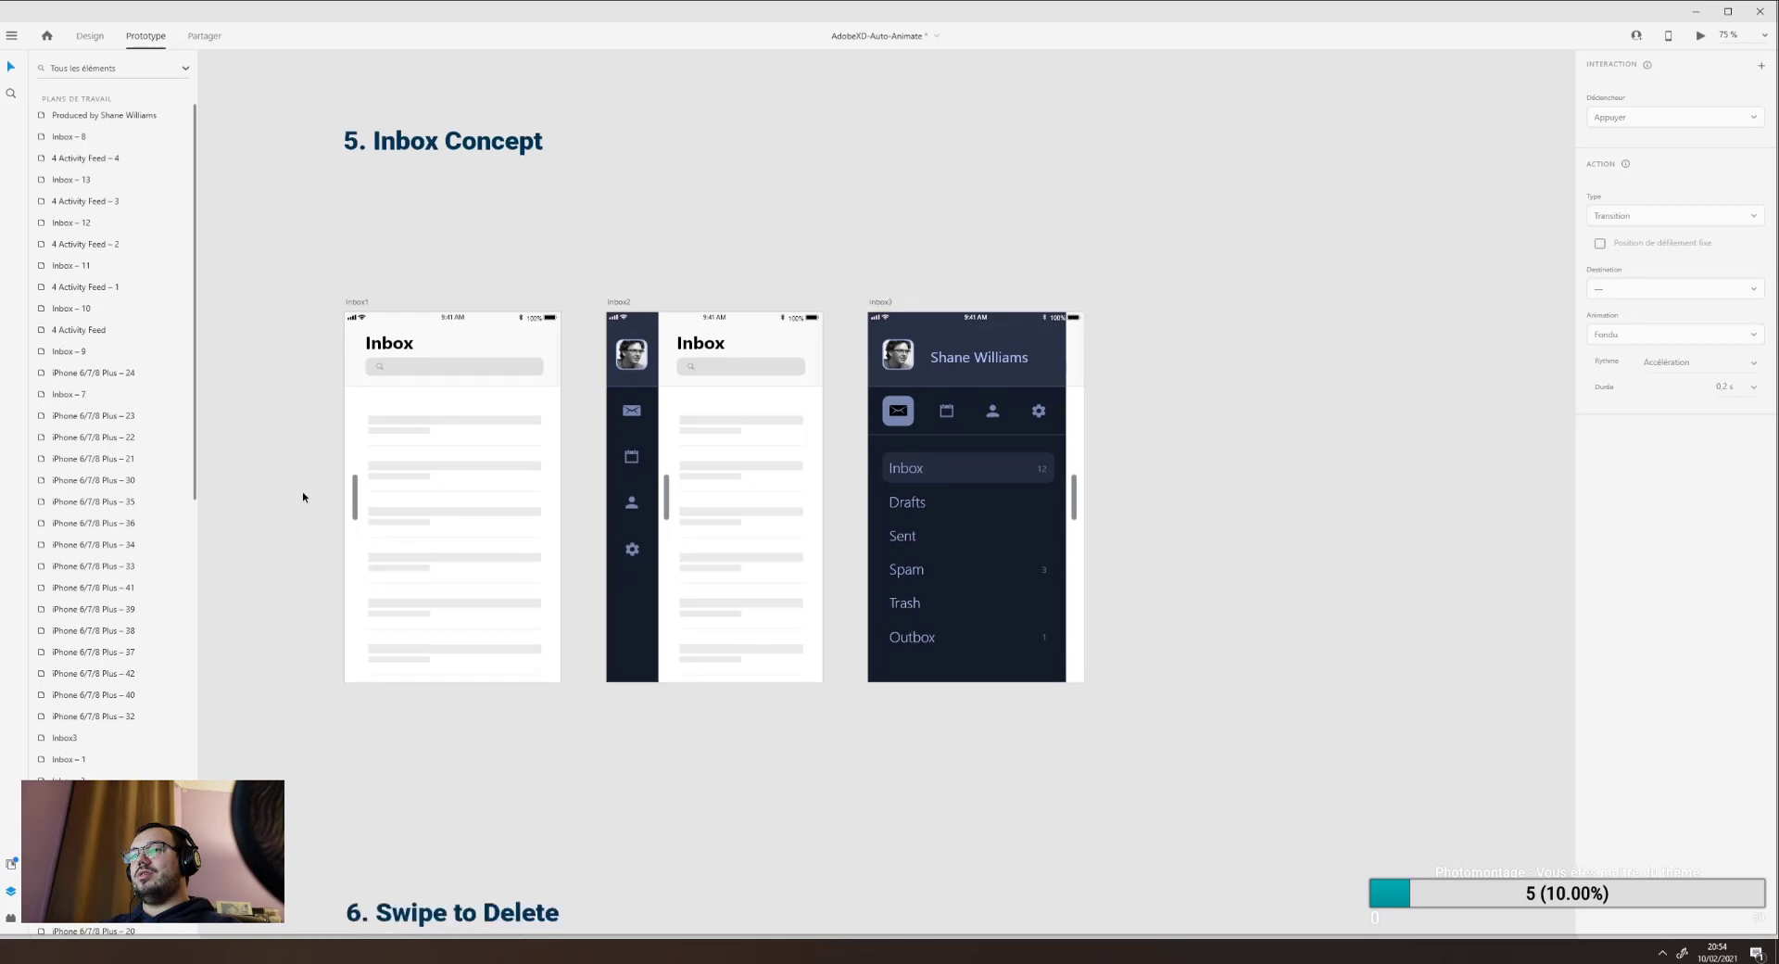
scroll(303, 498, down, 3)
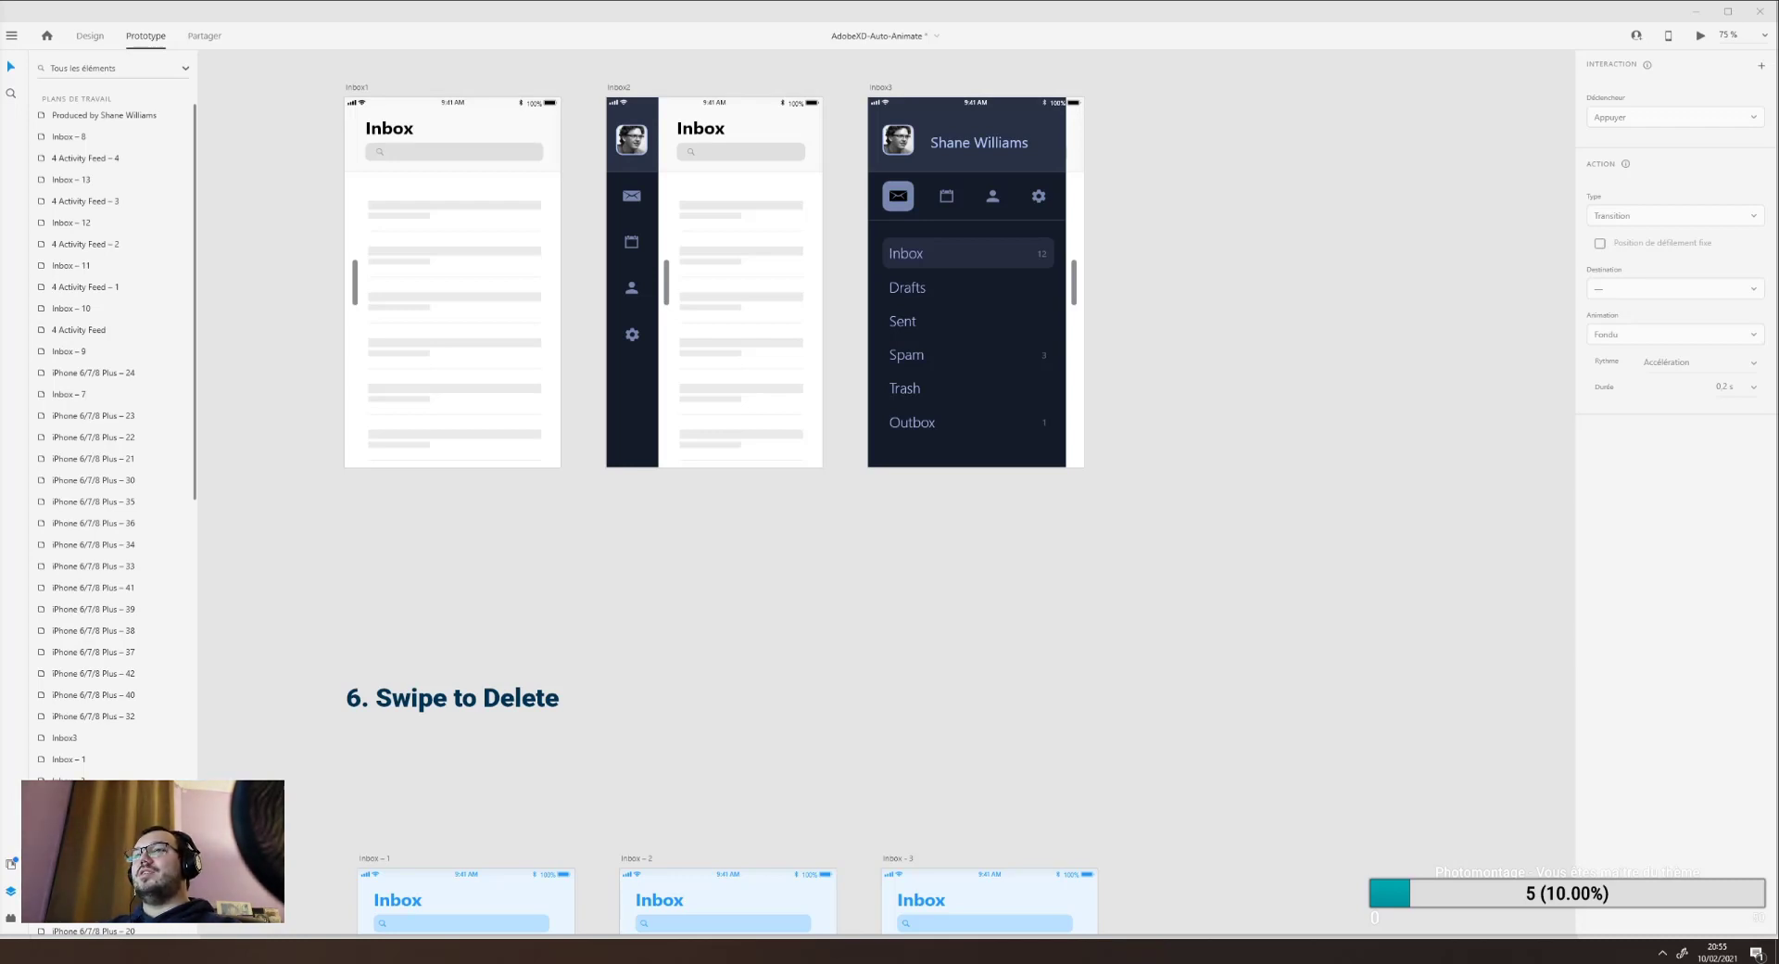
scroll(237, 556, down, 8)
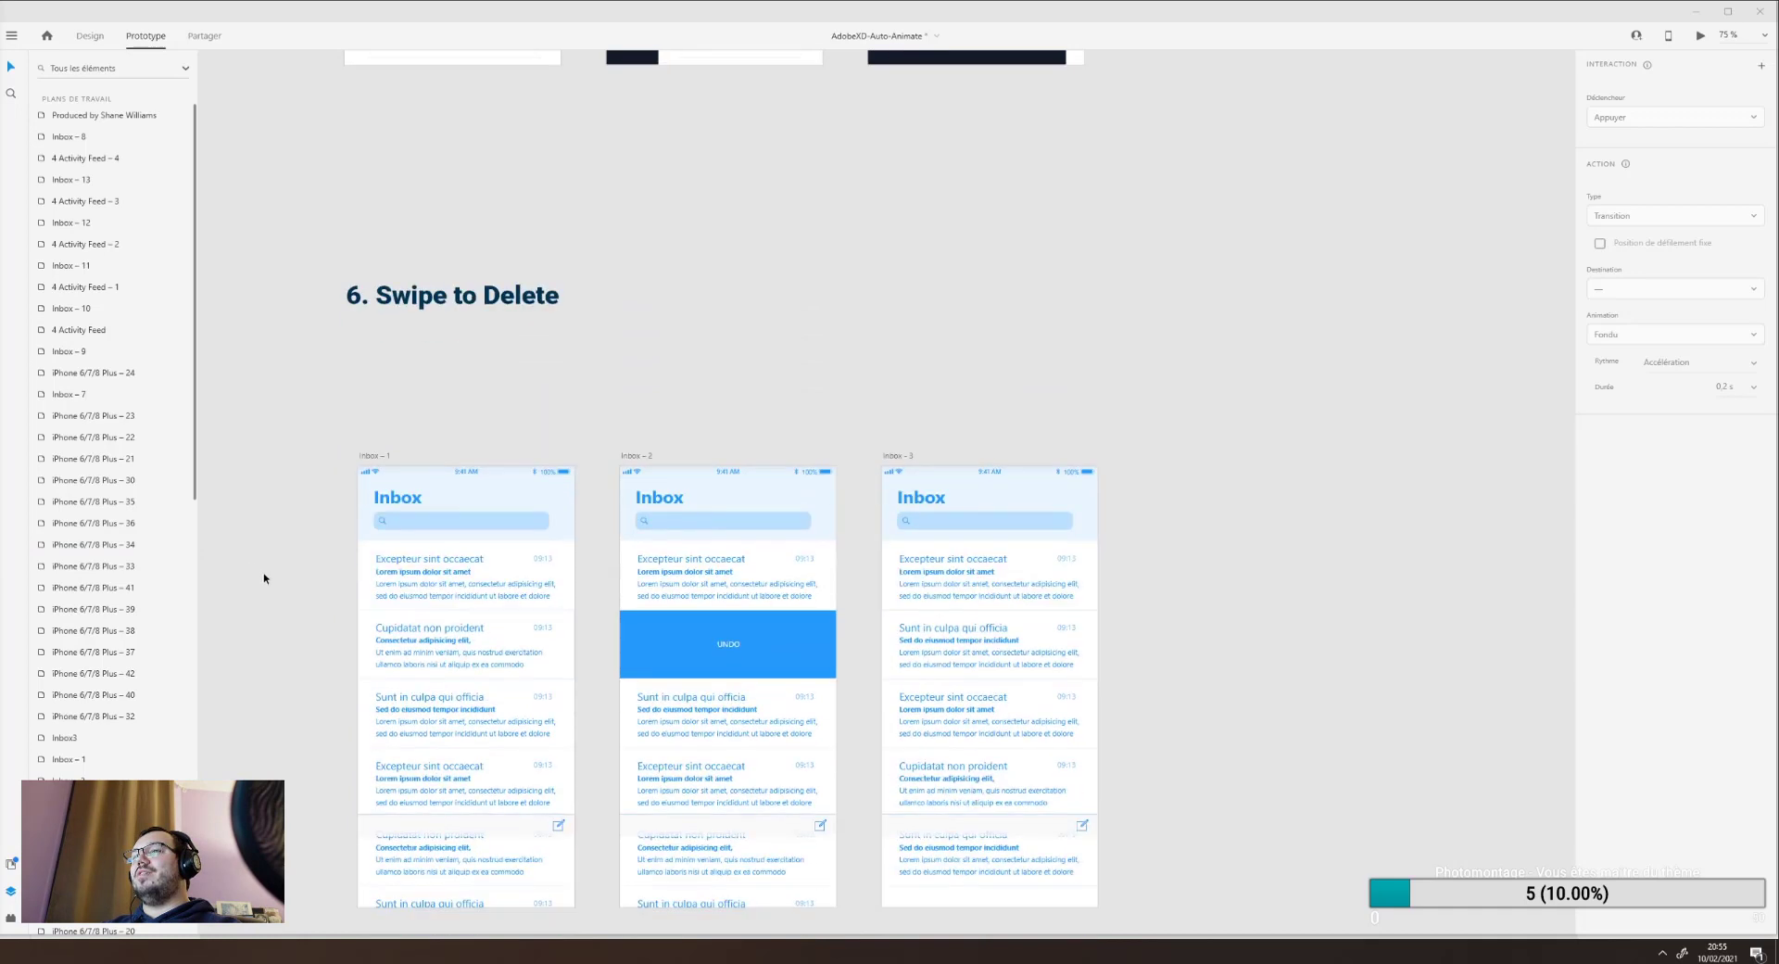
scroll(264, 579, down, 2)
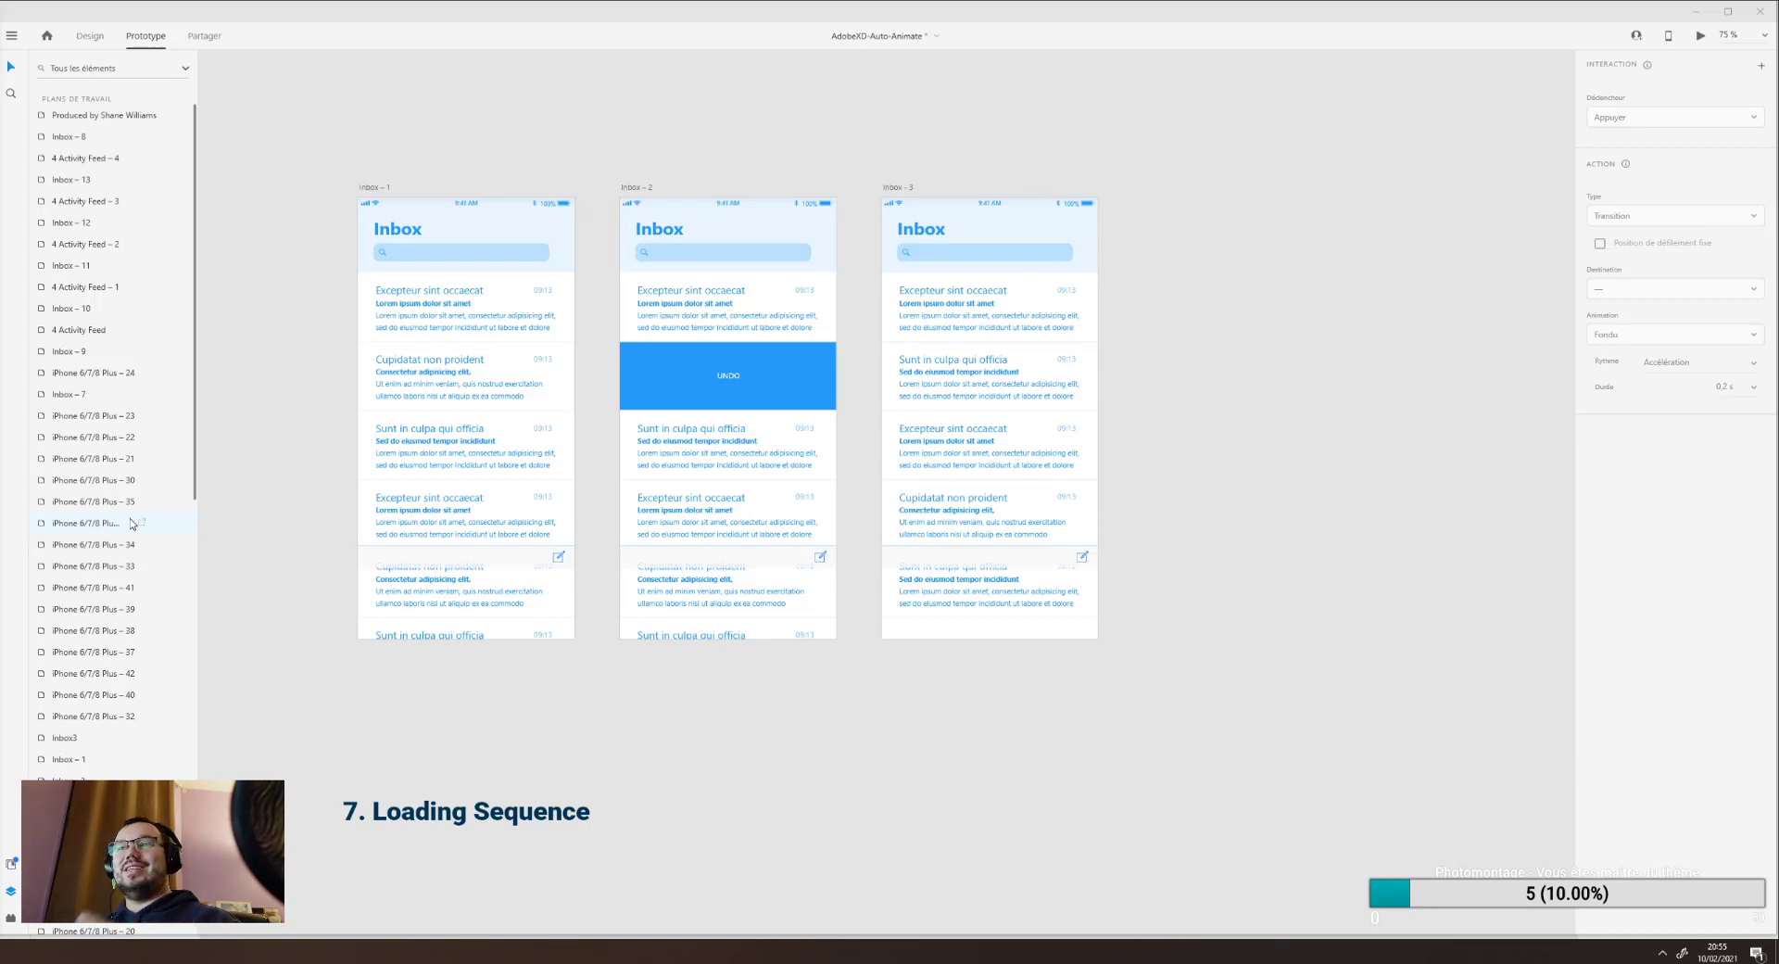
scroll(304, 480, up, 1)
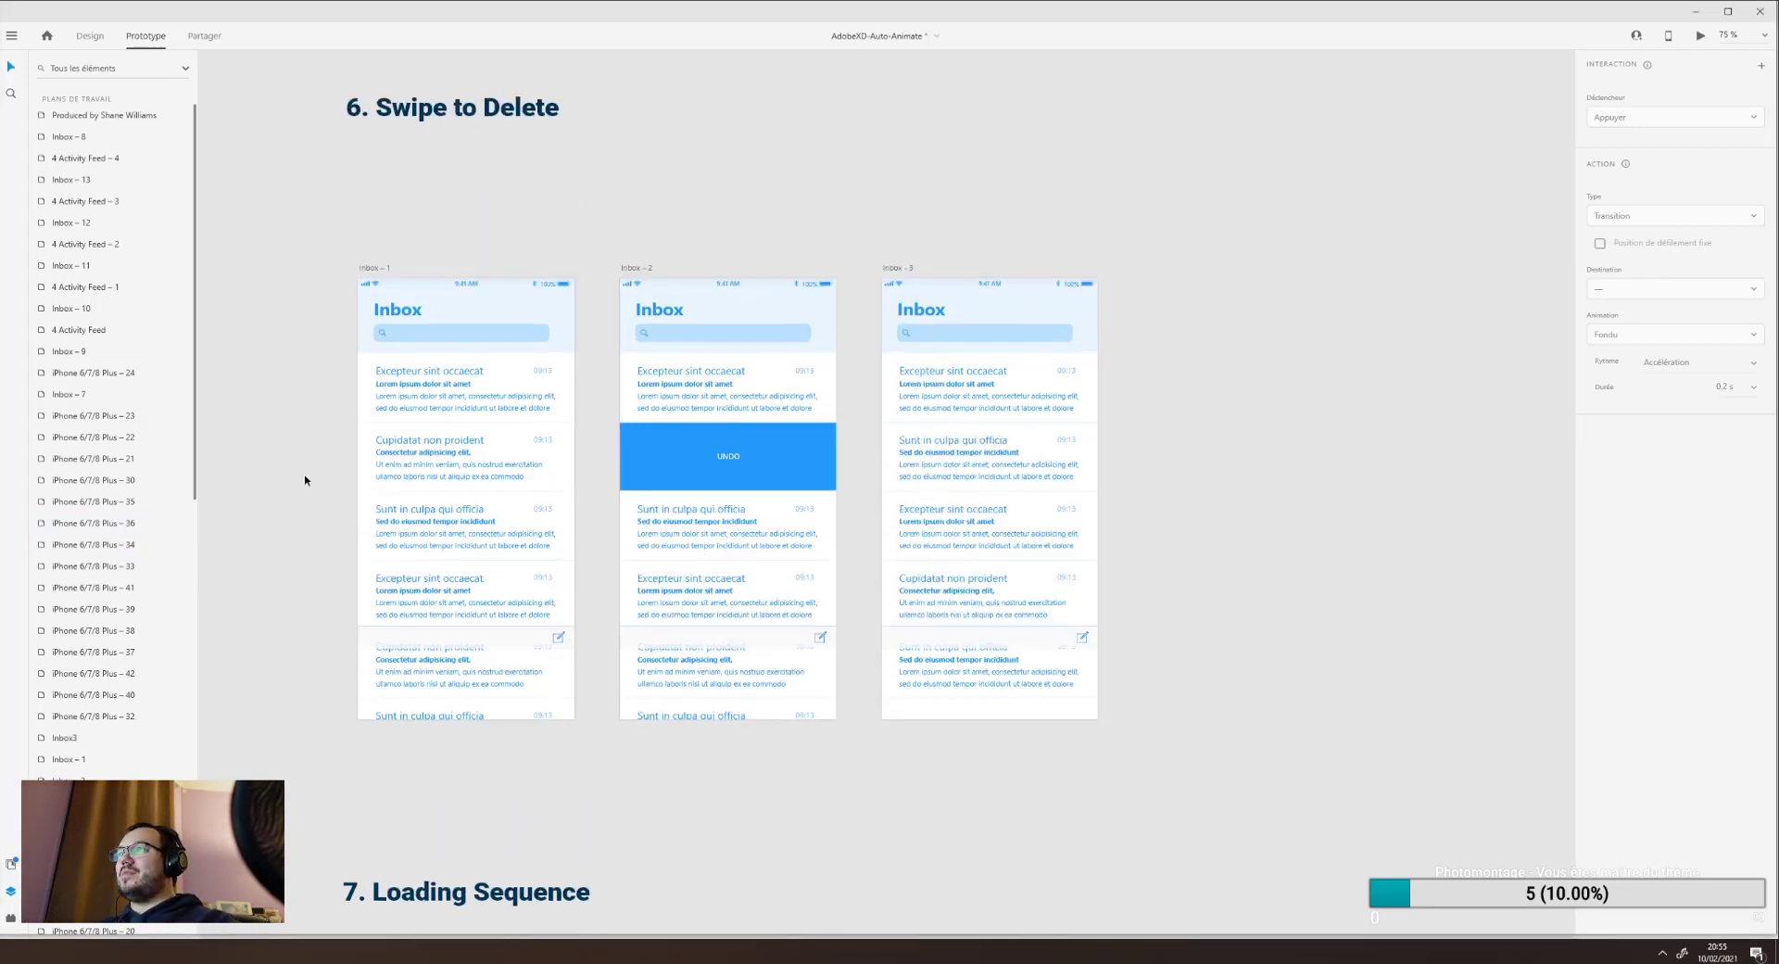
click(372, 269)
click(282, 542)
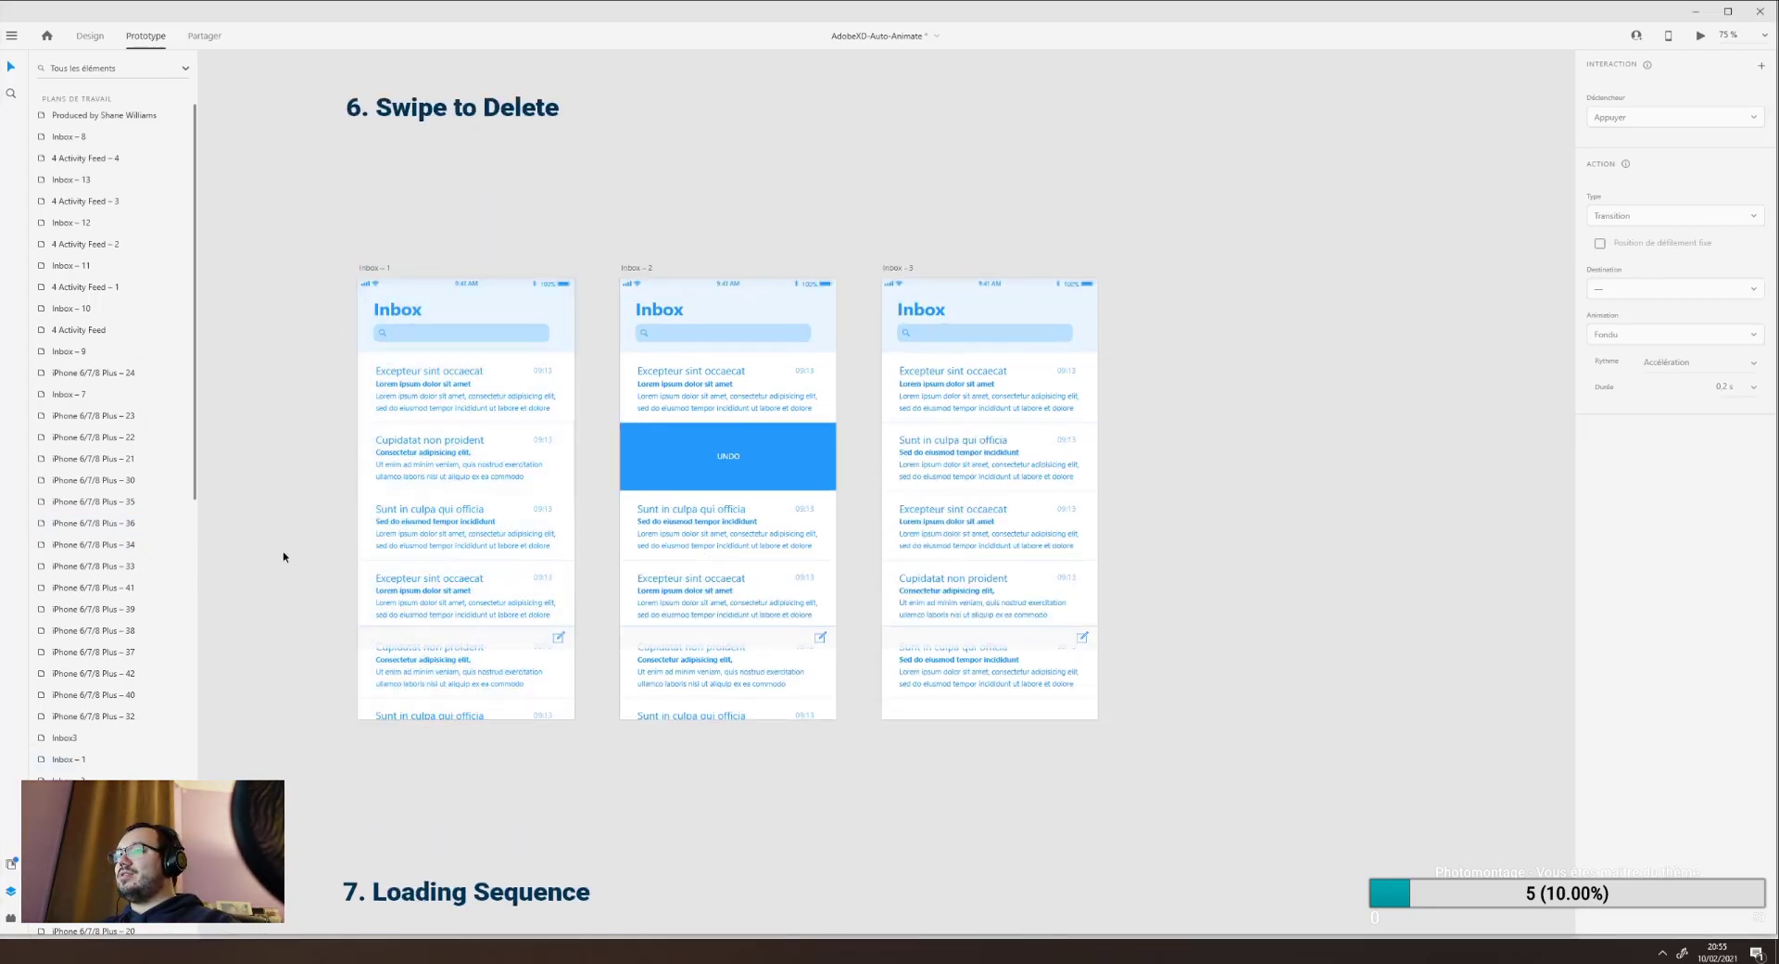
scroll(282, 622, down, 1)
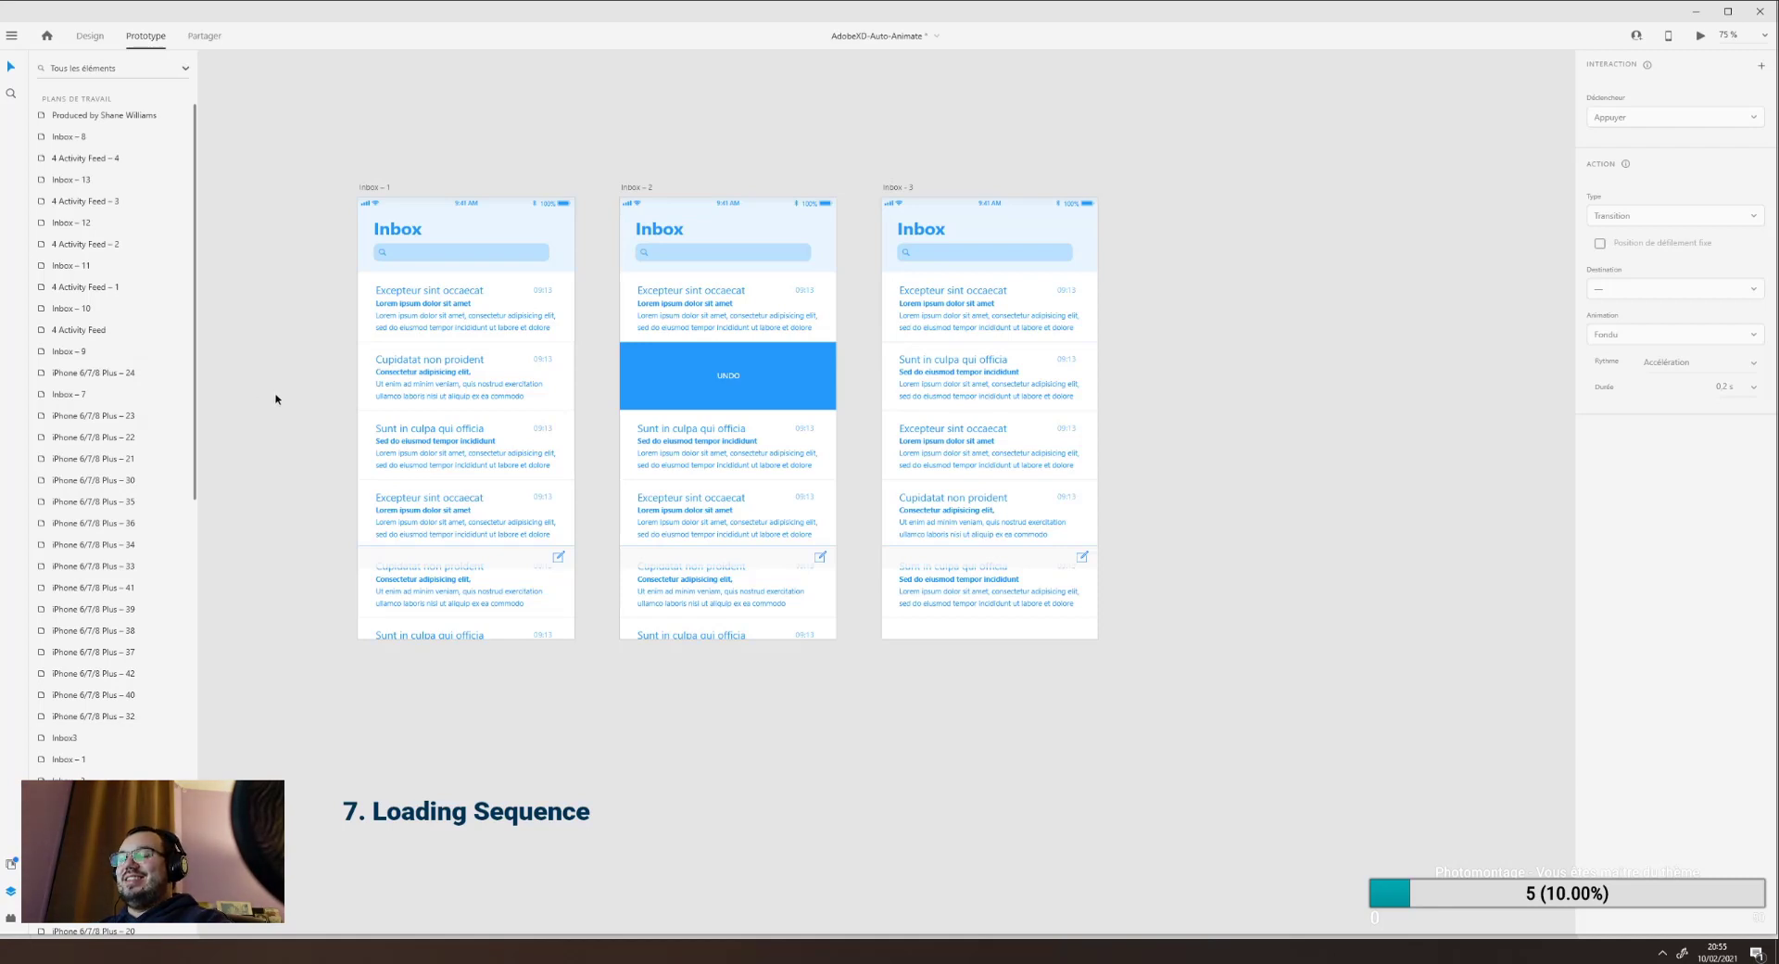
Preview the Swipe to Delete prototype from Inbox – 1 and swipe the Cupidatat non proident message left to test its deletion.
click(363, 186)
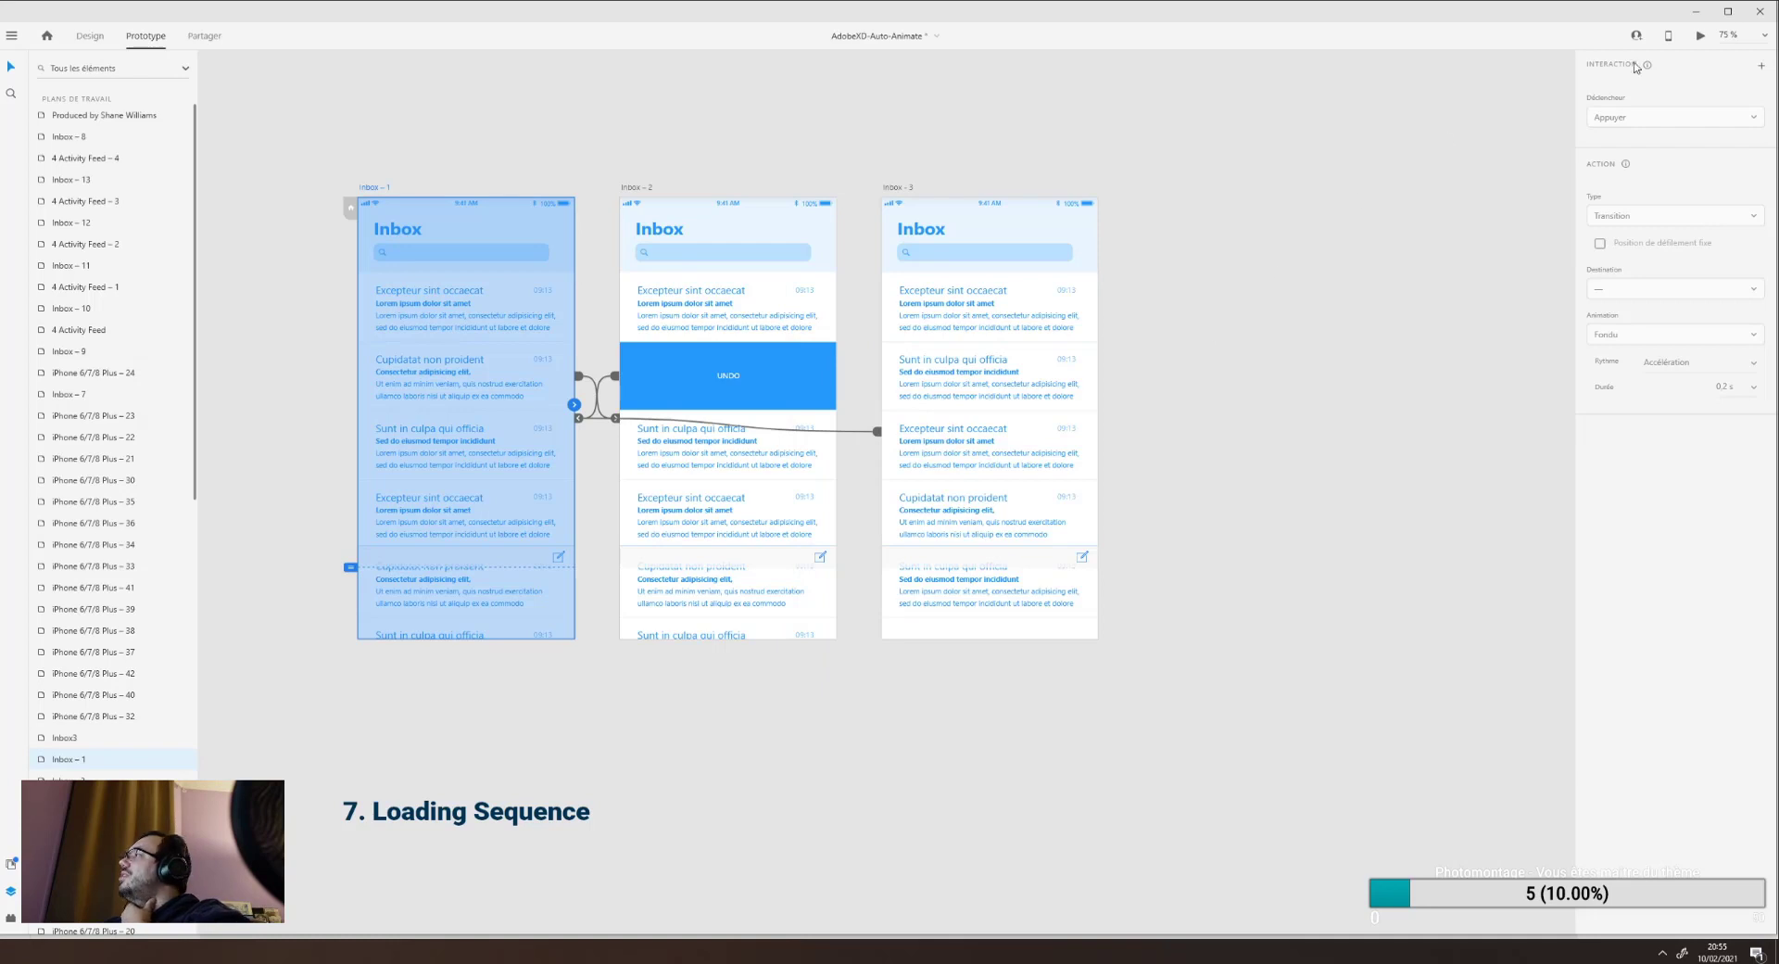
click(1701, 35)
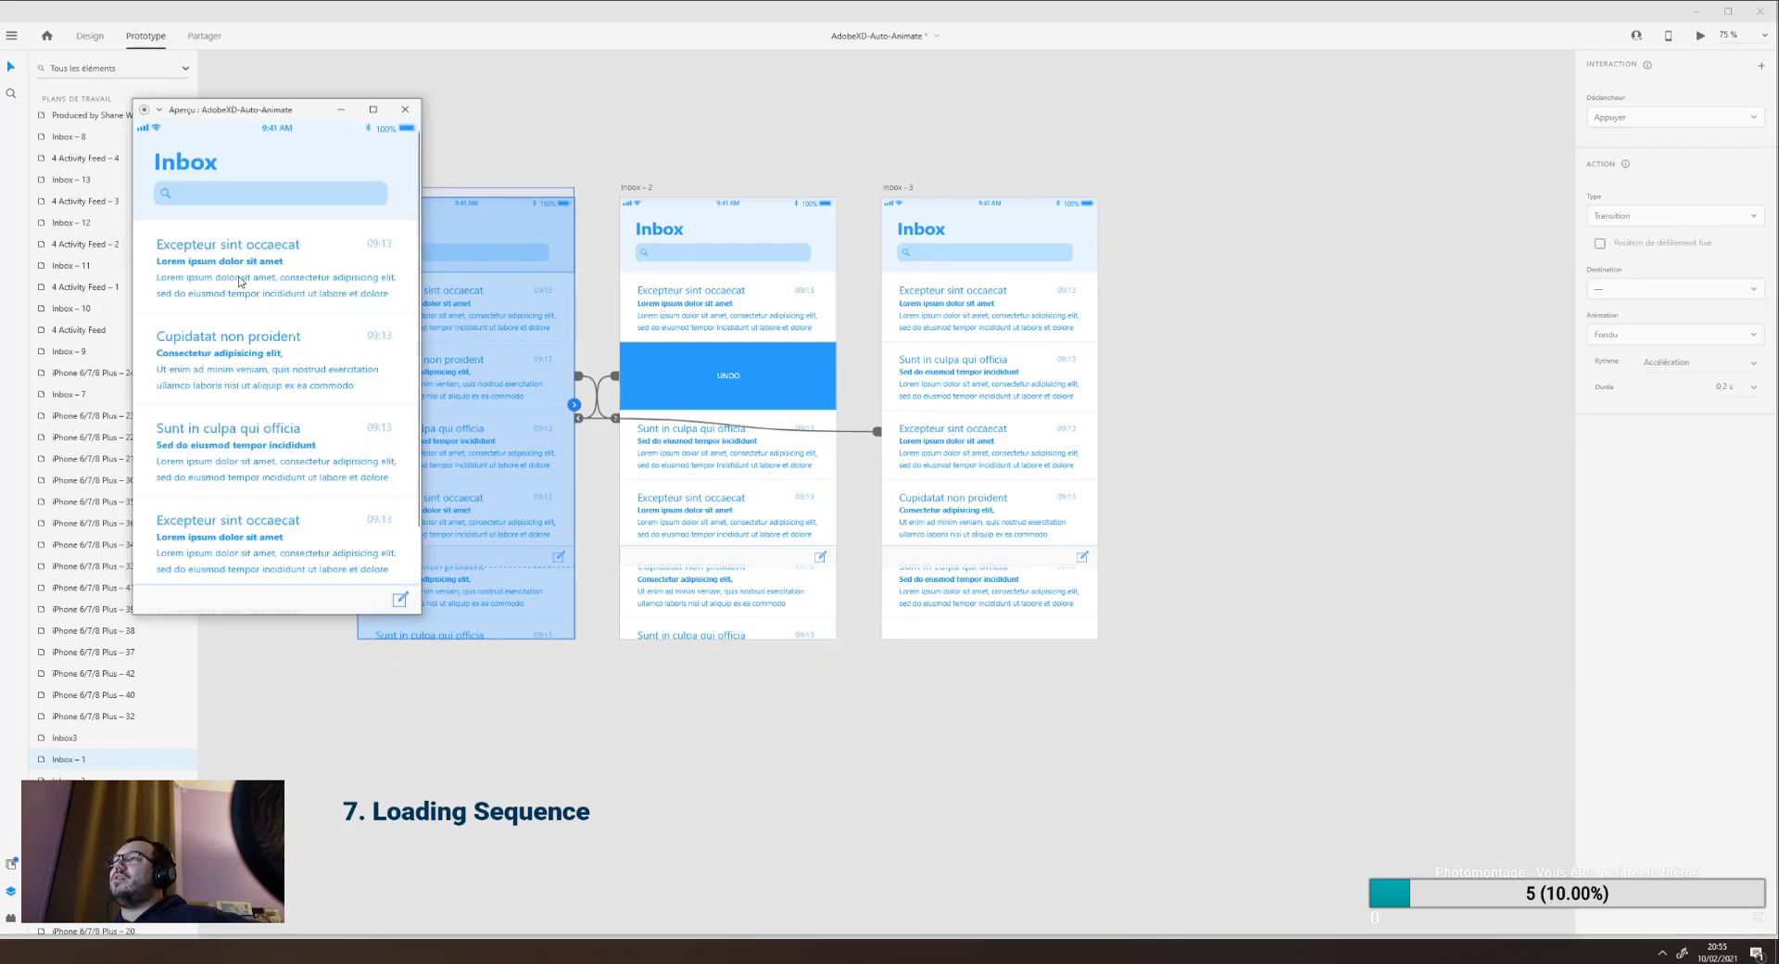
scroll(231, 378, down, 1)
scroll(232, 378, up, 1)
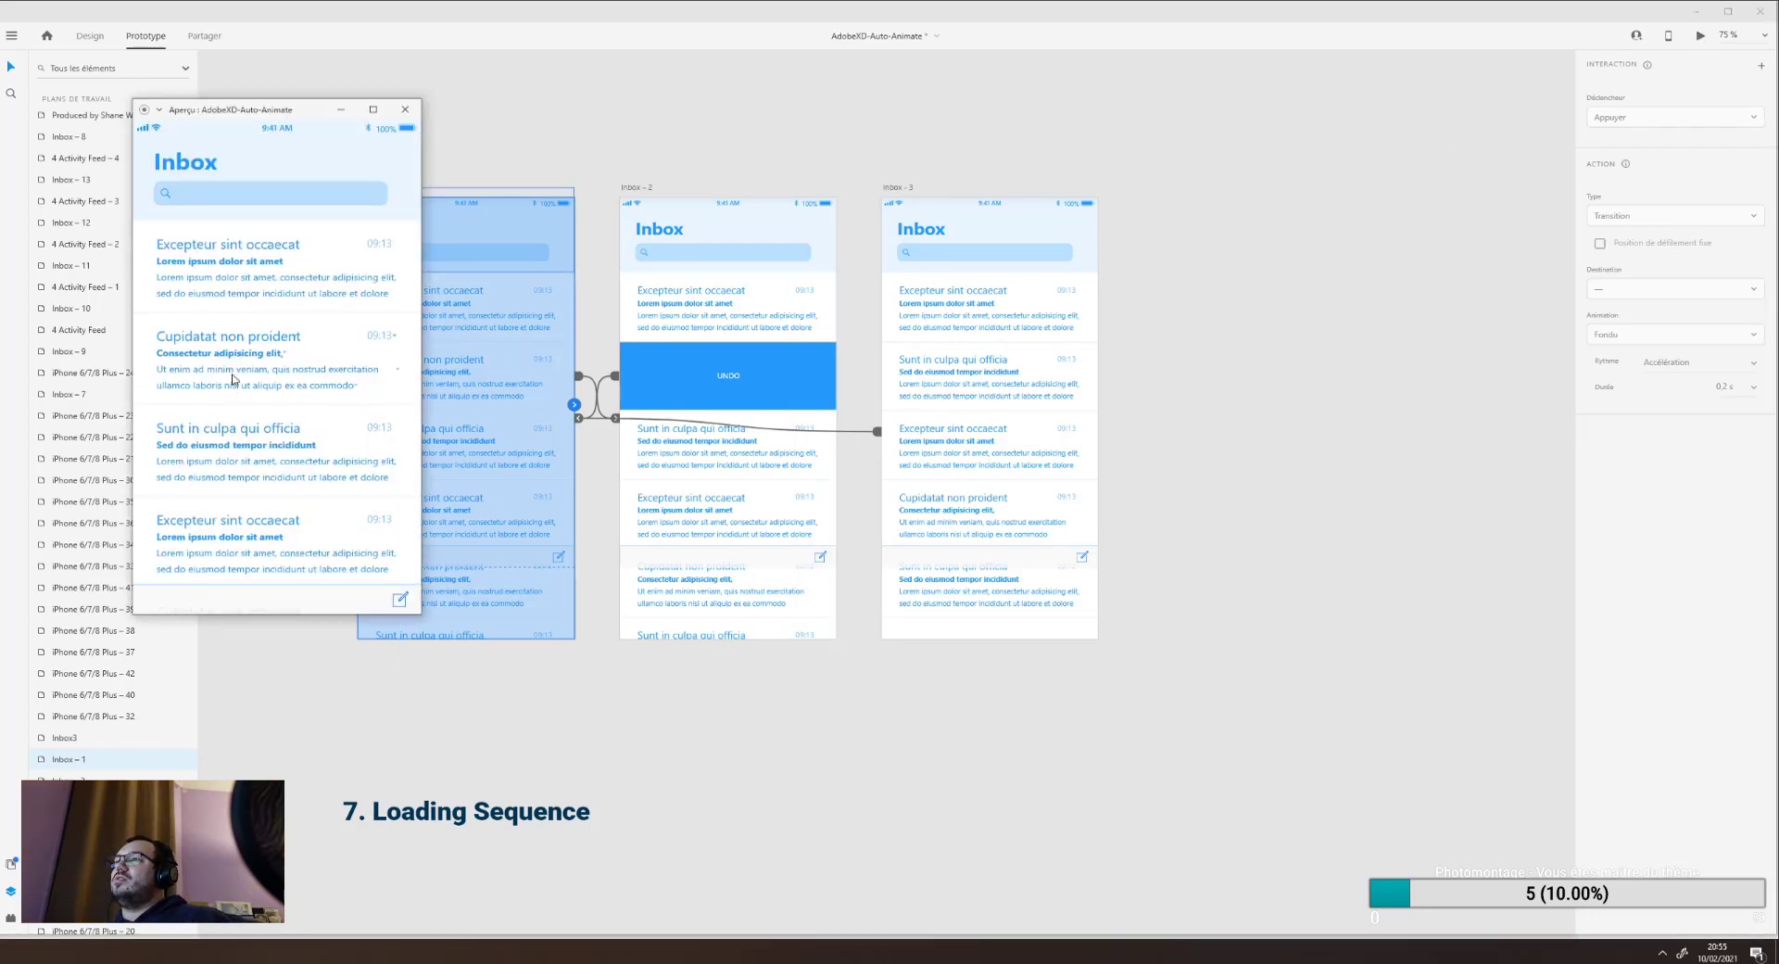
click(233, 378)
click(278, 372)
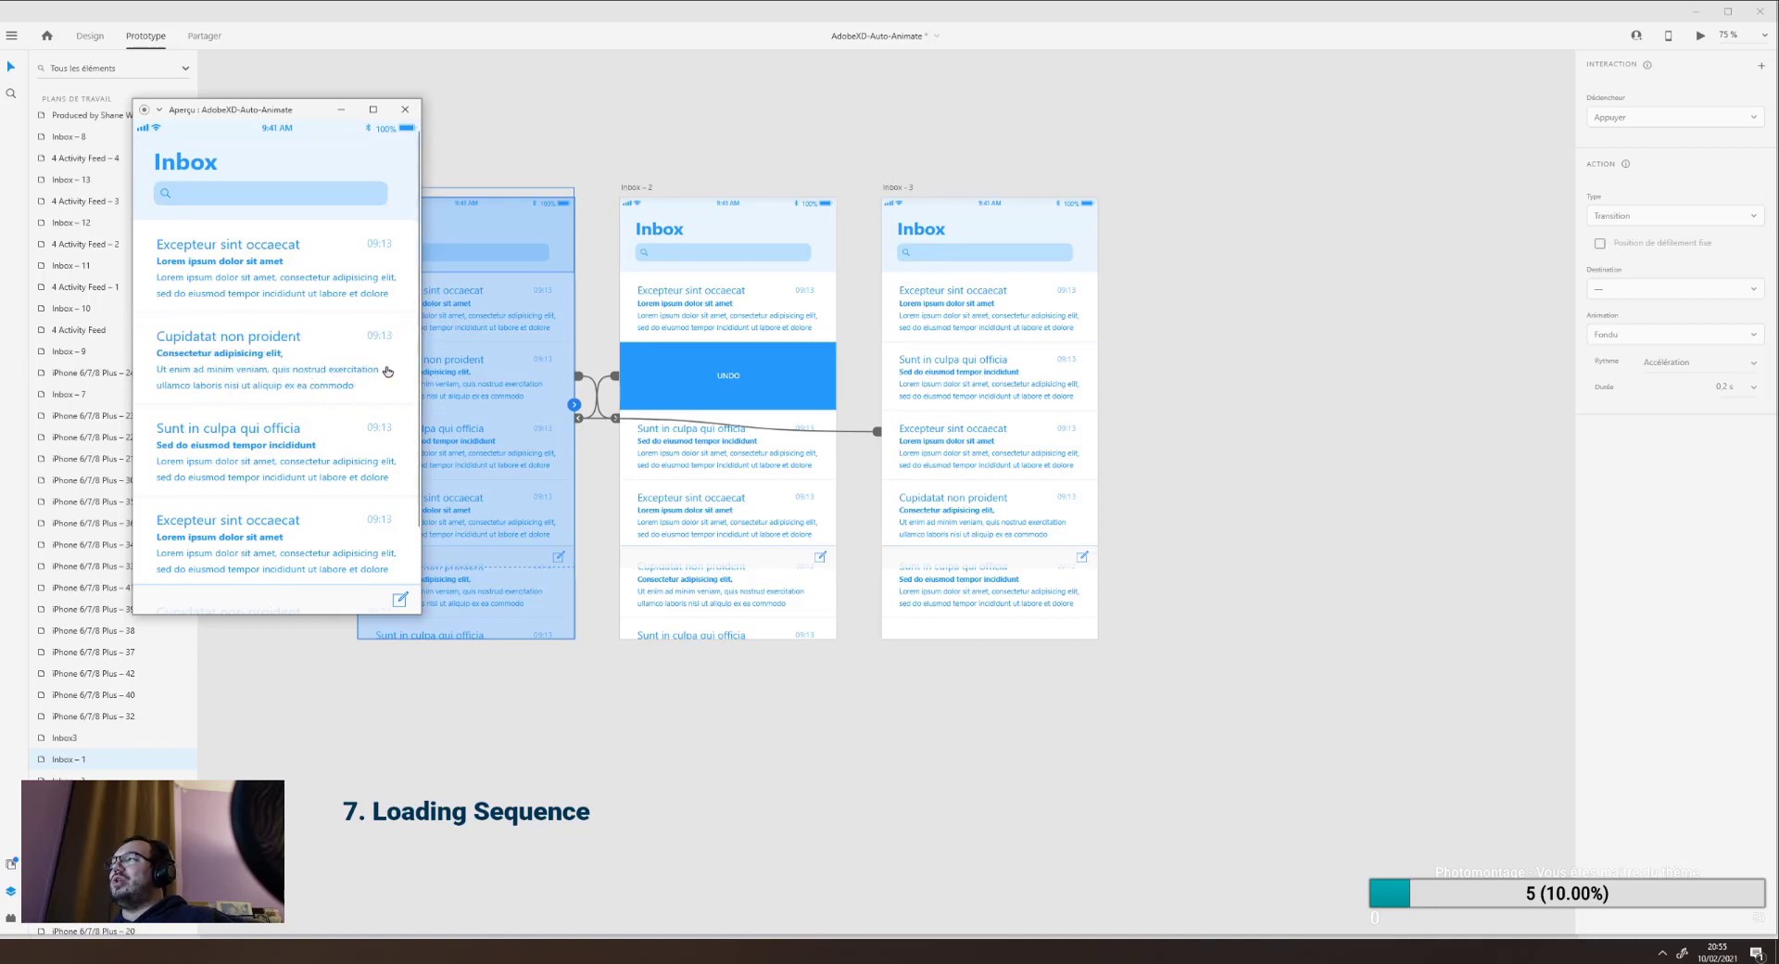
drag(382, 368, 30, 359)
click(345, 371)
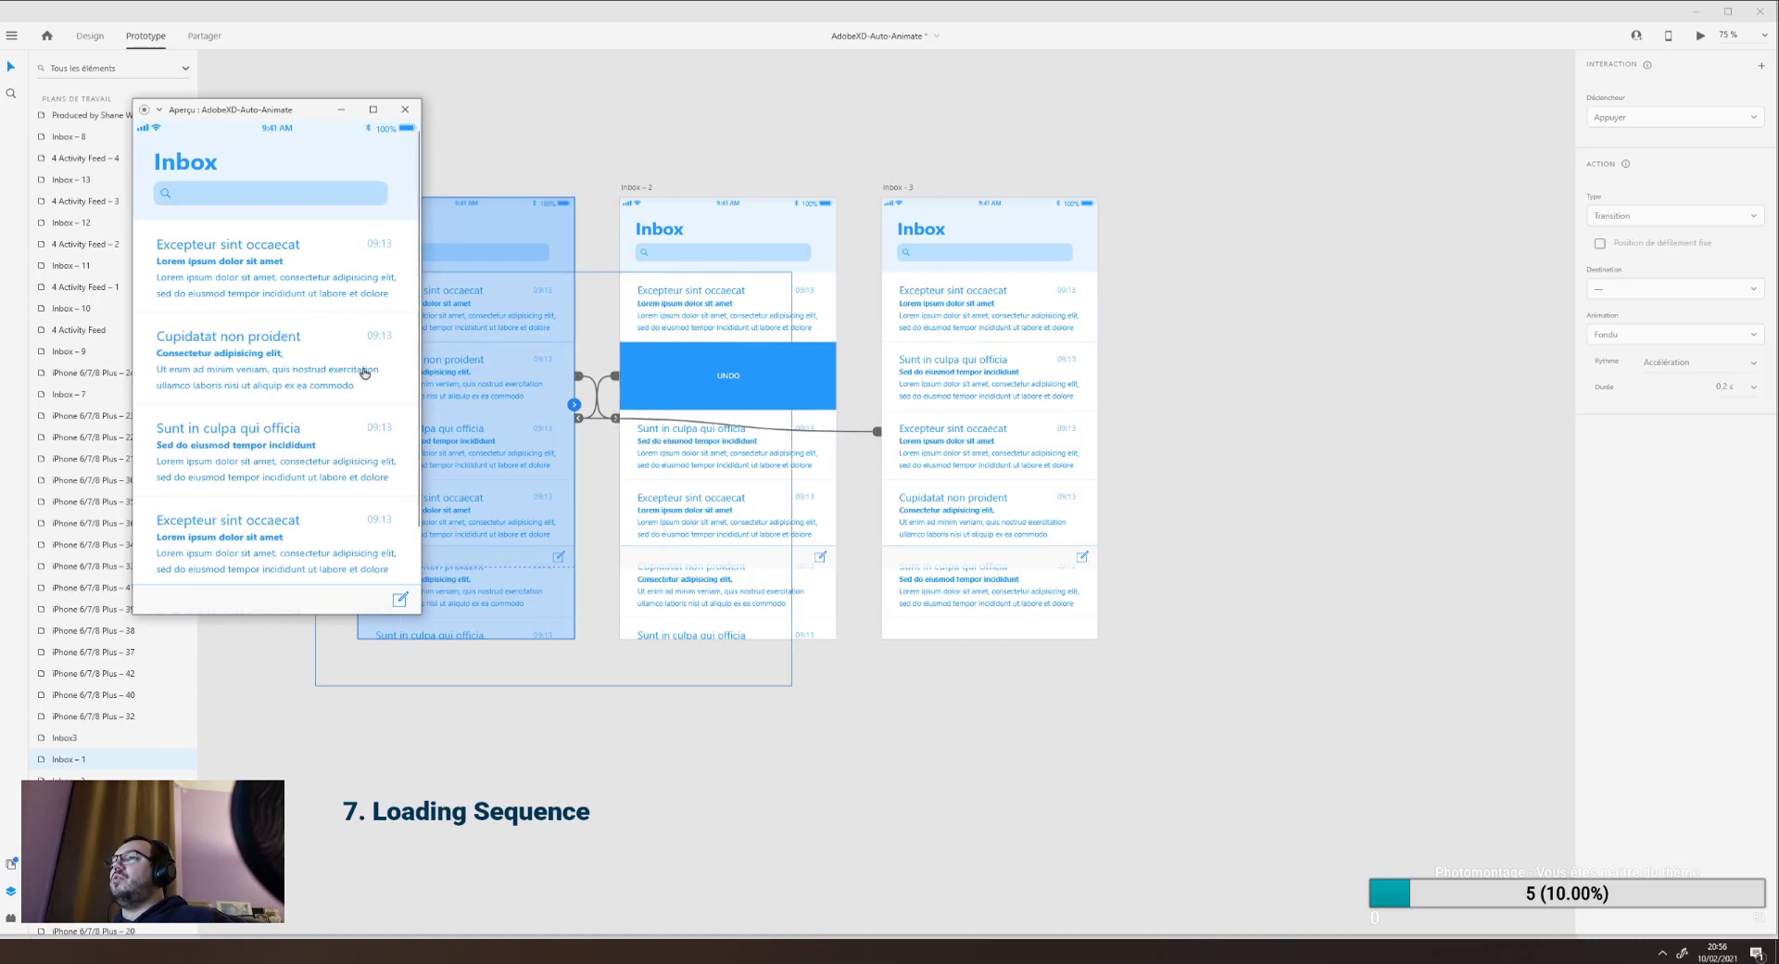
drag(365, 373, 109, 358)
click(305, 359)
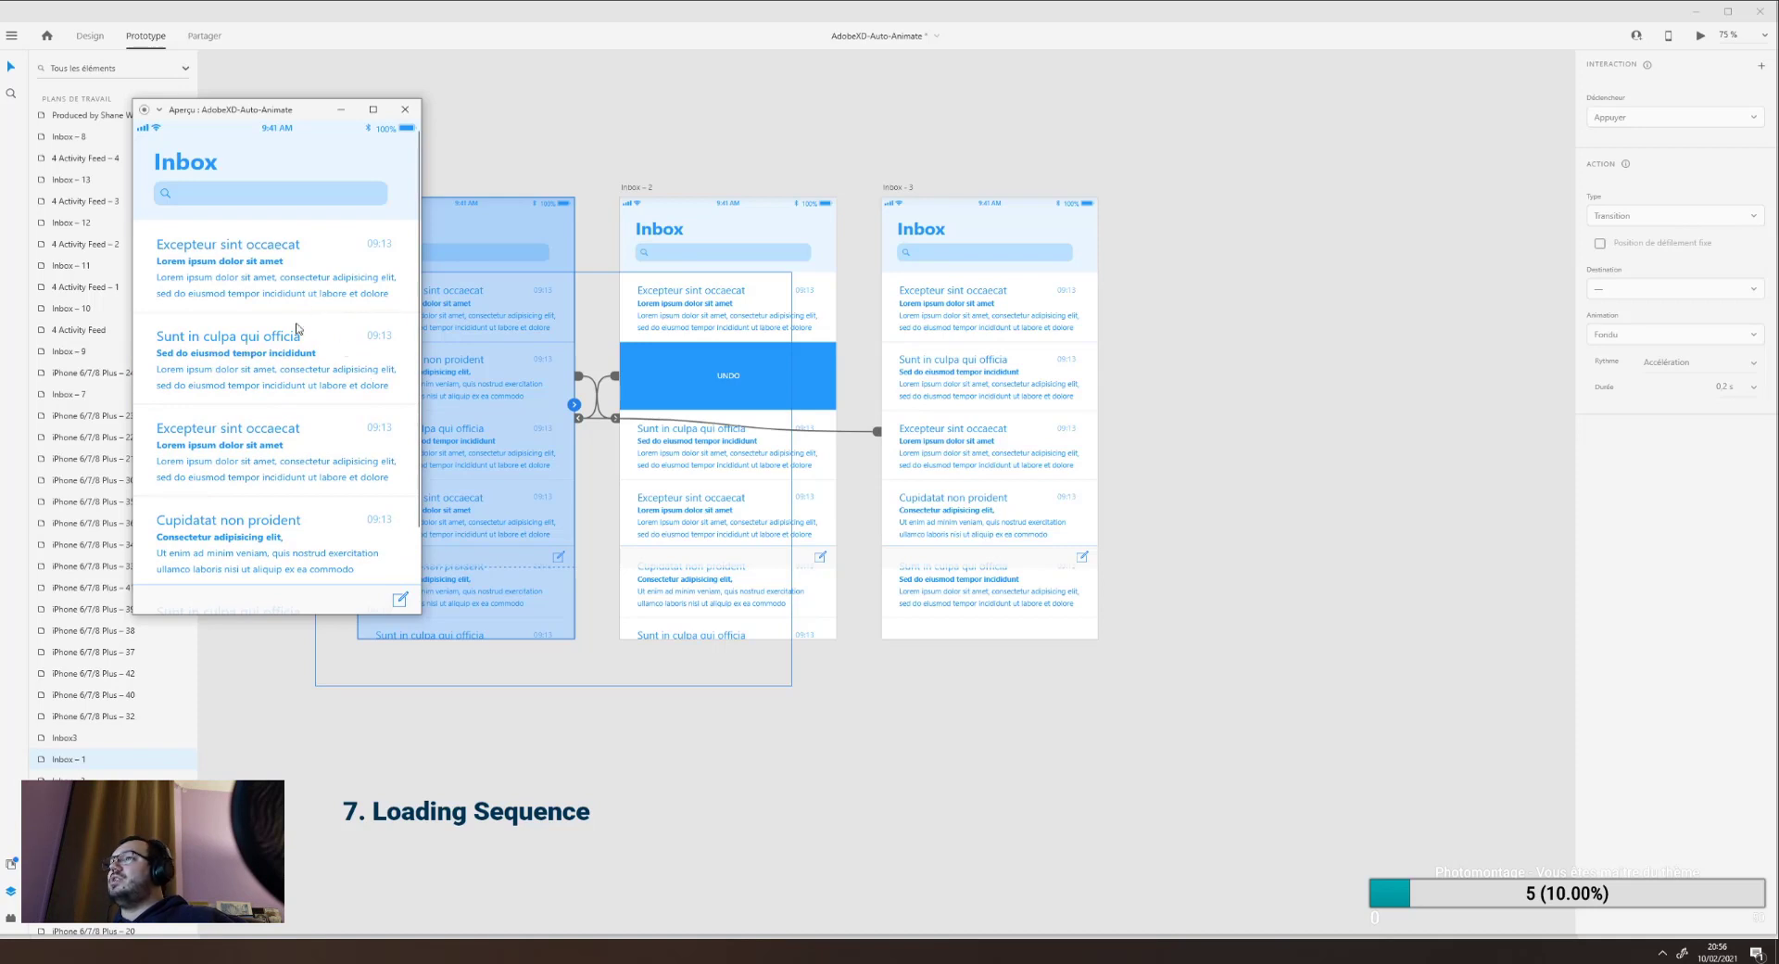
Replay the swipe on the Cupidatat non proident message, leave the preview, and select the message list group on Inbox – 1.
click(195, 340)
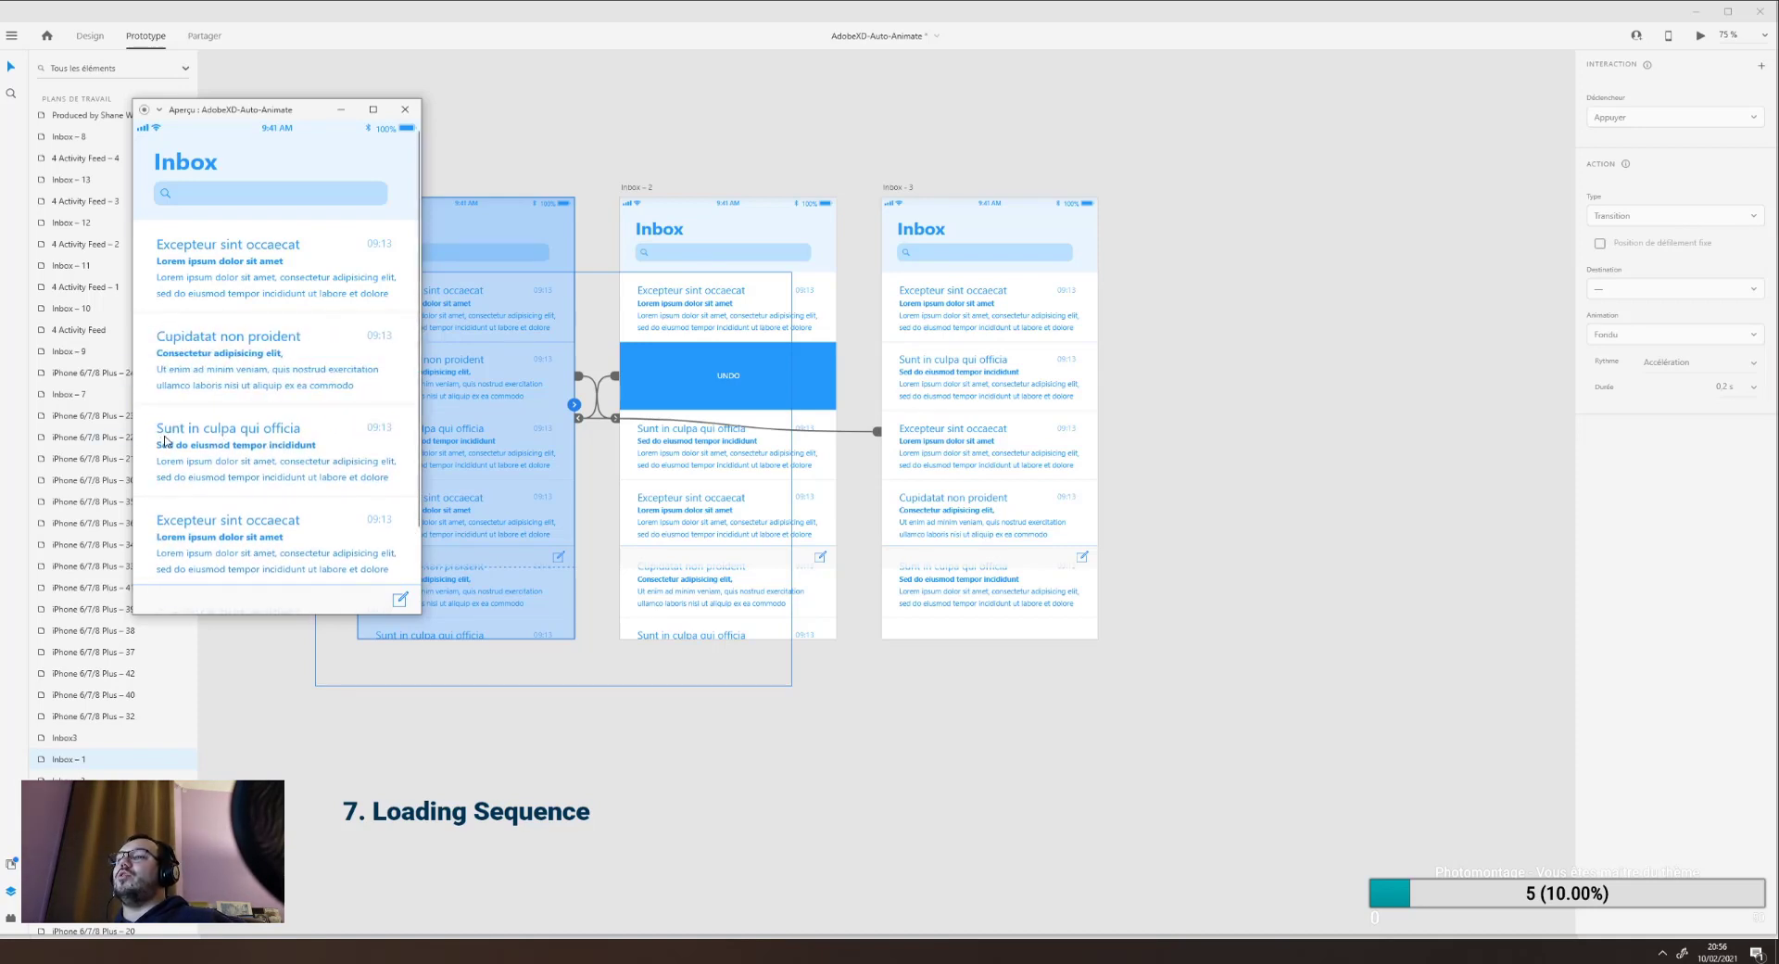
click(334, 345)
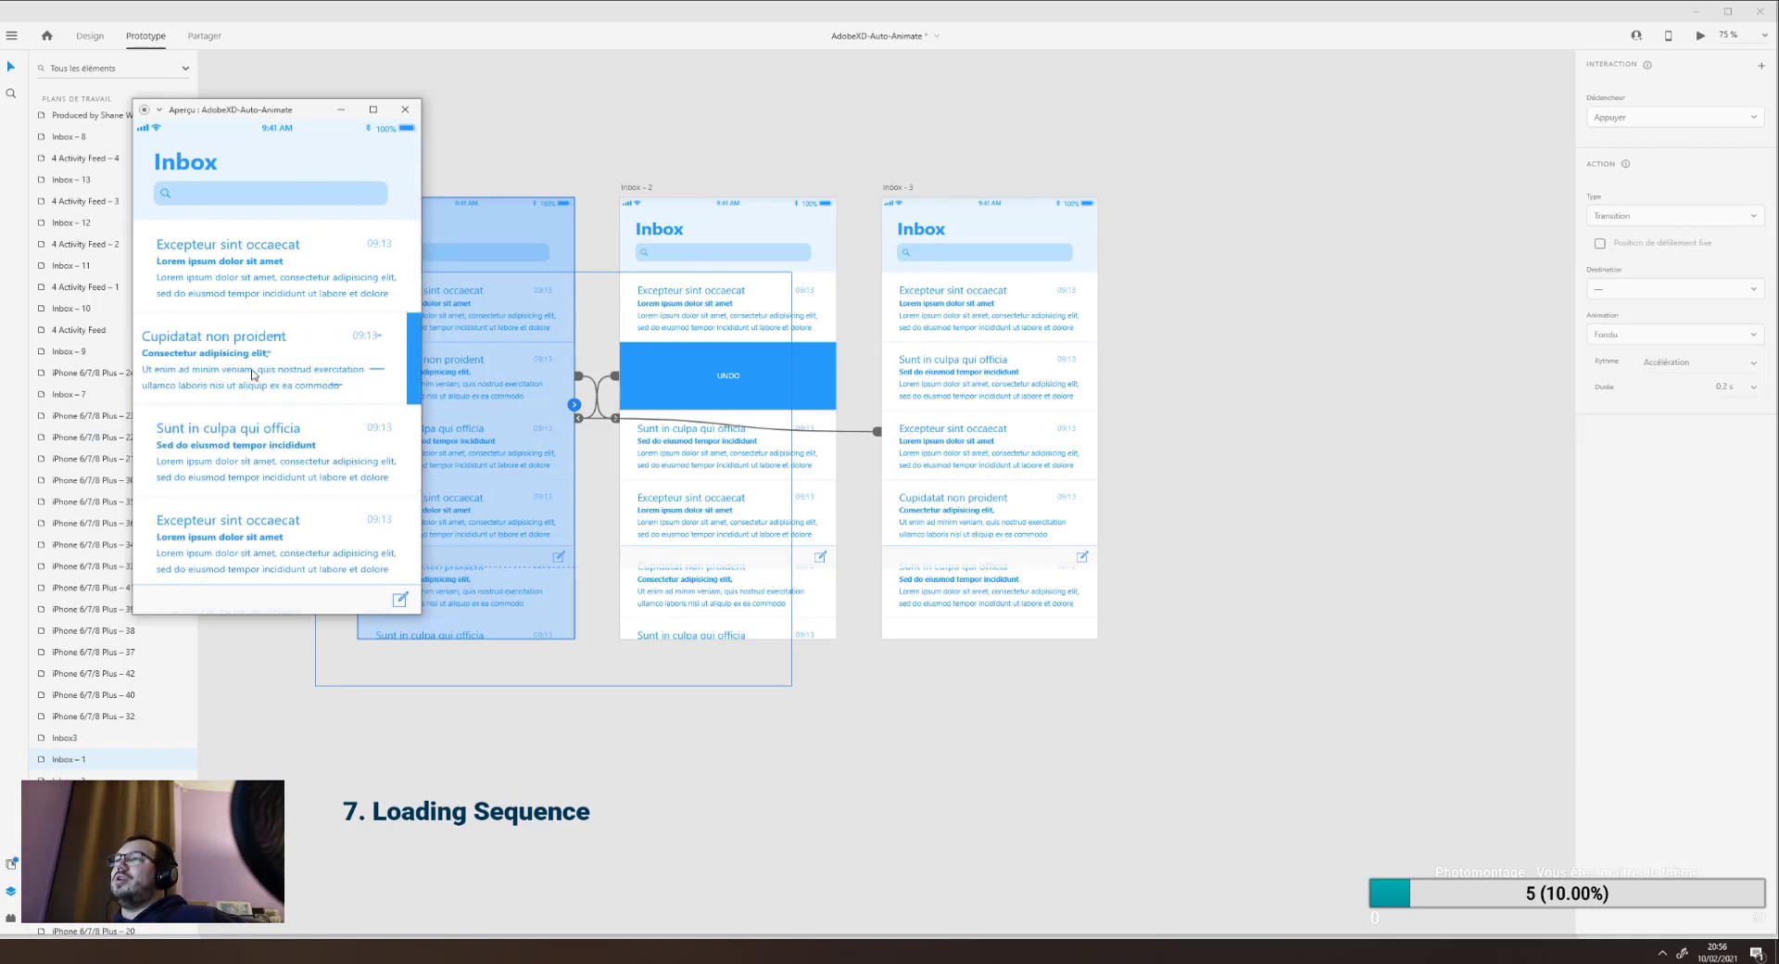
click(333, 358)
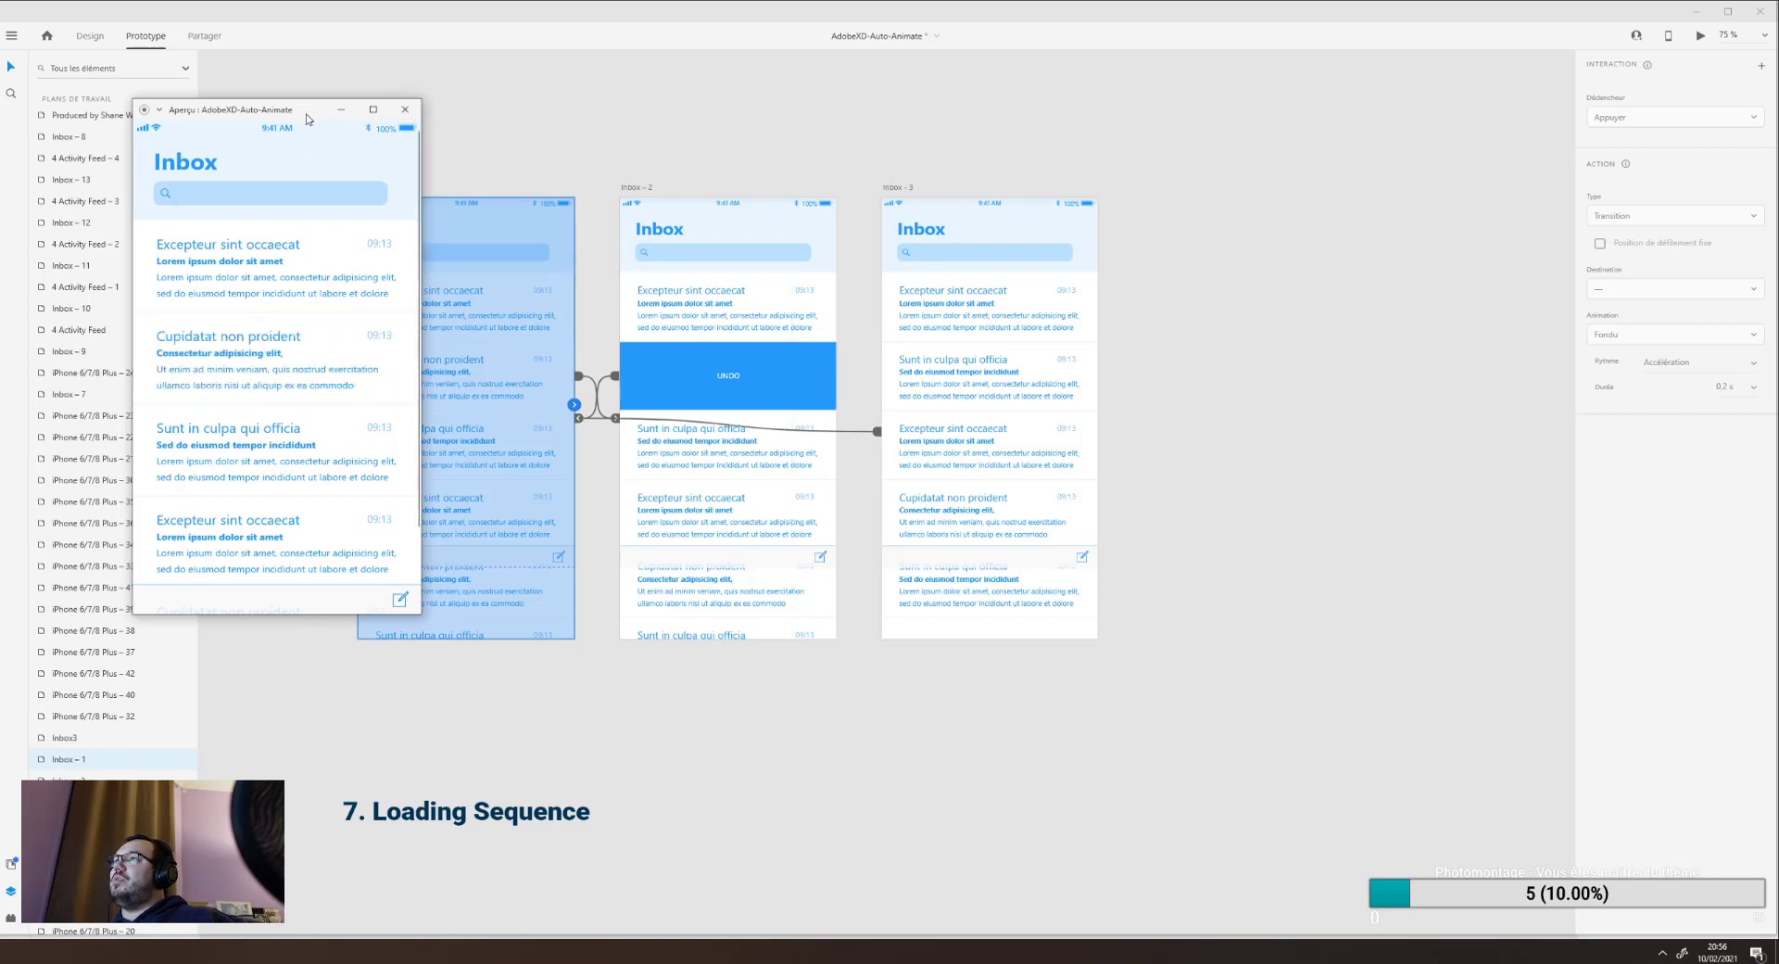
drag(307, 116, 189, 196)
click(223, 192)
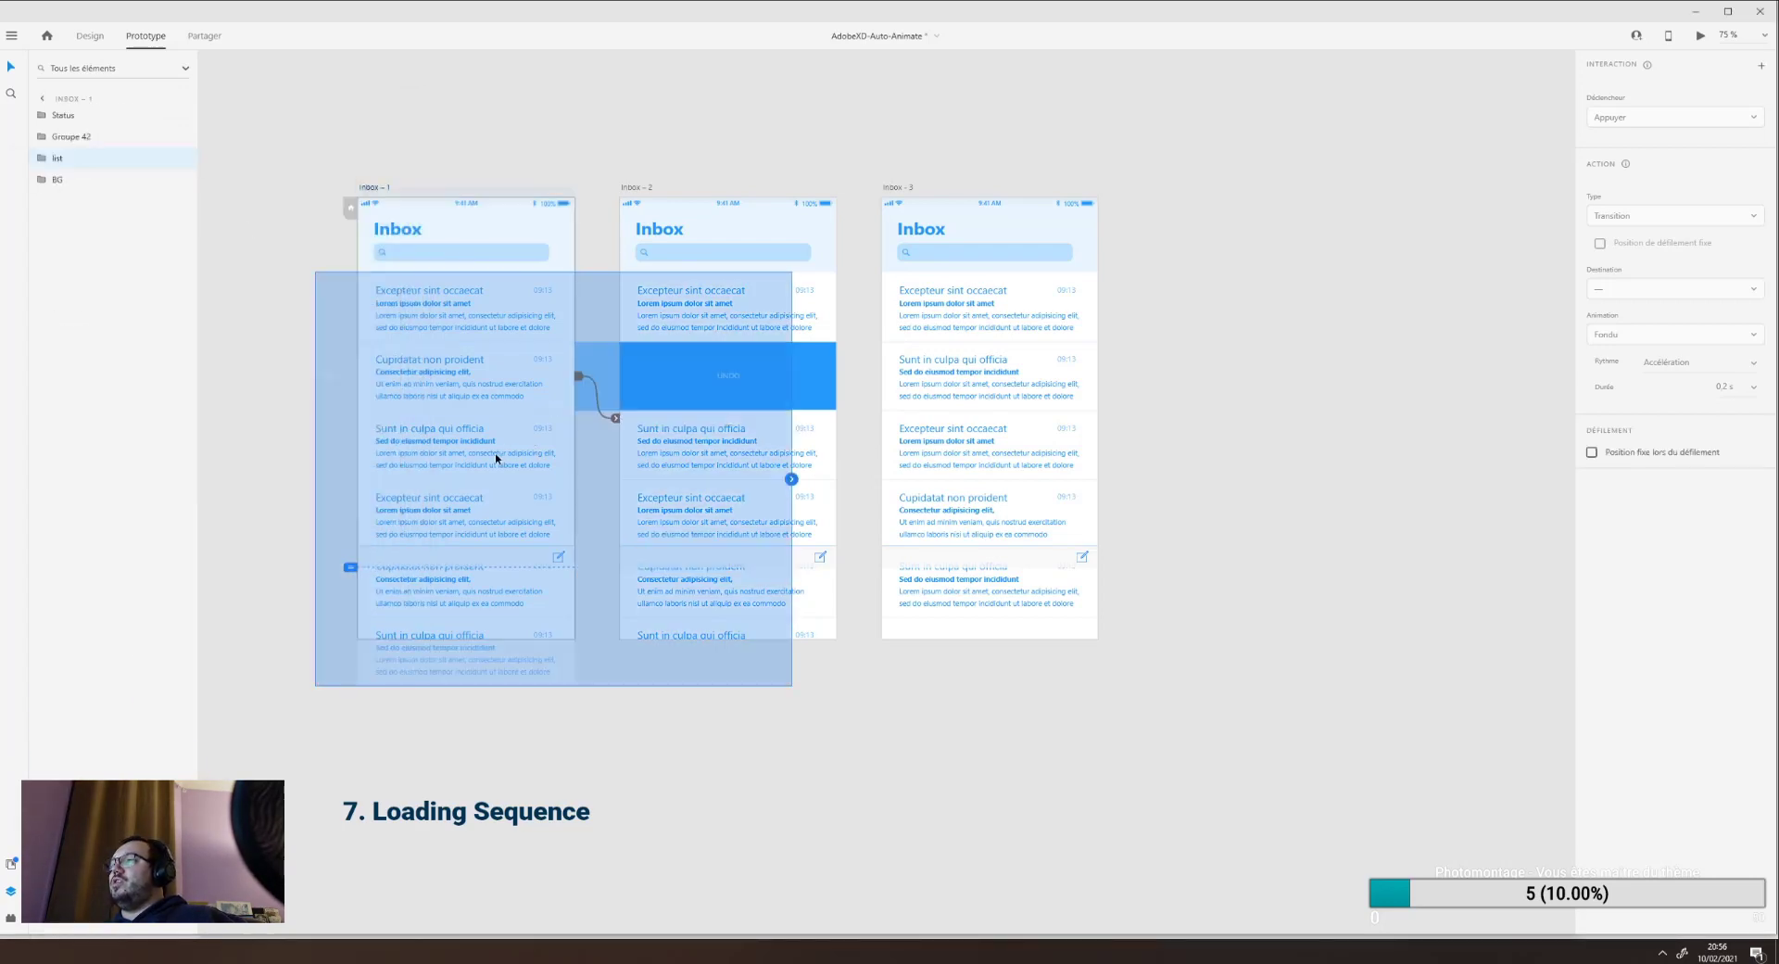
Inspect the Swipe to Delete interactions linking Inbox – 1, Inbox – 2 and Inbox – 3, and clear the selection.
click(507, 402)
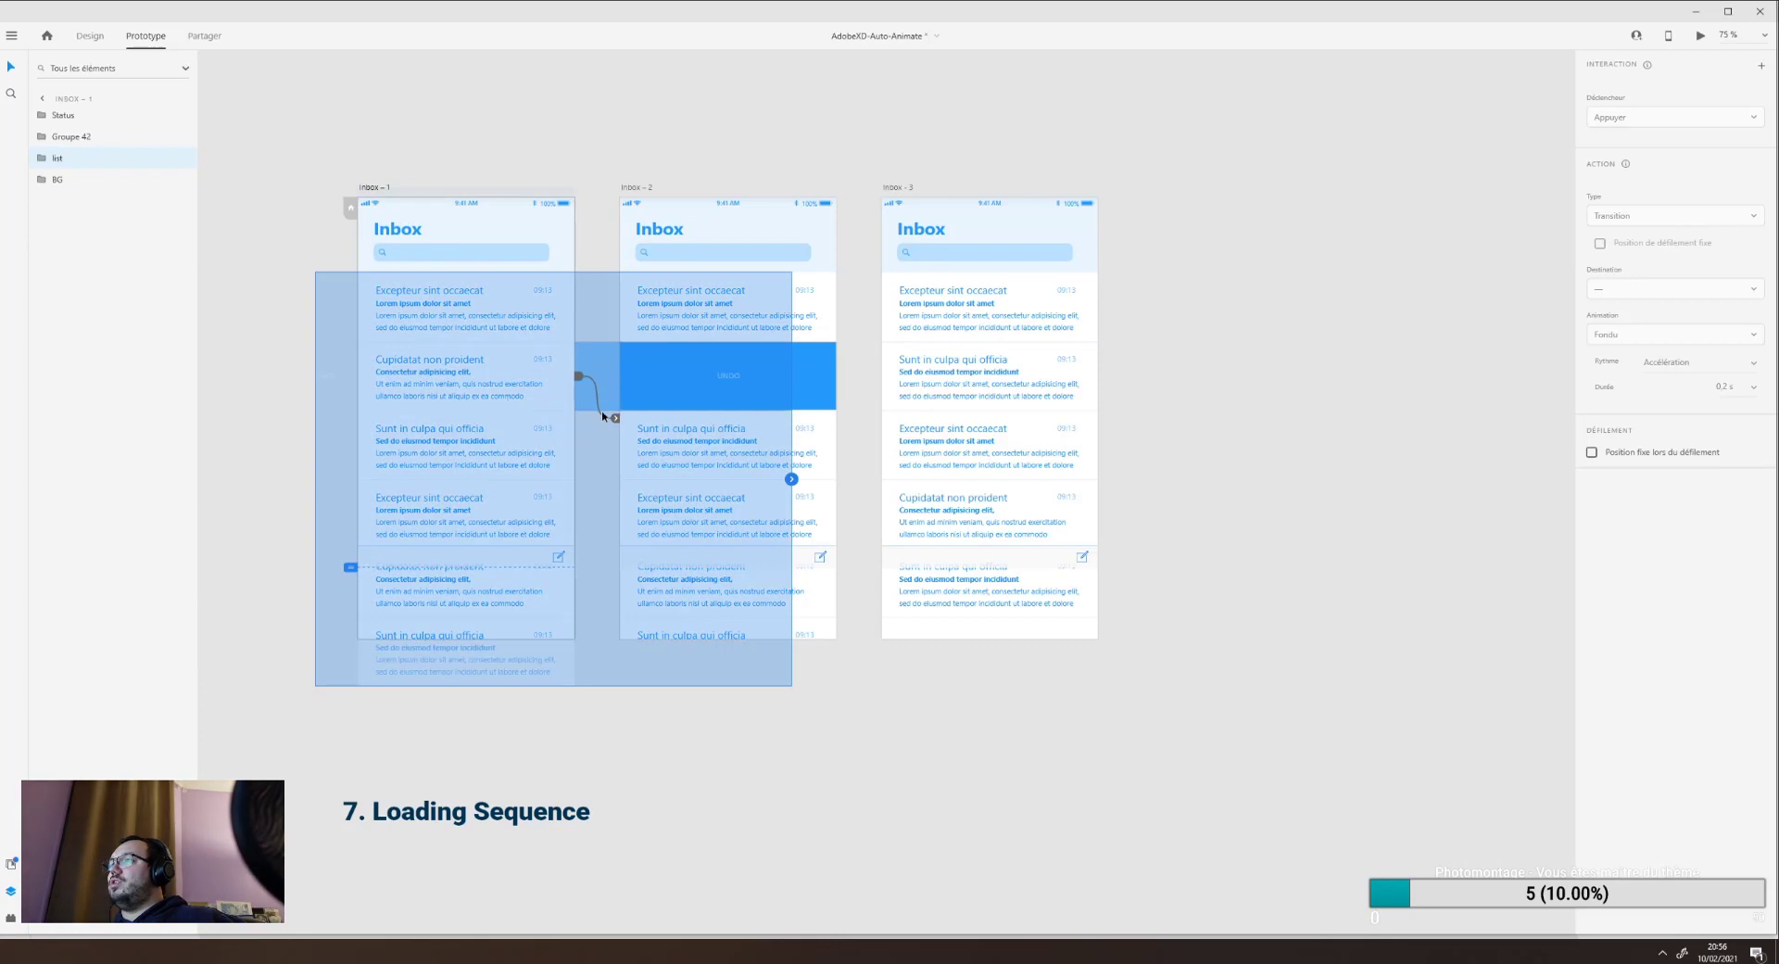
double_click(584, 384)
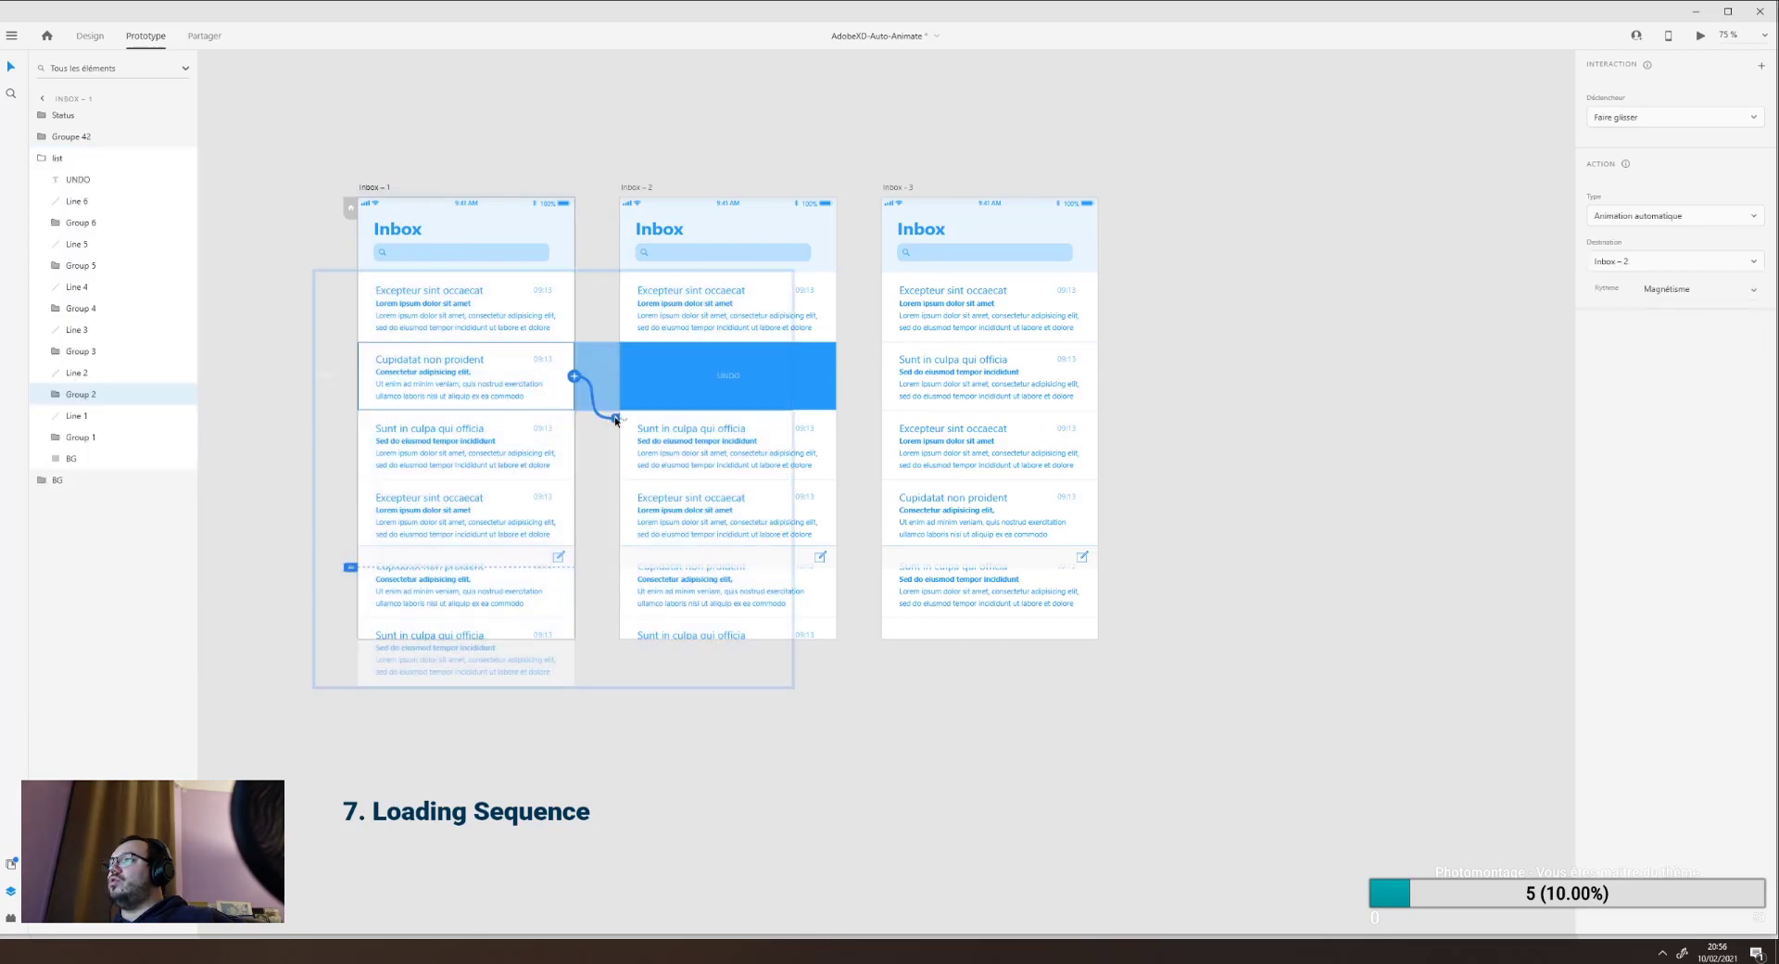
click(730, 426)
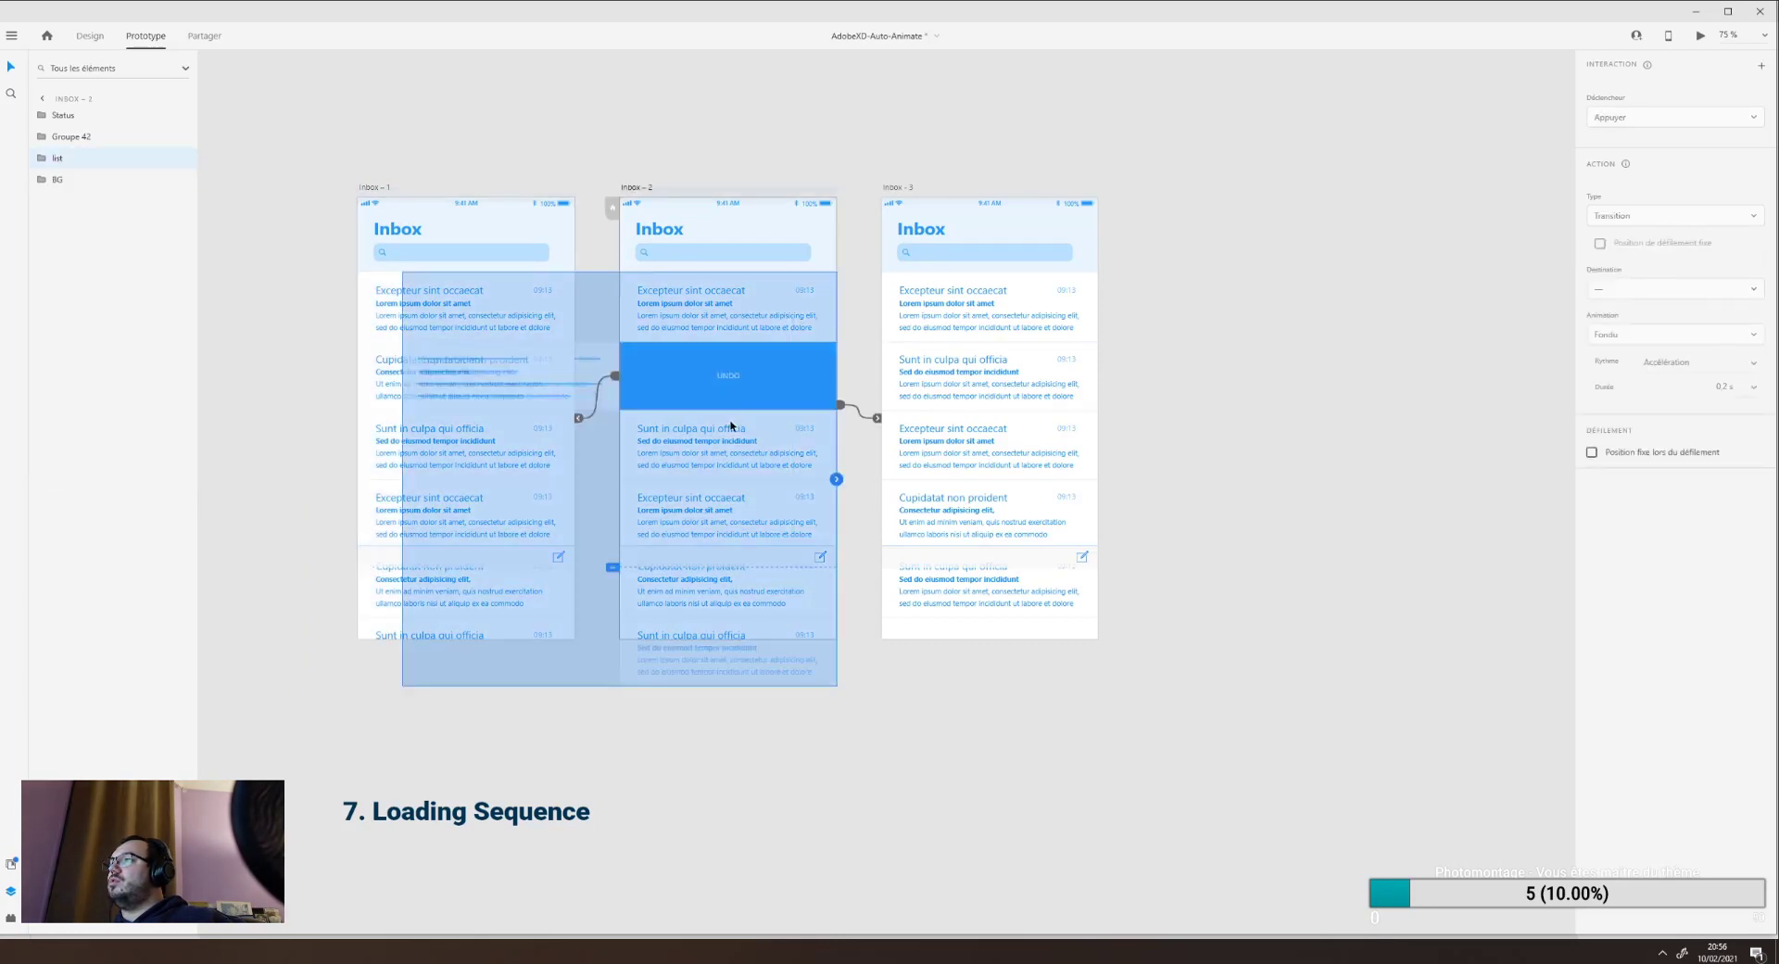
click(880, 412)
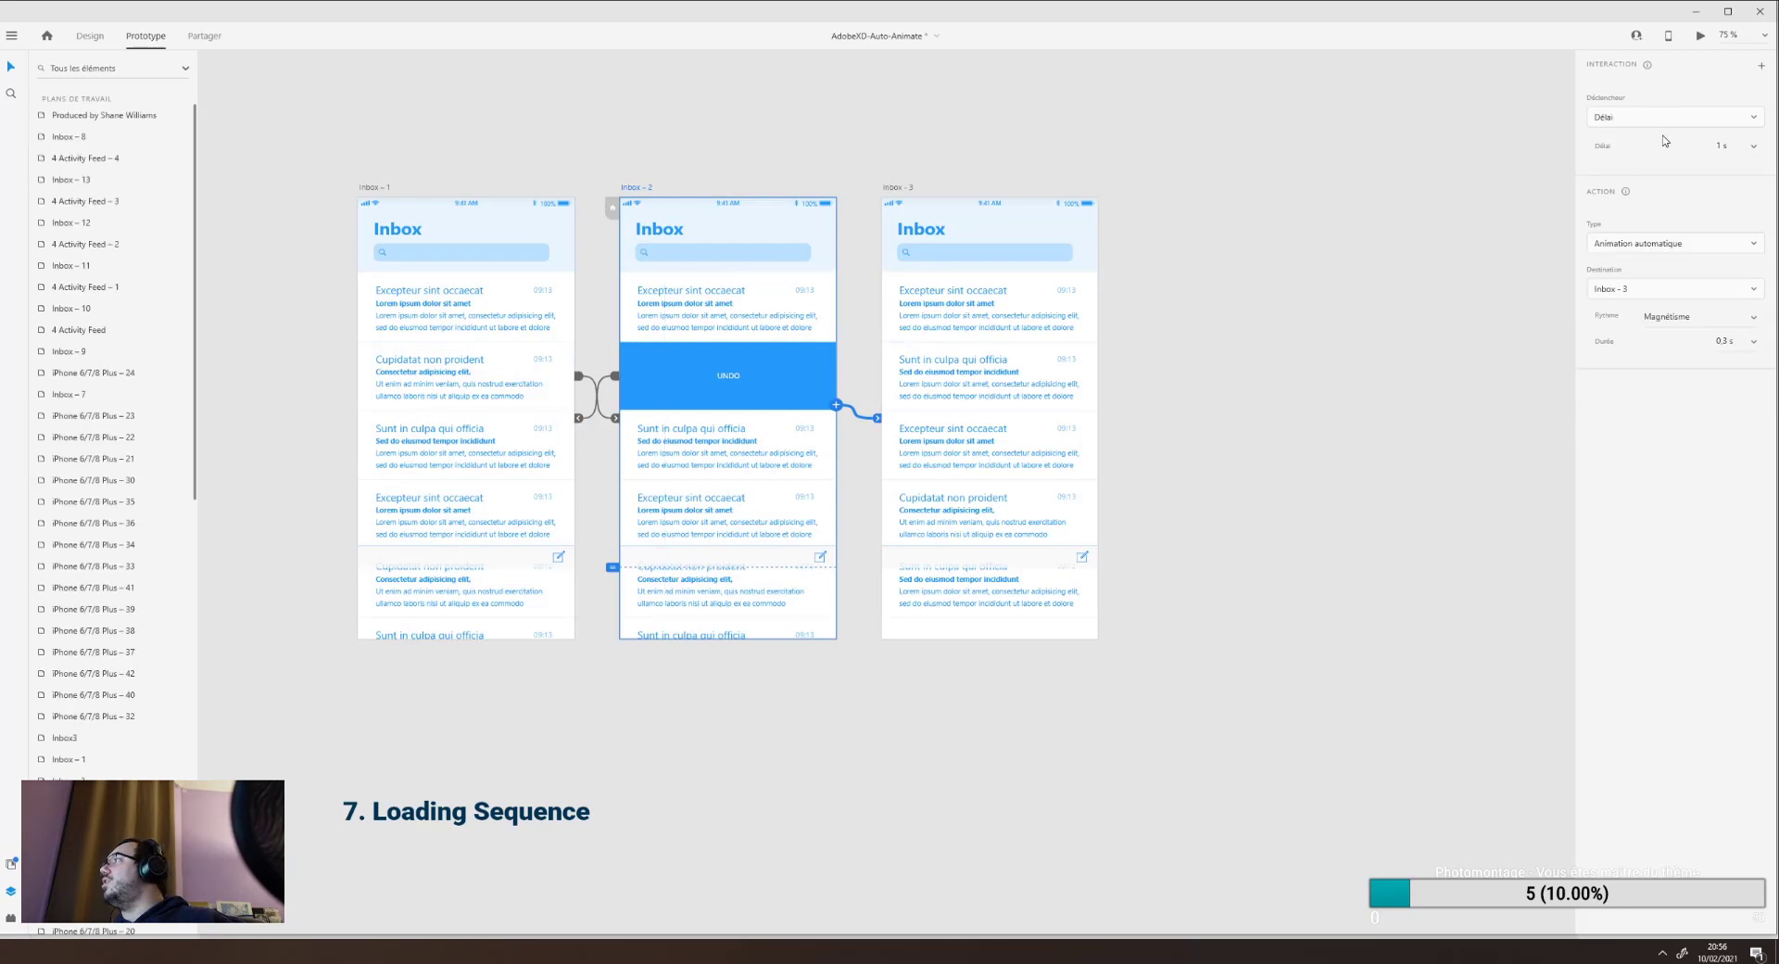
click(972, 392)
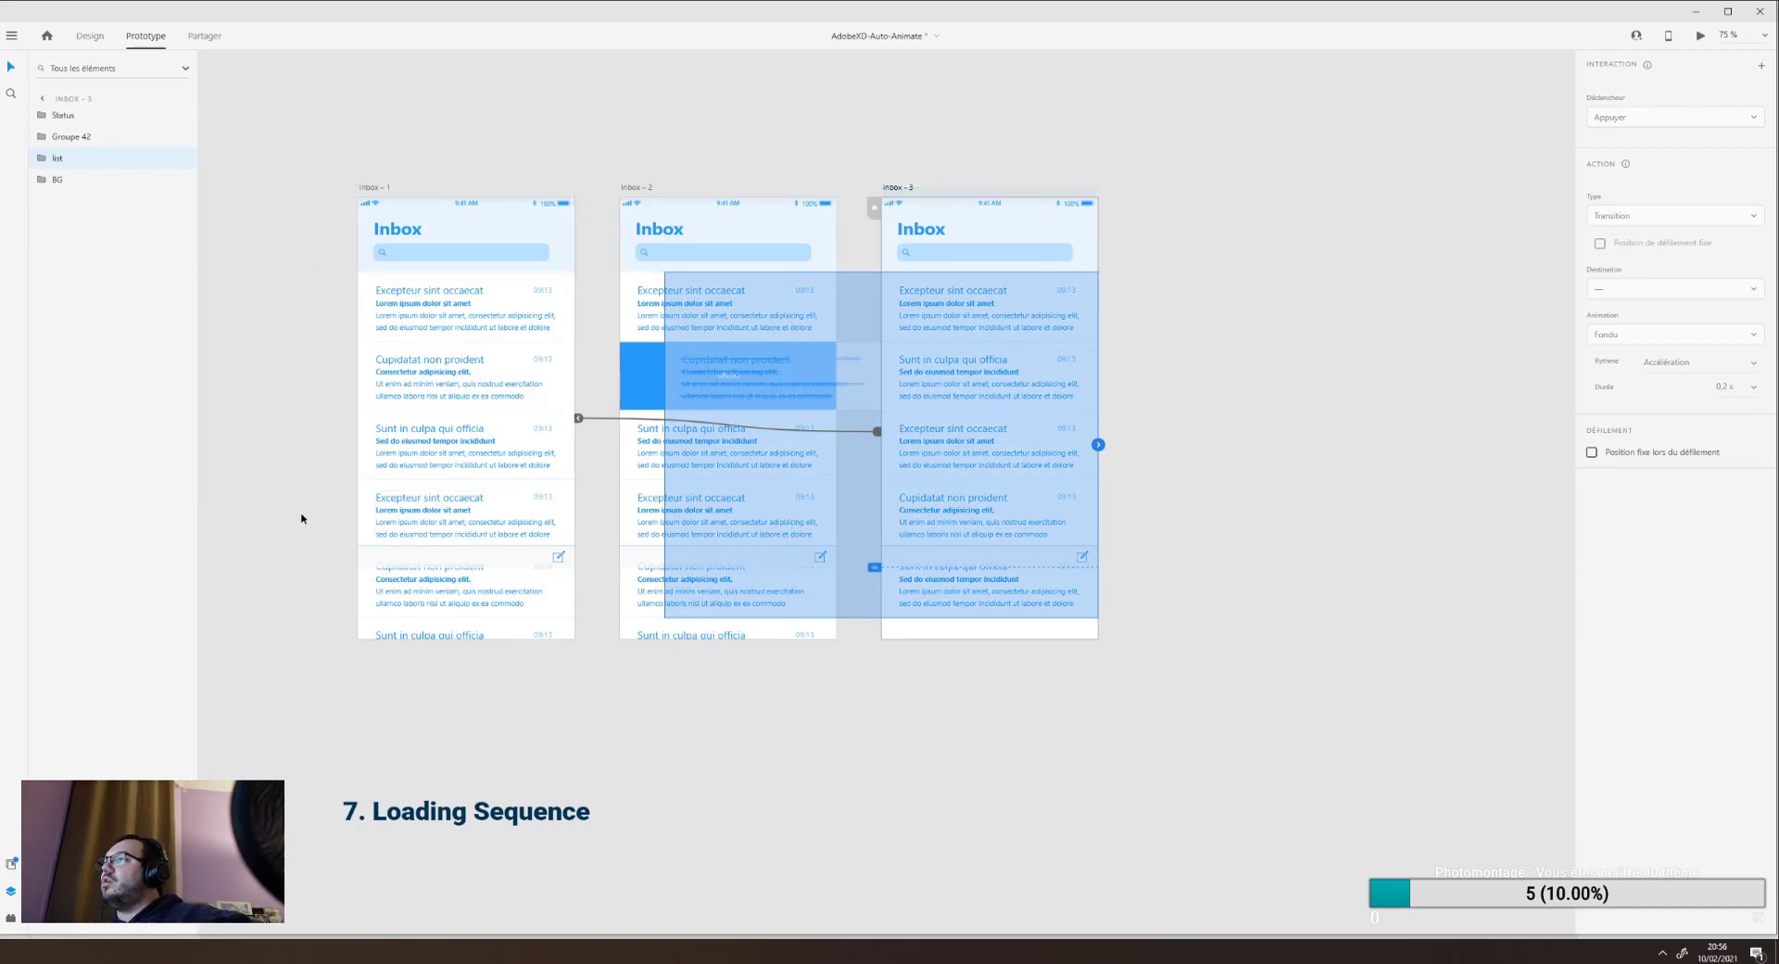
click(270, 448)
Preview the Loading Sequence prototype from iPhone 6/7/8 Plus – 15, go back from the Reports screen to replay it, and leave the preview.
scroll(276, 445, down, 3)
scroll(276, 444, down, 10)
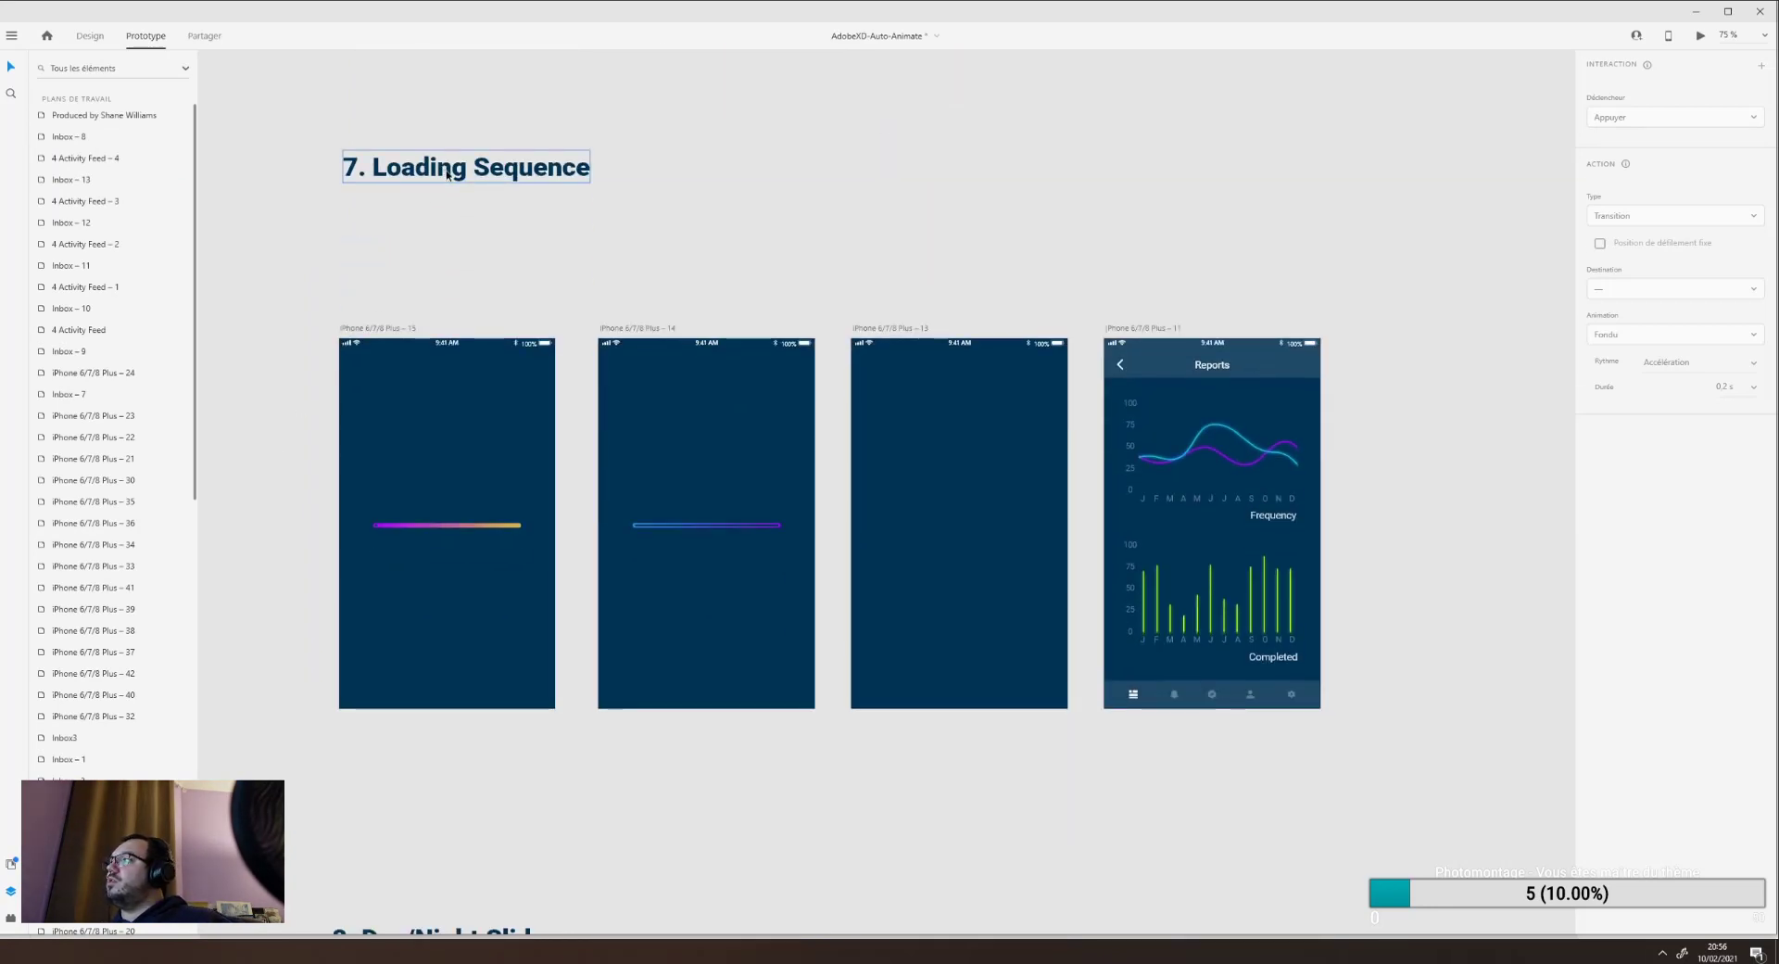
click(453, 182)
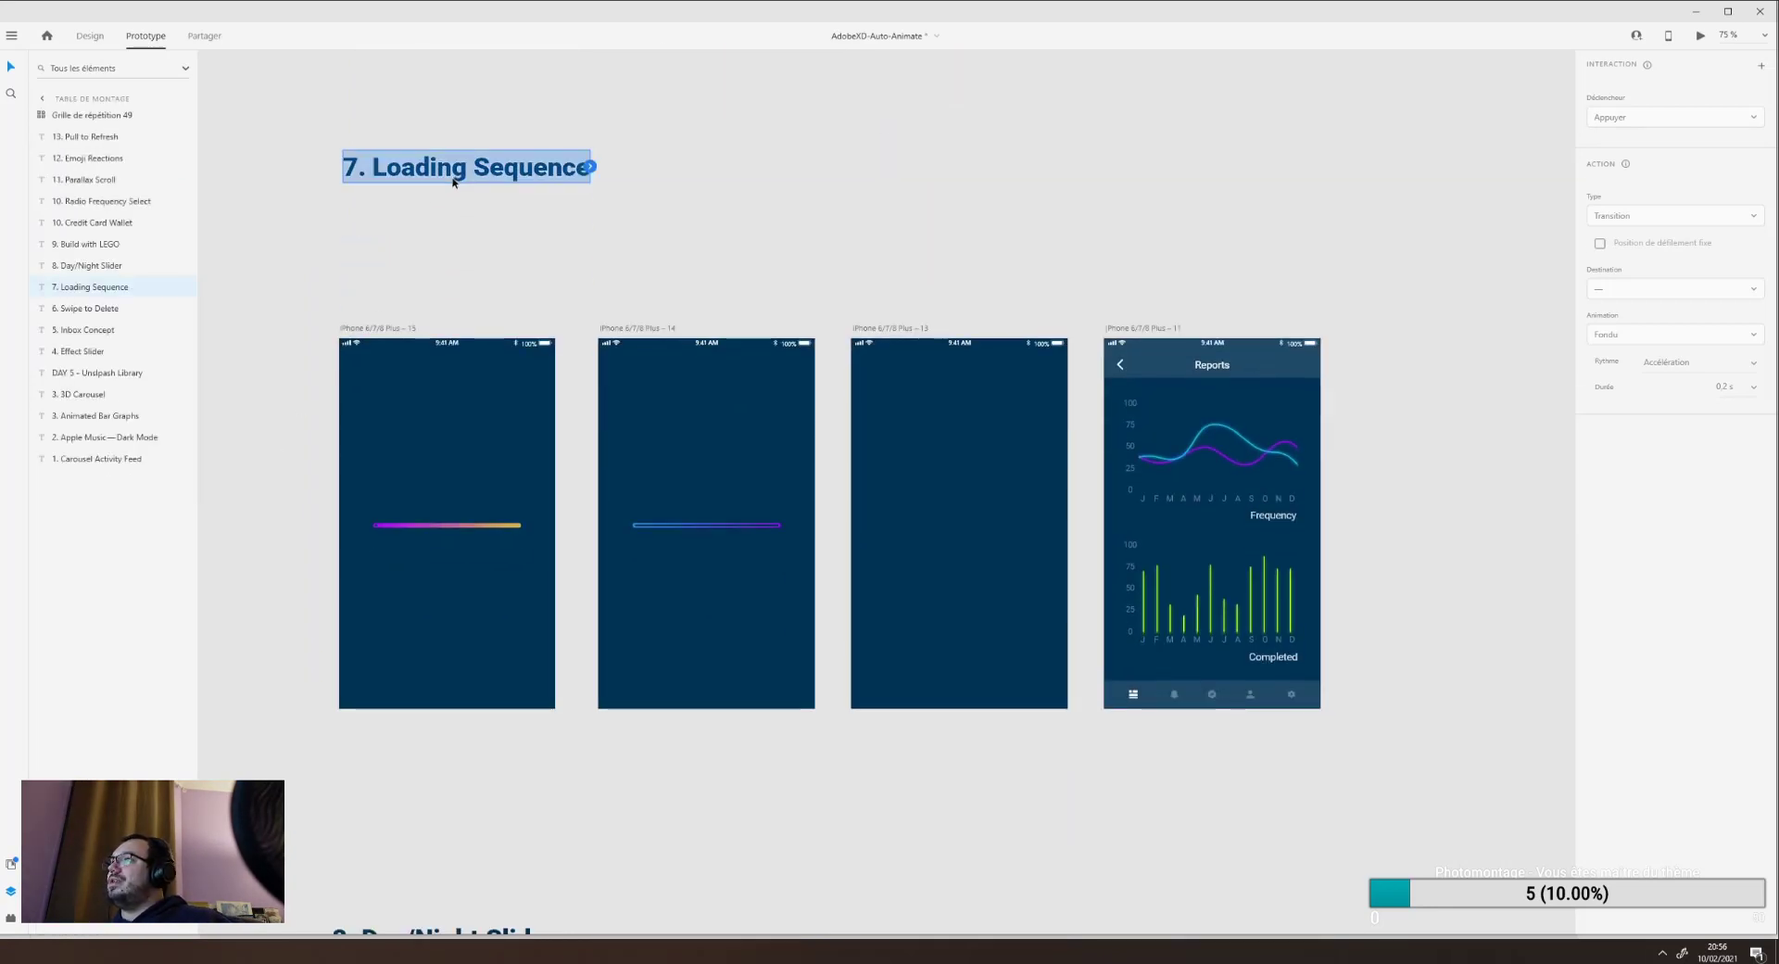
click(383, 328)
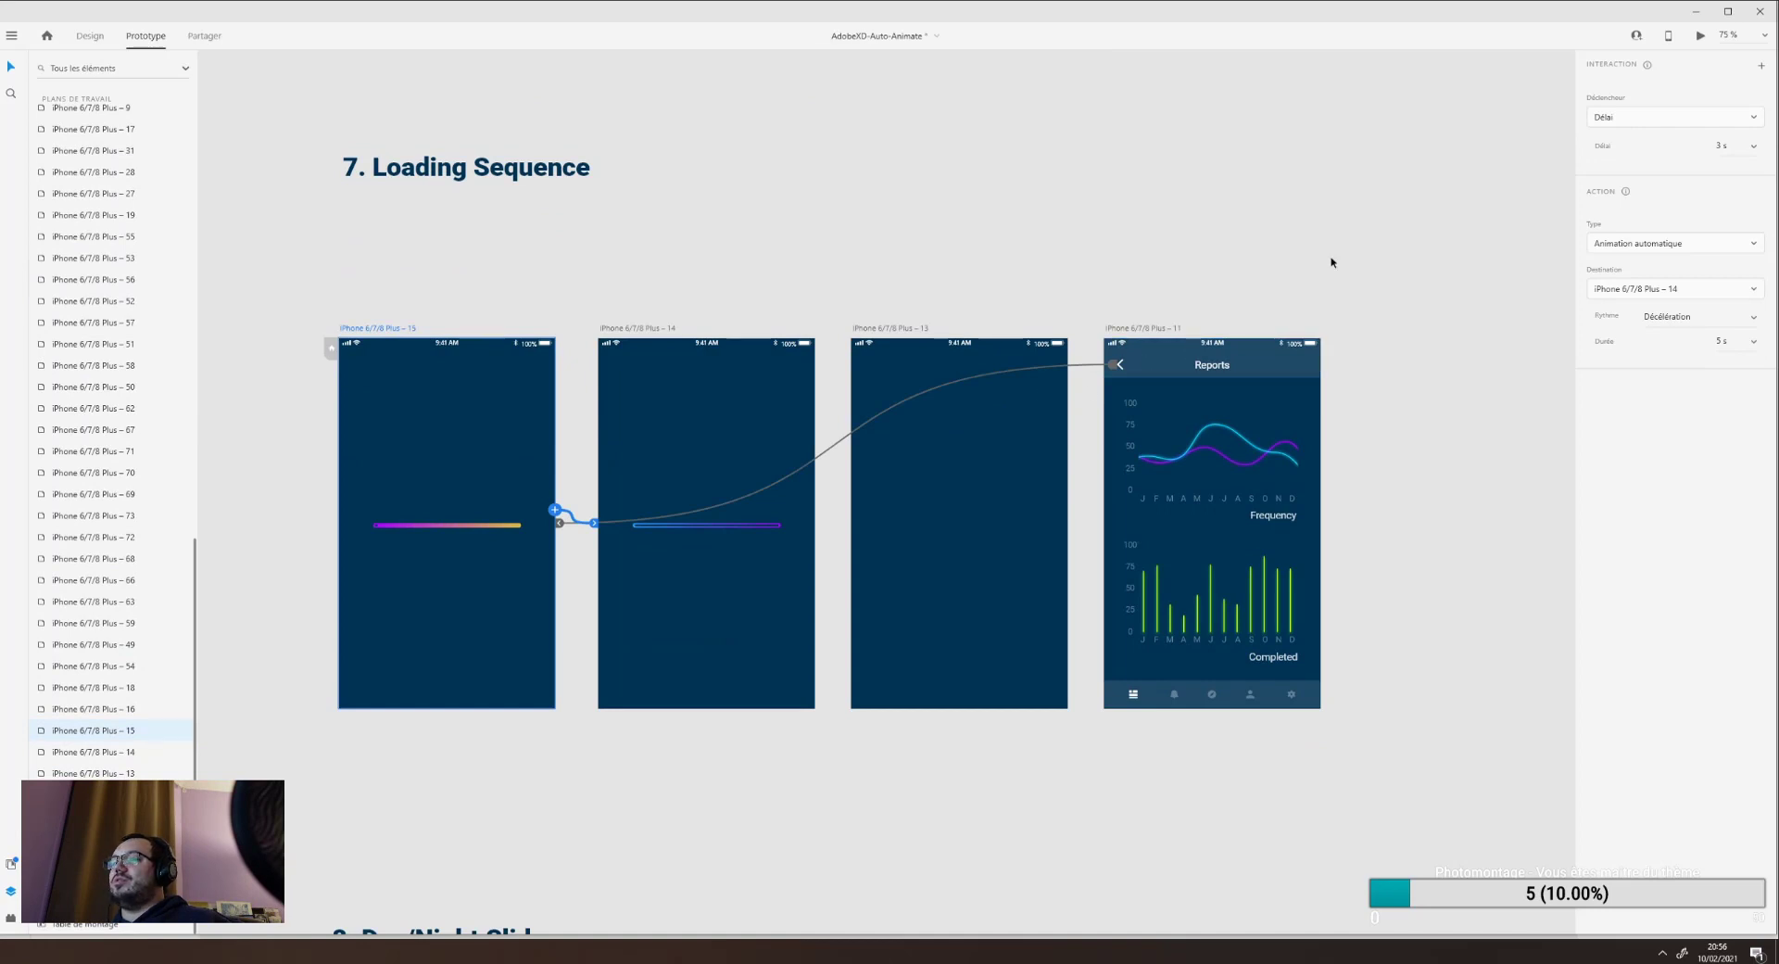
click(1701, 37)
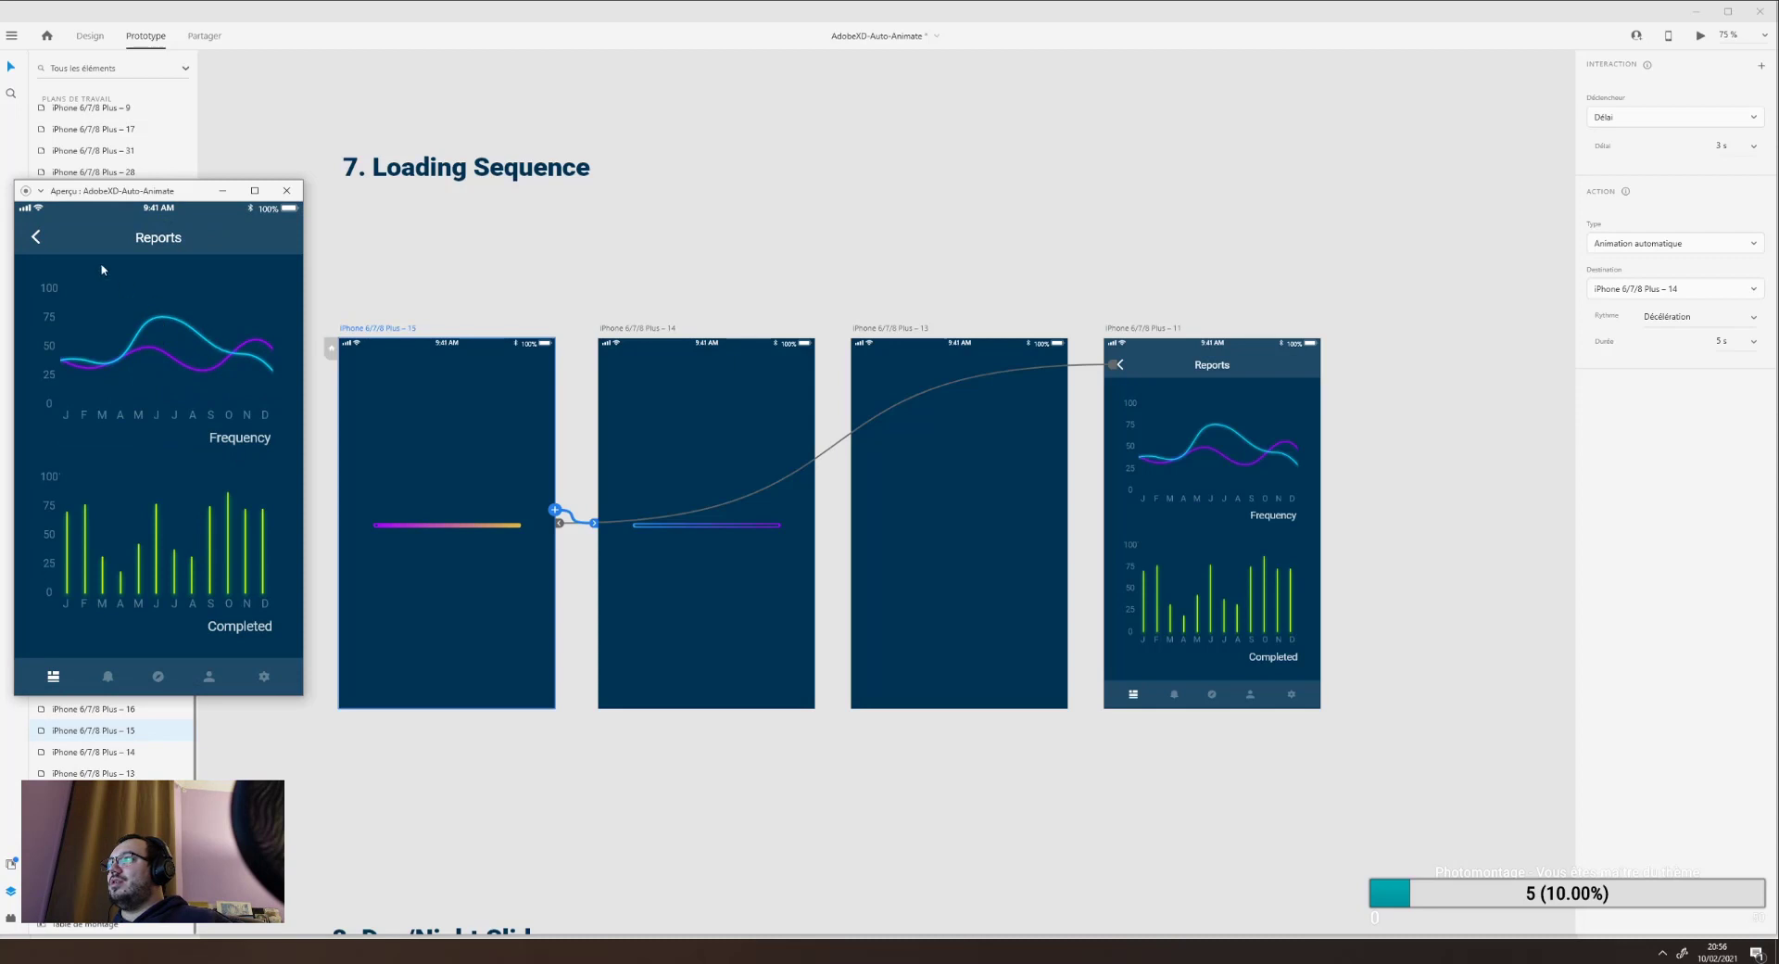
click(36, 238)
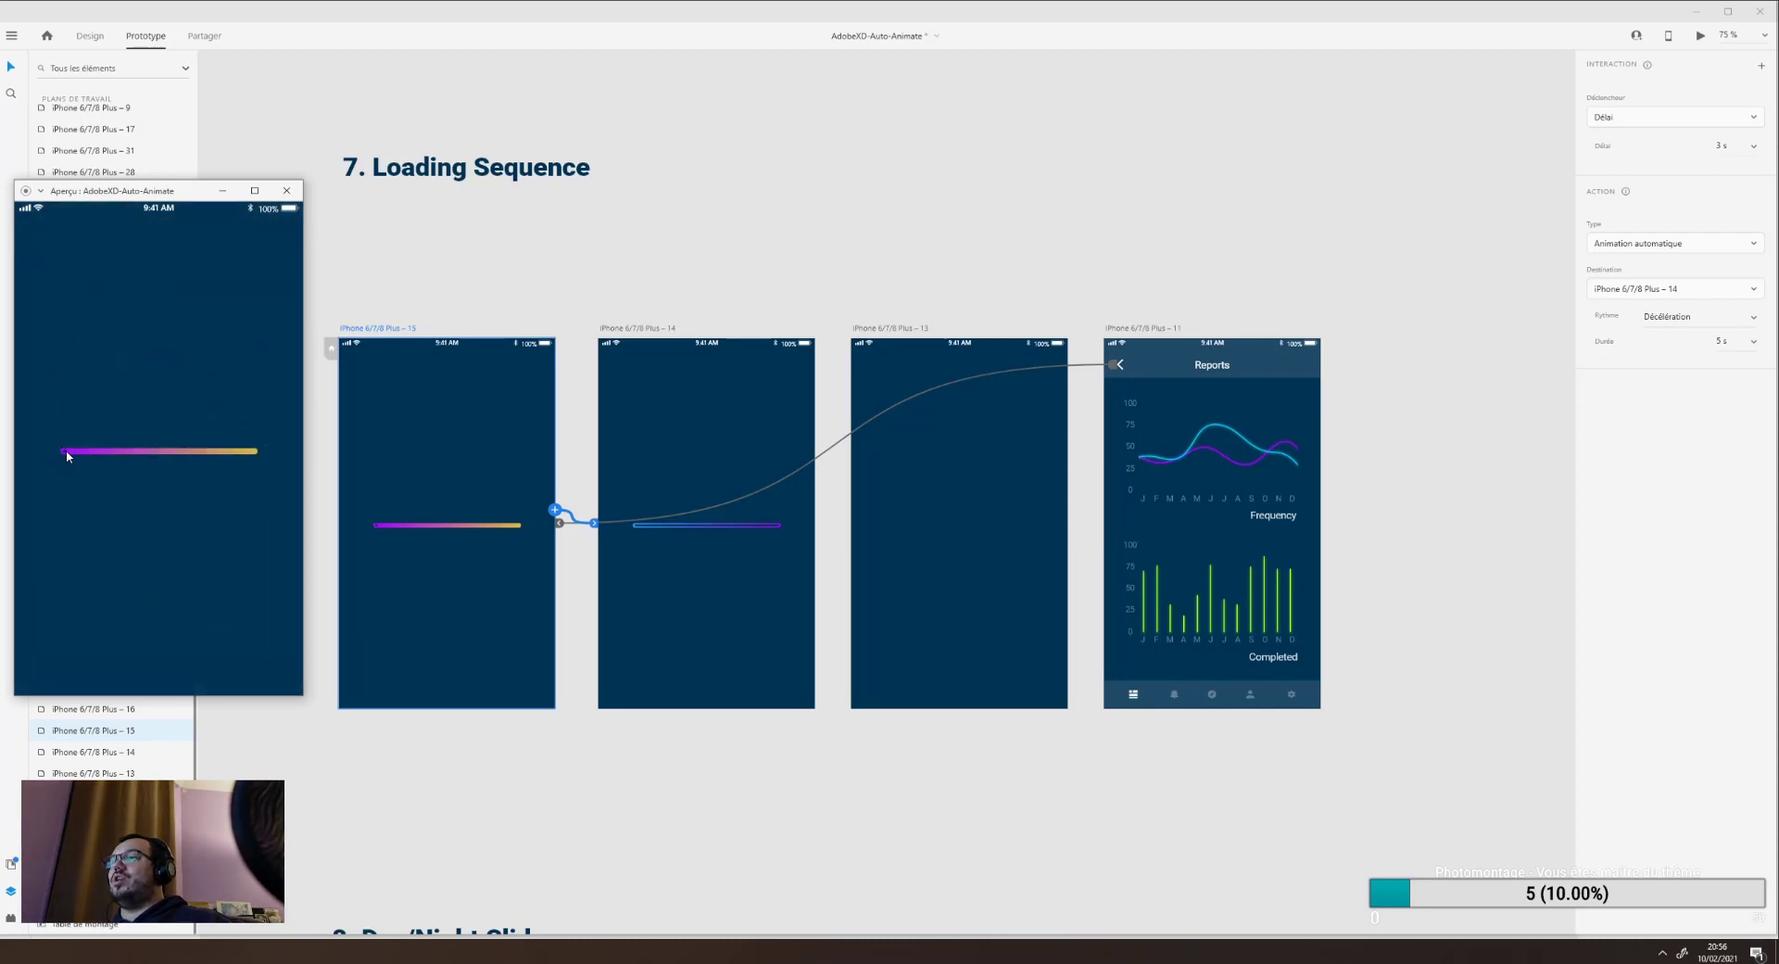
click(286, 190)
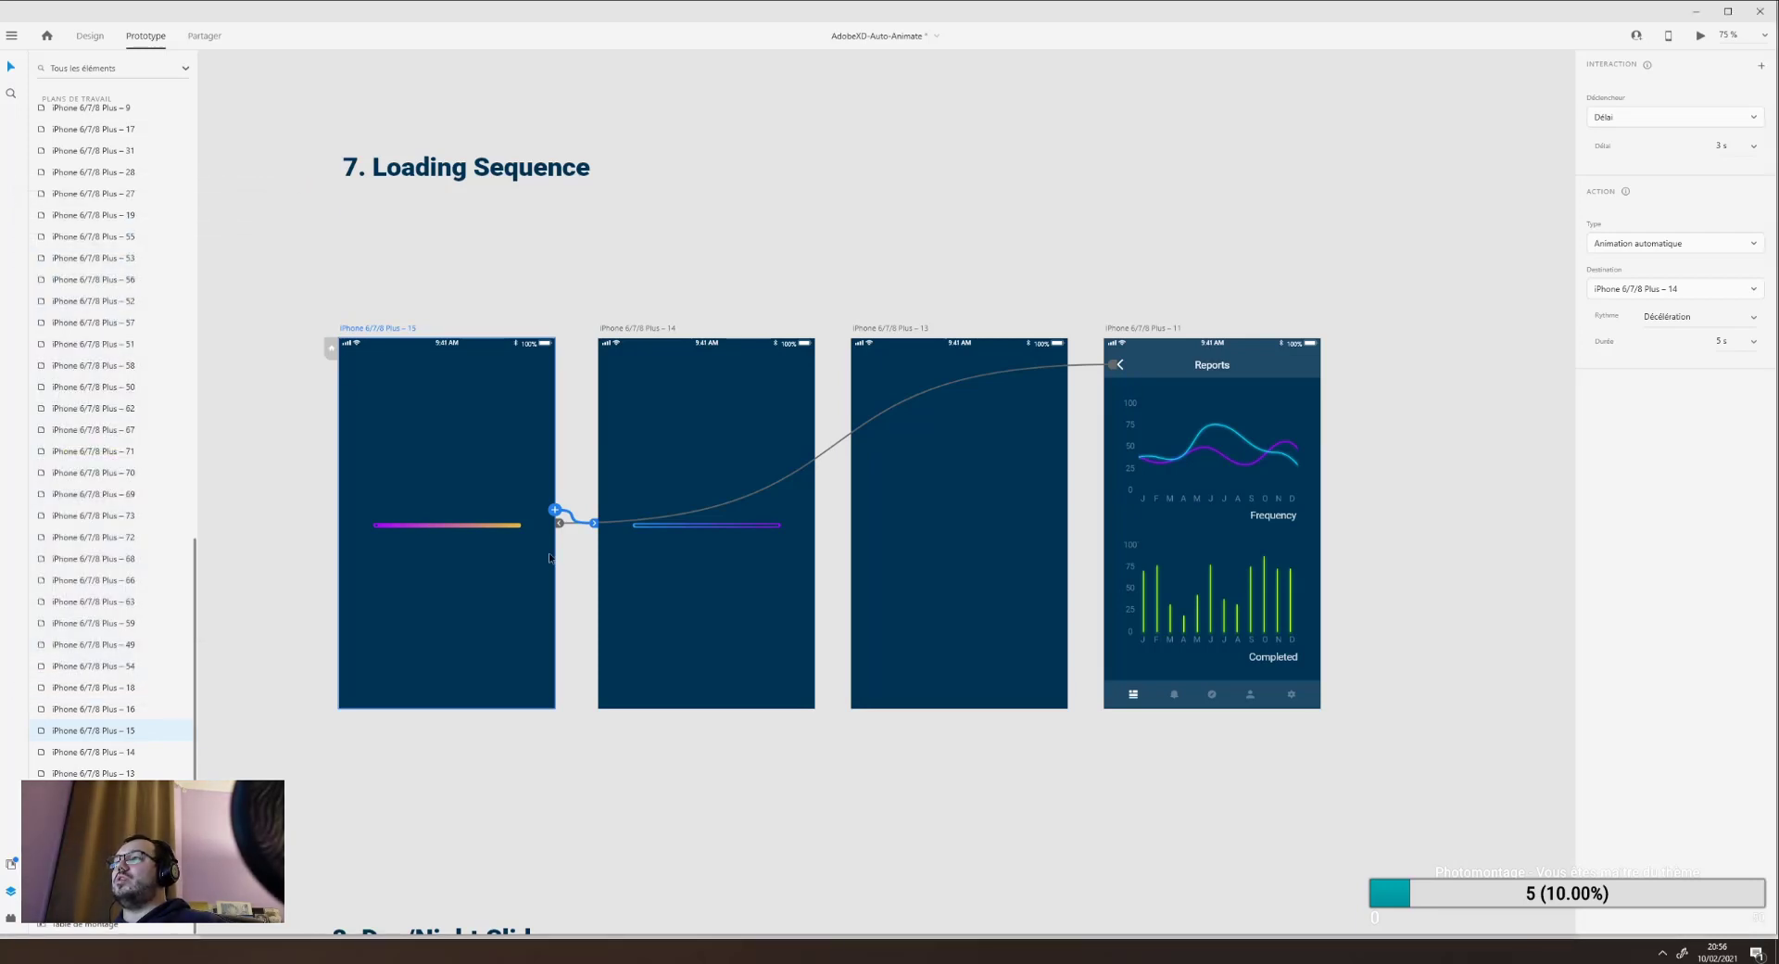
Show the links between all four Loading Sequence artboards together, and clear the selection.
click(596, 528)
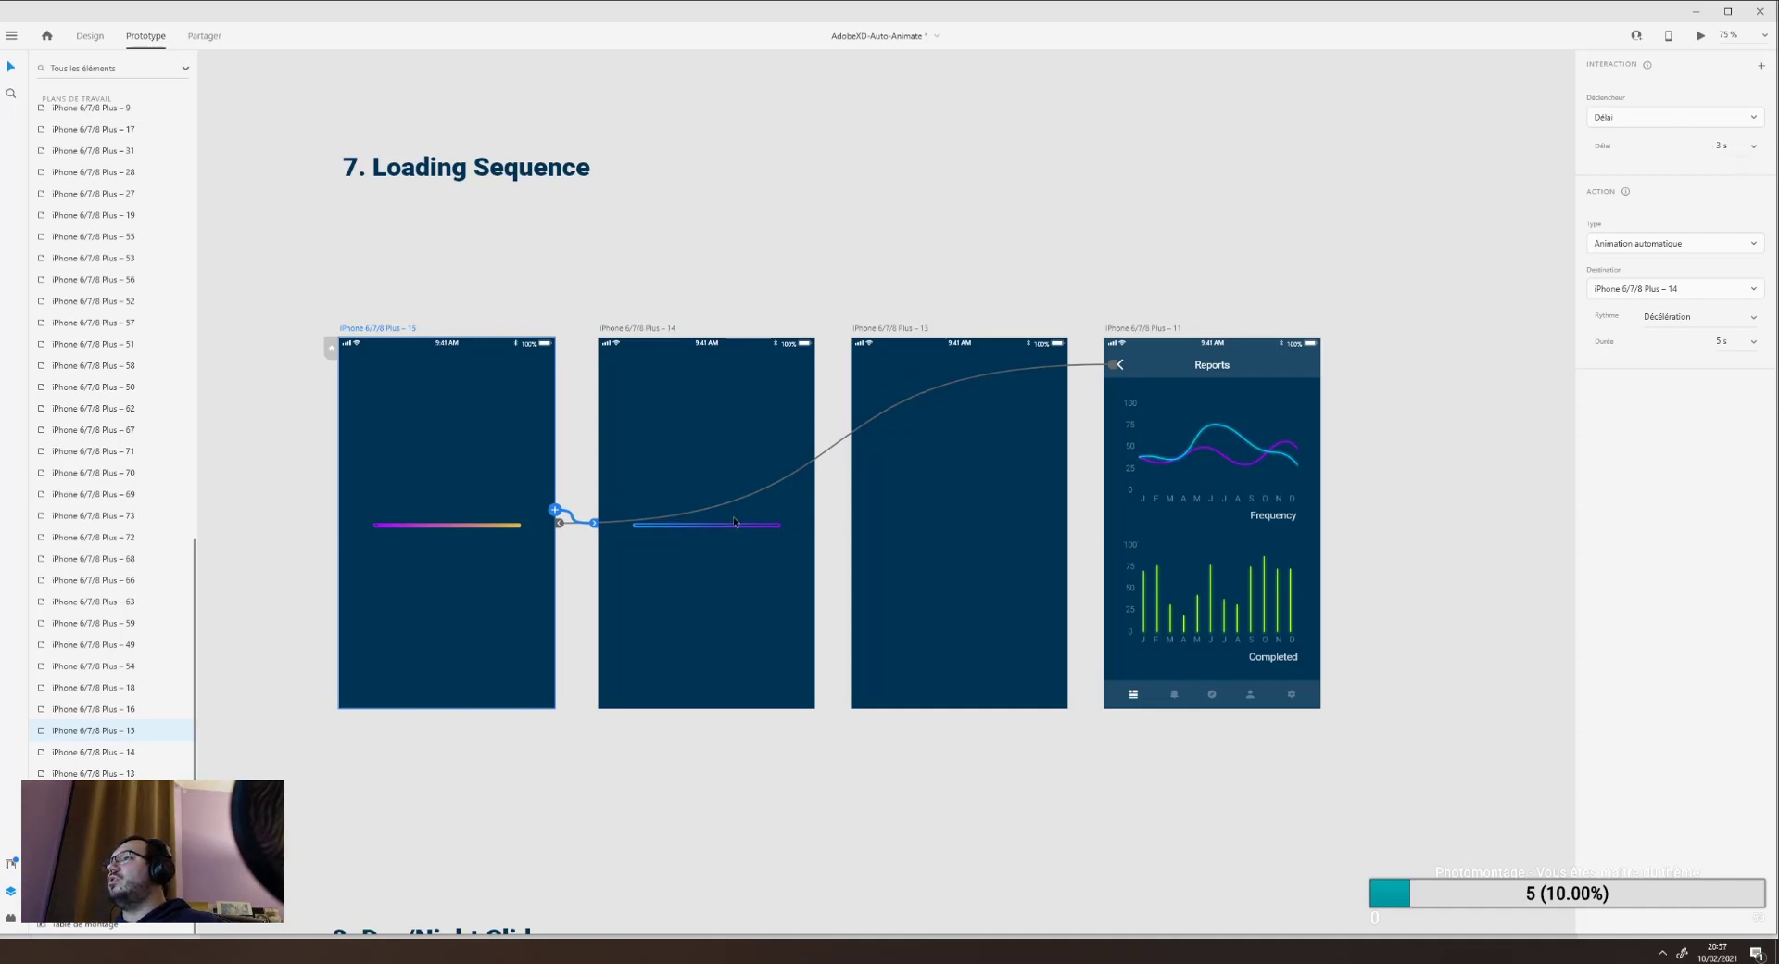
click(1147, 372)
drag(1473, 267, 275, 734)
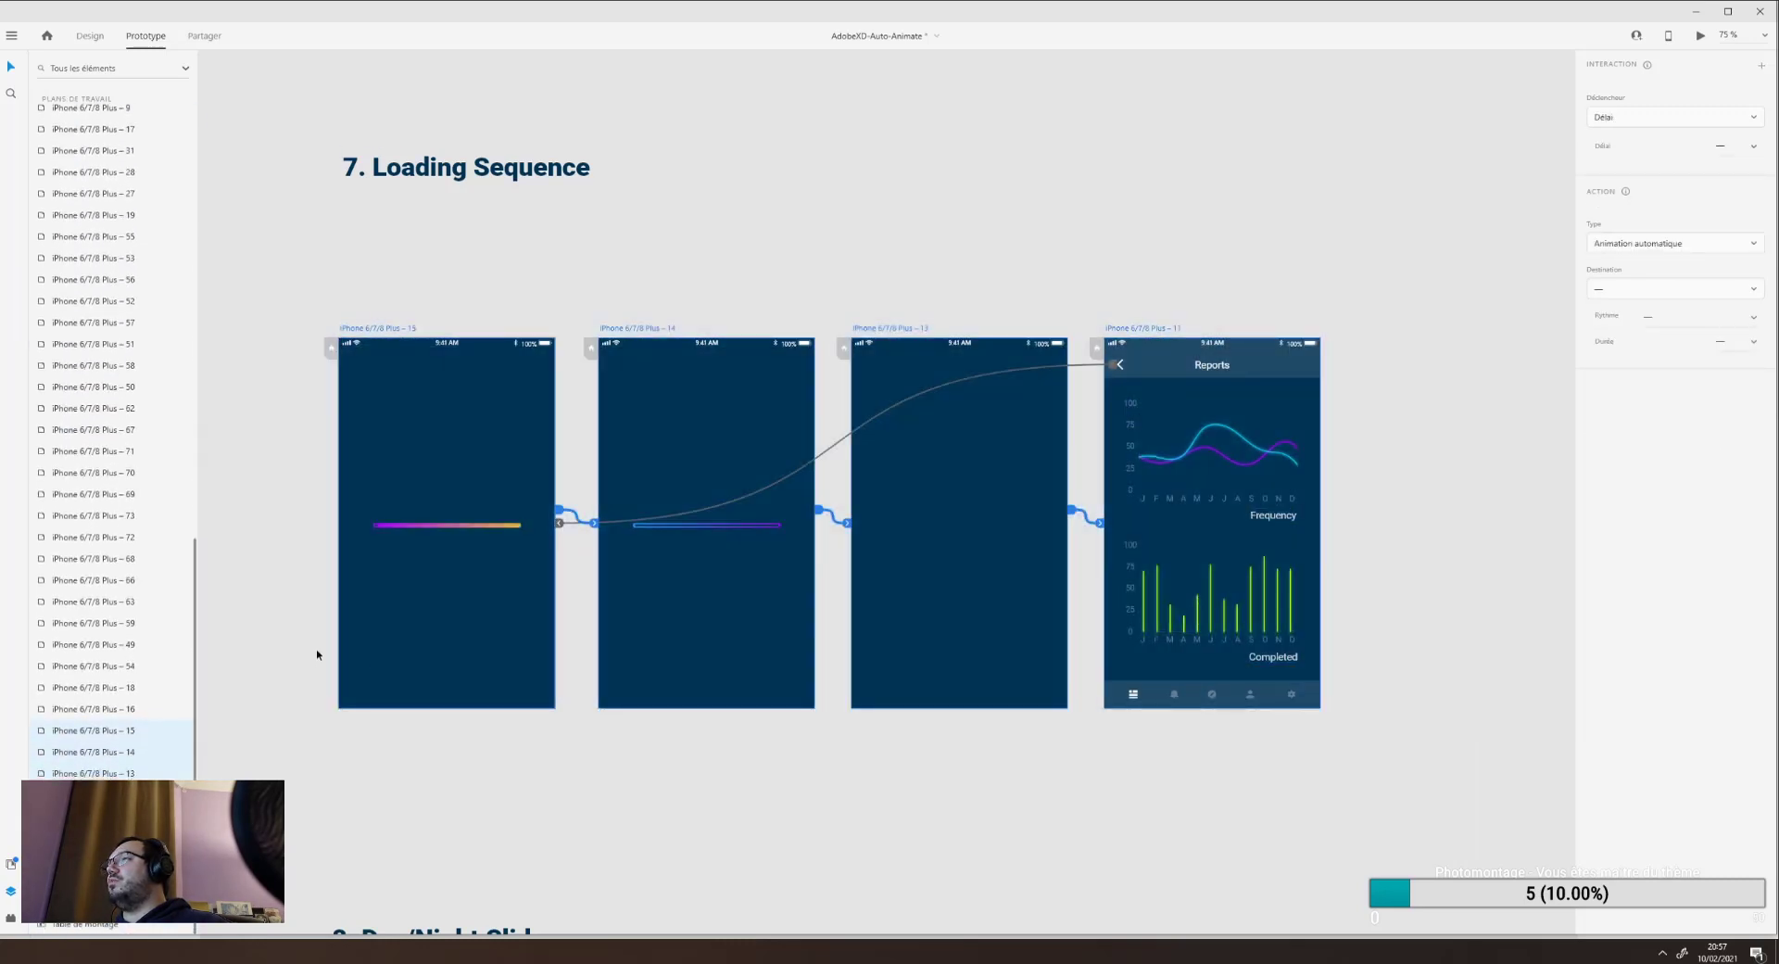
click(317, 654)
Preview the Day/Night Slider prototype from iPhone 6/7/8 Plus – 16 and slide from day to night and back.
scroll(329, 644, down, 6)
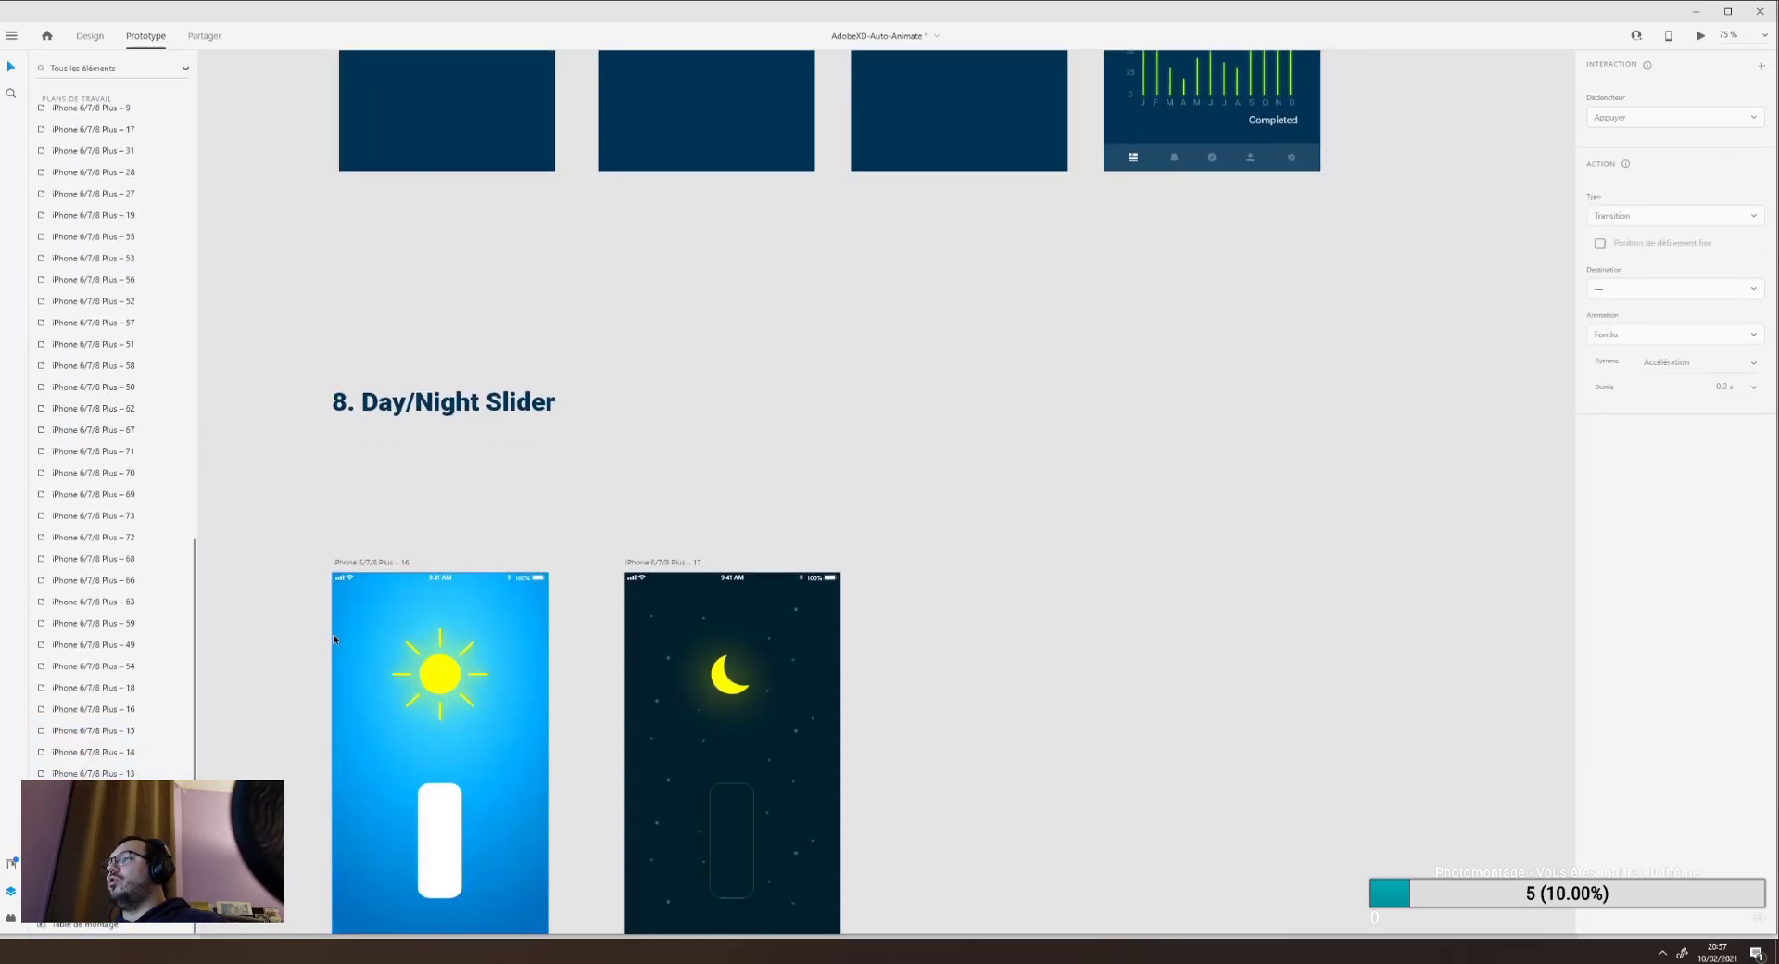
scroll(334, 638, down, 2)
click(413, 268)
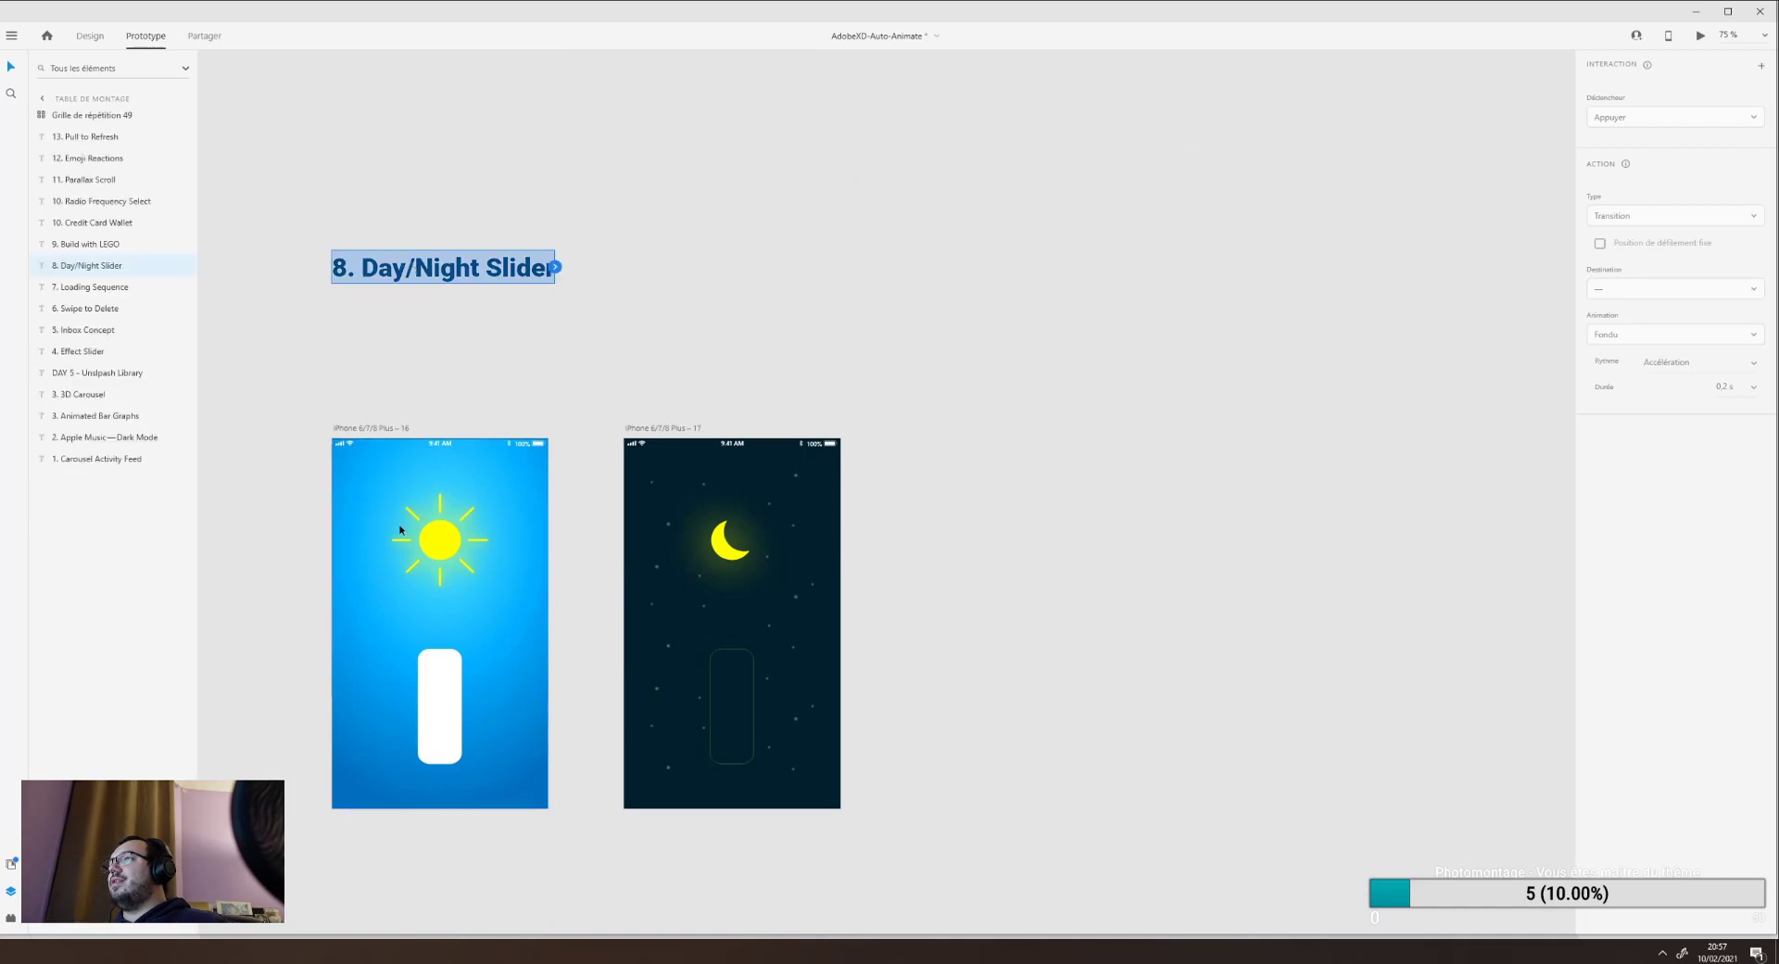
click(377, 460)
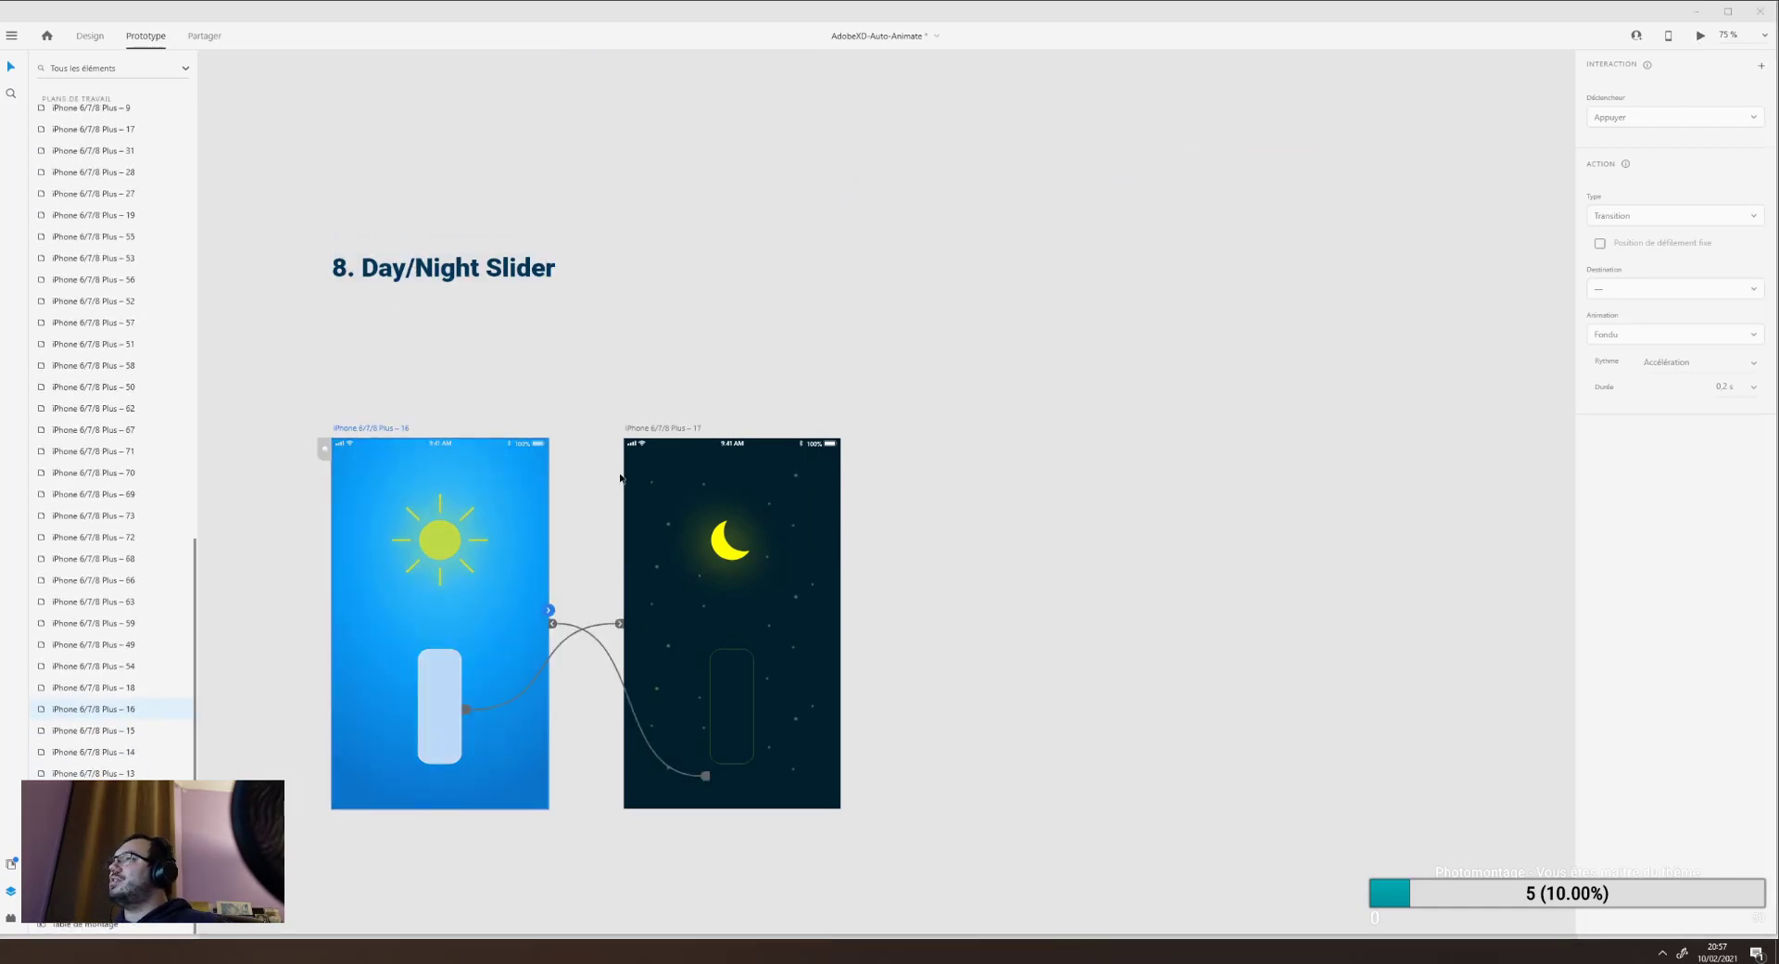
drag(2, 365, 1022, 150)
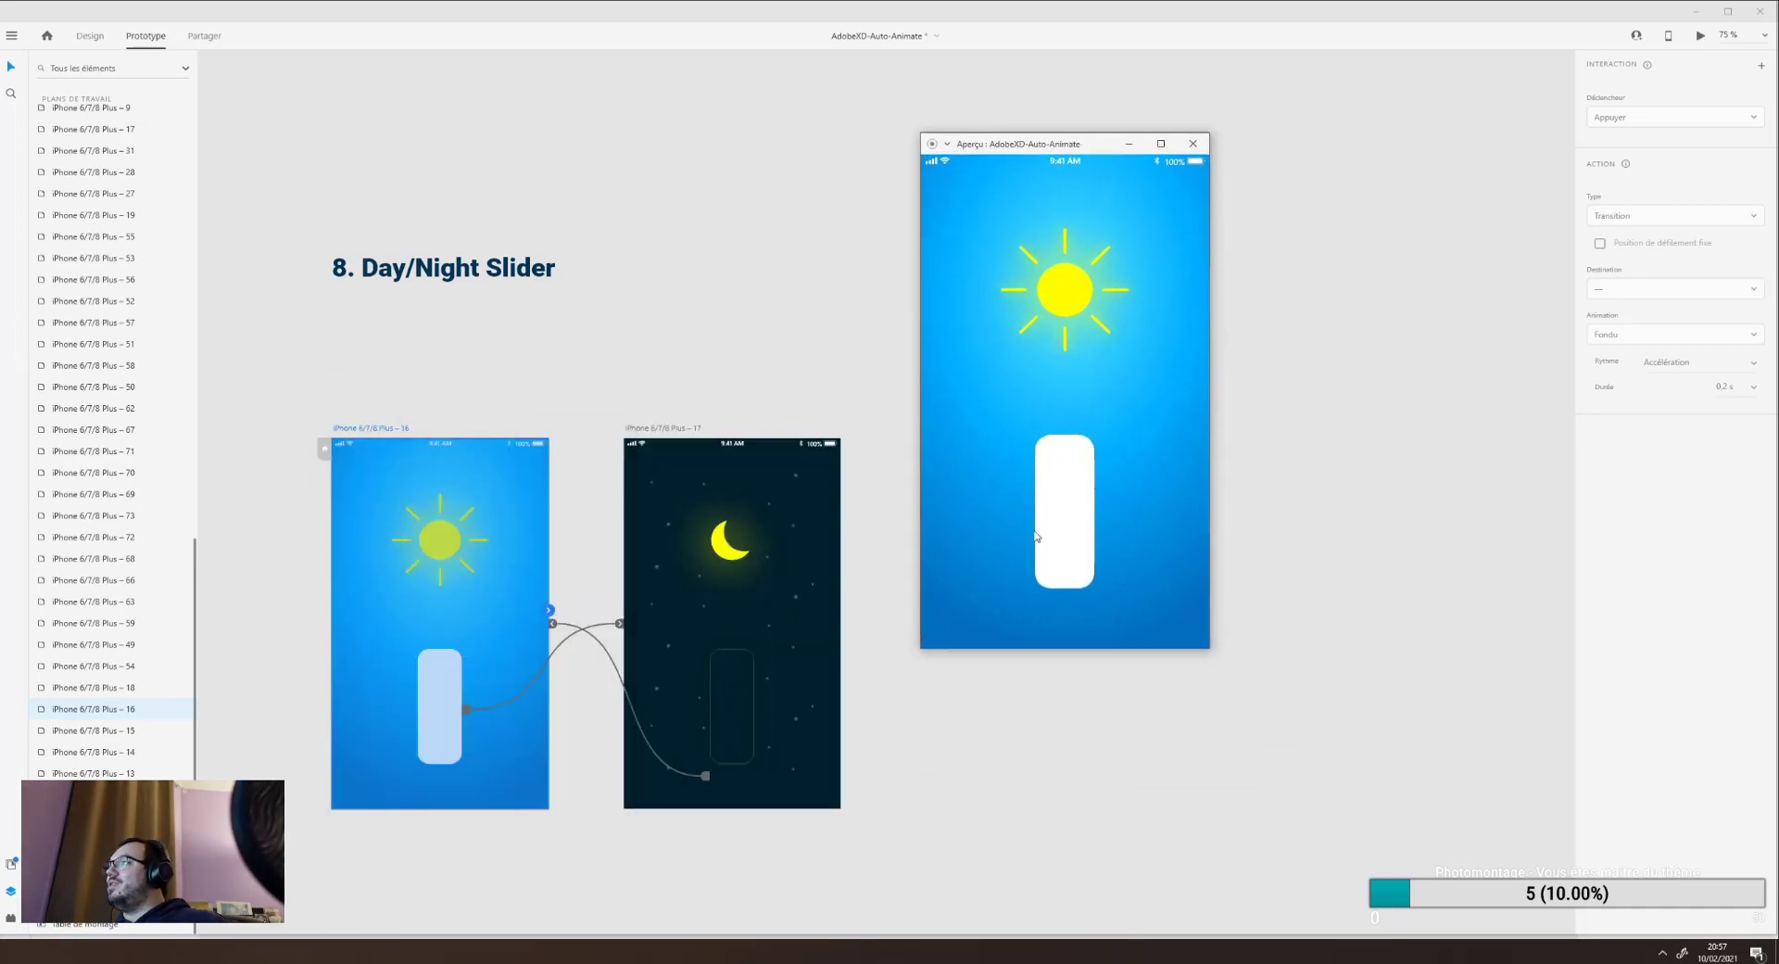
drag(1066, 458, 1067, 535)
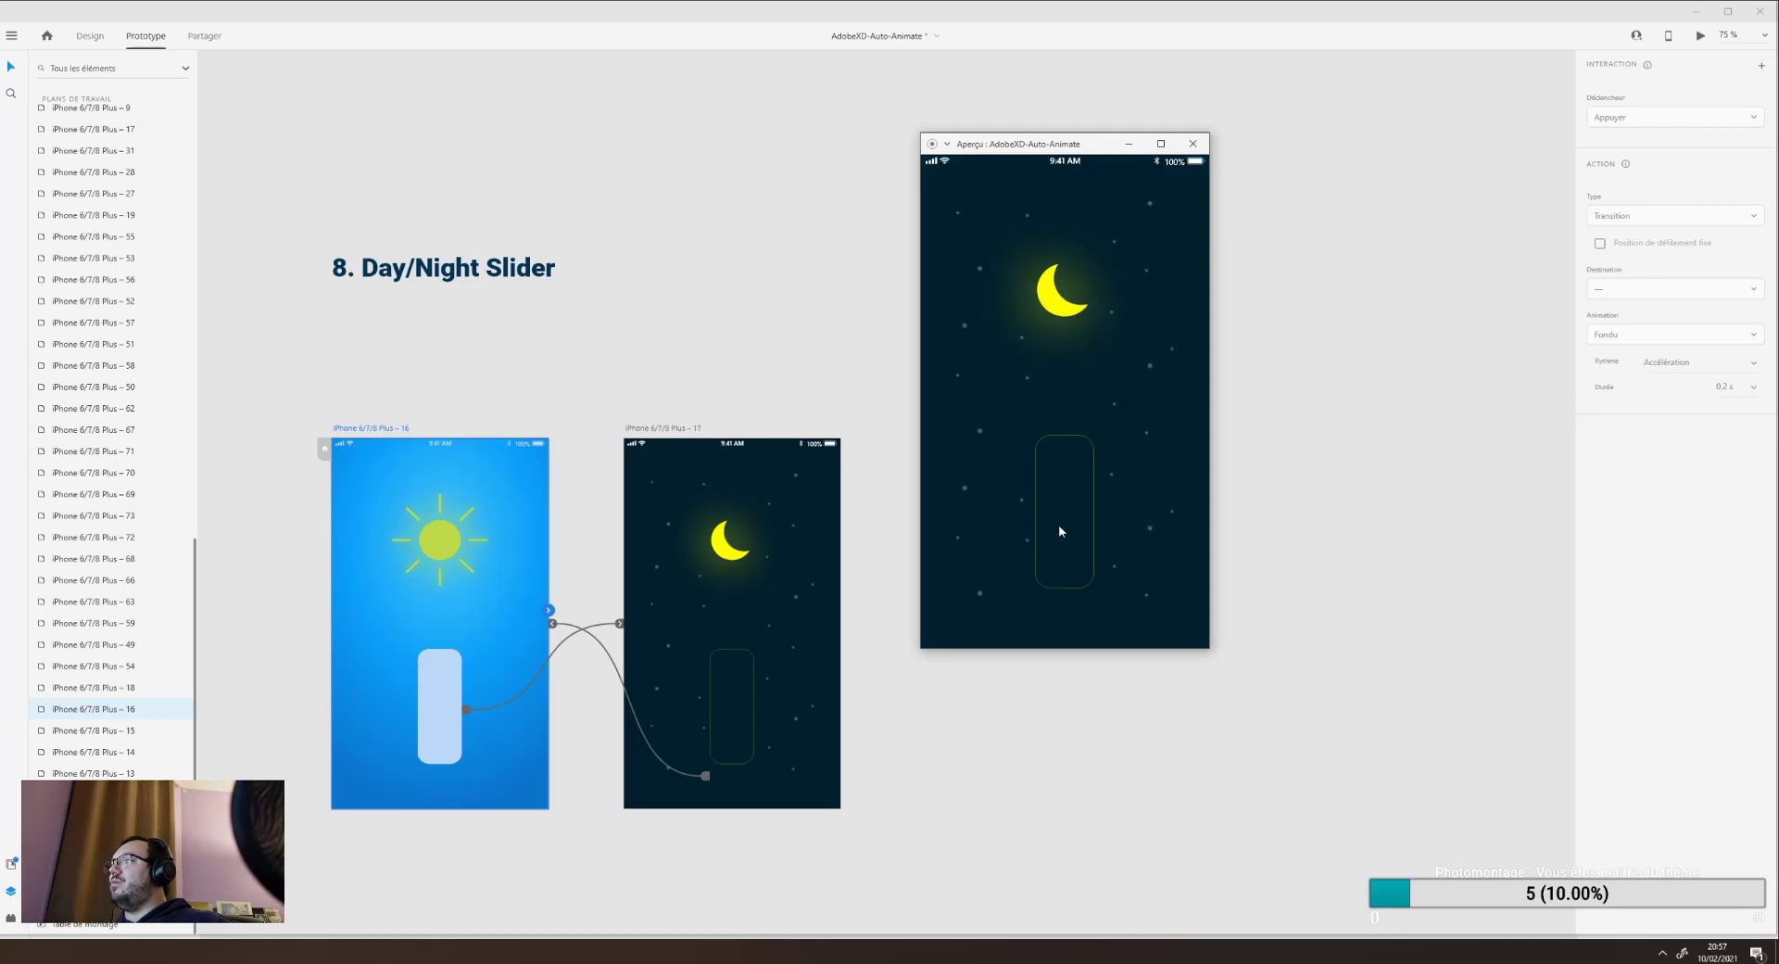
drag(1061, 598, 1048, 380)
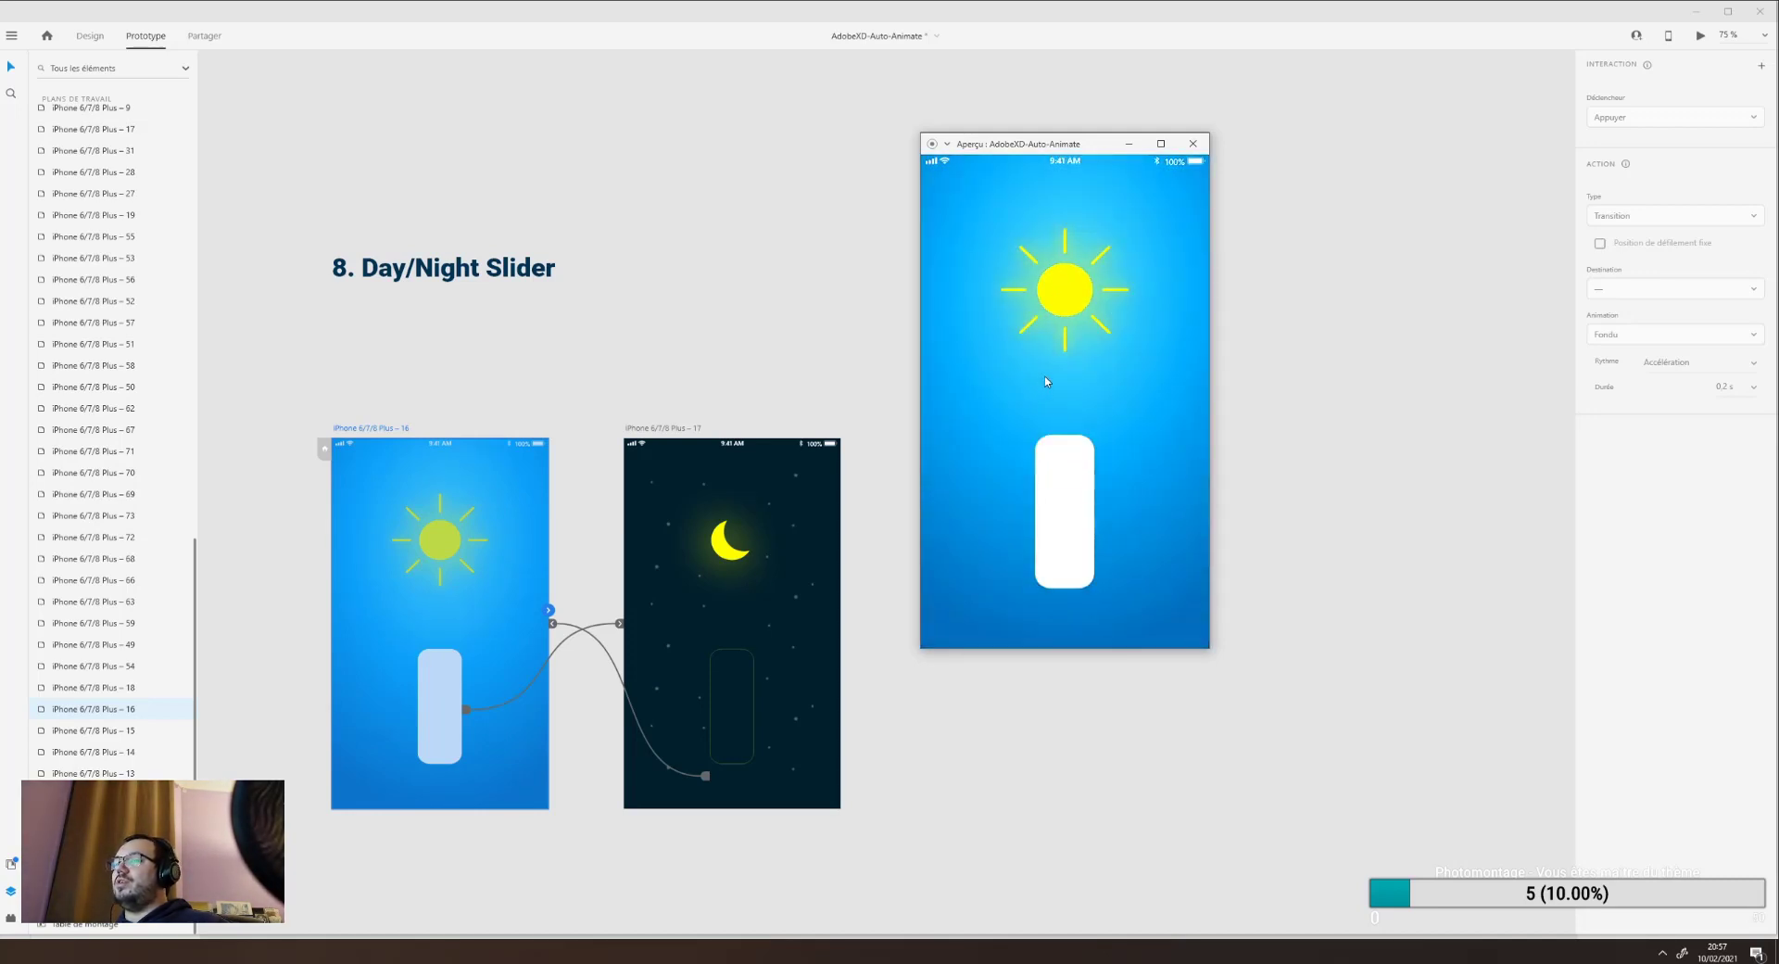
Replay the Day/Night slider transition in both directions, pausing halfway towards night, and leave the preview on the night screen.
drag(1069, 454, 1066, 531)
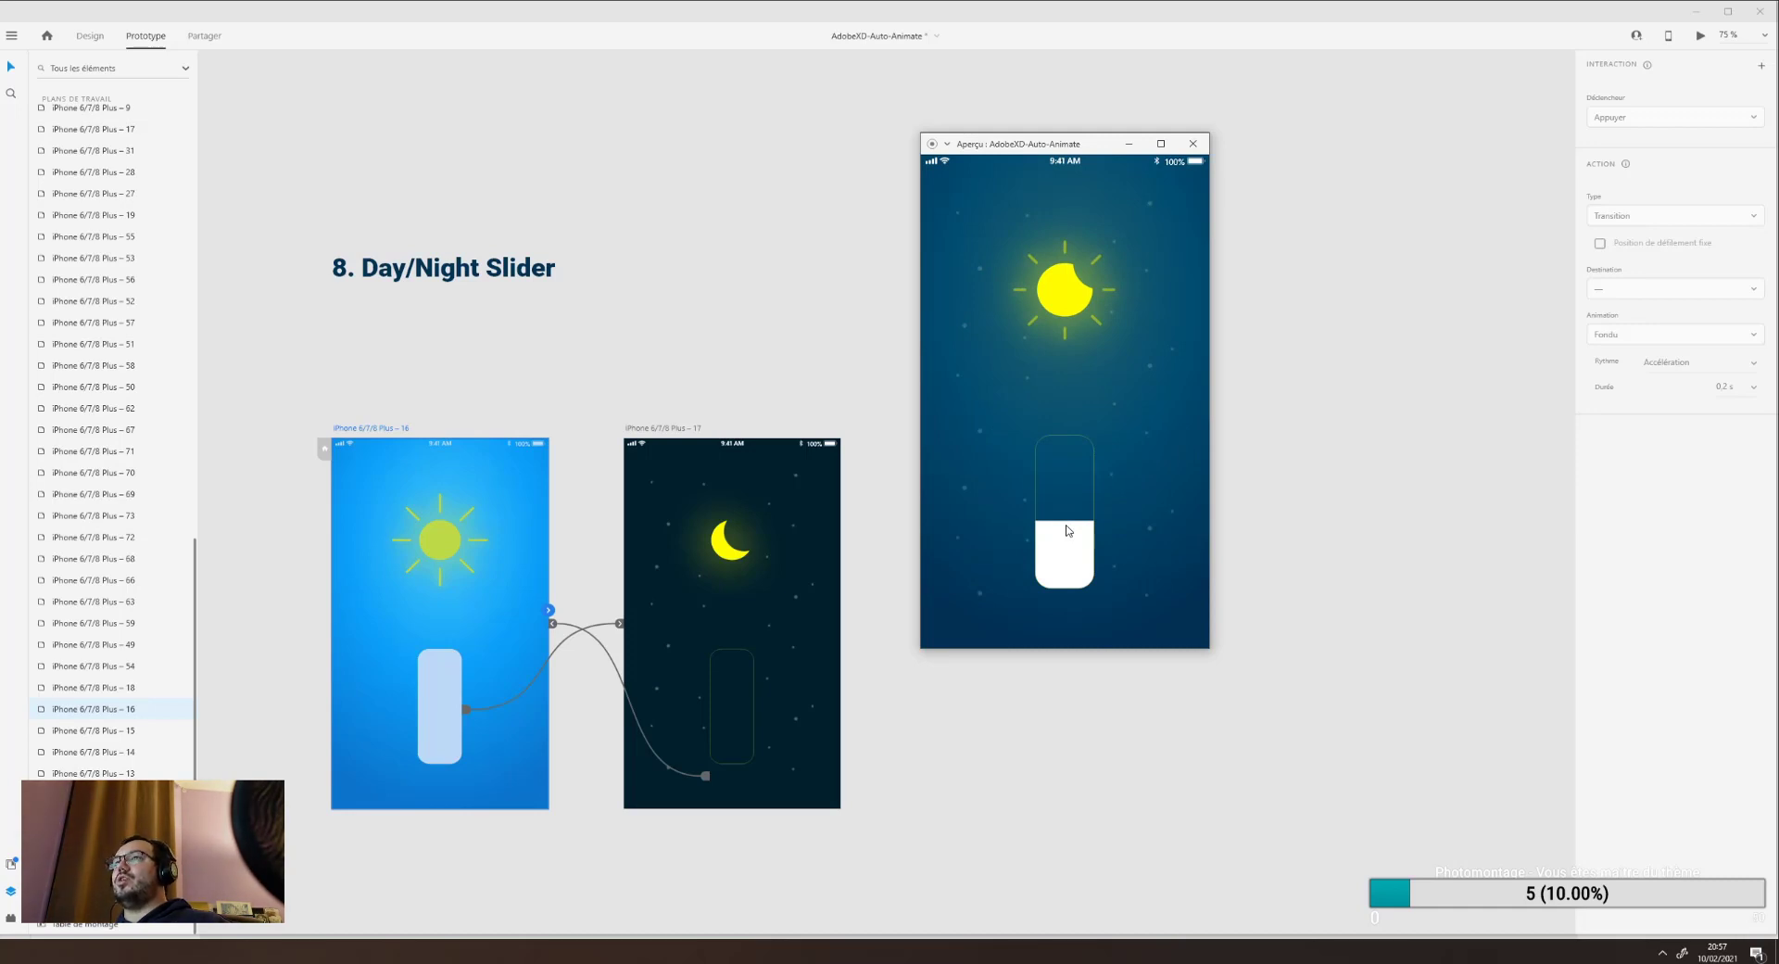
drag(1066, 531, 1066, 531)
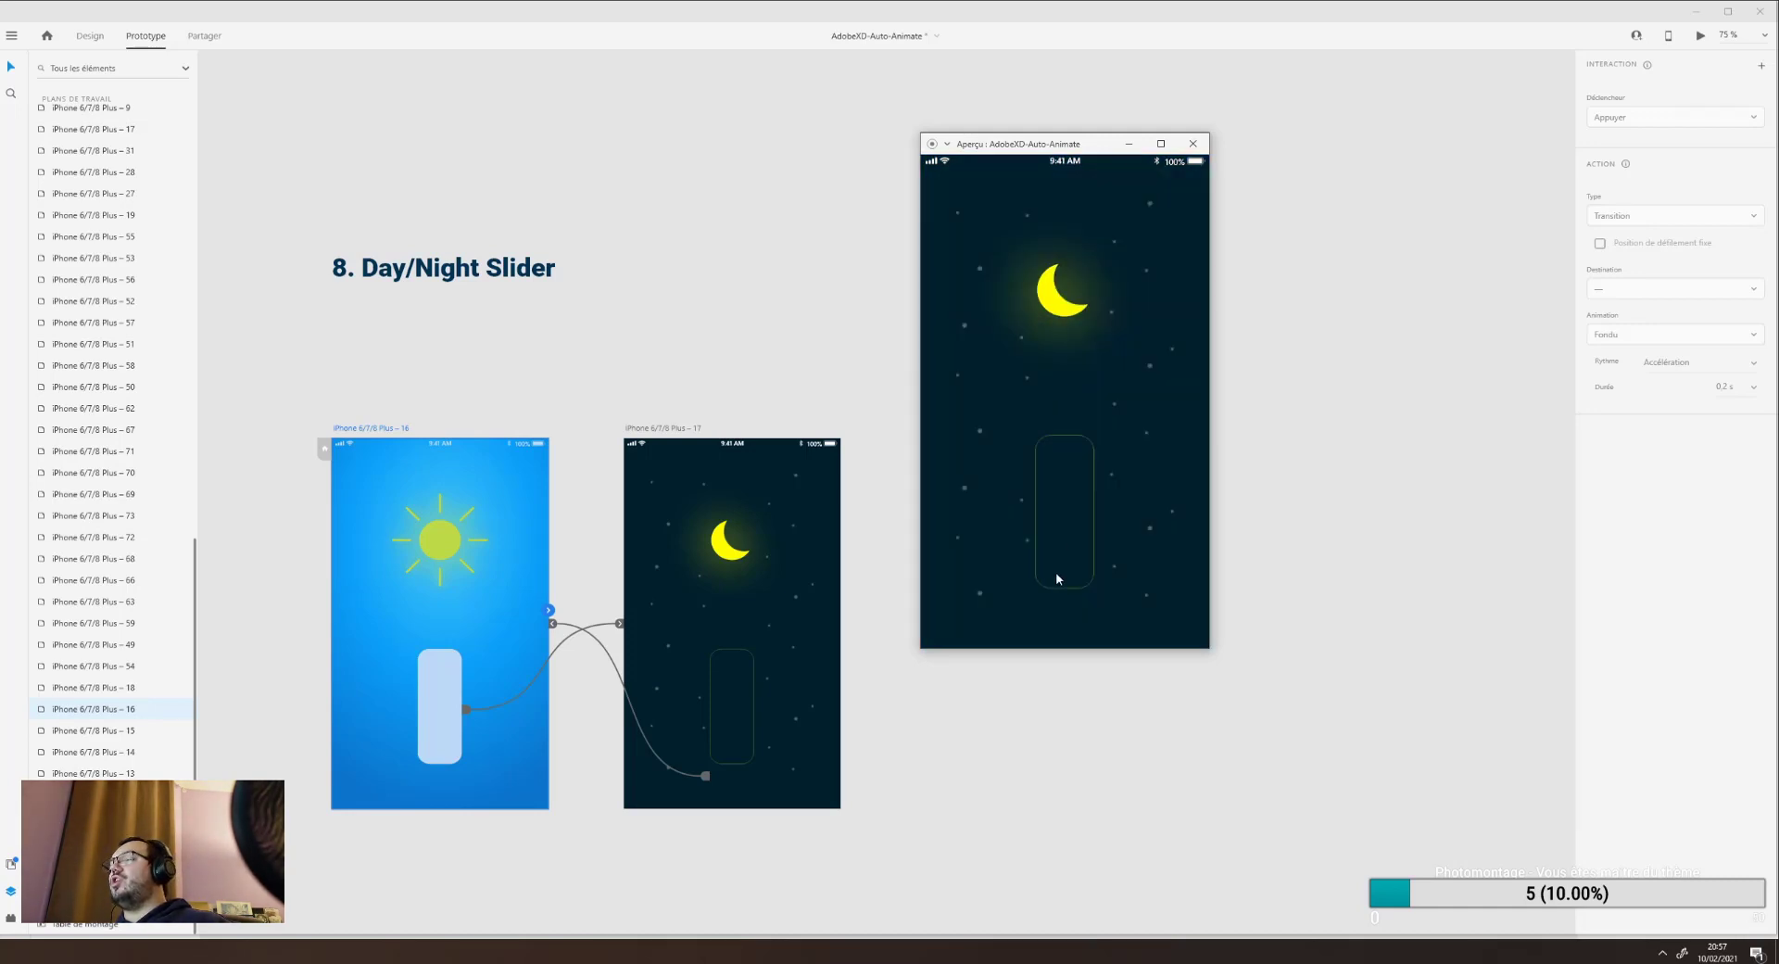
click(1057, 595)
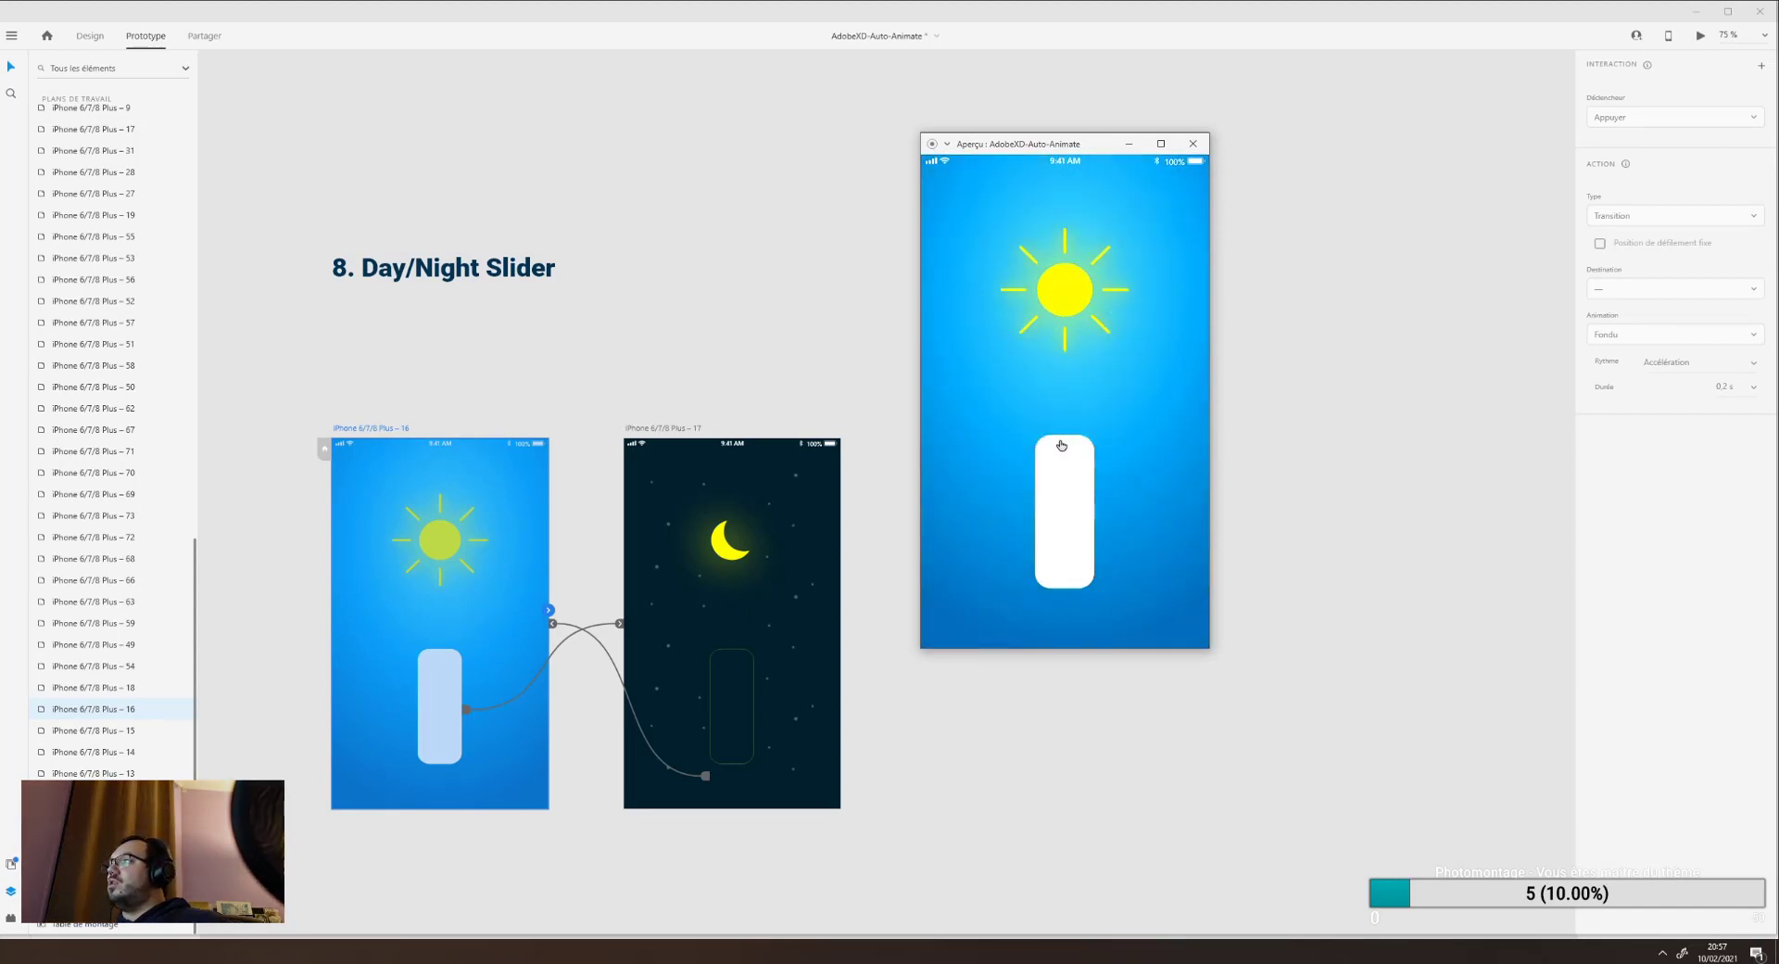
drag(1062, 433, 1062, 609)
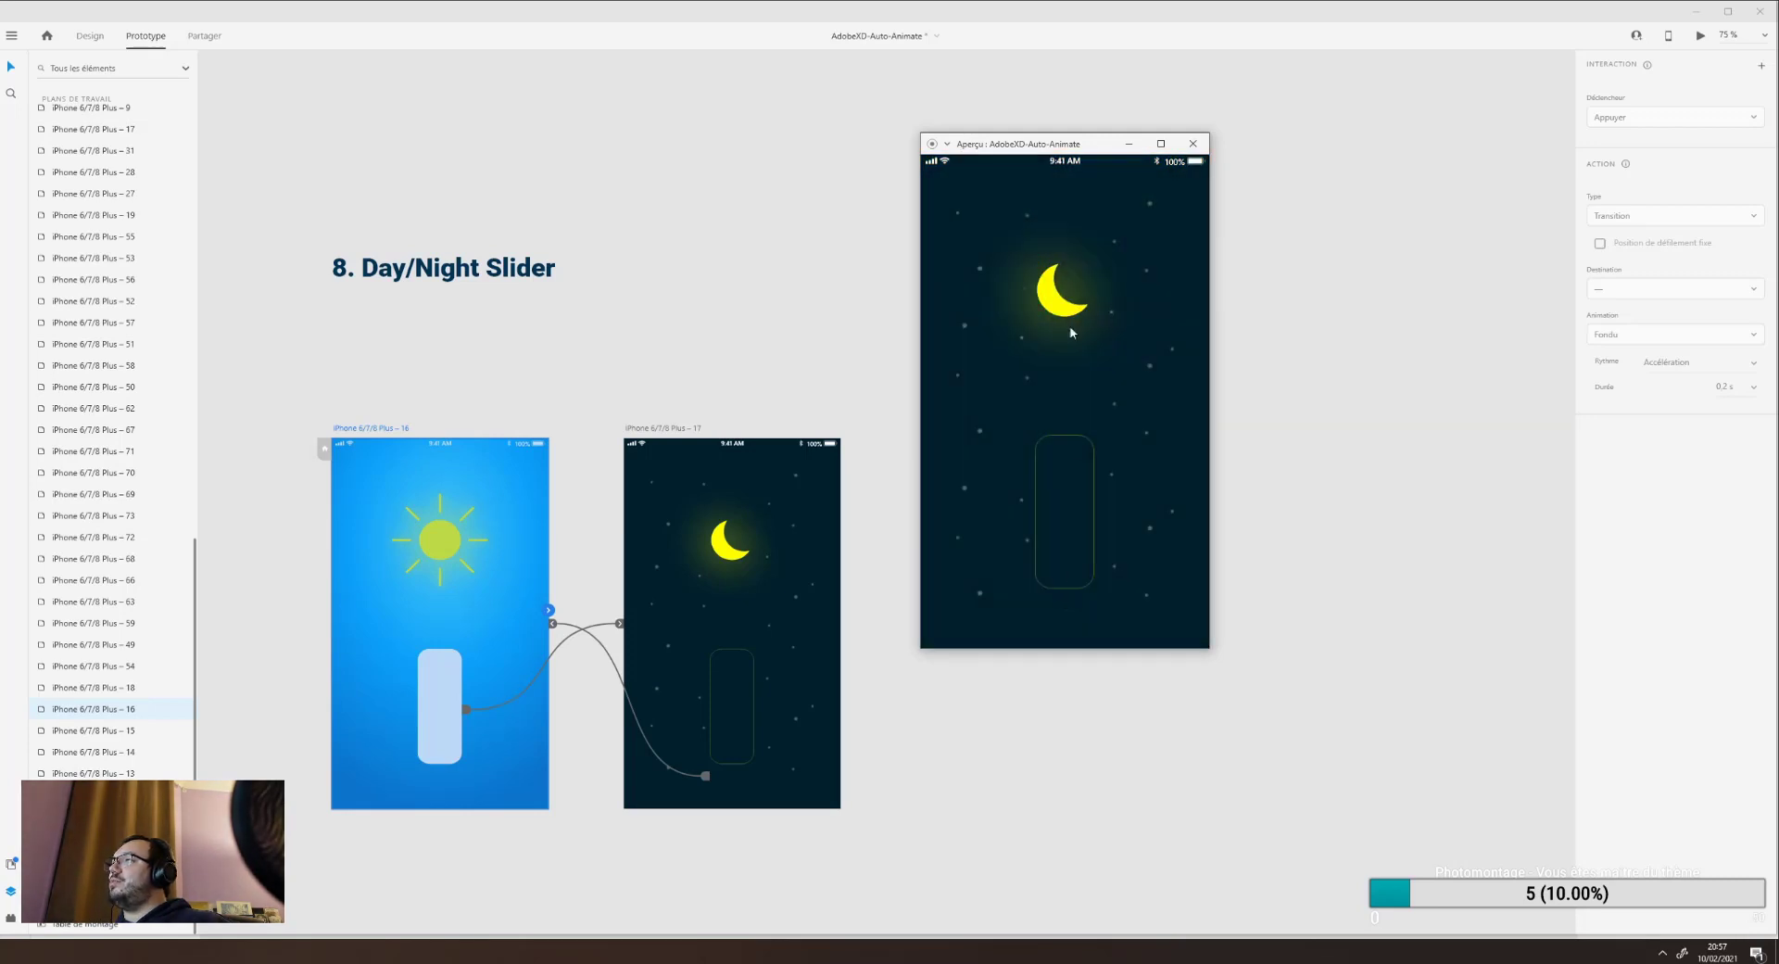
click(1192, 144)
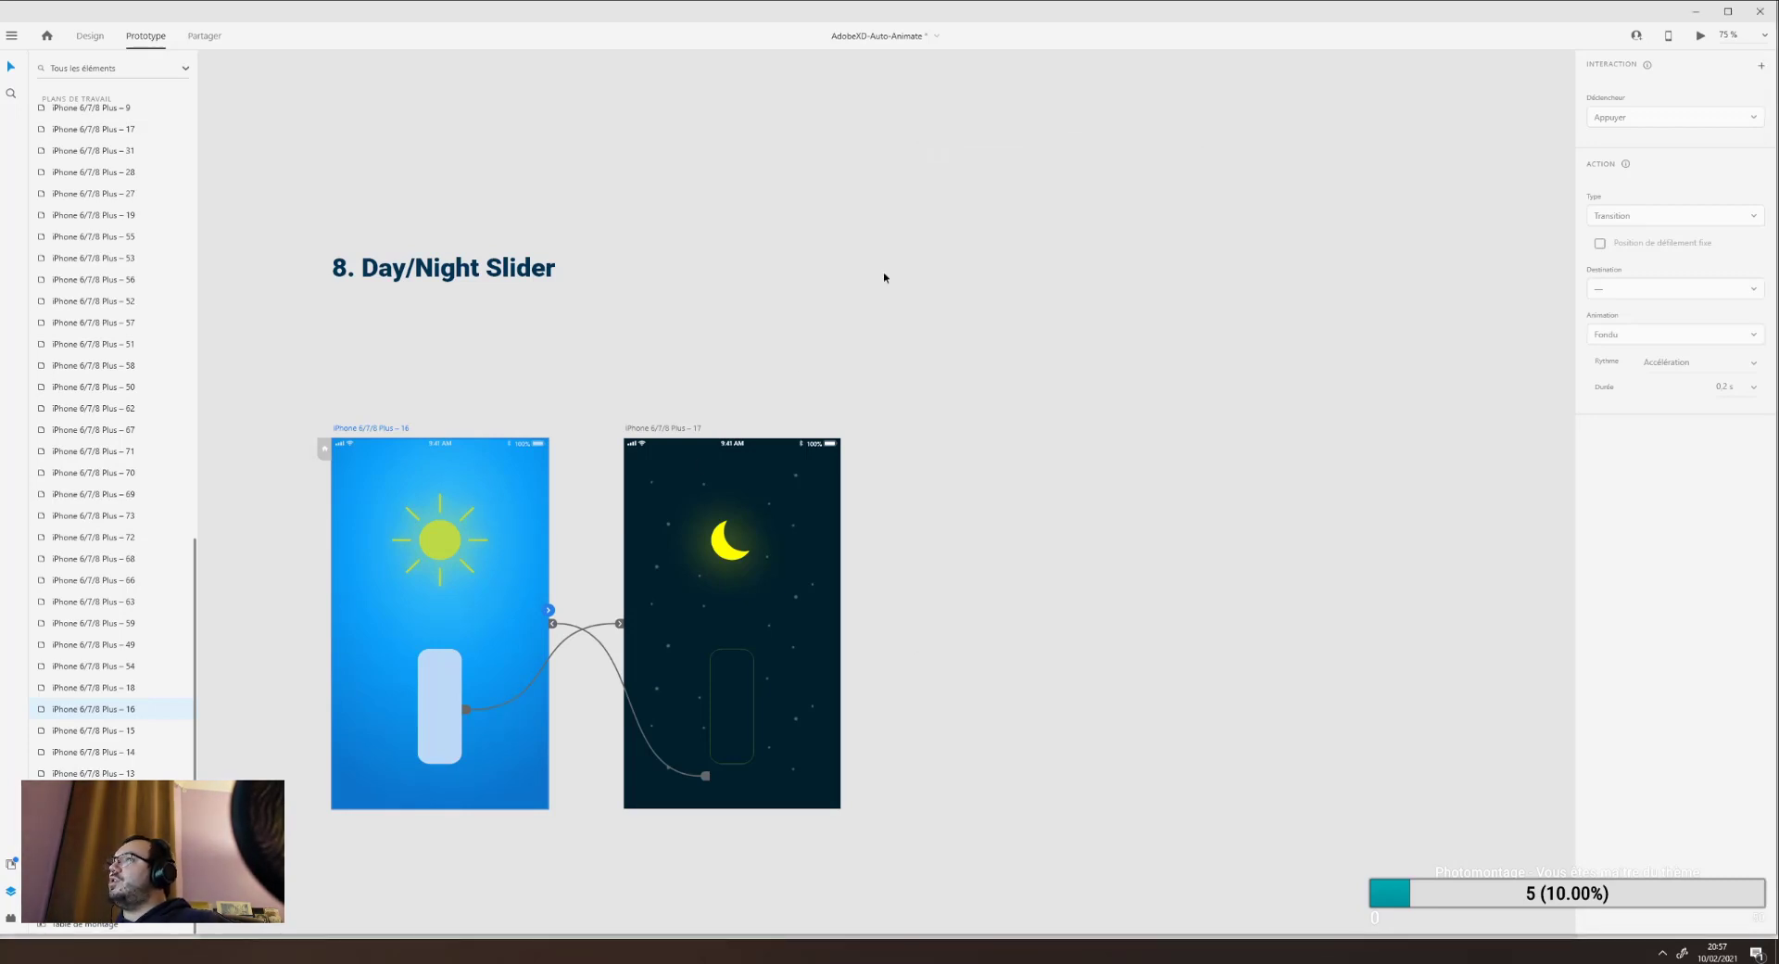
Expand the day artboard's Sun/moon group and inspect the sun ray subgroups Groupe 57, 56, 52 and 53.
click(440, 544)
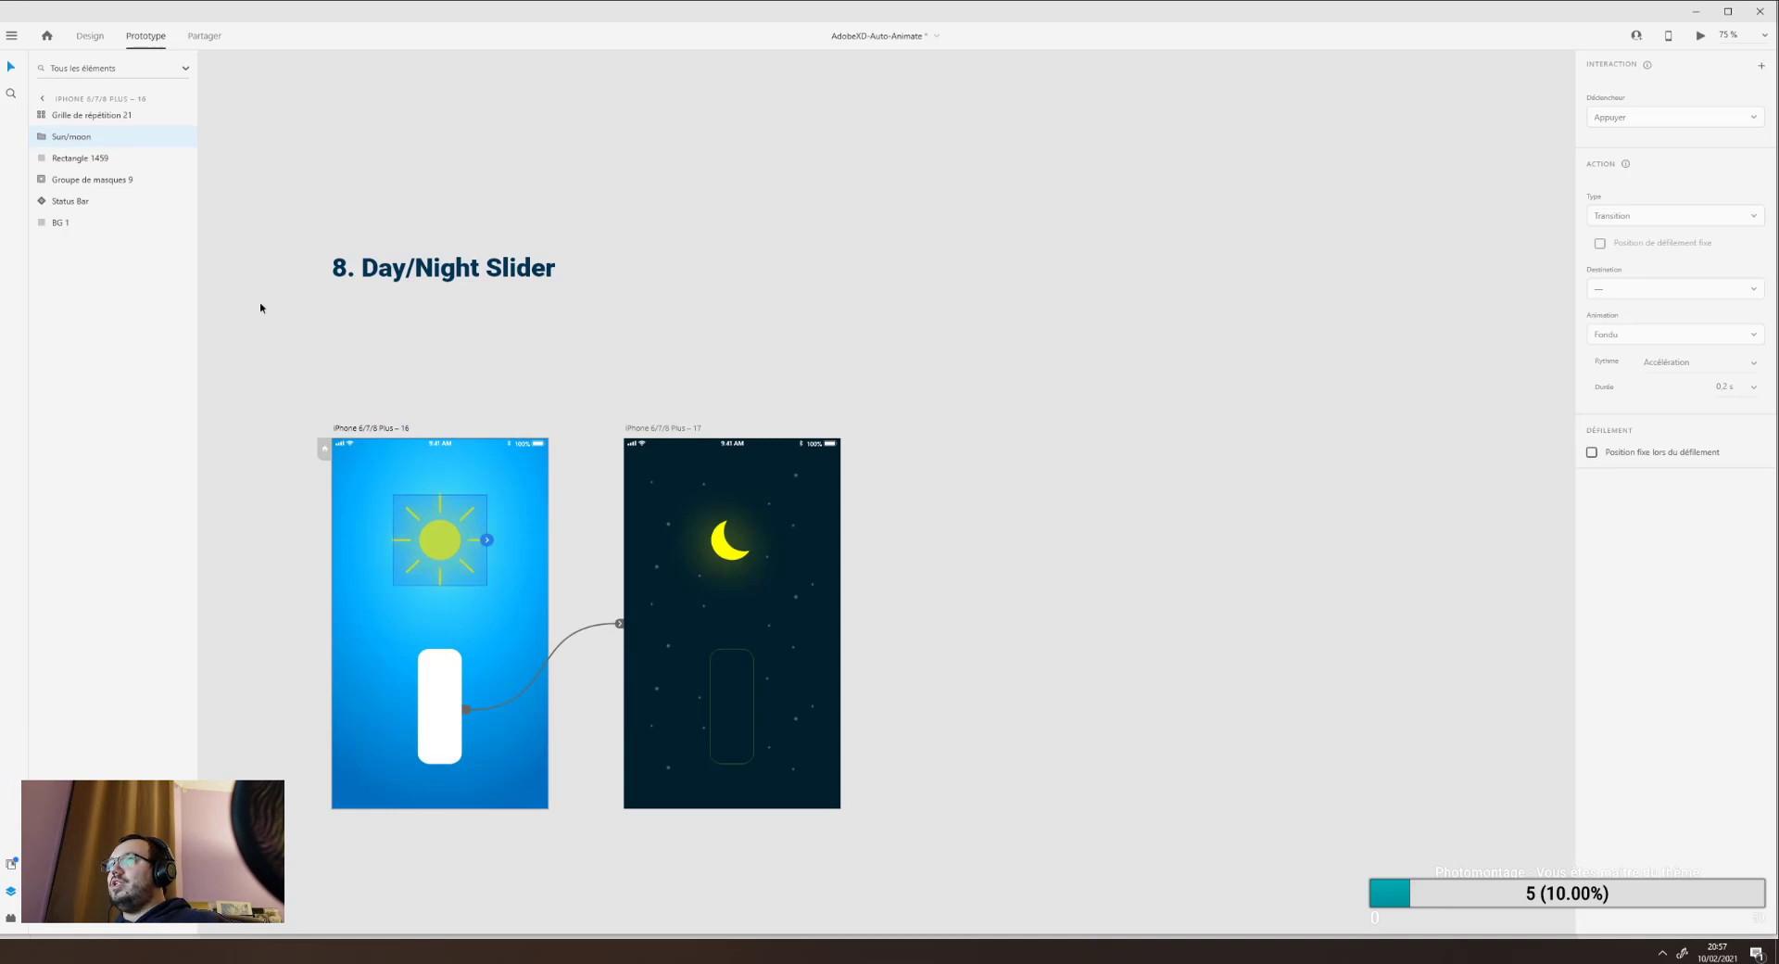
click(41, 136)
click(54, 159)
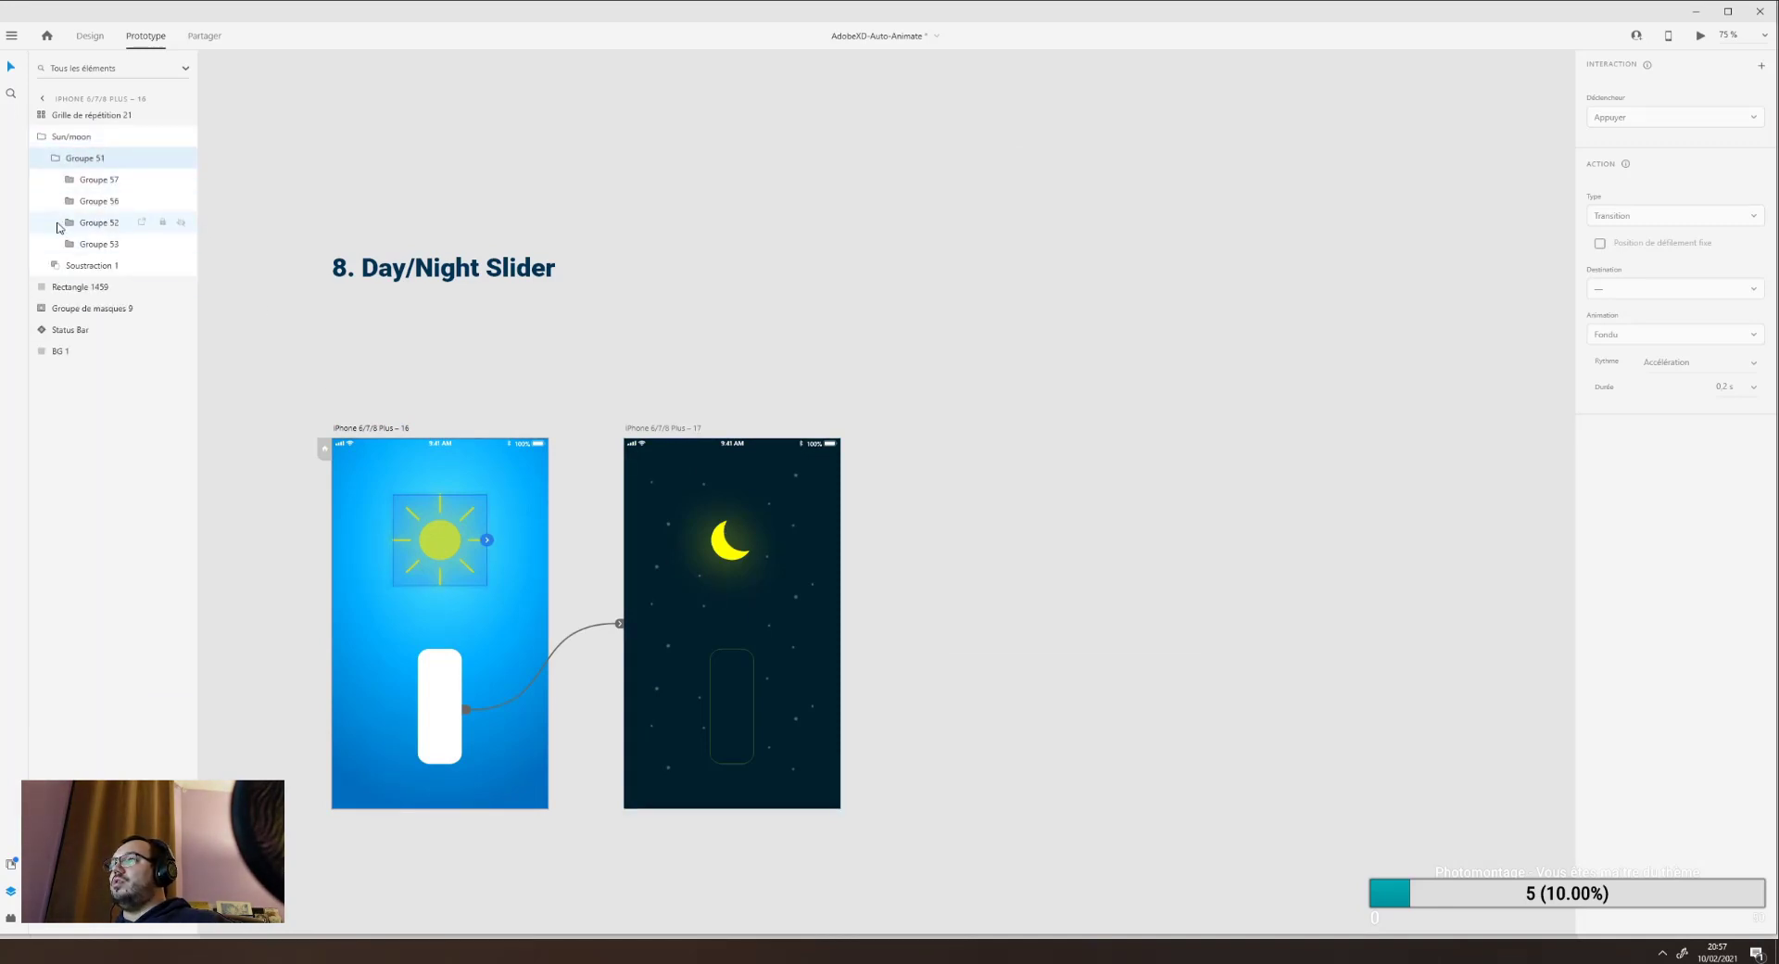
click(70, 179)
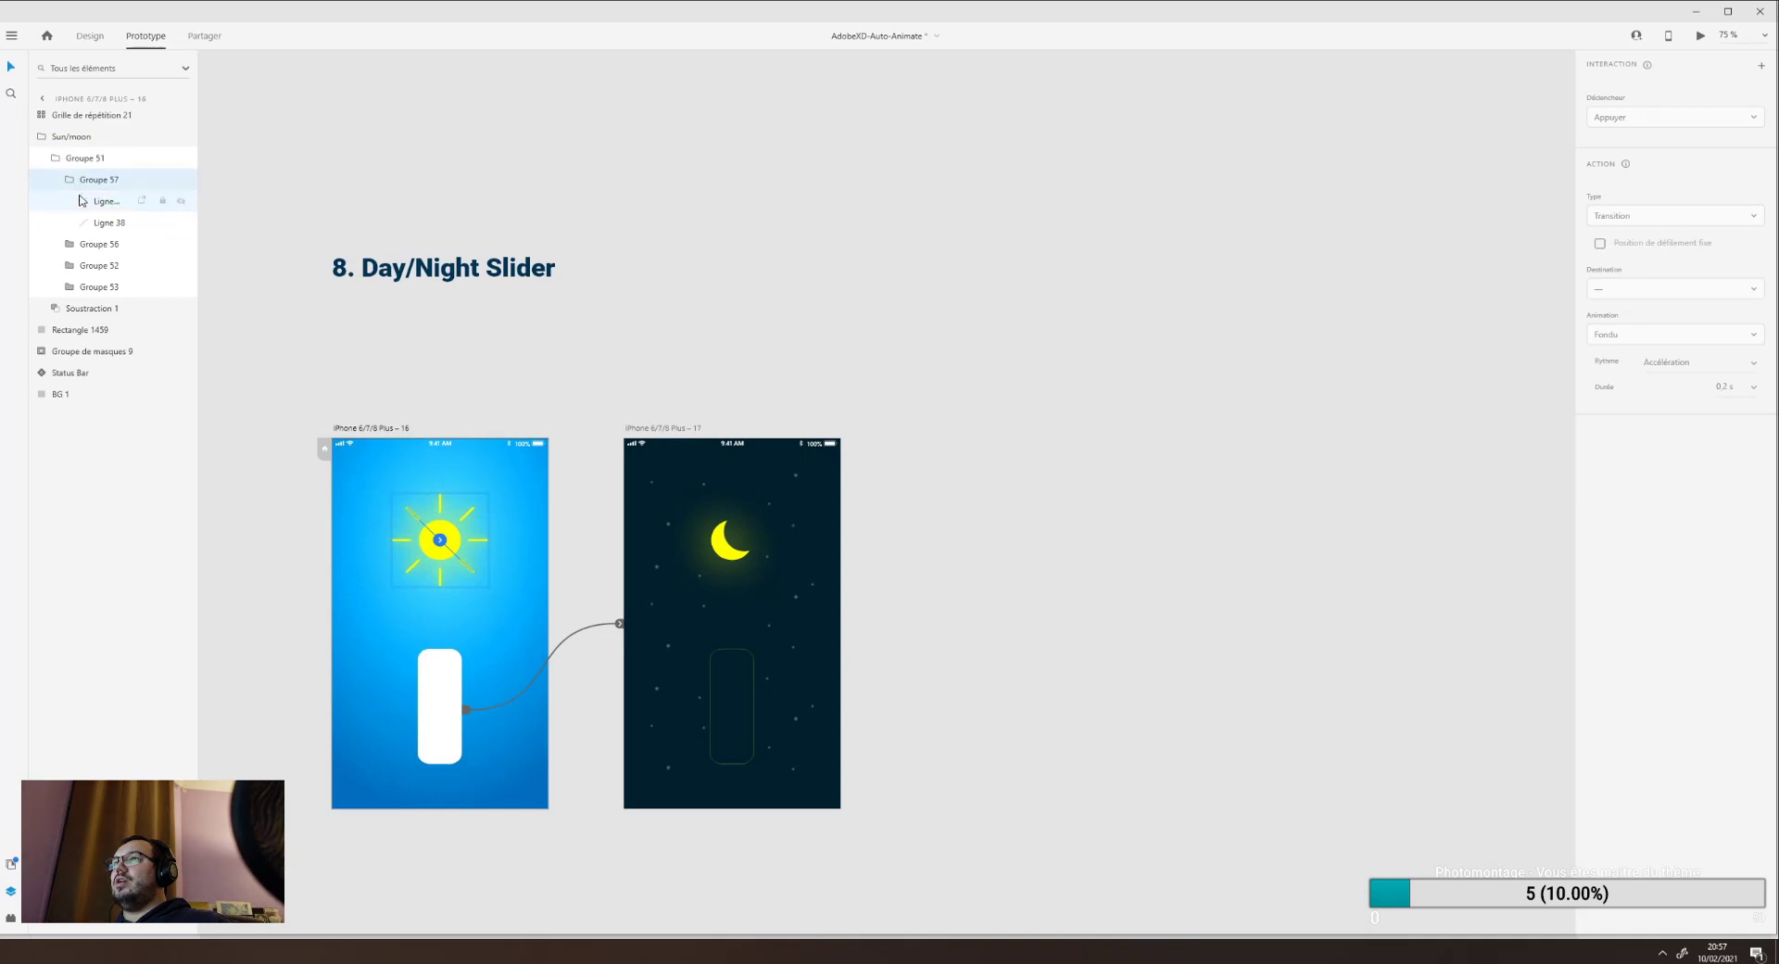
click(69, 179)
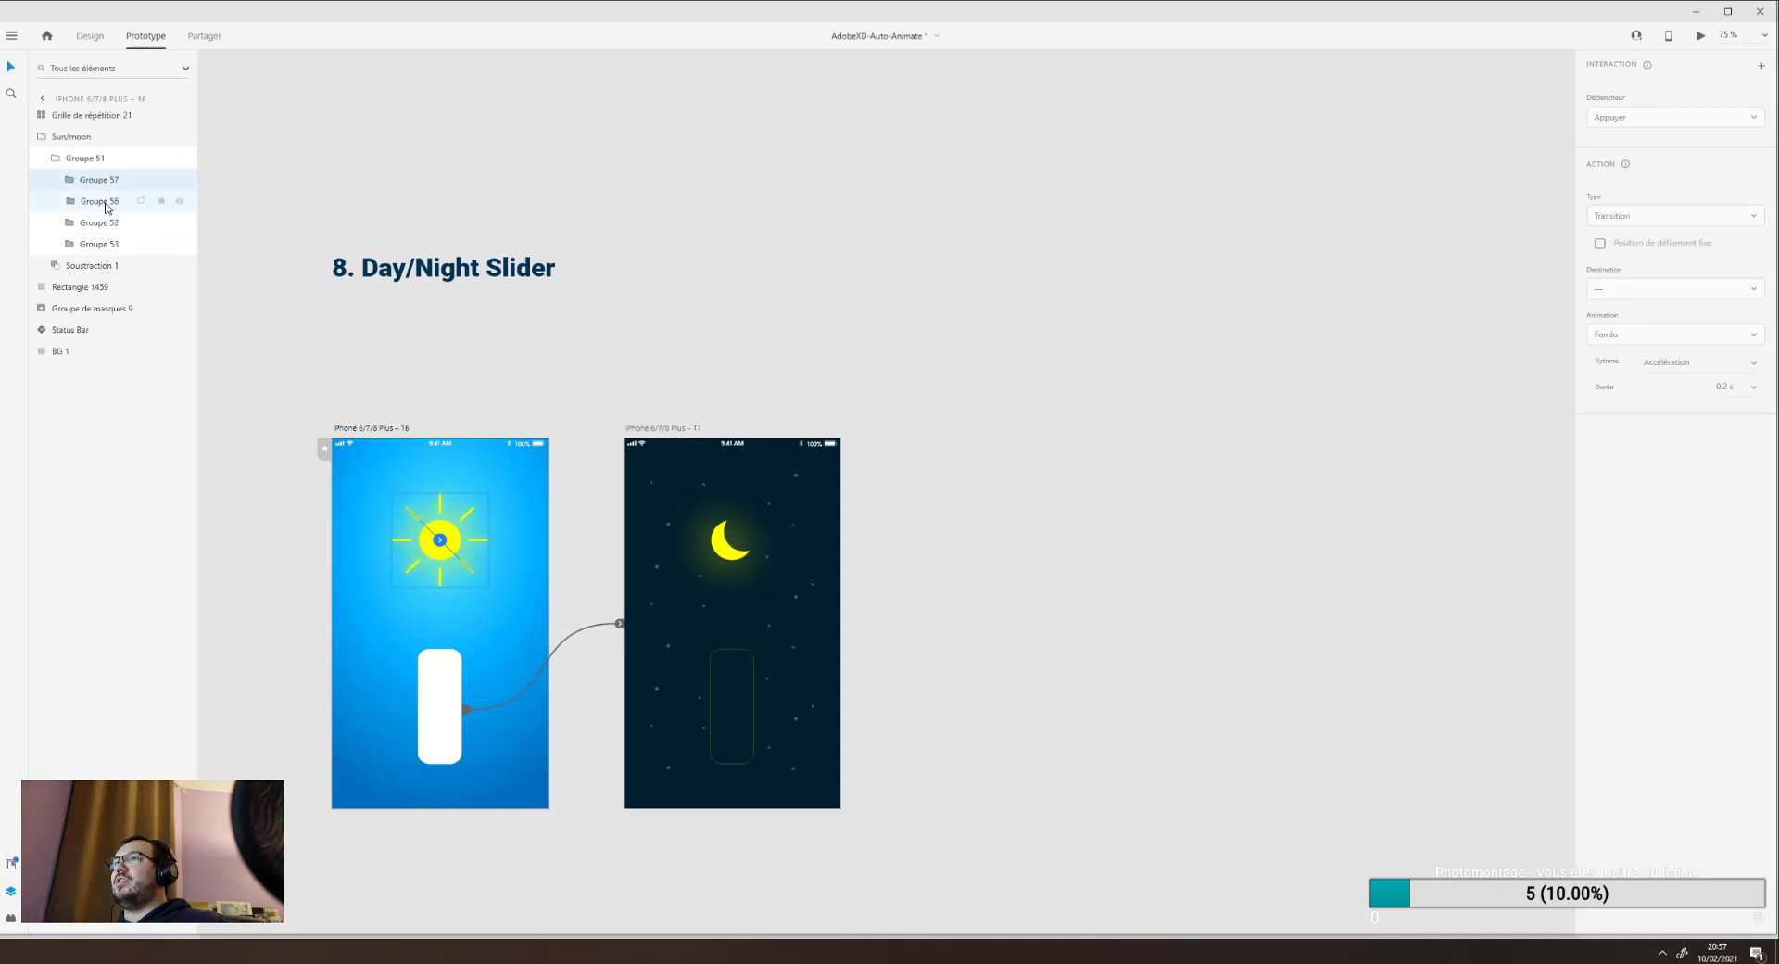
click(105, 204)
click(100, 224)
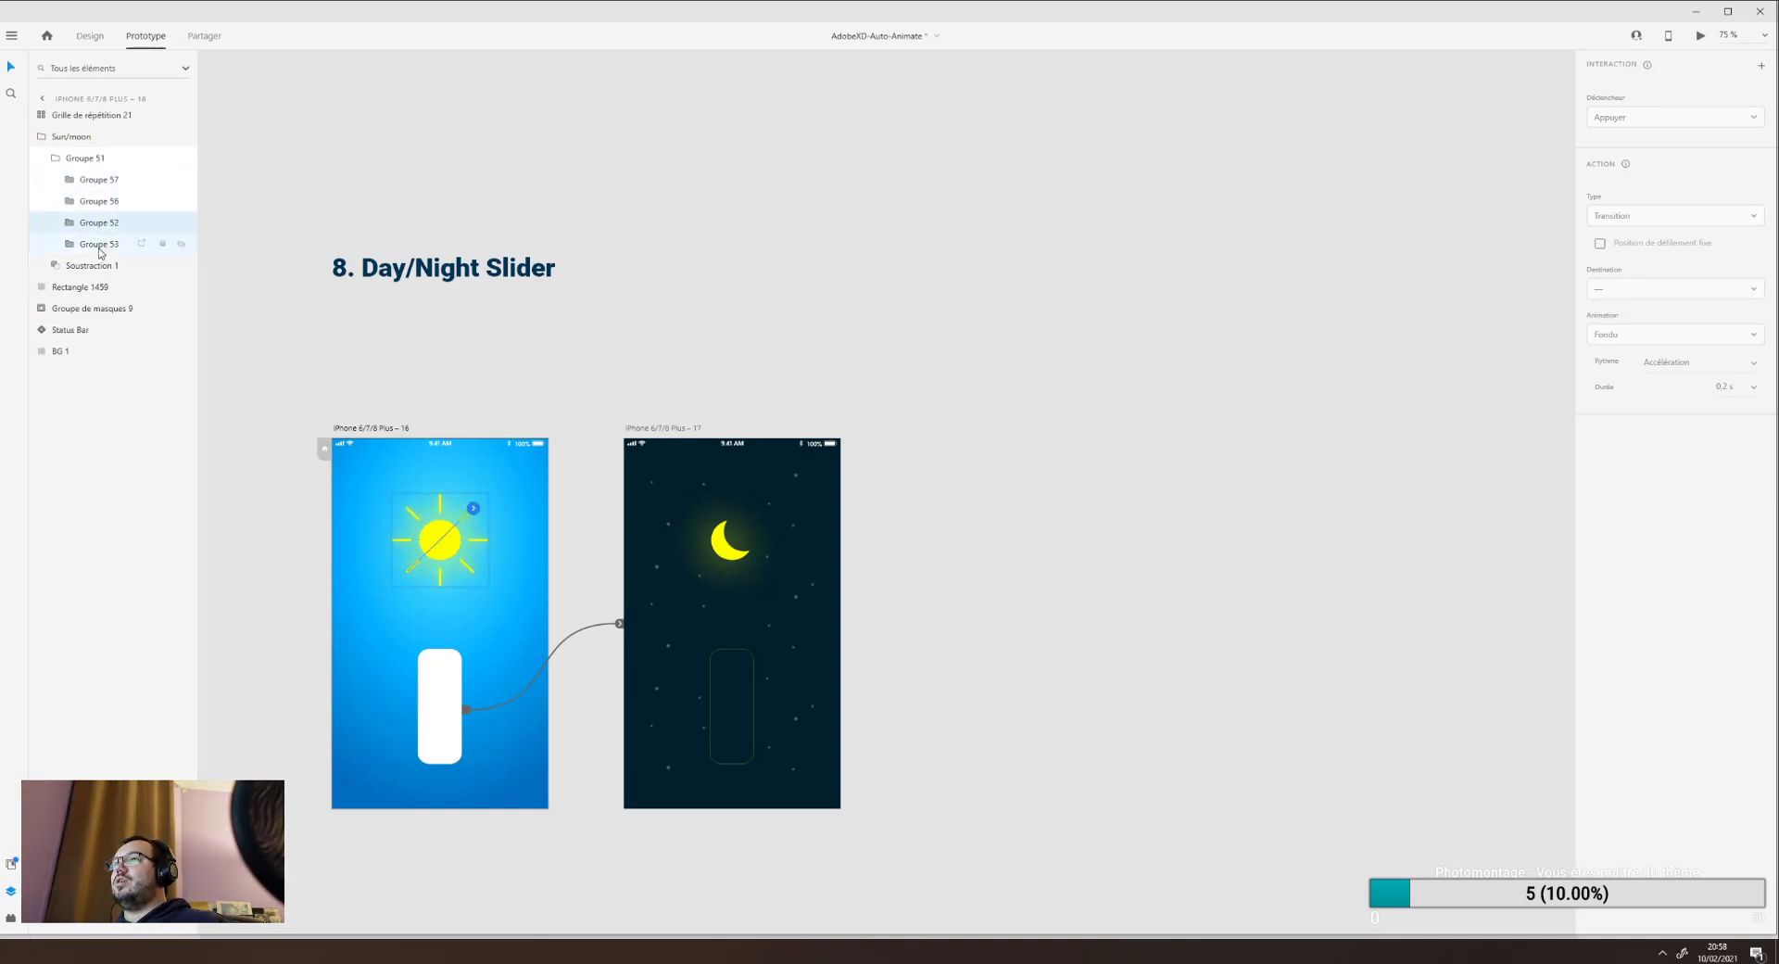
click(99, 246)
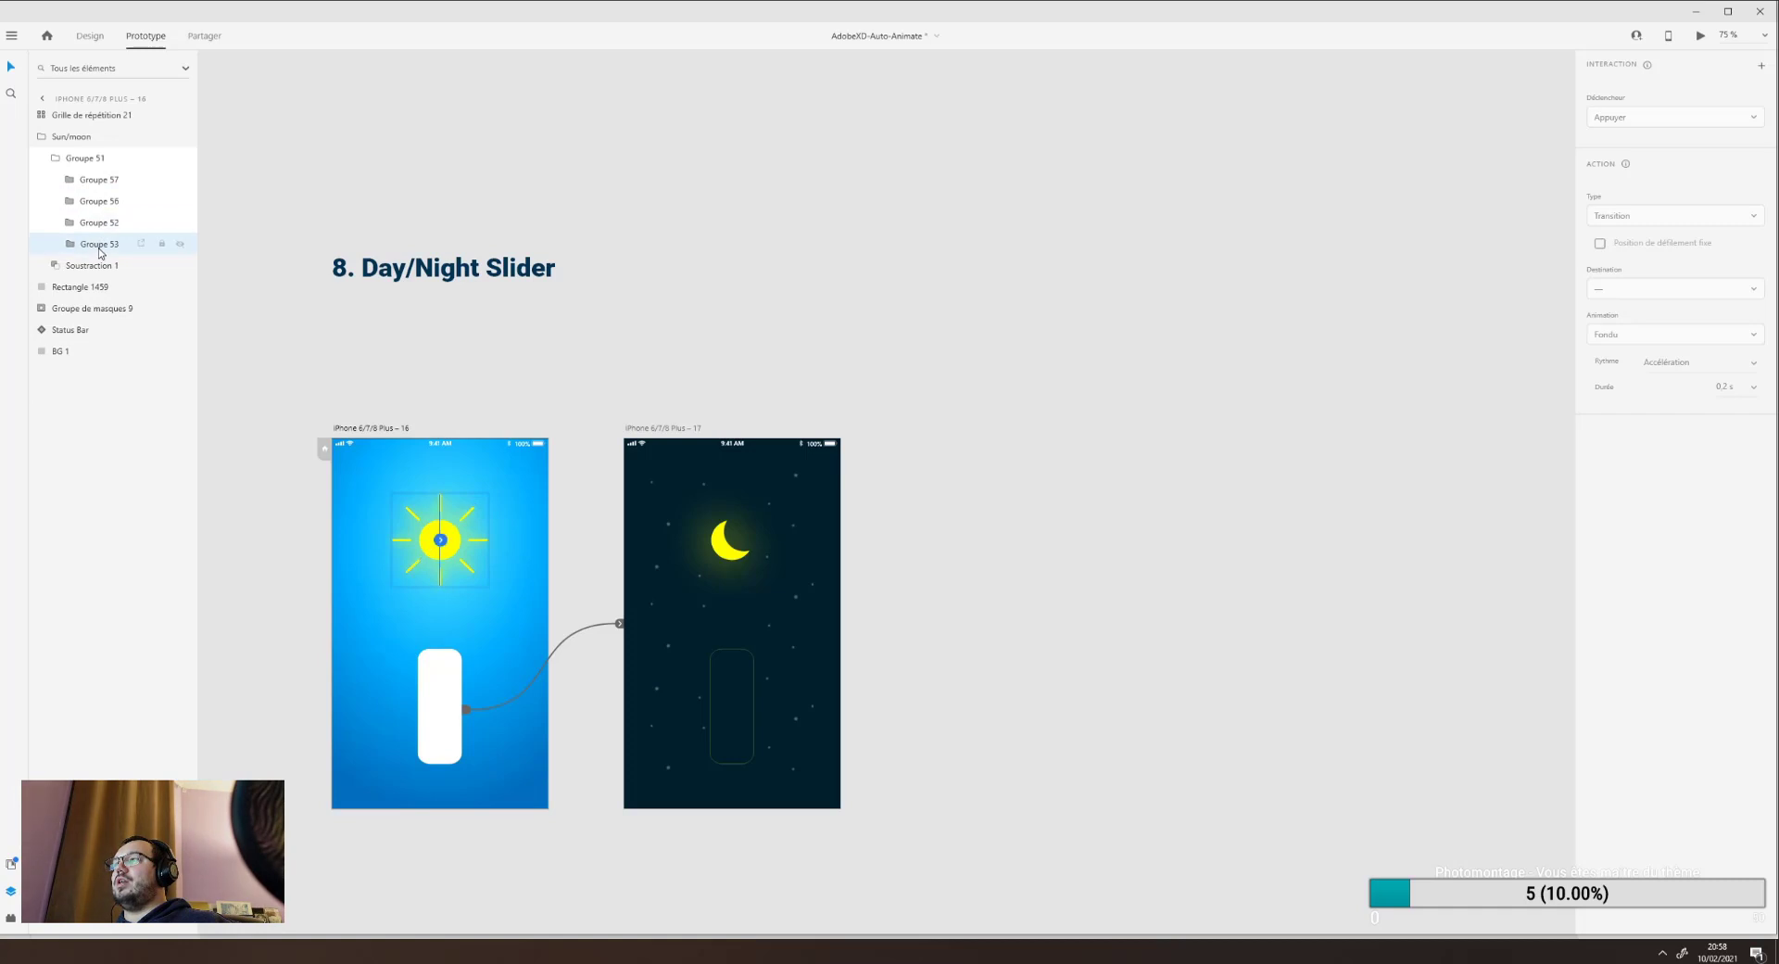
Expand the night artboard's Sun/moon group and inspect its ray subgroups' dimensions and appearance in Design mode.
click(730, 553)
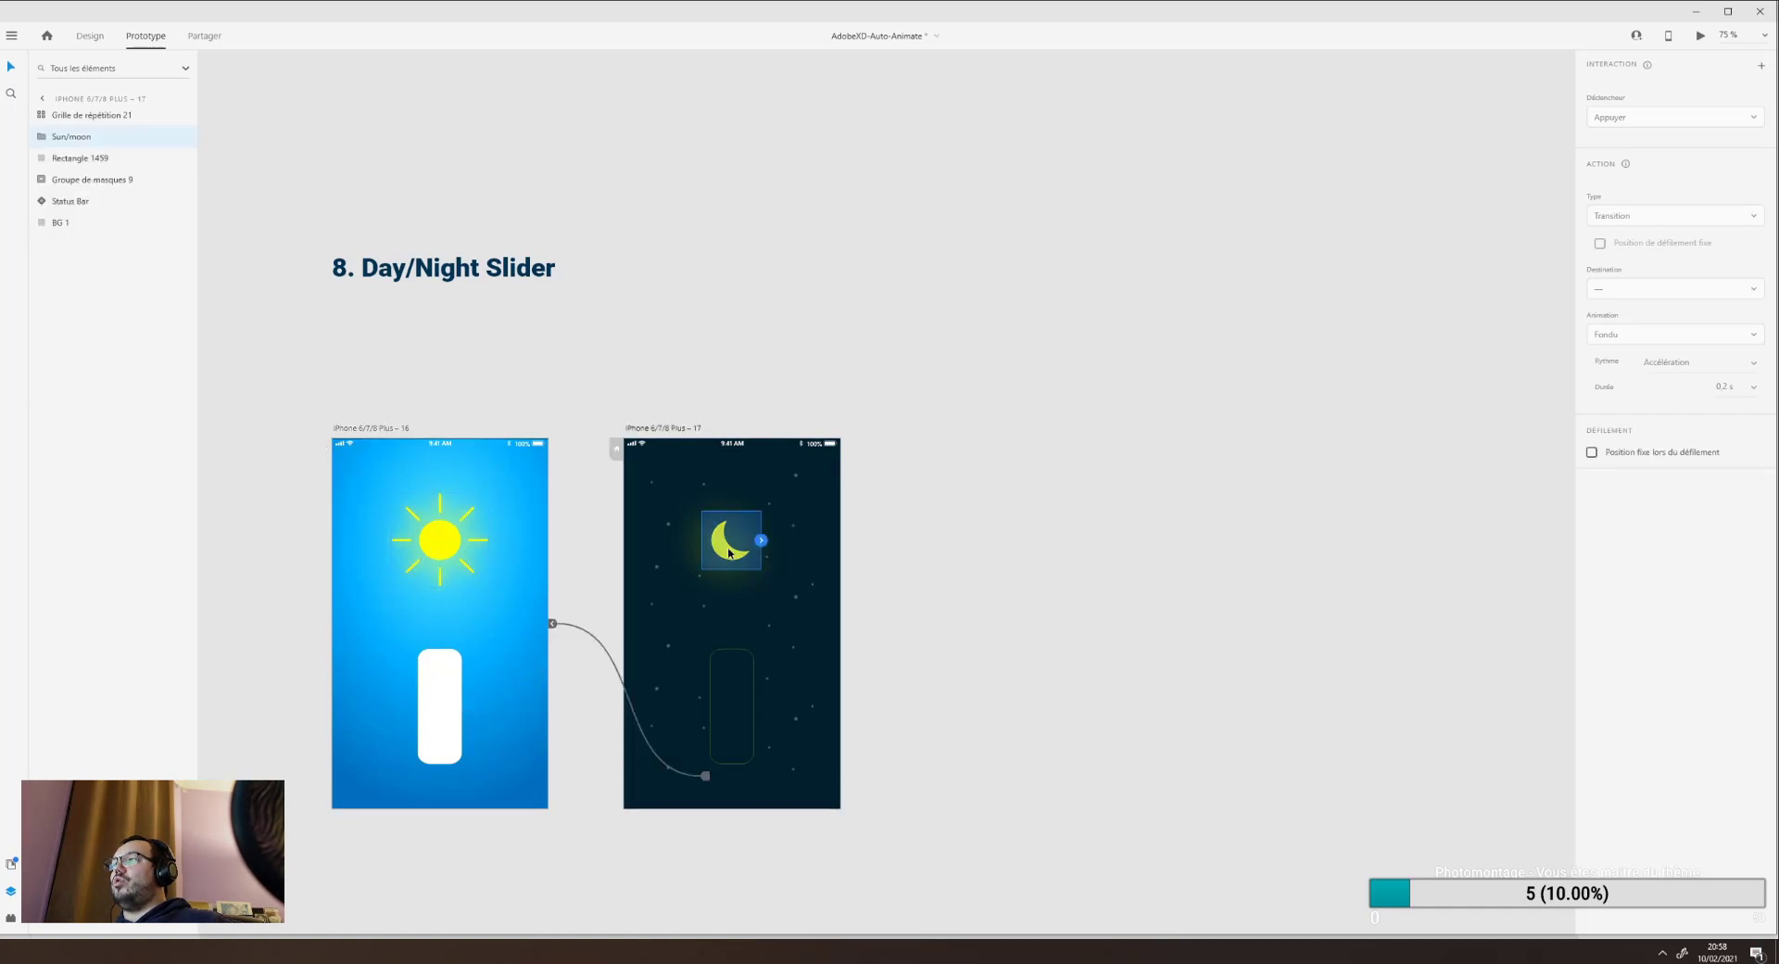
click(41, 136)
click(56, 159)
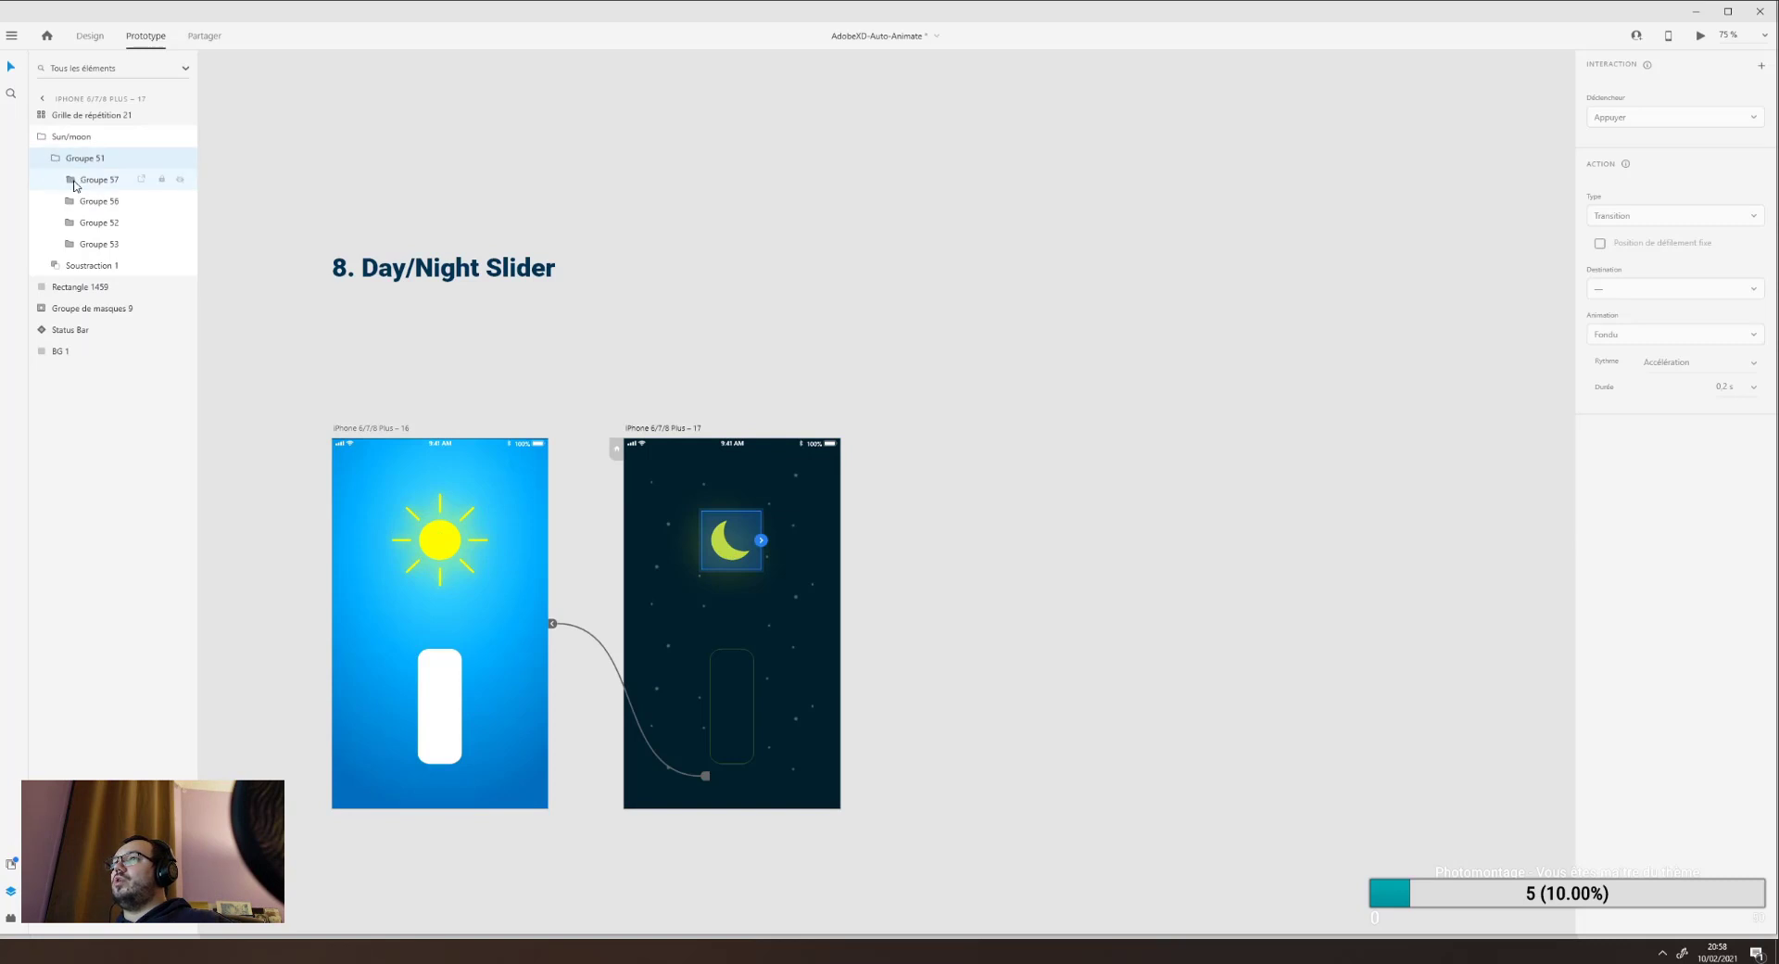
click(69, 180)
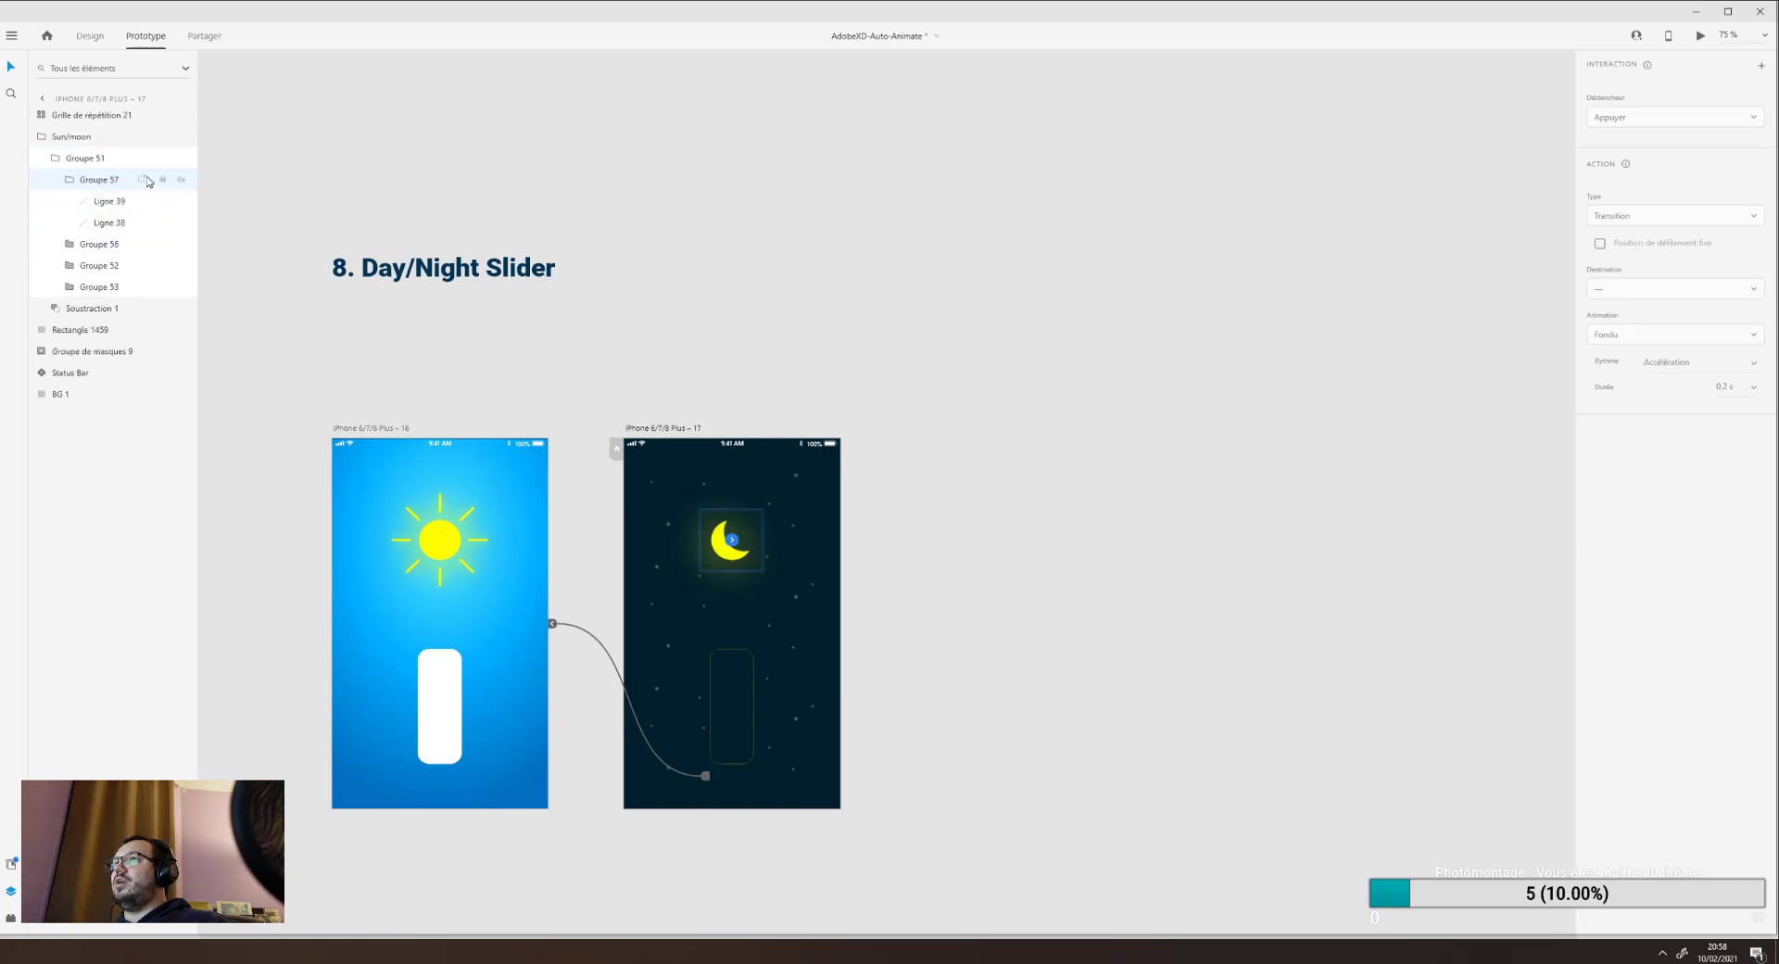
click(90, 37)
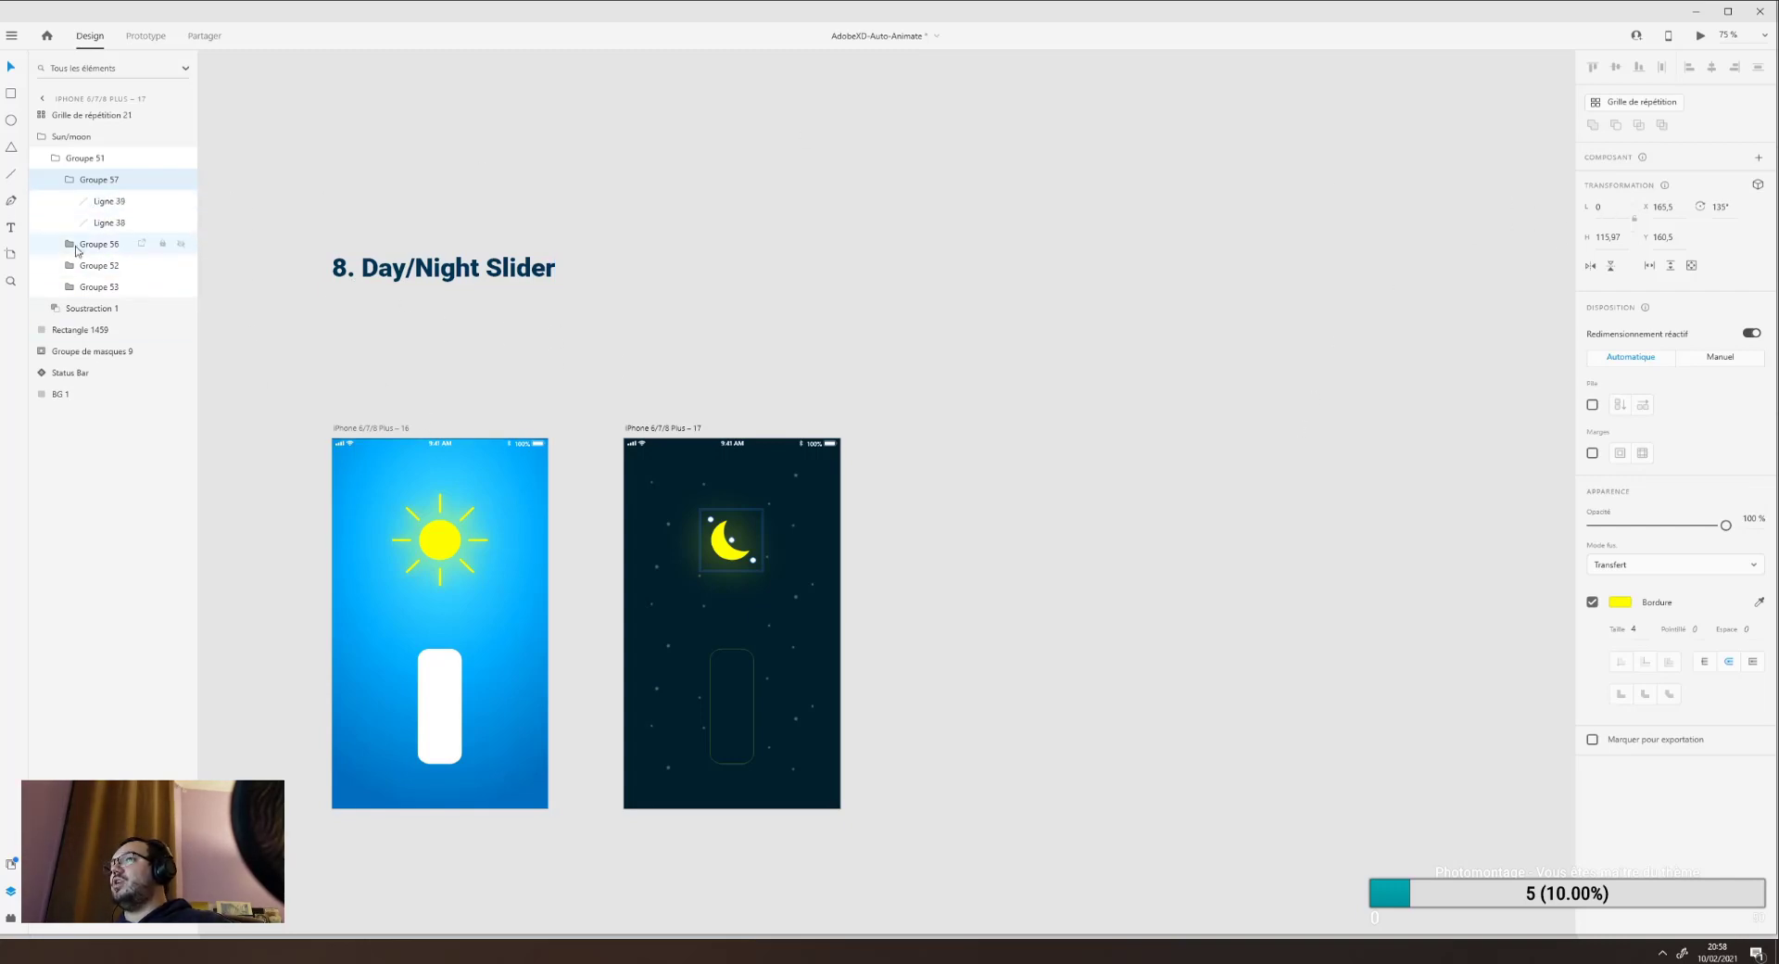
click(98, 265)
click(100, 287)
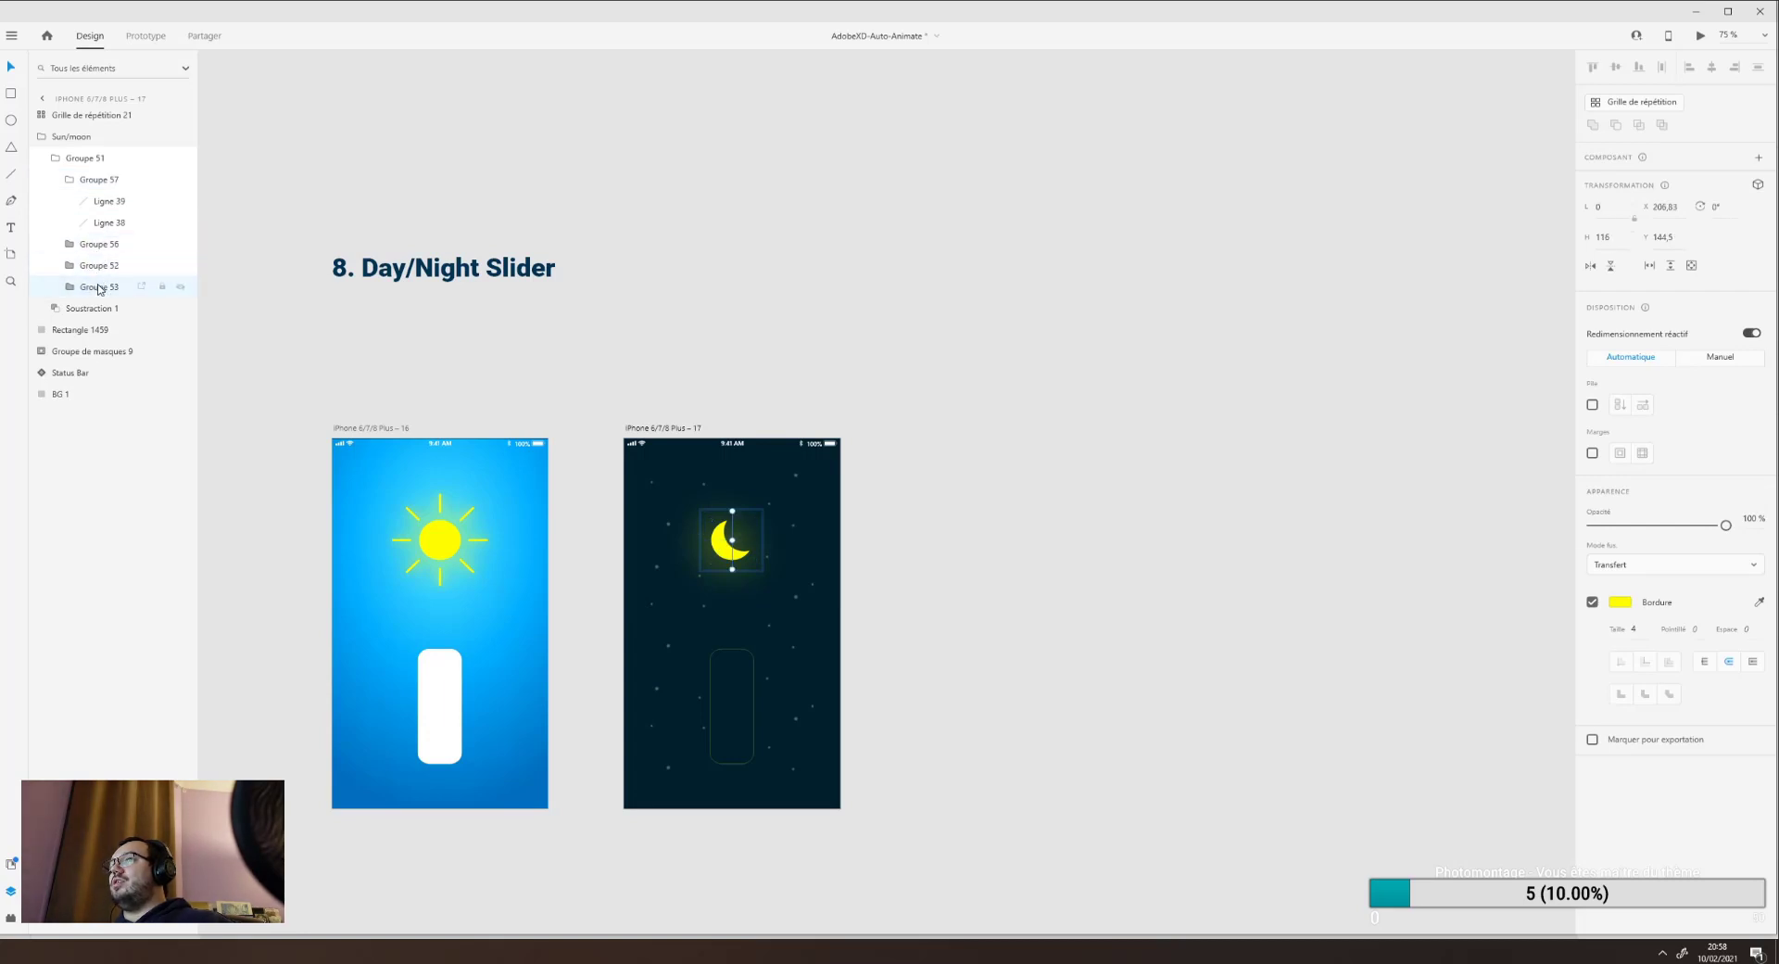
Inspect the Soustraction 1 shape on the night and day artboards, expanding it to examine its ellipses, including Ellipse 237.
click(100, 311)
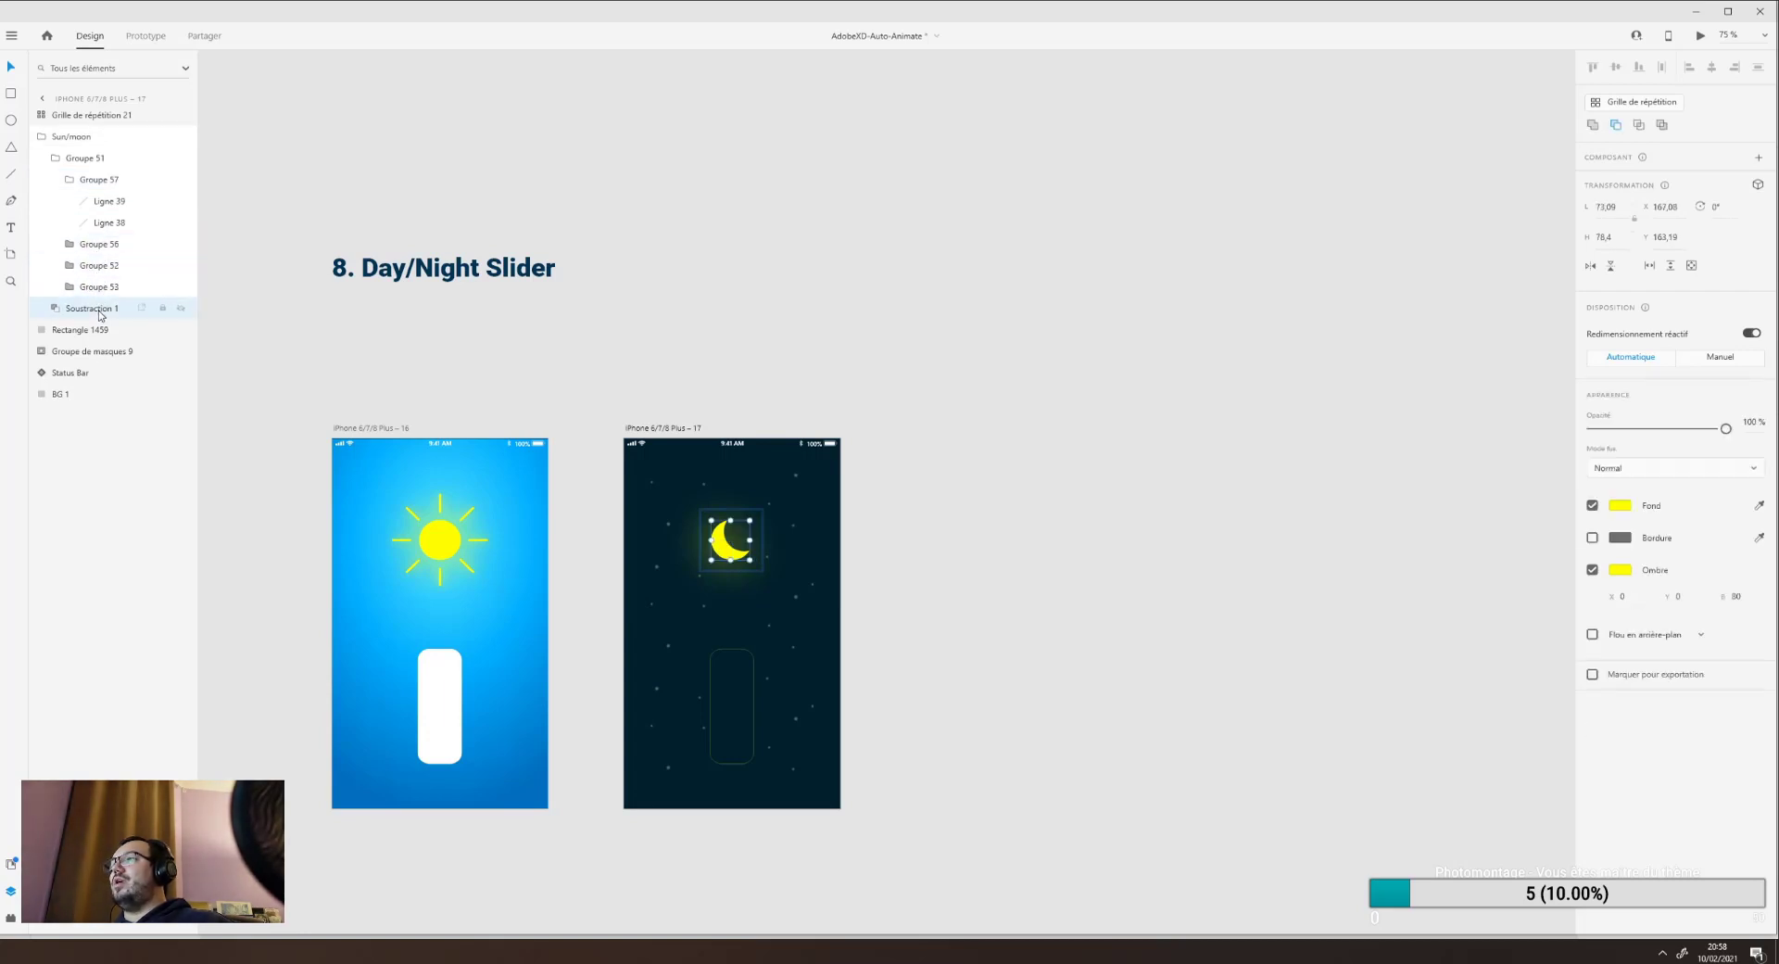
click(56, 309)
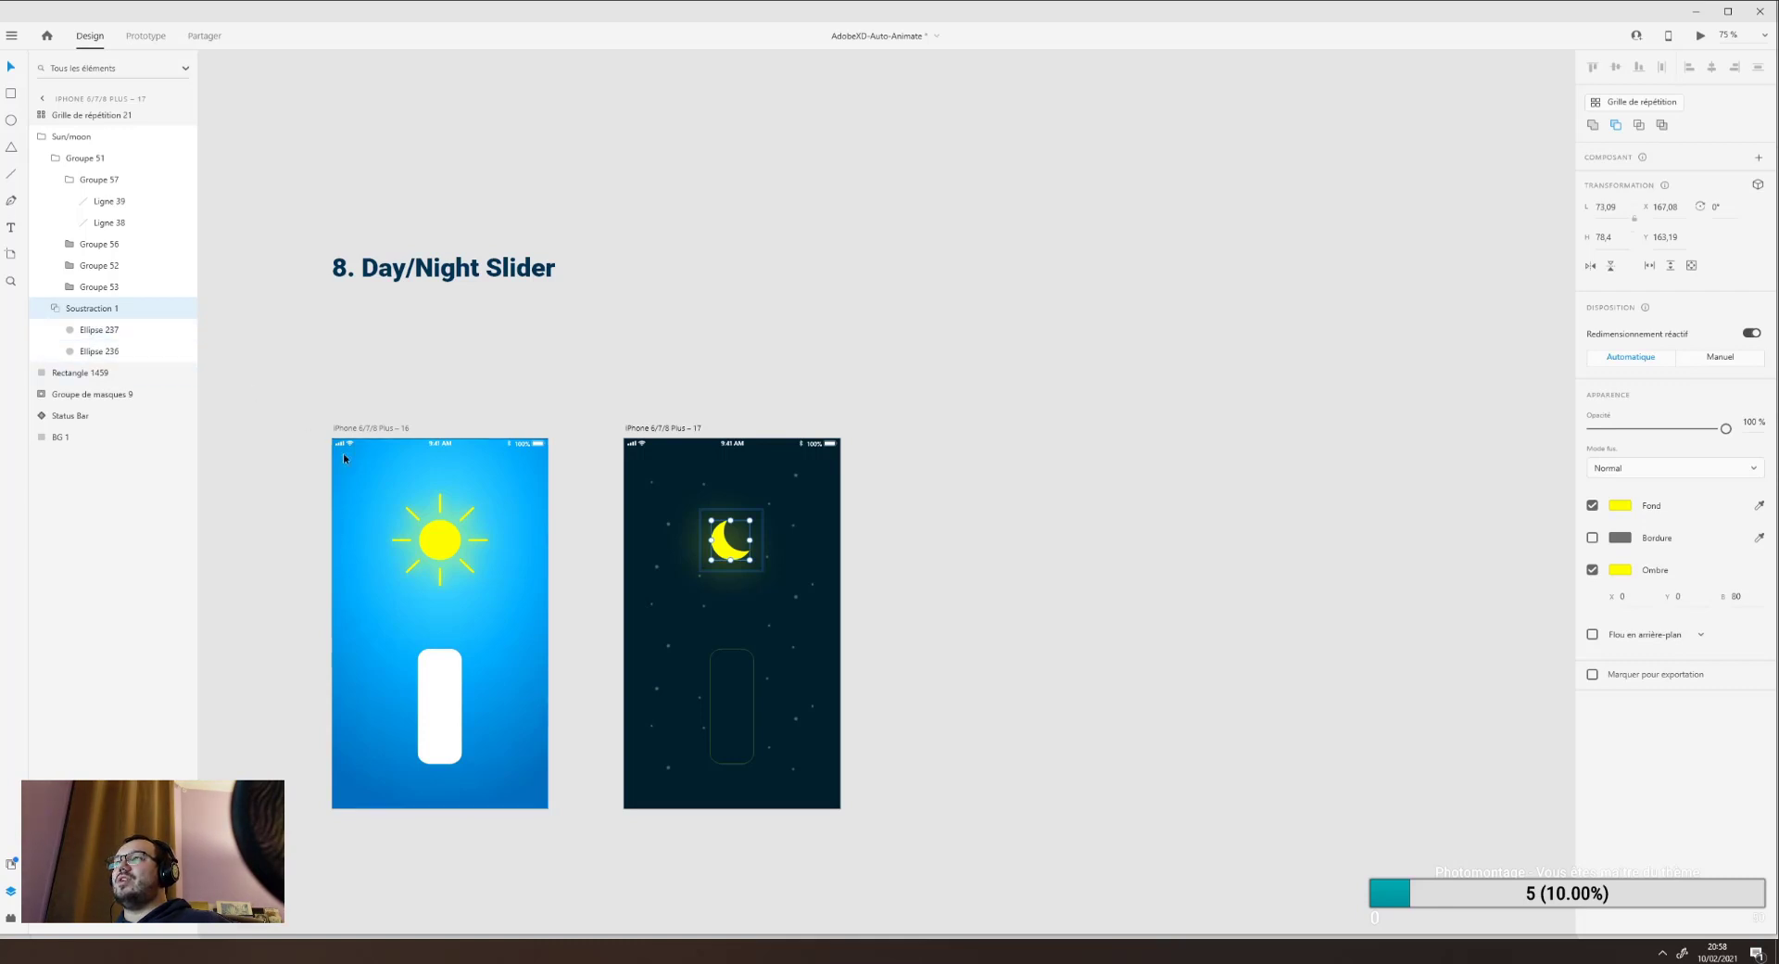
click(438, 539)
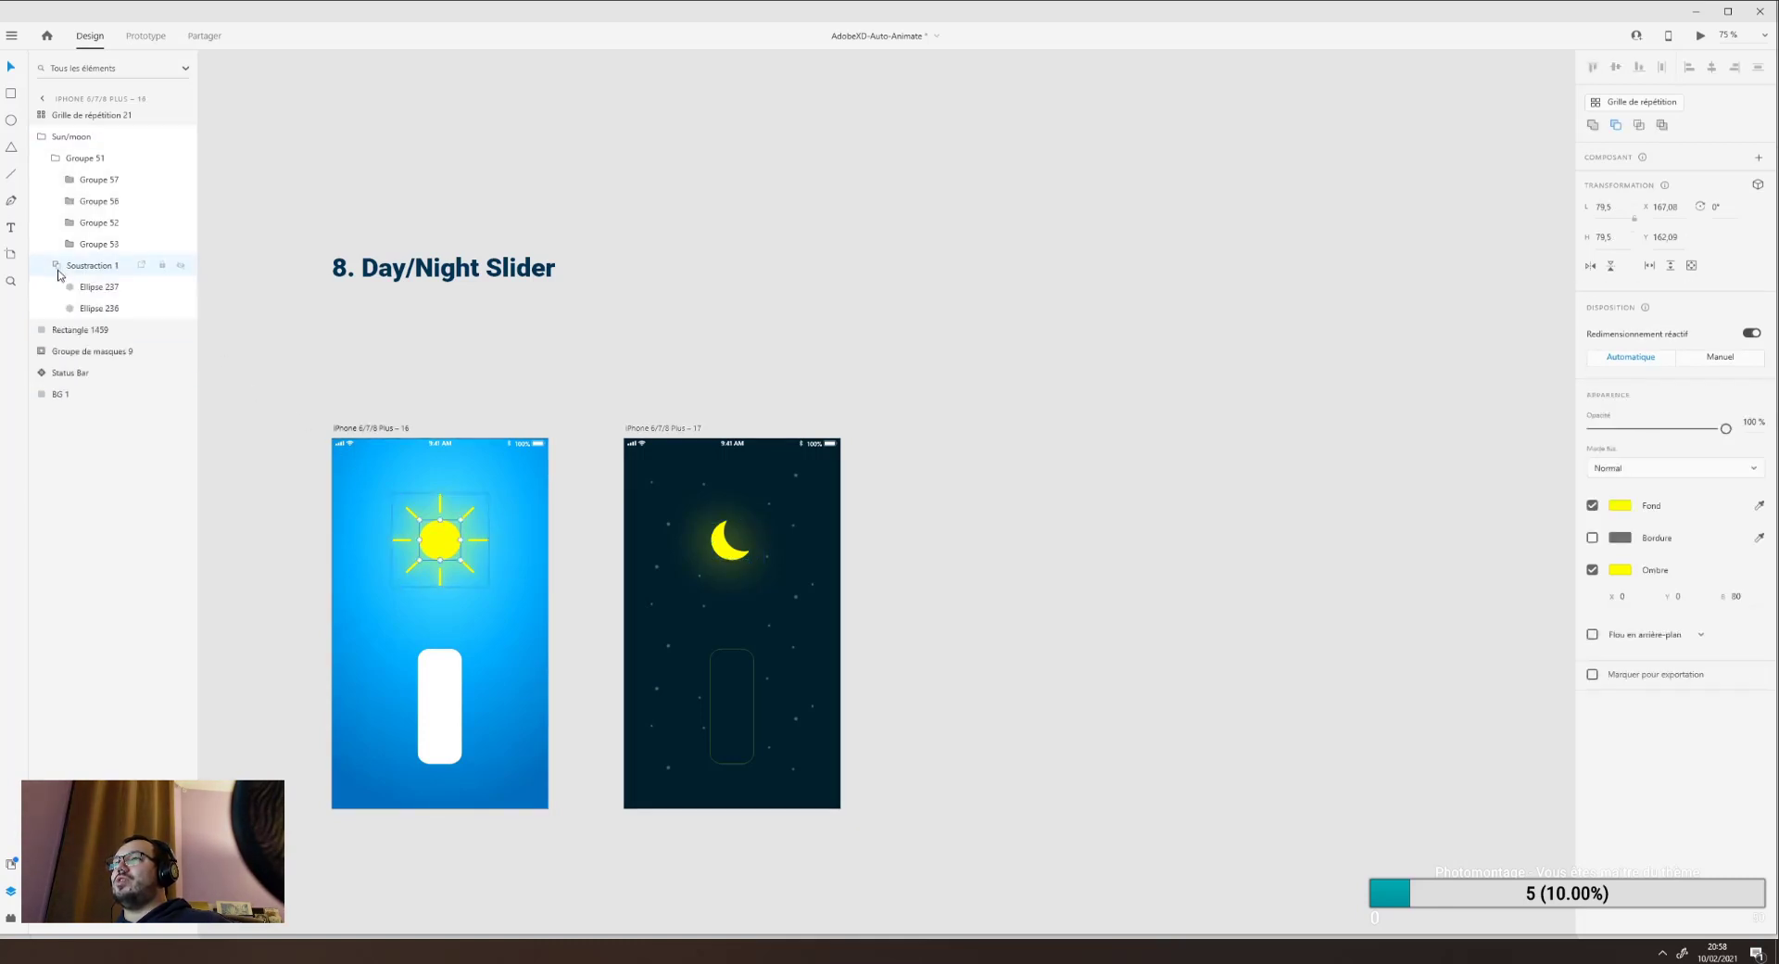
click(104, 286)
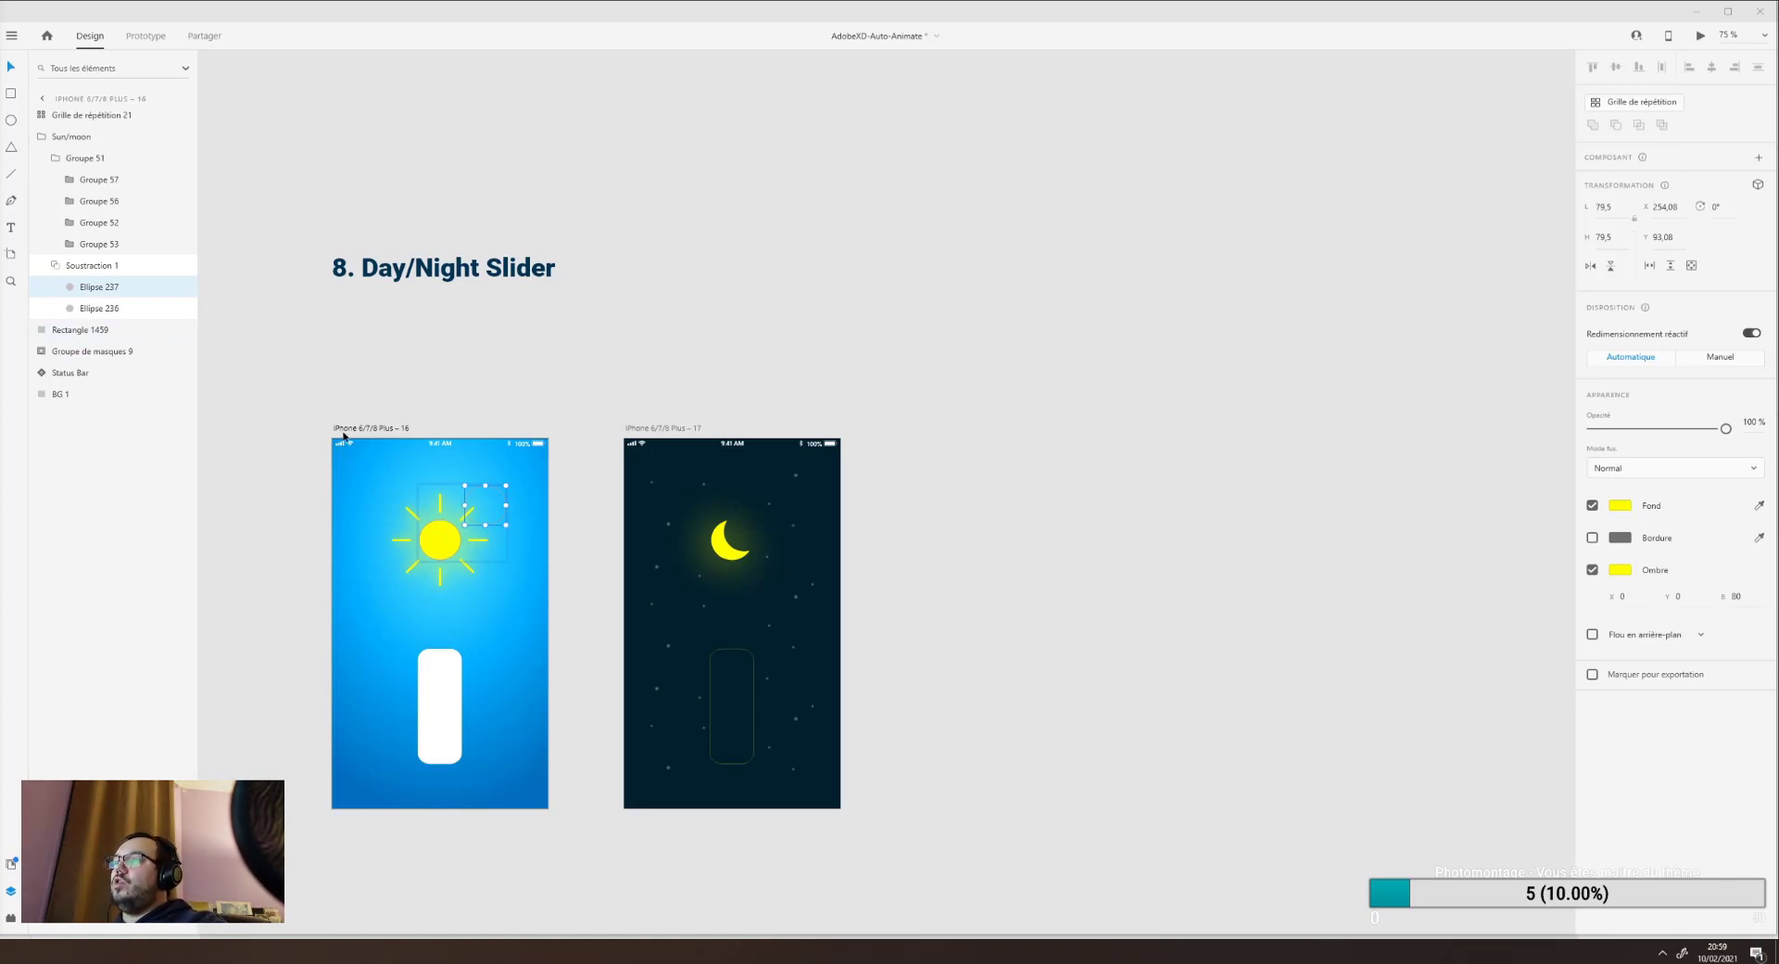
click(479, 370)
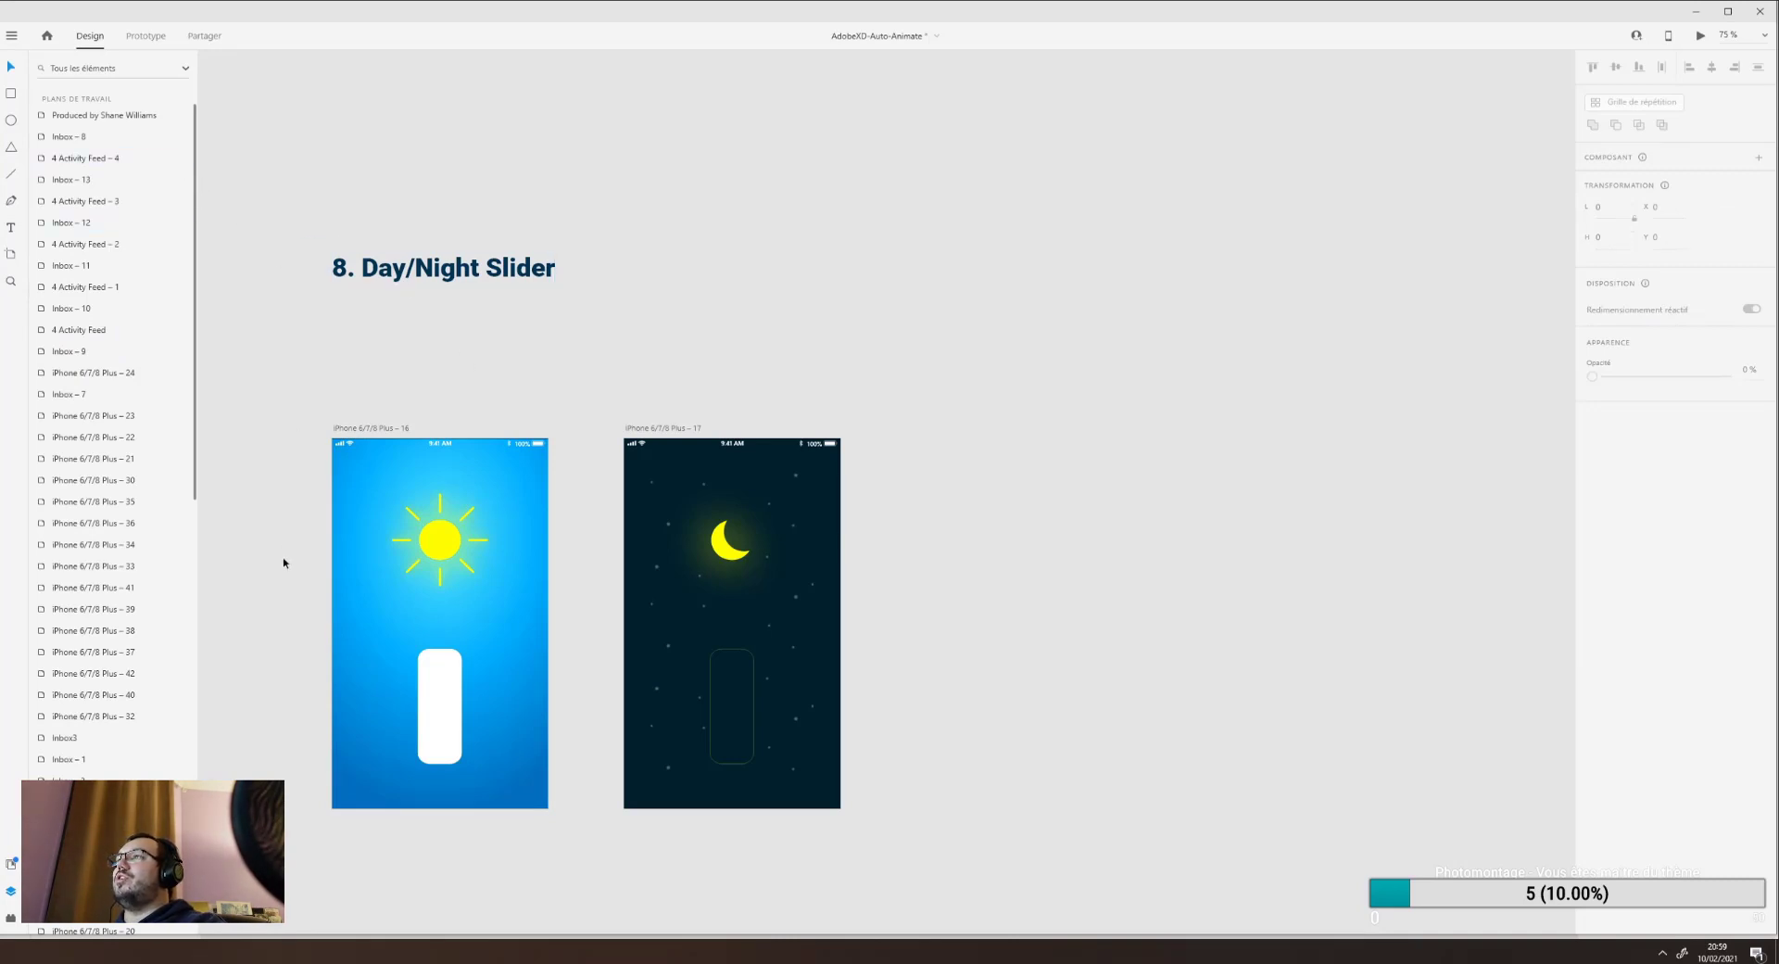
Preview the Build with LEGO prototype from iPhone 6/7/8 Plus – 18, placing the body on the legs and the head on the body.
scroll(284, 554, down, 3)
scroll(285, 554, down, 1)
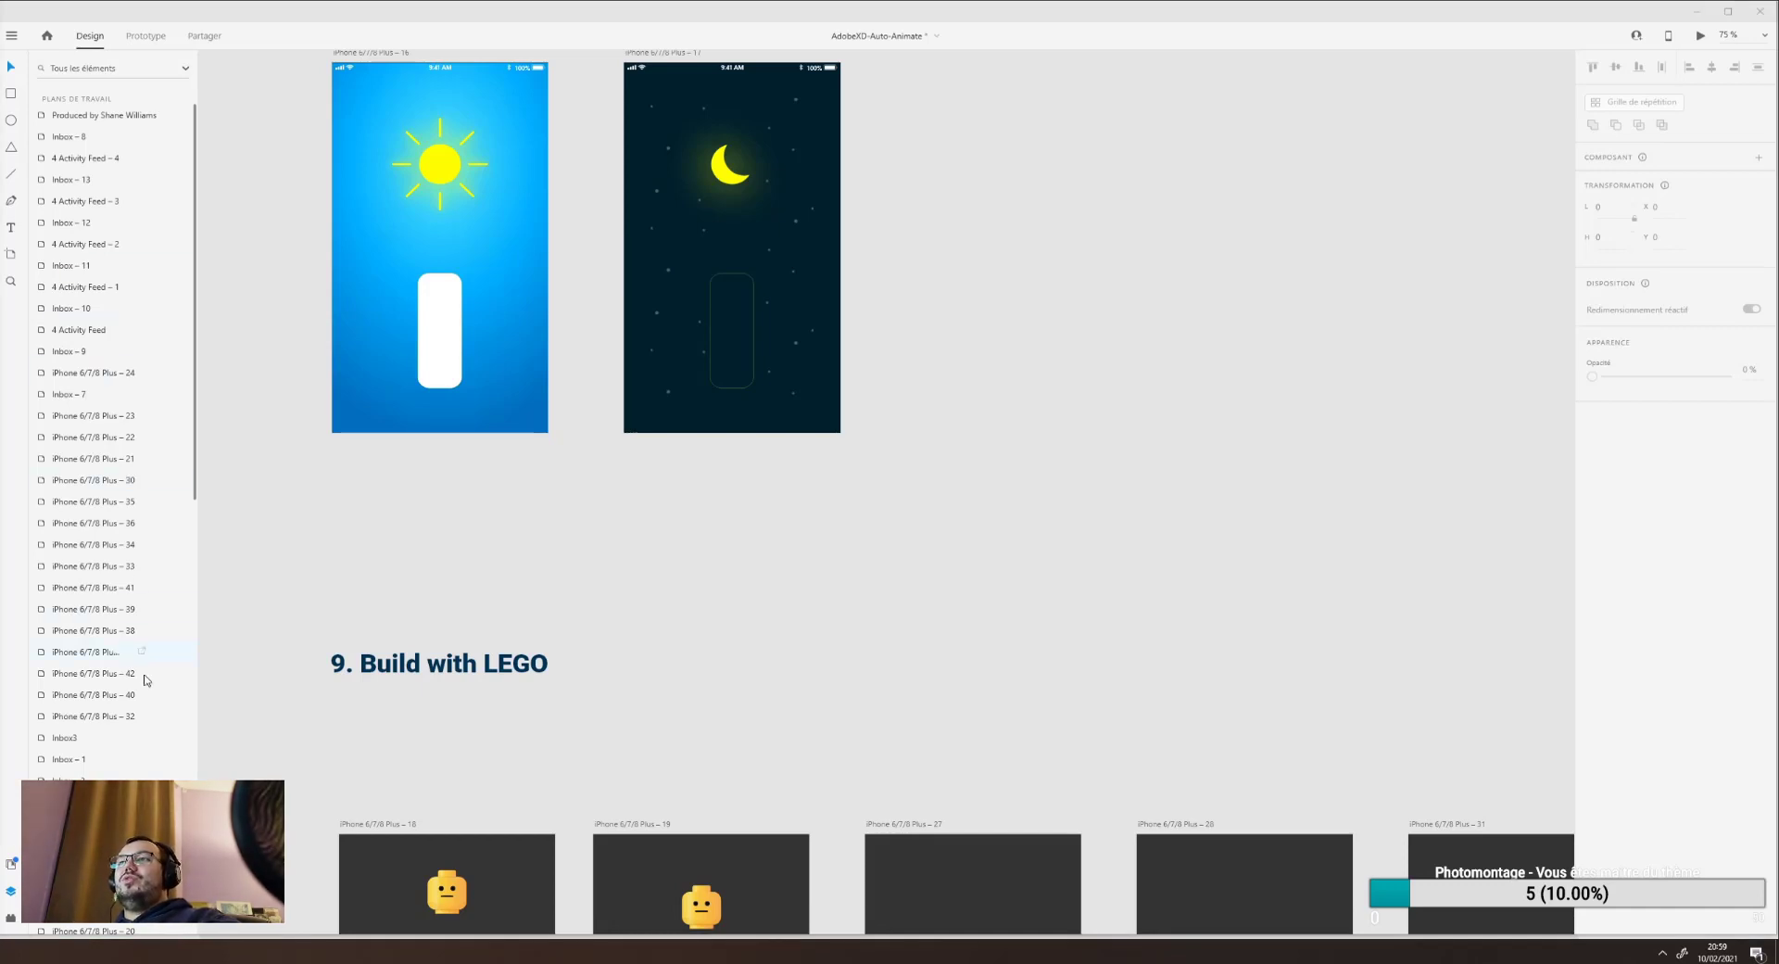
scroll(145, 681, down, 5)
scroll(445, 556, down, 3)
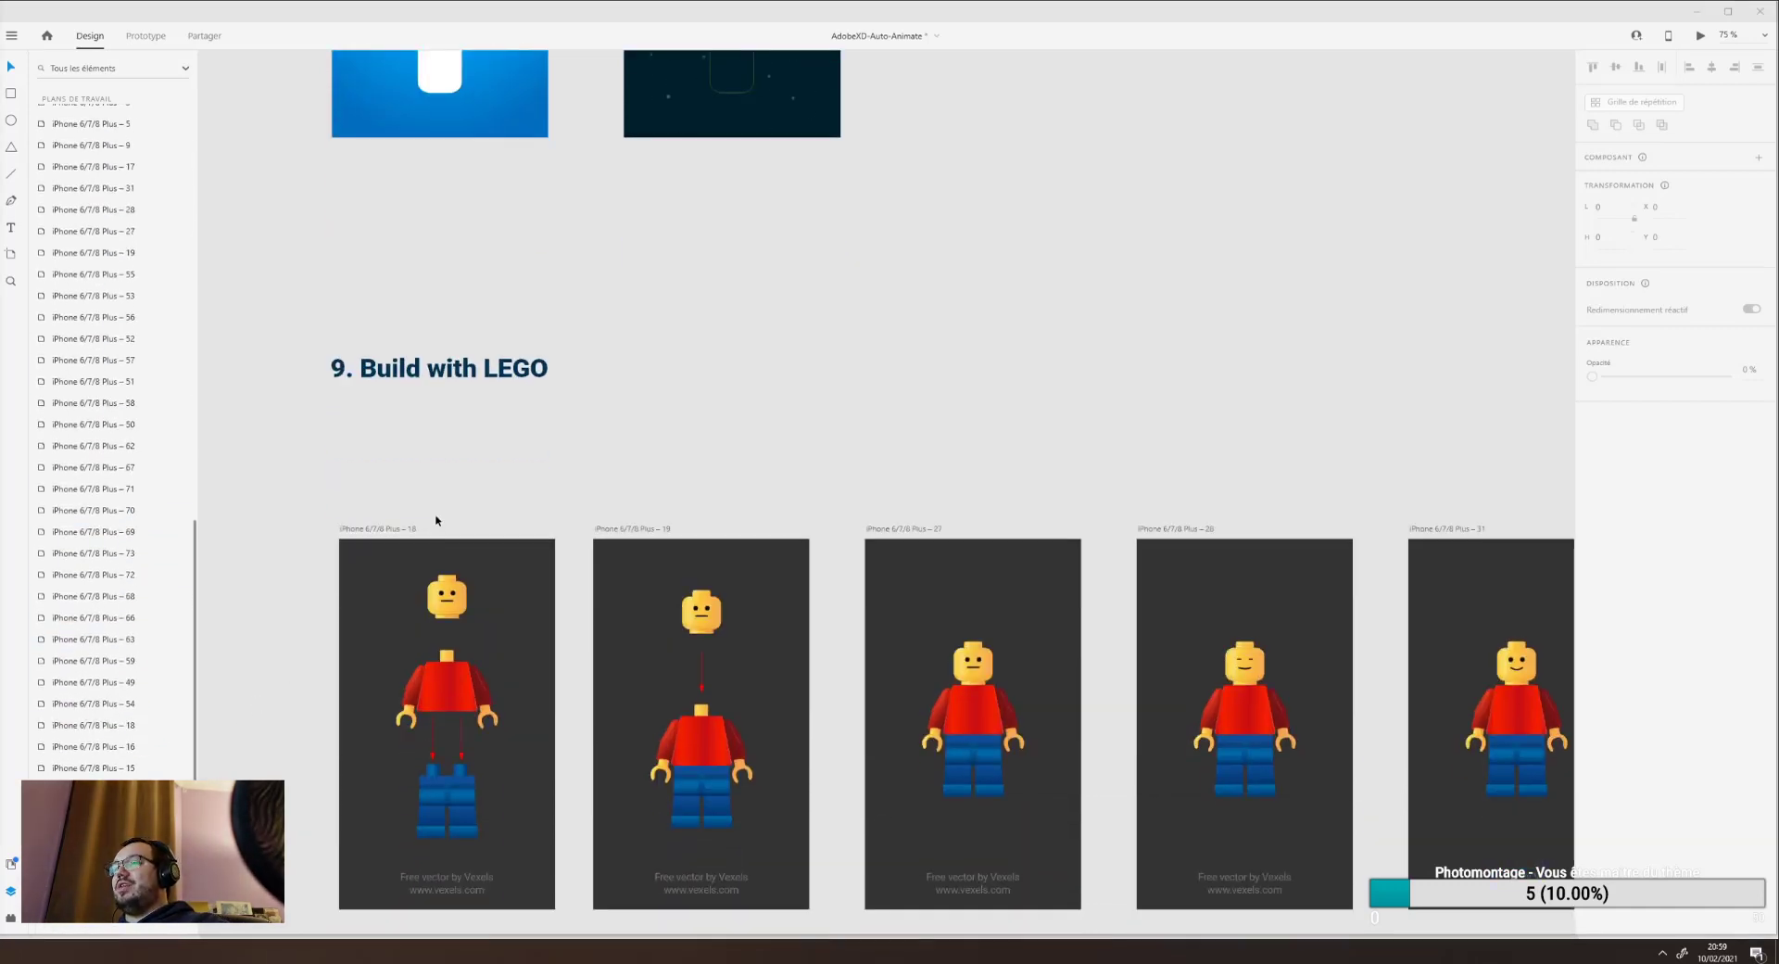
click(372, 533)
drag(480, 481, 477, 373)
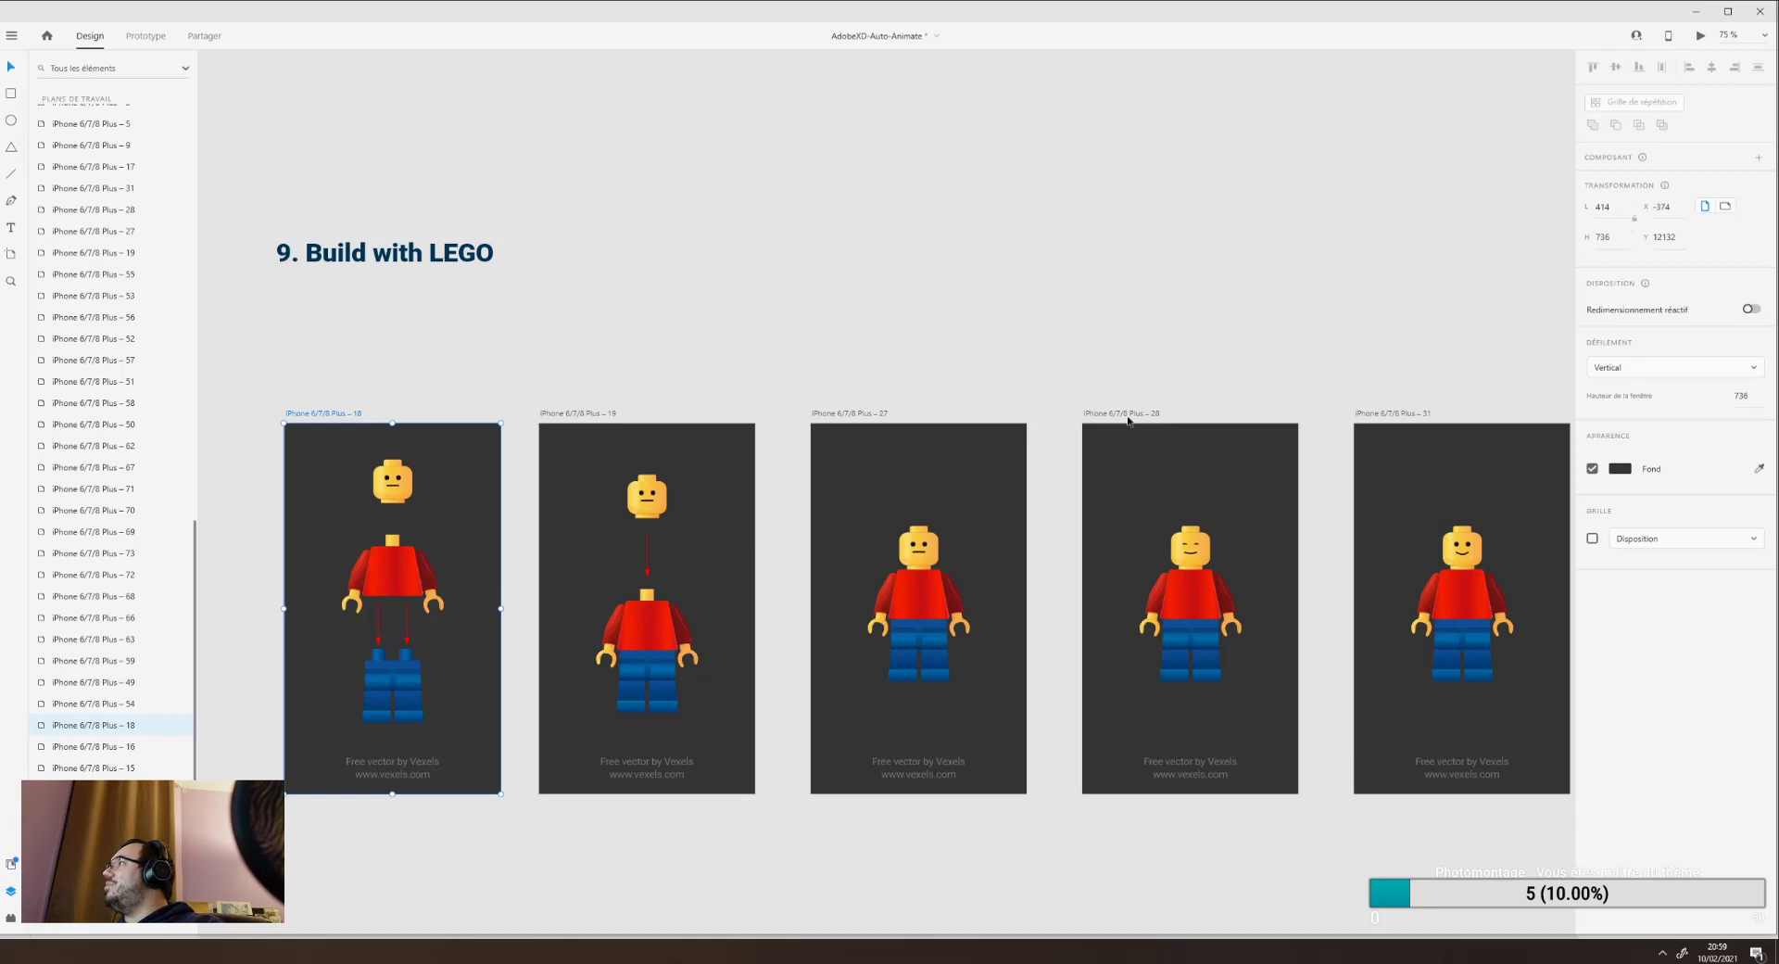
click(1701, 39)
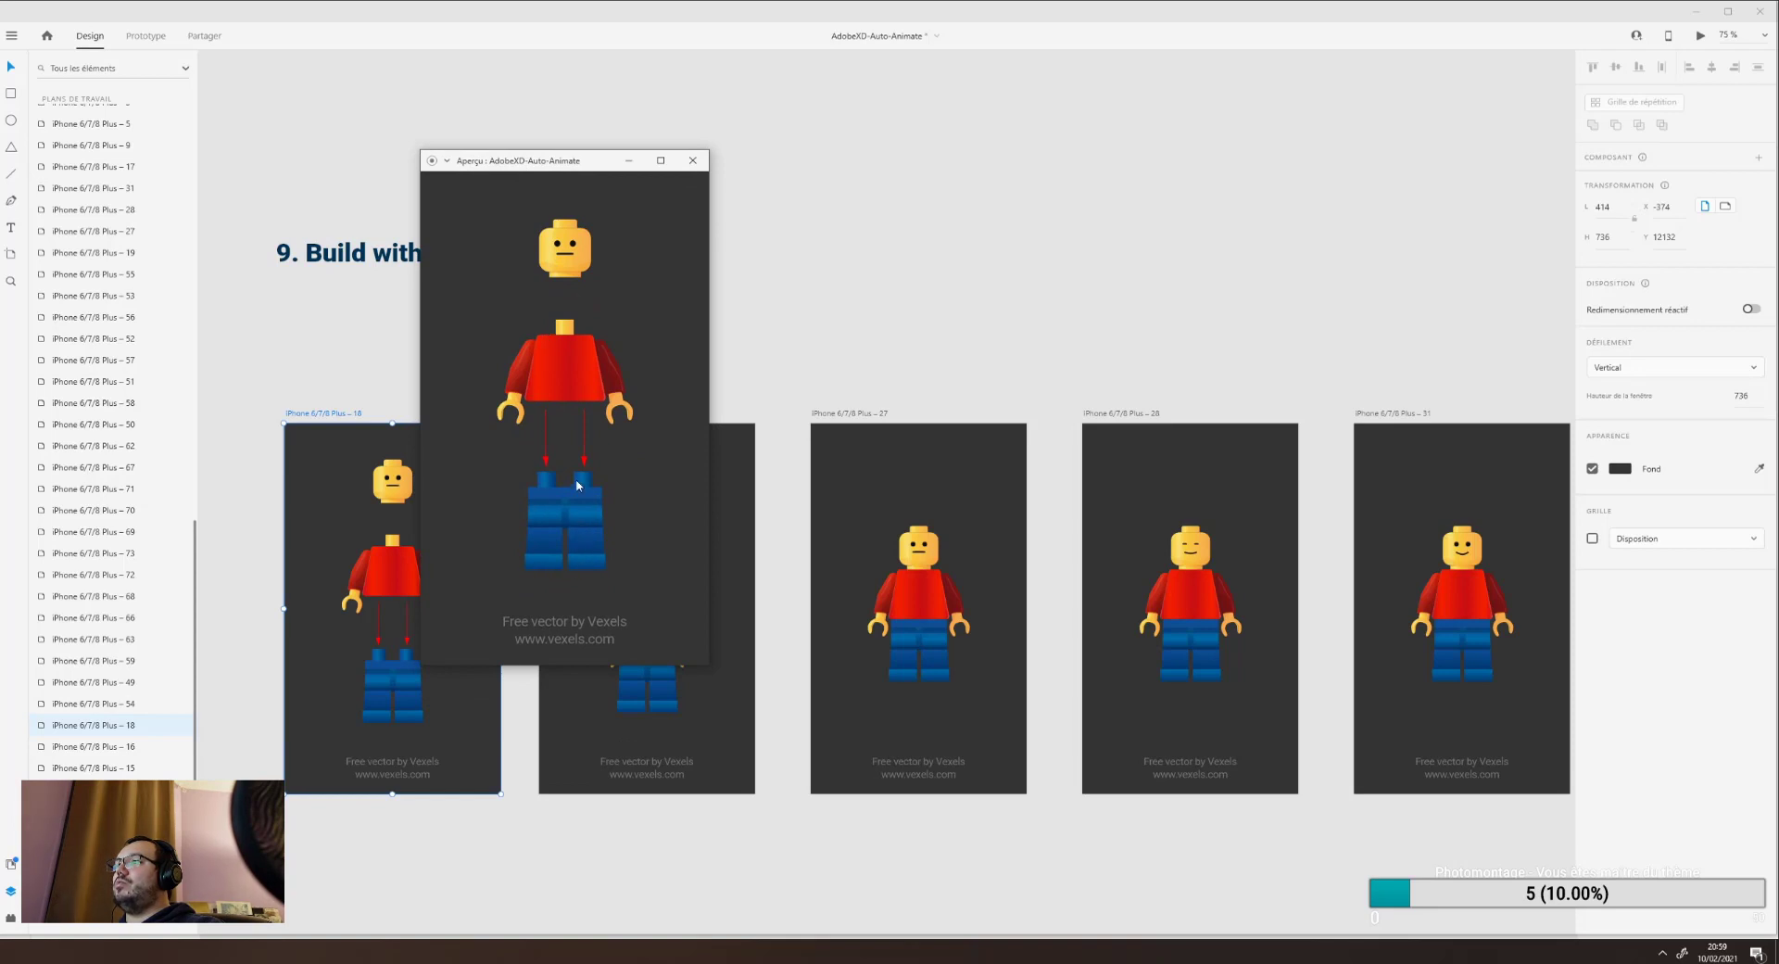
drag(567, 364, 580, 504)
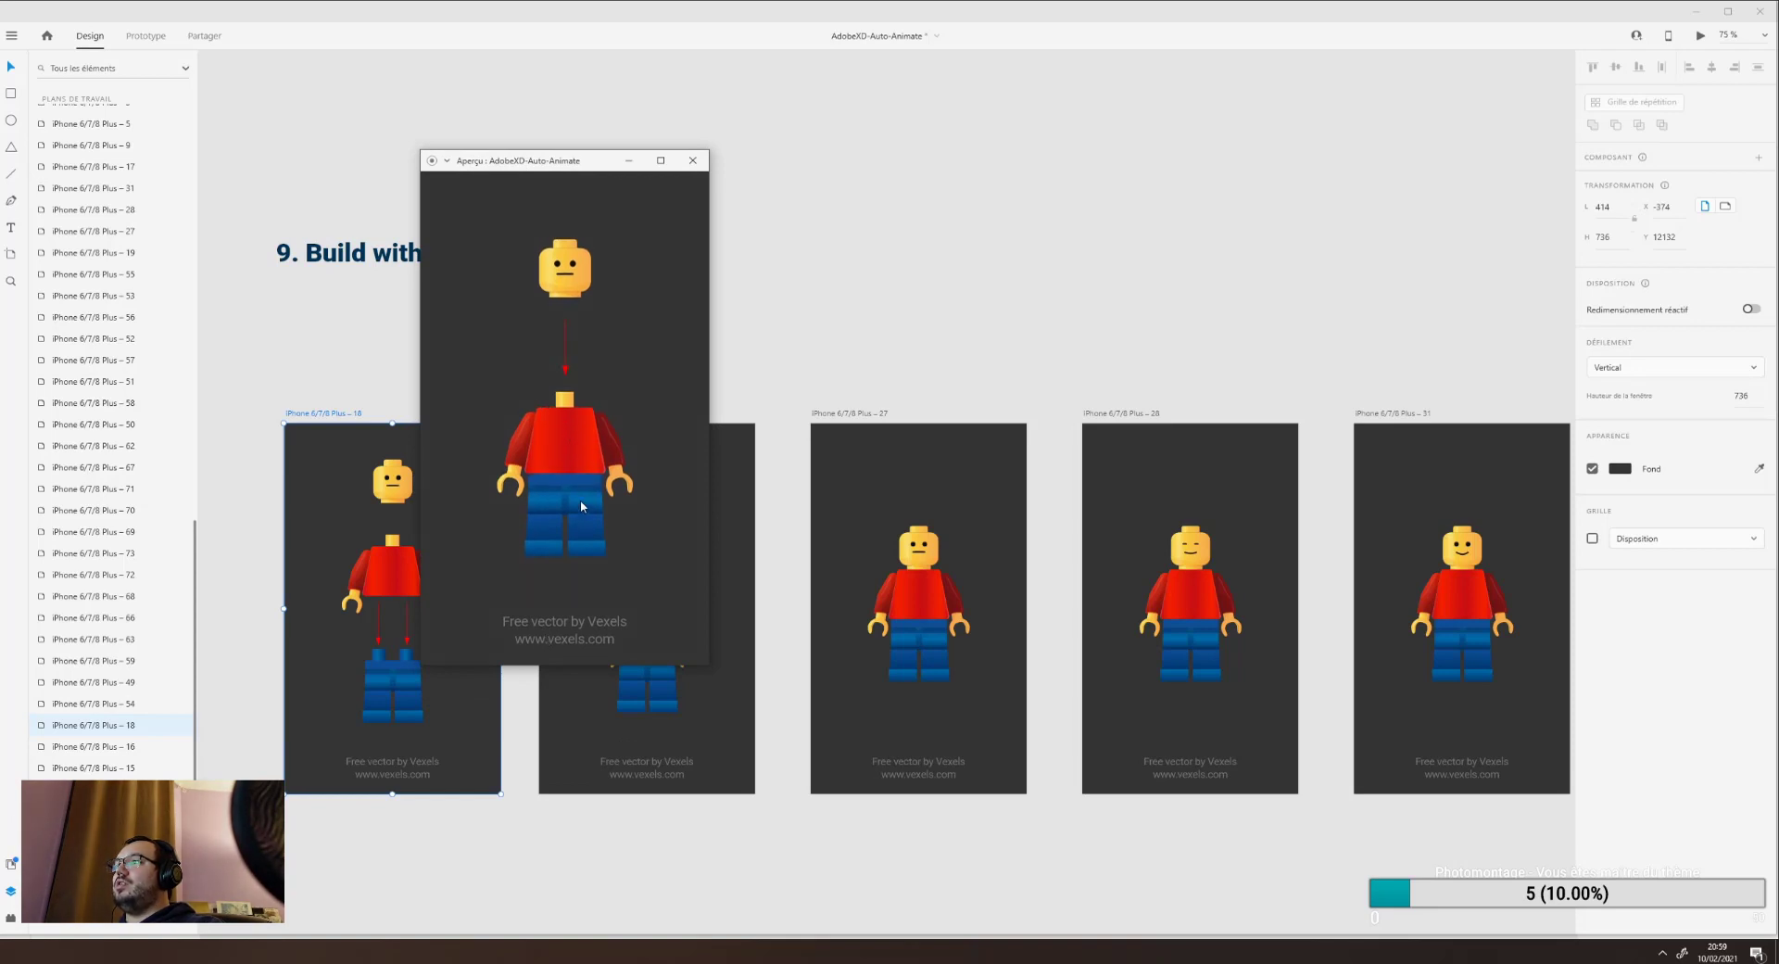
drag(556, 285, 565, 418)
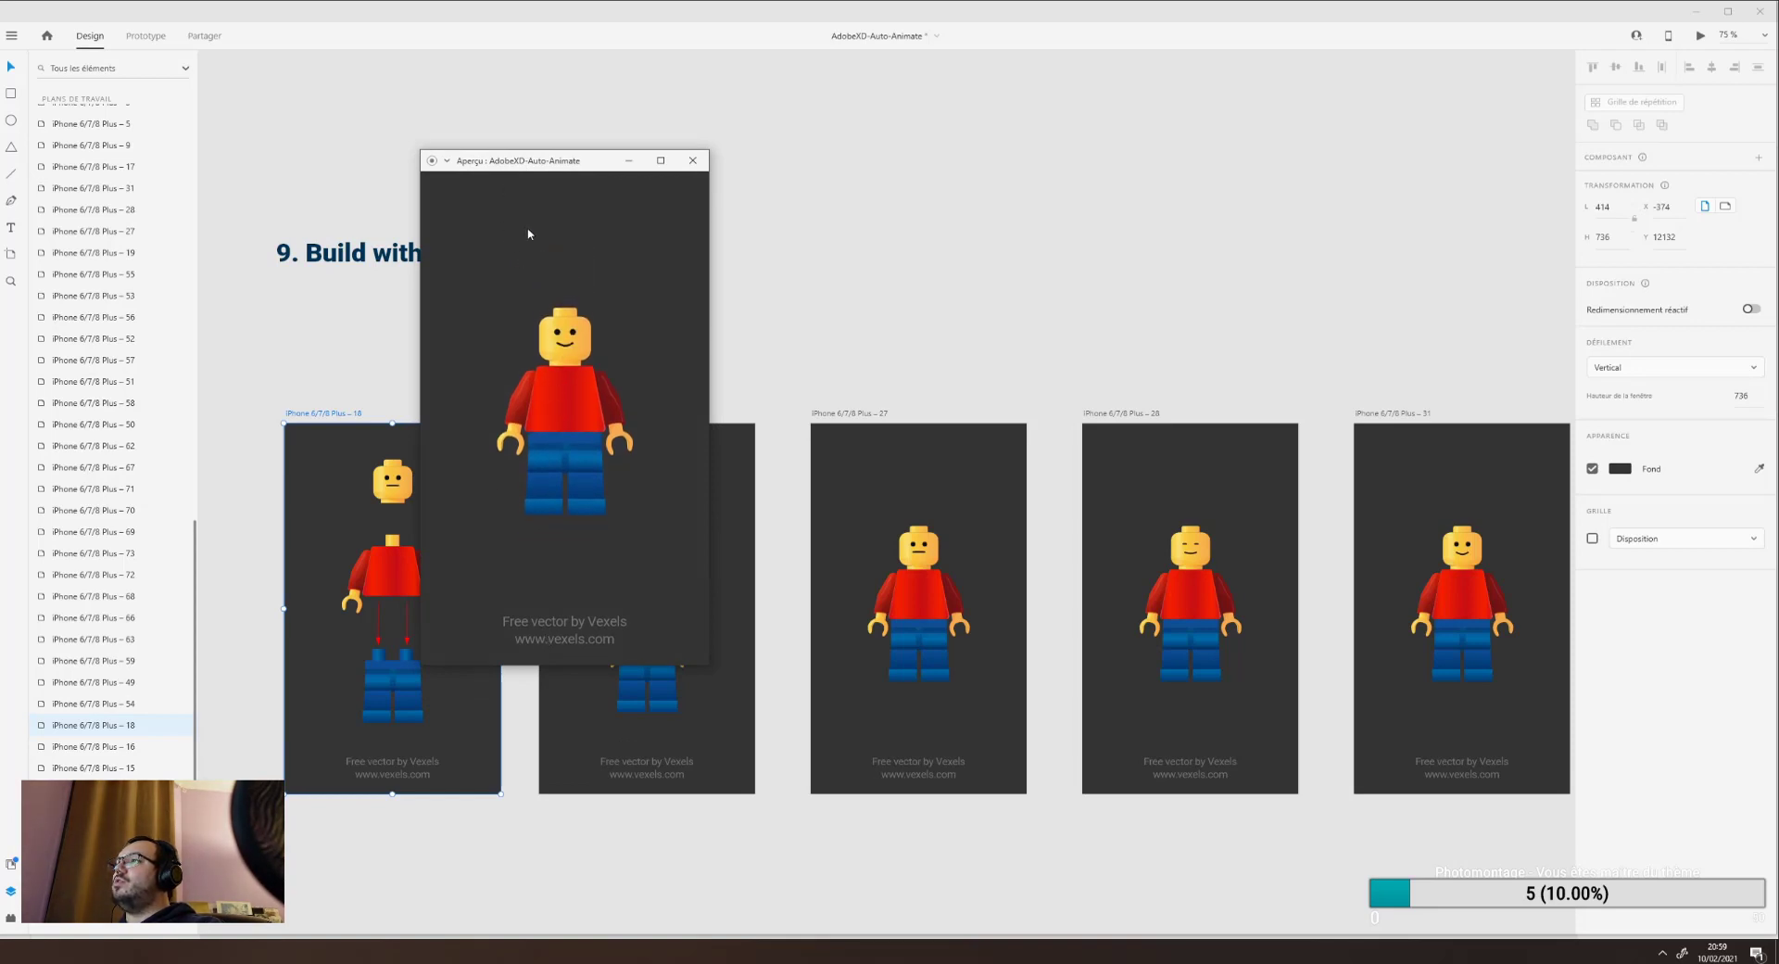
Restart the LEGO preview, assemble the figure again, return it to its separated state and close the preview.
click(562, 382)
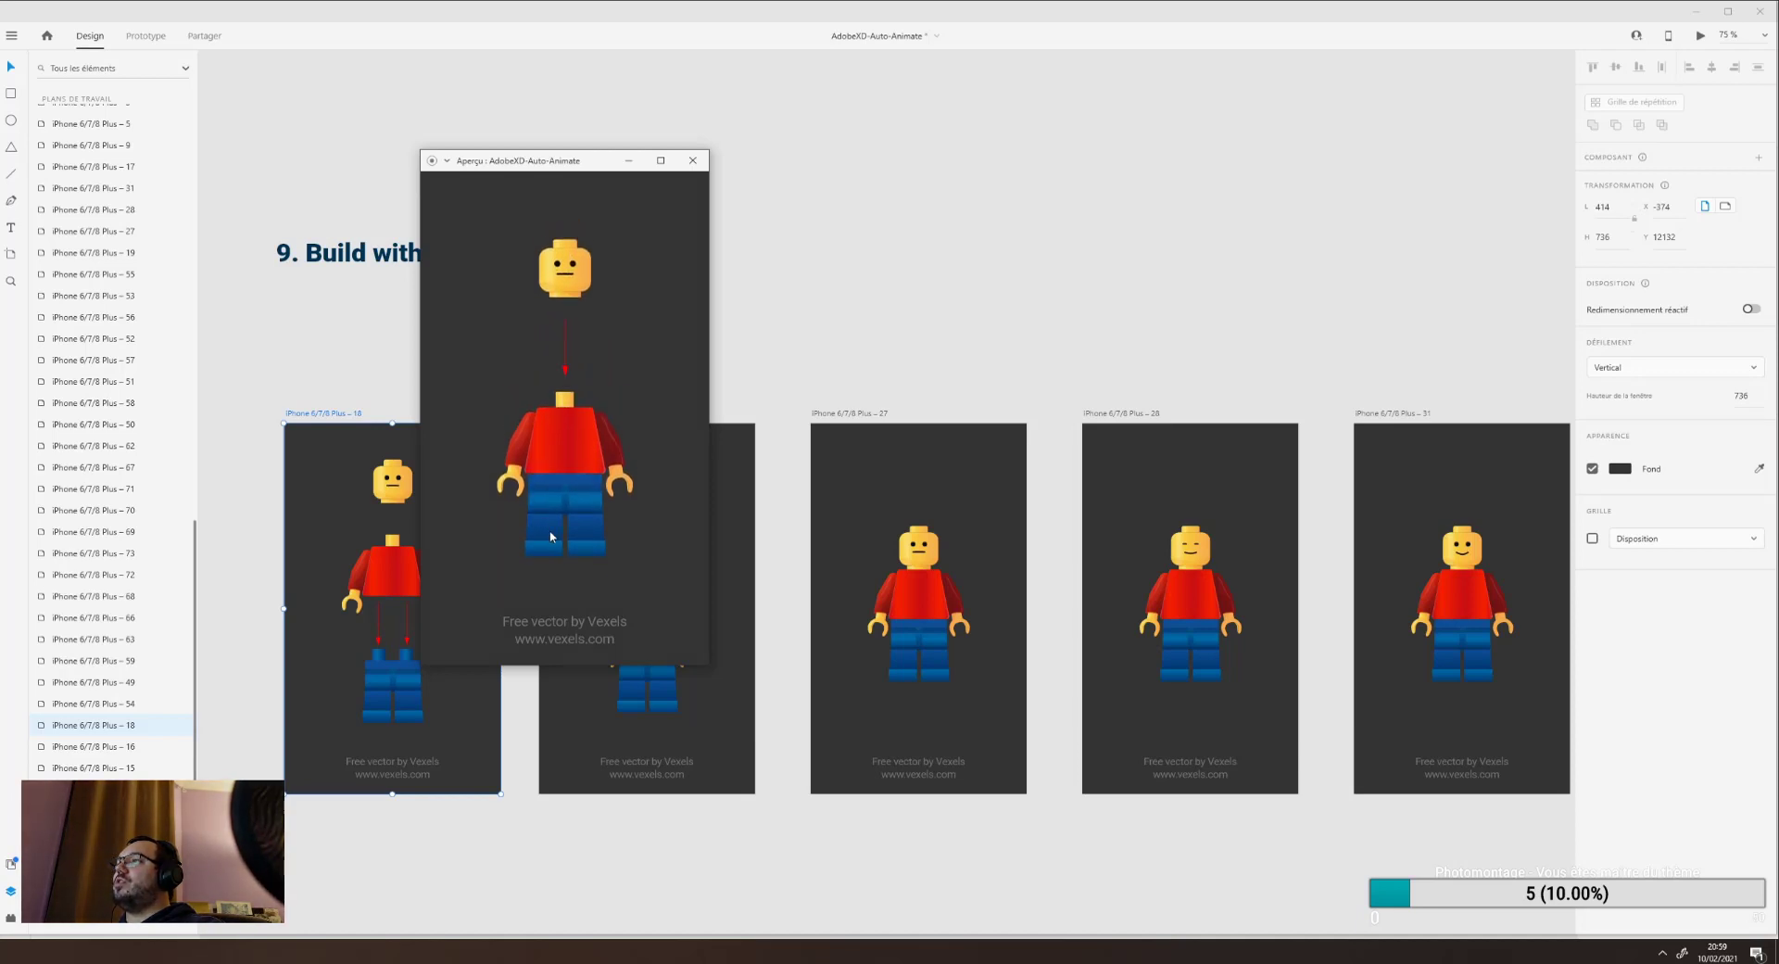
drag(579, 285, 567, 338)
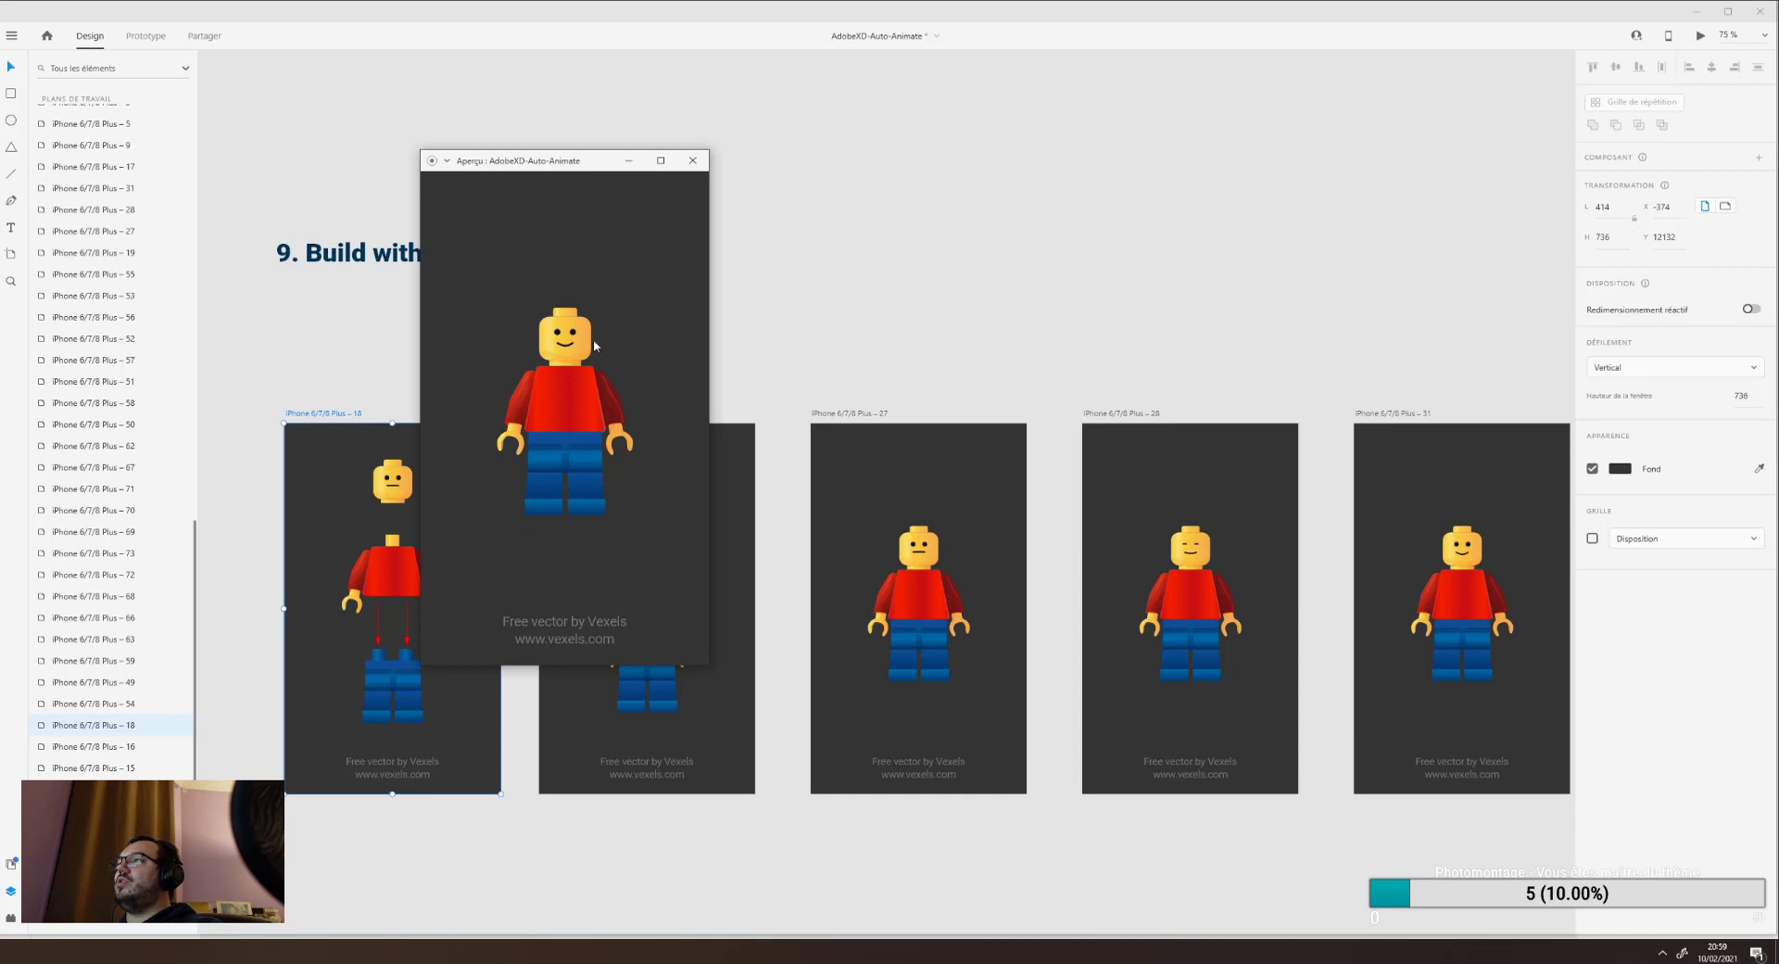
click(562, 380)
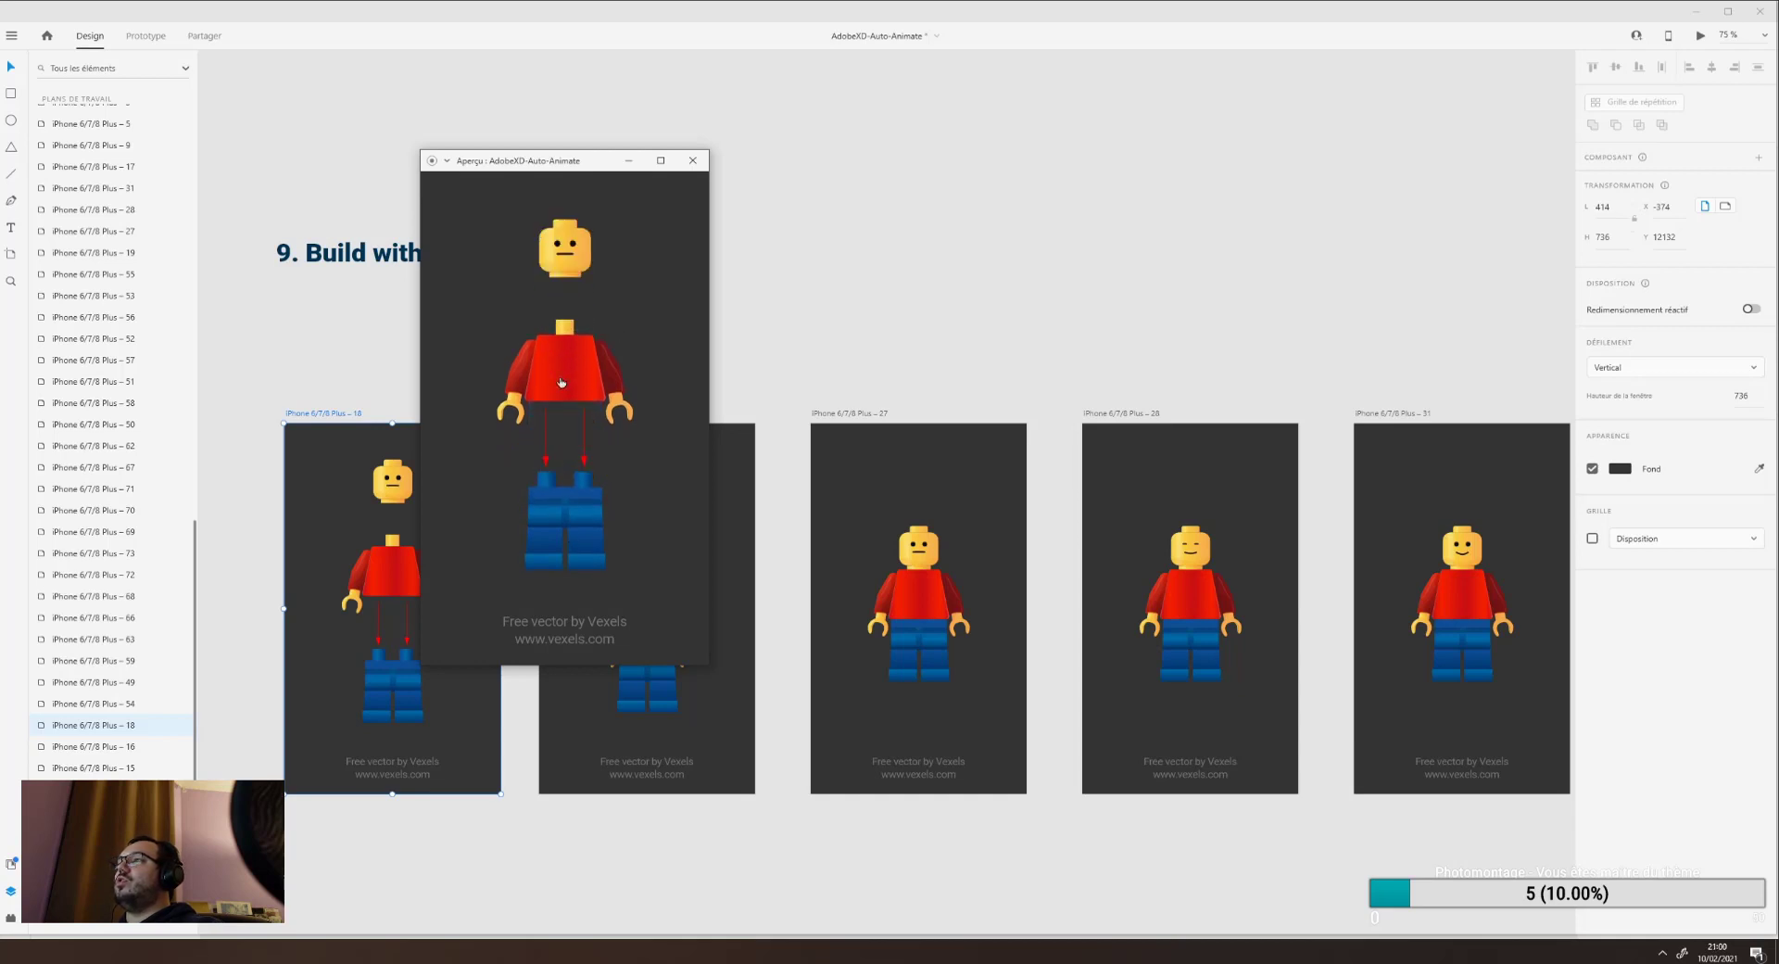
click(693, 160)
Inspect the Head and Body groups of the first LEGO artboard, and examine the interactions linking artboards 18, 19, 27 and 28 in Prototype mode.
click(393, 481)
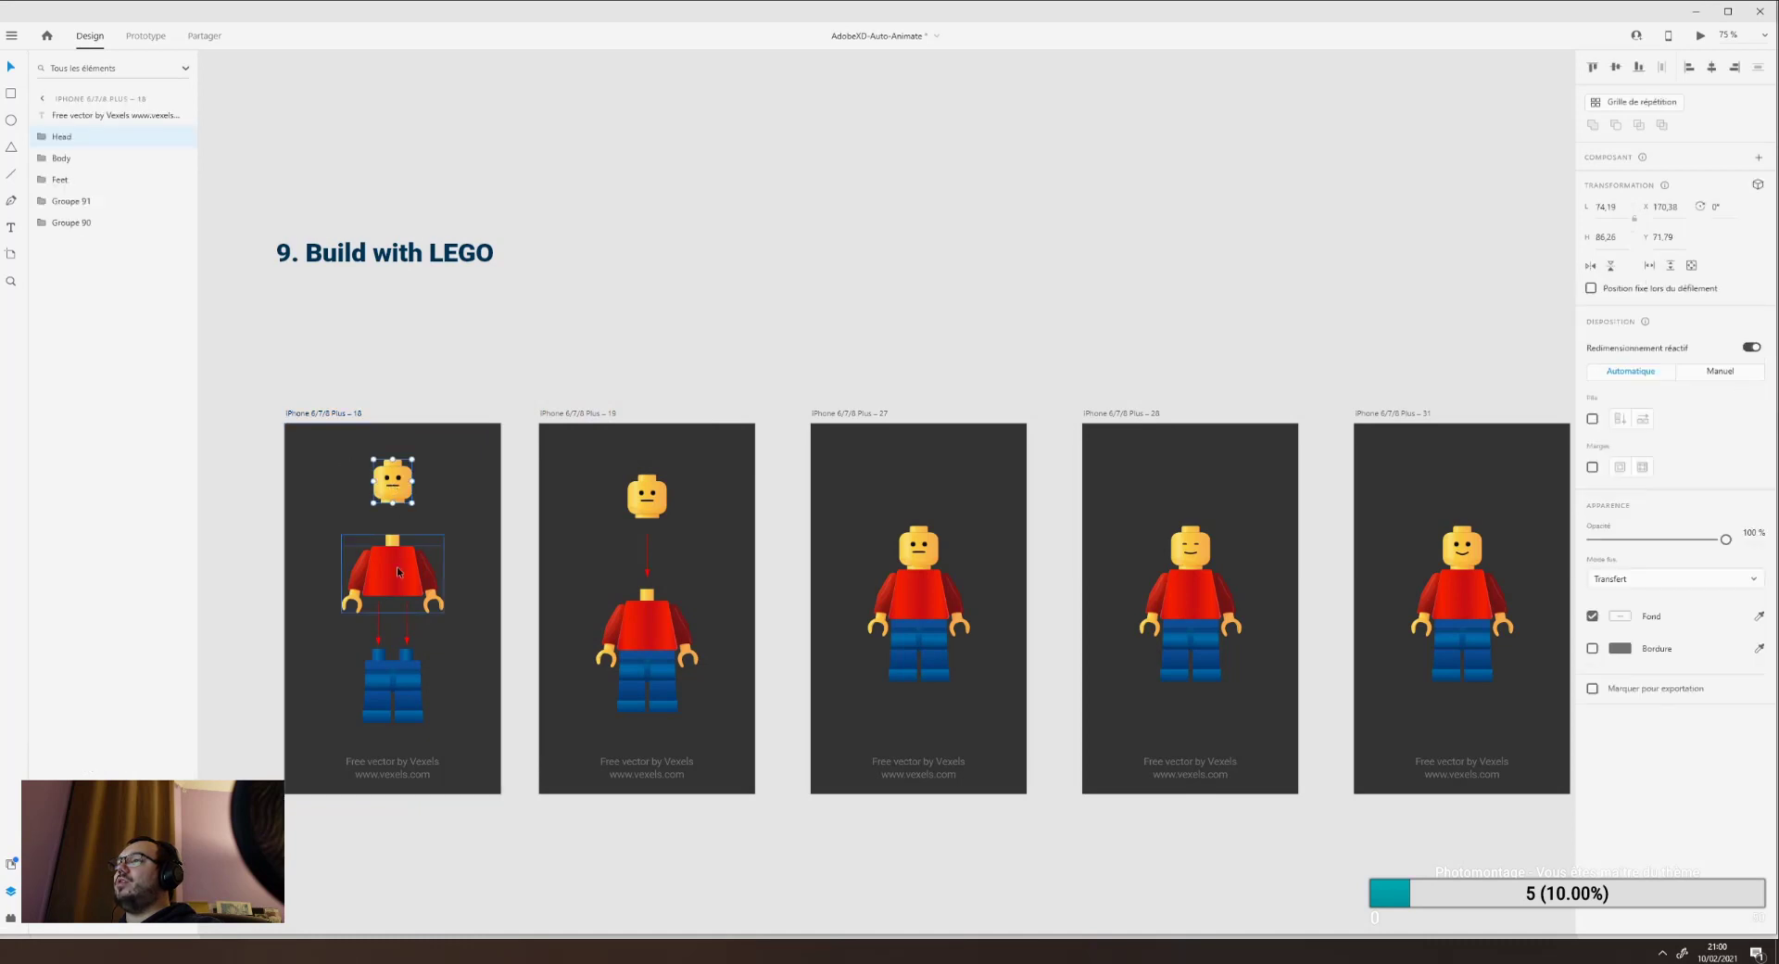
click(399, 571)
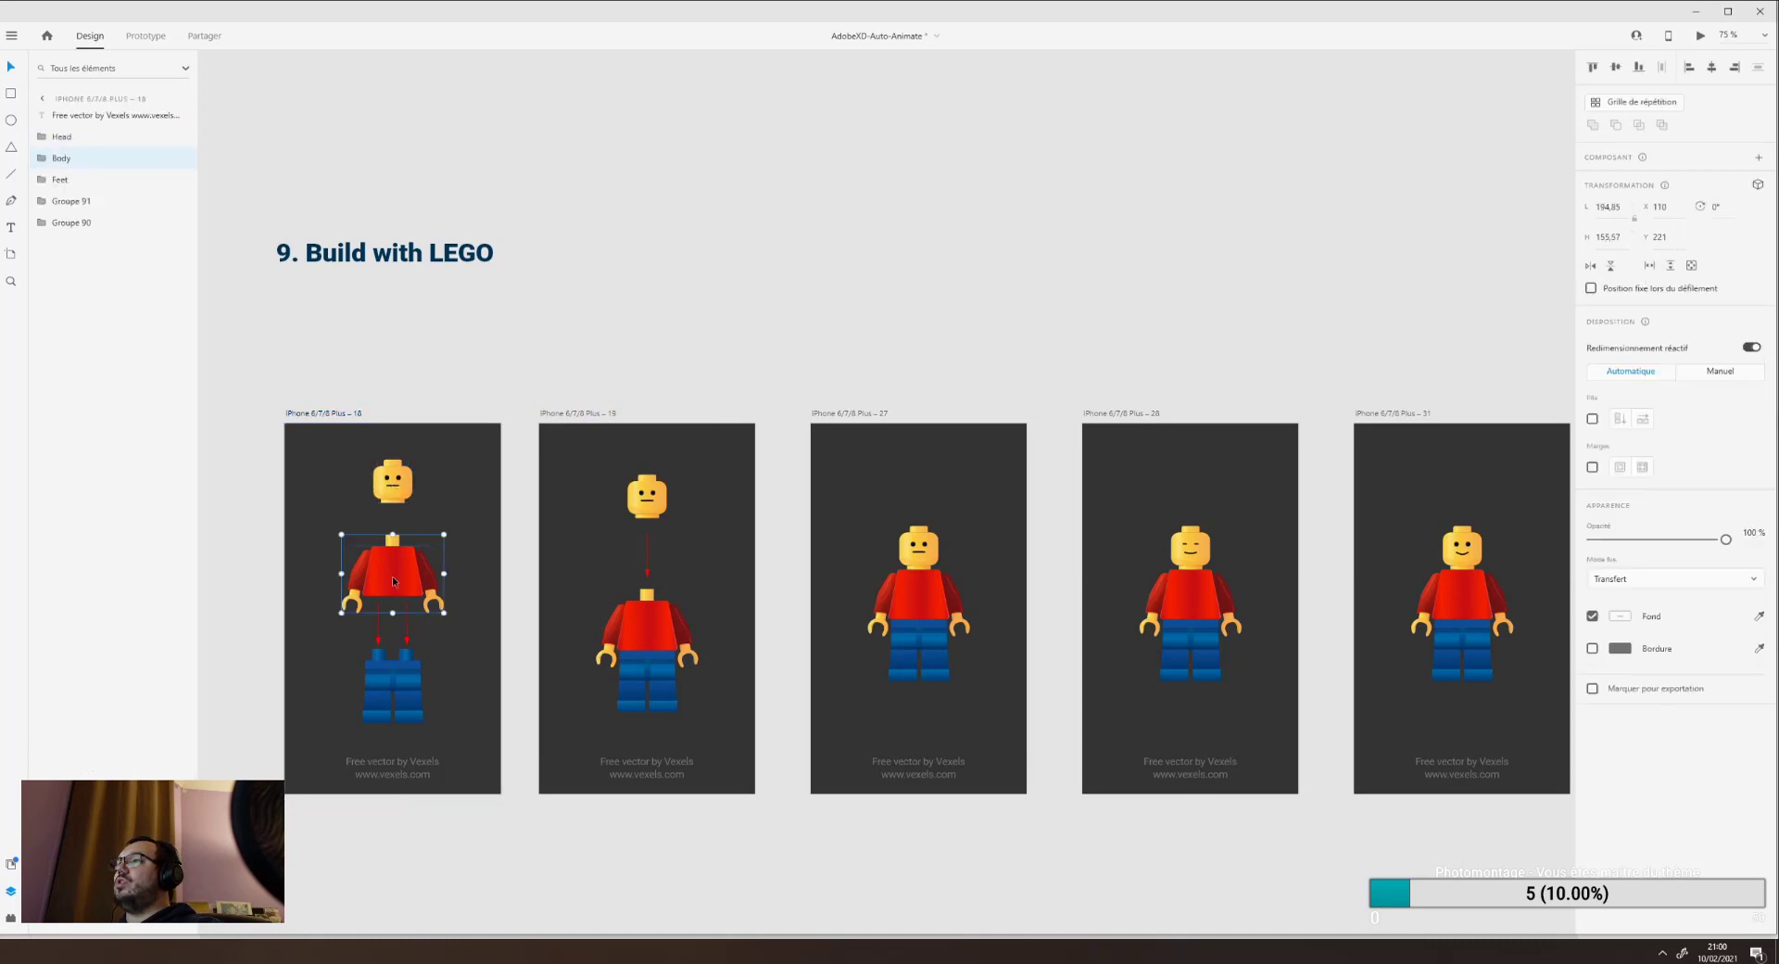
click(143, 46)
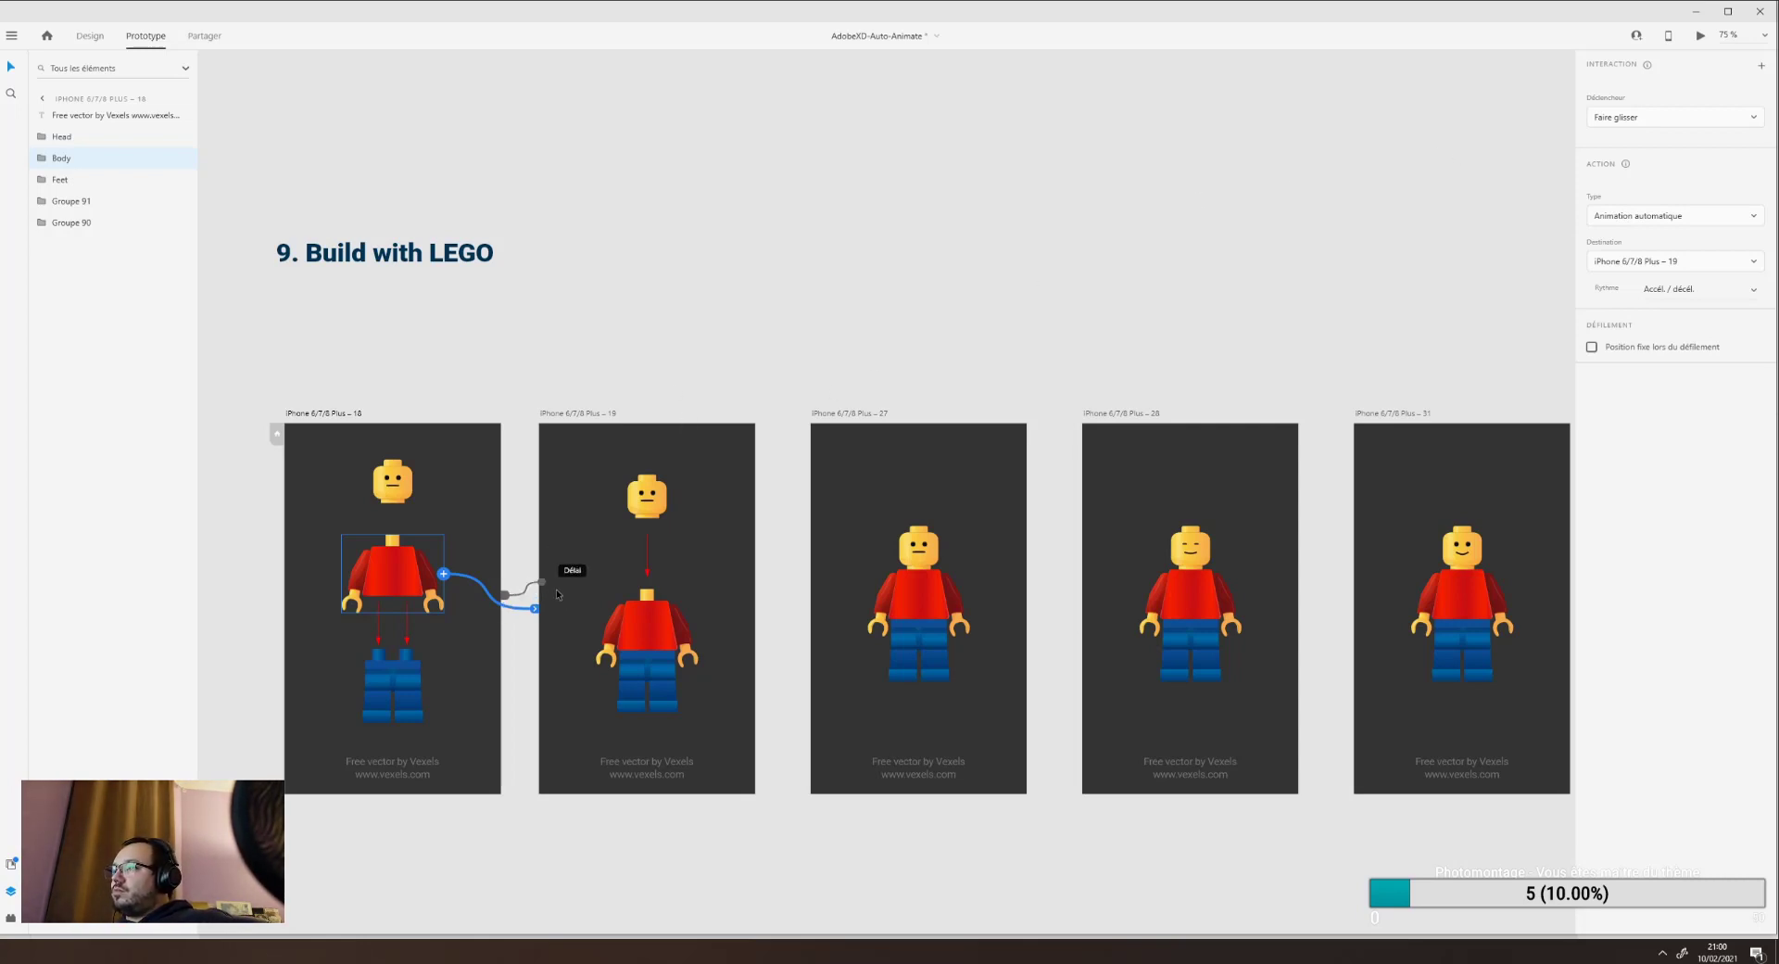
click(545, 594)
drag(484, 603, 543, 588)
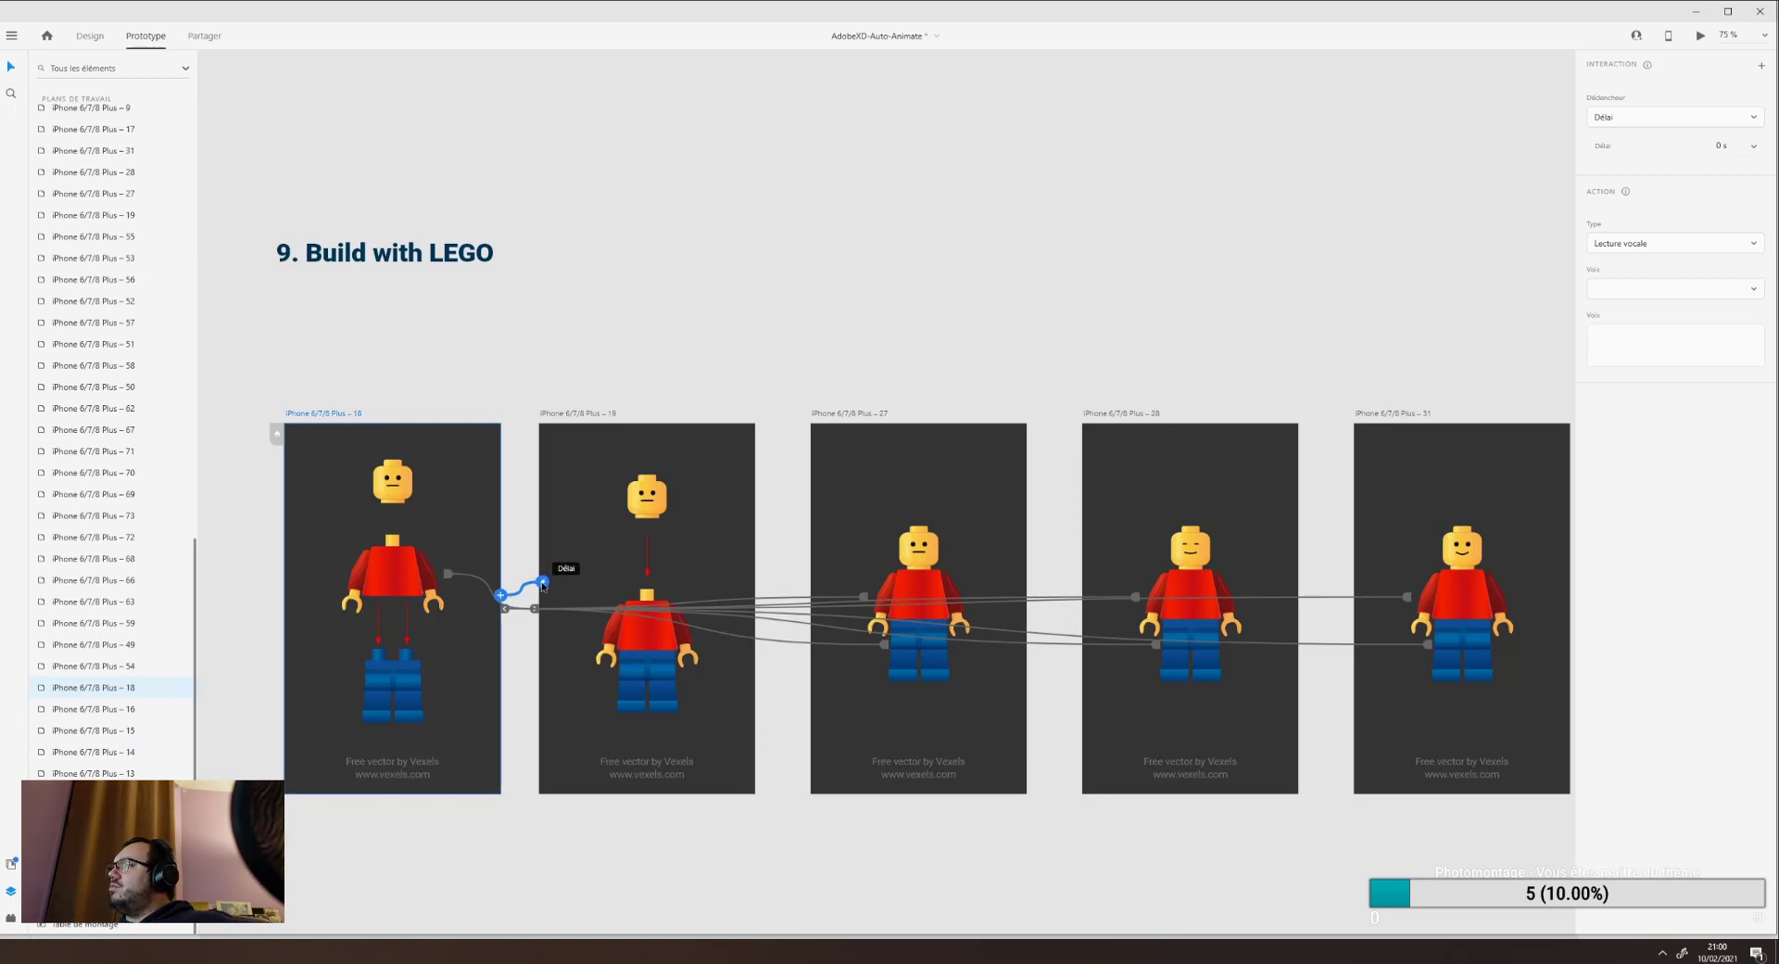
click(645, 486)
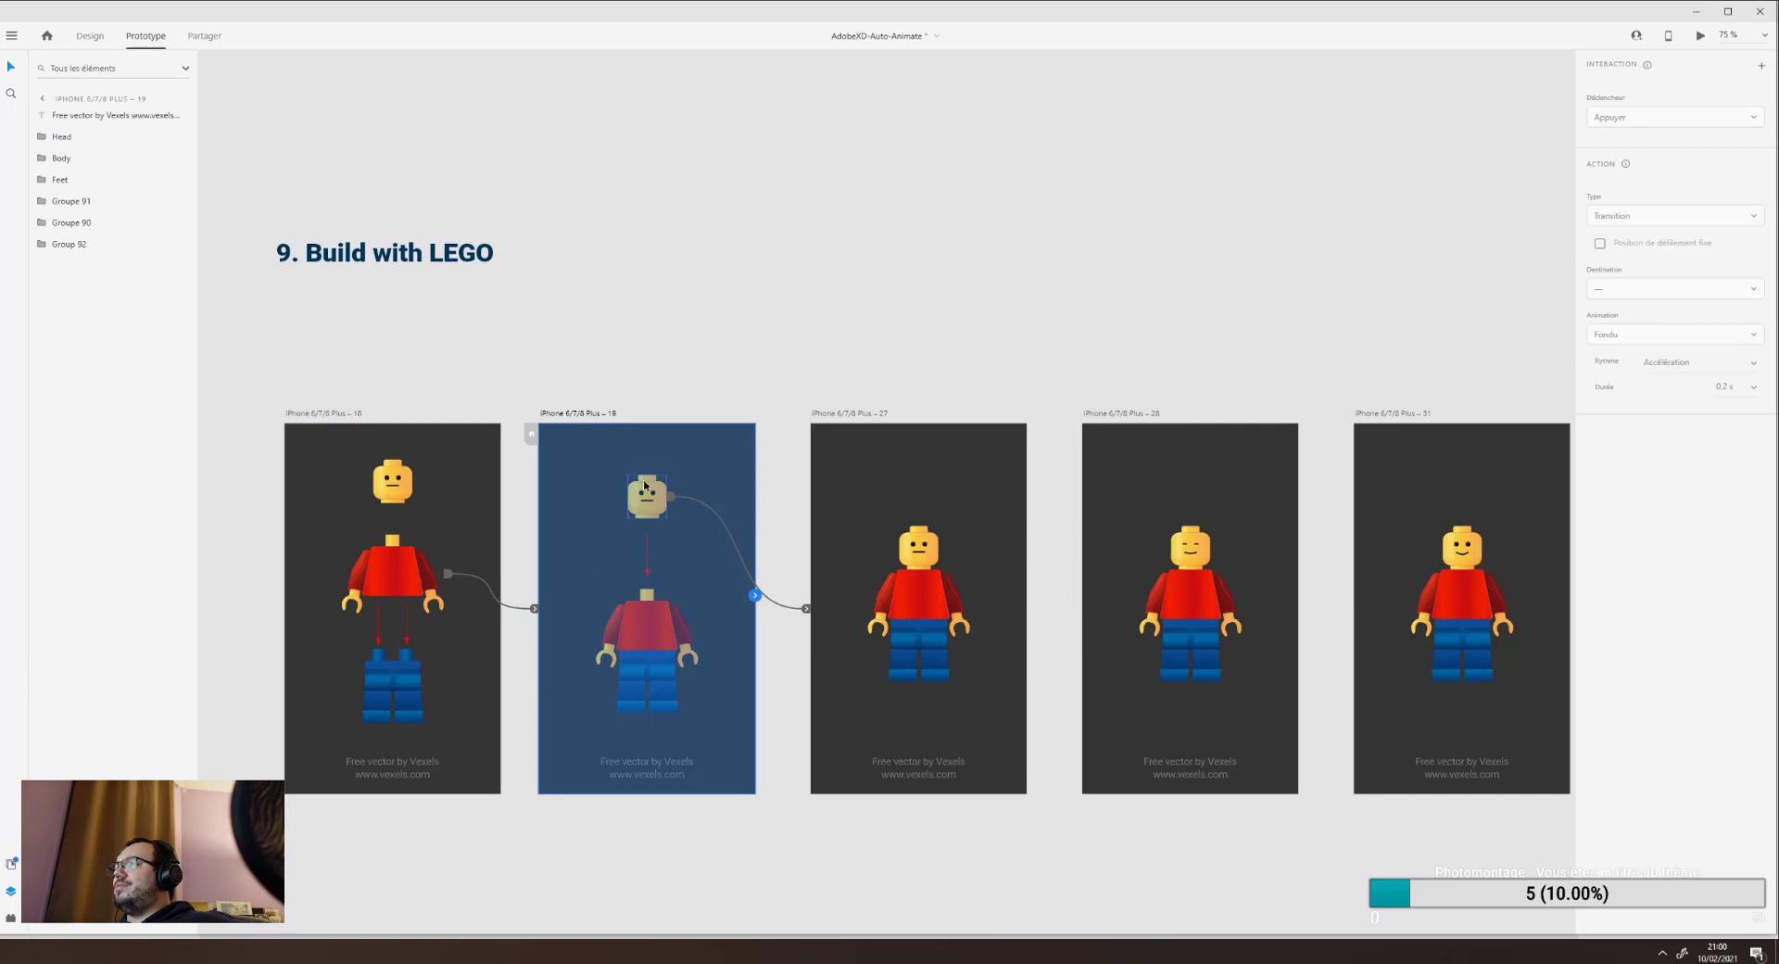
click(904, 536)
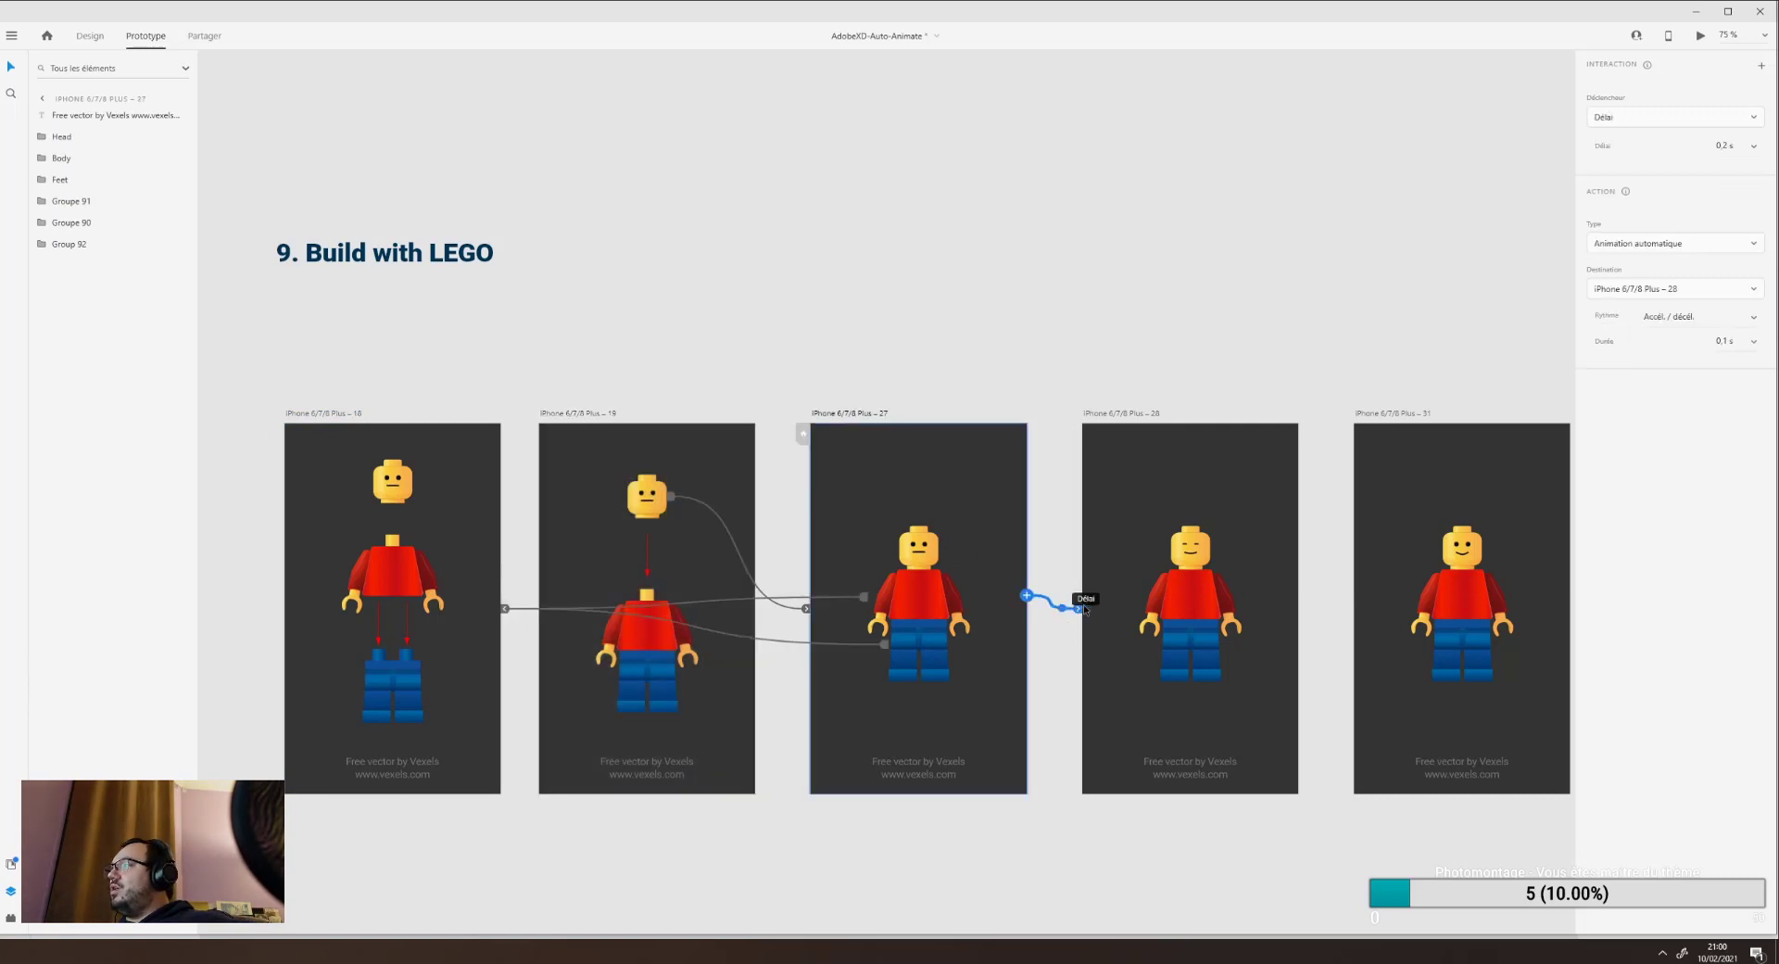
Expand the Head groups on artboards 28 and 27 down to eye shape Ellipse 253 and examine its properties in Design mode.
click(1198, 547)
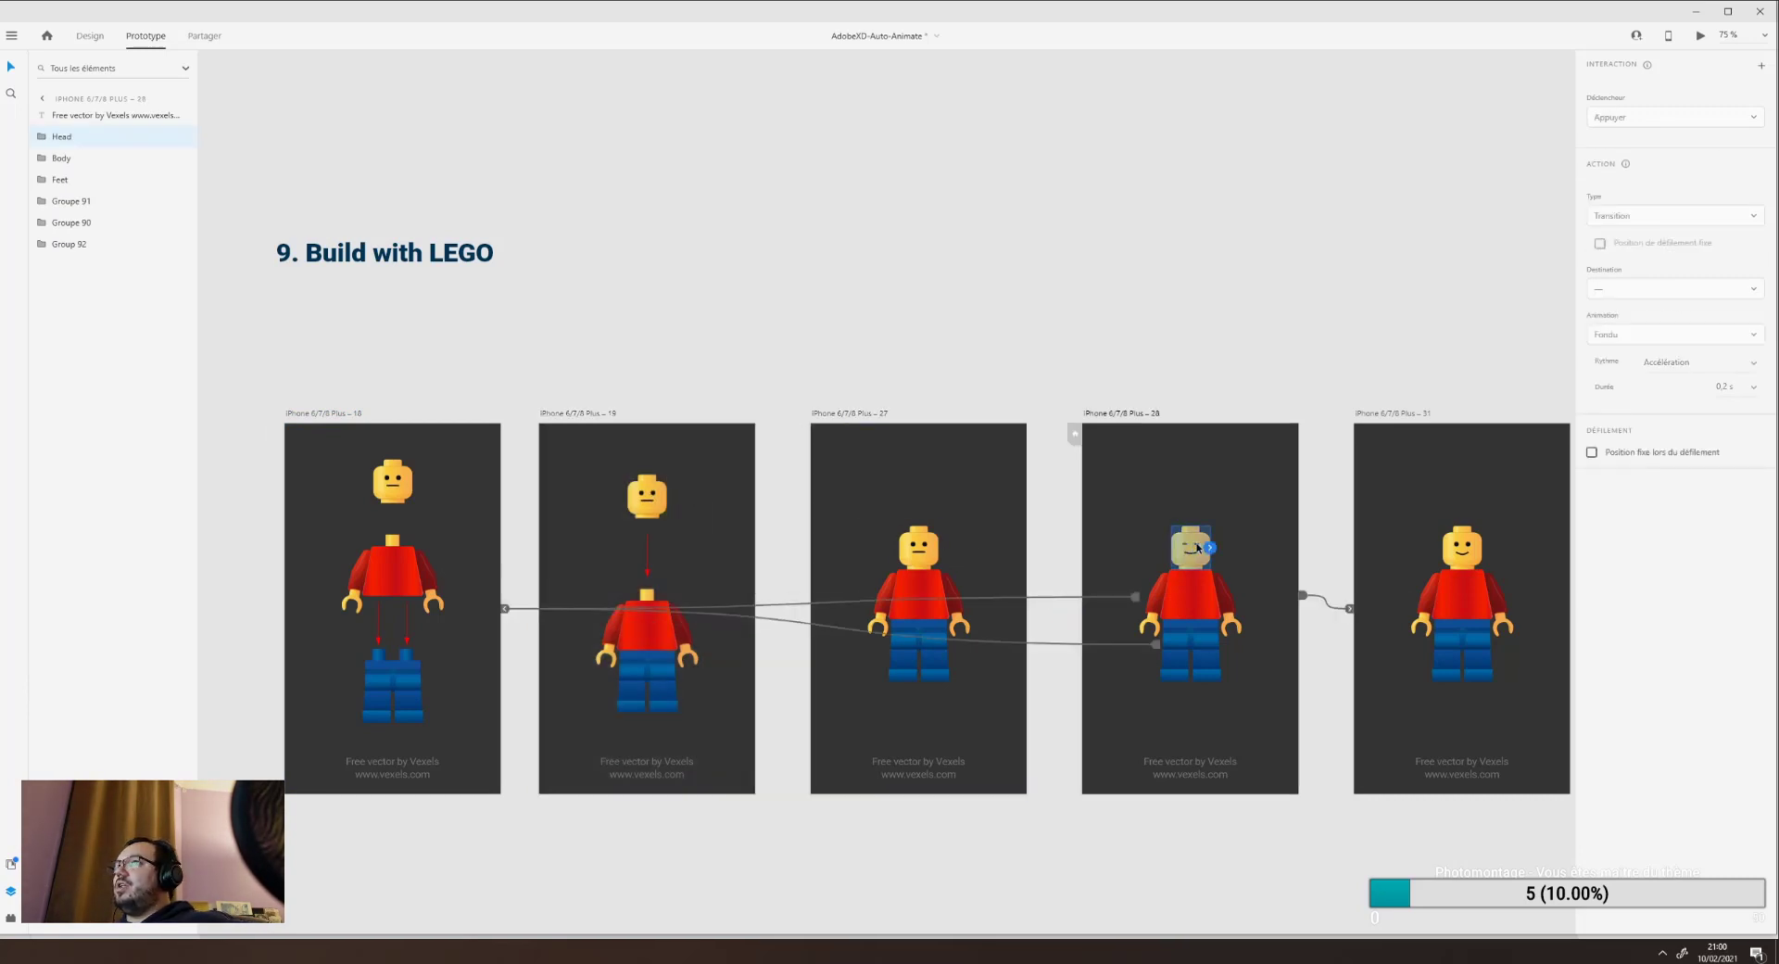
click(41, 137)
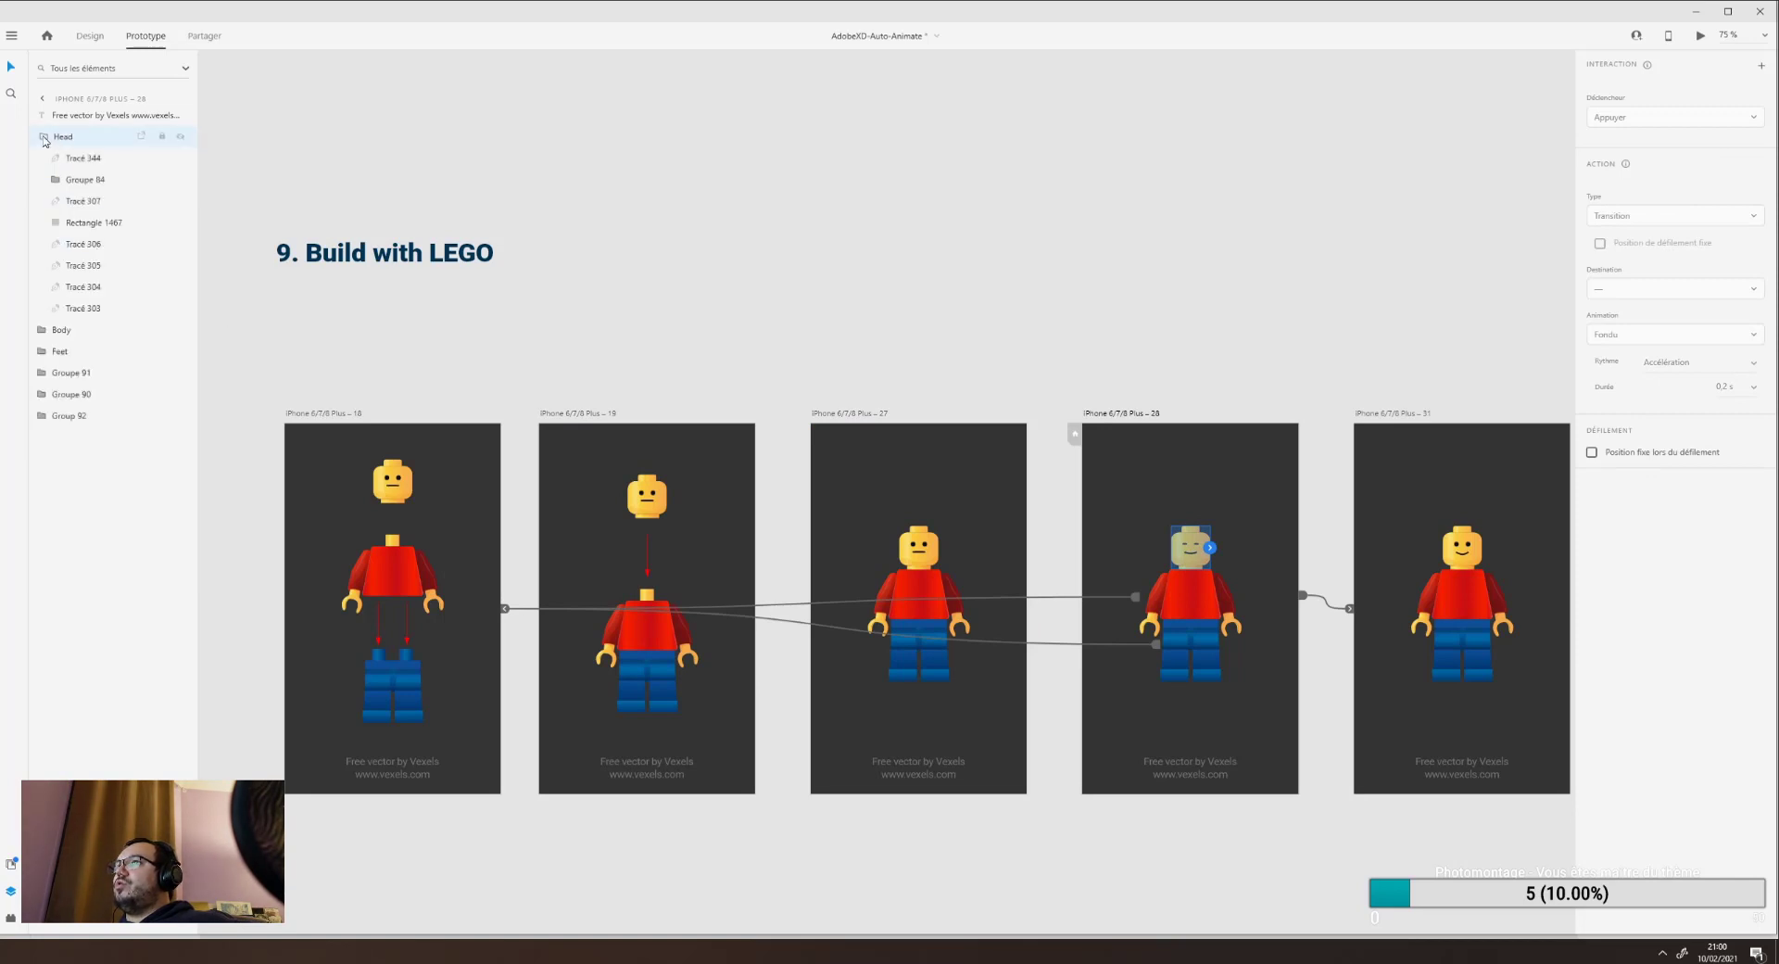
click(925, 546)
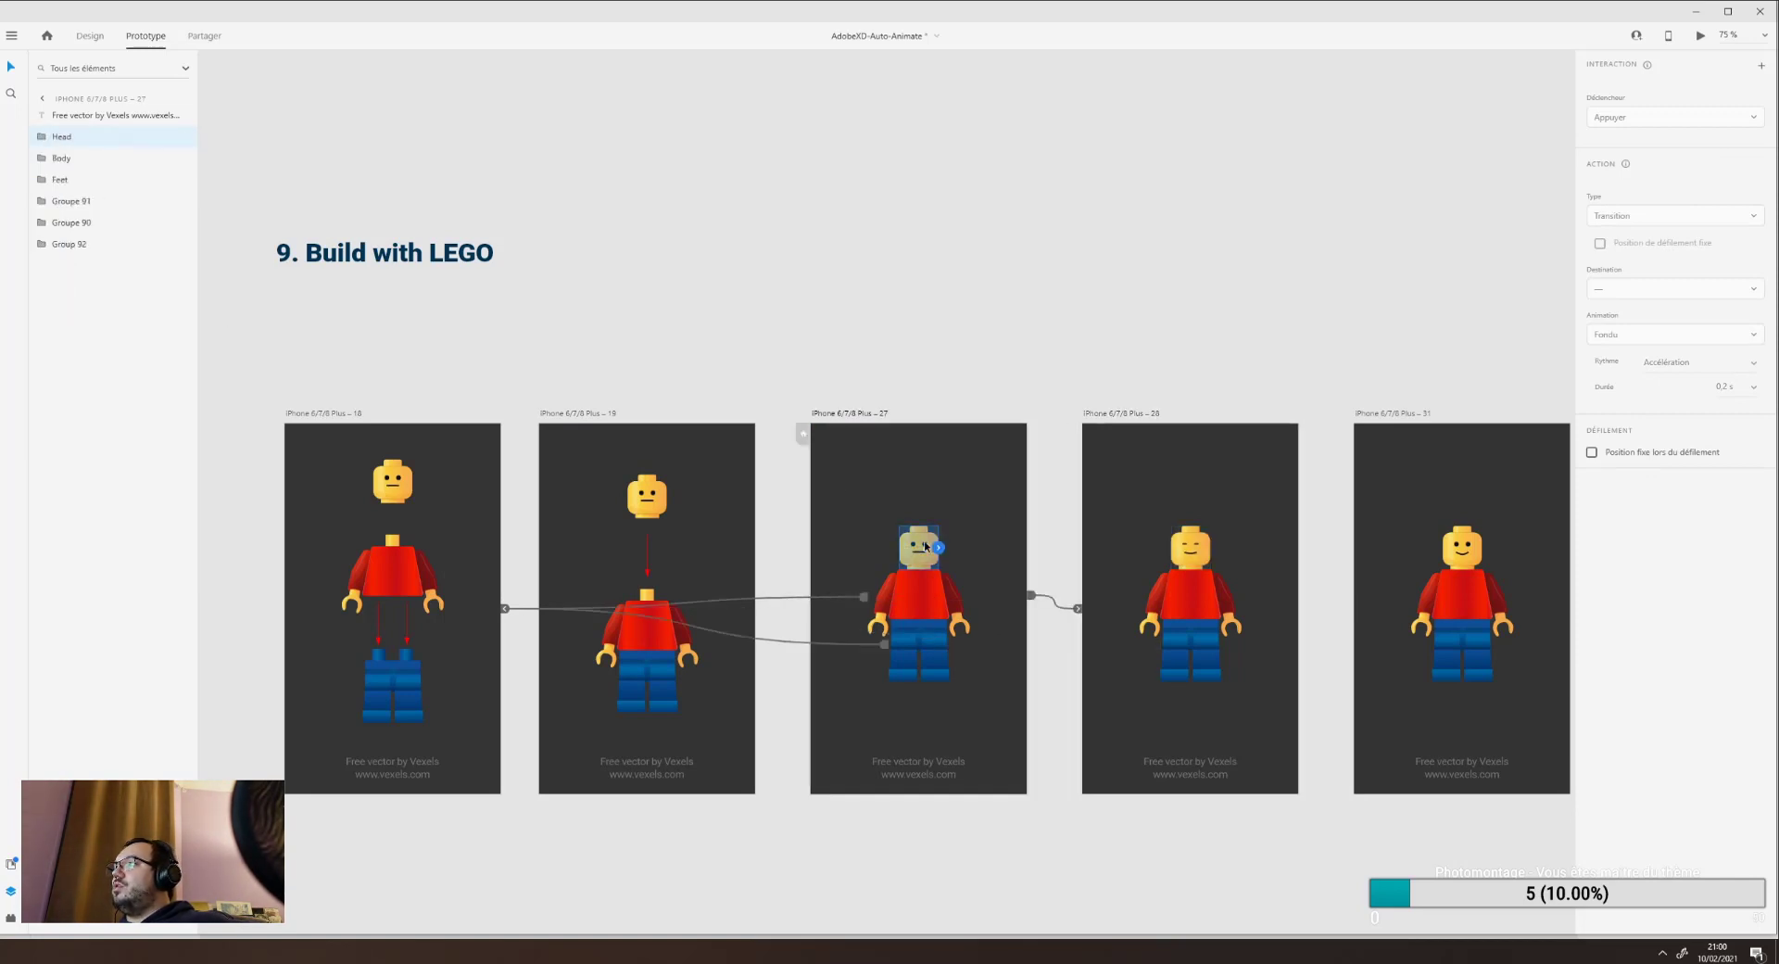
double_click(925, 547)
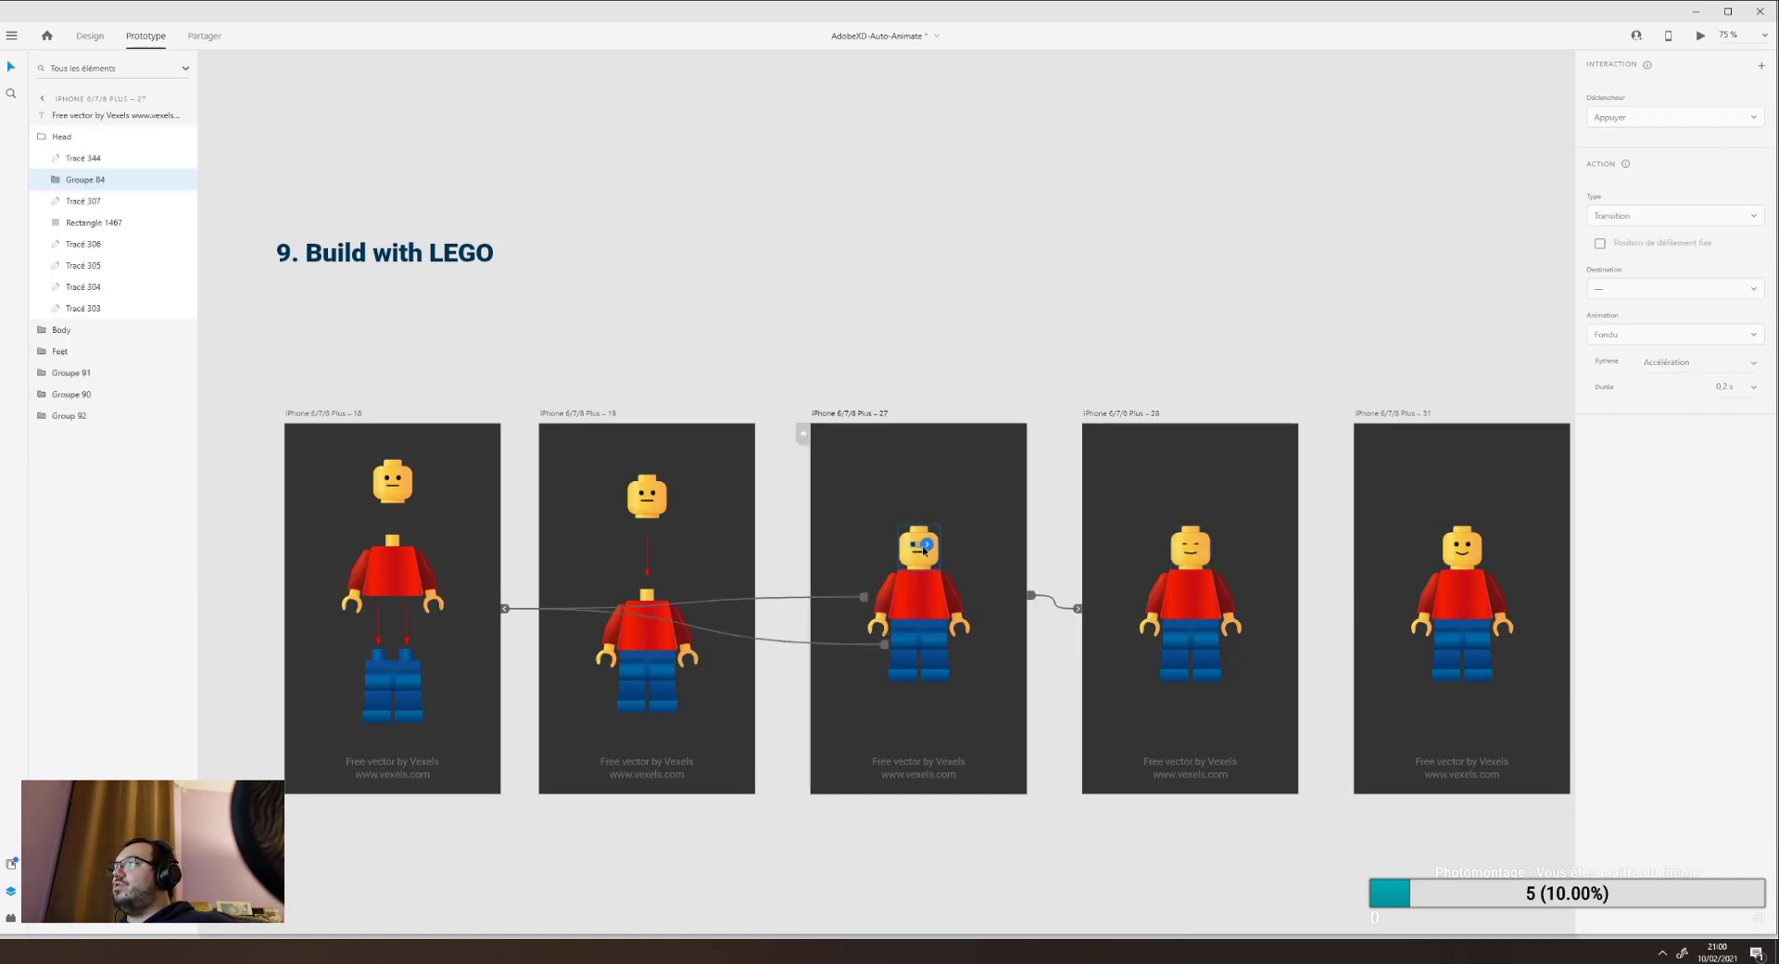
click(55, 180)
click(69, 201)
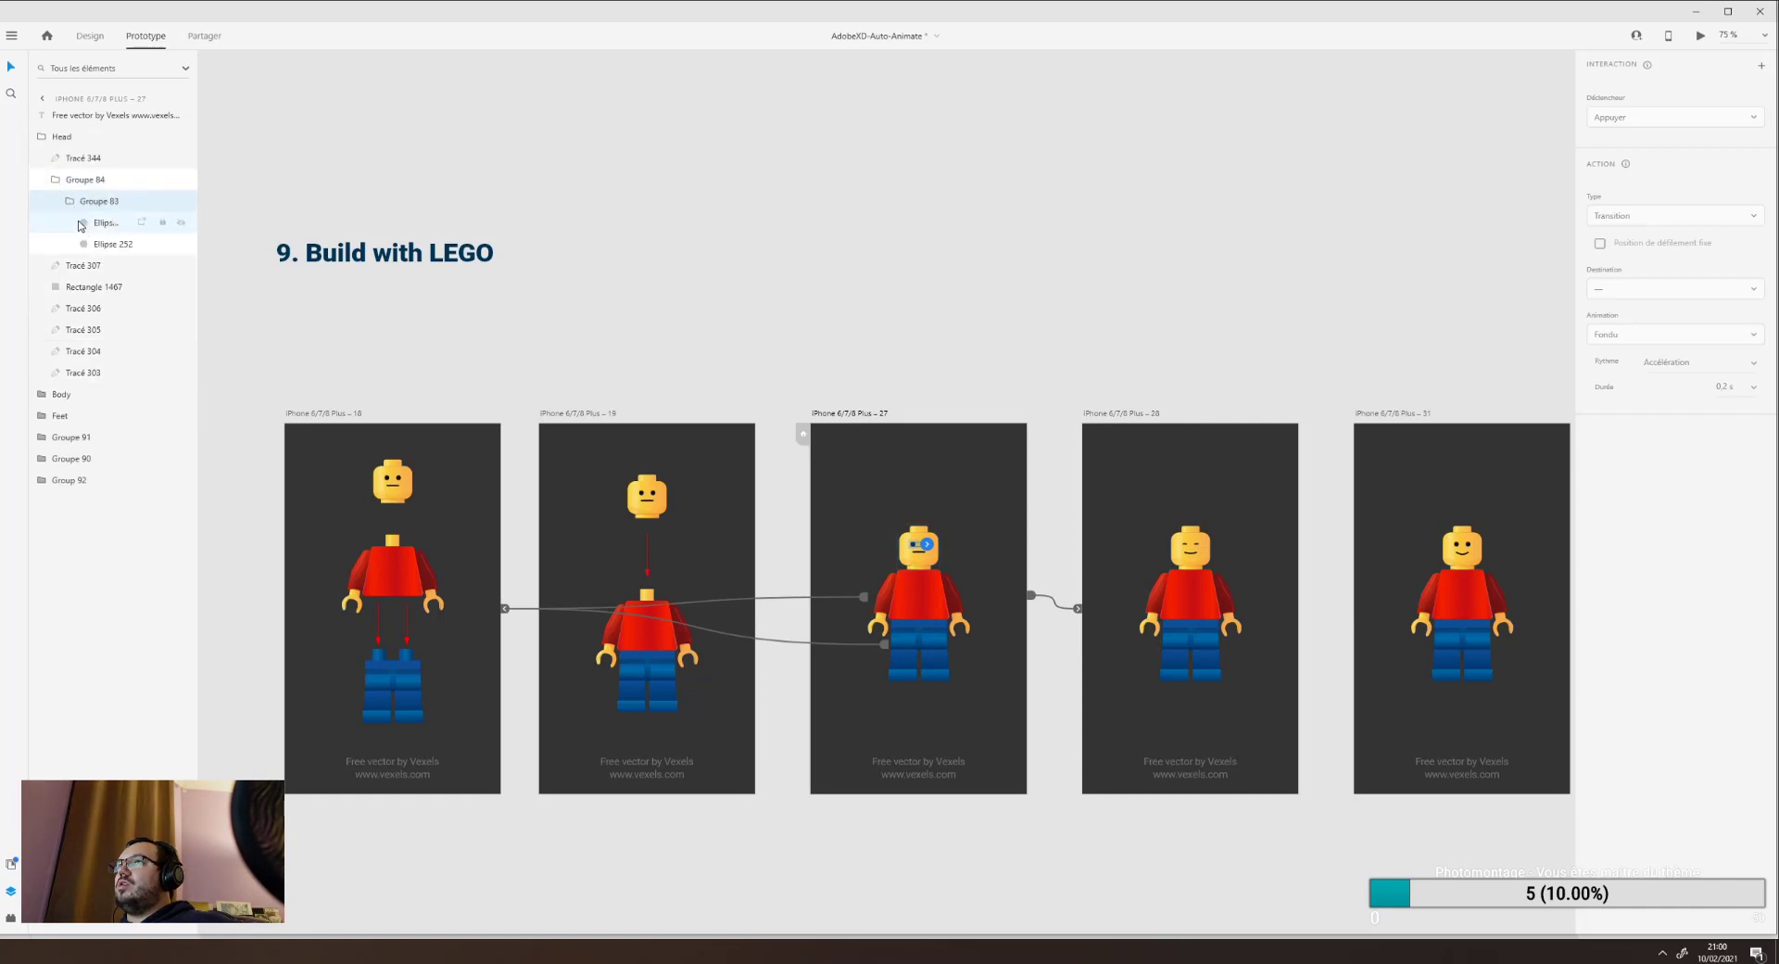
click(105, 223)
click(85, 37)
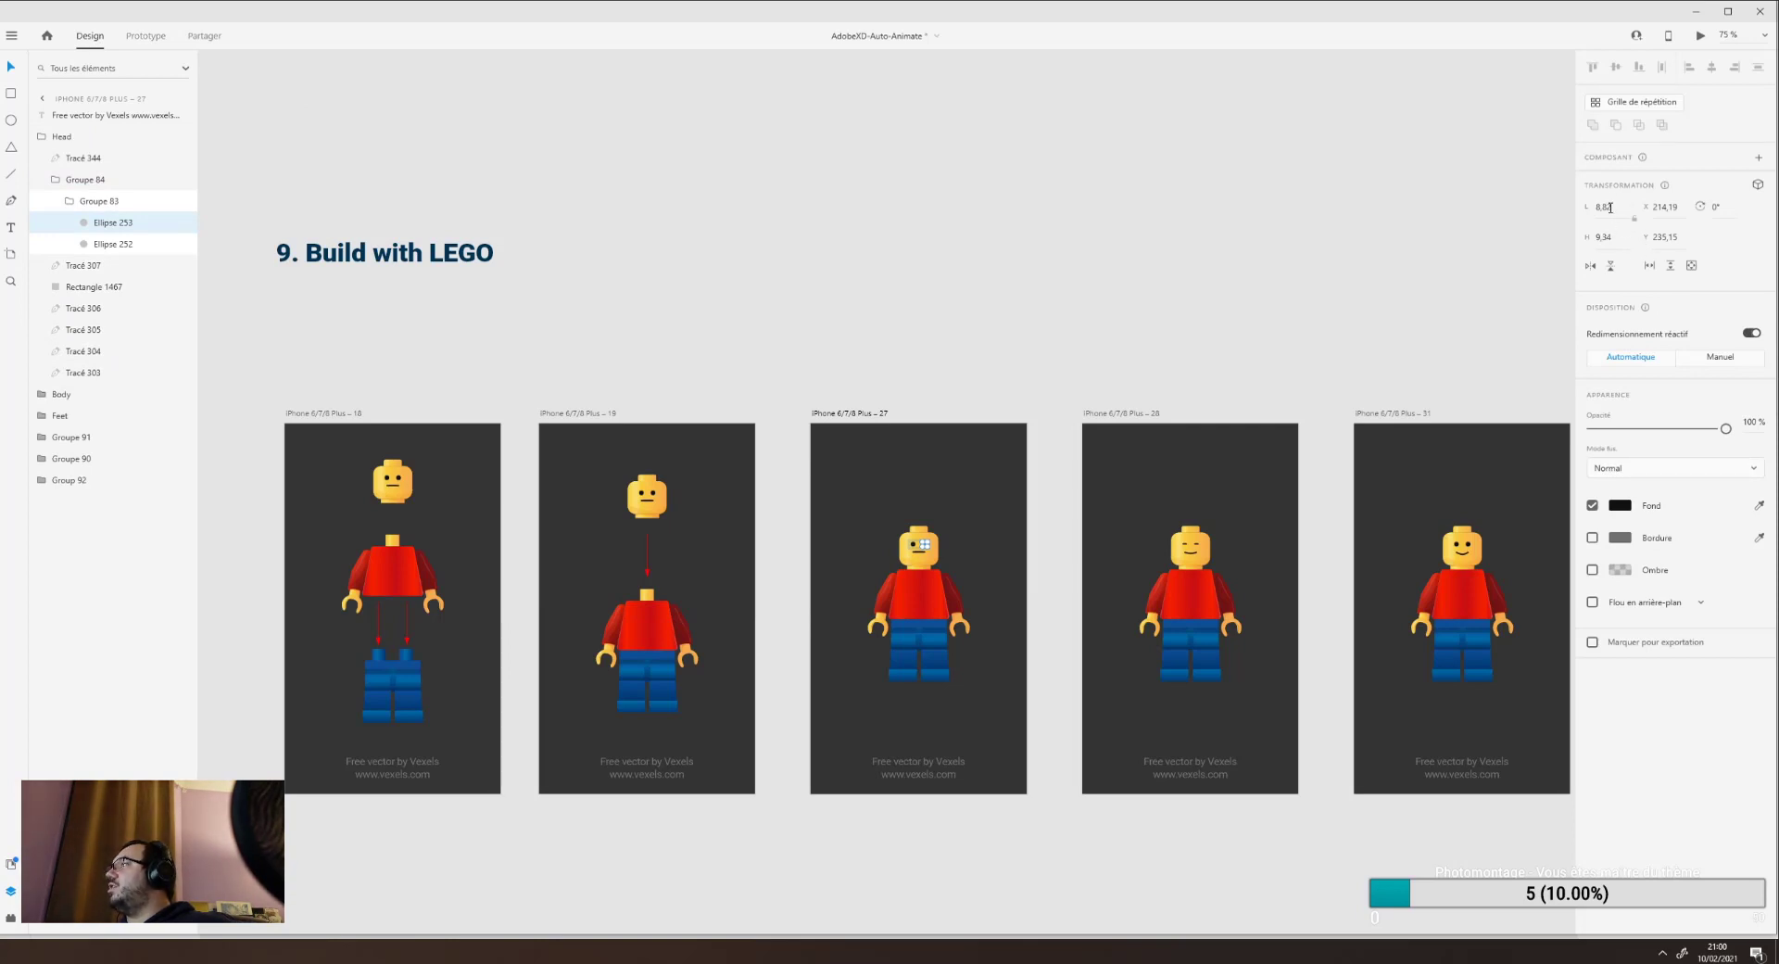
Inspect the dimensions of the eyes group Groupe 84 inside the Head on iPhone 6/7/8 Plus – 28, and clear the selection.
click(1186, 548)
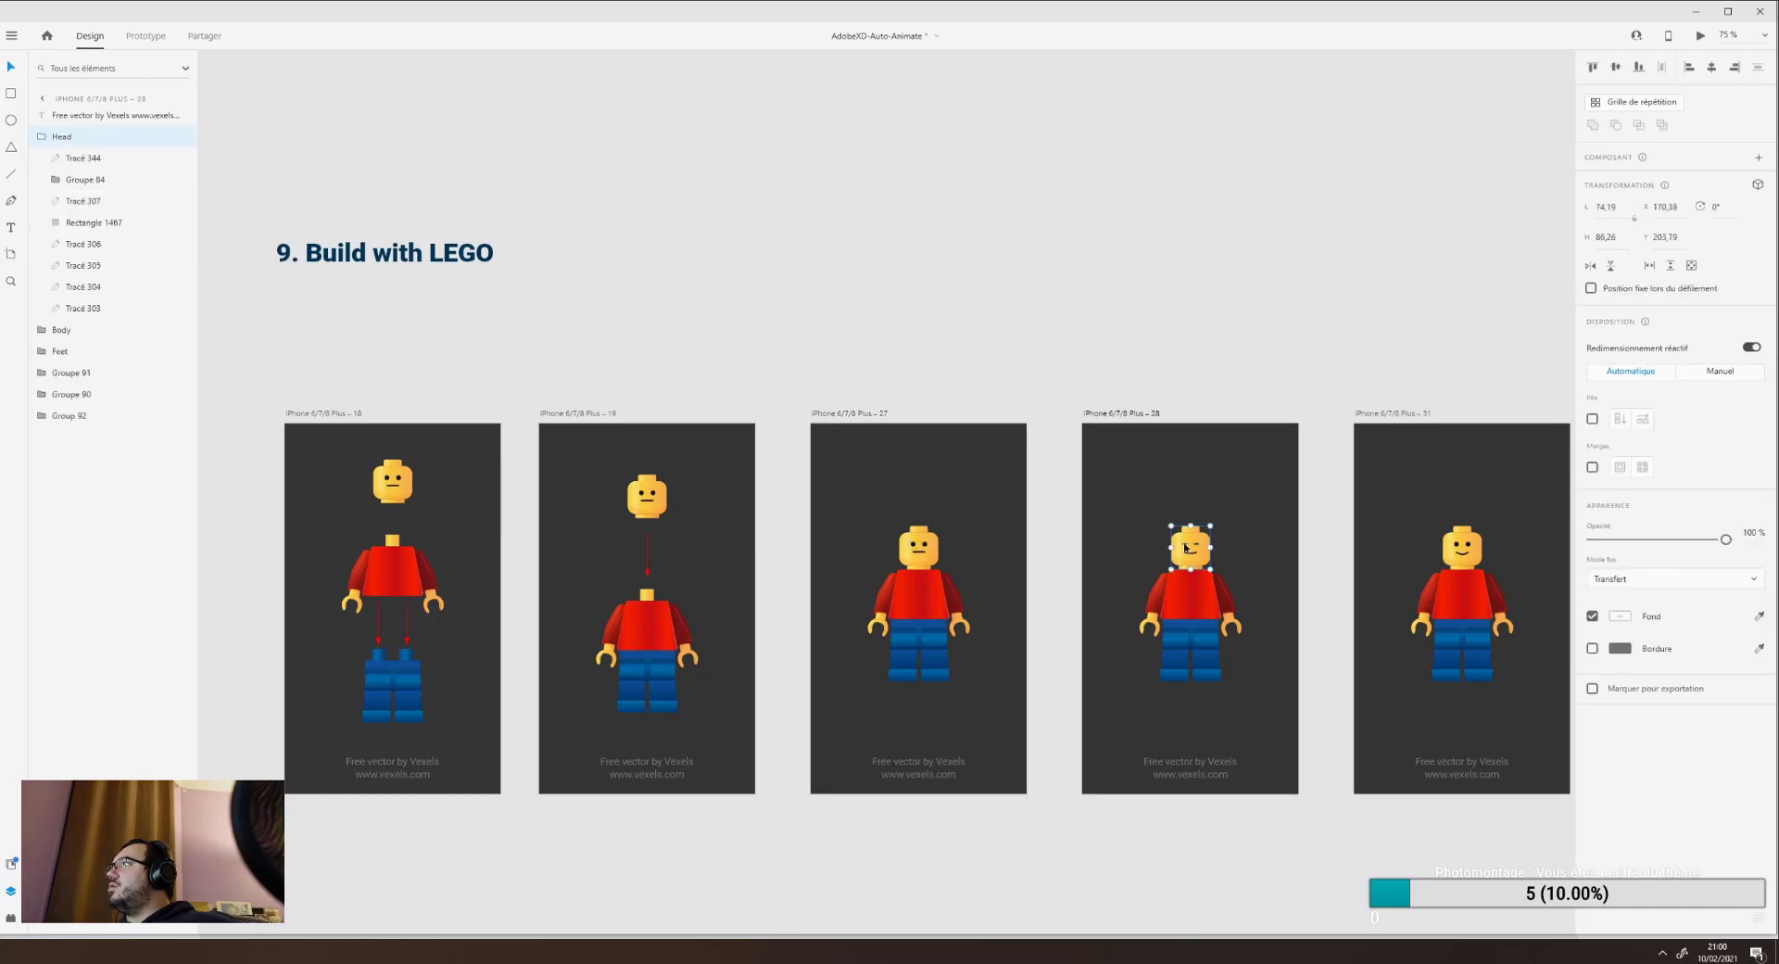
double_click(1185, 546)
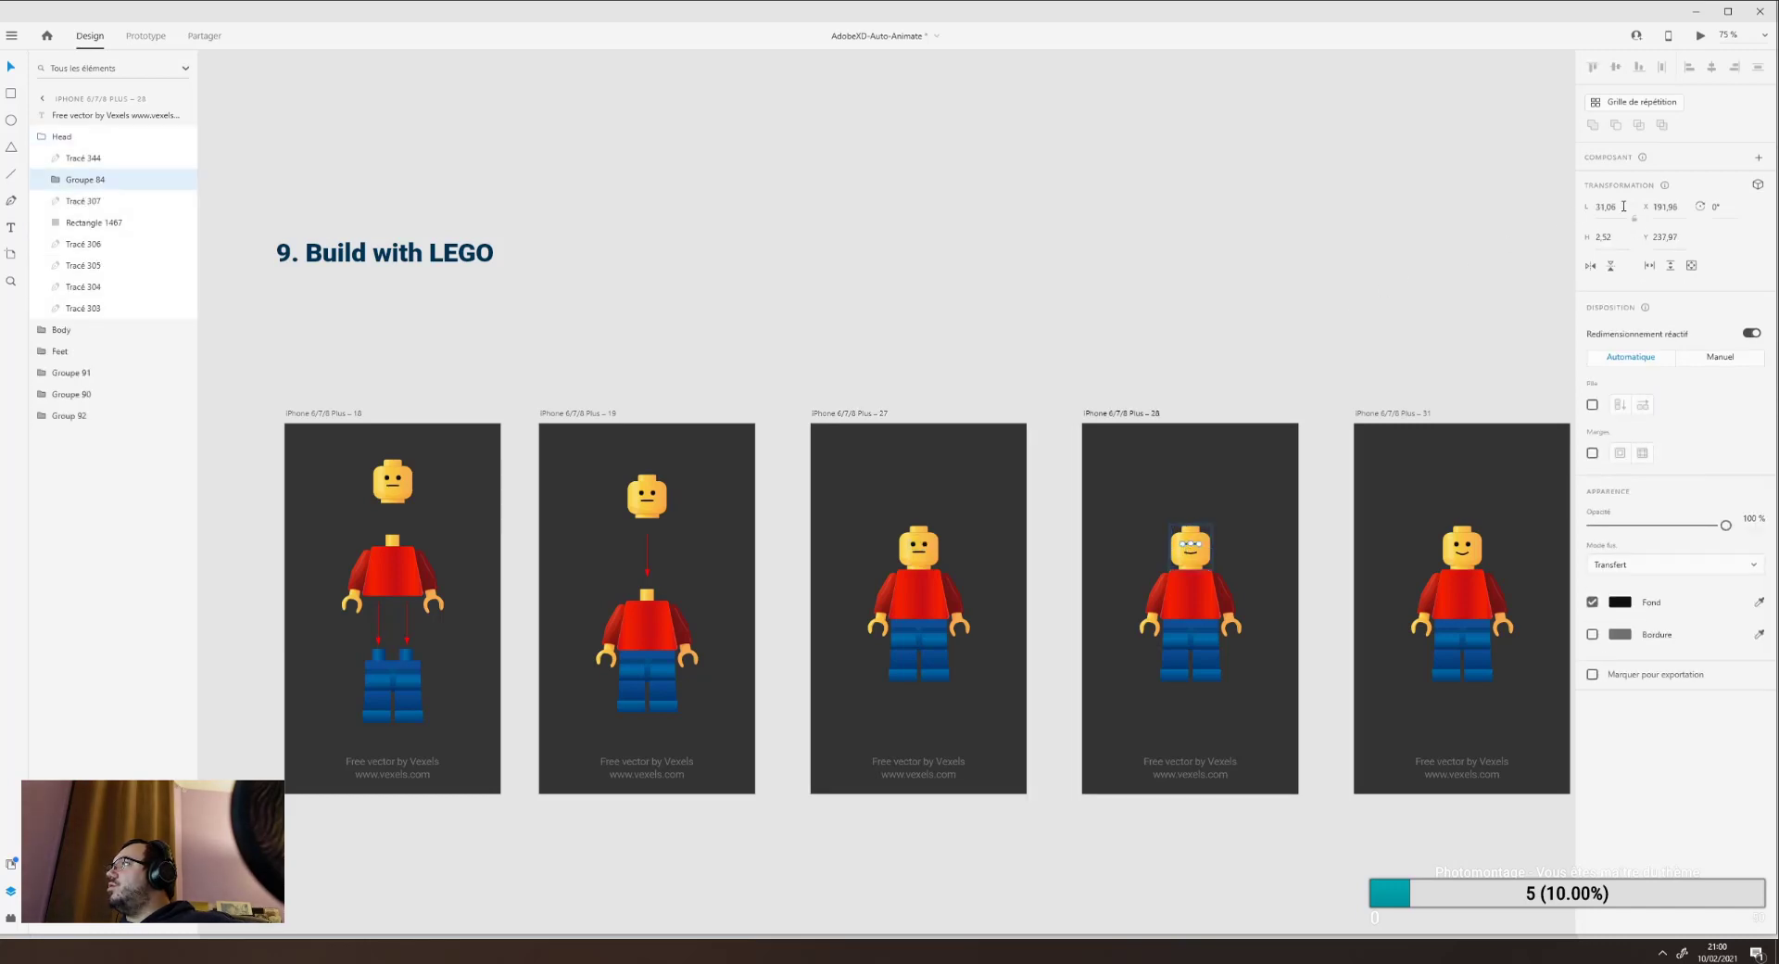
click(1611, 238)
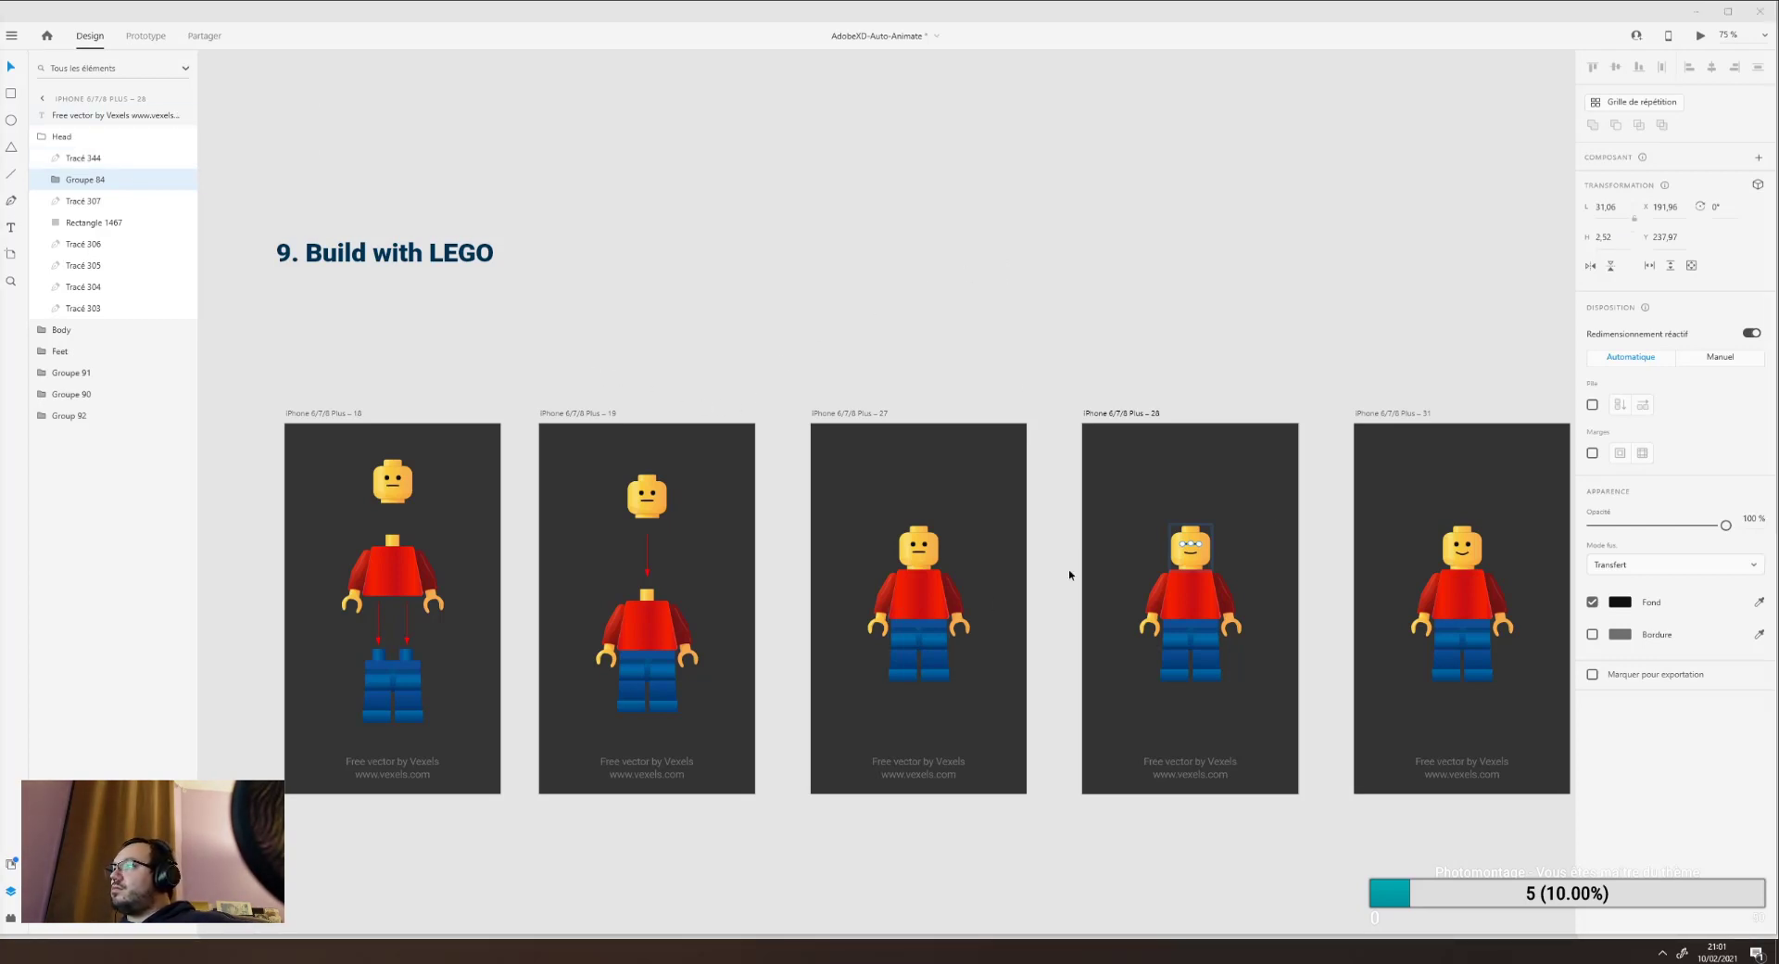
click(1216, 346)
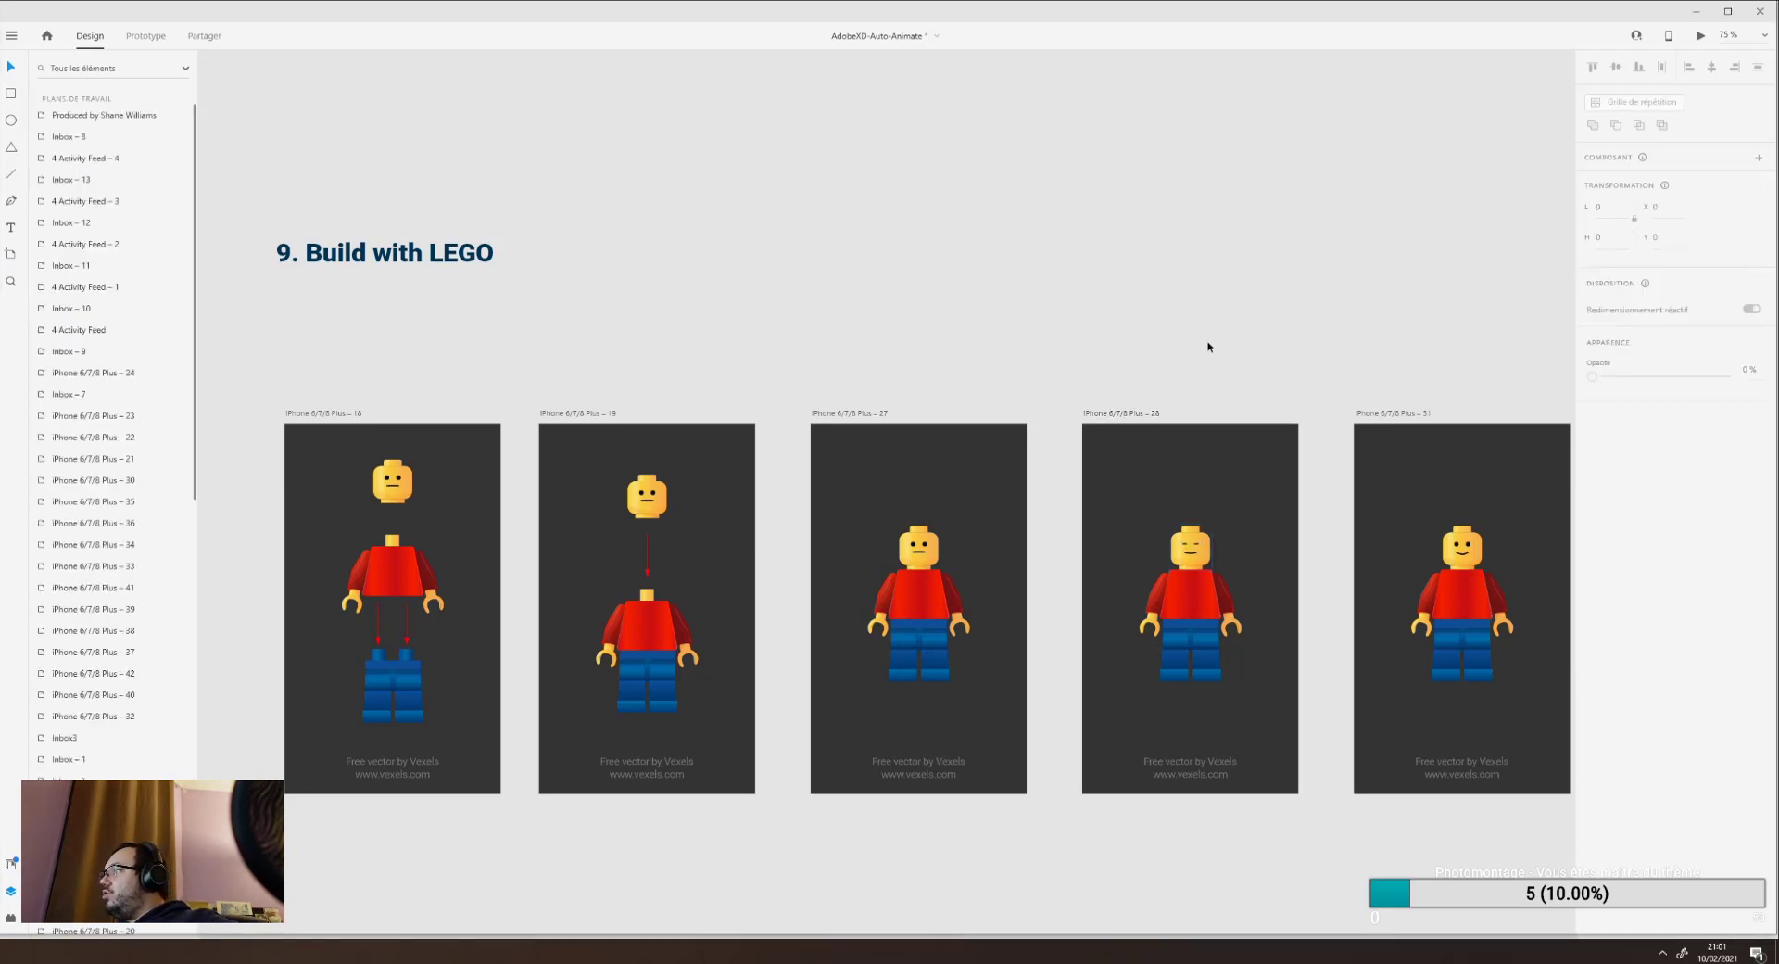
Select the mouth path Tracé 344 in the Head on iPhone 6/7/8 Plus – 28 and examine its shape close up at 400%.
scroll(937, 318, right, 5)
click(948, 533)
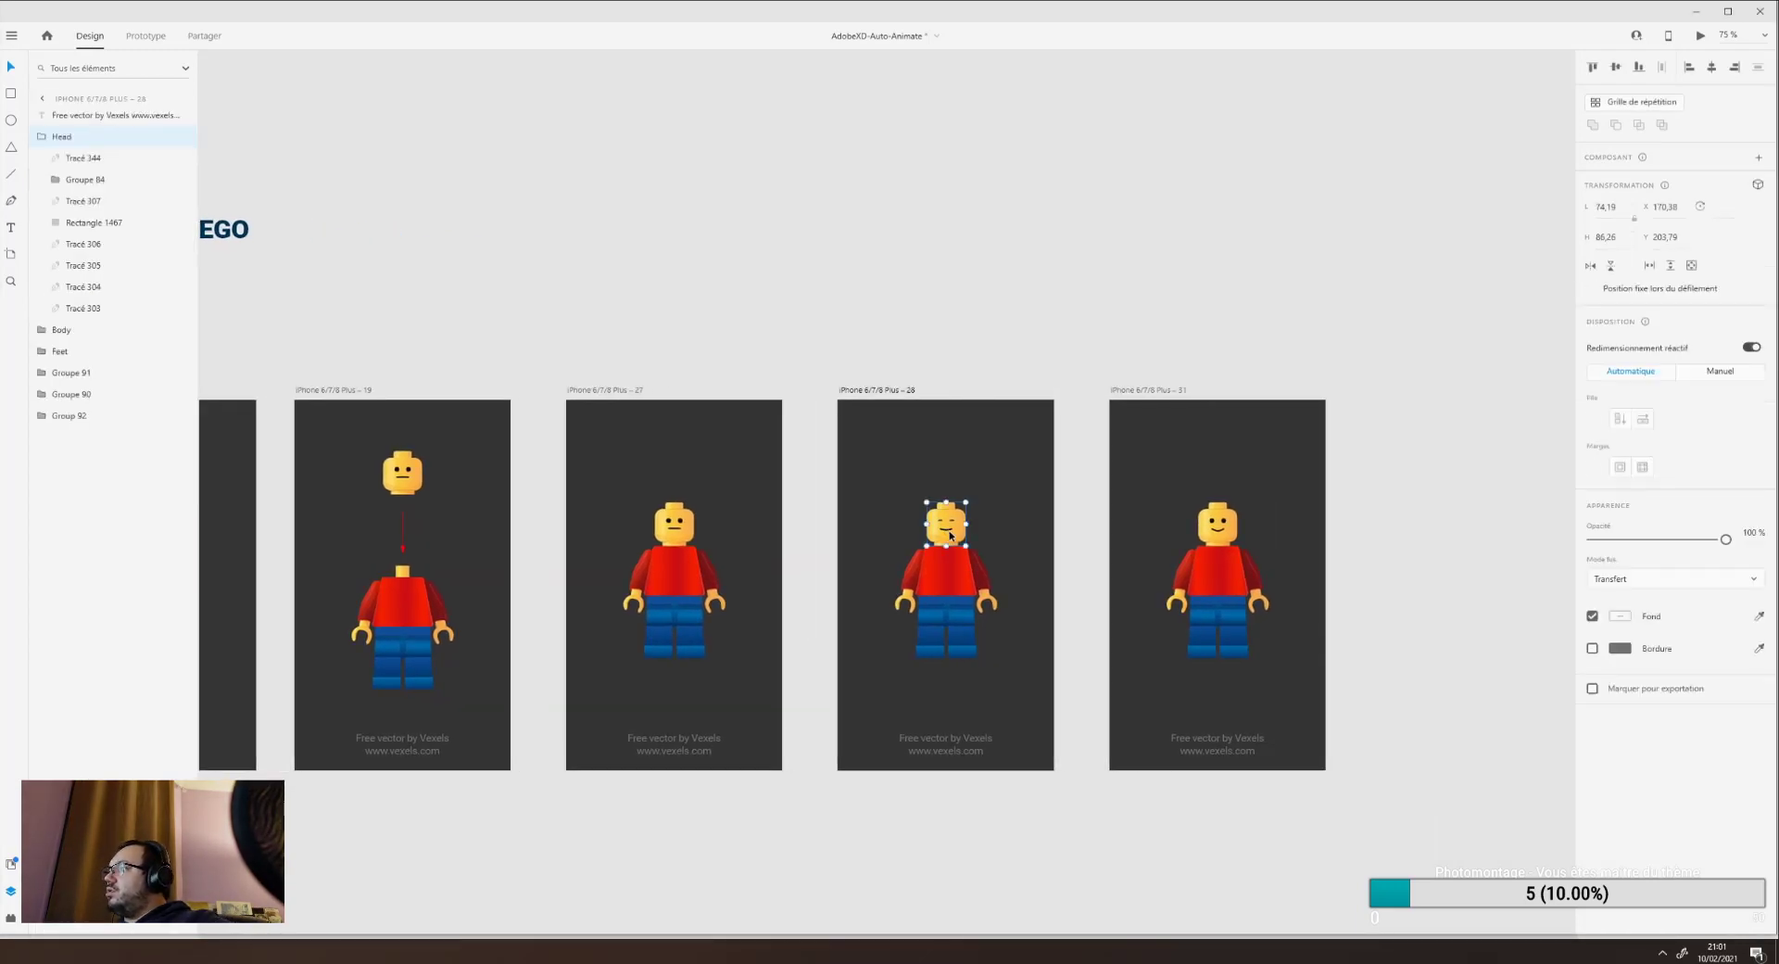
double_click(949, 533)
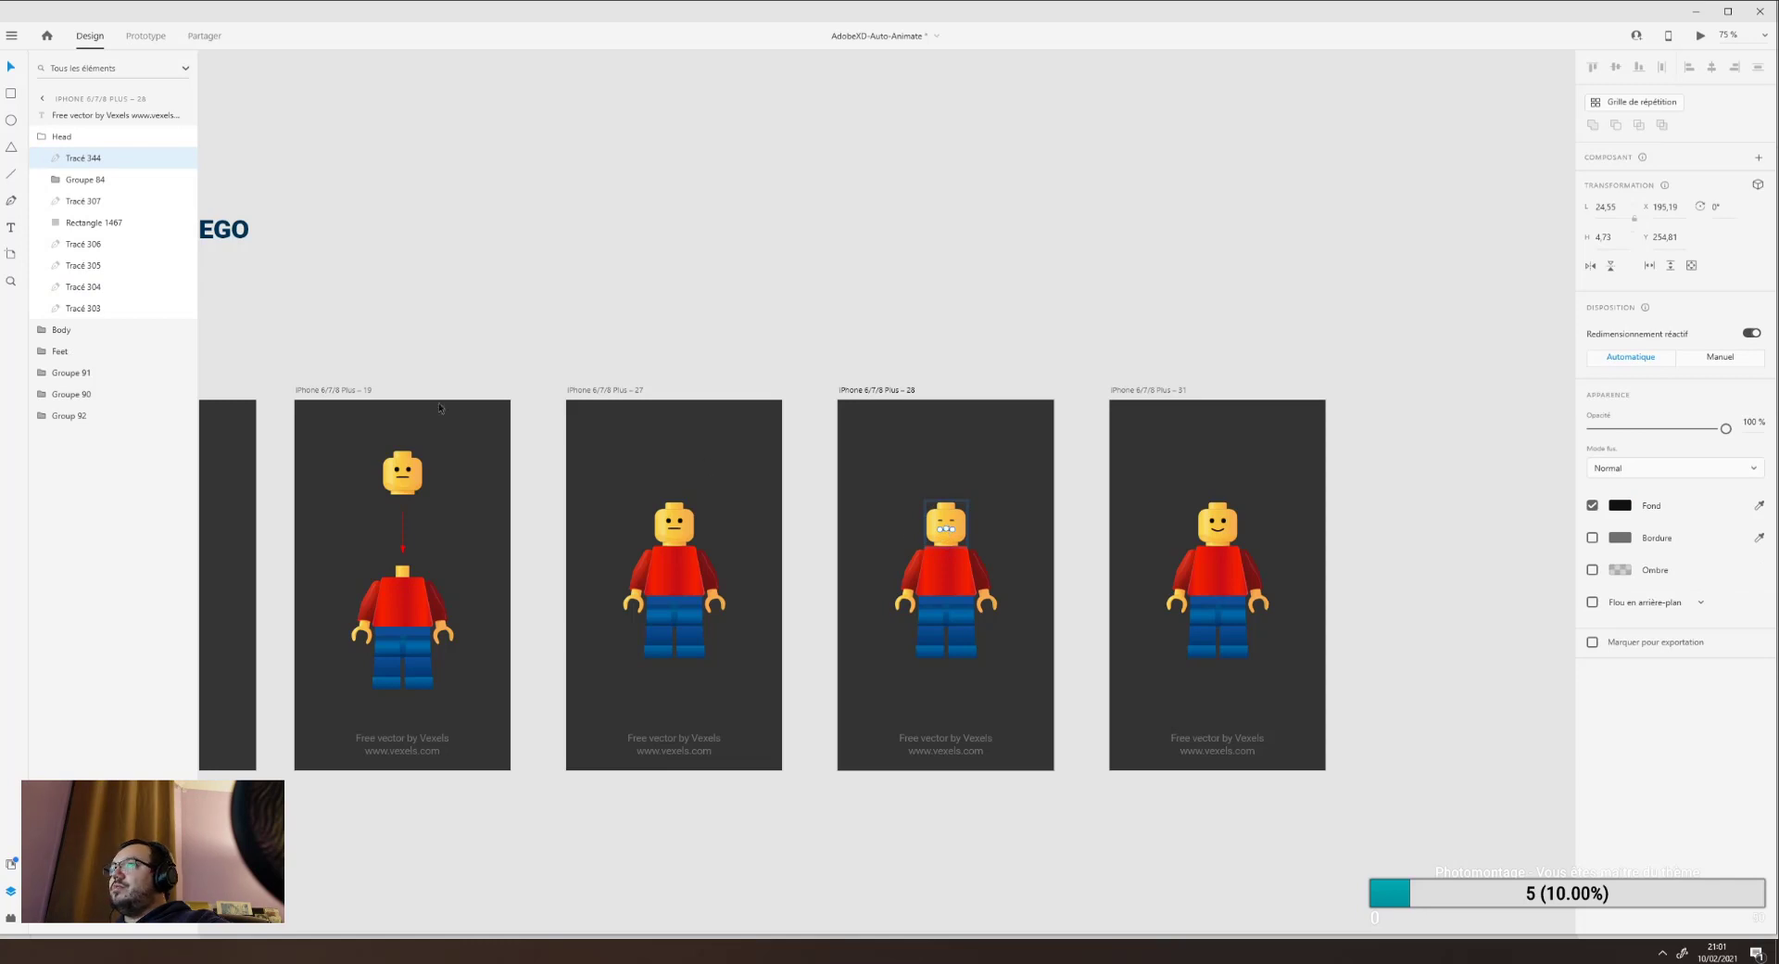
key(ctrl+plus)
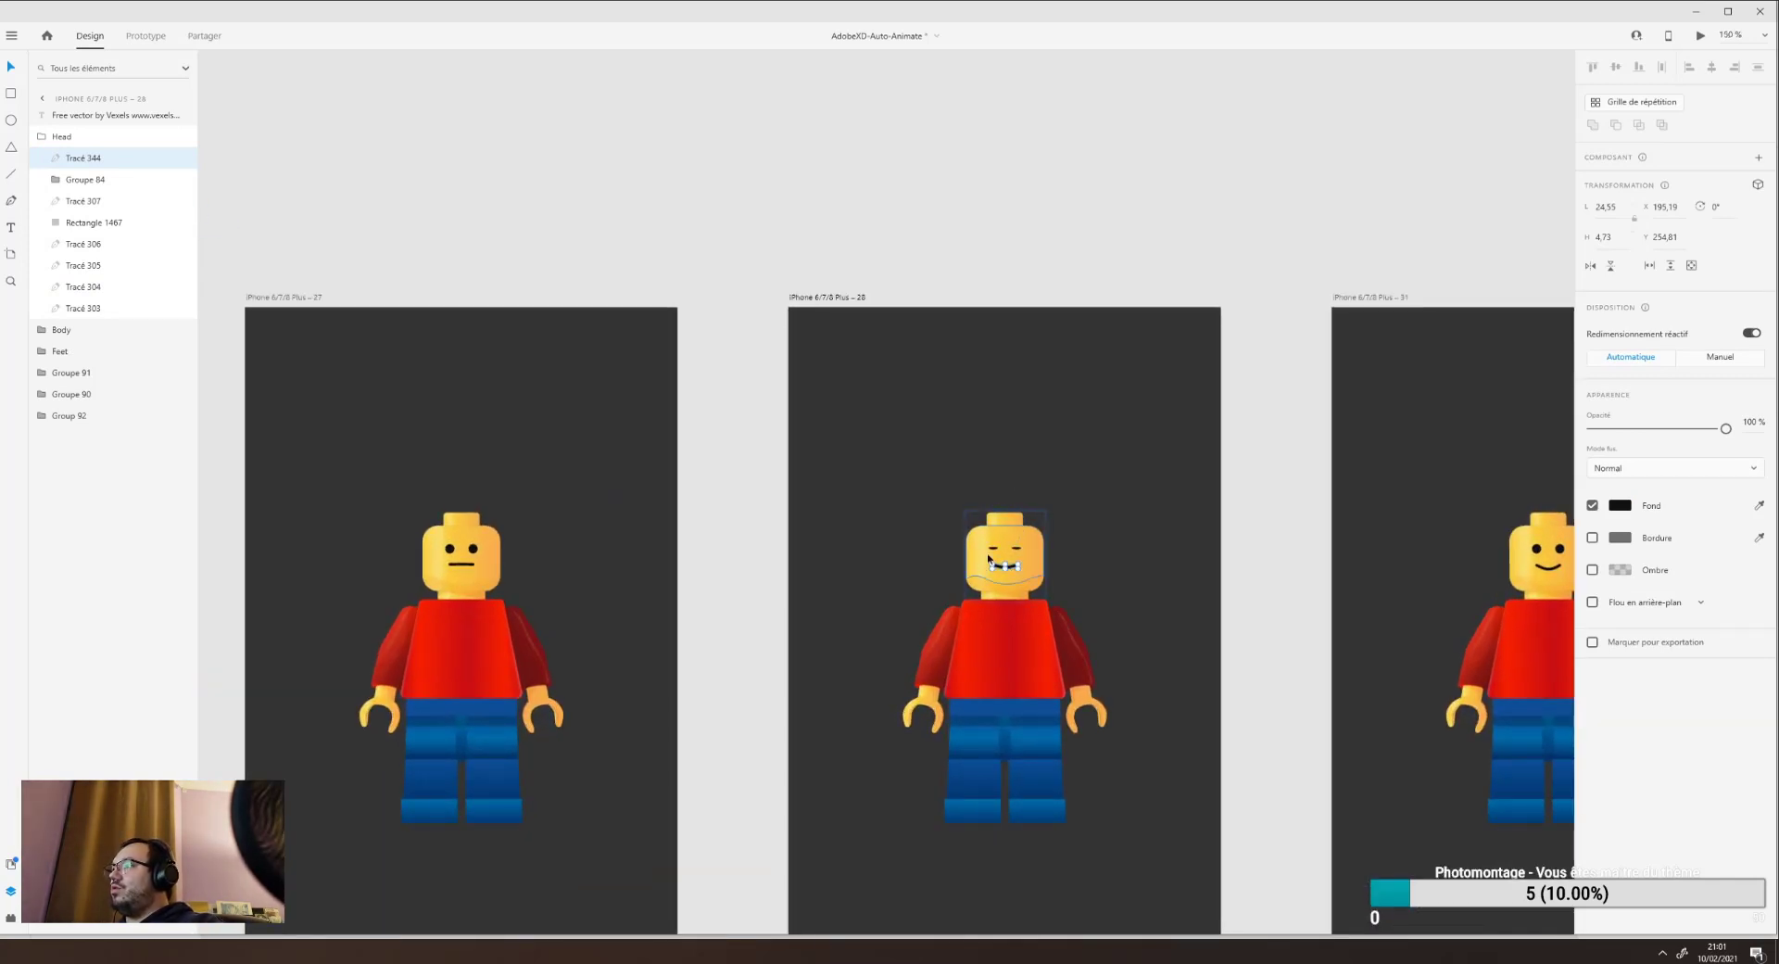
key(ctrl+plus)
key(ctrl+plus)
drag(1000, 554, 599, 350)
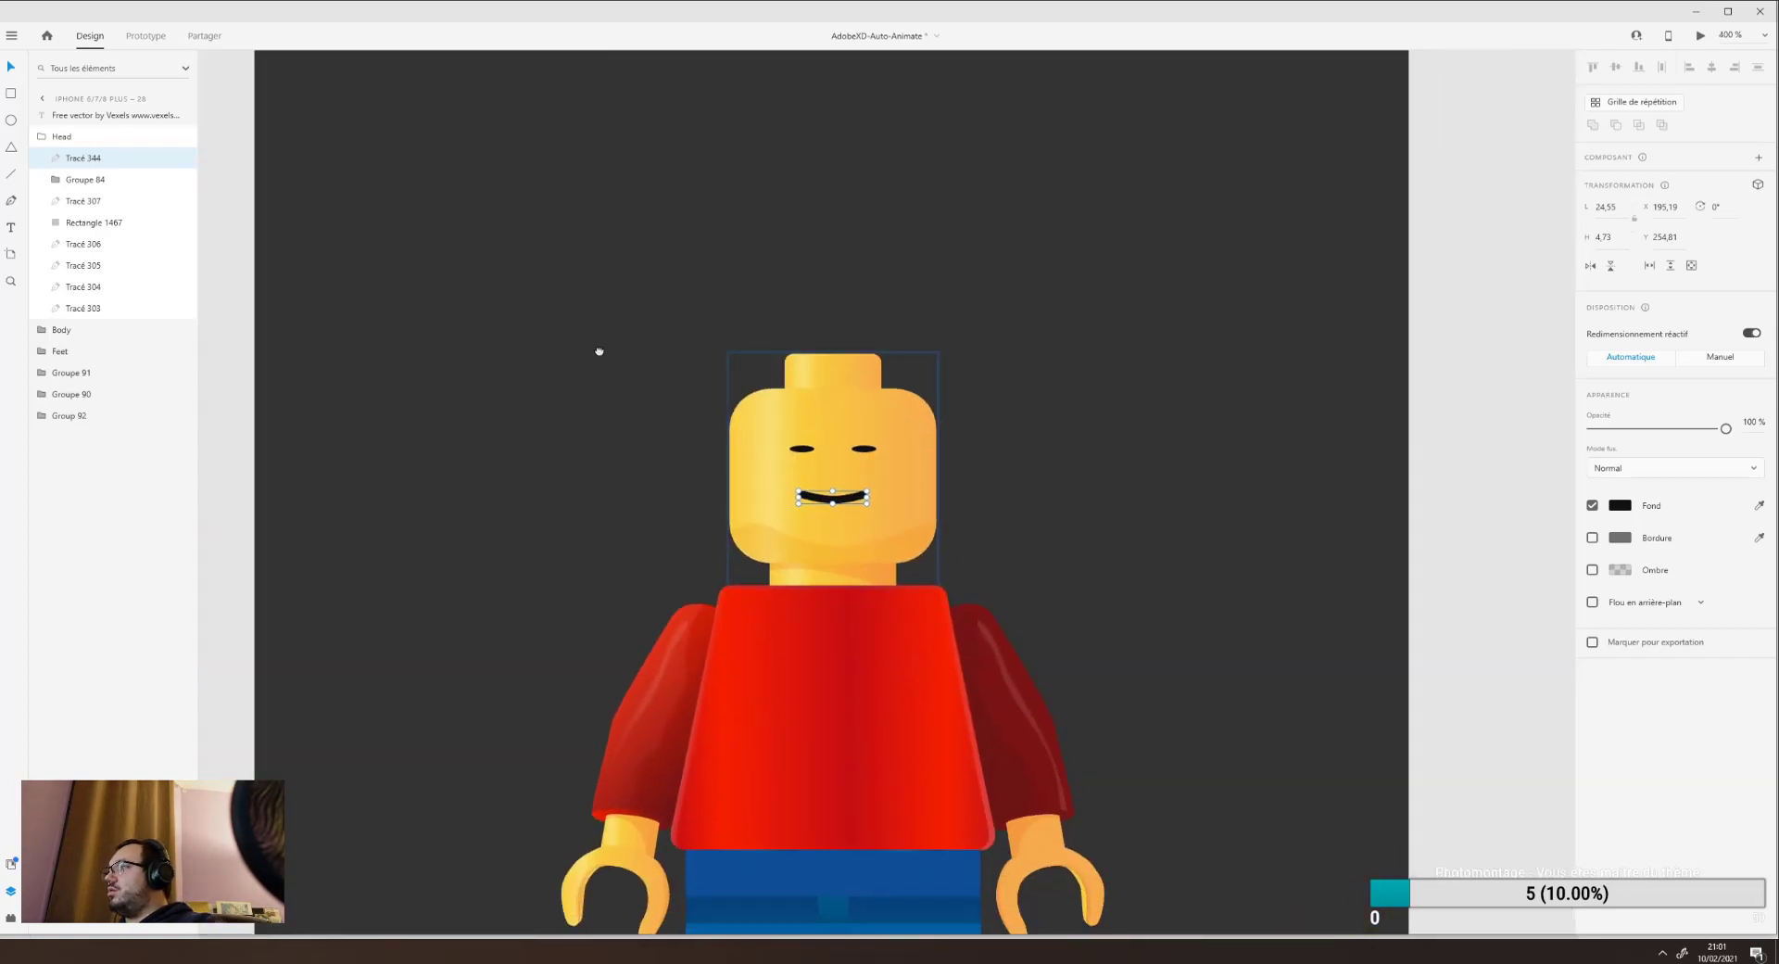
Inspect the mouth path's anchor points on the head in artboard iPhone 6/7/8 Plus – 28, and look over the neighbouring LEGO artboards.
double_click(827, 502)
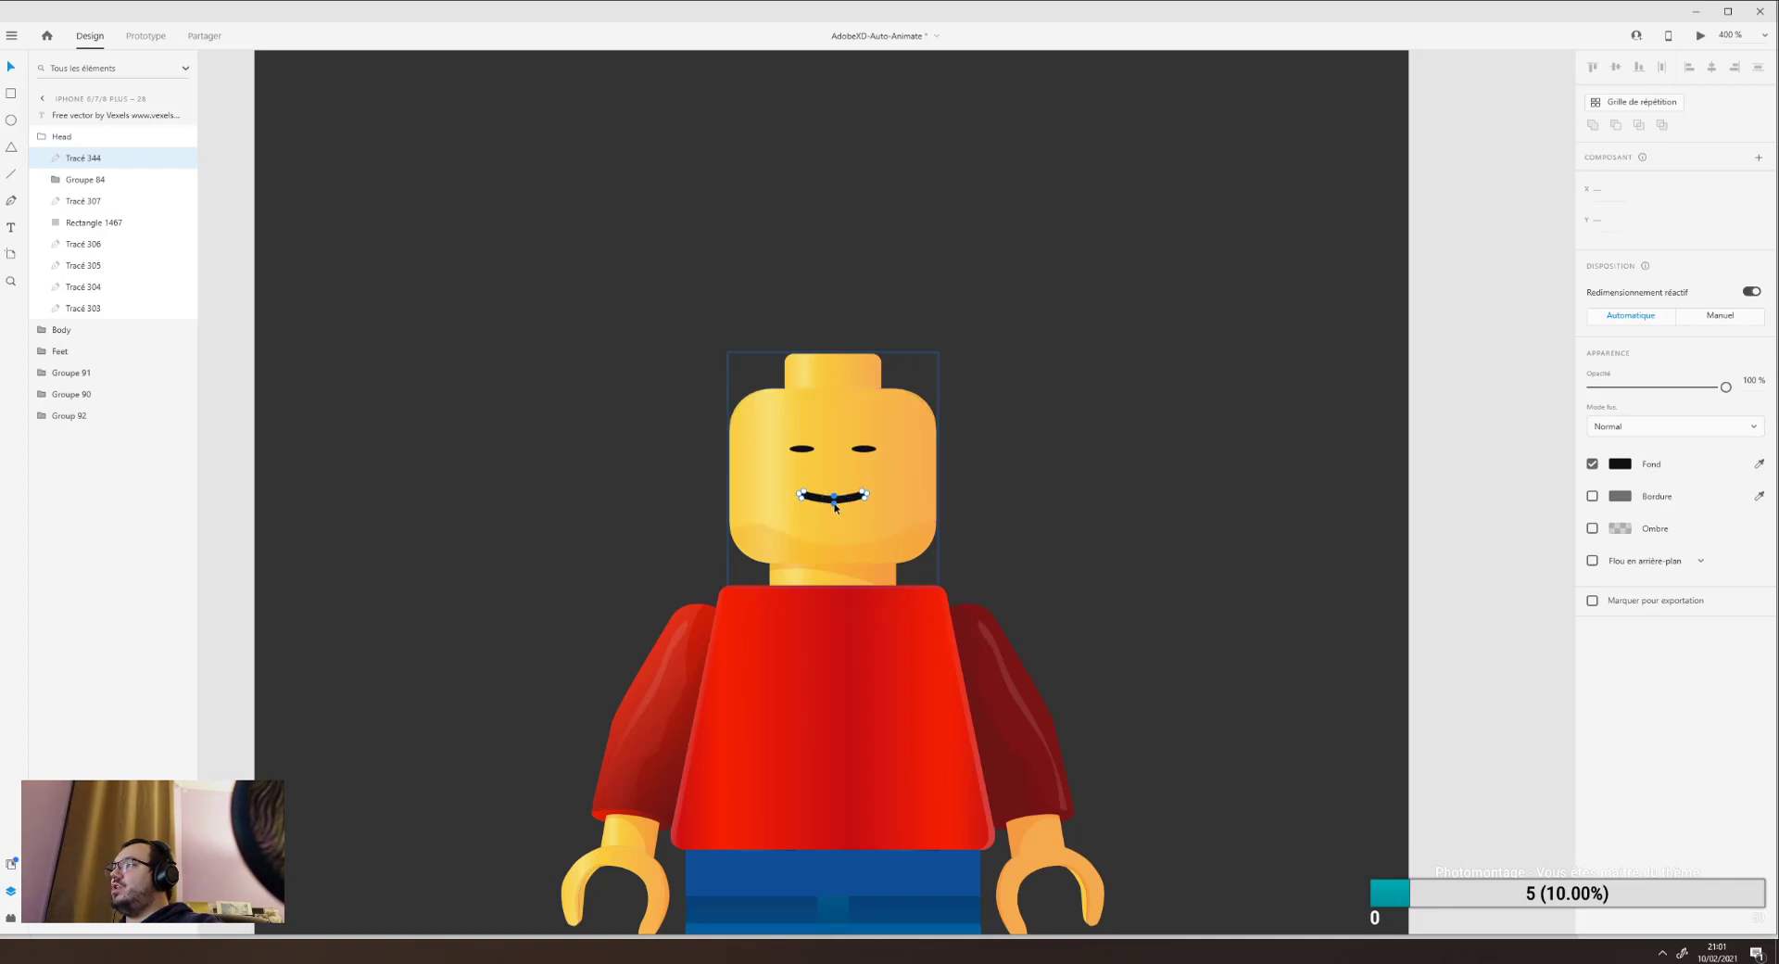
mouse_move(836, 501)
mouse_down()
mouse_move(838, 486)
mouse_move(835, 501)
mouse_up()
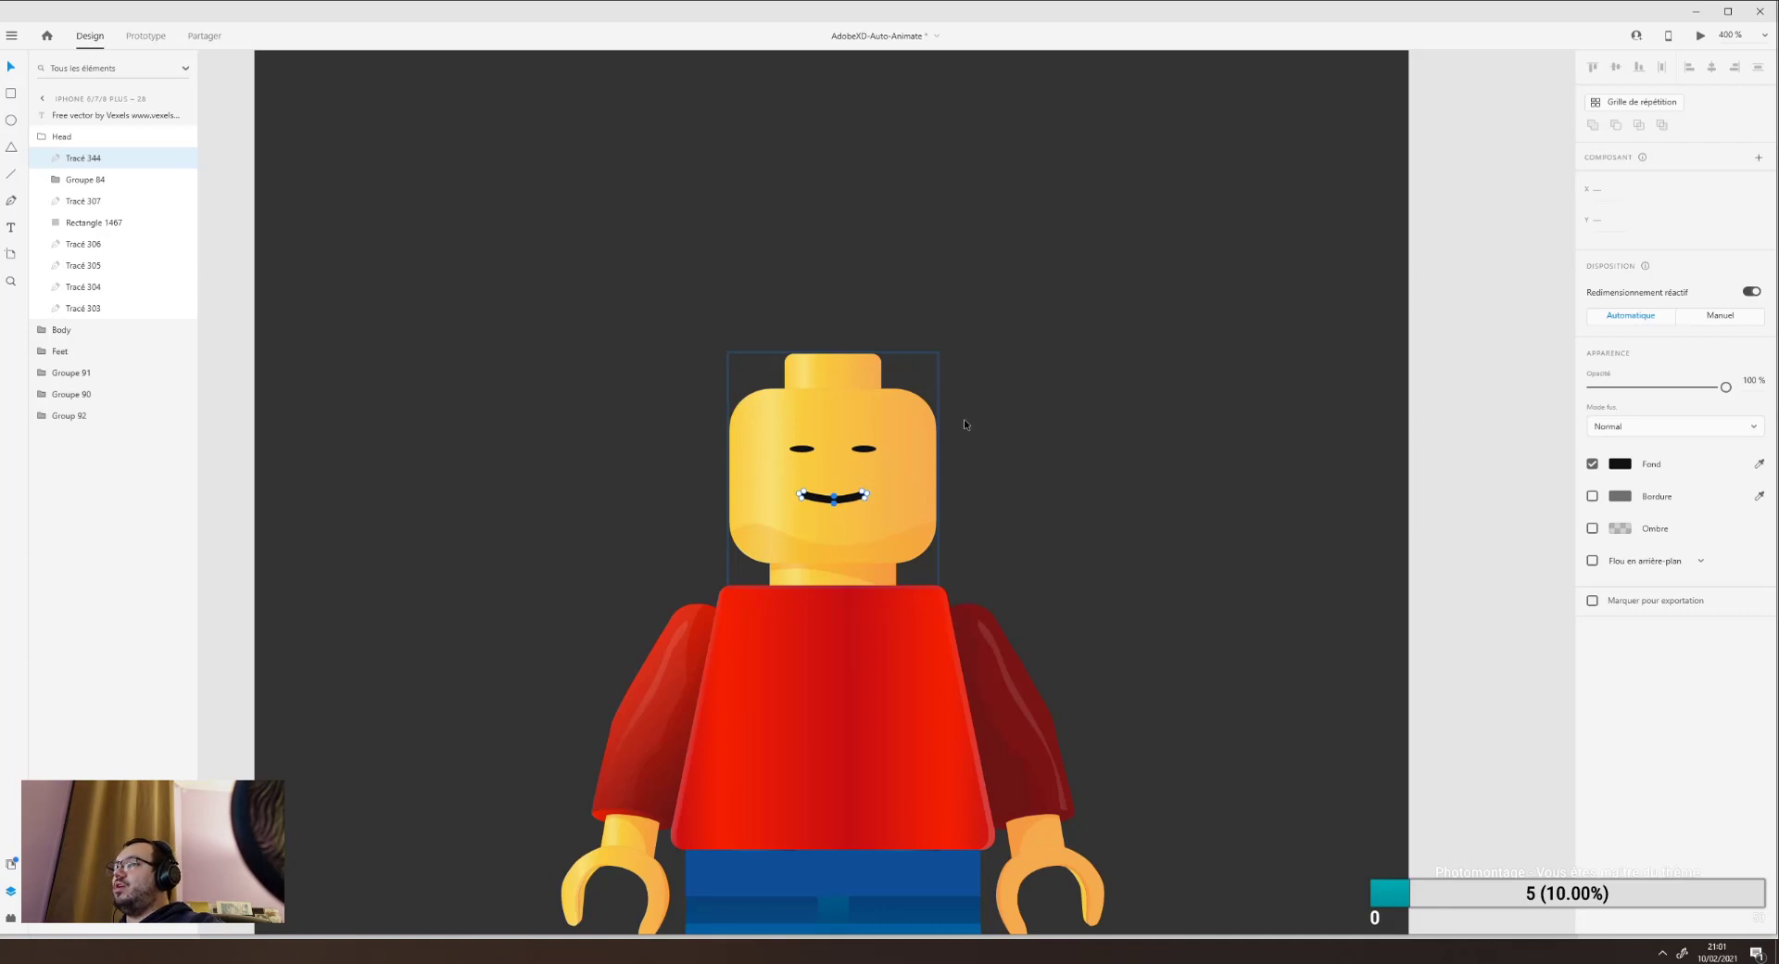
key(ctrl+minus)
key(ctrl+minus)
key(ctrl+minus)
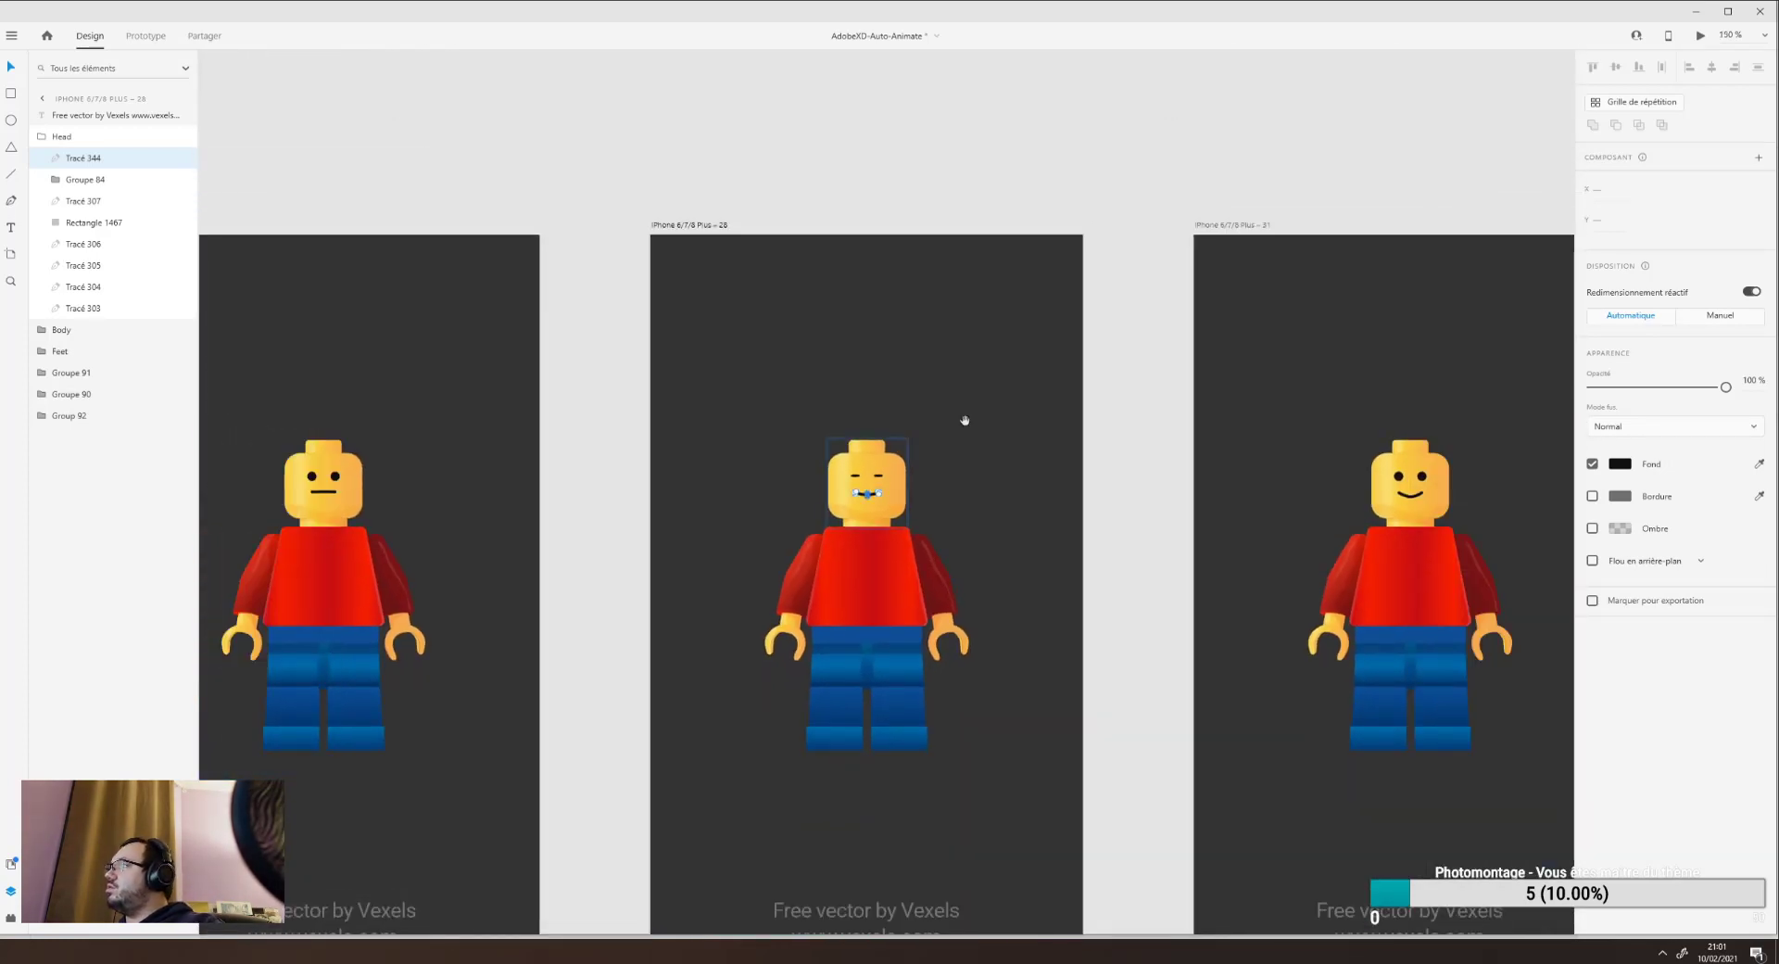
drag(964, 420, 578, 290)
key(ctrl+minus)
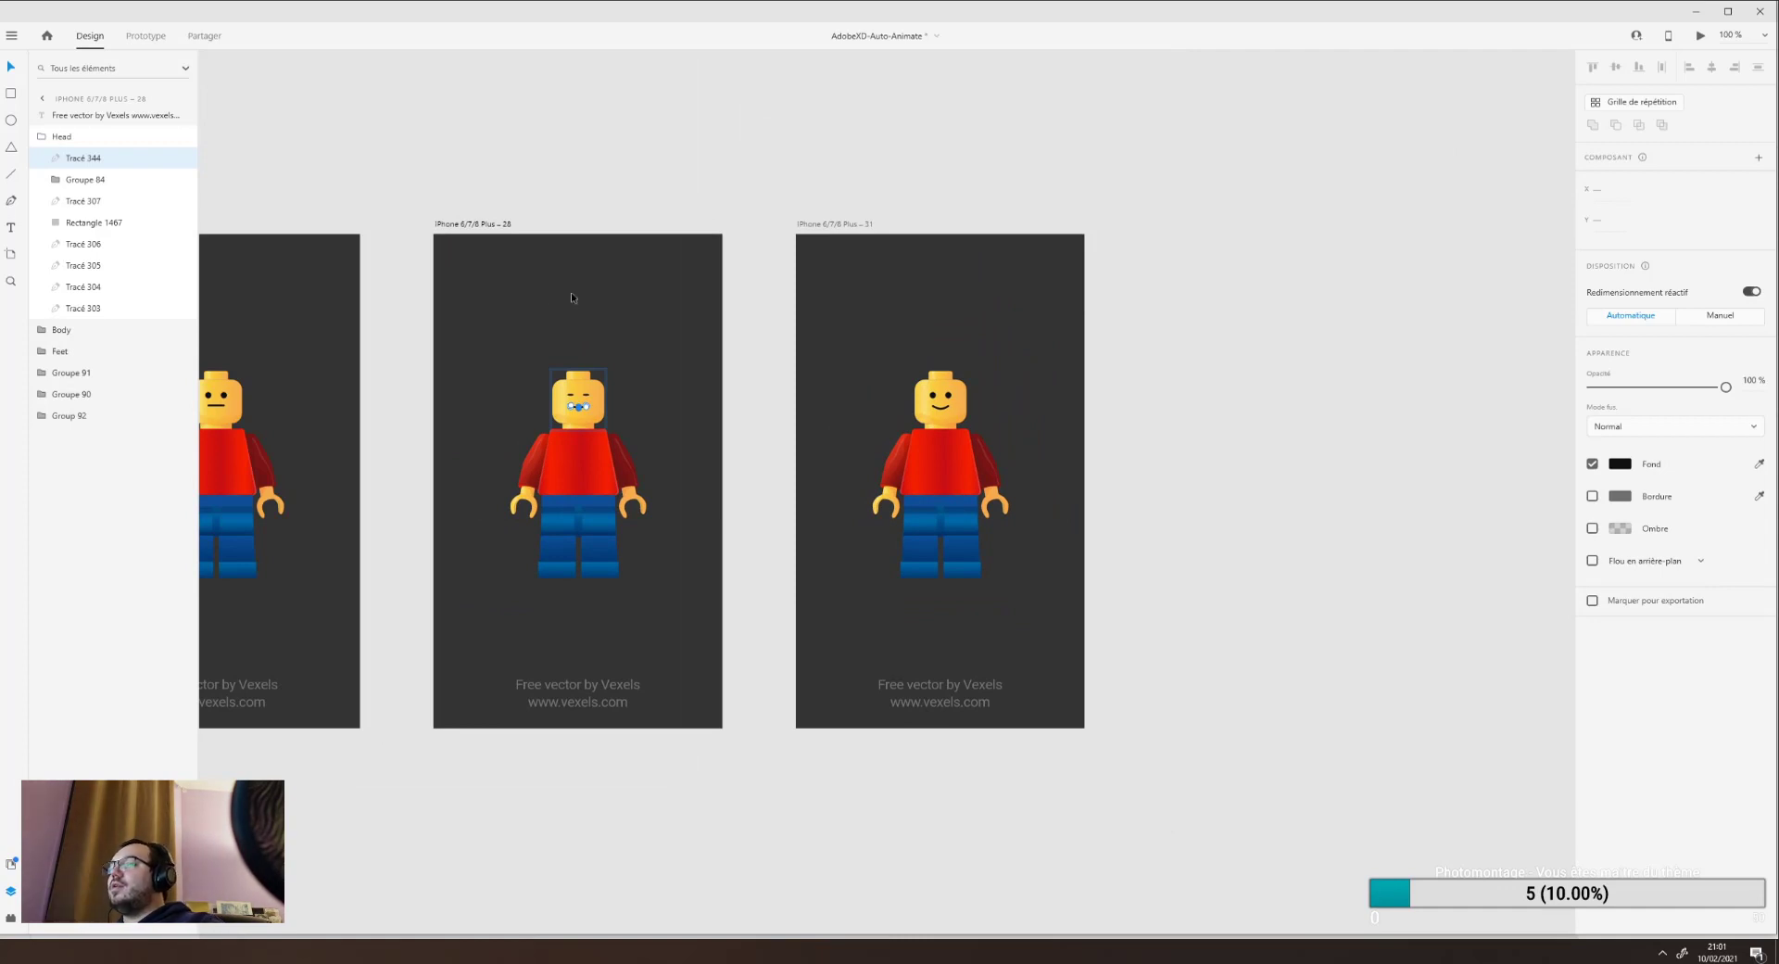
drag(265, 214, 800, 194)
drag(409, 327, 622, 320)
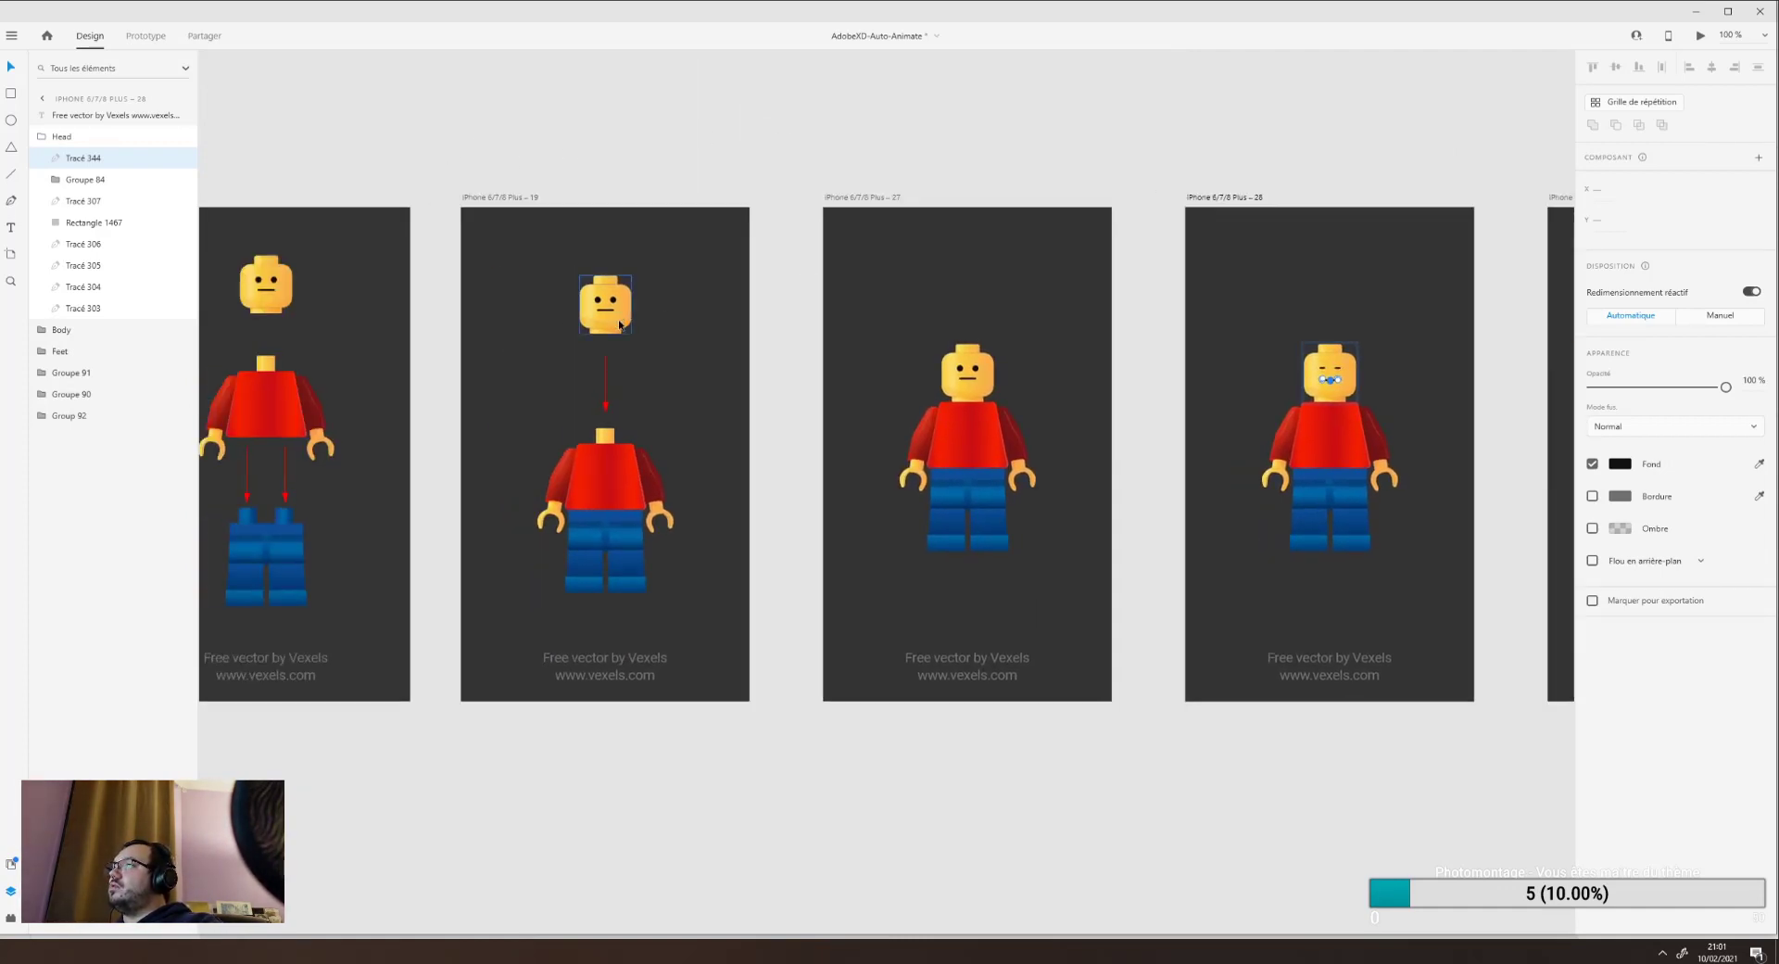
key(ctrl+minus)
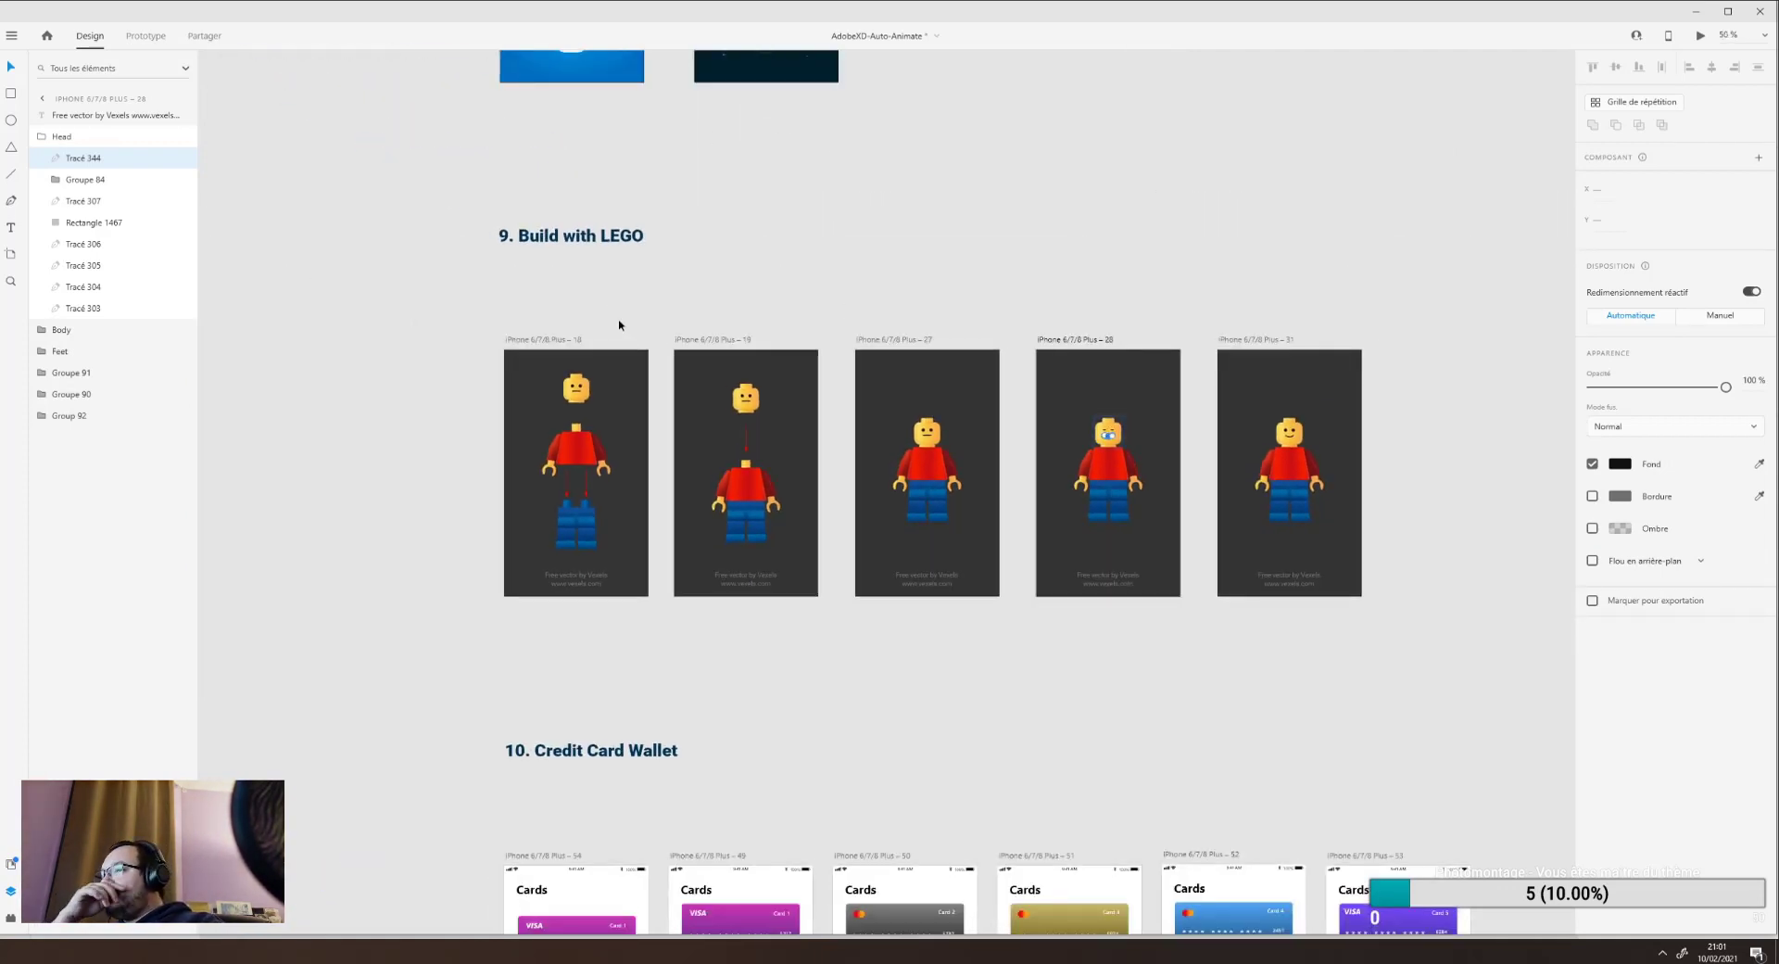
Open a preview of the first Credit Card Wallet artboard, iPhone 6/7/8 Plus – 54, and place its window beside the artboards.
click(482, 363)
scroll(469, 362, down, 5)
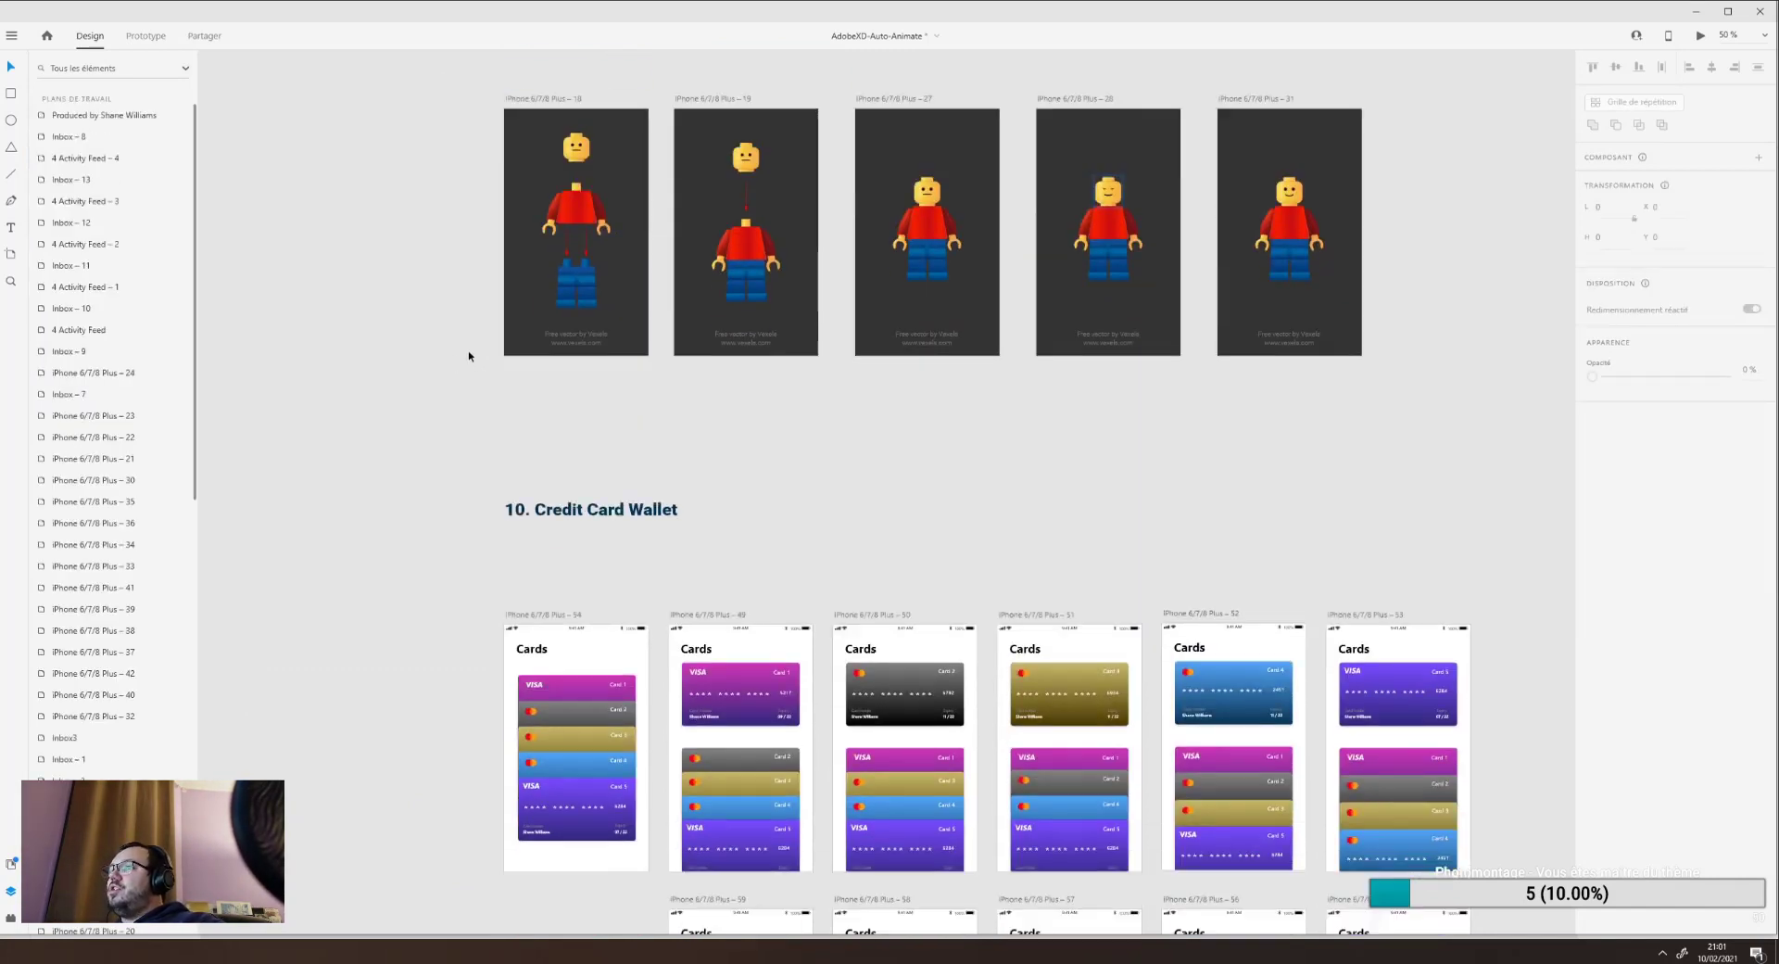
scroll(469, 353, down, 1)
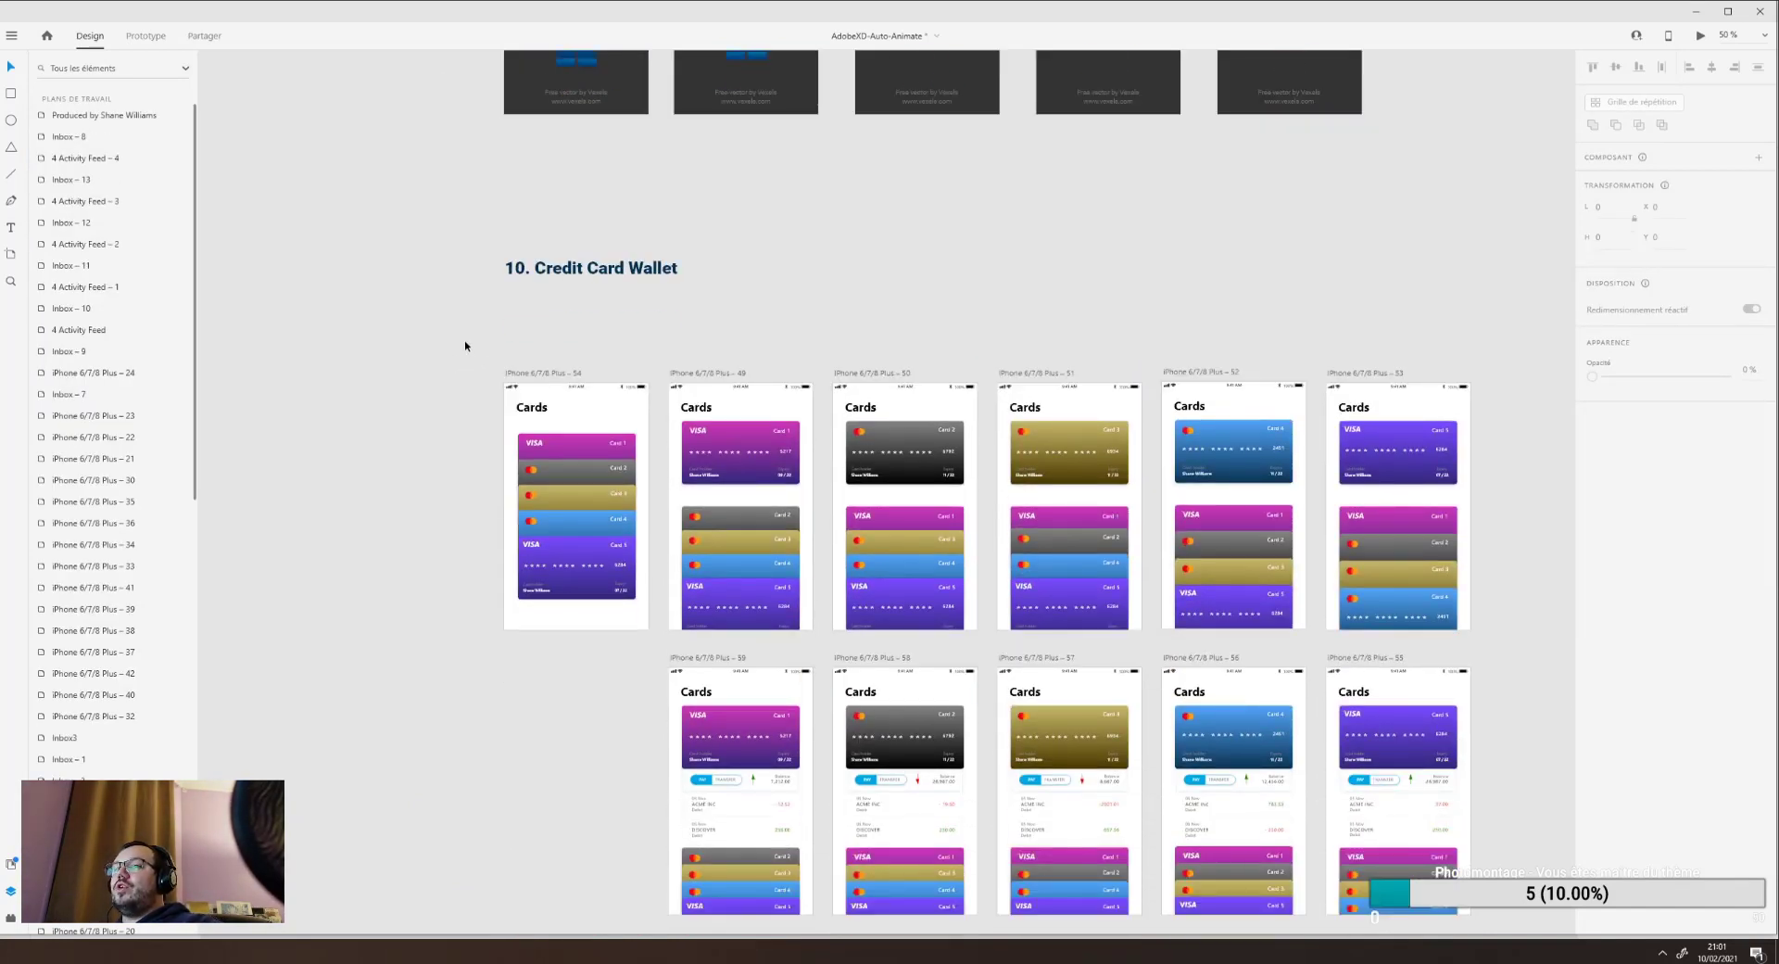
scroll(466, 346, down, 2)
scroll(464, 342, up, 2)
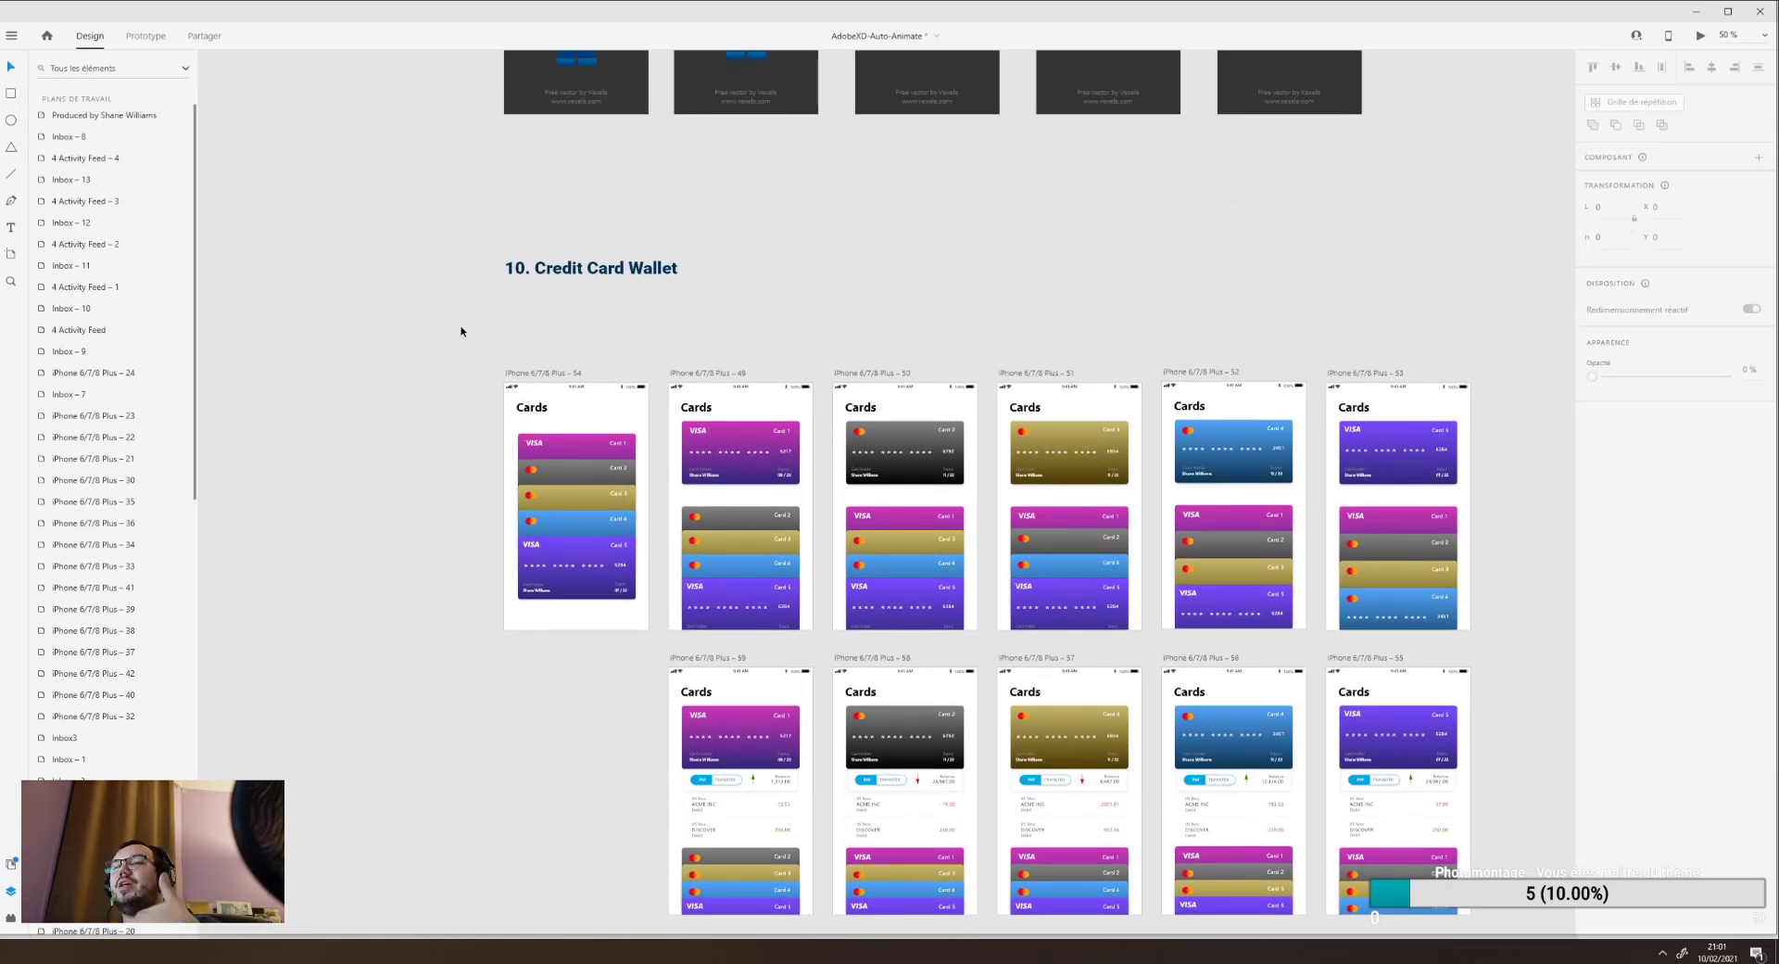
scroll(461, 331, down, 2)
scroll(458, 331, down, 1)
scroll(457, 329, up, 1)
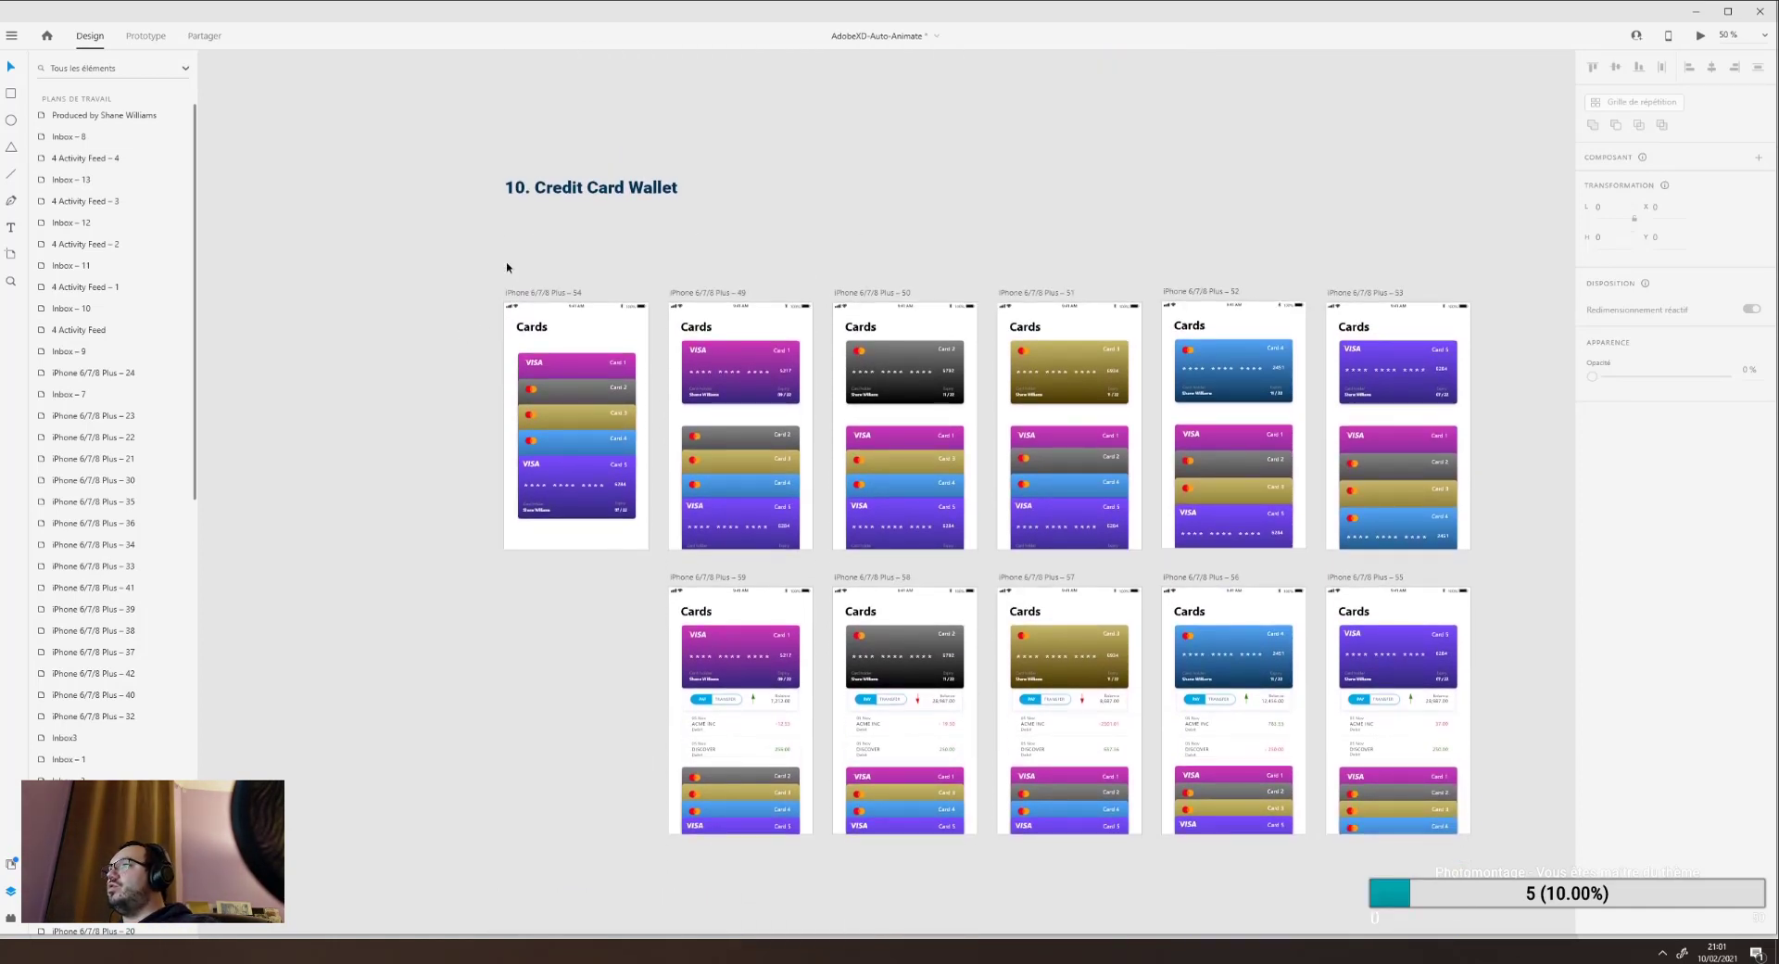
click(542, 294)
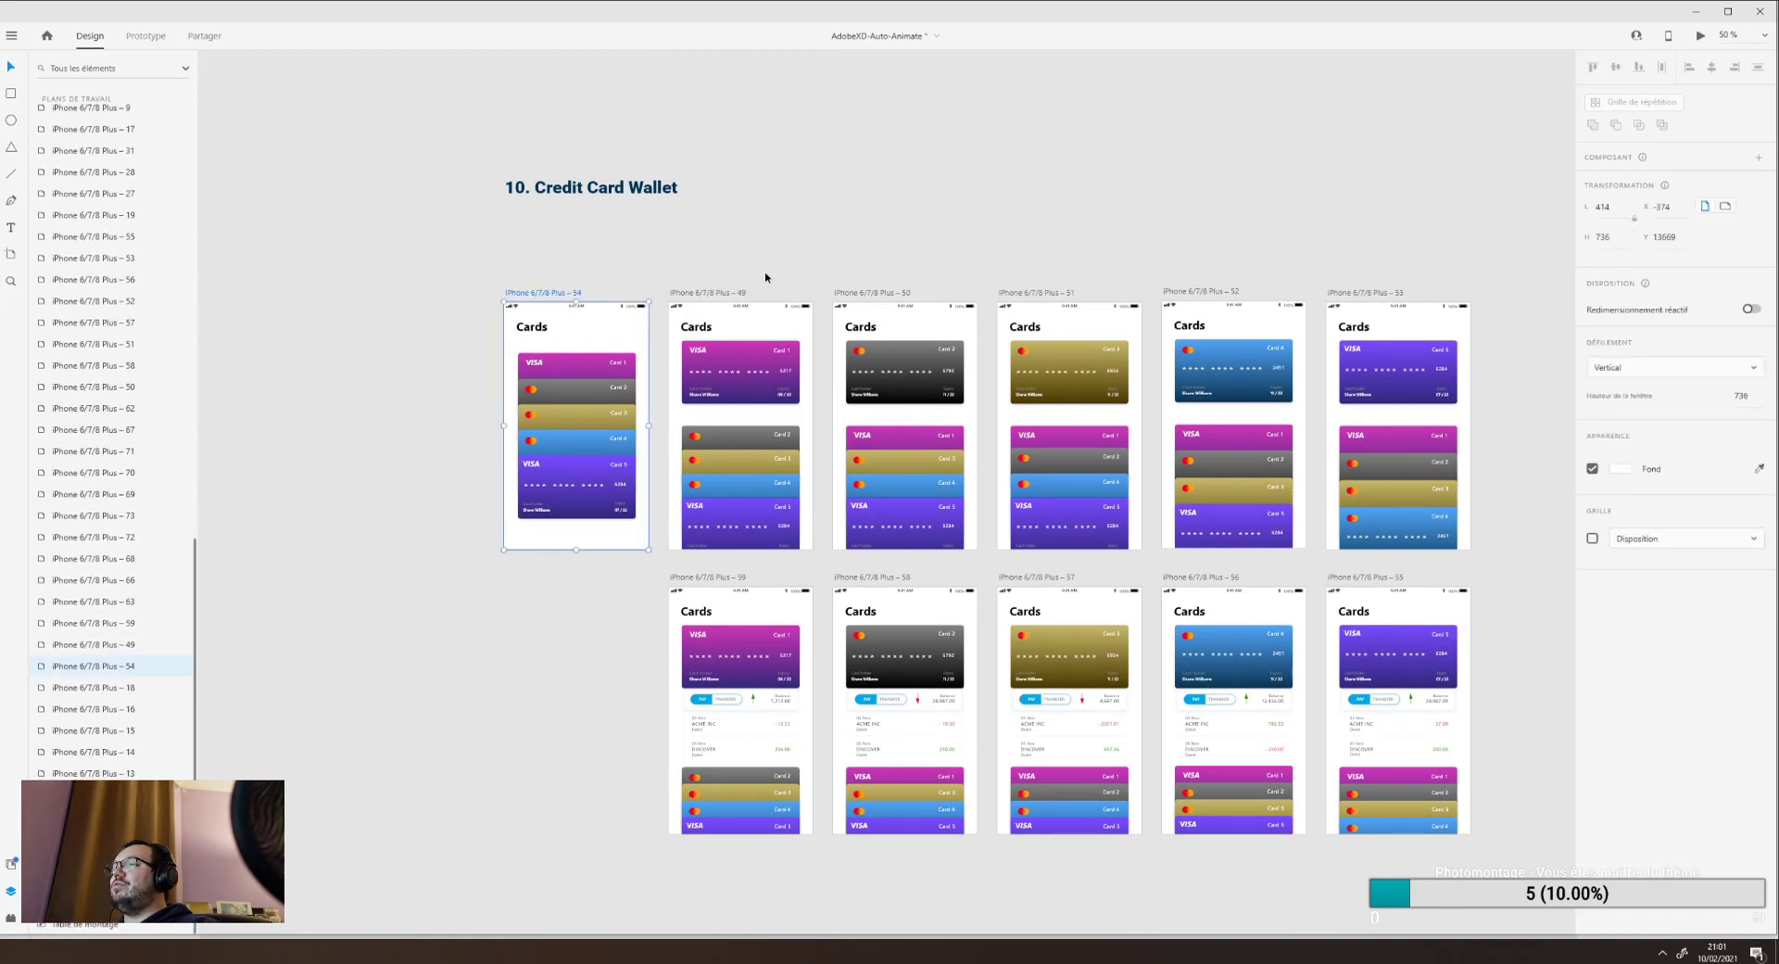
click(1701, 43)
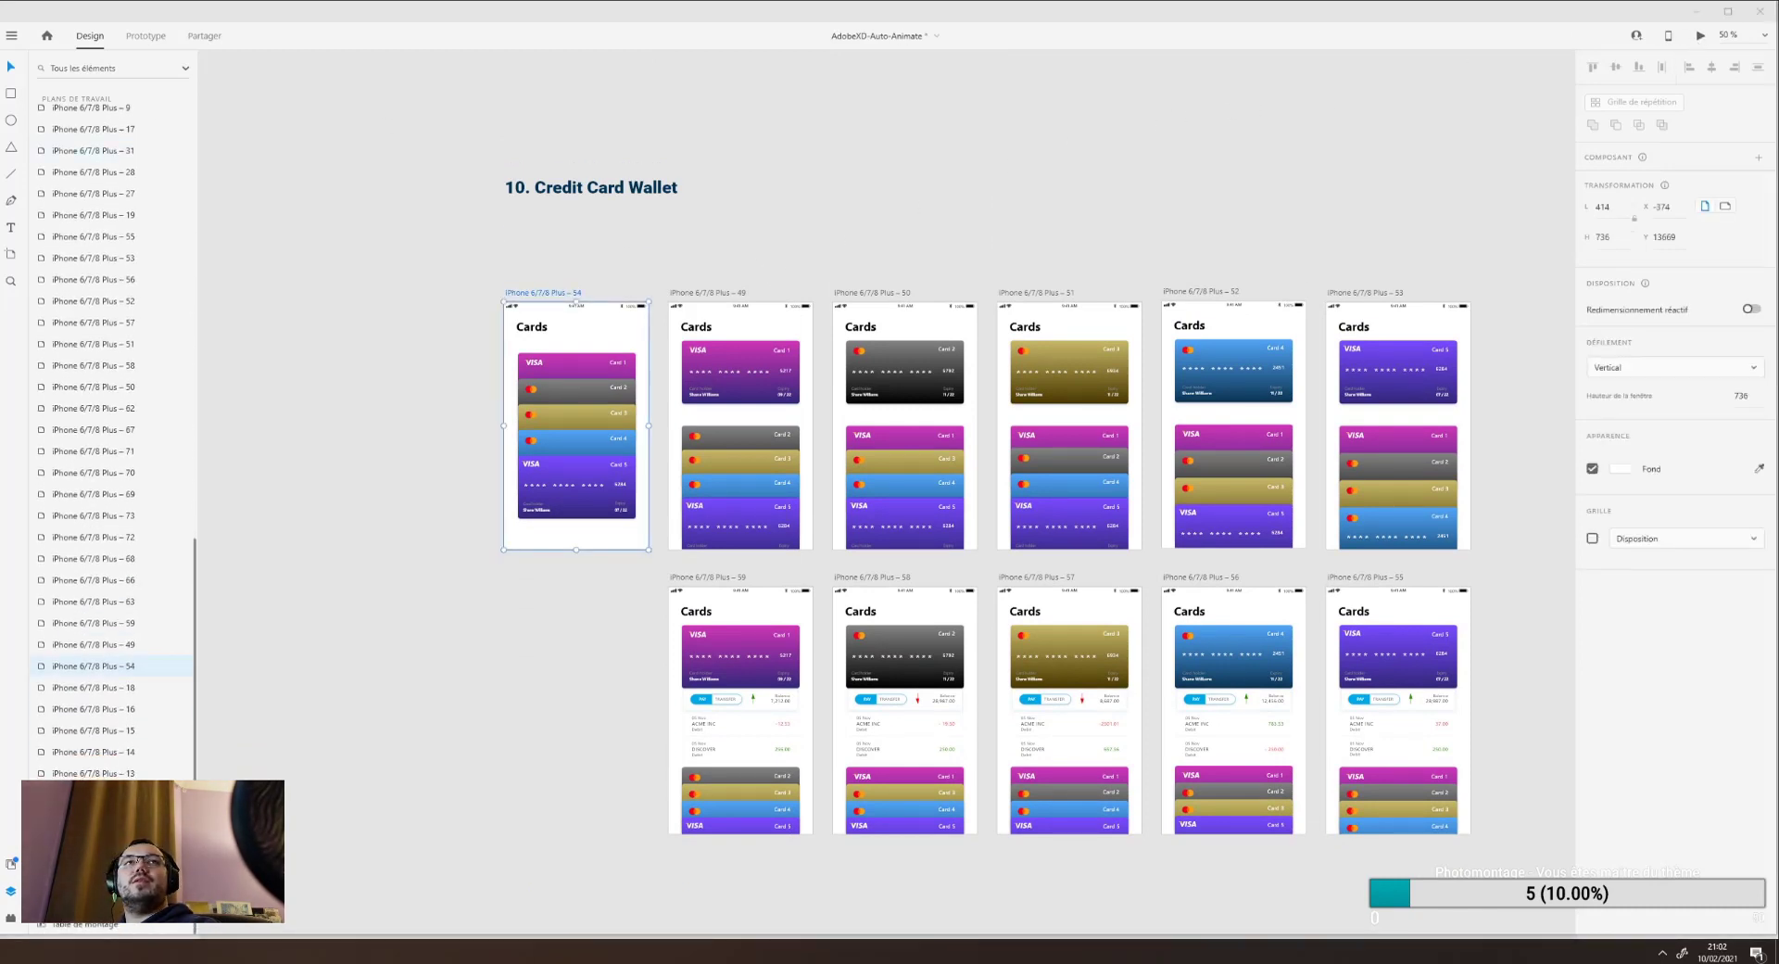
drag(0, 261, 281, 118)
Test the wallet preview by expanding and collapsing Card 1 through Card 4, and close the preview.
click(302, 226)
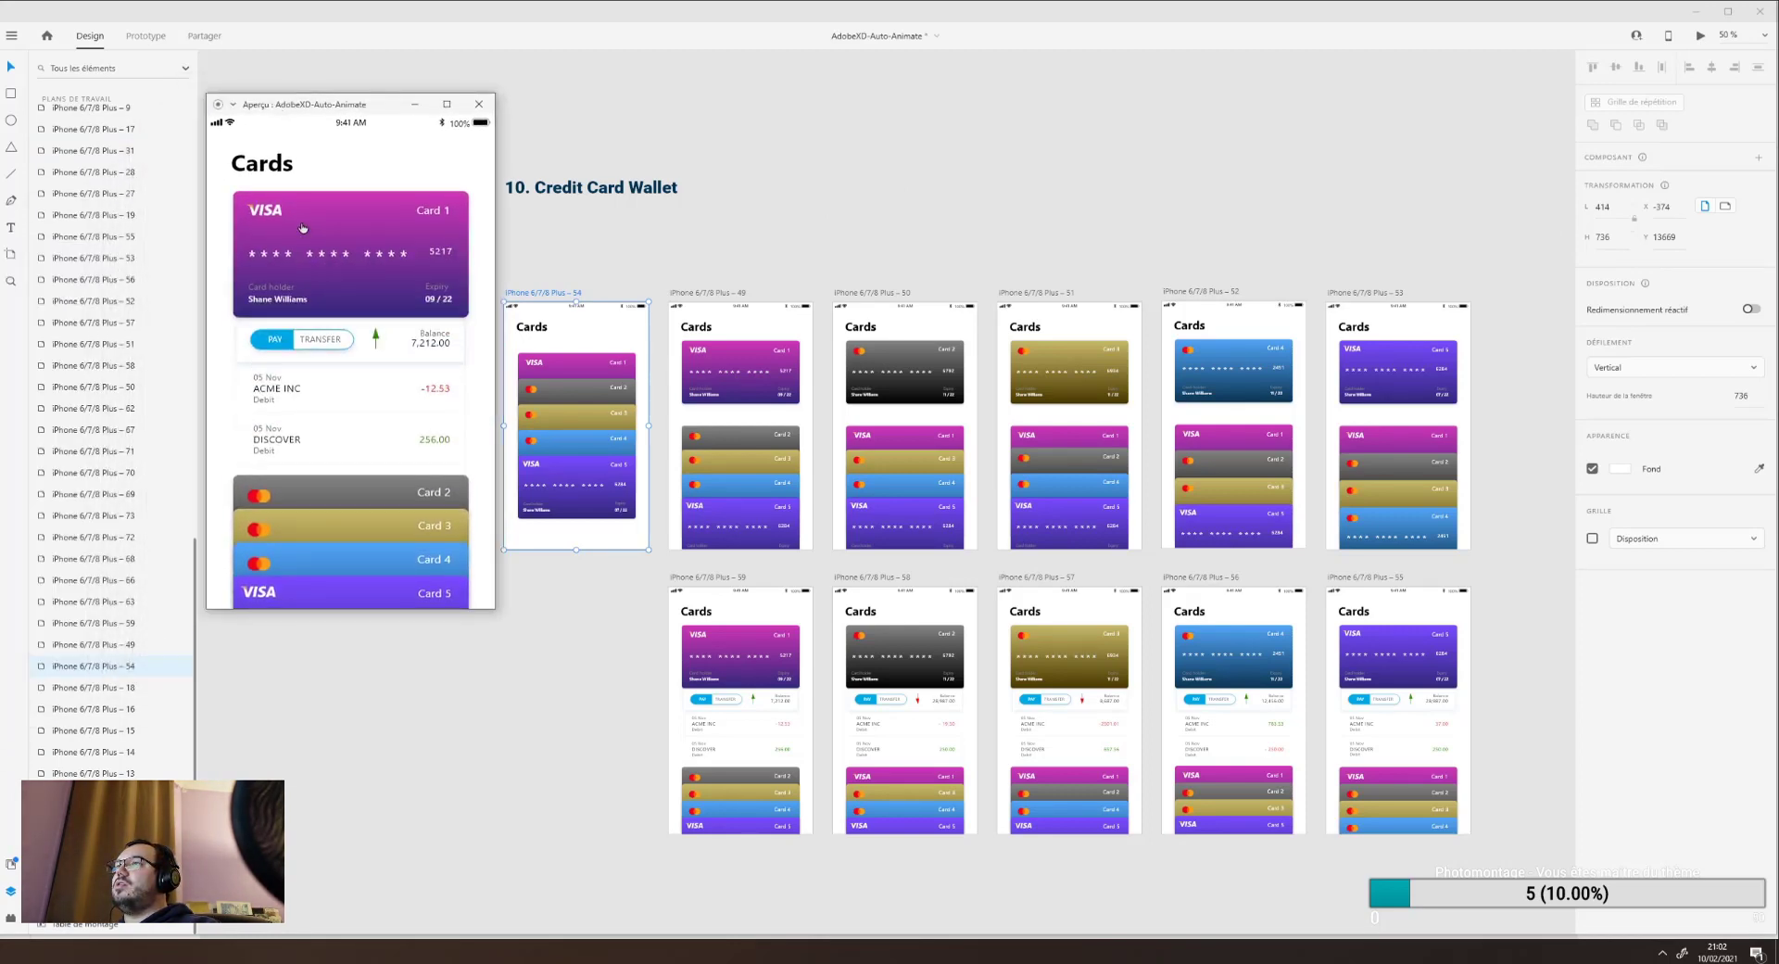
click(303, 227)
click(290, 303)
click(290, 303)
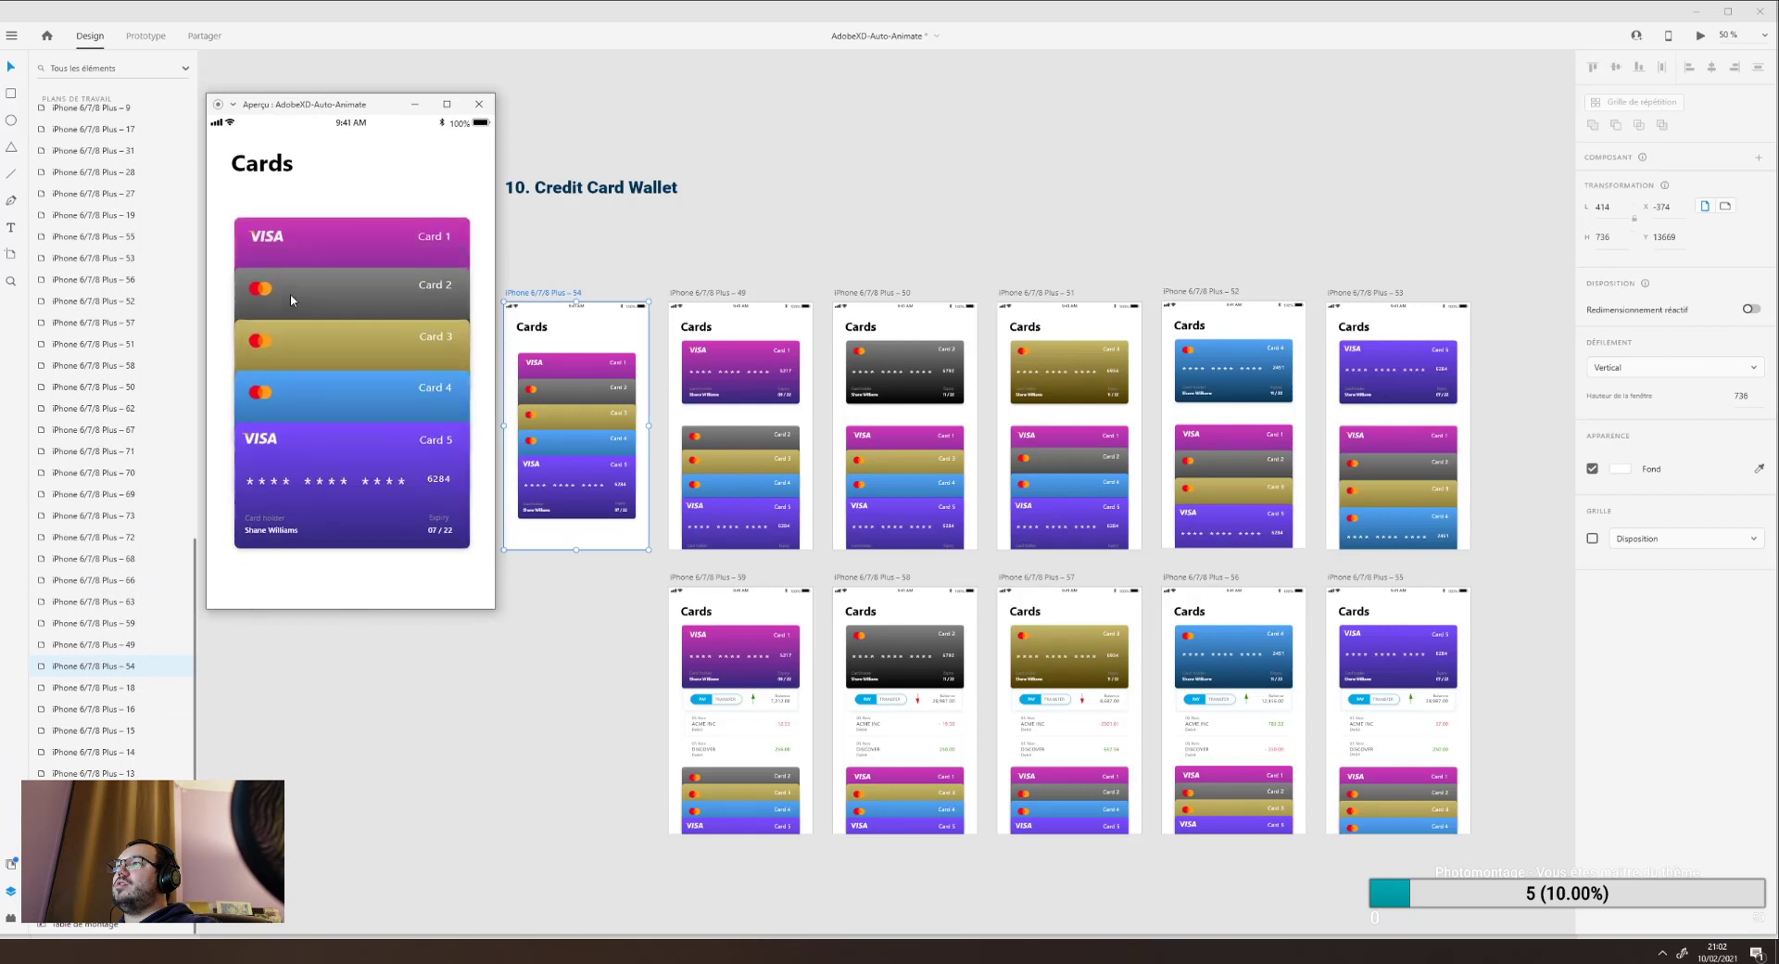
click(290, 338)
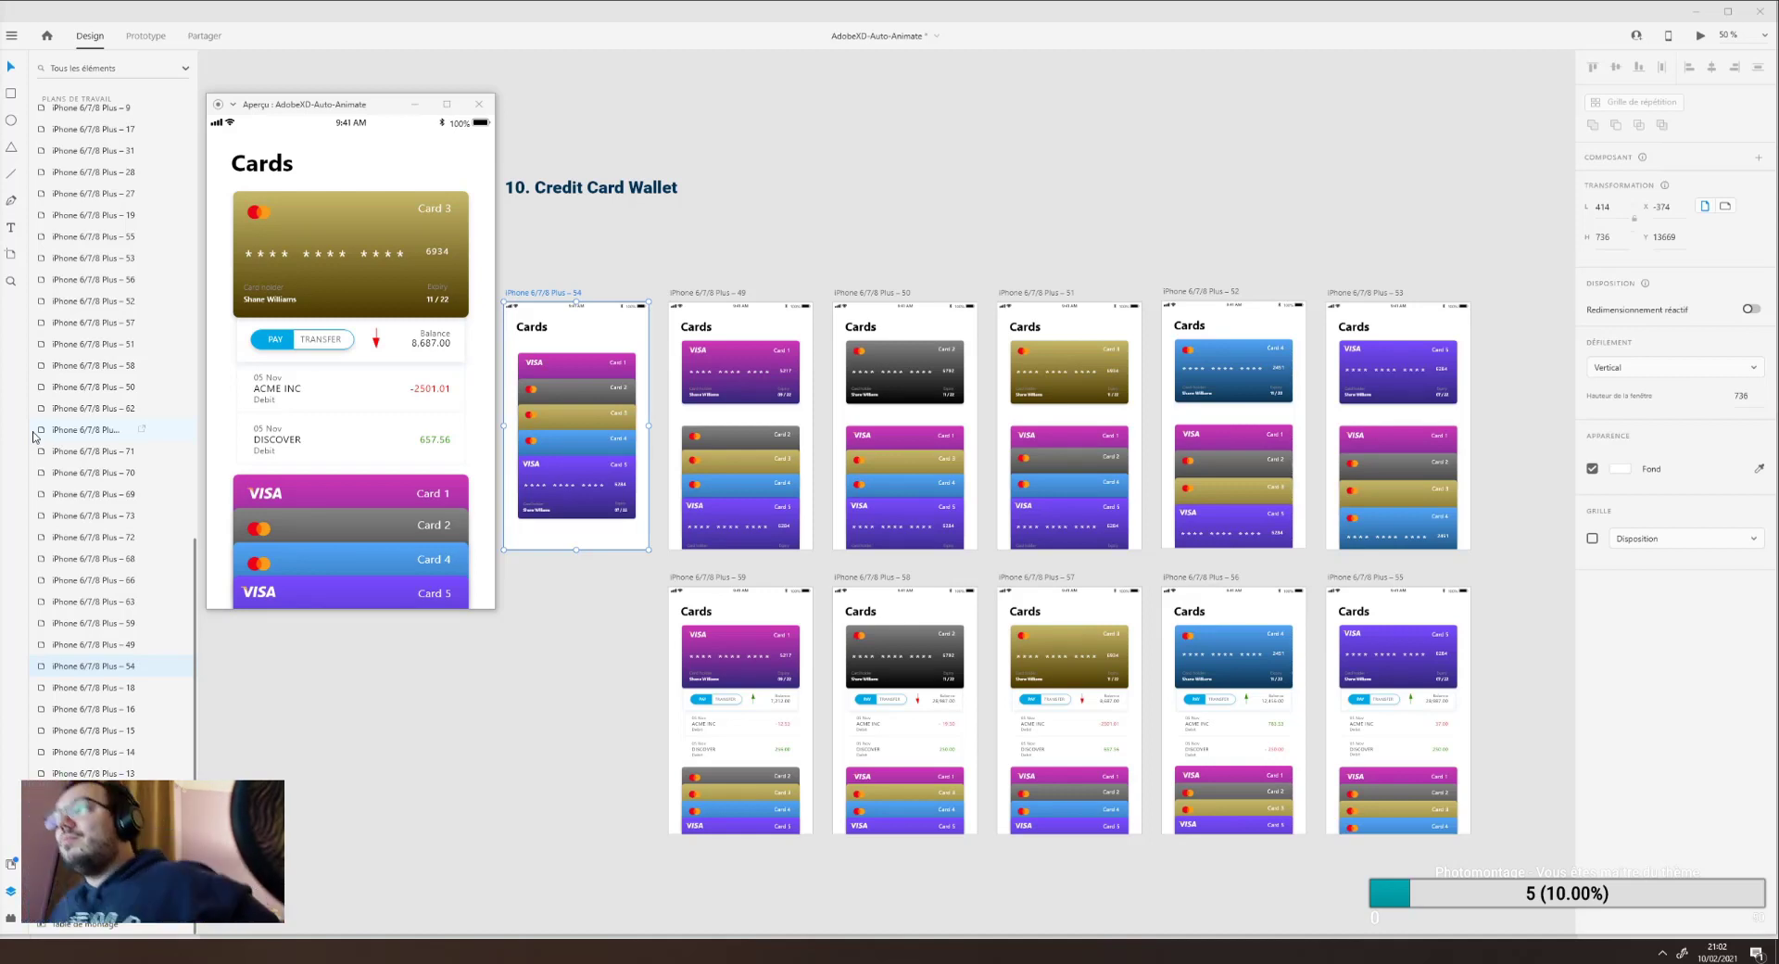
click(318, 413)
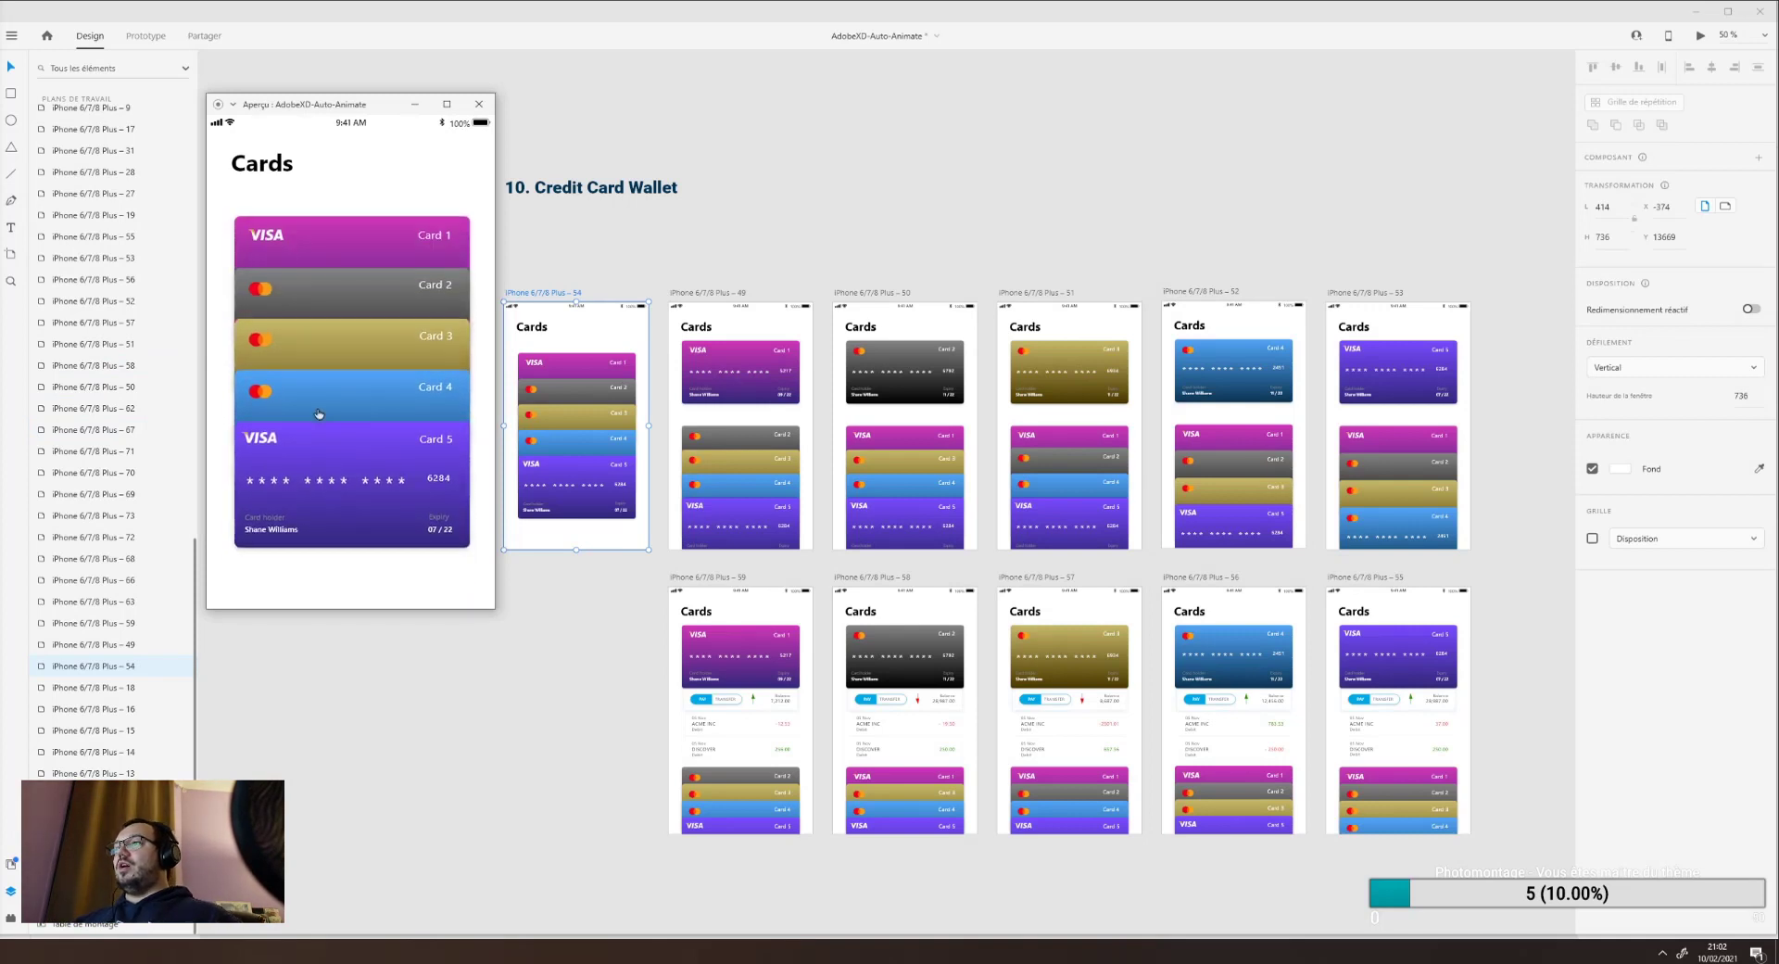
click(318, 413)
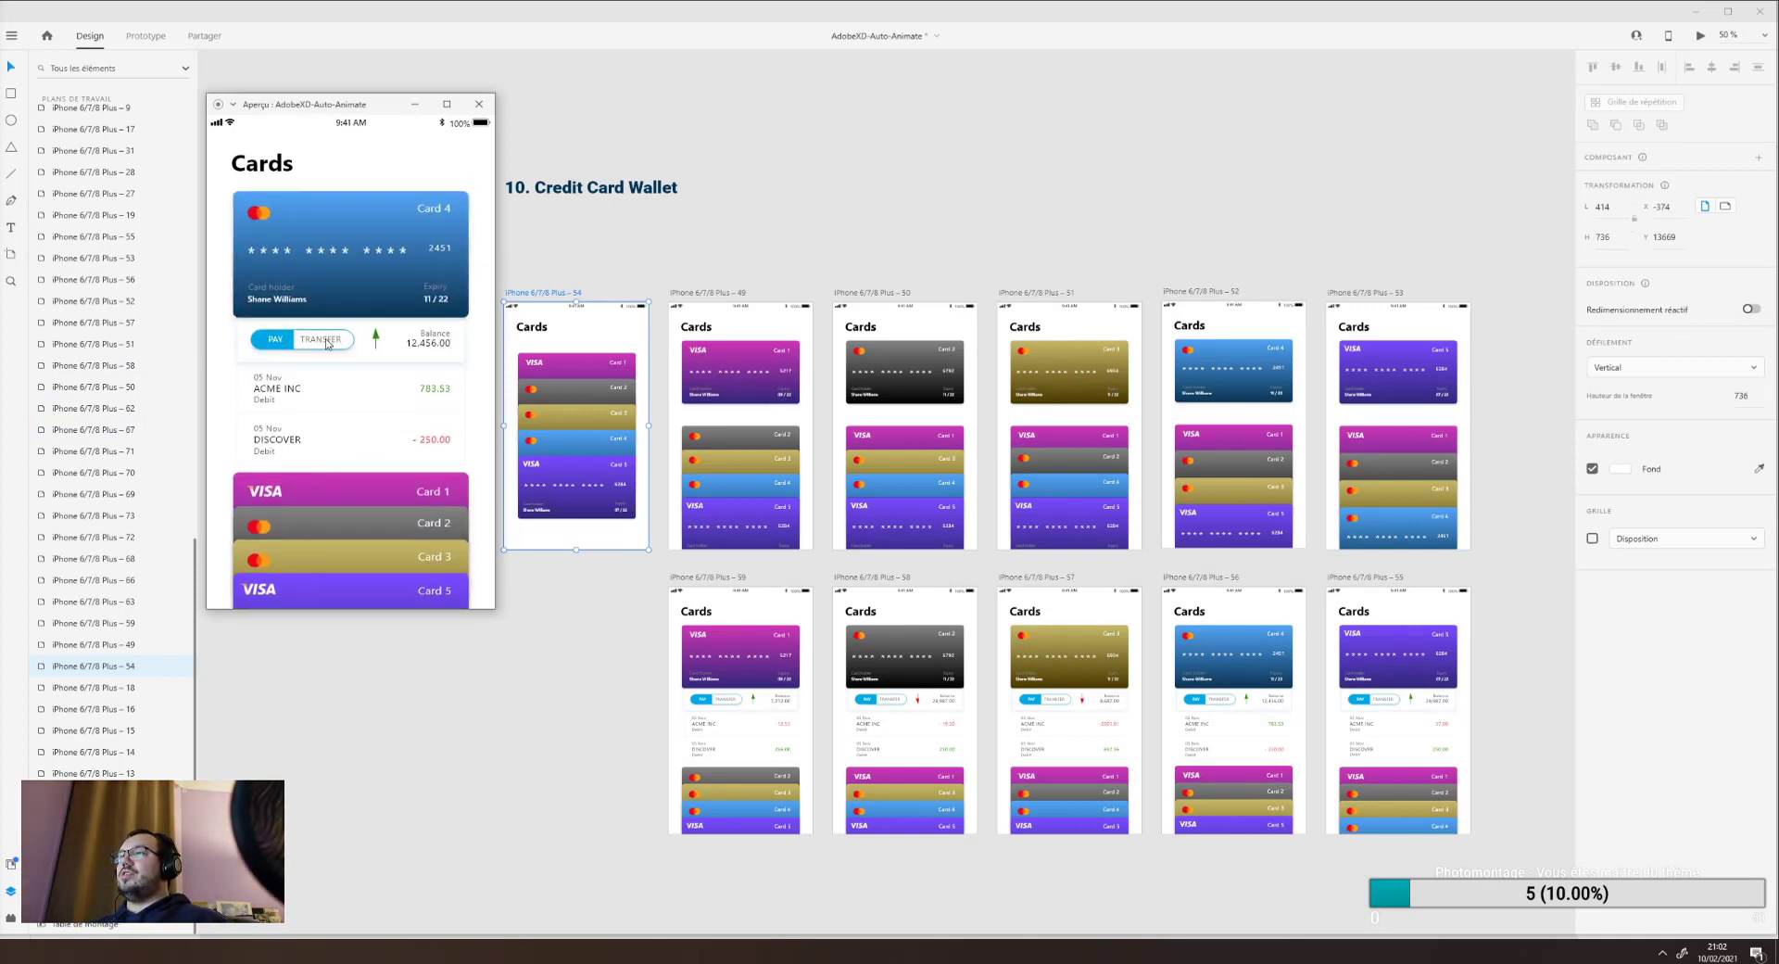
click(319, 491)
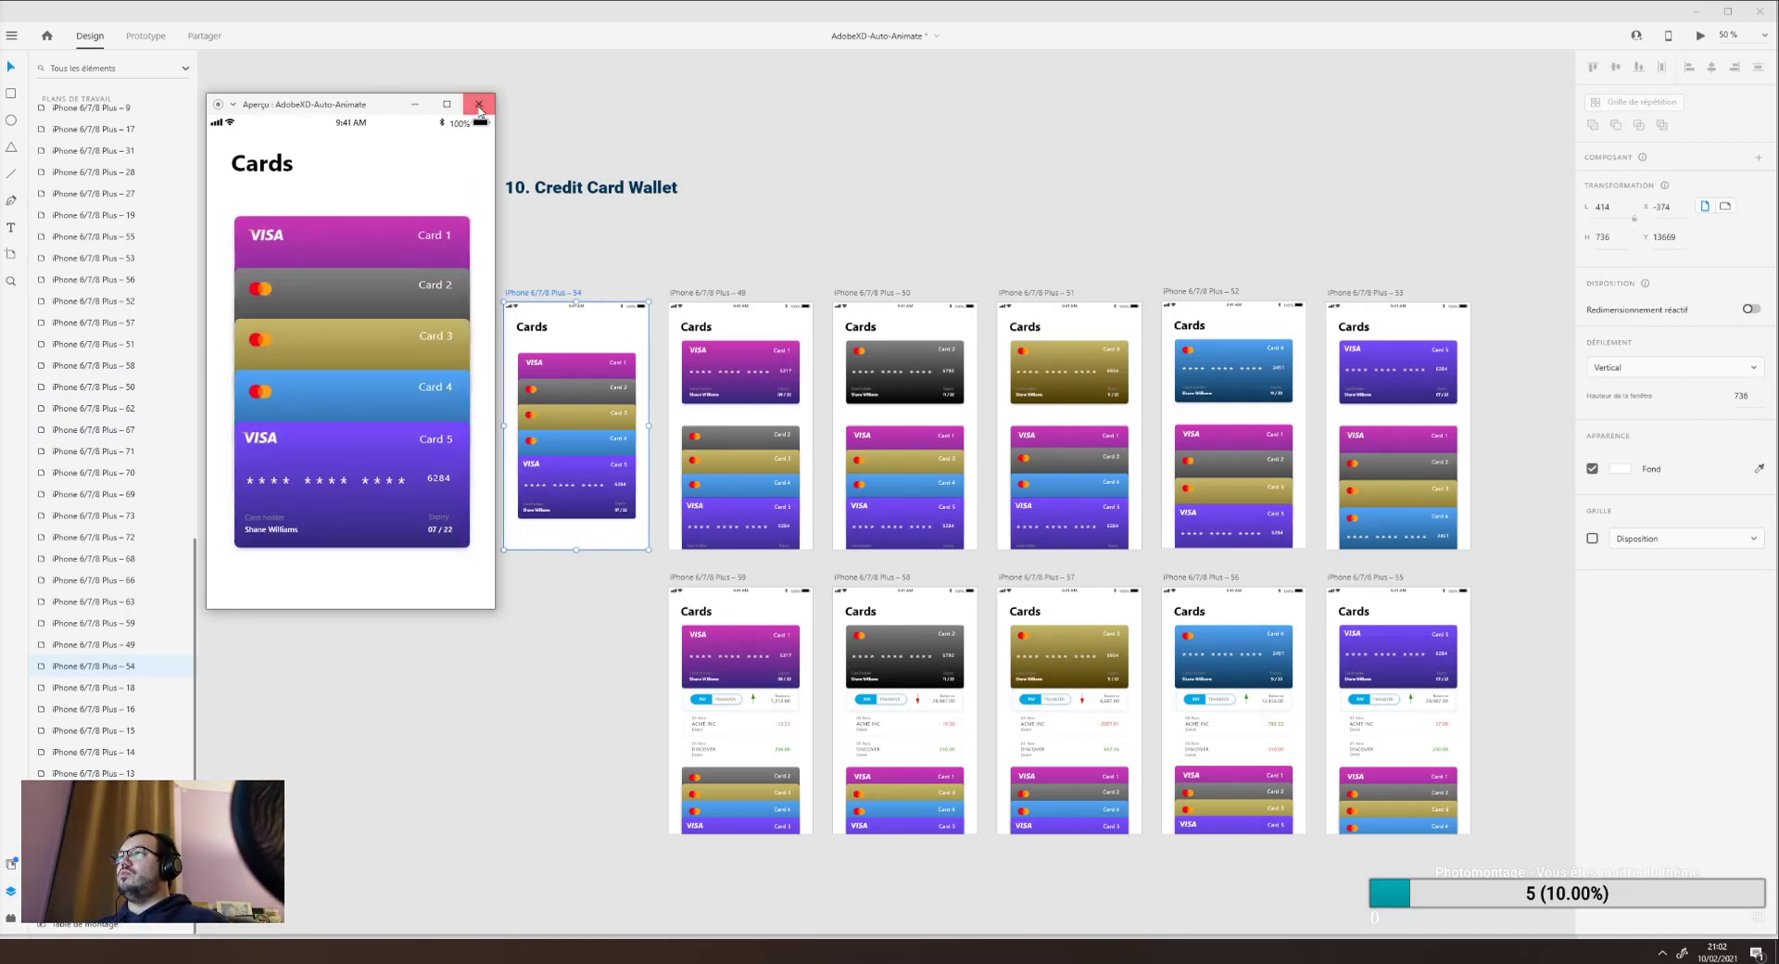
click(479, 105)
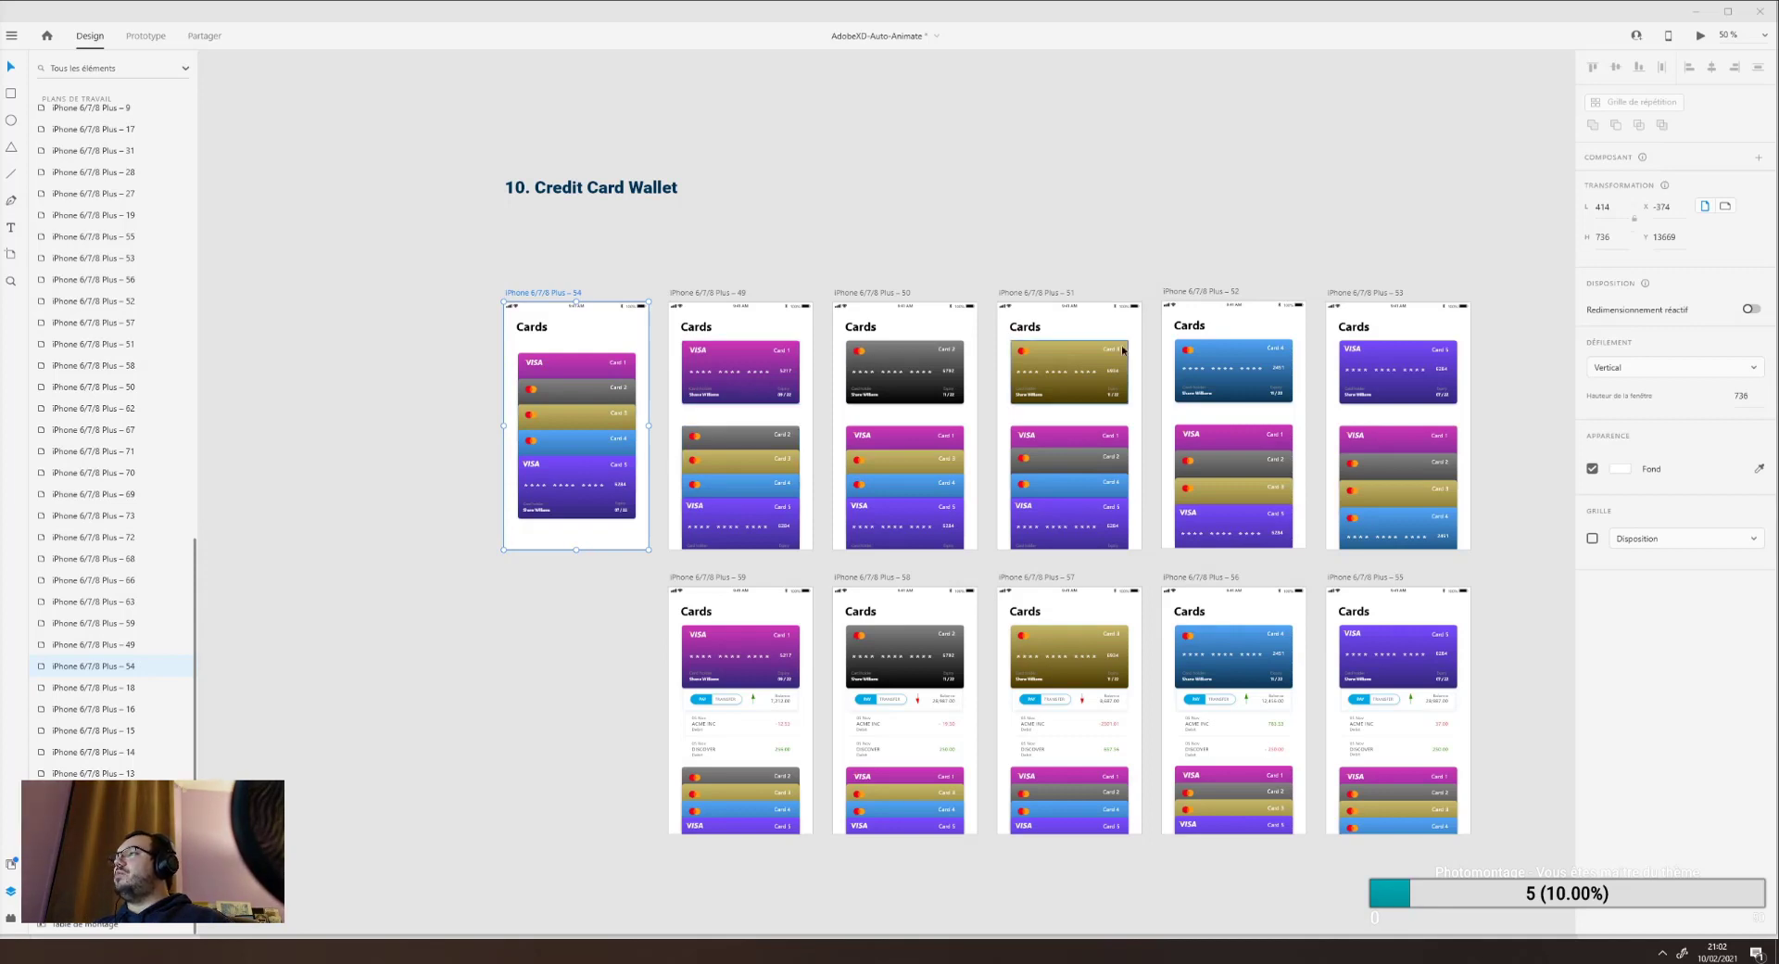
Examine the prototype interactions of Card 1 on artboards 59 and 54, and of wallet artboards 49 and 50.
click(741, 345)
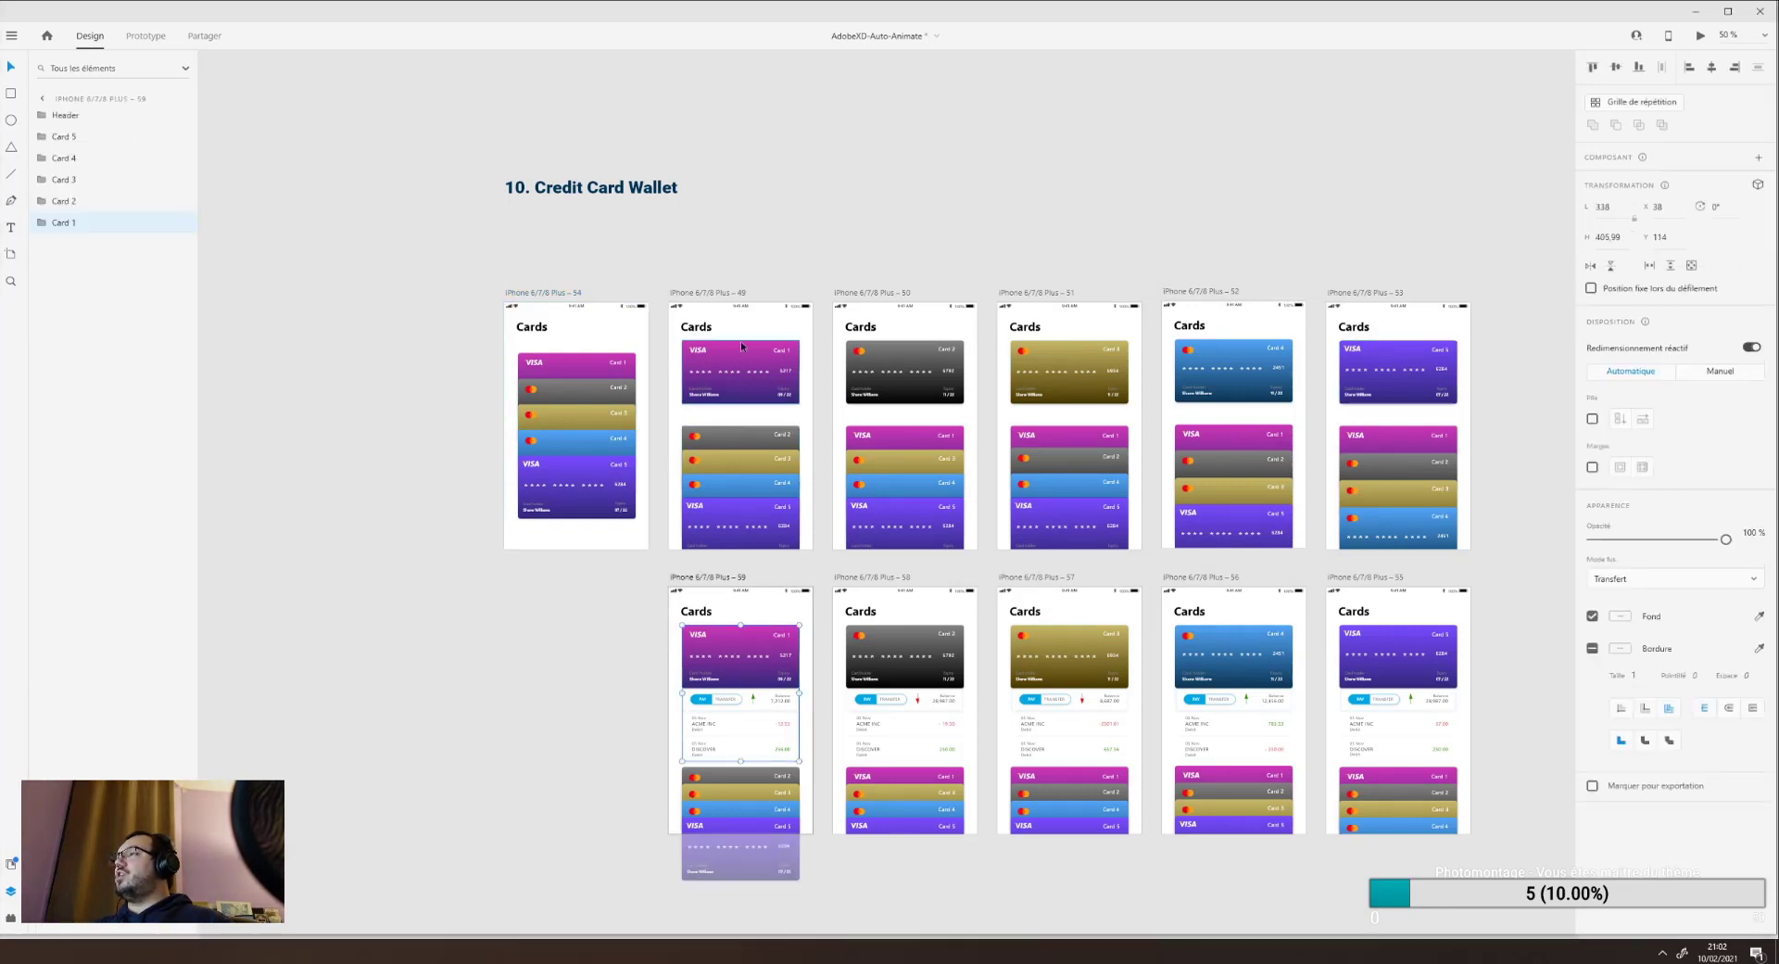
click(731, 676)
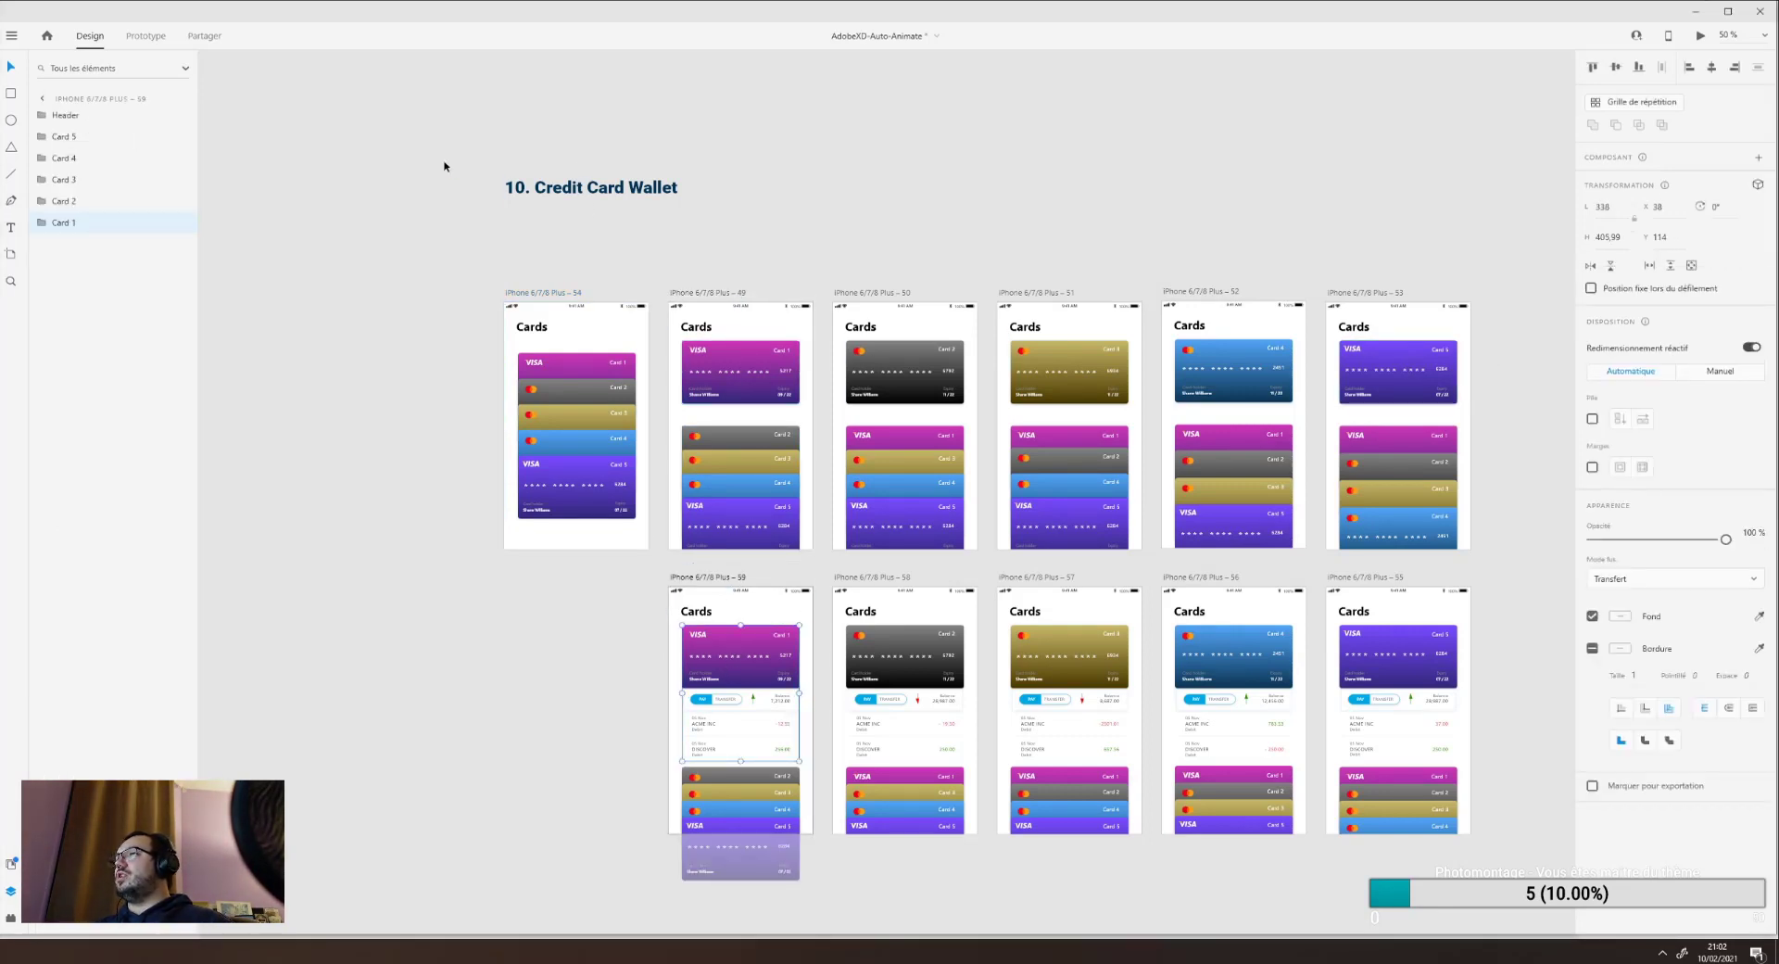
click(146, 37)
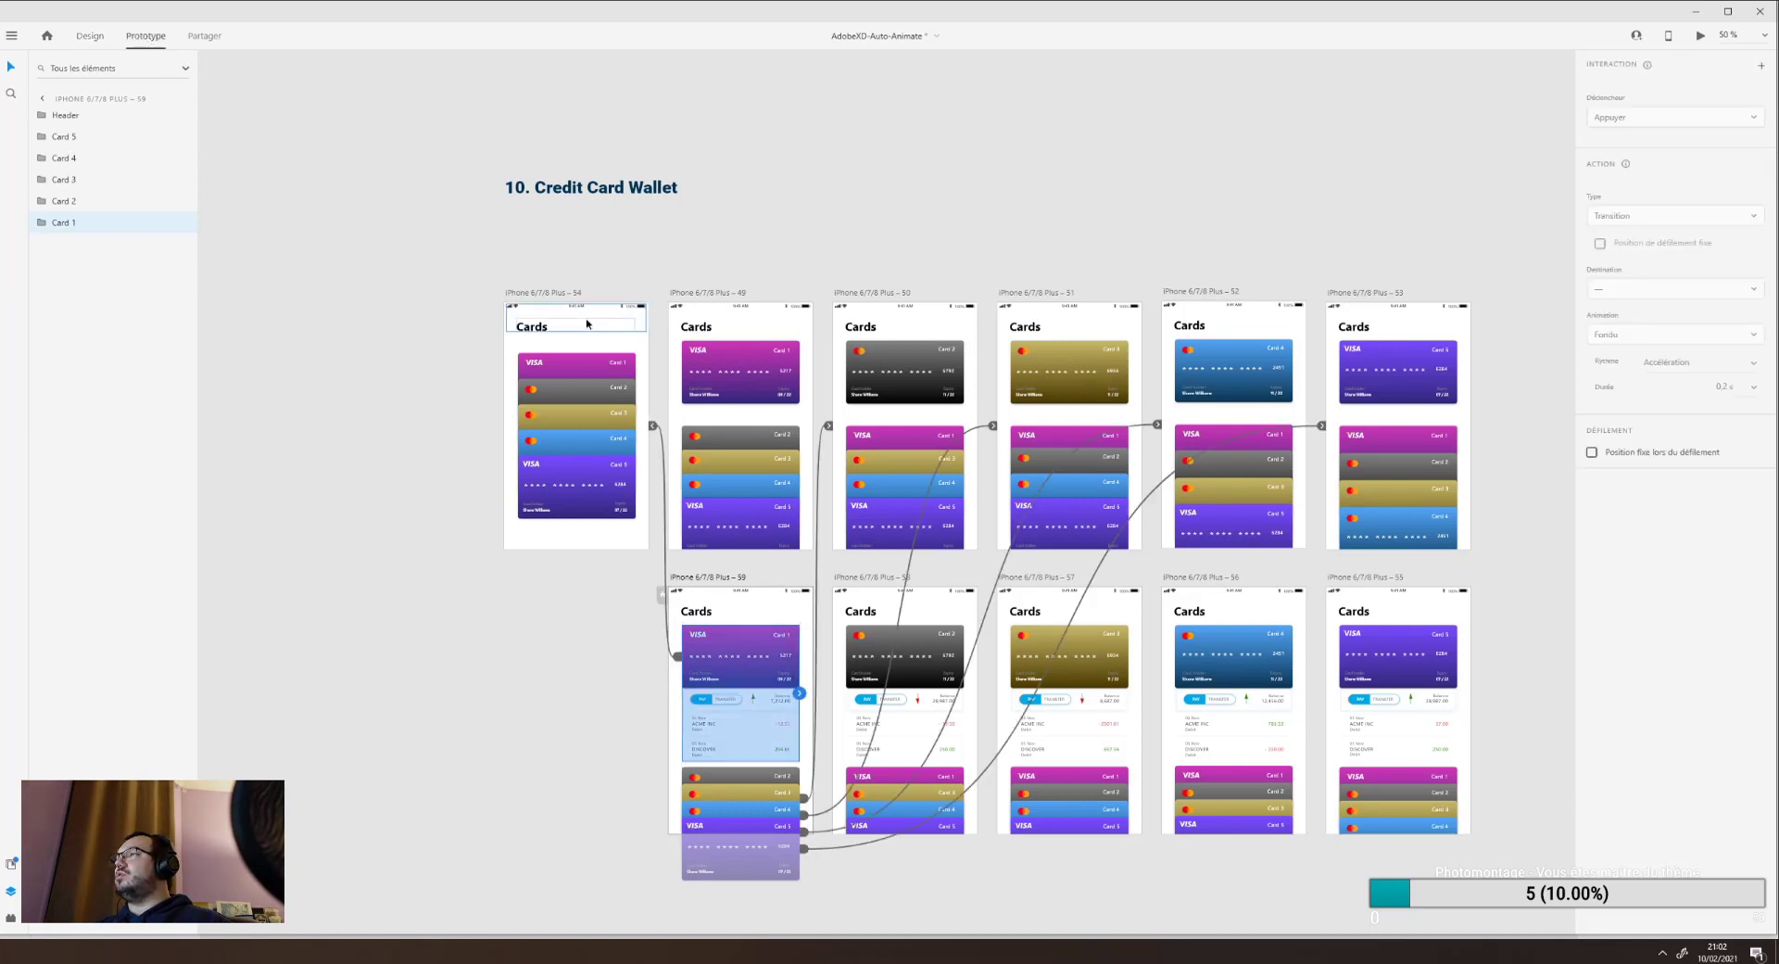
click(593, 363)
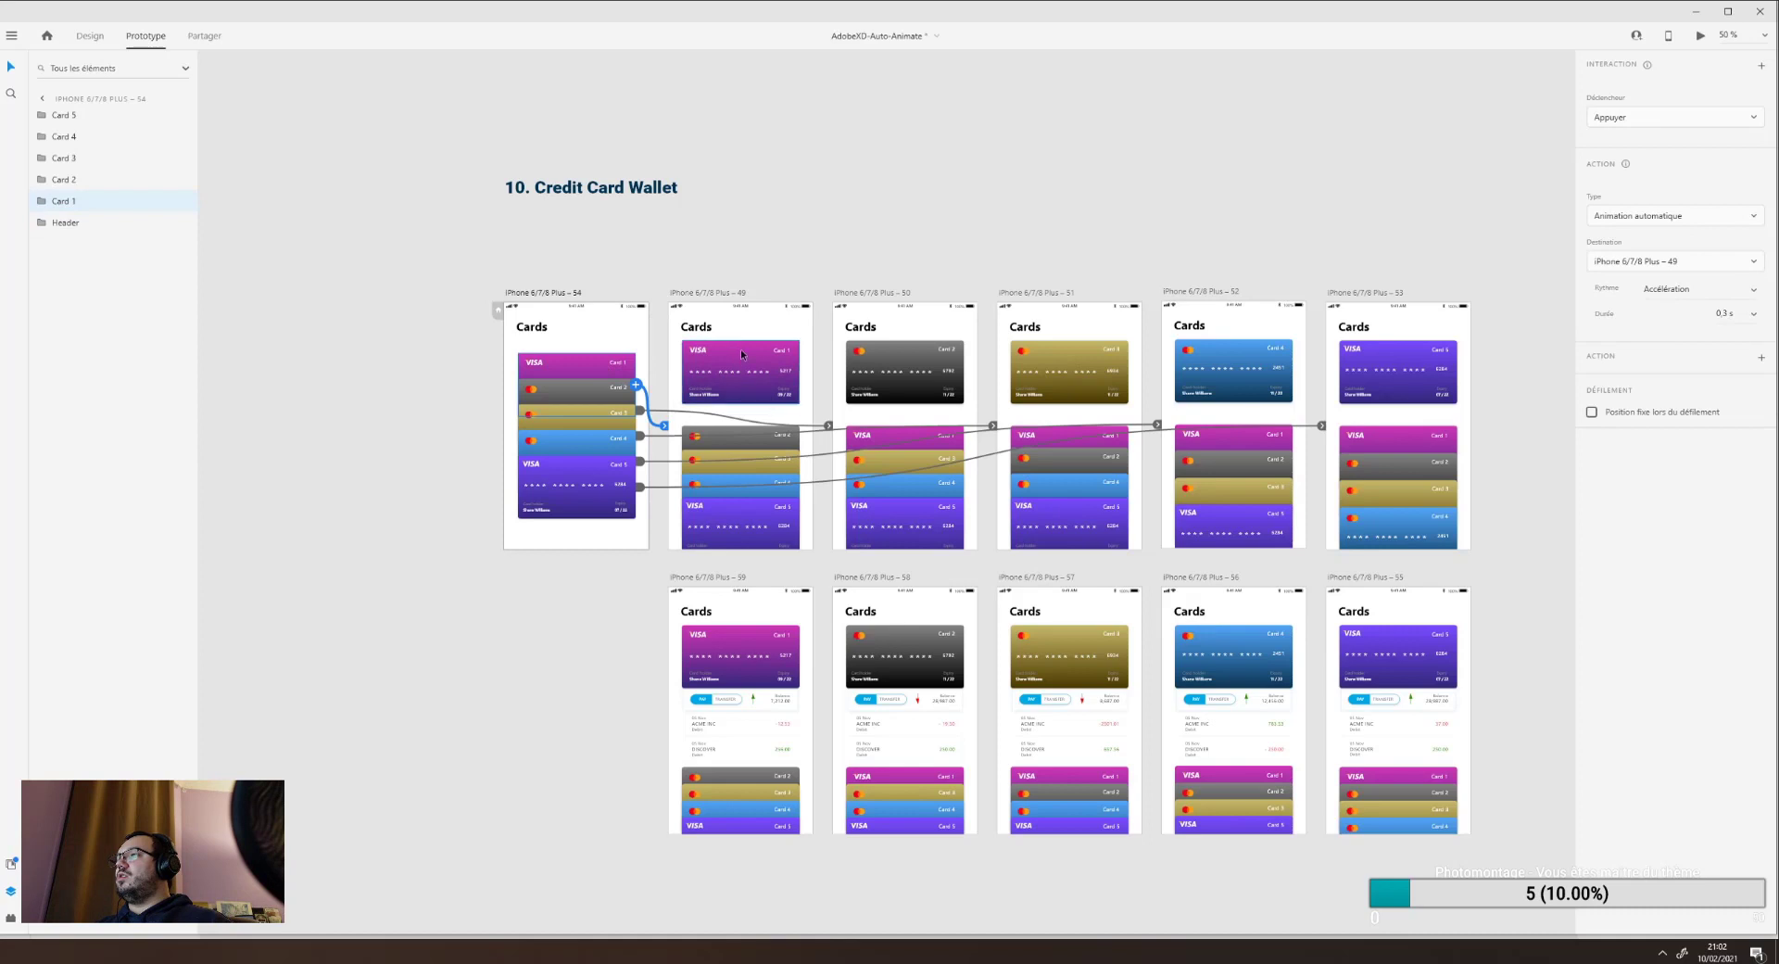
click(718, 295)
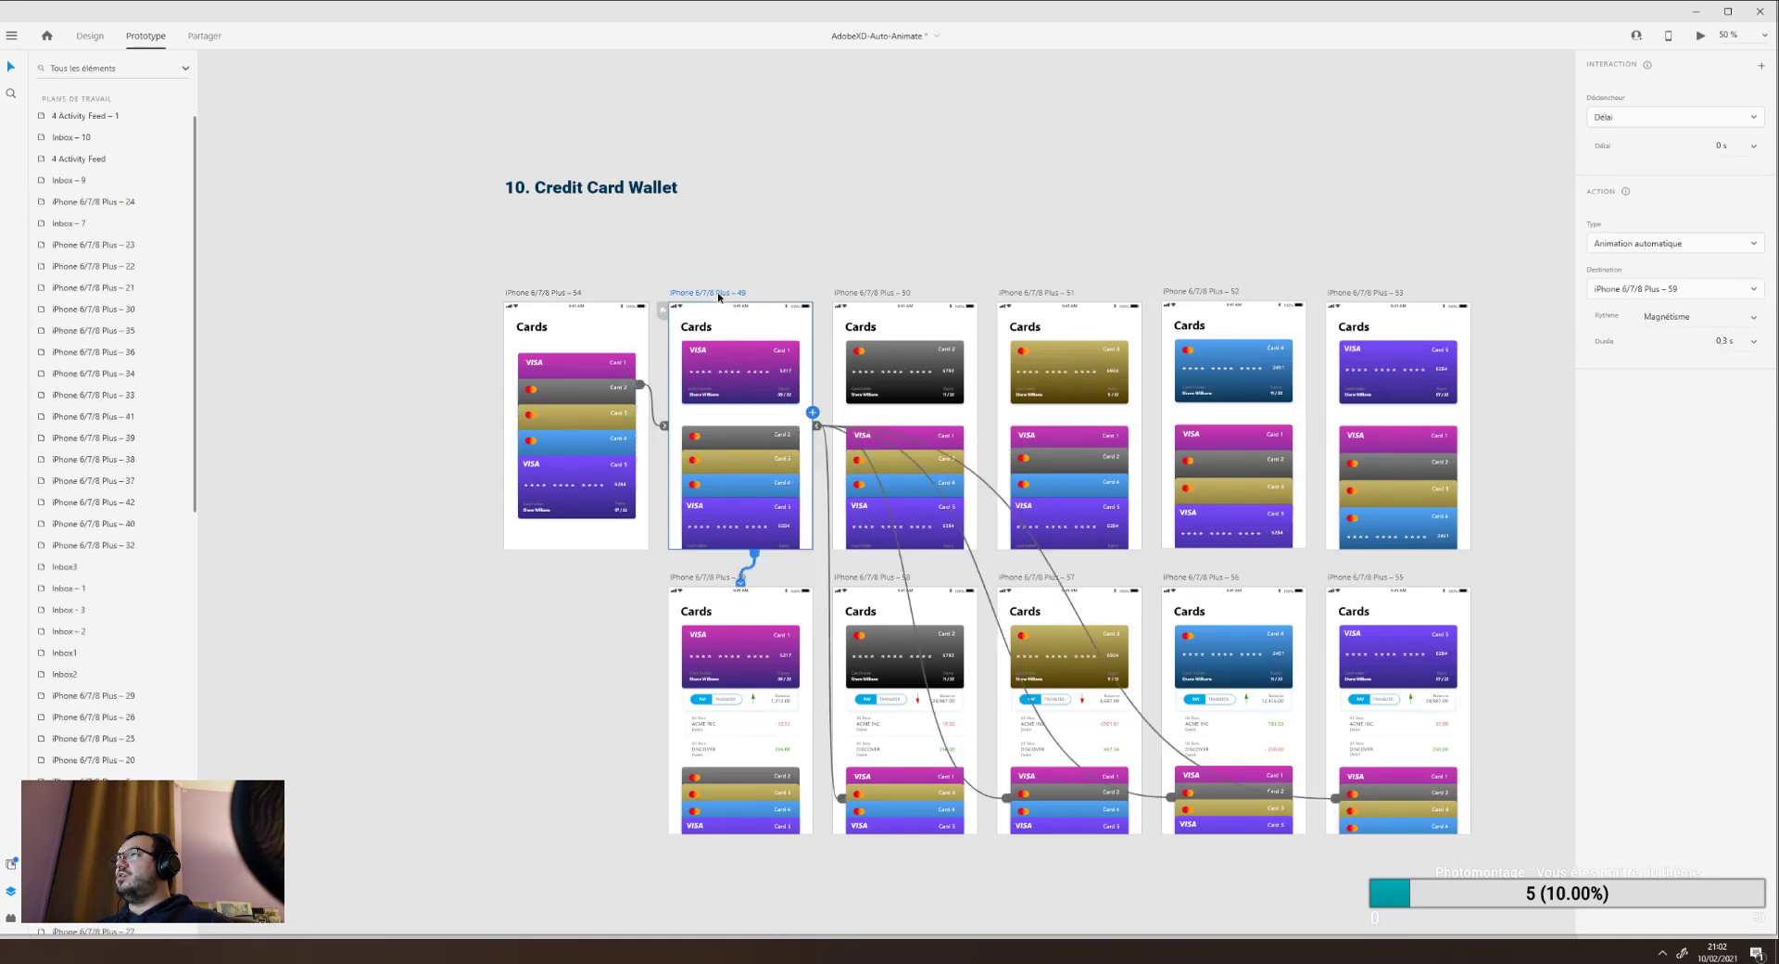
click(868, 287)
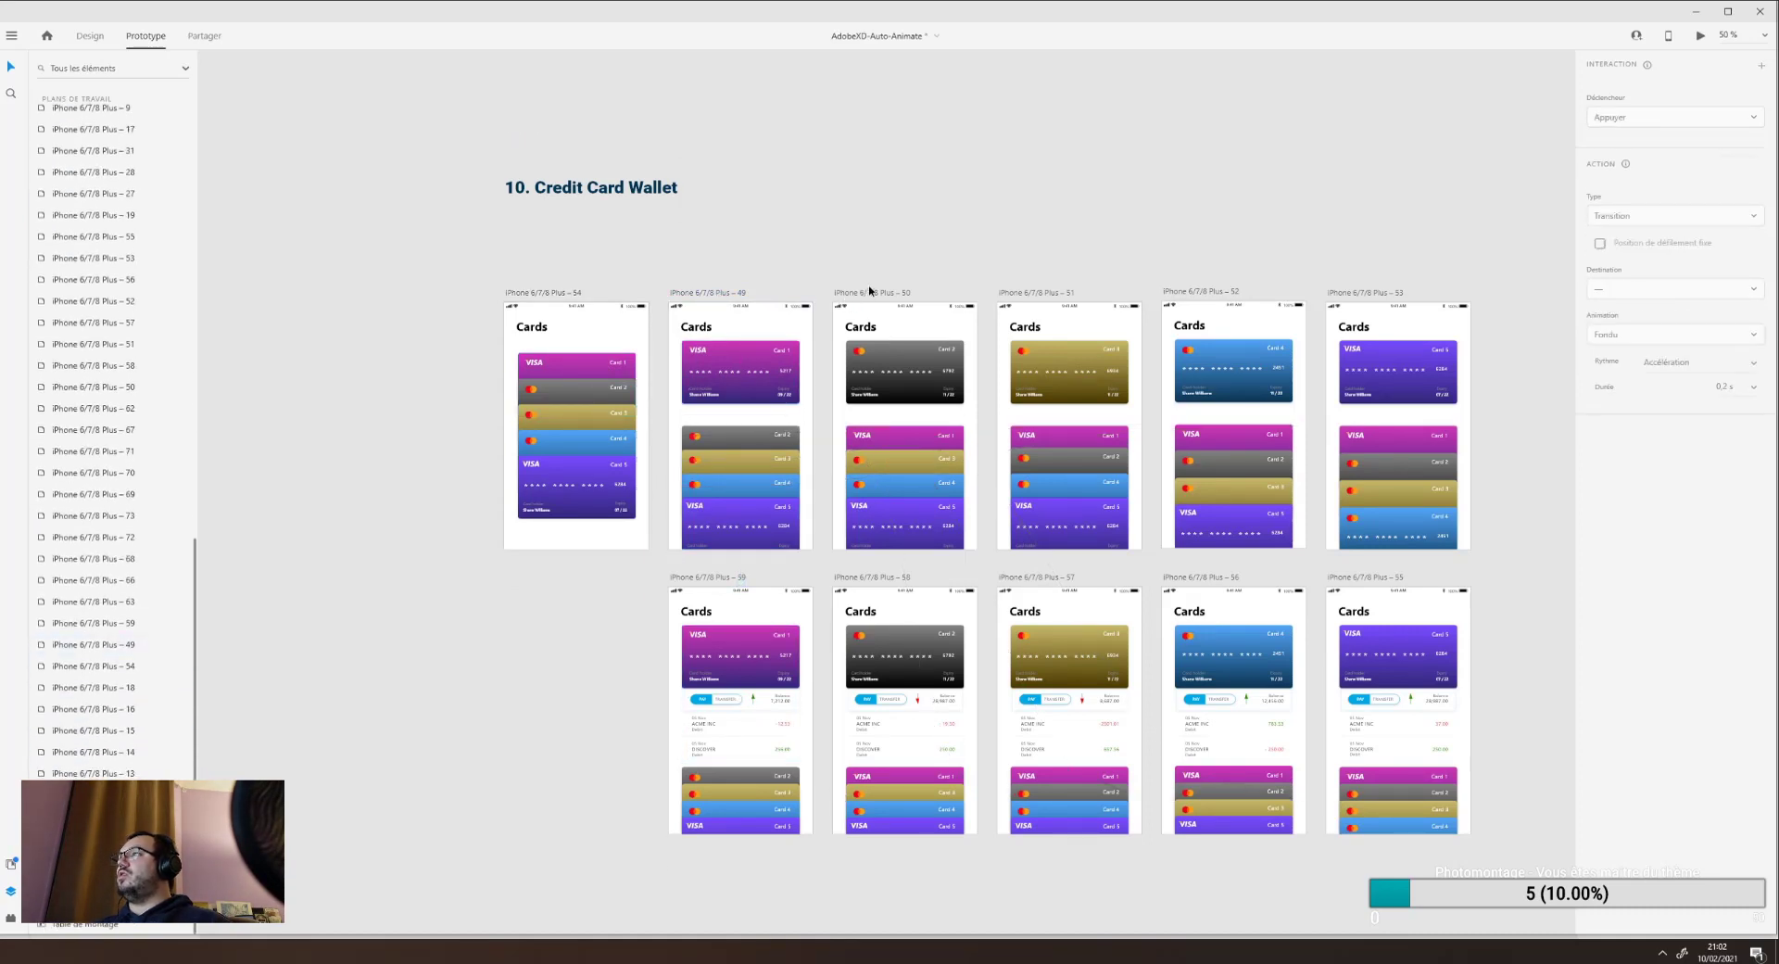
click(871, 293)
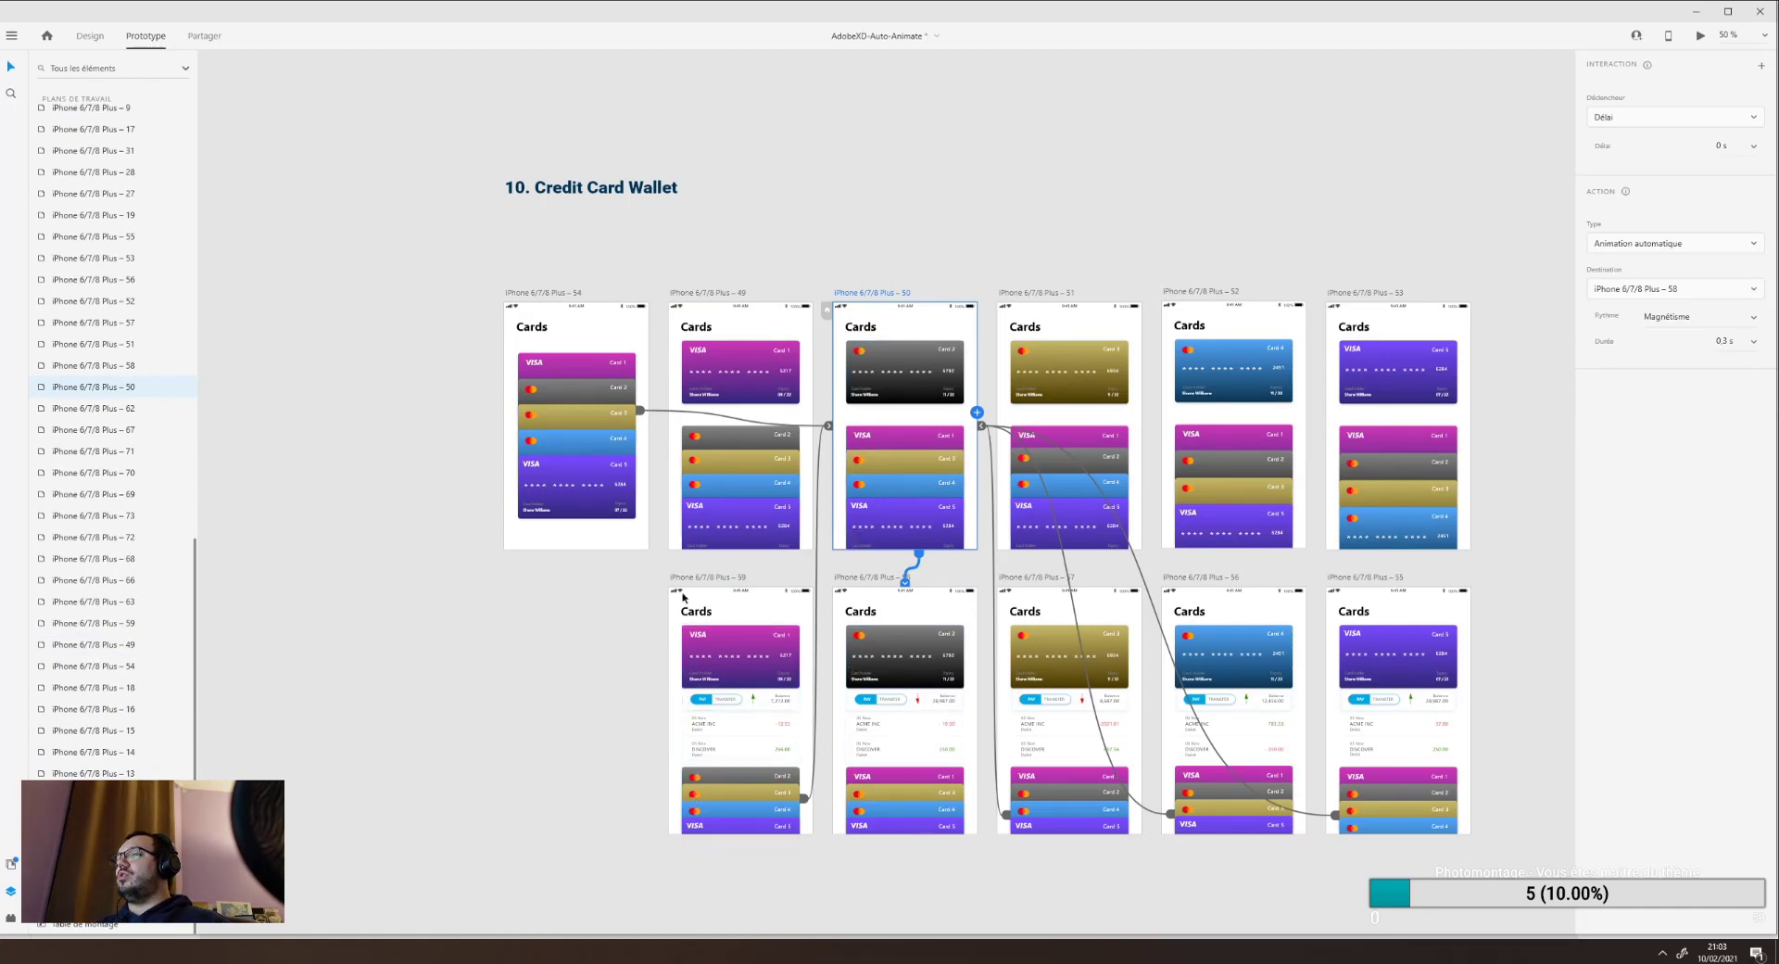
click(533, 657)
Browse the sections below the wallet as far as Emoji Reactions, and return to Radio Frequency Select.
scroll(442, 497, down, 15)
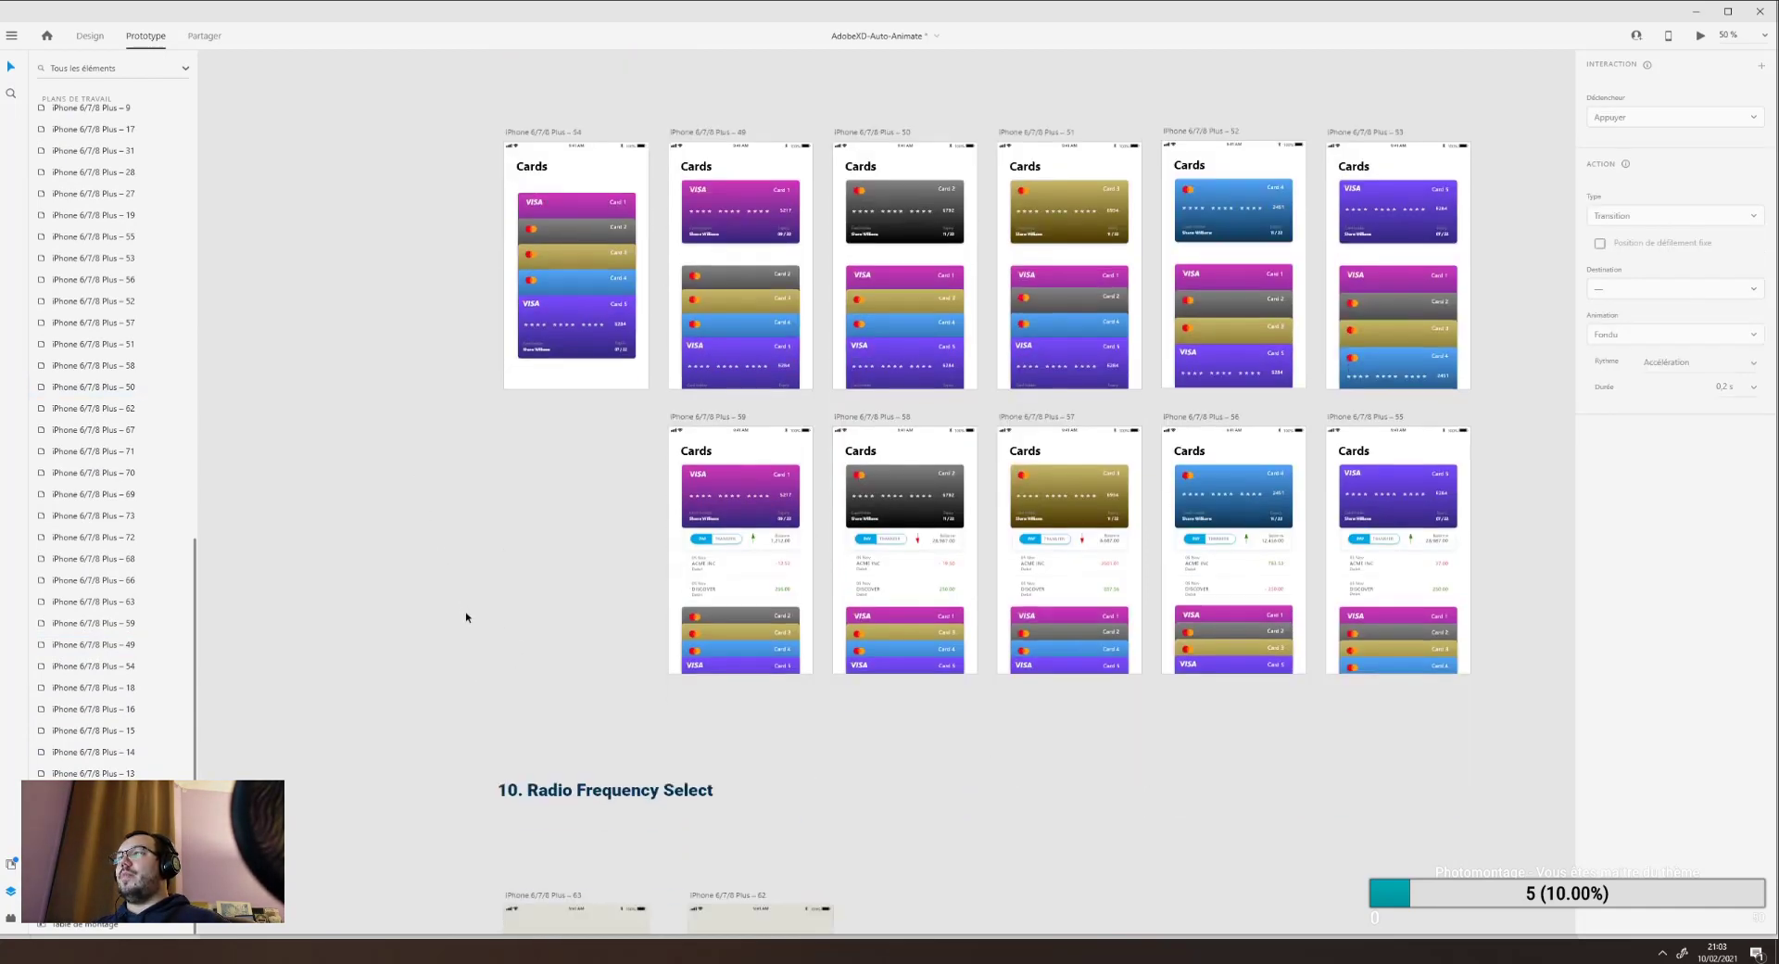
scroll(510, 701, down, 3)
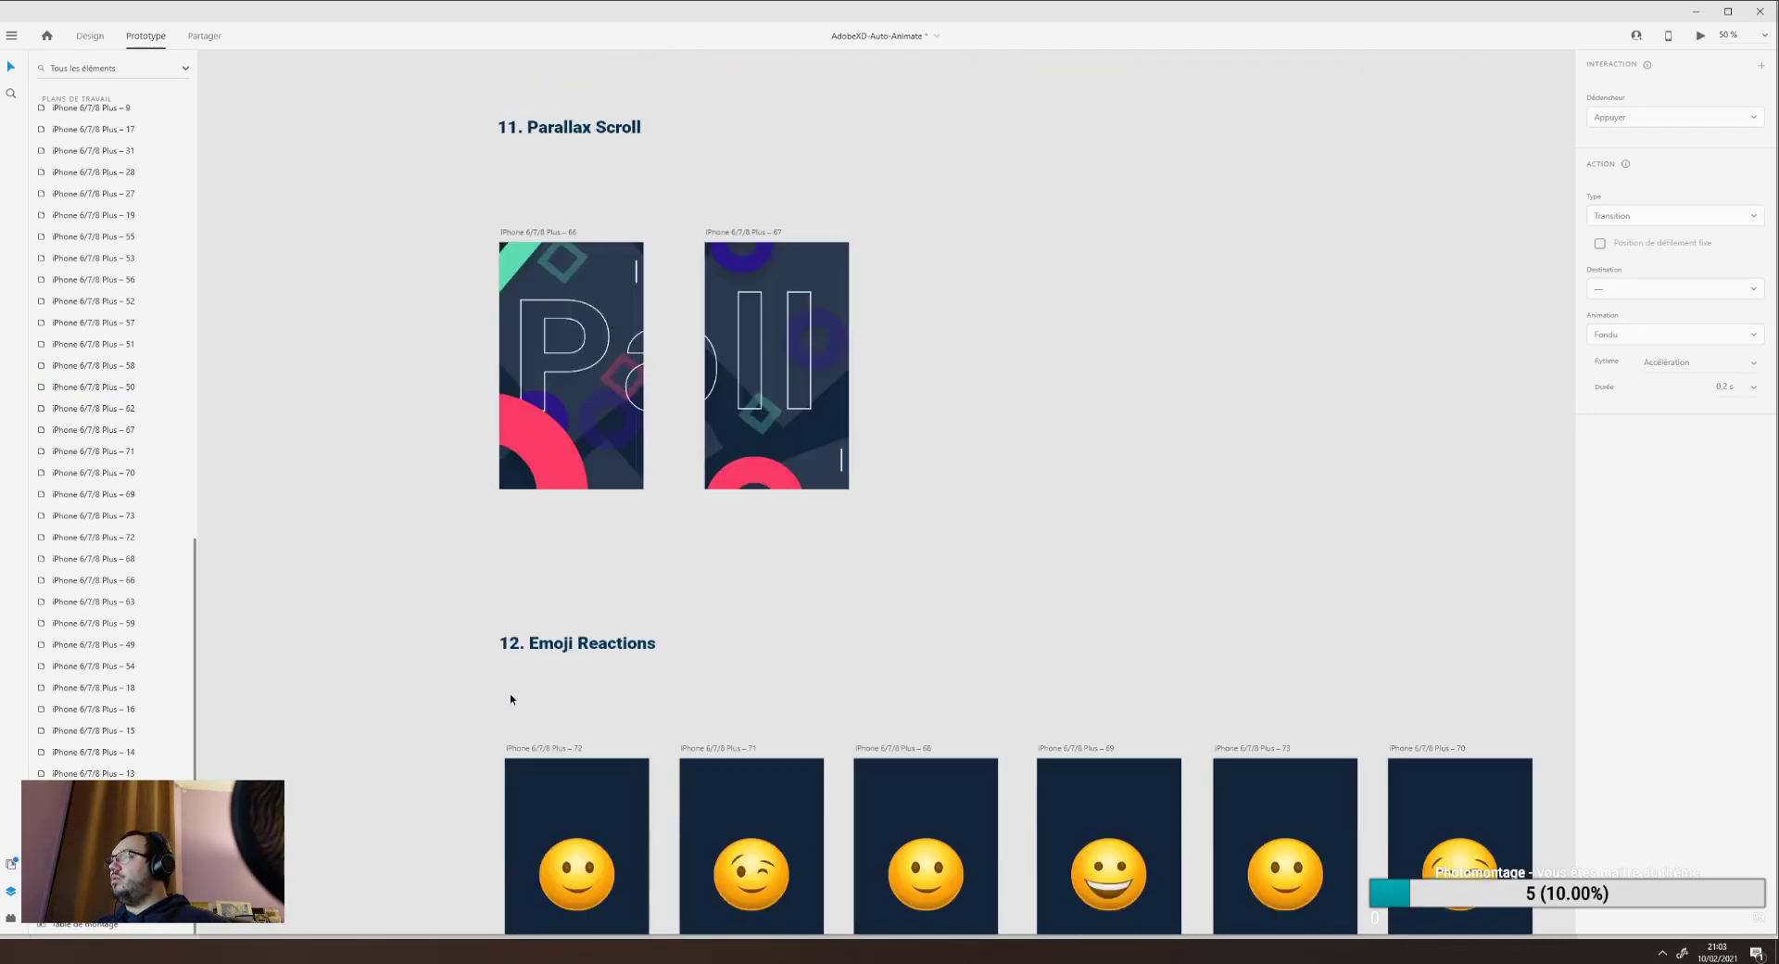
key(ctrl+0)
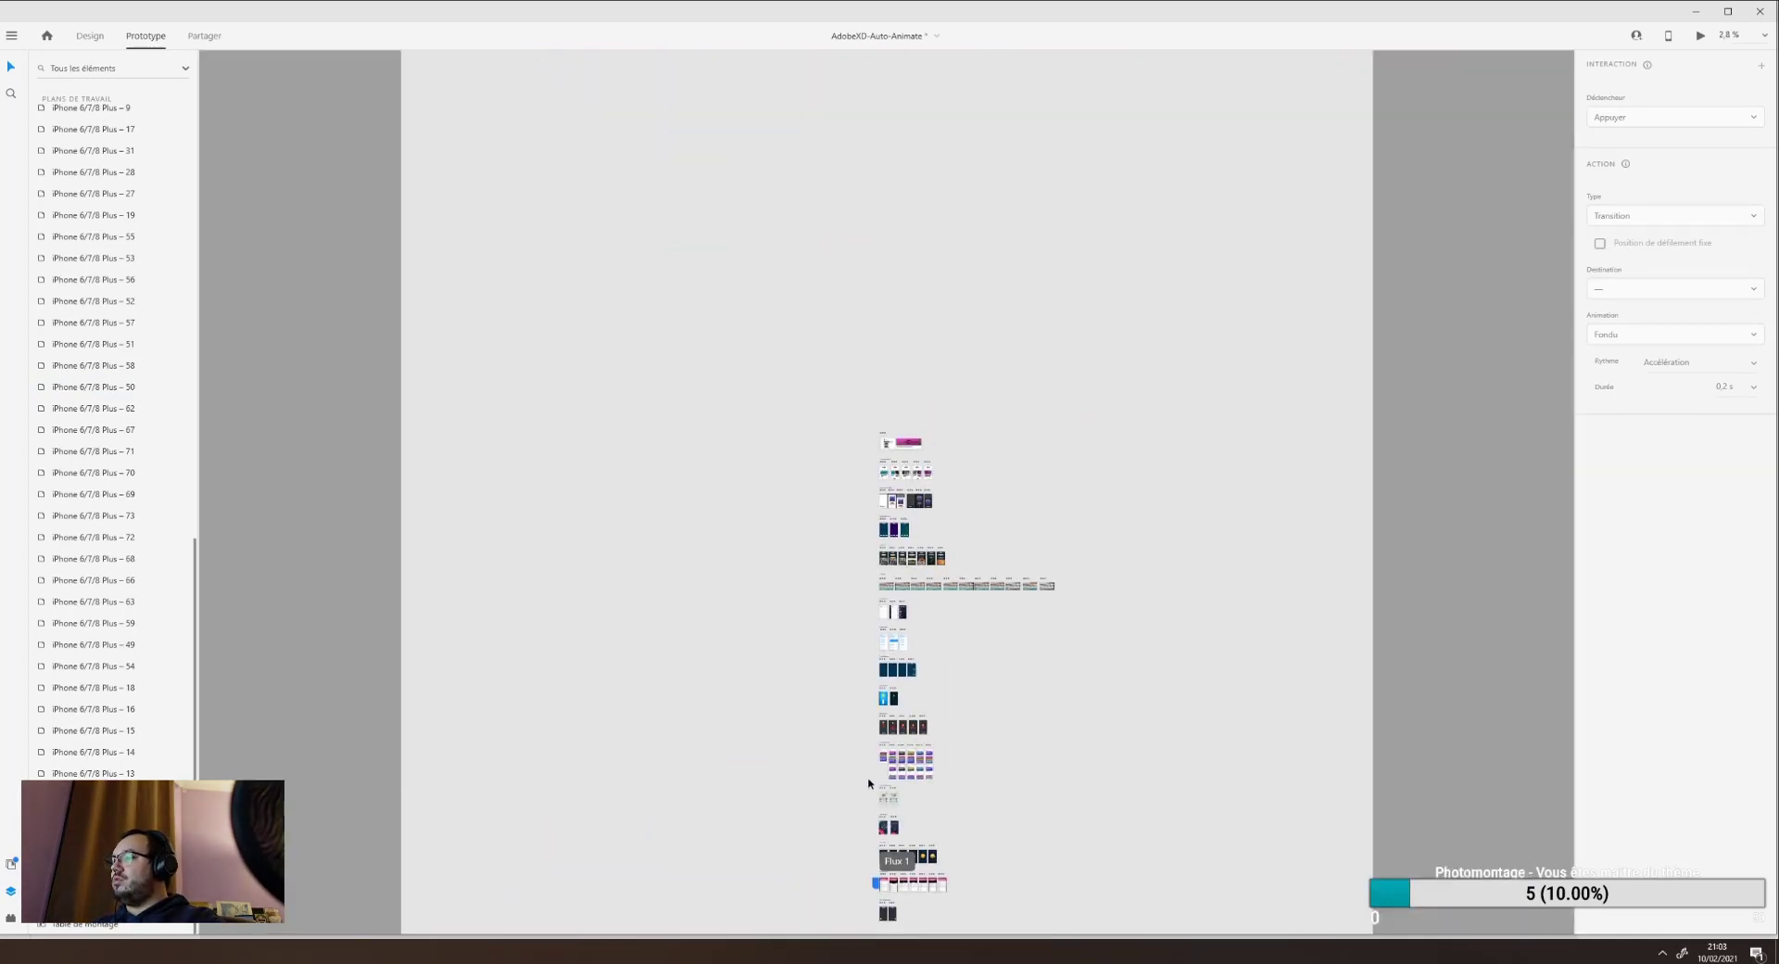
scroll(808, 776, up, 10)
scroll(882, 737, up, 1)
scroll(878, 734, down, 5)
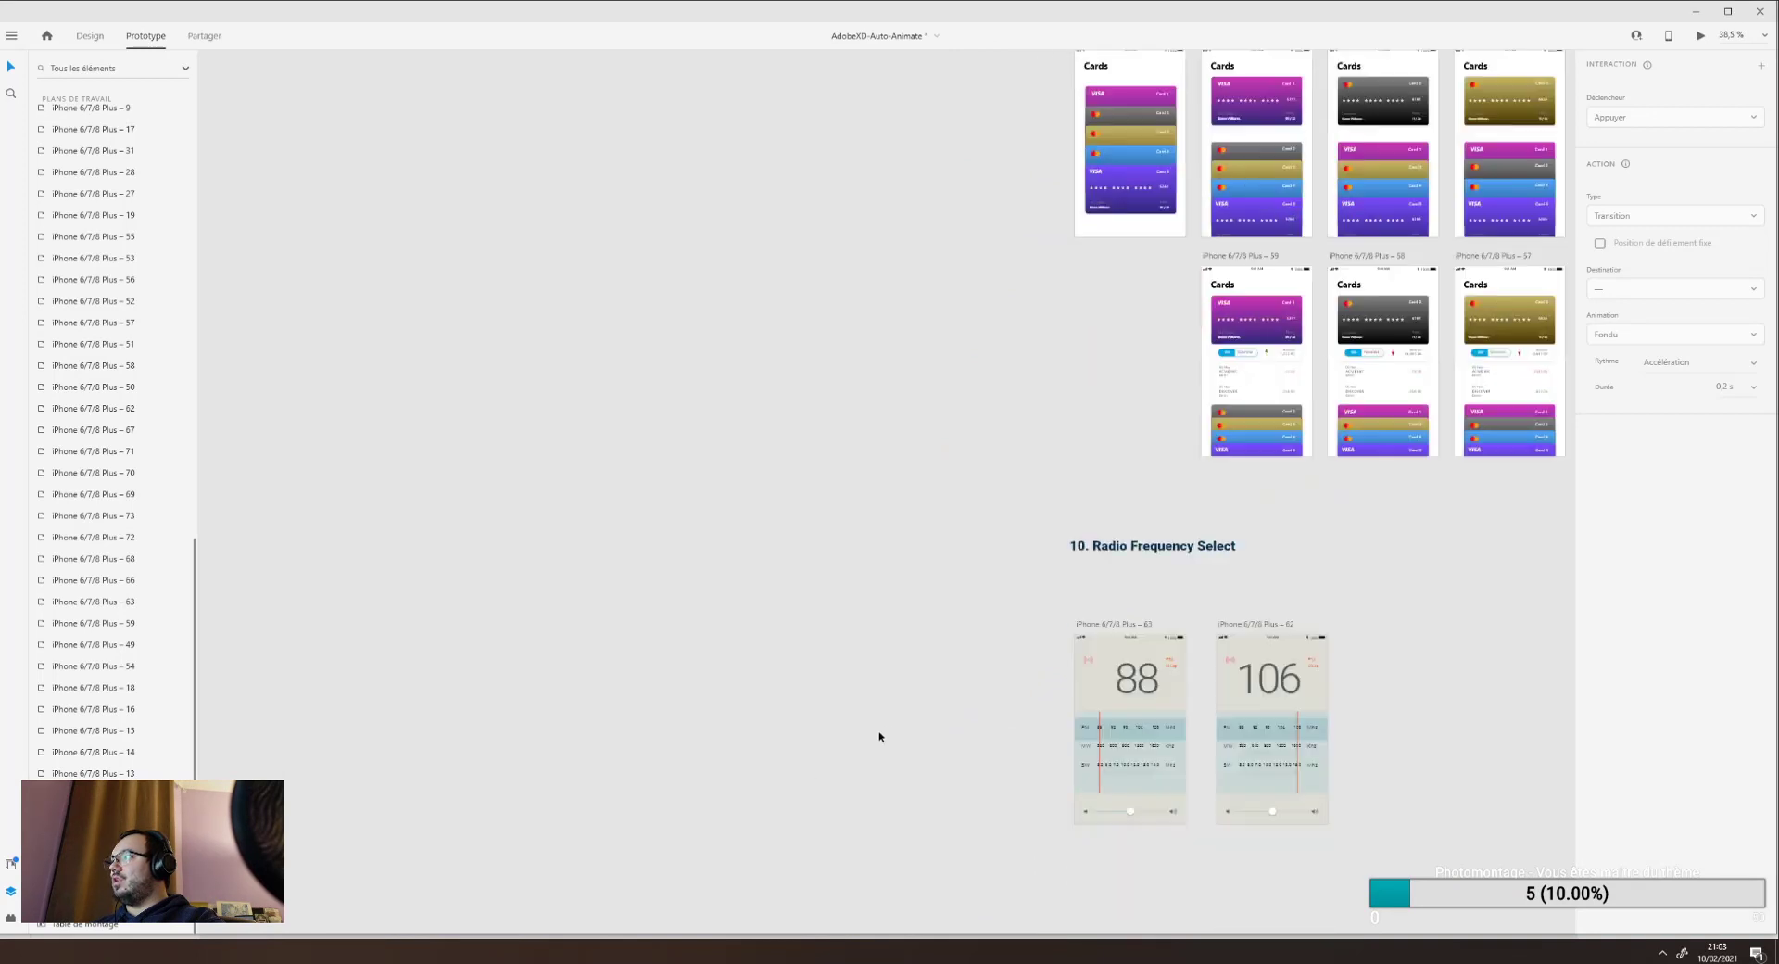
drag(928, 730, 480, 542)
drag(659, 526, 618, 601)
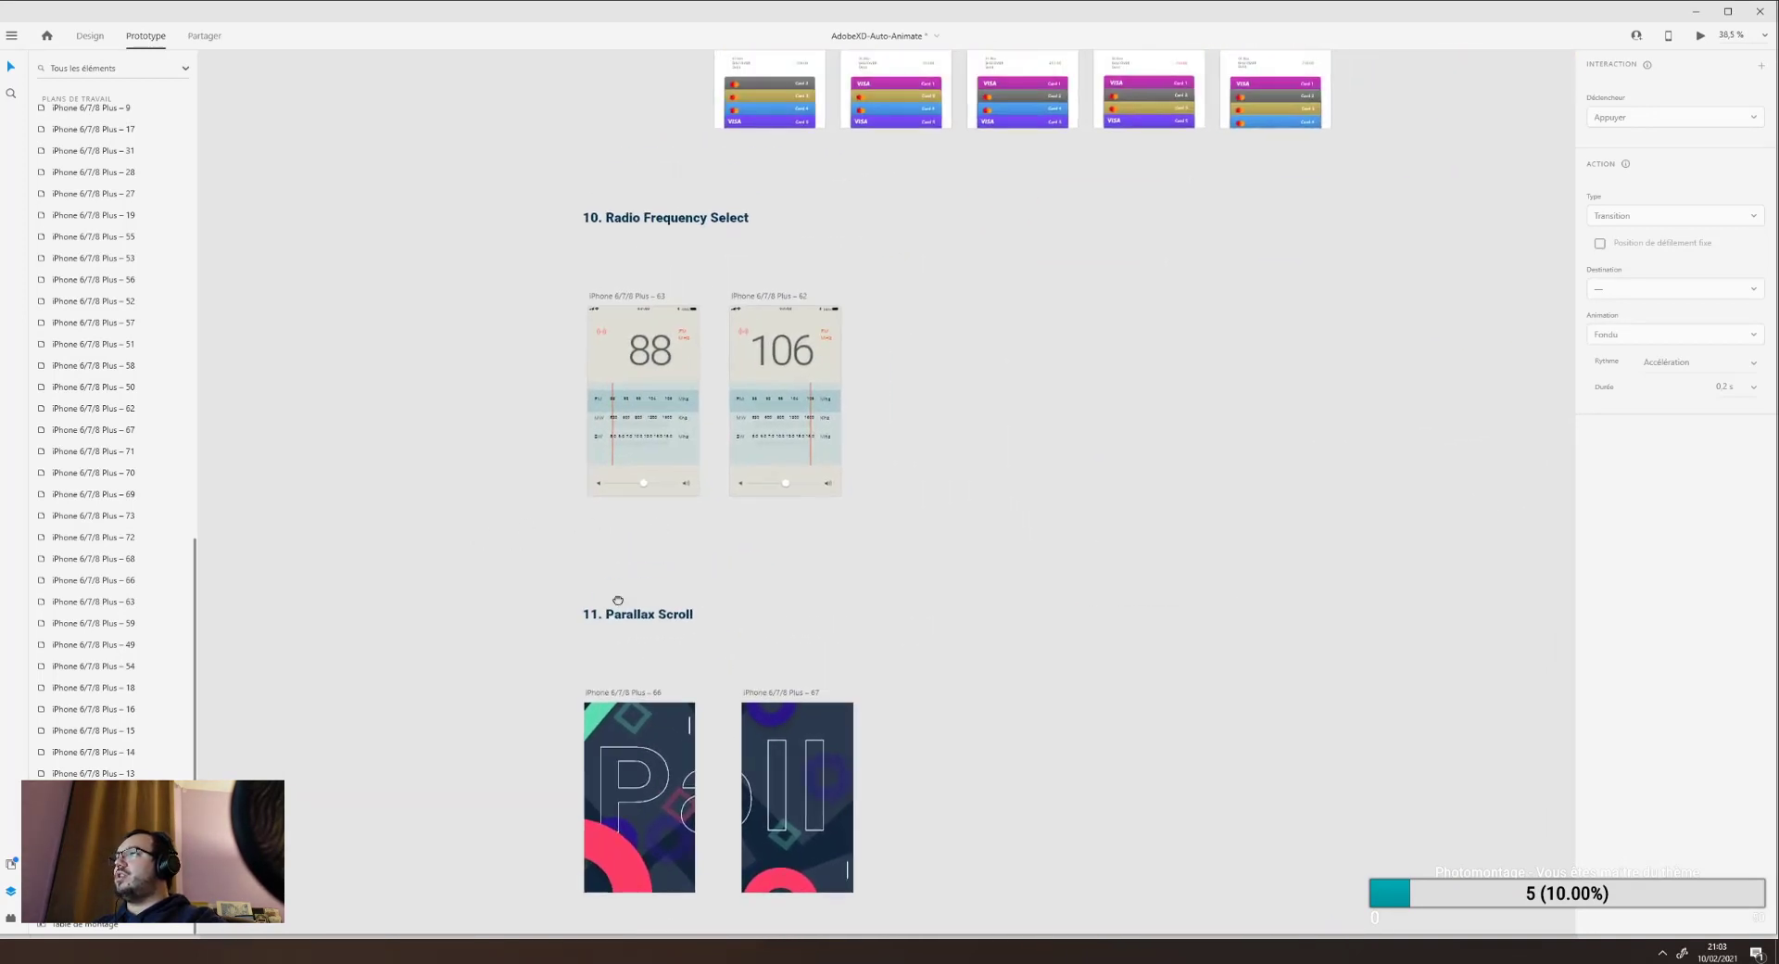
Preview the Radio Frequency Select artboard iPhone 6/7/8 Plus – 63 and trigger its frequency needle animation.
click(616, 219)
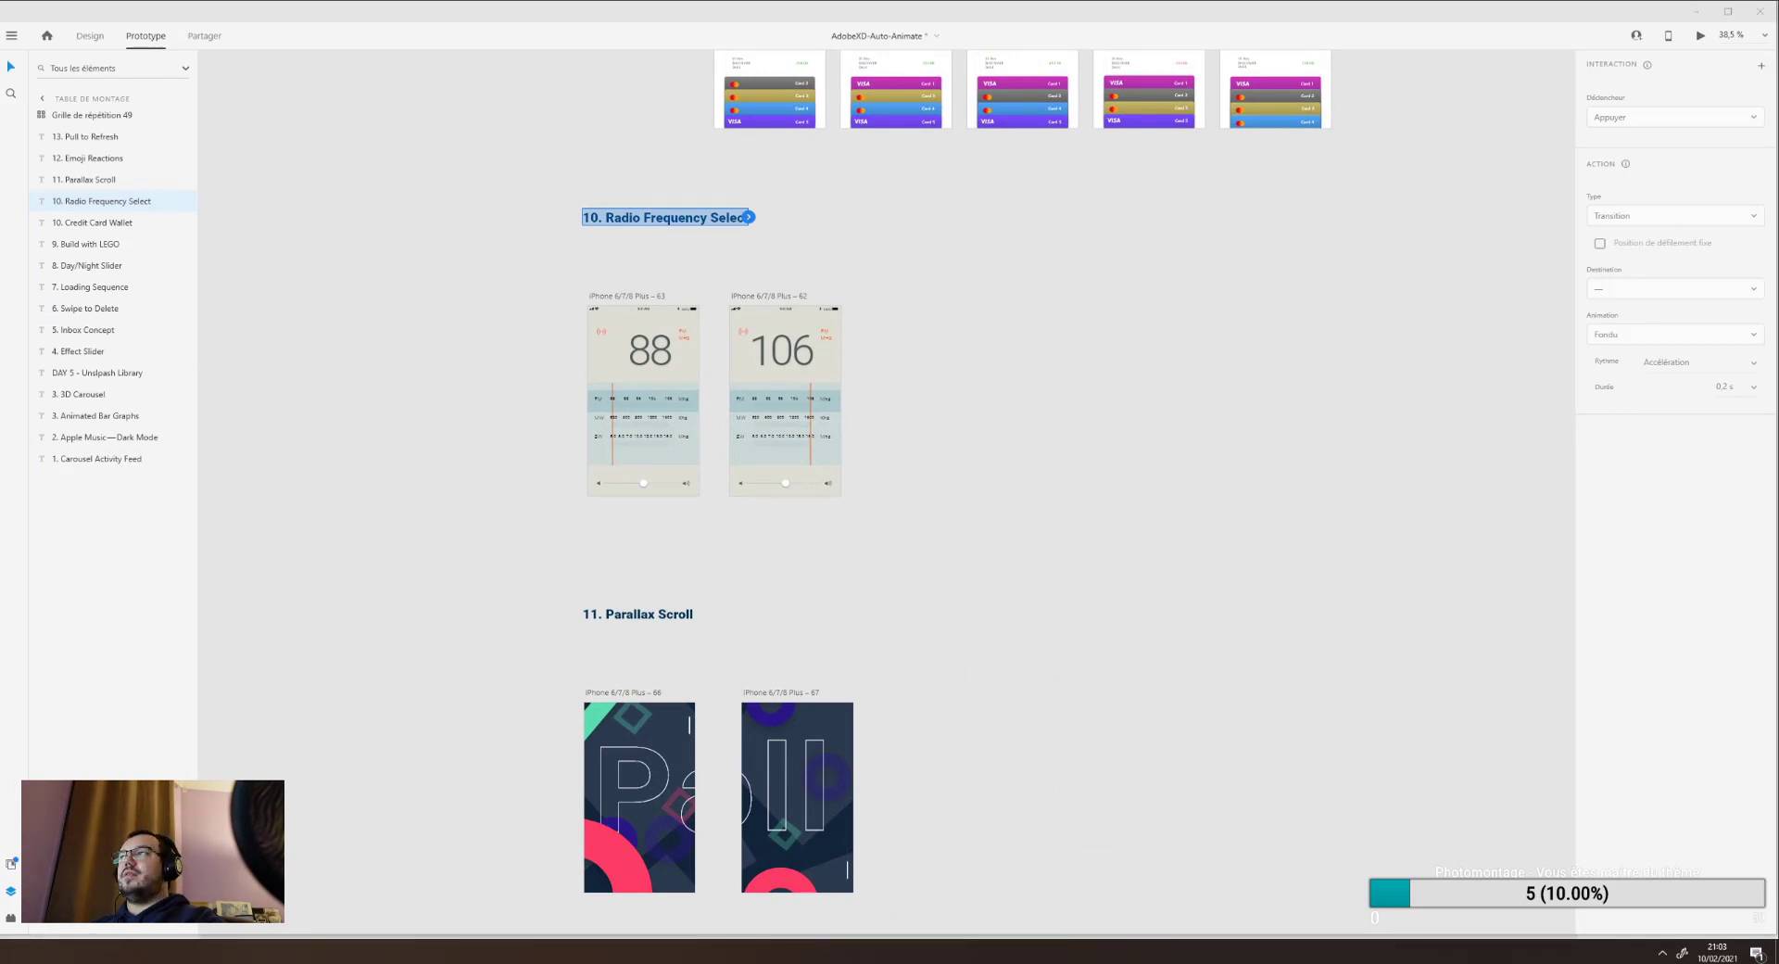
click(633, 304)
key(ctrl+Return)
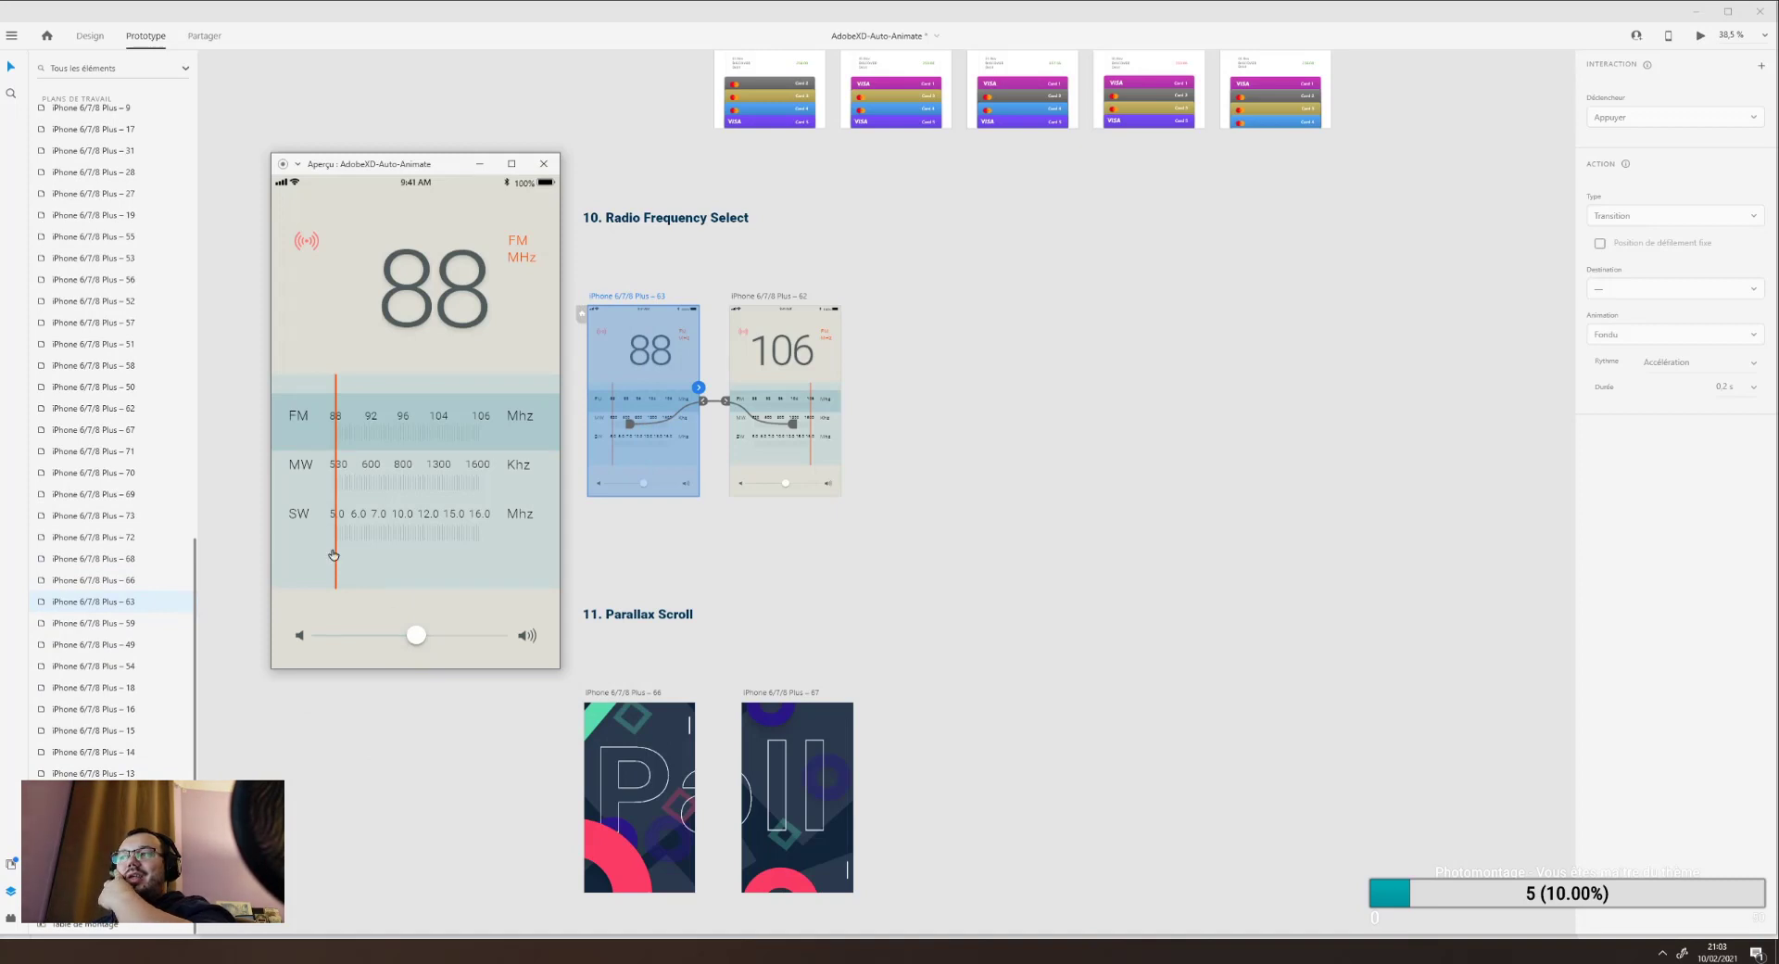
click(331, 512)
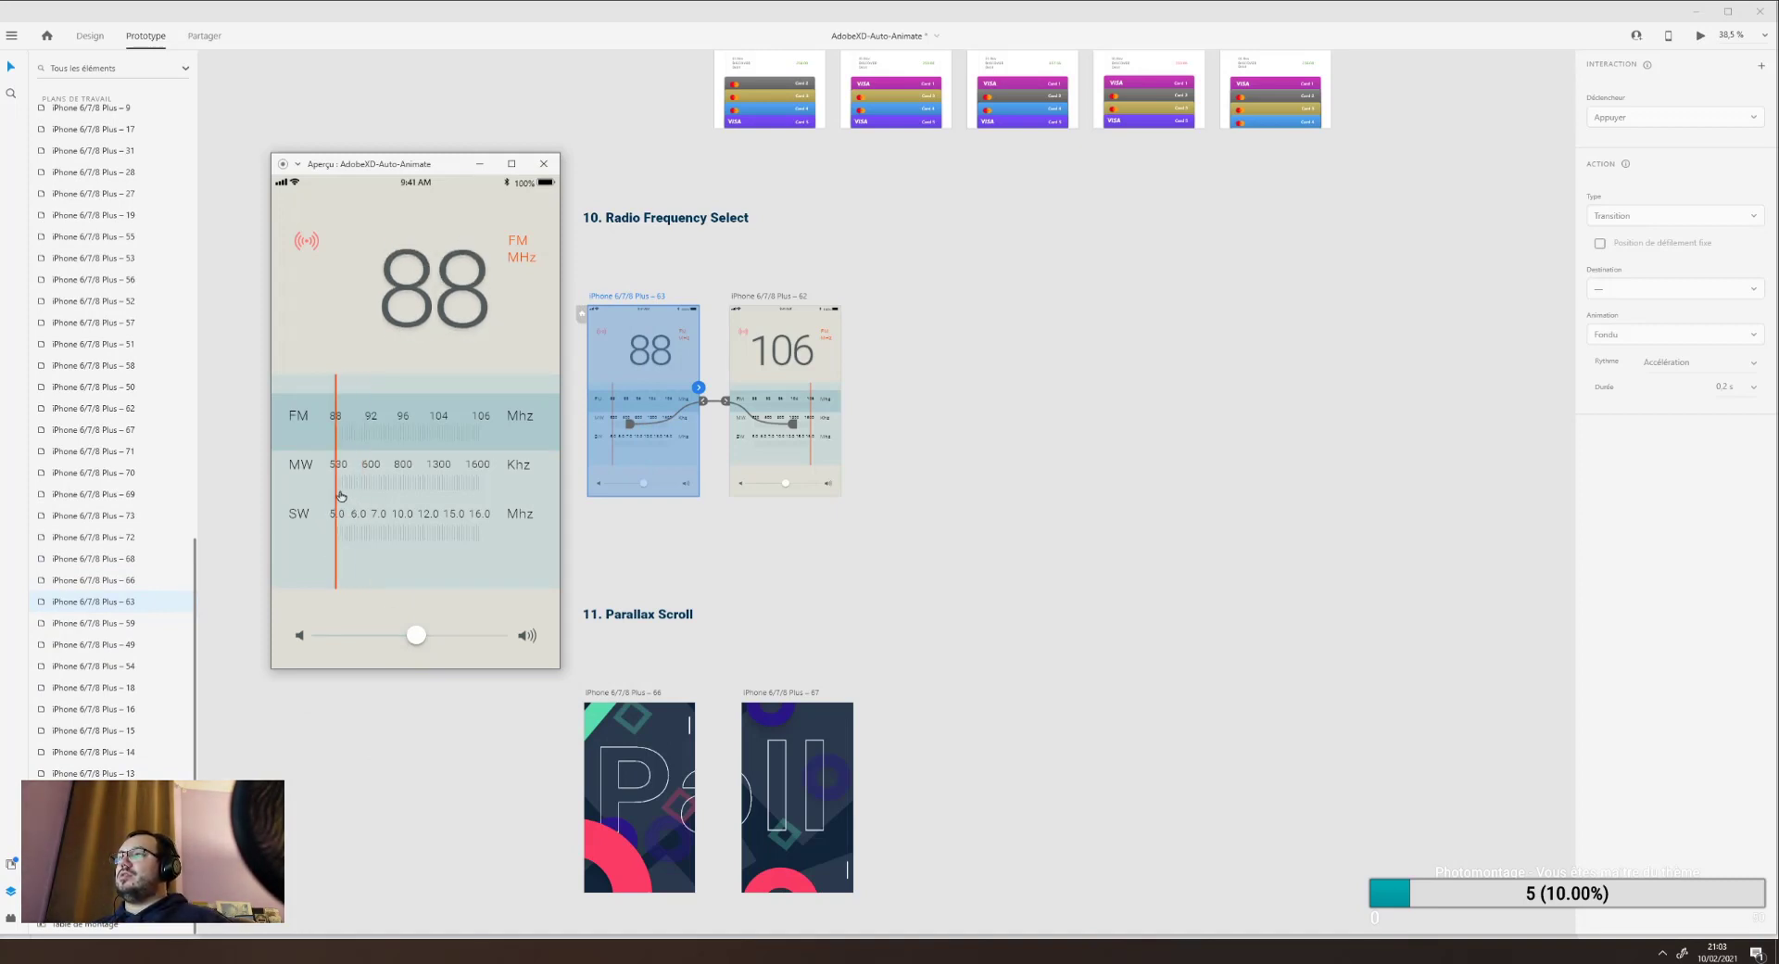
click(341, 496)
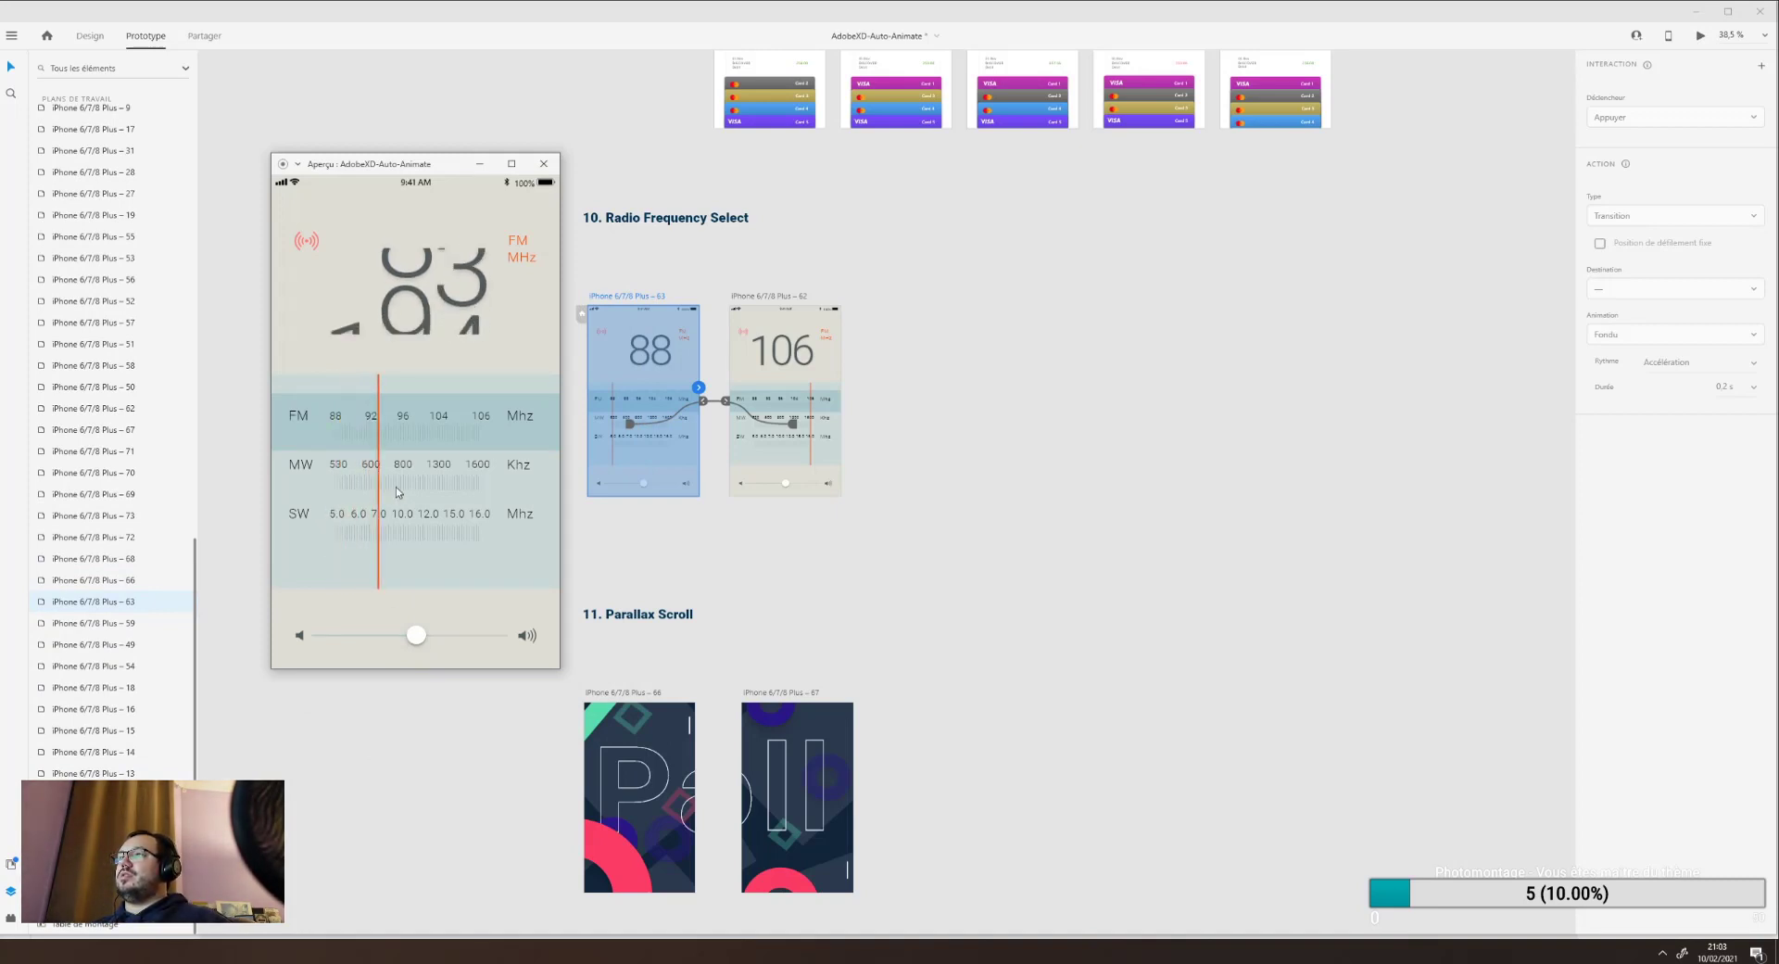
Move the frequency needle back and forth across the dial in the Radio Frequency Select preview.
click(488, 478)
click(441, 464)
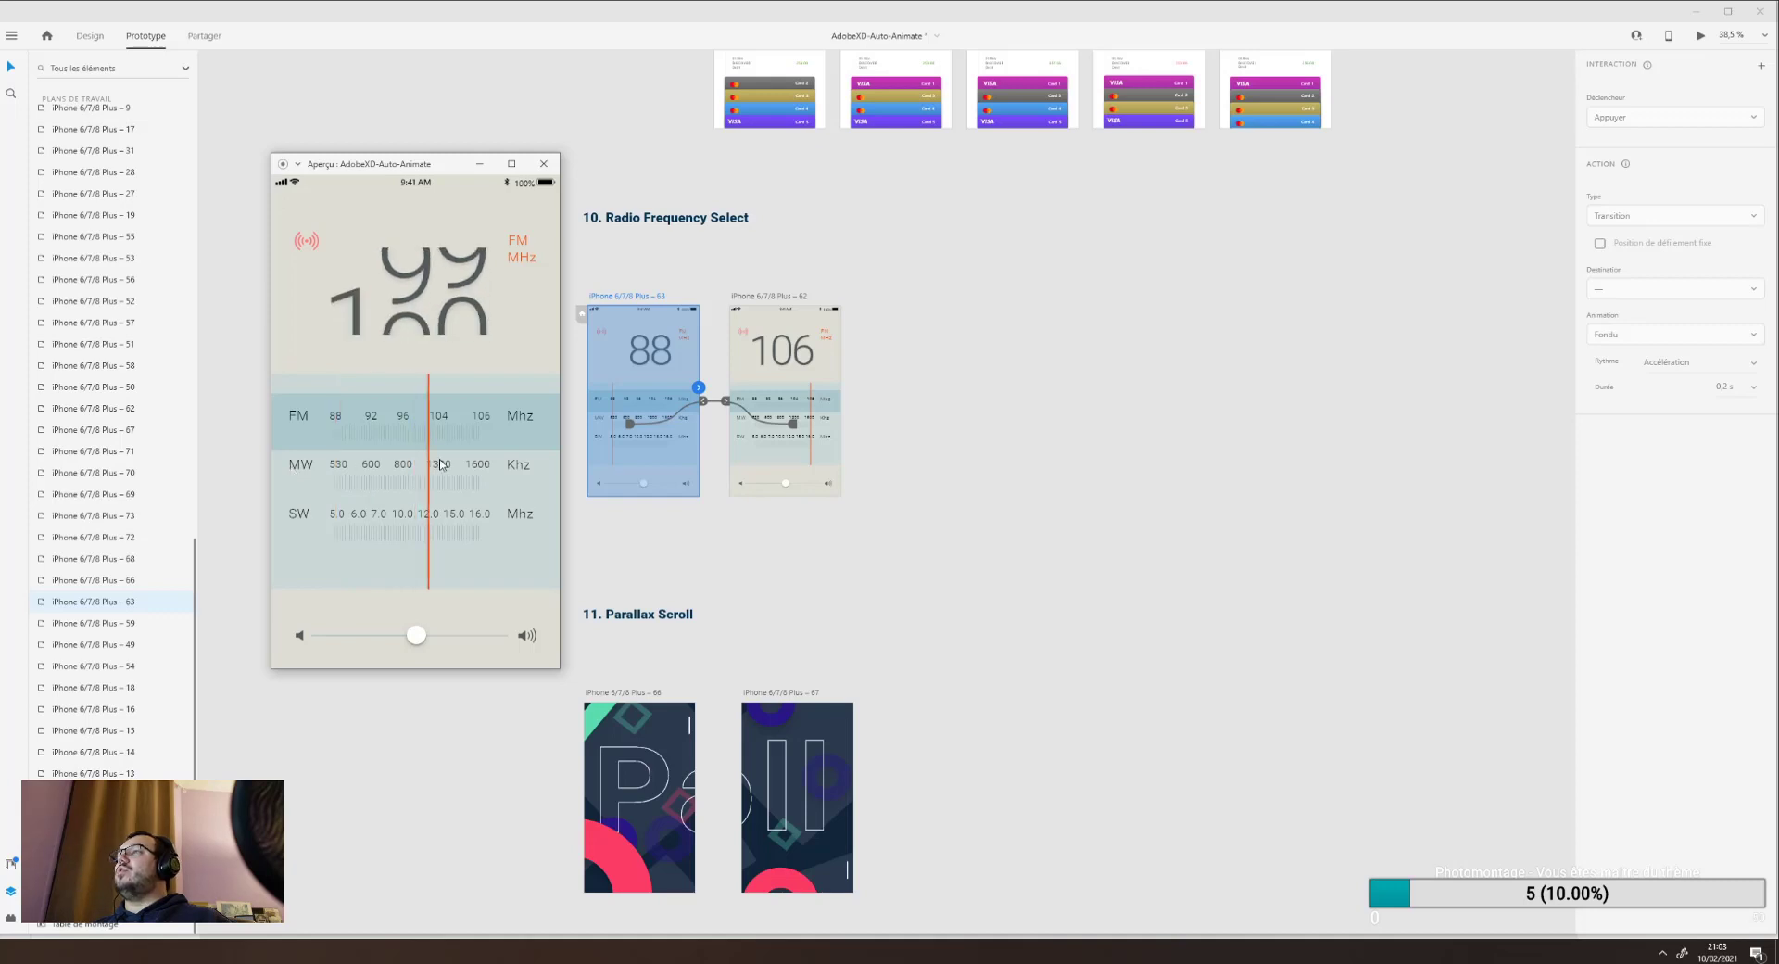
click(500, 463)
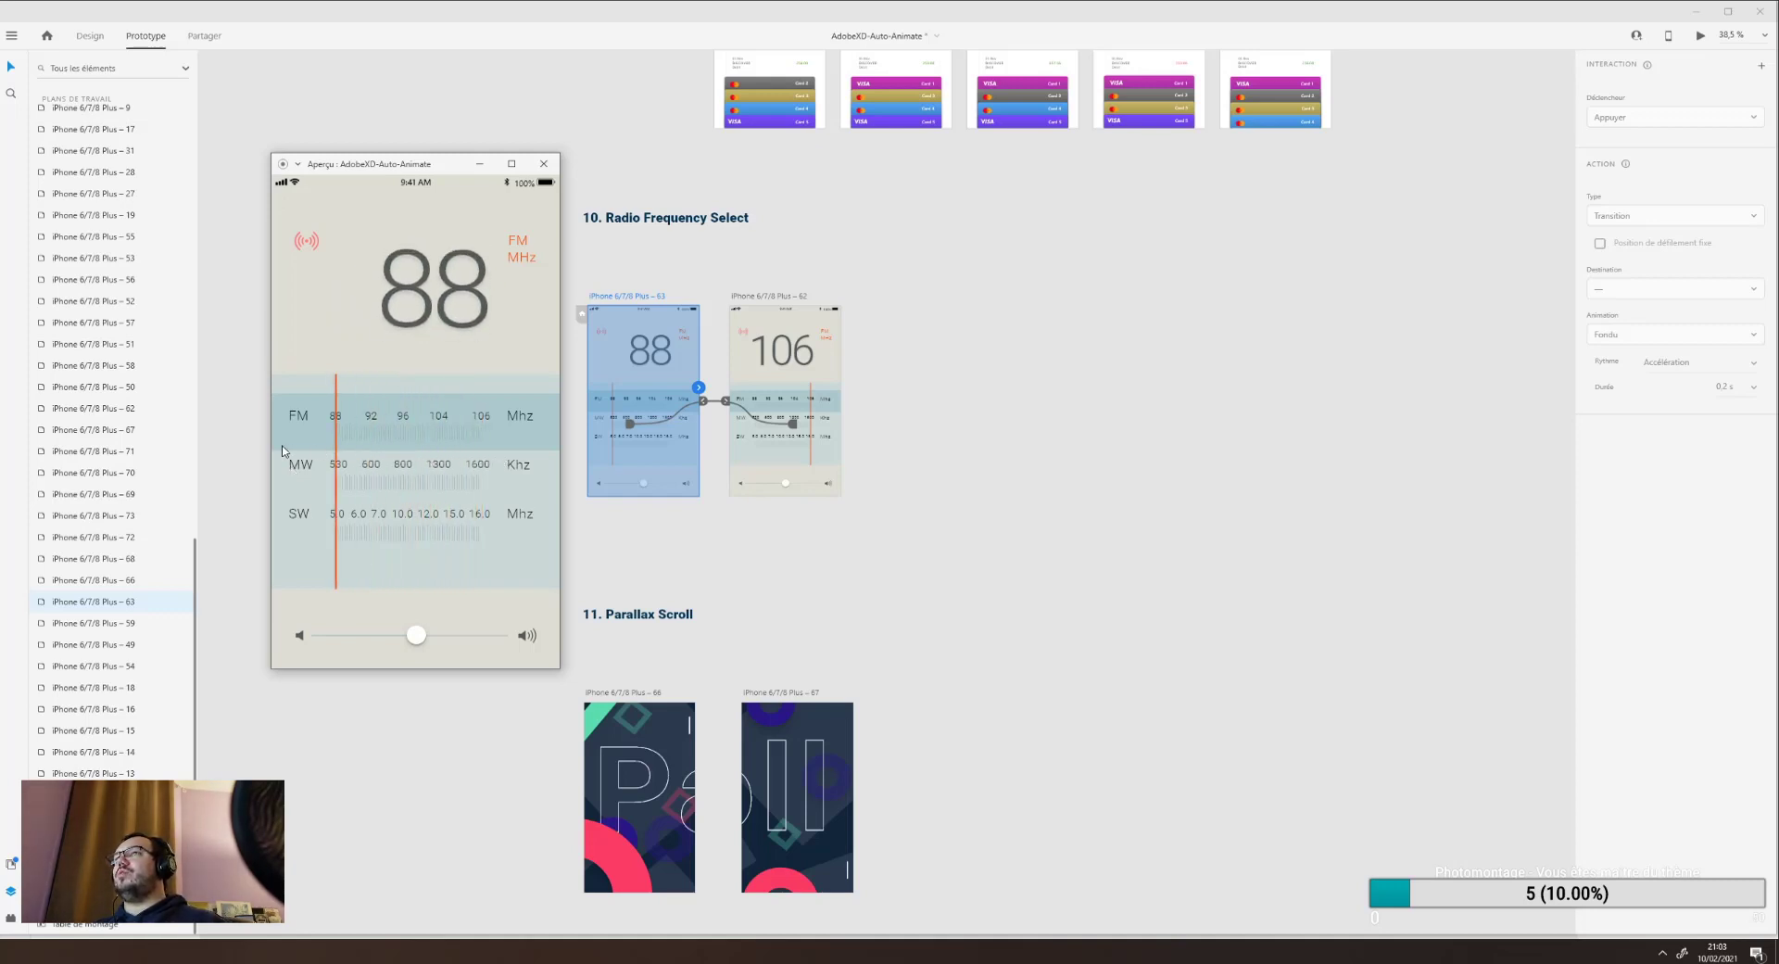
click(508, 448)
Examine the masked frequency digits on artboards iPhone 6/7/8 Plus – 63 and 62, opening the mask group on 63.
click(651, 352)
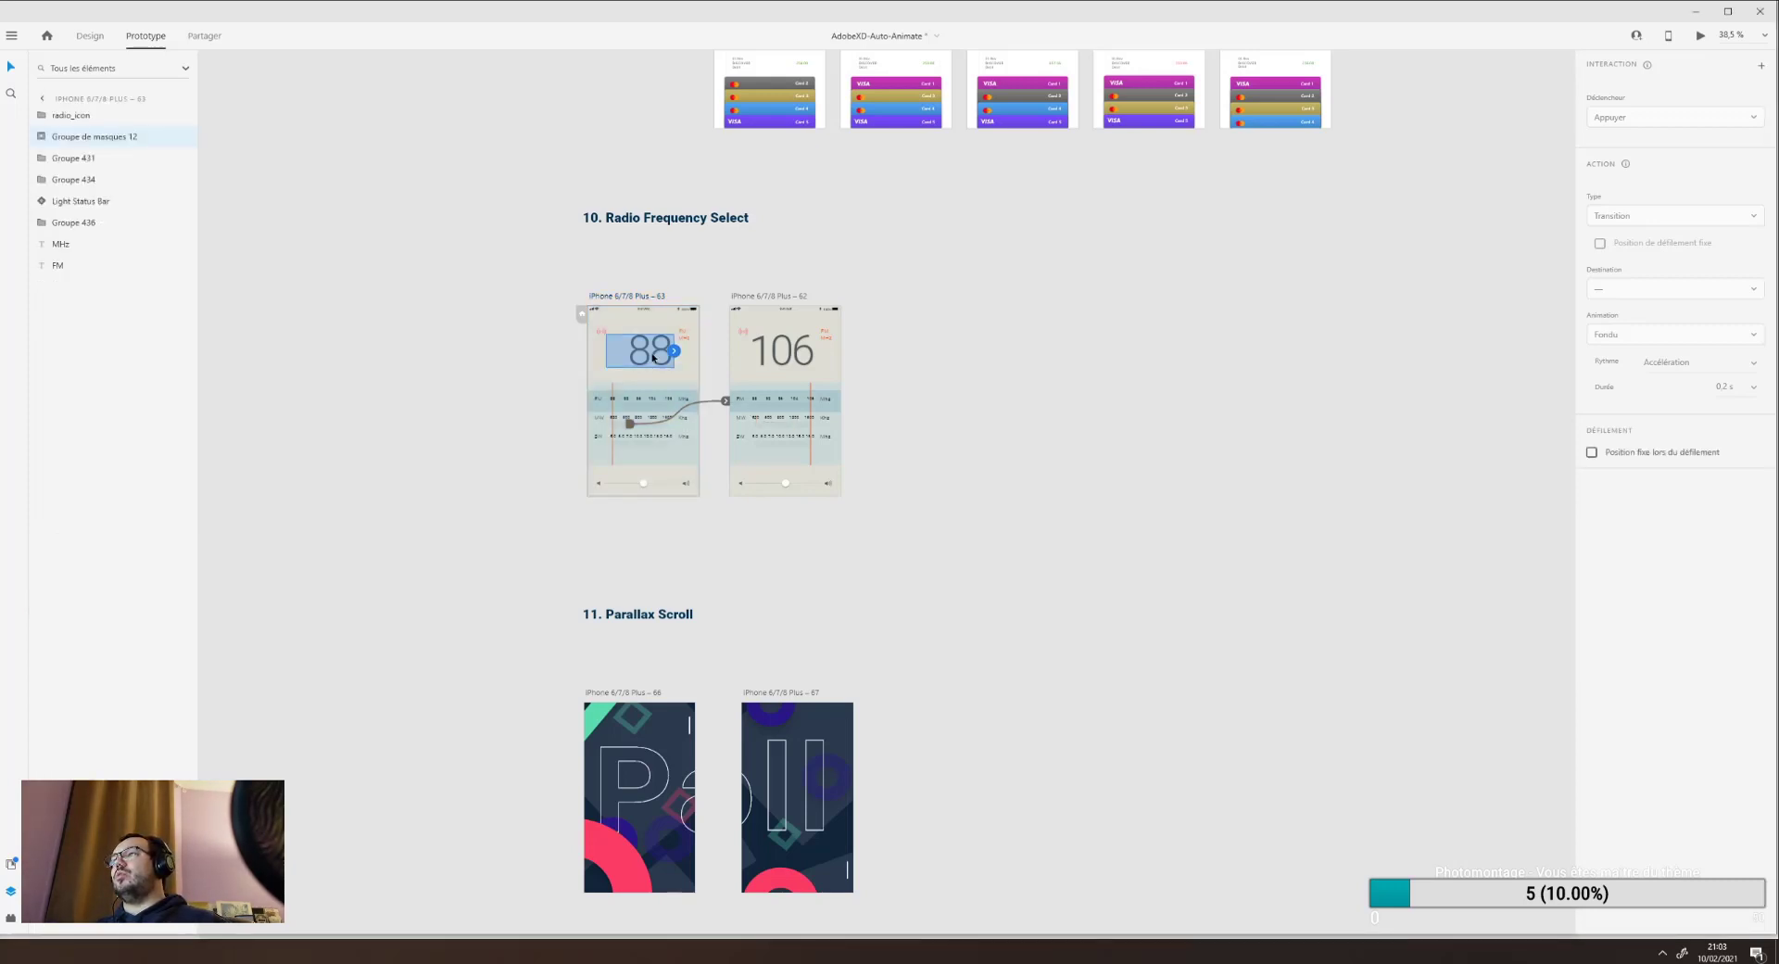
double_click(653, 356)
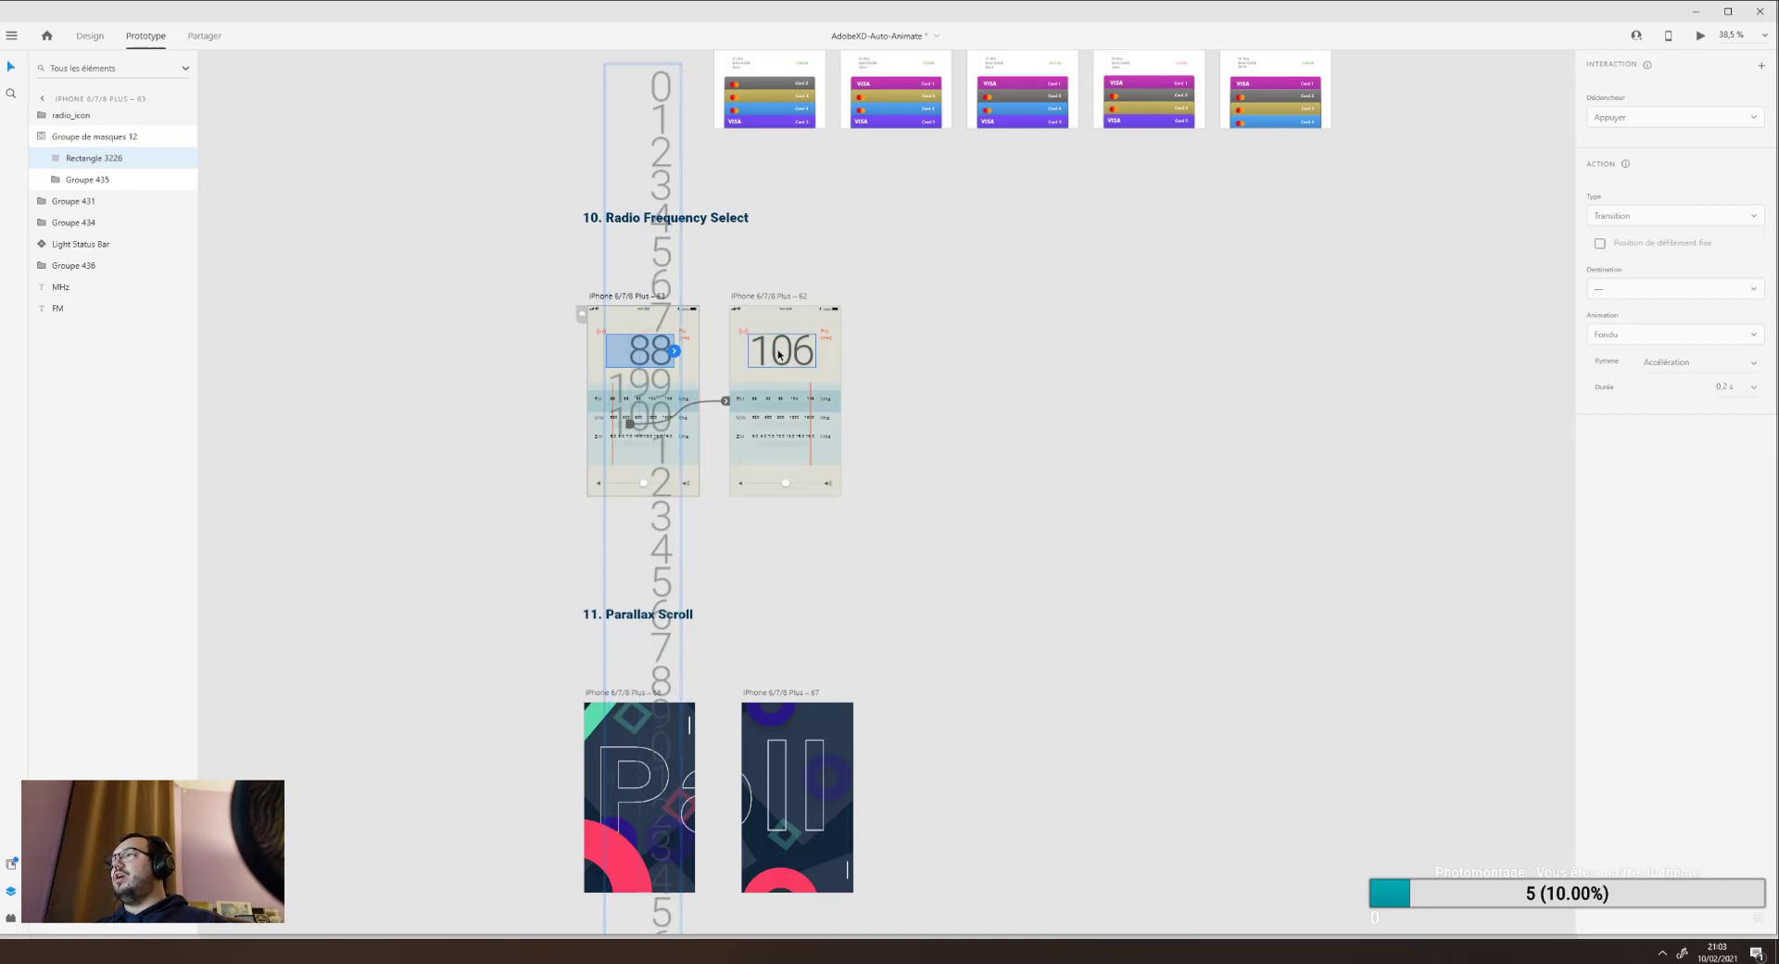
scroll(778, 354, down, 3)
scroll(779, 354, up, 4)
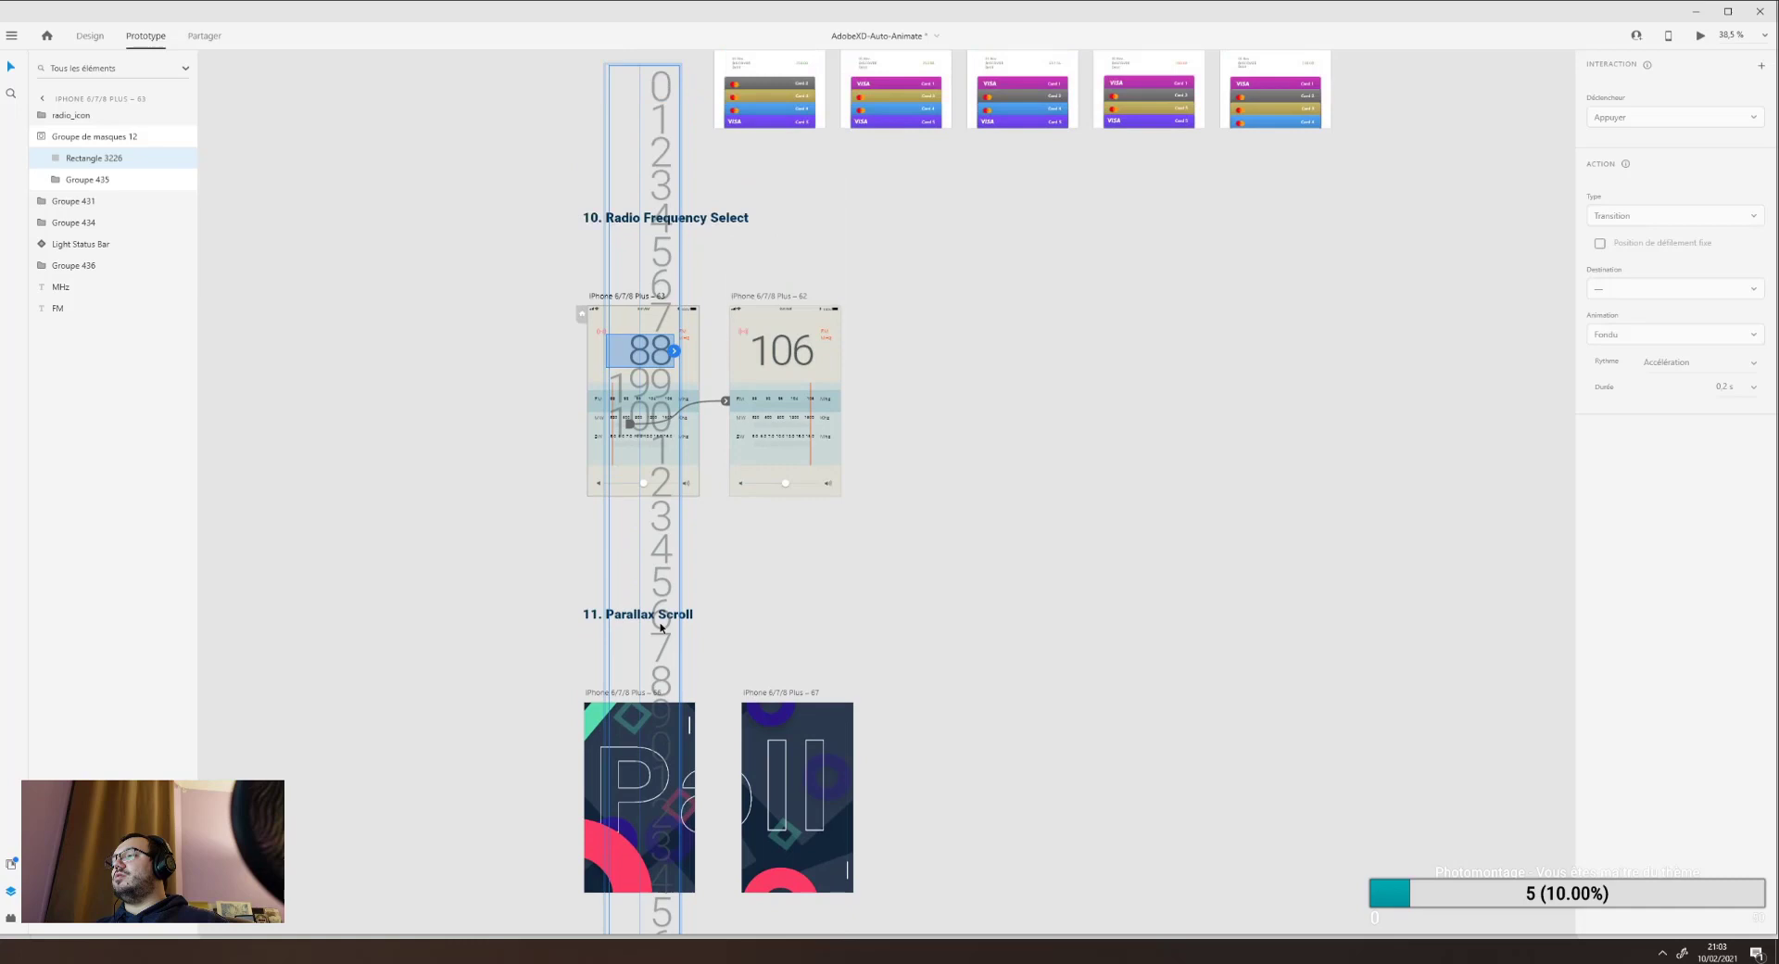
click(776, 390)
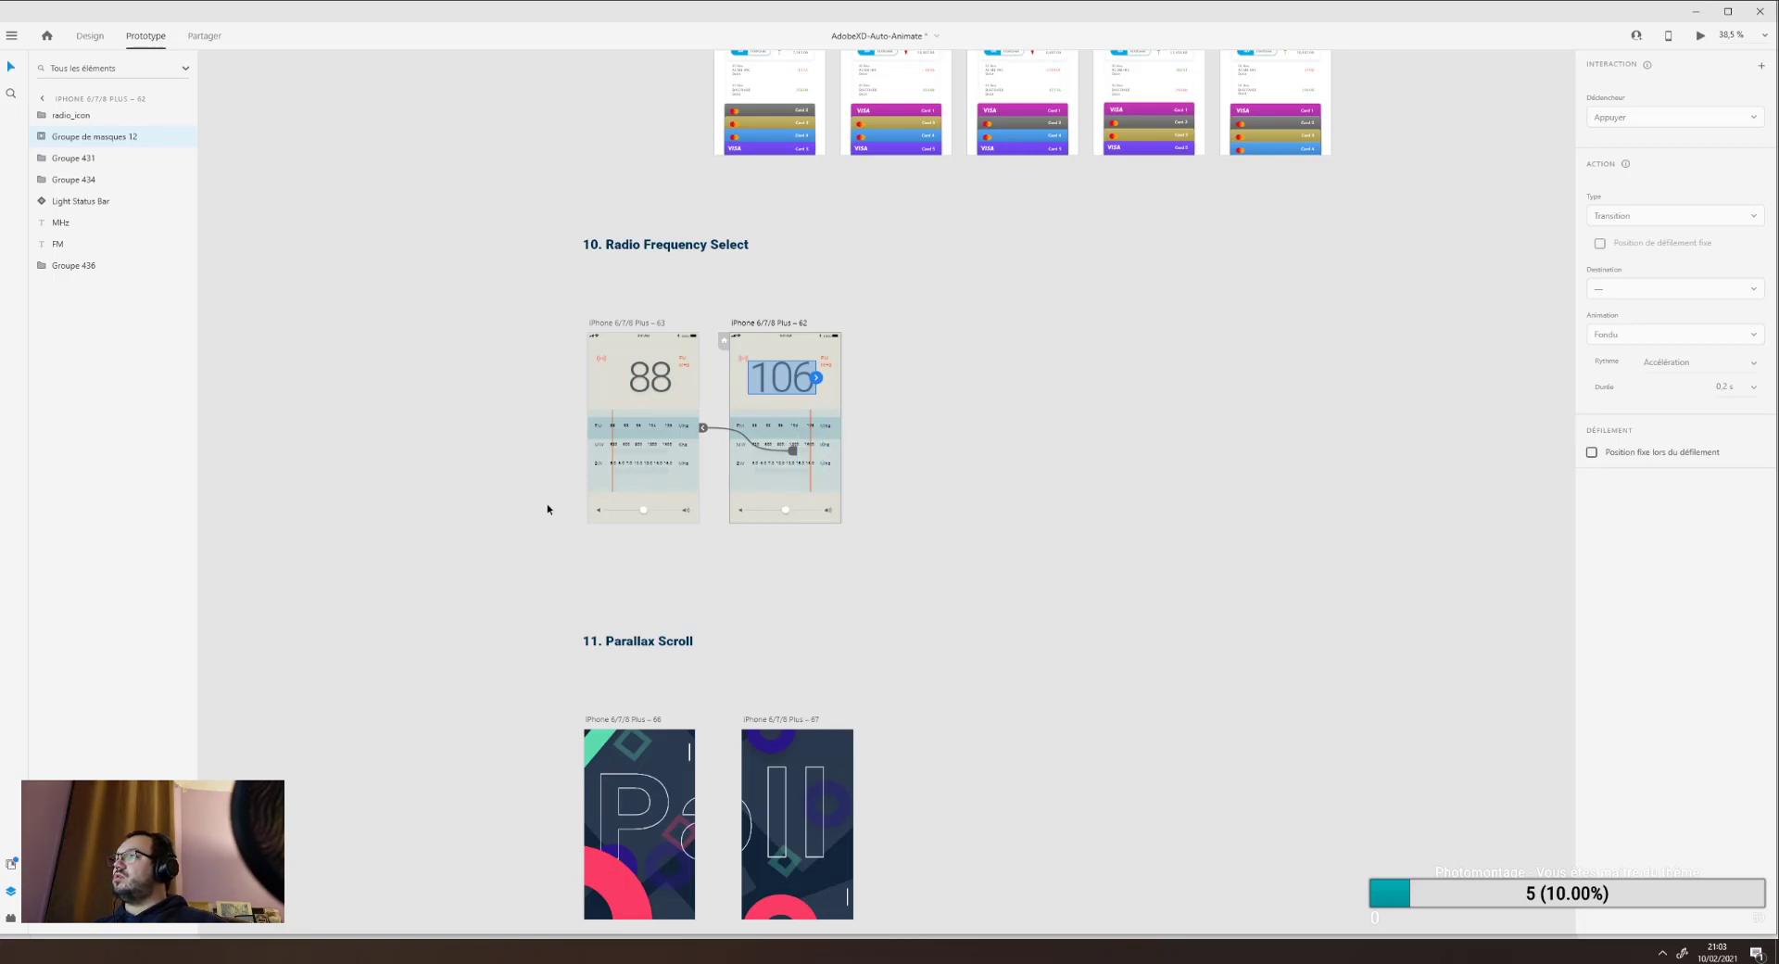
scroll(548, 518, down, 4)
click(639, 453)
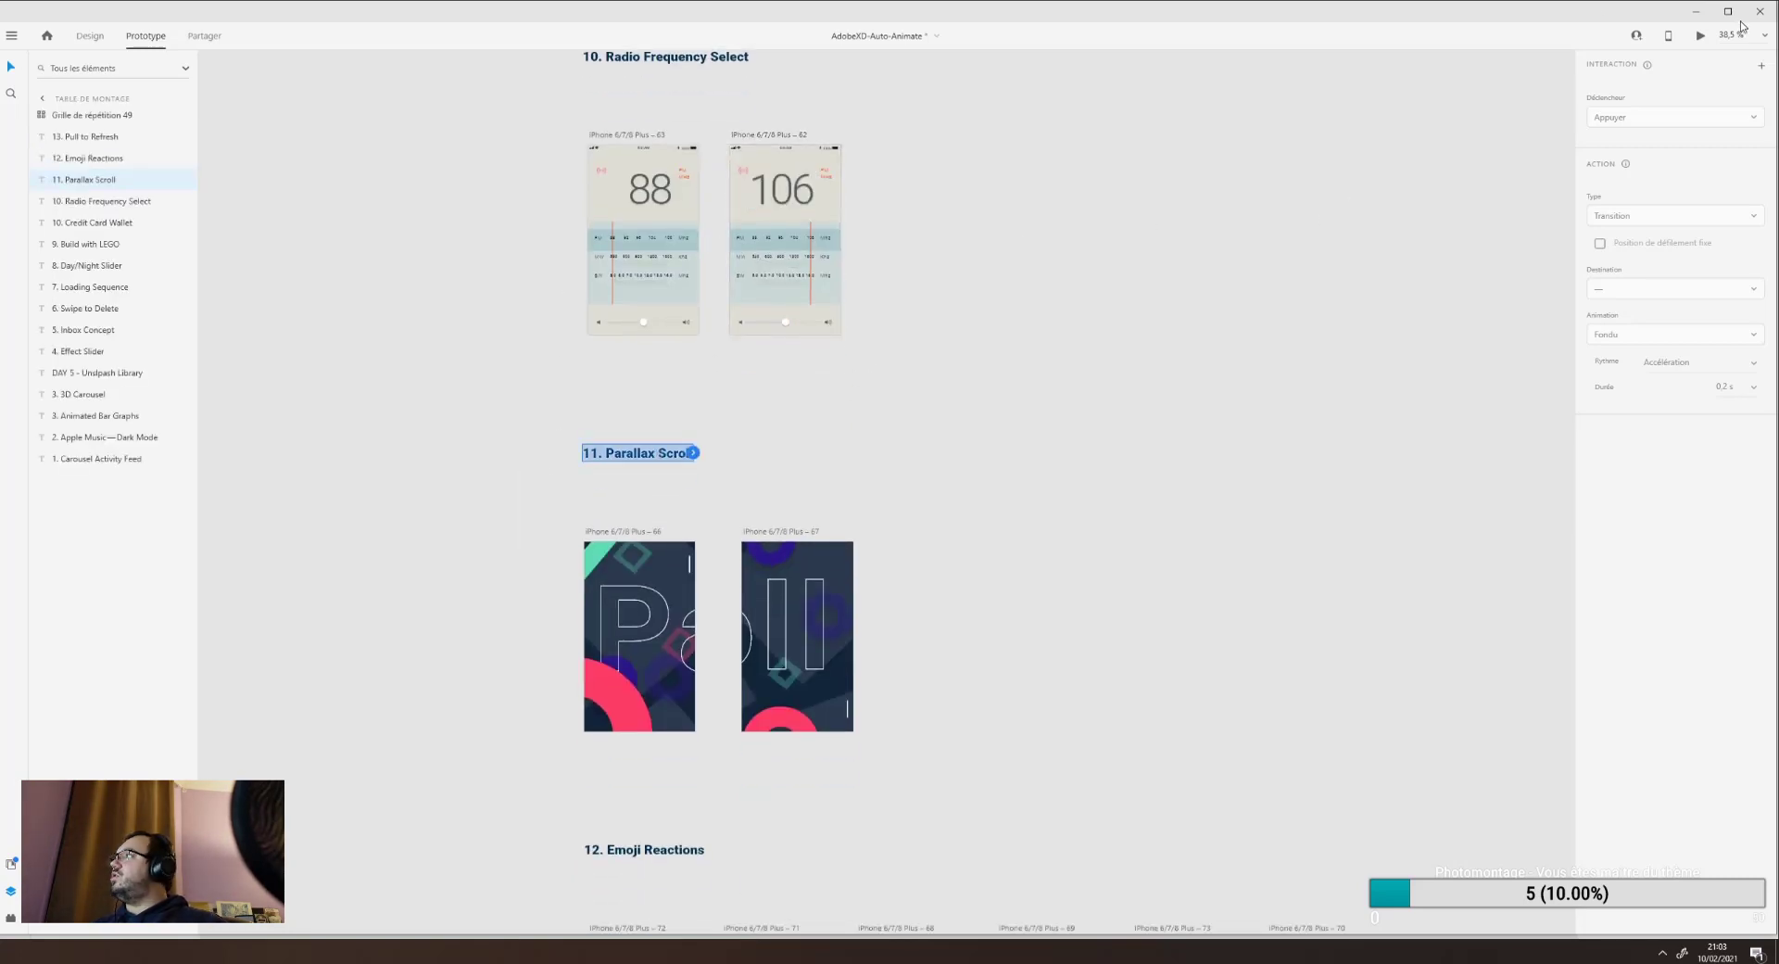
click(1702, 36)
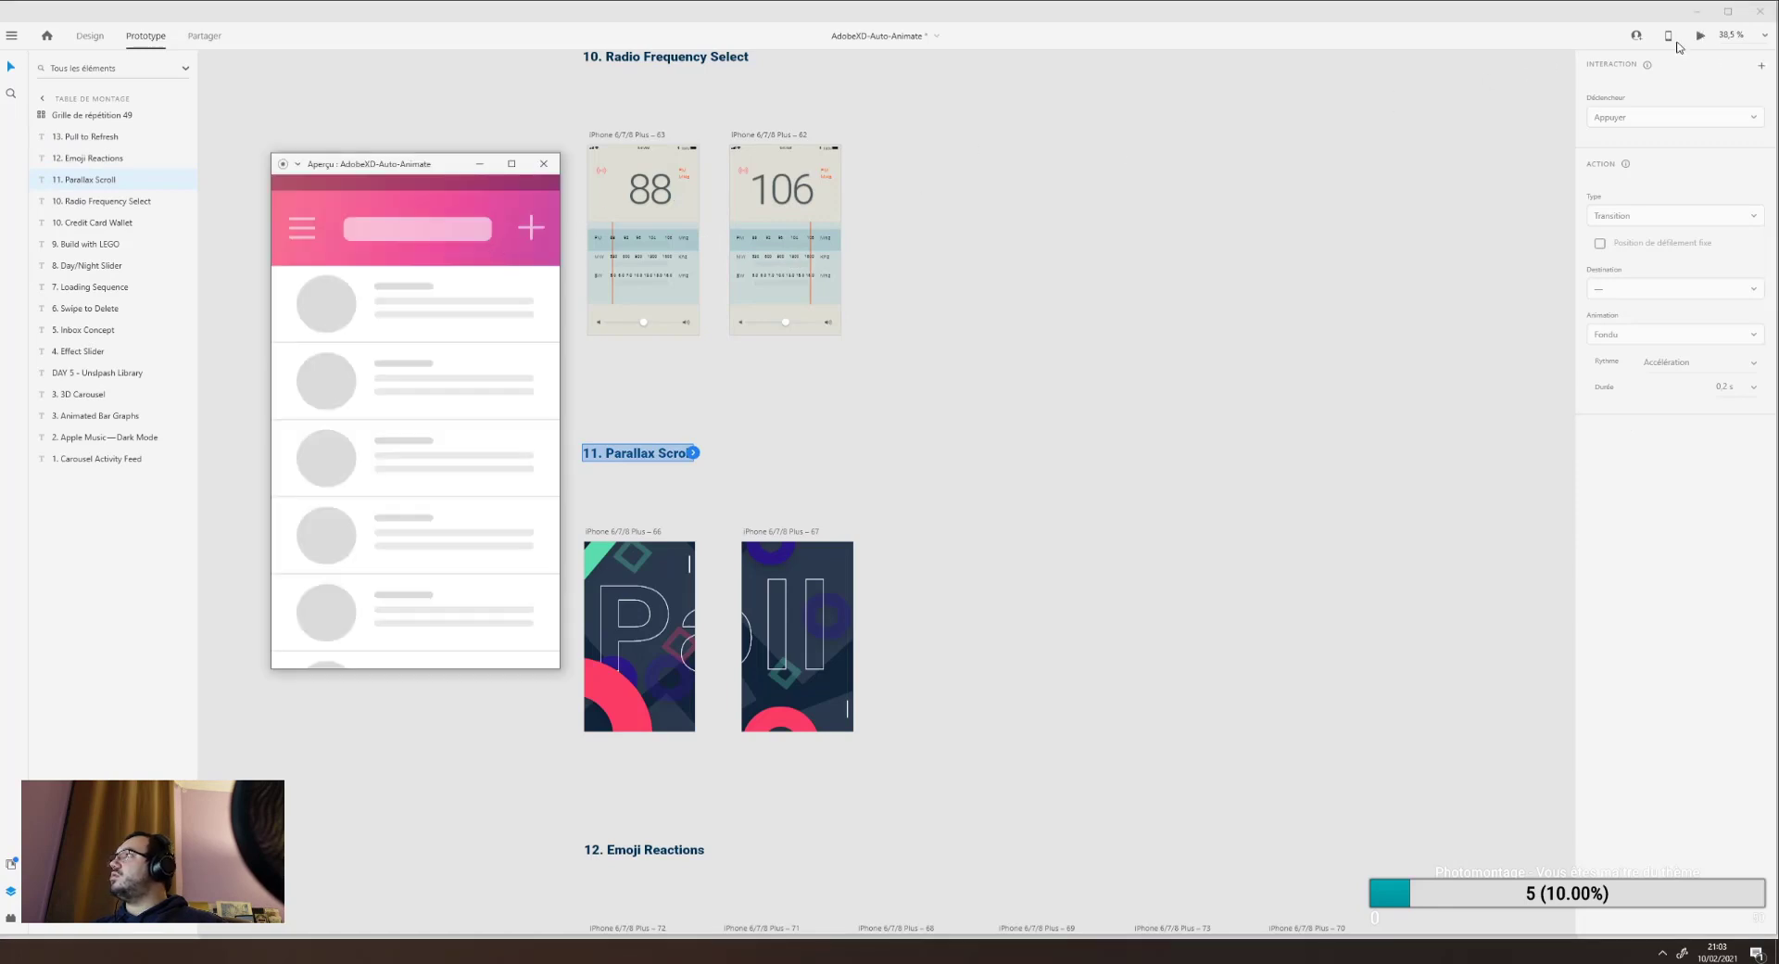
click(1041, 342)
Preview the Parallax Scroll artboard iPhone 6/7/8 Plus – 66, try its scroll handle, and close the preview.
click(637, 536)
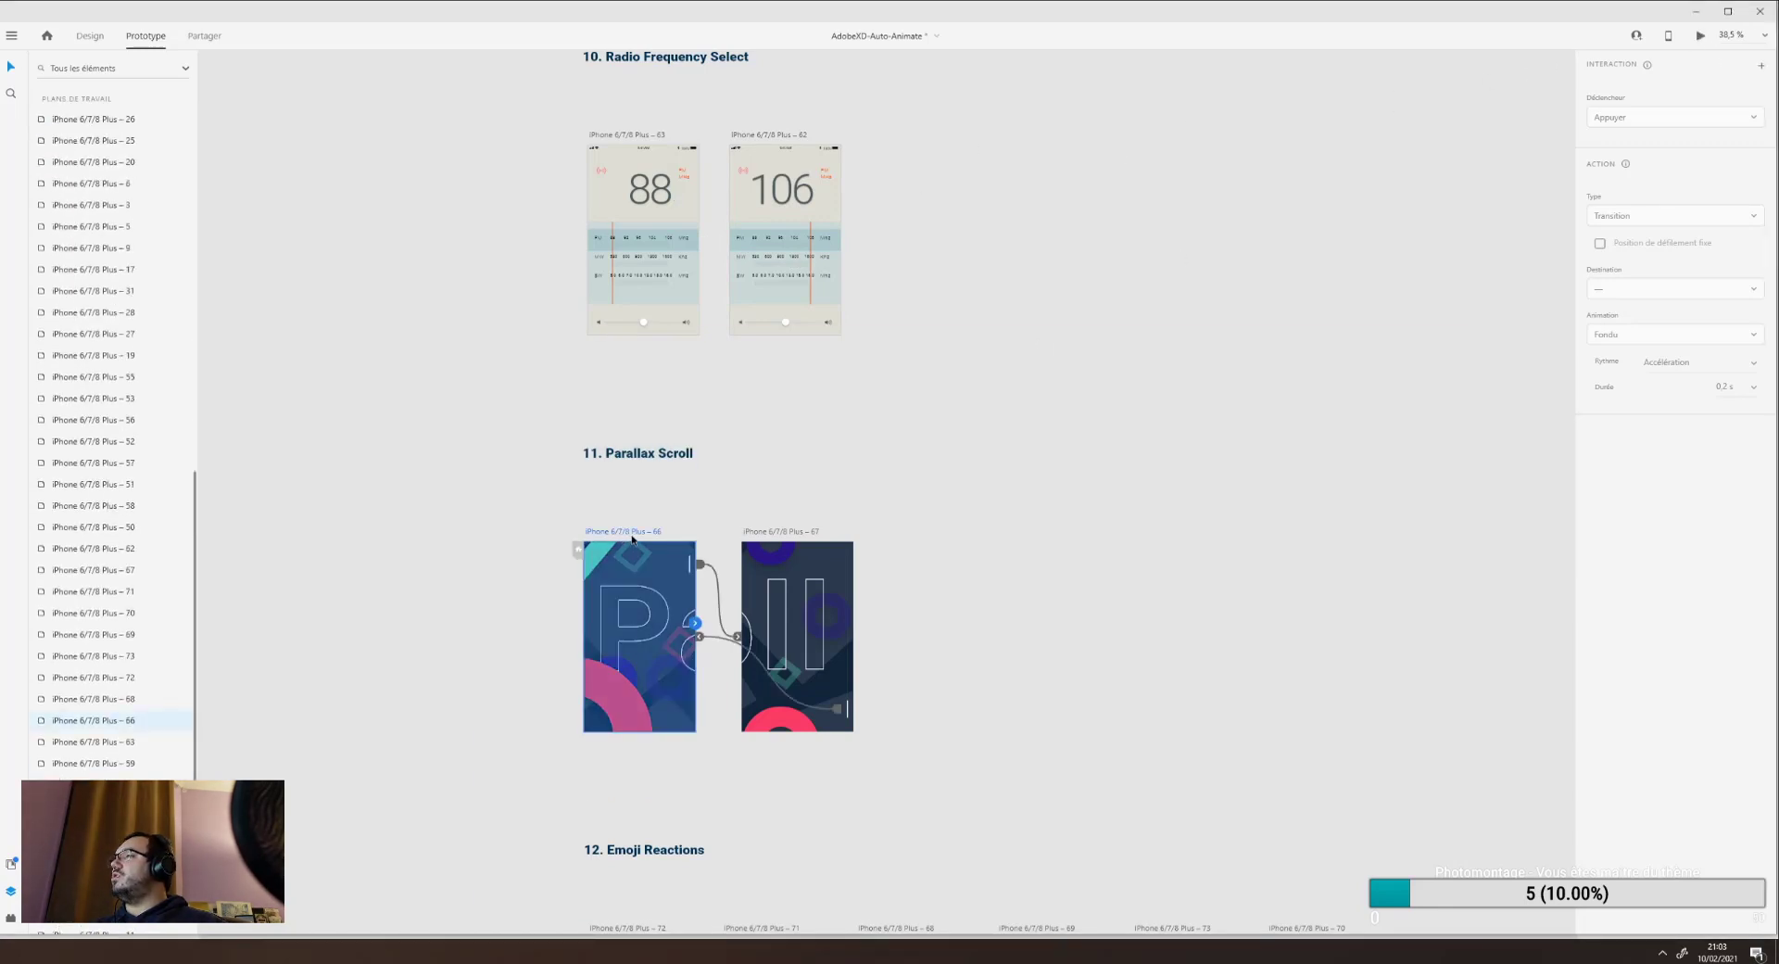
click(1699, 37)
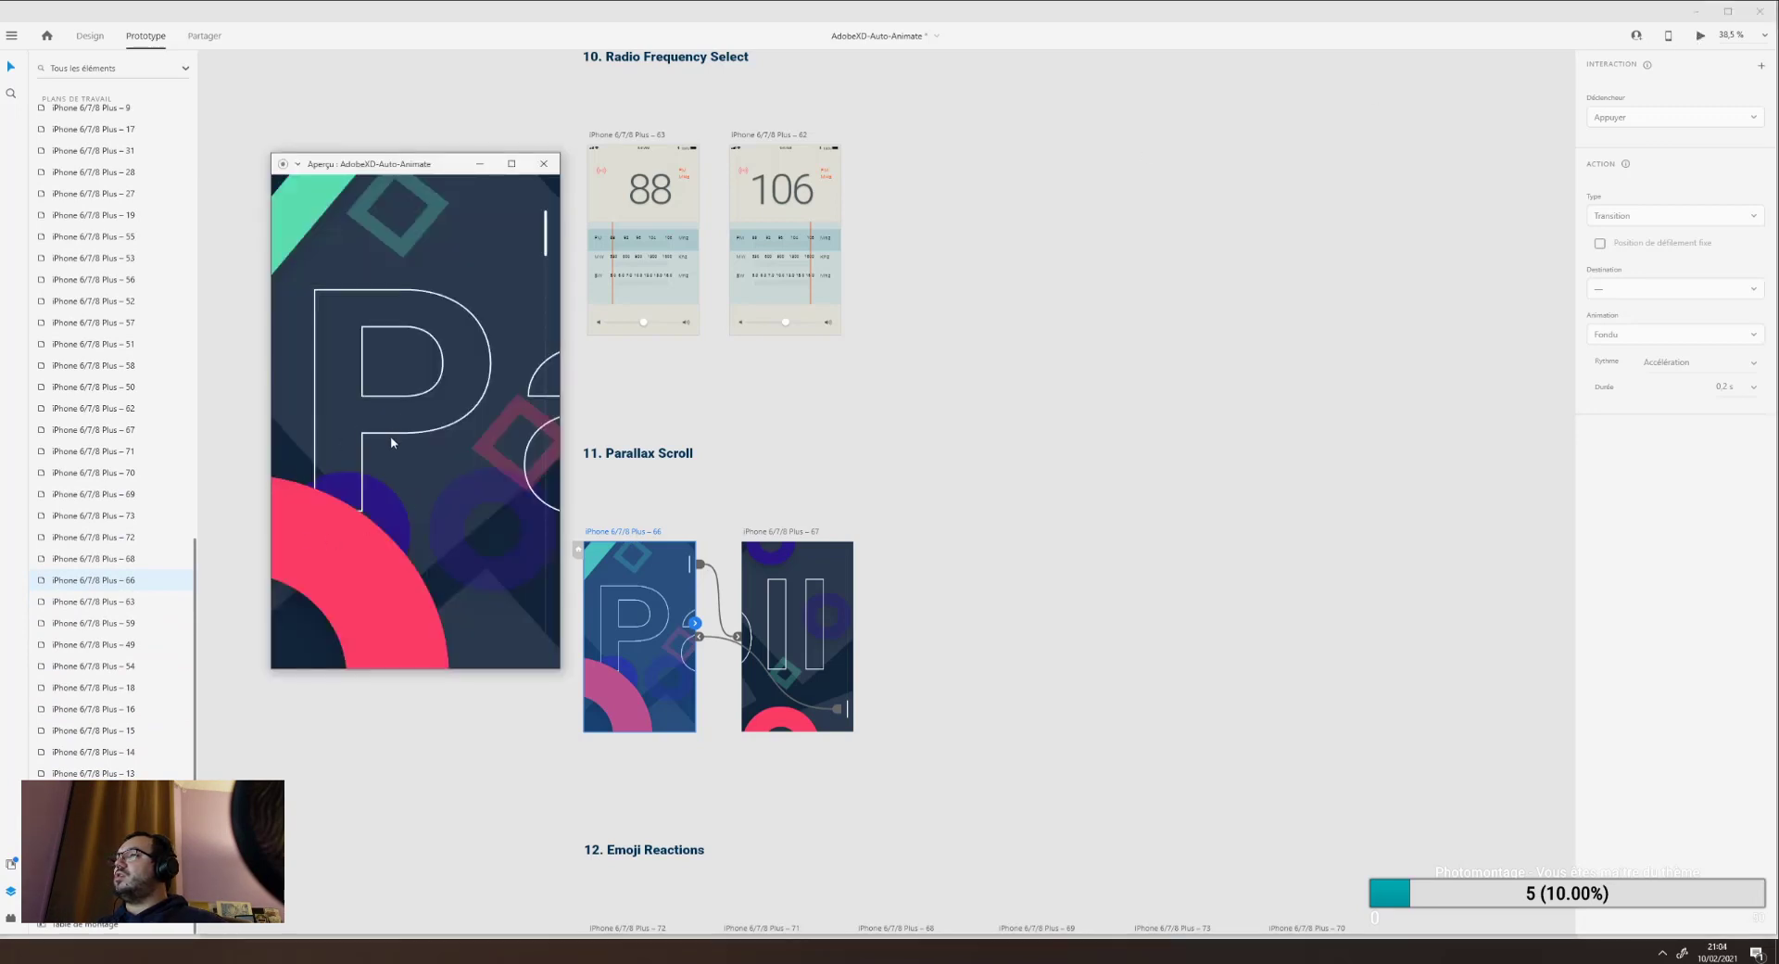
mouse_move(545, 237)
mouse_down()
mouse_move(509, 463)
mouse_move(513, 625)
mouse_move(537, 259)
mouse_up()
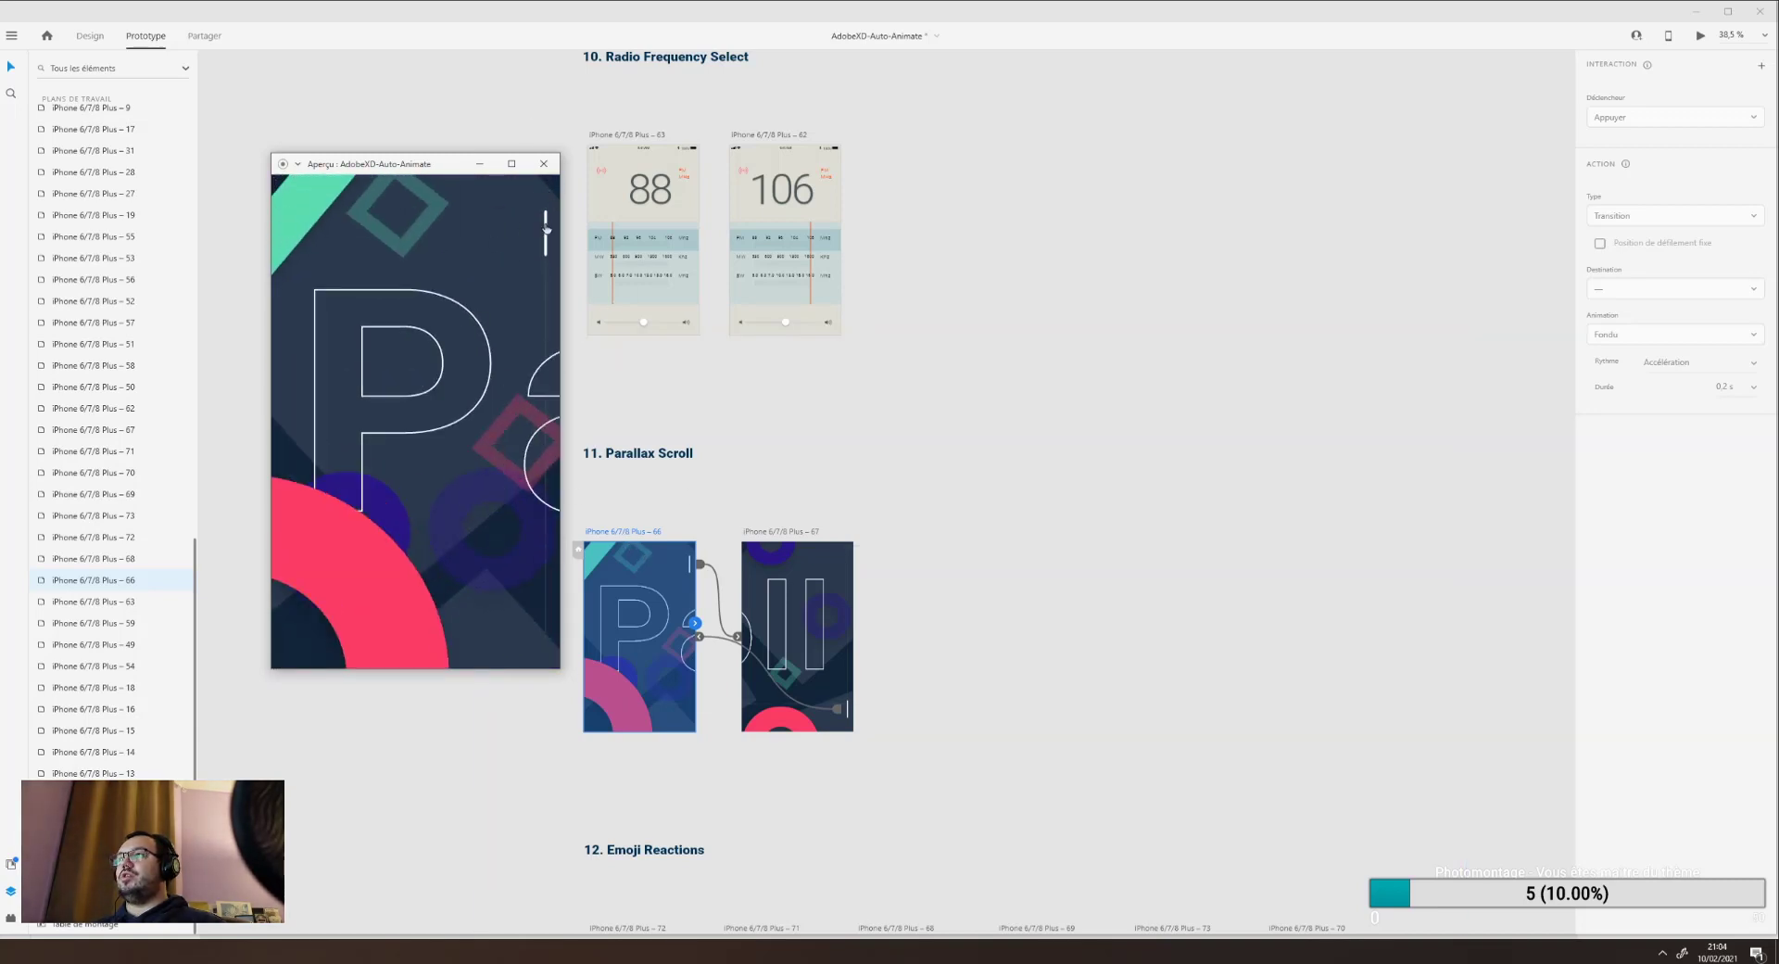
mouse_move(547, 235)
mouse_down()
mouse_move(541, 370)
mouse_move(547, 224)
mouse_up()
click(544, 163)
Inspect the oversized Groupe 443 on Parallax Scroll artboard 66 in design mode and expand its layers.
scroll(371, 315, down, 1)
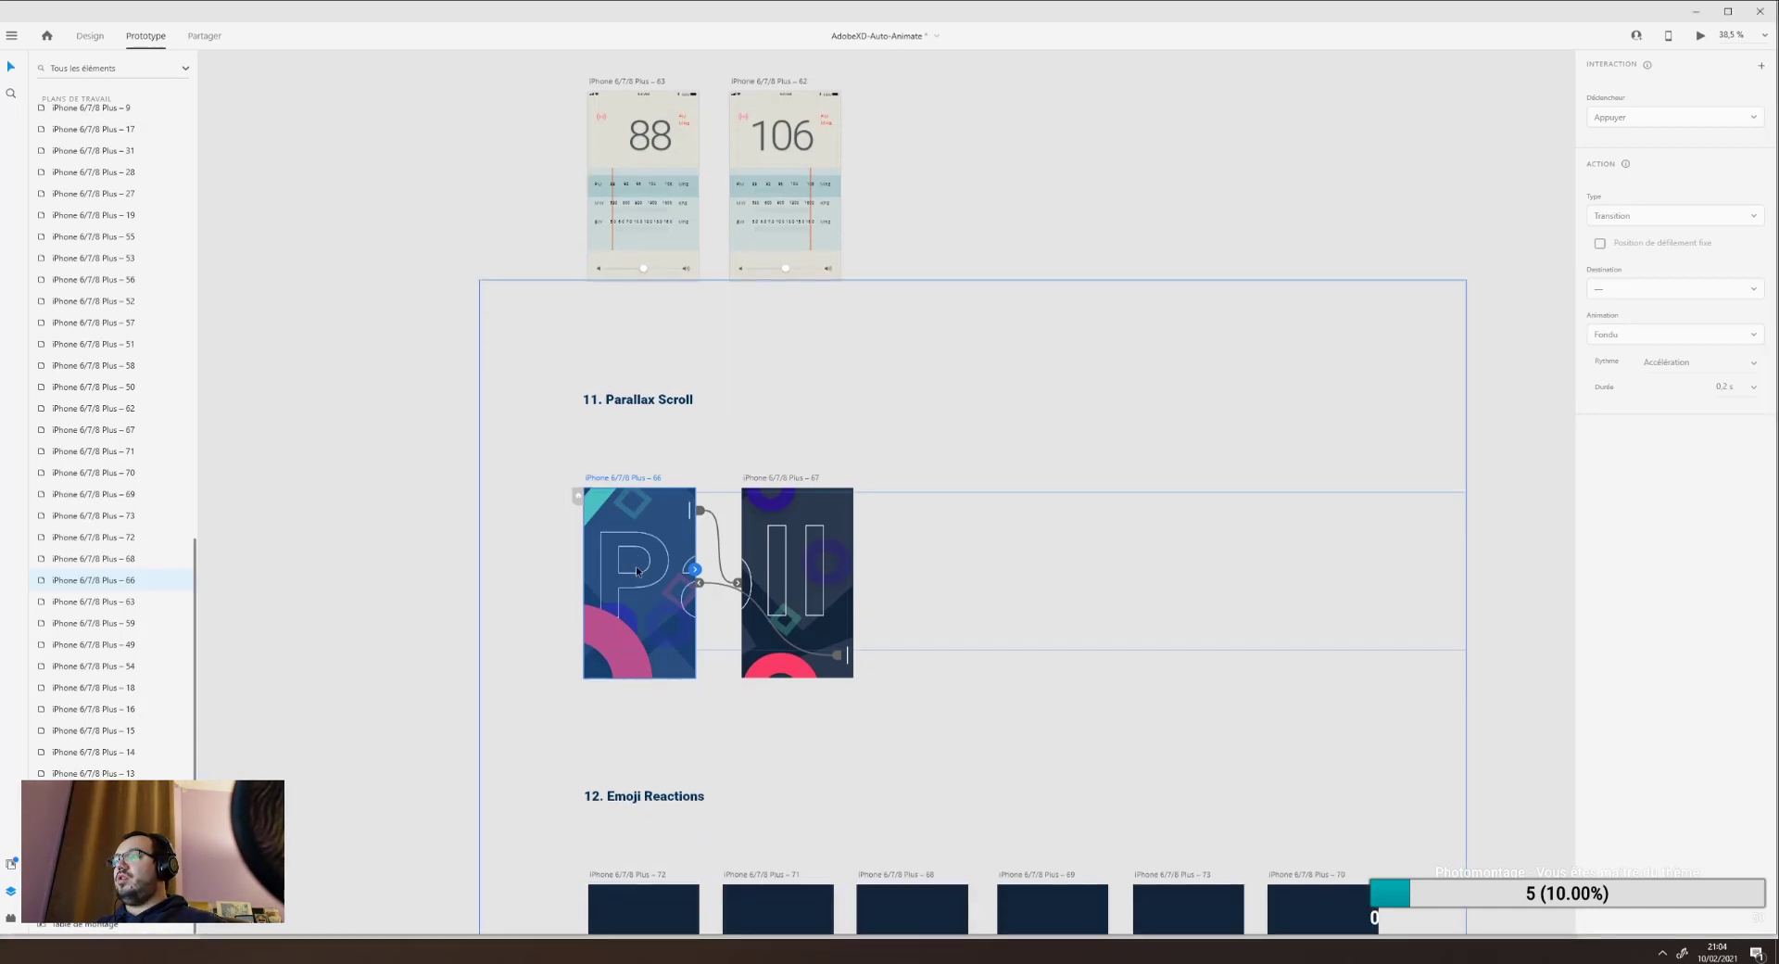
click(85, 35)
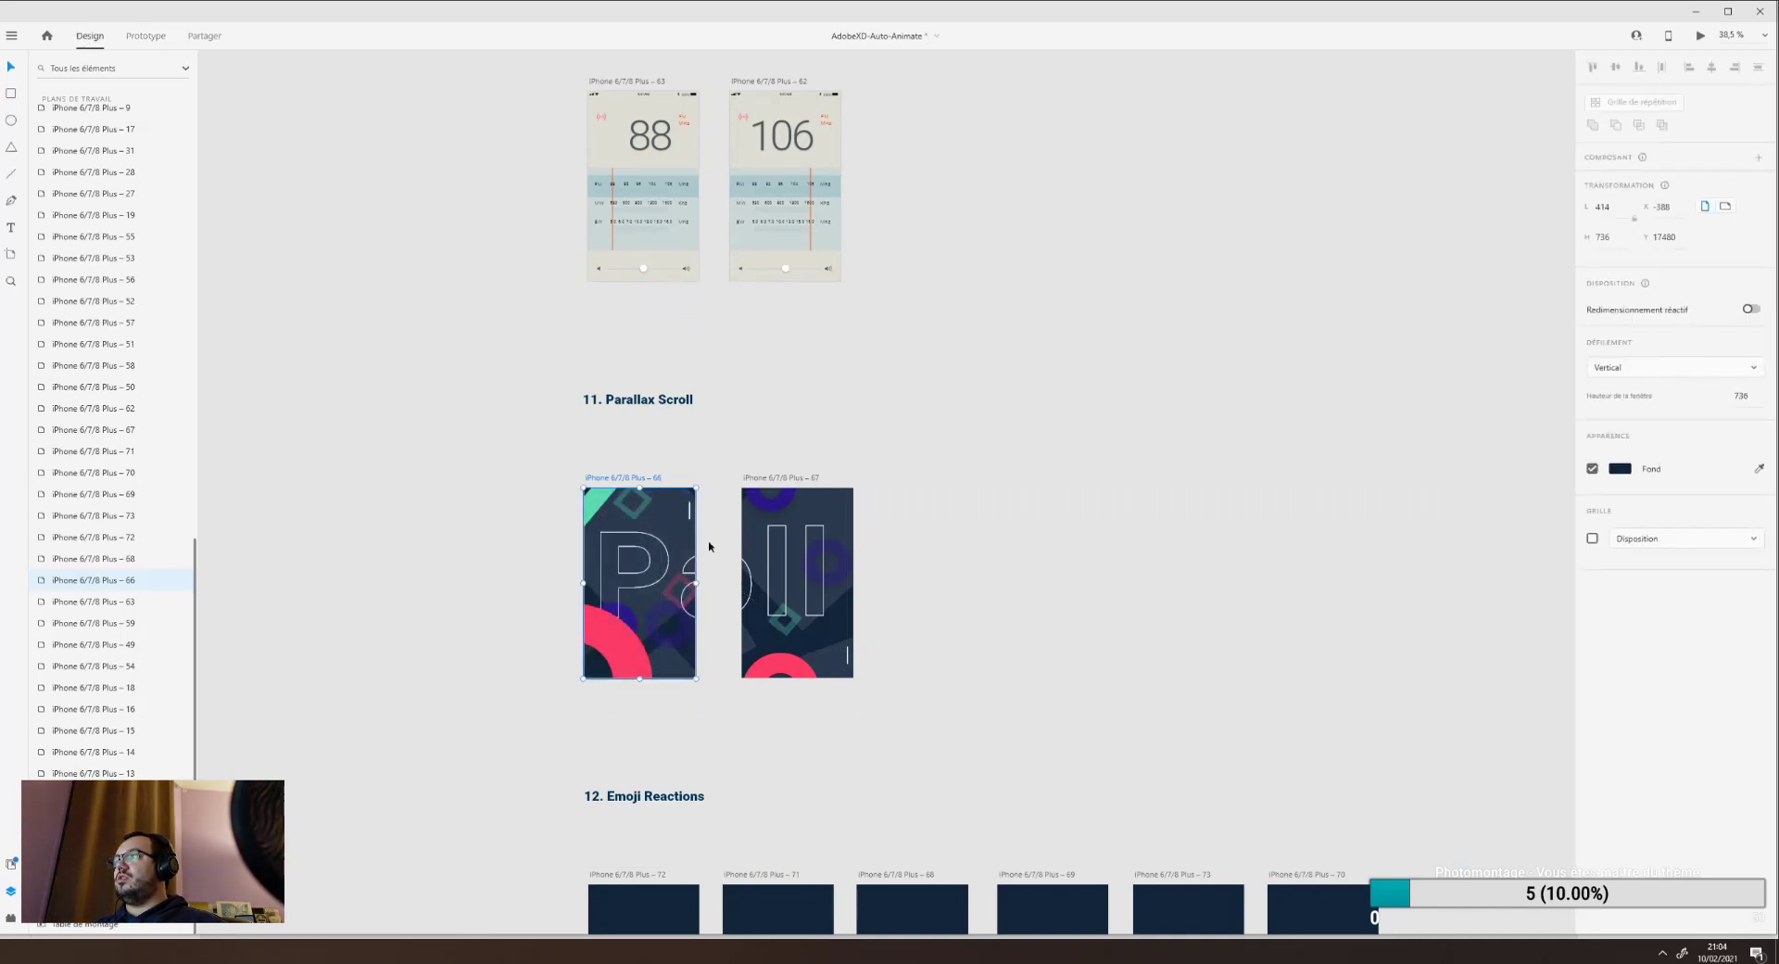
double_click(594, 517)
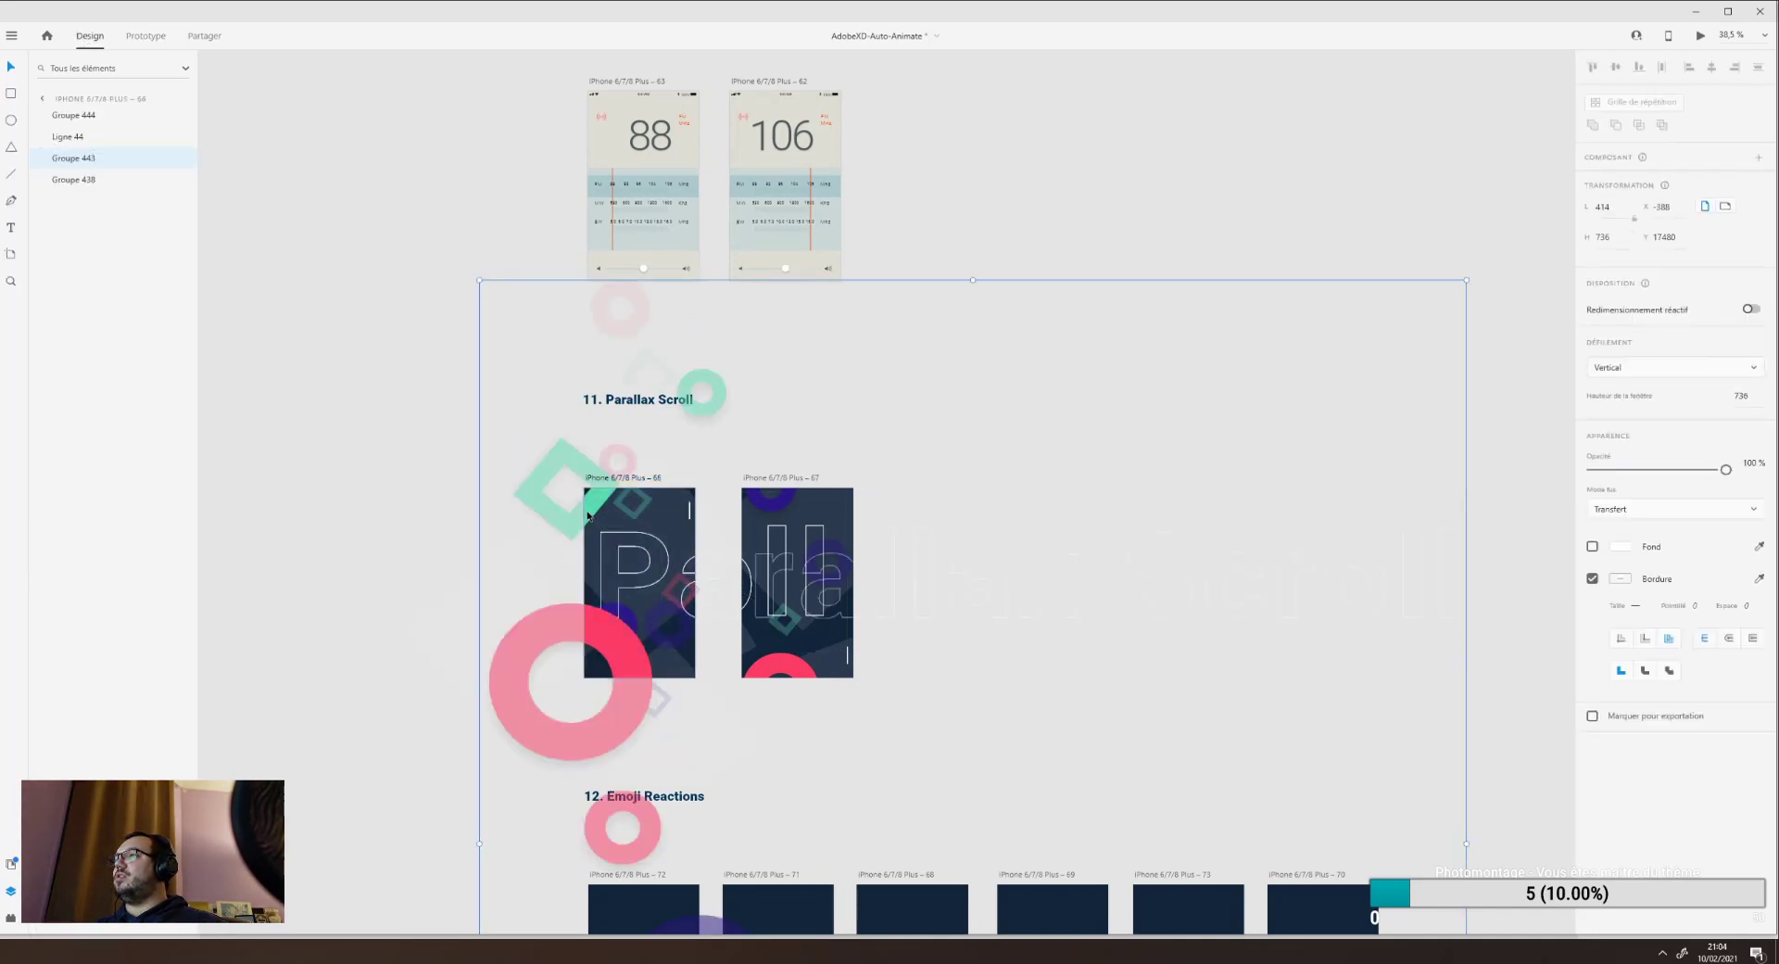
scroll(602, 528, down, 3)
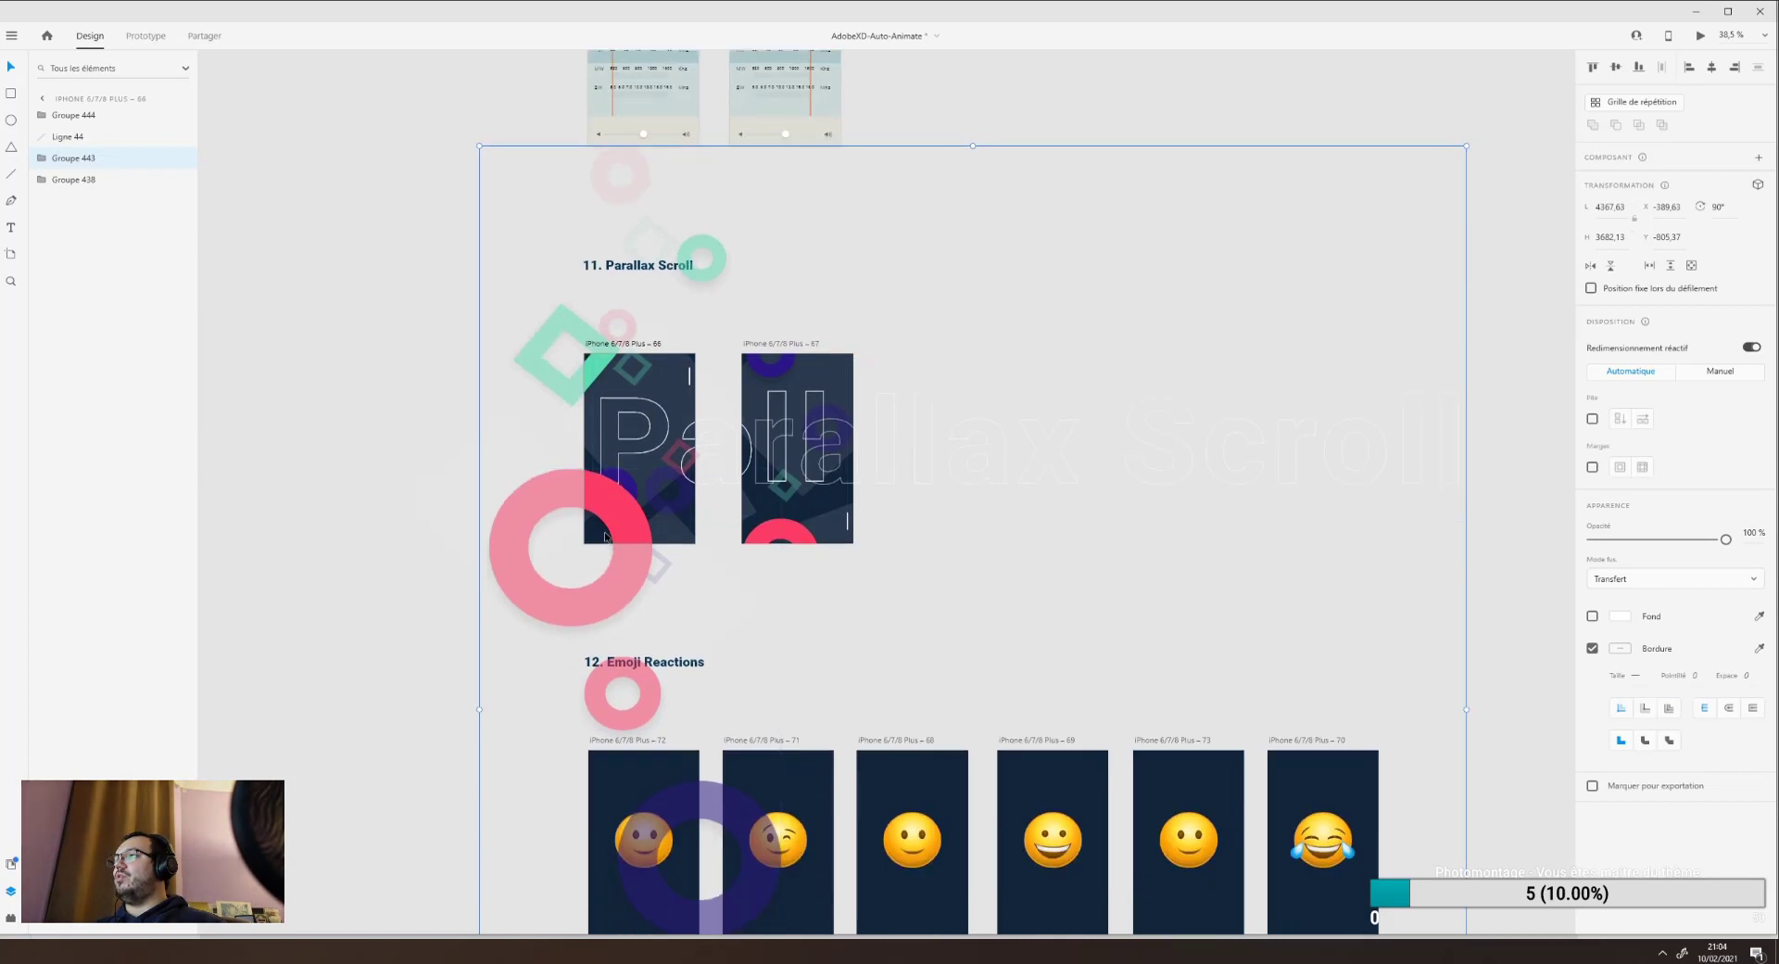
scroll(1302, 454, down, 12)
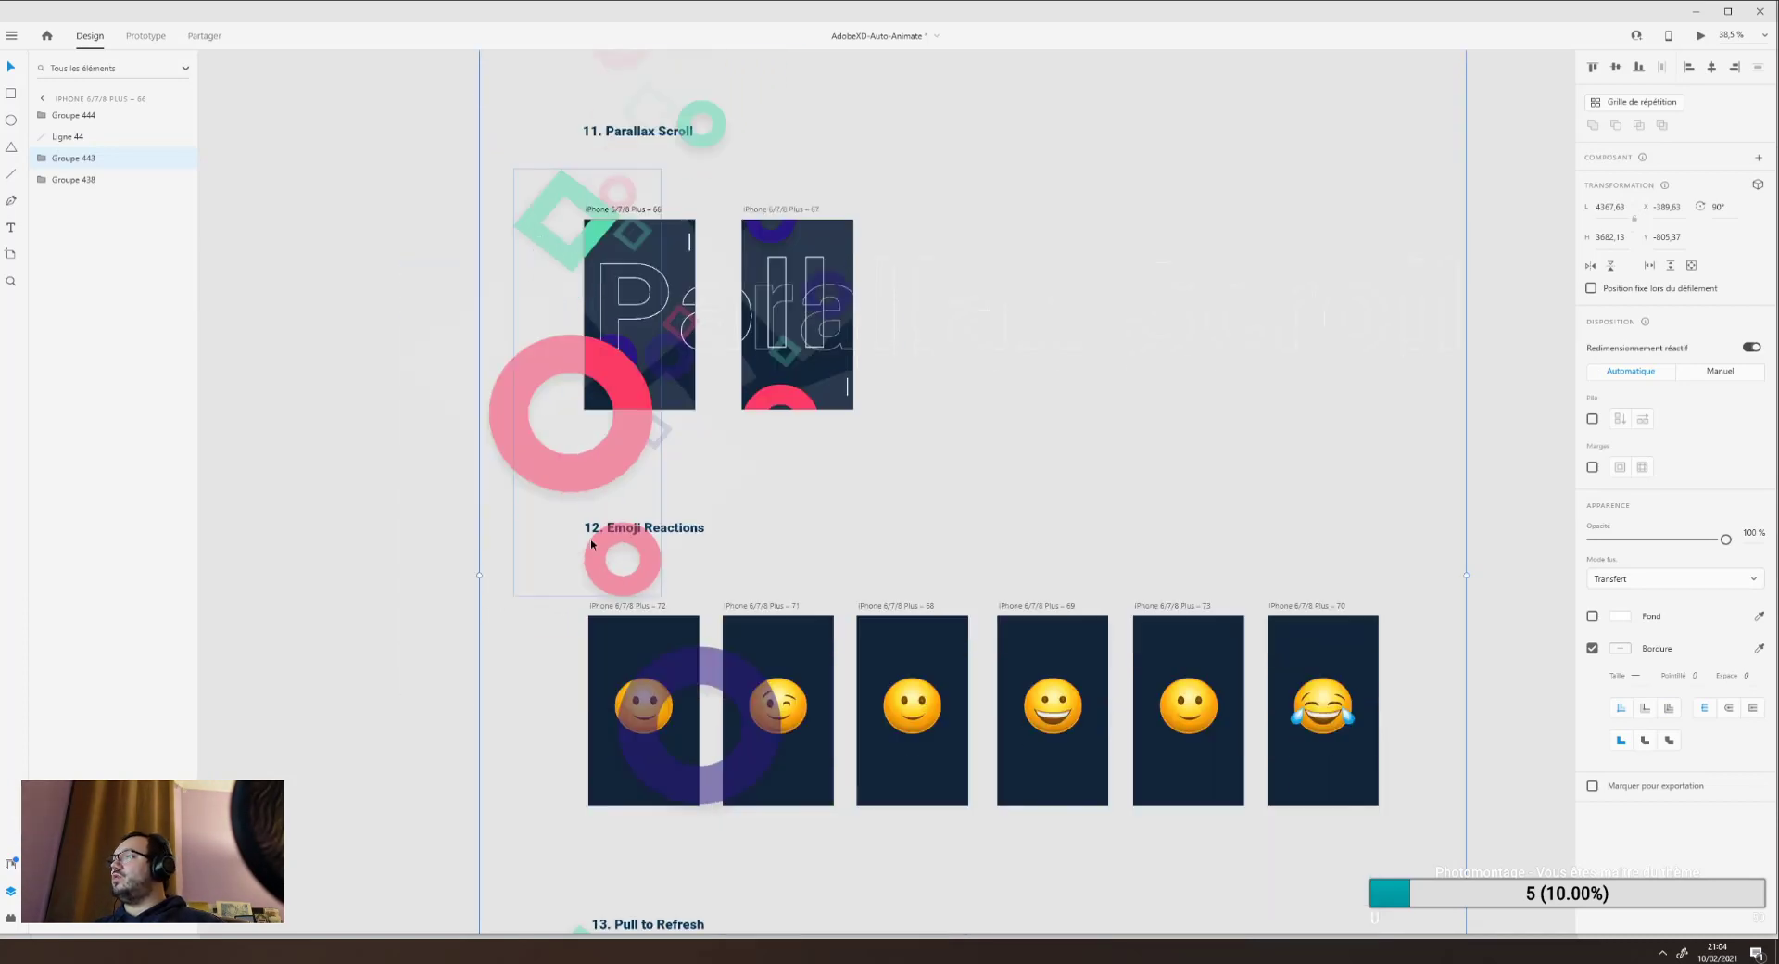
scroll(587, 567, up, 12)
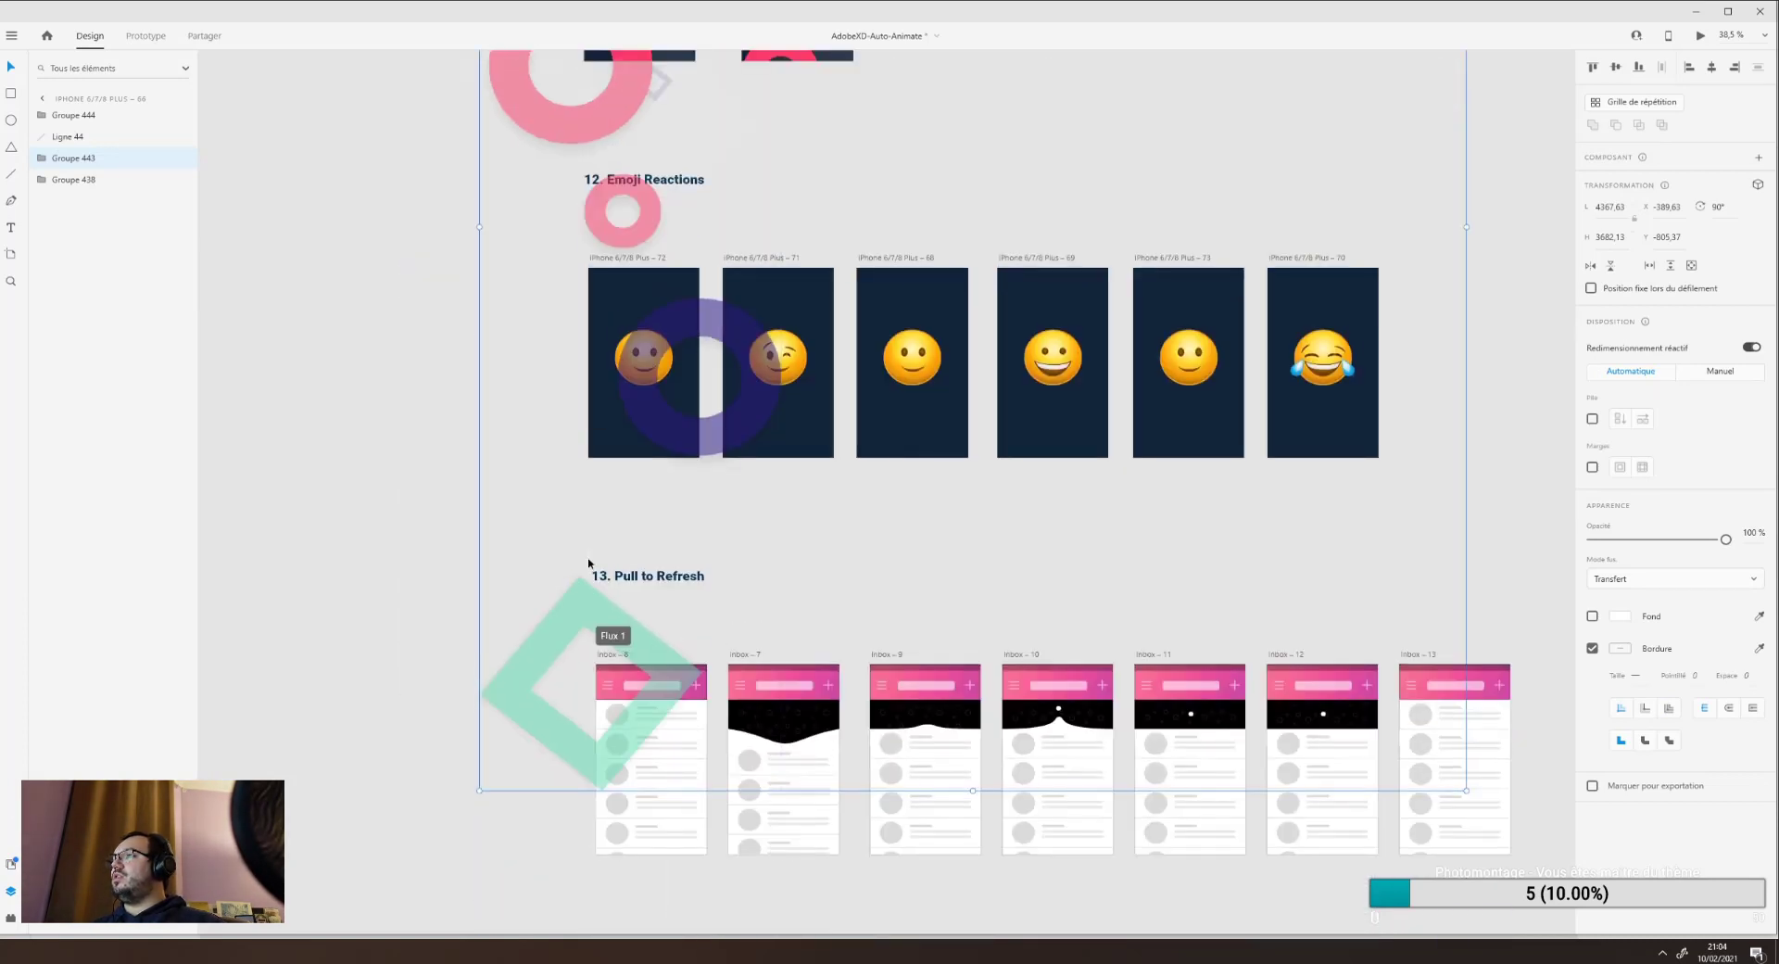
click(41, 158)
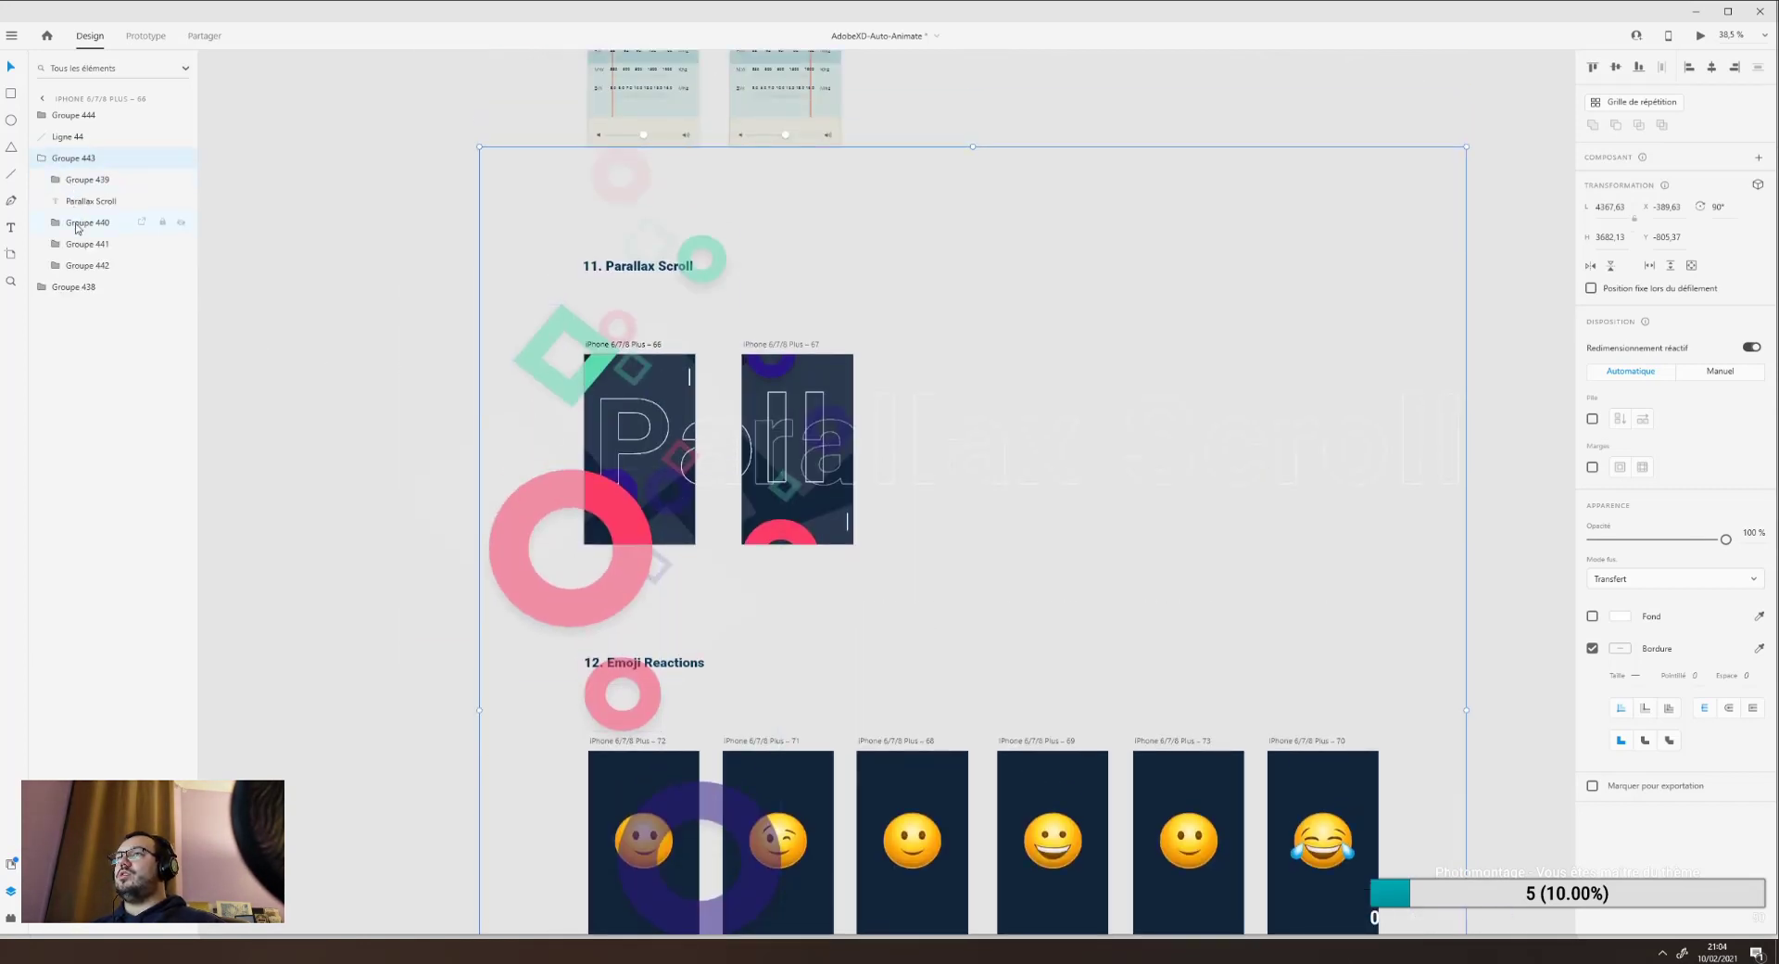
Inspect the extent and placement of Groupe 443 on Parallax Scroll artboard 67.
click(767, 348)
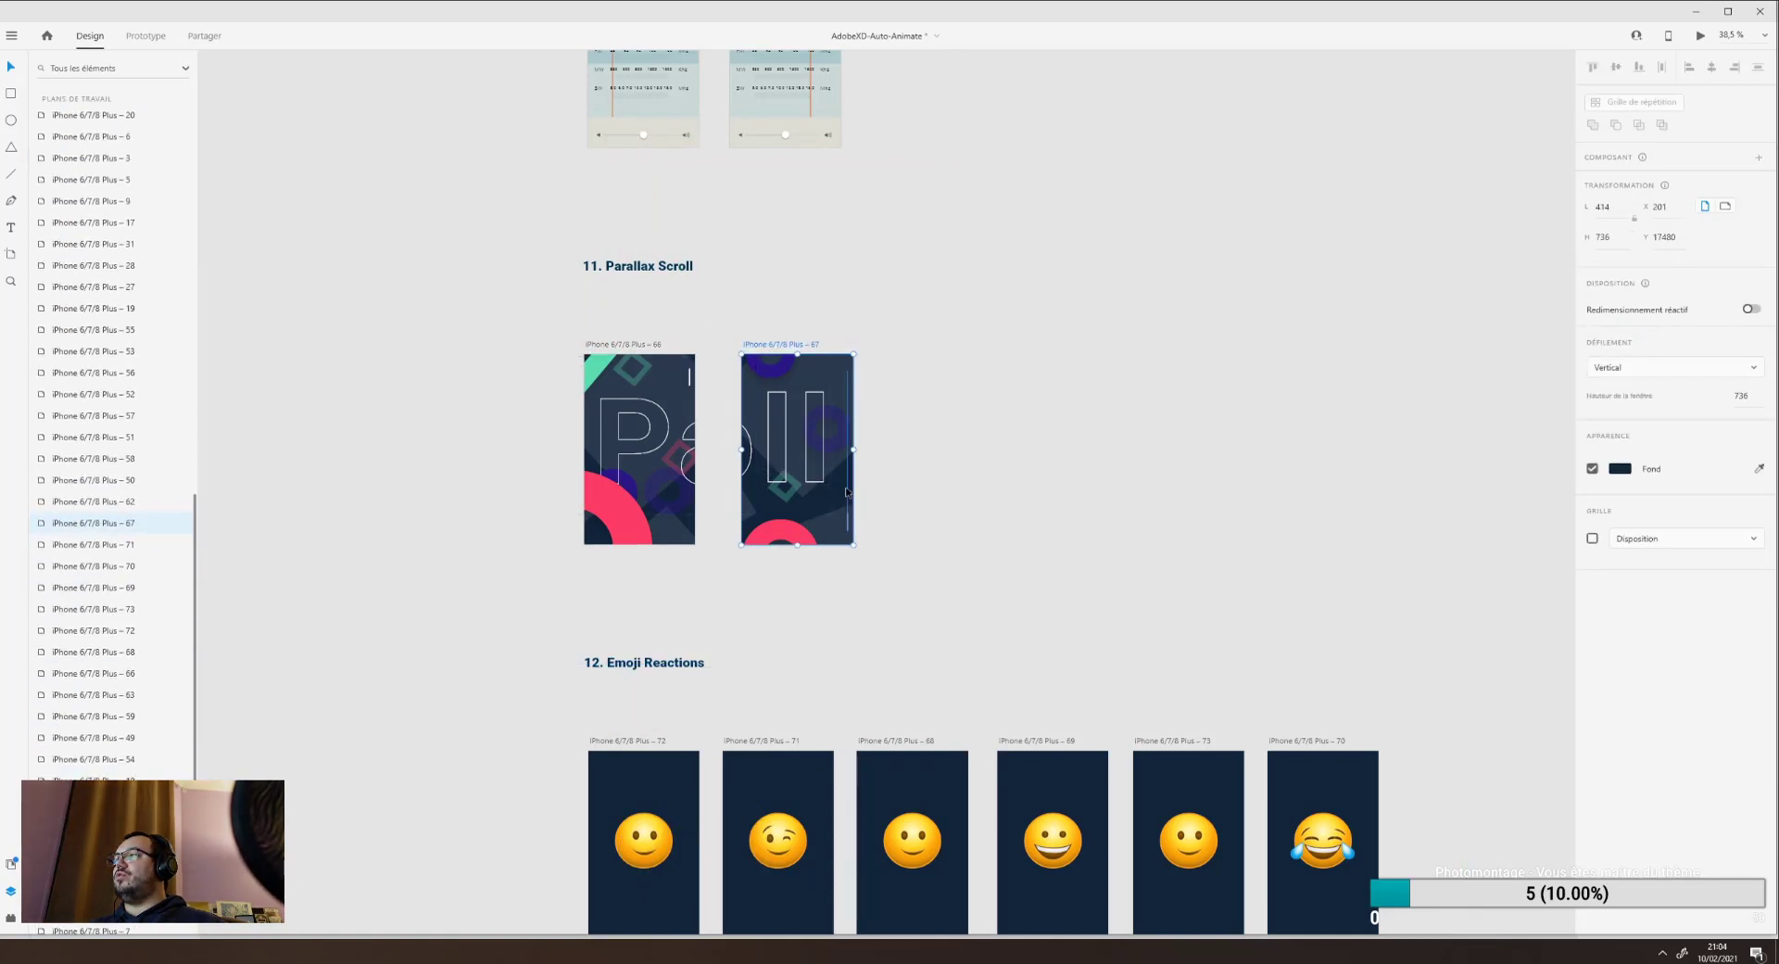
click(808, 482)
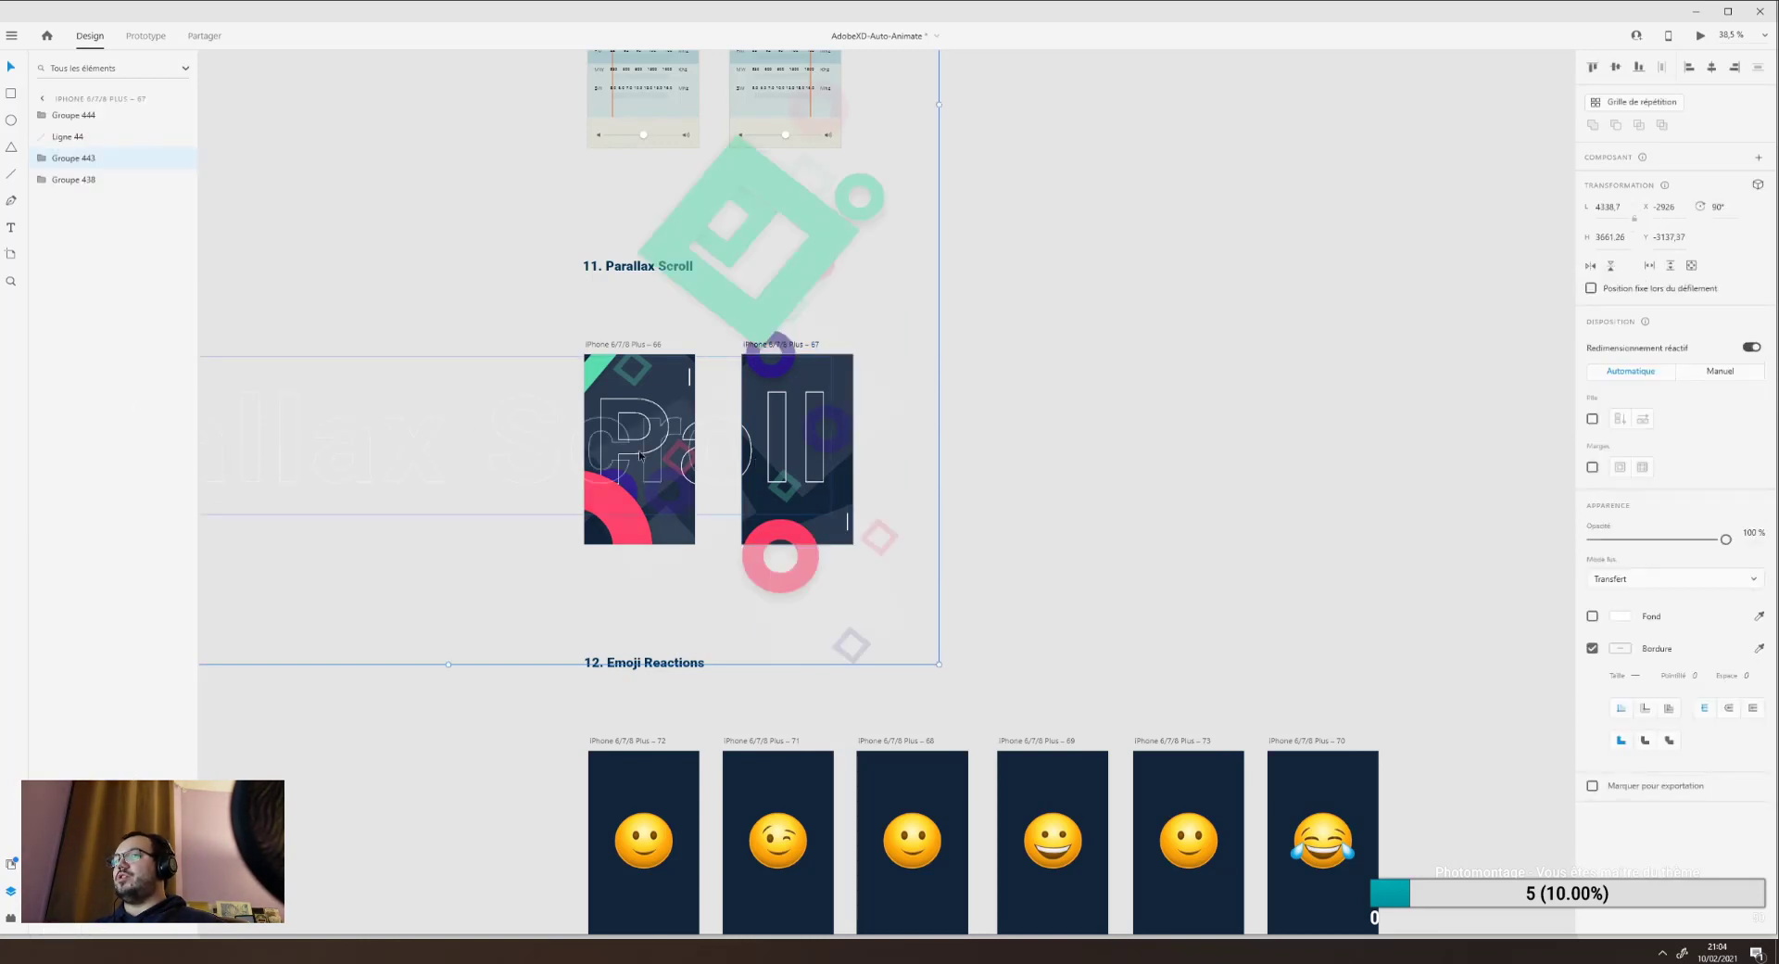
scroll(664, 475, down, 2)
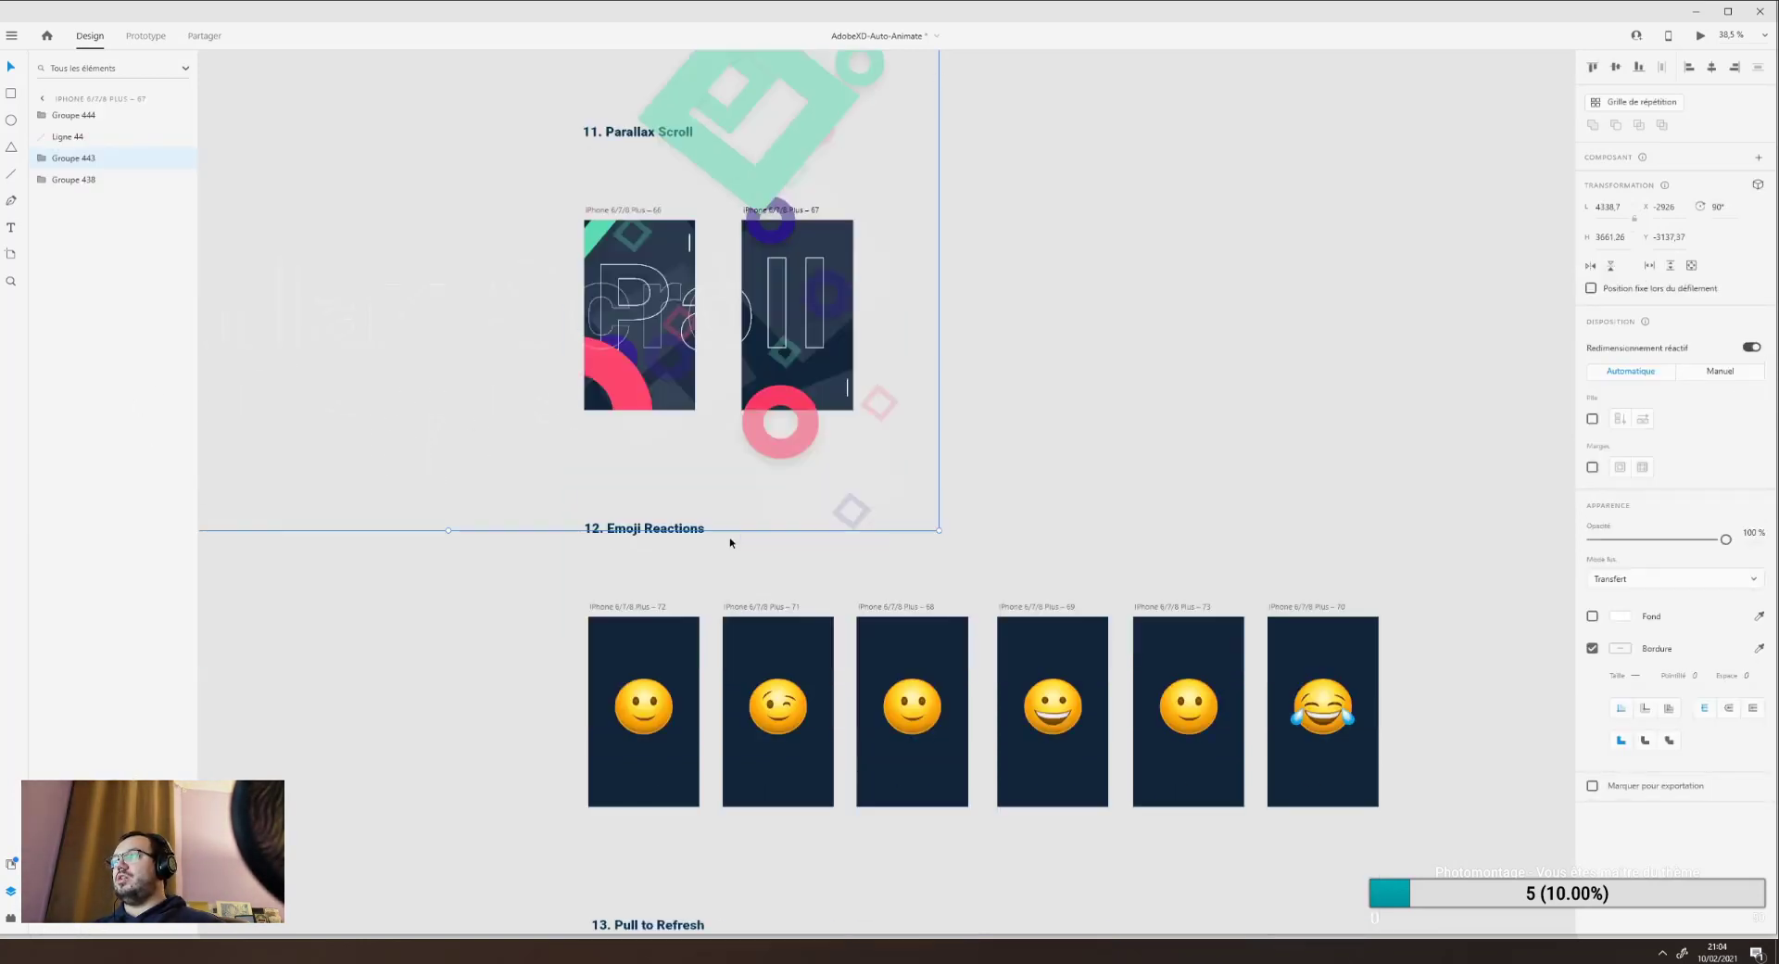
scroll(732, 535, up, 8)
scroll(728, 533, up, 2)
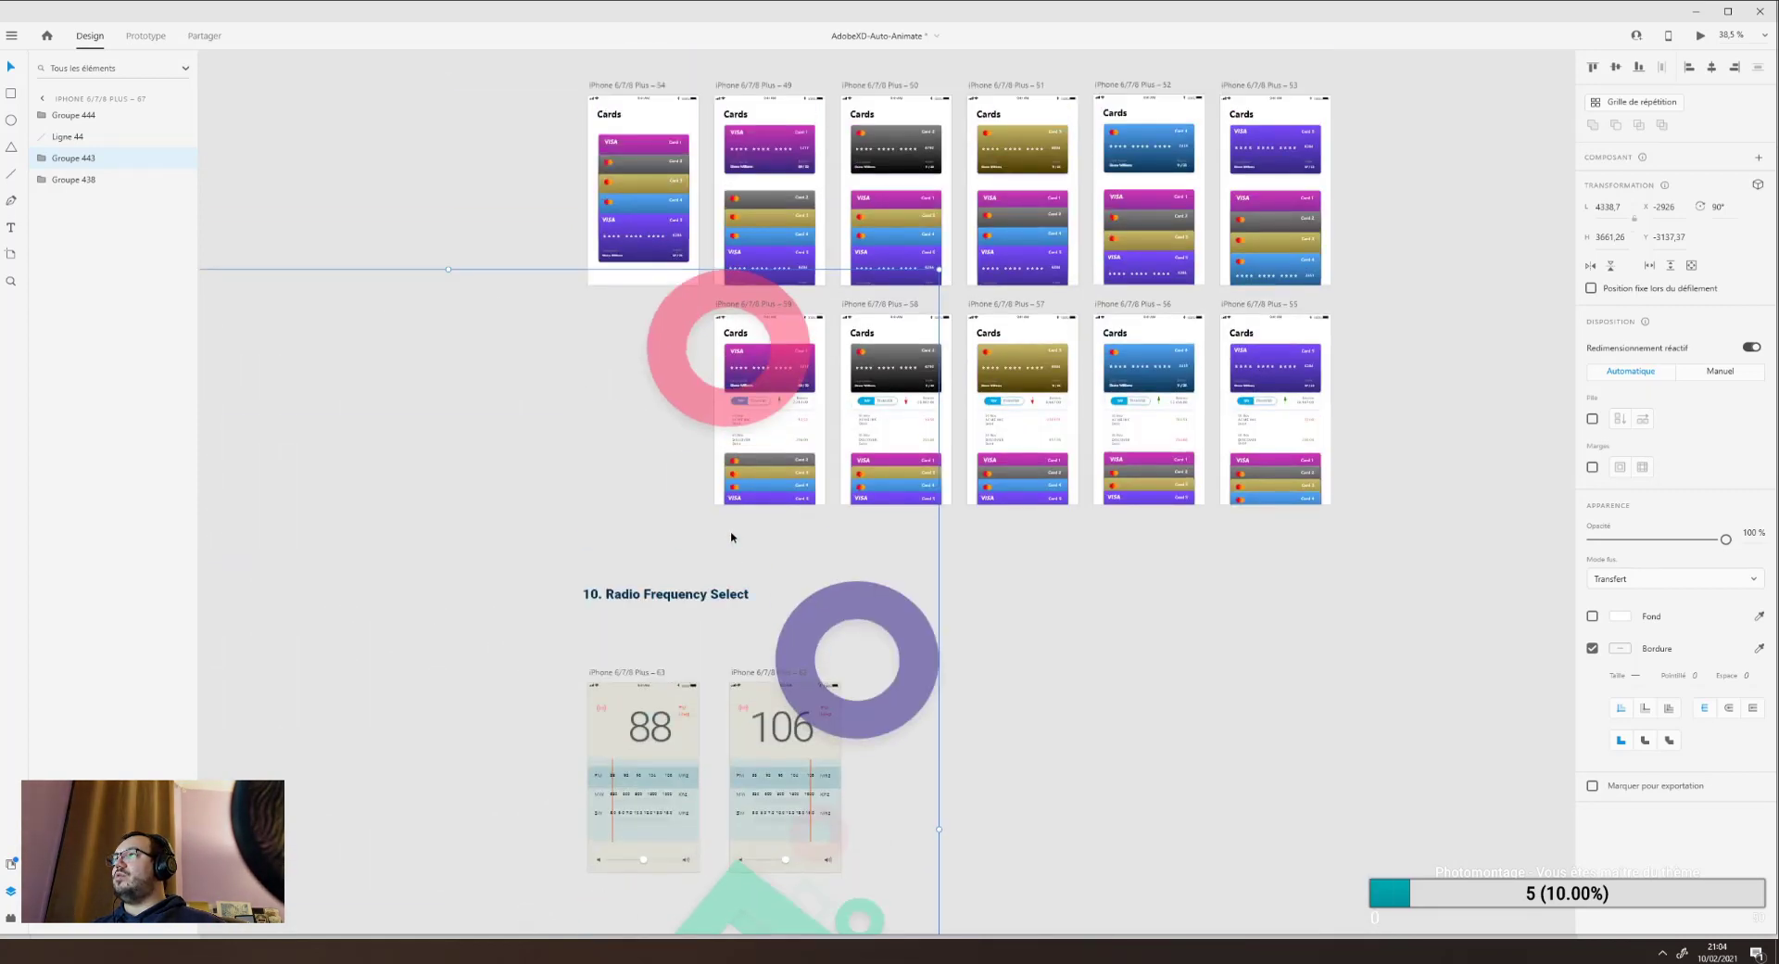
scroll(726, 530, down, 6)
Examine the scroll handles' prototype interactions linking Parallax Scroll artboards 66 and 67.
click(626, 450)
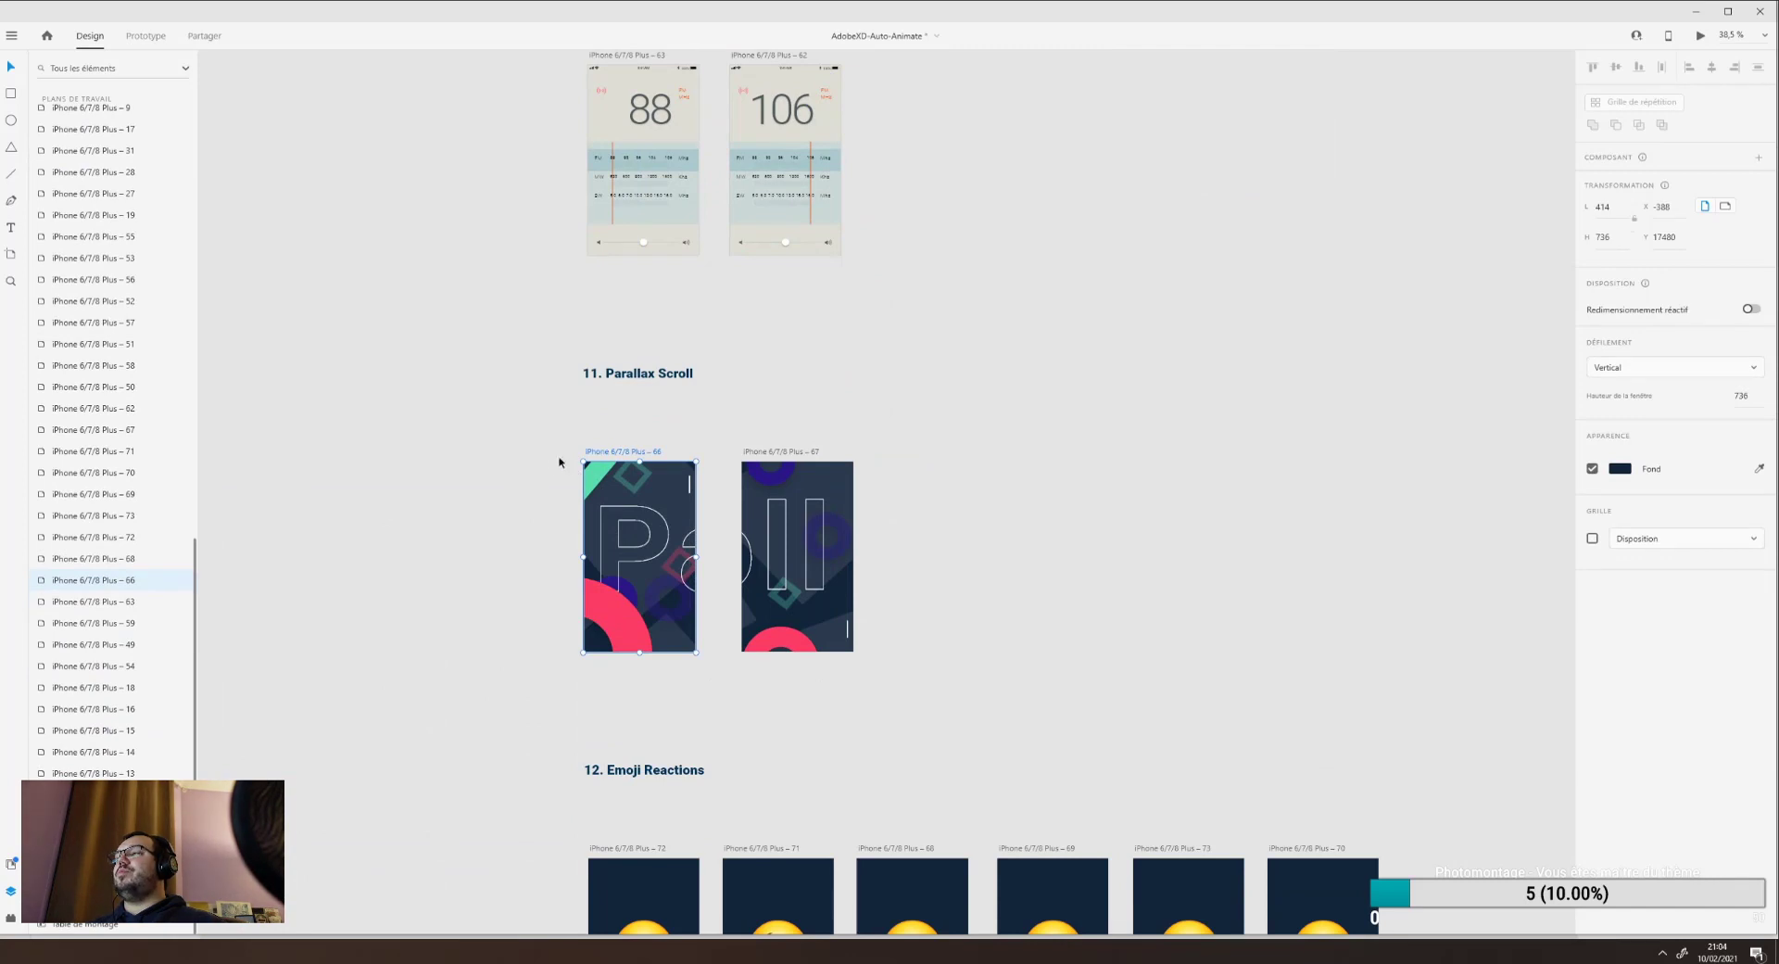
click(141, 39)
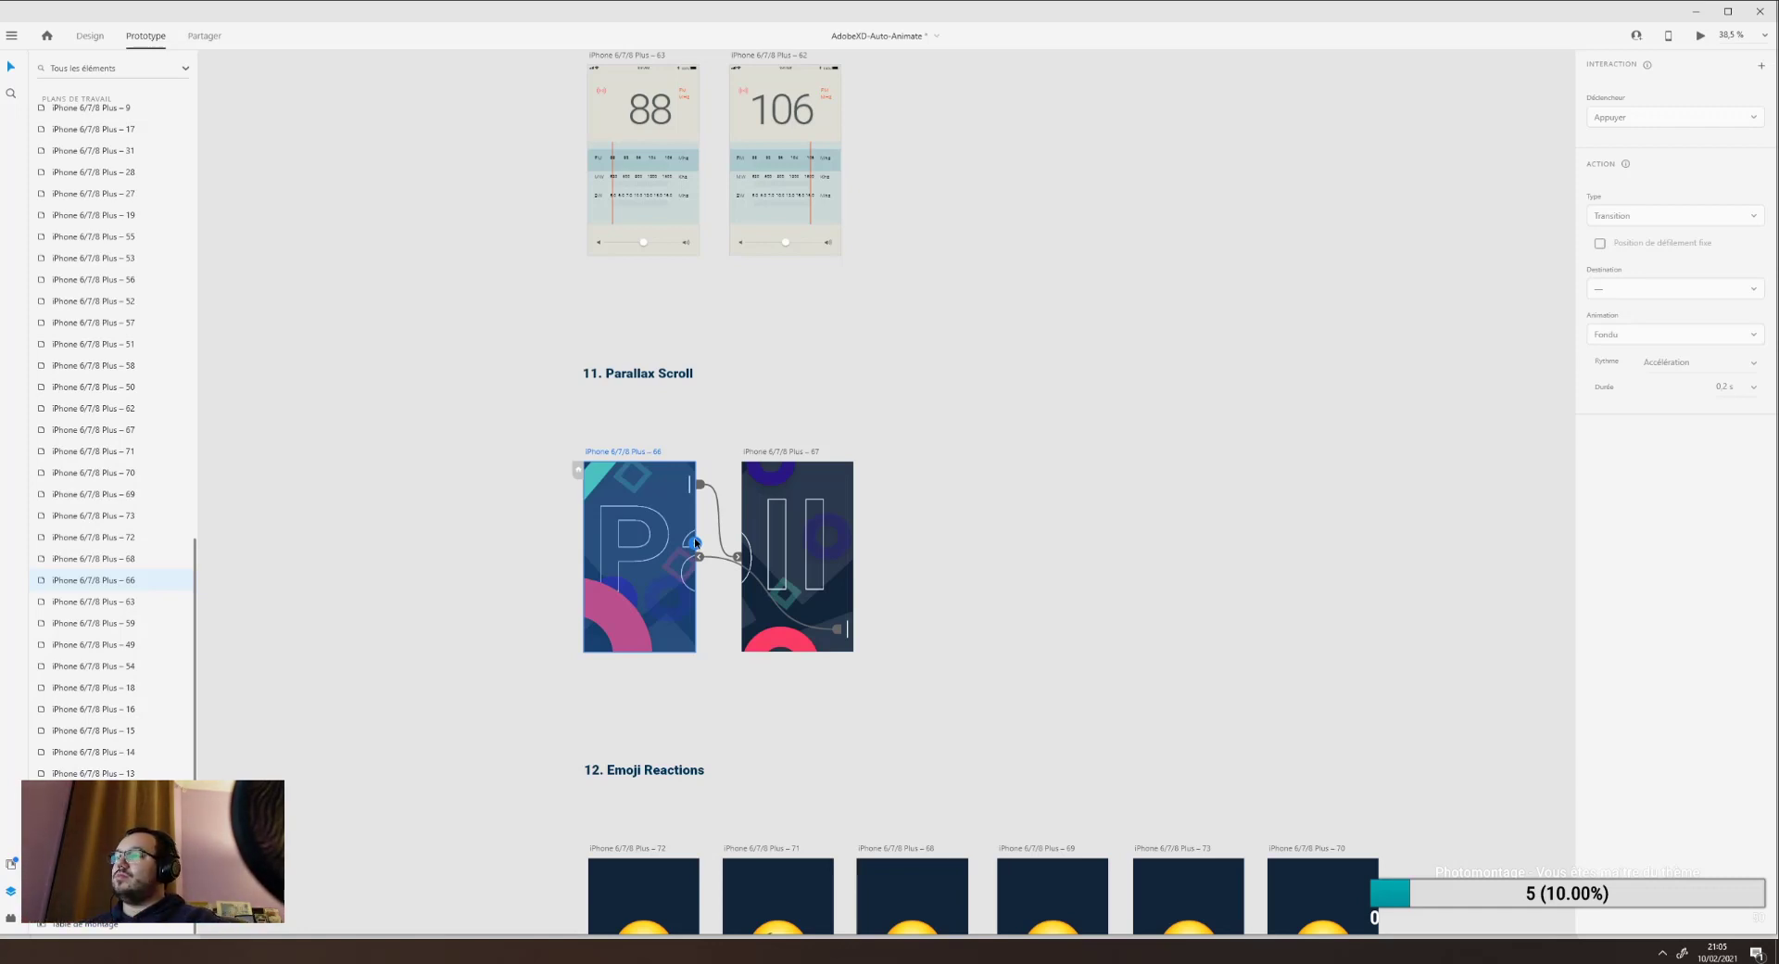
click(804, 556)
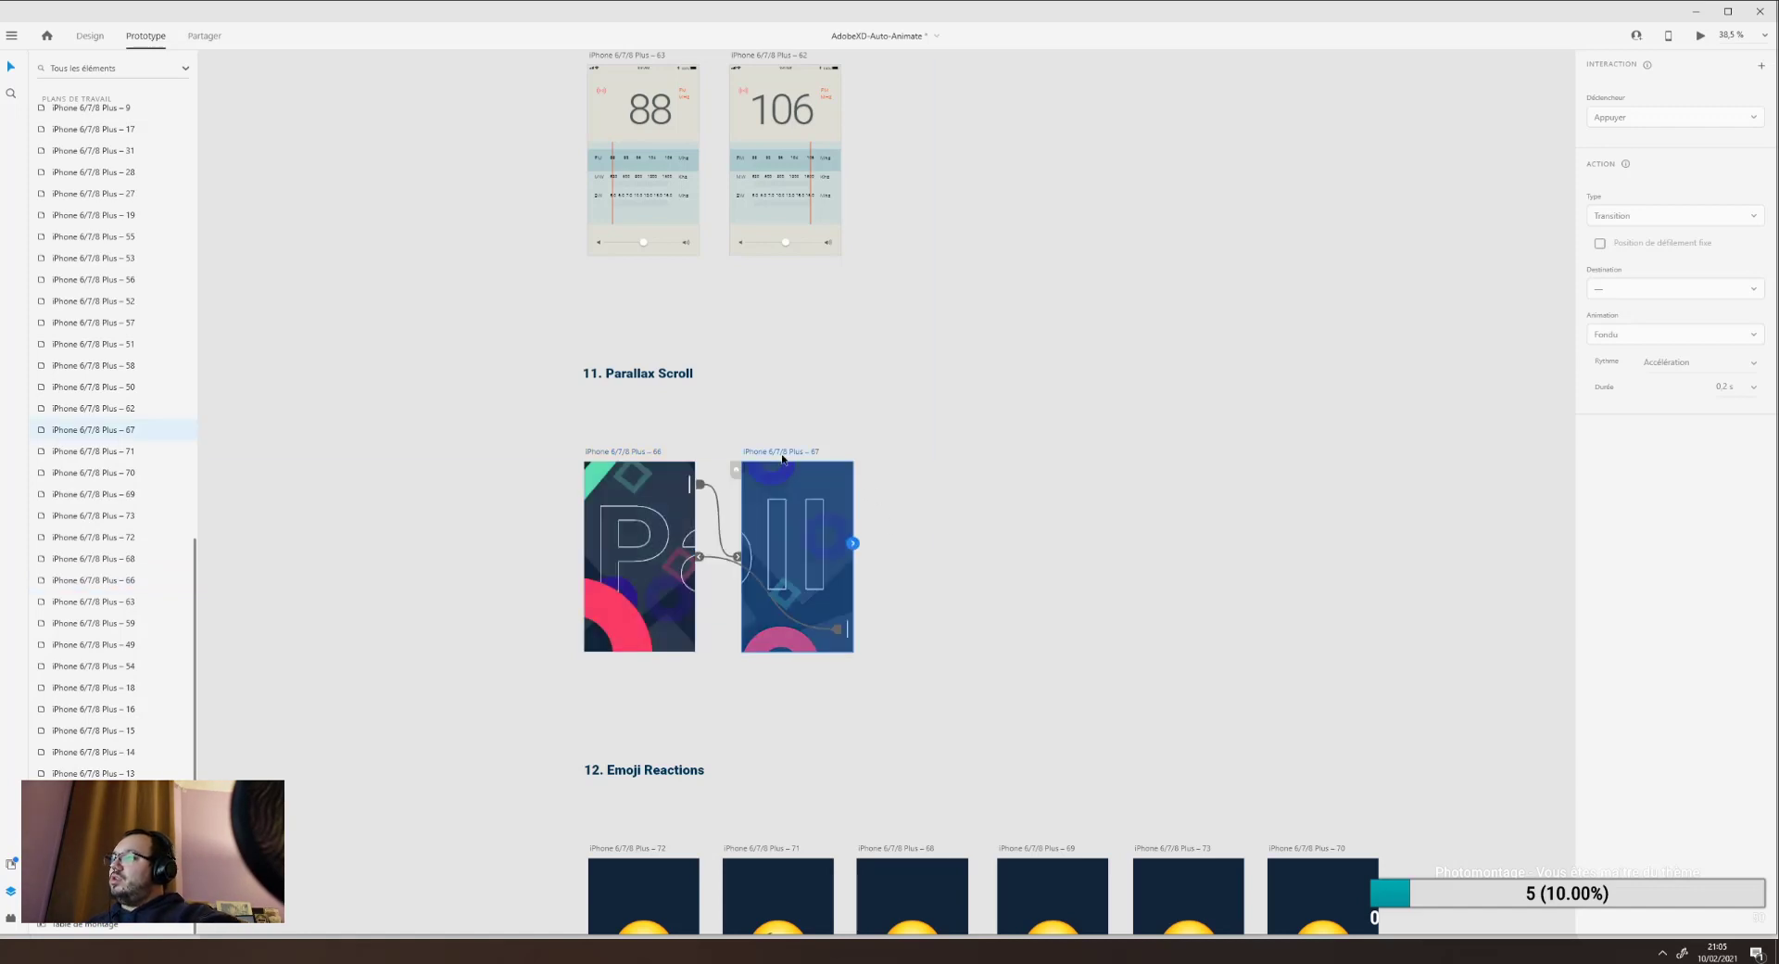
click(854, 628)
click(869, 637)
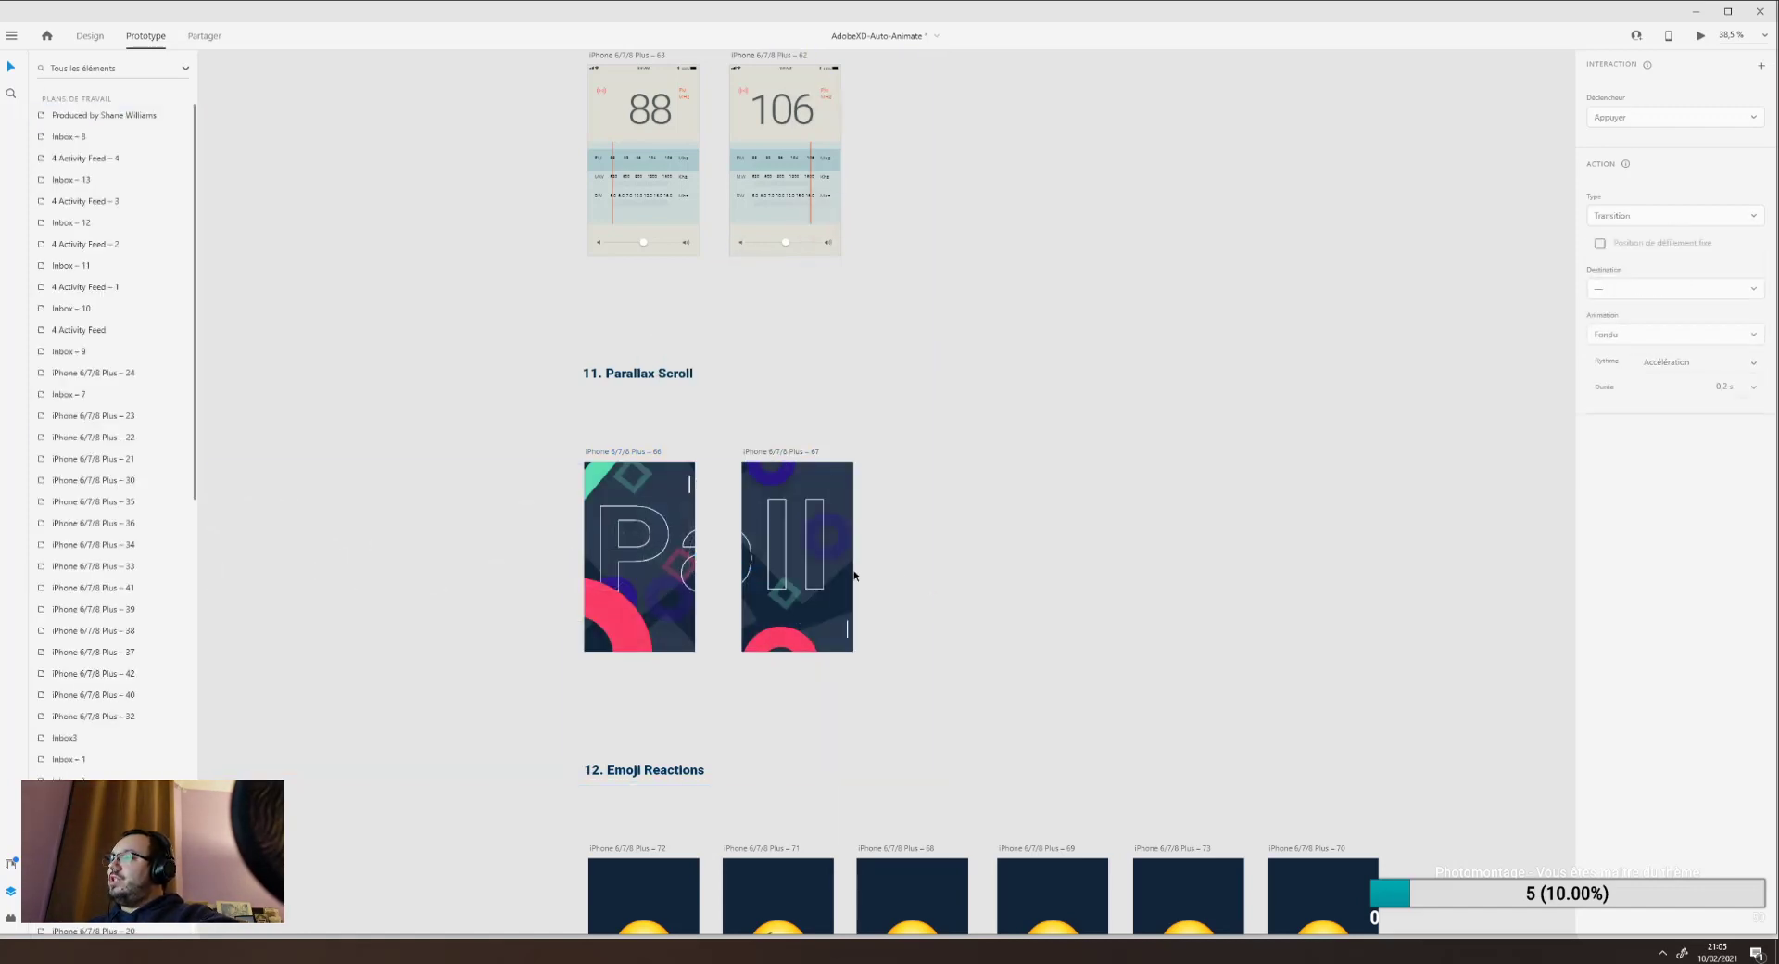
click(690, 489)
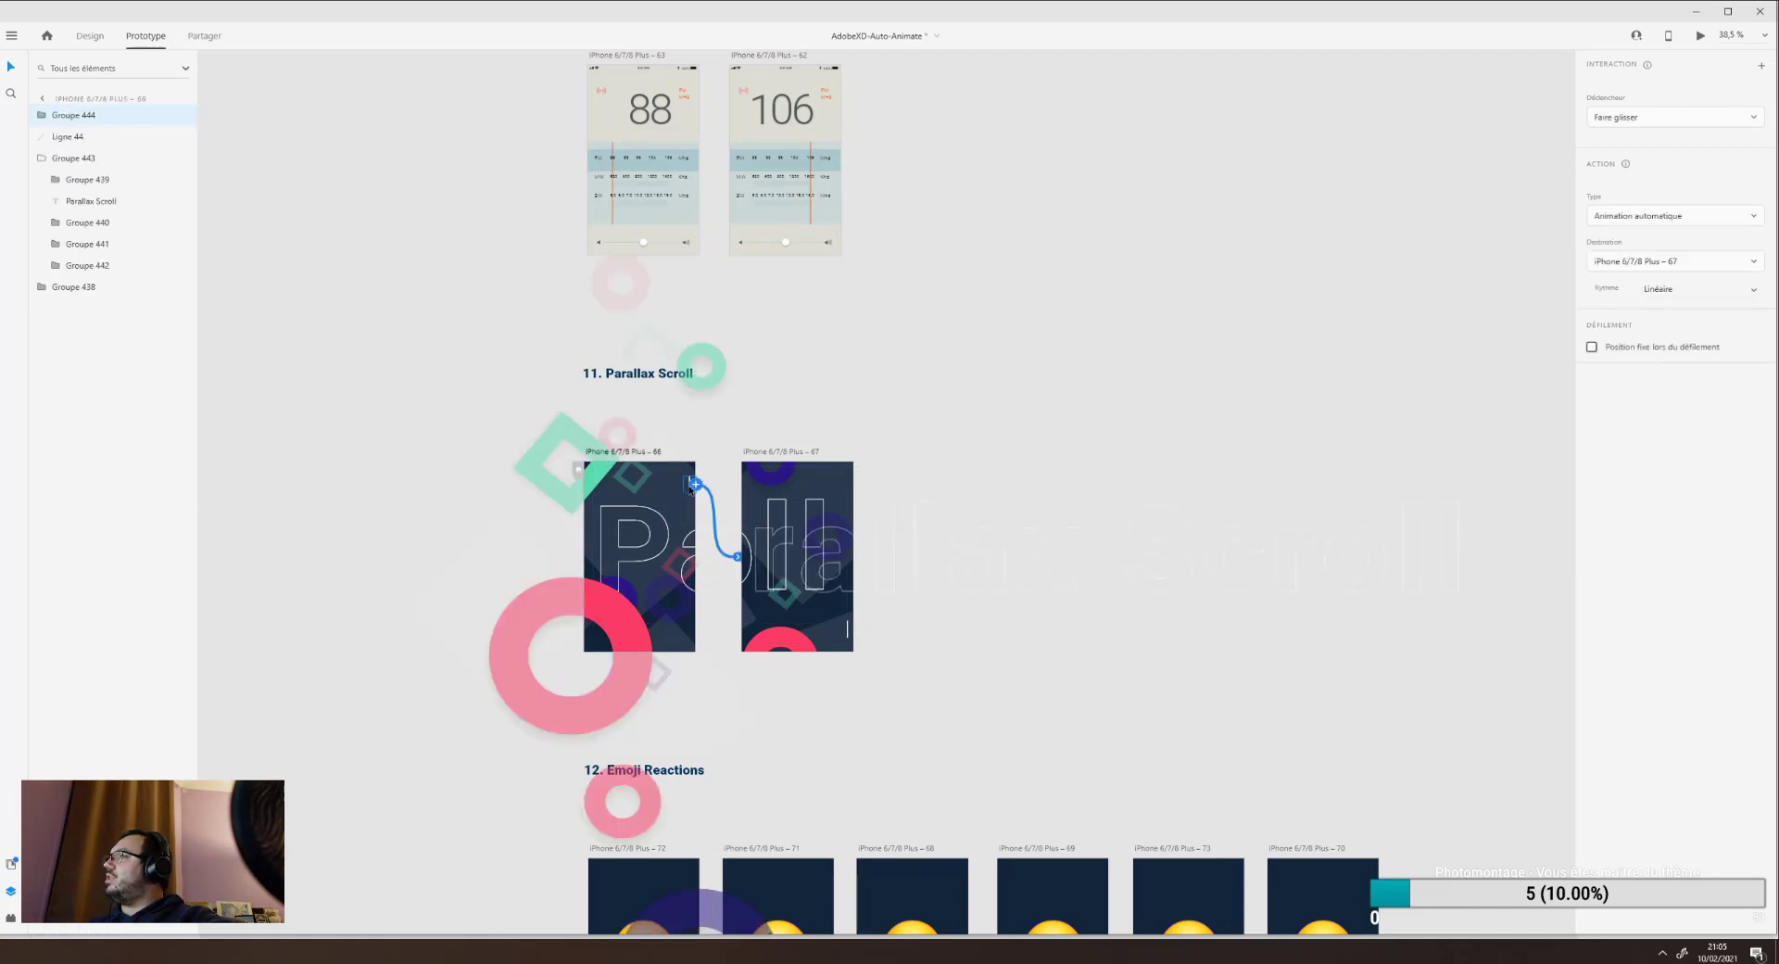
click(625, 453)
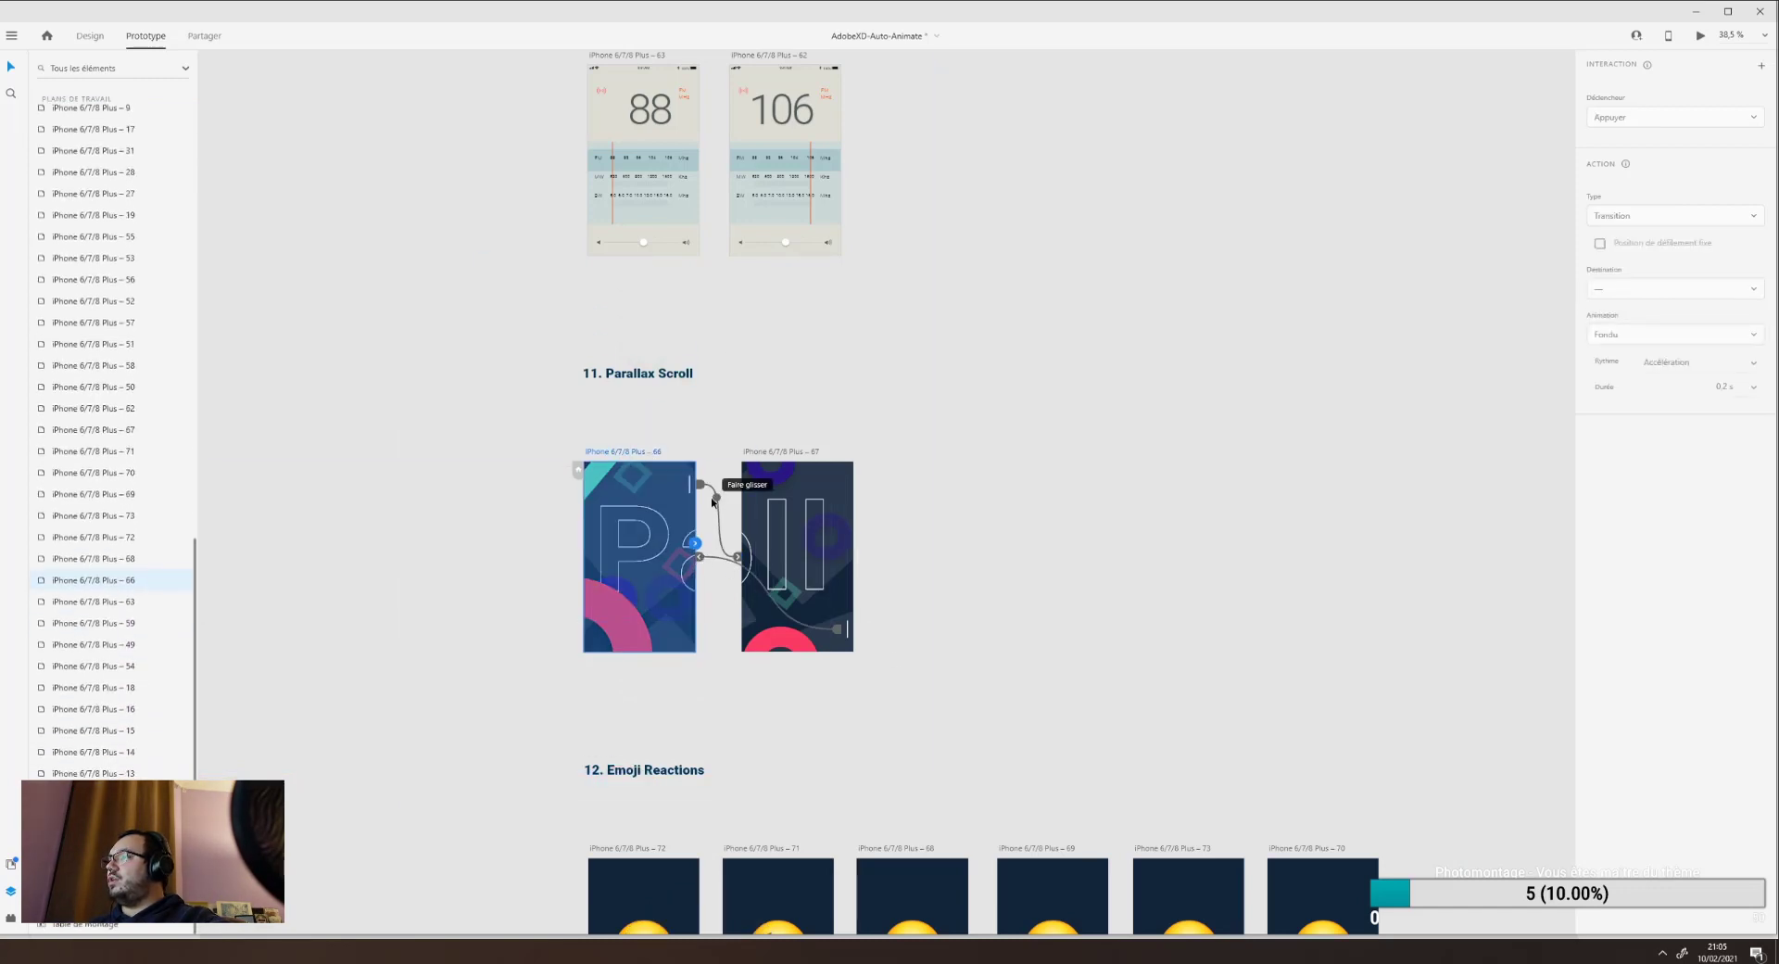
click(846, 635)
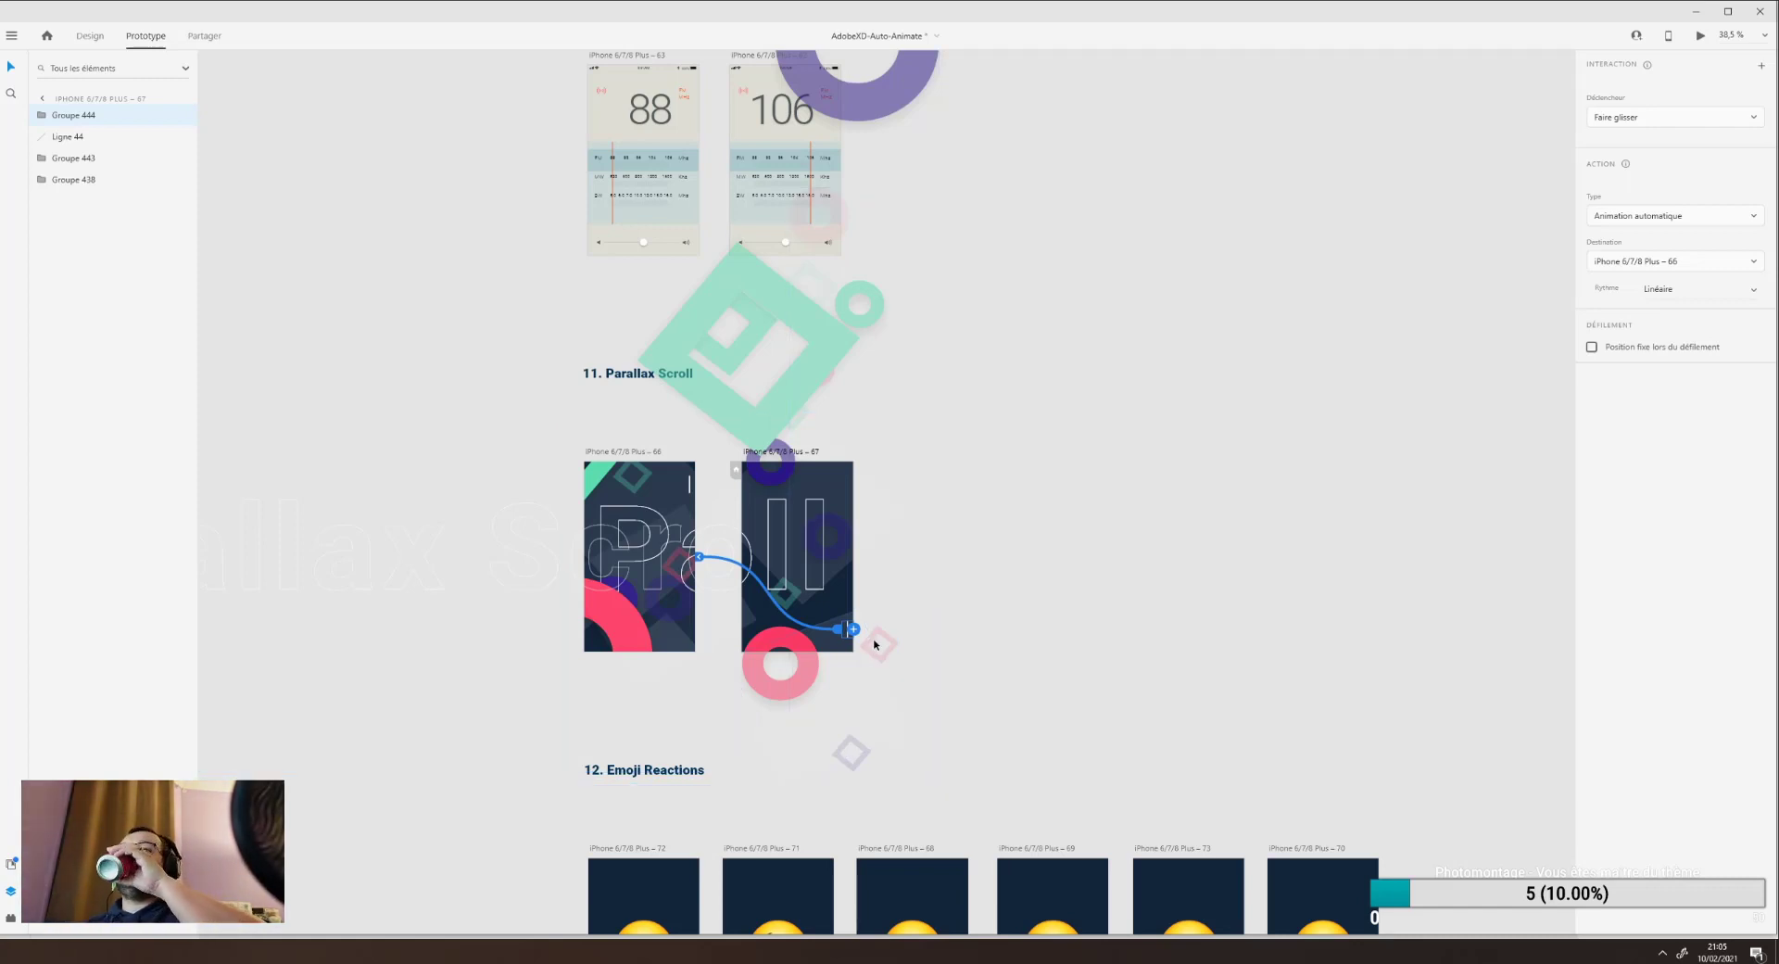
scroll(871, 639, down, 3)
click(667, 533)
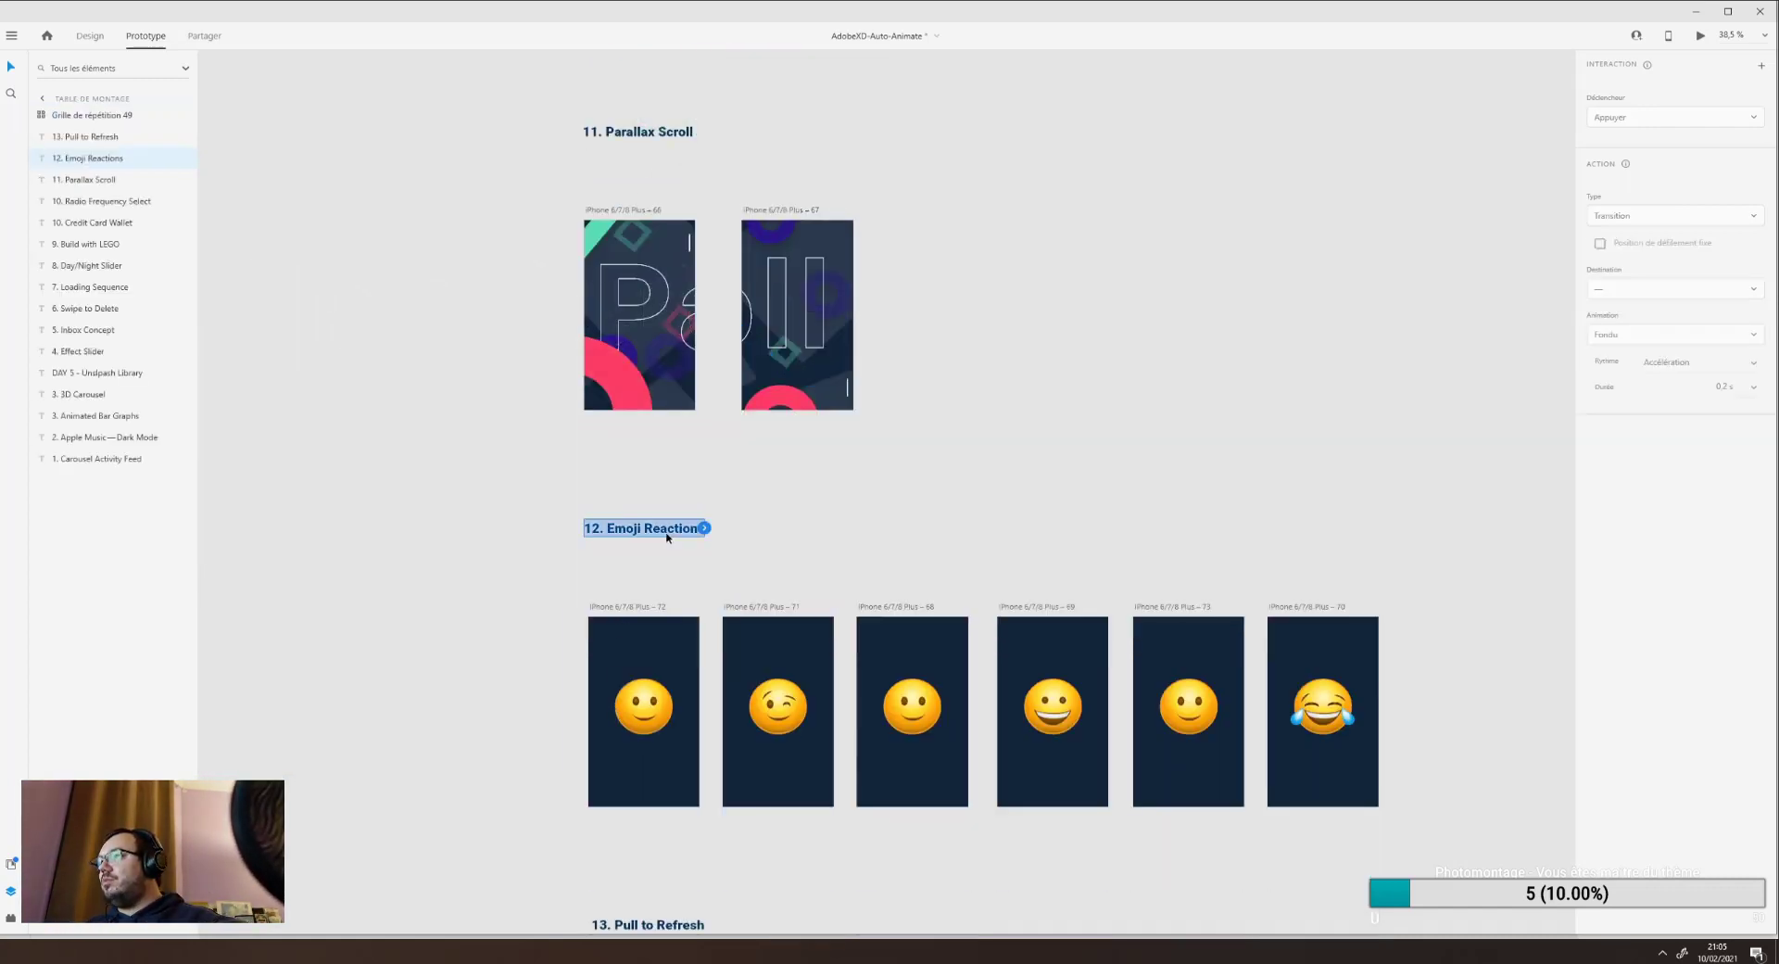
click(1700, 35)
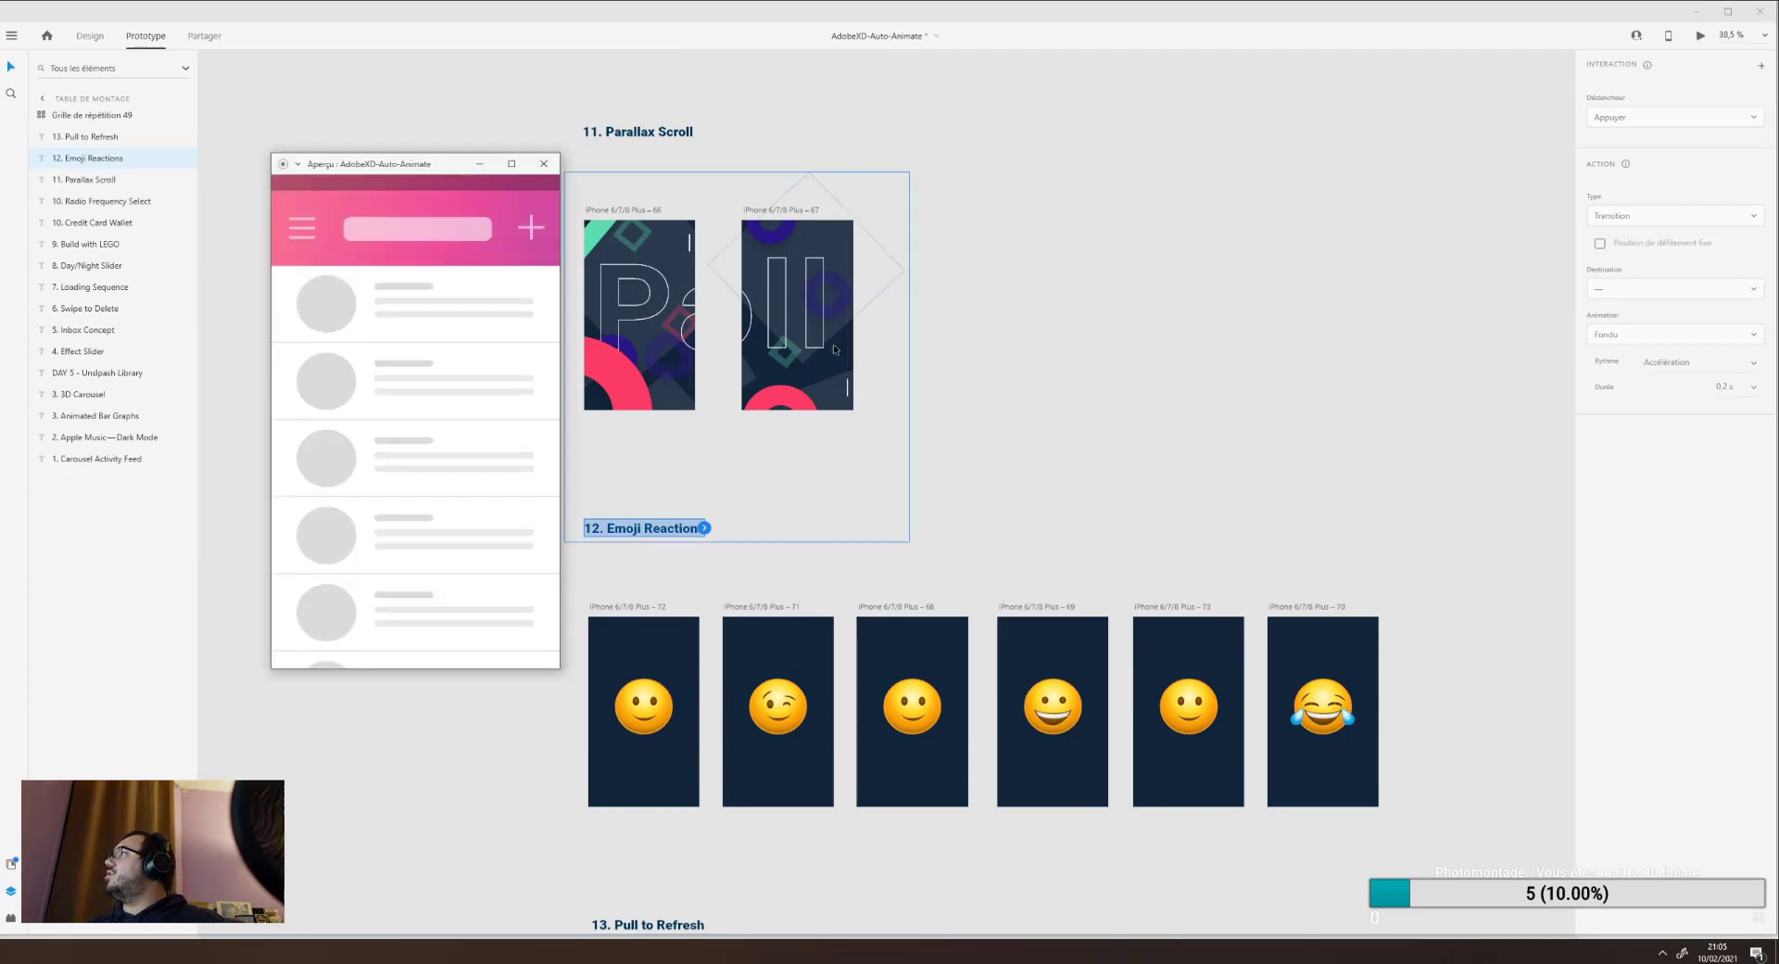
scroll(635, 614, down, 2)
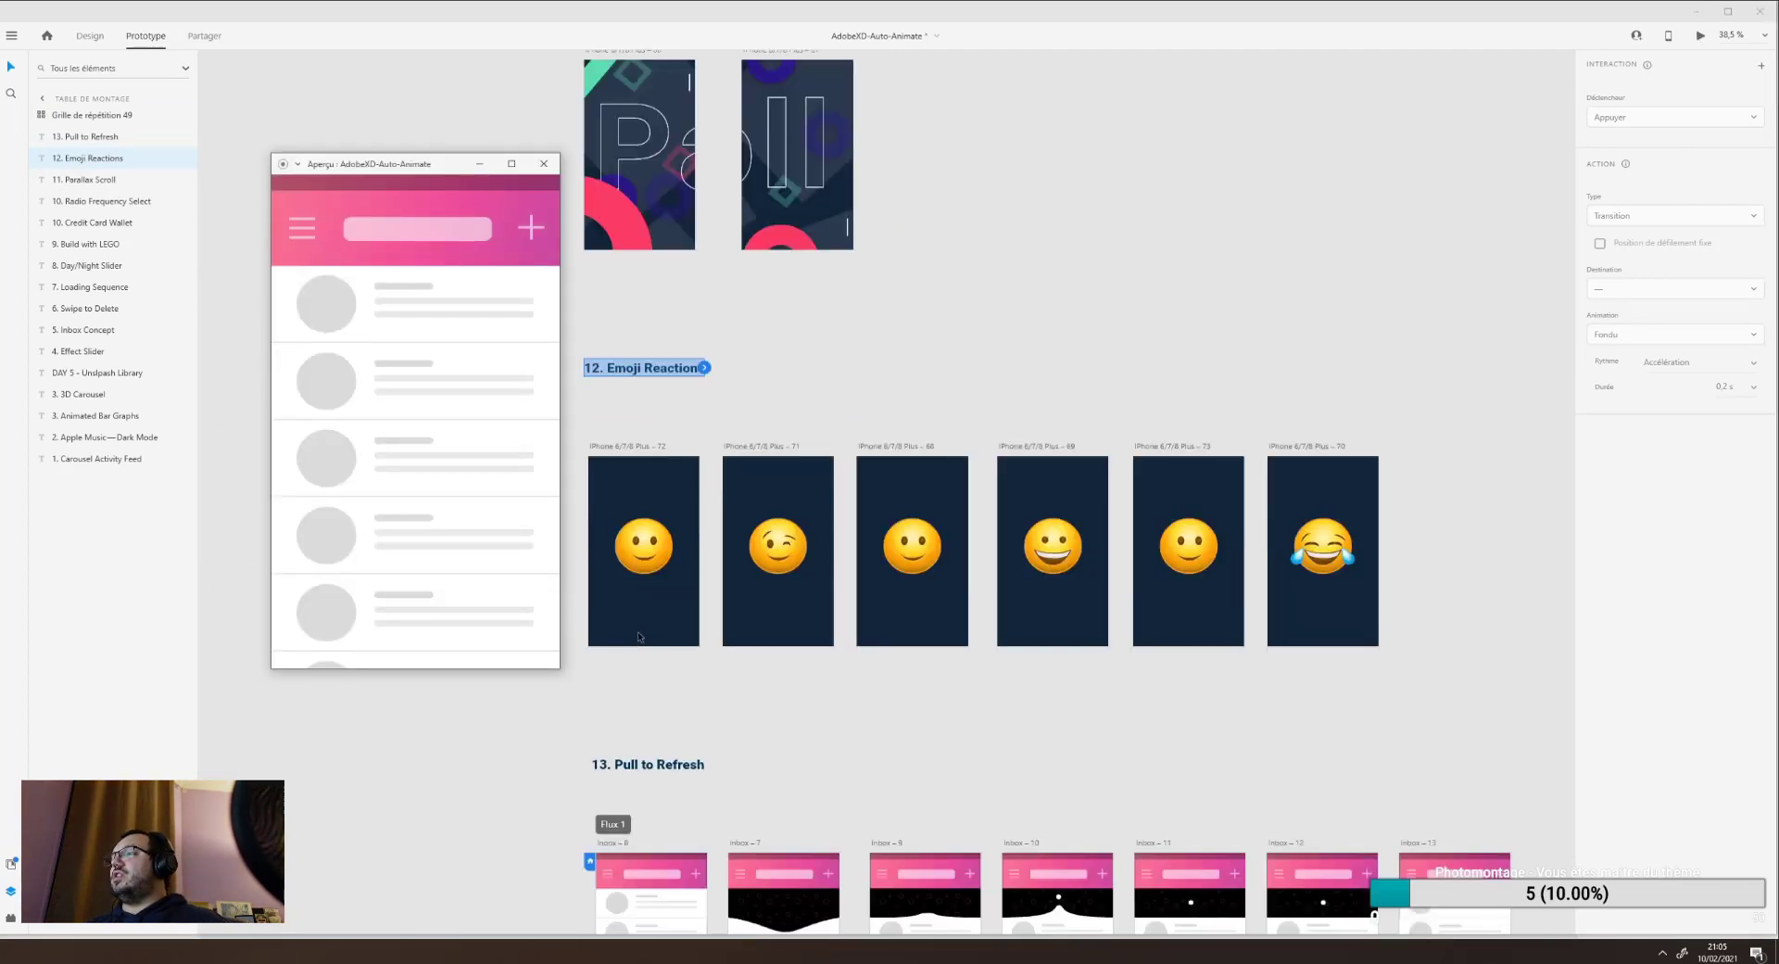
scroll(635, 630, up, 2)
Preview the Emoji Reactions artboard iPhone 6/7/8 Plus – 72 and trigger its emoji animation.
click(638, 579)
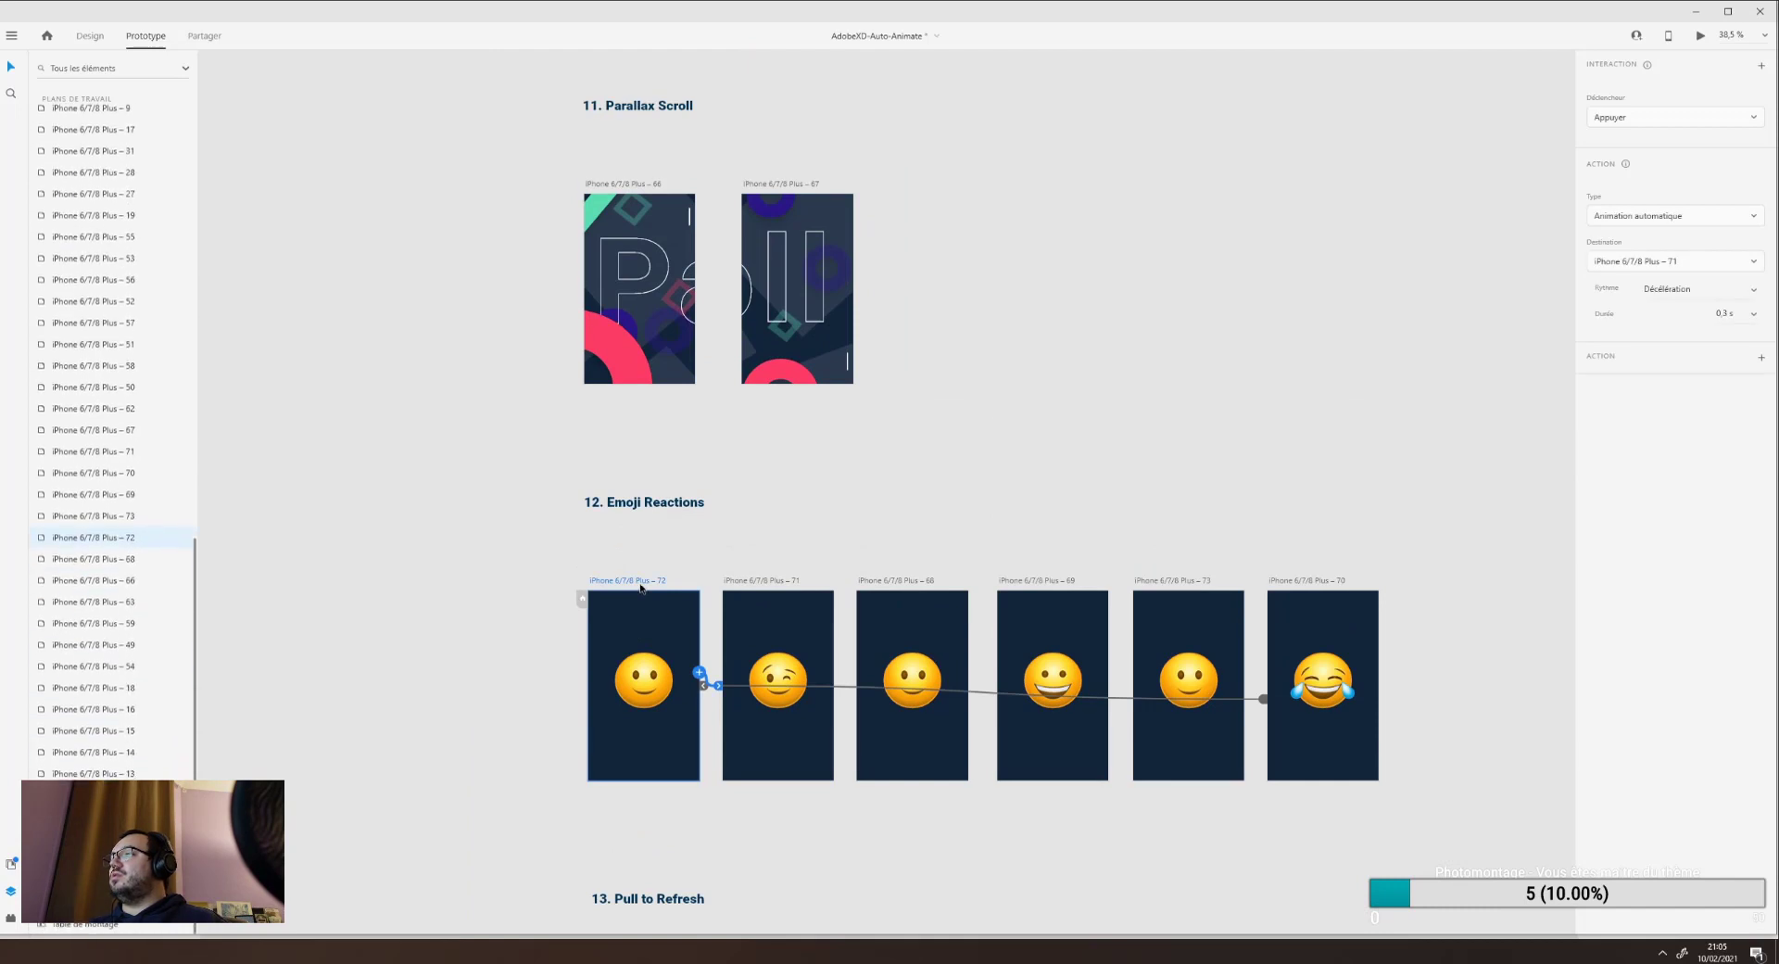
click(1701, 35)
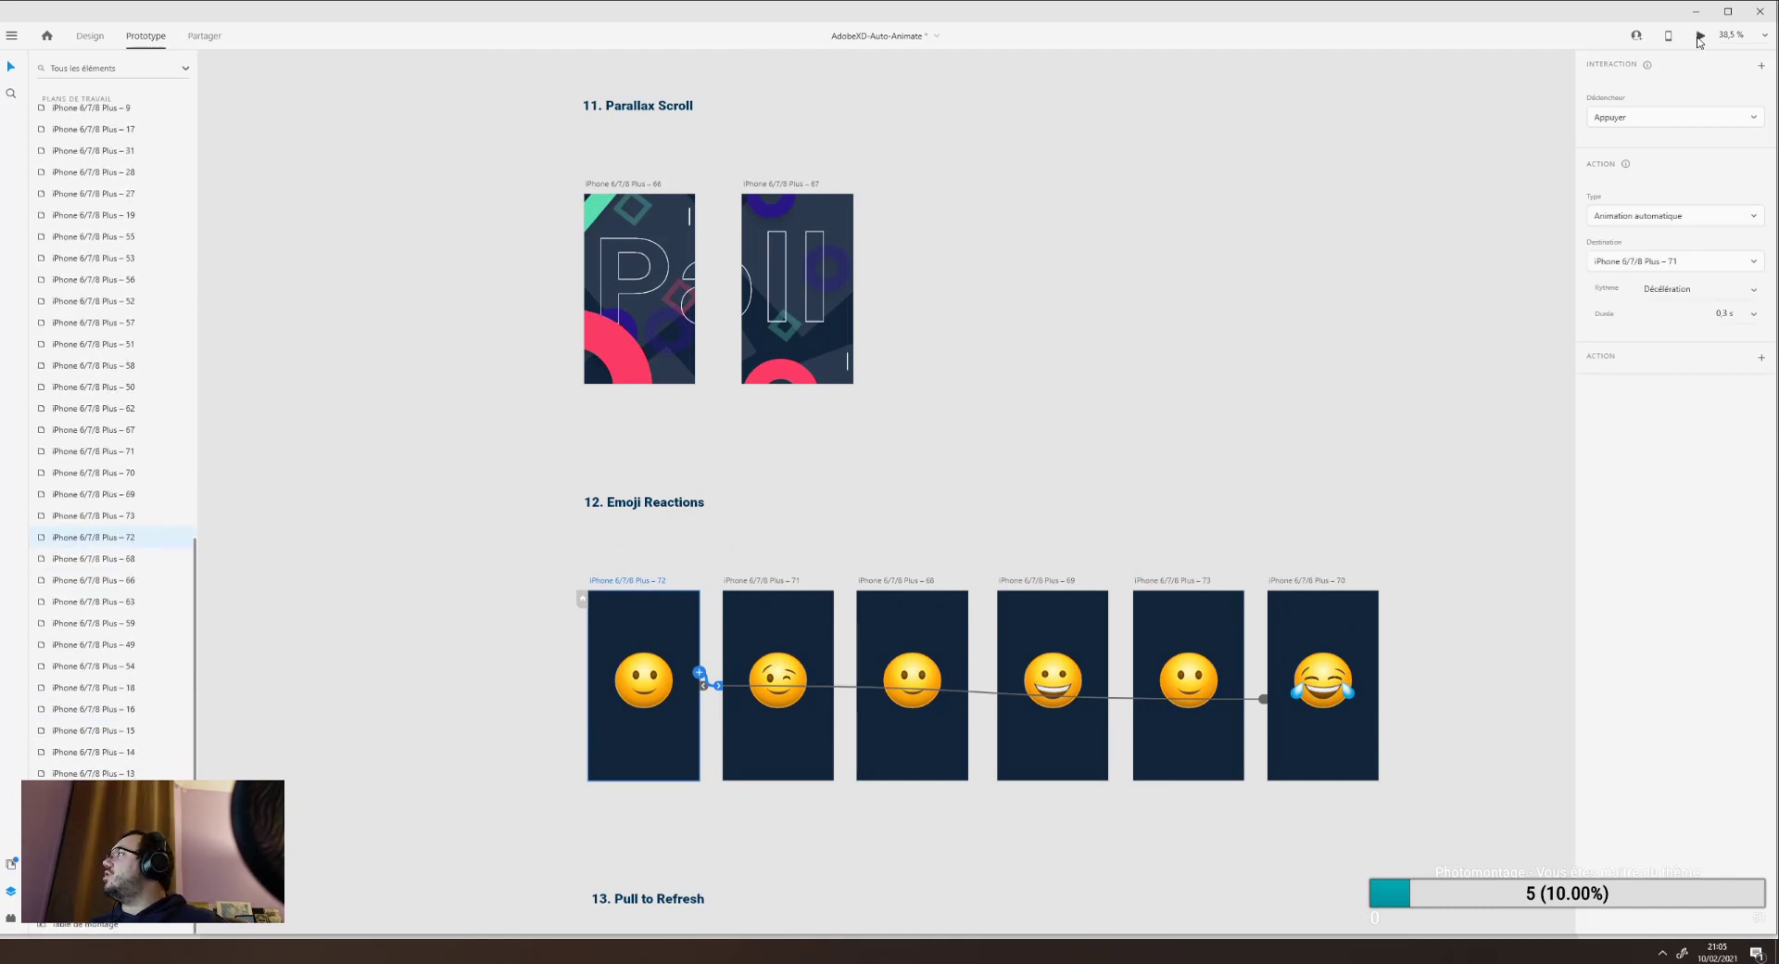
click(474, 371)
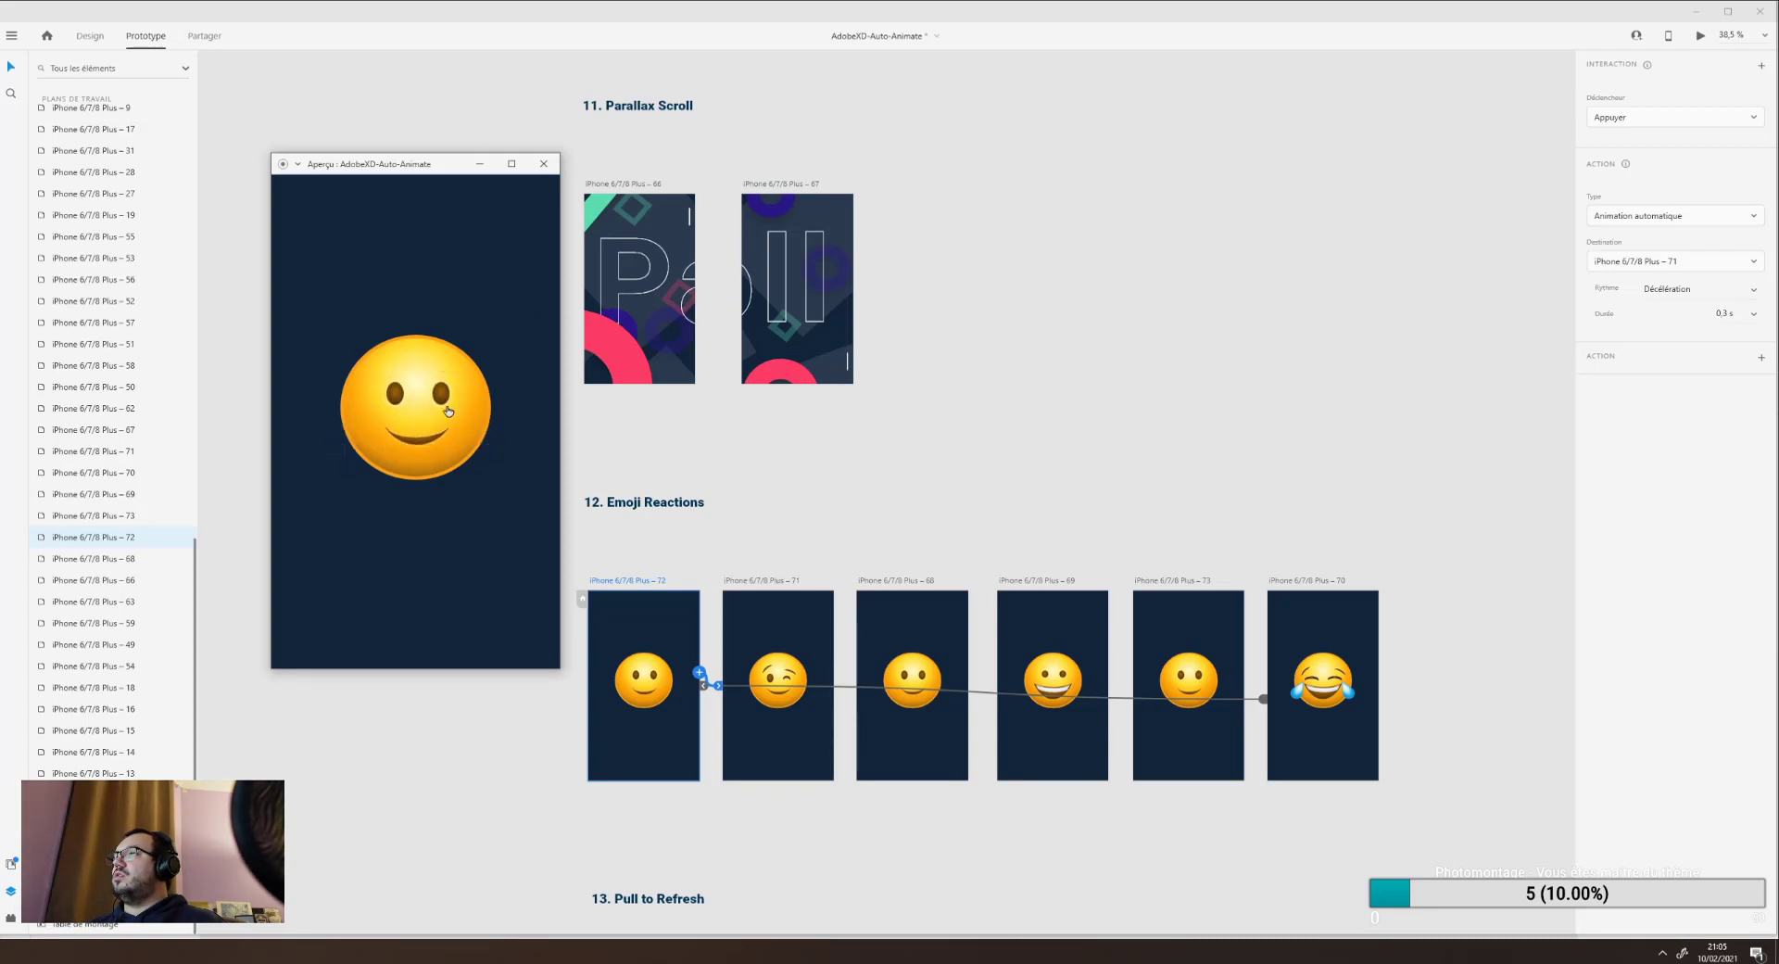
Preview the first Pull to Refresh artboard and pull its list down to trigger the refresh animation.
click(544, 164)
scroll(491, 515, down, 2)
scroll(490, 515, down, 6)
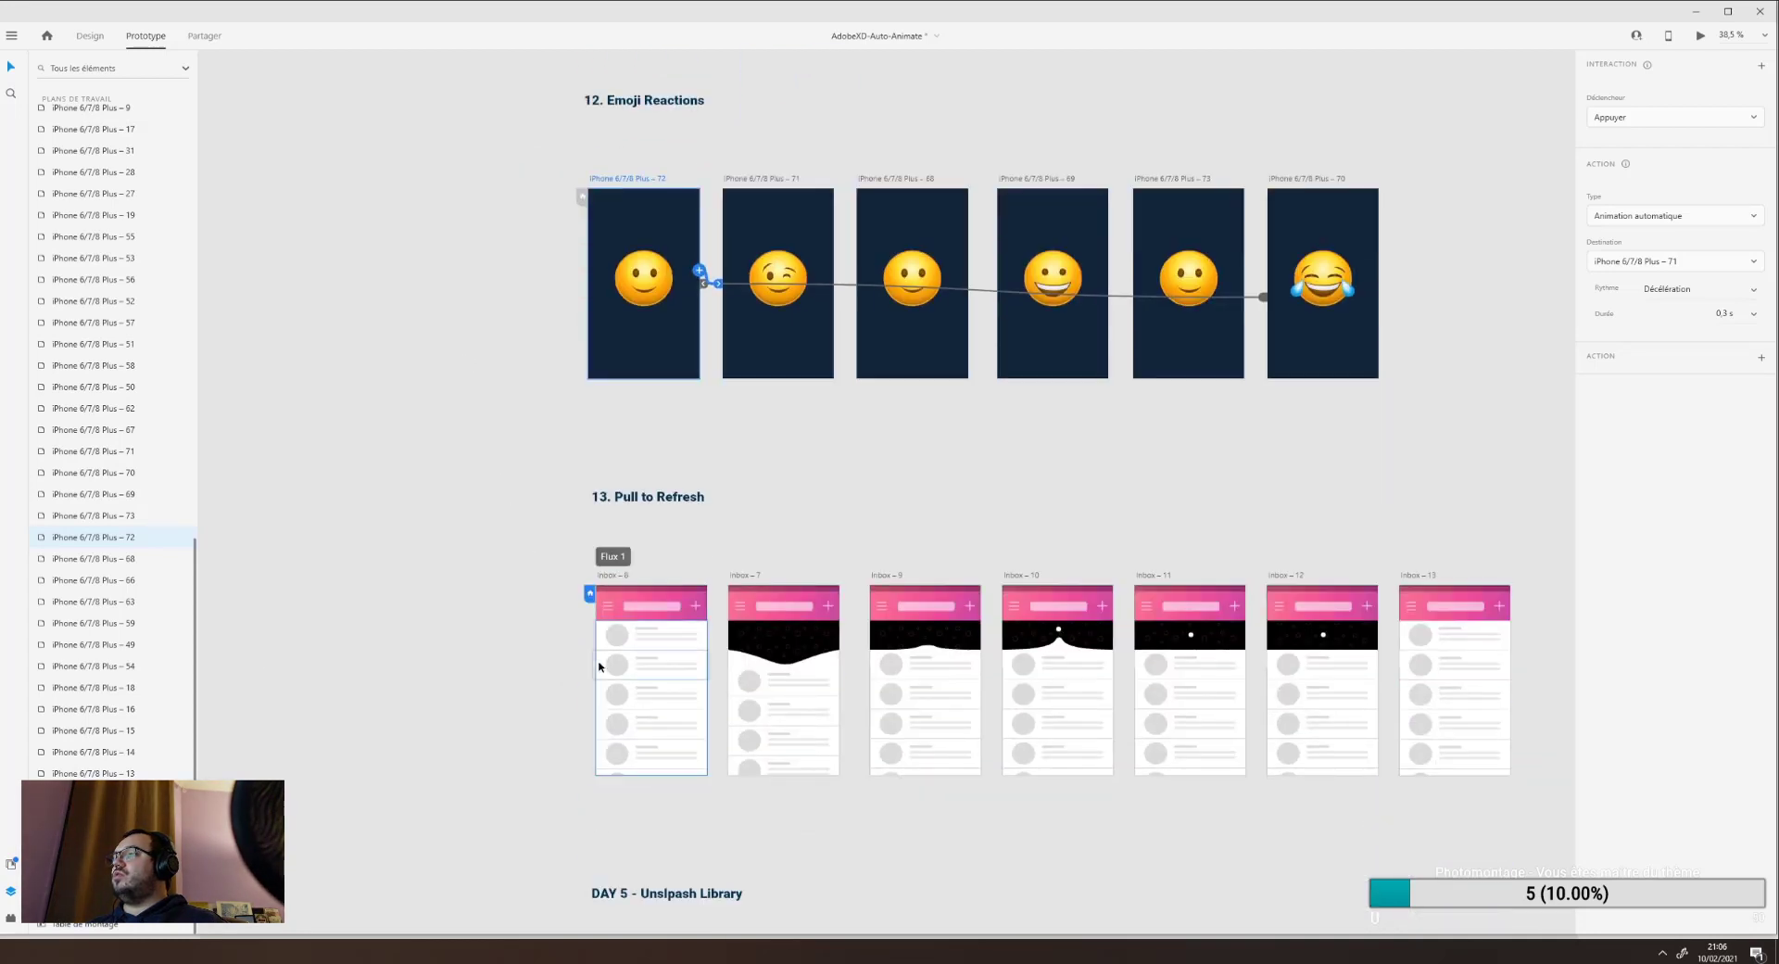
scroll(601, 660, down, 6)
scroll(601, 660, down, 3)
scroll(600, 660, up, 4)
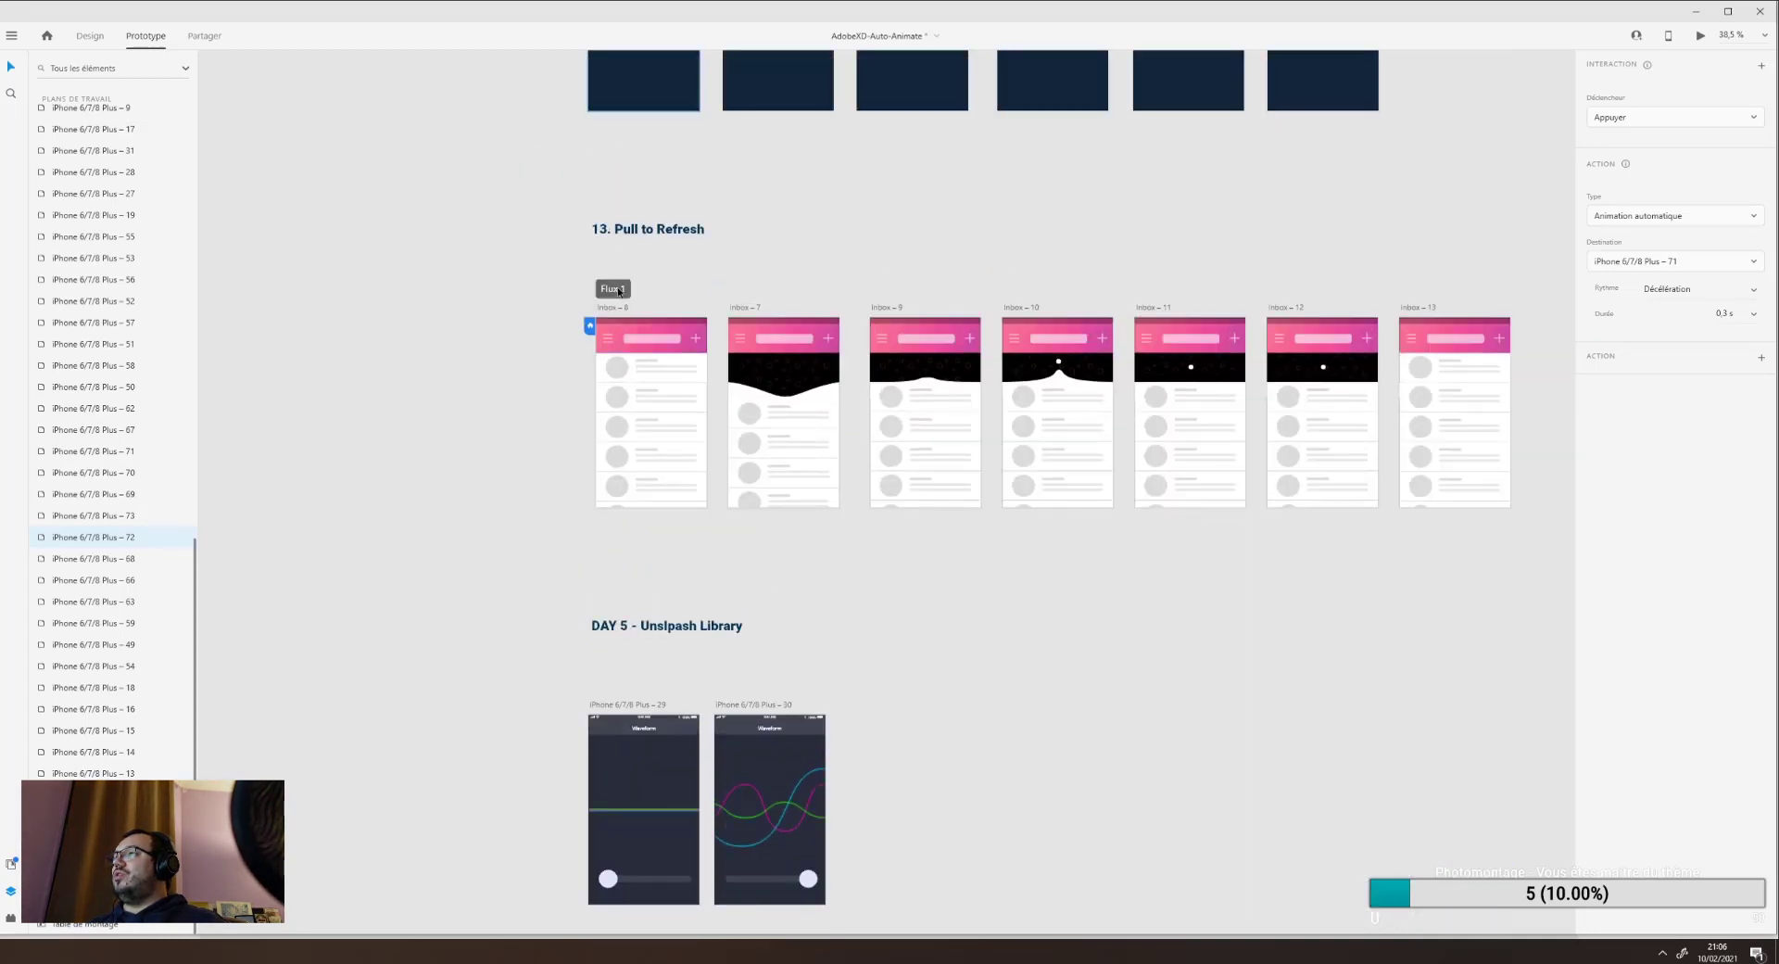
click(611, 308)
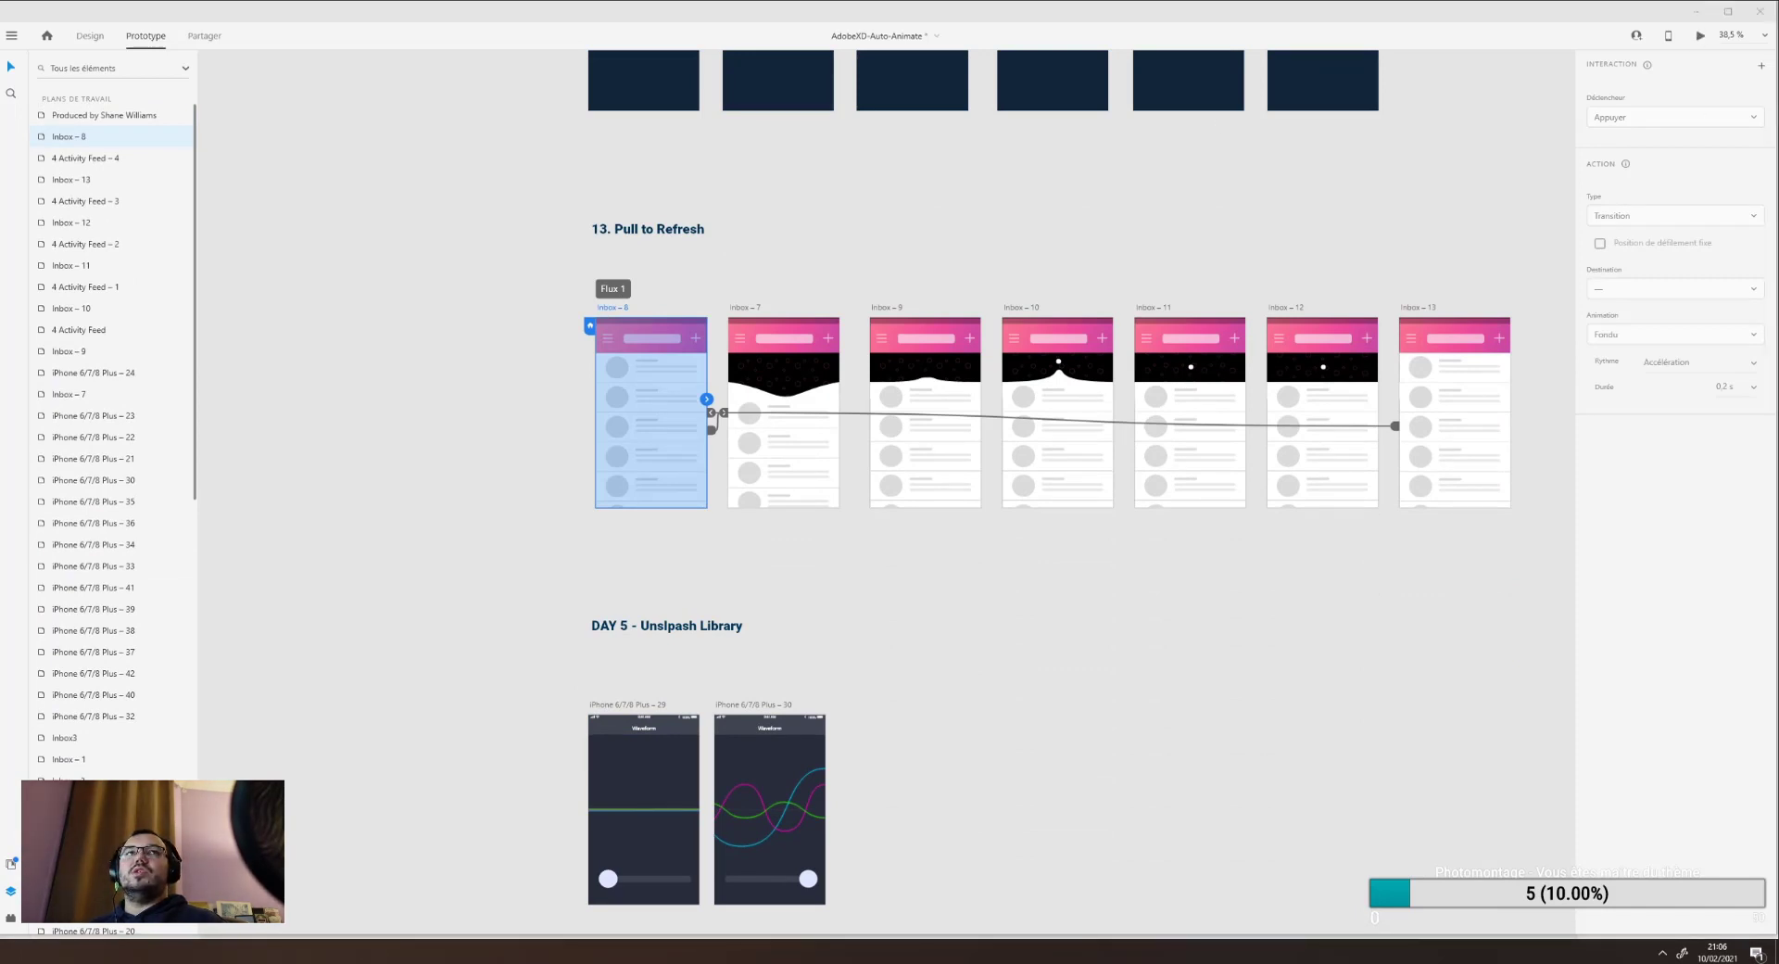
key(ctrl+Return)
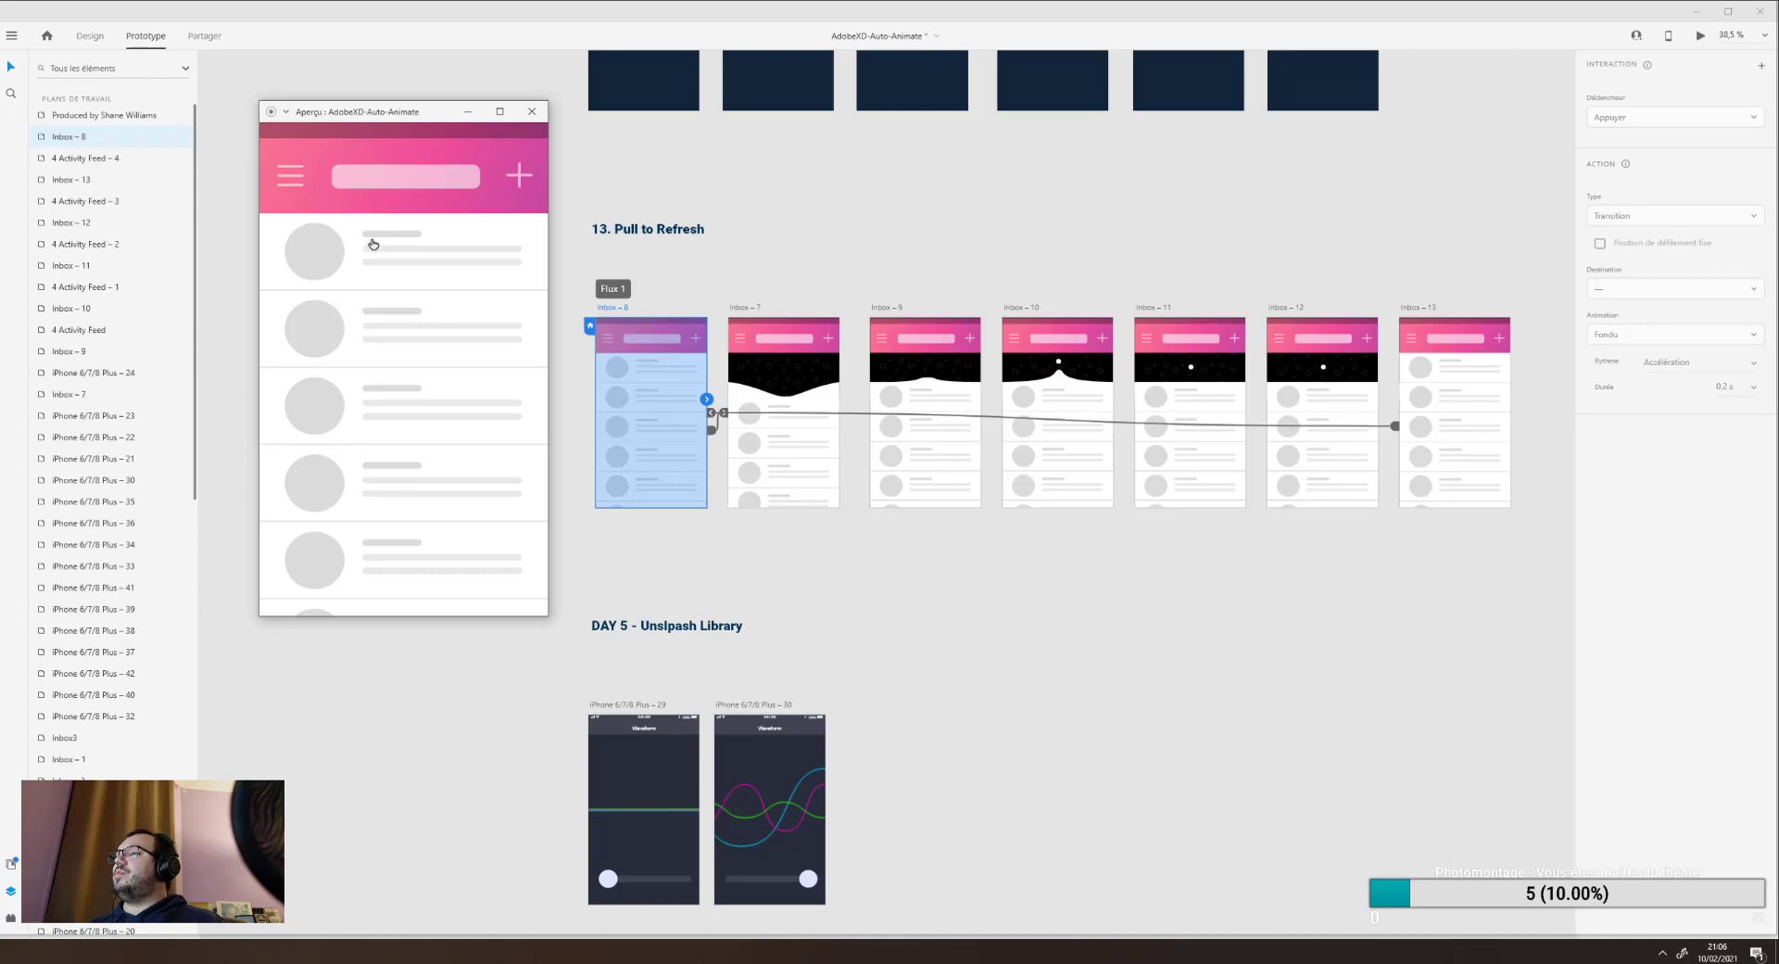
drag(373, 244, 376, 250)
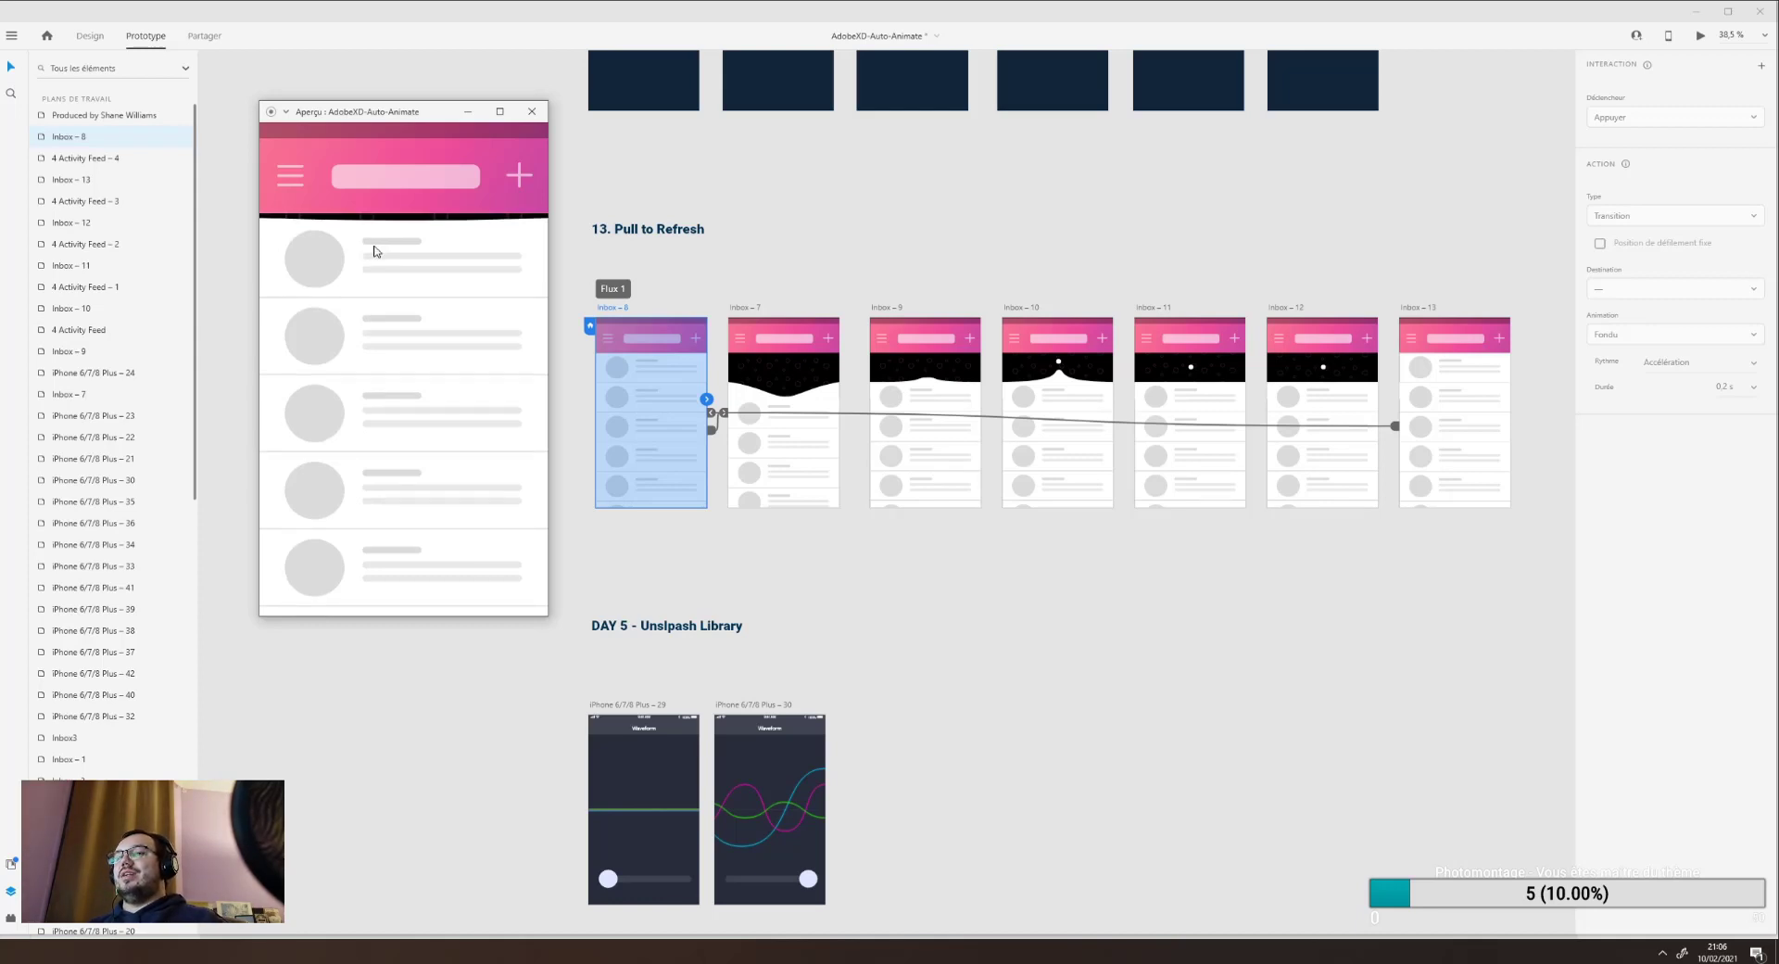
mouse_move(375, 250)
mouse_down()
mouse_move(390, 433)
mouse_move(399, 209)
mouse_move(399, 412)
mouse_up()
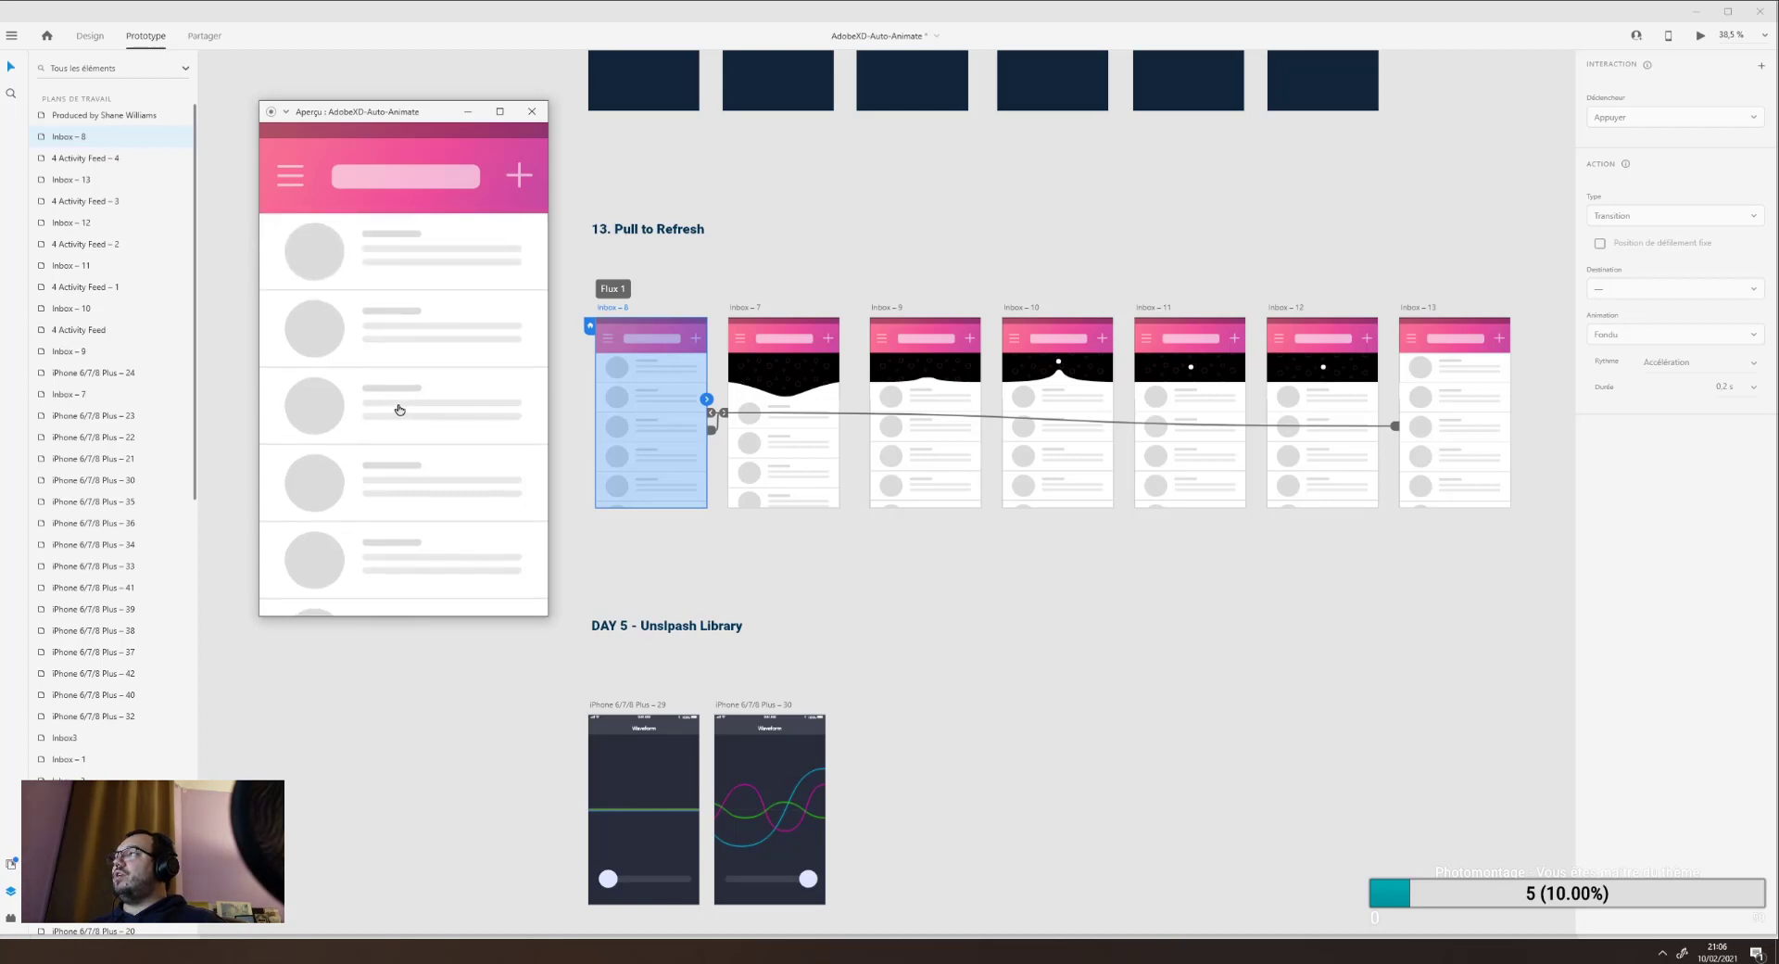
Examine the timed auto-animate interactions on the Pull to Refresh artboards Inbox – 9 and Inbox – 10.
click(823, 376)
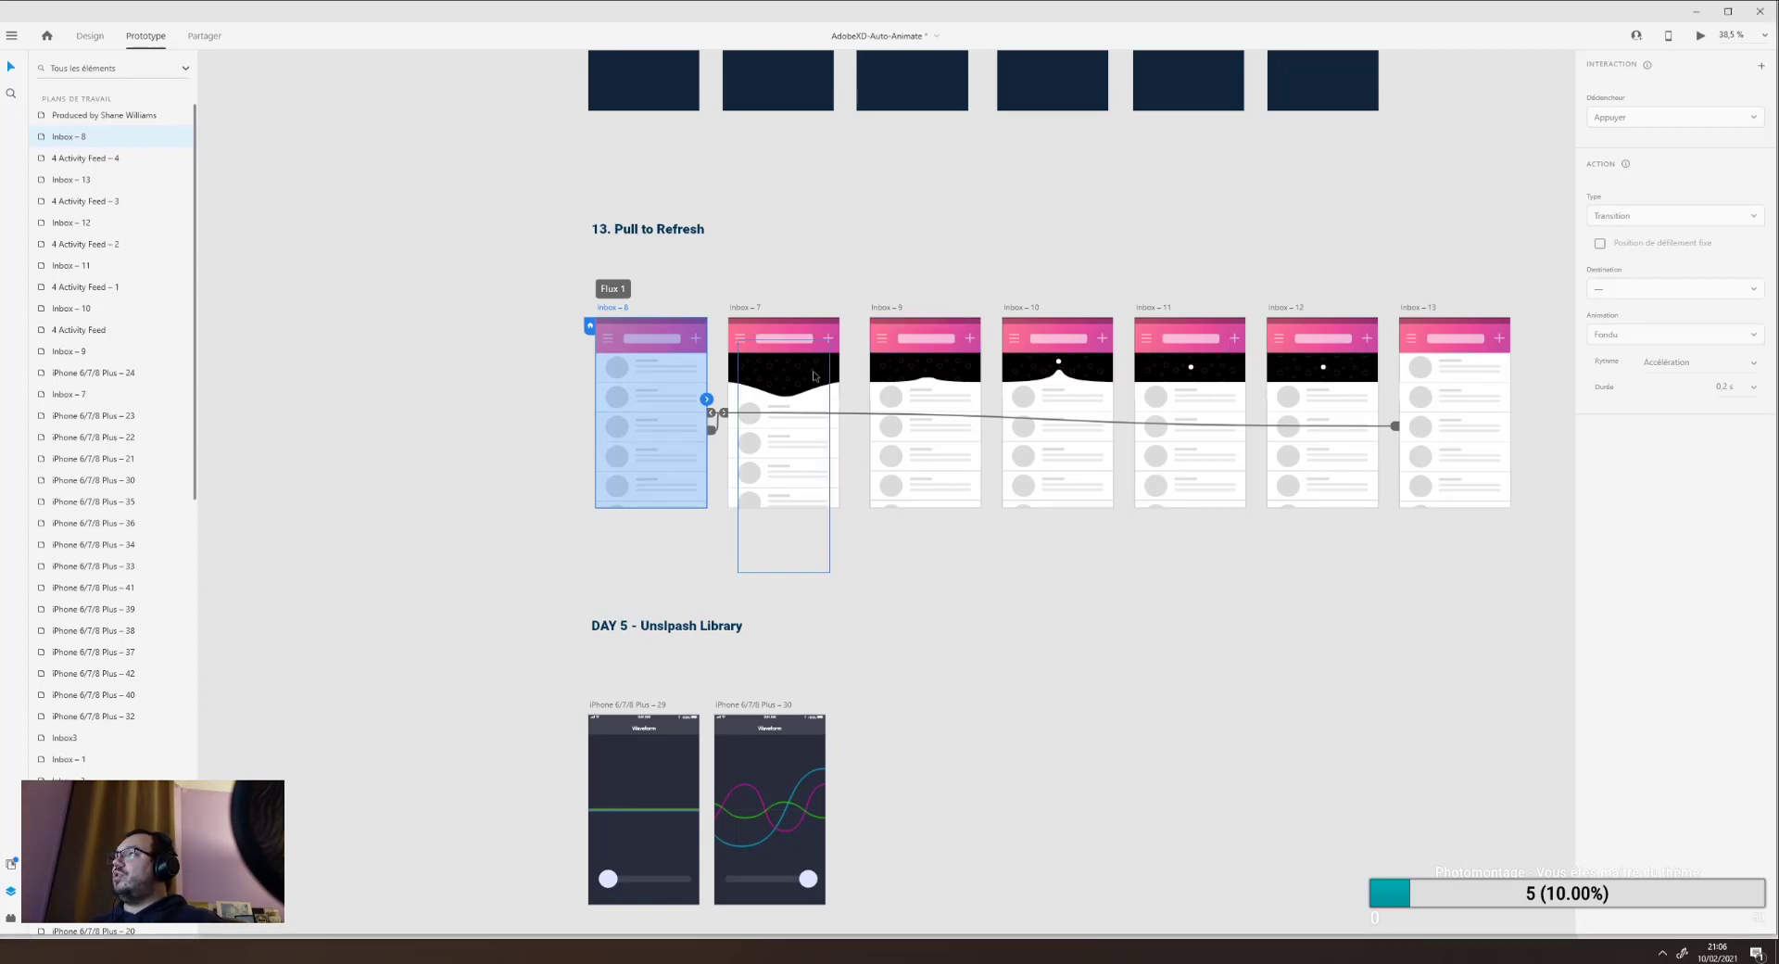
click(922, 371)
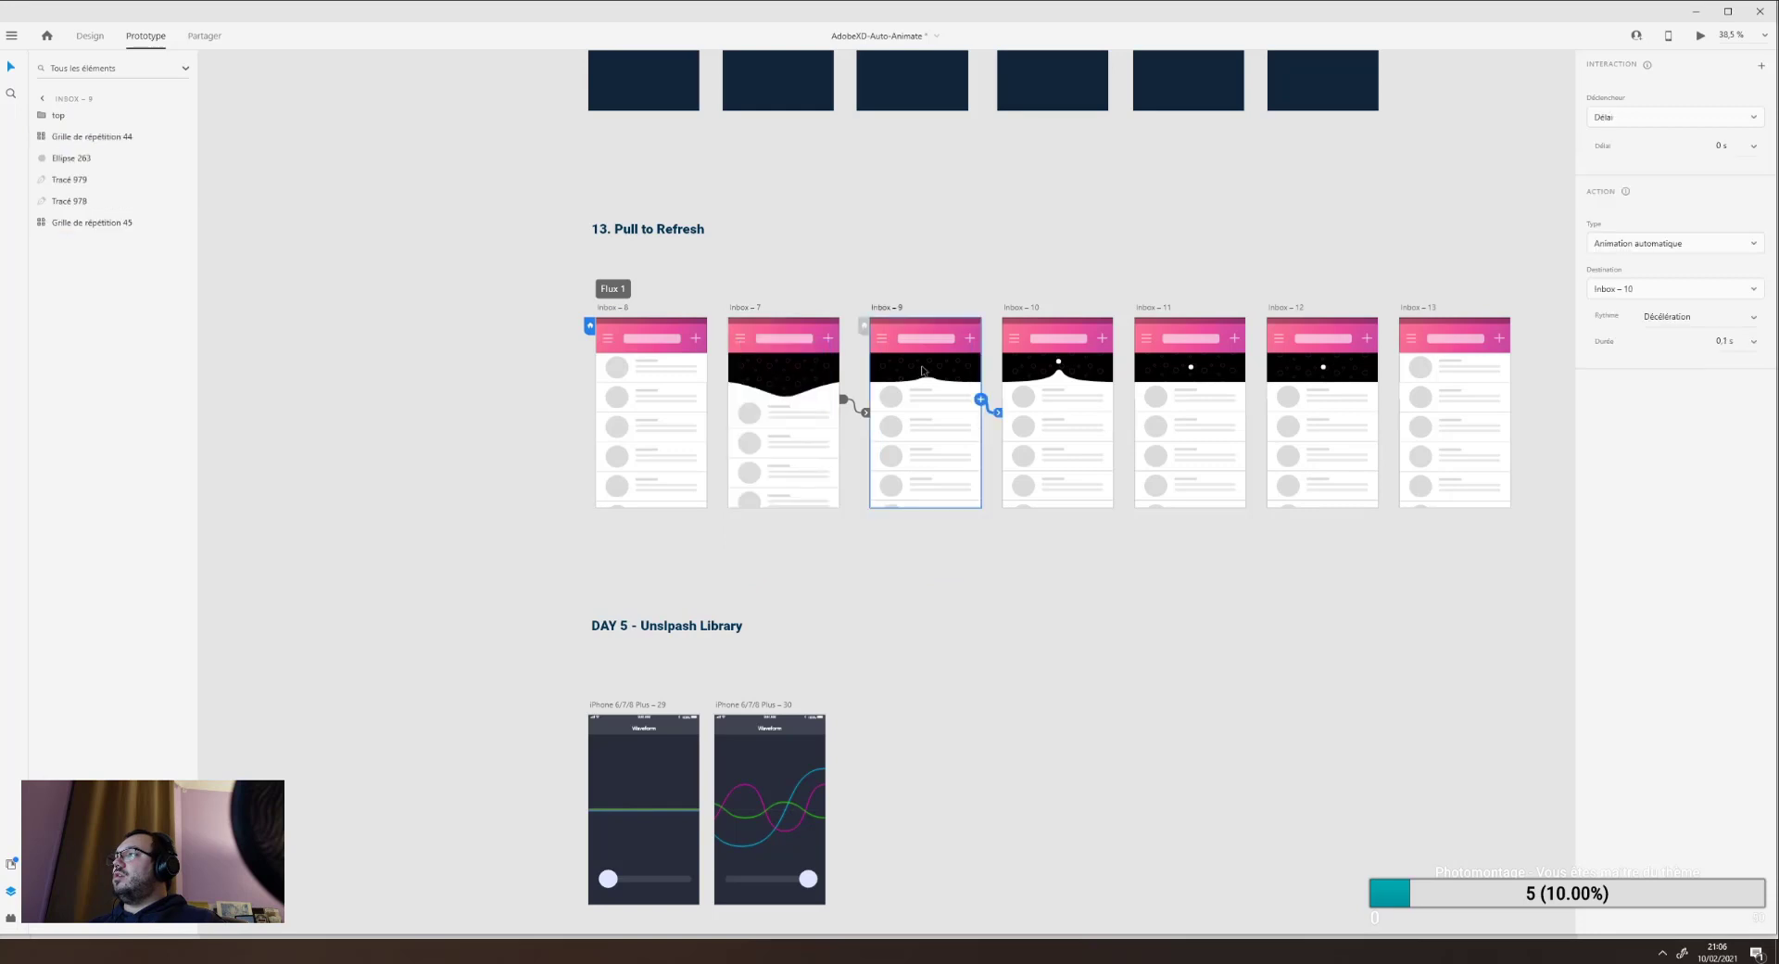
click(1055, 368)
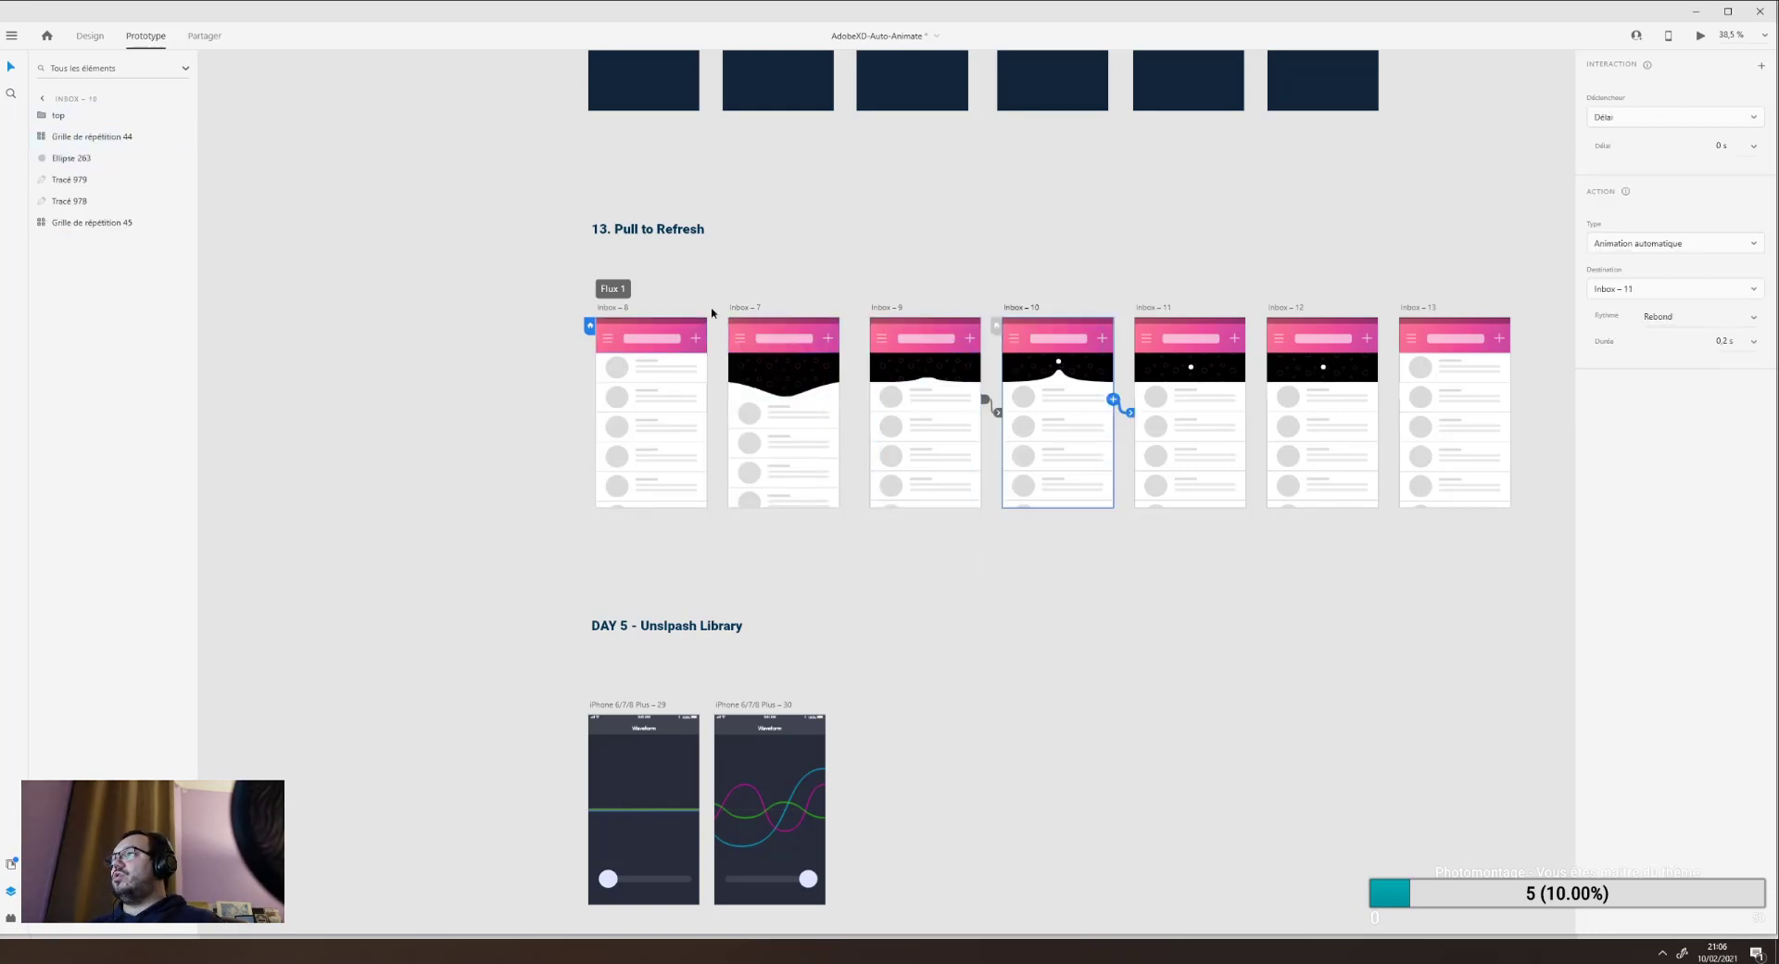
Inspect the first Pull to Refresh artboard's layers, toggling the visibility of Grille de répétition 44 and Tracé 979.
click(620, 311)
click(628, 348)
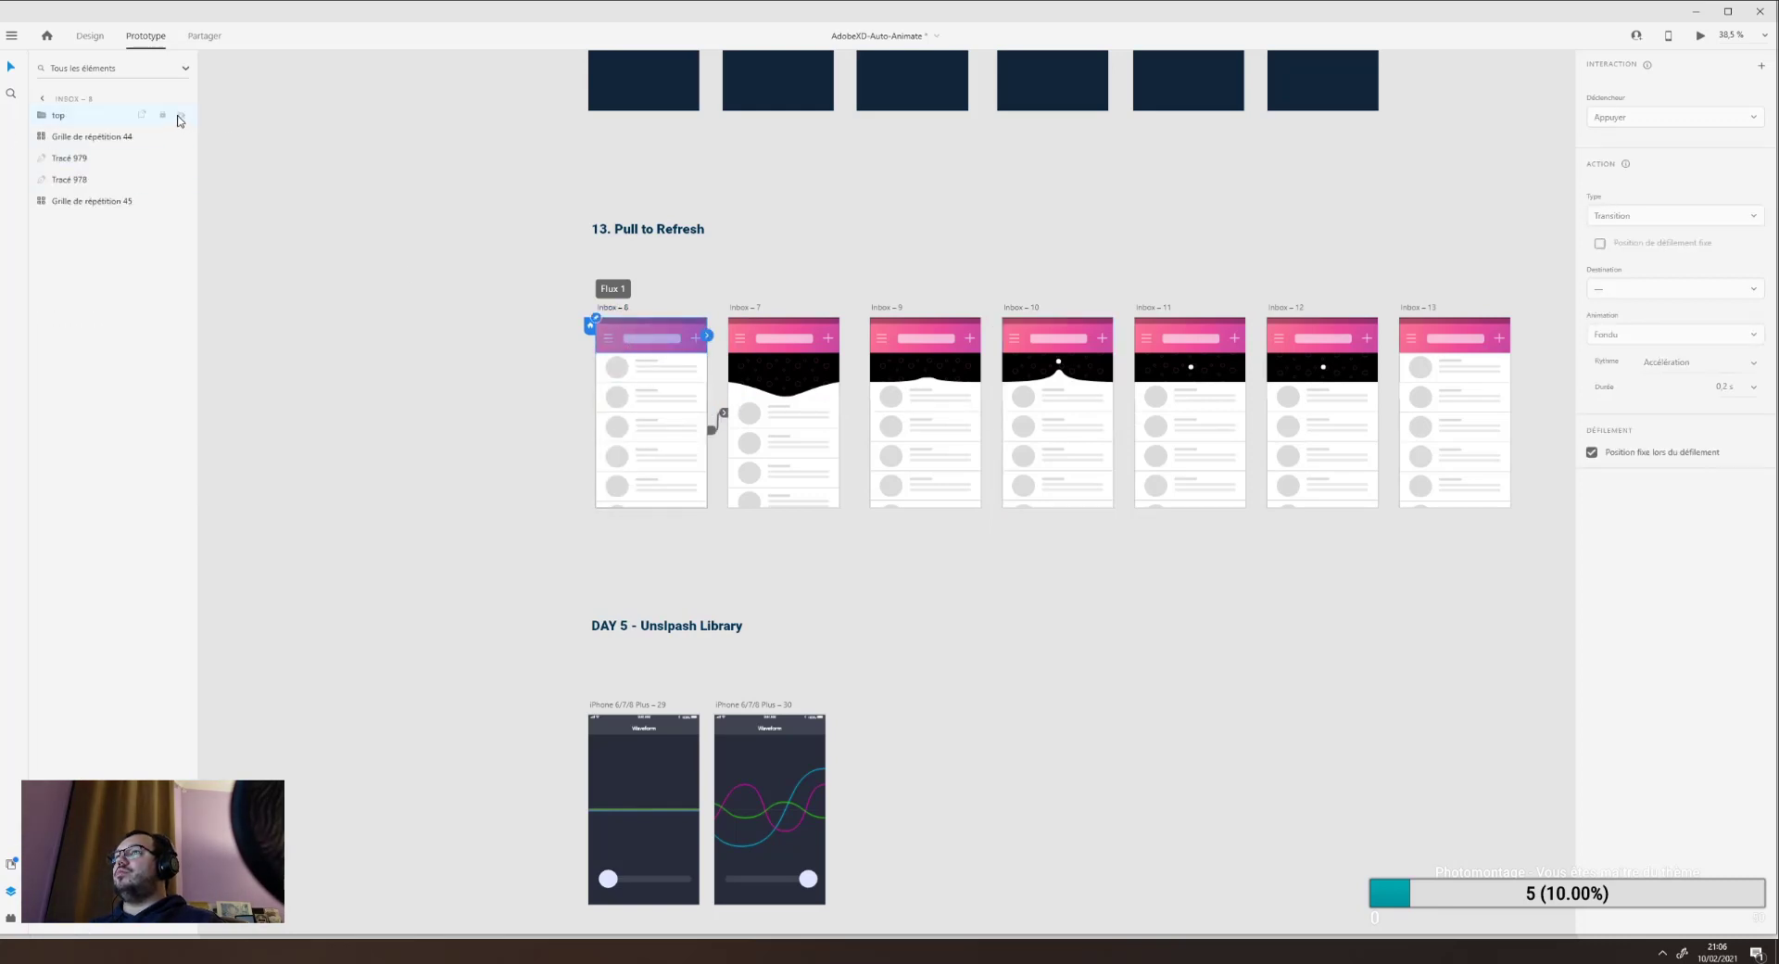
click(93, 139)
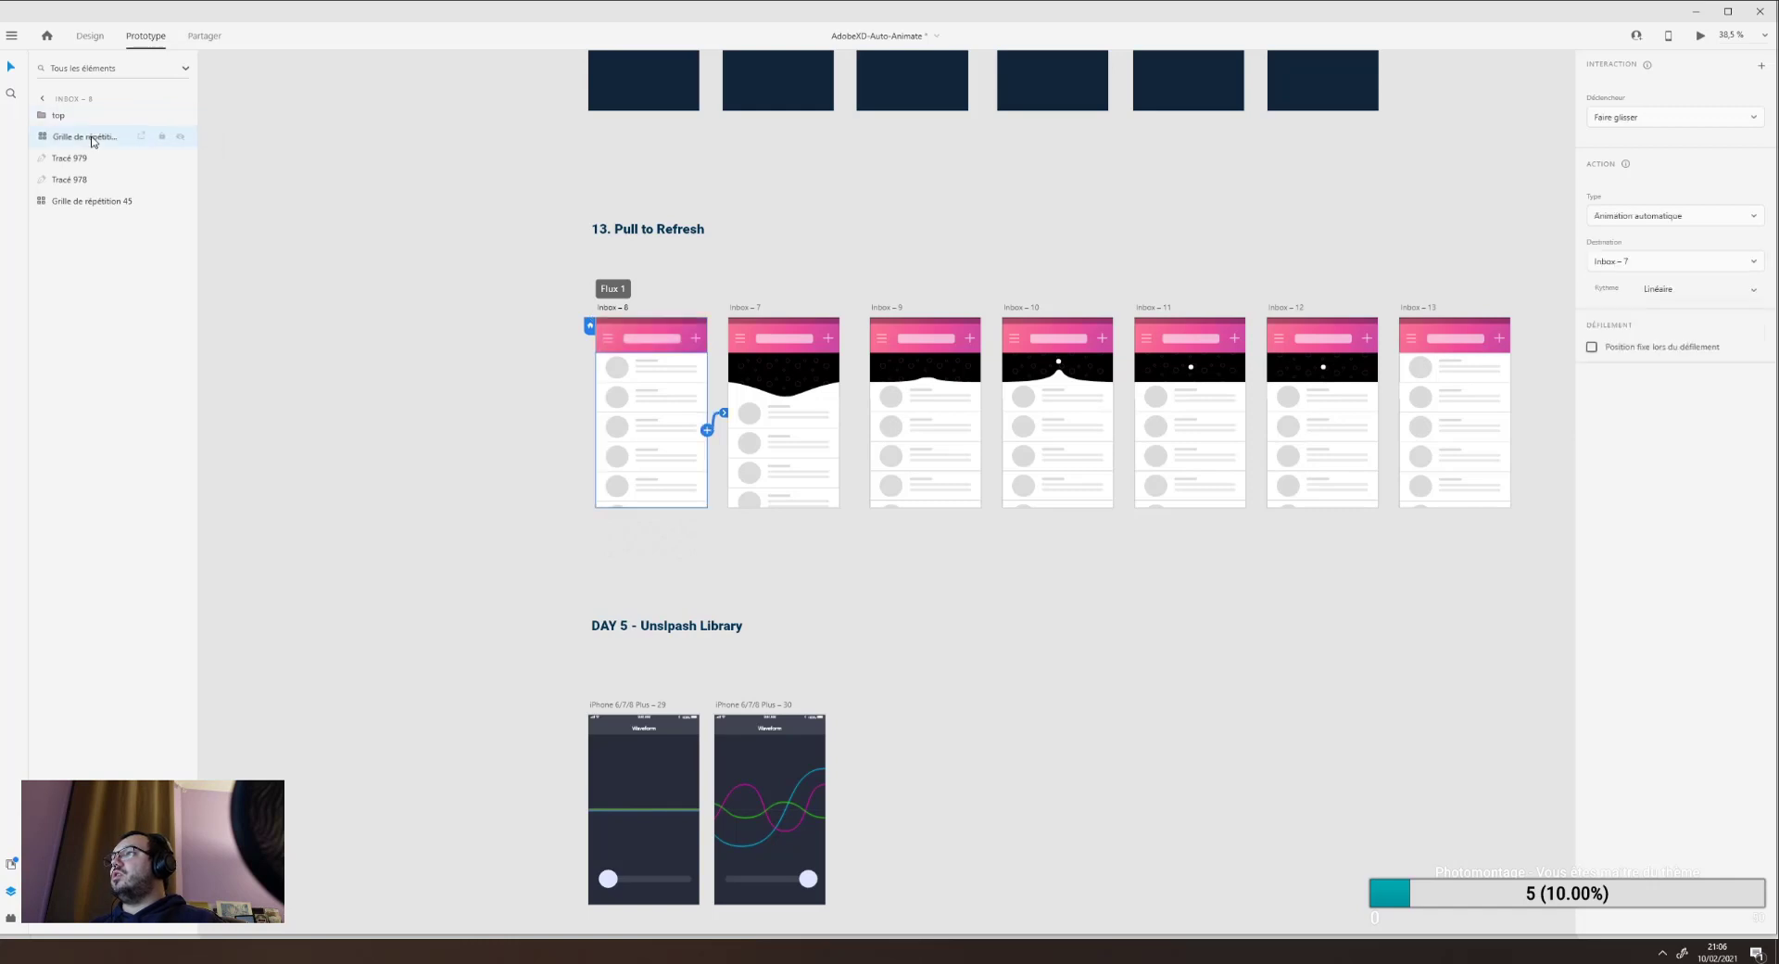
click(181, 137)
click(180, 137)
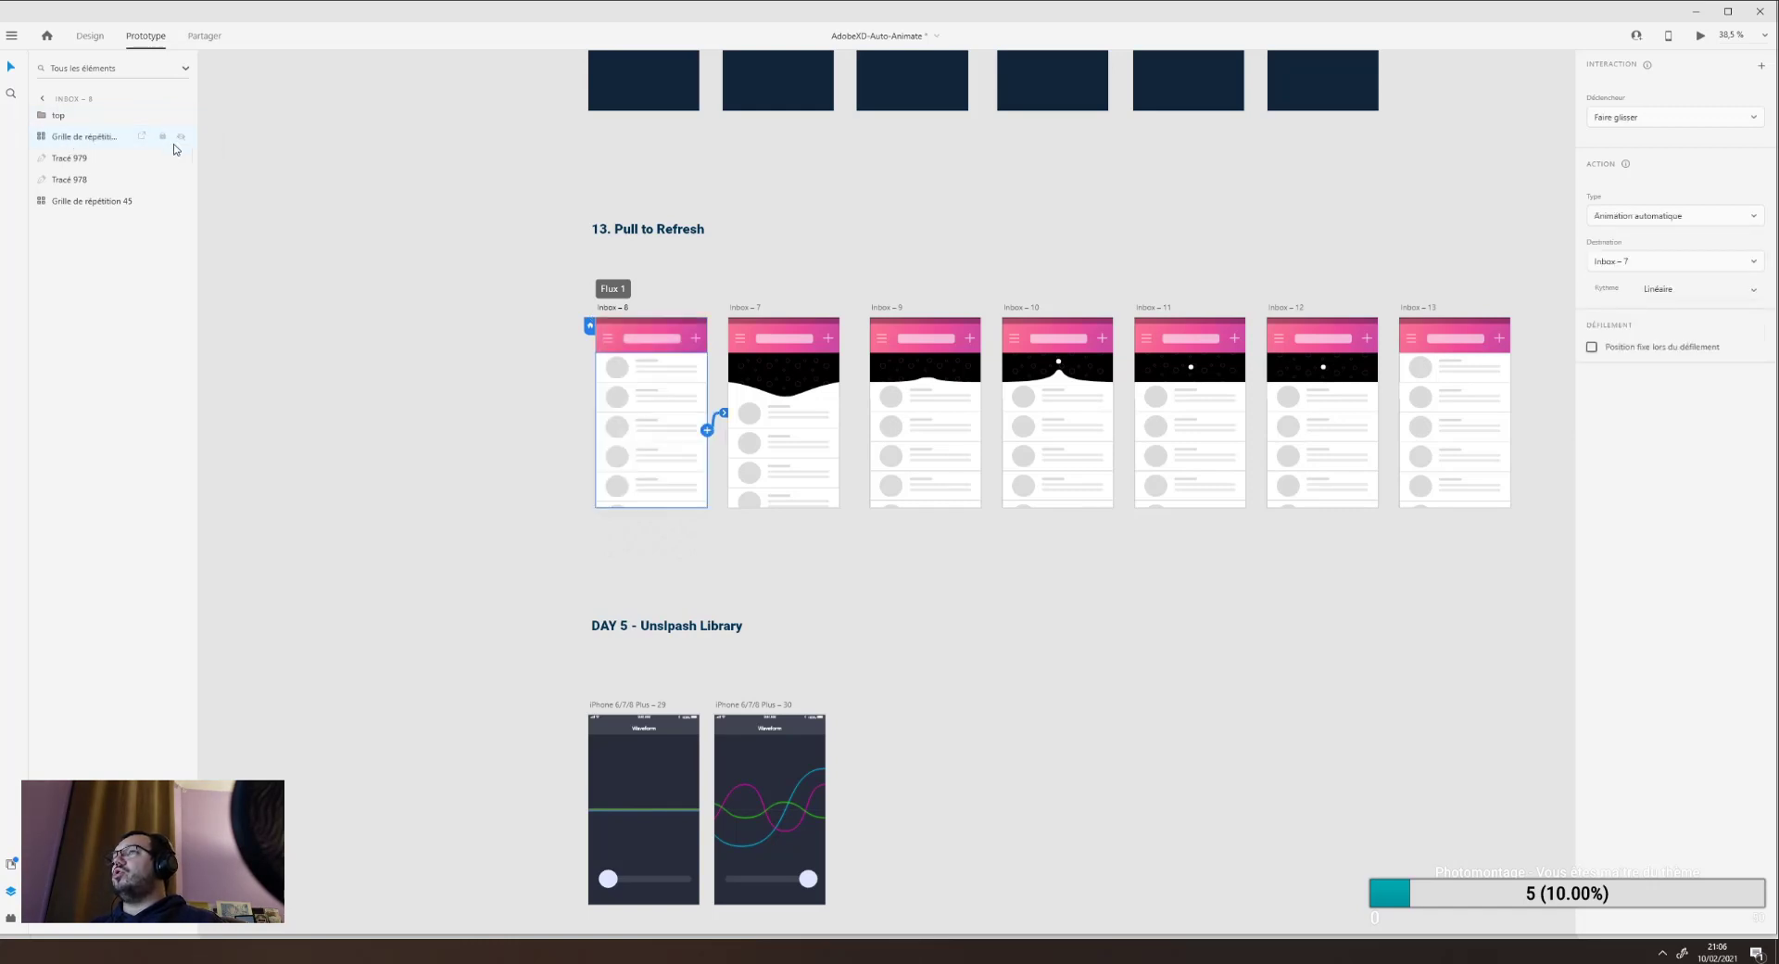
click(136, 165)
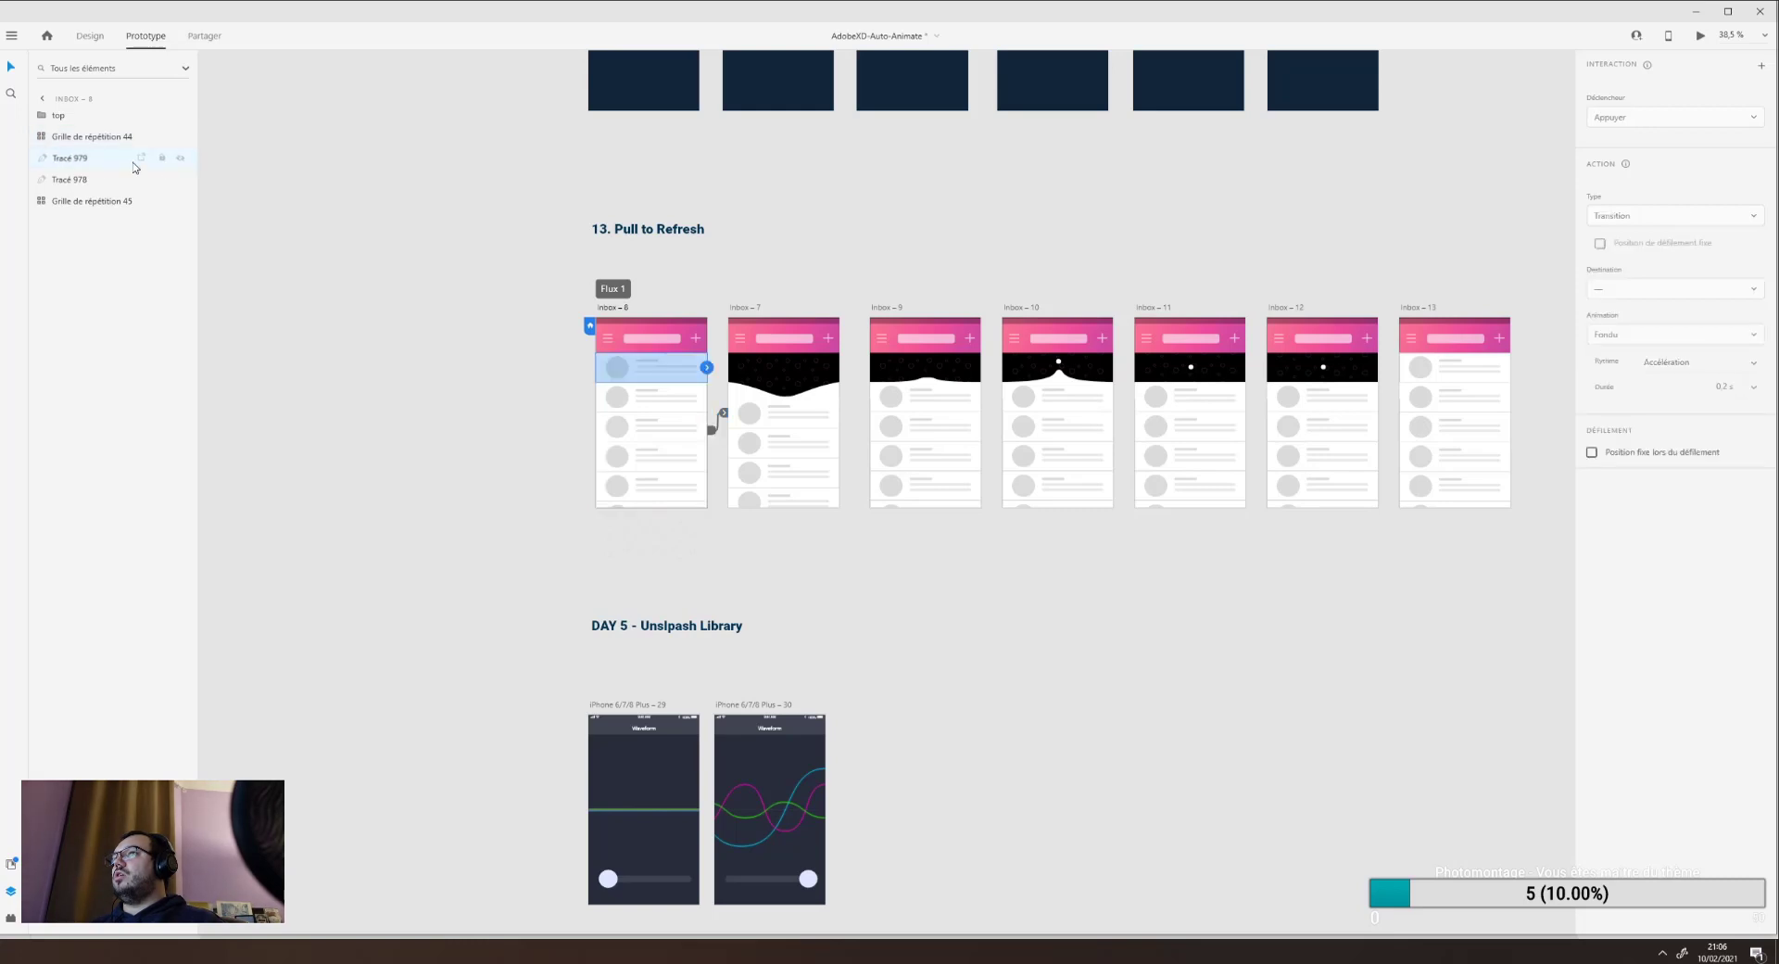
click(181, 158)
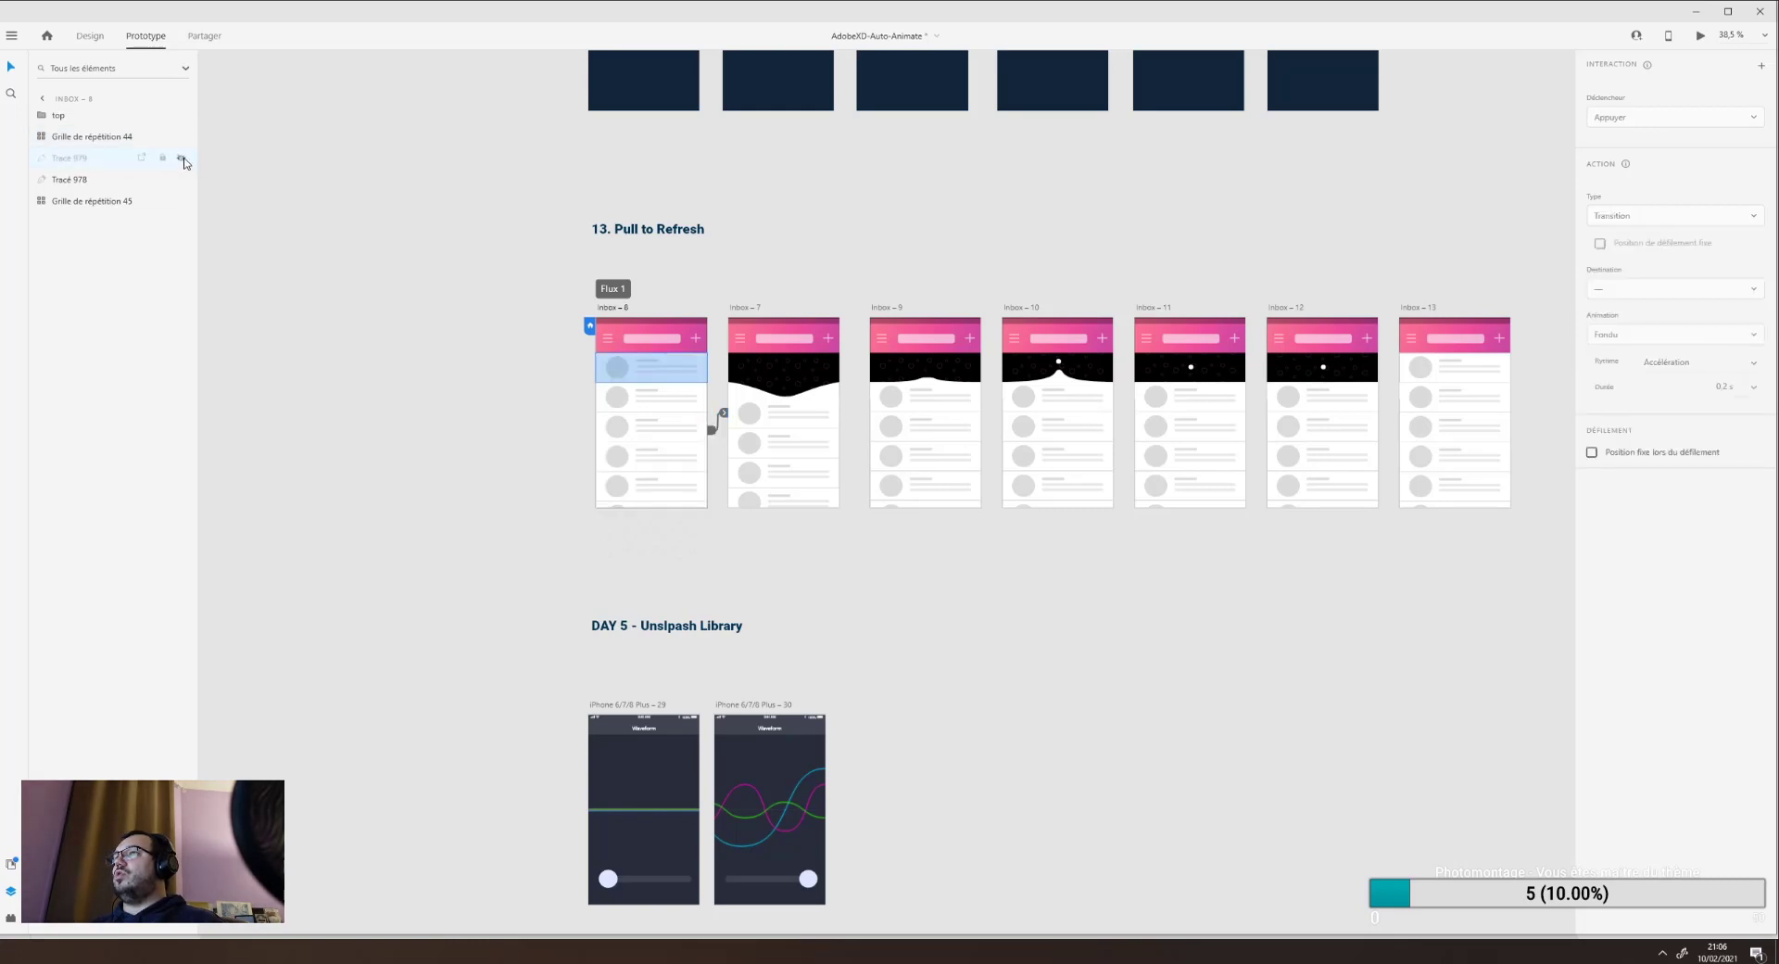
click(183, 160)
click(184, 159)
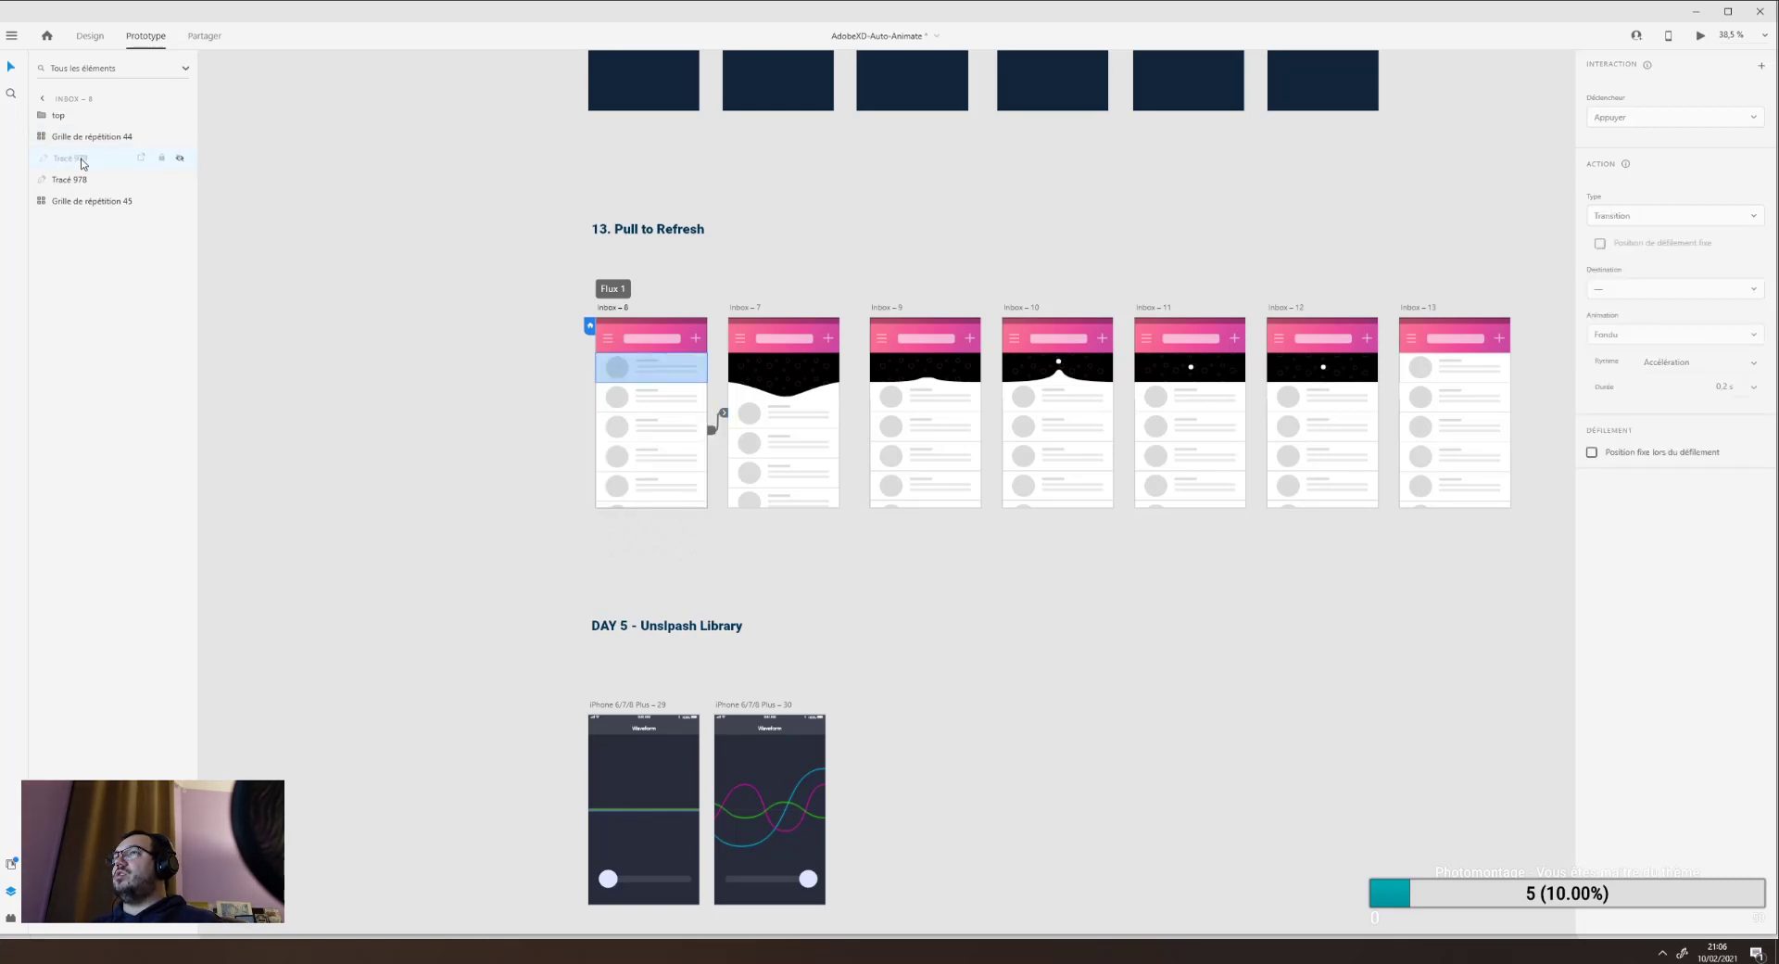
click(182, 158)
Try moving Grille de répétition 44 off the first Pull to Refresh artboard, and lock that layer in place.
drag(686, 380, 510, 381)
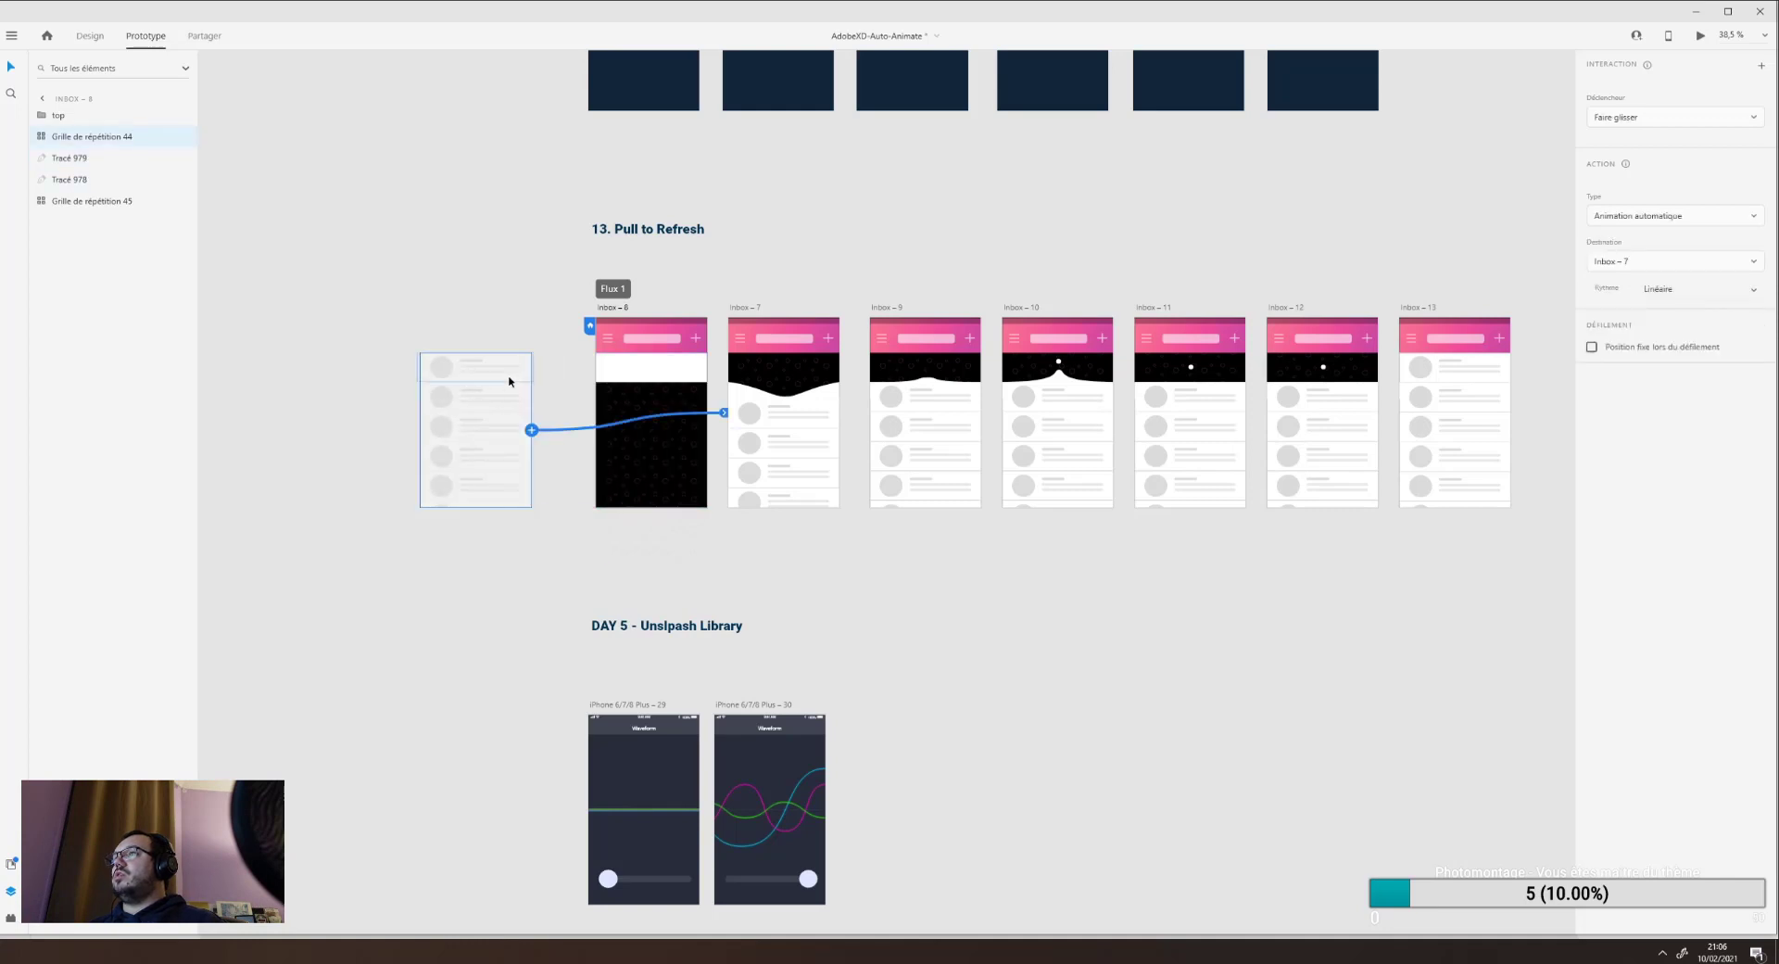
click(163, 137)
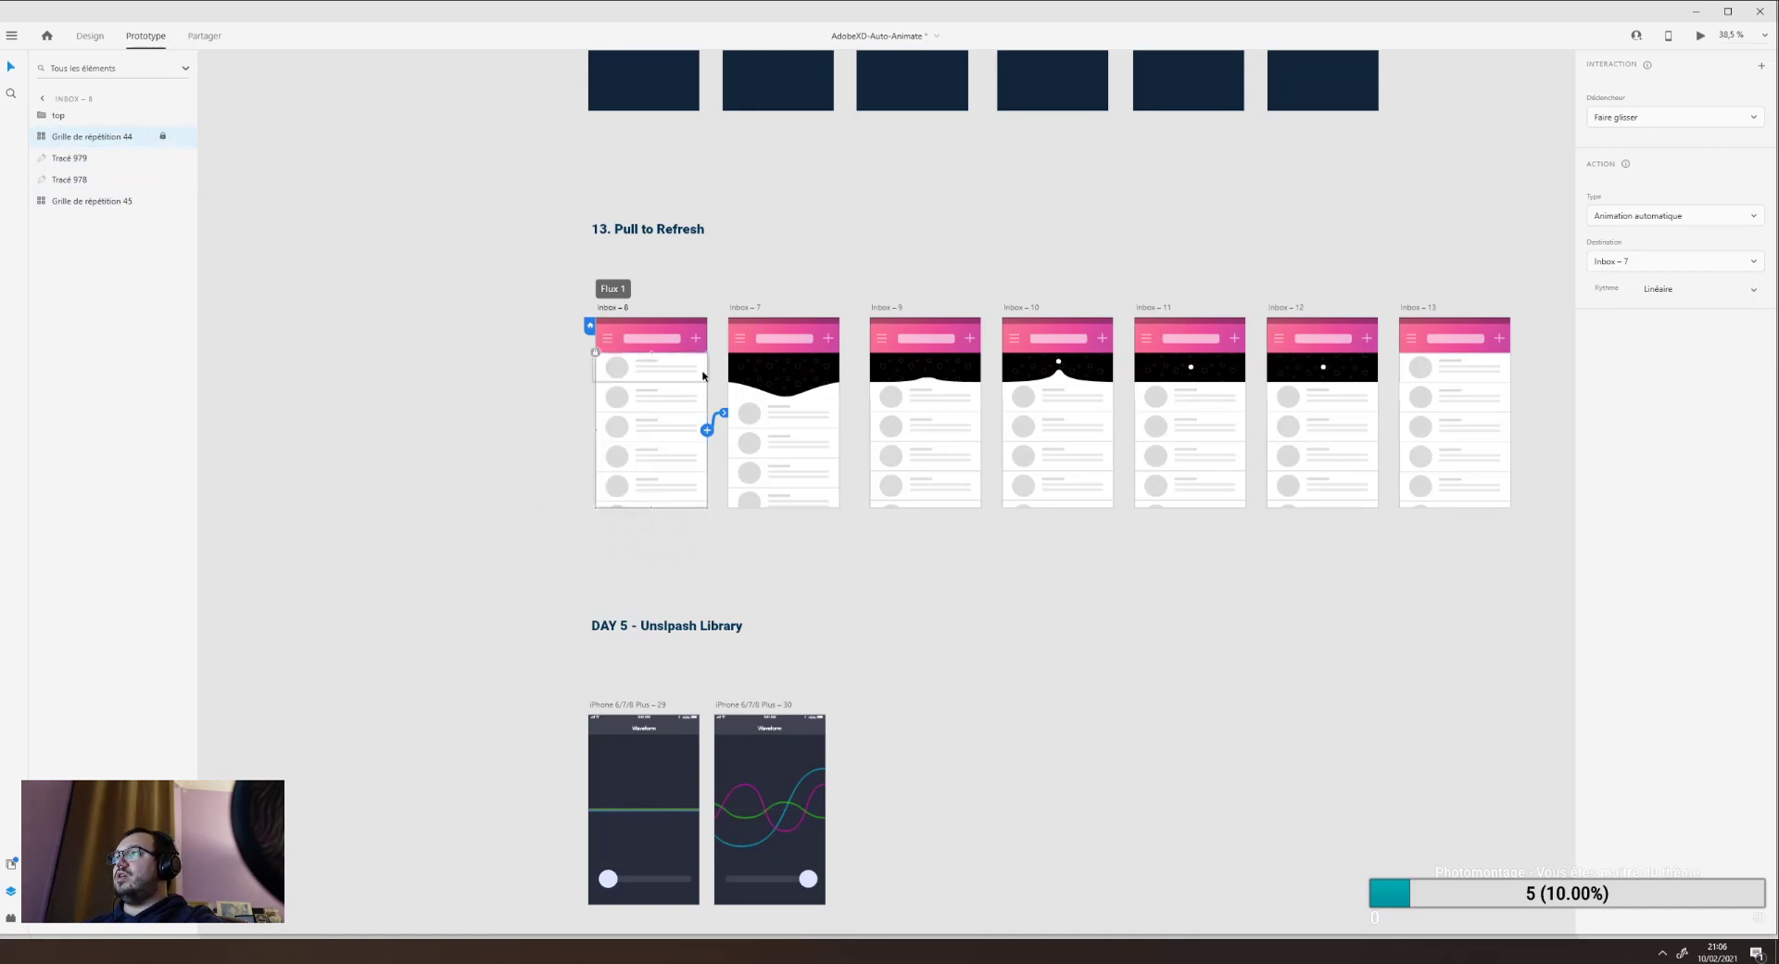
click(469, 369)
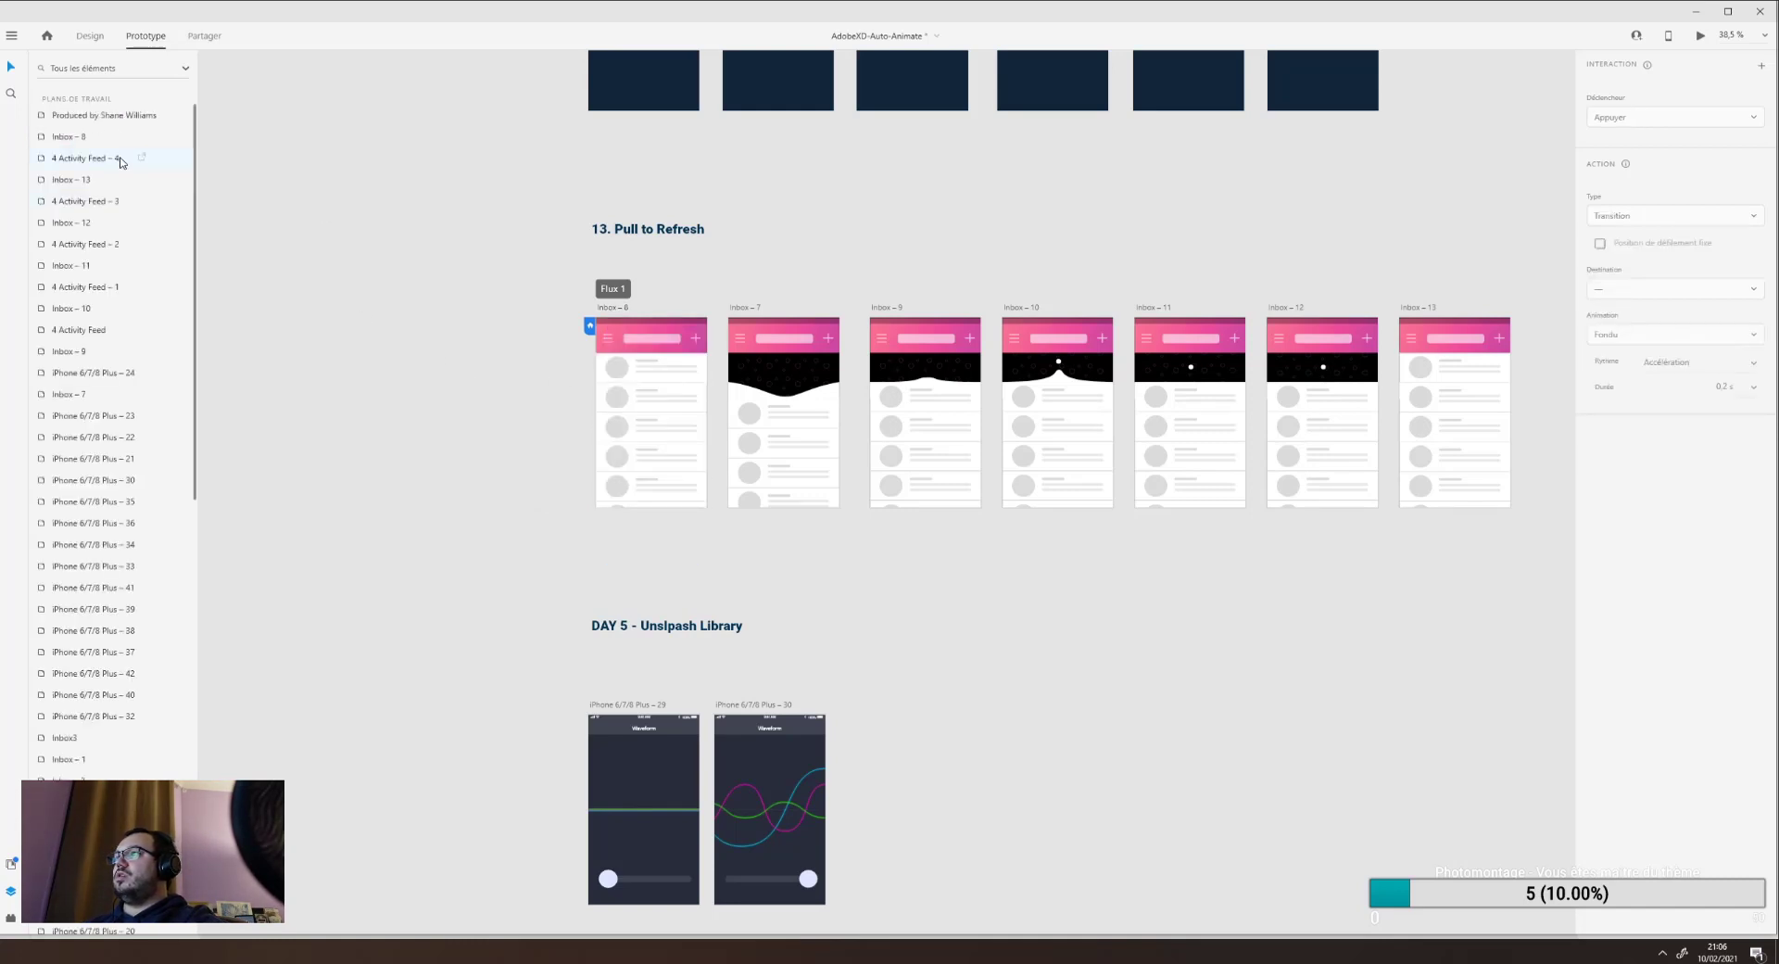
Inspect the extent of Tracé 978 and Grille de répétition 45 on the first Pull to Refresh artboard.
click(649, 390)
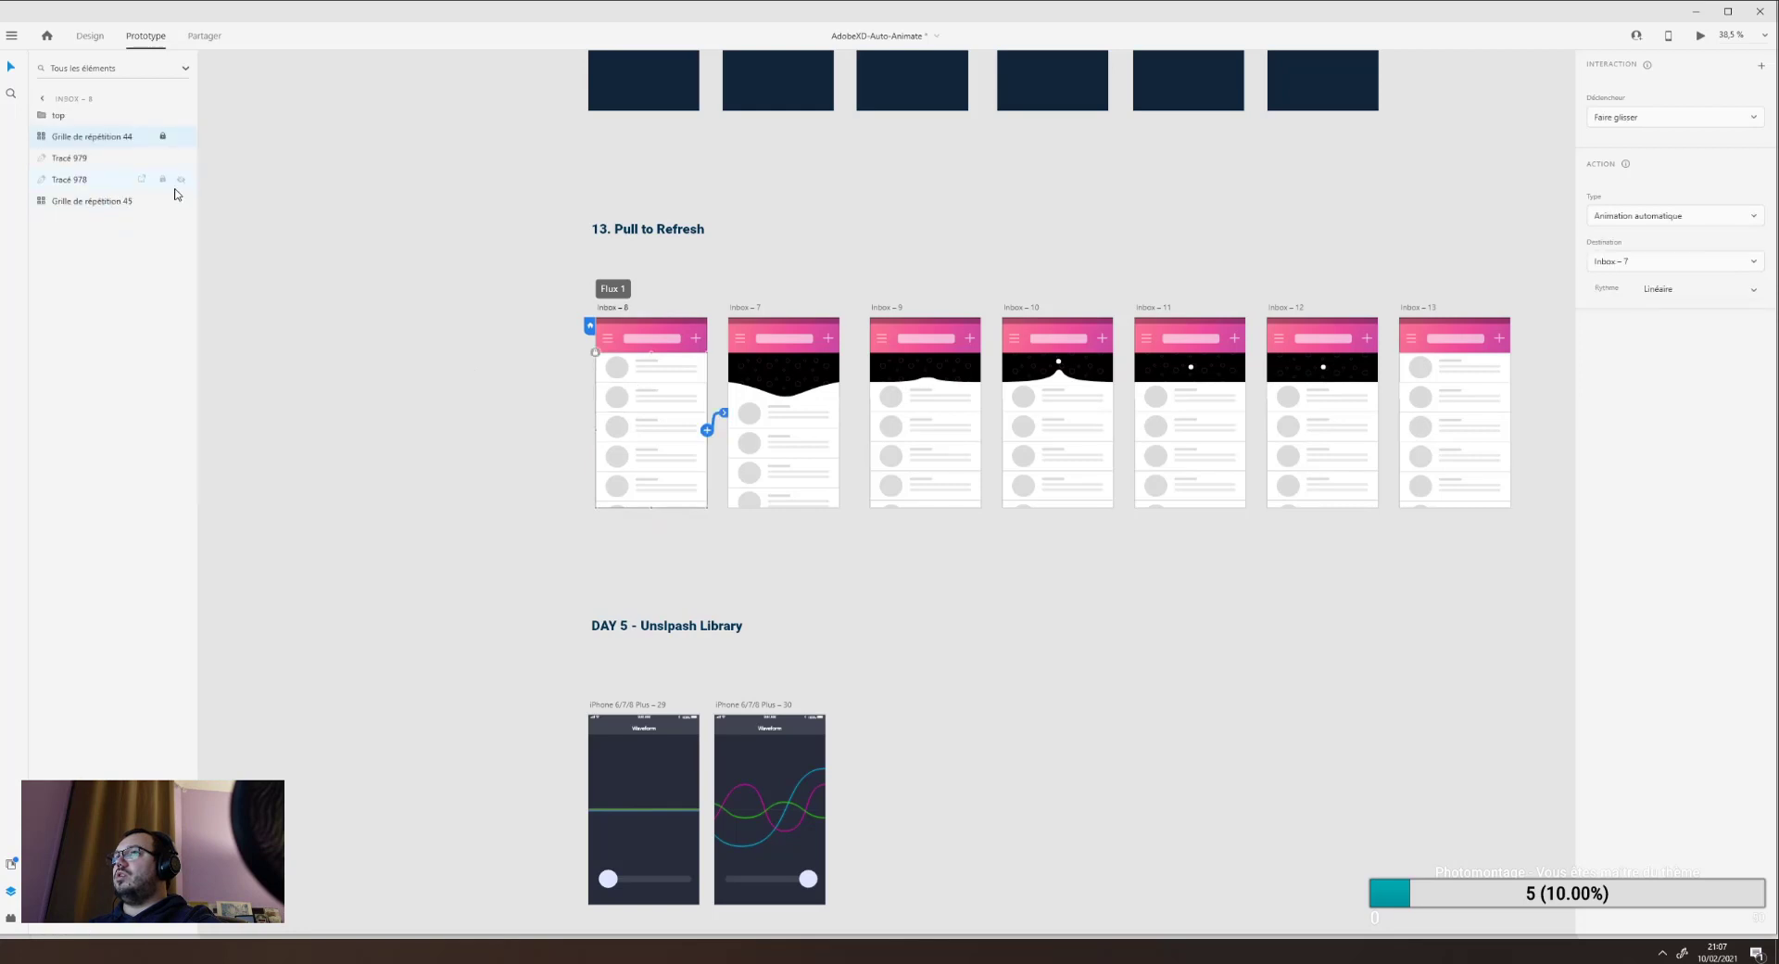
click(96, 183)
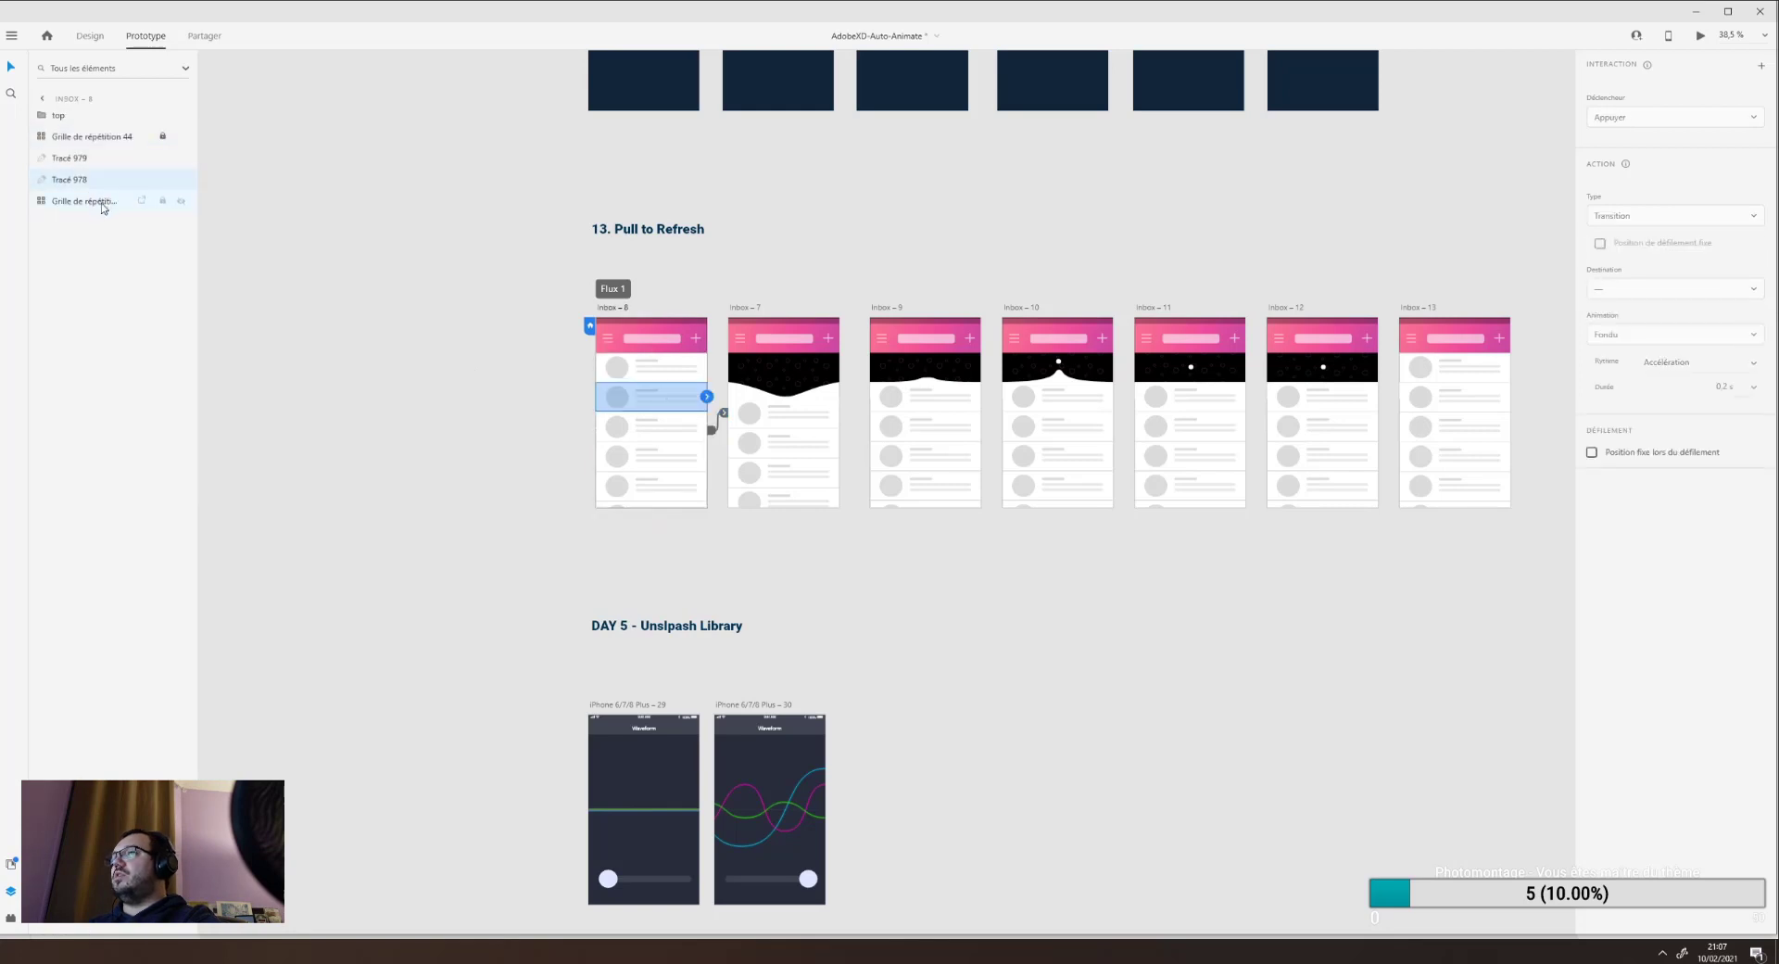
click(103, 202)
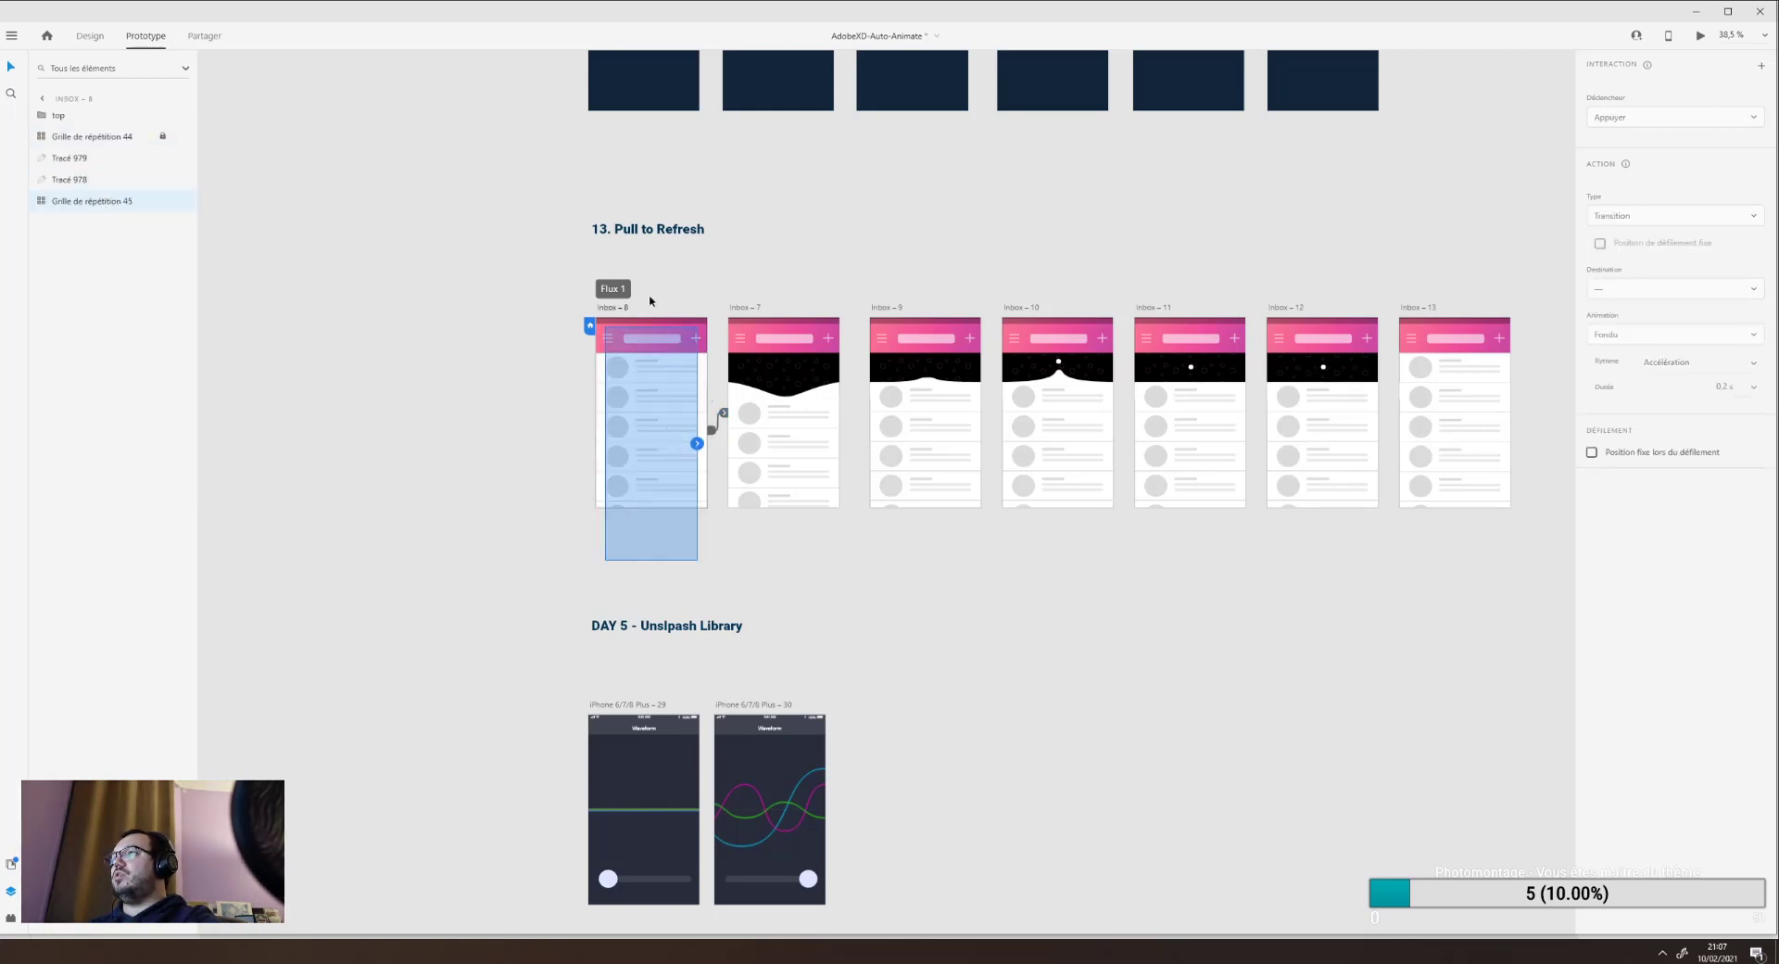
Examine Inbox – 7's prototype interaction, its list grid and the first ellipse layer.
click(747, 307)
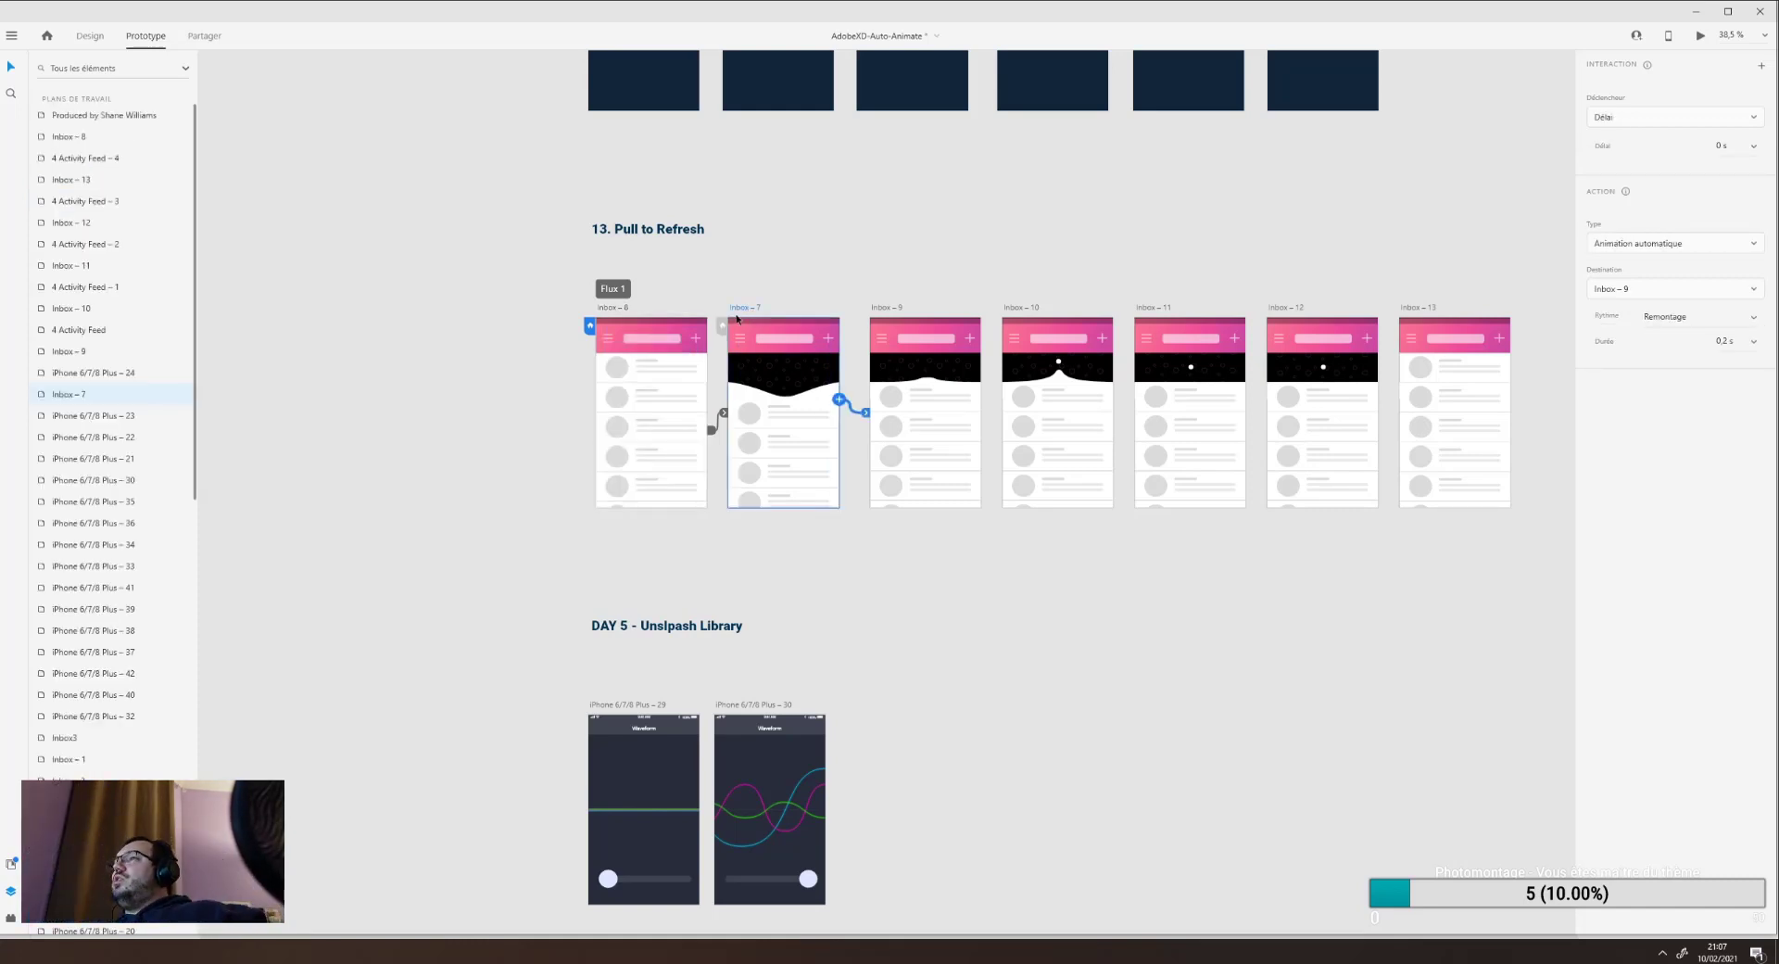
click(765, 341)
click(777, 423)
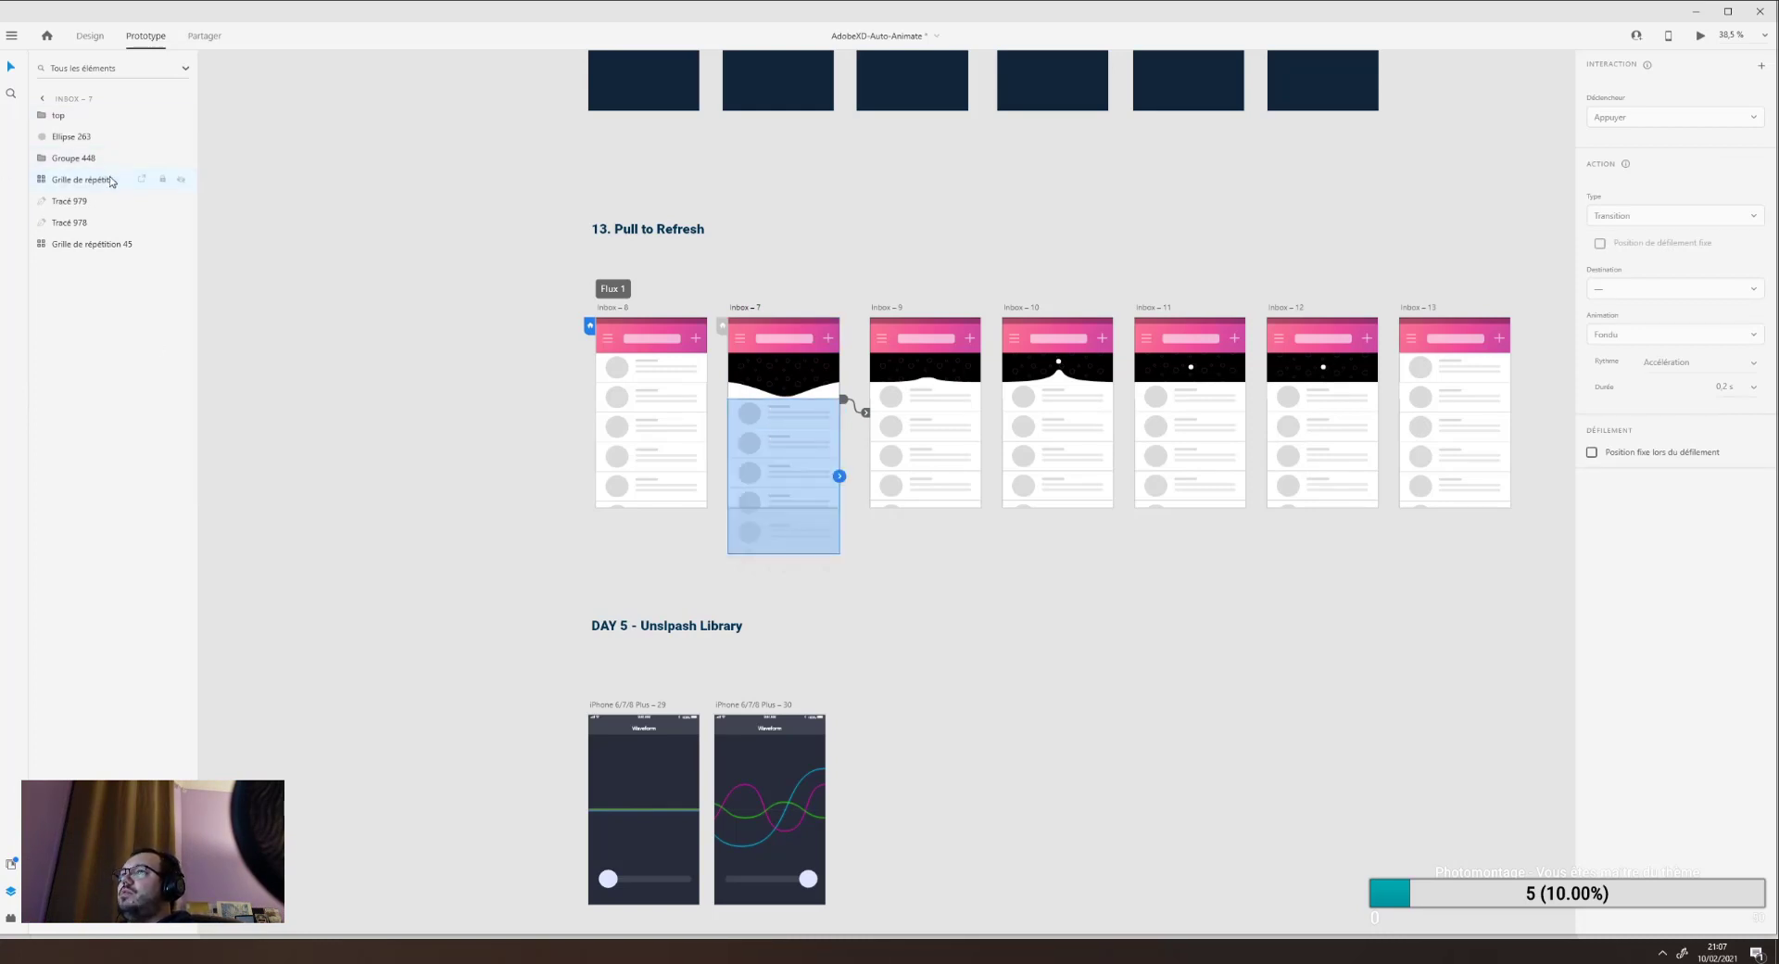
click(74, 138)
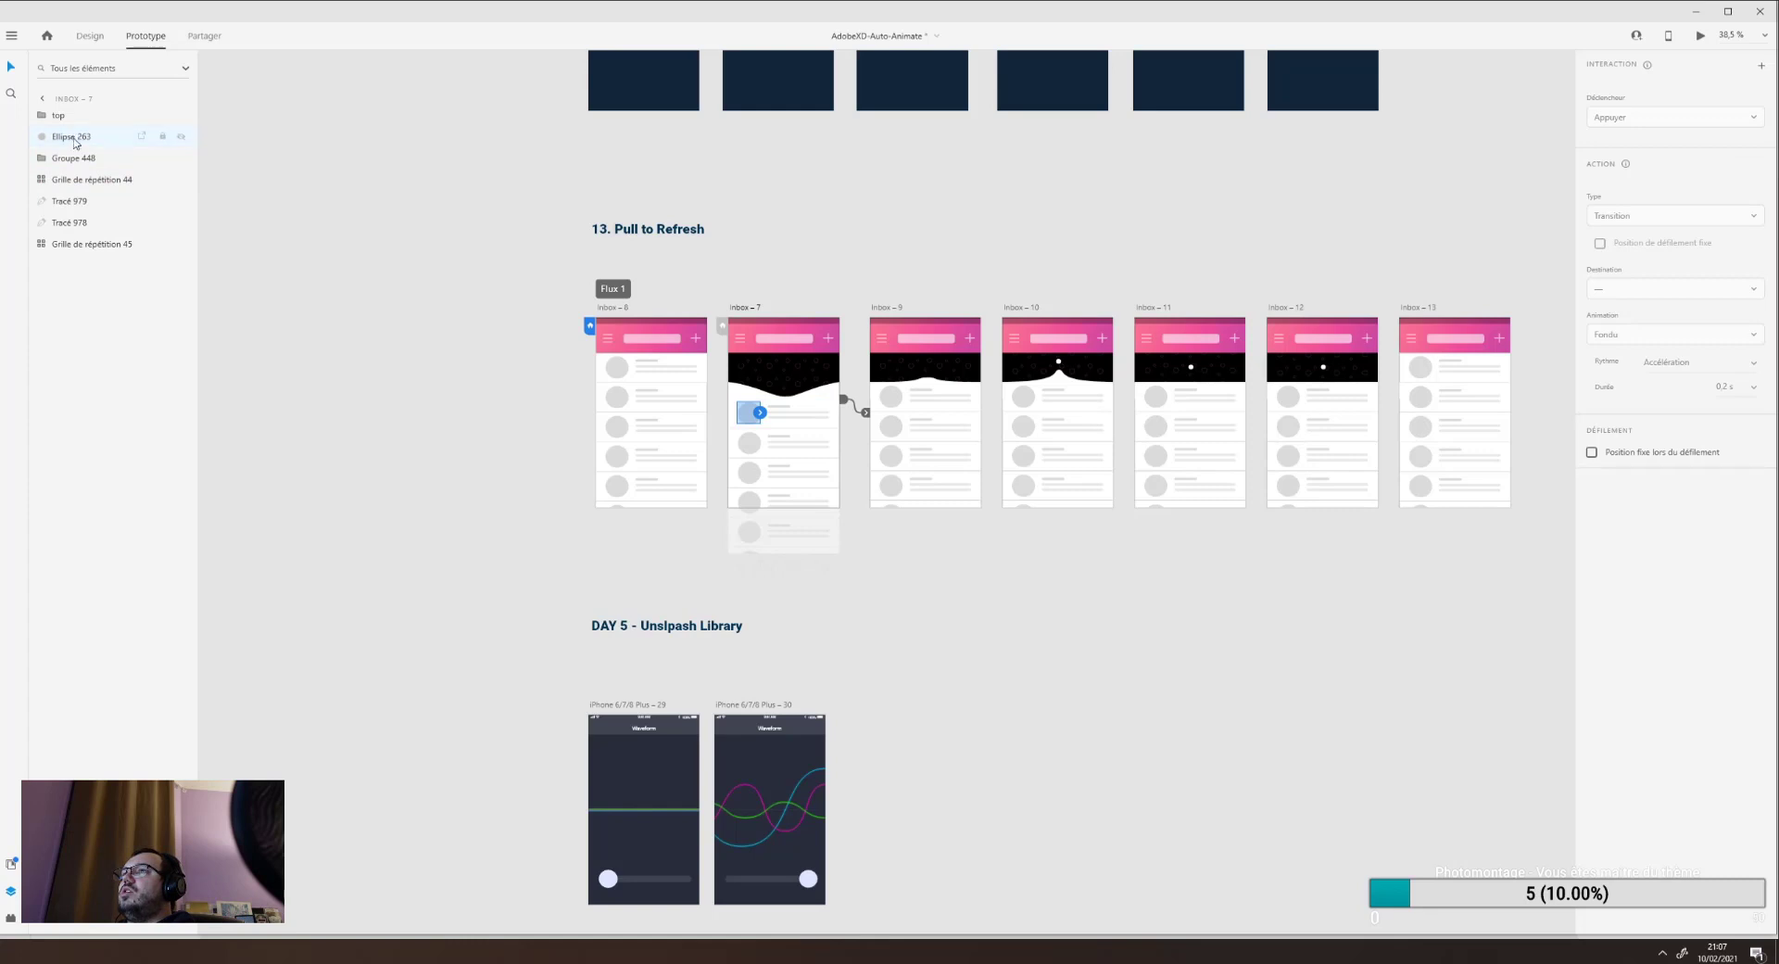
Compare the placement of Grille de répétition 44 on the first Pull to Refresh artboard and Inbox – 7.
click(679, 420)
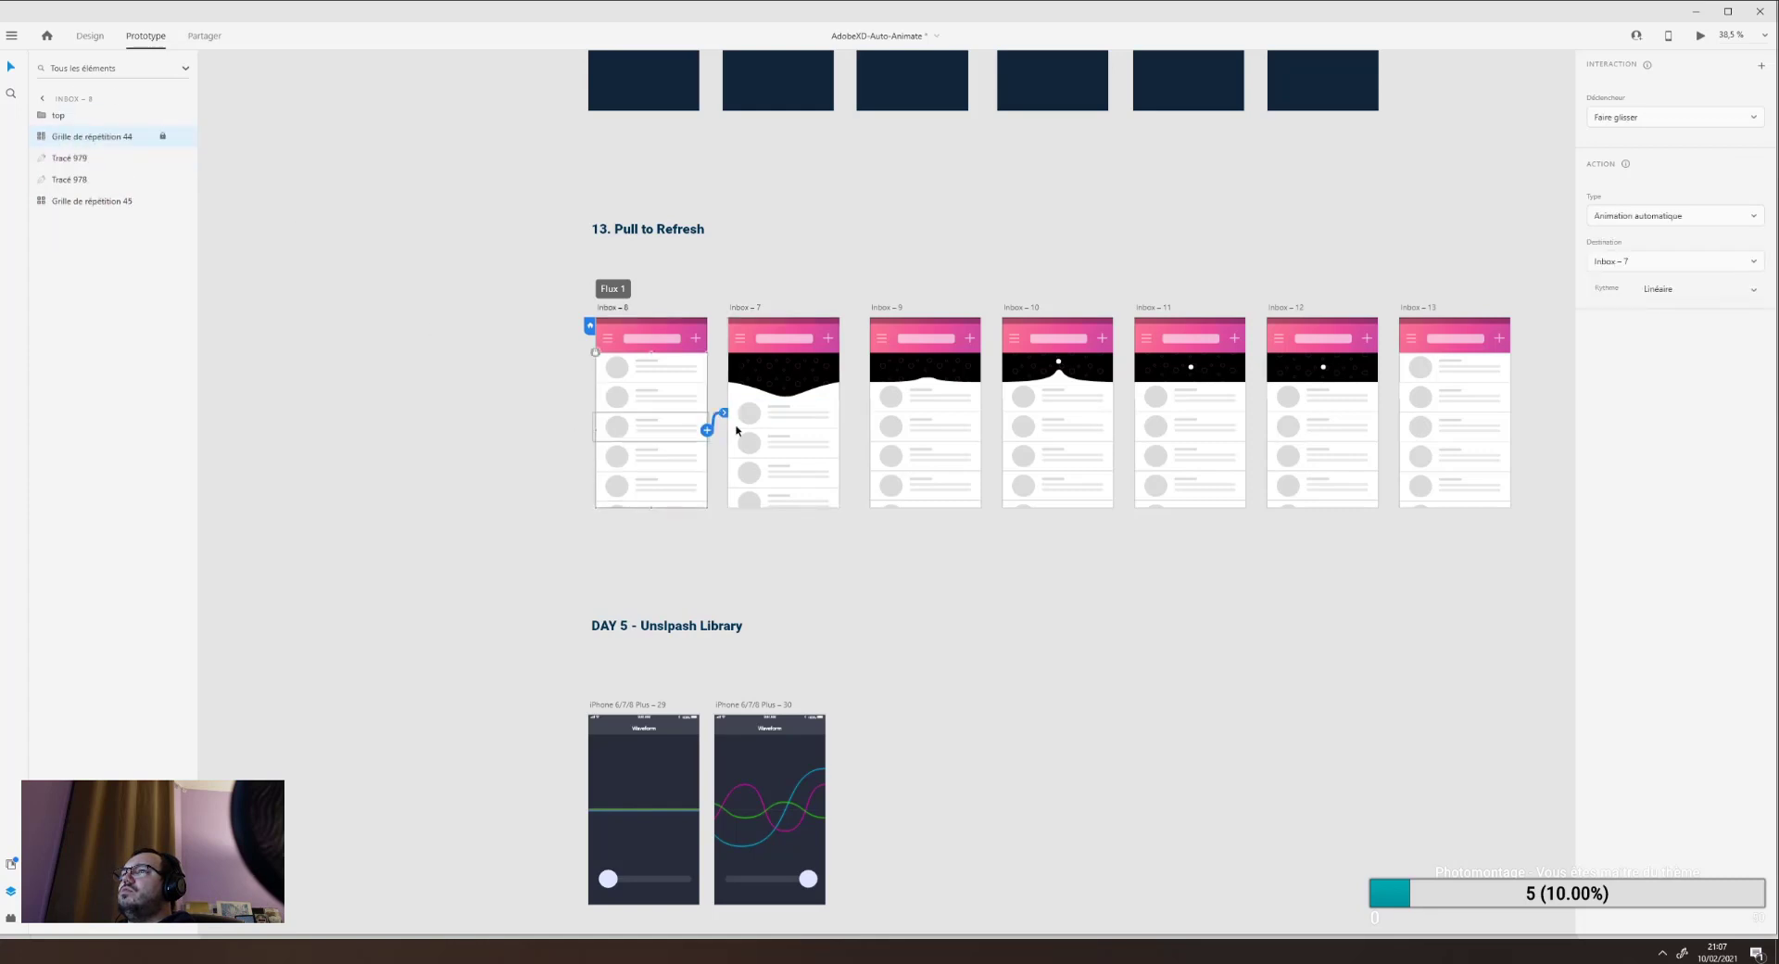
click(789, 449)
click(668, 445)
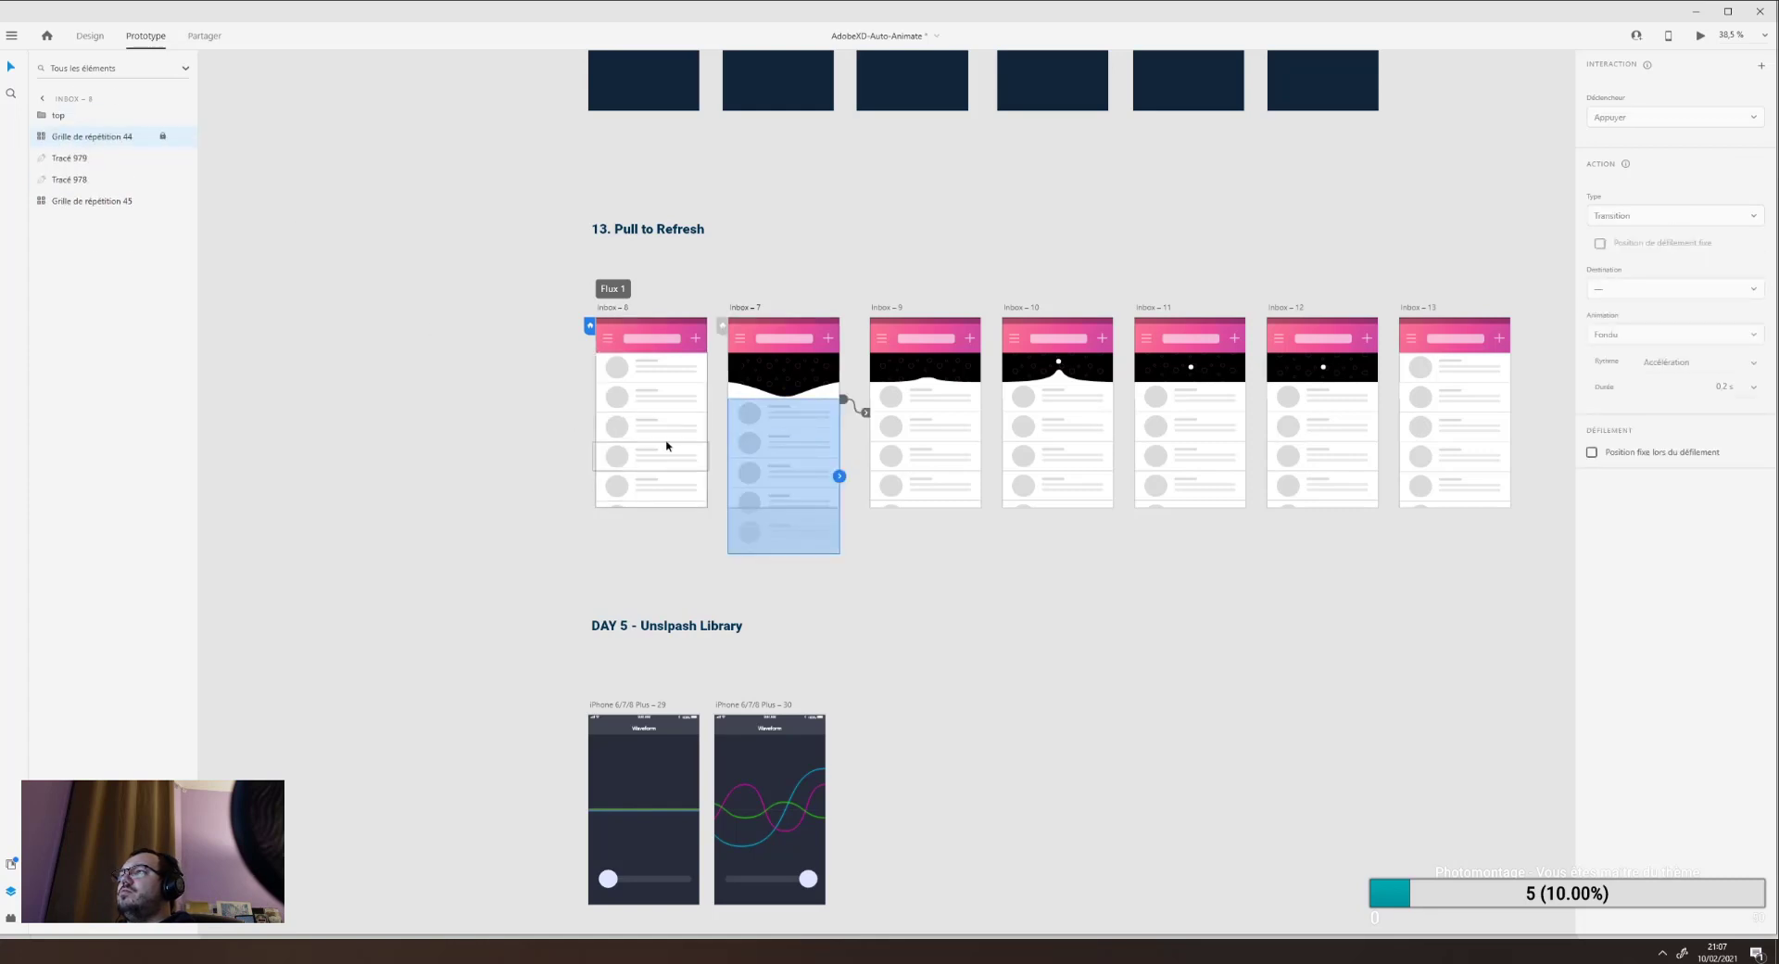
click(763, 464)
Examine Tracé 979, Tracé 978 and Grille de répétition 45 on Inbox – 7 by toggling their visibility.
click(70, 201)
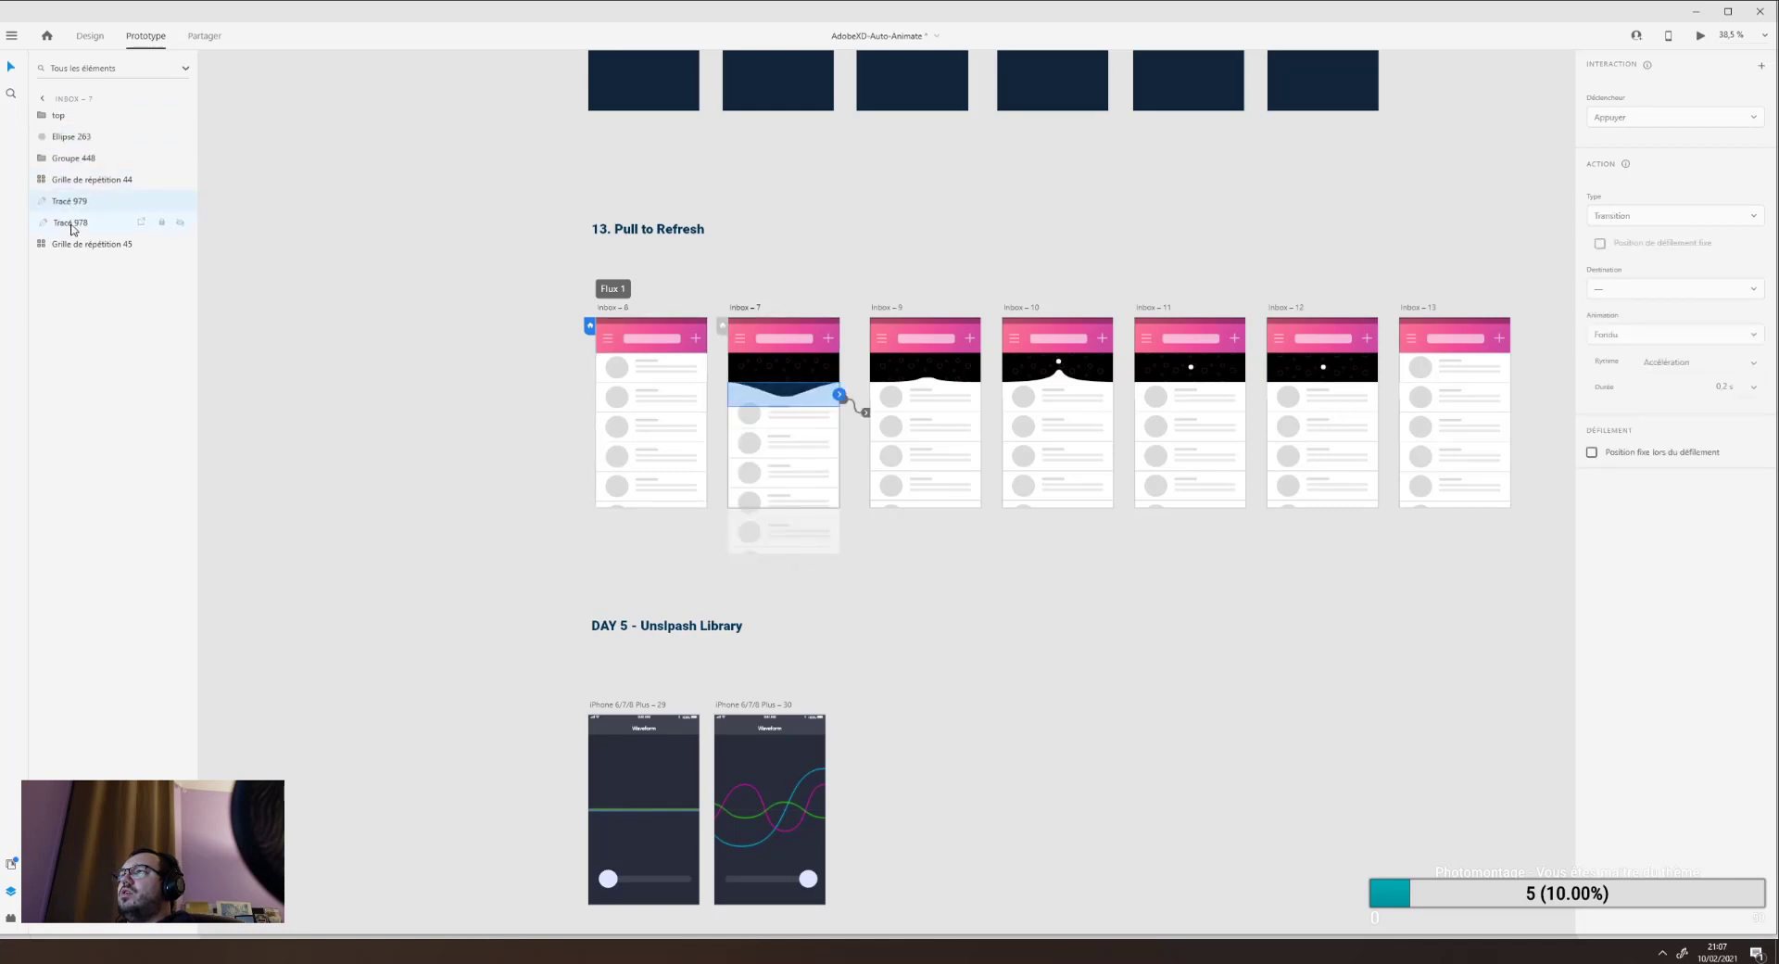
click(70, 222)
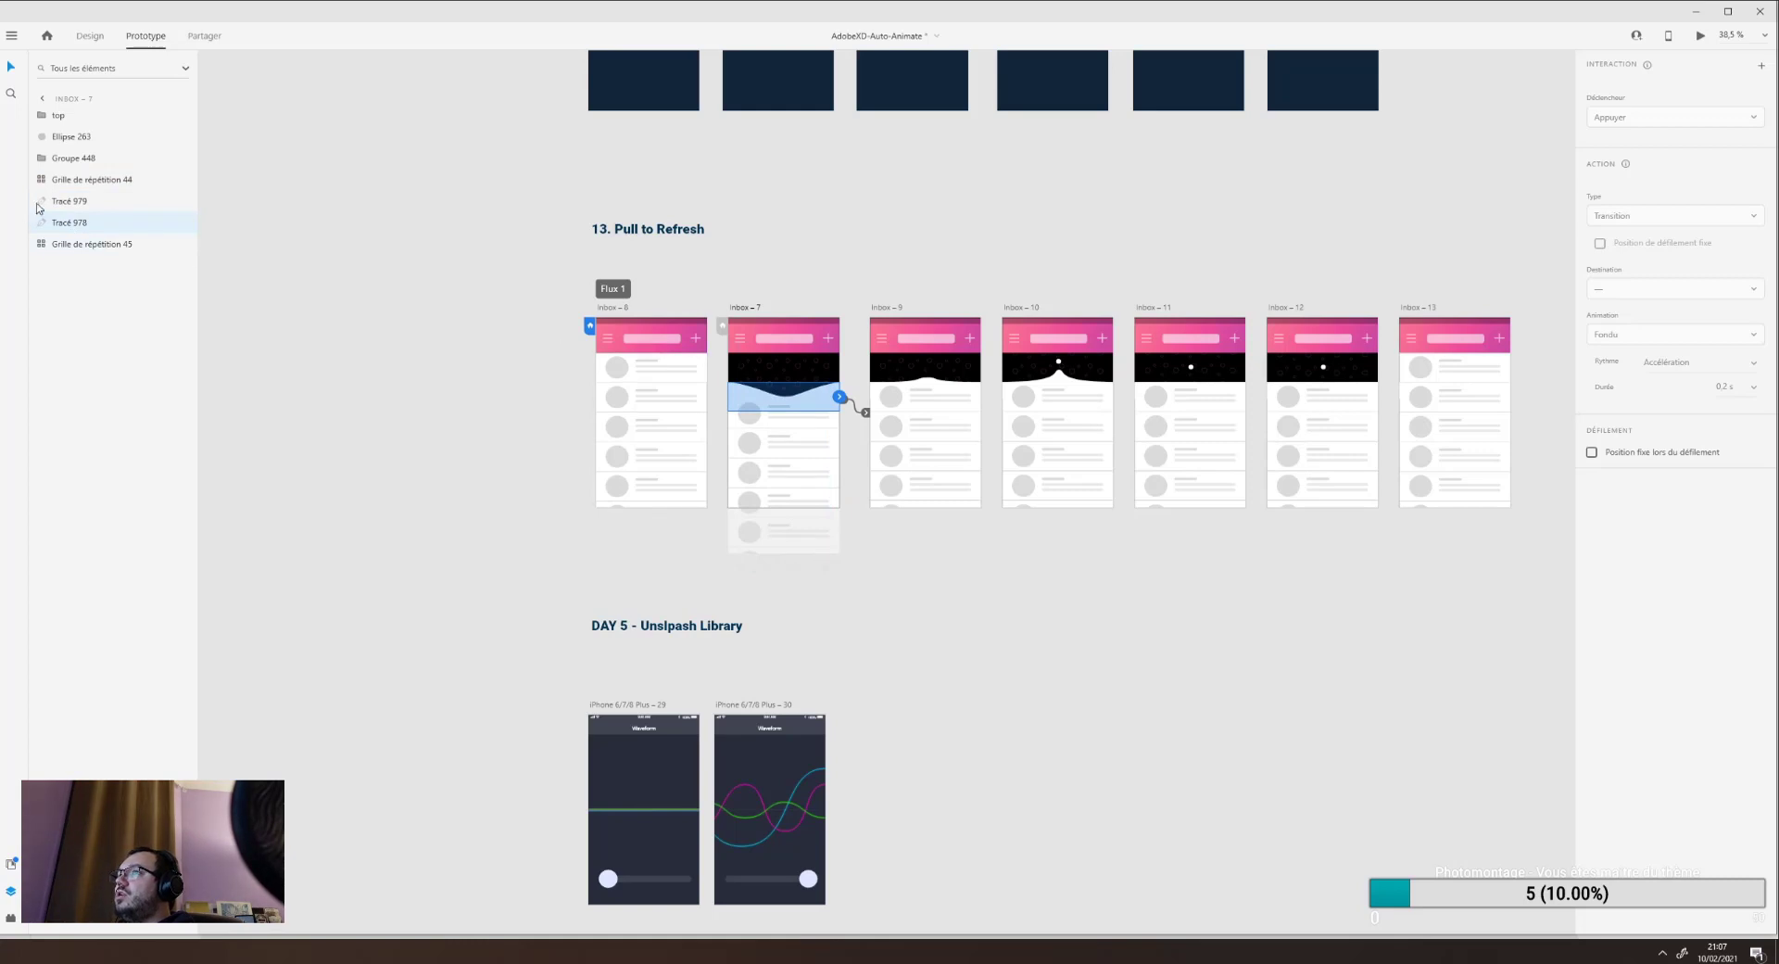
click(182, 202)
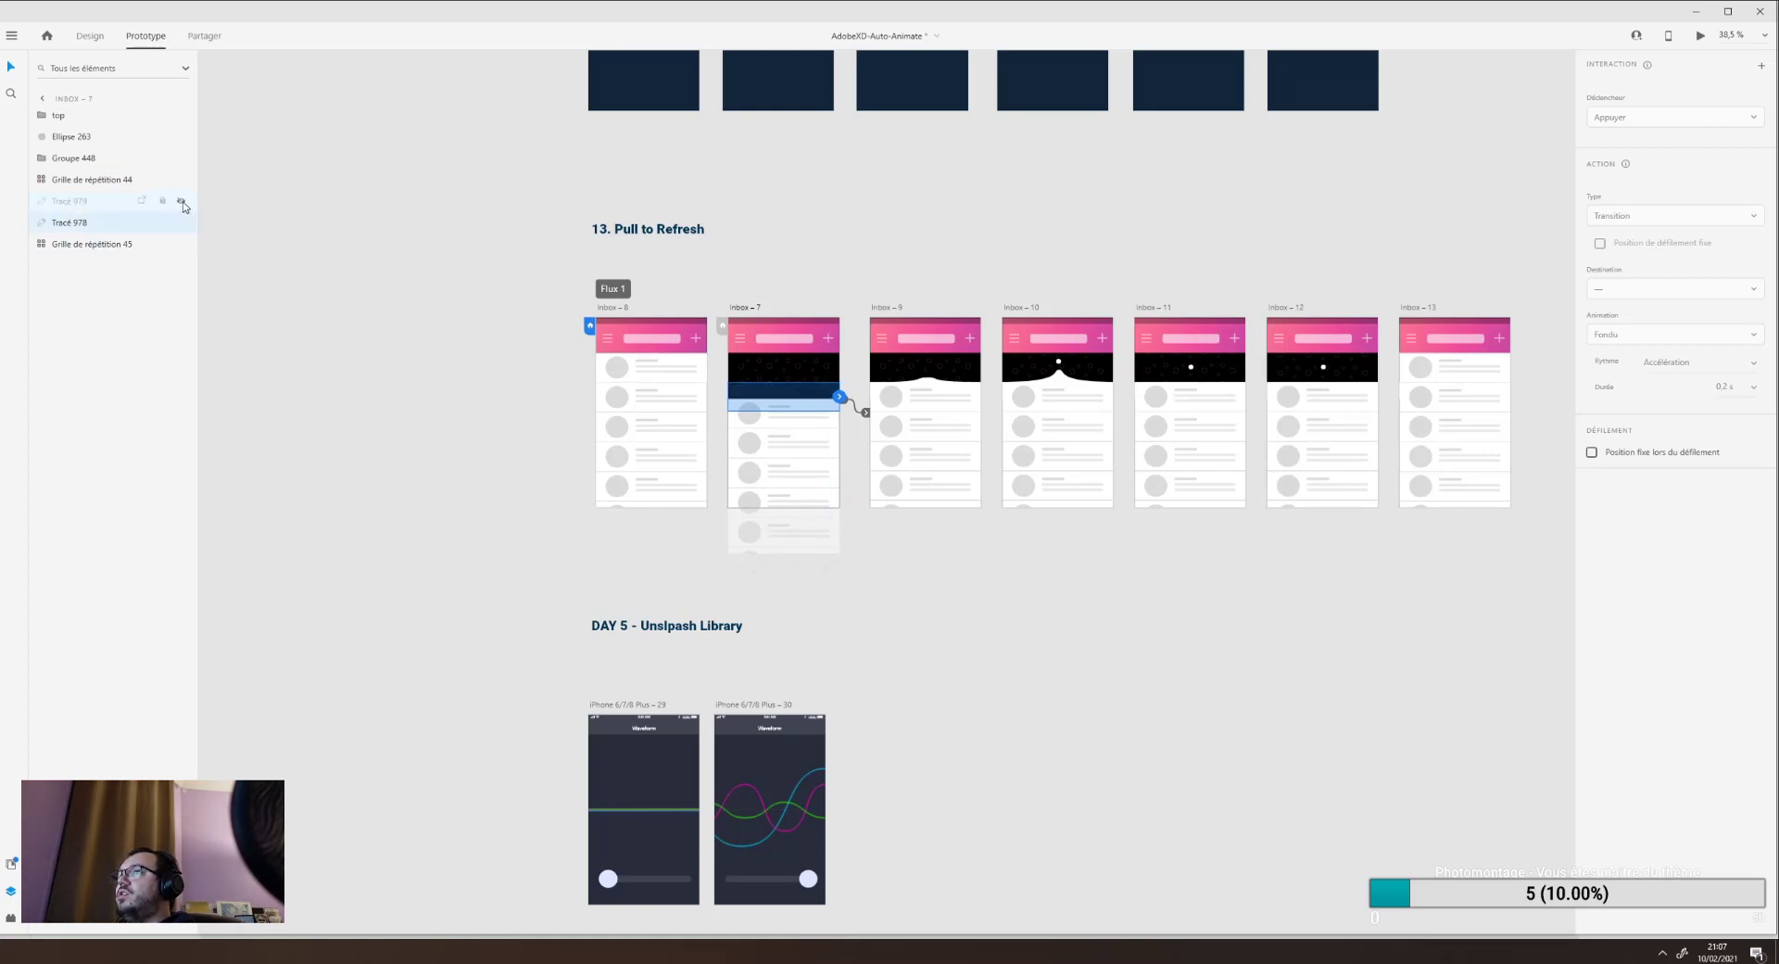
click(182, 202)
click(182, 224)
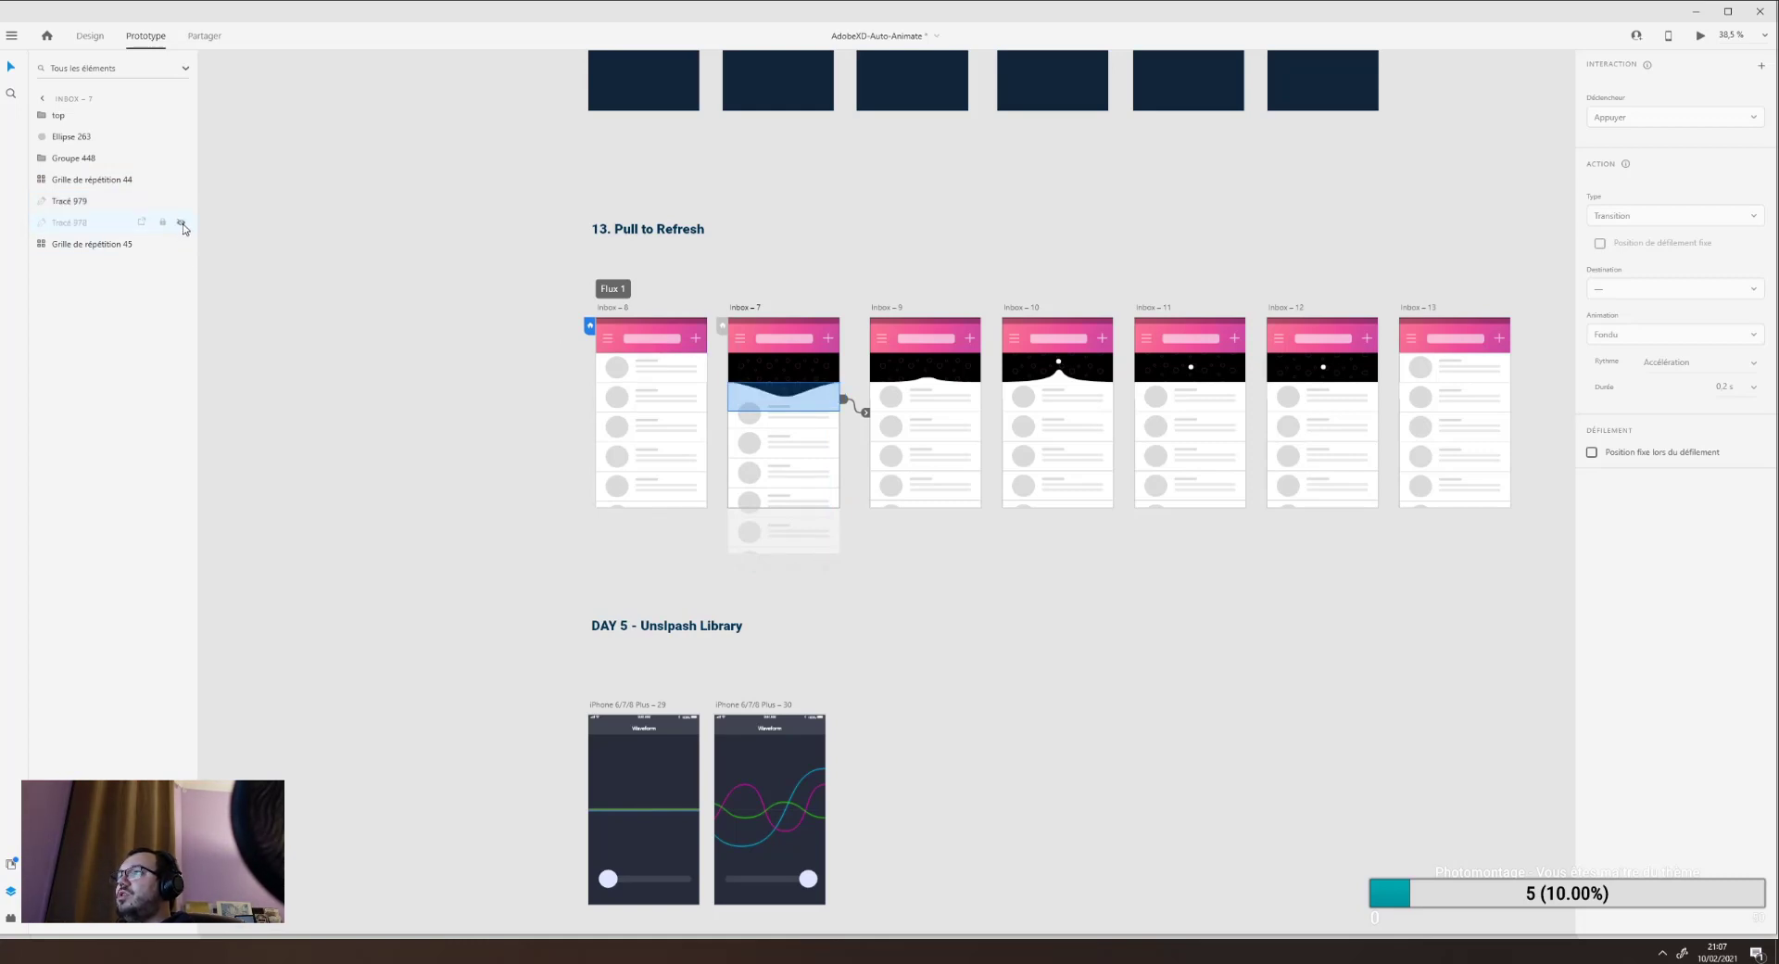
click(181, 224)
click(182, 224)
click(346, 278)
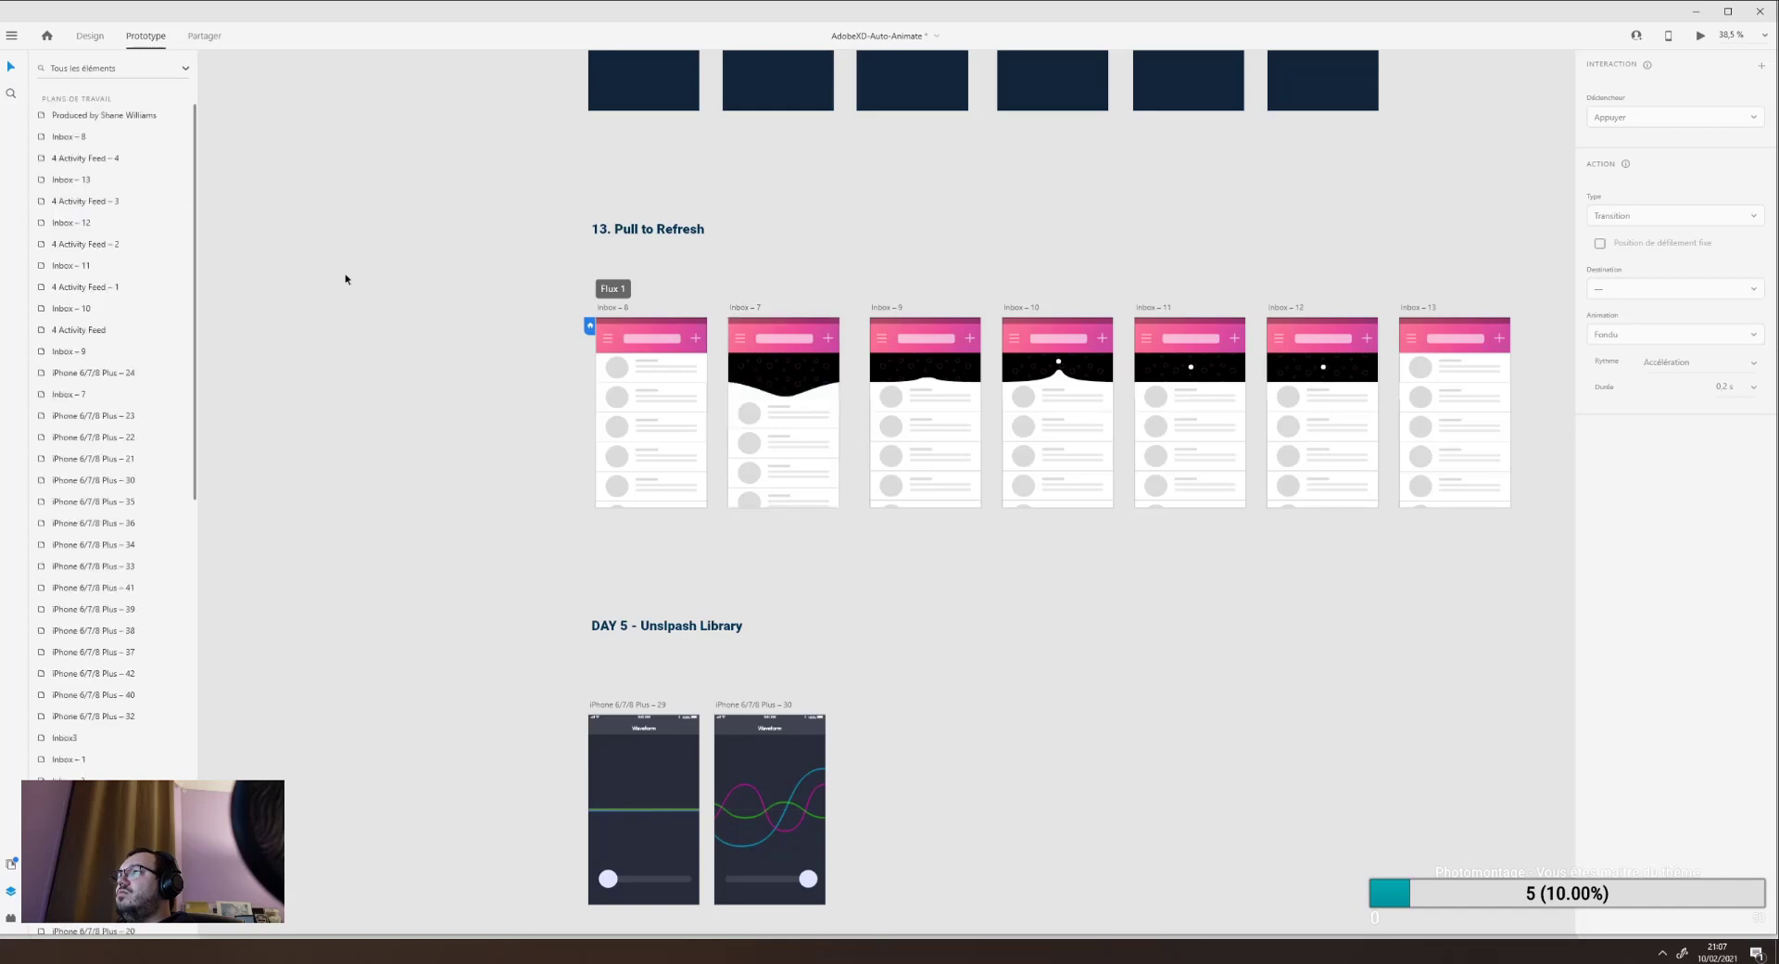
click(799, 426)
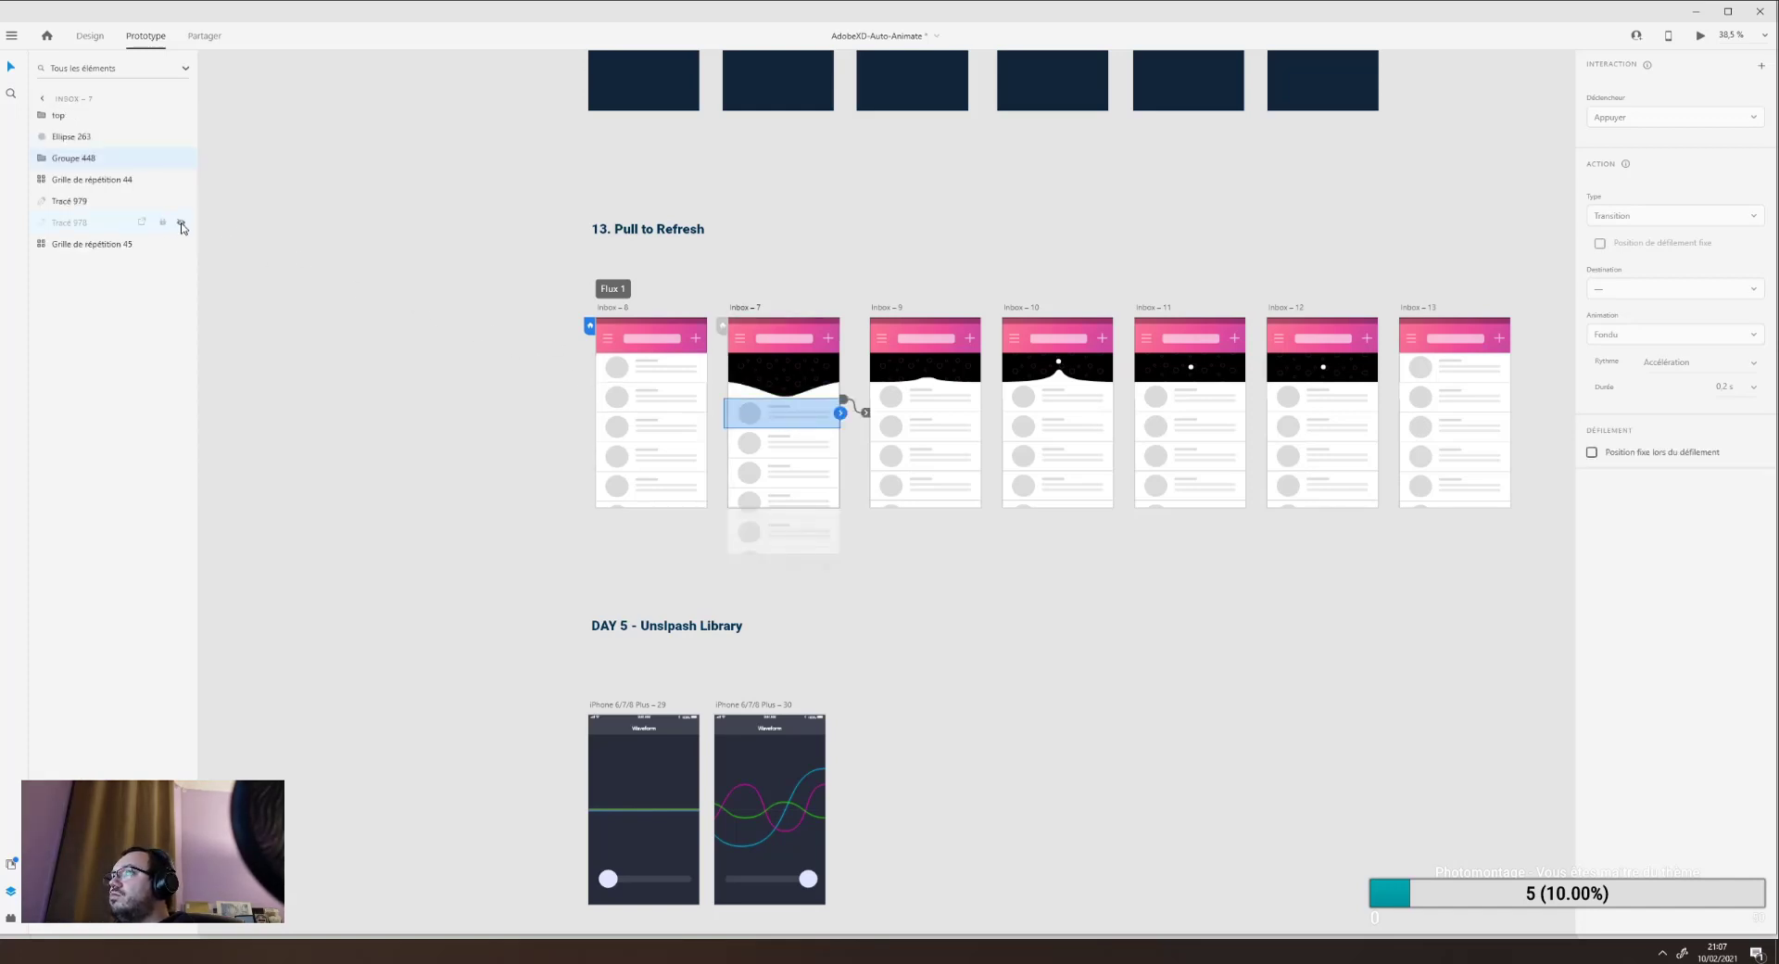
click(112, 245)
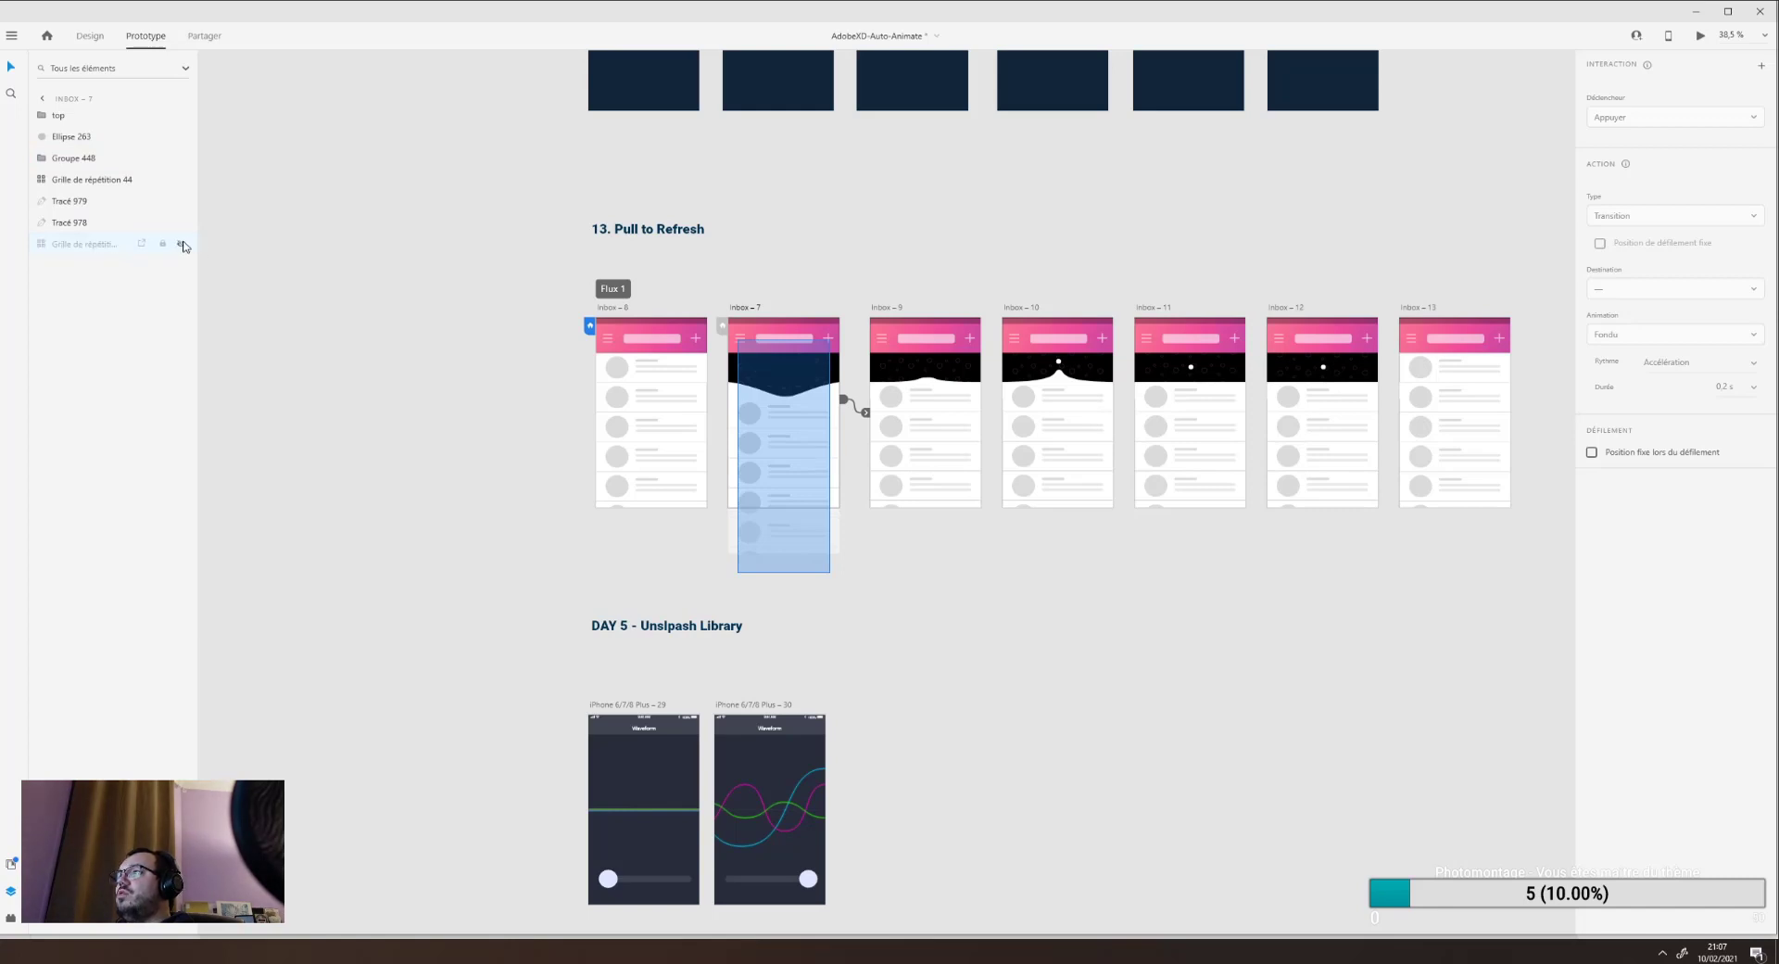
Examine Tracé 978, Tracé 979 and Ellipse 263 on Inbox – 9 by toggling their visibility.
click(925, 397)
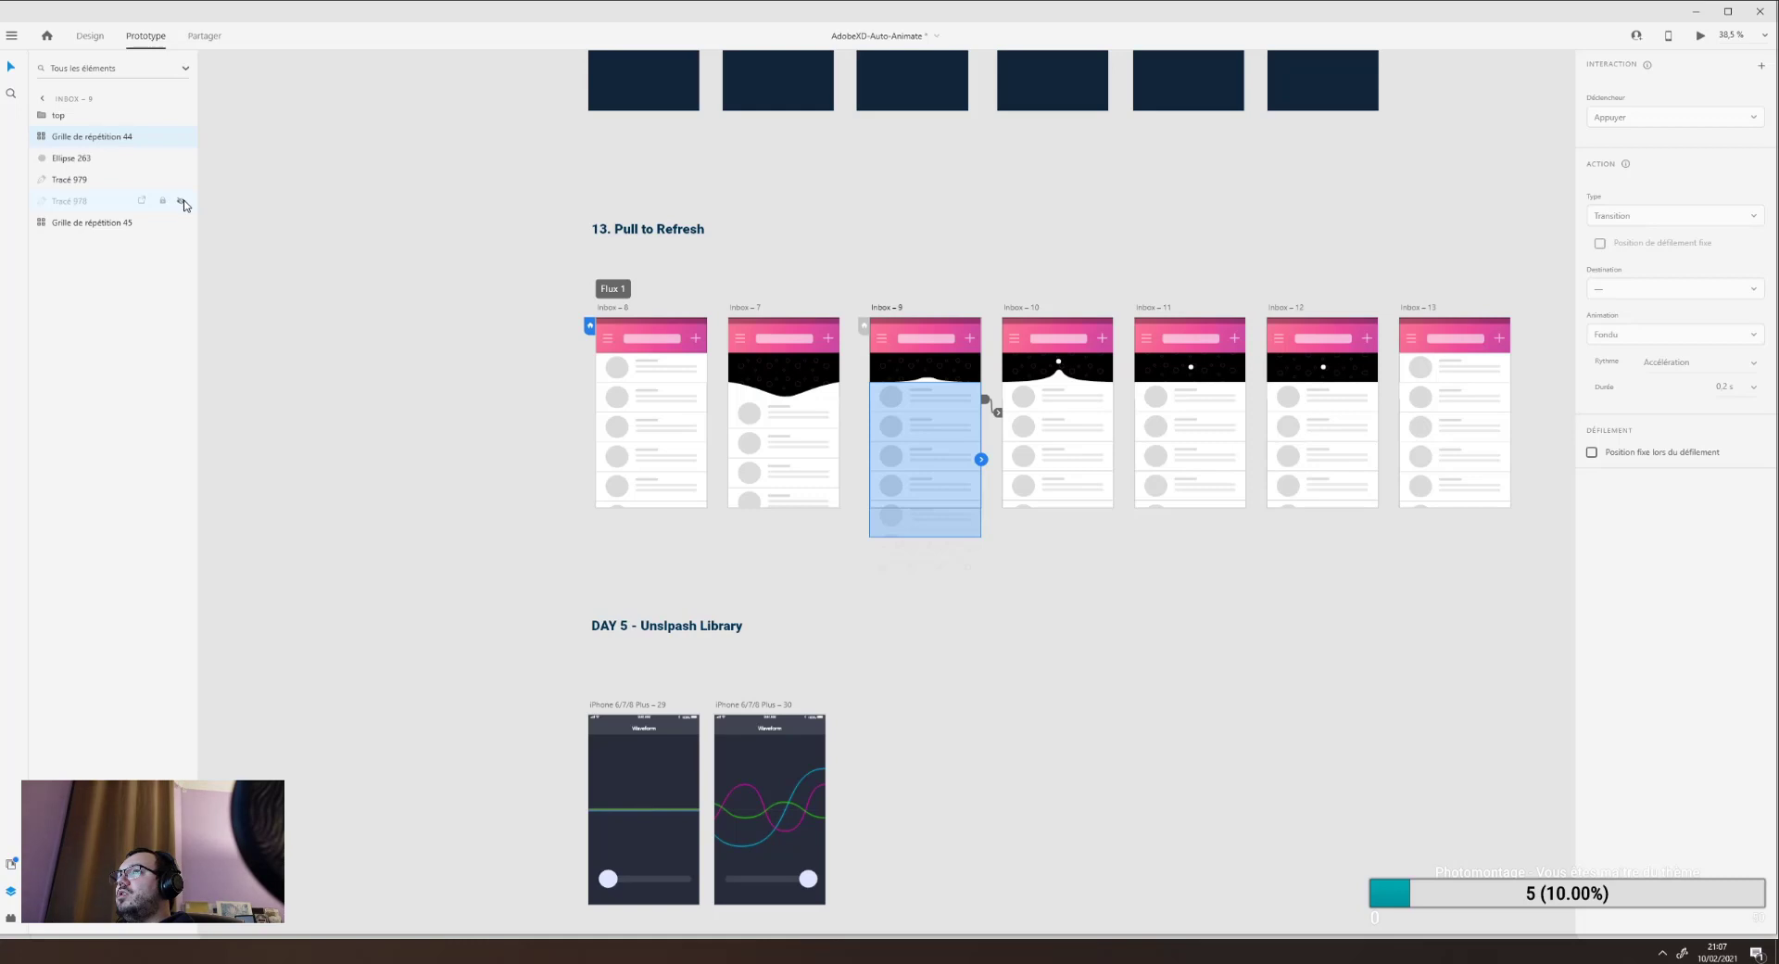
click(182, 202)
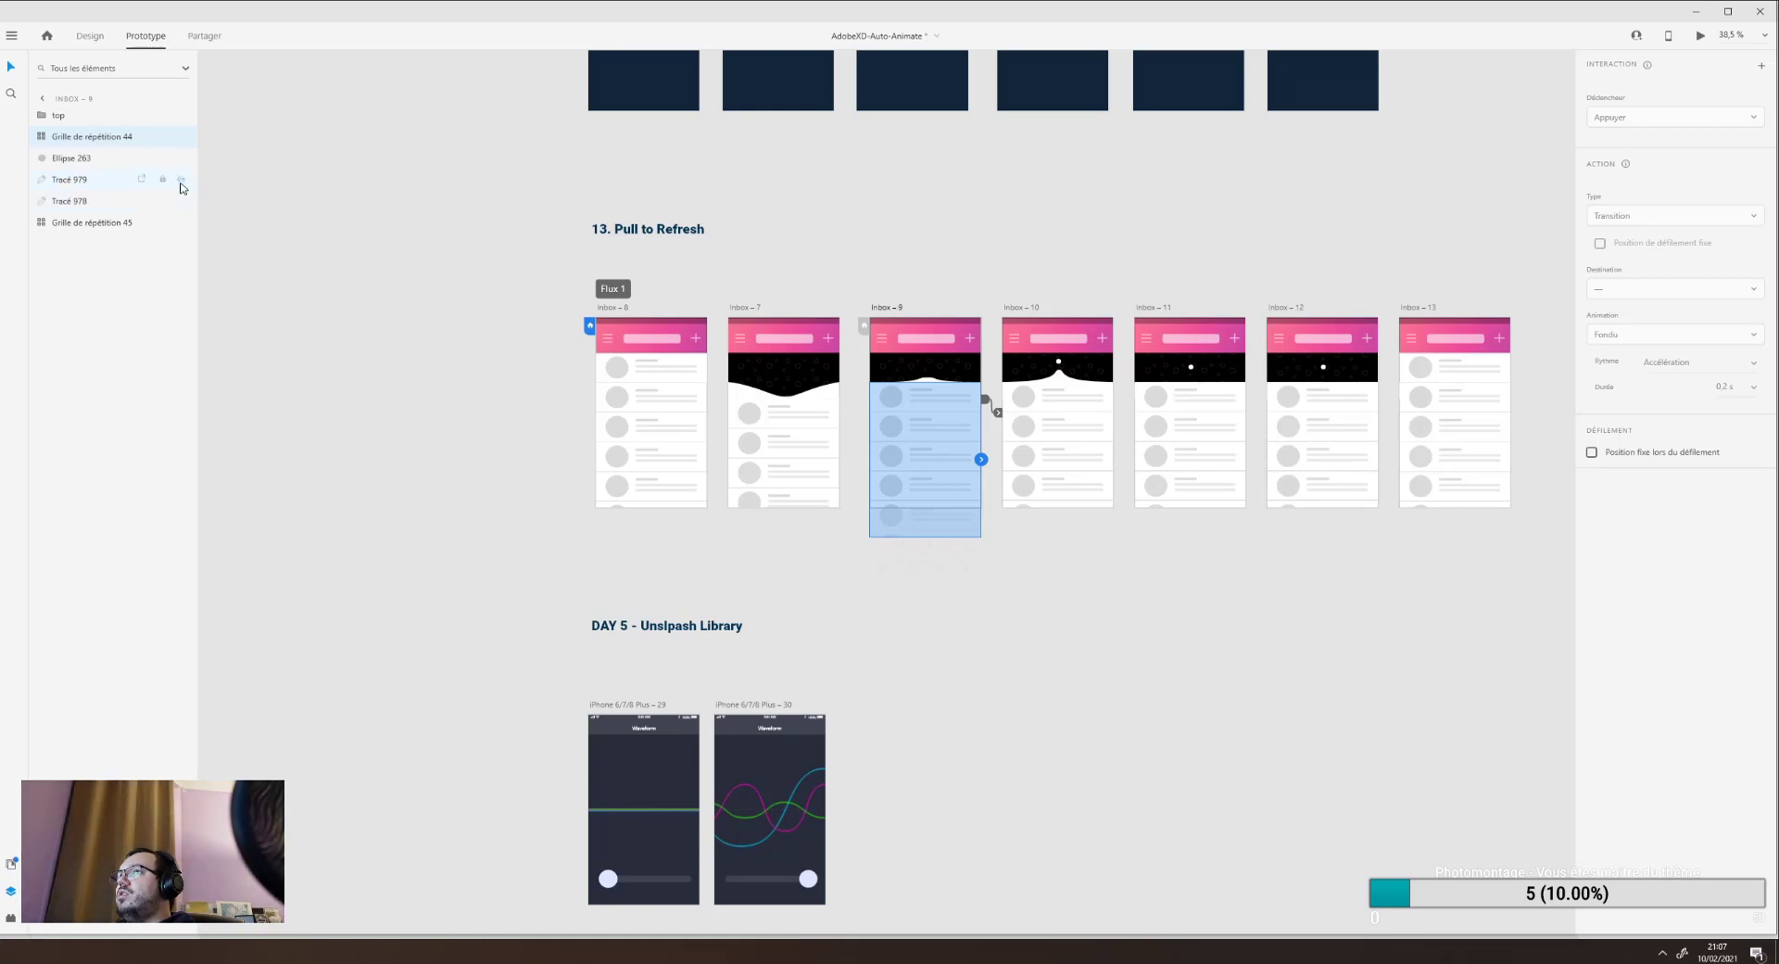
click(182, 183)
click(181, 183)
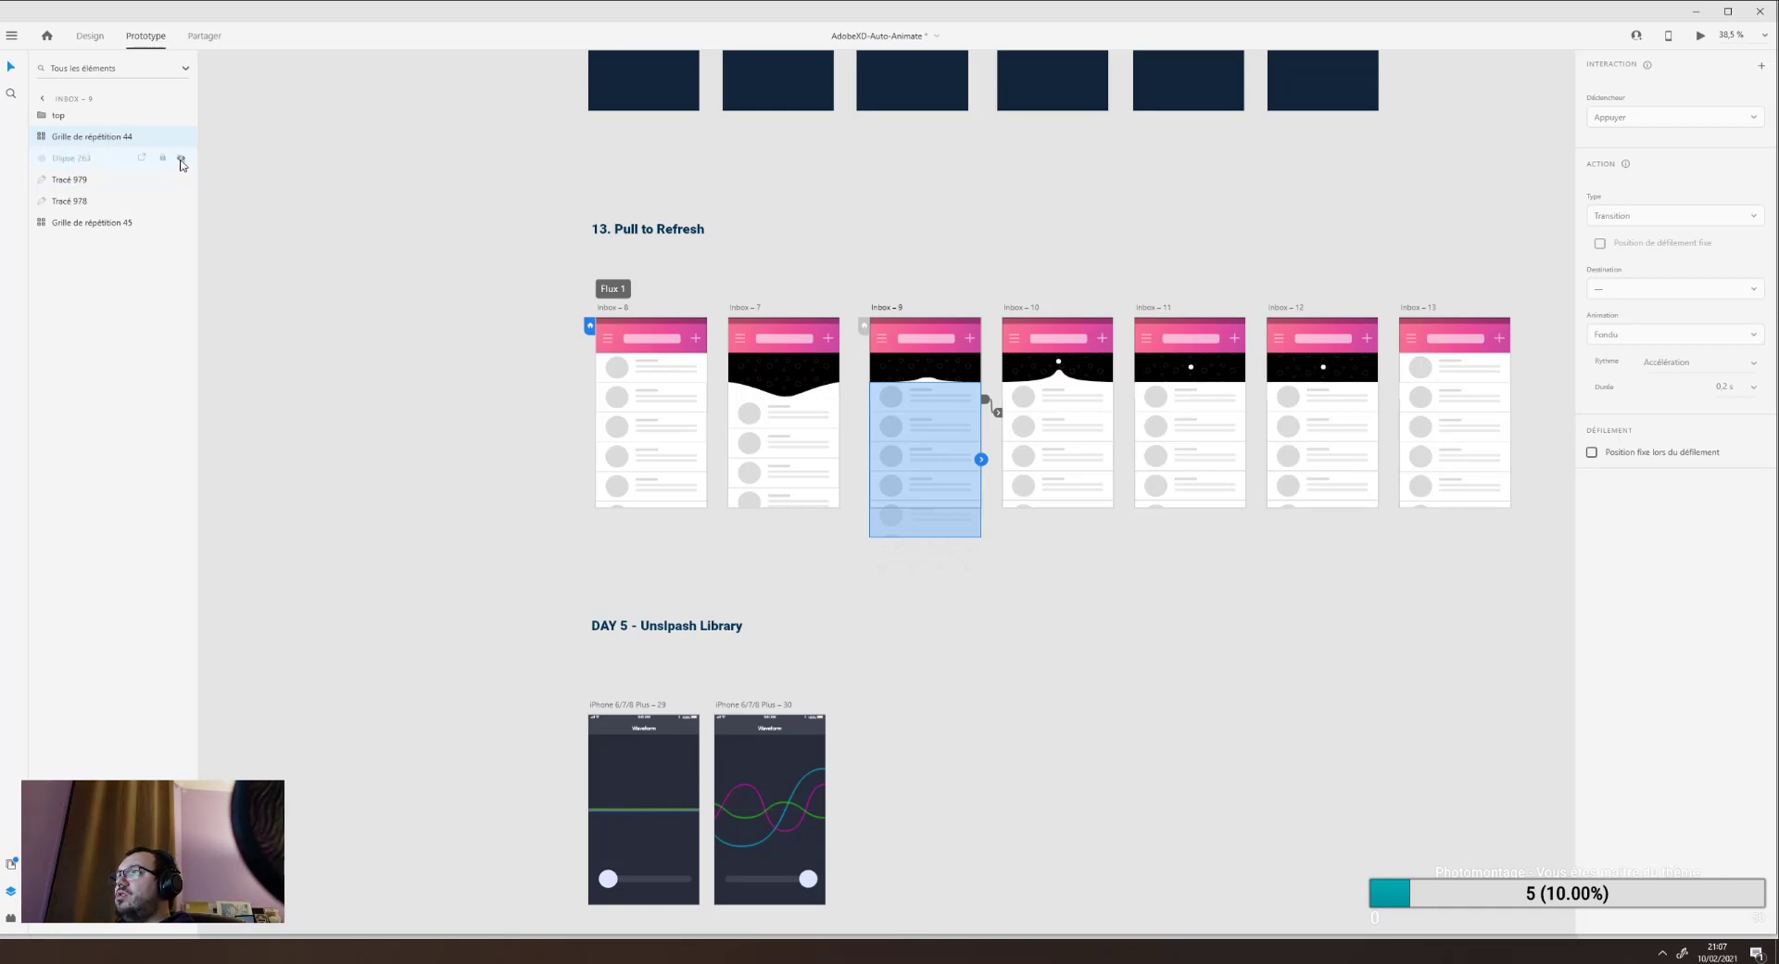
click(180, 159)
Examine Tracé 978 and Ellipse 263 on Inbox – 10 by toggling their visibility.
click(1057, 367)
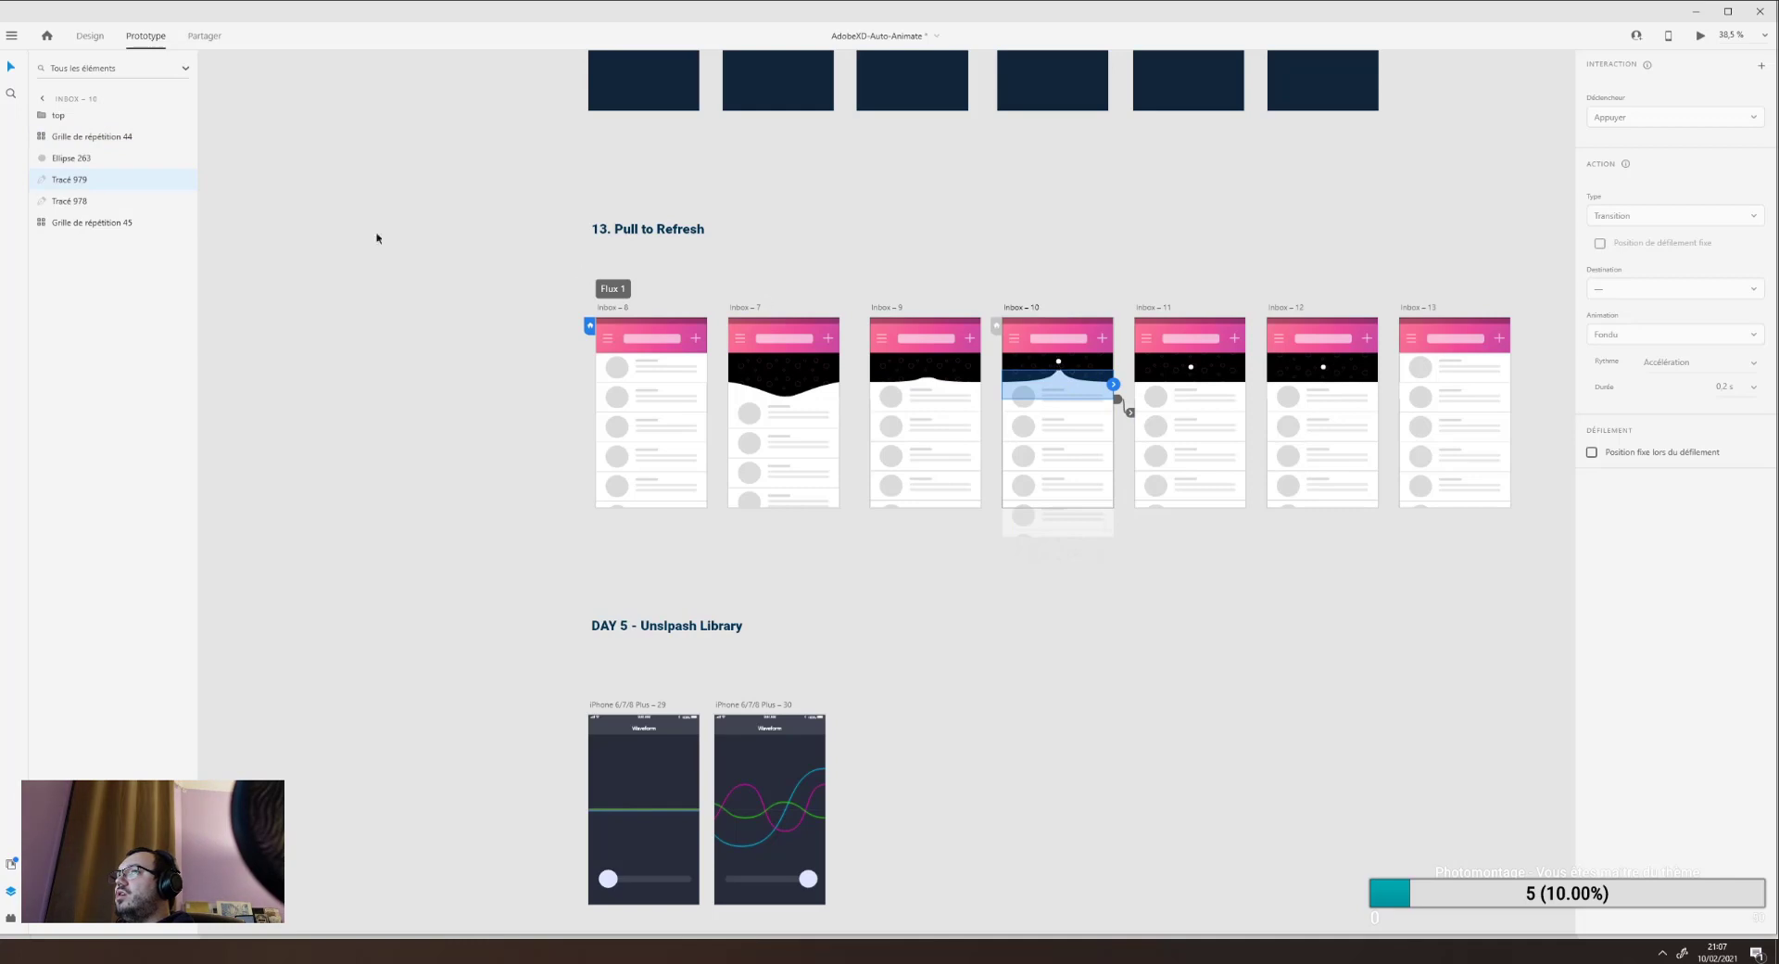
click(181, 201)
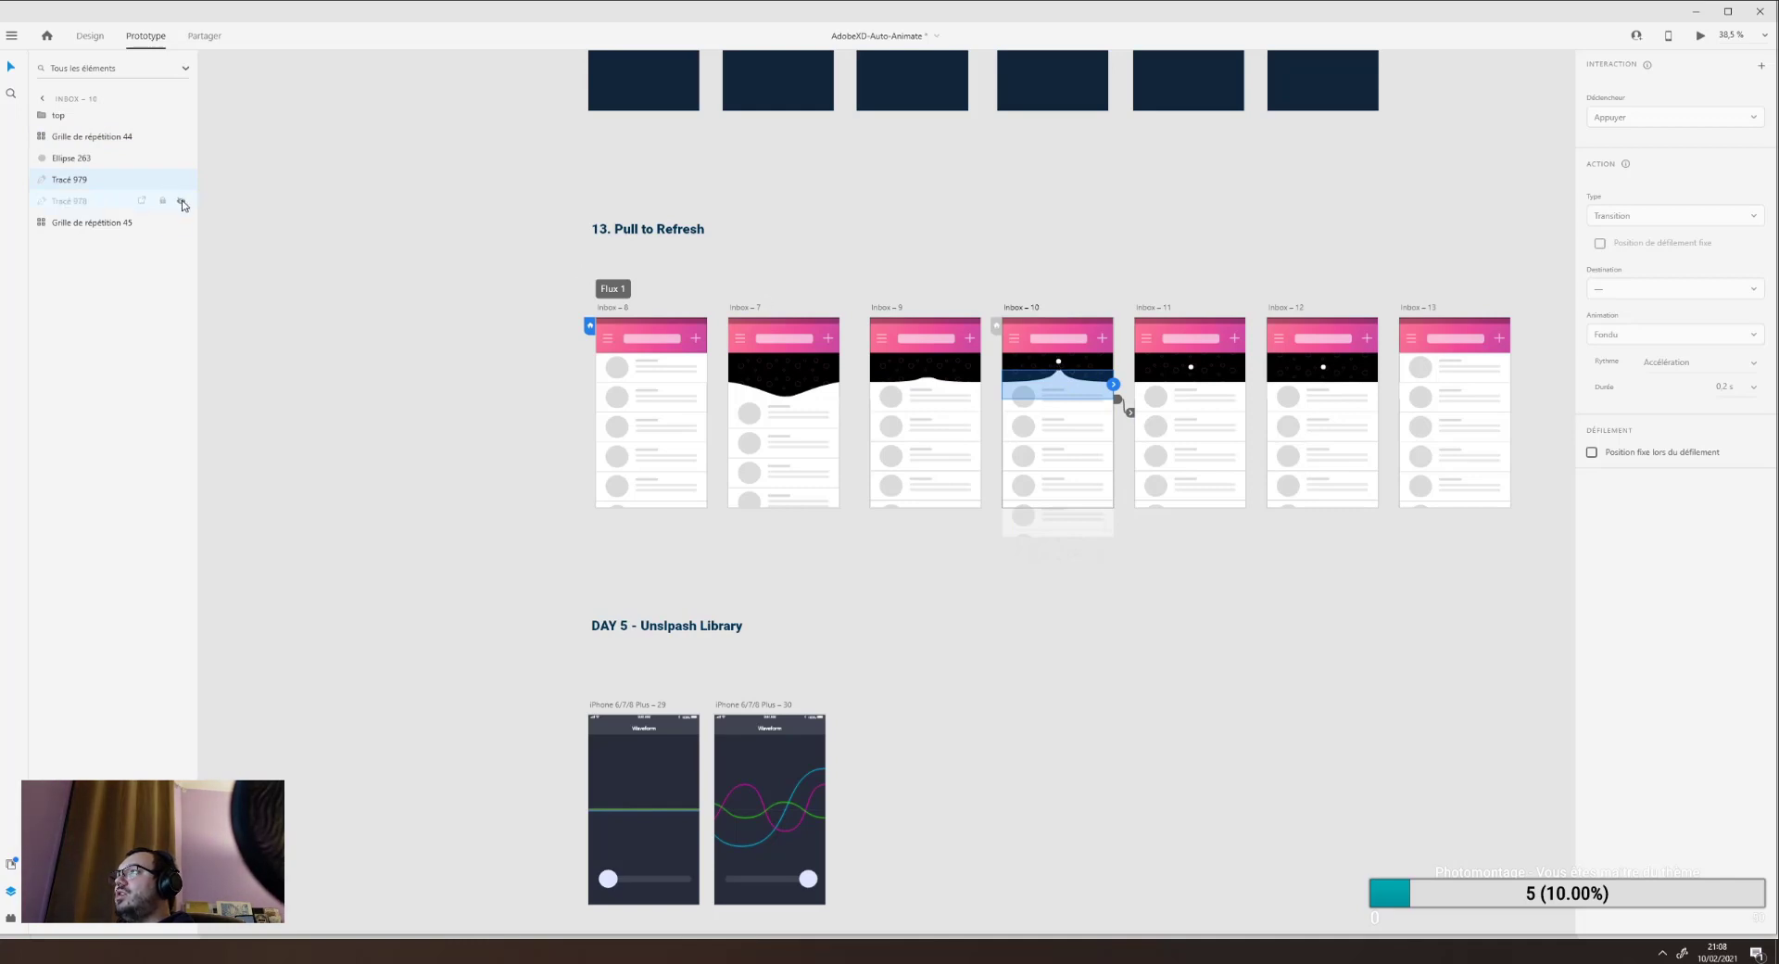
click(182, 202)
click(182, 201)
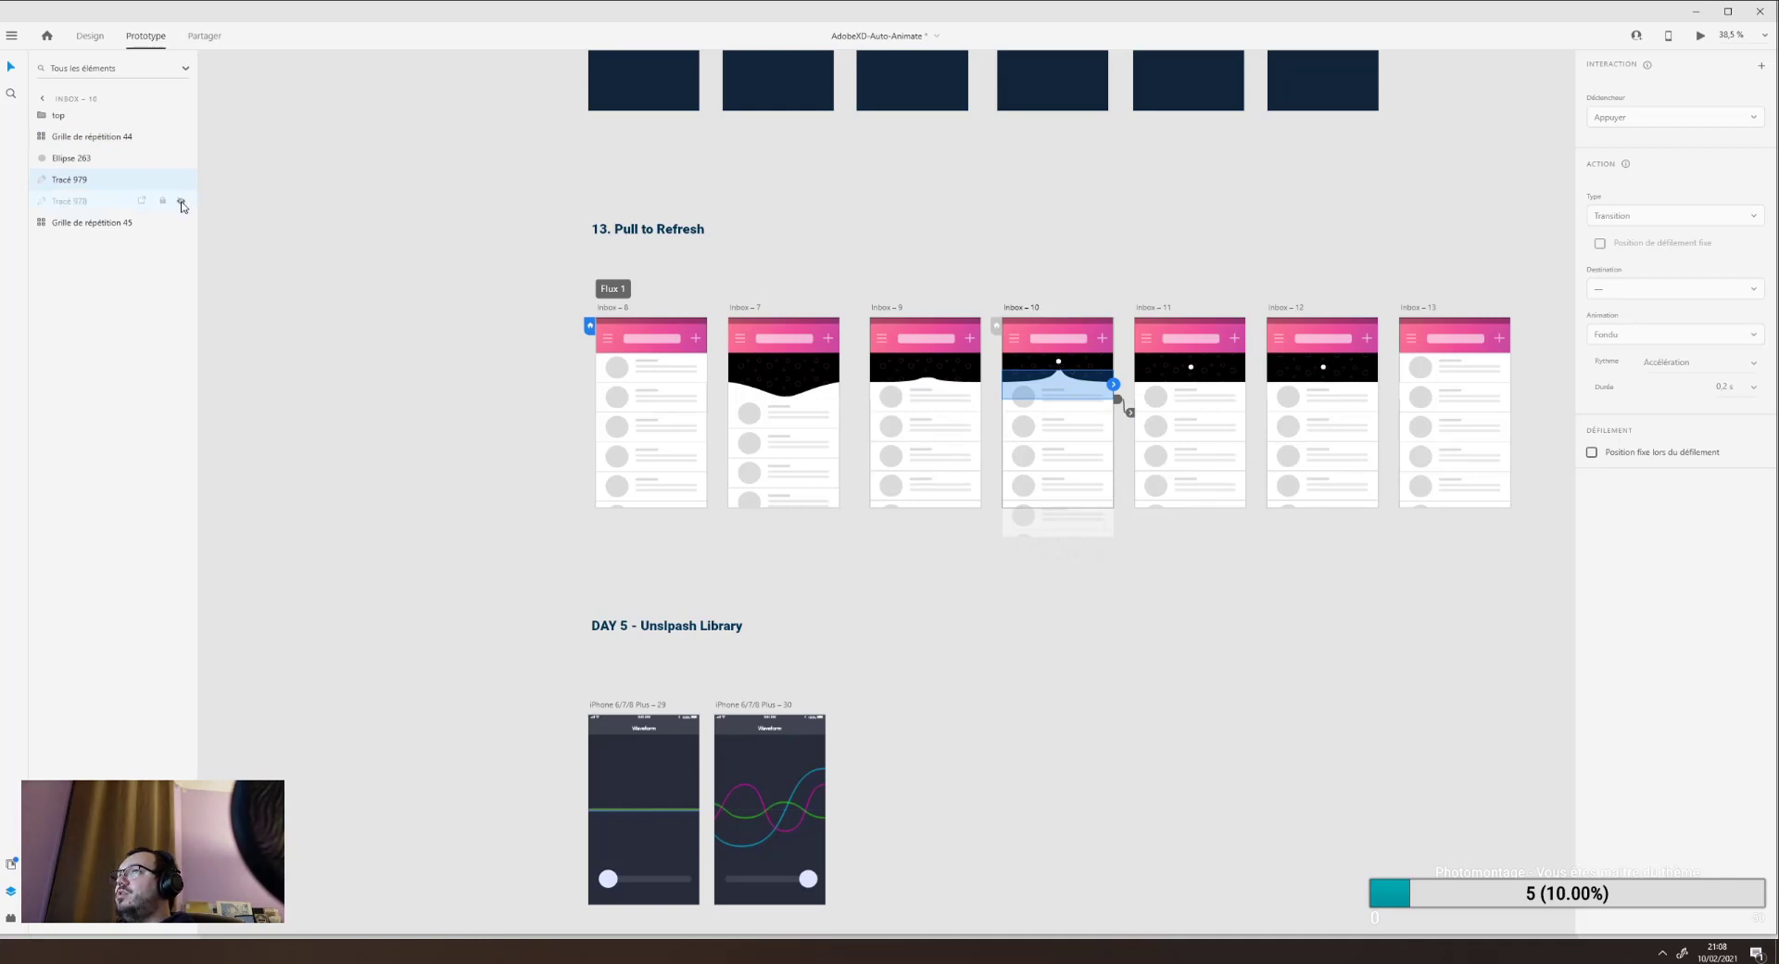
click(181, 157)
Inspect Inbox – 9's prototype interaction and the placement of its Ellipse 263 and Tracé 979 layers.
click(922, 371)
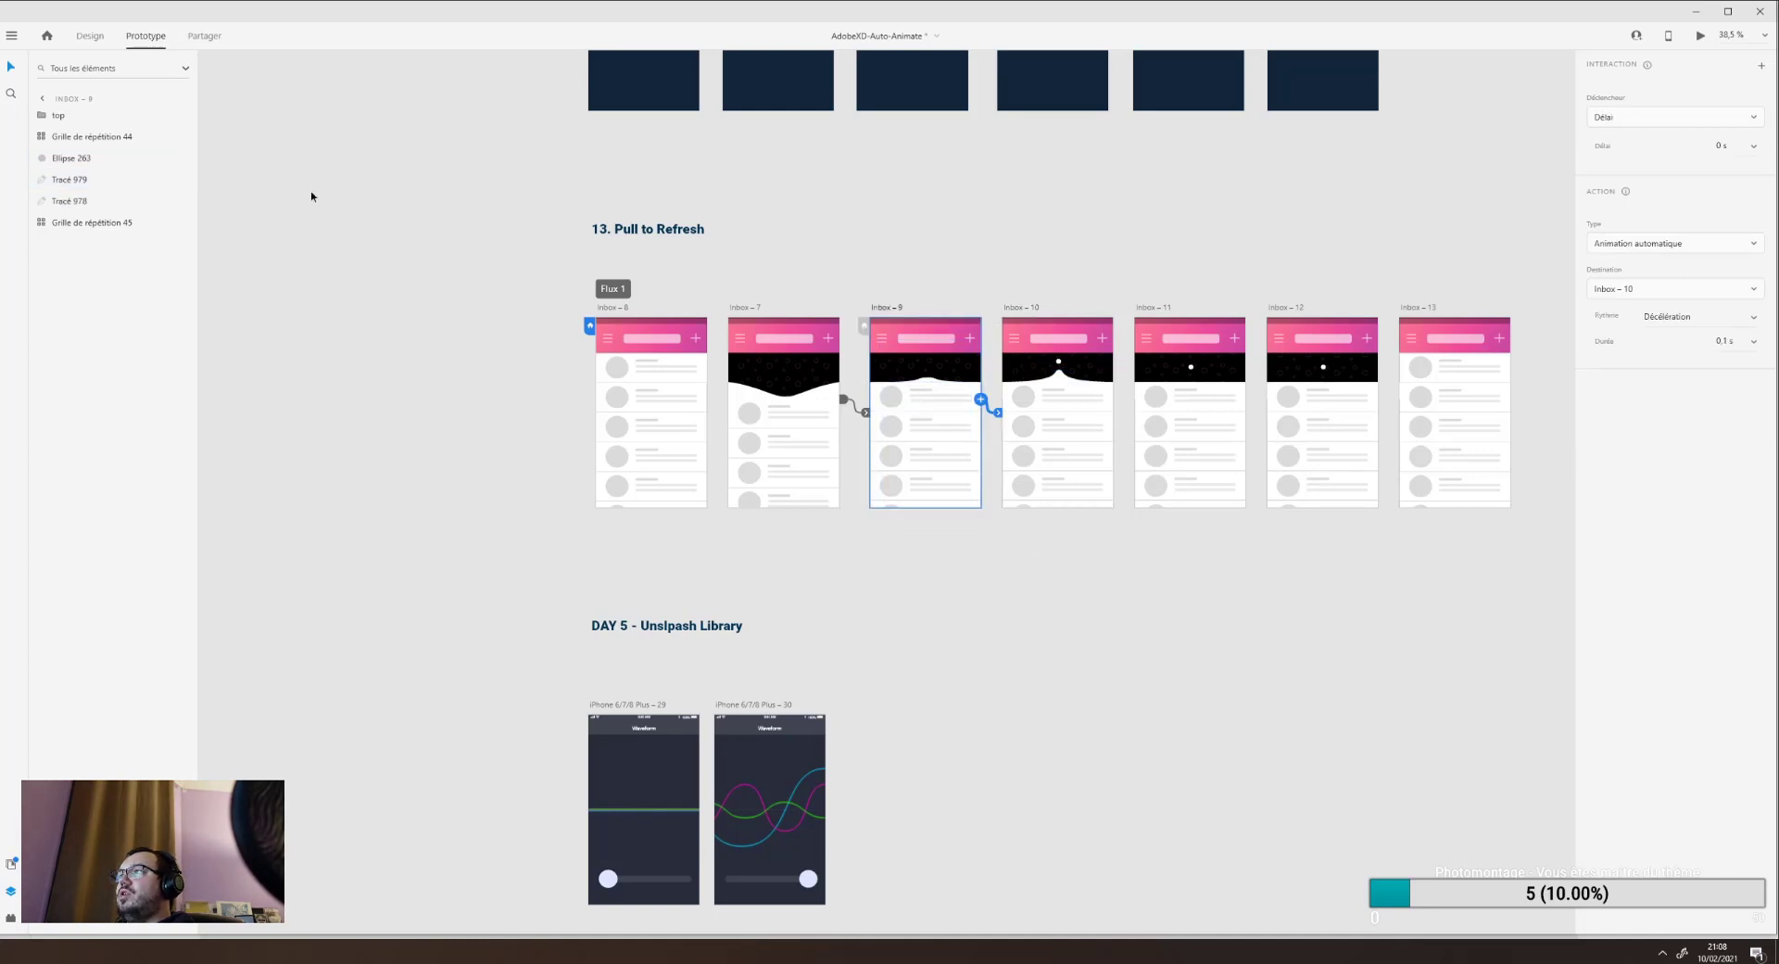
click(103, 158)
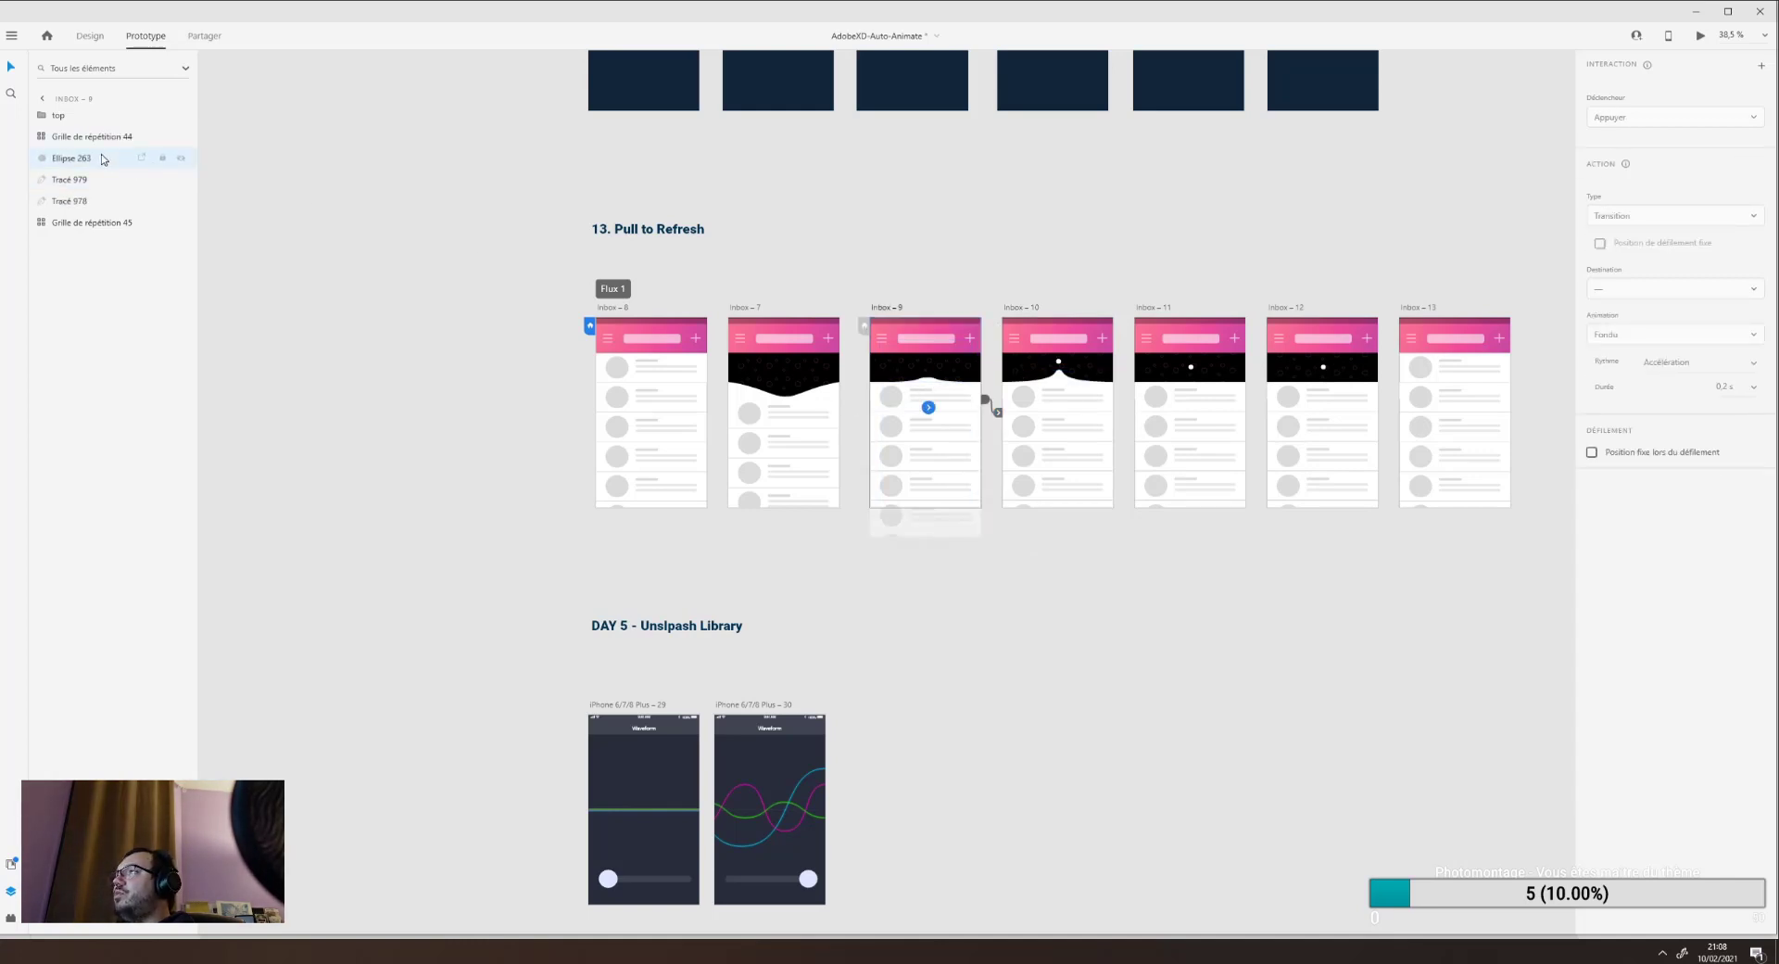
click(91, 185)
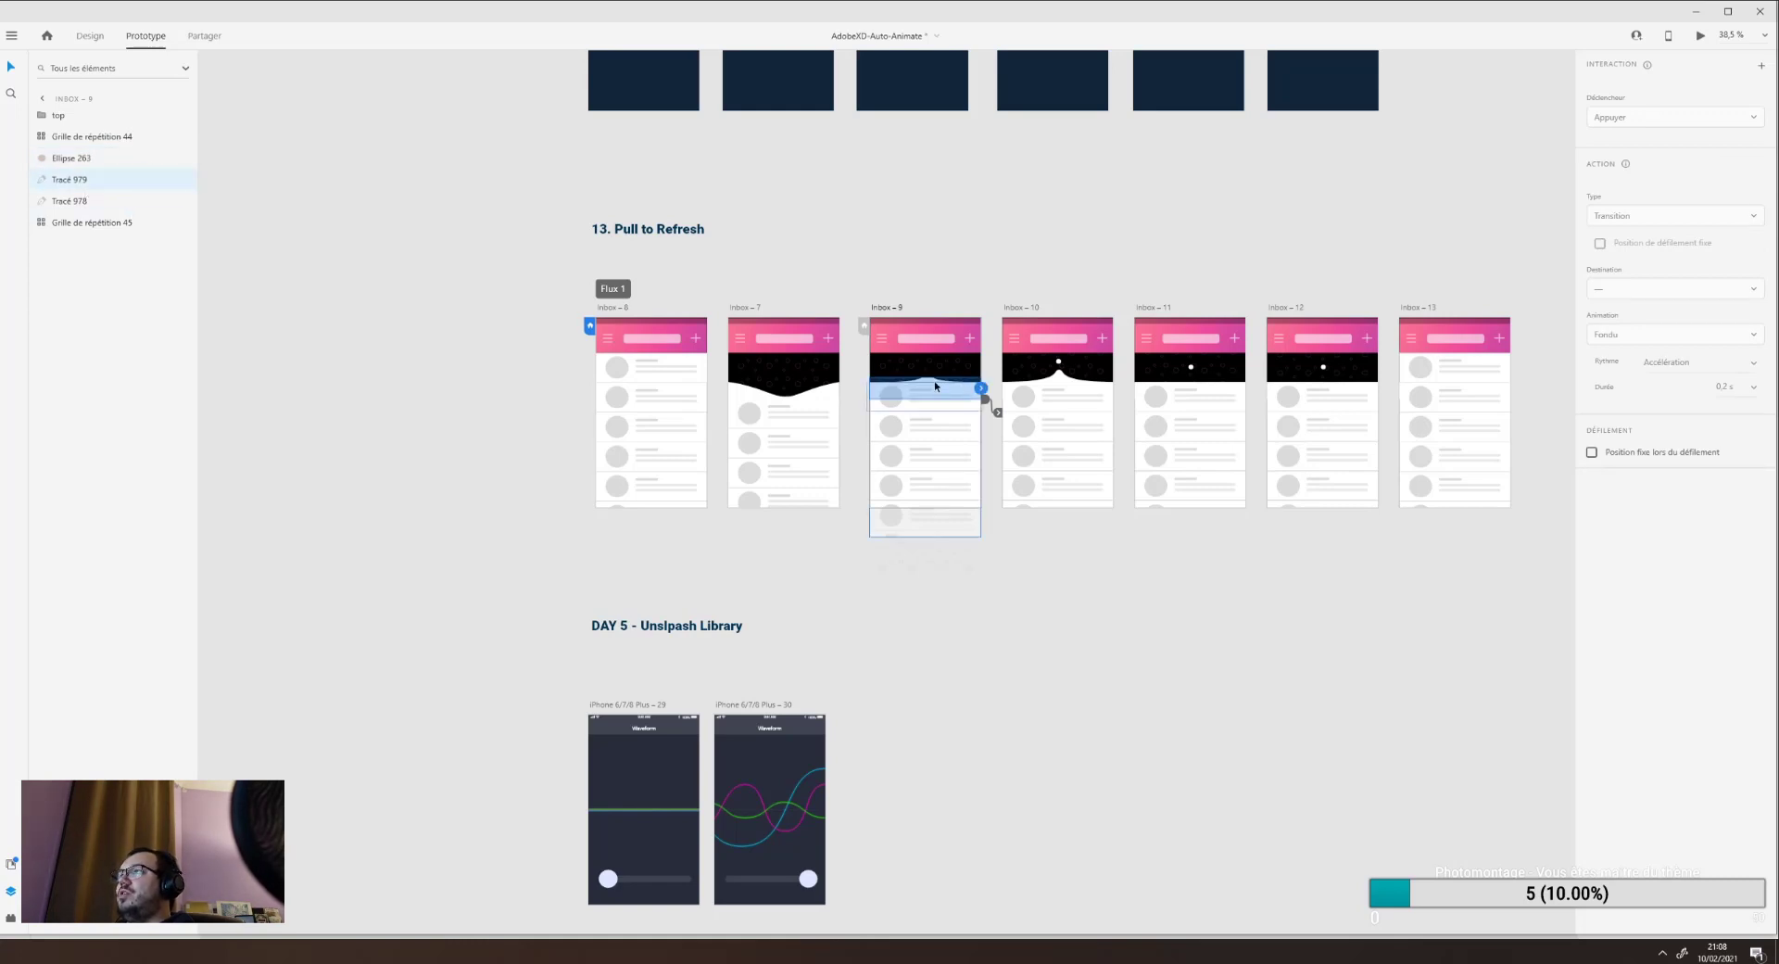
Show Tracé 978 on Inbox – 10 again and inspect the placement of its ellipse and both repeat grids.
click(1053, 374)
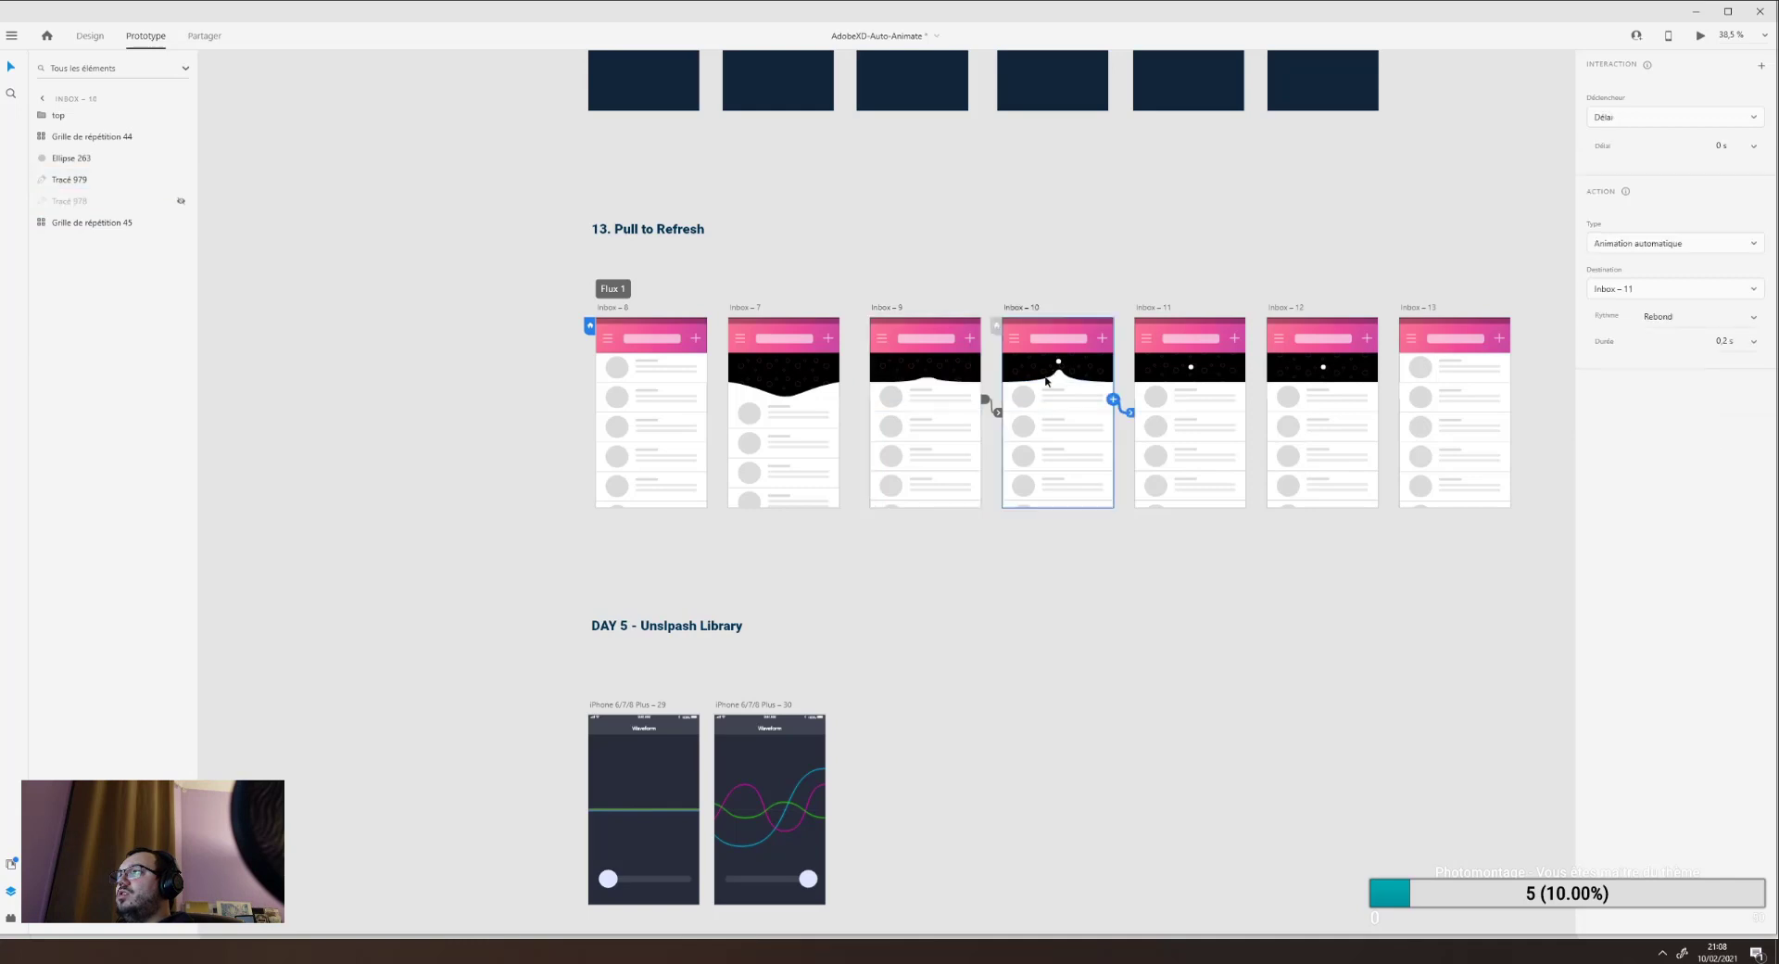
click(182, 201)
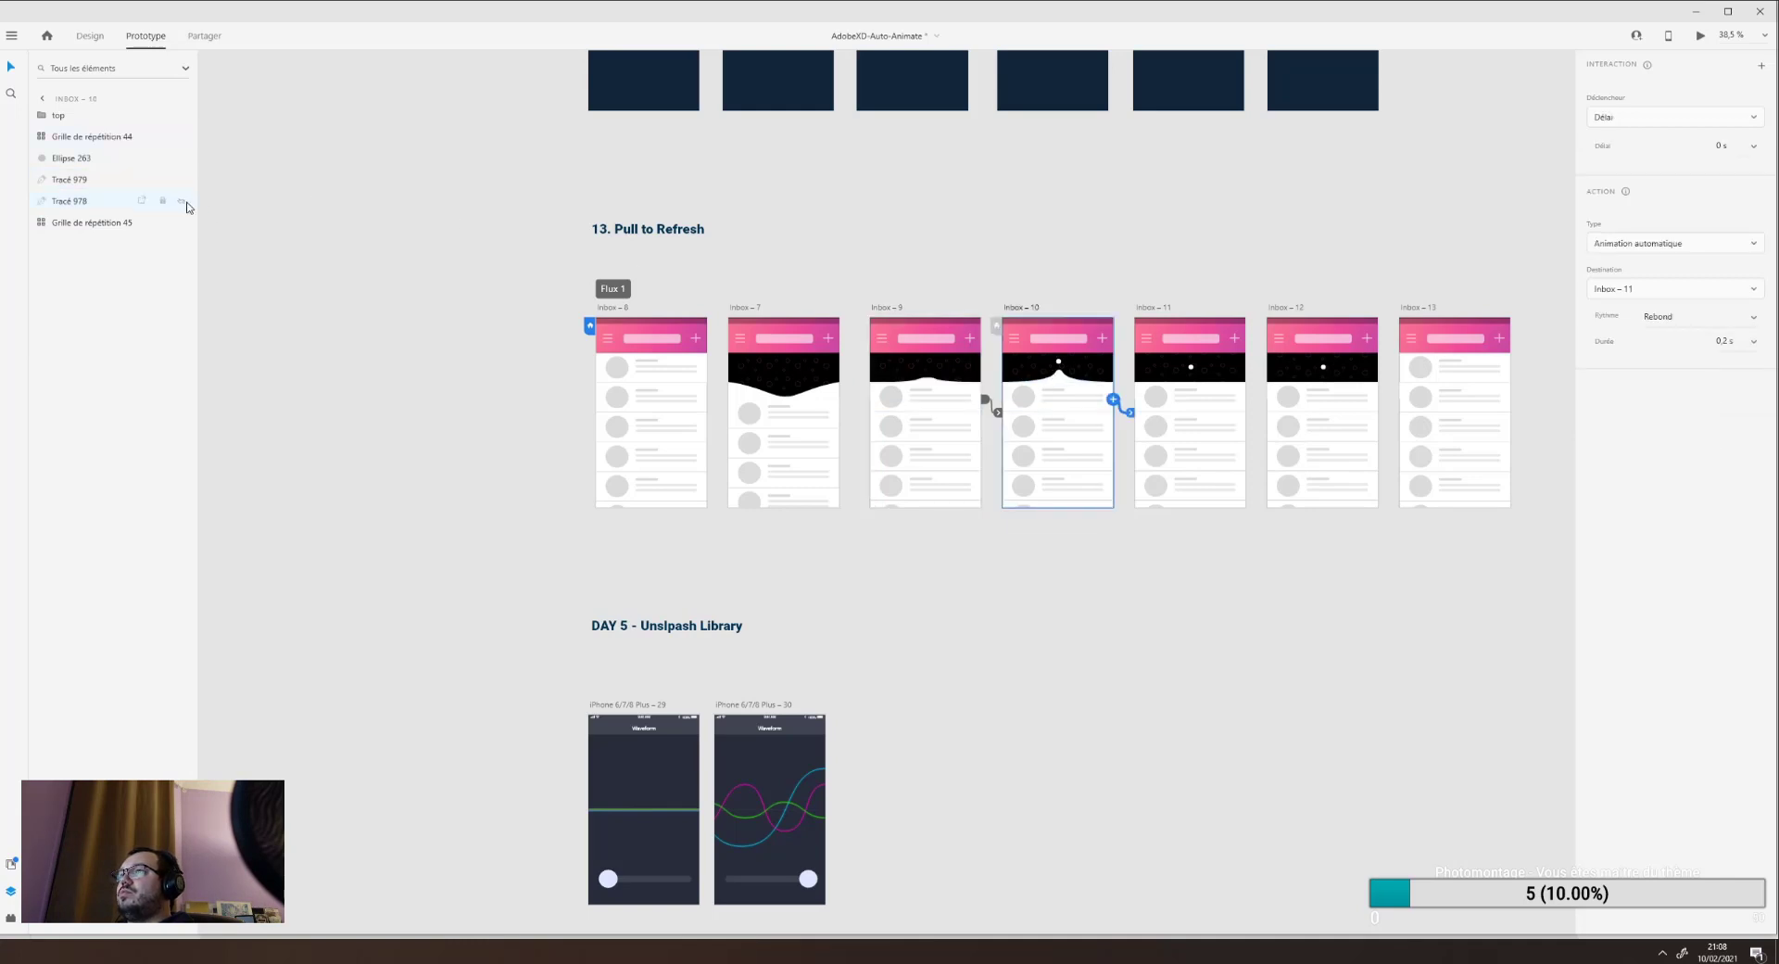
click(82, 158)
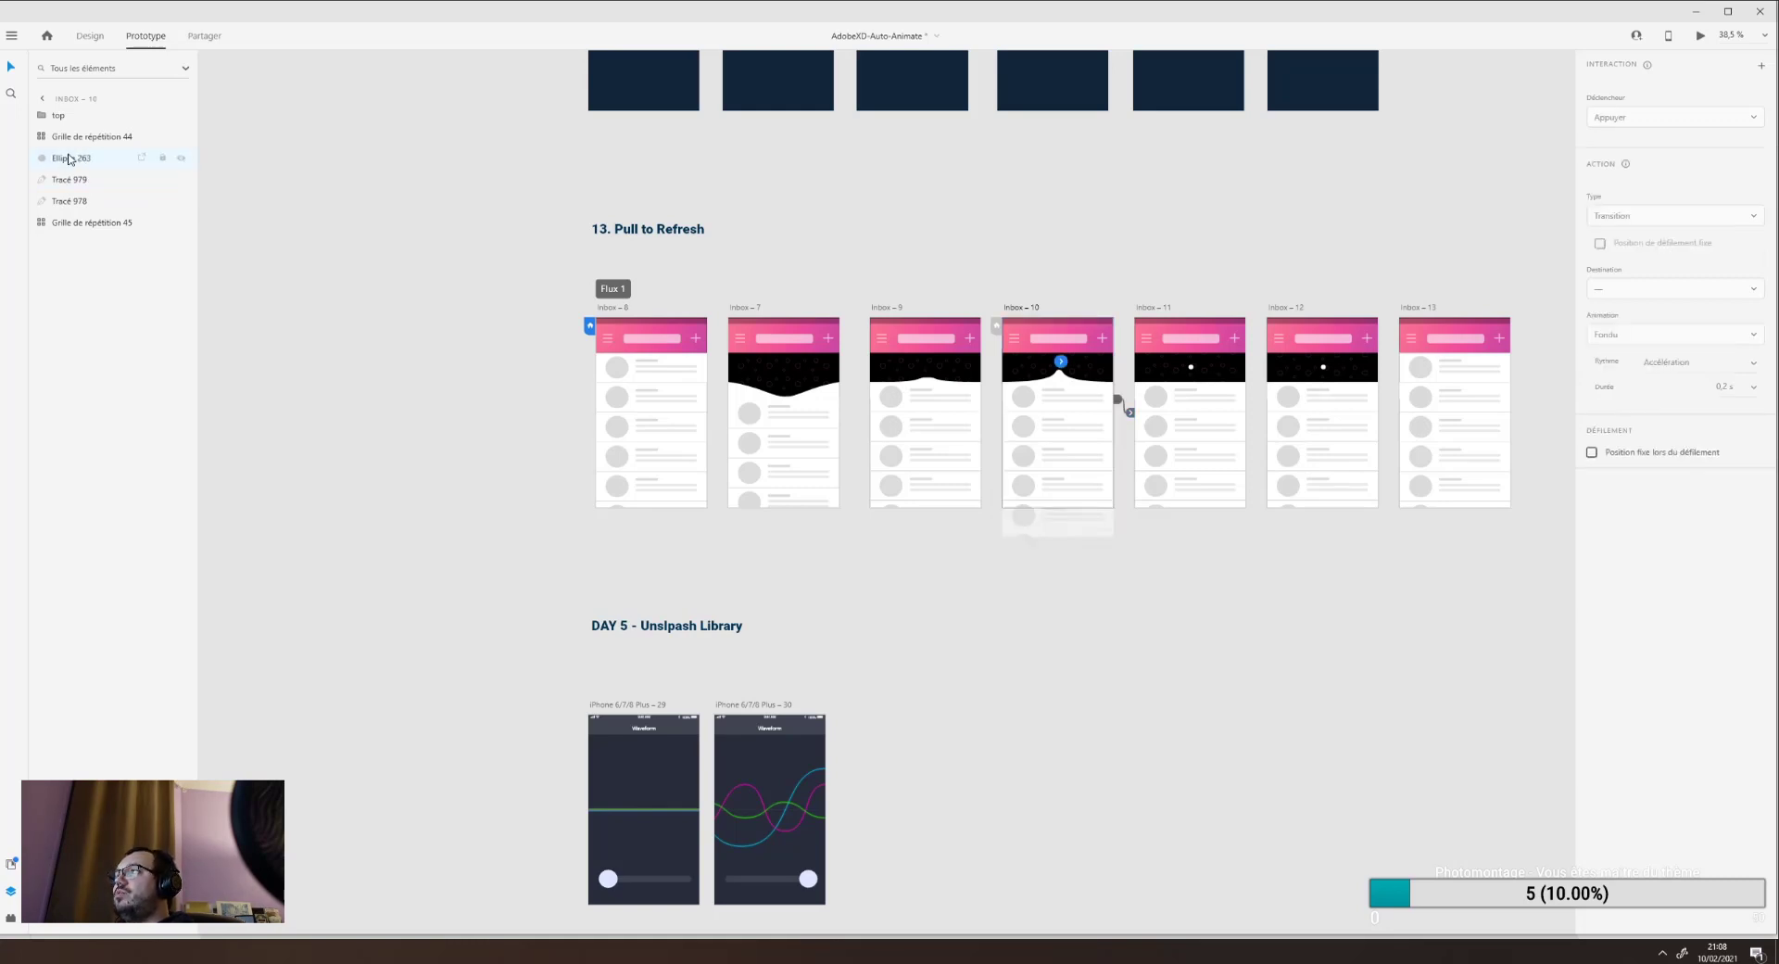
click(76, 223)
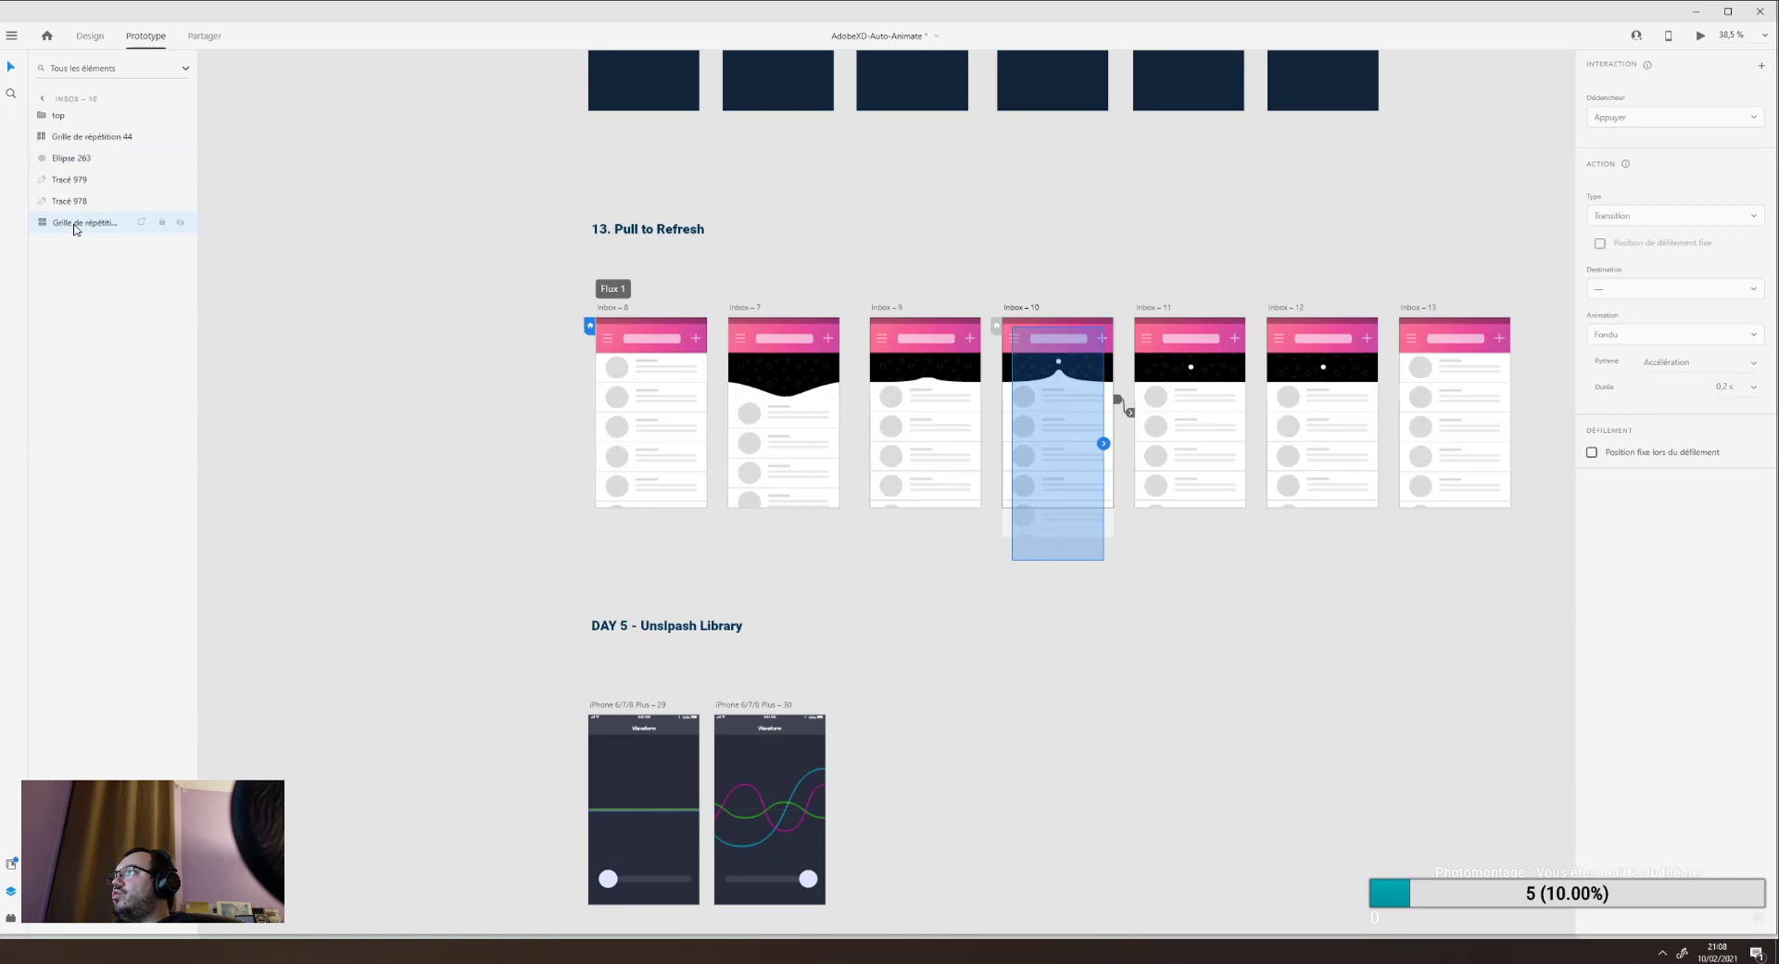
click(89, 137)
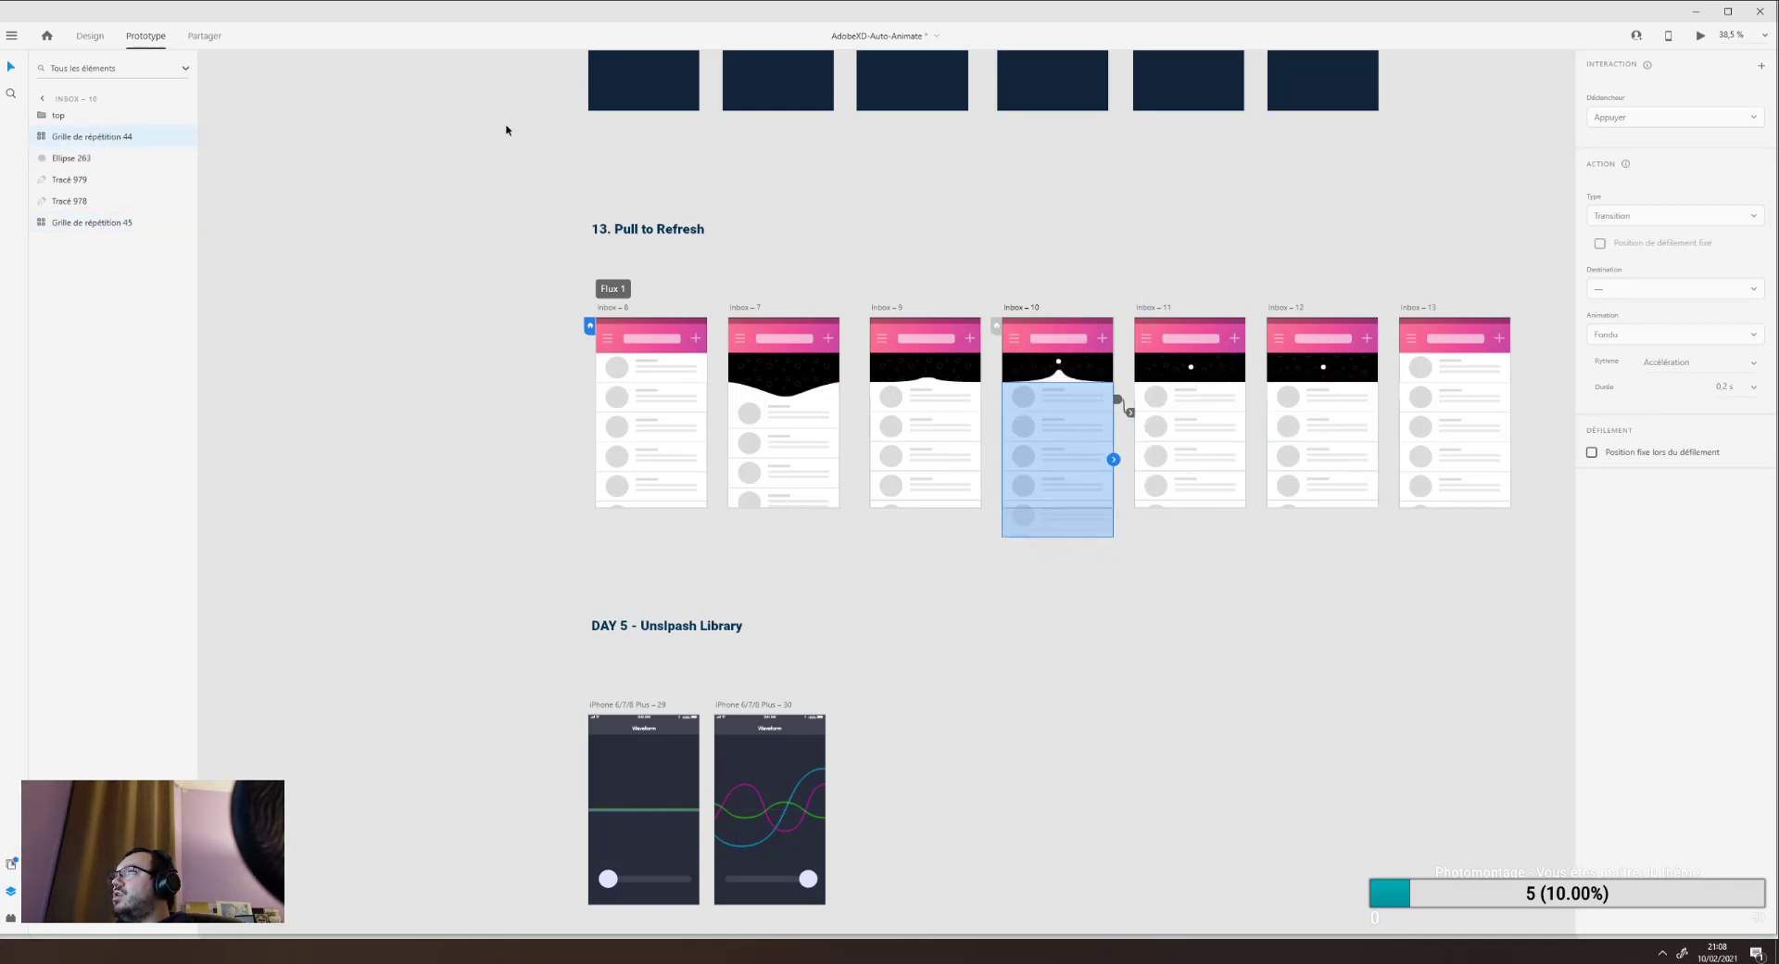
In Design mode, inspect the repeat grids on the first Pull to Refresh artboard and Groupe 448 on Inbox – 7.
click(90, 36)
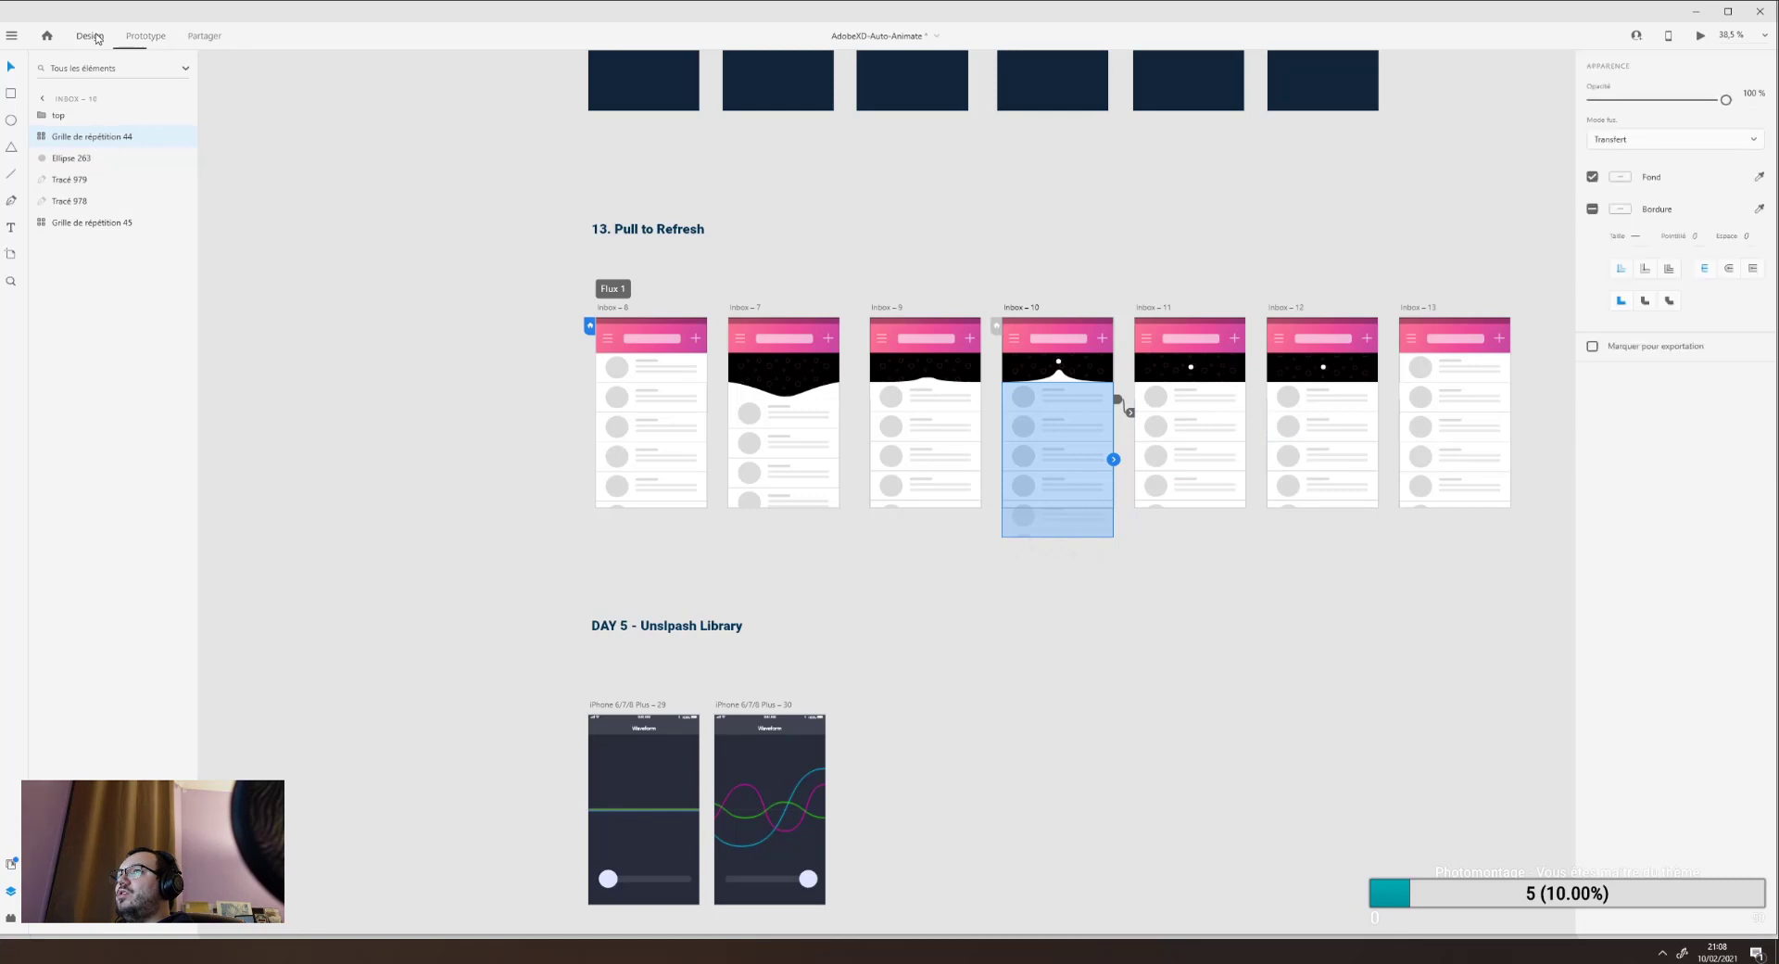
click(634, 400)
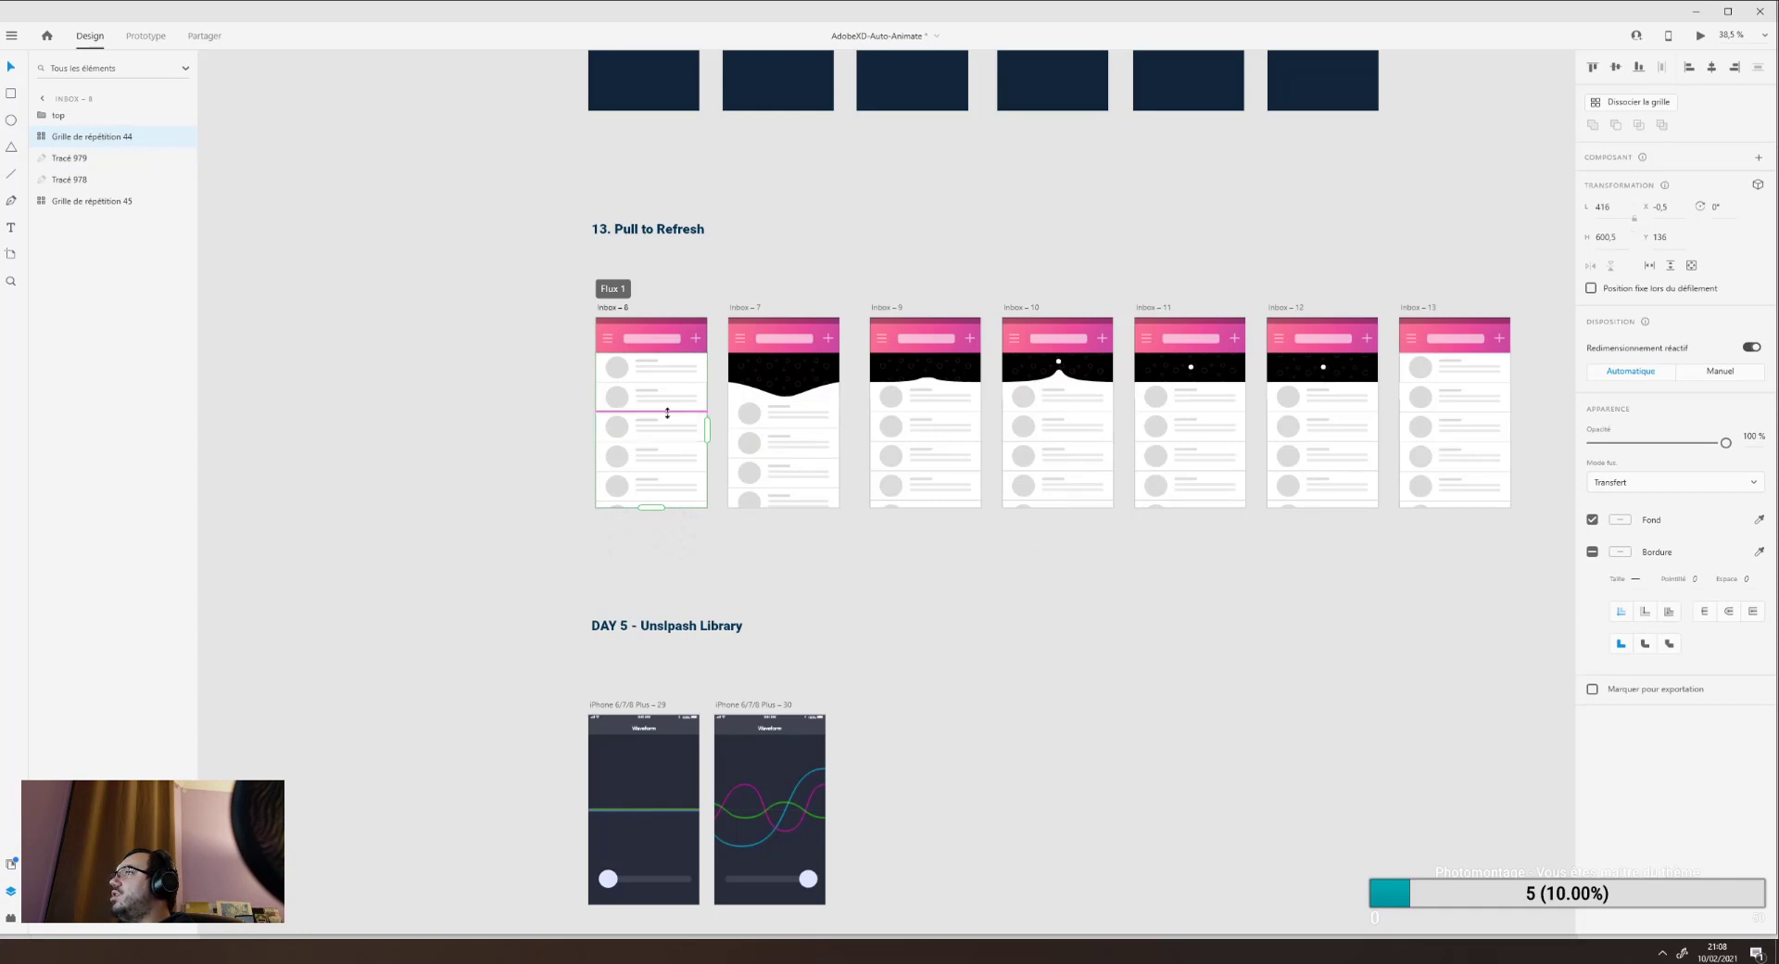
click(90, 209)
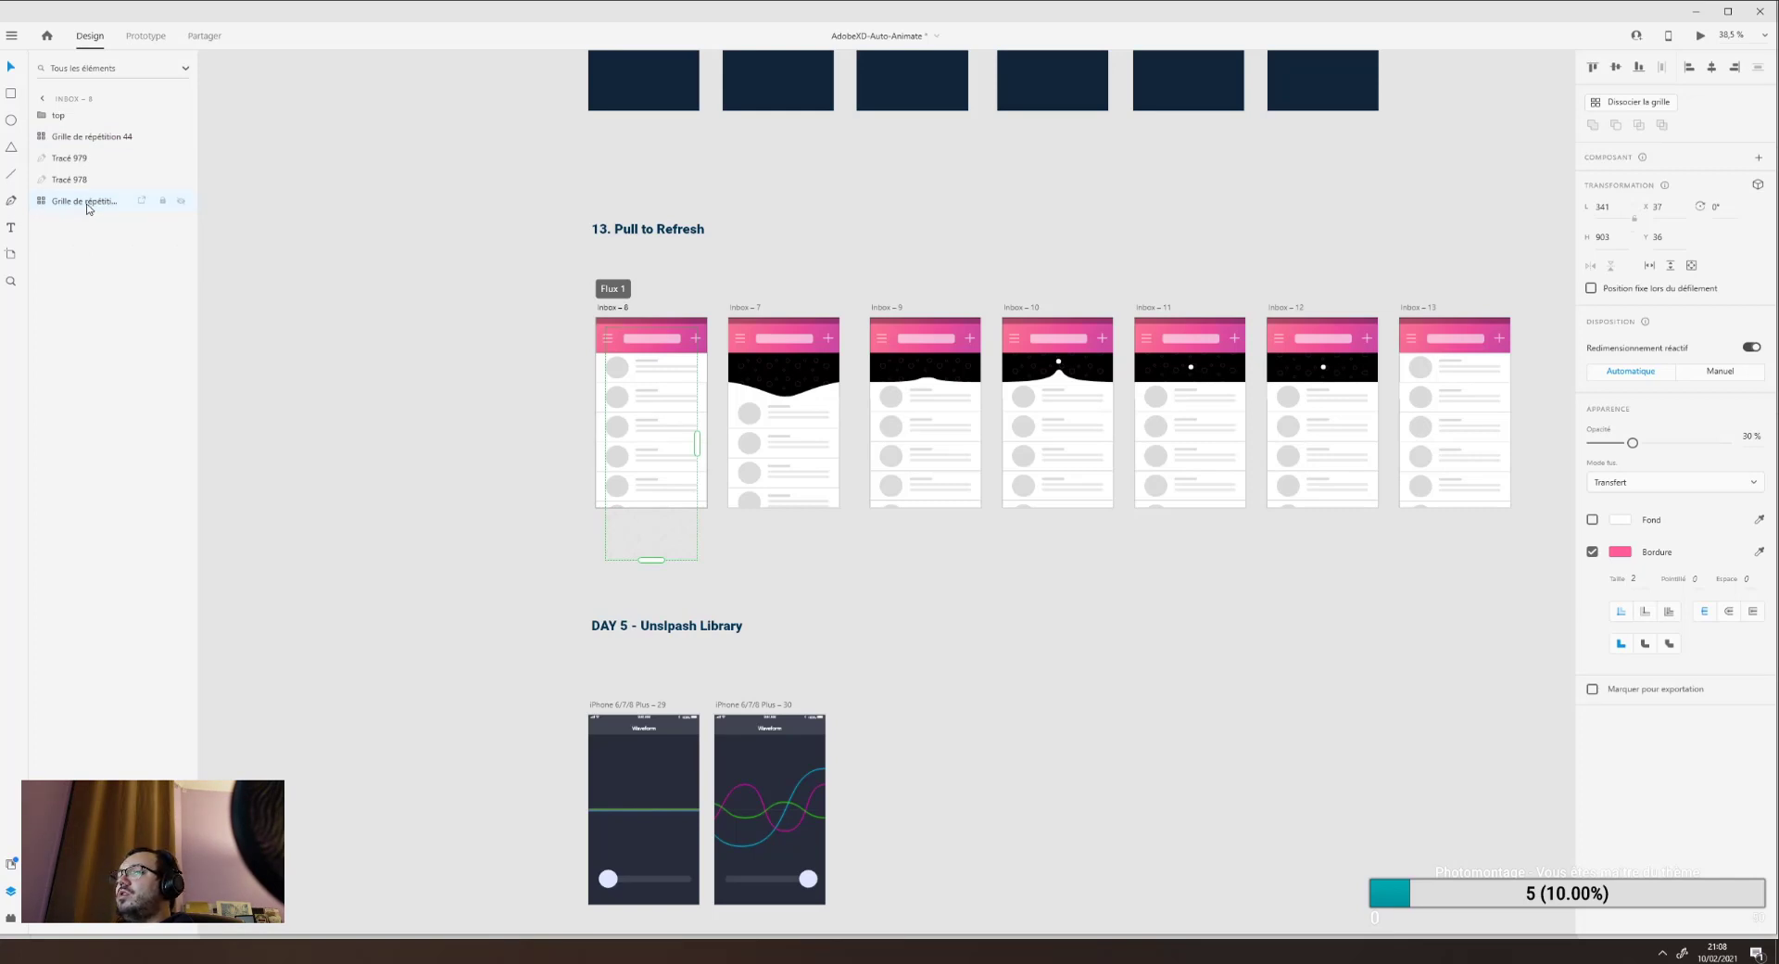
click(816, 422)
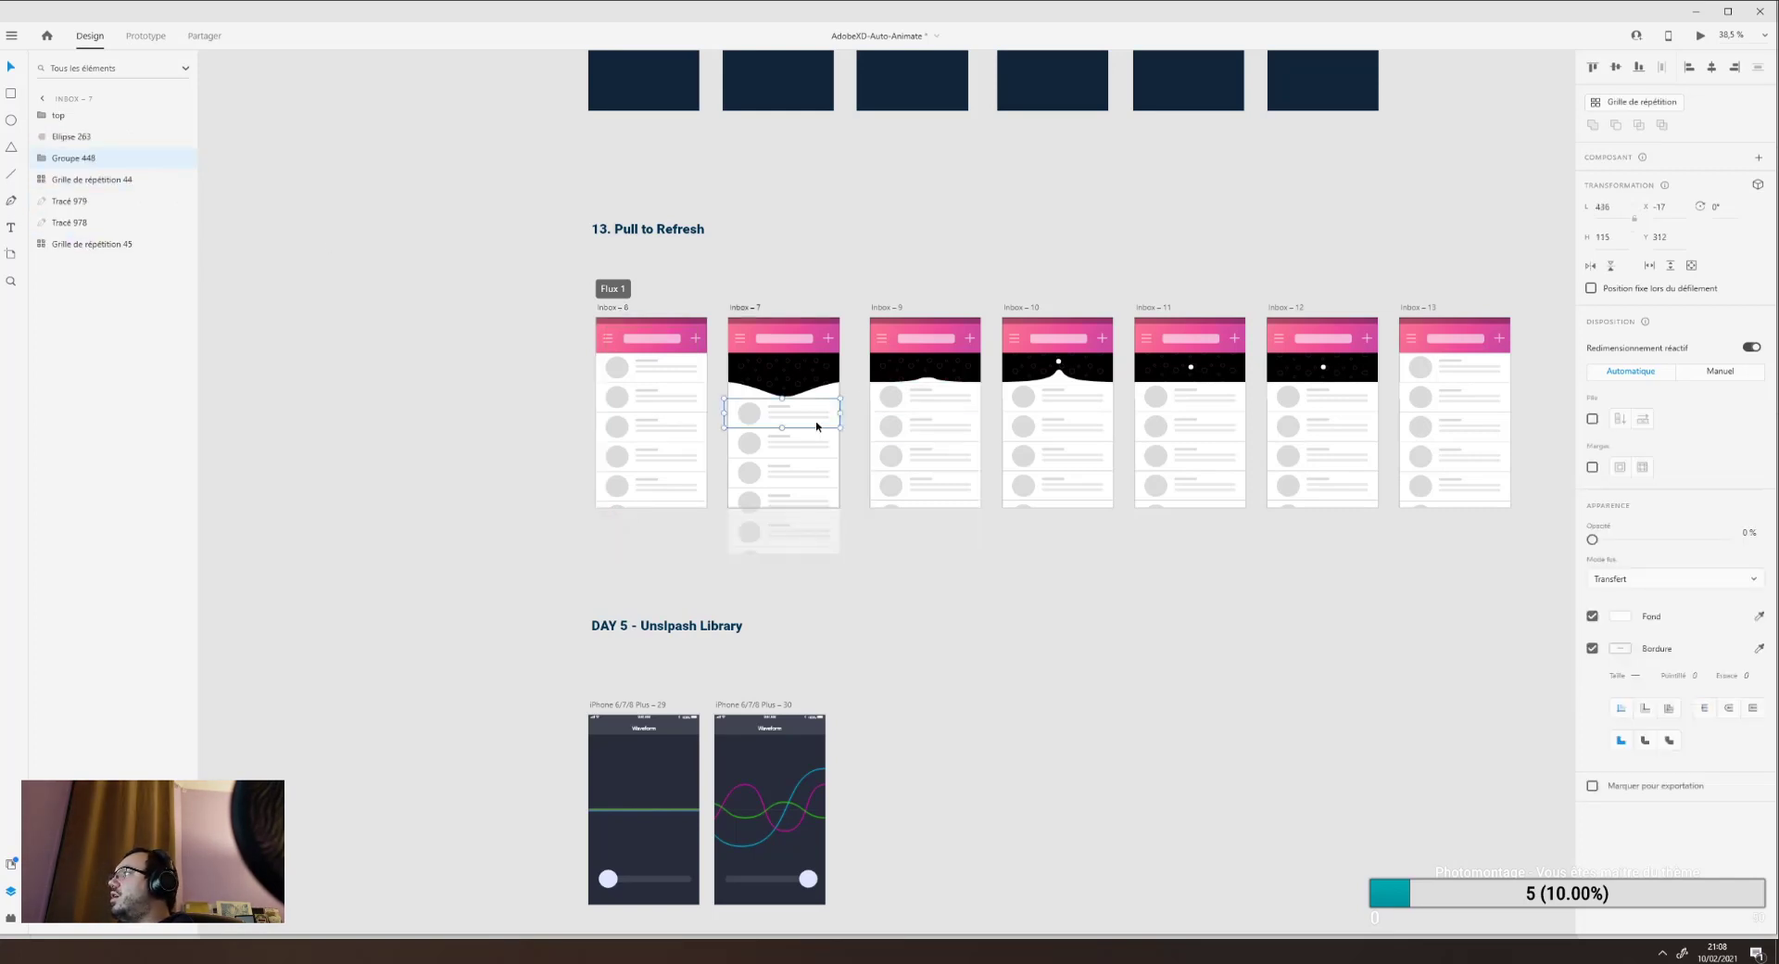
click(83, 248)
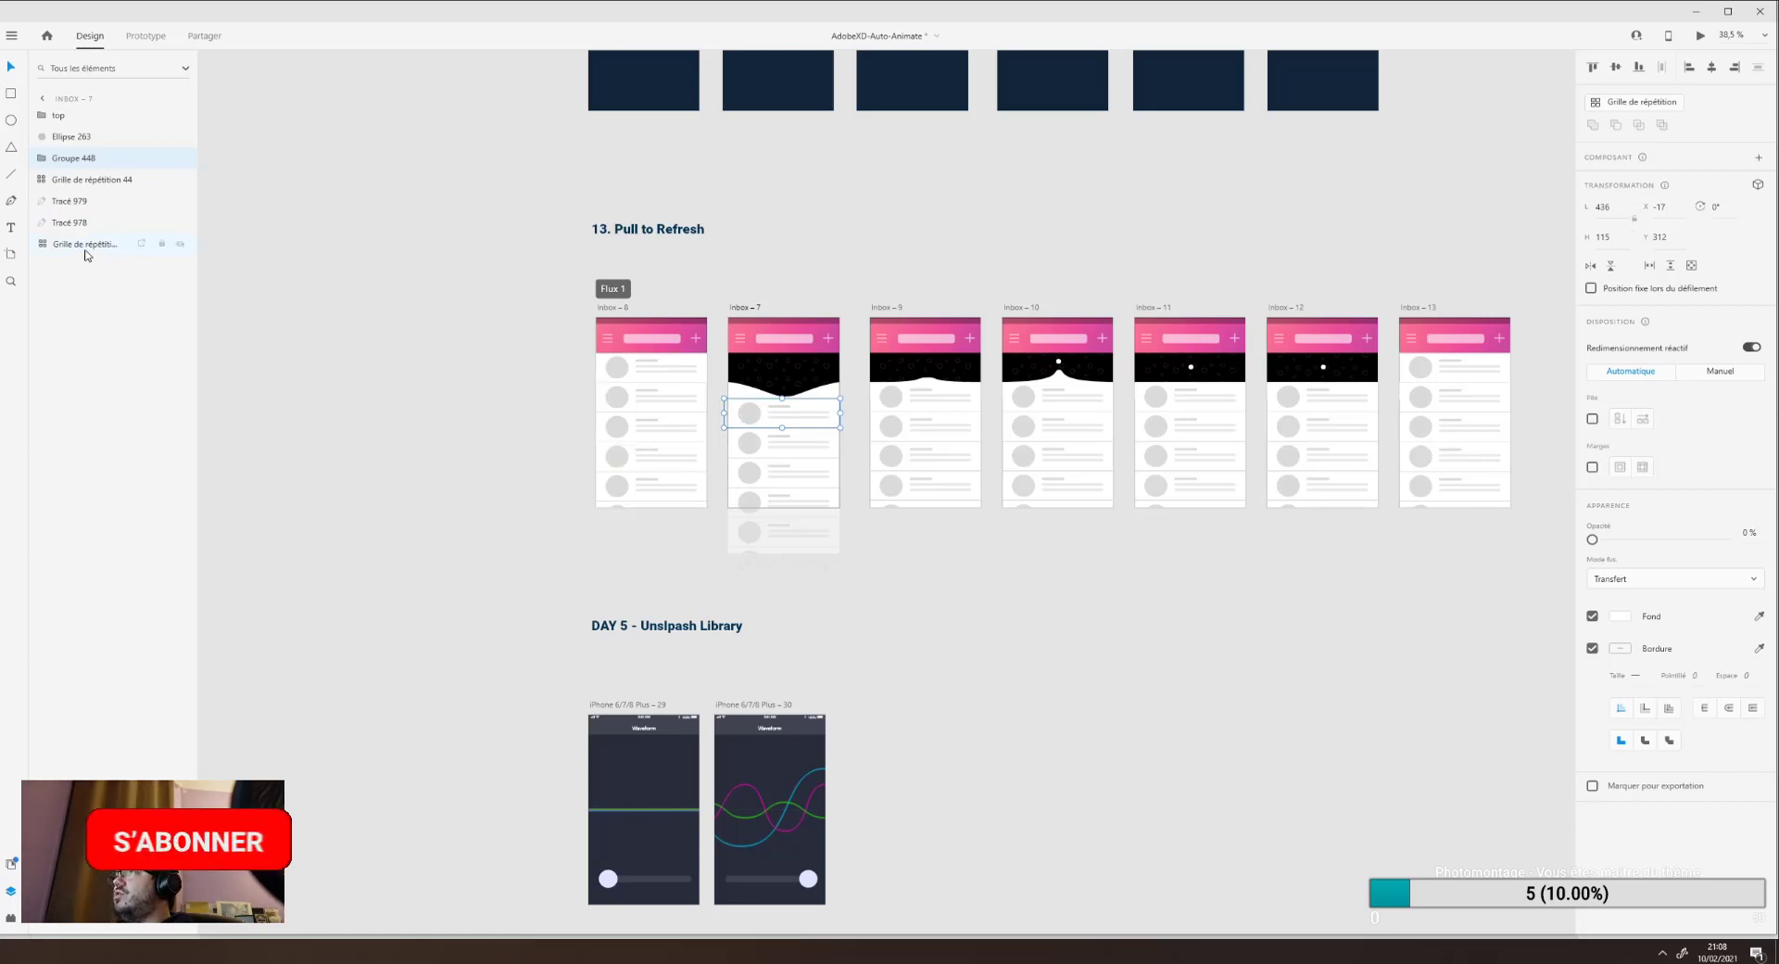
Compare the position of Grille de répétition 45 across Inbox – 9, Inbox – 10 and Inbox – 11.
click(876, 491)
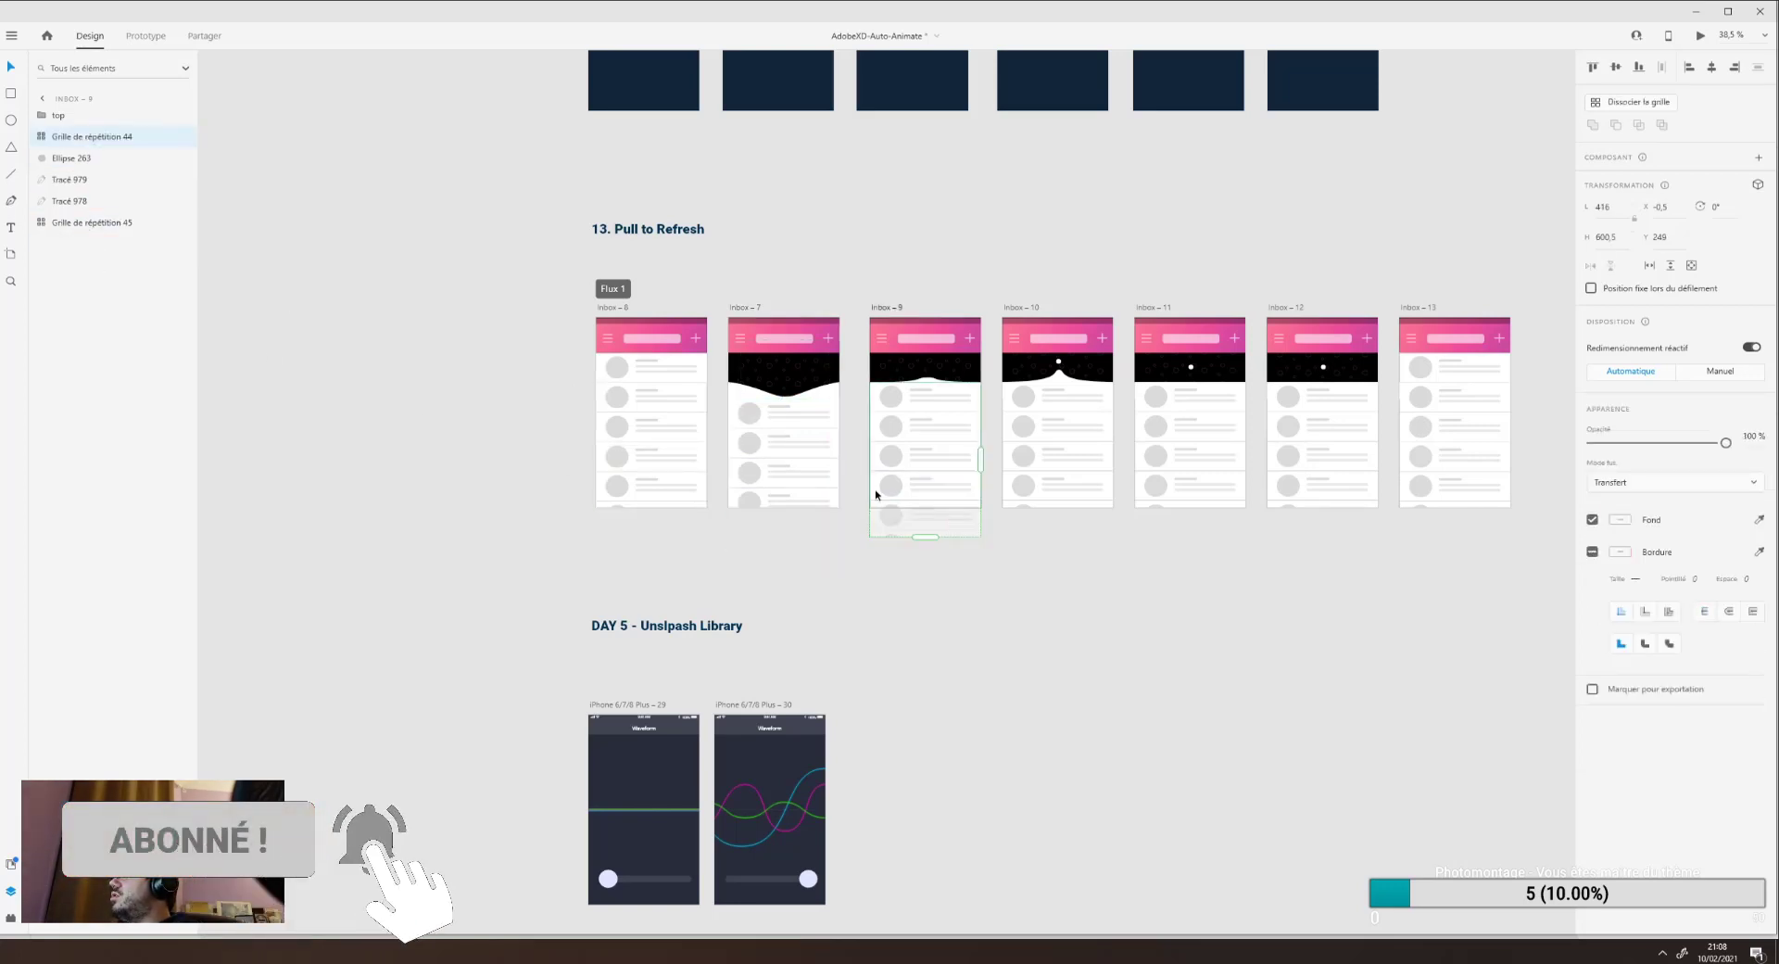
click(92, 222)
click(1056, 436)
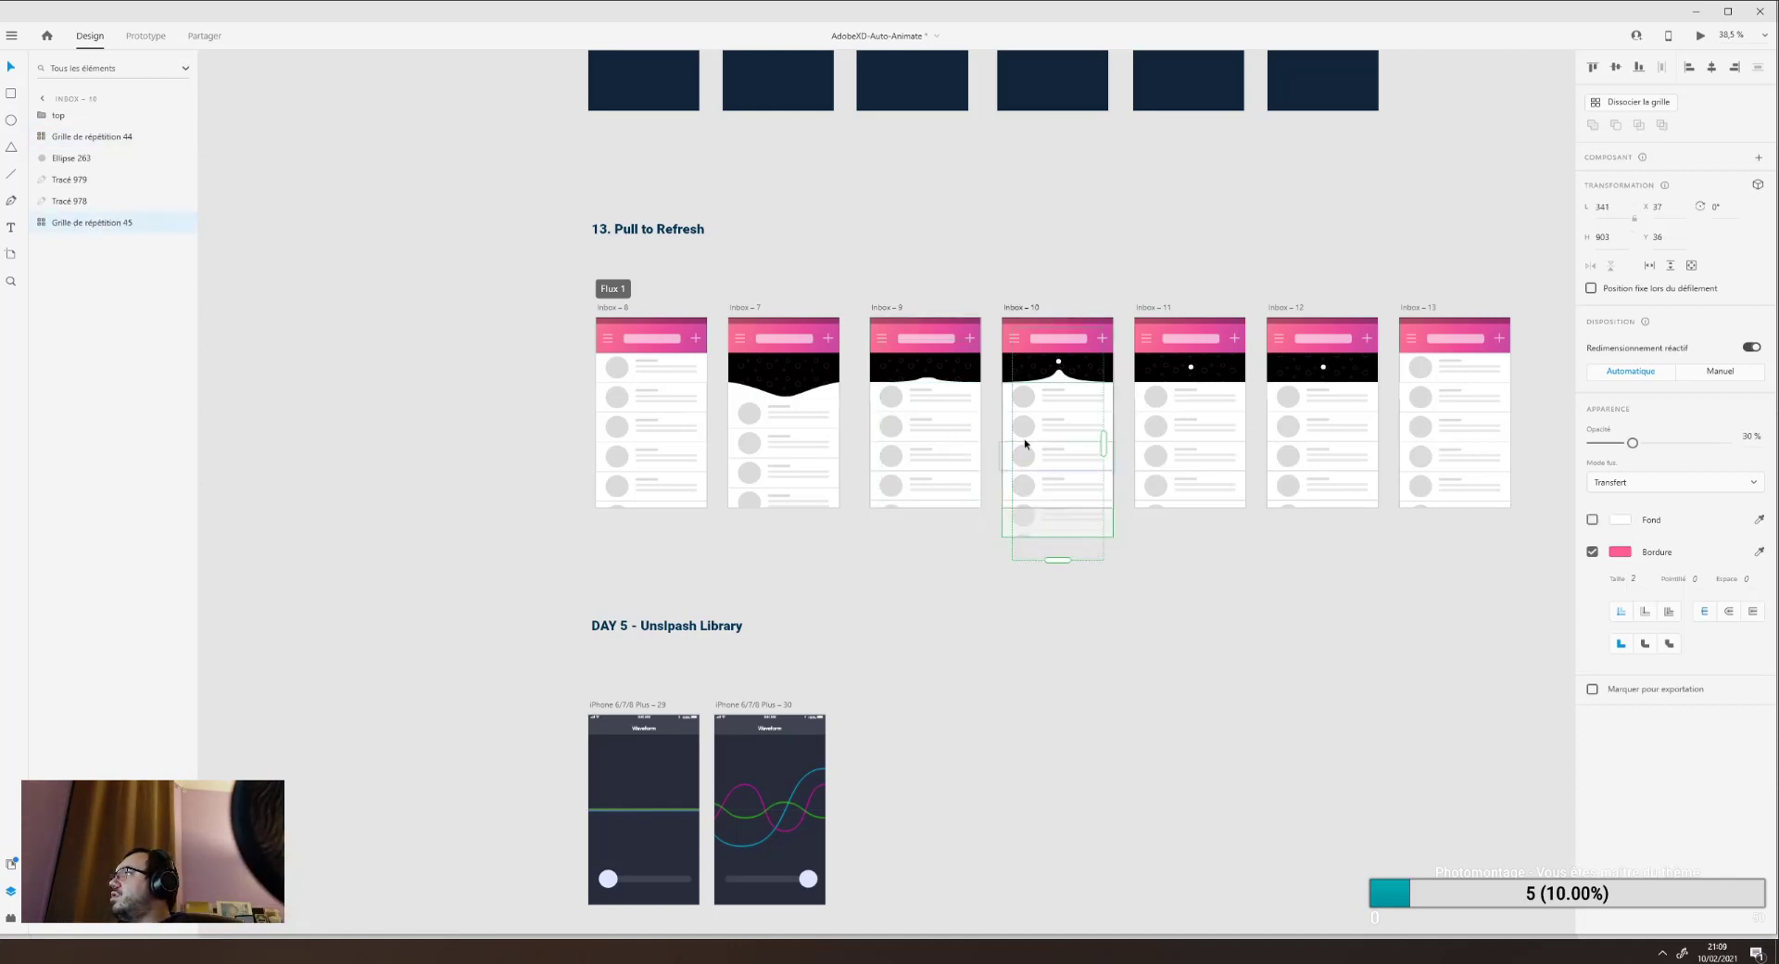
click(1202, 501)
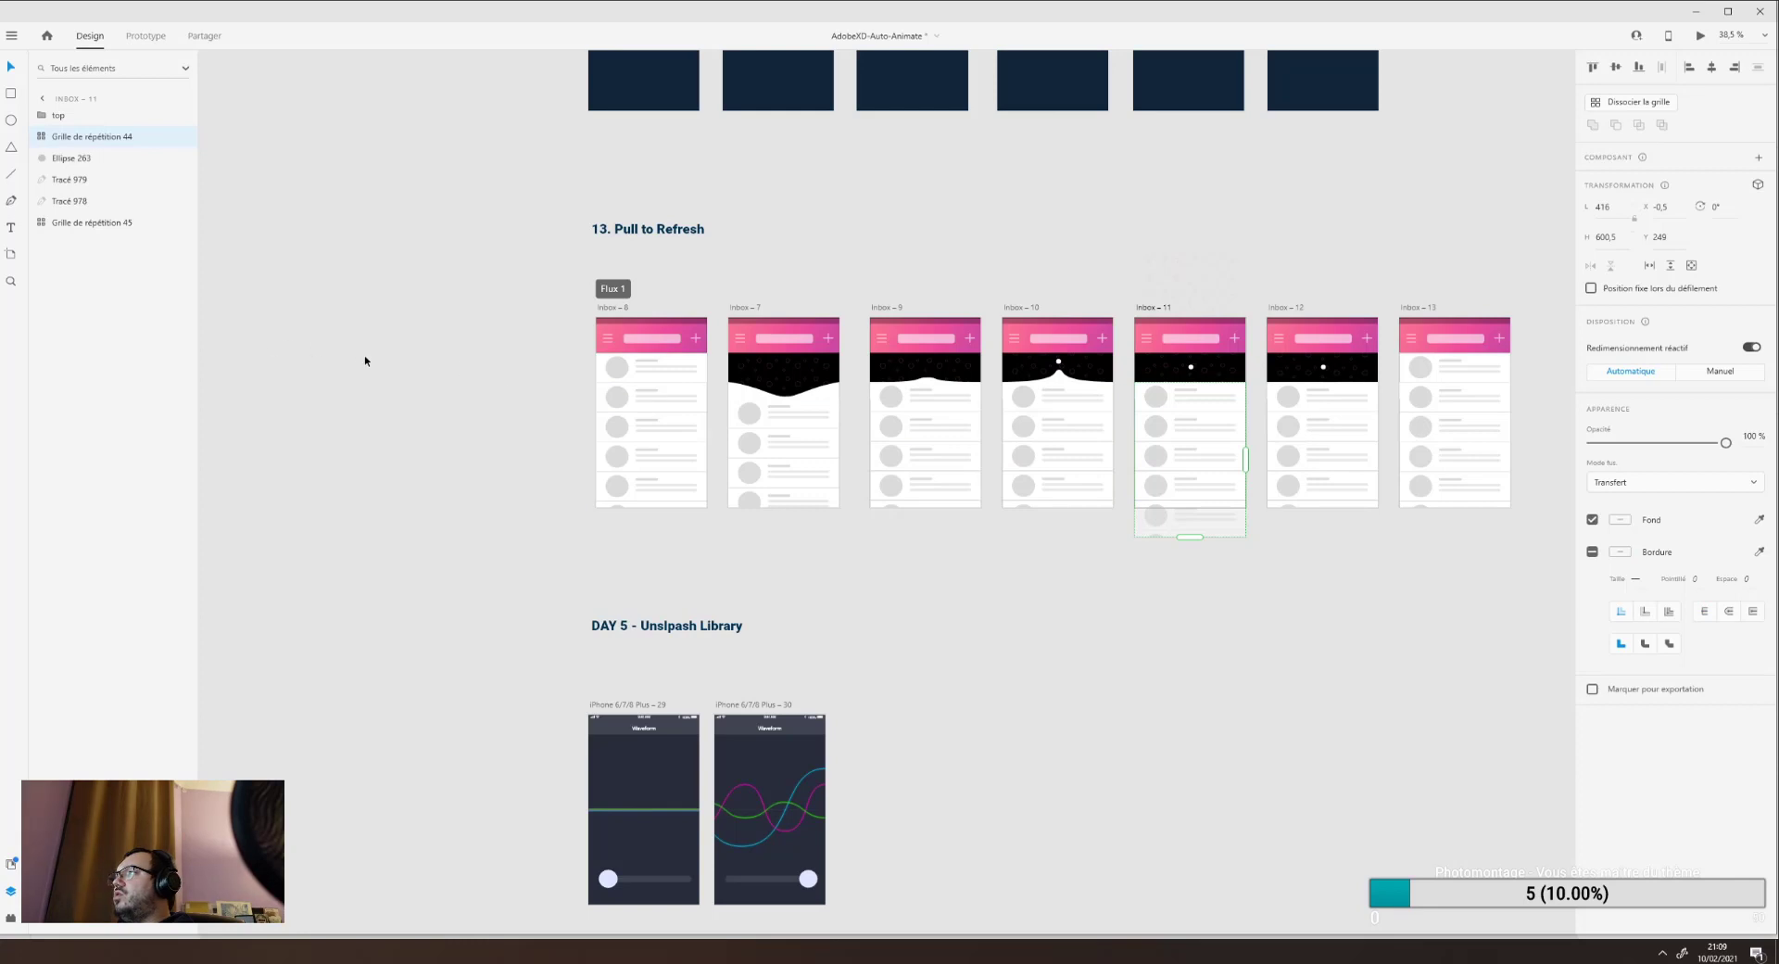
click(107, 225)
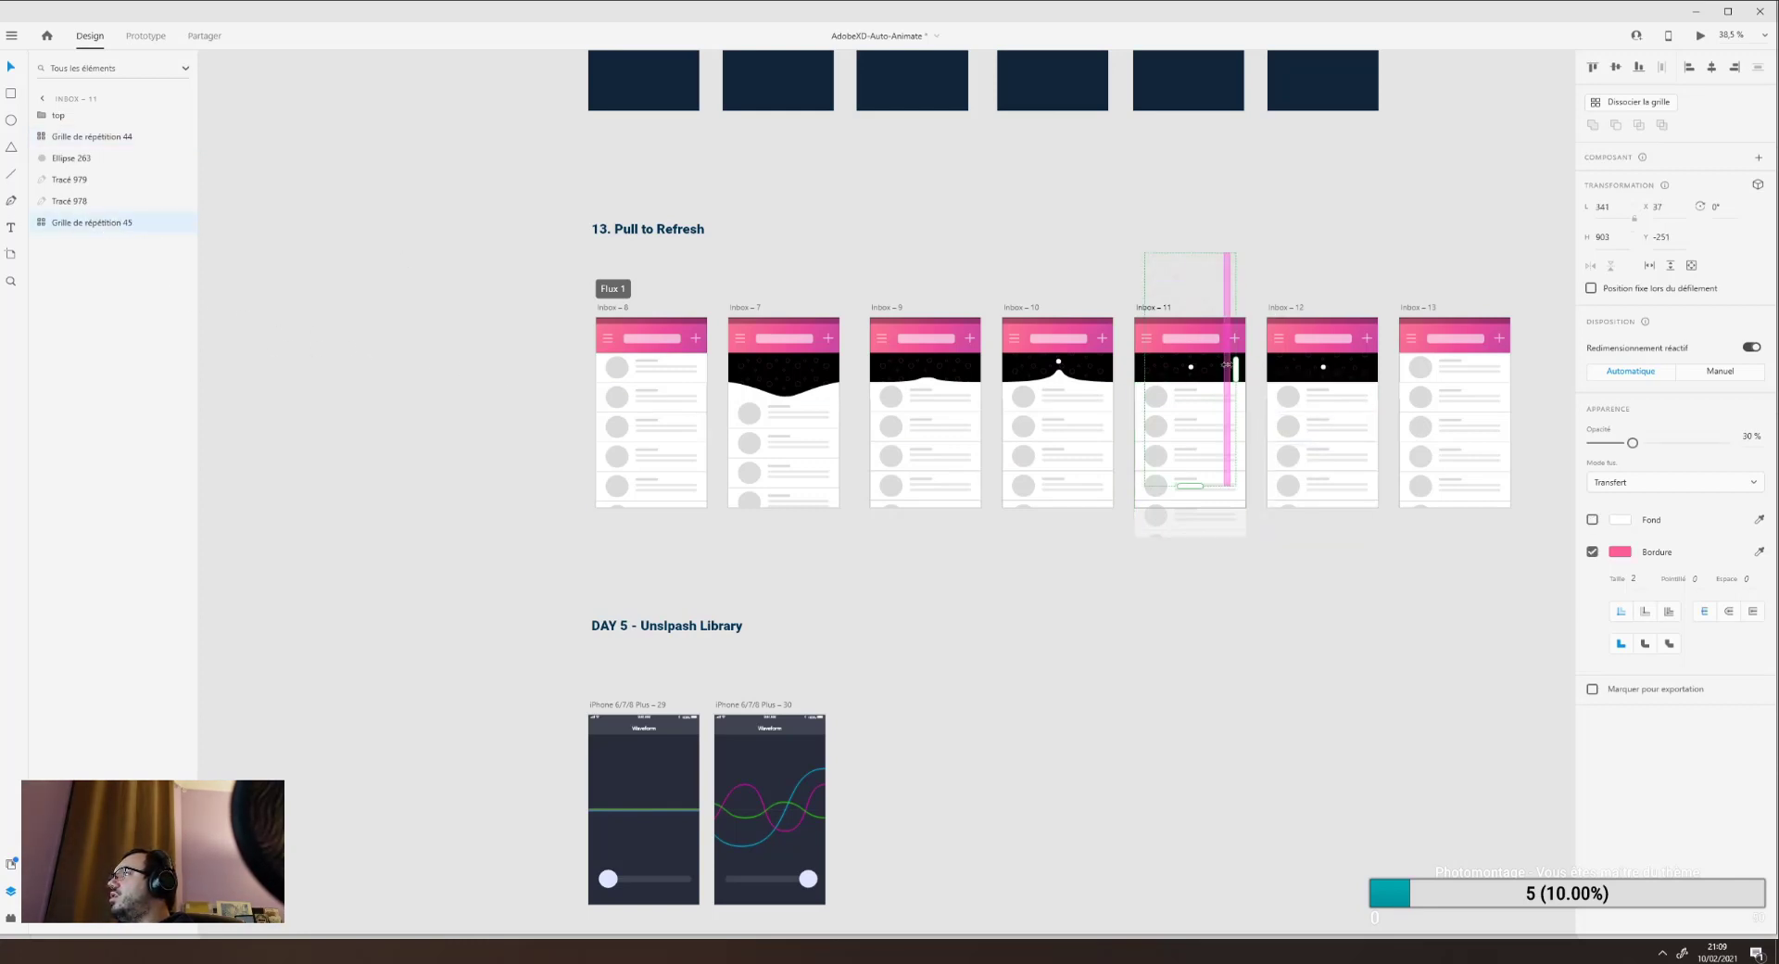
Examine the circle pattern of Grille de répétition 45 on Inbox – 7 up close.
scroll(1191, 358, up, 3)
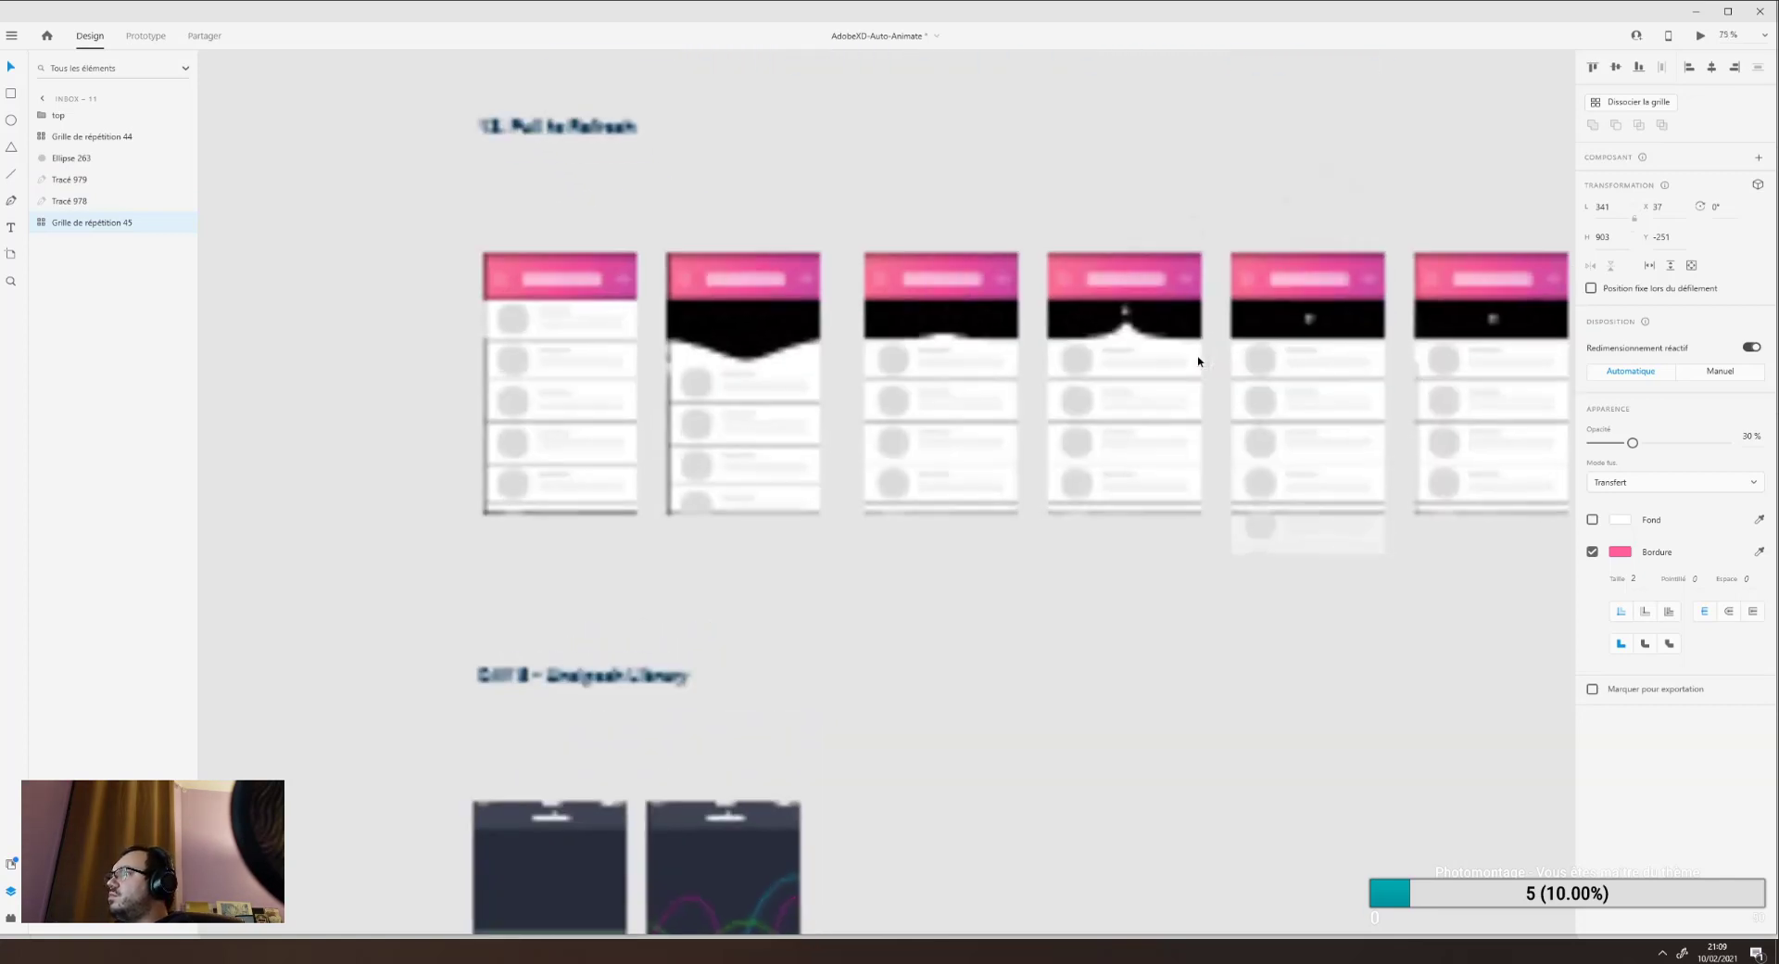
drag(1198, 357, 1158, 496)
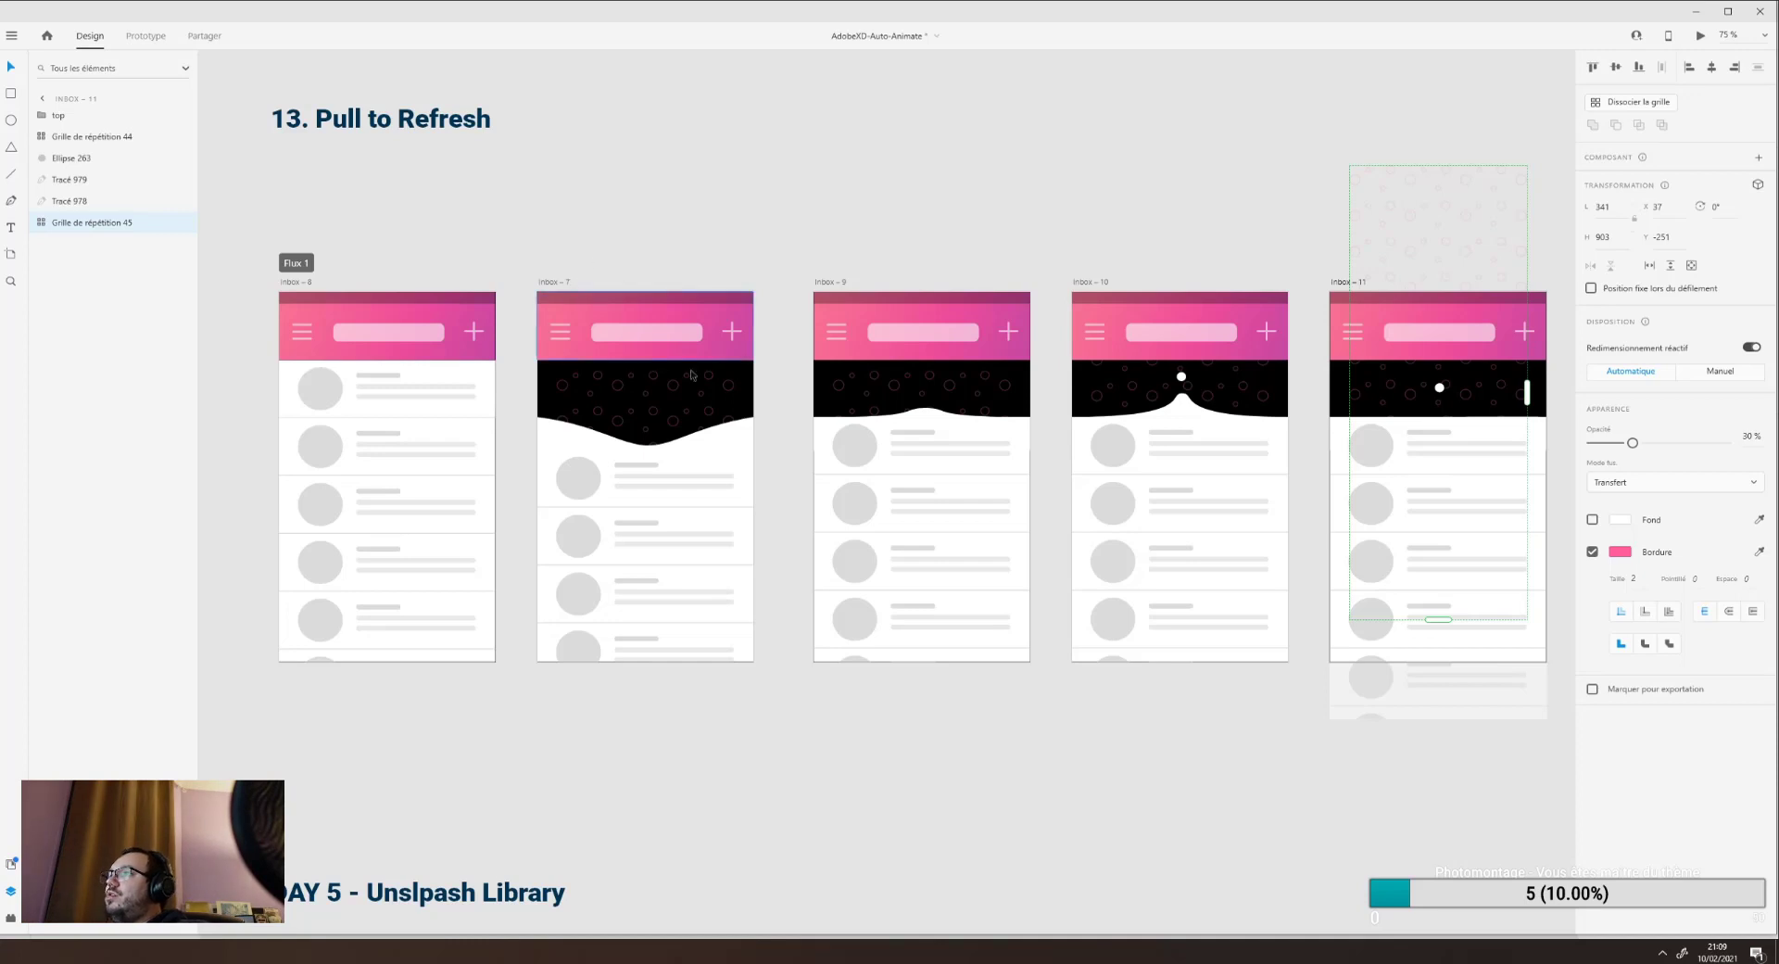
scroll(646, 424, up, 1)
click(646, 425)
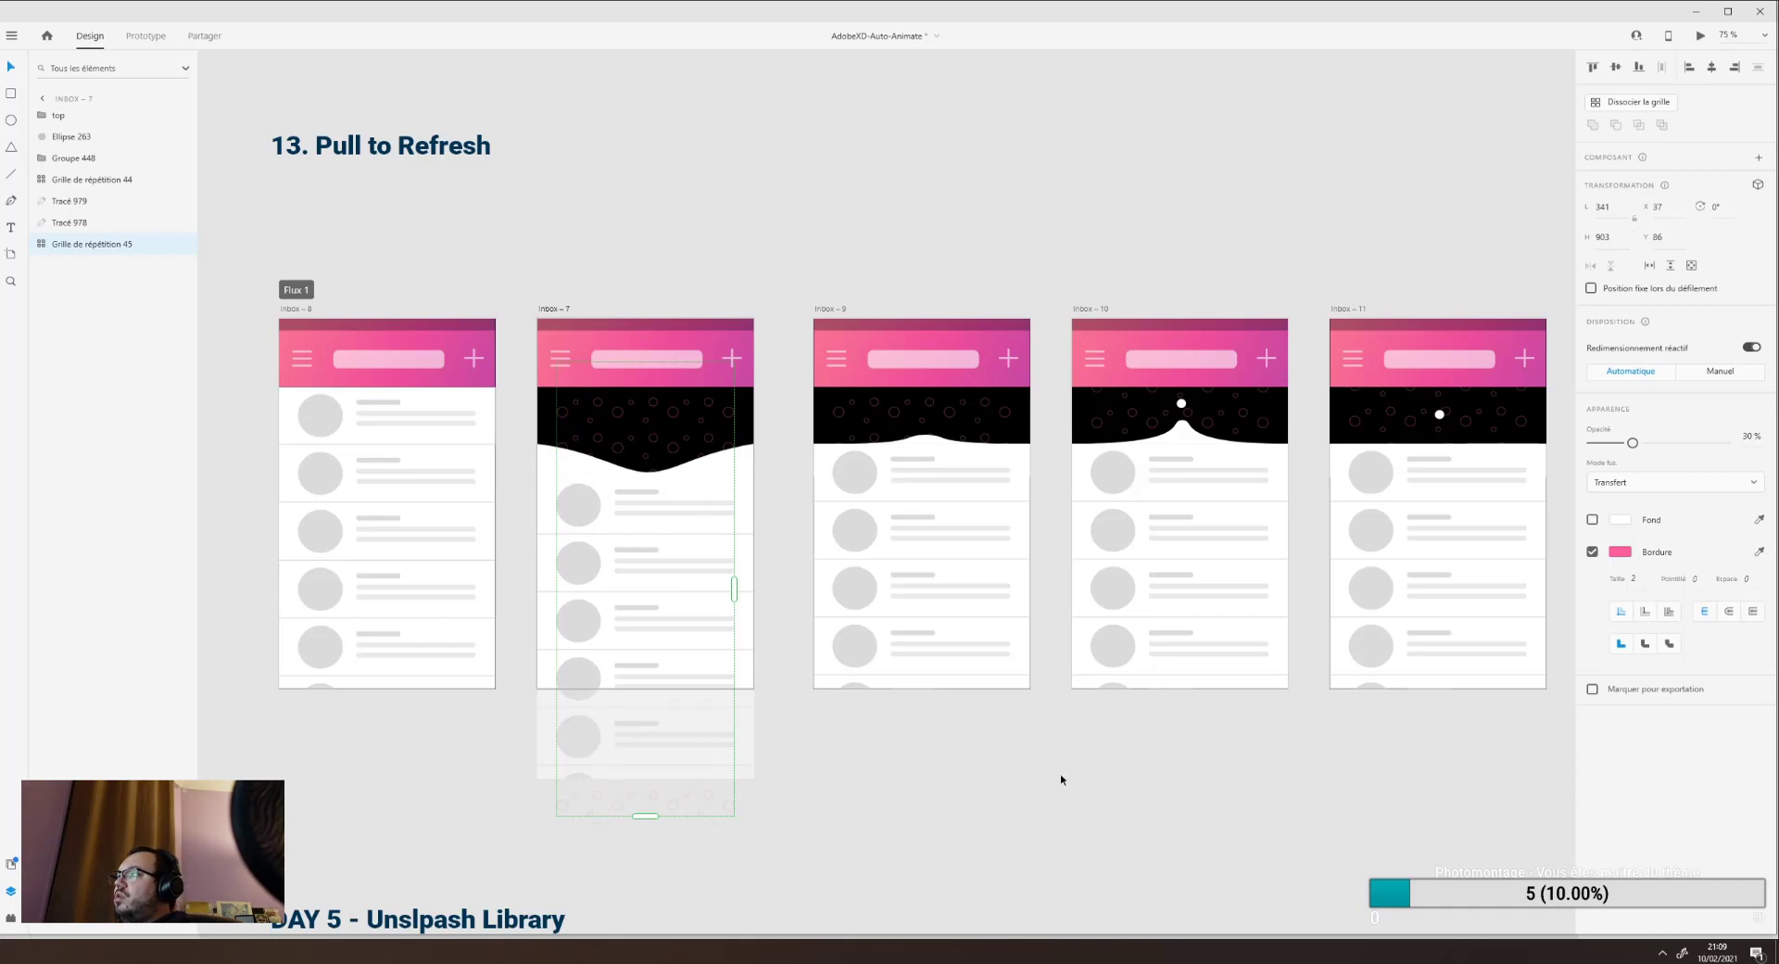
Inspect the pattern grid's extent on Inbox – 12, and check its list grid in Prototype mode.
scroll(1061, 779, right, 10)
click(881, 491)
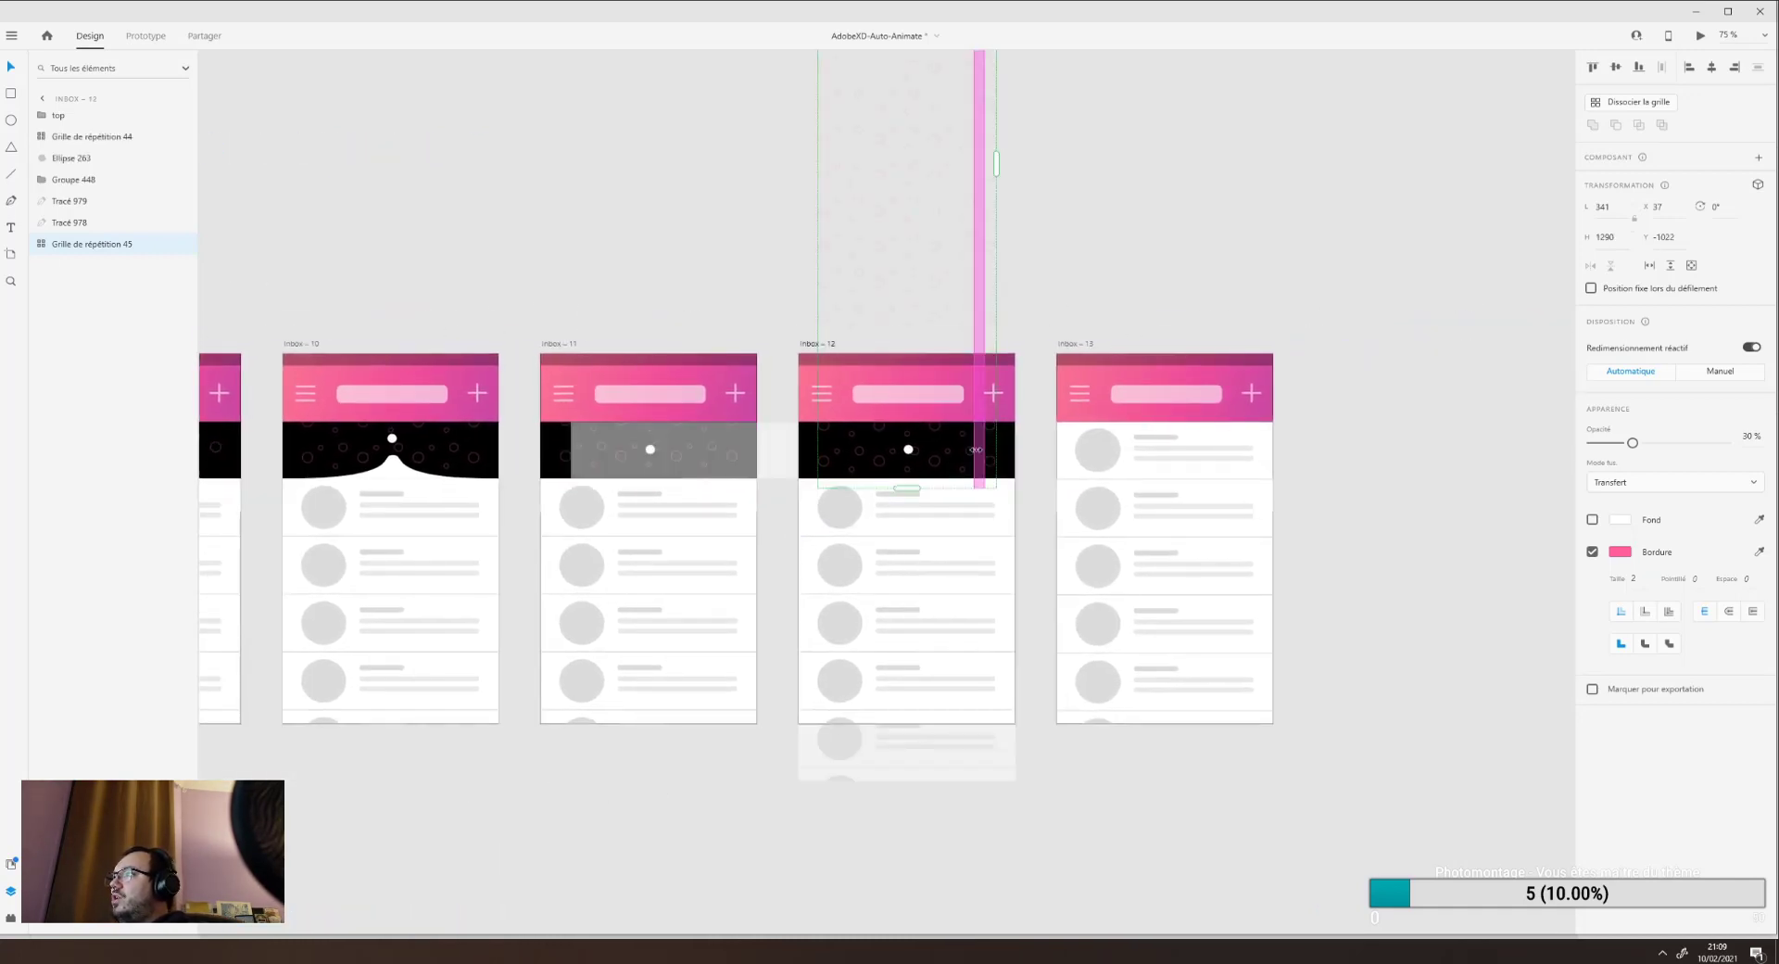
click(146, 36)
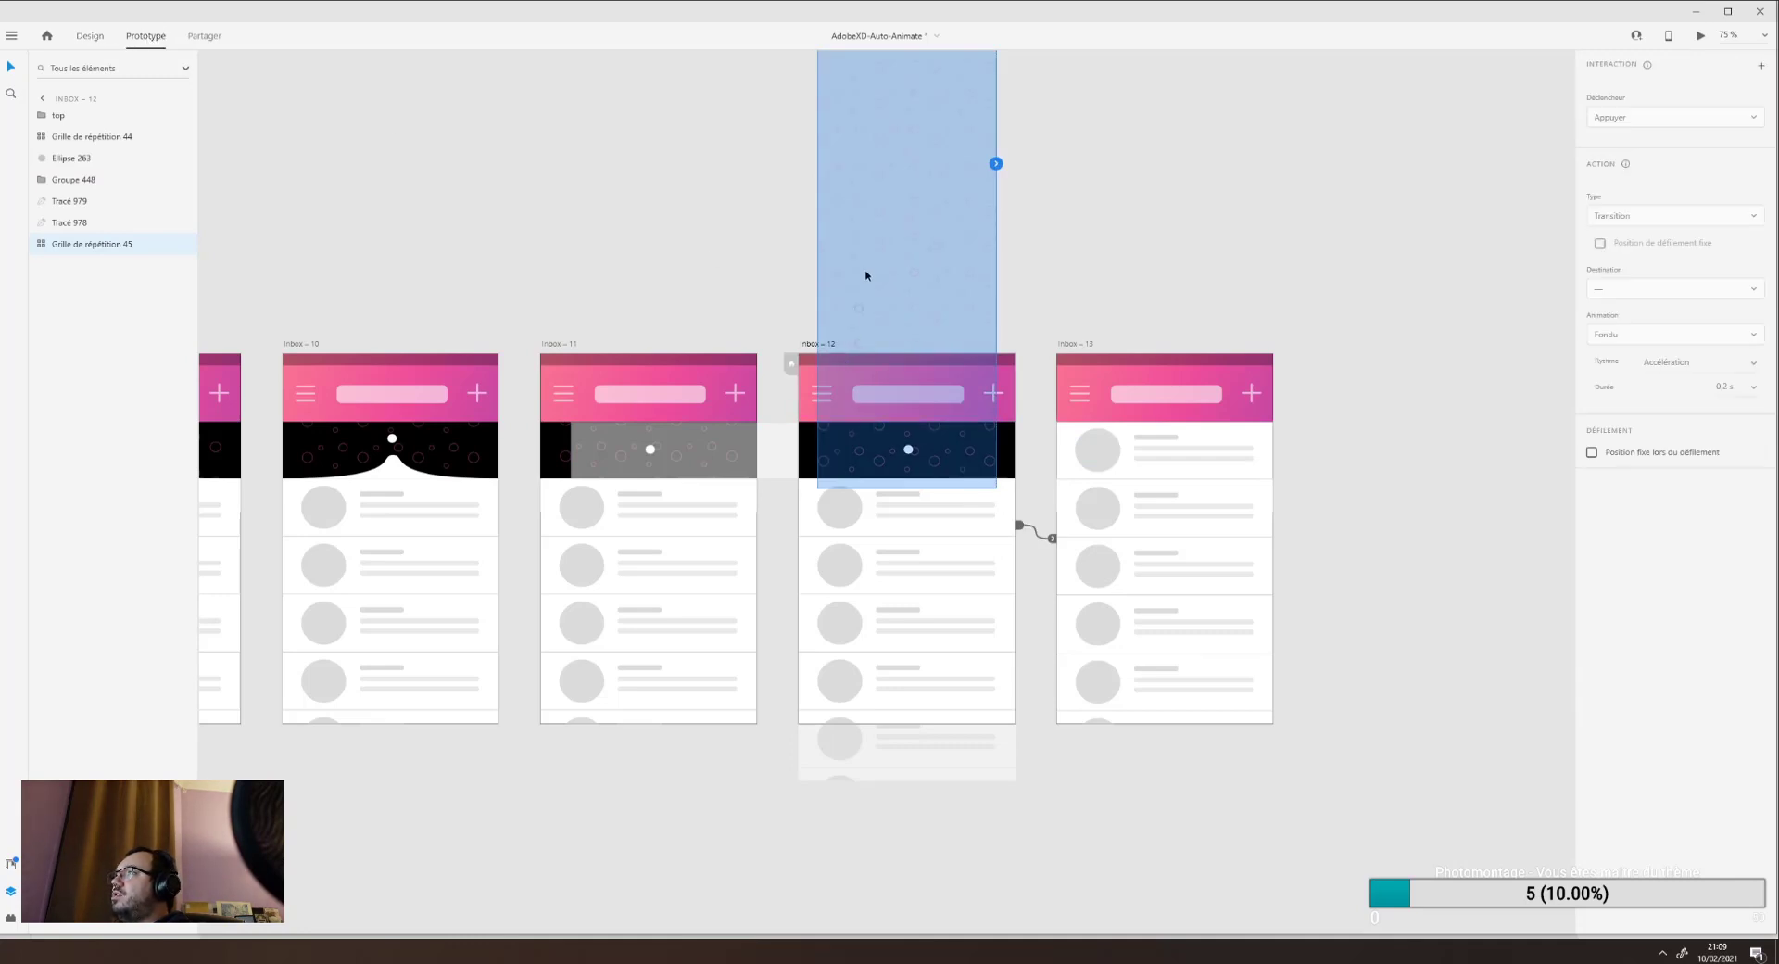
click(1004, 525)
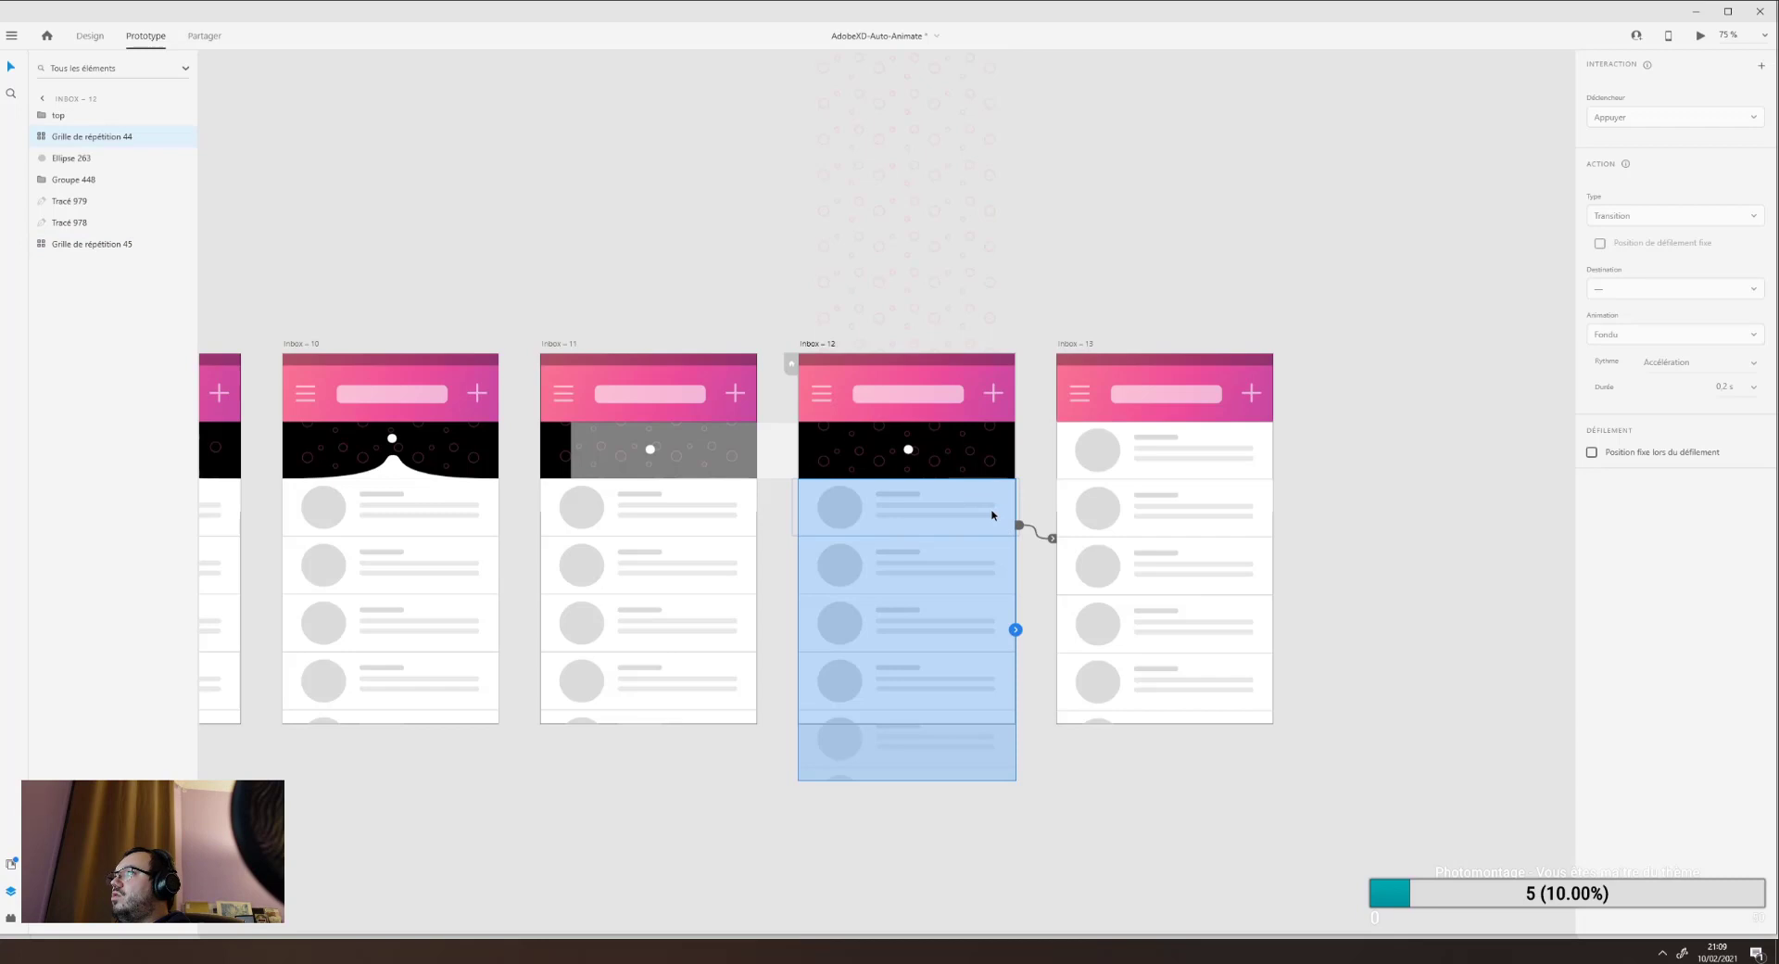
Examine Groupe 448 and Tracé 978 on Inbox – 13, toggling the path's visibility.
click(1151, 474)
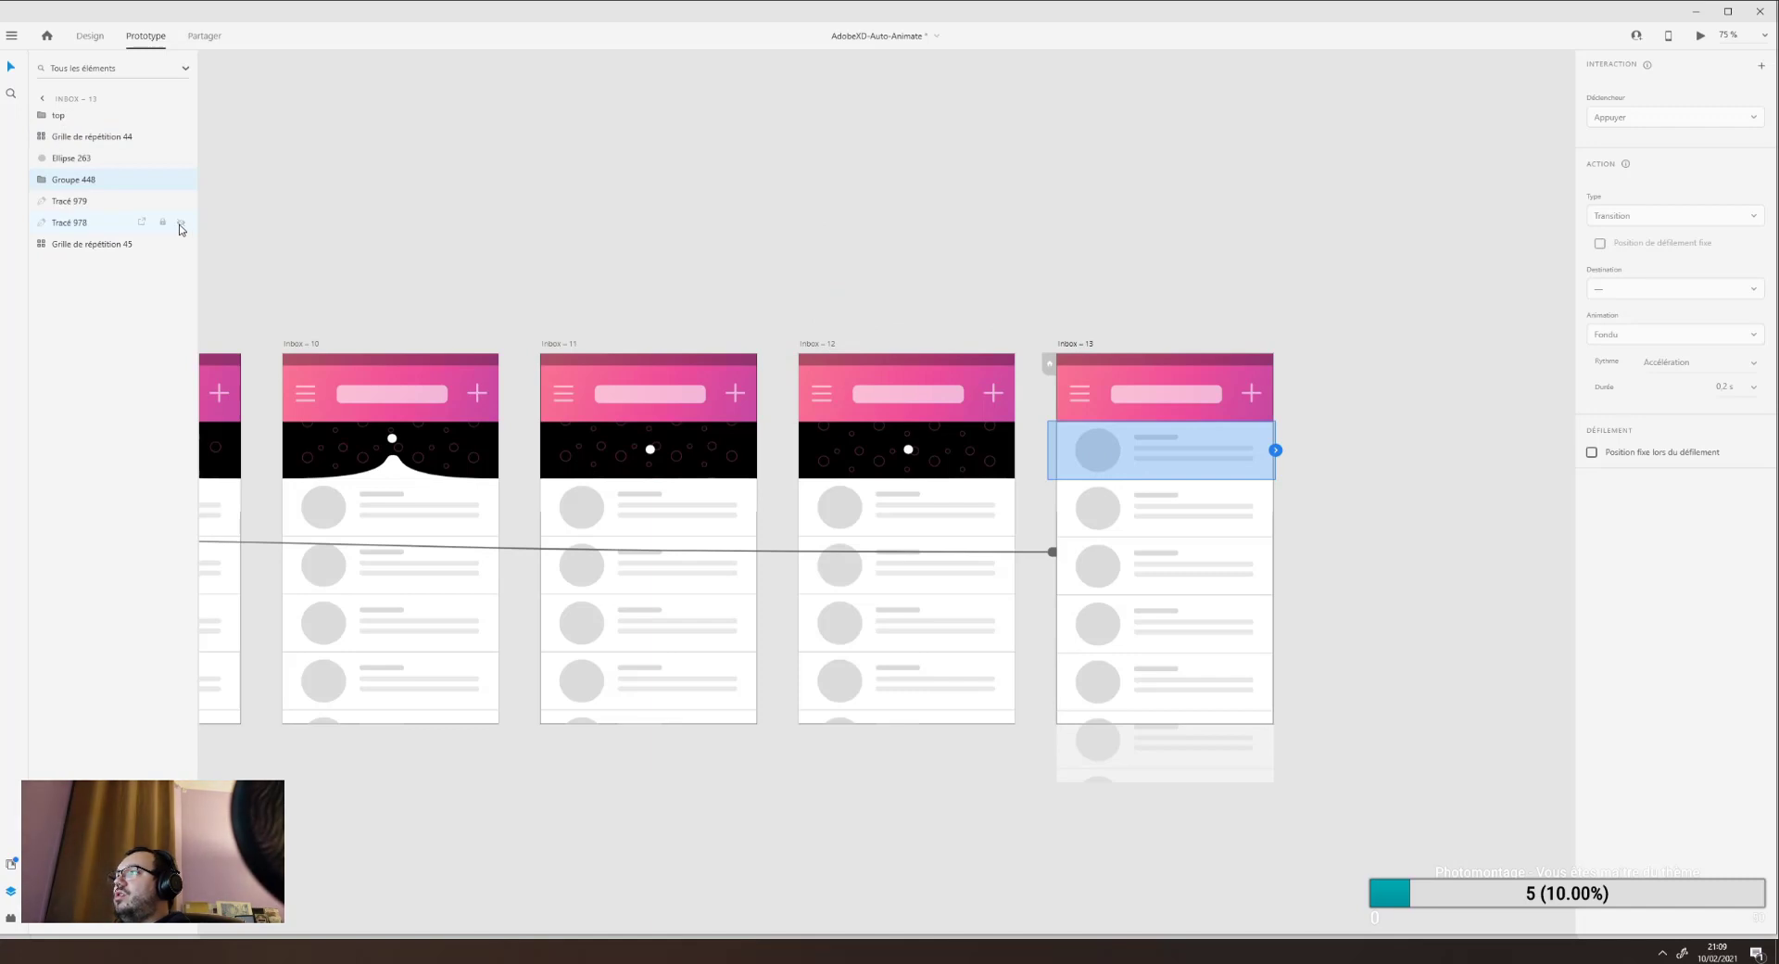
click(79, 229)
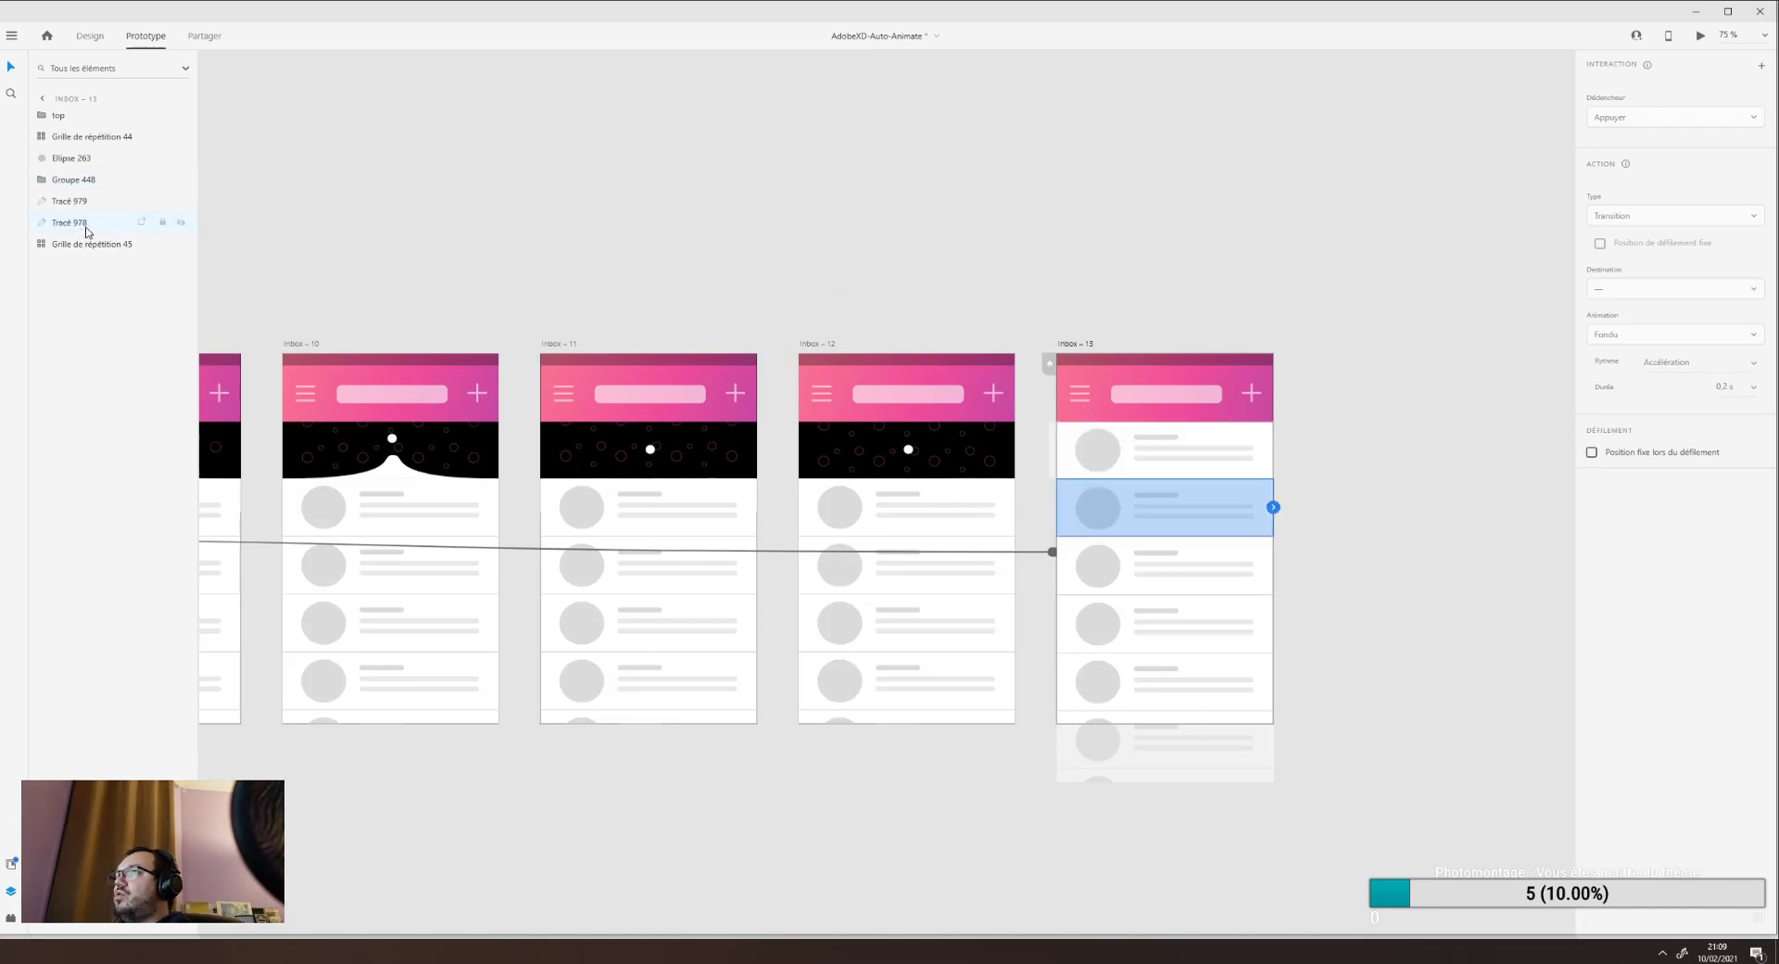
click(181, 224)
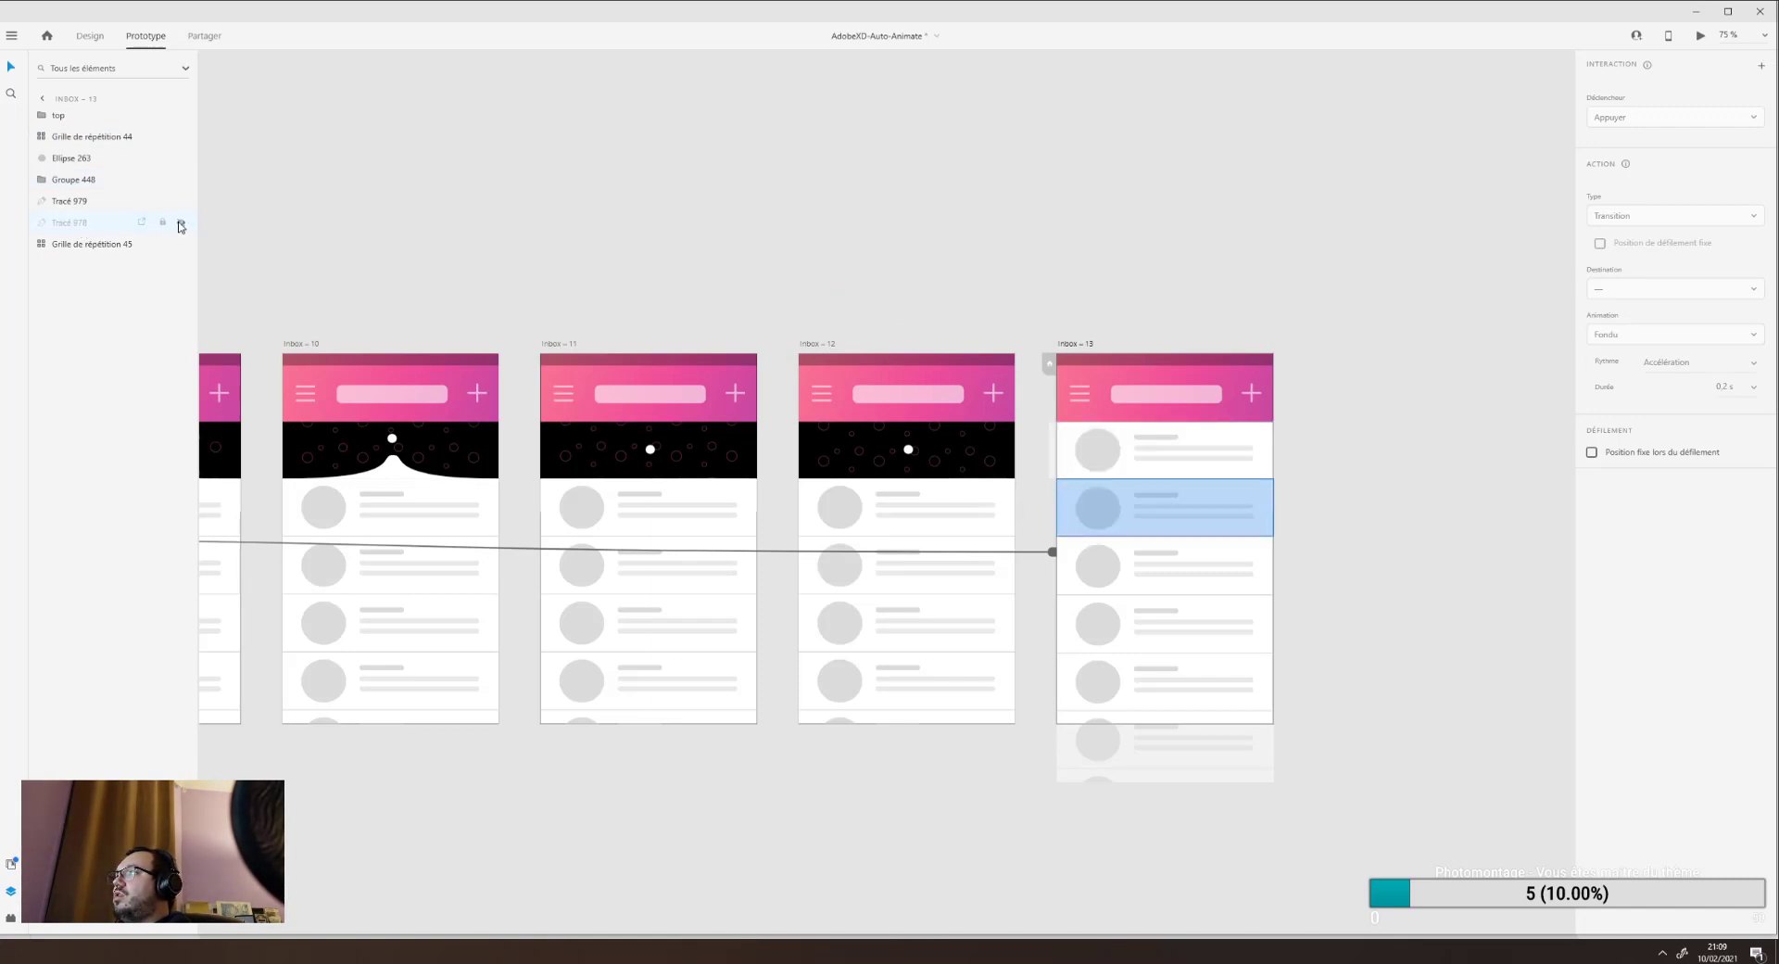
click(180, 223)
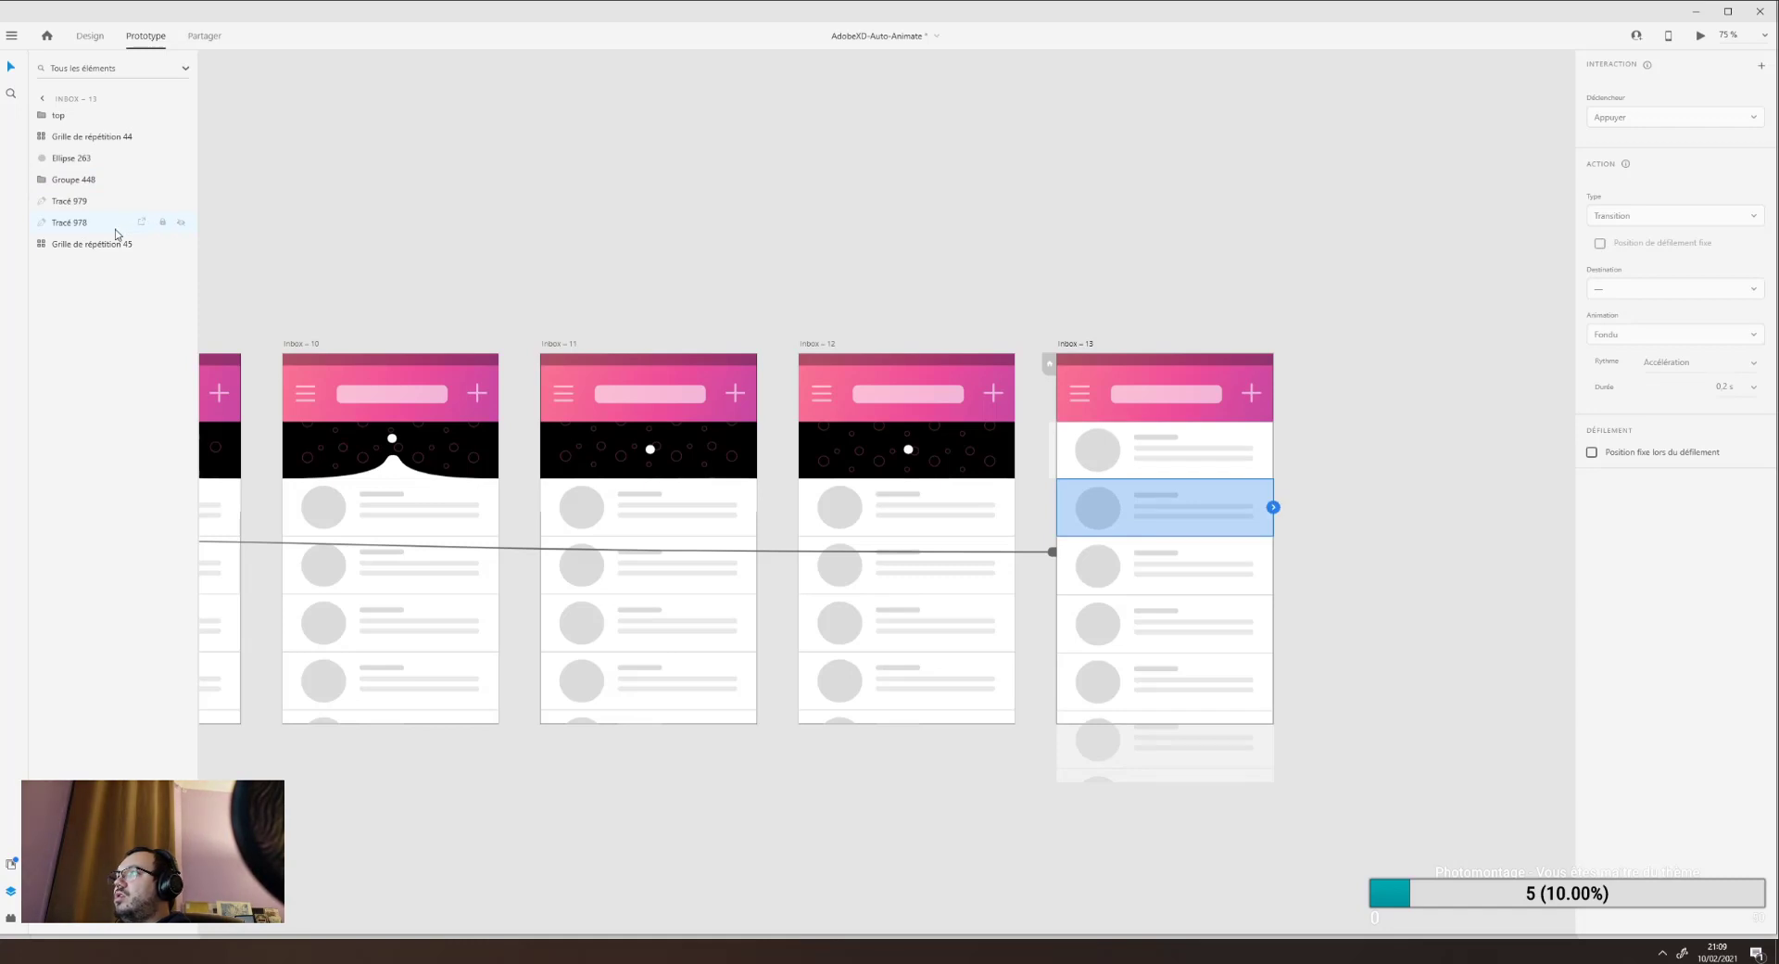
Try deleting Tracé 978 from Inbox – 13, undo the deletion and clear the selection.
key(Delete)
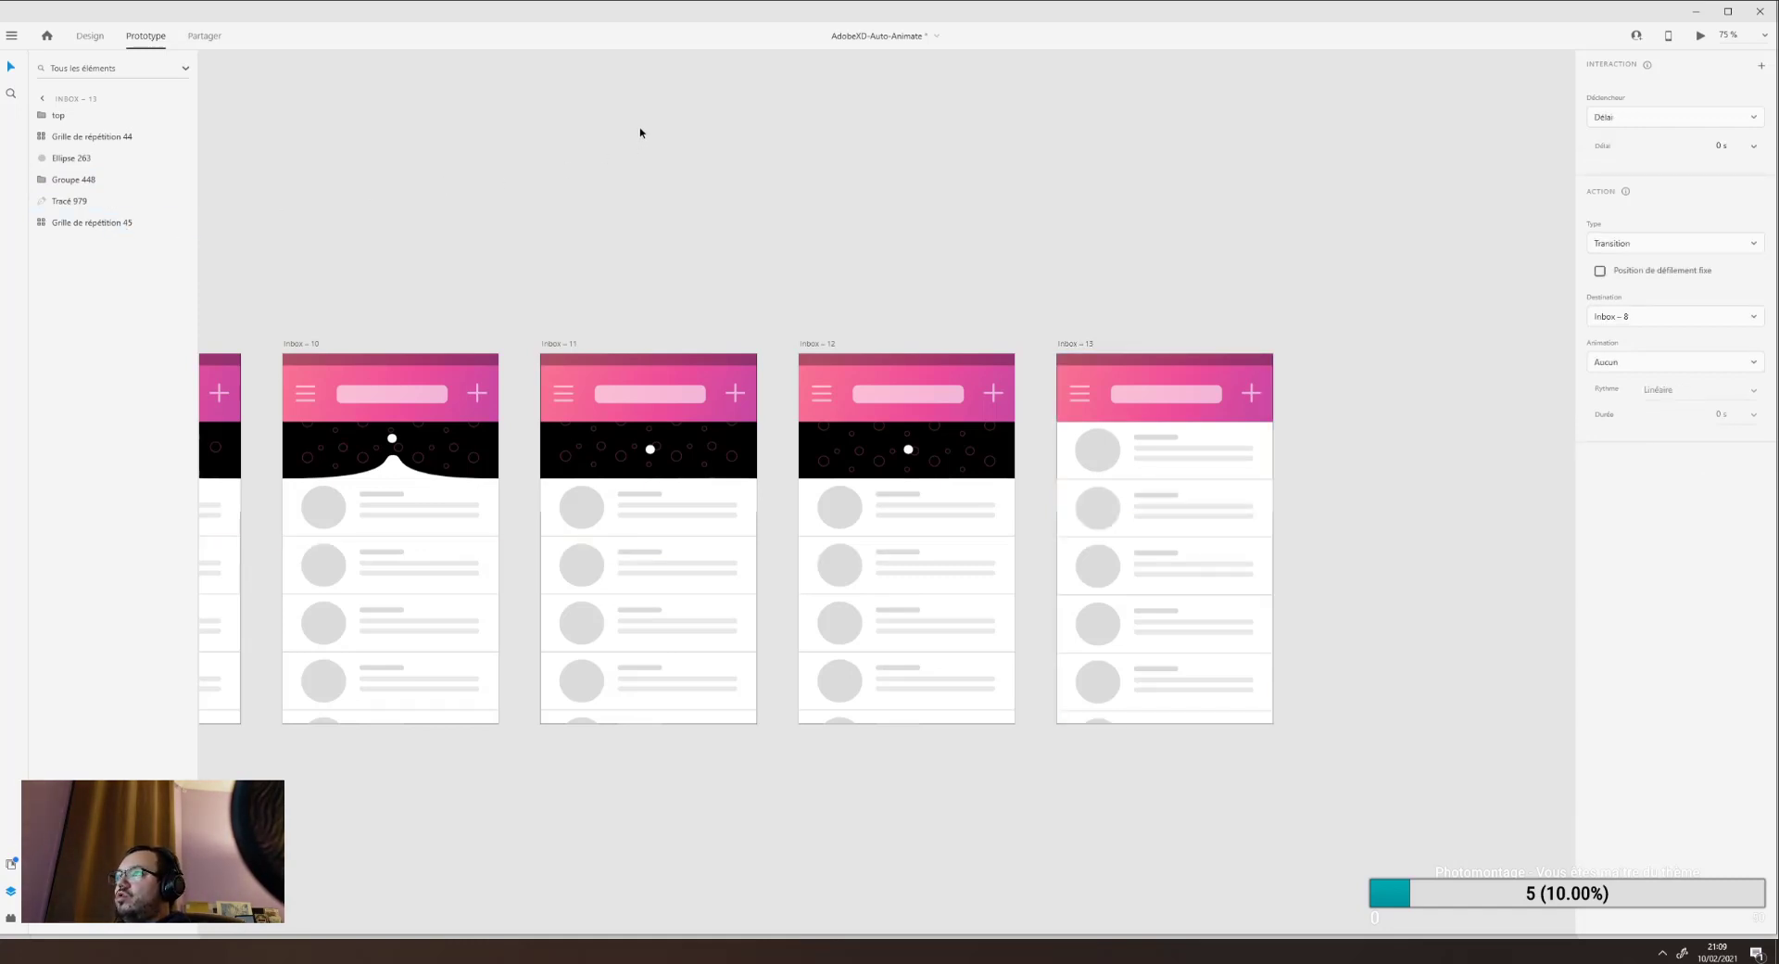
key(ctrl+z)
click(1334, 528)
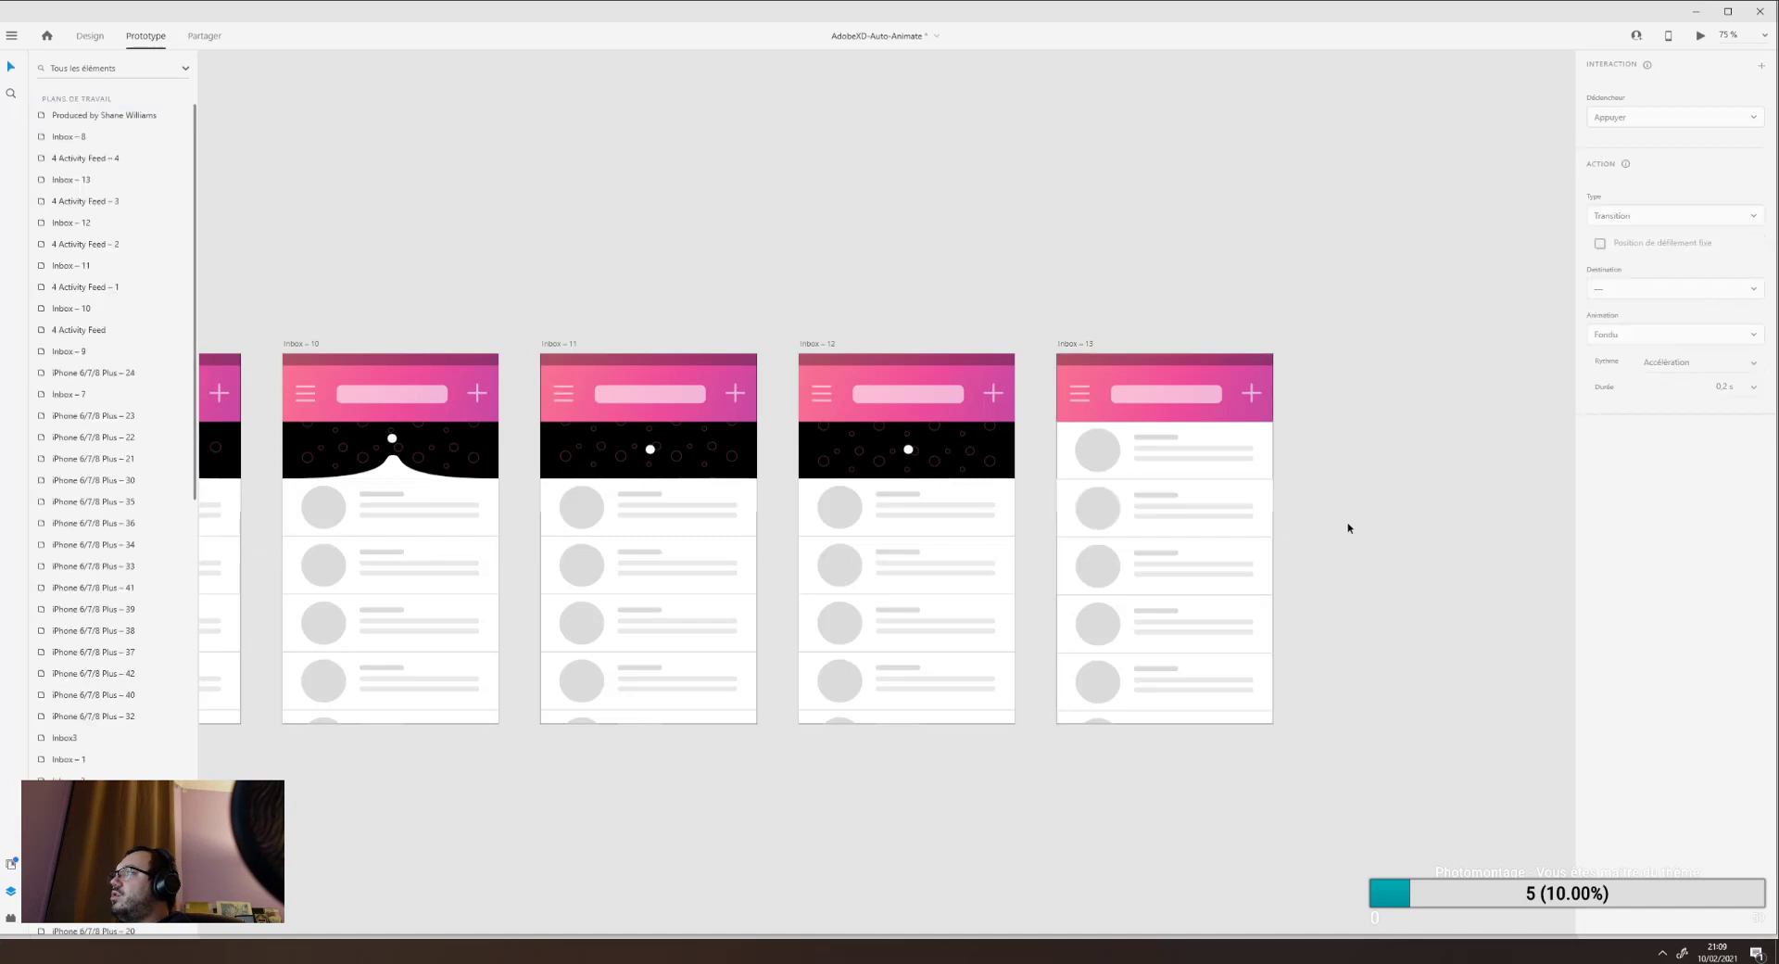
Try moving the list grid Grille de répétition 44 off Inbox – 13, undo it, and check Groupe 448.
drag(1227, 519, 1335, 529)
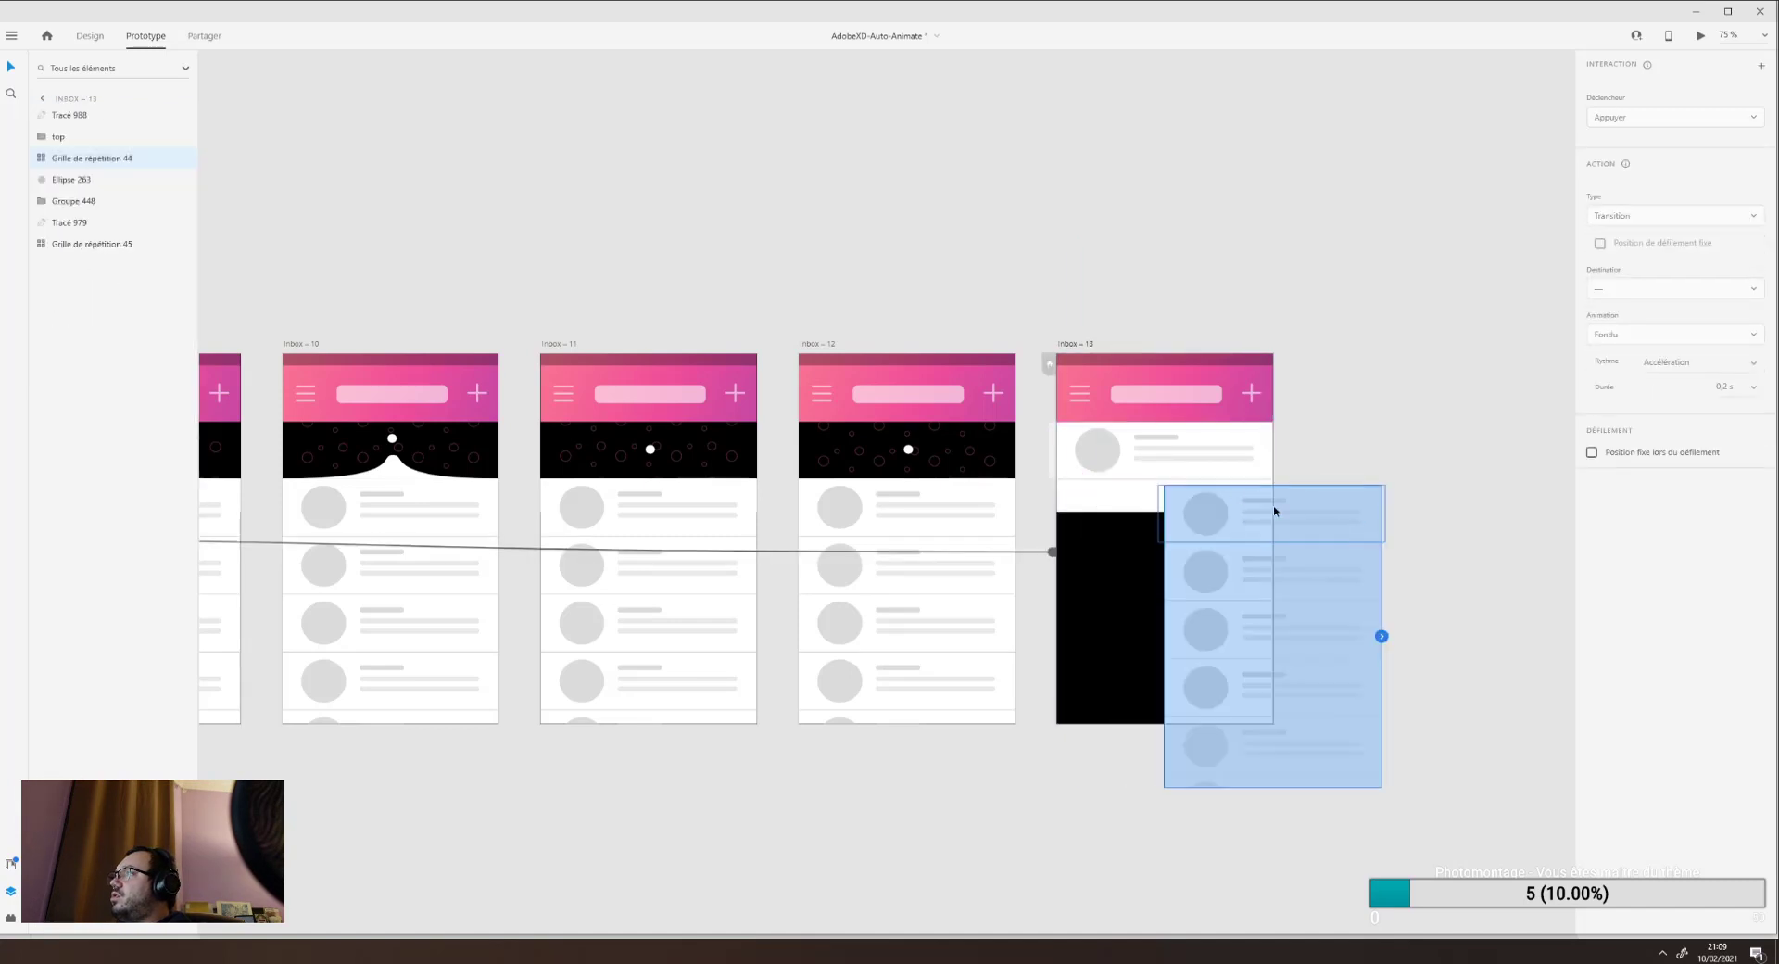
key(ctrl+z)
click(1202, 464)
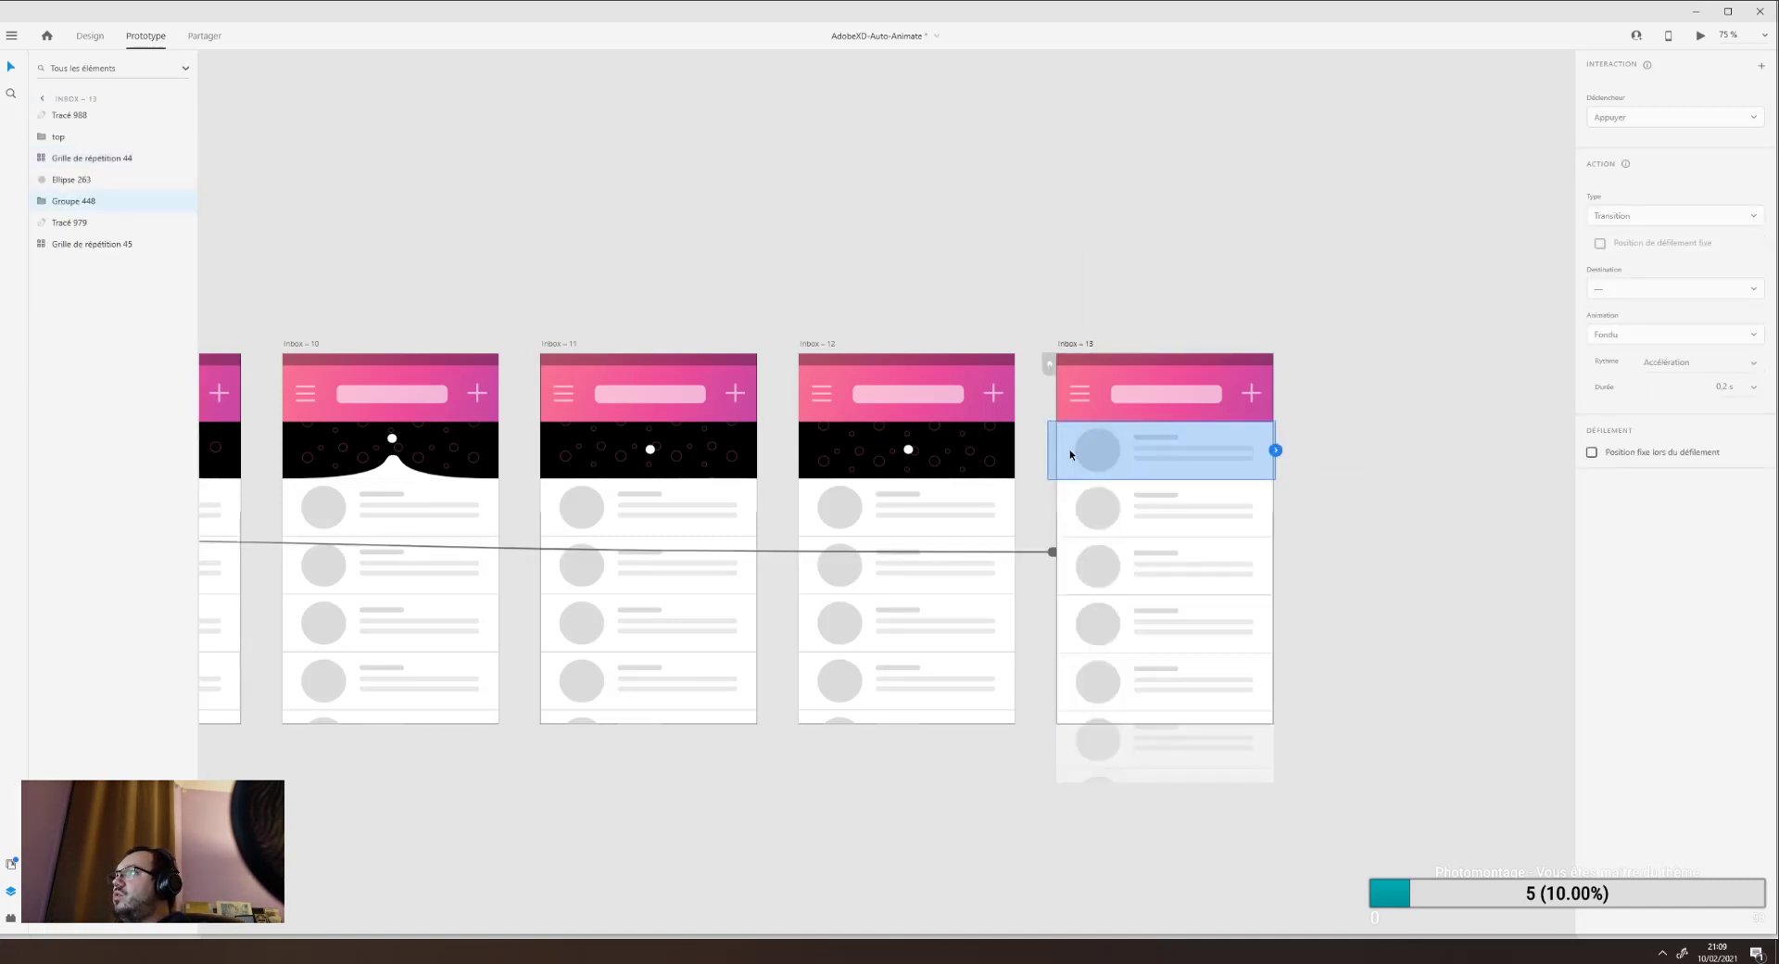
click(628, 285)
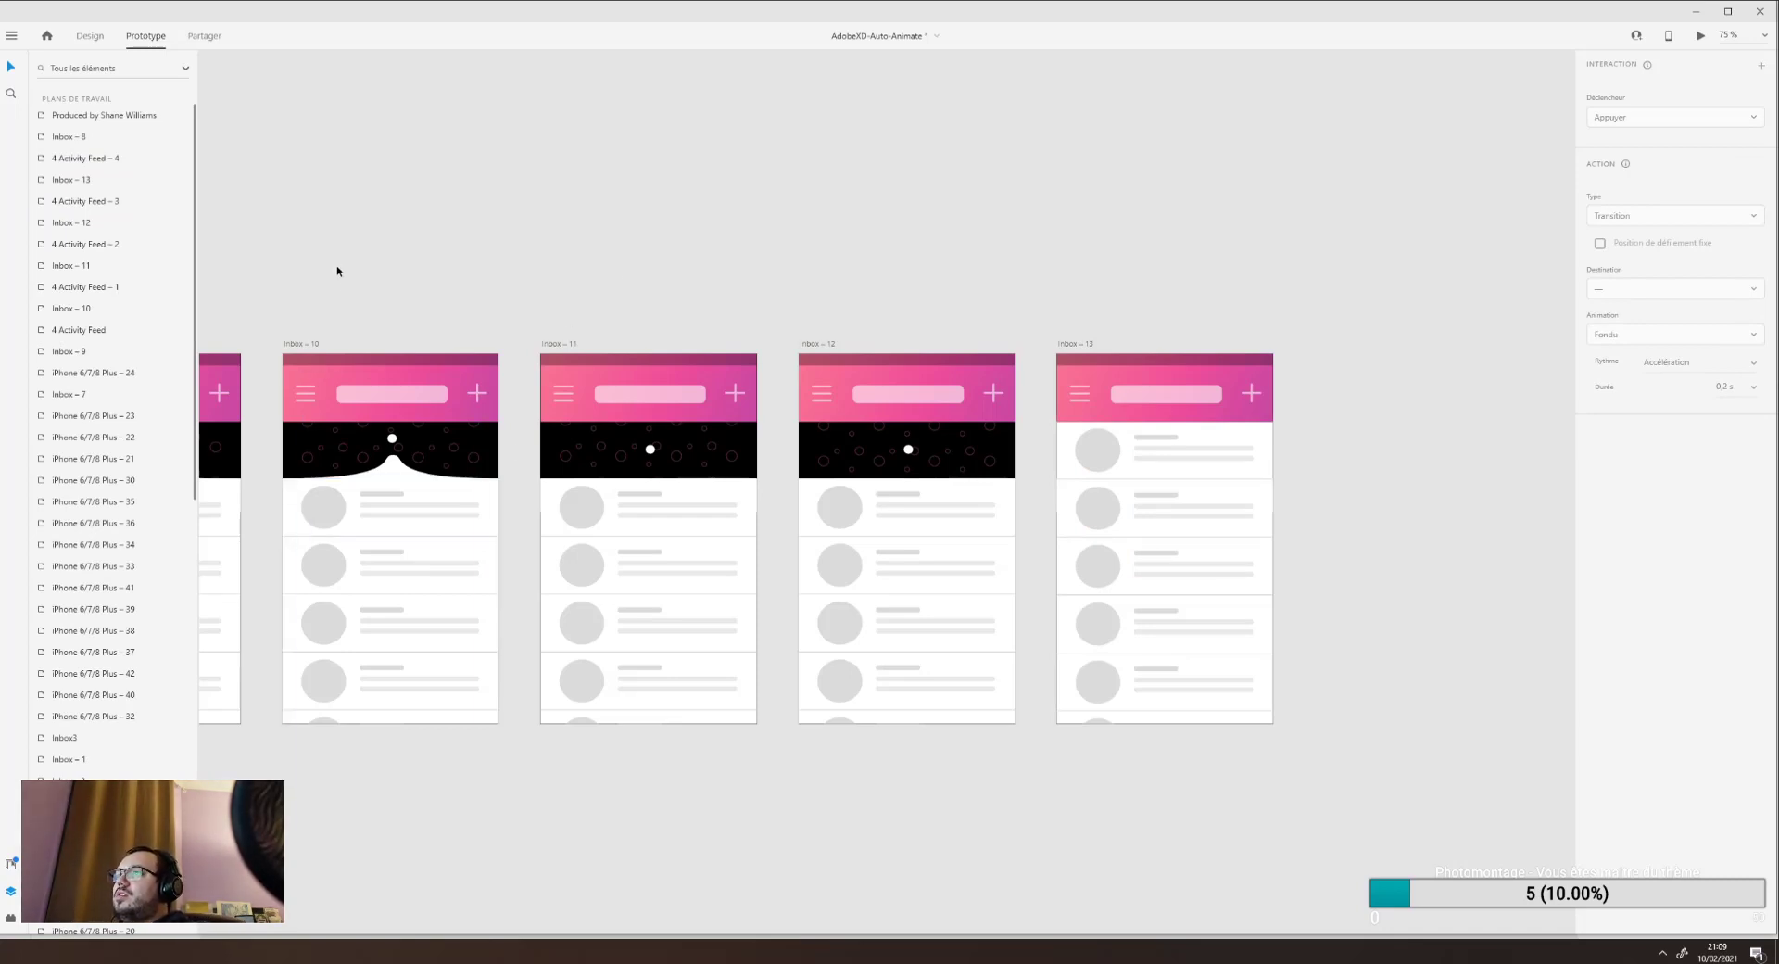
In Design mode, draw a 297 × 297 square on the pasteboard beside the 13. Pull to Refresh title.
drag(338, 284, 742, 306)
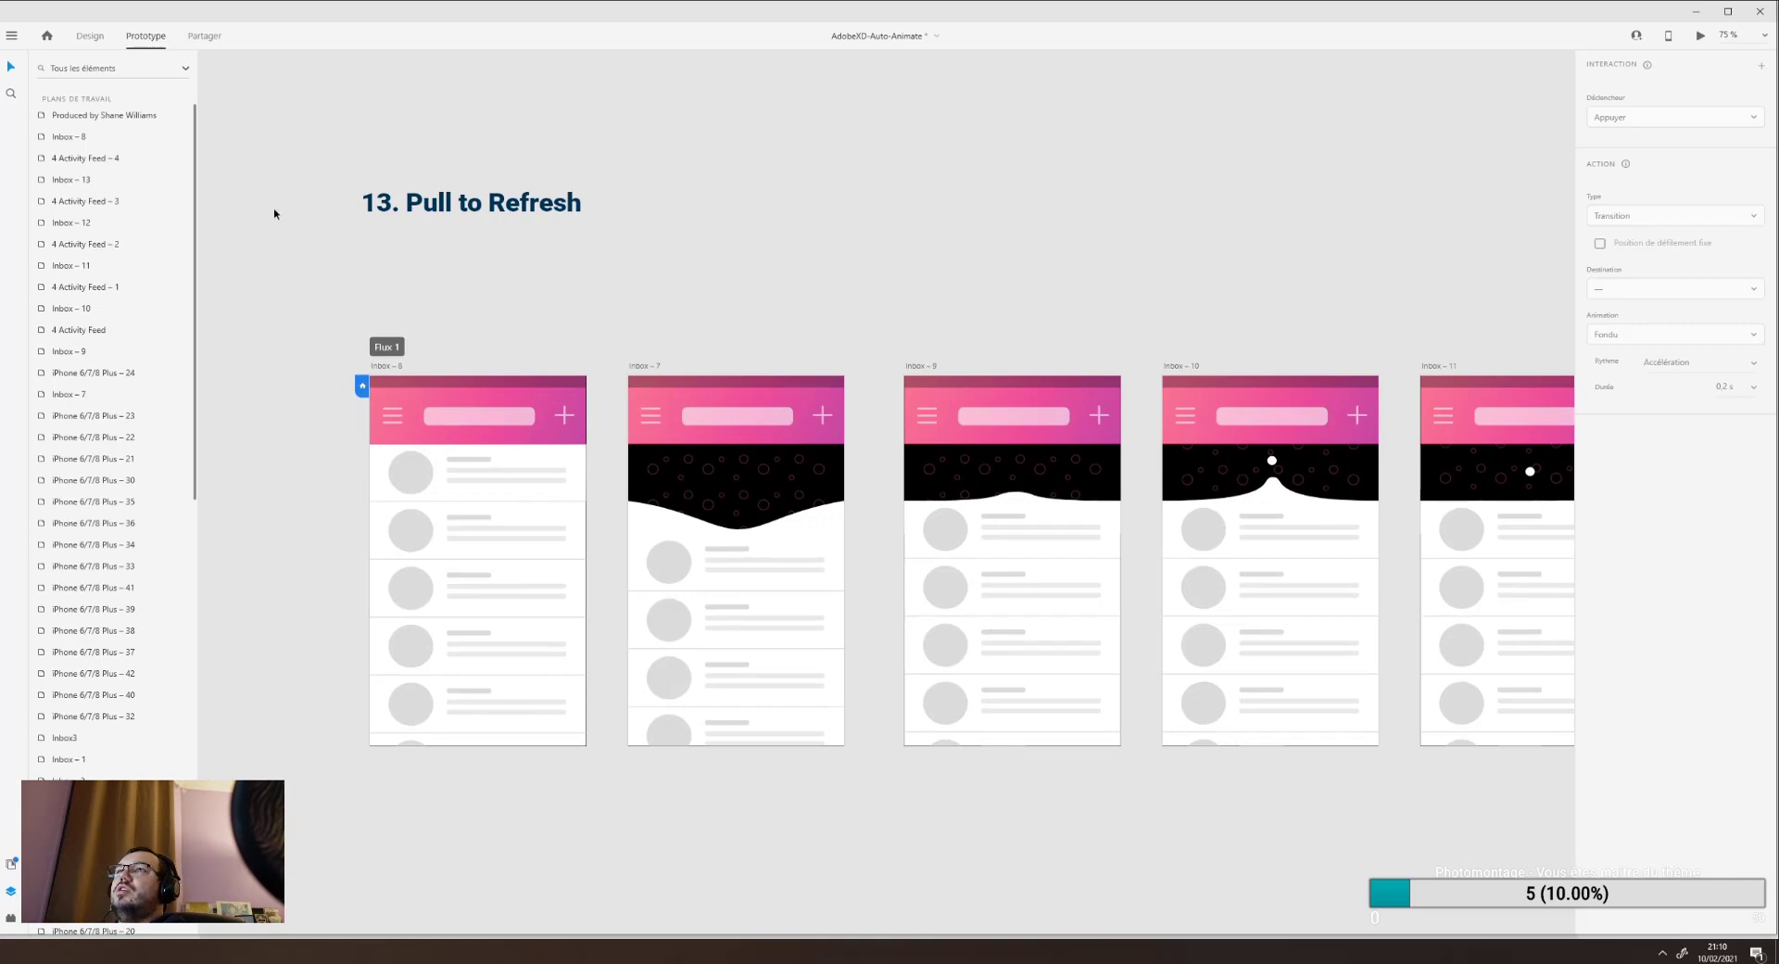
click(93, 37)
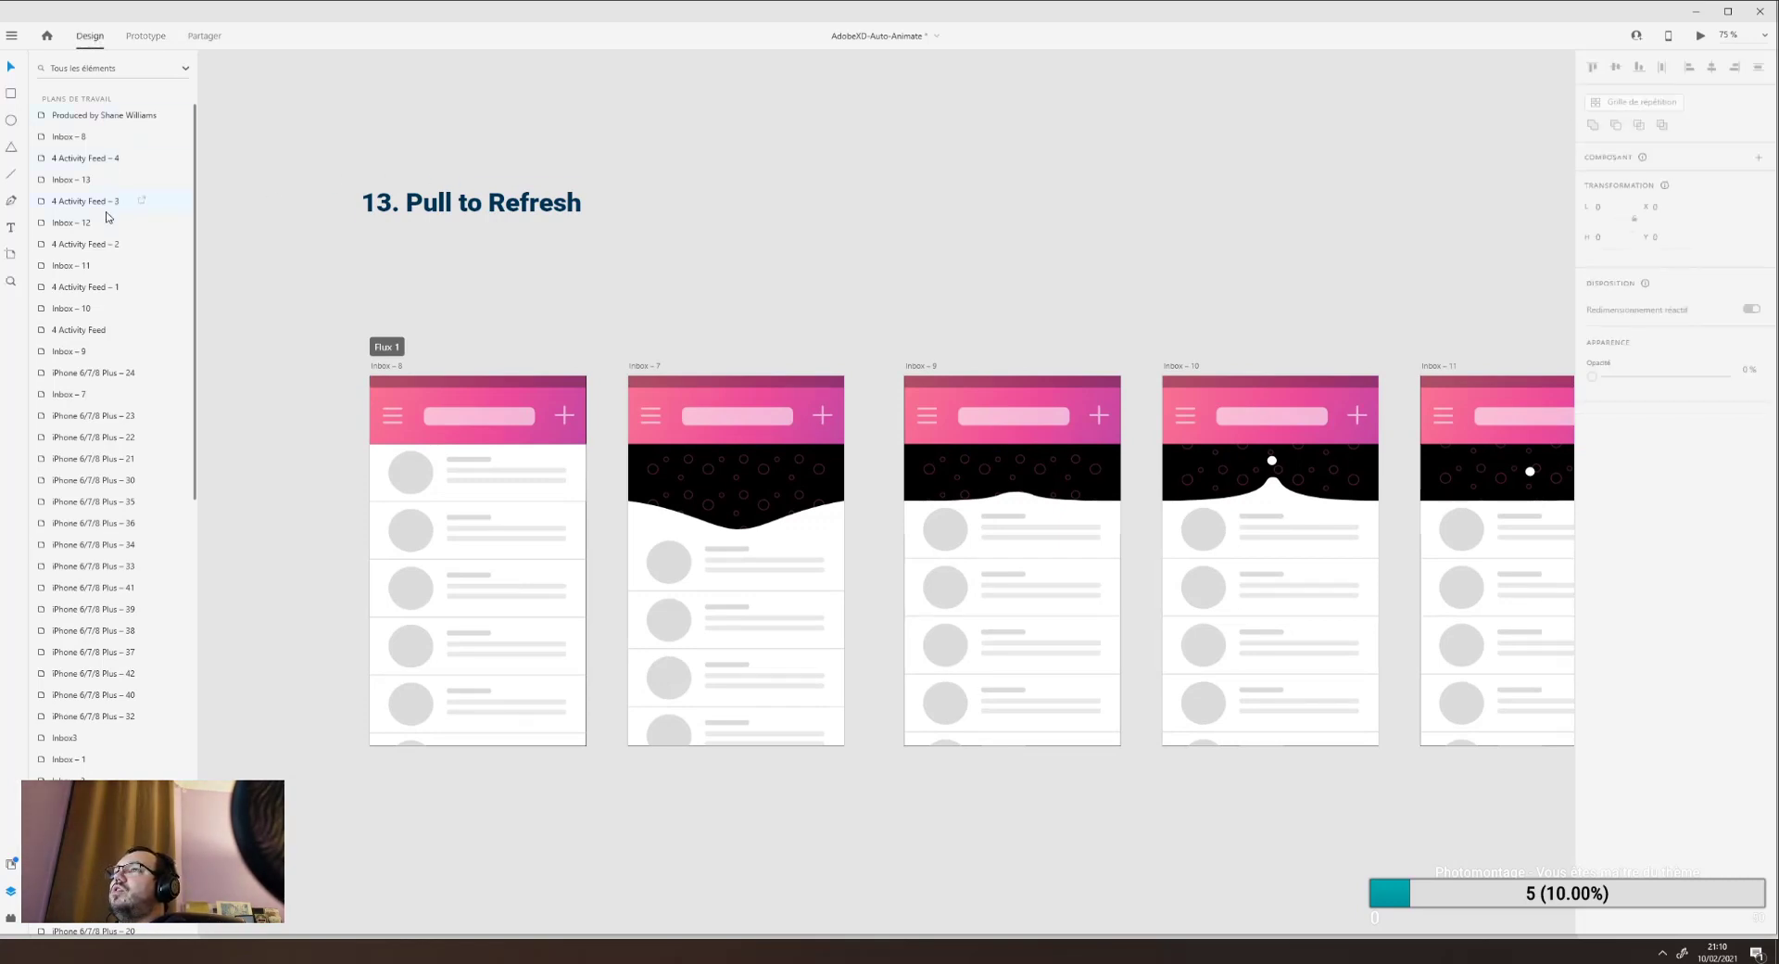
mouse_move(621, 125)
mouse_down()
mouse_move(898, 270)
mouse_move(806, 278)
mouse_up()
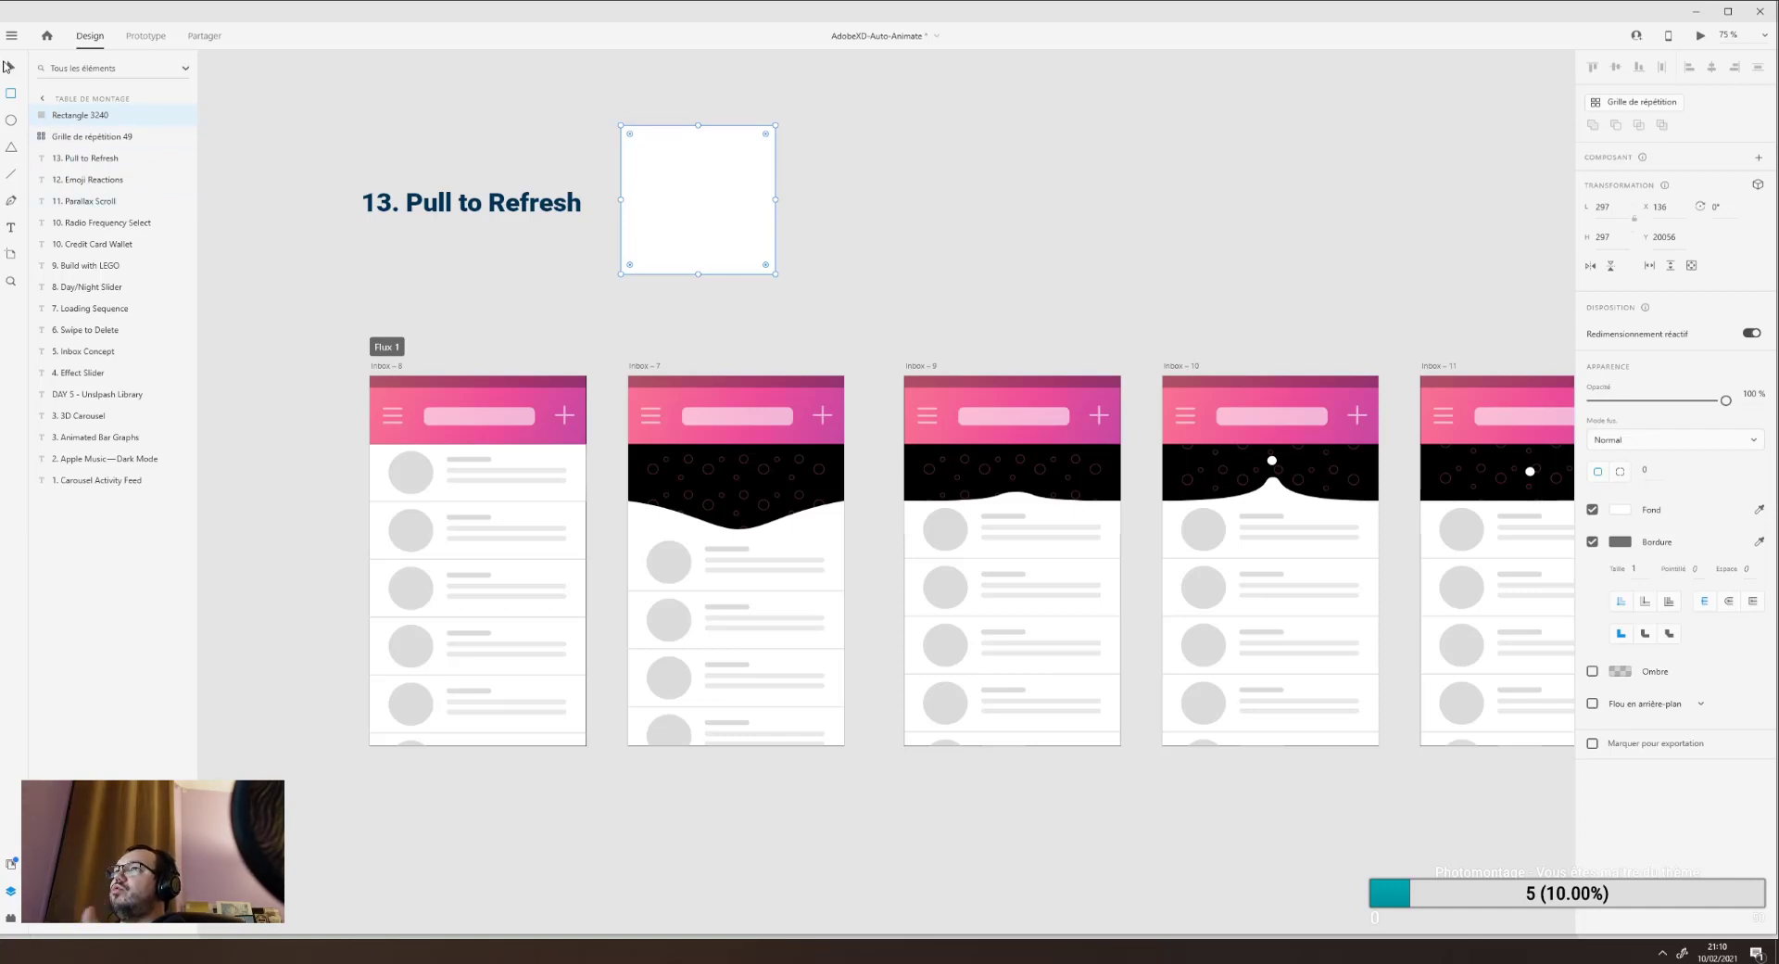
Turn the square into a single-row repeat grid of six, about 1905 wide and 309 high, and delete it.
key(ctrl+r)
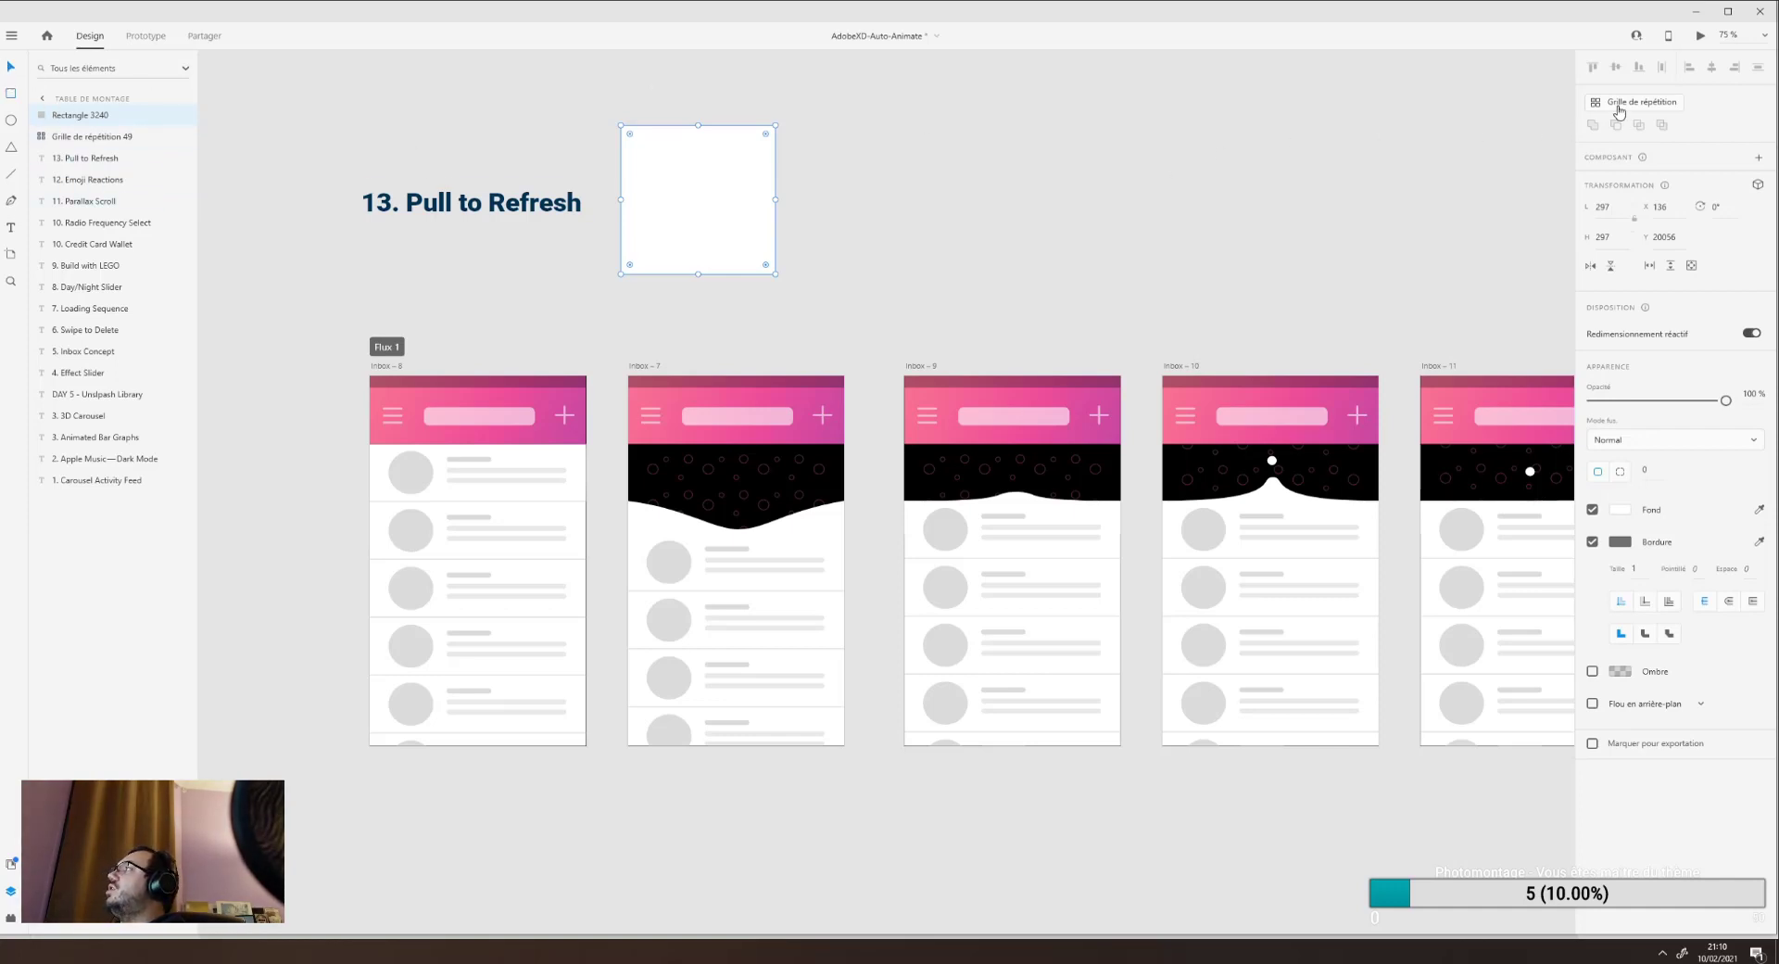
drag(778, 199, 1403, 187)
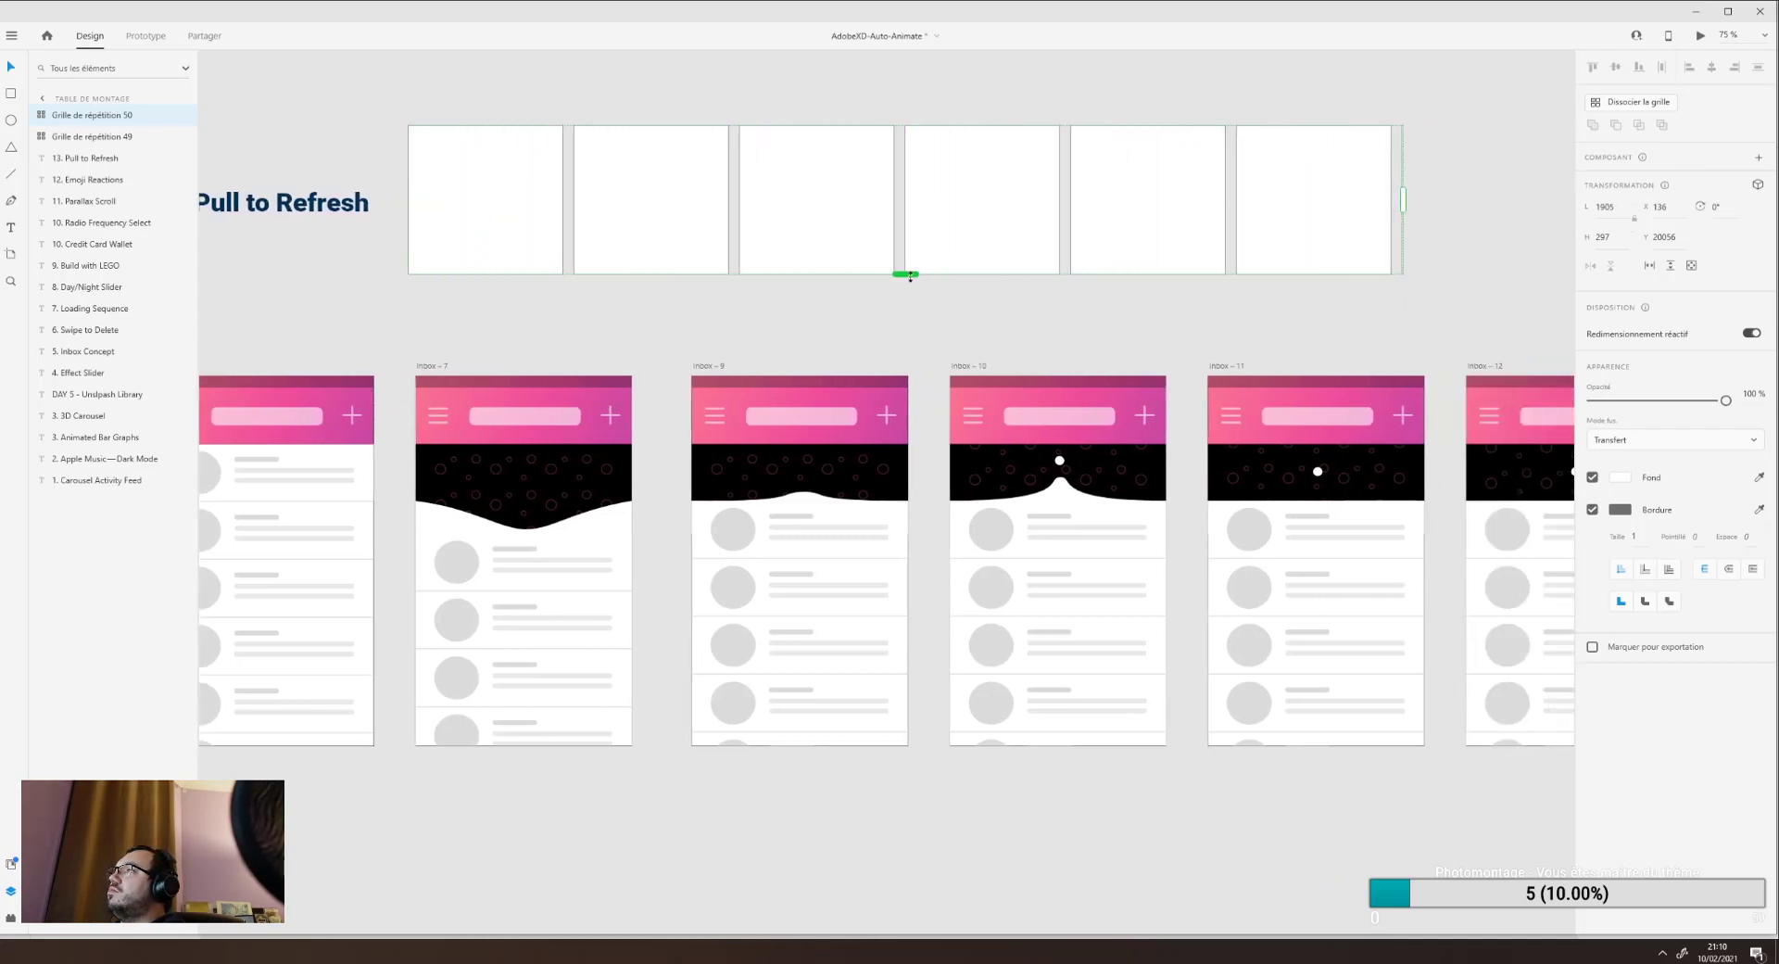
mouse_move(906, 274)
mouse_down()
mouse_move(905, 468)
mouse_move(903, 278)
mouse_up()
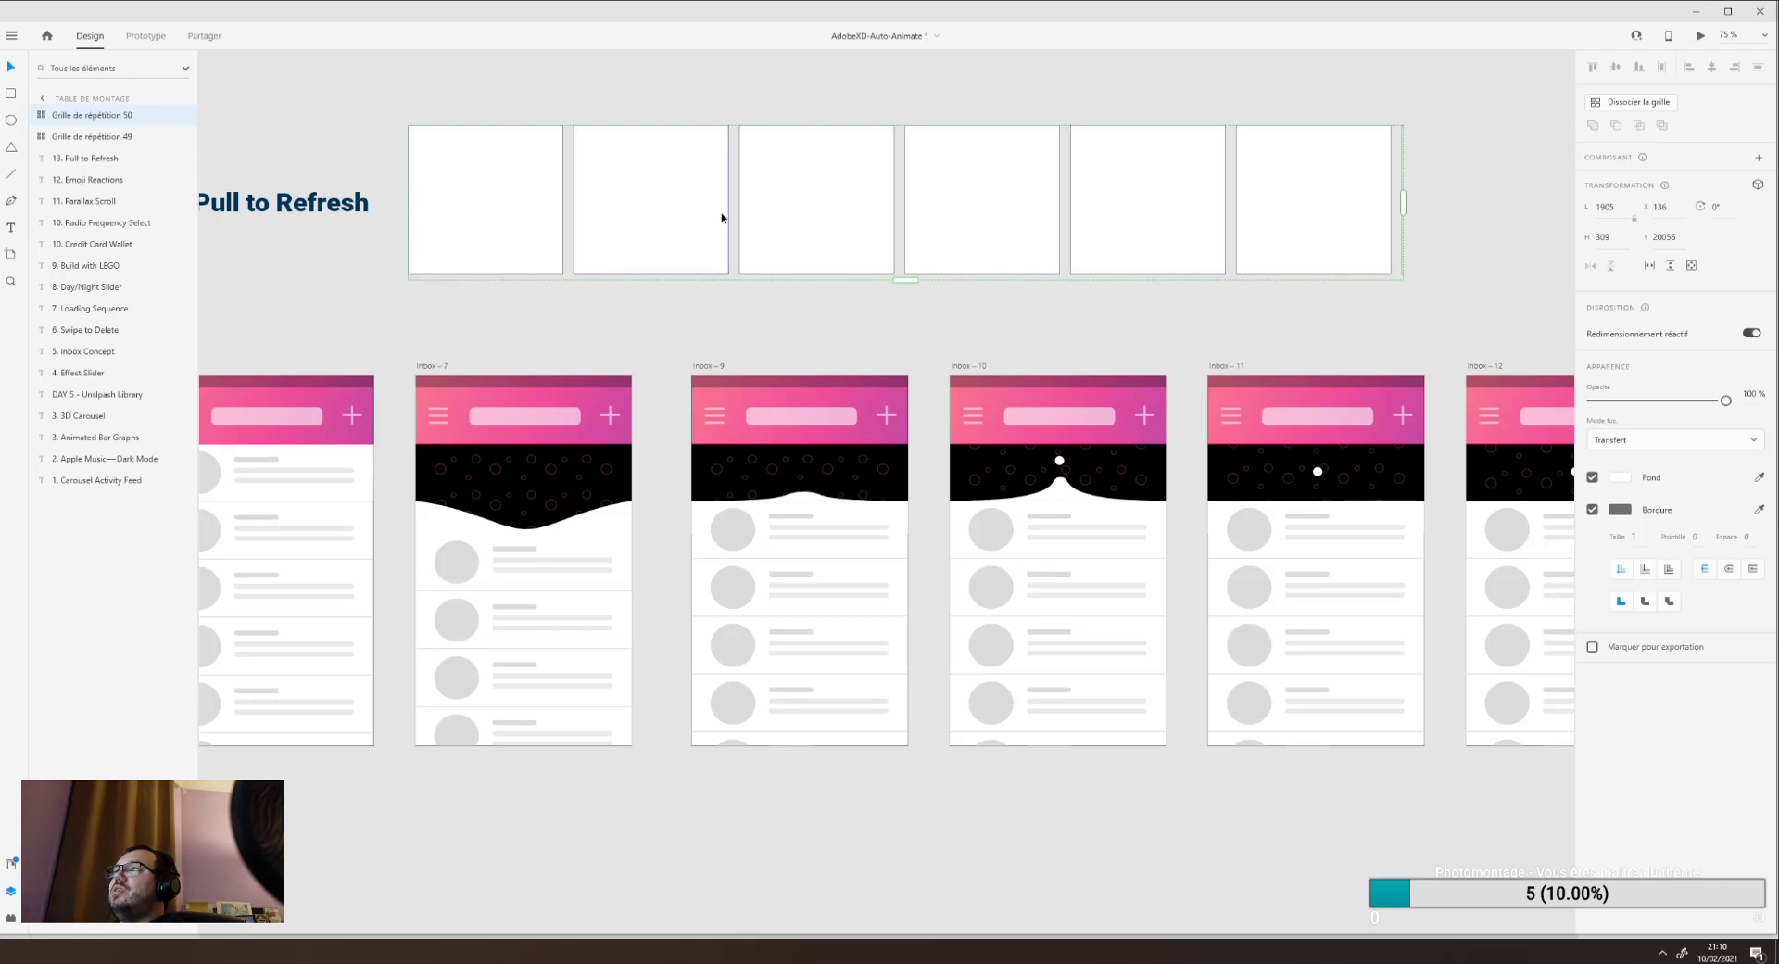
key(Delete)
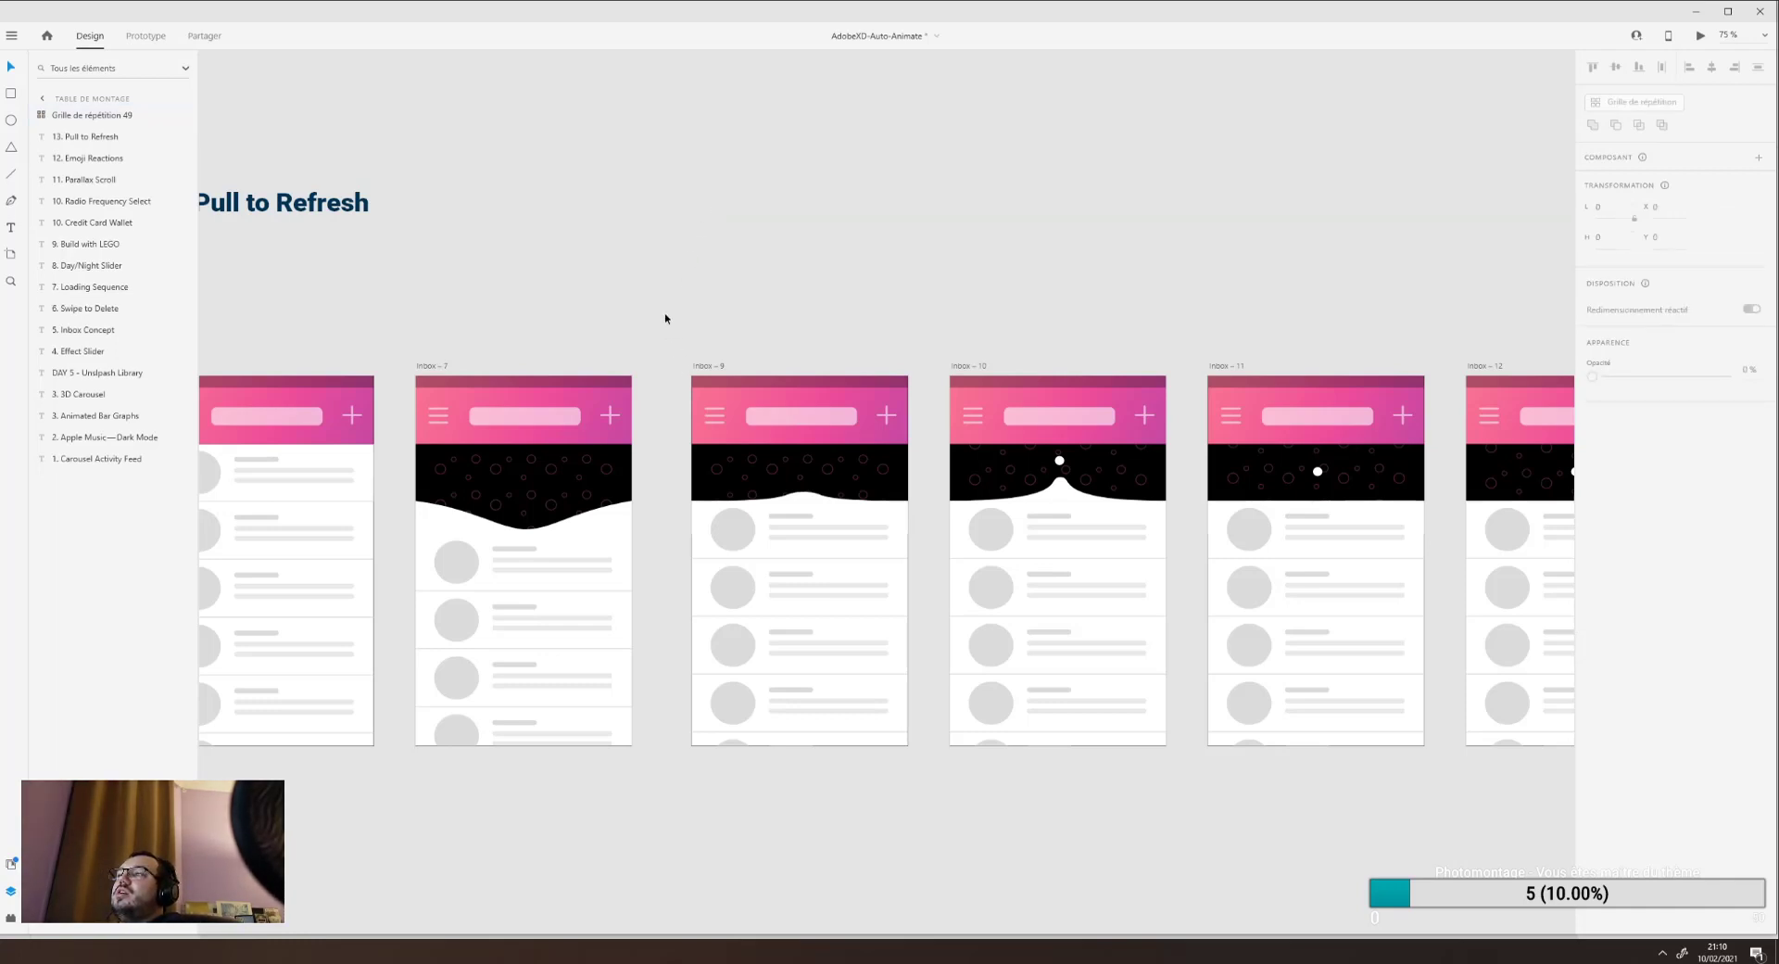
Preview the Waveform artboard iPhone 6/7/8 Plus – 29 under DAY 5 - Unslpash Library and test its slider.
scroll(665, 317, down, 3)
scroll(669, 308, up, 1)
scroll(669, 309, down, 10)
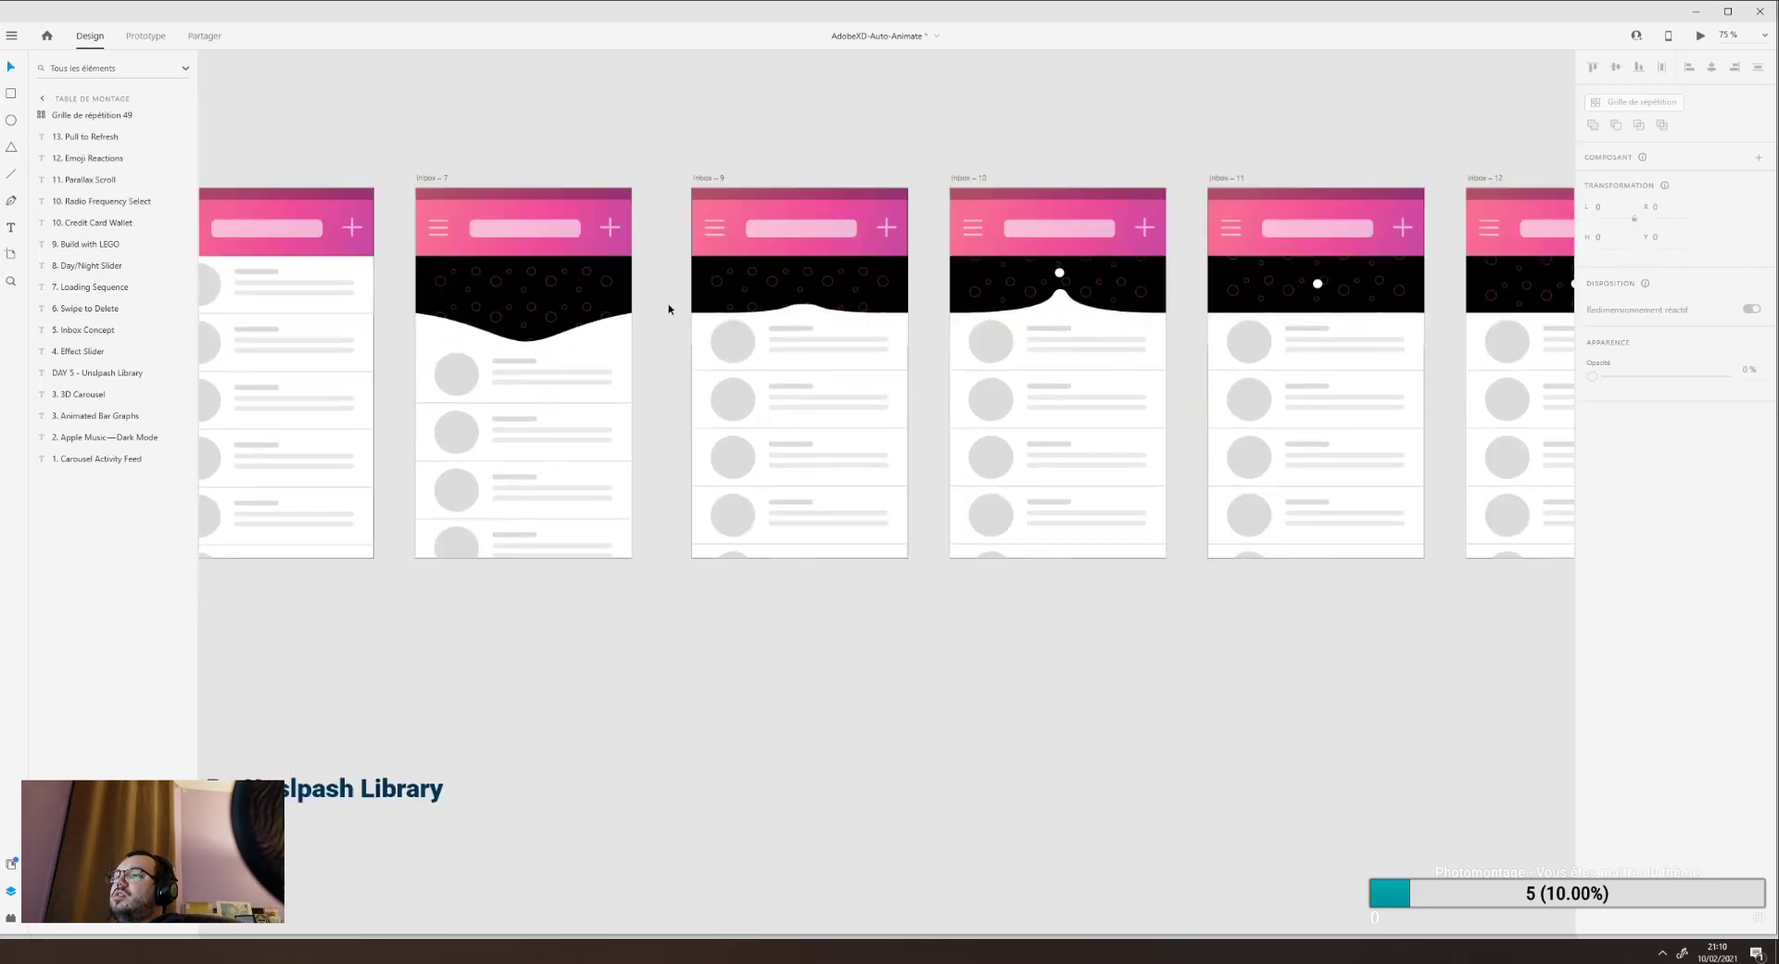
scroll(668, 305, up, 9)
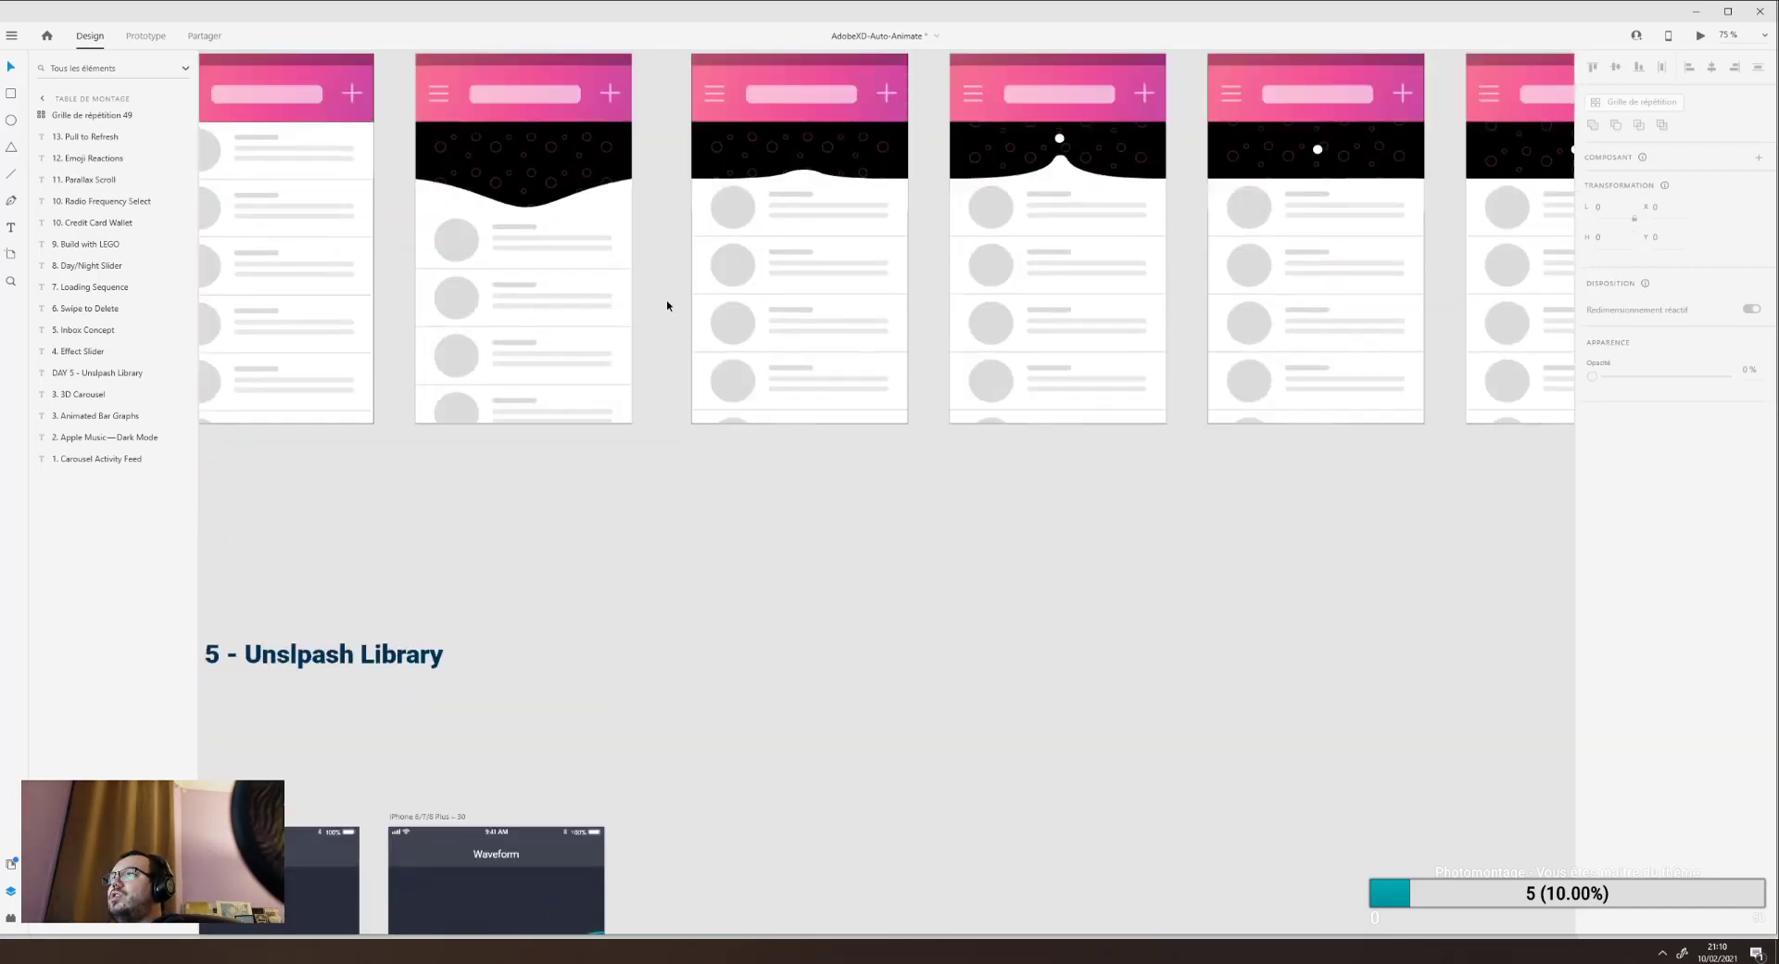
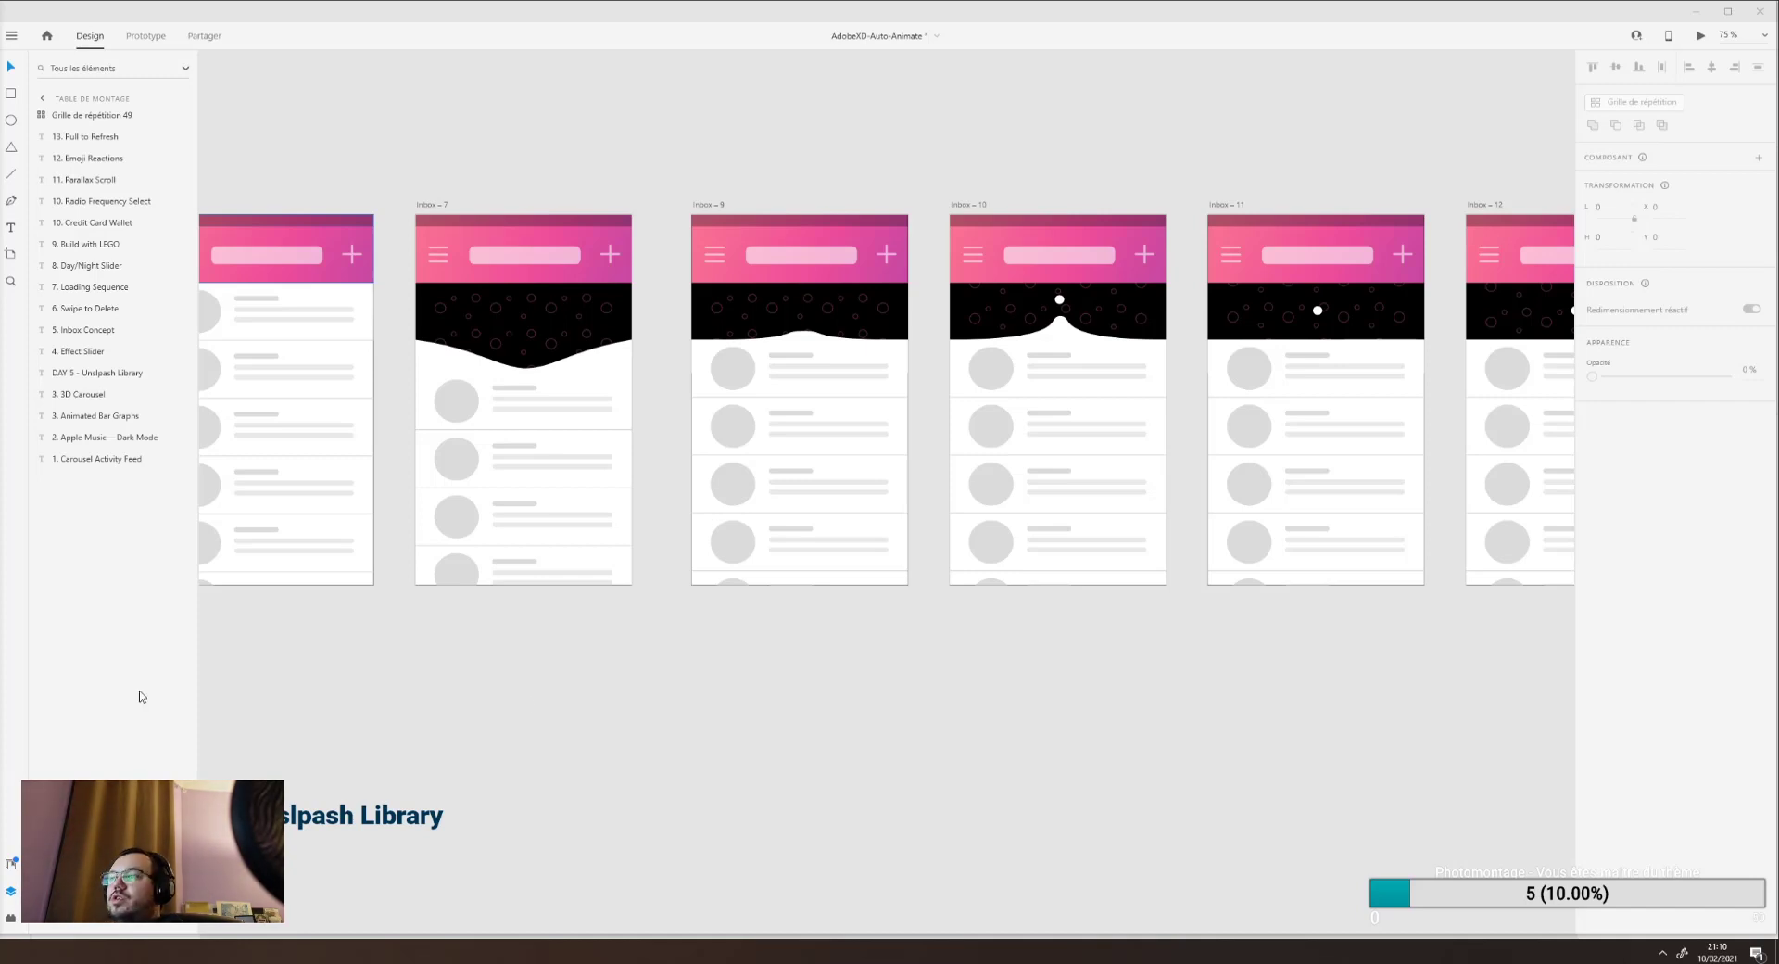
scroll(396, 814, down, 6)
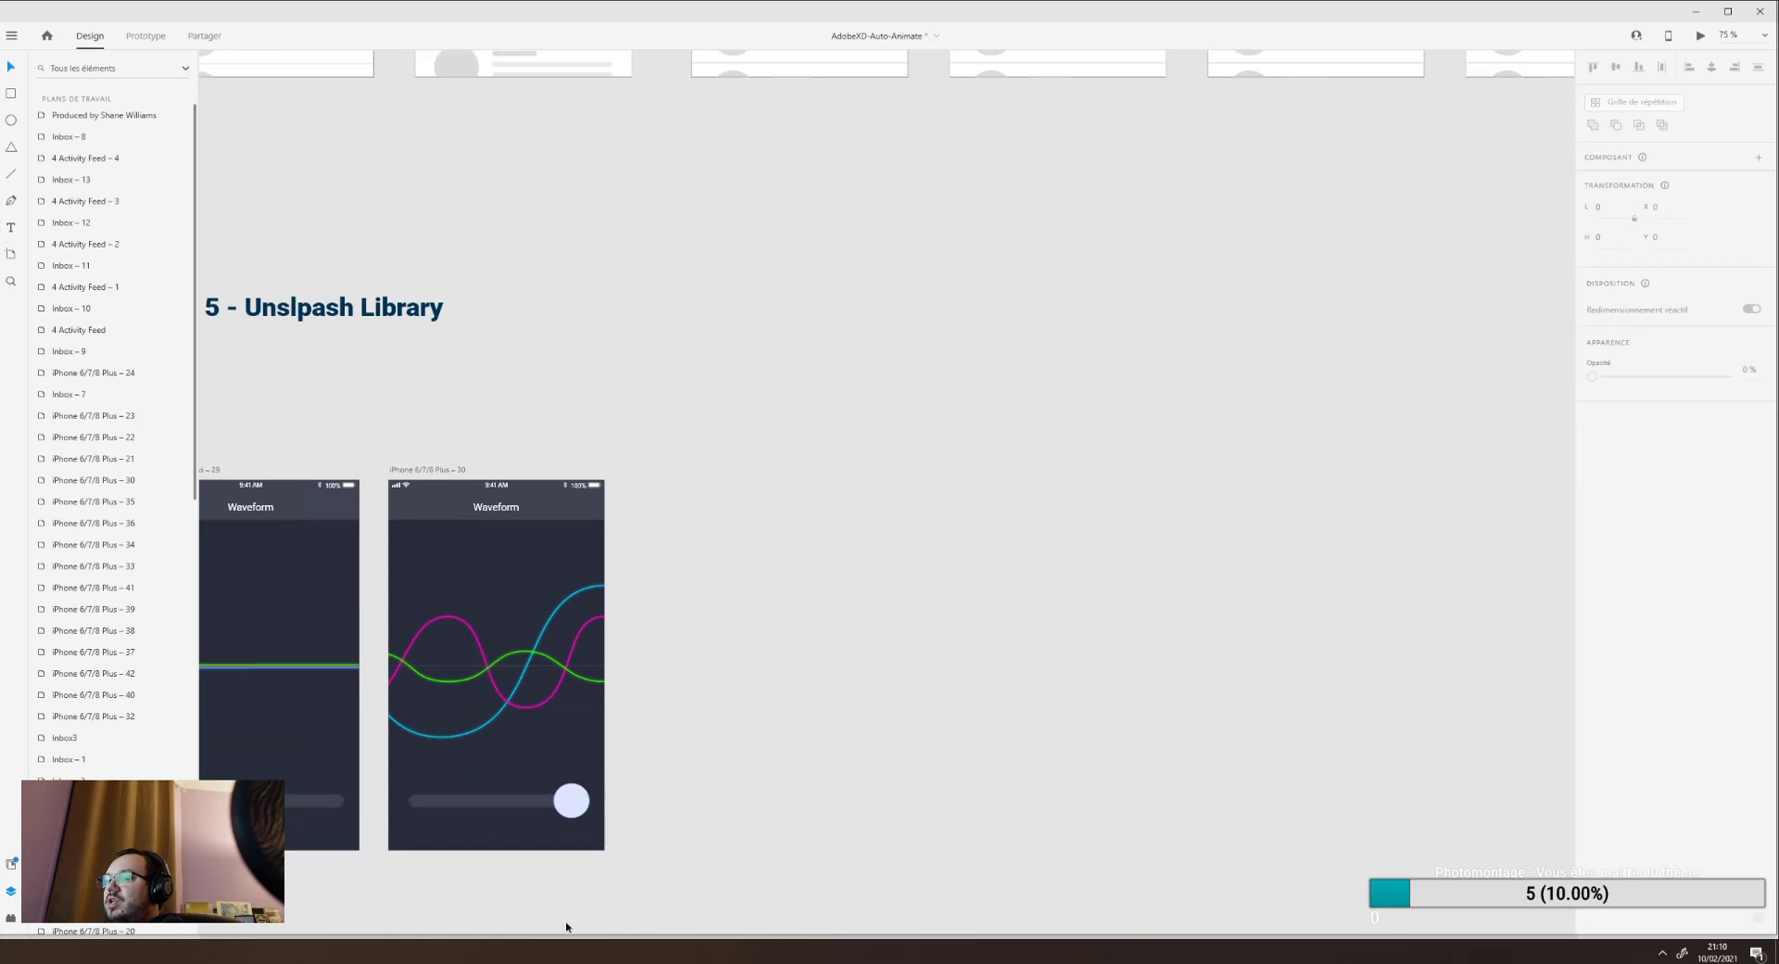
drag(258, 438, 522, 455)
click(468, 492)
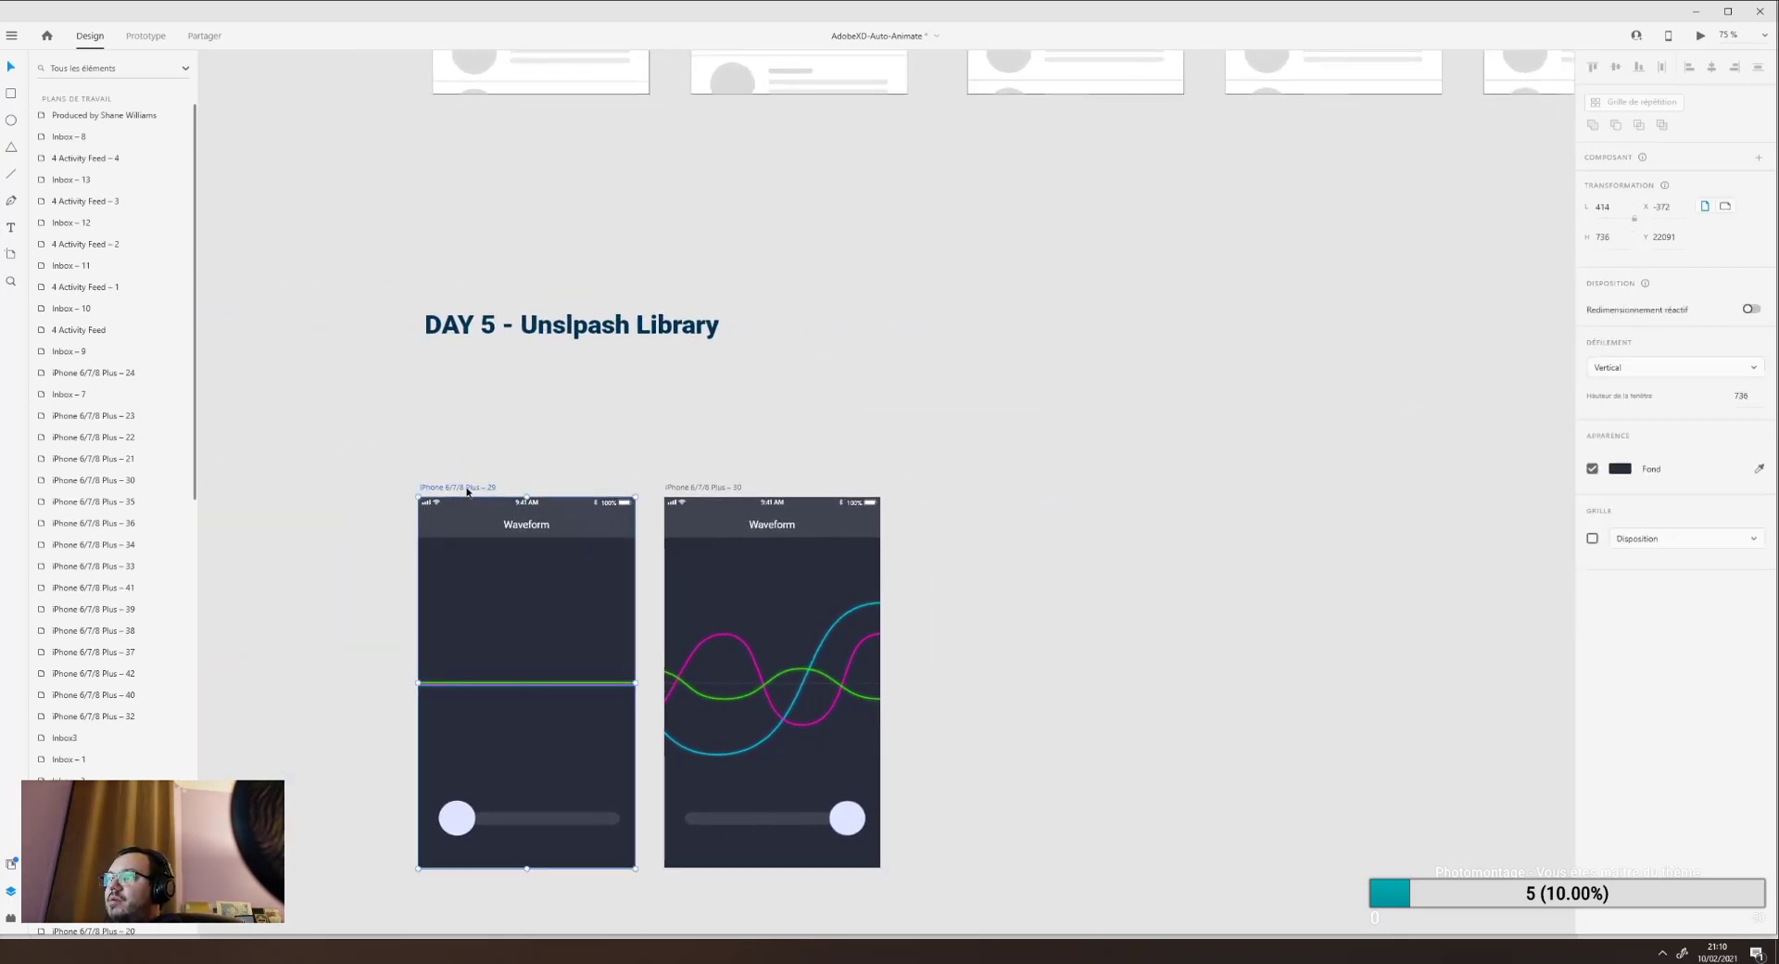
click(499, 695)
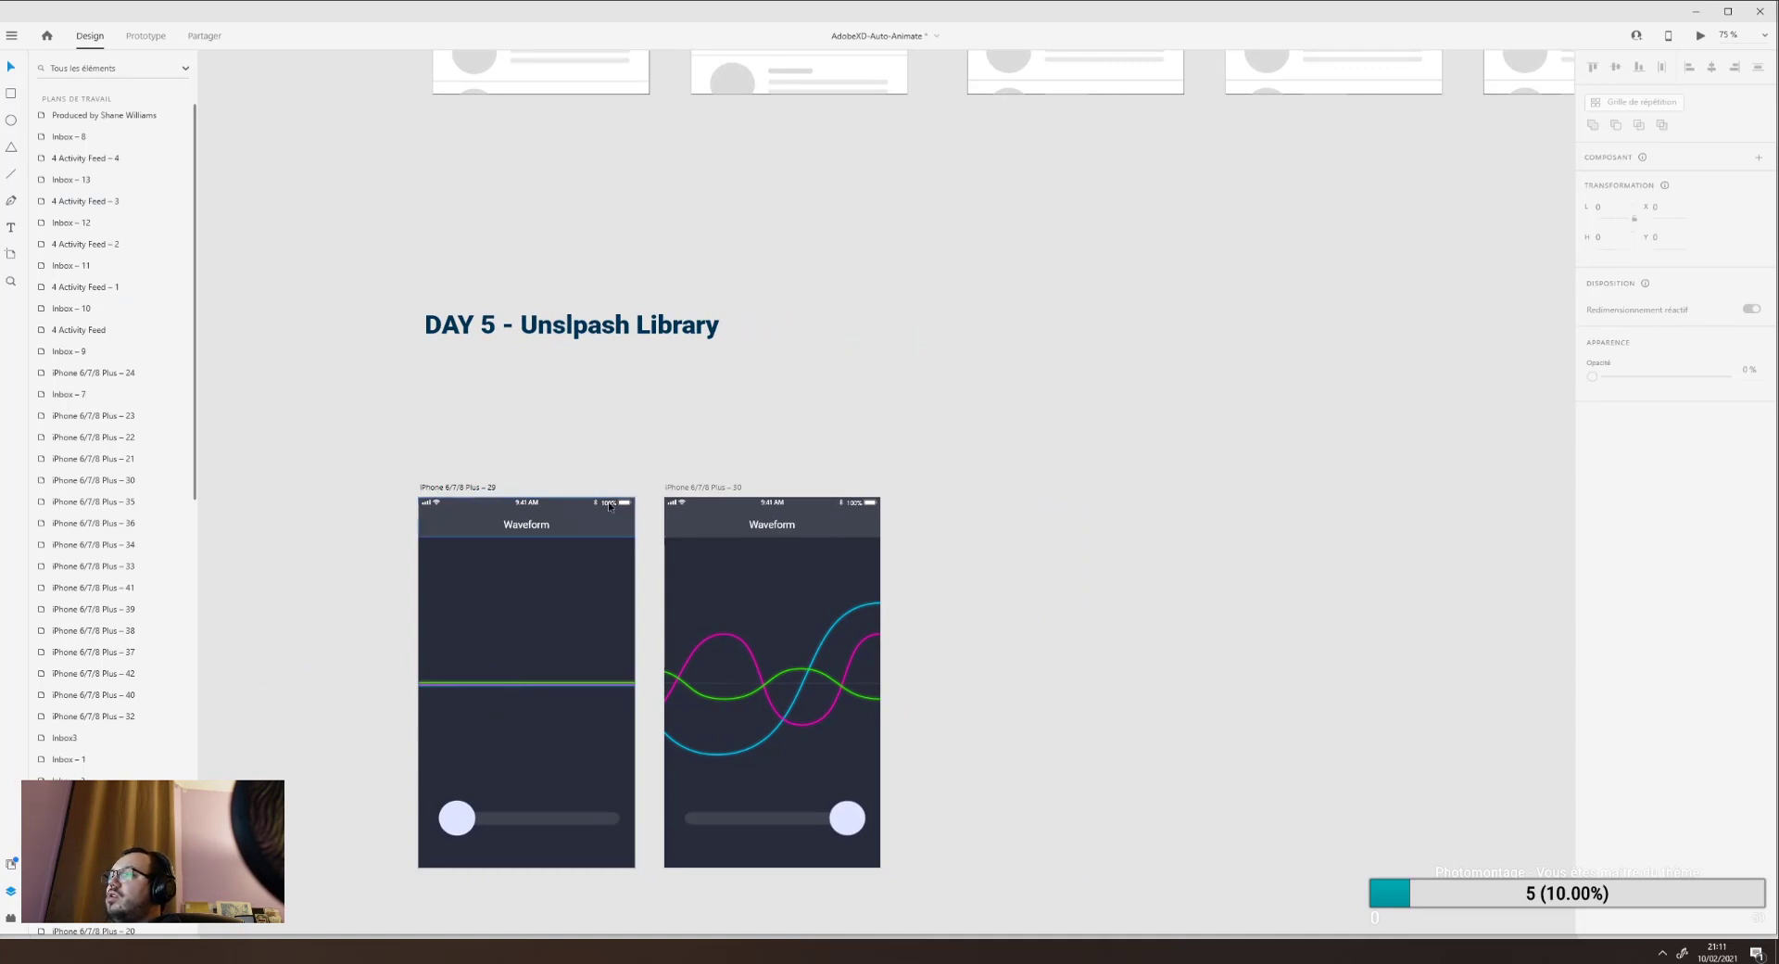
click(460, 487)
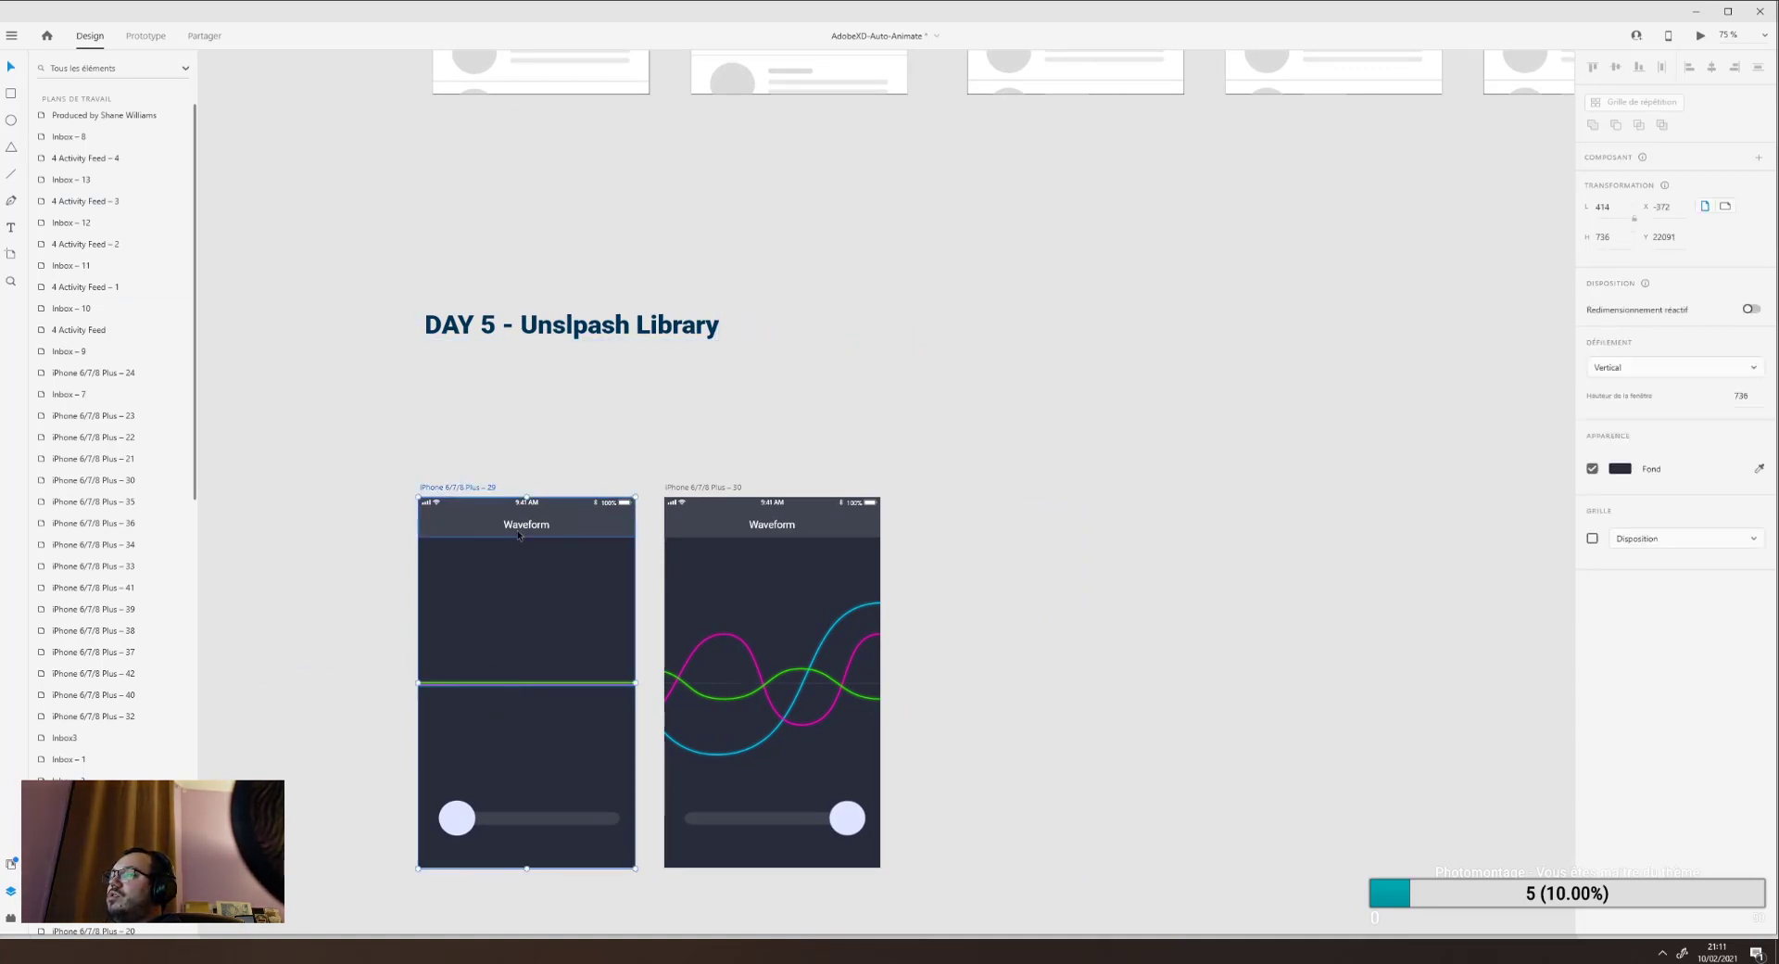
click(1701, 39)
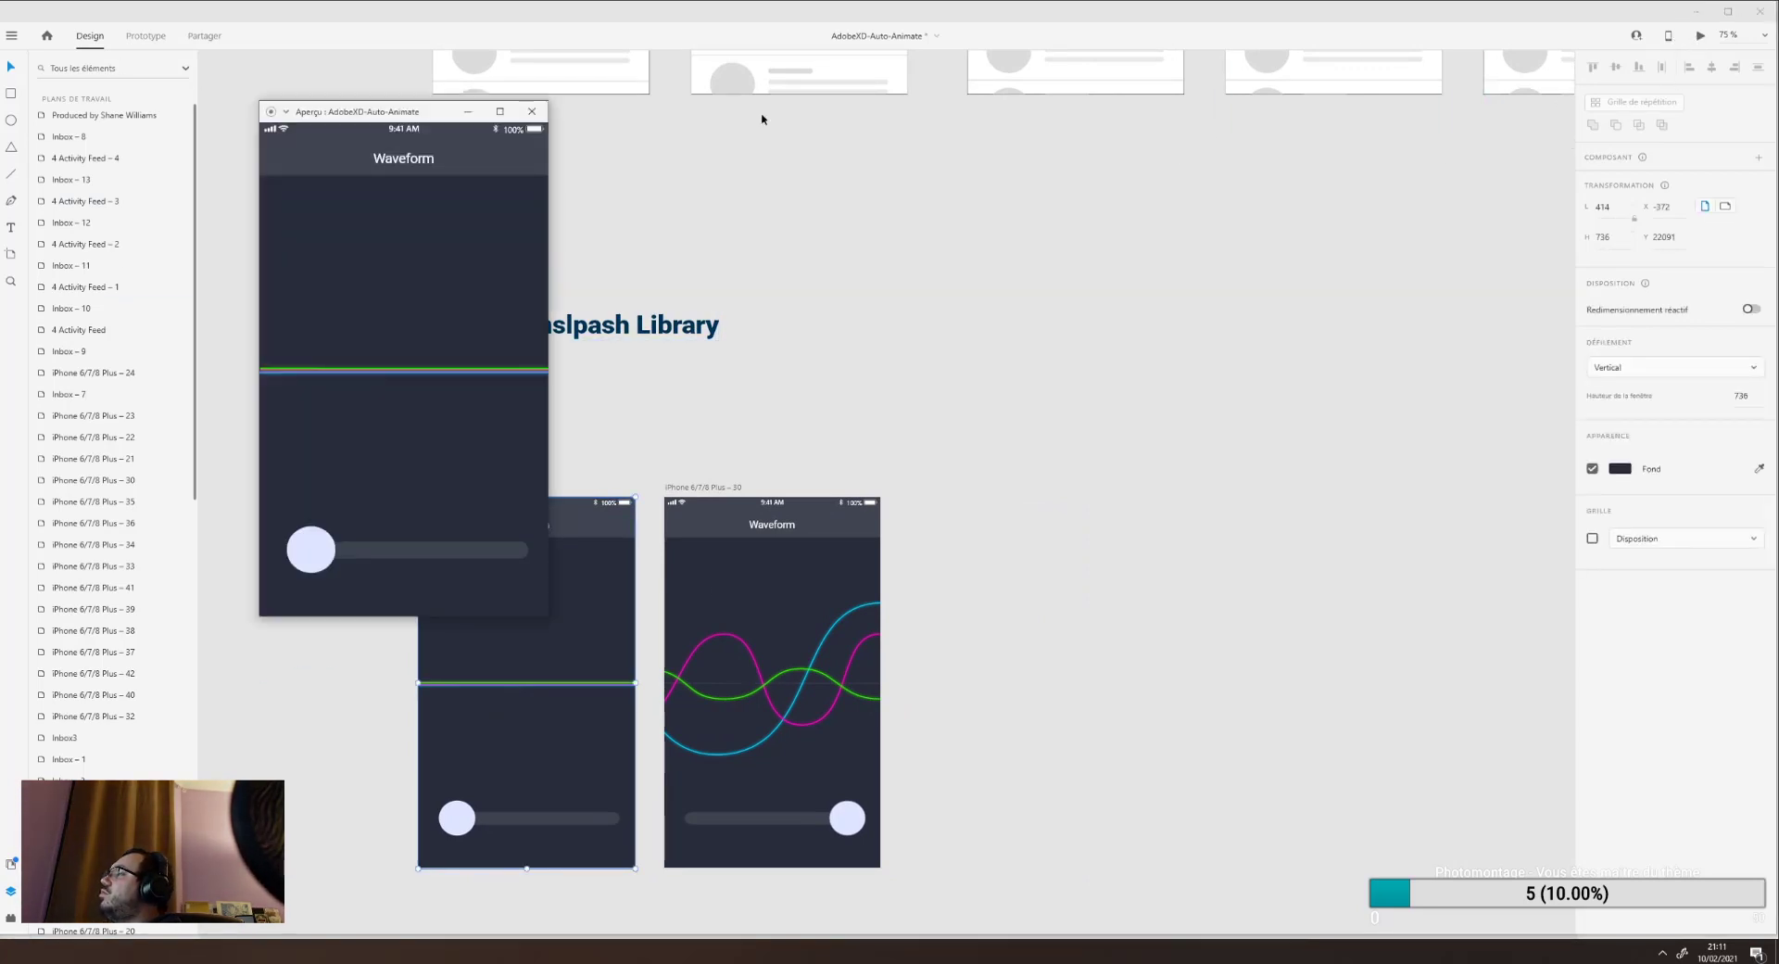
mouse_move(309, 547)
mouse_down()
mouse_move(532, 559)
mouse_move(262, 561)
mouse_move(515, 567)
mouse_move(315, 560)
mouse_up()
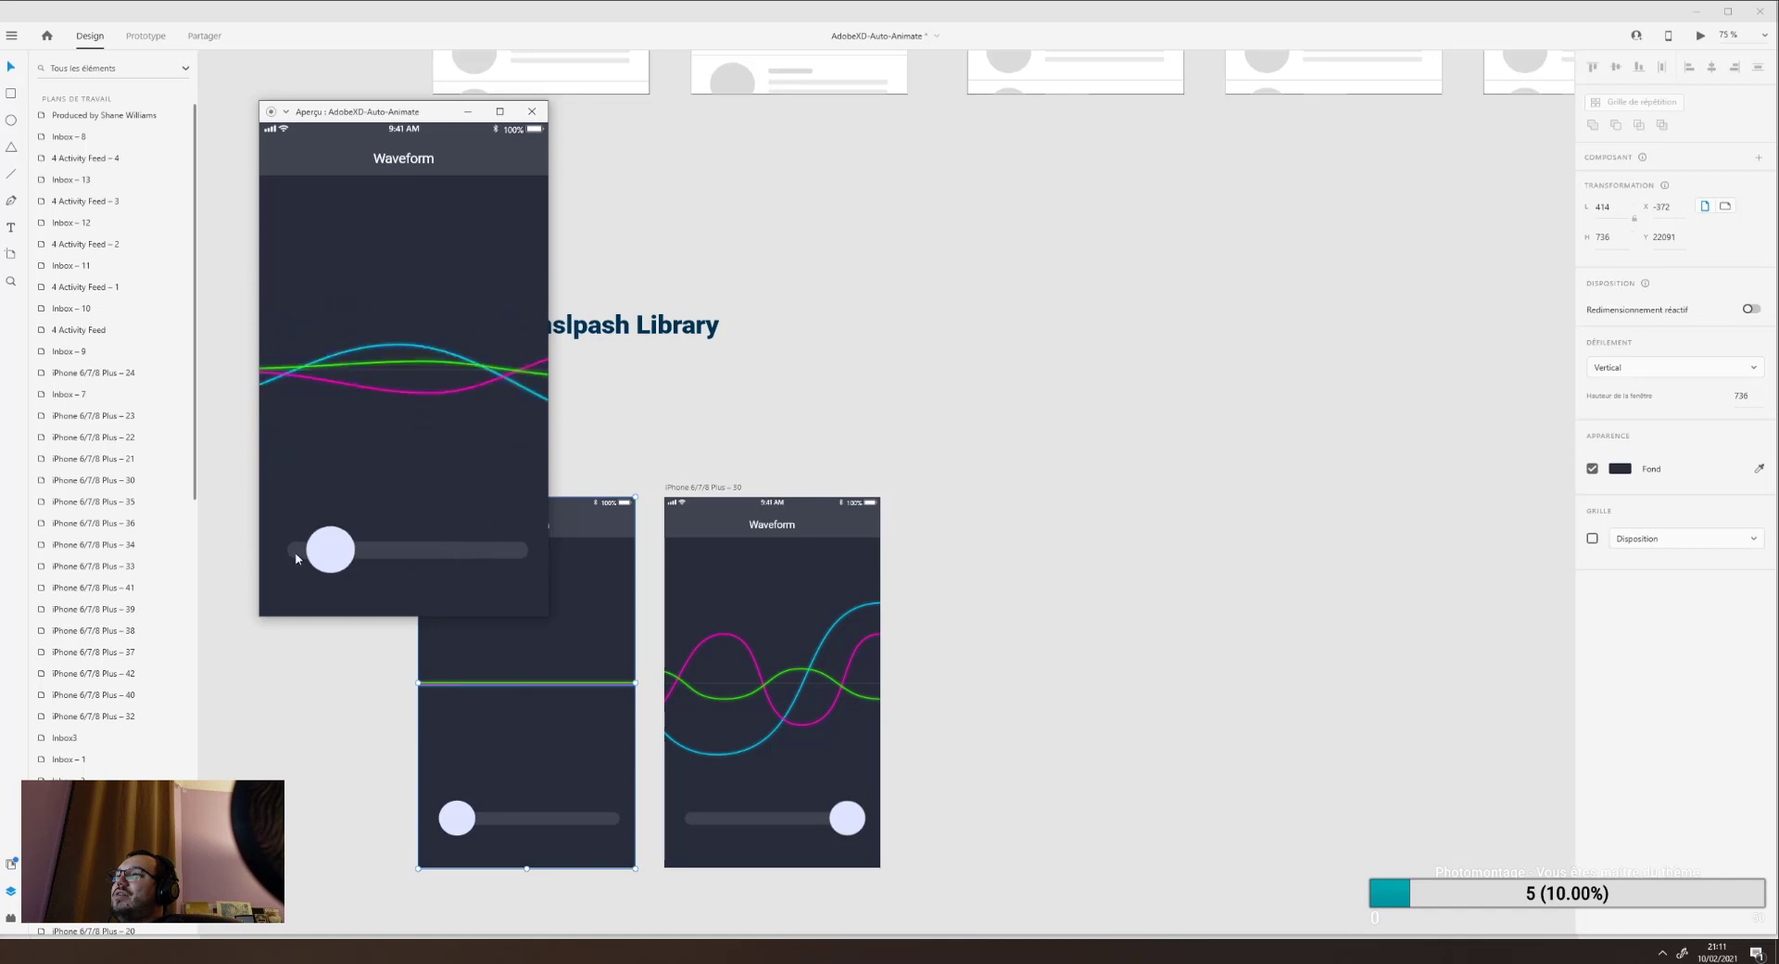
Examine the Header and the full extent of the green path Tracé 10 on iPhone 6/7/8 Plus – 29.
click(535, 713)
click(522, 528)
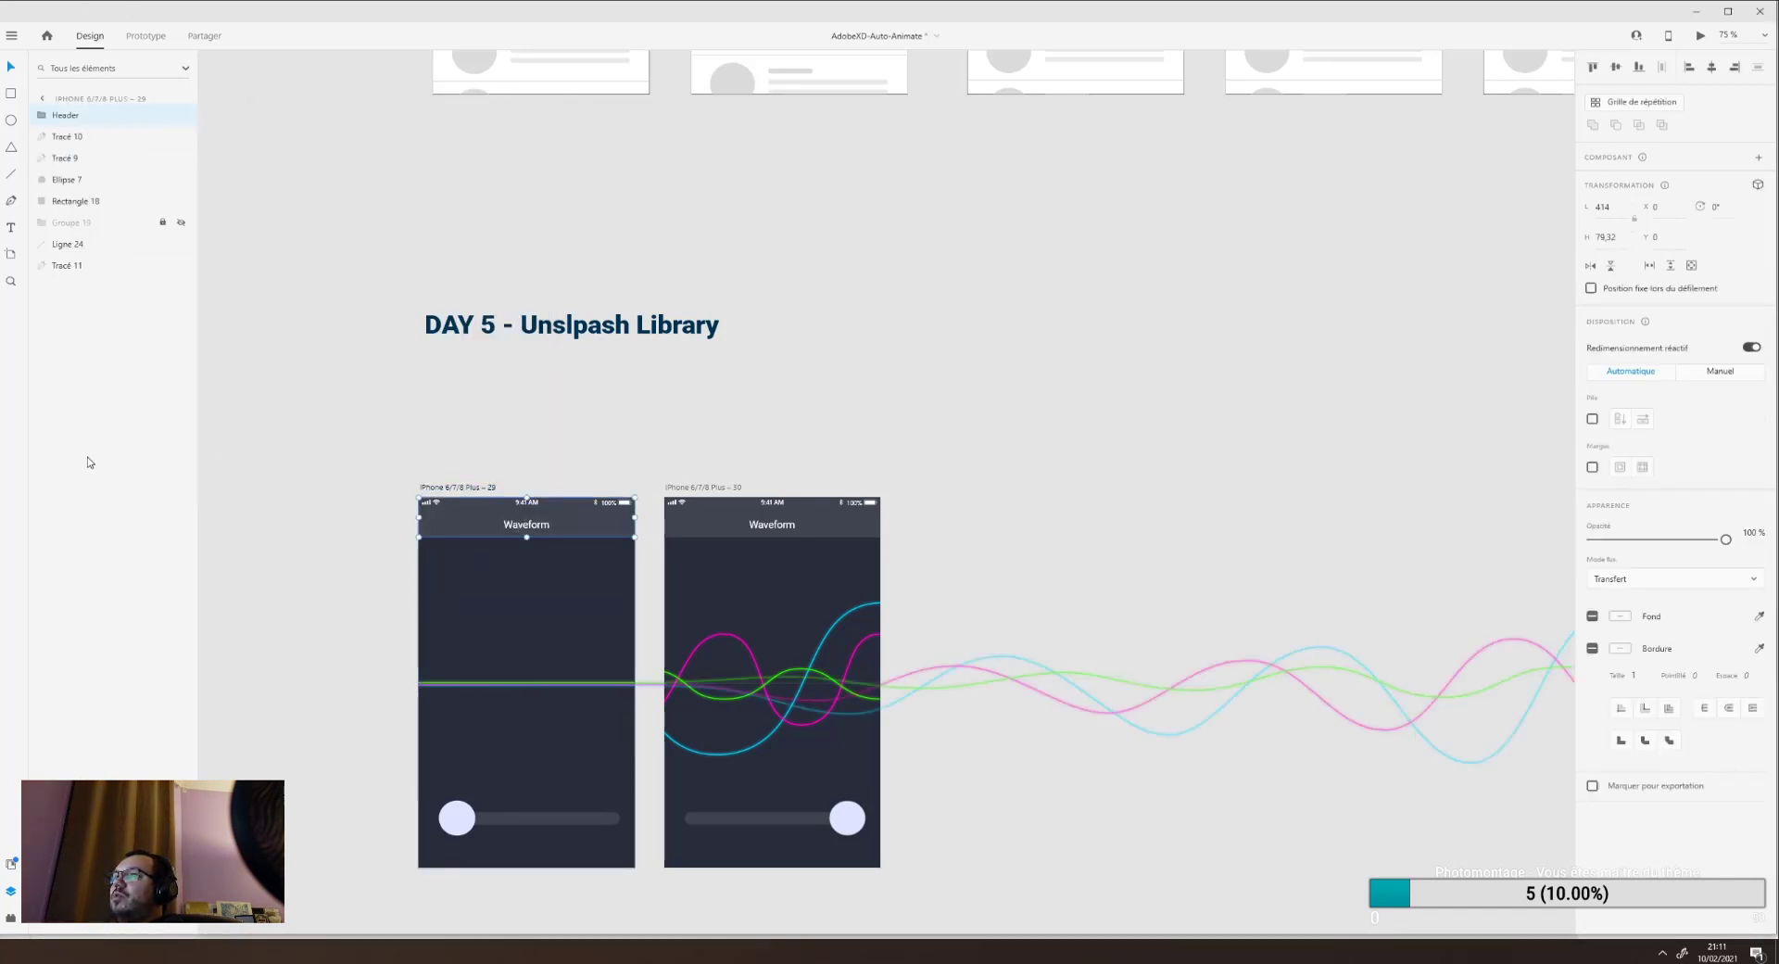
click(546, 686)
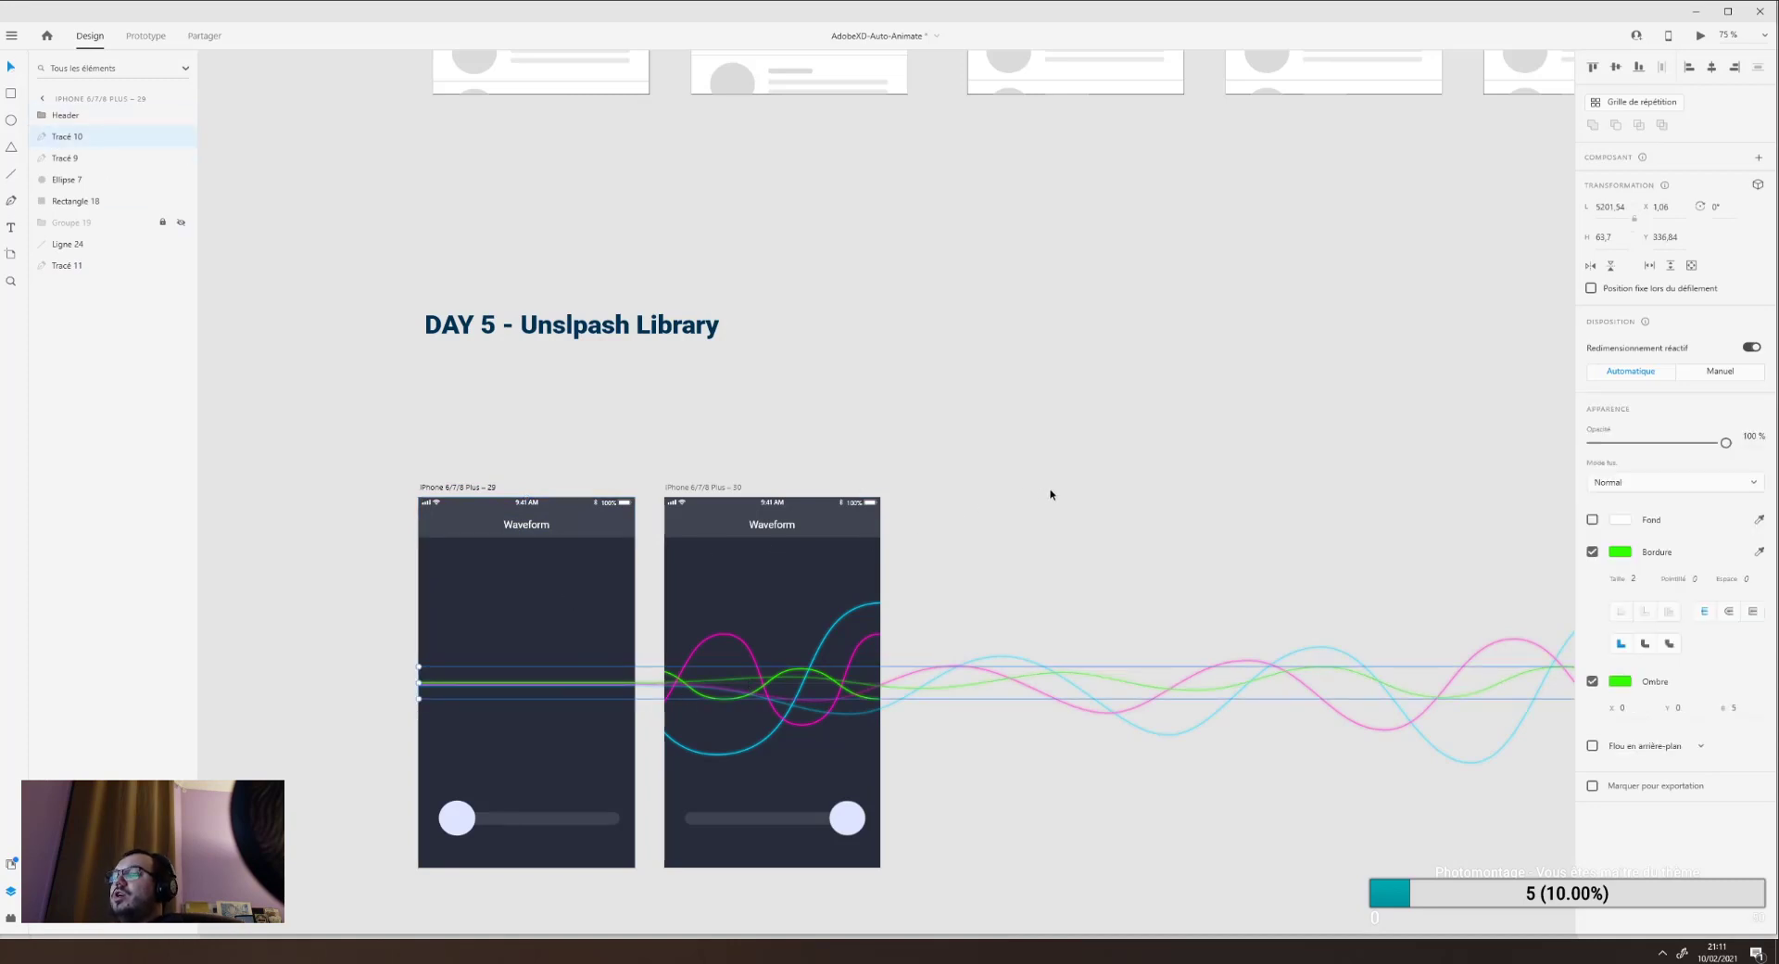
drag(1051, 491, 496, 475)
drag(1000, 523, 397, 532)
mouse_move(866, 535)
mouse_down()
mouse_move(358, 563)
mouse_move(556, 587)
mouse_move(421, 584)
mouse_move(491, 575)
mouse_up()
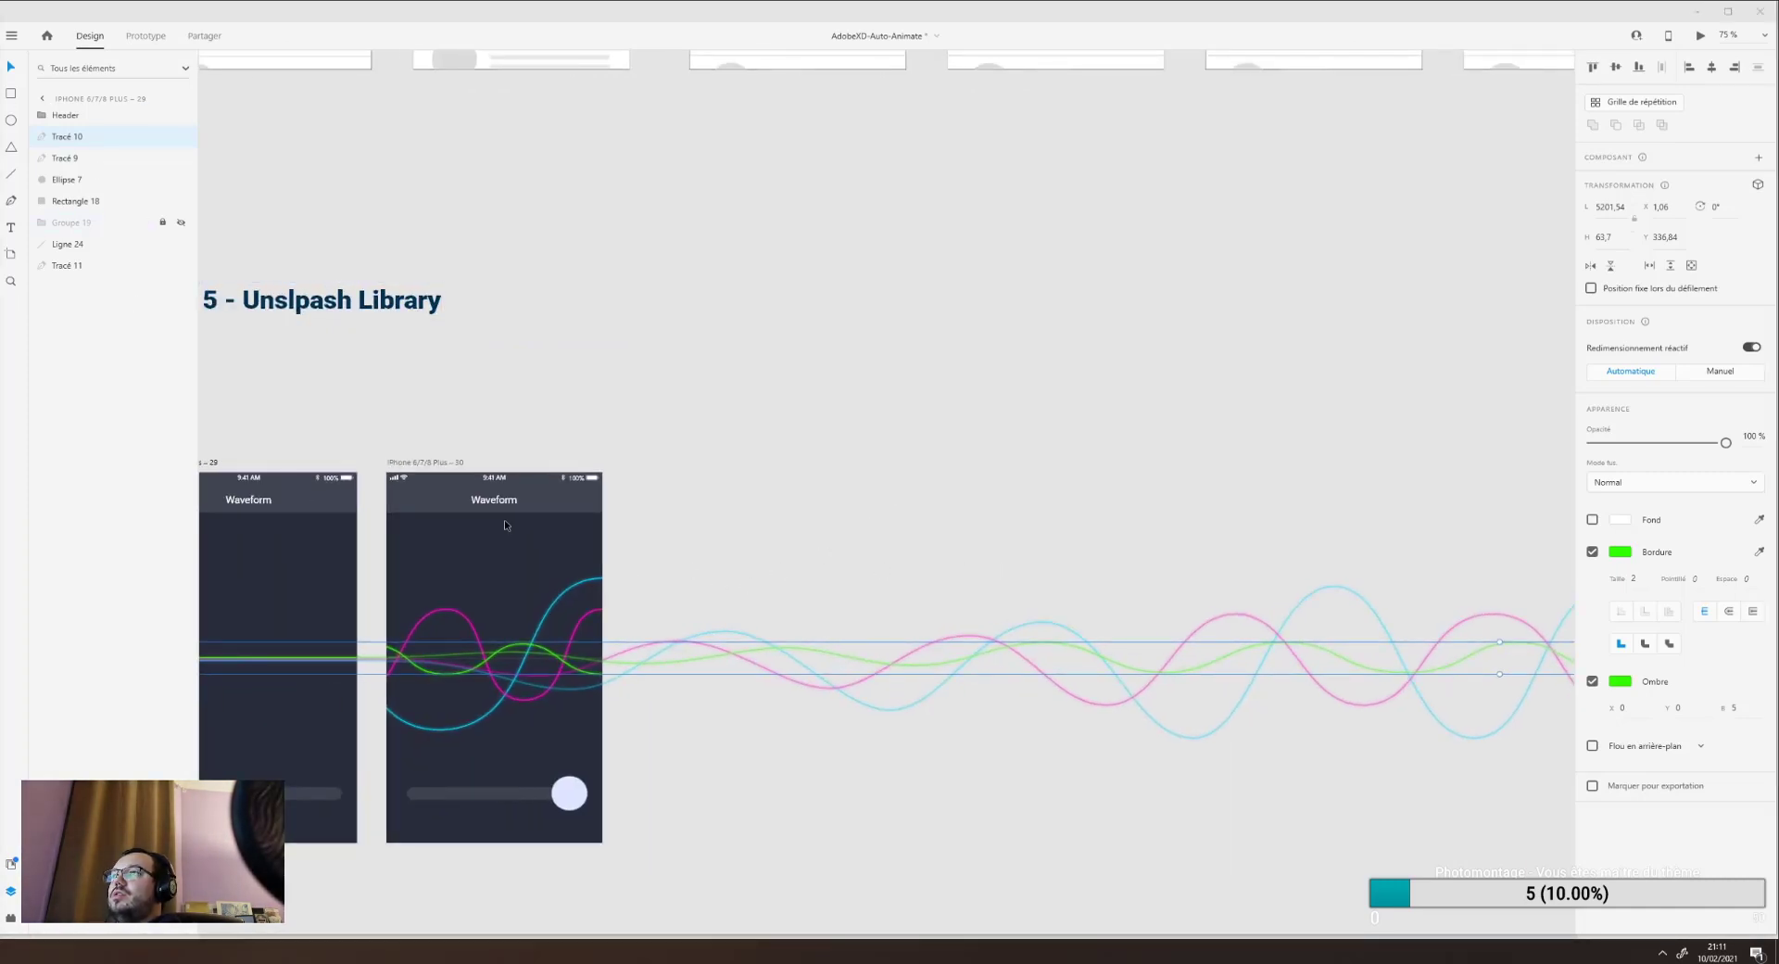
Examine Tracé 10 on iPhone 6/7/8 Plus – 30, follow the wave back to its starting end, and clear the selection.
click(428, 461)
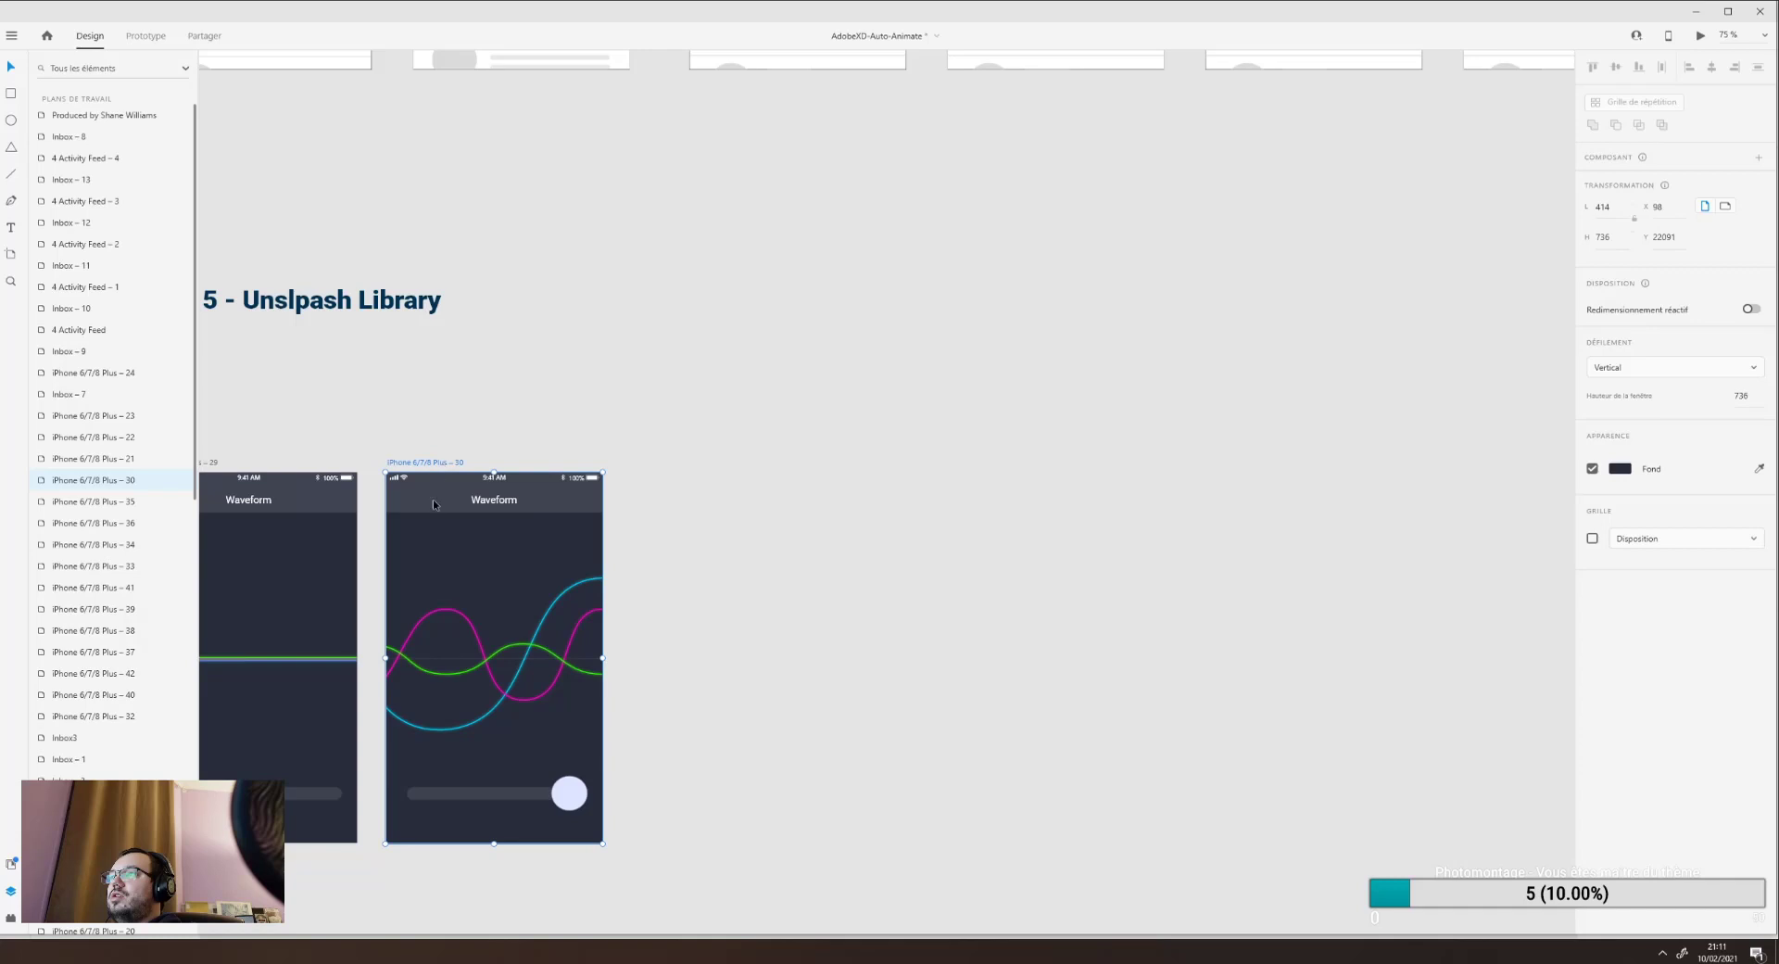
click(452, 674)
scroll(556, 630, left, 10)
scroll(774, 586, left, 15)
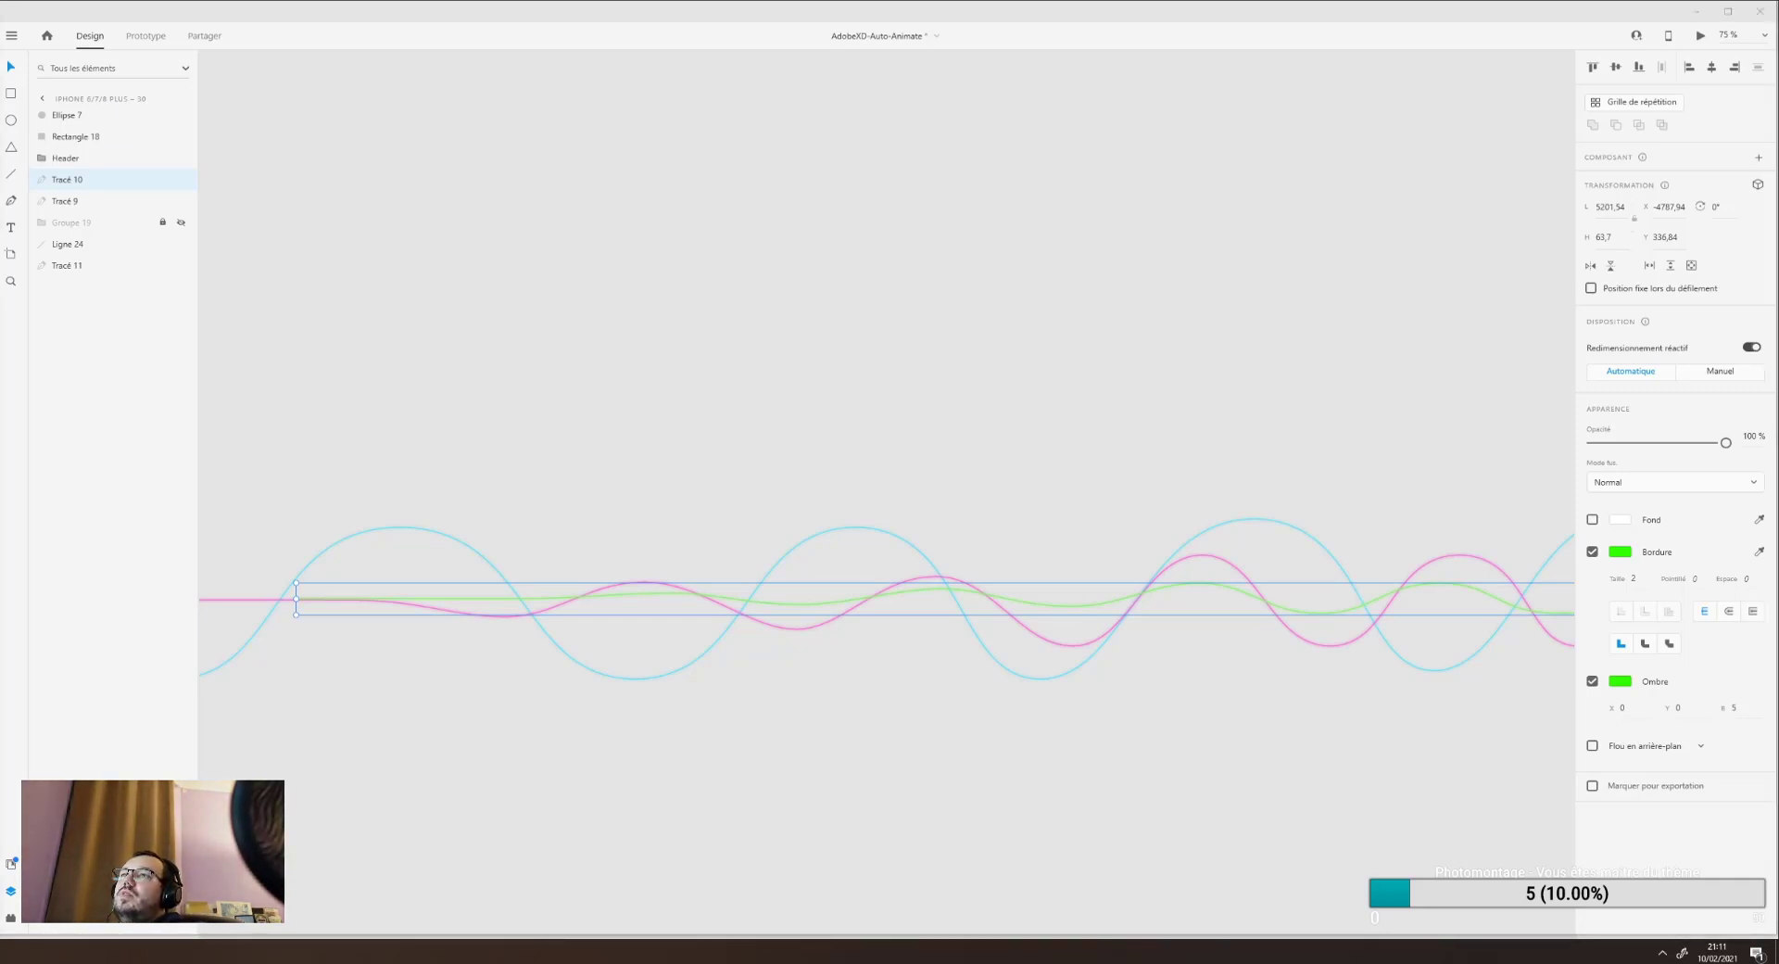
scroll(358, 401, down, 3)
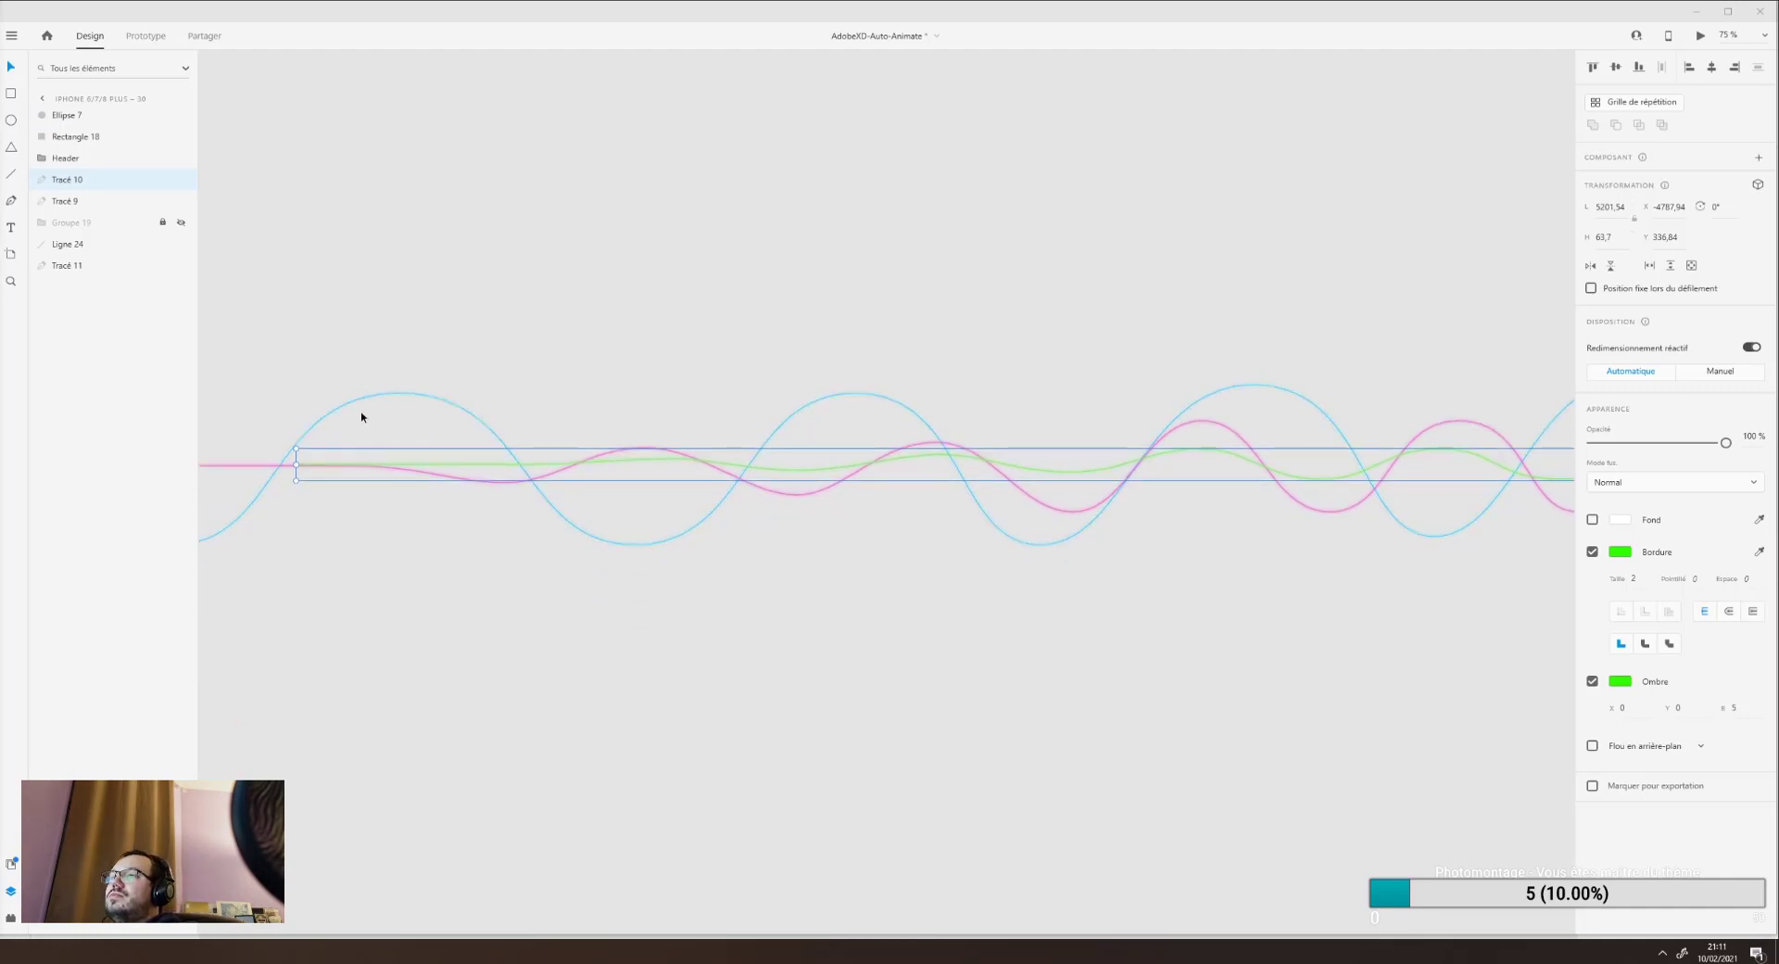
scroll(361, 414, up, 2)
click(513, 207)
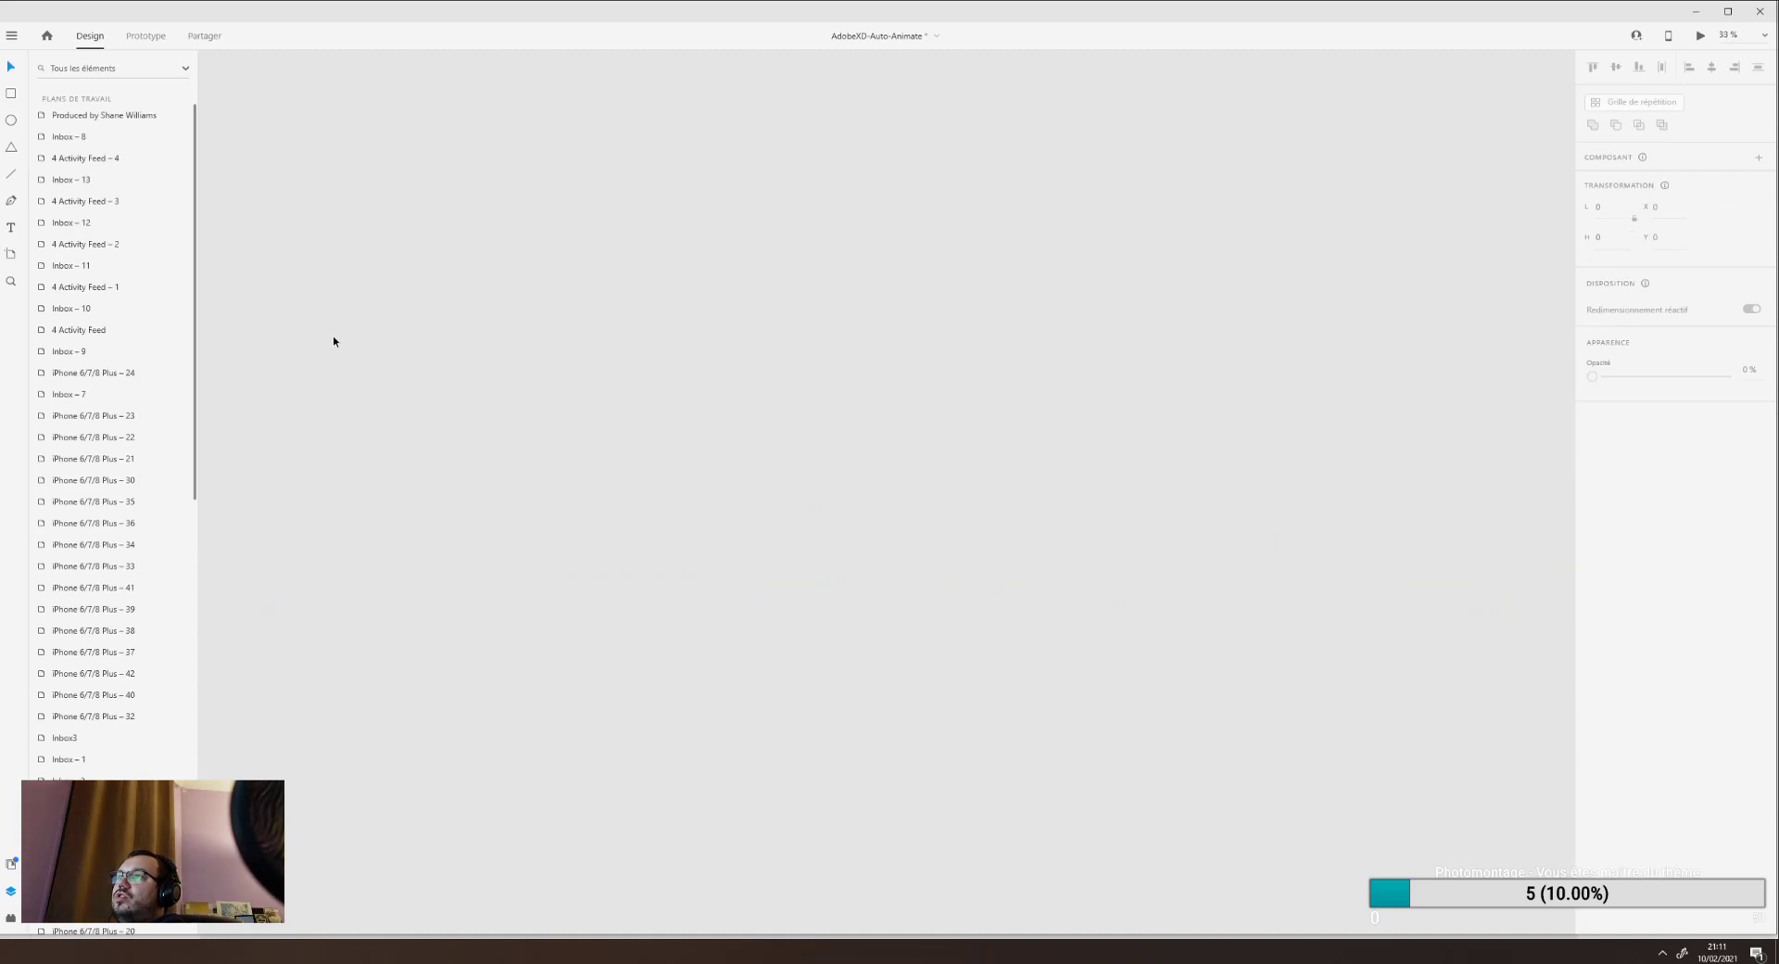
Switch to the apple_intro file and preview its first Apple Event artboard, triggering the logo animation.
scroll(333, 339, down, 5)
scroll(377, 266, right, 3)
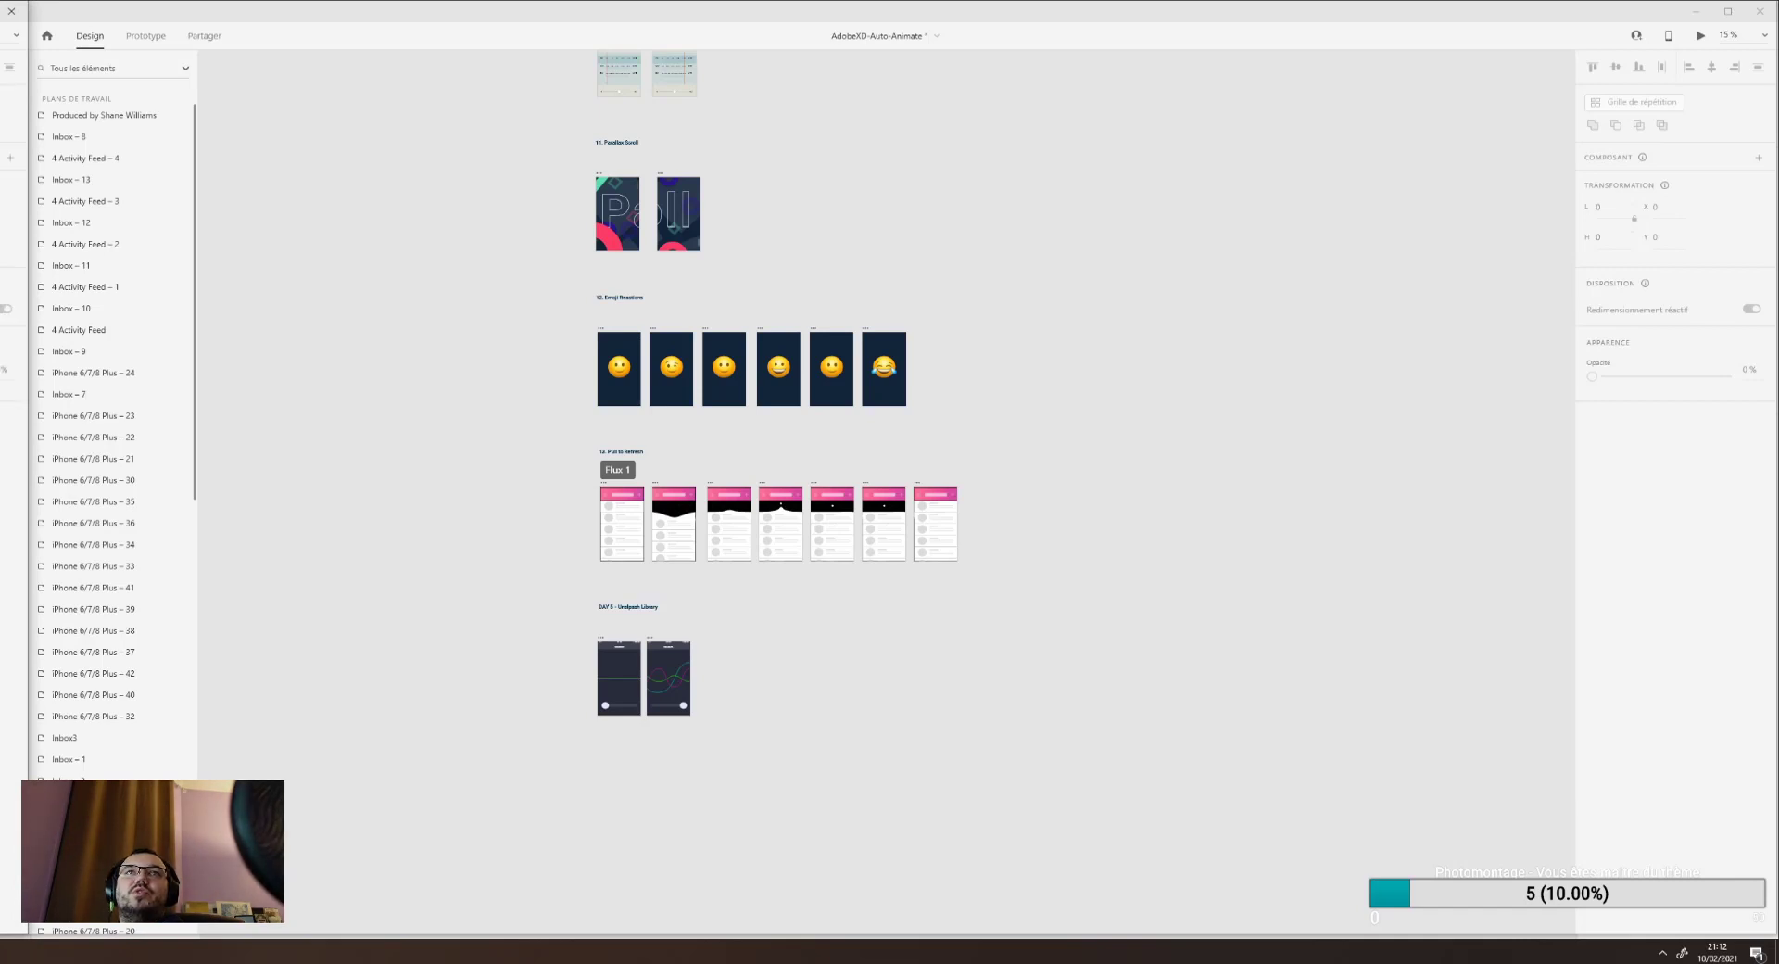
drag(0, 11, 453, 12)
scroll(436, 193, down, 1)
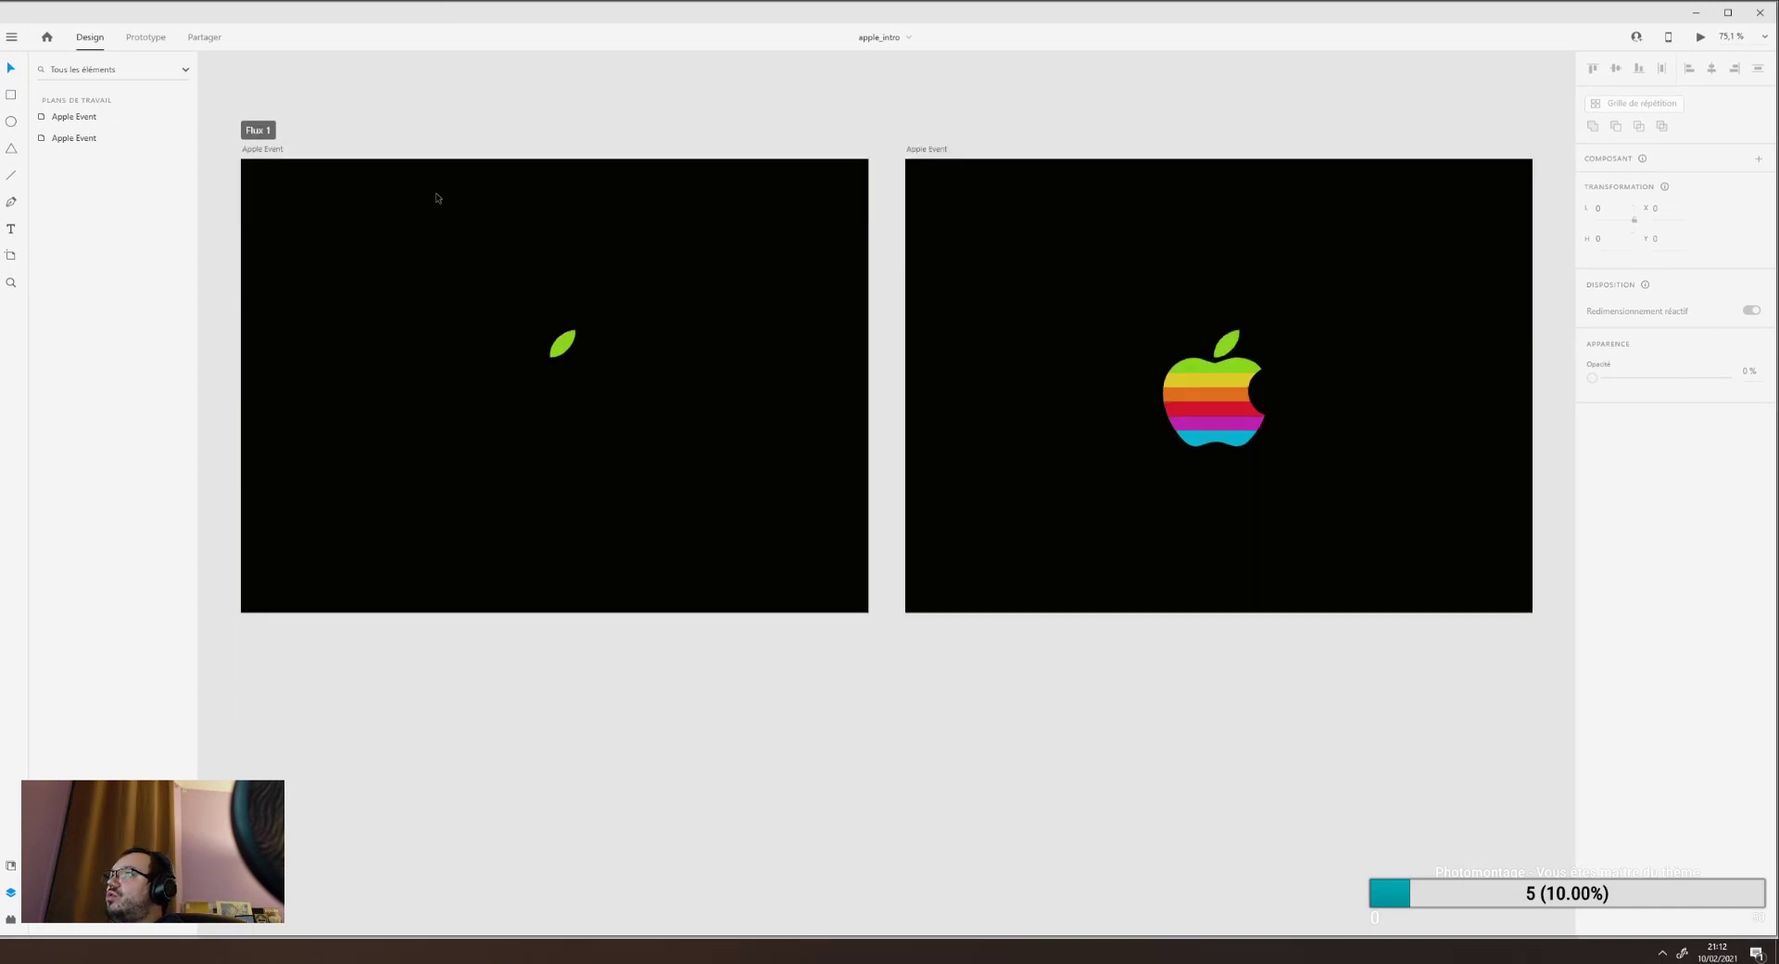
scroll(437, 199, up, 2)
drag(798, 184, 847, 228)
click(321, 298)
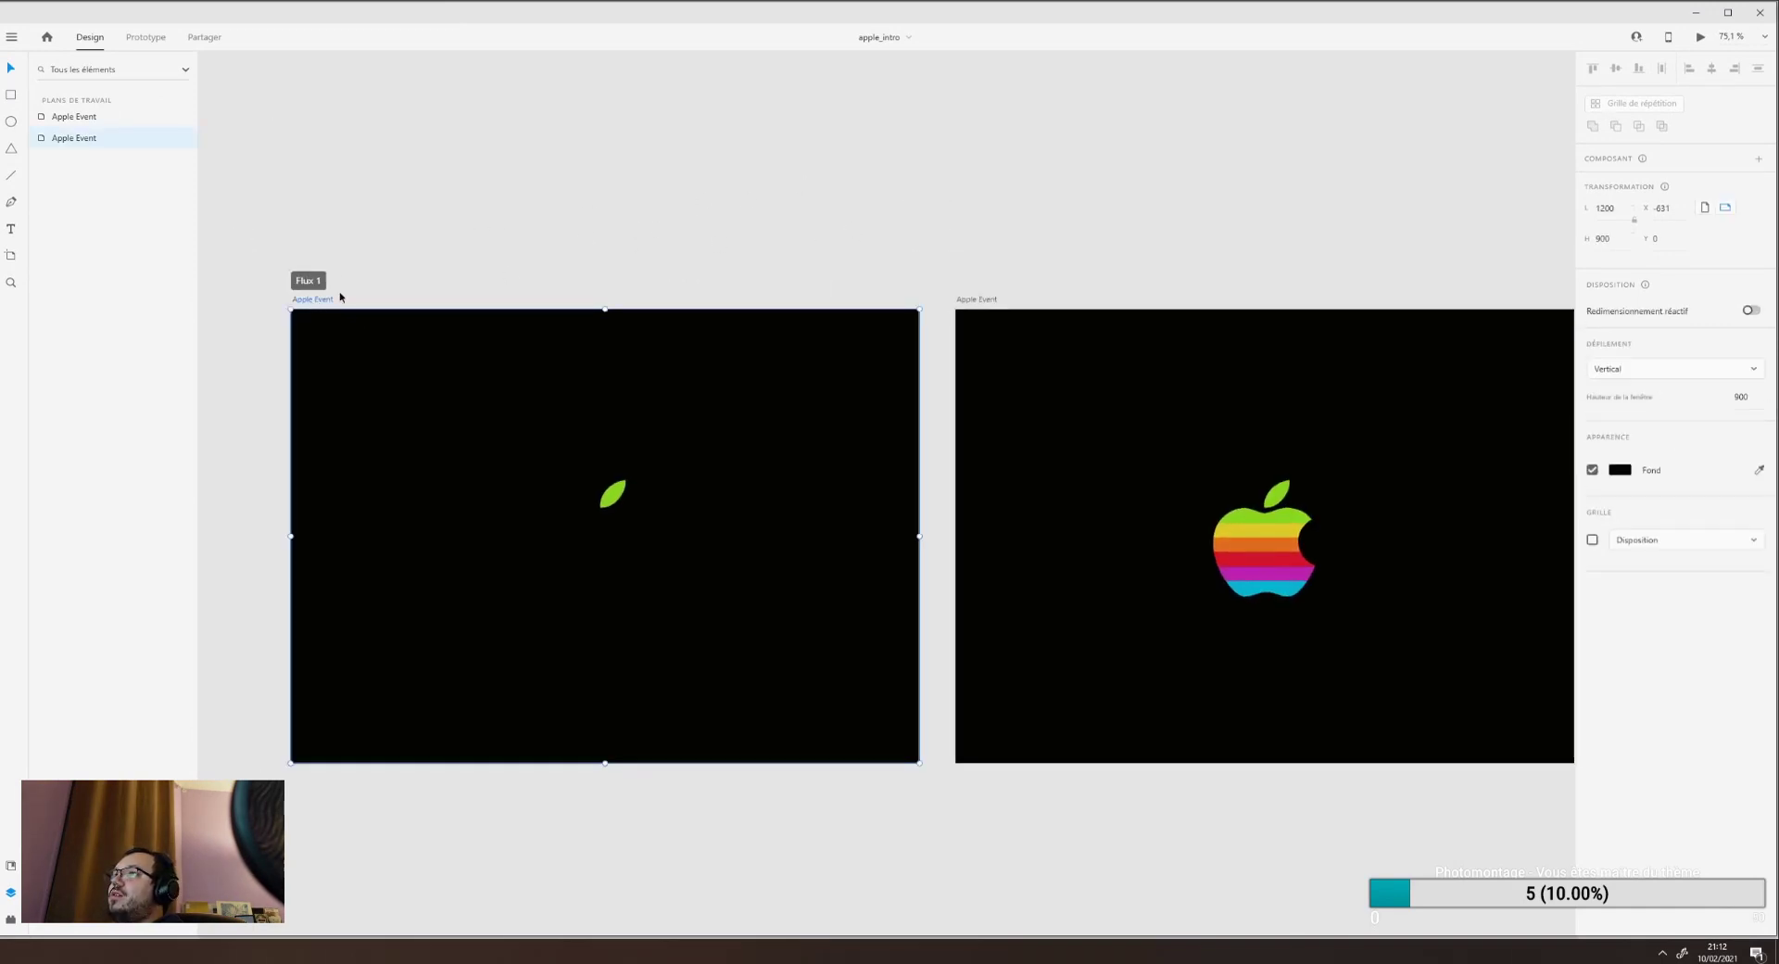
click(1700, 37)
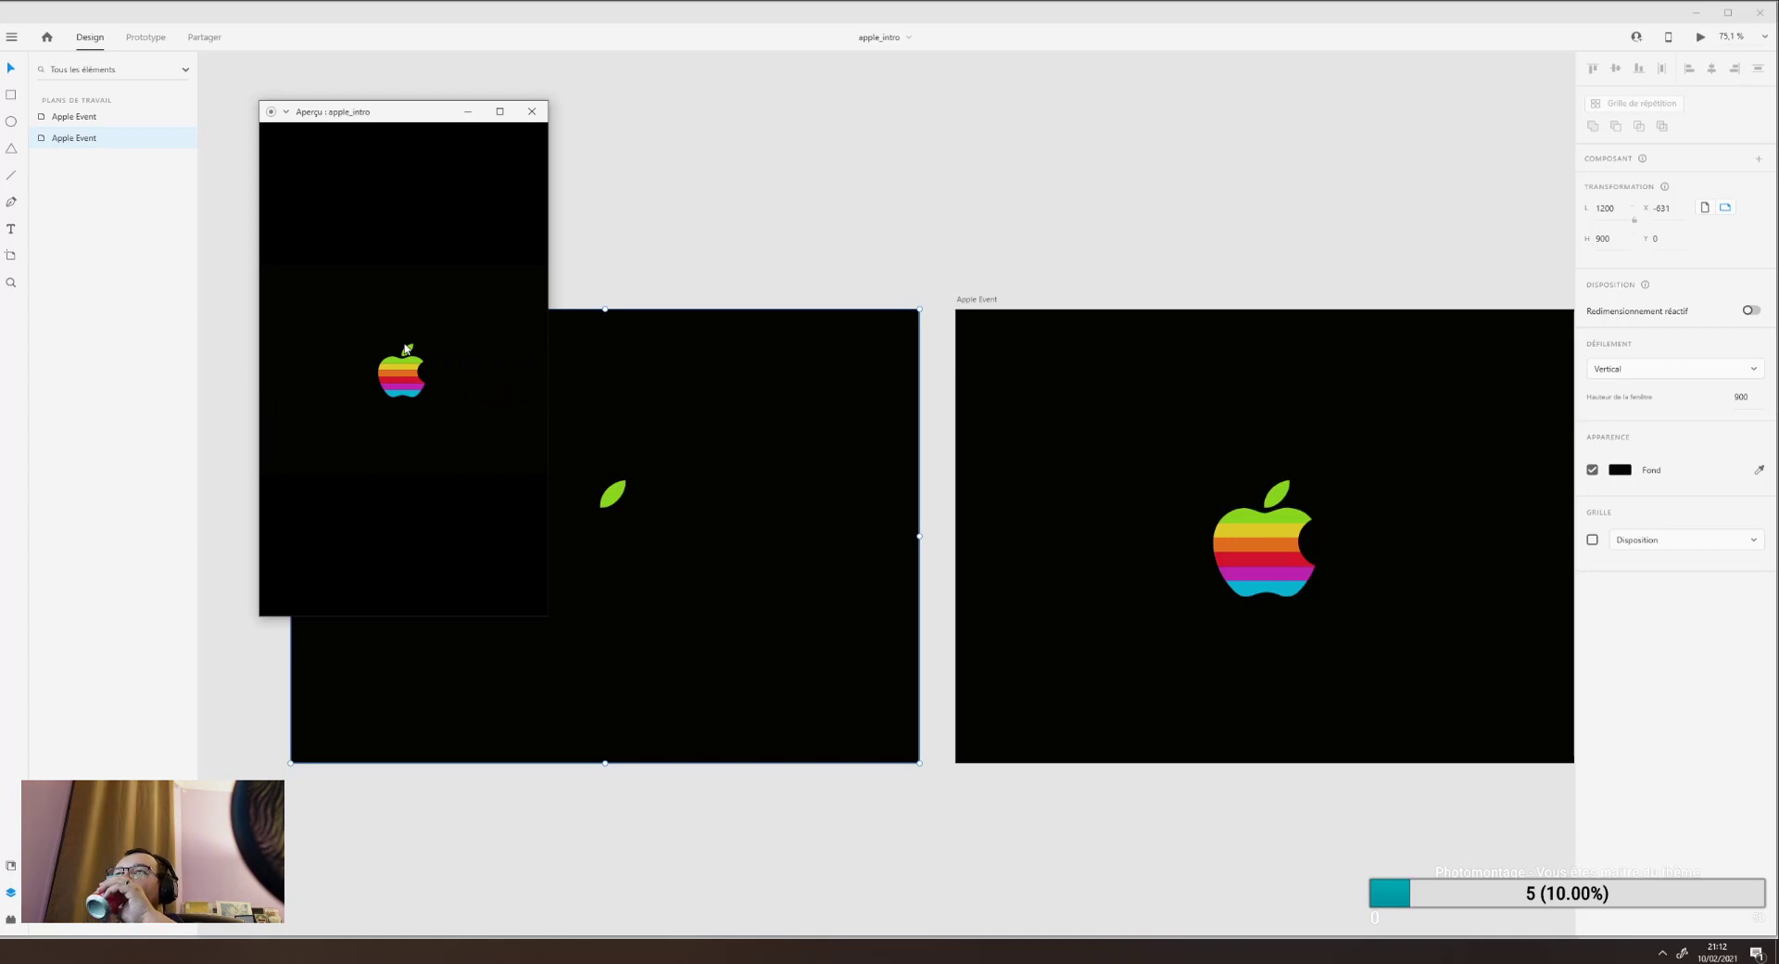
click(406, 349)
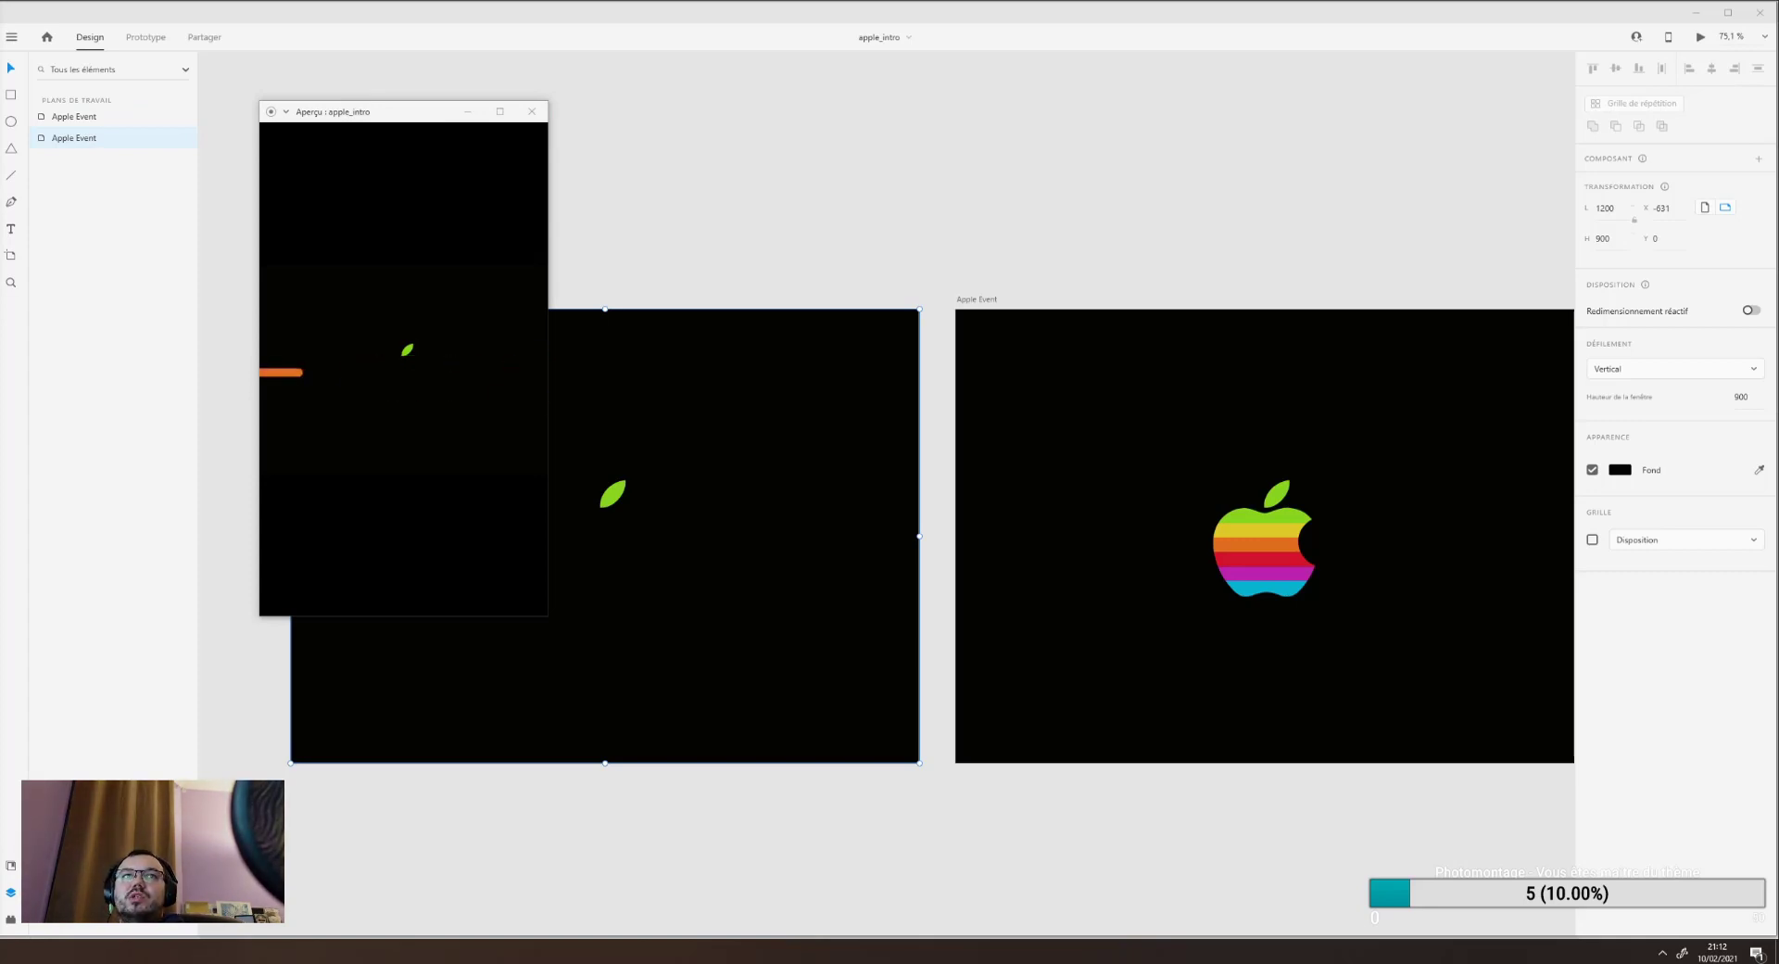
Switch to the calculator file and open a preview of the custom – 3 artboard.
key(alt+Tab)
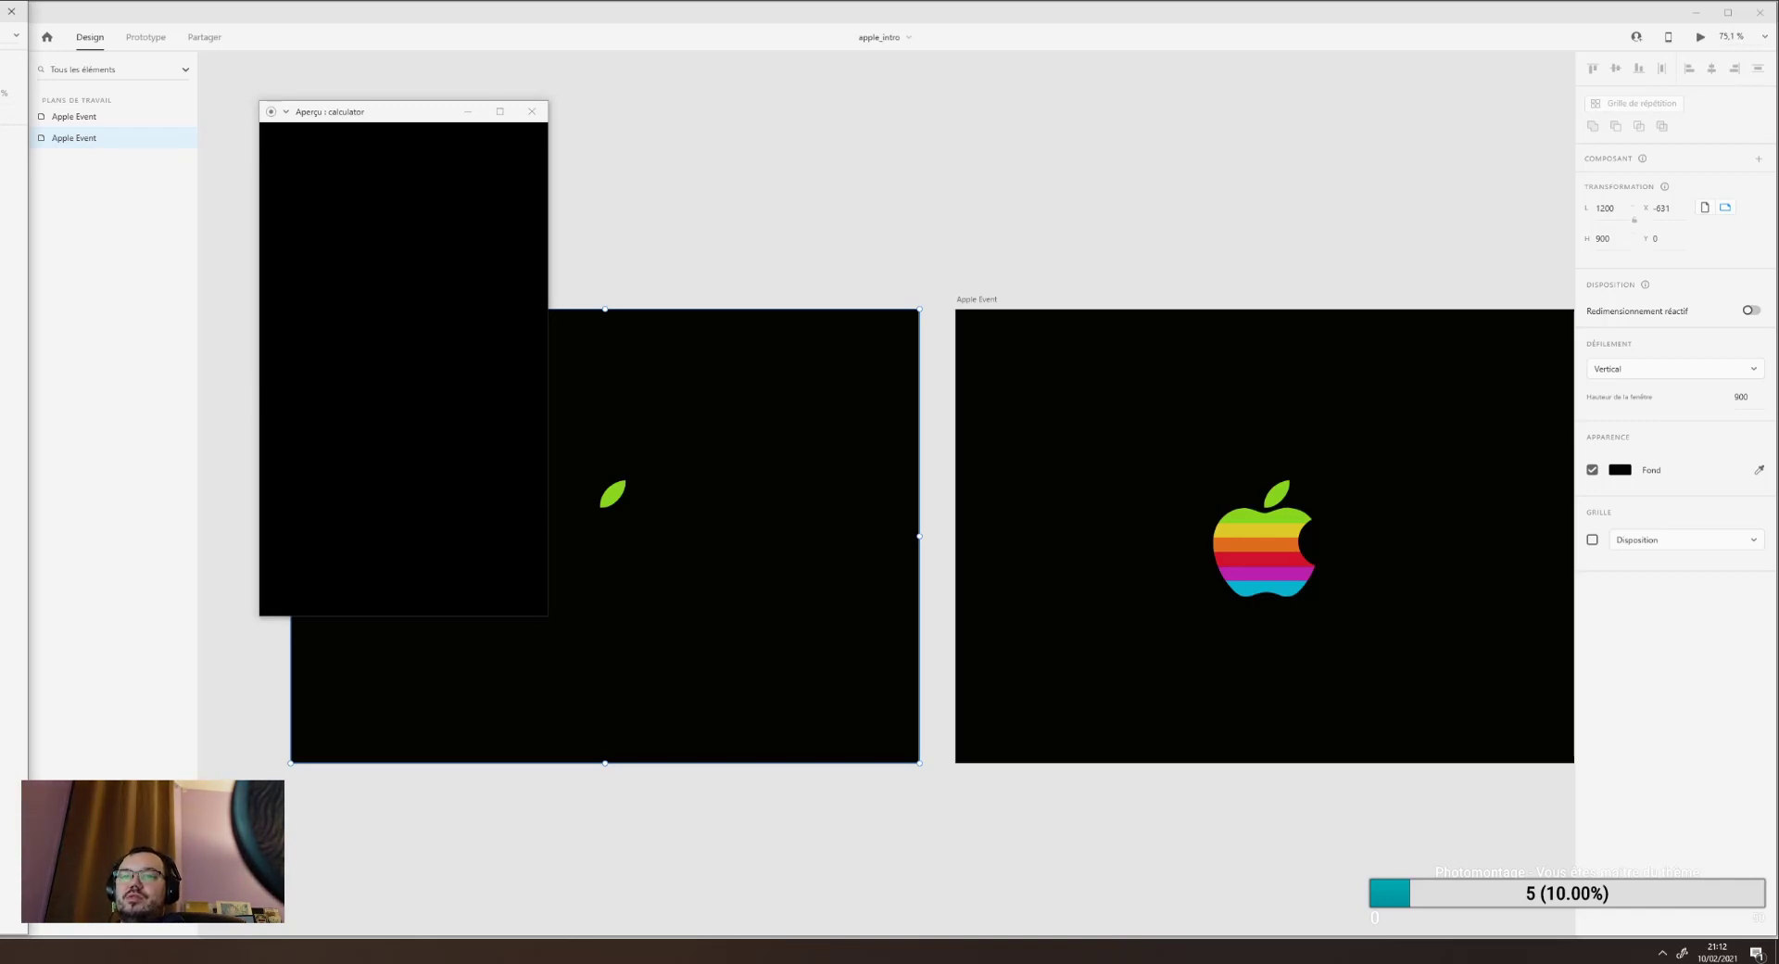
key(alt+Tab)
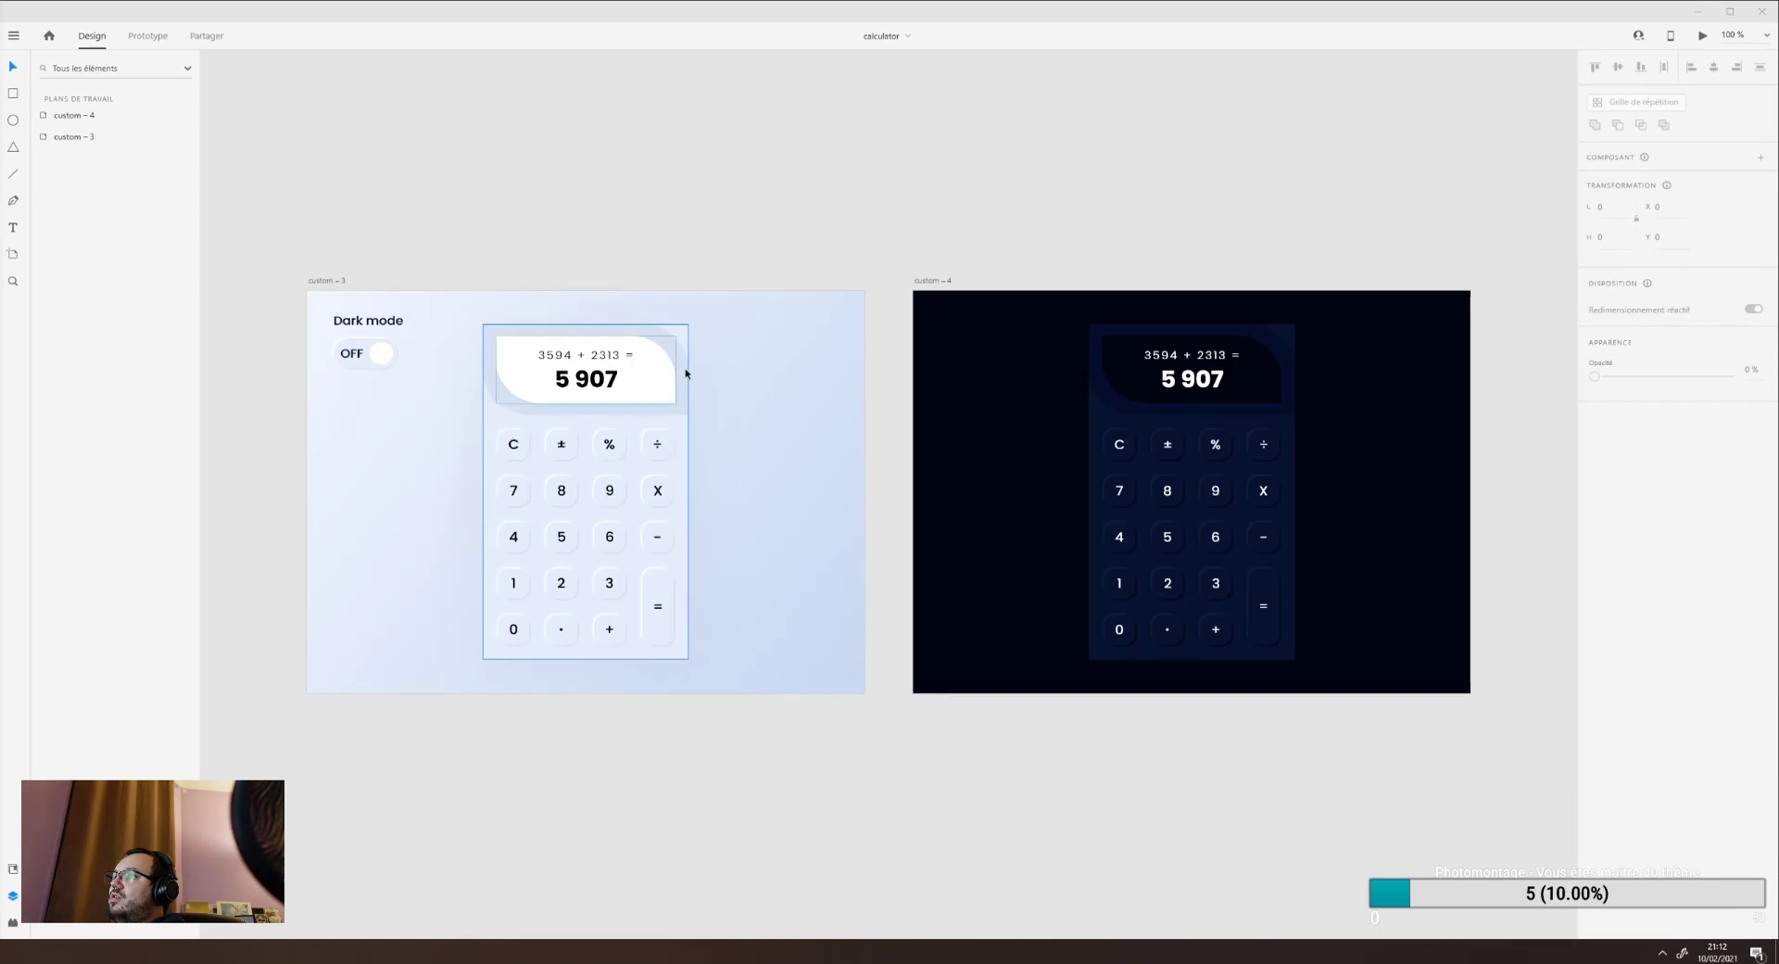
click(339, 281)
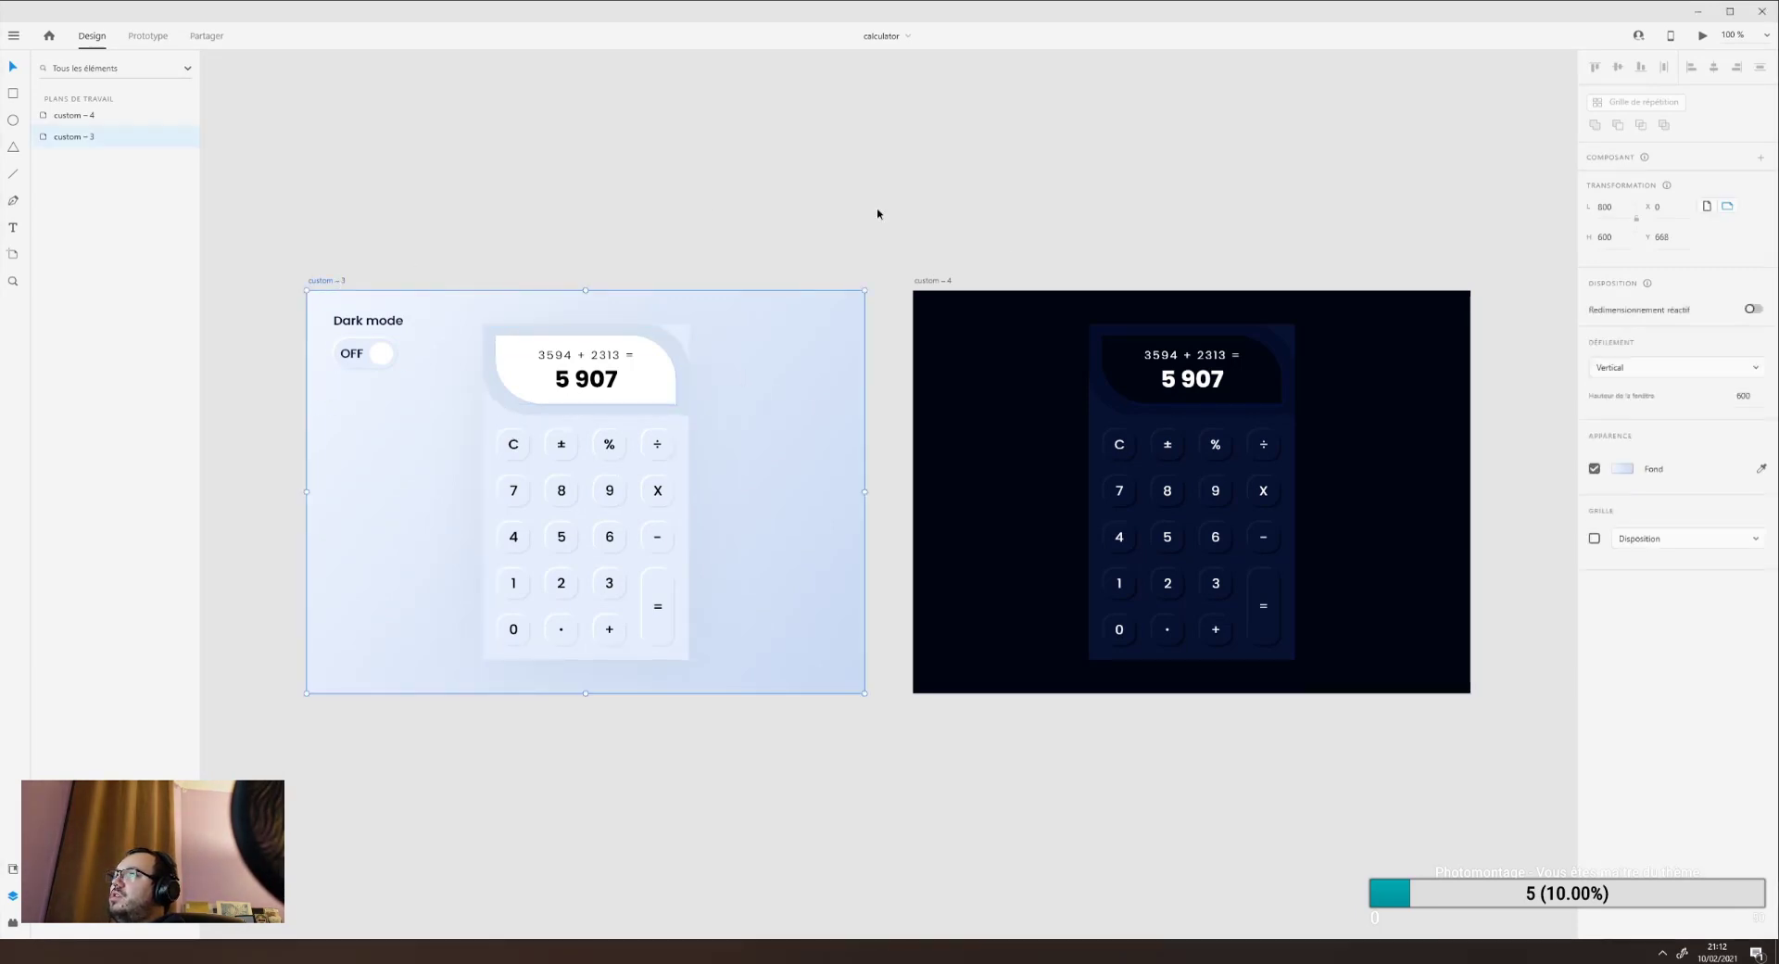
click(1702, 37)
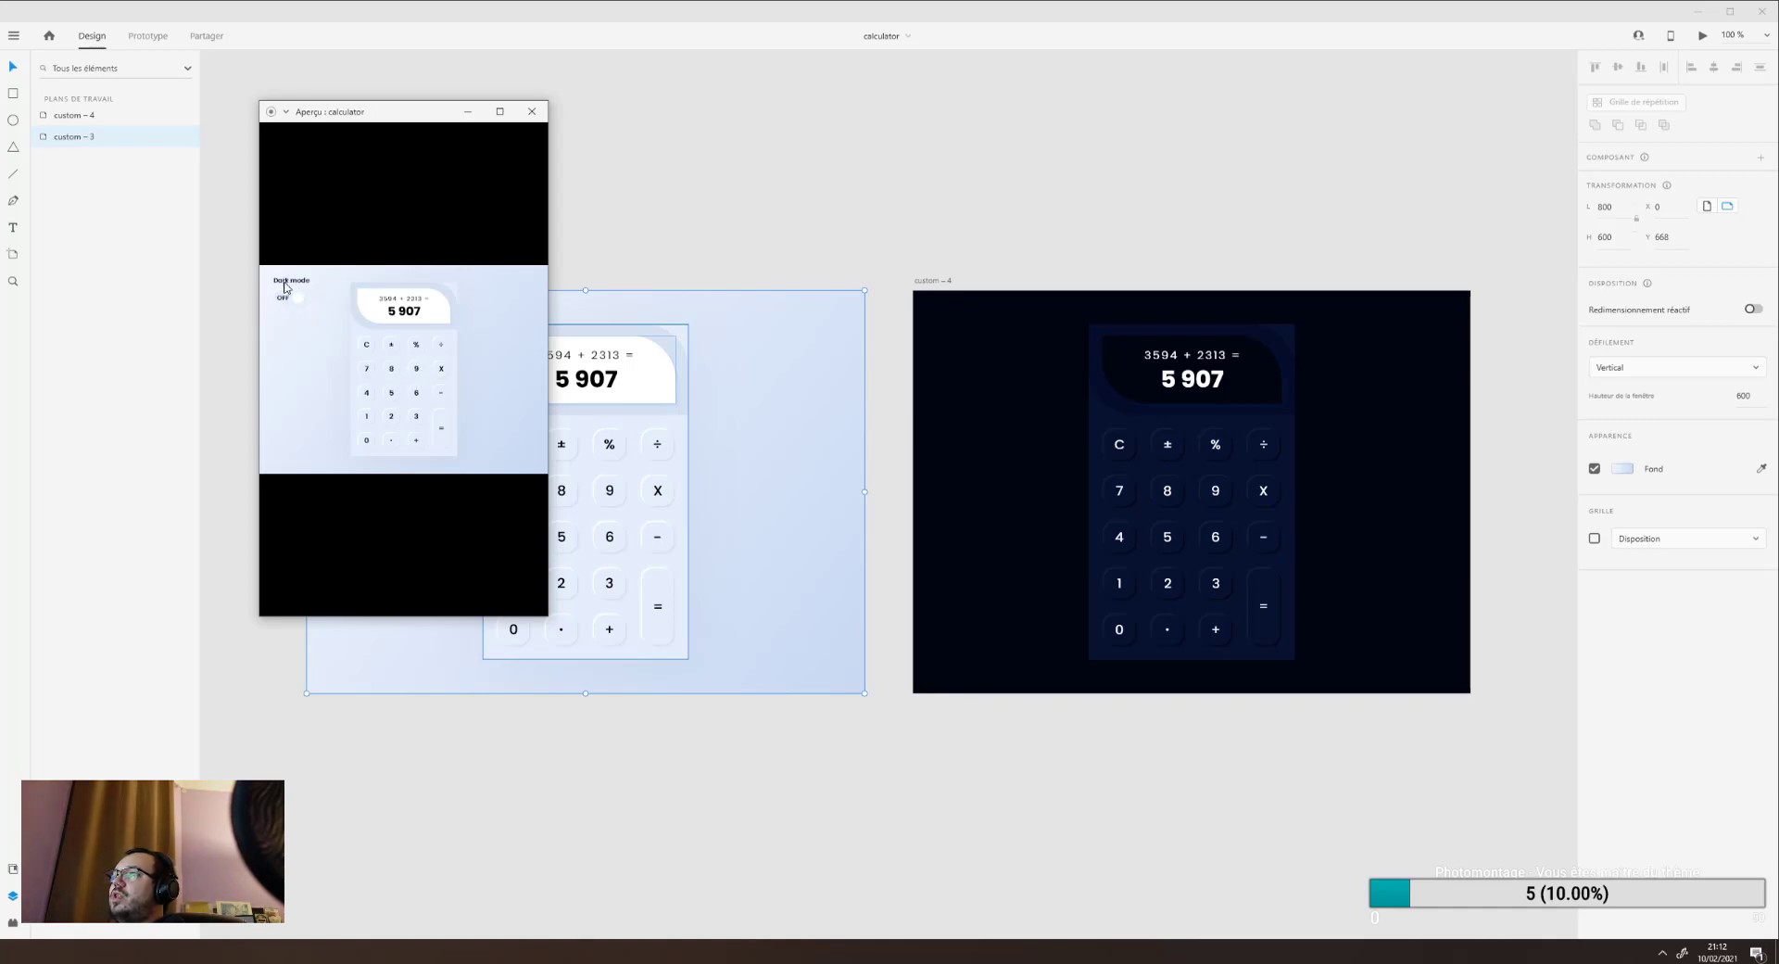
Close the small preview, reopen the custom – 3 preview at artboard size, and close it again.
click(532, 111)
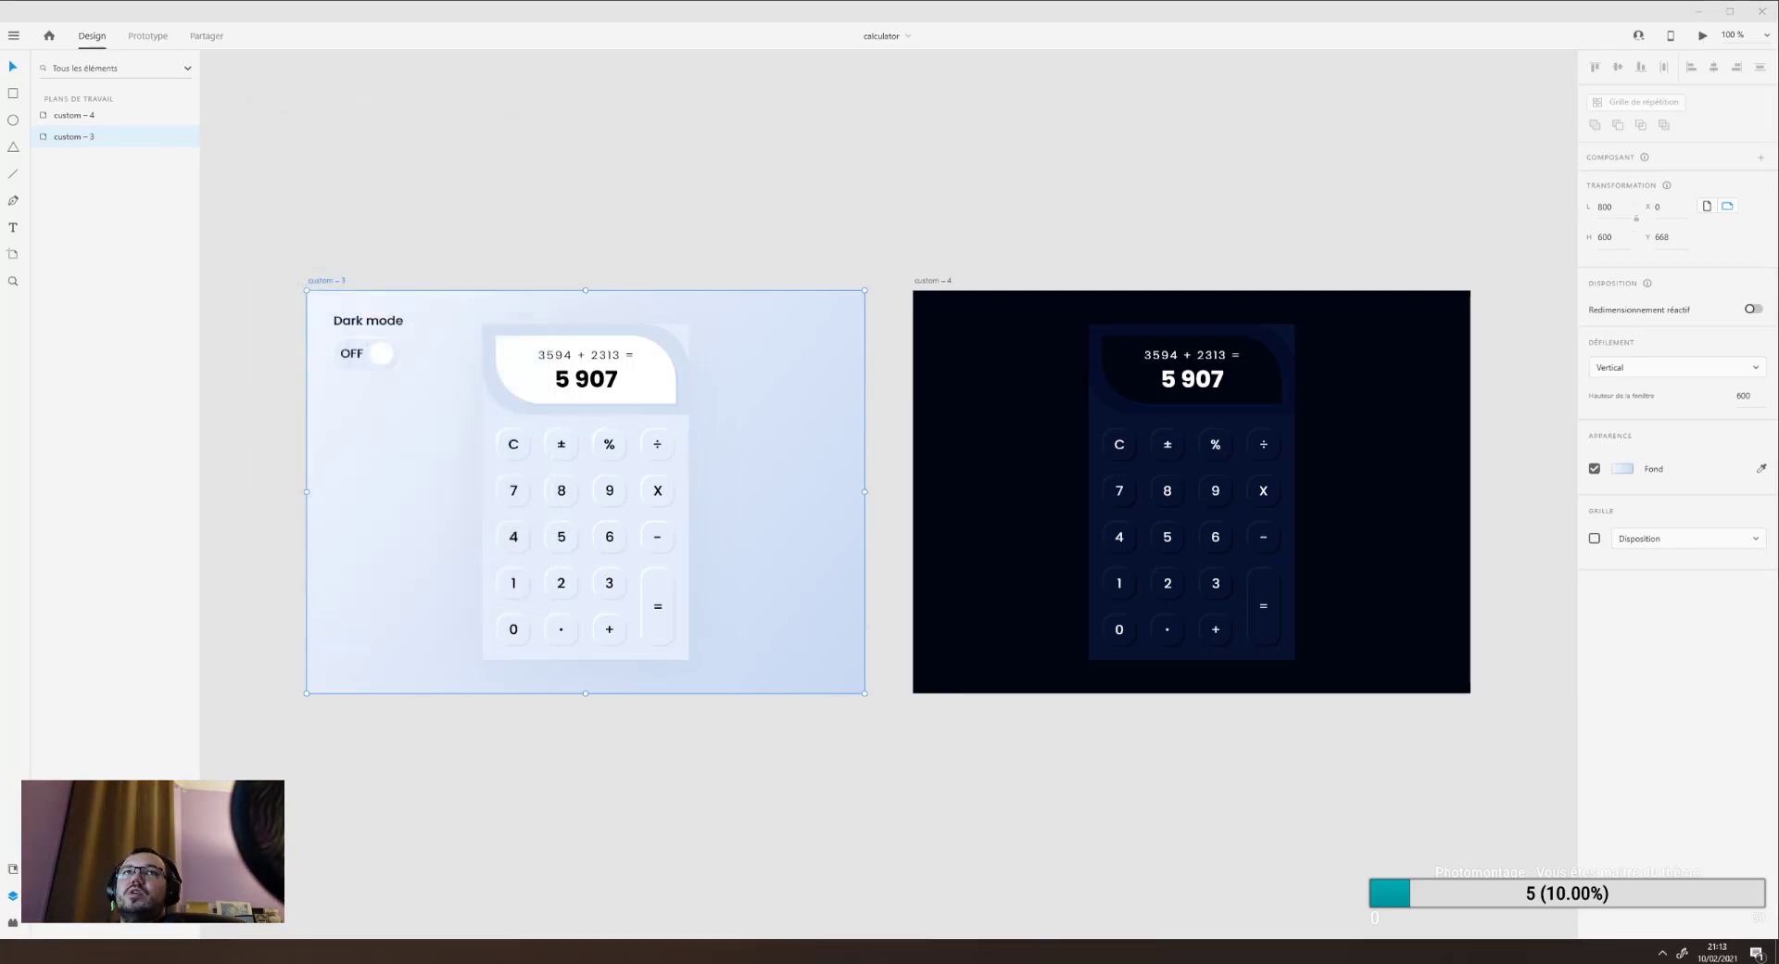
key(ctrl+Return)
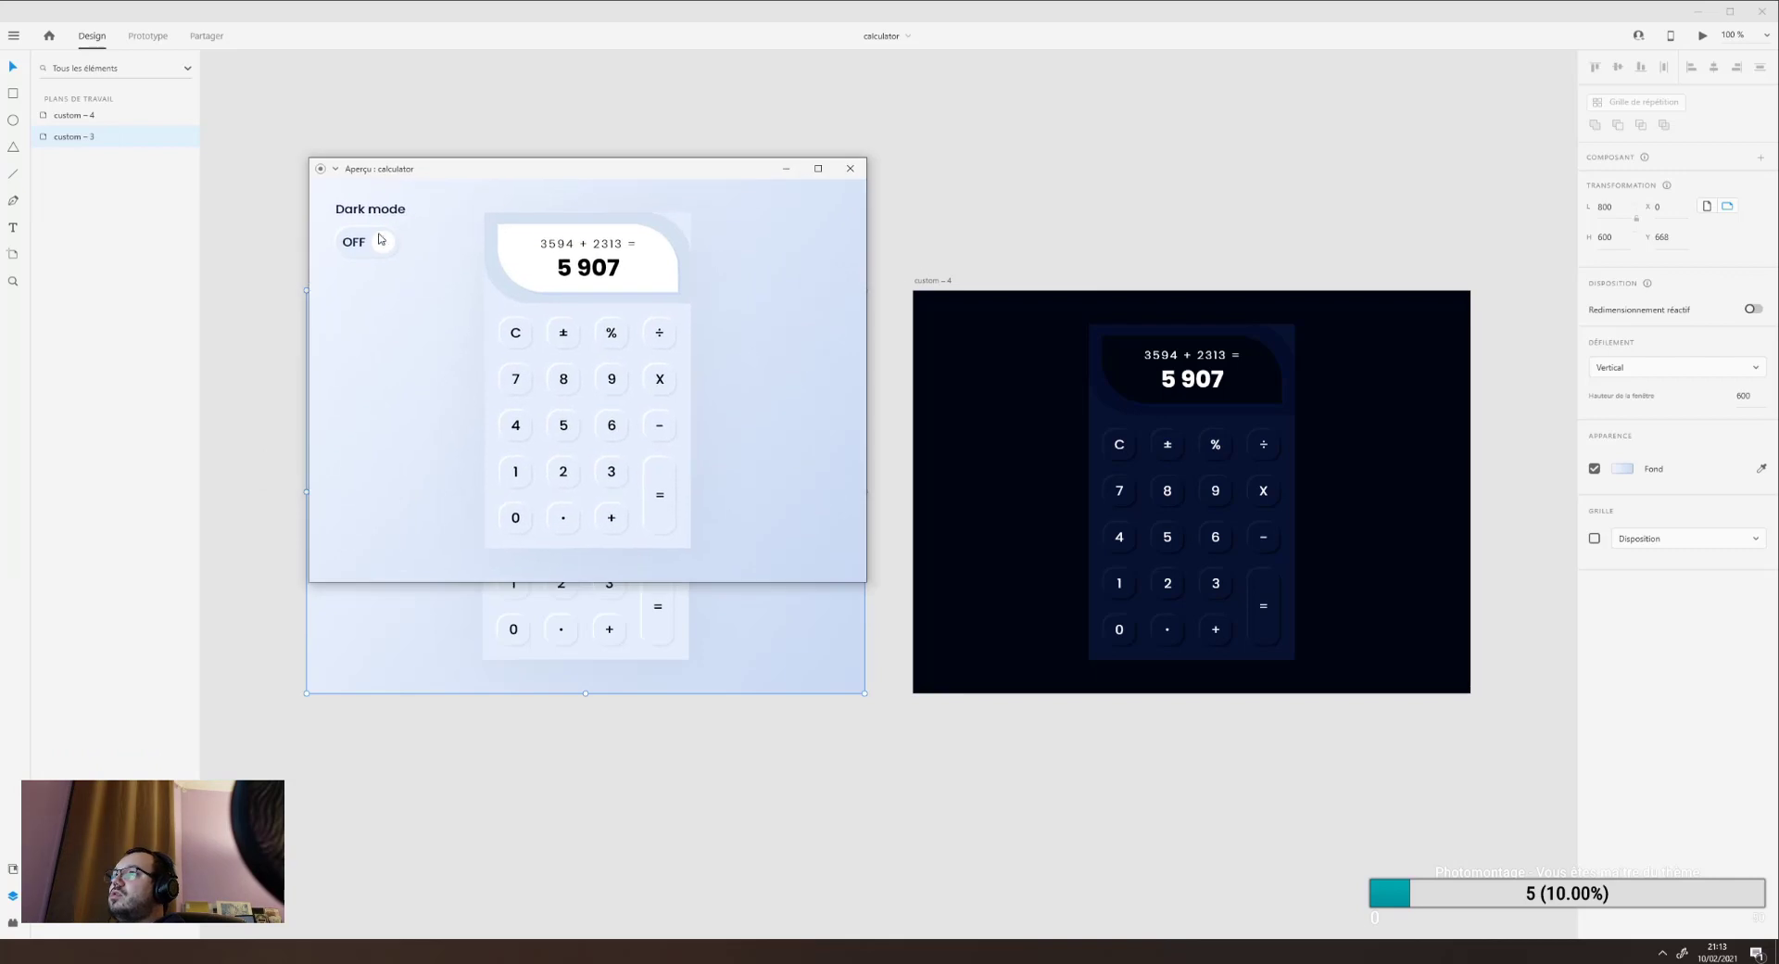
click(846, 169)
Switch the calculator file to prototype mode and examine the interactions of the custom – 3 artboard.
click(145, 37)
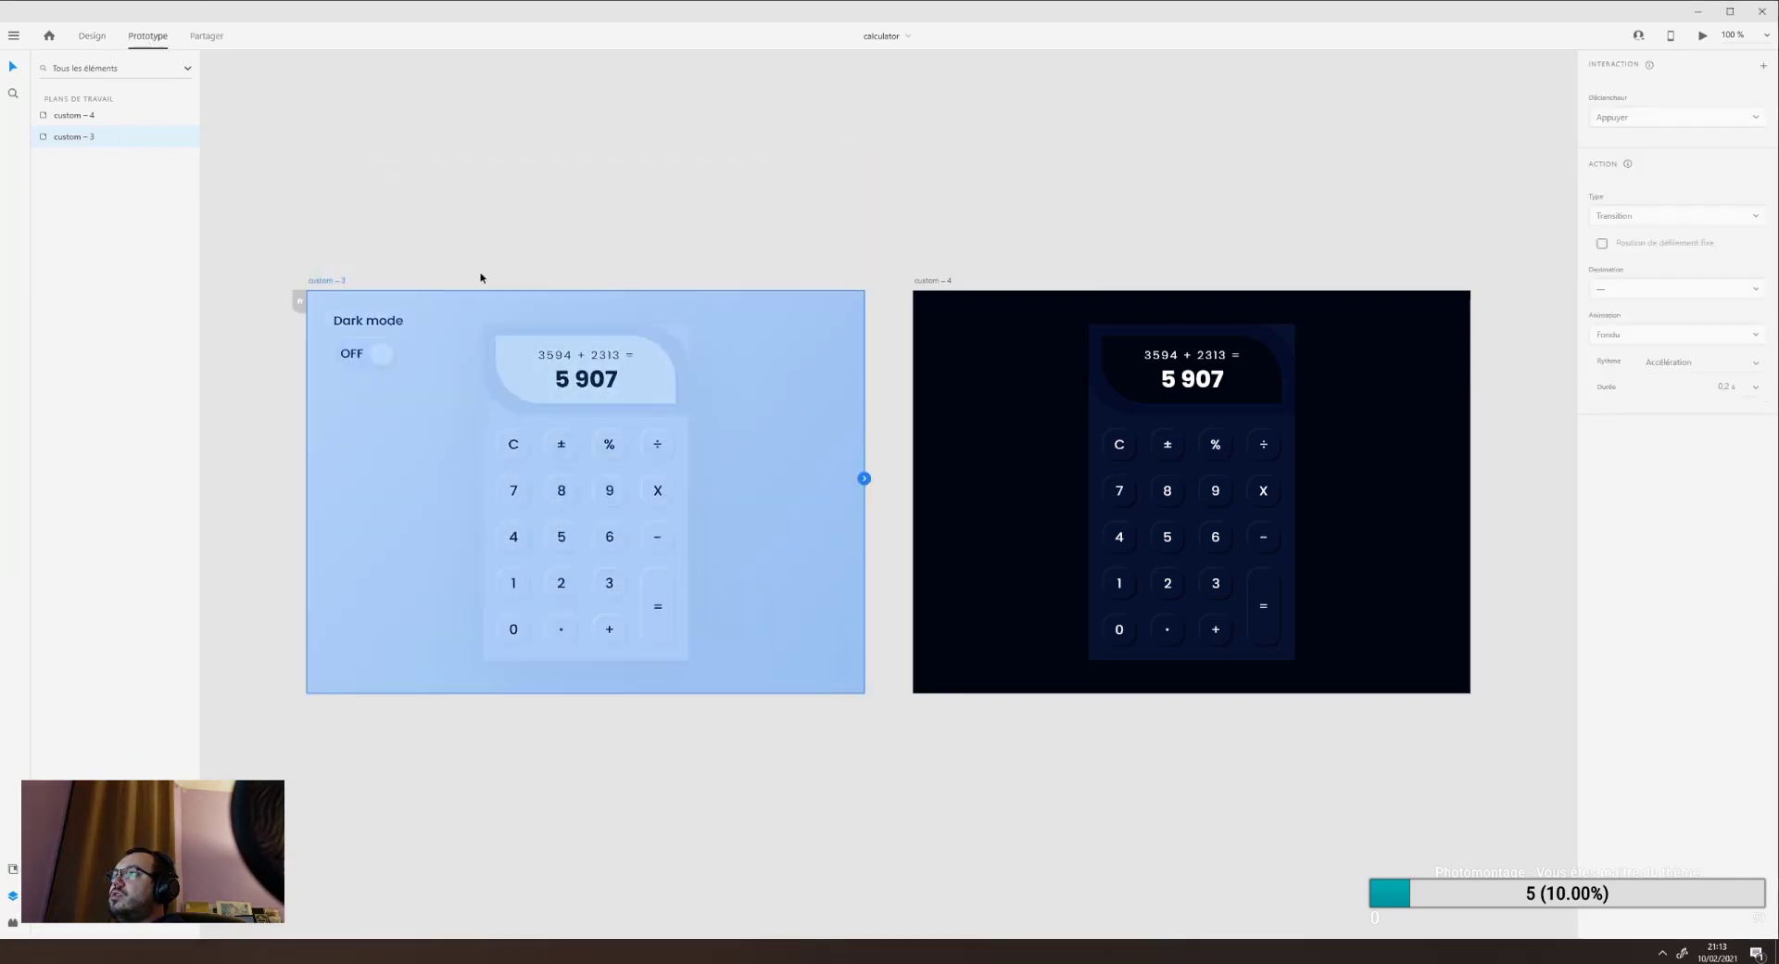
click(529, 283)
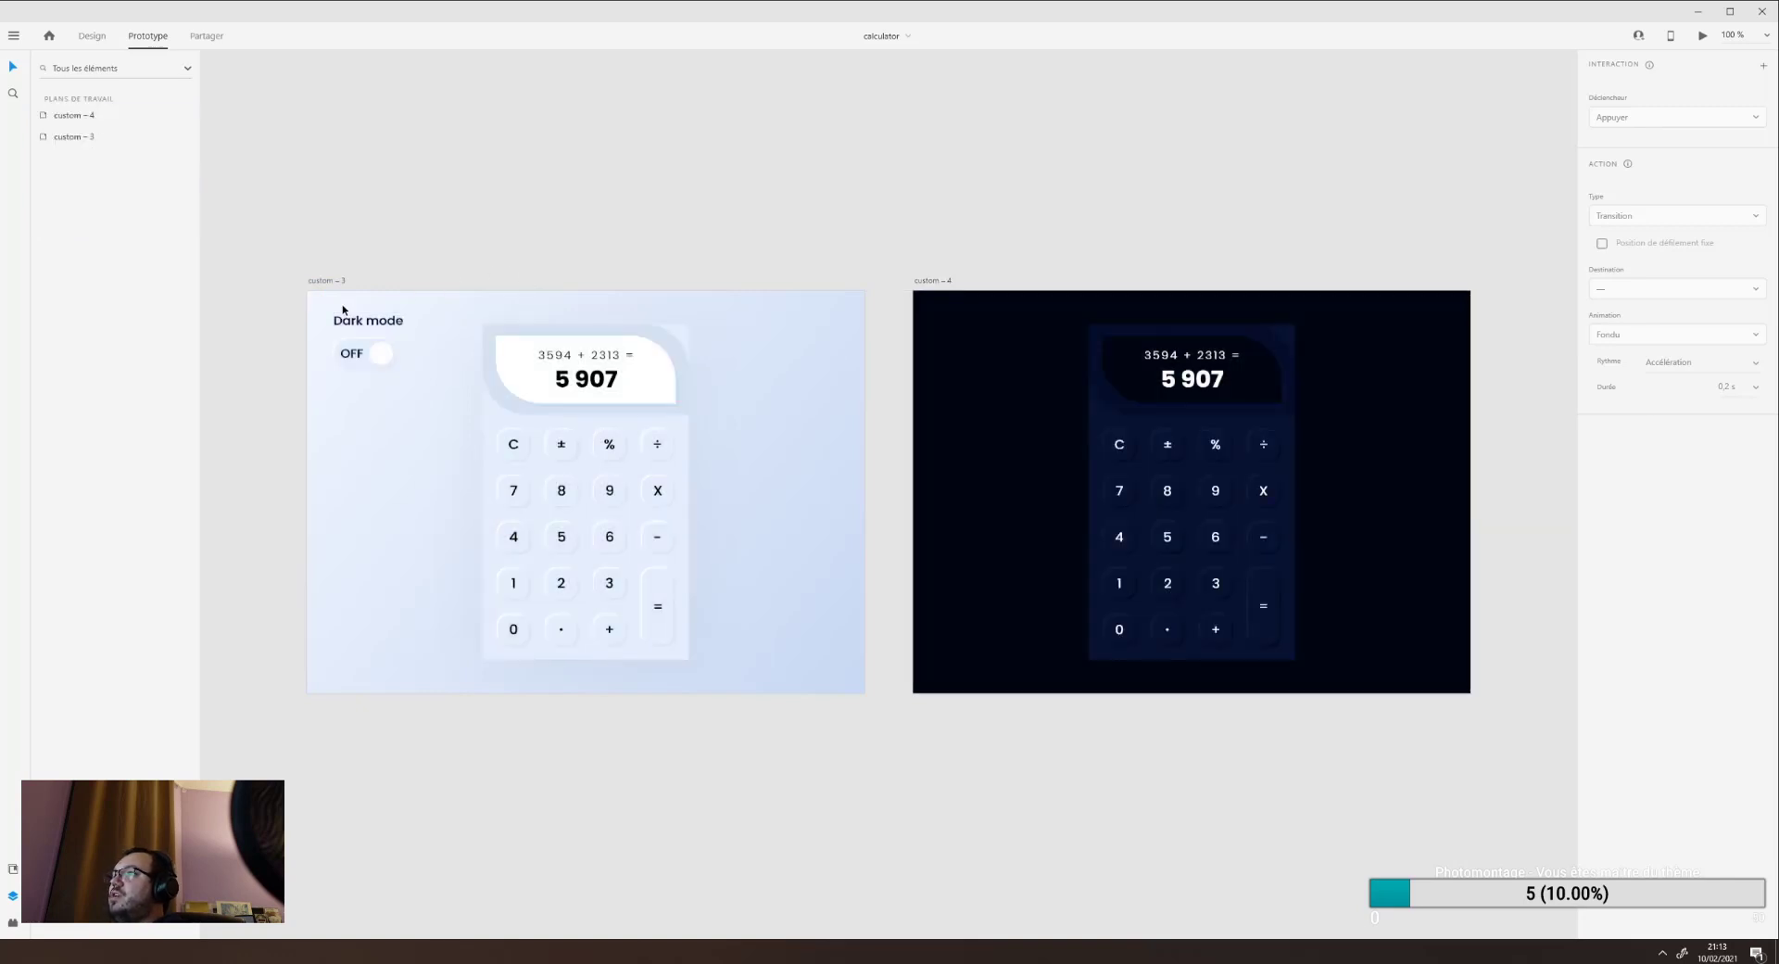
click(326, 281)
scroll(431, 319, down, 3)
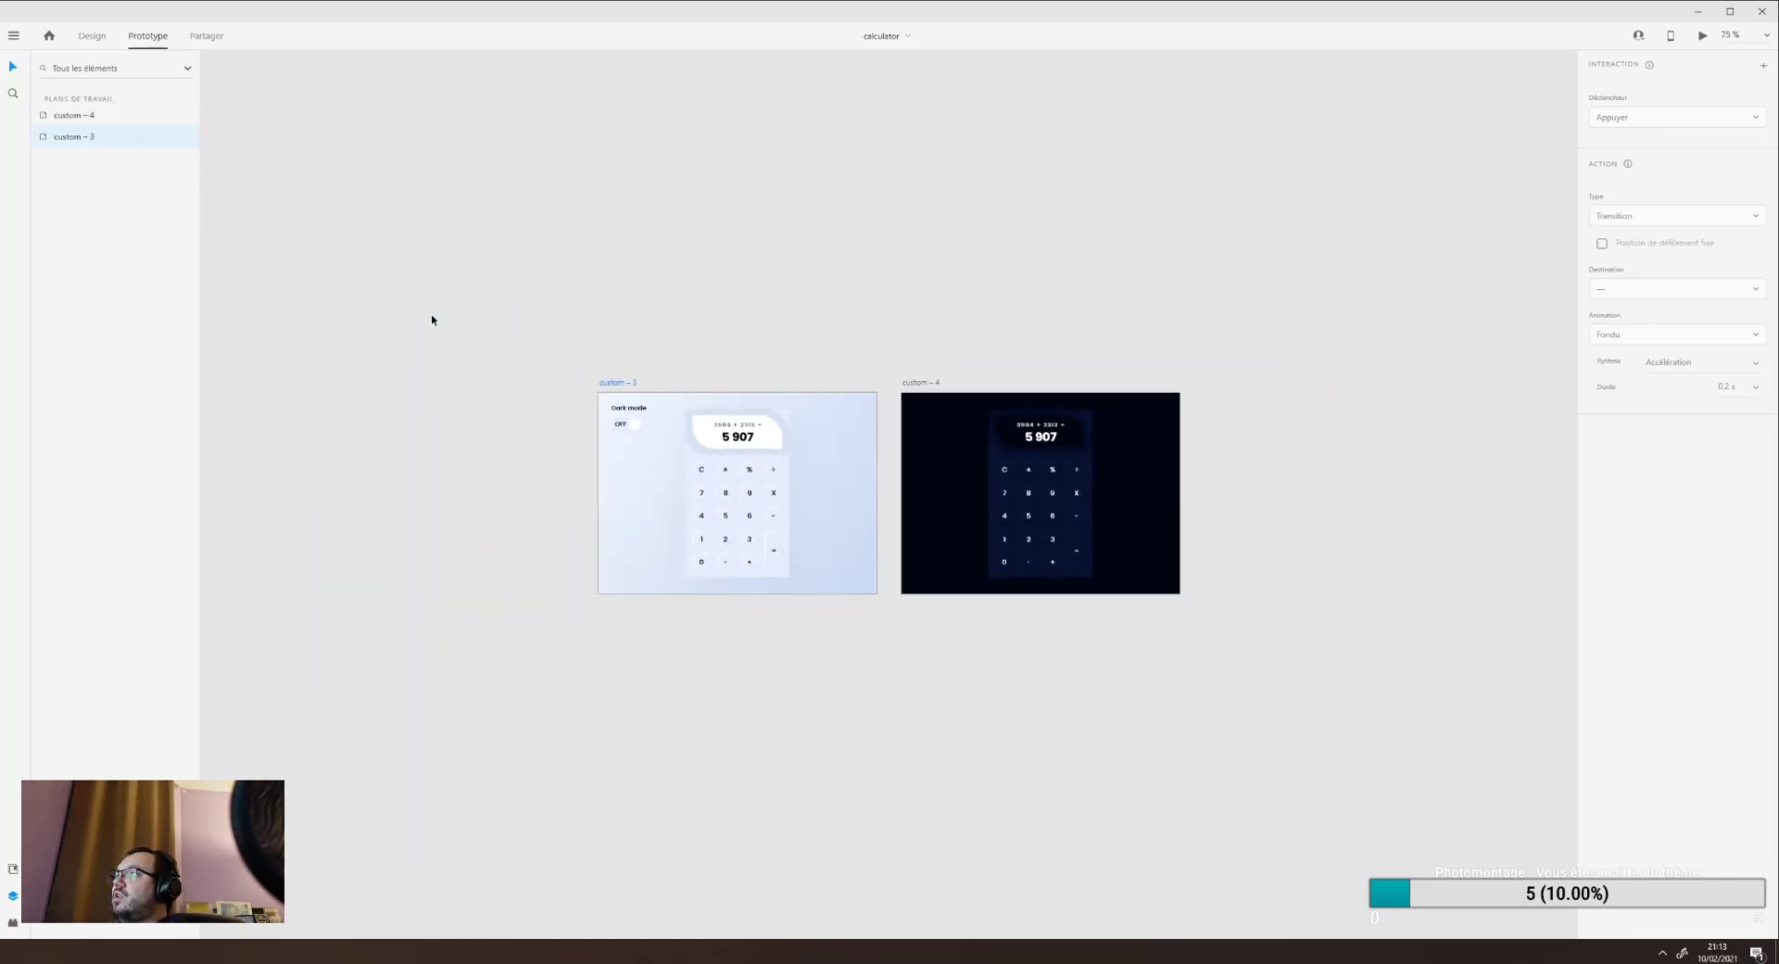
scroll(433, 321, up, 2)
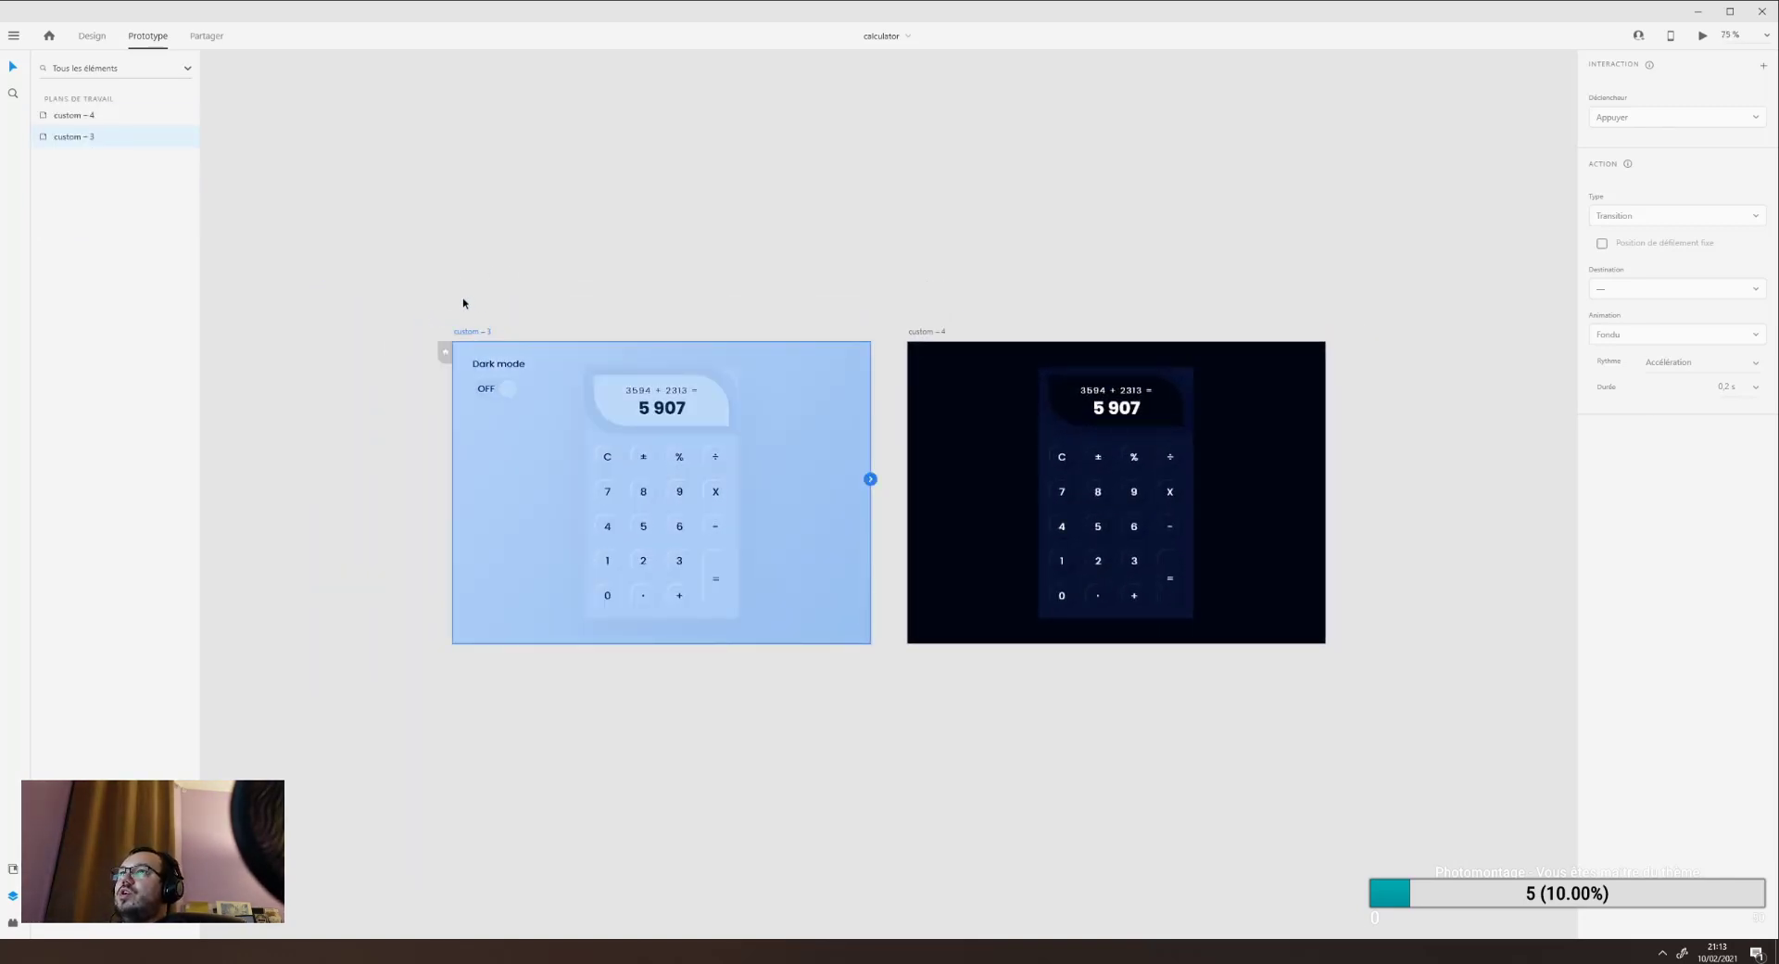
drag(1217, 248, 583, 212)
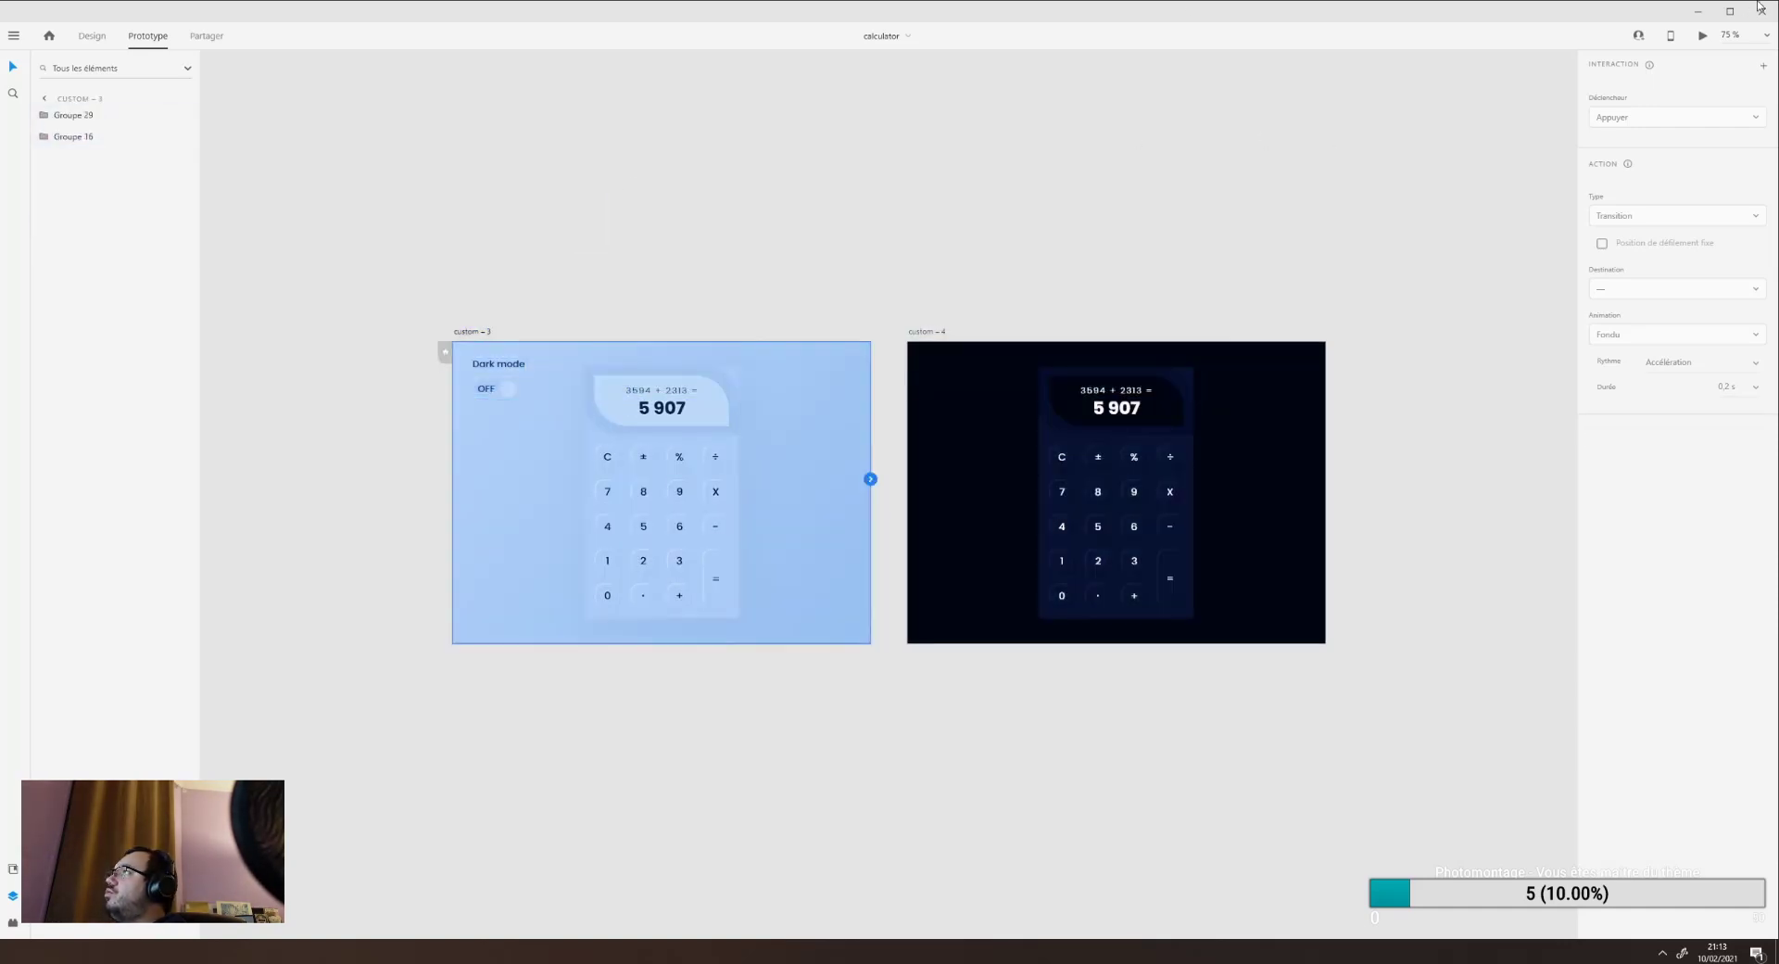
Close the calculator file and bring the CoffeeBreakfast file into view, dismissing its library publishing notice.
click(1751, 16)
click(1751, 17)
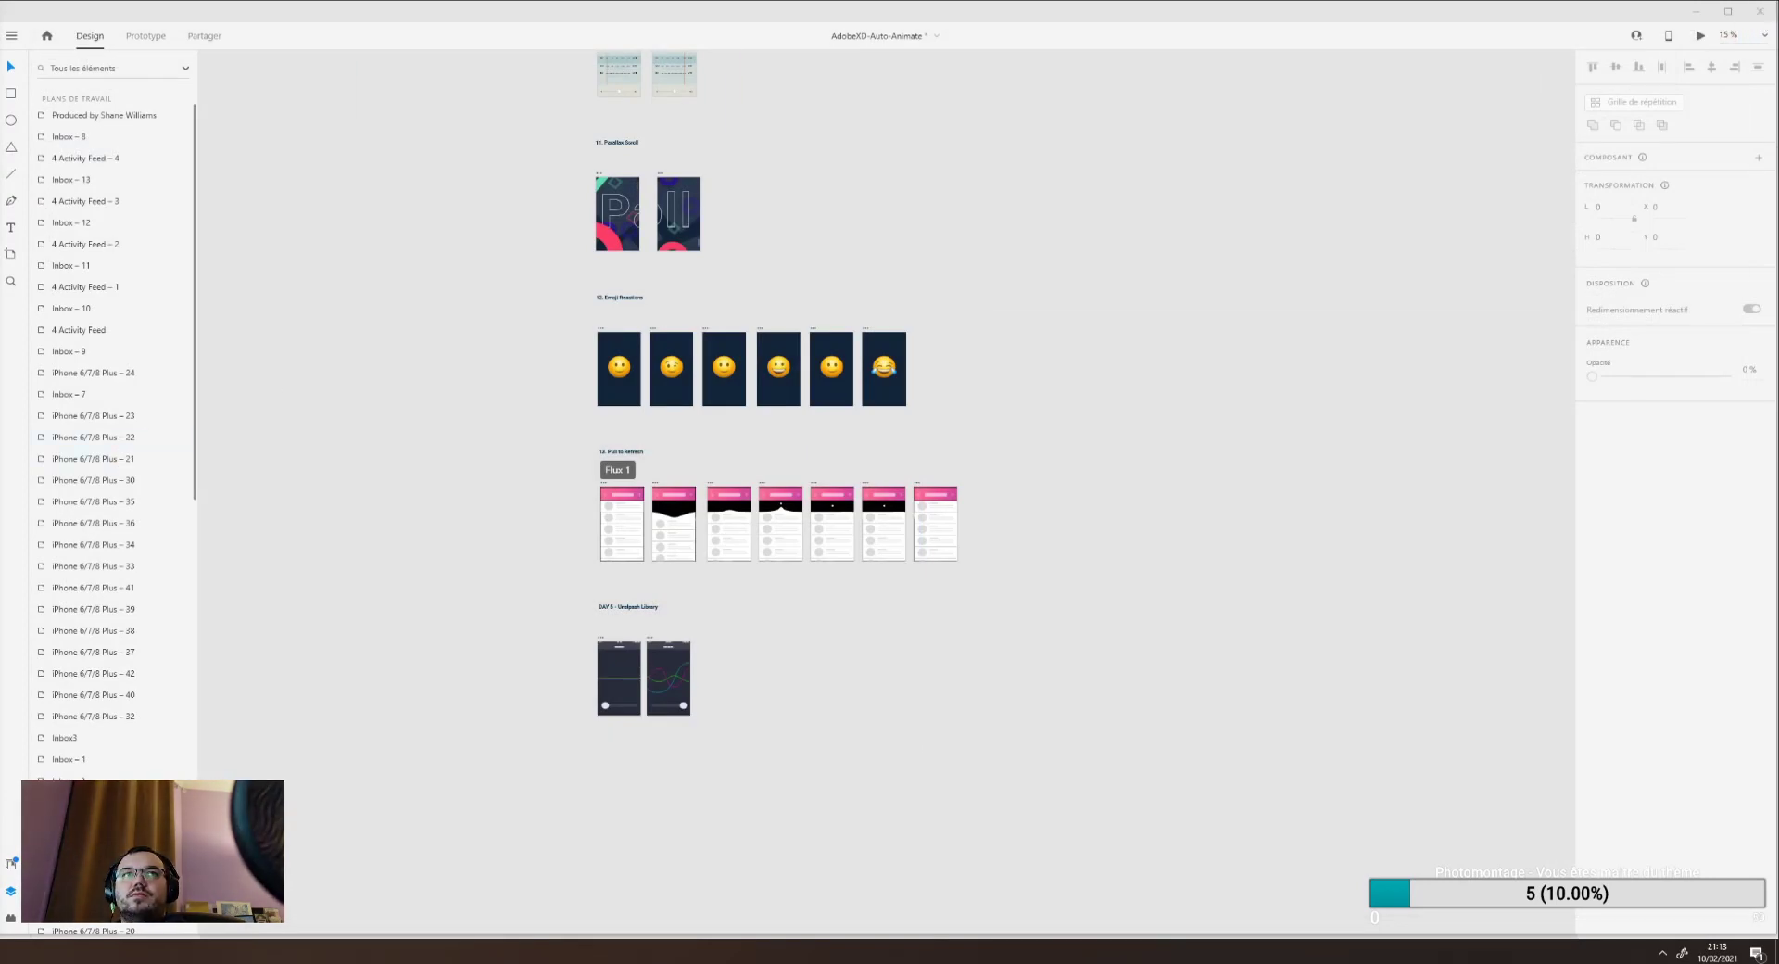
key(alt+Tab)
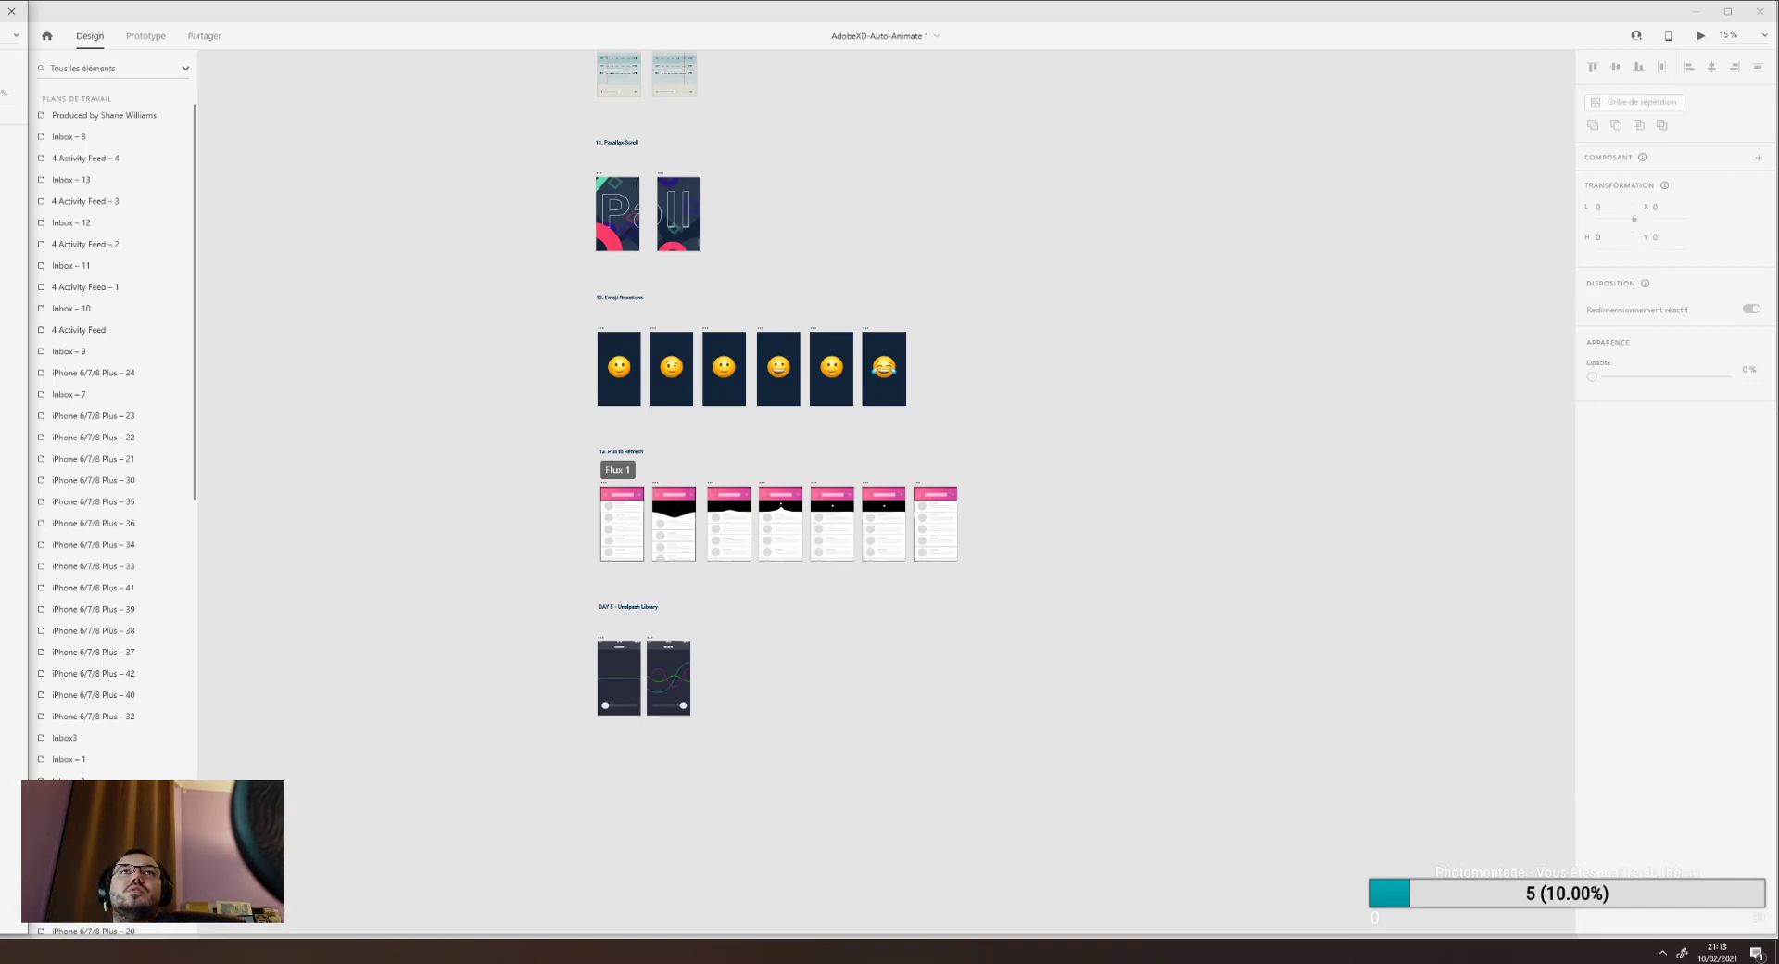
drag(0, 17, 257, 31)
drag(227, 14, 222, 13)
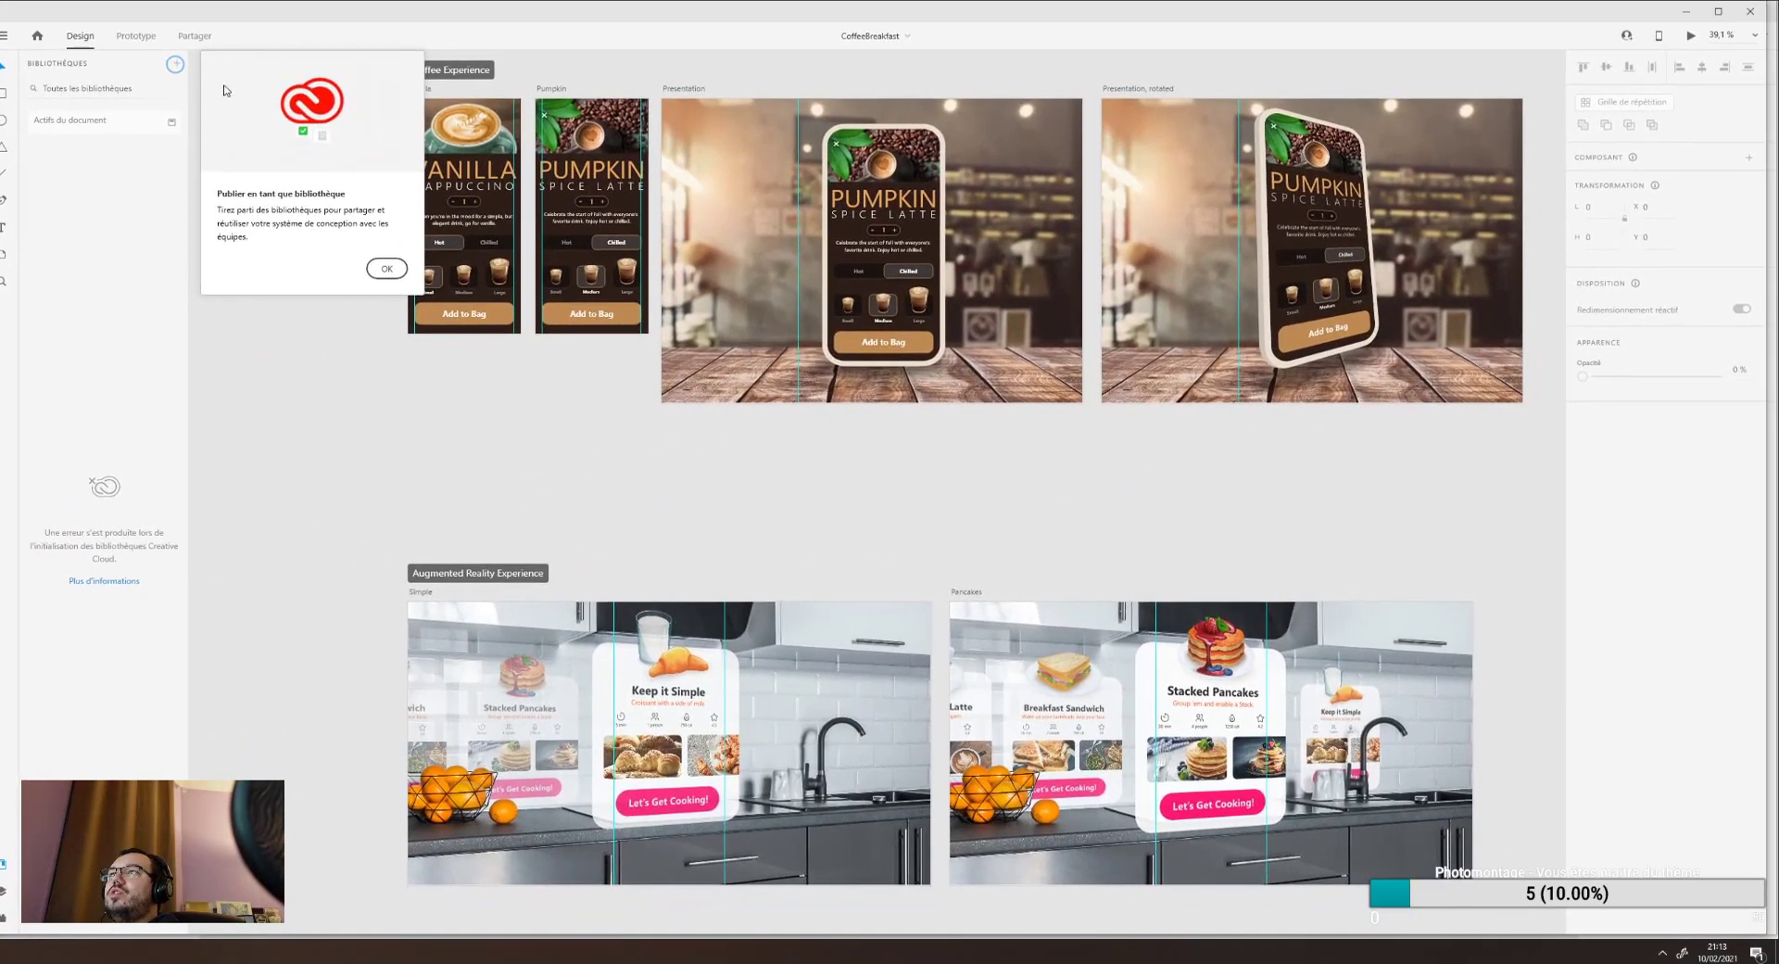
click(389, 267)
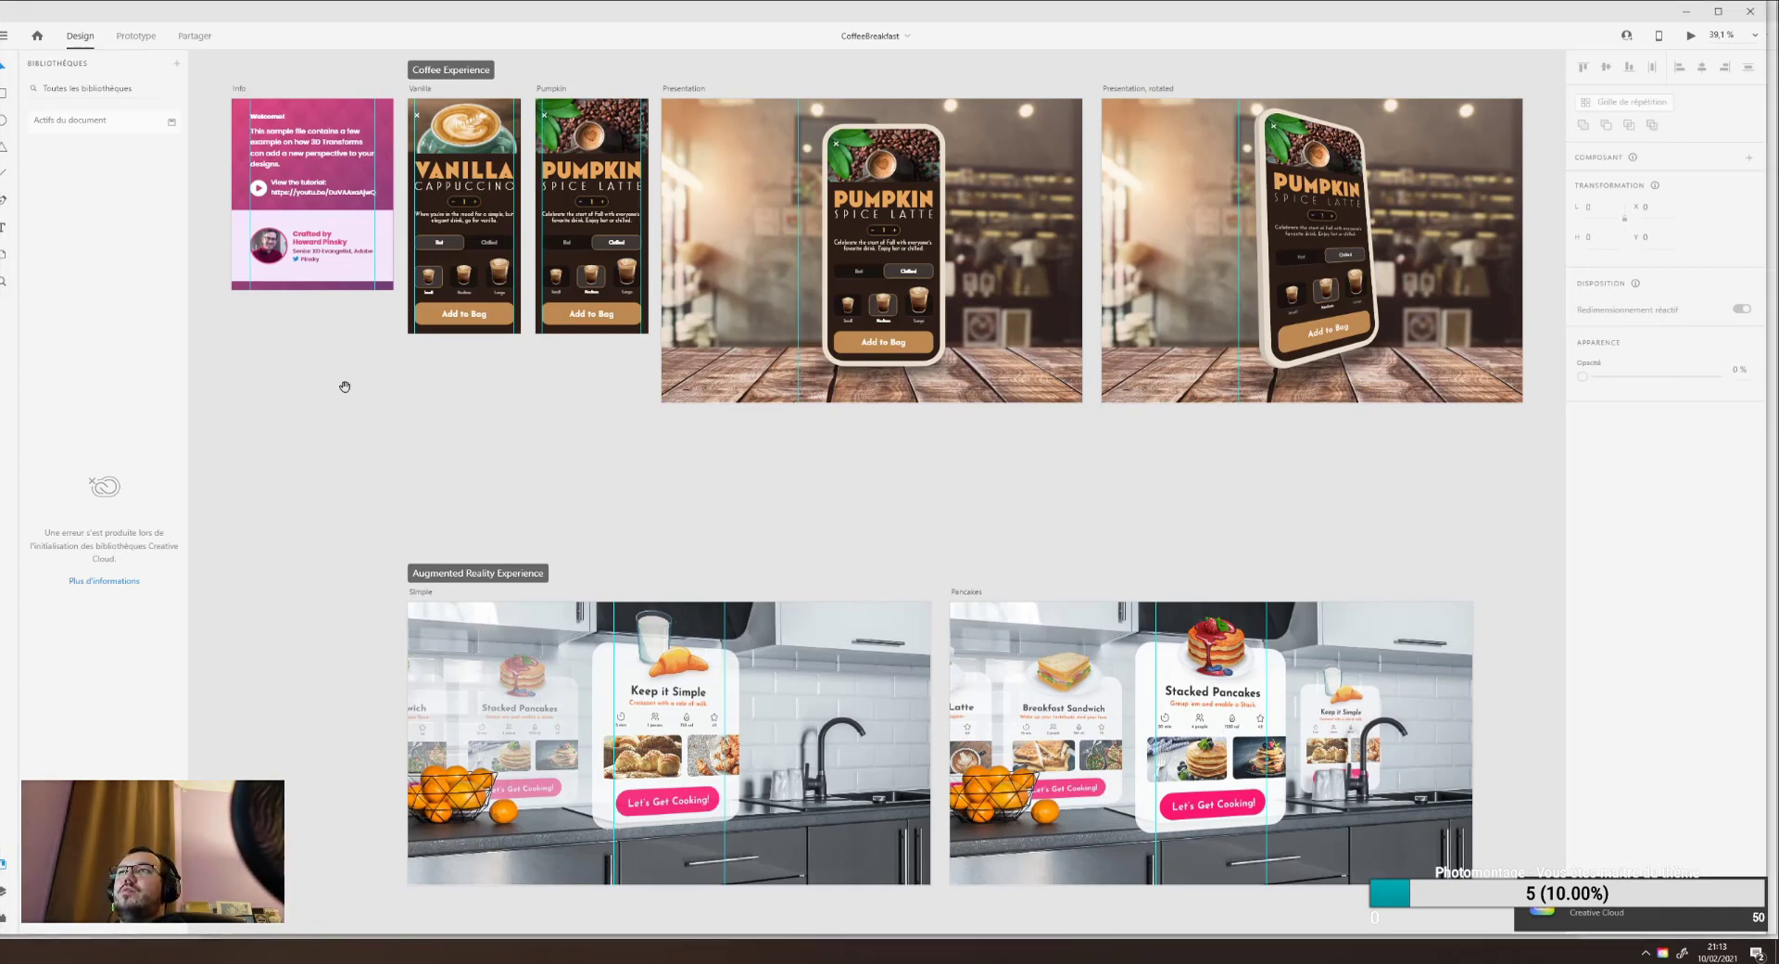
Look over the CoffeeBreakfast artboards and open a preview of the Augmented Reality Experience from its Simple artboard.
drag(345, 387, 297, 414)
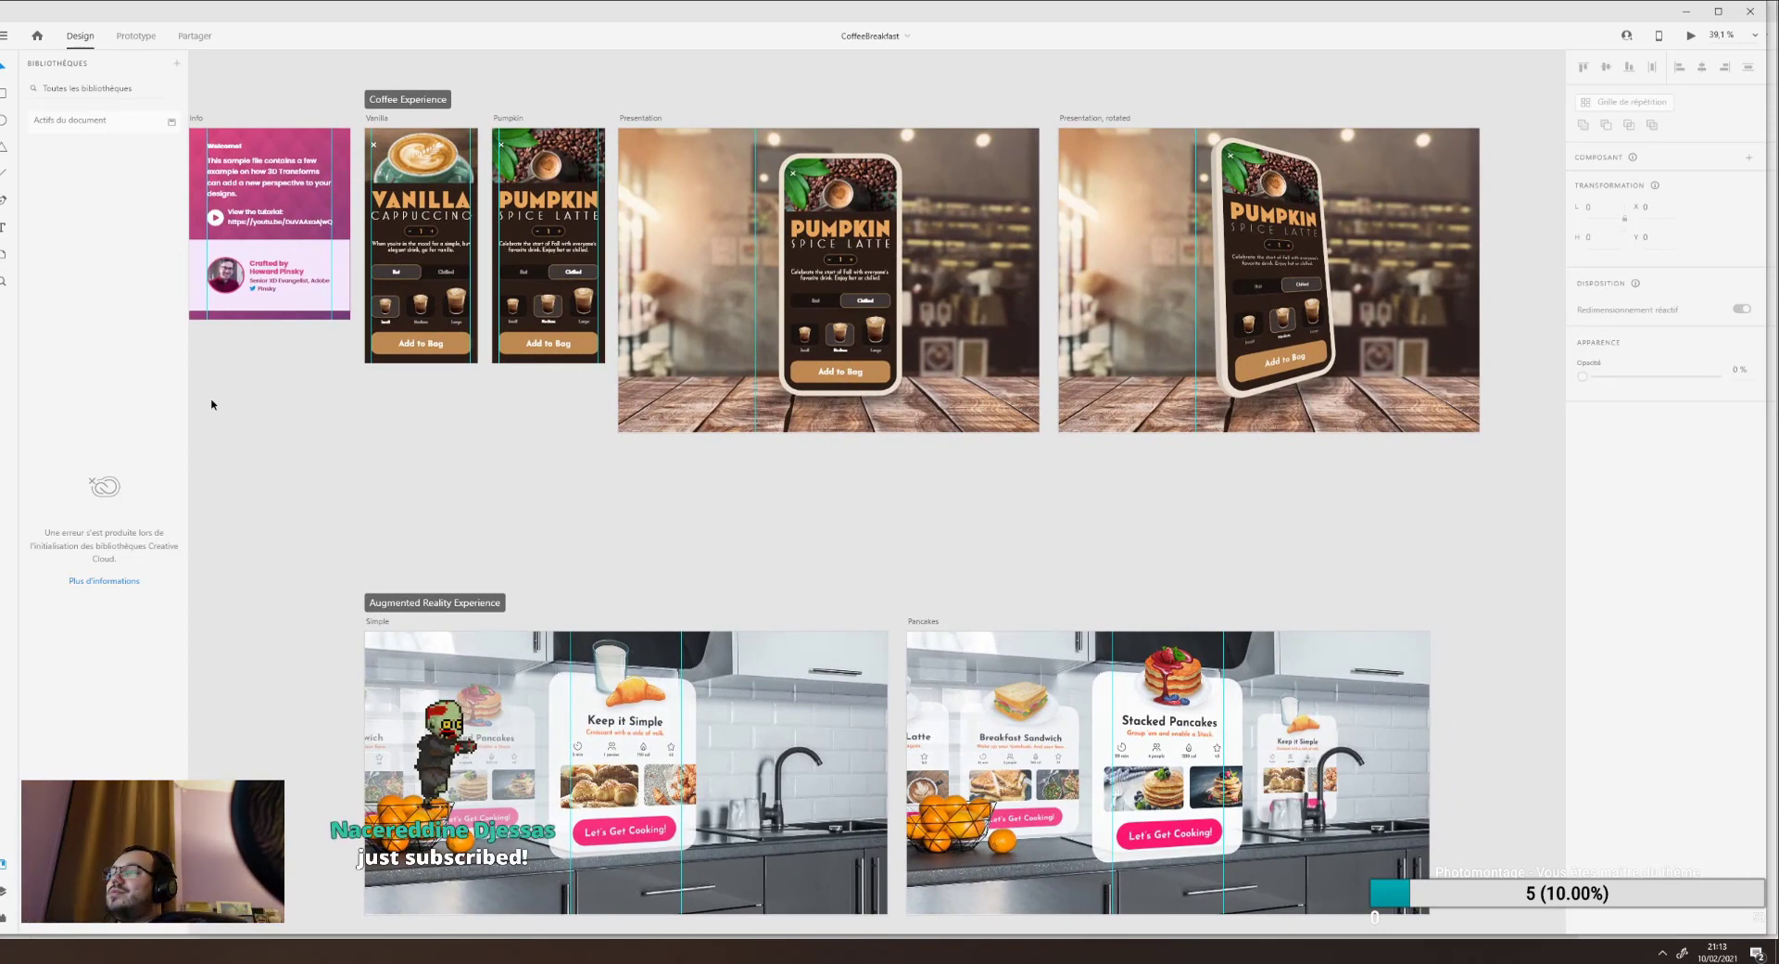
key(ctrl+minus)
key(ctrl+minus)
key(ctrl+plus)
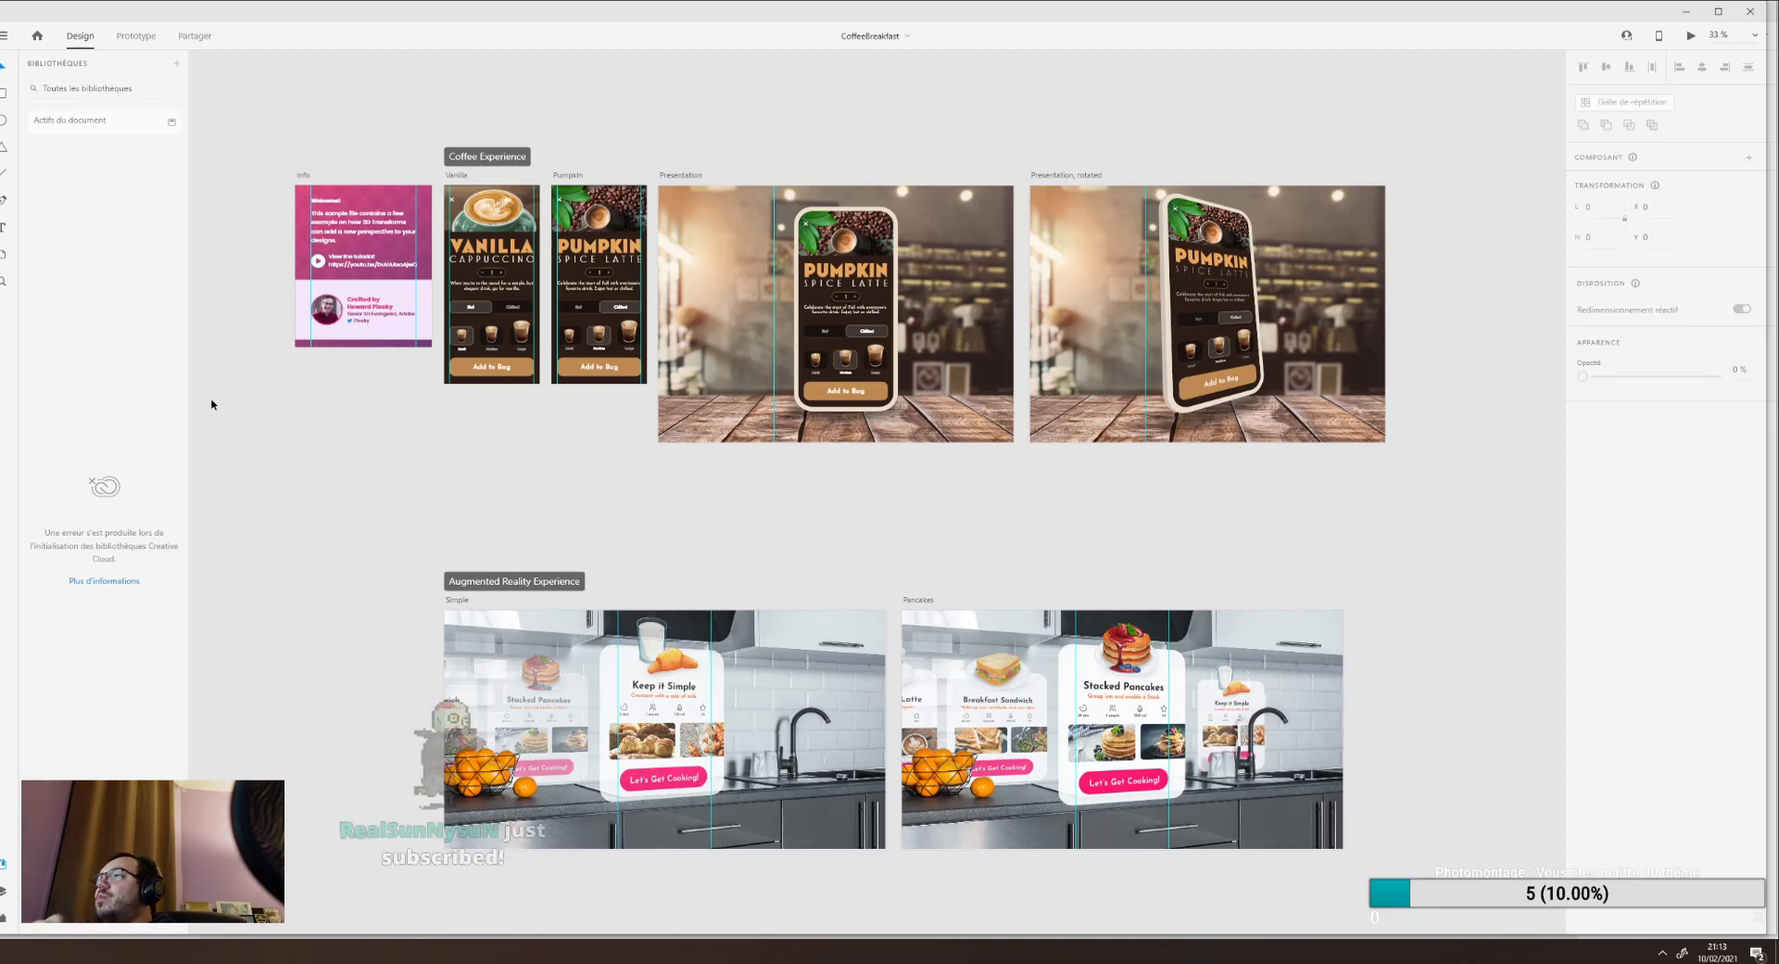
scroll(282, 425, down, 4)
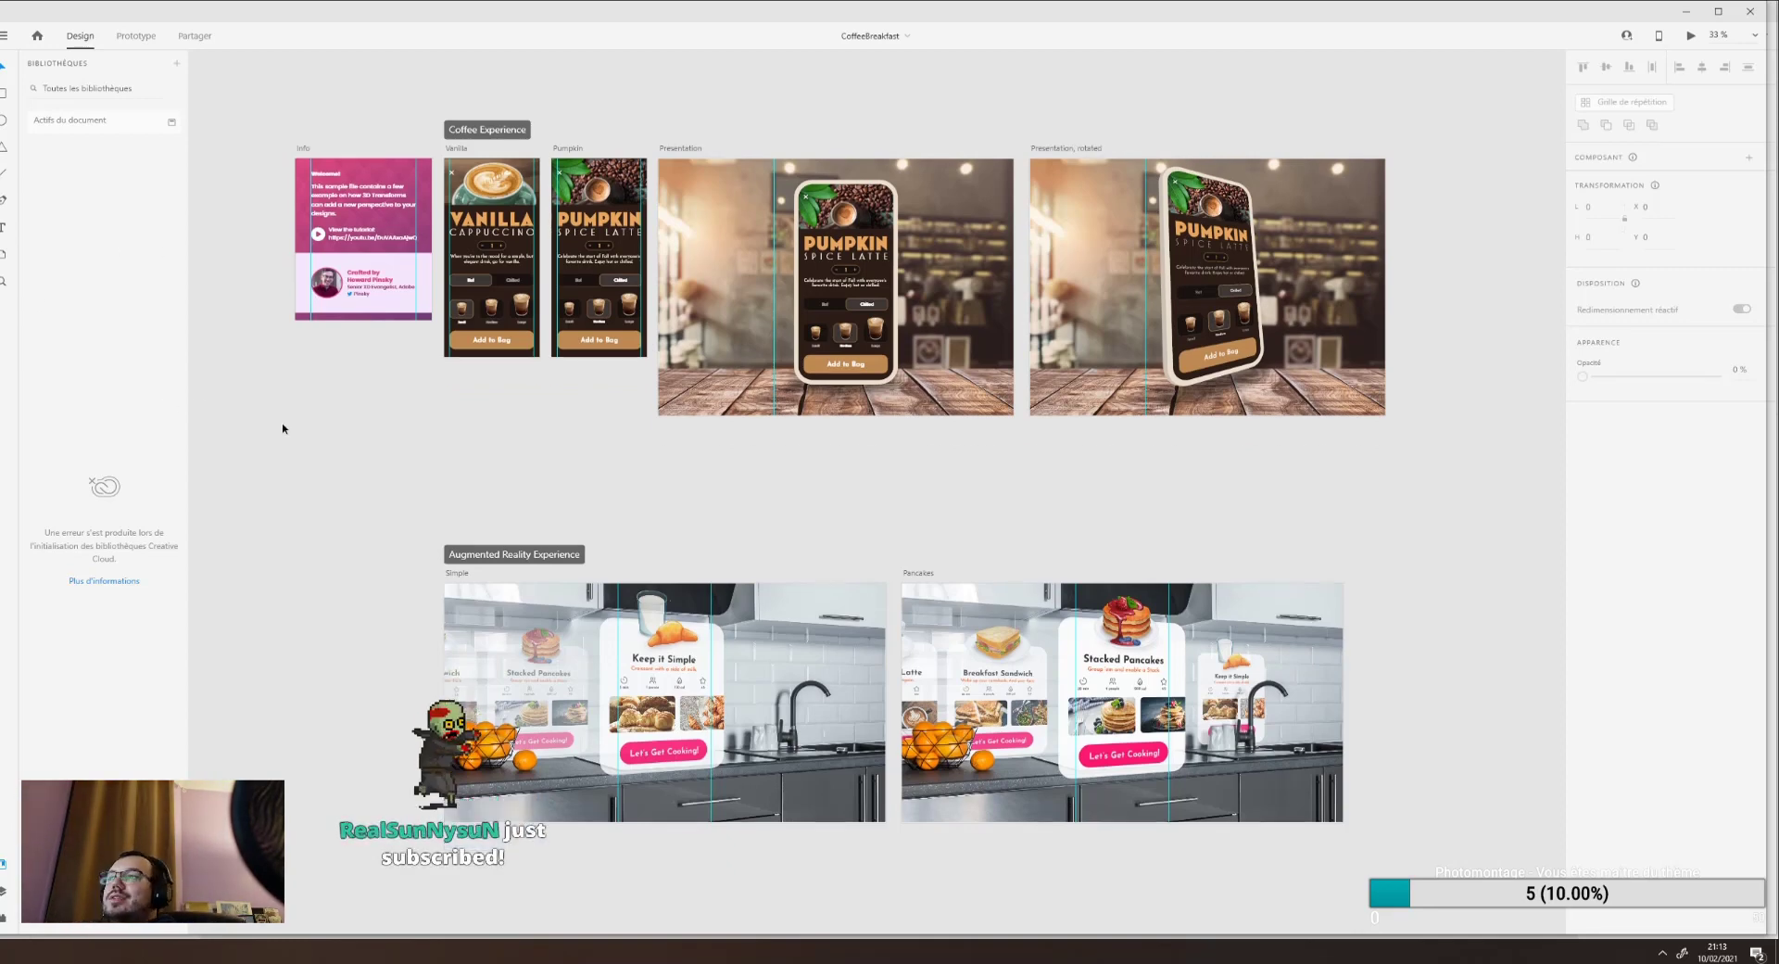
scroll(405, 484, up, 3)
scroll(408, 482, up, 1)
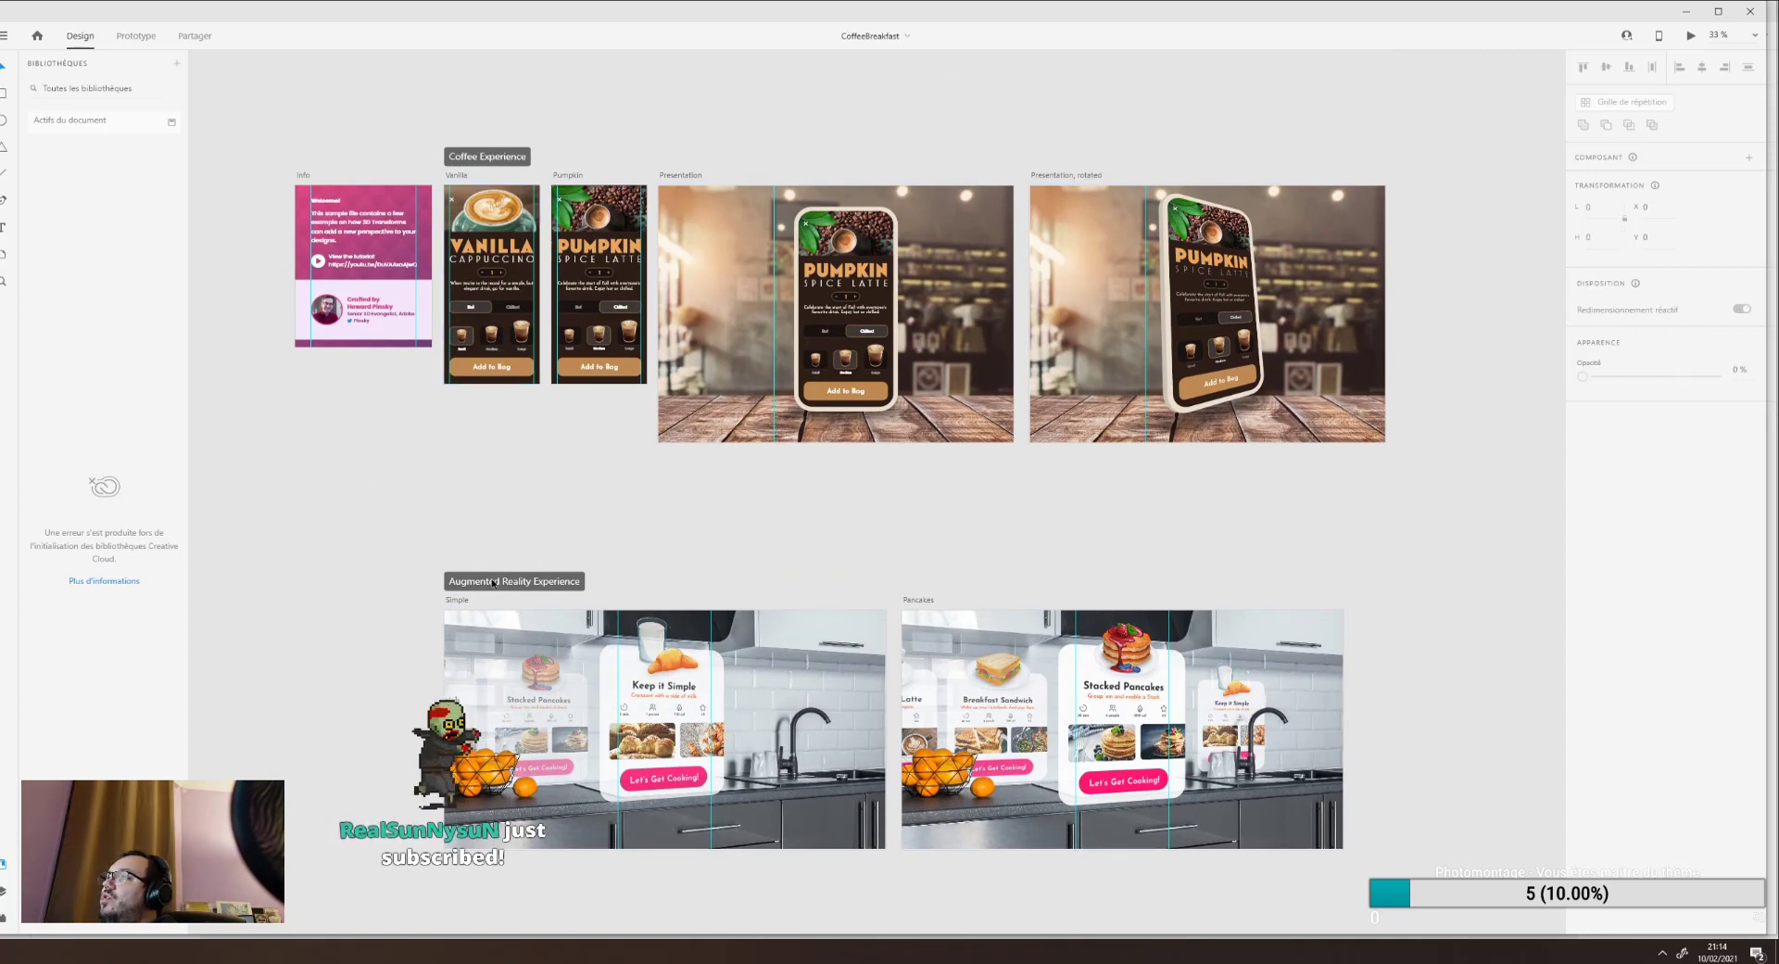
click(465, 603)
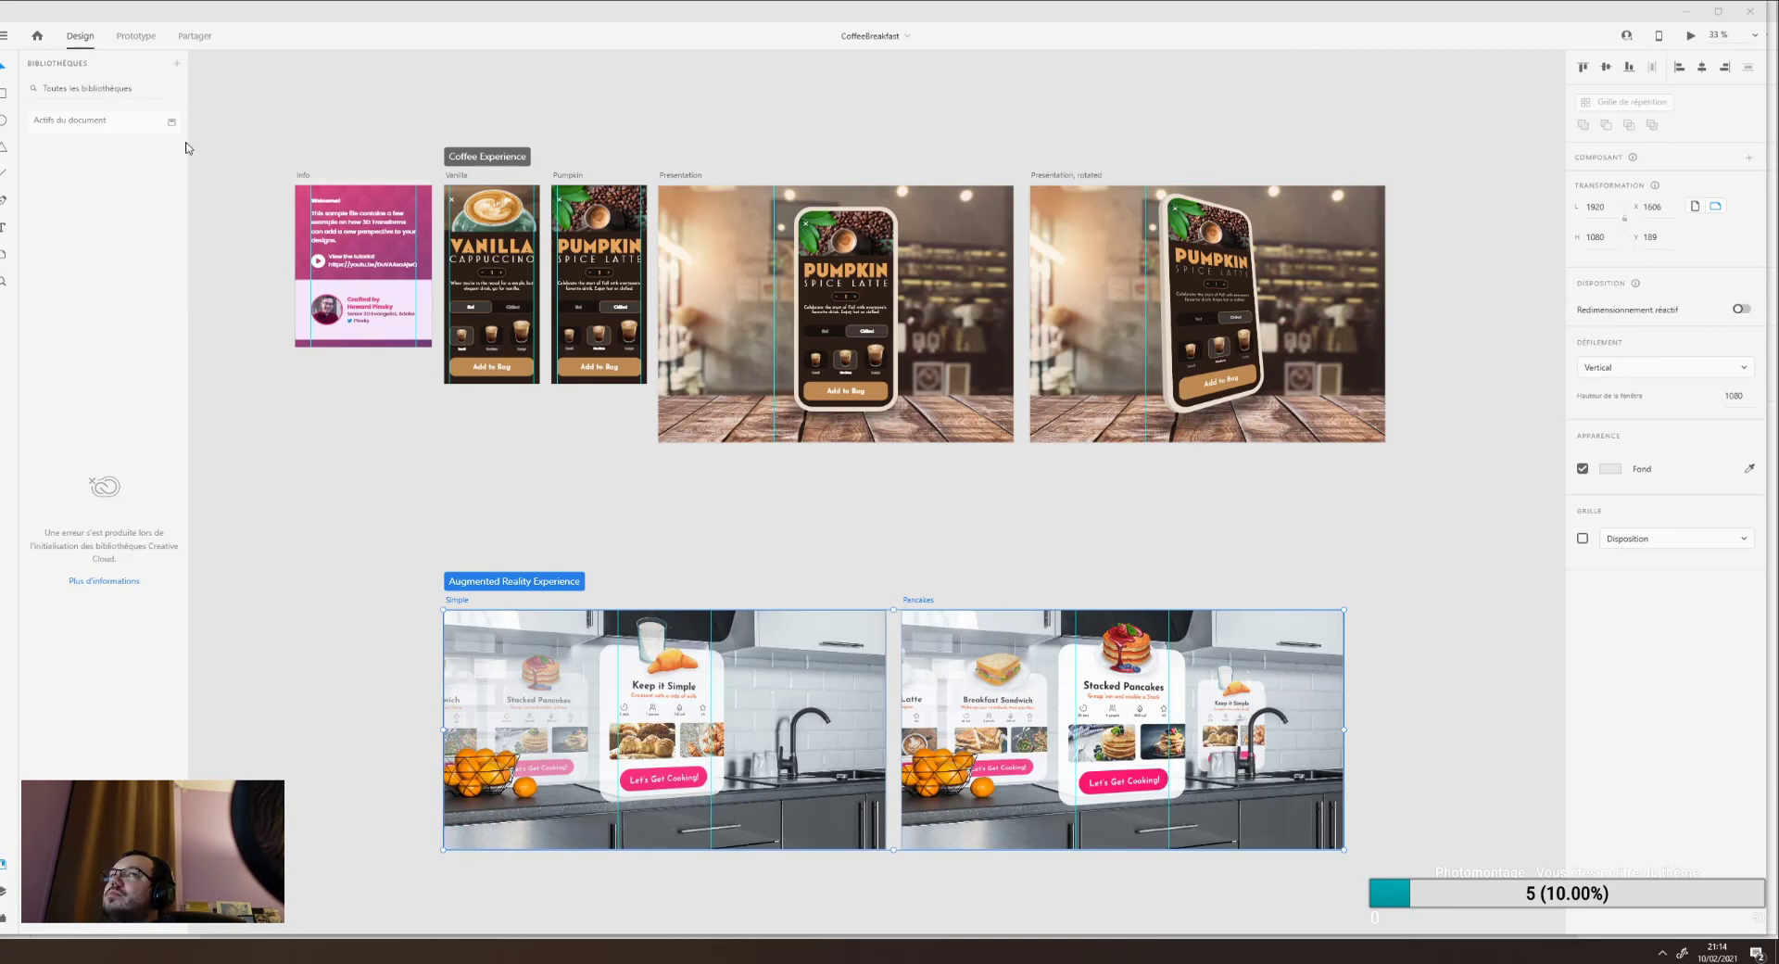
key(ctrl+Return)
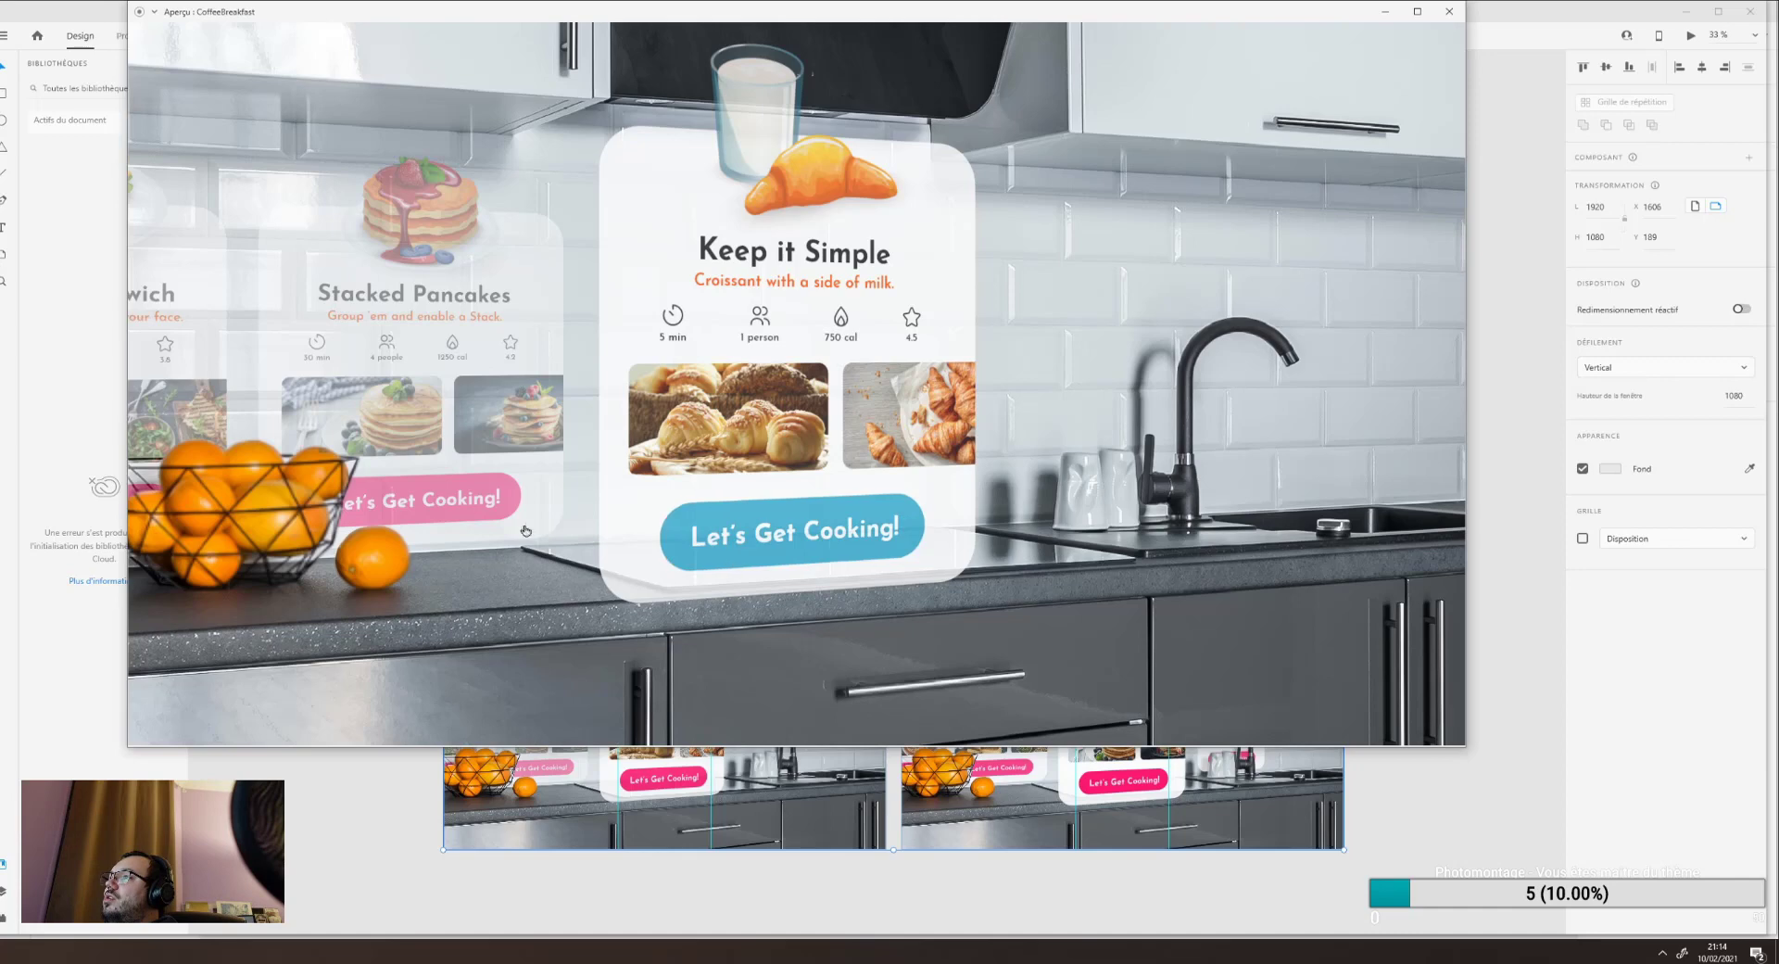
Alternate between the Stacked Pancakes and Keep it Simple cards in the preview to view their transition, and close it.
click(458, 516)
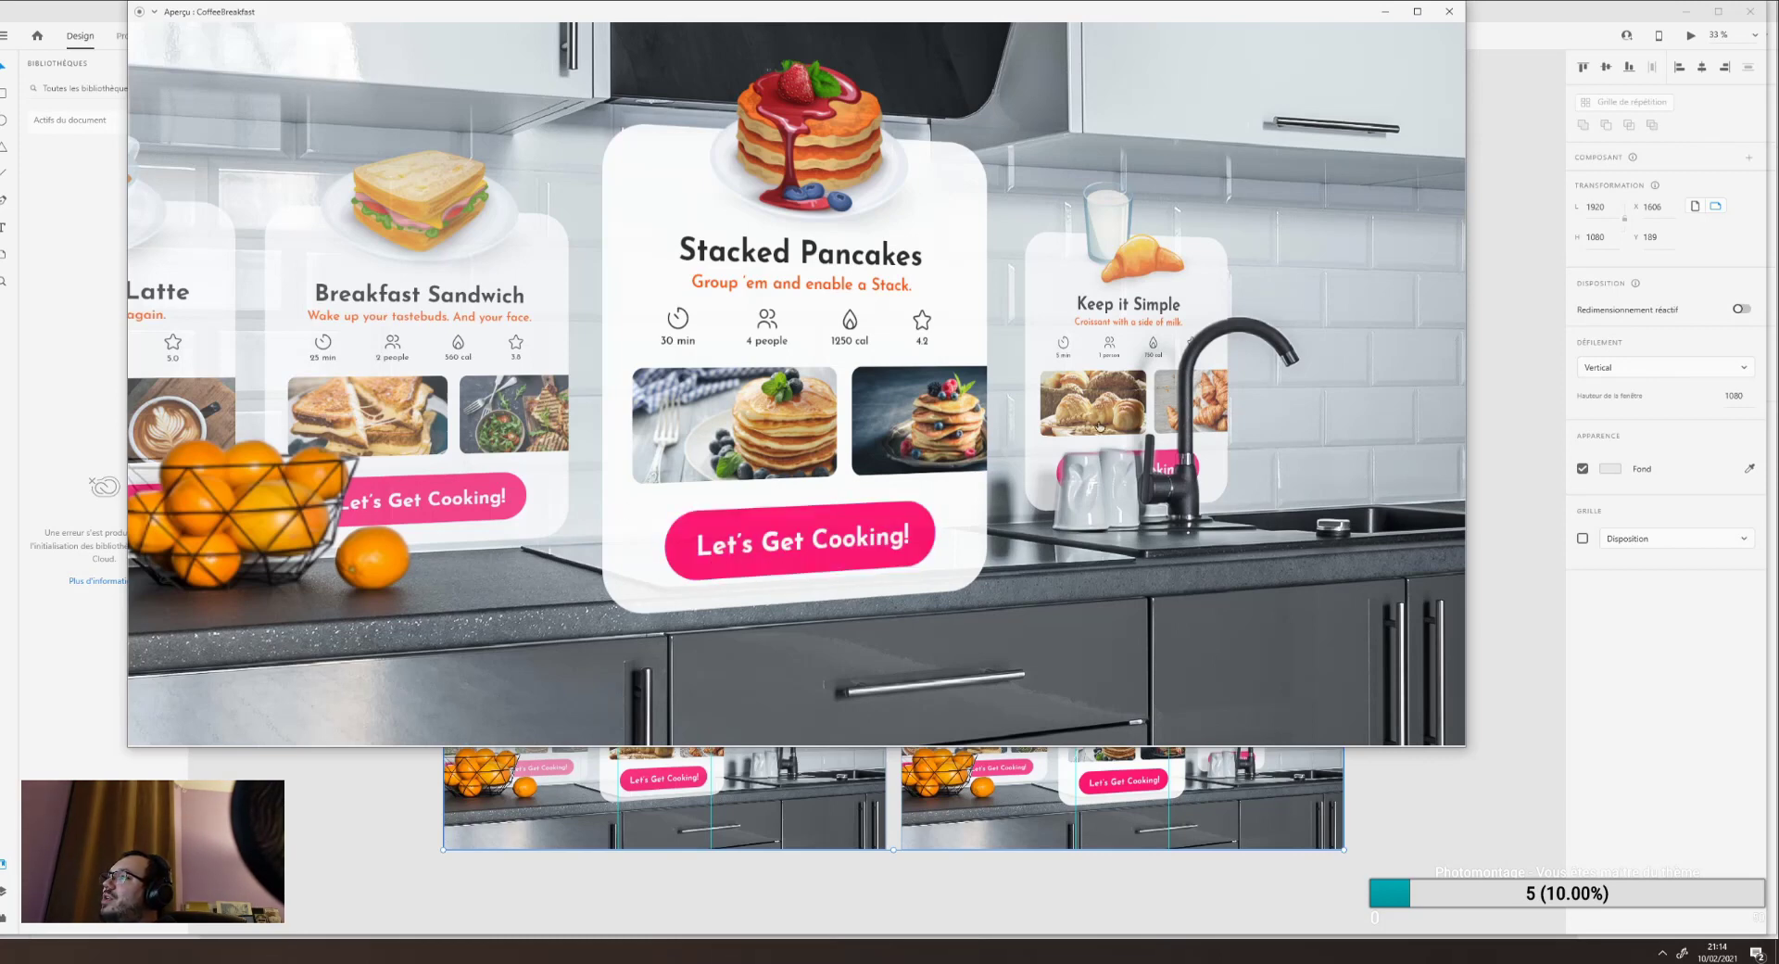
click(1154, 339)
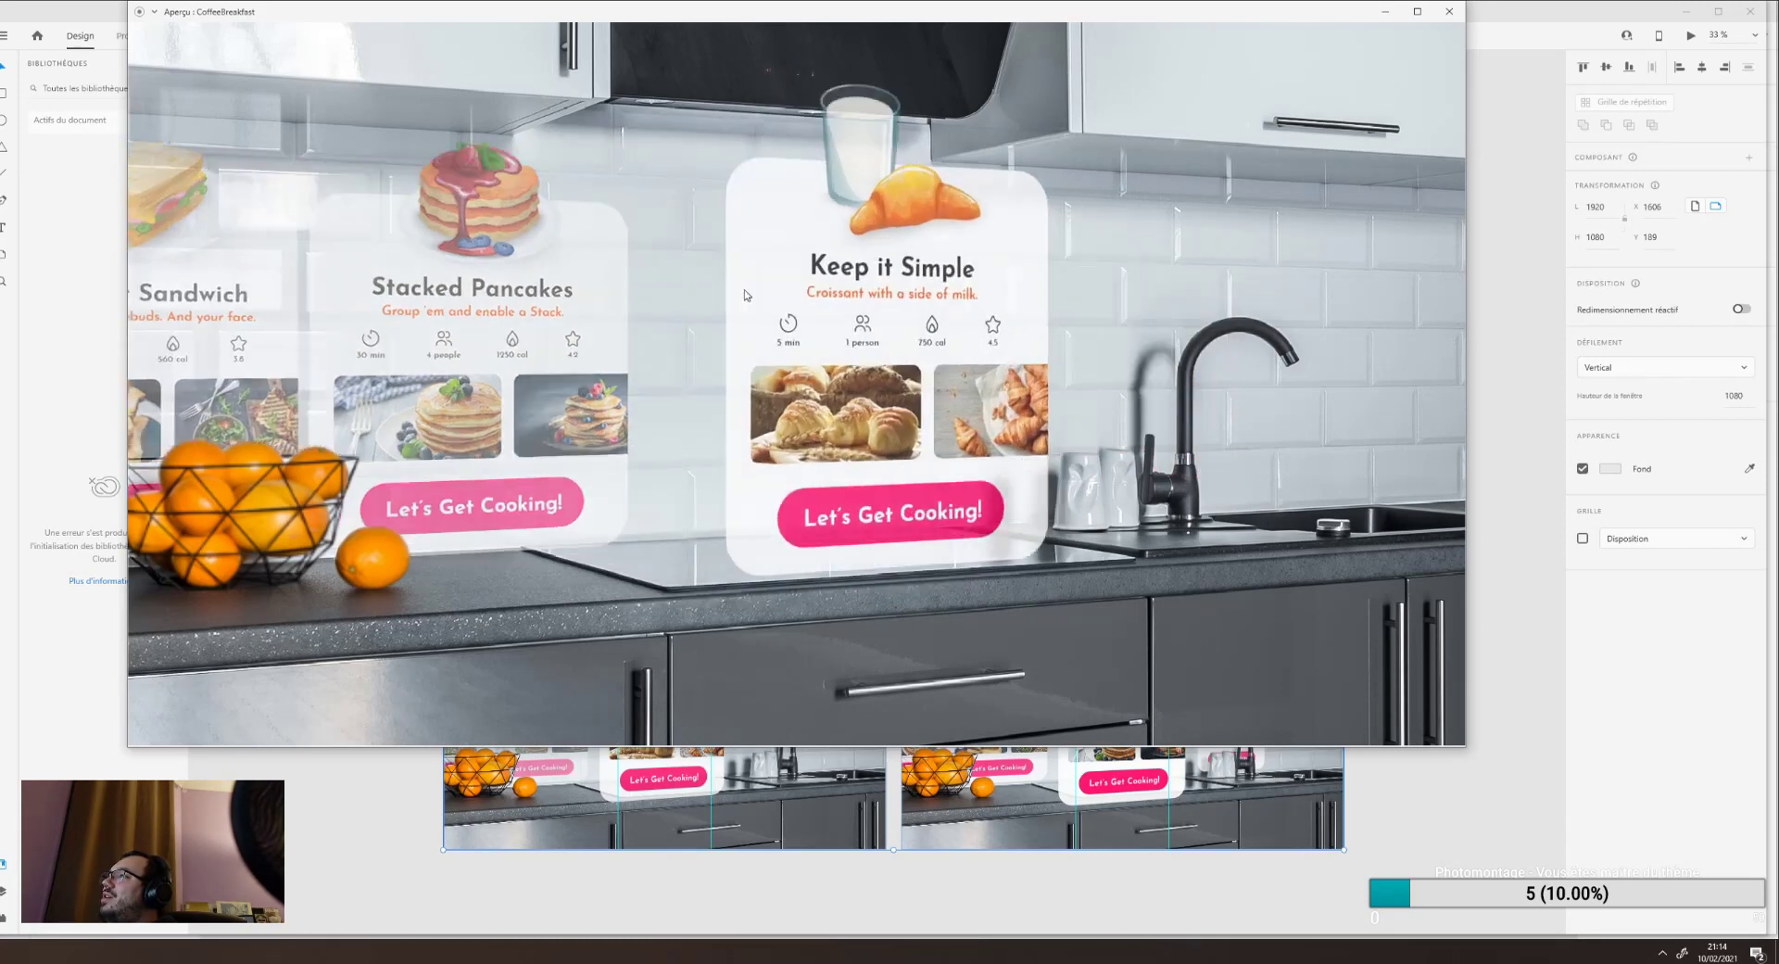
click(452, 273)
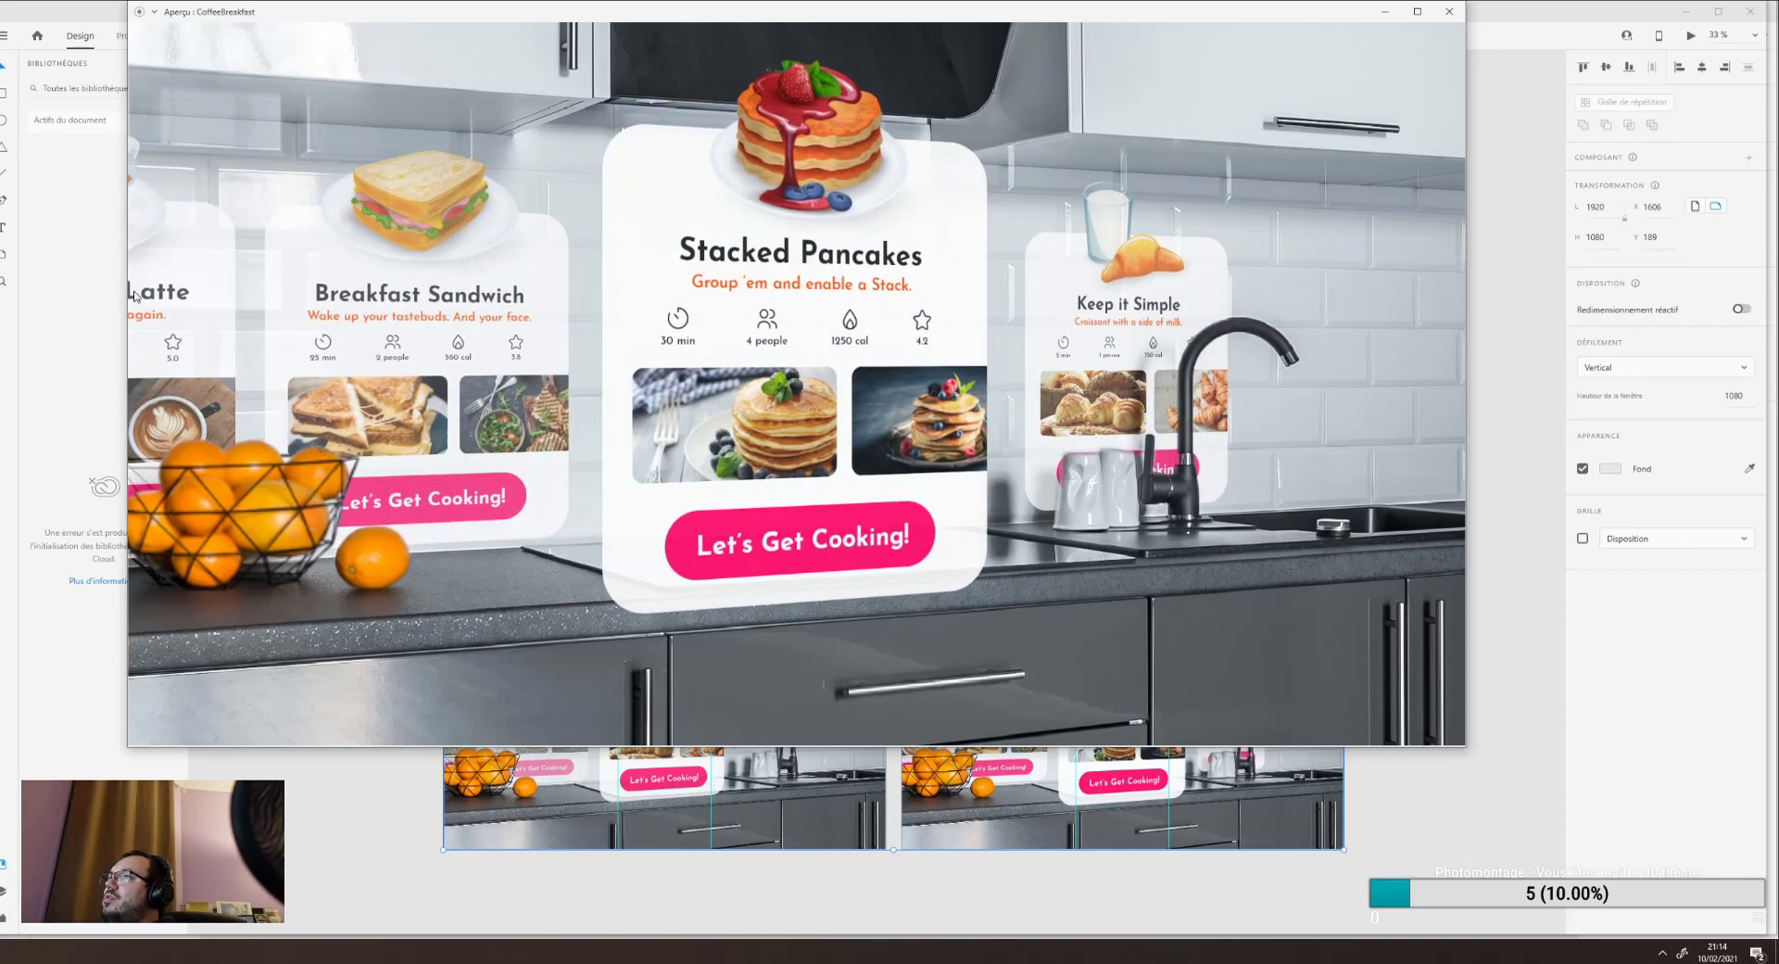
click(1068, 303)
click(567, 256)
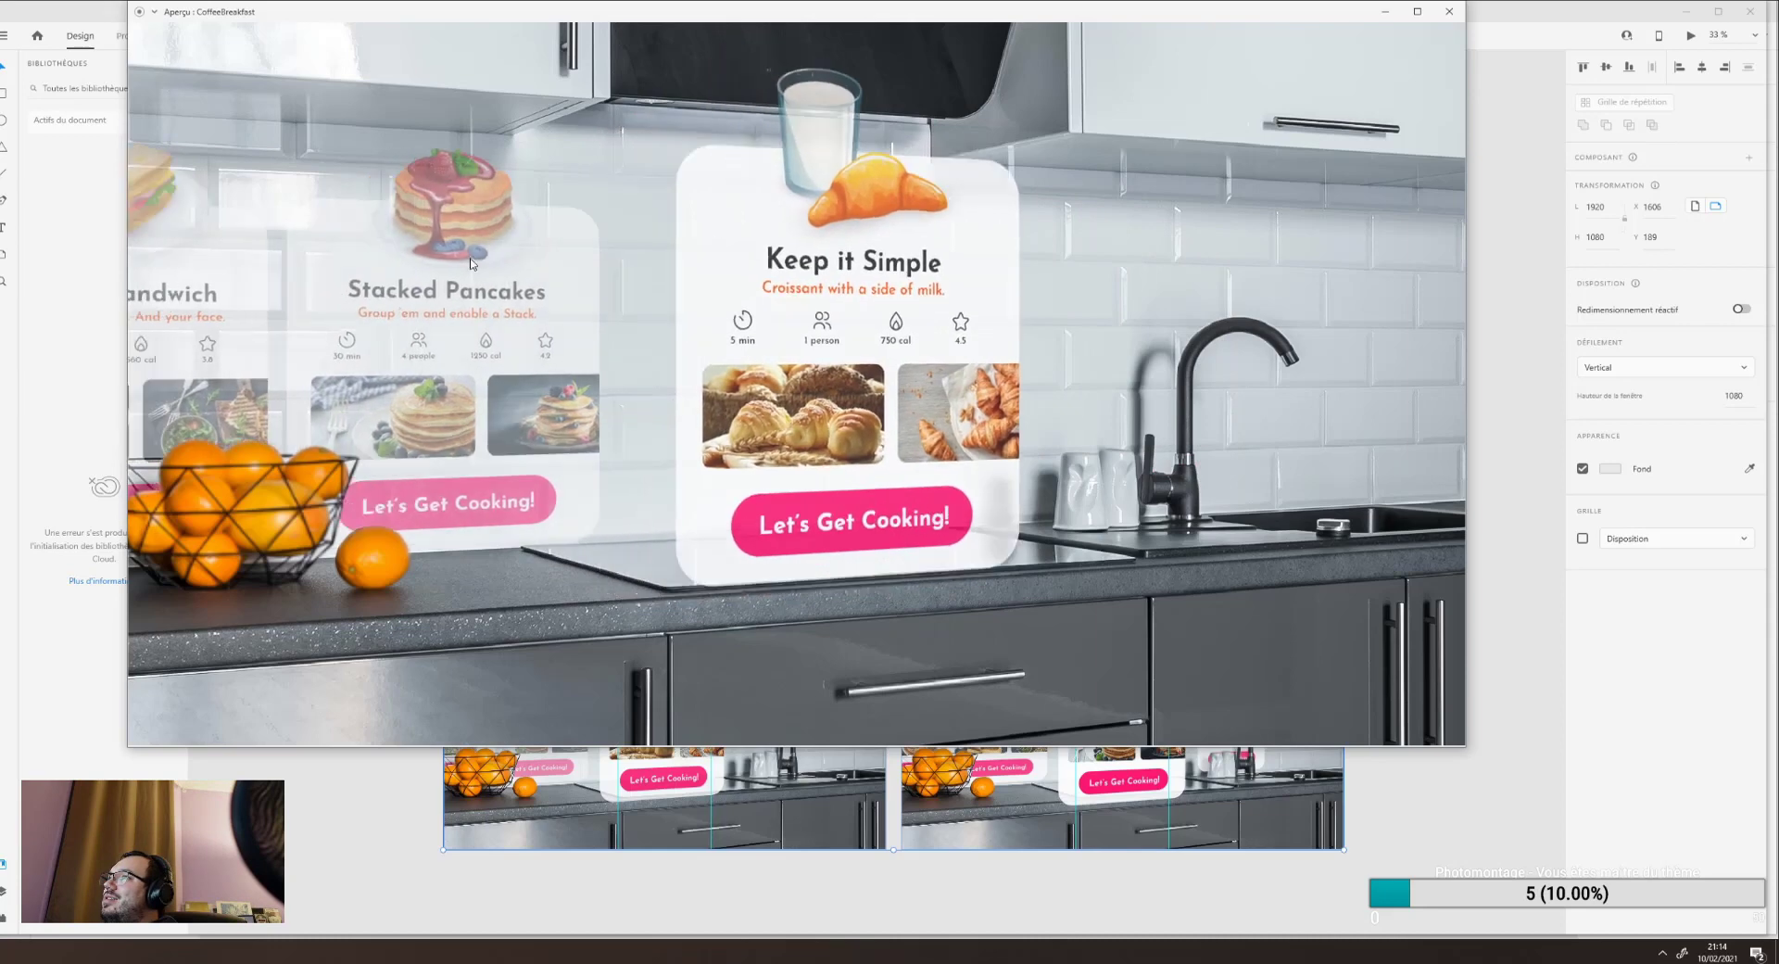
click(1194, 298)
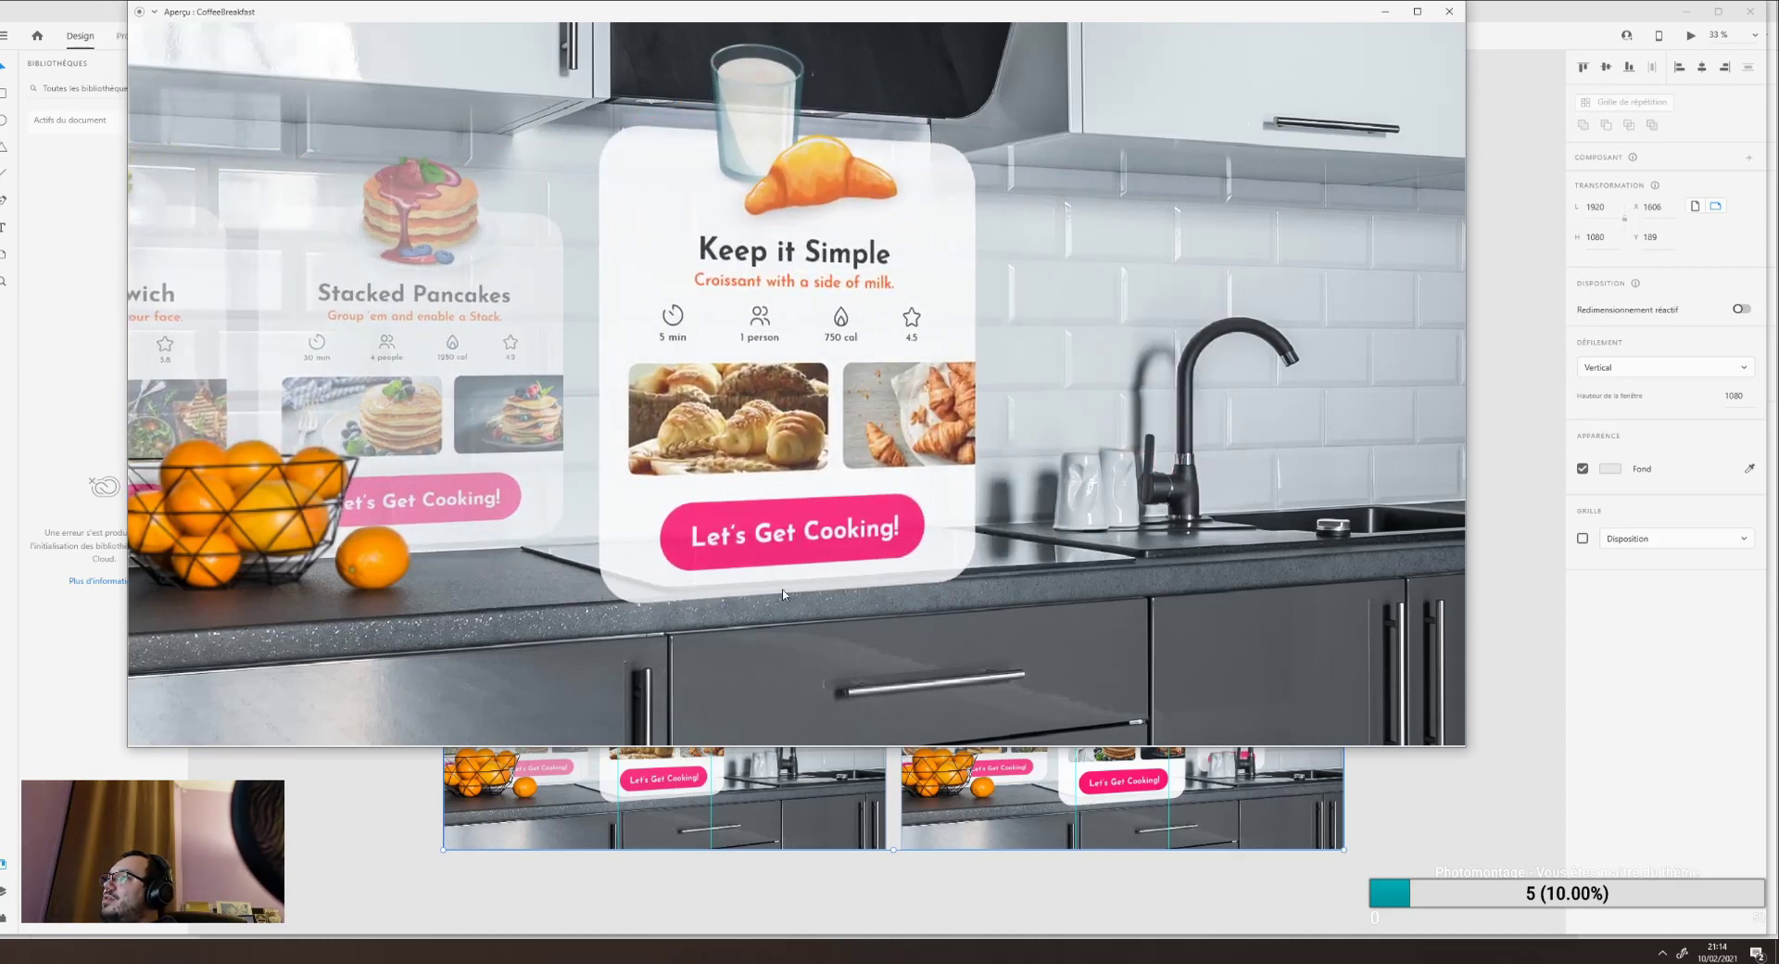
click(468, 311)
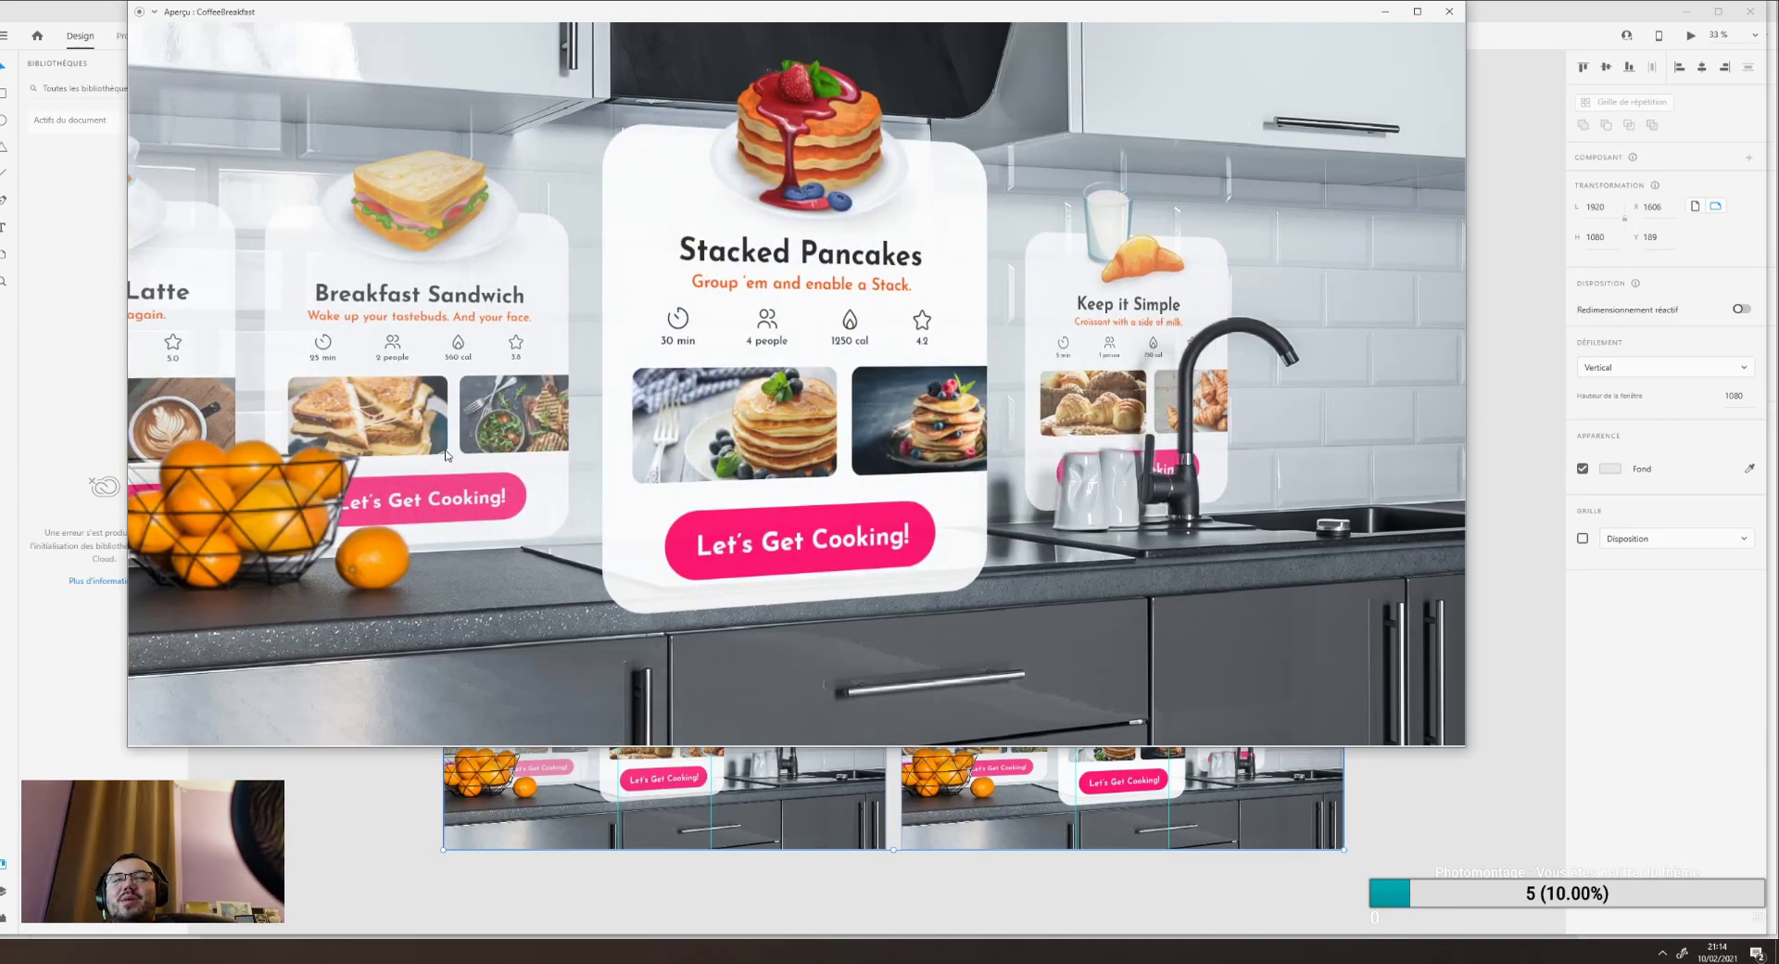
click(1121, 284)
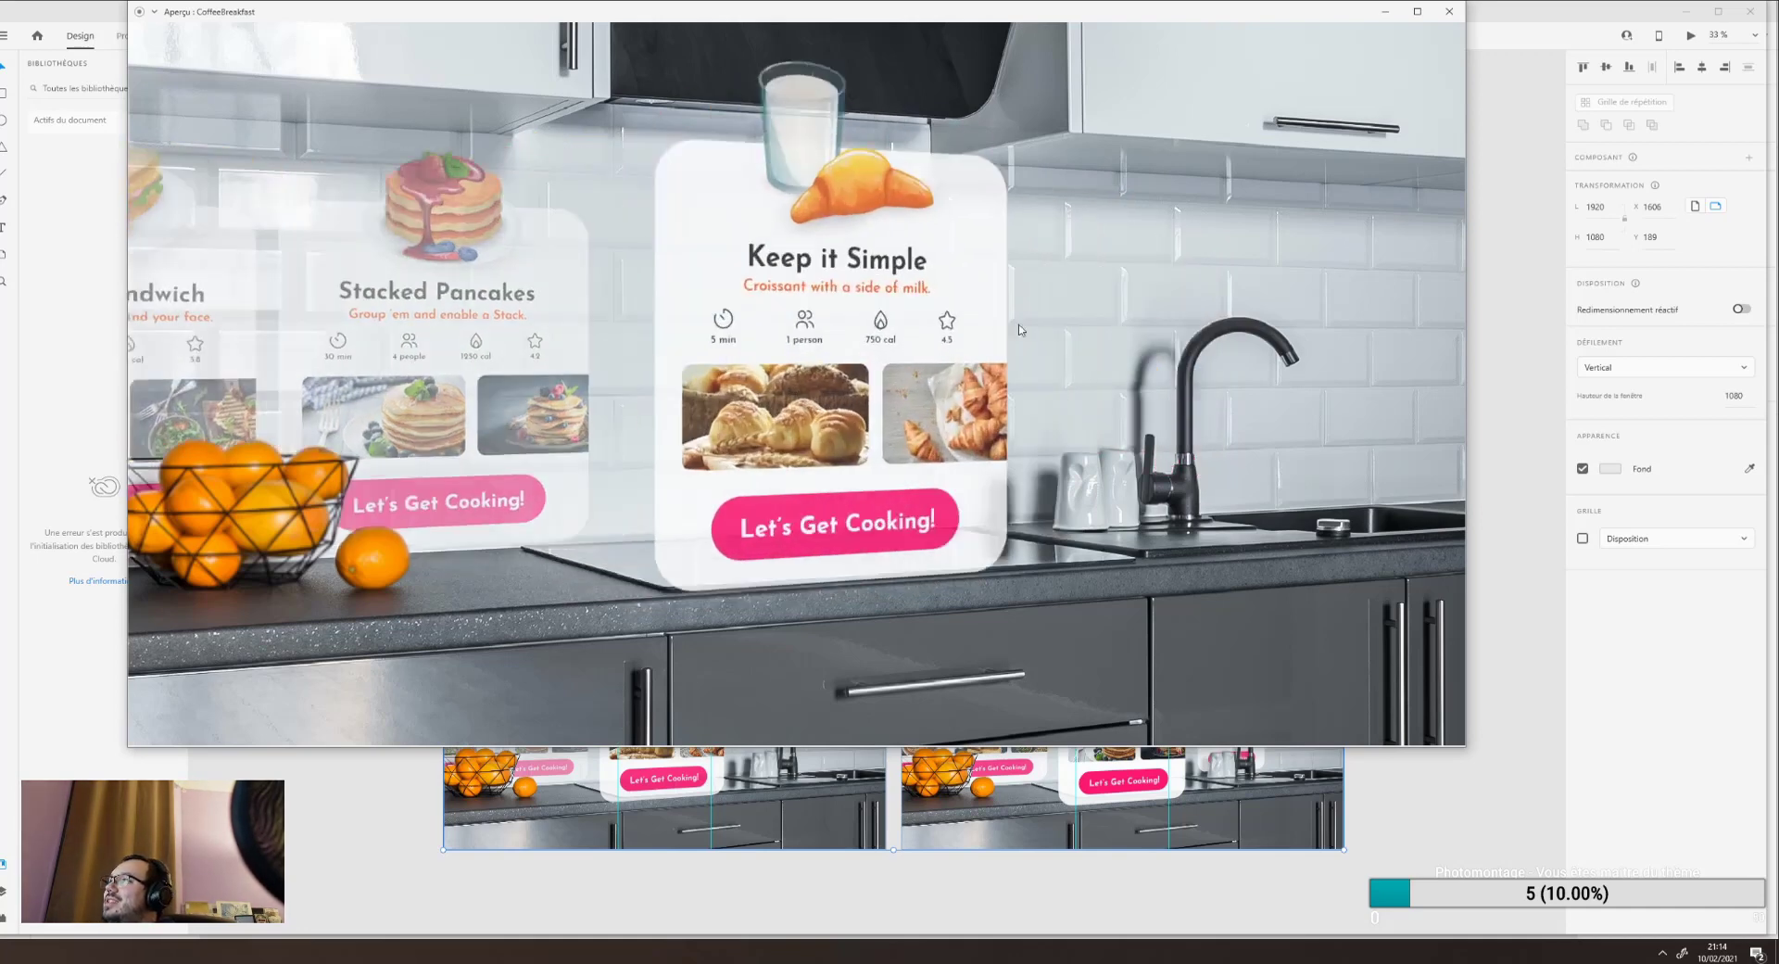
click(414, 275)
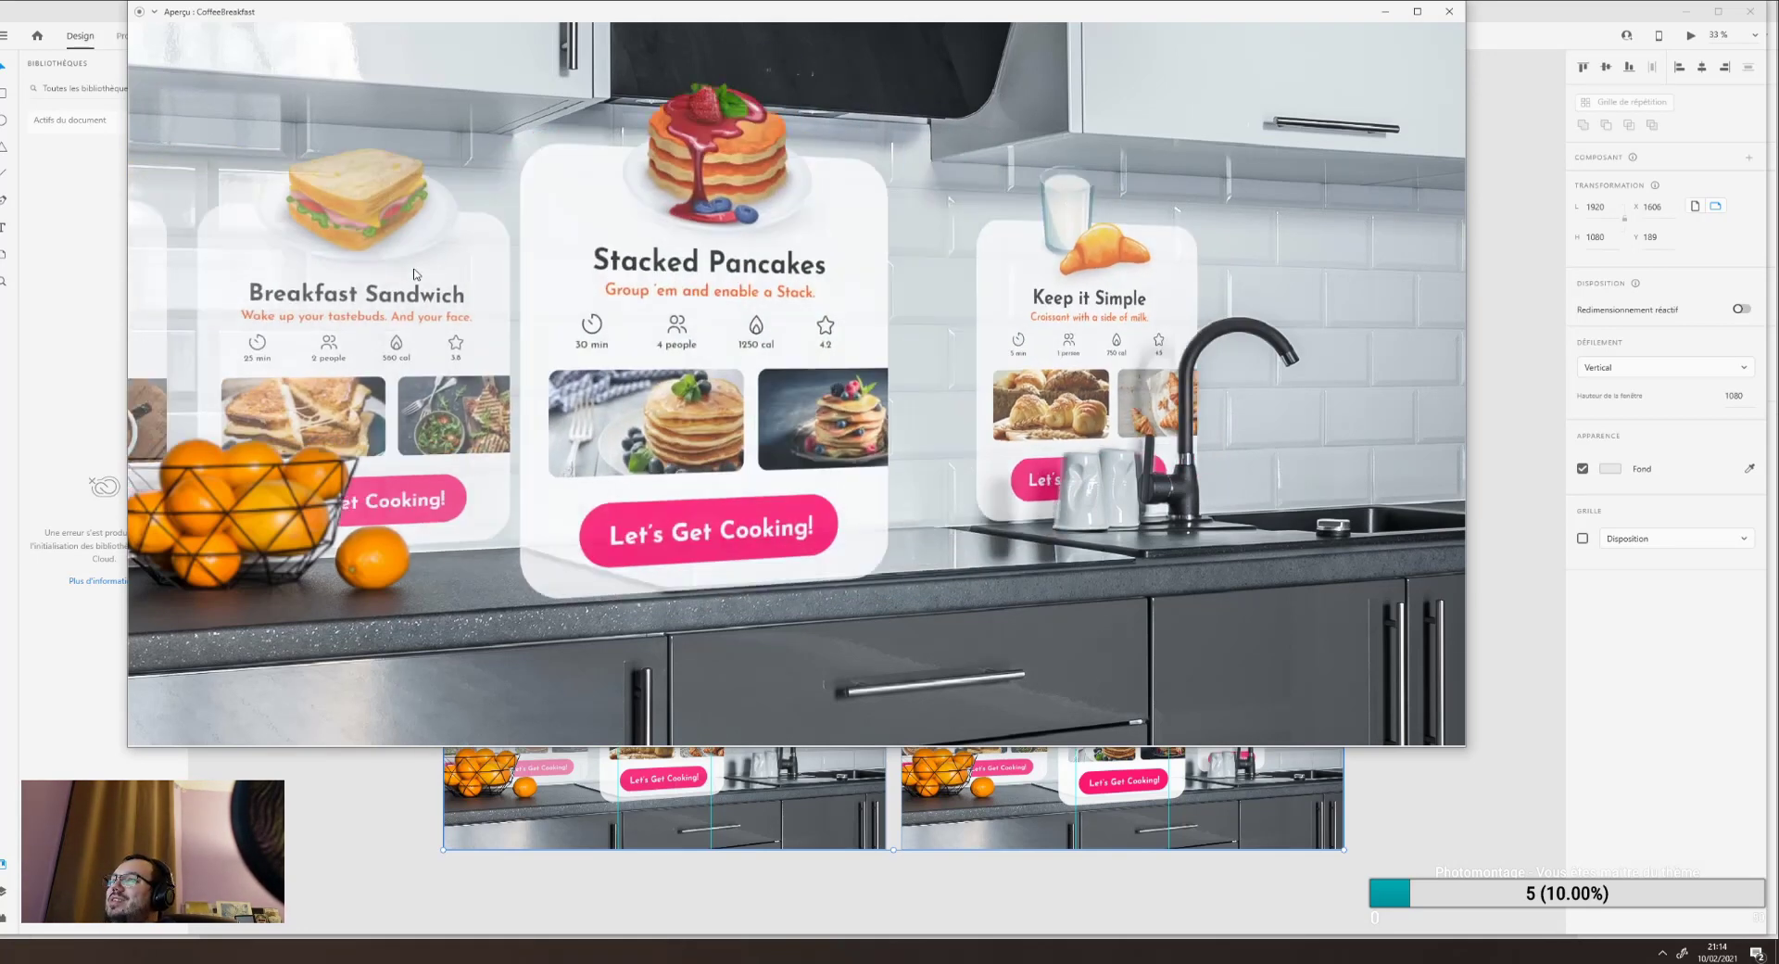
click(1104, 288)
click(1449, 11)
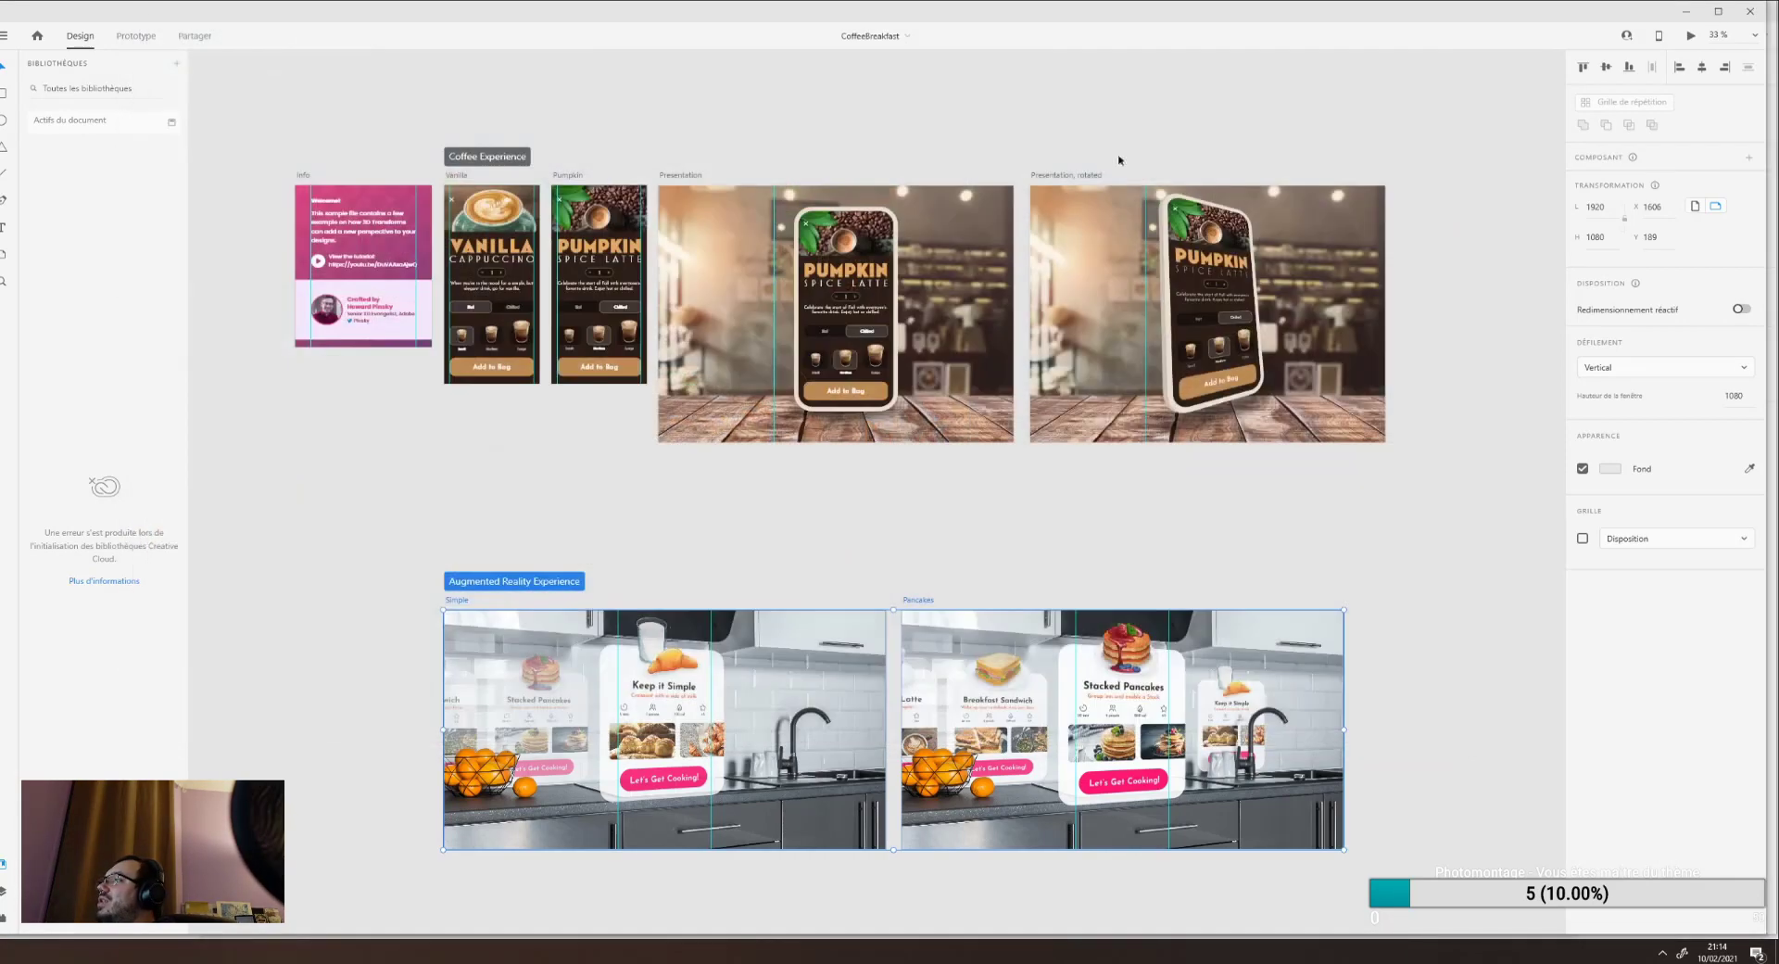
Preview the Coffee Experience from the Vanilla artboard, trigger the transition to Pumpkin, and close the preview.
scroll(719, 449, down, 2)
scroll(660, 481, up, 2)
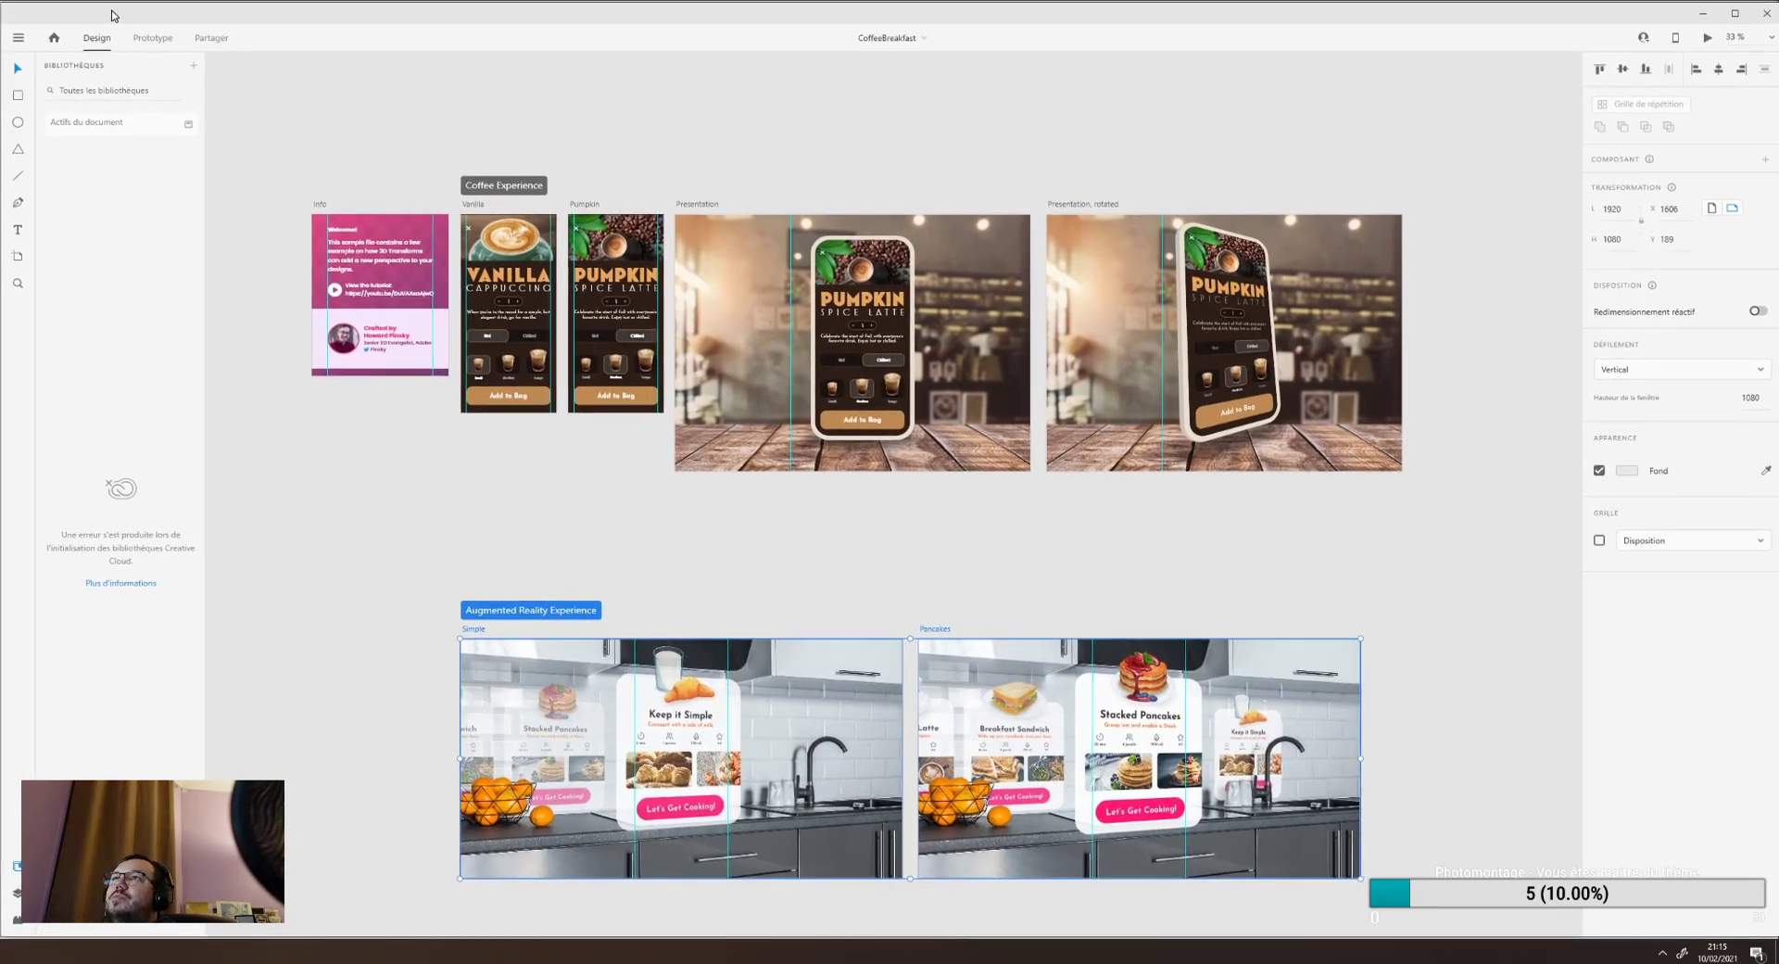
click(471, 204)
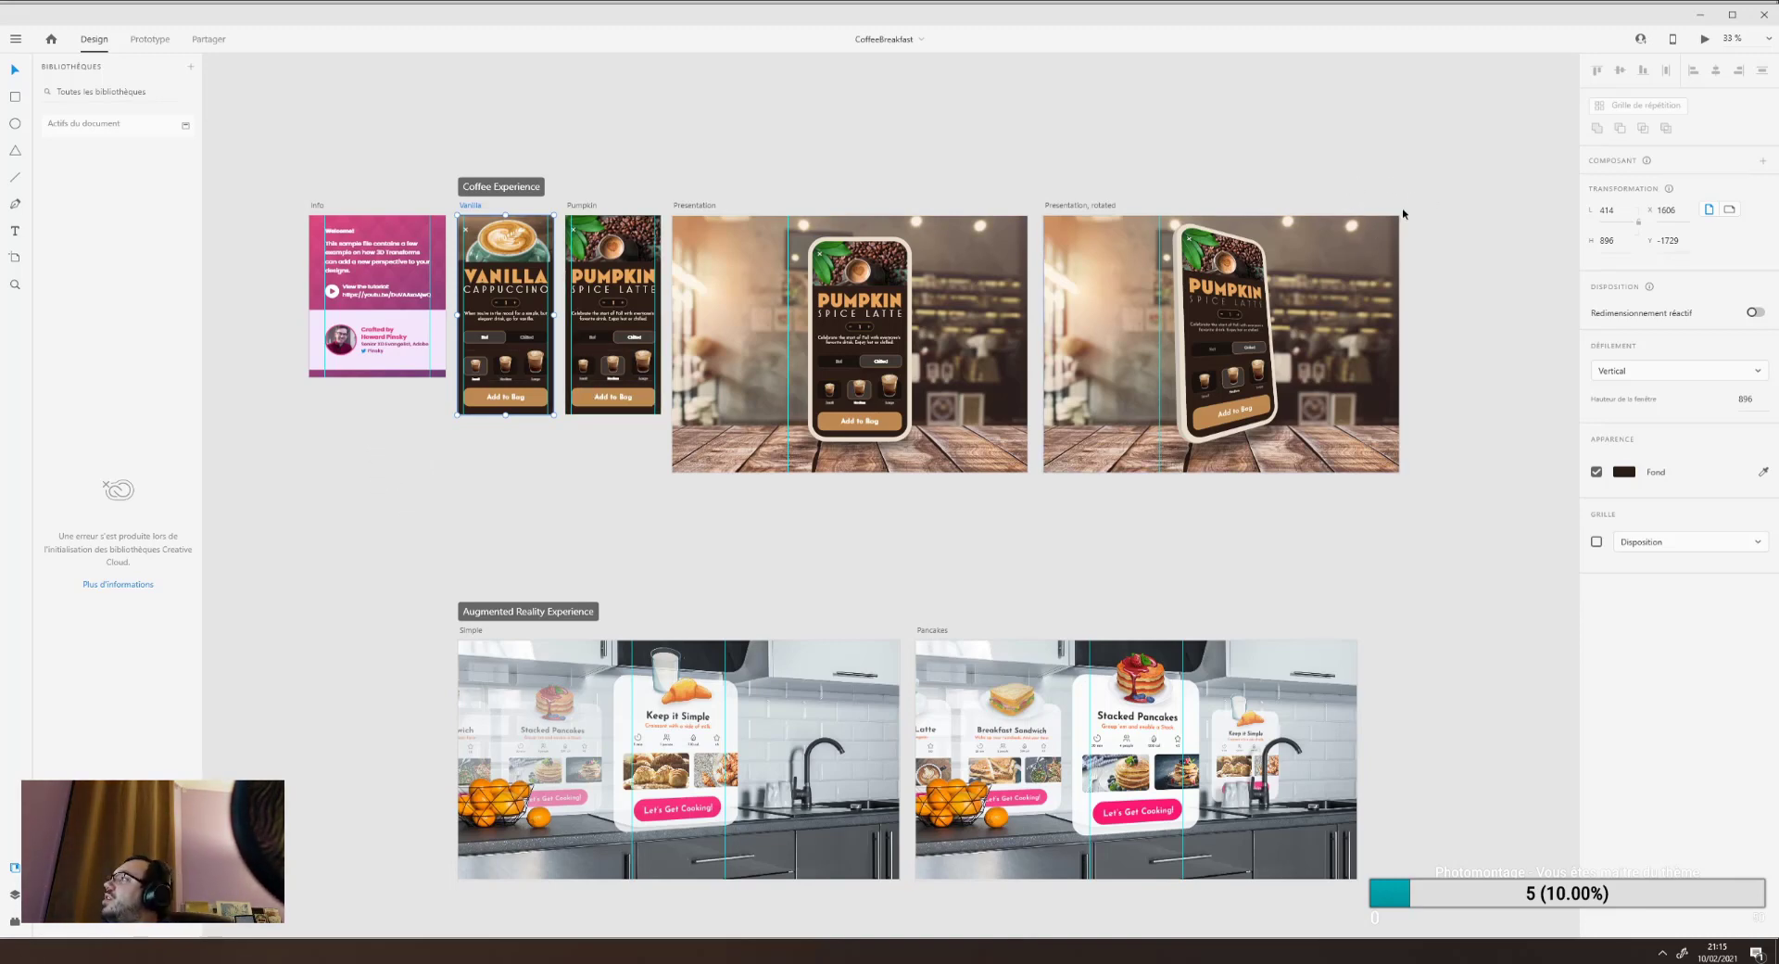
click(1705, 41)
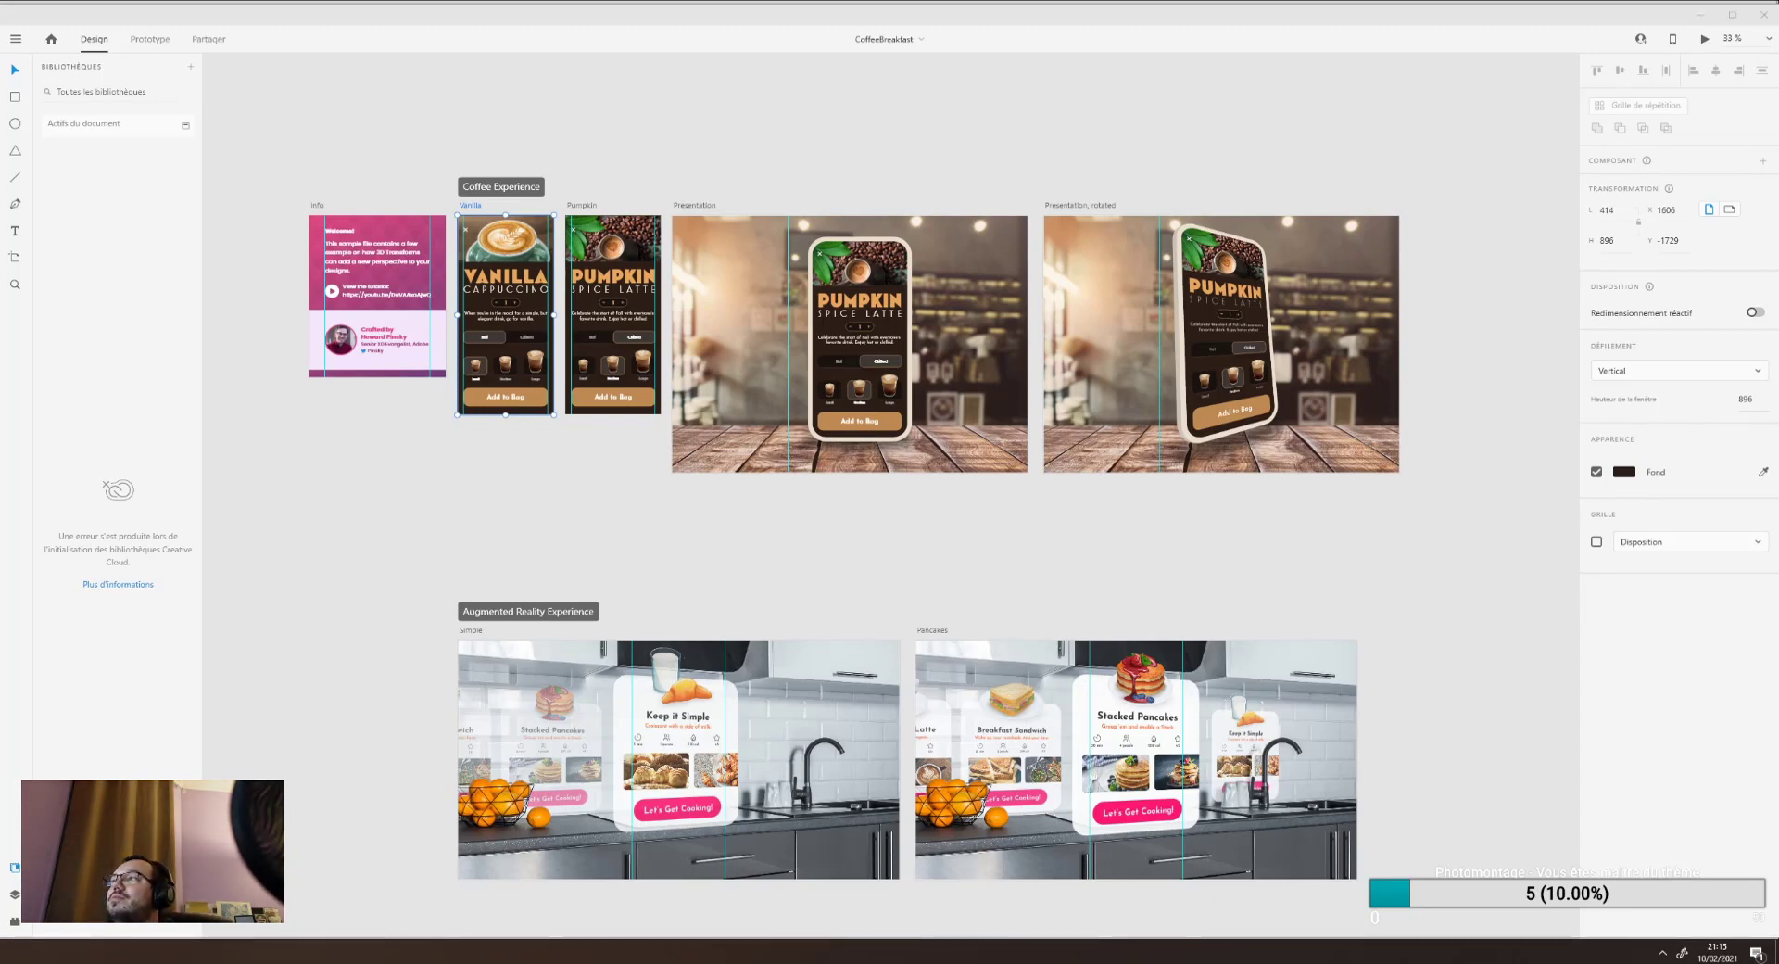
drag(0, 353, 153, 162)
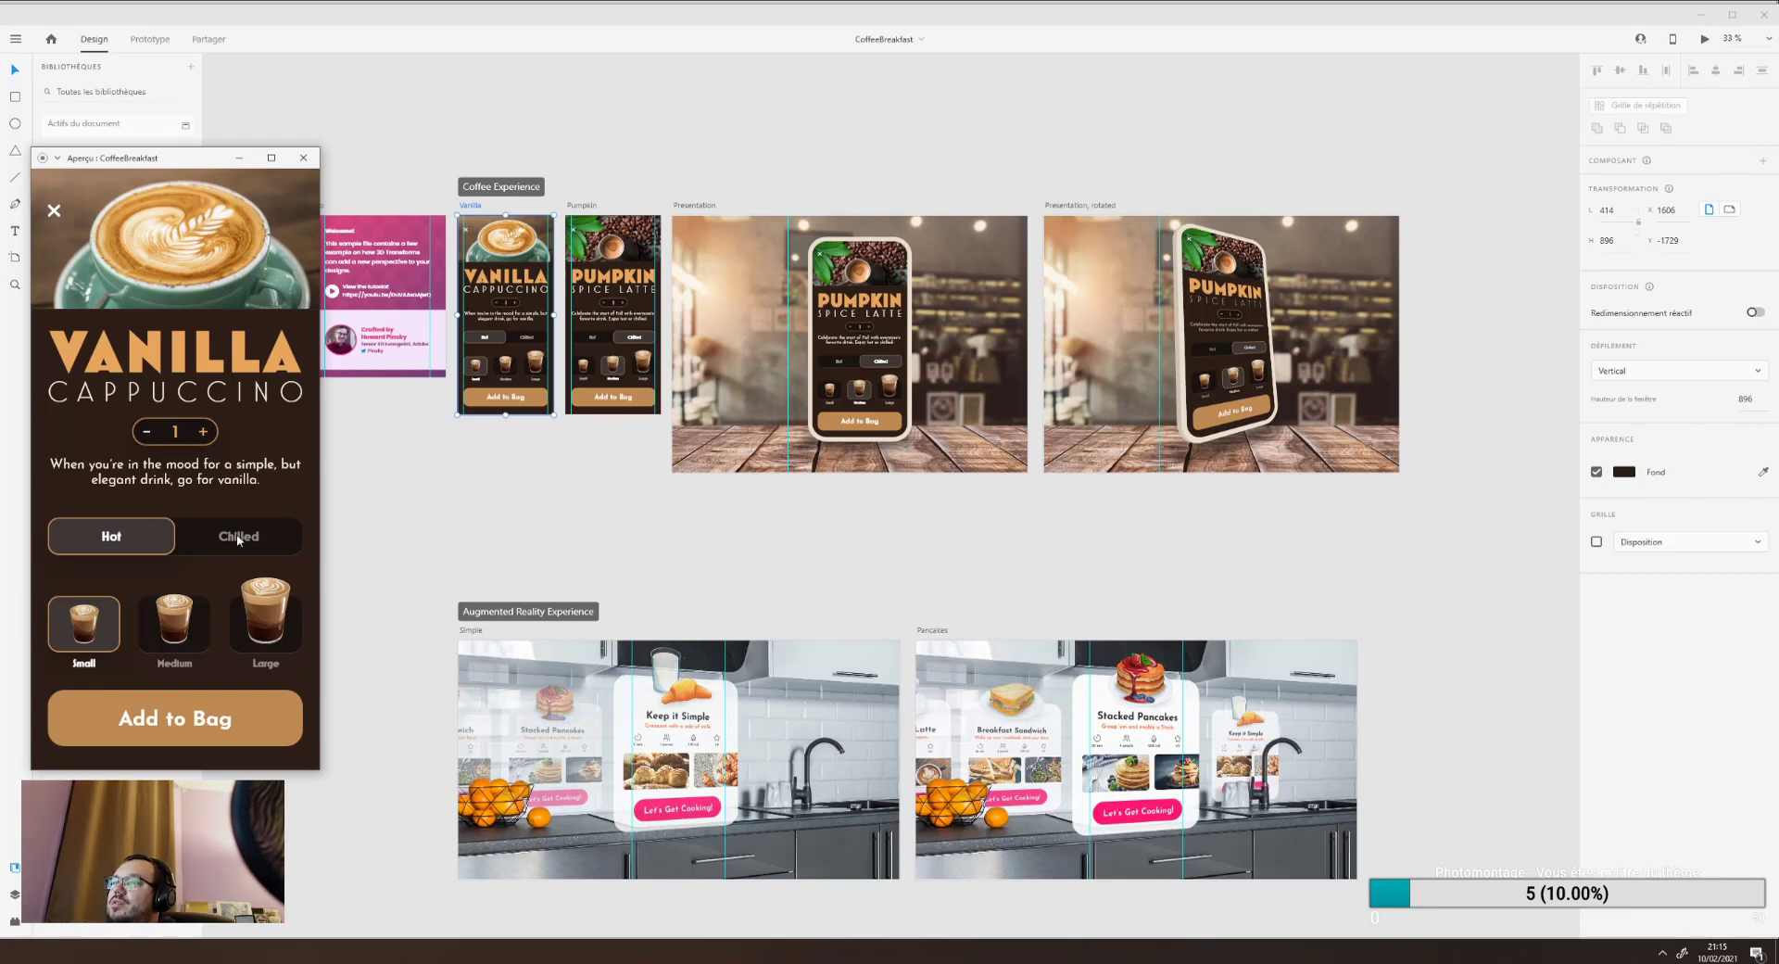
click(197, 390)
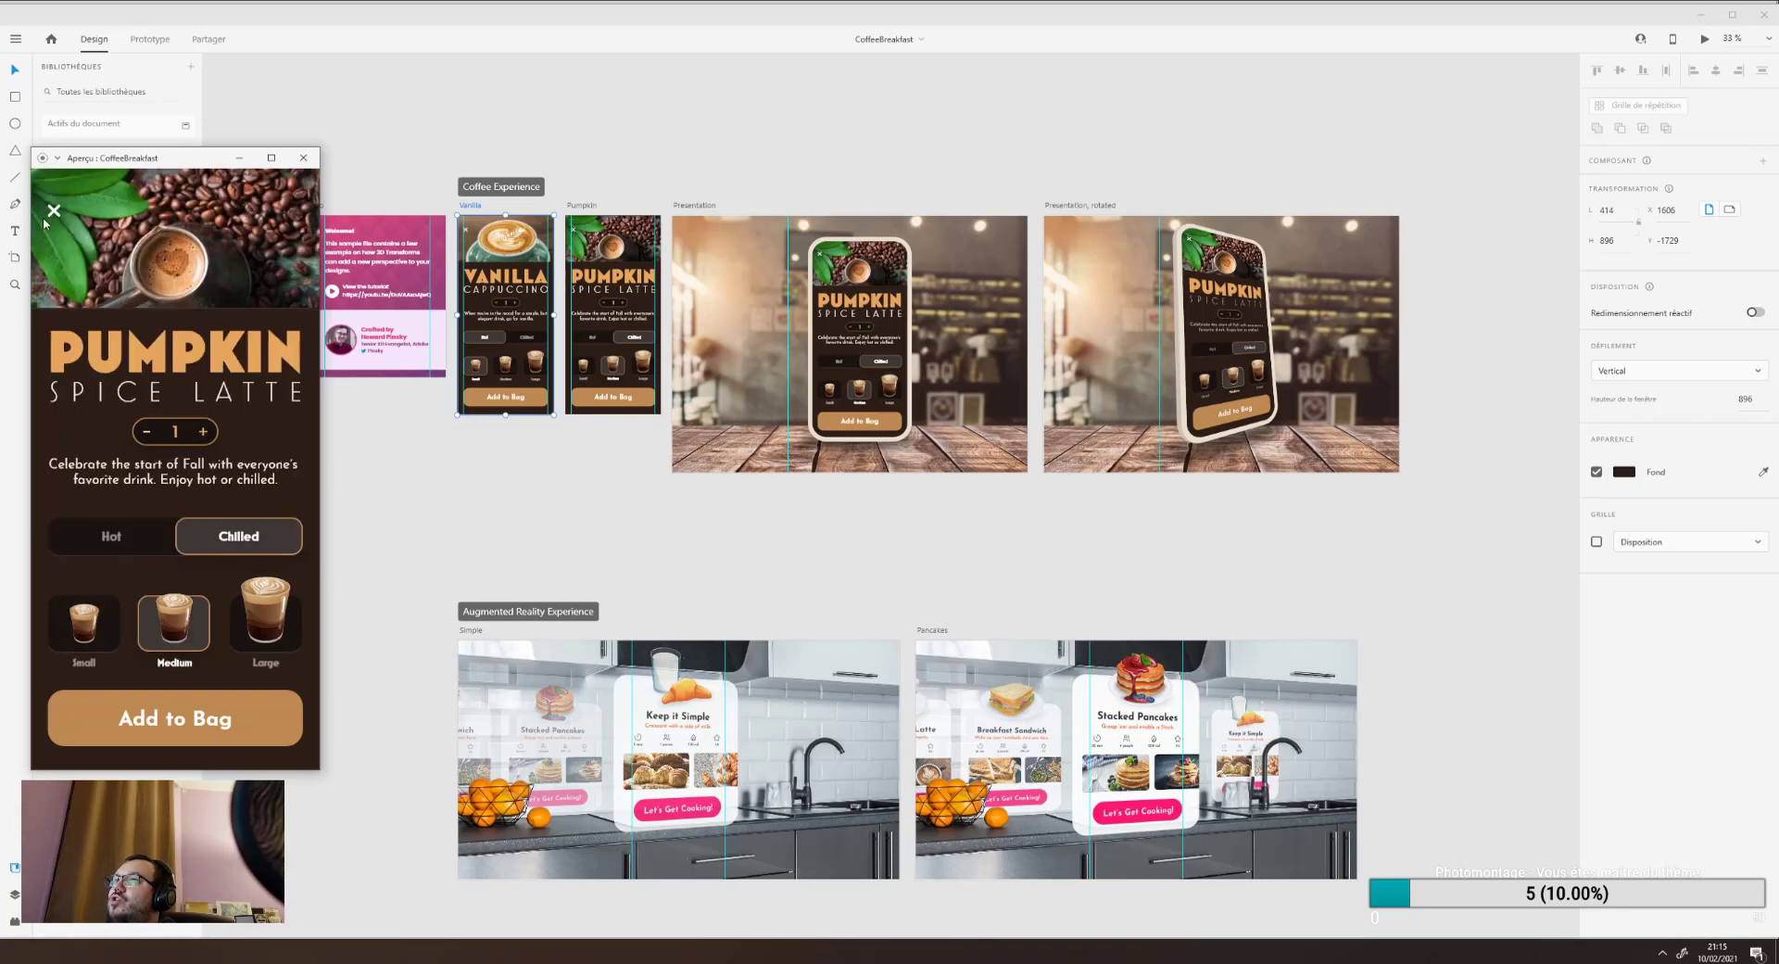
click(303, 157)
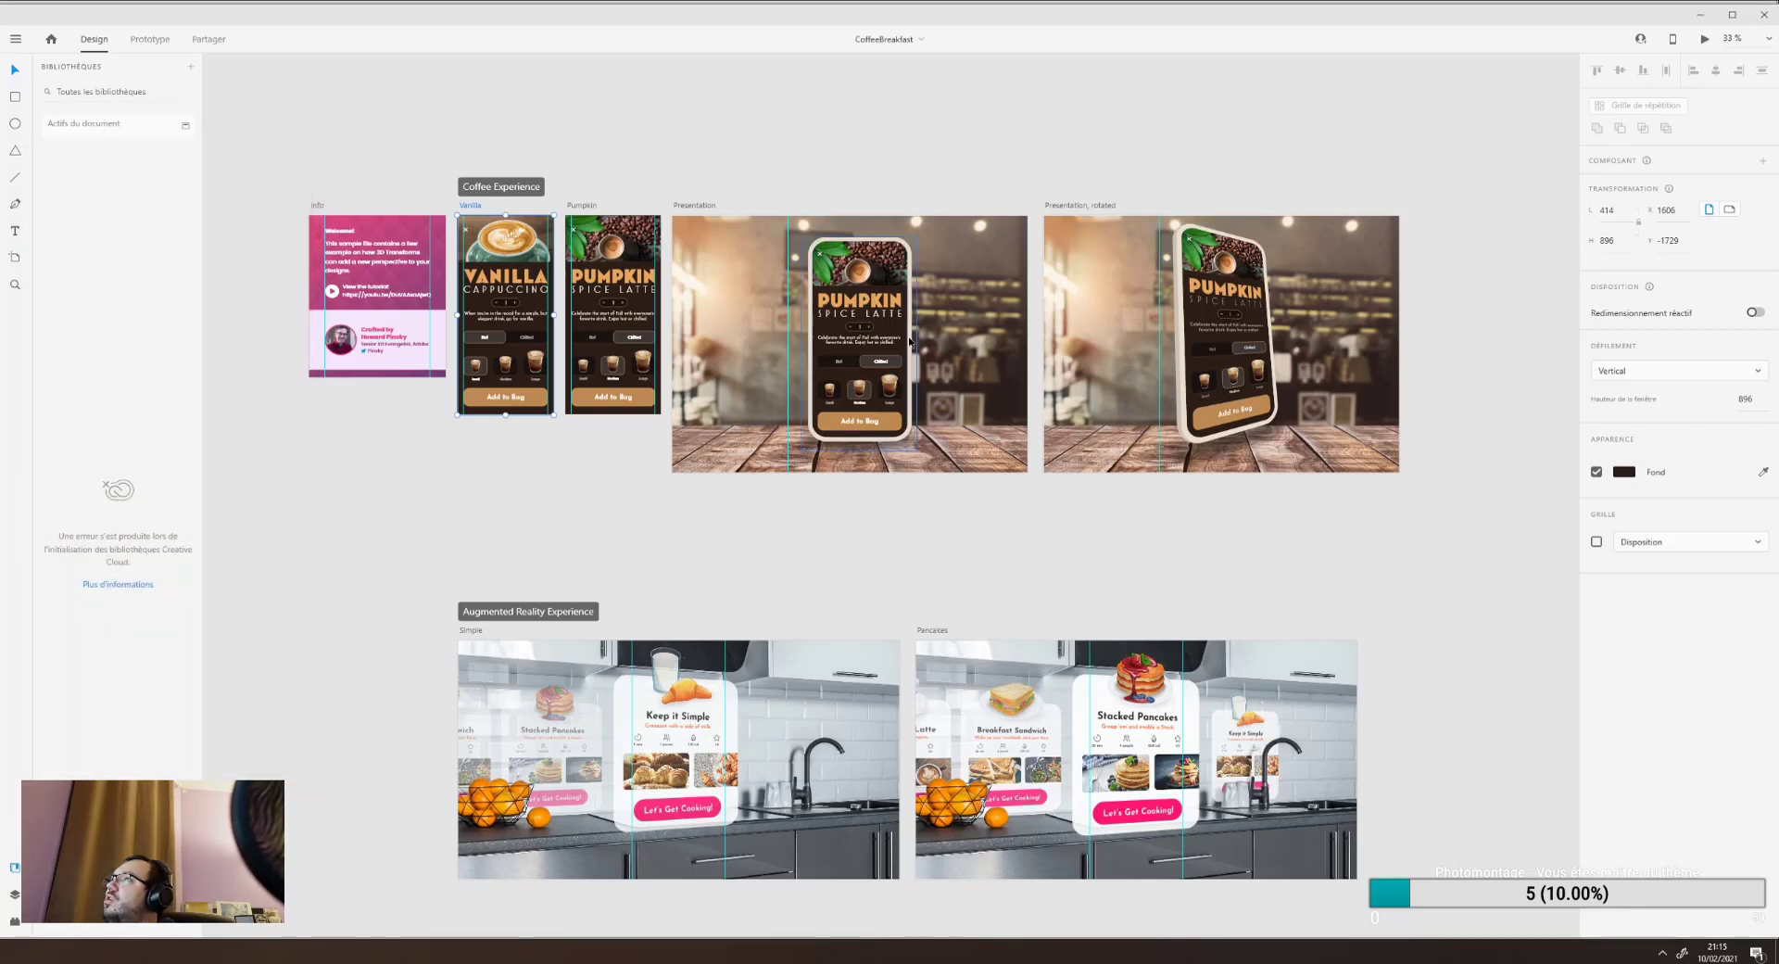
Switch the CoffeeBreakfast file to prototype mode and examine the links of the Pumpkin and Vanilla artboards.
click(152, 40)
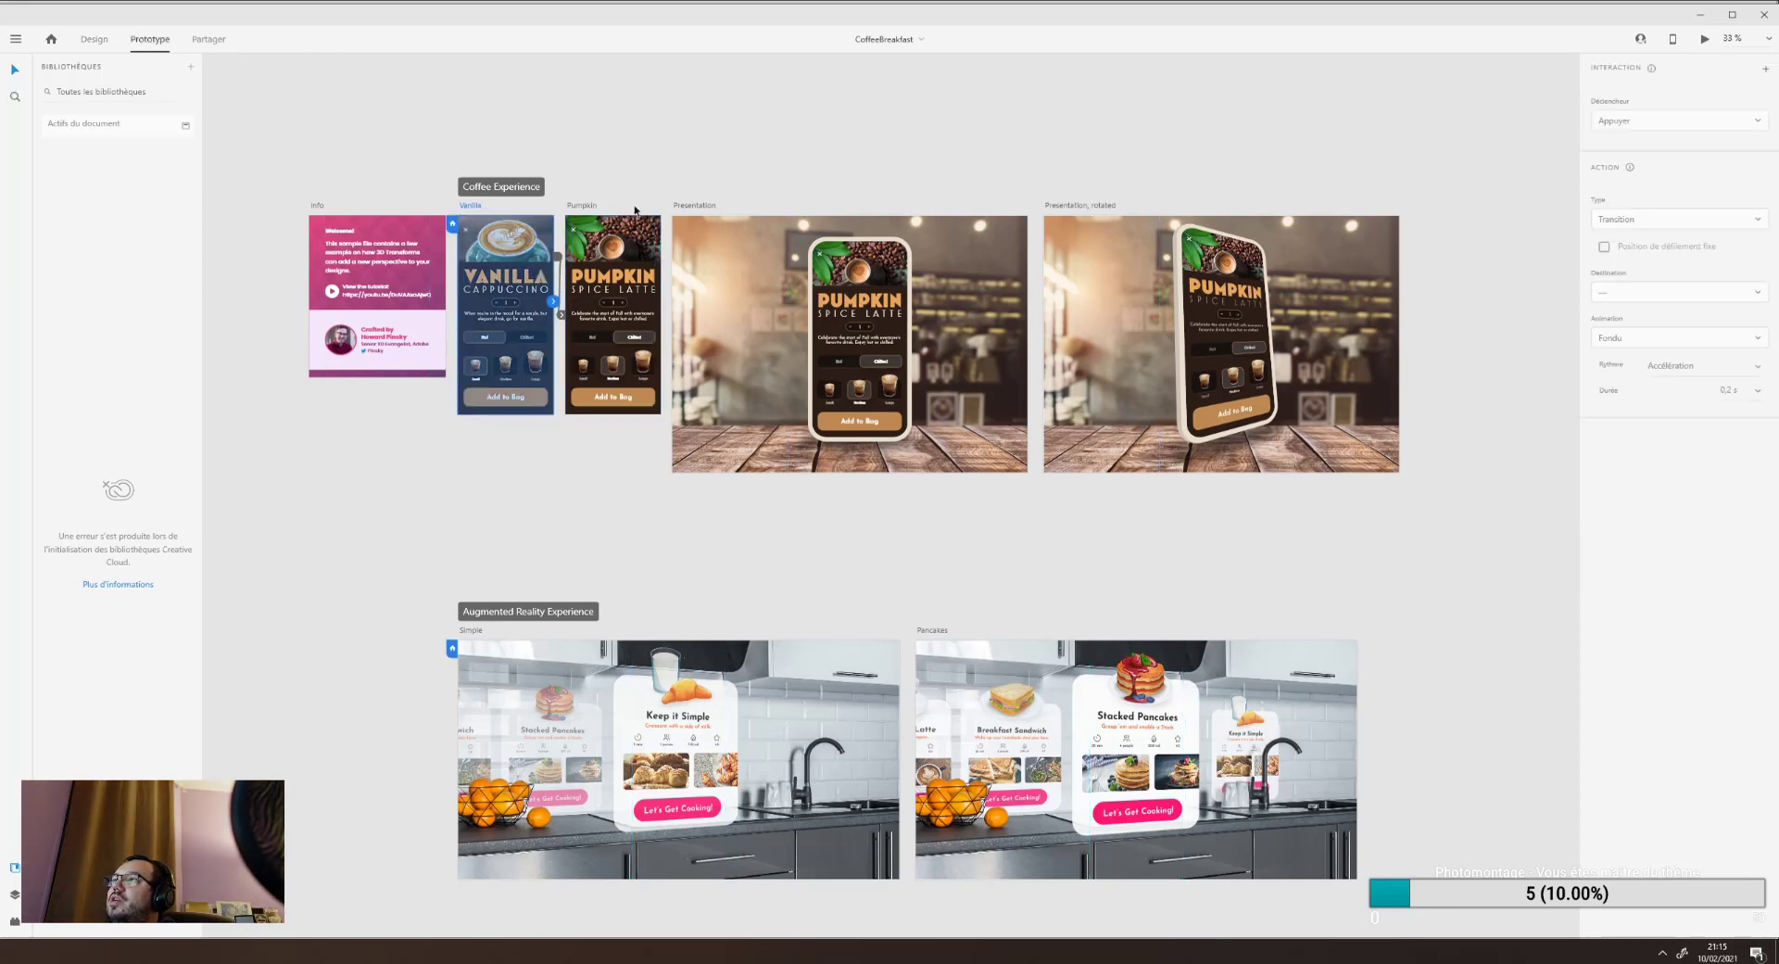
click(590, 207)
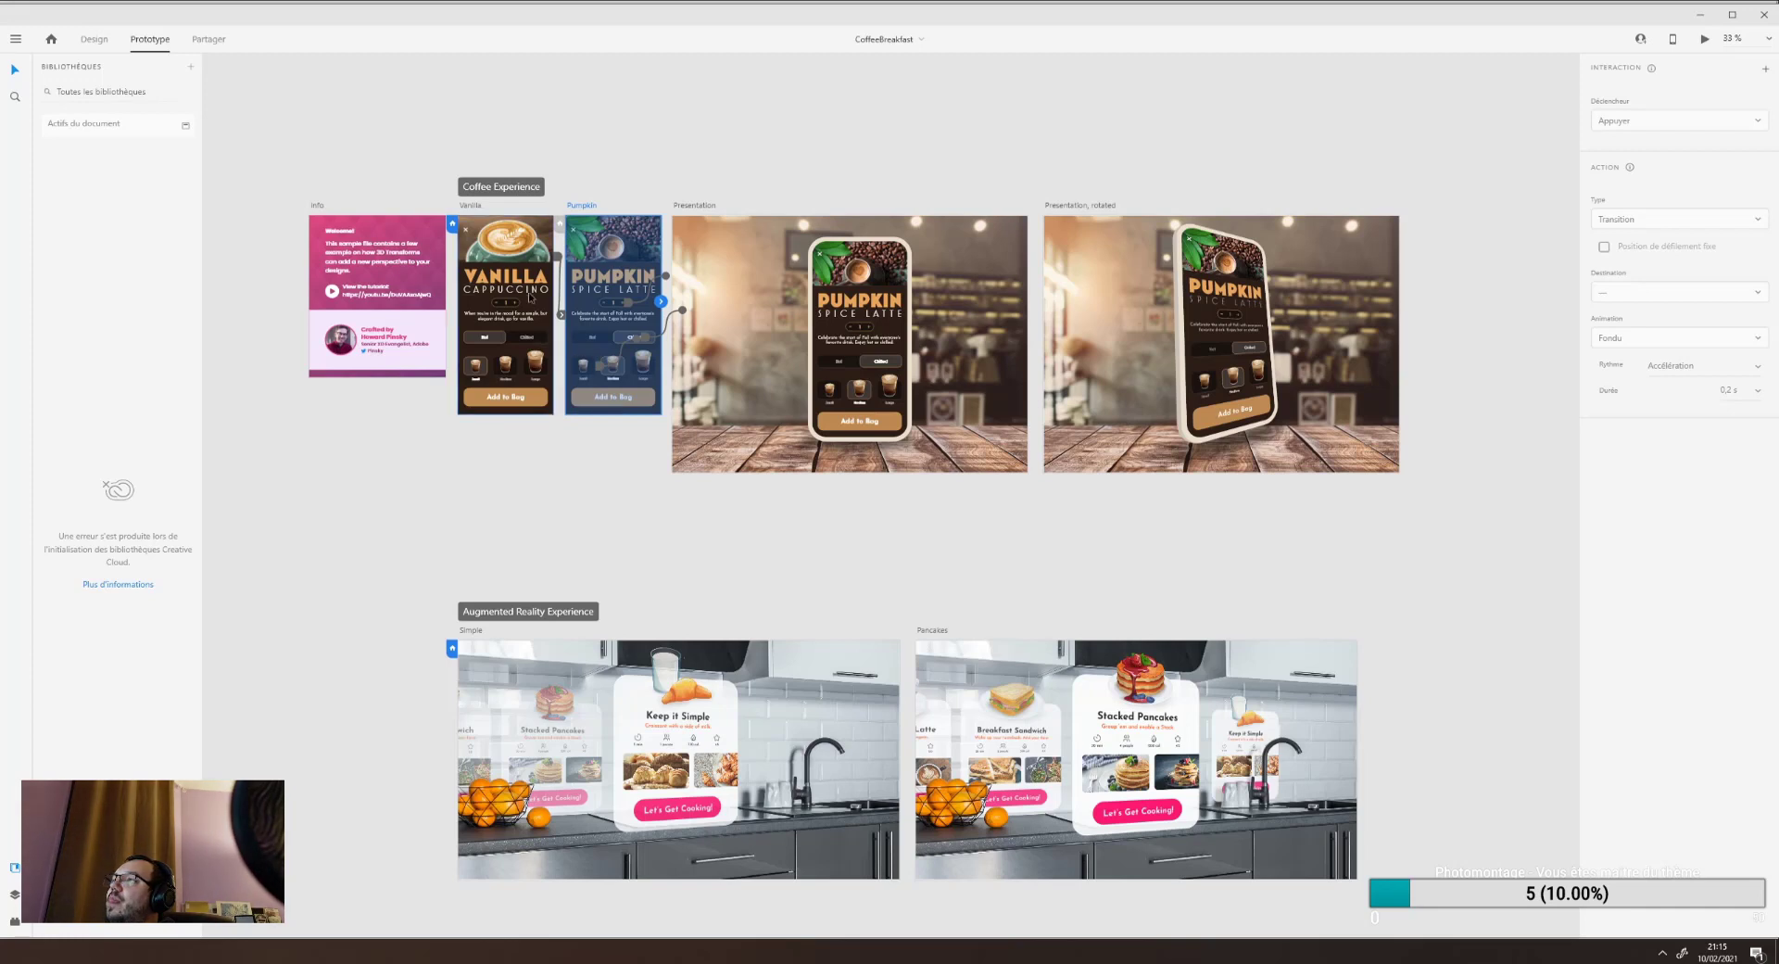
click(475, 208)
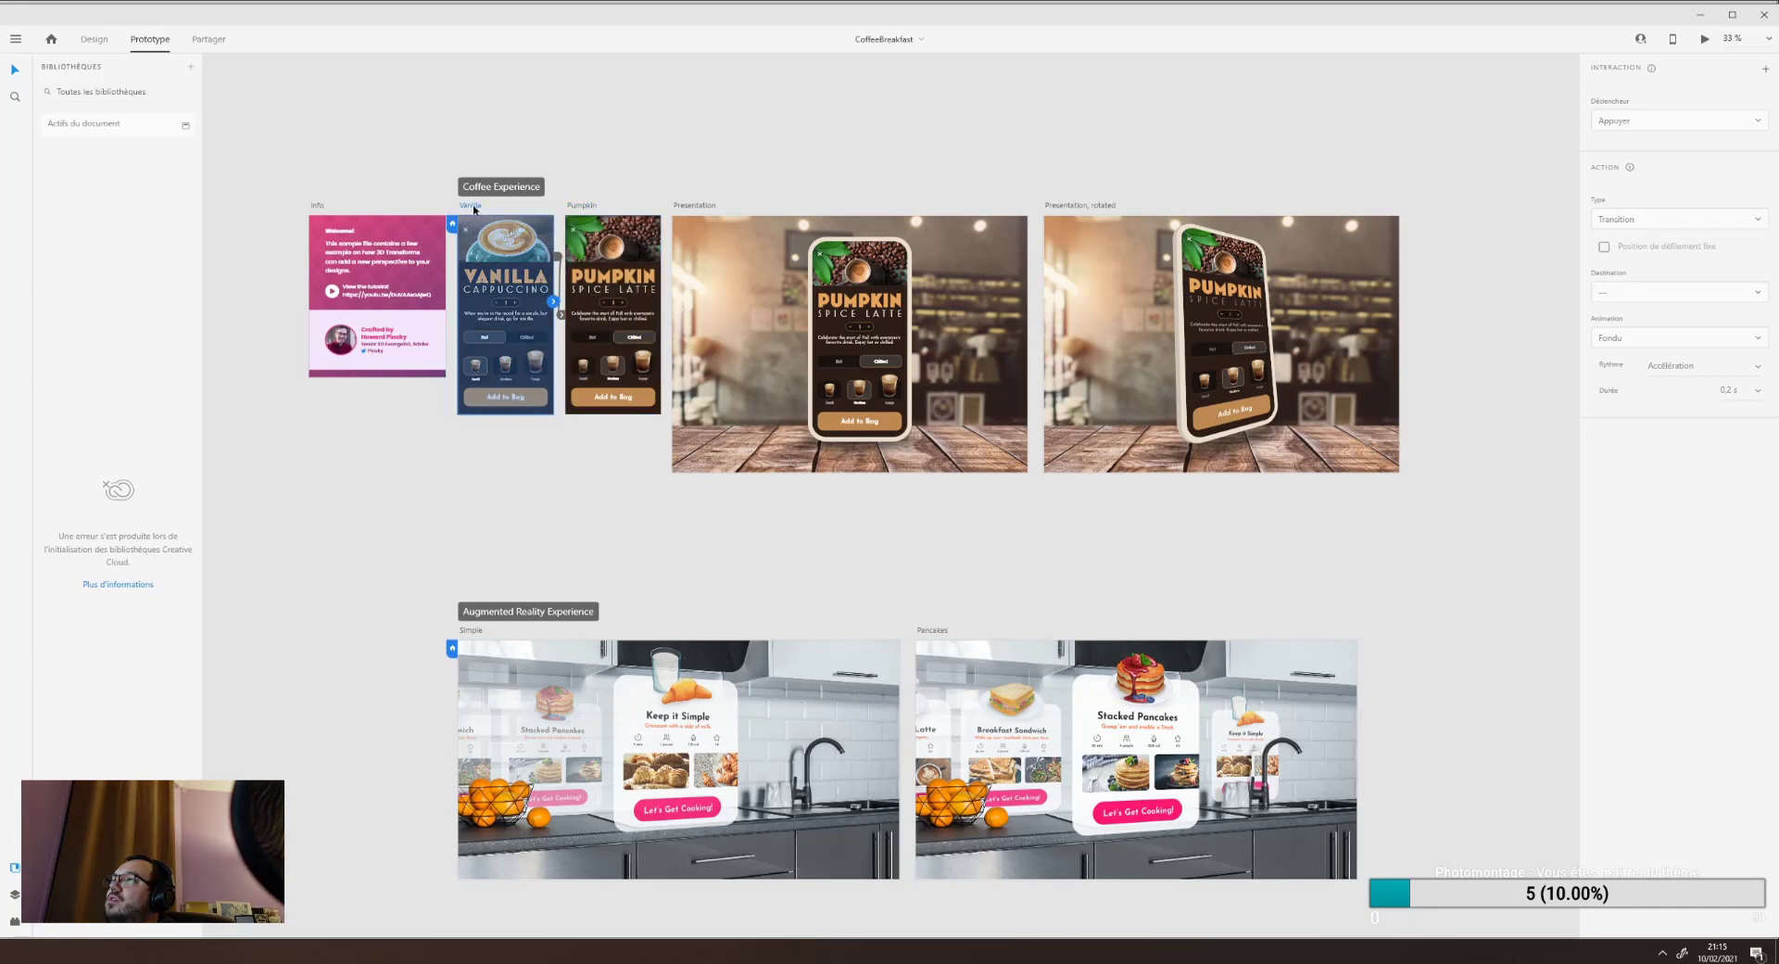
Preview the Coffee Experience from the Vanilla artboard, trigger the transition to Pumpkin, and widen the preview window.
click(584, 214)
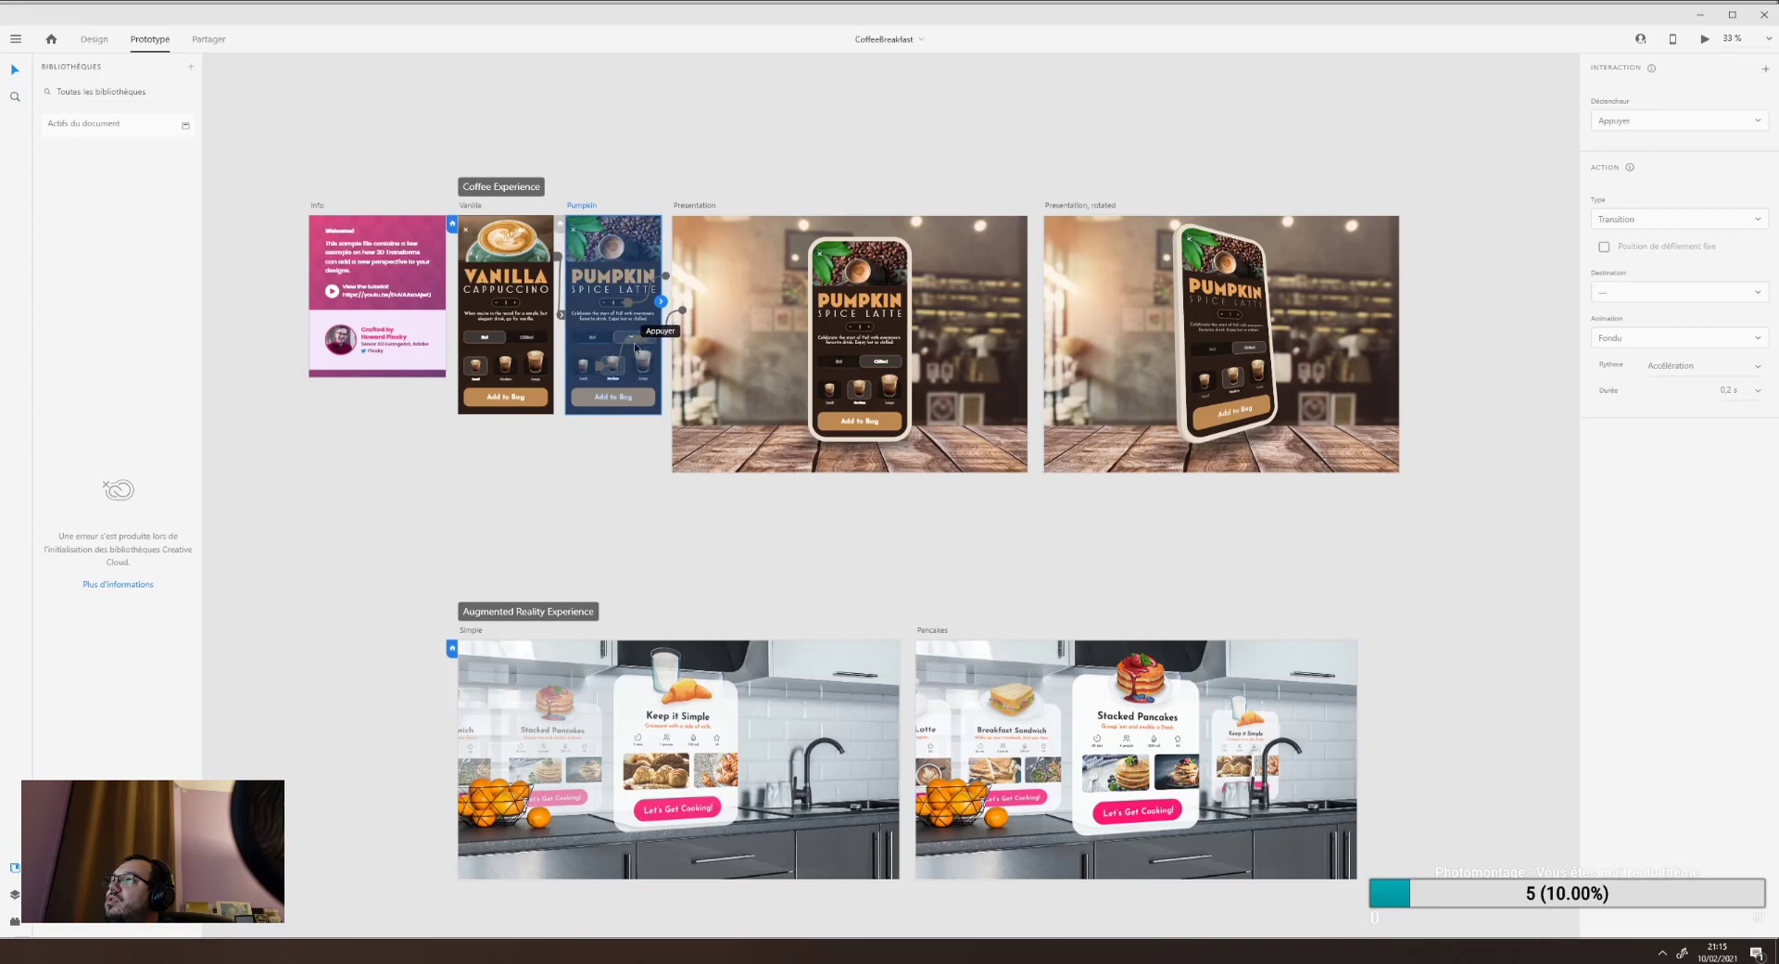
click(471, 208)
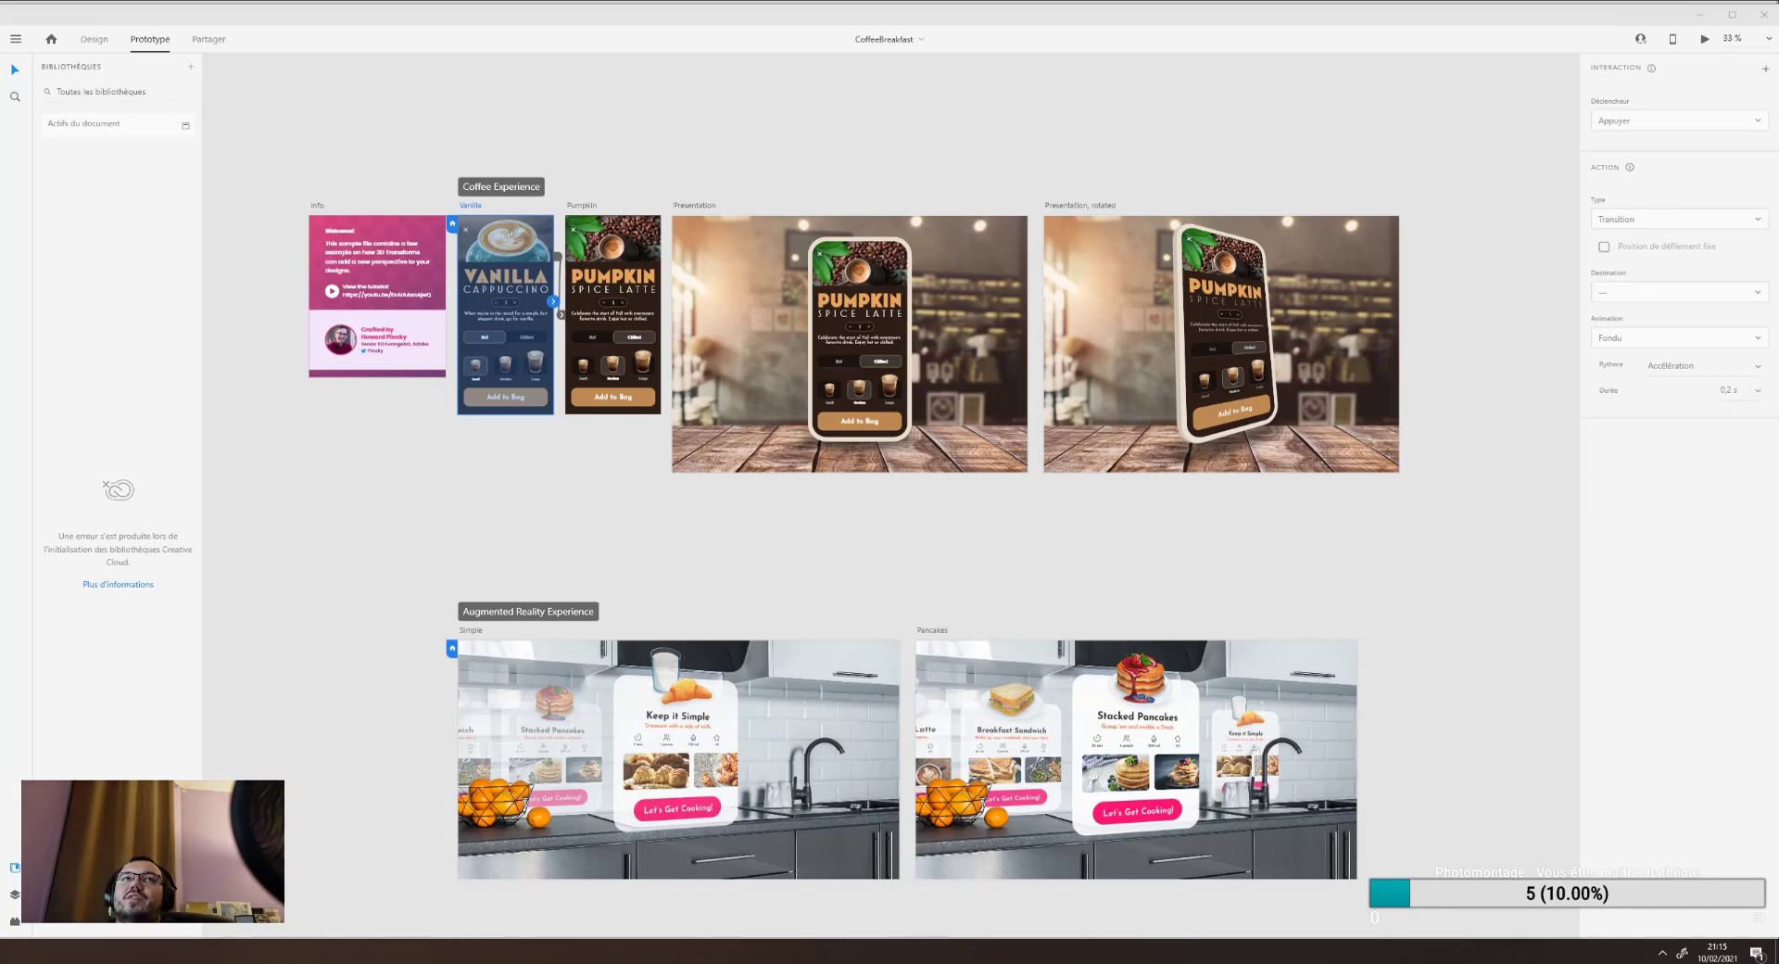
drag(0, 139, 571, 81)
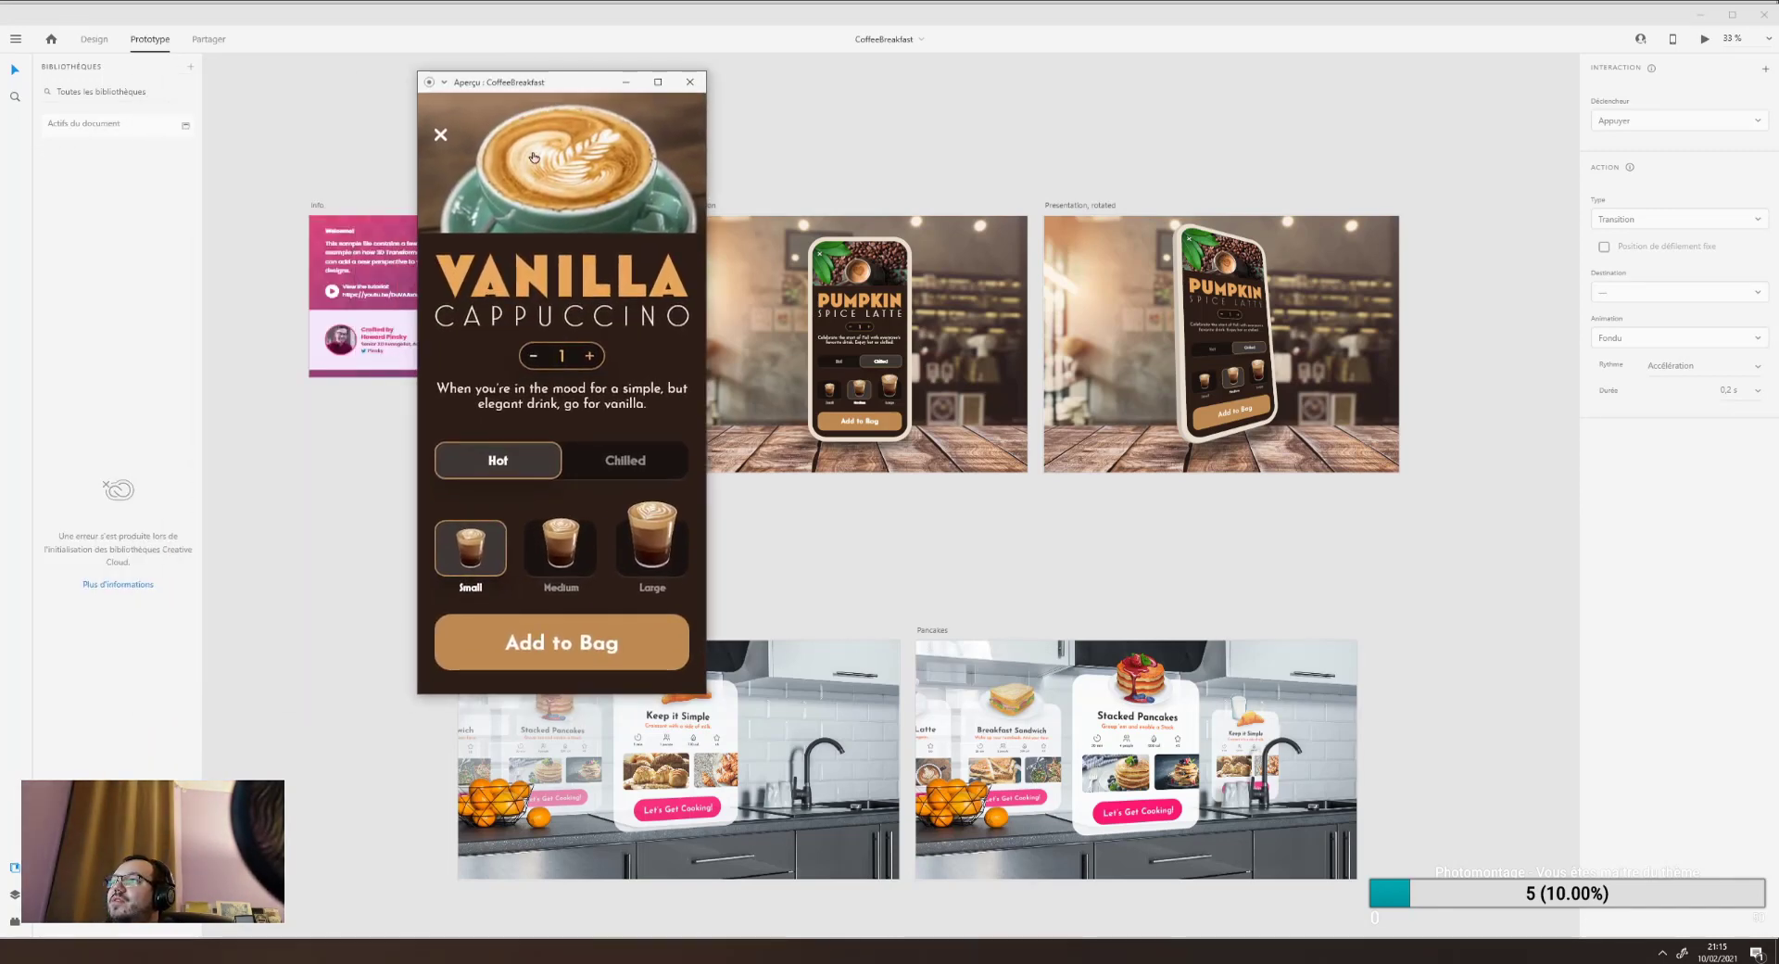
click(560, 283)
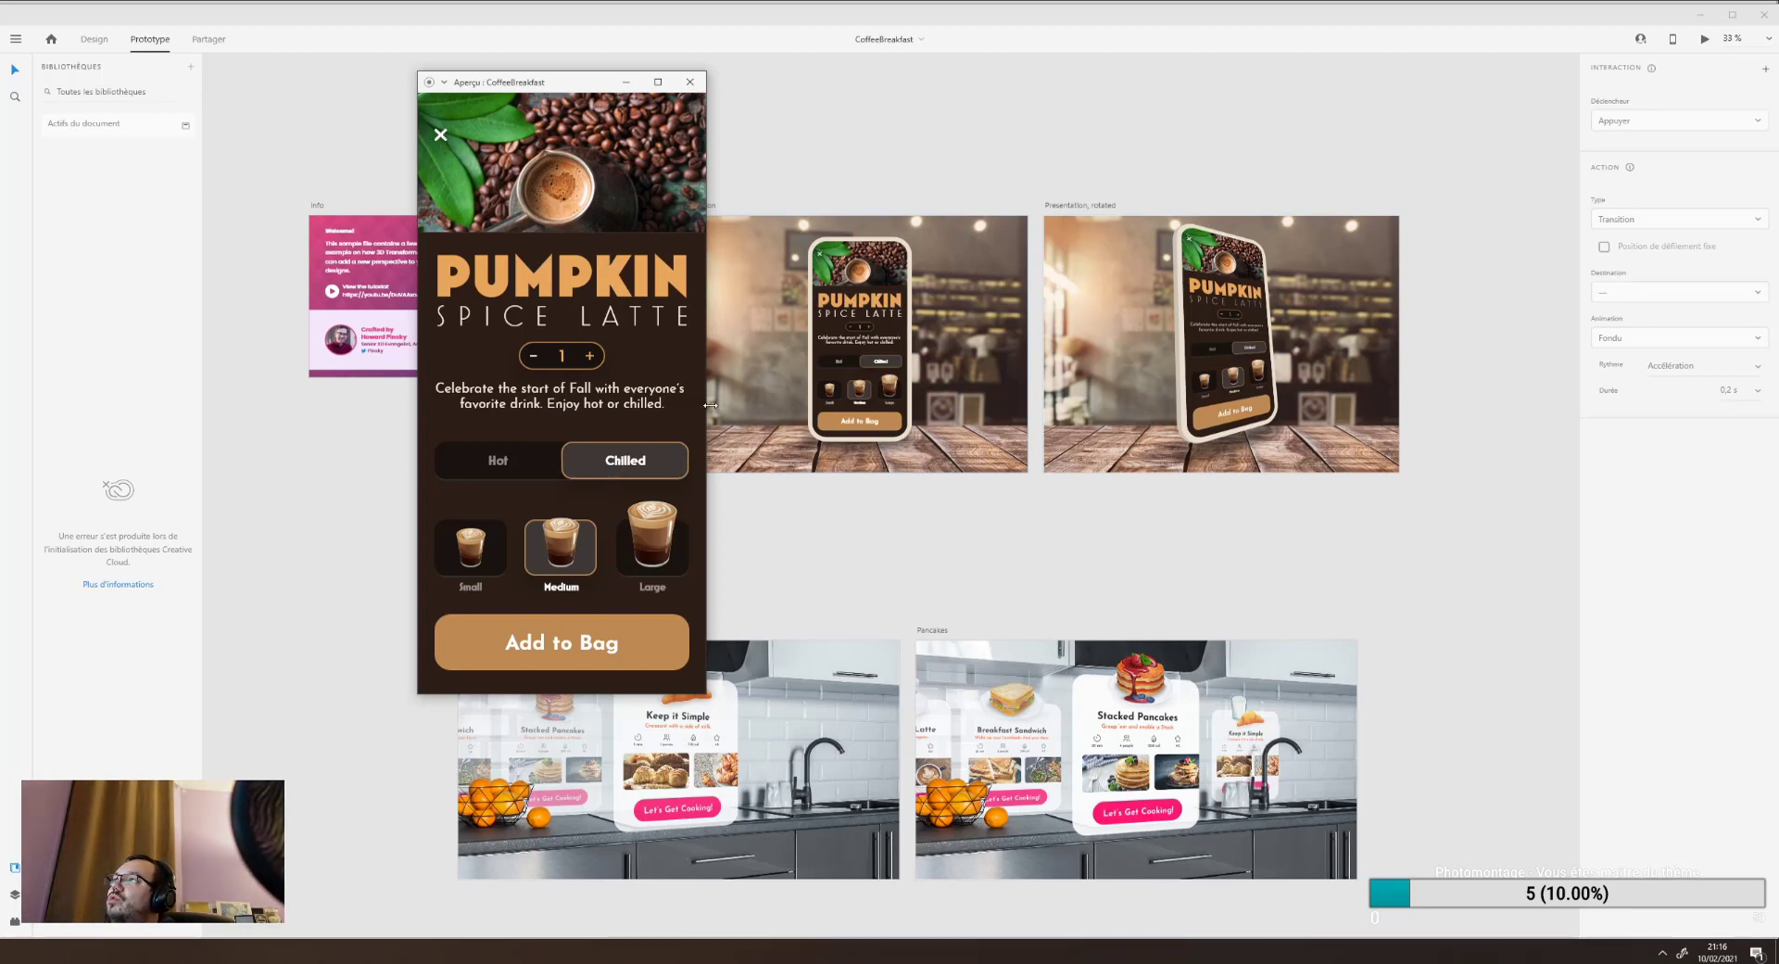
drag(709, 405, 1261, 405)
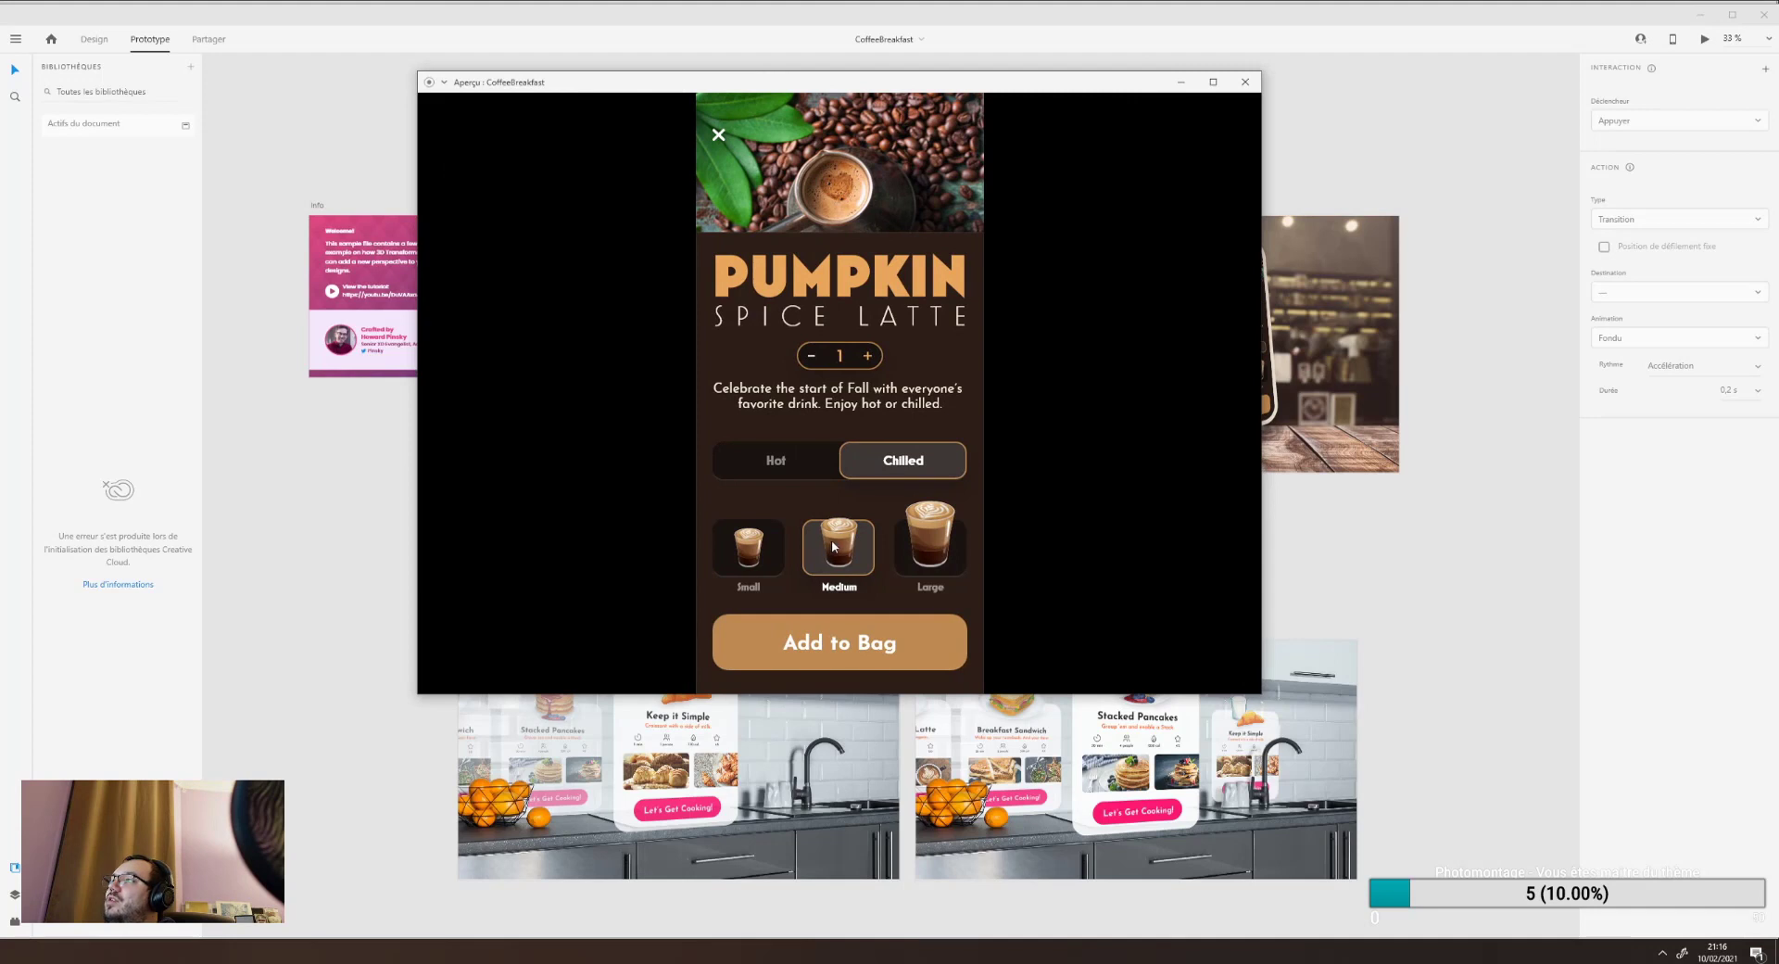
Alternate between the Small and Medium cup sizes on the Pumpkin screen in the preview, and close it.
click(747, 553)
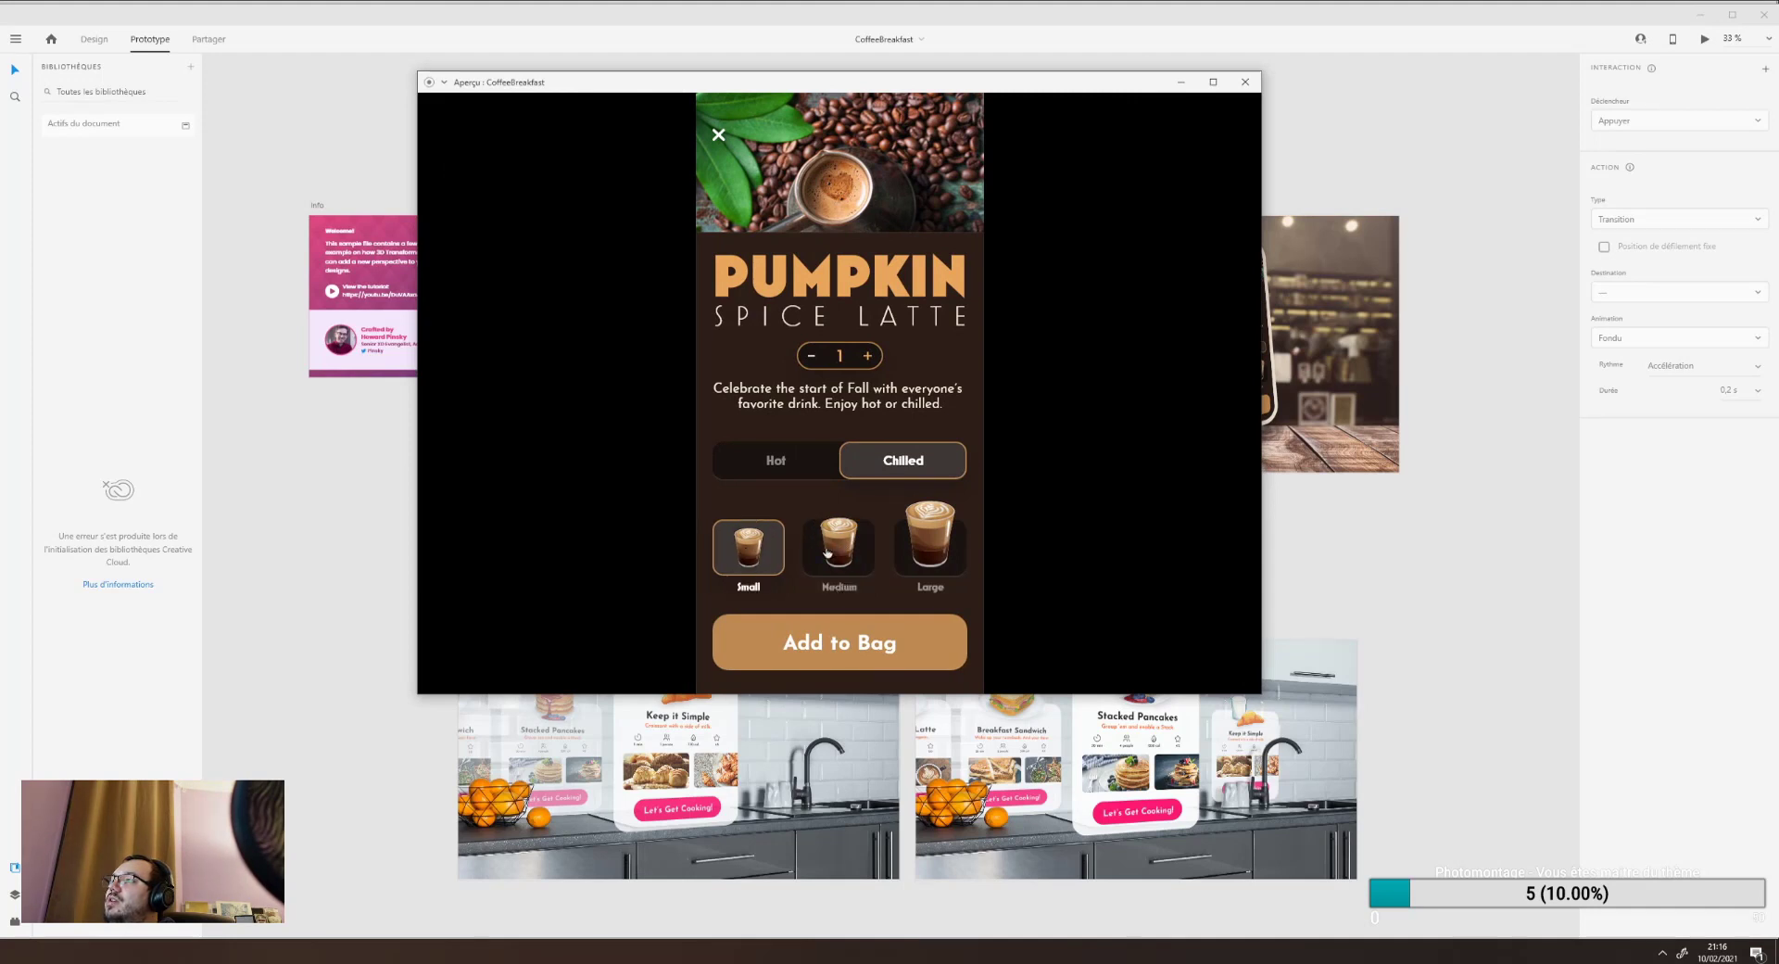
click(830, 552)
click(760, 547)
click(805, 557)
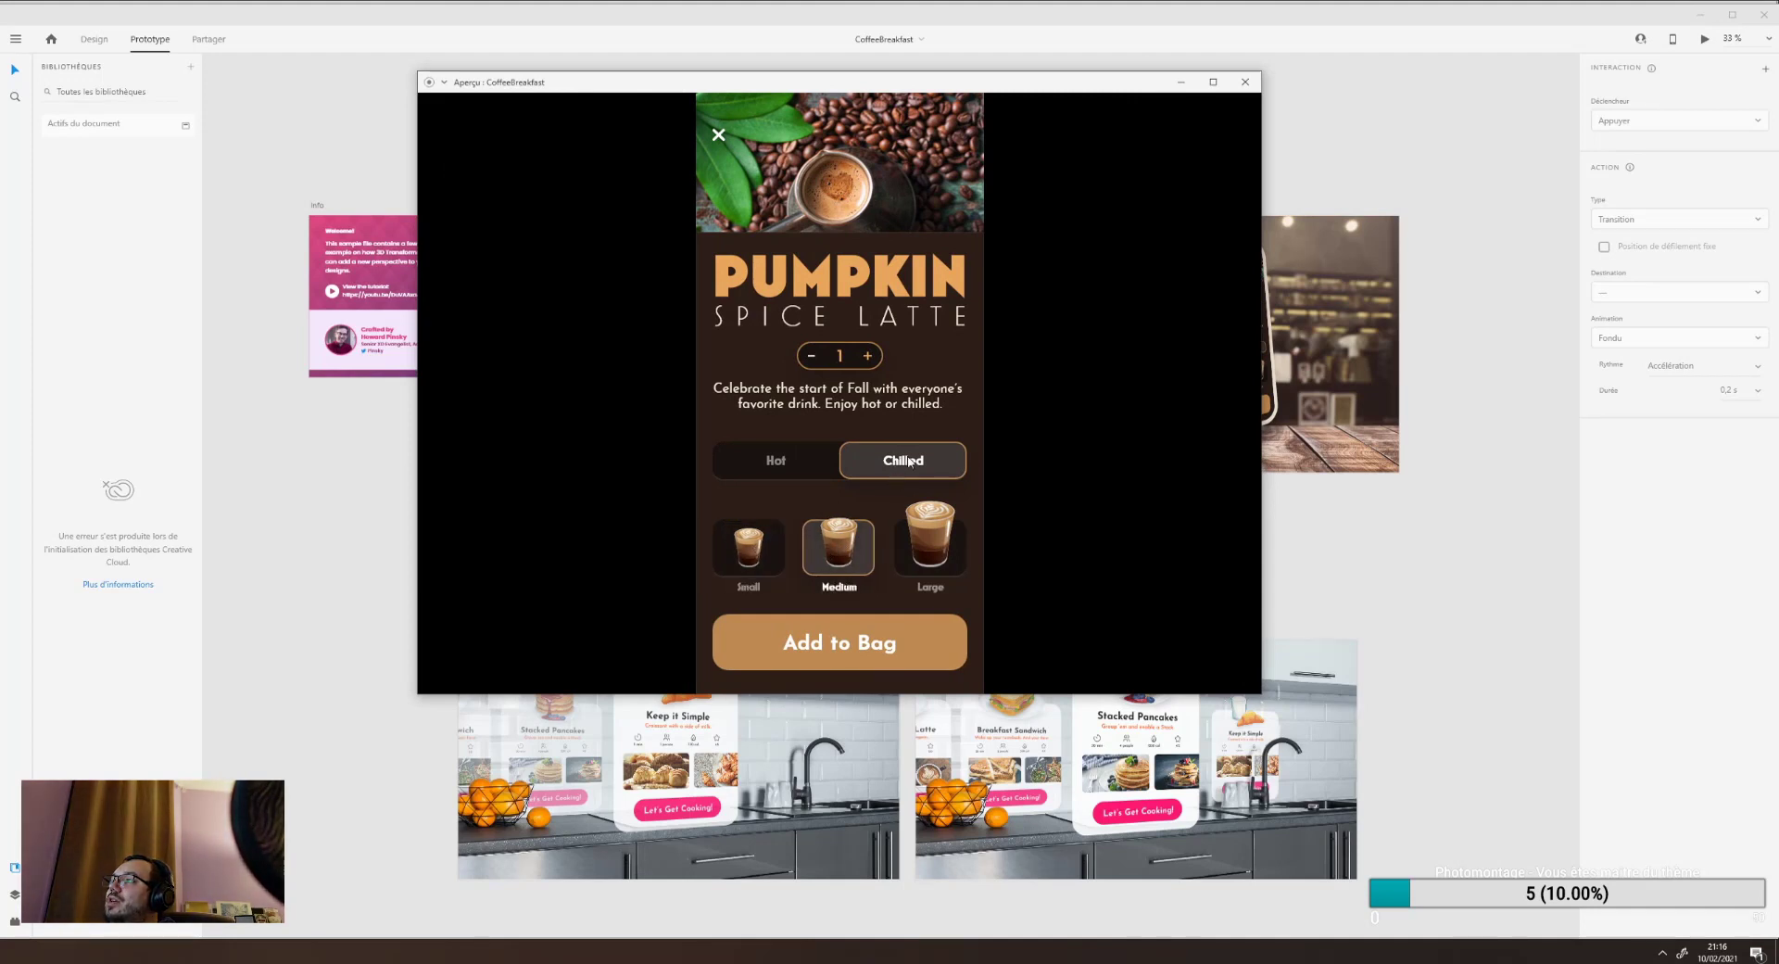
click(1245, 82)
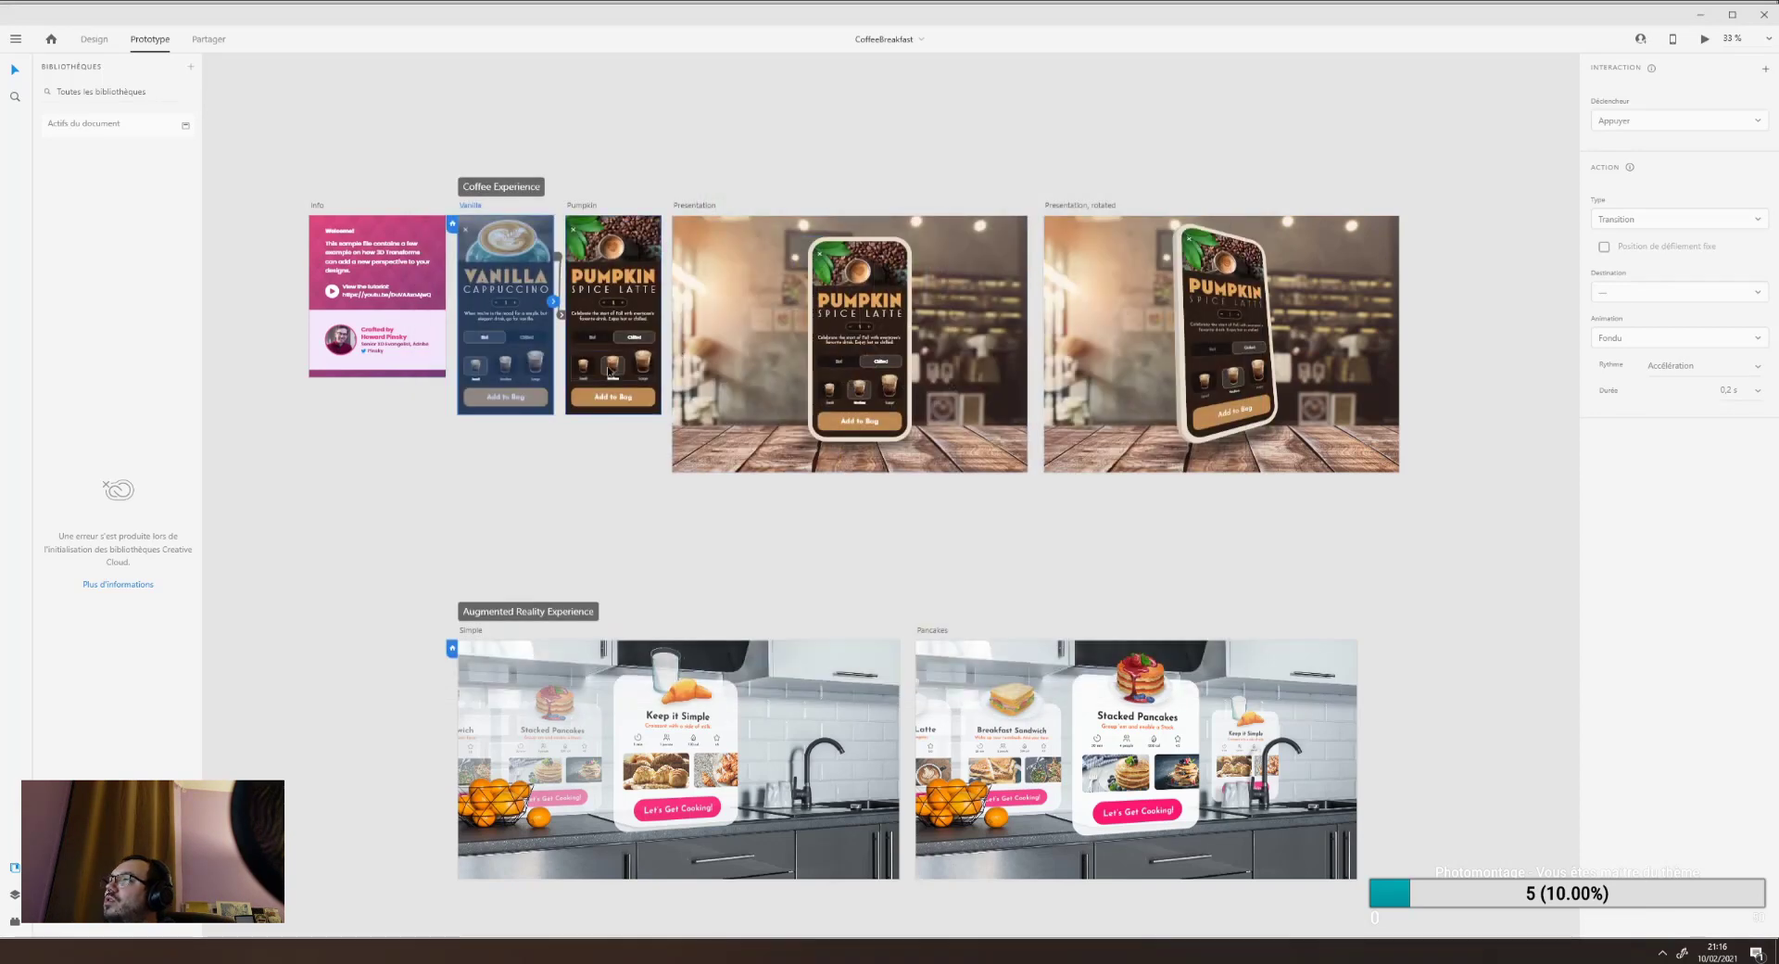
Examine the prototype links of the Pumpkin artboard's cup sizes and its Hot/Chilled toggle, and those of the Presentation artboard.
click(614, 373)
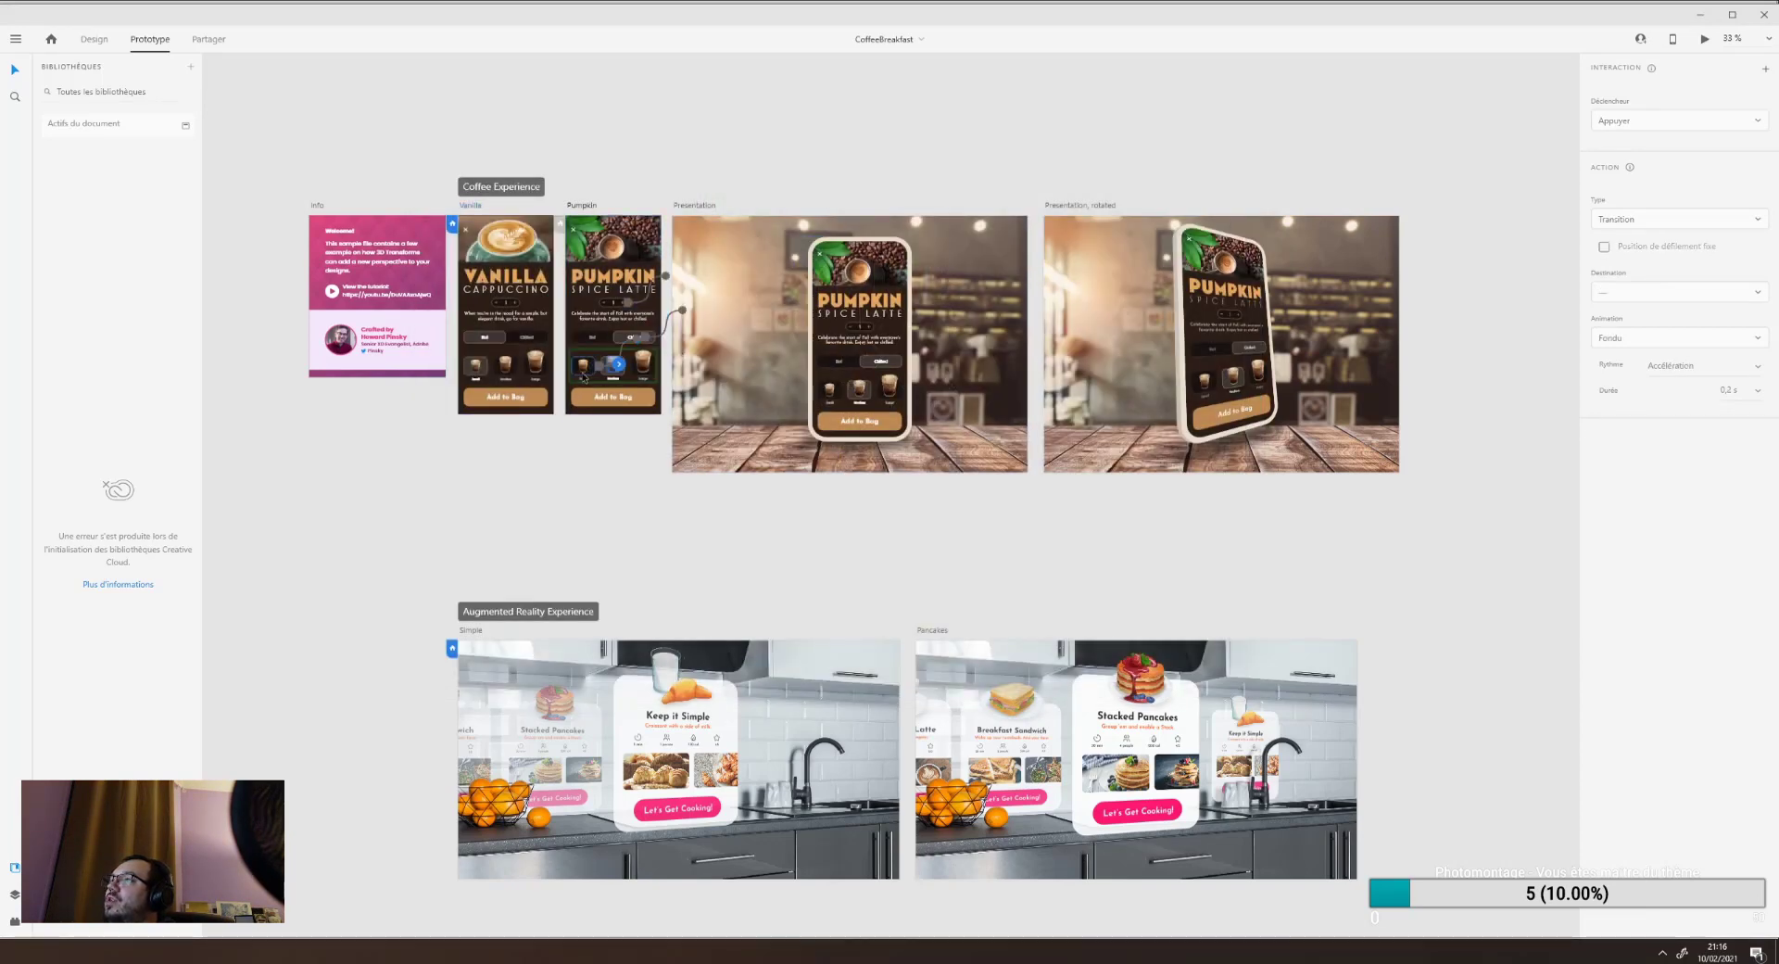
click(739, 379)
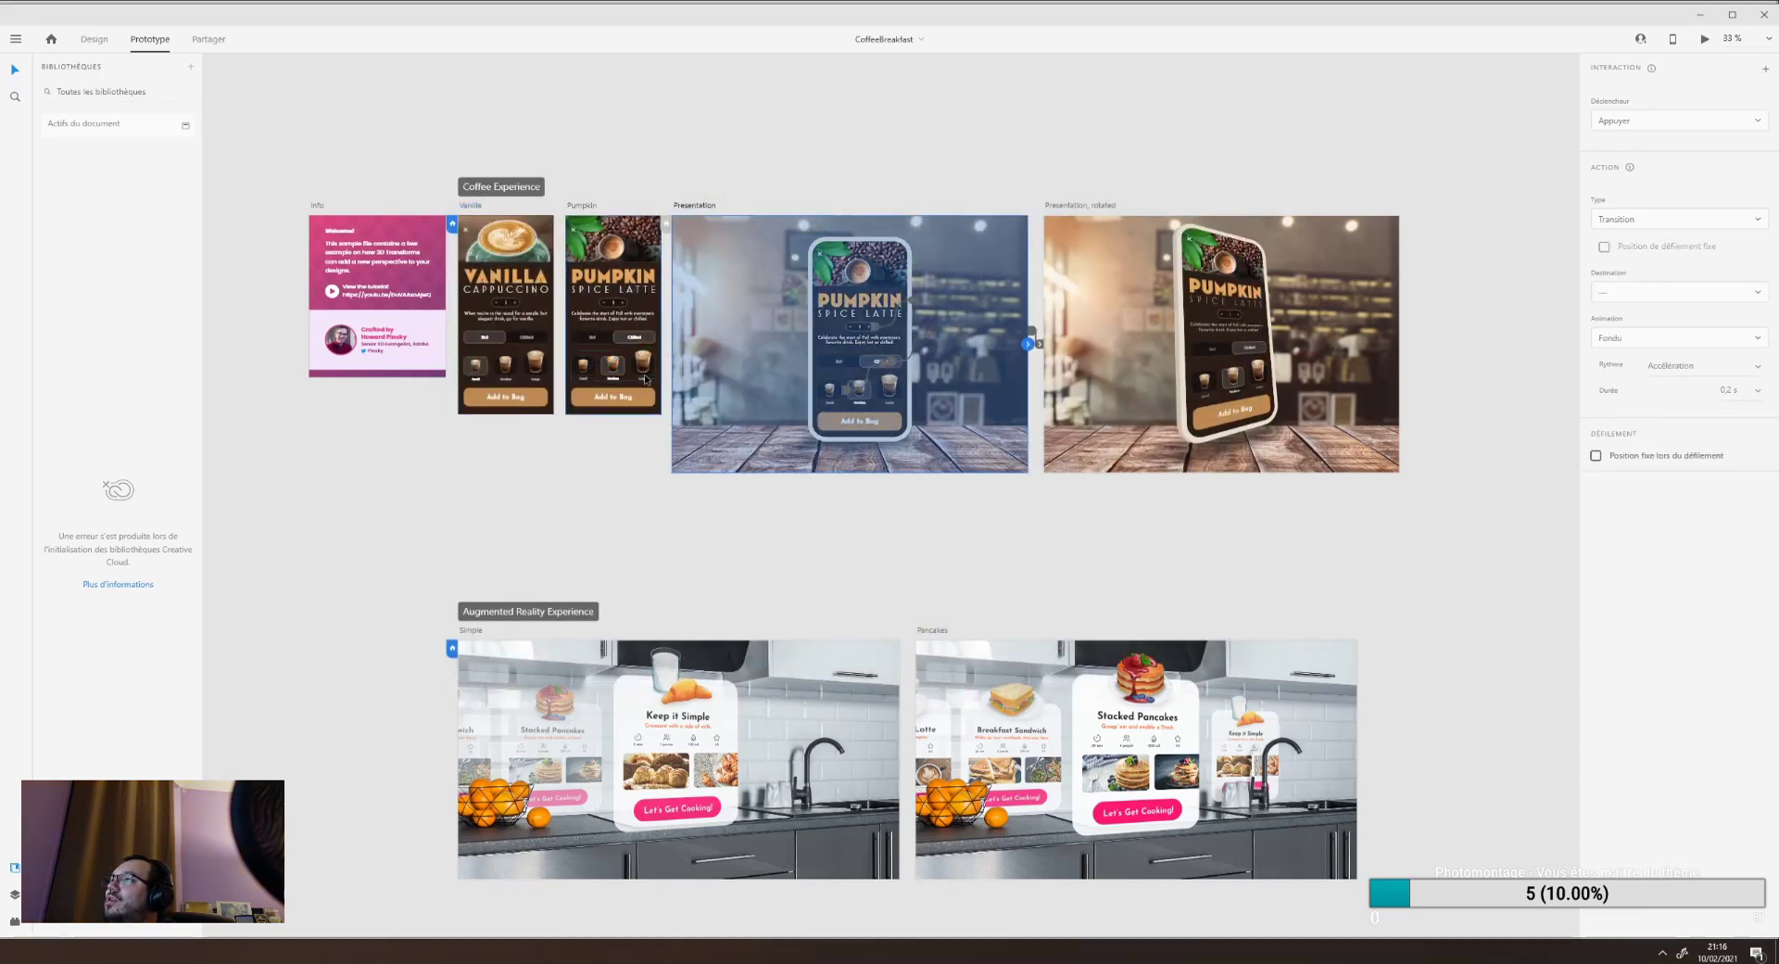
click(608, 370)
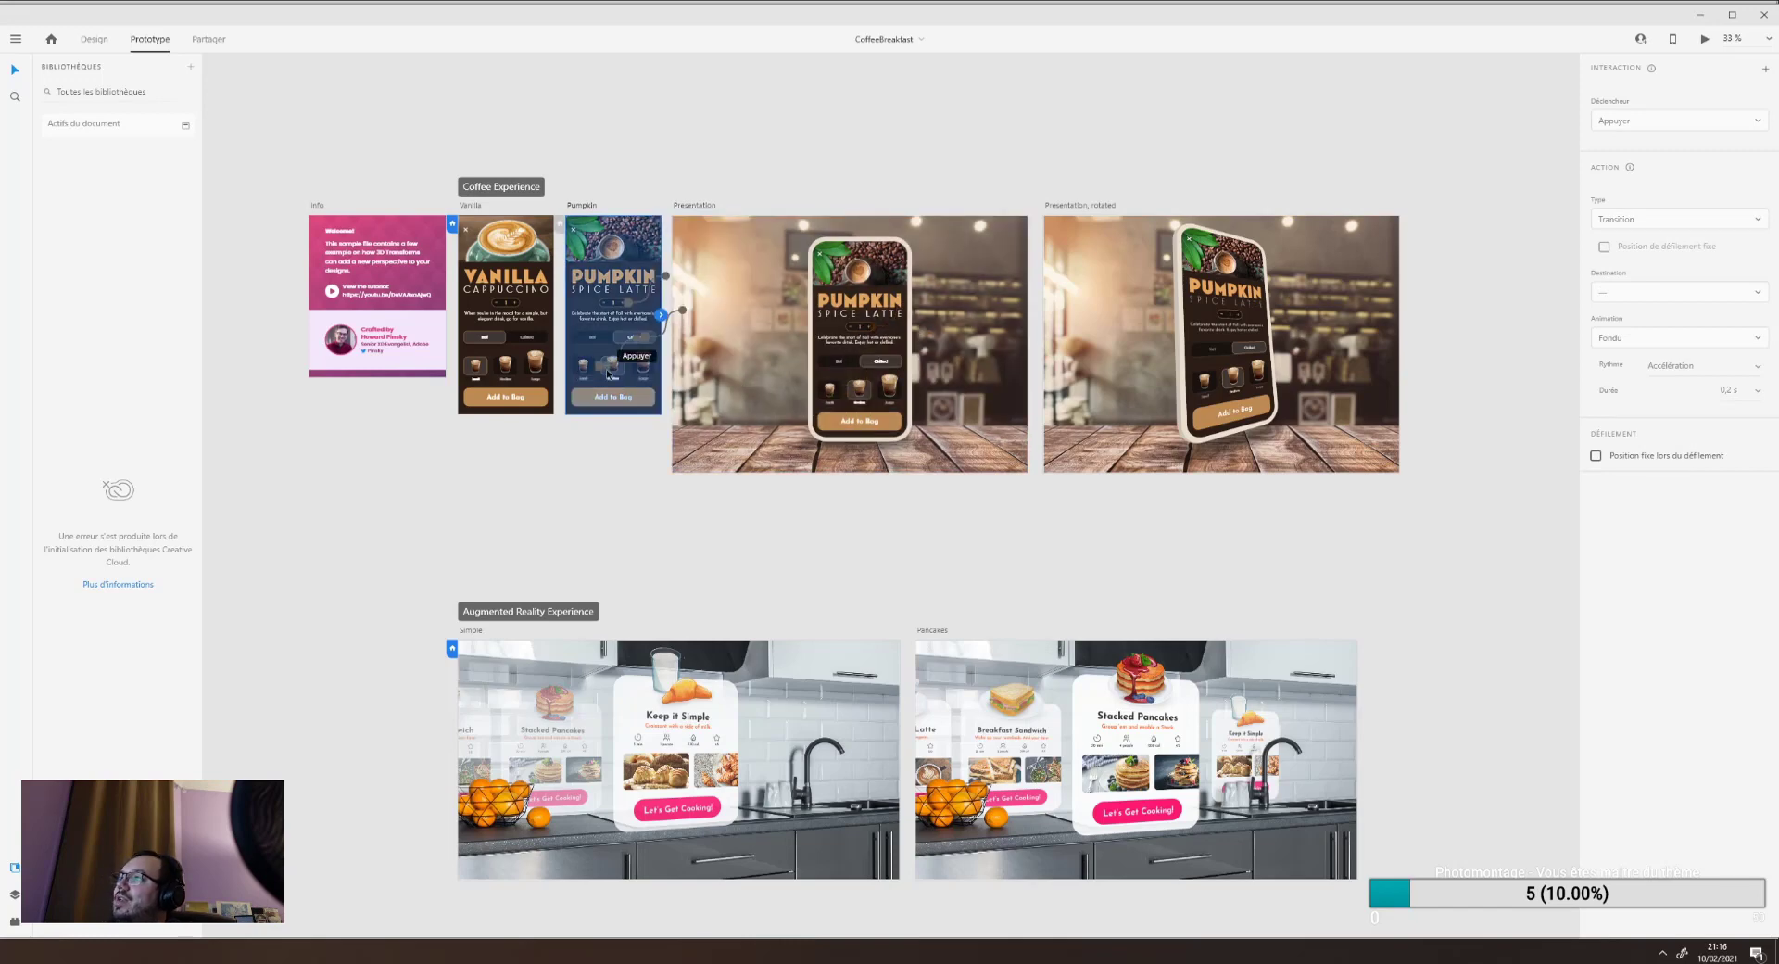
key(ctrl+plus)
key(ctrl+plus)
drag(490, 262, 836, 654)
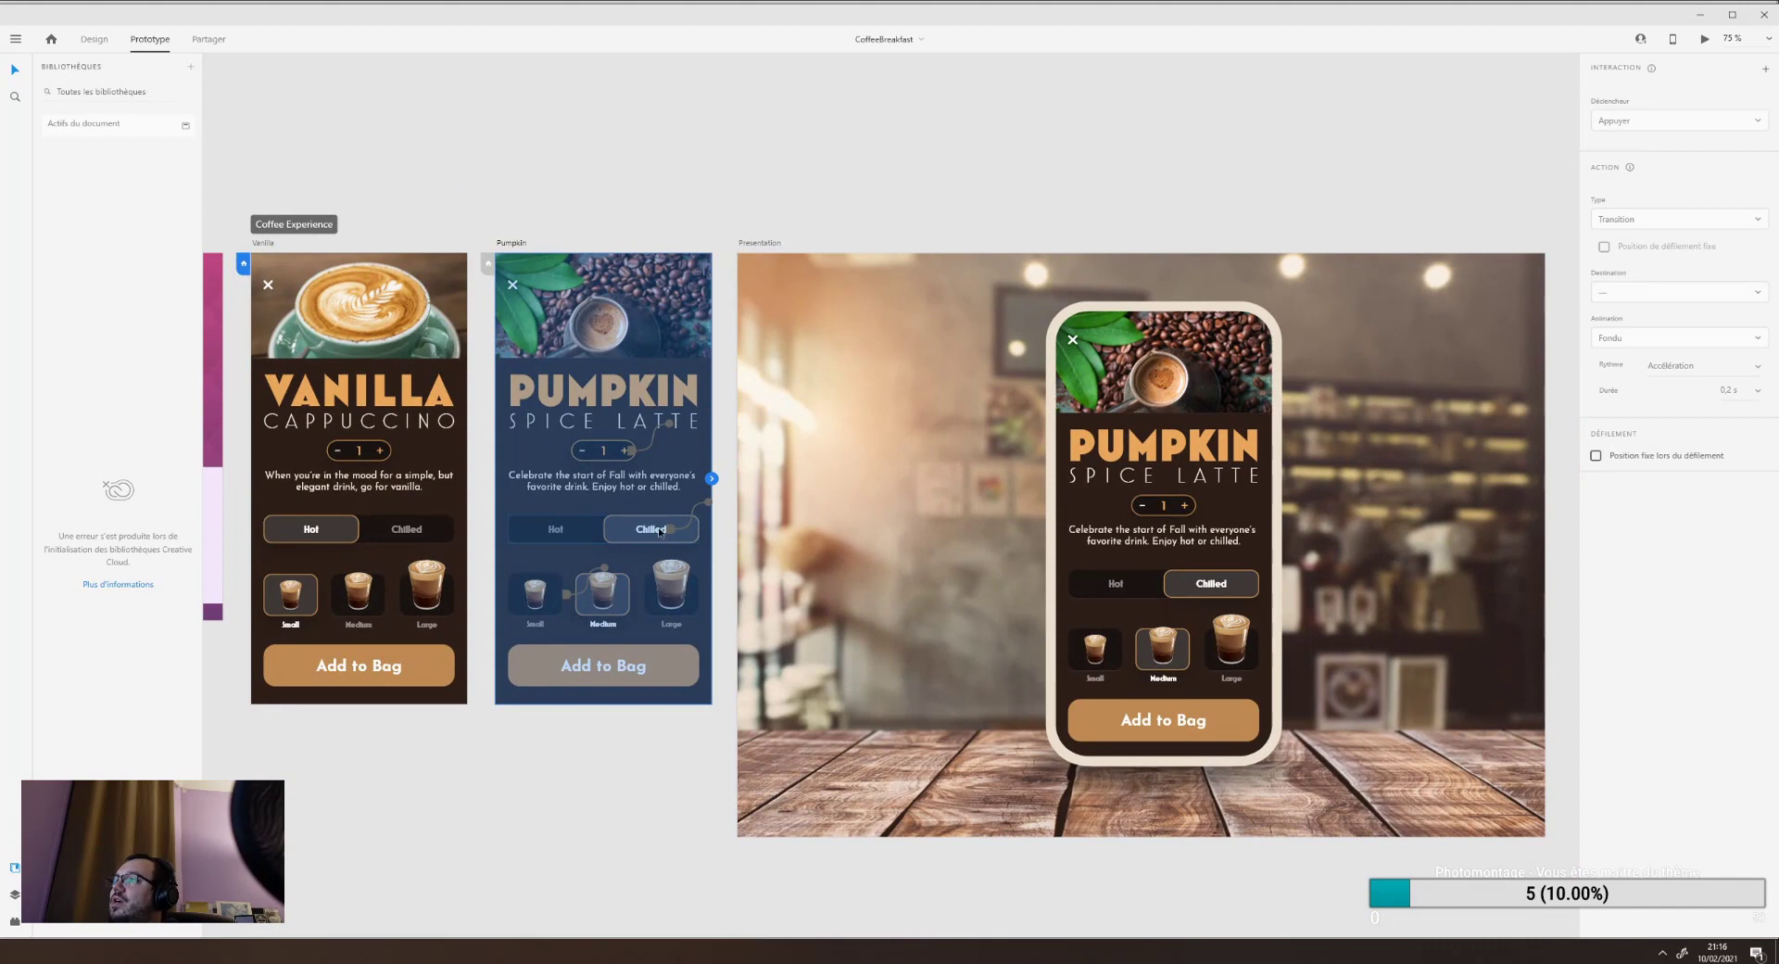
click(705, 508)
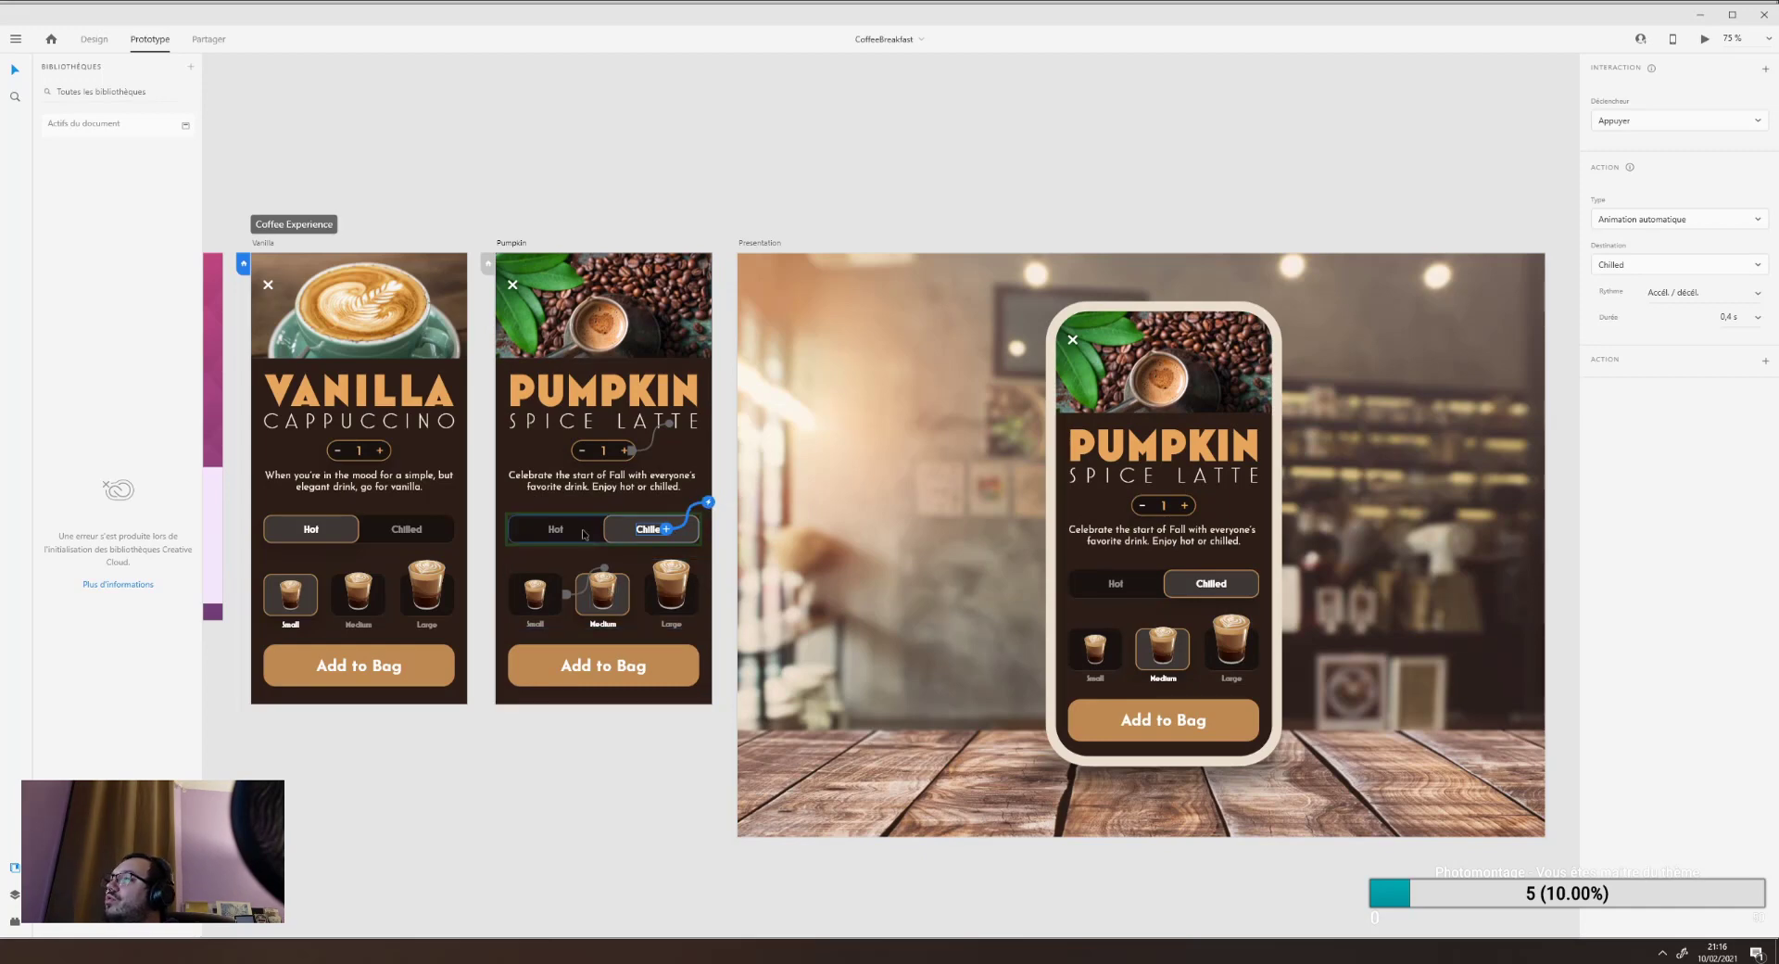
click(813, 607)
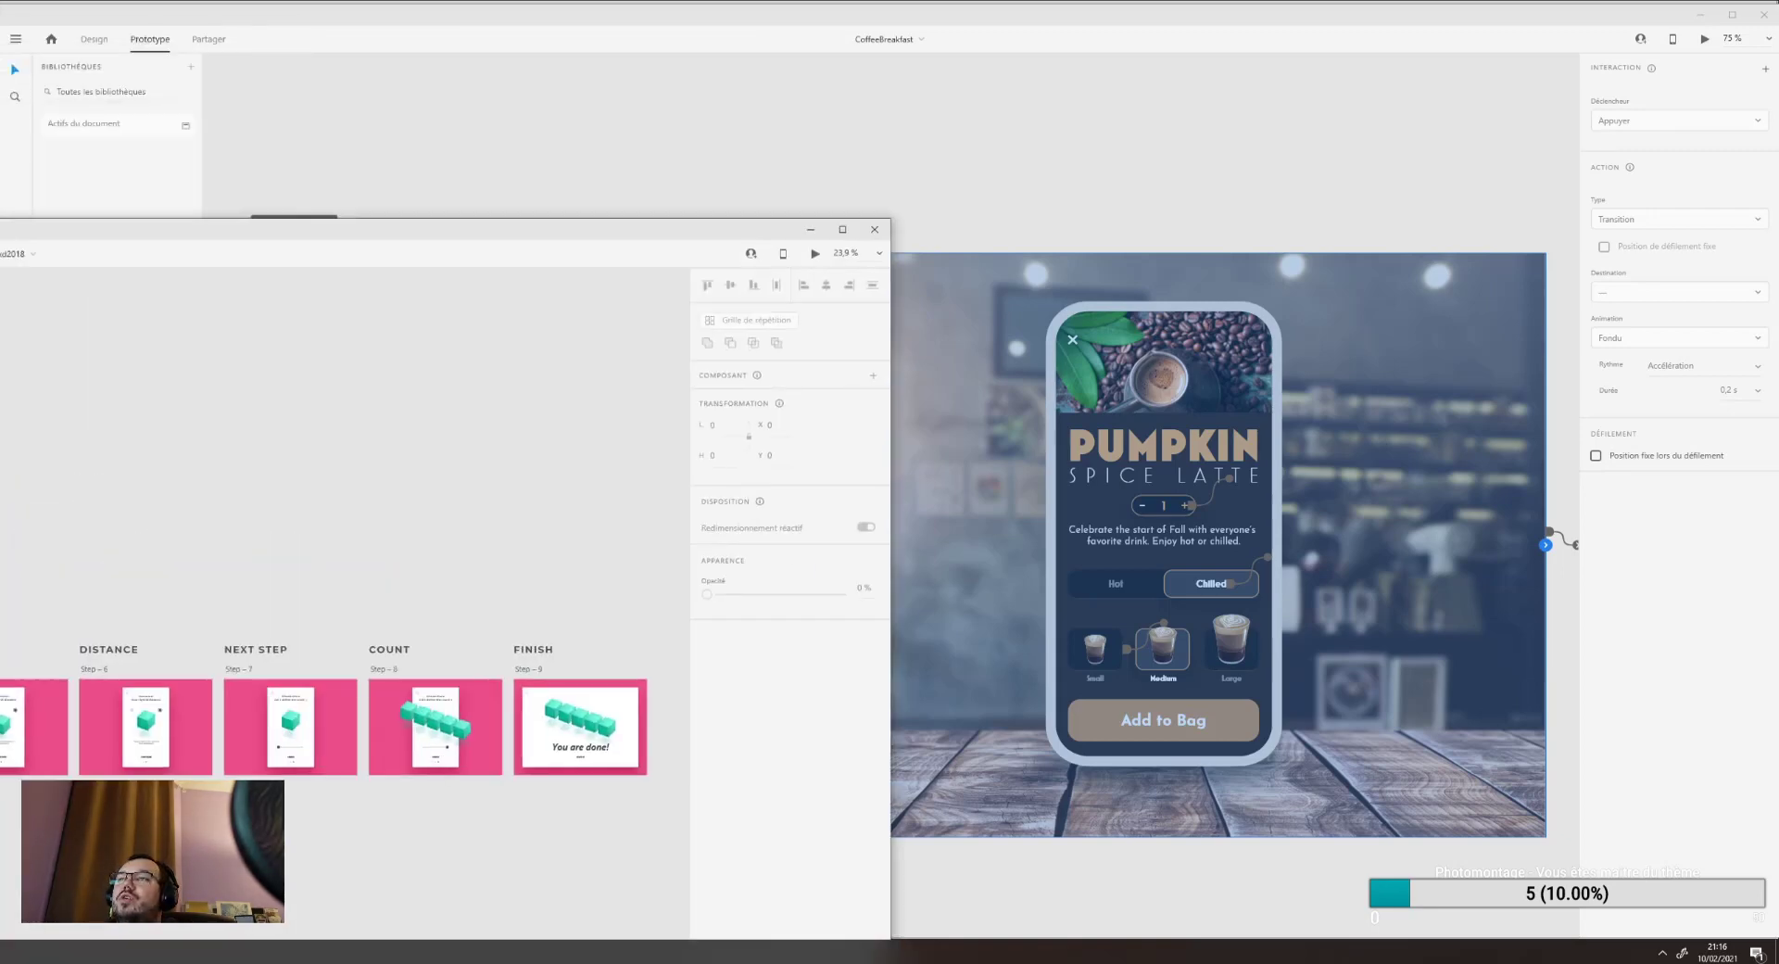
Bring the dribbble_xd2018 file to full view and open a preview from its Step – 1 artboard.
drag(306, 229, 305, 4)
drag(252, 22, 250, 16)
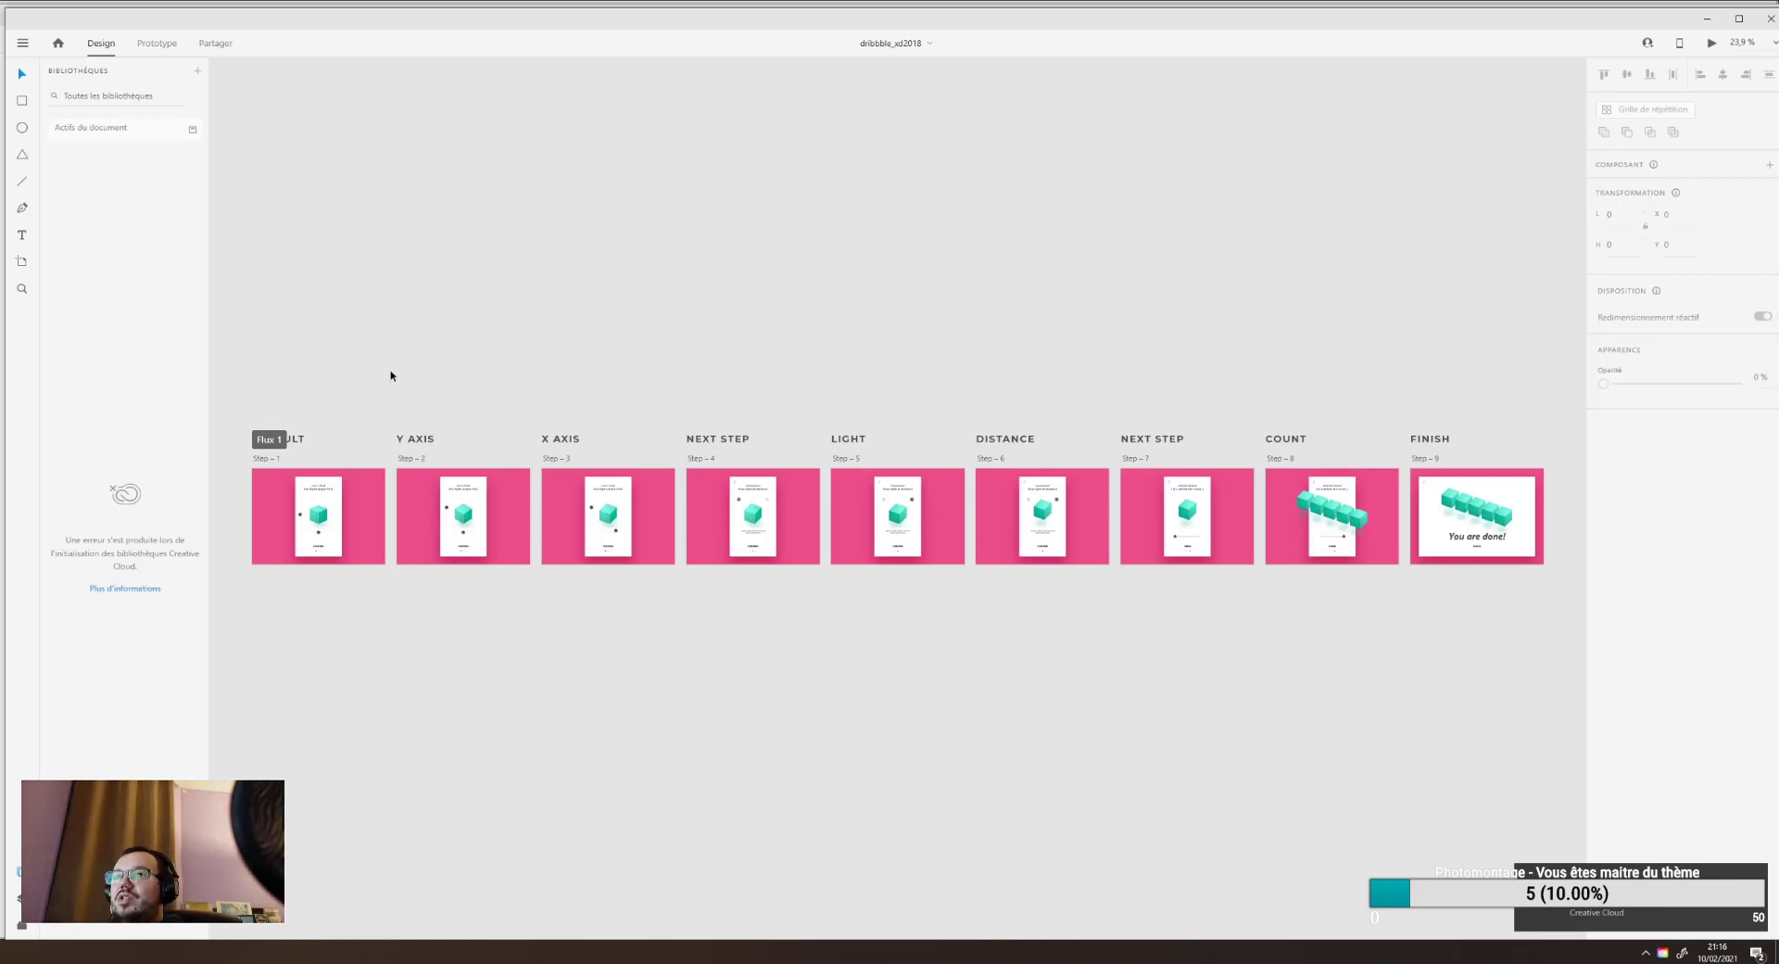
click(273, 459)
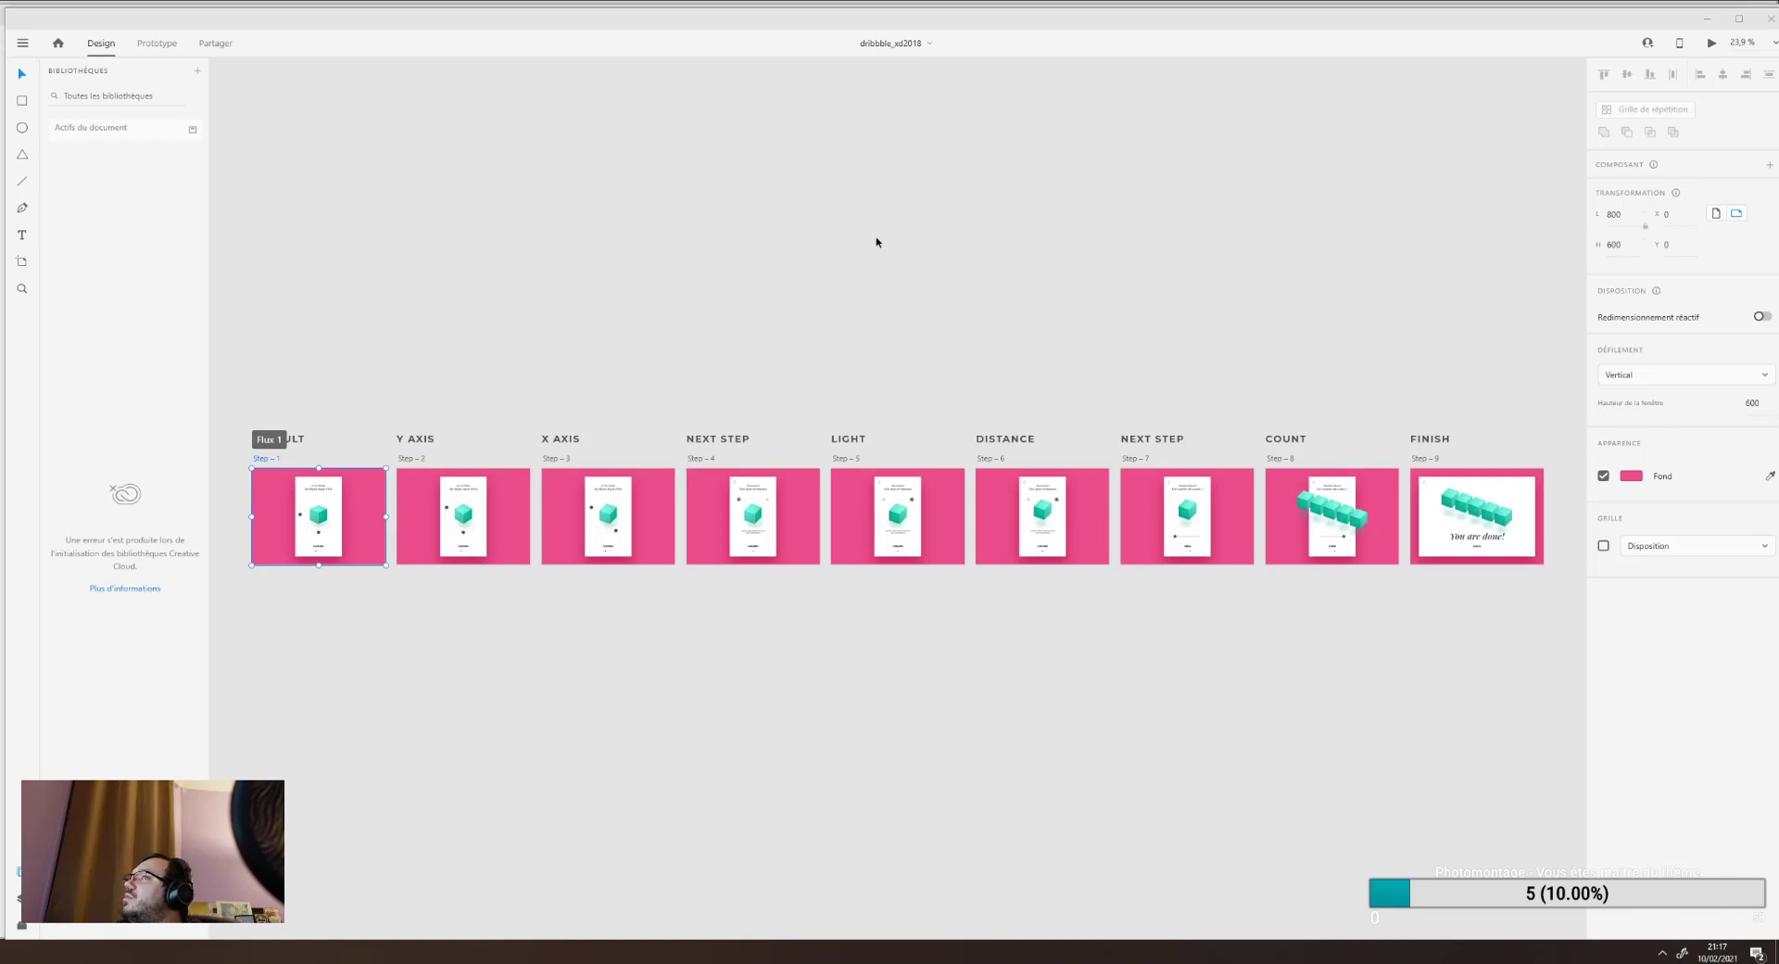
key(ctrl+Return)
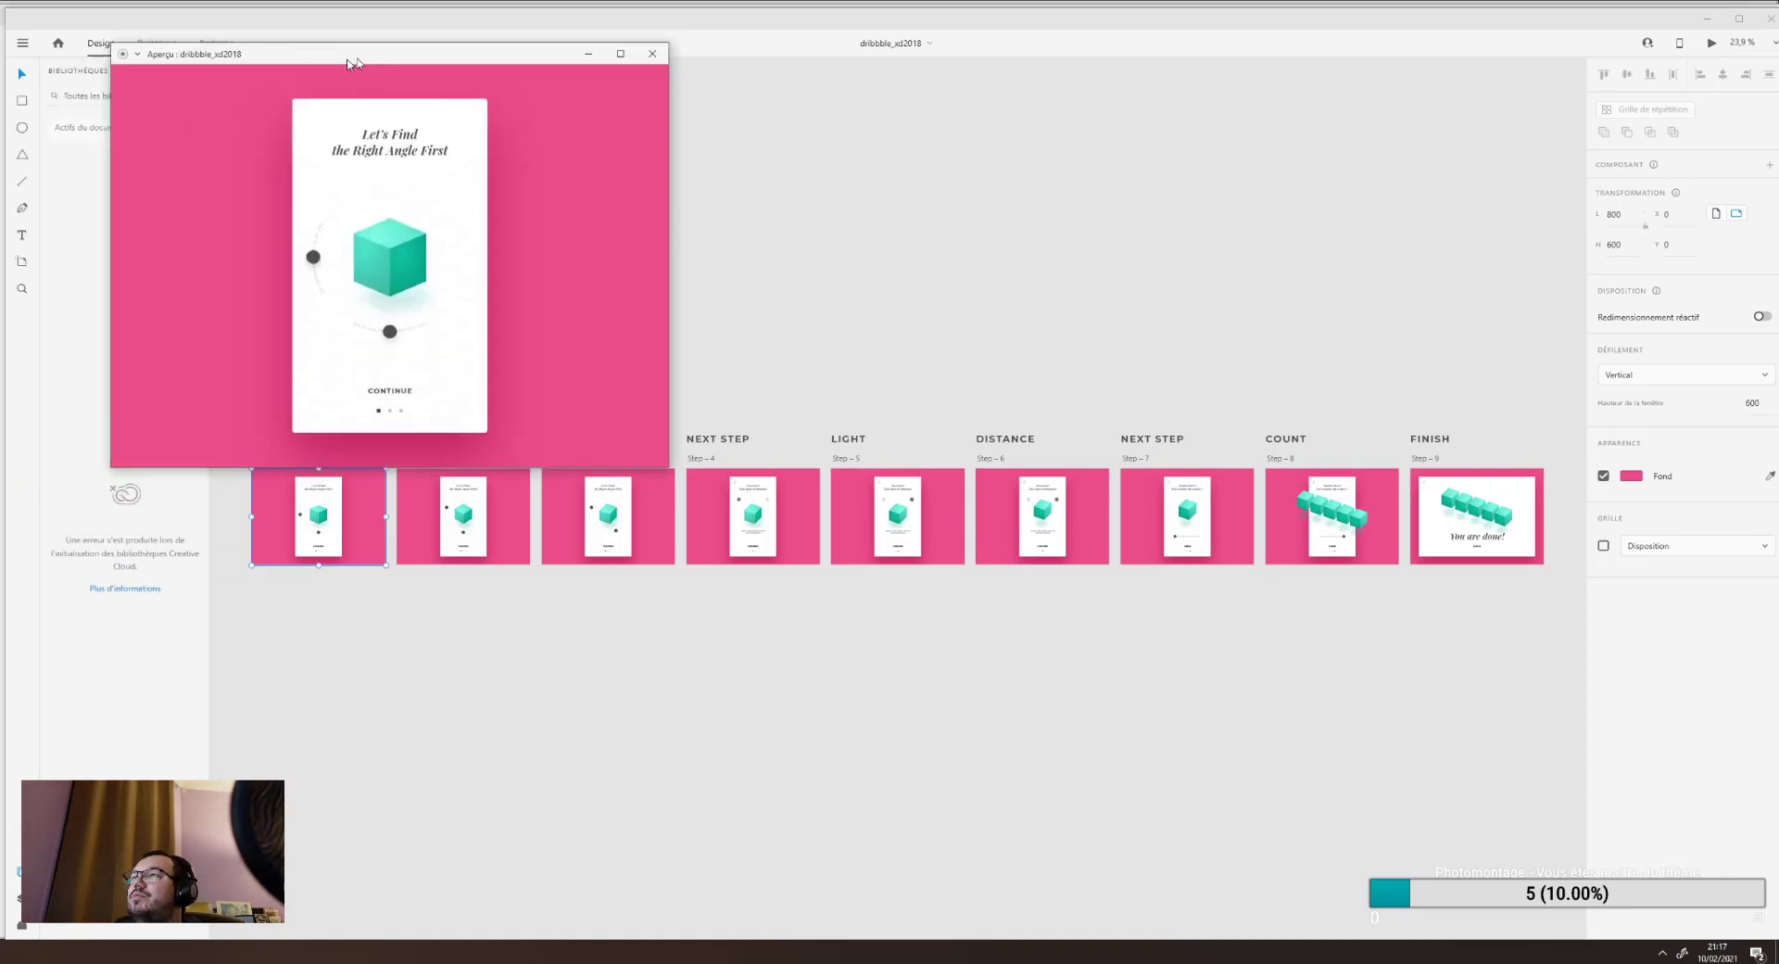
drag(351, 63, 562, 57)
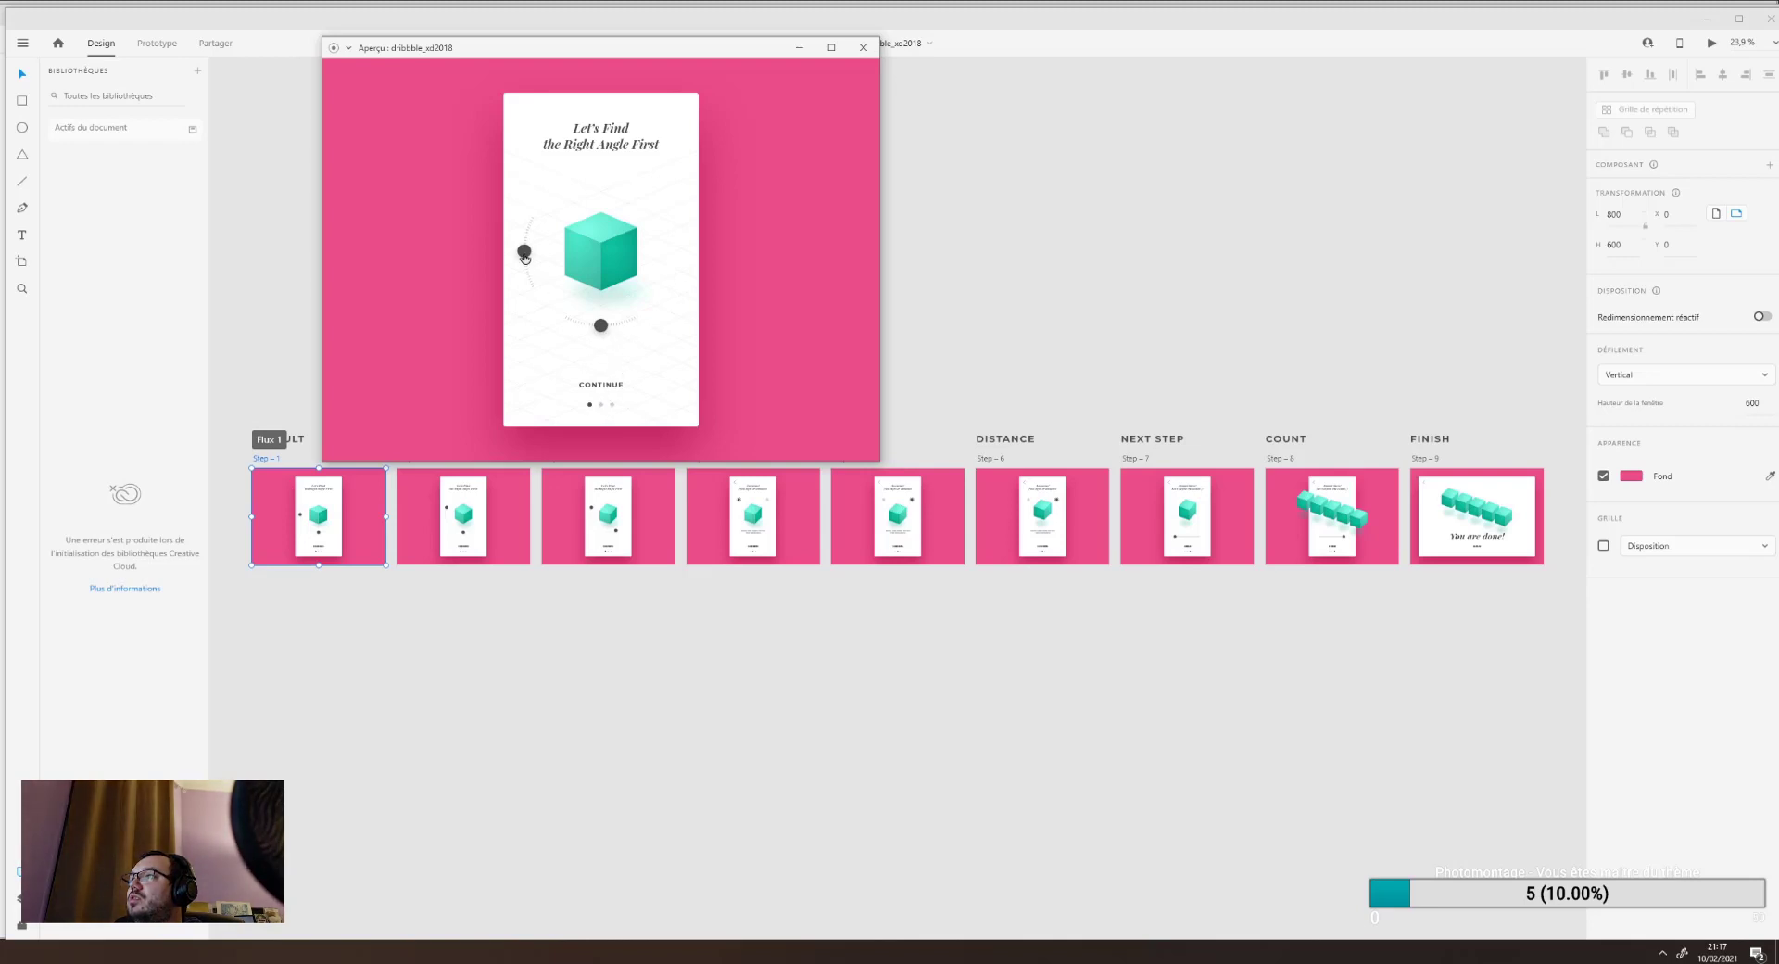
Rotate the cube back and forth in the preview with its vertical and horizontal angle handles.
drag(524, 256, 535, 176)
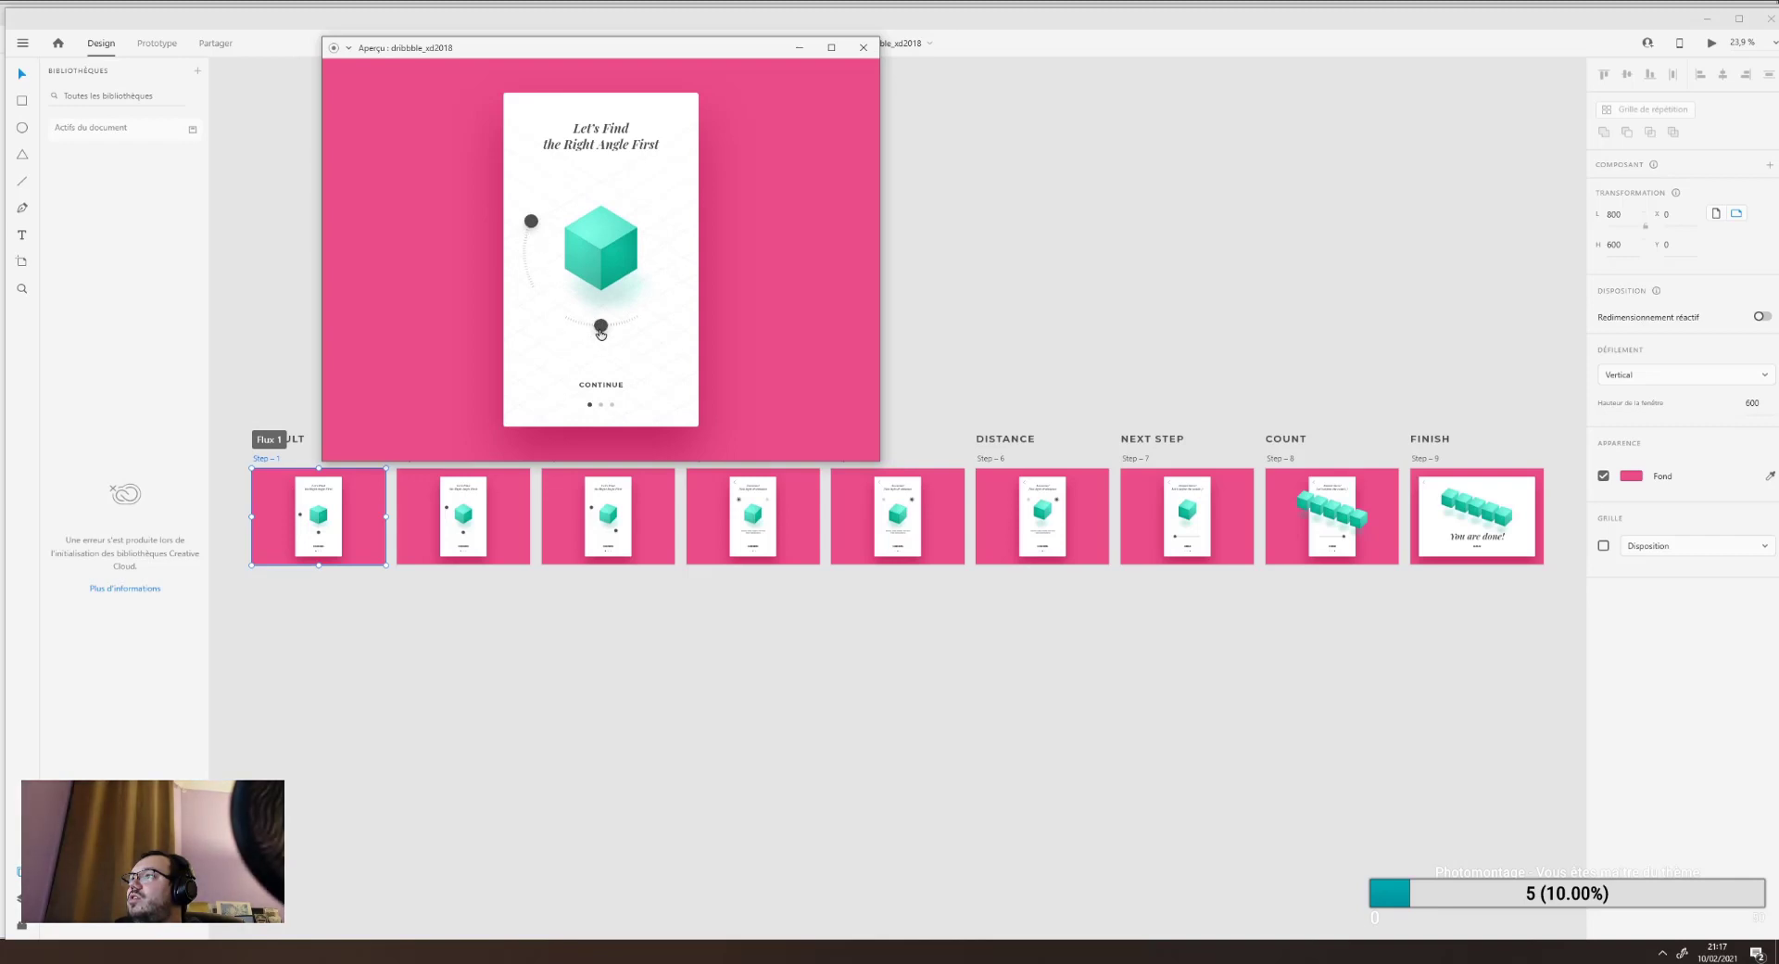
drag(600, 334, 638, 323)
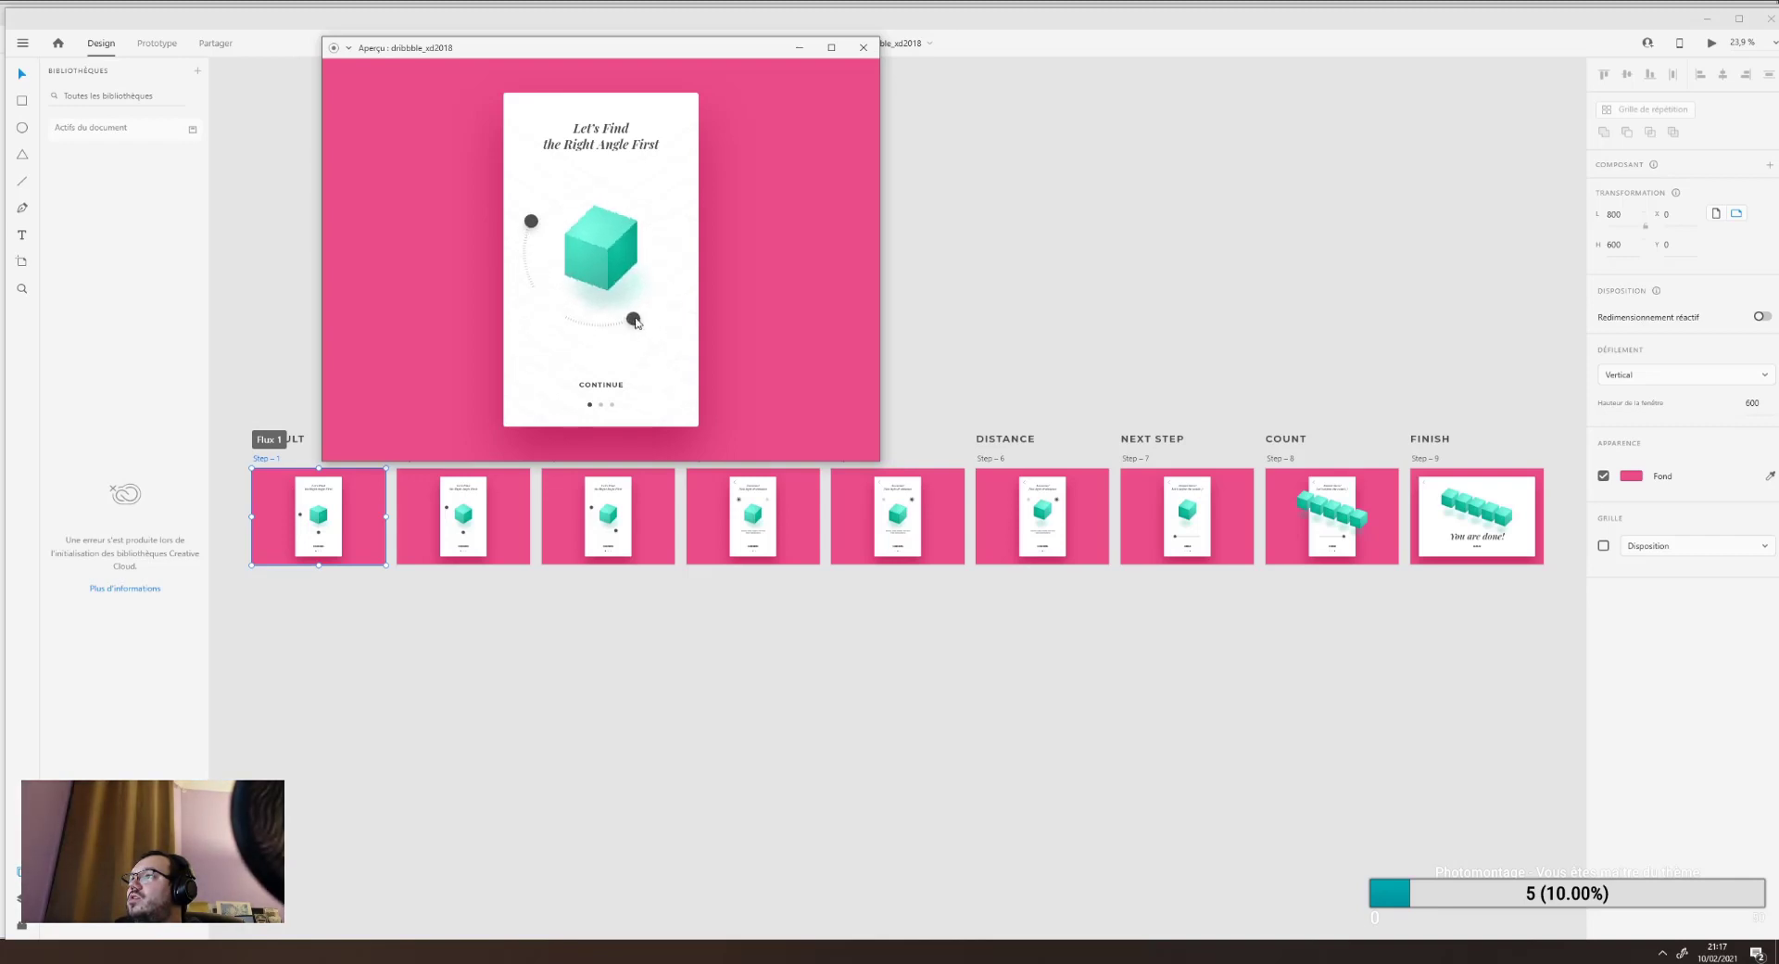
drag(531, 223, 528, 291)
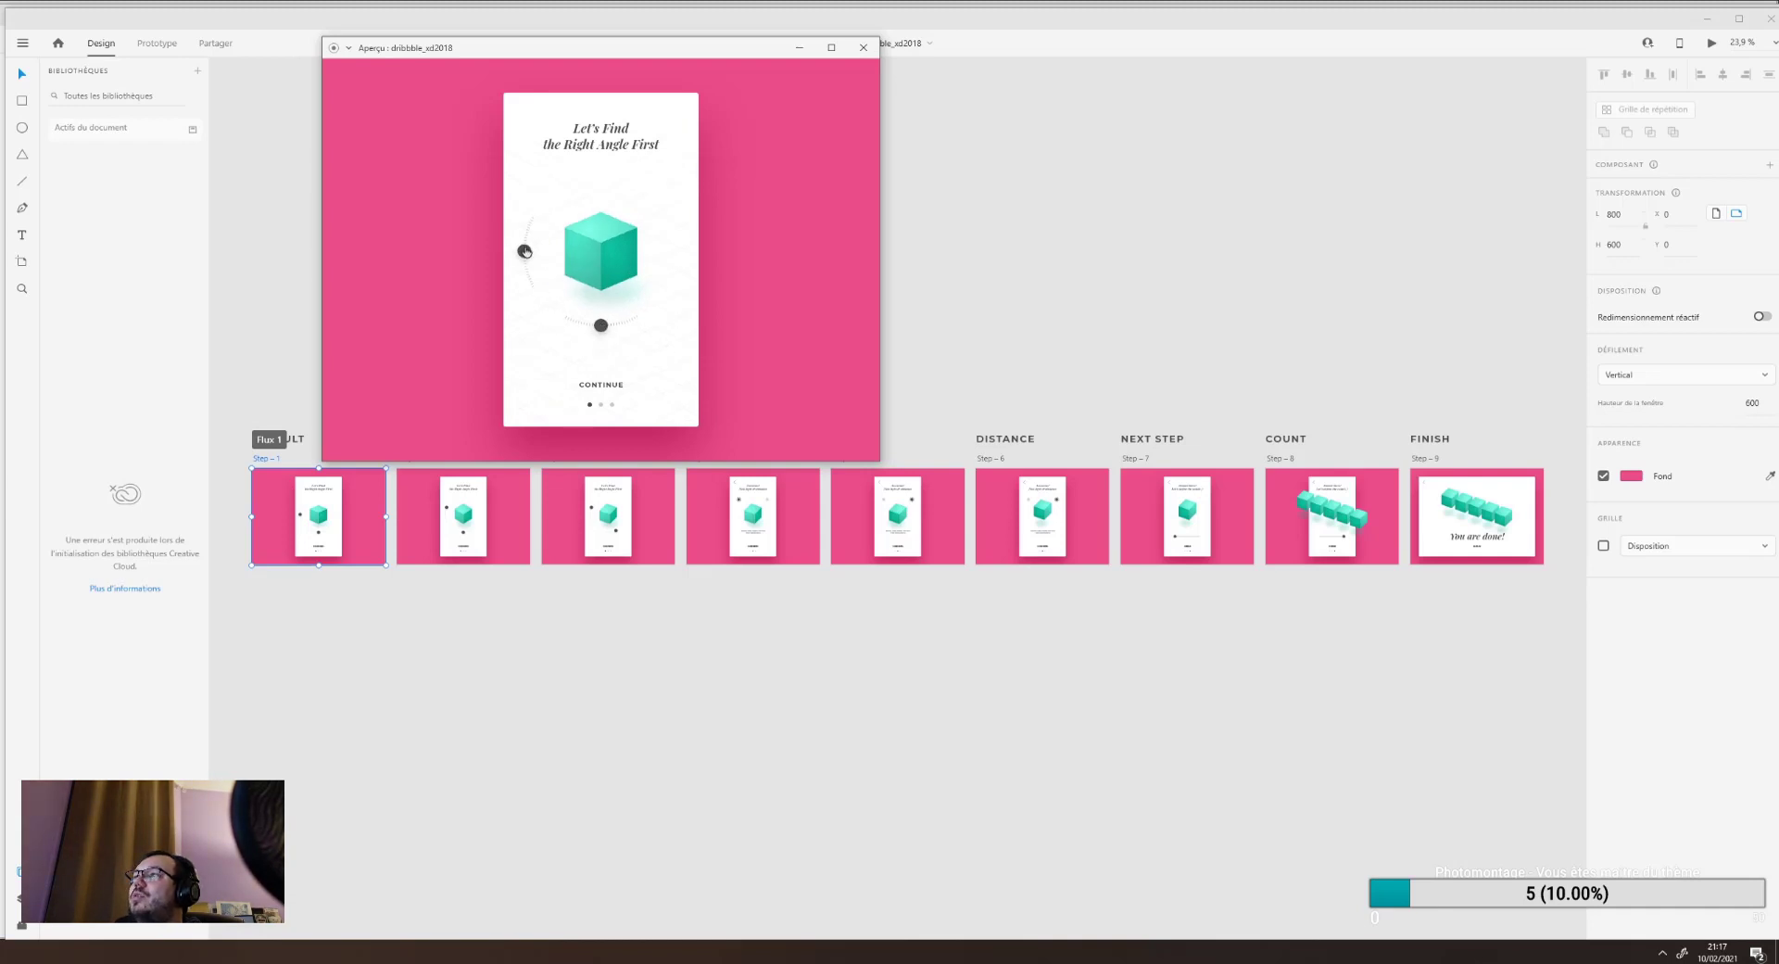
mouse_move(524, 251)
mouse_down()
mouse_move(528, 211)
mouse_move(519, 280)
mouse_move(531, 194)
mouse_move(521, 250)
mouse_up()
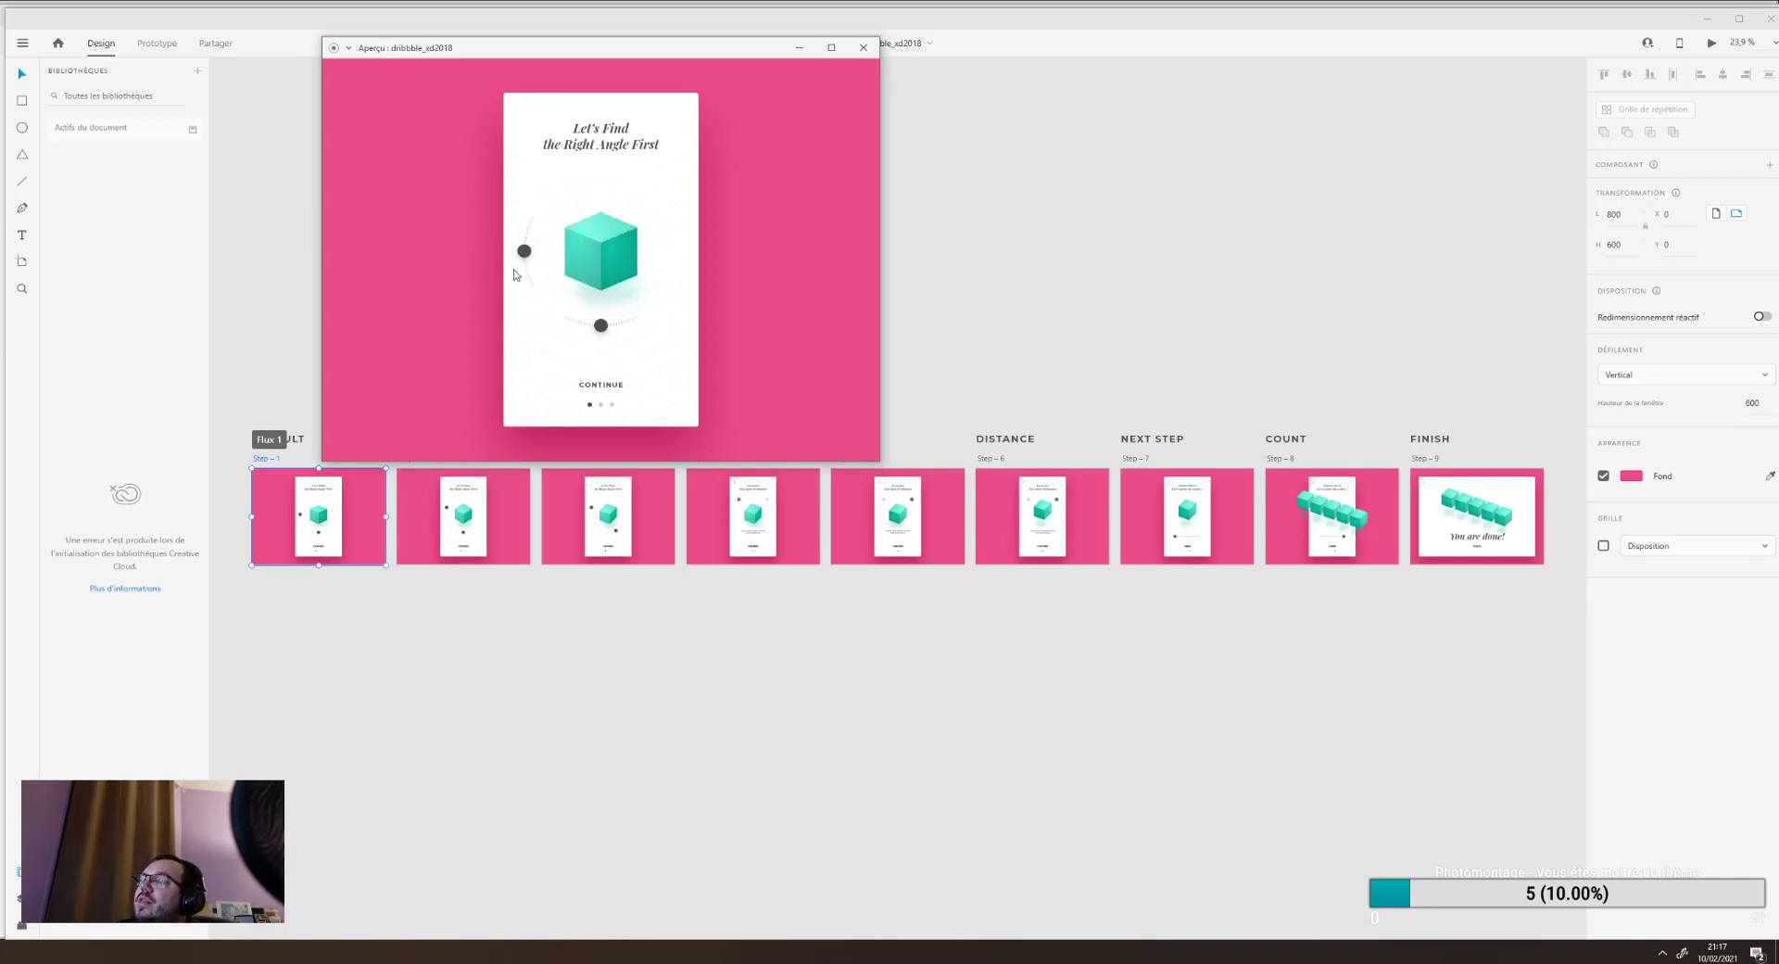
drag(522, 249, 523, 181)
drag(602, 327, 690, 304)
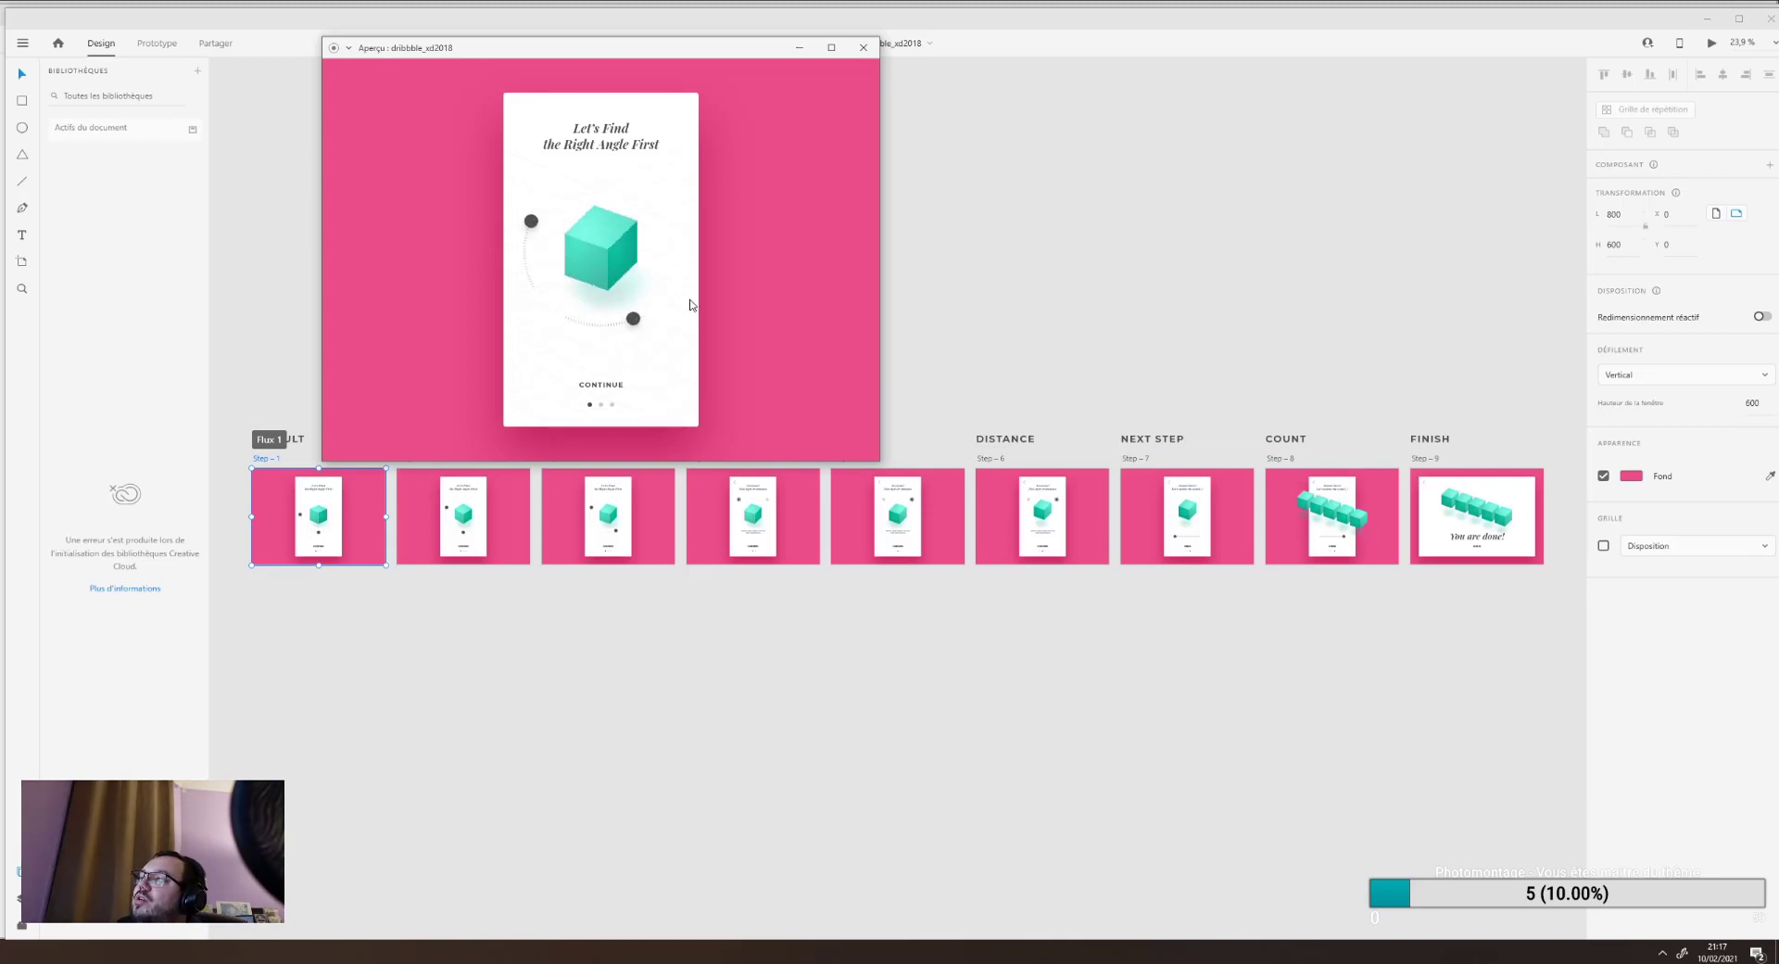
Play the light, distance and cube count steps of the preview through to the finish screen, and close it.
click(602, 386)
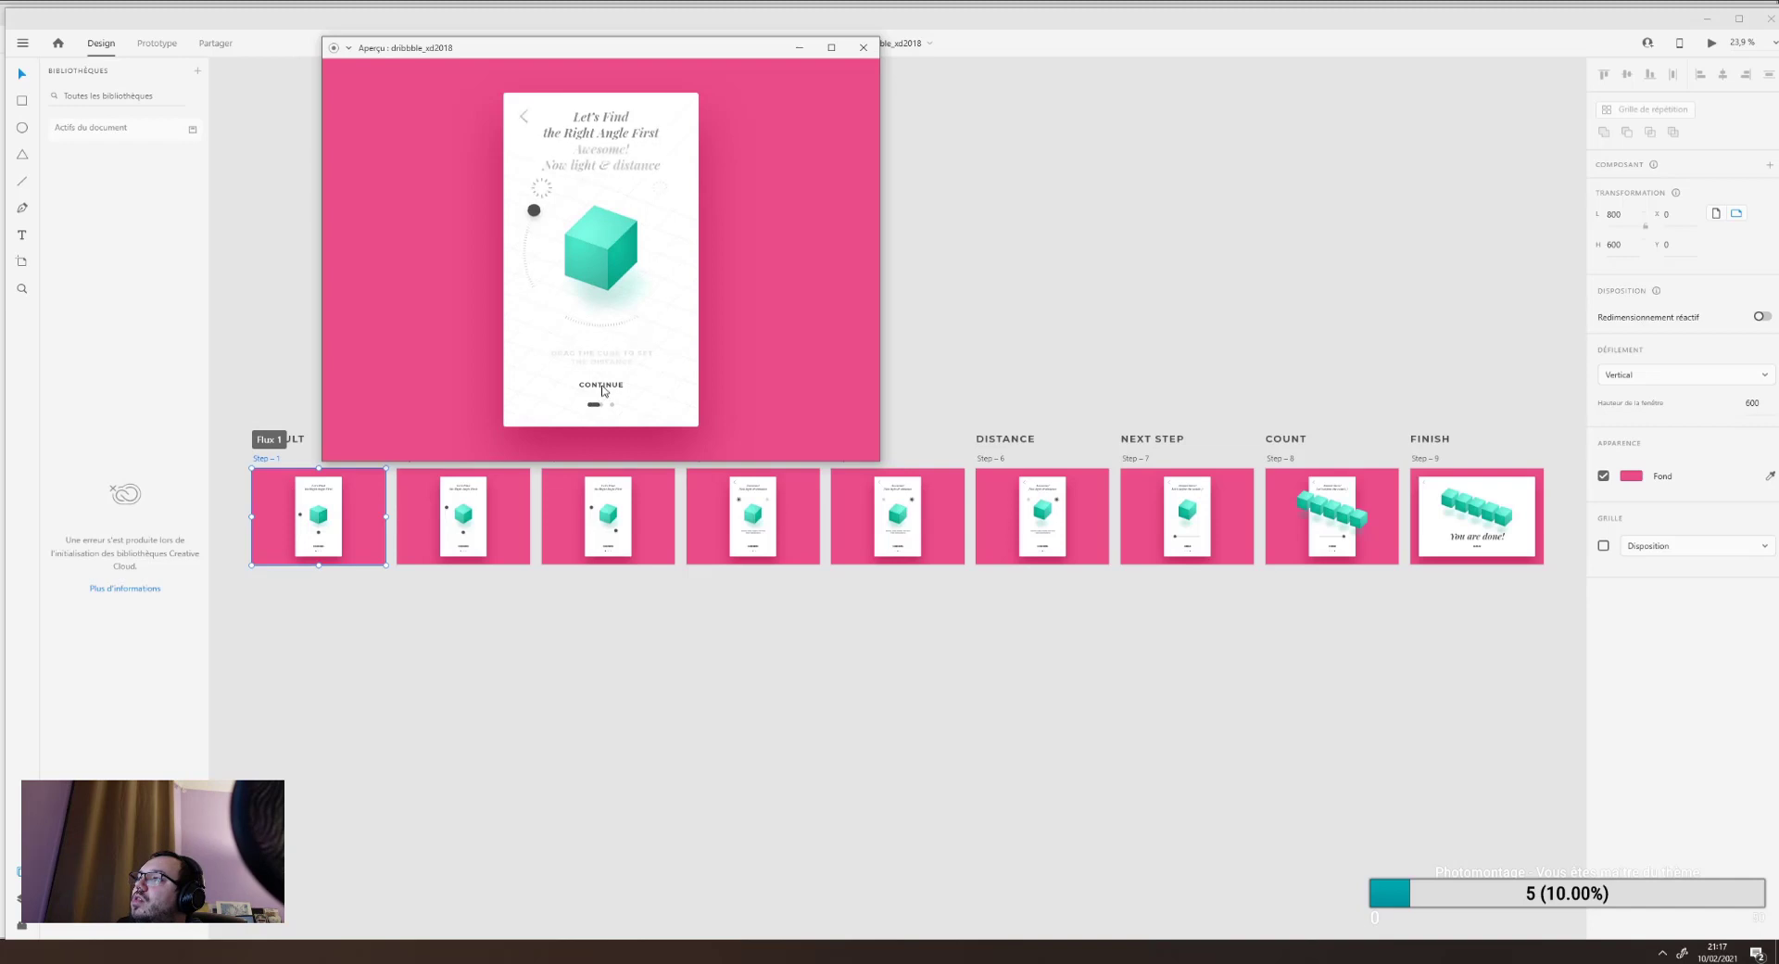
click(660, 190)
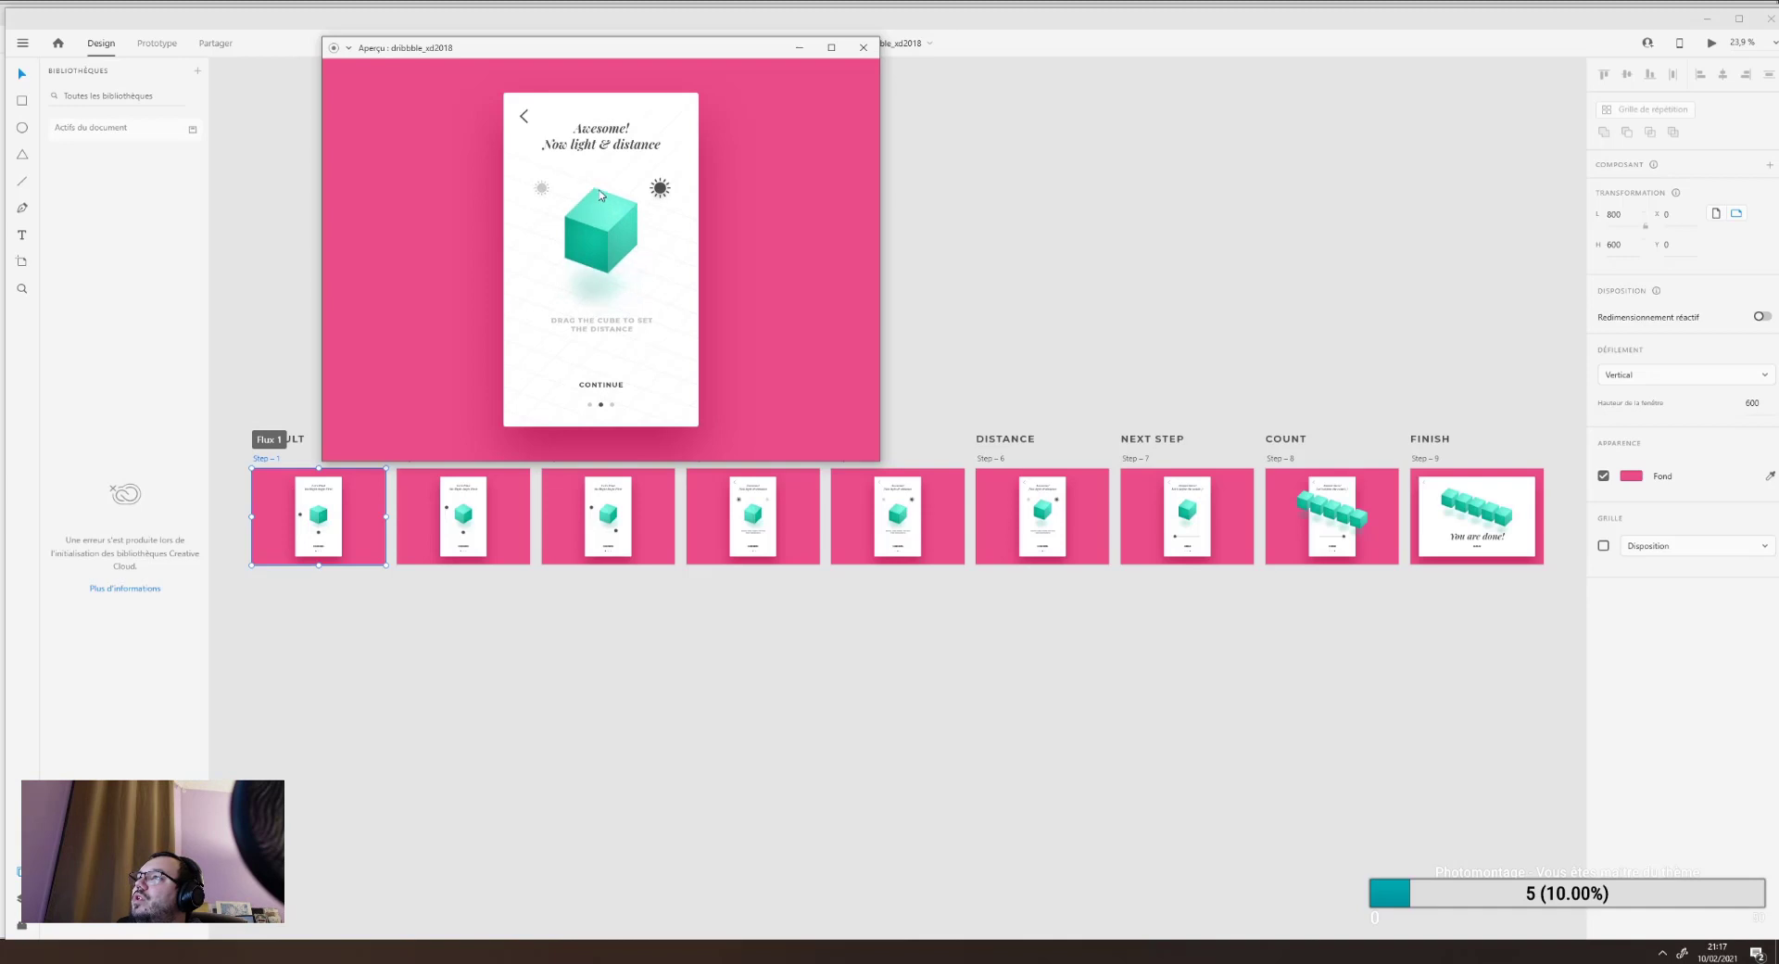
click(604, 385)
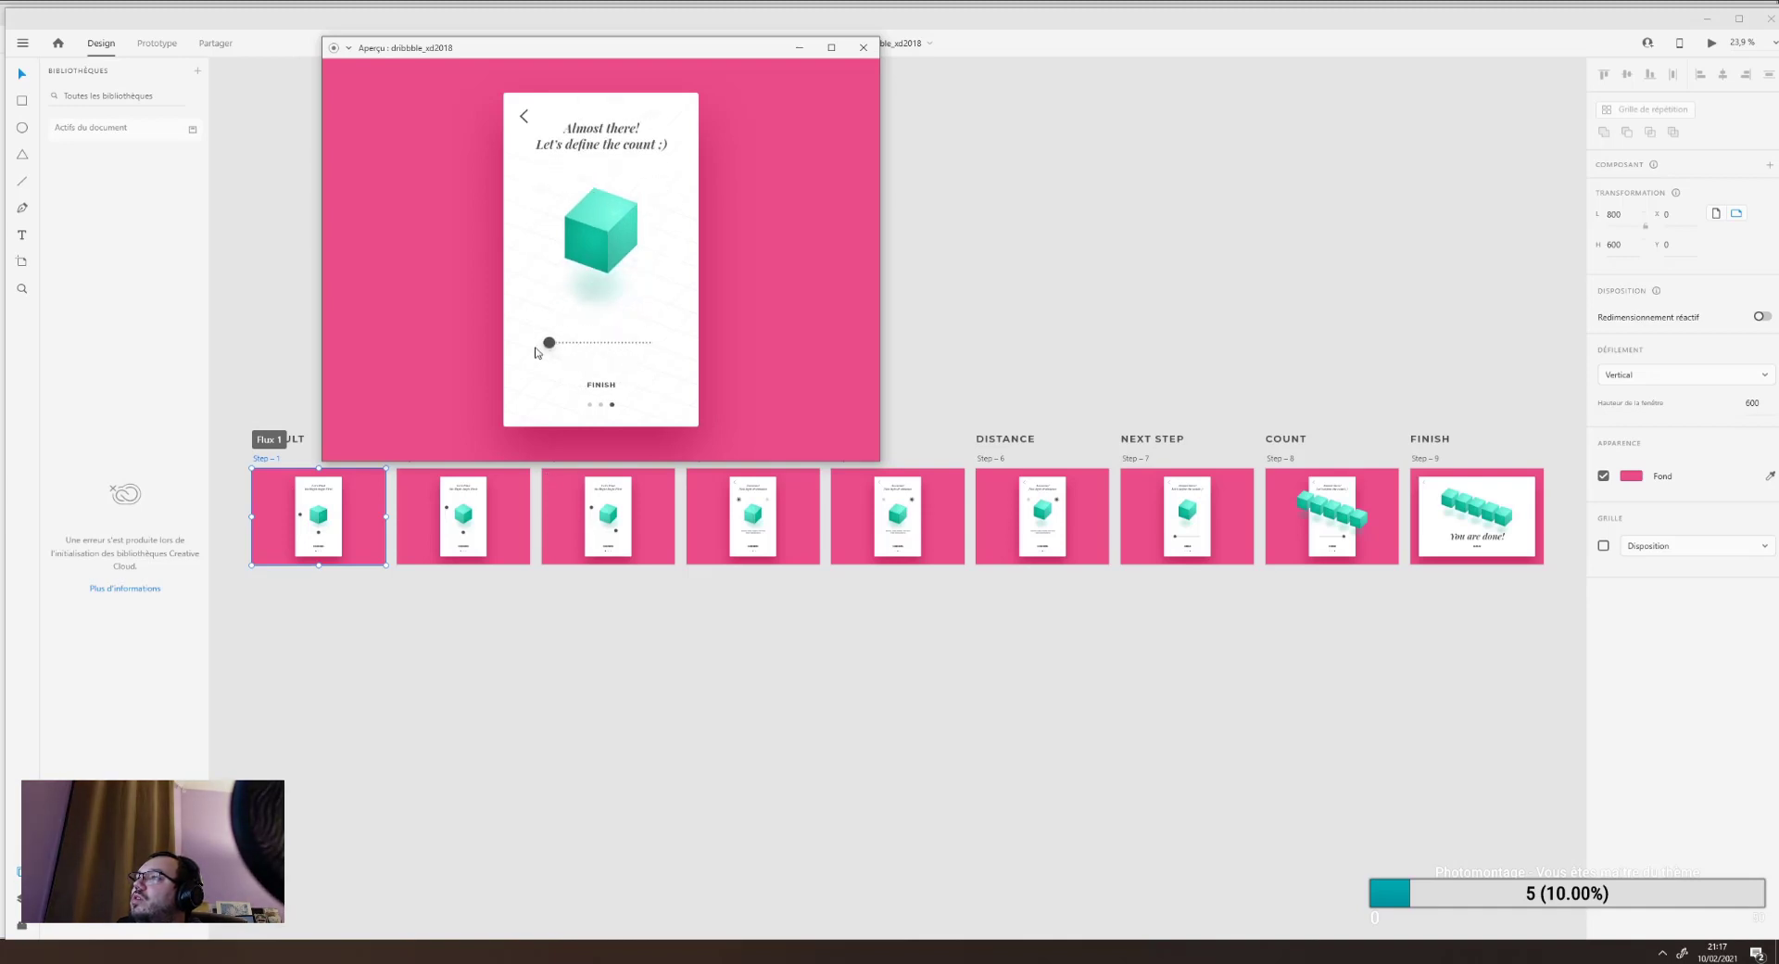
drag(548, 343, 626, 344)
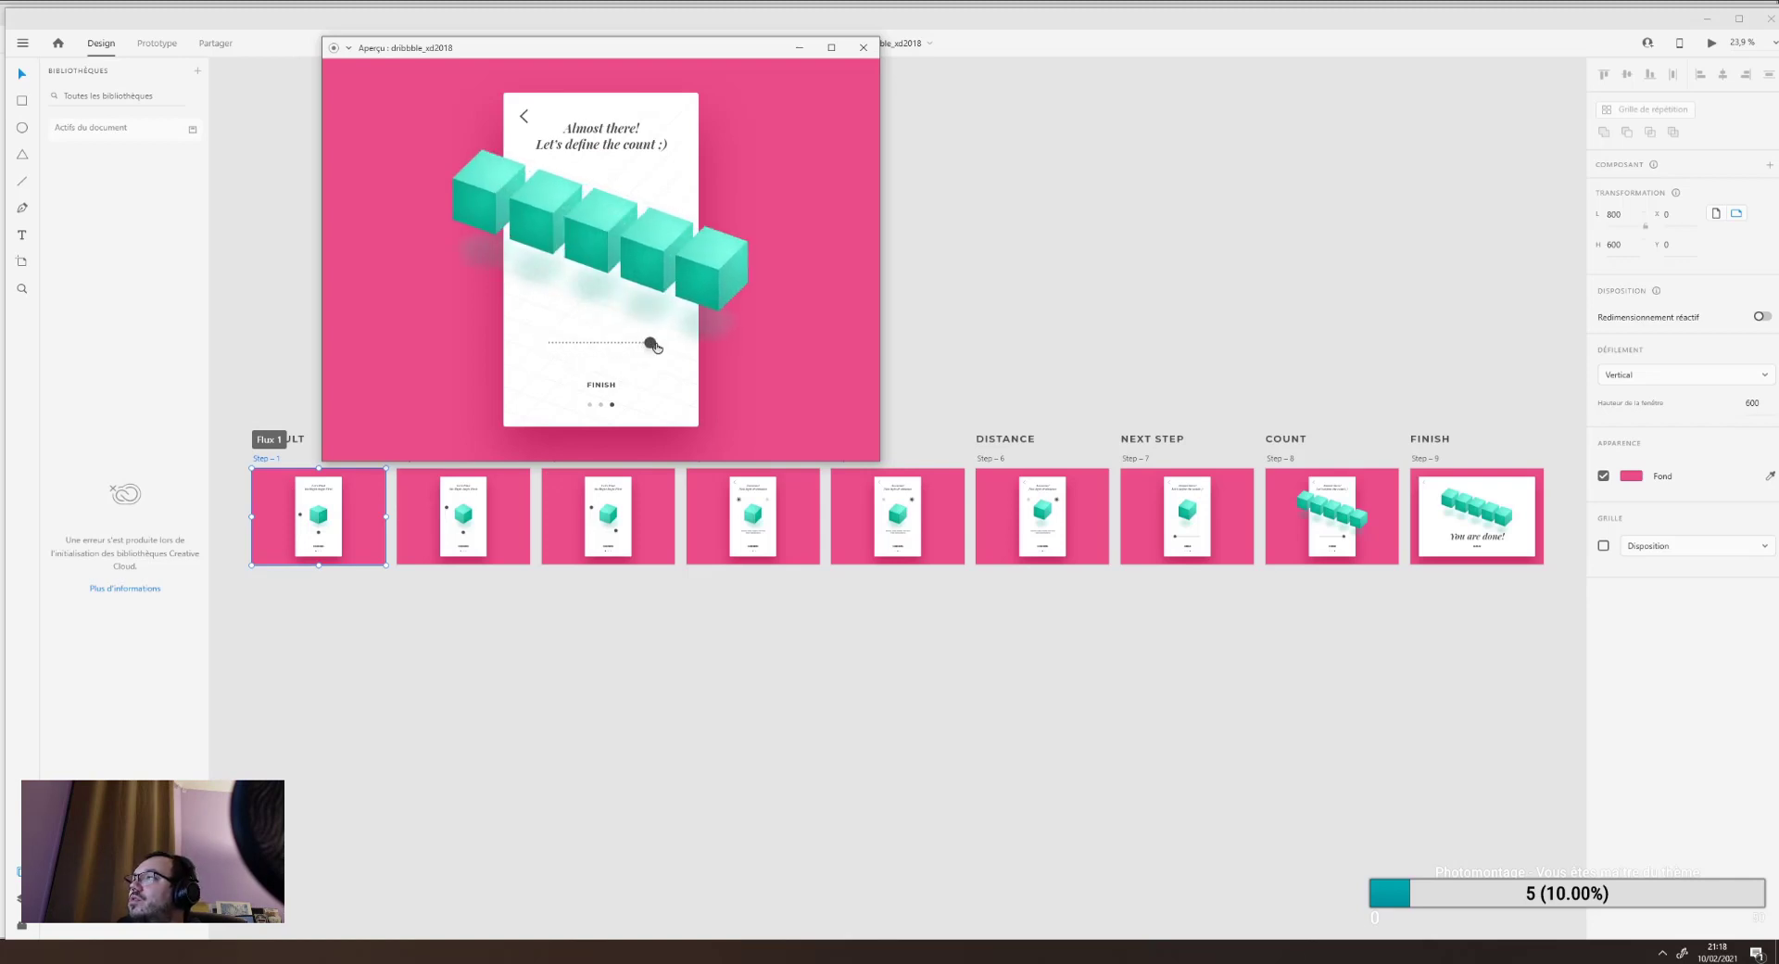
click(612, 386)
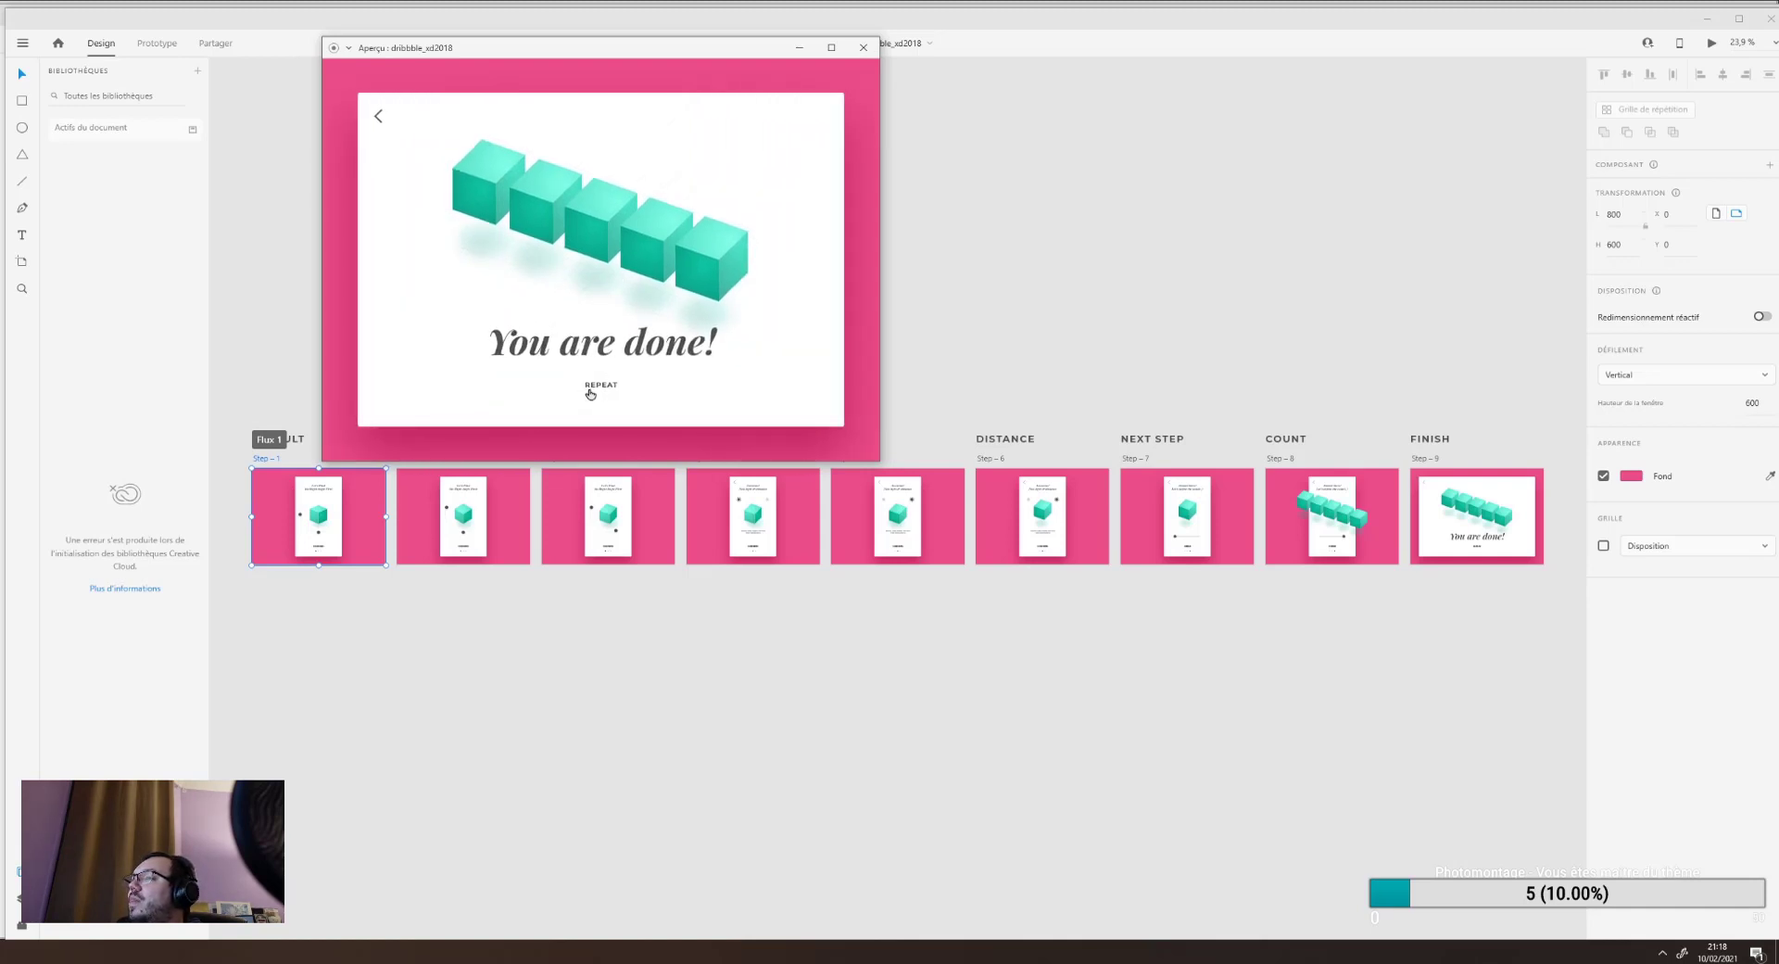
click(379, 117)
click(860, 48)
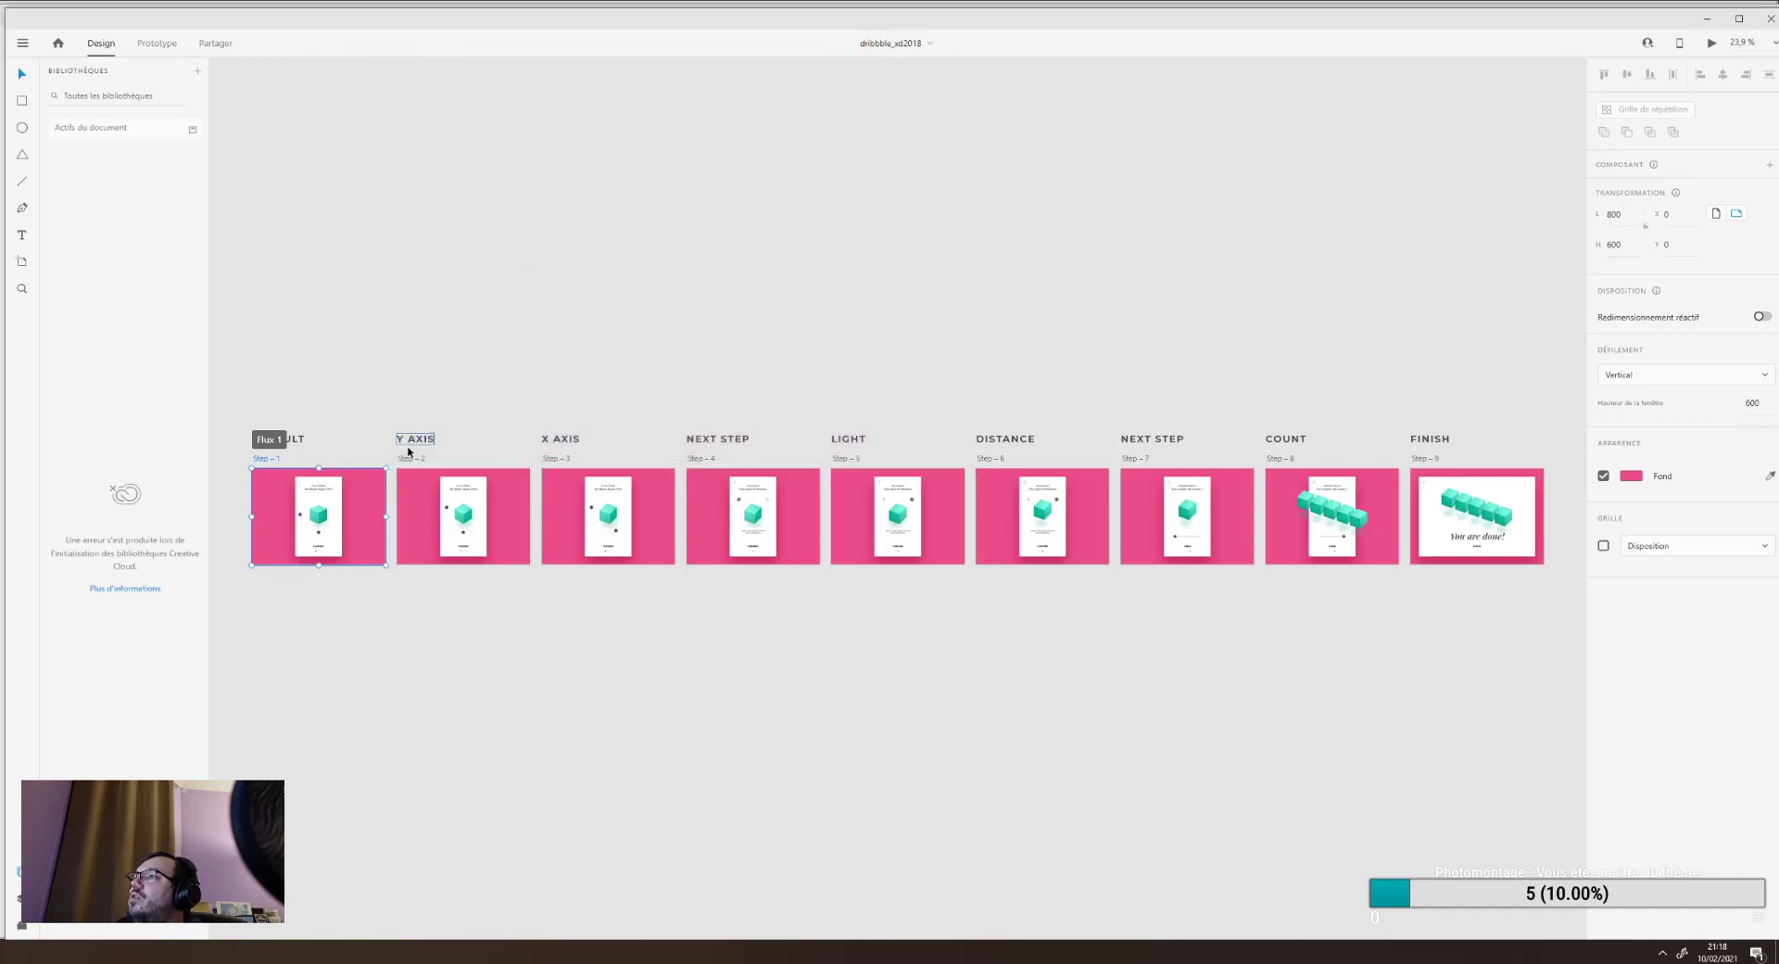
Look over the step artboards in the dribbble_xd2018 file and examine the Light and Distance artboards up close.
click(469, 336)
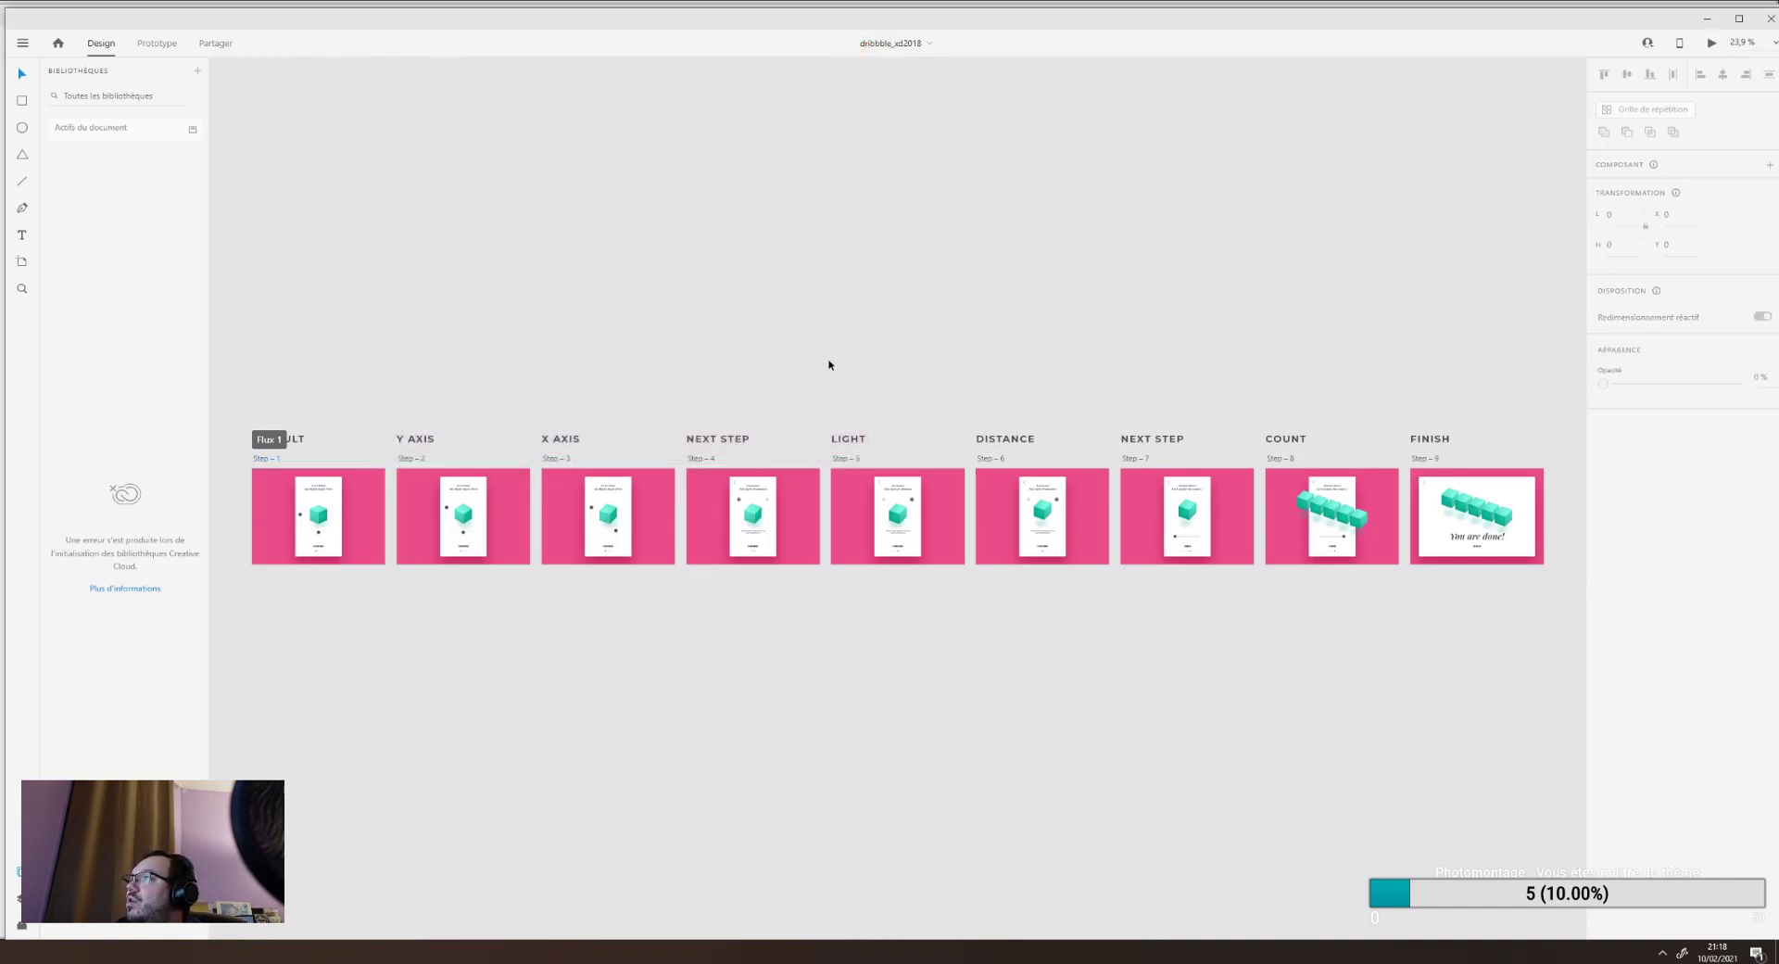
click(1491, 517)
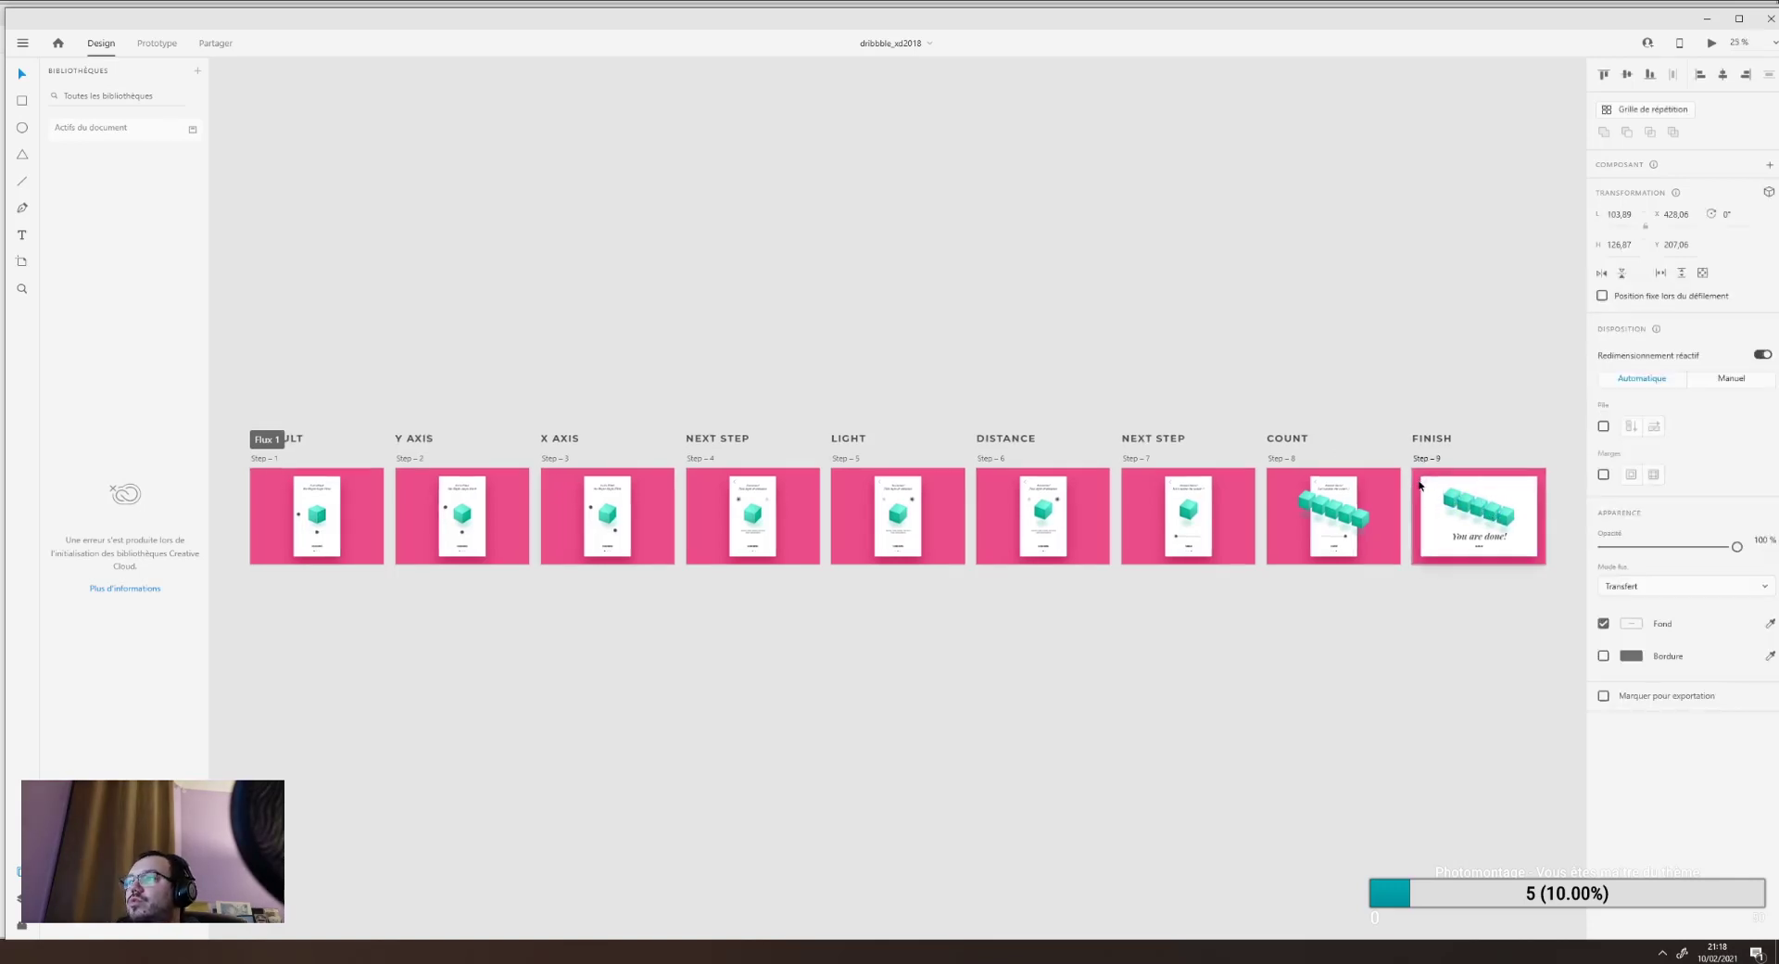
key(ctrl+equal)
key(ctrl+equal)
key(ctrl+equal)
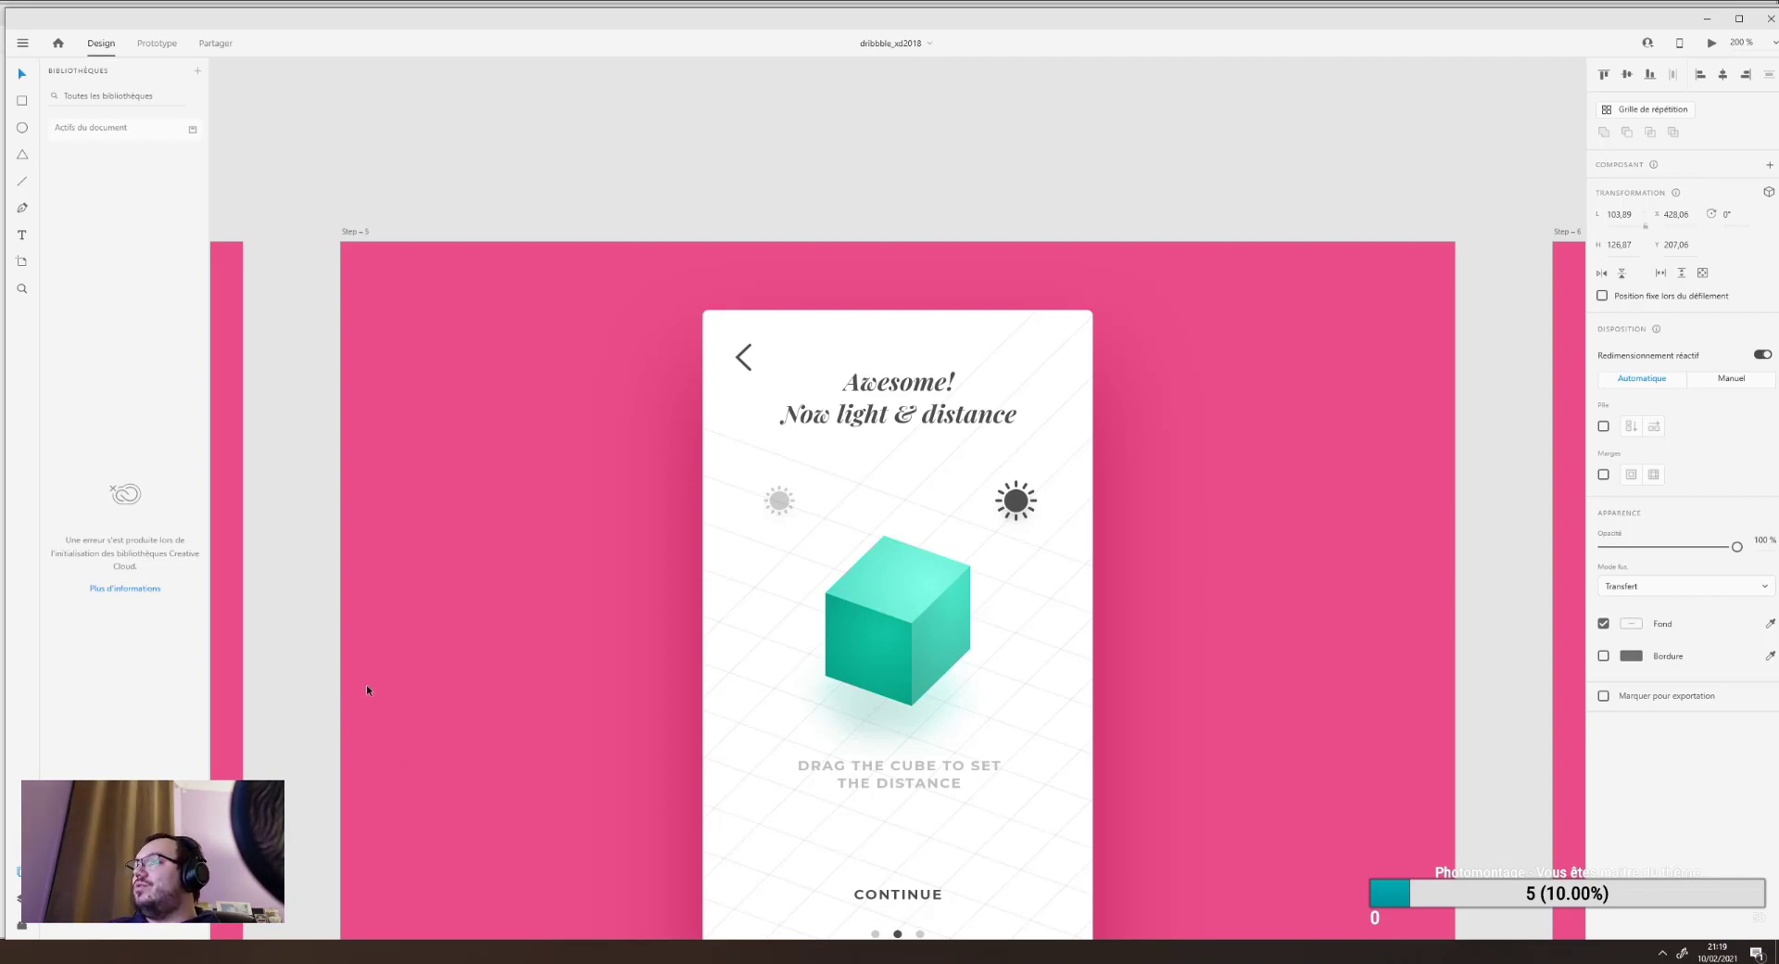
scroll(386, 713, down, 3)
scroll(386, 714, right, 4)
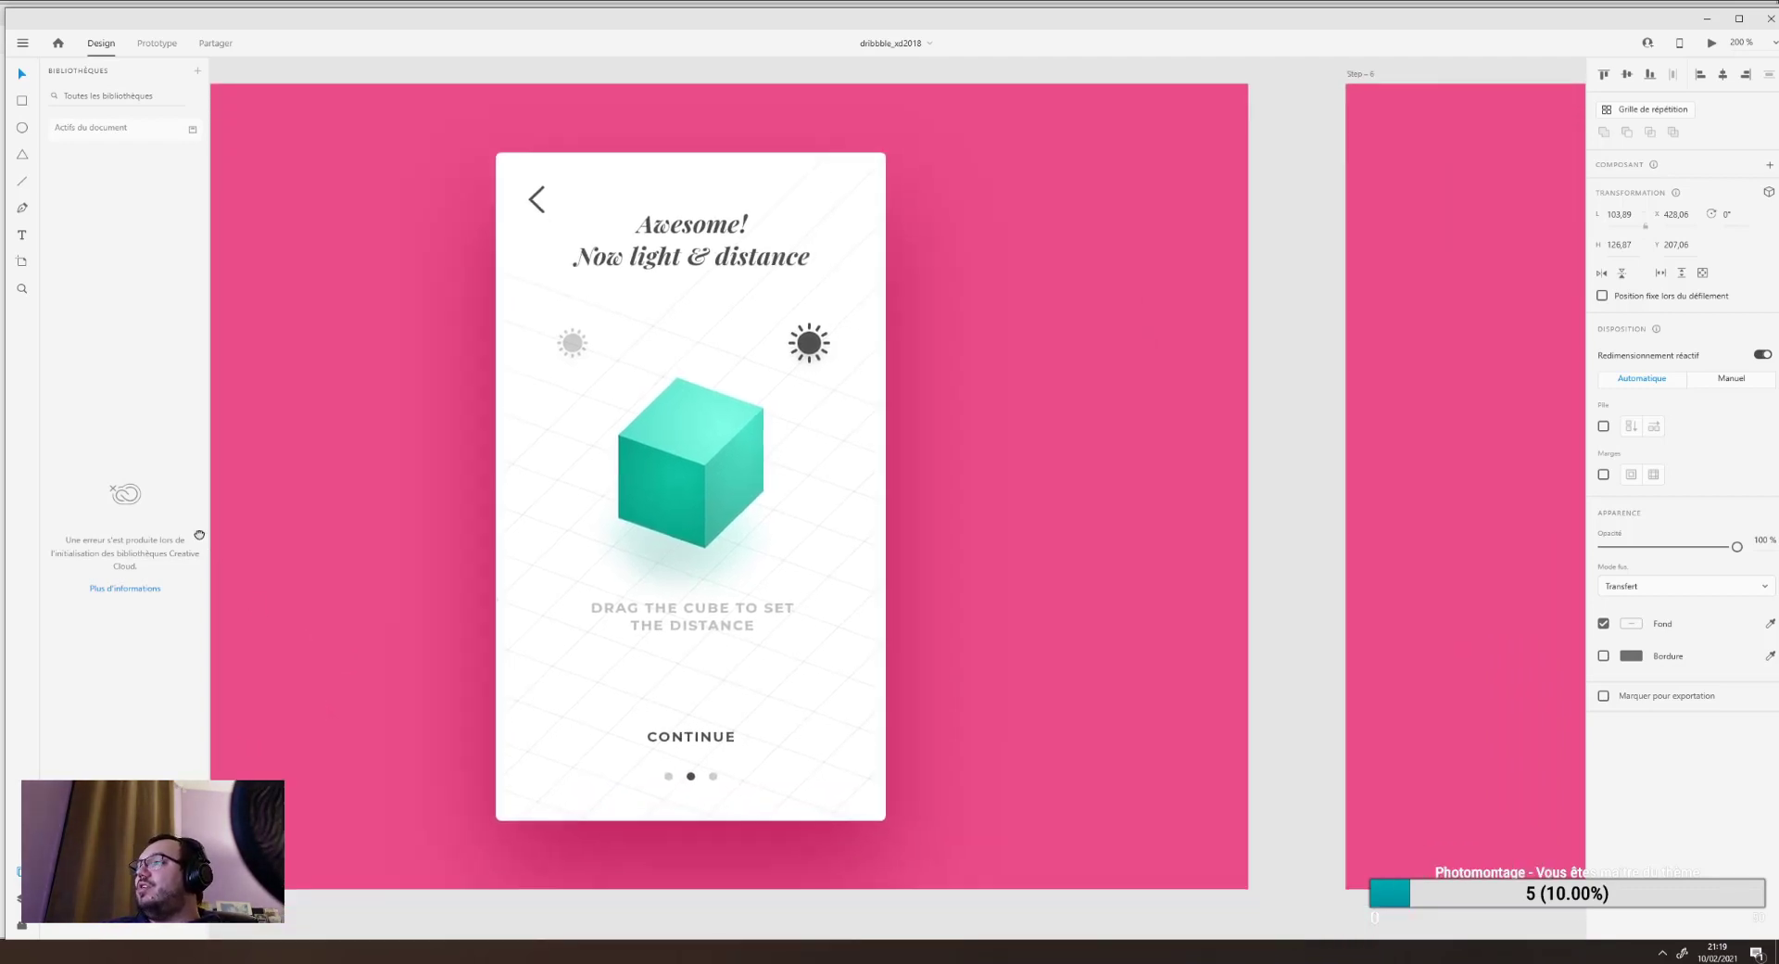
drag(352, 646, 383, 680)
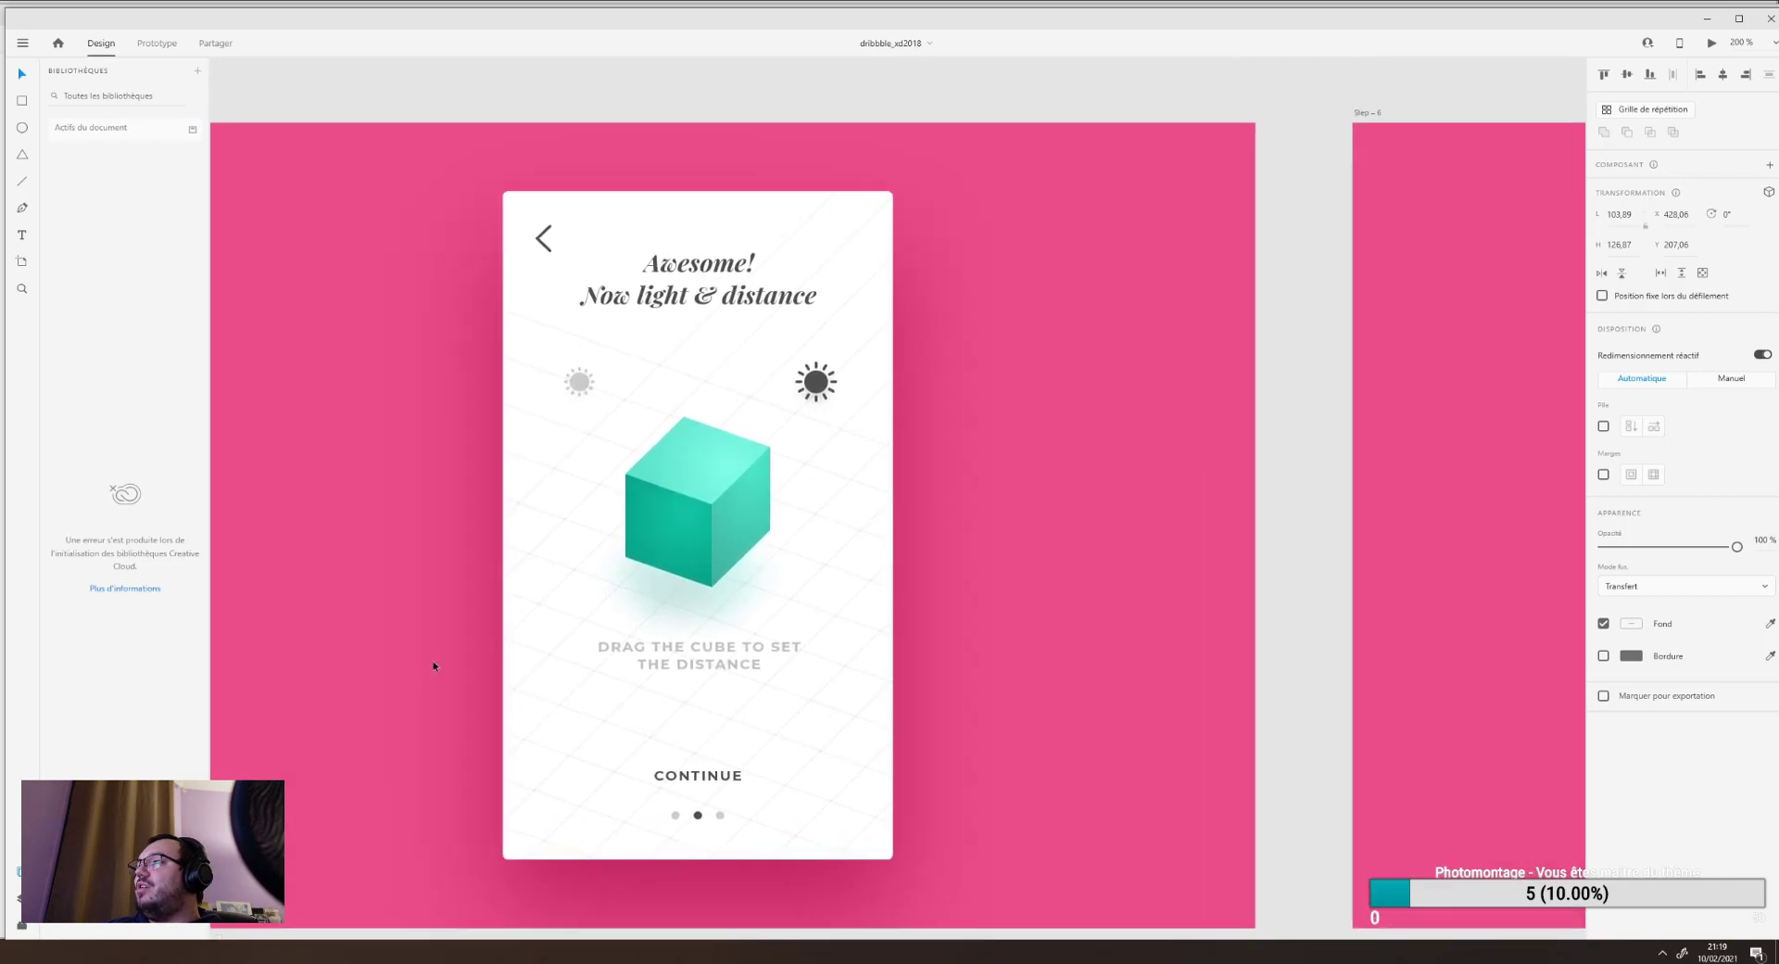
key(ctrl+1)
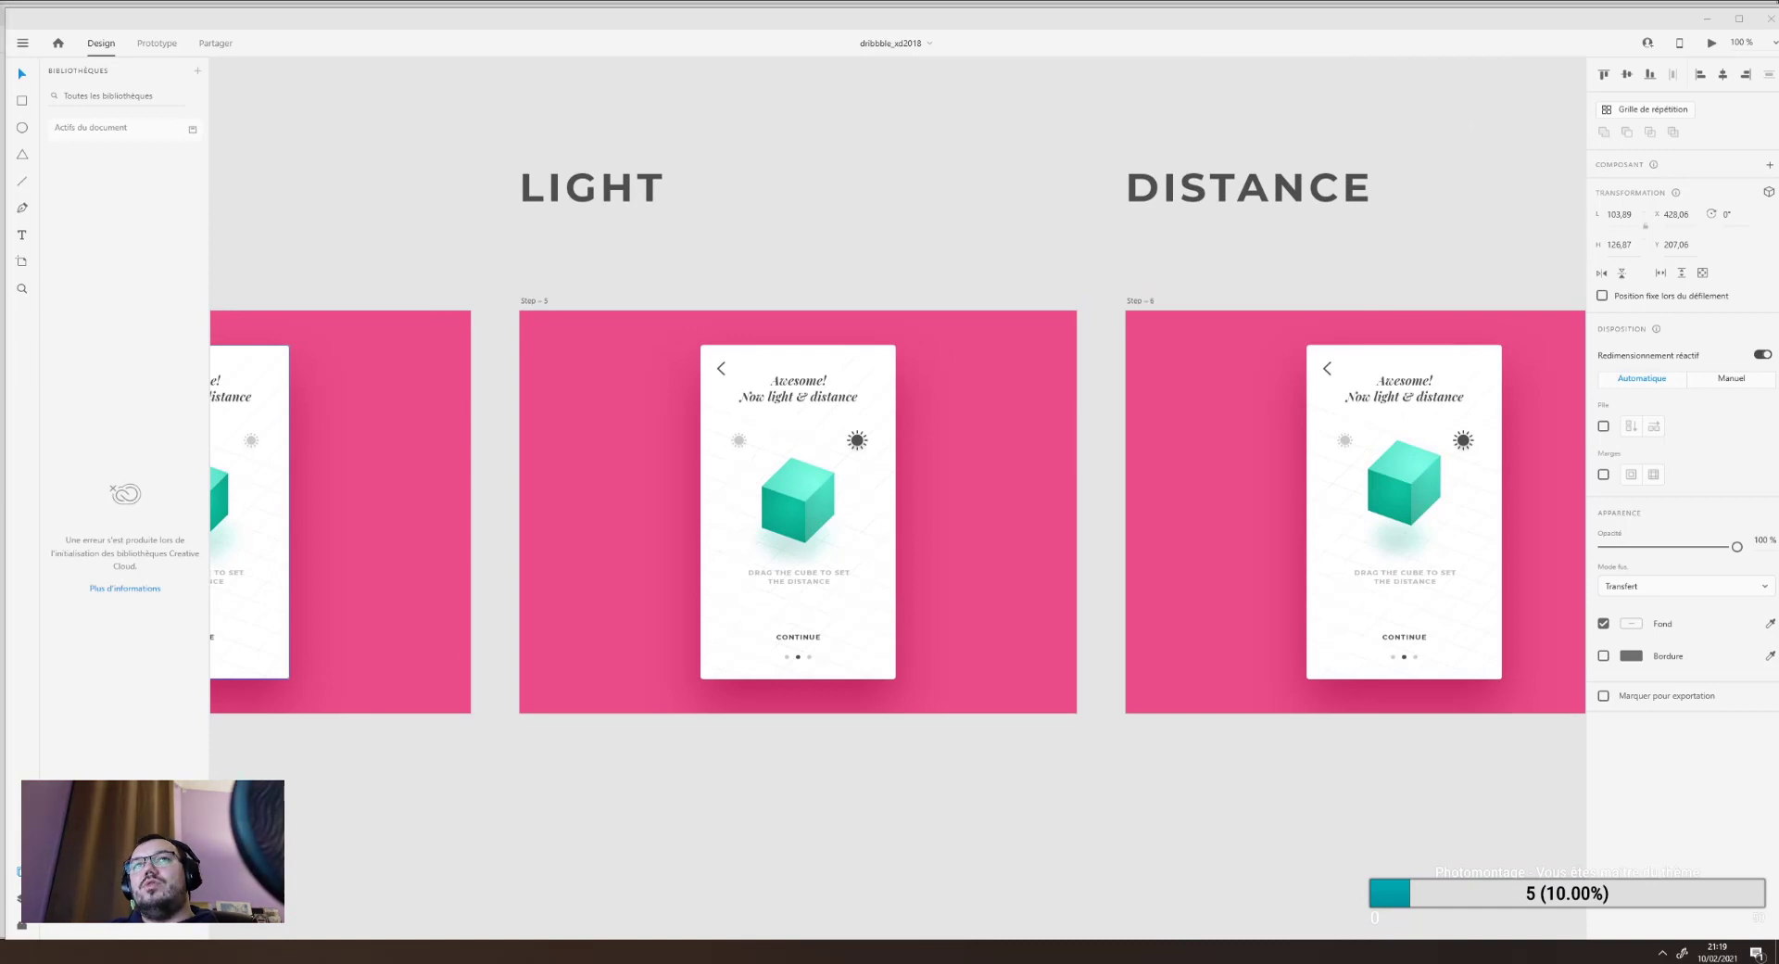
Look at the XD Guru animation examples page in the browser, and minimize both the browser and the XD folder window.
key(alt+Tab)
drag(695, 259, 984, 176)
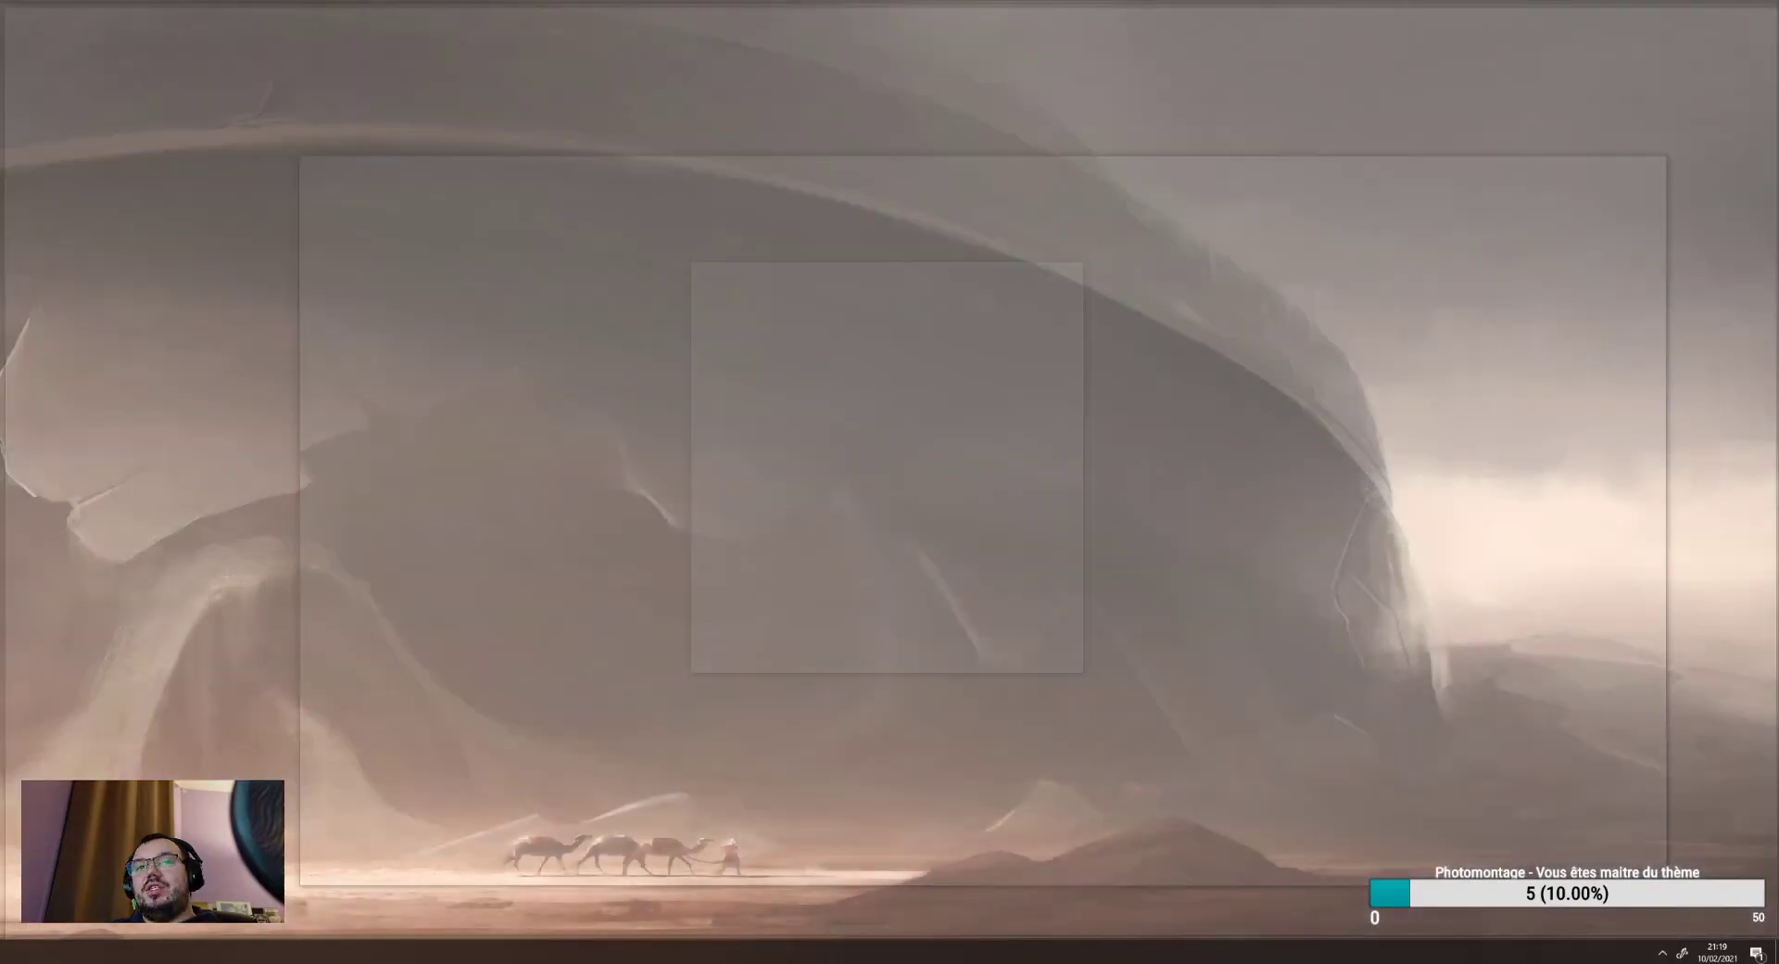
key(alt+Tab)
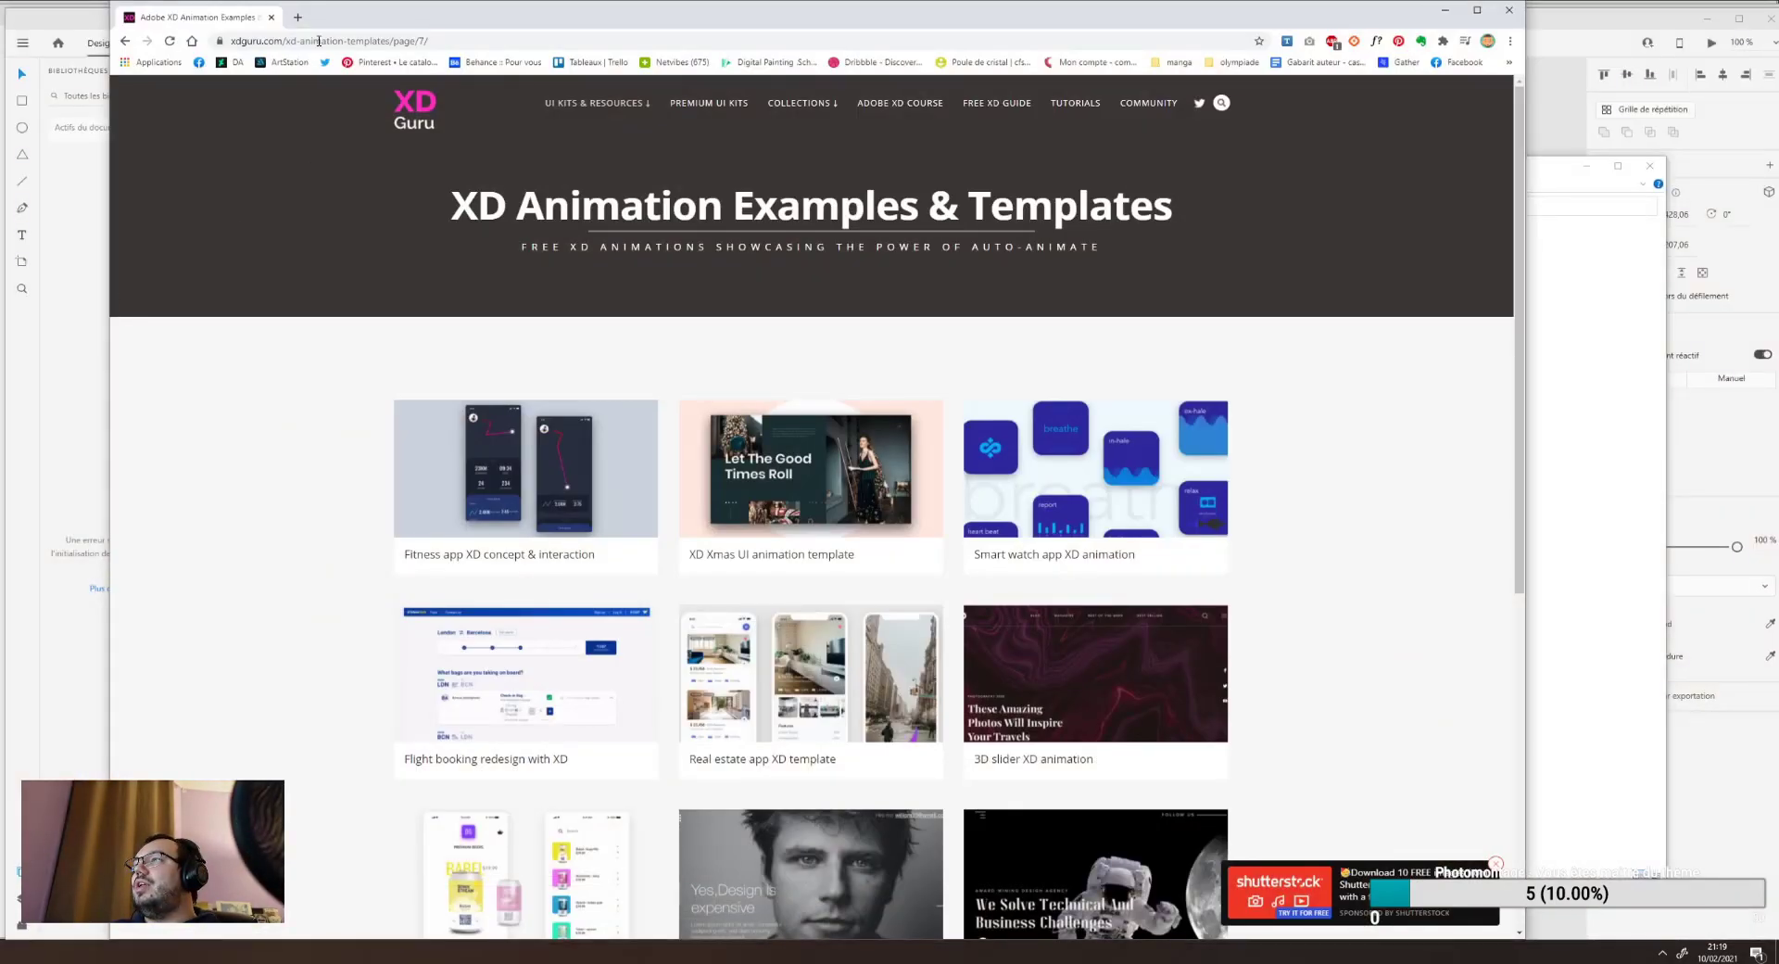
click(292, 41)
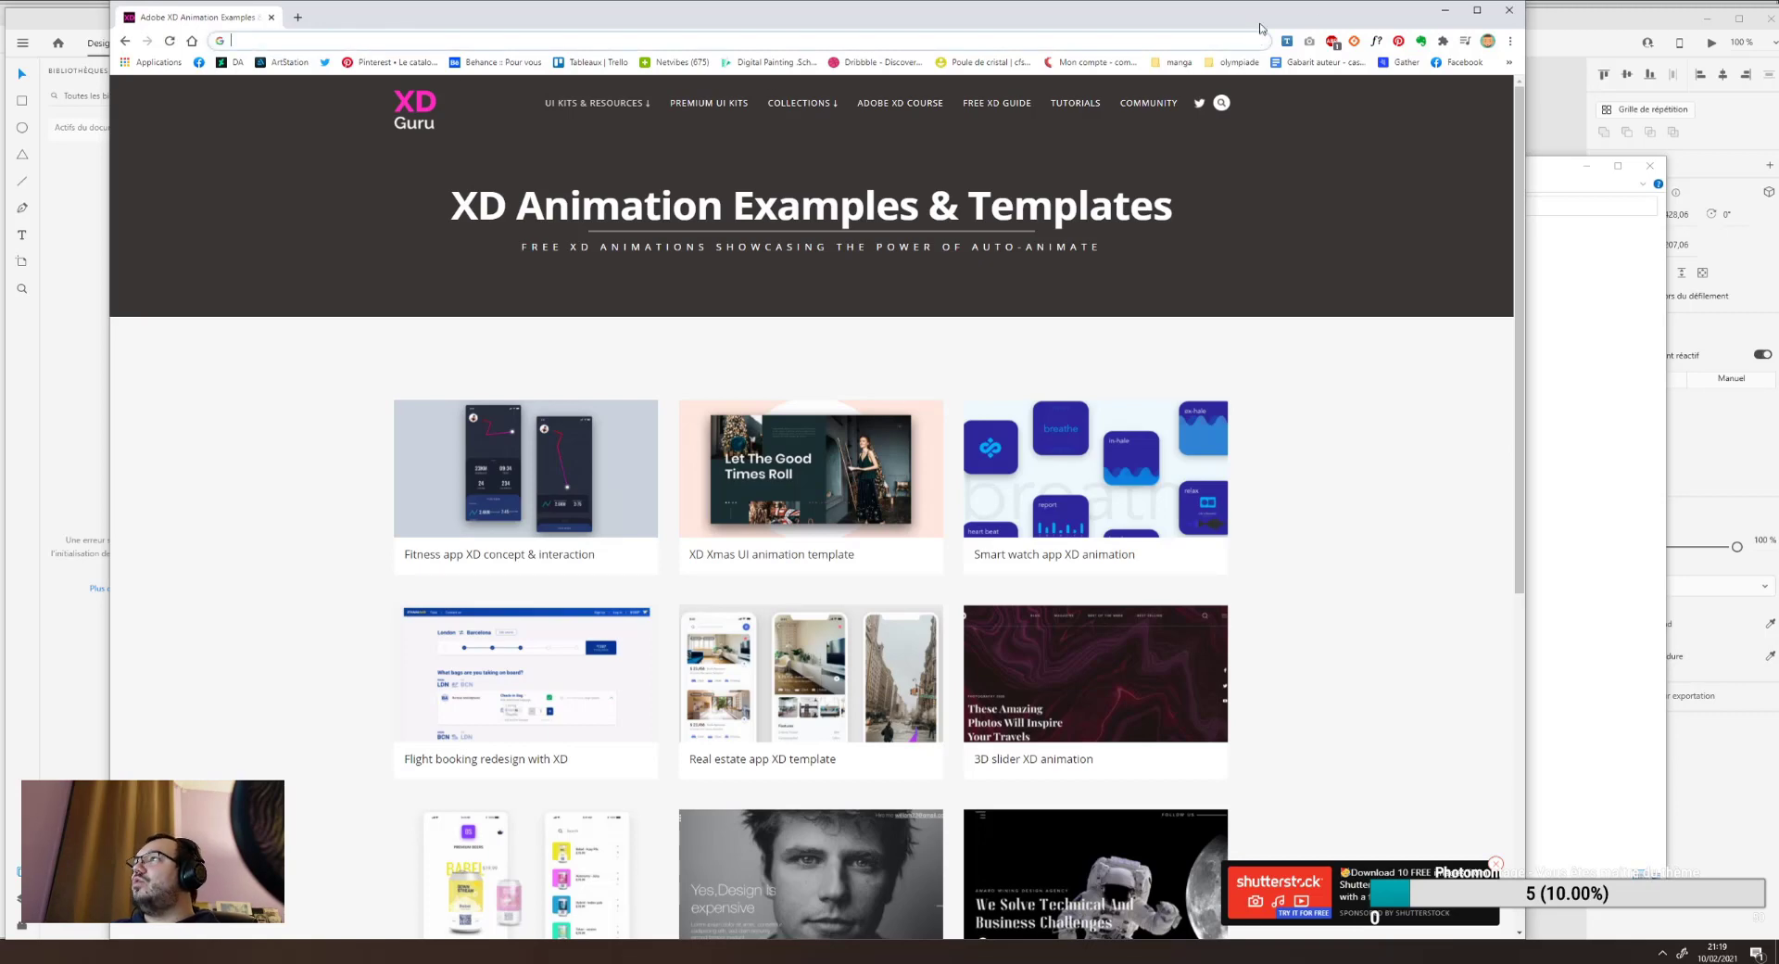
click(1443, 10)
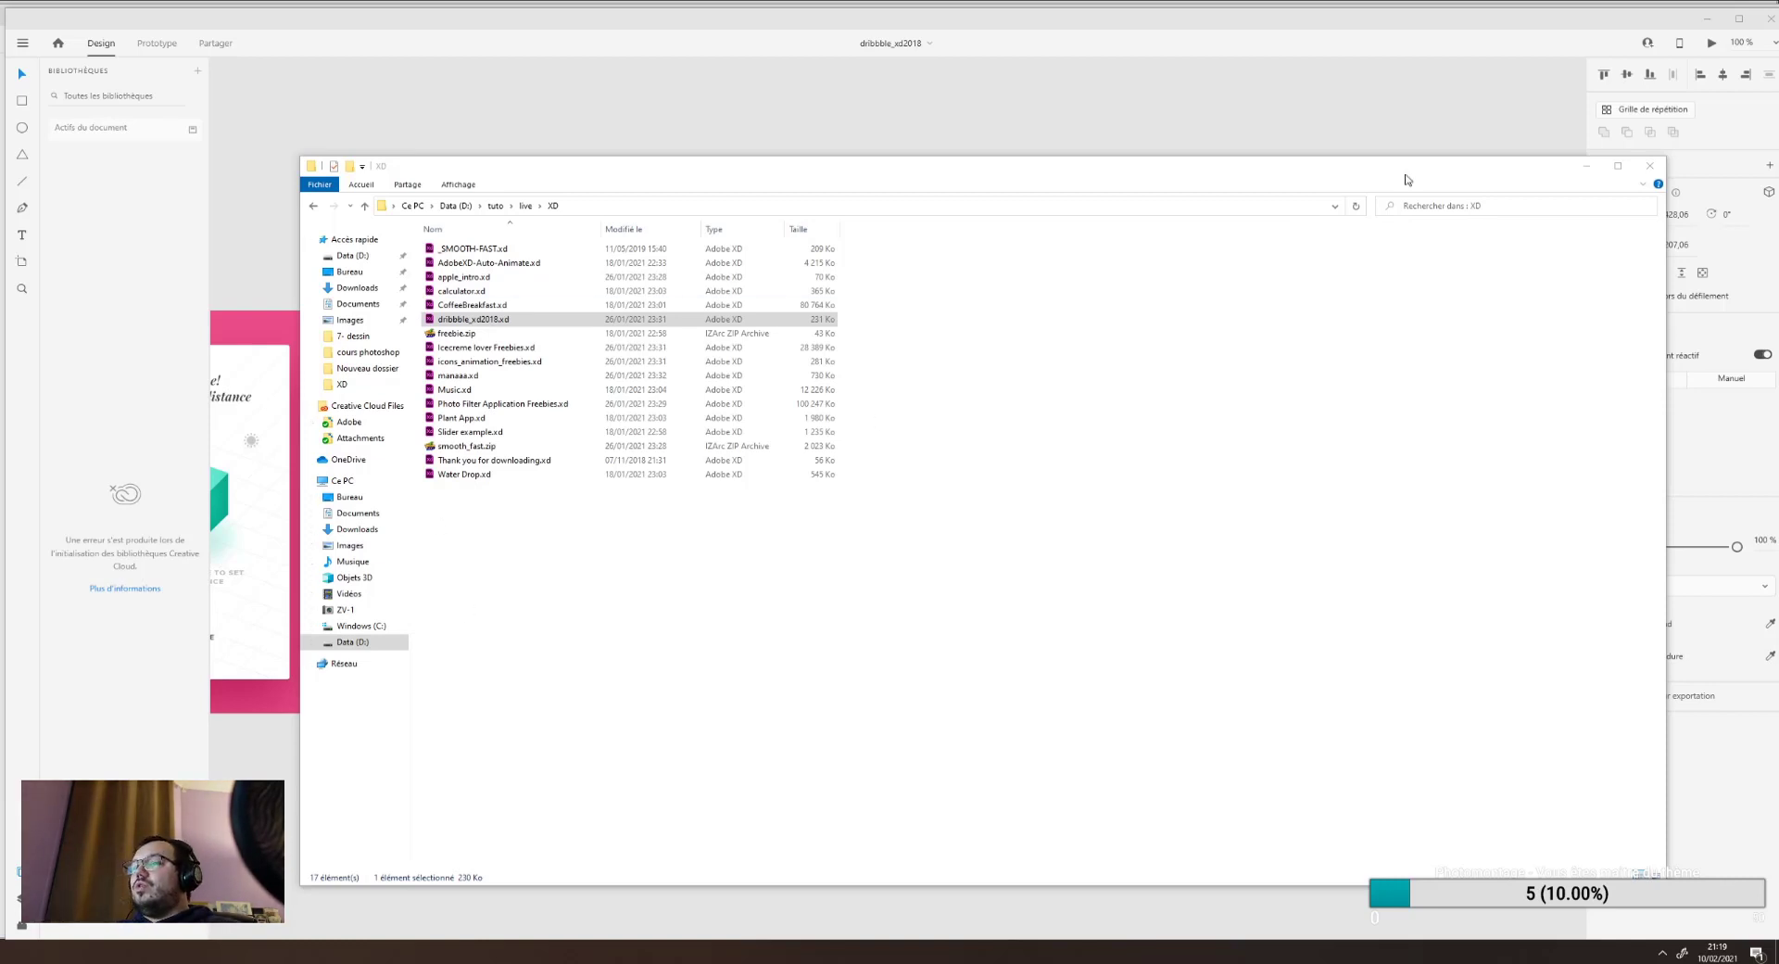
click(1586, 167)
Pull the two stacked cubes apart on the Light artboard and move each cube's side face away from its other faces.
click(808, 508)
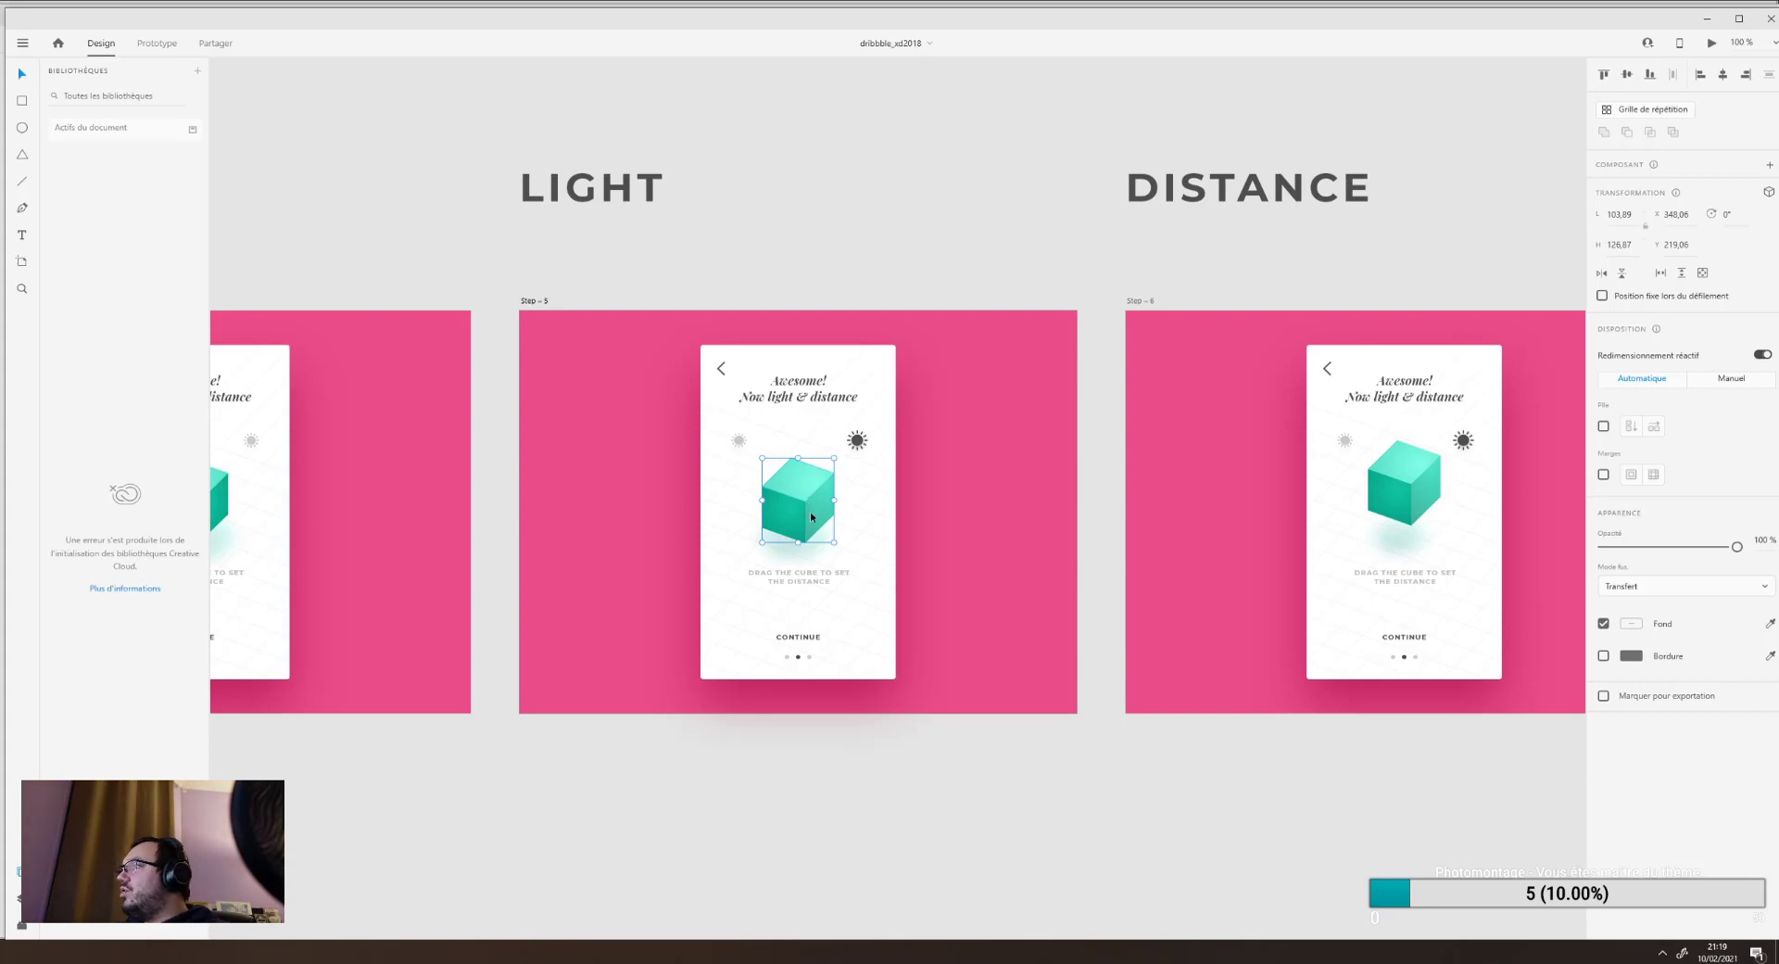
key(ctrl+plus)
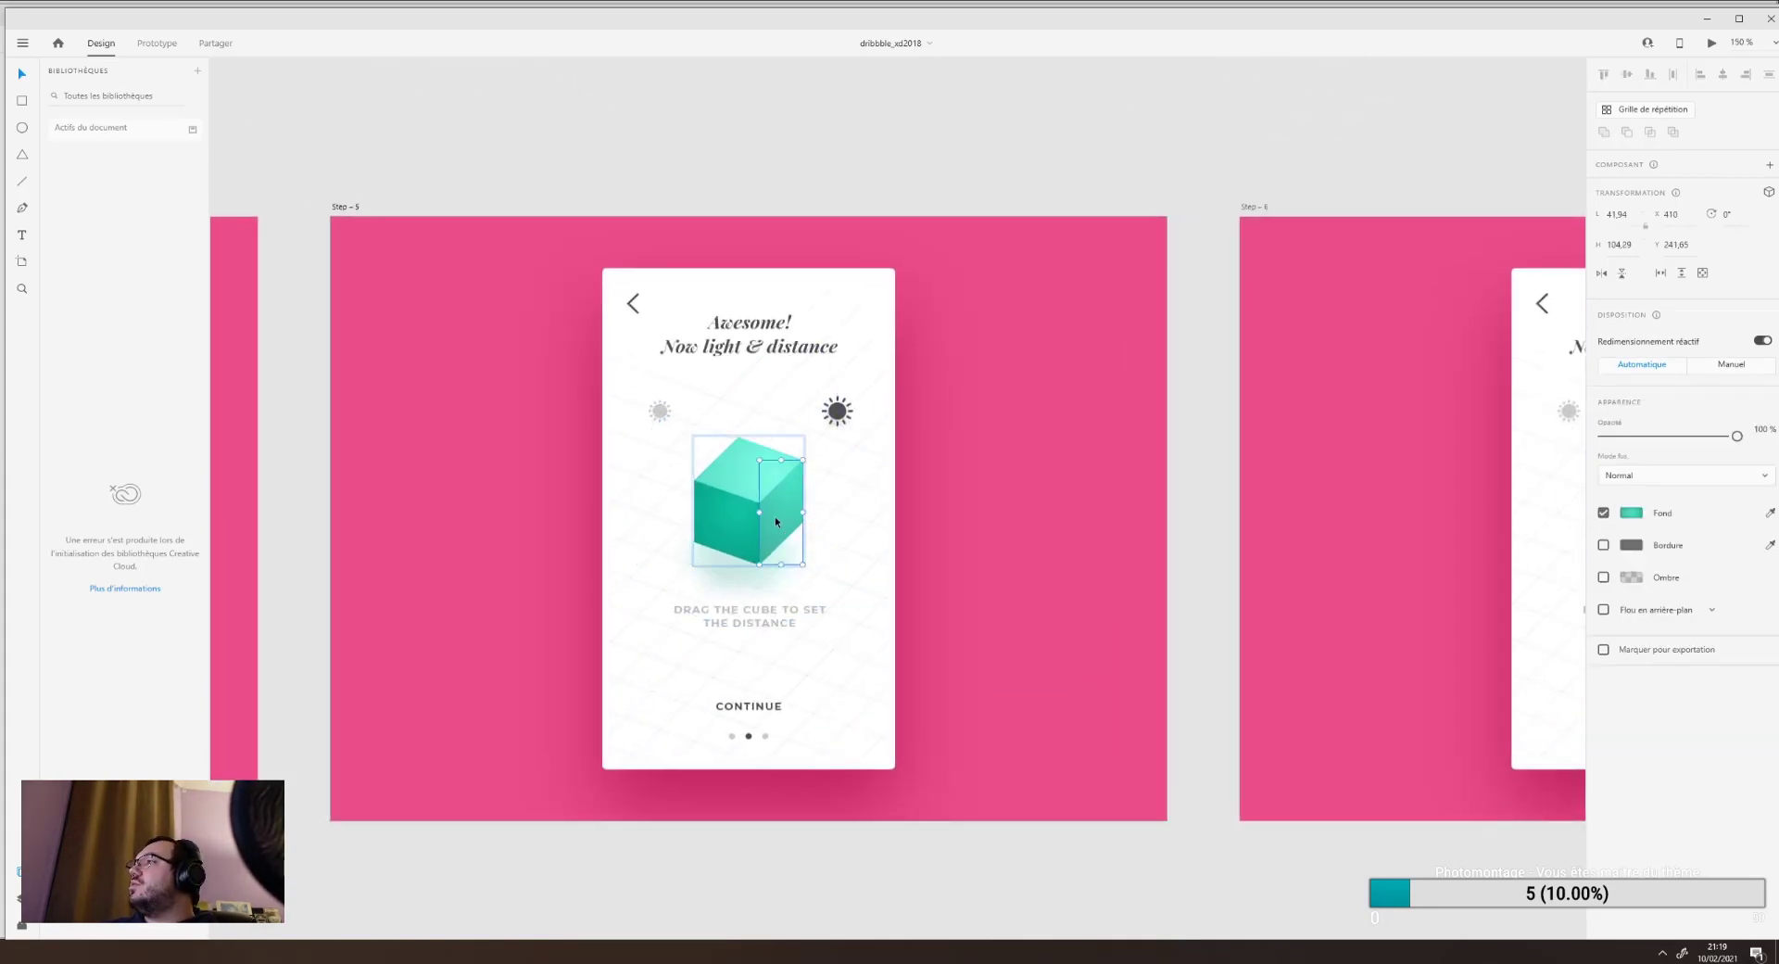
drag(790, 512, 769, 424)
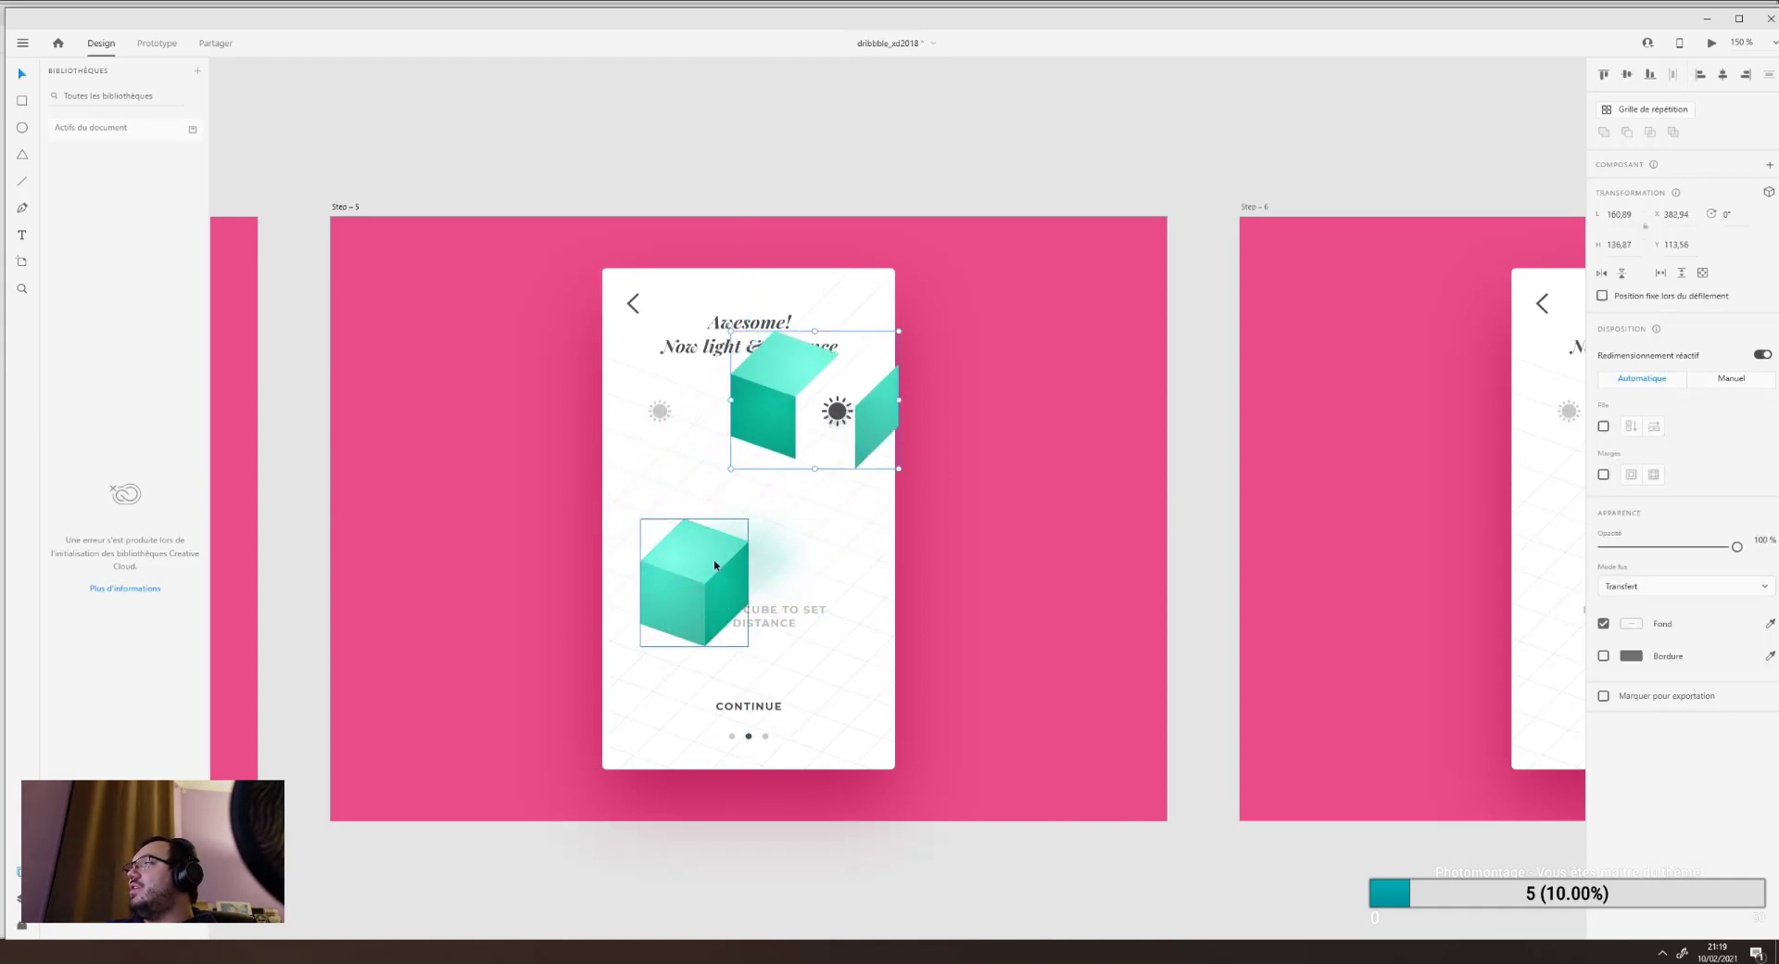
click(720, 561)
double_click(729, 597)
drag(729, 598, 790, 602)
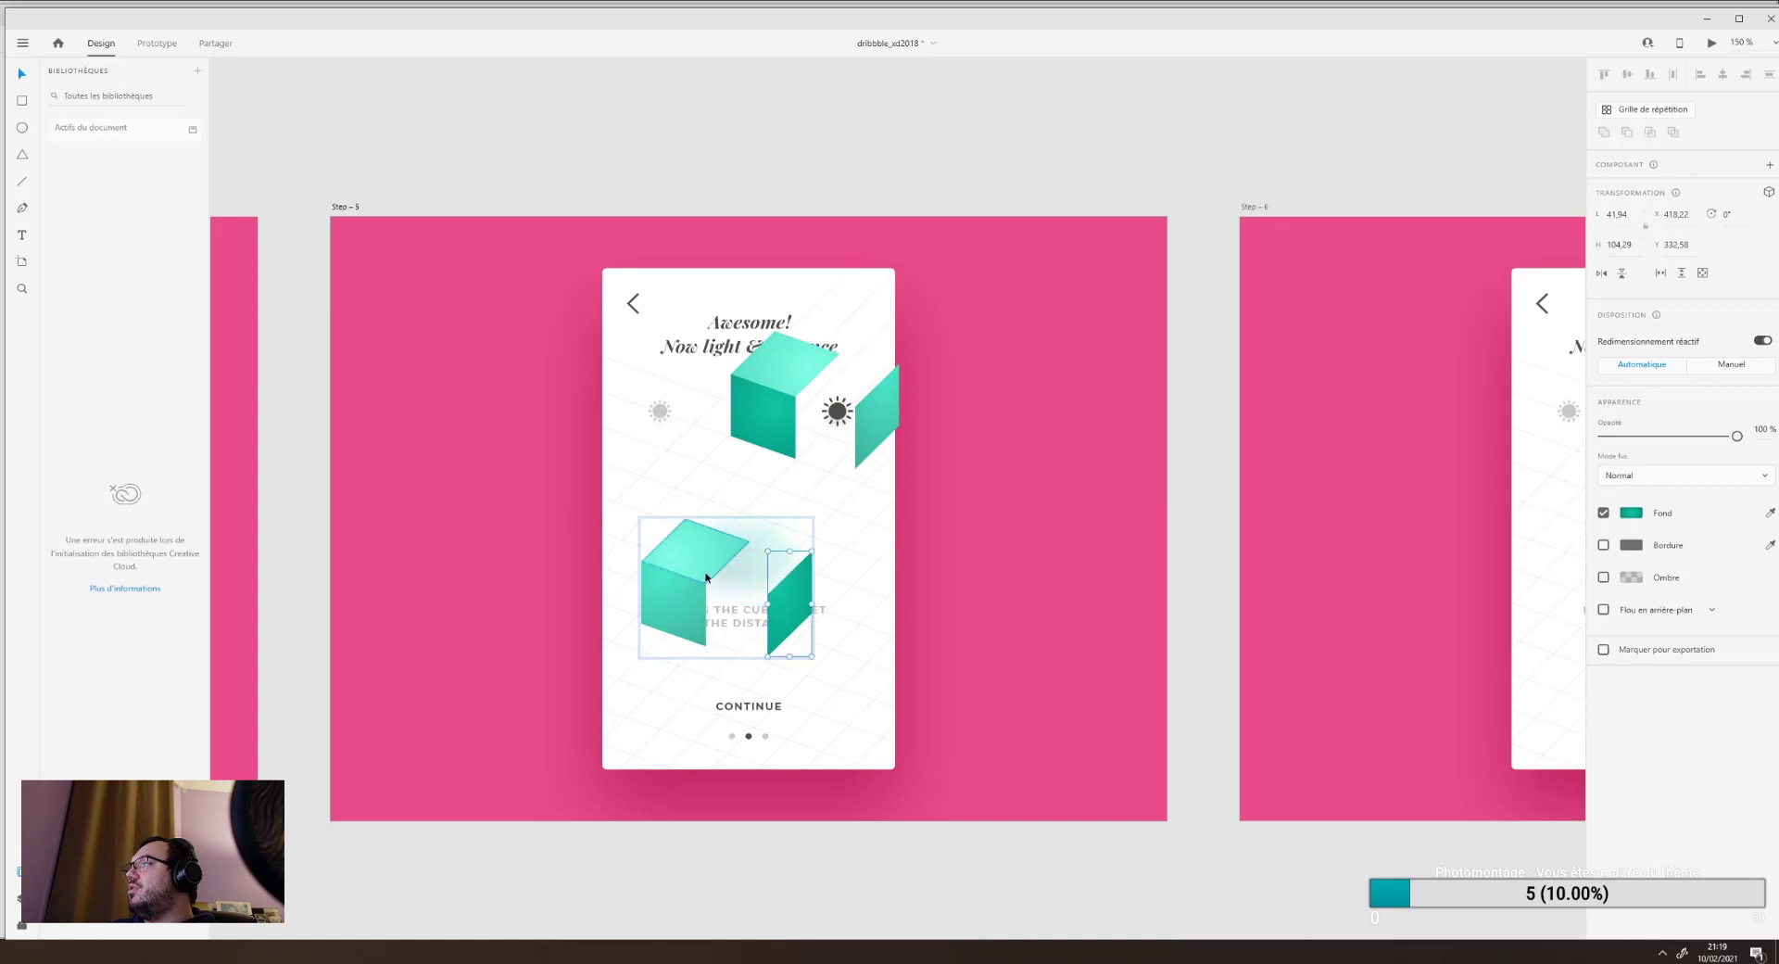
double_click(696, 571)
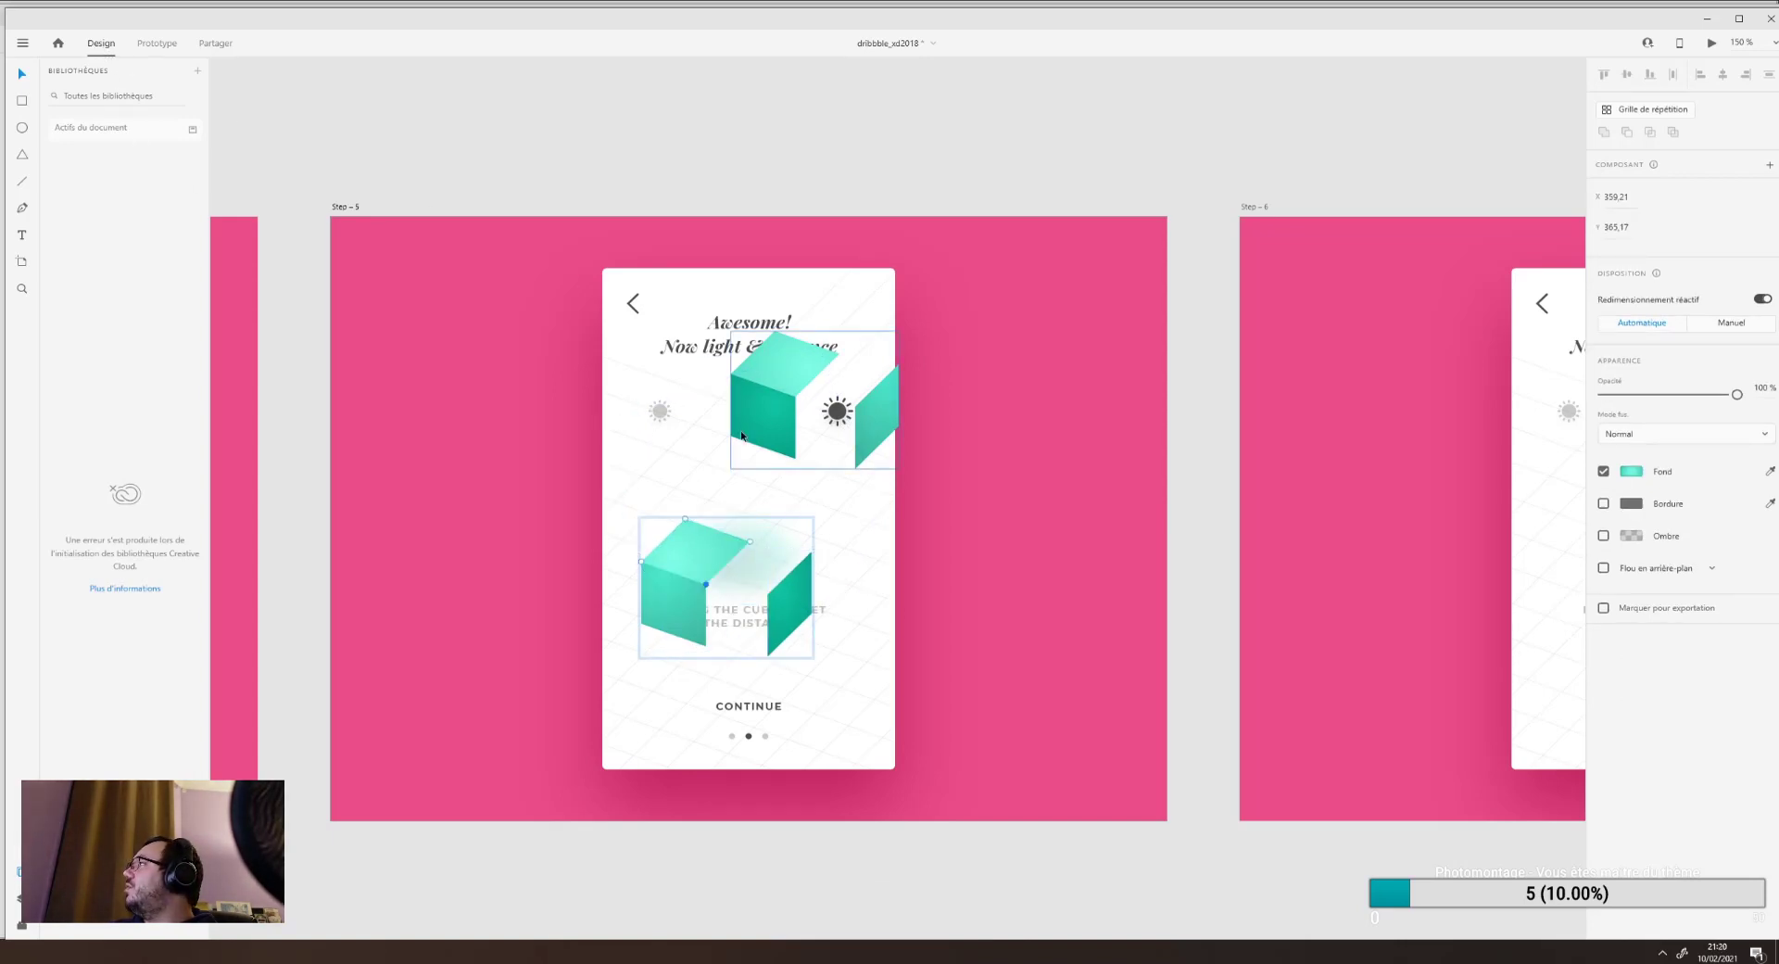
key(Escape)
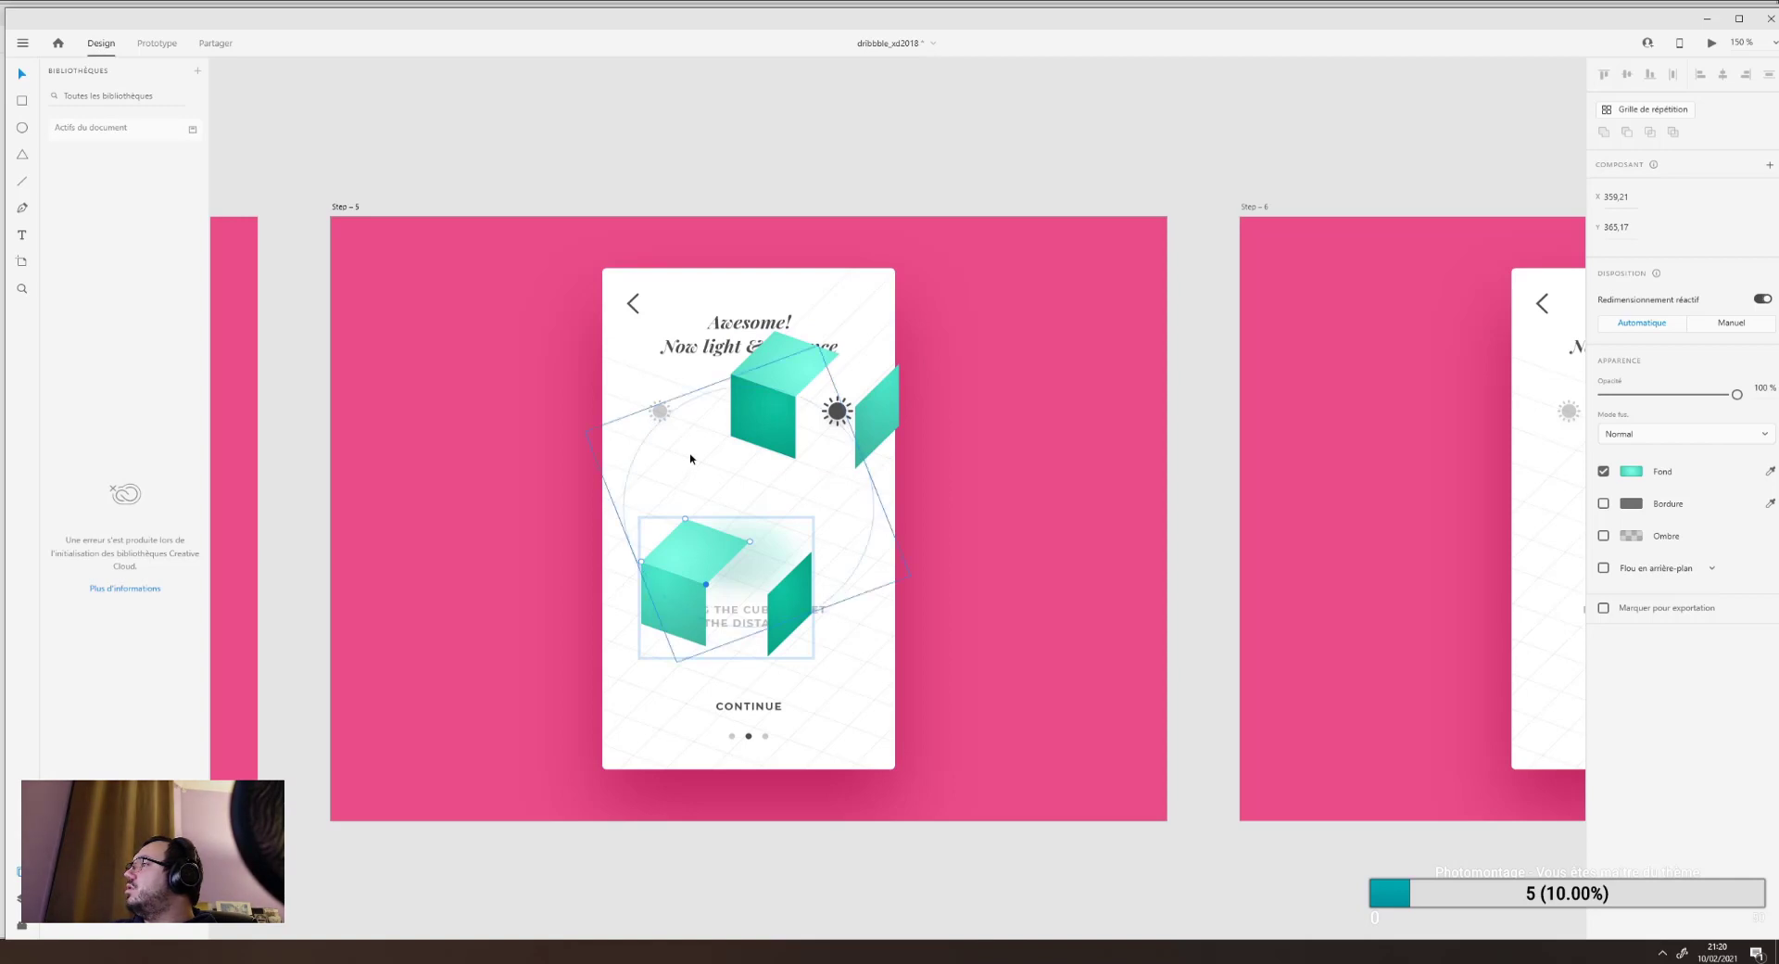
drag(690, 514, 668, 454)
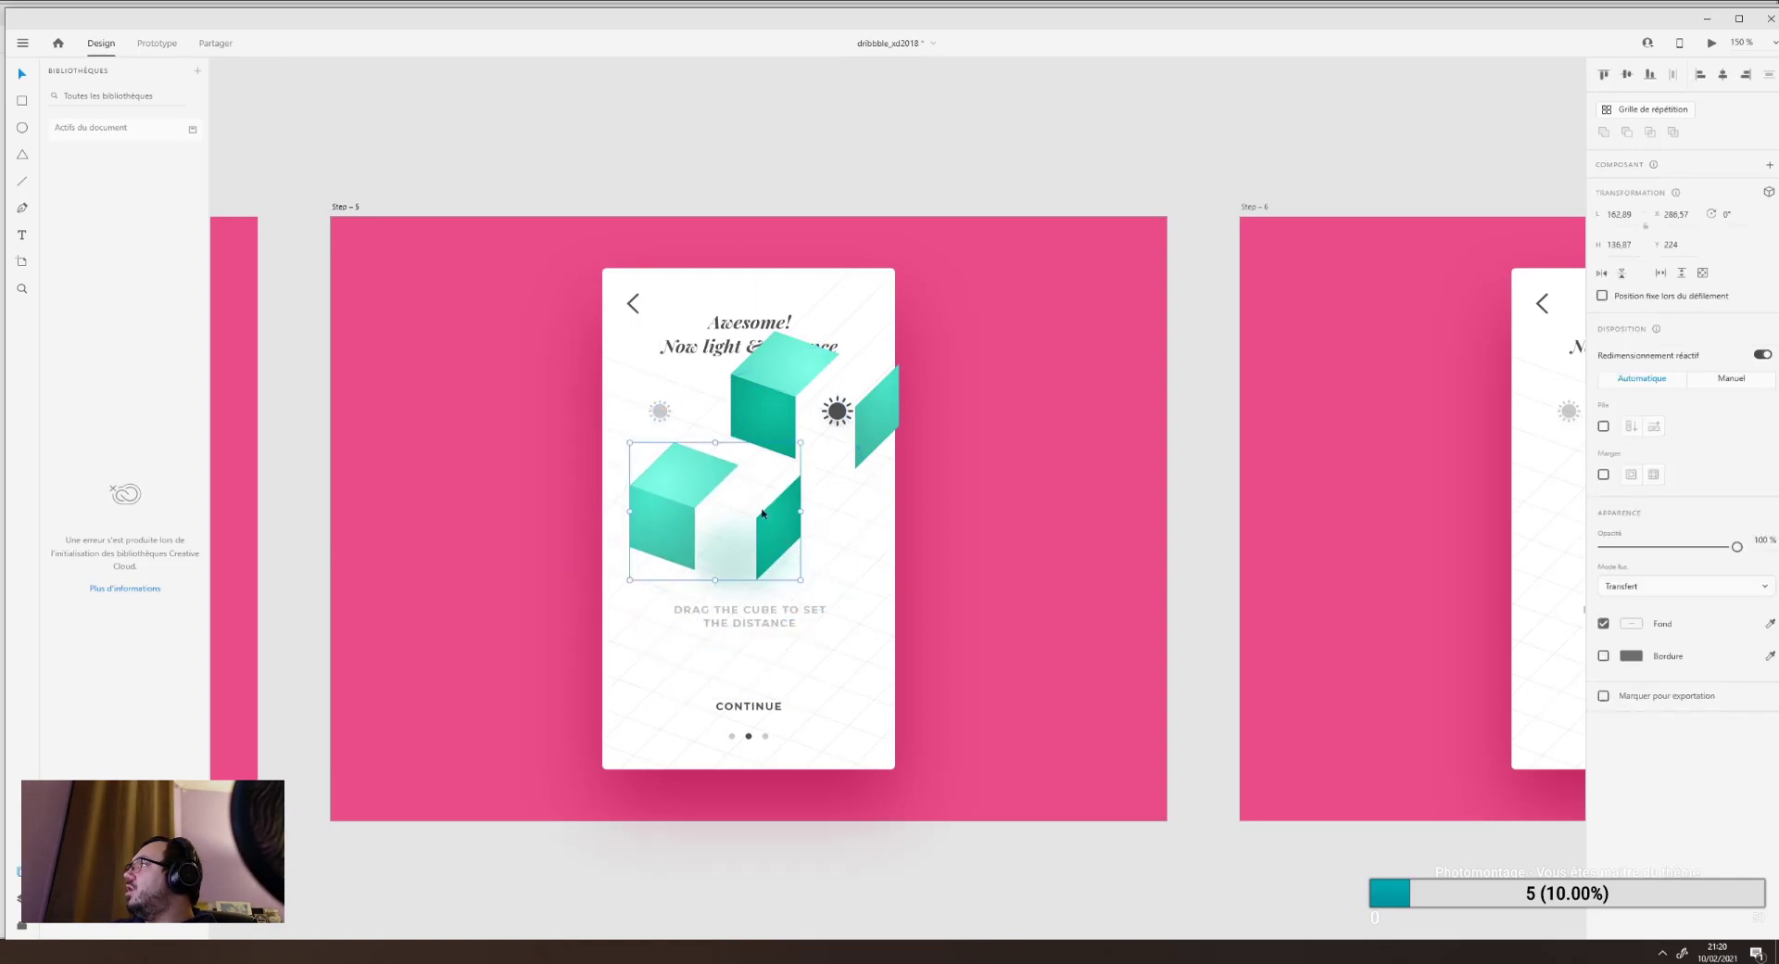
Examine the top, front and side face shapes of the lower cube on the Light artboard.
drag(695, 21, 662, 17)
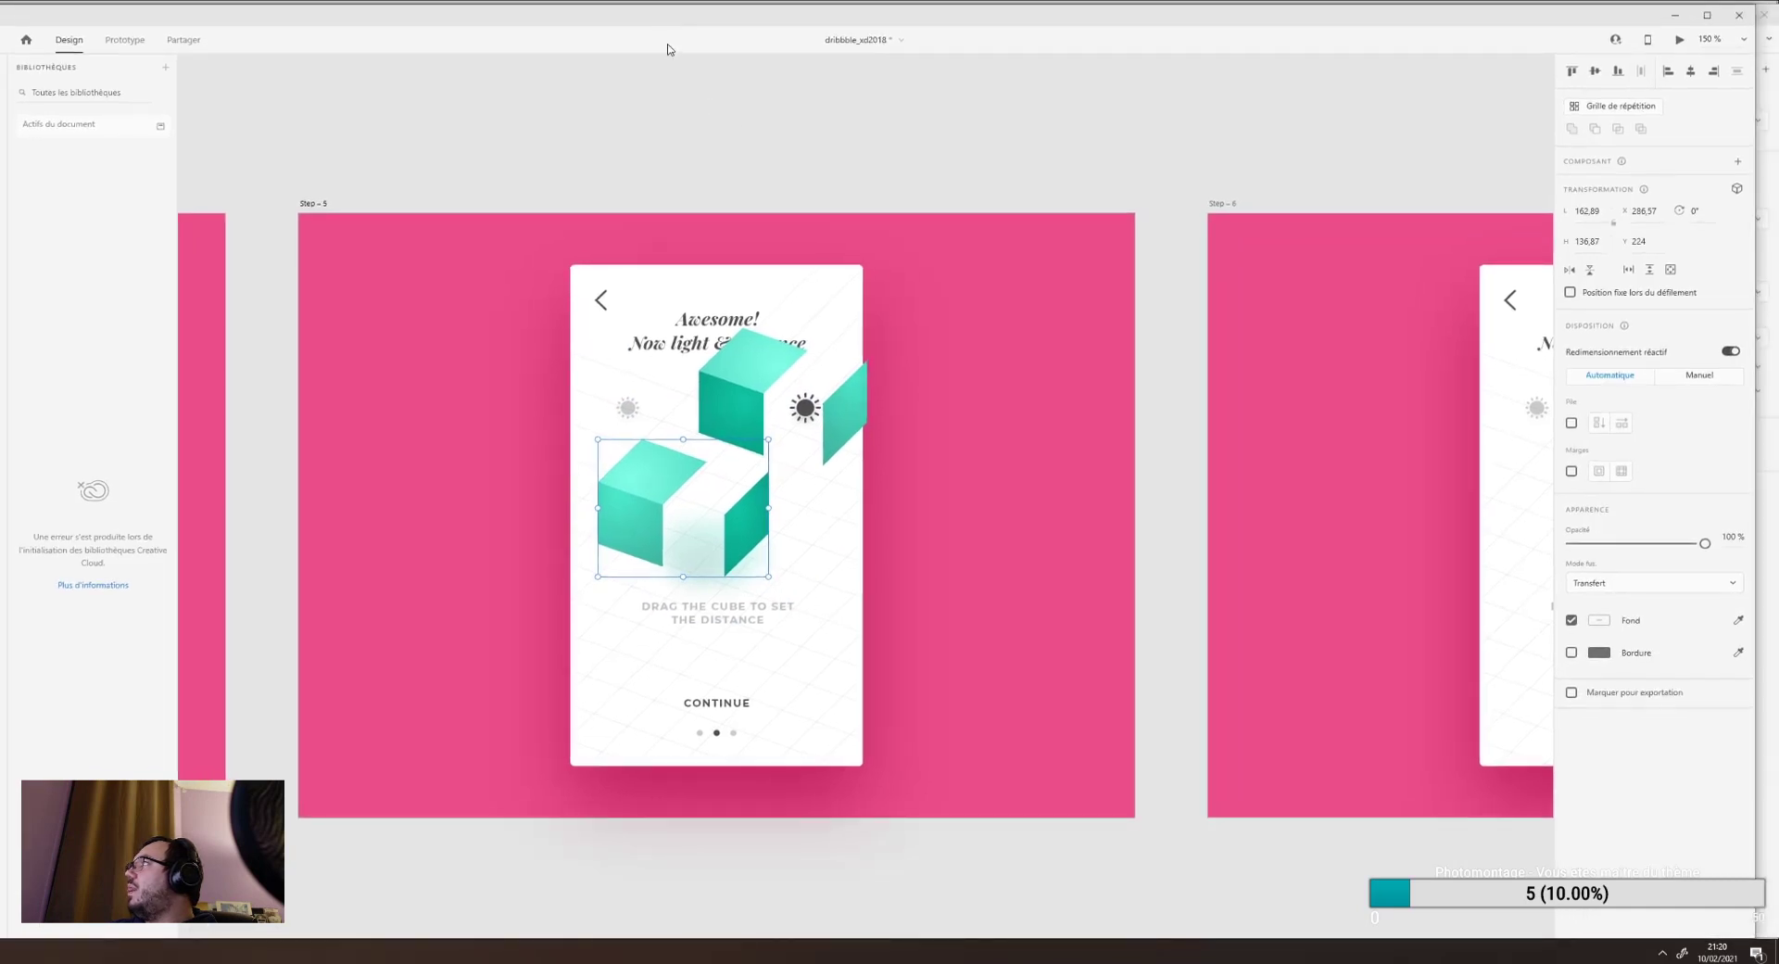
double_click(645, 474)
double_click(636, 544)
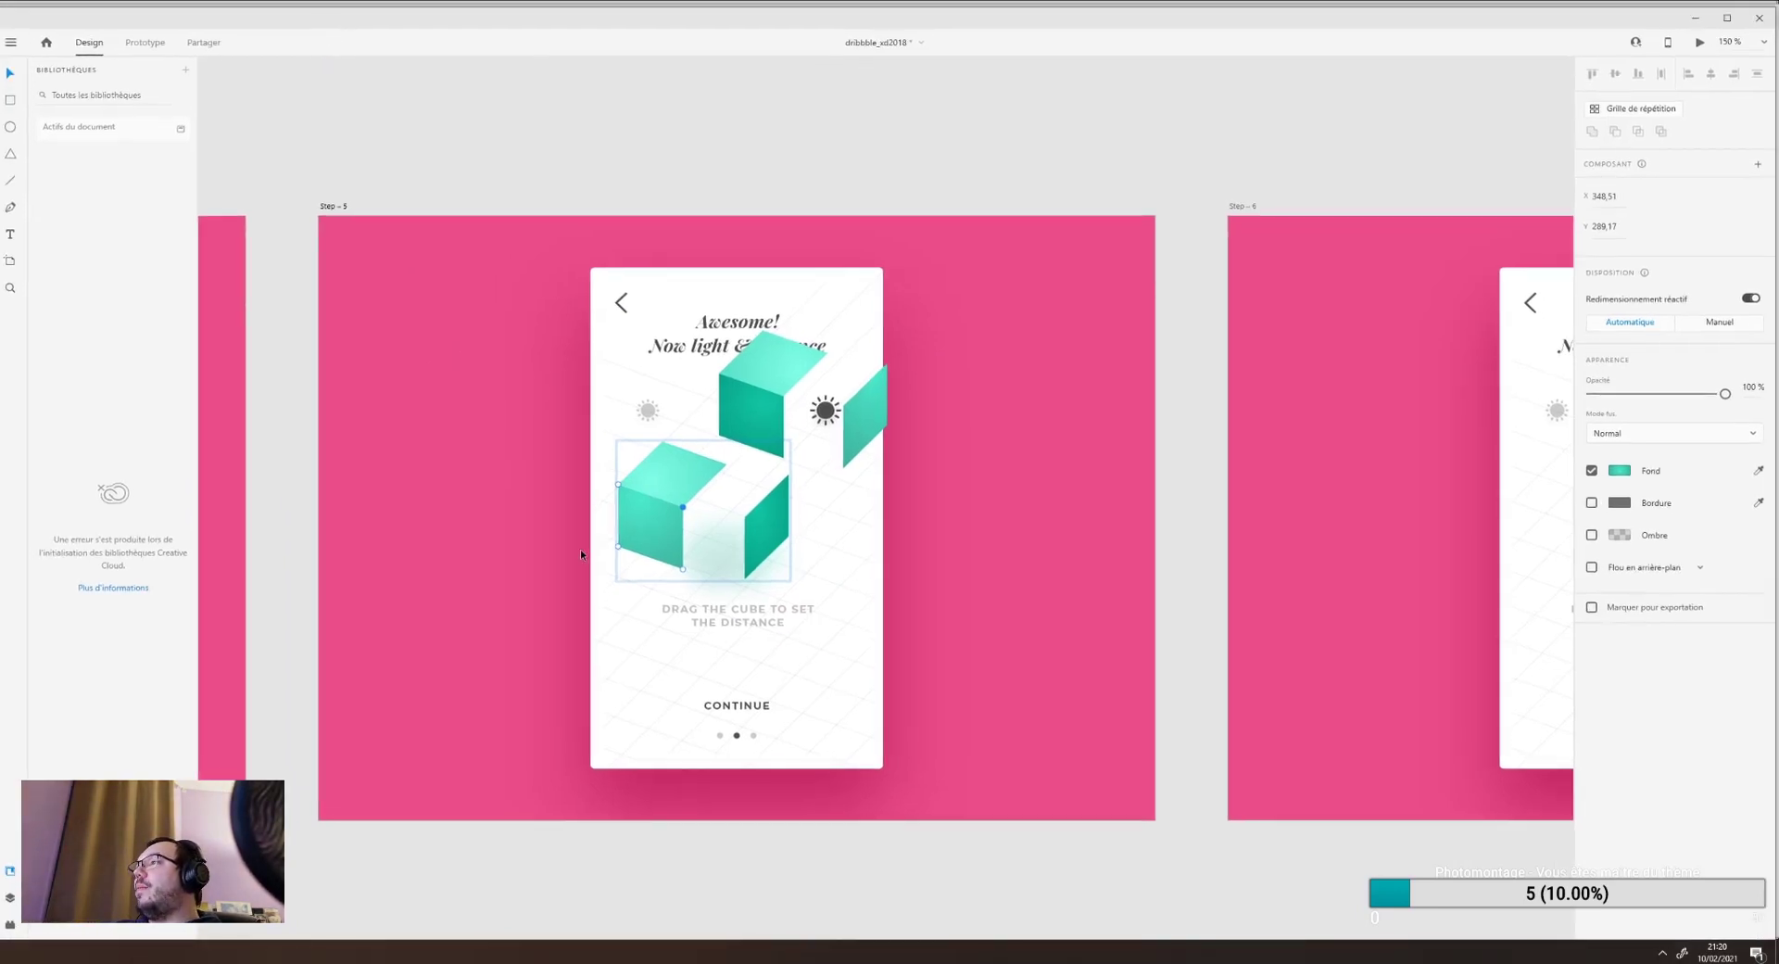
click(672, 499)
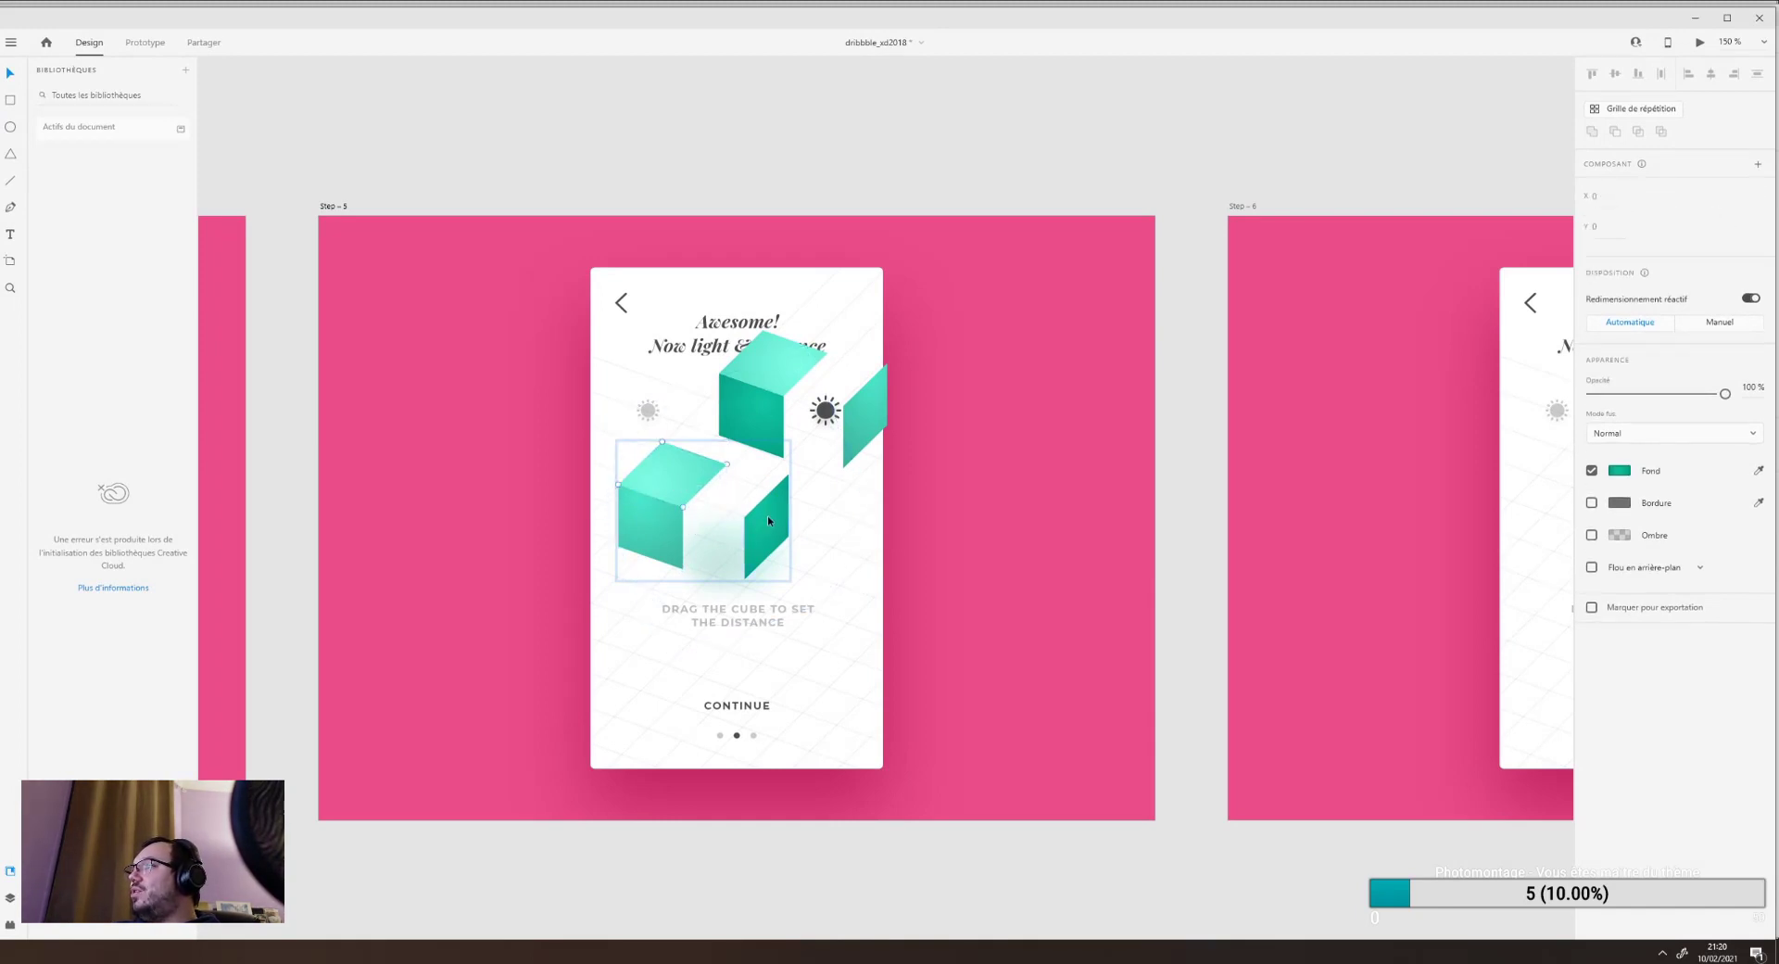
click(767, 515)
click(673, 463)
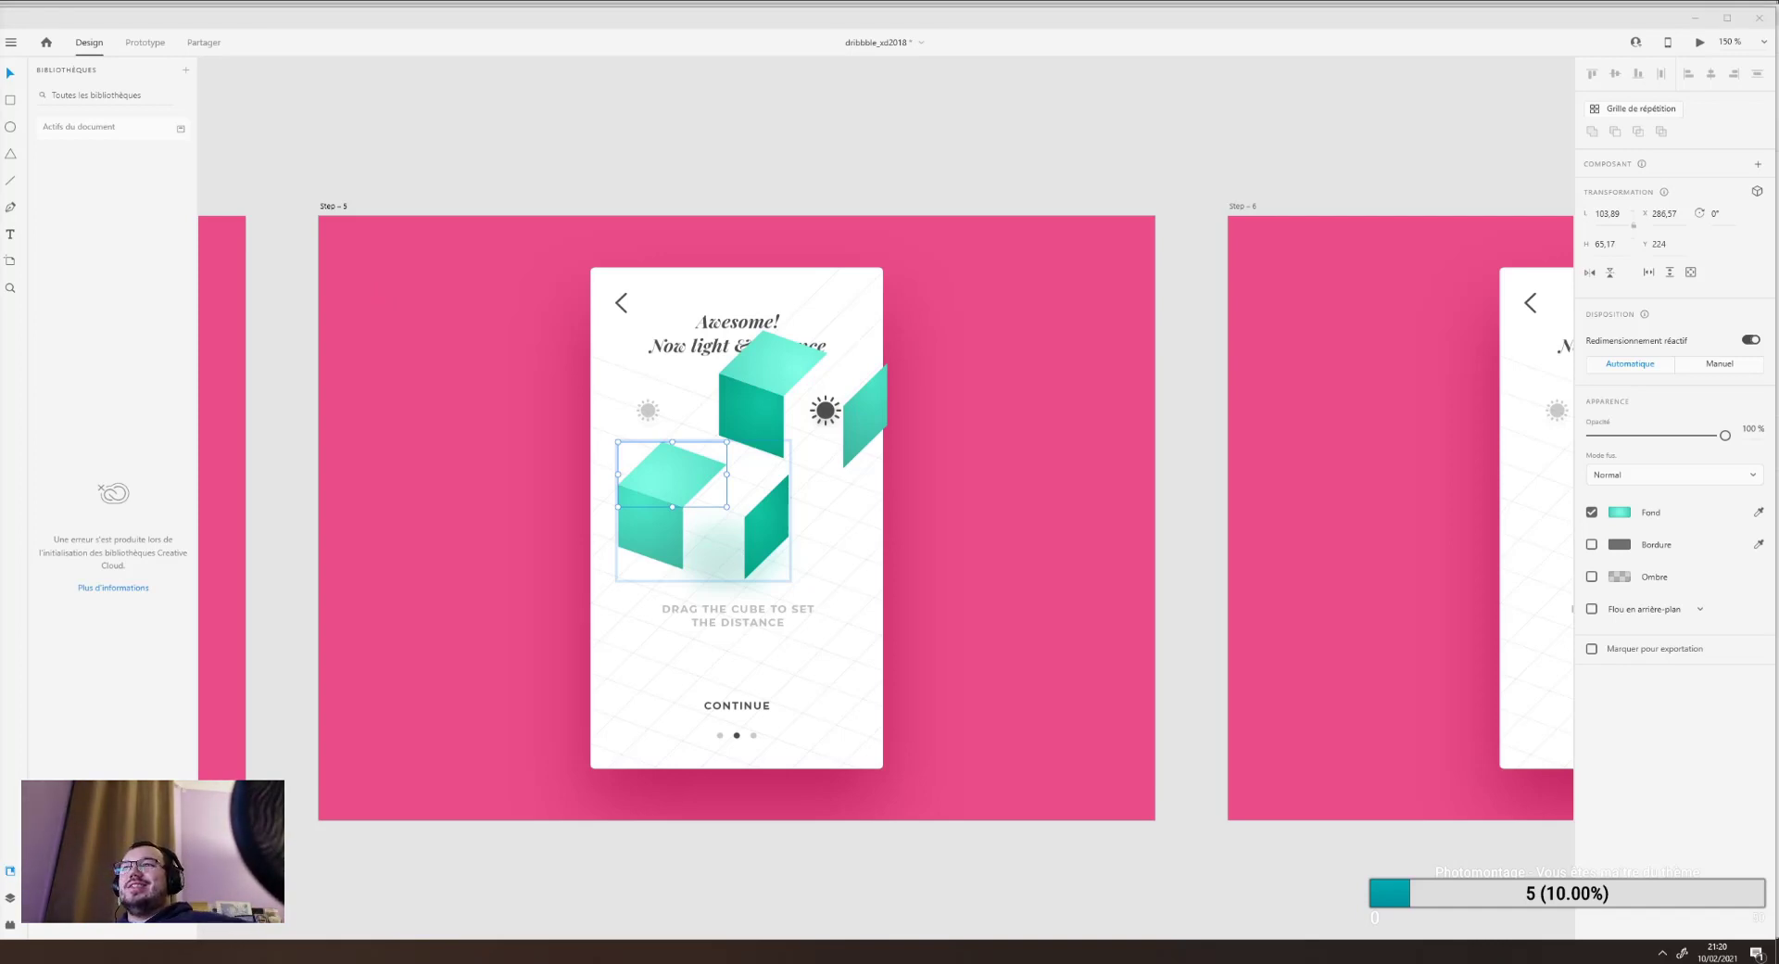
scroll(370, 591, down, 1)
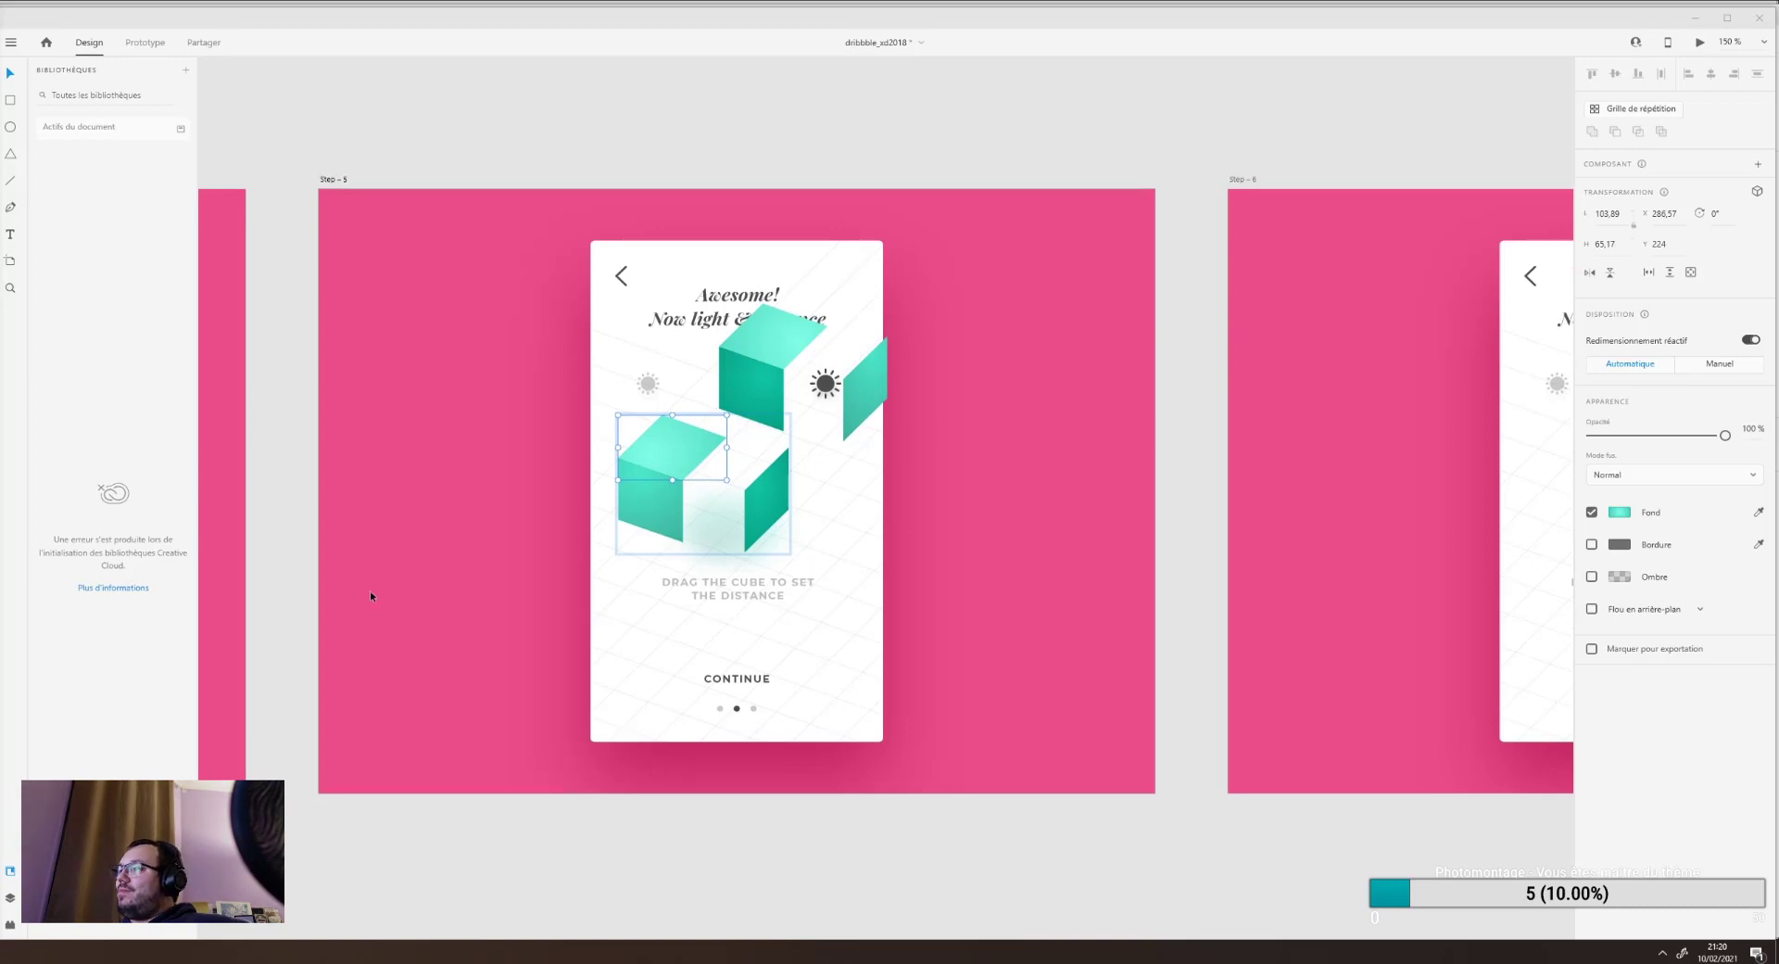
scroll(244, 224, up, 2)
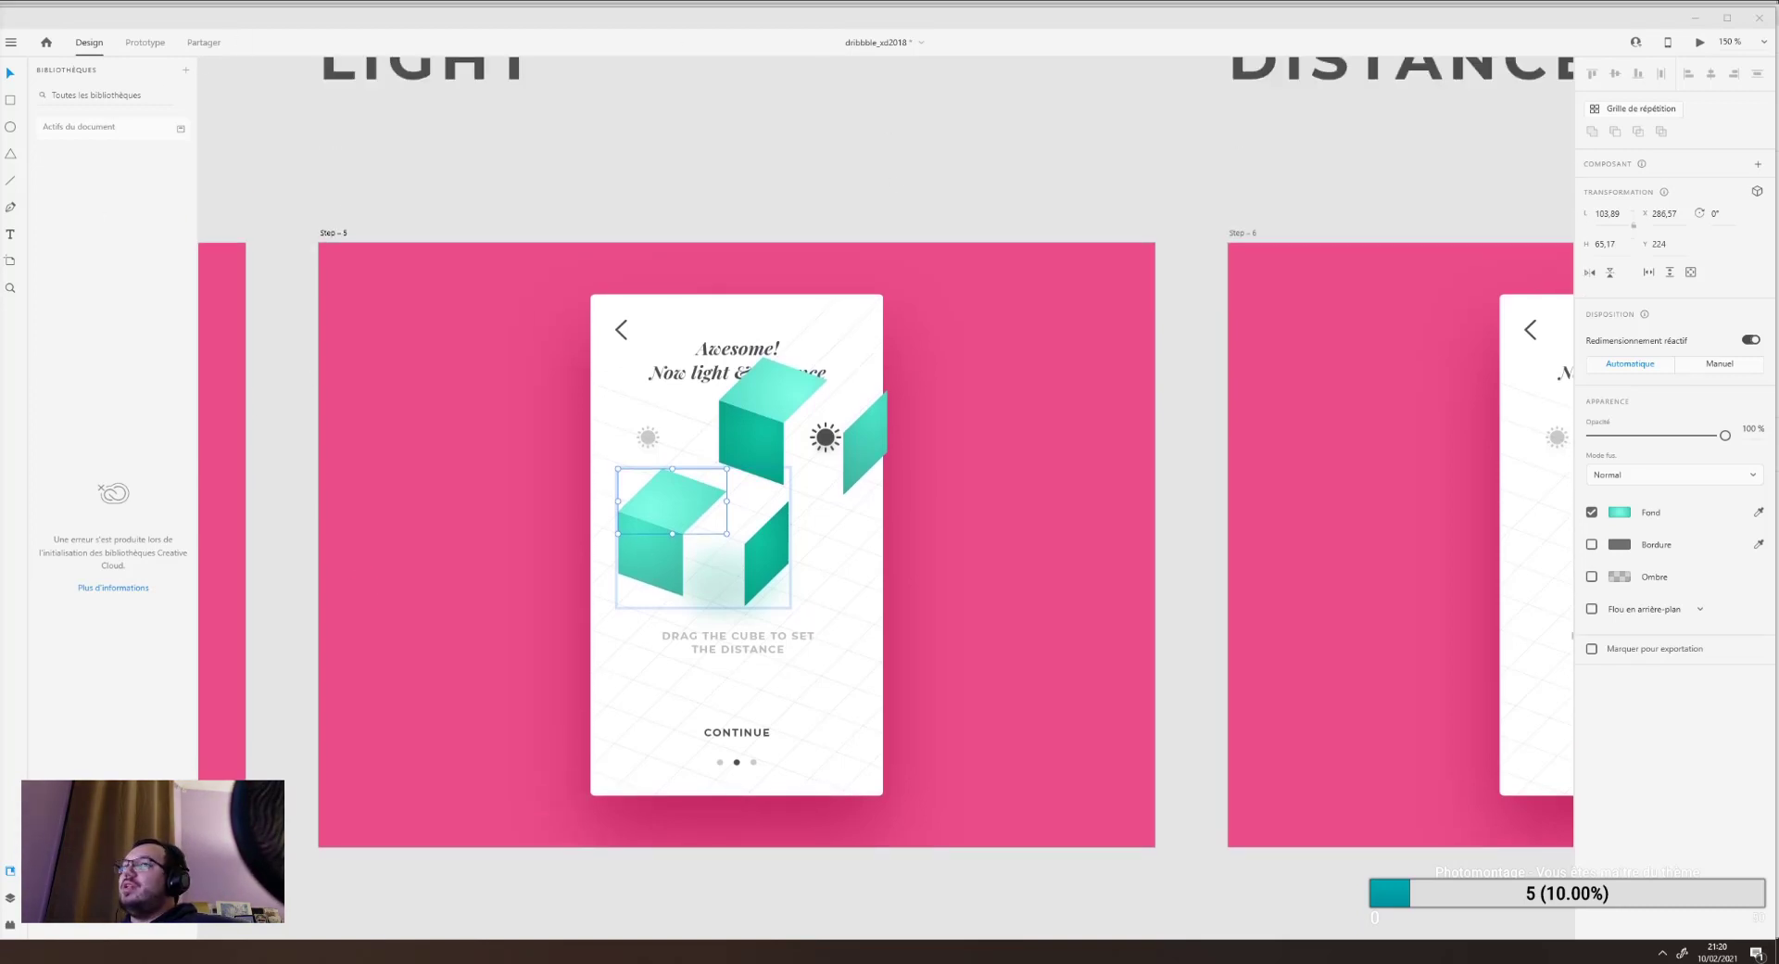
Open manaaa.xd from the XD folder and bring the bottle on Artboard – 57 into closer view.
key(alt+Tab)
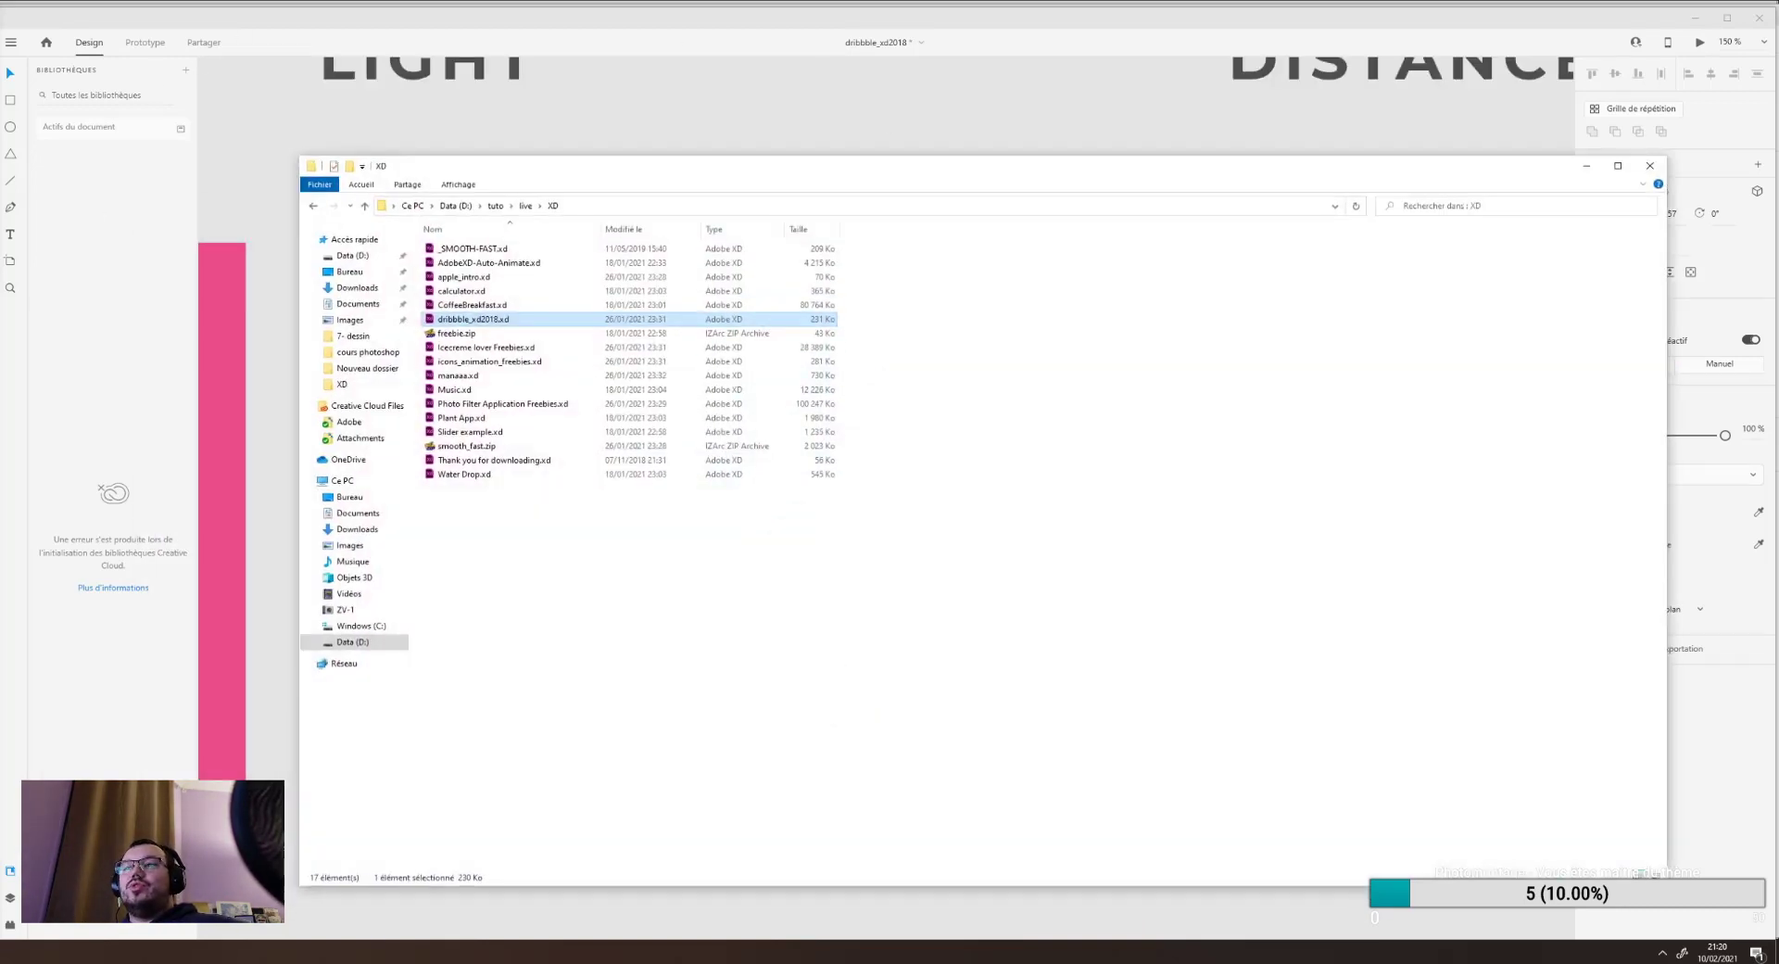
double_click(464, 378)
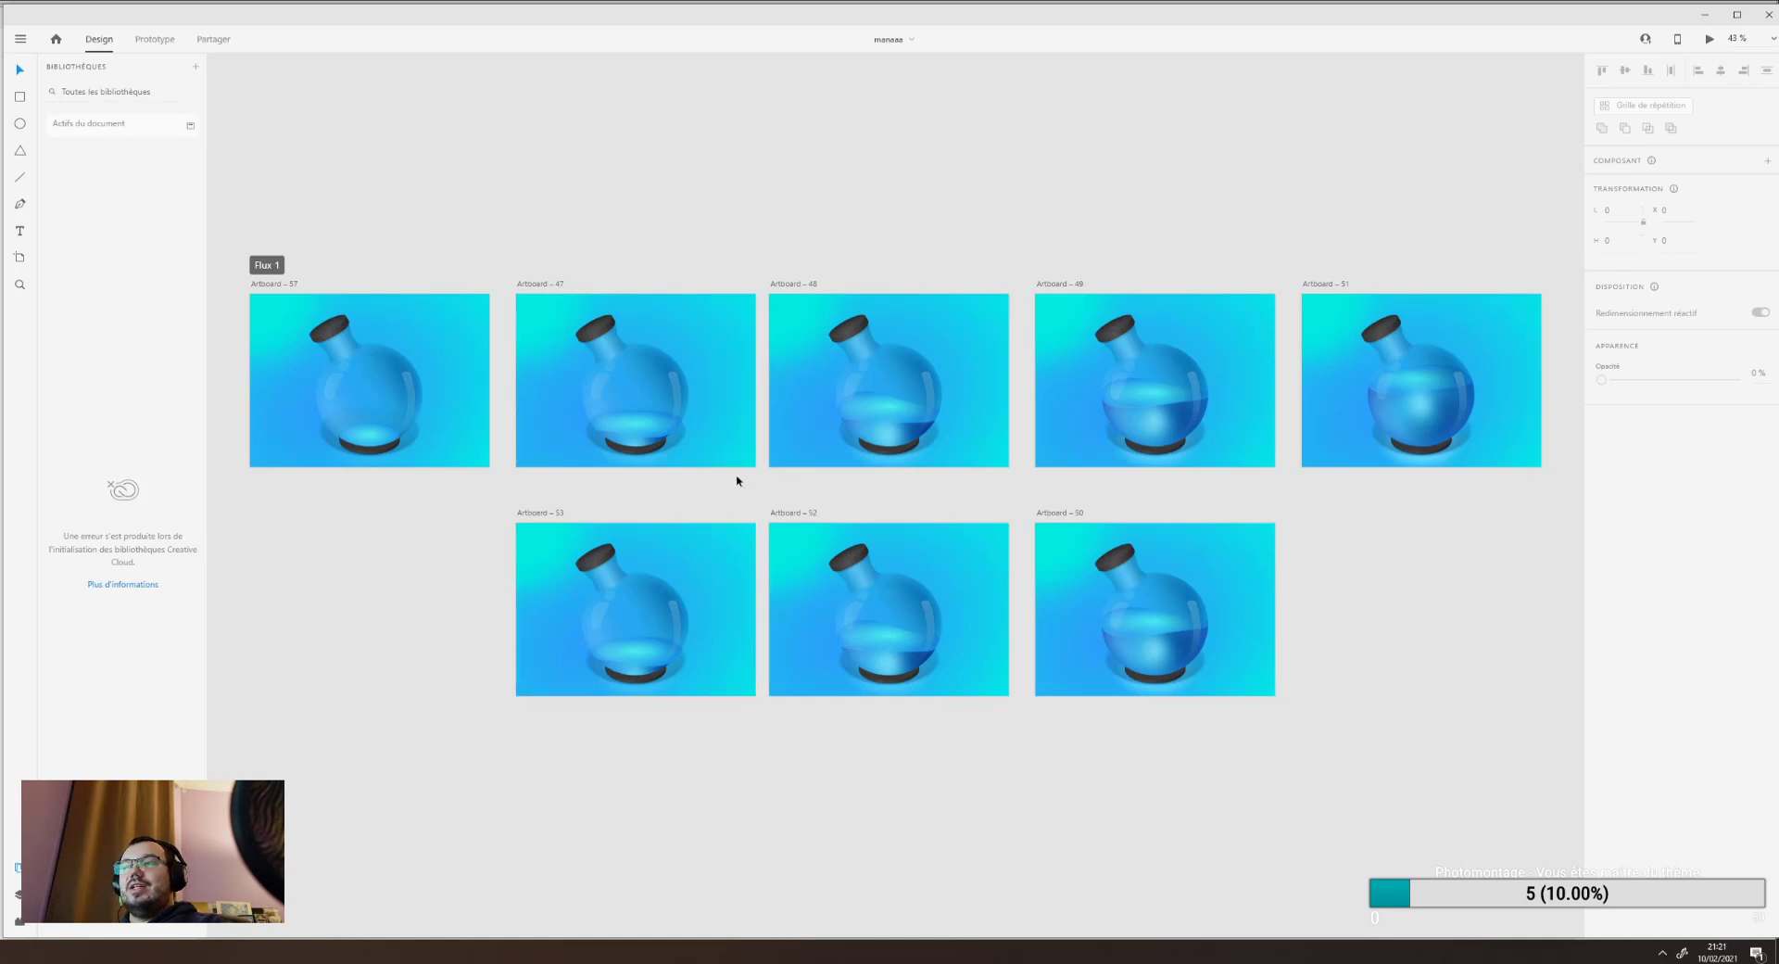
key(ctrl+minus)
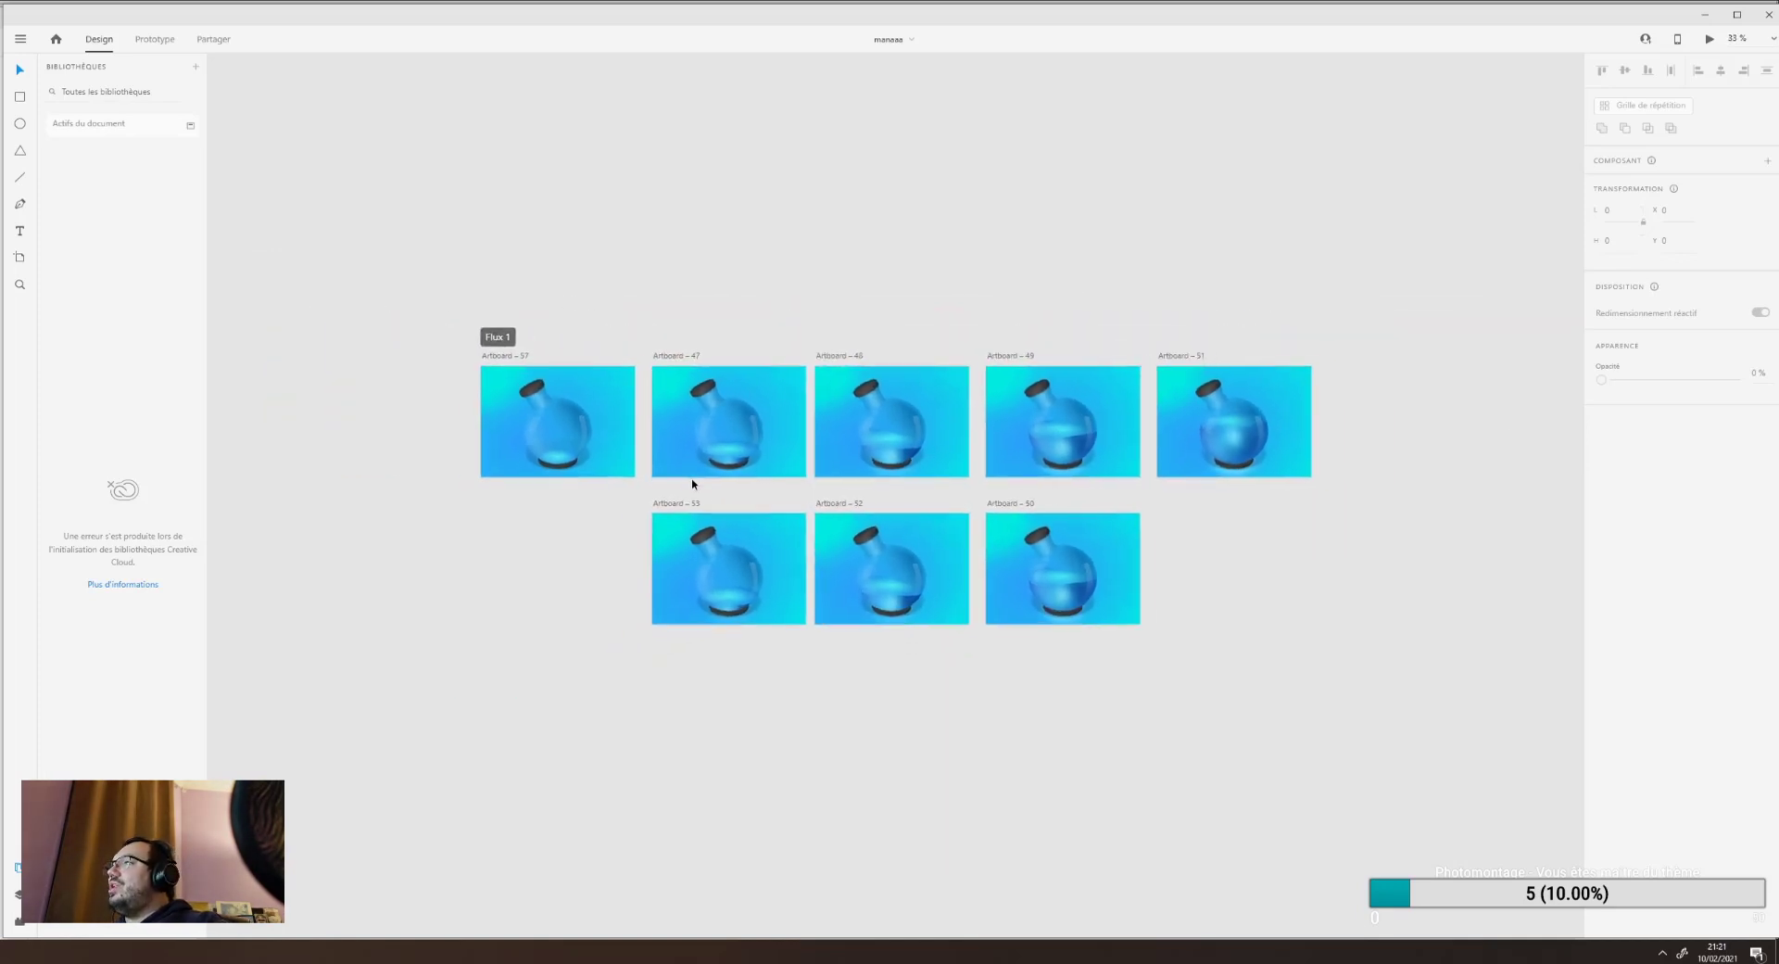
click(494, 449)
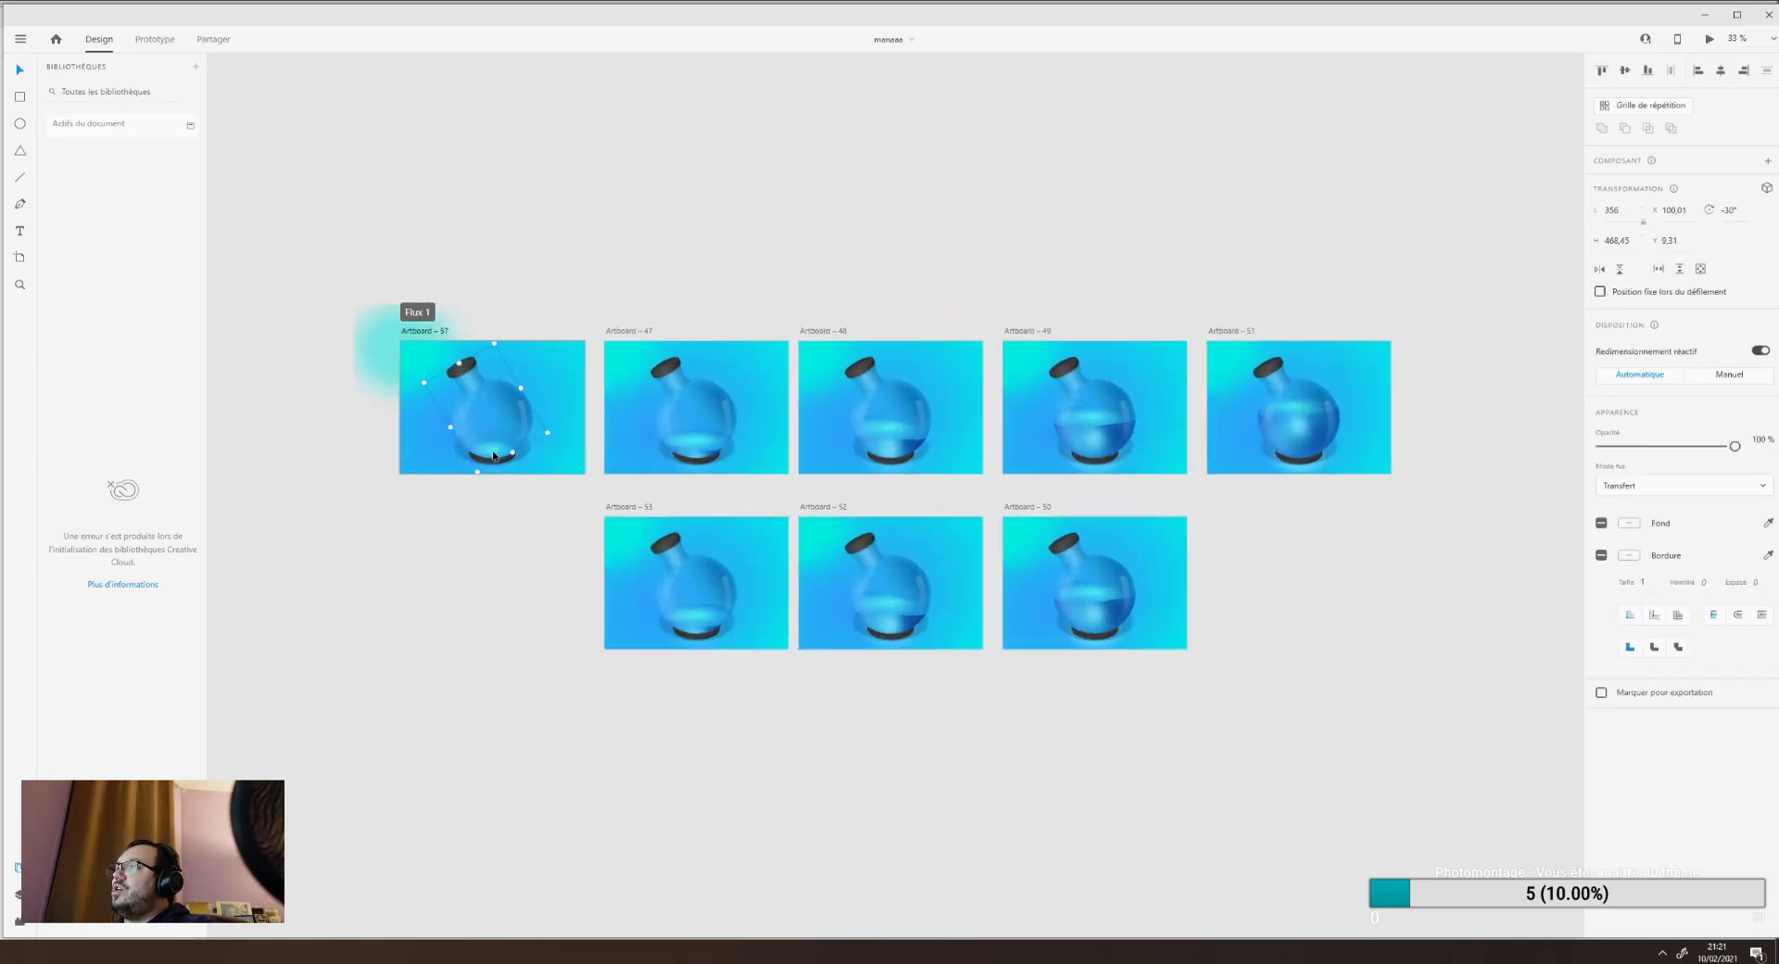
key(ctrl+plus)
scroll(364, 335, left, 3)
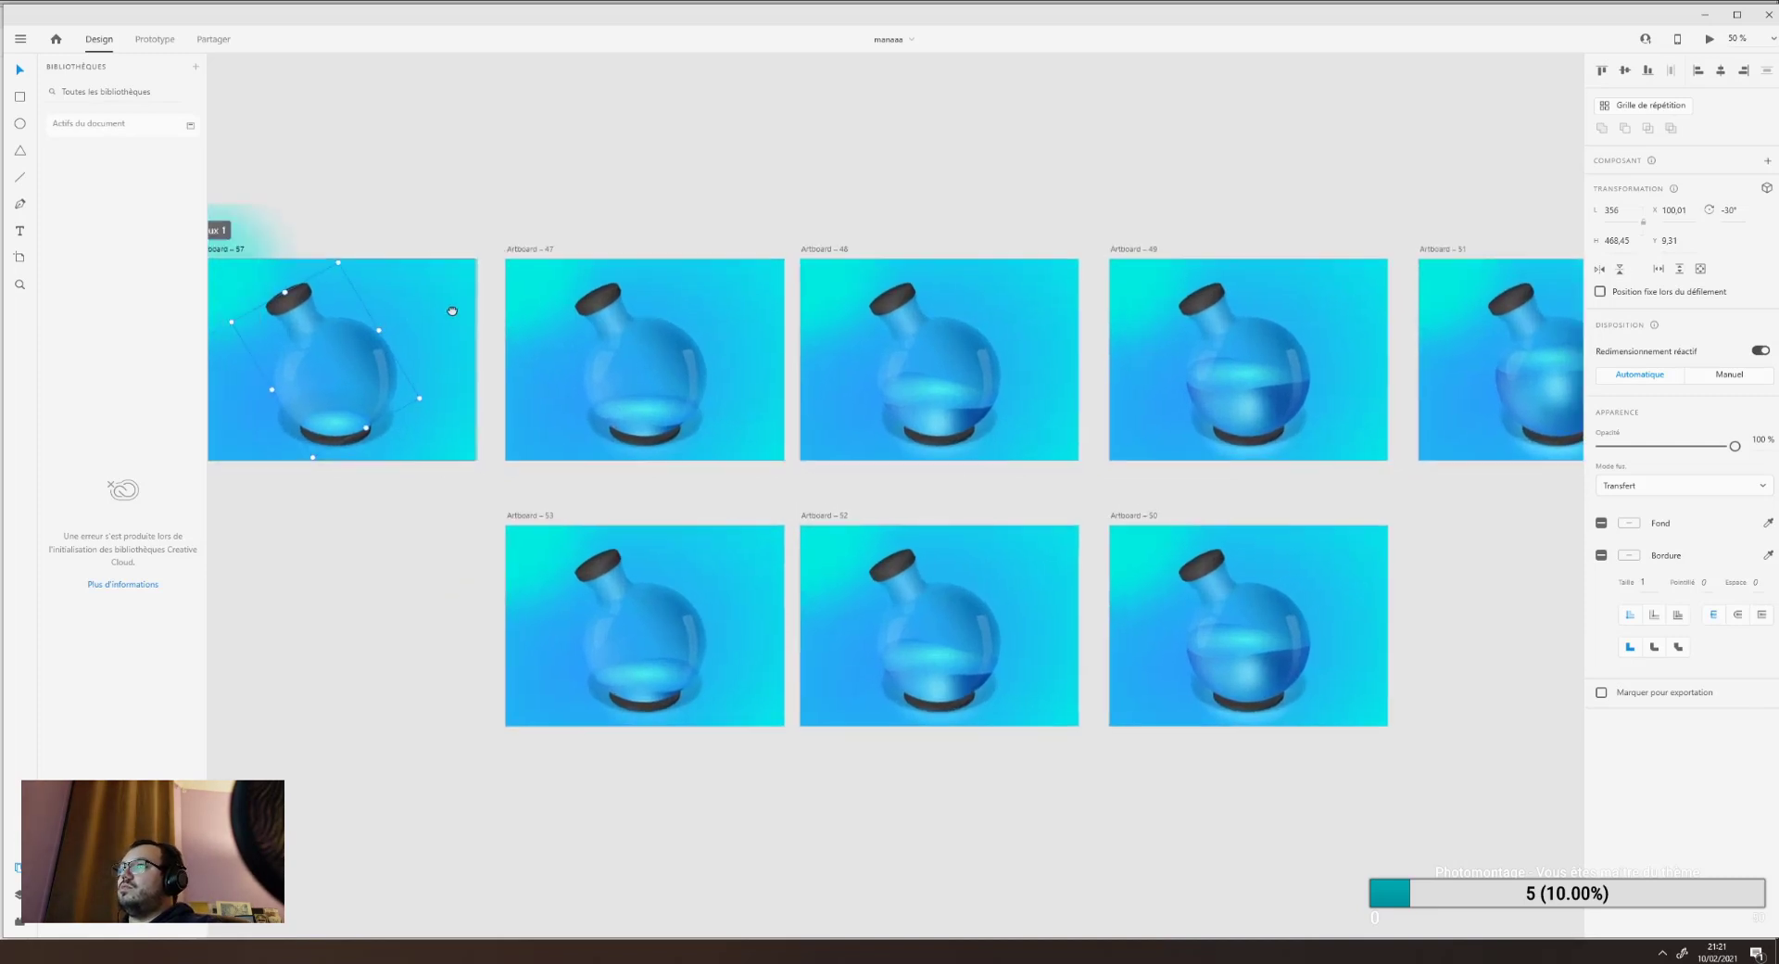
Show the layers of Artboard – 57, and hide and reshow the Cap group and its Ellipse 18 layer.
click(18, 893)
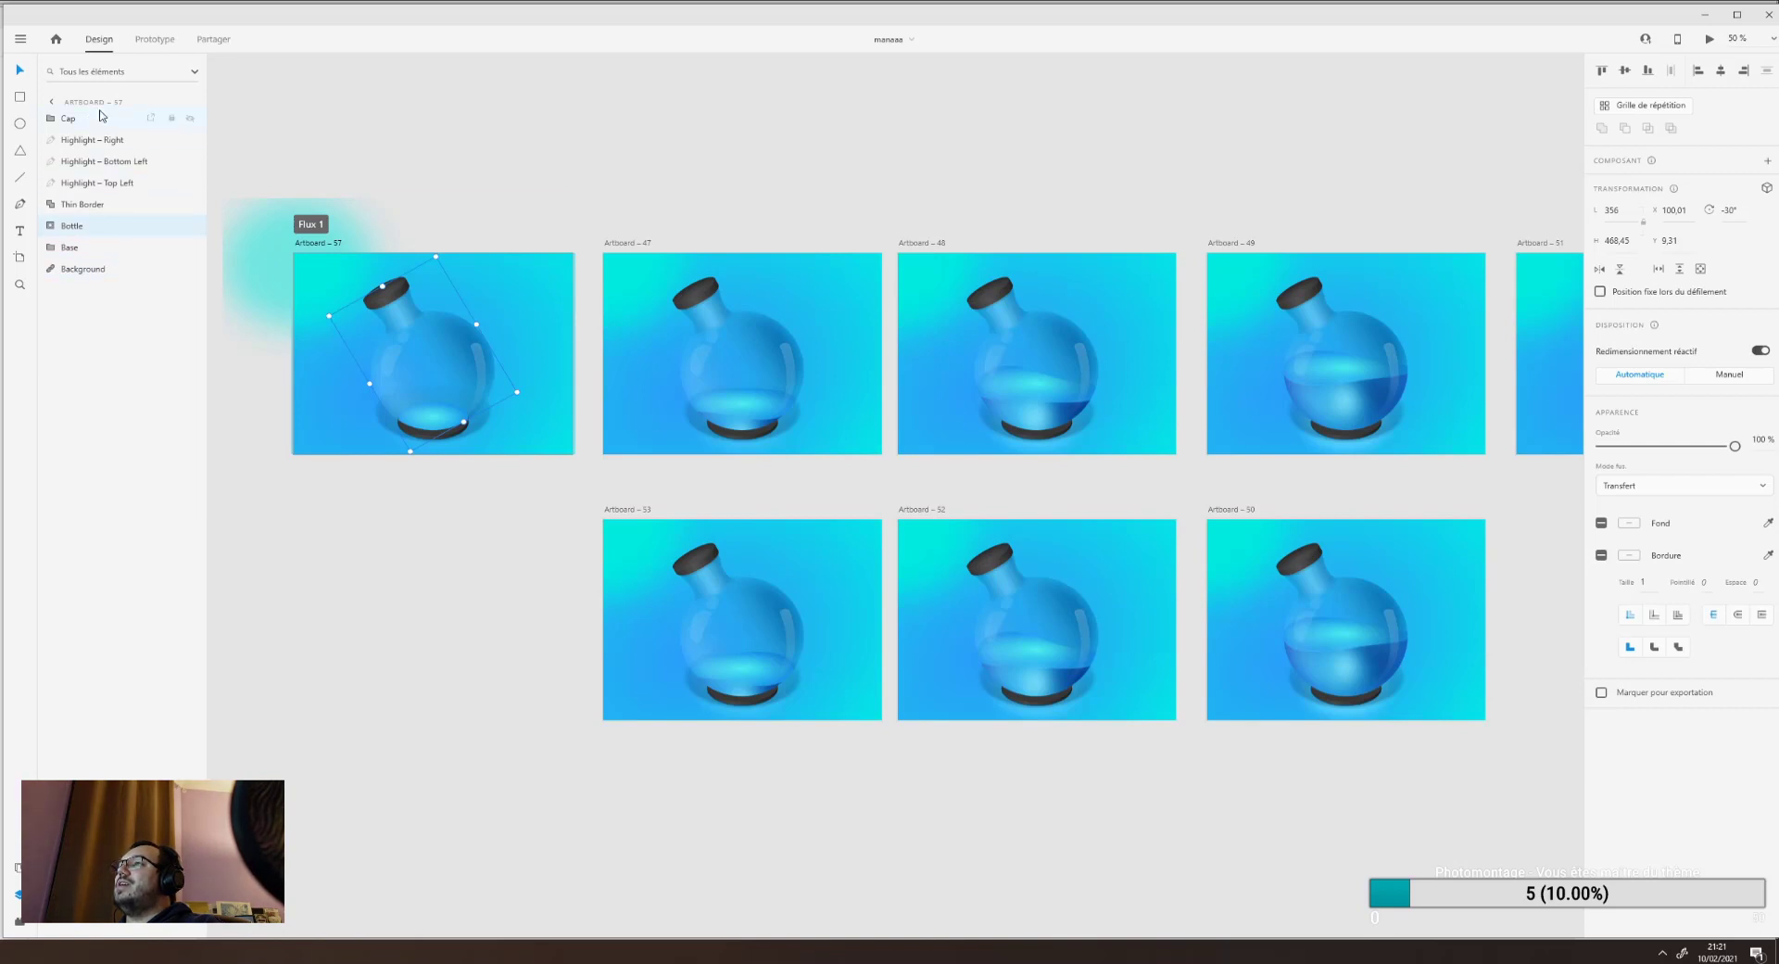
click(191, 118)
click(191, 119)
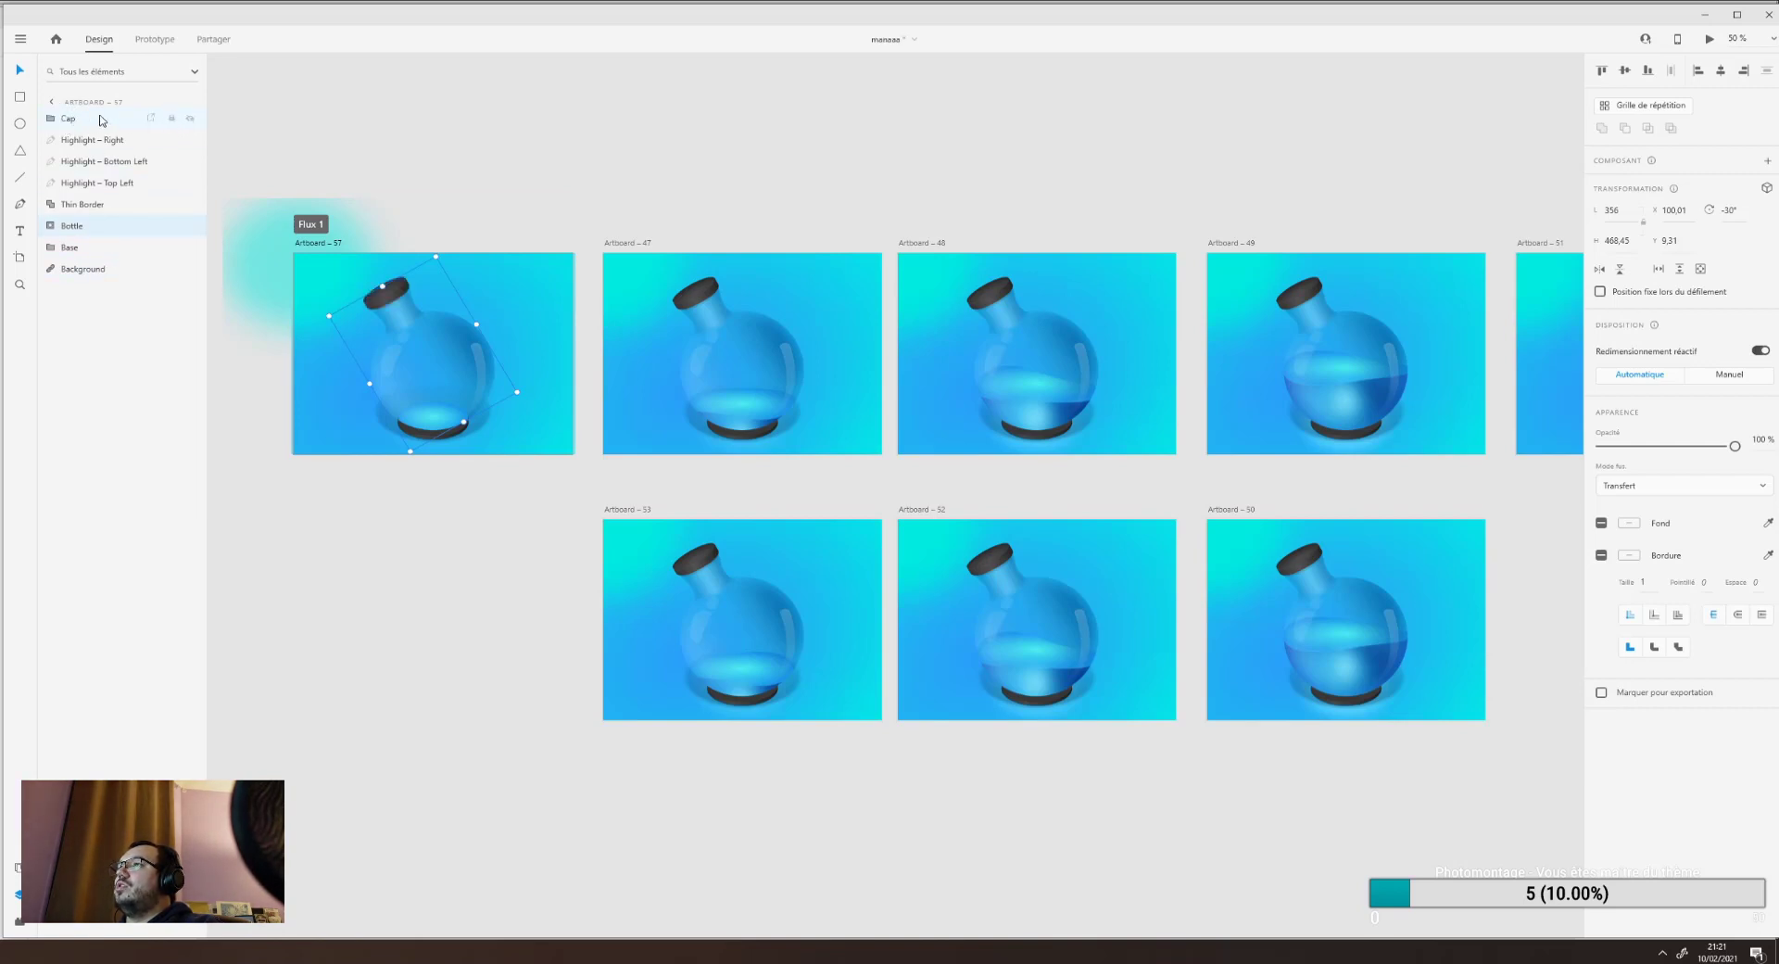
click(53, 118)
click(87, 145)
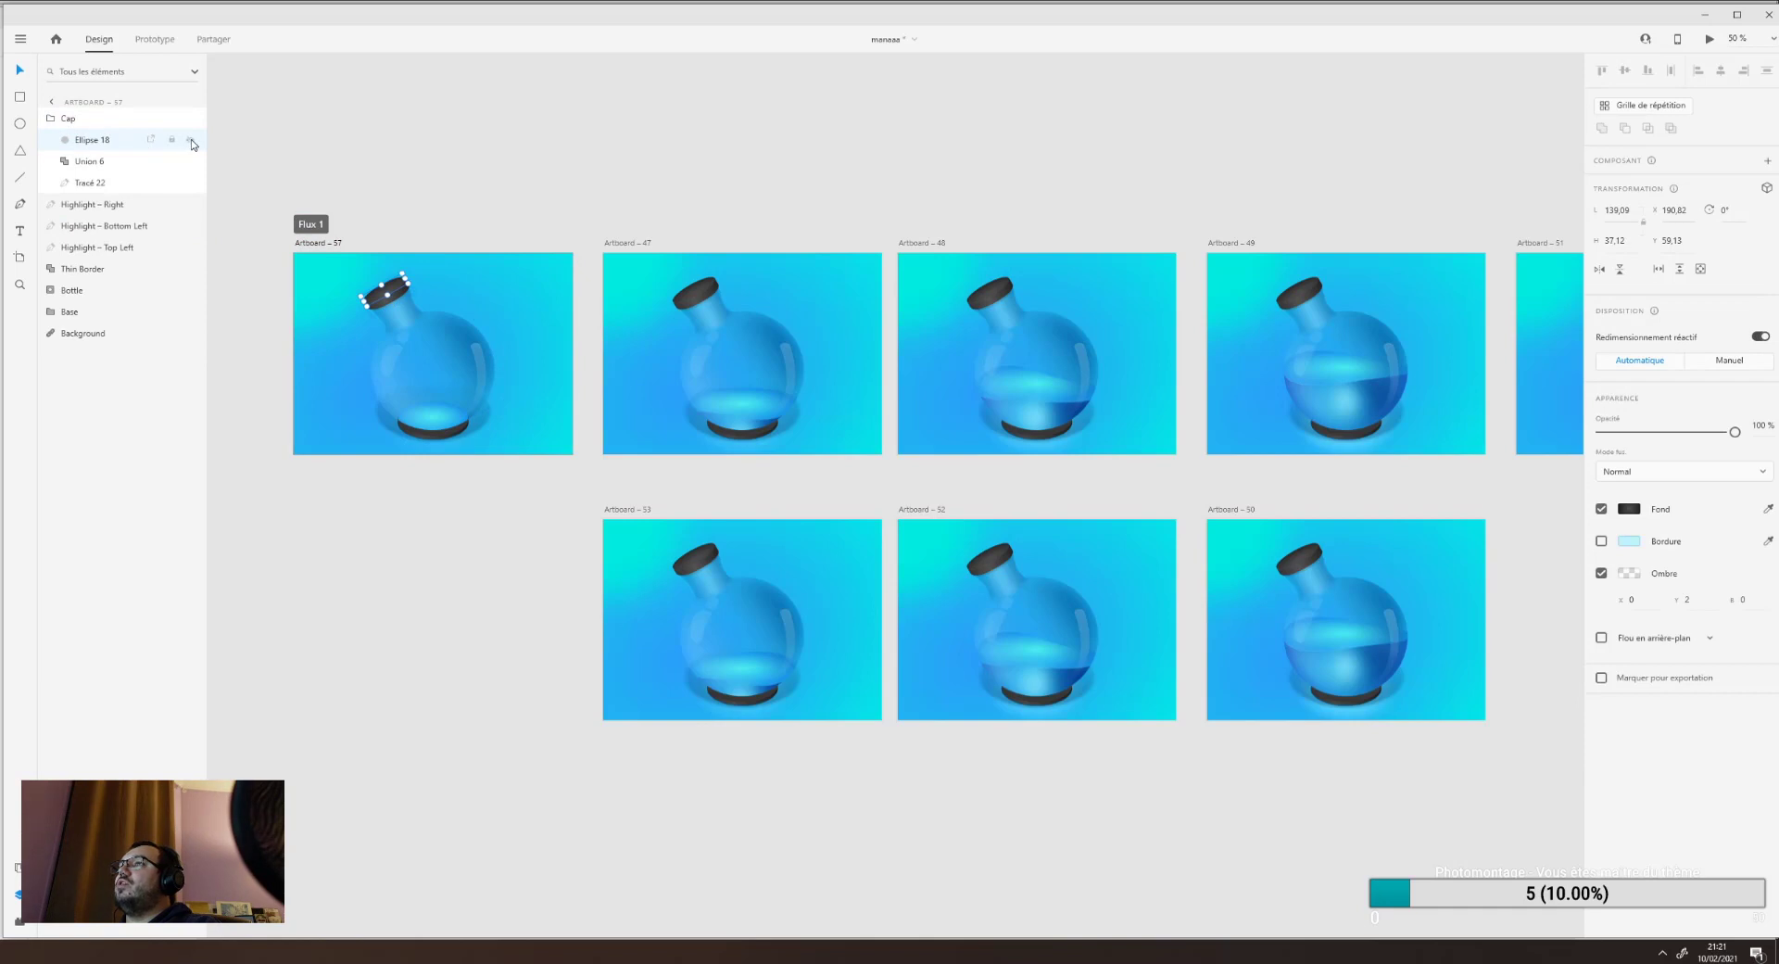
click(191, 141)
click(189, 141)
drag(539, 171, 479, 176)
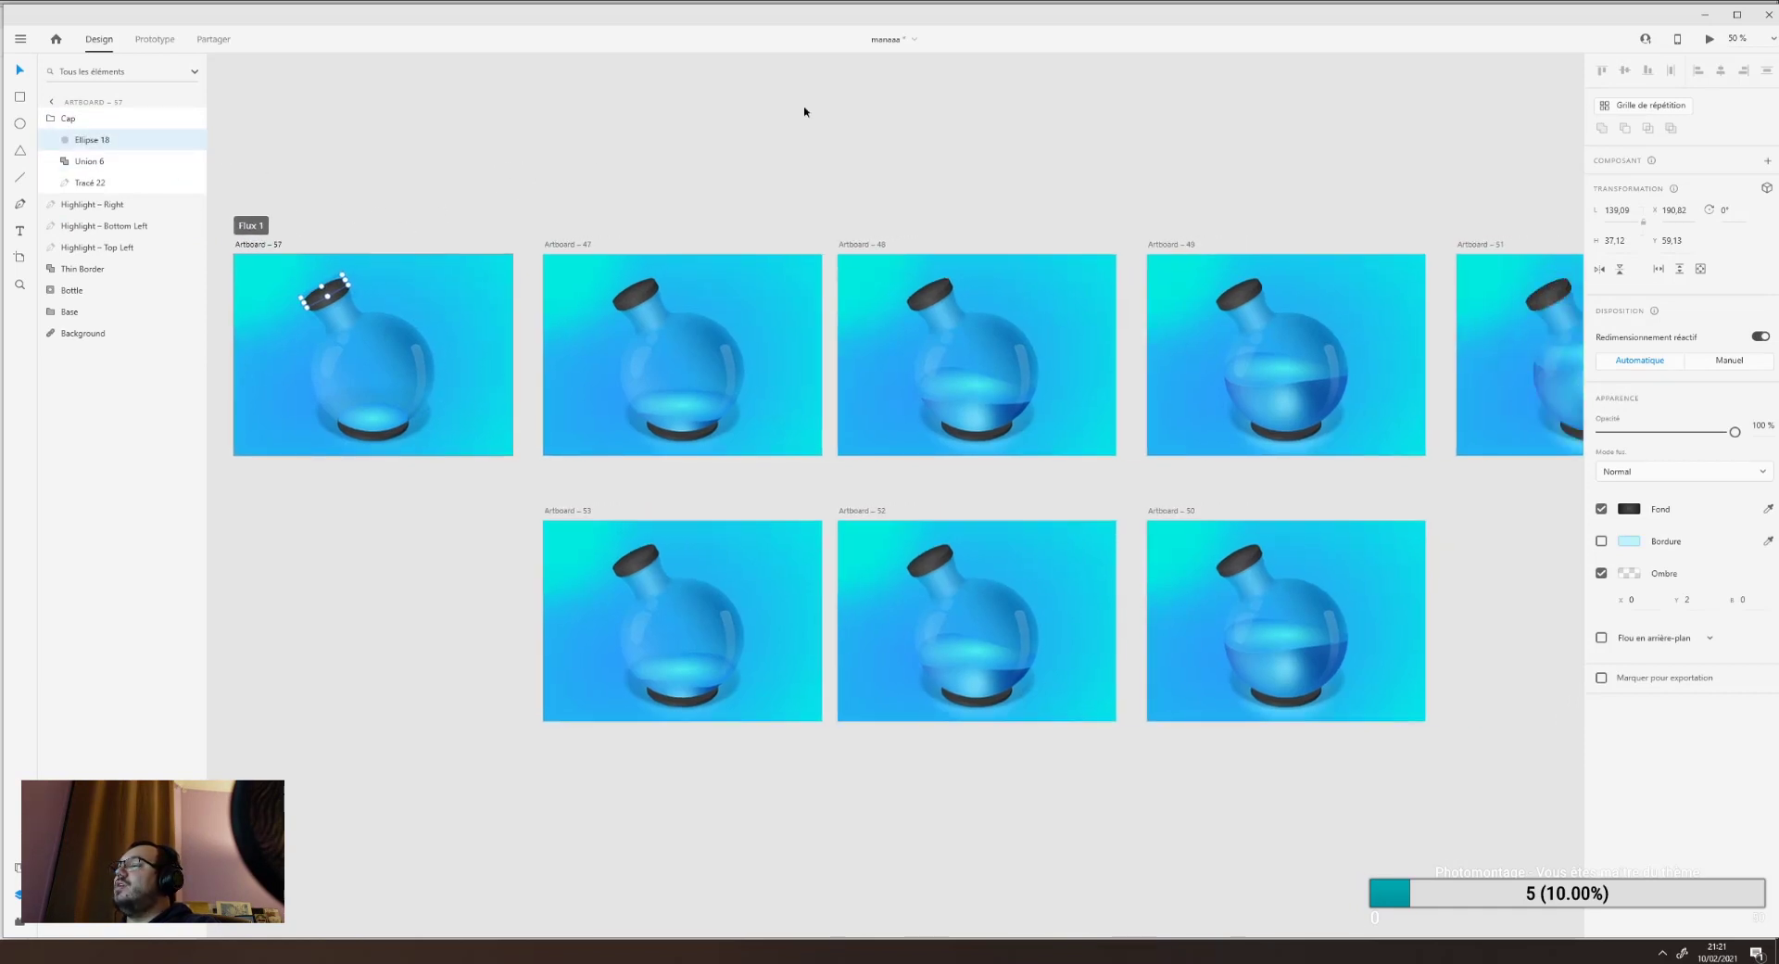
Preview the bottle-filling prototype, trigger its animation, and close the preview.
click(1709, 40)
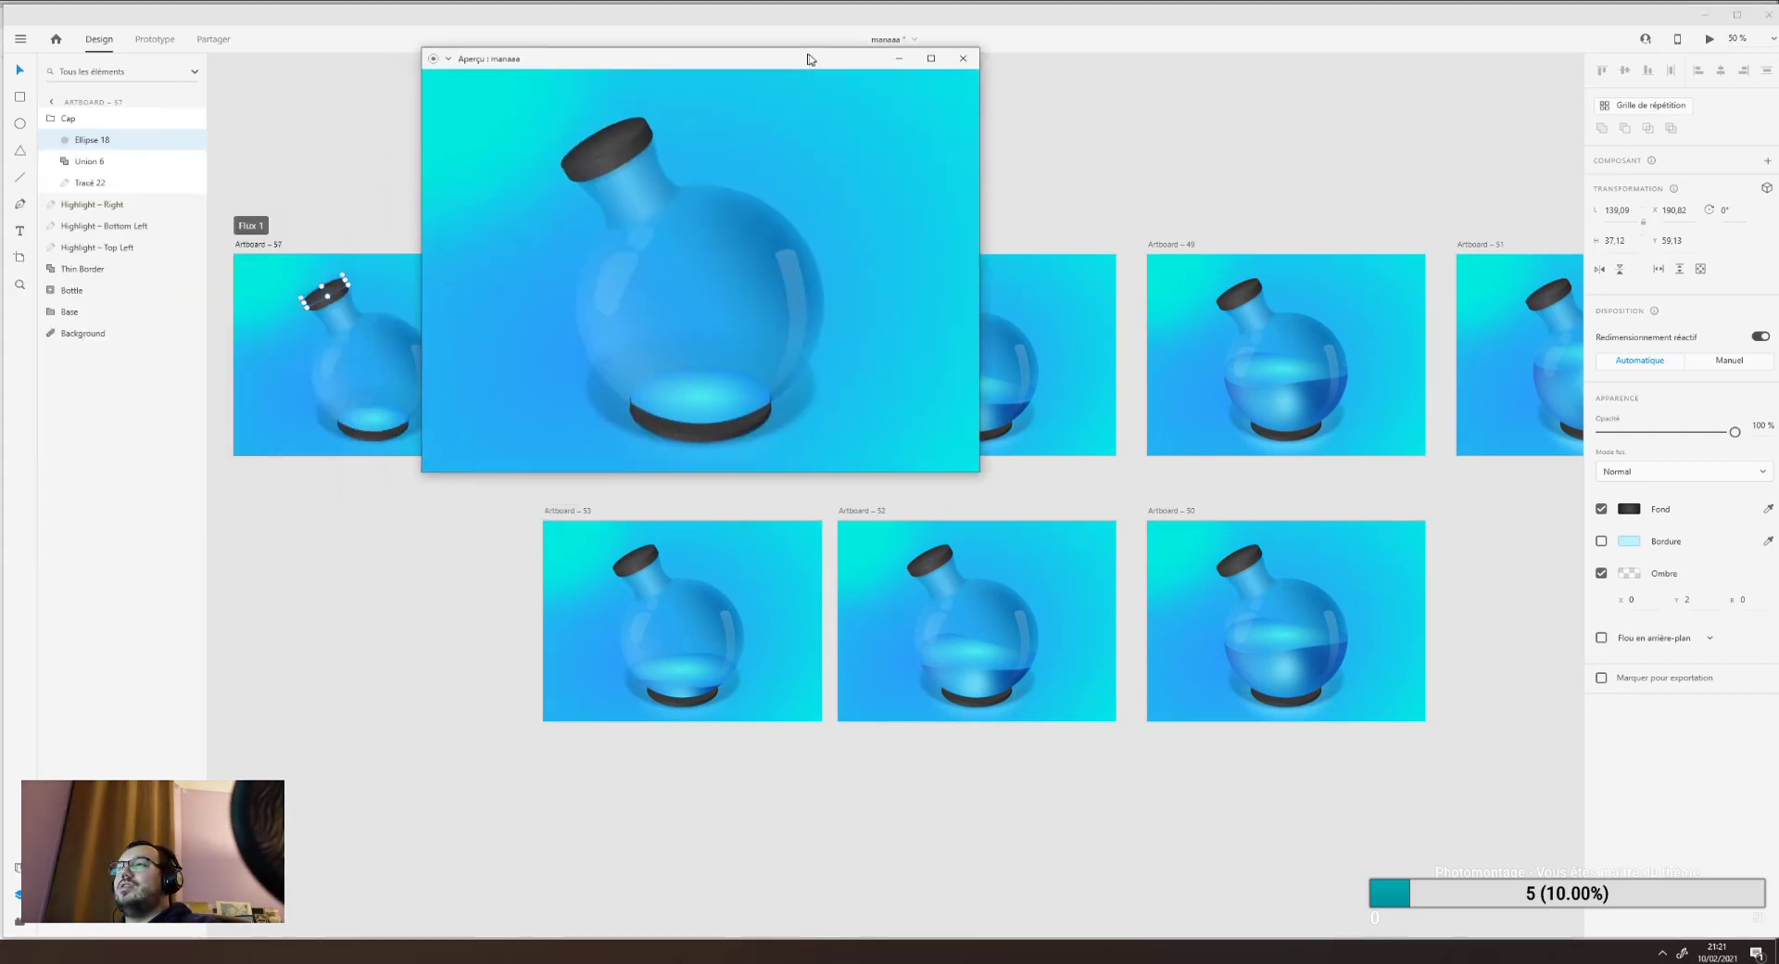
click(517, 264)
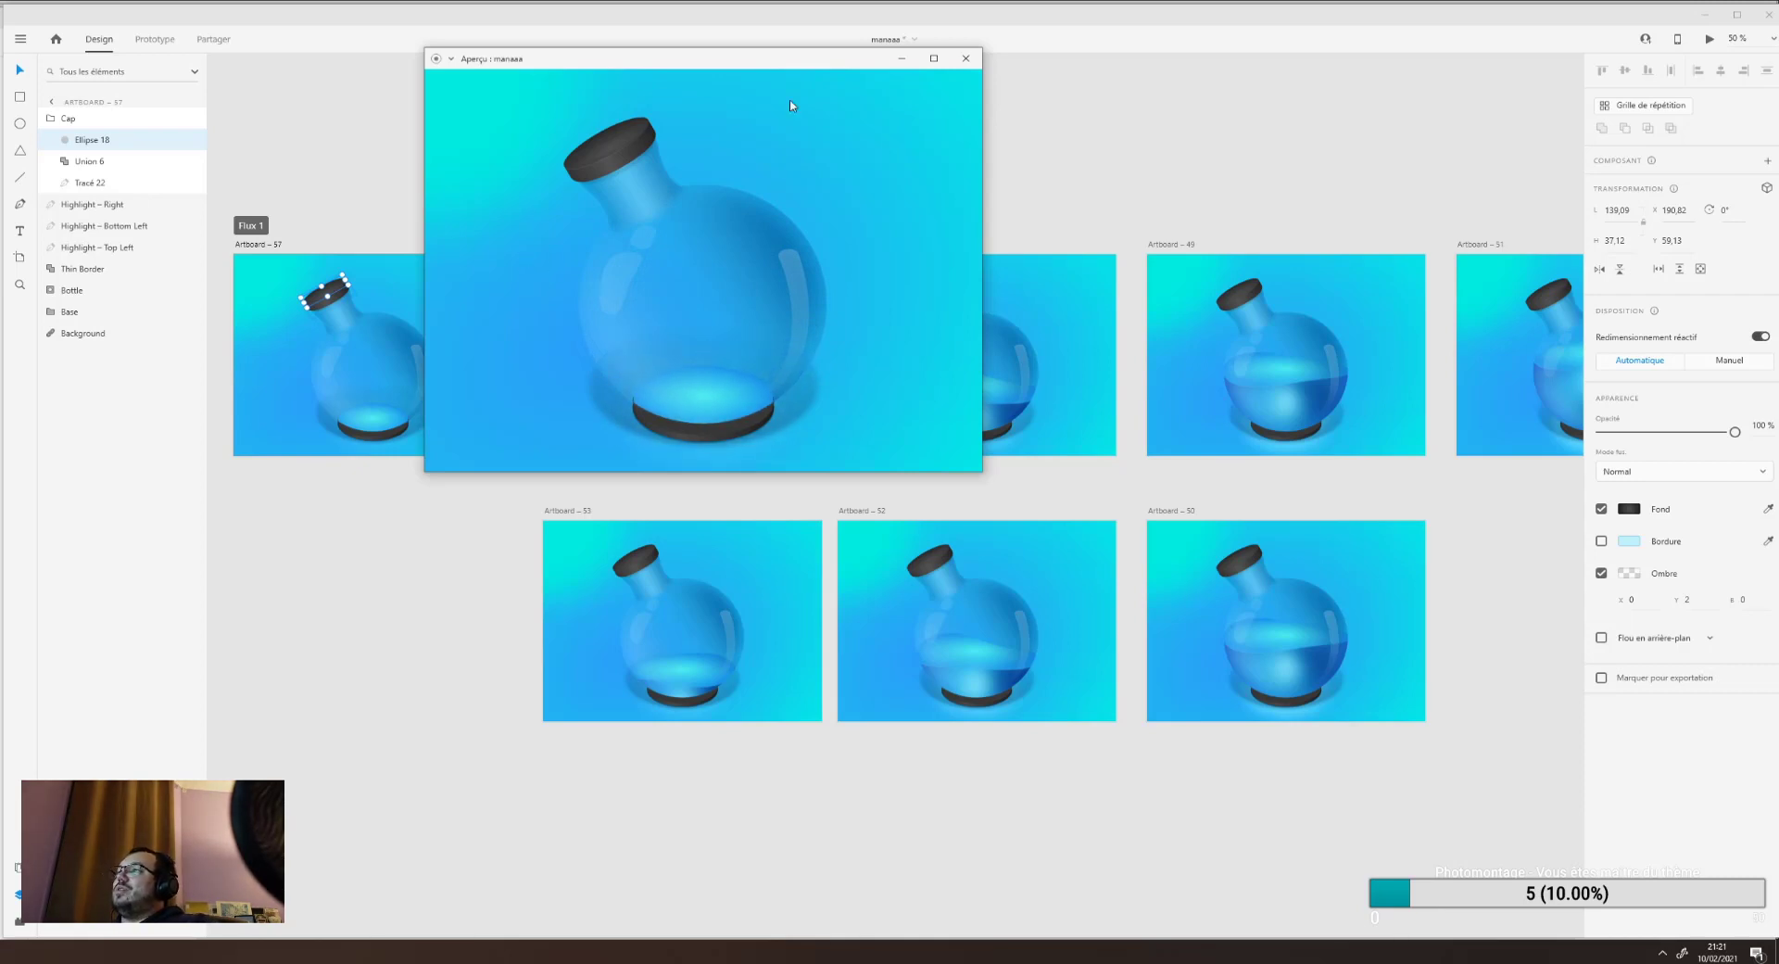
click(966, 58)
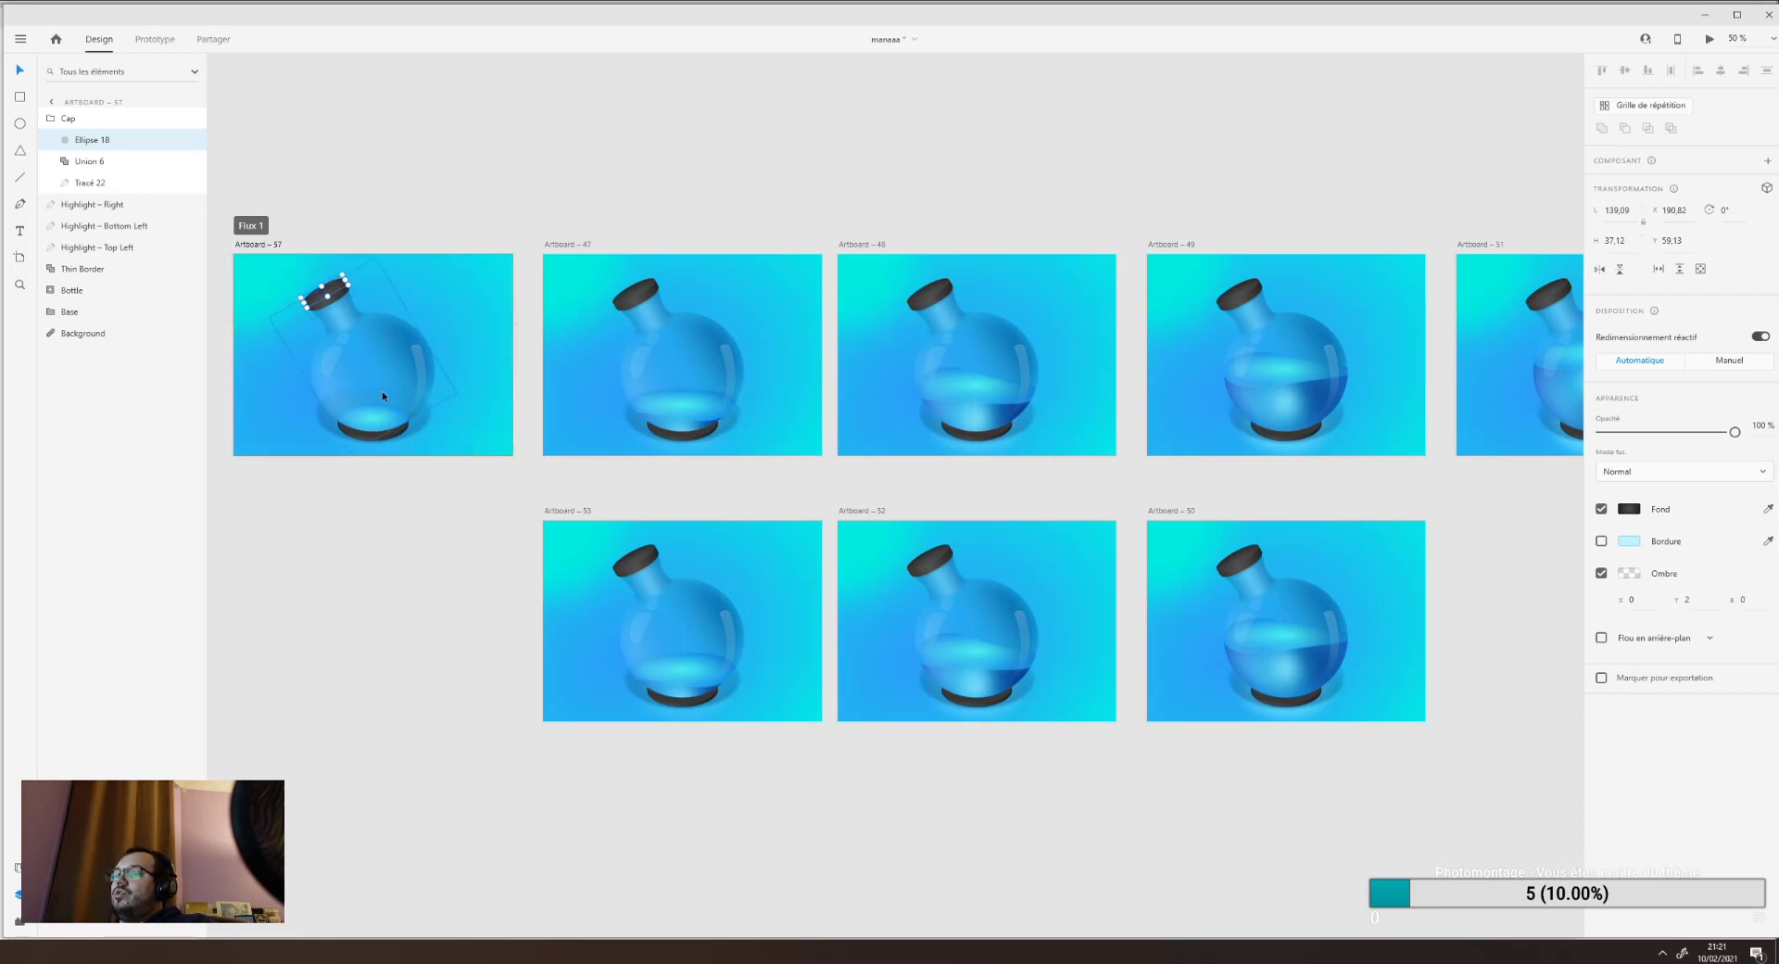
Examine the Background, Bottle and Cap layers of Artboard – 57, hiding and reshowing Thin Border and Bottle.
click(402, 302)
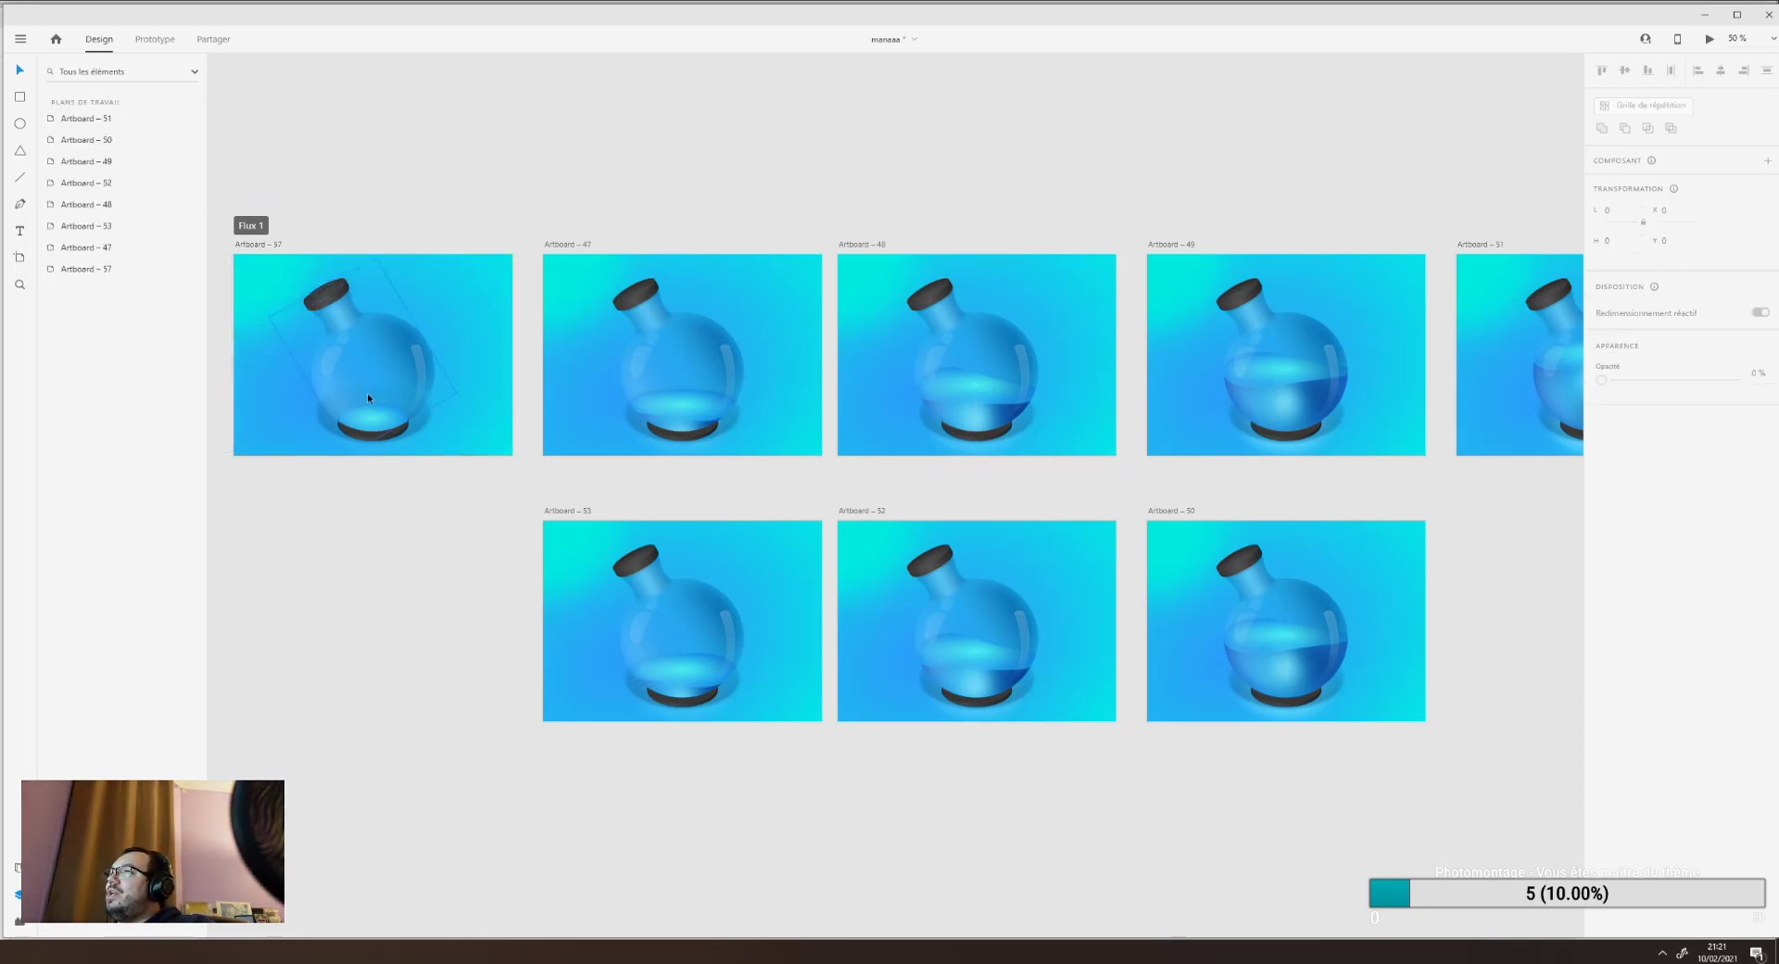
click(249, 287)
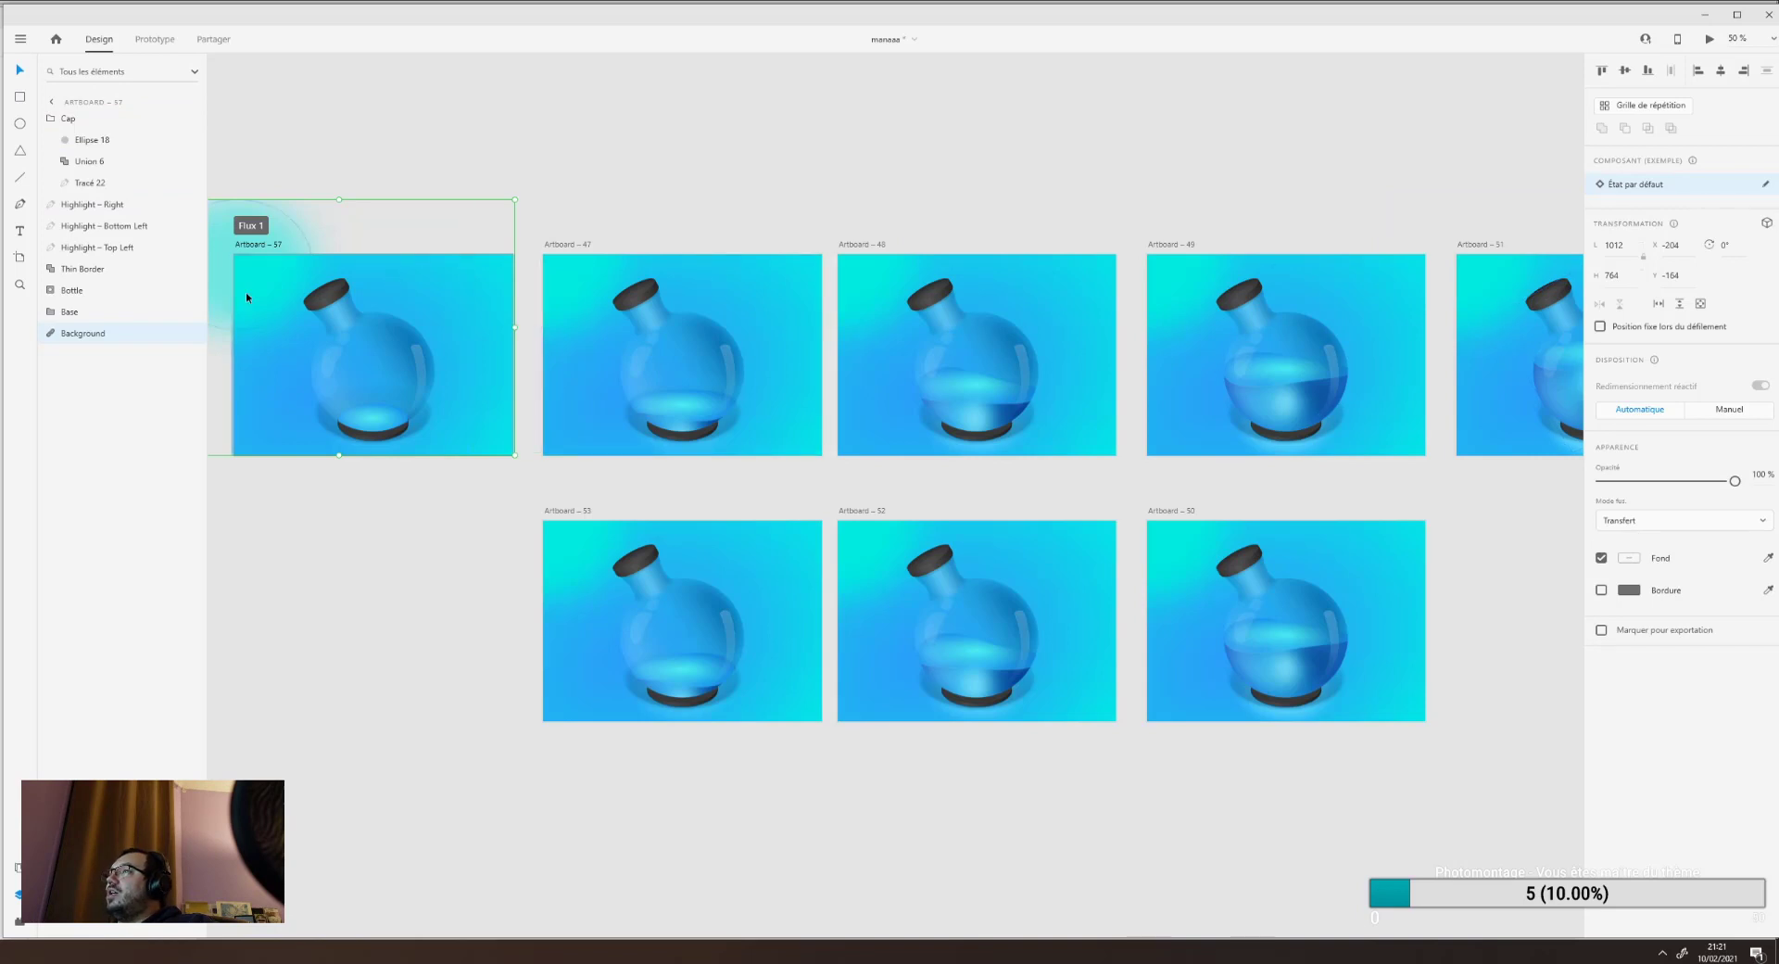
click(323, 299)
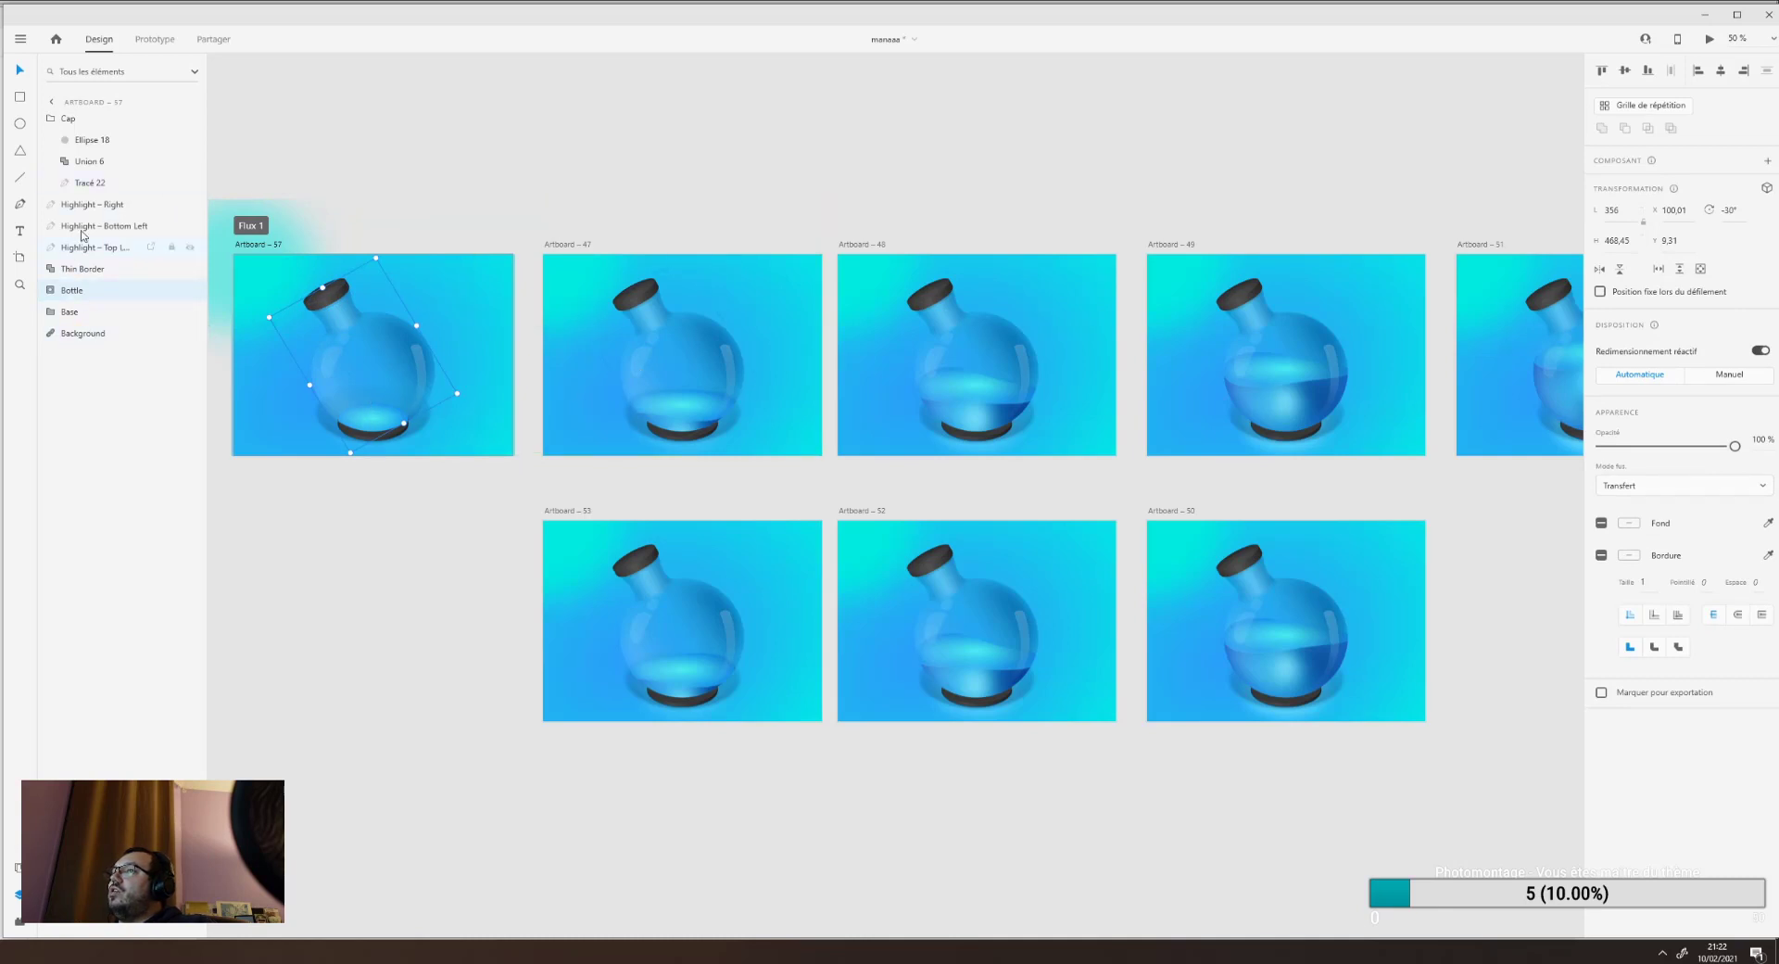
click(67, 118)
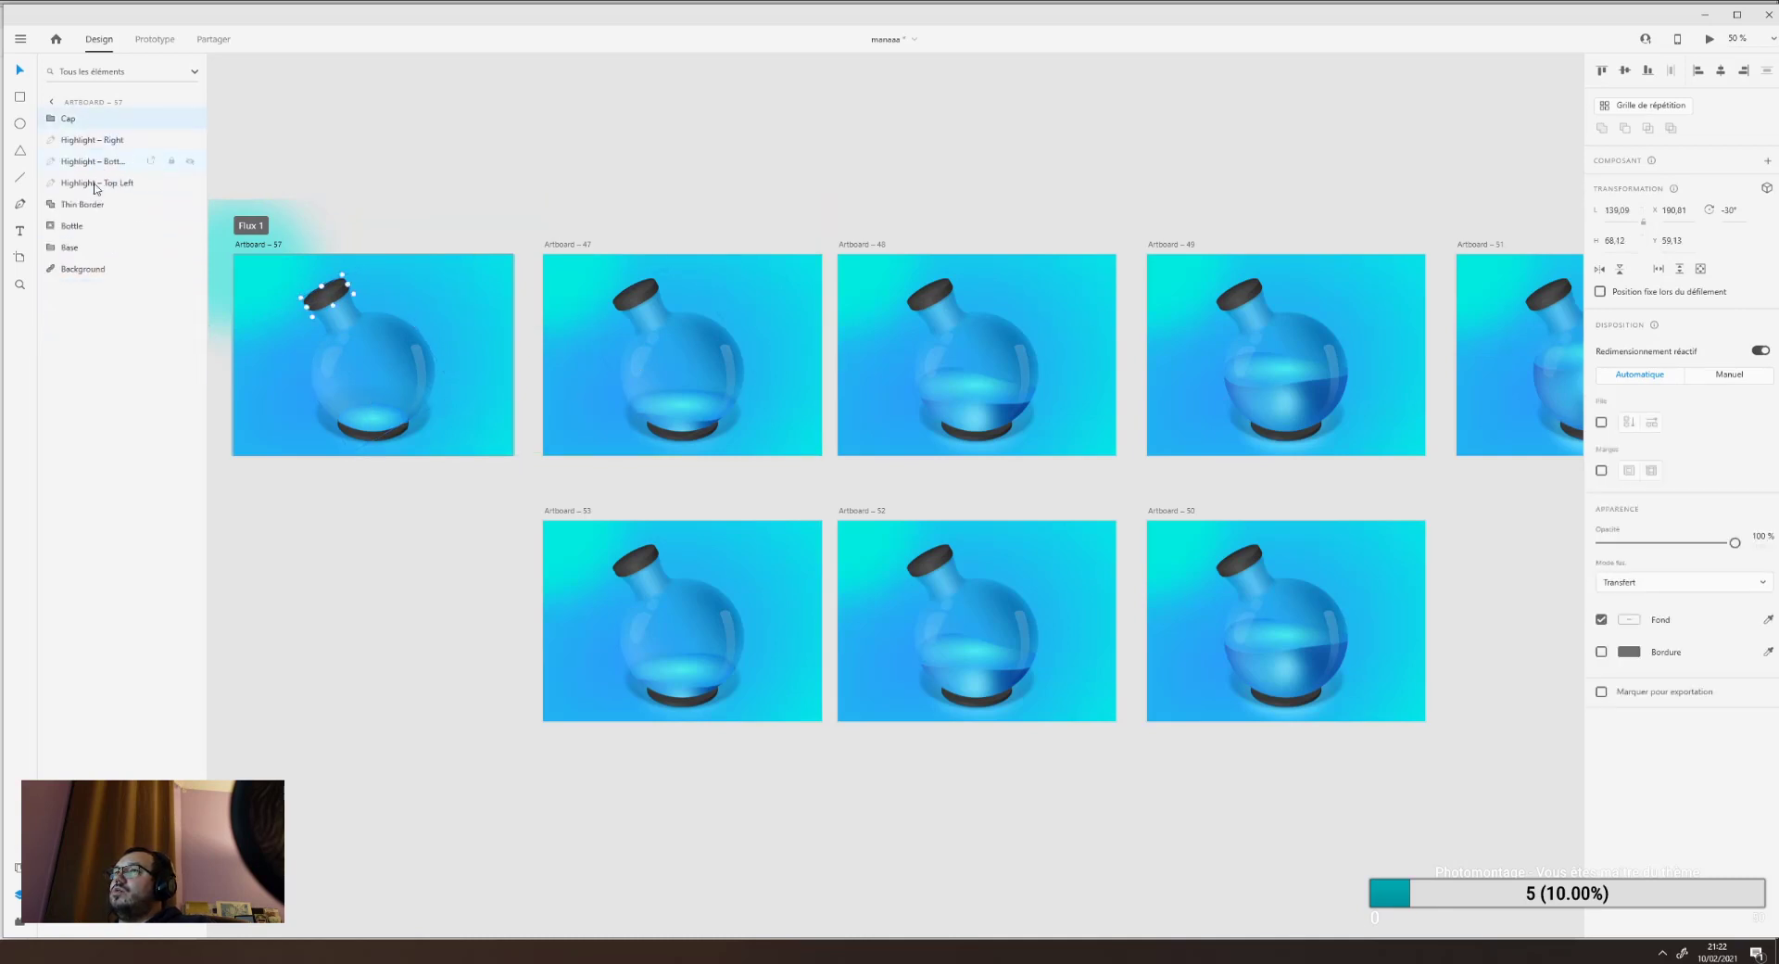
click(191, 204)
click(191, 204)
click(190, 226)
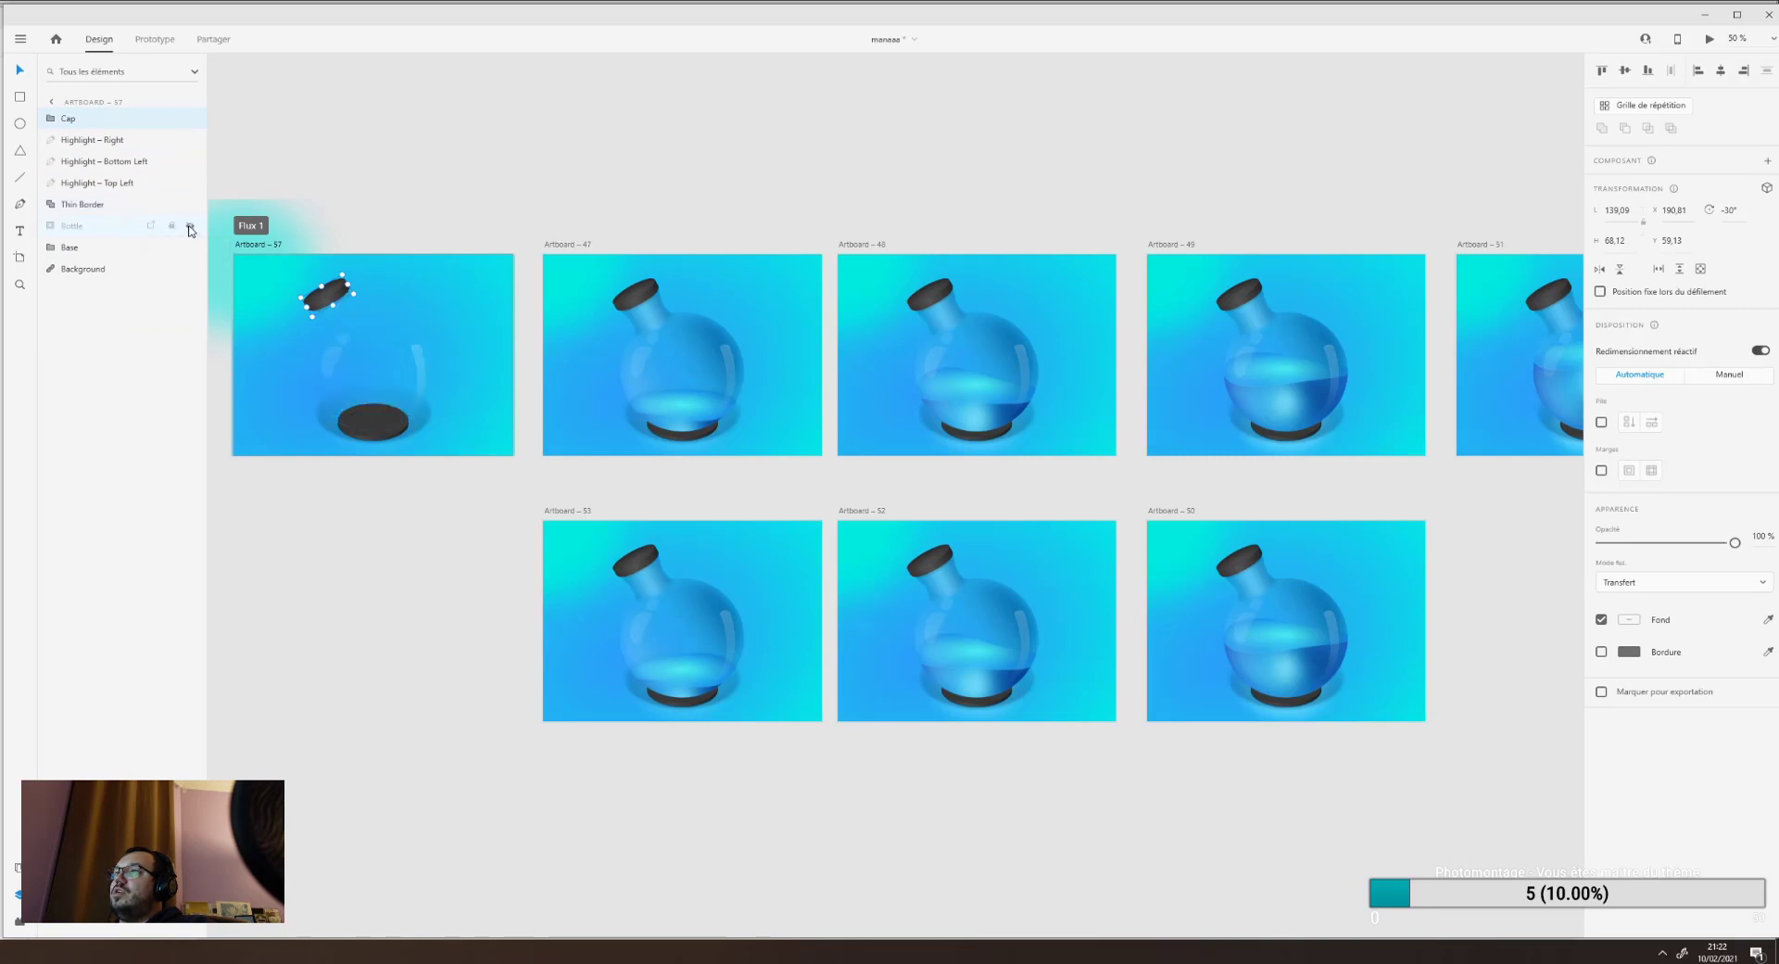
click(190, 227)
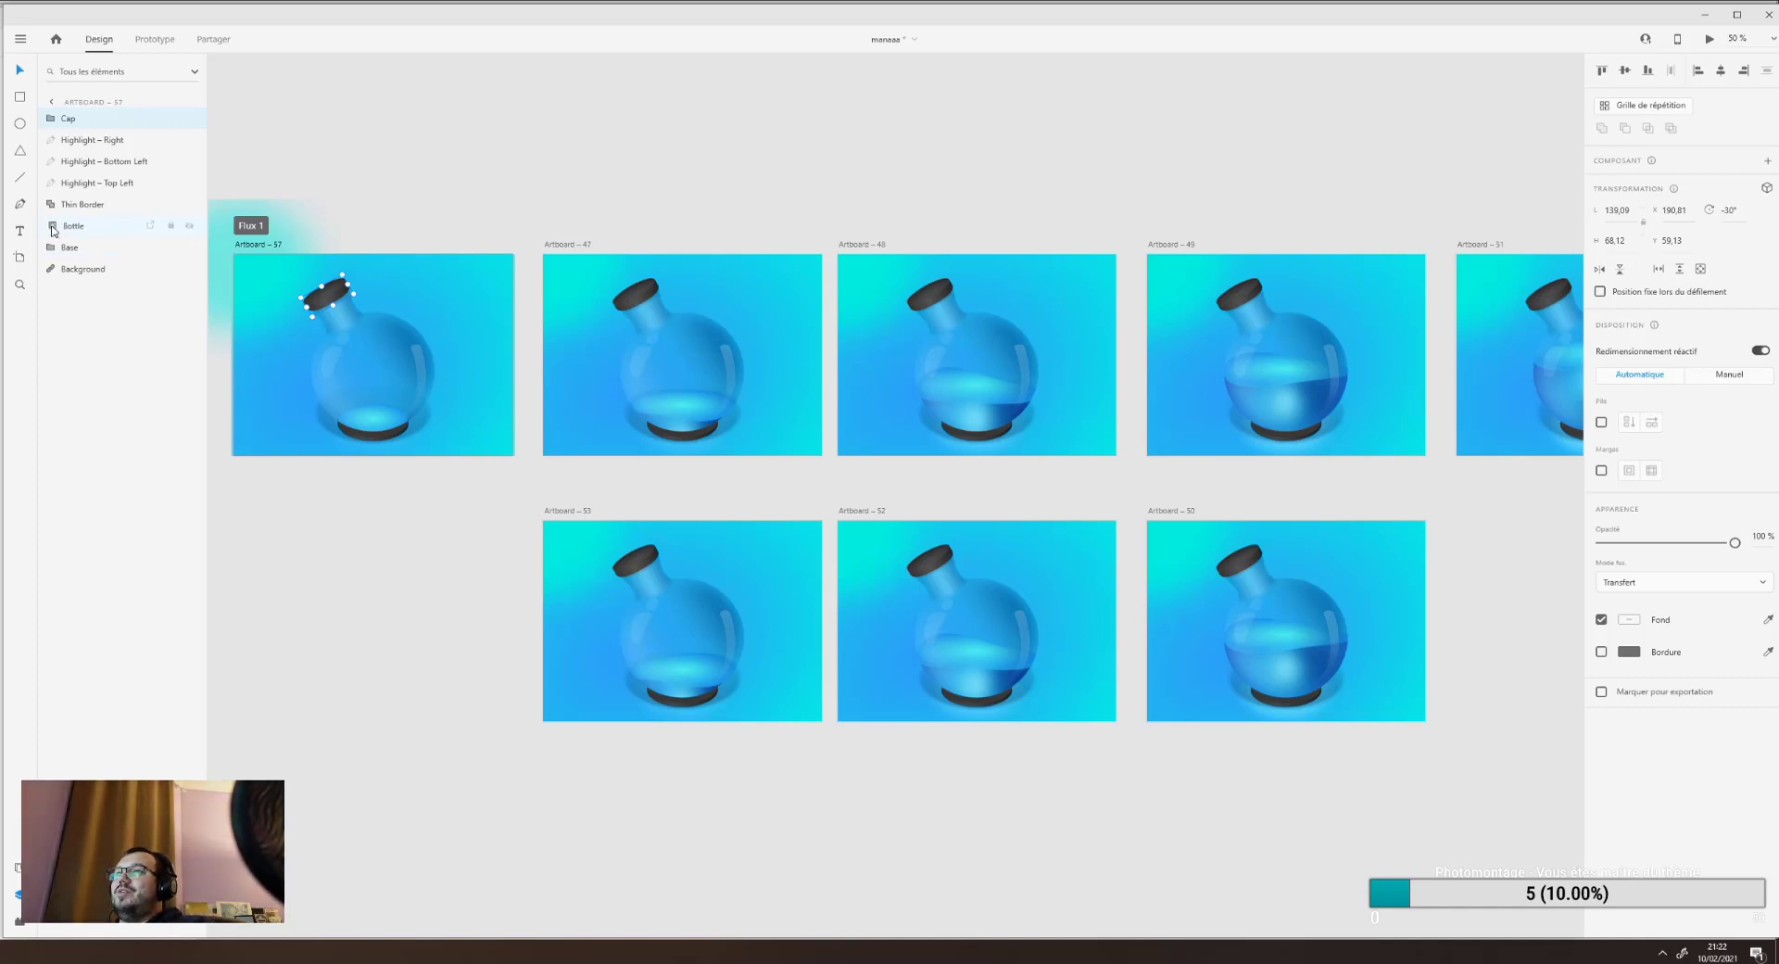
Expand the Bottle group of Artboard – 57, and hide and reshow its Bottle Shape and Water Shading layers.
click(53, 227)
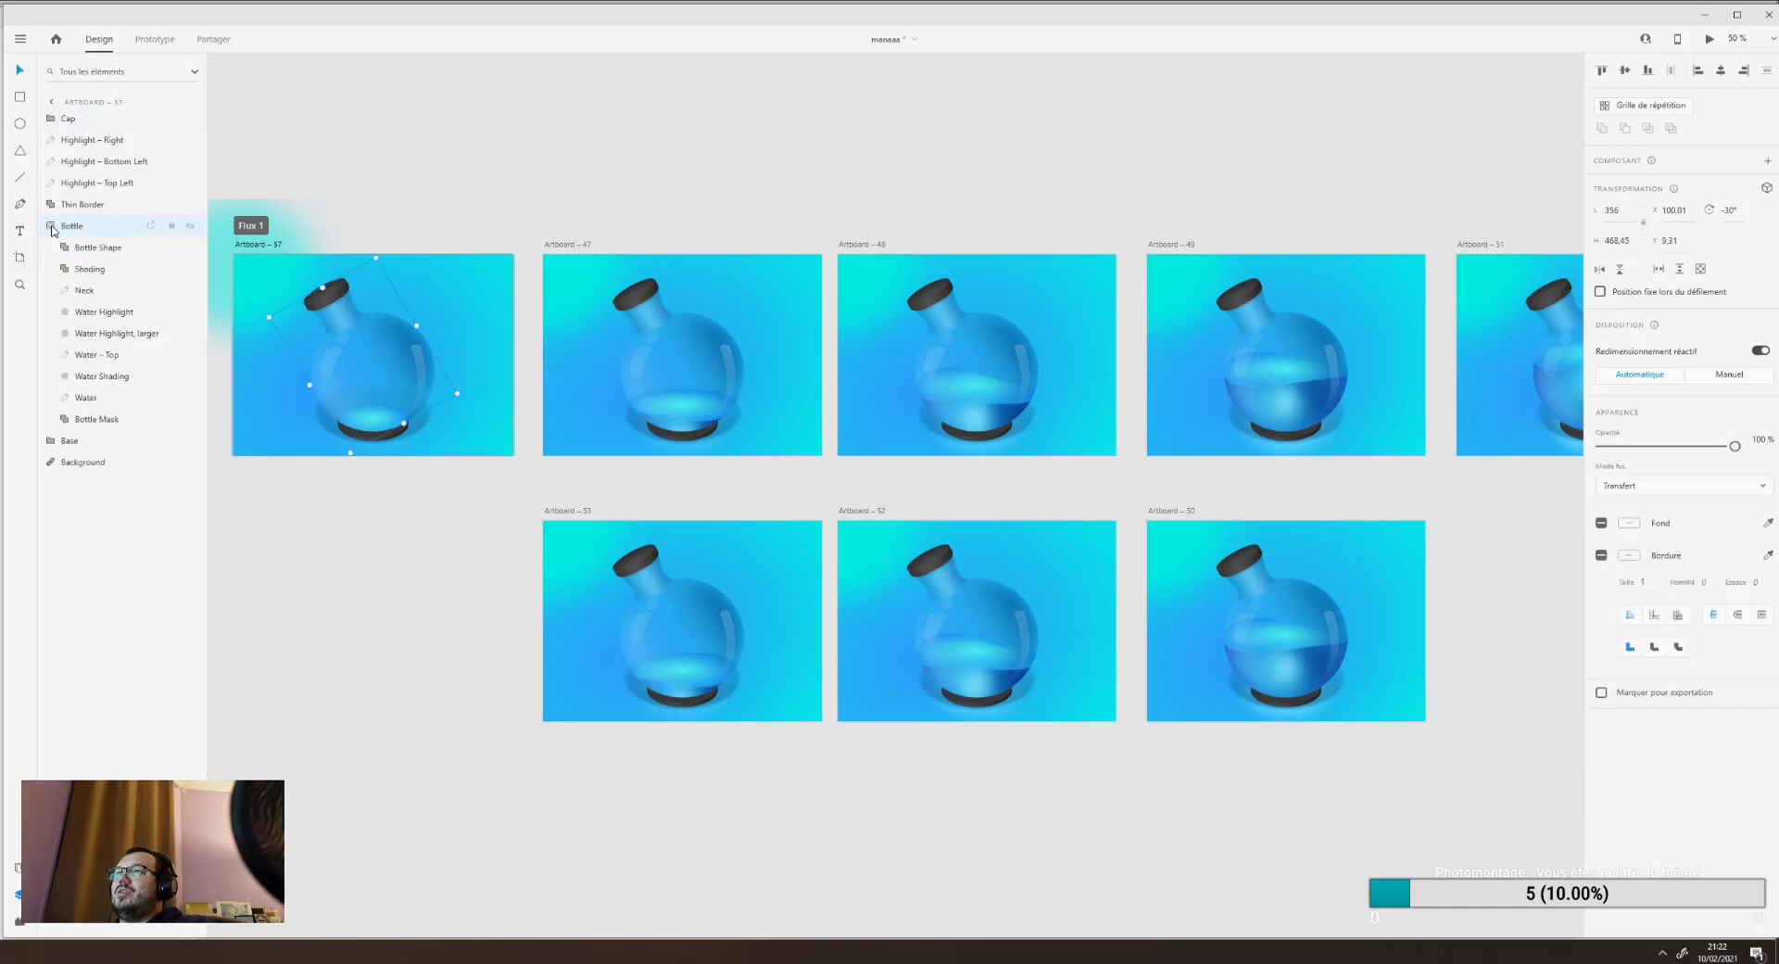
click(189, 248)
click(190, 249)
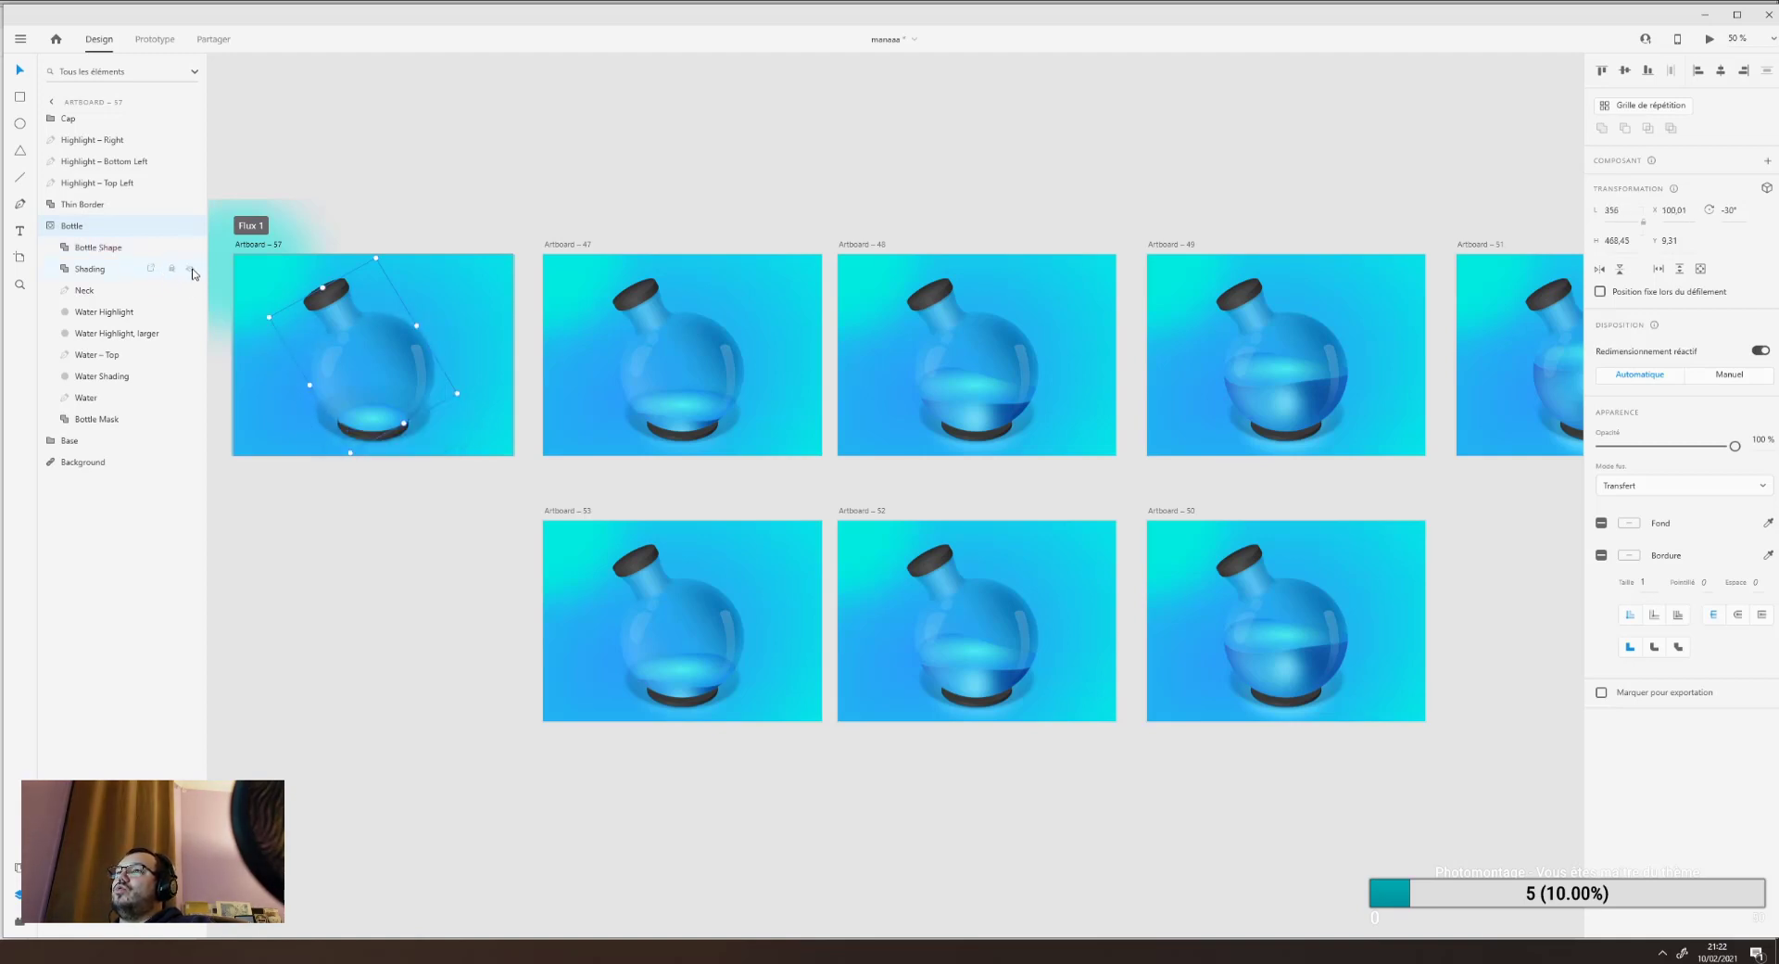
click(190, 376)
click(190, 377)
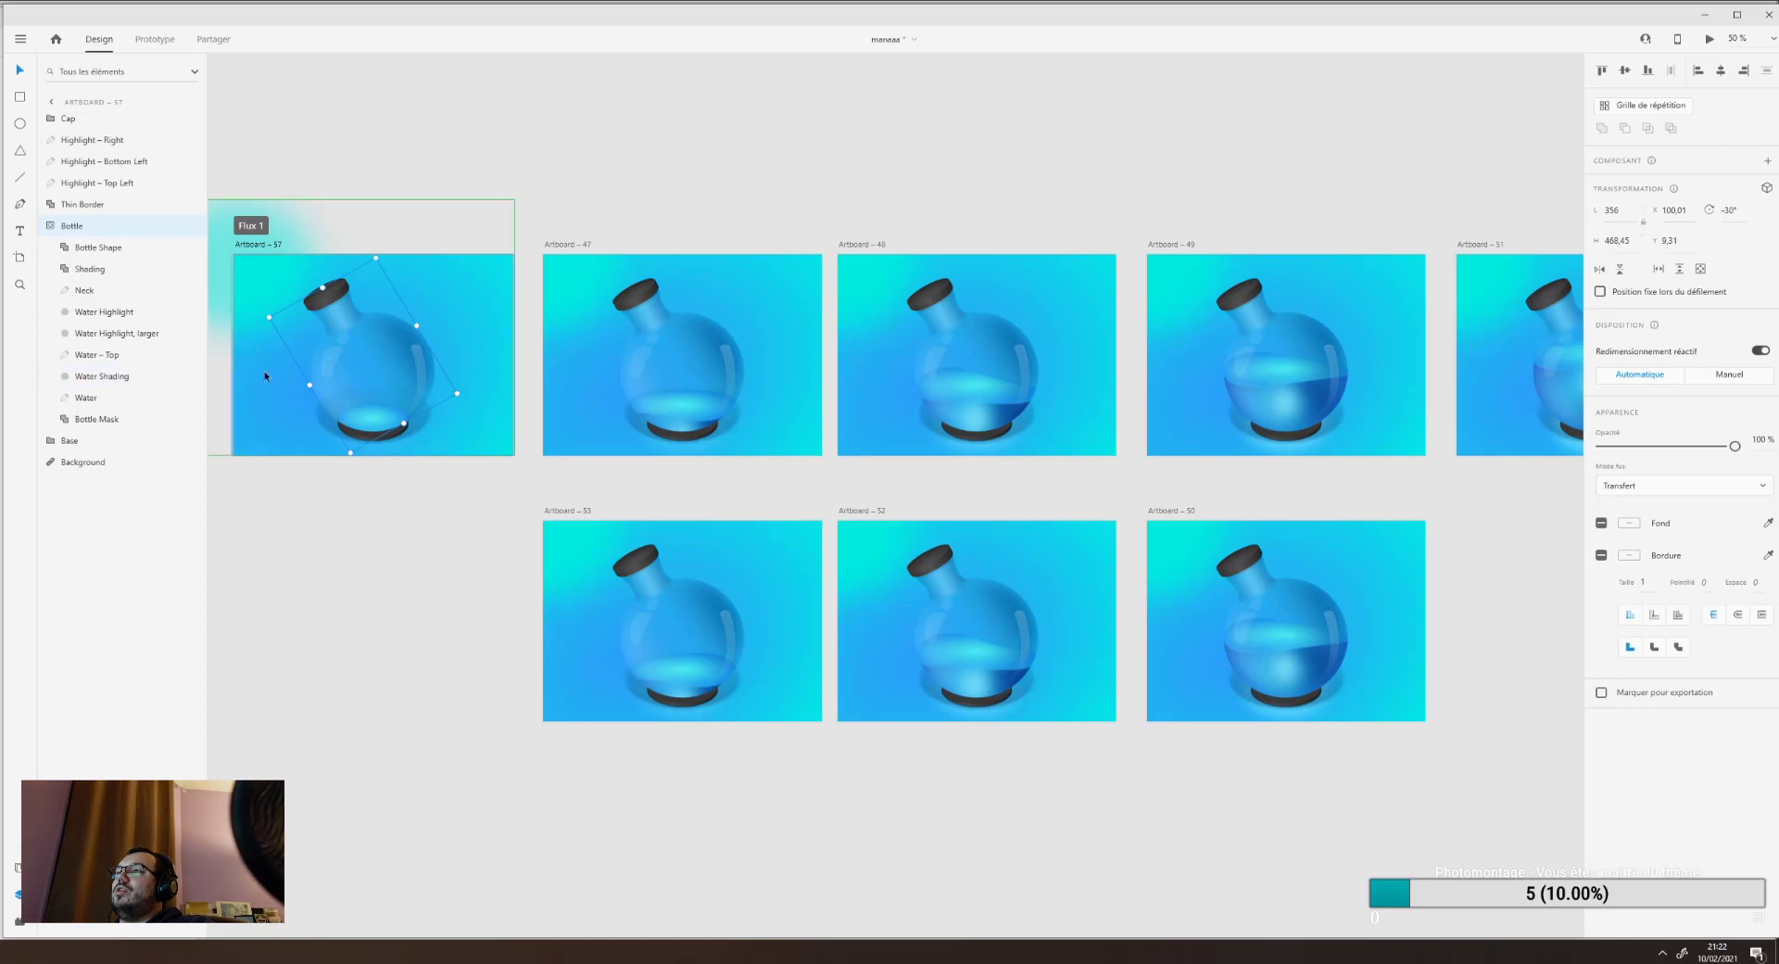
Switch to prototype mode and select the Bottle group on Artboards 47, 48 and 49 in turn.
click(155, 39)
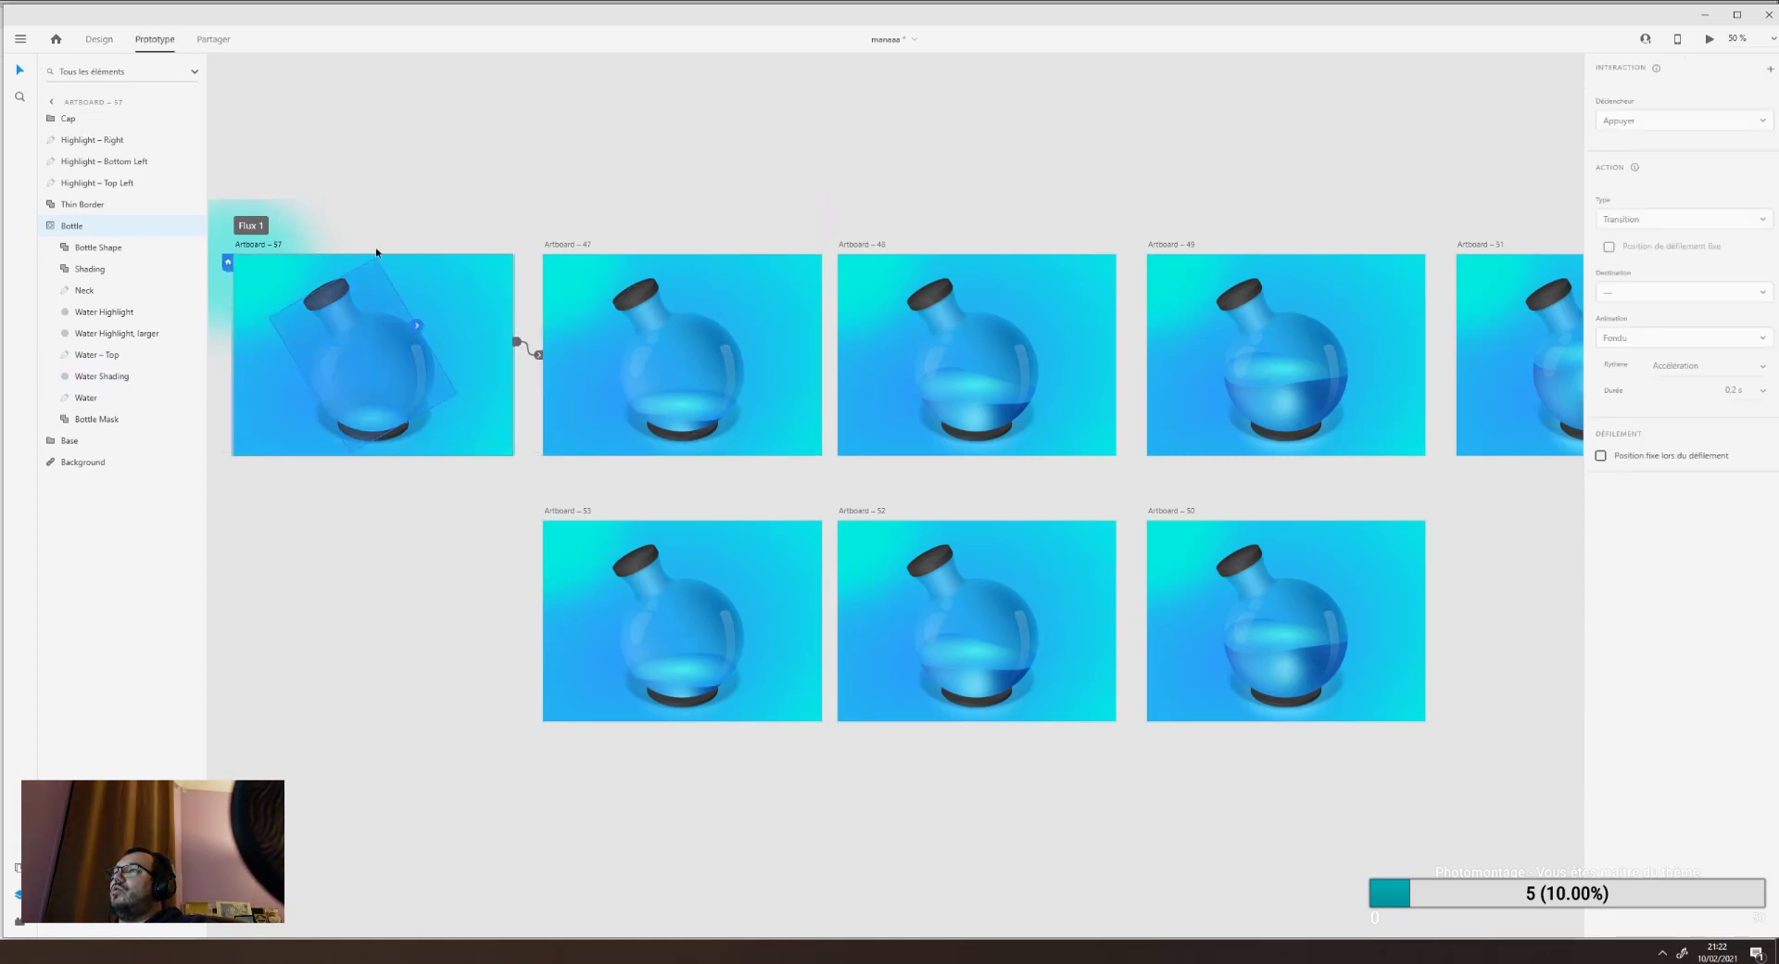
click(681, 411)
click(962, 403)
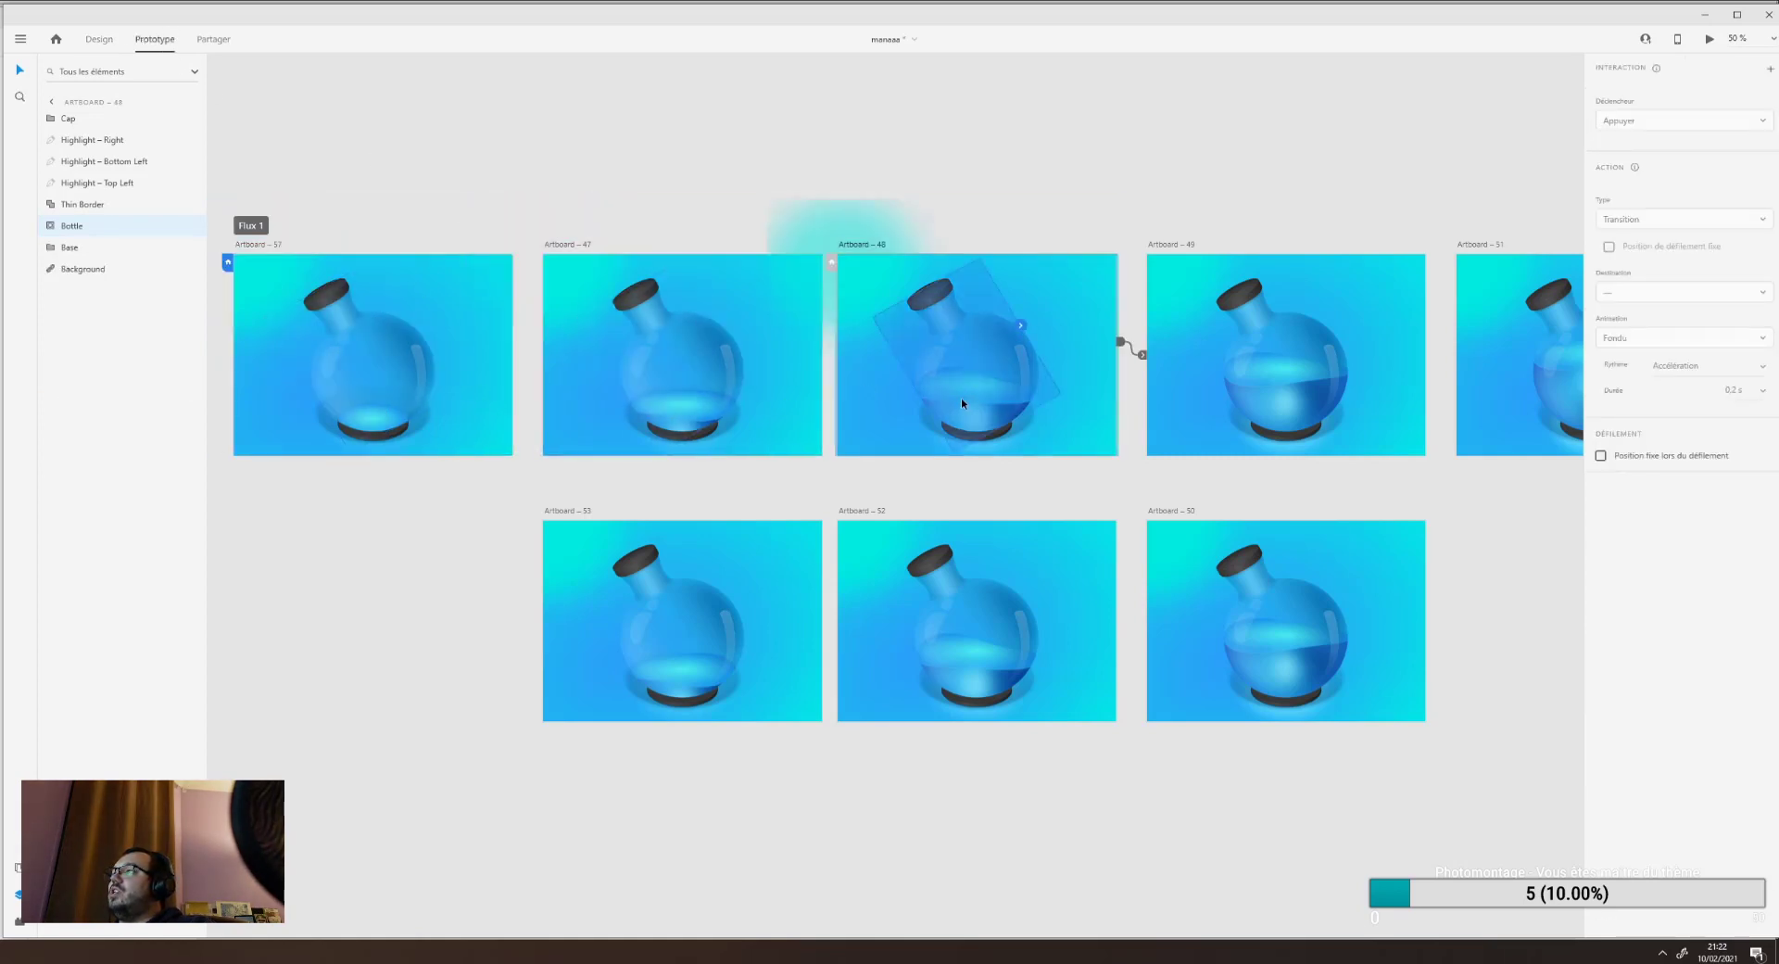
click(1328, 390)
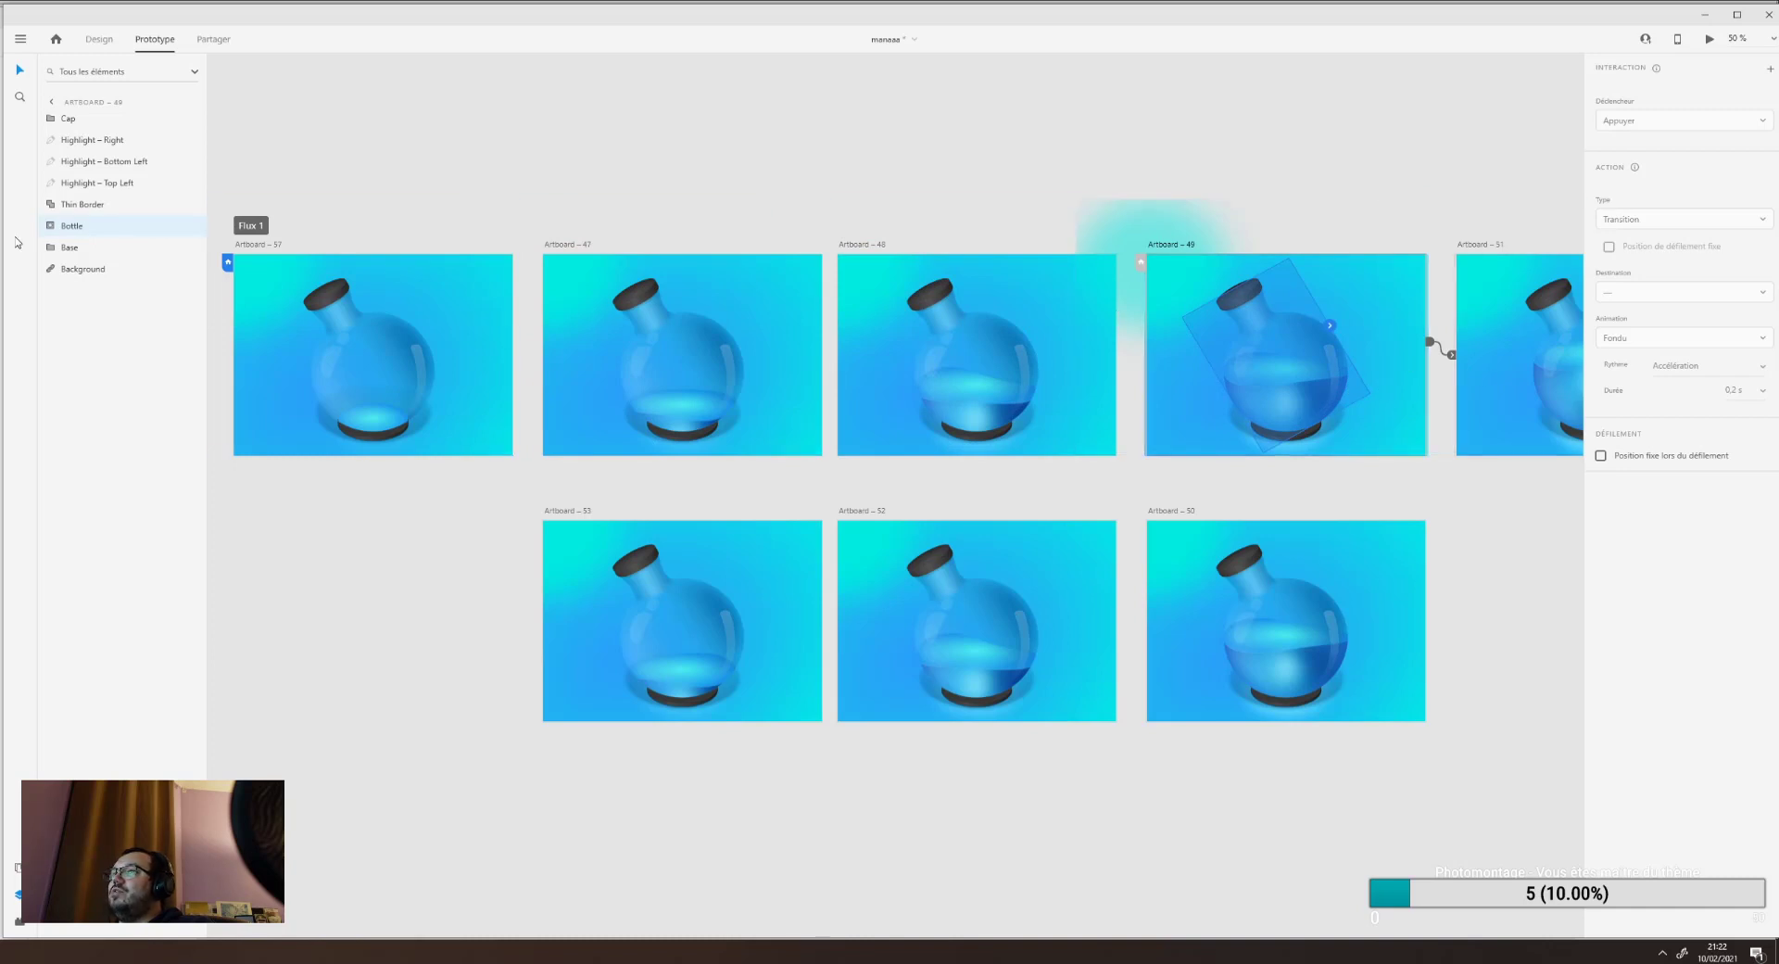
Expand the Bottle group of Artboard – 49, and hide and reshow Water Shading, Bubble 3, Water – Top and both Water Highlight layers.
click(50, 225)
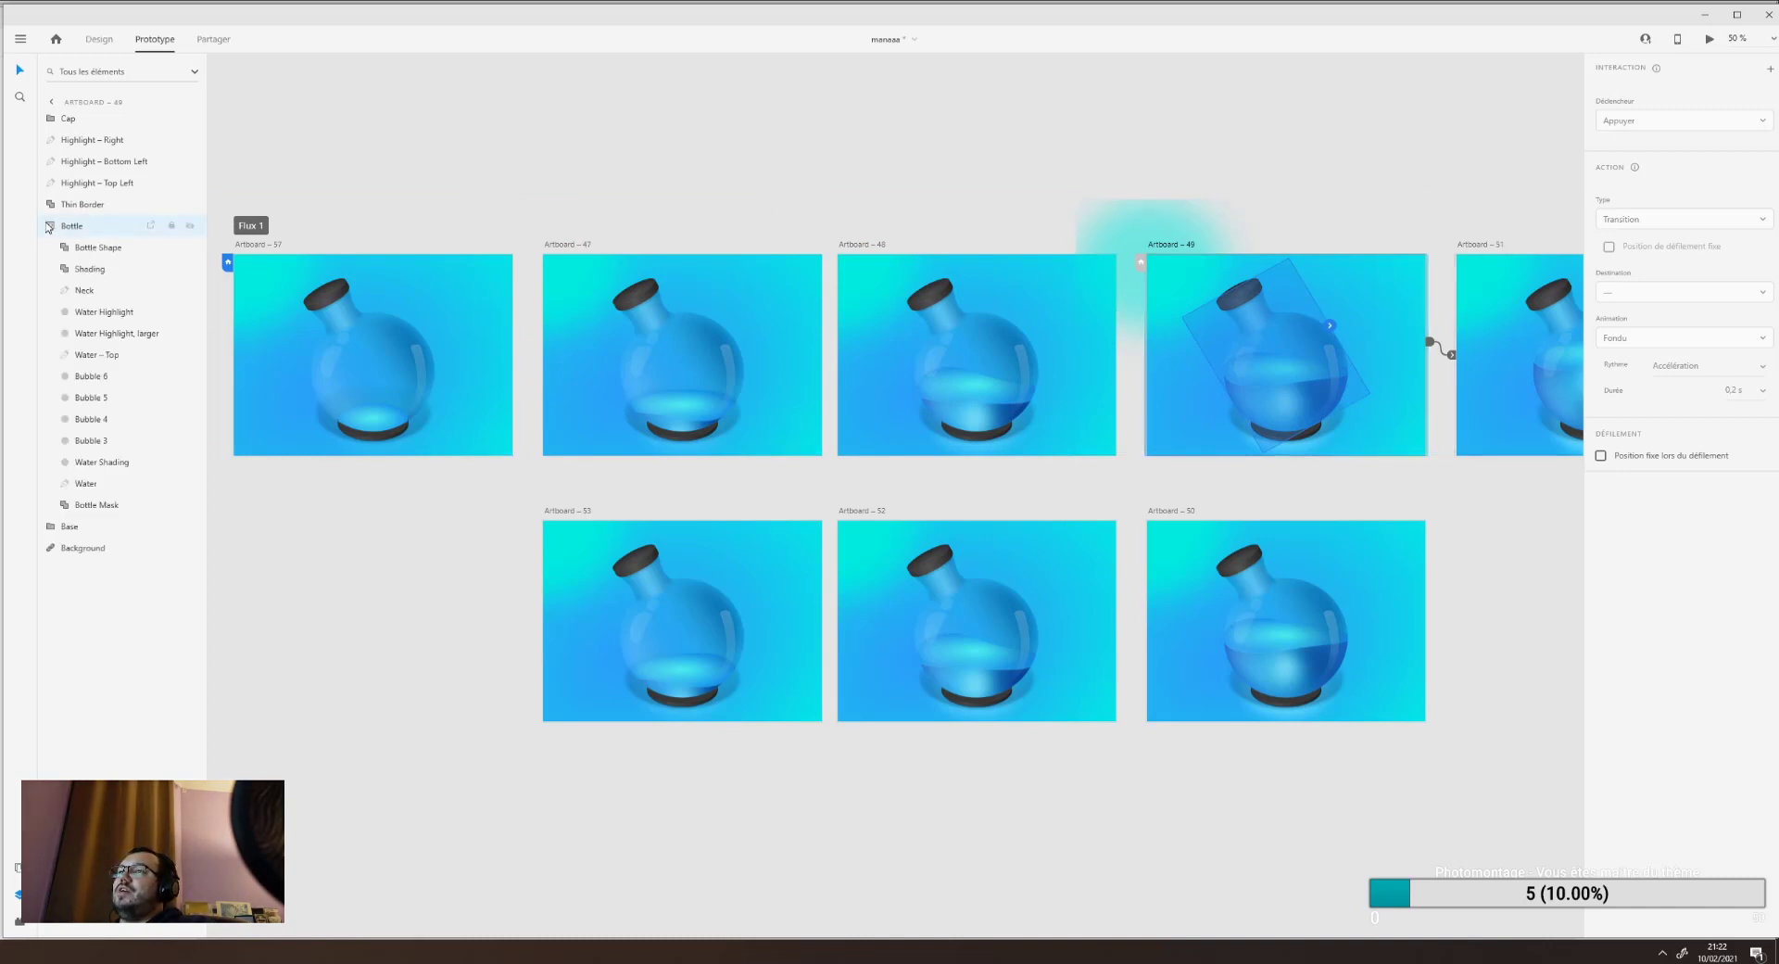
click(189, 462)
click(189, 462)
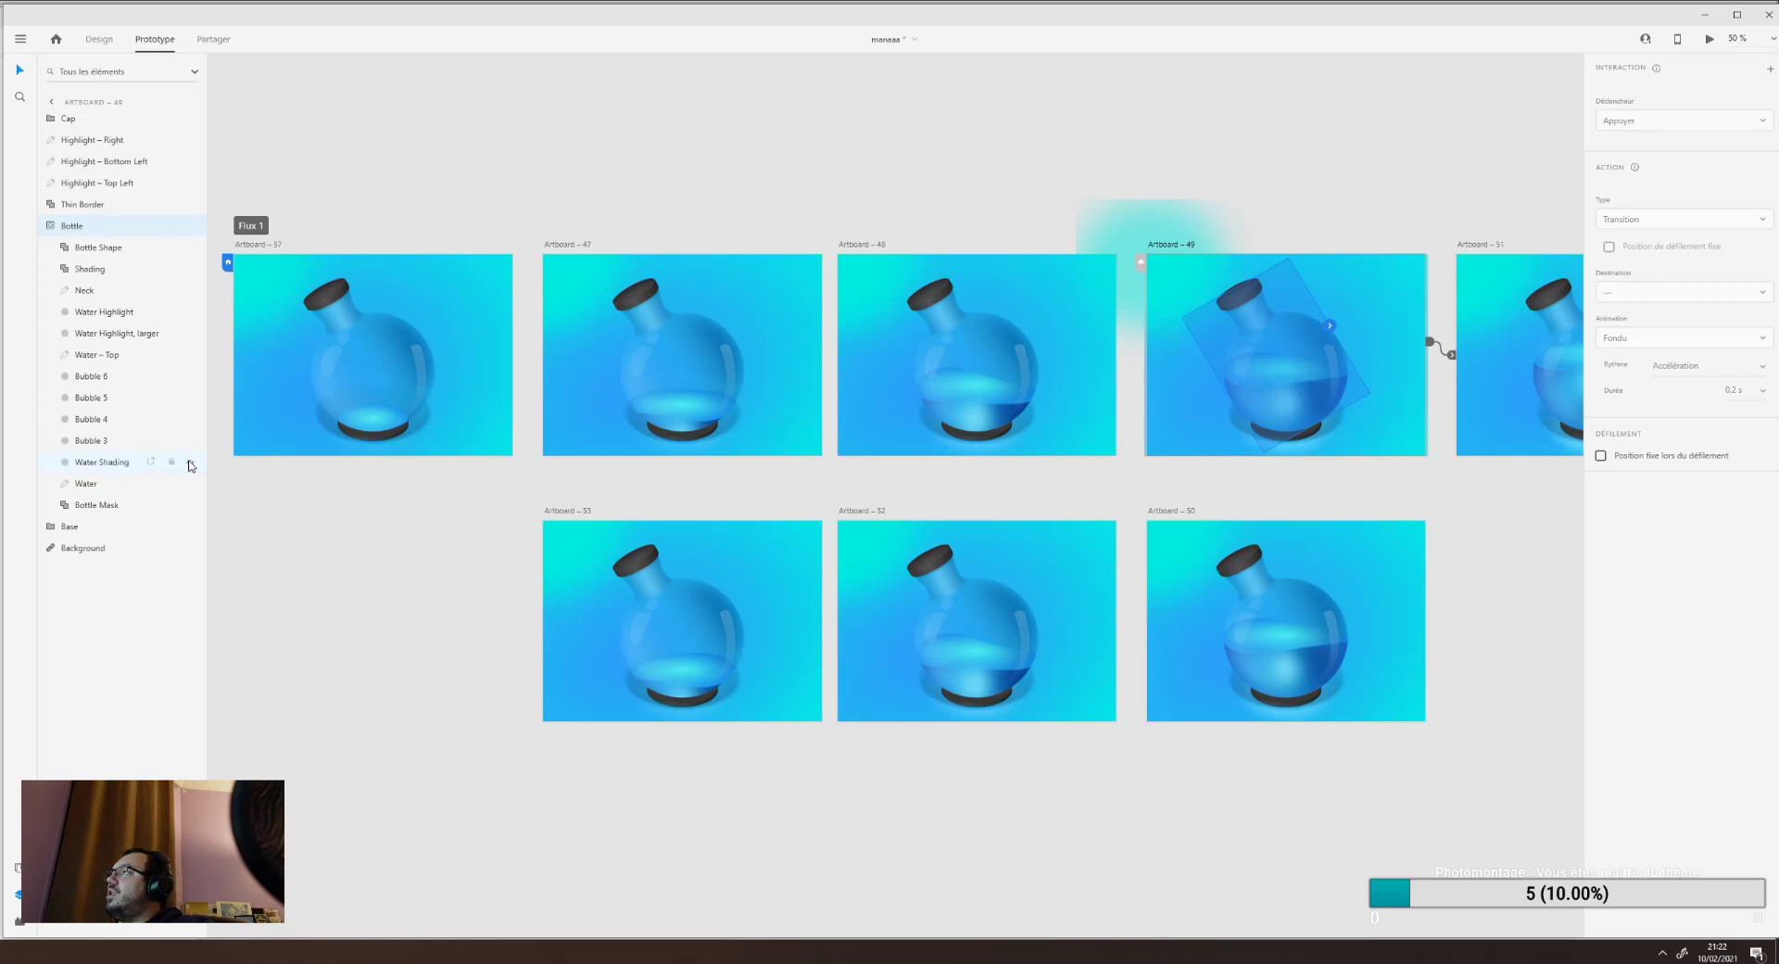
click(189, 442)
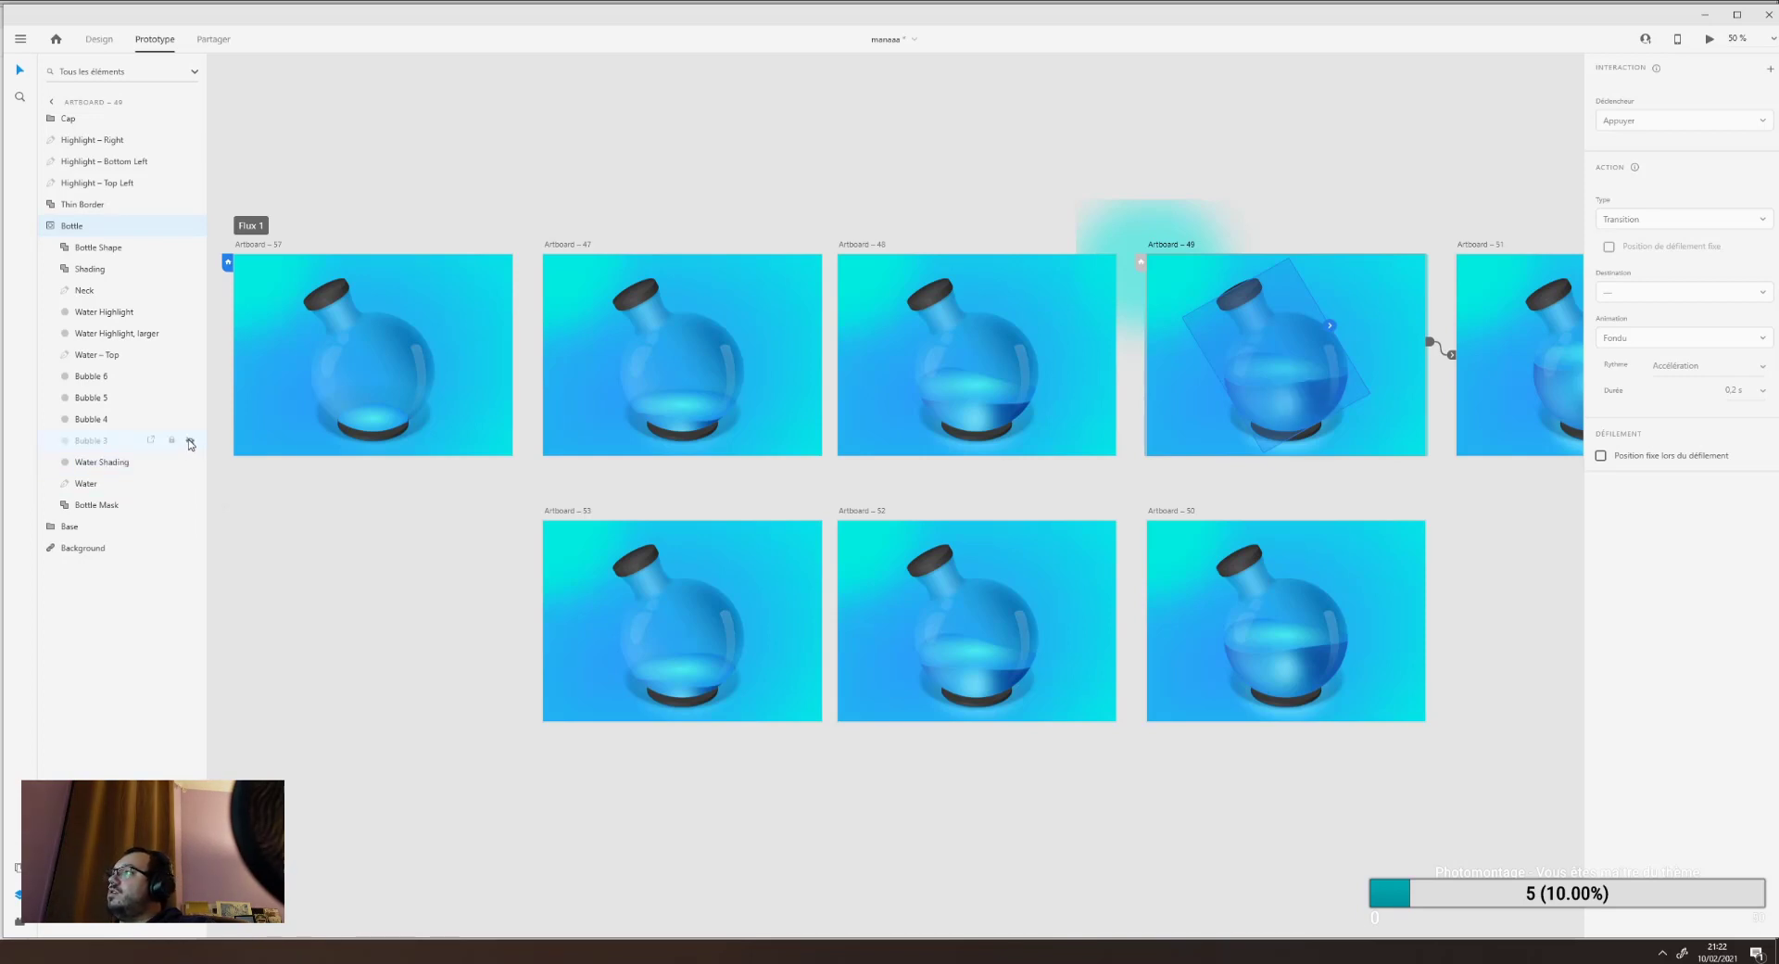
click(189, 442)
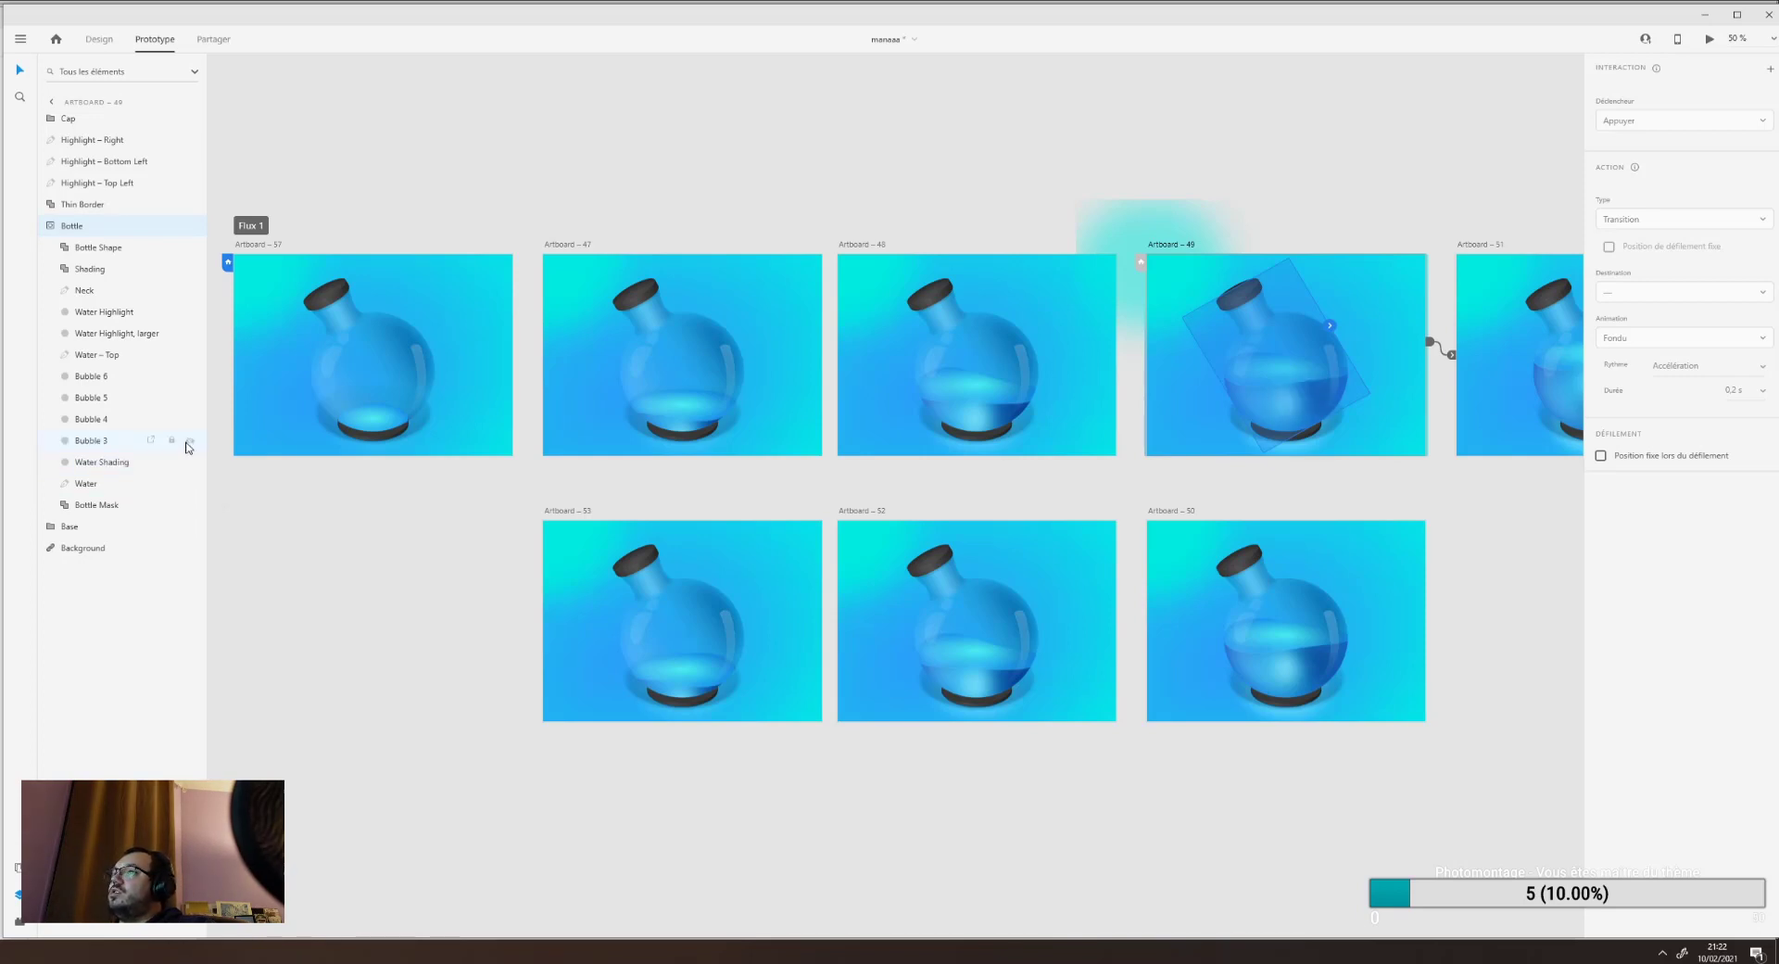
click(190, 355)
click(190, 355)
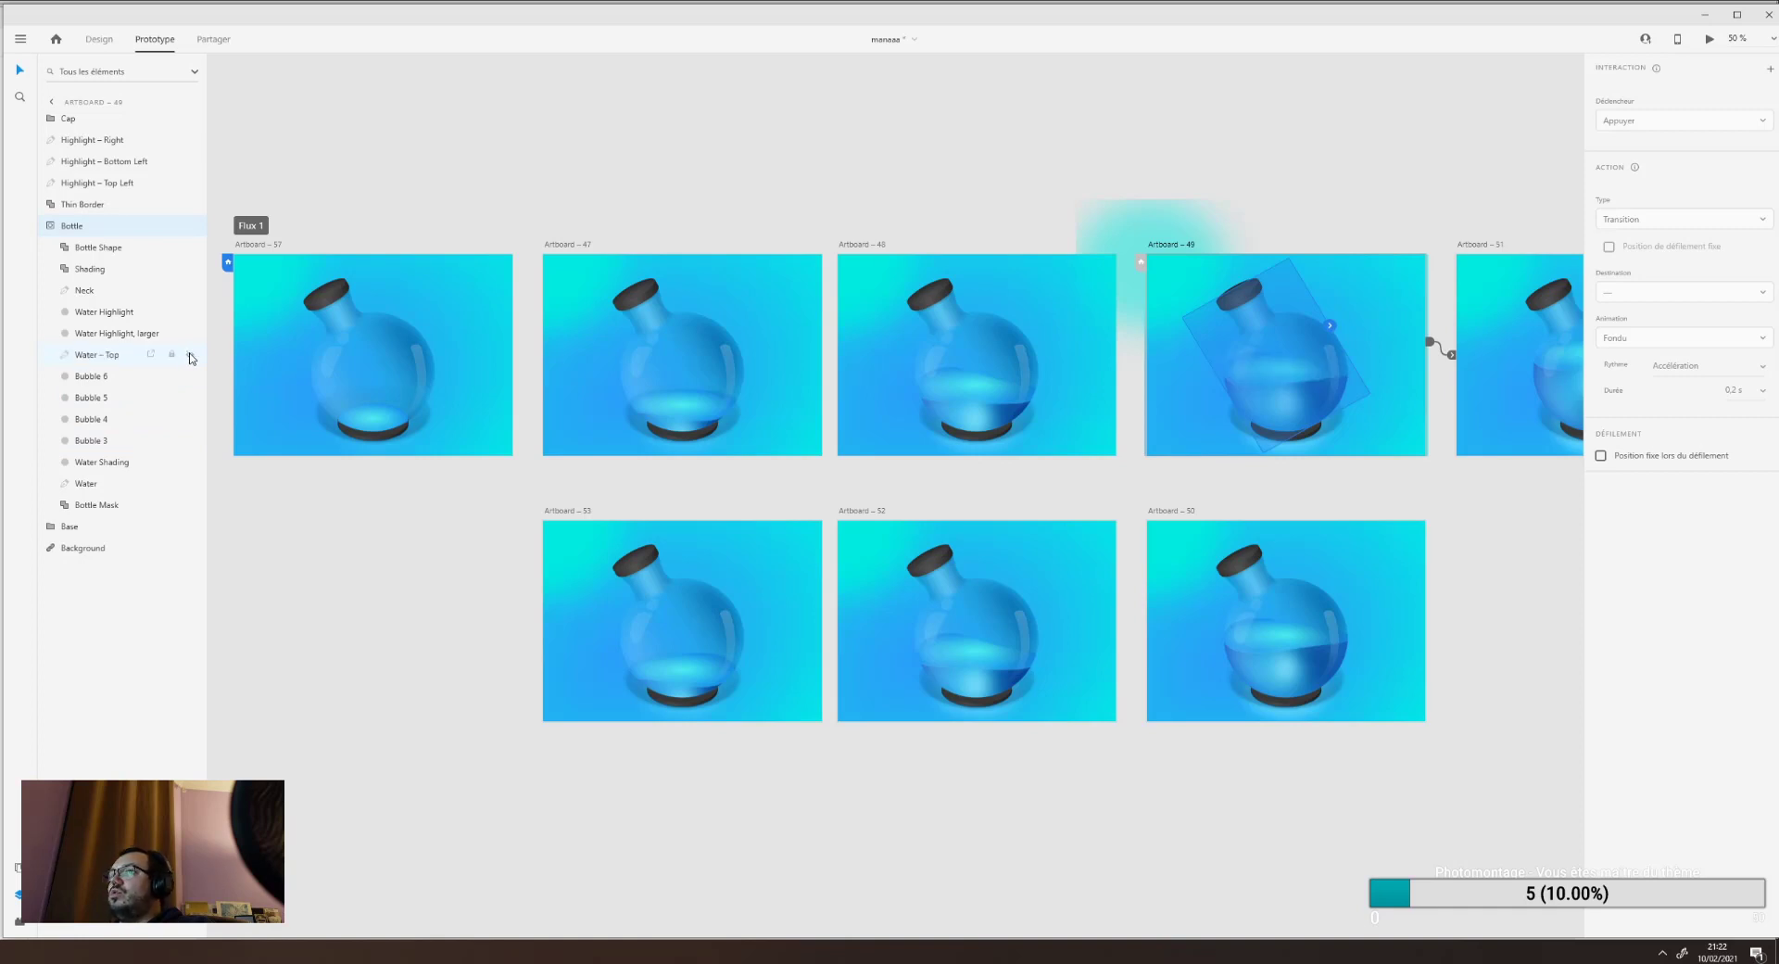
click(191, 334)
click(191, 334)
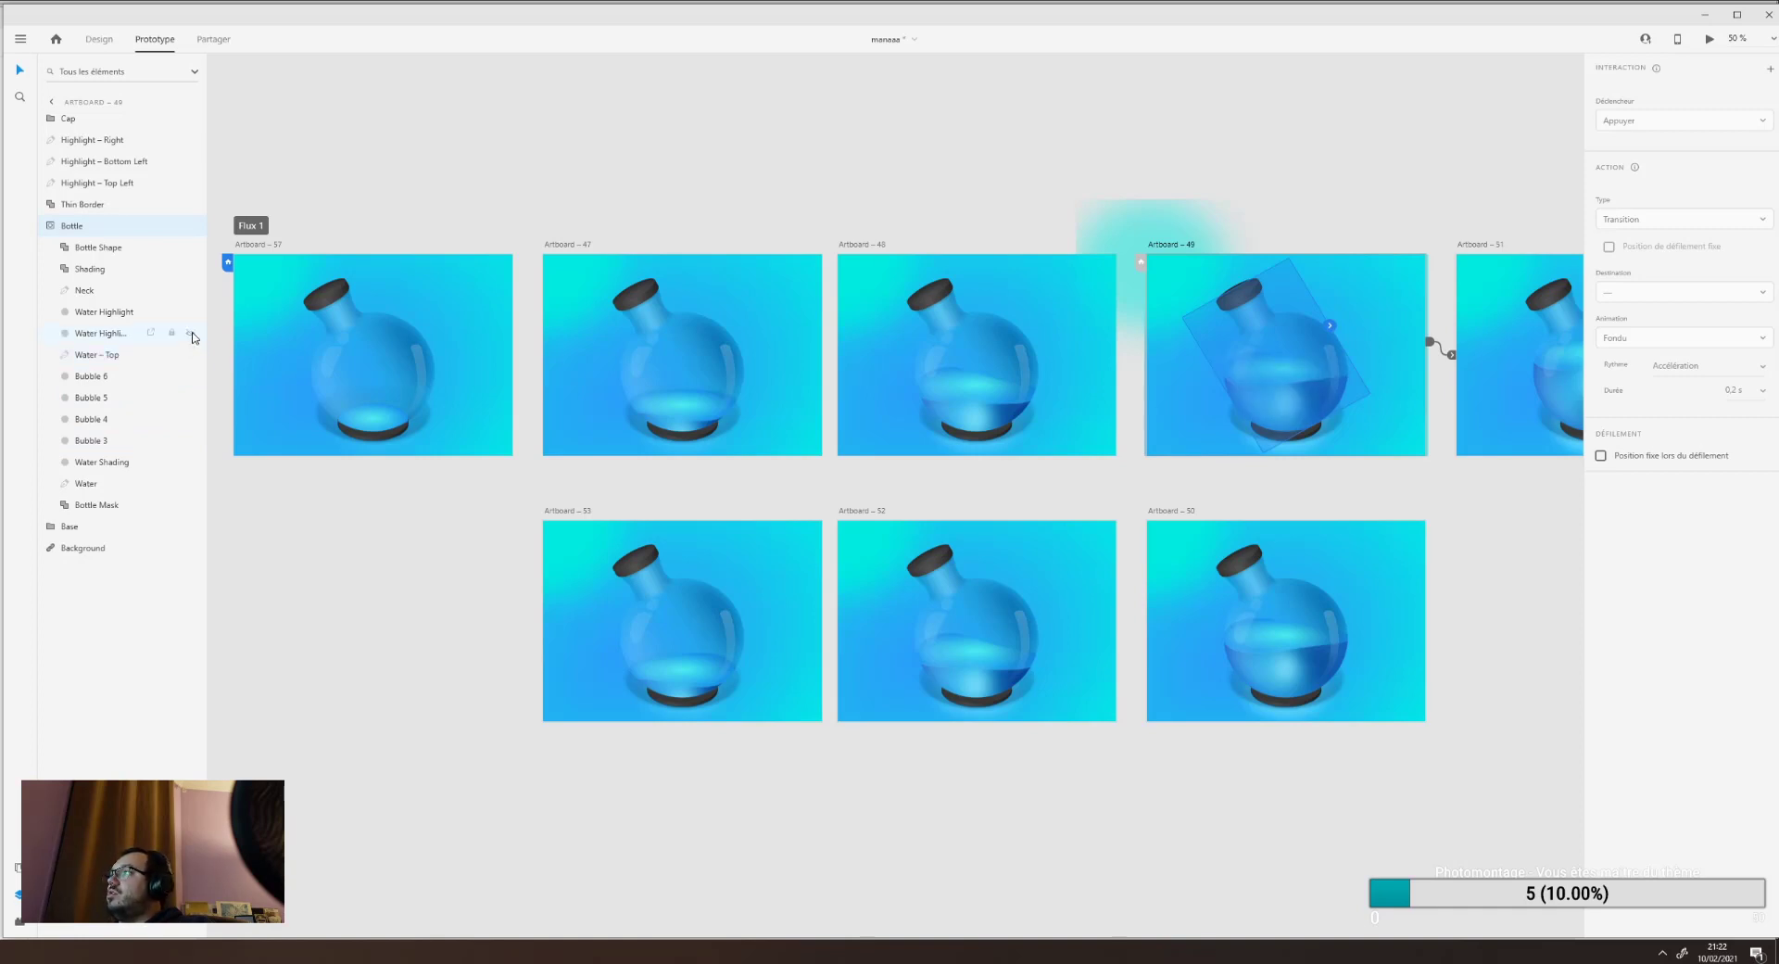
click(191, 313)
click(191, 313)
Examine the Water Highlight, Water – Top and Bubble layers inside the Bottle group of Artboard – 48, and clear the selection.
click(993, 340)
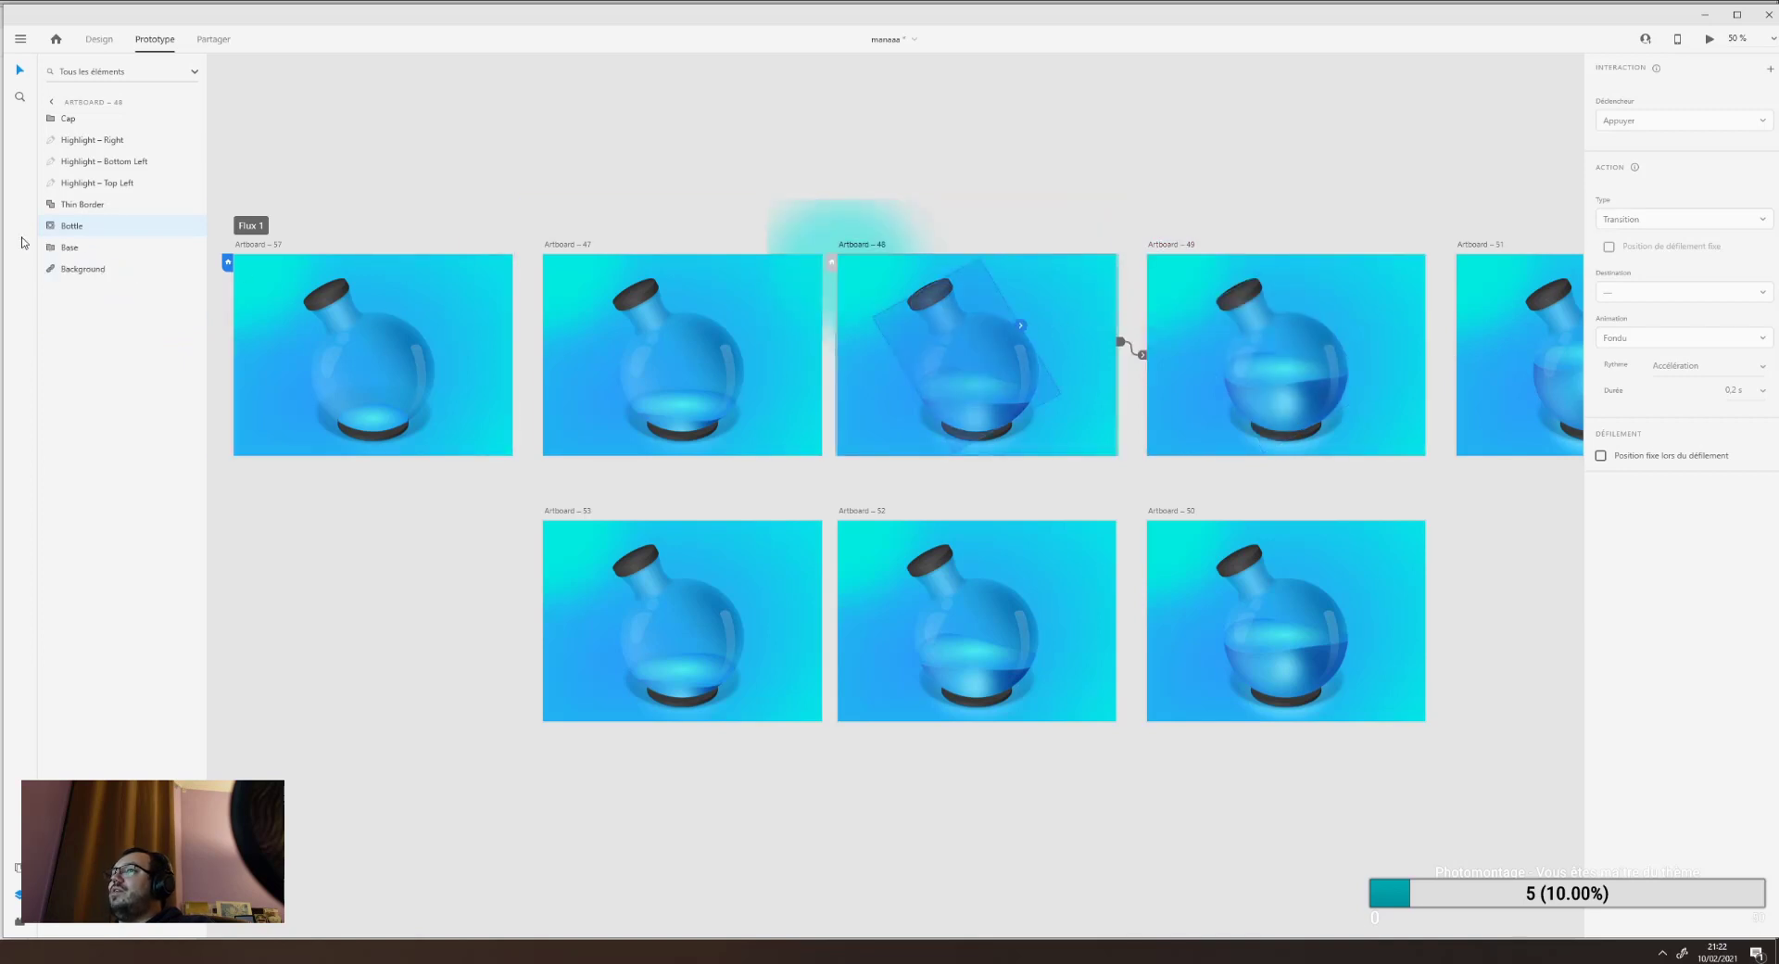
click(56, 227)
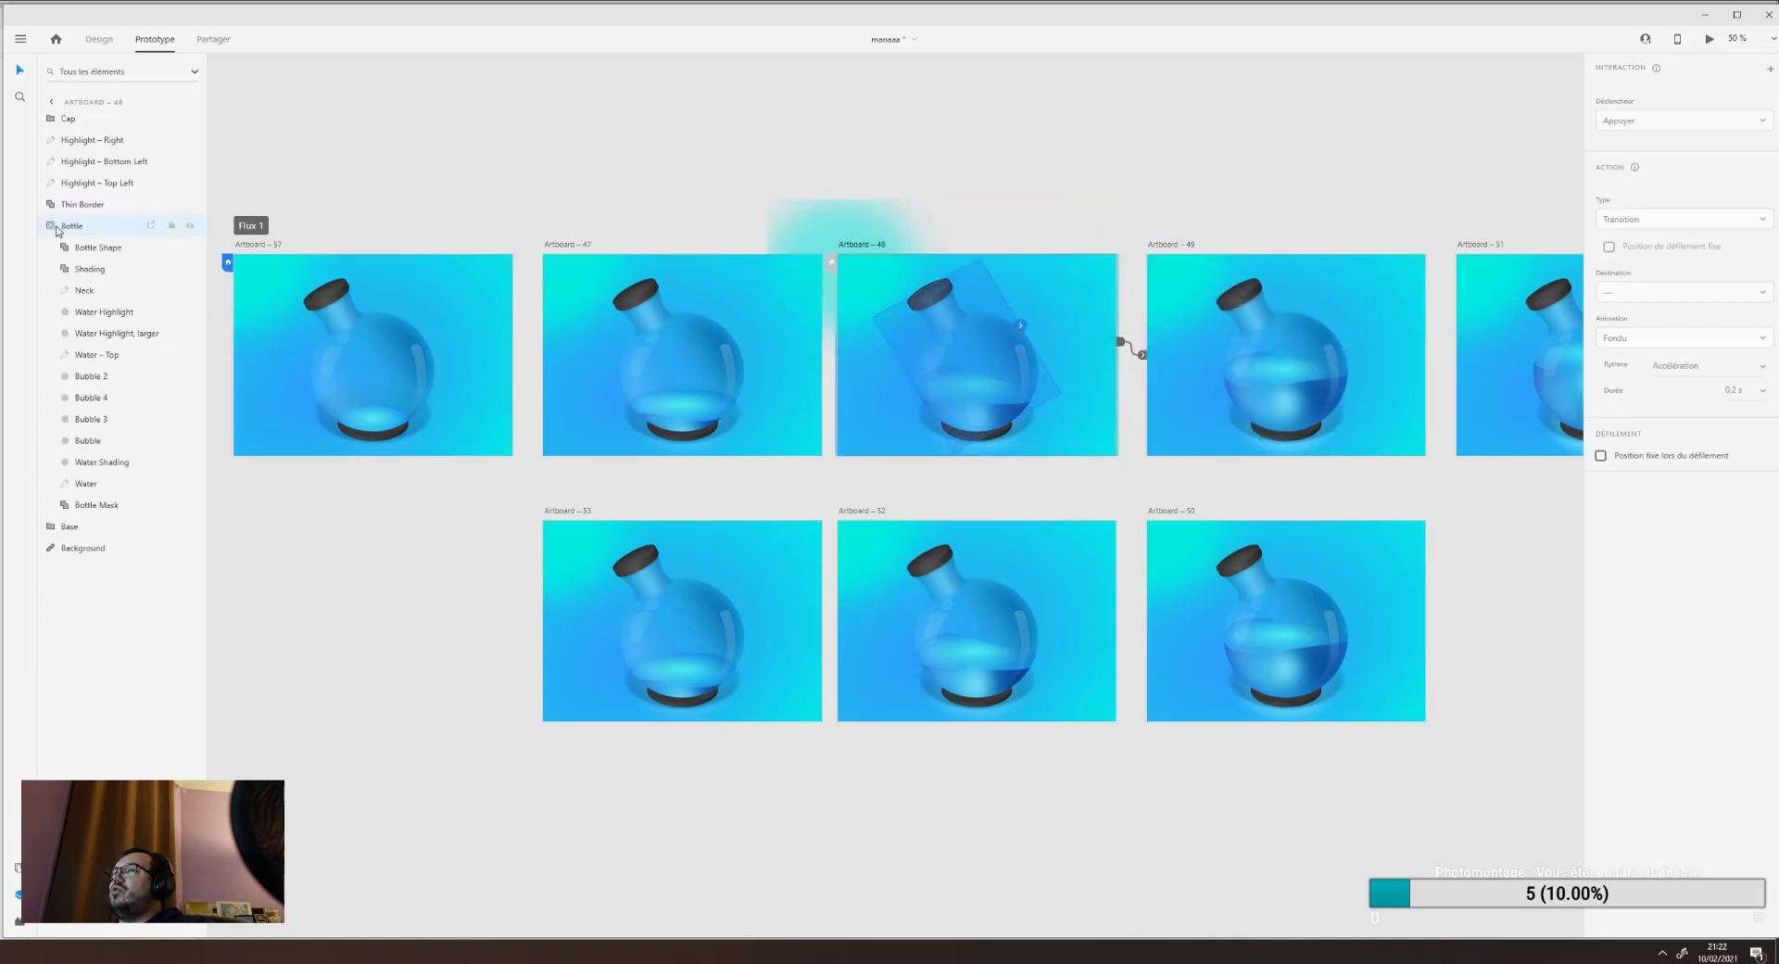
click(97, 317)
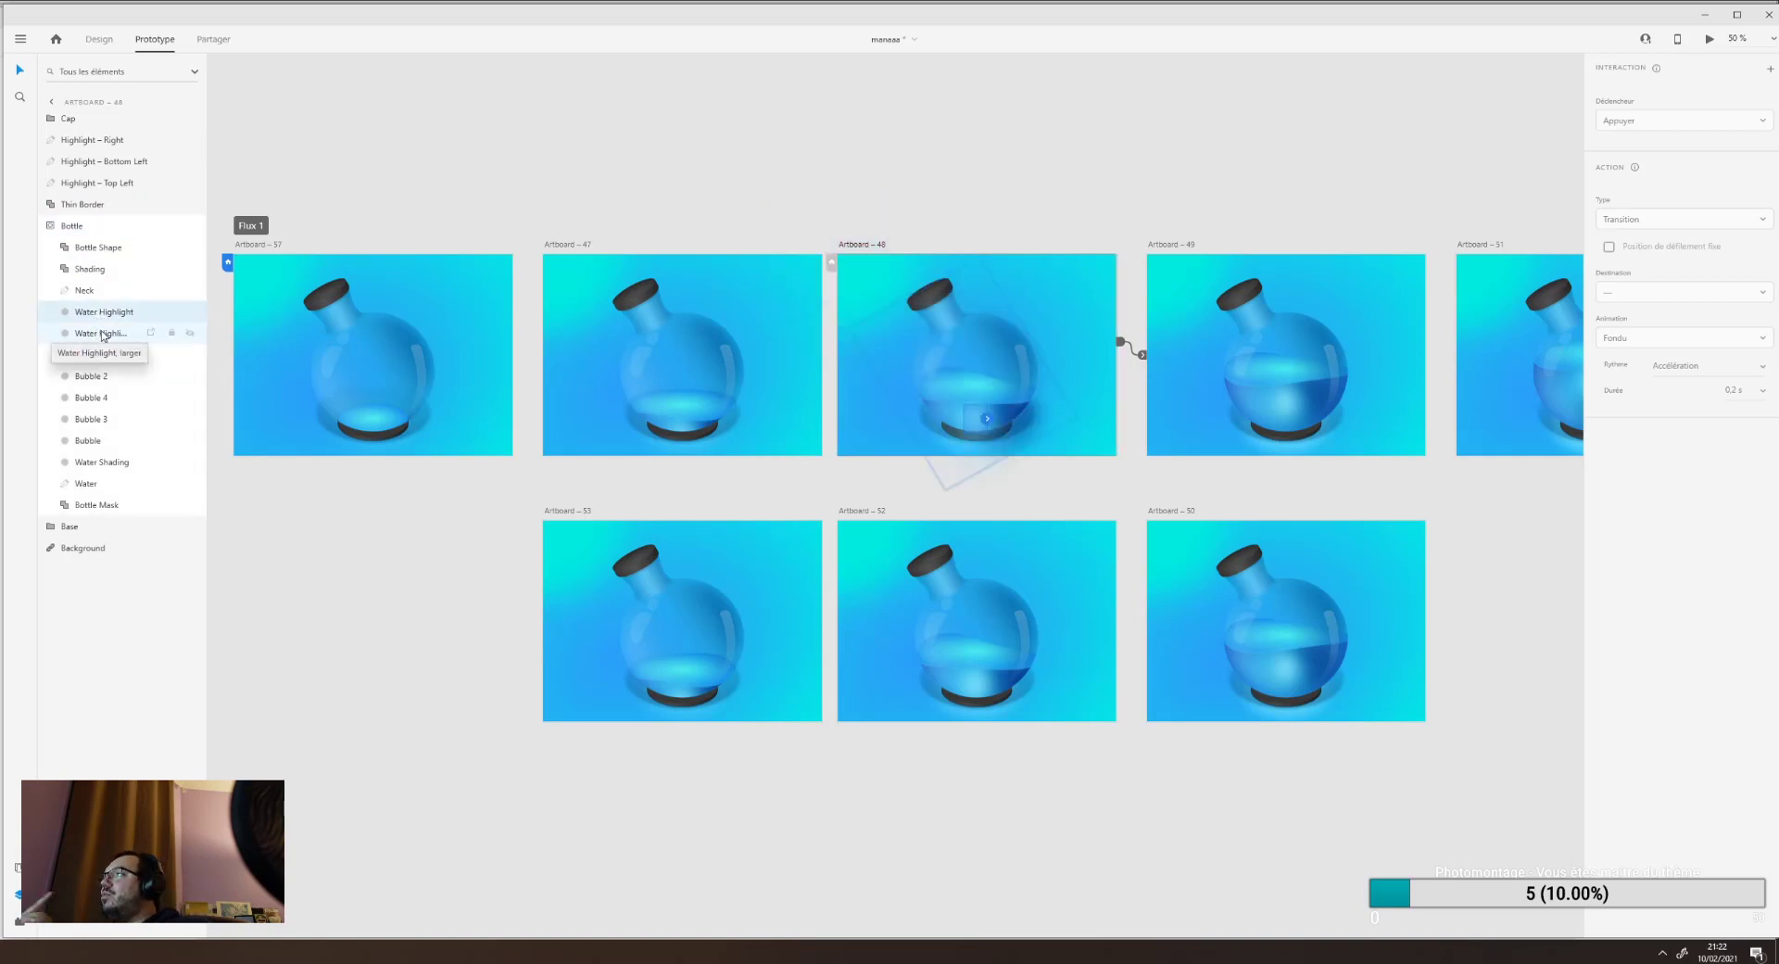
click(89, 332)
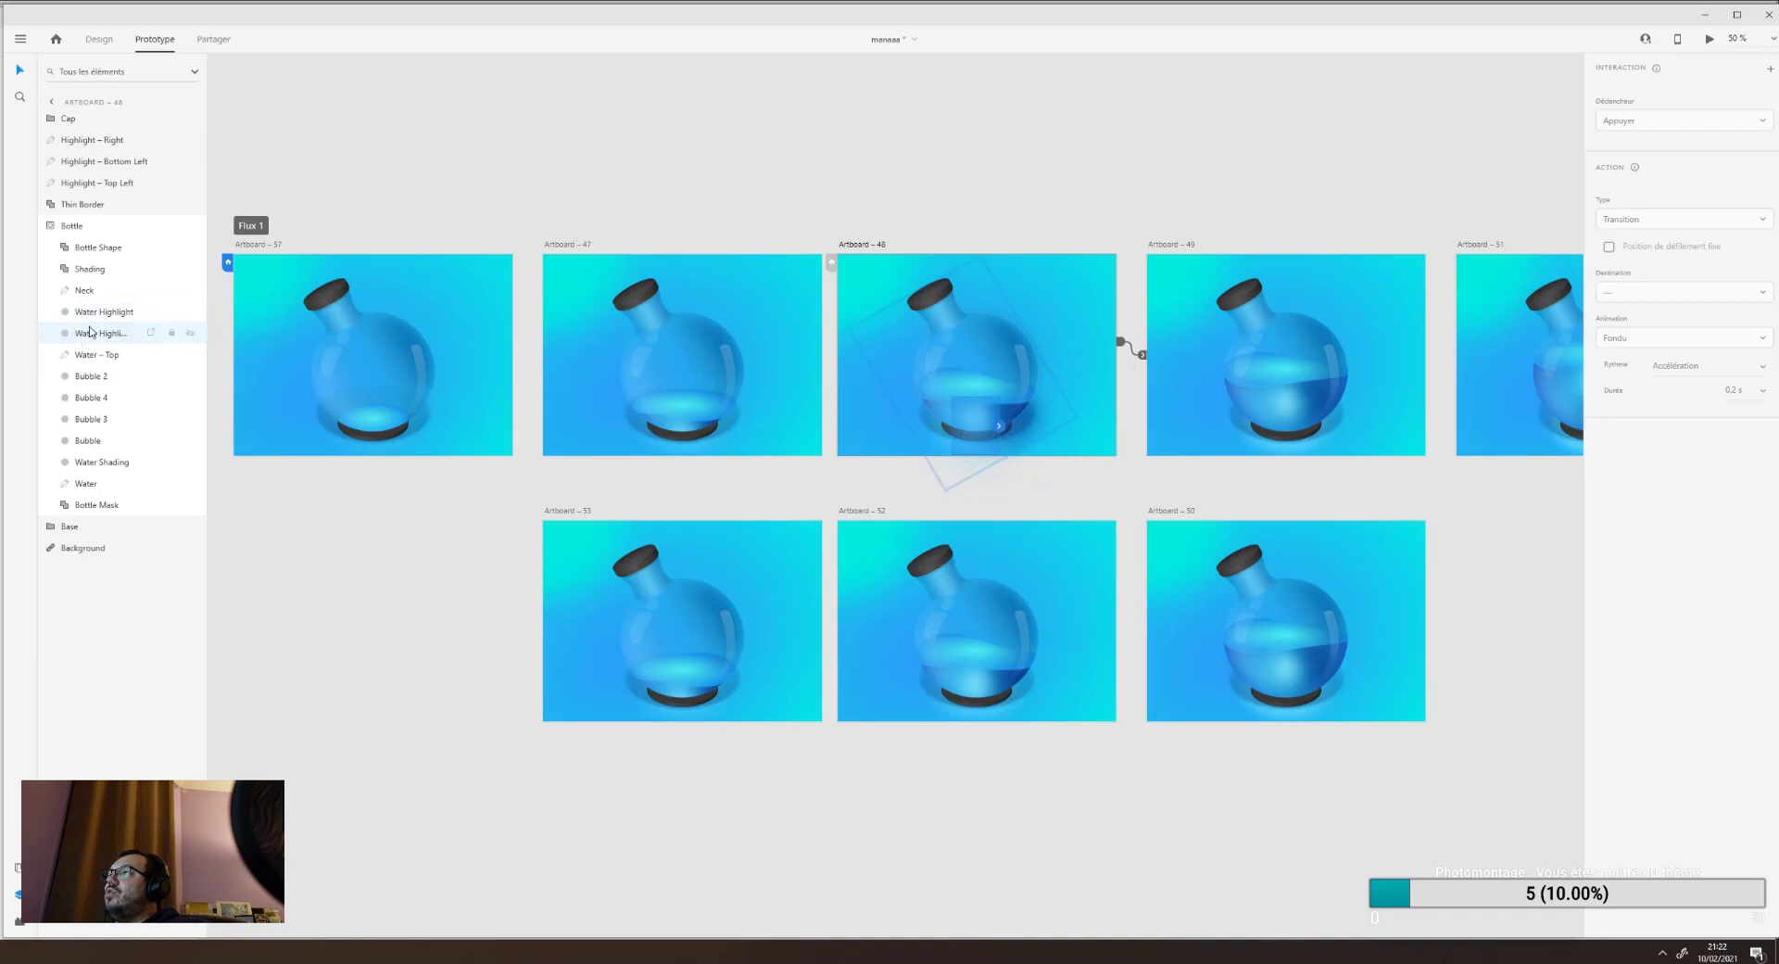
click(97, 354)
click(93, 375)
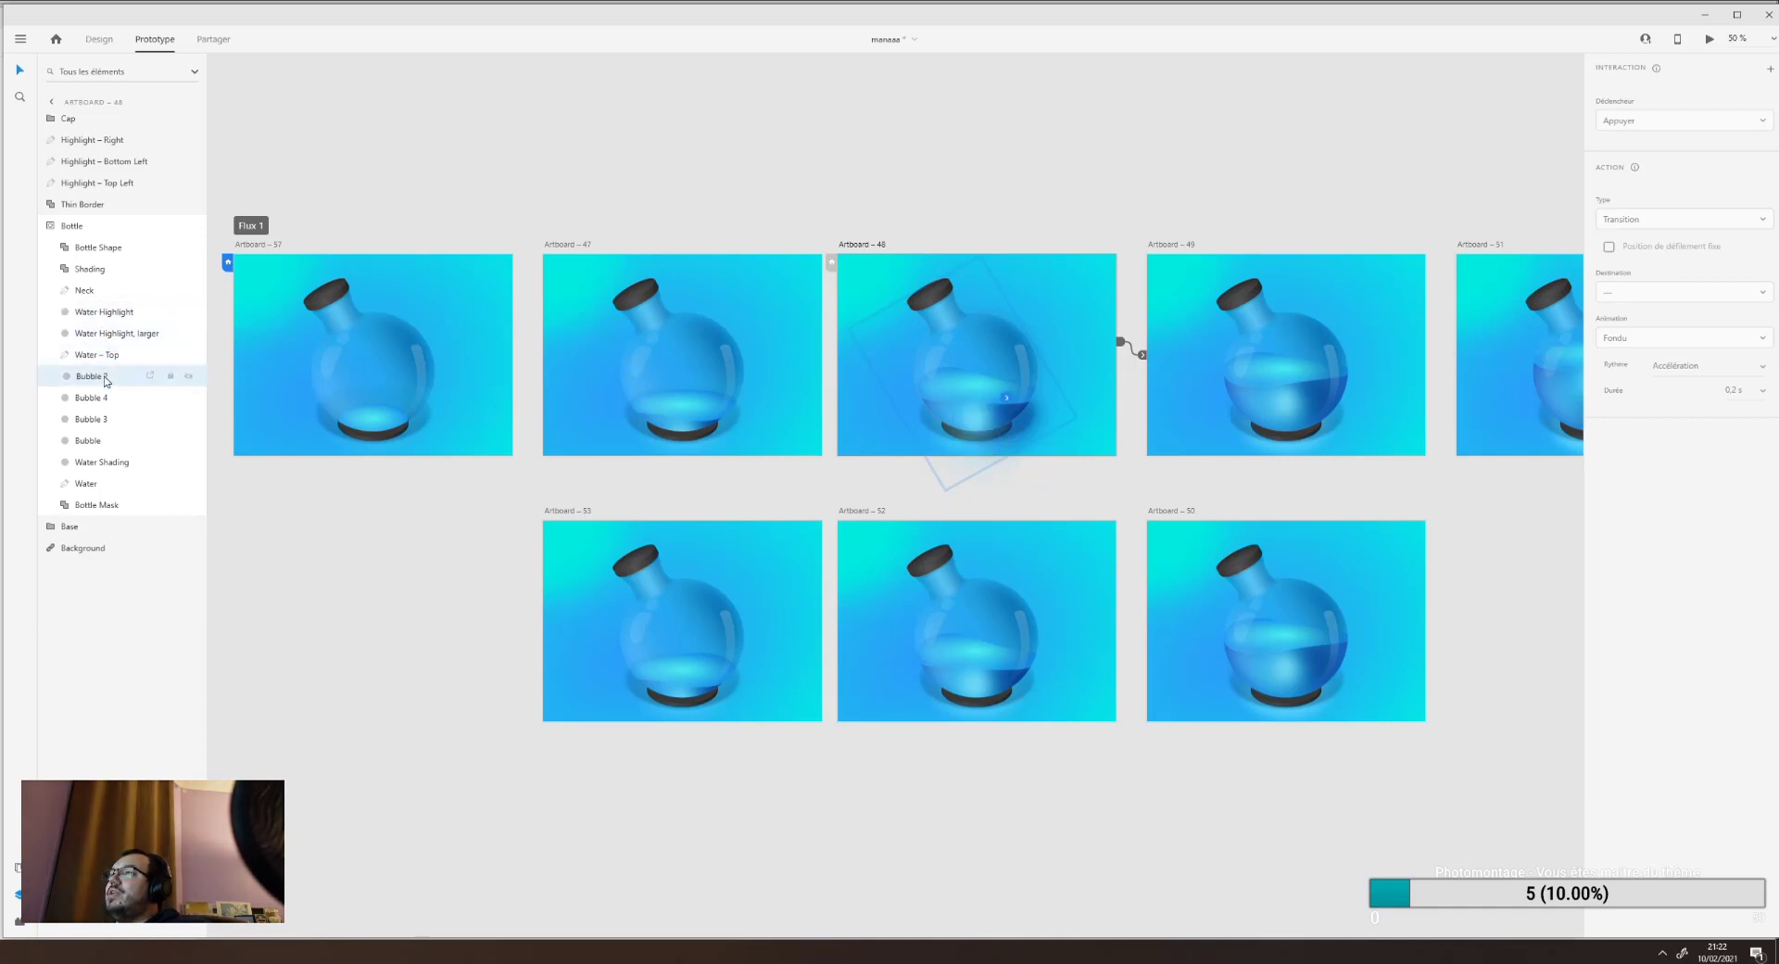
click(91, 419)
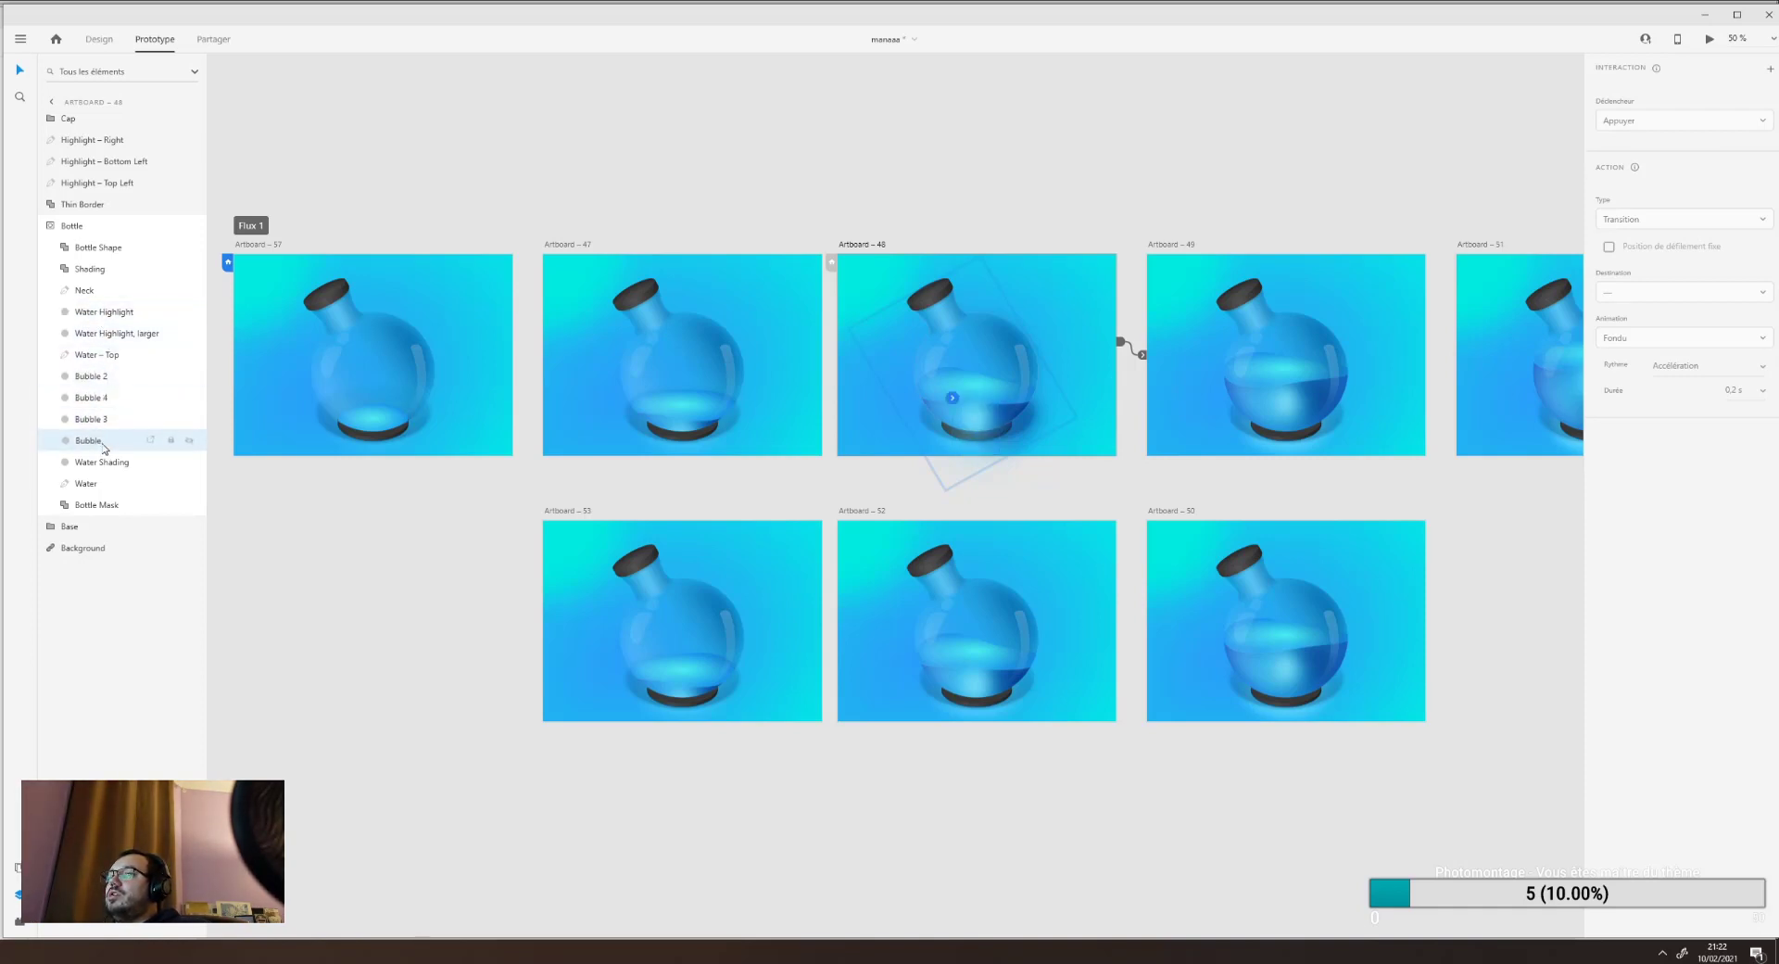
click(88, 440)
click(480, 724)
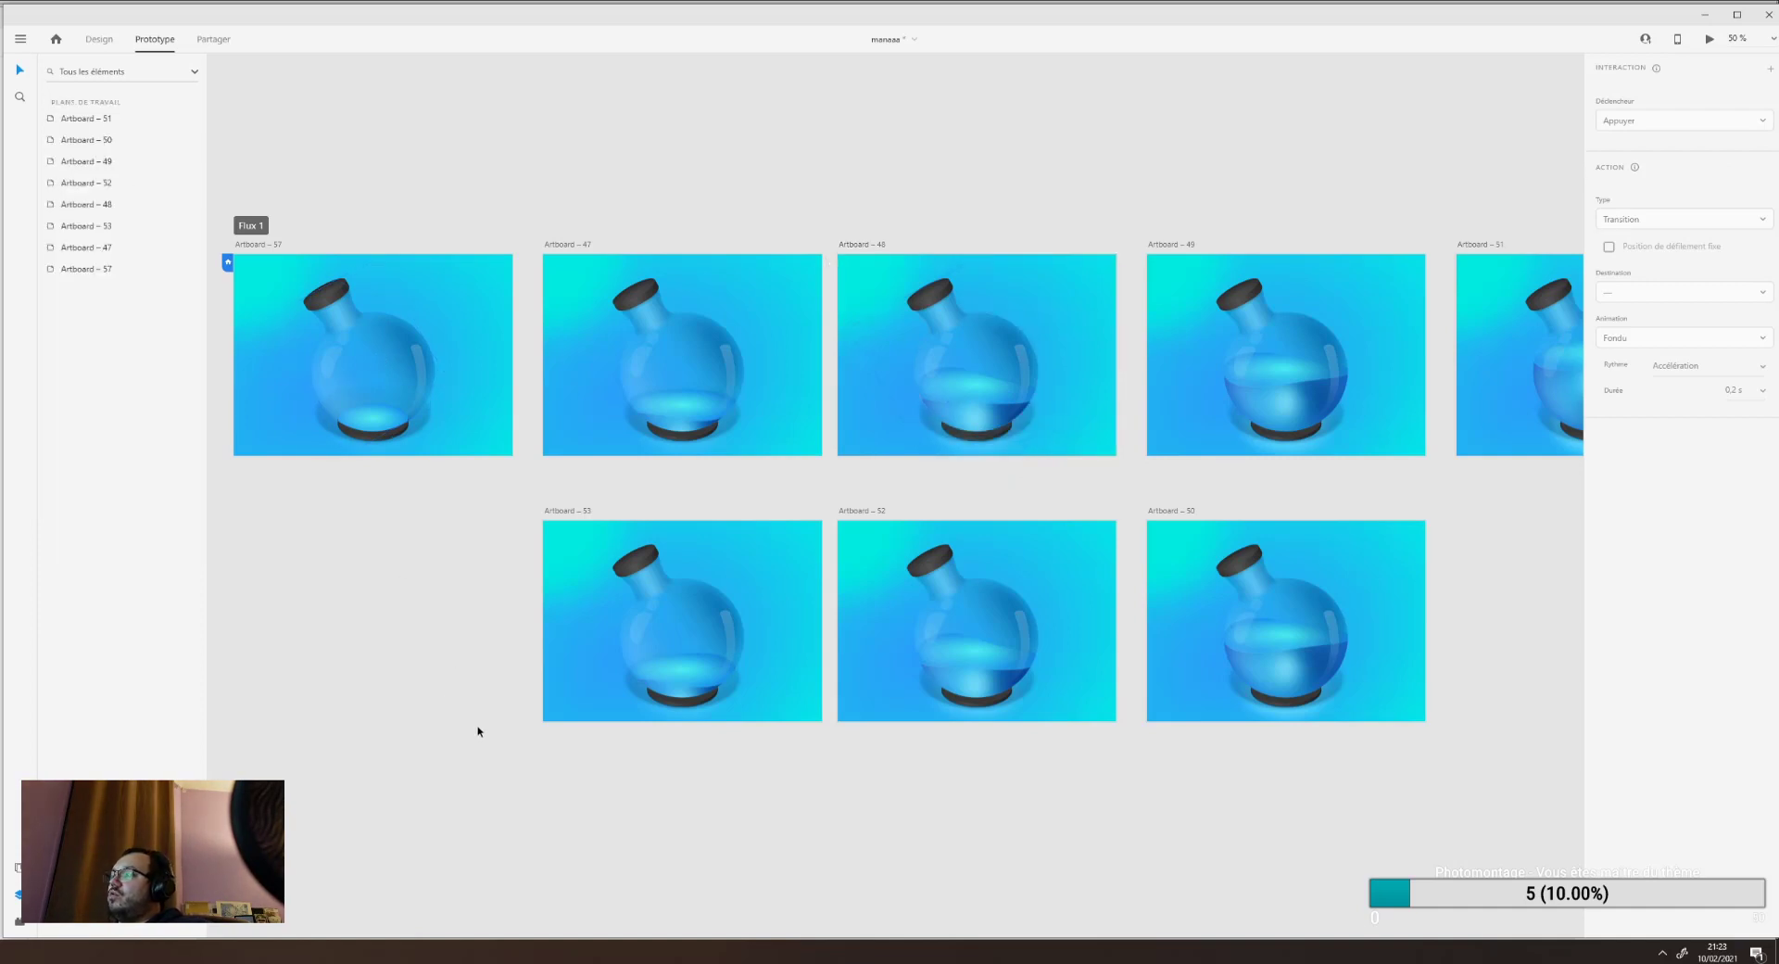
scroll(480, 725, up, 1)
scroll(480, 724, down, 1)
scroll(480, 725, up, 2)
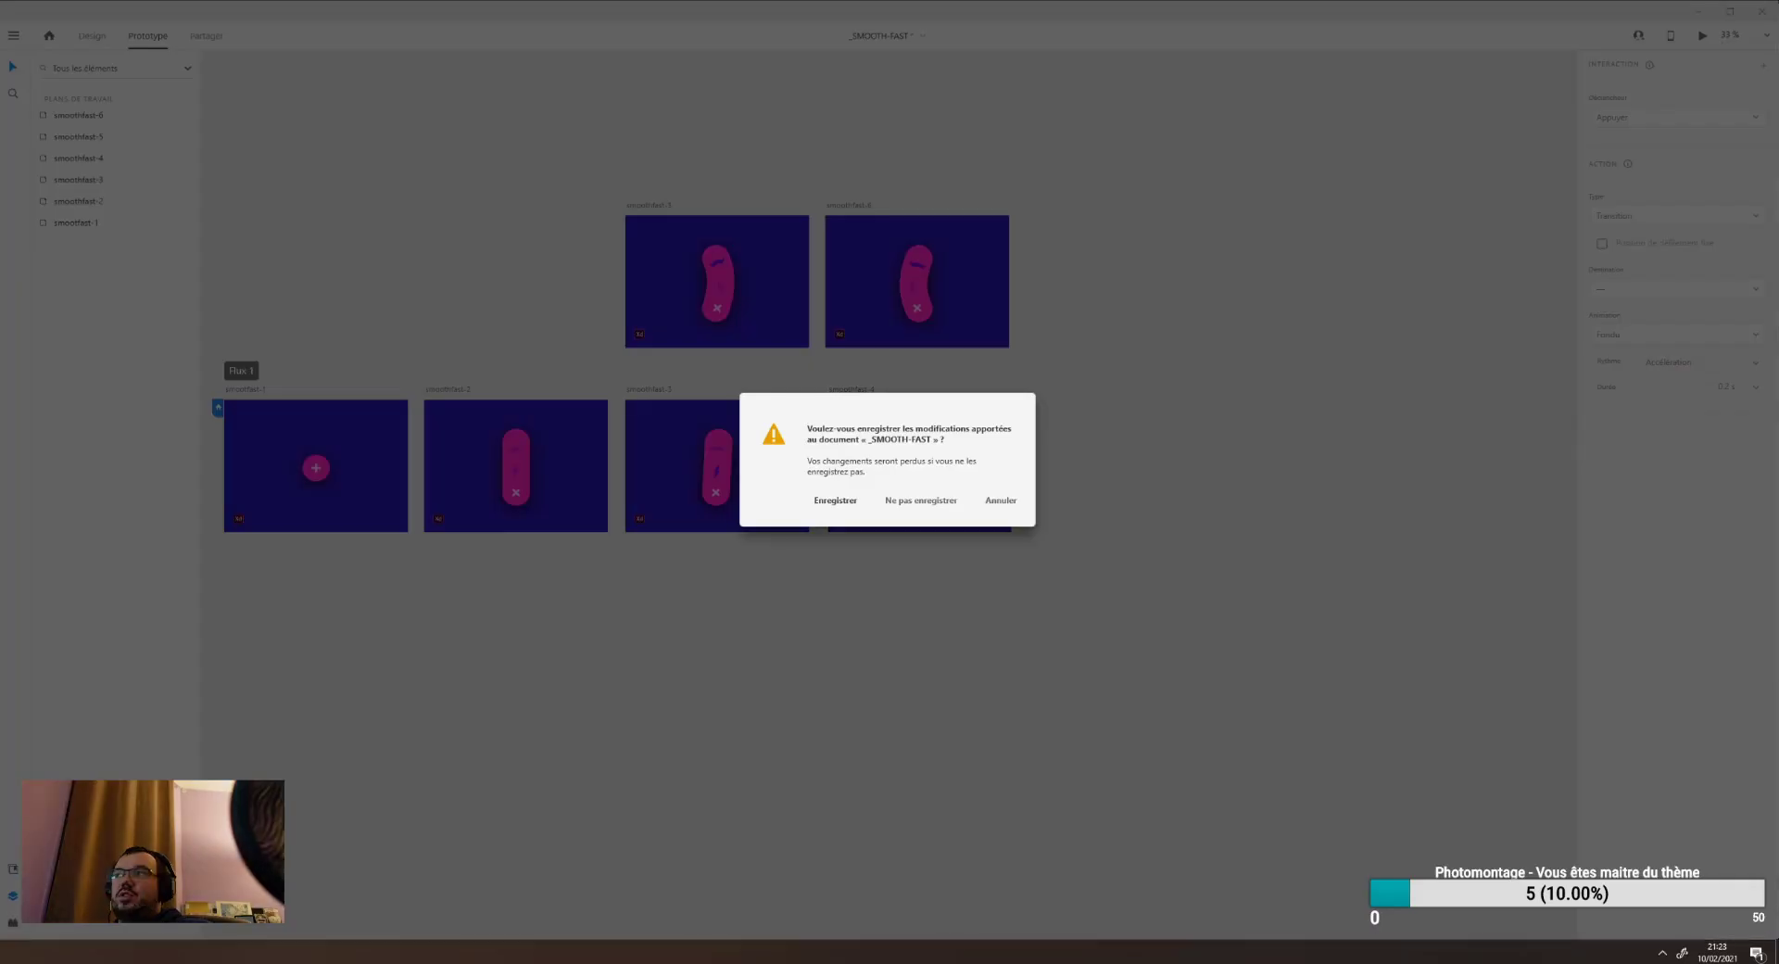
Close the _SMOOTH-FAST, manaaa and dribbble_xd2018 documents without saving the changes.
click(944, 509)
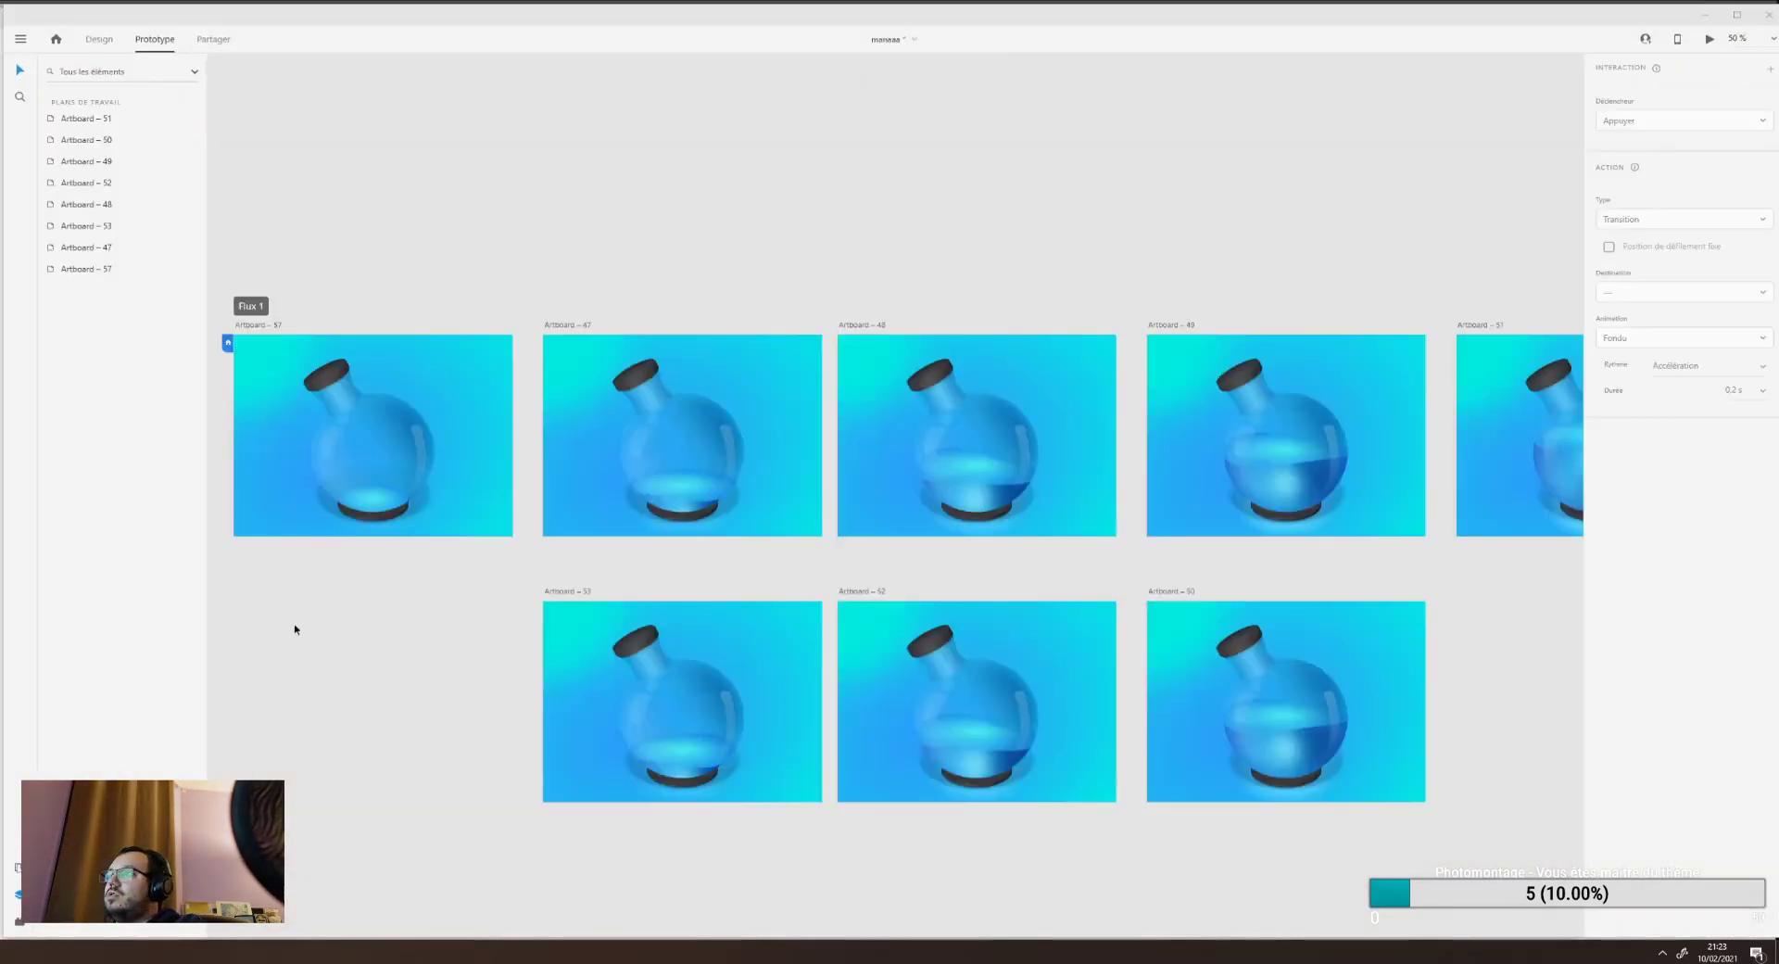
click(1768, 15)
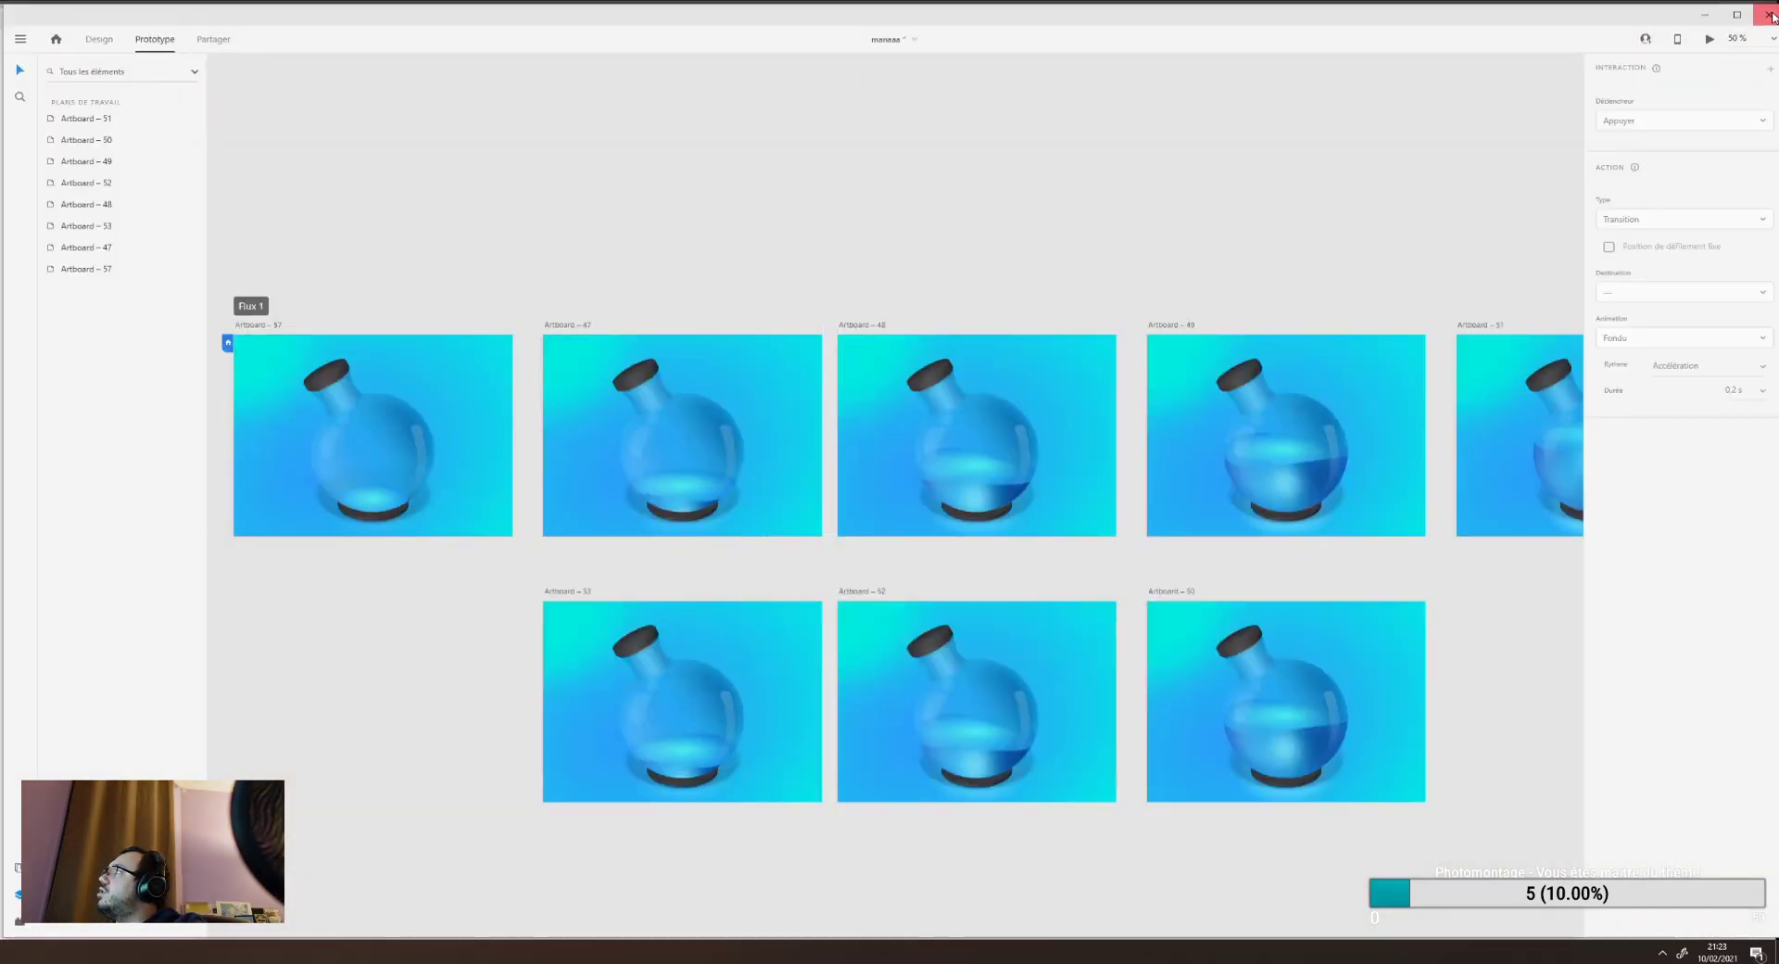
click(927, 501)
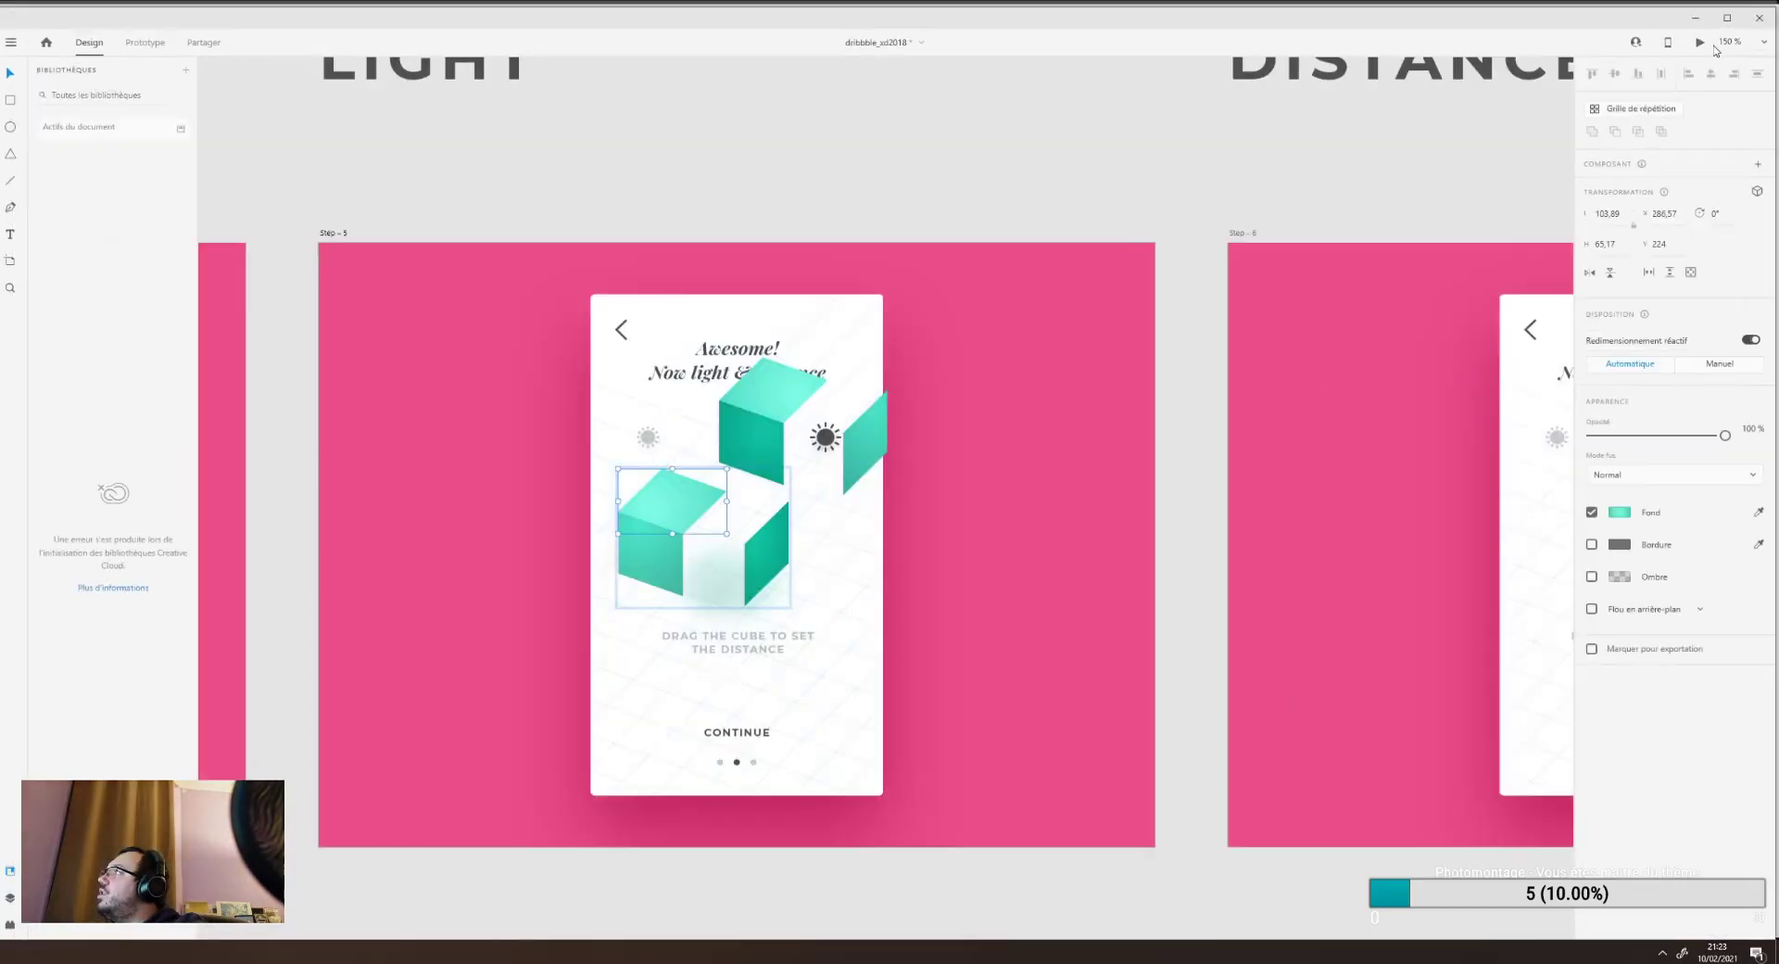
click(1759, 18)
click(928, 501)
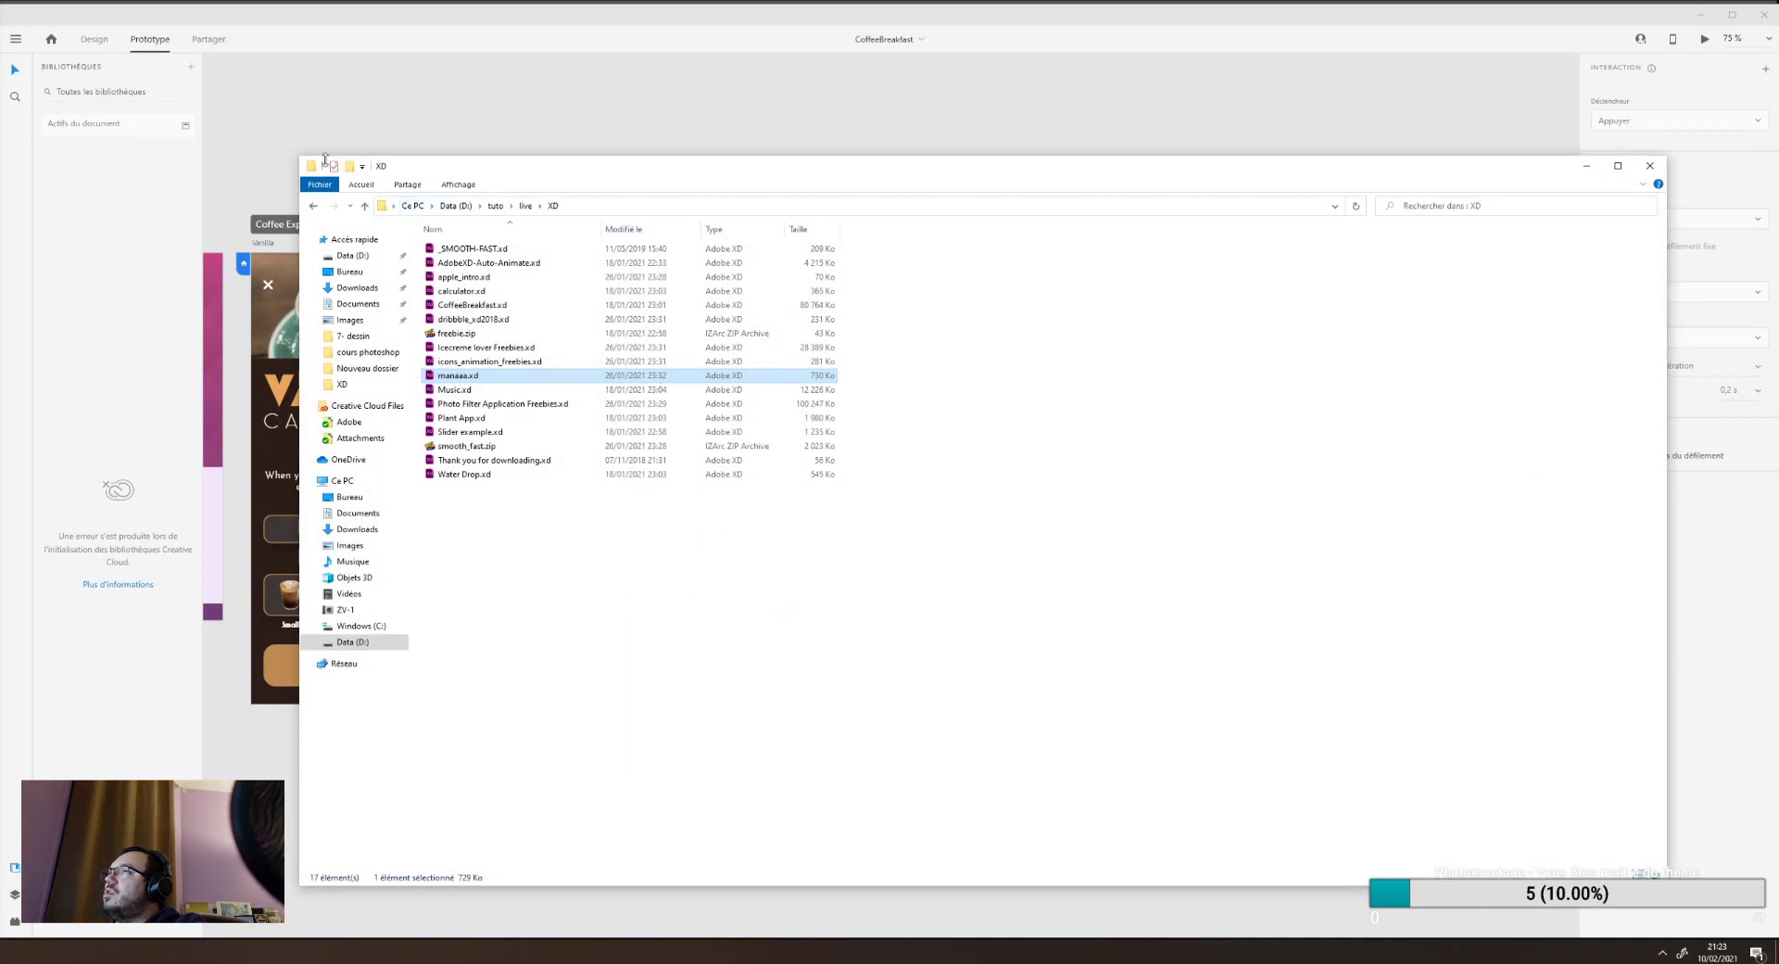
Open Icecreme lover Freebies.xd from the XD folder.
click(405, 145)
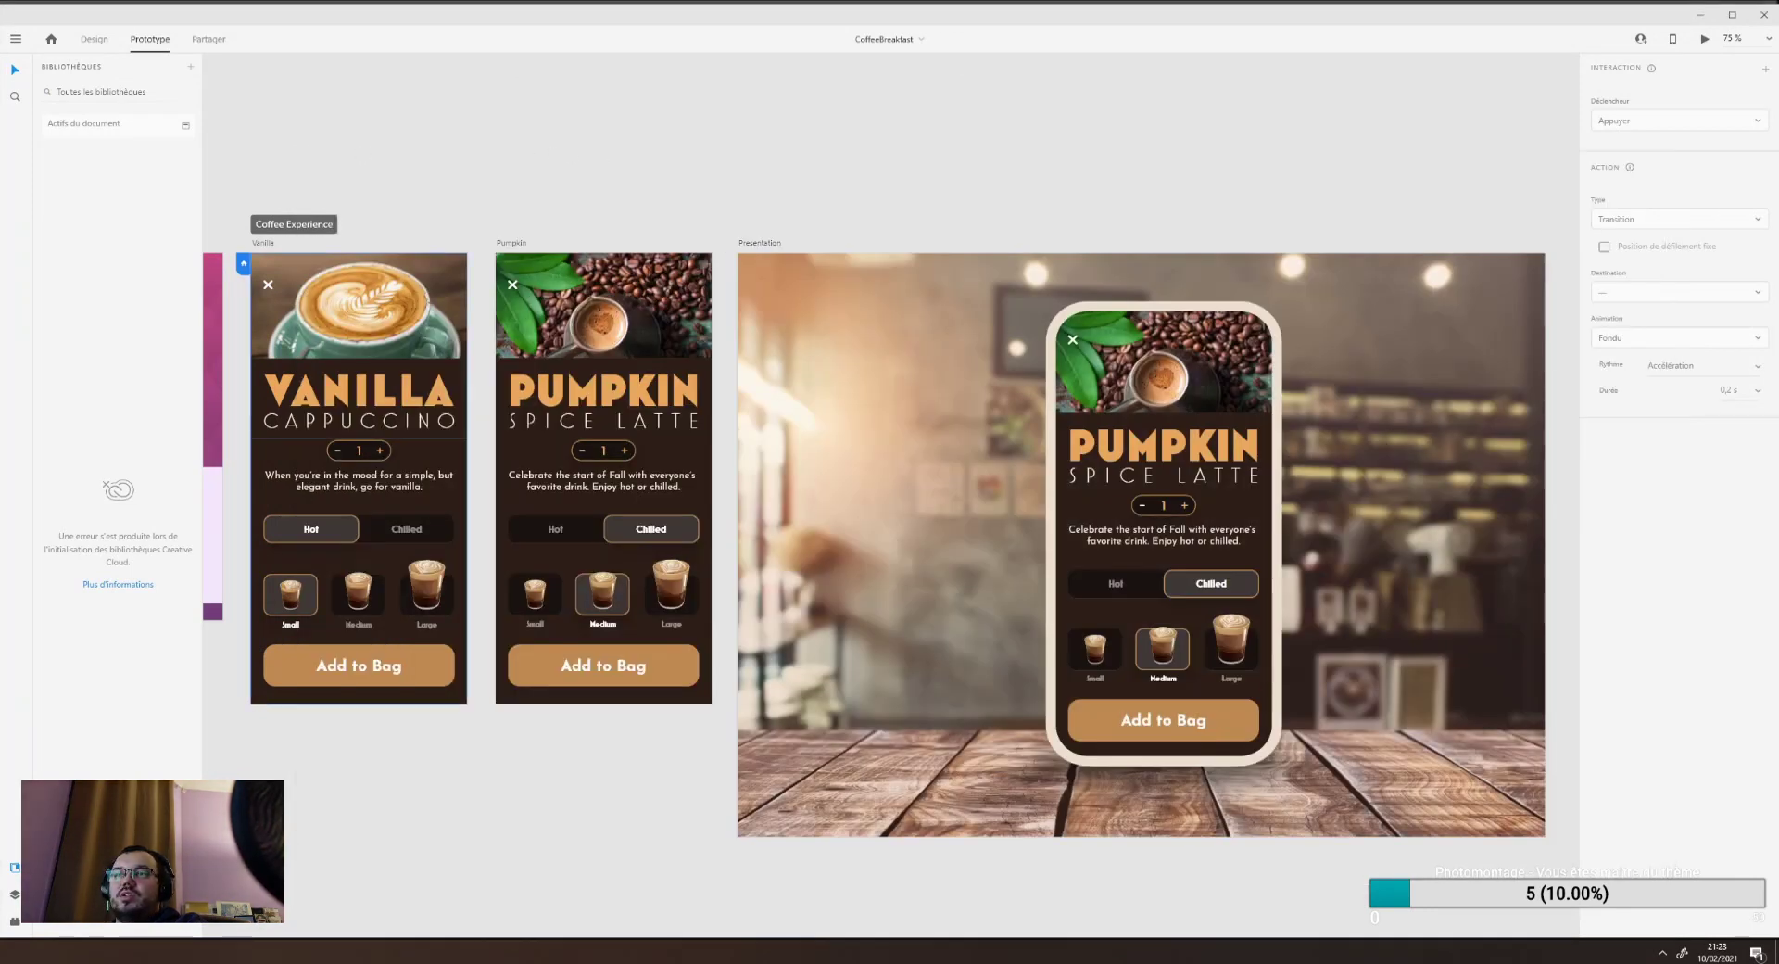
key(alt+Tab)
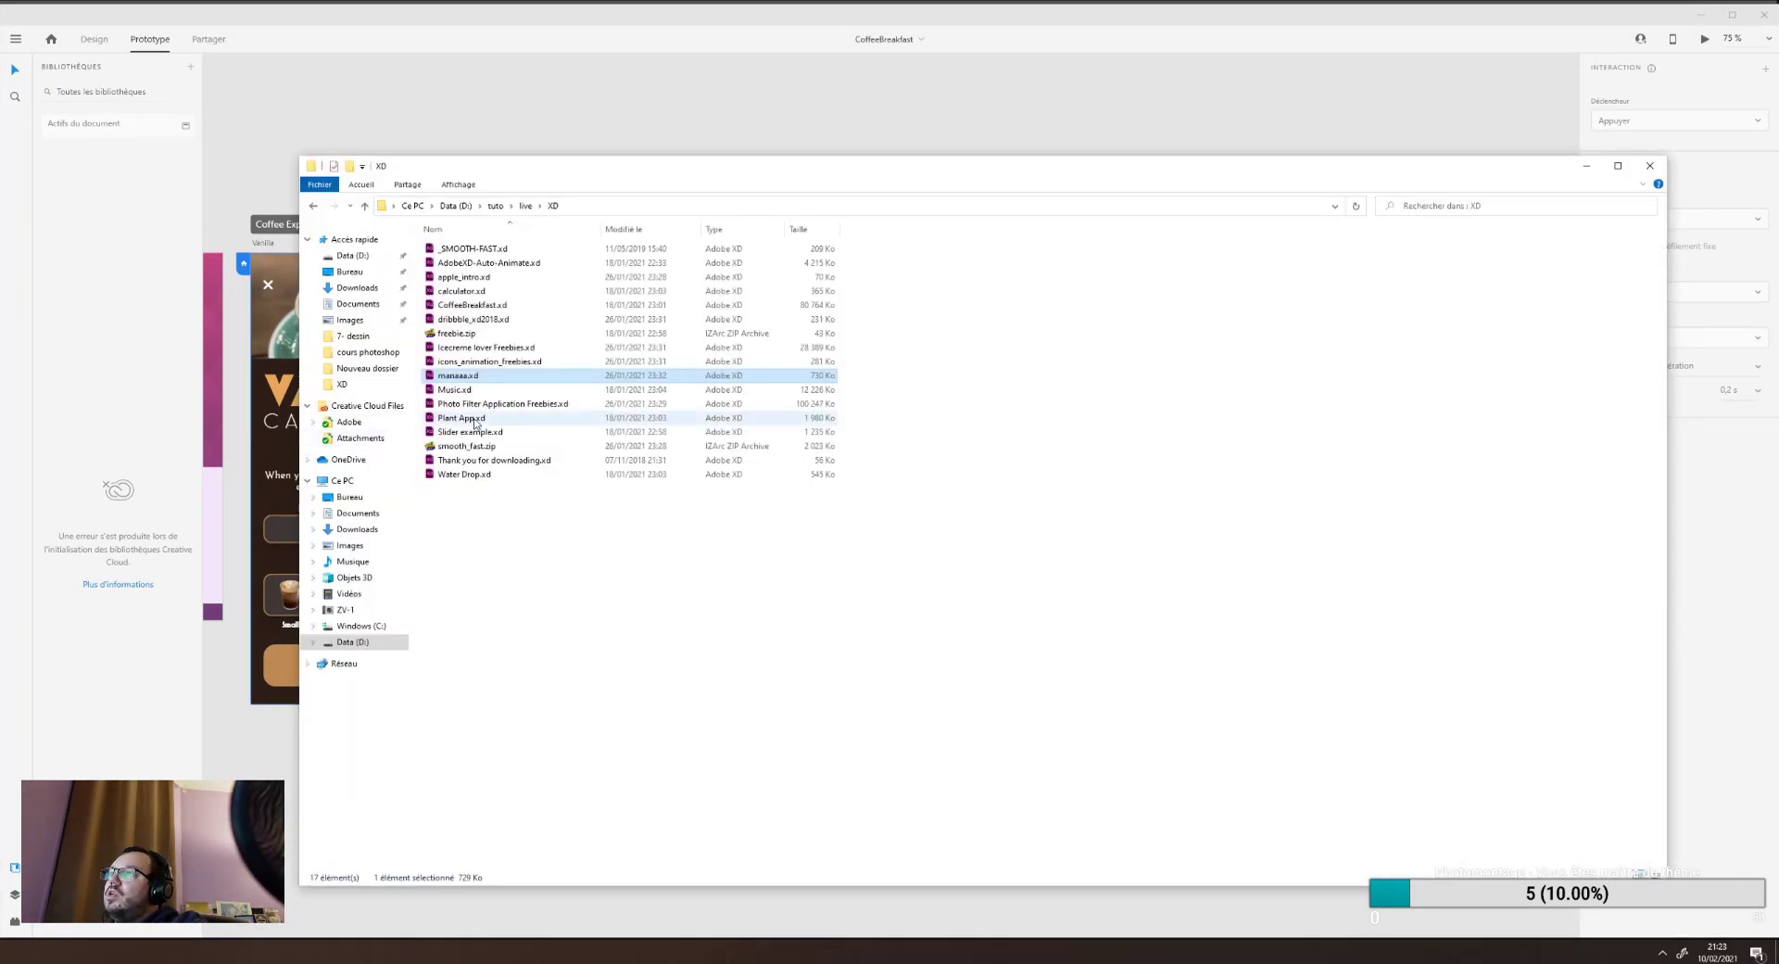
click(512, 362)
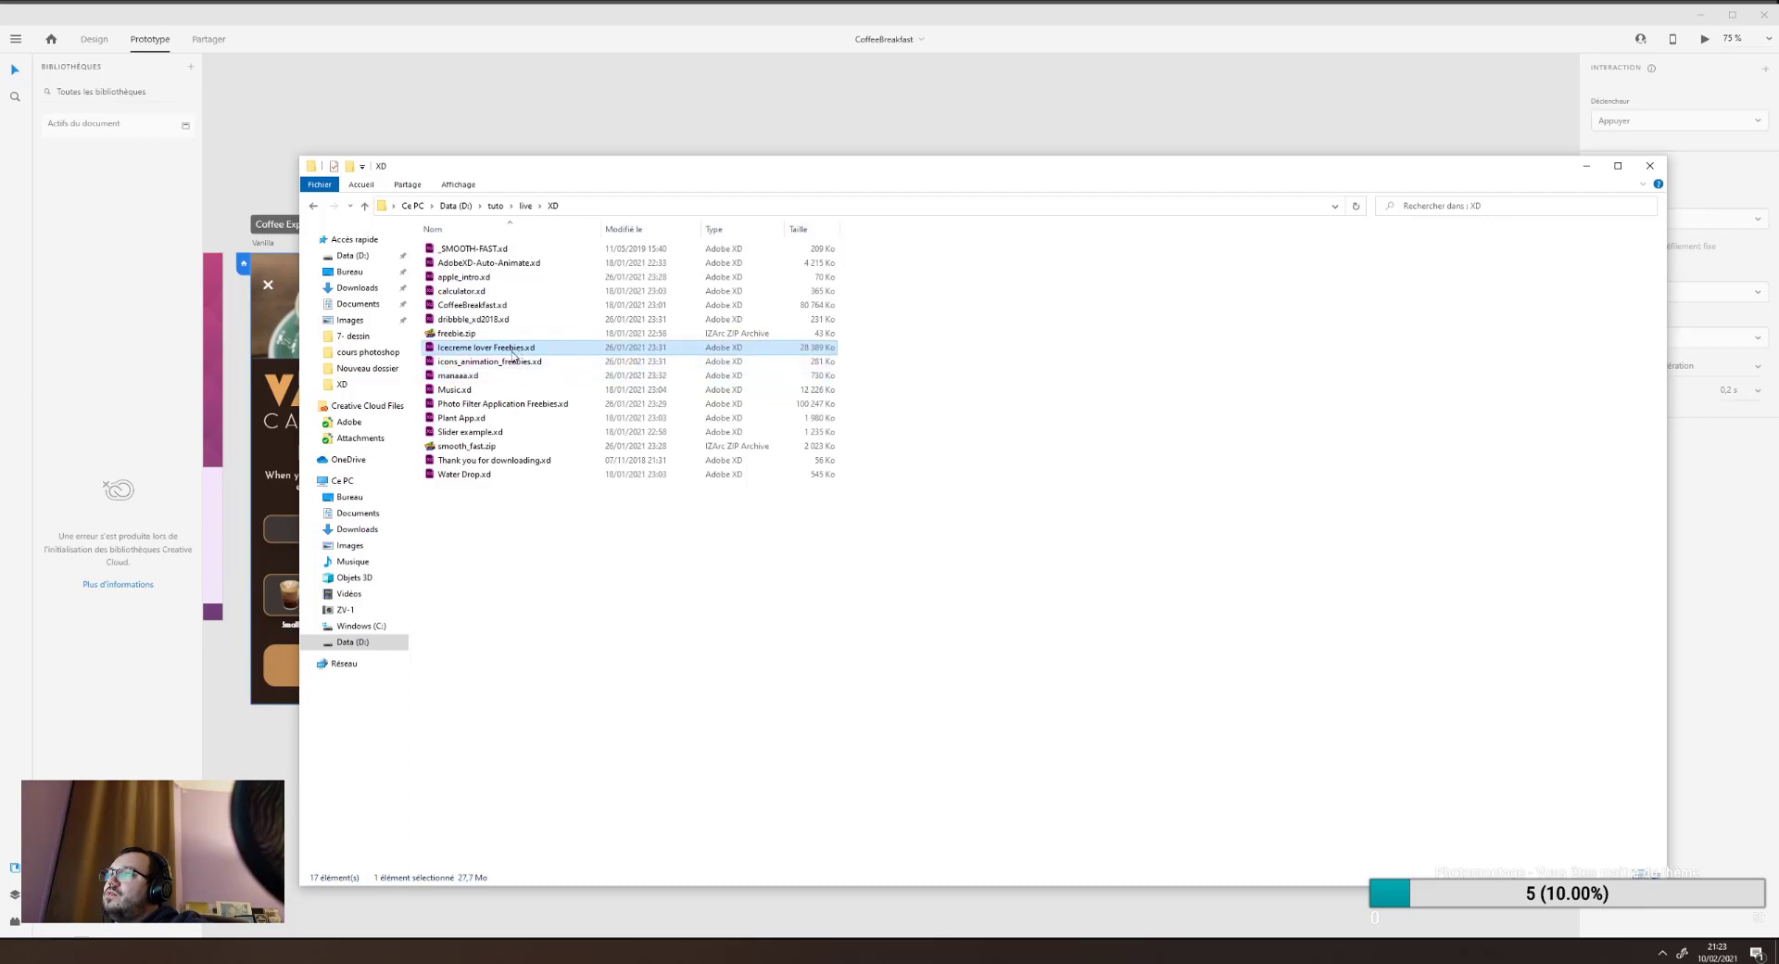
key(alt+Tab)
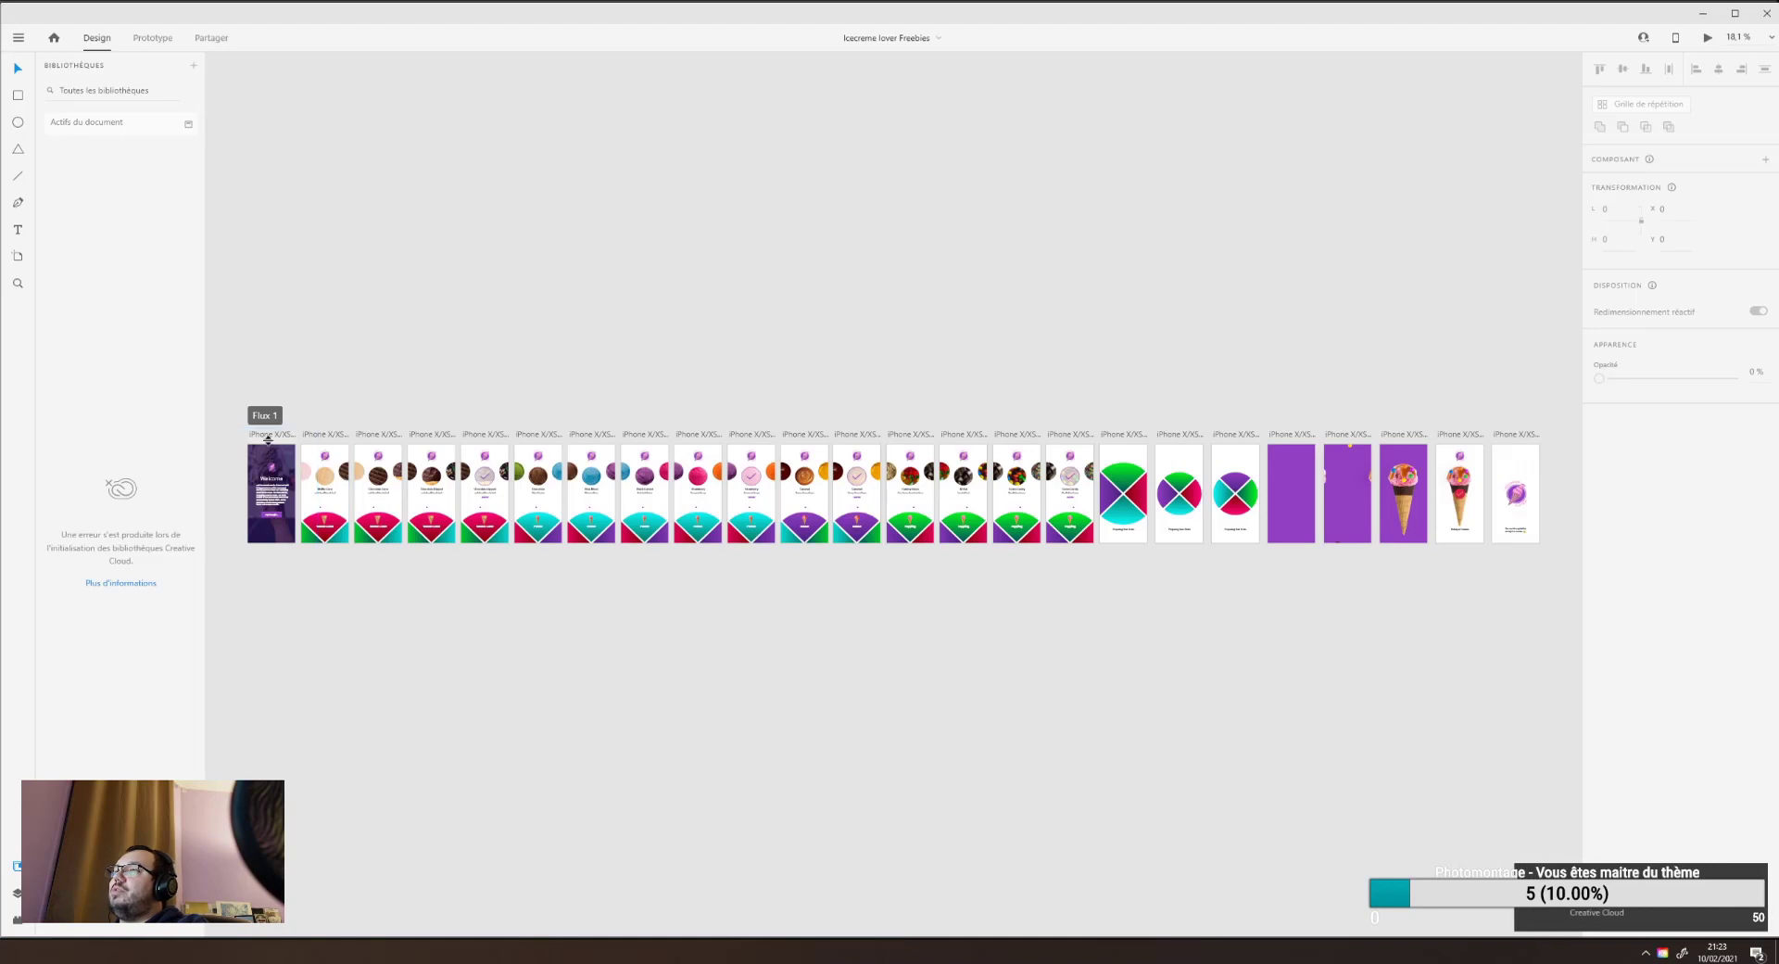
Preview the ice cream prototype from the first iPhone artboard and begin the flow from its Welcome screen.
click(270, 437)
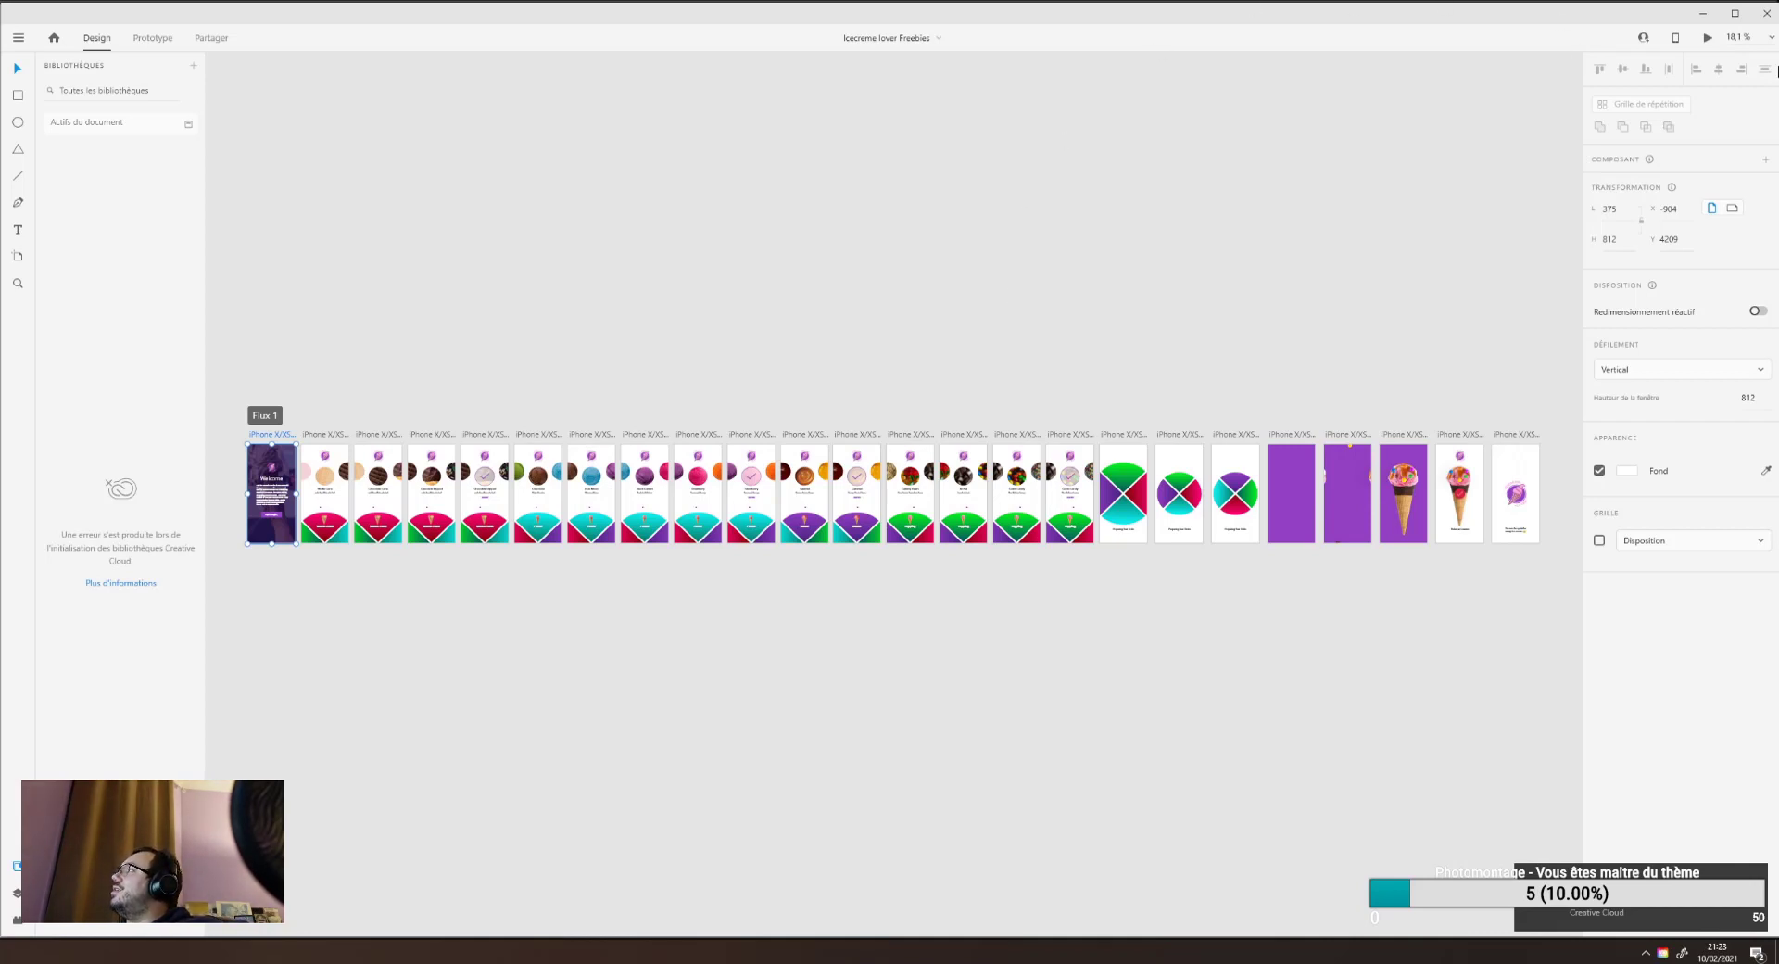
click(1706, 39)
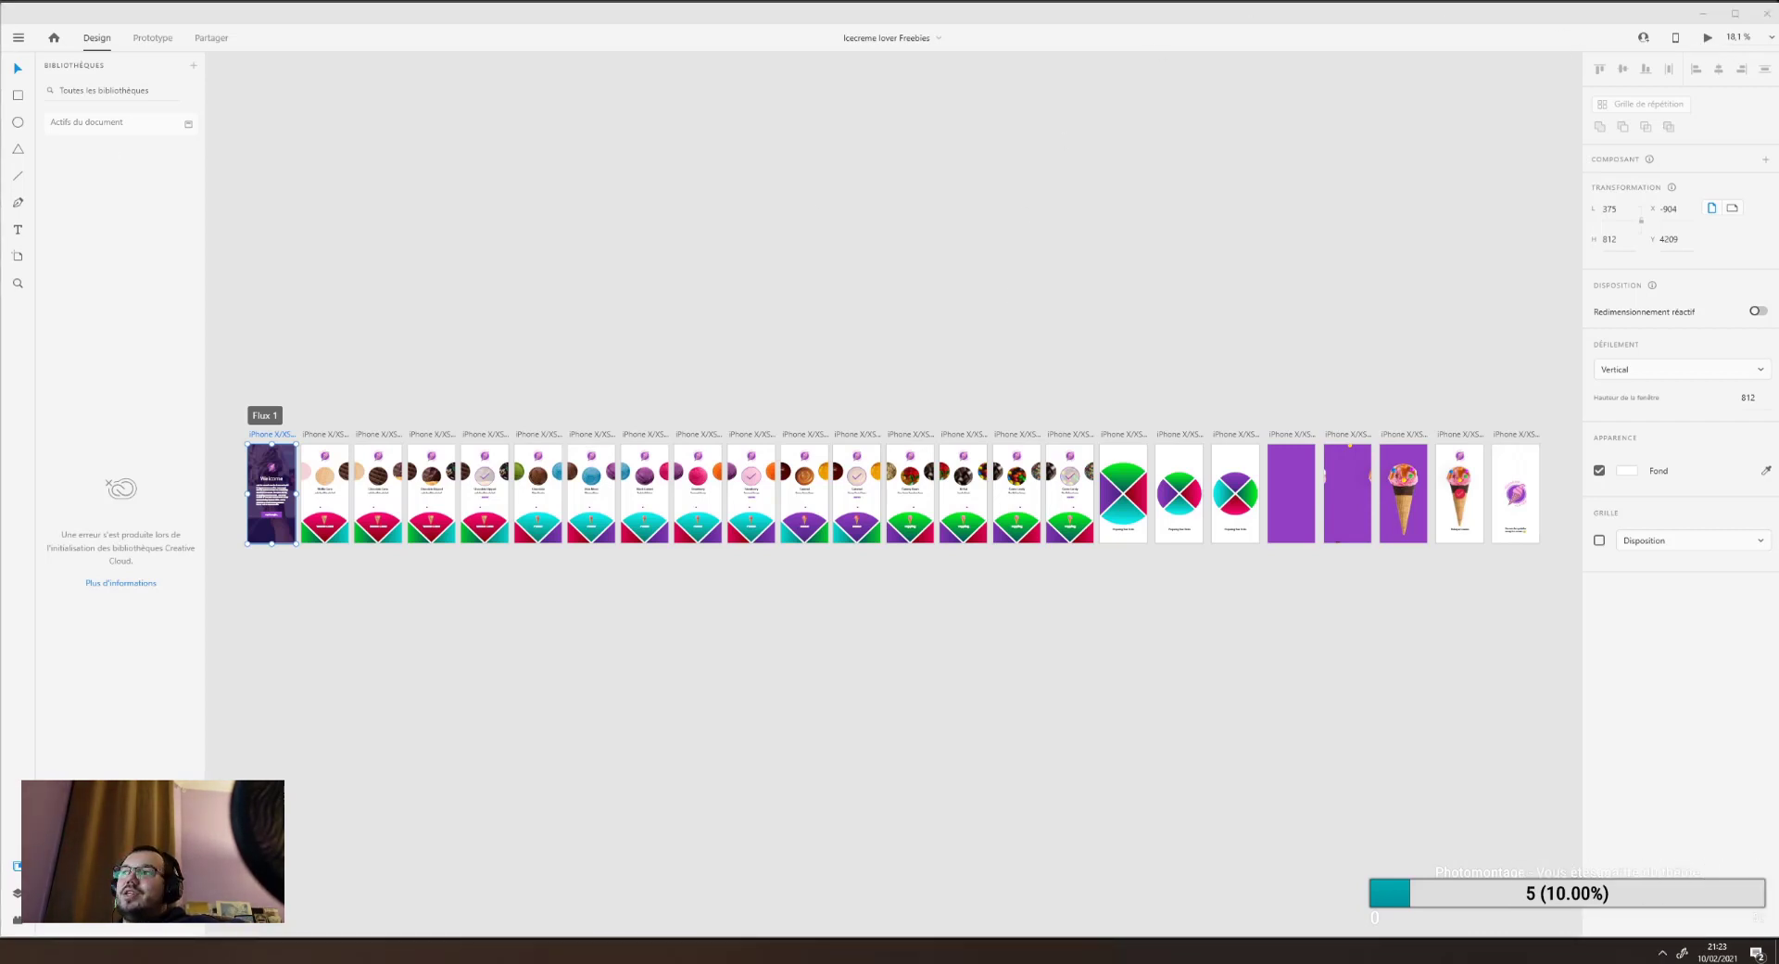
drag(730, 158, 688, 91)
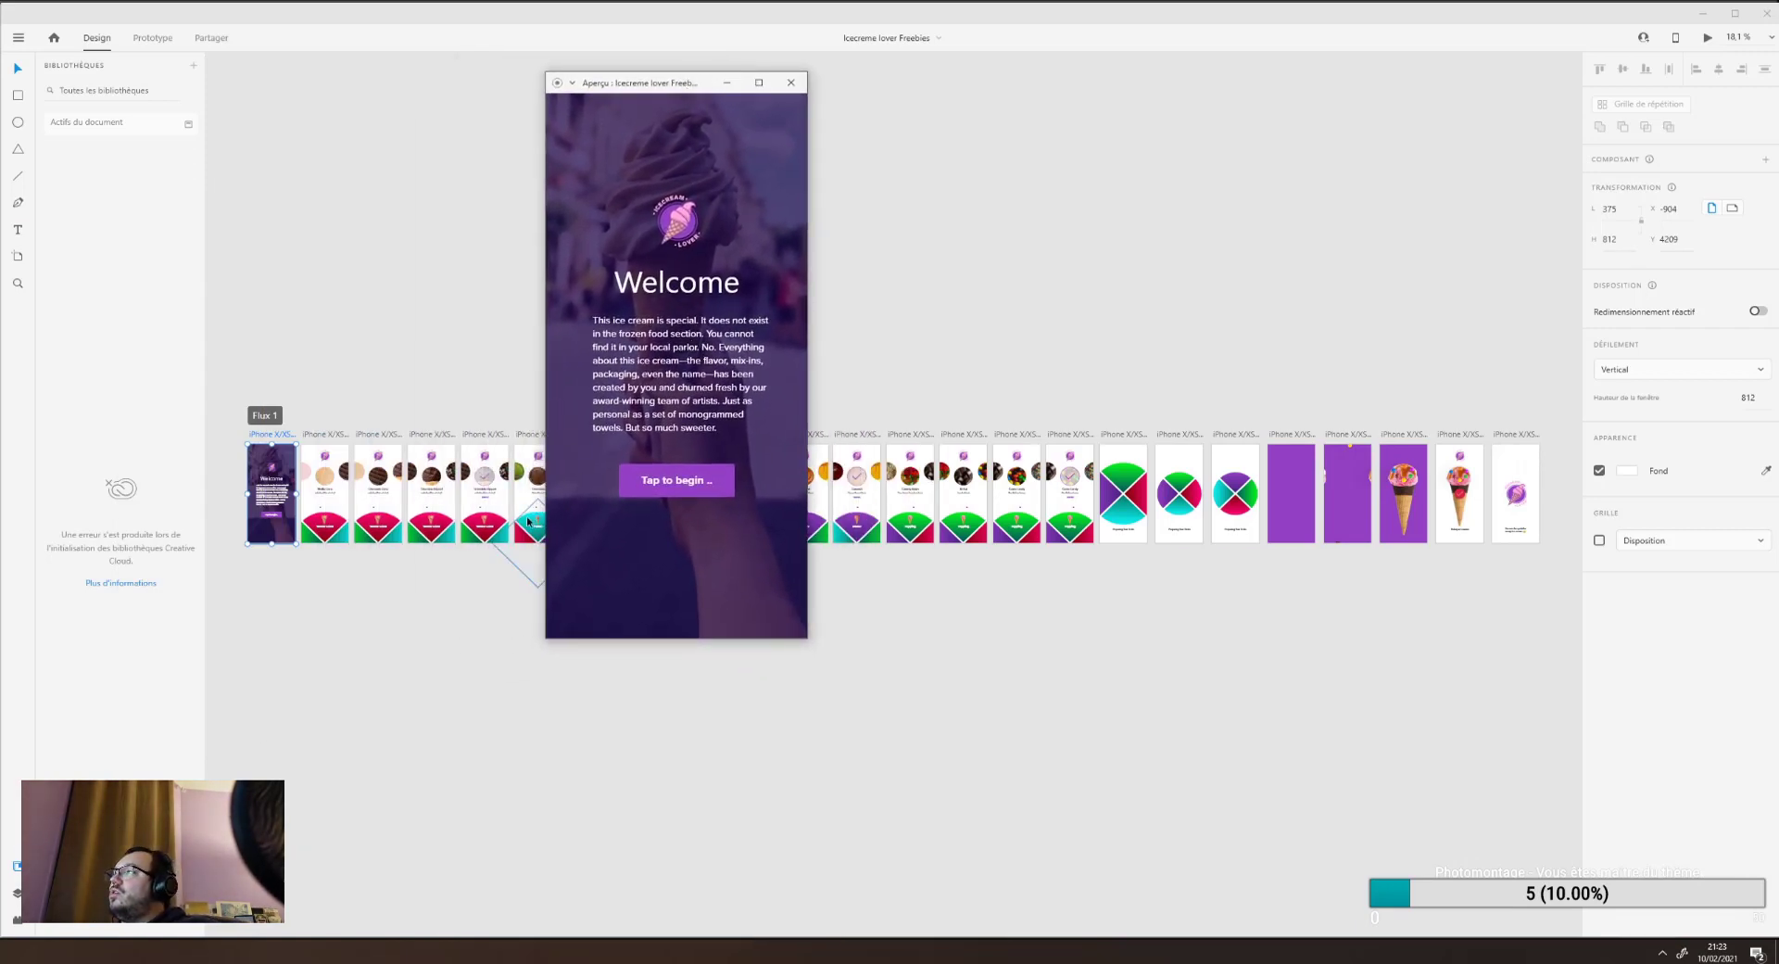
click(674, 497)
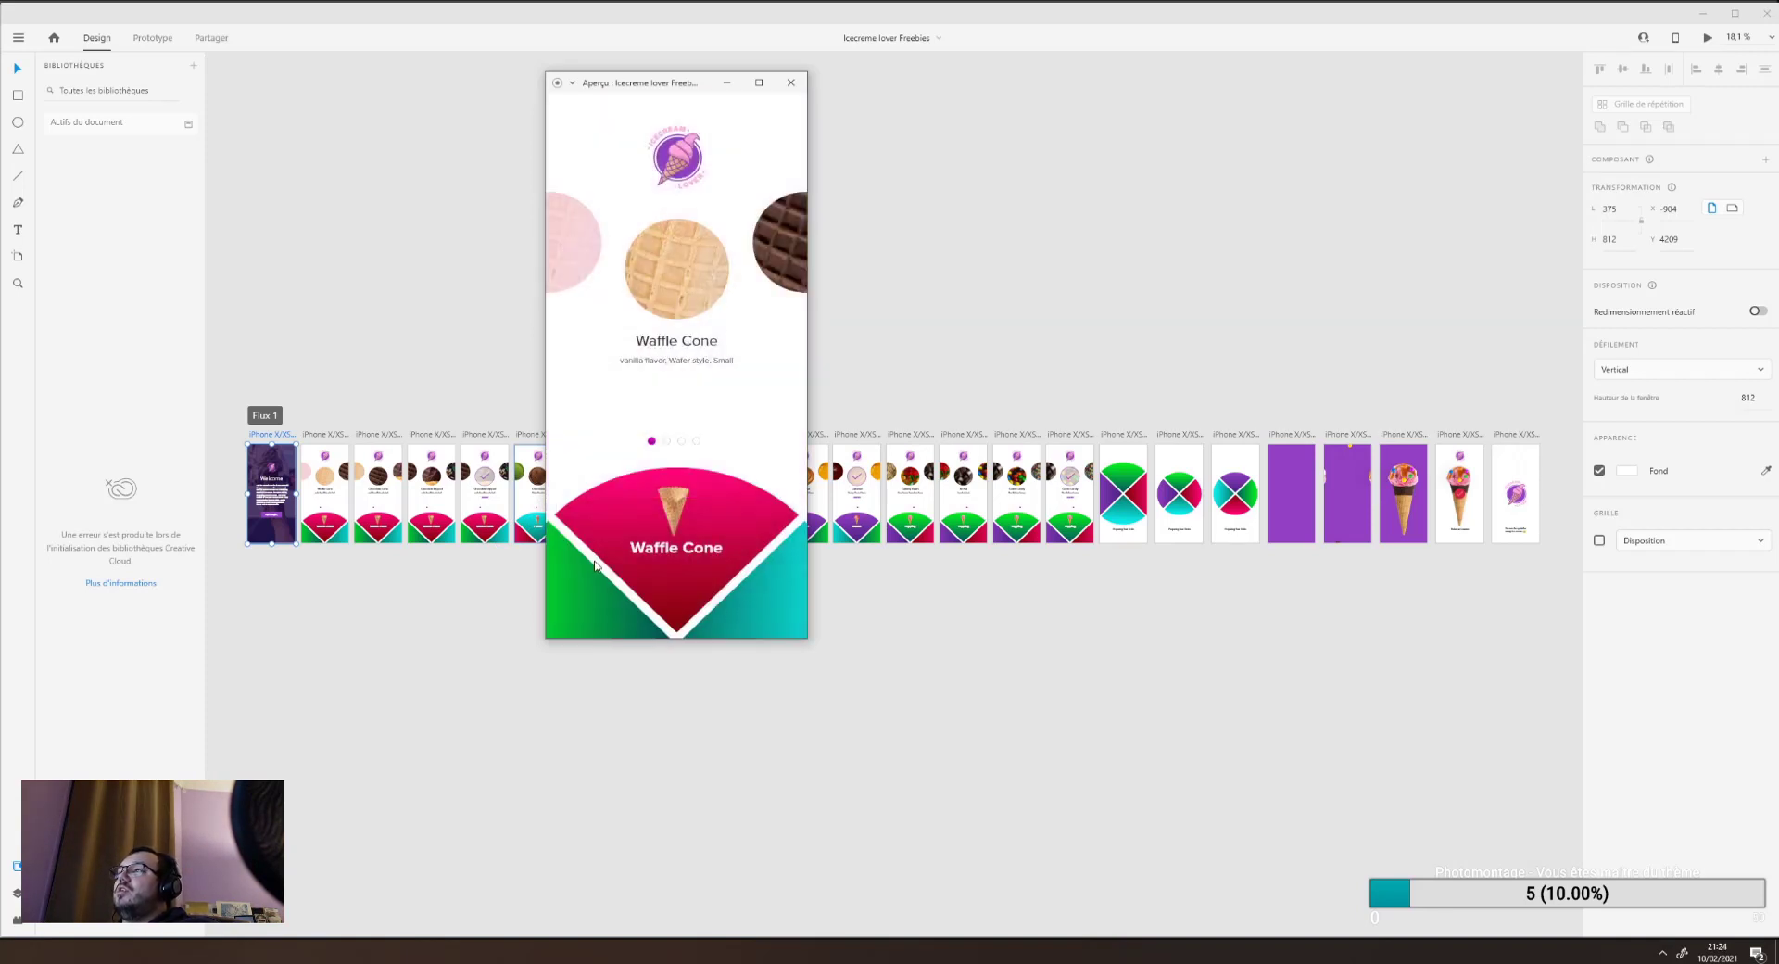
Choose the Chocolate Dipped cone and the Strawberry flavor in the ice cream prototype preview.
click(671, 267)
click(660, 267)
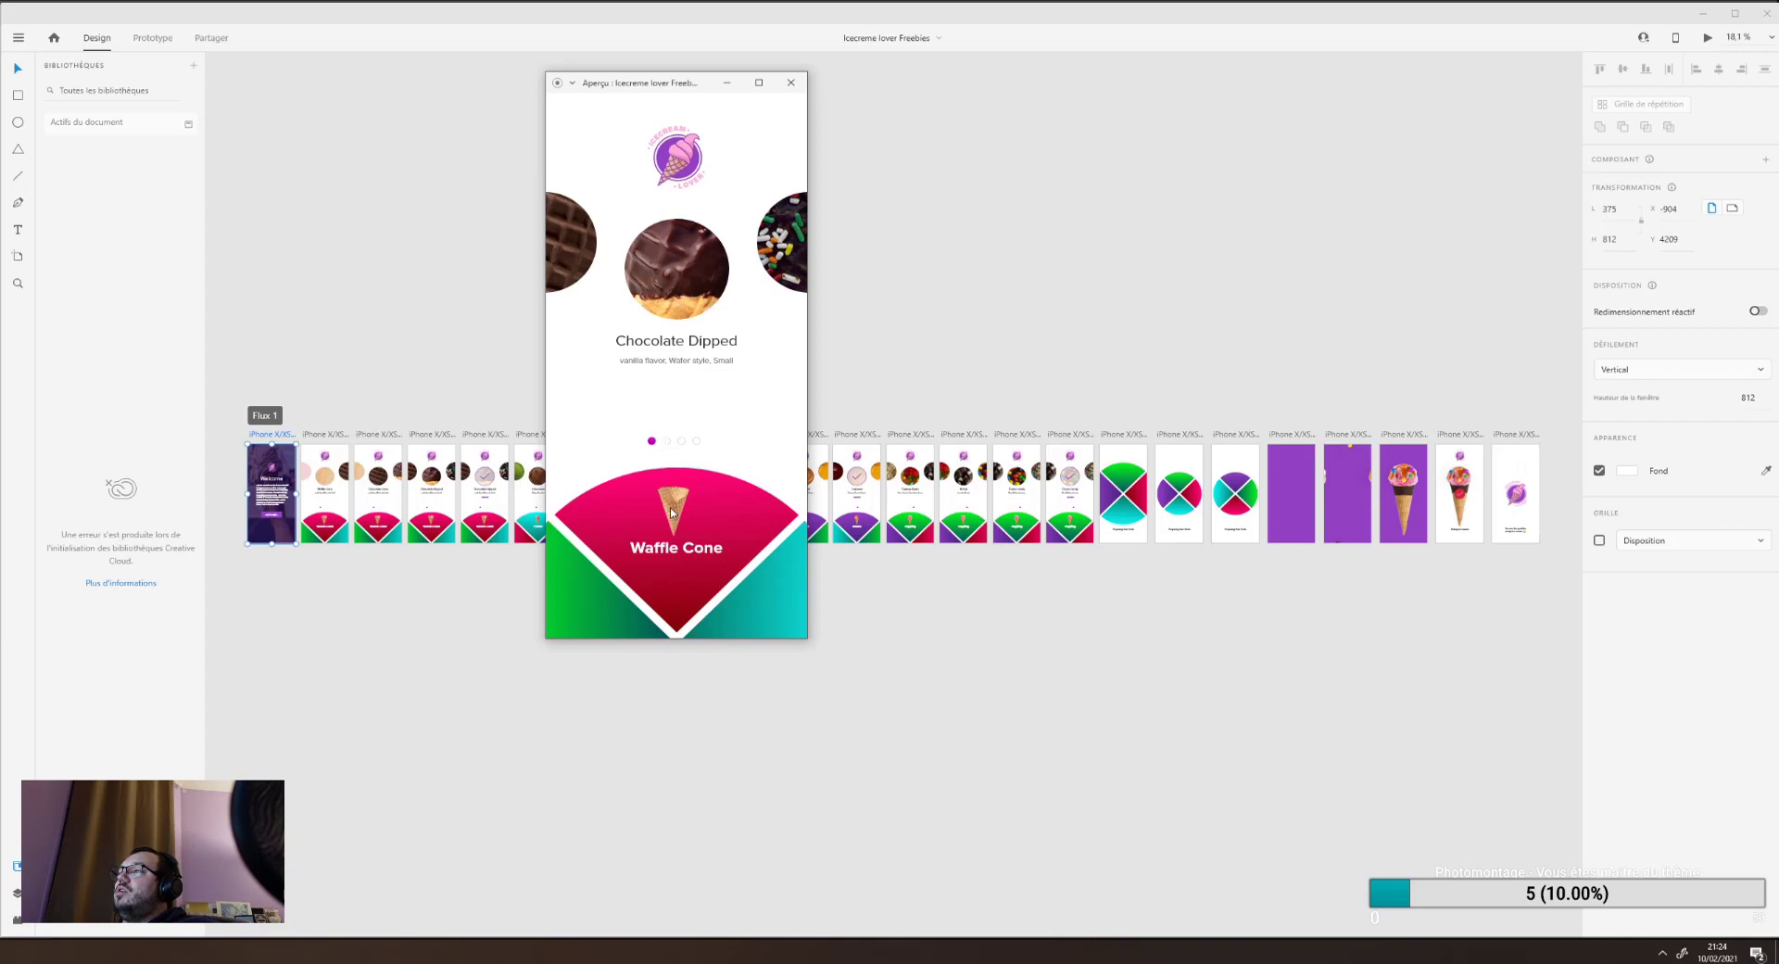
mouse_move(646, 87)
mouse_down()
mouse_move(705, 101)
mouse_move(647, 100)
mouse_up()
click(685, 293)
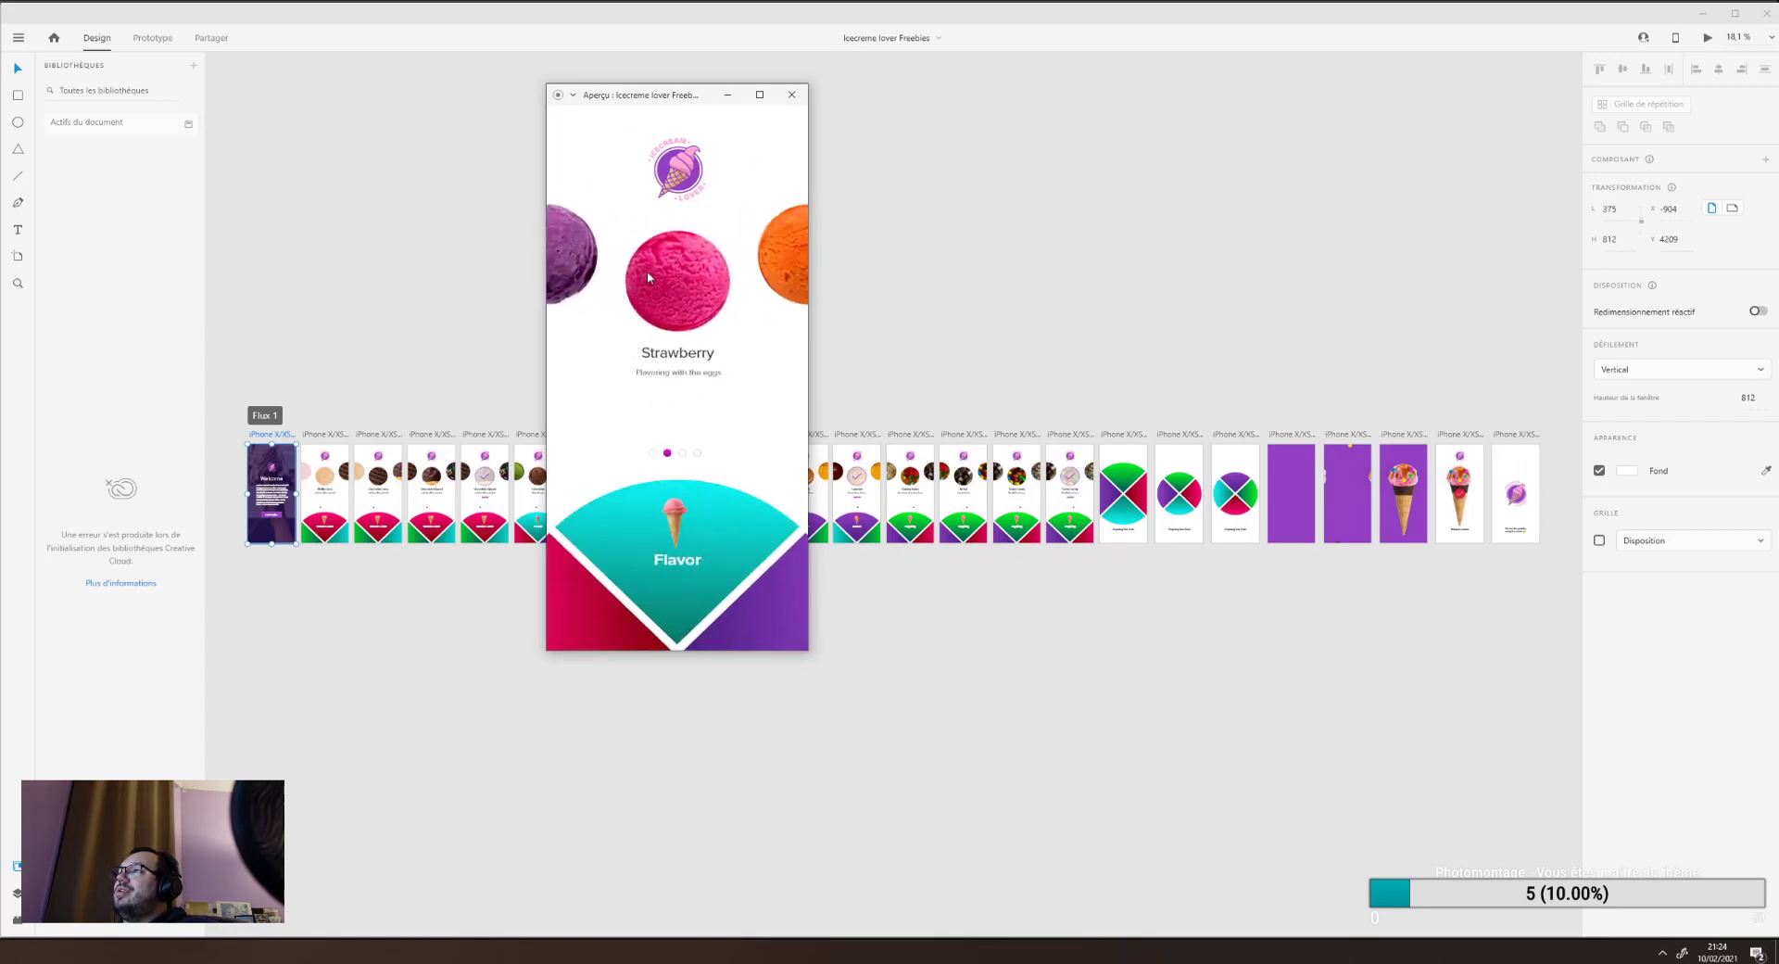
click(679, 287)
Choose the Caramel sauce and a topping in the preview, play the prototype to its end and close it.
click(630, 505)
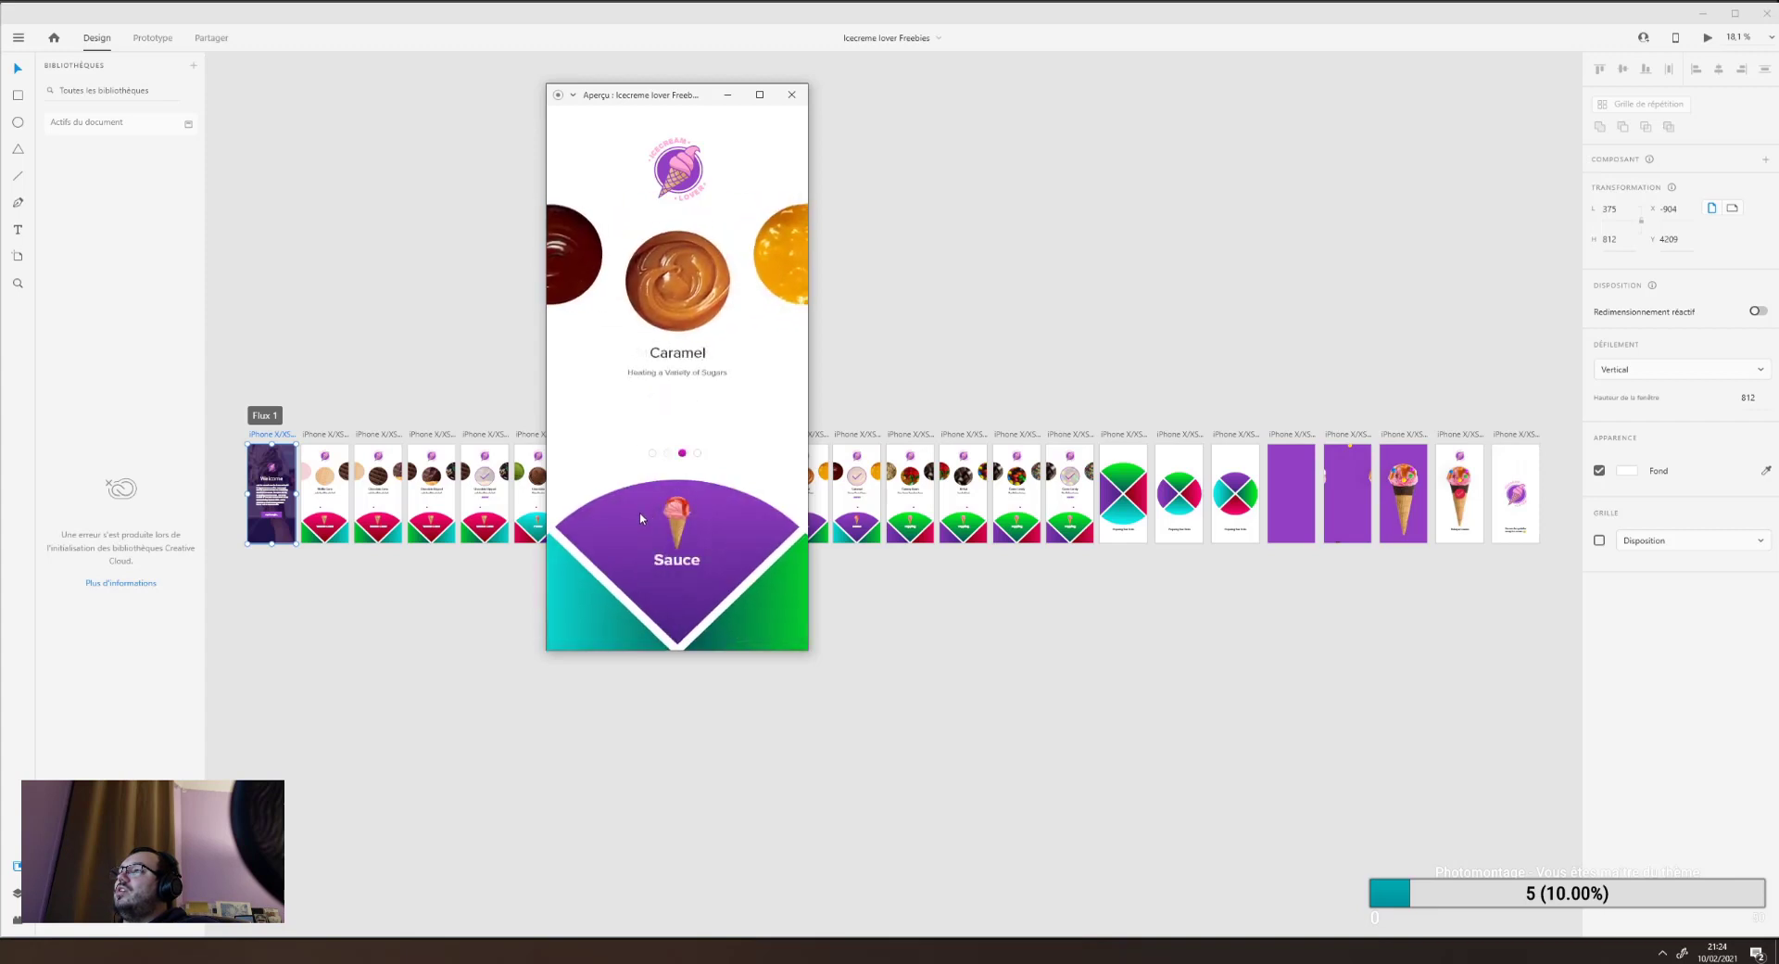
click(672, 282)
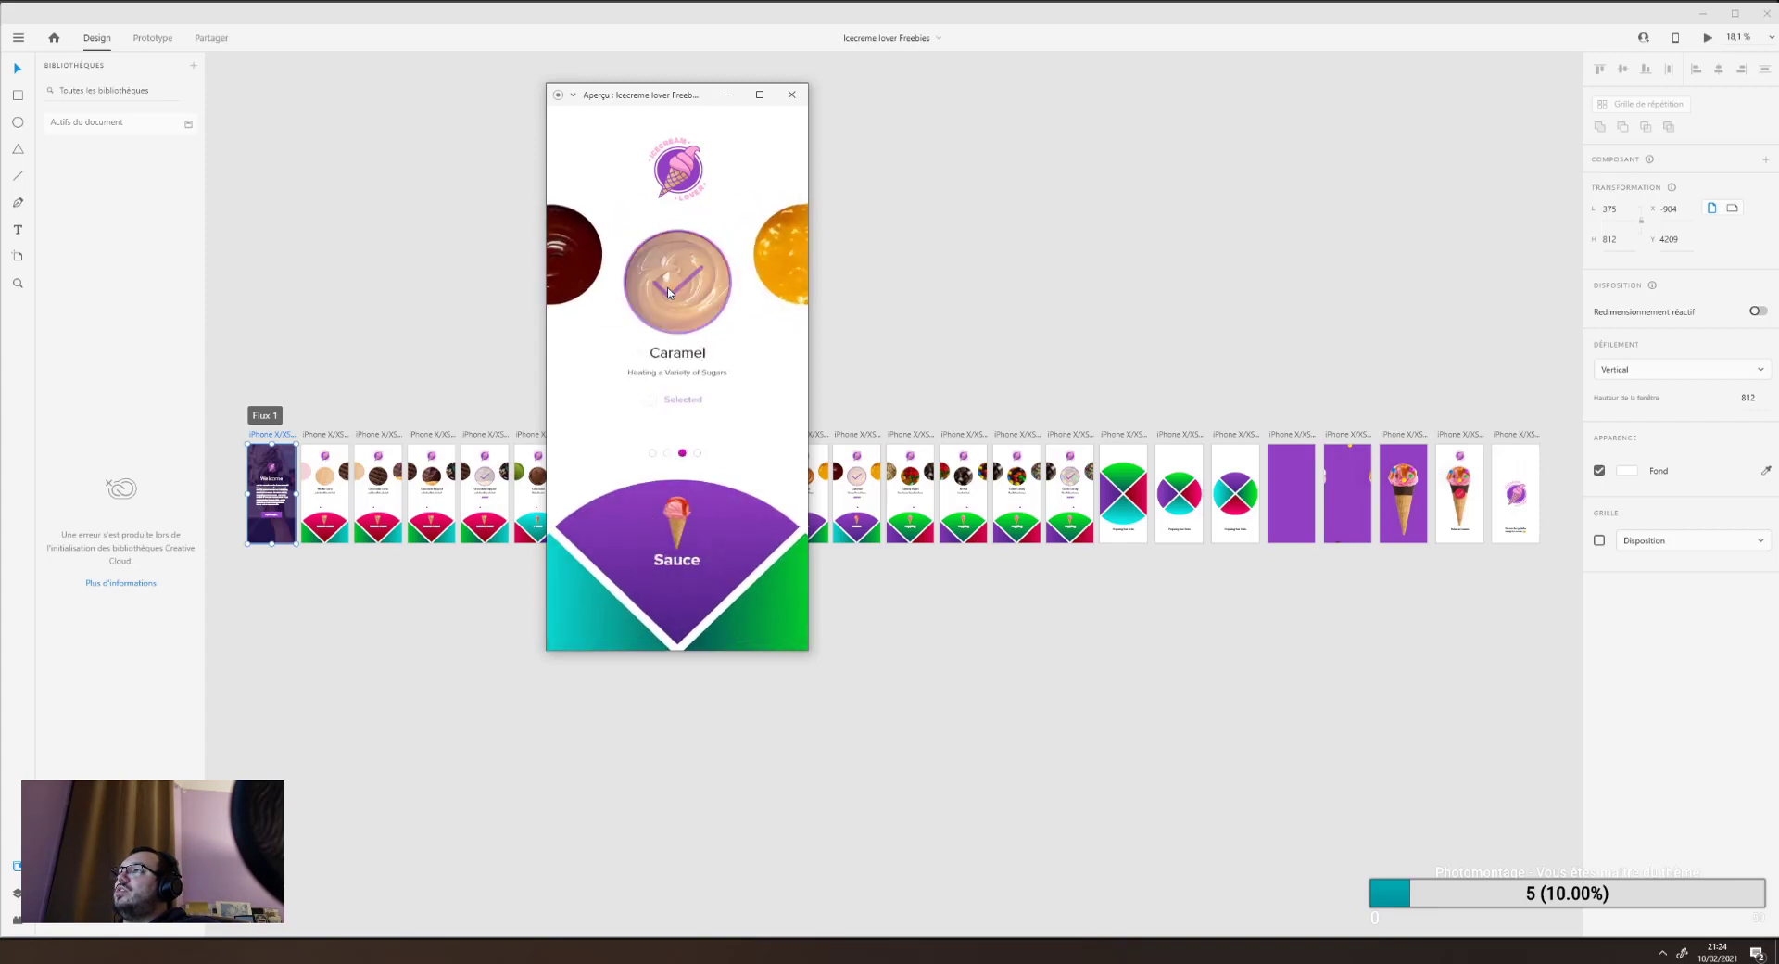
click(654, 514)
drag(694, 308, 549, 274)
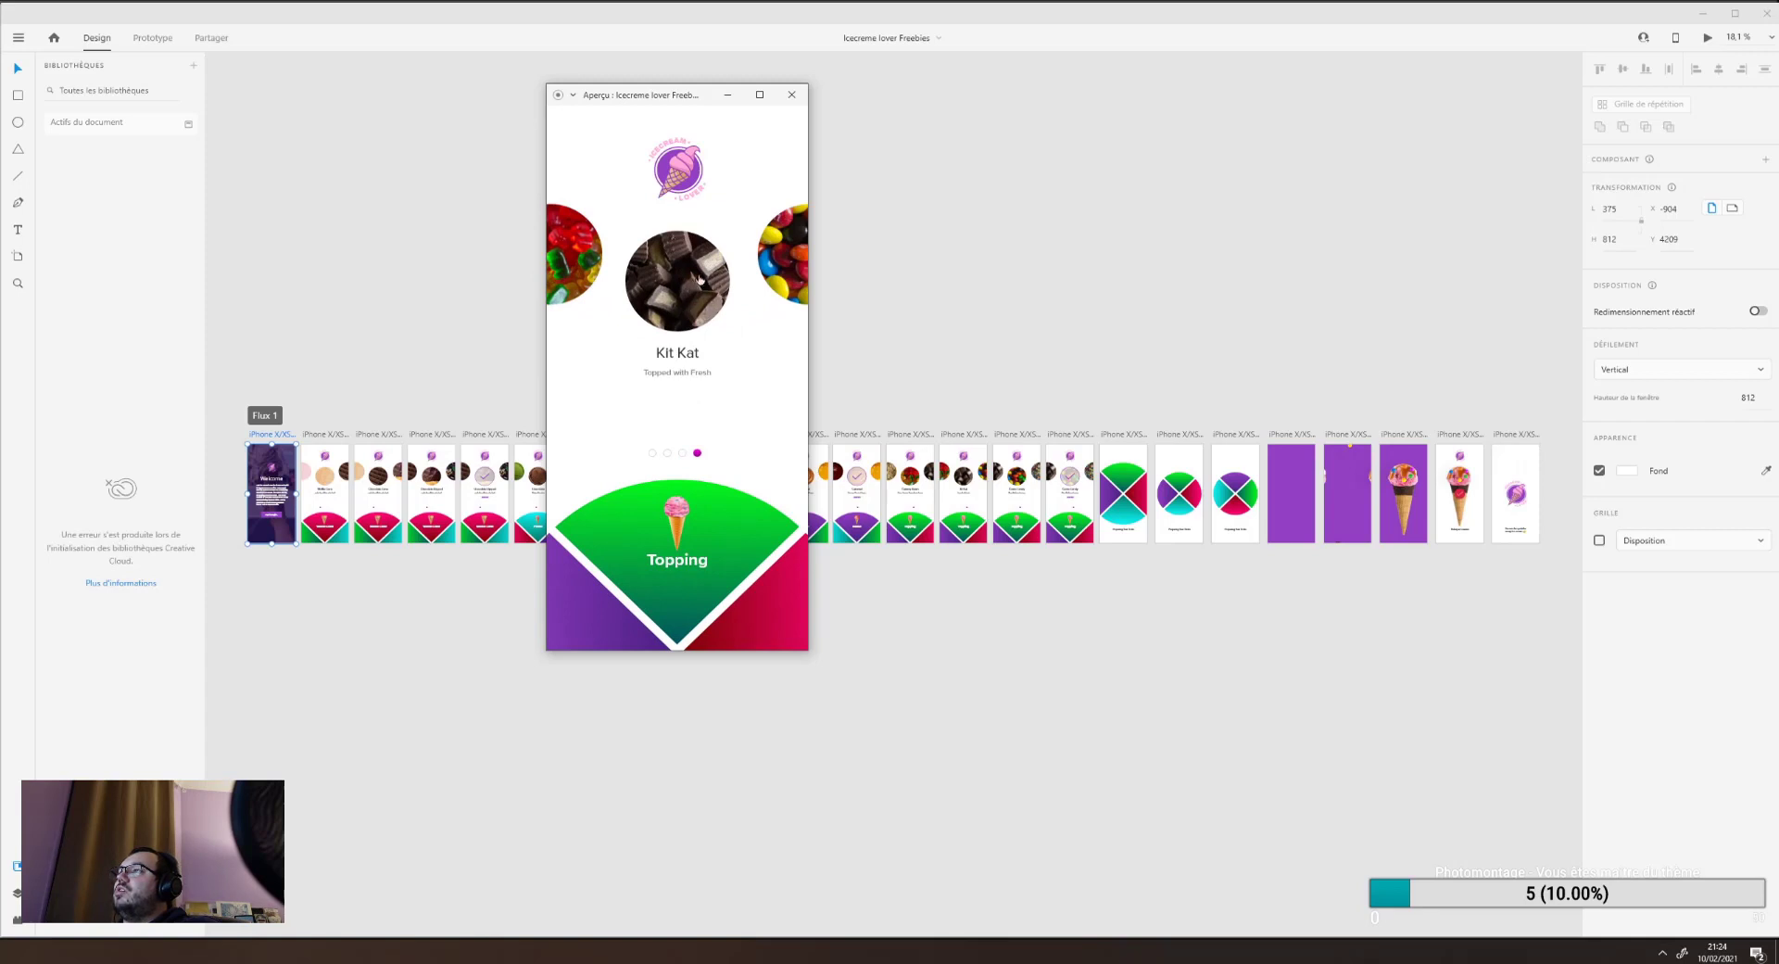
drag(715, 294, 639, 289)
click(654, 286)
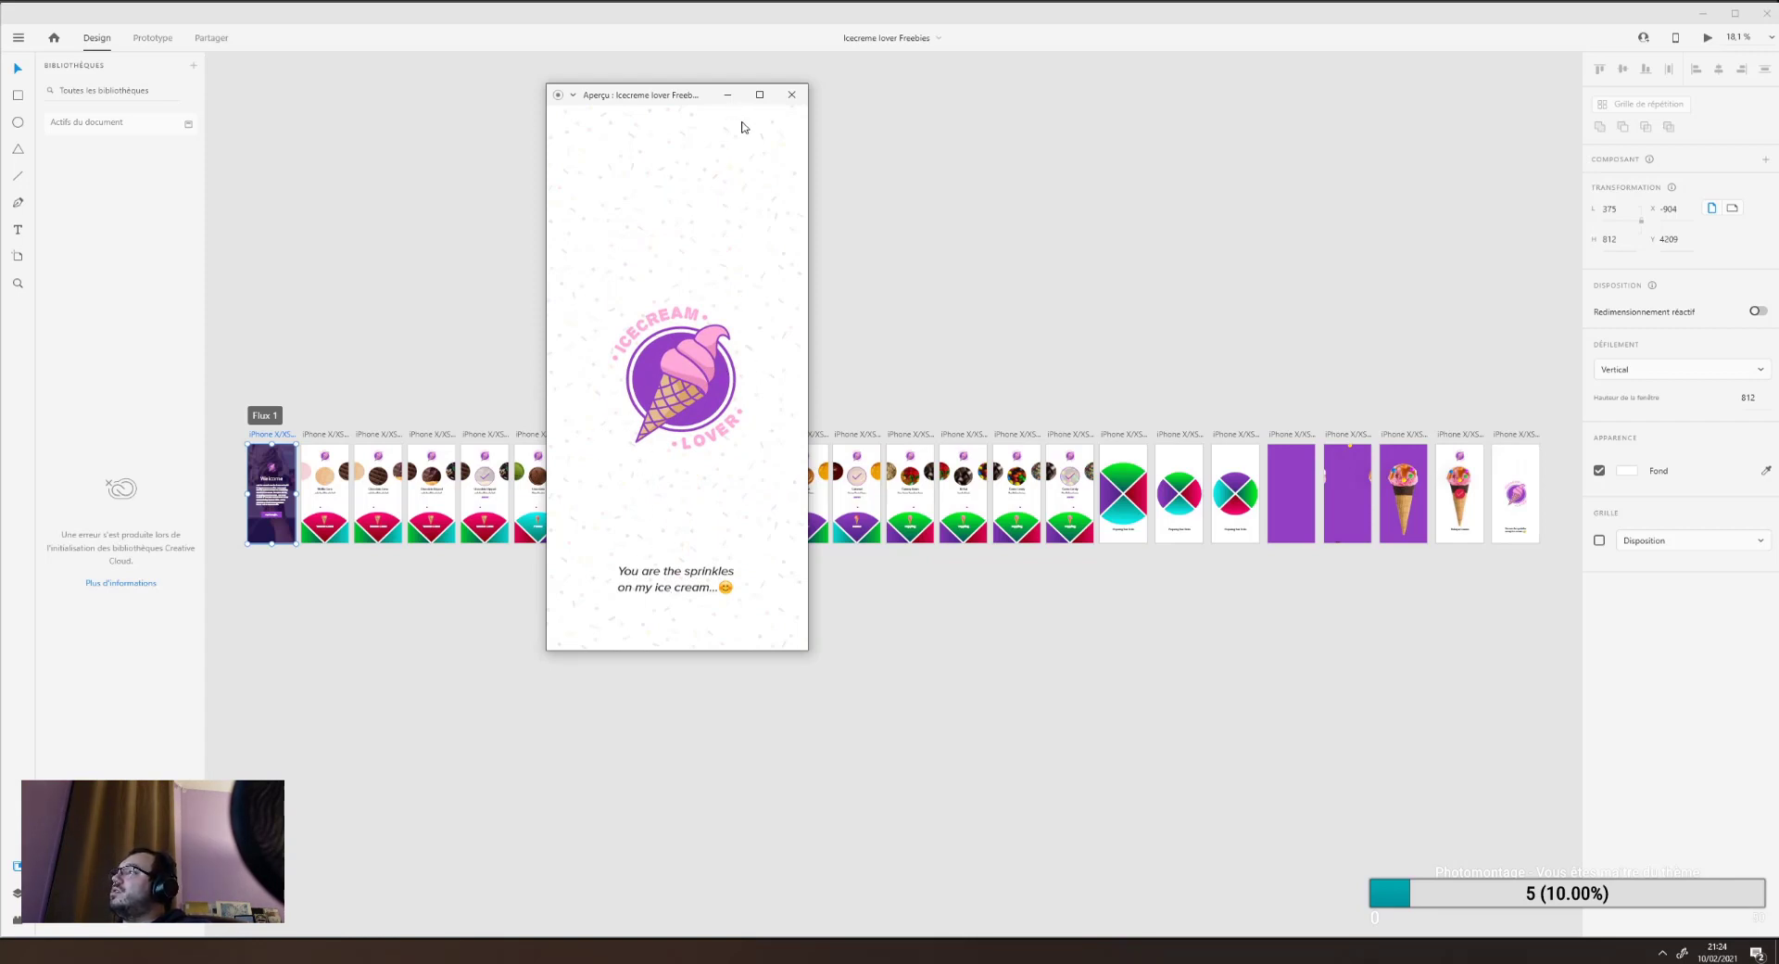
click(791, 94)
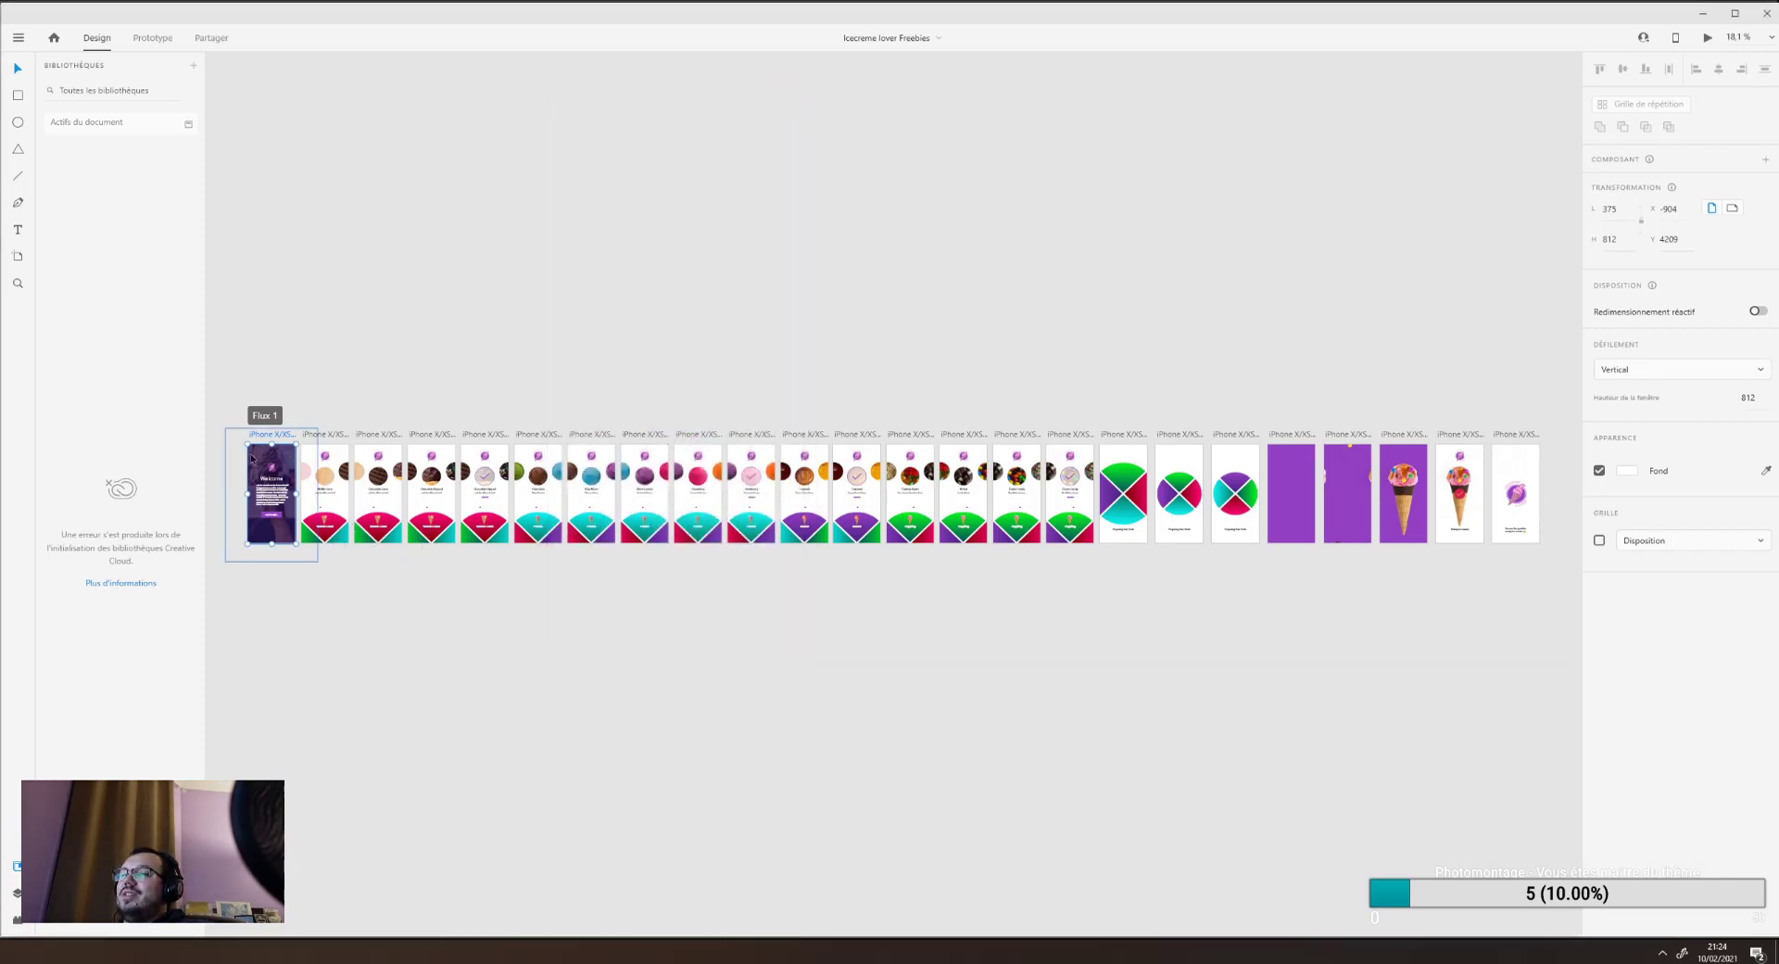
Examine the prototype interactions of the cone circles on the iPhone X/XS – 75 and iPhone X/XS – 76 artboards.
click(158, 43)
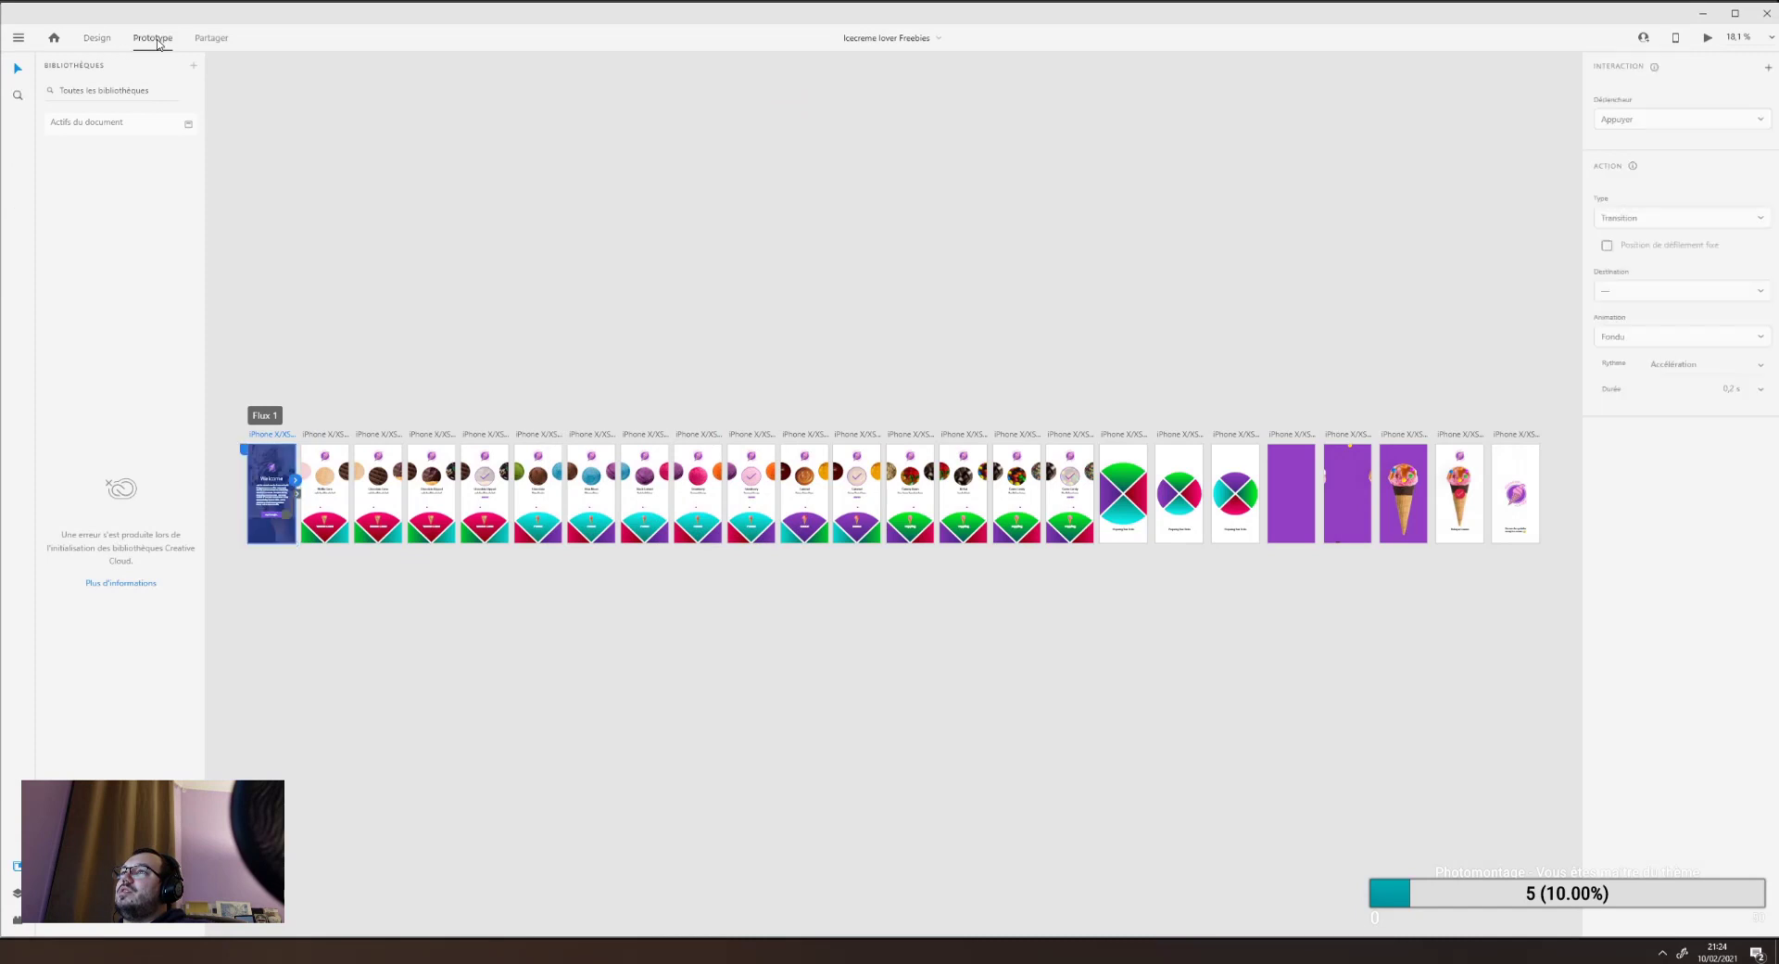
click(331, 439)
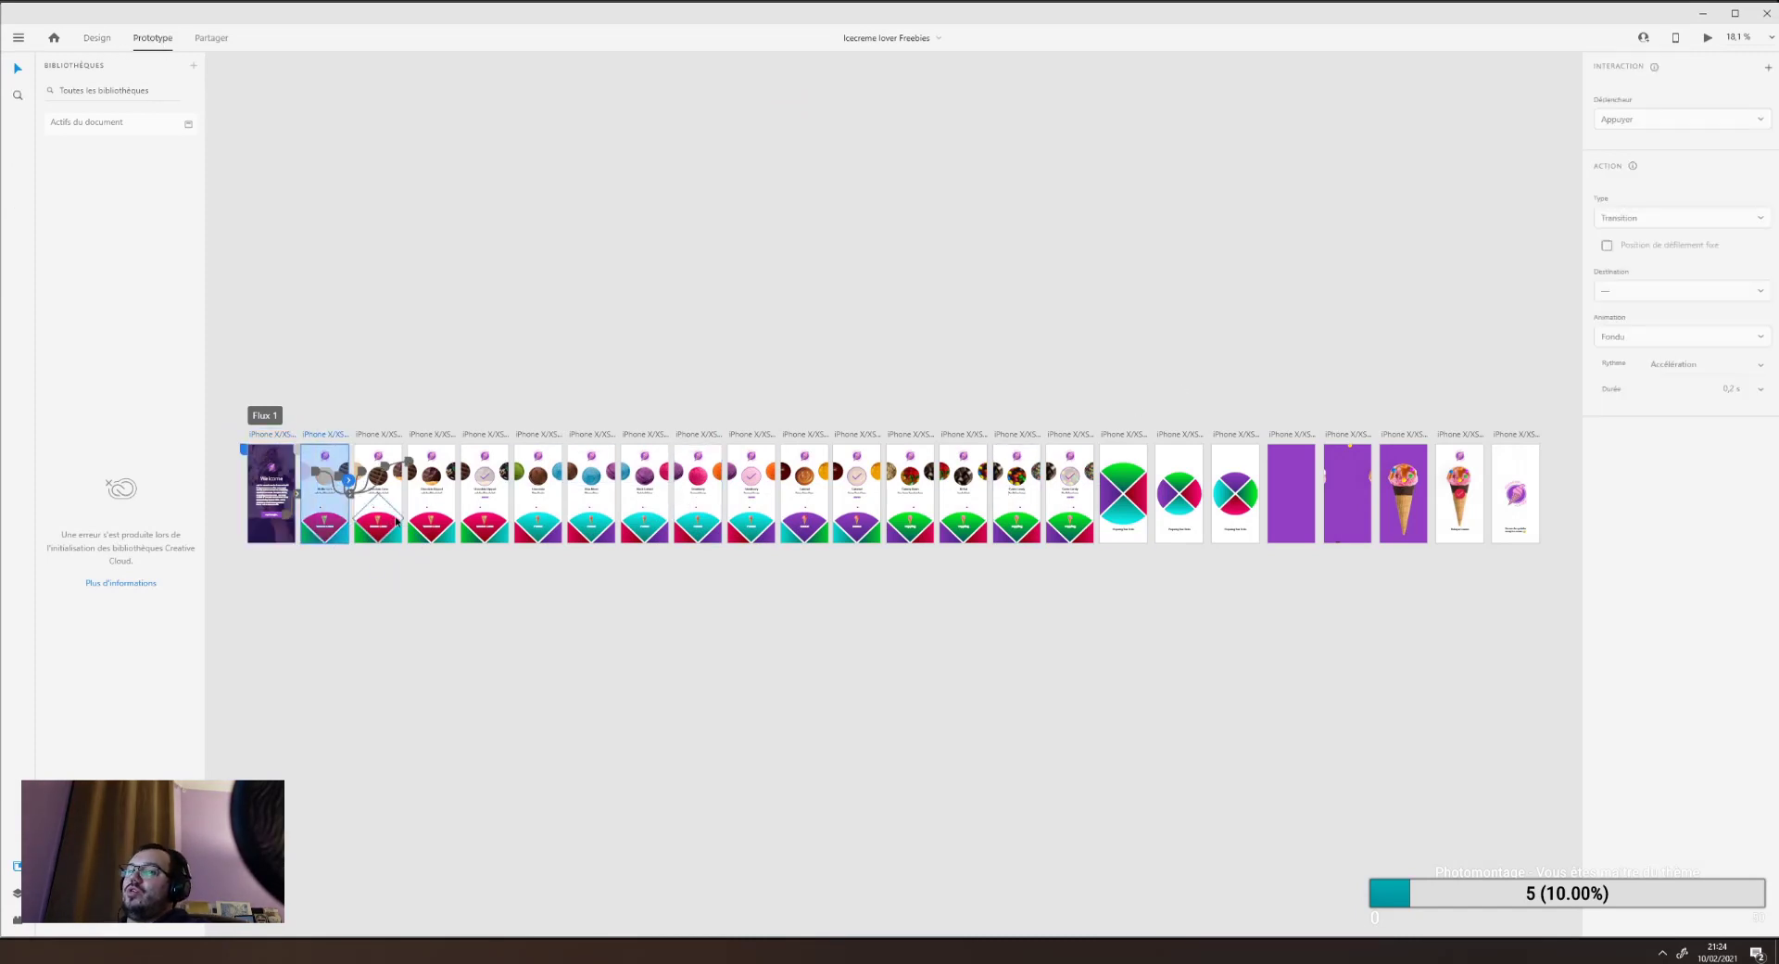
key(ctrl+plus)
key(ctrl+plus)
key(ctrl+plus)
key(ctrl+plus)
drag(393, 517, 906, 465)
drag(278, 398, 897, 463)
click(524, 461)
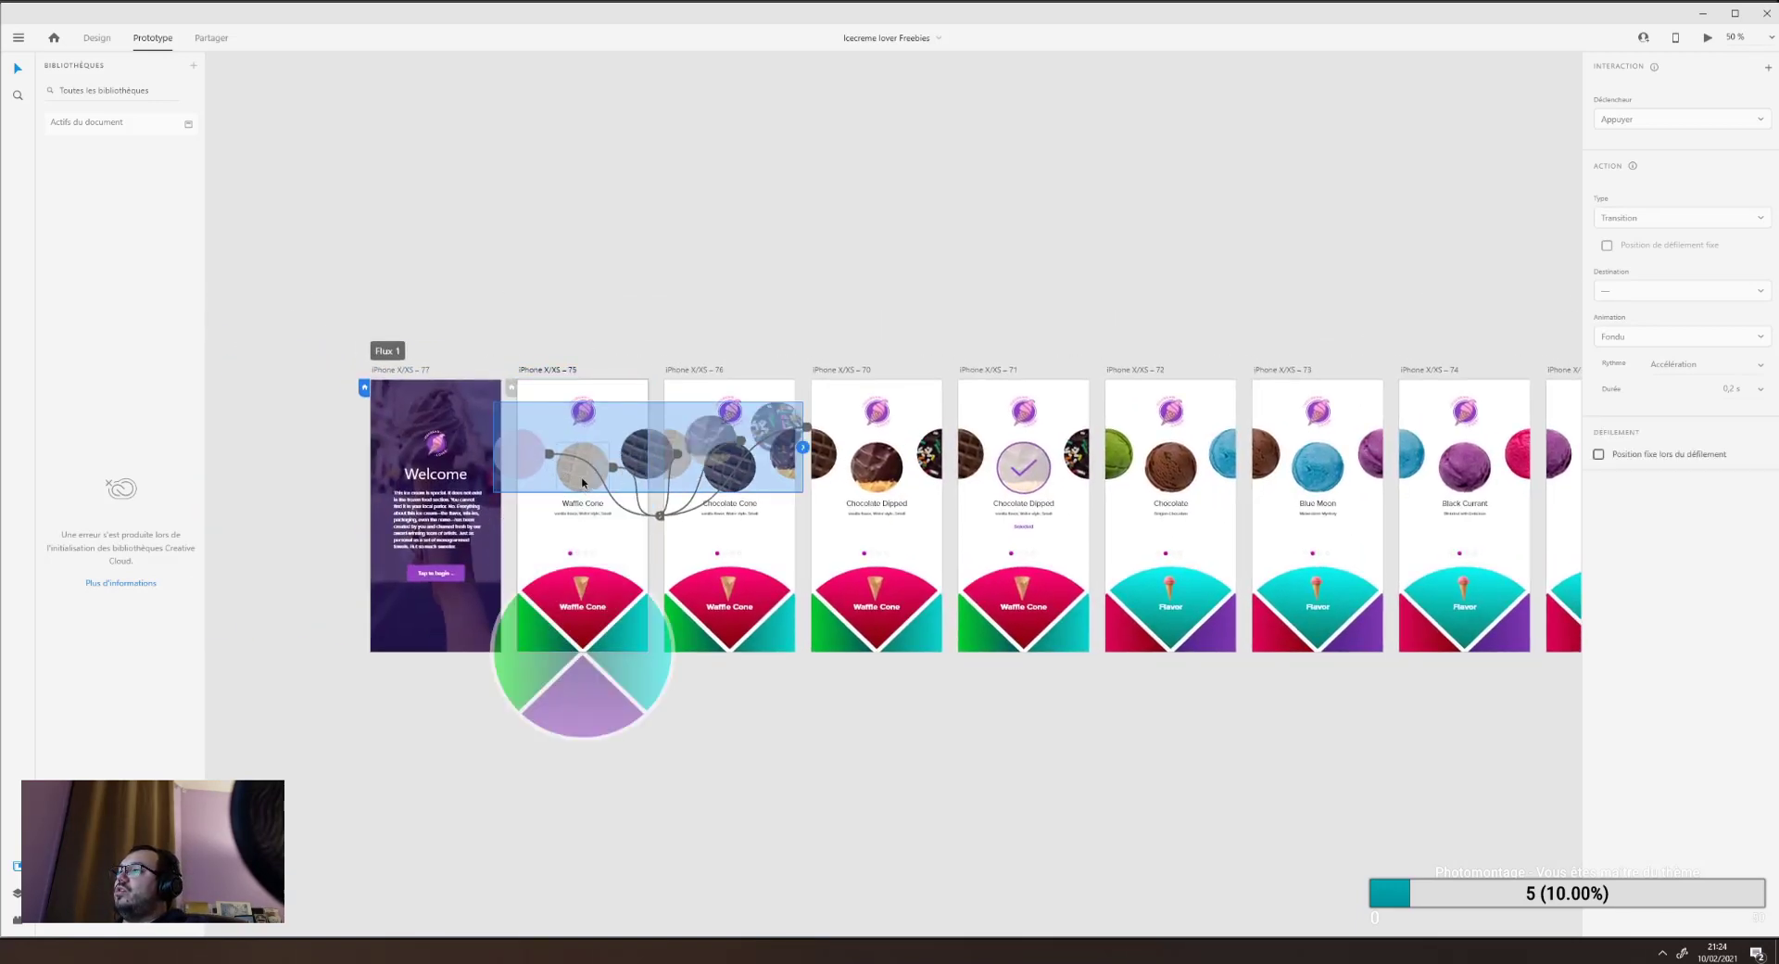
double_click(548, 461)
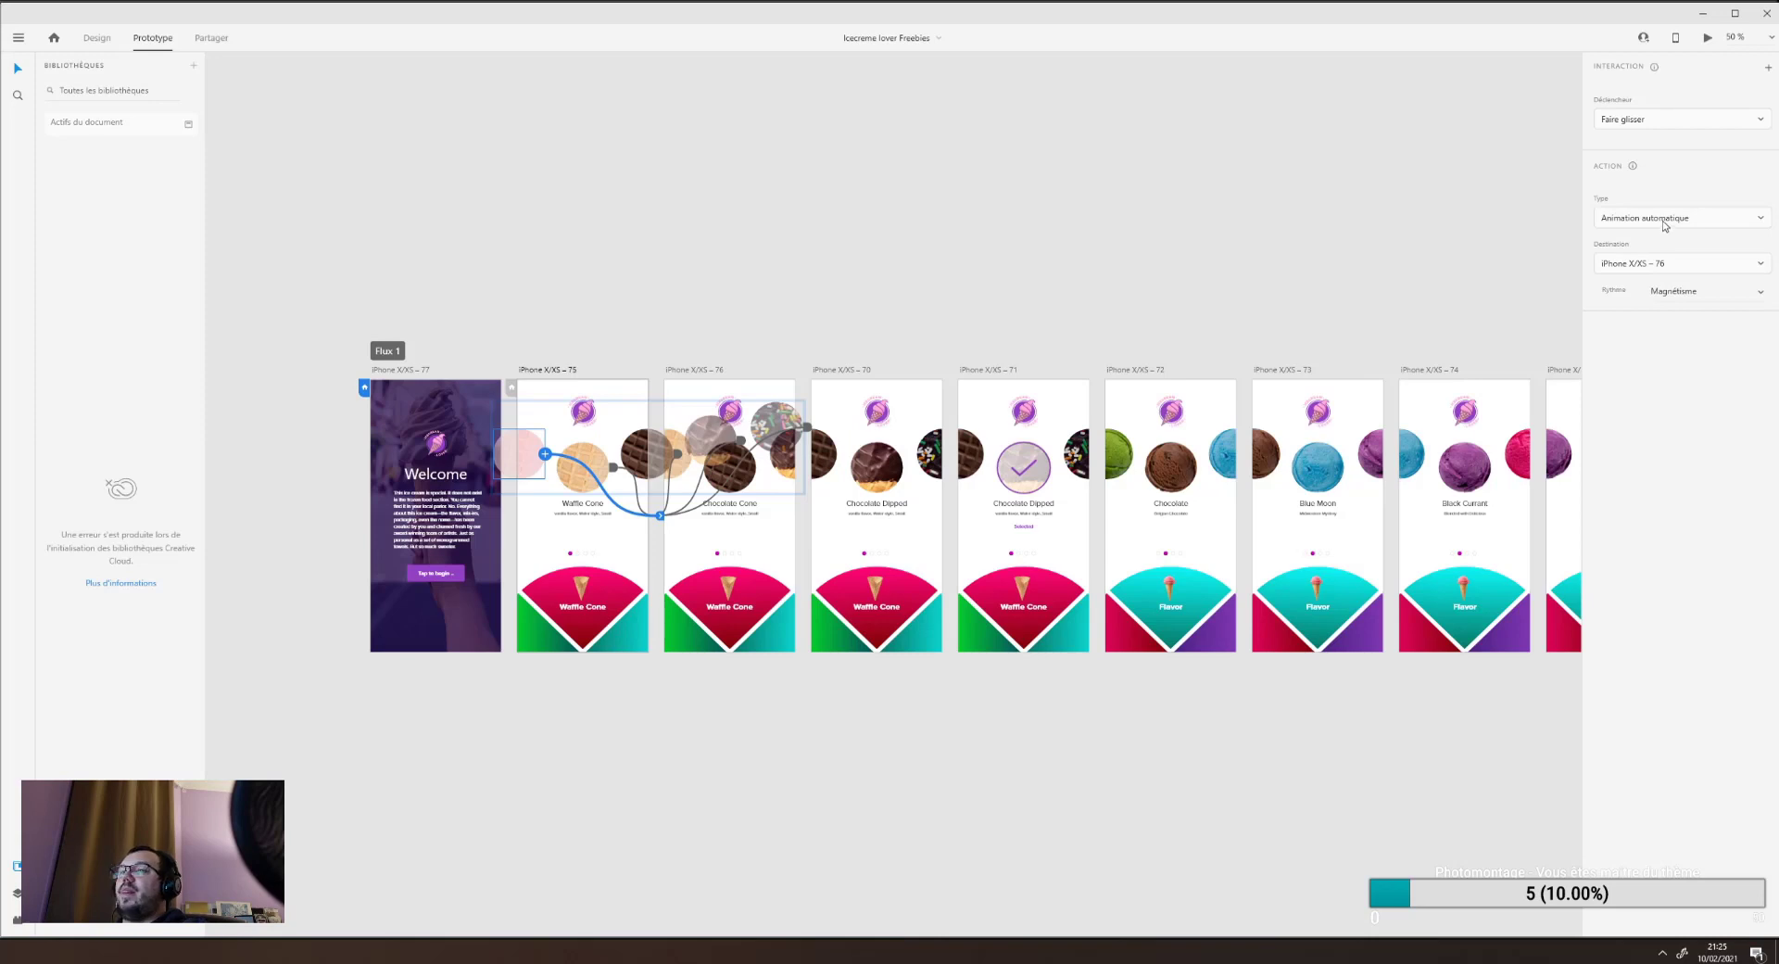
click(582, 465)
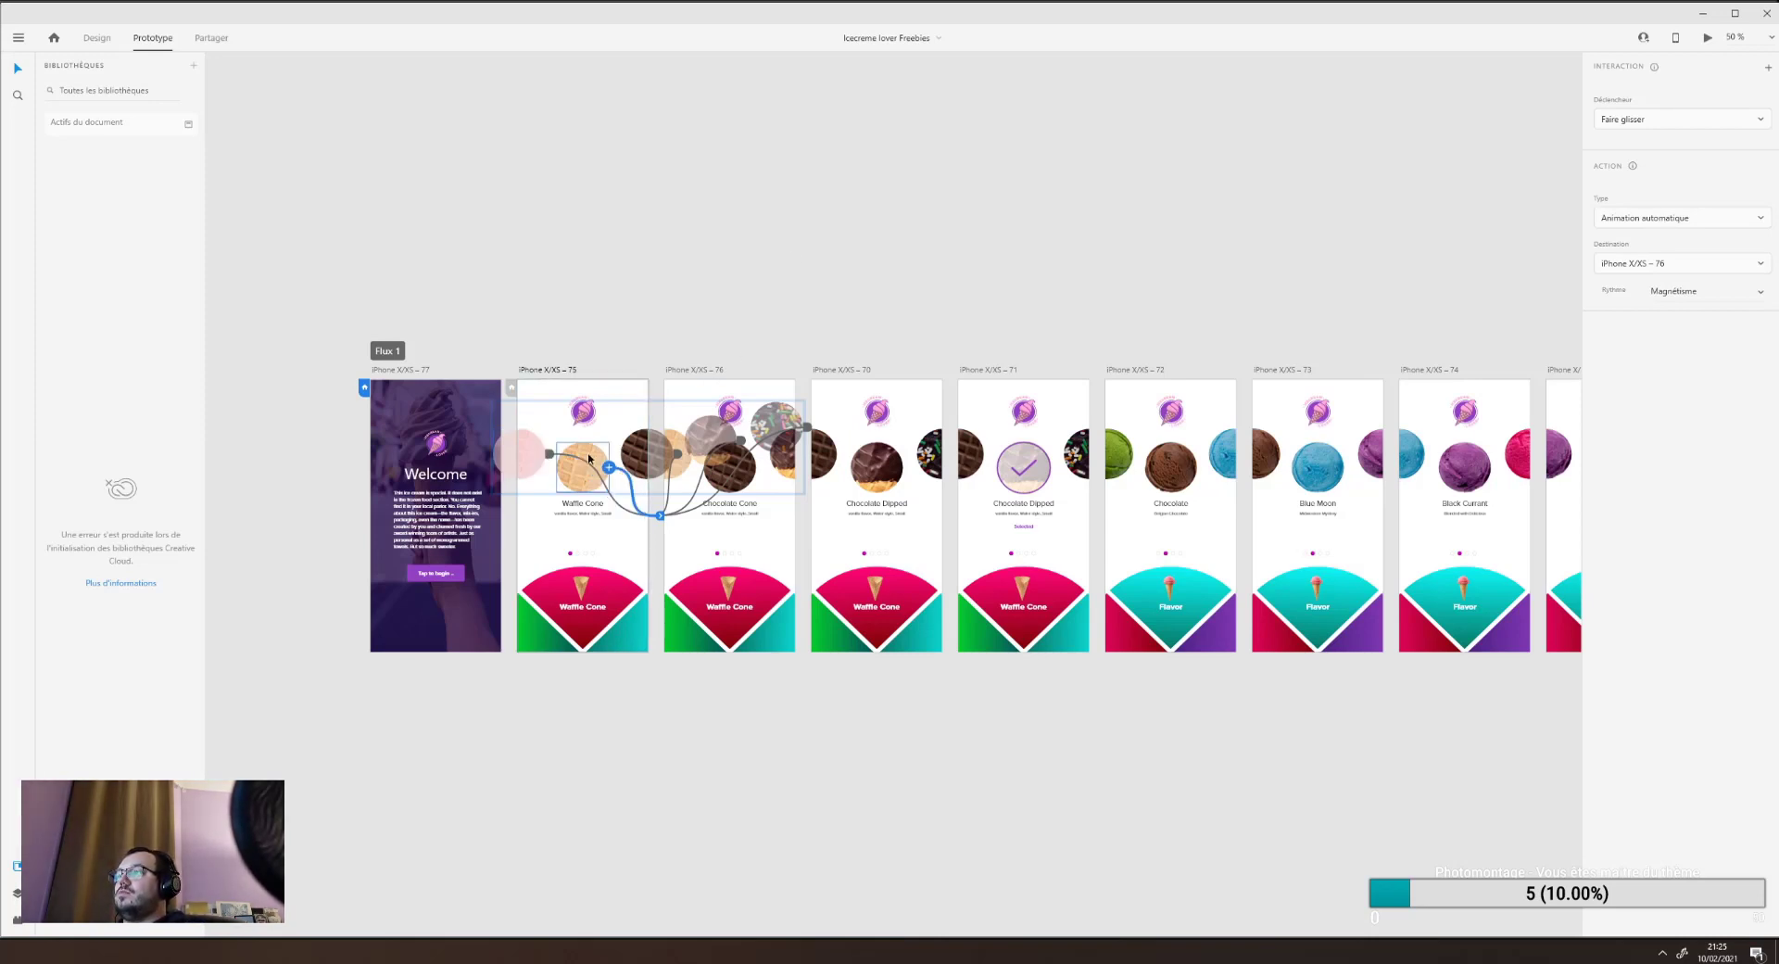
click(730, 412)
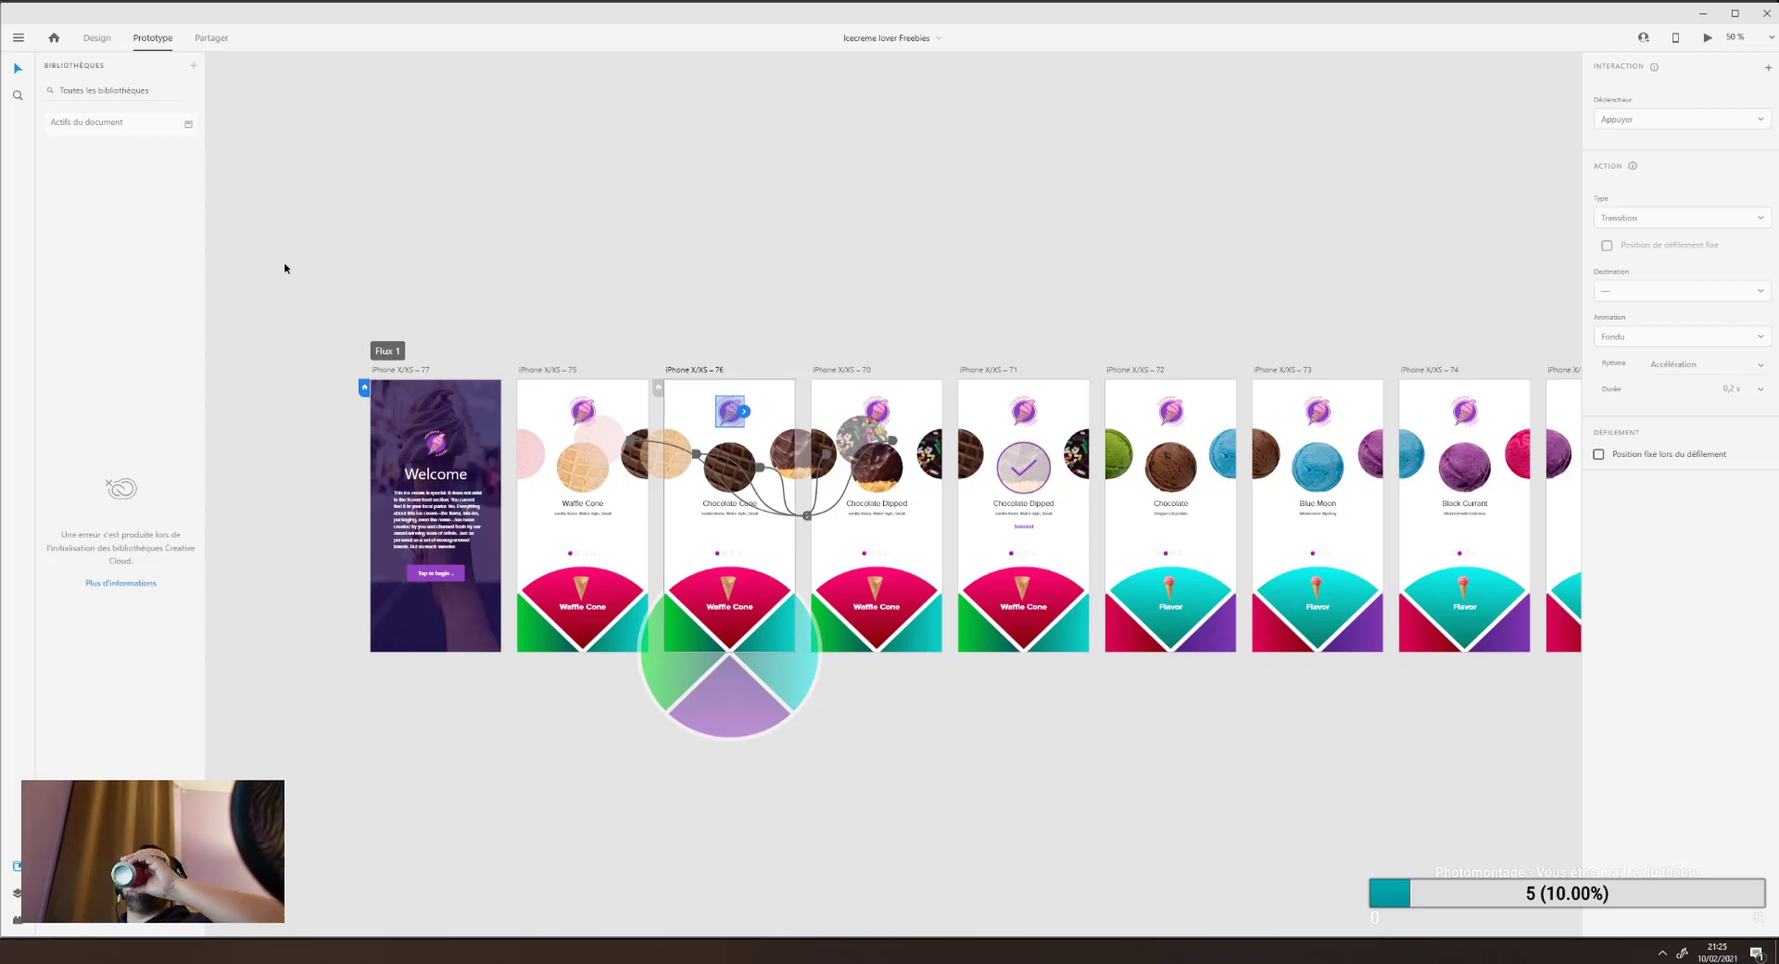
Return to design mode and draw a 390 × 390 square on the empty canvas above the iPhone artboards.
click(99, 38)
drag(554, 185, 503, 394)
drag(496, 315, 468, 396)
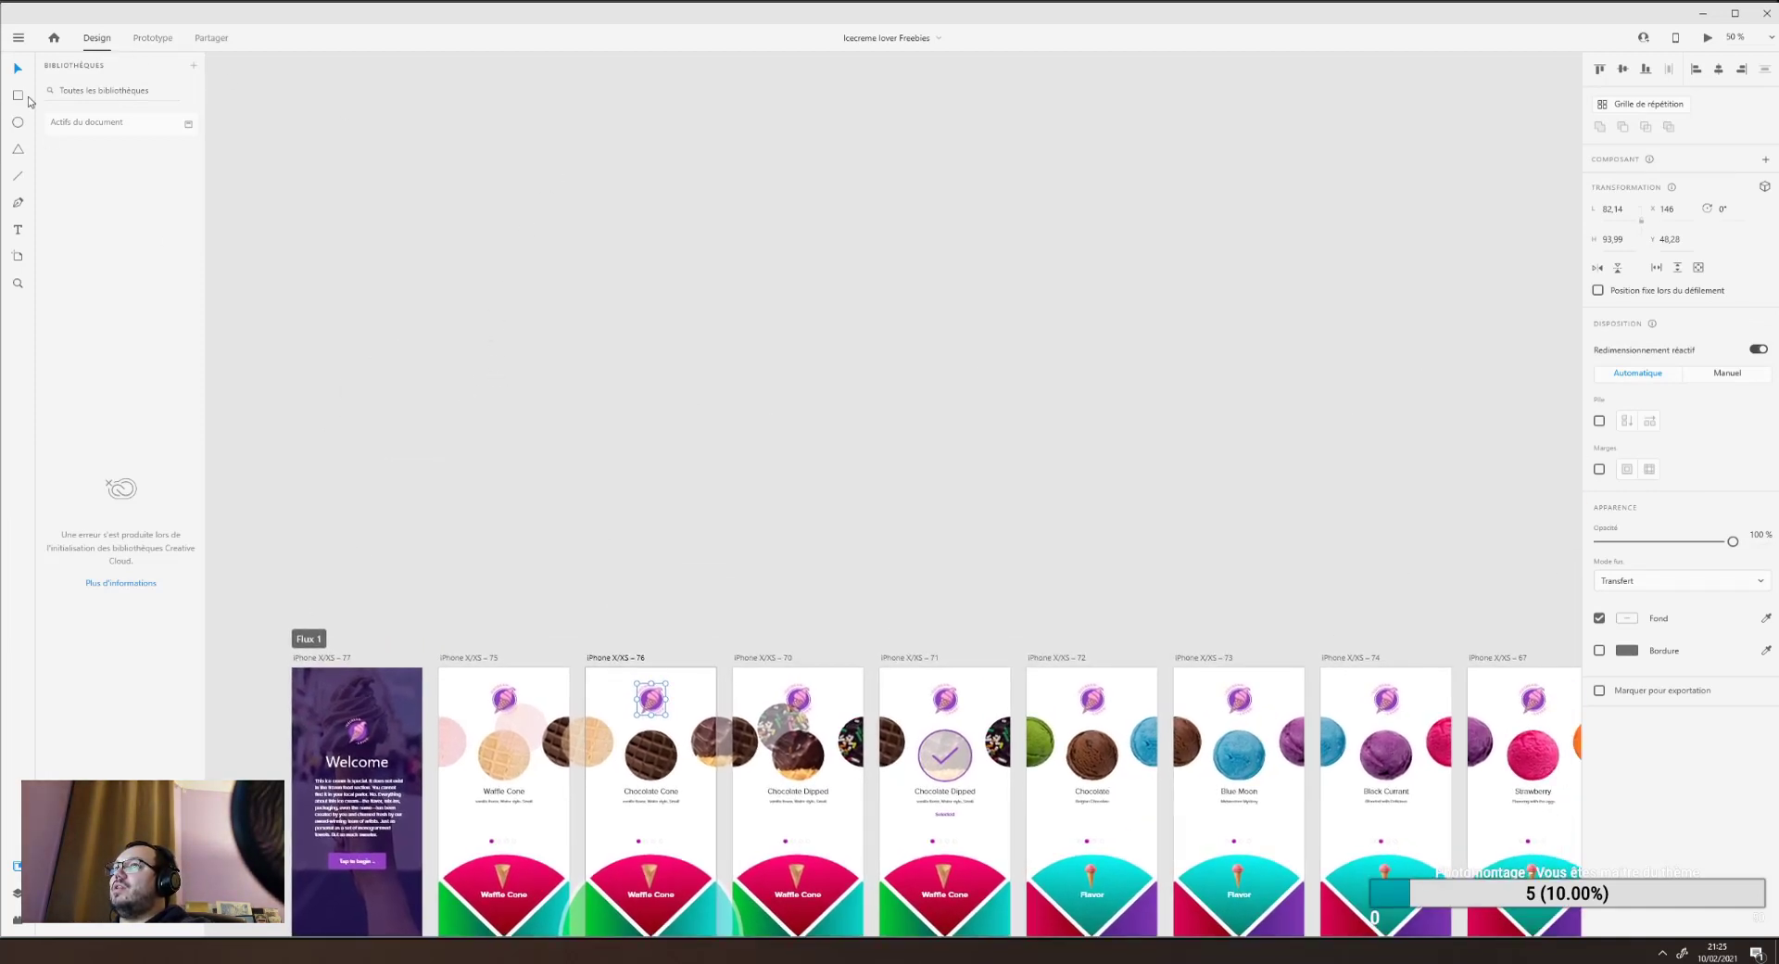
click(18, 97)
mouse_move(380, 206)
mouse_down()
mouse_move(472, 274)
mouse_move(517, 359)
mouse_up()
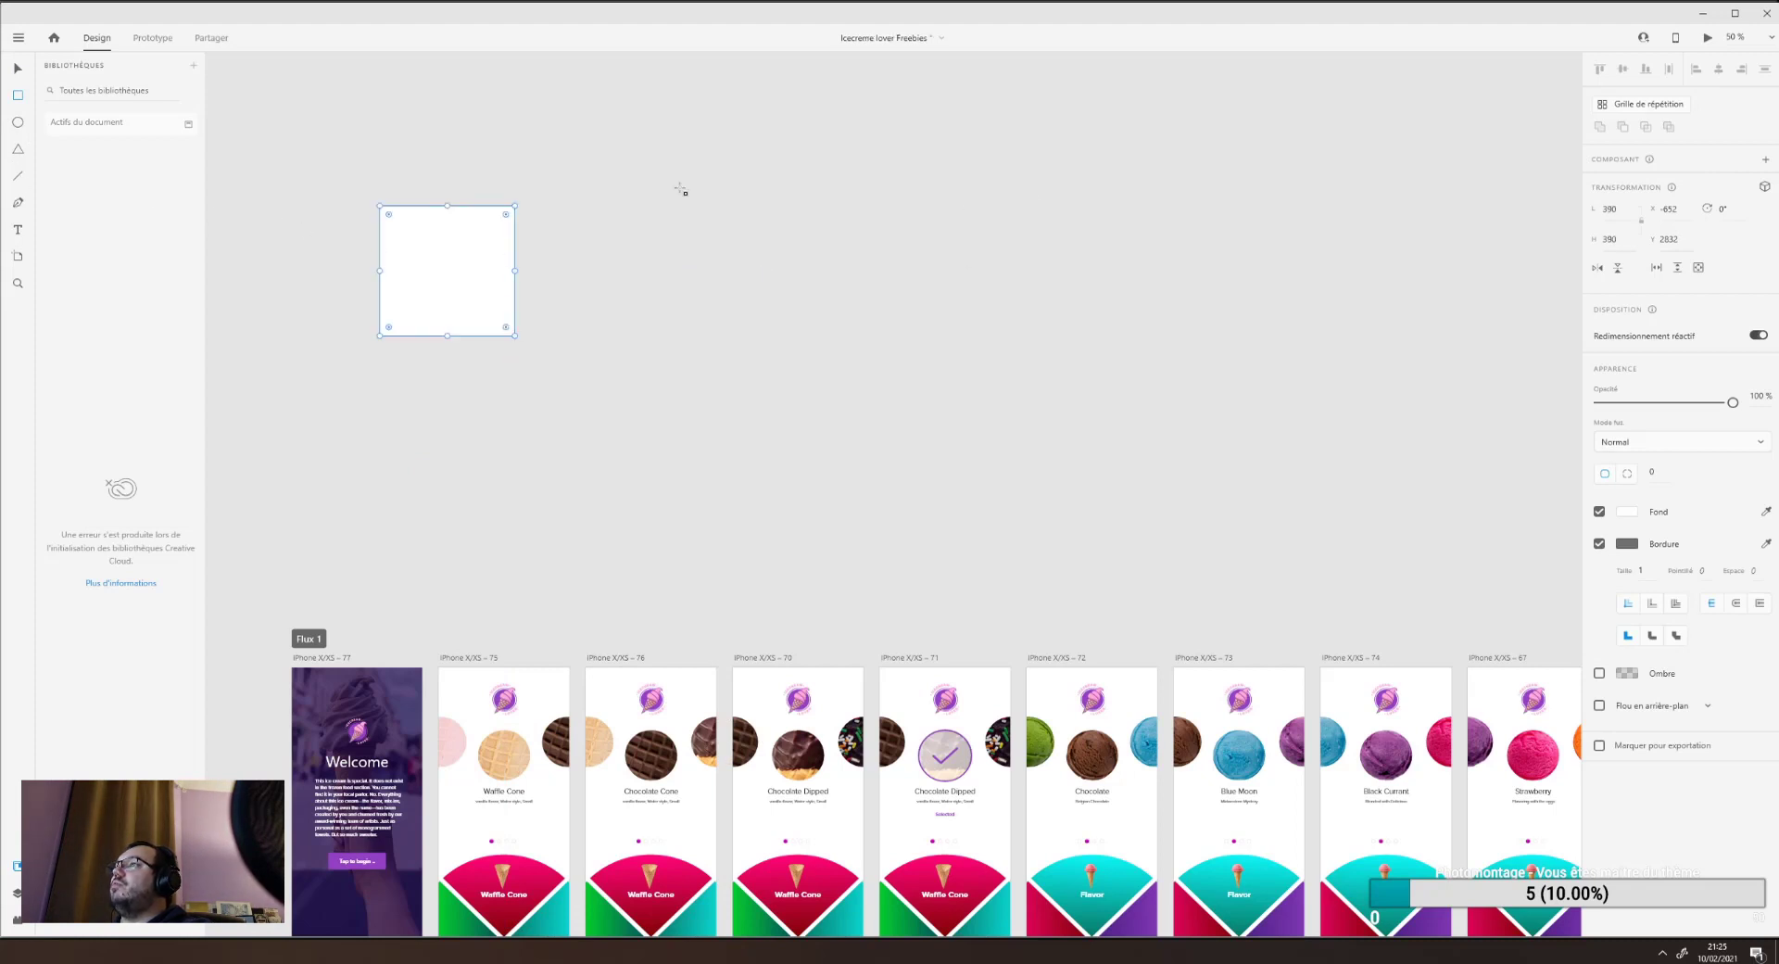
Repeat the square into a row of four with a repeat grid and ungroup the grid.
click(1642, 104)
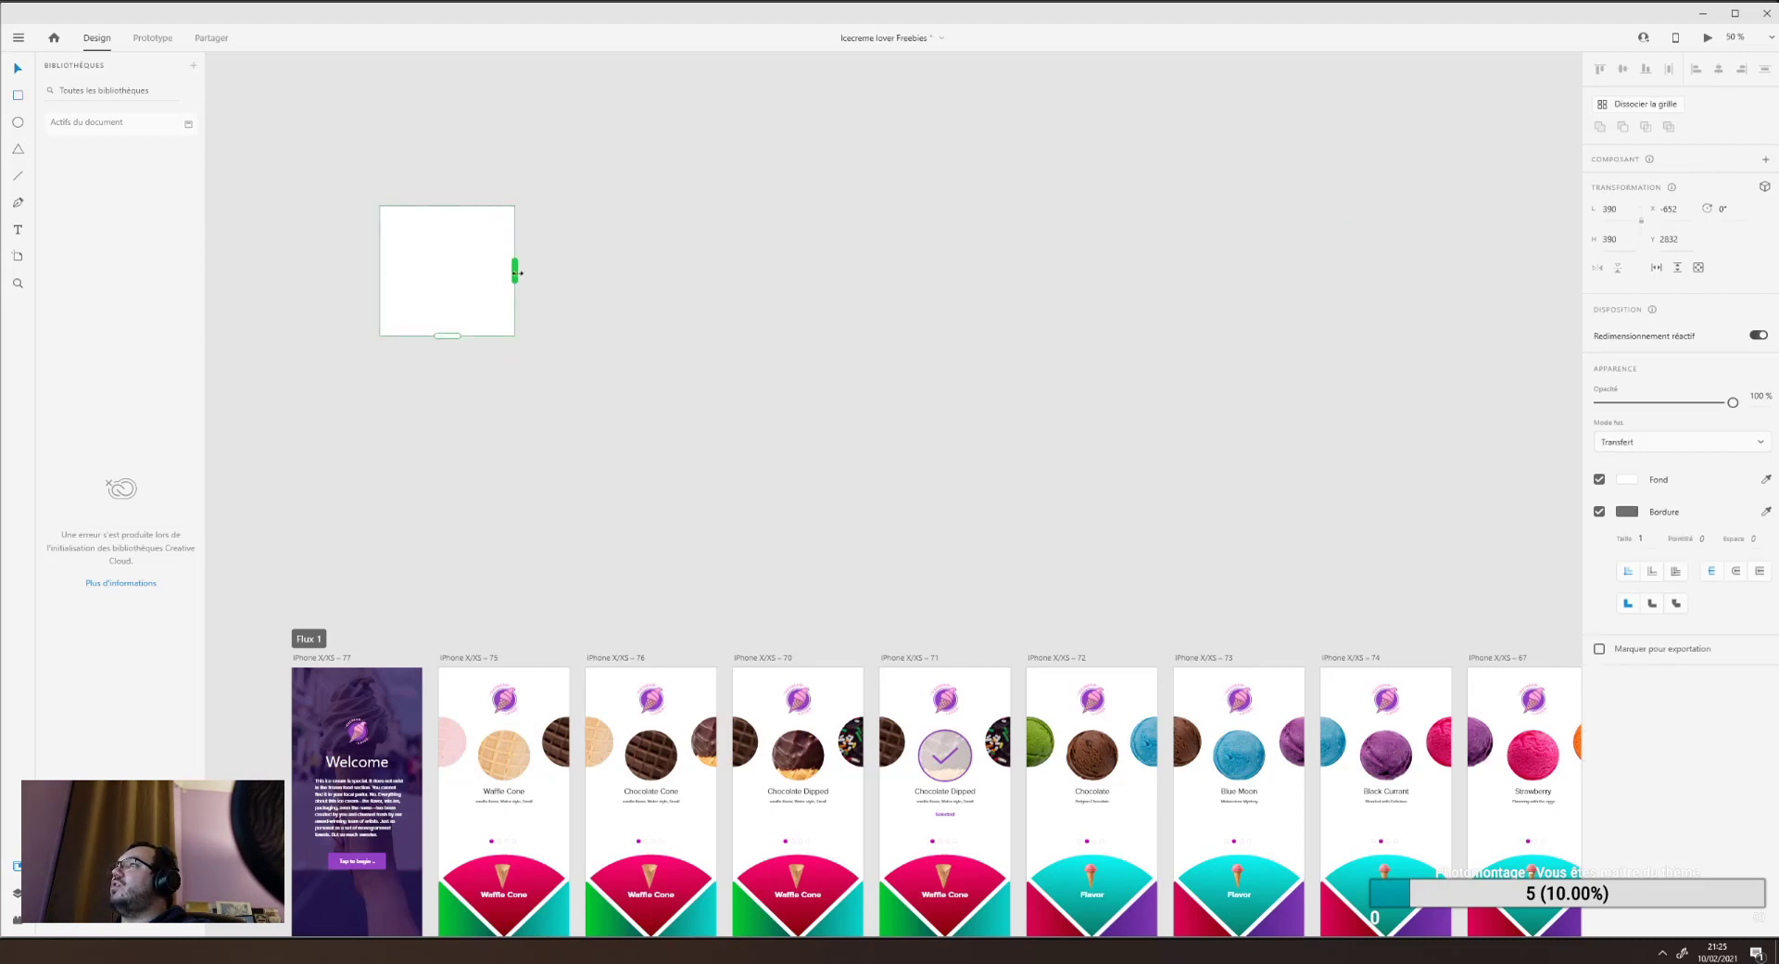
drag(515, 270, 951, 290)
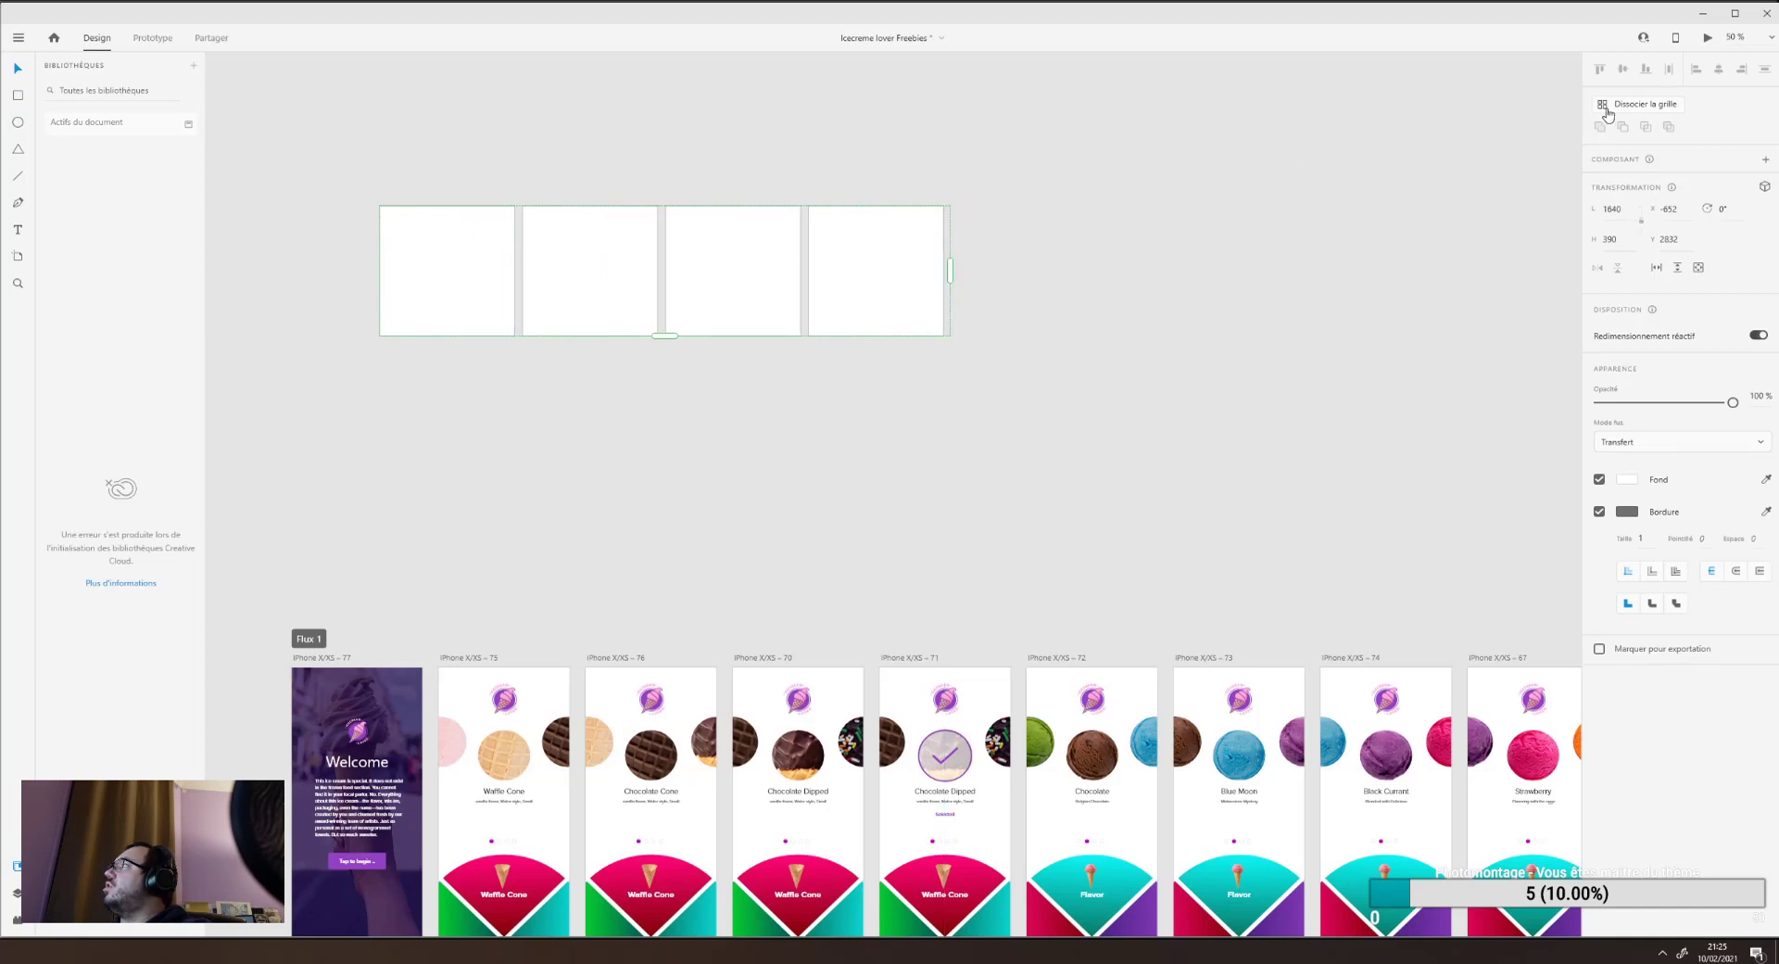
click(865, 196)
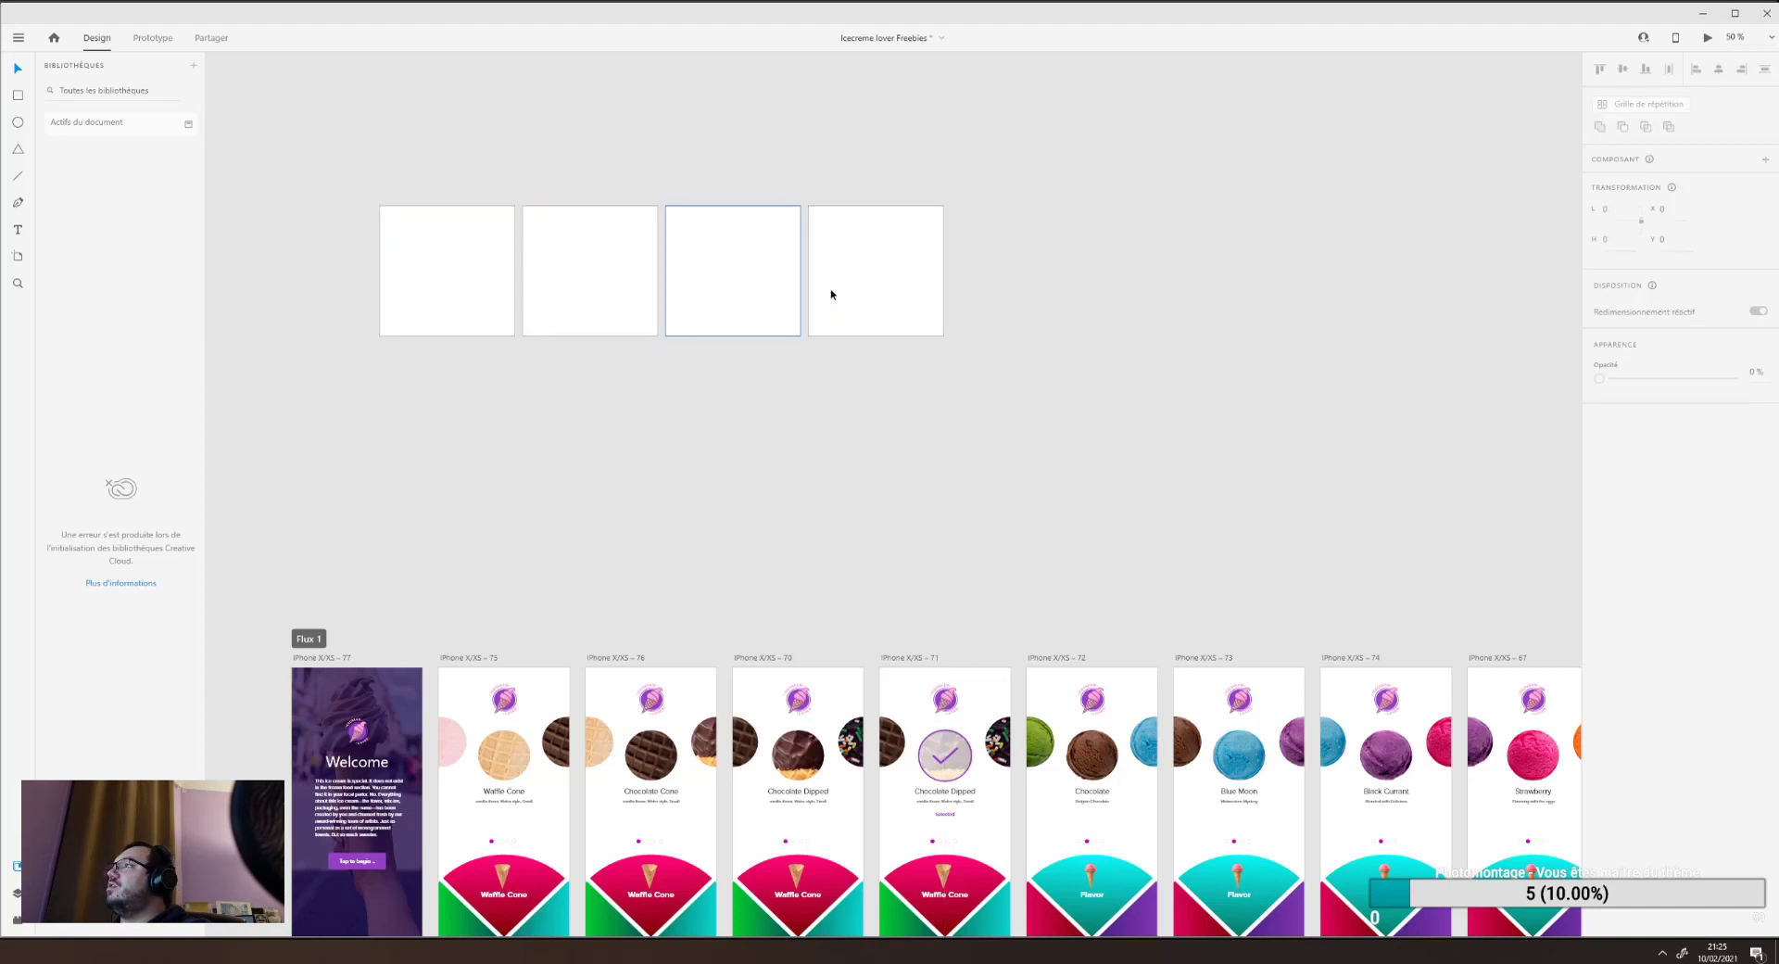
Group the four squares, make the group scroll horizontally and vertically, and narrow its viewport to 729 wide.
click(759, 291)
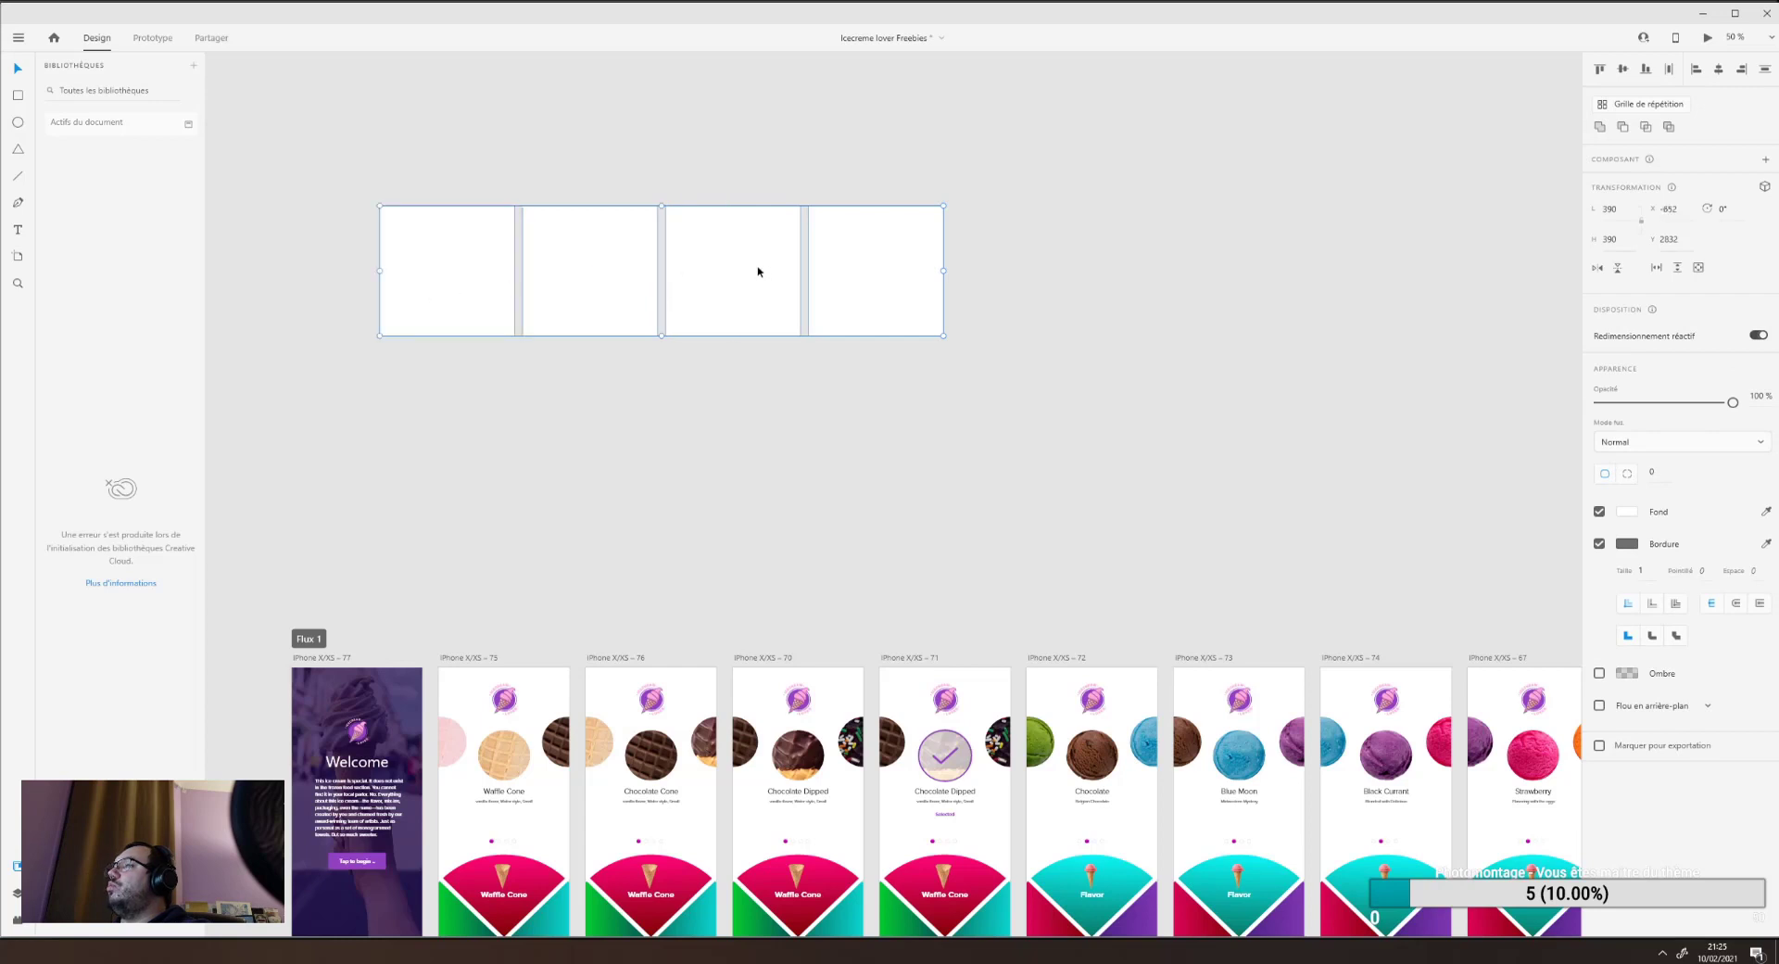
click(755, 268)
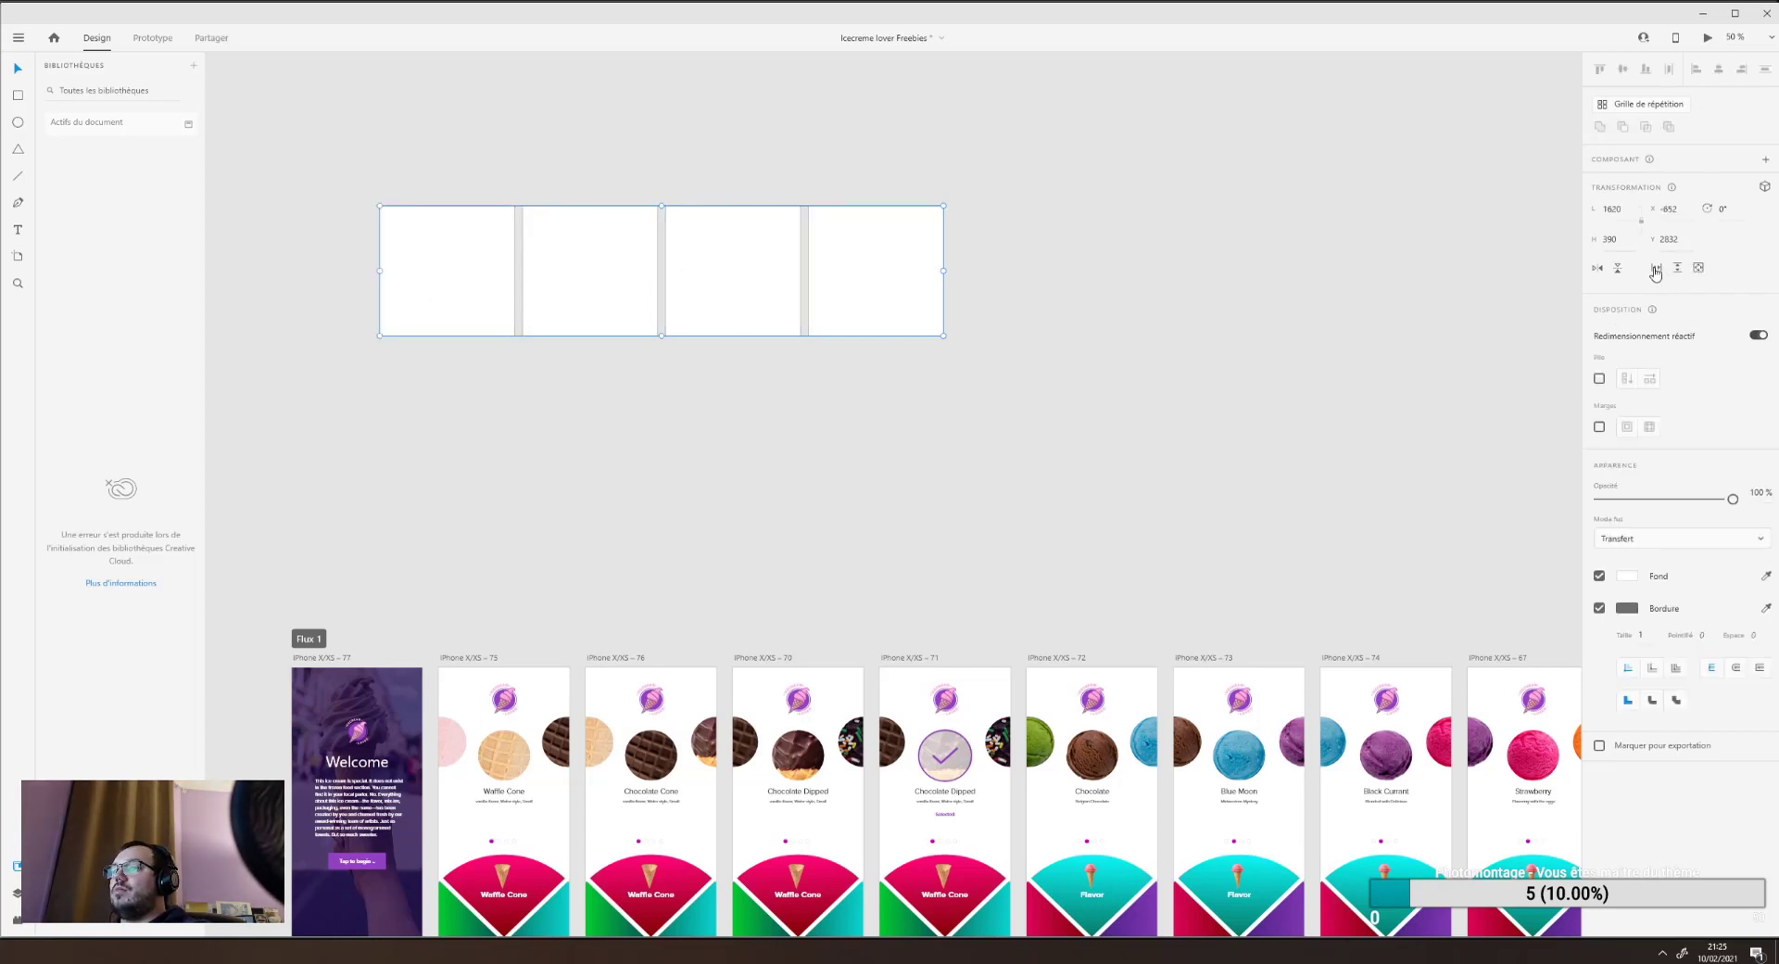
click(1683, 270)
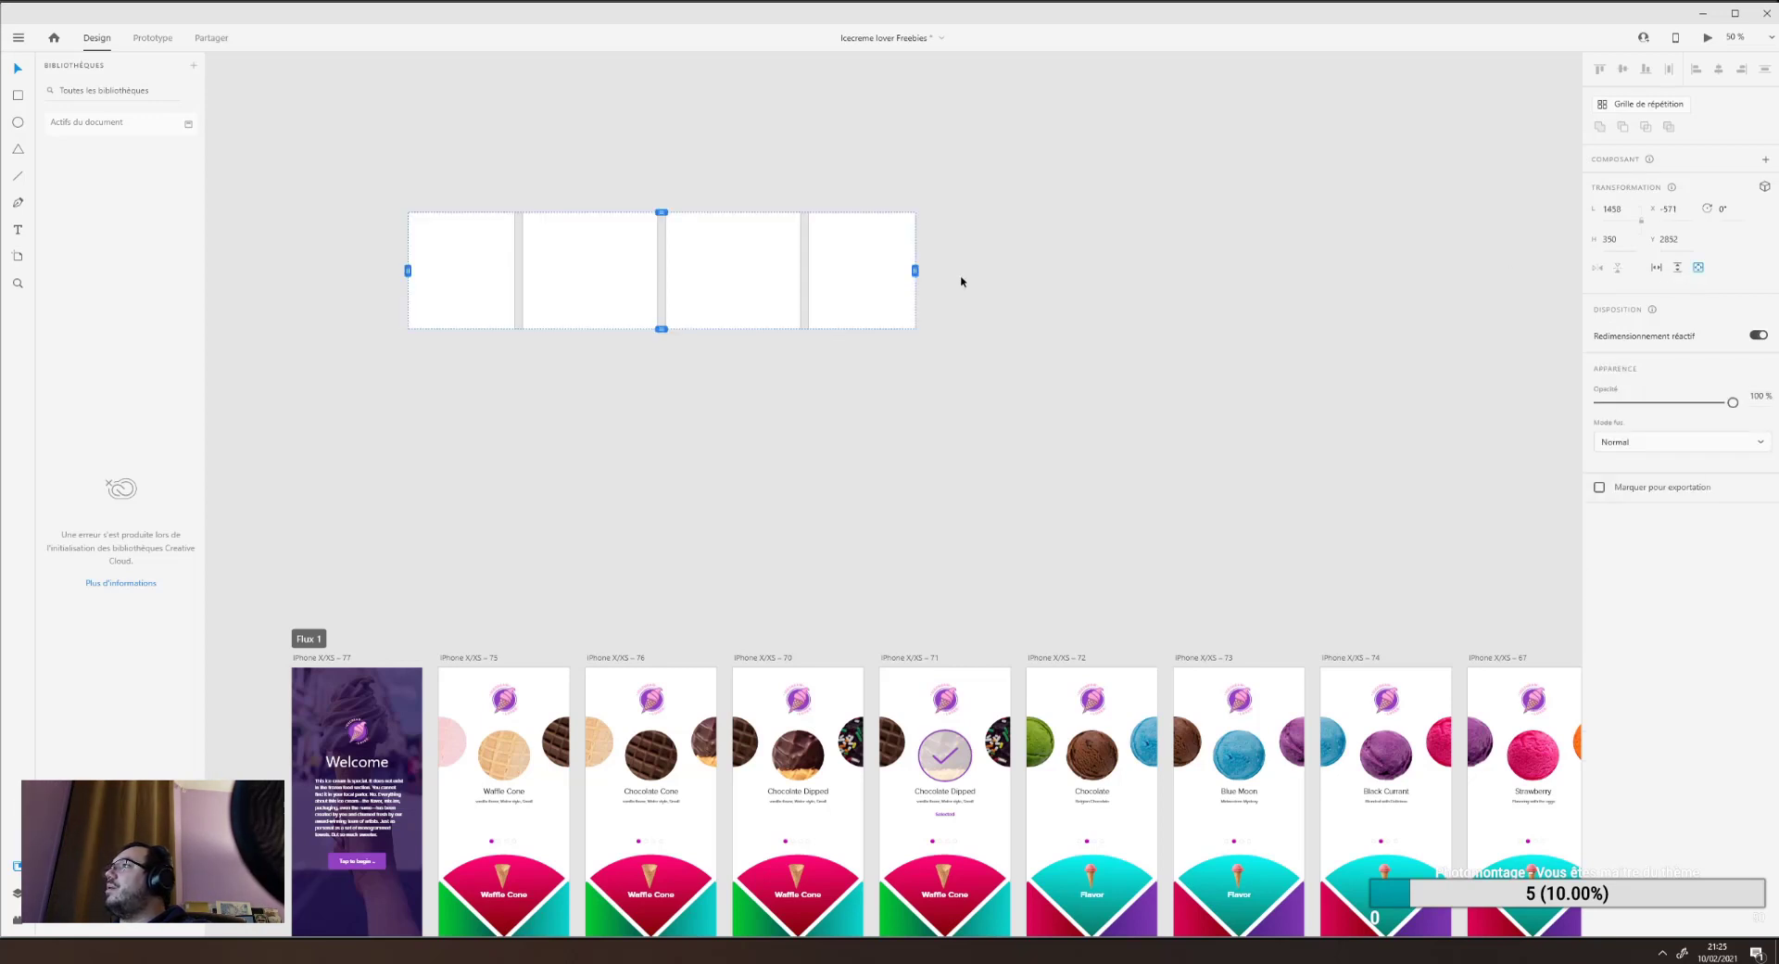
drag(915, 270, 661, 270)
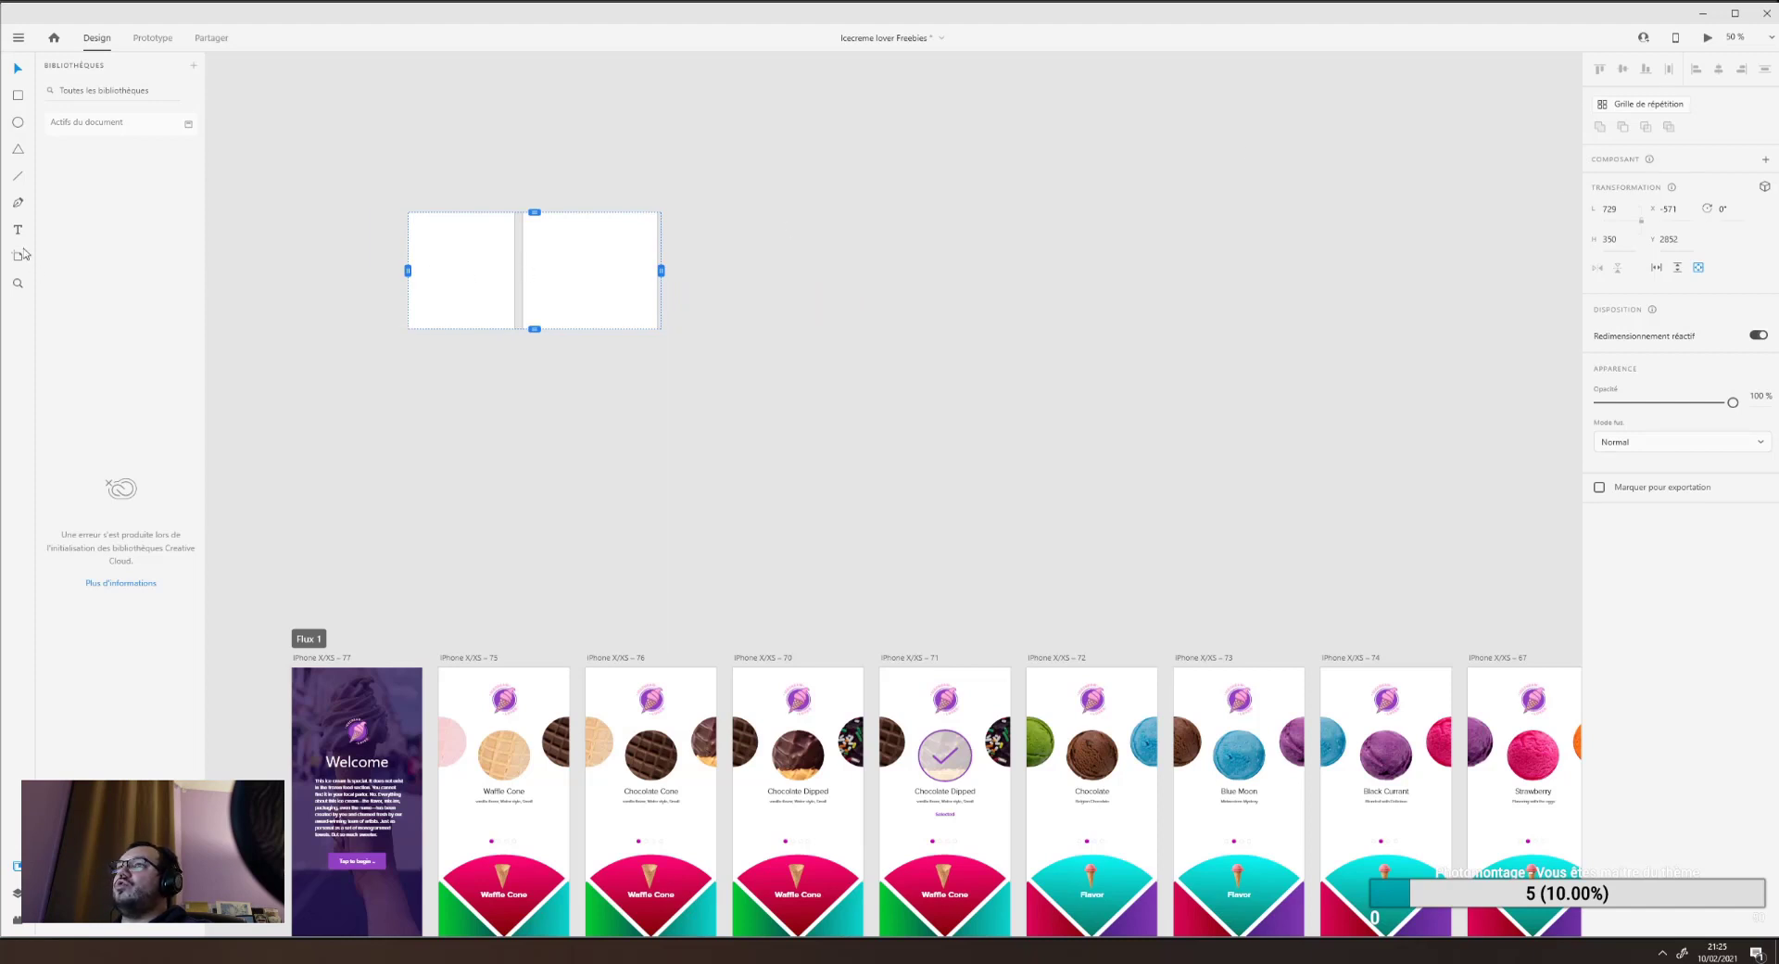
Draw an artboard about 1038 × 514 around the scroll group of squares.
click(18, 257)
mouse_move(371, 186)
mouse_down()
mouse_move(763, 381)
mouse_move(733, 358)
mouse_up()
click(16, 74)
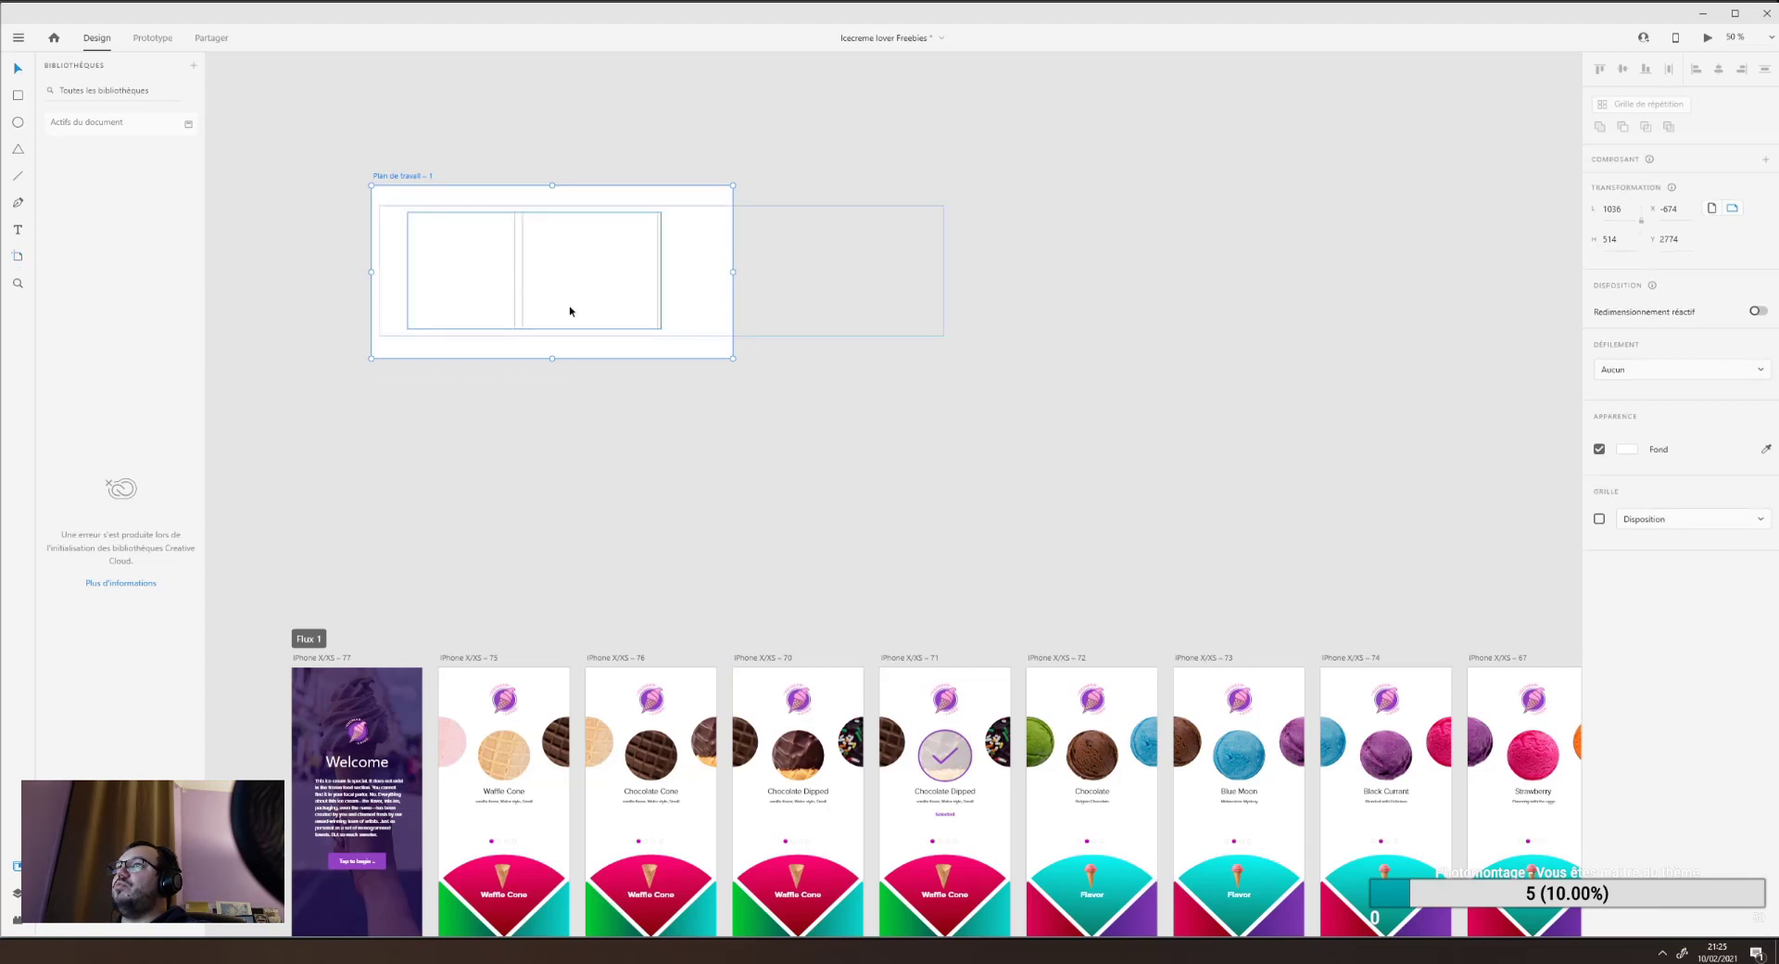
Fill the squares inside the scroll group with a solid red.
click(500, 285)
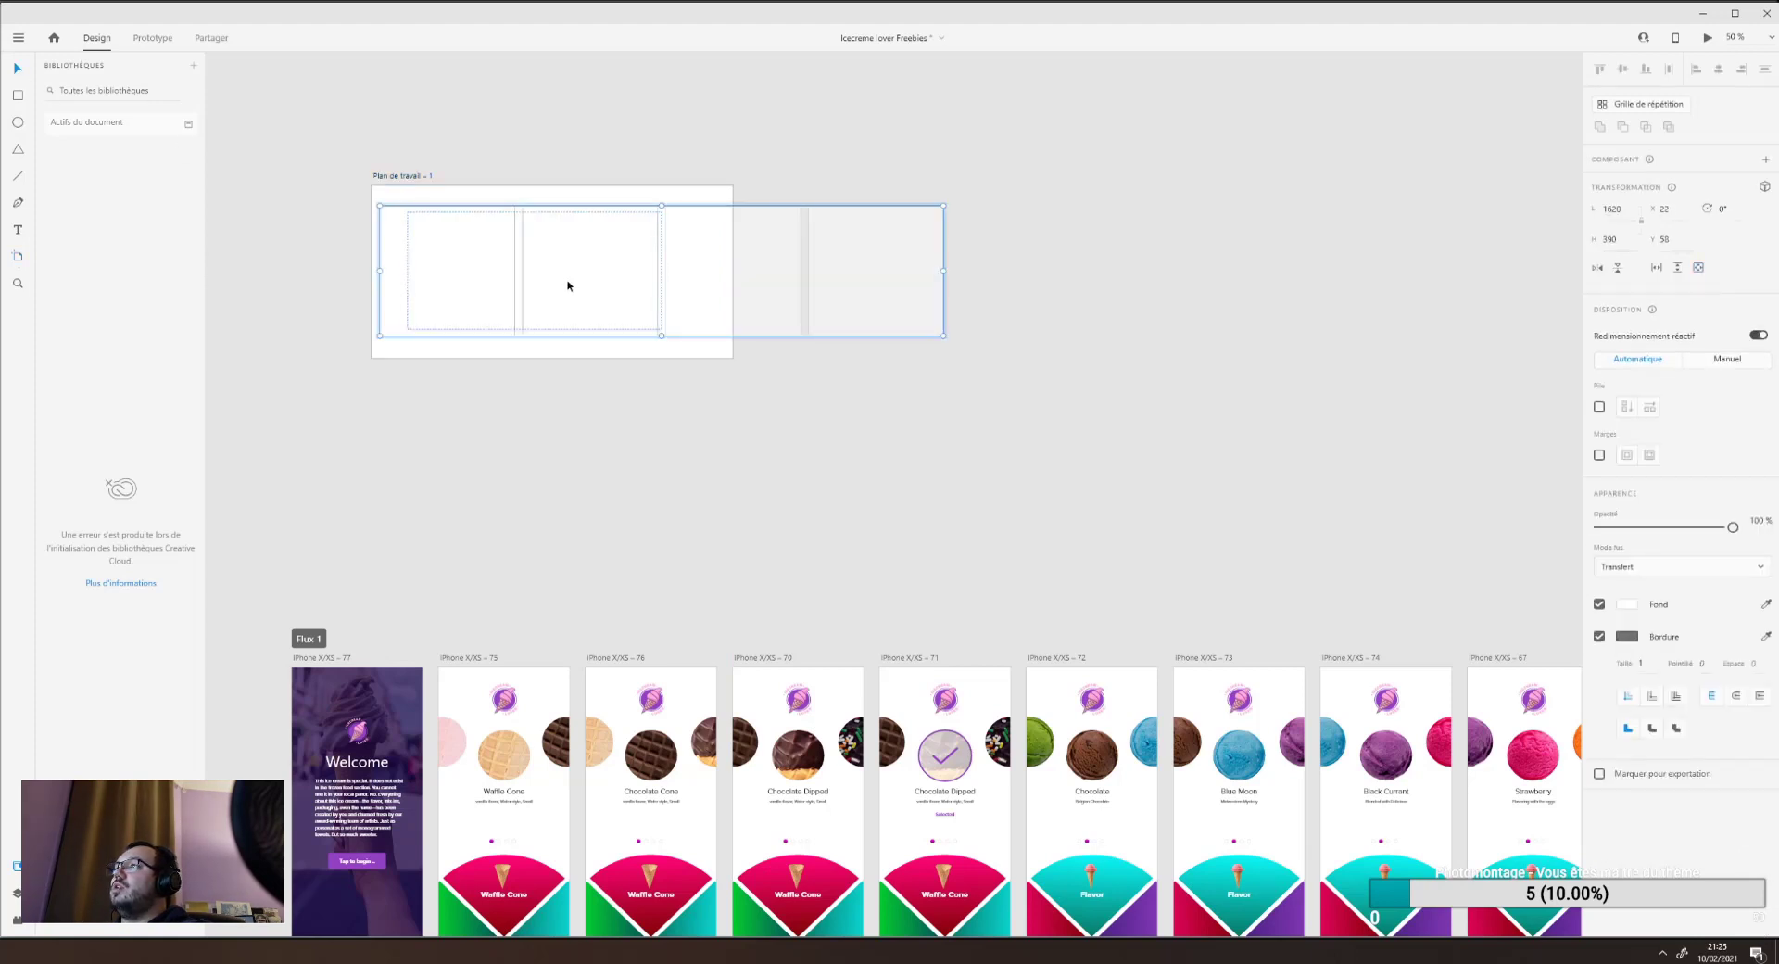
click(1627, 603)
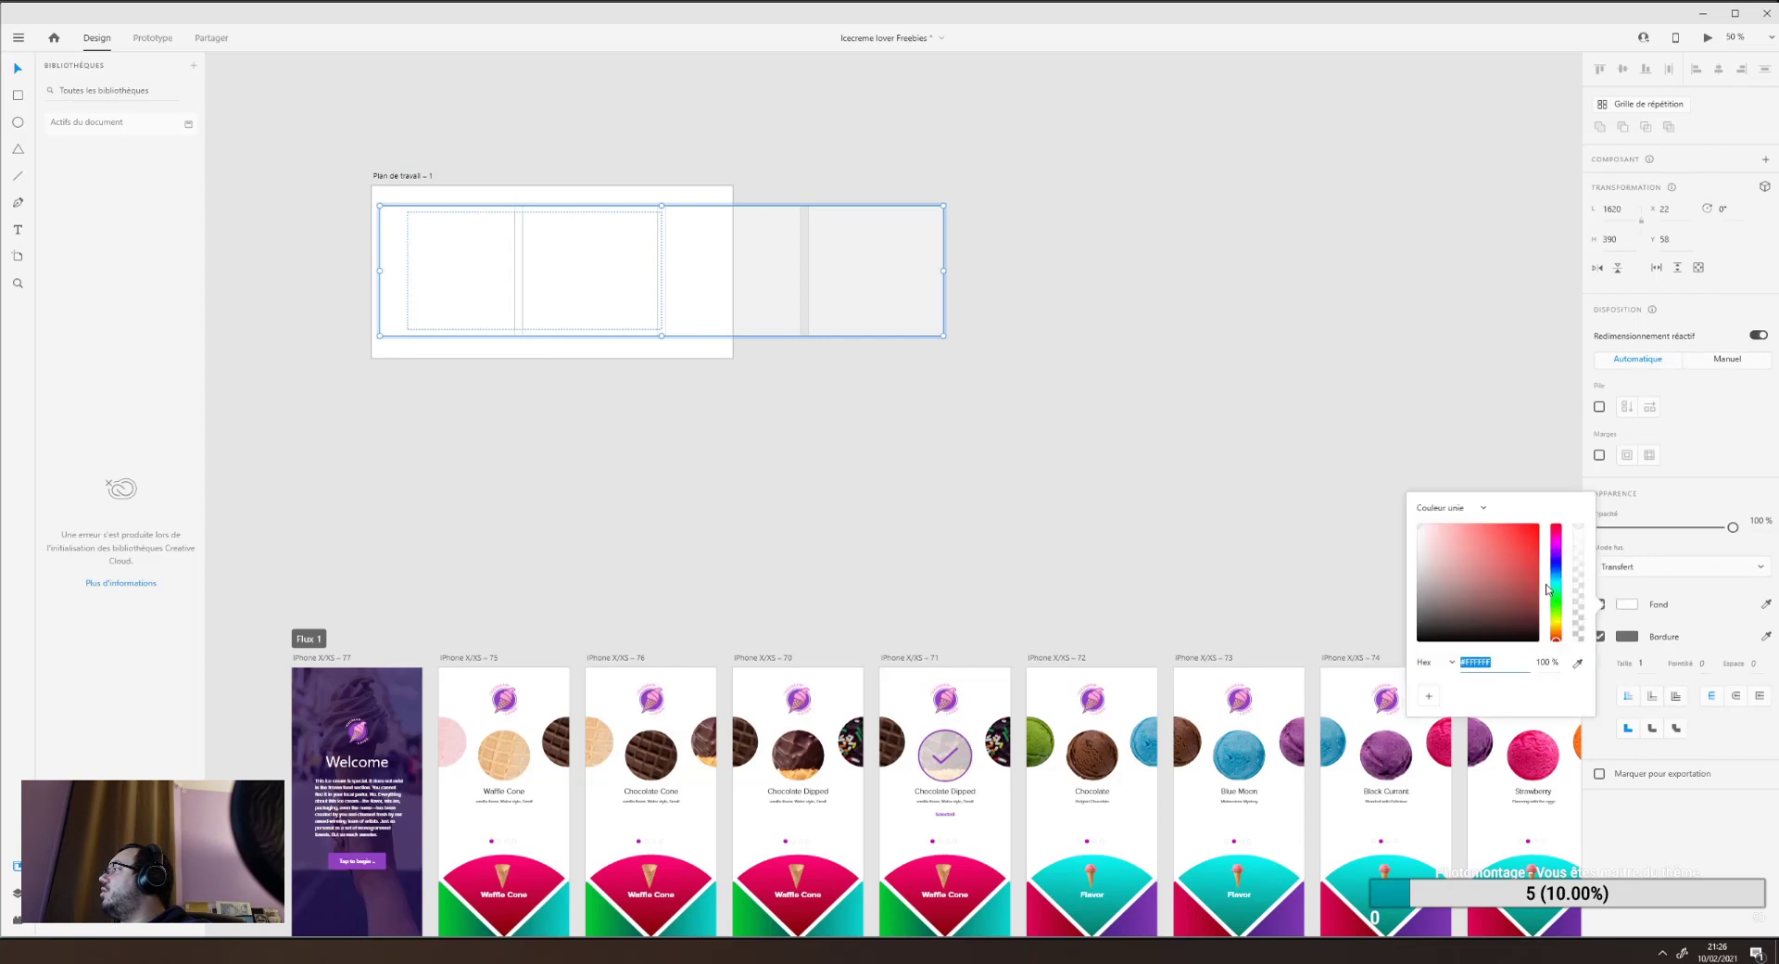
click(1537, 544)
click(932, 514)
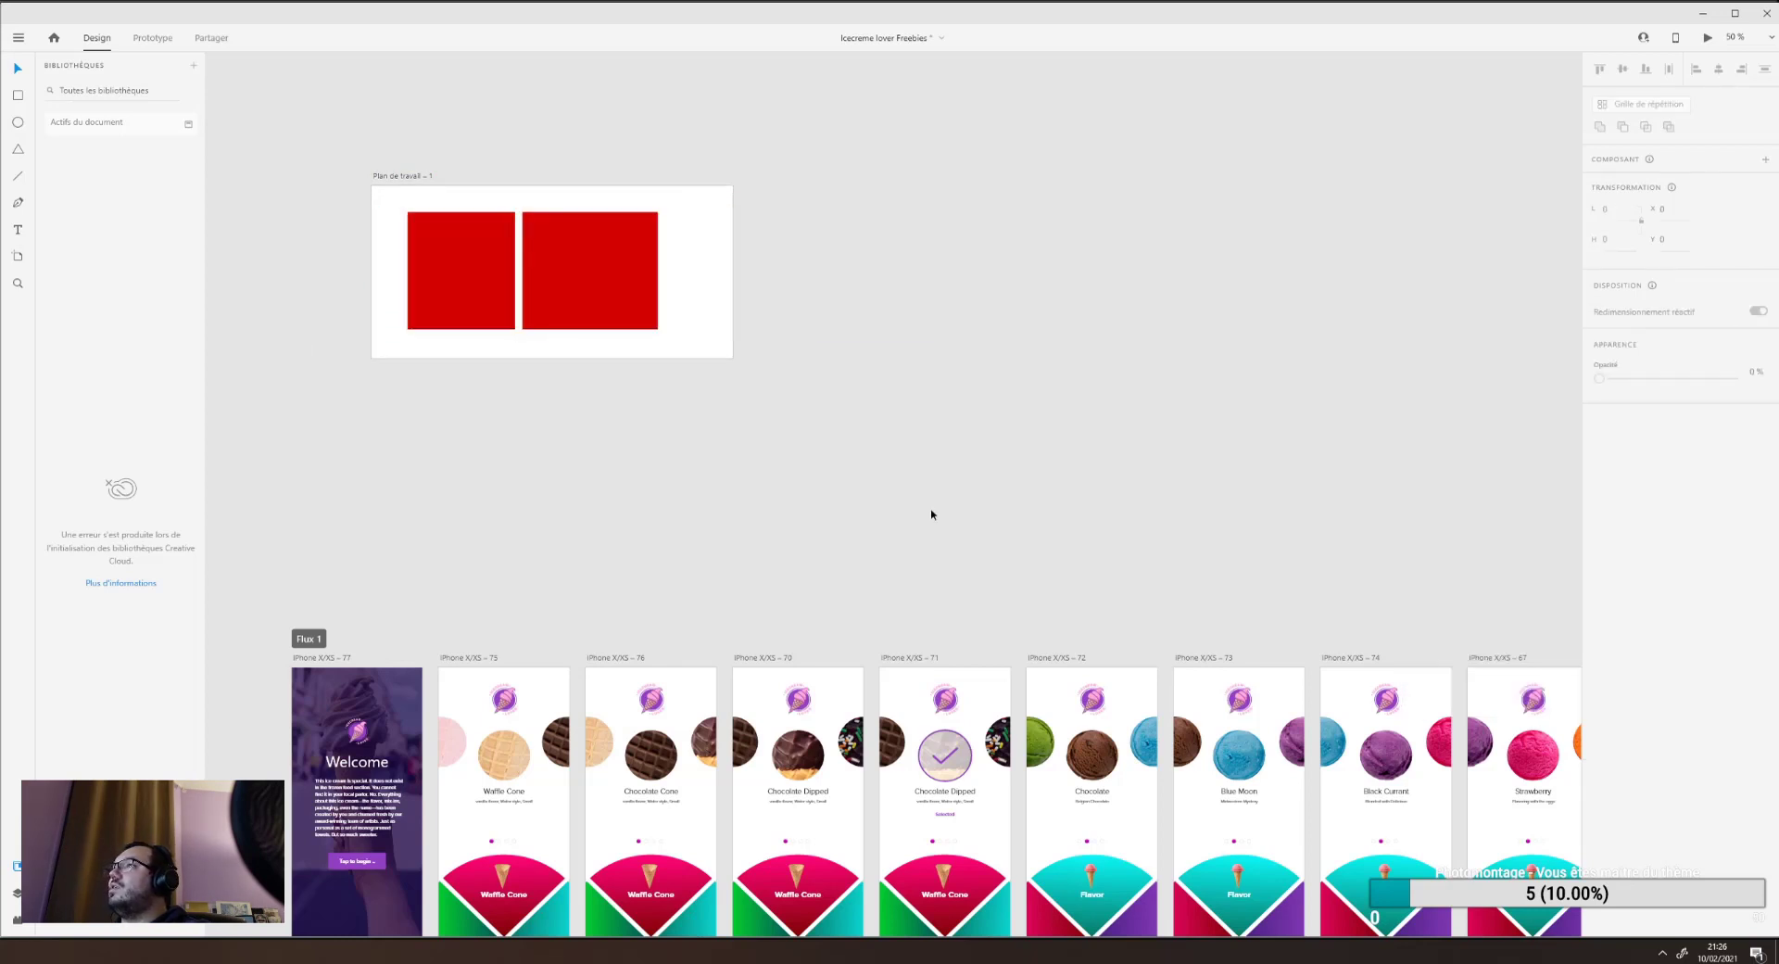
Switch the red squares' scroll group to horizontal scrolling and test it in a preview of its artboard.
click(493, 311)
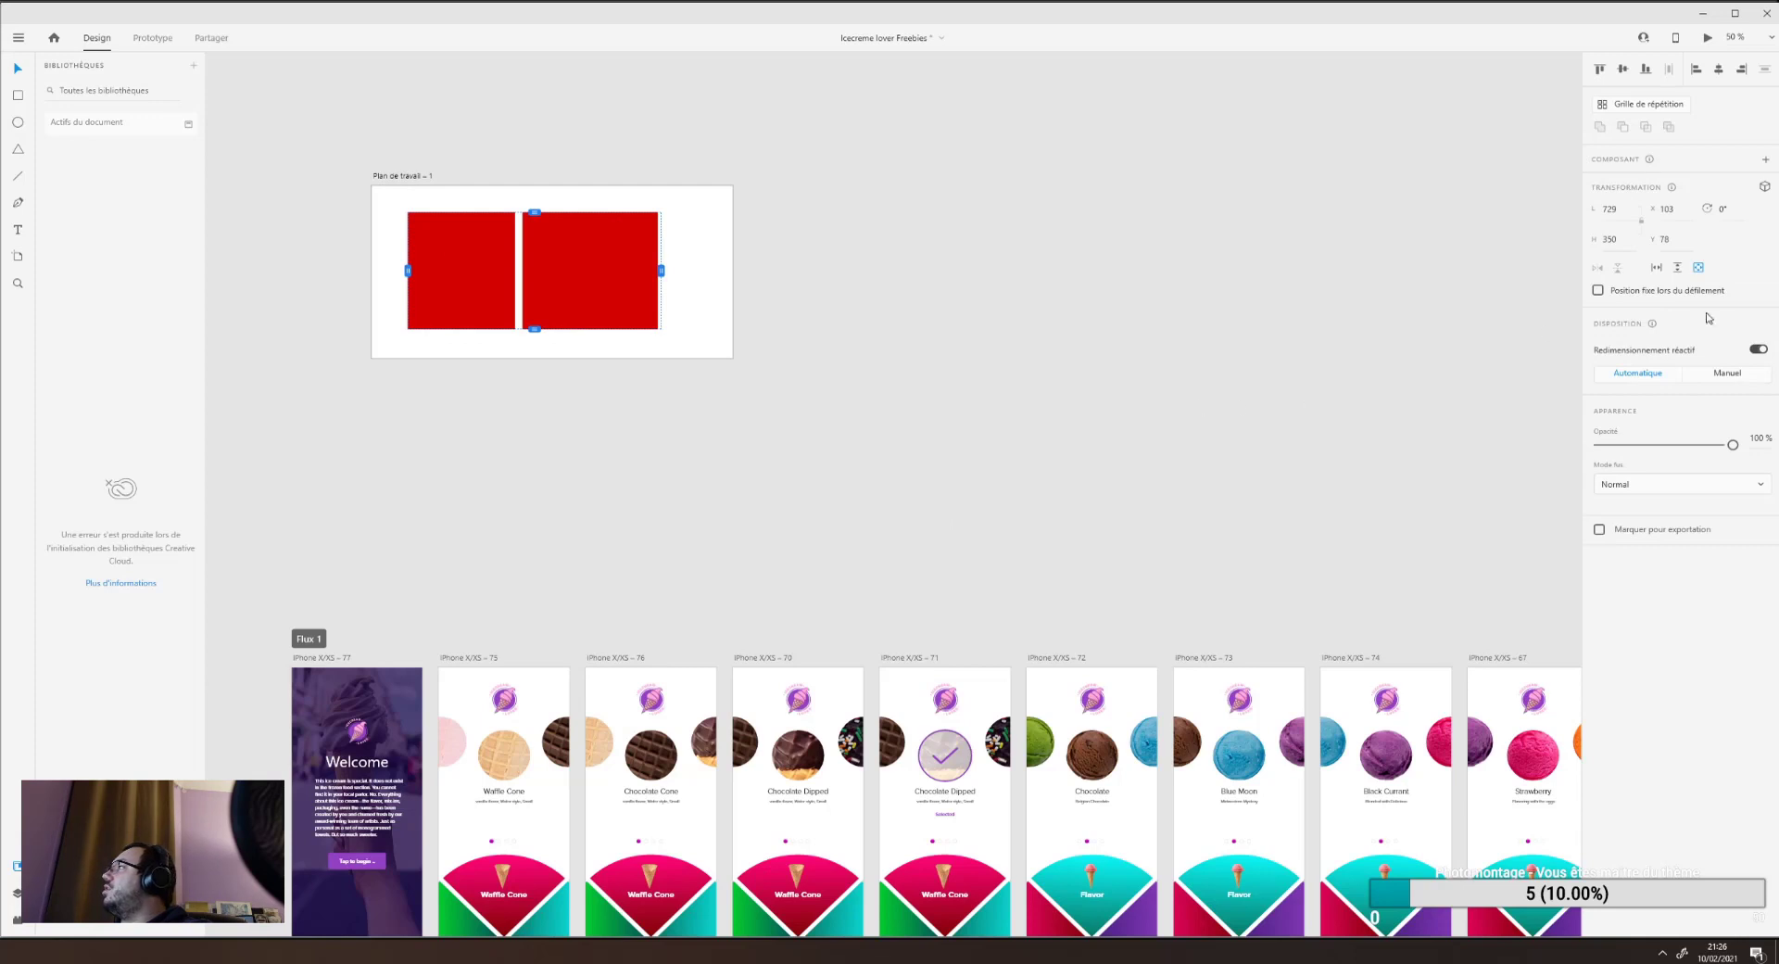
click(1656, 267)
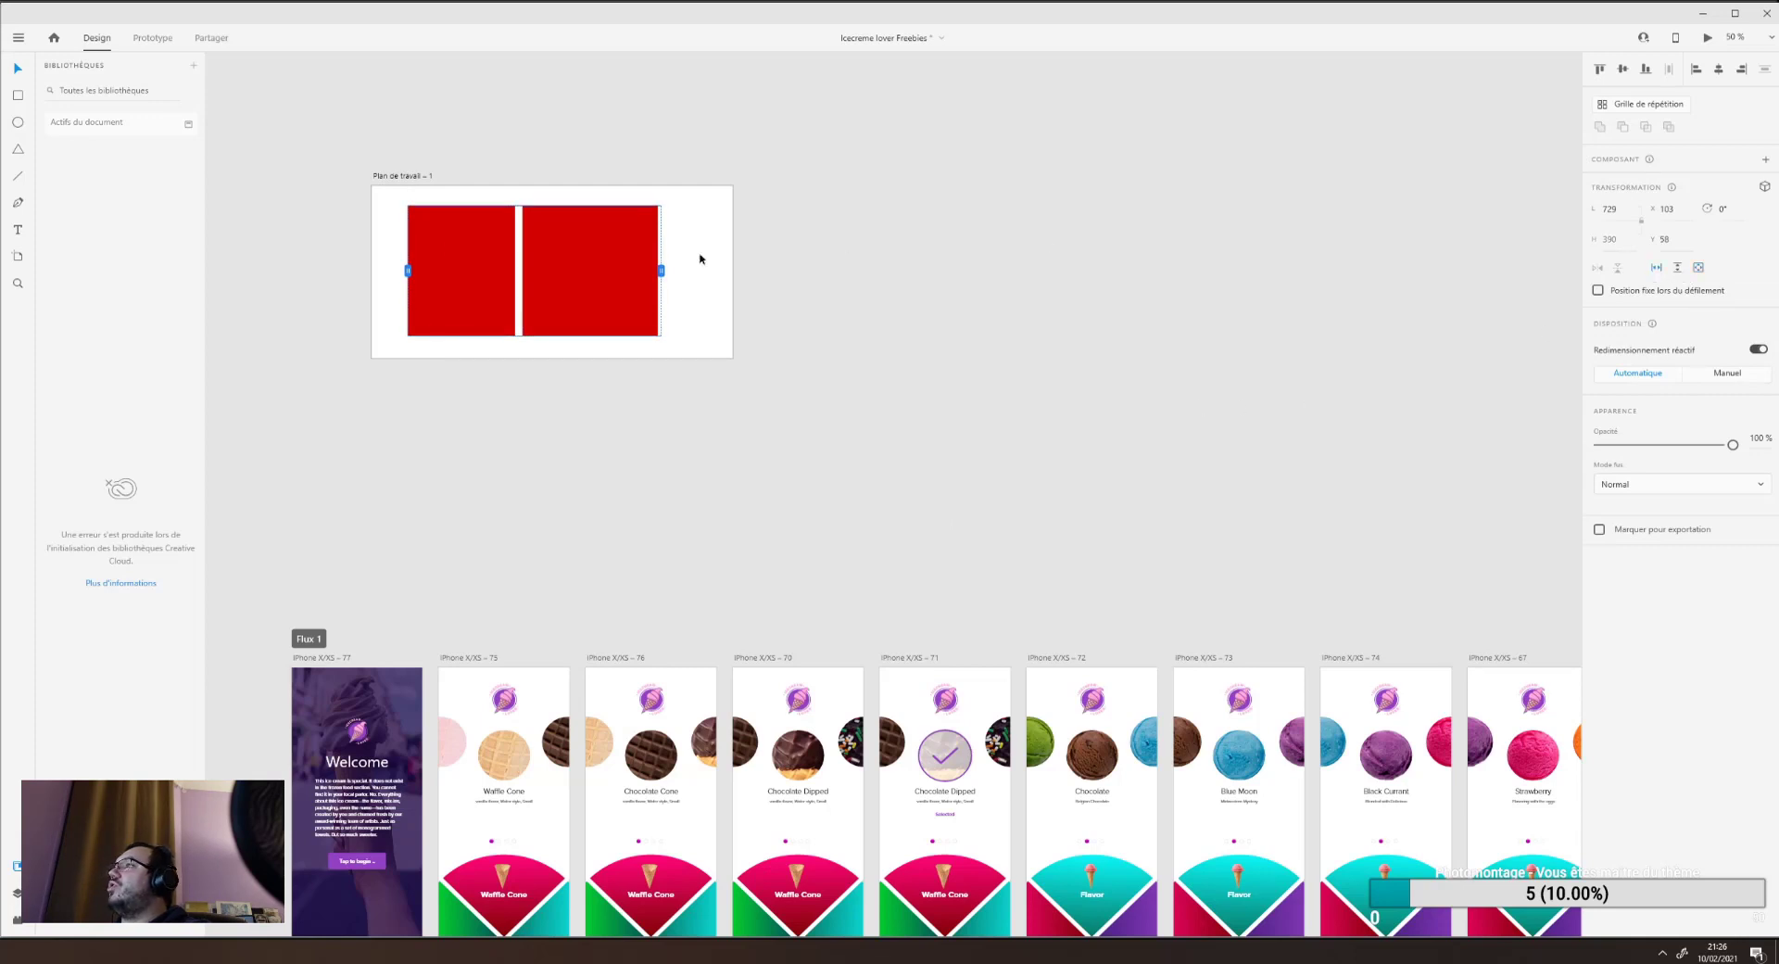
click(389, 179)
click(1705, 35)
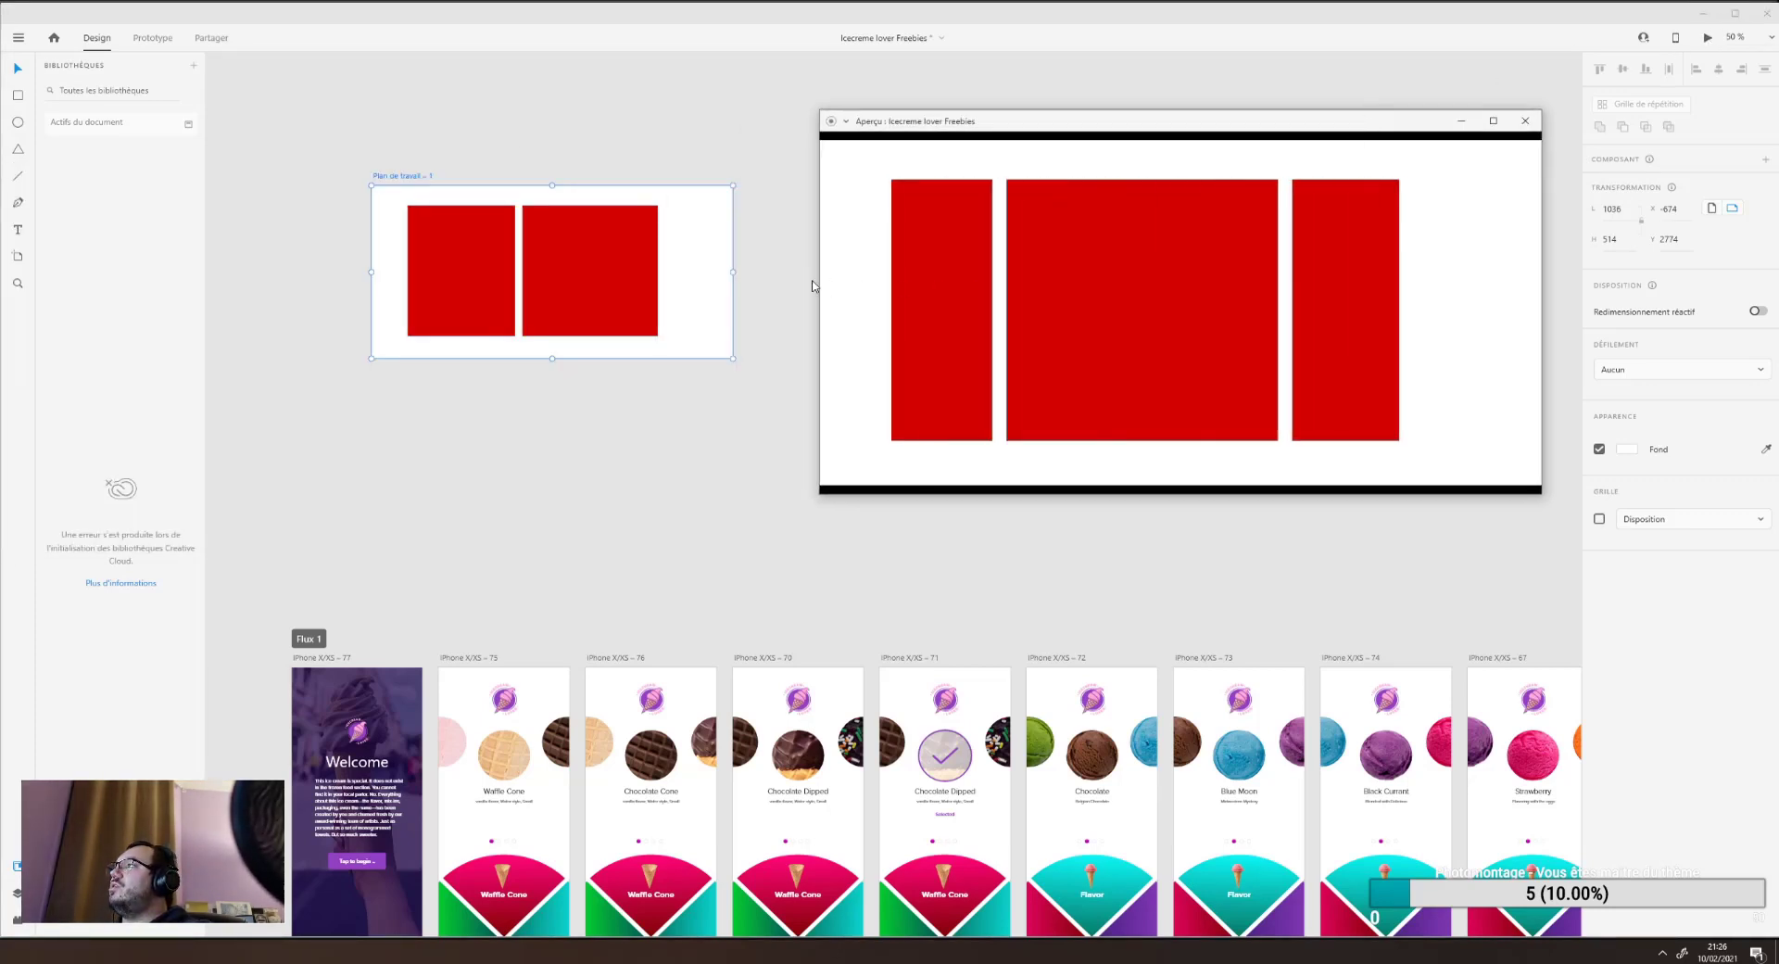
click(1012, 338)
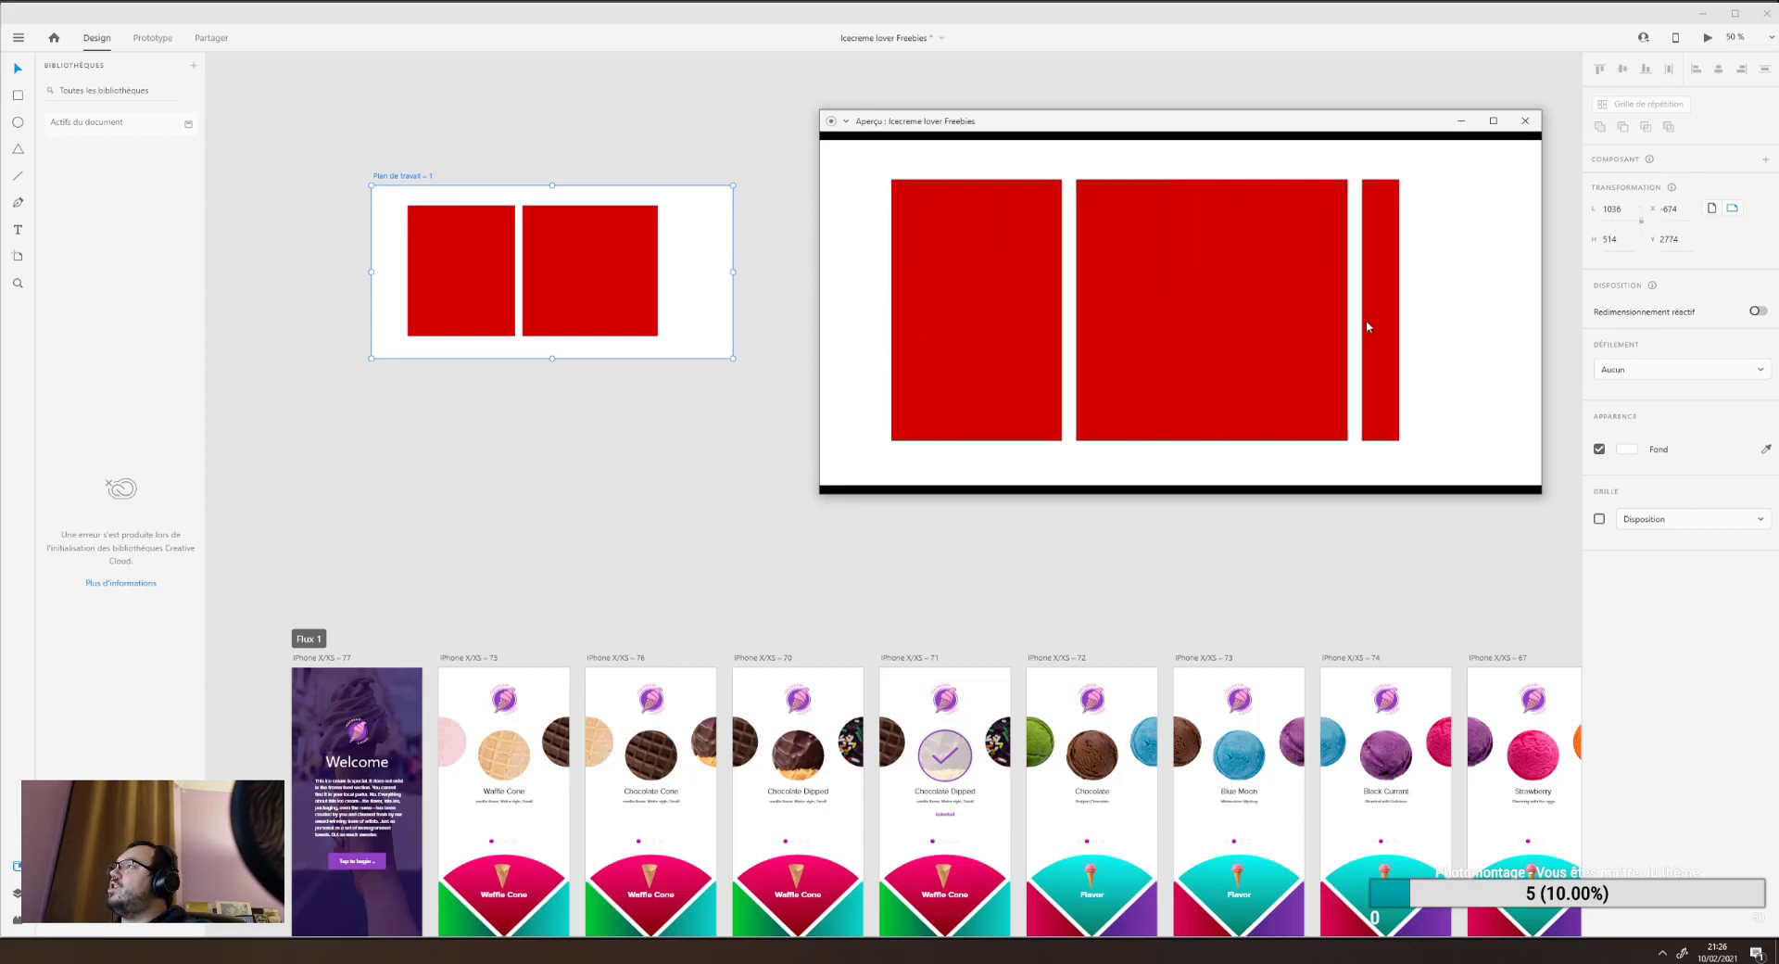
click(1526, 120)
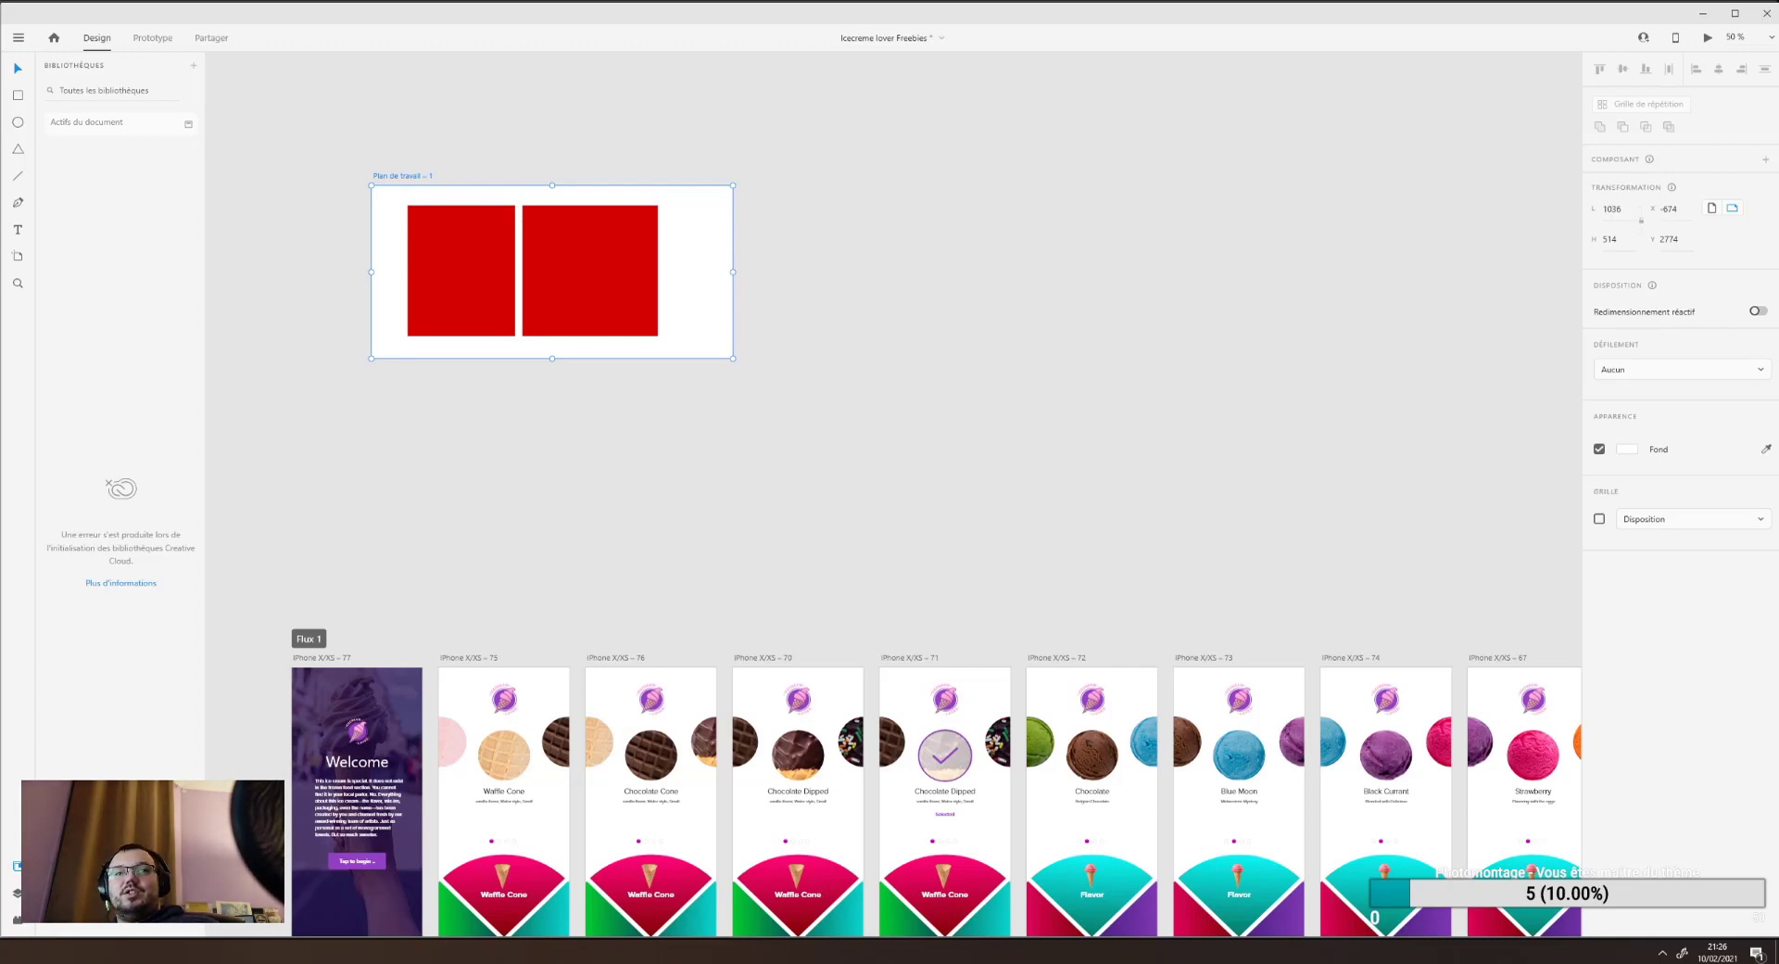
Switch to the XD folder in File Explorer and open Music.xd.
key(alt+Tab)
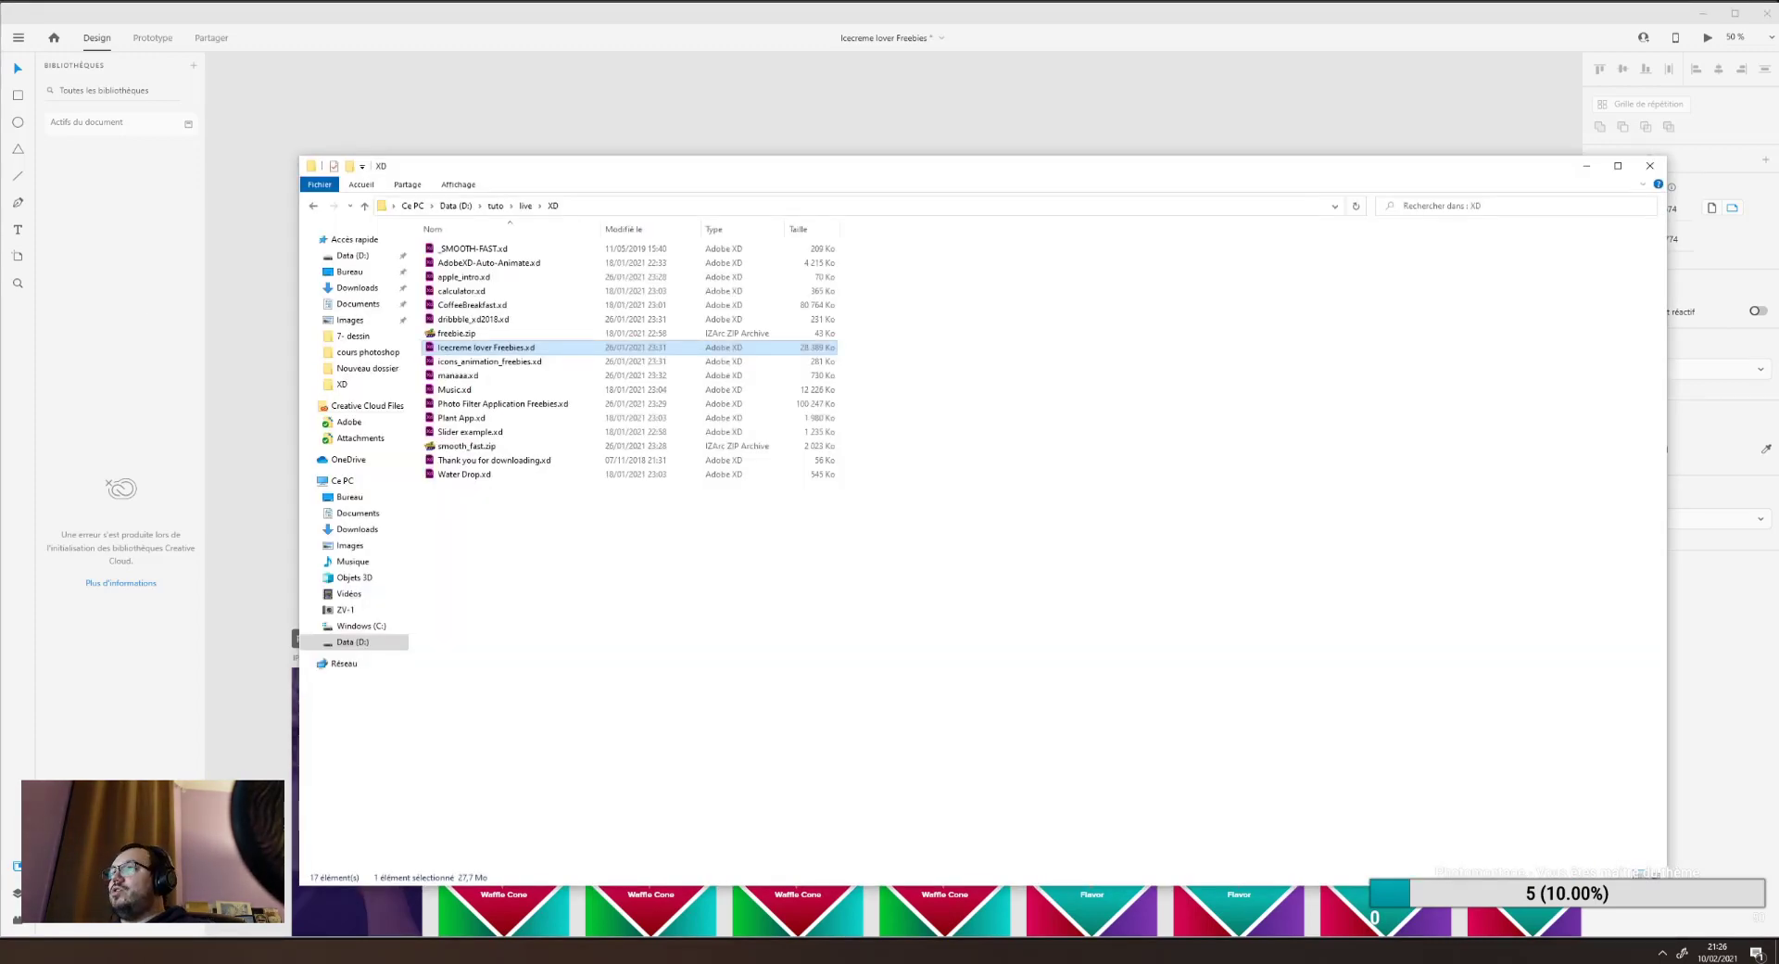
click(102, 577)
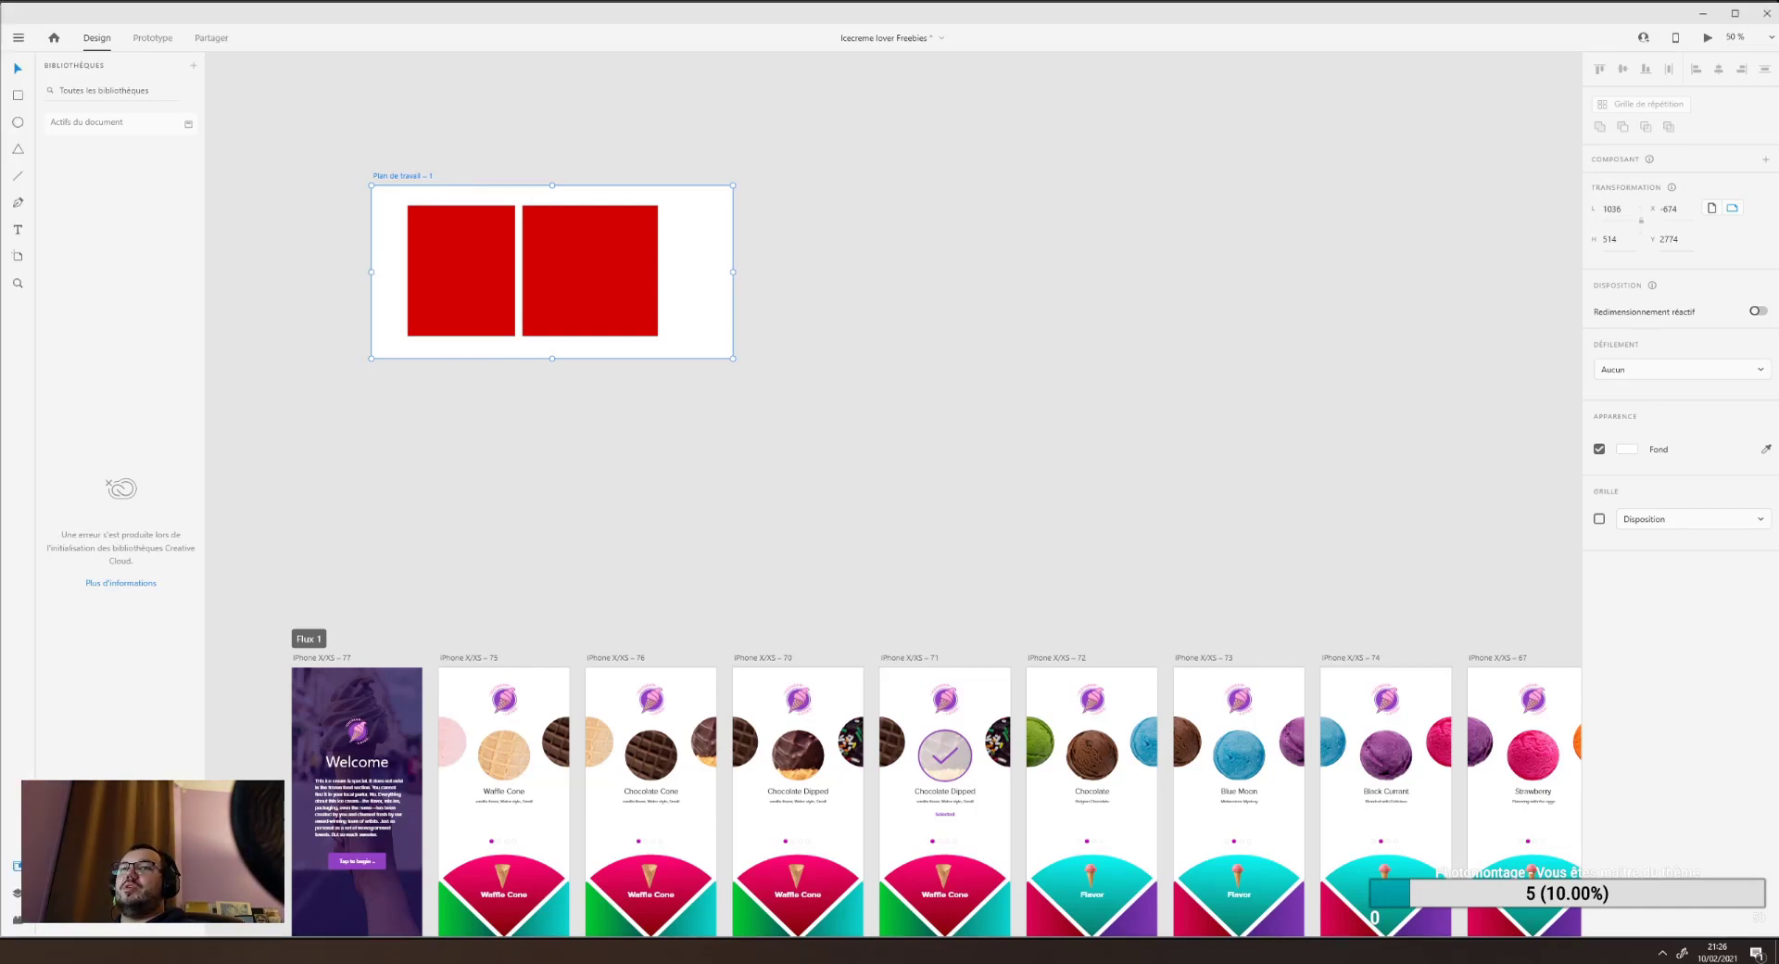
key(alt+Tab)
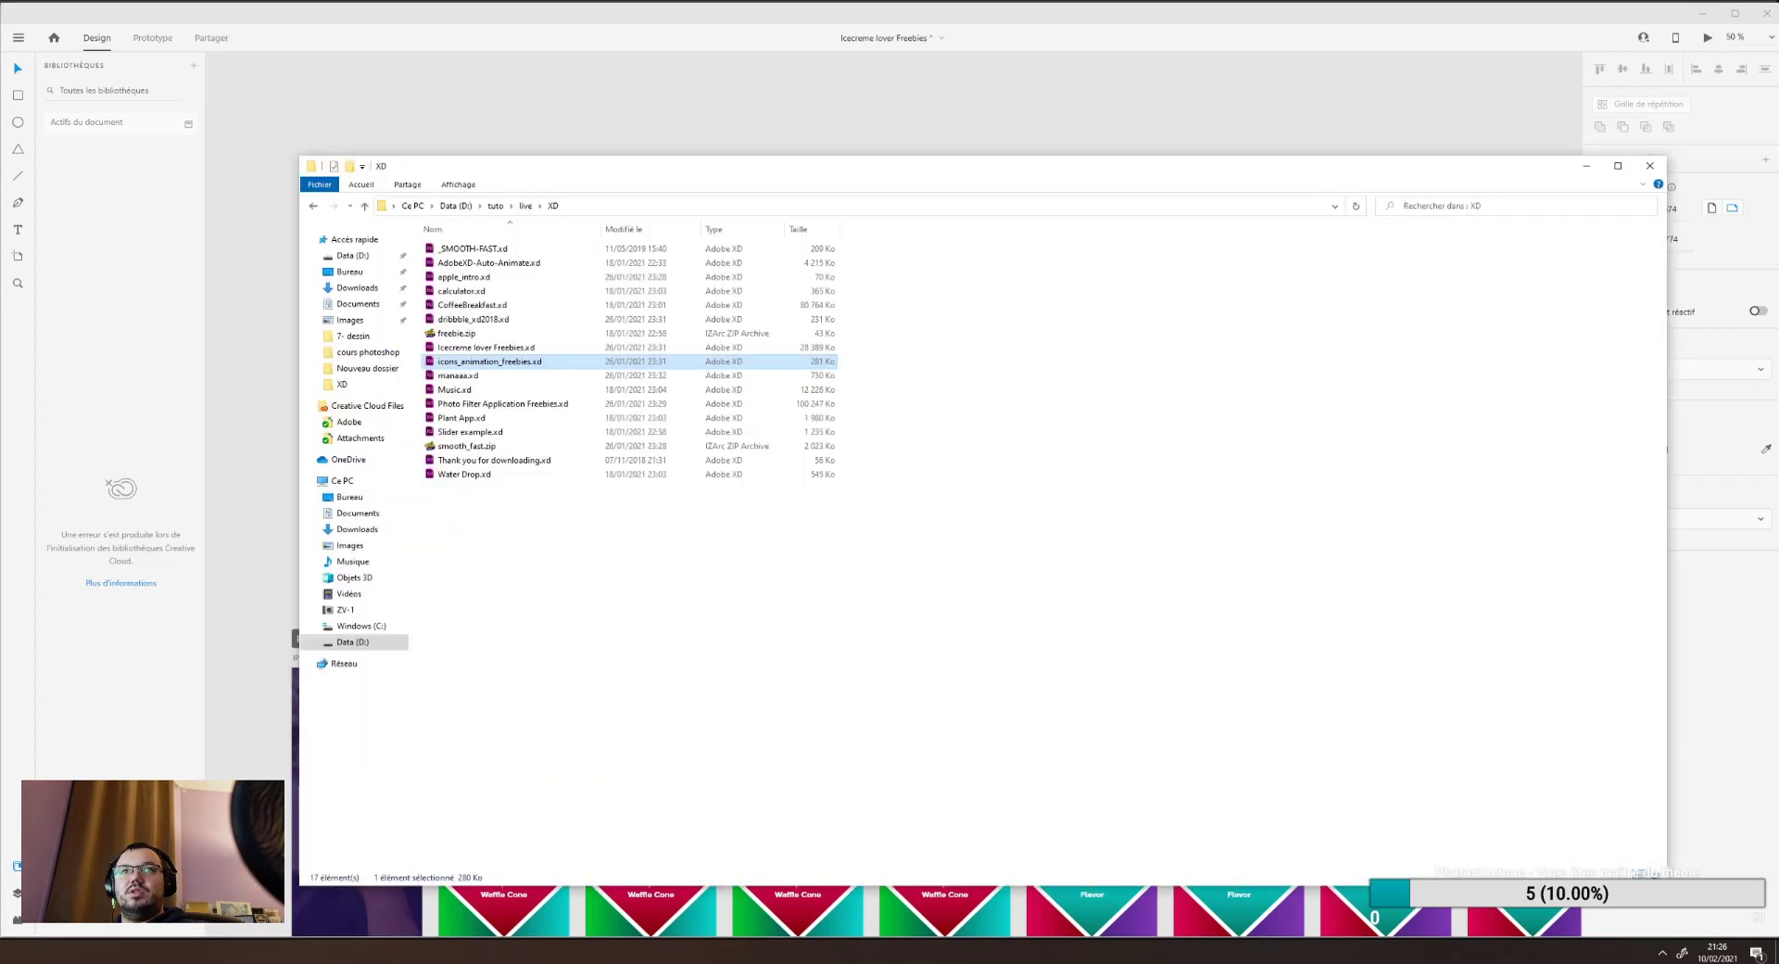
double_click(462, 393)
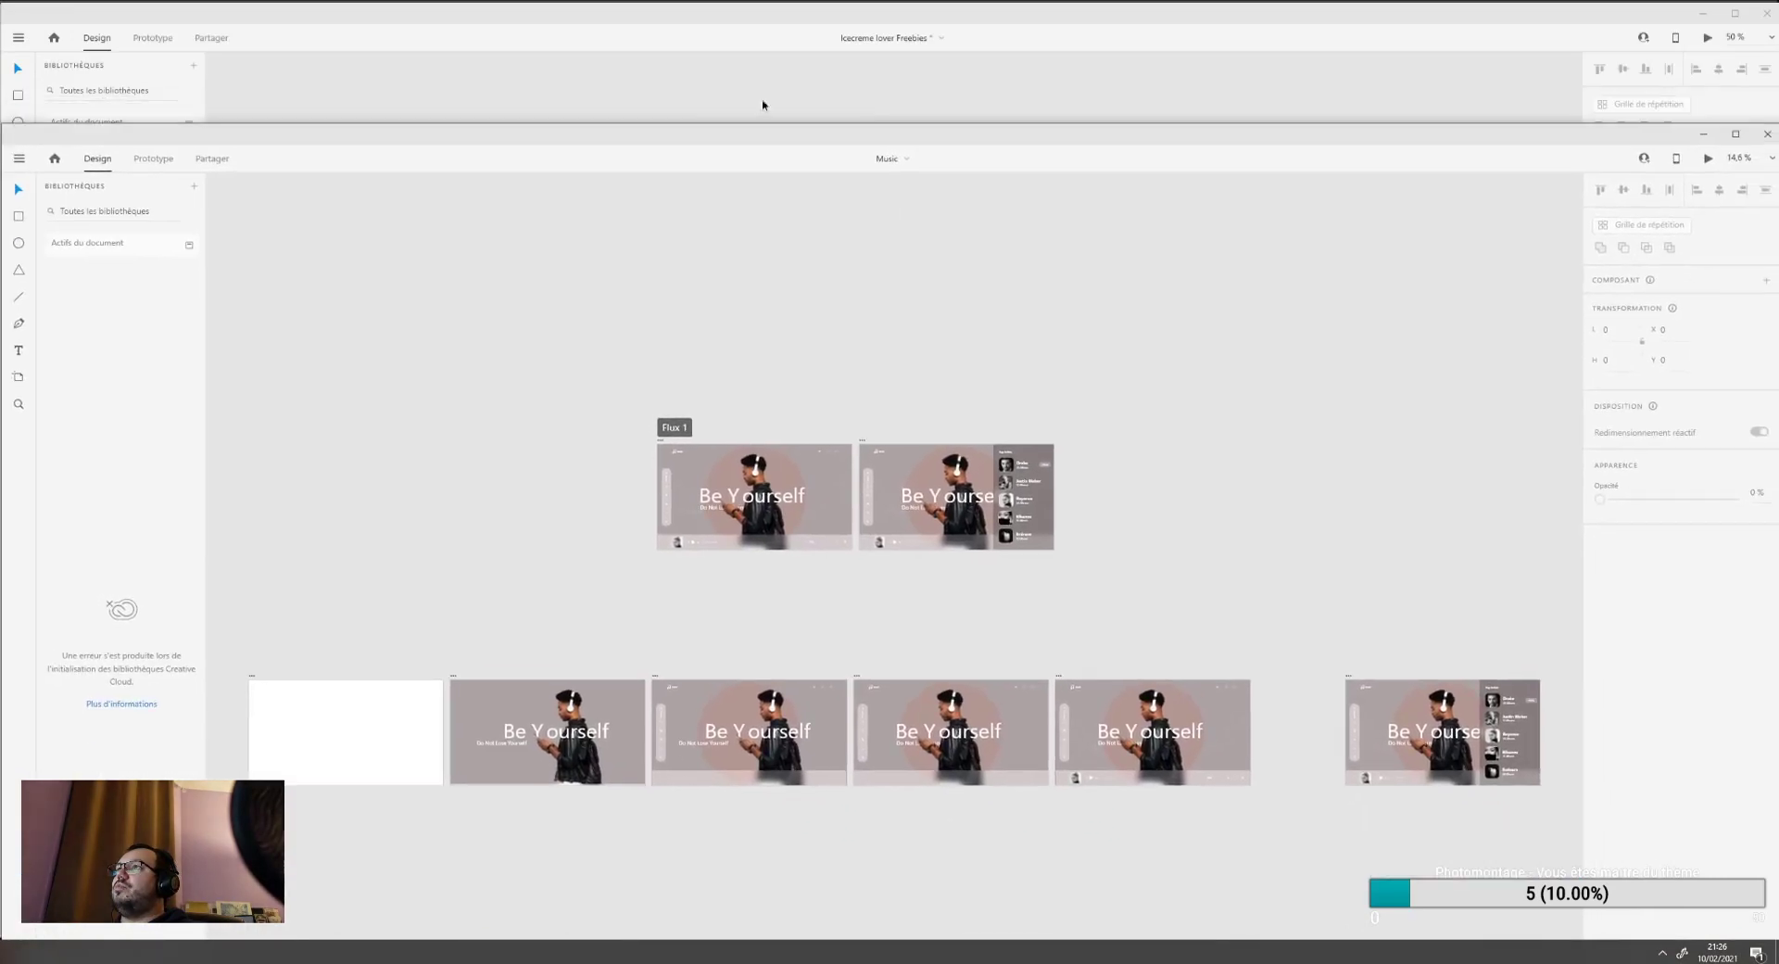
Close Icecreme lover Freebies without saving its changes and maximize the Music document window.
click(1767, 13)
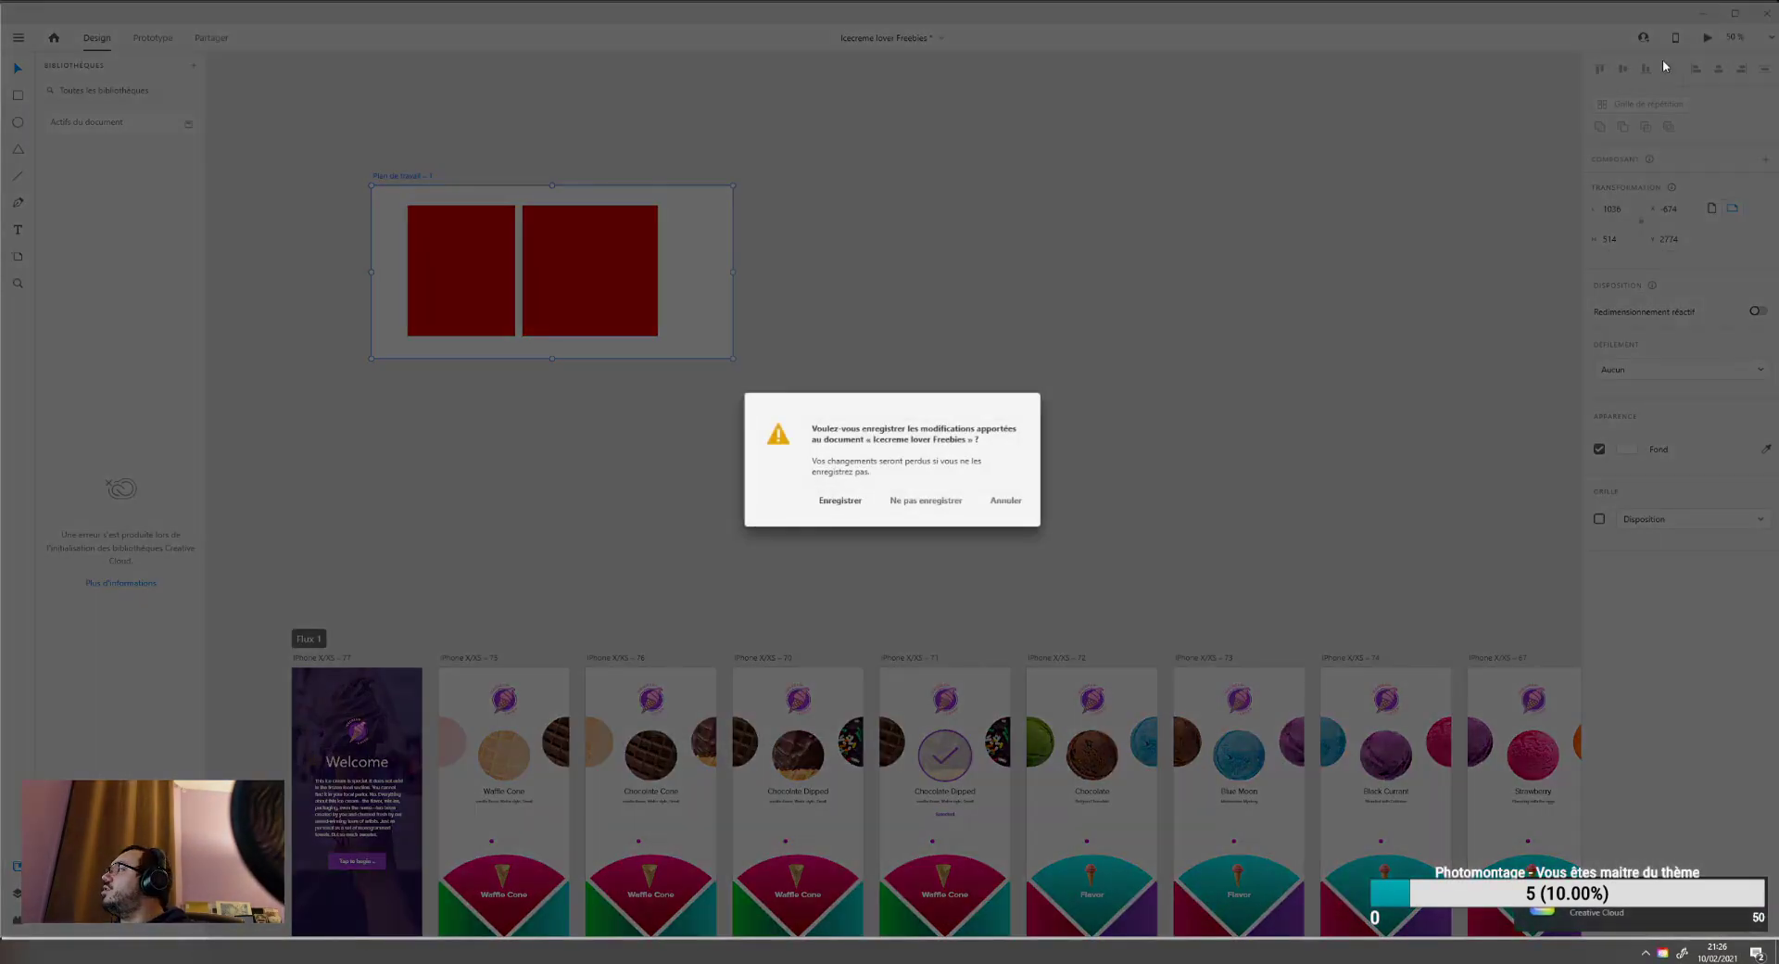
click(913, 501)
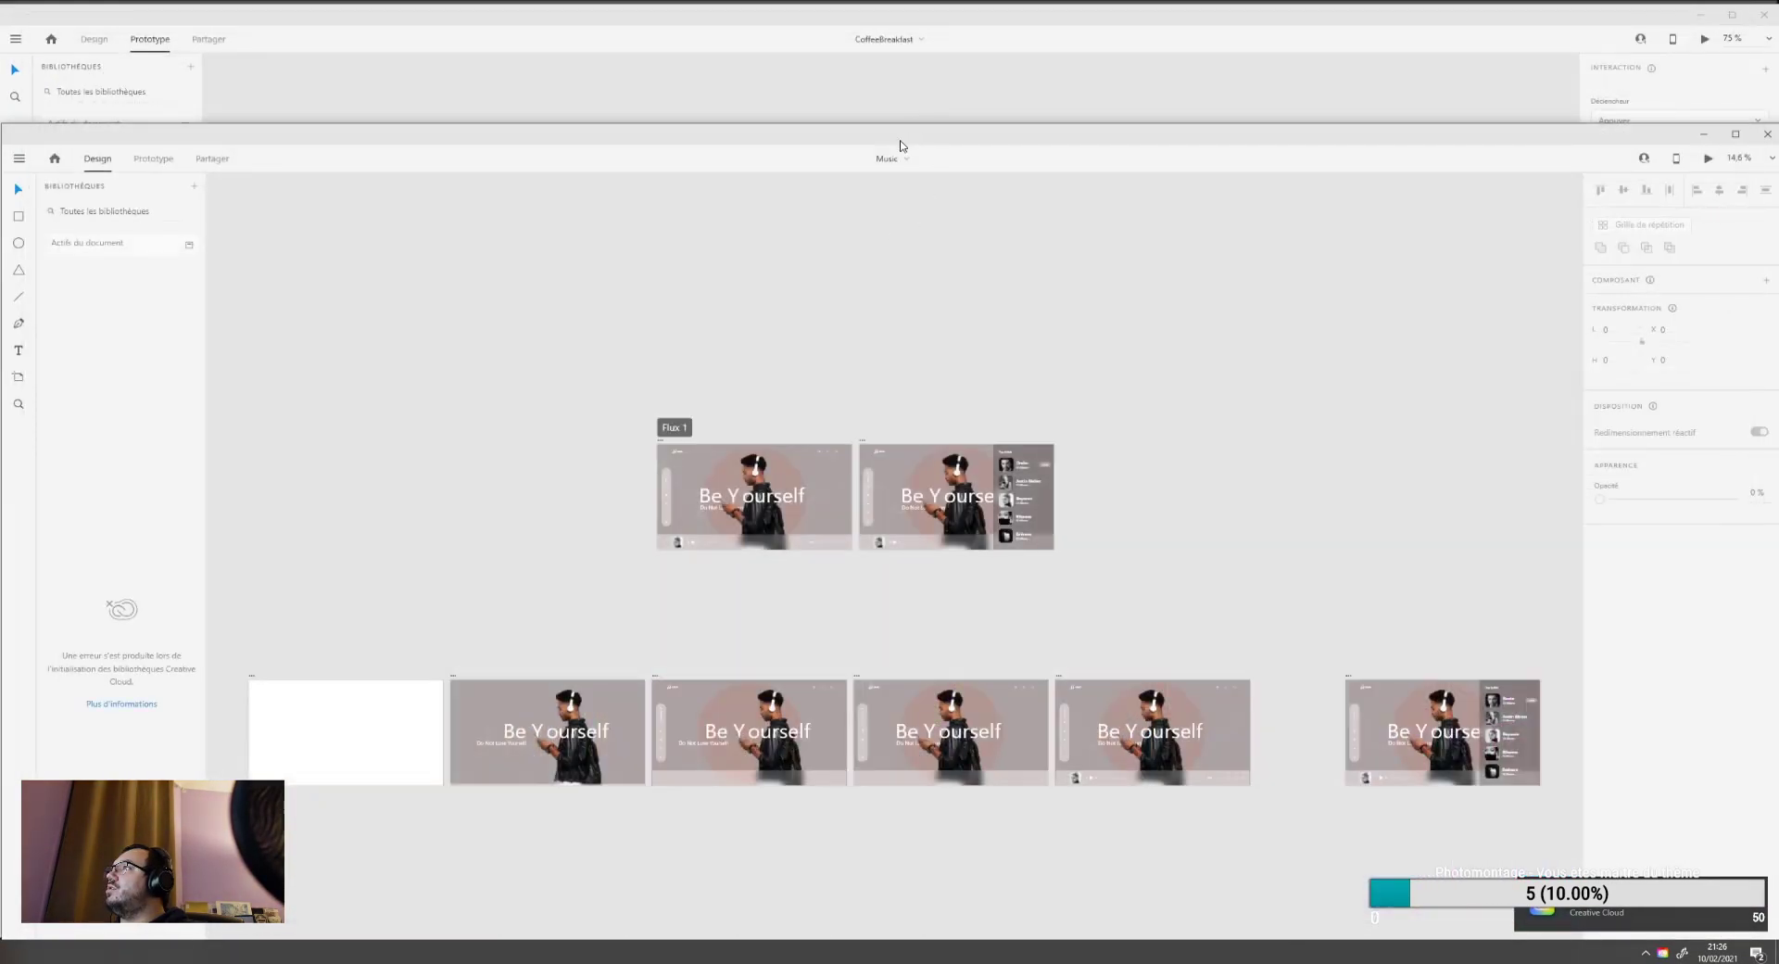
drag(902, 146, 889, 5)
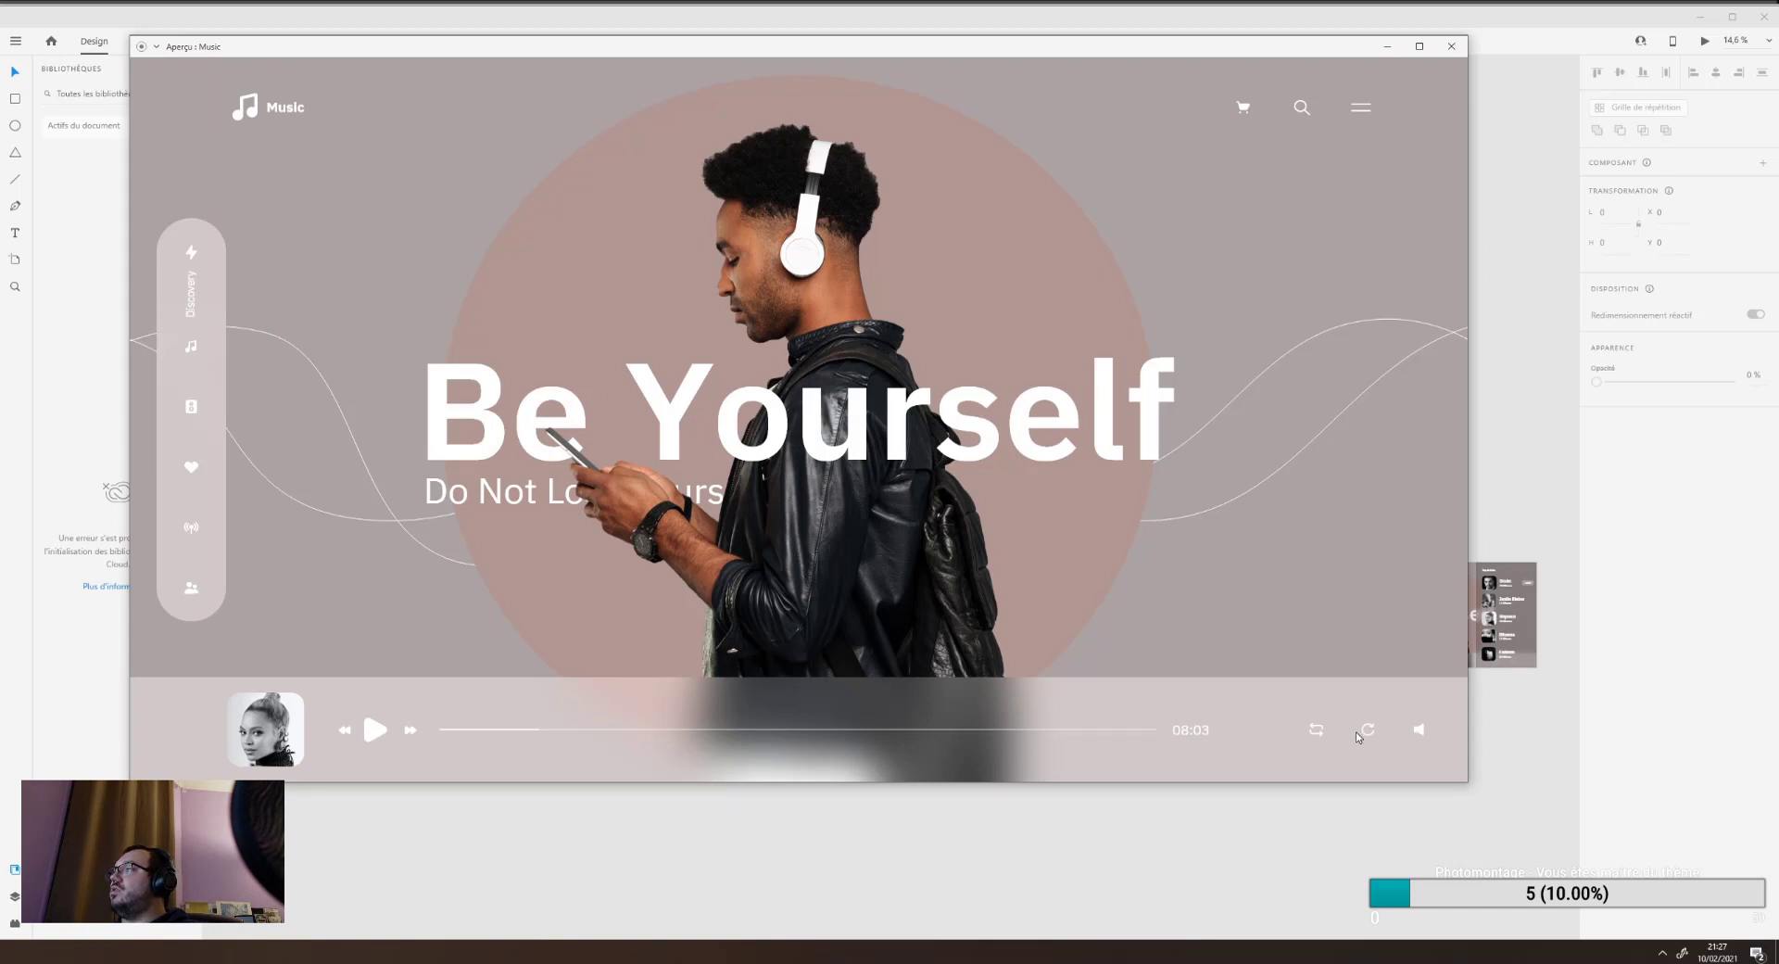
Leave the Music preview and show all interaction links between the artboards in Prototype mode.
click(905, 857)
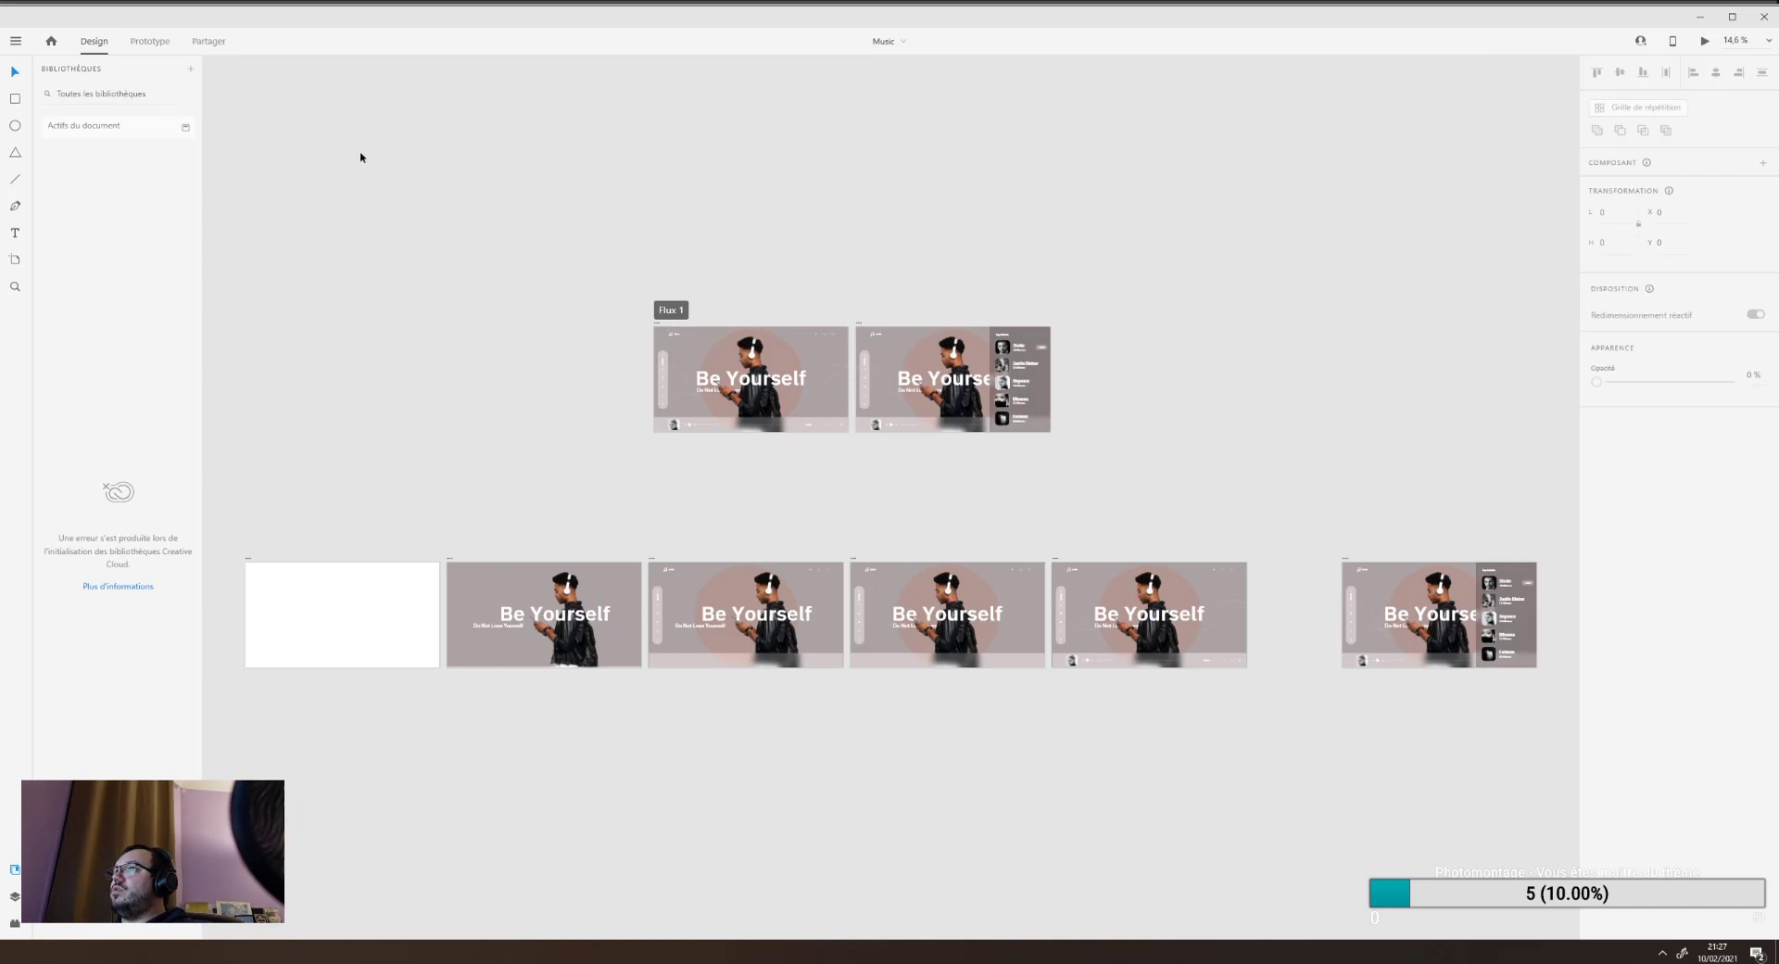
click(149, 40)
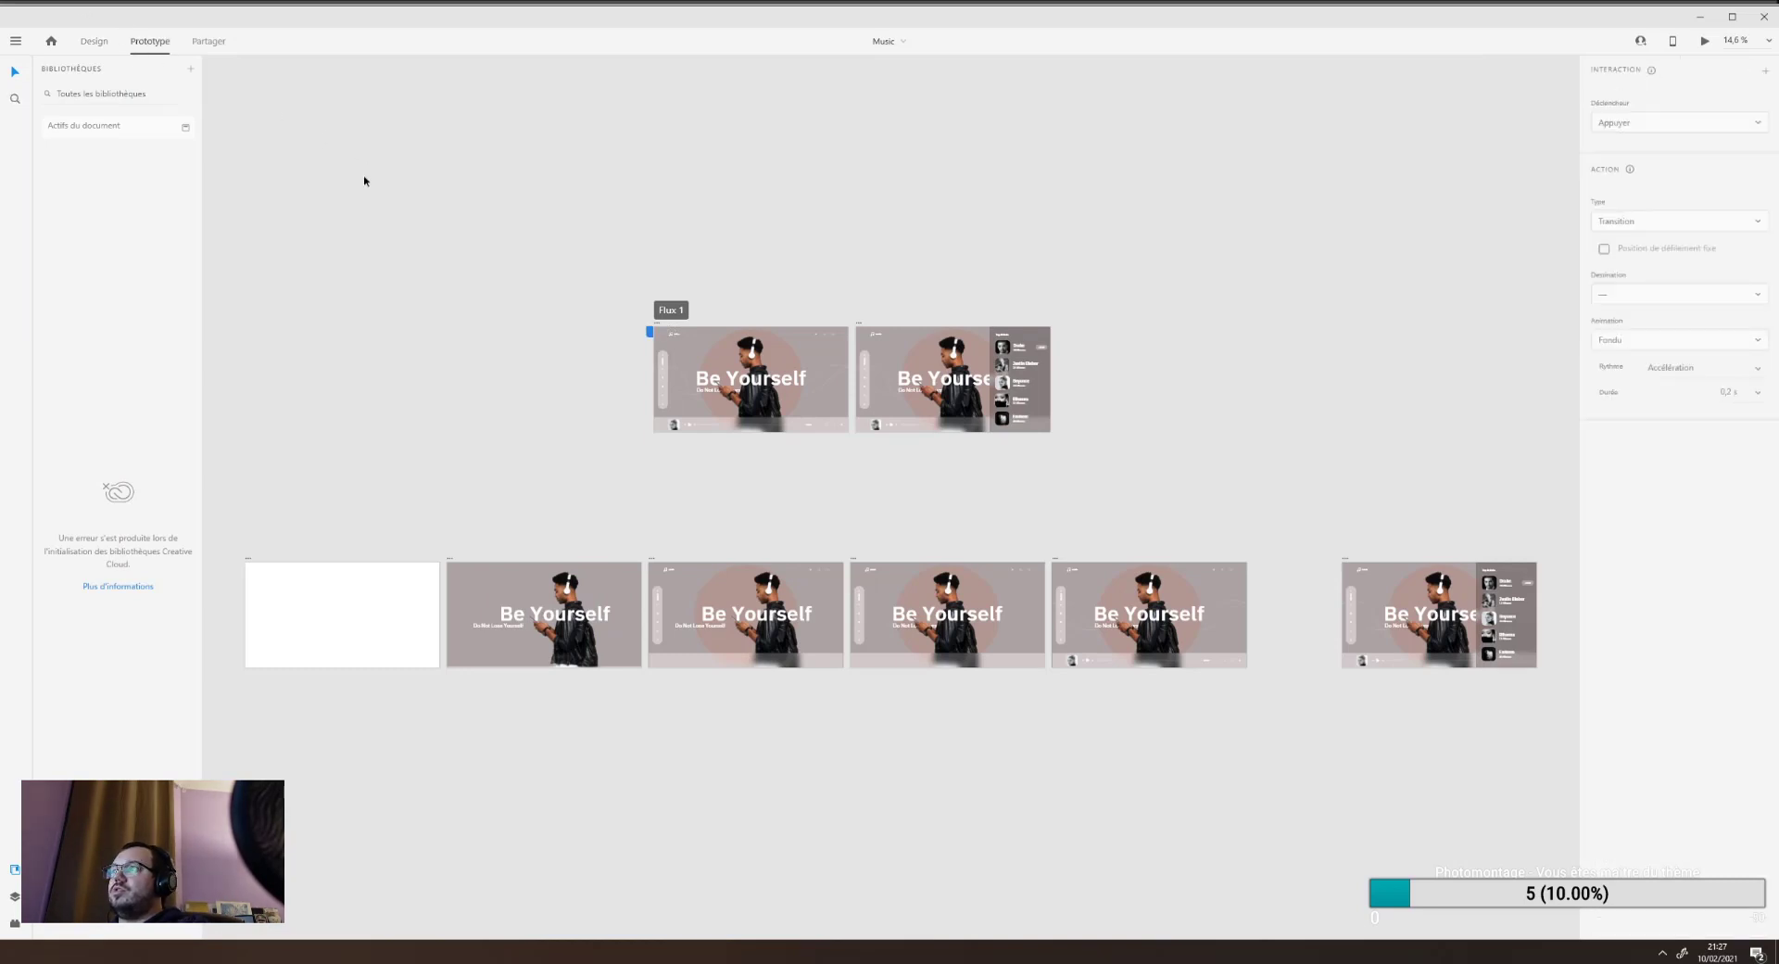
key(ctrl+a)
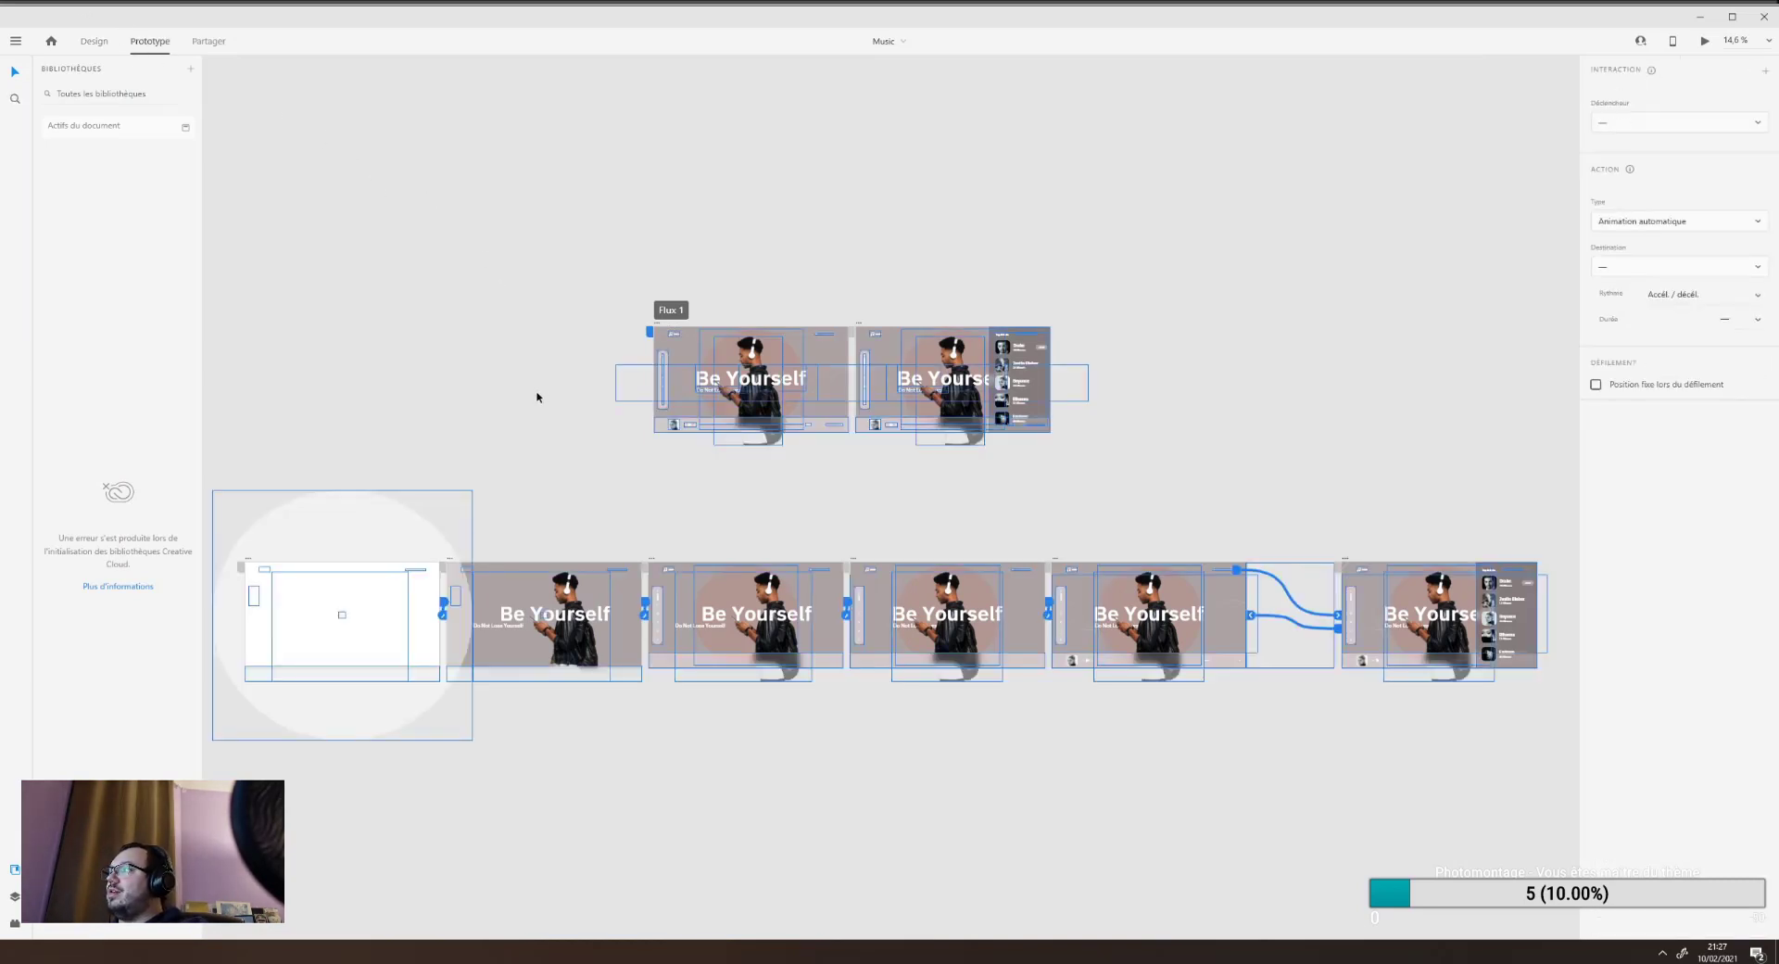
click(482, 484)
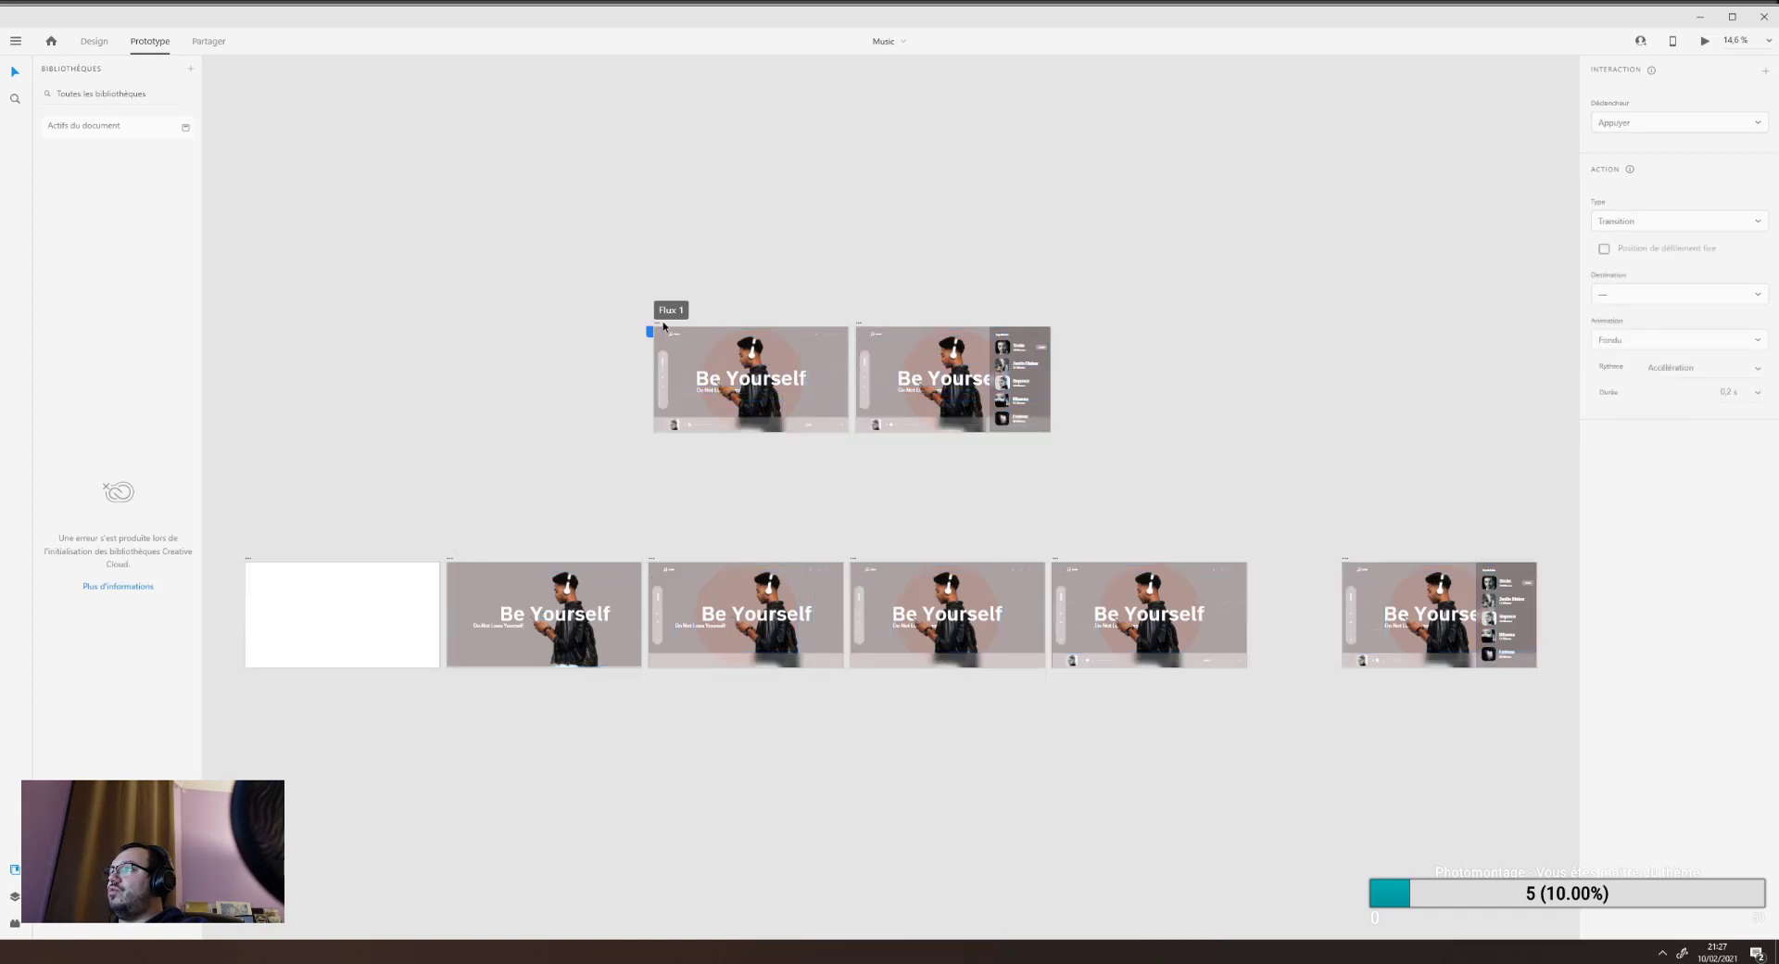
Preview the animation starting from the blank first artboard of the lower row and close the preview.
click(250, 562)
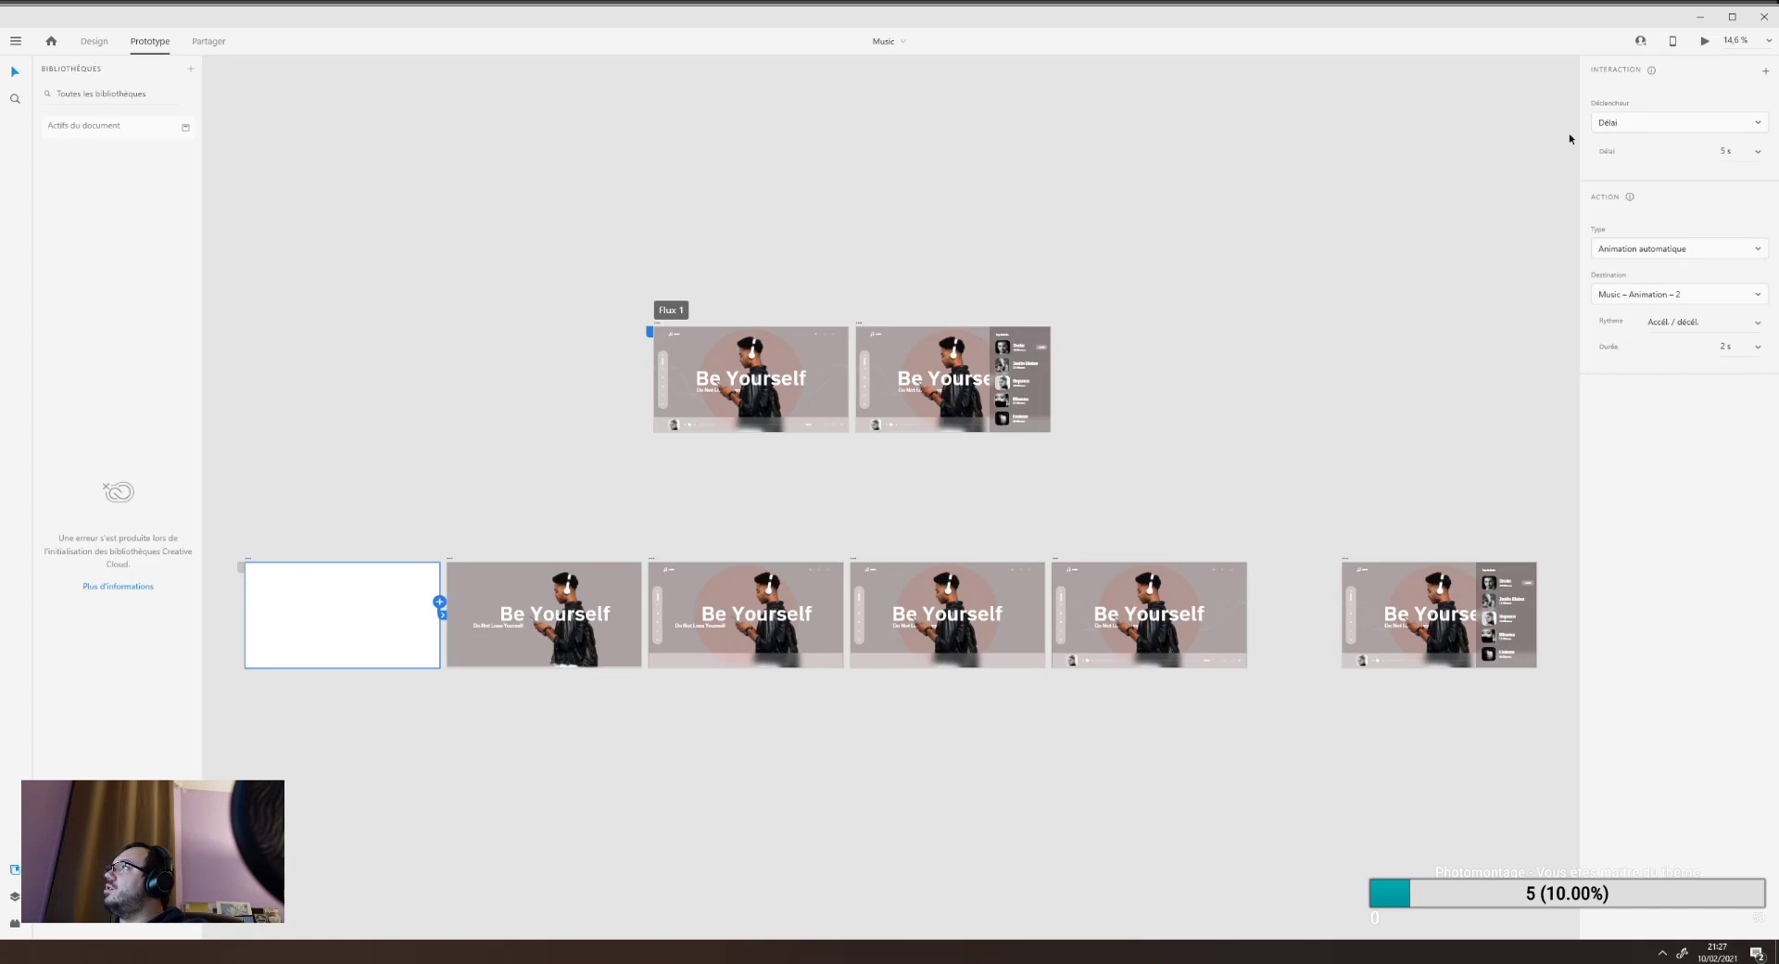
click(1707, 42)
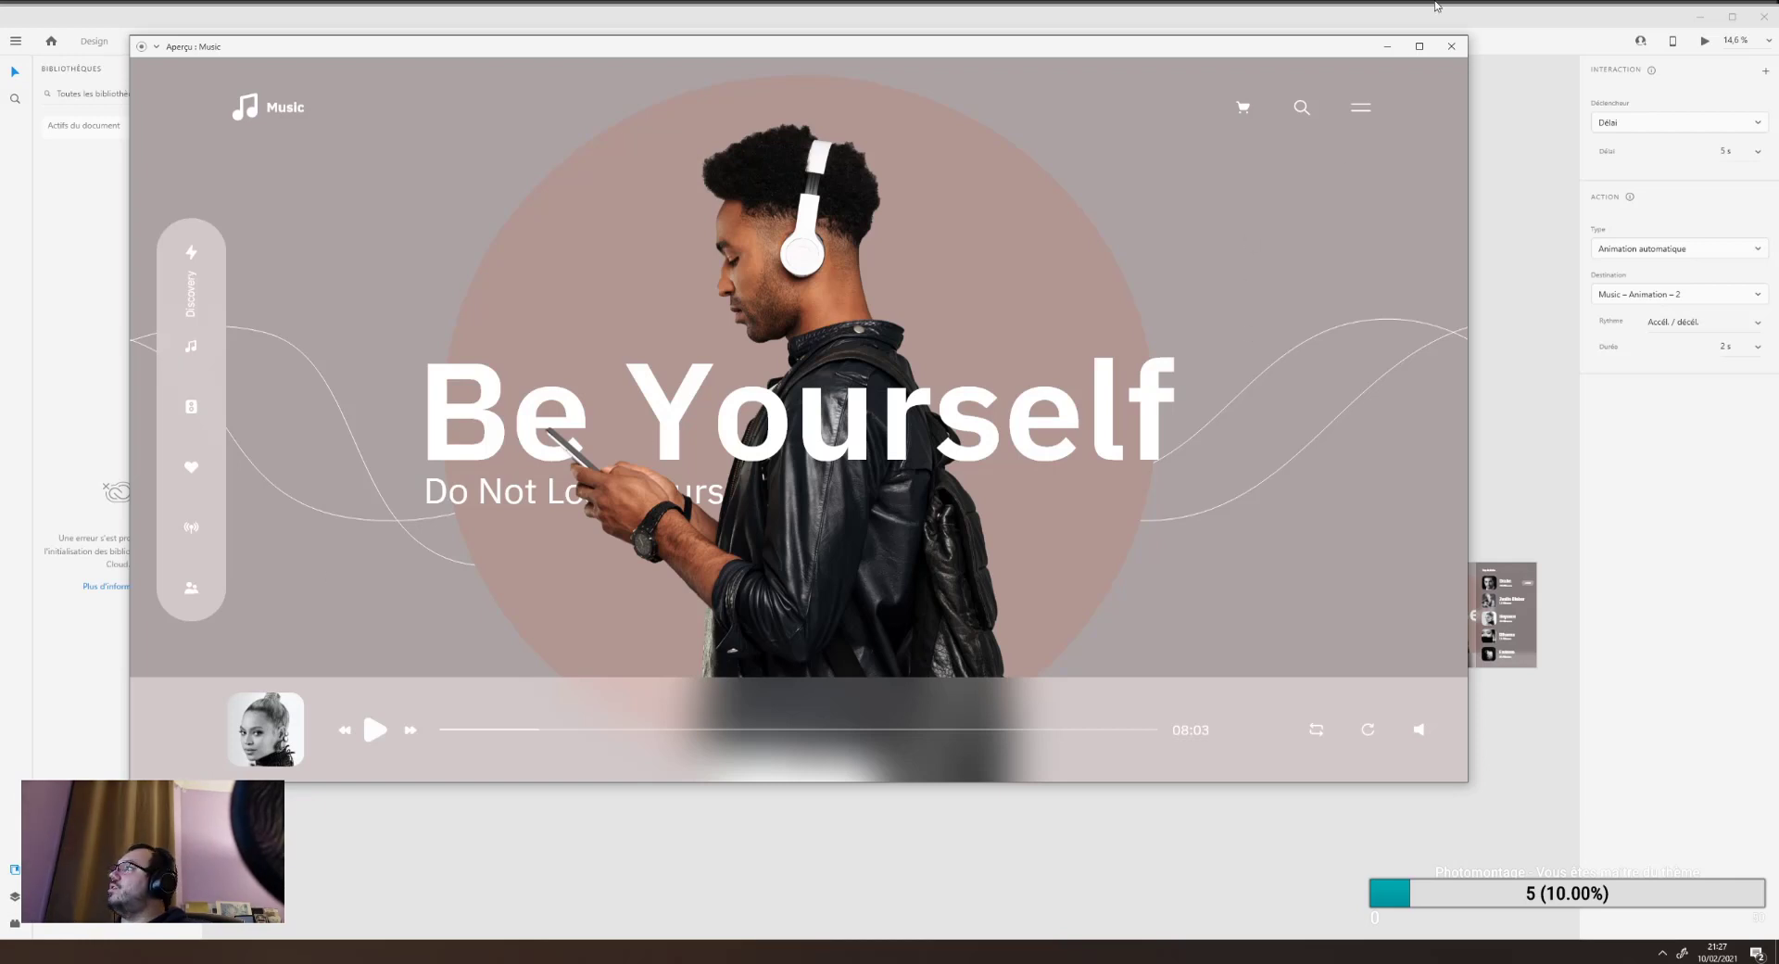
click(1451, 46)
Show the layers and examine those of the second artboard and the blank first artboard, including its large ellipse.
click(547, 602)
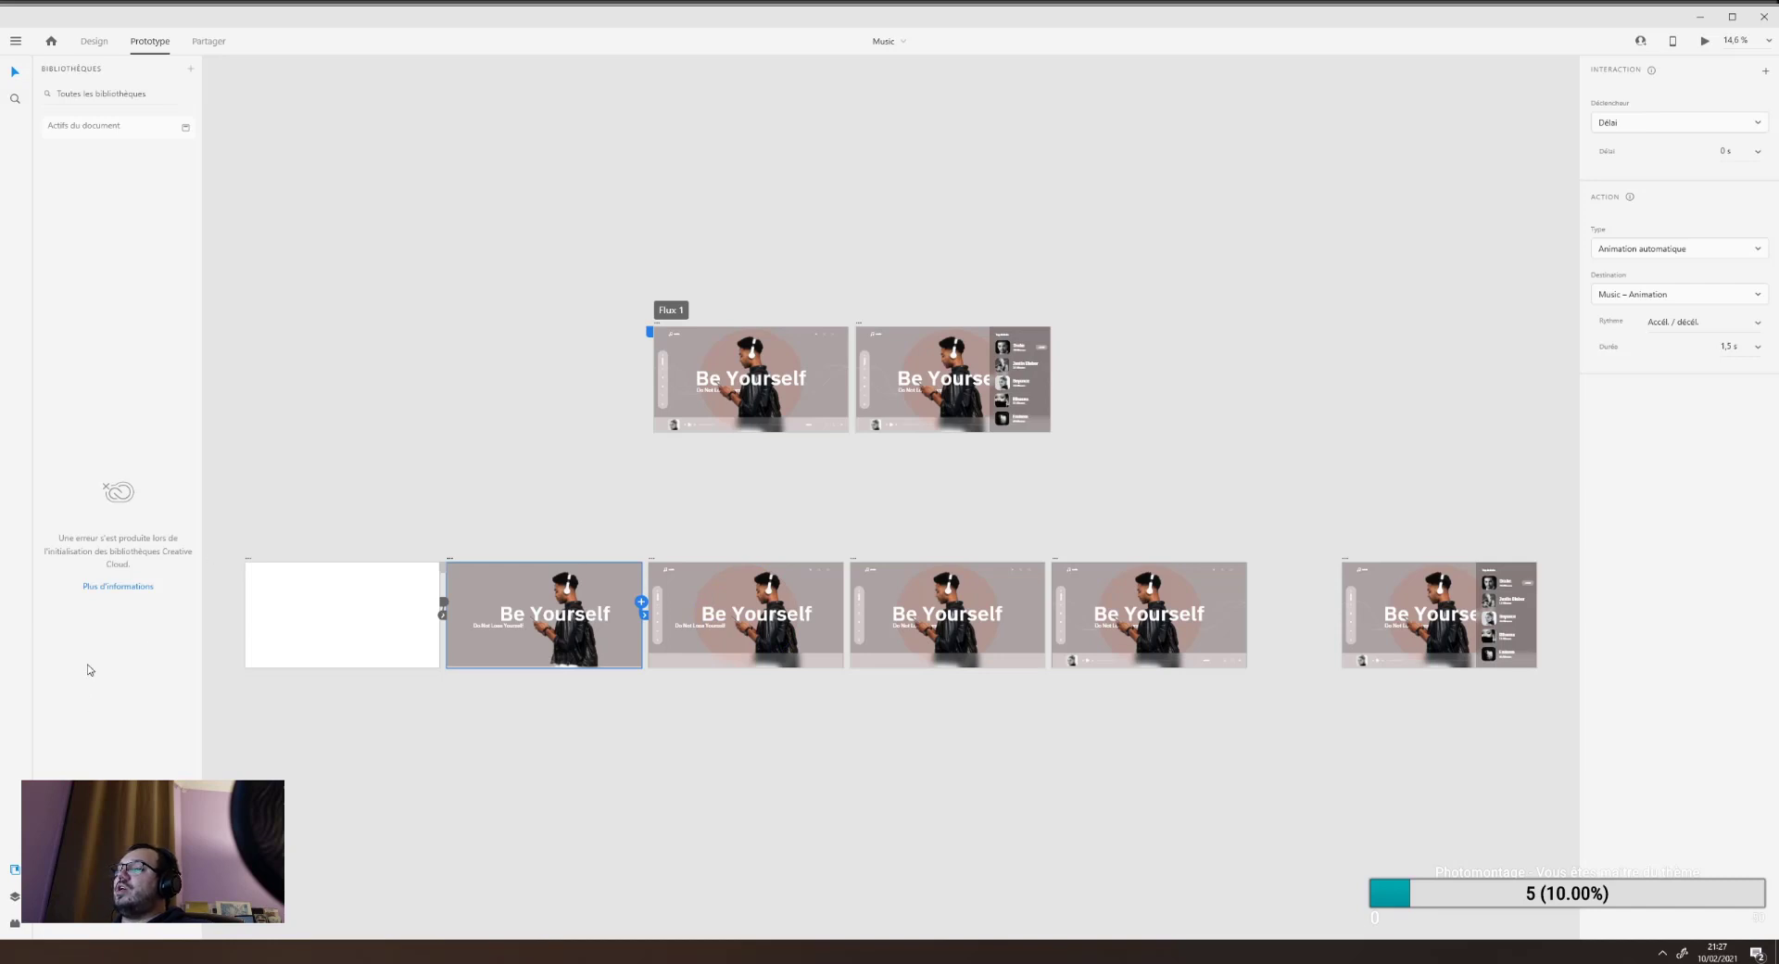
click(15, 896)
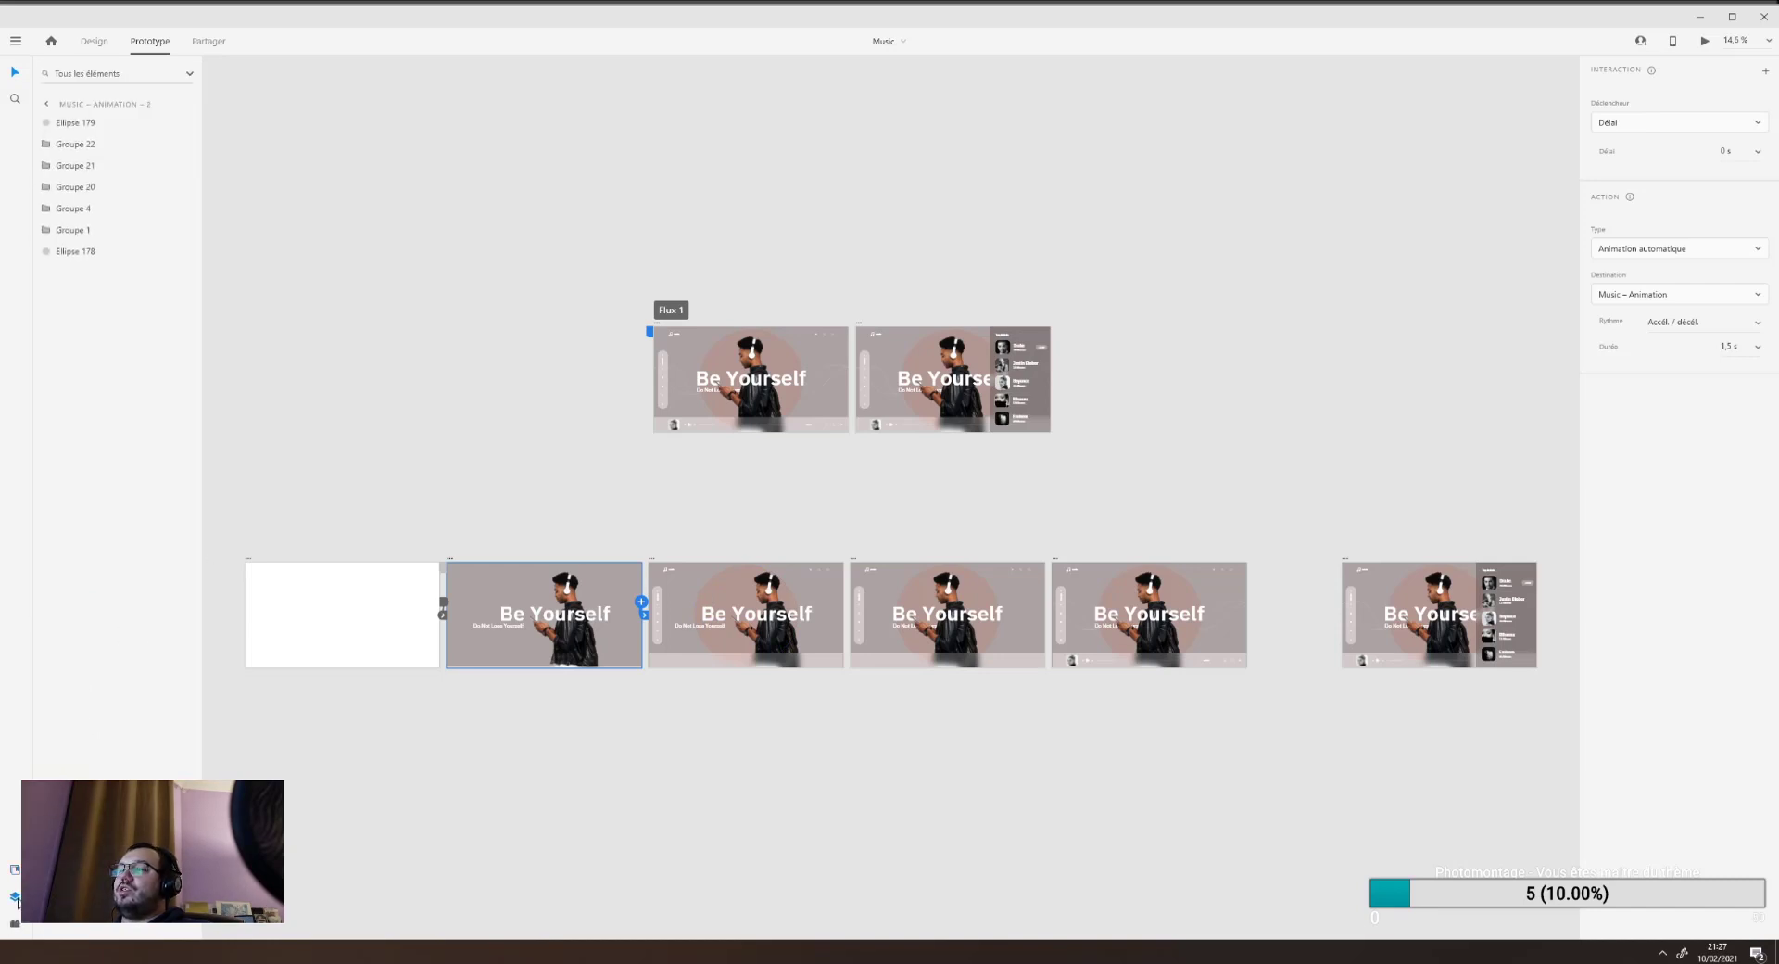
click(249, 559)
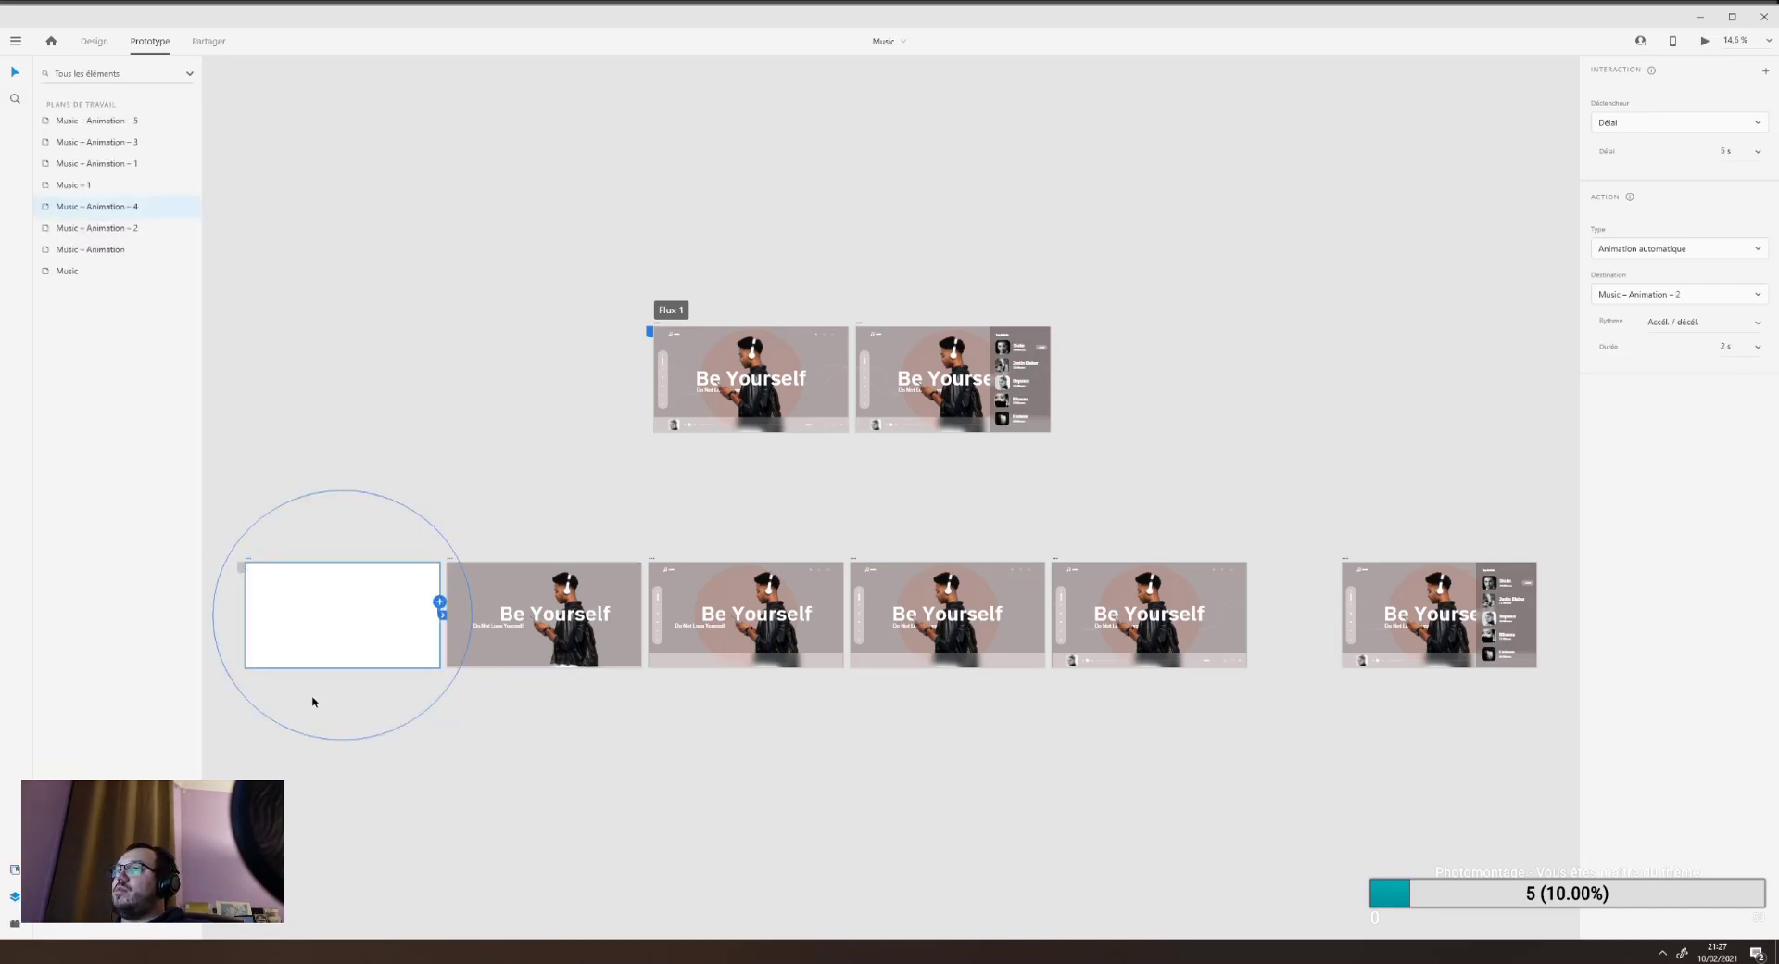
click(290, 604)
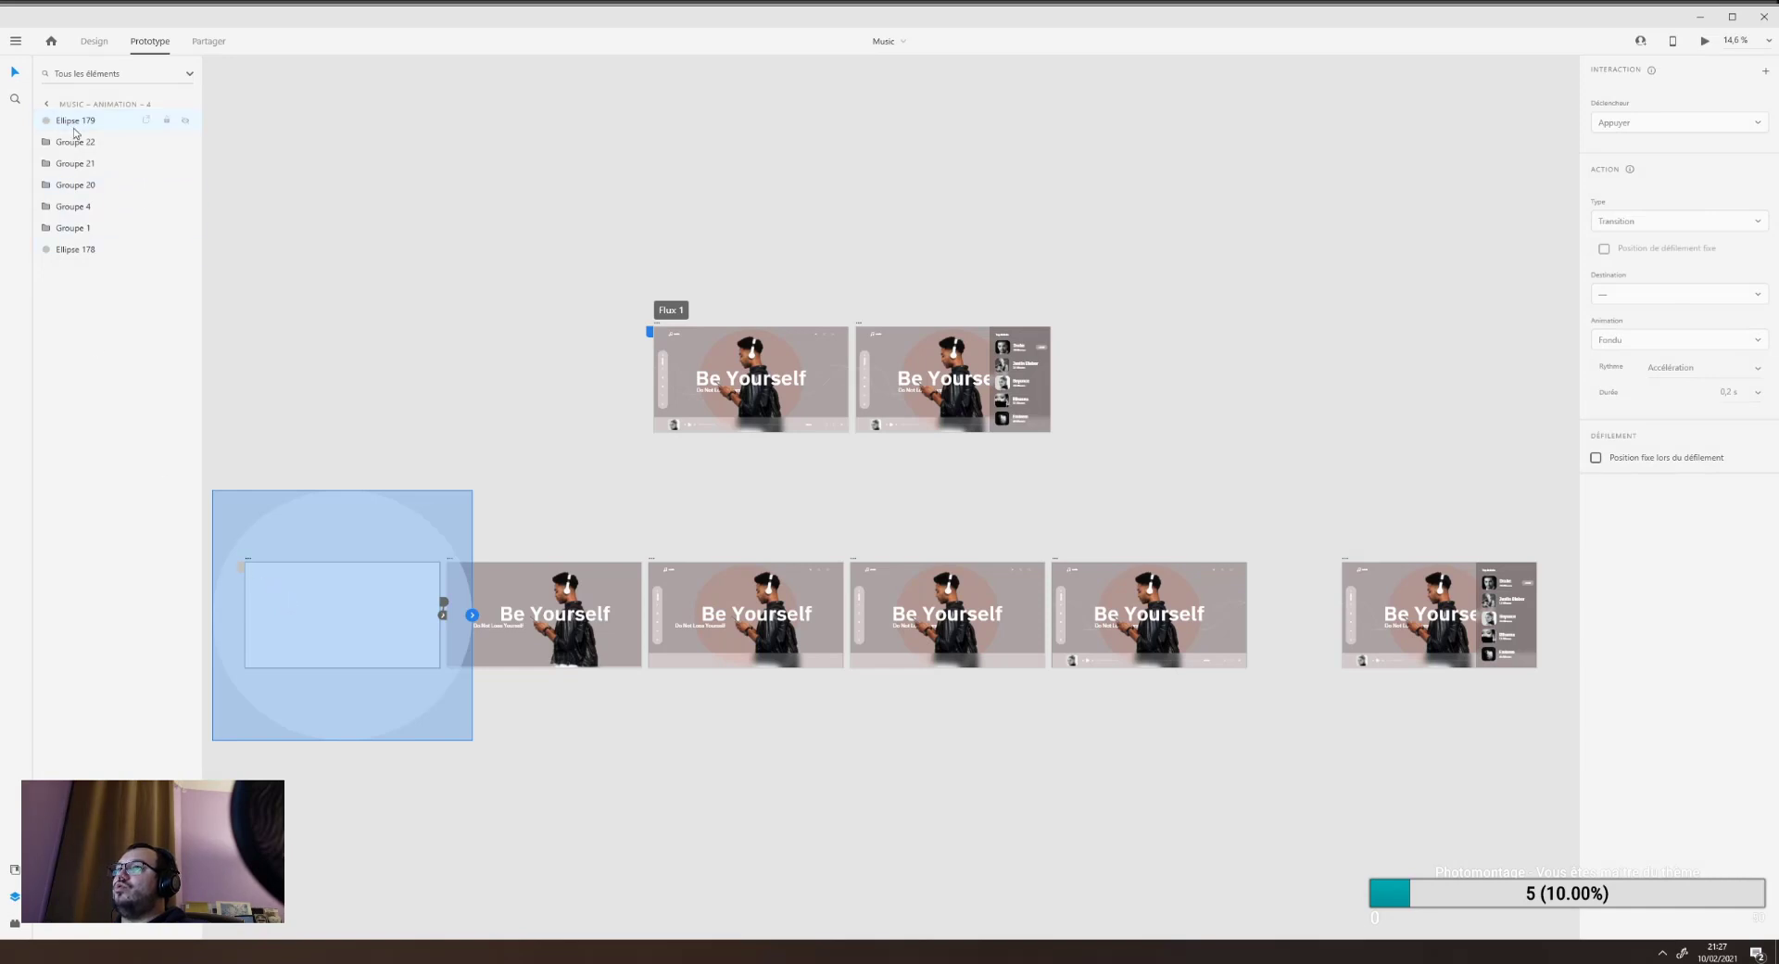
Compare the layers of the remaining animation artboards in the lower row with those of the blank first one.
click(524, 589)
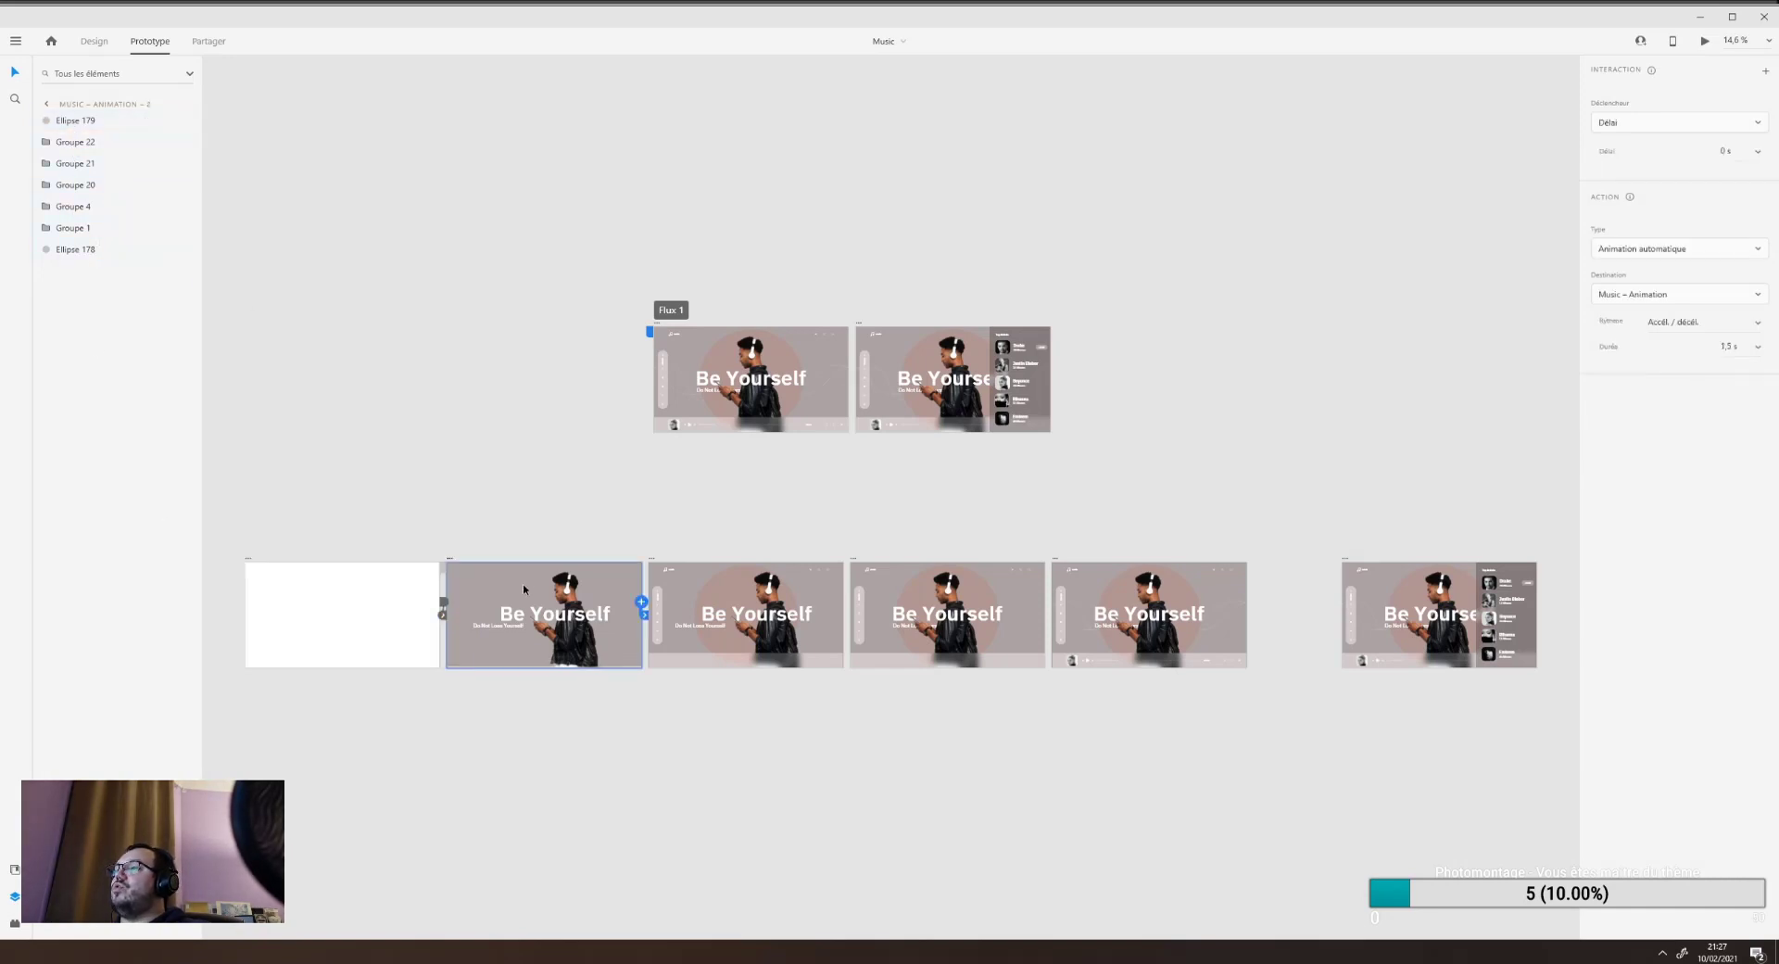
click(666, 568)
click(961, 580)
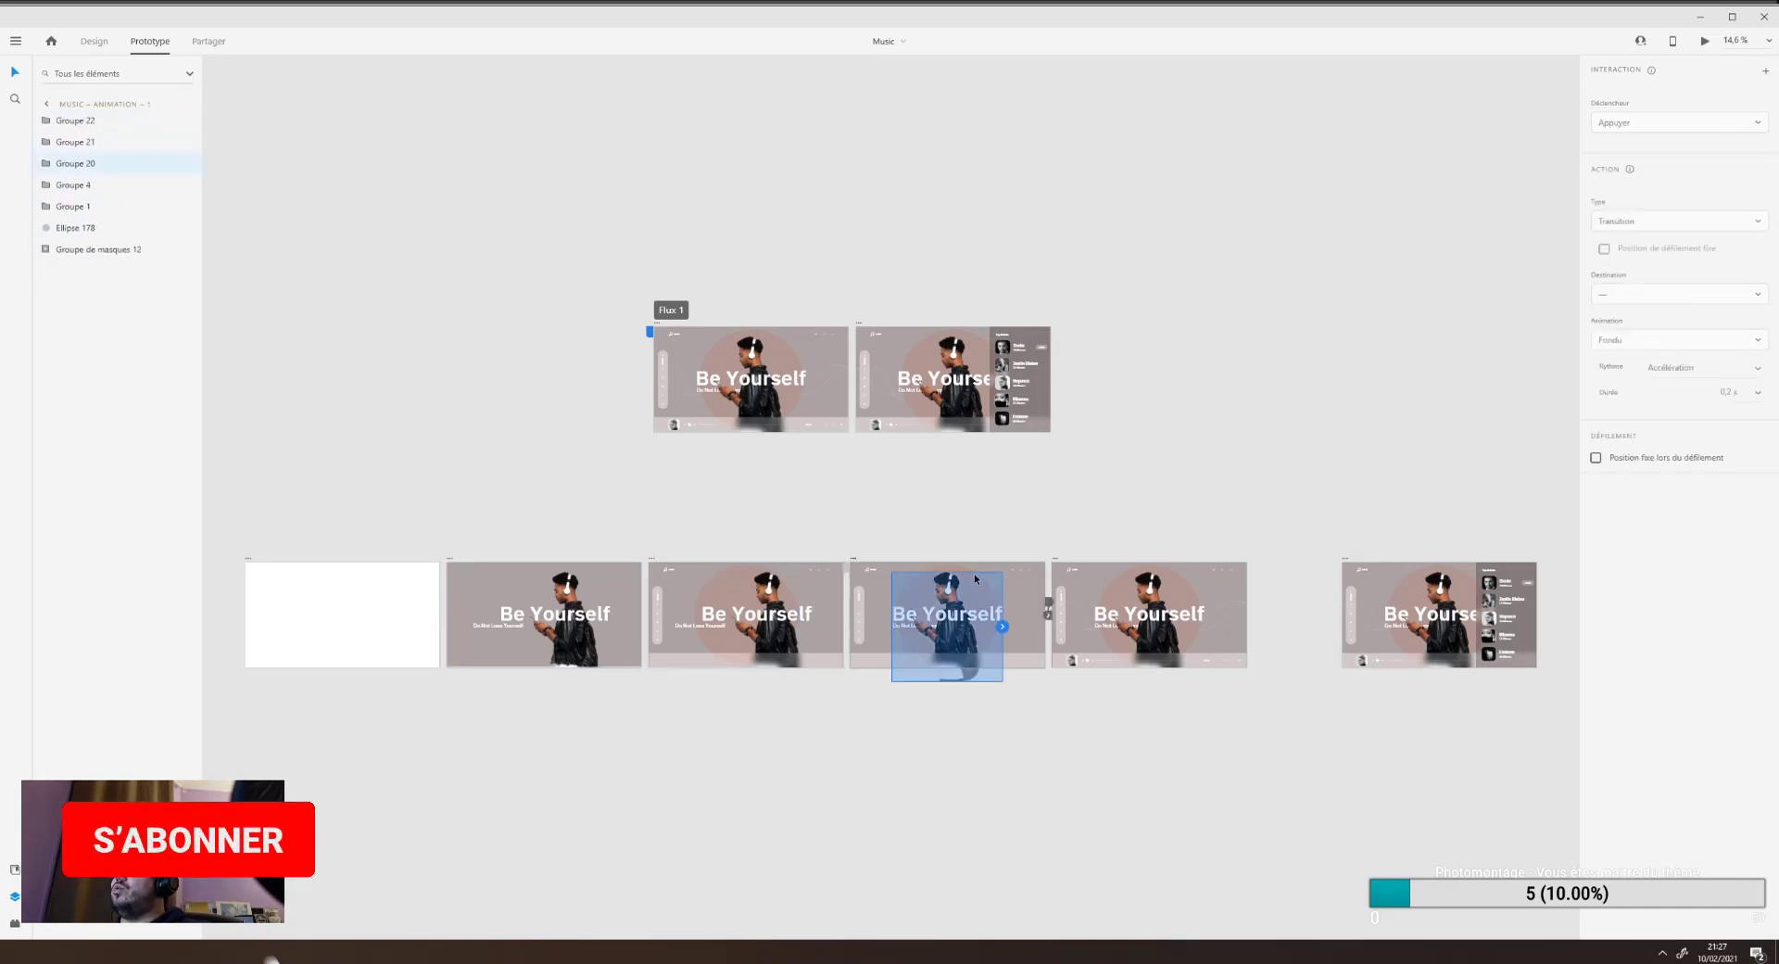
click(1183, 583)
click(1417, 588)
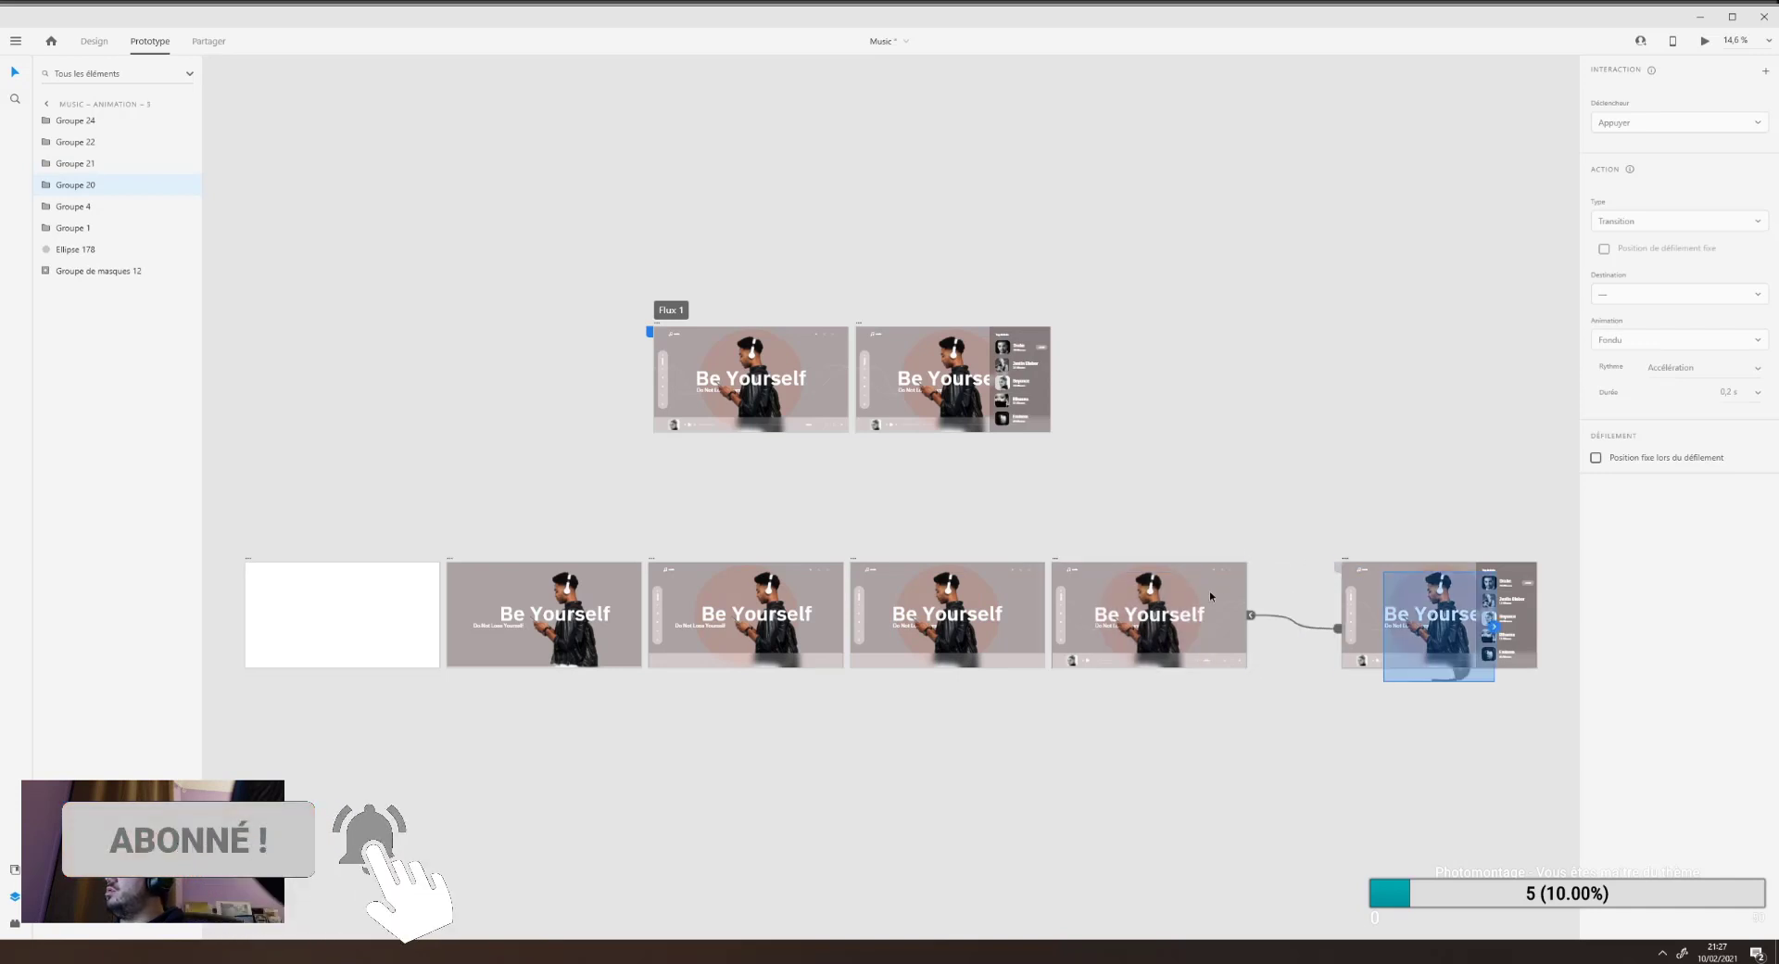
click(1107, 580)
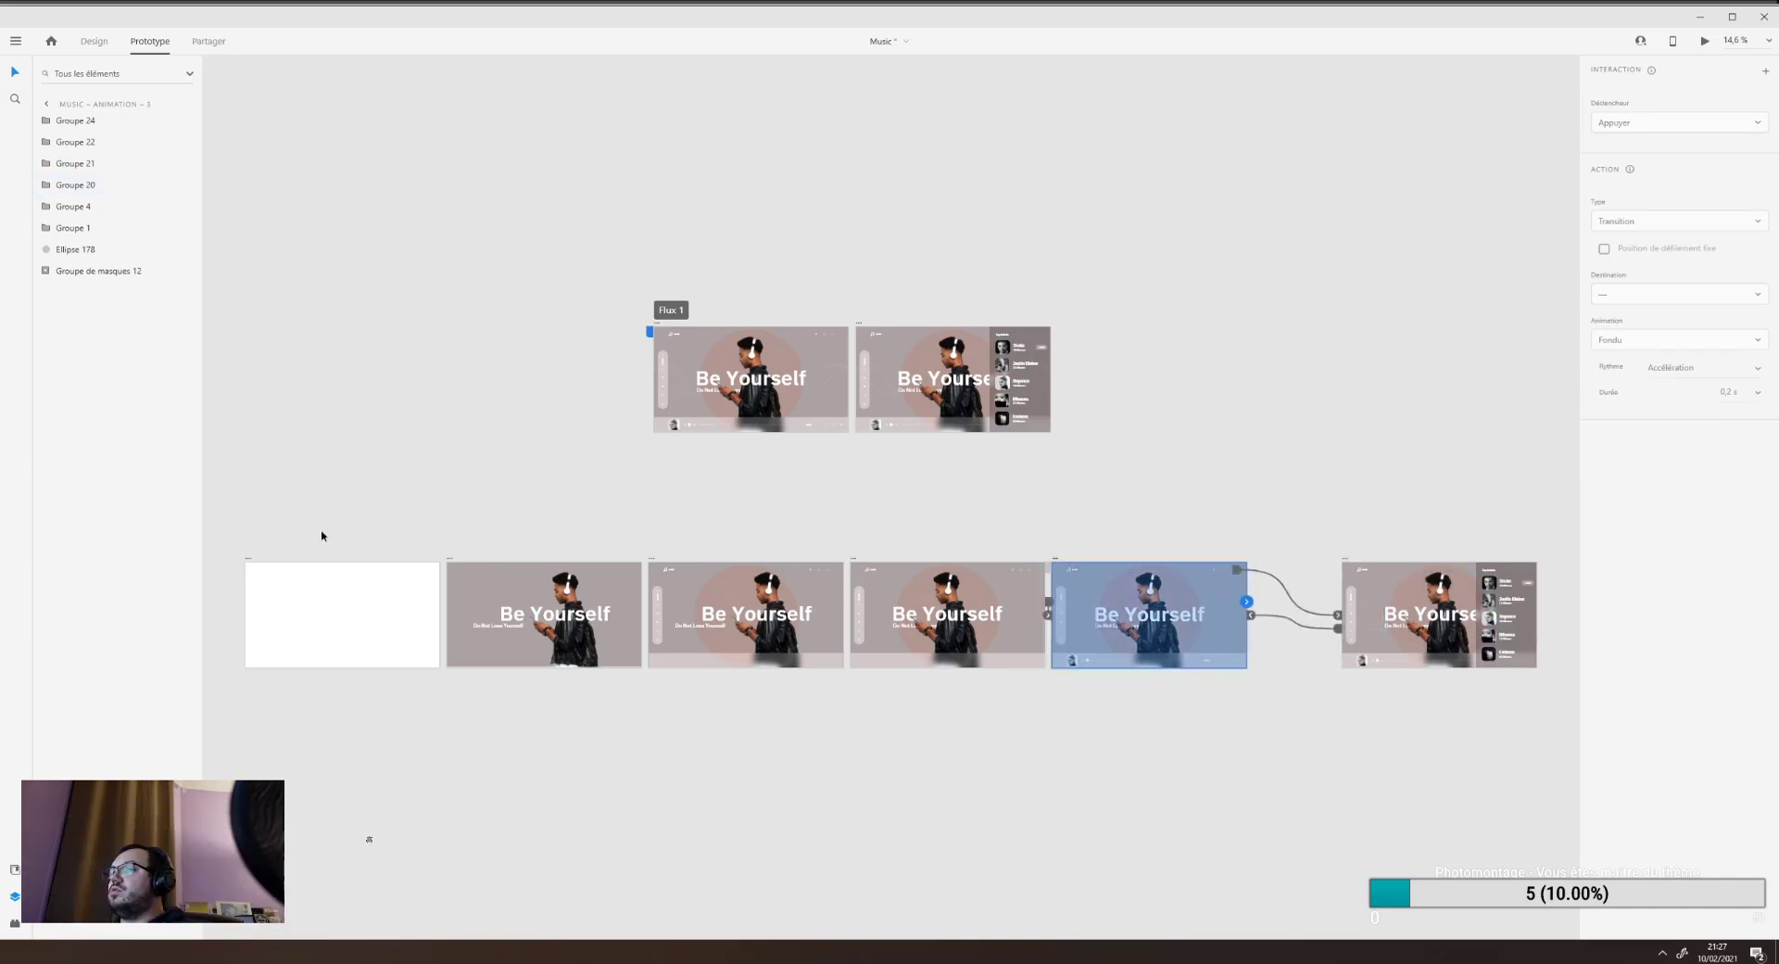
click(318, 607)
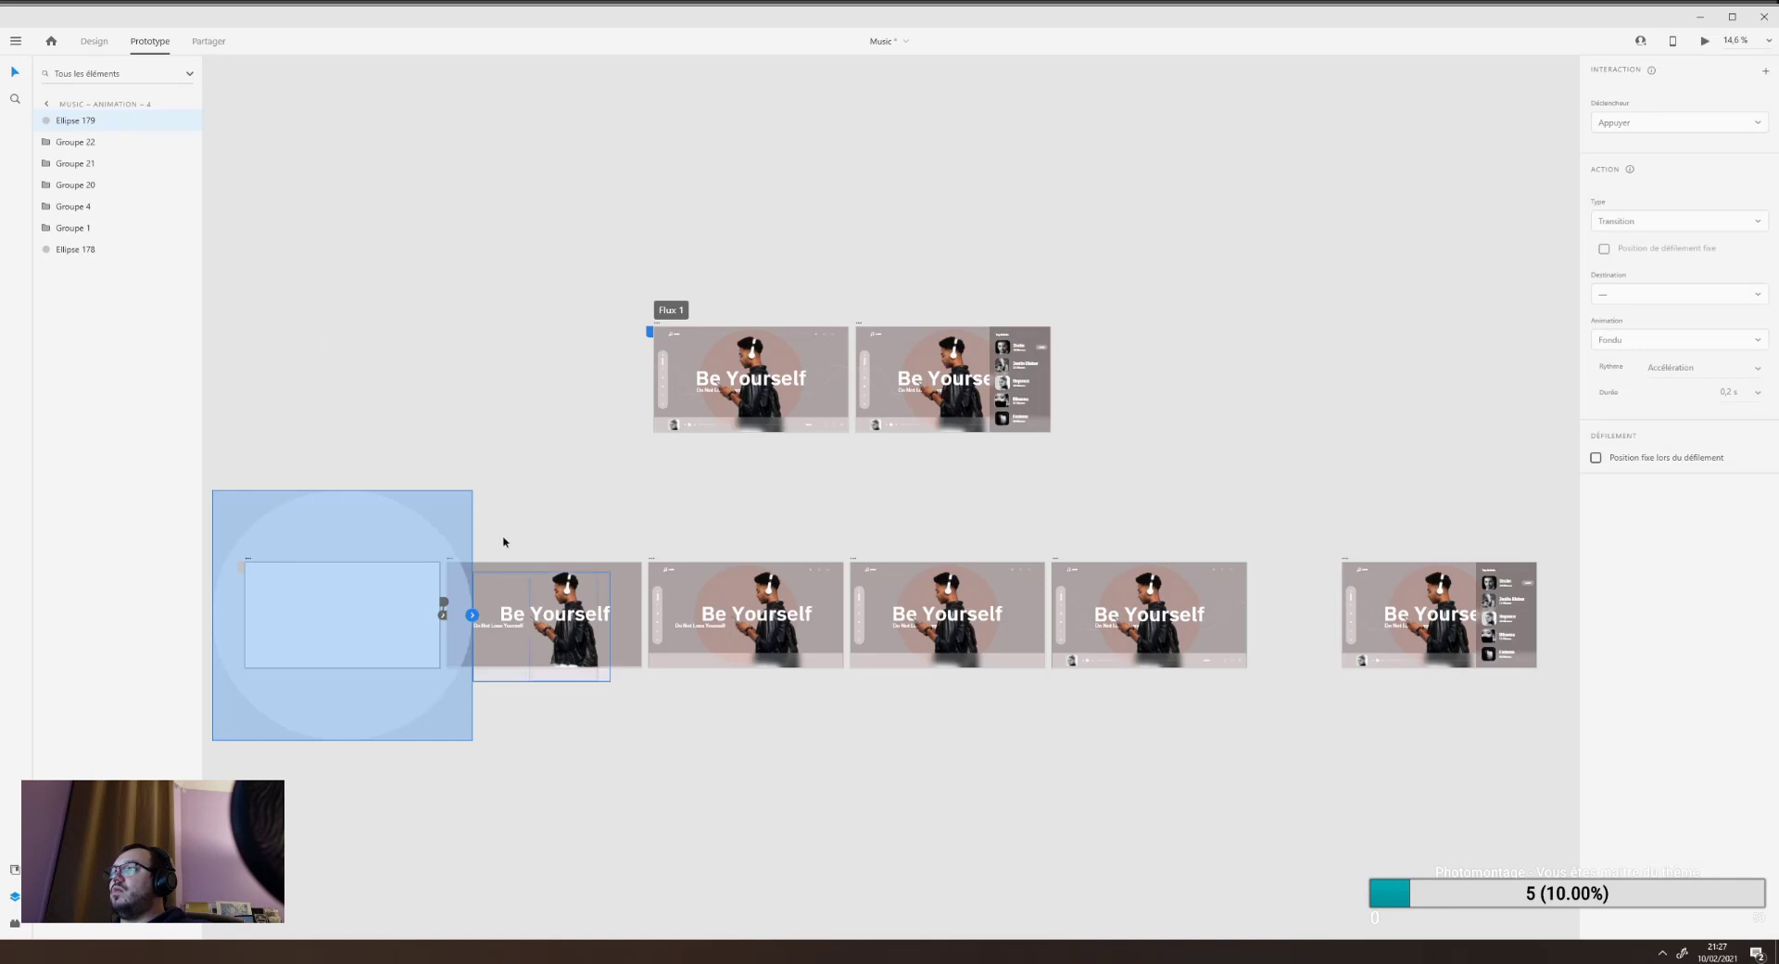
click(448, 460)
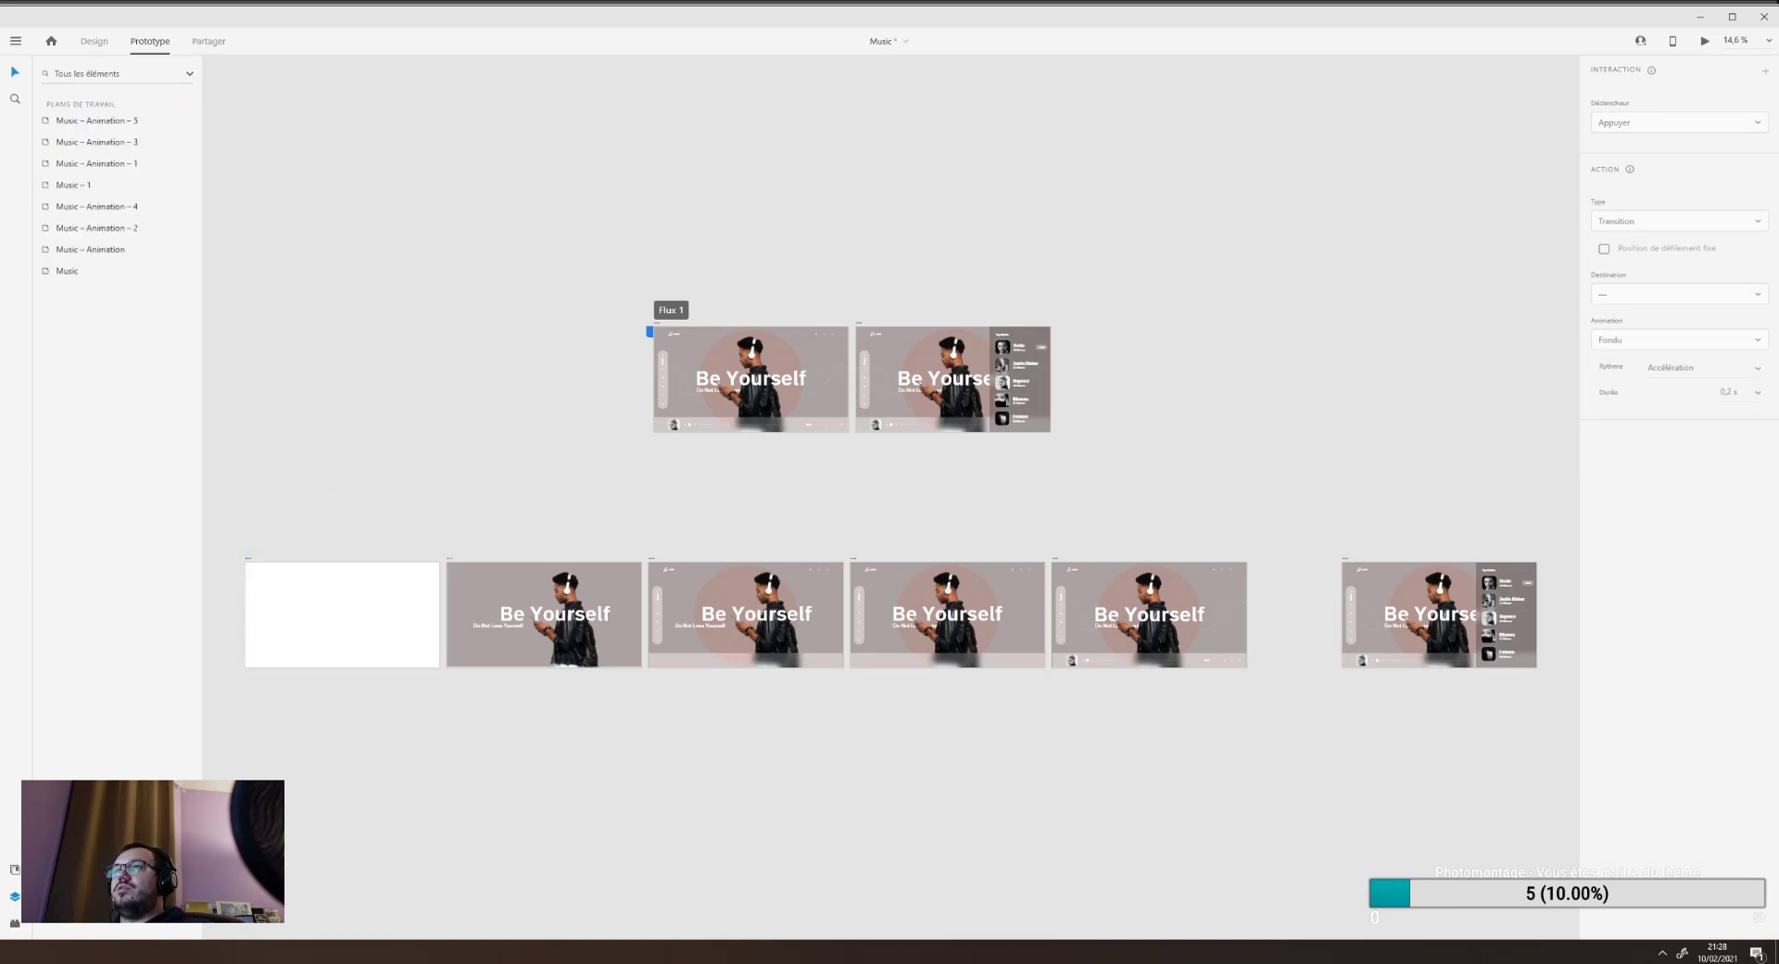
Open Photo Filter Application Freebies.xd from the XD folder in File Explorer and maximize its window.
key(alt+Tab)
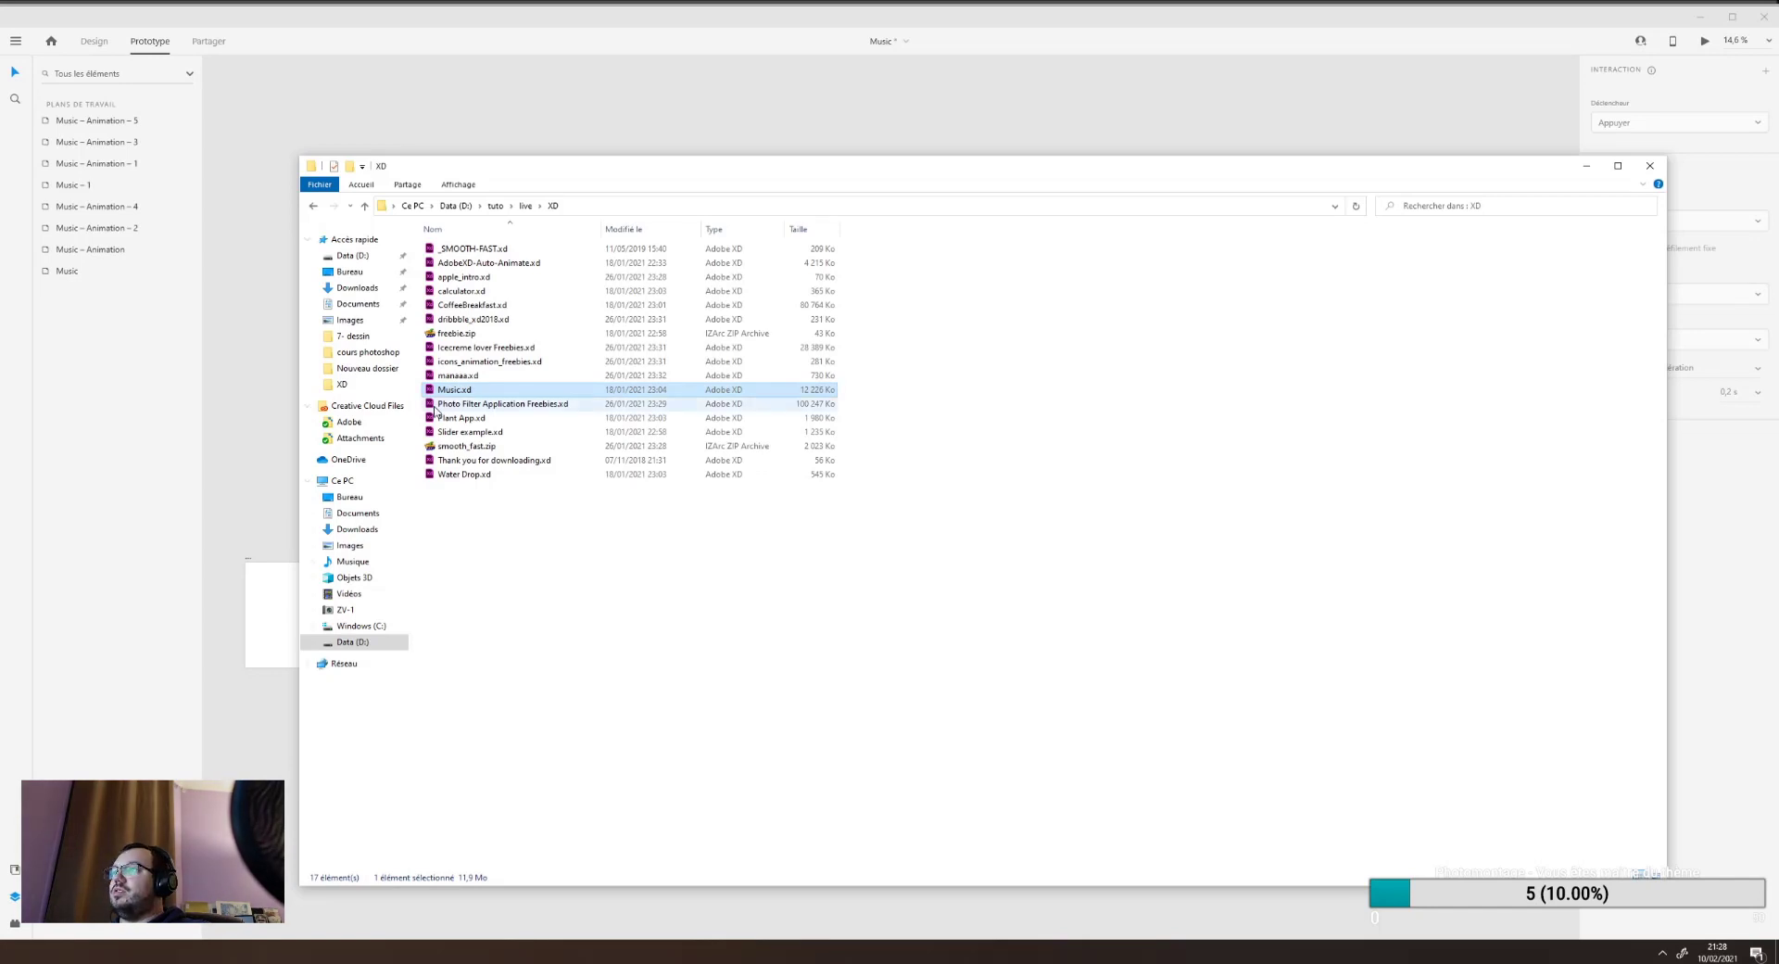
key(alt+Tab)
key(alt+Tab)
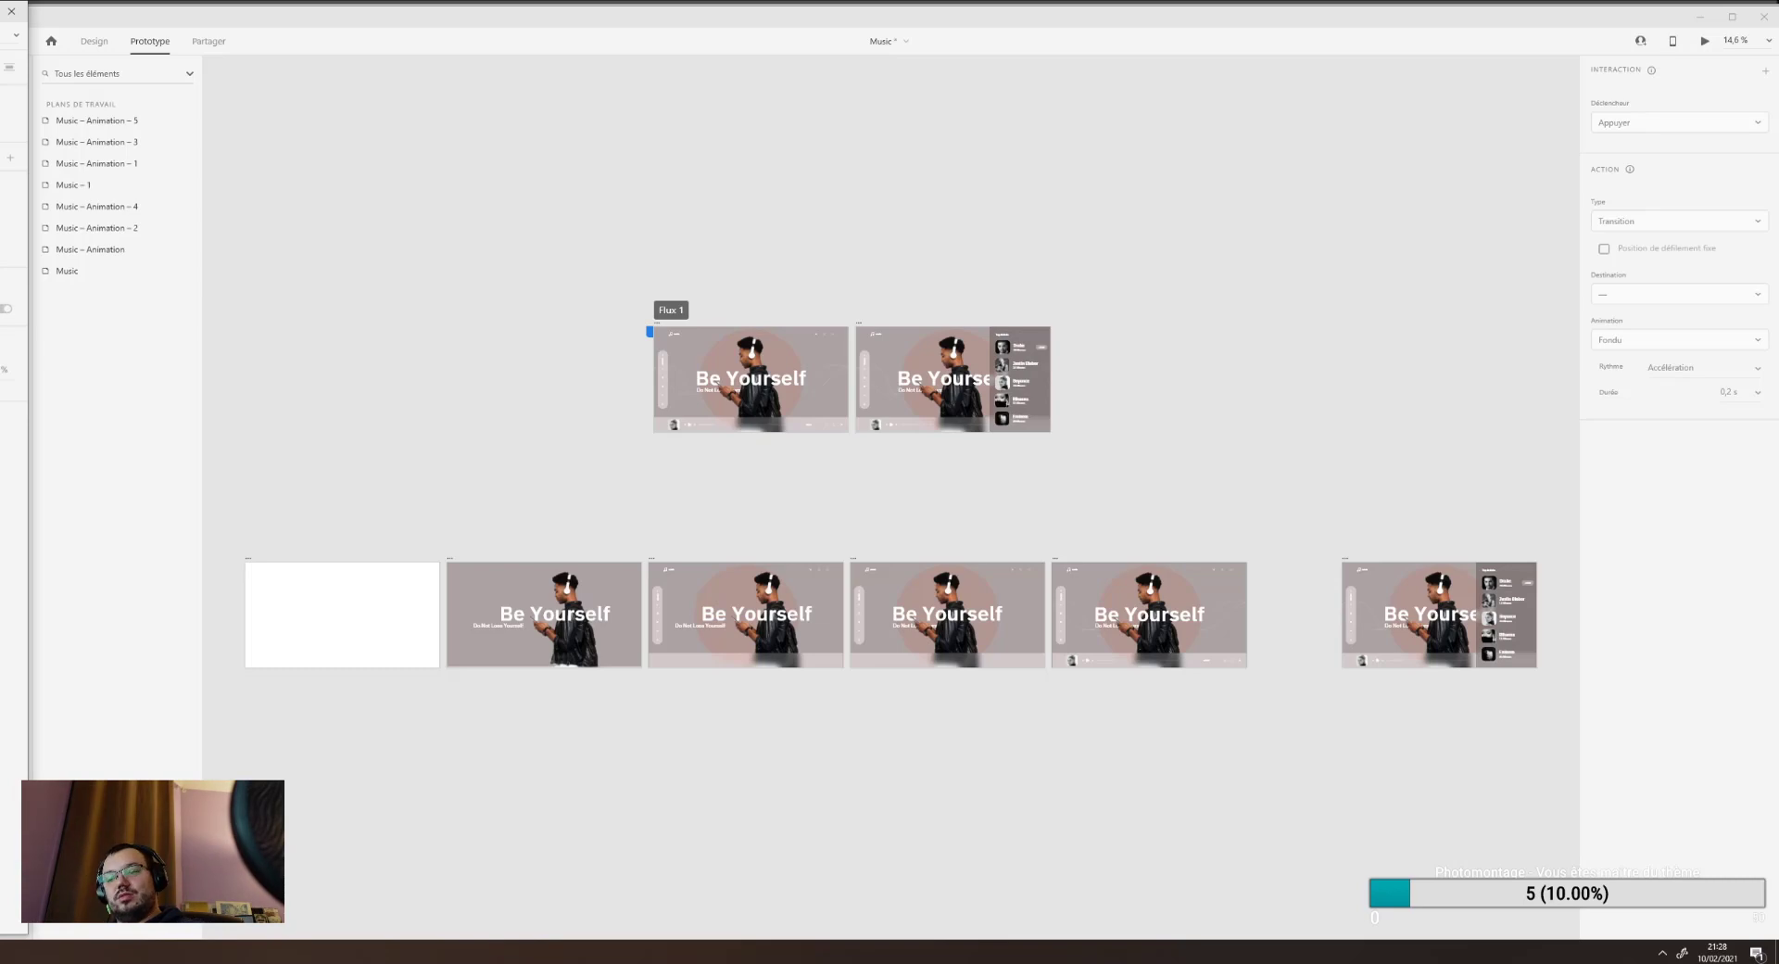
drag(0, 11, 854, 18)
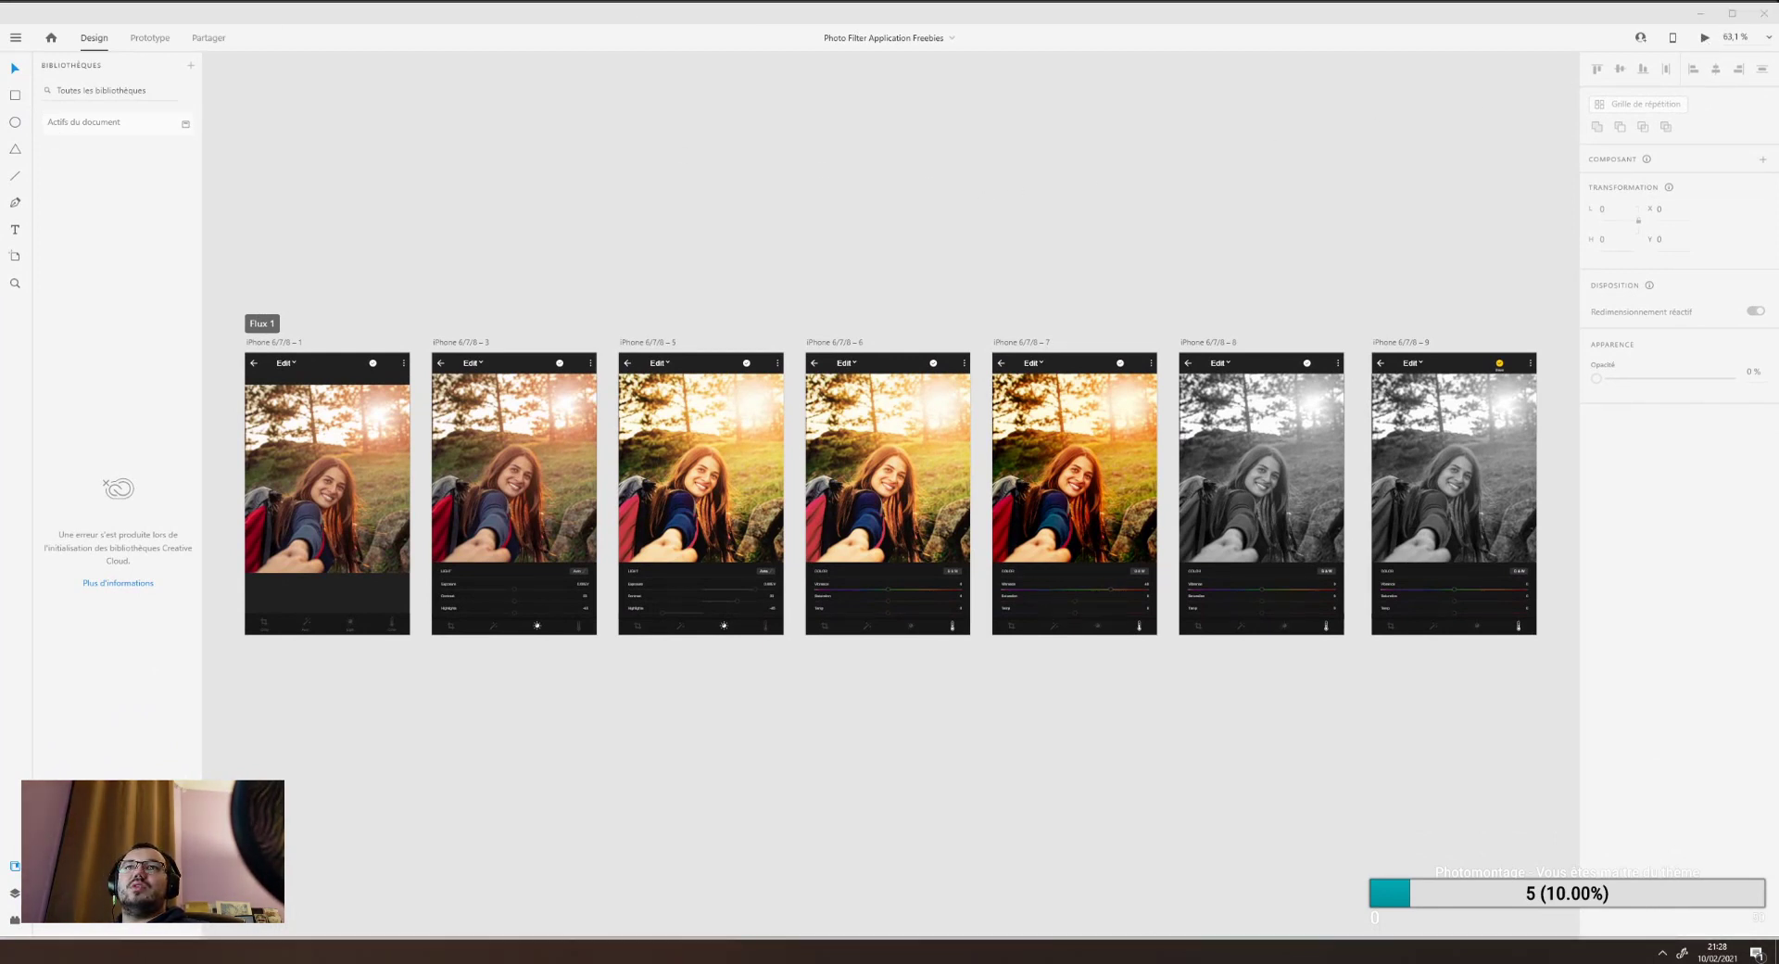
Preview the photo filter prototype, test the Auto adjustment on its Light screen and return to the first screen.
key(ctrl+Return)
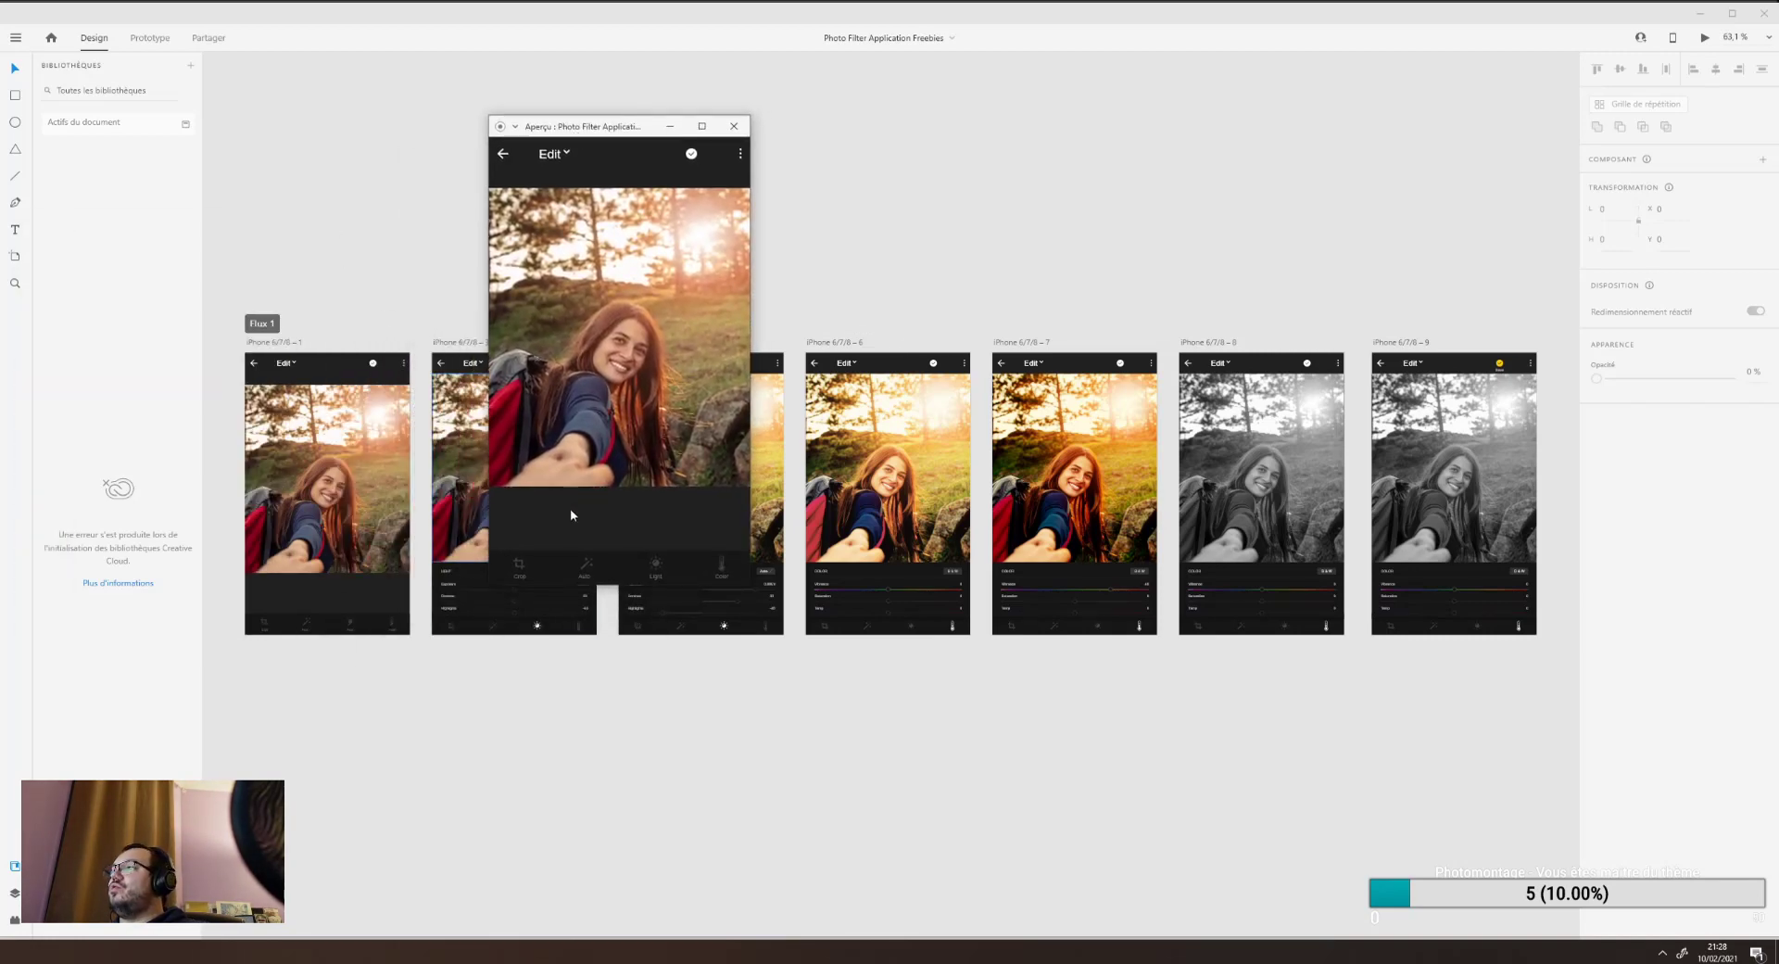
click(655, 568)
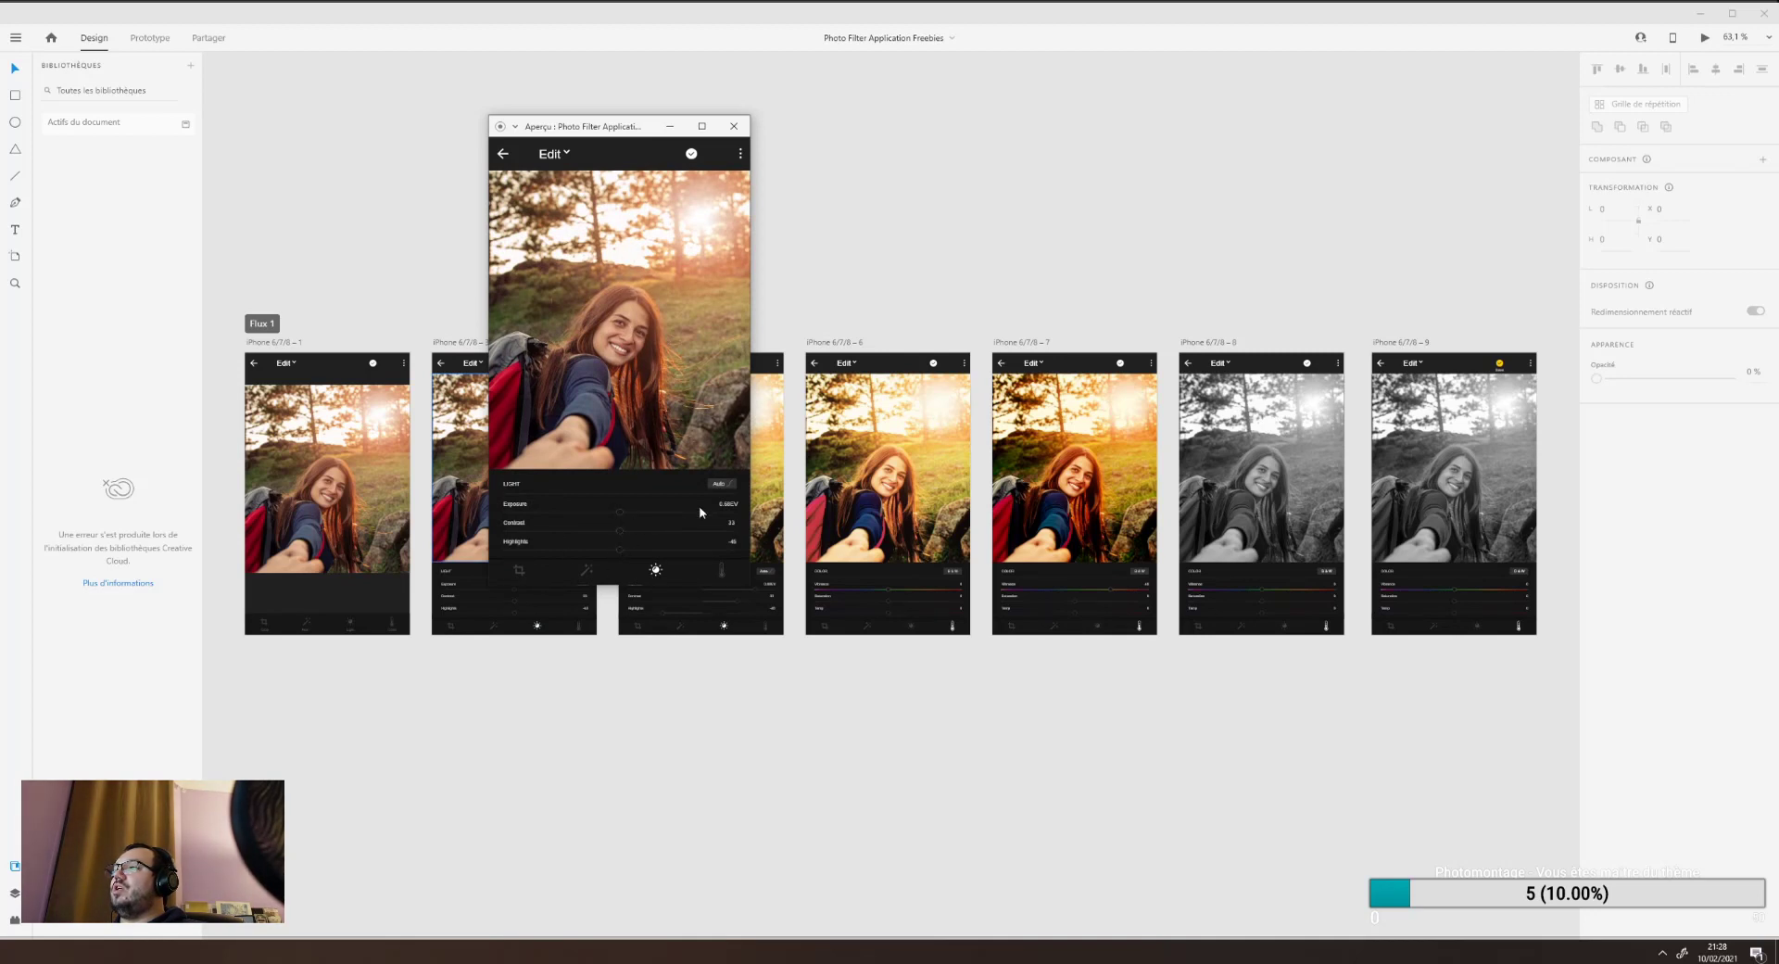
click(725, 485)
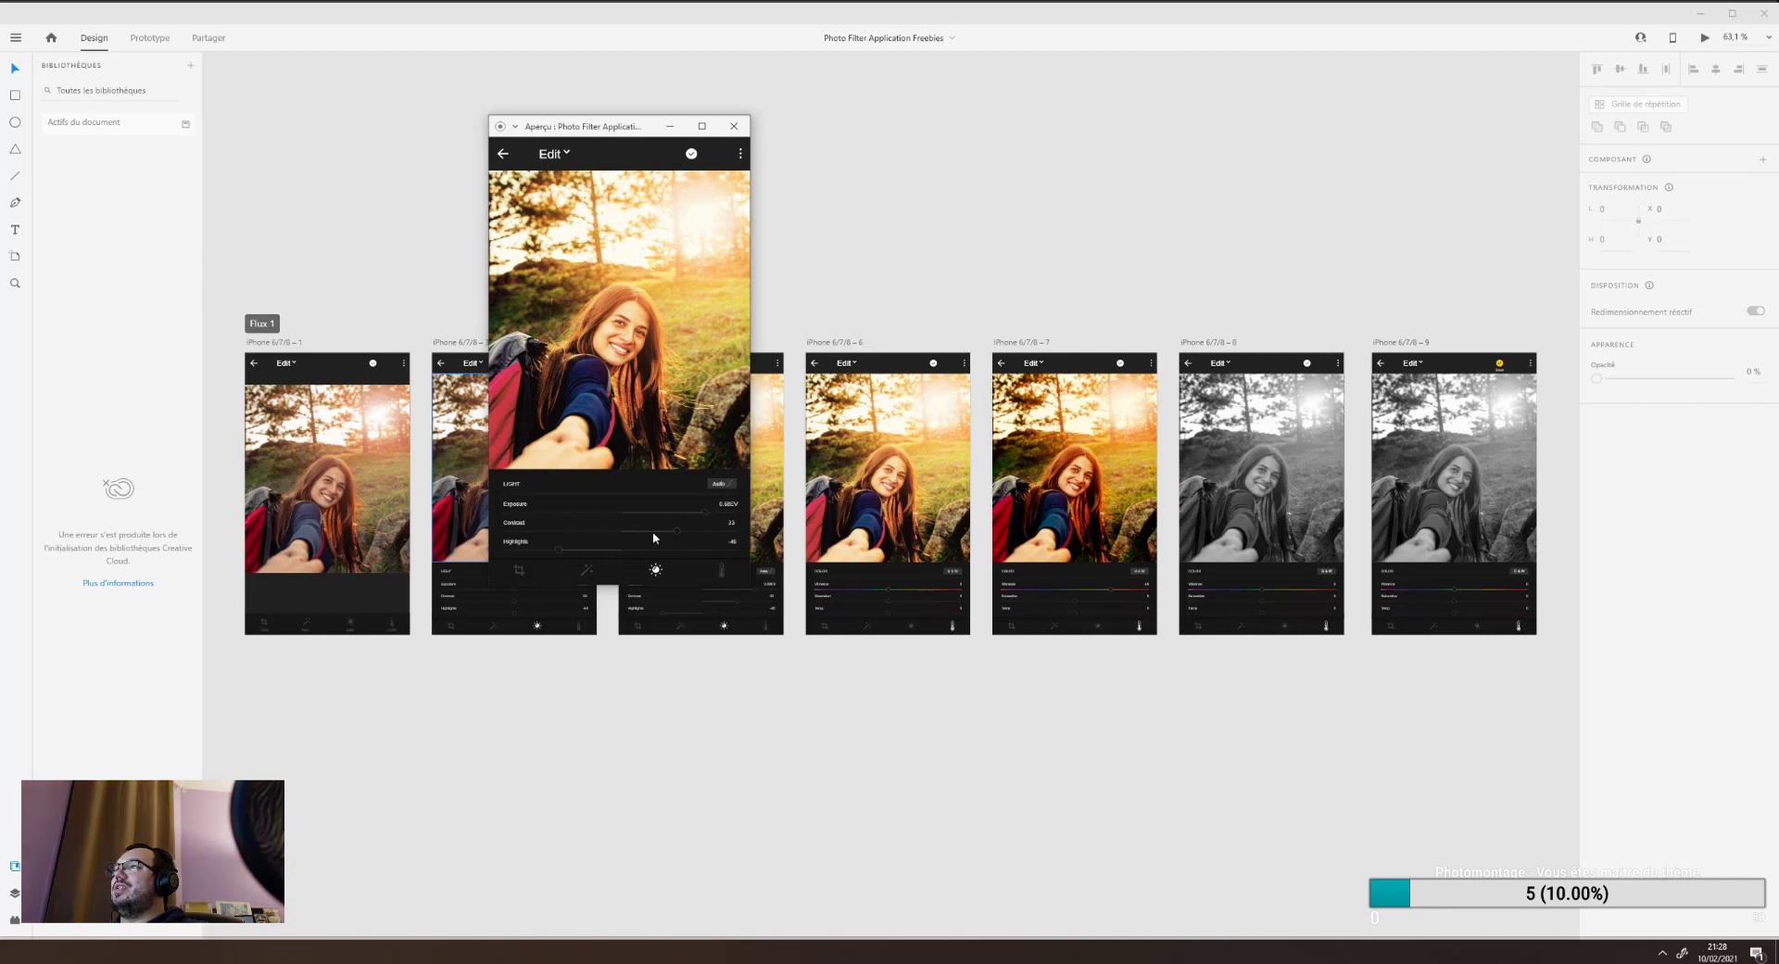
click(502, 154)
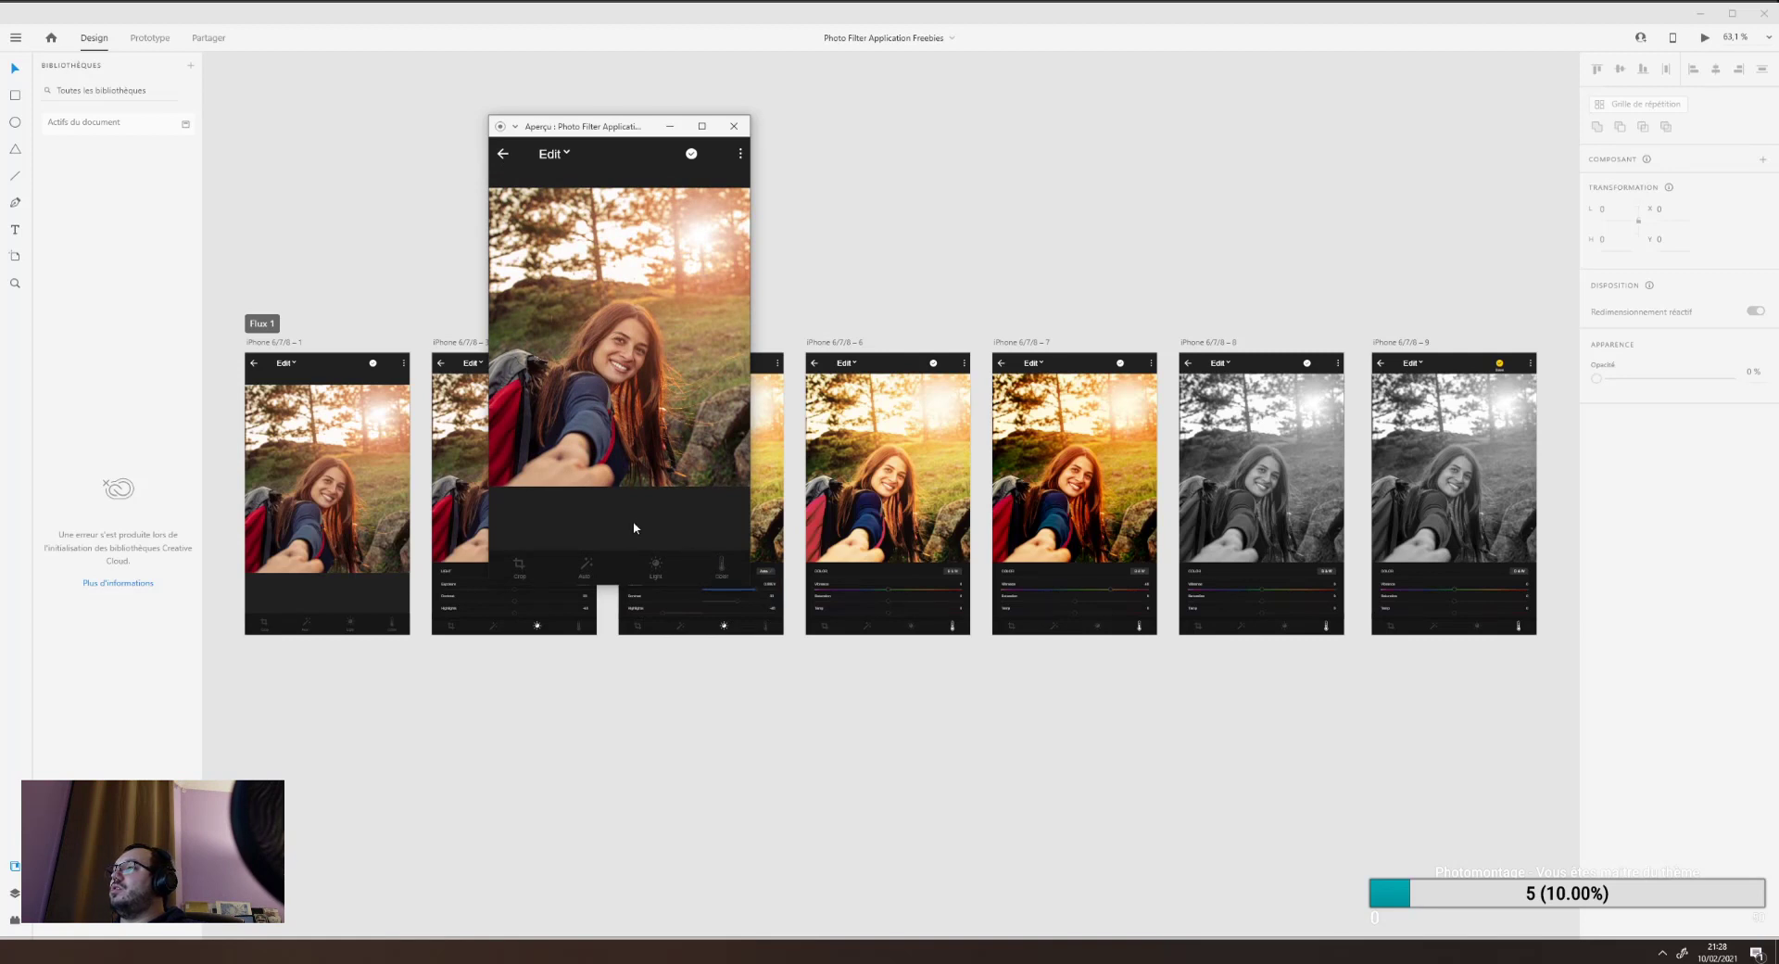
Move through the Light screen to the Color screen in the photo filter preview.
mouse_move(619, 585)
mouse_down()
mouse_move(619, 686)
mouse_move(630, 589)
mouse_up()
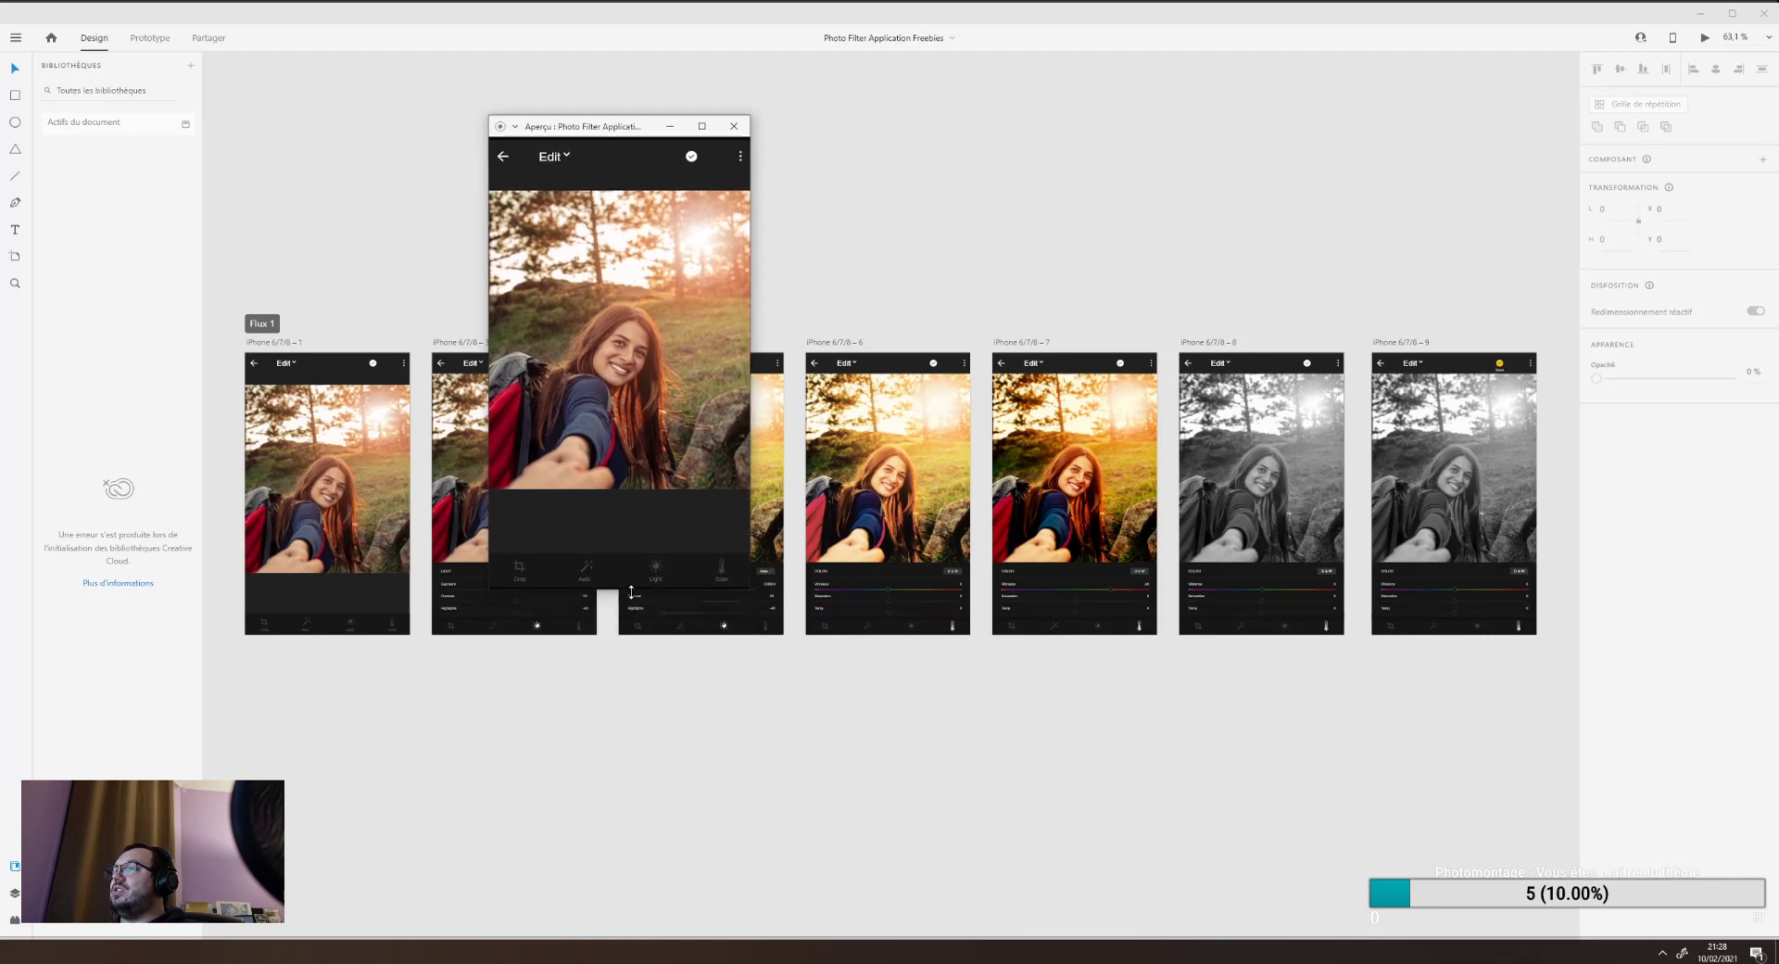
click(657, 572)
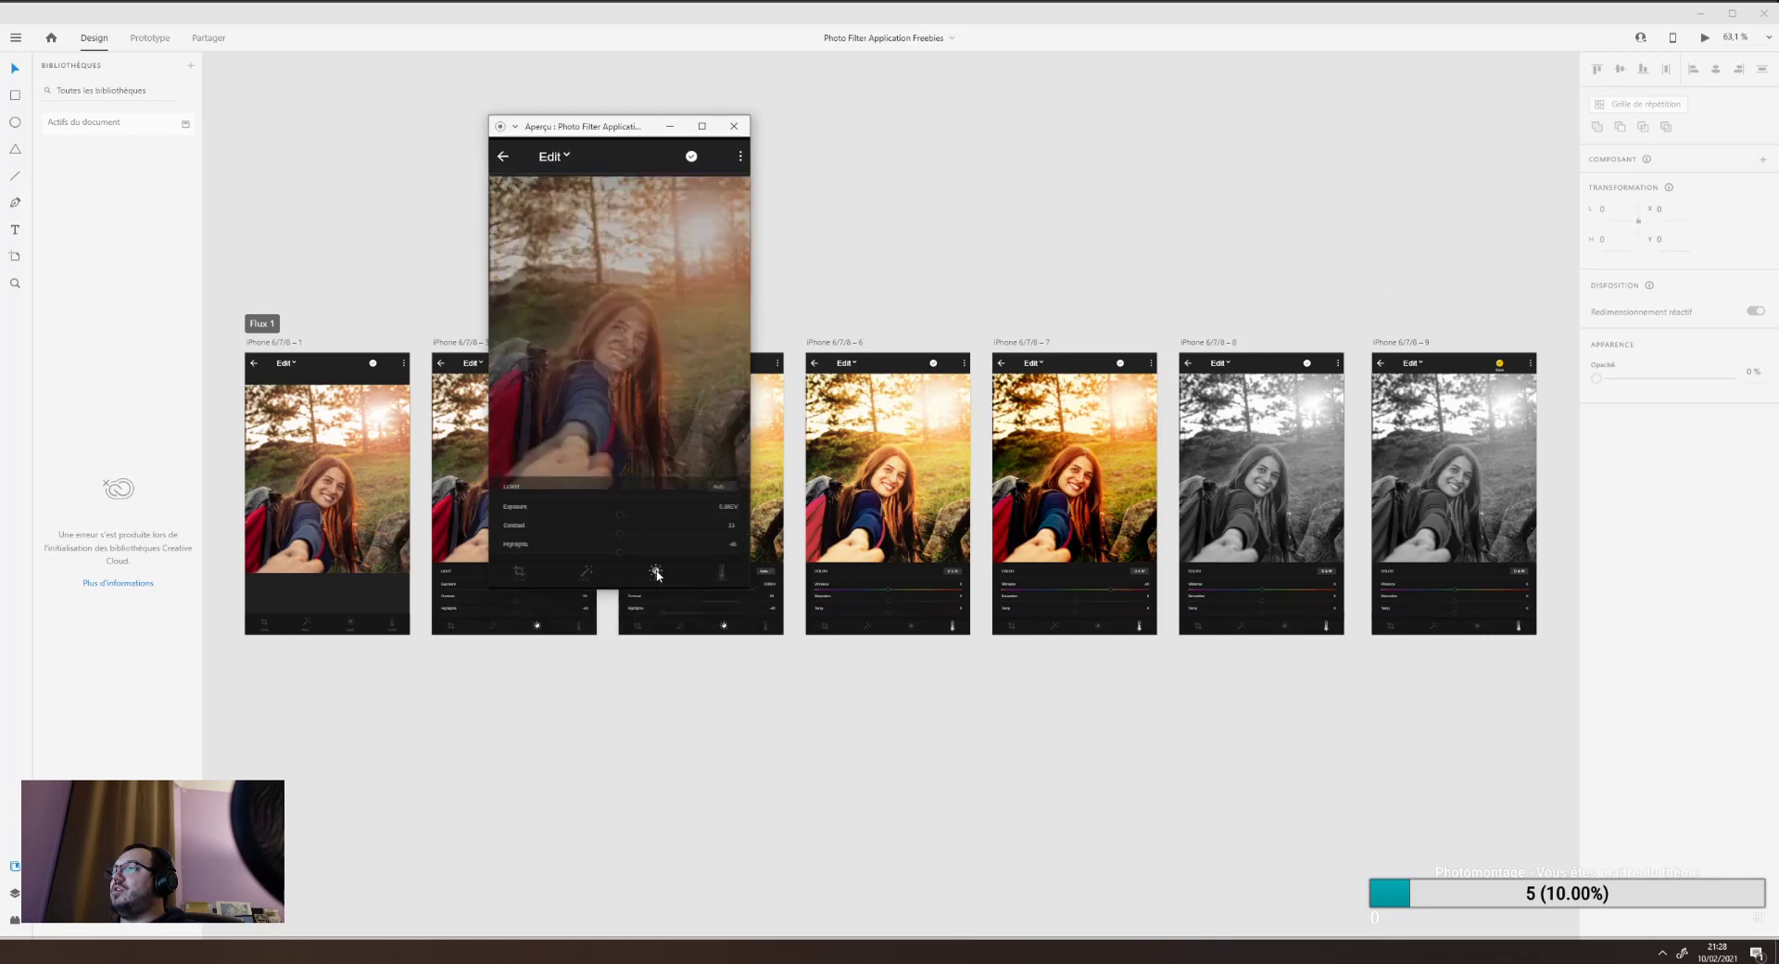
click(722, 573)
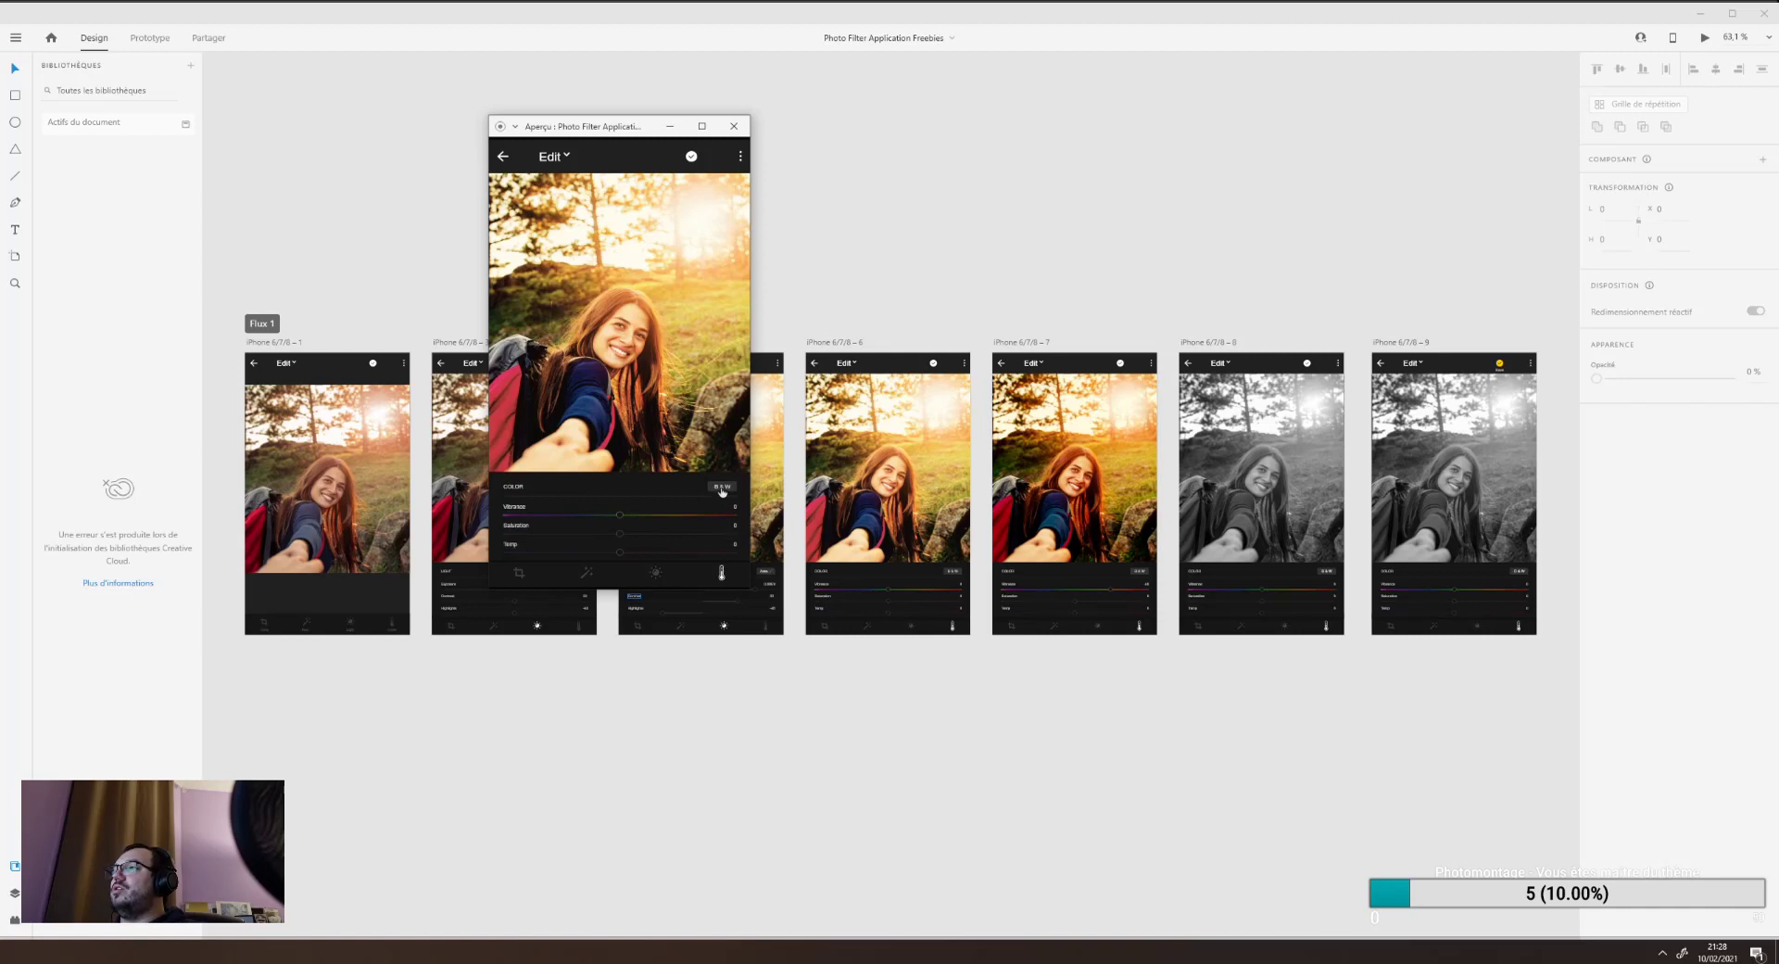
Test the Vibrance slider and the B & W filter on the Color screen and close the preview.
click(619, 513)
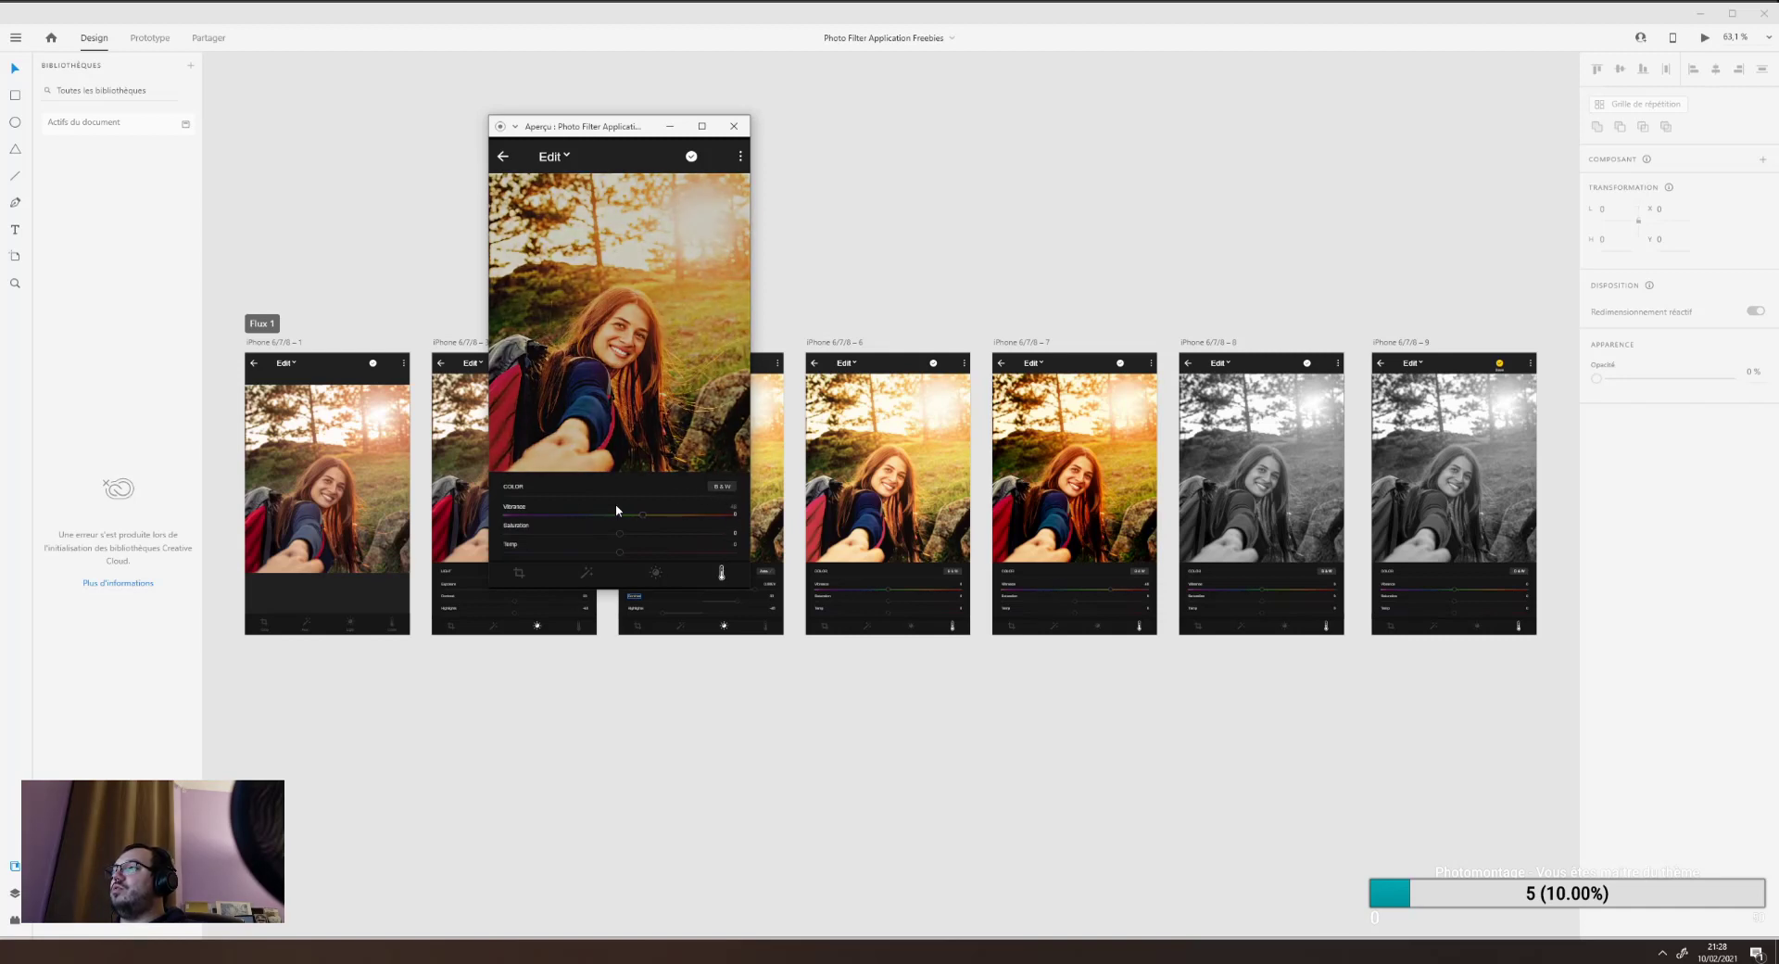
click(519, 524)
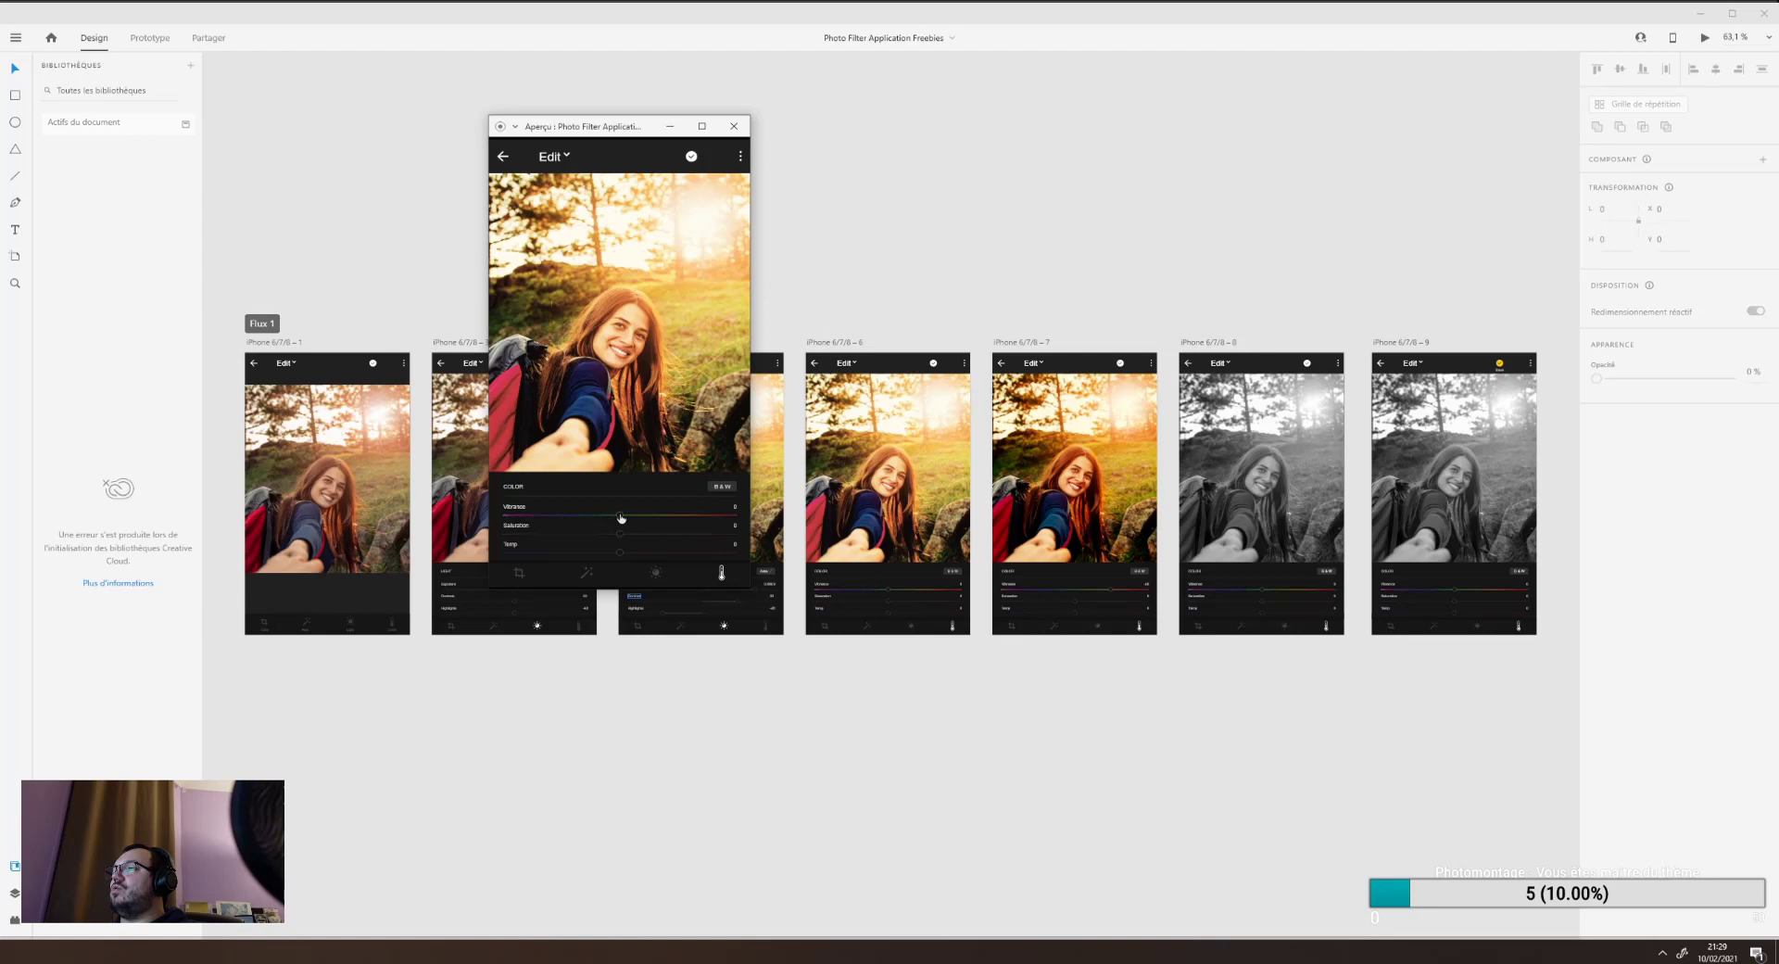
drag(620, 516, 696, 519)
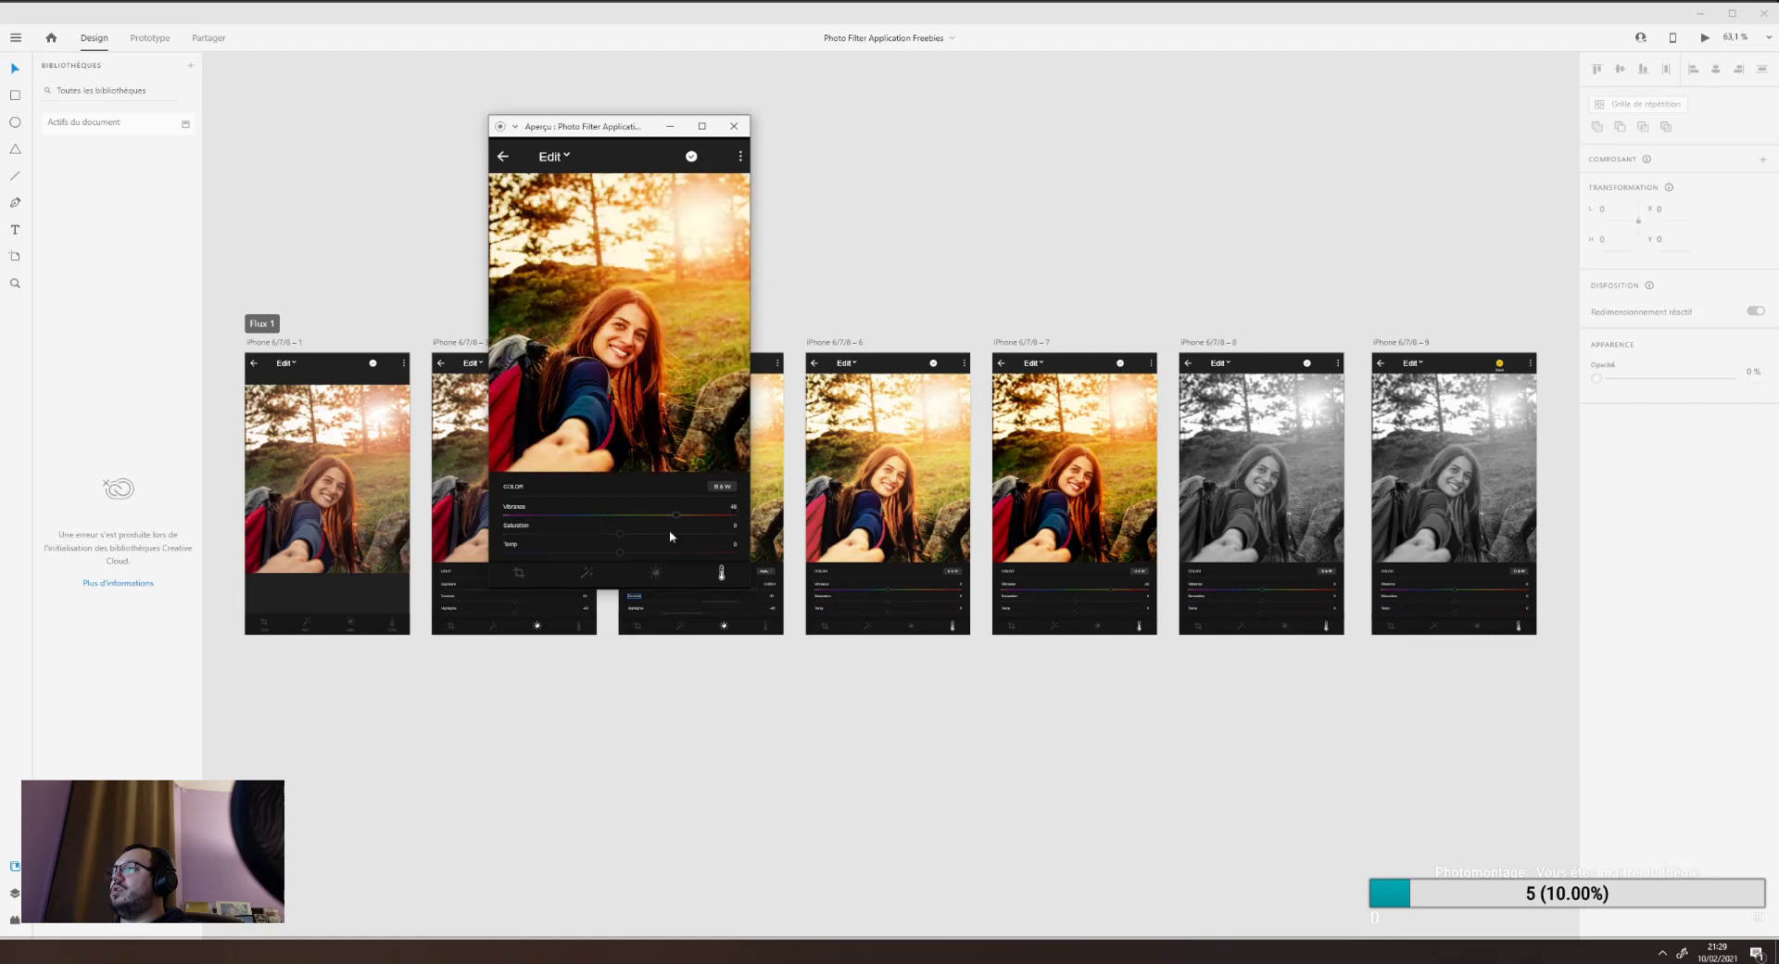
click(725, 489)
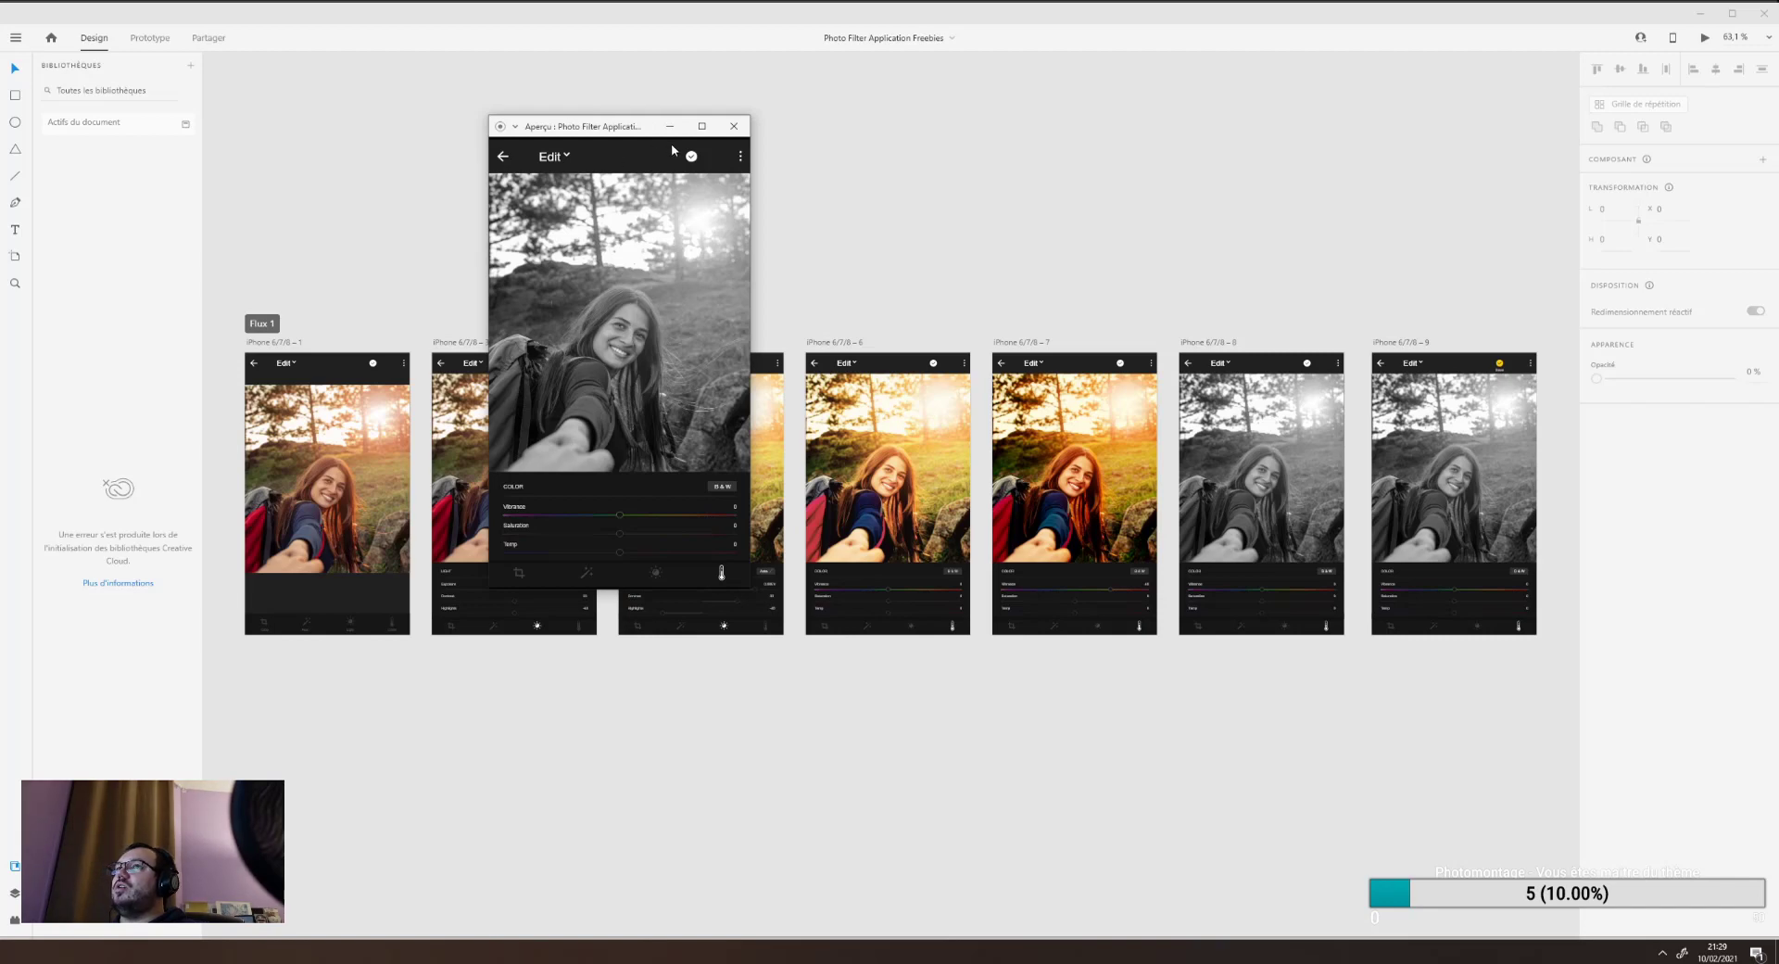
click(734, 126)
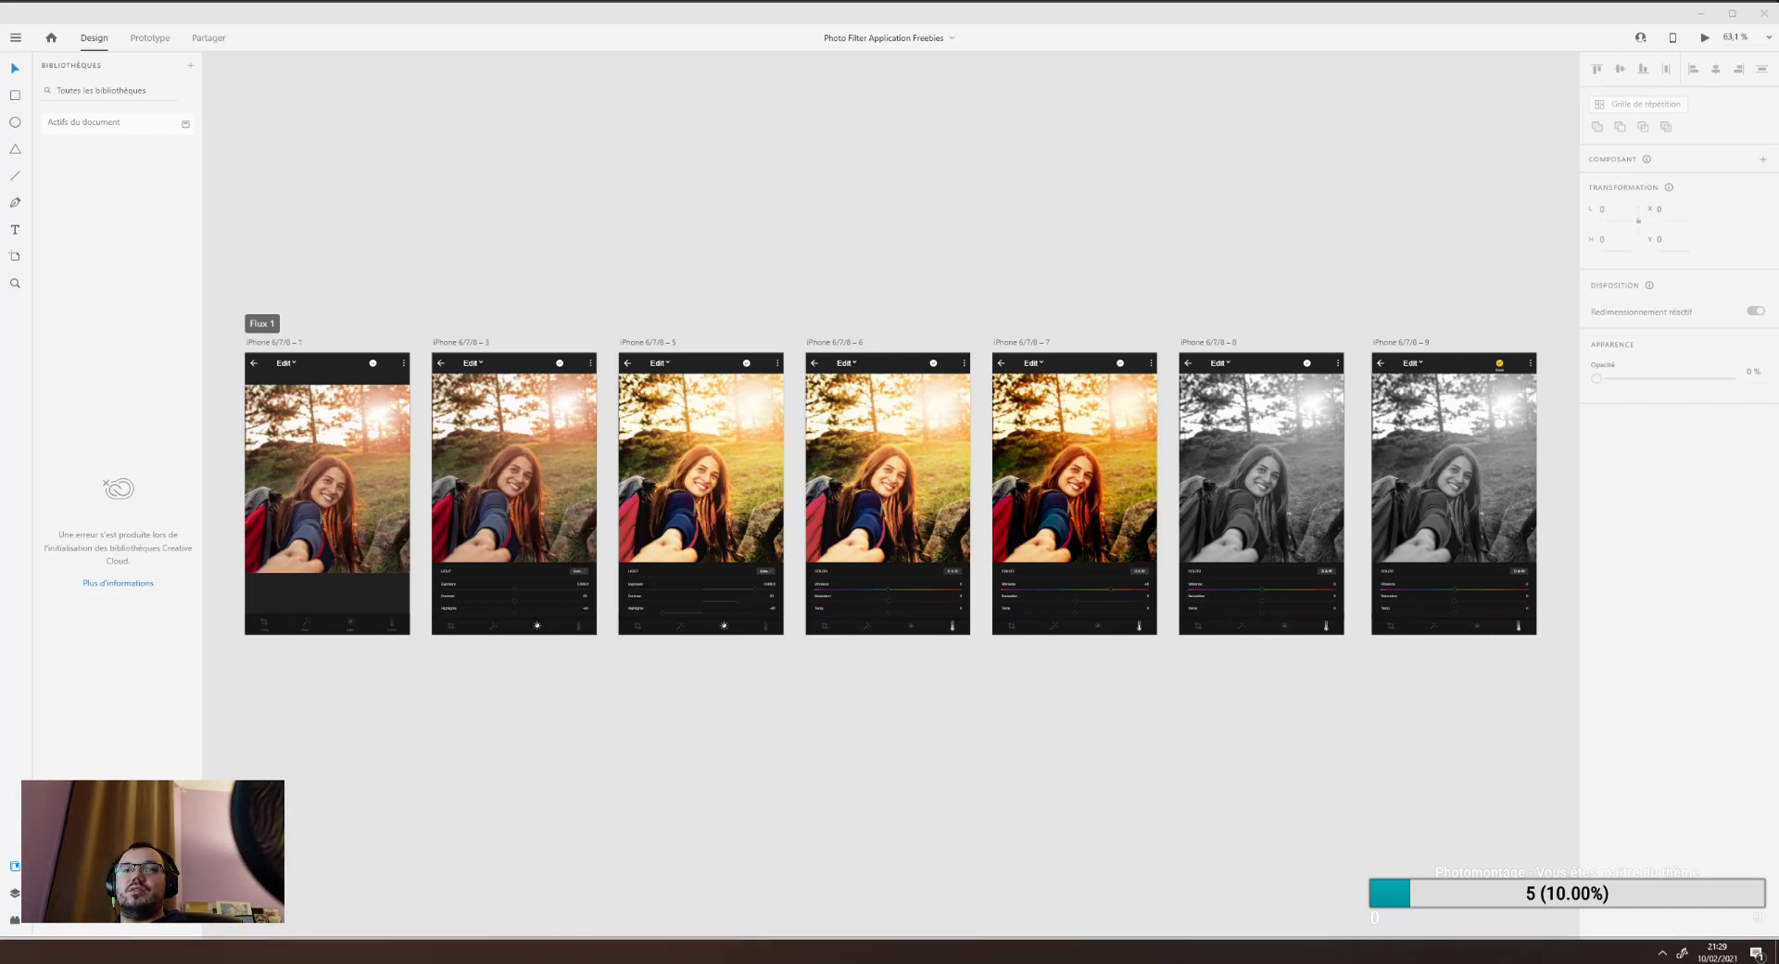
Close the Music and AdobeXD-Auto-Animate documents without saving their changes.
key(alt+Tab)
key(alt+Tab)
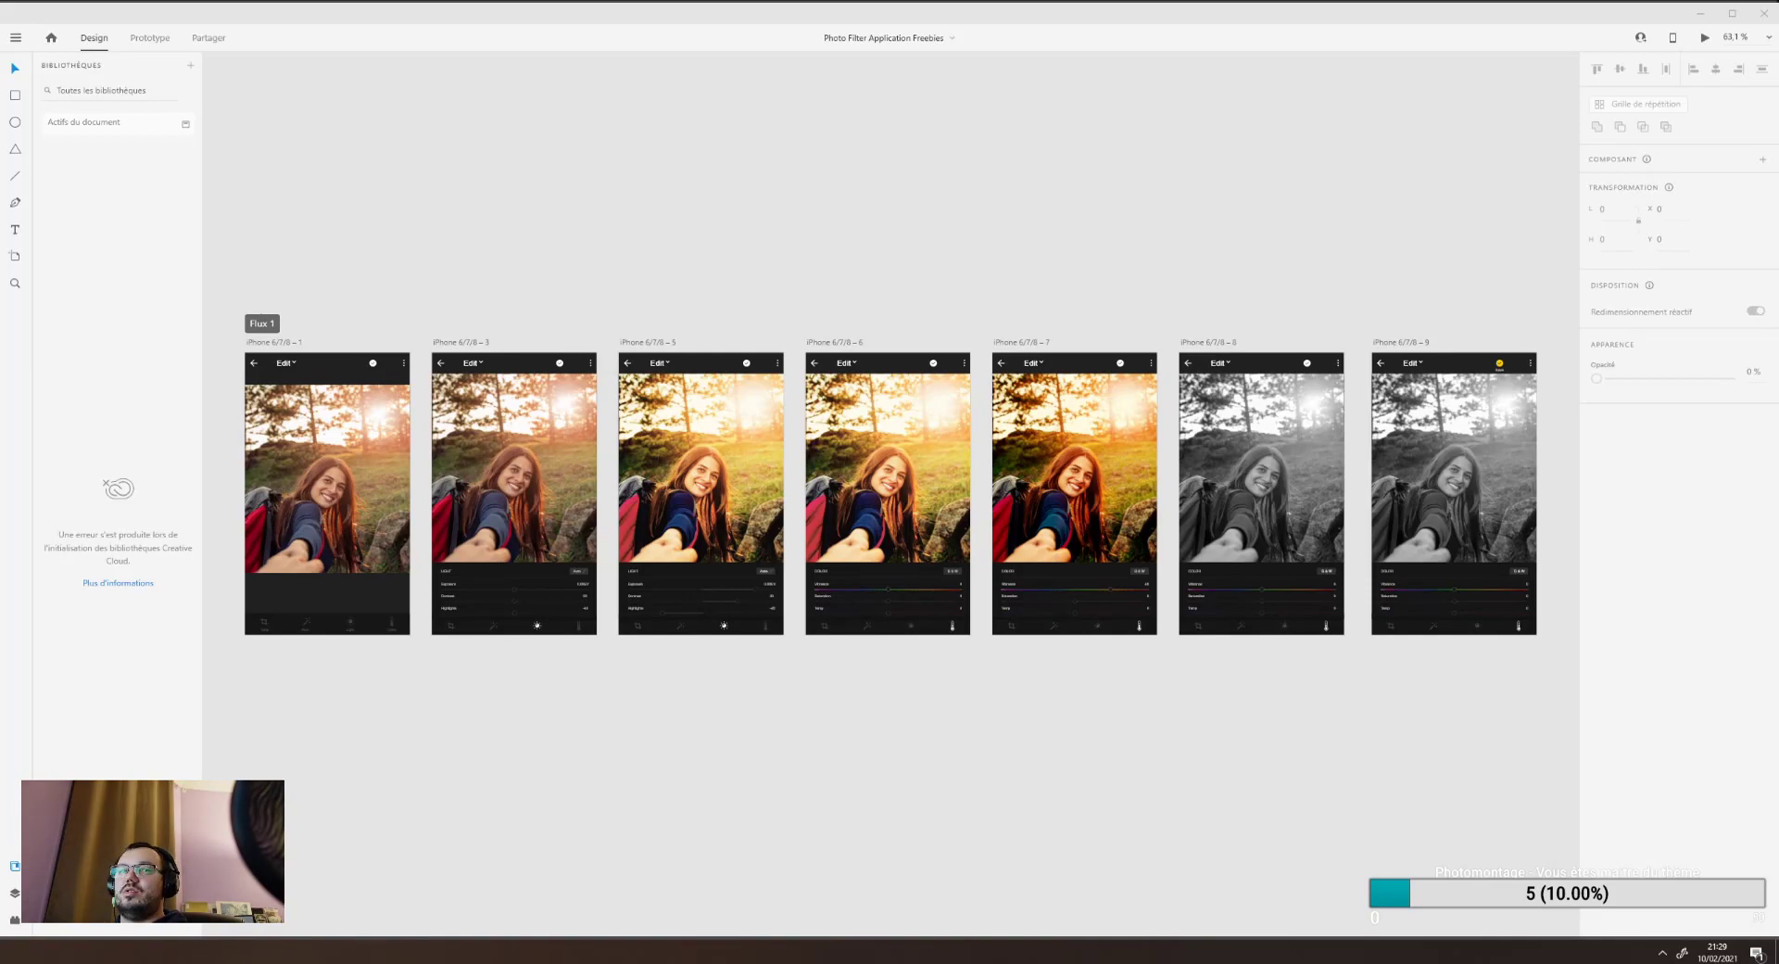
key(alt+Tab)
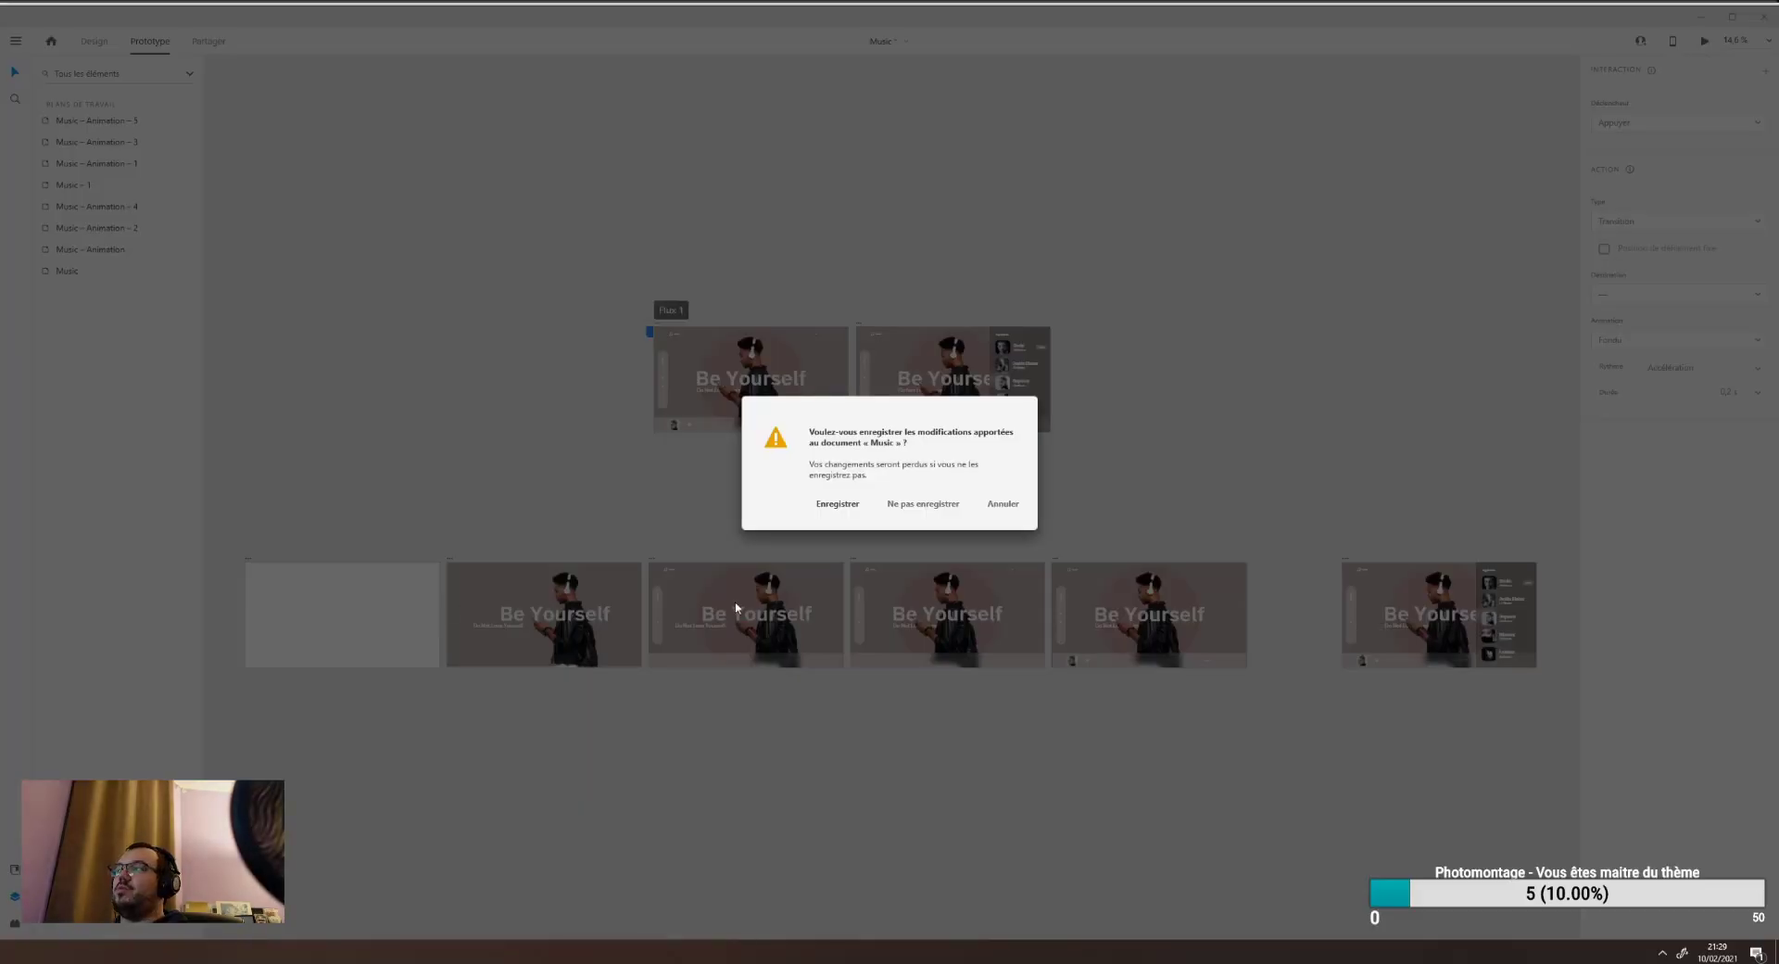
click(923, 503)
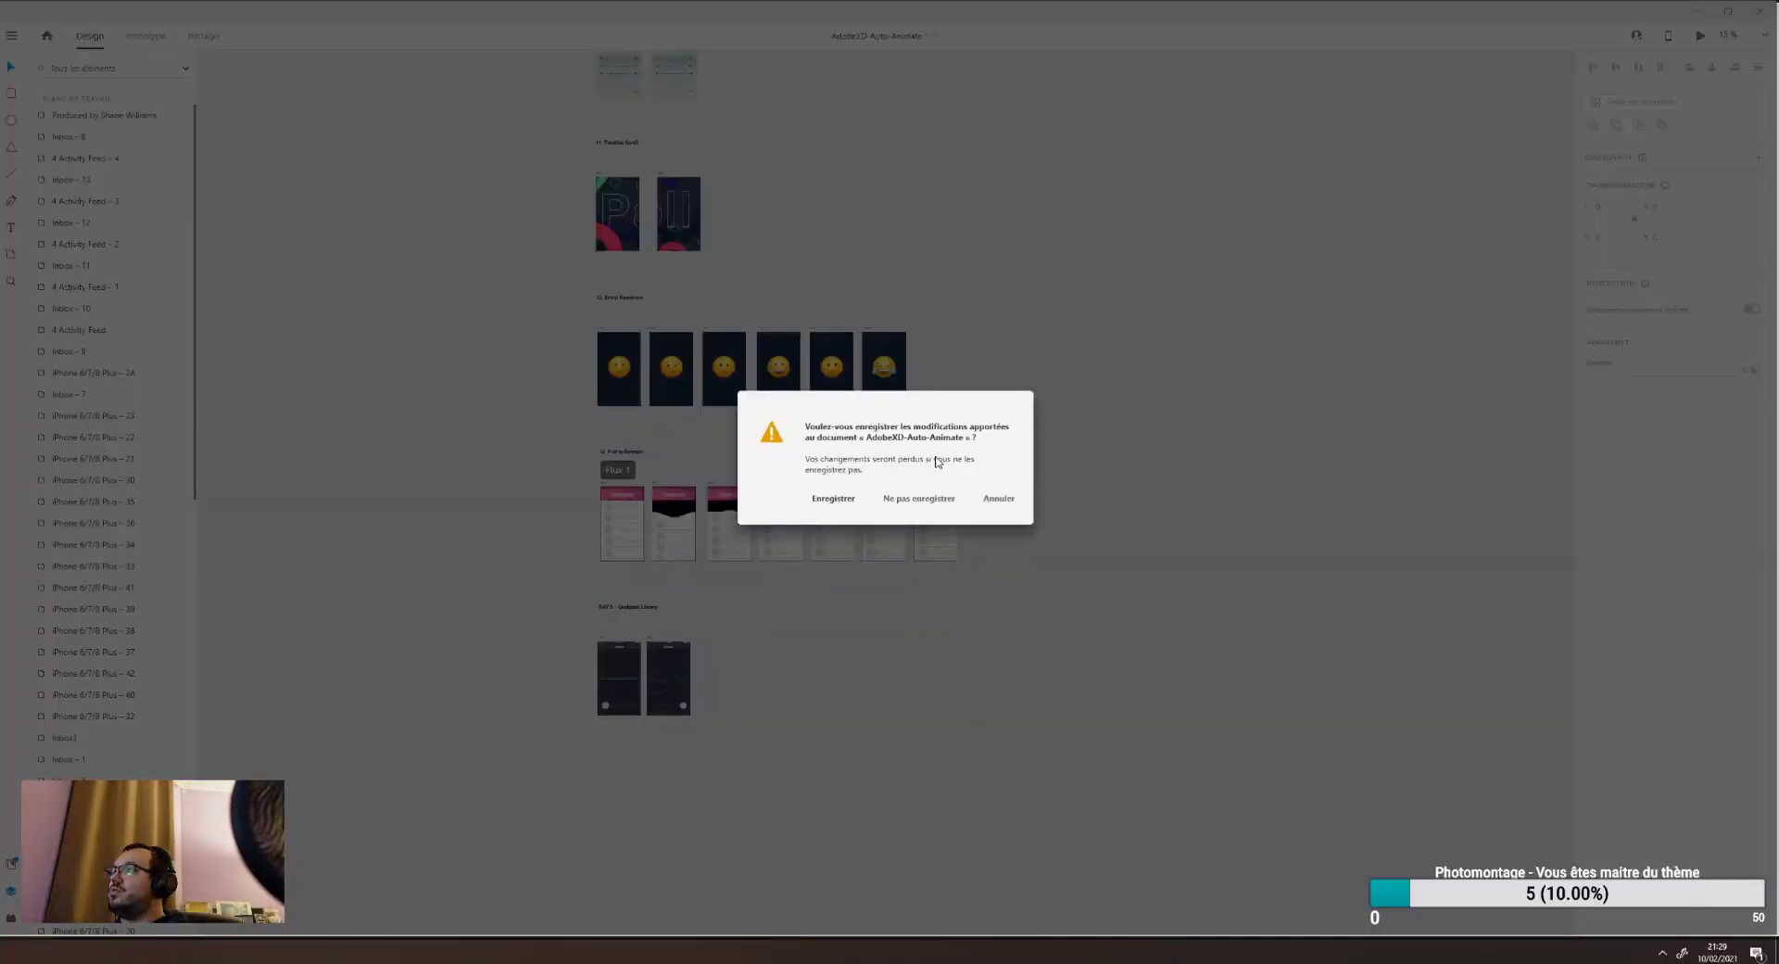
click(920, 499)
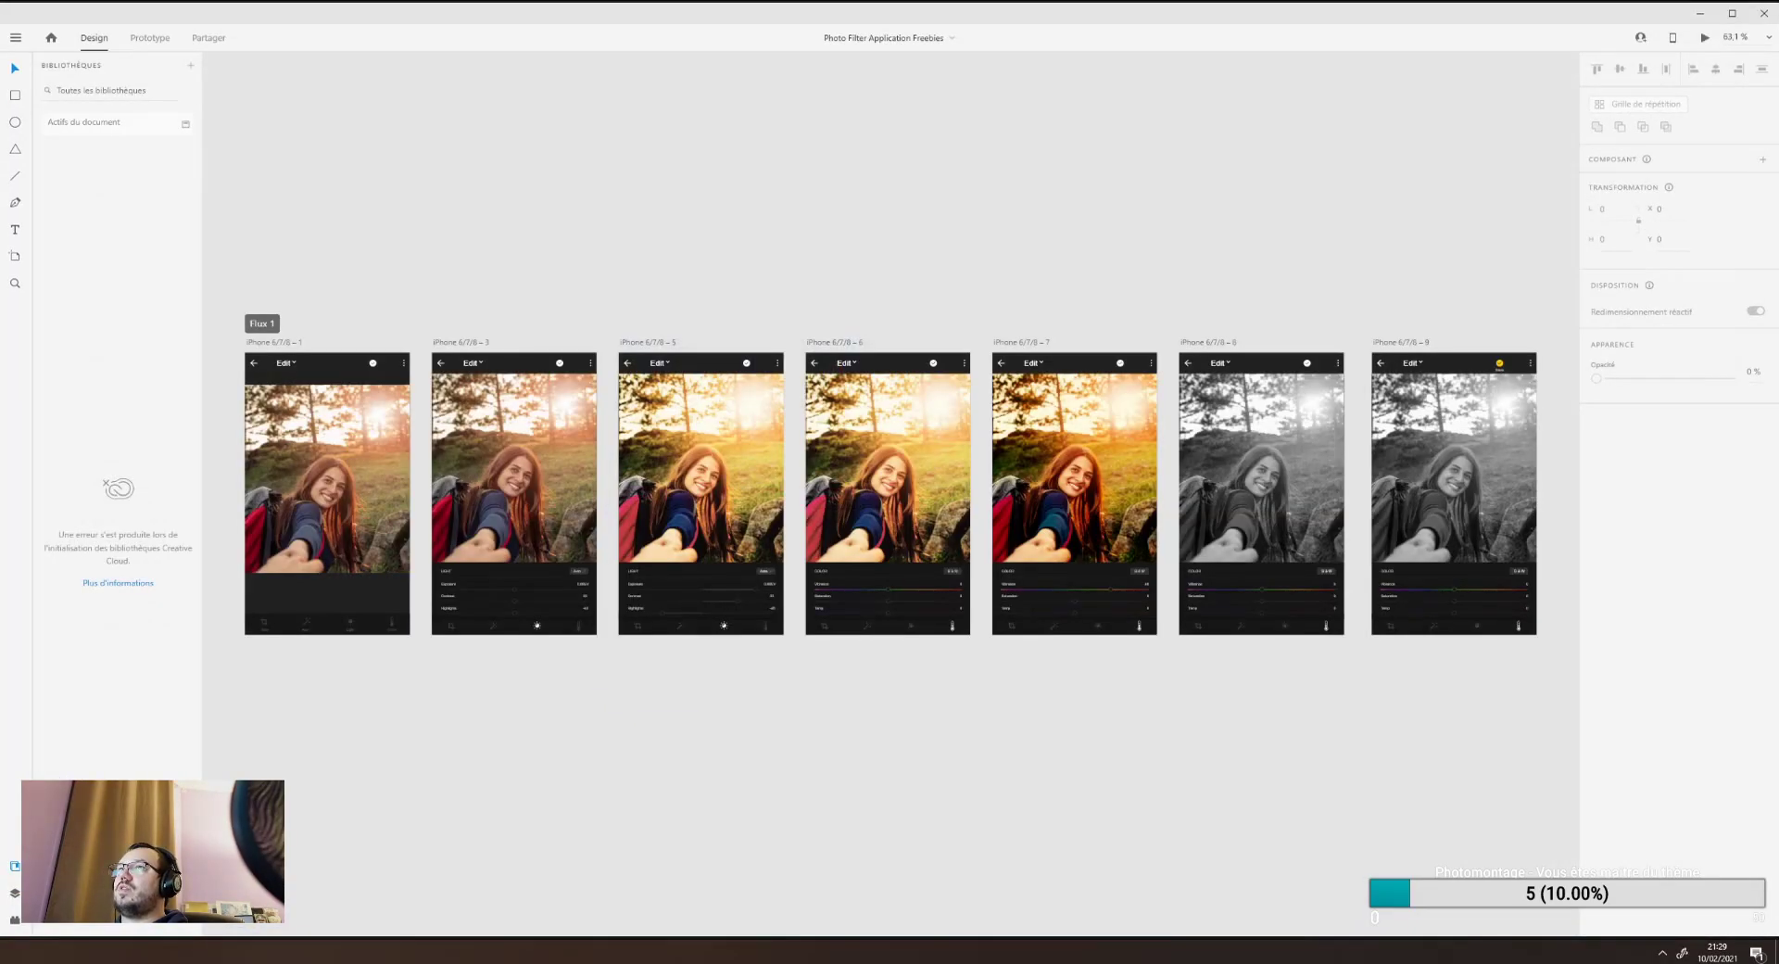